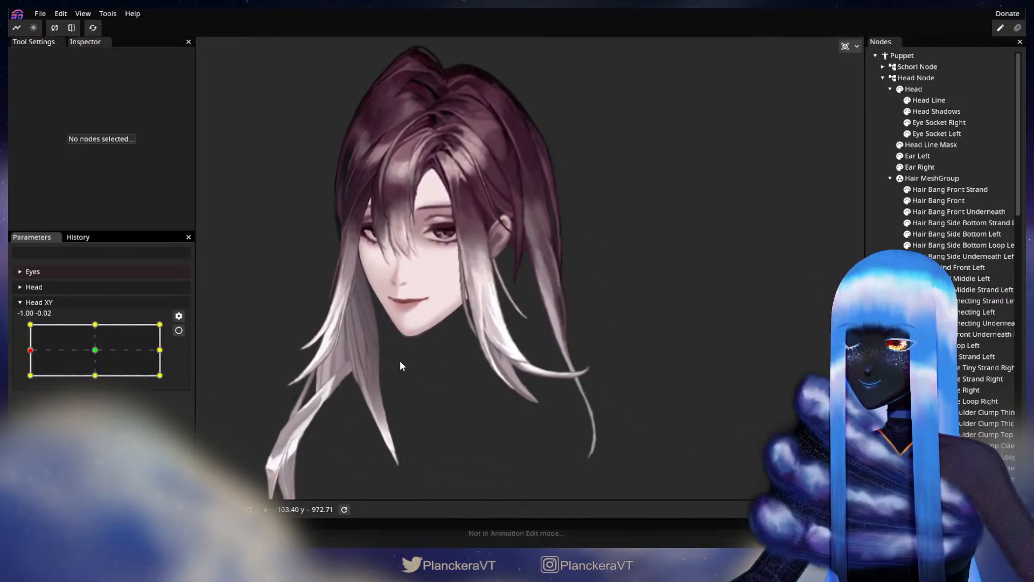
# Step: Preview the head turn by sweeping Head XY between the side keypoint and the corner keypoint at -1.00, -1.00
pyautogui.moveTo(31, 356); pyautogui.dragTo(24, 377)
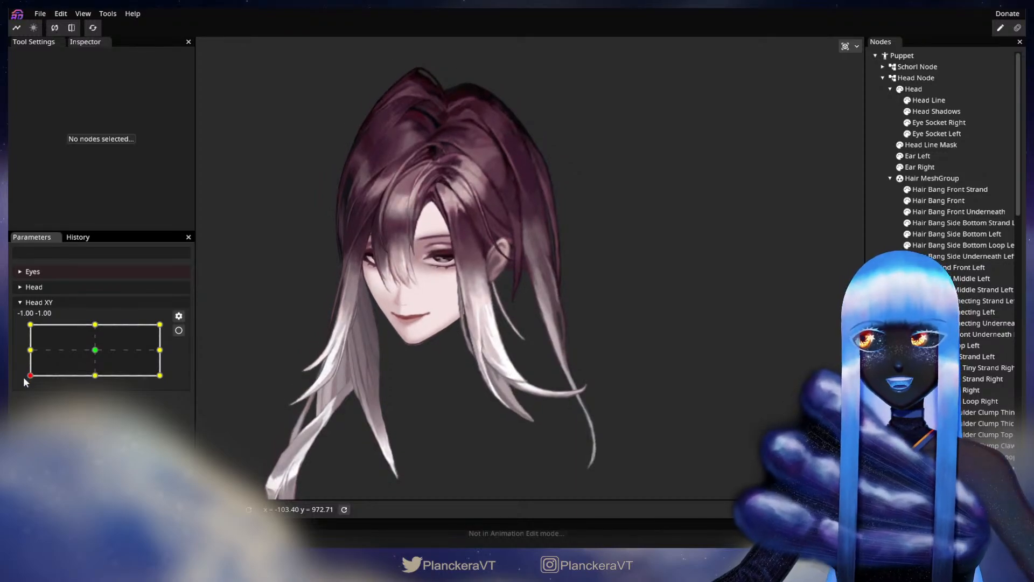
pyautogui.moveTo(24, 377)
pyautogui.mouseDown()
pyautogui.moveTo(14, 323)
pyautogui.moveTo(8, 344)
pyautogui.moveTo(21, 321)
pyautogui.moveTo(21, 382)
pyautogui.mouseUp()
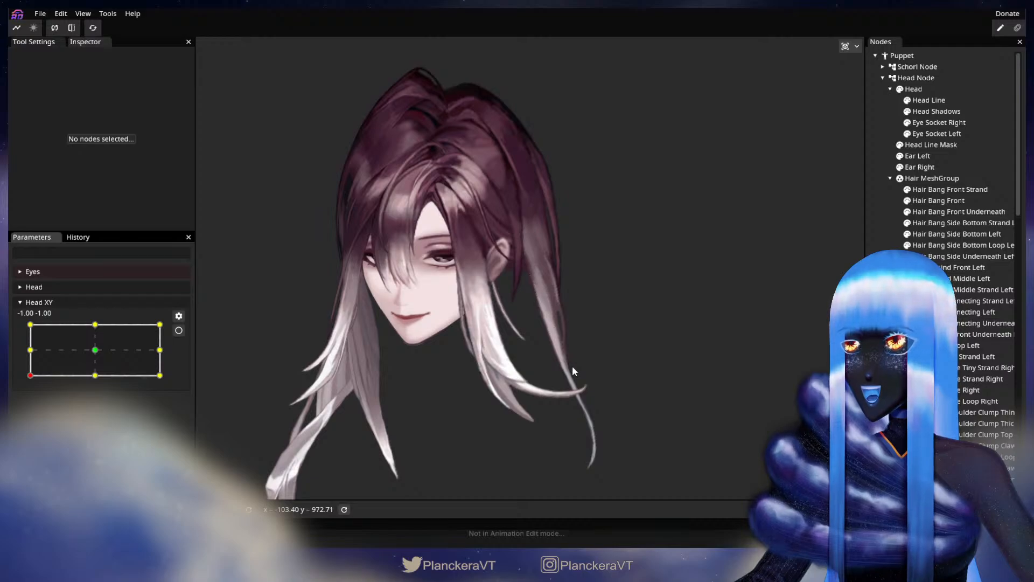
pyautogui.scroll(2, 427, 407)
pyautogui.moveTo(445, 375); pyautogui.dragTo(399, 370)
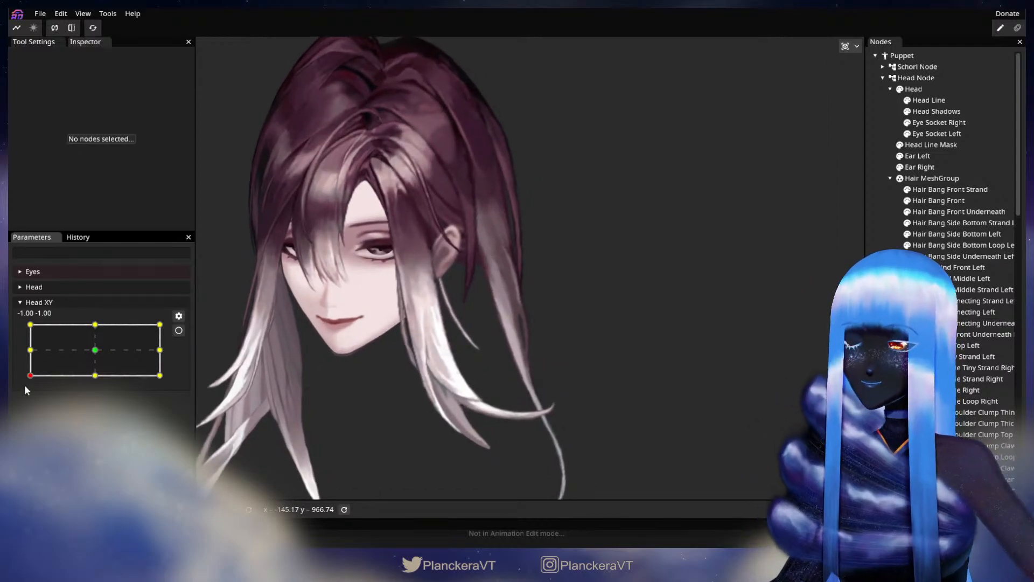
pyautogui.moveTo(28, 375)
pyautogui.mouseDown()
pyautogui.moveTo(28, 360)
pyautogui.moveTo(21, 382)
pyautogui.mouseUp()
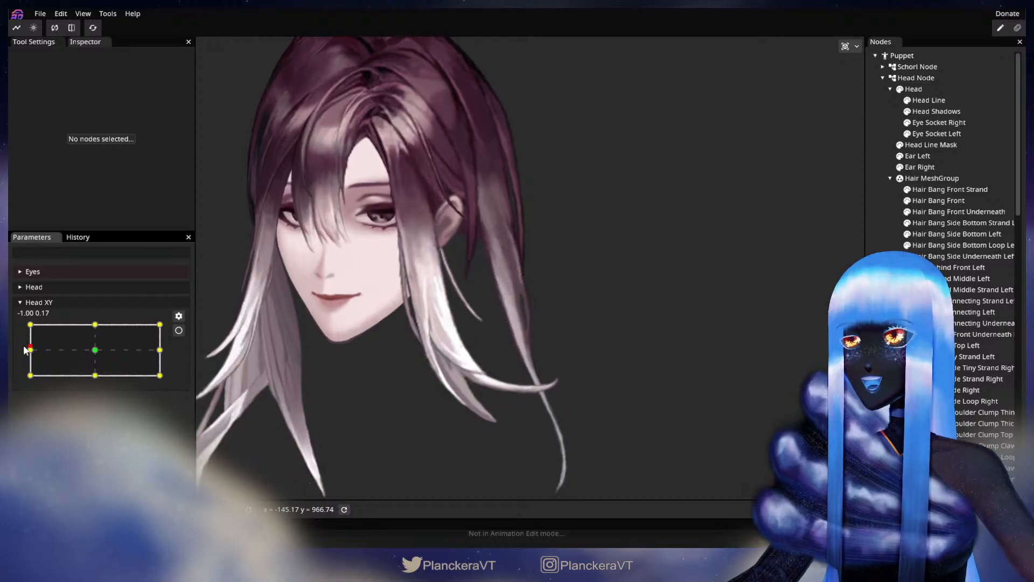
# Step: Arm Head XY for editing at -1.00, -1.00 and nudge the face-side mesh vertices of Hair Behind Middle Left just below the ear
pyautogui.click(179, 330)
pyautogui.scroll(2, 532, 329)
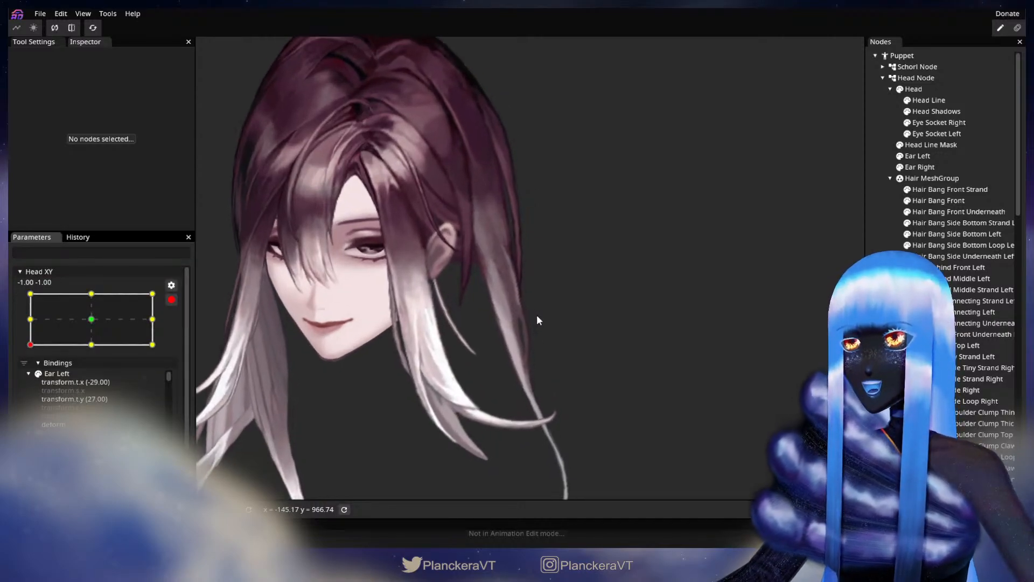
pyautogui.click(937, 279)
pyautogui.scroll(3, 453, 314)
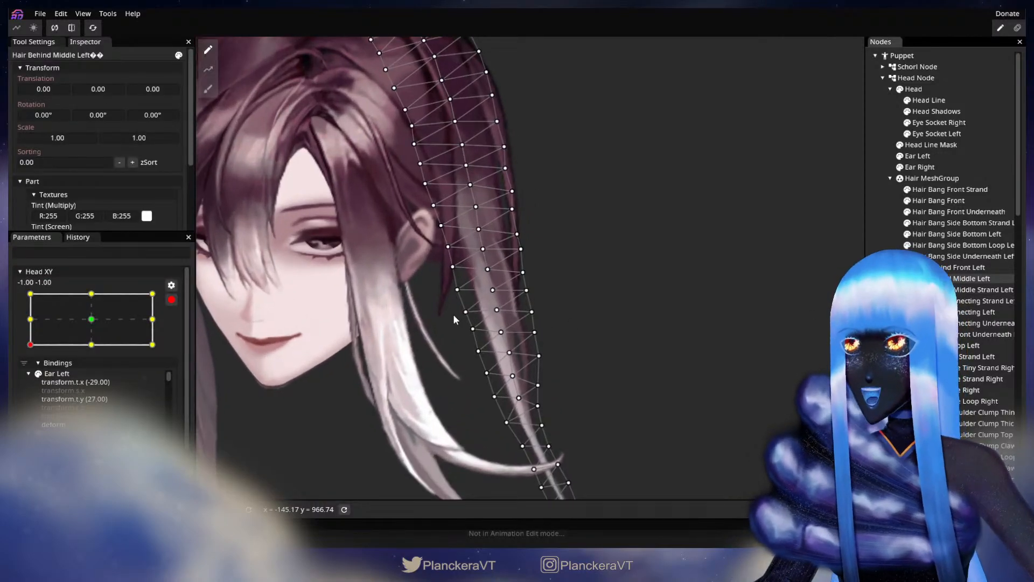
pyautogui.moveTo(422, 322); pyautogui.dragTo(471, 326)
pyautogui.scroll(2, 470, 325)
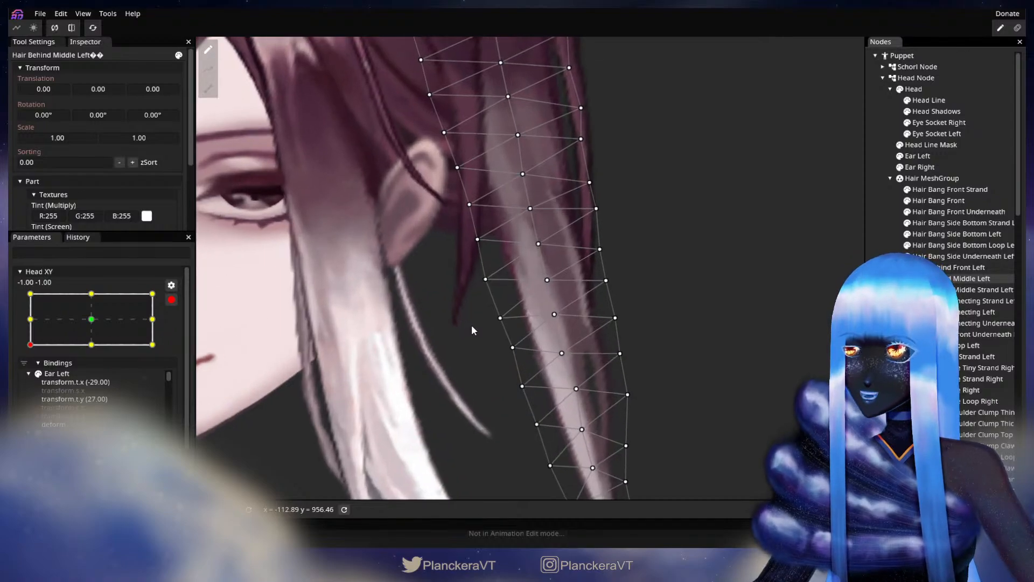
pyautogui.click(500, 322)
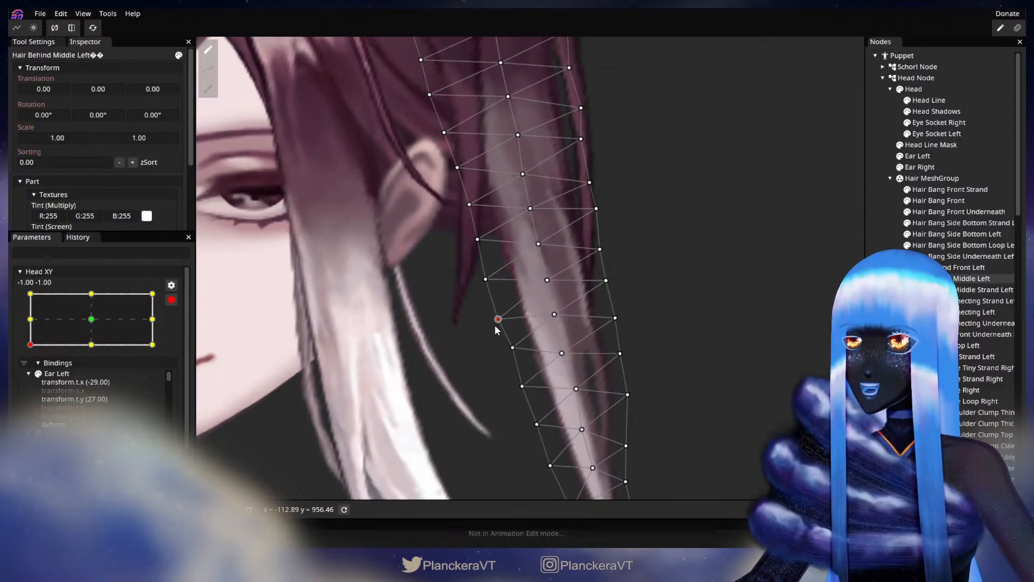
pyautogui.moveTo(480, 278); pyautogui.dragTo(479, 278)
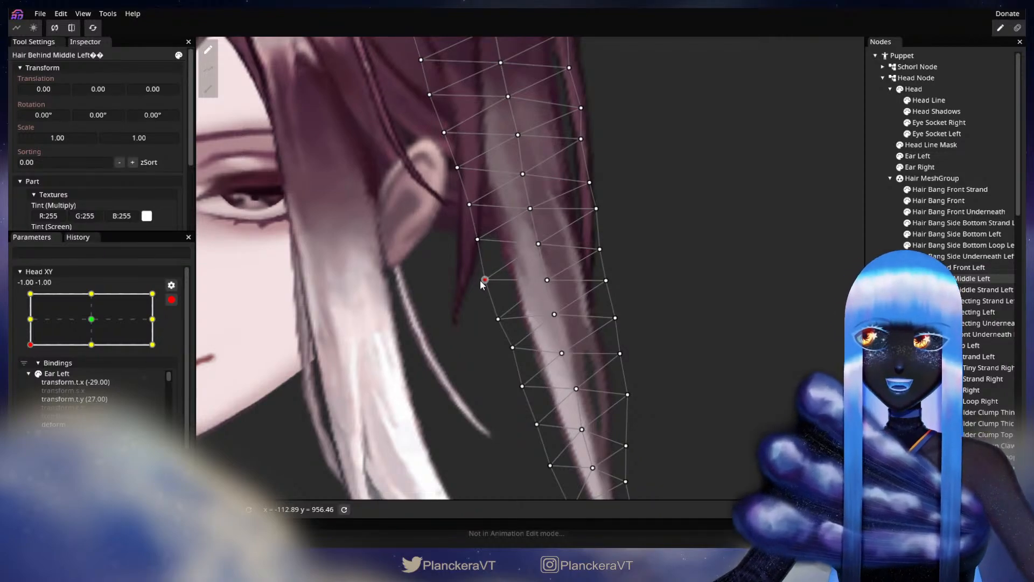
# Step: Smooth the lower face-side edge of the Hair Behind Middle Left mesh by adjusting its vertices down towards the narrow tip
pyautogui.moveTo(490, 321); pyautogui.dragTo(480, 274)
pyautogui.click(501, 308)
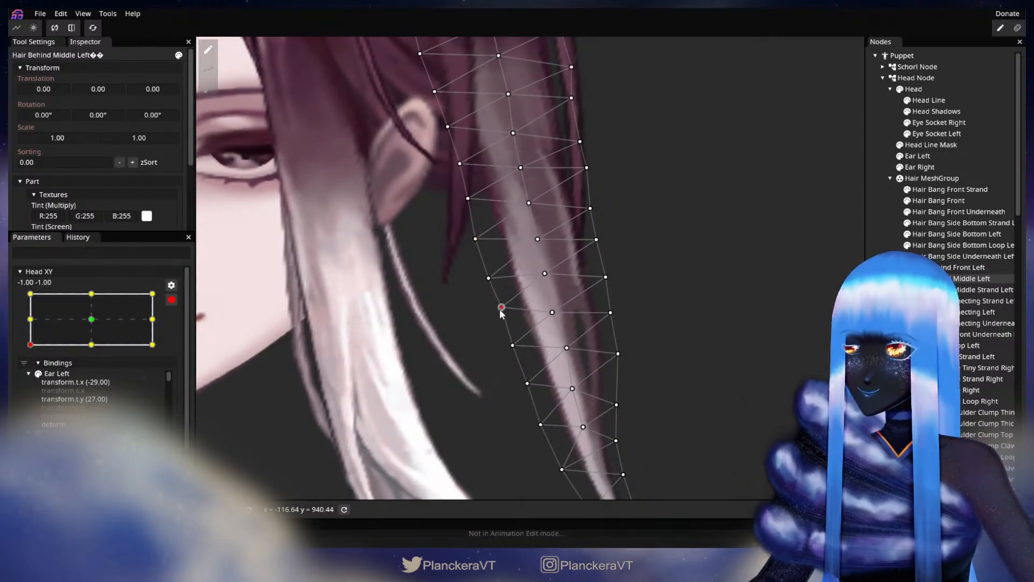
pyautogui.moveTo(501, 310); pyautogui.dragTo(498, 313)
pyautogui.click(508, 347)
pyautogui.moveTo(504, 353); pyautogui.dragTo(523, 319)
pyautogui.moveTo(544, 357); pyautogui.dragTo(542, 358)
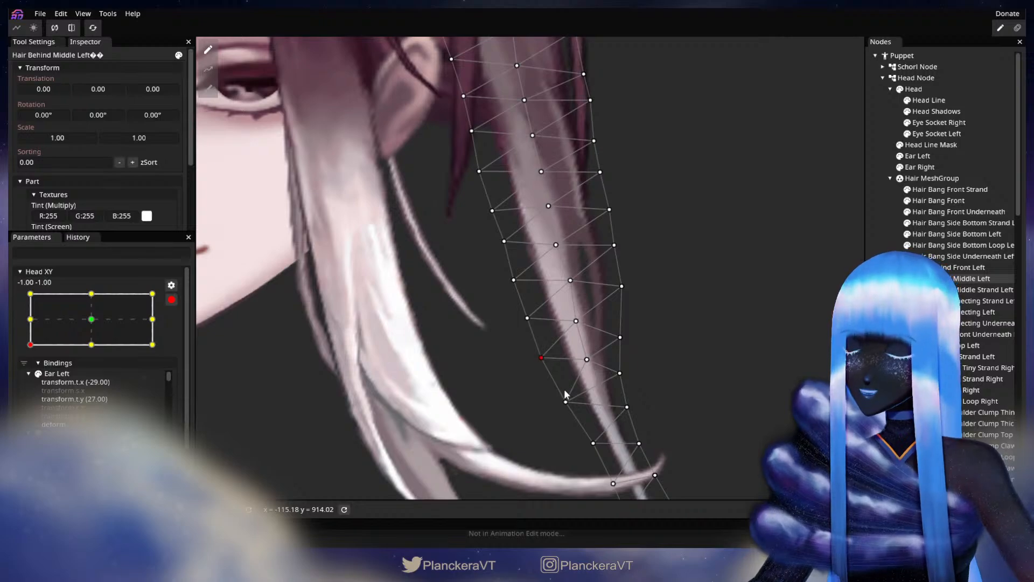
pyautogui.moveTo(563, 404); pyautogui.dragTo(560, 401)
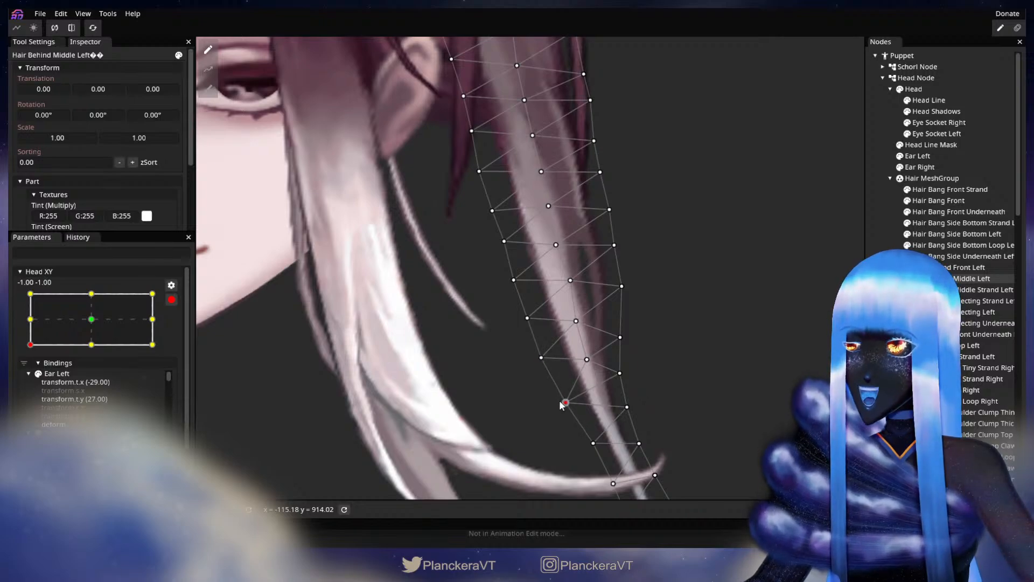
pyautogui.moveTo(732, 335); pyautogui.dragTo(736, 283)
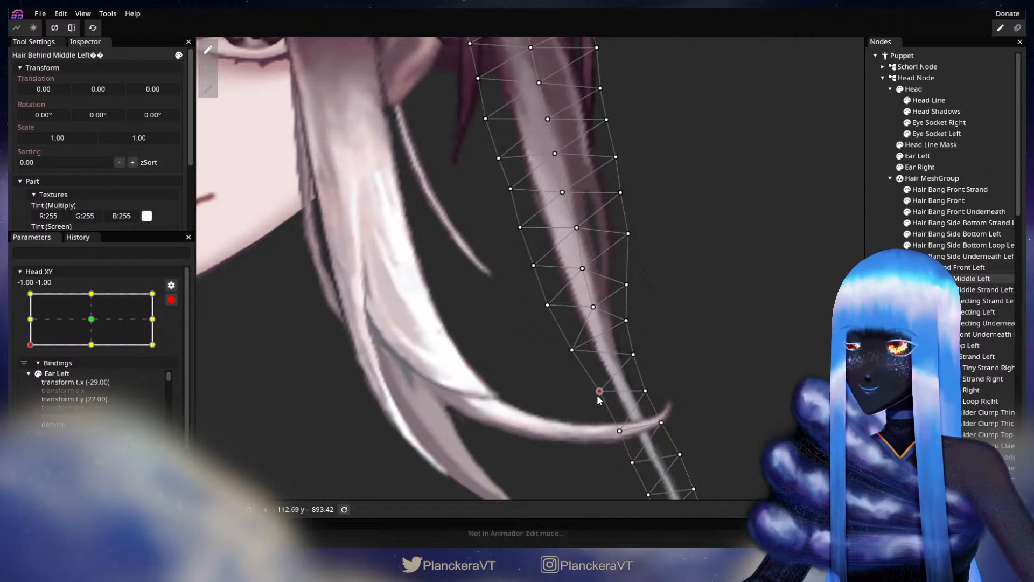
# Step: Deselect the strand, stop editing Head XY and preview the whole head's movement around the -1.00, -1.00 corner
pyautogui.moveTo(554, 231); pyautogui.dragTo(557, 284)
pyautogui.moveTo(613, 261); pyautogui.dragTo(638, 364)
pyautogui.press('Escape')
pyautogui.scroll(-1, 567, 299)
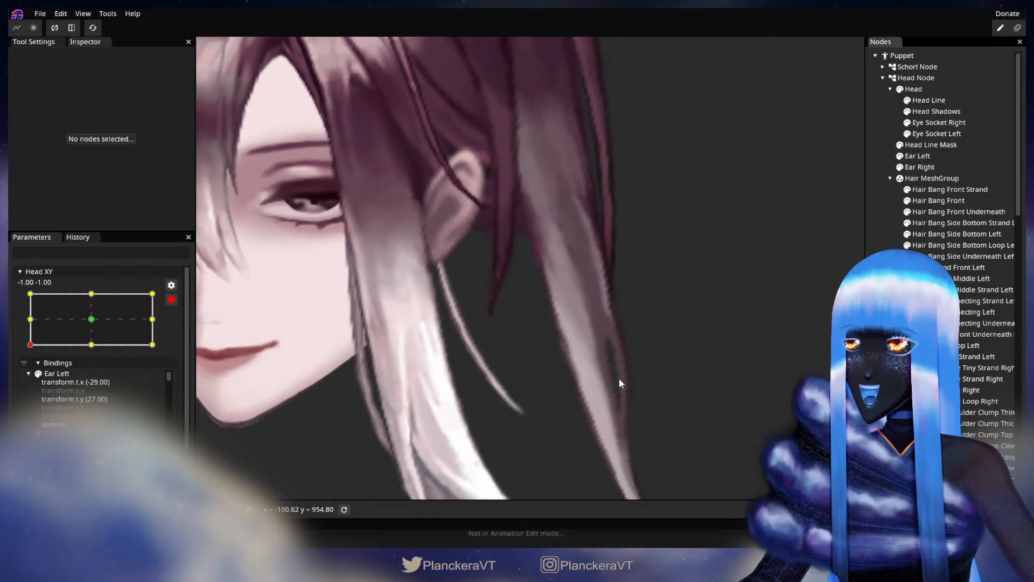
pyautogui.scroll(-3, 619, 373)
pyautogui.scroll(-1, 612, 389)
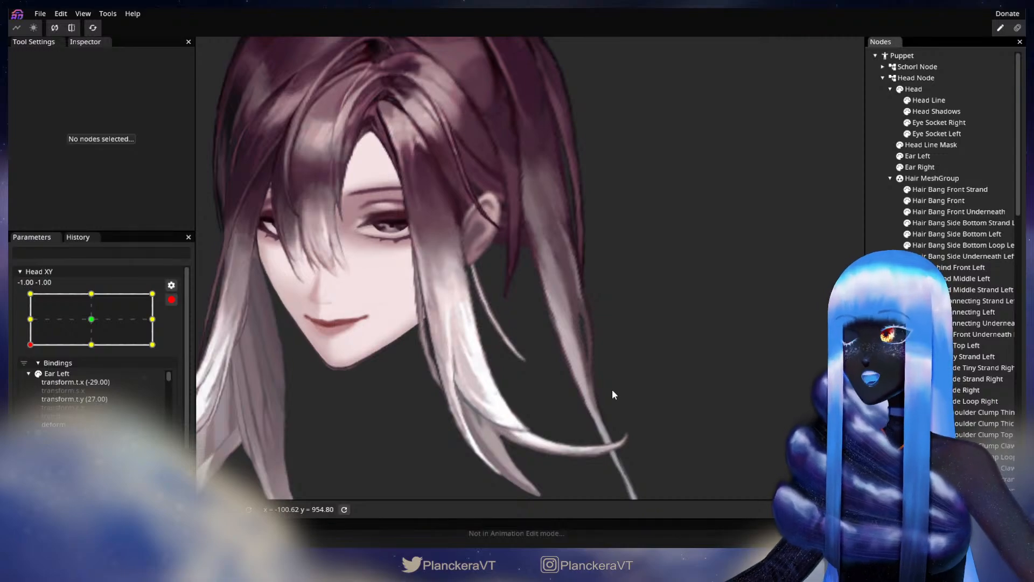
pyautogui.scroll(-2, 613, 393)
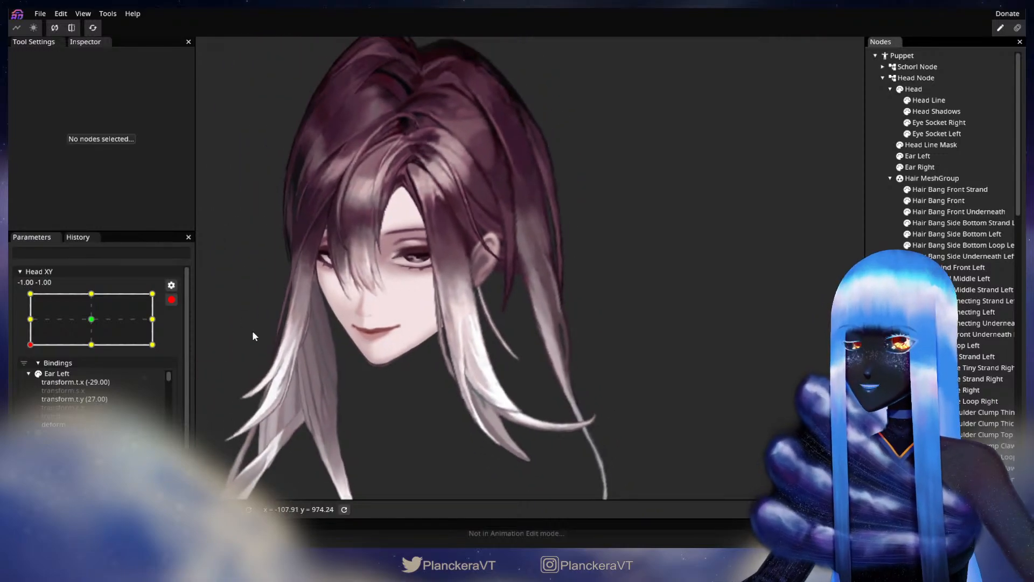
pyautogui.click(171, 299)
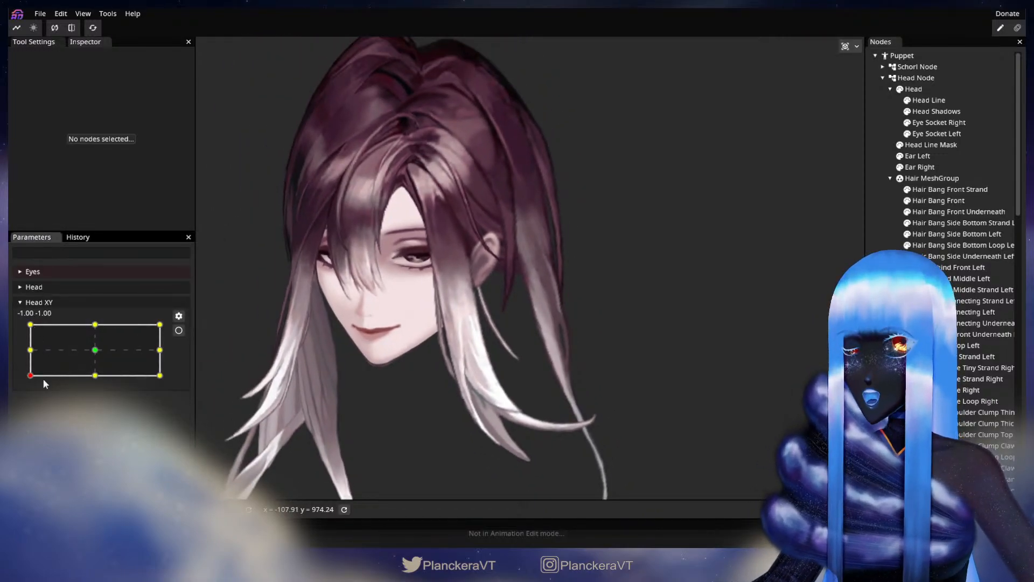
pyautogui.moveTo(31, 377)
pyautogui.mouseDown()
pyautogui.moveTo(23, 351)
pyautogui.moveTo(20, 379)
pyautogui.mouseUp()
# Step: Re-arm Head XY at -1.00, -1.00 and fine-tune the face-side vertices along the lower half of Hair Behind Middle Left
pyautogui.click(178, 330)
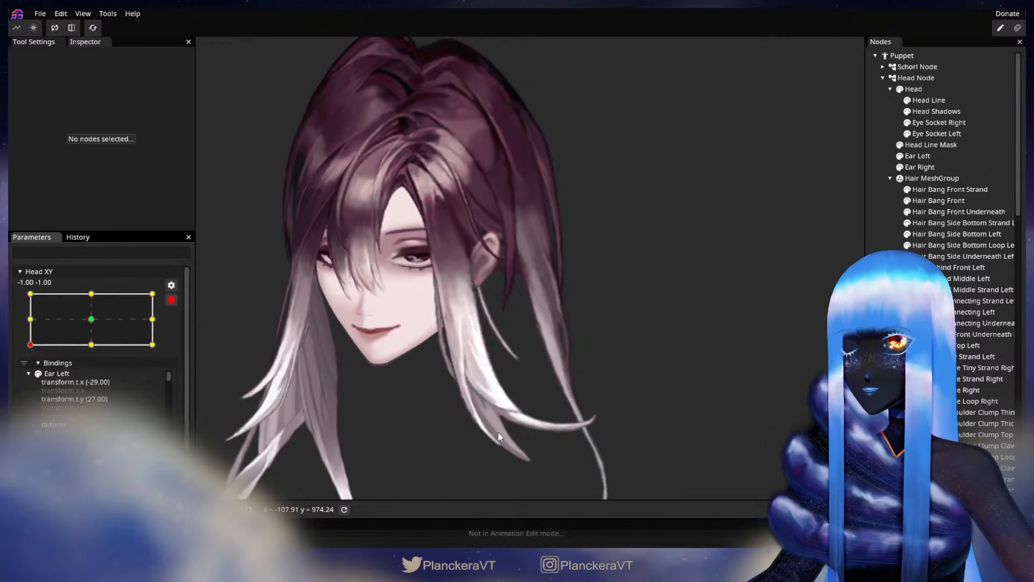
pyautogui.scroll(5, 515, 431)
pyautogui.scroll(2, 554, 383)
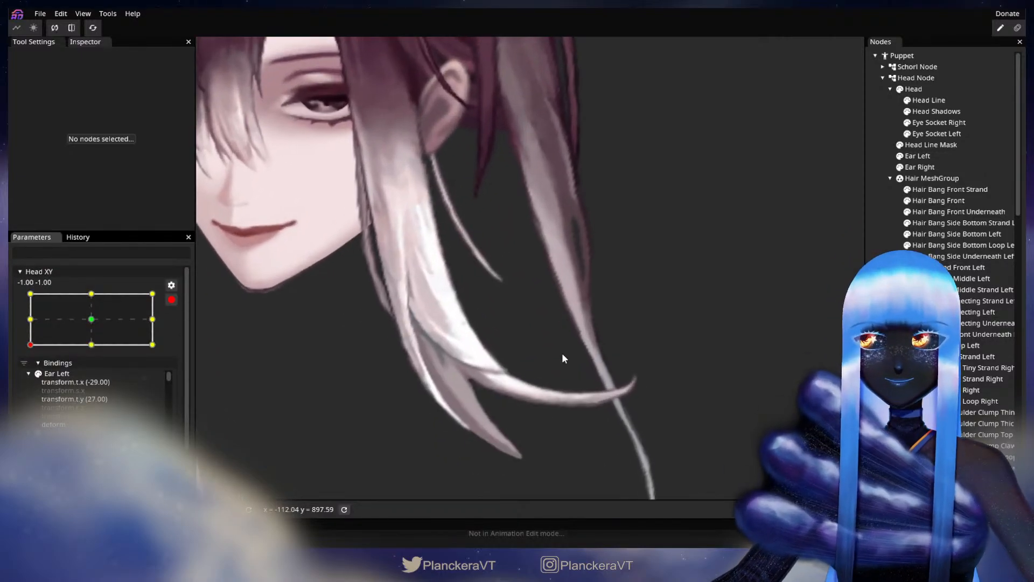
pyautogui.moveTo(561, 353); pyautogui.dragTo(561, 387)
pyautogui.click(974, 279)
pyautogui.scroll(2, 485, 339)
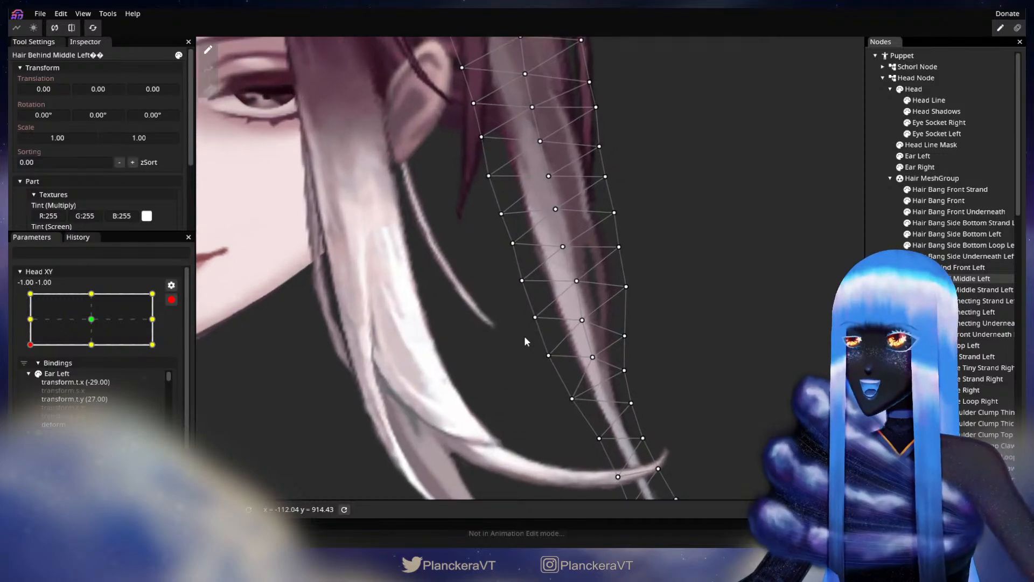
pyautogui.click(537, 321)
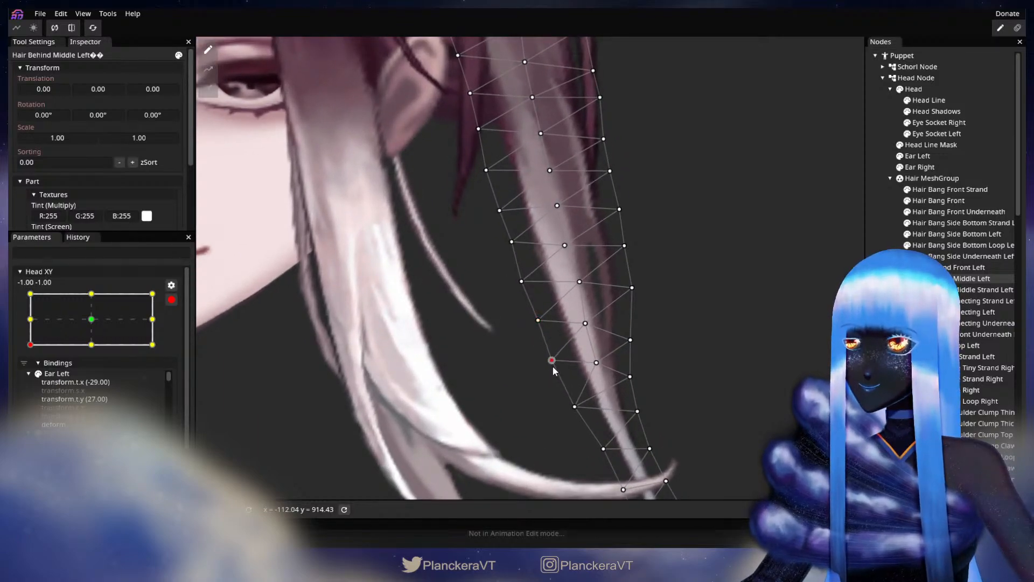
pyautogui.moveTo(523, 284); pyautogui.dragTo(527, 282)
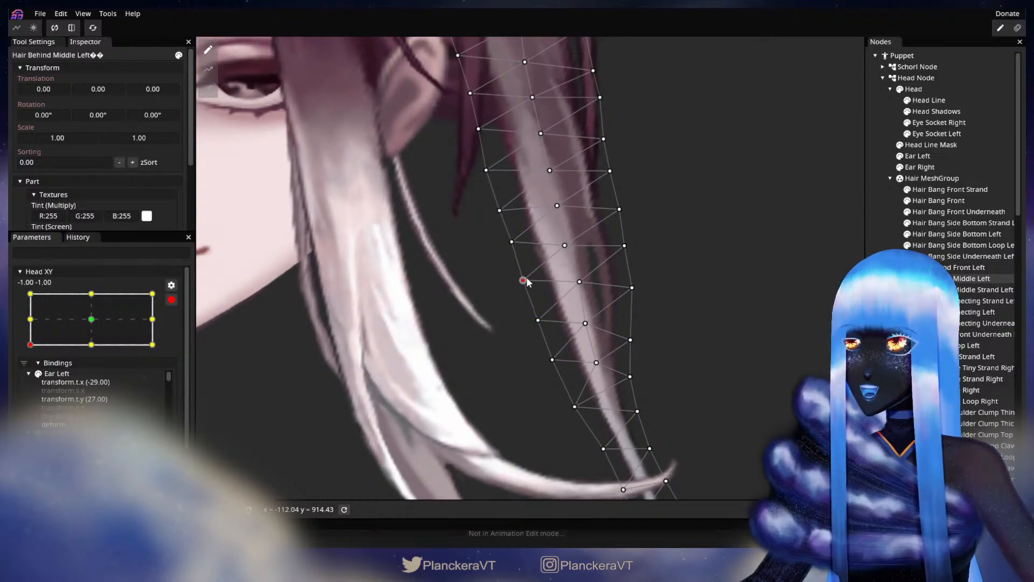
pyautogui.click(538, 319)
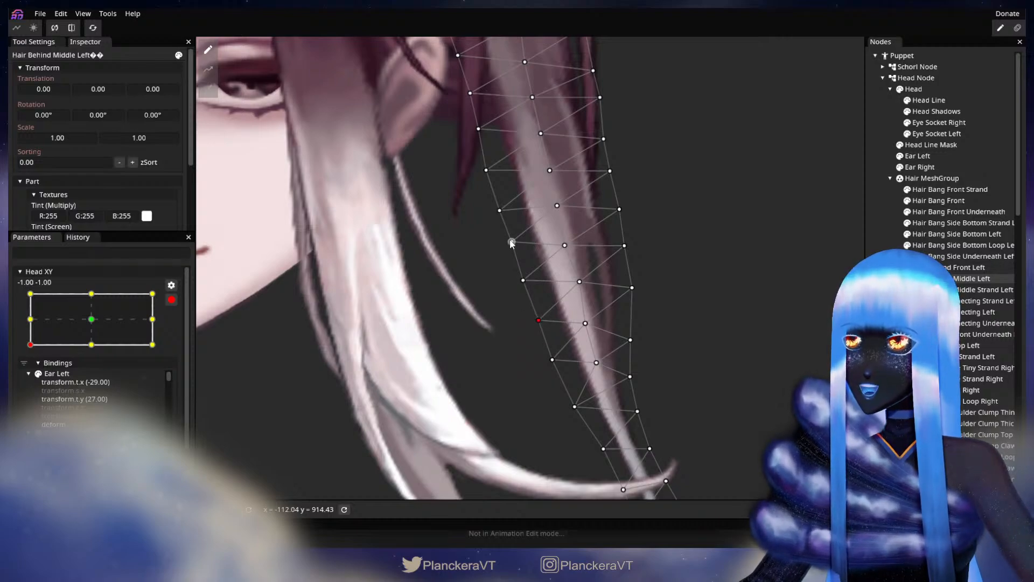
pyautogui.moveTo(516, 241); pyautogui.dragTo(517, 241)
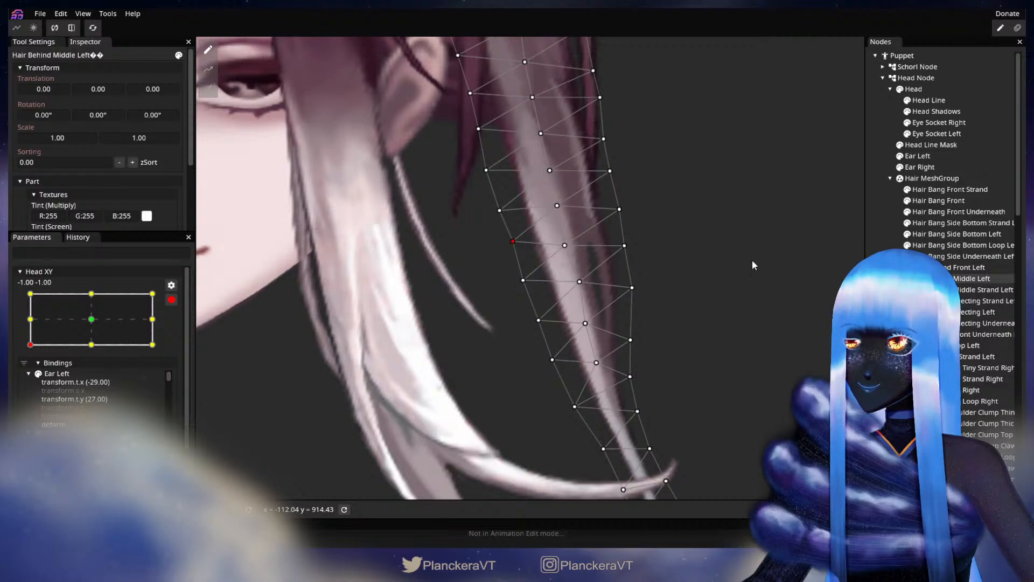
# Step: Deselect the mesh, end the Head XY editing and check the hair's motion near the -1.00, -1.00 corner
pyautogui.click(719, 262)
pyautogui.scroll(-1, 630, 315)
pyautogui.scroll(-4, 632, 311)
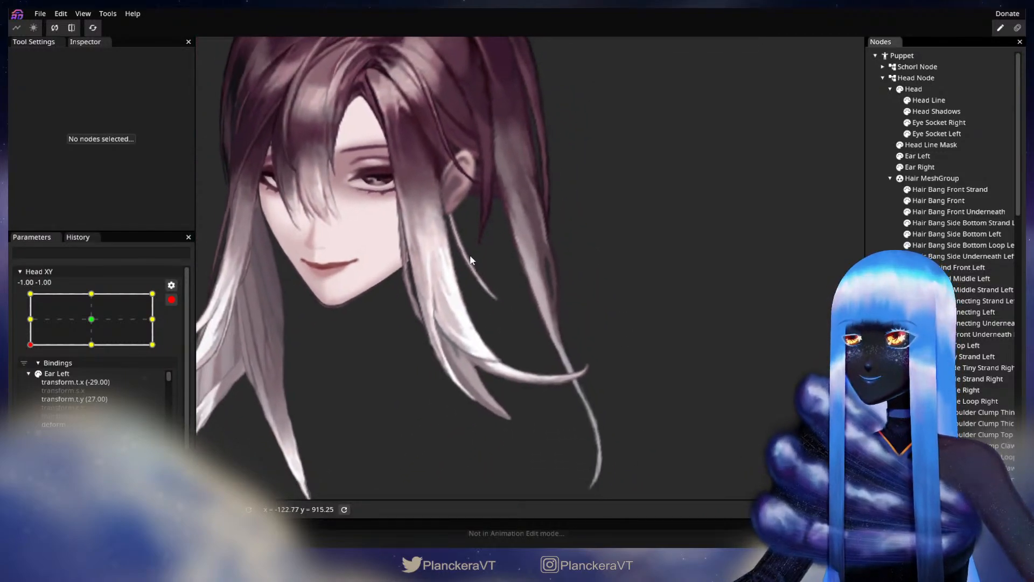
pyautogui.click(172, 299)
pyautogui.moveTo(31, 375)
pyautogui.mouseDown()
pyautogui.moveTo(31, 351)
pyautogui.moveTo(28, 375)
pyautogui.mouseUp()
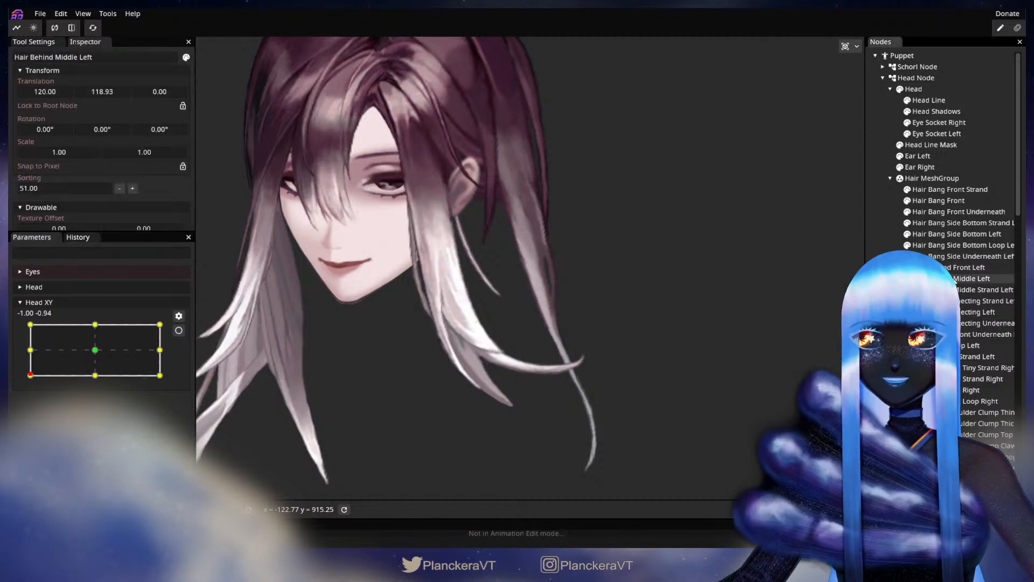
# Step: Adjust the lower centre-line vertices of Hair Behind Middle Left at Head XY -1.00, -1.00 and preview the deformation
pyautogui.click(971, 278)
pyautogui.scroll(5, 505, 315)
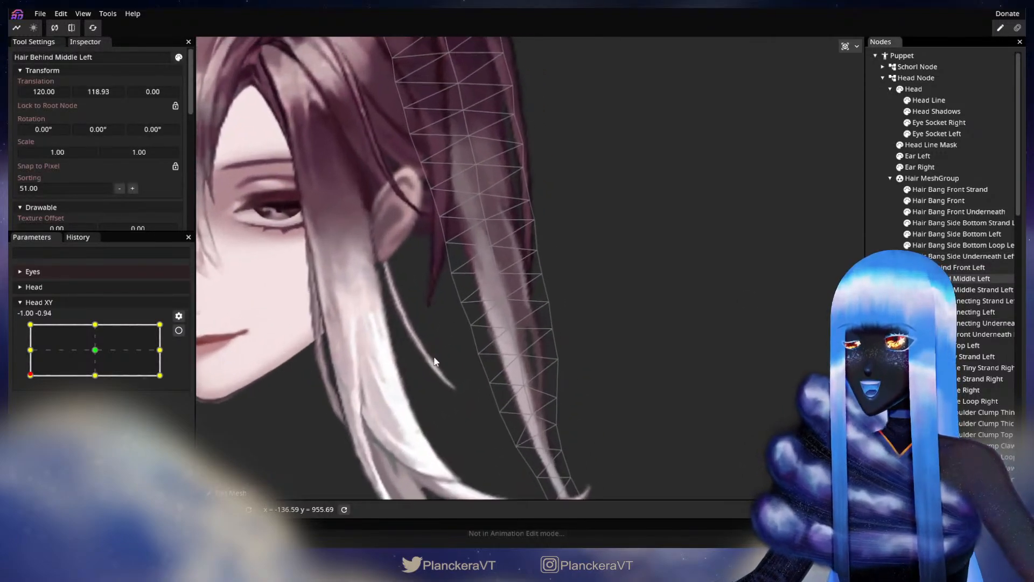
pyautogui.scroll(2, 435, 359)
pyautogui.moveTo(32, 375)
pyautogui.mouseDown()
pyautogui.moveTo(30, 350)
pyautogui.moveTo(30, 375)
pyautogui.mouseUp()
pyautogui.click(178, 331)
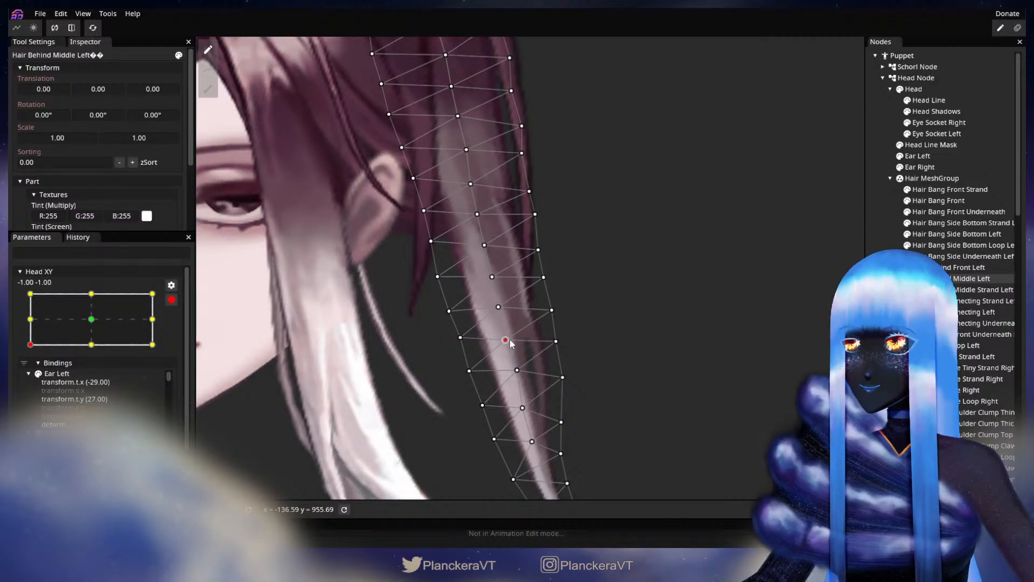
pyautogui.click(499, 306)
pyautogui.click(171, 298)
pyautogui.moveTo(31, 376)
pyautogui.mouseDown()
pyautogui.moveTo(31, 353)
pyautogui.moveTo(30, 375)
pyautogui.mouseUp()
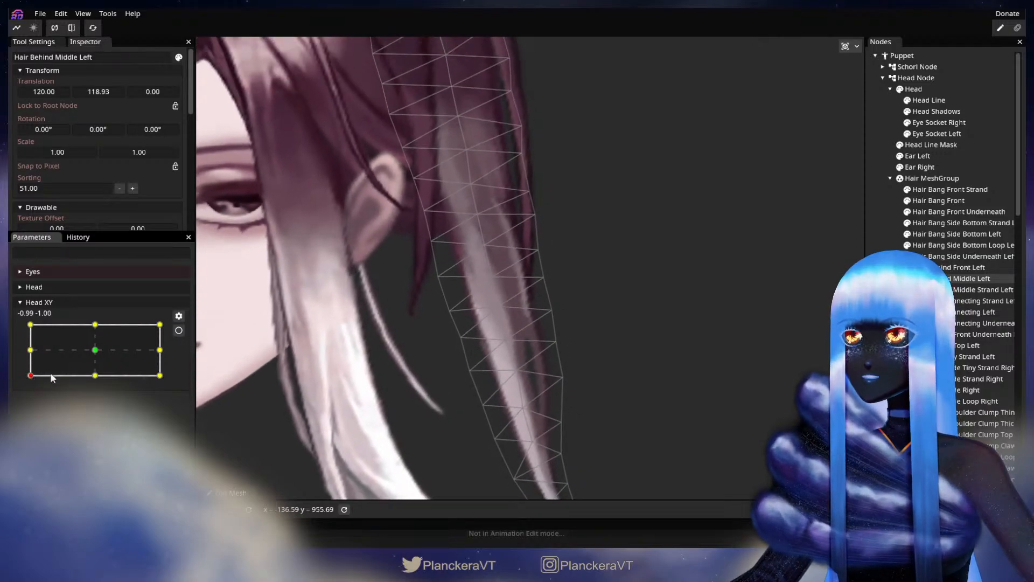
# Step: Shift the centre-line vertices of Hair Behind Middle Left level with the ear's lower end slightly upward and preview the head movement
pyautogui.click(179, 330)
pyautogui.click(490, 244)
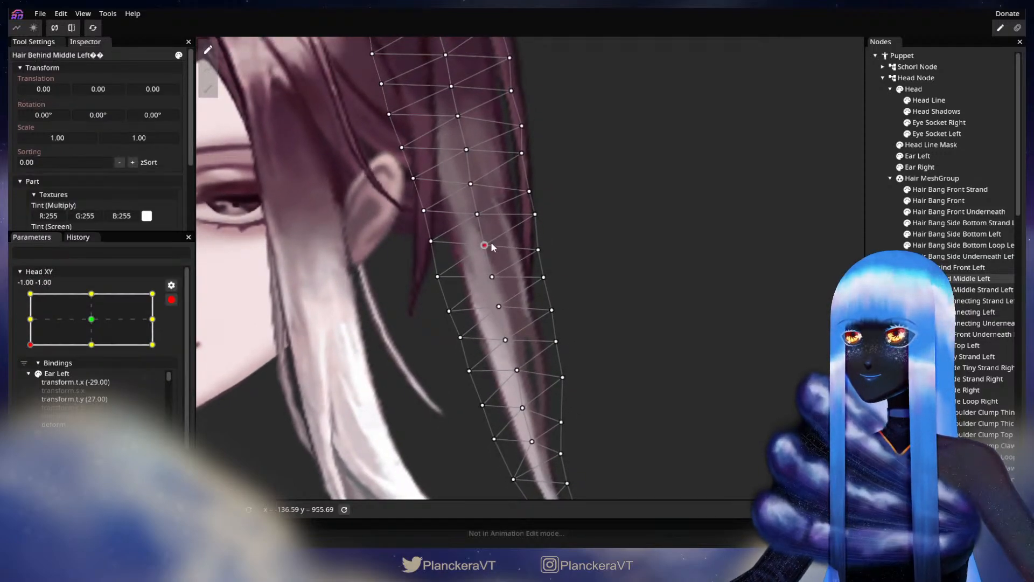
pyautogui.moveTo(484, 241); pyautogui.dragTo(485, 232)
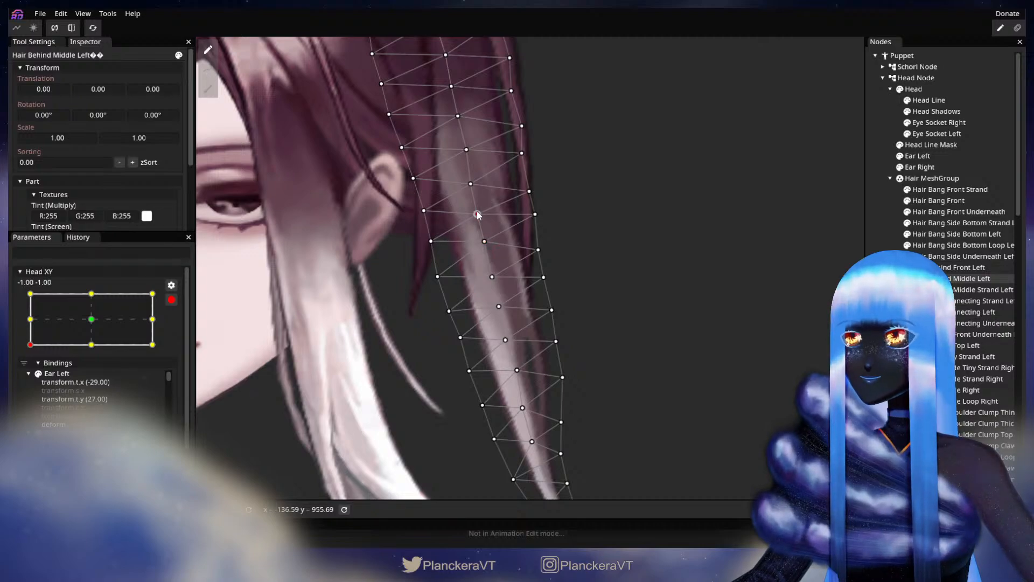
pyautogui.click(171, 300)
pyautogui.moveTo(28, 376)
pyautogui.mouseDown()
pyautogui.moveTo(28, 353)
pyautogui.moveTo(30, 376)
pyautogui.mouseUp()
# Step: Nudge the upper centre-line vertex and the outer-edge vertices beside the ear upward, and end the Head XY editing
pyautogui.click(180, 330)
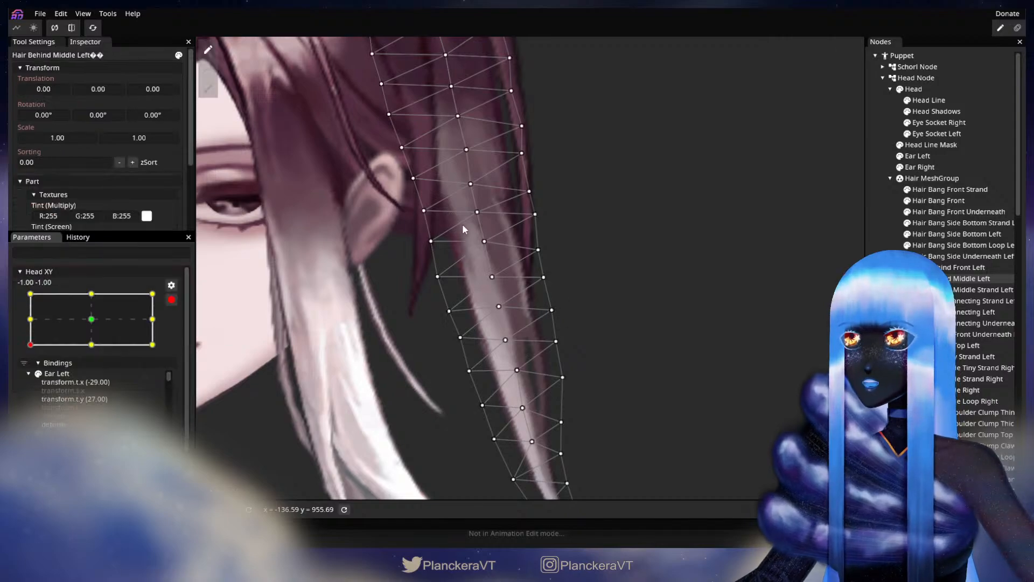
pyautogui.click(470, 184)
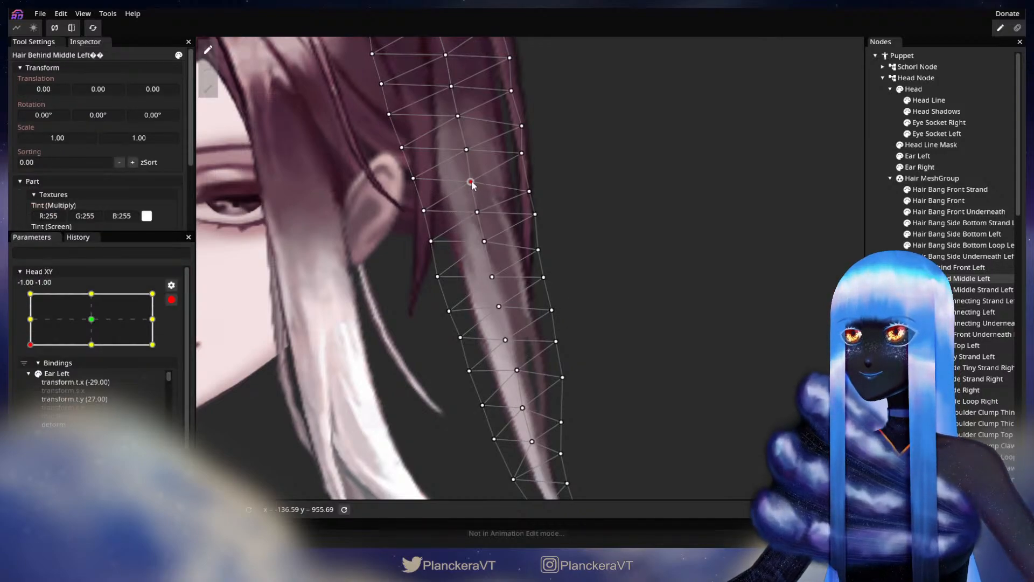
pyautogui.moveTo(520, 150); pyautogui.dragTo(522, 120)
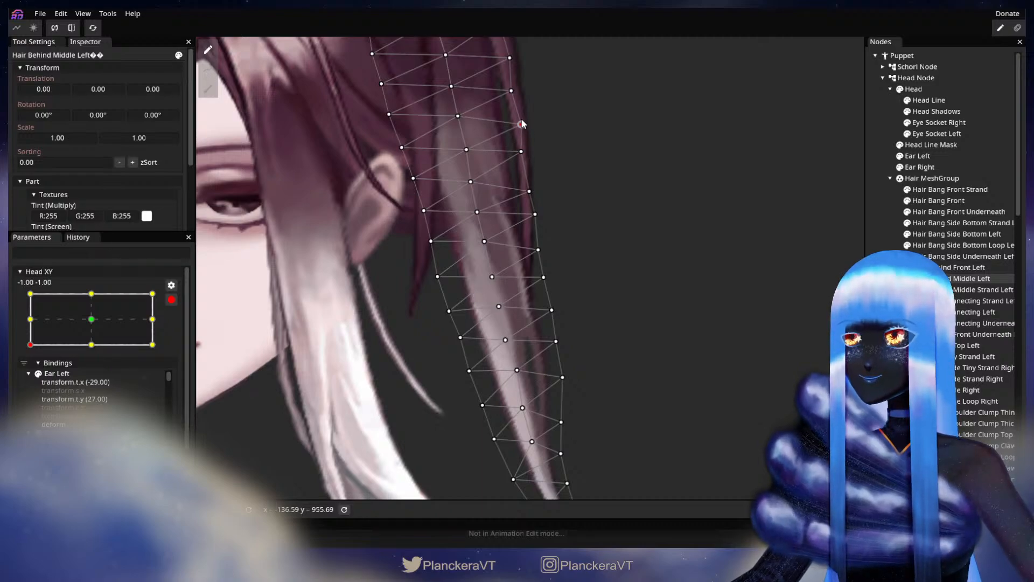
pyautogui.click(171, 299)
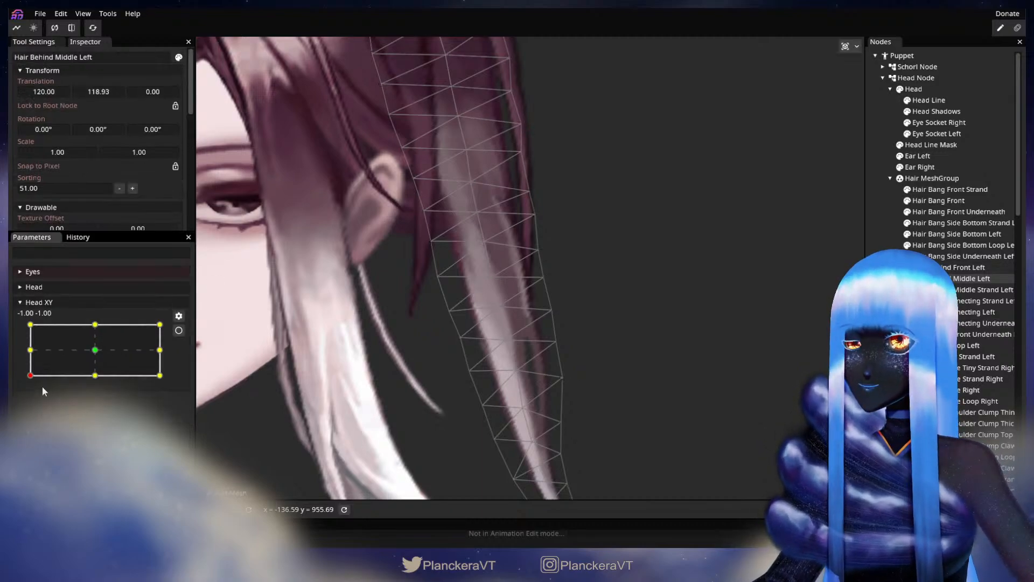
# Step: Check the hair's motion near Head XY -1.00, -1.00 and nudge Hair Behind Middle Left's centre-line vertices beside the ear slightly downward
pyautogui.moveTo(29, 379)
pyautogui.mouseDown()
pyautogui.moveTo(31, 353)
pyautogui.moveTo(31, 380)
pyautogui.mouseUp()
pyautogui.moveTo(431, 149); pyautogui.dragTo(564, 429)
pyautogui.moveTo(366, 107); pyautogui.dragTo(537, 281)
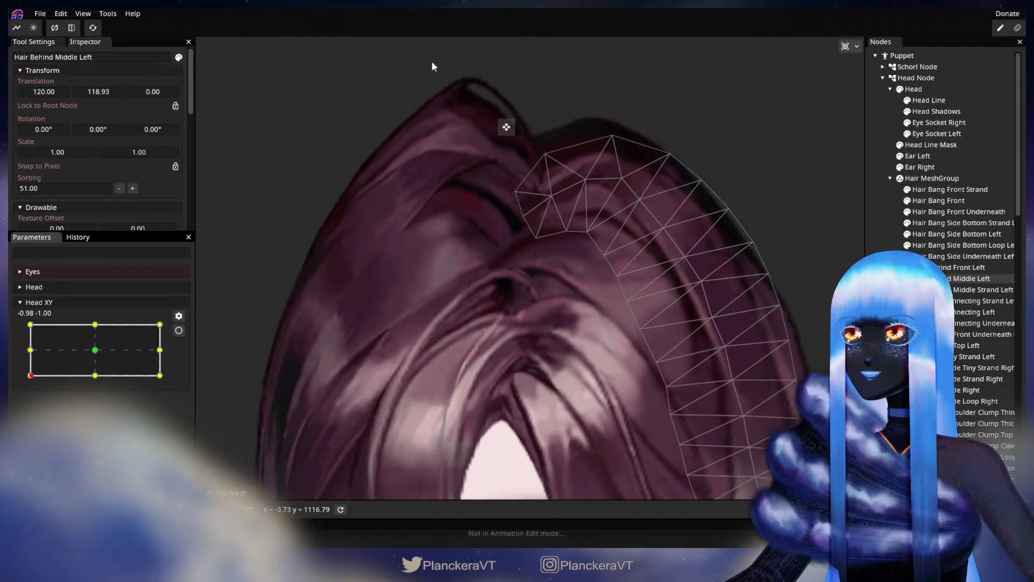
pyautogui.moveTo(547, 336); pyautogui.dragTo(361, 81)
pyautogui.moveTo(512, 341); pyautogui.dragTo(395, 359)
pyautogui.moveTo(31, 375)
pyautogui.mouseDown()
pyautogui.moveTo(30, 350)
pyautogui.moveTo(26, 382)
pyautogui.mouseUp()
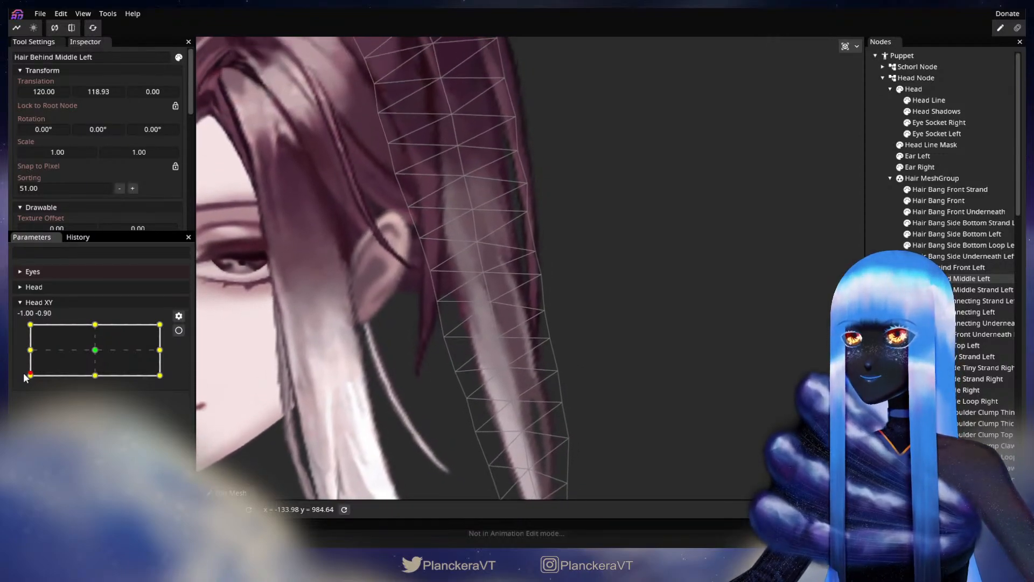
pyautogui.click(178, 330)
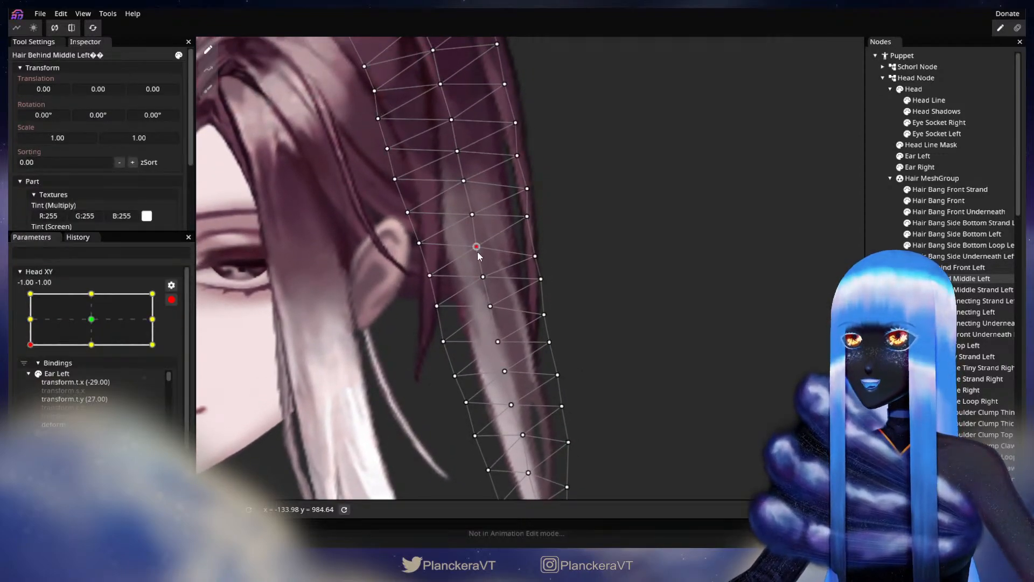
pyautogui.moveTo(473, 221); pyautogui.dragTo(473, 227)
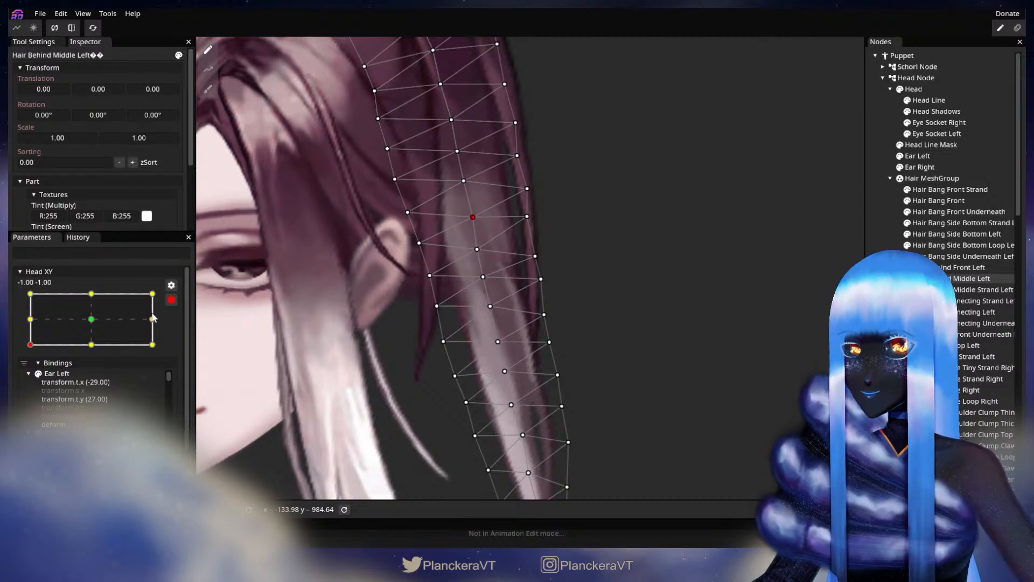
pyautogui.click(171, 299)
pyautogui.moveTo(26, 378)
pyautogui.mouseDown()
pyautogui.moveTo(27, 352)
pyautogui.moveTo(30, 376)
pyautogui.mouseUp()
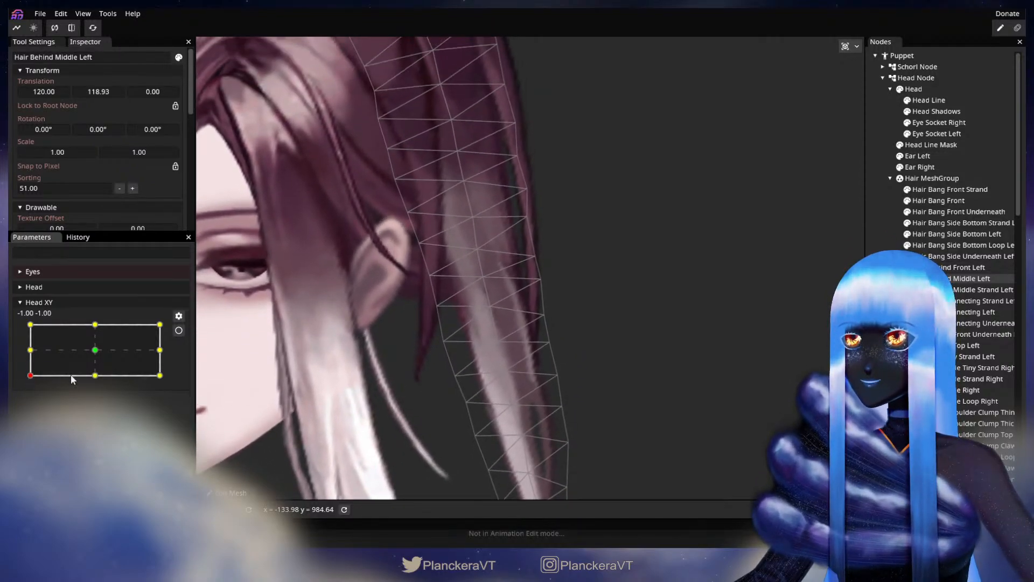
# Step: Nudge the centre-line vertices beside the ear and the outer-edge vertex just above ear level slightly upward at Head XY -1.00, -1.00
pyautogui.click(178, 330)
pyautogui.click(464, 187)
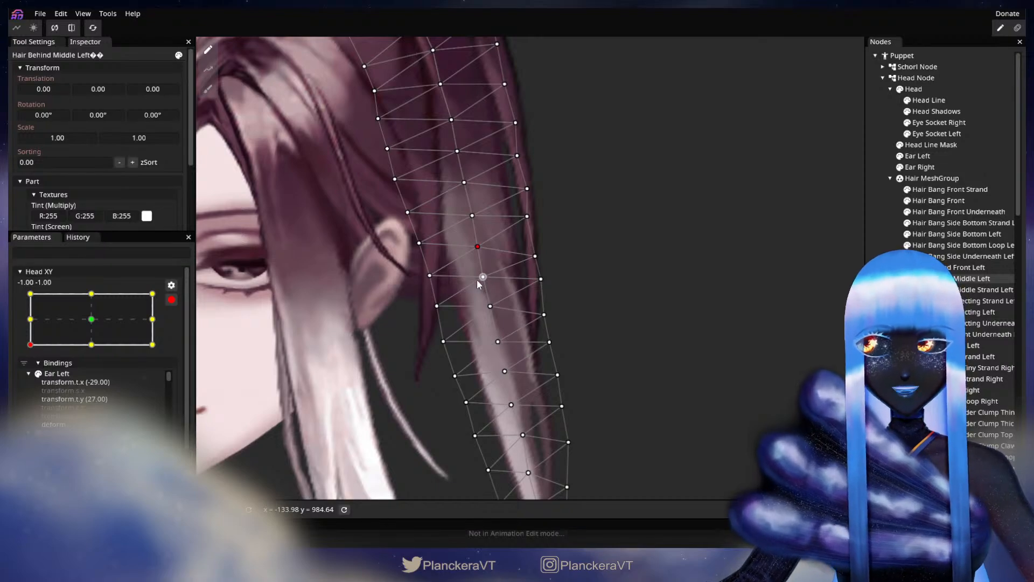
pyautogui.click(170, 300)
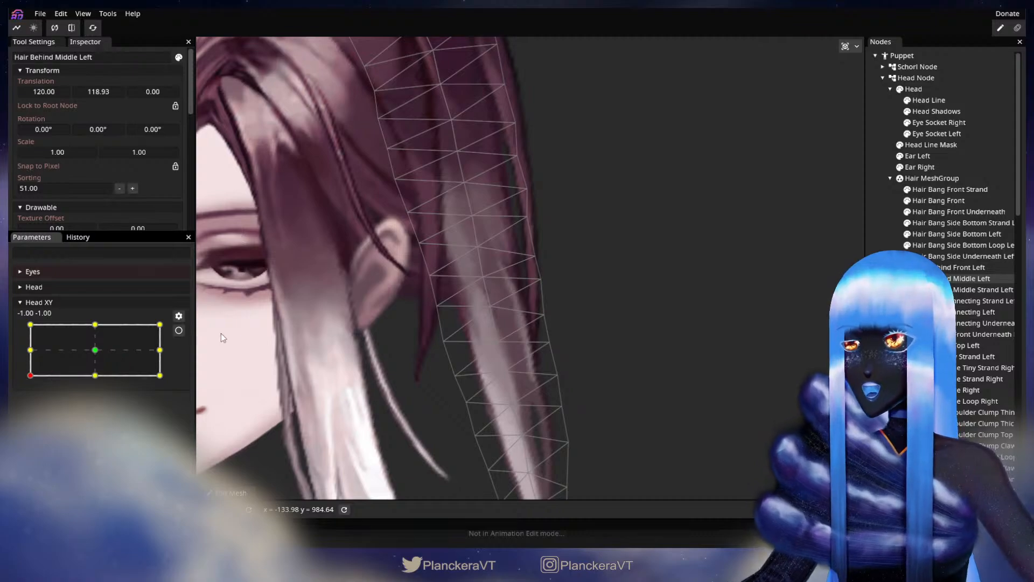
pyautogui.click(178, 330)
pyautogui.moveTo(532, 183); pyautogui.dragTo(532, 181)
pyautogui.click(172, 301)
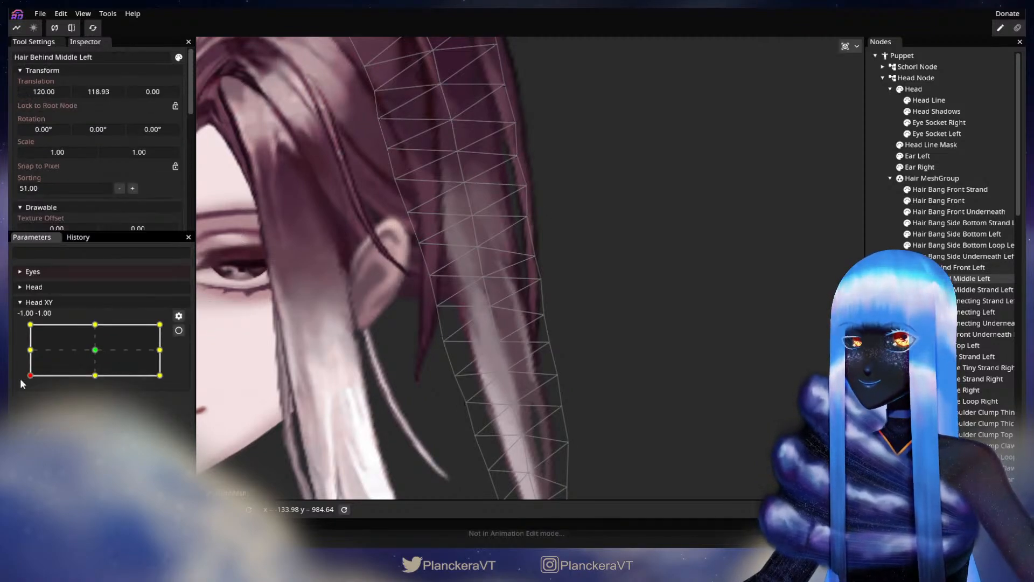
pyautogui.moveTo(25, 376)
pyautogui.mouseDown()
pyautogui.moveTo(31, 352)
pyautogui.moveTo(31, 383)
pyautogui.mouseUp()
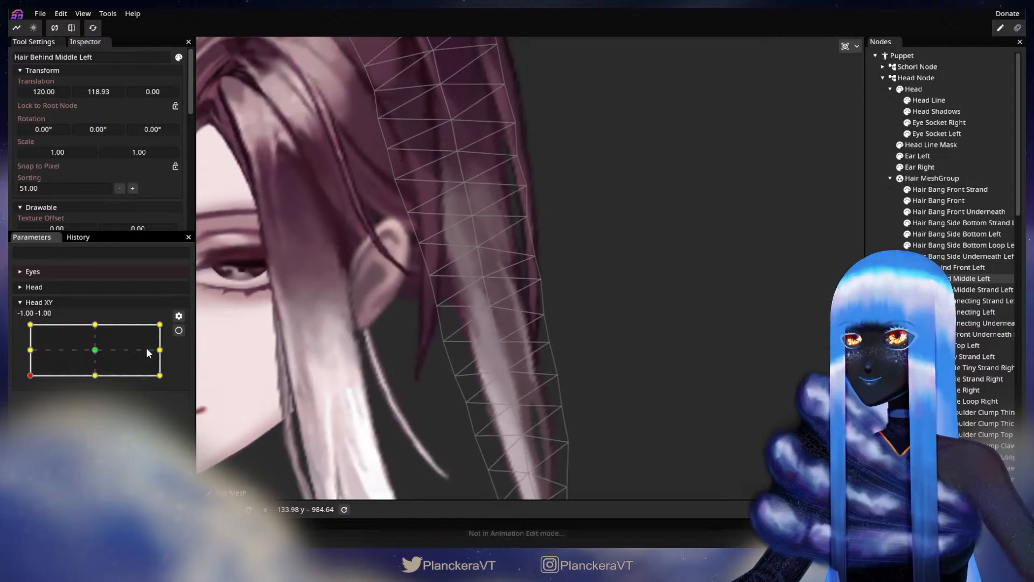
# Step: Fine-tune the centre-line vertex just above ear level at Head XY -1.00, -1.00 and preview the head movement
pyautogui.click(179, 330)
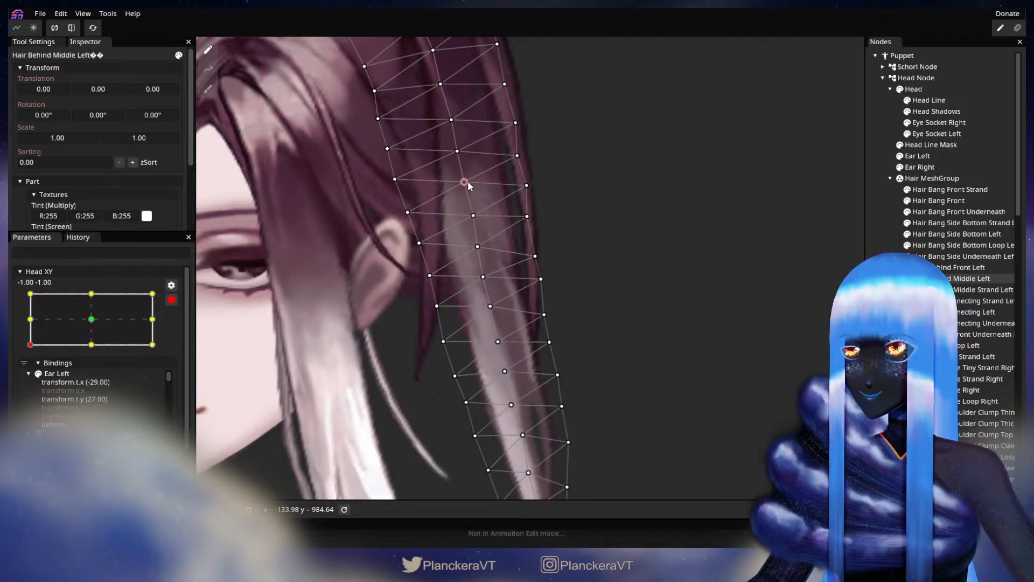
pyautogui.click(172, 300)
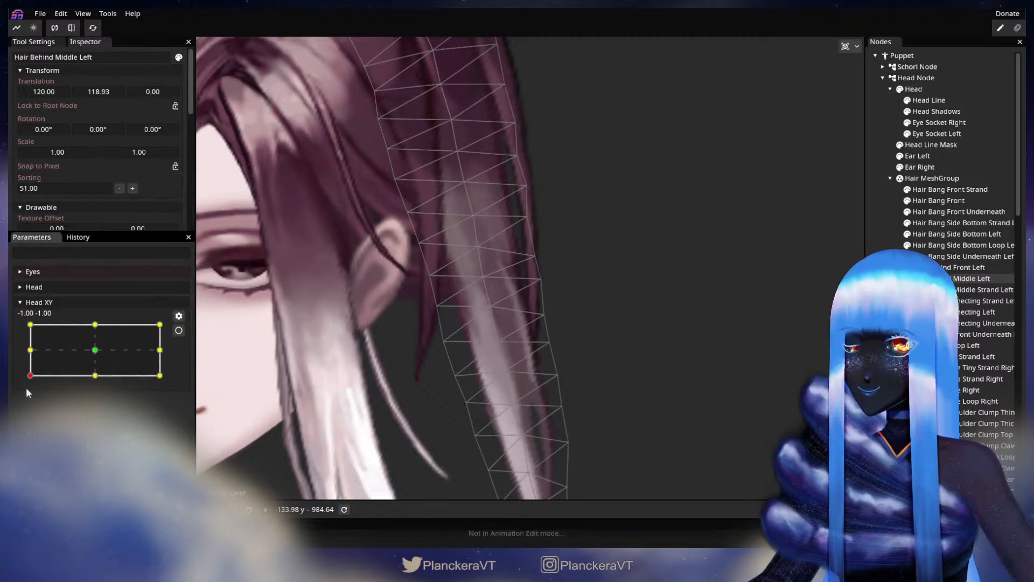
pyautogui.moveTo(29, 376)
pyautogui.mouseDown()
pyautogui.moveTo(25, 358)
pyautogui.moveTo(25, 382)
pyautogui.mouseUp()
# Step: Fine-tune the two centre-line vertices just below the ear at Head XY -1.00, -1.00 and preview the deformation
pyautogui.click(179, 330)
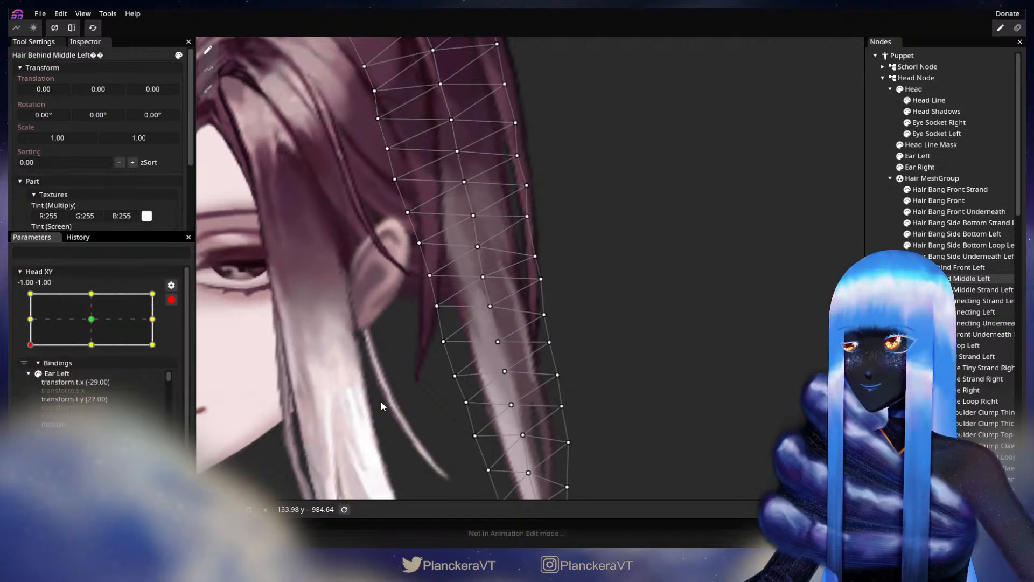
pyautogui.click(499, 247)
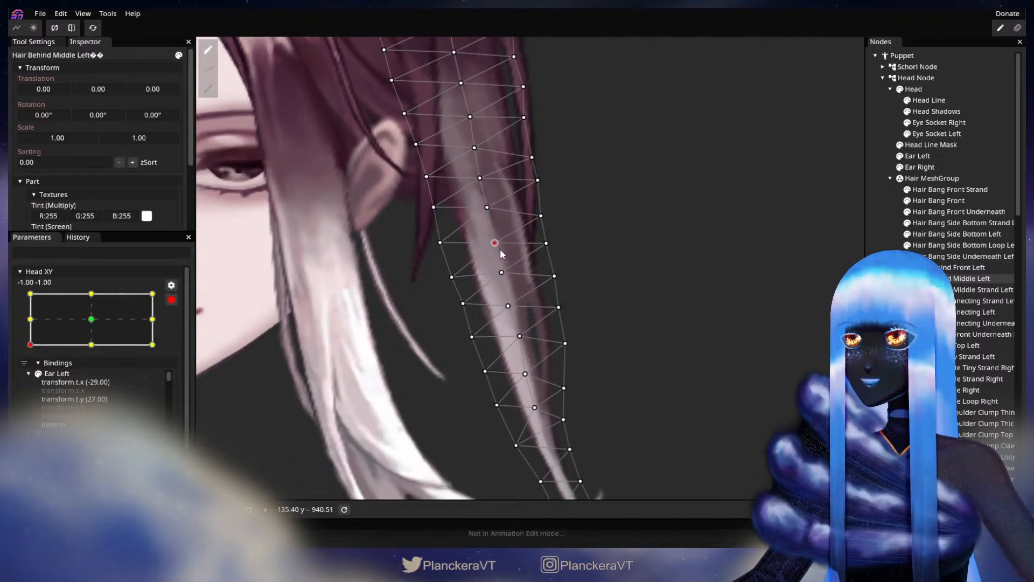
pyautogui.click(502, 273)
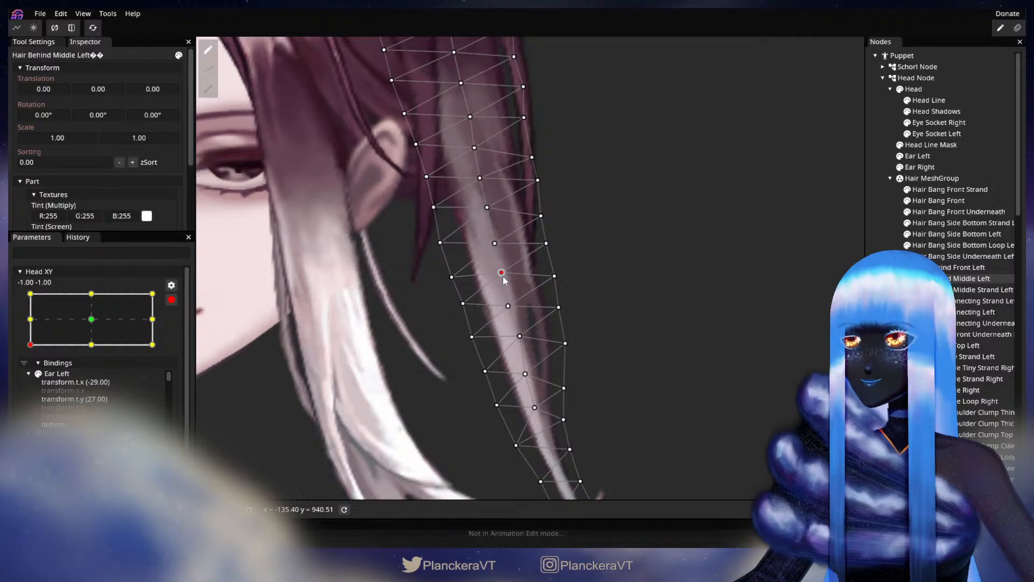
pyautogui.click(171, 300)
pyautogui.moveTo(29, 376)
pyautogui.mouseDown()
pyautogui.moveTo(31, 356)
pyautogui.moveTo(31, 375)
pyautogui.mouseUp()
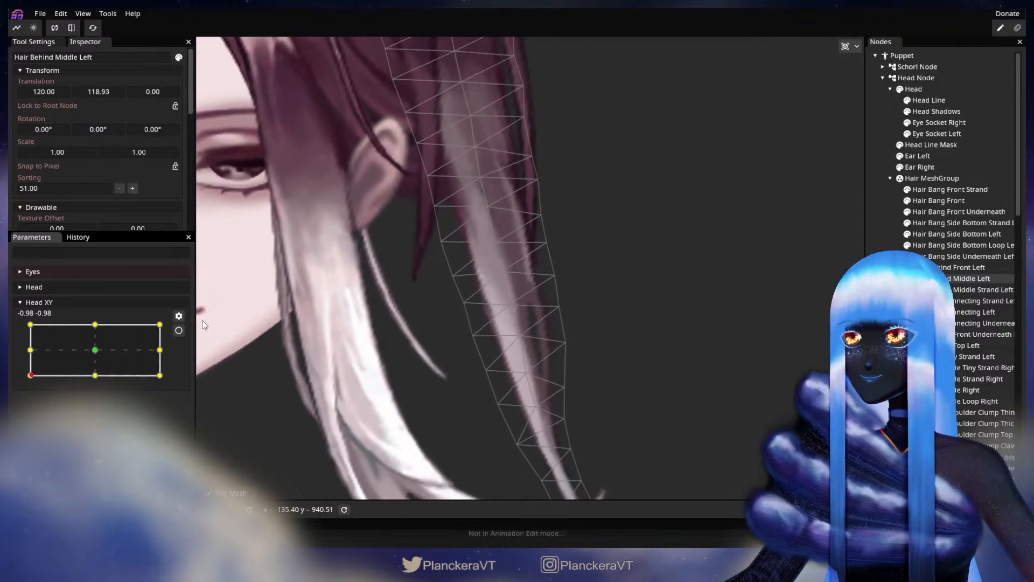
# Step: Nudge the outer-edge vertices beside the ear slightly upward and preview the head moving between Head XY -1.00, -1.00 and -1.00, 0.00
pyautogui.click(179, 330)
pyautogui.click(532, 155)
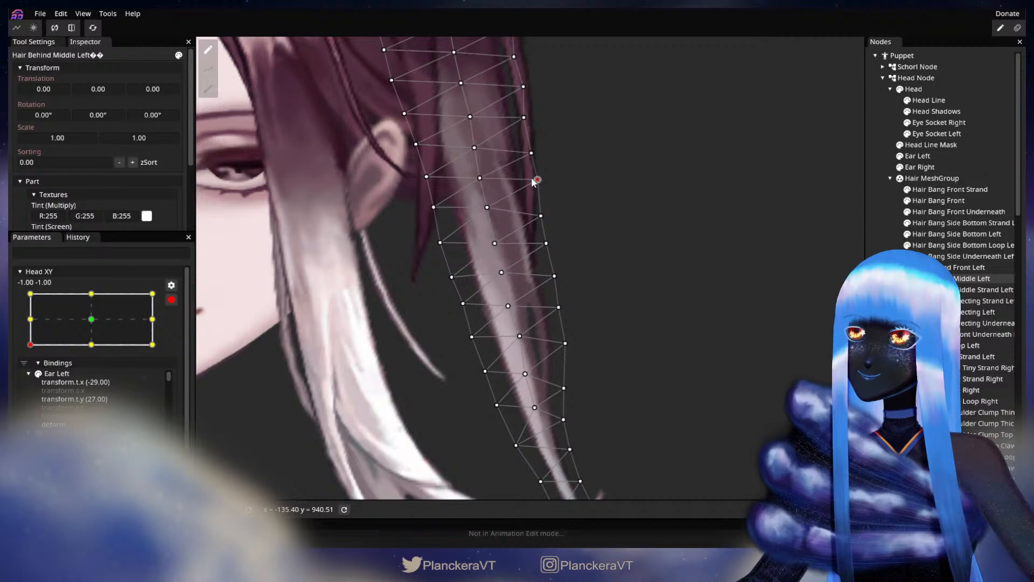
pyautogui.click(539, 210)
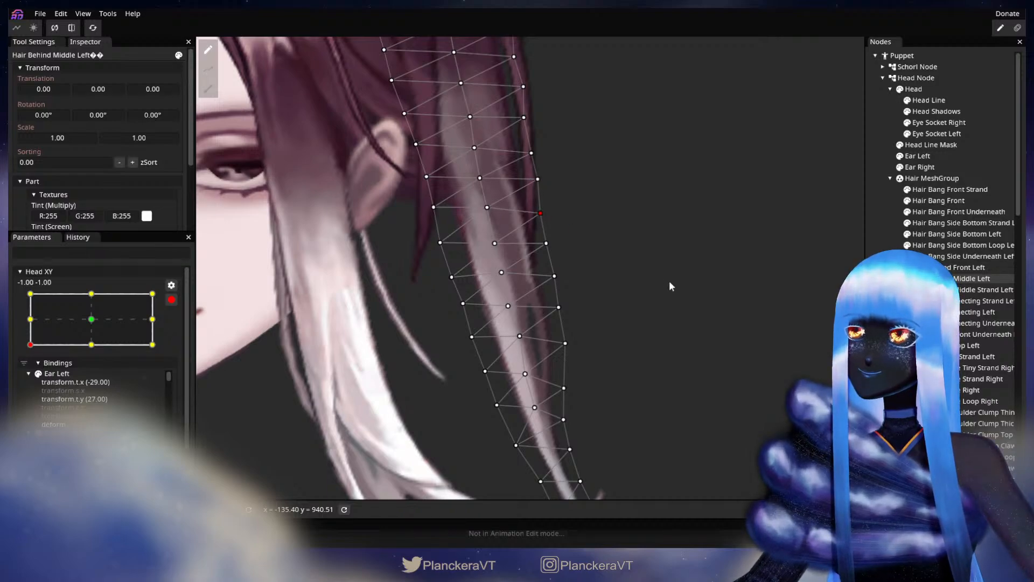
pyautogui.click(616, 270)
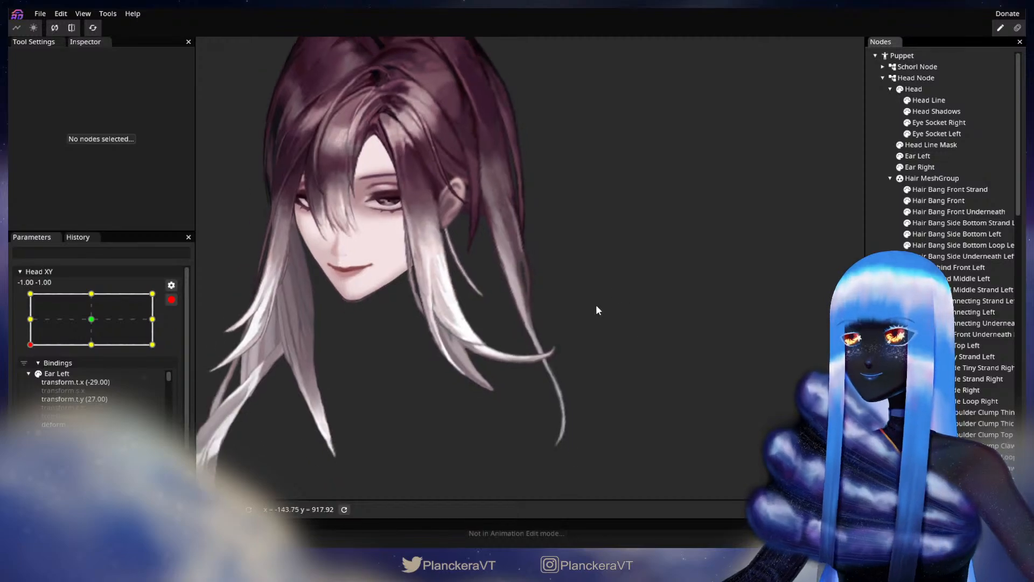
pyautogui.click(174, 298)
pyautogui.click(32, 376)
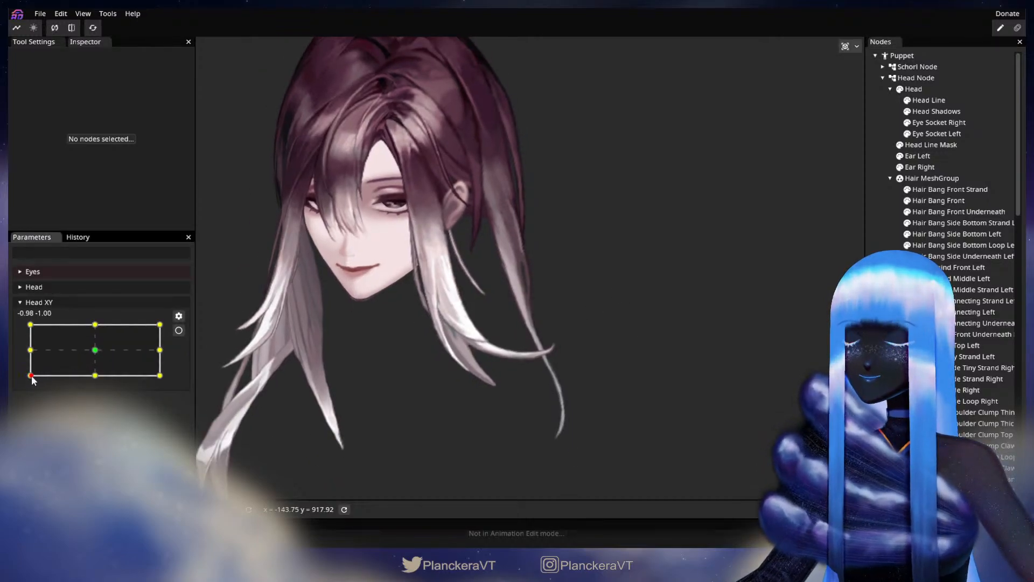
pyautogui.moveTo(31, 376); pyautogui.dragTo(29, 353)
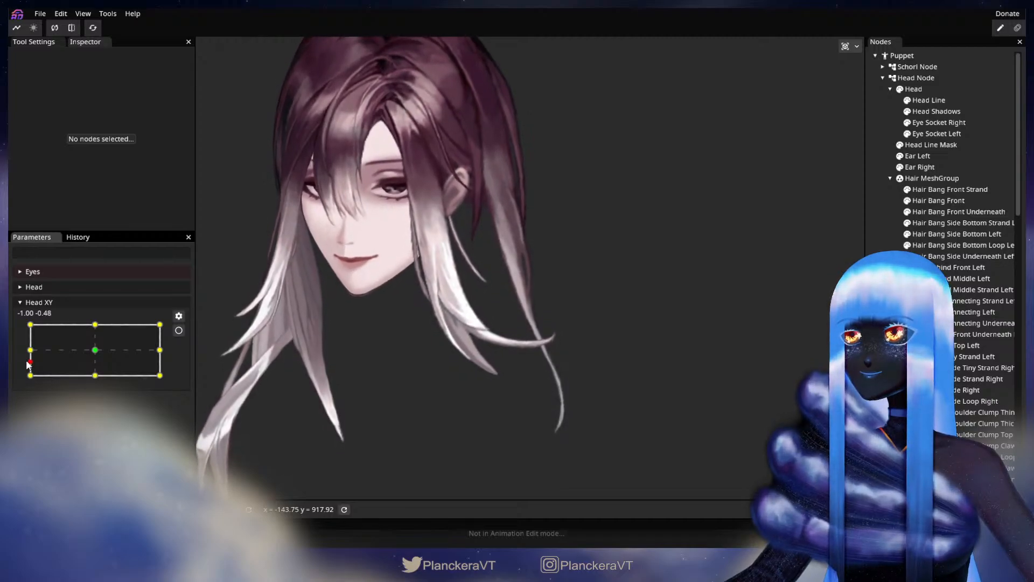
pyautogui.moveTo(25, 352); pyautogui.dragTo(20, 381)
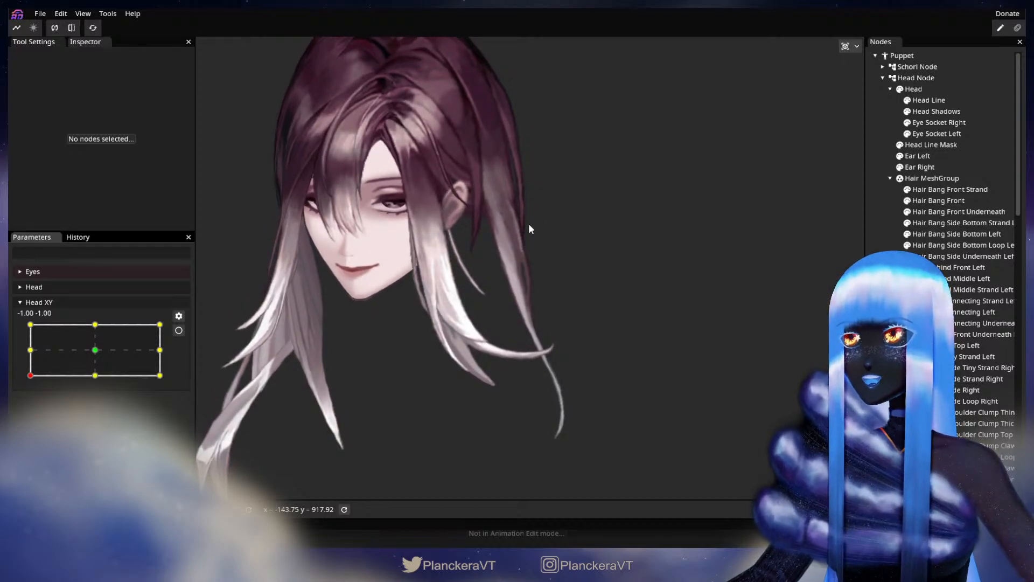
# Step: Shift Hair Behind Middle Left's outer-edge vertices beside and below the ear slightly outward at Head XY -1.00, -1.00, and preview the head movement
pyautogui.scroll(1, 377, 236)
pyautogui.click(178, 330)
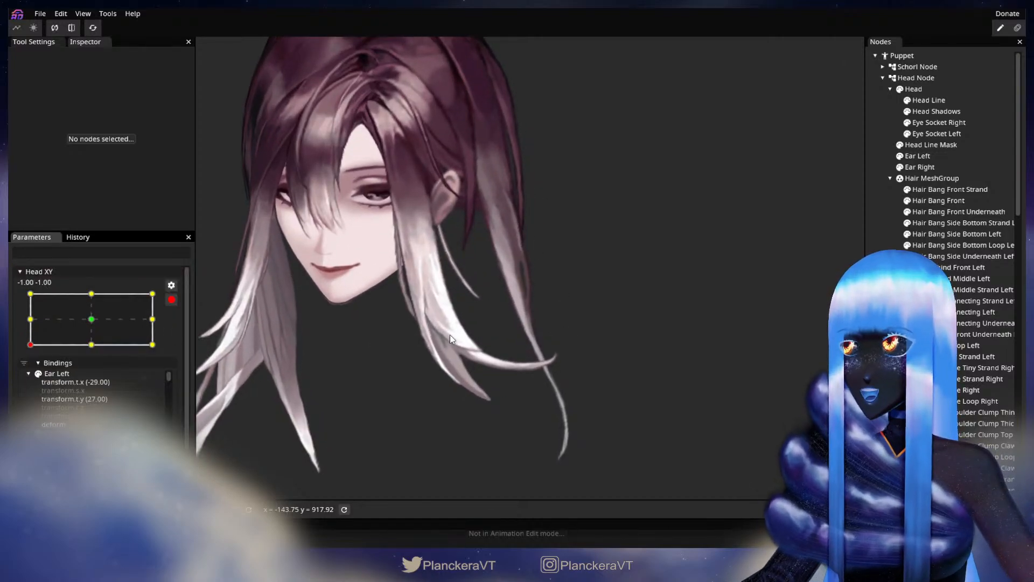
pyautogui.scroll(1, 458, 322)
pyautogui.scroll(2, 486, 308)
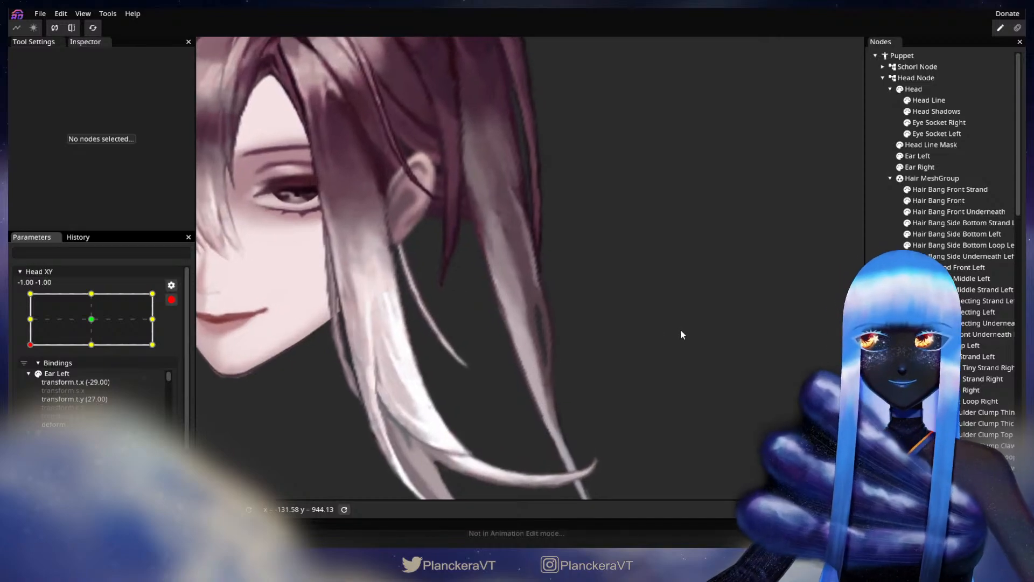
pyautogui.click(948, 279)
pyautogui.scroll(1, 595, 283)
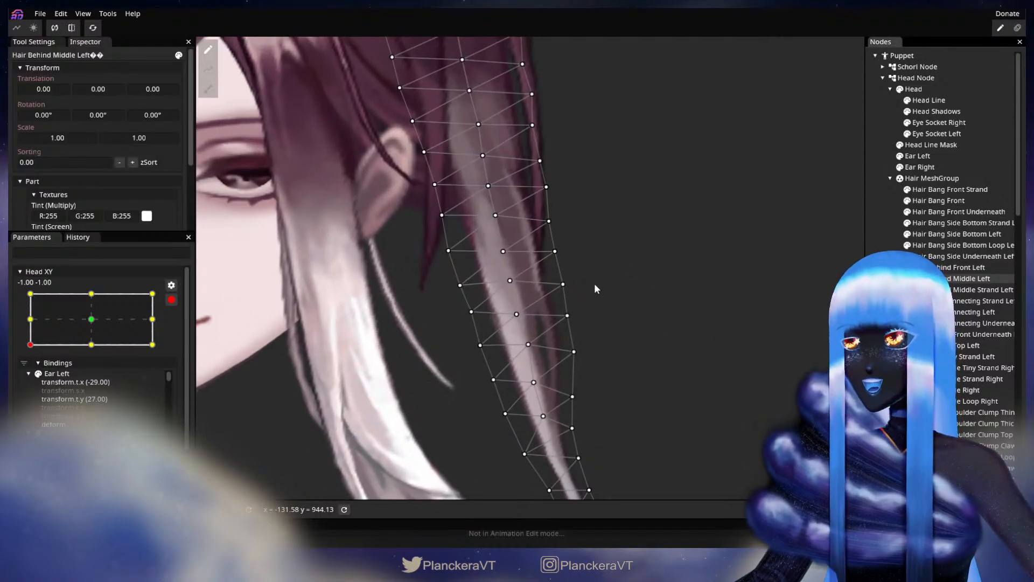
pyautogui.moveTo(568, 288); pyautogui.dragTo(570, 287)
pyautogui.click(556, 249)
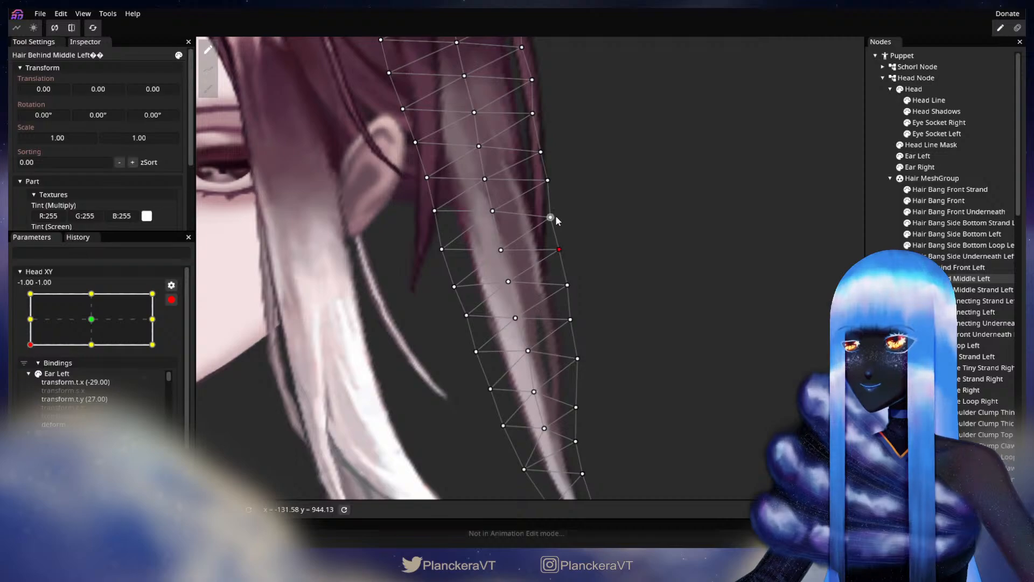
pyautogui.click(548, 180)
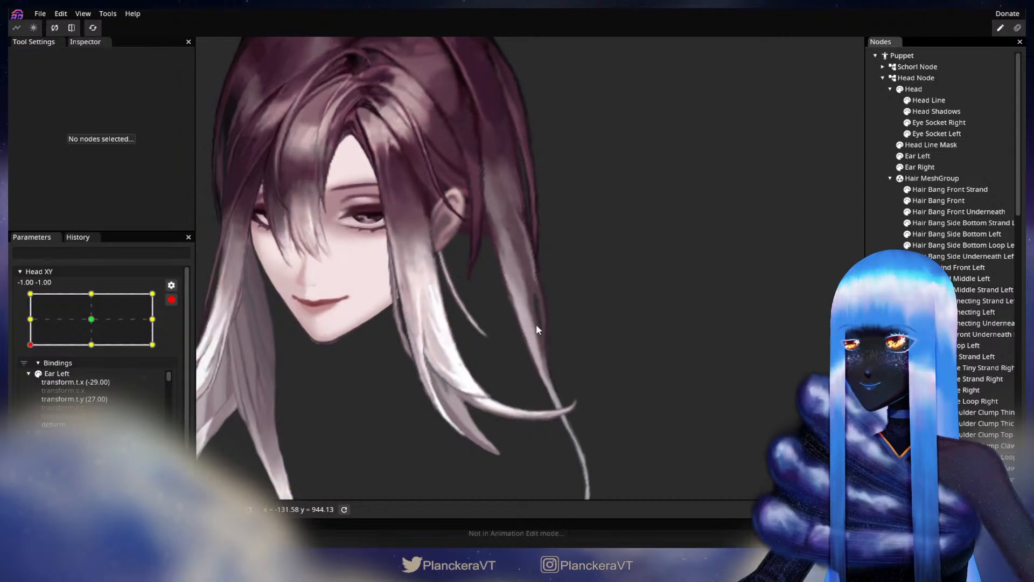
pyautogui.click(171, 299)
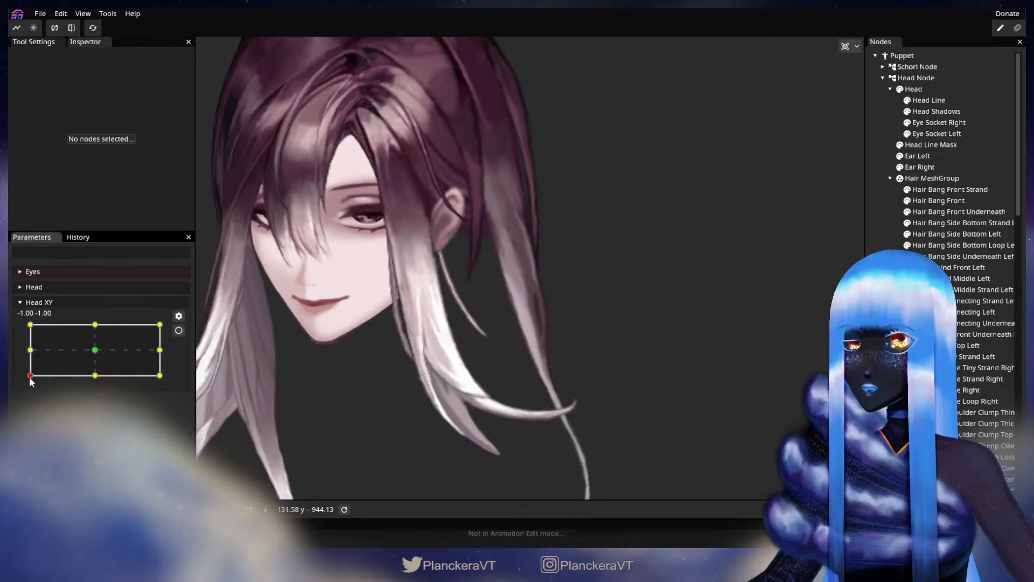
pyautogui.moveTo(30, 379); pyautogui.dragTo(29, 351)
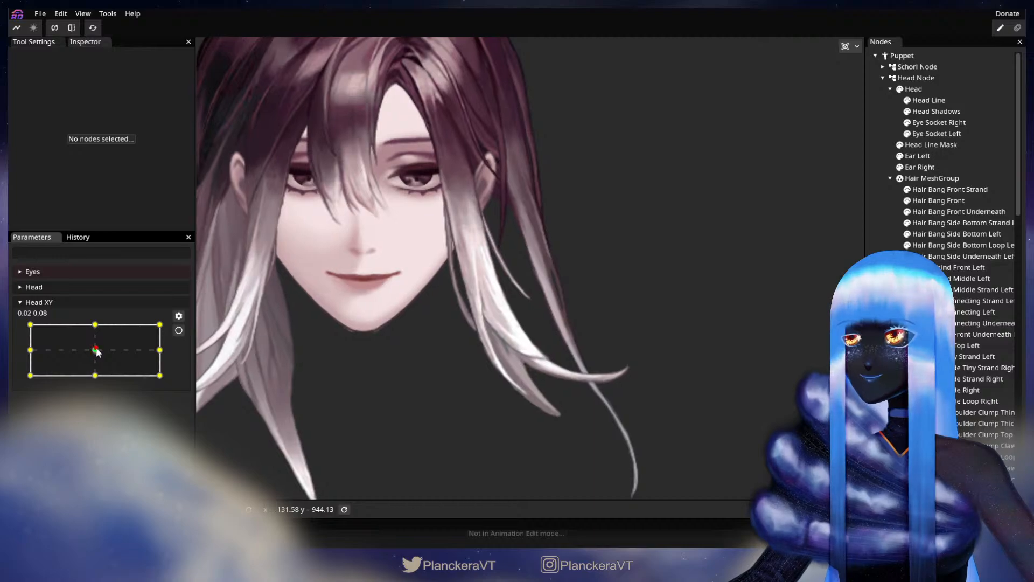
pyautogui.moveTo(30, 350)
pyautogui.mouseDown()
pyautogui.moveTo(26, 379)
pyautogui.moveTo(29, 350)
pyautogui.moveTo(30, 369)
pyautogui.mouseUp()
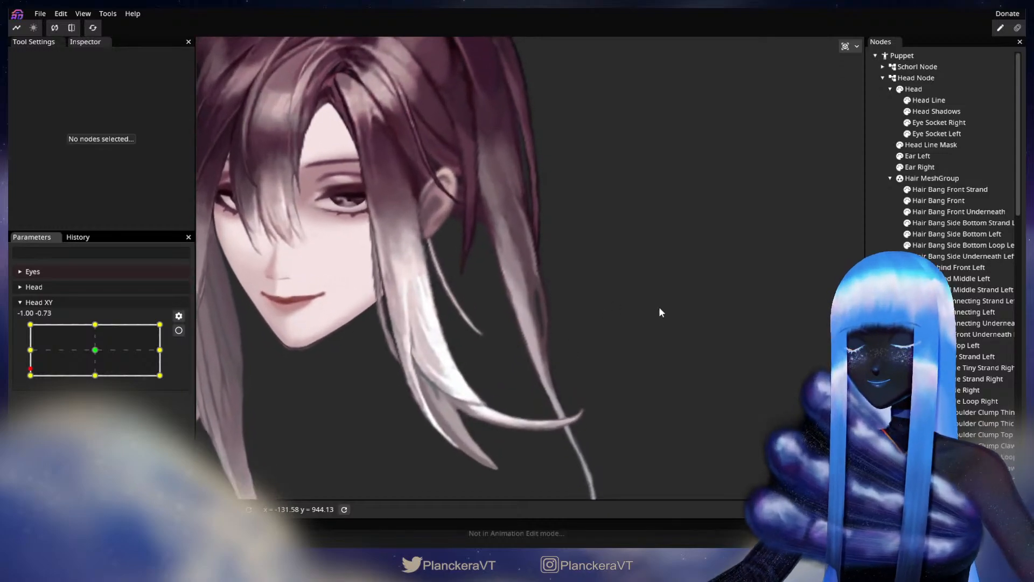
# Step: Move one outer-edge vertex below the ear slightly inward at Head XY -1.00, -1.00, deselect the mesh and end the Head XY editing
pyautogui.click(973, 277)
pyautogui.scroll(3, 560, 341)
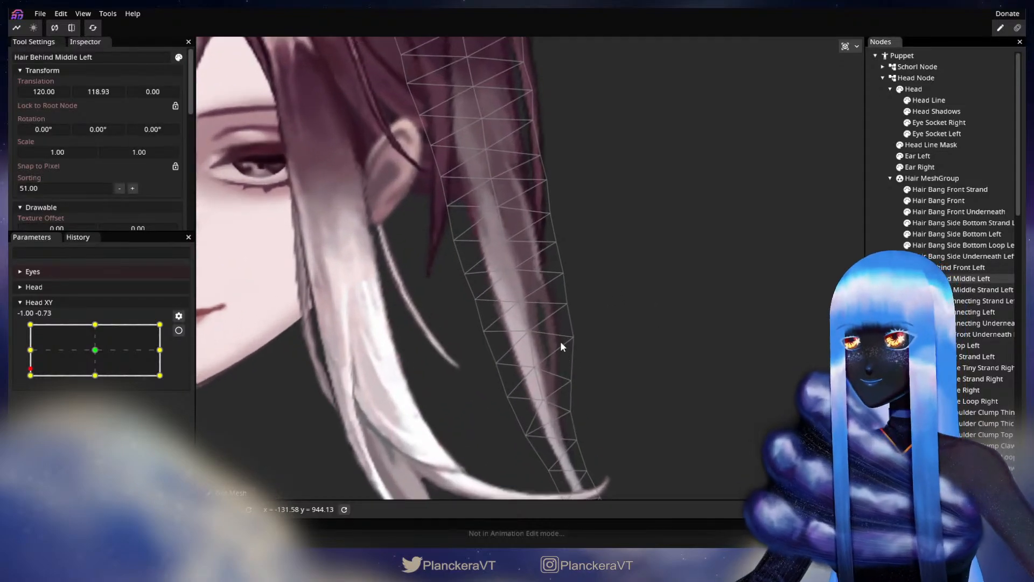
pyautogui.moveTo(26, 376)
pyautogui.mouseDown()
pyautogui.moveTo(30, 349)
pyautogui.moveTo(30, 379)
pyautogui.mouseUp()
pyautogui.click(179, 330)
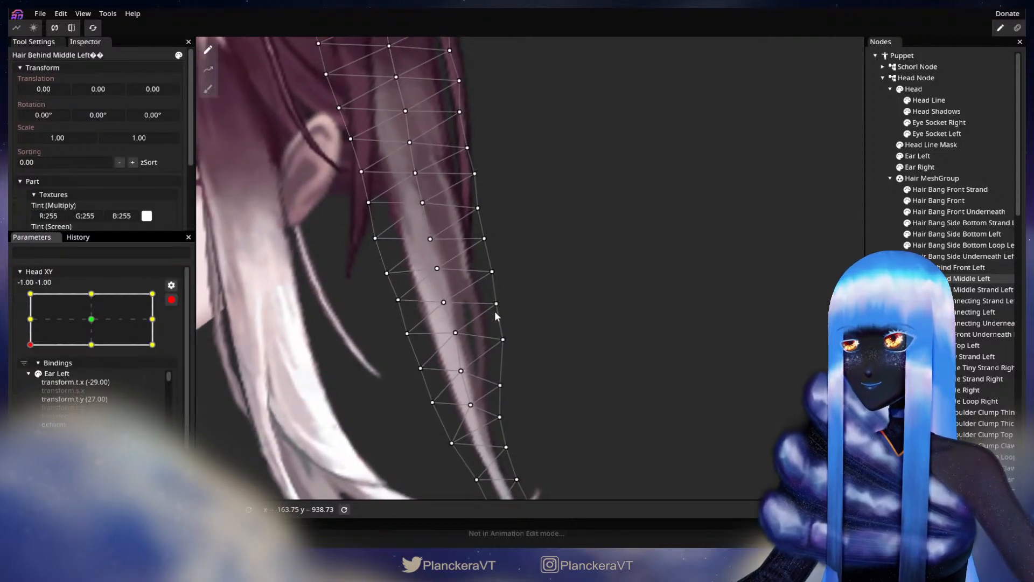
pyautogui.click(492, 309)
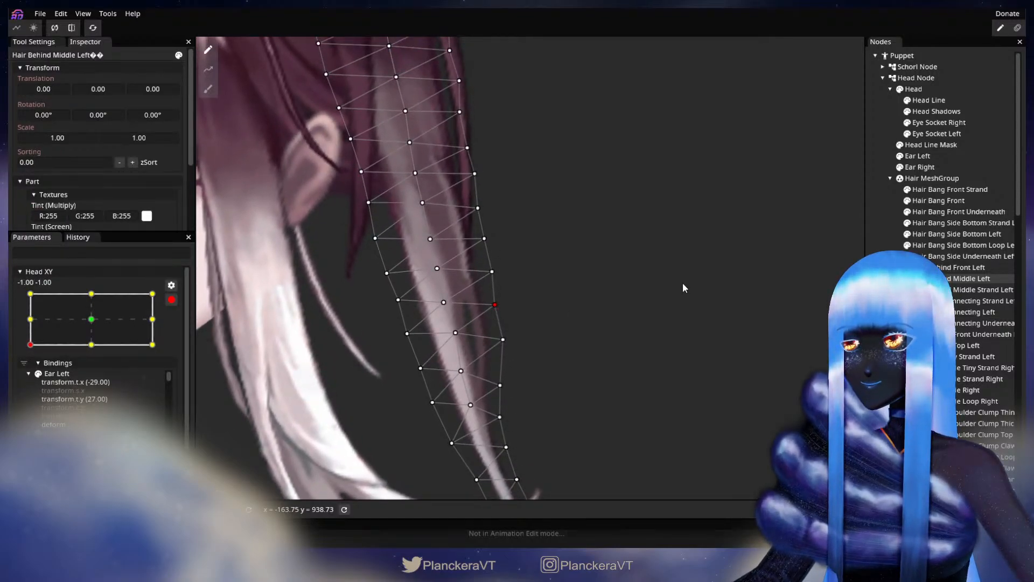
pyautogui.press('Escape')
pyautogui.scroll(-5, 522, 375)
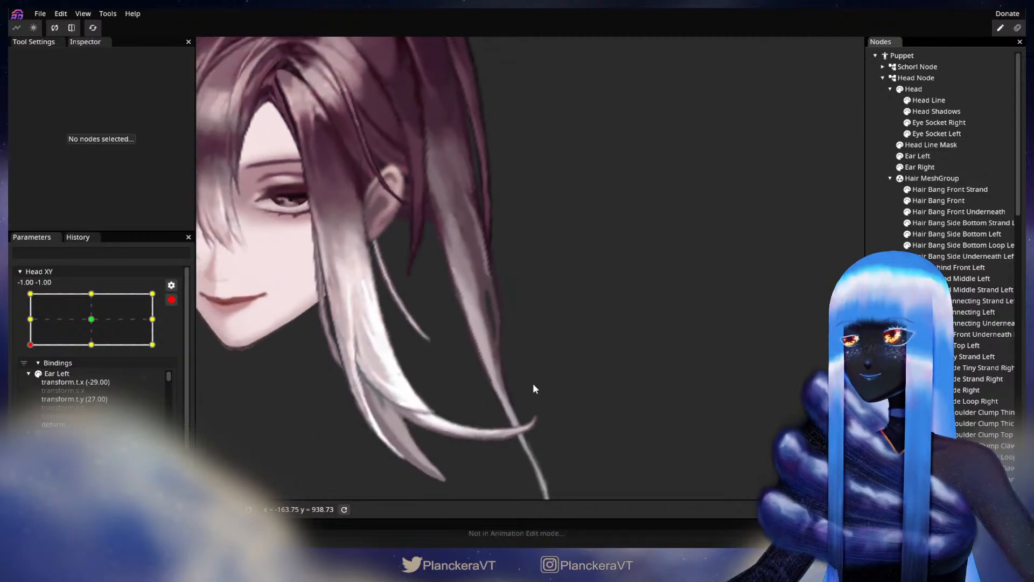
pyautogui.scroll(-3, 512, 377)
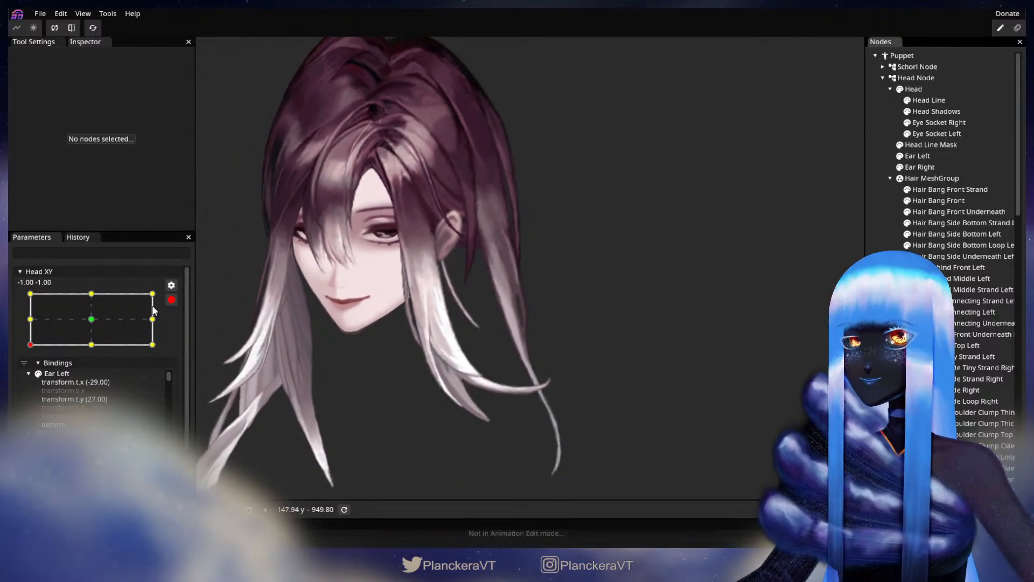
pyautogui.click(171, 299)
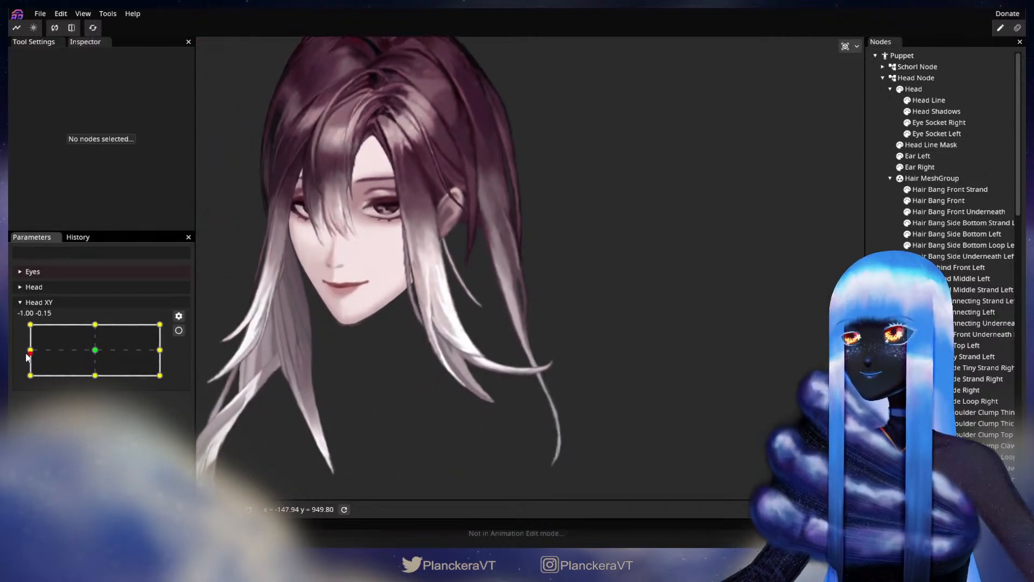
# Step: Select Hair Behind Top Left, set Head XY to -1.00, -1.00 and start editing the mesh at that keypoint
pyautogui.moveTo(23, 381); pyautogui.dragTo(23, 359)
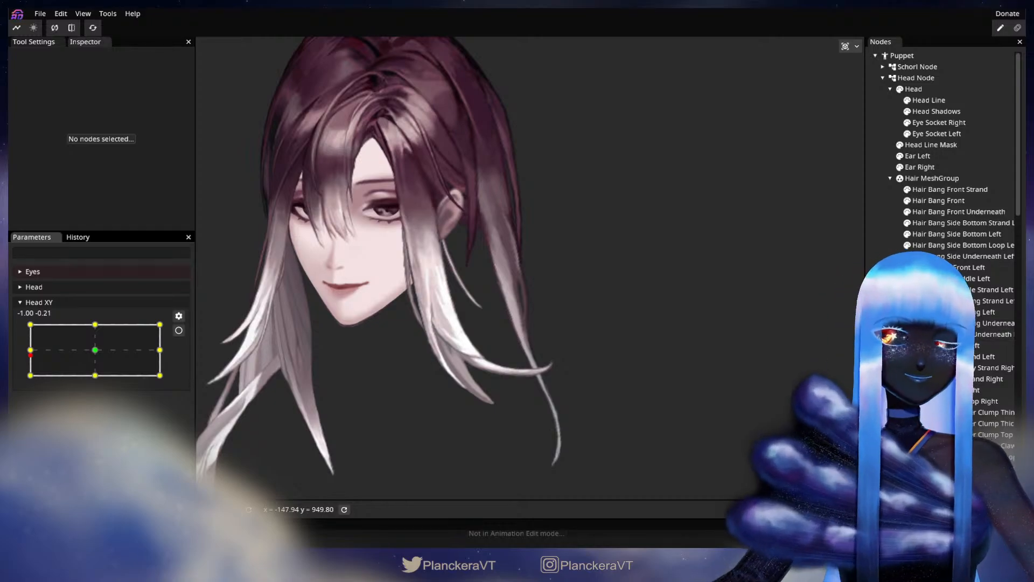
pyautogui.scroll(2, 529, 270)
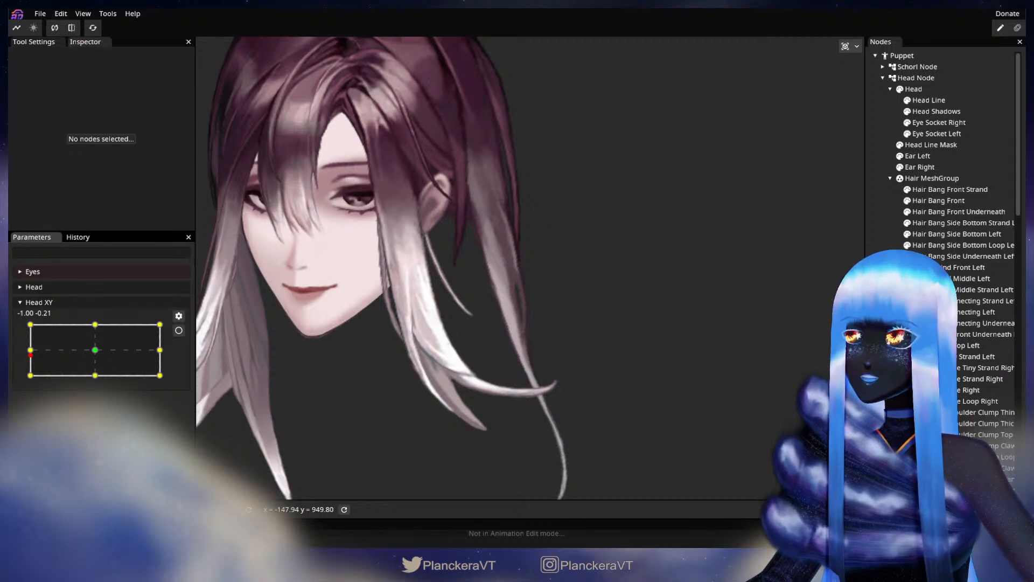
pyautogui.moveTo(687, 295); pyautogui.dragTo(690, 370)
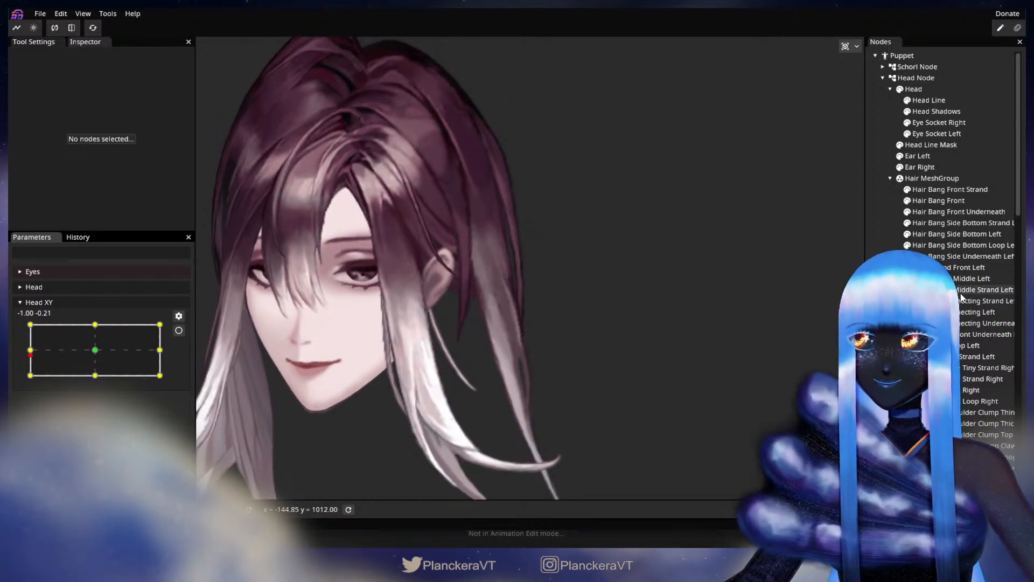
pyautogui.click(948, 345)
pyautogui.scroll(5, 541, 306)
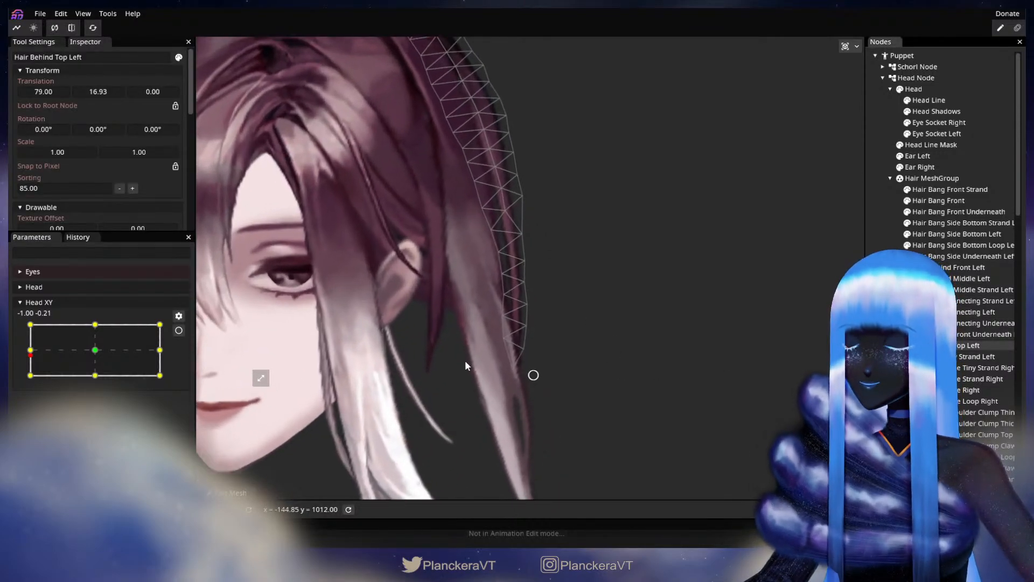
pyautogui.scroll(3, 450, 371)
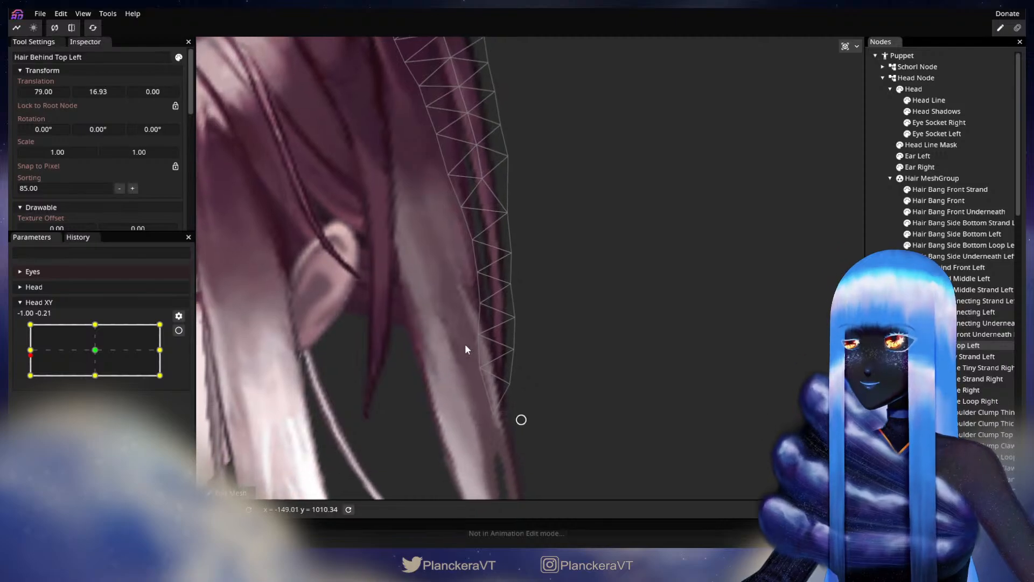
pyautogui.moveTo(24, 376)
pyautogui.mouseDown()
pyautogui.moveTo(20, 354)
pyautogui.moveTo(20, 378)
pyautogui.mouseUp()
pyautogui.click(179, 330)
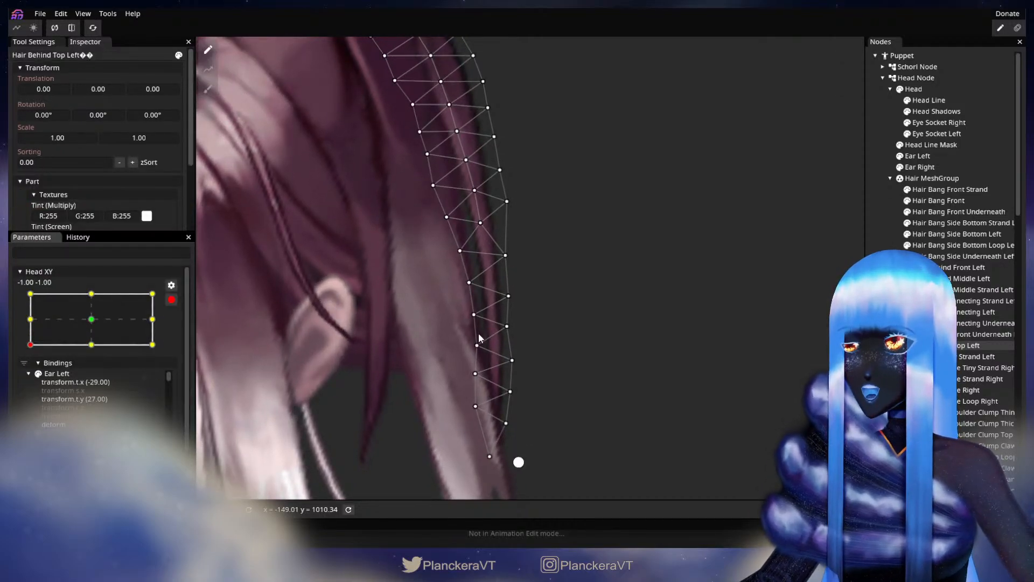
# Step: Nudge the outer-edge vertex near the ear's upper part slightly outward at Head XY -1.00, -1.00 and preview the head movement
pyautogui.click(506, 326)
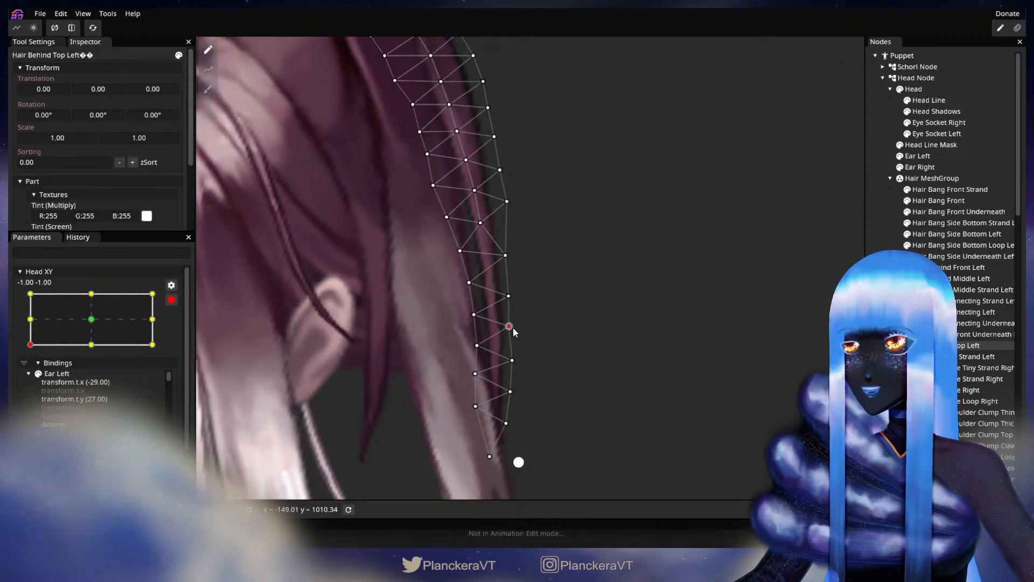
pyautogui.moveTo(353, 351); pyautogui.dragTo(350, 322)
pyautogui.click(171, 300)
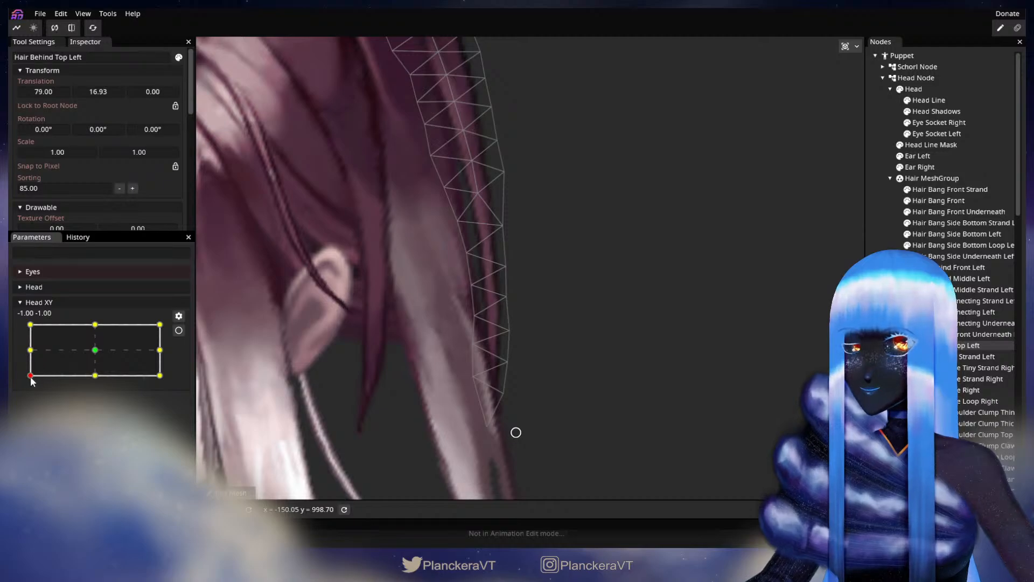
pyautogui.moveTo(30, 377)
pyautogui.mouseDown()
pyautogui.moveTo(26, 350)
pyautogui.moveTo(22, 385)
pyautogui.mouseUp()
# Step: Shift the inner-edge vertex level with the ear's middle slightly outward at Head XY -1.00, -1.00 and preview the deformation
pyautogui.click(178, 330)
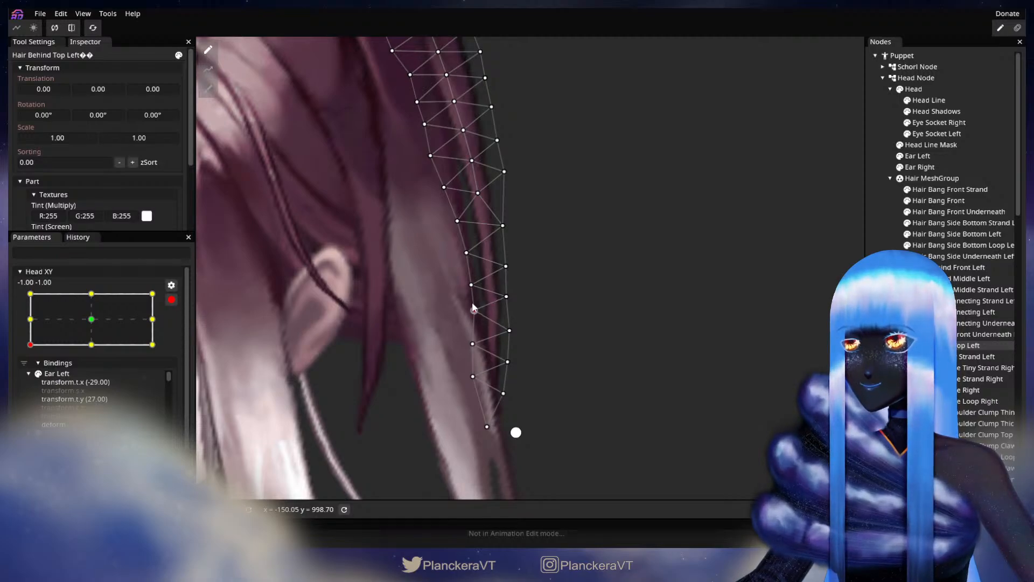
pyautogui.click(171, 299)
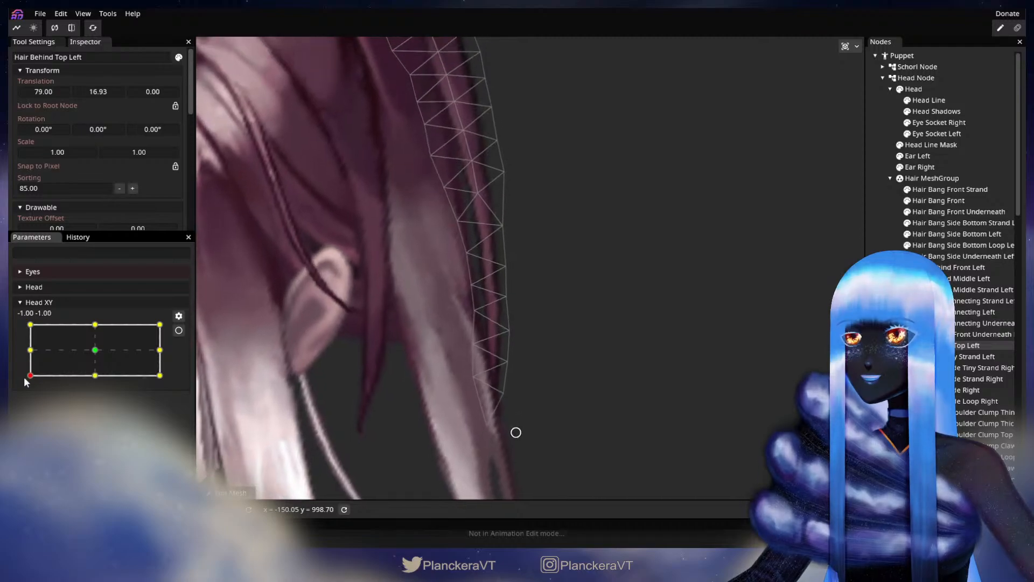
pyautogui.click(179, 330)
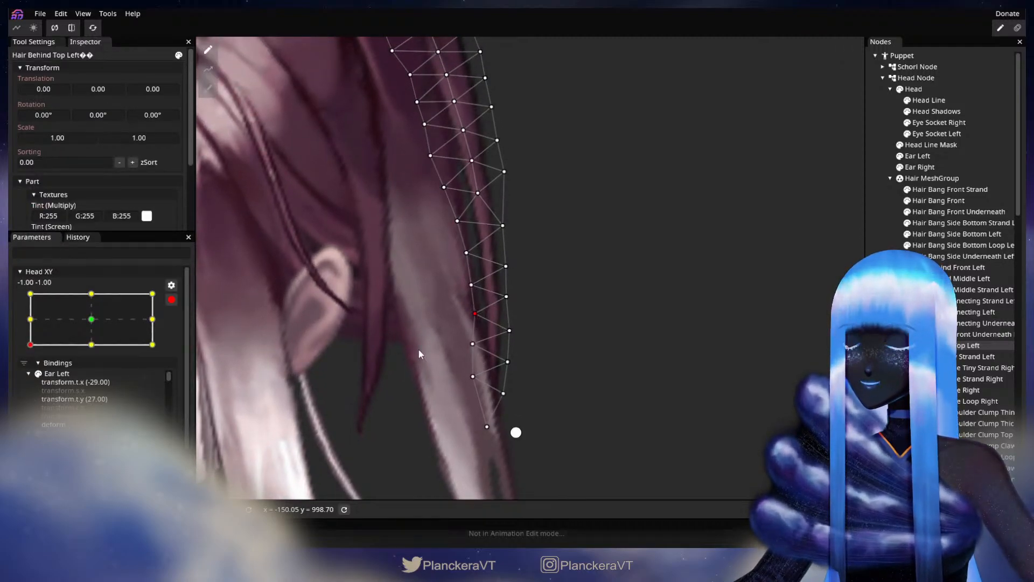
pyautogui.click(171, 300)
pyautogui.moveTo(30, 379)
pyautogui.mouseDown()
pyautogui.moveTo(27, 353)
pyautogui.moveTo(28, 368)
pyautogui.mouseUp()
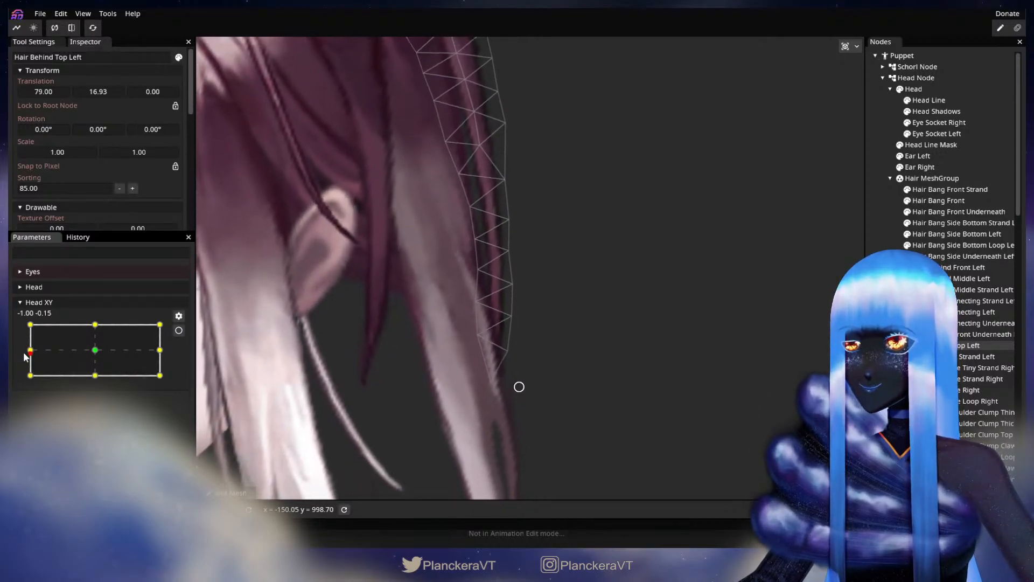
# Step: Raise the outer-edge vertex level with the lower ear slightly and preview the head moving away from Head XY -1.00, -1.00
pyautogui.click(178, 331)
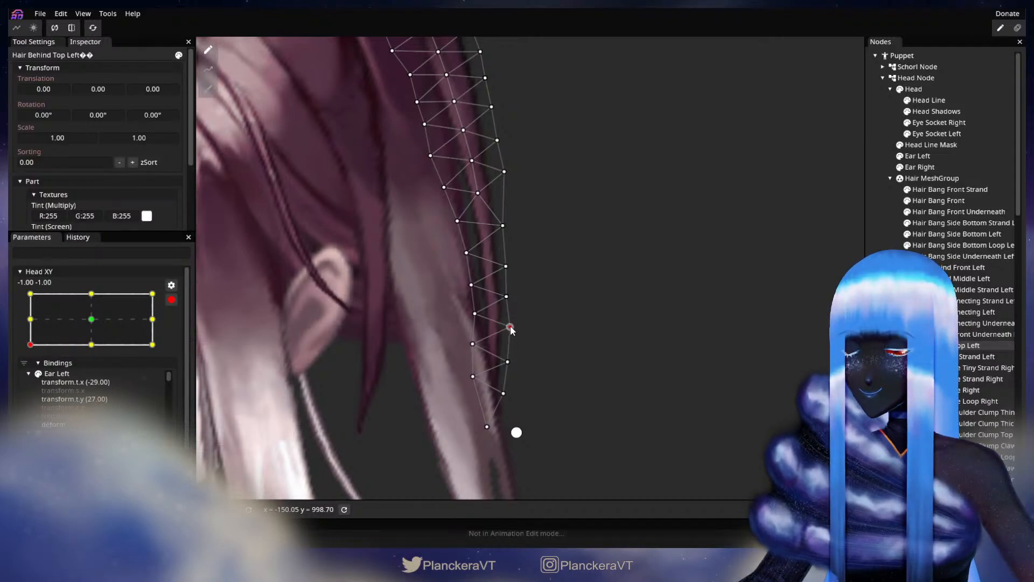
pyautogui.click(172, 300)
pyautogui.moveTo(31, 380)
pyautogui.mouseDown()
pyautogui.moveTo(30, 355)
pyautogui.moveTo(24, 380)
pyautogui.mouseUp()
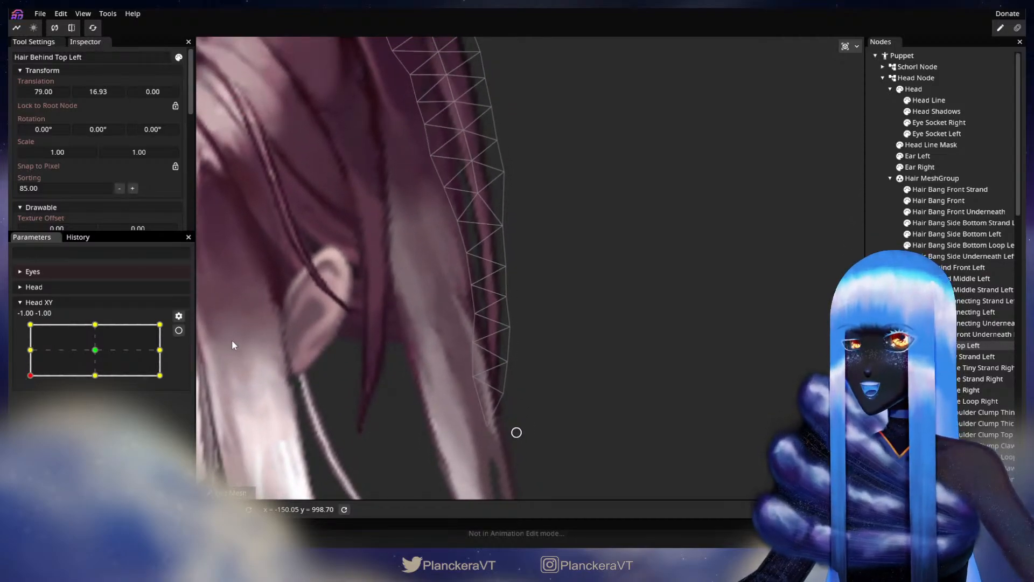
# Step: Fine-tune the two neighbouring inner-edge vertices beside the lower ear at Head XY -1.00, -1.00 and preview the head movement
pyautogui.click(179, 330)
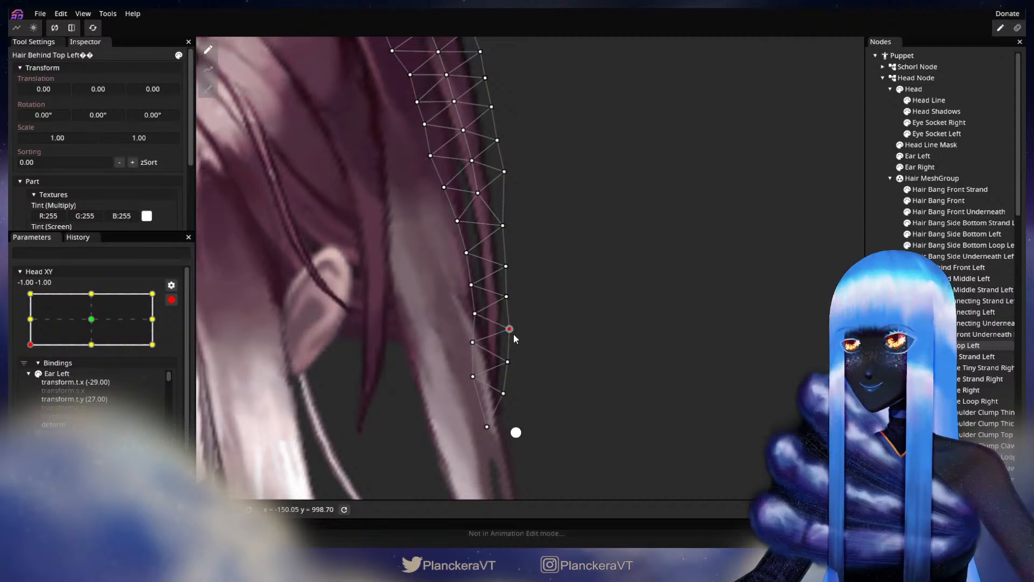
pyautogui.click(470, 317)
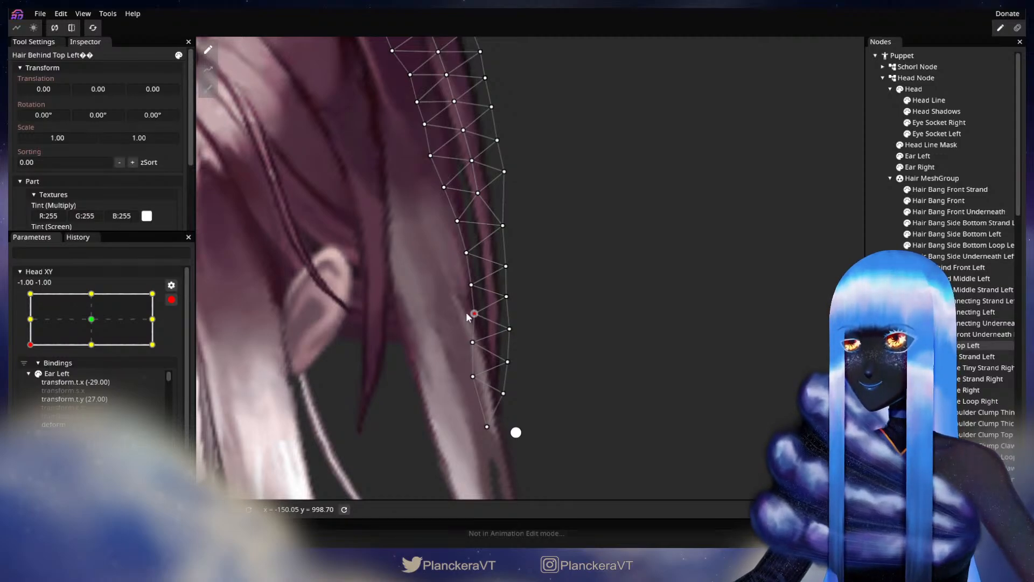
pyautogui.moveTo(467, 314); pyautogui.dragTo(466, 313)
pyautogui.click(473, 343)
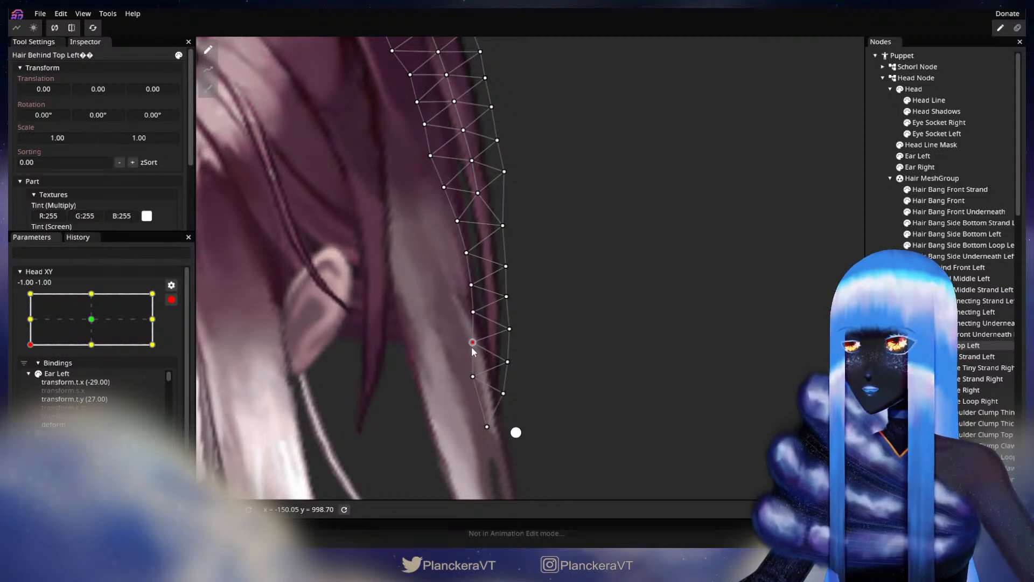
pyautogui.moveTo(411, 354); pyautogui.dragTo(394, 343)
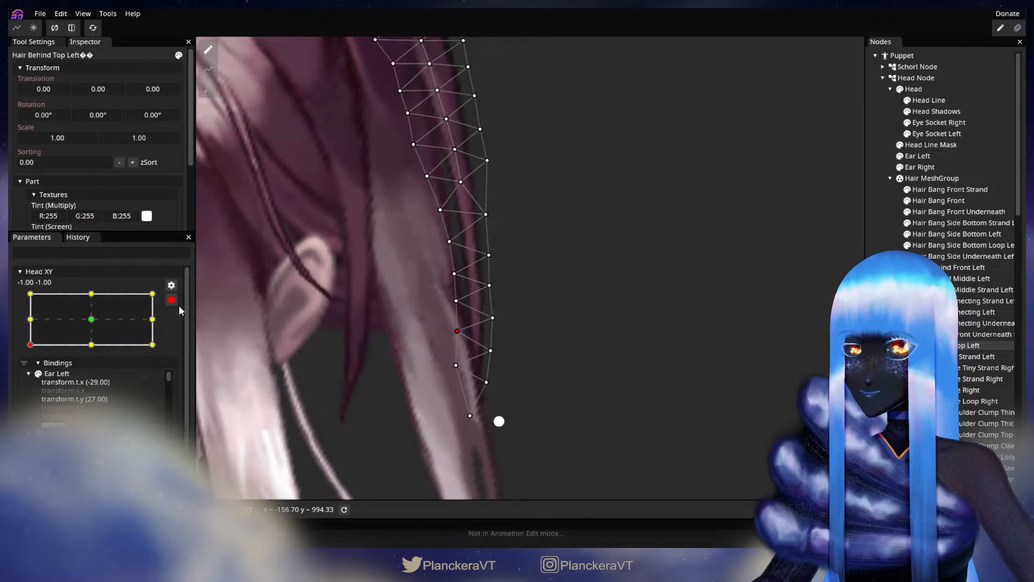
pyautogui.click(171, 299)
pyautogui.moveTo(30, 375)
pyautogui.mouseDown()
pyautogui.moveTo(30, 350)
pyautogui.moveTo(27, 377)
pyautogui.mouseUp()
# Step: Lower the same two inner-edge vertices beside the lower ear slightly, one at a time, previewing the head movement after each
pyautogui.click(178, 331)
pyautogui.moveTo(450, 328); pyautogui.dragTo(451, 330)
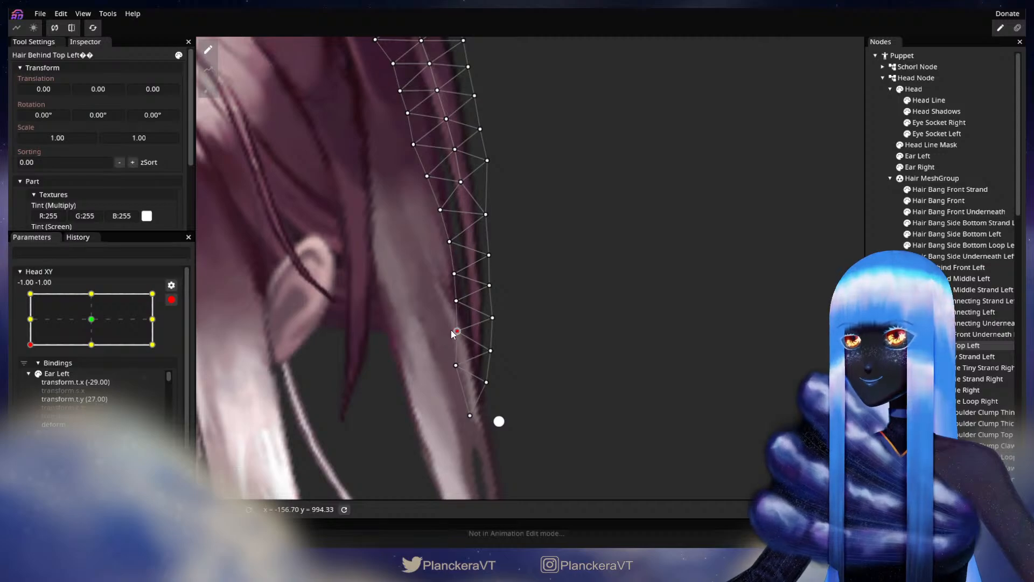
pyautogui.click(171, 300)
pyautogui.moveTo(32, 376); pyautogui.dragTo(31, 375)
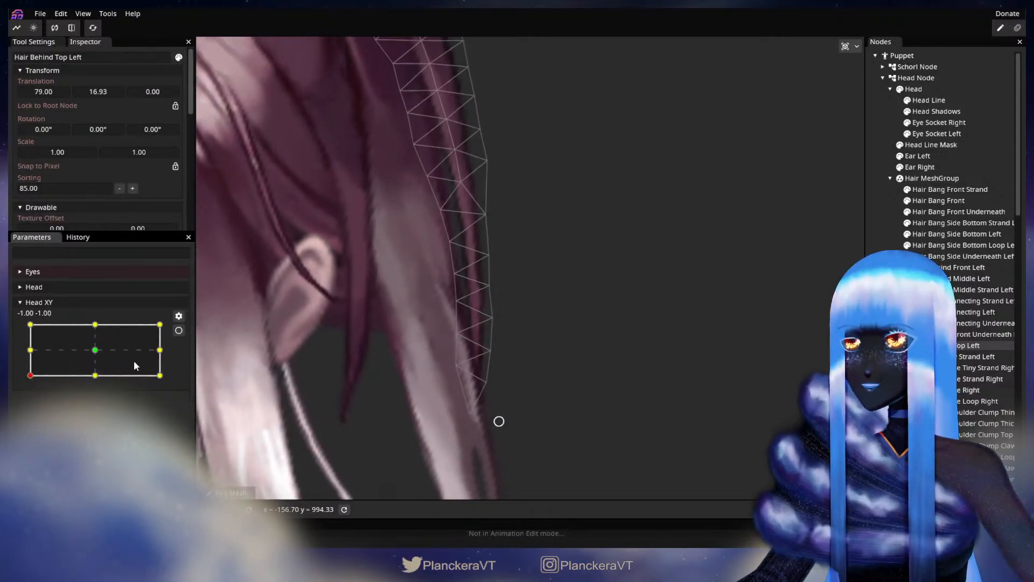
pyautogui.click(178, 331)
pyautogui.moveTo(454, 309); pyautogui.dragTo(456, 314)
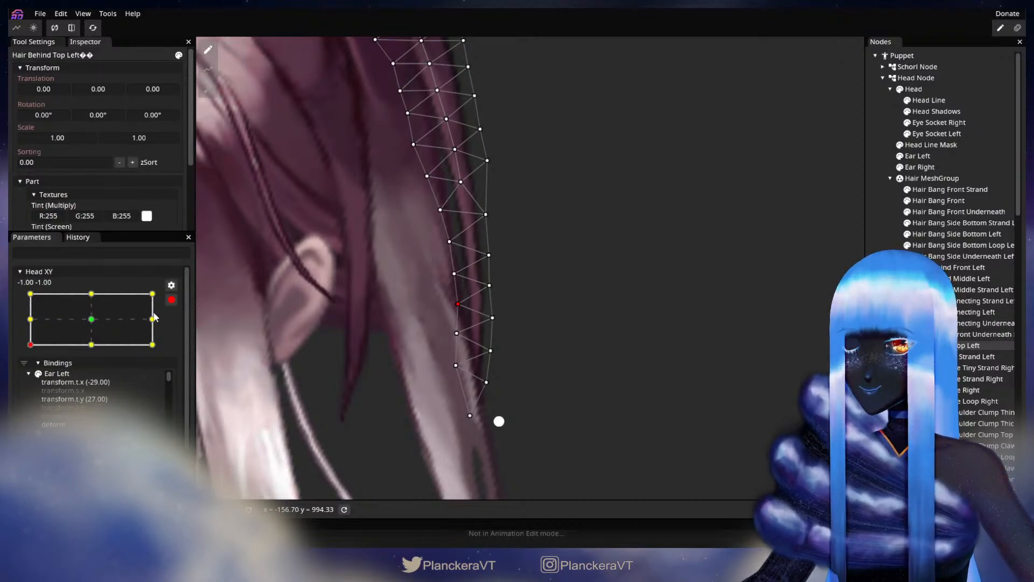
pyautogui.click(171, 299)
pyautogui.click(30, 373)
pyautogui.moveTo(29, 373)
pyautogui.mouseDown()
pyautogui.moveTo(30, 349)
pyautogui.moveTo(30, 376)
pyautogui.mouseUp()
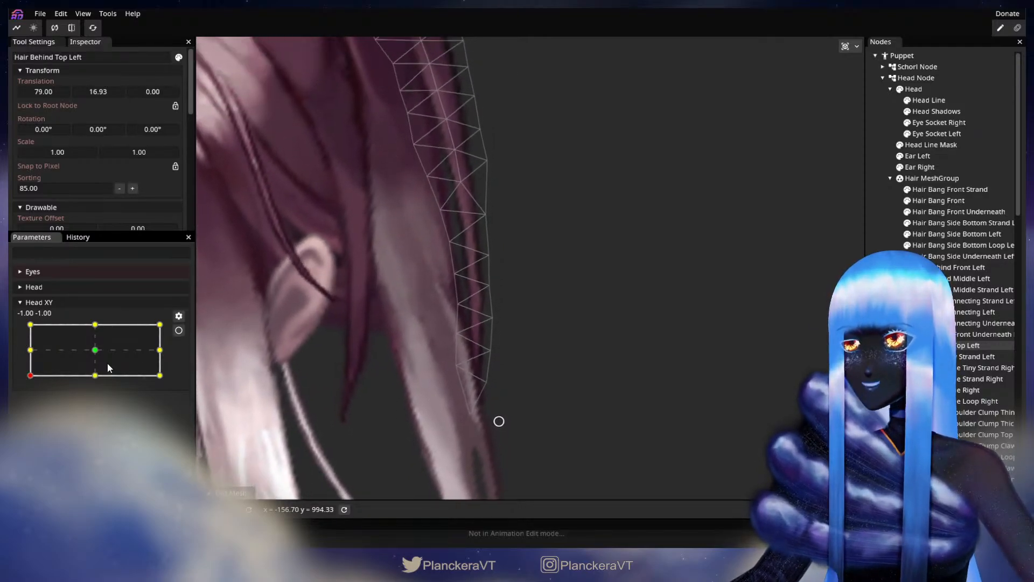
# Step: Fine-tune the outer-edge vertex level with the middle of the ear at Head XY -1.00, -1.00 and preview the result
pyautogui.click(179, 330)
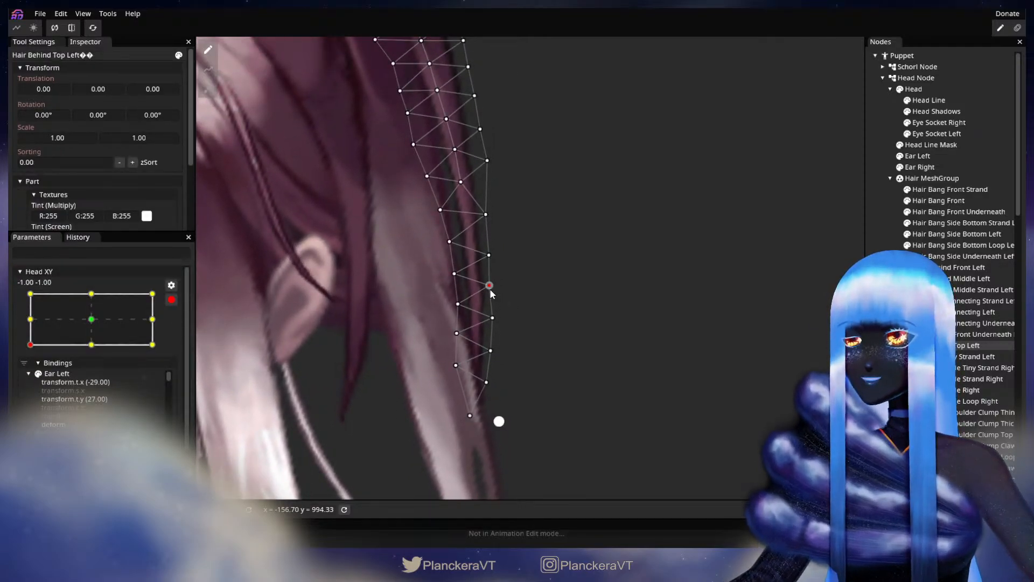
pyautogui.moveTo(531, 300); pyautogui.dragTo(514, 300)
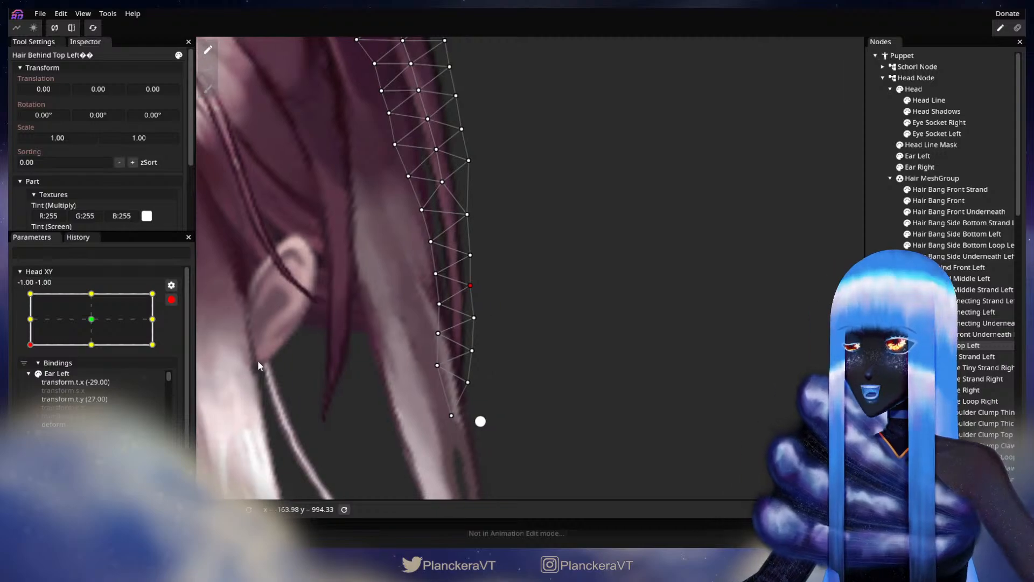
pyautogui.click(171, 300)
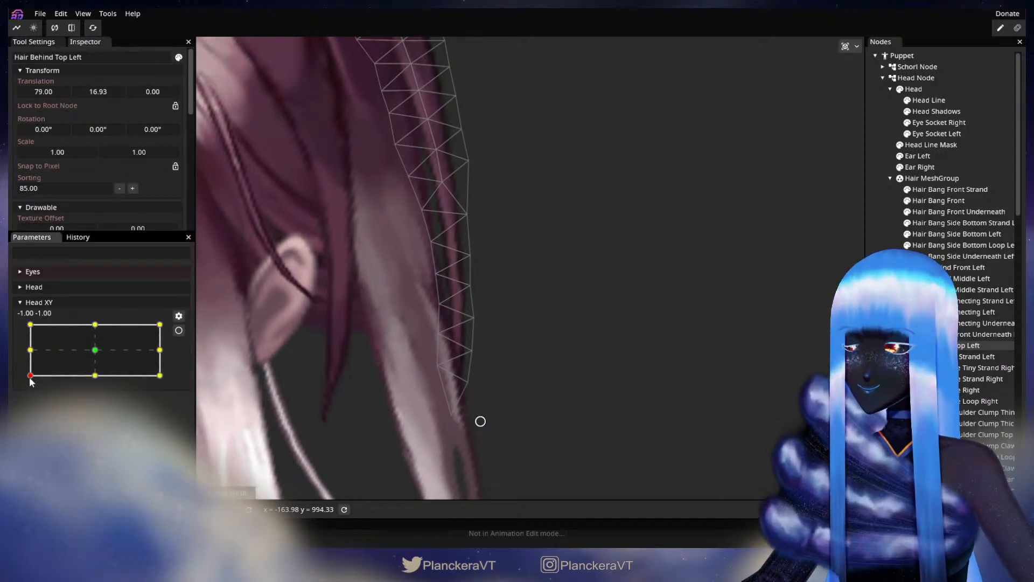
pyautogui.moveTo(31, 381)
pyautogui.mouseDown()
pyautogui.moveTo(29, 351)
pyautogui.moveTo(22, 380)
pyautogui.mouseUp()
# Step: Nudge the inner-edge vertex level with the top of the ear slightly outward at Head XY -1.00, -1.00 and preview the movement
pyautogui.click(179, 331)
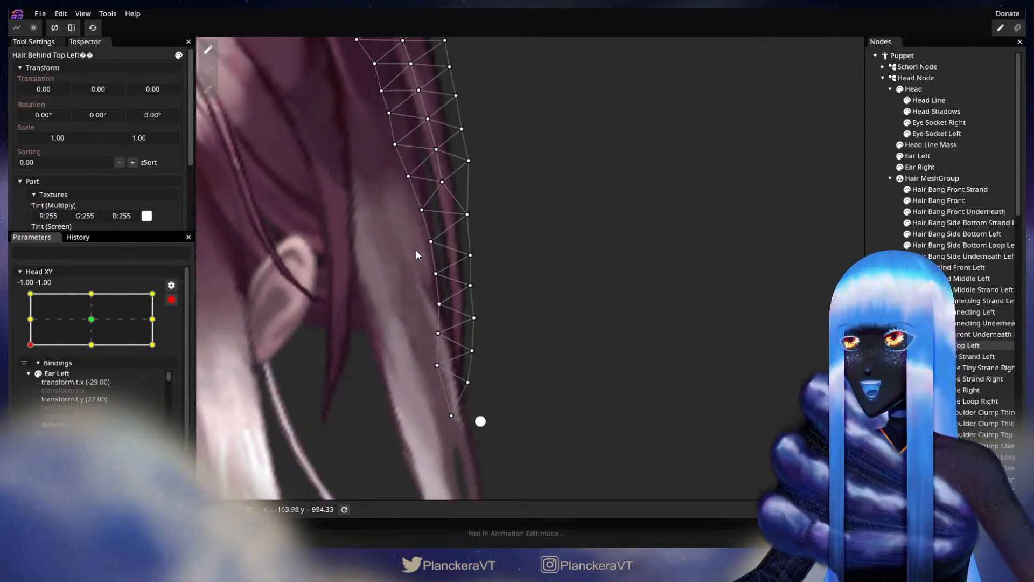
pyautogui.moveTo(429, 244); pyautogui.dragTo(431, 245)
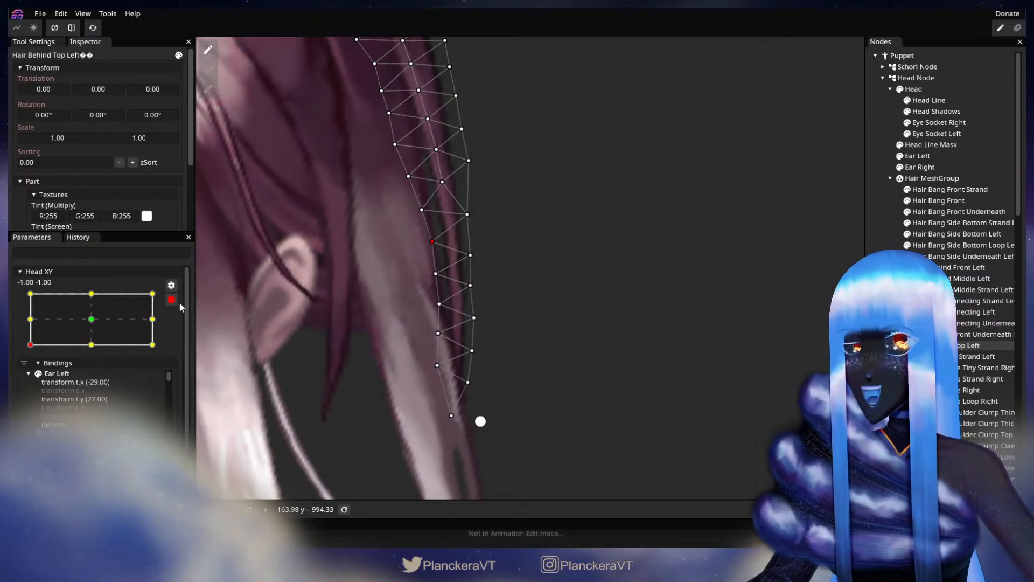
pyautogui.click(30, 344)
pyautogui.click(172, 300)
pyautogui.moveTo(30, 379)
pyautogui.mouseDown()
pyautogui.moveTo(28, 352)
pyautogui.moveTo(27, 381)
pyautogui.mouseUp()
# Step: Fine-tune the outer-edge vertex level with the upper ear and preview the head between Head XY -1.00, -1.00 and -1.00, 0.08
pyautogui.click(179, 331)
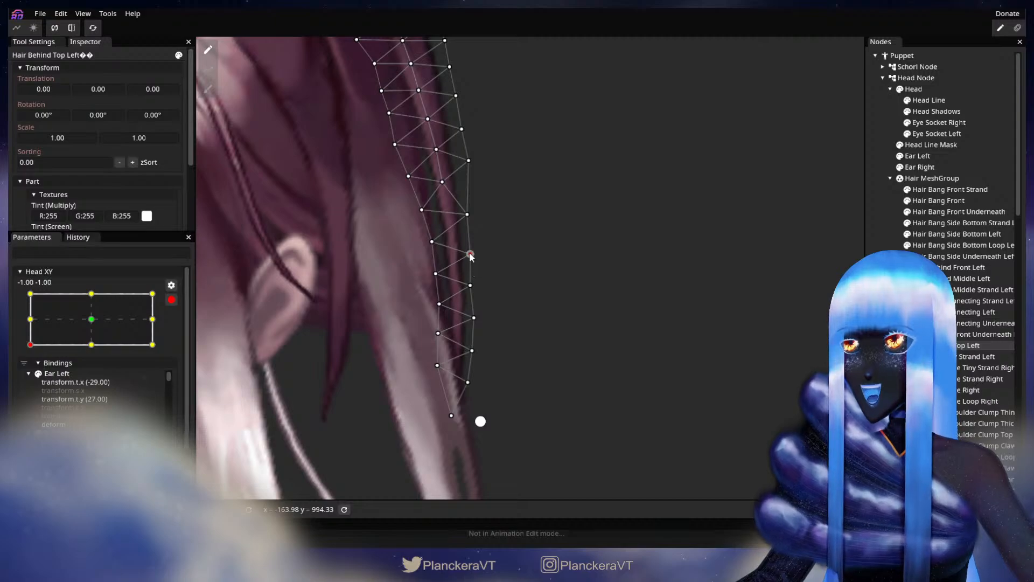
pyautogui.click(171, 299)
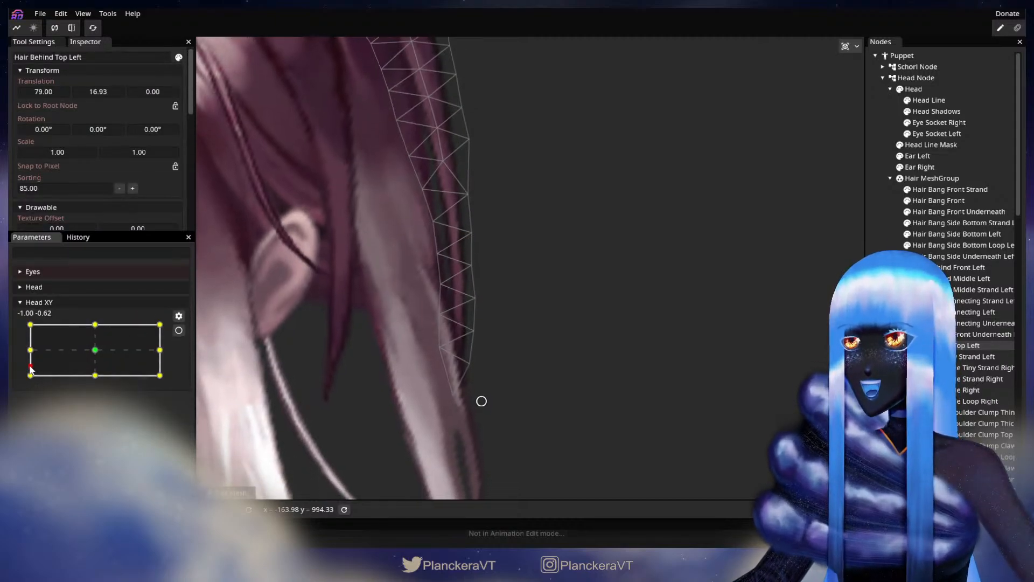
pyautogui.click(178, 330)
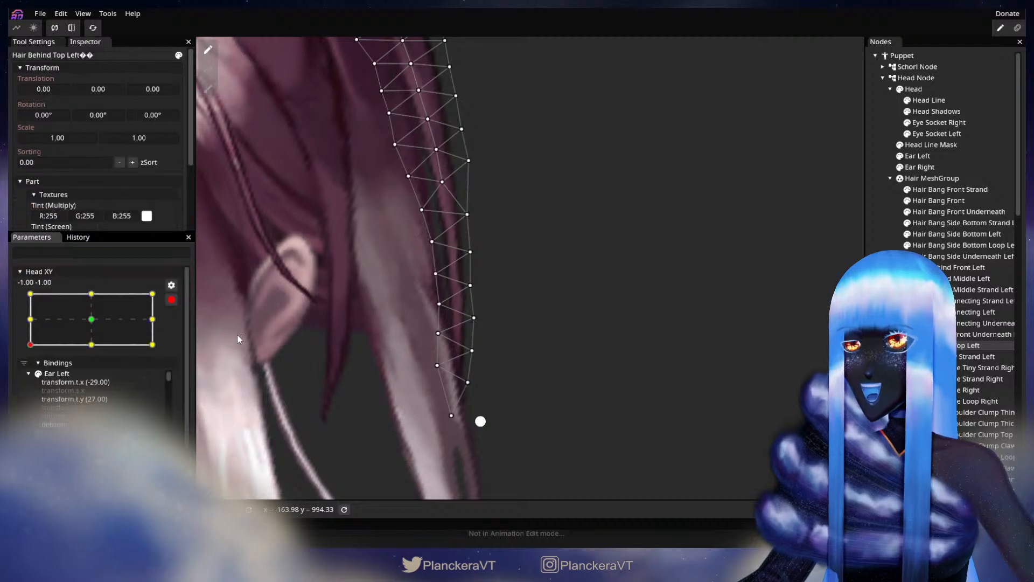
pyautogui.click(471, 252)
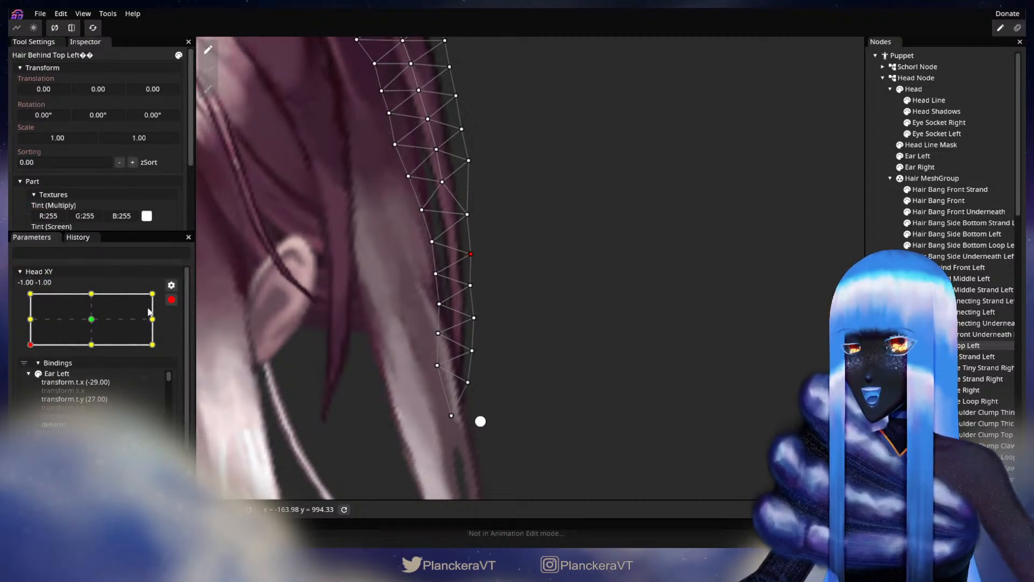
pyautogui.click(171, 300)
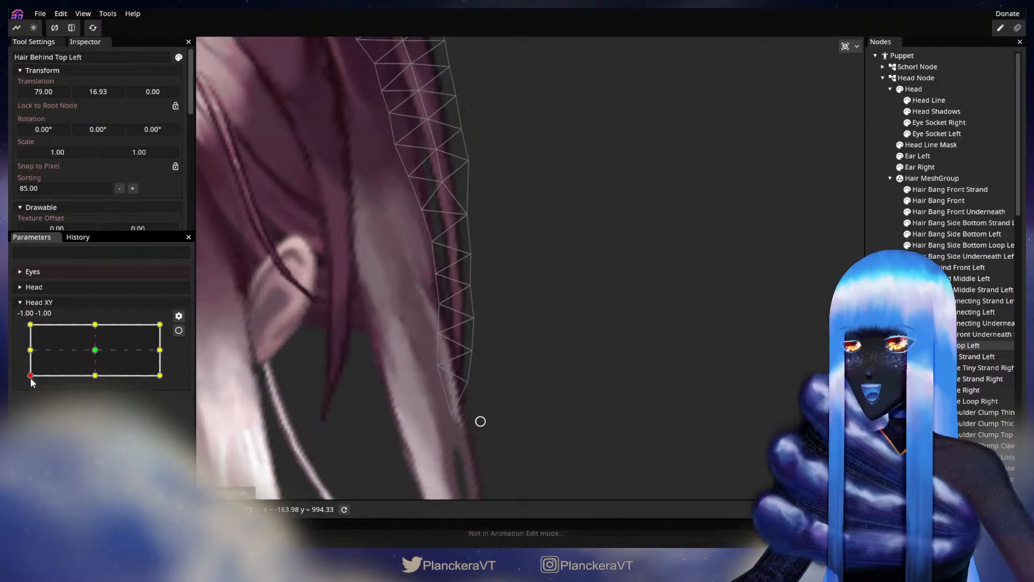
pyautogui.moveTo(31, 381); pyautogui.dragTo(31, 351)
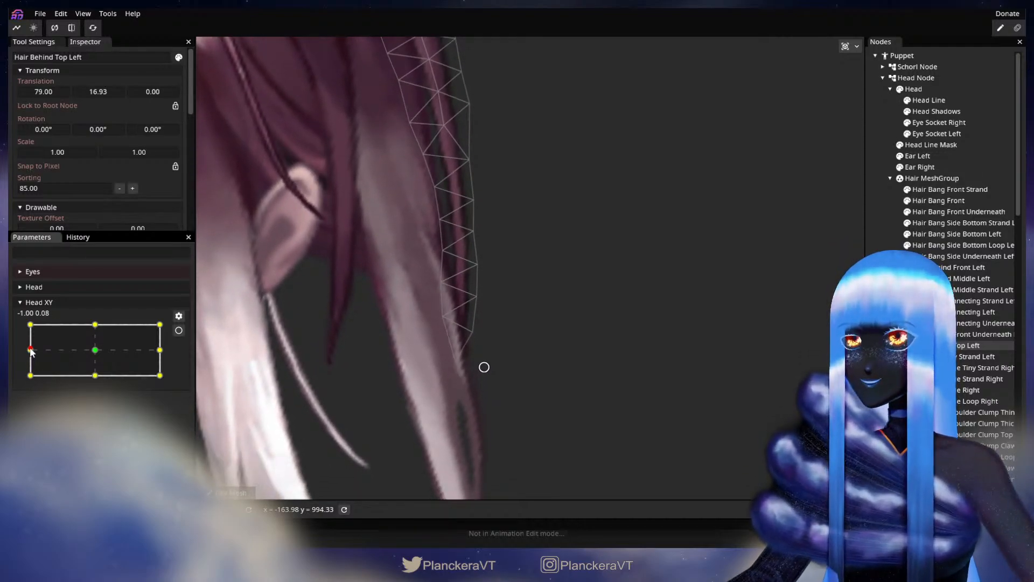
pyautogui.moveTo(31, 351); pyautogui.dragTo(30, 377)
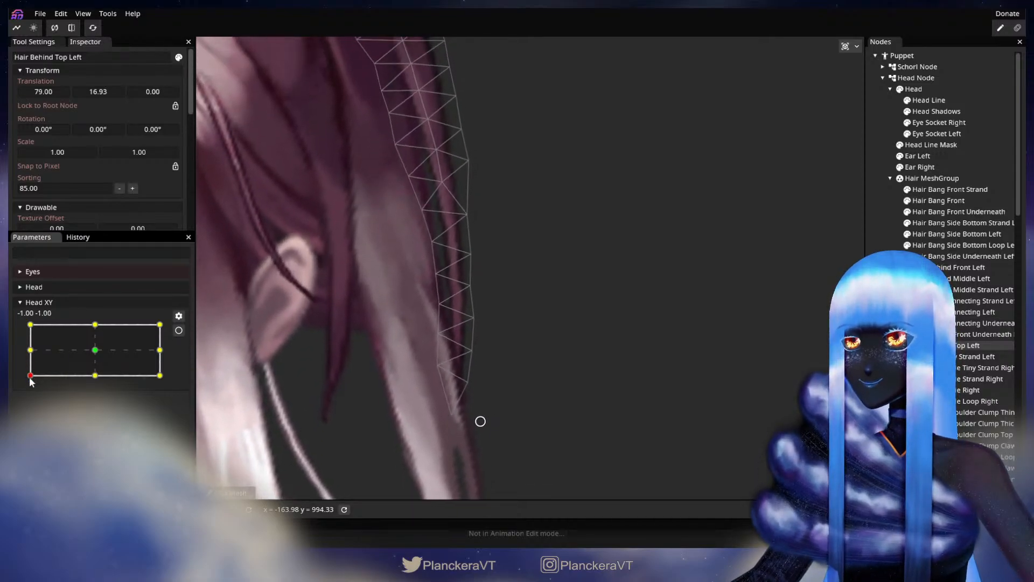
# Step: Fine-tune the inner-edge vertex level with the middle of the ear at Head XY -1.00, -1.00 and preview the result
pyautogui.click(178, 330)
pyautogui.click(436, 274)
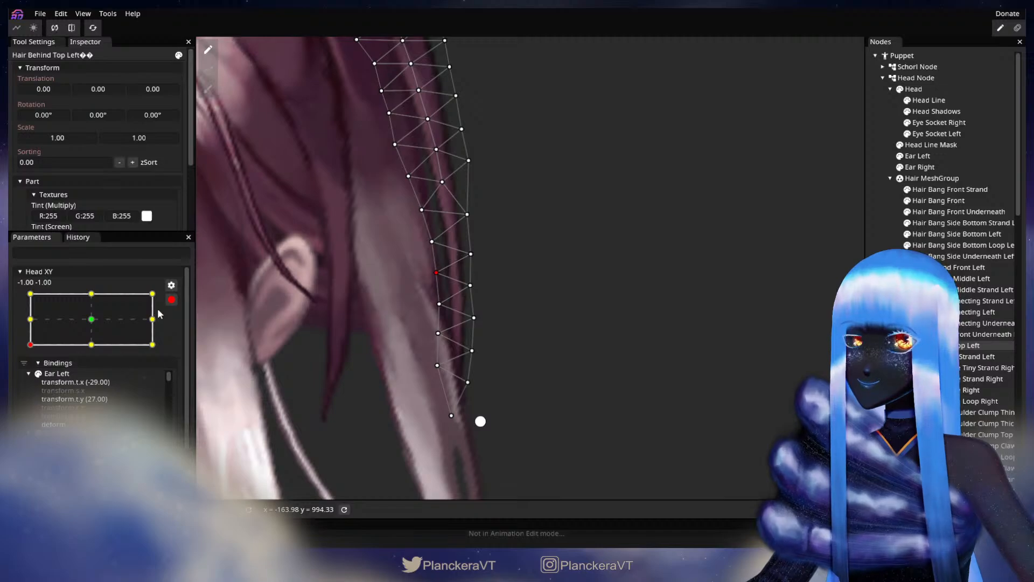
pyautogui.click(171, 299)
pyautogui.moveTo(30, 375)
pyautogui.mouseDown()
pyautogui.moveTo(31, 351)
pyautogui.moveTo(26, 382)
pyautogui.mouseUp()
# Step: Nudge the inner-edge vertex beside the lower ear slightly and preview the head between Head XY -1.00, -1.00 and -1.00, -0.10
pyautogui.click(179, 331)
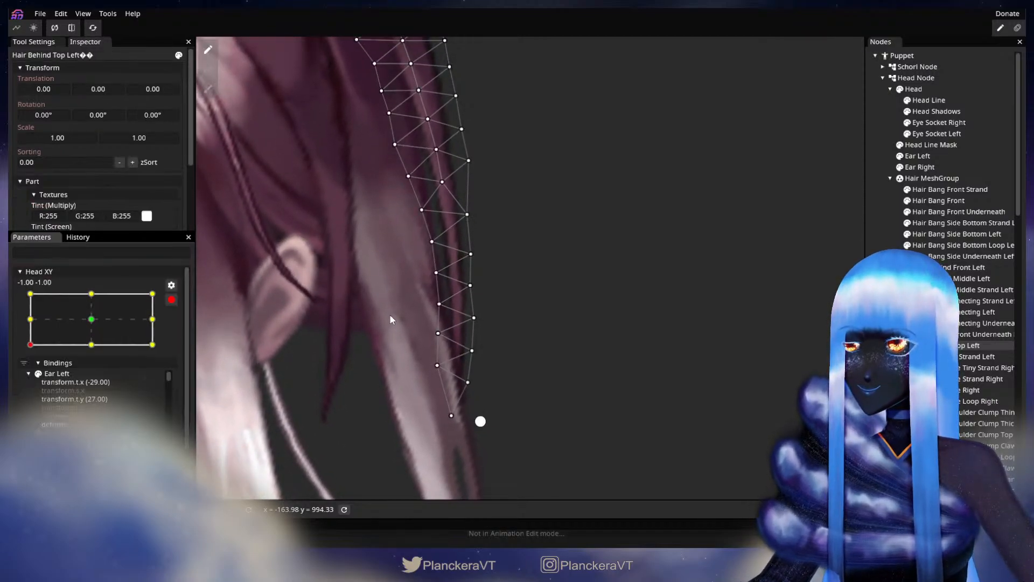
pyautogui.click(438, 305)
pyautogui.moveTo(434, 309); pyautogui.dragTo(433, 311)
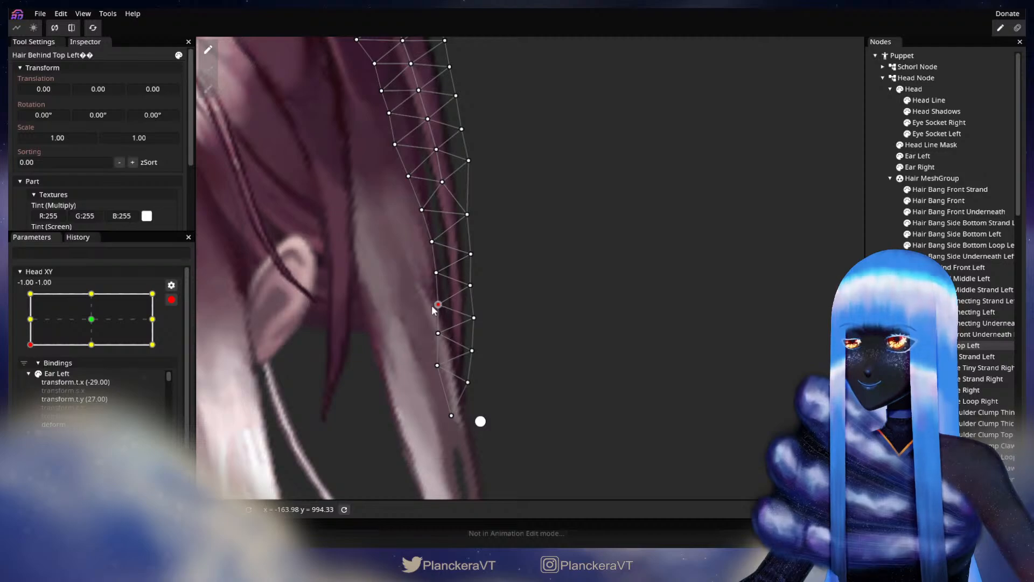
pyautogui.click(173, 300)
pyautogui.moveTo(33, 379); pyautogui.dragTo(26, 354)
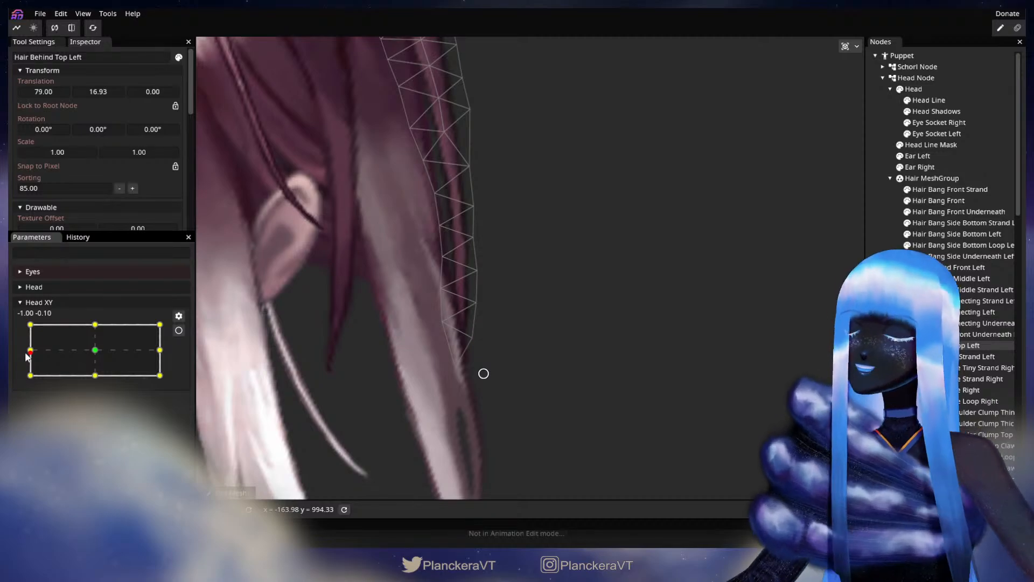
pyautogui.moveTo(27, 356); pyautogui.dragTo(22, 380)
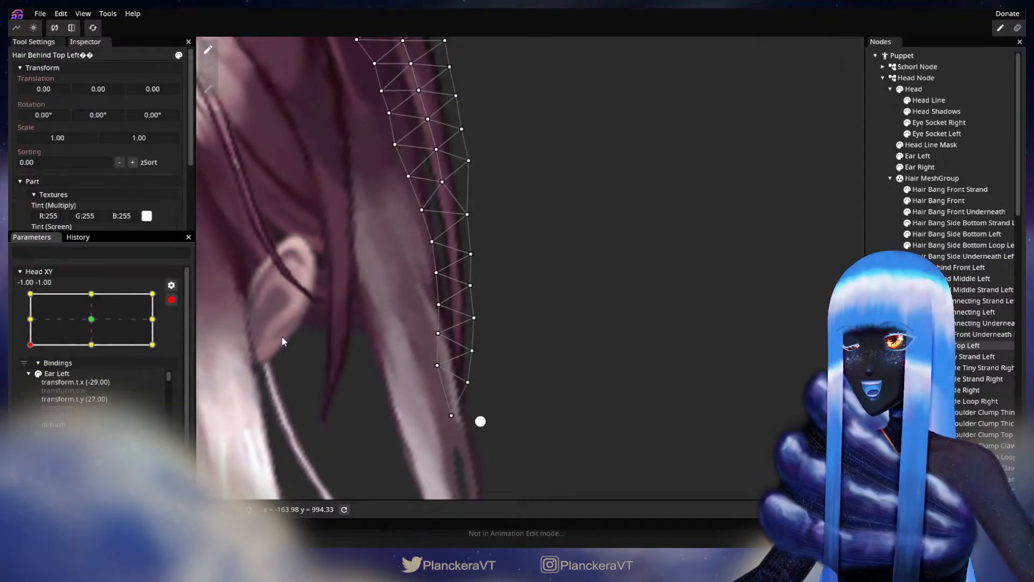
# Step: Shift the inner-edge vertex beside the earlobe slightly toward the face in small adjustments, previewing the head movement after each
pyautogui.moveTo(438, 332); pyautogui.dragTo(437, 336)
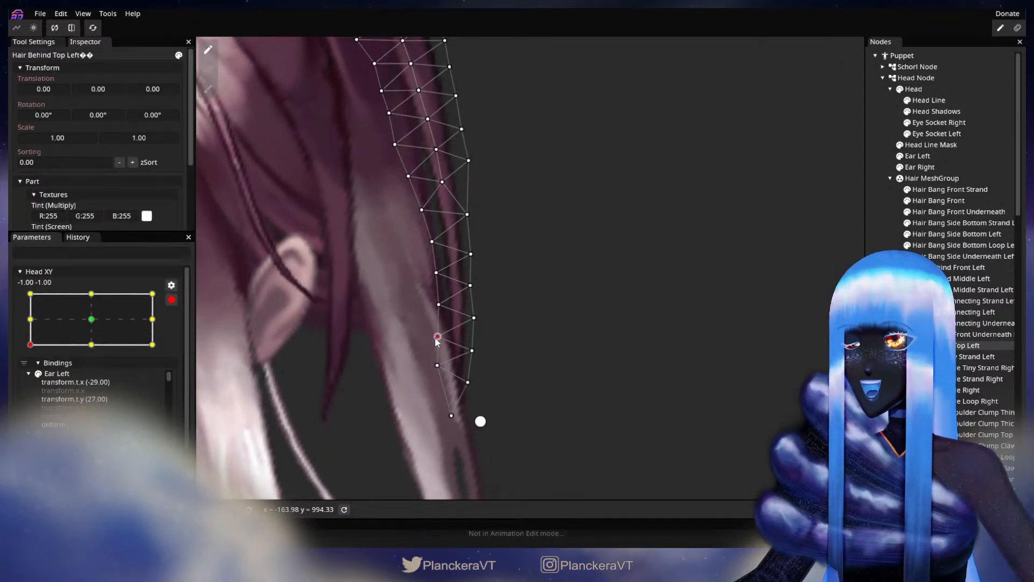
pyautogui.click(171, 300)
pyautogui.moveTo(31, 375)
pyautogui.mouseDown()
pyautogui.moveTo(32, 353)
pyautogui.moveTo(31, 375)
pyautogui.mouseUp()
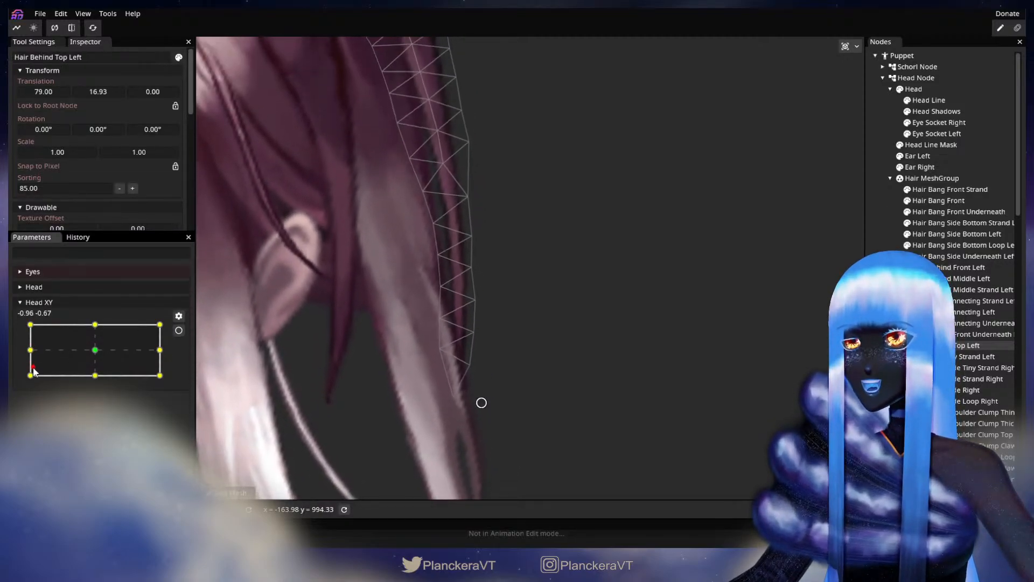
pyautogui.click(179, 330)
pyautogui.moveTo(435, 337); pyautogui.dragTo(433, 332)
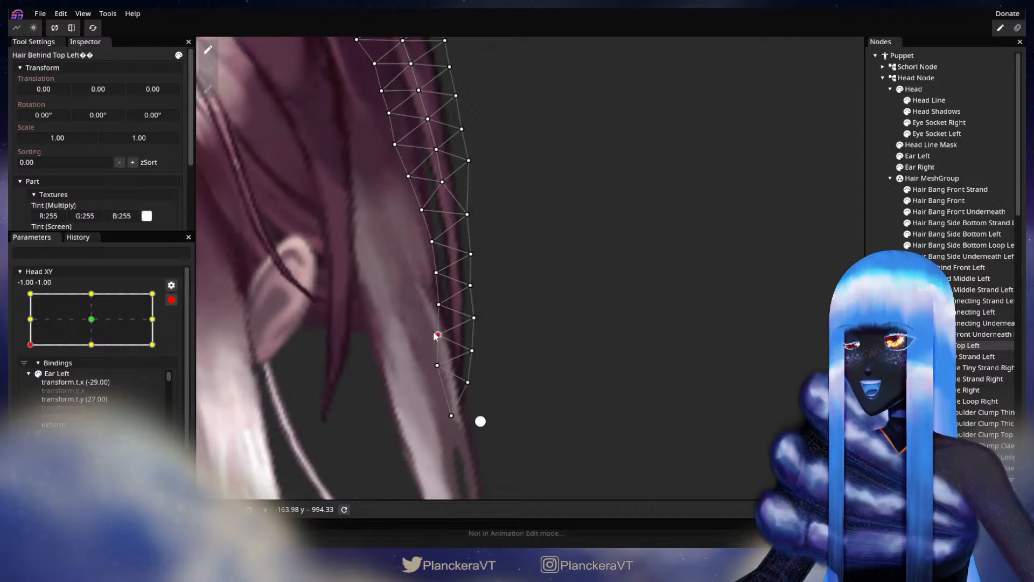
pyautogui.click(172, 299)
pyautogui.moveTo(31, 376)
pyautogui.mouseDown()
pyautogui.moveTo(30, 348)
pyautogui.moveTo(30, 377)
pyautogui.mouseUp()
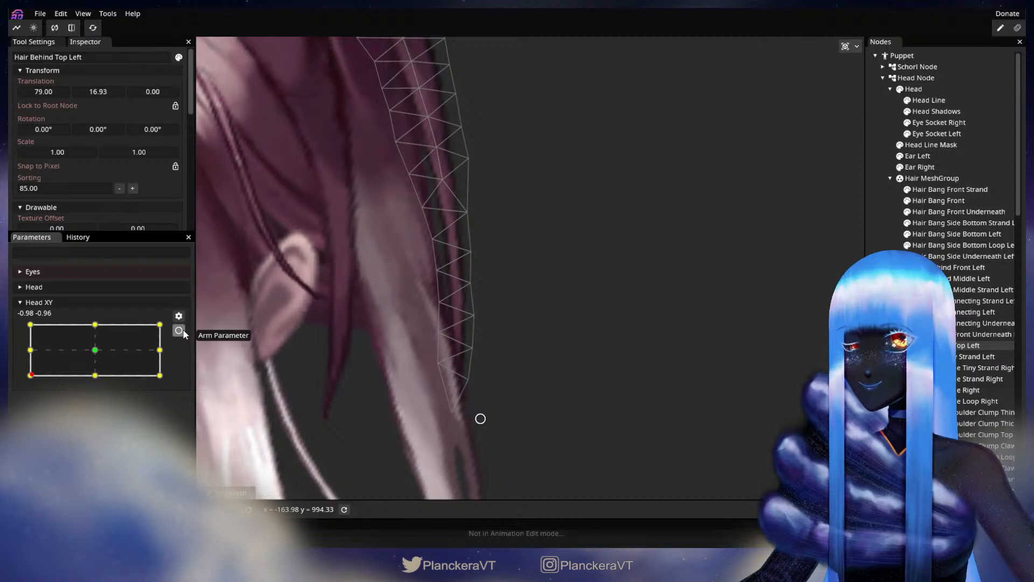
pyautogui.click(179, 330)
pyautogui.moveTo(430, 332); pyautogui.dragTo(428, 331)
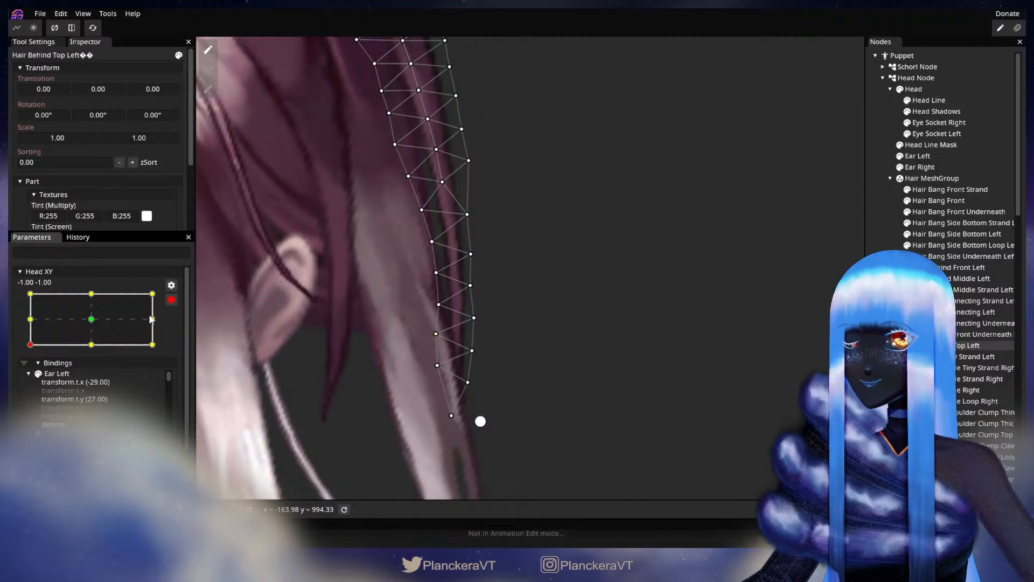
pyautogui.click(171, 299)
pyautogui.moveTo(37, 374)
pyautogui.mouseDown()
pyautogui.moveTo(26, 353)
pyautogui.moveTo(31, 376)
pyautogui.mouseUp()
# Step: Raise the outer-edge vertex level with the earlobe slightly at Head XY -1.00, -1.00 and preview the movement
pyautogui.click(179, 330)
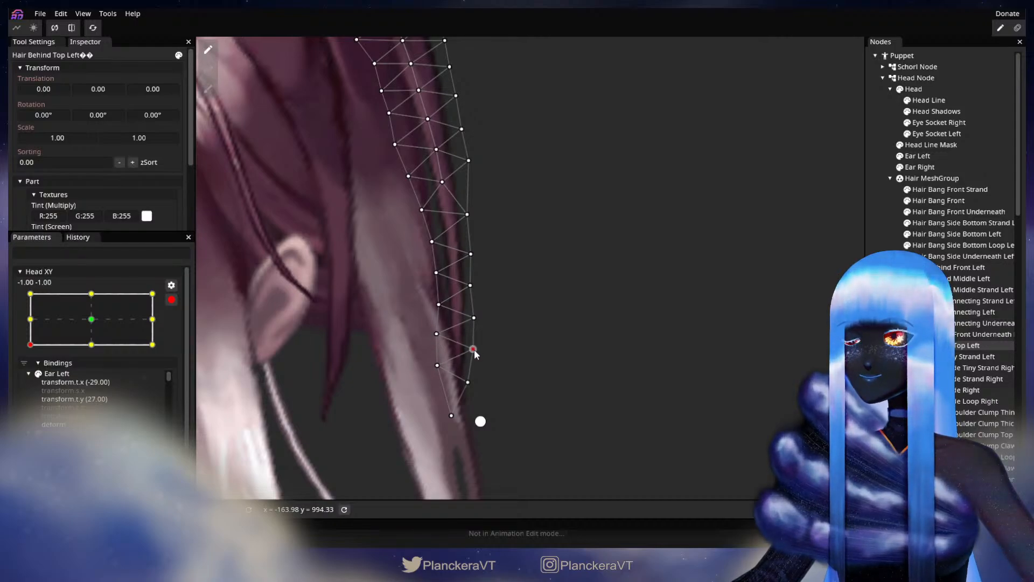
pyautogui.click(171, 300)
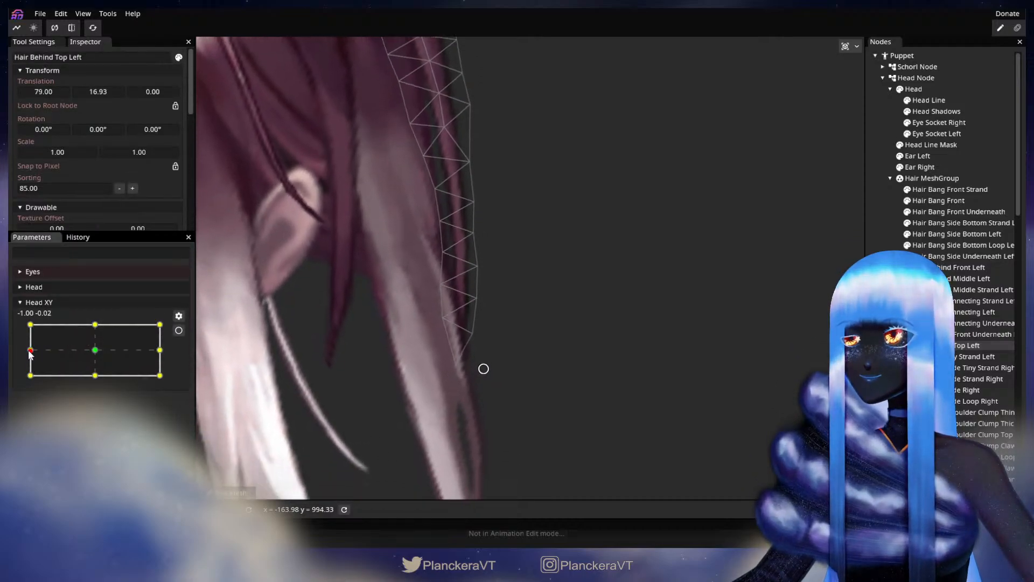
pyautogui.click(179, 330)
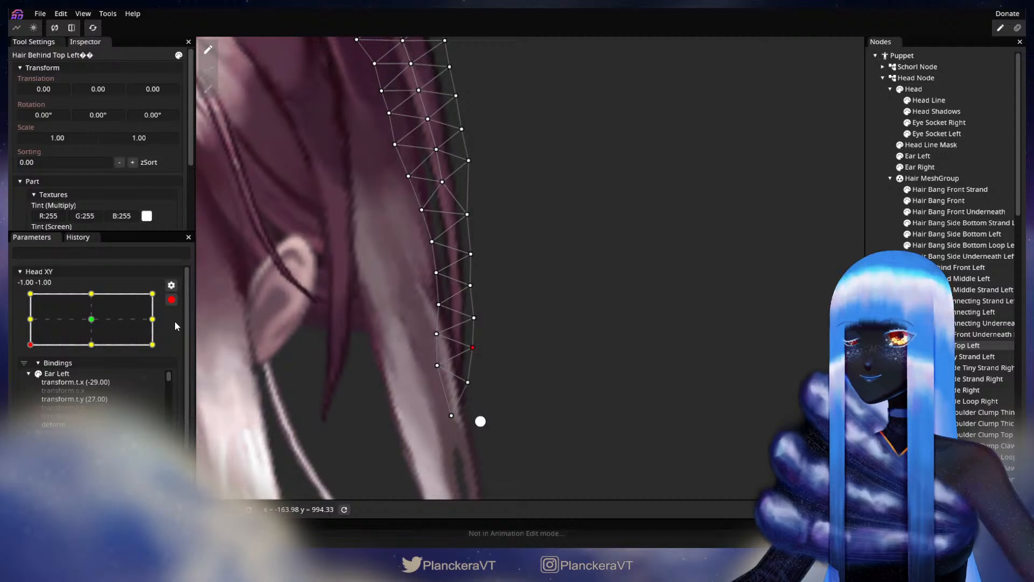
pyautogui.click(171, 300)
pyautogui.click(30, 374)
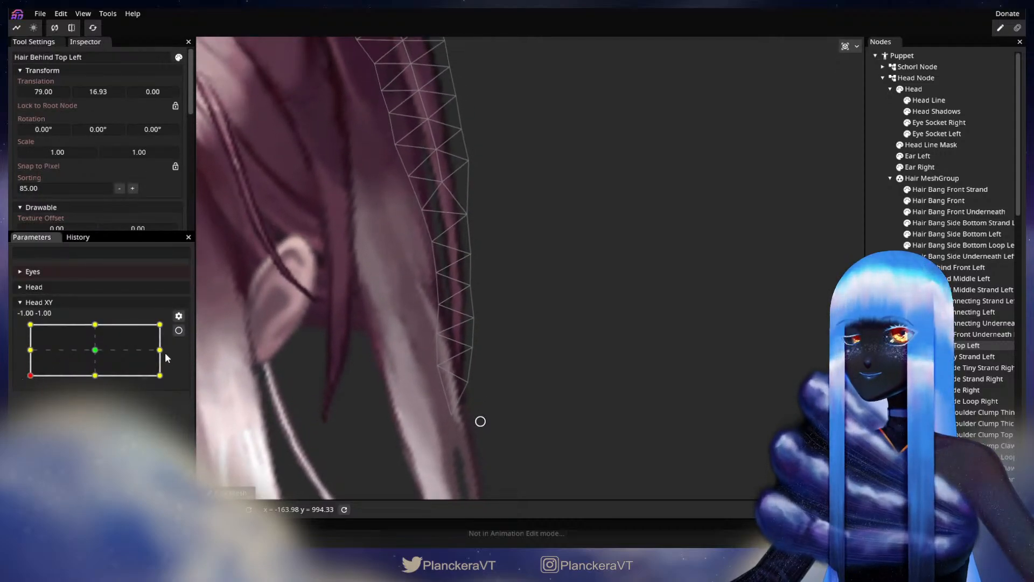
# Step: Move the inner-edge and outer-edge vertices just above the strand's tip slightly outward at Head XY -1.00, -1.00 and preview the result
pyautogui.click(179, 330)
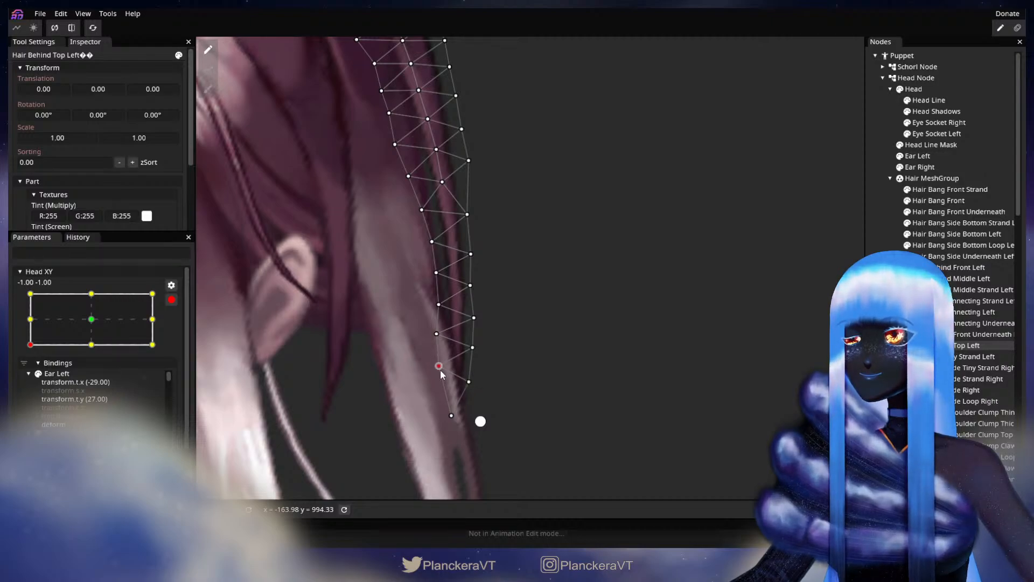
pyautogui.click(171, 299)
pyautogui.click(30, 373)
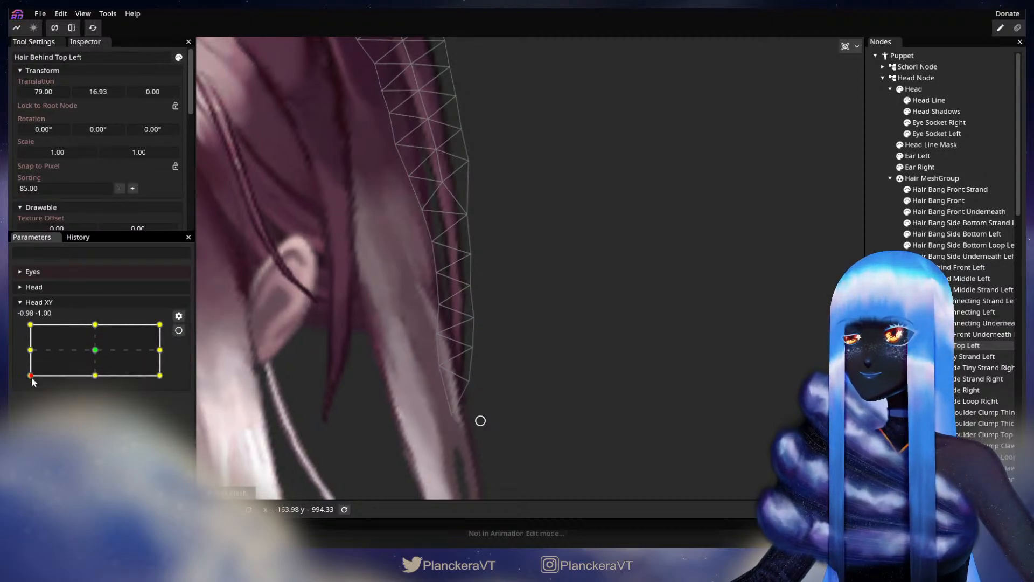
pyautogui.moveTo(28, 369)
pyautogui.mouseDown()
pyautogui.moveTo(23, 350)
pyautogui.moveTo(20, 377)
pyautogui.mouseUp()
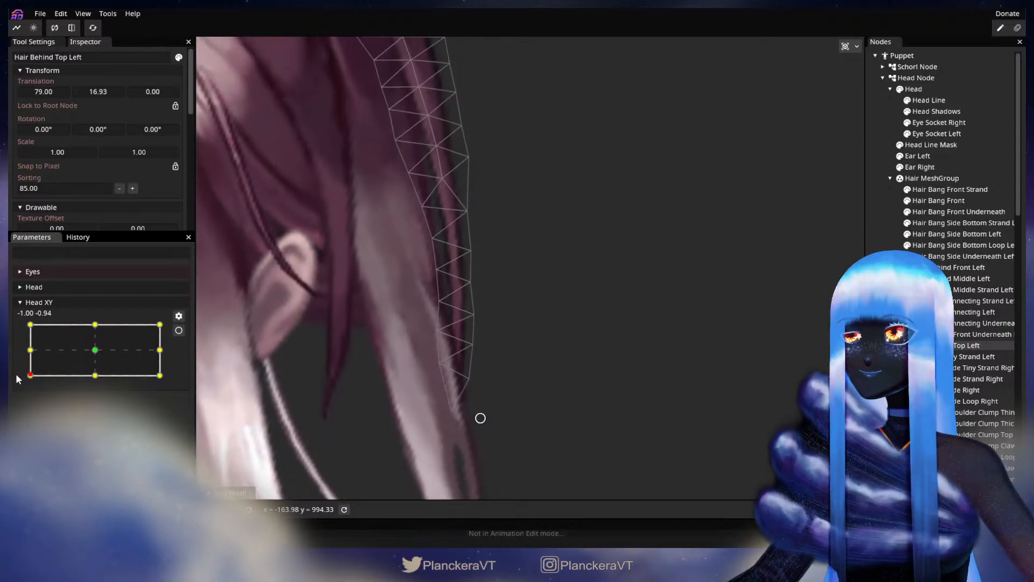
# Step: Raise the inner-edge vertex beside the lower ear and the outer-edge vertex just above it slightly, and preview the head movement
pyautogui.click(179, 330)
pyautogui.click(439, 303)
pyautogui.click(471, 285)
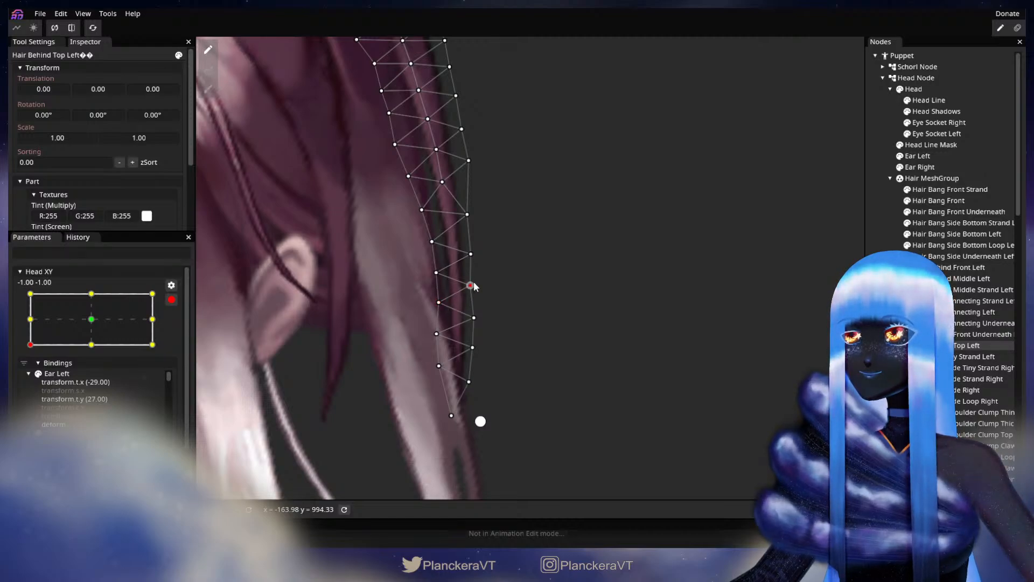
pyautogui.moveTo(473, 281); pyautogui.dragTo(474, 280)
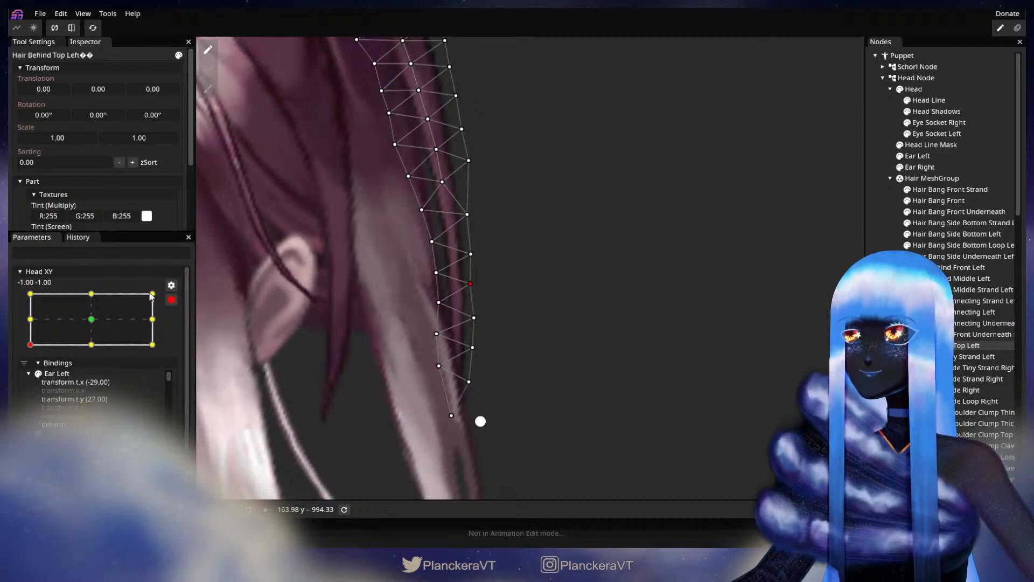
pyautogui.click(171, 300)
pyautogui.moveTo(34, 378)
pyautogui.mouseDown()
pyautogui.moveTo(33, 352)
pyautogui.moveTo(34, 374)
pyautogui.mouseUp()
# Step: Deselect the mesh and examine how the left behind-hair moves around Head XY -1.00, -1.00, both close up and with the whole head
pyautogui.scroll(-3, 594, 350)
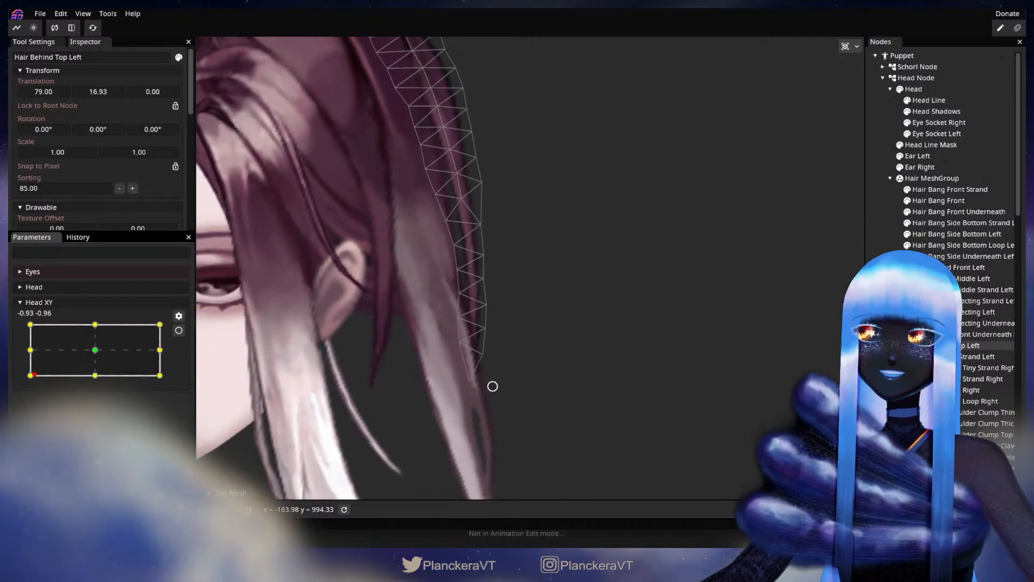
pyautogui.click(632, 332)
pyautogui.scroll(2, 593, 345)
pyautogui.scroll(-4, 592, 344)
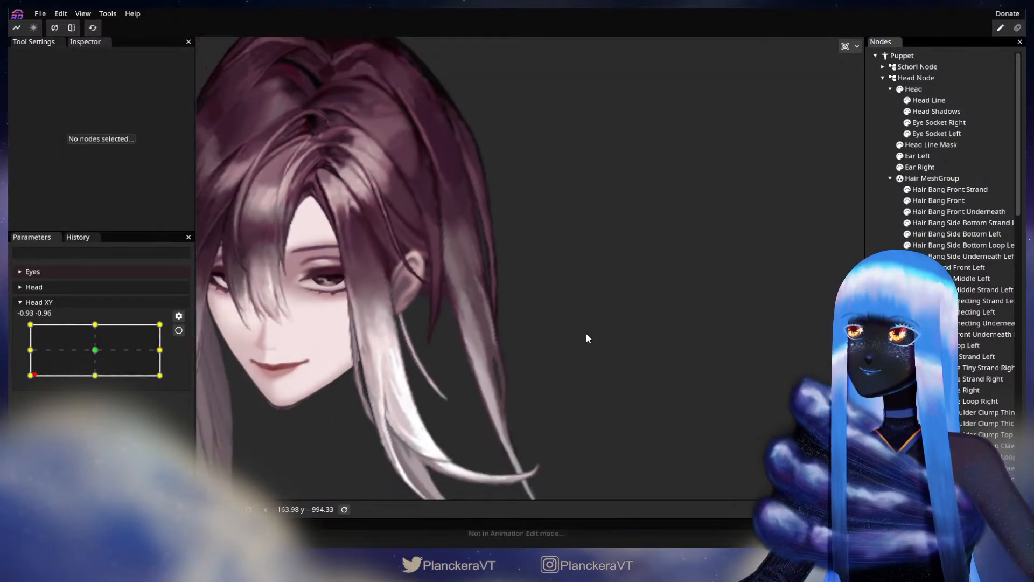
pyautogui.moveTo(19, 386); pyautogui.dragTo(61, 382)
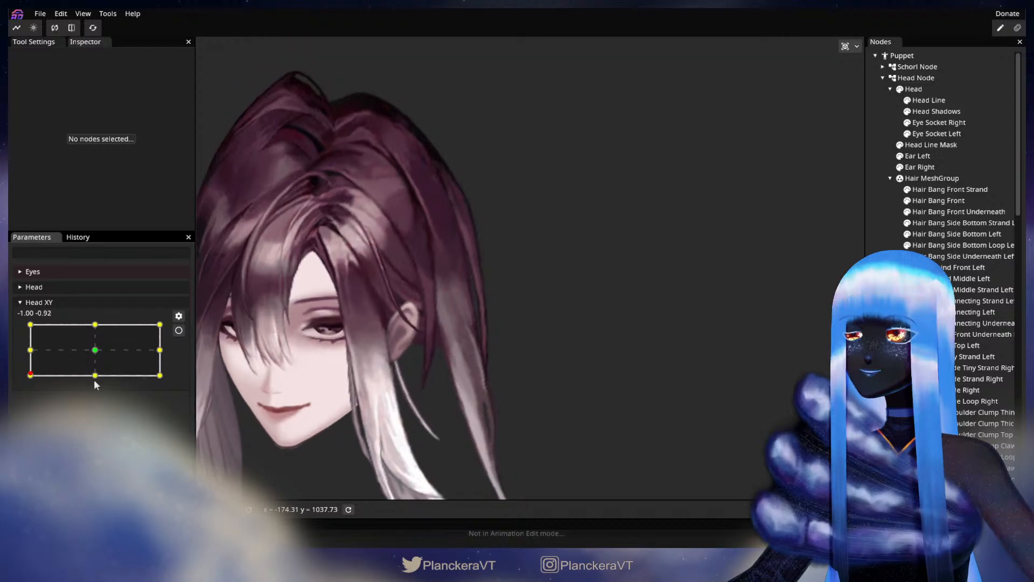
pyautogui.moveTo(443, 388); pyautogui.dragTo(436, 337)
pyautogui.scroll(3, 436, 337)
pyautogui.click(30, 375)
pyautogui.moveTo(30, 375)
pyautogui.mouseDown()
pyautogui.moveTo(32, 355)
pyautogui.moveTo(30, 378)
pyautogui.mouseUp()
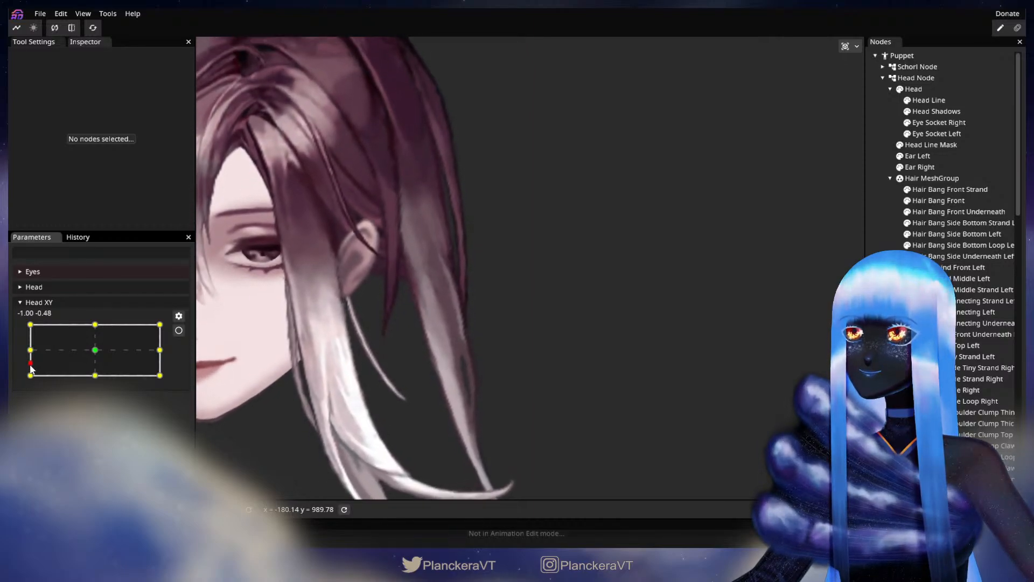
pyautogui.moveTo(31, 379)
pyautogui.mouseDown()
pyautogui.moveTo(31, 350)
pyautogui.moveTo(31, 375)
pyautogui.mouseUp()
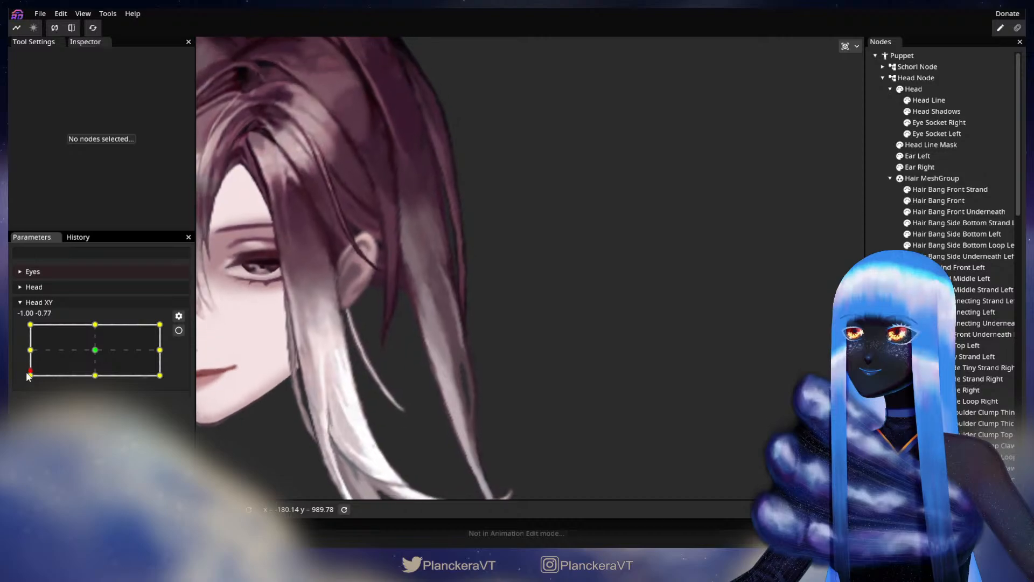
pyautogui.scroll(-5, 429, 356)
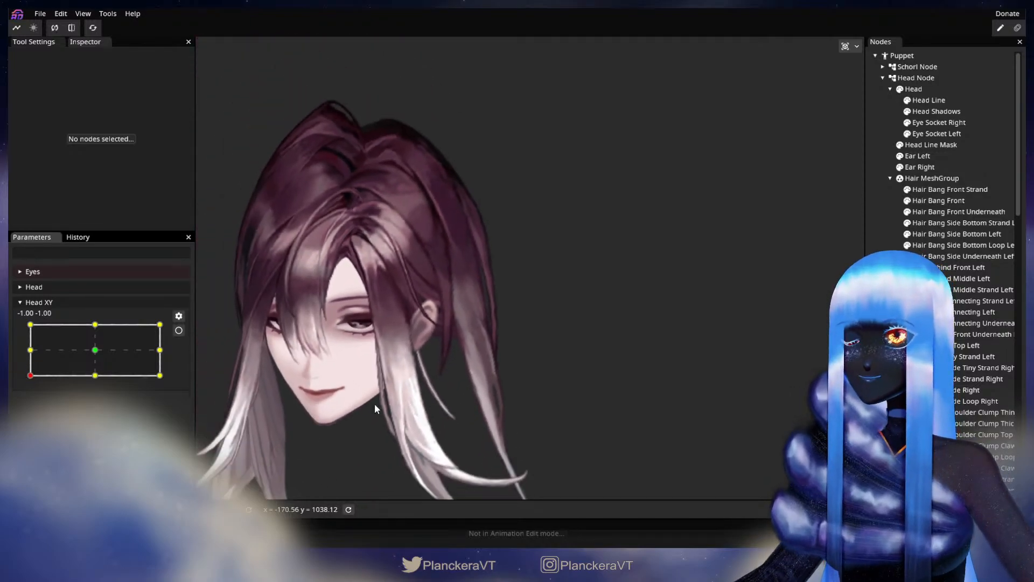
# Step: Open the Hair Behind Top Left mesh for keypoint editing at Head XY -1.00, 1.00
pyautogui.moveTo(31, 380); pyautogui.dragTo(11, 321)
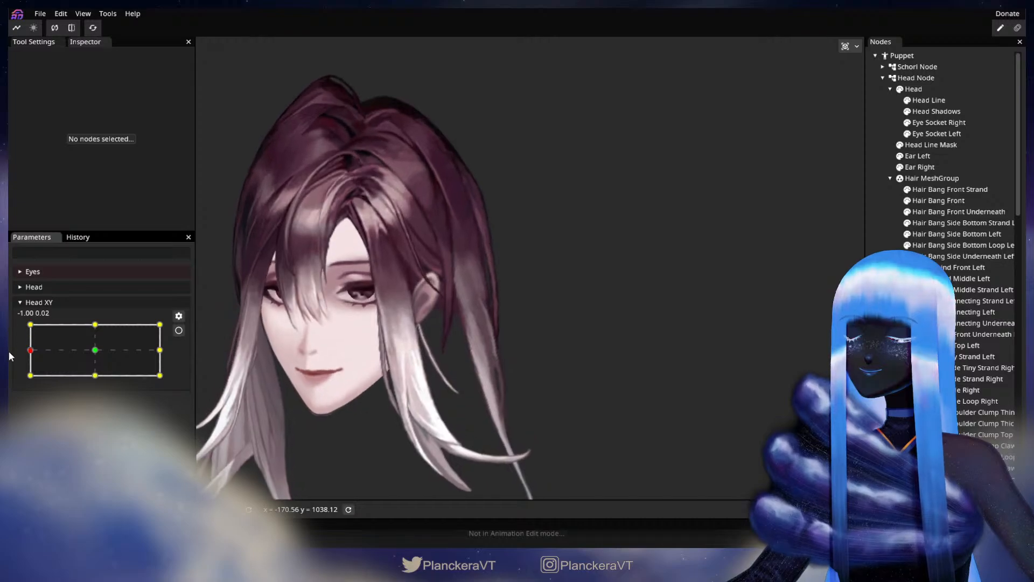
pyautogui.scroll(5, 463, 323)
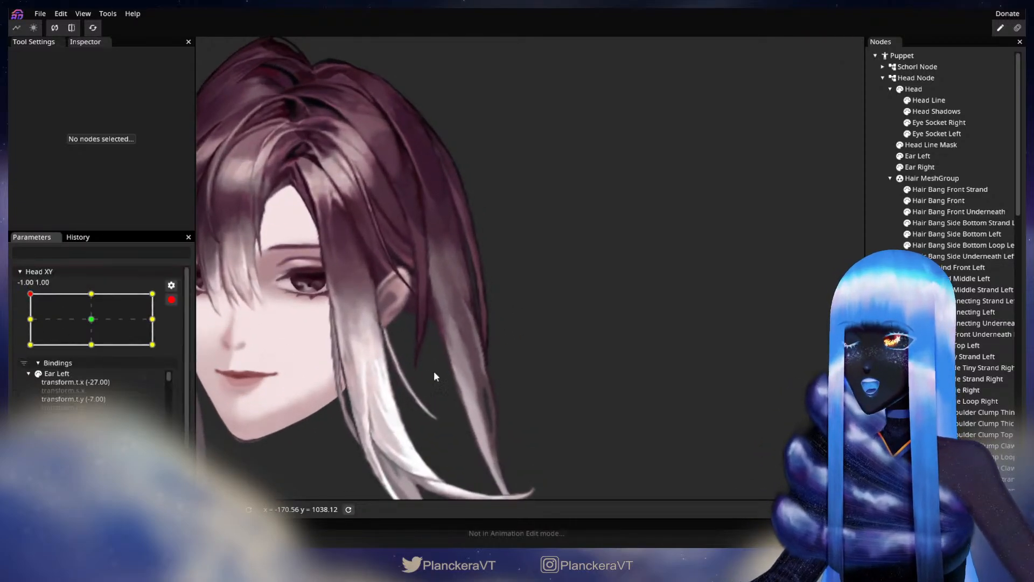
pyautogui.scroll(2, 462, 371)
pyautogui.scroll(2, 486, 376)
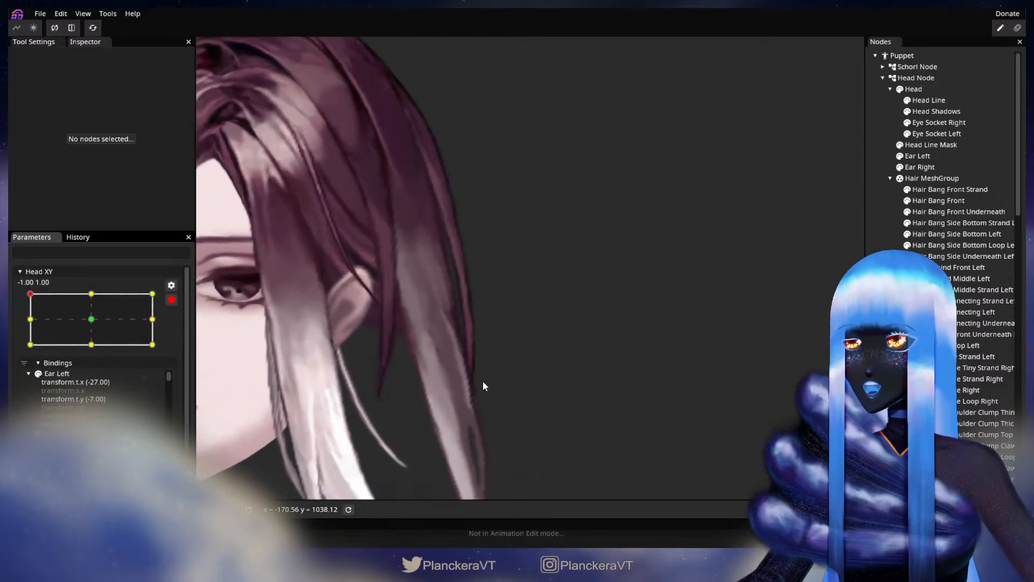
pyautogui.click(942, 345)
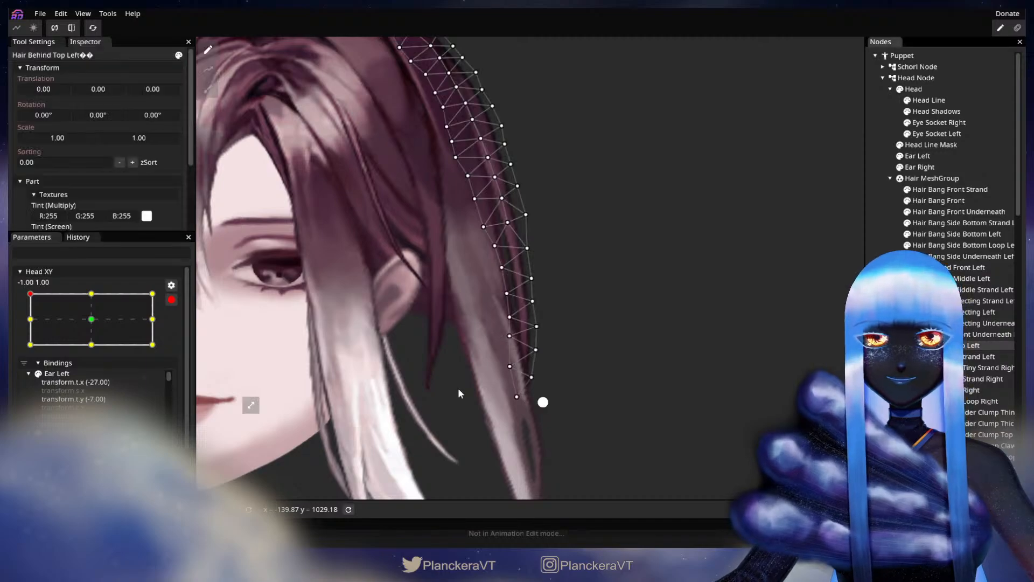
# Step: Push the lower part of the Hair Behind Top Left mesh slightly toward the face using the Circle Brush at size 31
pyautogui.scroll(1, 465, 389)
pyautogui.click(210, 94)
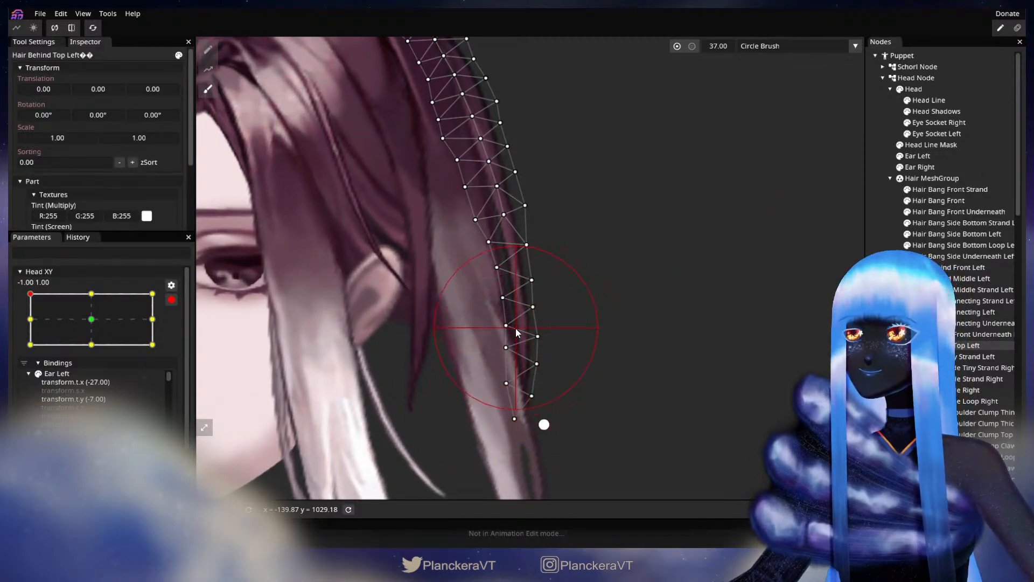
pyautogui.moveTo(722, 47); pyautogui.dragTo(715, 48)
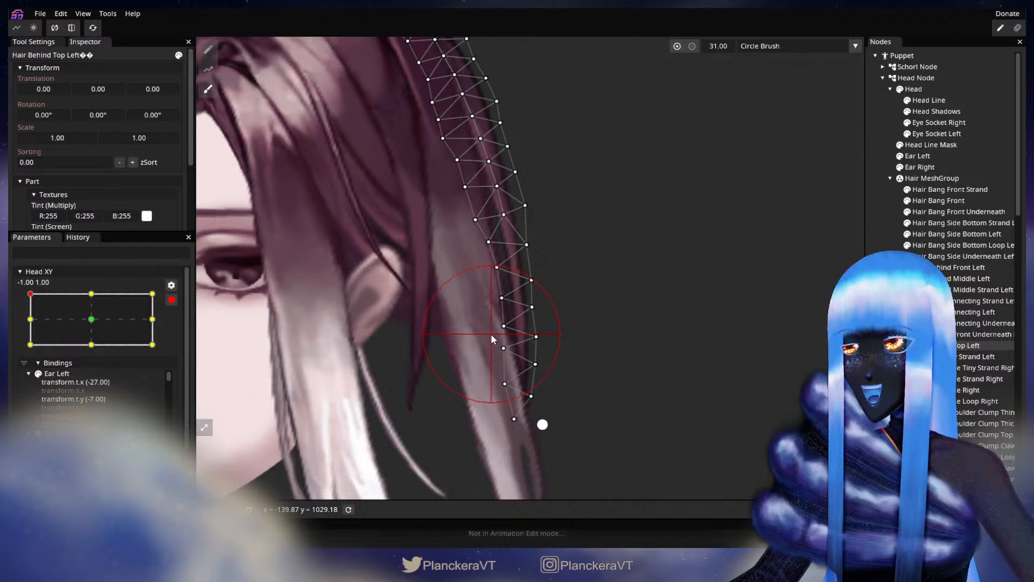
pyautogui.click(940, 345)
pyautogui.scroll(-1, 534, 355)
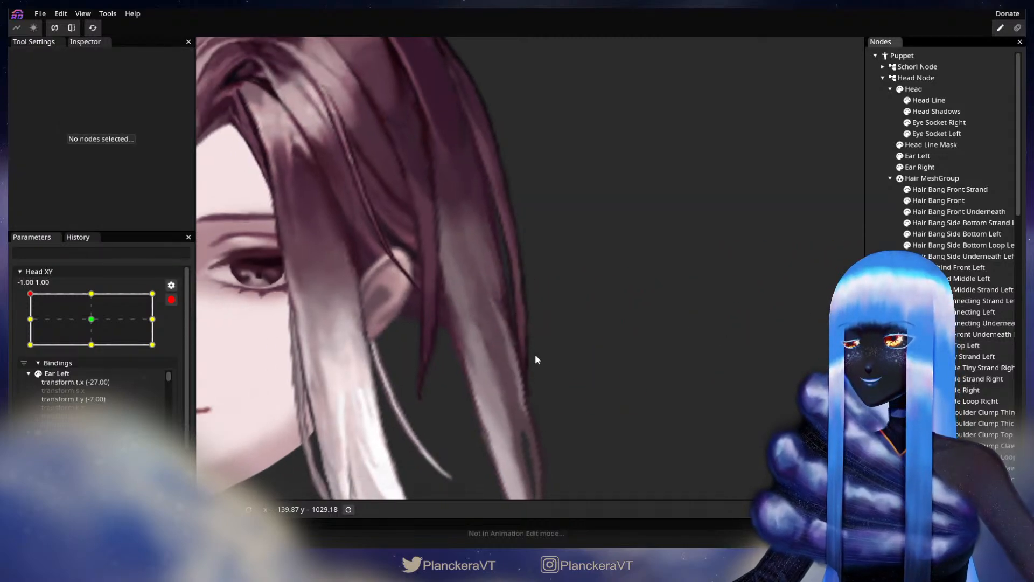
# Step: Finish the keypoint edit, reselect Hair Behind Top Left and preview its movement around Head XY -1.00, 1.00
pyautogui.click(171, 300)
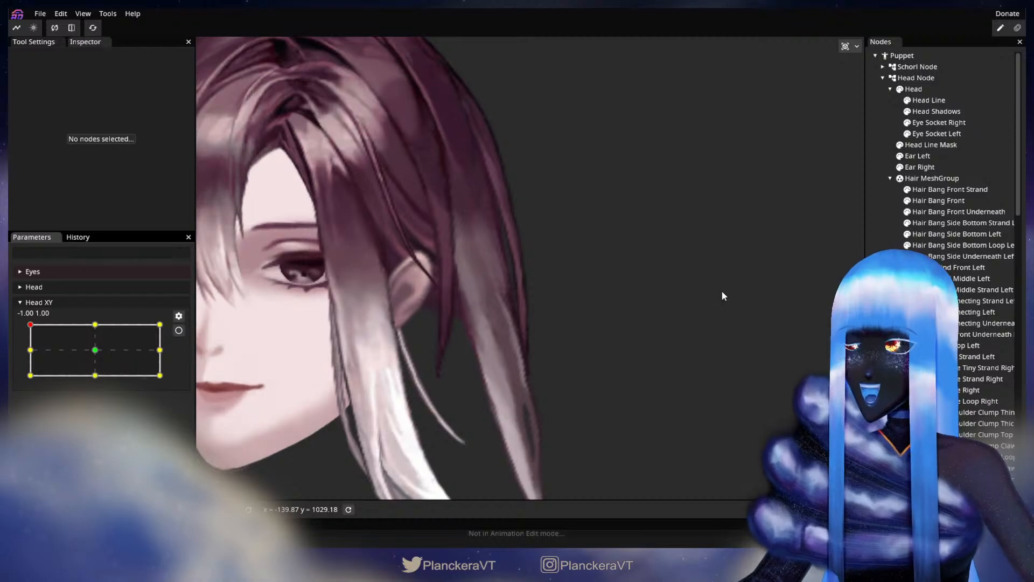
pyautogui.click(962, 345)
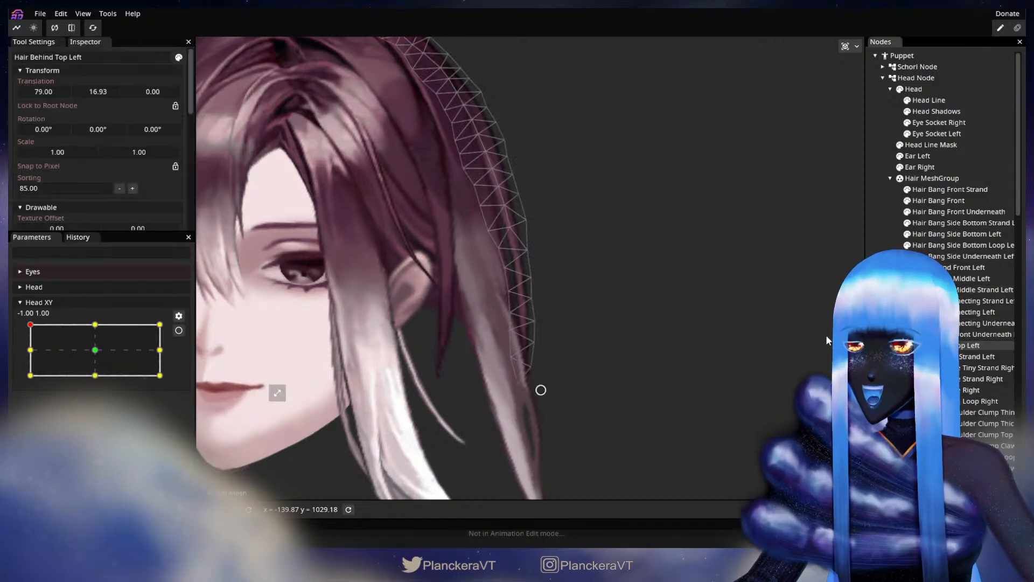
pyautogui.scroll(5, 470, 318)
pyautogui.moveTo(28, 326)
pyautogui.mouseDown()
pyautogui.moveTo(25, 350)
pyautogui.moveTo(27, 323)
pyautogui.mouseUp()
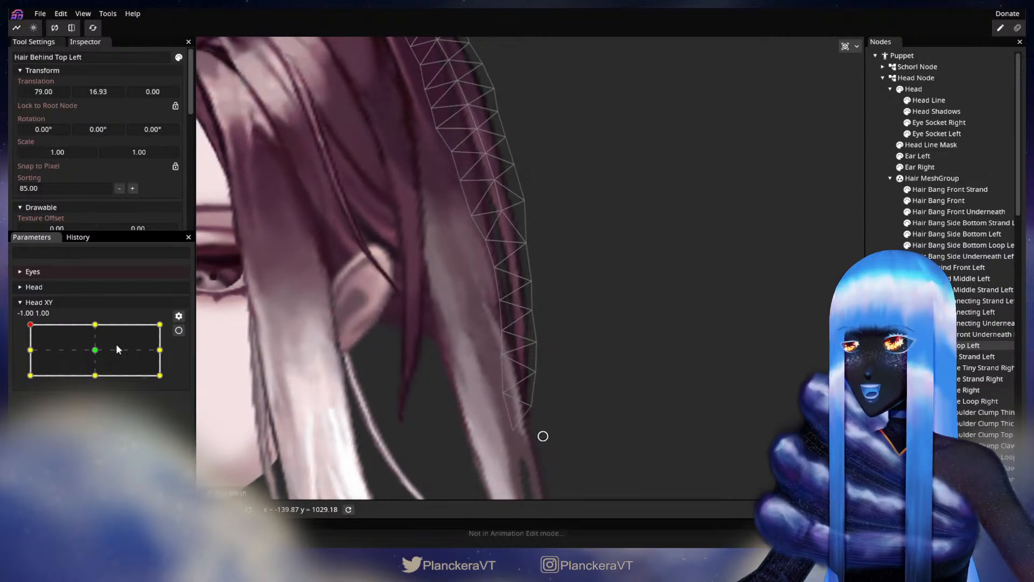
# Step: Fine-tune the lower inner and outer edge vertices of Hair Behind Top Left at Head XY -1.00, 1.00 and preview the movement
pyautogui.click(179, 331)
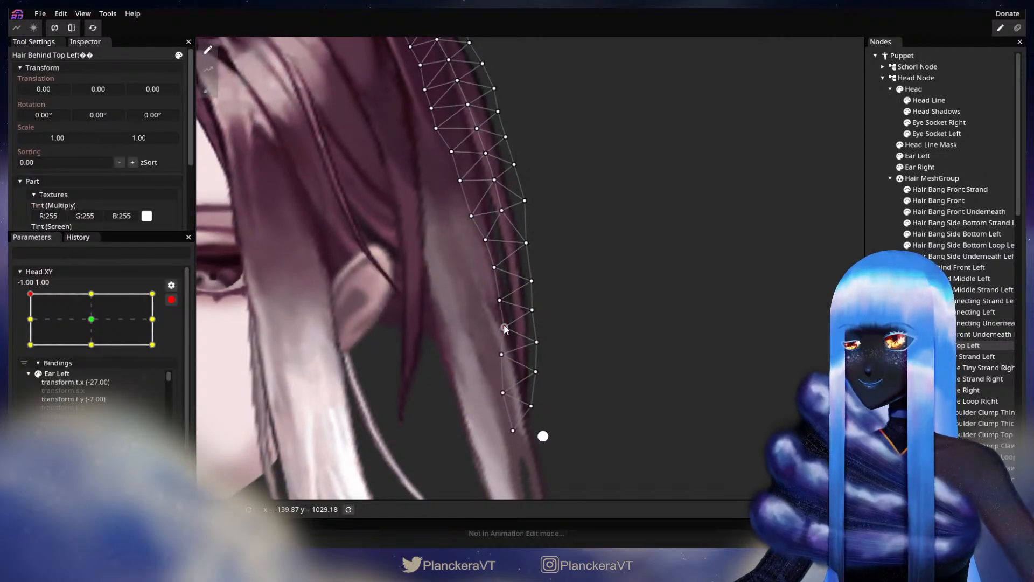
pyautogui.moveTo(532, 309); pyautogui.dragTo(501, 298)
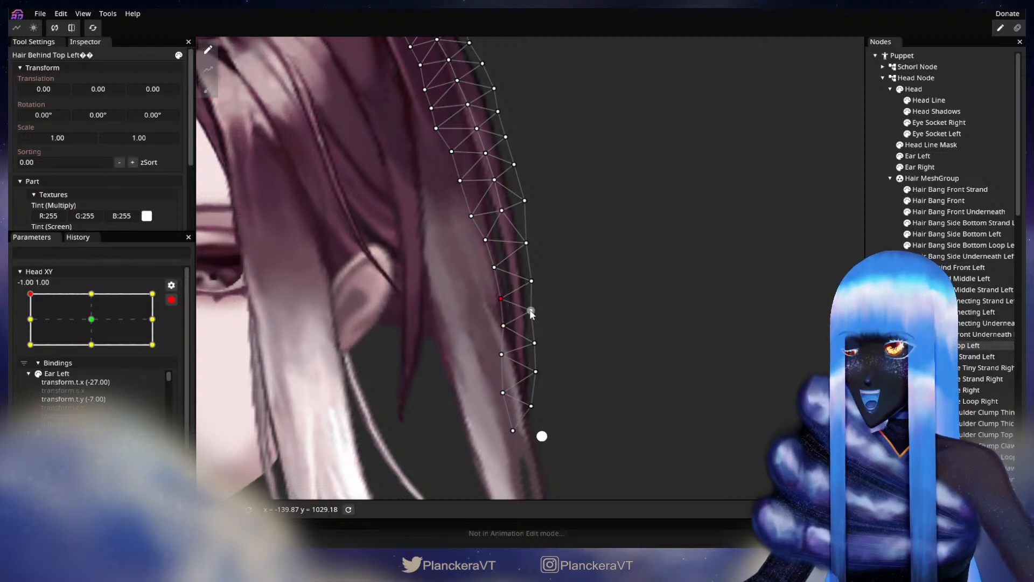
pyautogui.click(533, 342)
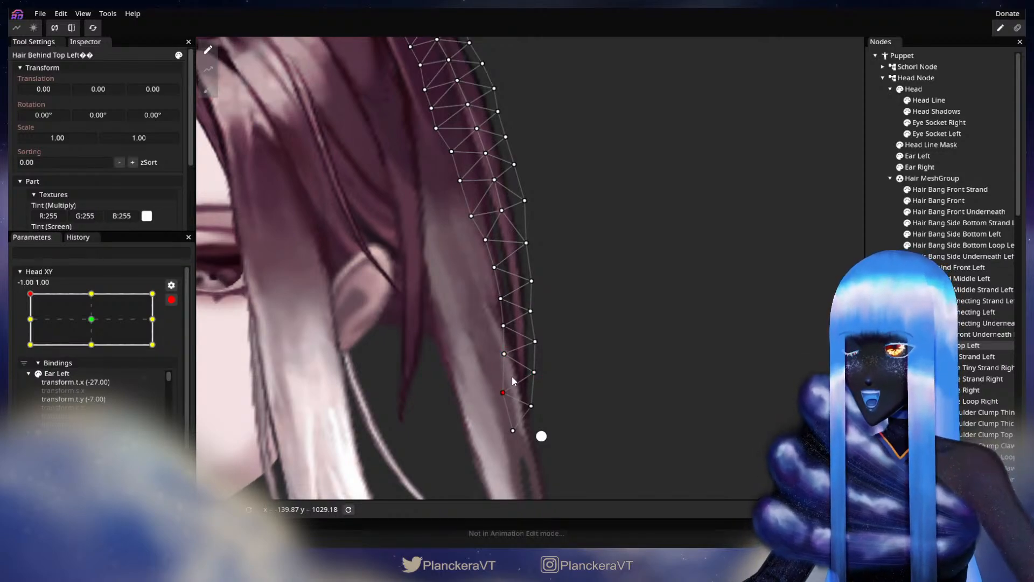
pyautogui.moveTo(440, 331); pyautogui.dragTo(435, 345)
pyautogui.click(171, 299)
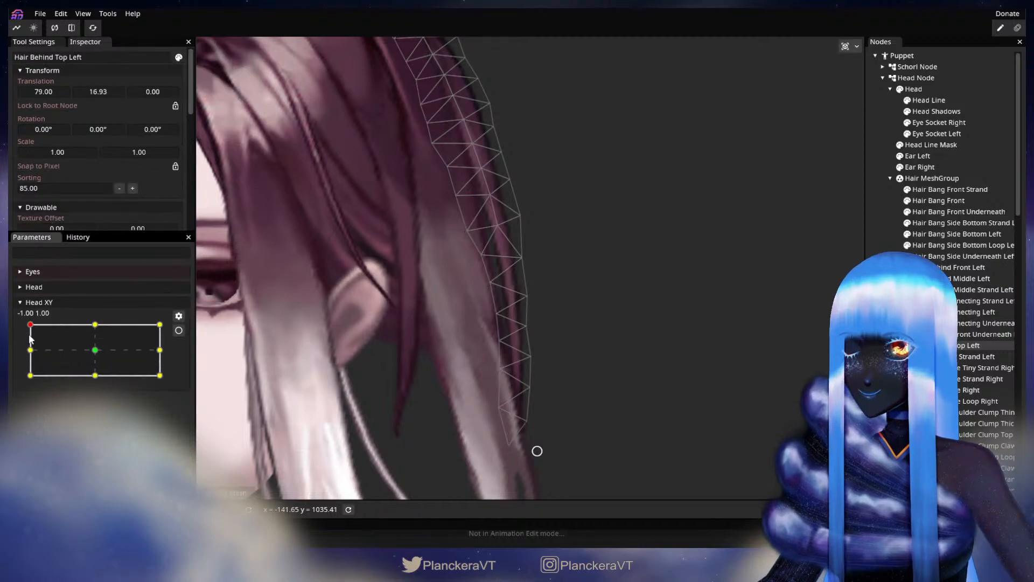
pyautogui.moveTo(30, 325)
pyautogui.mouseDown()
pyautogui.moveTo(28, 350)
pyautogui.moveTo(23, 326)
pyautogui.mouseUp()
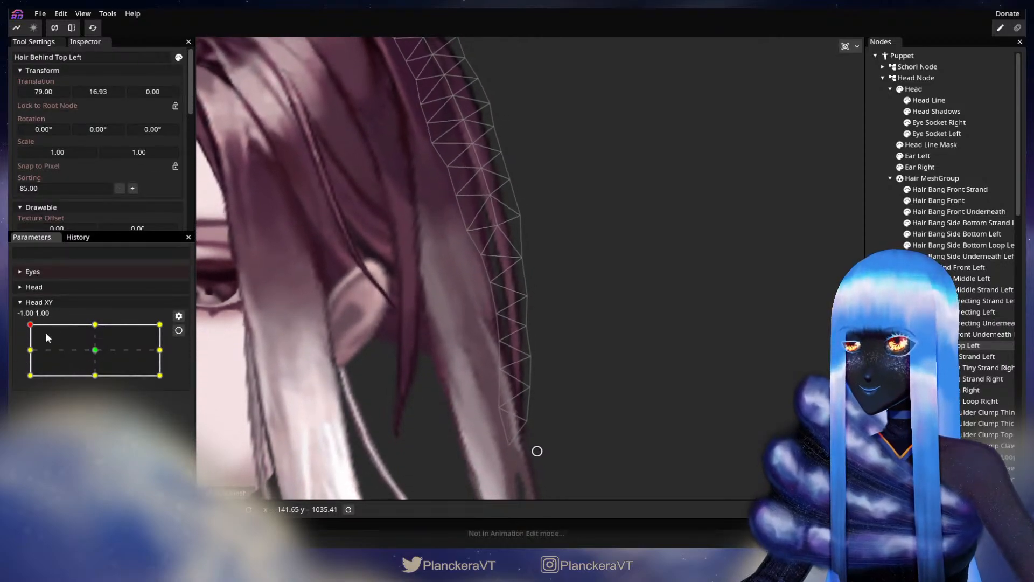
# Step: Nudge the inner-edge vertex beside the ear at Head XY -1.00, 1.00, checking how the strand moves between adjustments
pyautogui.click(178, 330)
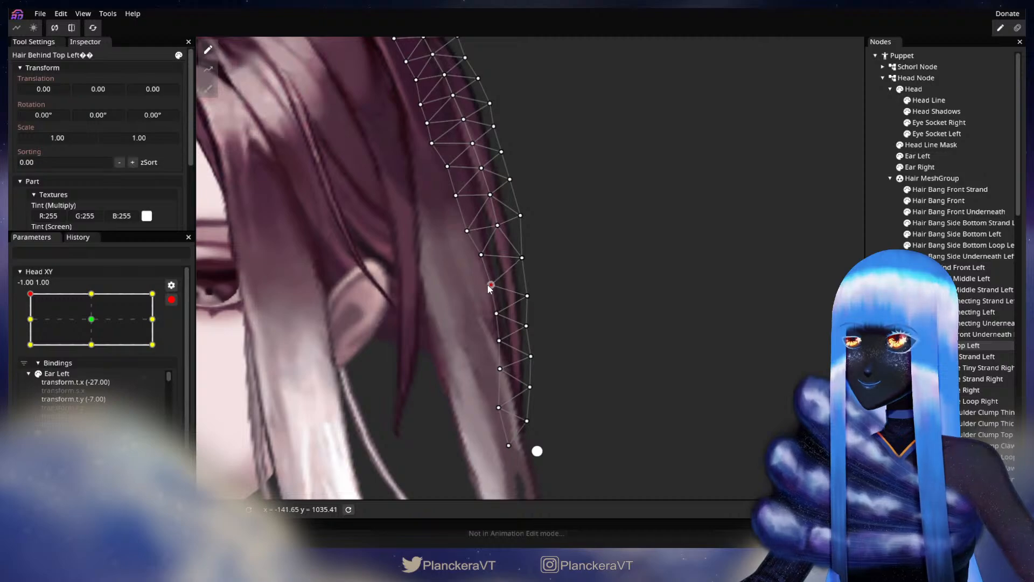
pyautogui.click(171, 299)
pyautogui.moveTo(30, 324)
pyautogui.mouseDown()
pyautogui.moveTo(24, 351)
pyautogui.moveTo(22, 324)
pyautogui.mouseUp()
pyautogui.click(181, 331)
pyautogui.moveTo(482, 254); pyautogui.dragTo(440, 272)
pyautogui.click(171, 301)
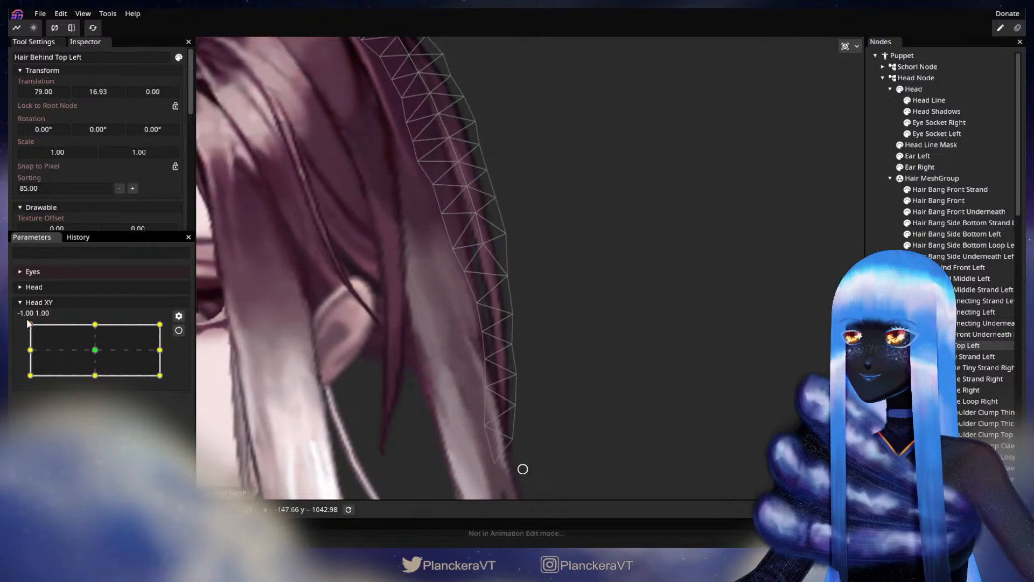
# Step: Shift the inner-edge vertex above ear level slightly upward and preview the strand along the Head XY -1.00 edge
pyautogui.click(178, 330)
pyautogui.moveTo(508, 235); pyautogui.dragTo(510, 228)
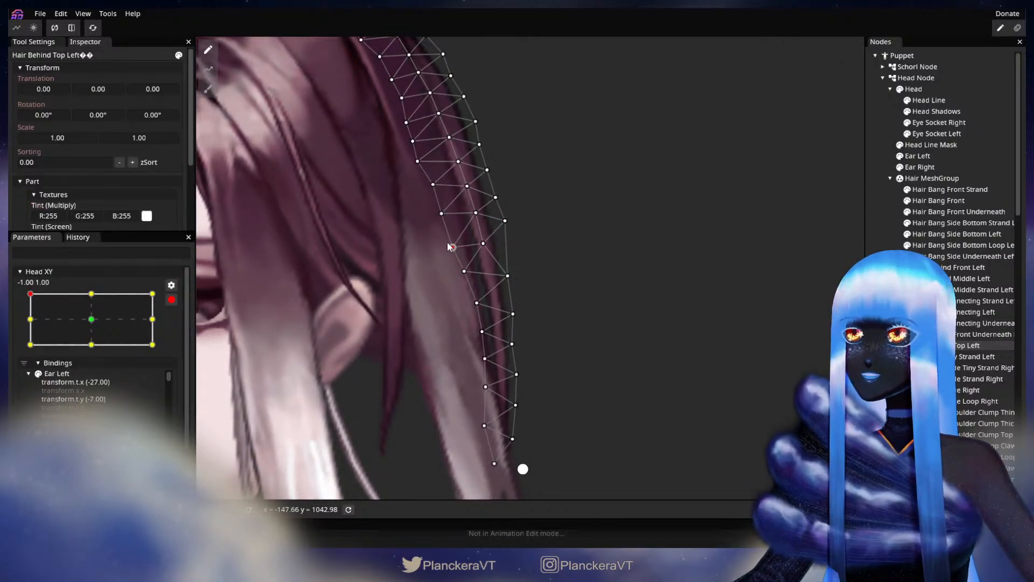
pyautogui.moveTo(396, 294); pyautogui.dragTo(396, 289)
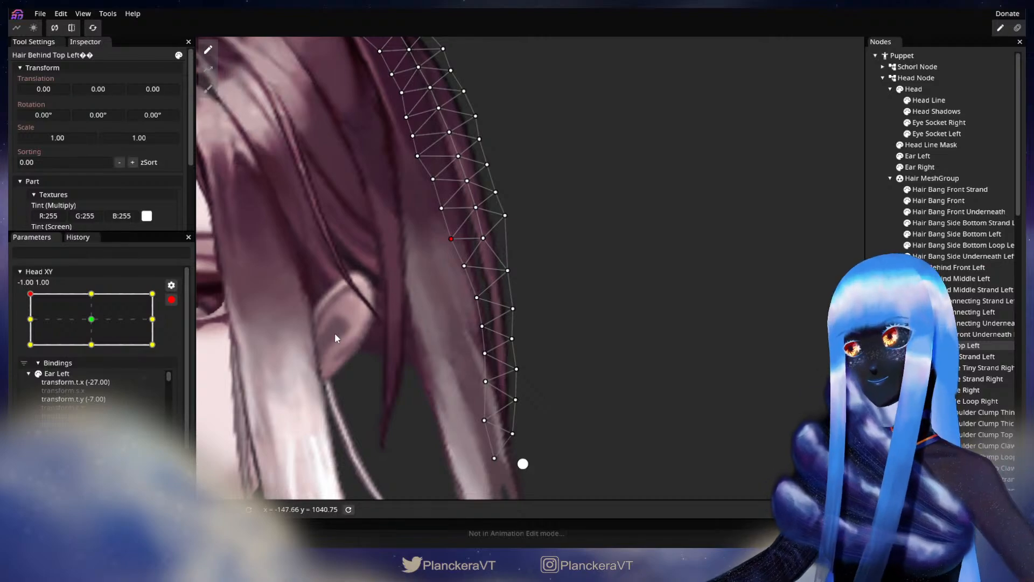
pyautogui.click(172, 299)
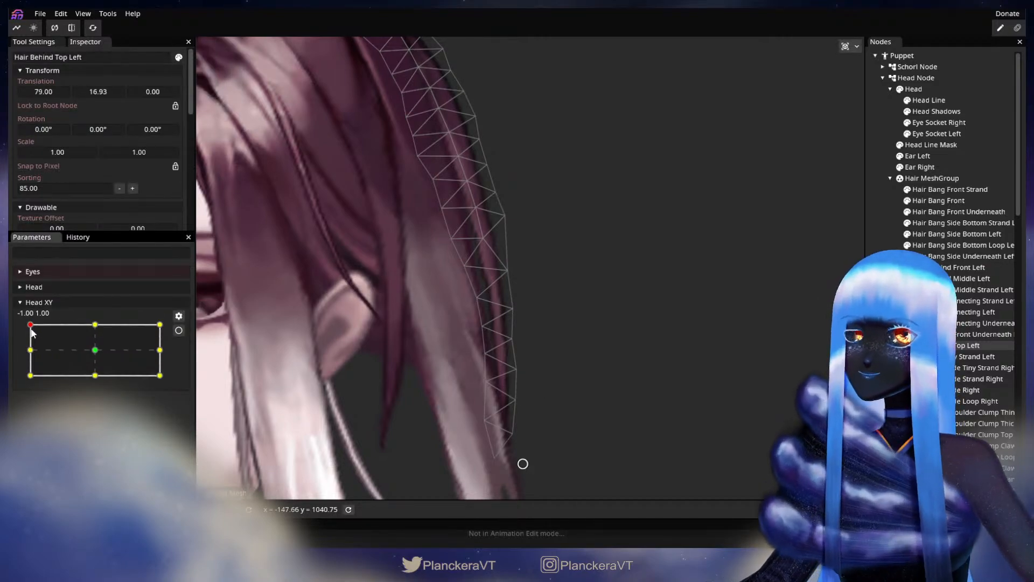
pyautogui.moveTo(30, 326); pyautogui.dragTo(30, 329)
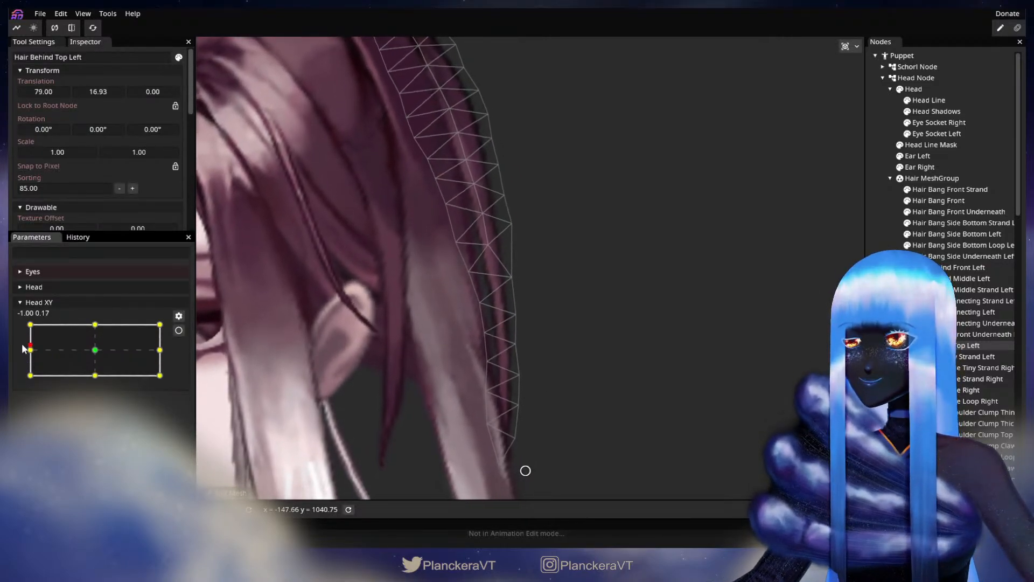
pyautogui.moveTo(454, 339); pyautogui.dragTo(437, 299)
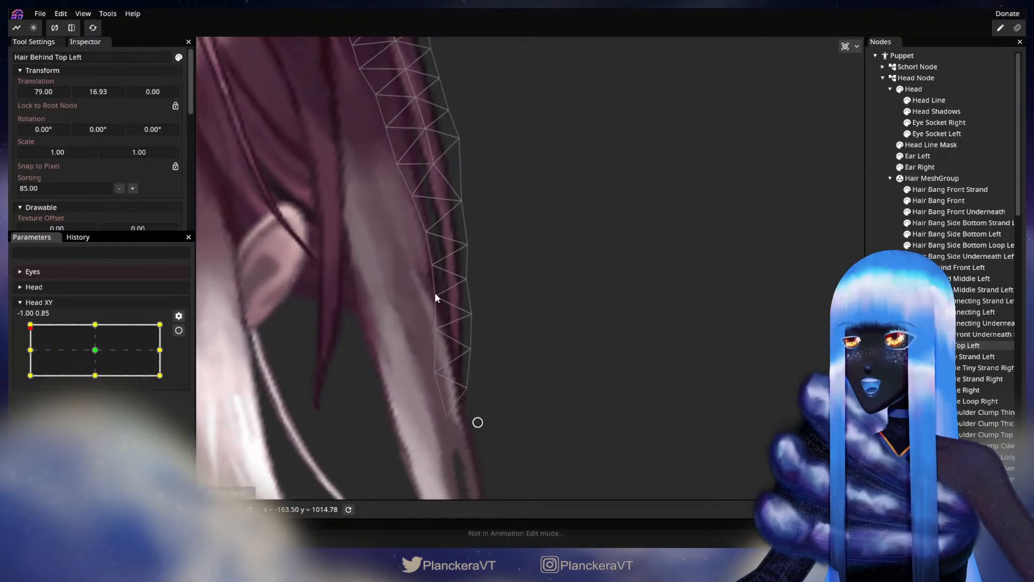
pyautogui.moveTo(30, 325)
pyautogui.mouseDown()
pyautogui.moveTo(23, 358)
pyautogui.moveTo(18, 325)
pyautogui.mouseUp()
# Step: Fine-tune the height of the outer-edge vertex level with the earlobe at Head XY -1.00, 1.00, previewing the movement between adjustments
pyautogui.click(179, 330)
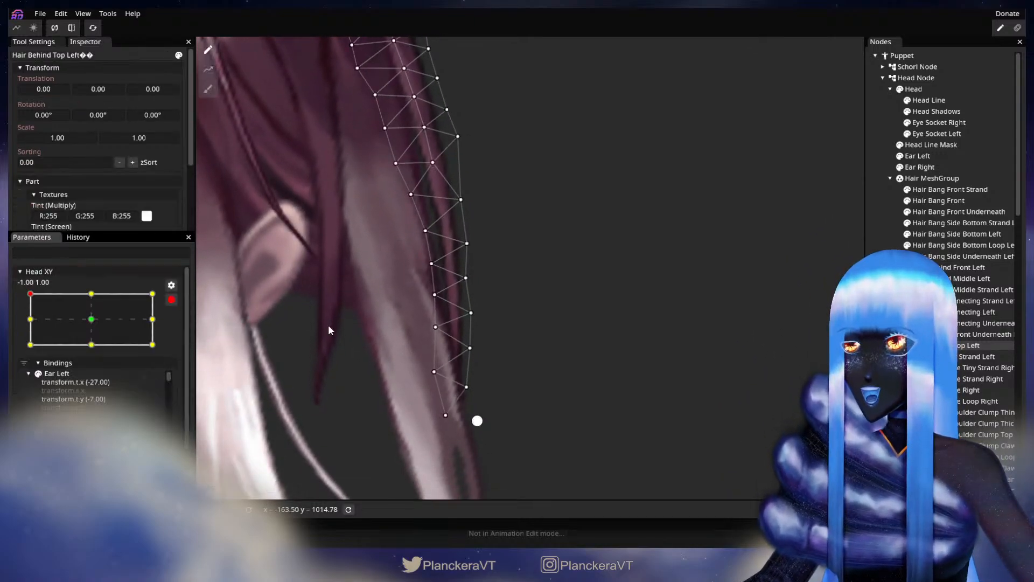
pyautogui.moveTo(465, 279); pyautogui.dragTo(469, 274)
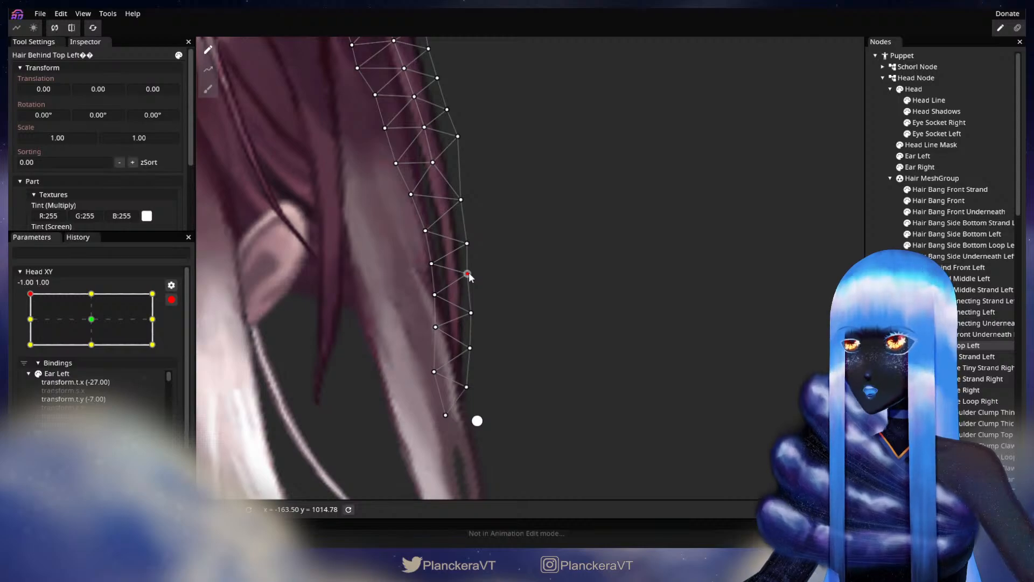
pyautogui.click(172, 300)
pyautogui.moveTo(31, 325)
pyautogui.mouseDown()
pyautogui.moveTo(31, 355)
pyautogui.moveTo(30, 324)
pyautogui.mouseUp()
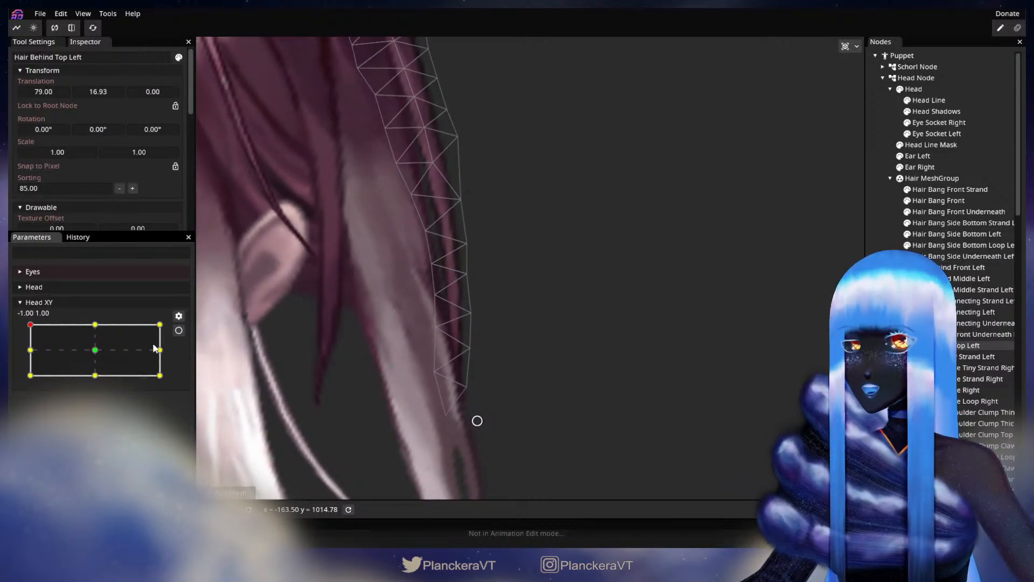
pyautogui.click(178, 330)
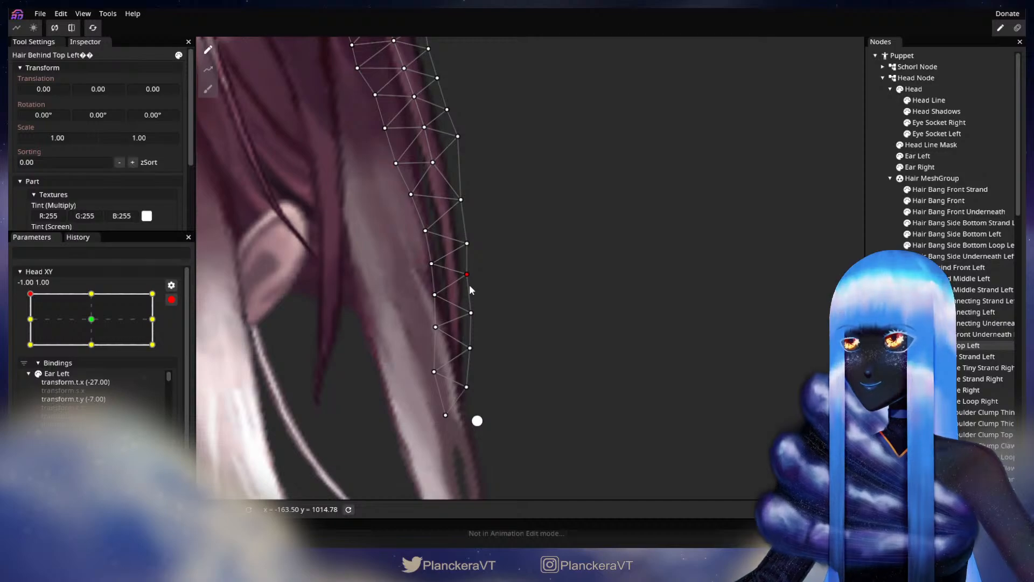
pyautogui.click(171, 300)
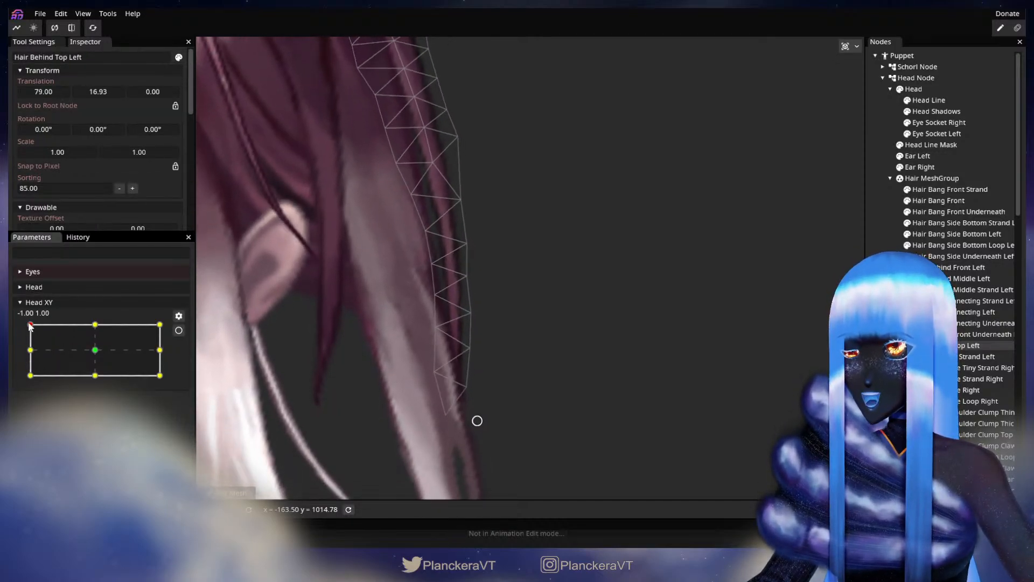
pyautogui.click(179, 330)
pyautogui.moveTo(467, 276); pyautogui.dragTo(467, 280)
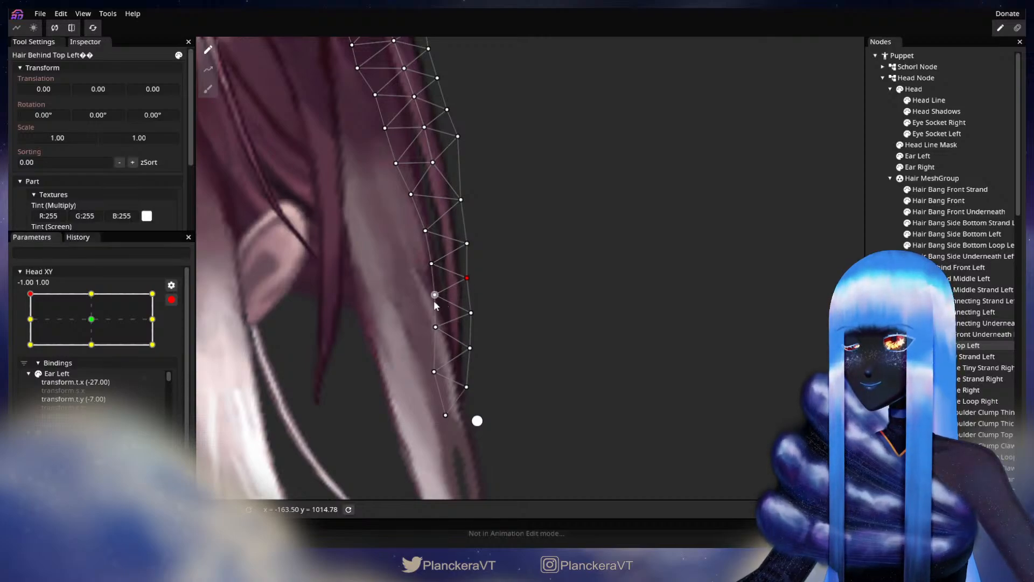
pyautogui.click(171, 300)
pyautogui.moveTo(29, 323)
pyautogui.mouseDown()
pyautogui.moveTo(25, 350)
pyautogui.moveTo(28, 324)
pyautogui.mouseUp()
# Step: Lower the inner-edge vertex level with the earlobe slightly at Head XY -1.00, 1.00 and preview the result
pyautogui.click(178, 330)
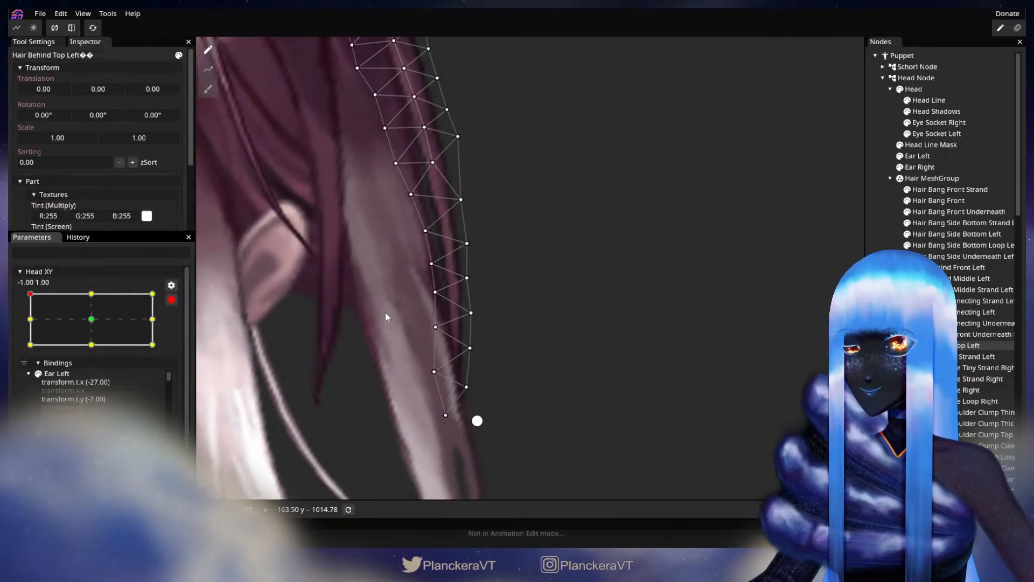
pyautogui.click(432, 294)
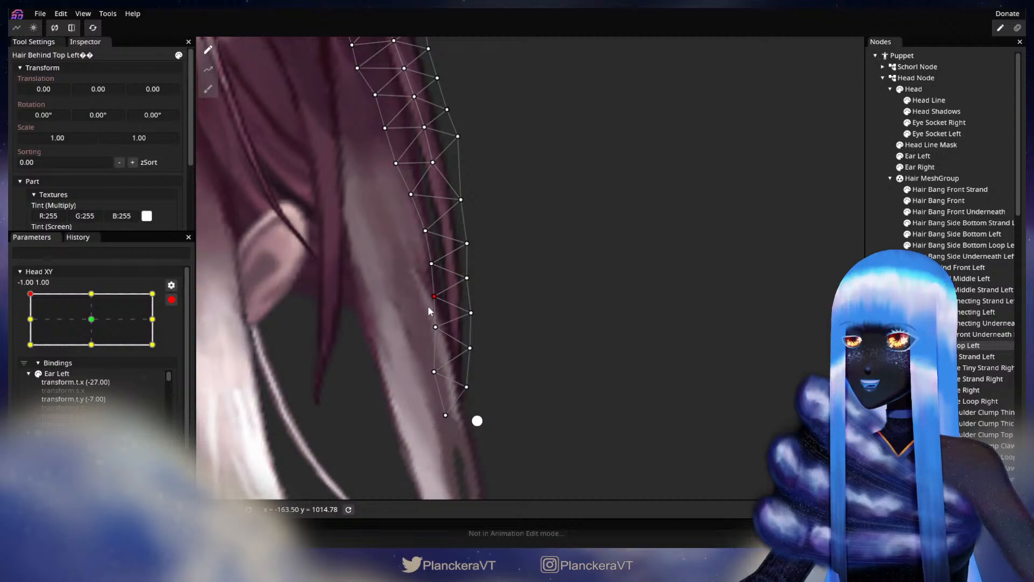
pyautogui.click(171, 299)
pyautogui.moveTo(30, 324)
pyautogui.mouseDown()
pyautogui.moveTo(28, 352)
pyautogui.moveTo(30, 324)
pyautogui.mouseUp()
pyautogui.click(178, 331)
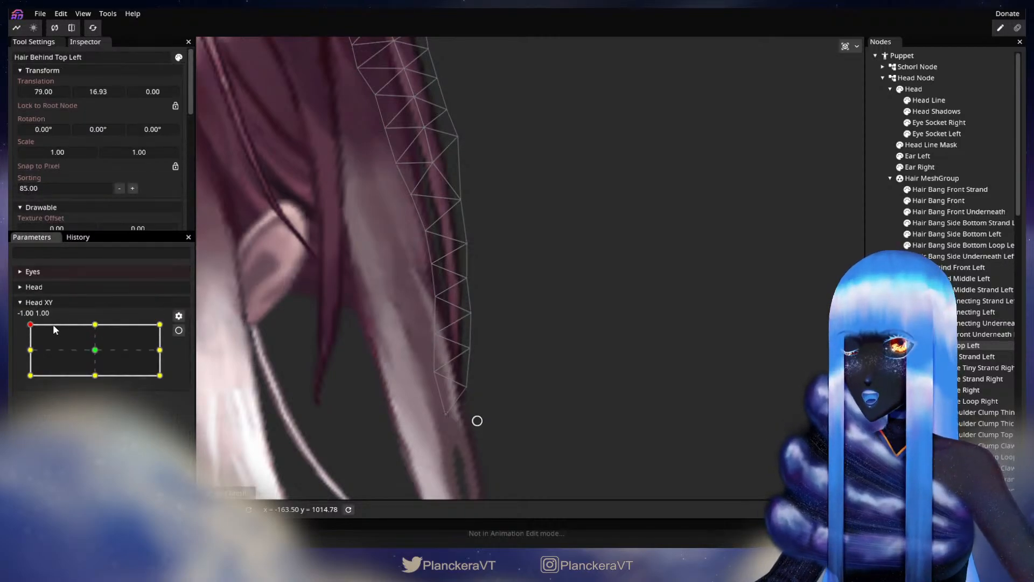
pyautogui.moveTo(30, 326)
pyautogui.mouseDown()
pyautogui.moveTo(30, 347)
pyautogui.moveTo(30, 324)
pyautogui.mouseUp()
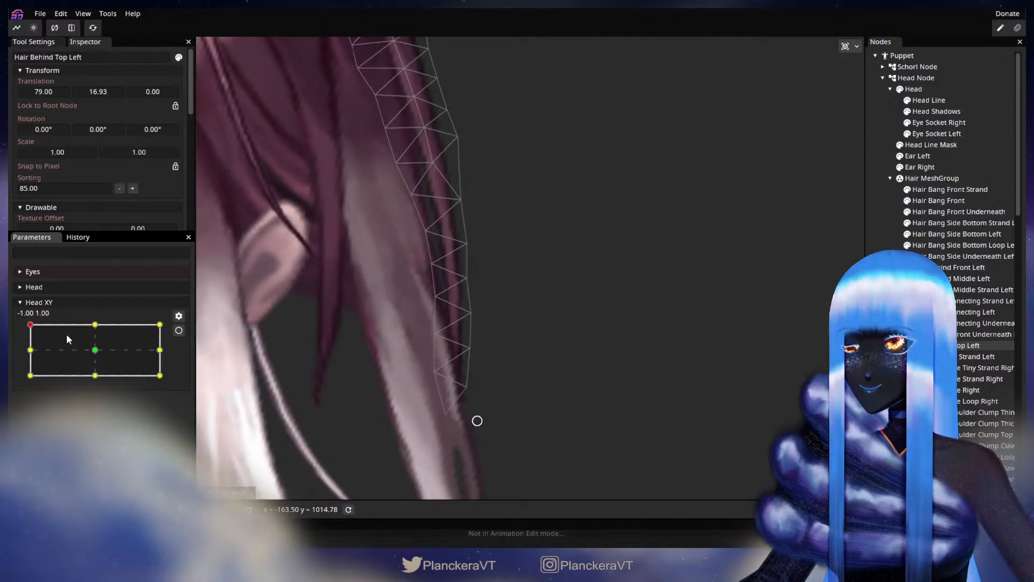
# Step: Lower the inner-edge vertex just below the earlobe slightly and preview the strand around Head XY -1.00, 1.00
pyautogui.click(178, 331)
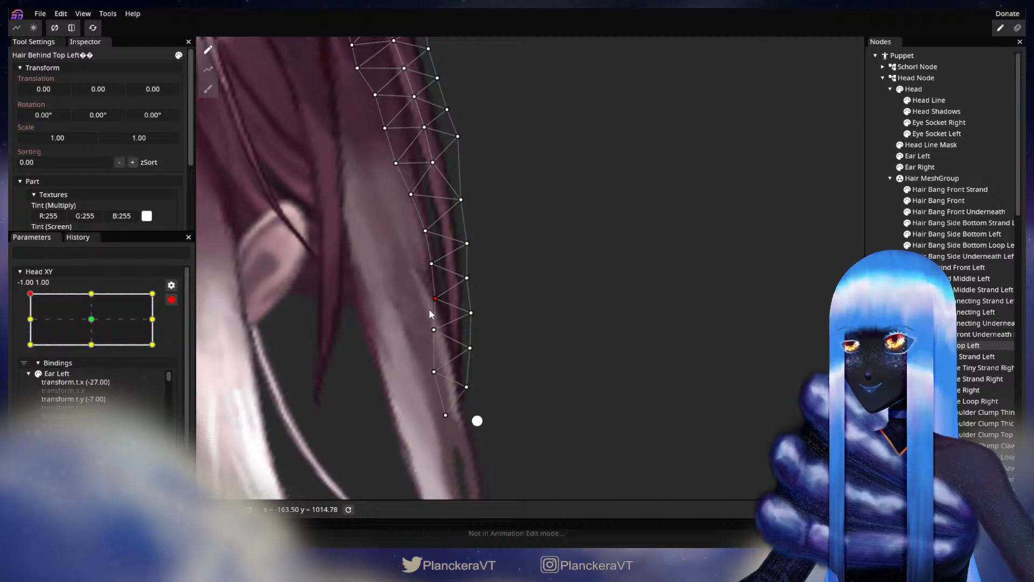
pyautogui.click(434, 329)
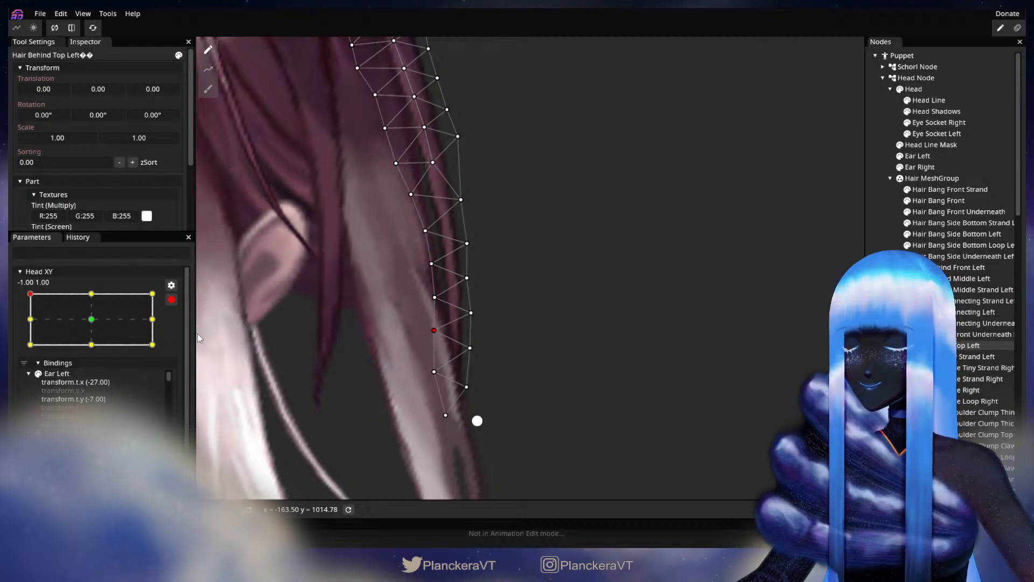
pyautogui.click(171, 299)
pyautogui.moveTo(33, 325)
pyautogui.mouseDown()
pyautogui.moveTo(27, 356)
pyautogui.moveTo(20, 323)
pyautogui.mouseUp()
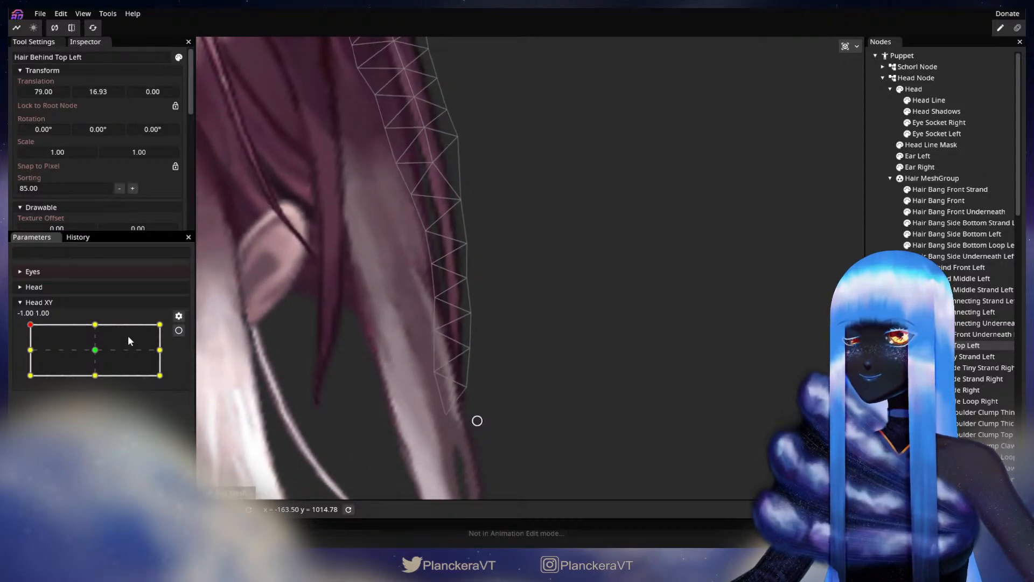
# Step: Raise the second-lowest inner-edge vertex, adjust the two lowest outer-edge vertices near the mesh tip, and preview the movement
pyautogui.click(183, 333)
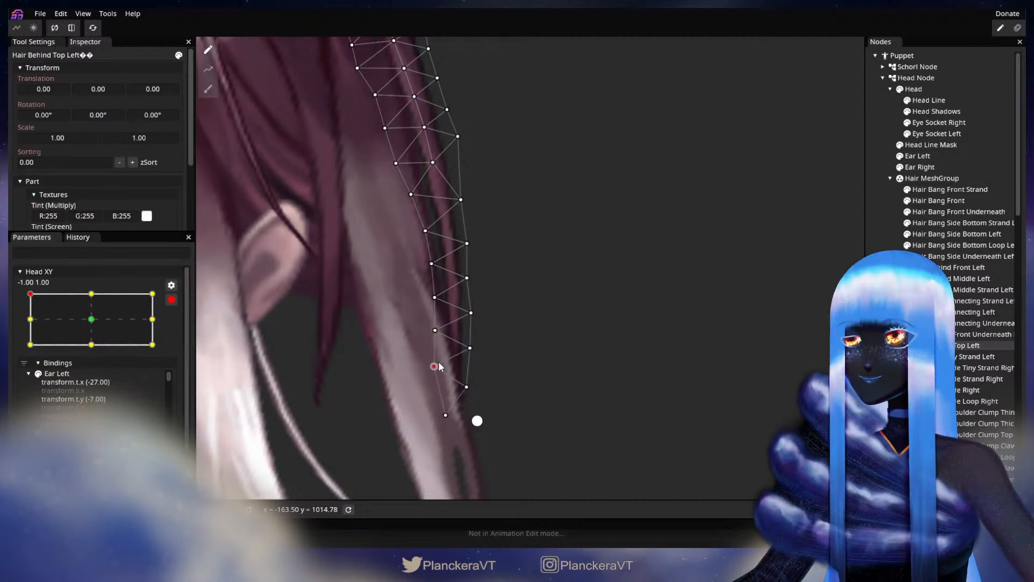
pyautogui.moveTo(473, 357); pyautogui.dragTo(468, 379)
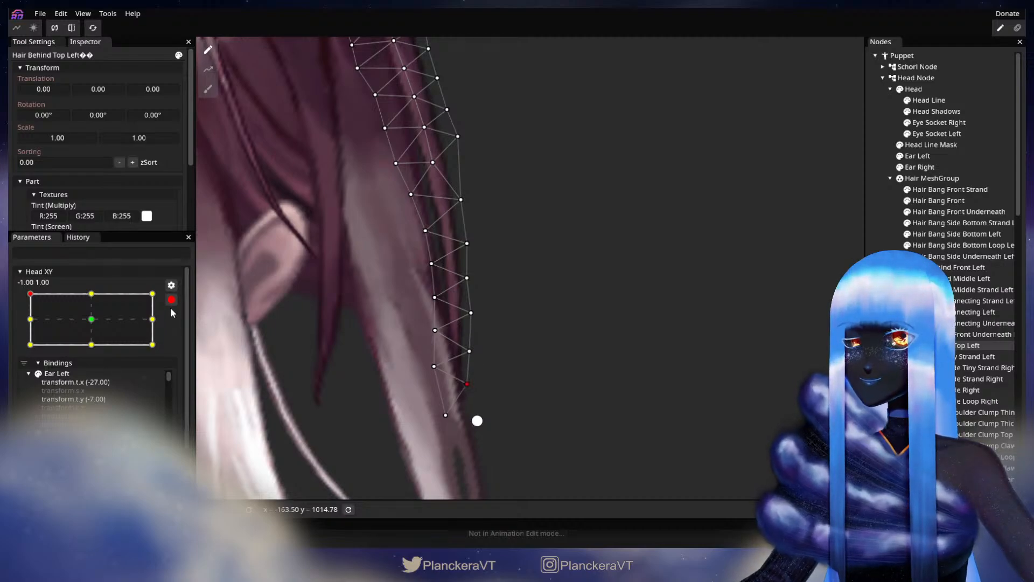
pyautogui.click(172, 299)
pyautogui.moveTo(31, 324)
pyautogui.mouseDown()
pyautogui.moveTo(25, 351)
pyautogui.moveTo(22, 318)
pyautogui.mouseUp()
# Step: Move the second-lowest outer-edge vertex slightly up and outward and preview the strand around Head XY -1.00, 1.00
pyautogui.click(175, 332)
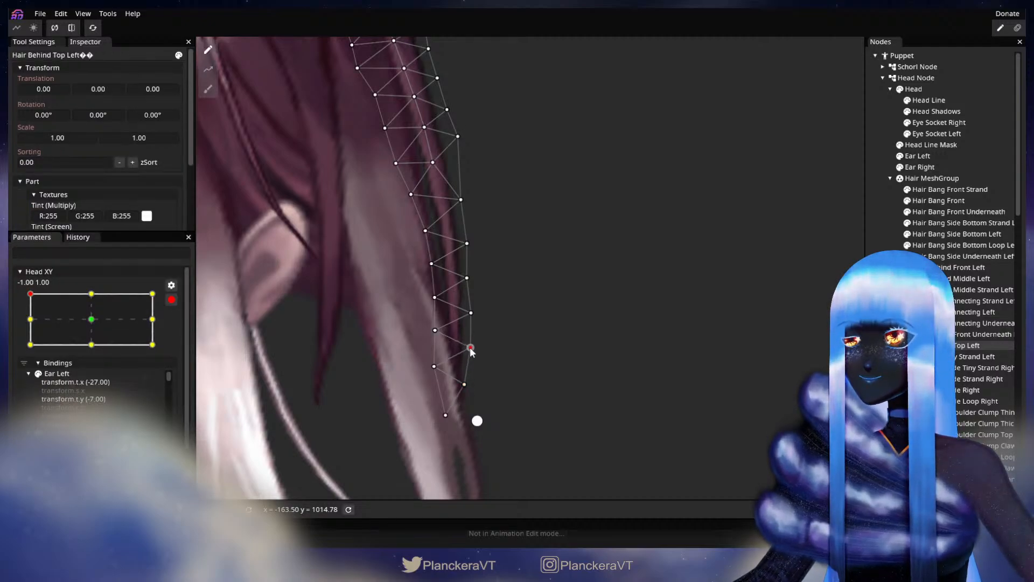
pyautogui.click(173, 299)
pyautogui.moveTo(28, 322)
pyautogui.mouseDown()
pyautogui.moveTo(26, 351)
pyautogui.moveTo(30, 324)
pyautogui.mouseUp()
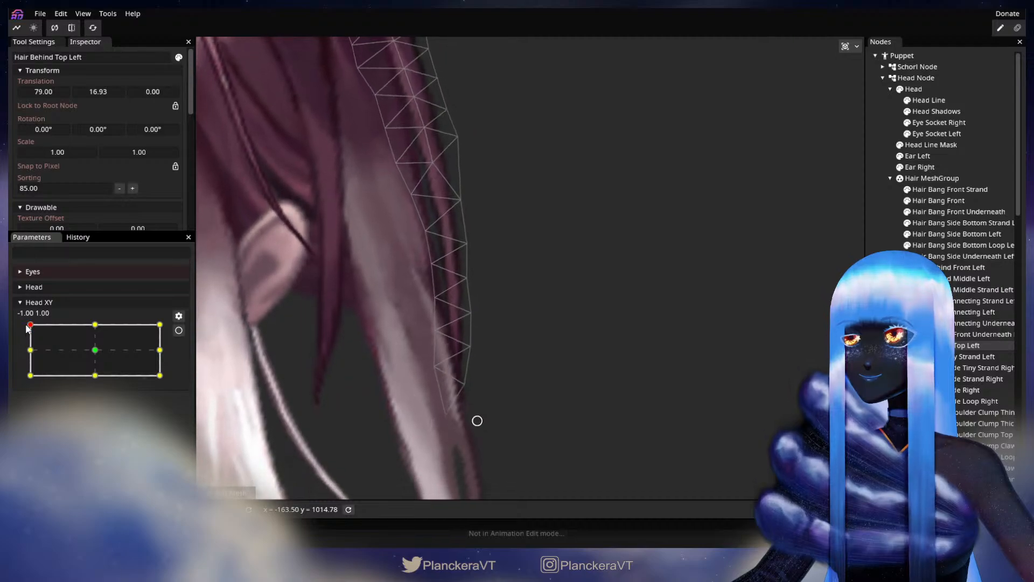
# Step: Readjust the inner-edge vertex below the earlobe at Head XY -1.00, 1.00, save the project, and preview the movement
pyautogui.click(179, 330)
pyautogui.moveTo(431, 330); pyautogui.dragTo(428, 336)
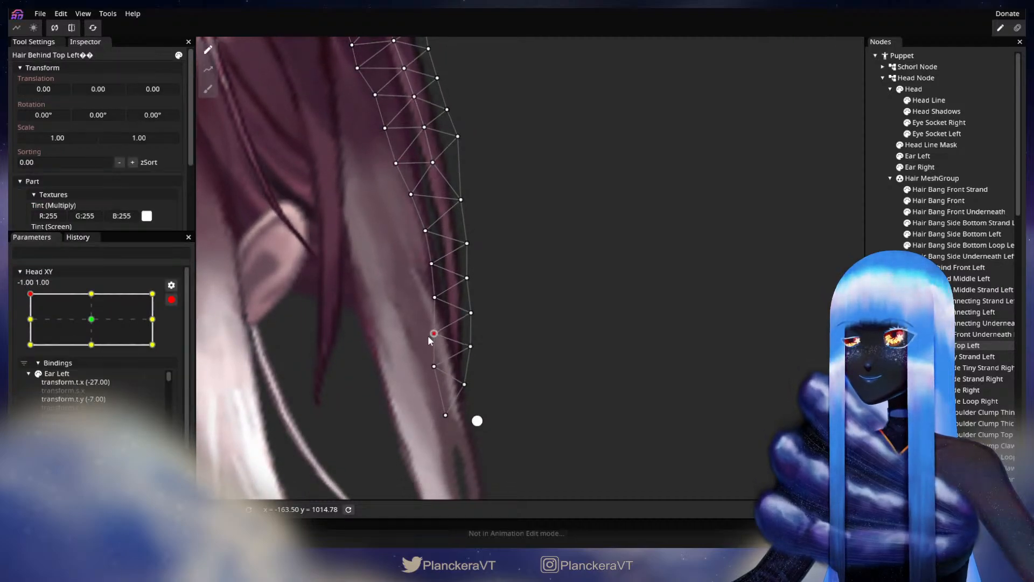
pyautogui.click(170, 302)
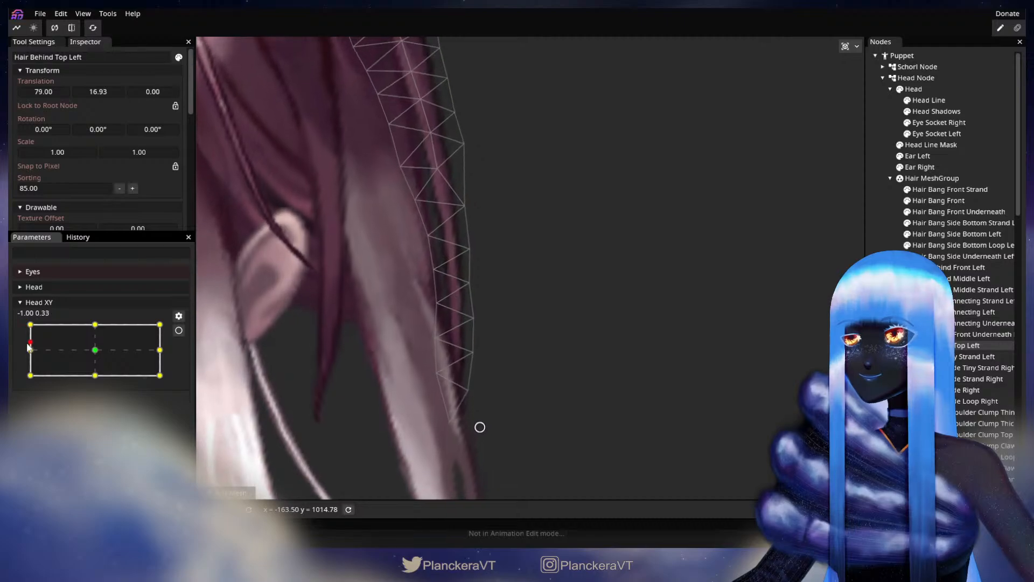
pyautogui.click(178, 330)
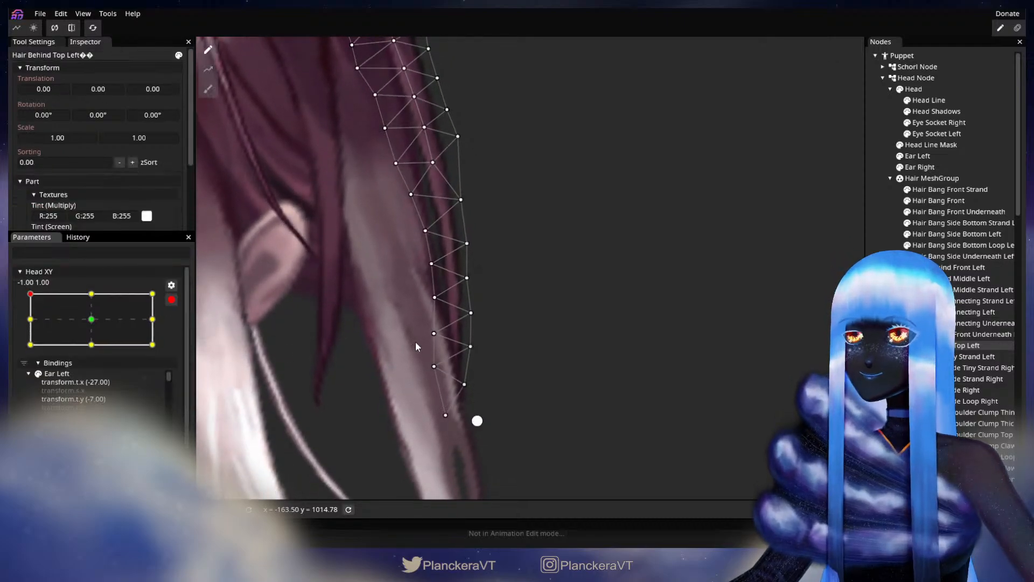
pyautogui.click(171, 299)
pyautogui.hotkey('ctrl', 's')
pyautogui.moveTo(30, 325)
pyautogui.mouseDown()
pyautogui.moveTo(30, 338)
pyautogui.moveTo(31, 324)
pyautogui.mouseUp()
# Step: Lower the inner-edge vertex below the earlobe slightly once more, and deselect the mesh to view the hair without its wireframe
pyautogui.click(178, 330)
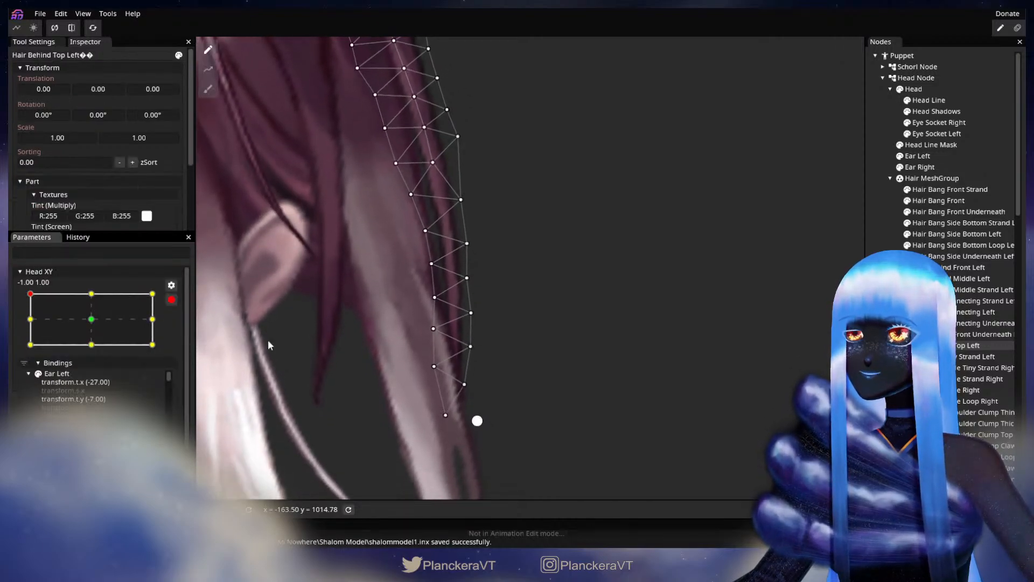
pyautogui.click(425, 329)
pyautogui.moveTo(424, 339); pyautogui.dragTo(425, 338)
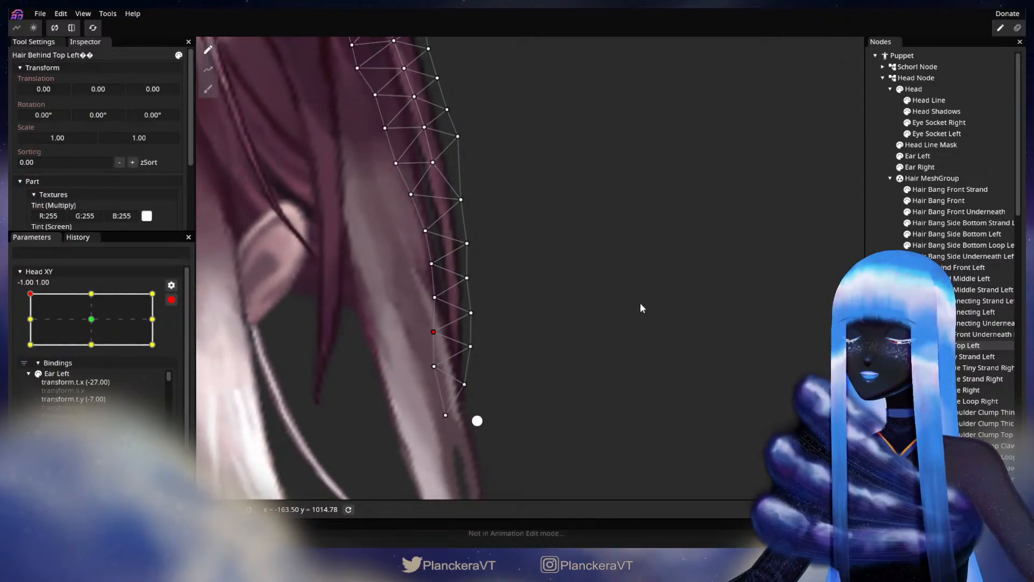
pyautogui.press('Escape')
pyautogui.scroll(-4, 544, 340)
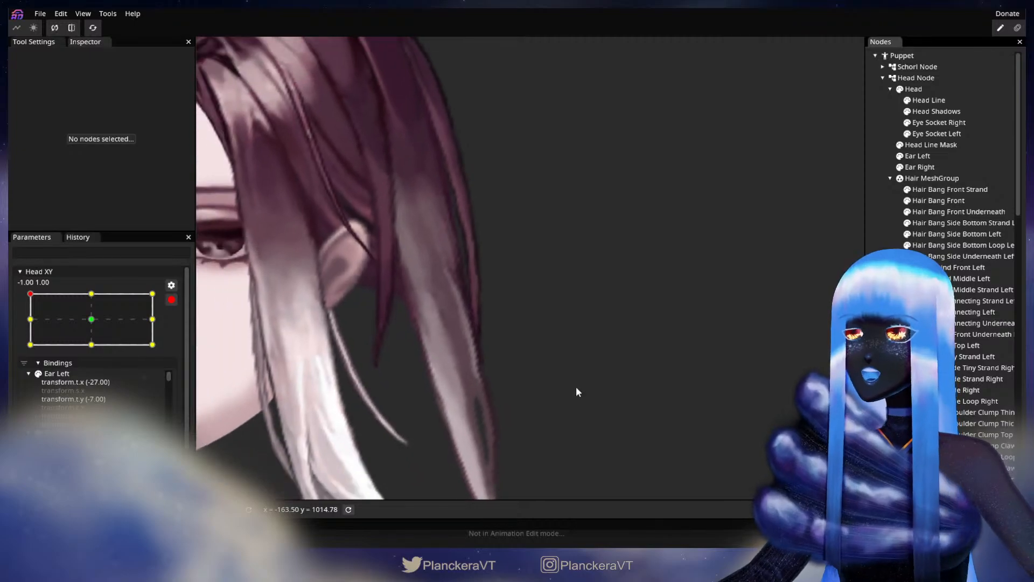
# Step: Leave keypoint editing and preview the whole head's movement from Head XY -1.00, 1.00 down towards -1.00, 0.00
pyautogui.scroll(-2, 576, 382)
pyautogui.scroll(-3, 581, 379)
pyautogui.moveTo(583, 381)
pyautogui.mouseDown()
pyautogui.moveTo(599, 373)
pyautogui.moveTo(589, 365)
pyautogui.mouseUp()
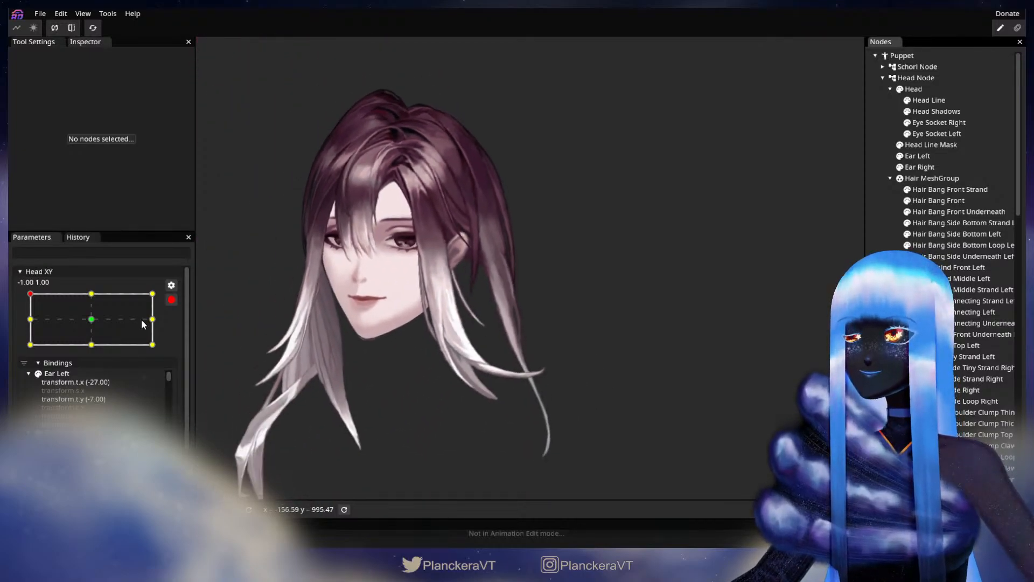
pyautogui.click(171, 299)
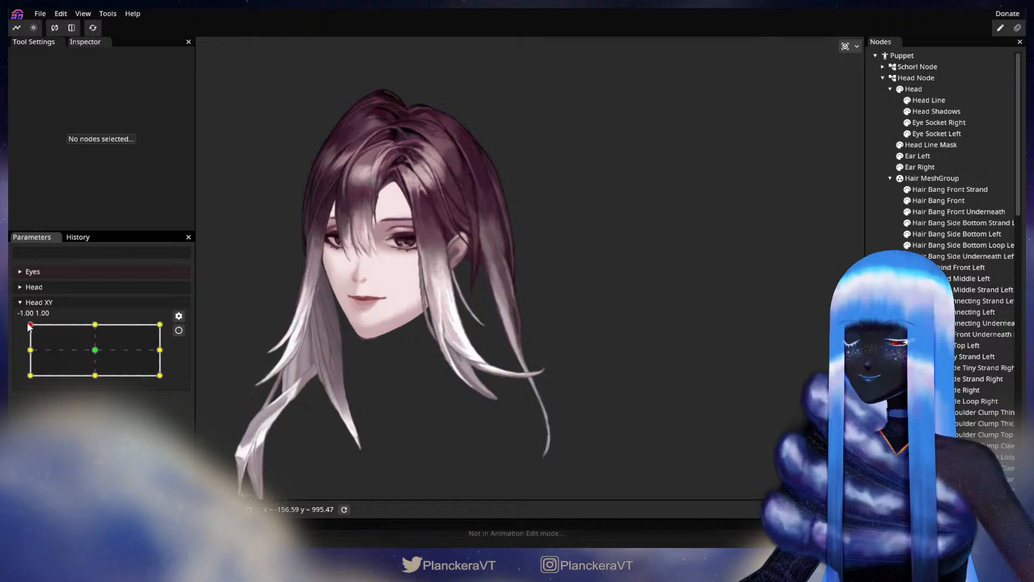
pyautogui.moveTo(27, 323); pyautogui.dragTo(17, 348)
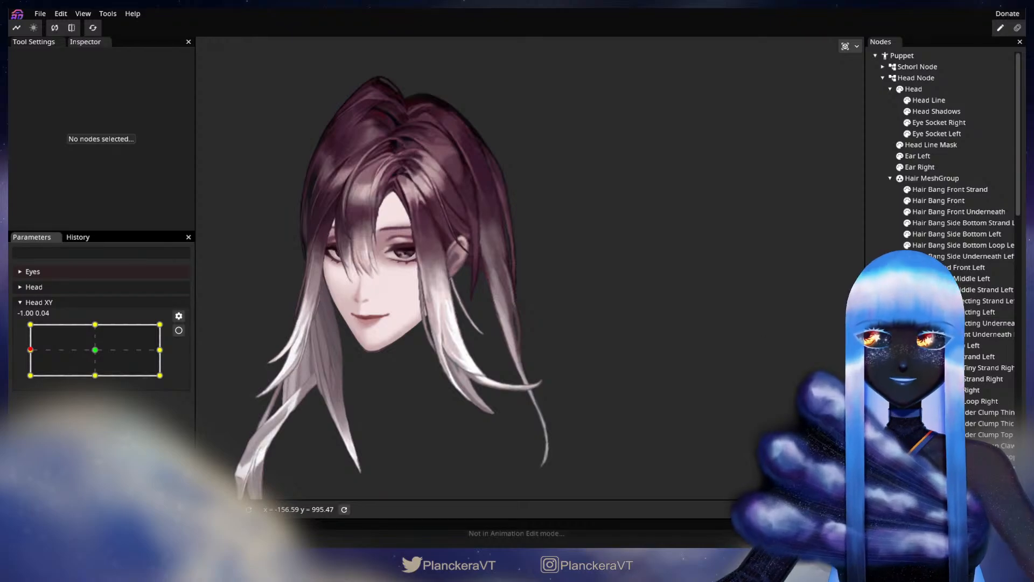
pyautogui.moveTo(658, 406); pyautogui.dragTo(640, 346)
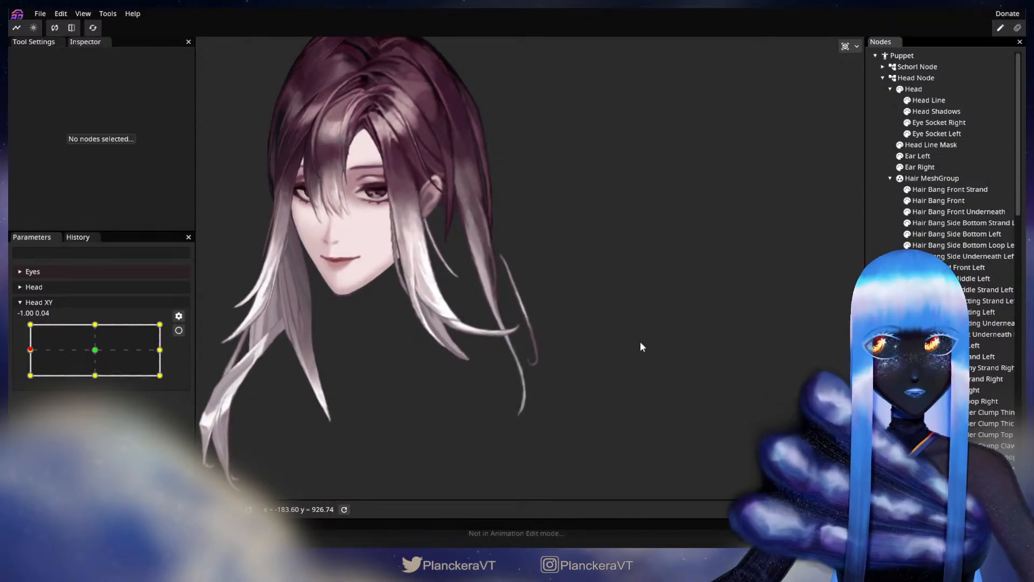
# Step: Start editing the Head XY -1.00, 0.00 keypoint and find which node controls the detached strand beside the outer hair
pyautogui.moveTo(30, 349)
pyautogui.mouseDown()
pyautogui.moveTo(96, 351)
pyautogui.moveTo(27, 355)
pyautogui.mouseUp()
pyautogui.click(179, 330)
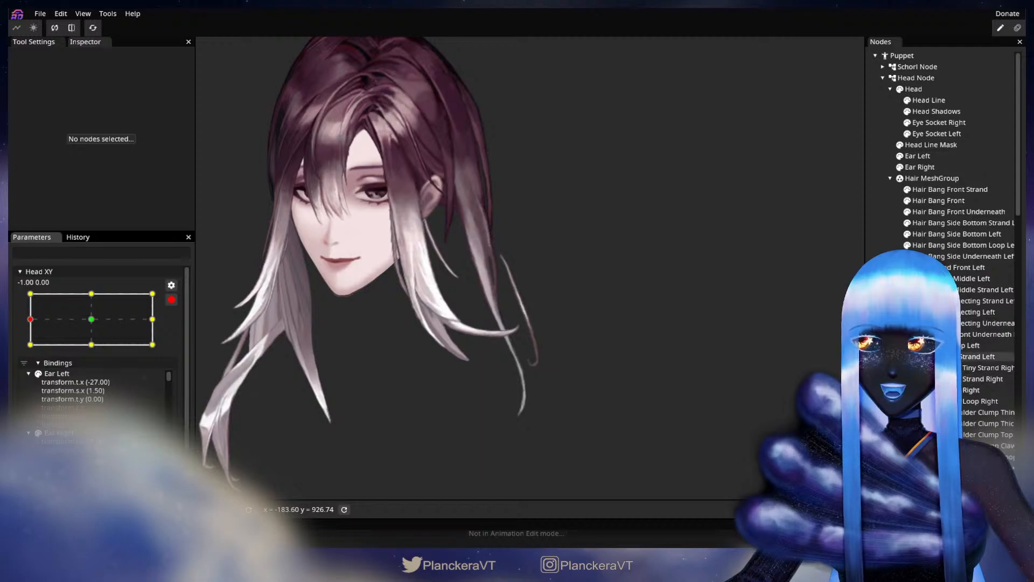
pyautogui.click(965, 323)
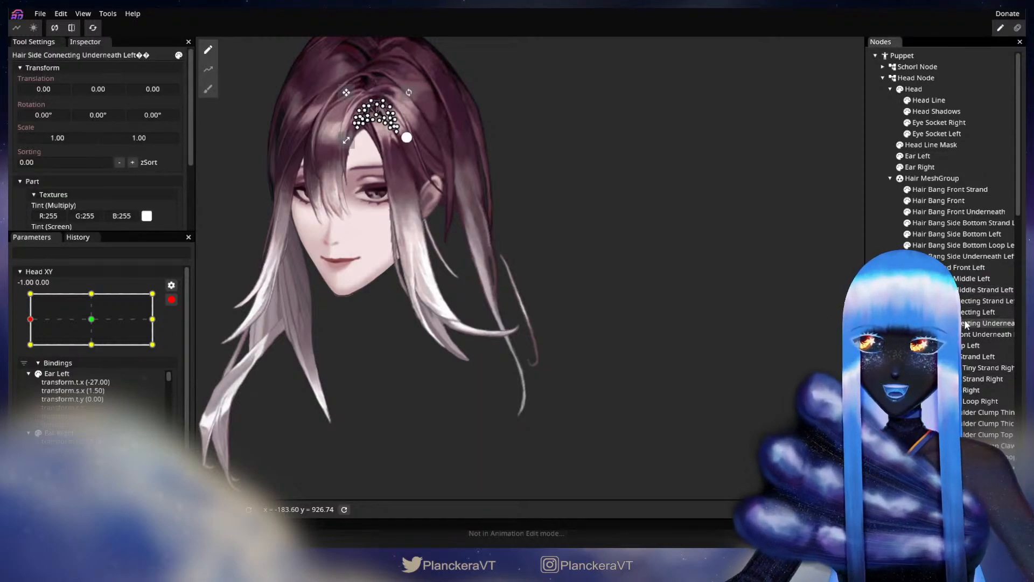
pyautogui.click(969, 290)
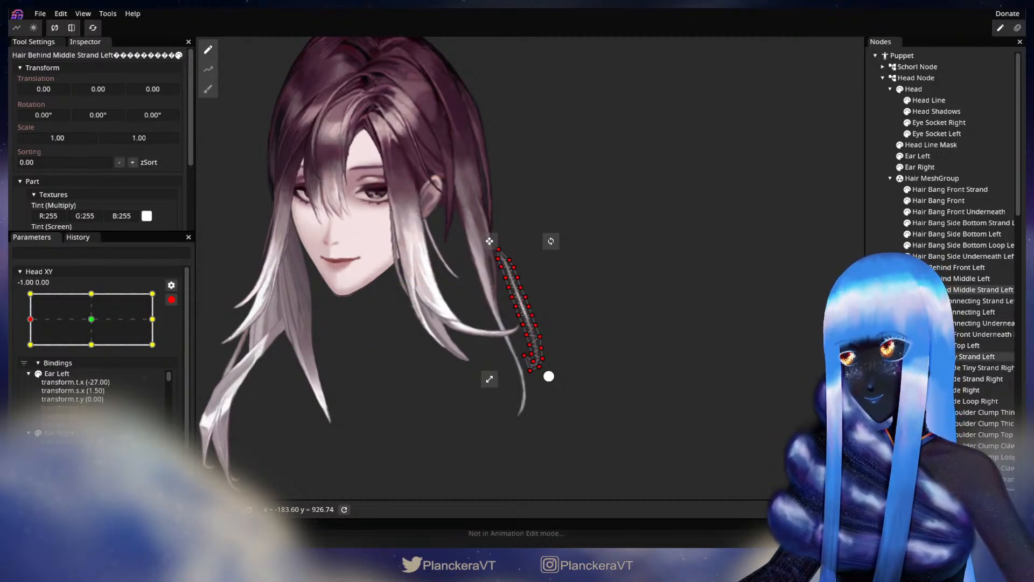
pyautogui.click(204, 380)
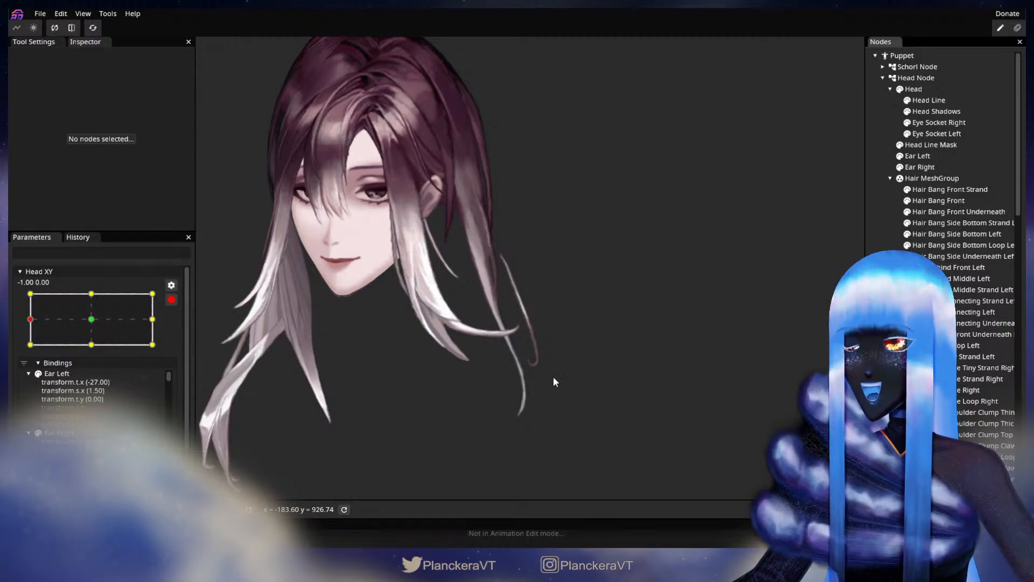
pyautogui.moveTo(595, 376); pyautogui.dragTo(583, 385)
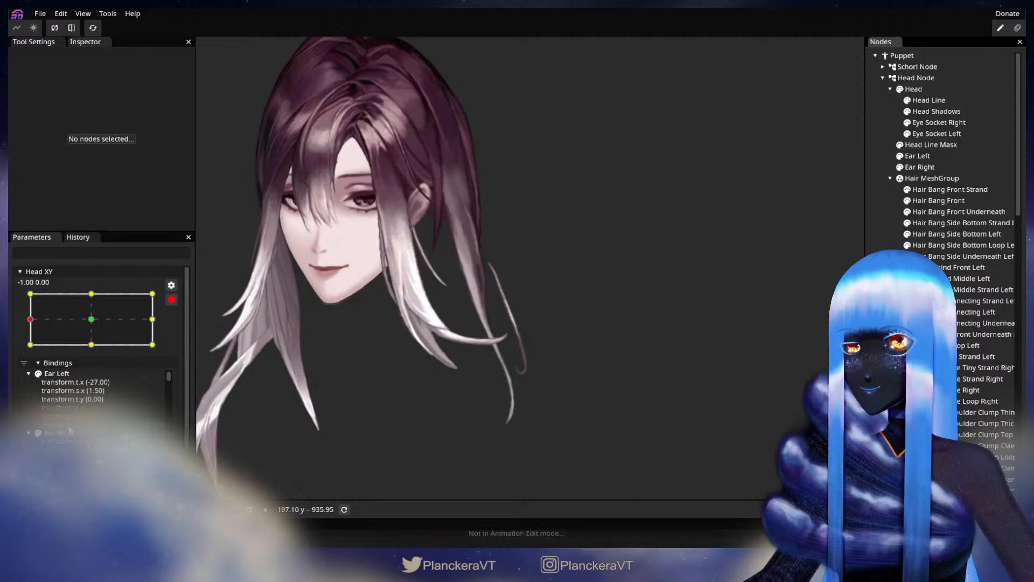
pyautogui.moveTo(94, 341); pyautogui.dragTo(31, 319)
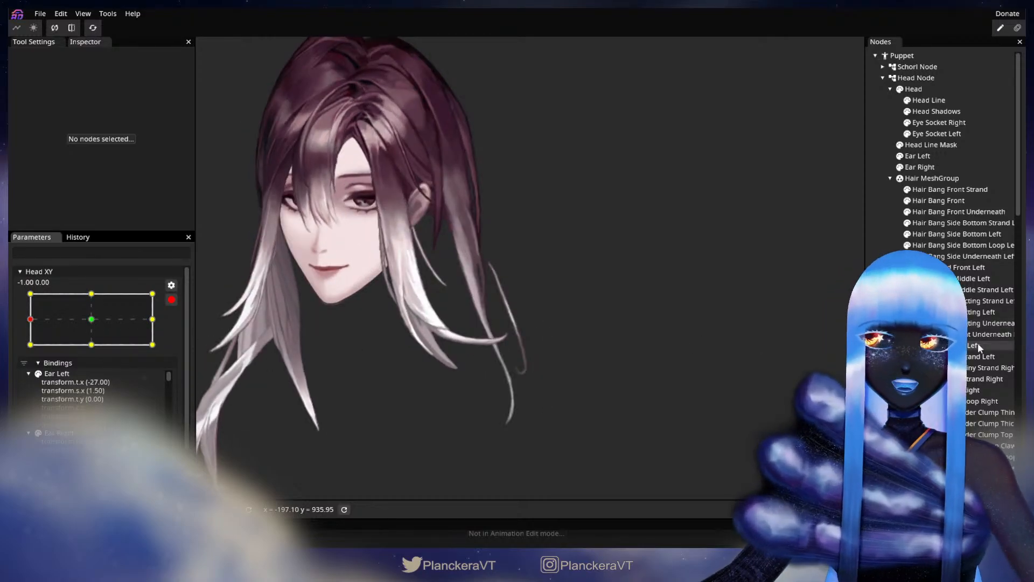
# Step: Shift the entire Hair Behind Middle Strand Left mesh inward at Head XY -1.00, 0.00 until it meets the neighbouring hair, and deselect it
pyautogui.click(959, 257)
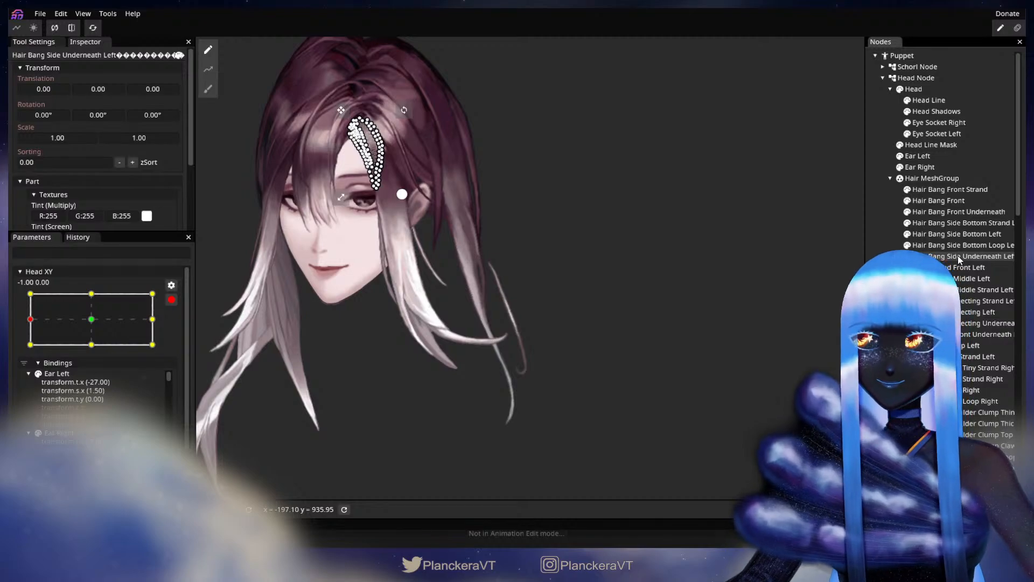
pyautogui.click(965, 294)
pyautogui.moveTo(410, 169); pyautogui.dragTo(608, 412)
pyautogui.press('Left')
pyautogui.press('Left')
pyautogui.press('Left')
pyautogui.press('Left')
pyautogui.press('Left')
pyautogui.press('Left')
pyautogui.press('Left')
pyautogui.press('Left')
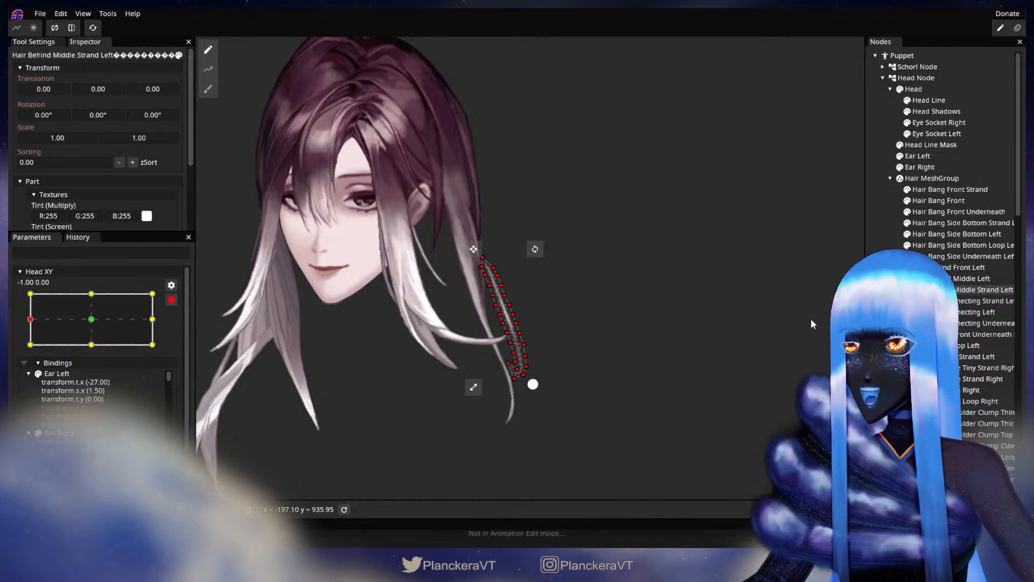
pyautogui.press('Left')
pyautogui.press('Left')
pyautogui.press('Left')
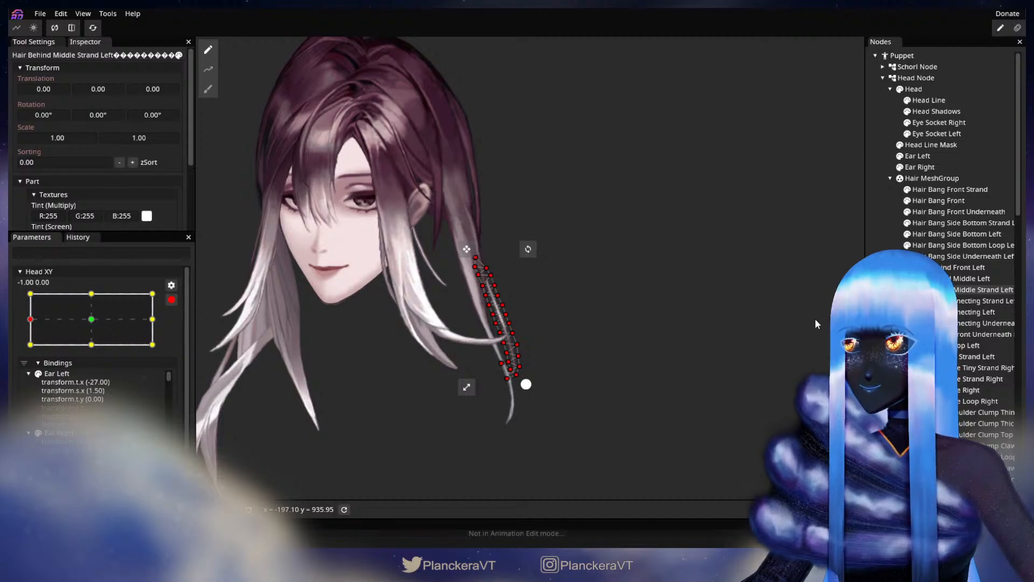
pyautogui.press('Escape')
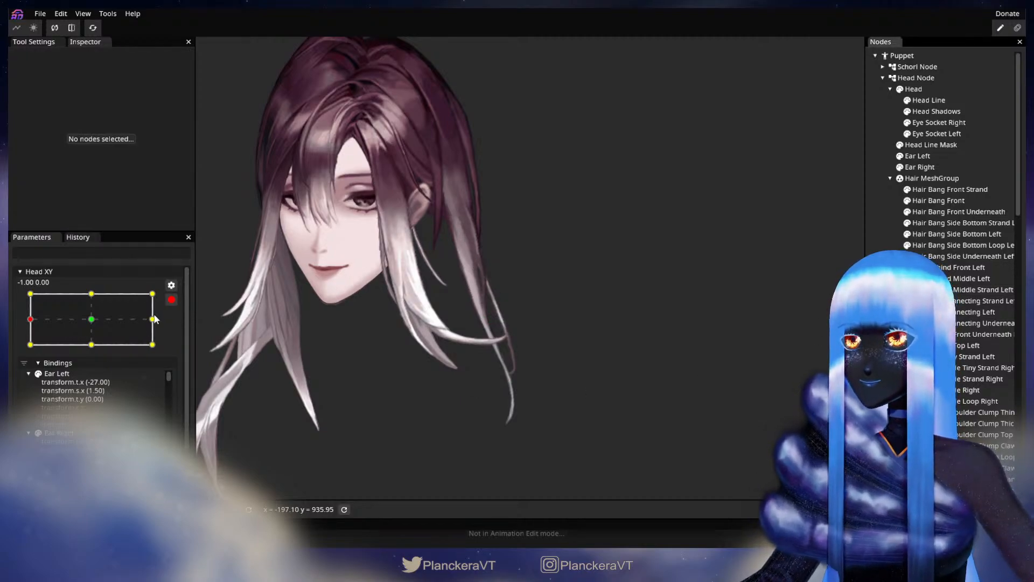
# Step: Preview the strand around Head XY -1.00, 0.00, and nudge the whole Hair Behind Middle Strand Left mesh slightly back outward at that keypoint
pyautogui.click(171, 299)
pyautogui.moveTo(30, 350)
pyautogui.mouseDown()
pyautogui.moveTo(94, 351)
pyautogui.moveTo(25, 353)
pyautogui.mouseUp()
pyautogui.click(179, 331)
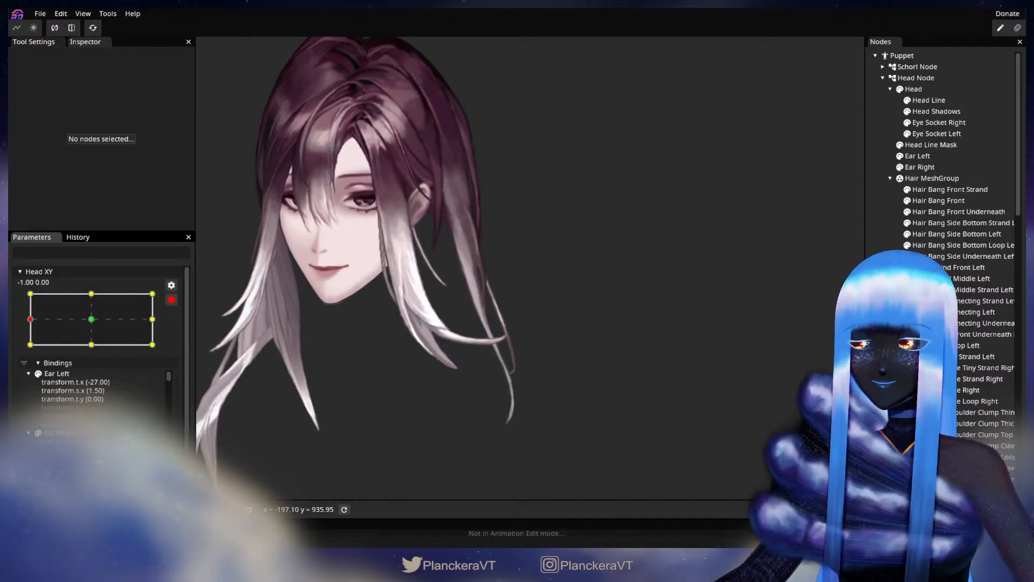
pyautogui.click(970, 291)
pyautogui.moveTo(341, 219); pyautogui.dragTo(565, 402)
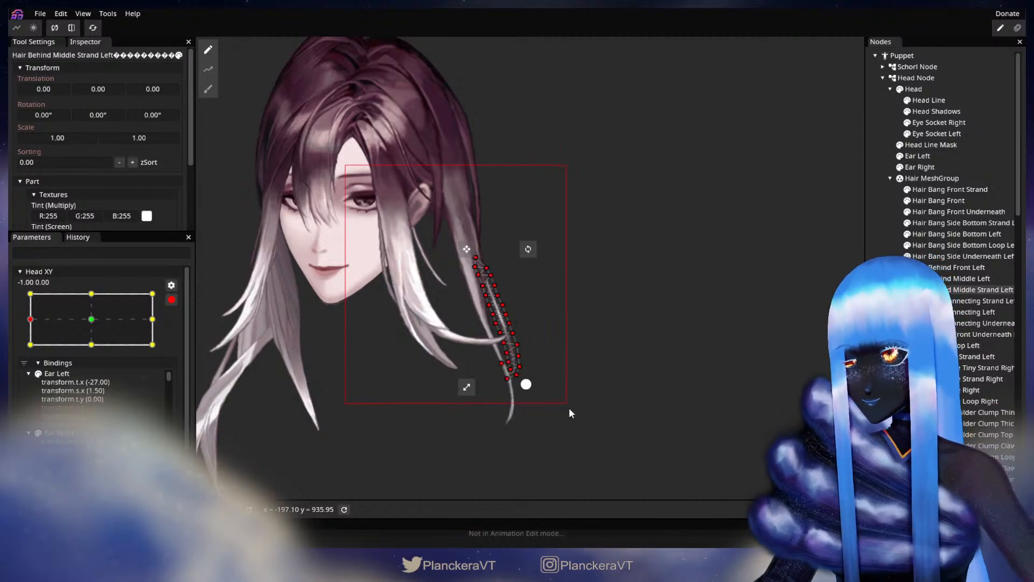
pyautogui.press('Right')
pyautogui.press('Right')
pyautogui.press('Right')
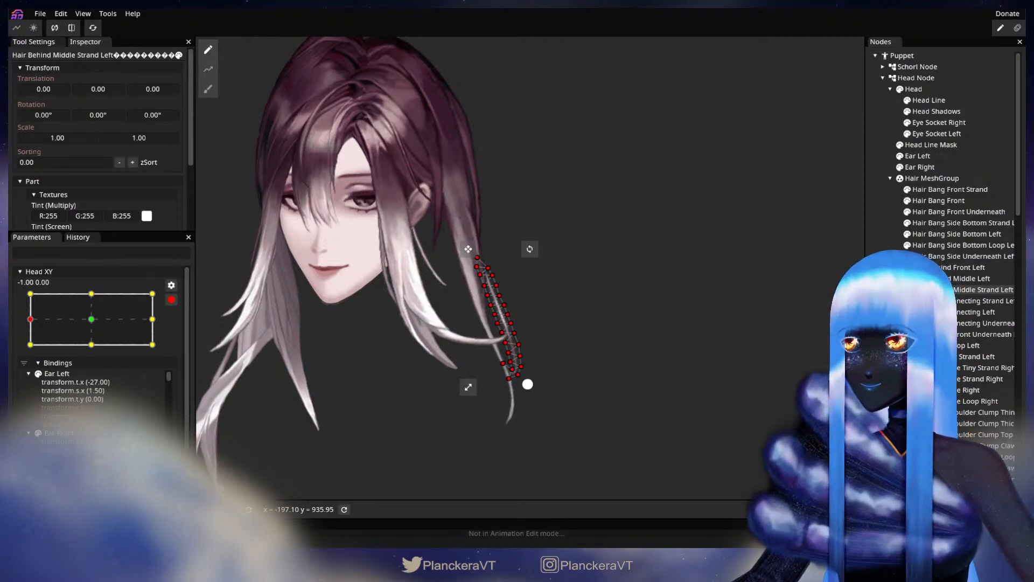
pyautogui.click(878, 328)
# Step: Preview the middle strand's movement between Head XY -1.00, 0.00 and the centred head pose
pyautogui.click(172, 299)
pyautogui.moveTo(41, 349); pyautogui.dragTo(94, 354)
pyautogui.scroll(5, 586, 405)
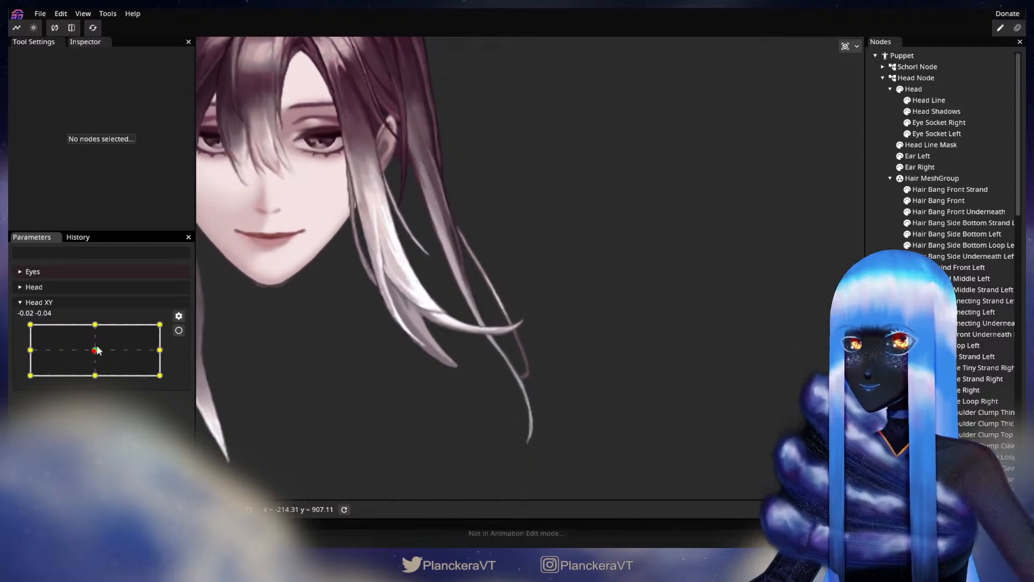
pyautogui.moveTo(97, 350); pyautogui.dragTo(28, 351)
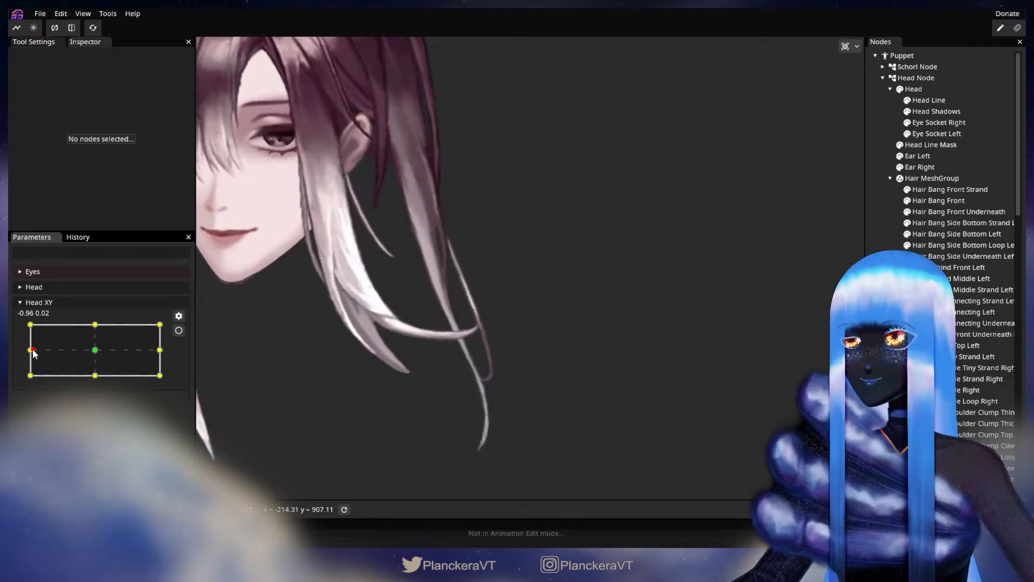
# Step: Using an 89.00 Circle Brush at Head XY -1.00, 0.00, push the Hair Behind Middle Strand Left root slightly outward and its tip slightly down
pyautogui.click(178, 330)
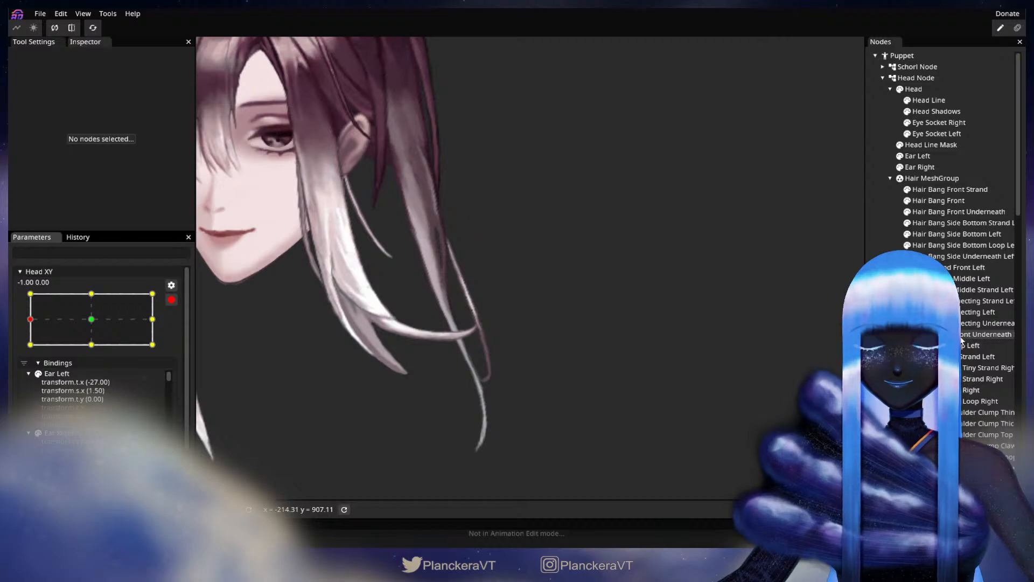
pyautogui.click(975, 289)
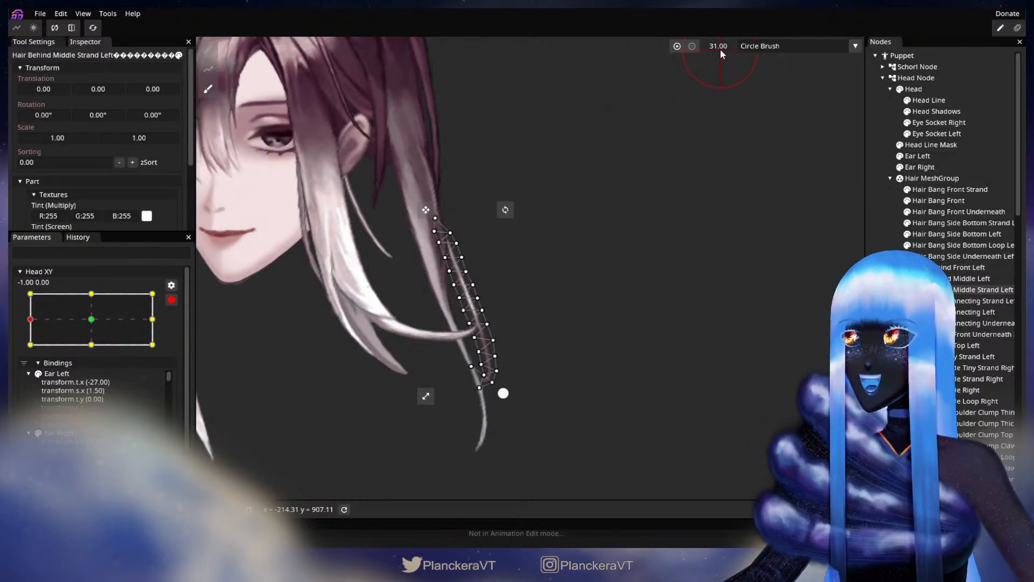
pyautogui.moveTo(719, 51); pyautogui.dragTo(732, 47)
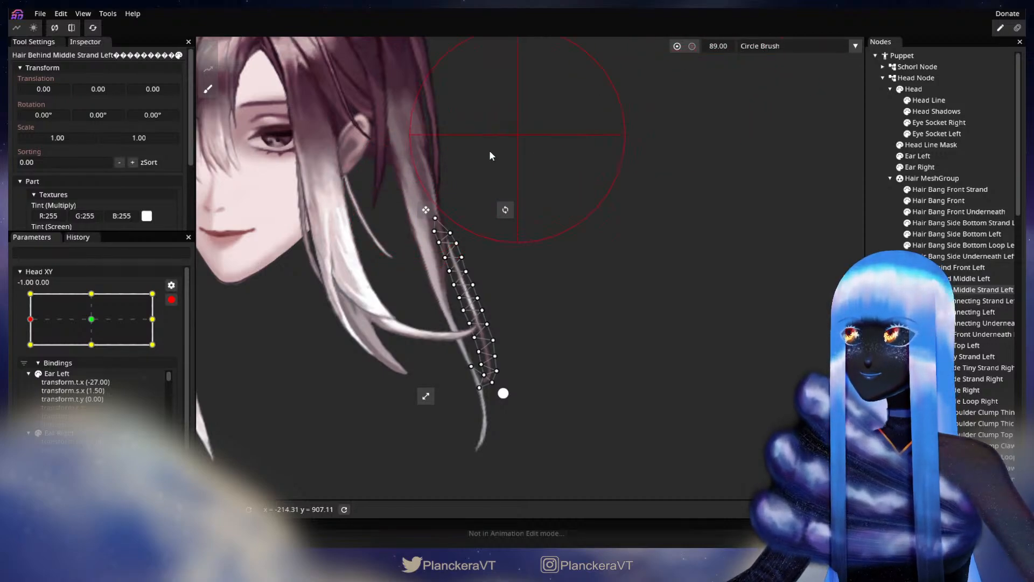
pyautogui.moveTo(442, 178); pyautogui.dragTo(447, 177)
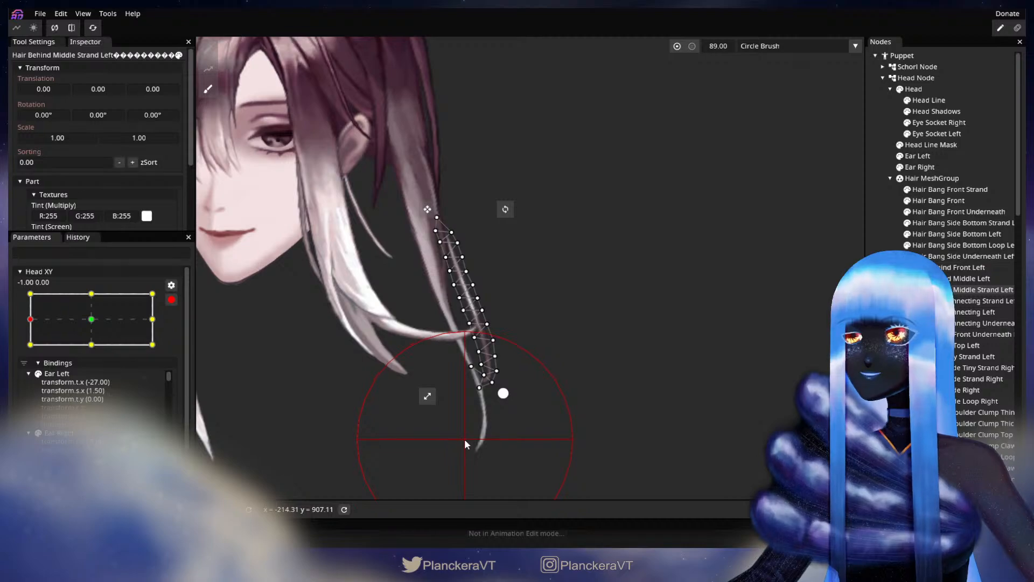
pyautogui.moveTo(467, 434); pyautogui.dragTo(466, 438)
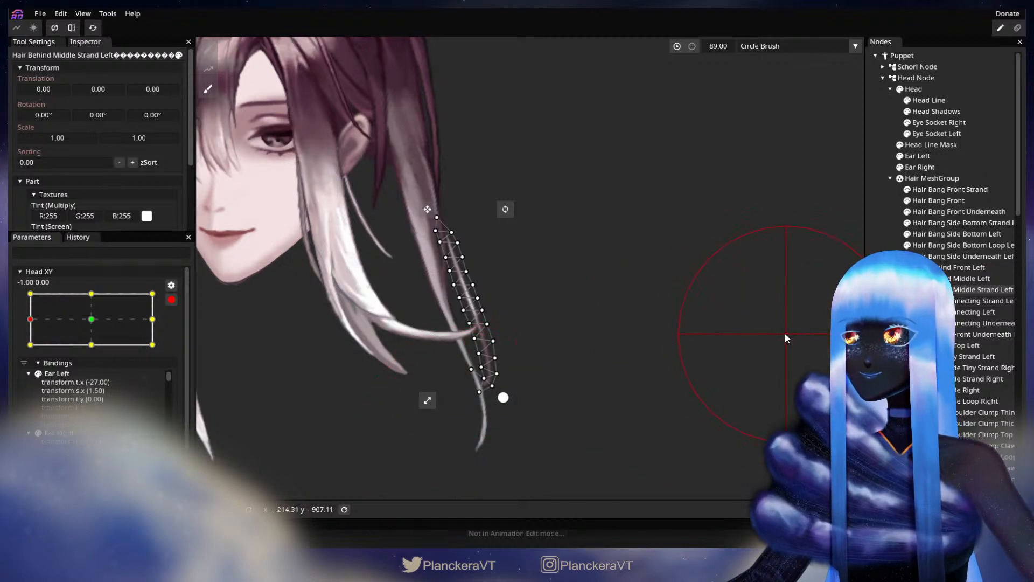
pyautogui.click(920, 289)
# Step: View the reshaped middle strand without its wireframe and preview its movement around Head XY -1.00, 0.00
pyautogui.scroll(-2, 620, 283)
pyautogui.moveTo(603, 330); pyautogui.dragTo(496, 360)
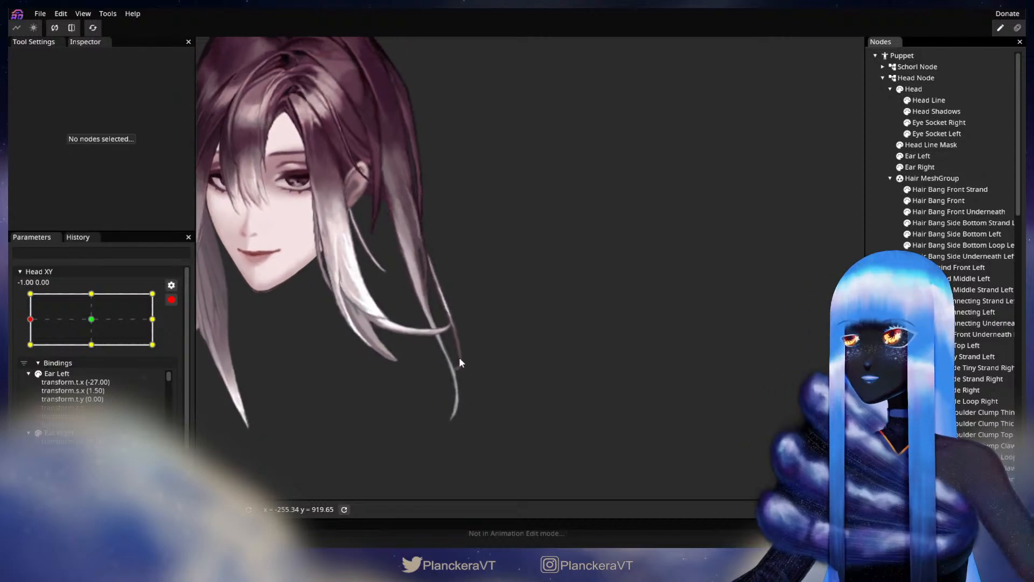
pyautogui.click(171, 300)
pyautogui.moveTo(30, 349)
pyautogui.mouseDown()
pyautogui.moveTo(54, 349)
pyautogui.moveTo(30, 351)
pyautogui.mouseUp()
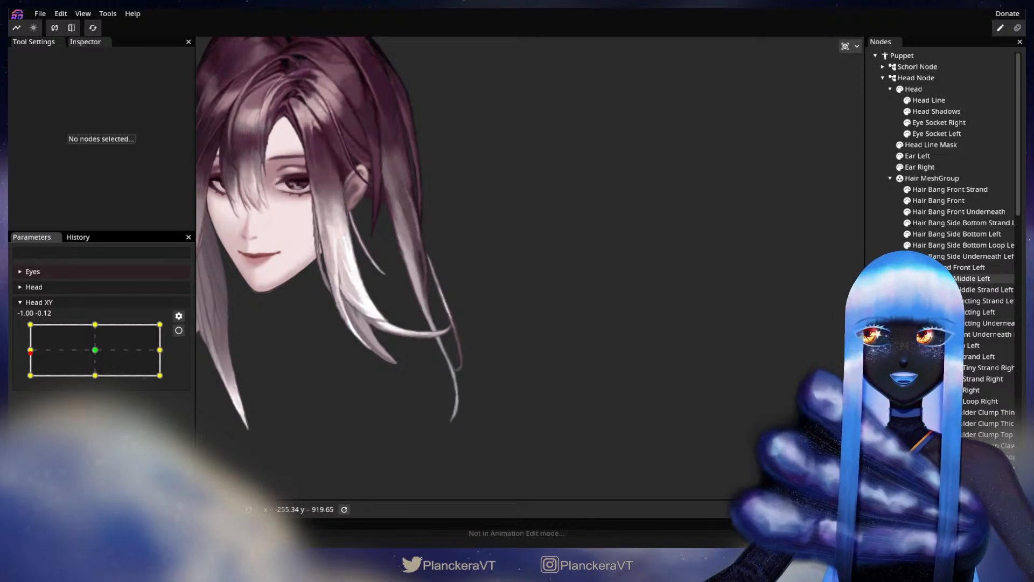
# Step: Select Hair Behind Middle Strand Left and compare its mesh up close between Head XY -1.00, 0.00 and the centred head pose
pyautogui.click(965, 312)
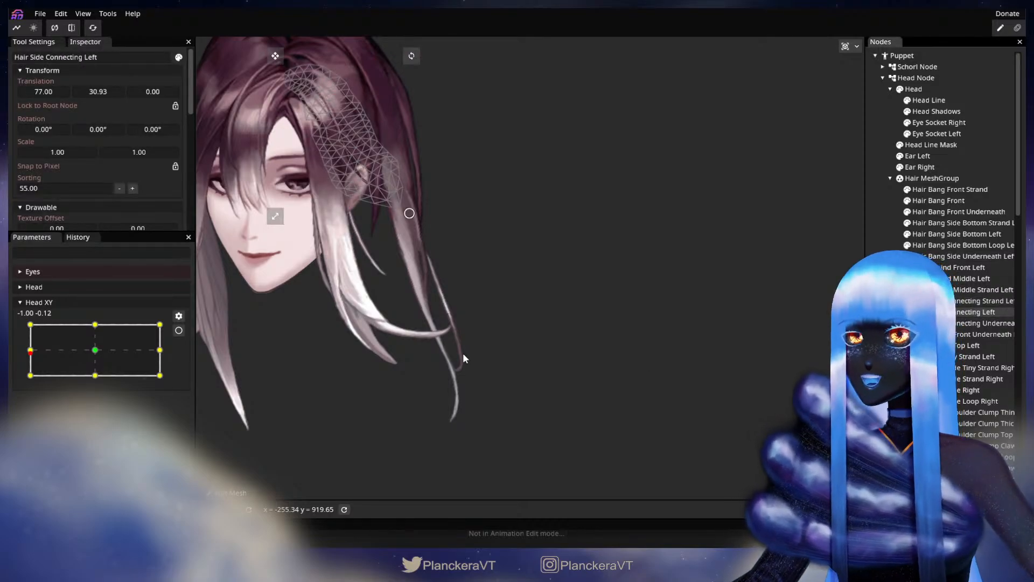
pyautogui.click(964, 289)
pyautogui.scroll(5, 470, 317)
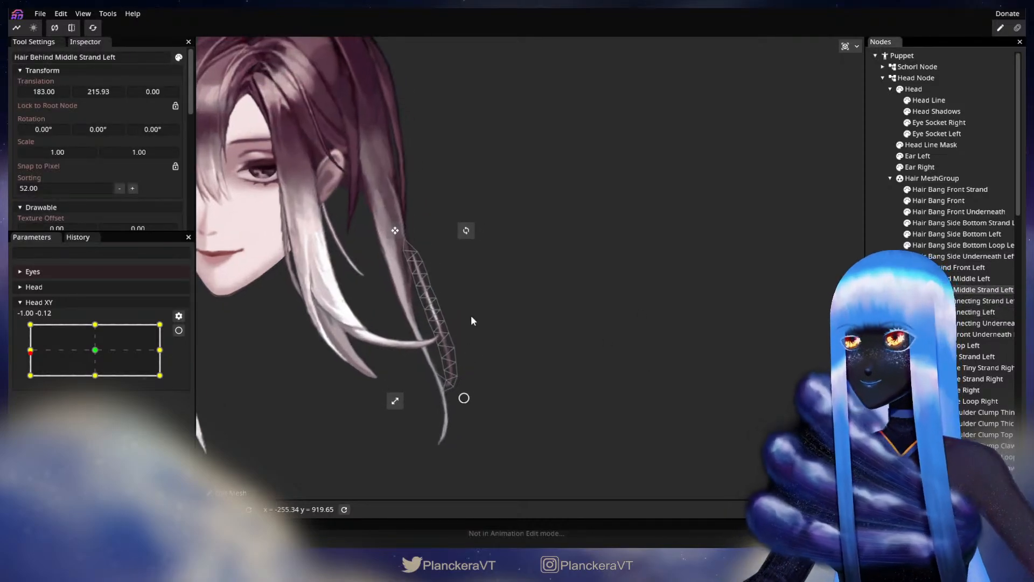
pyautogui.moveTo(469, 390); pyautogui.dragTo(549, 331)
pyautogui.scroll(3, 463, 372)
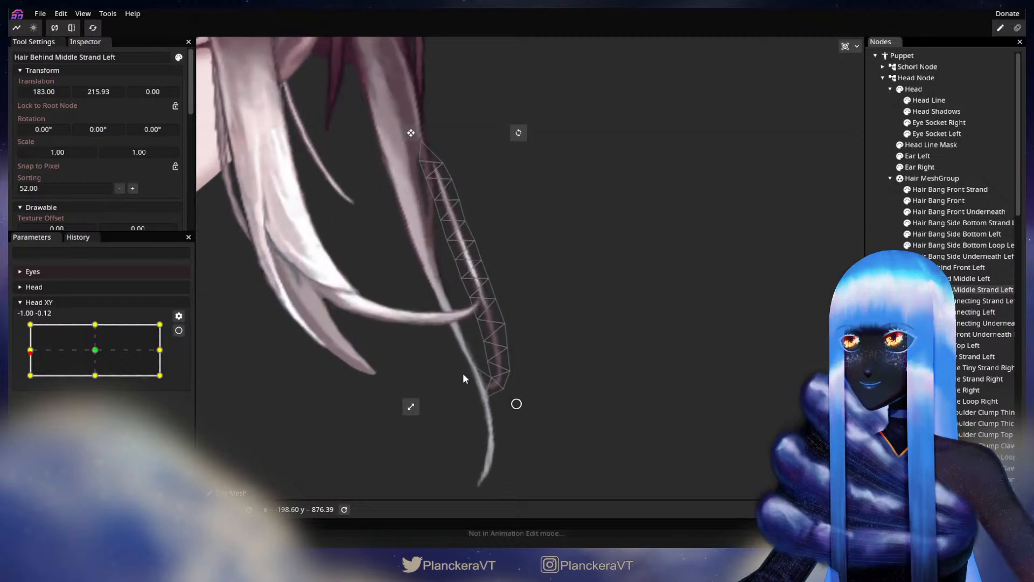
pyautogui.moveTo(399, 329); pyautogui.dragTo(409, 369)
pyautogui.moveTo(30, 350); pyautogui.dragTo(95, 352)
pyautogui.scroll(1, 325, 349)
pyautogui.scroll(2, 325, 348)
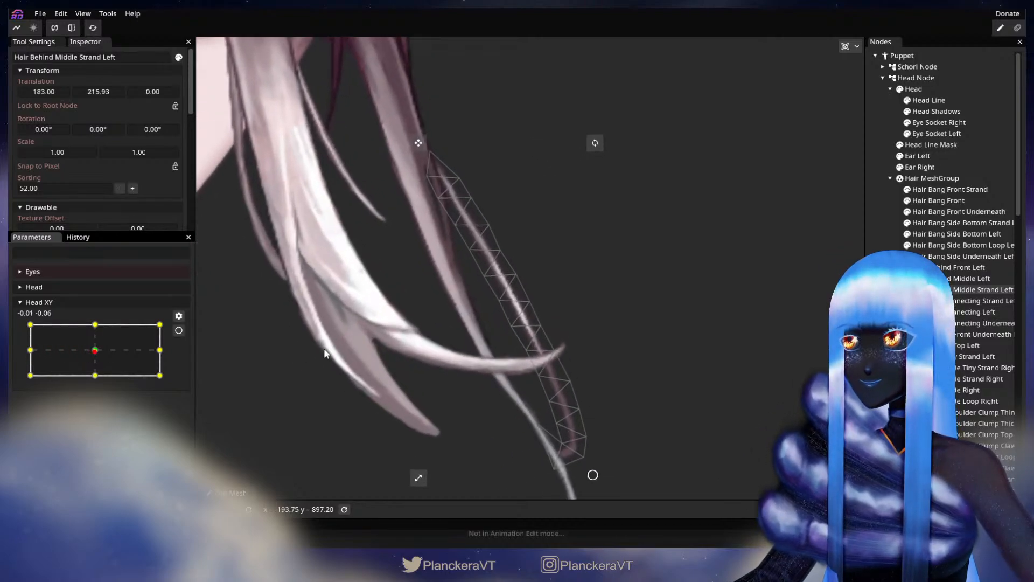
pyautogui.click(95, 354)
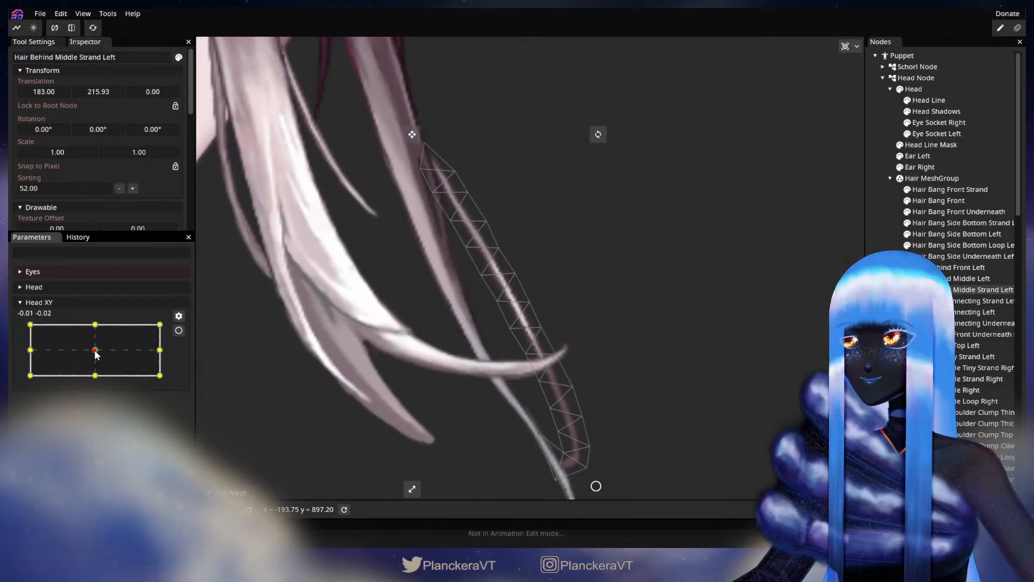
# Step: Reopen the Head XY -1.00, 0.00 keypoint, look through its bindings, and undo the last Hair Behind Middle Strand Left deformation
pyautogui.click(179, 330)
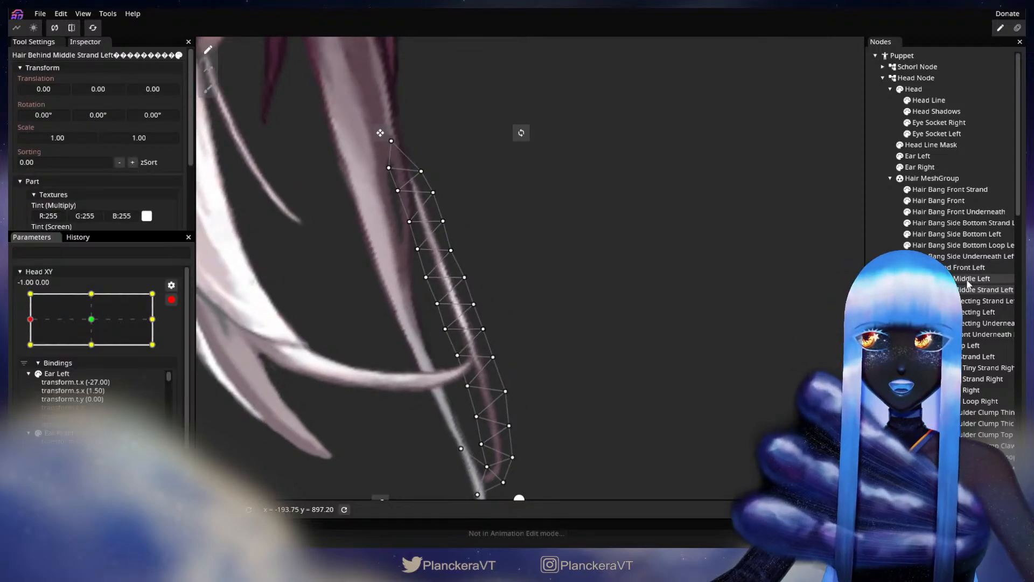
pyautogui.scroll(-3, 312, 345)
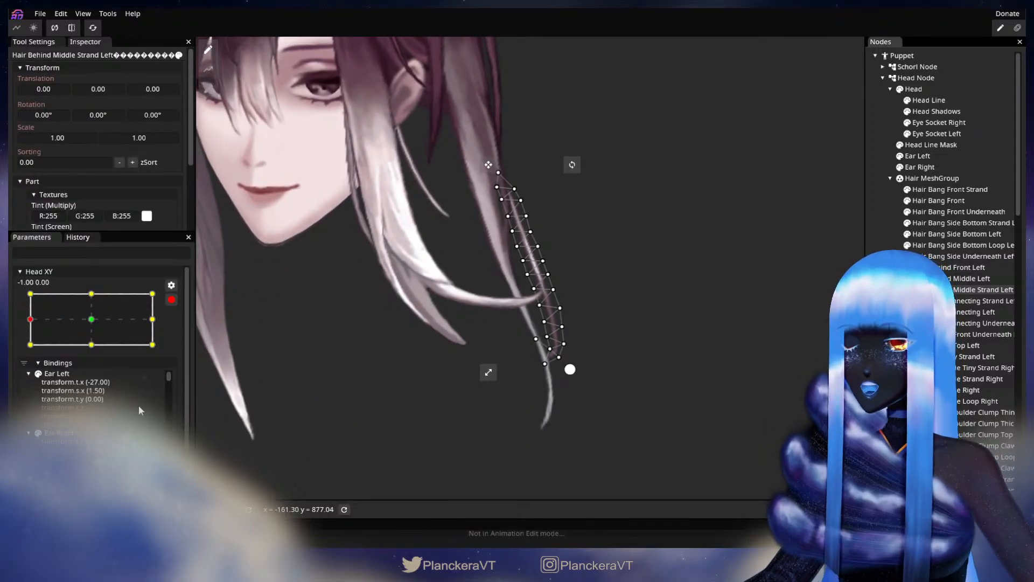
pyautogui.scroll(-3, 120, 426)
pyautogui.scroll(-6, 120, 426)
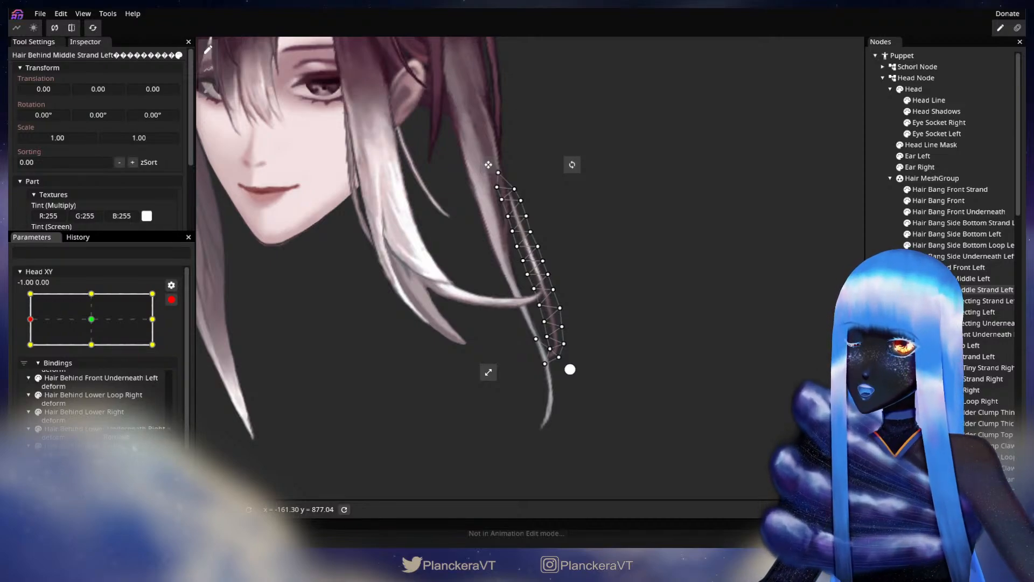
pyautogui.hotkey('ctrl', 'z')
pyautogui.moveTo(688, 335); pyautogui.dragTo(655, 367)
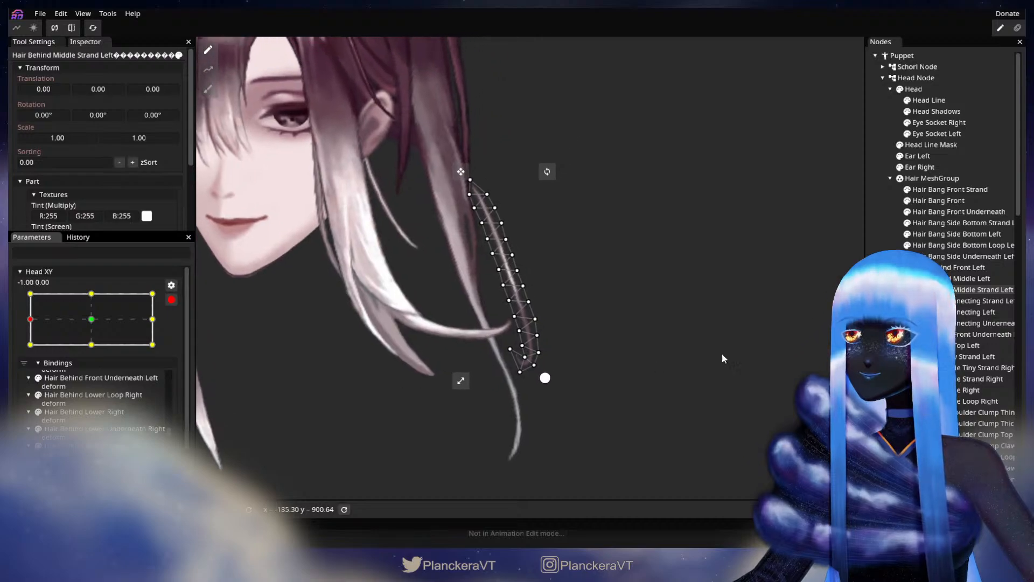
# Step: Deselect the strand, leave keypoint editing, and preview the hair movement around Head XY -1.00, 0.00
pyautogui.click(655, 367)
pyautogui.click(171, 300)
pyautogui.moveTo(33, 353)
pyautogui.mouseDown()
pyautogui.moveTo(97, 354)
pyautogui.moveTo(29, 352)
pyautogui.mouseUp()
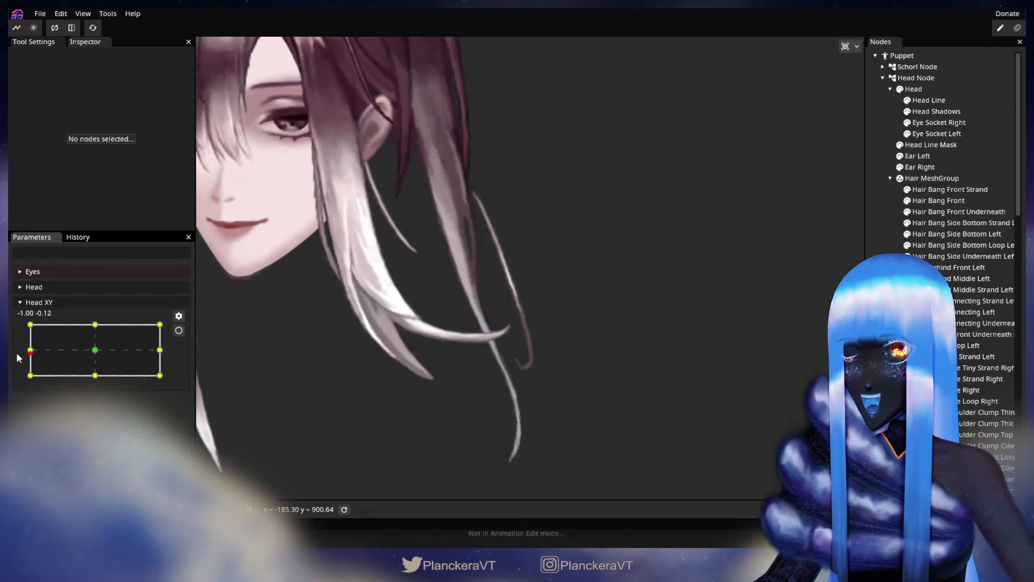
# Step: At the Head XY -1.00, 0.00 keypoint, shift all vertices of Hair Behind Middle Strand Left slightly inward toward the head and down
pyautogui.click(178, 330)
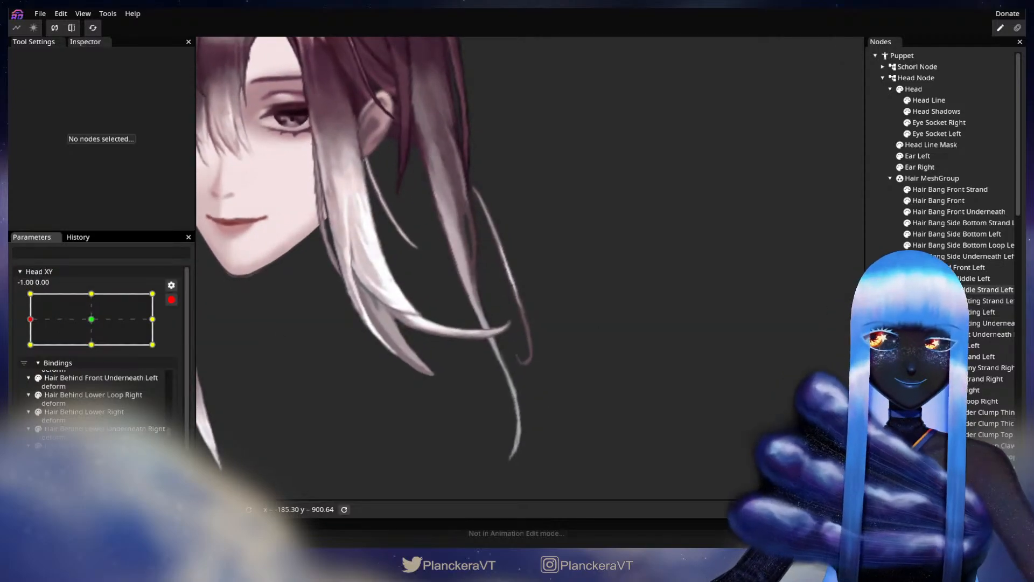
pyautogui.click(939, 289)
pyautogui.moveTo(370, 78); pyautogui.dragTo(619, 426)
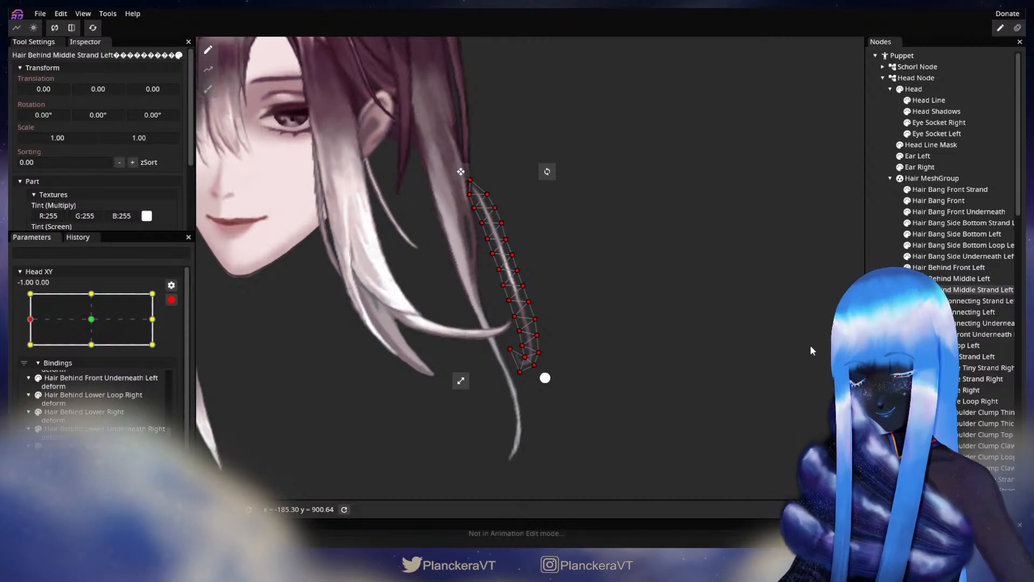
pyautogui.press('Left')
pyautogui.press('Left')
pyautogui.press('Left')
pyautogui.press('Left')
pyautogui.press('Left')
pyautogui.press('Left')
pyautogui.press('Down')
pyautogui.press('Down')
pyautogui.press('Down')
pyautogui.press('Down')
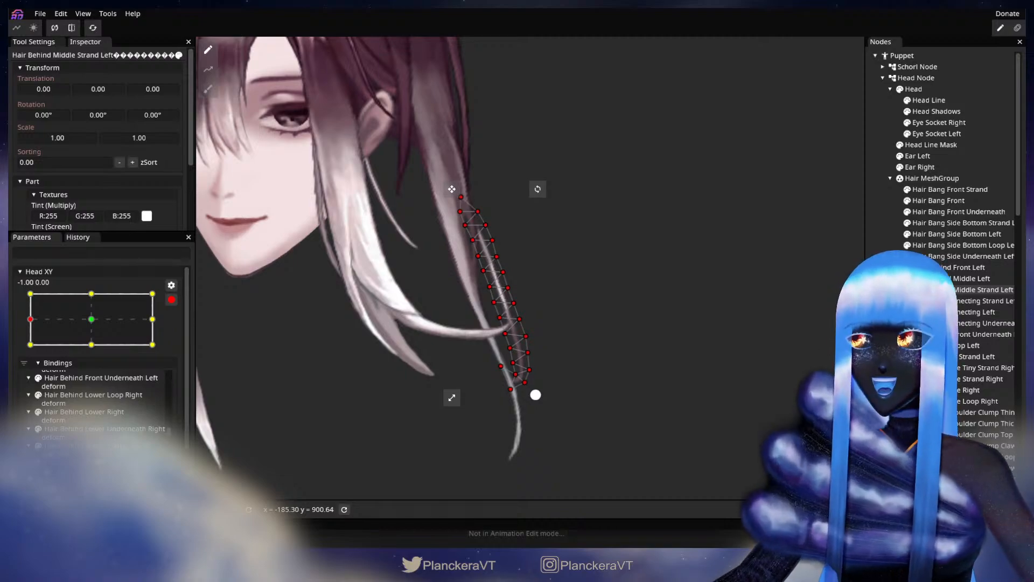
# Step: Preview the shifted strand between Head XY -1.00 and the centred pose, and look through the recent deformation entries in the undo history
pyautogui.click(566, 318)
pyautogui.moveTo(30, 349); pyautogui.dragTo(91, 353)
pyautogui.click(75, 237)
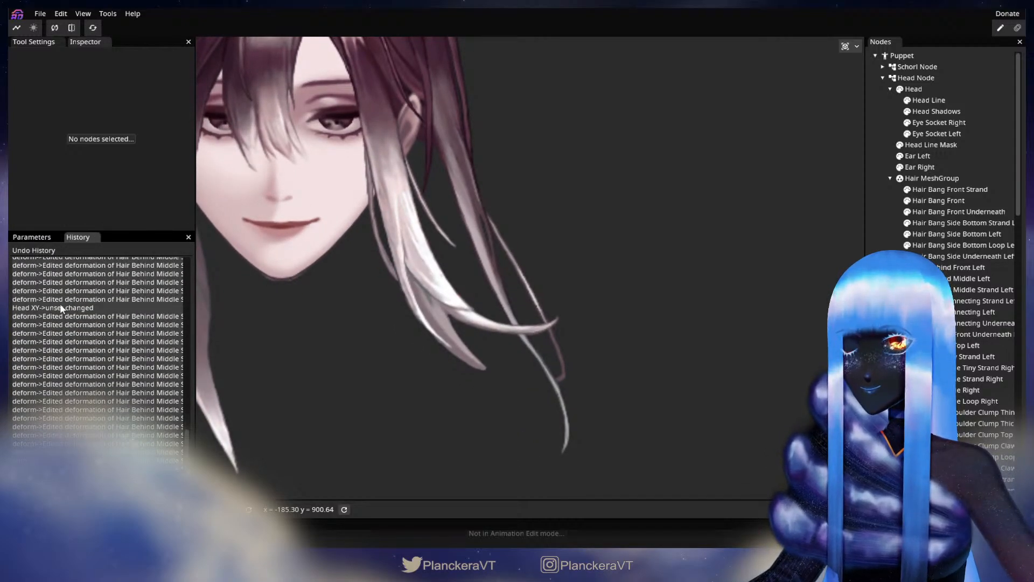
pyautogui.click(62, 301)
pyautogui.click(64, 307)
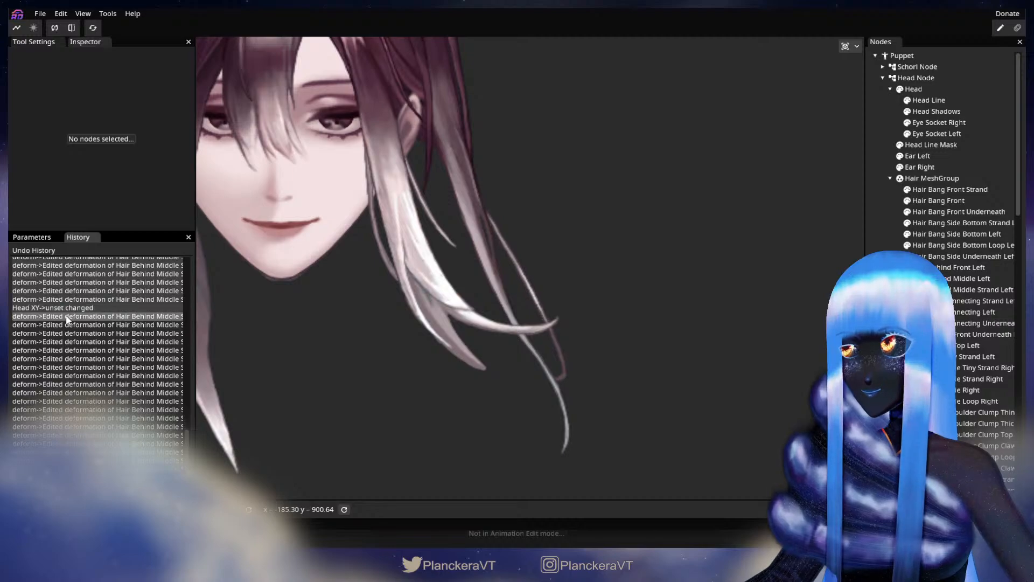
pyautogui.click(86, 369)
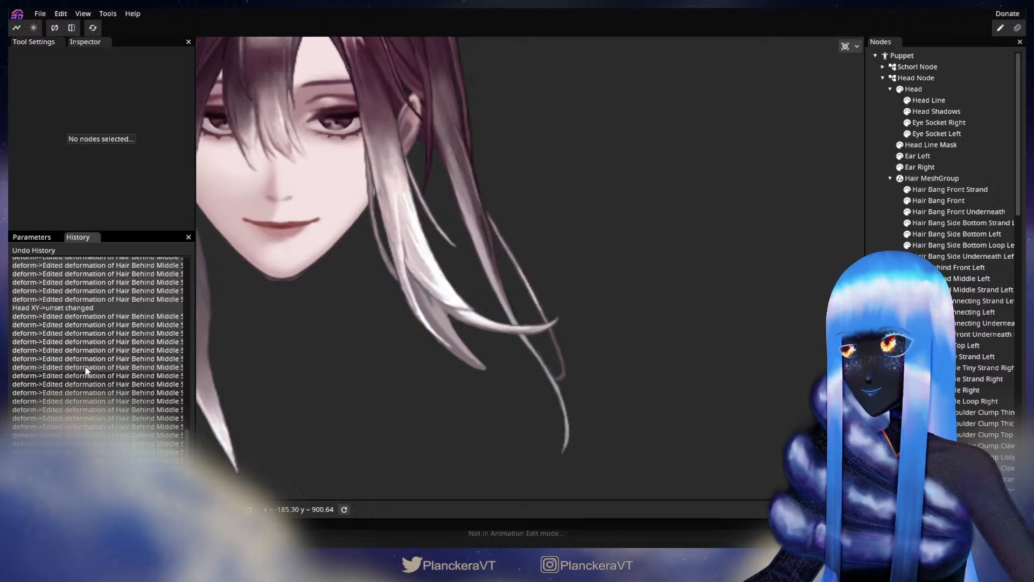
pyautogui.click(80, 299)
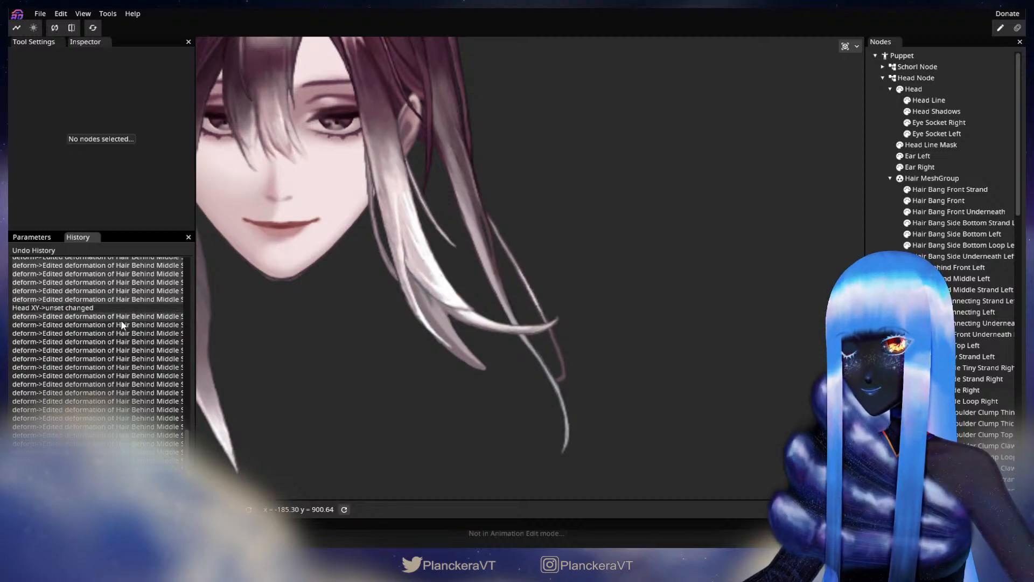
pyautogui.click(35, 236)
pyautogui.moveTo(36, 360)
pyautogui.mouseDown()
pyautogui.moveTo(73, 350)
pyautogui.moveTo(28, 356)
pyautogui.moveTo(95, 352)
pyautogui.moveTo(26, 357)
pyautogui.mouseUp()
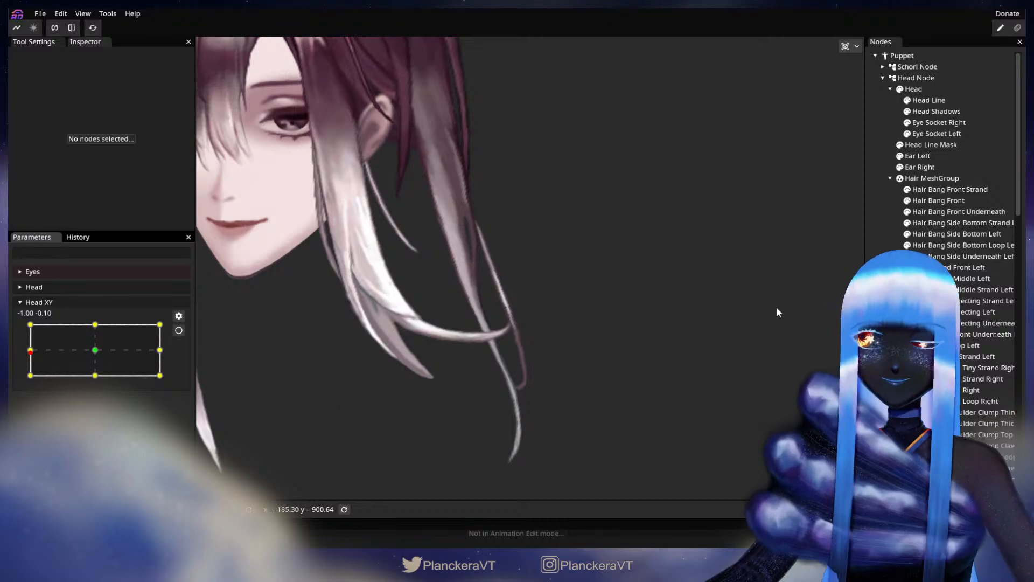
# Step: With a 37.00 Circle Brush at Head XY -1.00, 0.00, push the upper middle of Hair Behind Middle Strand Left slightly outward
pyautogui.click(980, 290)
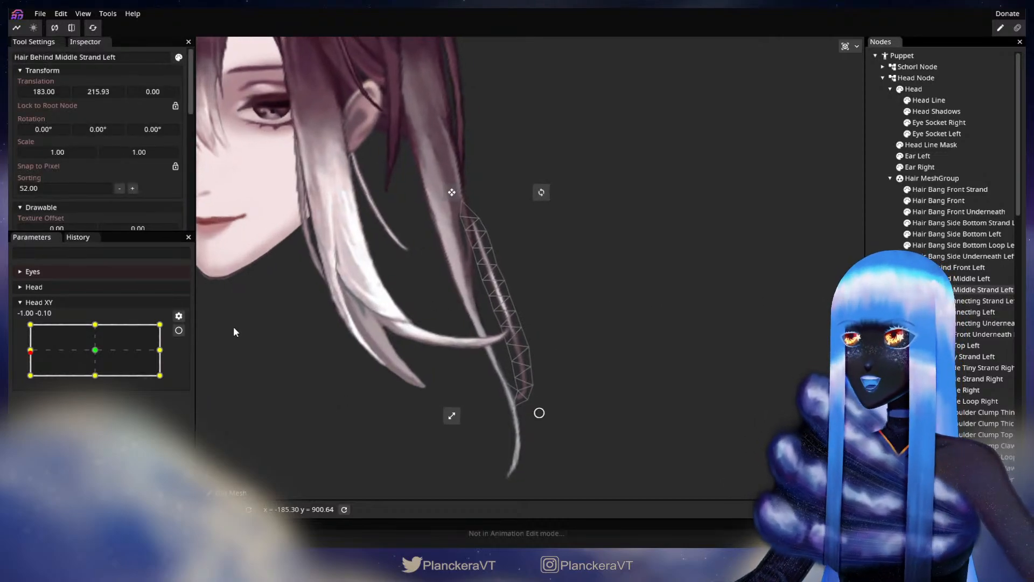
pyautogui.click(178, 330)
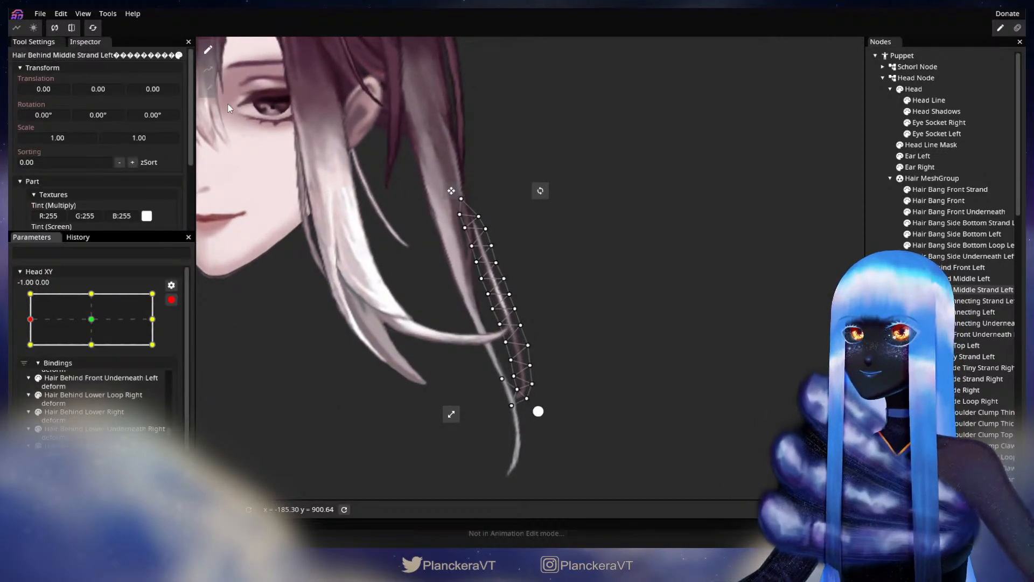
pyautogui.click(208, 89)
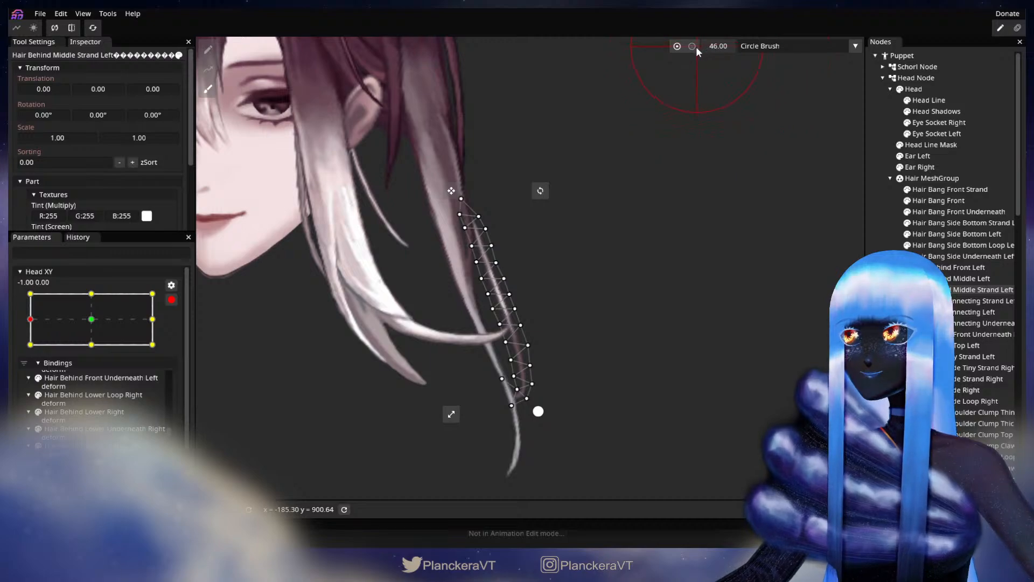
pyautogui.moveTo(714, 46); pyautogui.dragTo(709, 45)
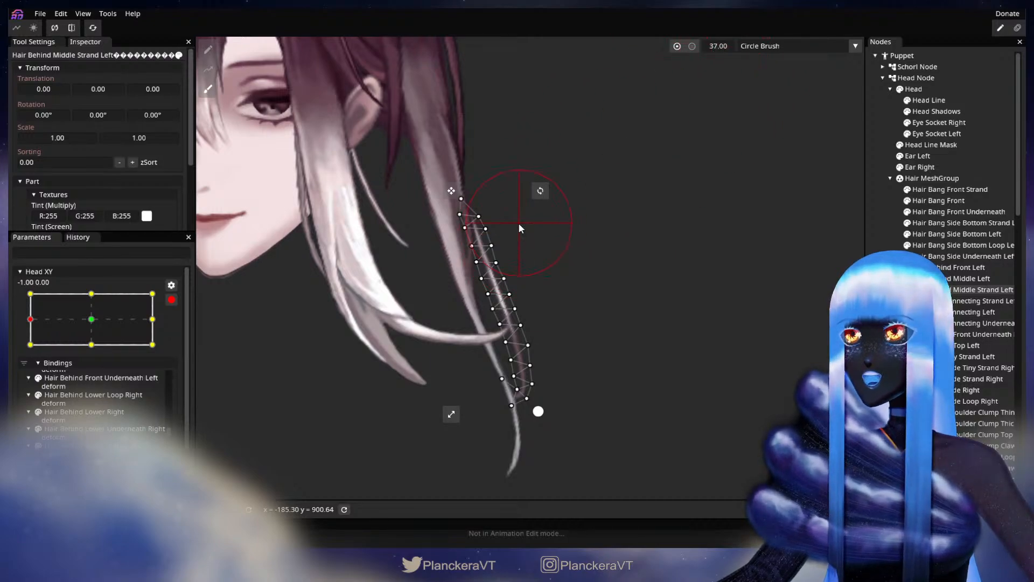
pyautogui.moveTo(496, 263)
pyautogui.mouseDown()
pyautogui.moveTo(506, 280)
pyautogui.moveTo(494, 246)
pyautogui.mouseUp()
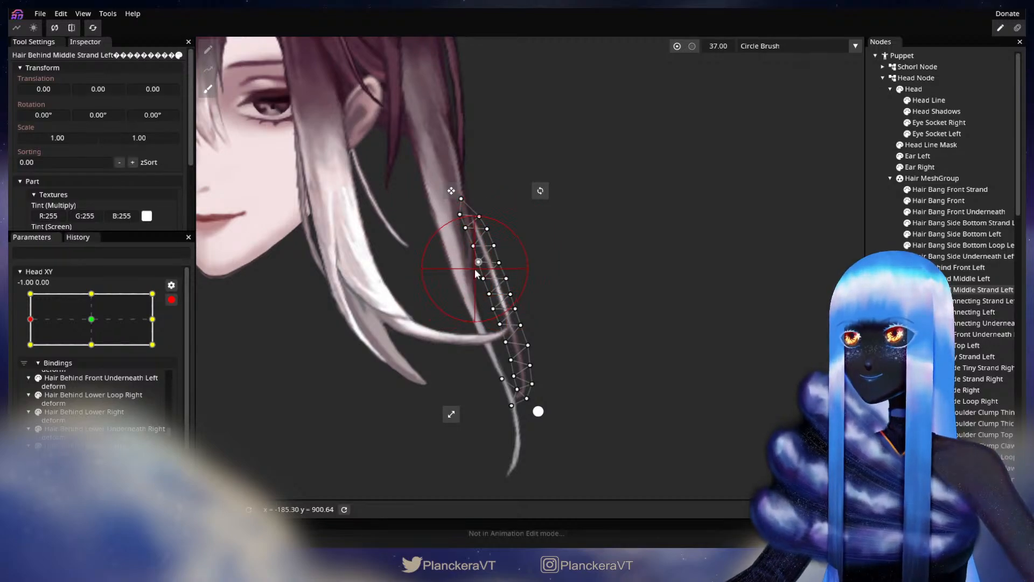
pyautogui.moveTo(488, 272); pyautogui.dragTo(489, 273)
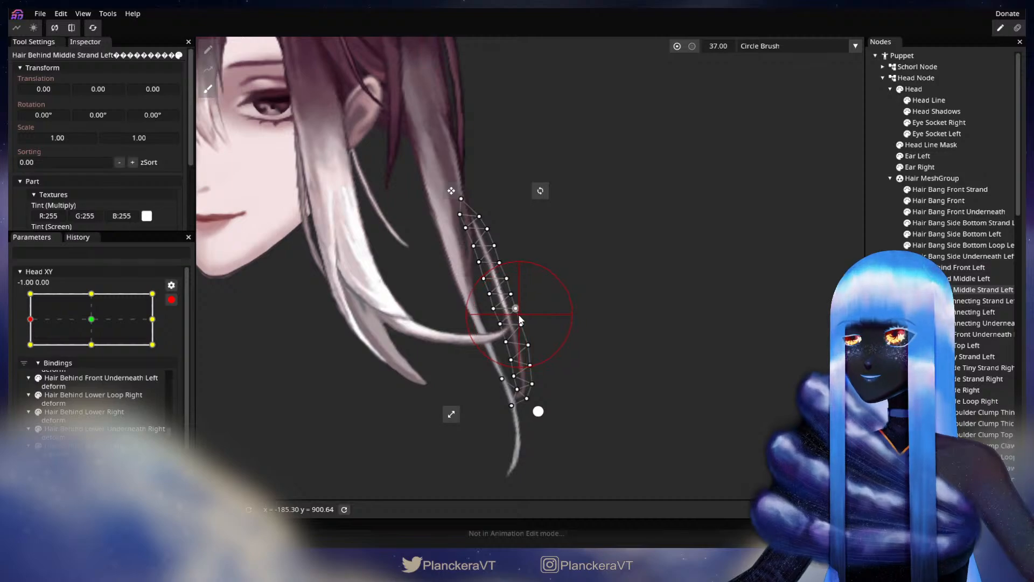
# Step: Hide the strand's mesh and compare its shape between the centred head pose and Head XY -1.00, 0.00
pyautogui.click(953, 289)
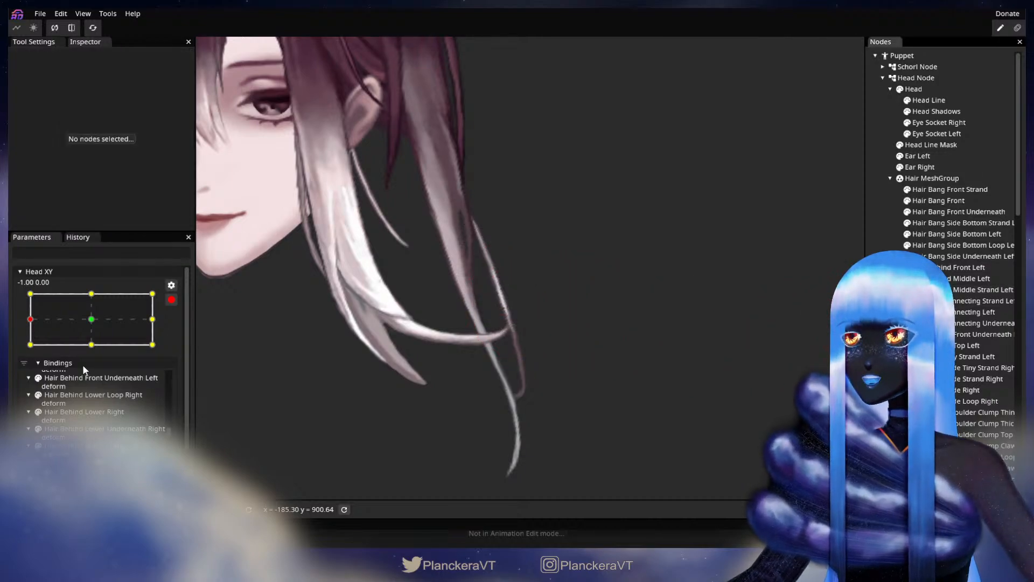
pyautogui.click(92, 320)
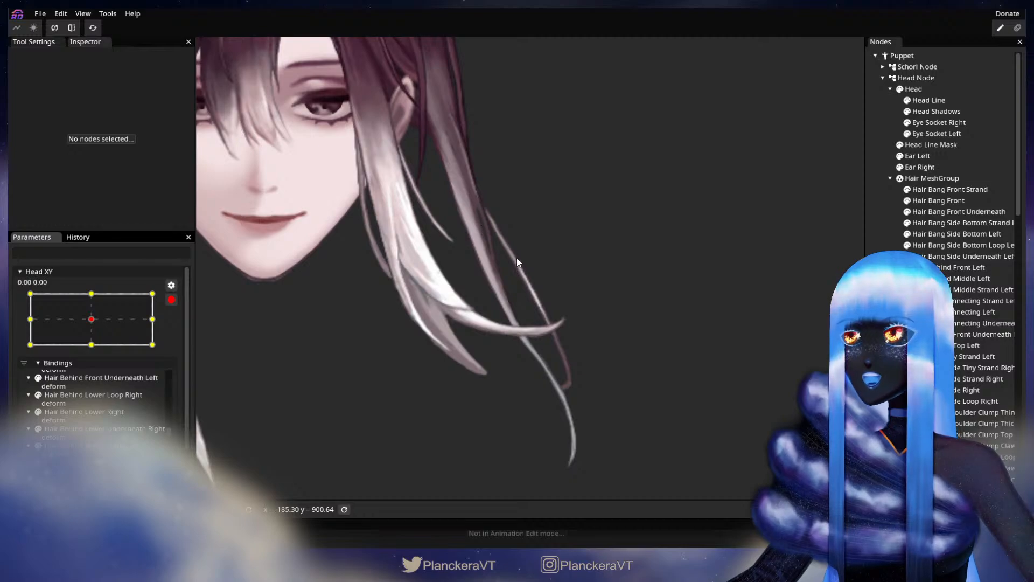
pyautogui.click(31, 319)
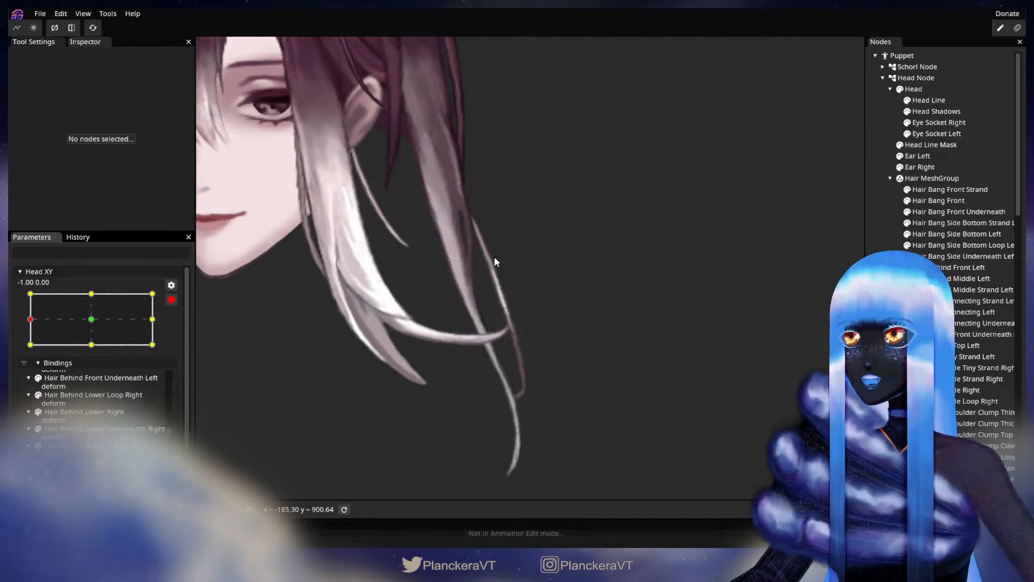
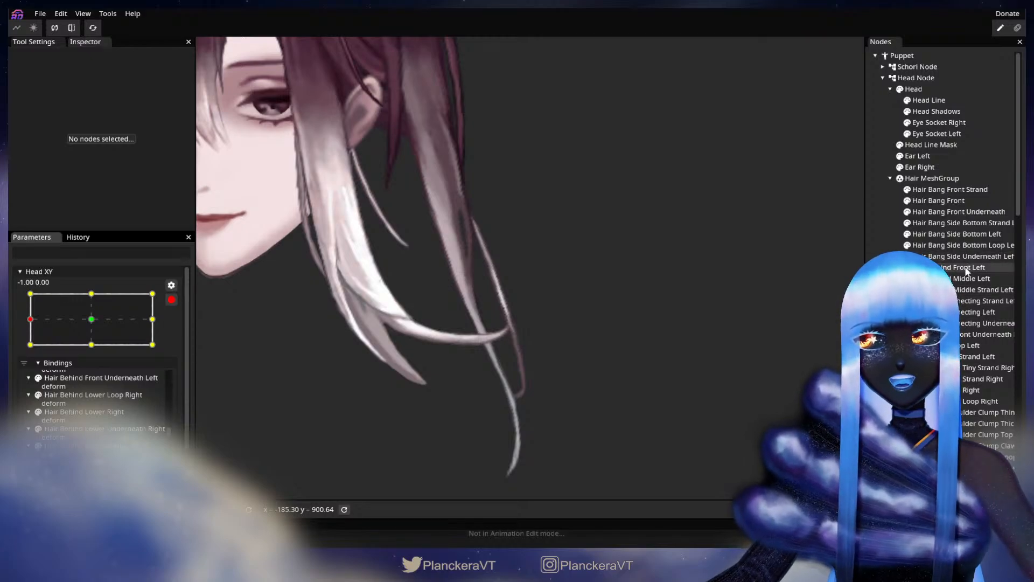
# Step: Brush the lower middle of Hair Behind Middle Strand Left outward with the 37.00 Circle Brush for a rounder curve
pyautogui.click(964, 293)
pyautogui.click(208, 89)
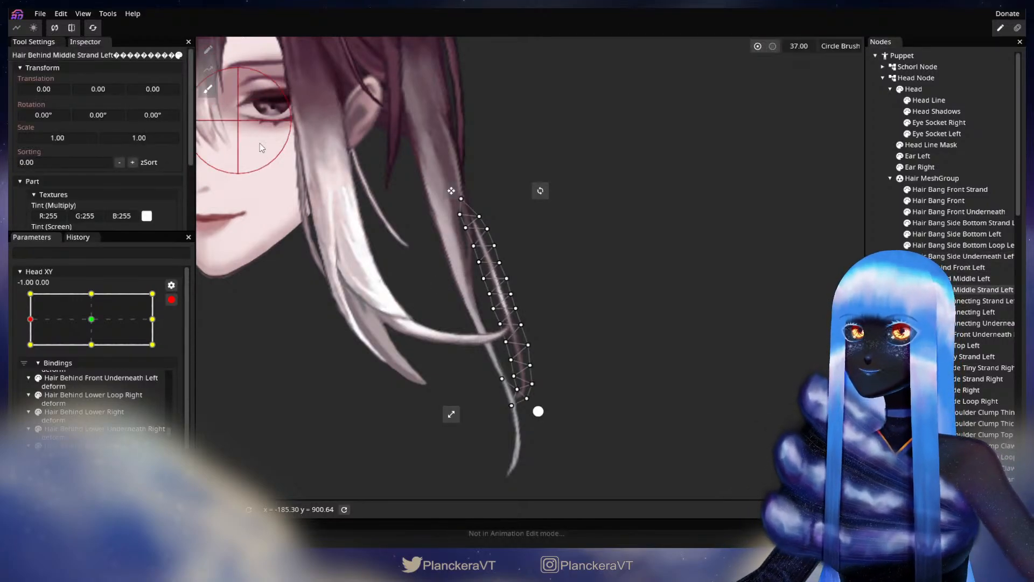
pyautogui.moveTo(490, 337); pyautogui.dragTo(542, 302)
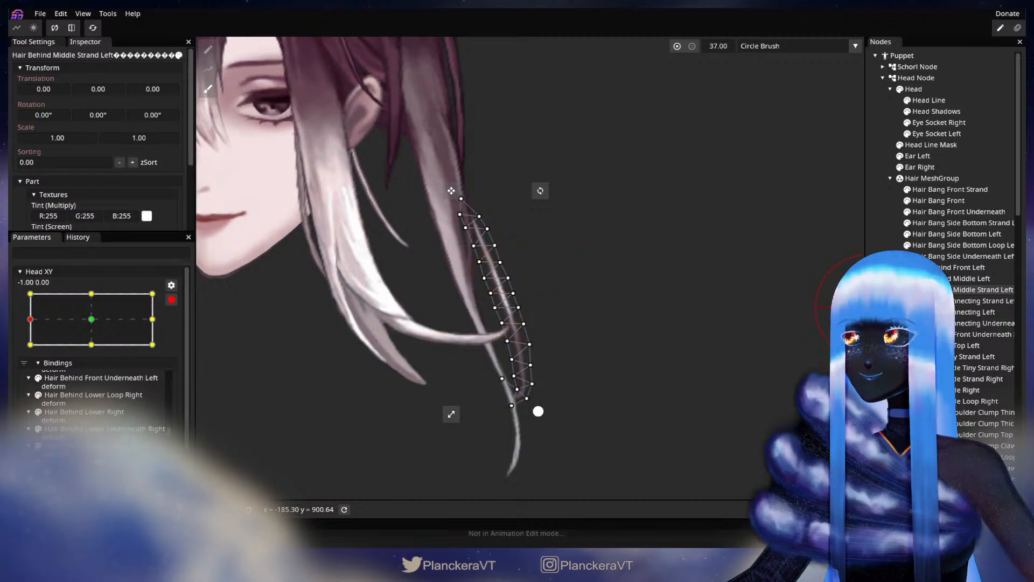
# Step: Deselect the strand, leave keypoint editing, and preview the rounder curve around Head XY -1.00, 0.00
pyautogui.press('Escape')
pyautogui.scroll(-1, 621, 340)
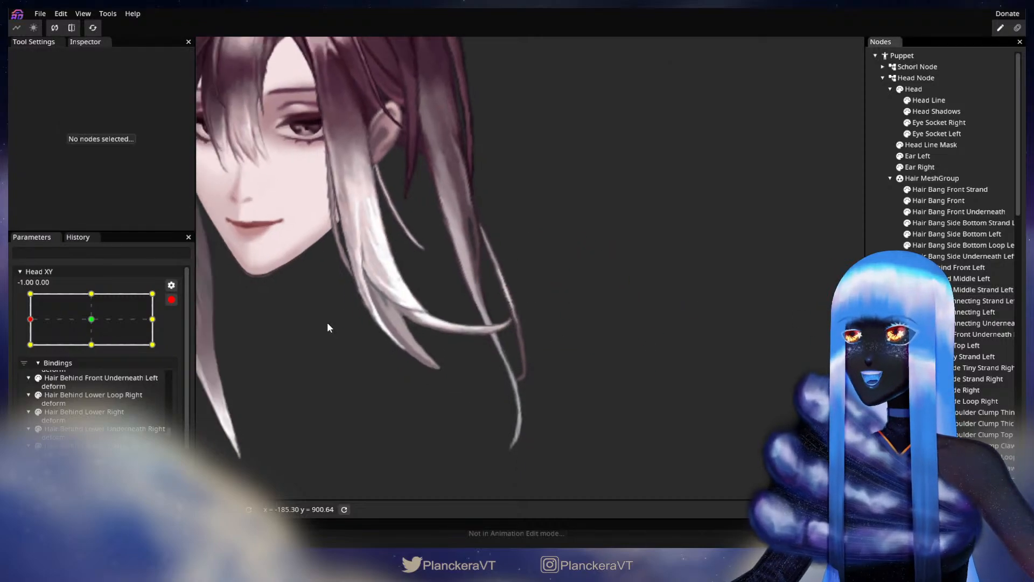
pyautogui.click(171, 299)
pyautogui.moveTo(31, 350)
pyautogui.mouseDown()
pyautogui.moveTo(97, 351)
pyautogui.moveTo(31, 350)
pyautogui.mouseUp()
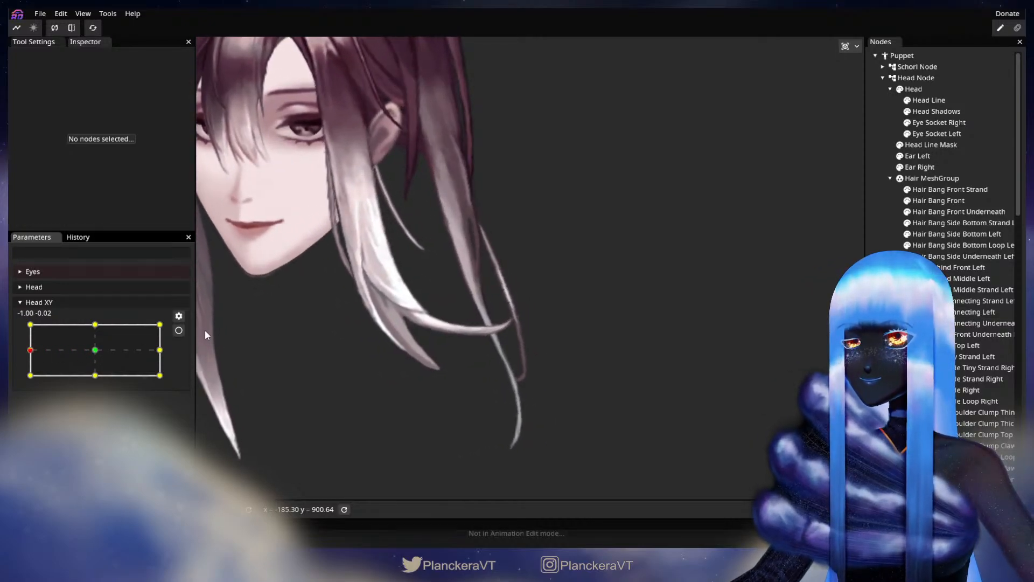
# Step: Reopen the Head XY -1.00, 0.00 keypoint and push the lower section of Hair Behind Middle Strand Left outward with a 28.00 Circle Brush
pyautogui.click(178, 330)
pyautogui.scroll(3, 572, 334)
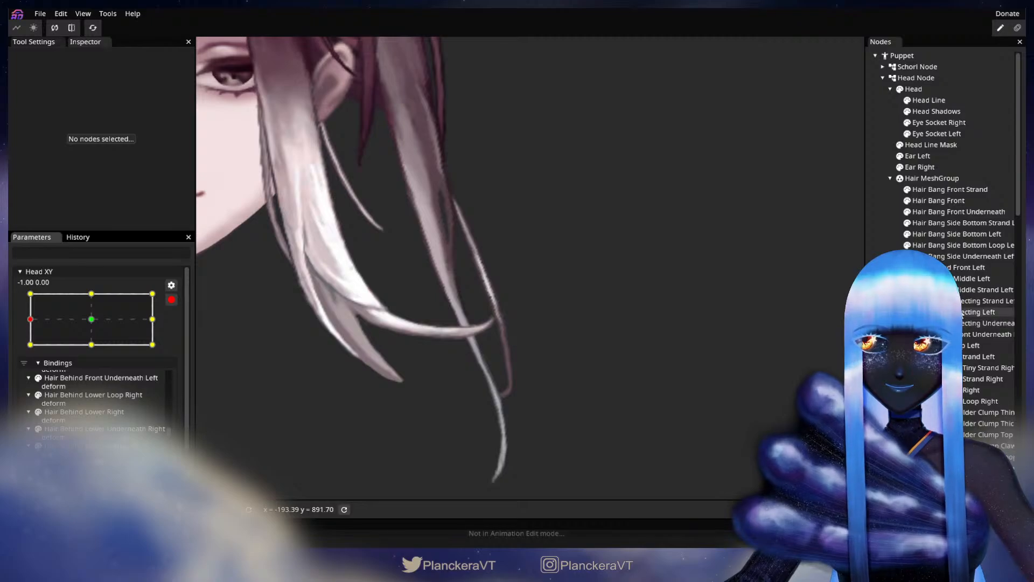
pyautogui.click(964, 290)
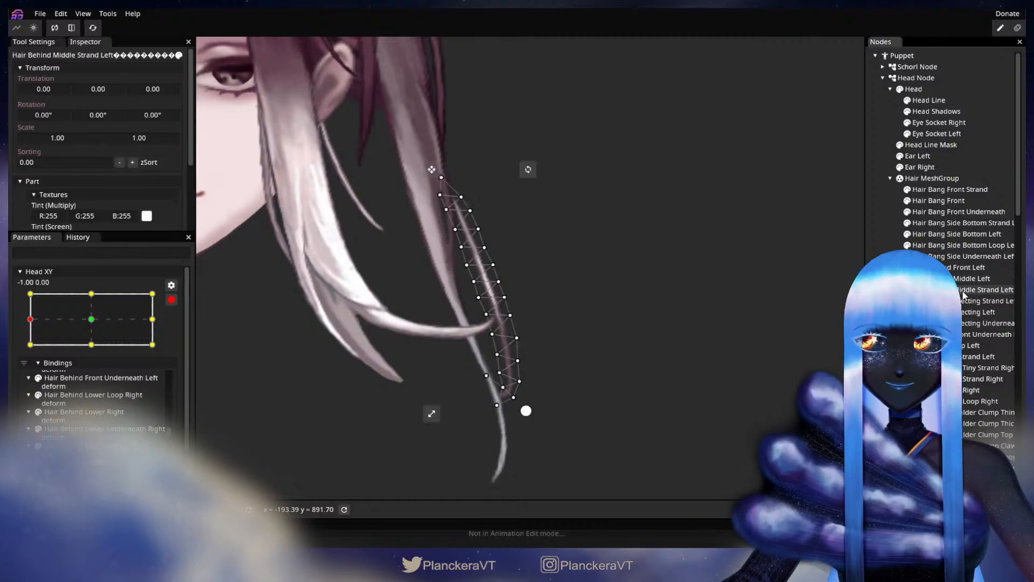
pyautogui.click(209, 89)
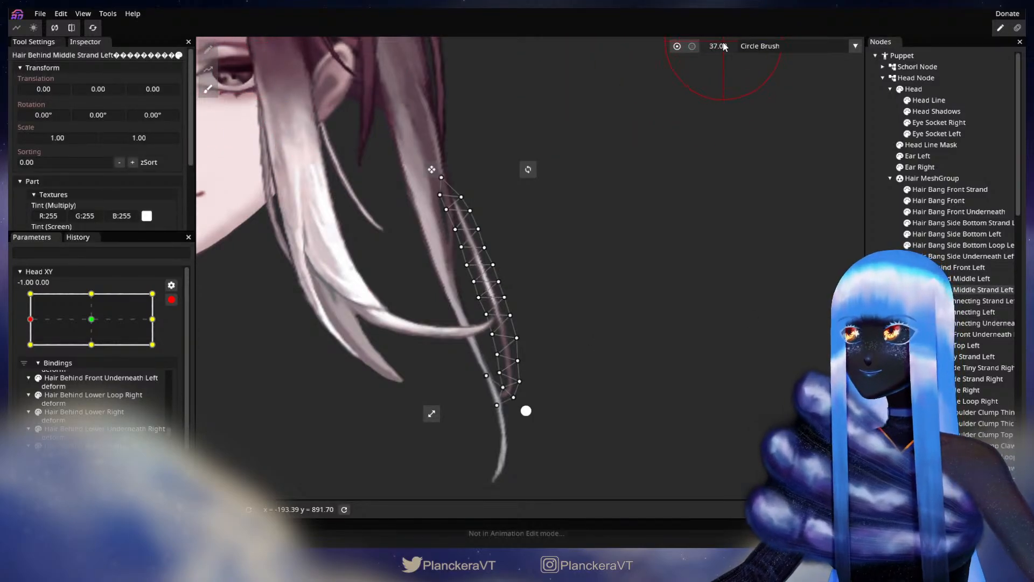
pyautogui.scroll(2, 573, 339)
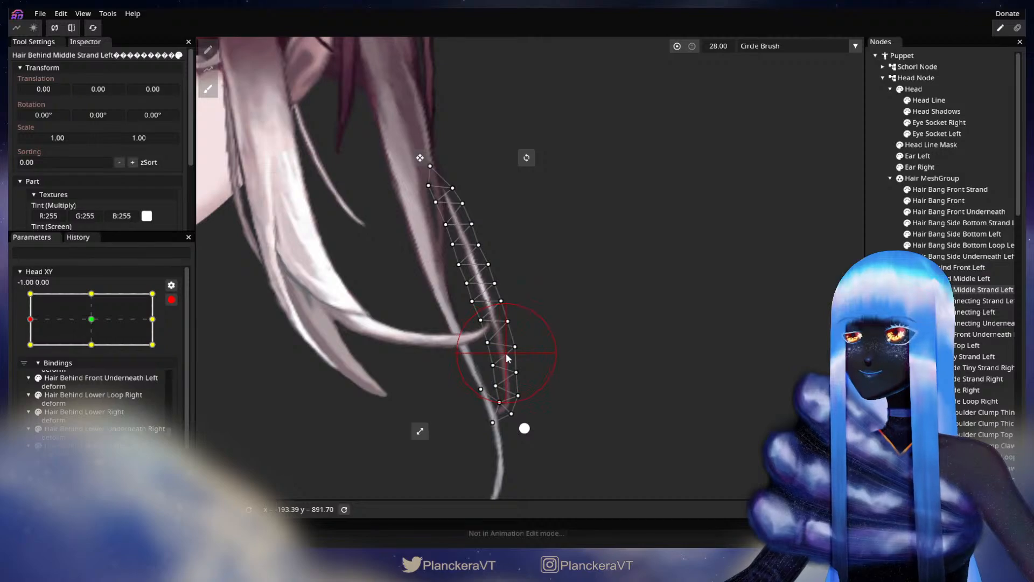
pyautogui.moveTo(511, 356)
pyautogui.mouseDown()
pyautogui.moveTo(508, 320)
pyautogui.moveTo(466, 321)
pyautogui.mouseUp()
pyautogui.moveTo(510, 292); pyautogui.dragTo(509, 280)
pyautogui.moveTo(539, 370); pyautogui.dragTo(545, 380)
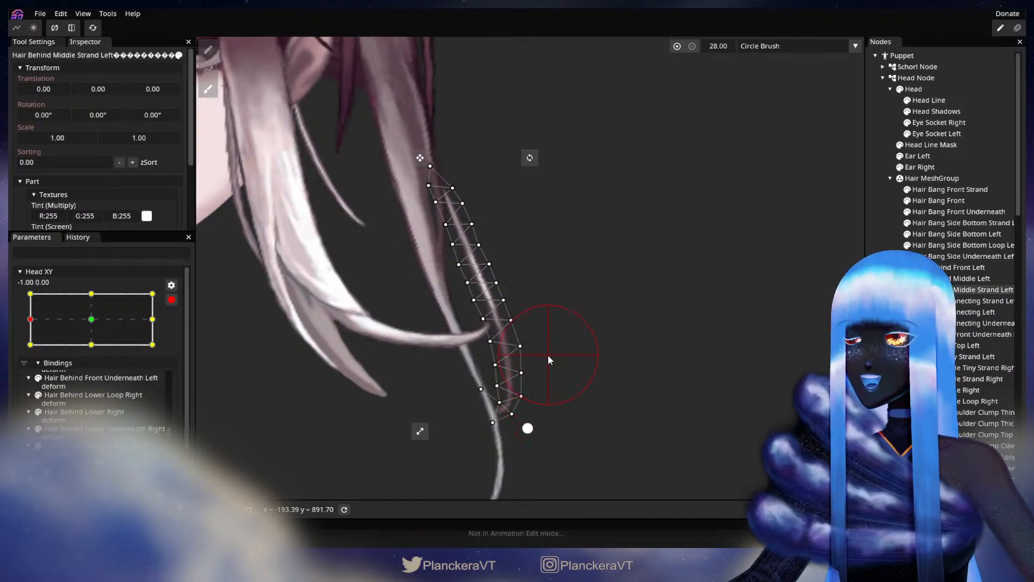
# Step: Smooth the middle of the strand slightly outward and nudge its root inward using the 28.00 Circle Brush
pyautogui.moveTo(500, 308)
pyautogui.mouseDown()
pyautogui.moveTo(489, 257)
pyautogui.moveTo(530, 323)
pyautogui.moveTo(503, 343)
pyautogui.moveTo(458, 348)
pyautogui.mouseUp()
pyautogui.moveTo(542, 342); pyautogui.dragTo(471, 359)
pyautogui.moveTo(482, 266); pyautogui.dragTo(480, 240)
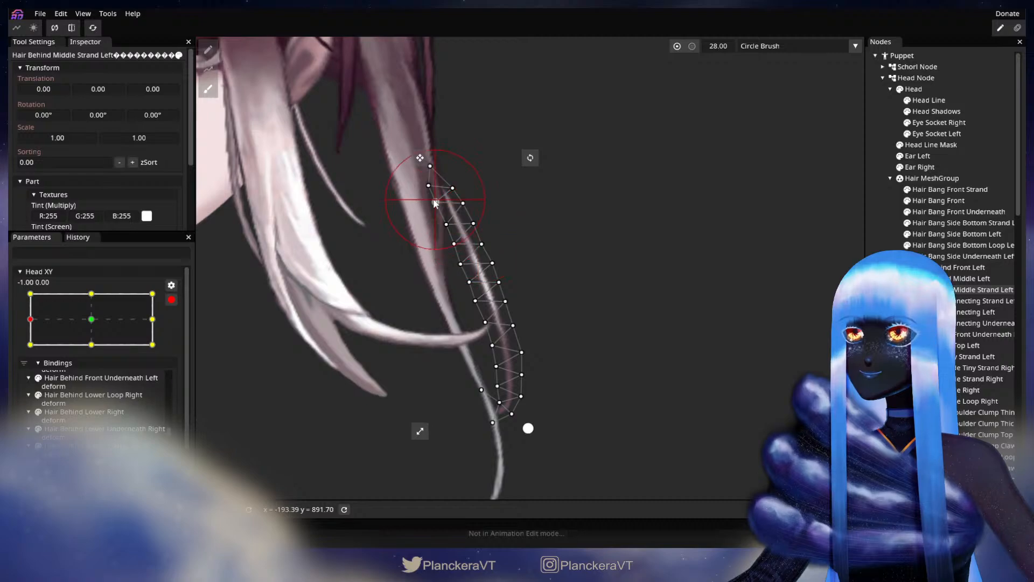
pyautogui.moveTo(416, 195); pyautogui.dragTo(413, 196)
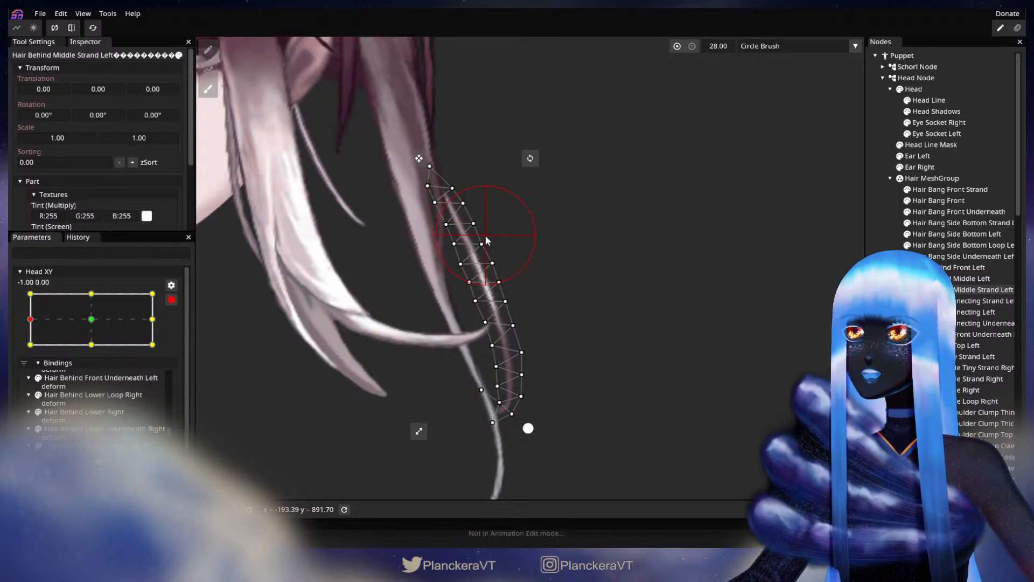
# Step: Check the smoothed strand without its mesh, from the whole head and up close, while moving Head XY around -1.00, 0.00
pyautogui.press('Escape')
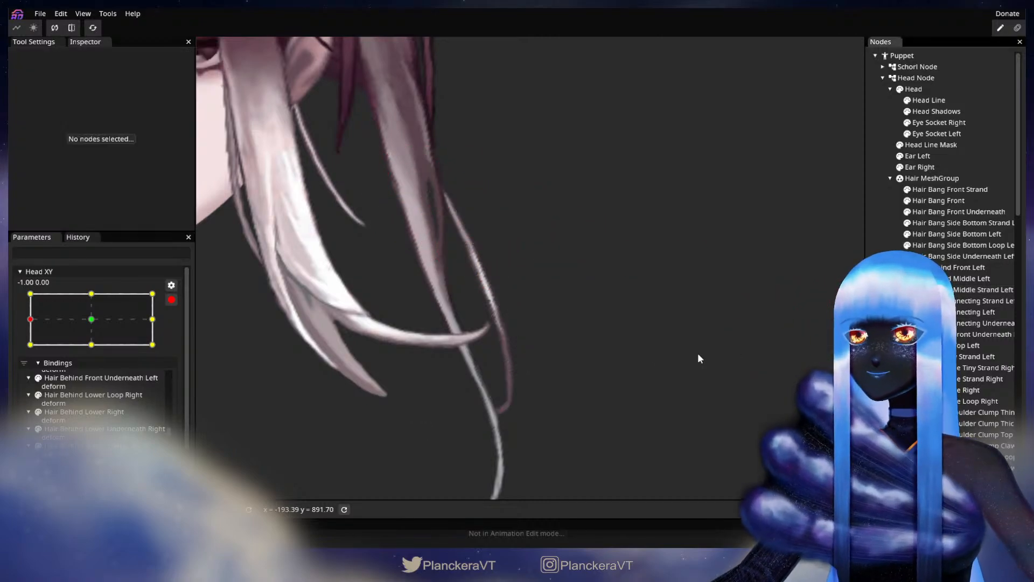
pyautogui.scroll(-1, 606, 337)
pyautogui.scroll(-3, 564, 350)
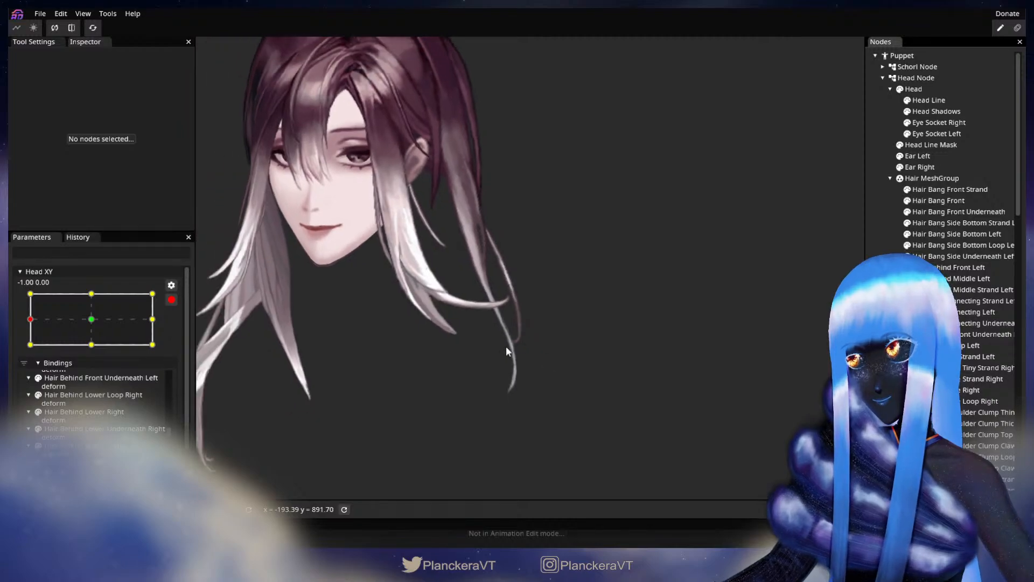
pyautogui.click(171, 300)
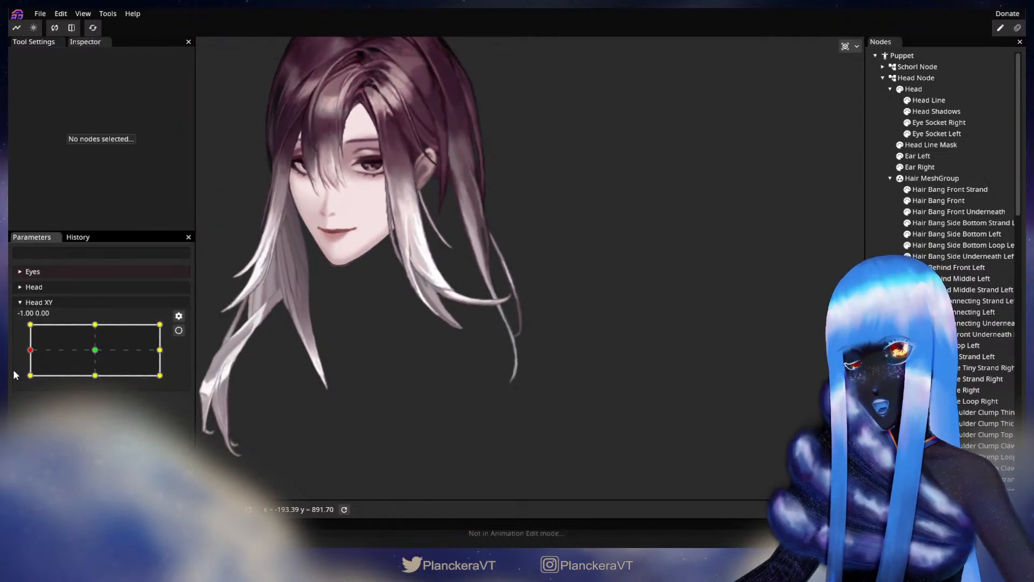
pyautogui.moveTo(27, 355)
pyautogui.mouseDown()
pyautogui.moveTo(97, 354)
pyautogui.moveTo(30, 354)
pyautogui.mouseUp()
pyautogui.scroll(5, 441, 368)
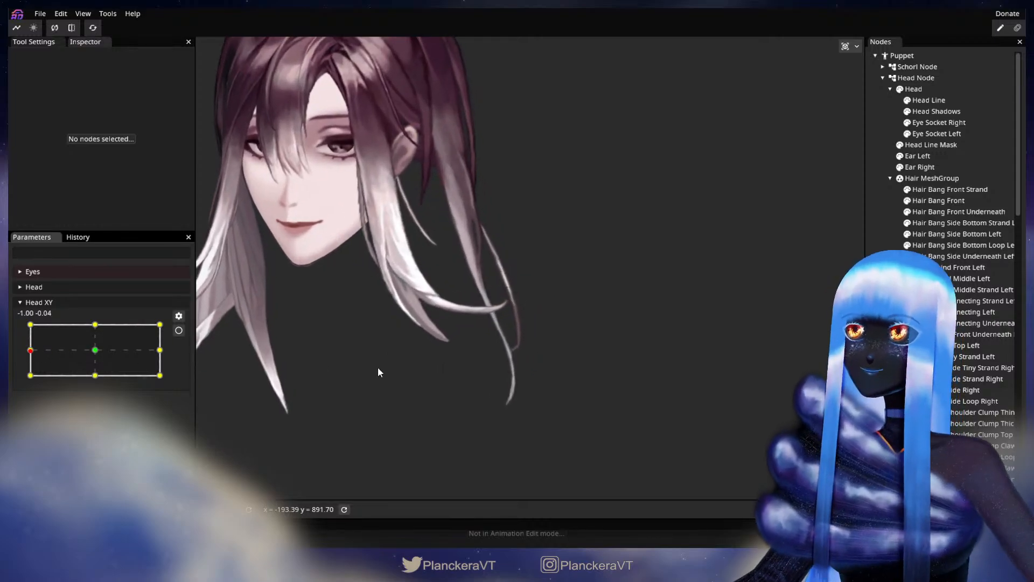
pyautogui.scroll(1, 474, 347)
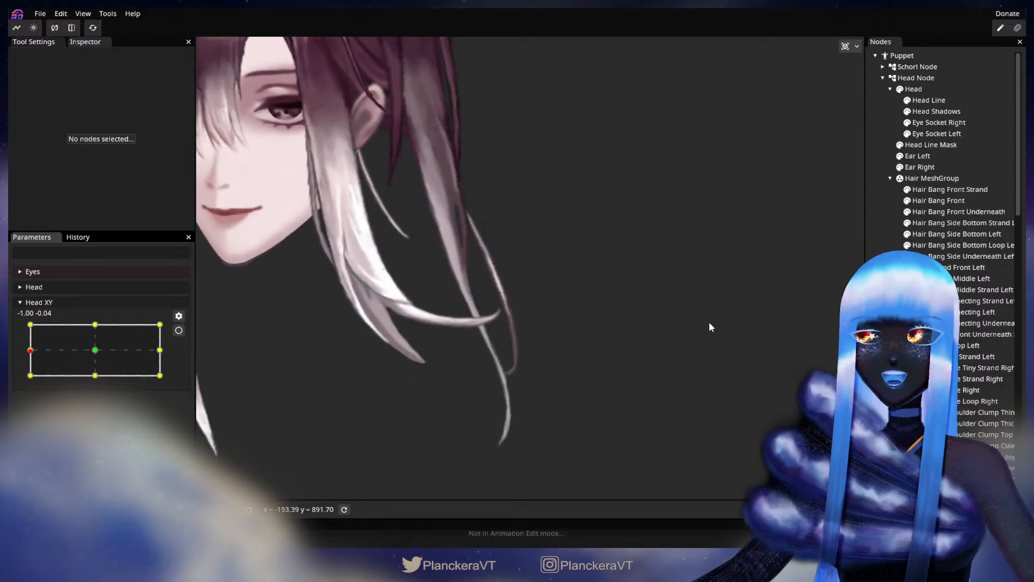
pyautogui.click(78, 237)
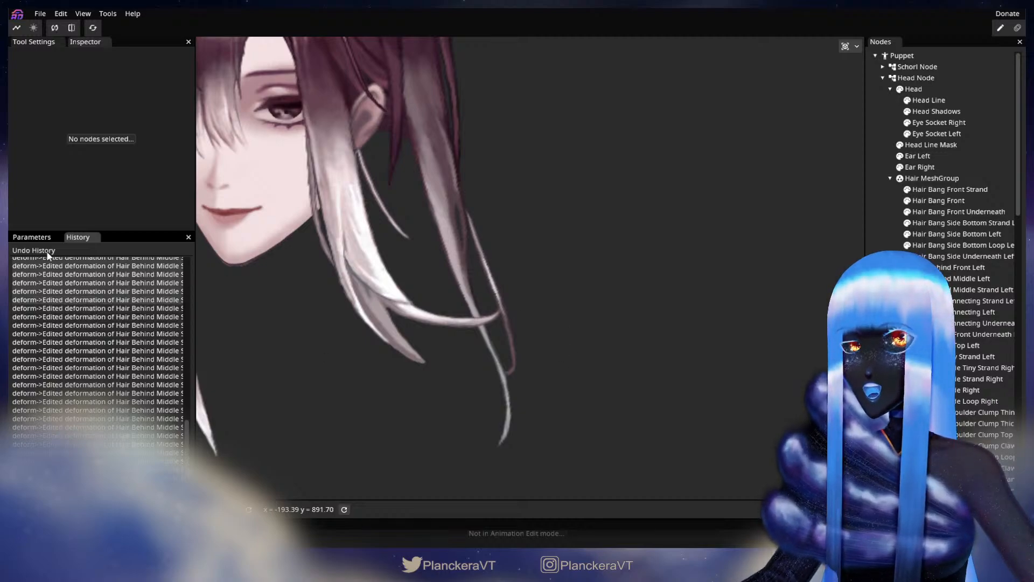
pyautogui.click(31, 237)
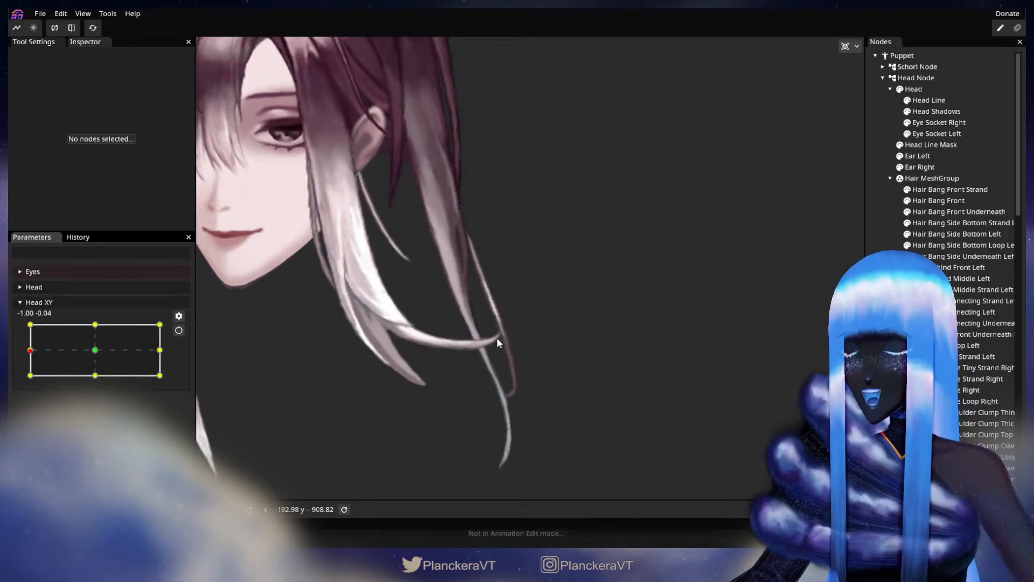
# Step: Reopen the Head XY -1.00, 0.00 keypoint and nudge the middle of Hair Behind Middle Strand Left slightly inward with a 54.00 Circle Brush
pyautogui.click(978, 291)
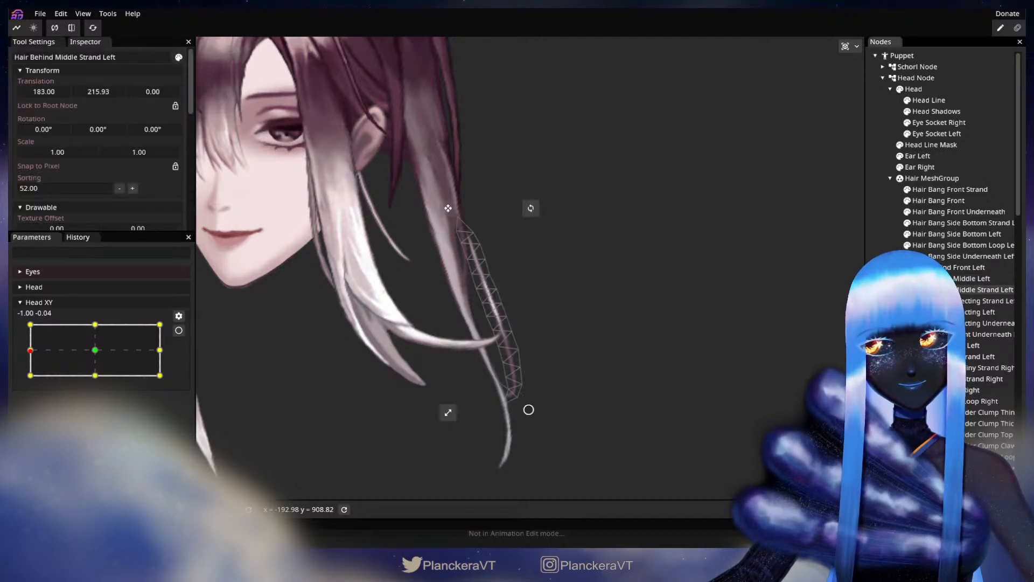
pyautogui.scroll(2, 561, 345)
pyautogui.click(179, 330)
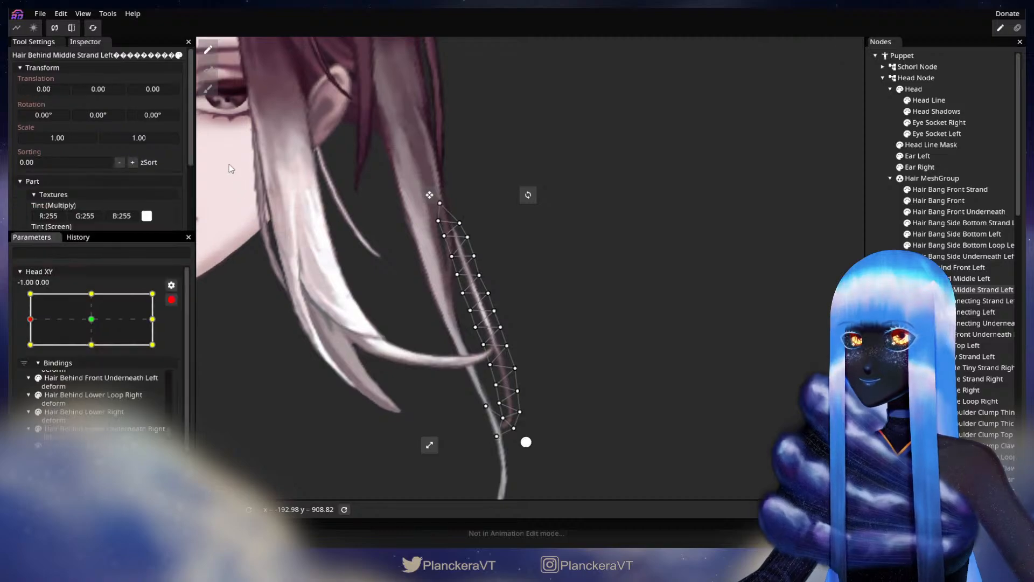
pyautogui.click(208, 89)
pyautogui.moveTo(716, 47); pyautogui.dragTo(731, 48)
pyautogui.moveTo(478, 362); pyautogui.dragTo(474, 364)
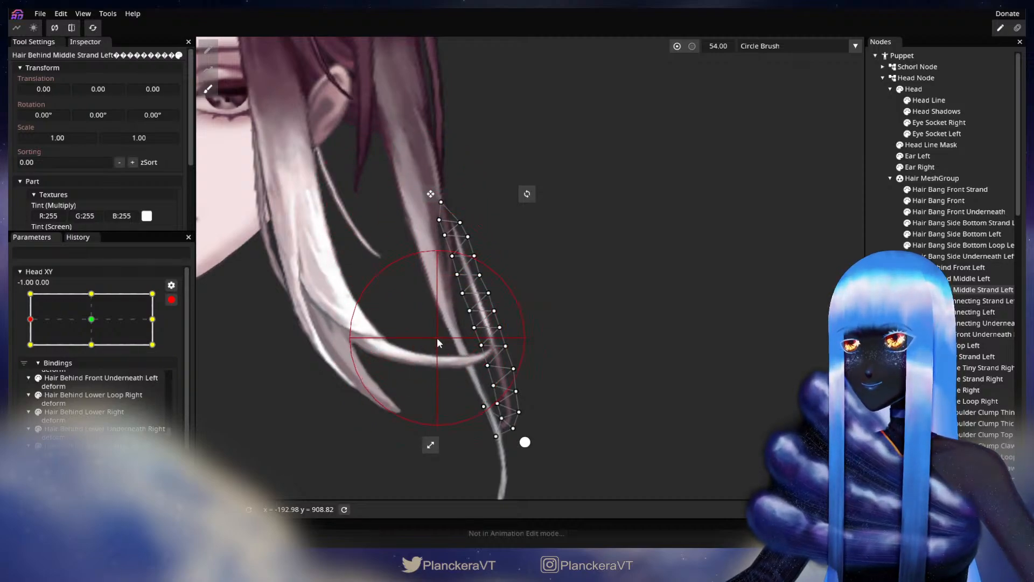
pyautogui.moveTo(520, 339); pyautogui.dragTo(518, 340)
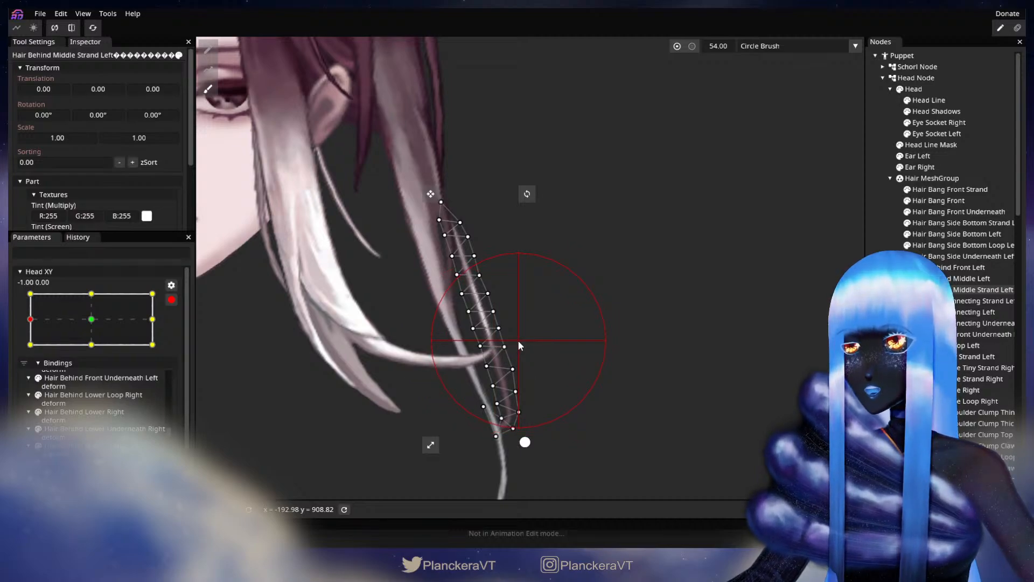
# Step: Deselect the strand, leave keypoint editing, and preview the whole head turning between the centre and Head XY -1.00
pyautogui.click(898, 284)
pyautogui.scroll(-2, 604, 339)
pyautogui.scroll(-3, 603, 335)
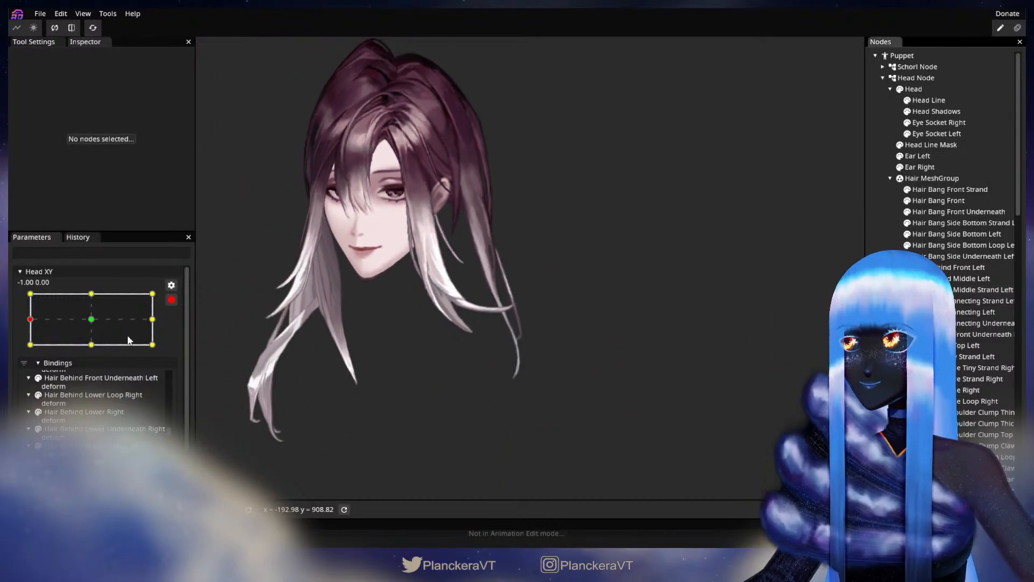
pyautogui.click(171, 300)
pyautogui.moveTo(30, 350); pyautogui.dragTo(98, 353)
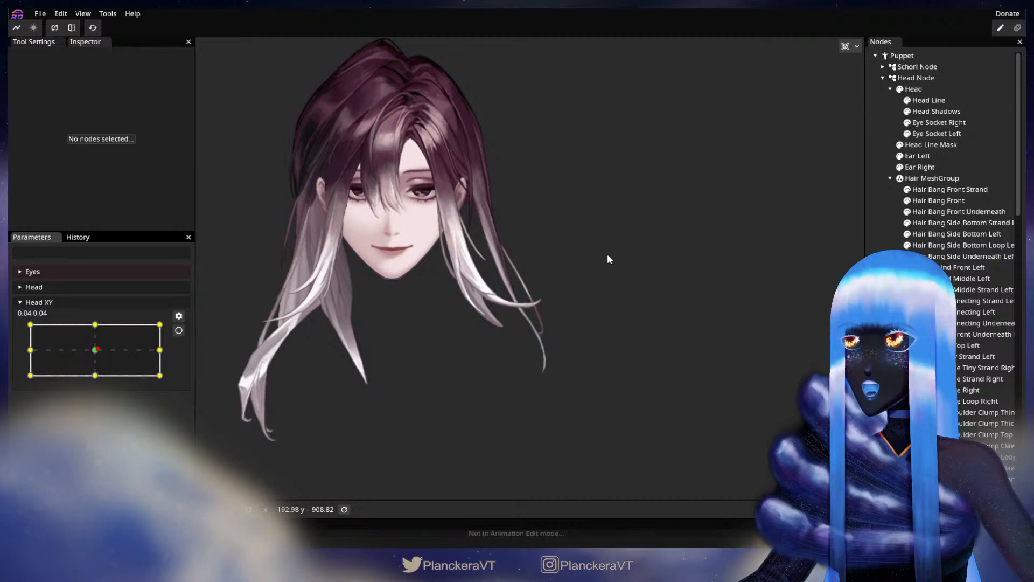
pyautogui.moveTo(97, 350); pyautogui.dragTo(40, 349)
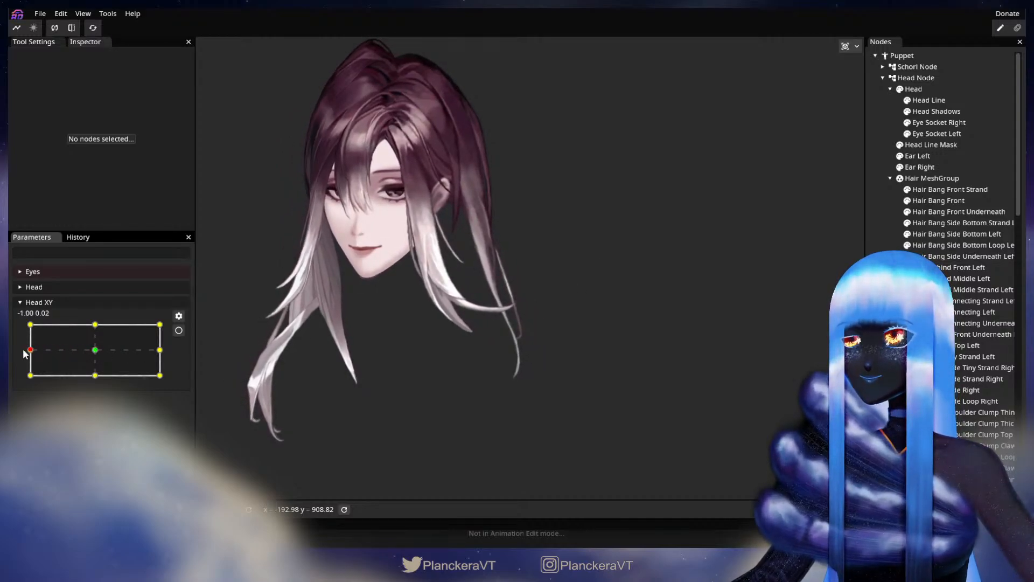
pyautogui.moveTo(40, 349); pyautogui.dragTo(17, 353)
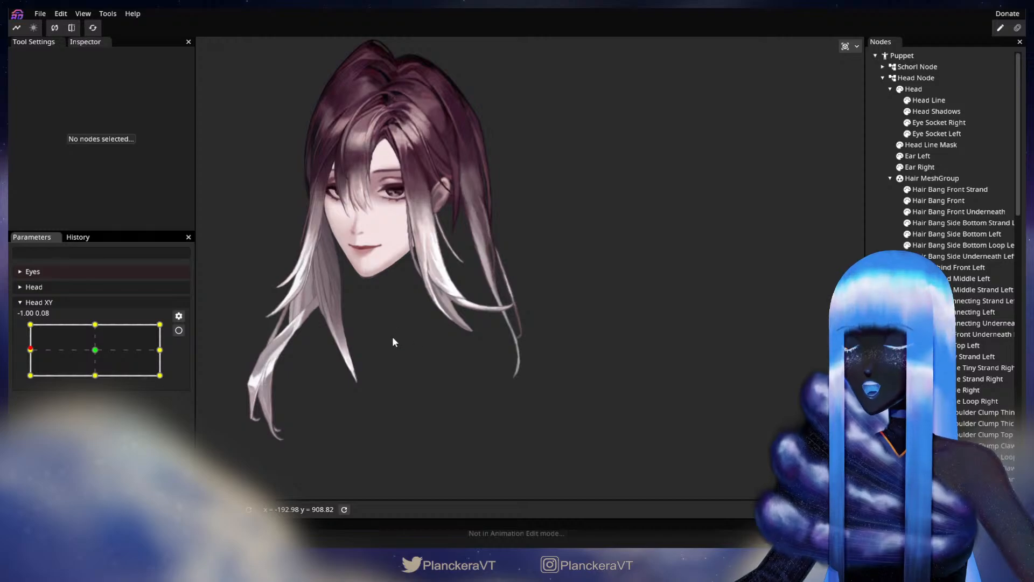
# Step: Inspect the left rear hair up close and from the whole head while returning Head XY to the centre and back to -1.00
pyautogui.scroll(5, 426, 377)
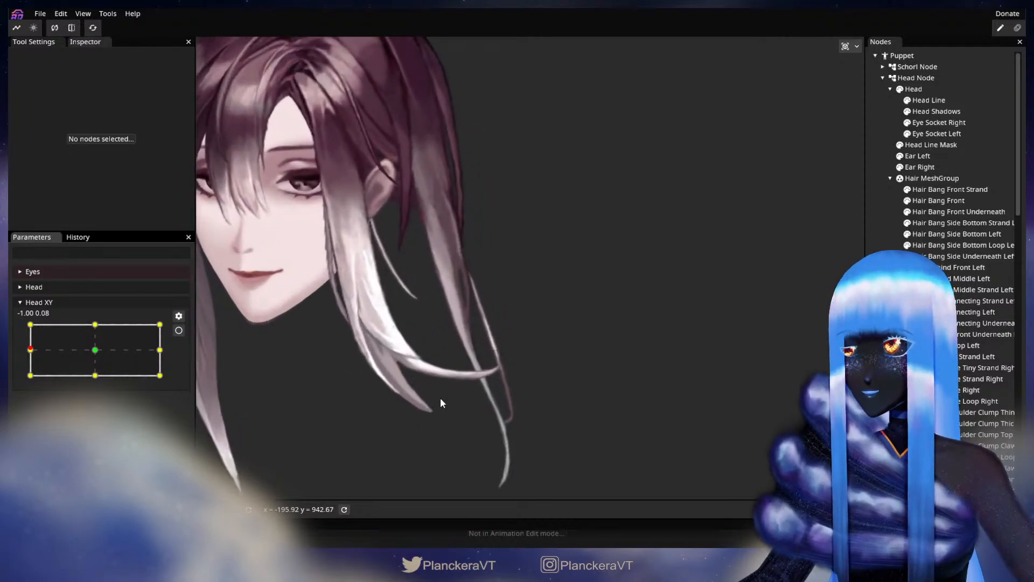
pyautogui.scroll(2, 433, 393)
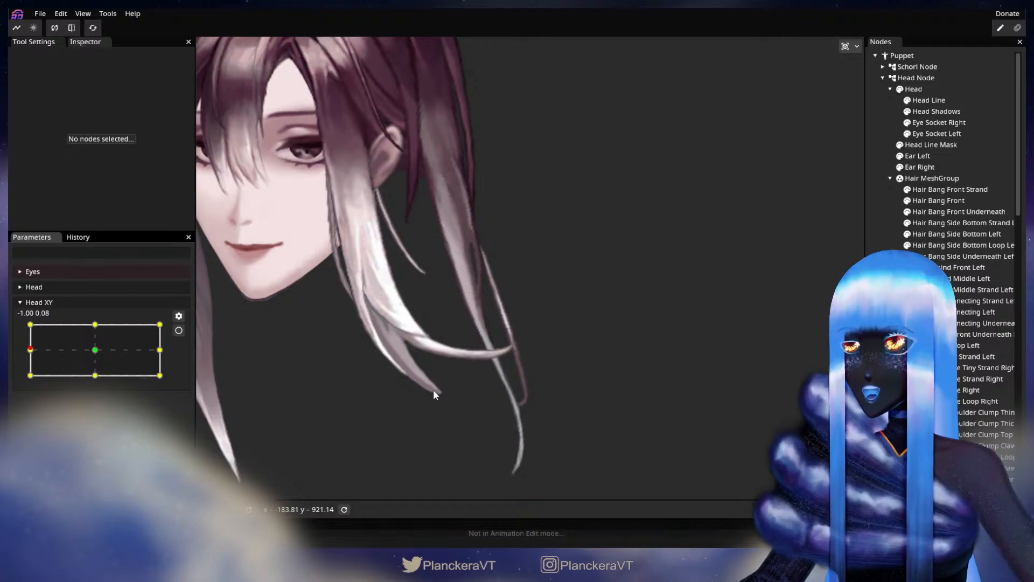
pyautogui.moveTo(79, 330); pyautogui.dragTo(98, 354)
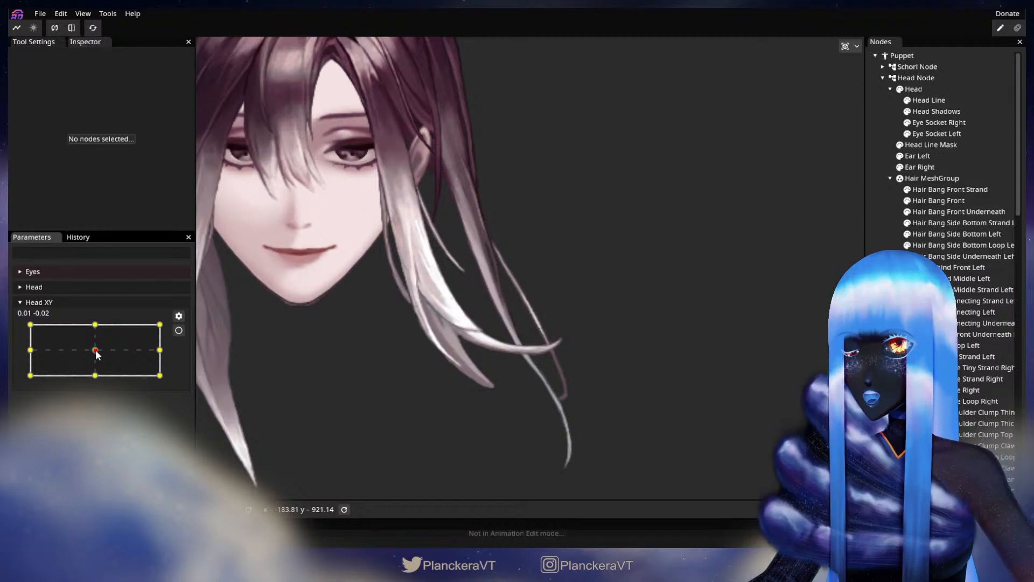
pyautogui.moveTo(98, 353)
pyautogui.mouseDown()
pyautogui.moveTo(27, 351)
pyautogui.moveTo(108, 353)
pyautogui.moveTo(95, 350)
pyautogui.mouseUp()
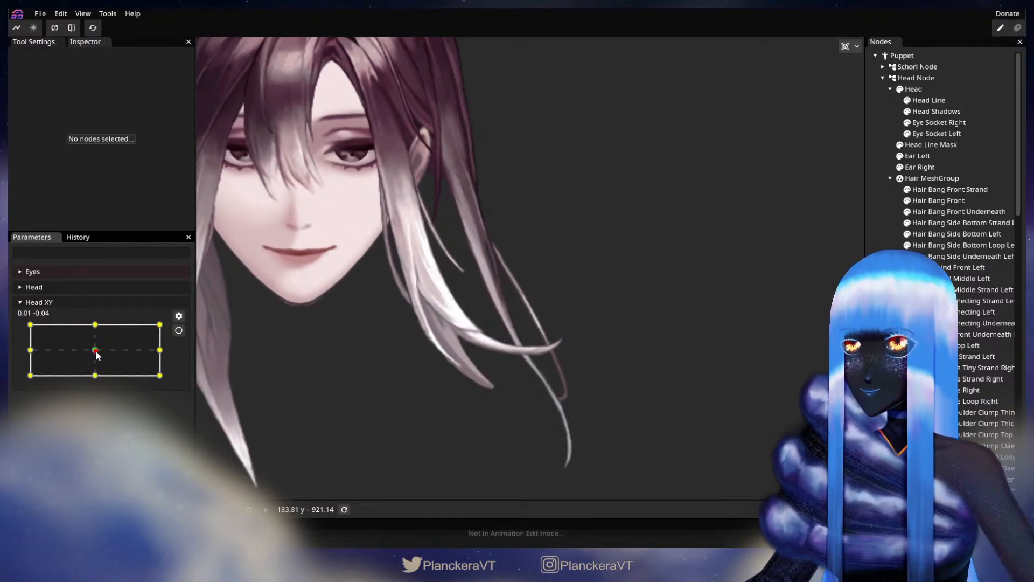
pyautogui.scroll(-3, 526, 376)
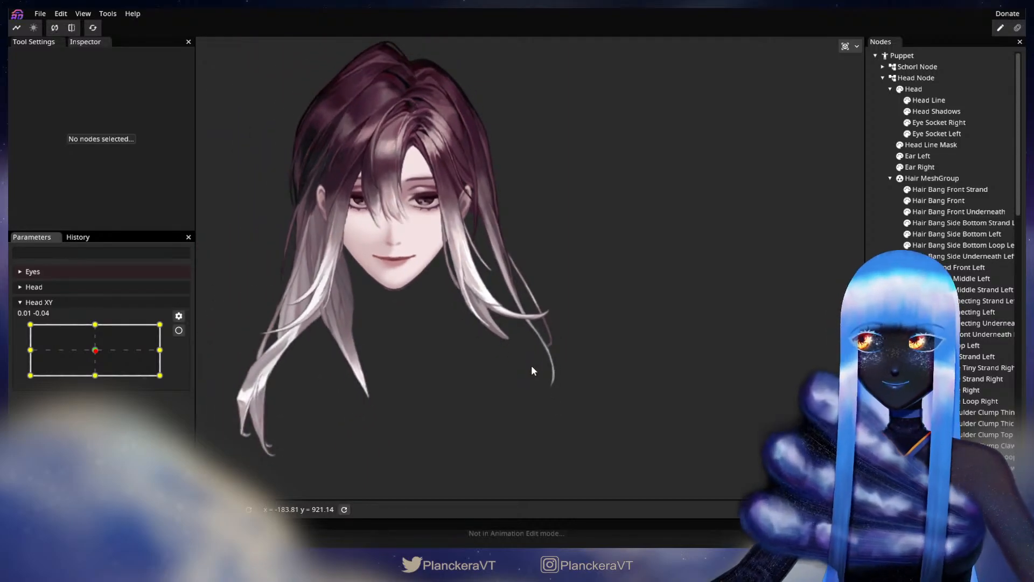
pyautogui.moveTo(474, 323); pyautogui.dragTo(468, 336)
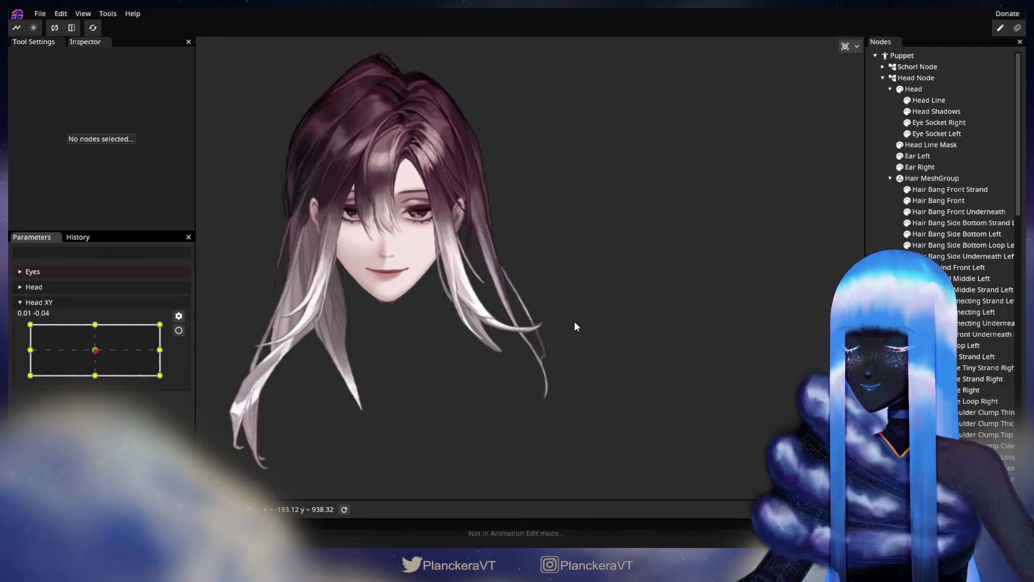
pyautogui.moveTo(70, 351); pyautogui.dragTo(28, 346)
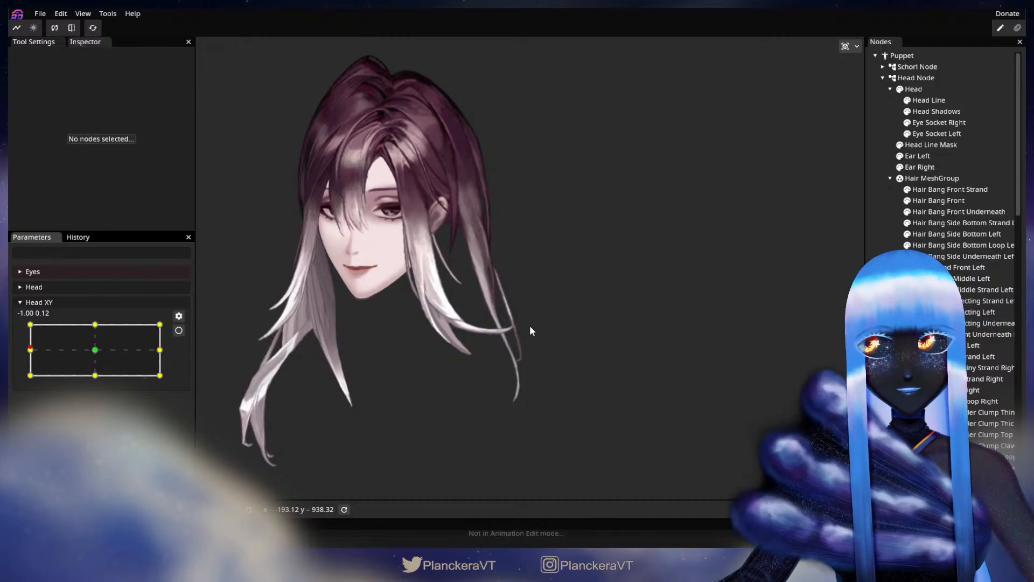
# Step: Check the left rear strands up close while shifting Head XY slightly up and down at -1.00
pyautogui.scroll(5, 419, 308)
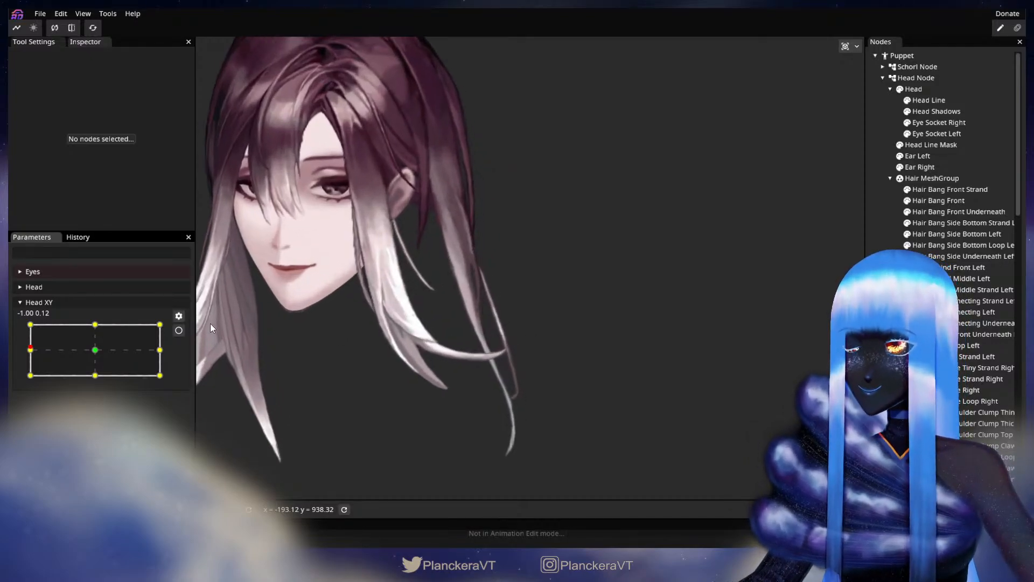
pyautogui.scroll(1, 259, 299)
pyautogui.moveTo(39, 351)
pyautogui.mouseDown()
pyautogui.moveTo(91, 351)
pyautogui.moveTo(27, 356)
pyautogui.moveTo(95, 352)
pyautogui.moveTo(27, 360)
pyautogui.mouseUp()
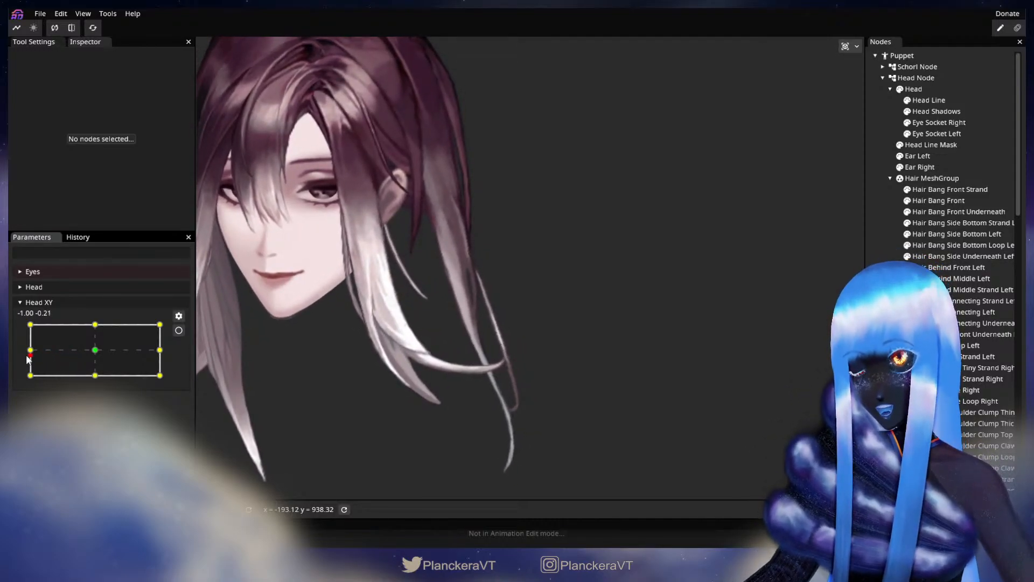
pyautogui.moveTo(28, 360)
pyautogui.mouseDown()
pyautogui.moveTo(80, 353)
pyautogui.moveTo(29, 353)
pyautogui.mouseUp()
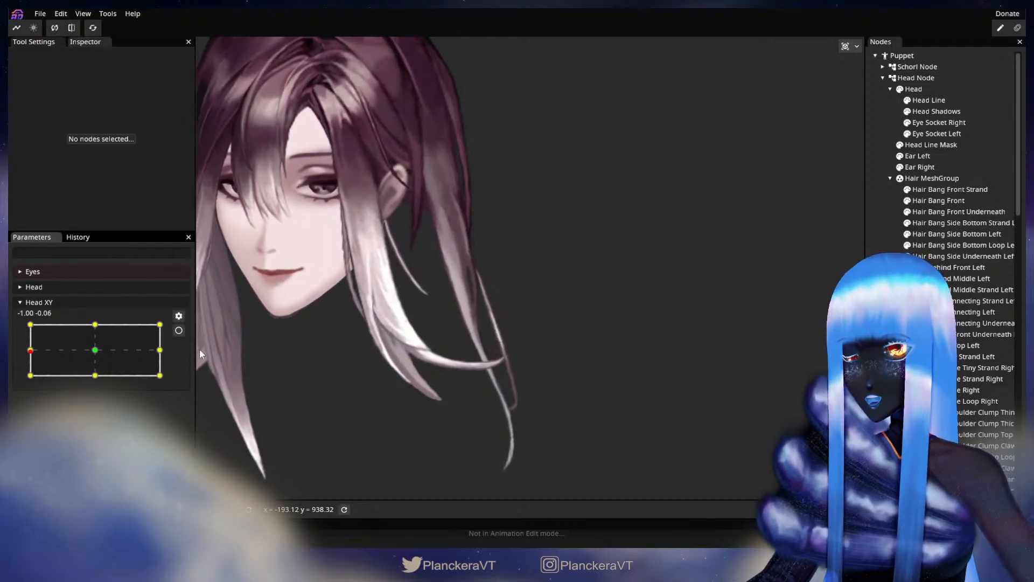
# Step: Select Hair Behind Middle Strand Left at the Head XY -1.00, 0.00 keypoint and preview its mesh outside keypoint editing
pyautogui.click(177, 330)
pyautogui.scroll(3, 463, 384)
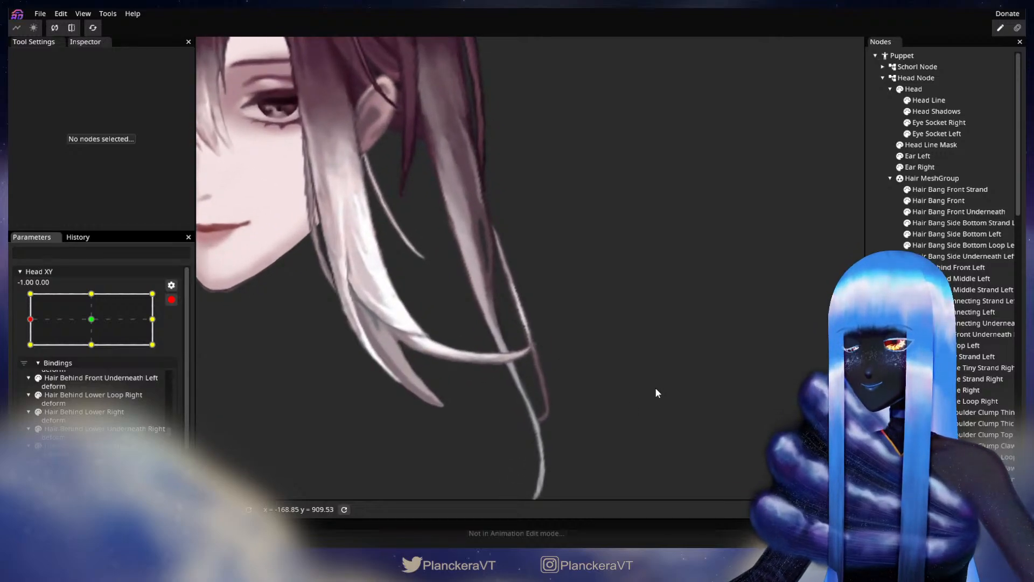
pyautogui.click(983, 289)
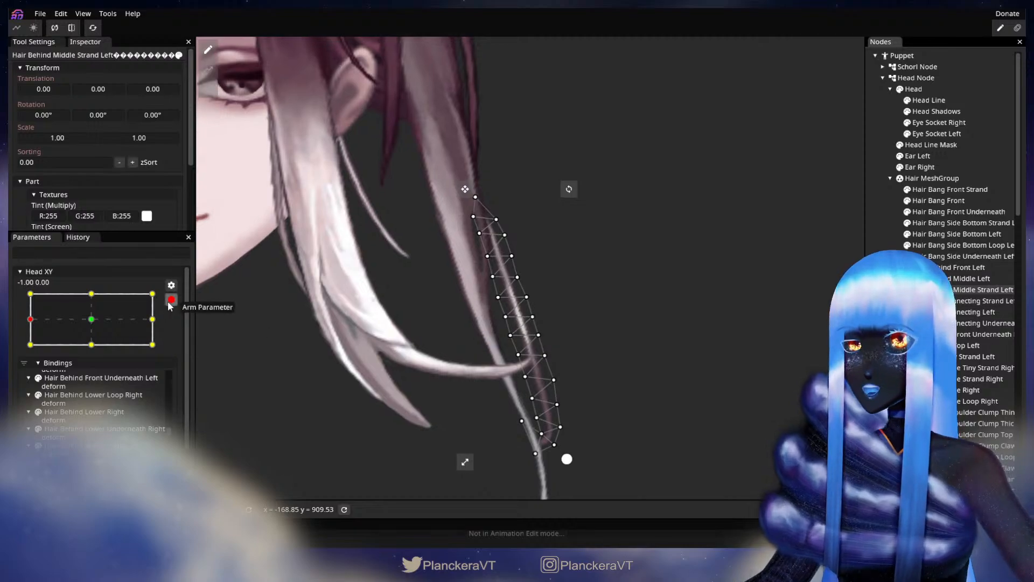
pyautogui.click(171, 299)
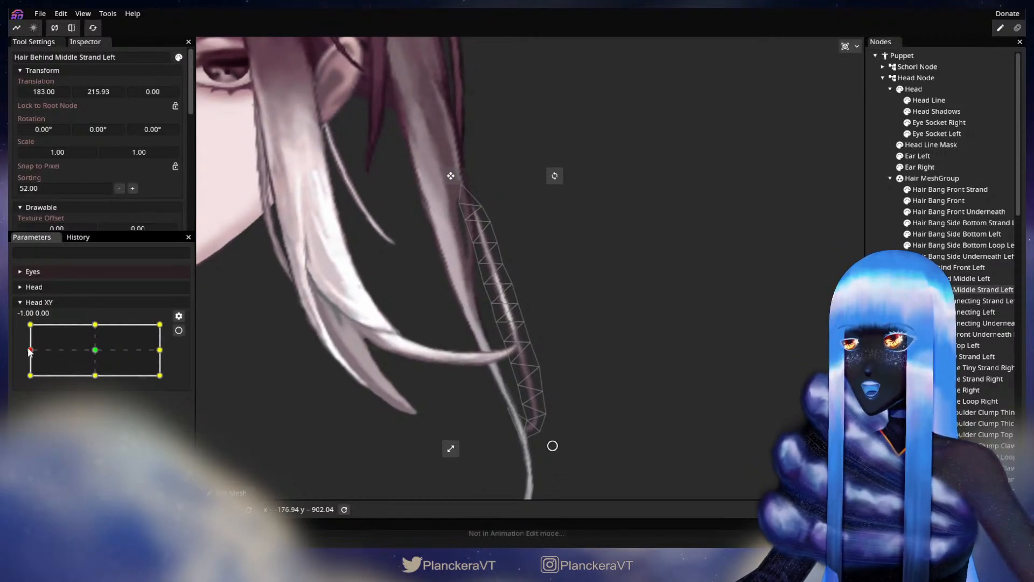
pyautogui.moveTo(31, 350)
pyautogui.mouseDown()
pyautogui.moveTo(97, 351)
pyautogui.moveTo(30, 350)
pyautogui.mouseUp()
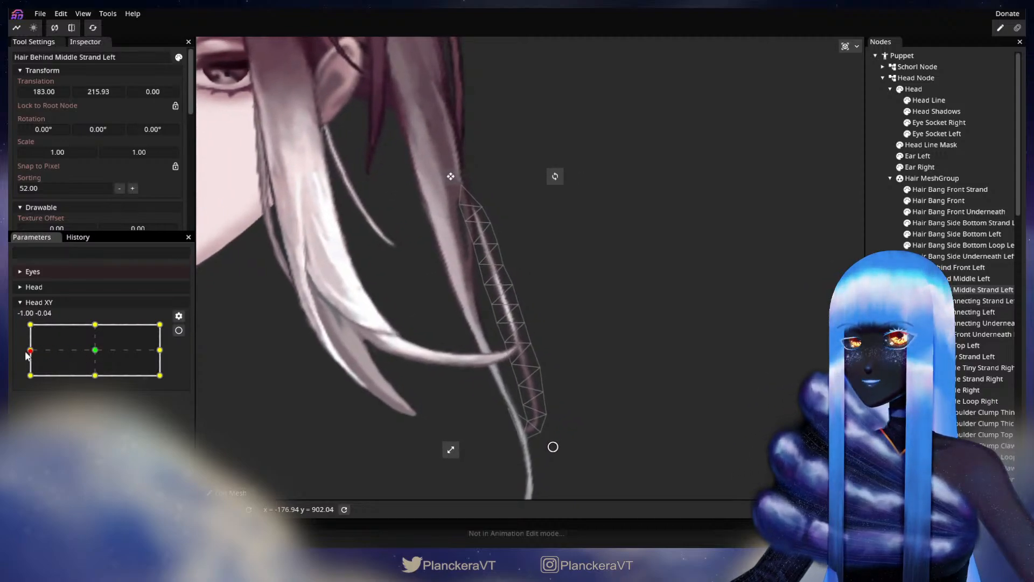
# Step: Inspect the strand's upper mesh up close, switching between the Head XY -1.00, 0.00 keypoint and the live preview around it
pyautogui.click(178, 330)
pyautogui.moveTo(598, 276); pyautogui.dragTo(623, 315)
pyautogui.scroll(2, 623, 315)
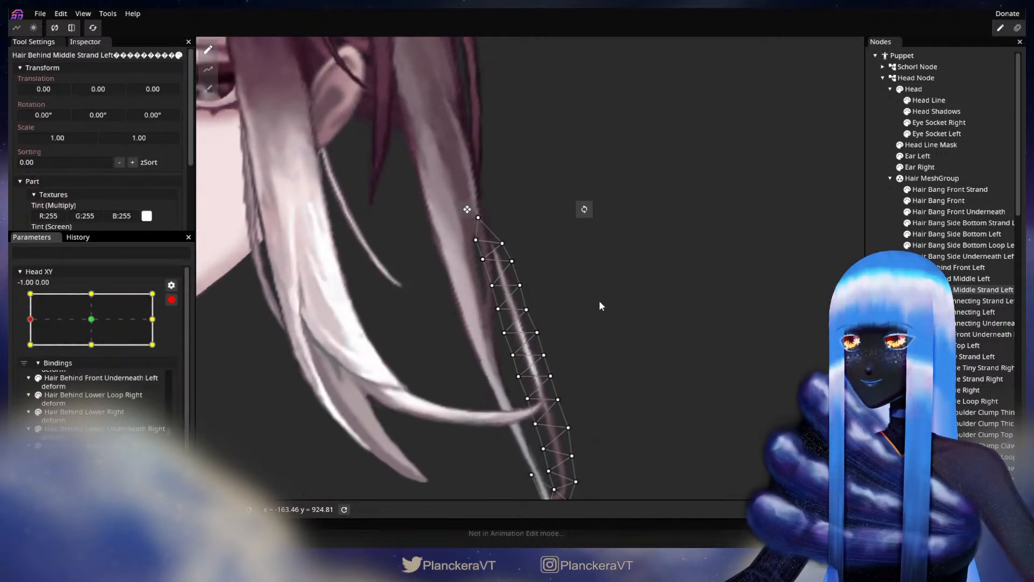
pyautogui.click(208, 86)
pyautogui.moveTo(472, 183); pyautogui.dragTo(457, 168)
pyautogui.moveTo(610, 278); pyautogui.dragTo(579, 239)
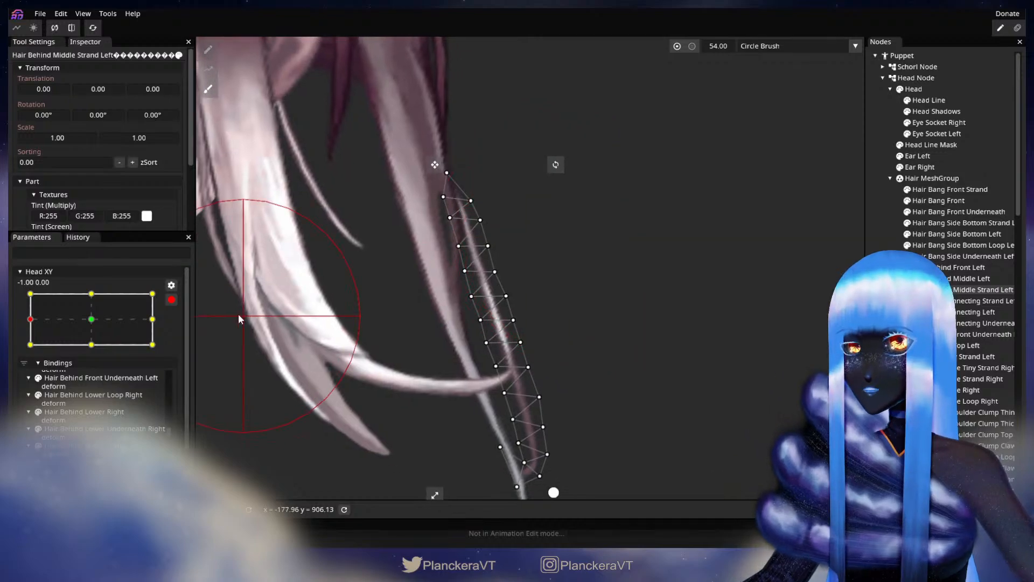
pyautogui.click(171, 299)
pyautogui.moveTo(30, 349)
pyautogui.mouseDown()
pyautogui.moveTo(97, 350)
pyautogui.moveTo(34, 352)
pyautogui.mouseUp()
pyautogui.click(179, 331)
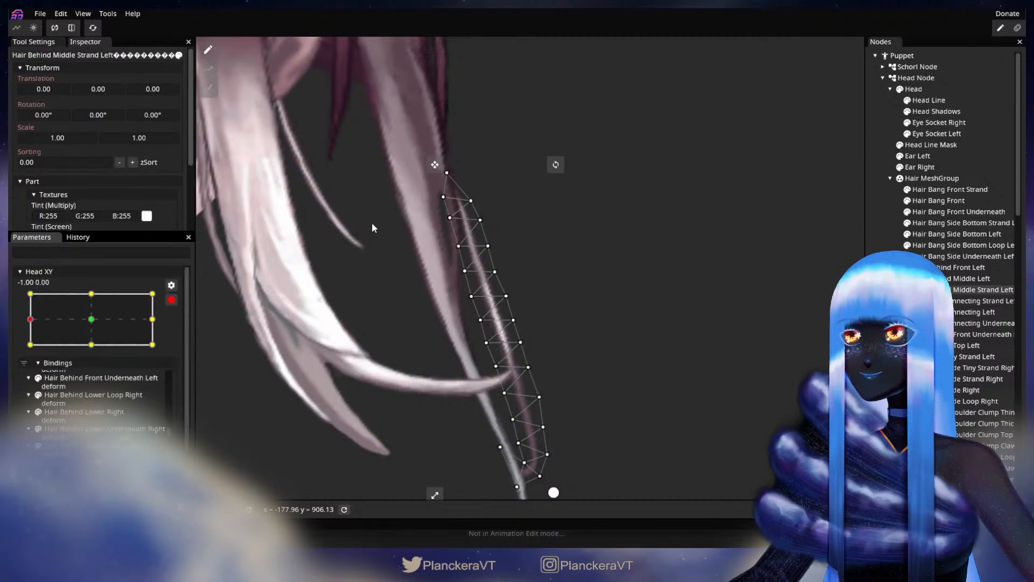
# Step: Nudge individual vertices along both edges of the strand's upper half slightly outward to smooth its curve
pyautogui.click(443, 198)
pyautogui.click(472, 200)
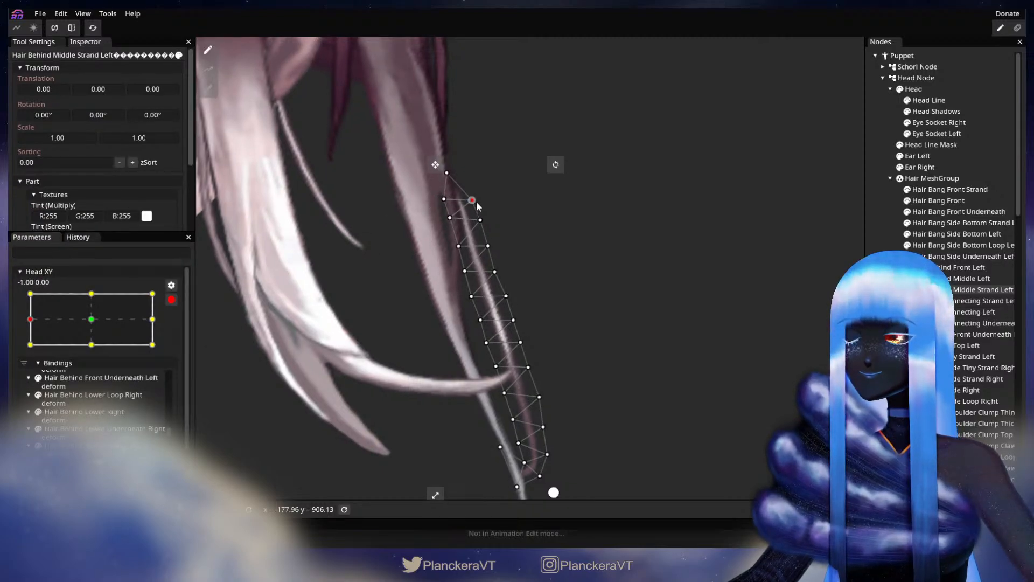
pyautogui.moveTo(483, 220); pyautogui.dragTo(485, 220)
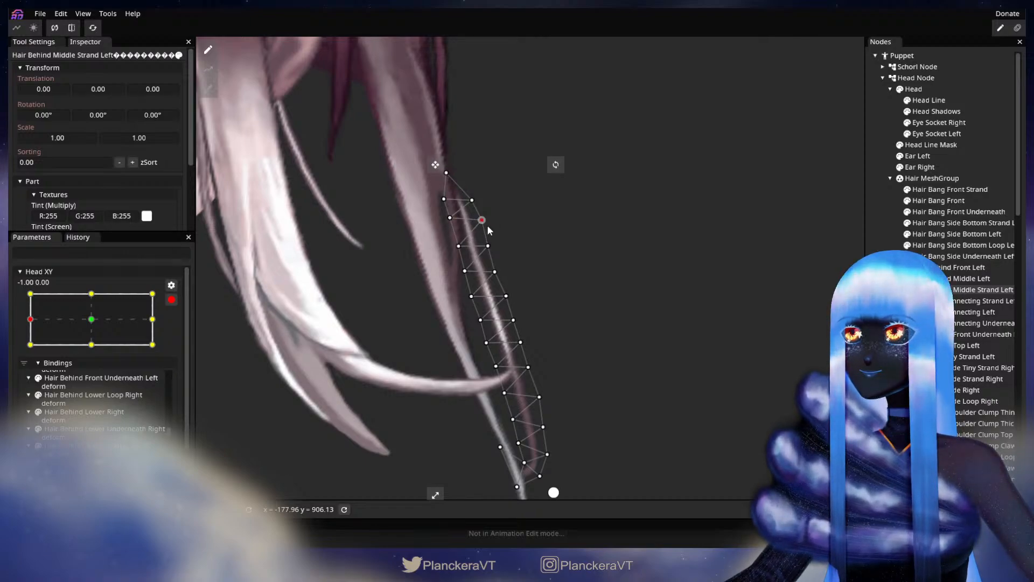
pyautogui.click(458, 246)
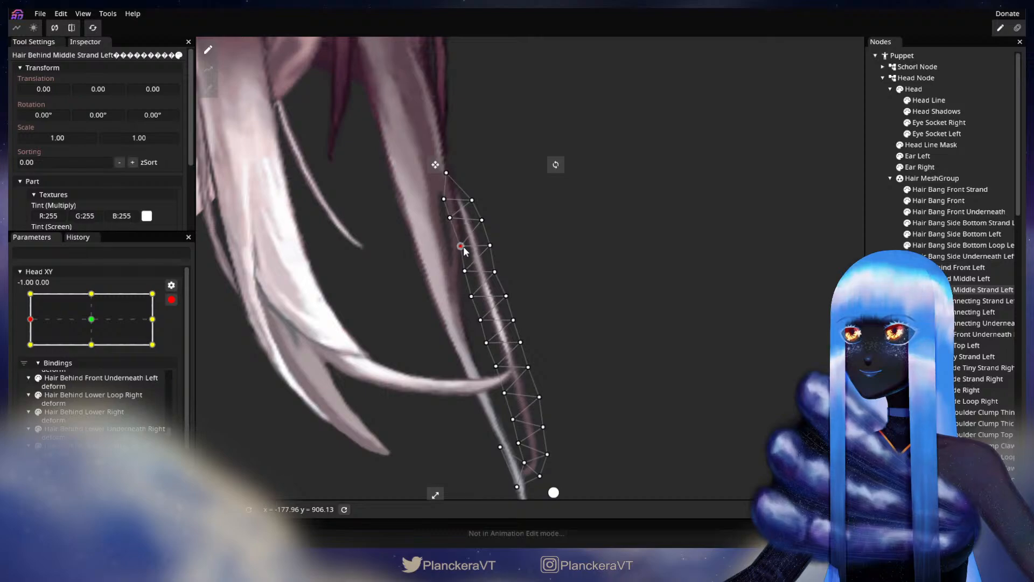
pyautogui.moveTo(467, 273); pyautogui.dragTo(471, 272)
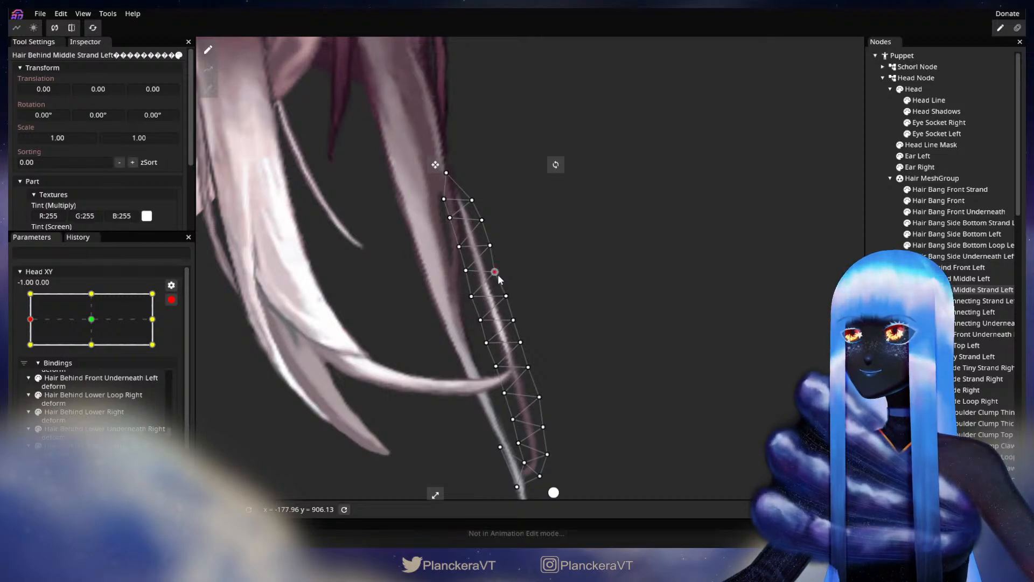
pyautogui.click(472, 295)
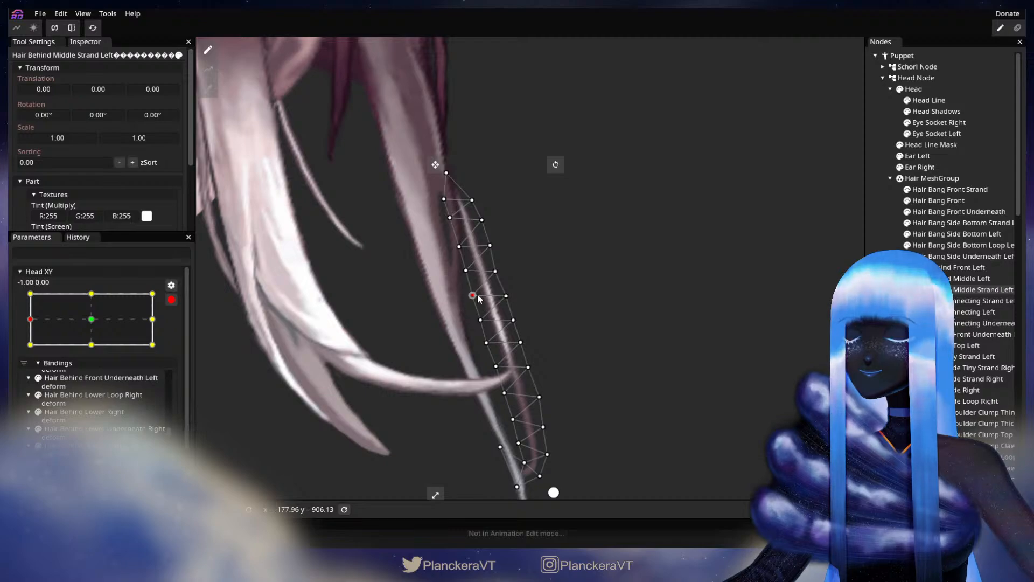
pyautogui.moveTo(544, 299); pyautogui.dragTo(529, 279)
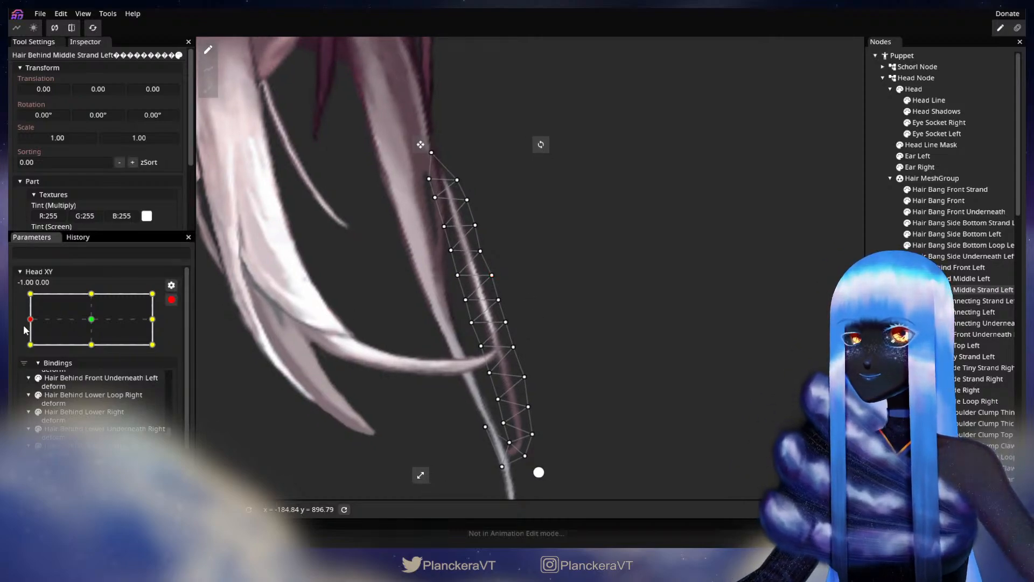
# Step: Preview the adjusted strand between Head XY -1.00 and -0.85, then reopen the -1.00, 0.00 keypoint
pyautogui.click(171, 300)
pyautogui.moveTo(30, 350)
pyautogui.mouseDown()
pyautogui.moveTo(95, 352)
pyautogui.moveTo(31, 350)
pyautogui.mouseUp()
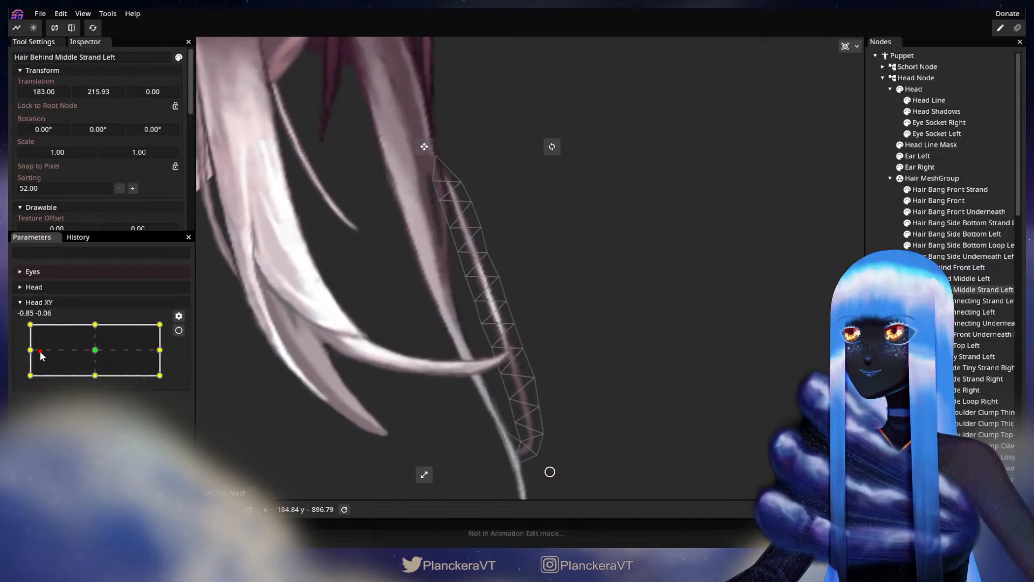
pyautogui.click(179, 330)
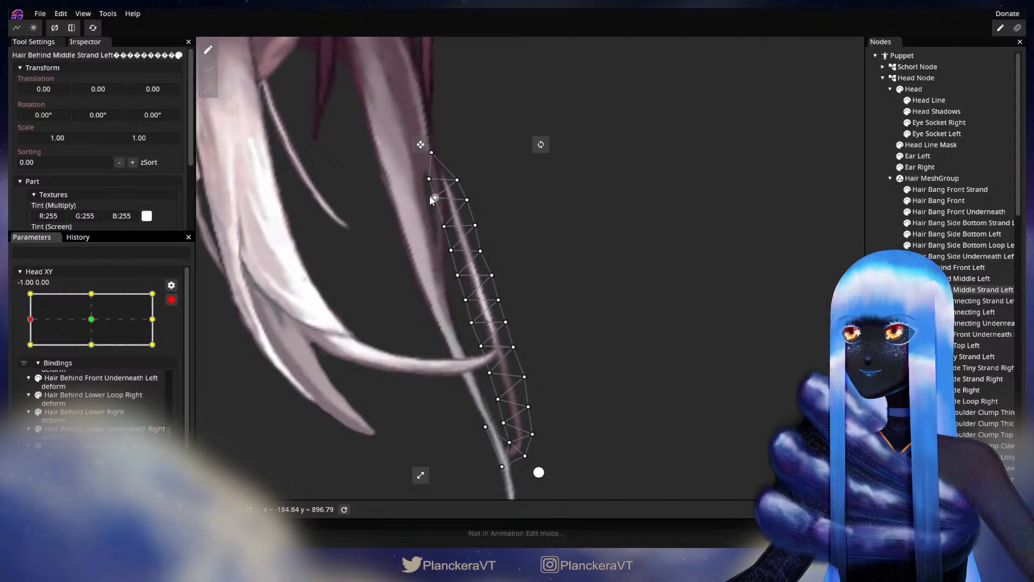
# Step: Nudge the inner and outer vertices in the first two rows below Hair Behind Middle Strand Left's upper tip
pyautogui.moveTo(434, 198); pyautogui.dragTo(436, 201)
pyautogui.click(467, 201)
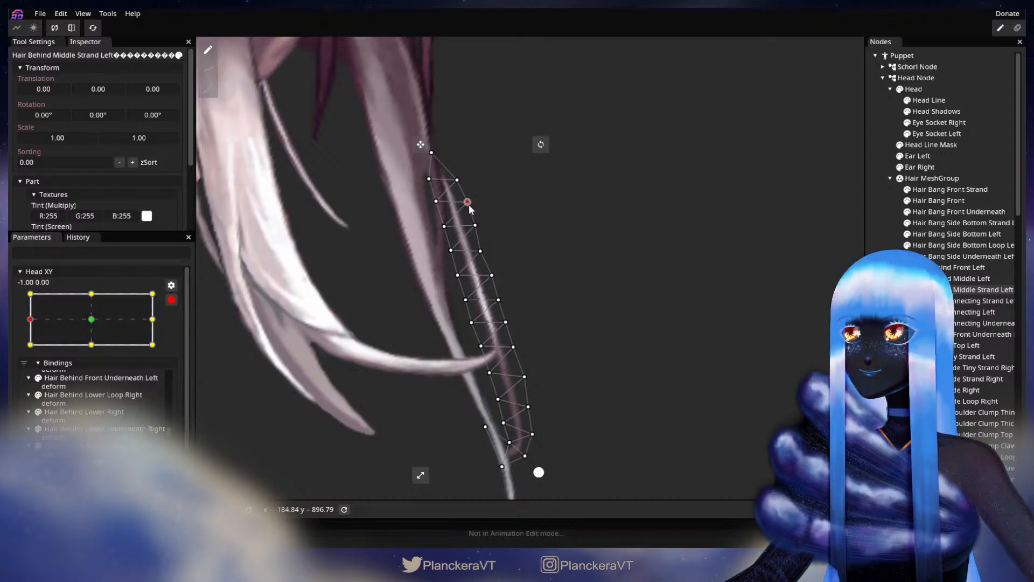
pyautogui.click(457, 180)
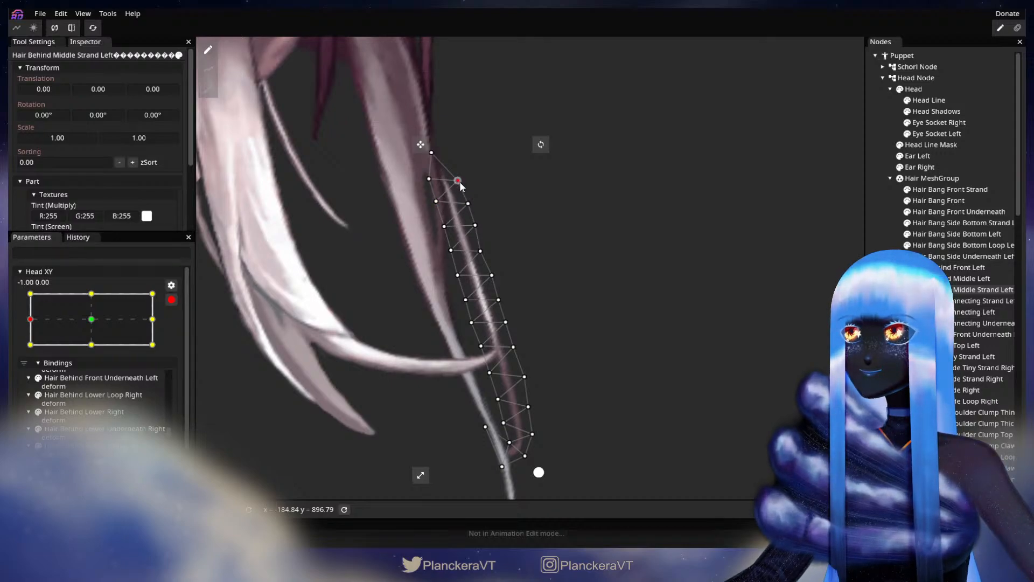
pyautogui.moveTo(429, 184); pyautogui.dragTo(431, 185)
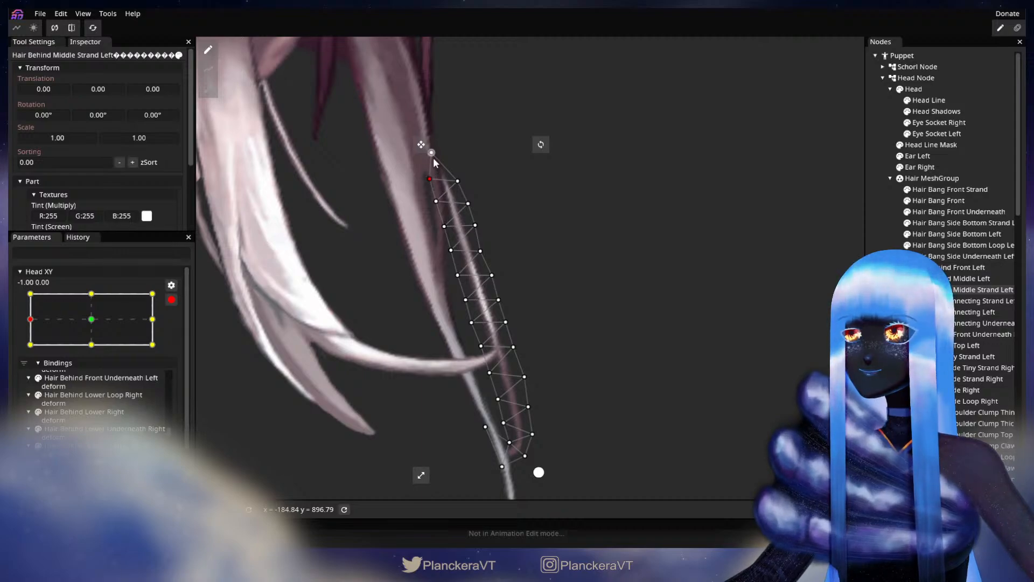
pyautogui.moveTo(390, 244); pyautogui.dragTo(367, 232)
# Step: Preview the strand outside keypoint editing, moving Head XY between the -1.00, 0.00 keypoint and the neutral centre
pyautogui.click(172, 300)
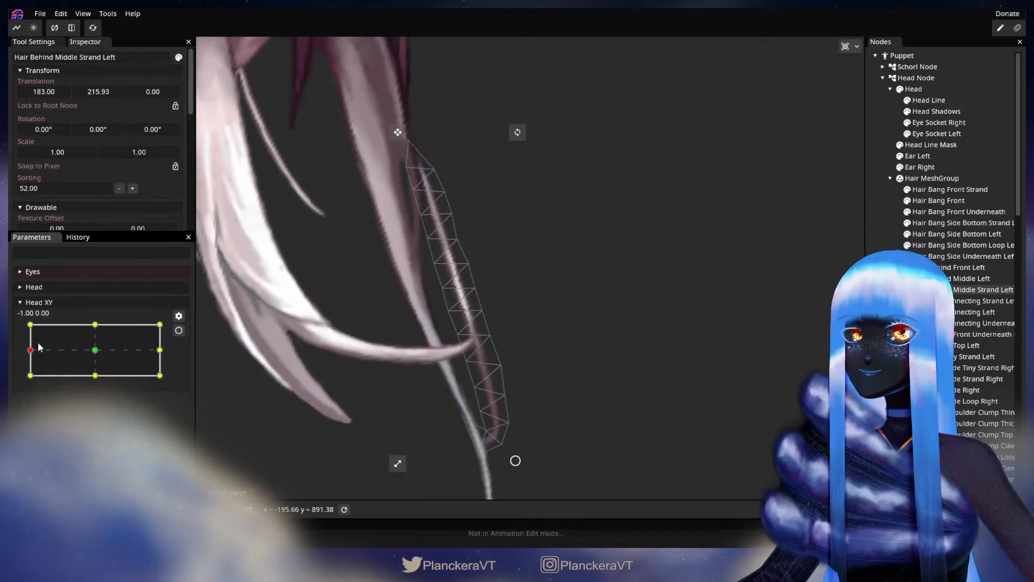
pyautogui.moveTo(29, 351)
pyautogui.mouseDown()
pyautogui.moveTo(95, 351)
pyautogui.moveTo(34, 354)
pyautogui.mouseUp()
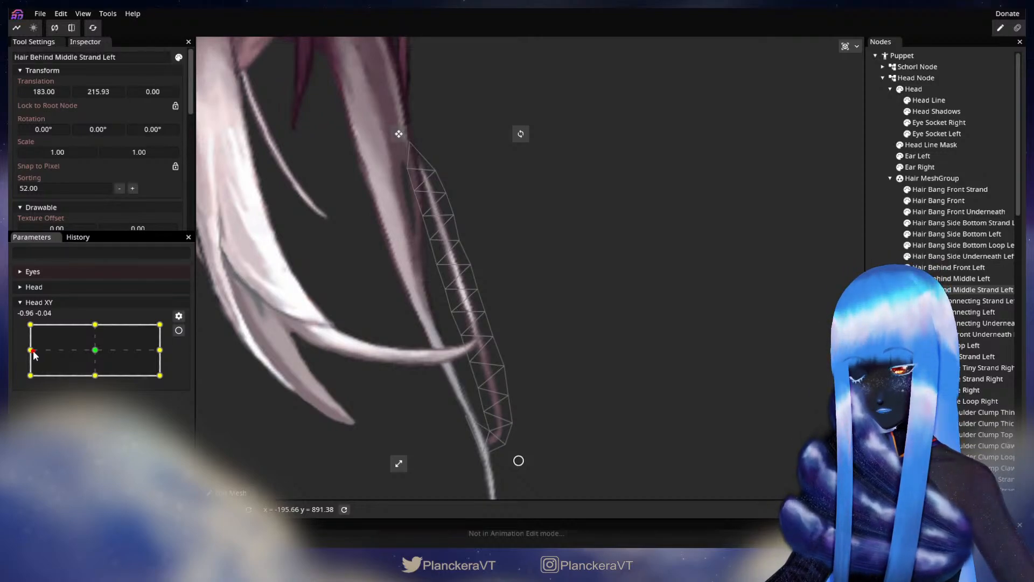
pyautogui.moveTo(33, 354); pyautogui.dragTo(85, 355)
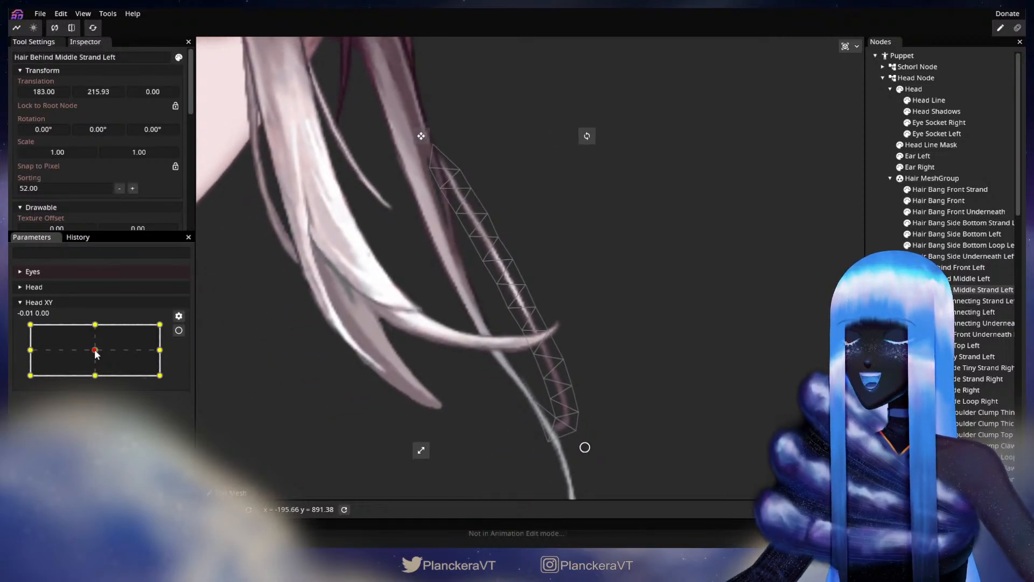
pyautogui.moveTo(95, 351)
pyautogui.mouseDown()
pyautogui.moveTo(37, 352)
pyautogui.moveTo(96, 353)
pyautogui.mouseUp()
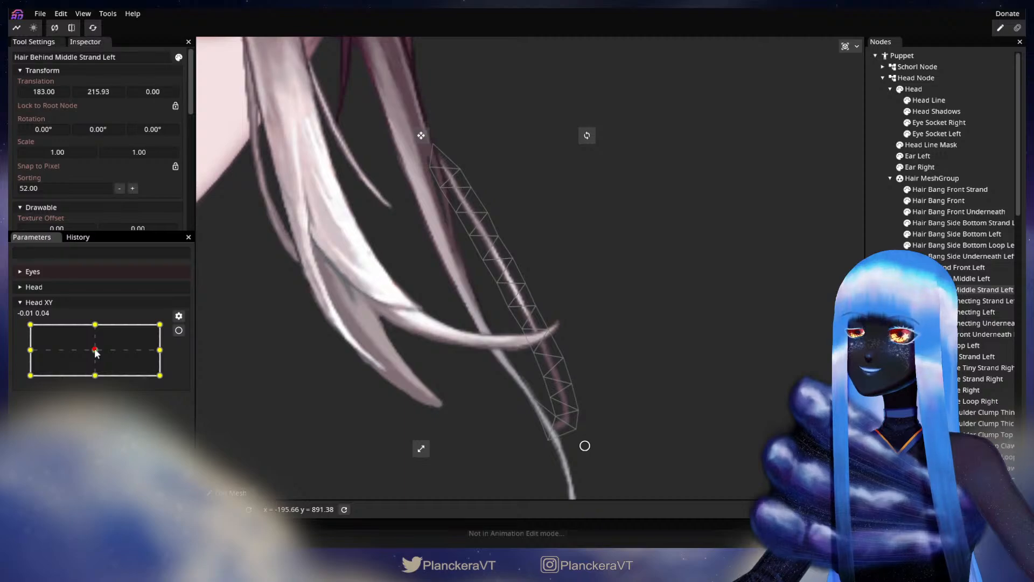
pyautogui.moveTo(354, 359); pyautogui.dragTo(319, 369)
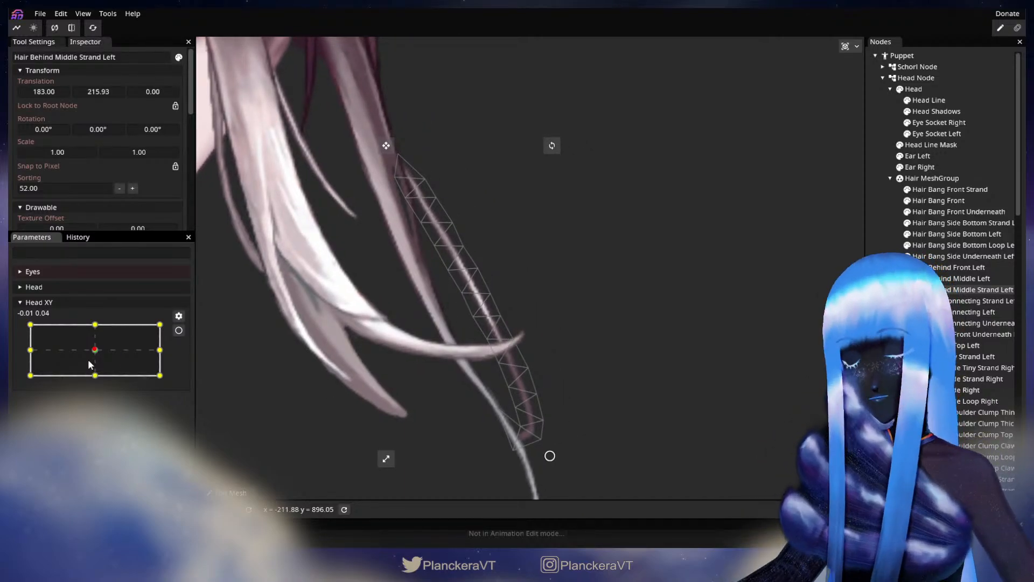
pyautogui.moveTo(97, 354); pyautogui.dragTo(31, 350)
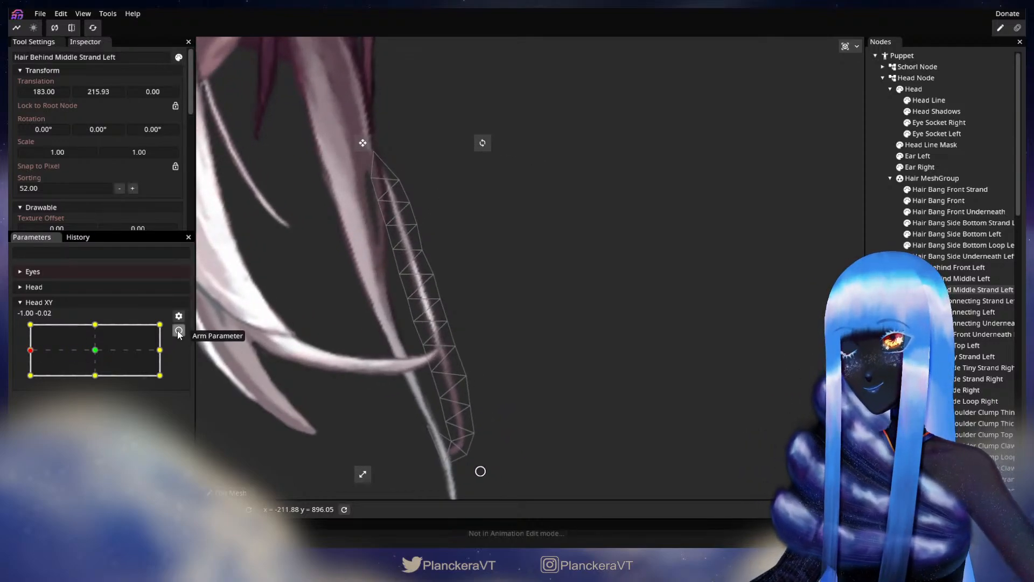
# Step: Reopen the Head XY -1.00, 0.00 keypoint, fine-tune the outer vertices just below the strand's tip, and preview the deformation
pyautogui.click(178, 331)
pyautogui.moveTo(409, 202); pyautogui.dragTo(375, 197)
pyautogui.click(378, 200)
pyautogui.click(399, 178)
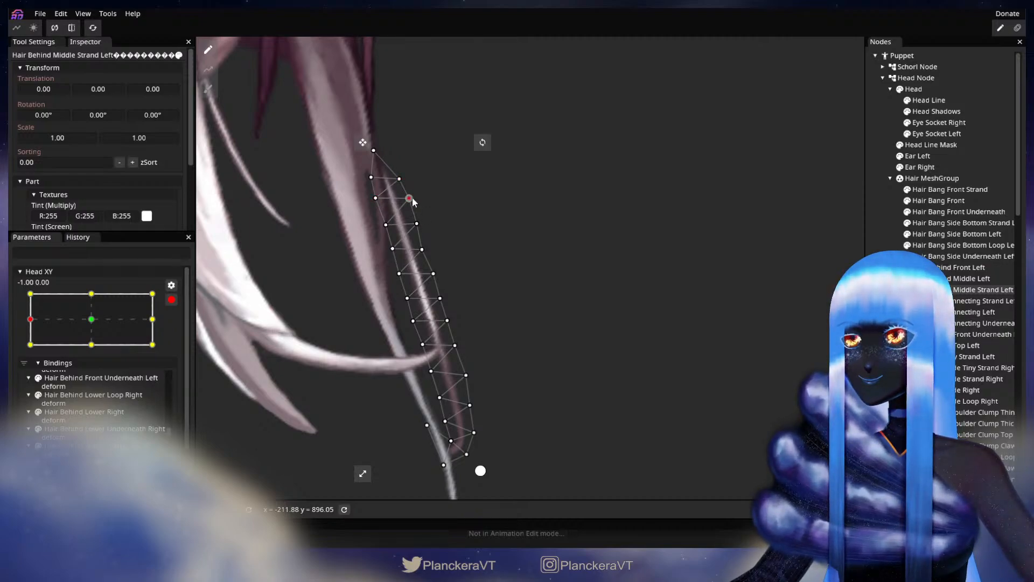
pyautogui.click(171, 300)
pyautogui.moveTo(28, 351)
pyautogui.mouseDown()
pyautogui.moveTo(97, 354)
pyautogui.moveTo(29, 356)
pyautogui.mouseUp()
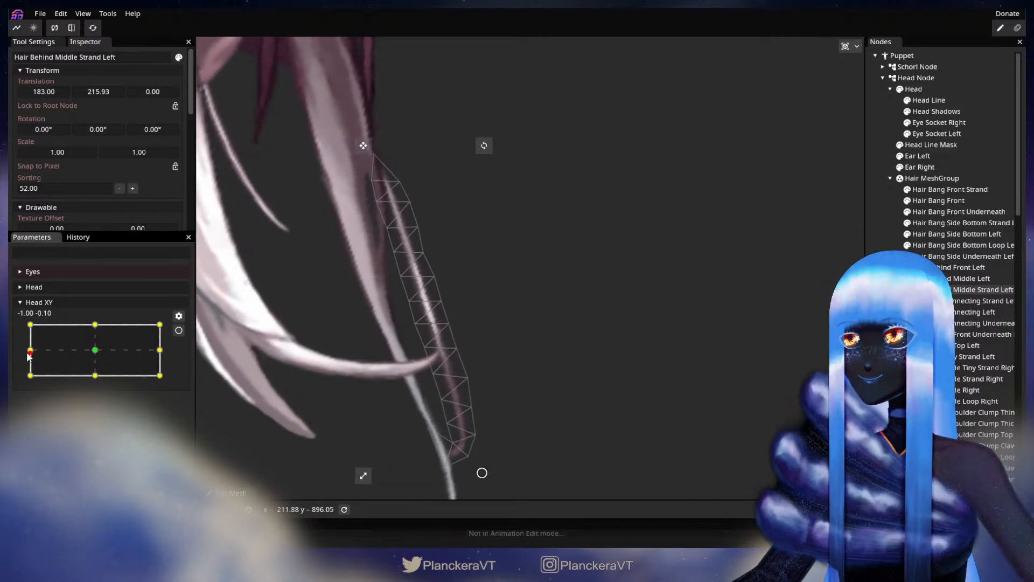
# Step: Reposition the second pair of vertices below the strand's tip at Head XY -1.00, 0.00, checking the motion between adjustments
pyautogui.click(176, 330)
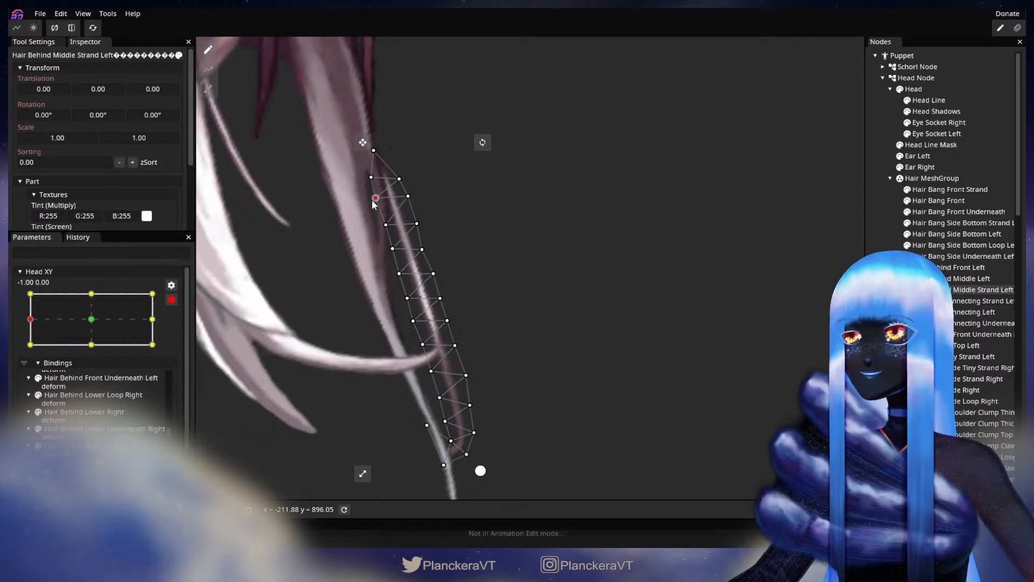
pyautogui.click(172, 299)
pyautogui.moveTo(29, 355)
pyautogui.mouseDown()
pyautogui.moveTo(97, 354)
pyautogui.moveTo(30, 350)
pyautogui.mouseUp()
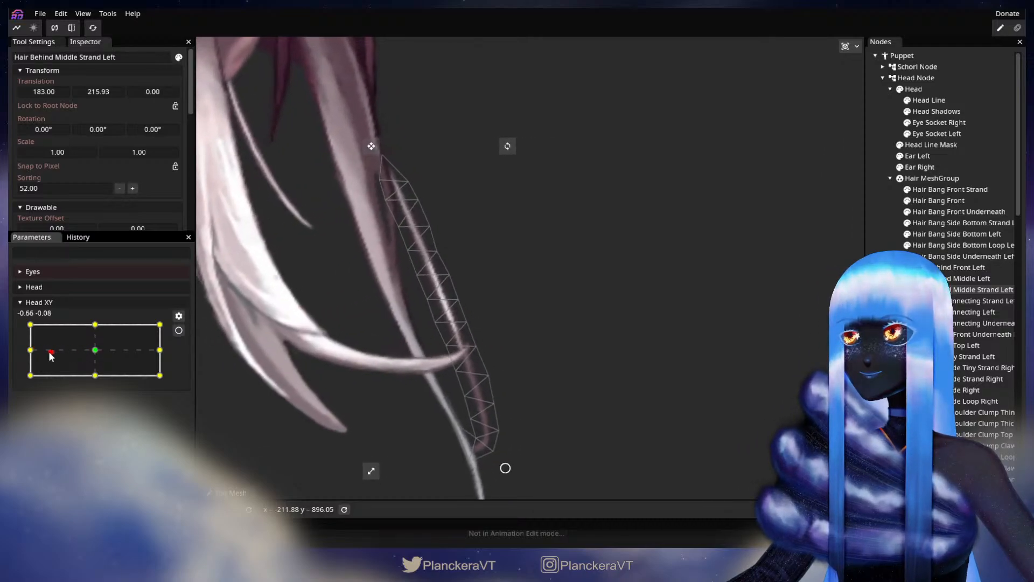
pyautogui.click(177, 331)
pyautogui.moveTo(371, 201); pyautogui.dragTo(415, 204)
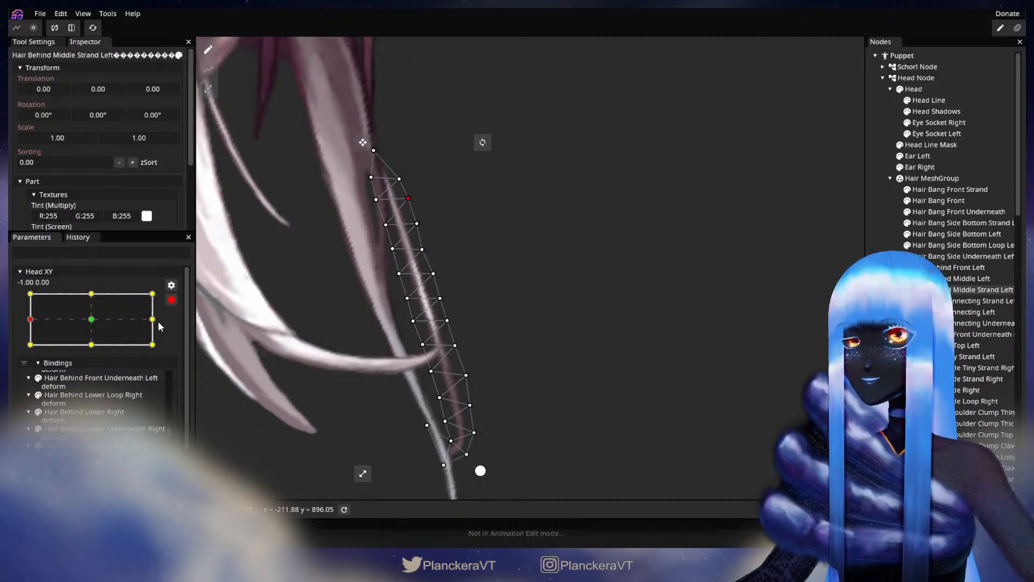
pyautogui.click(171, 300)
pyautogui.moveTo(29, 355)
pyautogui.mouseDown()
pyautogui.moveTo(92, 351)
pyautogui.moveTo(30, 354)
pyautogui.mouseUp()
# Step: Shift the first inner vertex below the strand's tip slightly up and outward, align its opposite vertex, and preview the motion
pyautogui.click(178, 331)
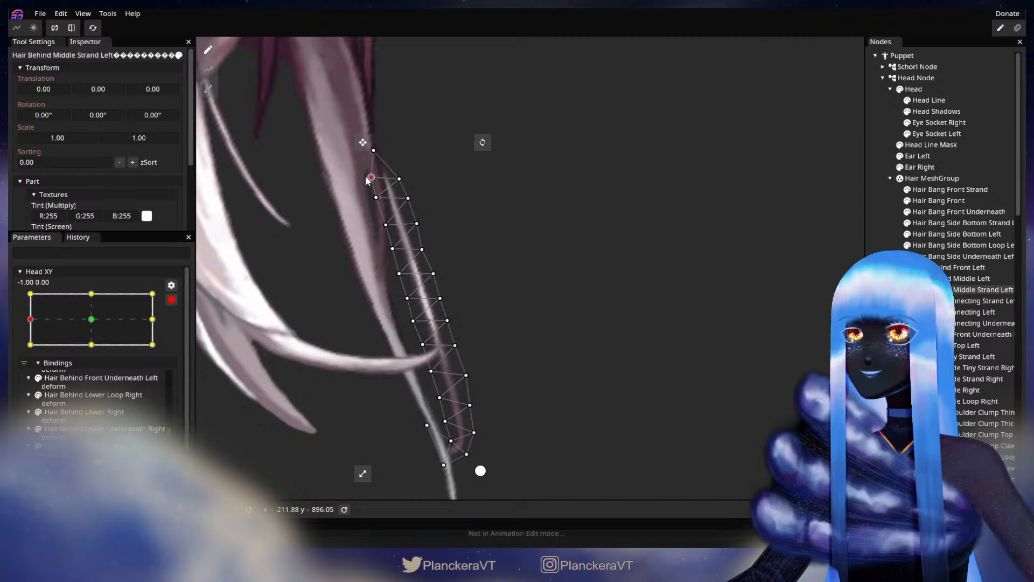
pyautogui.click(172, 299)
pyautogui.moveTo(37, 356)
pyautogui.mouseDown()
pyautogui.moveTo(96, 353)
pyautogui.moveTo(33, 356)
pyautogui.mouseUp()
pyautogui.click(179, 330)
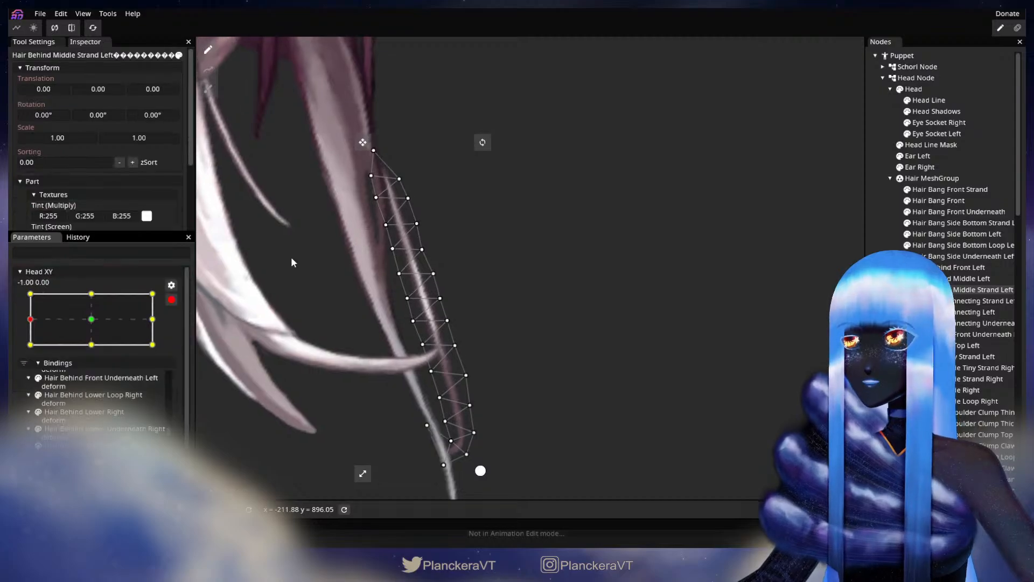
pyautogui.moveTo(371, 179); pyautogui.dragTo(401, 176)
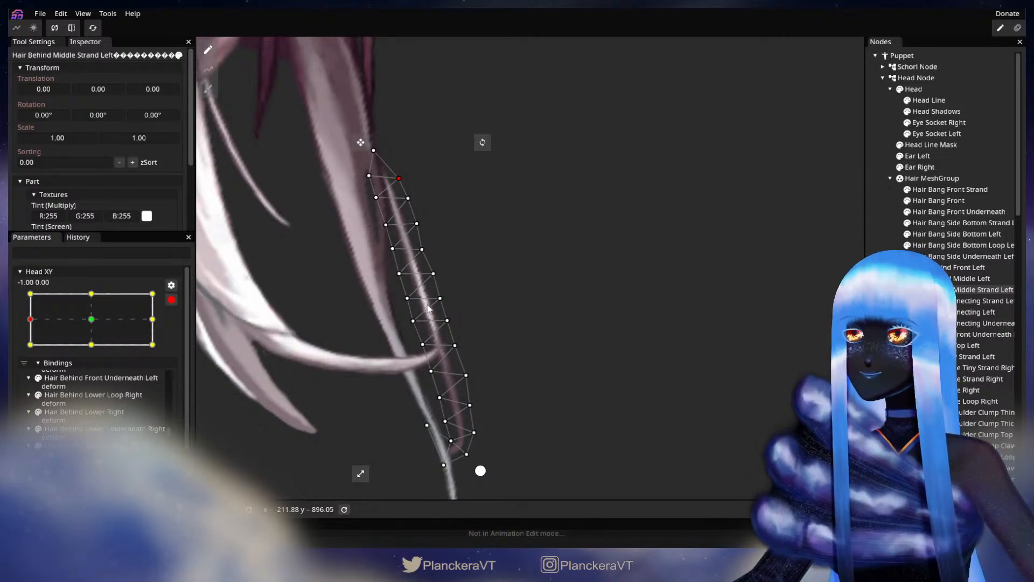
pyautogui.moveTo(415, 278); pyautogui.dragTo(384, 252)
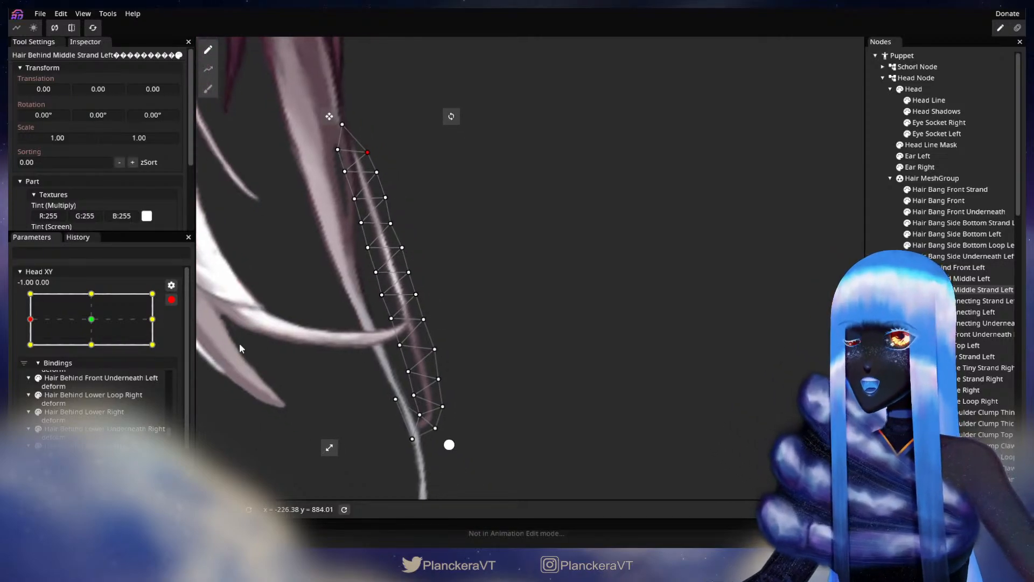
pyautogui.click(170, 299)
pyautogui.moveTo(31, 351)
pyautogui.mouseDown()
pyautogui.moveTo(95, 352)
pyautogui.moveTo(28, 351)
pyautogui.mouseUp()
# Step: Nudge the third to fifth outer-edge vertices below the tip at Head XY -1.00, 0.00, and preview the strand
pyautogui.click(178, 330)
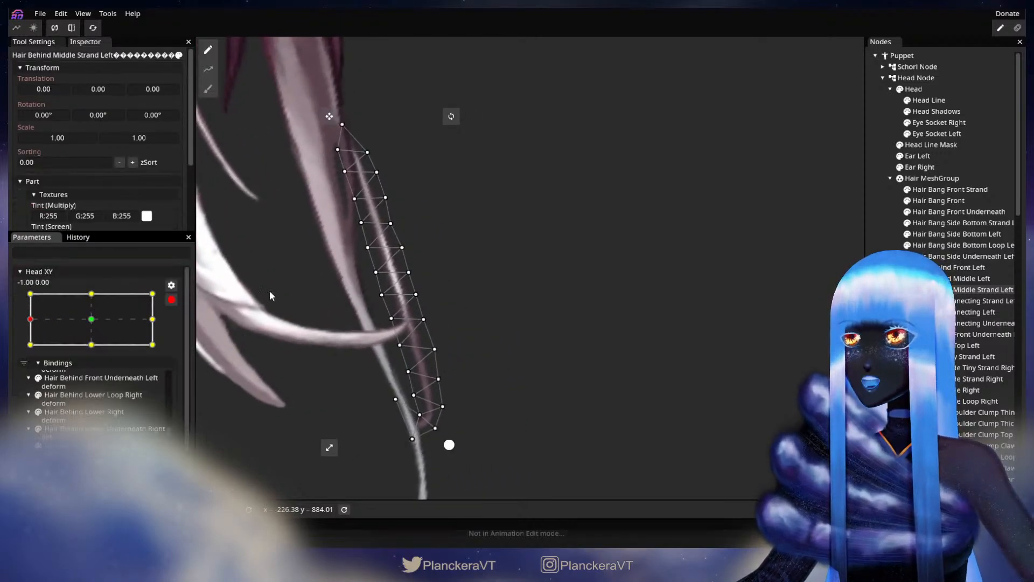
pyautogui.click(385, 198)
pyautogui.click(391, 224)
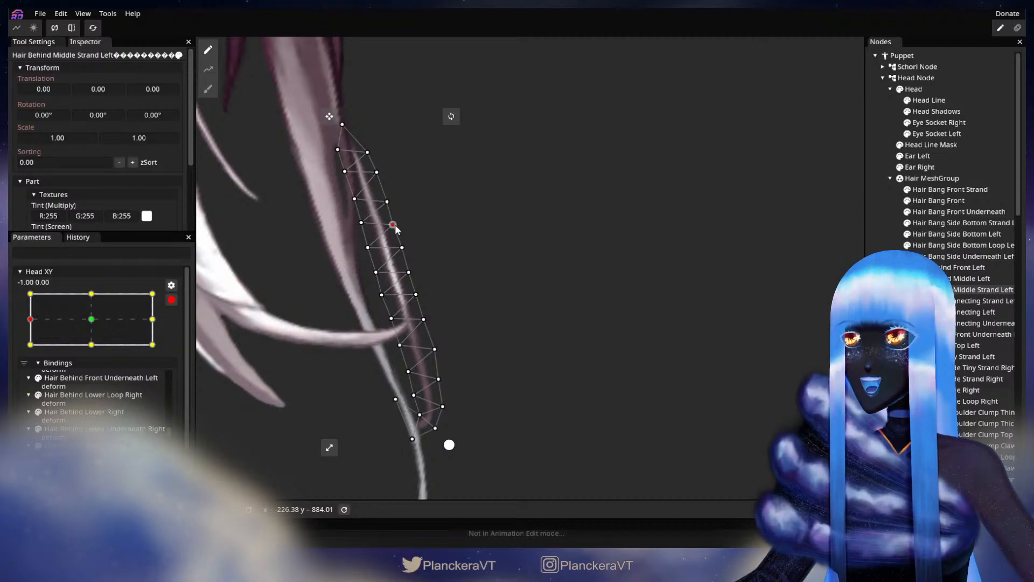
pyautogui.click(402, 248)
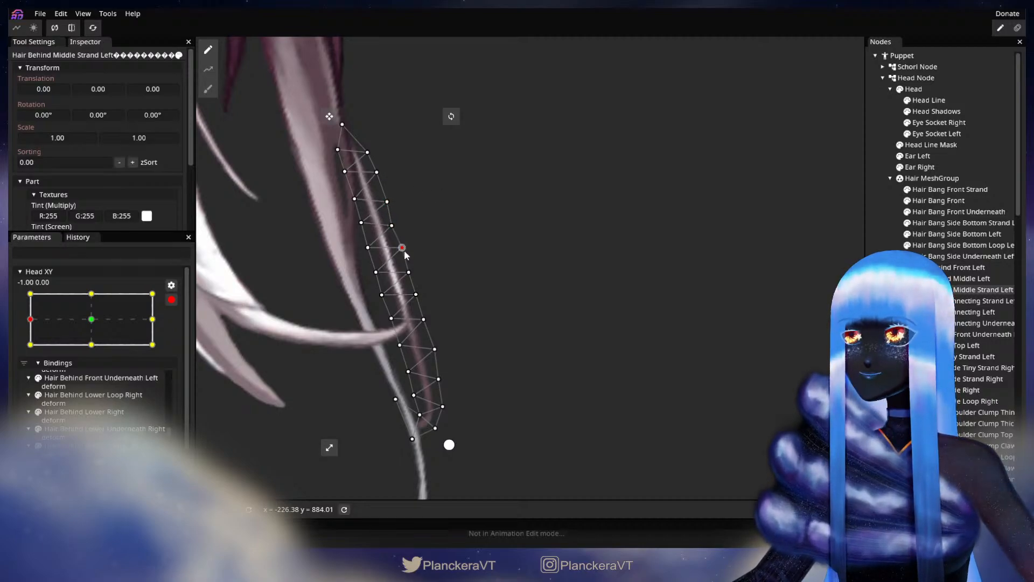
pyautogui.click(171, 299)
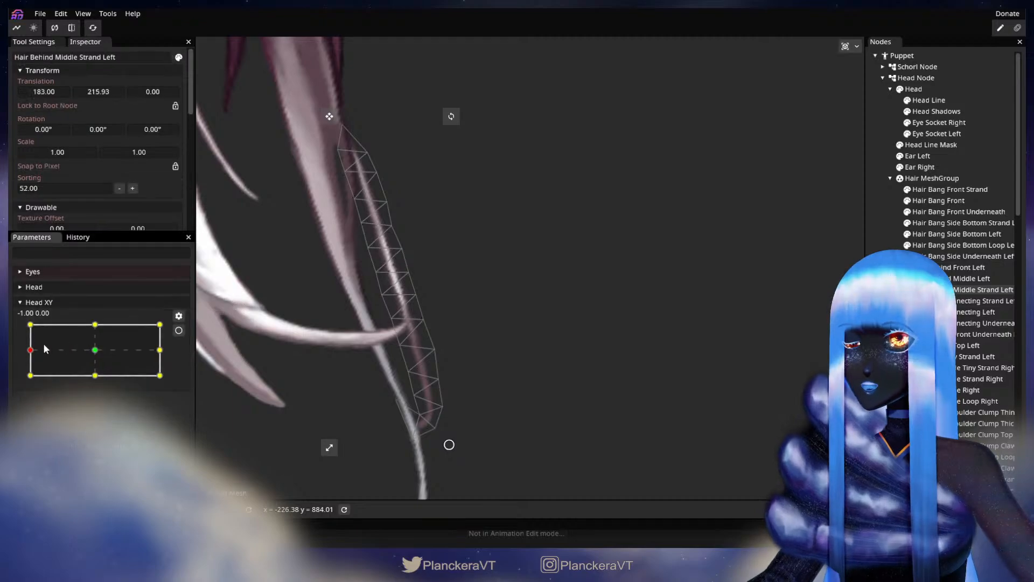
pyautogui.moveTo(31, 353)
pyautogui.mouseDown()
pyautogui.moveTo(97, 353)
pyautogui.moveTo(31, 350)
pyautogui.mouseUp()
# Step: Refine the third pair of vertices below the strand's tip at the -1.00, 0.00 keypoint, previewing after each adjustment
pyautogui.click(179, 331)
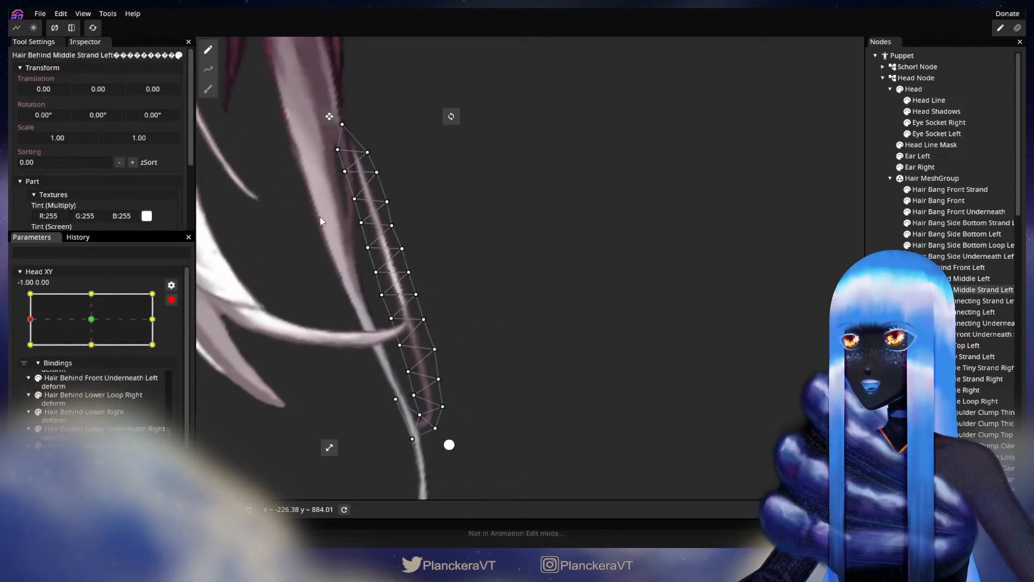
pyautogui.moveTo(354, 199); pyautogui.dragTo(385, 199)
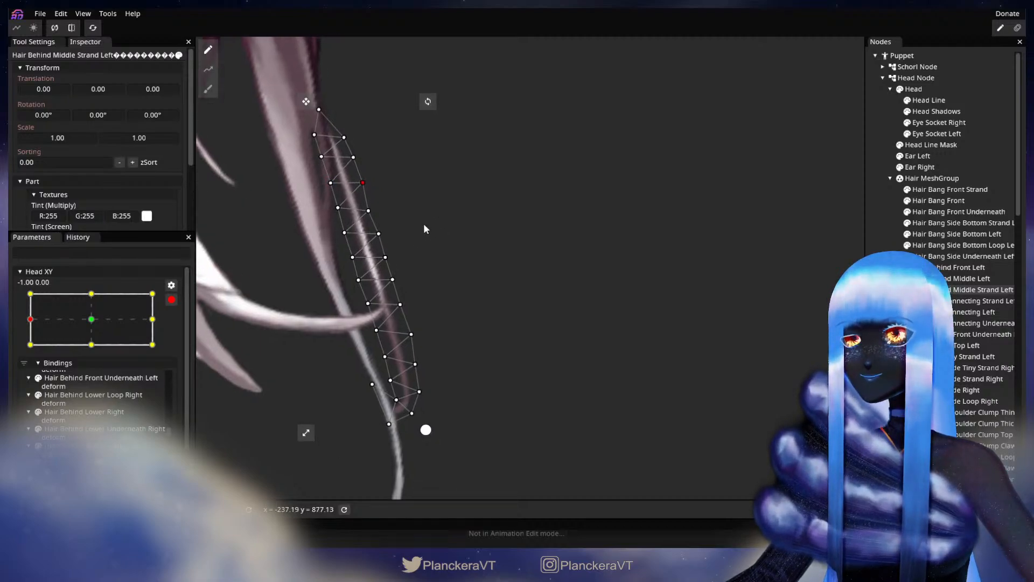
pyautogui.click(171, 299)
pyautogui.moveTo(25, 351)
pyautogui.mouseDown()
pyautogui.moveTo(93, 351)
pyautogui.moveTo(25, 351)
pyautogui.mouseUp()
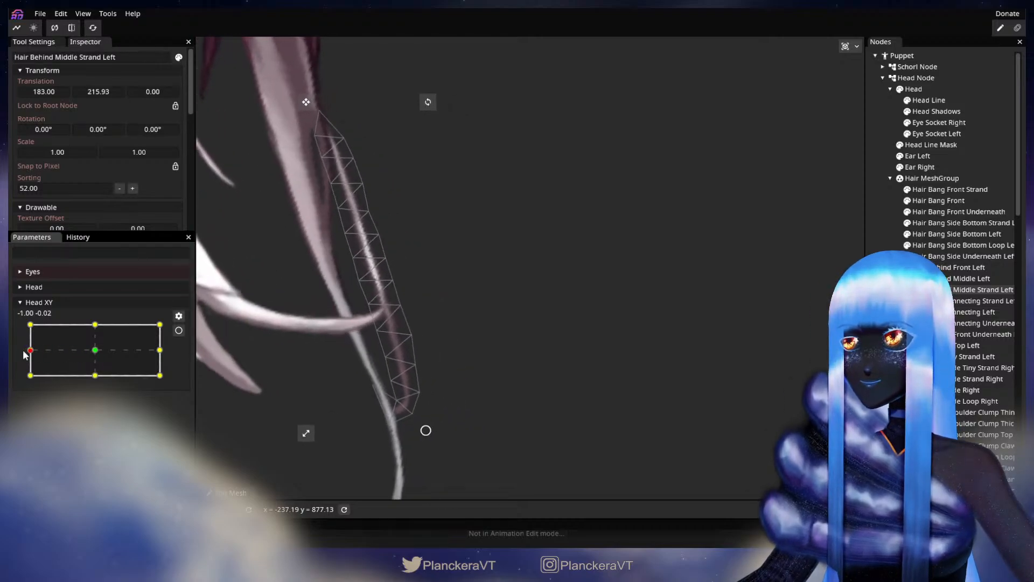
pyautogui.click(179, 331)
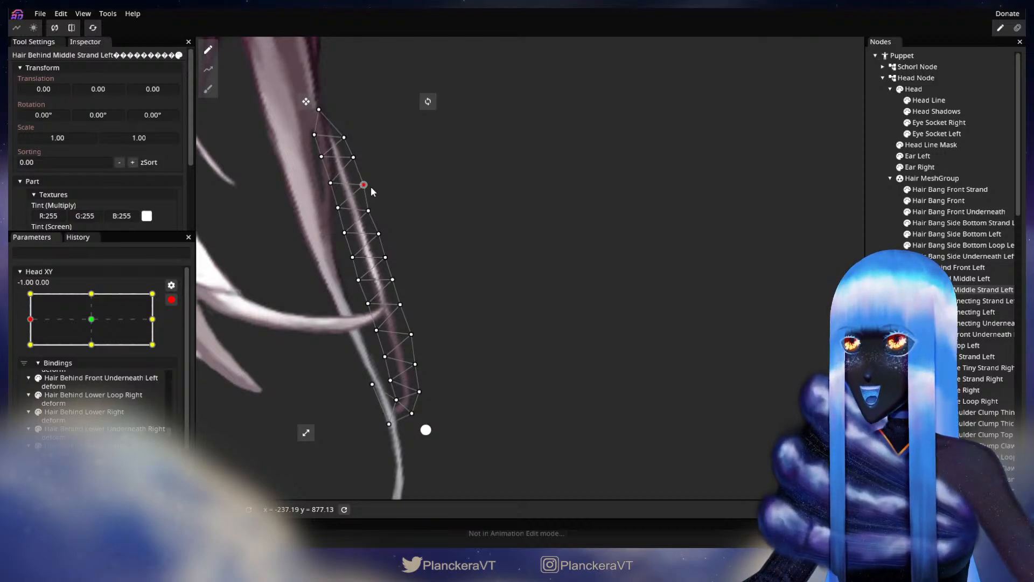
pyautogui.click(171, 300)
pyautogui.moveTo(32, 350)
pyautogui.mouseDown()
pyautogui.moveTo(95, 353)
pyautogui.moveTo(29, 355)
pyautogui.mouseUp()
# Step: Adjust the fifth inner and fourth outer vertices below the tip at Head XY -1.00, 0.00, and preview the curve
pyautogui.click(179, 331)
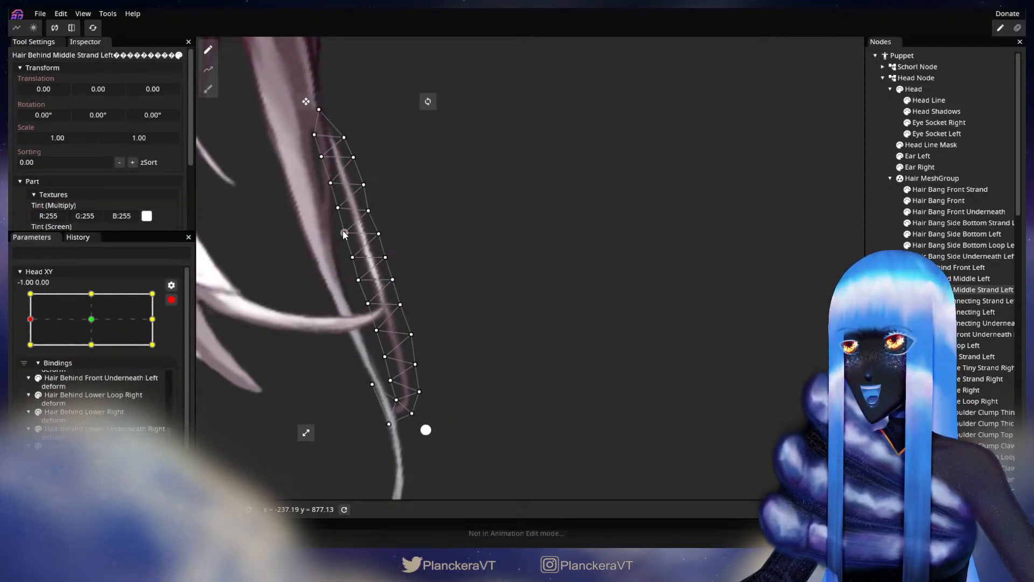
pyautogui.moveTo(345, 232); pyautogui.dragTo(346, 234)
pyautogui.click(368, 210)
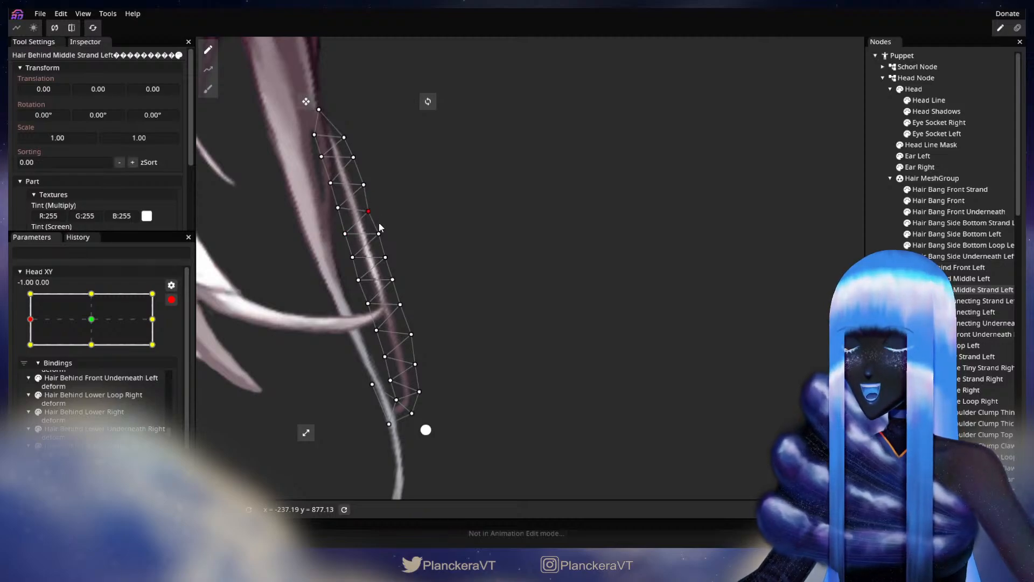
pyautogui.click(171, 299)
pyautogui.moveTo(31, 350)
pyautogui.mouseDown()
pyautogui.moveTo(95, 350)
pyautogui.moveTo(30, 350)
pyautogui.mouseUp()
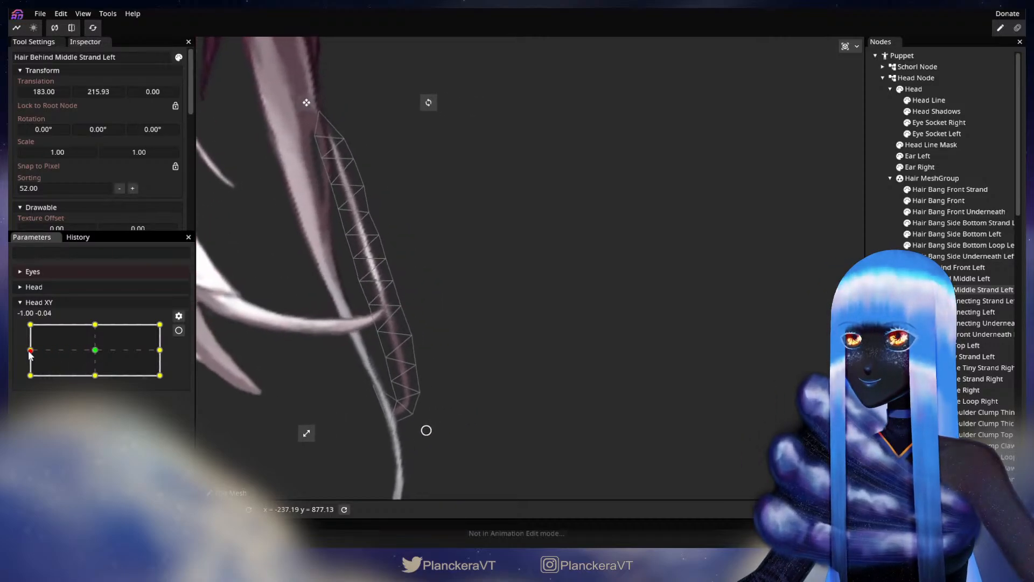
pyautogui.click(178, 330)
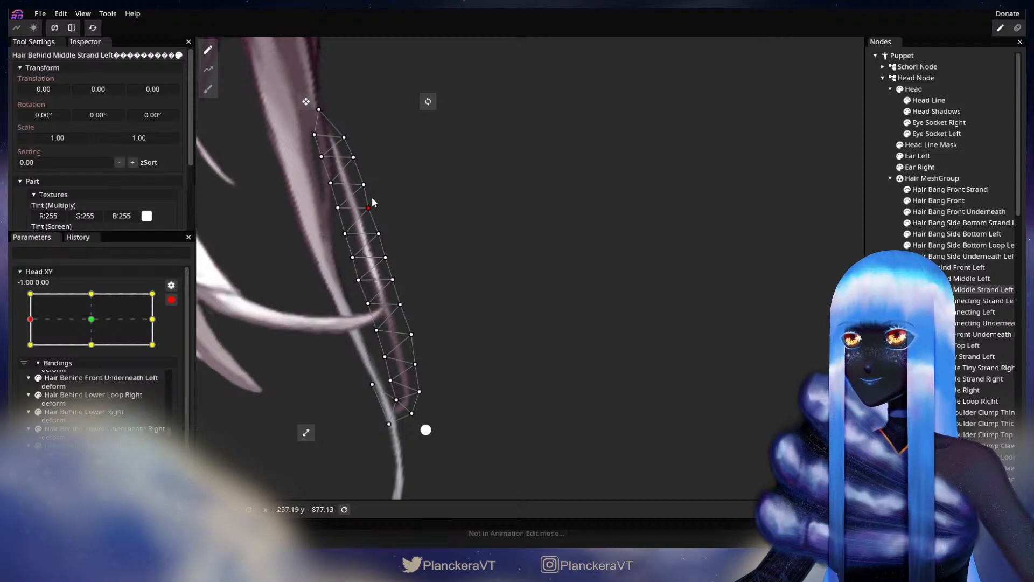
pyautogui.click(171, 299)
pyautogui.click(29, 352)
pyautogui.moveTo(29, 354)
pyautogui.mouseDown()
pyautogui.moveTo(96, 354)
pyautogui.moveTo(30, 350)
pyautogui.mouseUp()
# Step: Move the fifth outer-edge vertex below the tip slightly upward at Head XY -1.00, 0.00, and preview the strand
pyautogui.click(178, 330)
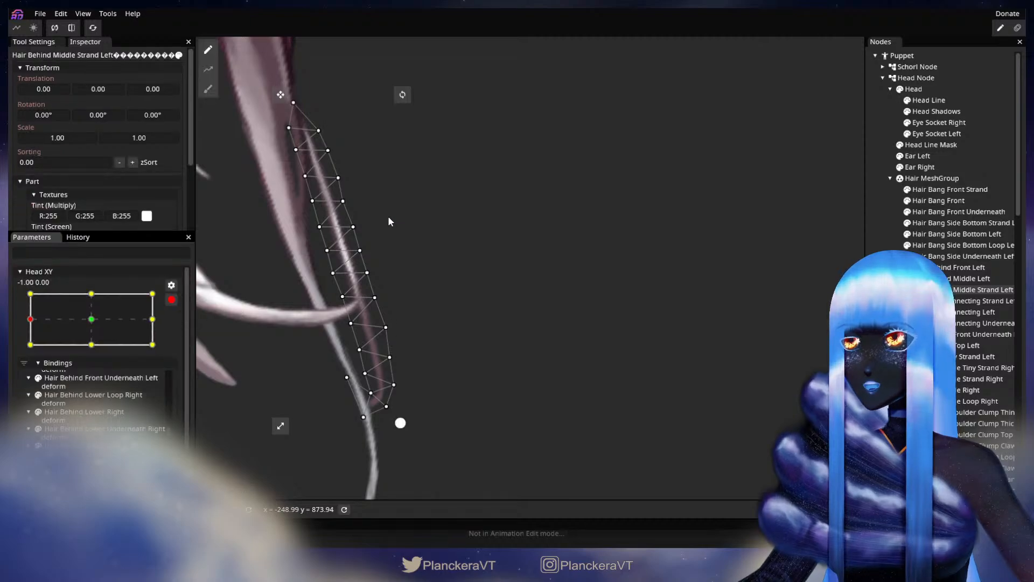
pyautogui.click(356, 226)
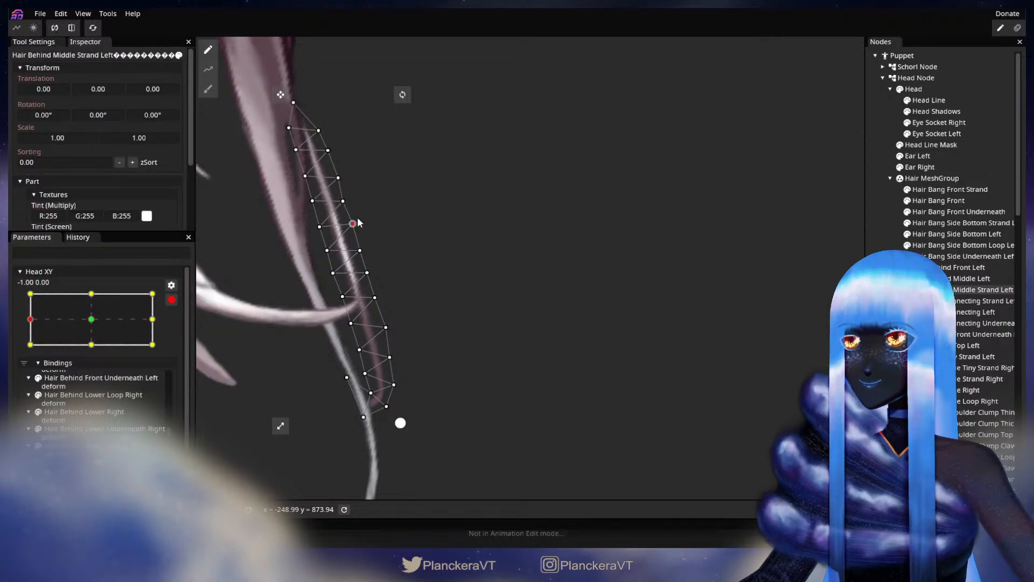
pyautogui.click(172, 300)
pyautogui.moveTo(30, 350)
pyautogui.mouseDown()
pyautogui.moveTo(97, 350)
pyautogui.moveTo(24, 355)
pyautogui.mouseUp()
# Step: Lower the vertices on both edges around the strand's middle slightly at Head XY -1.00, 0.00, and leave keypoint editing
pyautogui.click(179, 330)
pyautogui.moveTo(333, 273); pyautogui.dragTo(335, 279)
pyautogui.click(367, 276)
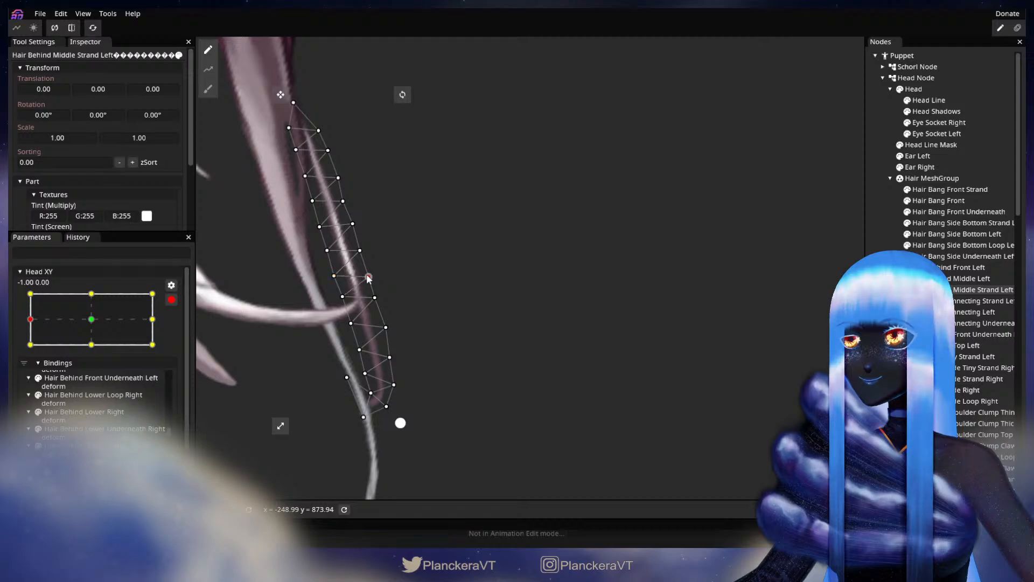
pyautogui.click(375, 299)
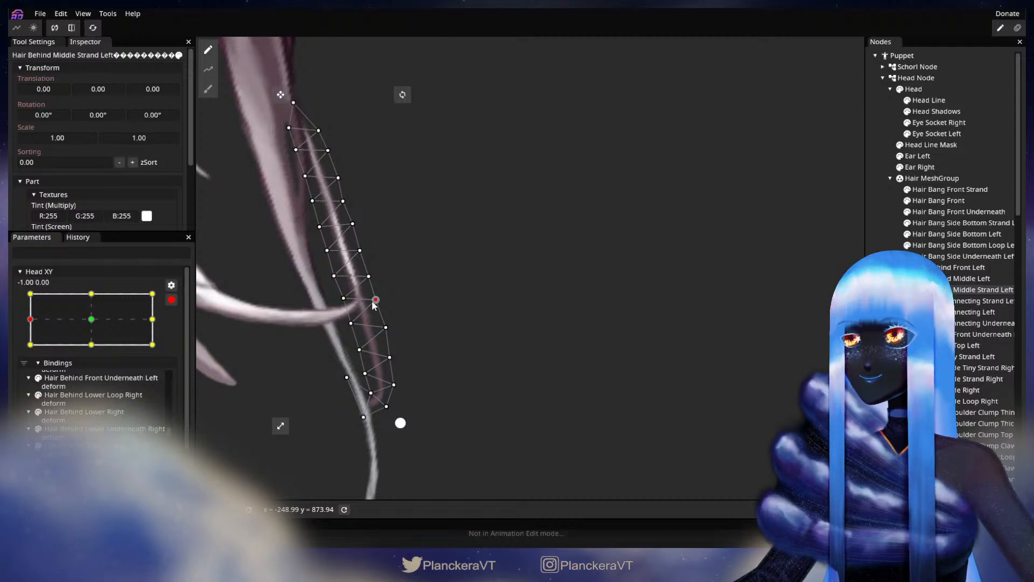
pyautogui.click(385, 328)
pyautogui.click(171, 299)
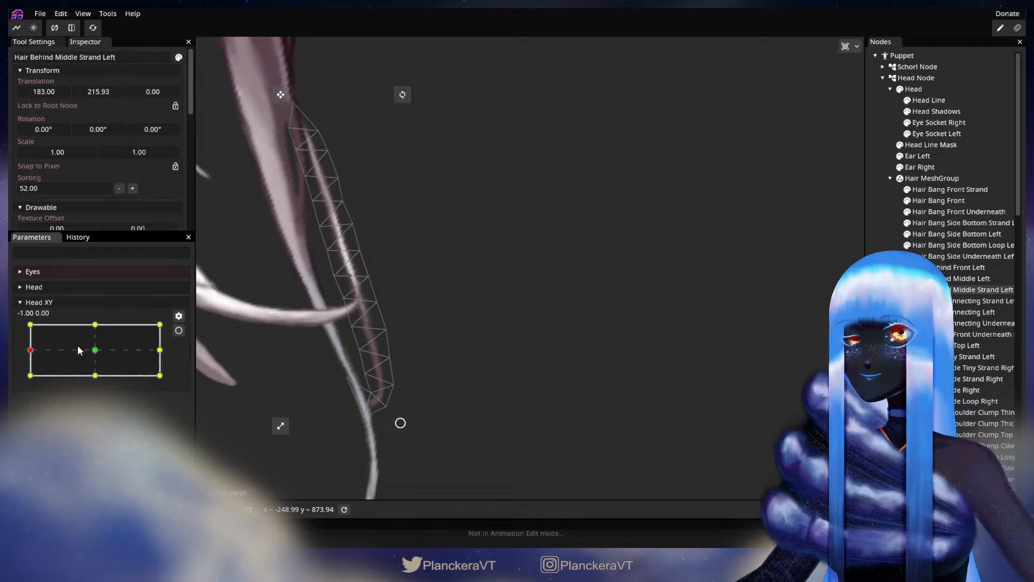
# Step: Nudge the seventh pair of vertices below the strand's tip at Head XY -1.00, 0.00, and preview the curve
pyautogui.moveTo(39, 356)
pyautogui.mouseDown()
pyautogui.moveTo(95, 351)
pyautogui.moveTo(25, 355)
pyautogui.mouseUp()
pyautogui.click(178, 330)
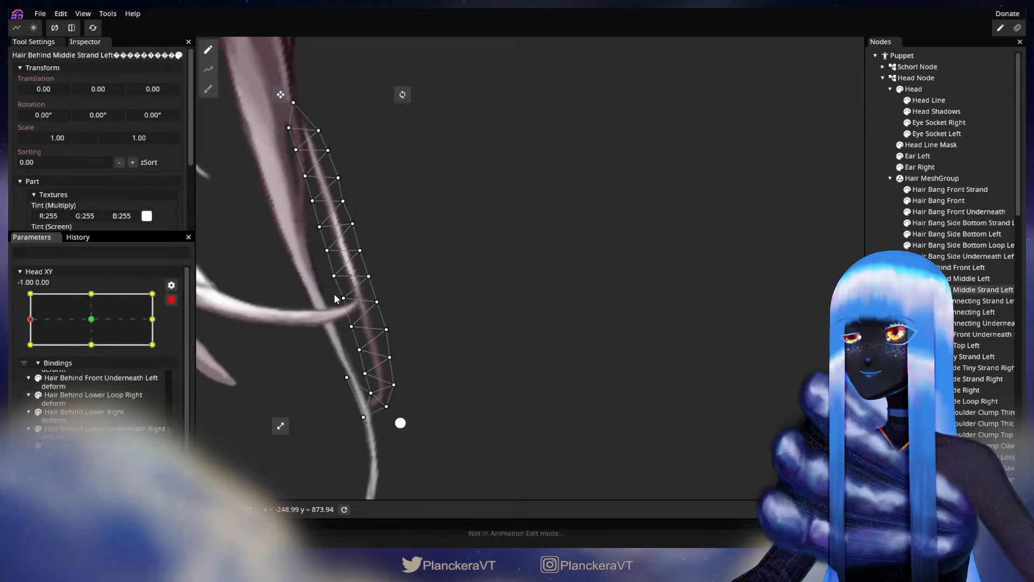
pyautogui.click(371, 273)
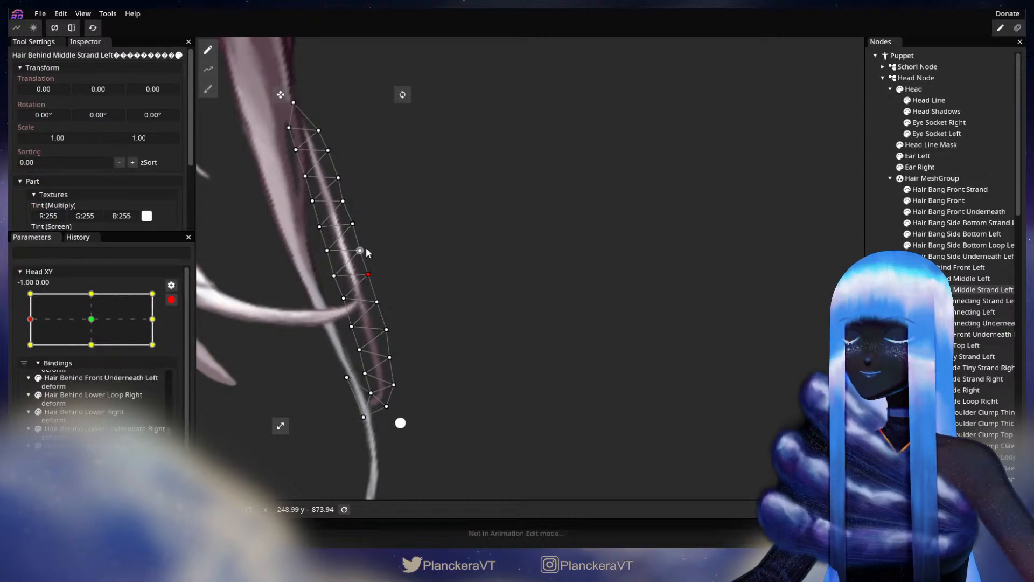
pyautogui.click(335, 275)
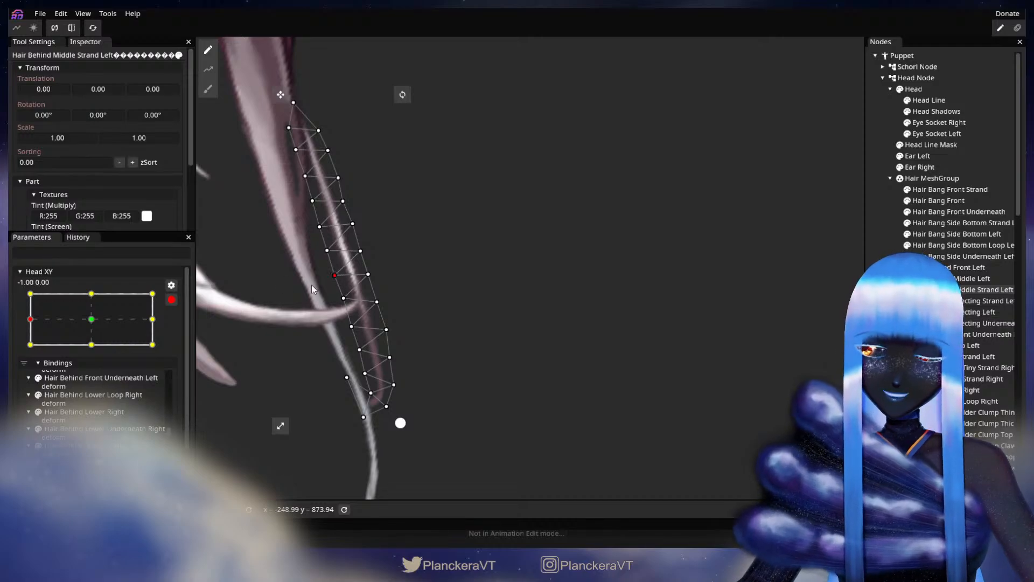
pyautogui.click(171, 300)
pyautogui.moveTo(31, 352)
pyautogui.mouseDown()
pyautogui.moveTo(96, 353)
pyautogui.moveTo(23, 354)
pyautogui.mouseUp()
# Step: Adjust the eighth pair and the ninth inner-edge vertex below the tip at the -1.00, 0.00 keypoint, and preview the strand
pyautogui.click(178, 331)
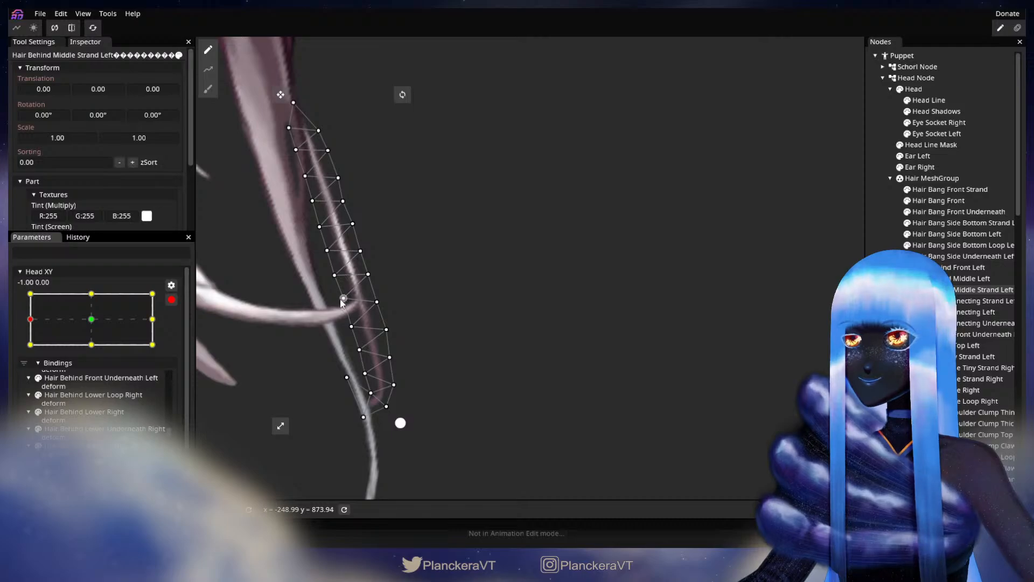
pyautogui.click(344, 298)
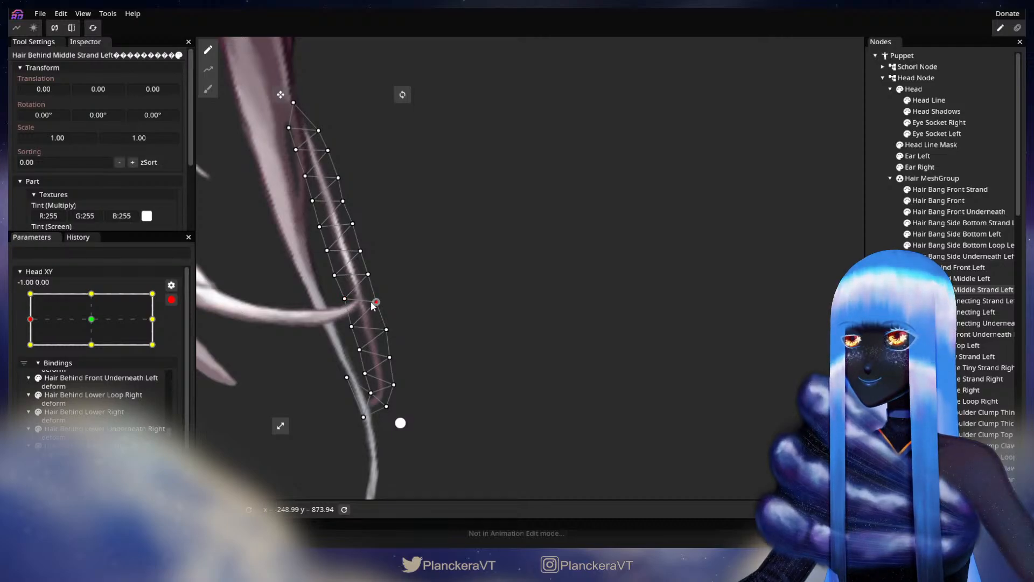
pyautogui.moveTo(355, 328); pyautogui.dragTo(358, 328)
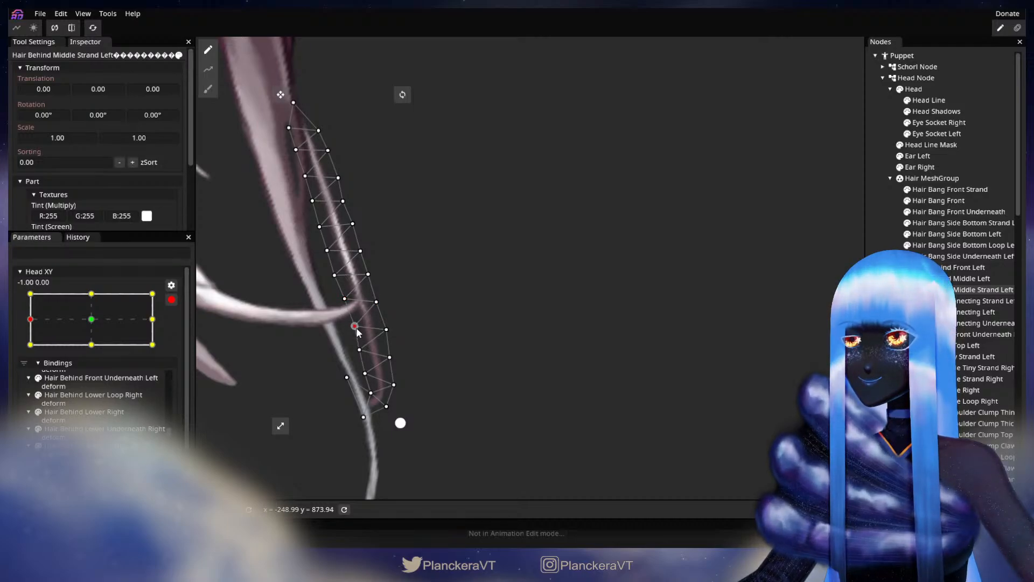
pyautogui.click(171, 300)
pyautogui.click(29, 355)
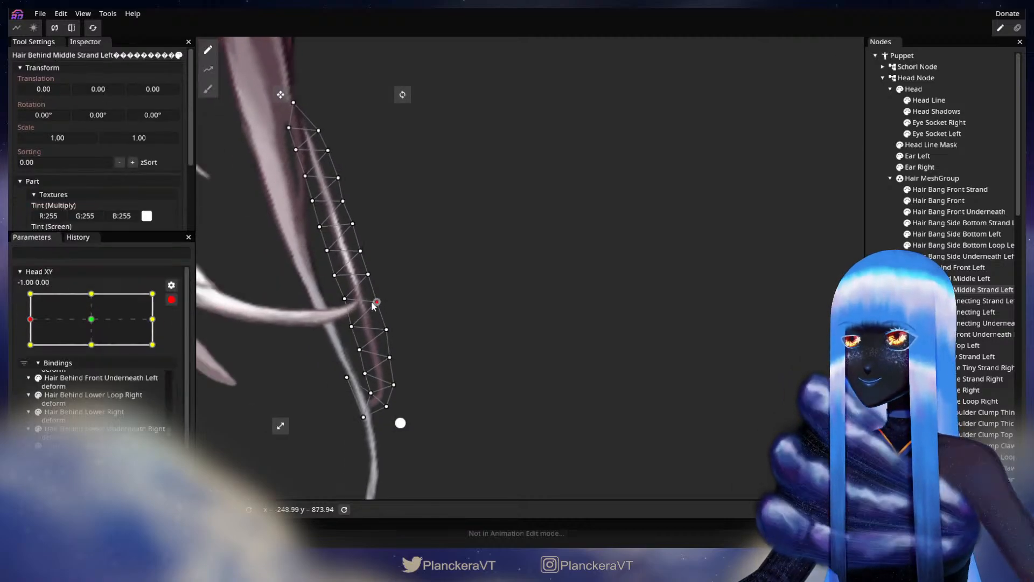
pyautogui.click(352, 327)
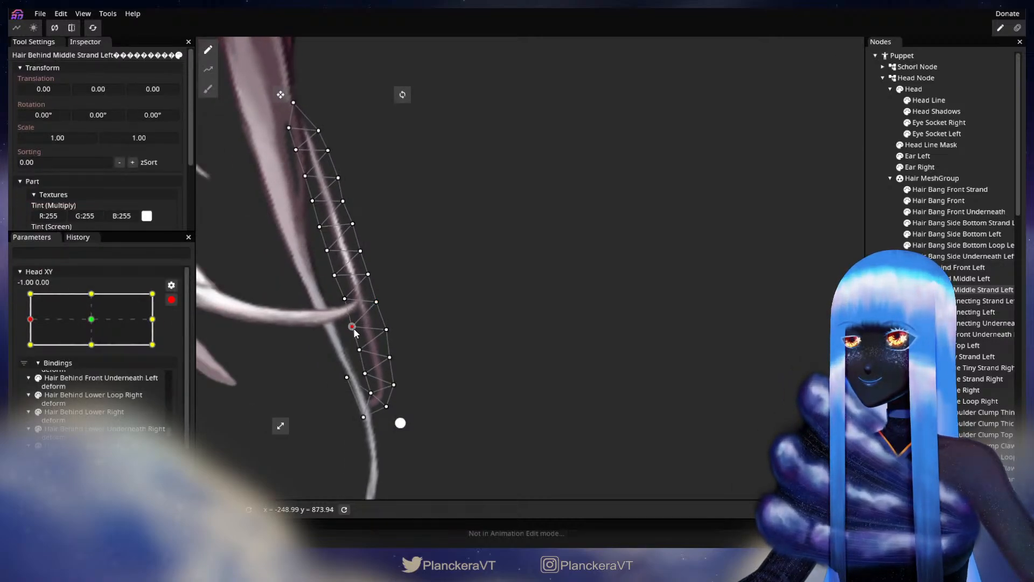
pyautogui.moveTo(356, 331); pyautogui.dragTo(333, 320)
pyautogui.click(171, 300)
pyautogui.moveTo(30, 350)
pyautogui.mouseDown()
pyautogui.moveTo(81, 356)
pyautogui.moveTo(36, 353)
pyautogui.mouseUp()
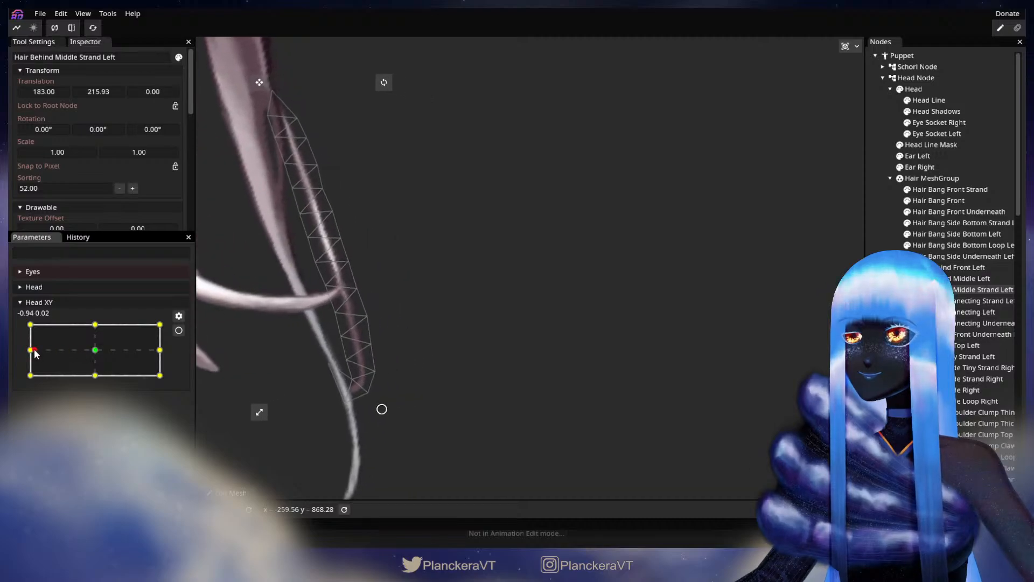
# Step: Shift the seventh outer-edge vertex slightly inward at Head XY -1.00, 0.00, and preview the movement
pyautogui.click(178, 330)
pyautogui.click(346, 264)
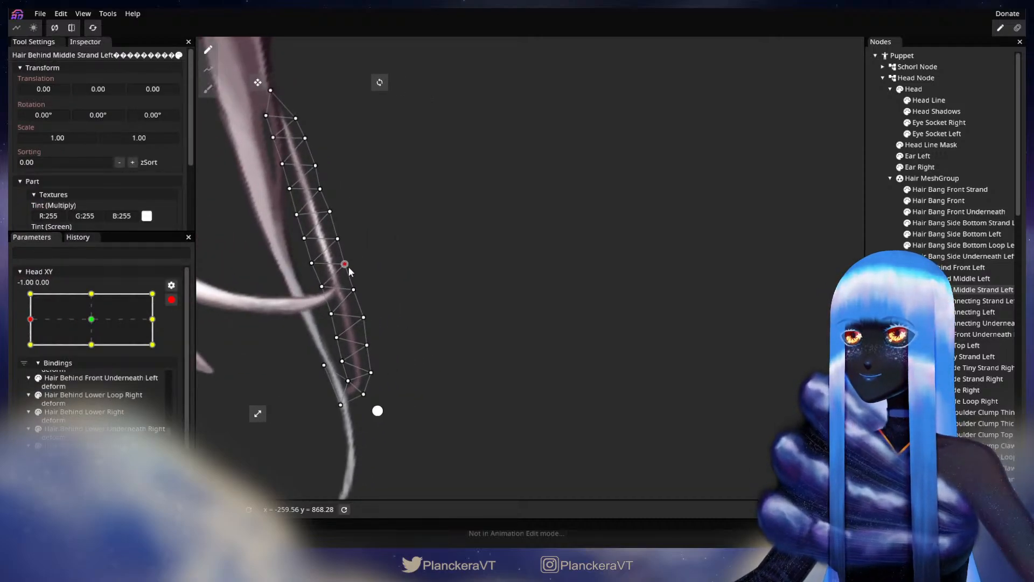
pyautogui.click(171, 299)
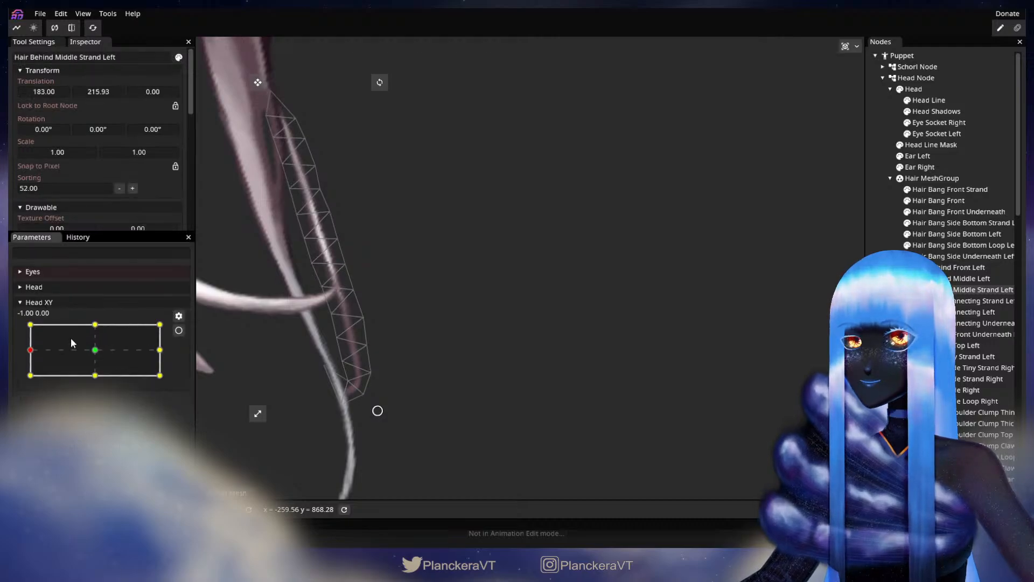
pyautogui.moveTo(30, 351)
pyautogui.mouseDown()
pyautogui.moveTo(97, 350)
pyautogui.moveTo(17, 349)
pyautogui.mouseUp()
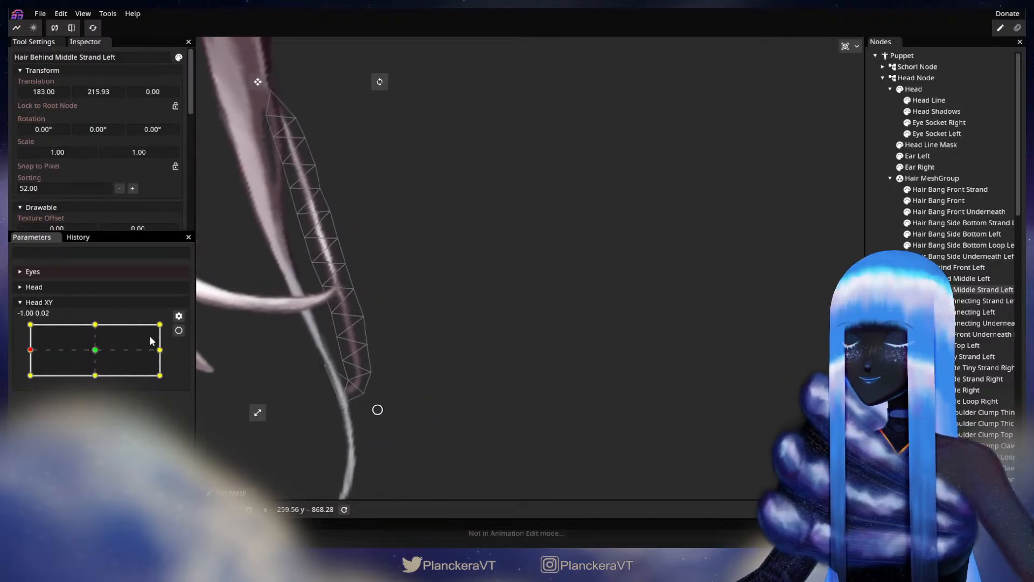
# Step: Nudge the eighth outer-edge and ninth inner-edge vertices slightly at Head XY -1.00, 0.00, and preview the edges
pyautogui.click(179, 330)
pyautogui.click(352, 290)
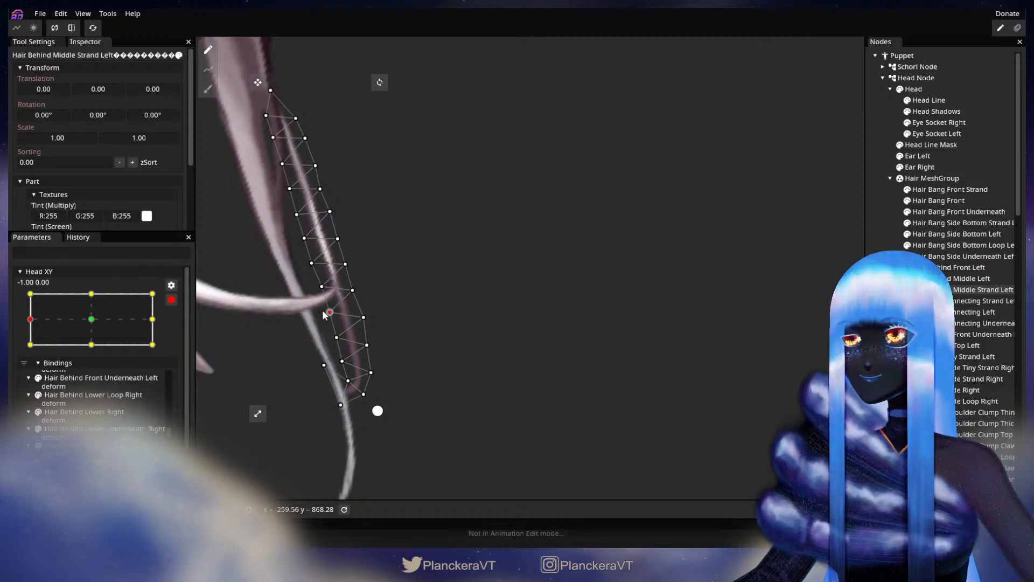
pyautogui.click(171, 299)
pyautogui.moveTo(34, 353)
pyautogui.mouseDown()
pyautogui.moveTo(96, 351)
pyautogui.moveTo(30, 349)
pyautogui.mouseUp()
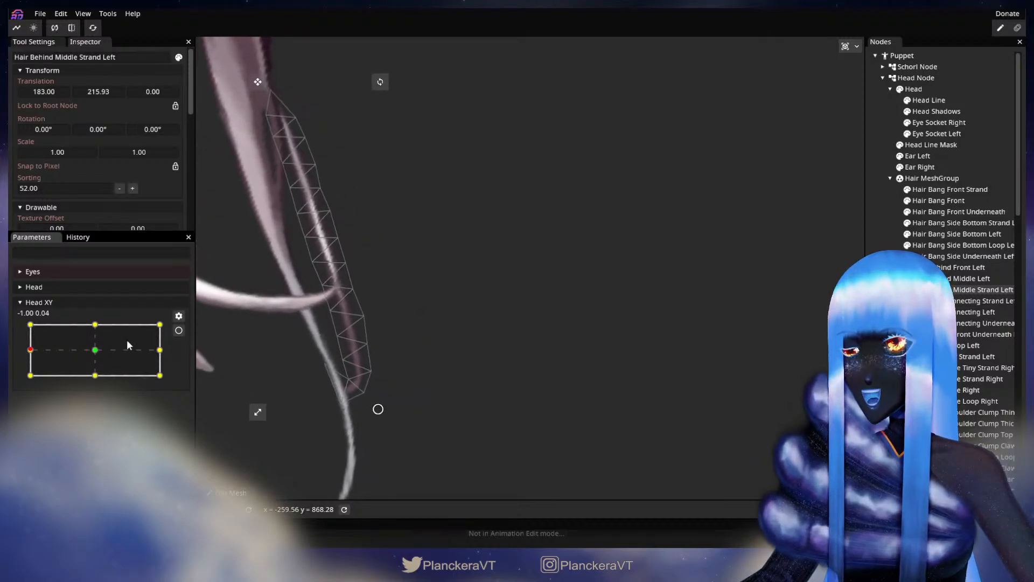
# Step: Refine the ninth and eleventh outer-edge vertices at the -1.00, 0.00 keypoint, previewing the head movement after each adjustment
pyautogui.click(179, 330)
pyautogui.moveTo(362, 320); pyautogui.dragTo(364, 318)
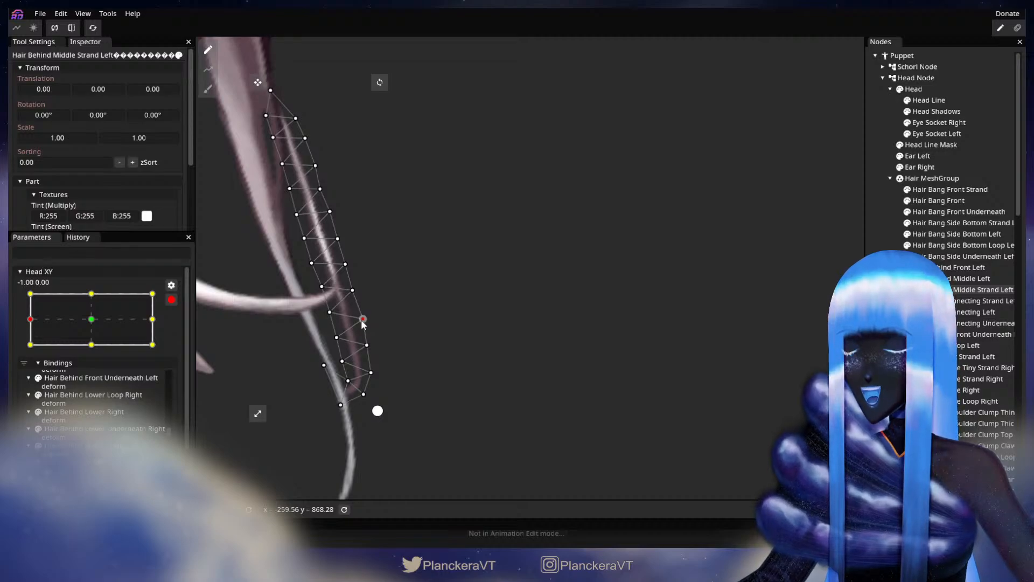
pyautogui.click(170, 300)
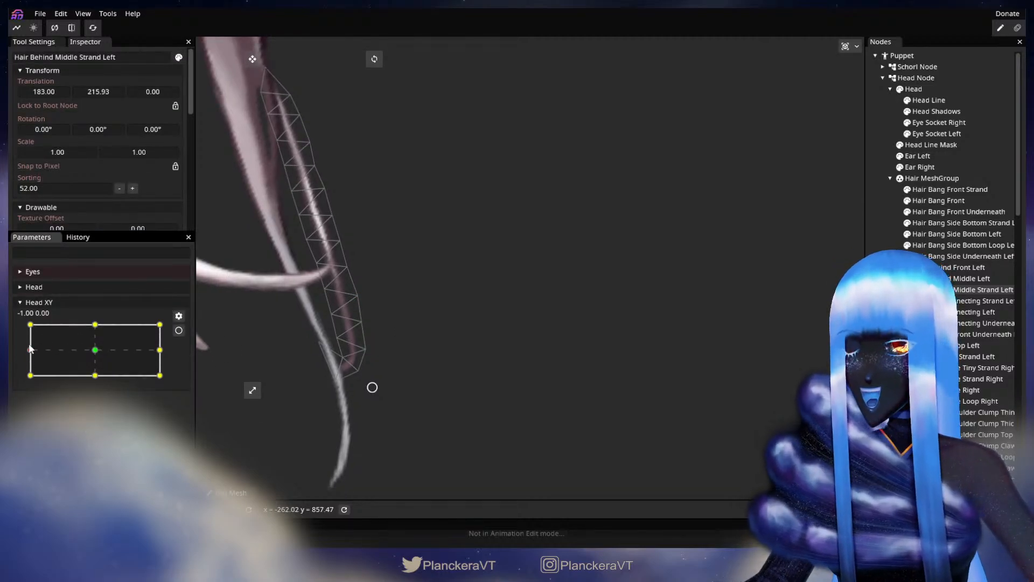
pyautogui.moveTo(33, 351)
pyautogui.mouseDown()
pyautogui.moveTo(94, 354)
pyautogui.moveTo(17, 355)
pyautogui.mouseUp()
pyautogui.click(176, 331)
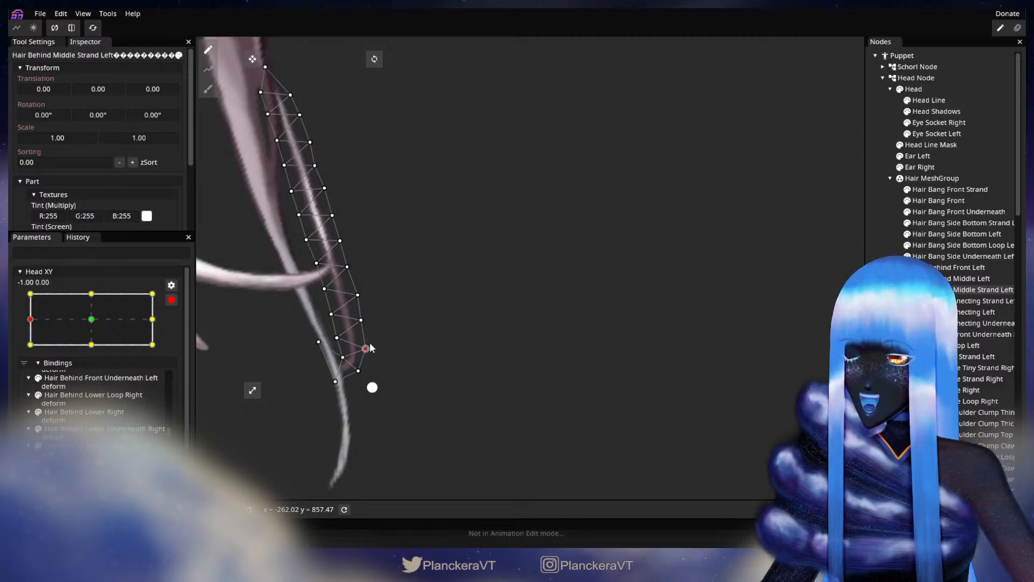
pyautogui.click(171, 300)
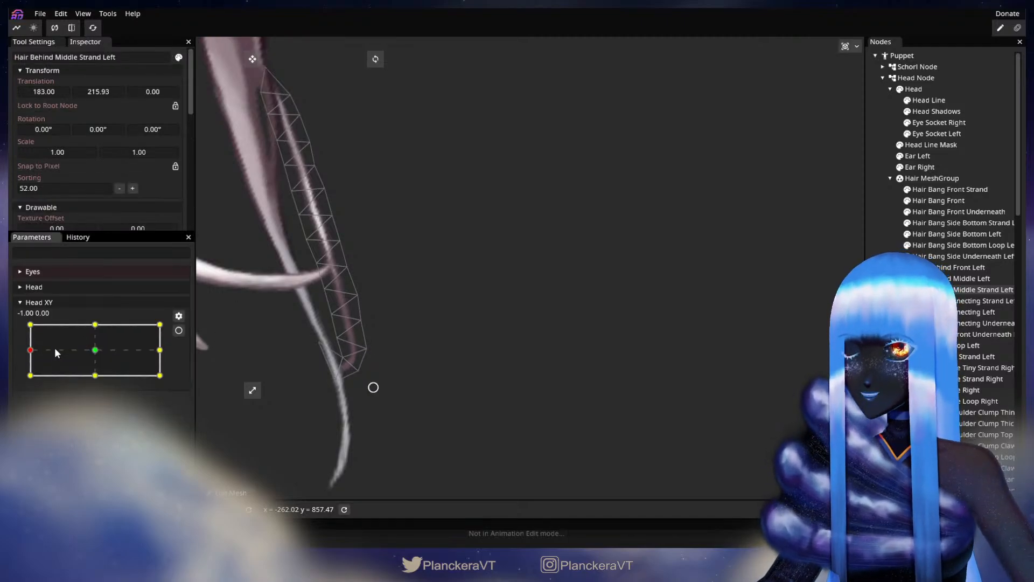
pyautogui.moveTo(31, 351)
pyautogui.mouseDown()
pyautogui.moveTo(96, 356)
pyautogui.moveTo(43, 356)
pyautogui.mouseUp()
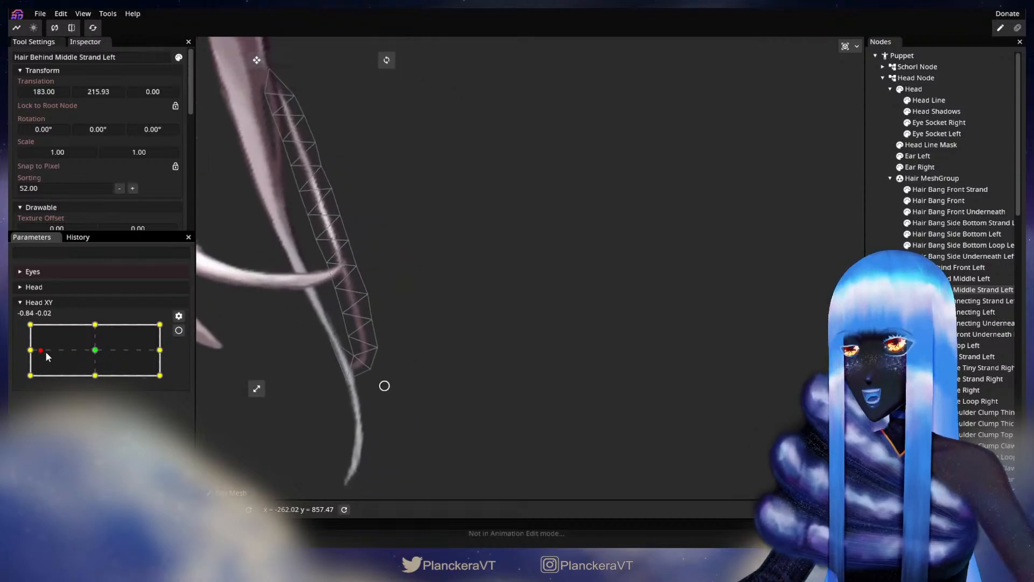
# Step: Adjust the last two inner-edge vertices near the strand's lower end at Head XY -1.00, 0.00, with a preview between them, and deselect the strand
pyautogui.click(178, 331)
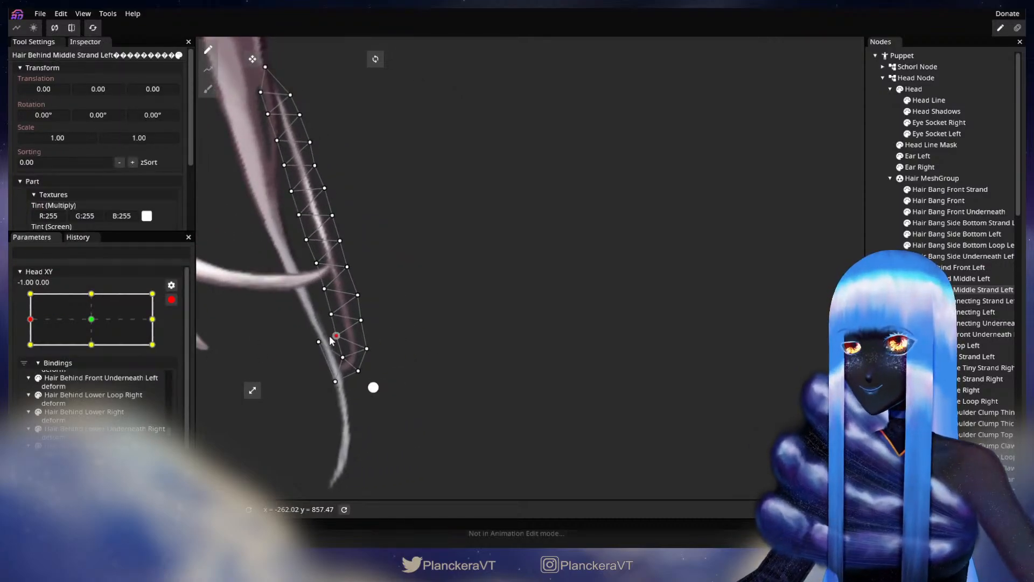
pyautogui.click(171, 299)
pyautogui.click(32, 351)
pyautogui.moveTo(31, 351)
pyautogui.mouseDown()
pyautogui.moveTo(94, 351)
pyautogui.moveTo(30, 350)
pyautogui.mouseUp()
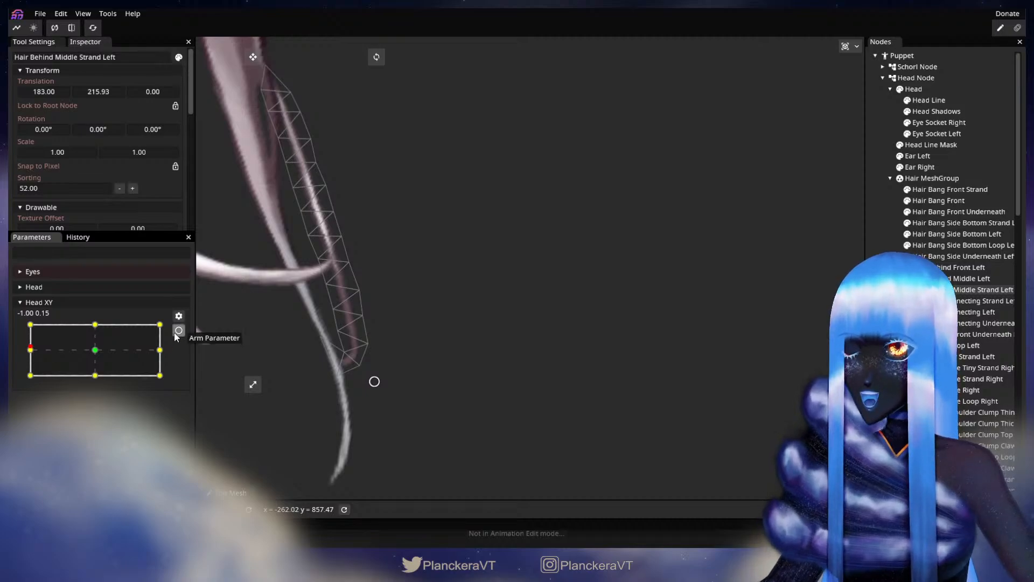
pyautogui.click(178, 330)
pyautogui.click(342, 356)
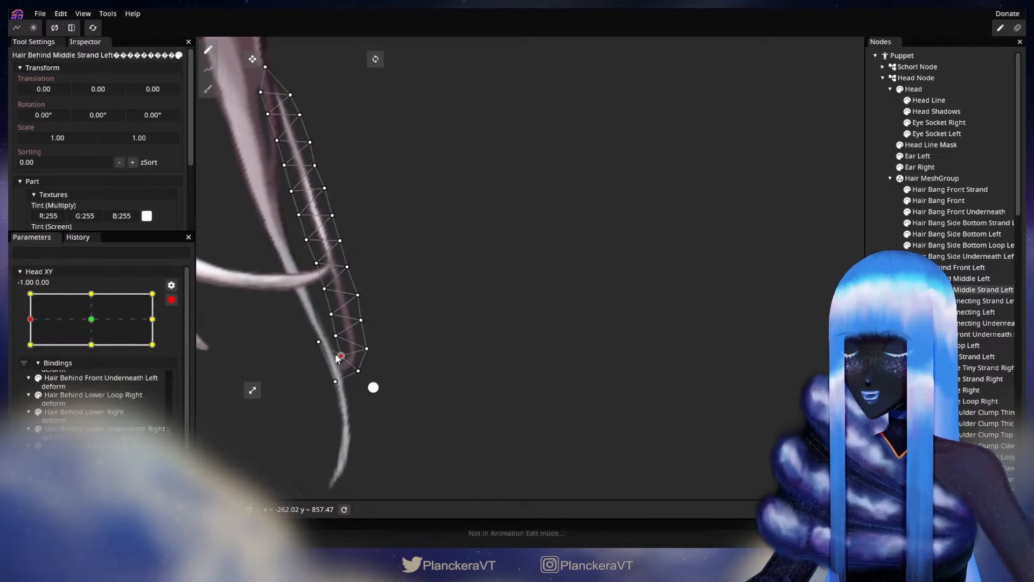
pyautogui.press('Escape')
# Step: Preview the whole head around Head XY -1.00, 0.00, and save the model
pyautogui.scroll(-4, 558, 309)
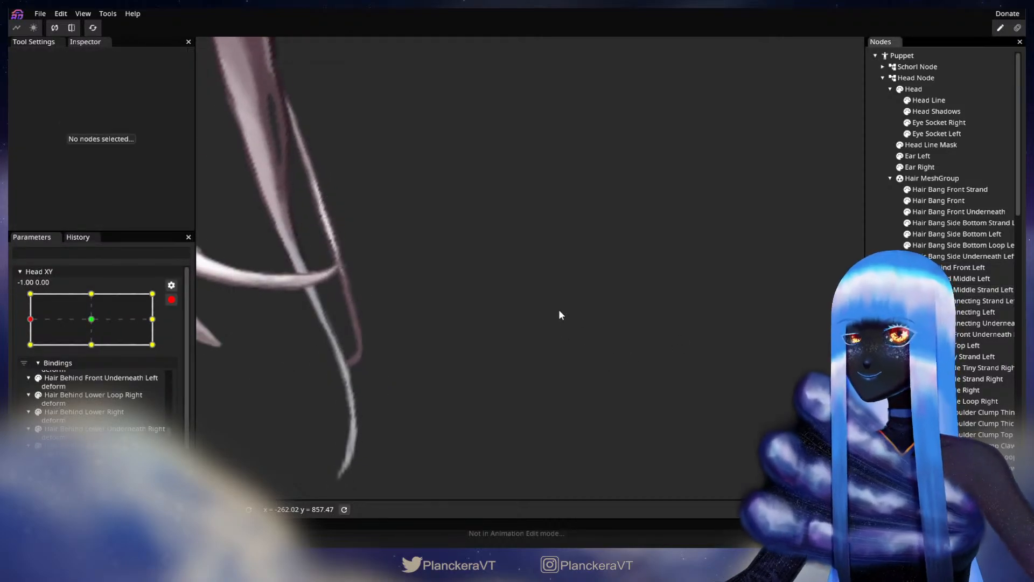
pyautogui.scroll(-6, 577, 358)
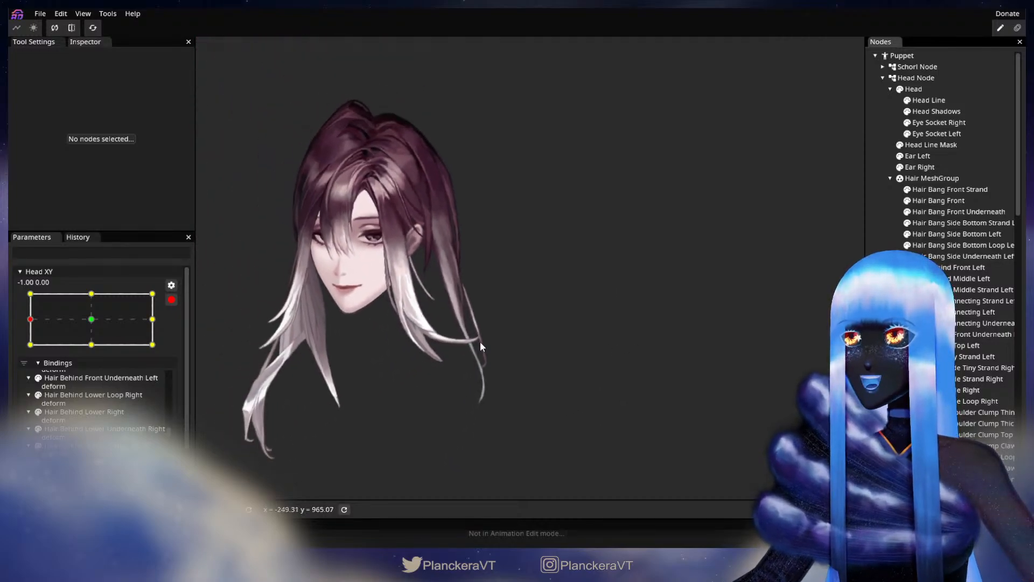
pyautogui.scroll(2, 147, 304)
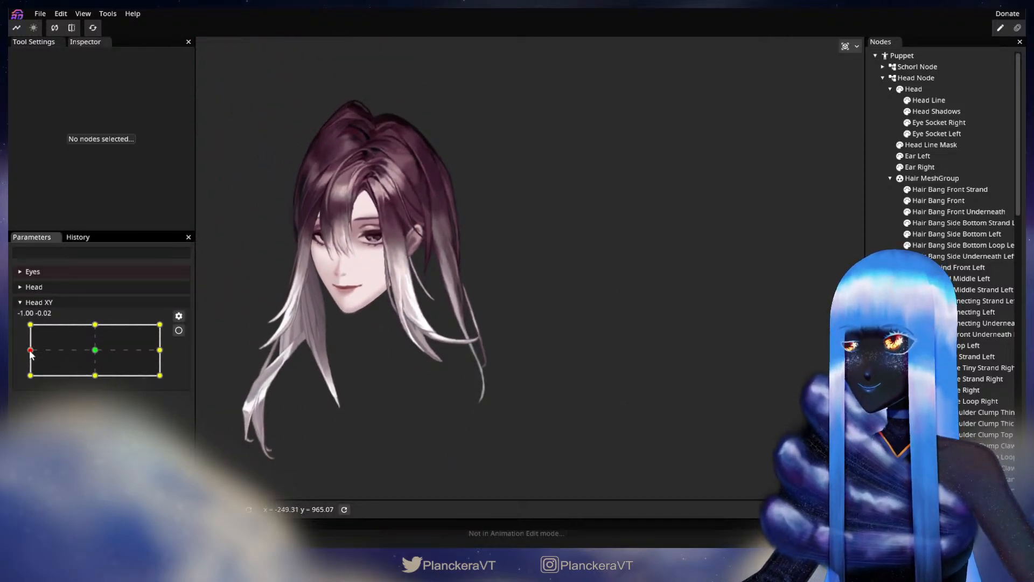
pyautogui.moveTo(30, 350)
pyautogui.mouseDown()
pyautogui.moveTo(96, 351)
pyautogui.moveTo(24, 356)
pyautogui.mouseUp()
pyautogui.scroll(3, 305, 393)
pyautogui.hotkey('ctrl', 's')
pyautogui.scroll(2, 251, 383)
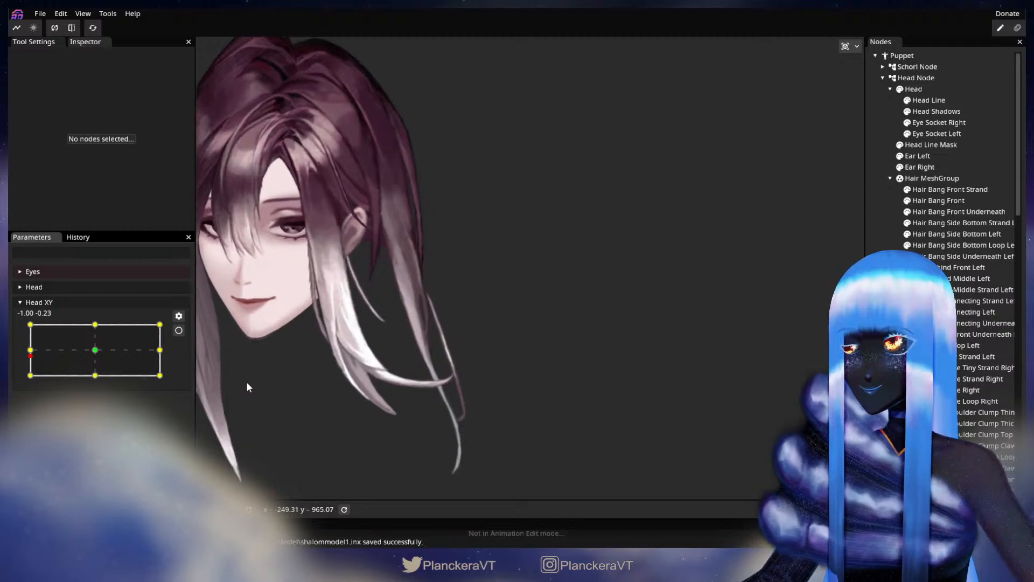
# Step: Push the middle of Hair Behind Middle Strand Left slightly outward at Head XY -1.00, 0.00 using a Circle Brush of size 45, and deselect it
pyautogui.click(179, 330)
pyautogui.scroll(2, 334, 392)
pyautogui.scroll(1, 367, 398)
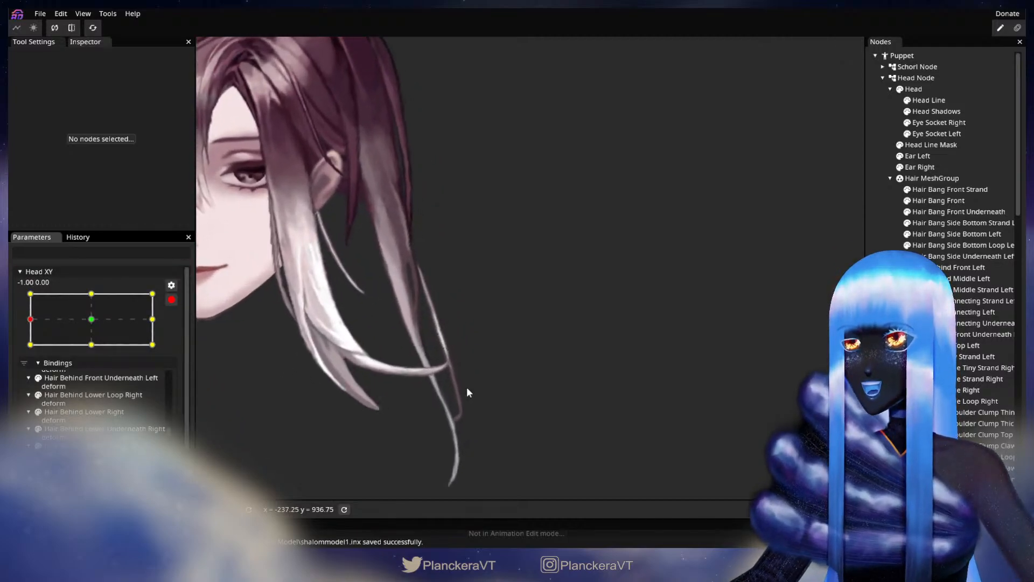
pyautogui.click(948, 289)
pyautogui.scroll(1, 651, 330)
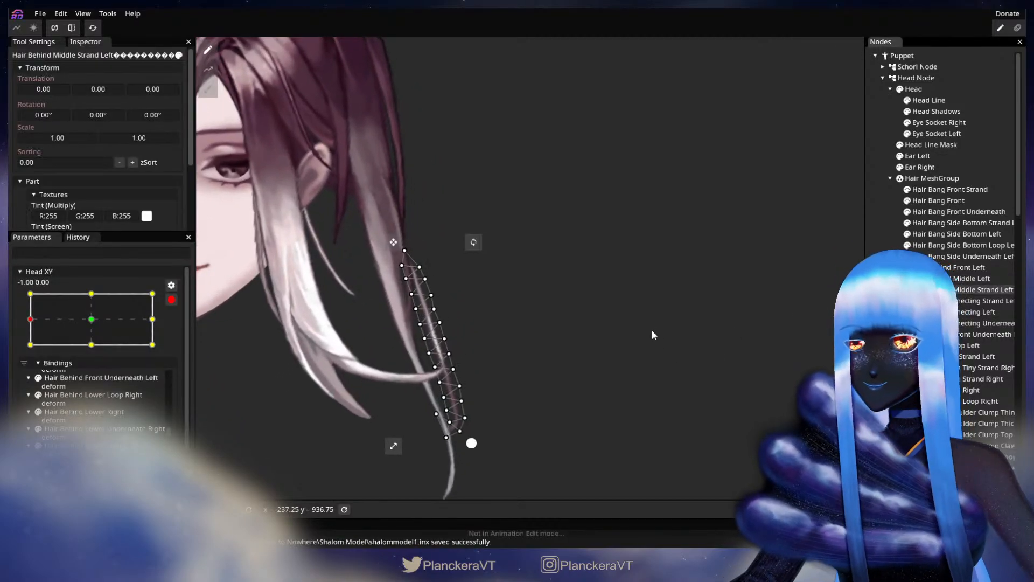
pyautogui.click(208, 89)
pyautogui.moveTo(728, 46); pyautogui.dragTo(723, 46)
pyautogui.scroll(1, 546, 313)
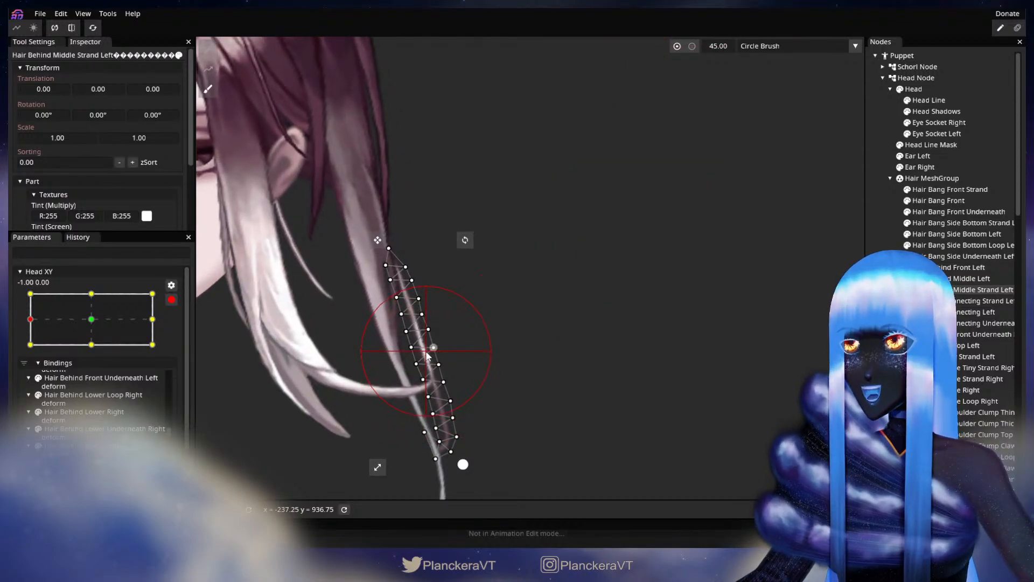
pyautogui.moveTo(430, 350); pyautogui.dragTo(431, 350)
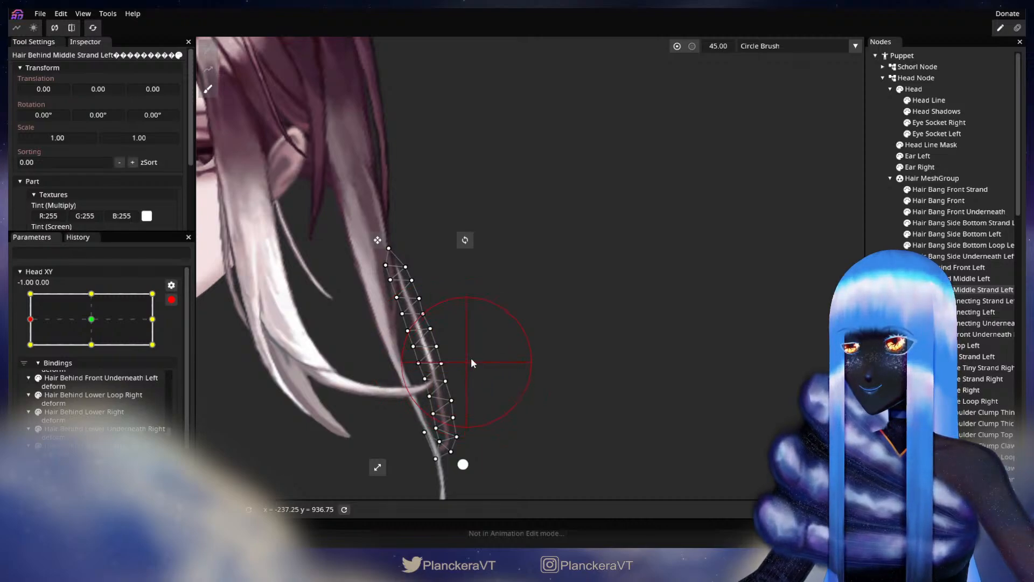
pyautogui.click(777, 339)
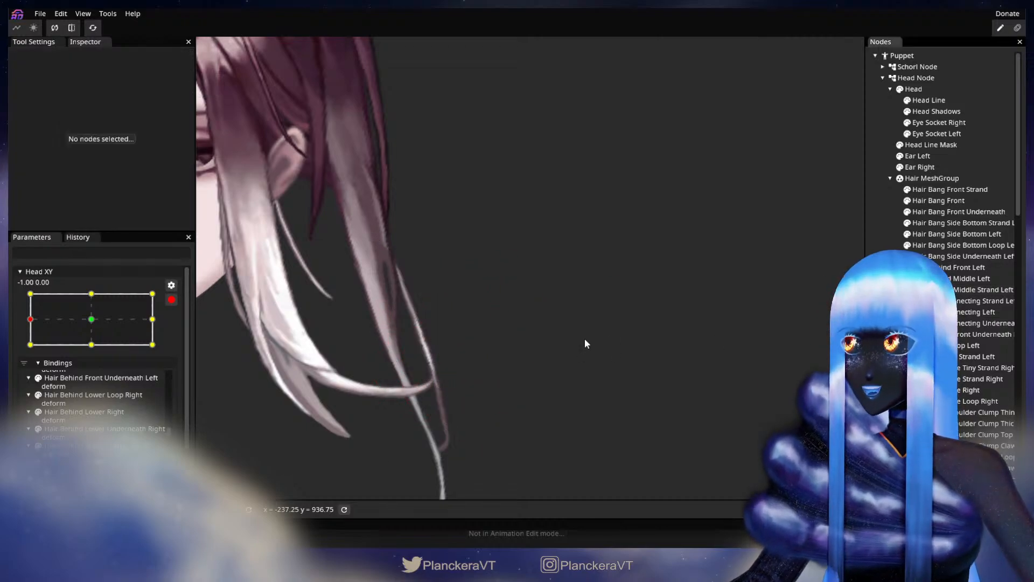
# Step: Preview the reshaped strand against the whole head around Head XY -1.00, 0.00, and reopen the keypoint for editing
pyautogui.scroll(-4, 583, 338)
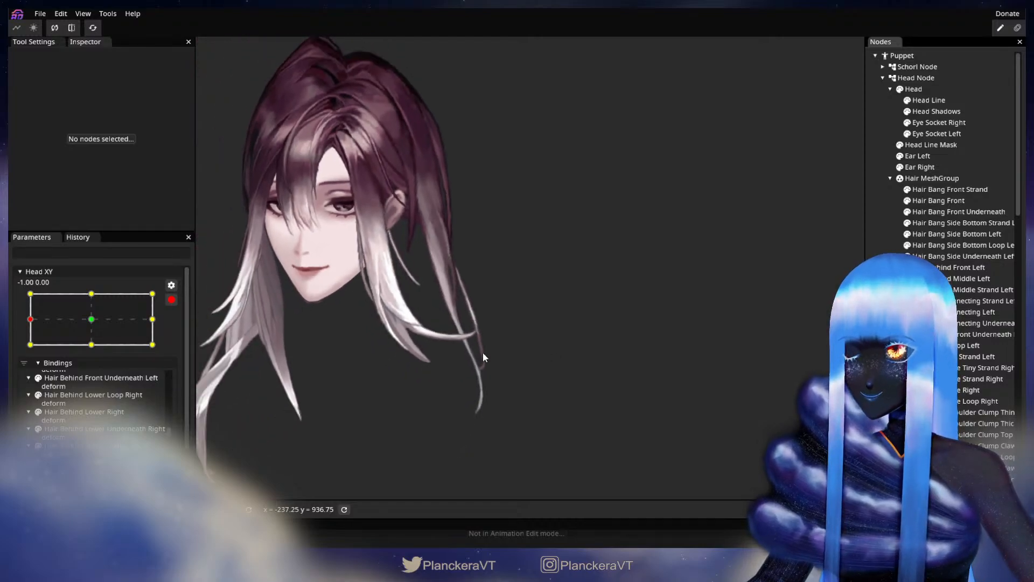
pyautogui.click(172, 299)
pyautogui.moveTo(32, 354)
pyautogui.mouseDown()
pyautogui.moveTo(97, 354)
pyautogui.moveTo(31, 350)
pyautogui.mouseUp()
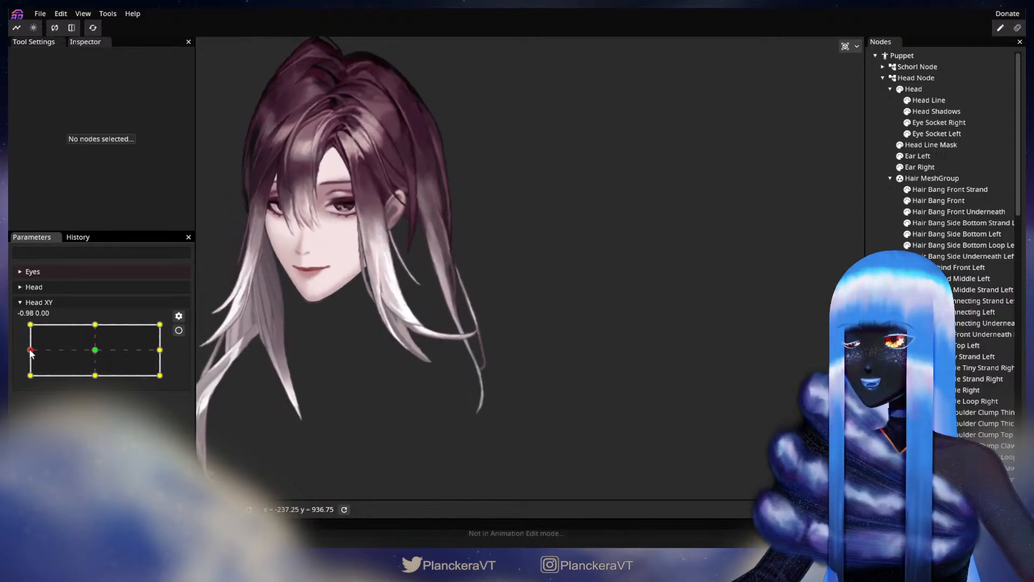
pyautogui.scroll(4, 350, 334)
pyautogui.scroll(5, 348, 324)
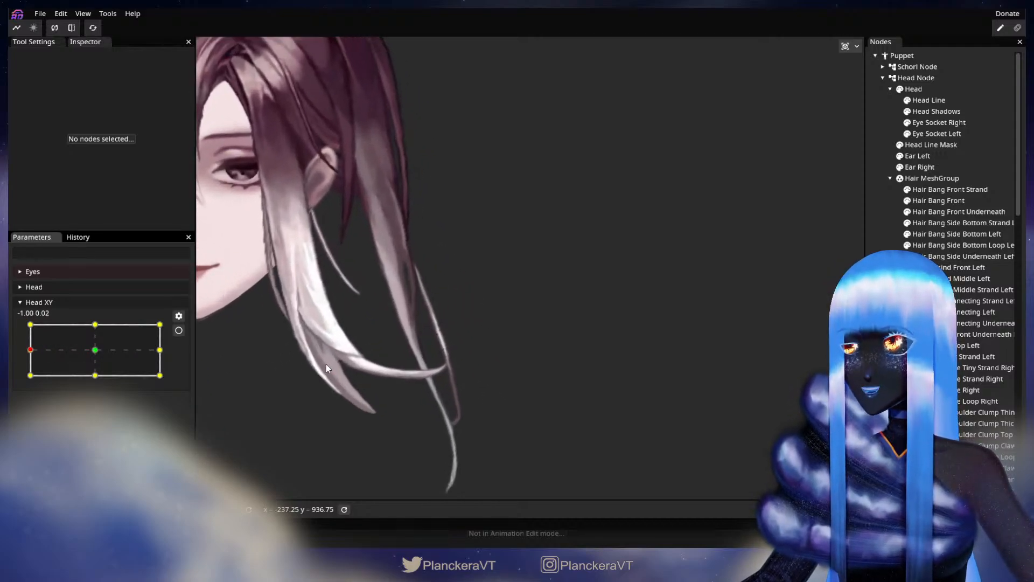
pyautogui.click(179, 330)
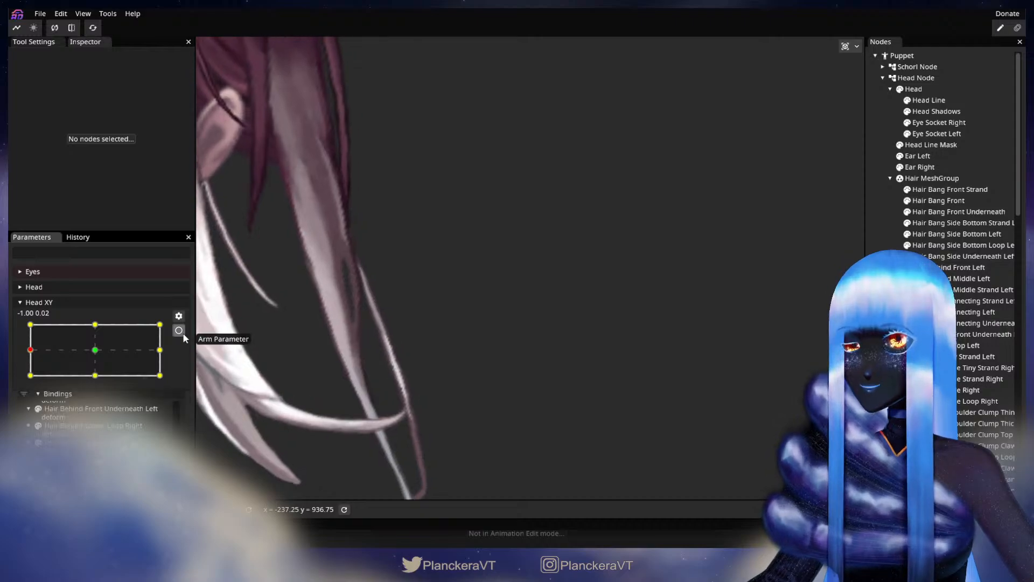
# Step: Adjust the outer- and inner-edge vertices along the middle of Hair Behind Middle Strand Left at Head XY -1.00, 0.00
pyautogui.scroll(3, 312, 348)
pyautogui.moveTo(311, 348); pyautogui.dragTo(443, 347)
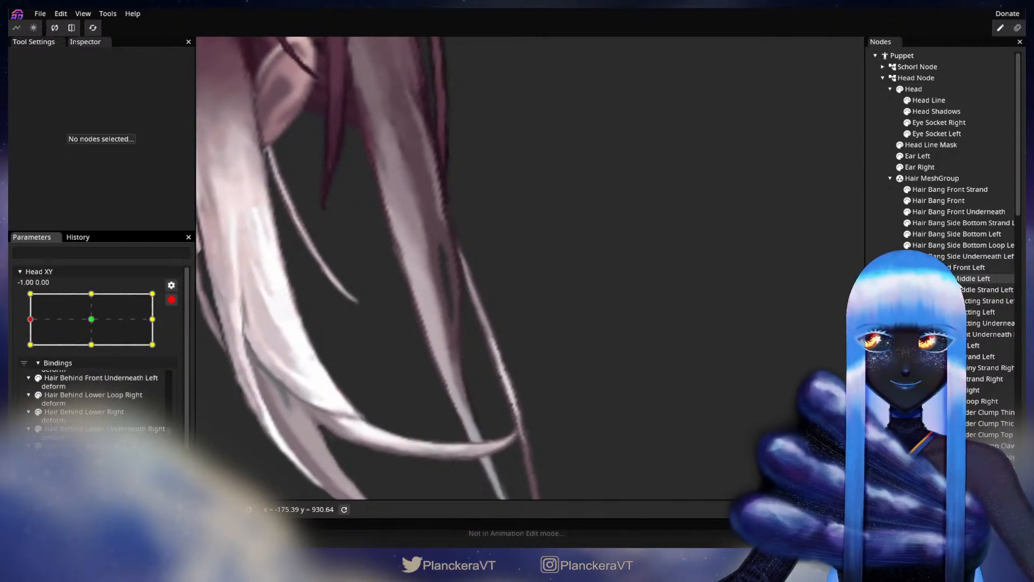
pyautogui.click(975, 289)
pyautogui.scroll(2, 478, 342)
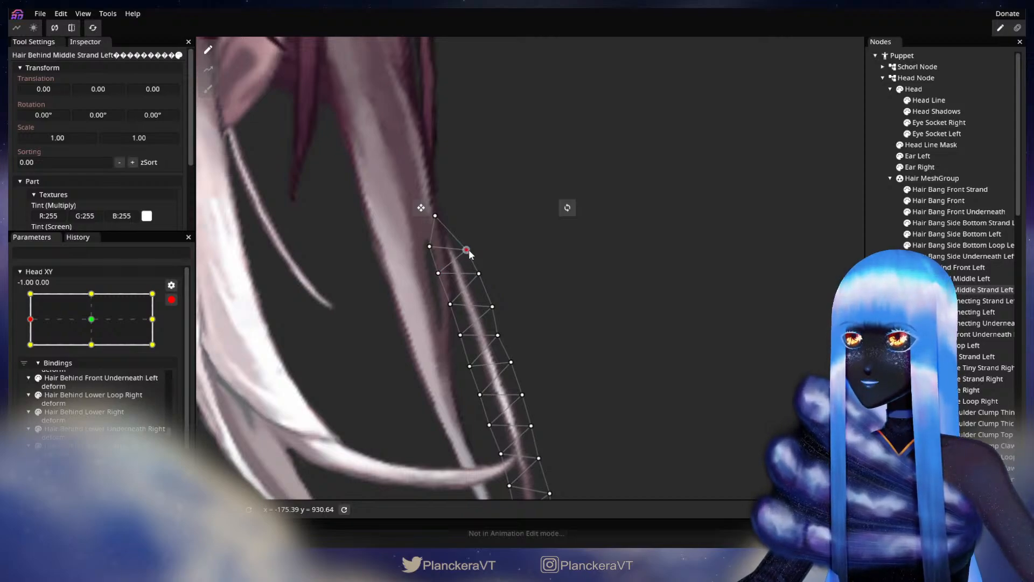
pyautogui.moveTo(512, 291); pyautogui.dragTo(482, 245)
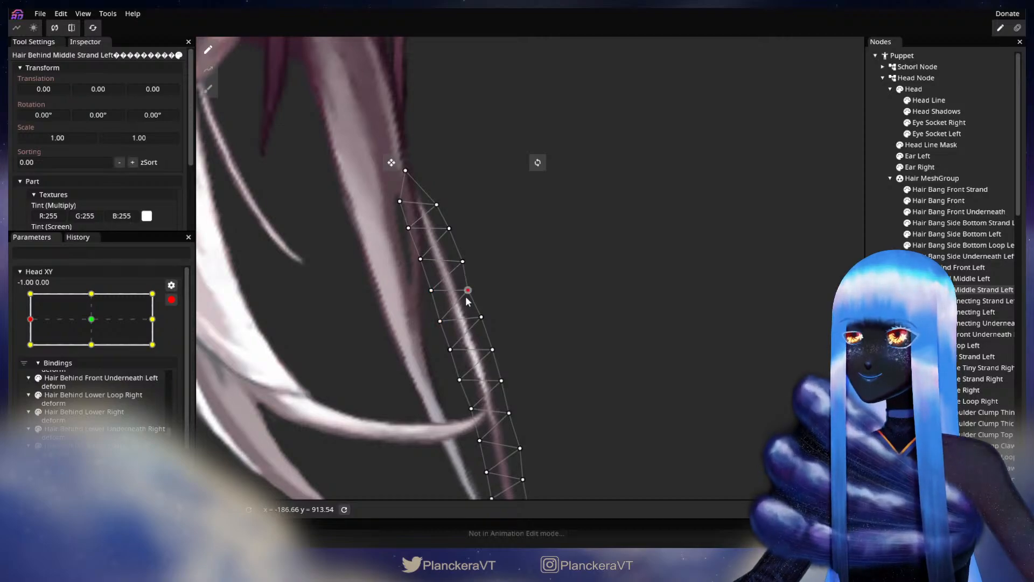
pyautogui.moveTo(487, 342); pyautogui.dragTo(489, 311)
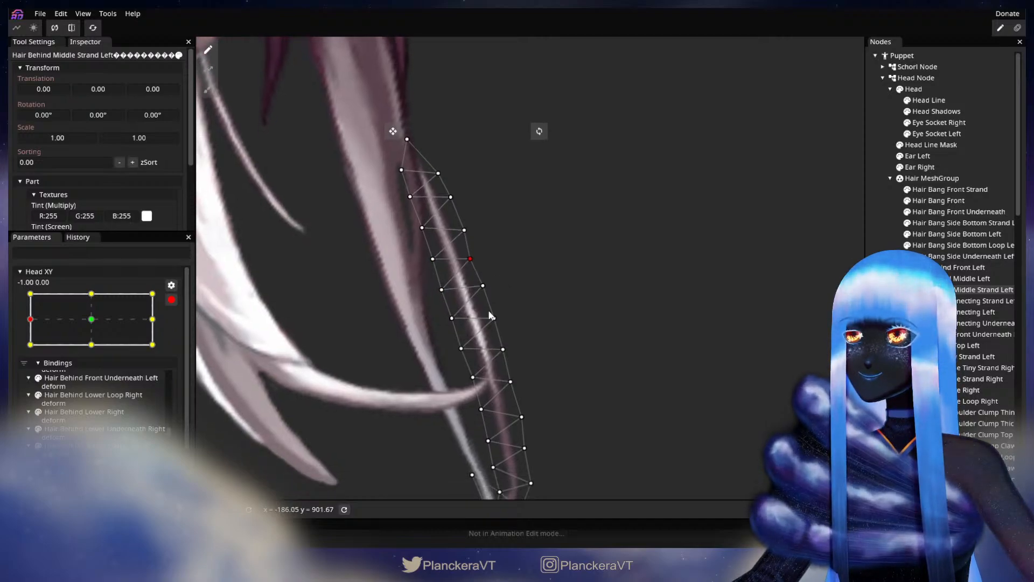
pyautogui.moveTo(479, 392); pyautogui.dragTo(474, 344)
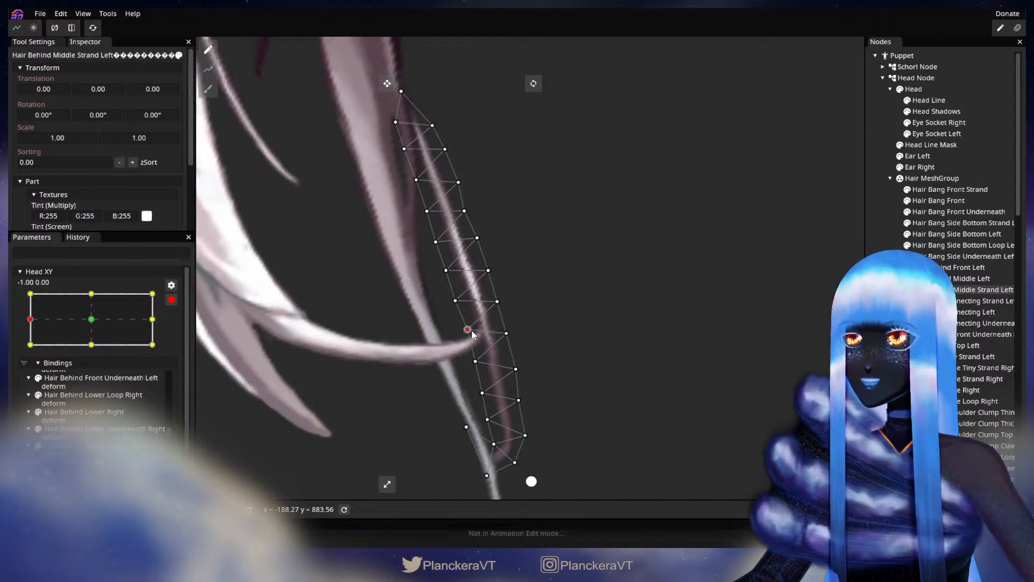
pyautogui.click(497, 301)
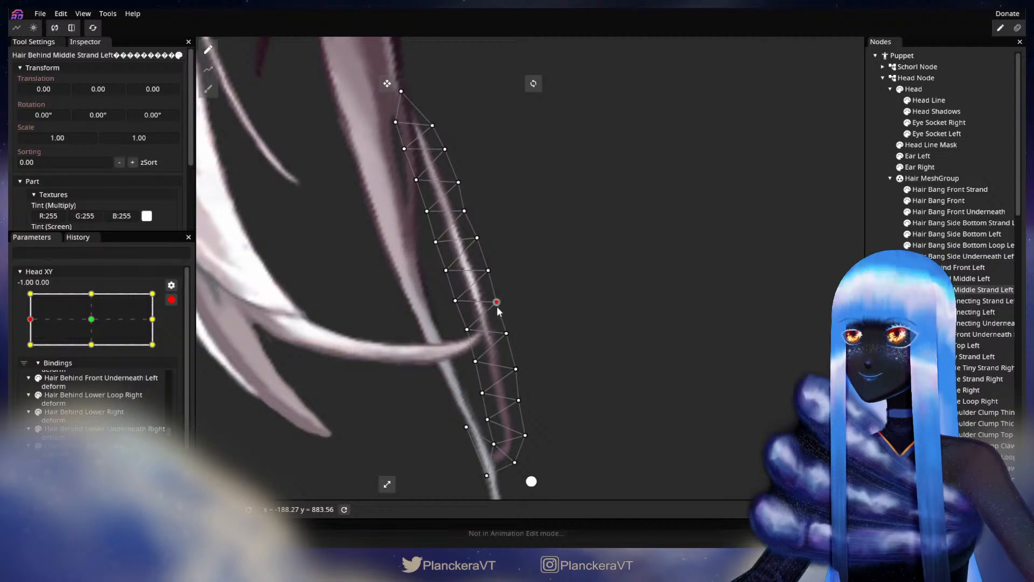
pyautogui.click(455, 301)
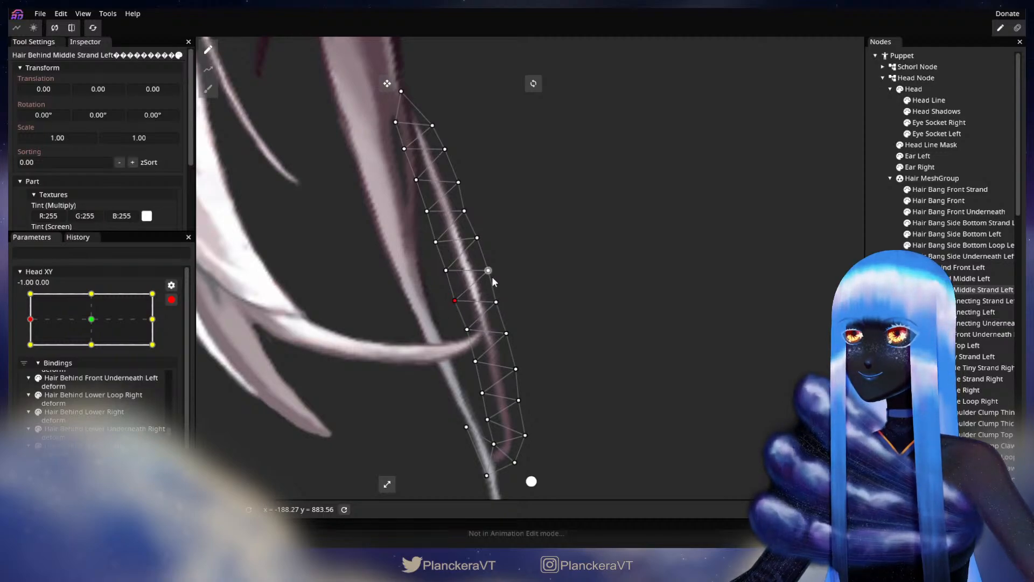
# Step: Fine-tune the paired edge vertices of the strand just below and beside the curled hair tip that crosses it
pyautogui.moveTo(549, 301); pyautogui.dragTo(543, 256)
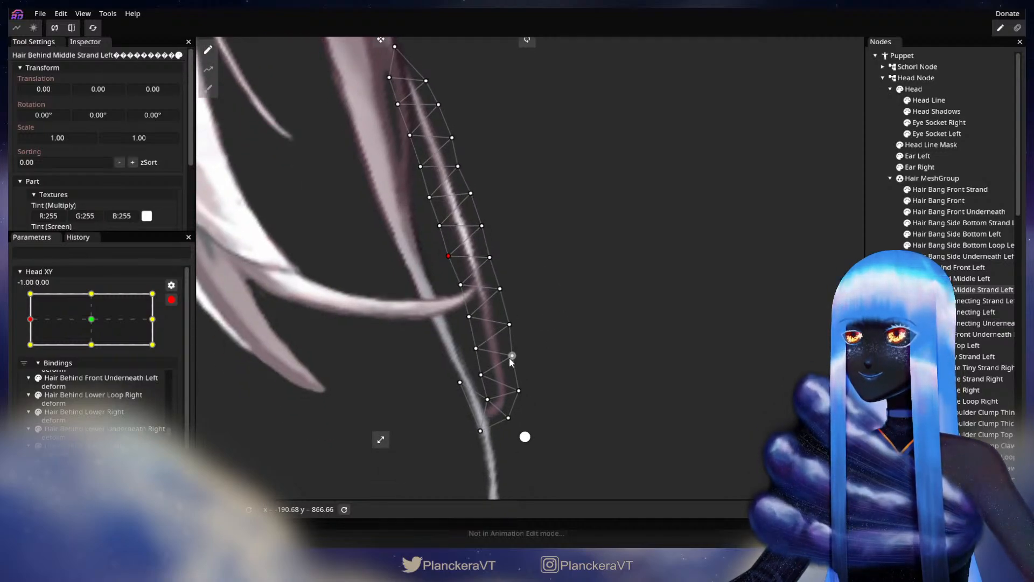
pyautogui.moveTo(513, 355); pyautogui.dragTo(516, 356)
pyautogui.click(476, 348)
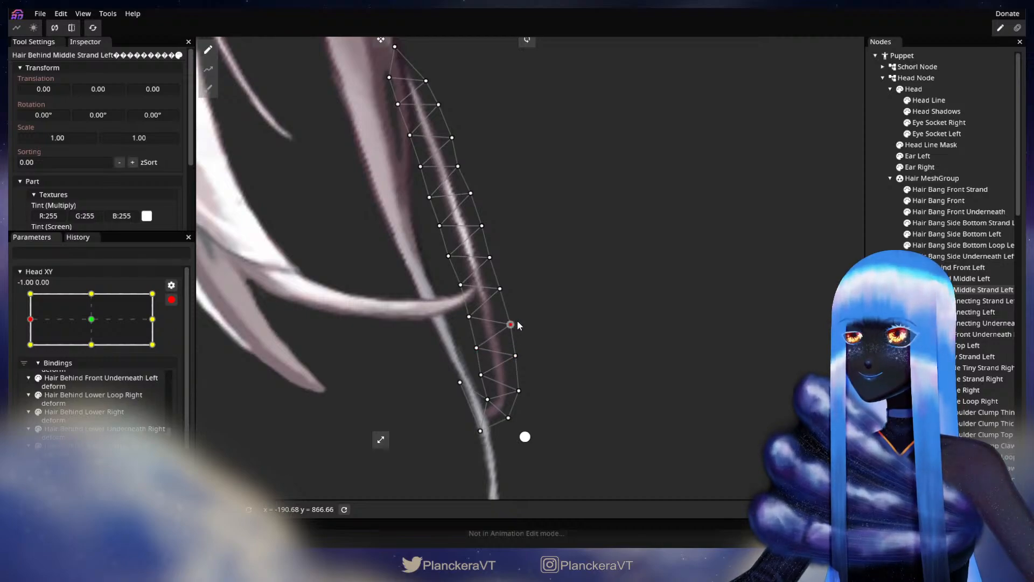
pyautogui.click(469, 316)
pyautogui.moveTo(467, 318); pyautogui.dragTo(468, 318)
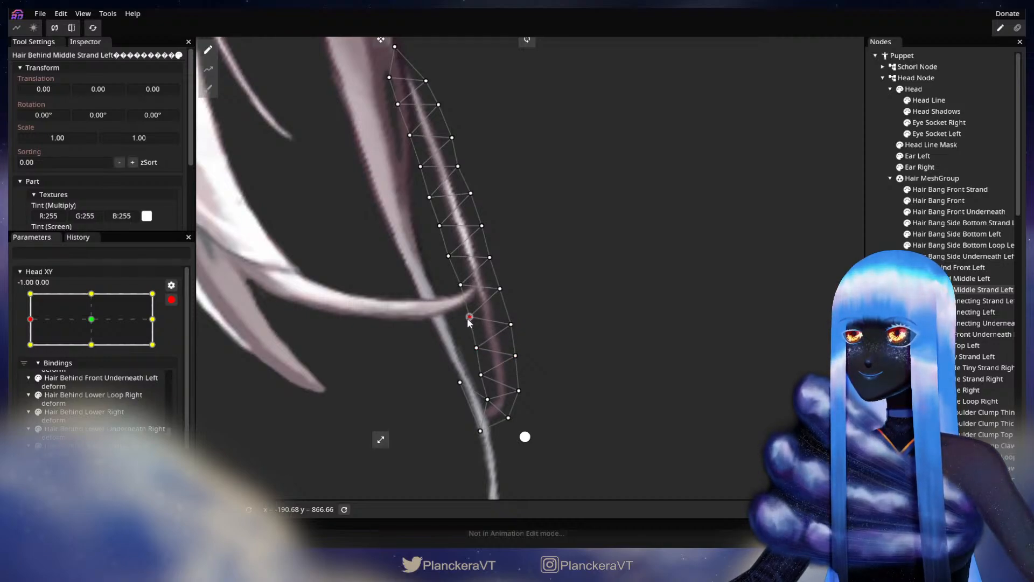
pyautogui.click(500, 289)
pyautogui.click(462, 285)
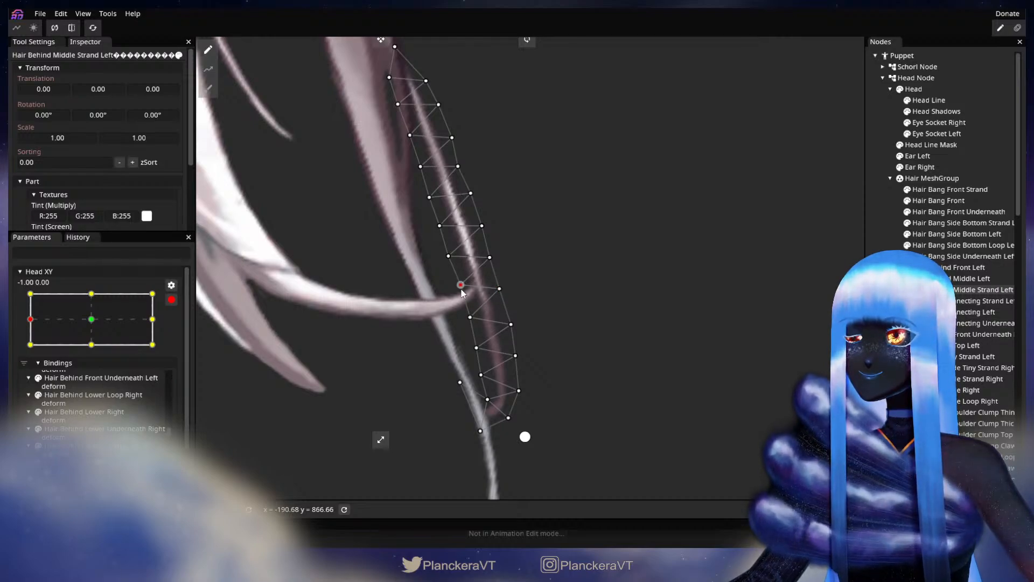
pyautogui.click(469, 318)
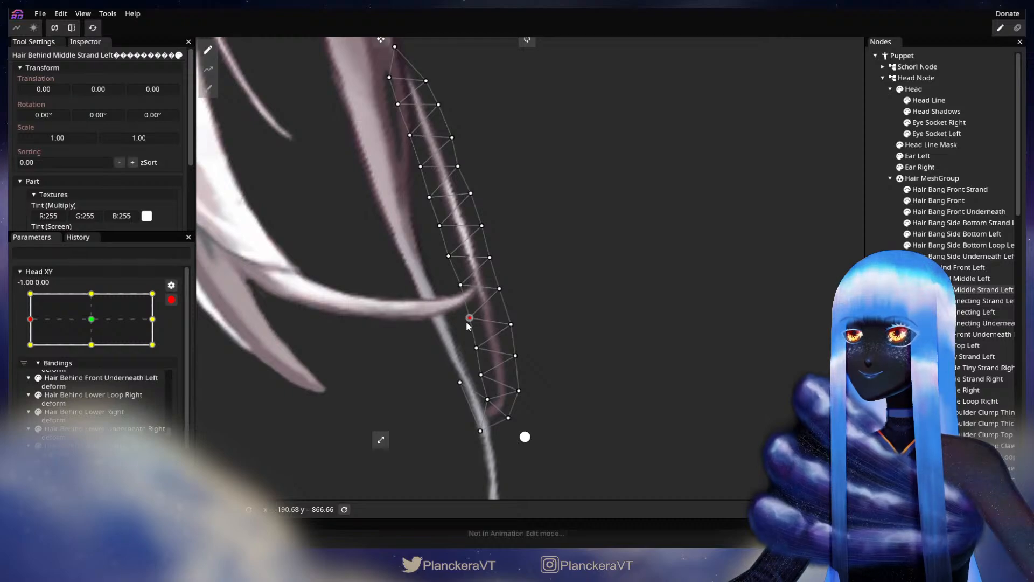
# Step: Adjust the edge vertices near the lower end of Hair Behind Middle Strand Left, and deselect the strand
pyautogui.moveTo(471, 323); pyautogui.dragTo(496, 316)
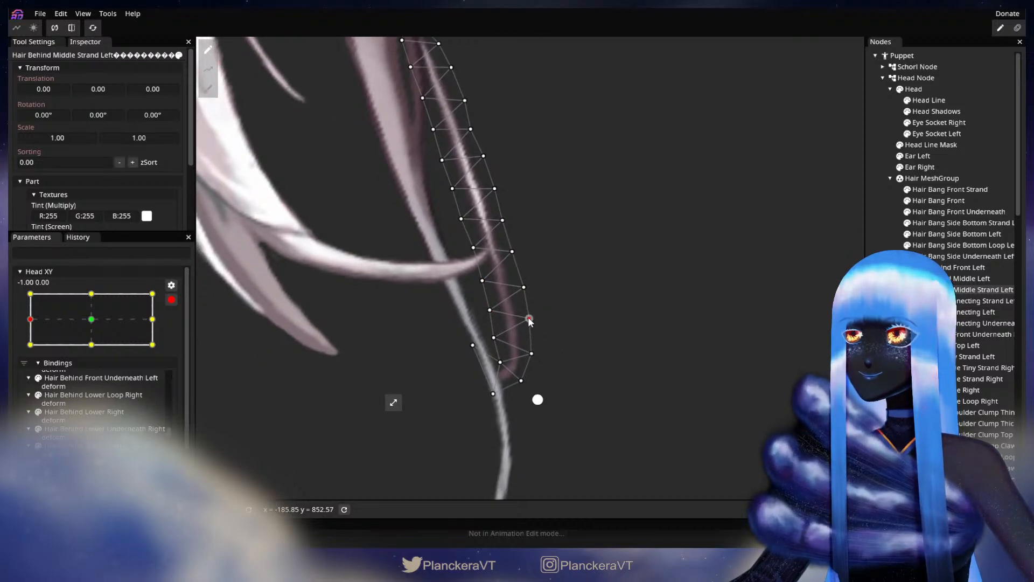
pyautogui.click(495, 338)
pyautogui.moveTo(499, 340); pyautogui.dragTo(497, 340)
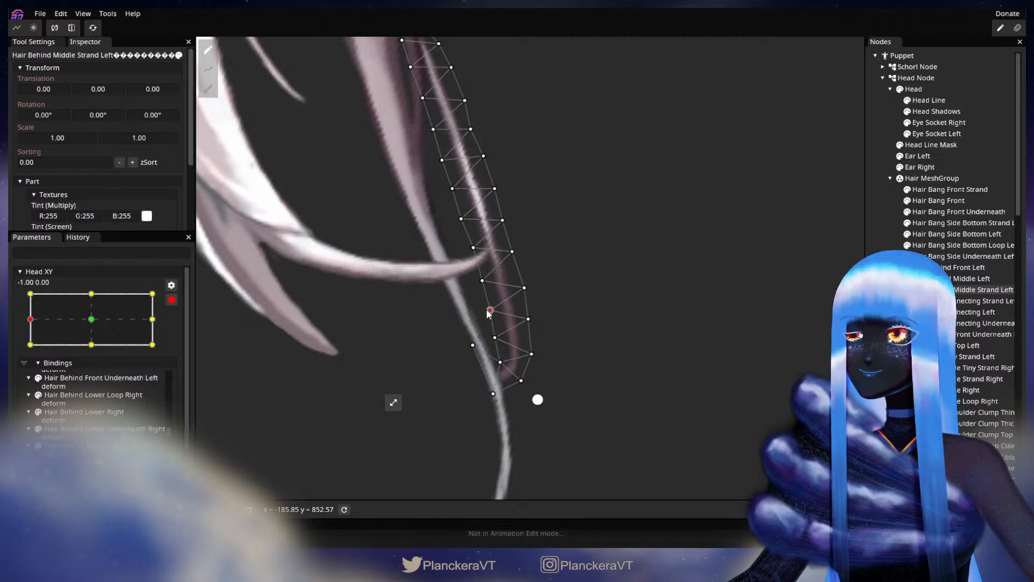
pyautogui.click(770, 299)
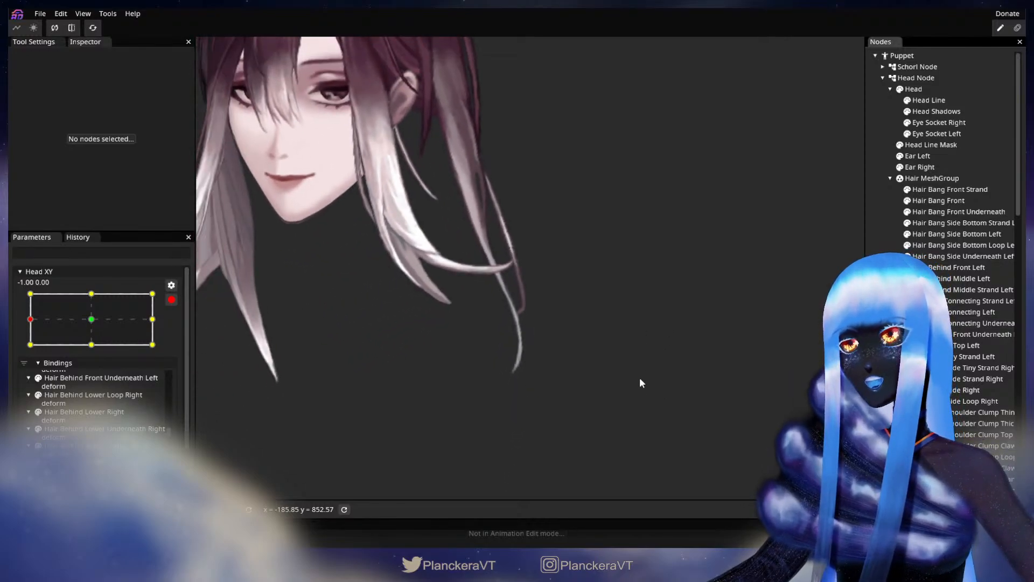
# Step: Preview the whole head and the strand's lower part by moving Head XY slightly around -1.00, 0.00
pyautogui.scroll(-2, 635, 378)
pyautogui.moveTo(567, 326); pyautogui.dragTo(568, 374)
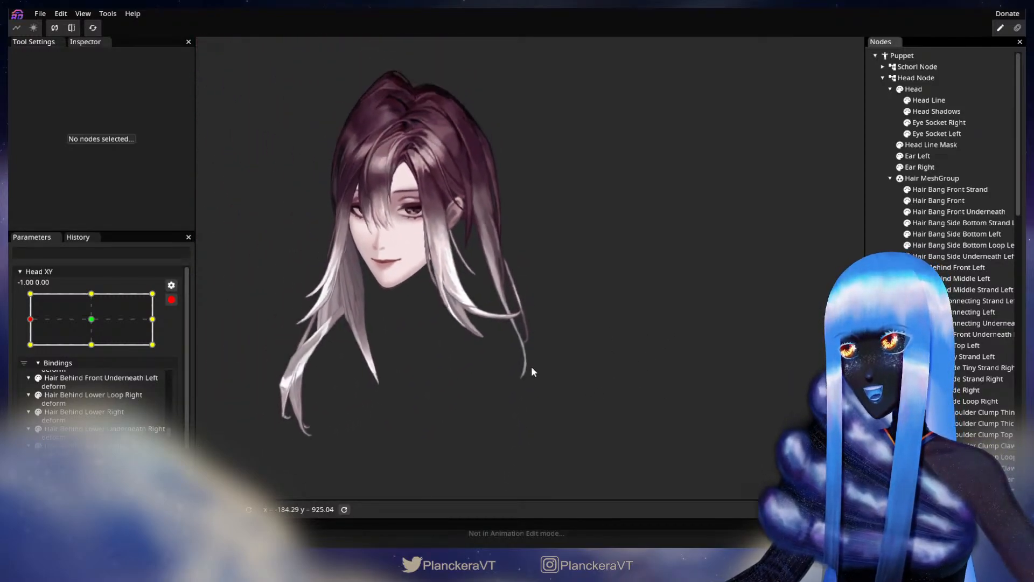
pyautogui.click(170, 299)
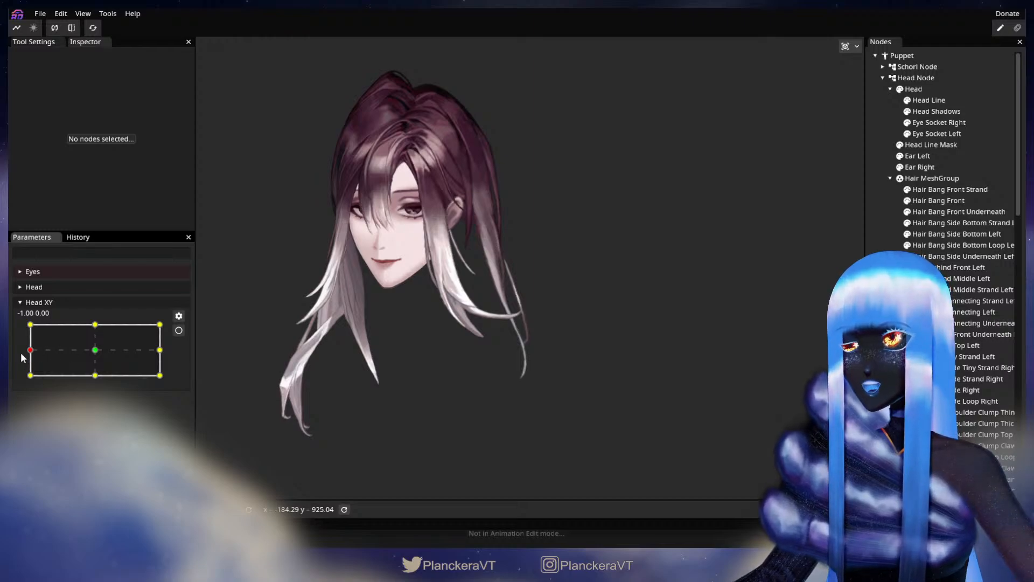
pyautogui.moveTo(28, 351)
pyautogui.mouseDown()
pyautogui.moveTo(90, 353)
pyautogui.moveTo(22, 354)
pyautogui.mouseUp()
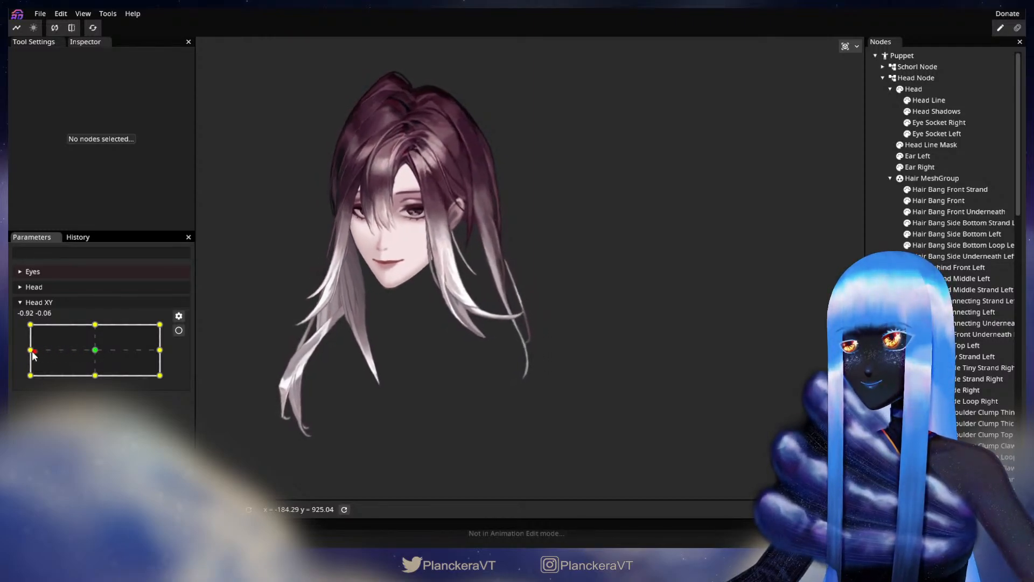
pyautogui.scroll(5, 521, 362)
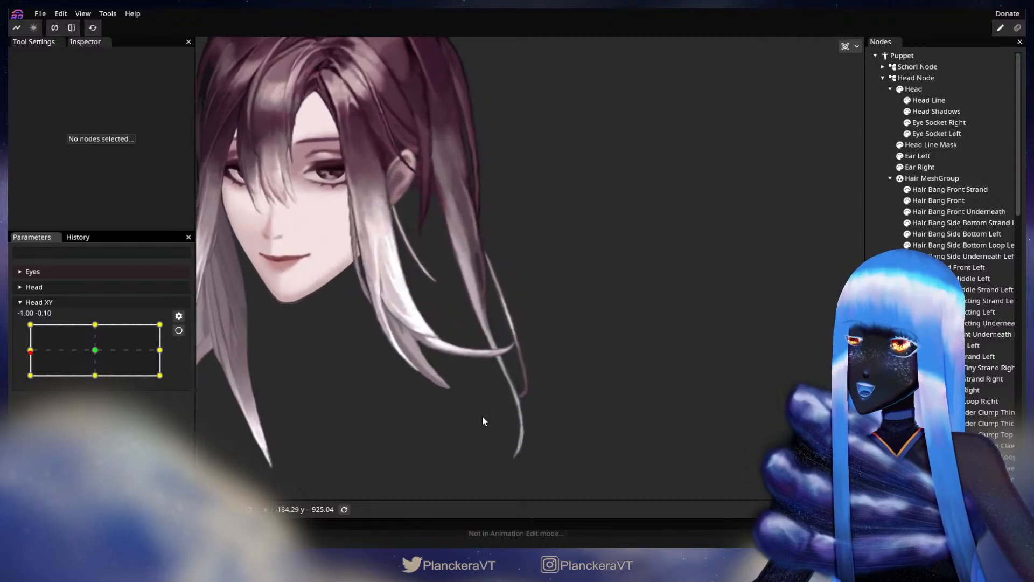
pyautogui.scroll(5, 481, 403)
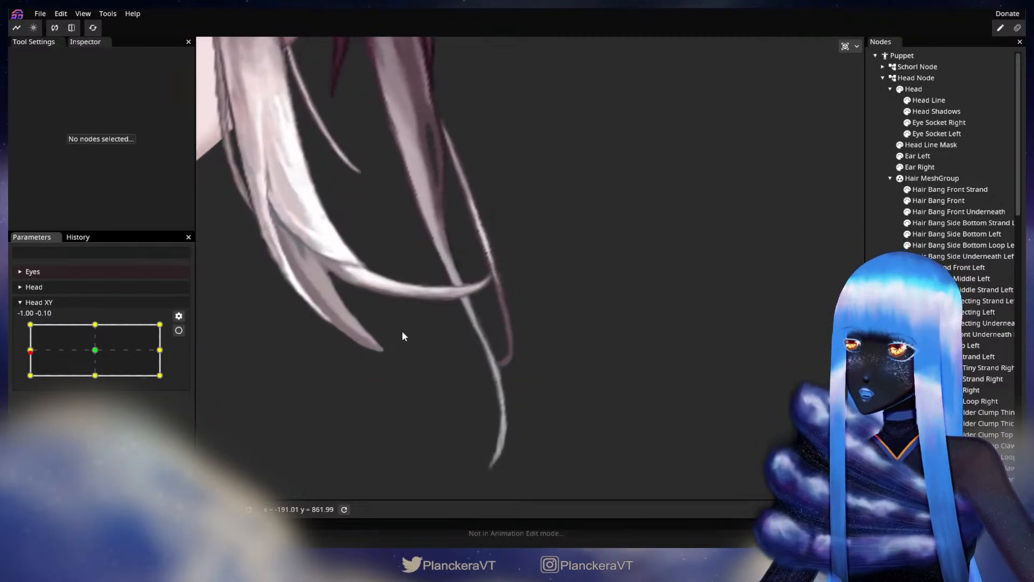
# Step: Reopen the Head XY -1.00, 0.00 keypoint, nudge the lower edge vertices of Hair Behind Middle Strand Left, and deselect it
pyautogui.click(179, 330)
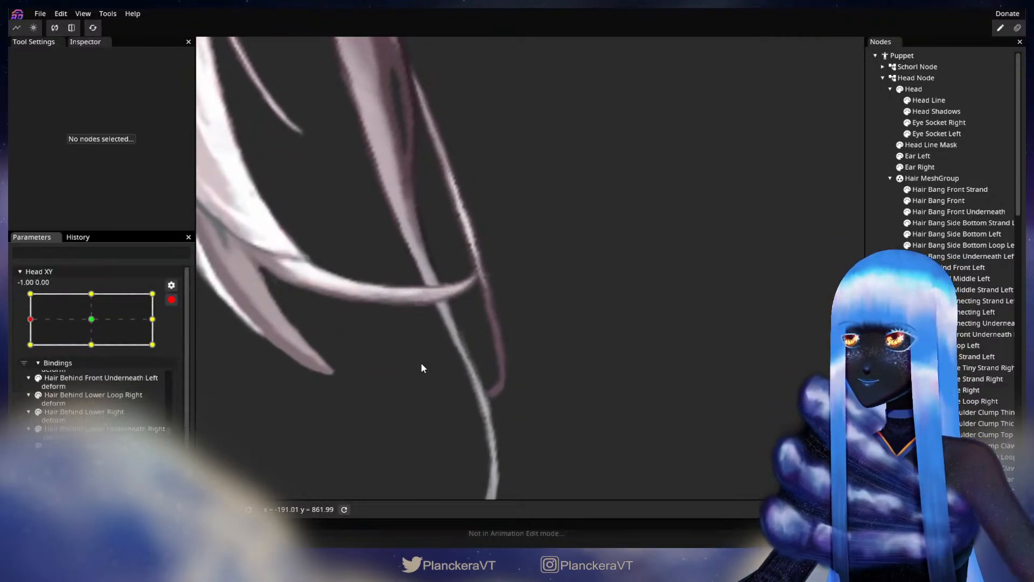
pyautogui.click(962, 277)
pyautogui.click(959, 291)
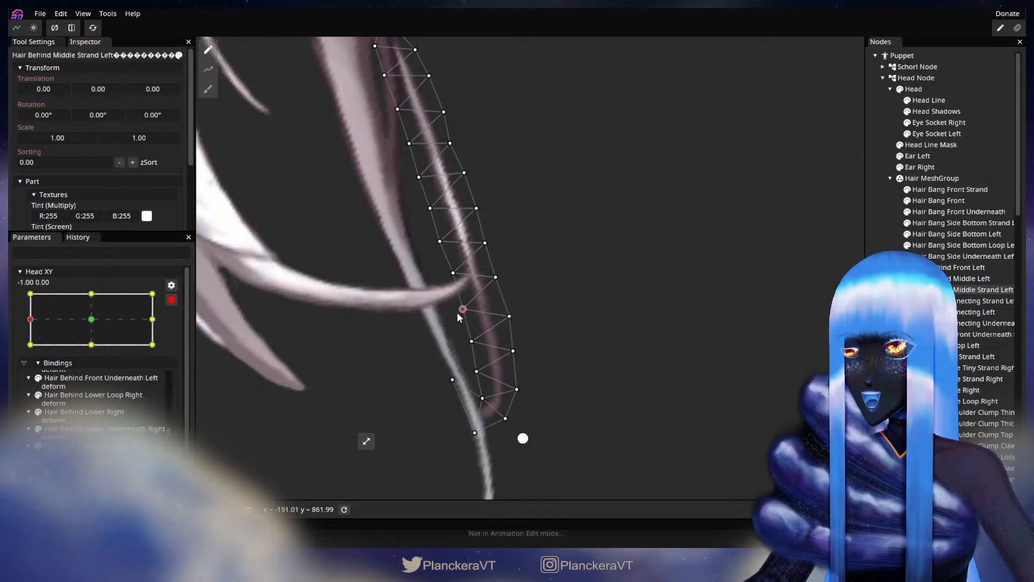
pyautogui.moveTo(496, 276); pyautogui.dragTo(496, 275)
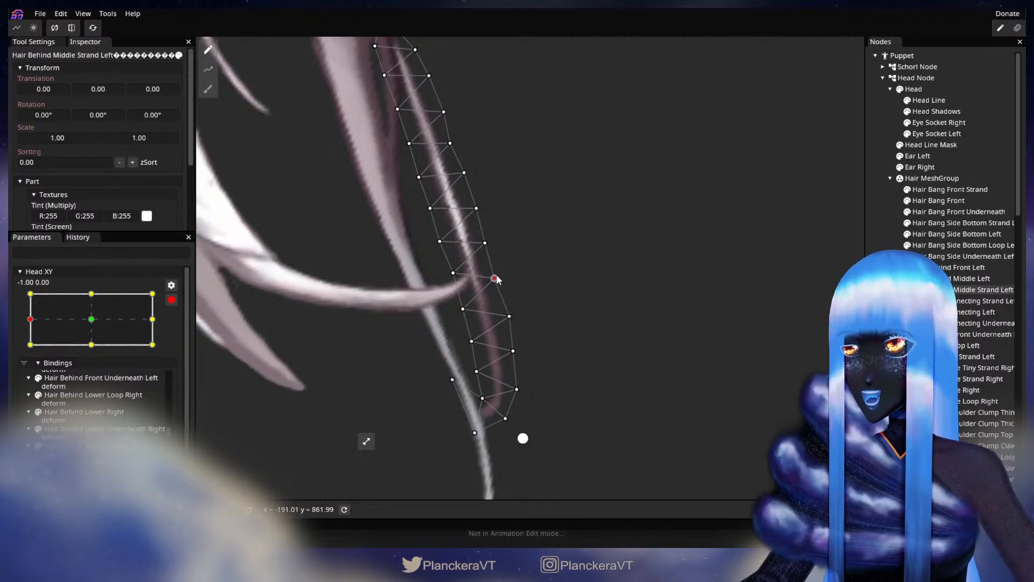
pyautogui.moveTo(508, 318); pyautogui.dragTo(508, 319)
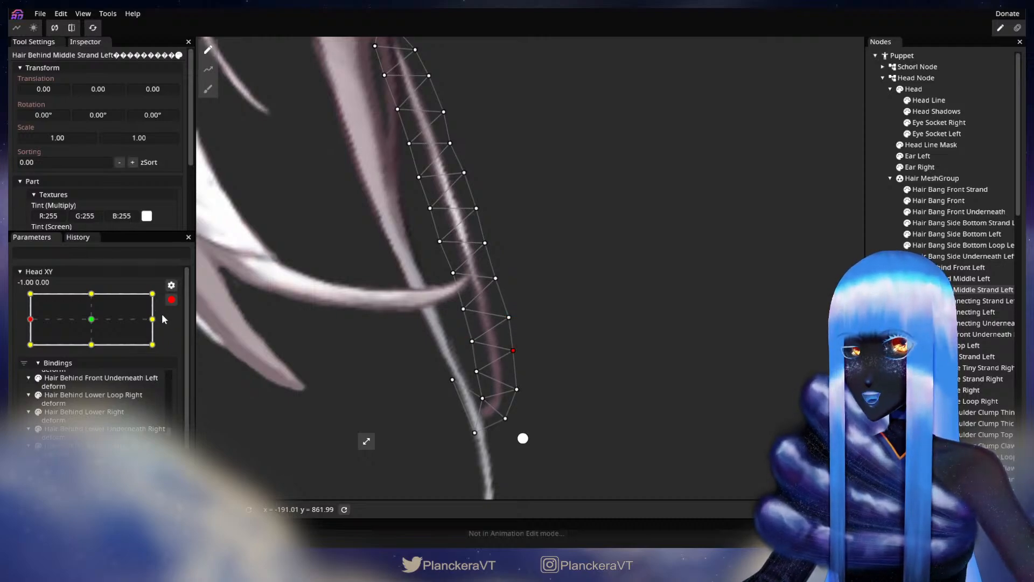
pyautogui.click(517, 390)
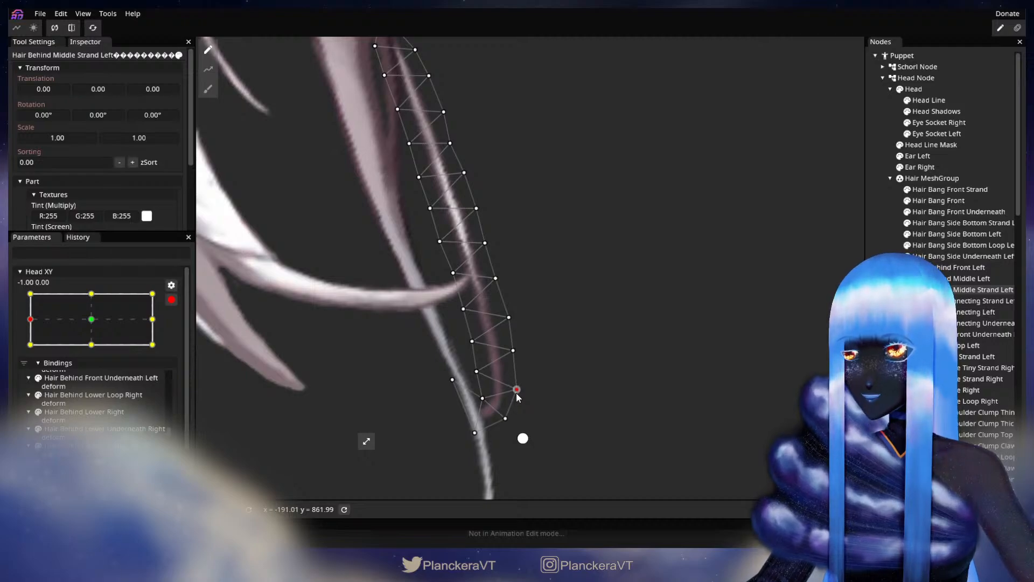
pyautogui.click(513, 351)
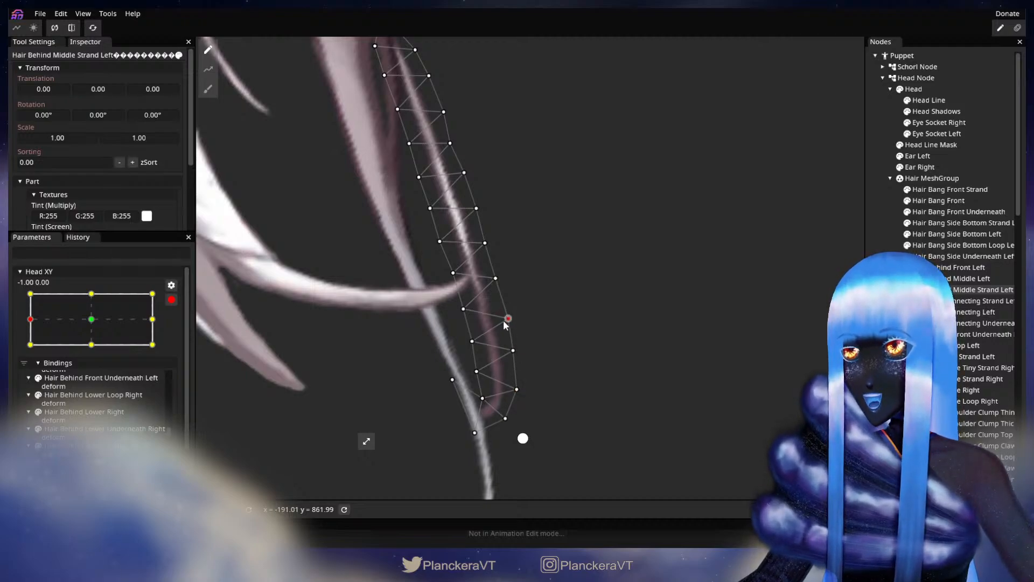
pyautogui.click(465, 311)
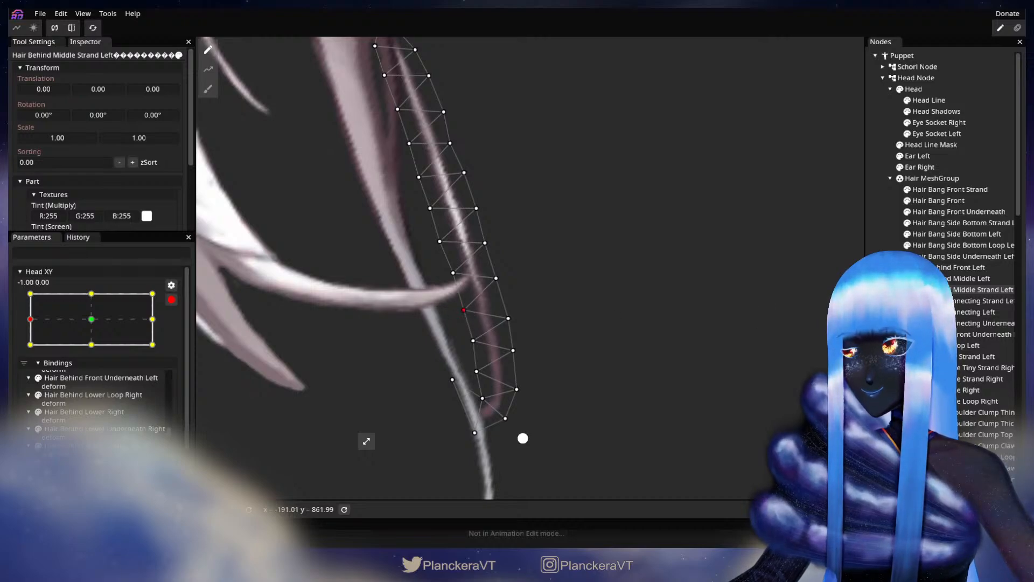
pyautogui.click(523, 438)
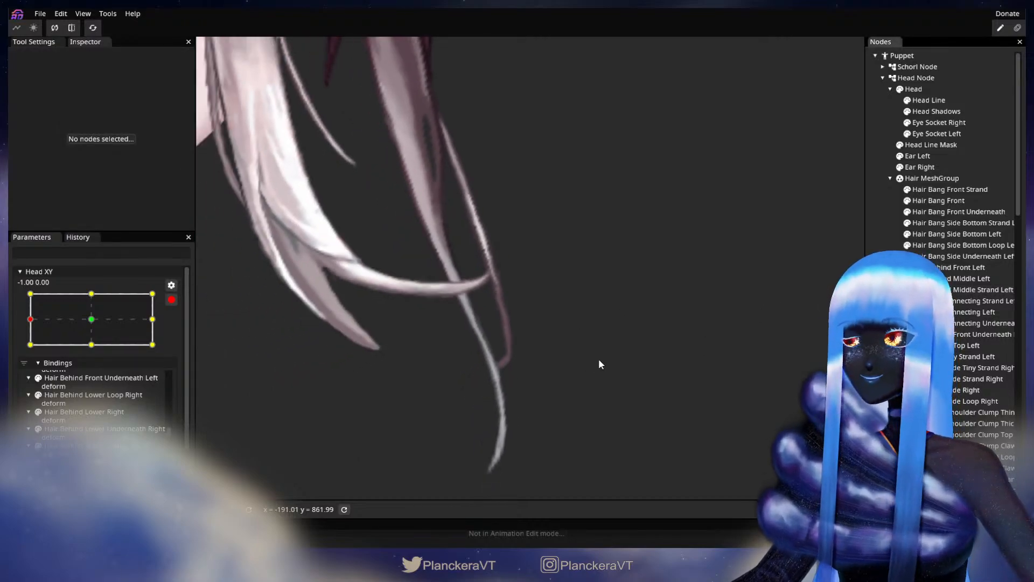
# Step: Examine the strand's lower curve against the whole head, and preview Hair Behind Middle Strand Left around Head XY -1.00, 0.00
pyautogui.scroll(-3, 622, 377)
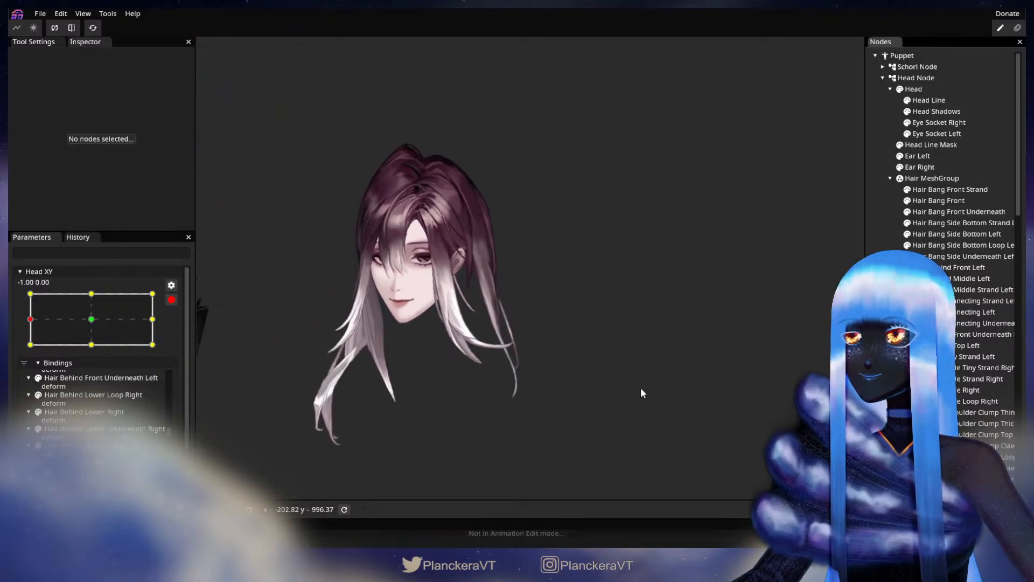
pyautogui.scroll(3, 641, 390)
pyautogui.scroll(3, 544, 428)
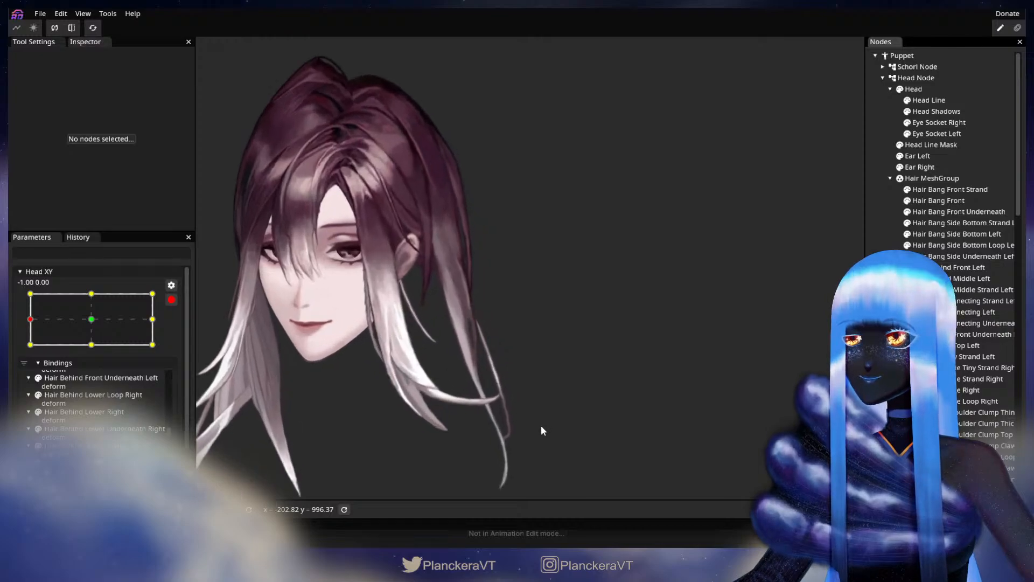
pyautogui.scroll(2, 581, 341)
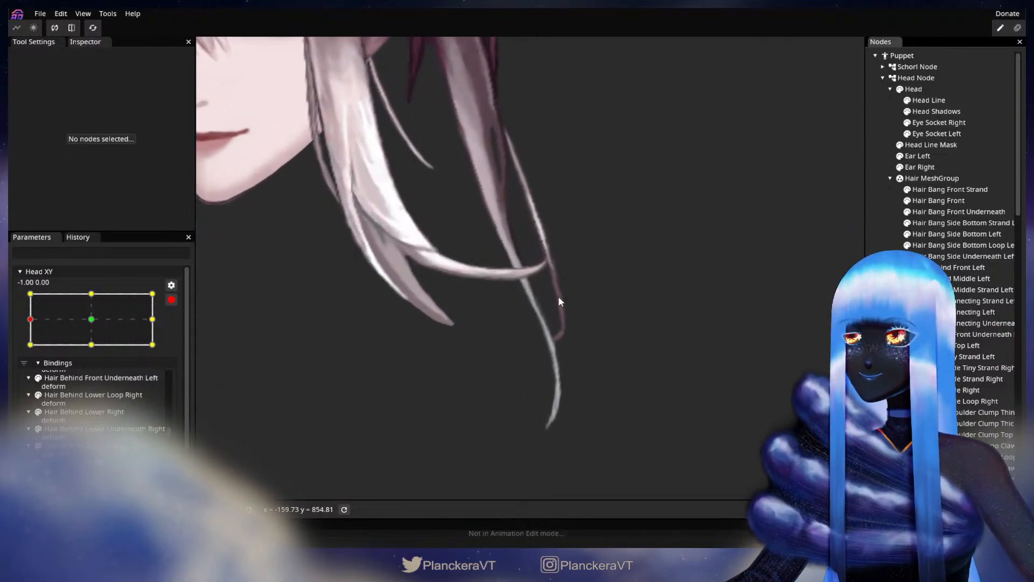
pyautogui.scroll(4, 596, 365)
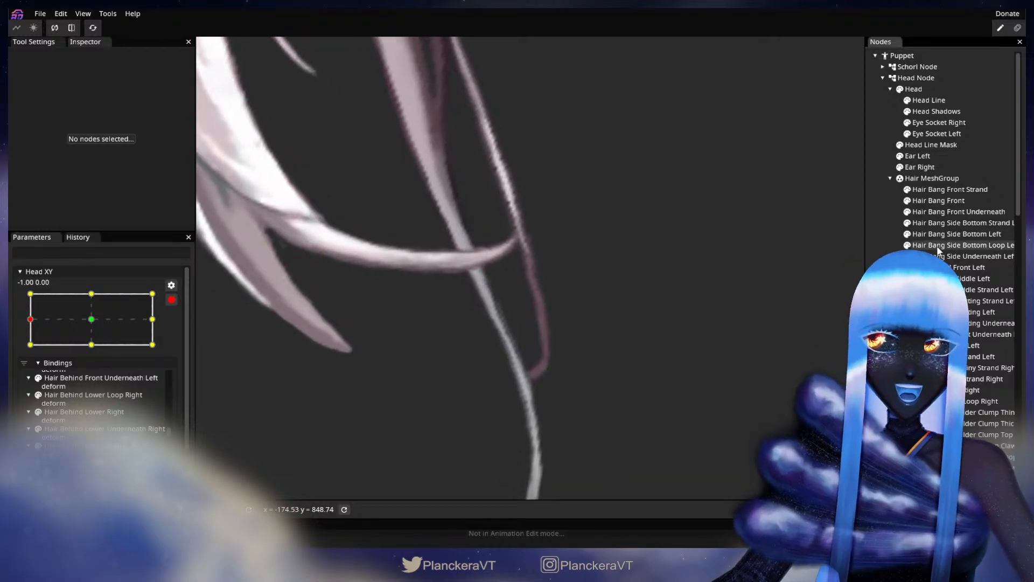
pyautogui.click(986, 289)
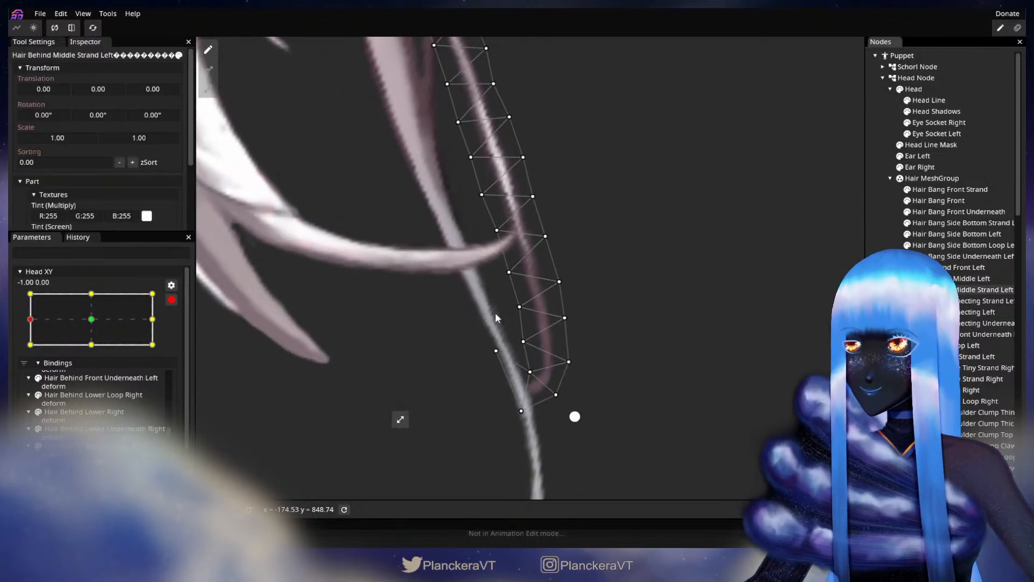
pyautogui.click(170, 300)
pyautogui.moveTo(30, 351)
pyautogui.mouseDown()
pyautogui.moveTo(93, 351)
pyautogui.moveTo(28, 352)
pyautogui.mouseUp()
pyautogui.click(179, 329)
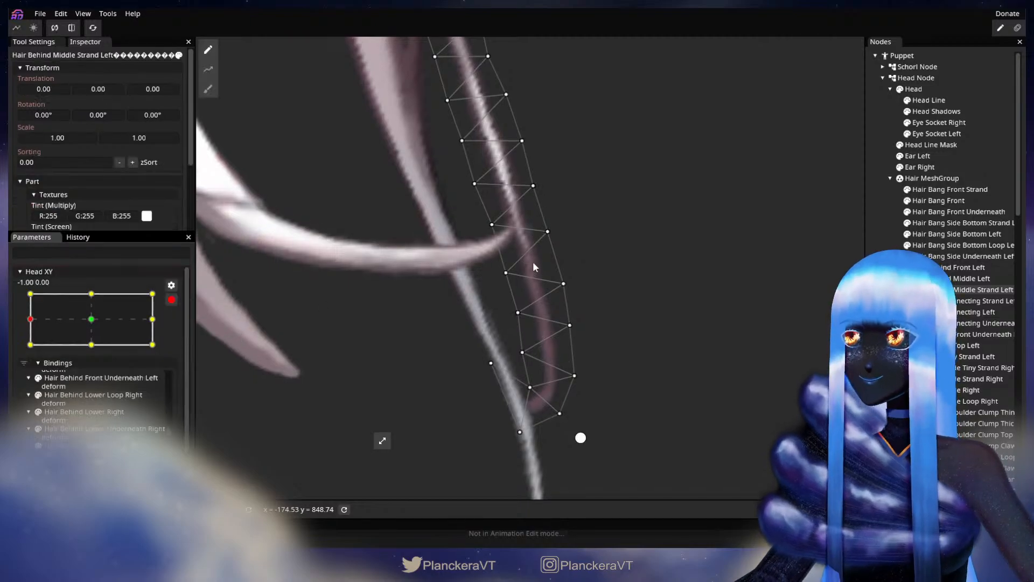
# Step: Raise the outer and inner vertices of the strand just below its crossing with the curled hair tip, smoothing the edge
pyautogui.moveTo(566, 281); pyautogui.dragTo(565, 275)
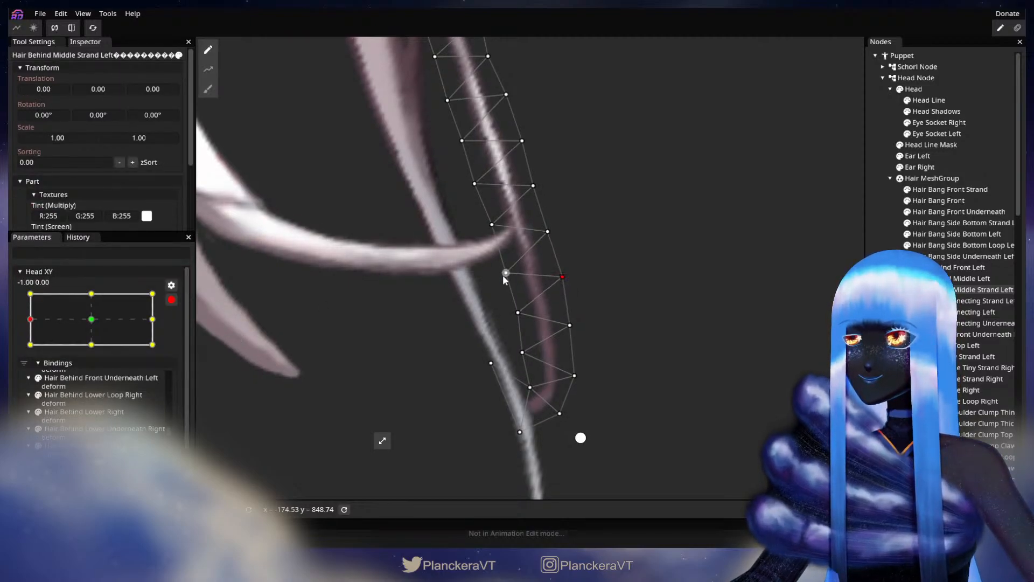
pyautogui.moveTo(503, 268); pyautogui.dragTo(503, 266)
pyautogui.click(548, 229)
pyautogui.moveTo(549, 230); pyautogui.dragTo(548, 229)
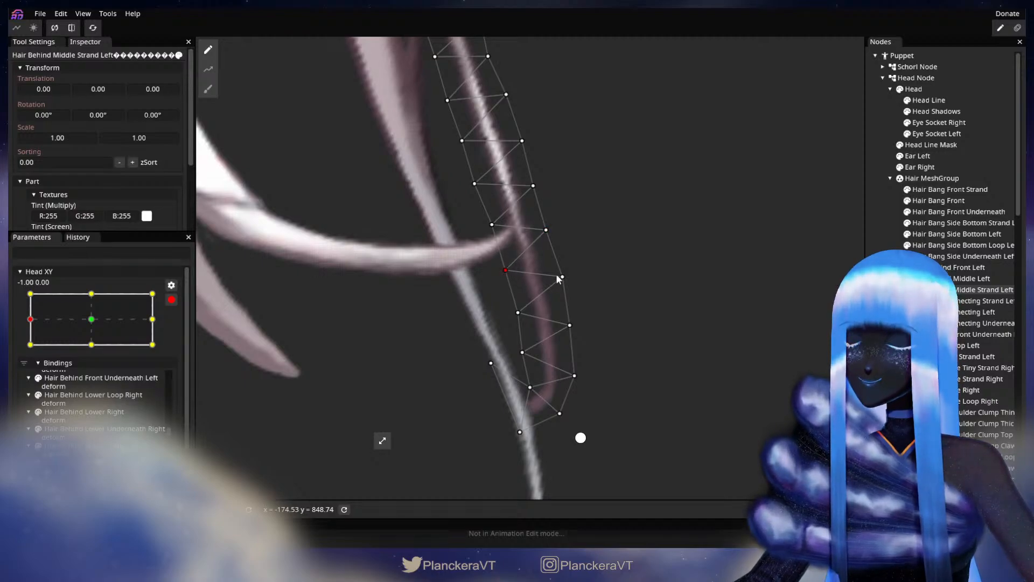
# Step: Fine-tune the lower mesh vertices of Hair Behind Middle Strand Left at the Head XY keypoint -1, 0
pyautogui.moveTo(561, 279); pyautogui.dragTo(565, 278)
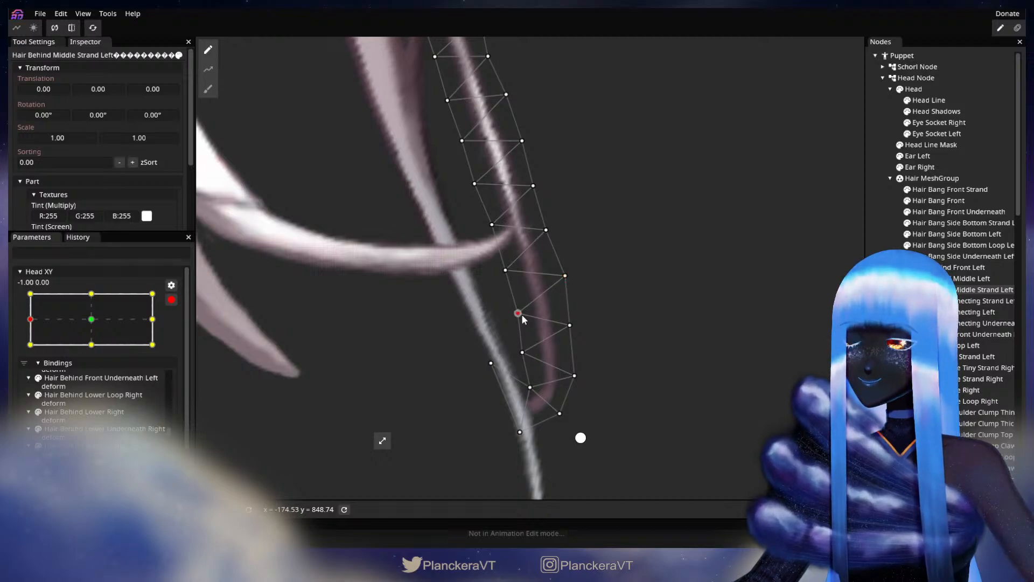
pyautogui.moveTo(522, 354); pyautogui.dragTo(526, 354)
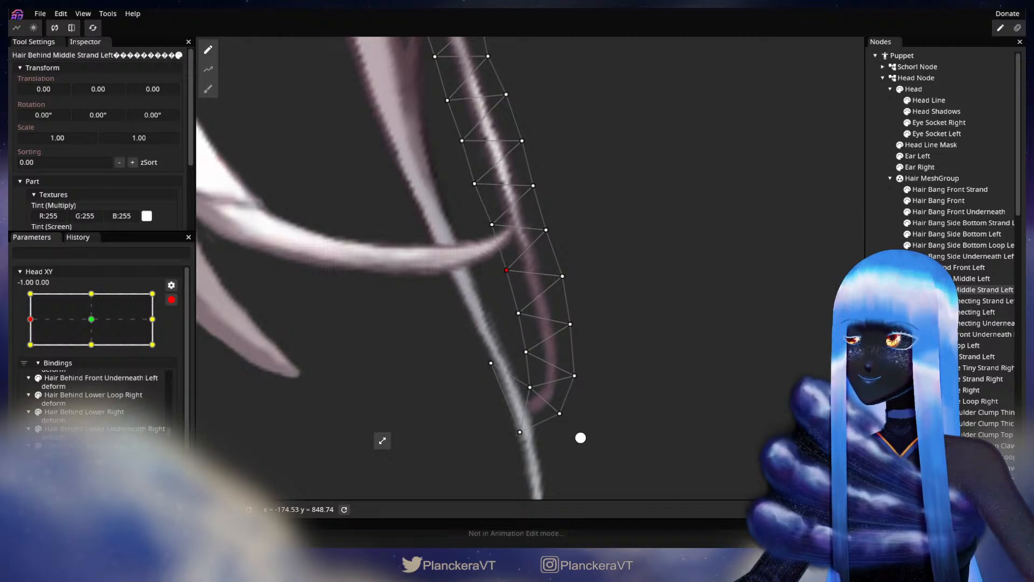
pyautogui.press('Escape')
pyautogui.scroll(-4, 654, 333)
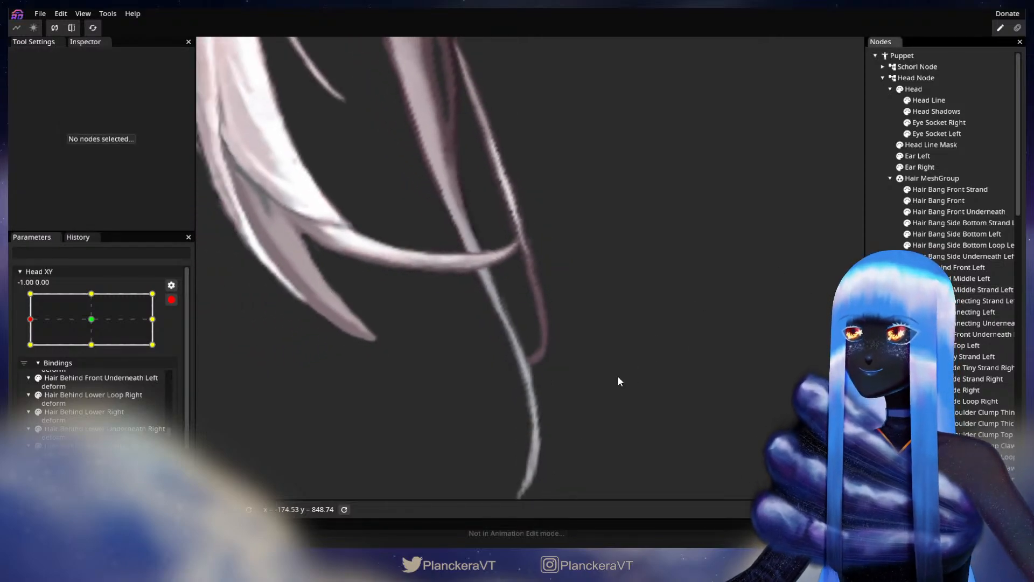
pyautogui.scroll(-5, 619, 361)
pyautogui.scroll(-5, 617, 361)
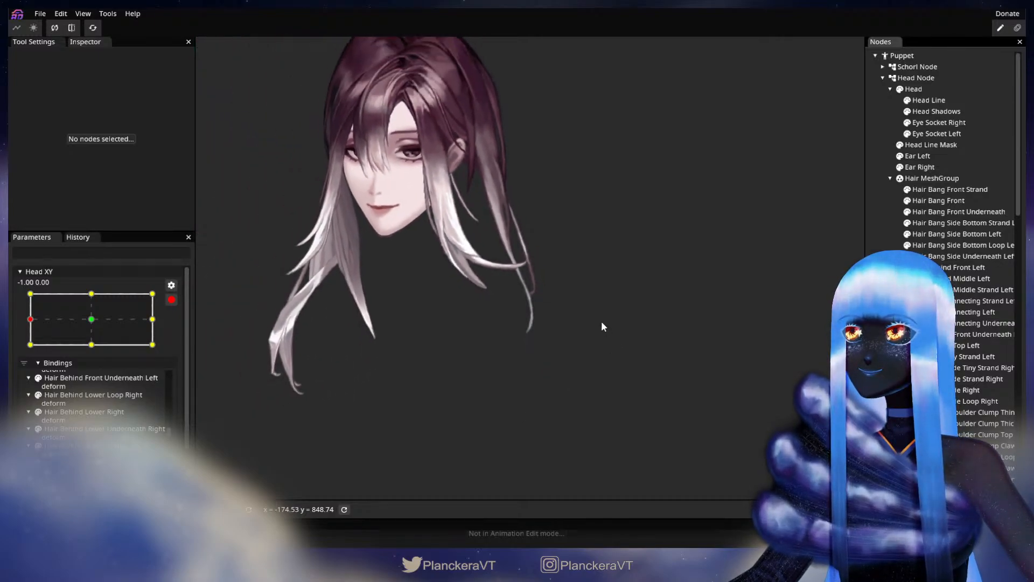
pyautogui.scroll(-3, 598, 329)
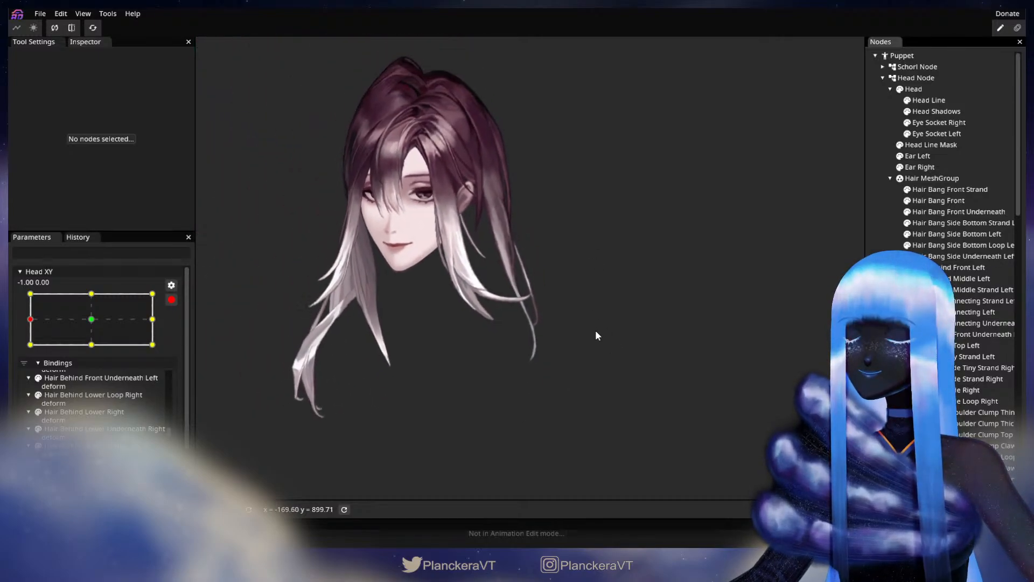
# Step: Disarm Head XY, move it to the 0, 1 keypoint, and arm it there for editing
pyautogui.click(171, 299)
pyautogui.moveTo(30, 353); pyautogui.dragTo(95, 324)
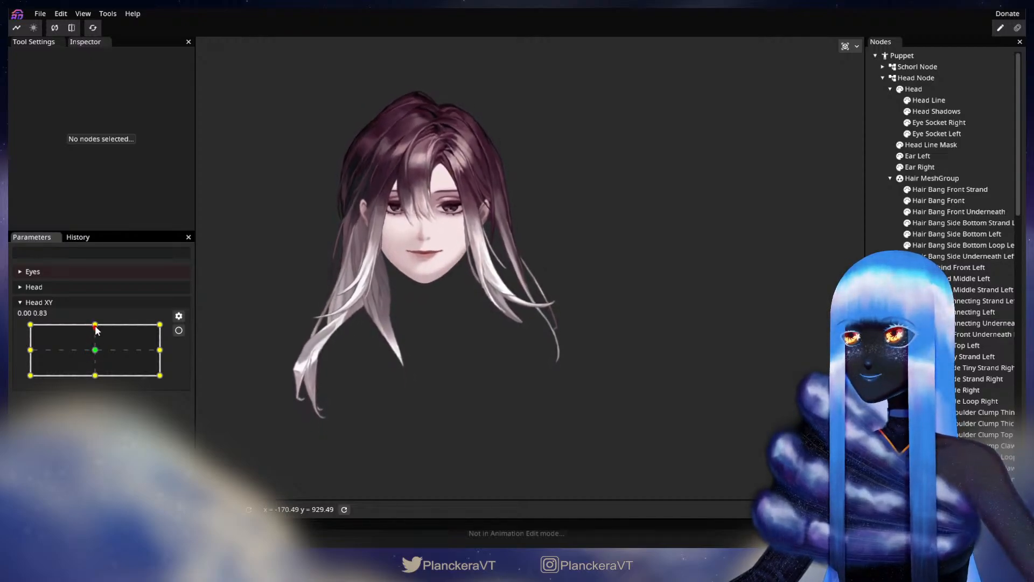
pyautogui.scroll(5, 434, 399)
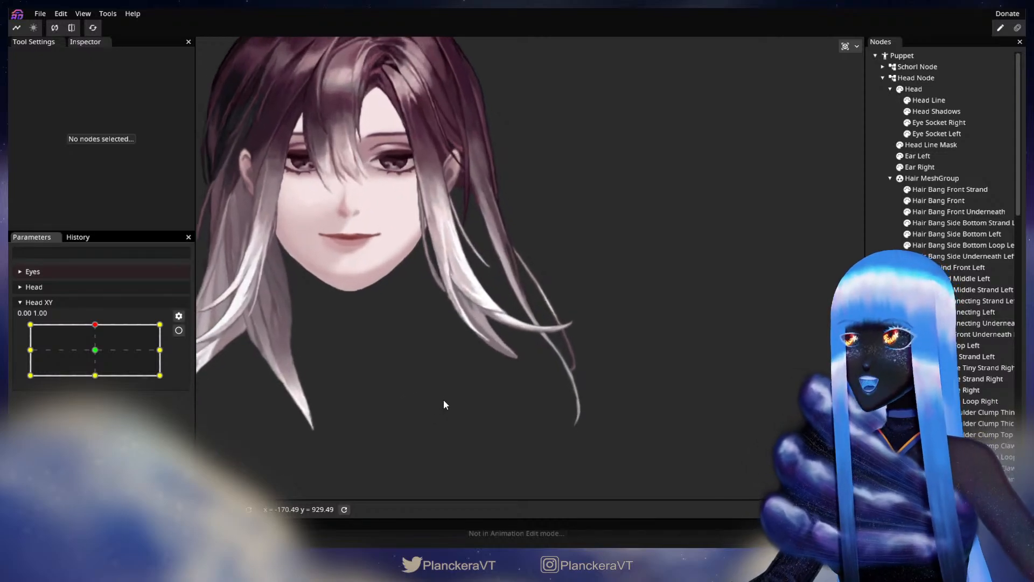
pyautogui.click(178, 330)
# Step: Adjust the Hair Behind Middle Strand Left mesh with the Circle Brush at size 26 for Head XY 0, 1
pyautogui.scroll(4, 621, 362)
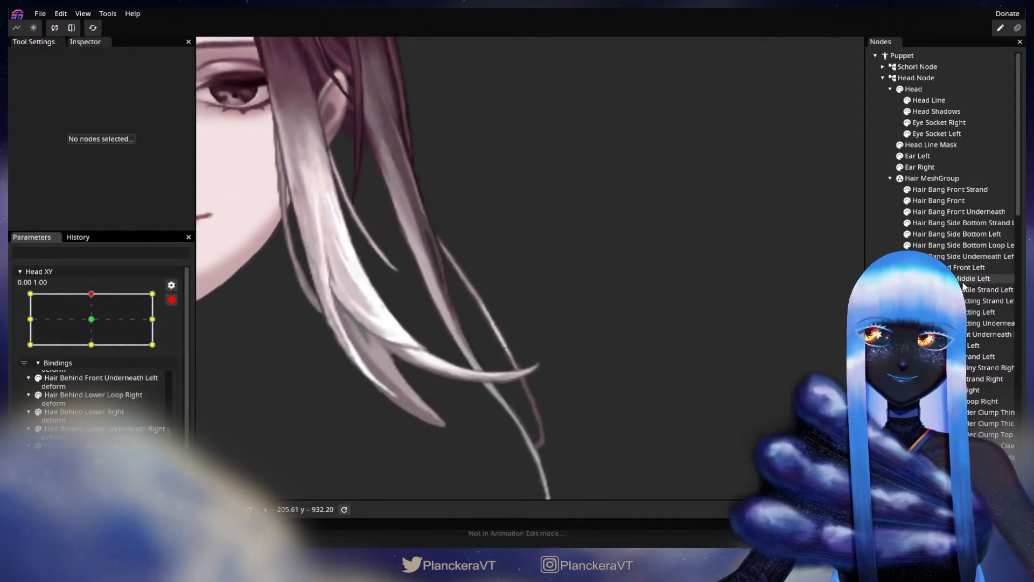
pyautogui.click(947, 290)
pyautogui.click(208, 88)
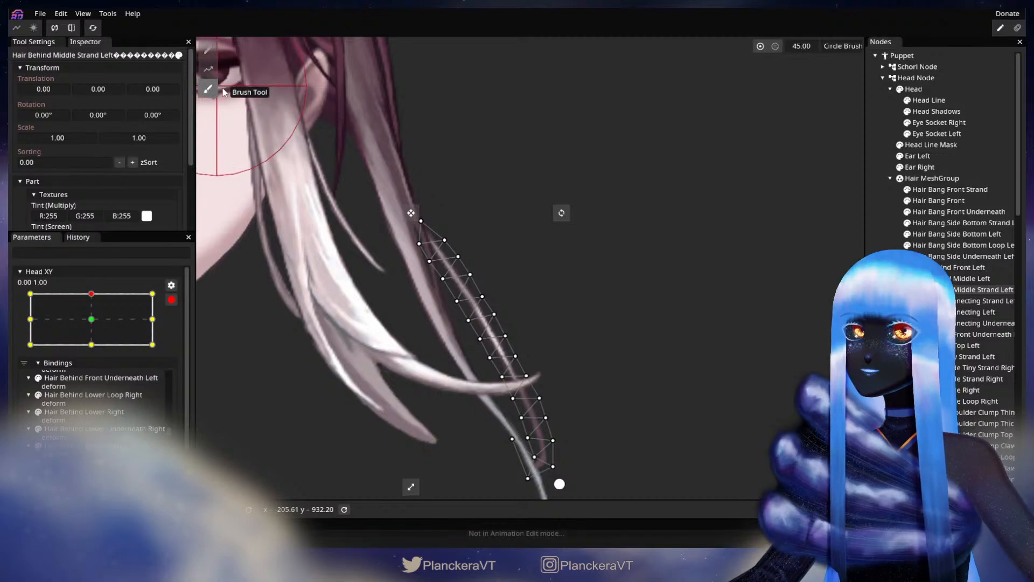
pyautogui.scroll(1, 477, 326)
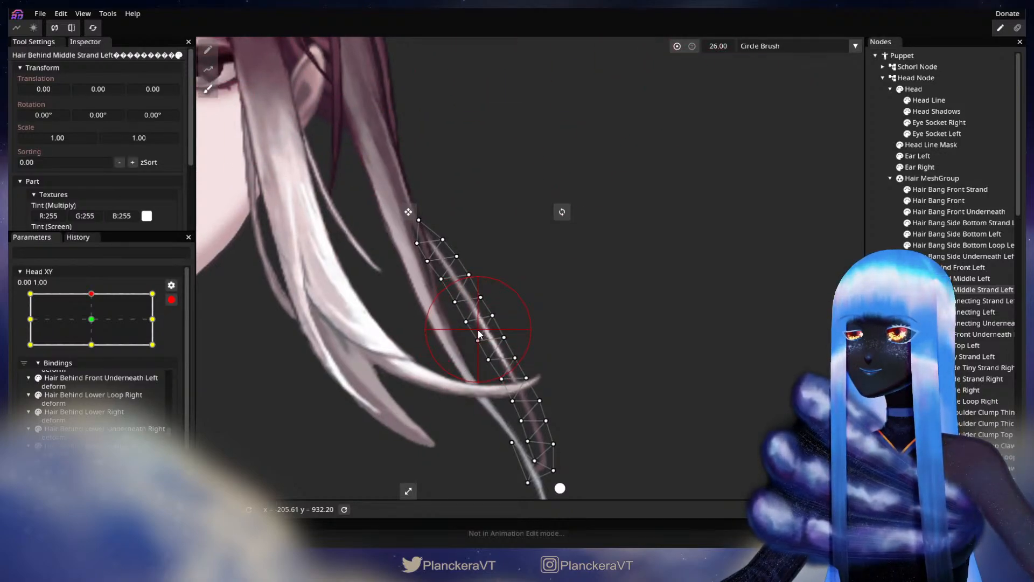
pyautogui.moveTo(525, 349); pyautogui.dragTo(554, 275)
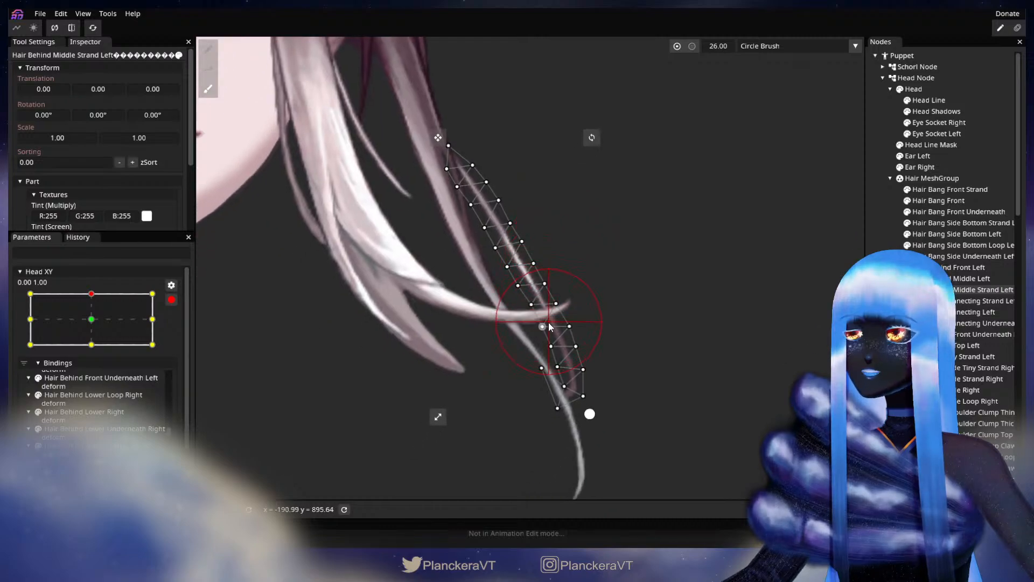
pyautogui.click(959, 289)
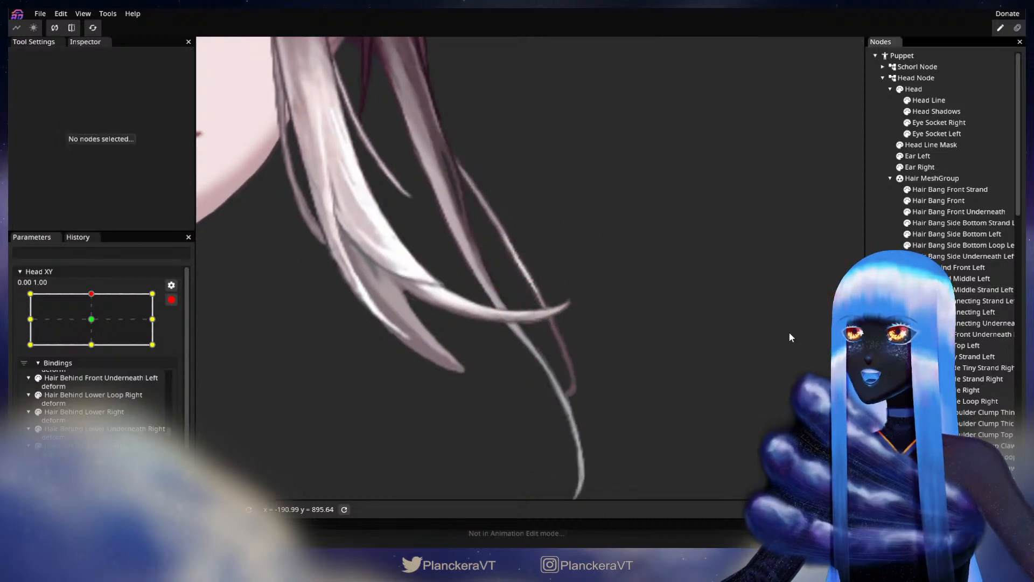
# Step: Disarm Head XY and preview the head near 0, 1 to examine how the left hair strand moves
pyautogui.scroll(-2, 537, 344)
pyautogui.scroll(-5, 538, 343)
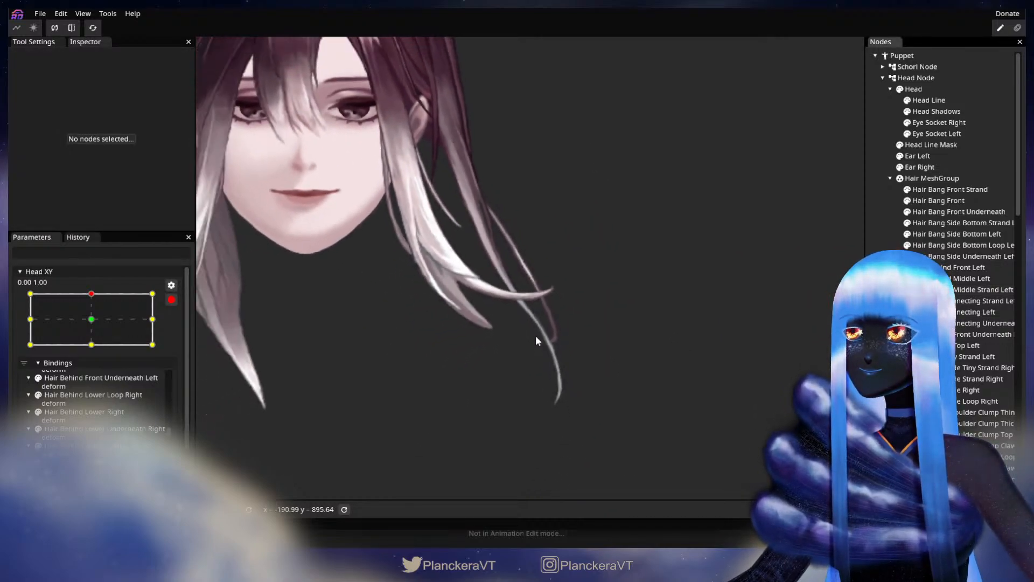
pyautogui.click(171, 301)
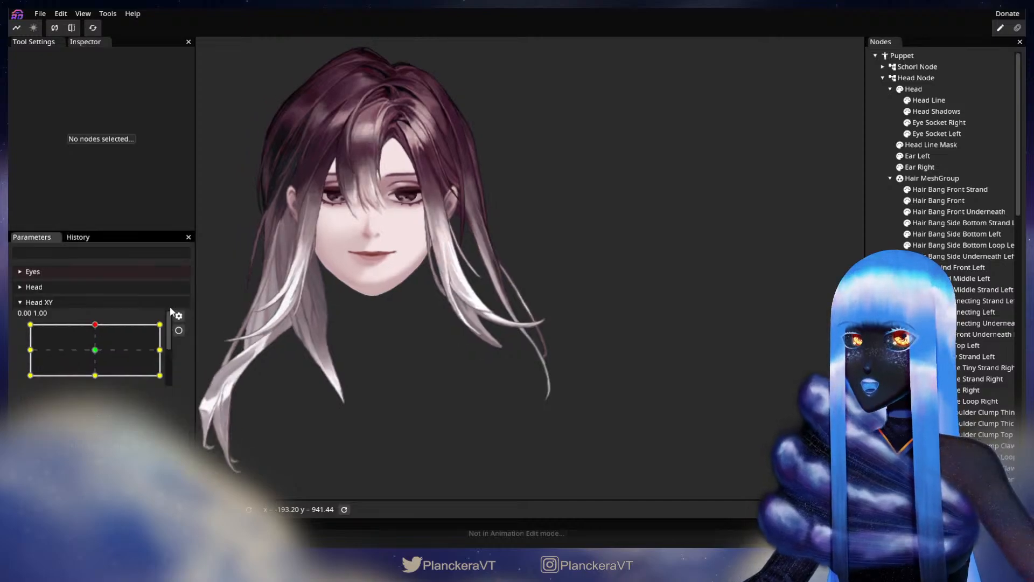
pyautogui.moveTo(96, 325); pyautogui.dragTo(95, 326)
pyautogui.scroll(5, 511, 347)
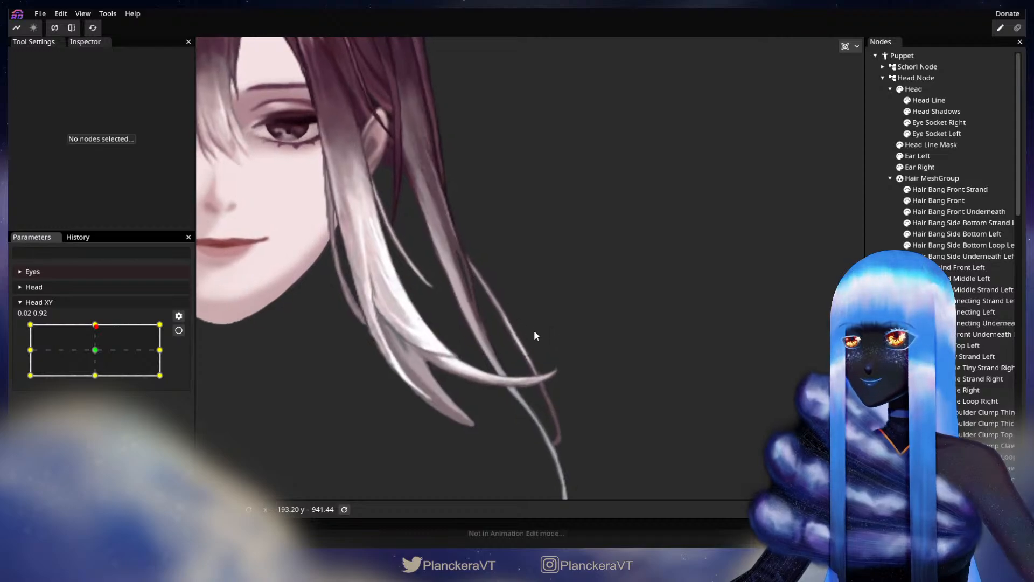
pyautogui.scroll(2, 641, 308)
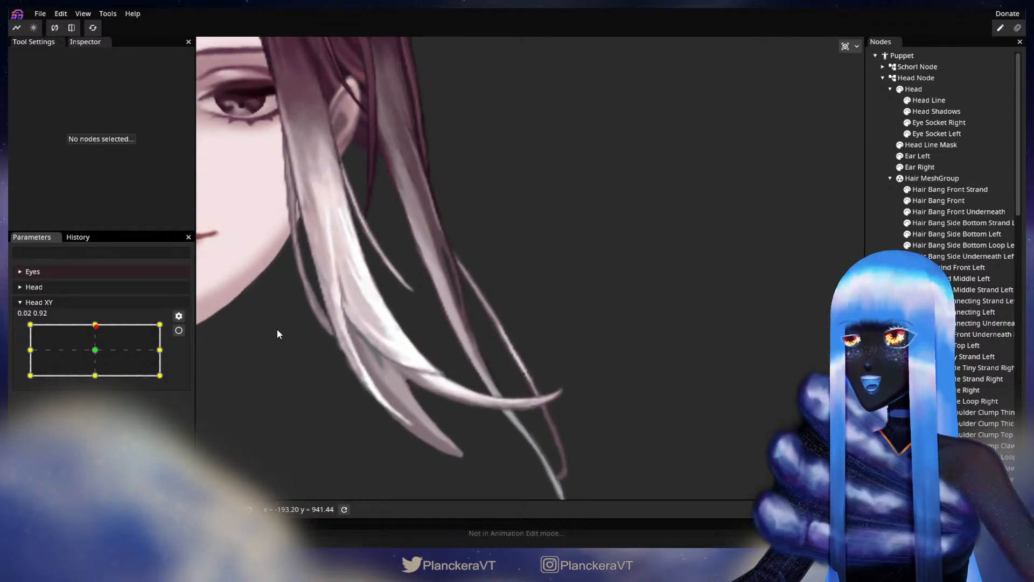
# Step: Re-arm Head XY at 0, 1 and brush the upper and middle mesh of Hair Behind Middle Strand Left slightly inward
pyautogui.click(178, 330)
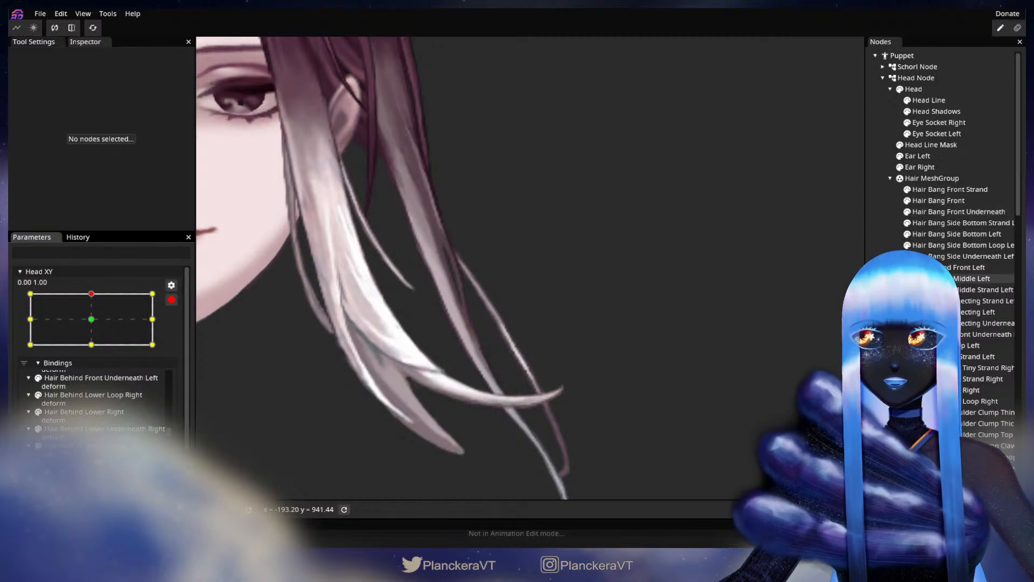
pyautogui.click(961, 289)
pyautogui.click(208, 89)
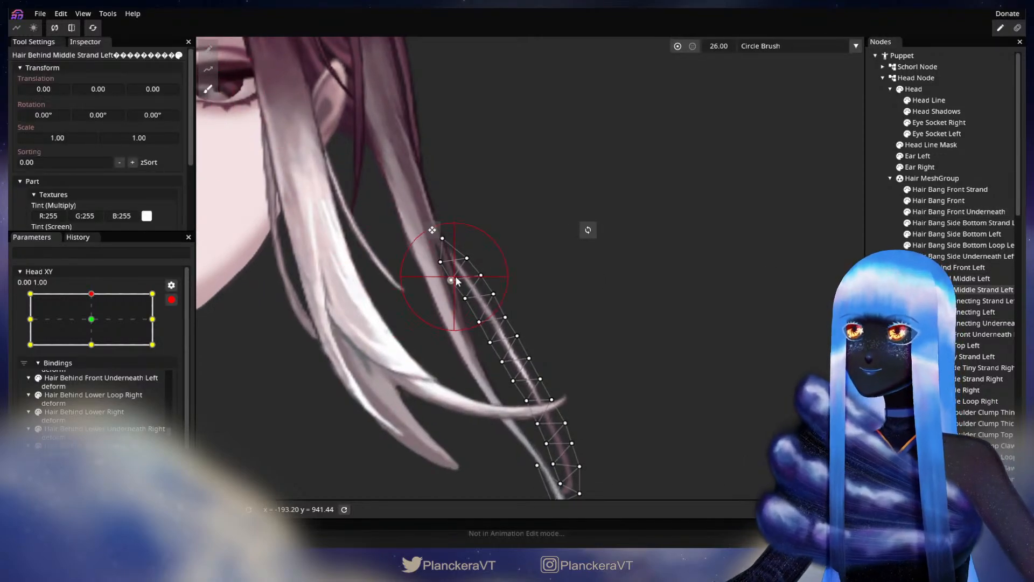
pyautogui.moveTo(471, 283); pyautogui.dragTo(469, 285)
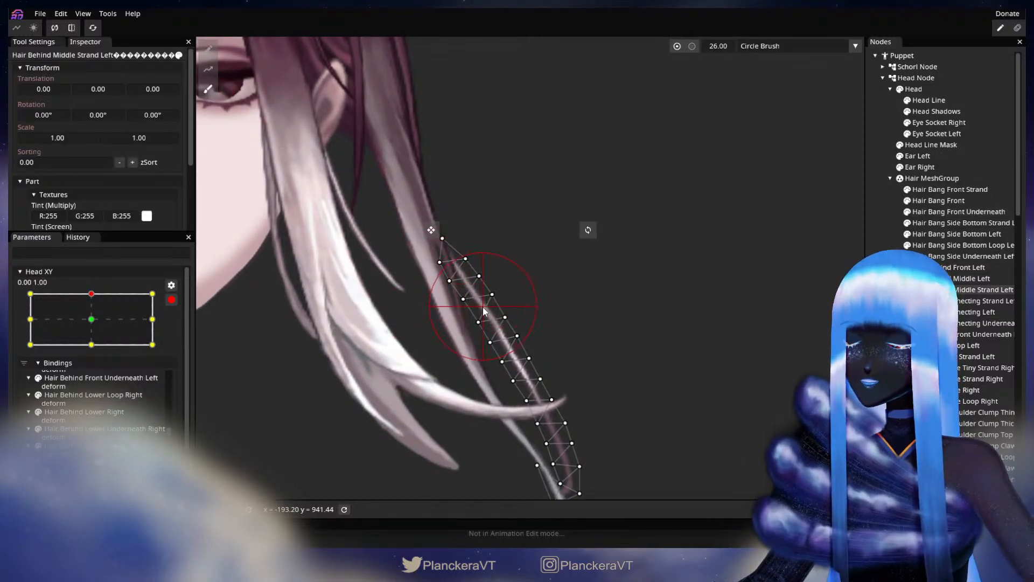
pyautogui.moveTo(495, 334); pyautogui.dragTo(492, 336)
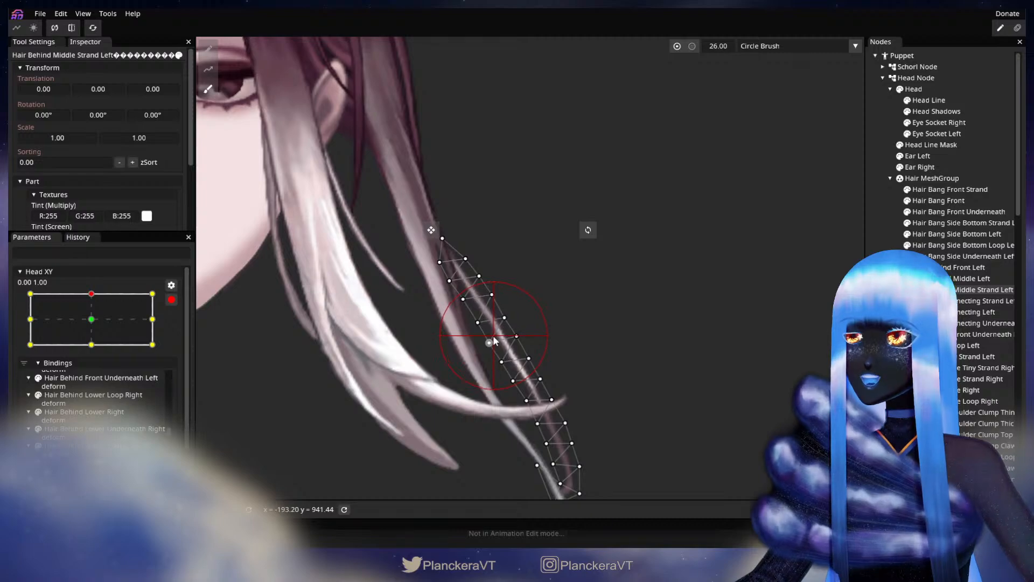
pyautogui.moveTo(548, 298); pyautogui.dragTo(554, 195)
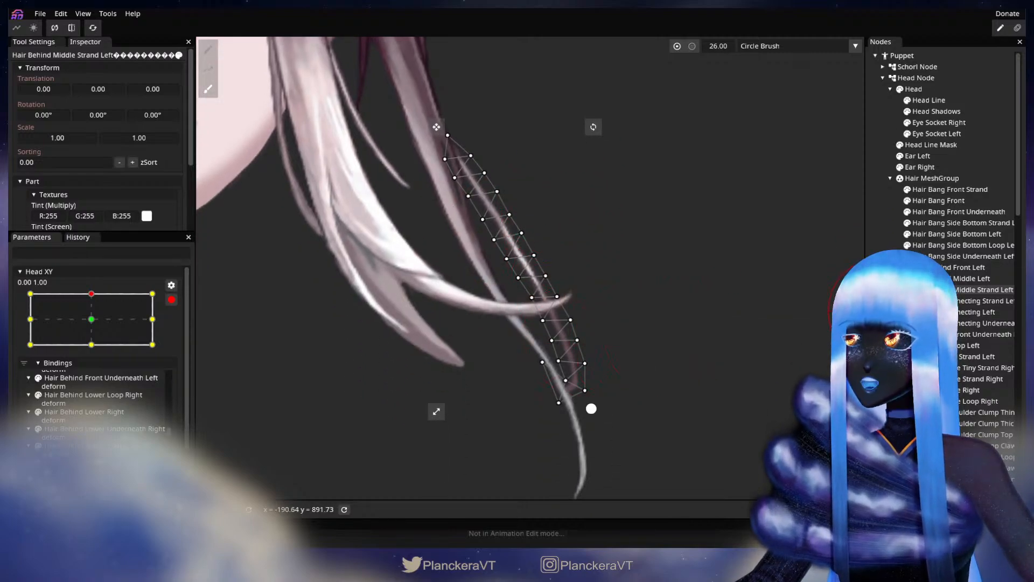
pyautogui.click(948, 289)
# Step: Disarm Head XY and preview the upward head pose to check the reshaped left strand
pyautogui.scroll(-6, 653, 357)
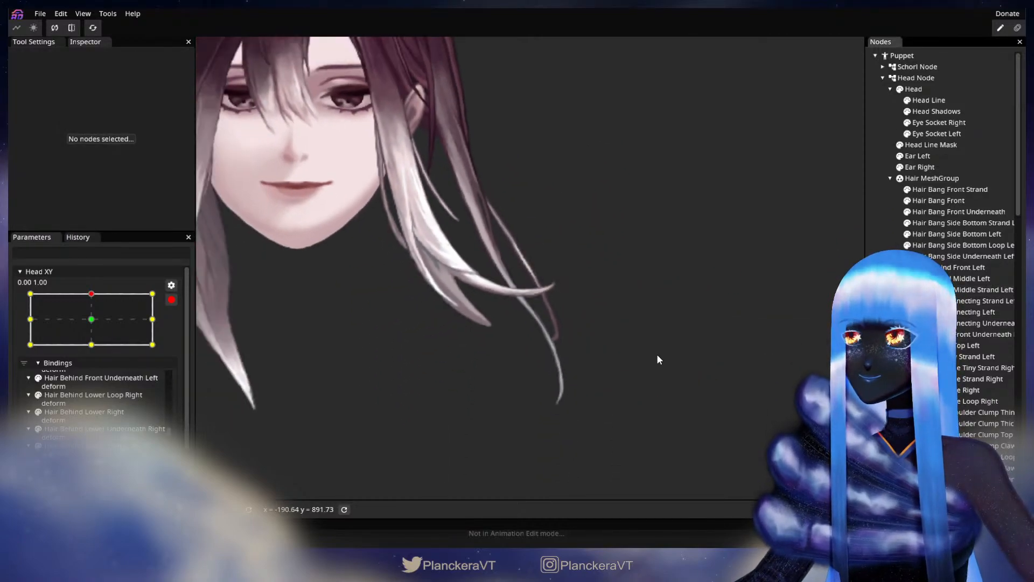
pyautogui.moveTo(636, 359); pyautogui.dragTo(624, 399)
pyautogui.click(171, 299)
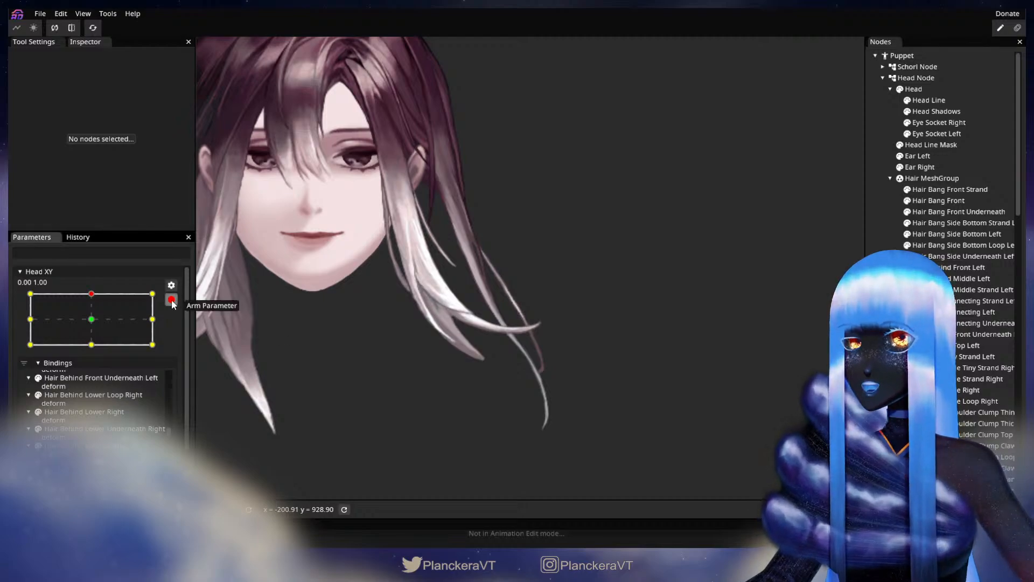
pyautogui.moveTo(99, 326)
pyautogui.mouseDown()
pyautogui.moveTo(96, 355)
pyautogui.moveTo(97, 324)
pyautogui.mouseUp()
# Step: Arm Head XY at 0, 1 and nudge individual vertices near the root of Hair Behind Middle Strand Left
pyautogui.click(179, 330)
pyautogui.scroll(5, 353, 331)
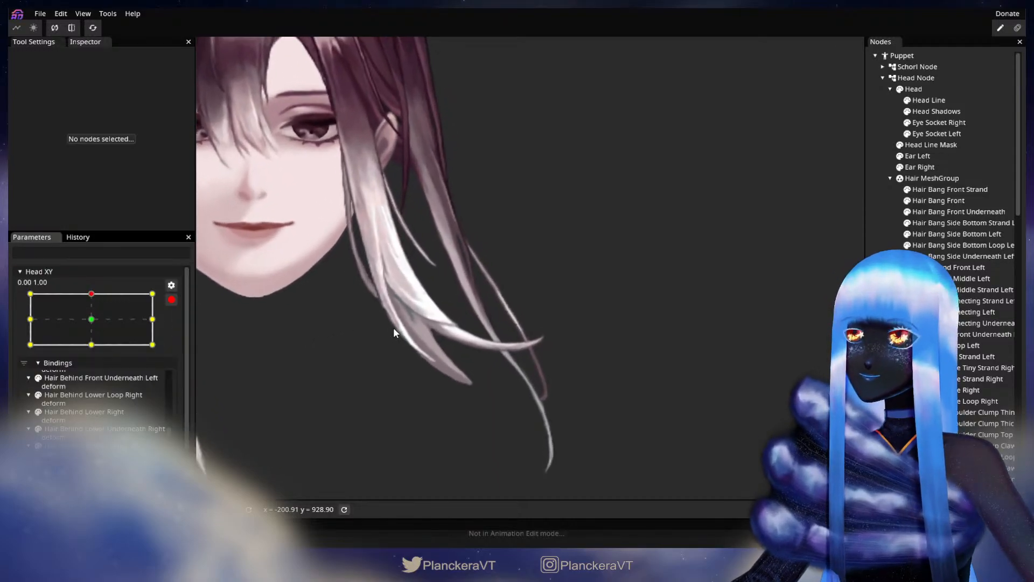
pyautogui.scroll(2, 463, 358)
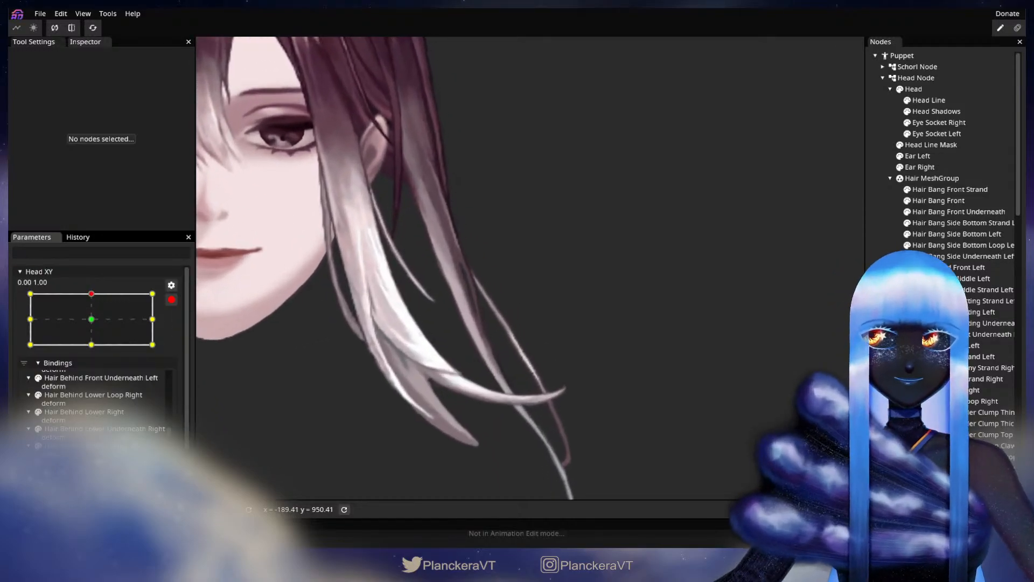
pyautogui.click(964, 289)
pyautogui.scroll(2, 496, 257)
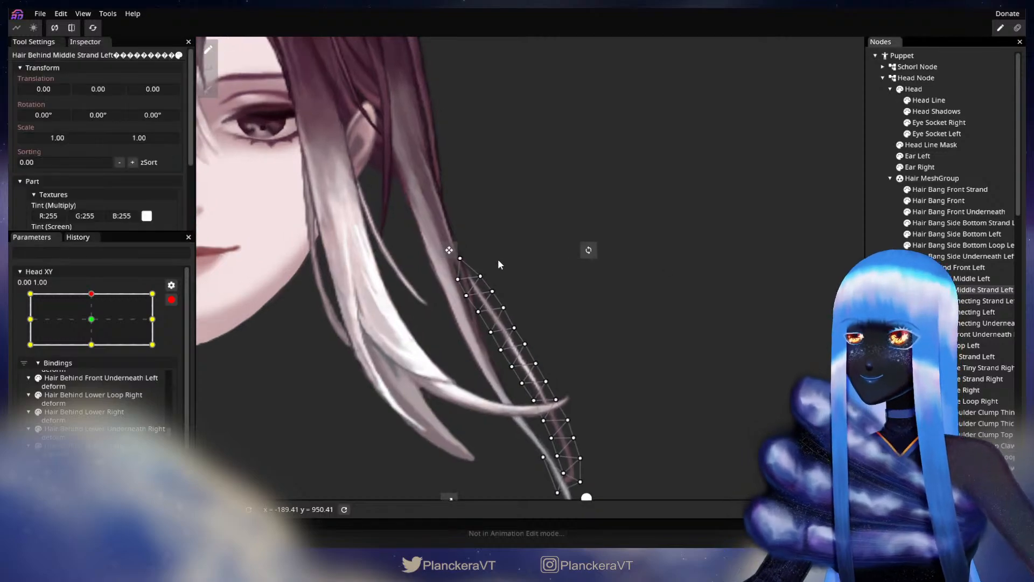
pyautogui.click(462, 296)
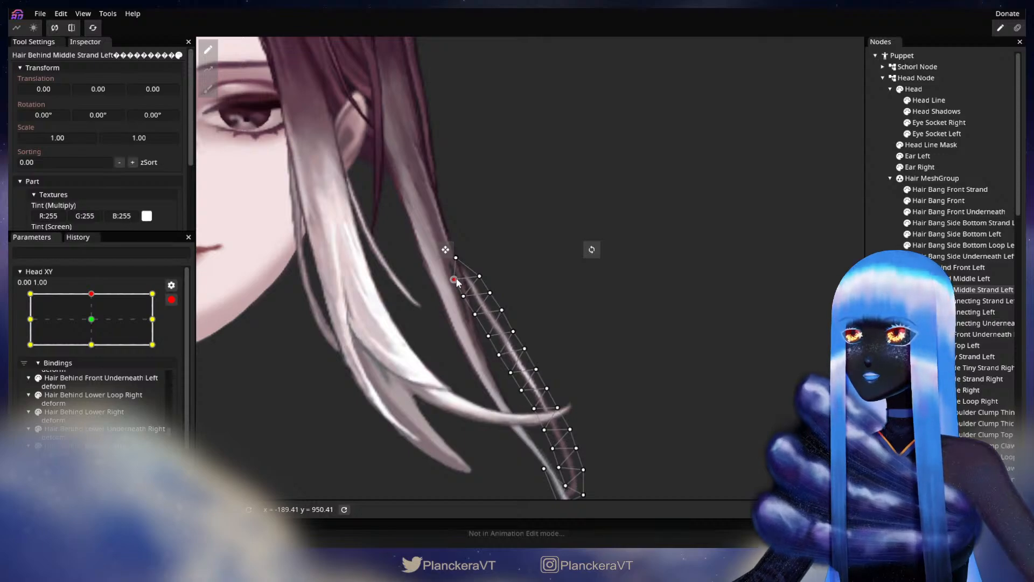
pyautogui.click(479, 276)
pyautogui.click(463, 296)
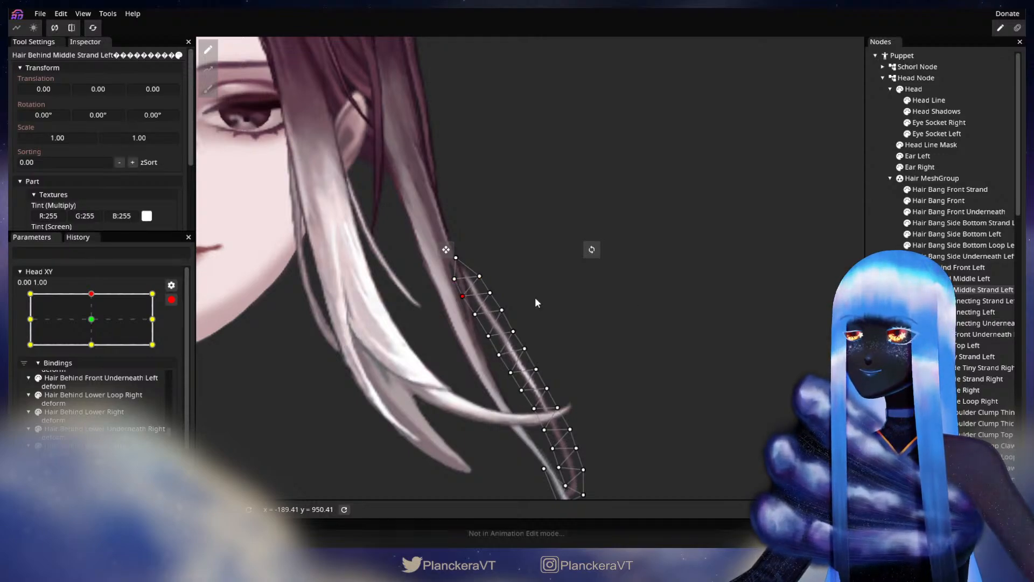
pyautogui.press('Escape')
# Step: Compare the Hair Behind Middle Strand Left mesh between the neutral and 0, 1 positions of Head XY with the parameter disarmed
pyautogui.scroll(-2, 558, 350)
pyautogui.scroll(-4, 587, 358)
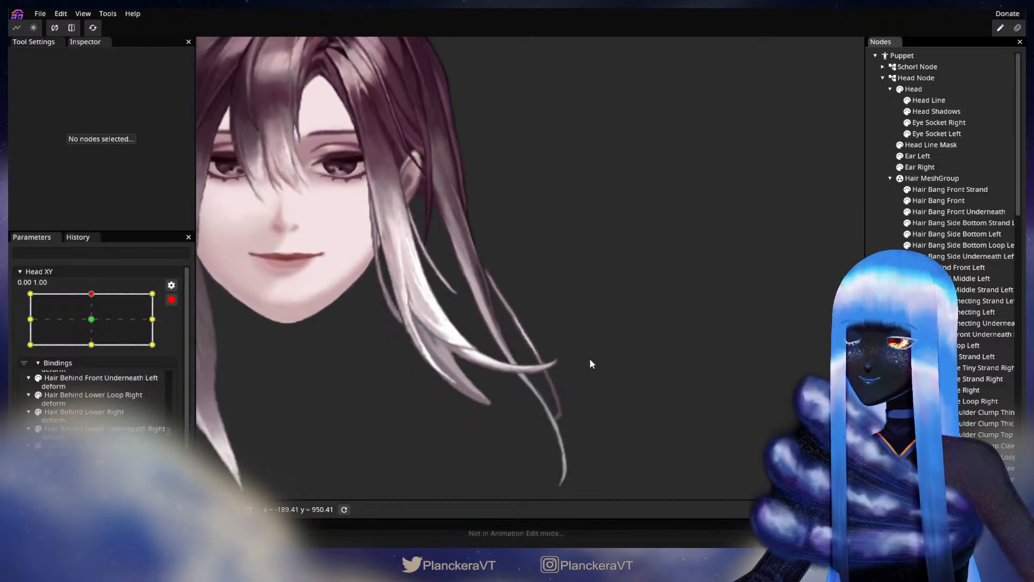
pyautogui.click(170, 305)
pyautogui.moveTo(94, 326); pyautogui.dragTo(94, 349)
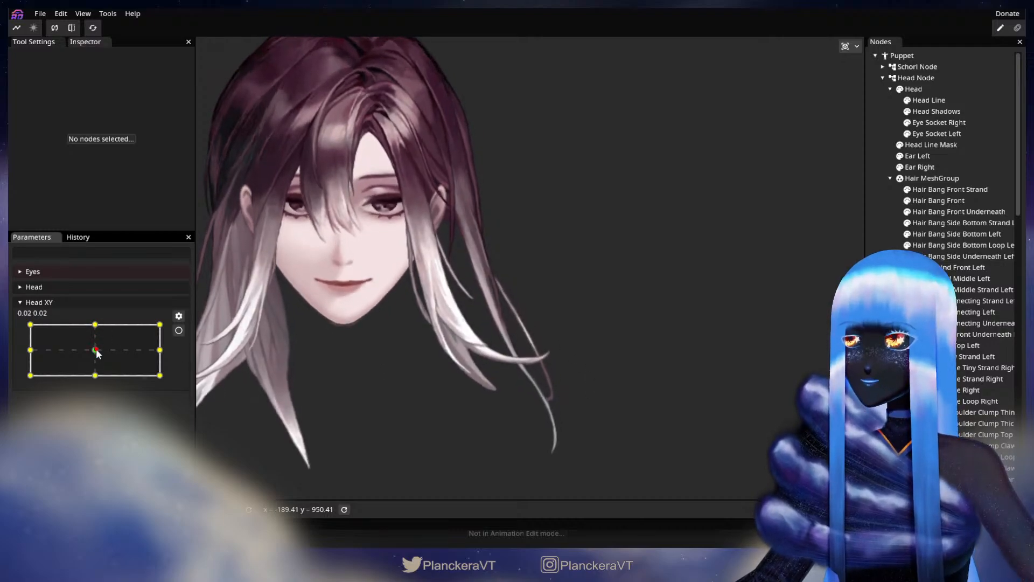
pyautogui.click(970, 291)
pyautogui.scroll(4, 515, 290)
pyautogui.scroll(4, 462, 371)
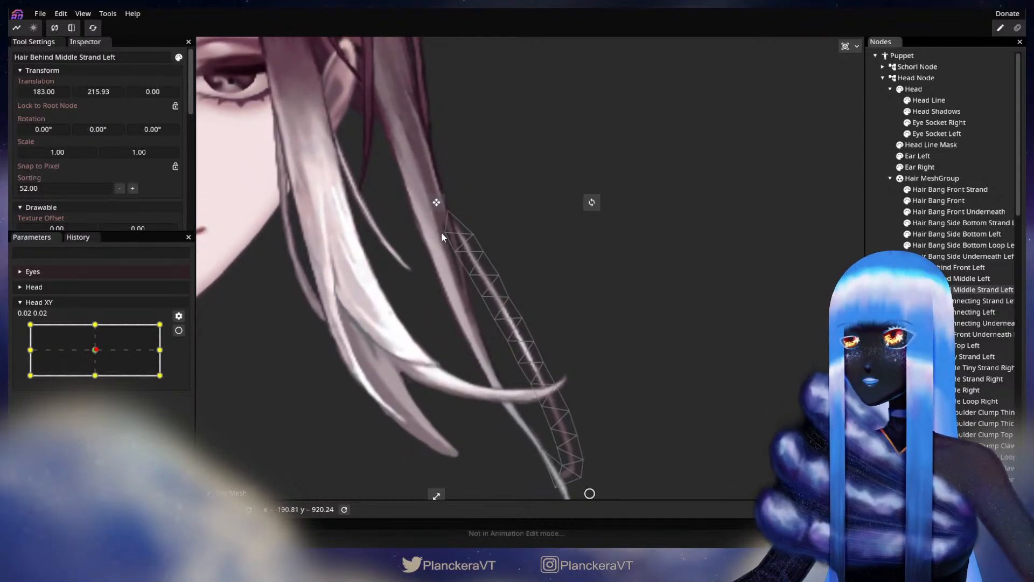
pyautogui.moveTo(463, 225); pyautogui.dragTo(477, 190)
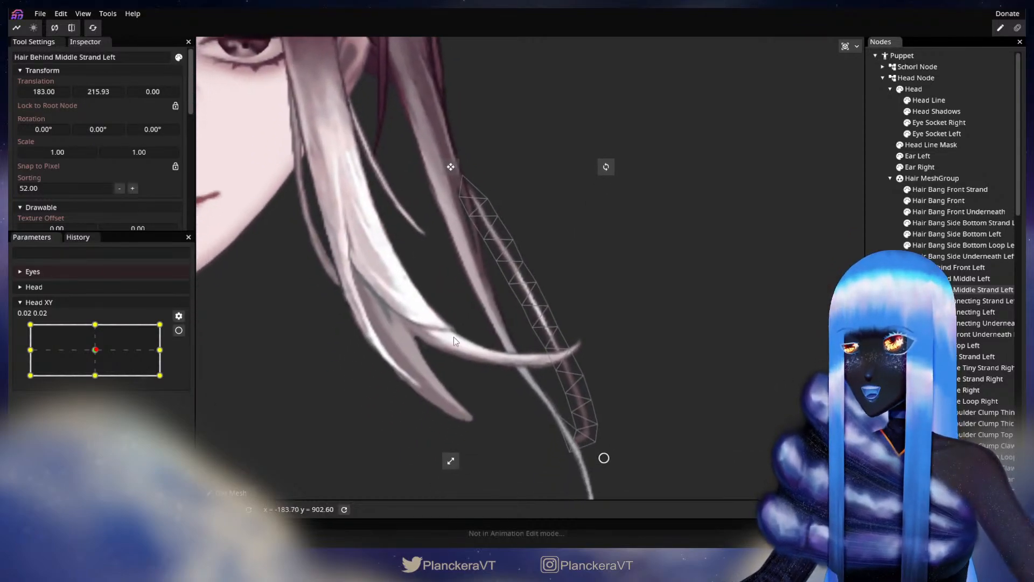
pyautogui.moveTo(95, 349); pyautogui.dragTo(94, 324)
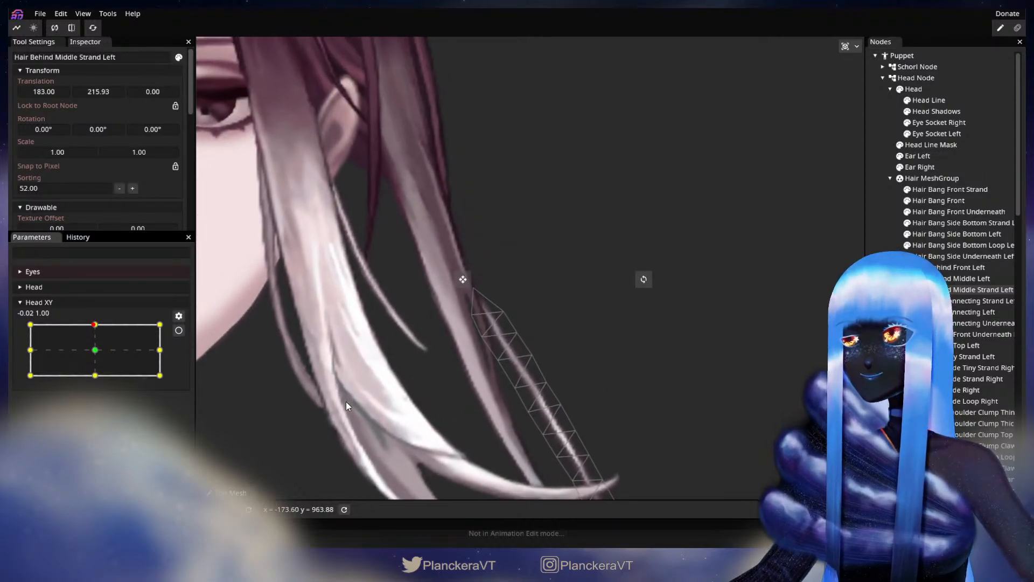
# Step: Re-arm Head XY at 0, 1 and adjust a vertex on the inner edge near the strand's root
pyautogui.click(178, 330)
pyautogui.moveTo(466, 320); pyautogui.dragTo(470, 342)
pyautogui.click(474, 345)
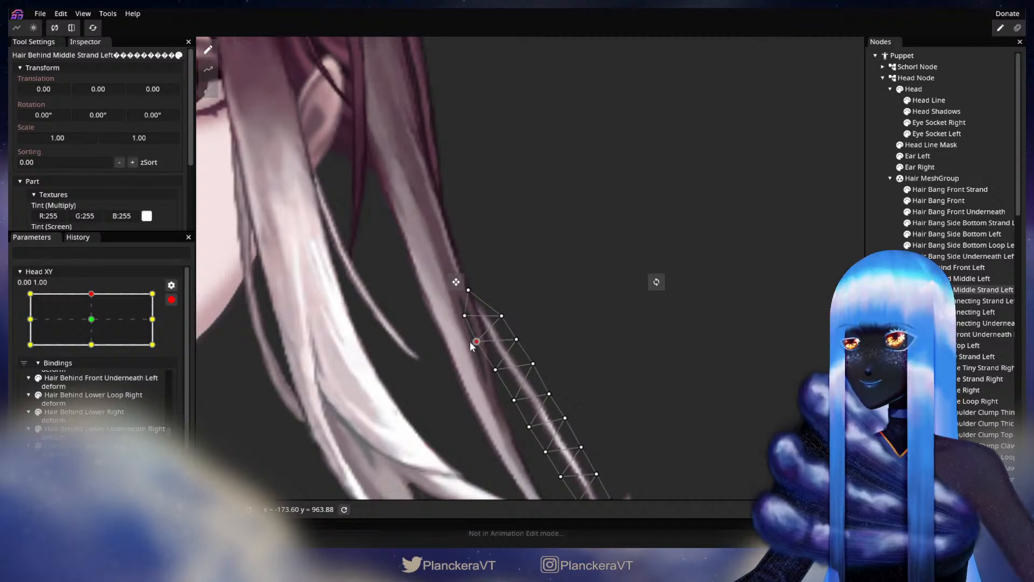
# Step: Preview the strand's motion around Head XY 0, 1, then arm the parameter again at that keypoint
pyautogui.click(171, 300)
pyautogui.moveTo(95, 326)
pyautogui.mouseDown()
pyautogui.moveTo(96, 349)
pyautogui.moveTo(95, 324)
pyautogui.mouseUp()
pyautogui.click(178, 330)
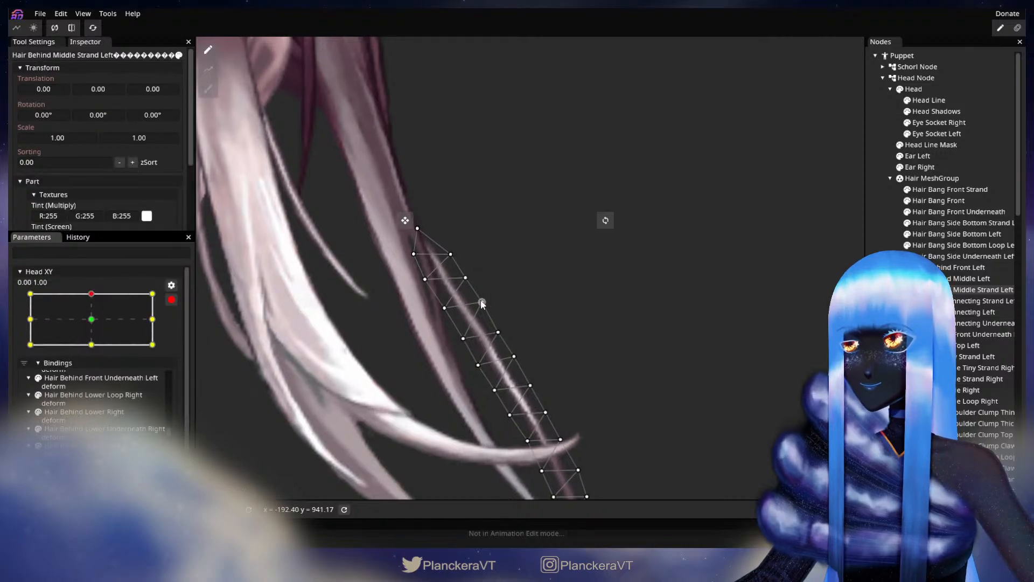
# Step: Nudge a facing pair of outer and inner edge vertices on the strand's upper part at Head XY 0, 1 and preview the motion
pyautogui.moveTo(479, 301); pyautogui.dragTo(484, 309)
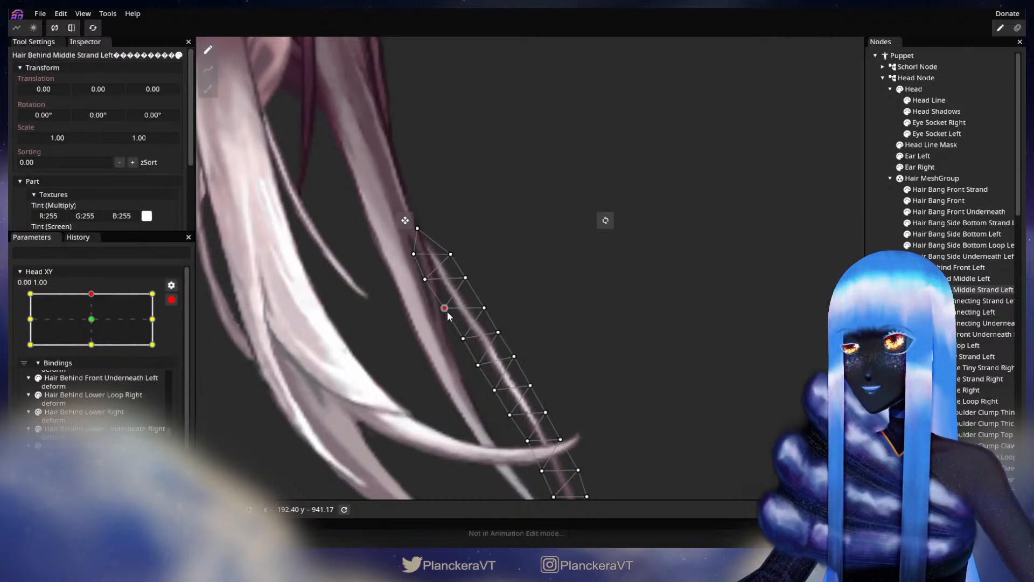
pyautogui.click(172, 299)
pyautogui.moveTo(100, 329)
pyautogui.mouseDown()
pyautogui.moveTo(96, 353)
pyautogui.moveTo(95, 325)
pyautogui.mouseUp()
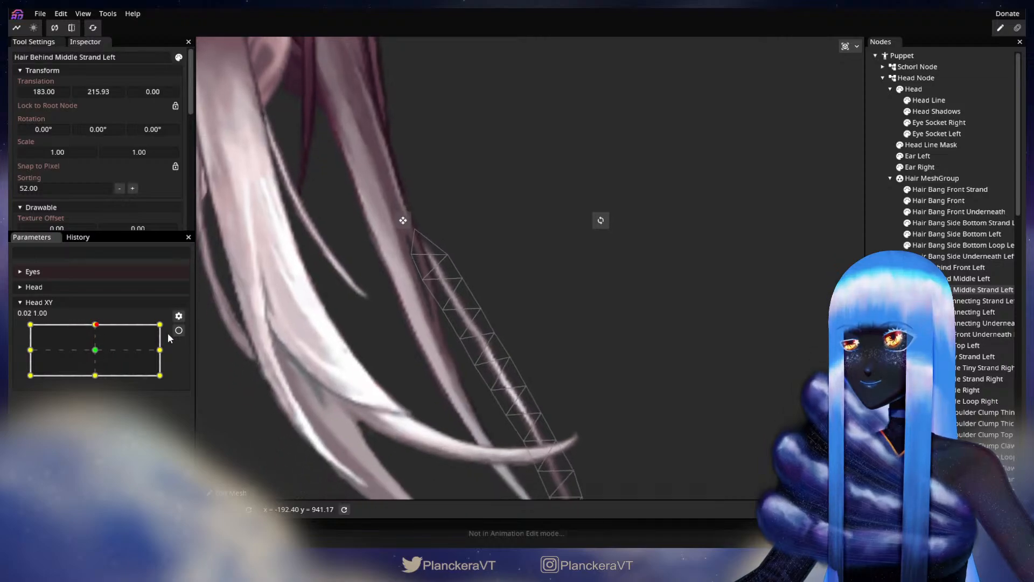
# Step: Re-arm Head XY at 0, 1, shift two outer-edge vertices just below the strand's root, and preview the result with the parameter disarmed
pyautogui.click(178, 330)
pyautogui.click(449, 254)
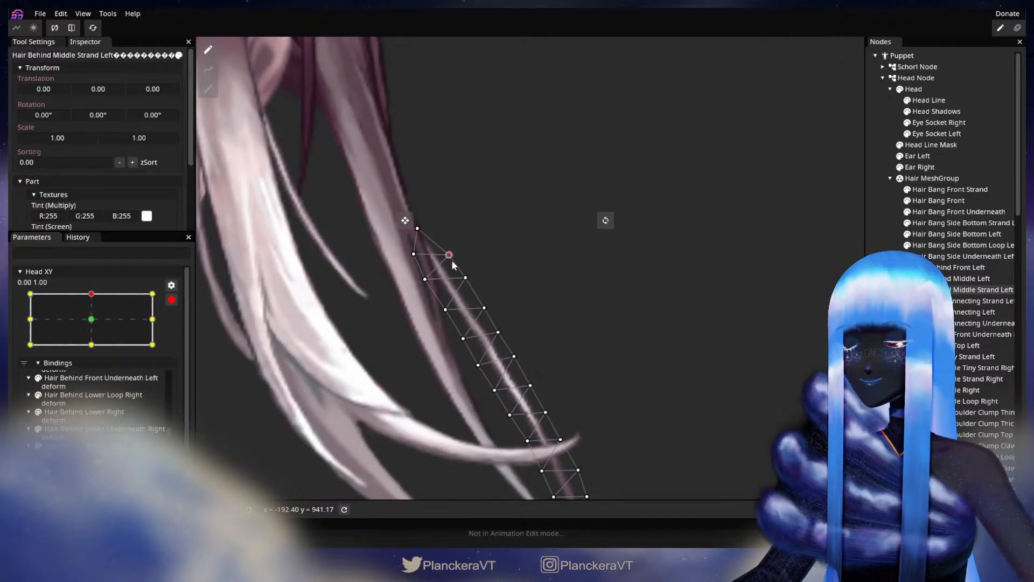
pyautogui.click(464, 278)
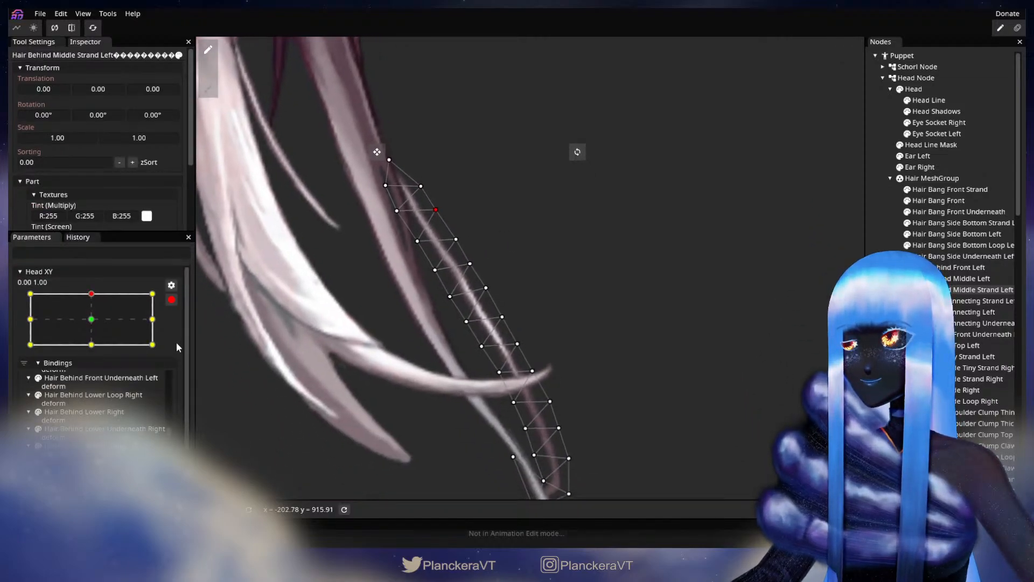
pyautogui.click(171, 299)
pyautogui.moveTo(95, 324)
pyautogui.mouseDown()
pyautogui.moveTo(95, 351)
pyautogui.moveTo(96, 331)
pyautogui.mouseUp()
# Step: Adjust inner-edge vertices along the strand's middle and lower part at Head XY 0, 1, and check the movement around that keypoint
pyautogui.click(178, 330)
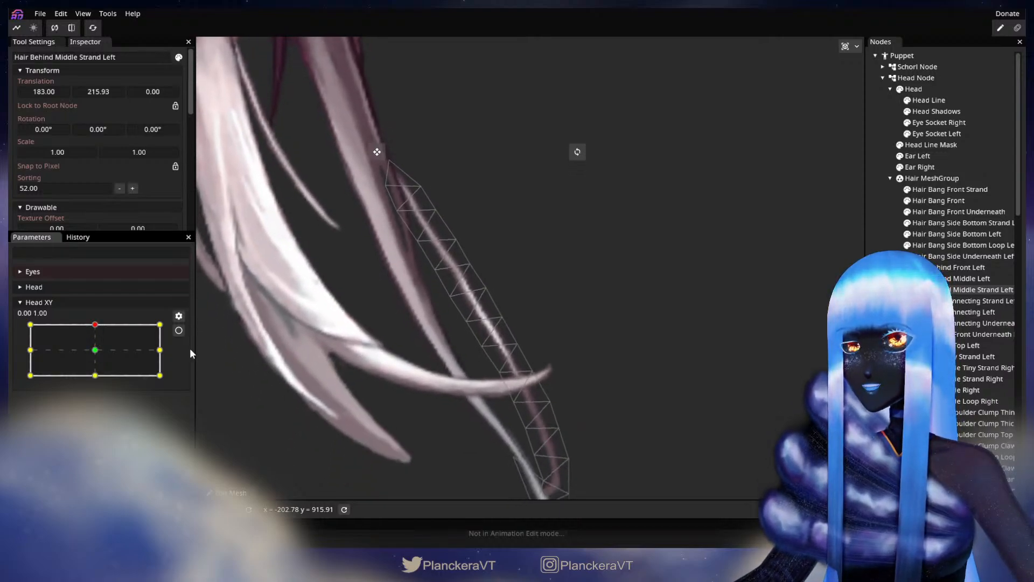
pyautogui.moveTo(449, 297); pyautogui.dragTo(540, 370)
pyautogui.click(493, 339)
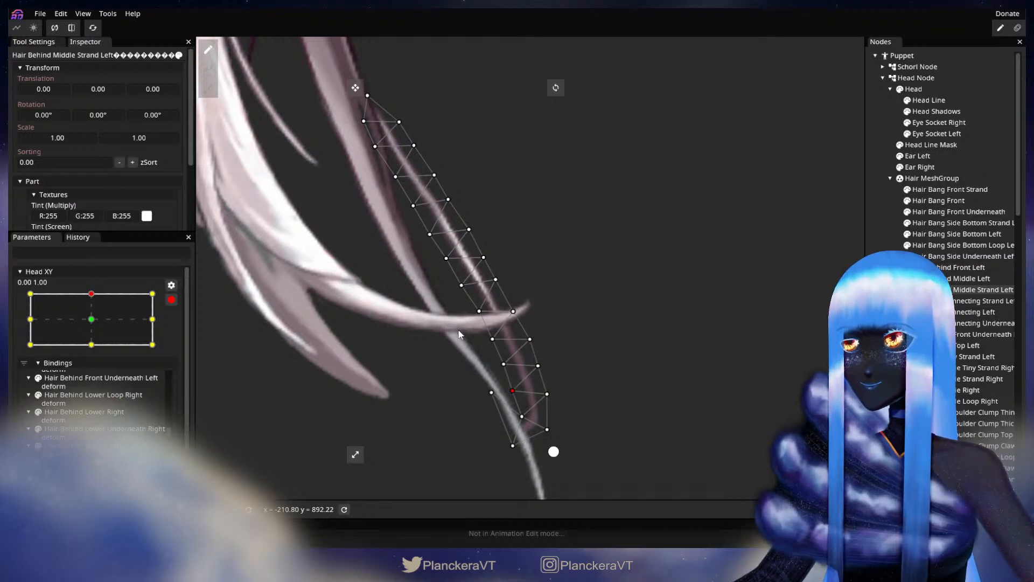
pyautogui.moveTo(484, 214); pyautogui.dragTo(499, 259)
pyautogui.moveTo(461, 304); pyautogui.dragTo(495, 360)
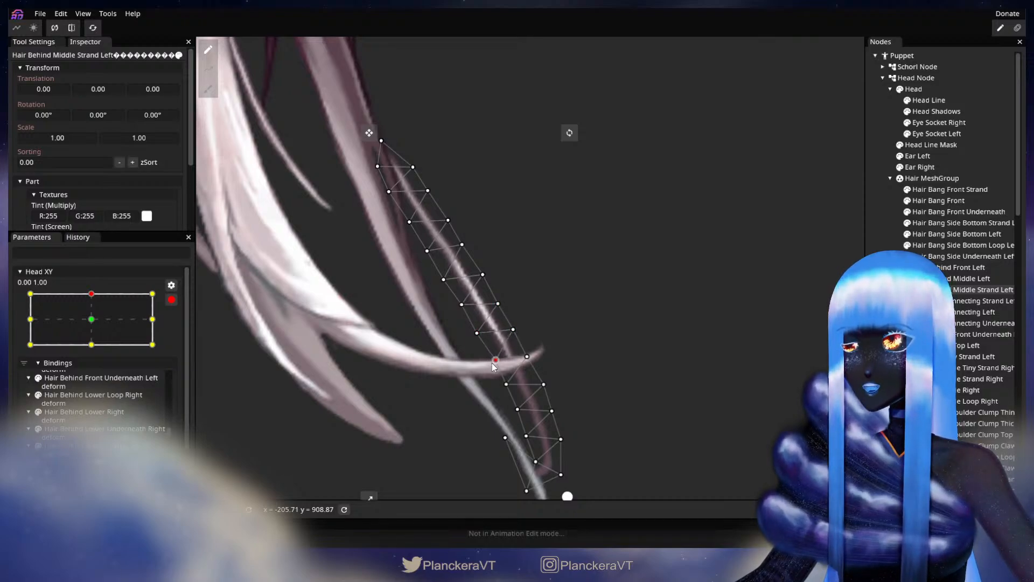
pyautogui.moveTo(443, 280); pyautogui.dragTo(446, 282)
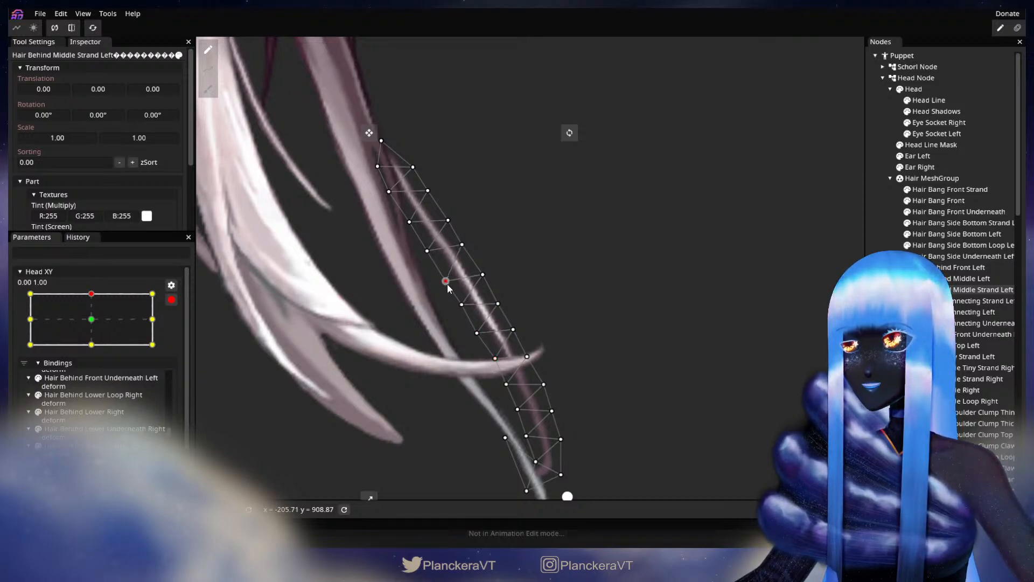
pyautogui.click(171, 299)
pyautogui.moveTo(91, 325)
pyautogui.mouseDown()
pyautogui.moveTo(93, 352)
pyautogui.moveTo(95, 325)
pyautogui.mouseUp()
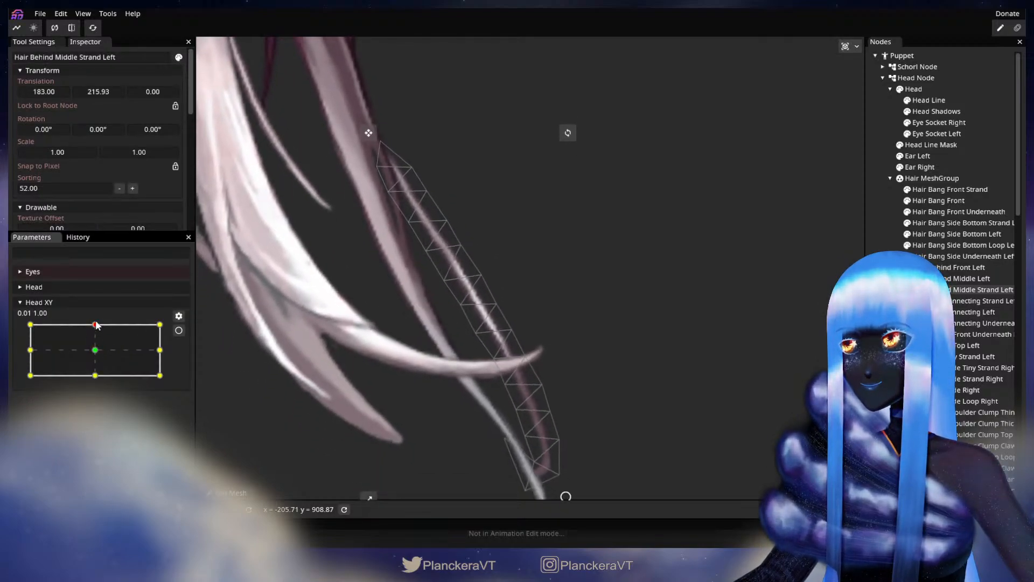
# Step: Even out the outer-edge vertices at the strand's mid-length for Head XY 0, 1, previewing the motion between adjustments
pyautogui.click(178, 331)
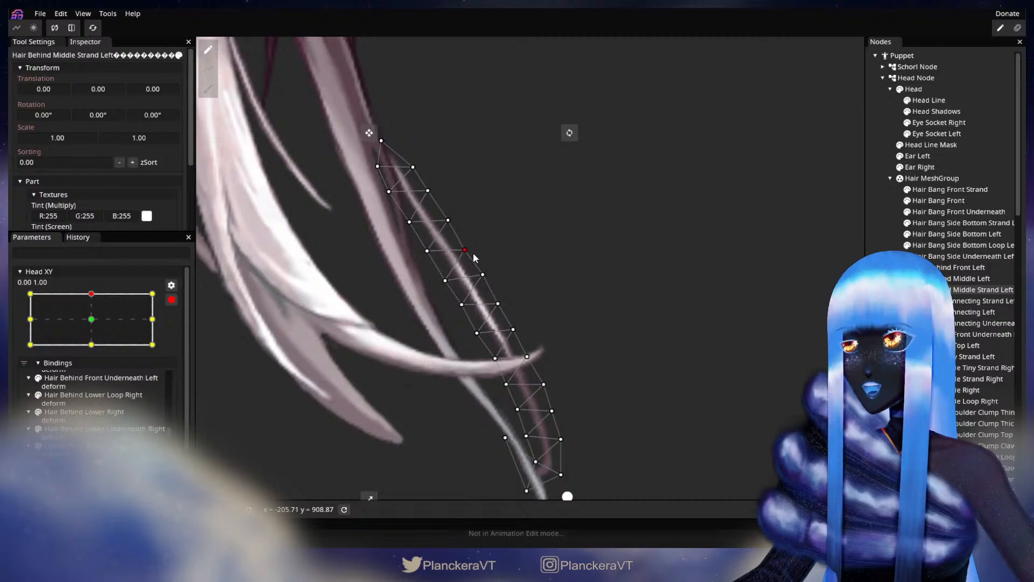
pyautogui.click(171, 299)
pyautogui.moveTo(94, 324)
pyautogui.mouseDown()
pyautogui.moveTo(95, 350)
pyautogui.moveTo(97, 325)
pyautogui.mouseUp()
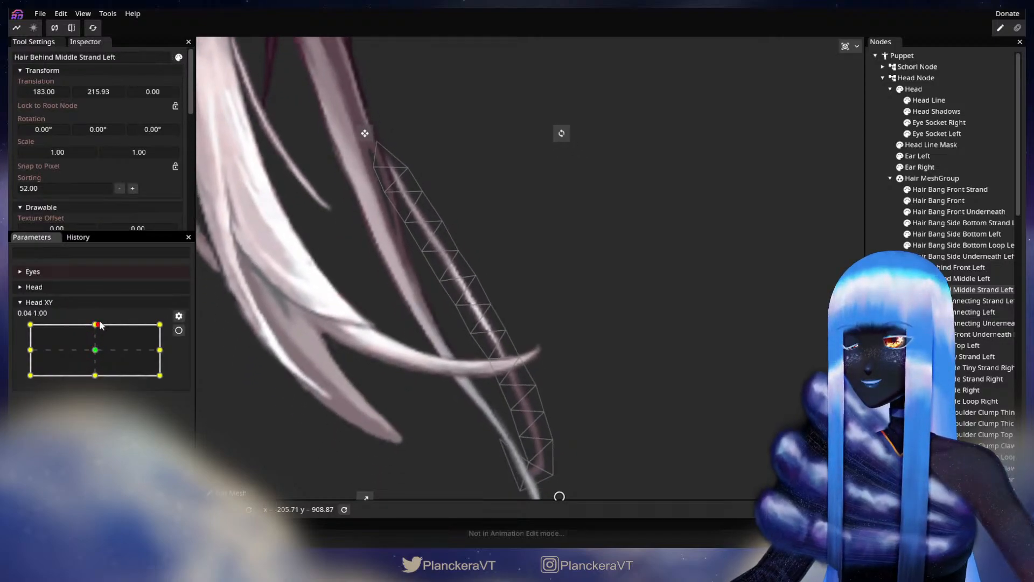
pyautogui.click(178, 331)
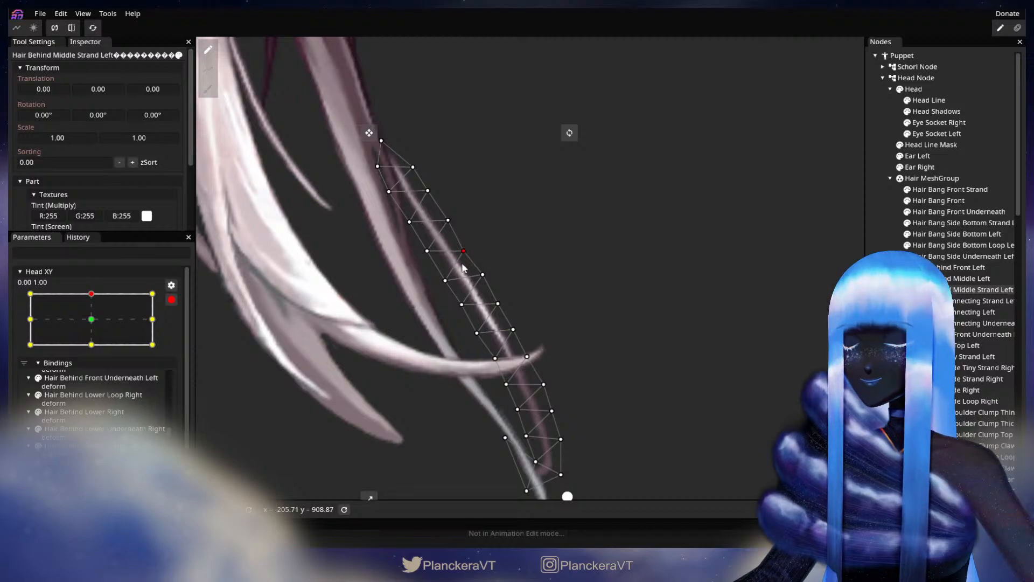
pyautogui.click(484, 275)
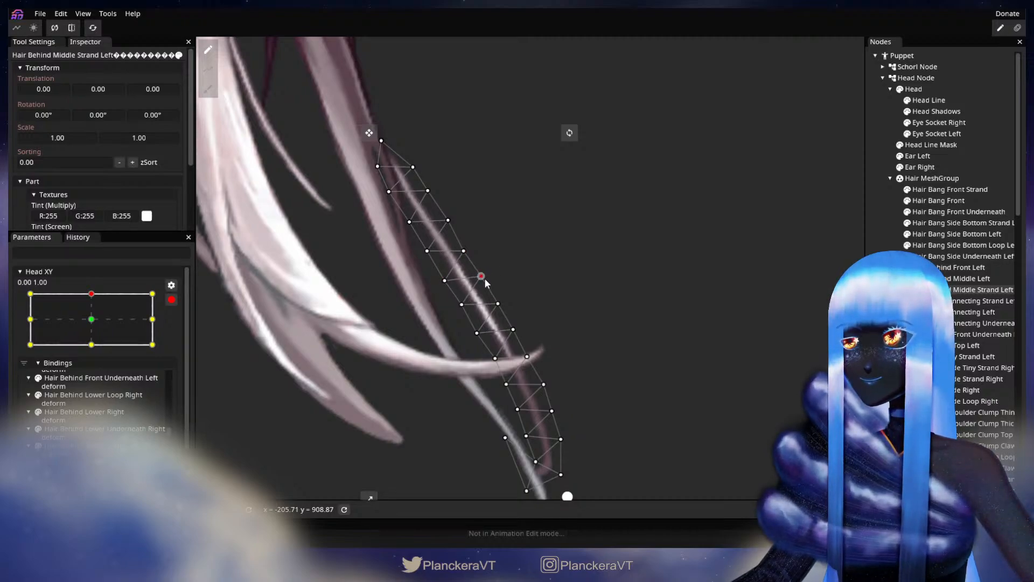
pyautogui.click(462, 305)
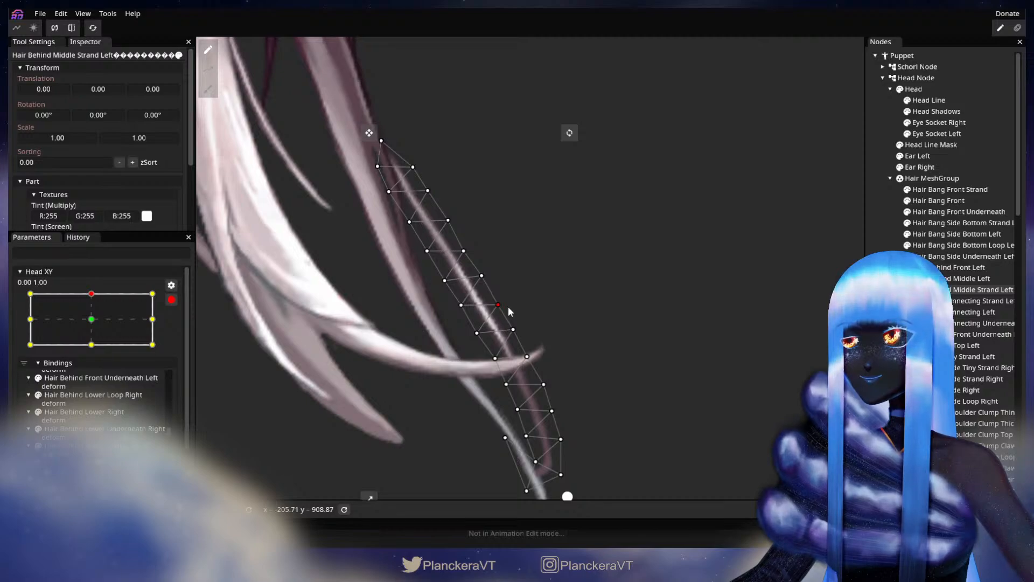
pyautogui.click(171, 300)
pyautogui.moveTo(94, 324)
pyautogui.mouseDown()
pyautogui.moveTo(95, 356)
pyautogui.moveTo(94, 324)
pyautogui.mouseUp()
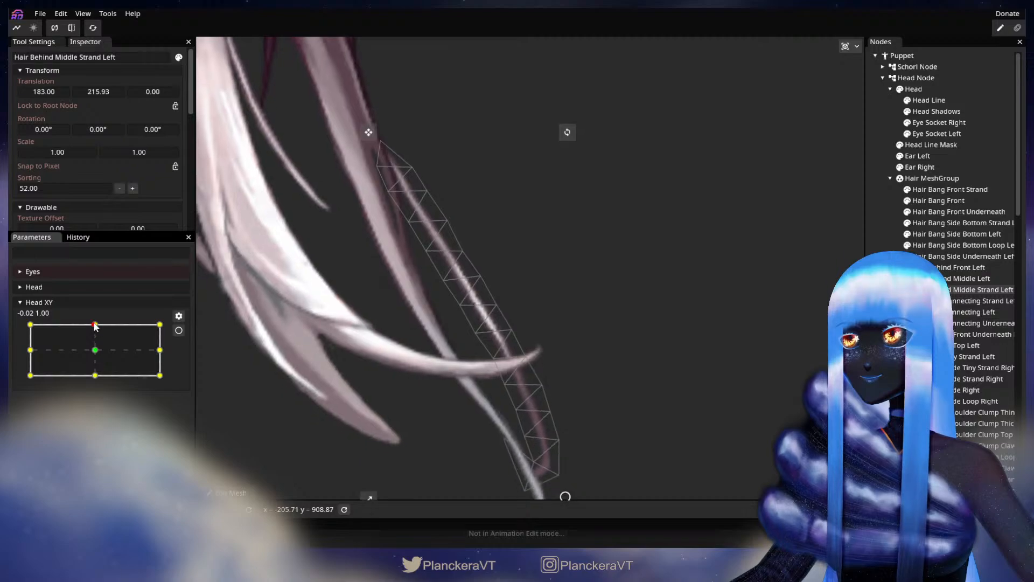
# Step: Reposition the vertices around the strand's root at Head XY 0, 1 and preview the sweep toward the neutral pose
pyautogui.click(181, 333)
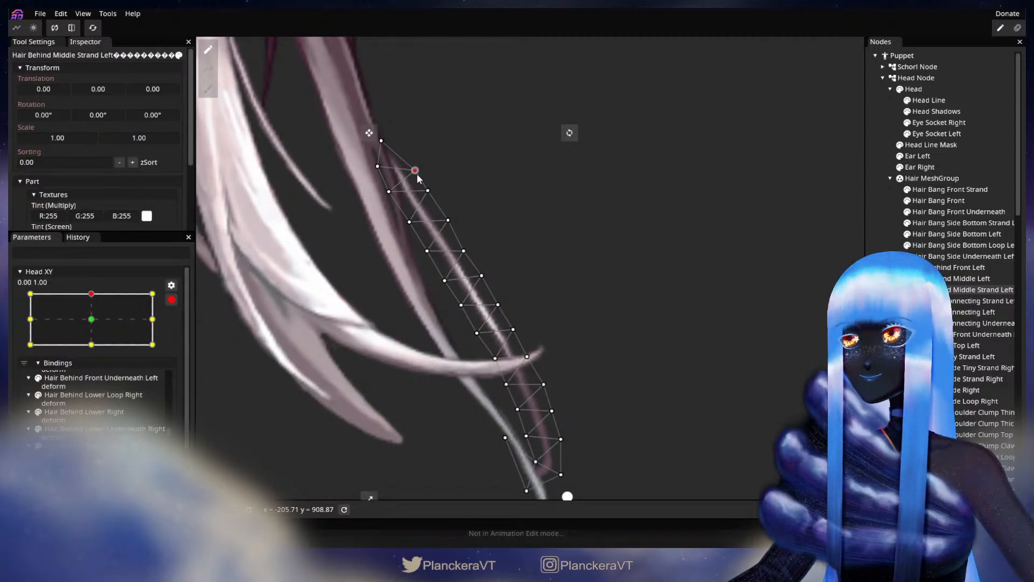
pyautogui.moveTo(371, 171); pyautogui.dragTo(358, 153)
pyautogui.click(171, 300)
pyautogui.moveTo(95, 325)
pyautogui.mouseDown()
pyautogui.moveTo(95, 350)
pyautogui.moveTo(97, 326)
pyautogui.mouseUp()
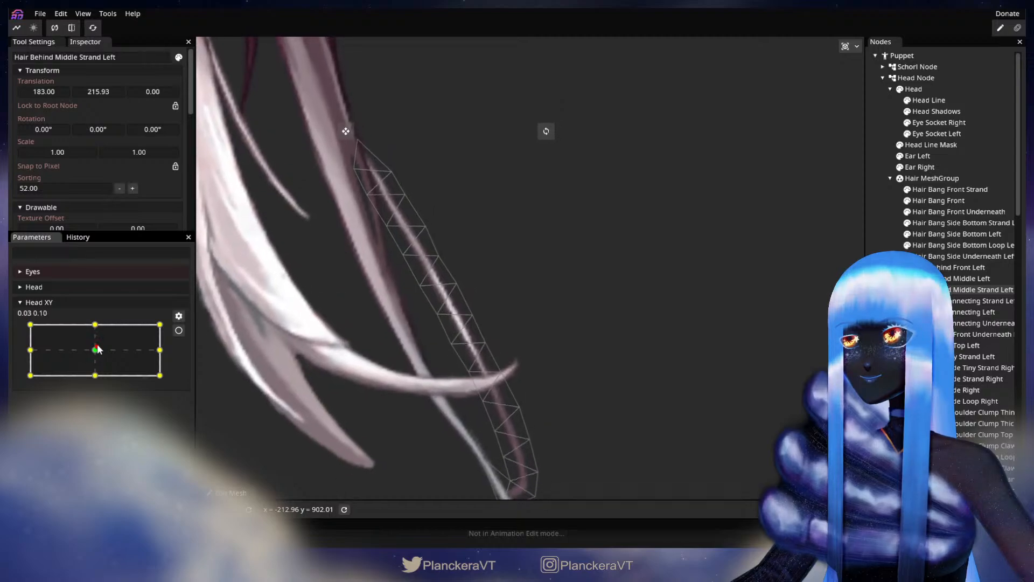
# Step: Fine-tune the third- and fourth-row vertices below the strand's root at Head XY 0, 1, testing the motion with the parameter disarmed
pyautogui.click(179, 330)
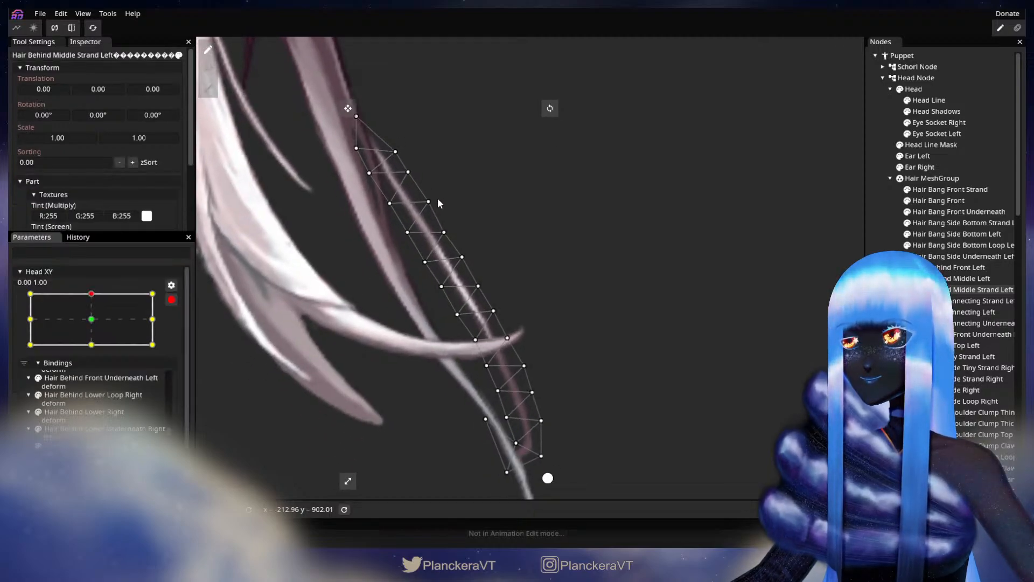
pyautogui.moveTo(434, 205); pyautogui.dragTo(435, 209)
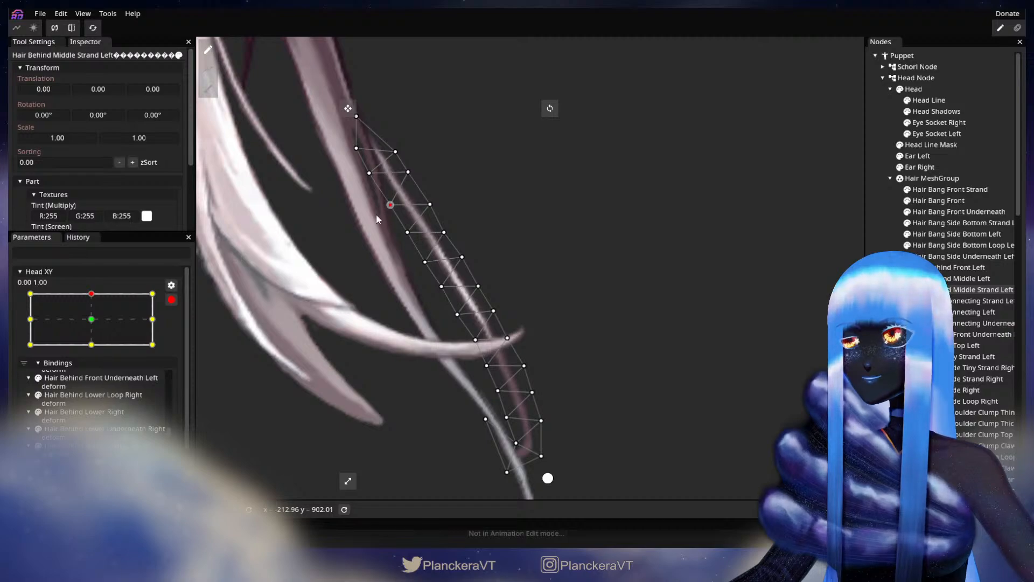
pyautogui.click(171, 299)
pyautogui.moveTo(96, 324)
pyautogui.mouseDown()
pyautogui.moveTo(95, 337)
pyautogui.moveTo(99, 327)
pyautogui.mouseUp()
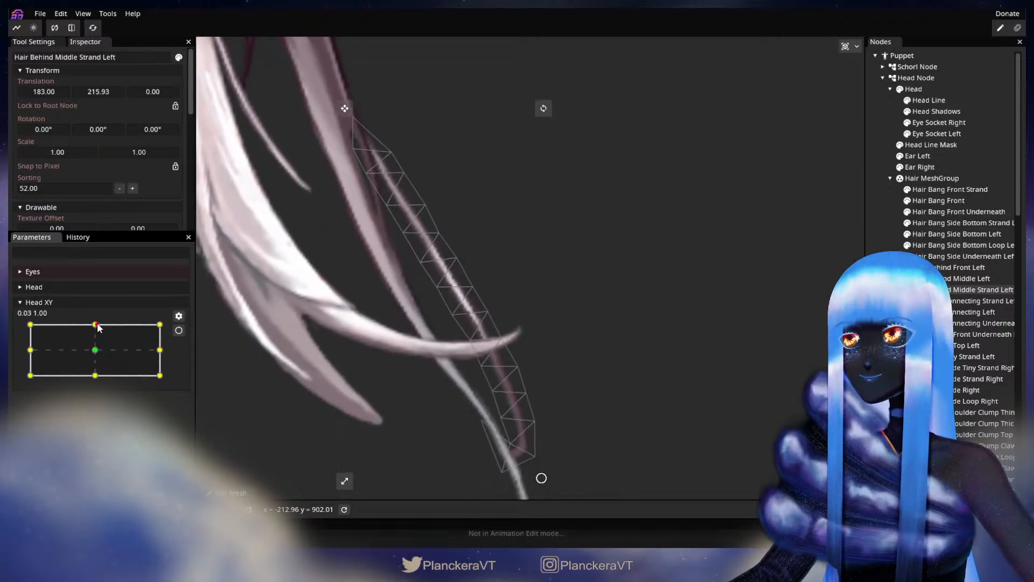
pyautogui.click(179, 330)
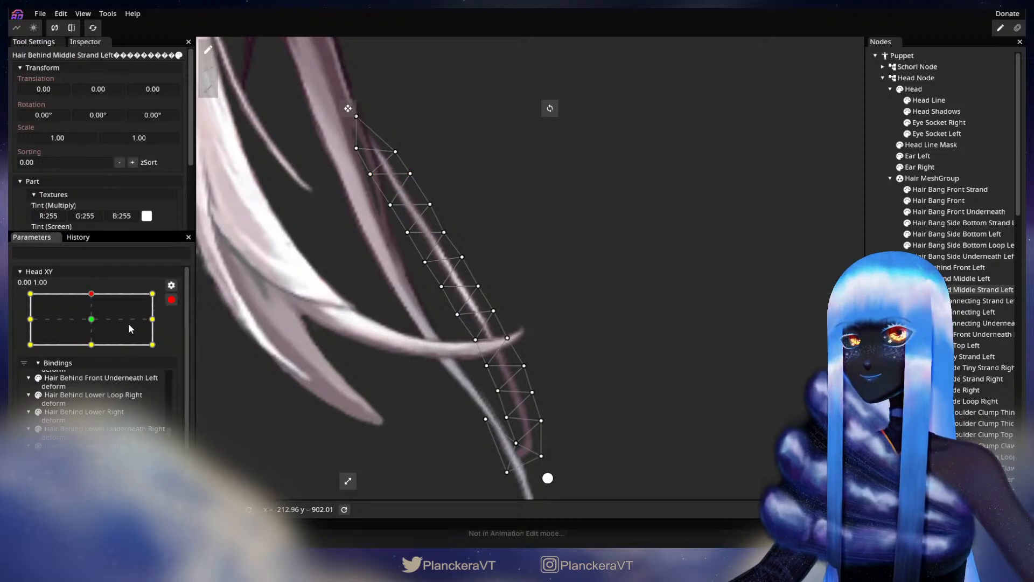
pyautogui.click(172, 299)
pyautogui.moveTo(95, 327)
pyautogui.mouseDown()
pyautogui.moveTo(95, 347)
pyautogui.moveTo(96, 326)
pyautogui.mouseUp()
# Step: Adjust the vertices where the light lock crosses the strand and just below it at Head XY 0, 1, and preview the movement
pyautogui.click(179, 330)
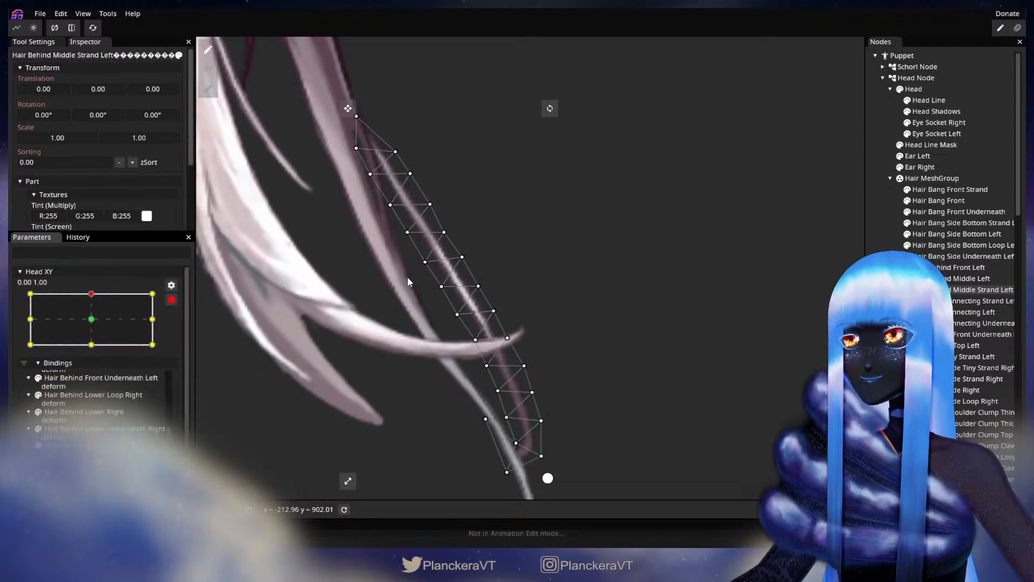
pyautogui.moveTo(478, 286); pyautogui.dragTo(498, 256)
pyautogui.click(496, 284)
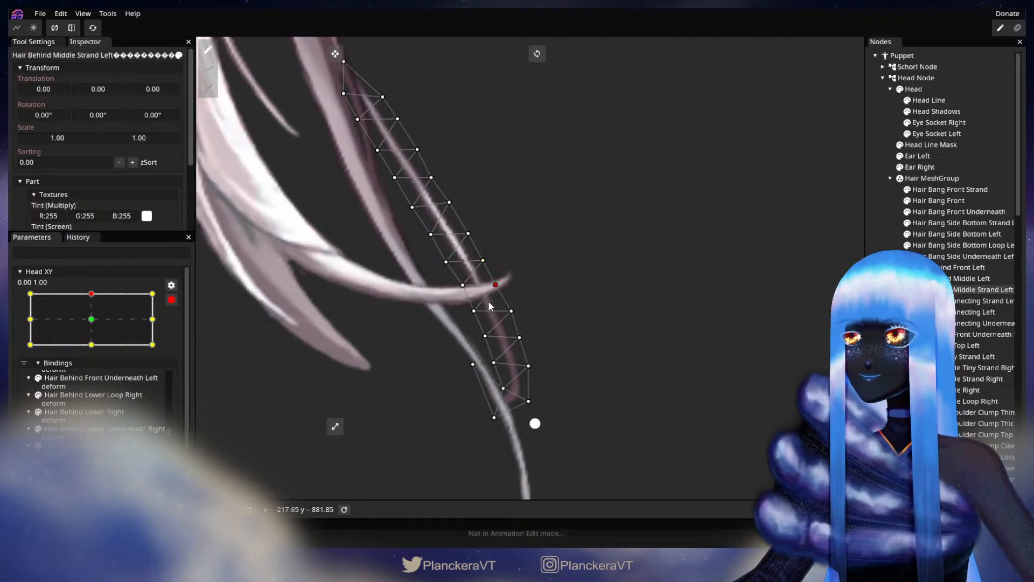
pyautogui.moveTo(485, 336); pyautogui.dragTo(489, 342)
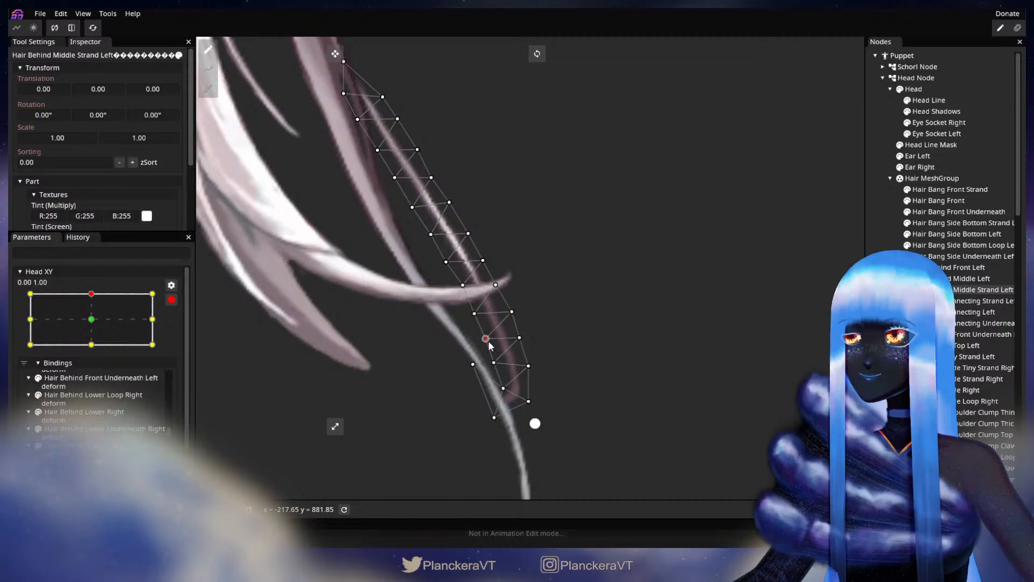
pyautogui.click(171, 299)
pyautogui.moveTo(95, 324)
pyautogui.mouseDown()
pyautogui.moveTo(92, 351)
pyautogui.moveTo(95, 324)
pyautogui.mouseUp()
# Step: Reshape the vertices near the strand's lower tip at Head XY 0, 1 and compare the mesh with the neutral position
pyautogui.click(179, 331)
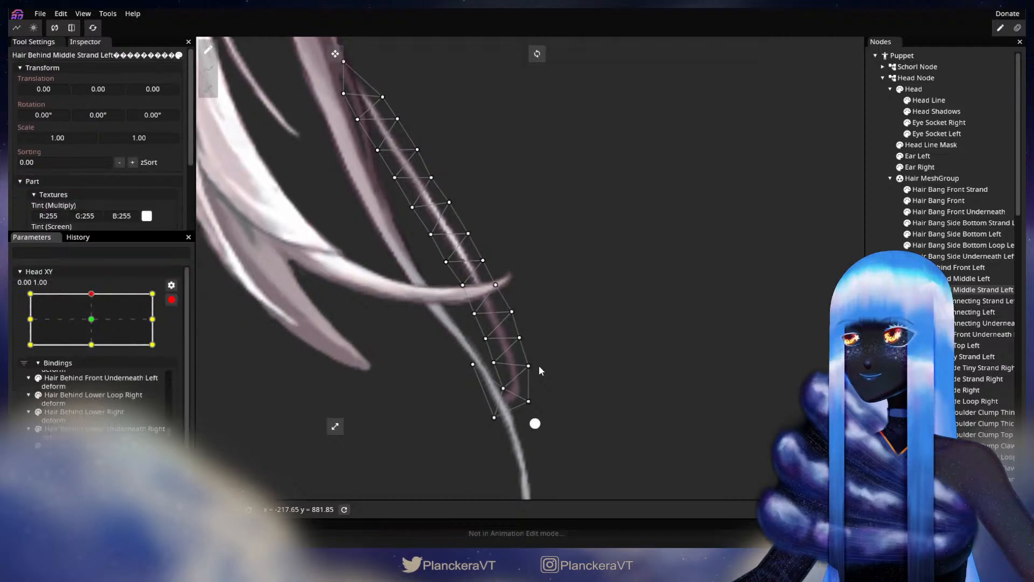
pyautogui.moveTo(538, 364); pyautogui.dragTo(520, 332)
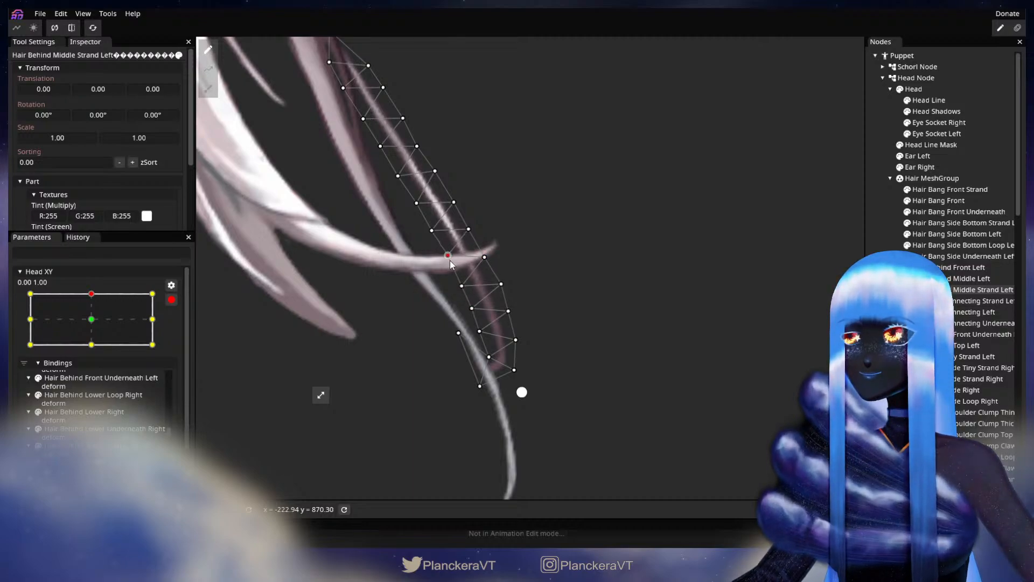
pyautogui.click(171, 299)
pyautogui.click(96, 326)
pyautogui.moveTo(96, 328); pyautogui.dragTo(95, 350)
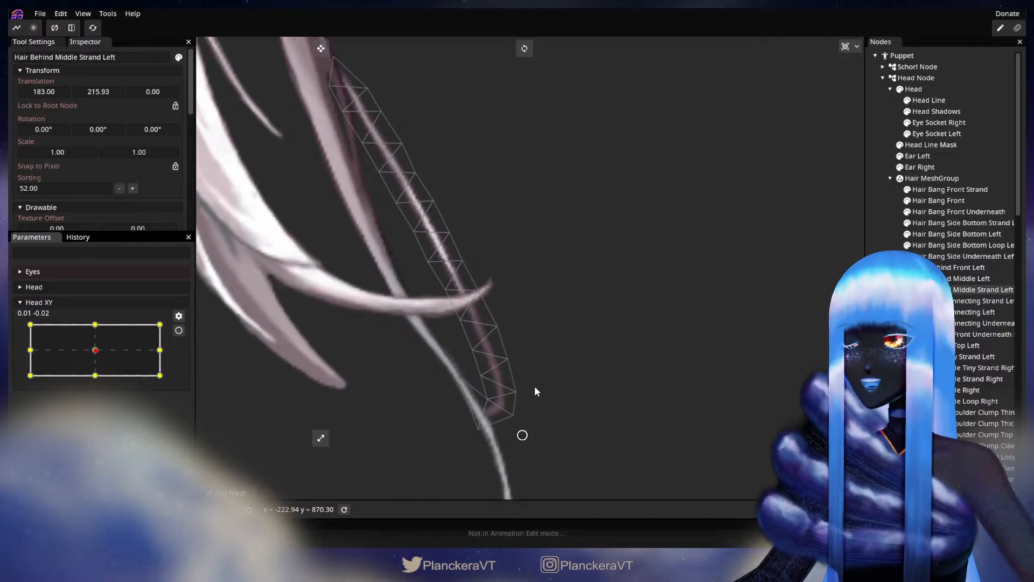
pyautogui.moveTo(94, 353); pyautogui.dragTo(92, 327)
# Step: Re-arm Head XY at 0, 1 and refine the vertex spacing along both edges from the lower tip up to mid-length
pyautogui.click(178, 330)
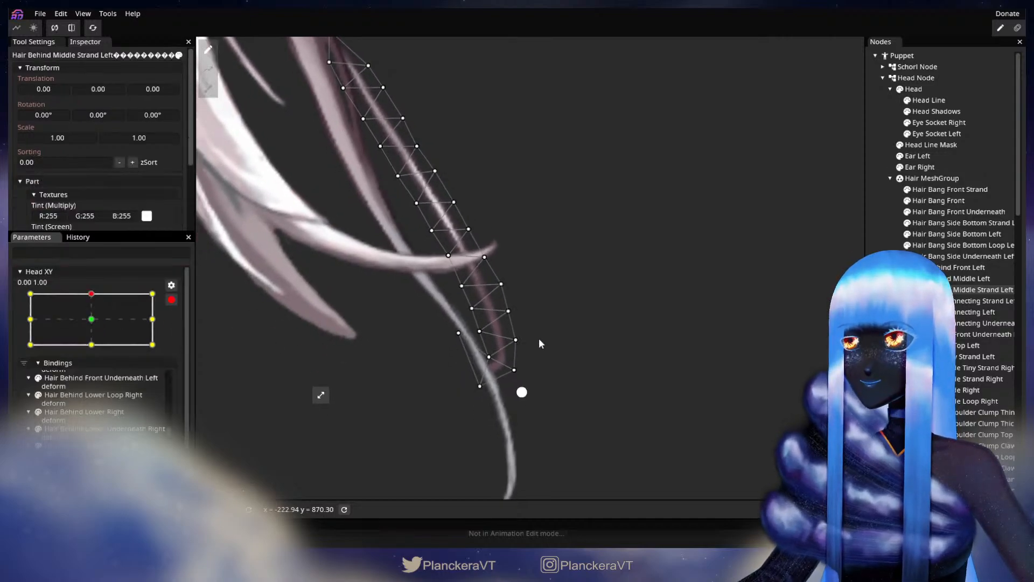
pyautogui.moveTo(519, 341); pyautogui.dragTo(480, 248)
pyautogui.moveTo(503, 286); pyautogui.dragTo(507, 305)
pyautogui.moveTo(449, 290); pyautogui.dragTo(445, 207)
pyautogui.moveTo(457, 268); pyautogui.dragTo(461, 329)
pyautogui.moveTo(413, 275); pyautogui.dragTo(416, 212)
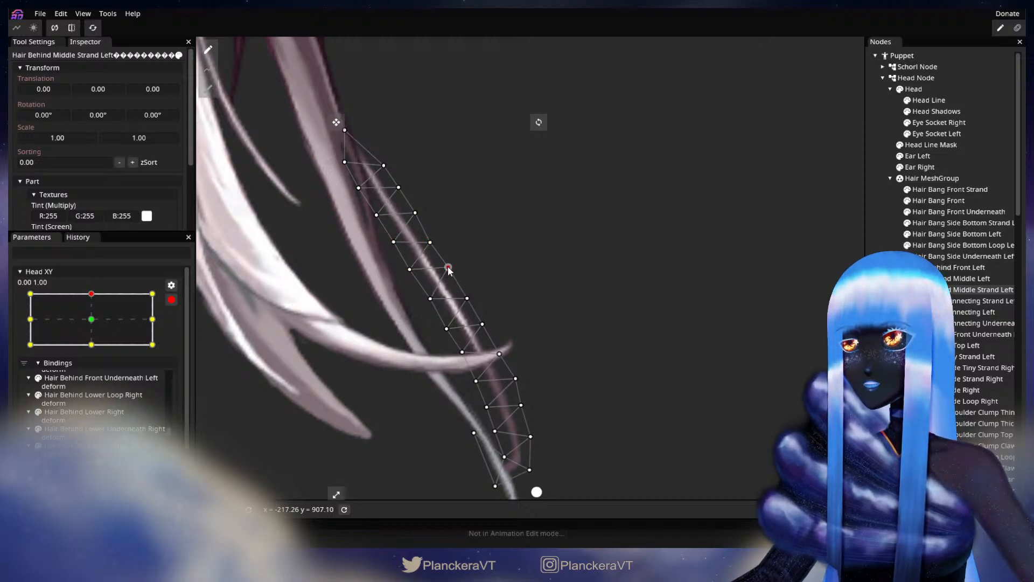
pyautogui.click(465, 297)
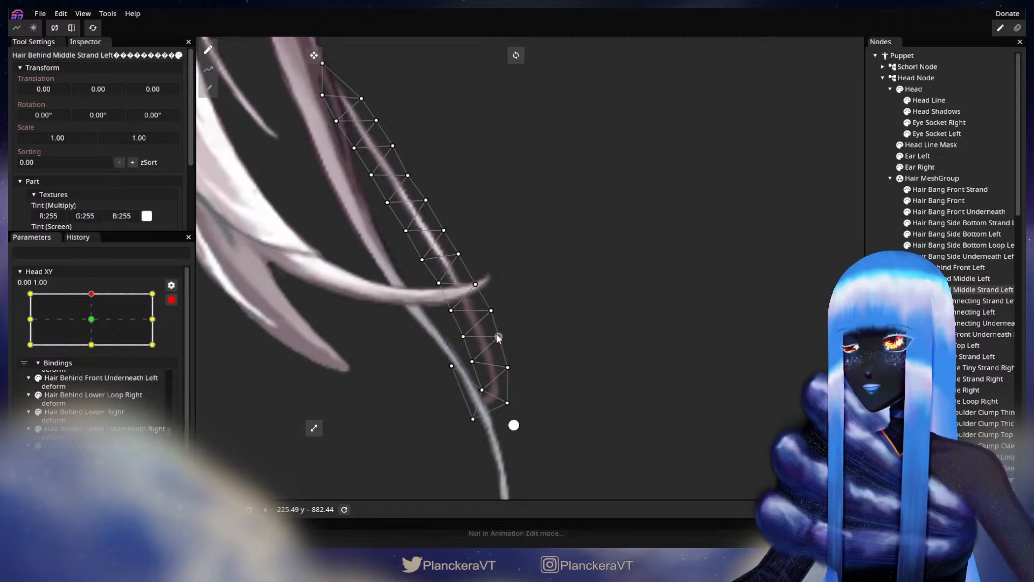
# Step: Deselect the strand, disarm Head XY, and preview the hair's motion around 0, 1 without the mesh overlay
pyautogui.click(673, 334)
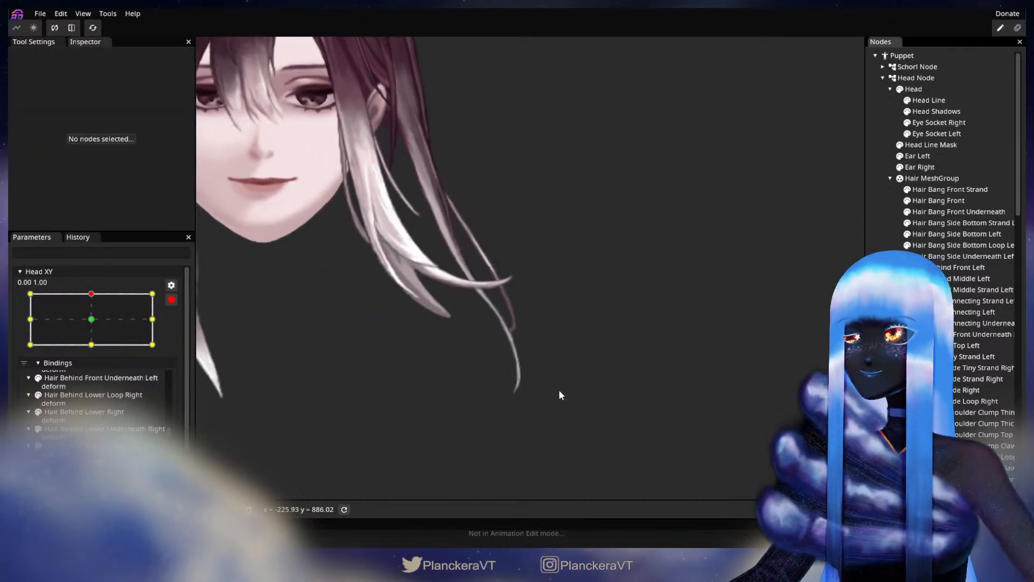
pyautogui.moveTo(531, 319); pyautogui.dragTo(527, 376)
pyautogui.click(171, 300)
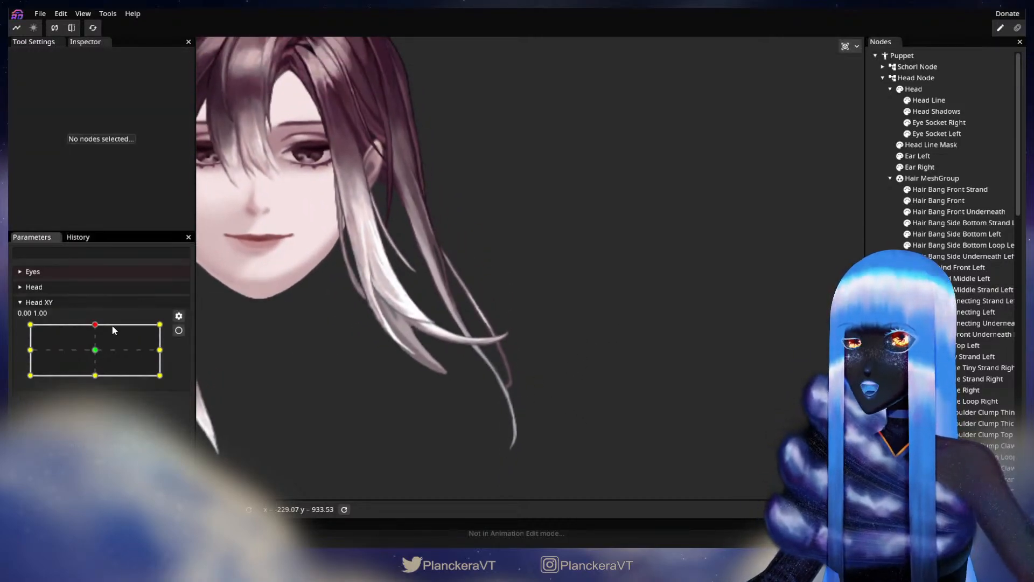
pyautogui.moveTo(93, 327)
pyautogui.mouseDown()
pyautogui.moveTo(97, 355)
pyautogui.moveTo(97, 323)
pyautogui.mouseUp()
# Step: Arm Head XY at 0, 1, reselect Hair Behind Middle Strand Left with the Circle Brush active, and clear the selection
pyautogui.click(177, 330)
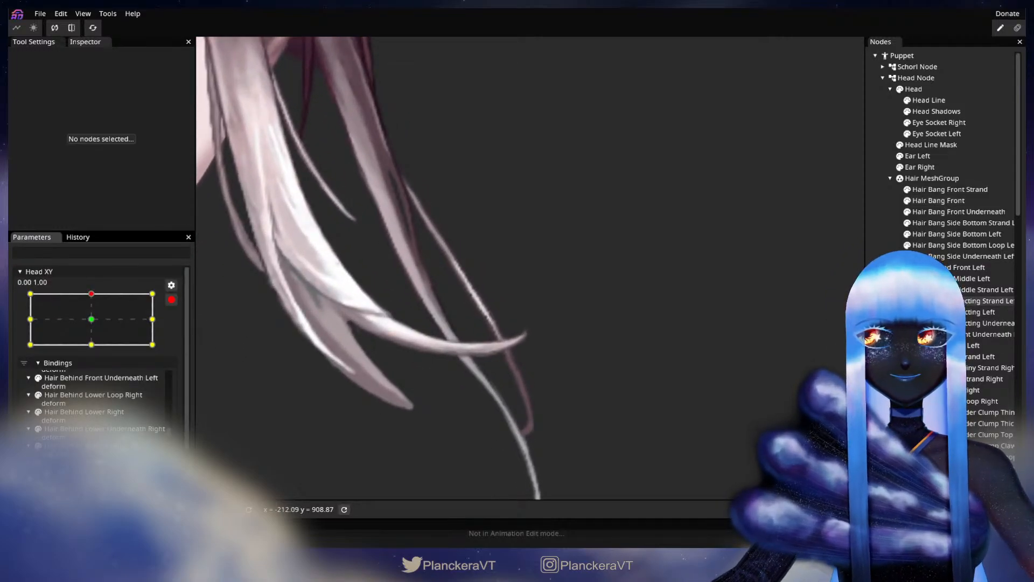
pyautogui.click(975, 289)
pyautogui.click(208, 89)
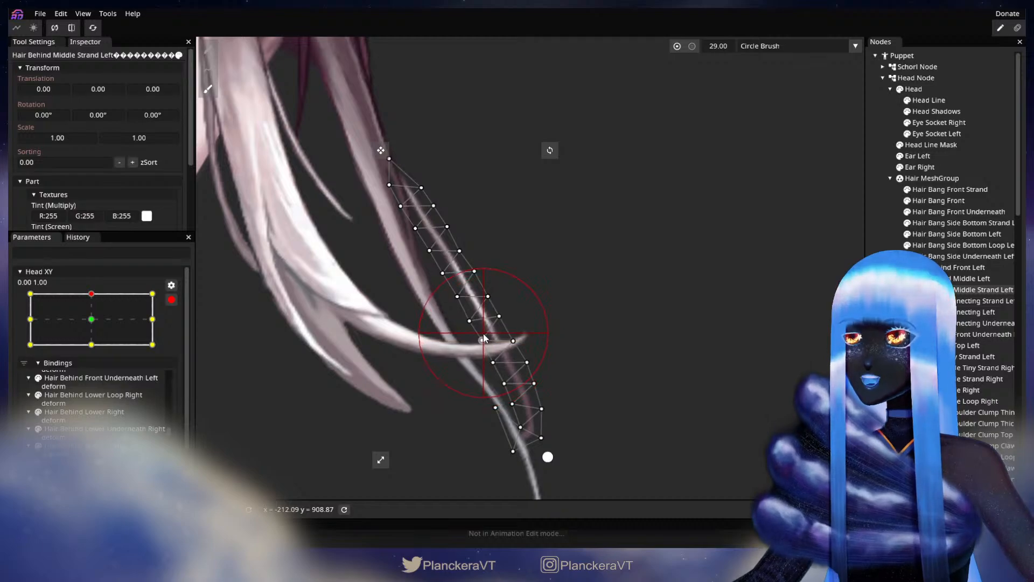
pyautogui.press('Escape')
pyautogui.scroll(-1, 587, 379)
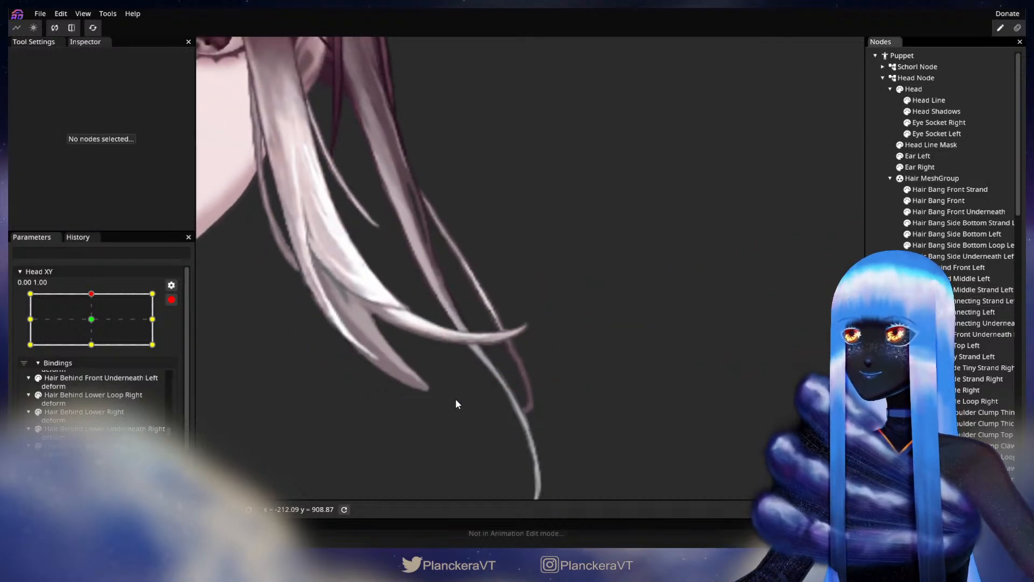
# Step: Disarm Head XY, preview the hair's motion around 0, 1, and re-arm the keypoint at 0, 1
pyautogui.click(171, 300)
pyautogui.moveTo(94, 324)
pyautogui.mouseDown()
pyautogui.moveTo(95, 351)
pyautogui.moveTo(94, 324)
pyautogui.mouseUp()
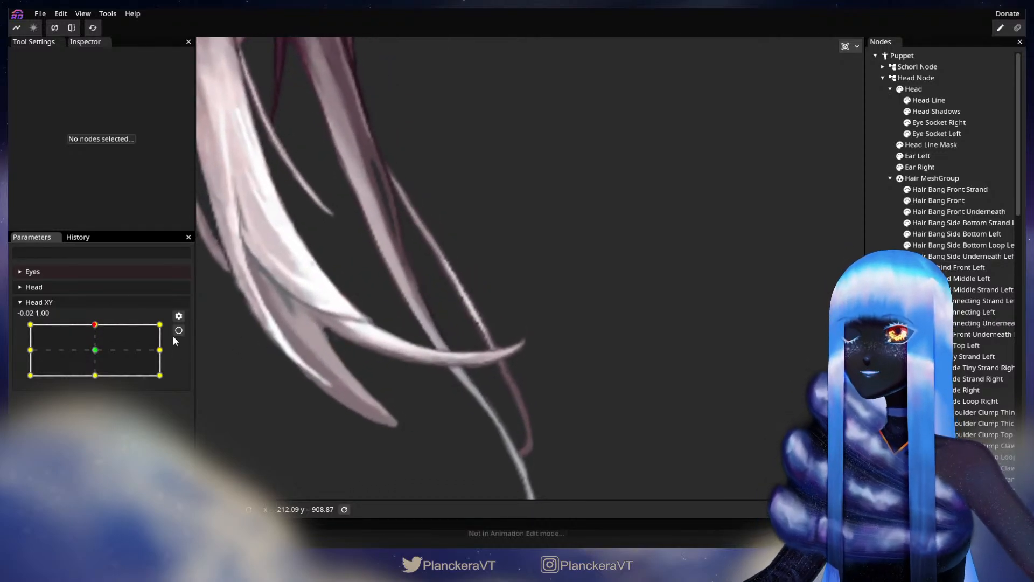
pyautogui.click(178, 330)
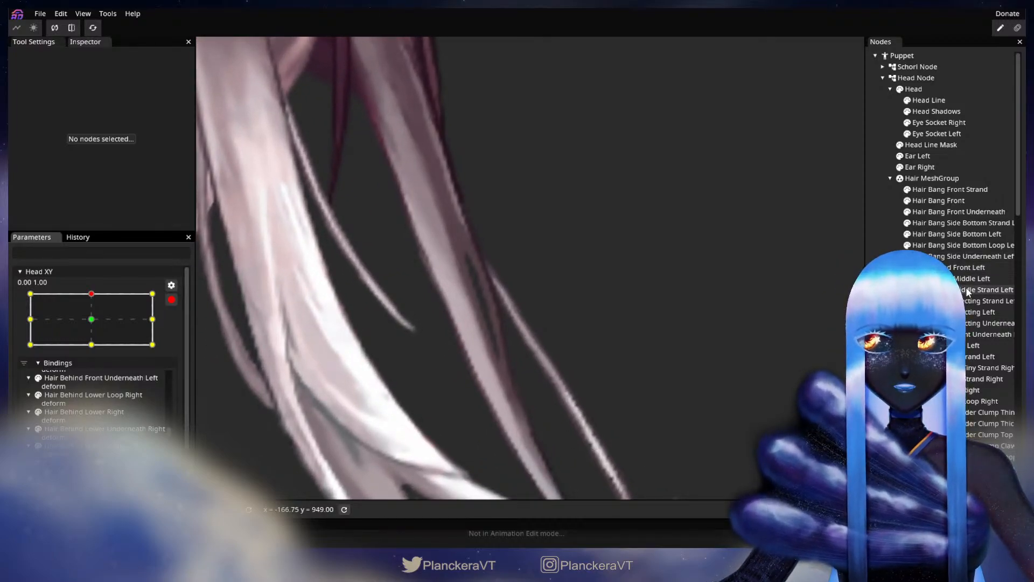
# Step: Select Hair Behind Middle Strand Left and nudge the outer-edge vertices near the strand's upper end at Head XY 0, 1
pyautogui.click(969, 289)
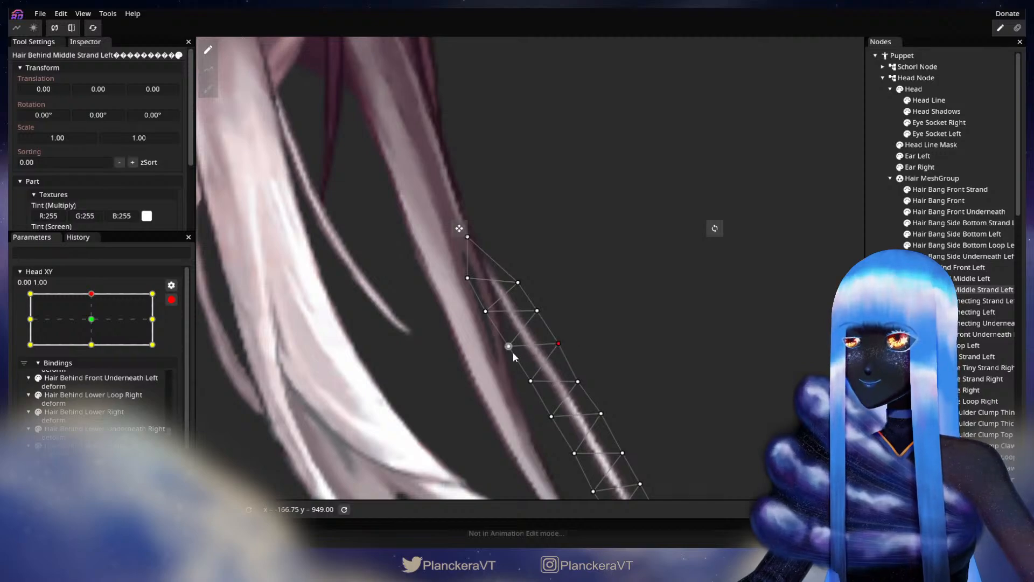
pyautogui.click(537, 310)
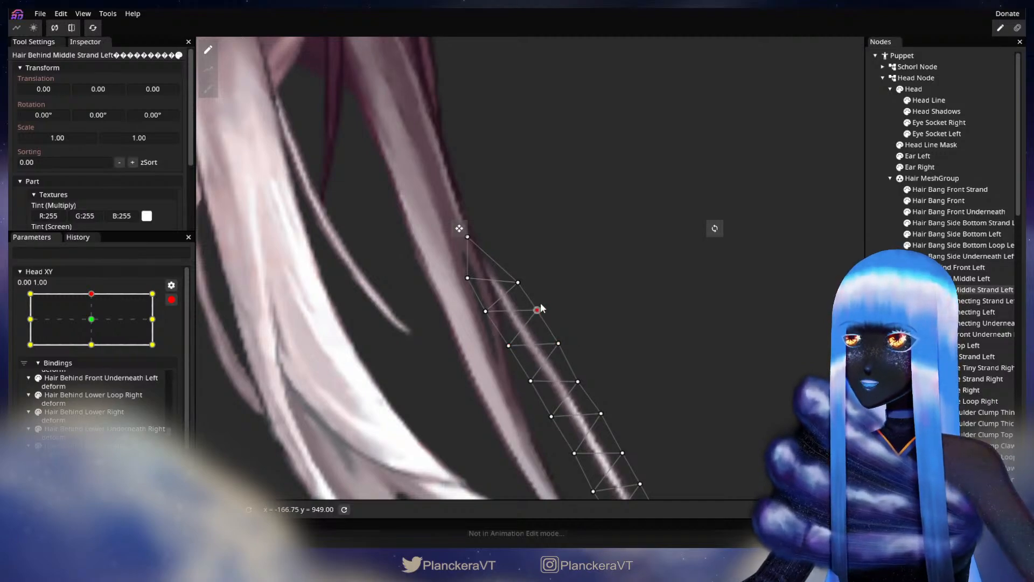
pyautogui.moveTo(541, 307); pyautogui.dragTo(542, 306)
pyautogui.click(559, 343)
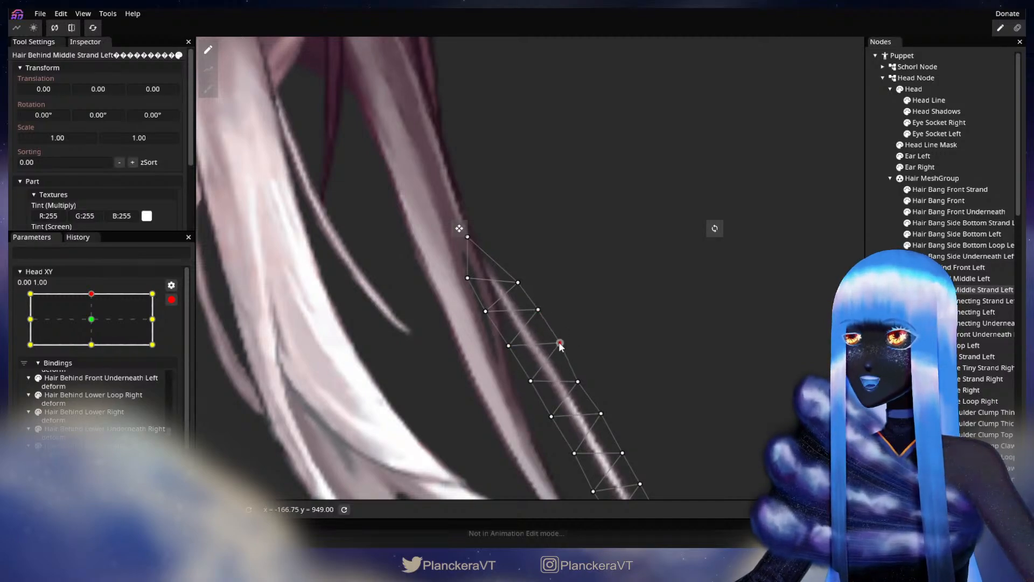
pyautogui.moveTo(559, 343); pyautogui.dragTo(558, 344)
# Step: Fine-tune the vertices on both edges around the strand's mid-length to even out the mesh spacing
pyautogui.moveTo(570, 382); pyautogui.dragTo(538, 304)
pyautogui.click(499, 304)
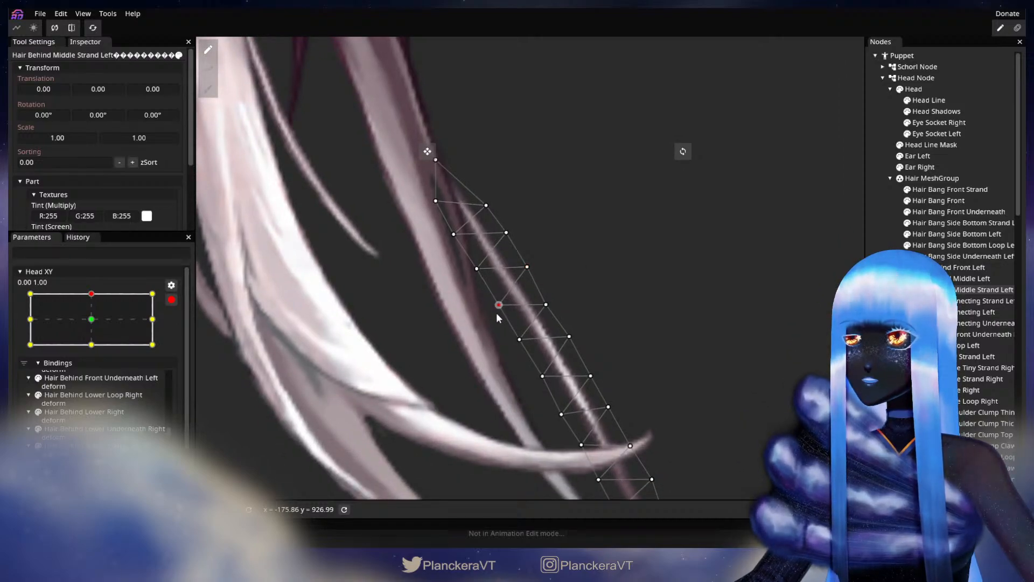
pyautogui.click(547, 306)
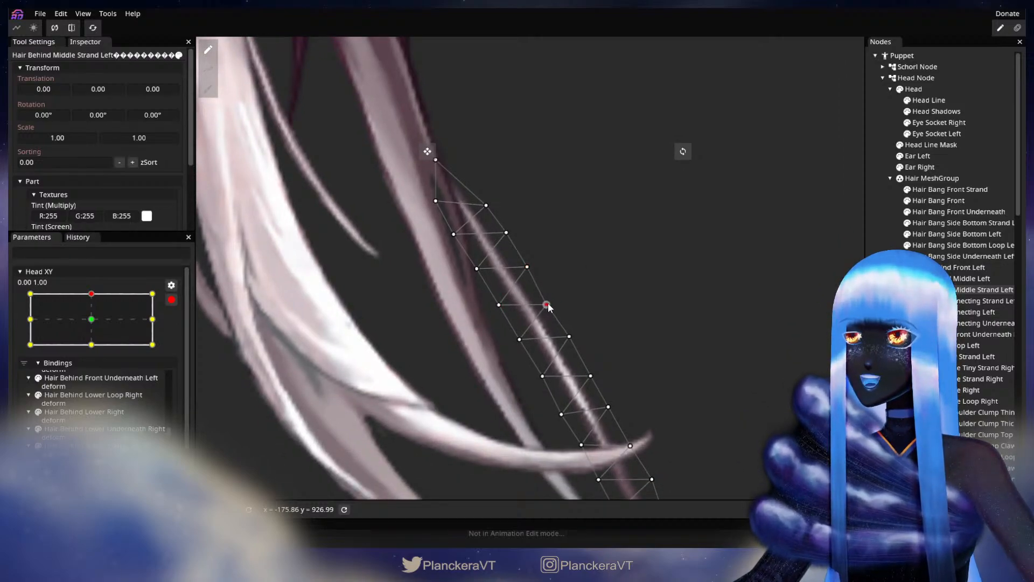
pyautogui.moveTo(579, 349); pyautogui.dragTo(533, 271)
pyautogui.moveTo(489, 305); pyautogui.dragTo(488, 307)
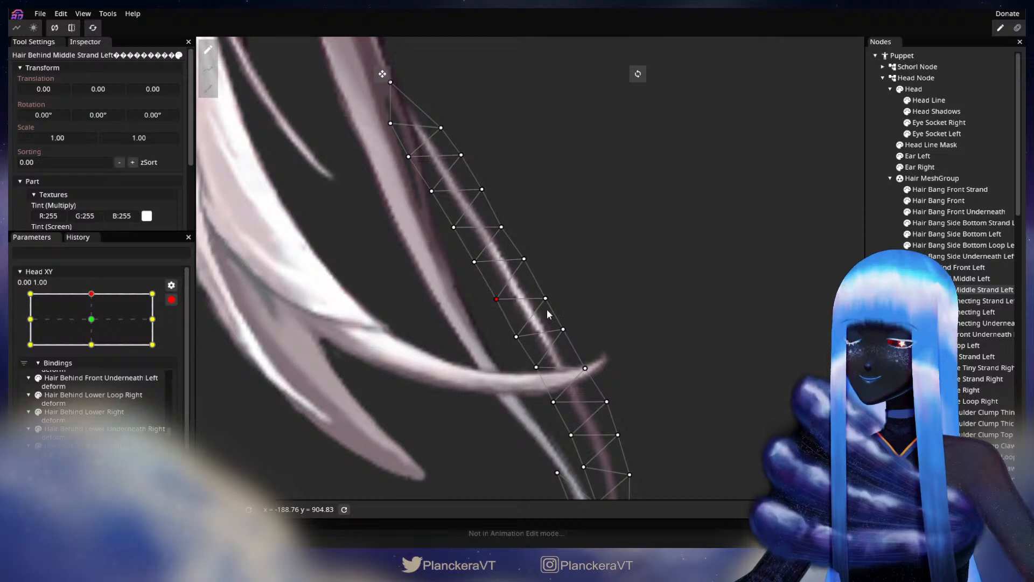
# Step: Adjust the vertices along both edges of the strand's lower section down to the curve above the tip
pyautogui.moveTo(565, 337); pyautogui.dragTo(543, 290)
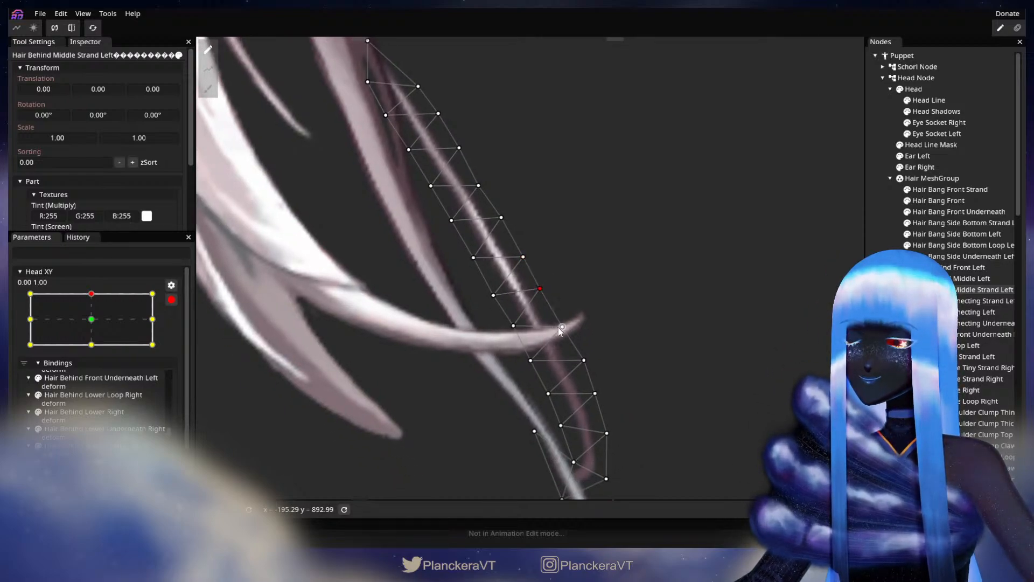
pyautogui.moveTo(584, 348); pyautogui.dragTo(583, 293)
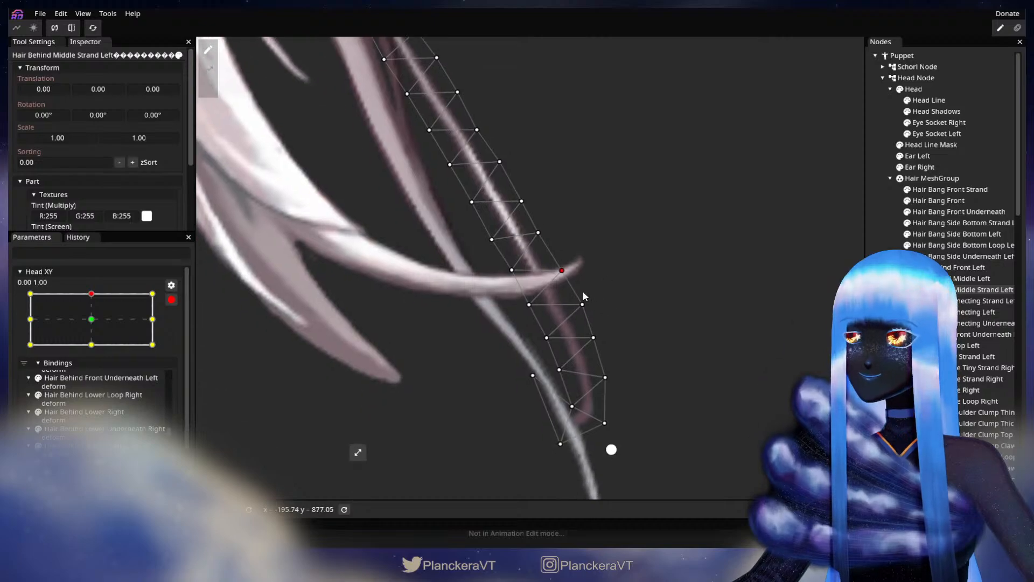
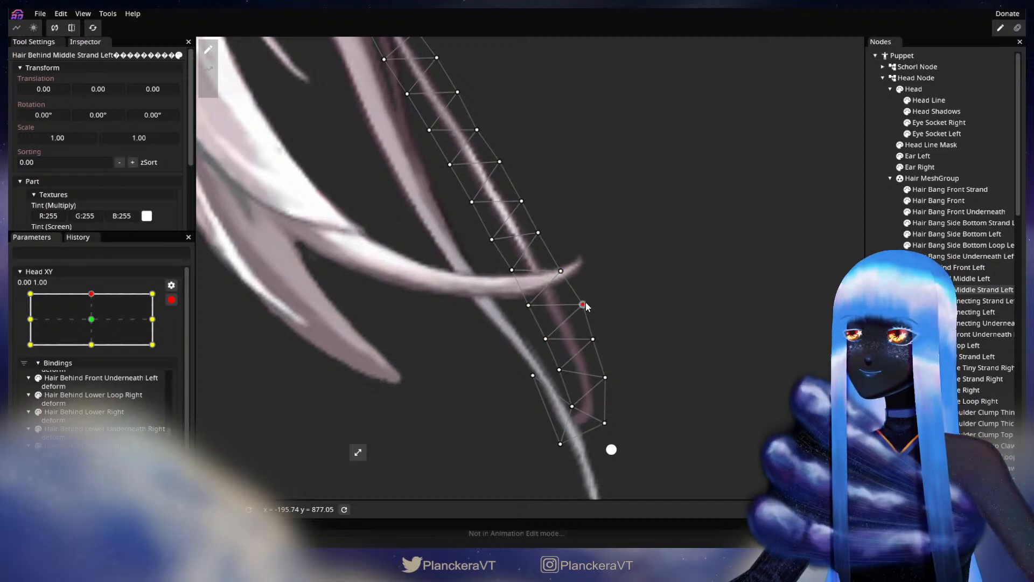
pyautogui.moveTo(586, 302); pyautogui.dragTo(585, 302)
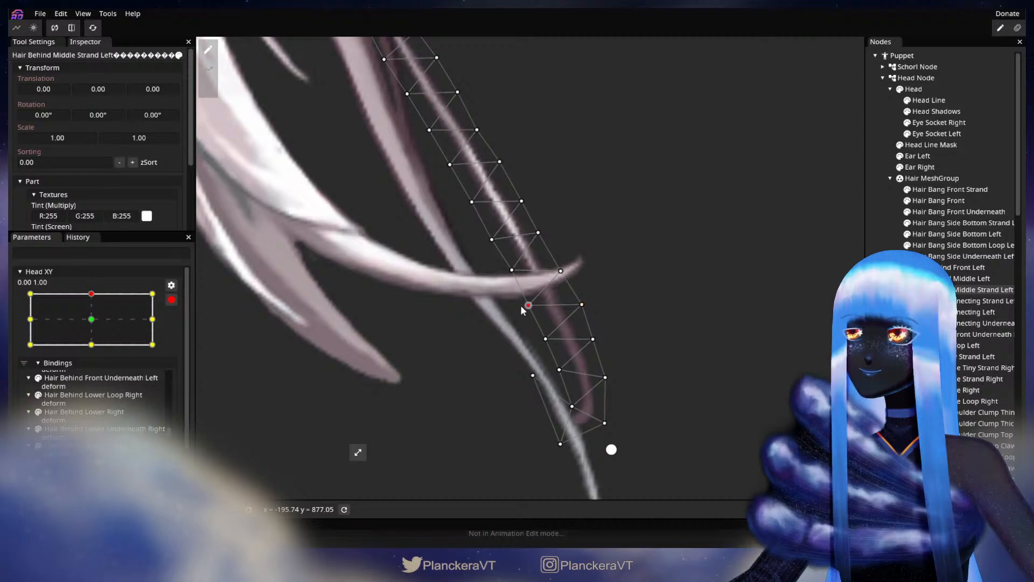
pyautogui.moveTo(614, 350); pyautogui.dragTo(616, 309)
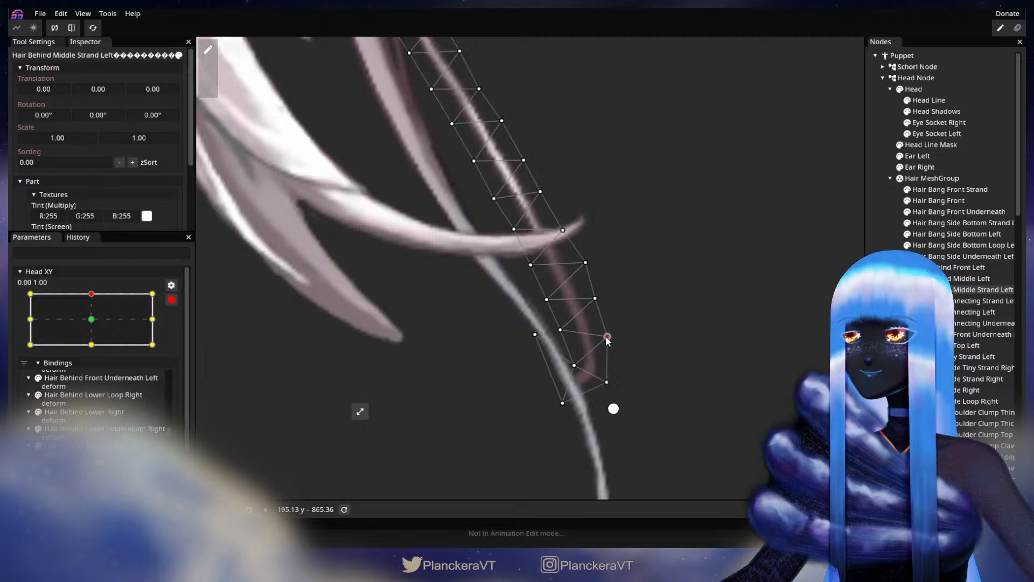
pyautogui.moveTo(595, 298); pyautogui.dragTo(592, 301)
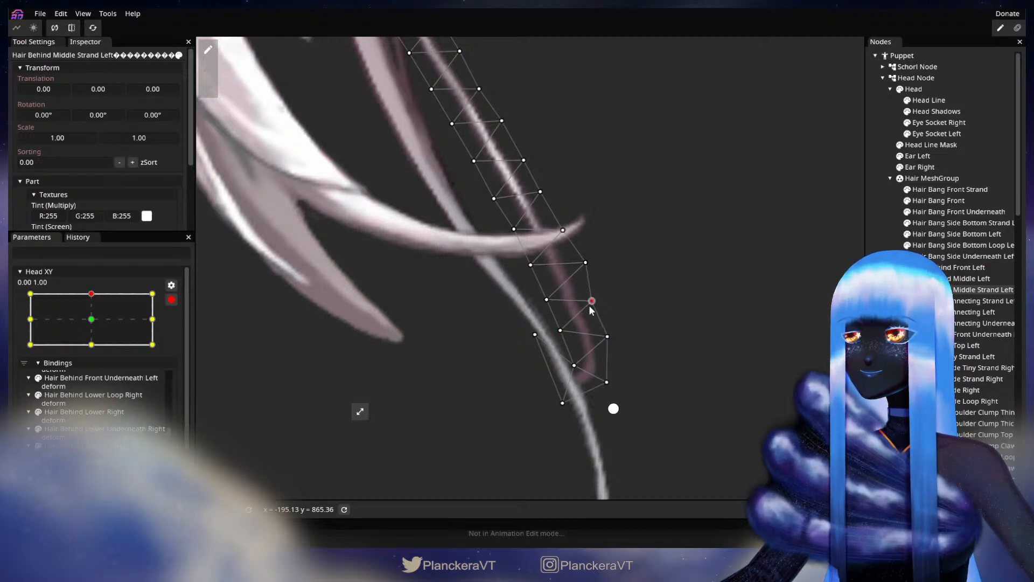
pyautogui.click(546, 300)
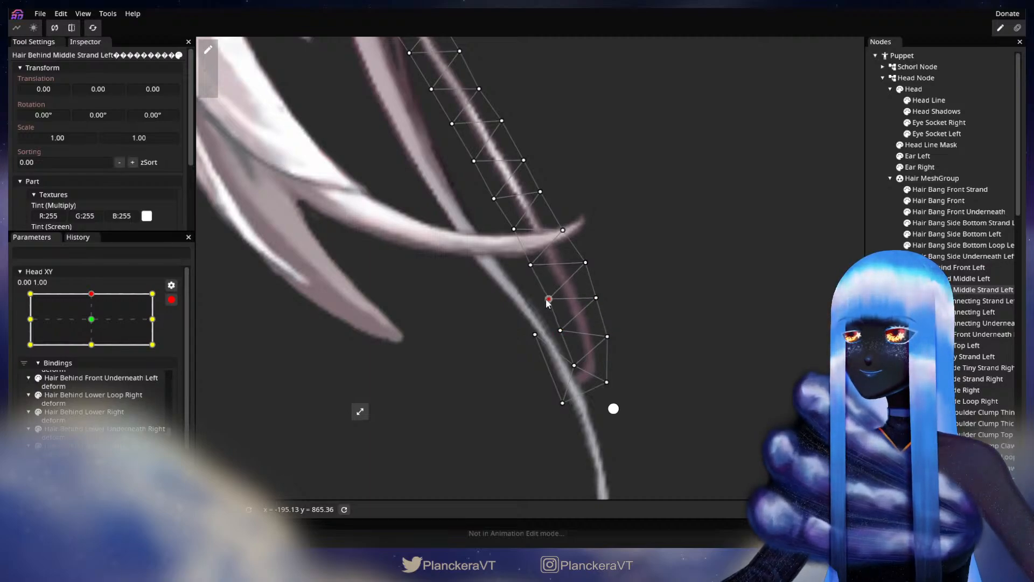
pyautogui.click(585, 263)
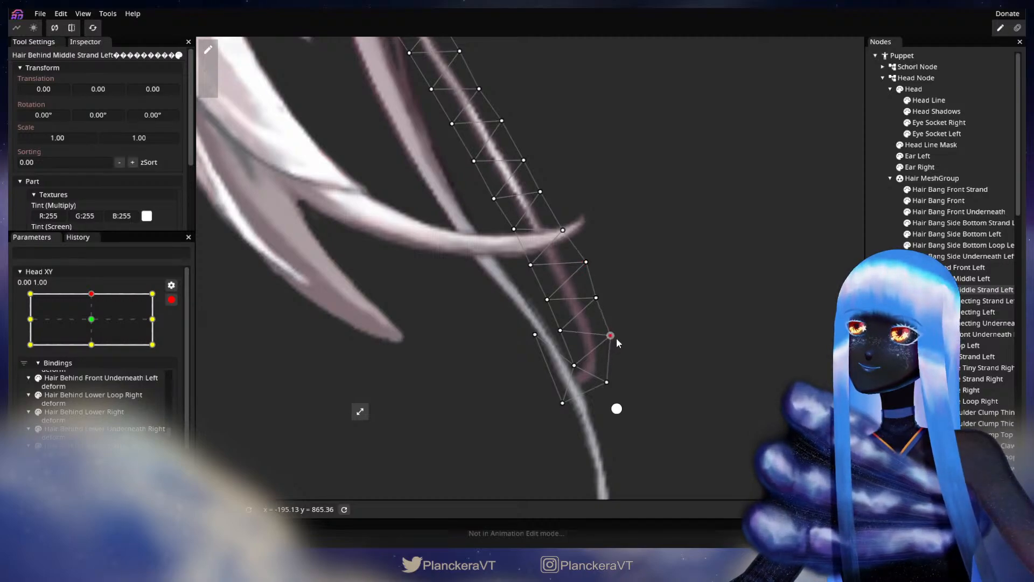
pyautogui.moveTo(616, 338); pyautogui.dragTo(614, 339)
# Step: Deselect the strand, disarm Head XY, and preview the whole head's motion around 0, 1
pyautogui.press('Escape')
pyautogui.scroll(-1, 672, 348)
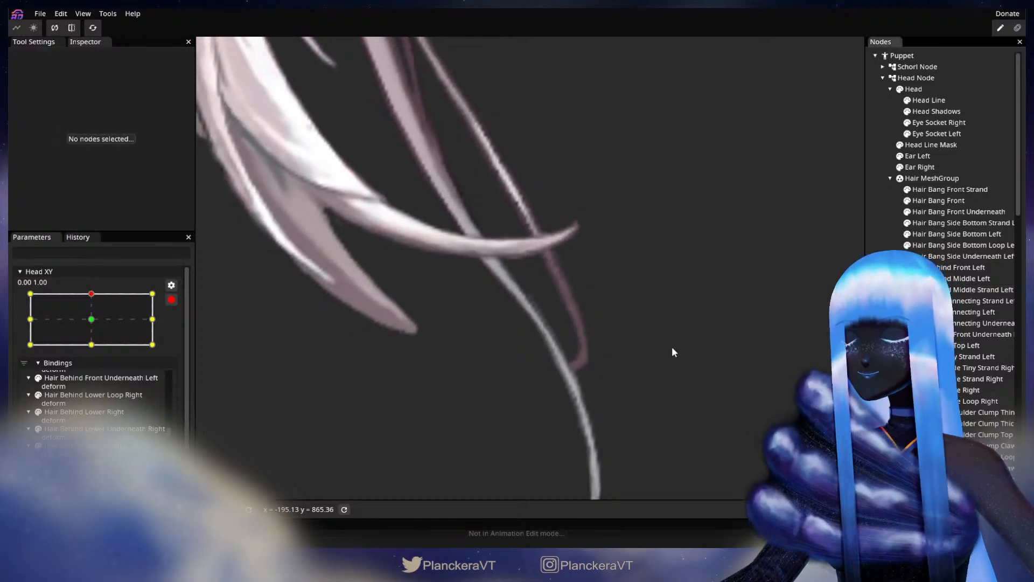
pyautogui.scroll(-3, 676, 353)
pyautogui.scroll(-4, 682, 363)
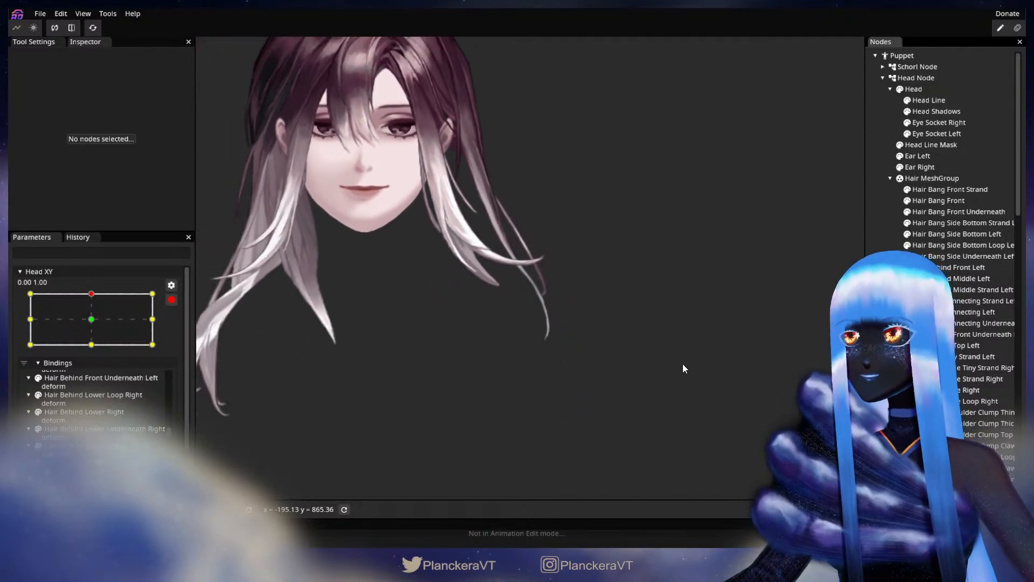
pyautogui.scroll(-3, 678, 361)
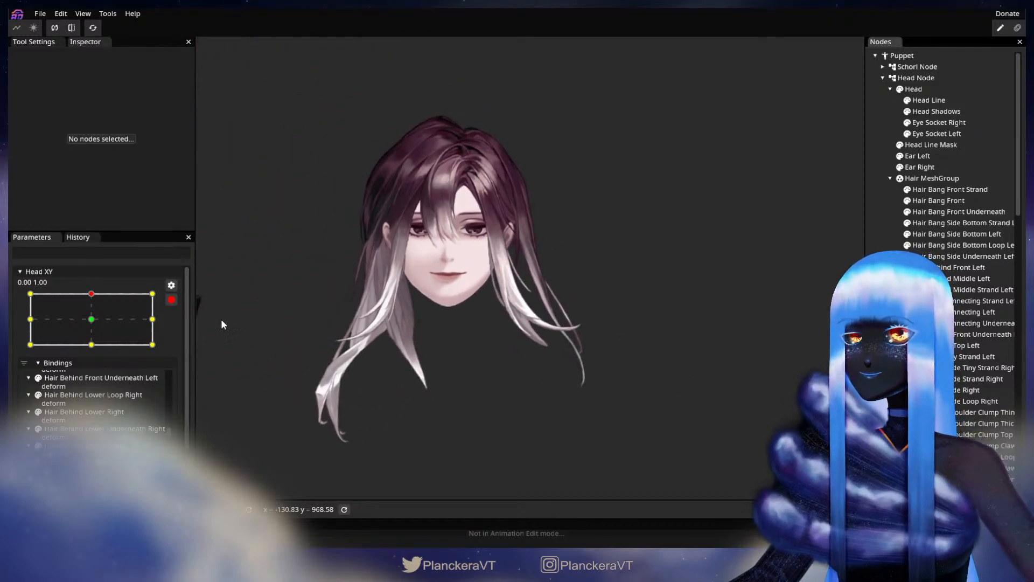
pyautogui.click(171, 300)
pyautogui.moveTo(95, 325)
pyautogui.mouseDown()
pyautogui.moveTo(92, 350)
pyautogui.moveTo(91, 324)
pyautogui.mouseUp()
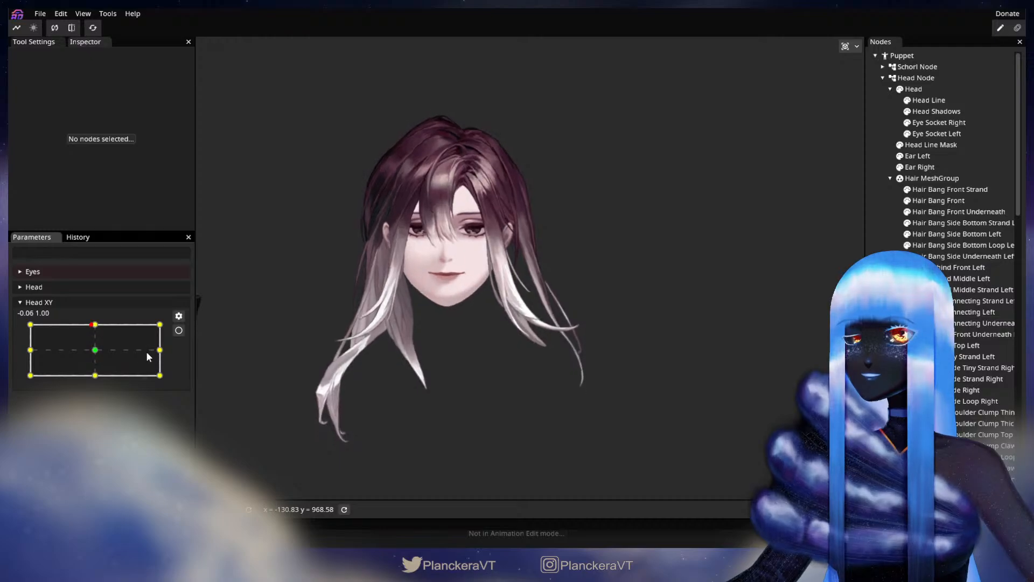
# Step: Re-arm Head XY at 0, 1, reselect the strand, and push its lower tip slightly outward with the Circle Brush
pyautogui.click(178, 330)
pyautogui.moveTo(536, 450); pyautogui.dragTo(489, 383)
pyautogui.scroll(2, 544, 367)
pyautogui.scroll(5, 545, 356)
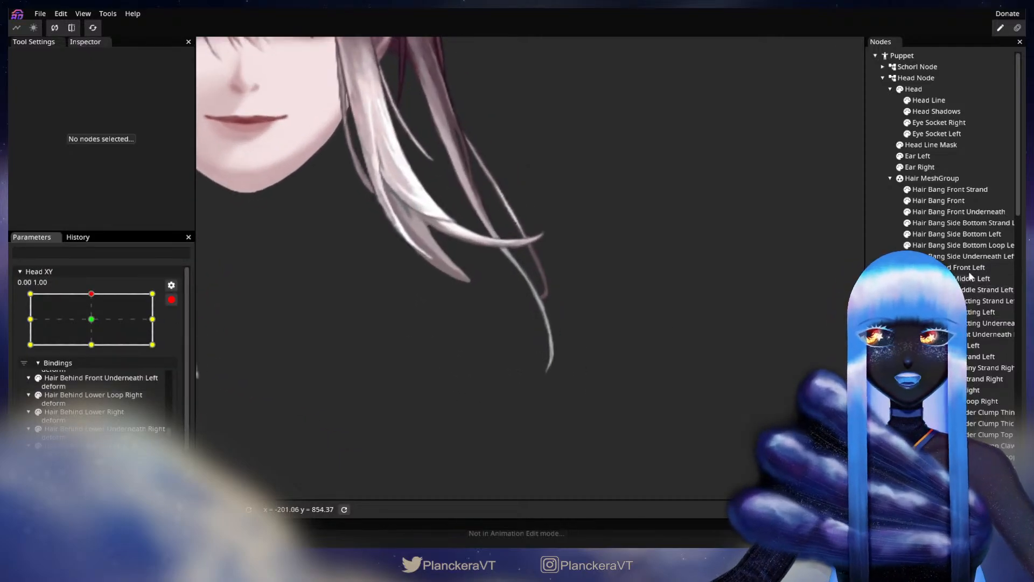
pyautogui.click(973, 291)
pyautogui.click(208, 88)
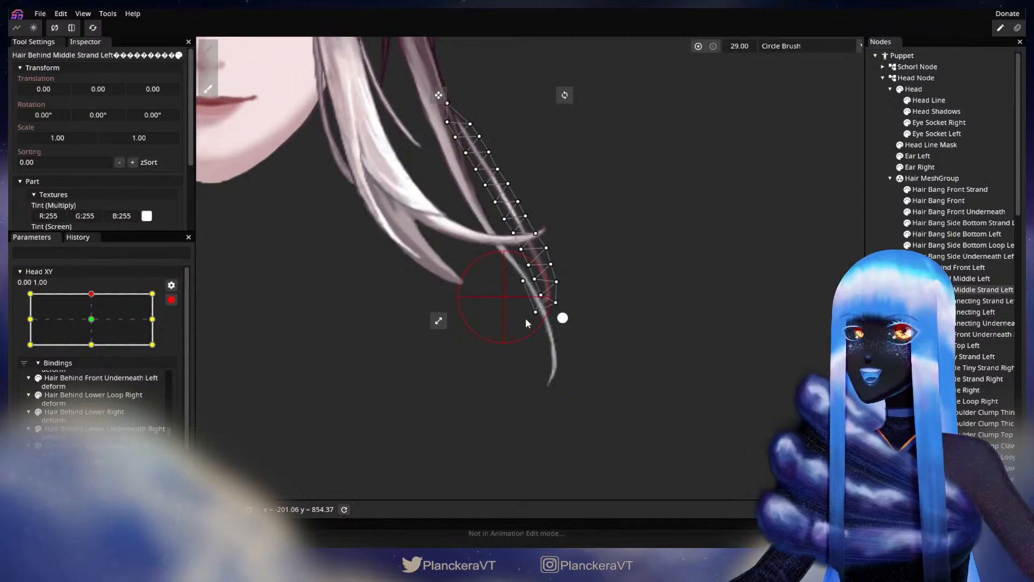
pyautogui.moveTo(551, 311); pyautogui.dragTo(556, 309)
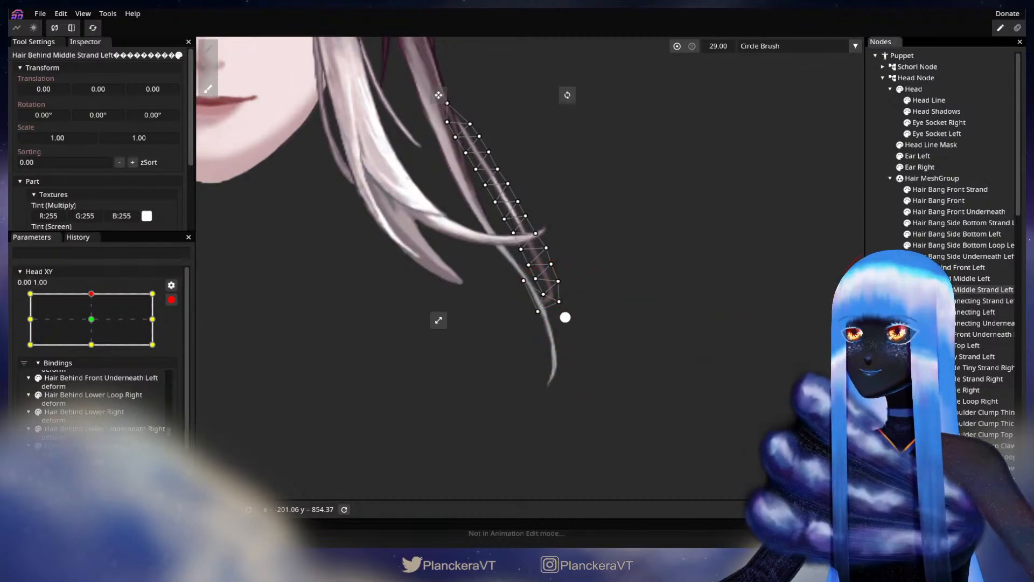
# Step: Deselect the strand, disarm Head XY, and check the reshaped tip while moving the parameter around 0, 1
pyautogui.press('Escape')
pyautogui.scroll(-3, 618, 375)
pyautogui.scroll(-5, 617, 373)
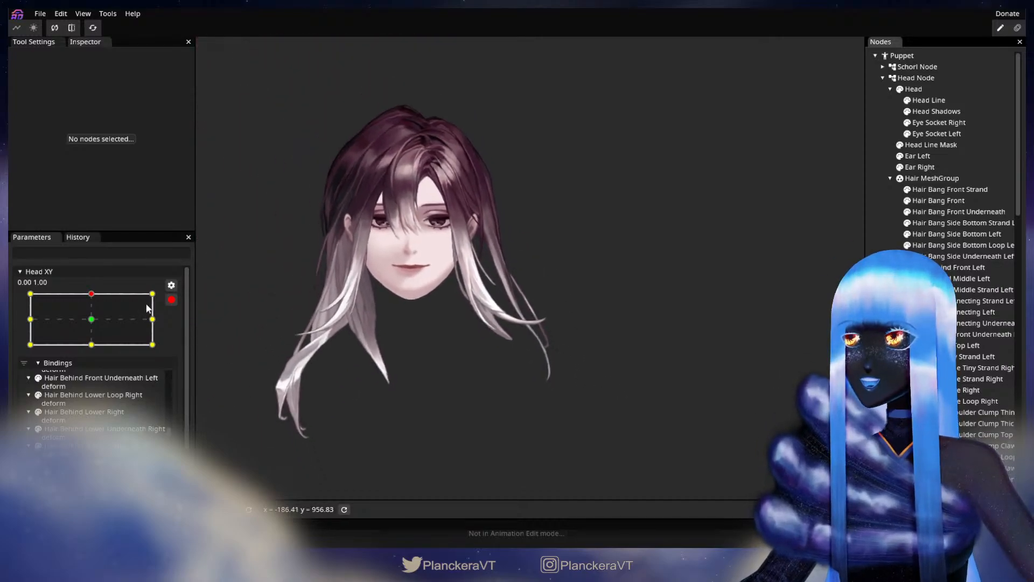
pyautogui.click(171, 300)
pyautogui.moveTo(94, 325)
pyautogui.mouseDown()
pyautogui.moveTo(95, 356)
pyautogui.moveTo(99, 324)
pyautogui.mouseUp()
pyautogui.scroll(5, 458, 395)
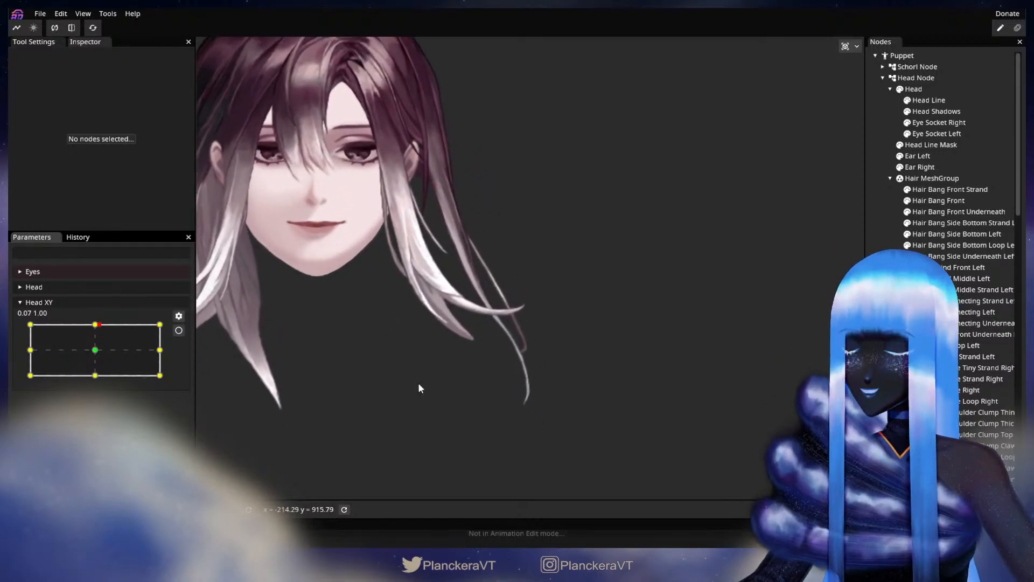
pyautogui.scroll(3, 454, 390)
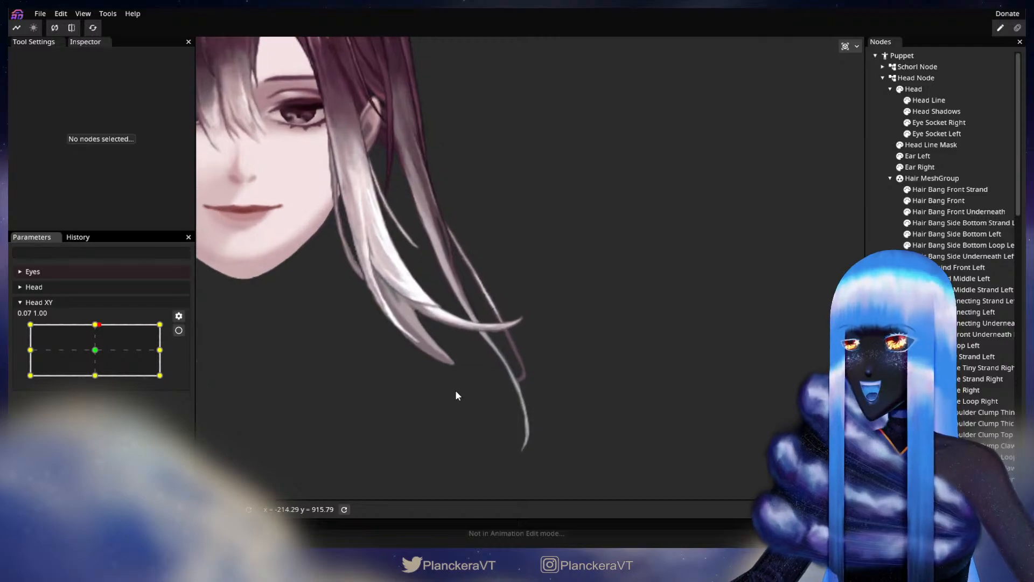
# Step: Re-arm Head XY at 0, 1, reselect the strand, and nudge both edges of its lower curve outward with the Circle Brush
pyautogui.click(179, 330)
pyautogui.scroll(3, 482, 375)
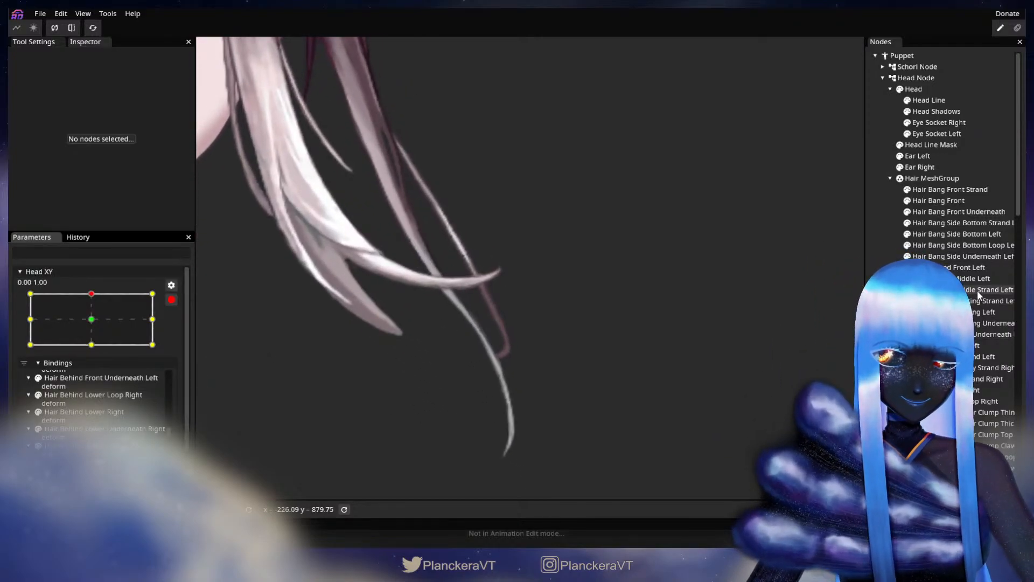
pyautogui.click(977, 289)
pyautogui.click(207, 85)
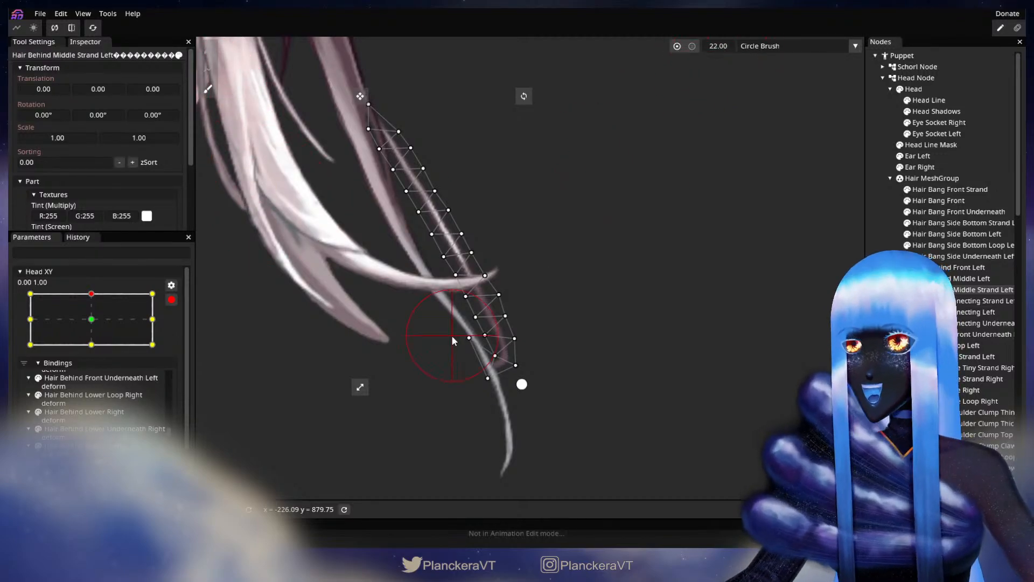
pyautogui.moveTo(441, 318); pyautogui.dragTo(448, 317)
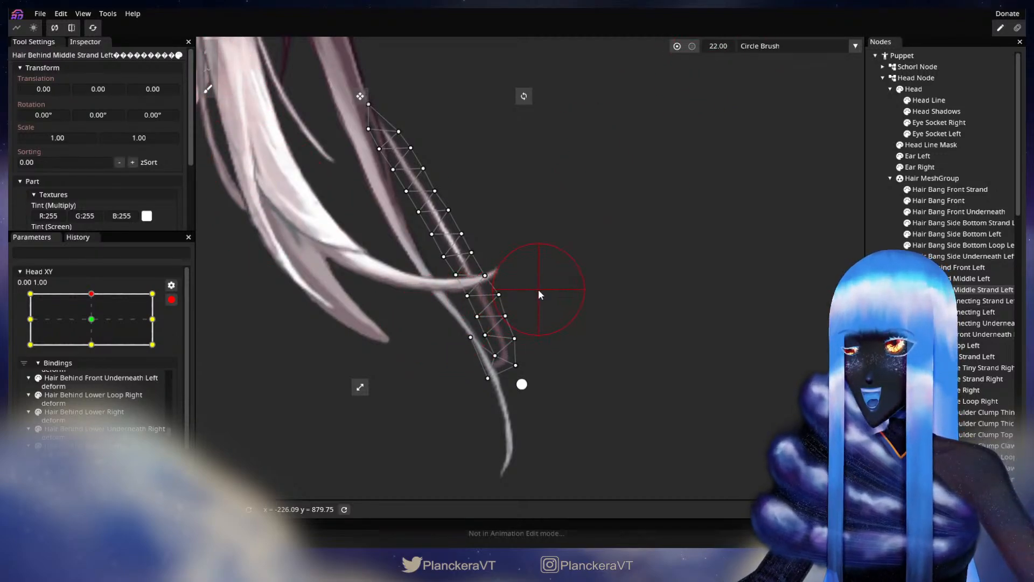
pyautogui.moveTo(507, 322); pyautogui.dragTo(511, 322)
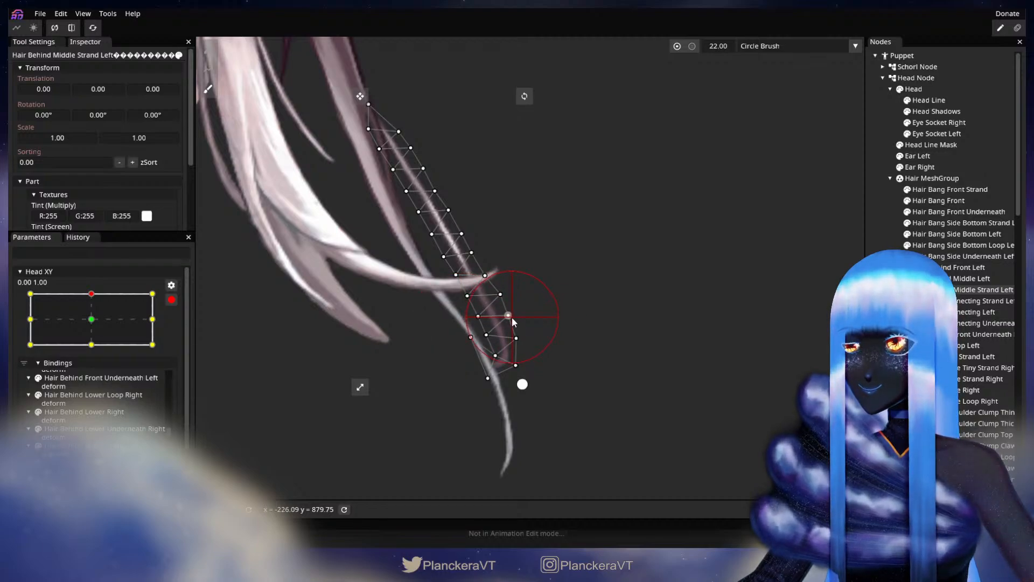
# Step: Clear the strand selection, disarm Head XY, and examine the lower curve's motion around 0, 1 at full and close view
pyautogui.click(982, 289)
pyautogui.scroll(-2, 616, 238)
pyautogui.scroll(-5, 598, 323)
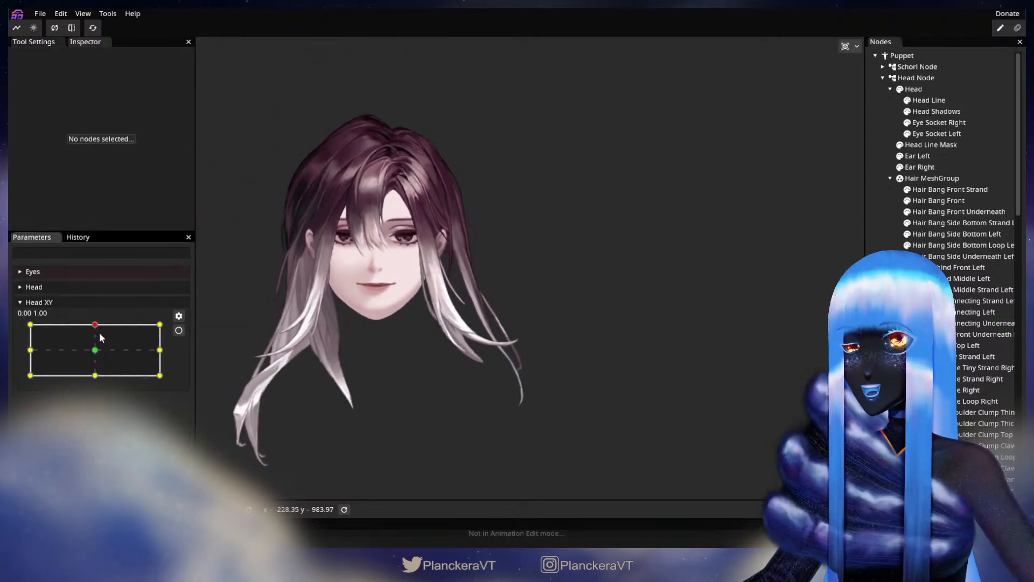
pyautogui.moveTo(101, 325)
pyautogui.mouseDown()
pyautogui.moveTo(95, 356)
pyautogui.moveTo(96, 324)
pyautogui.mouseUp()
pyautogui.scroll(3, 353, 392)
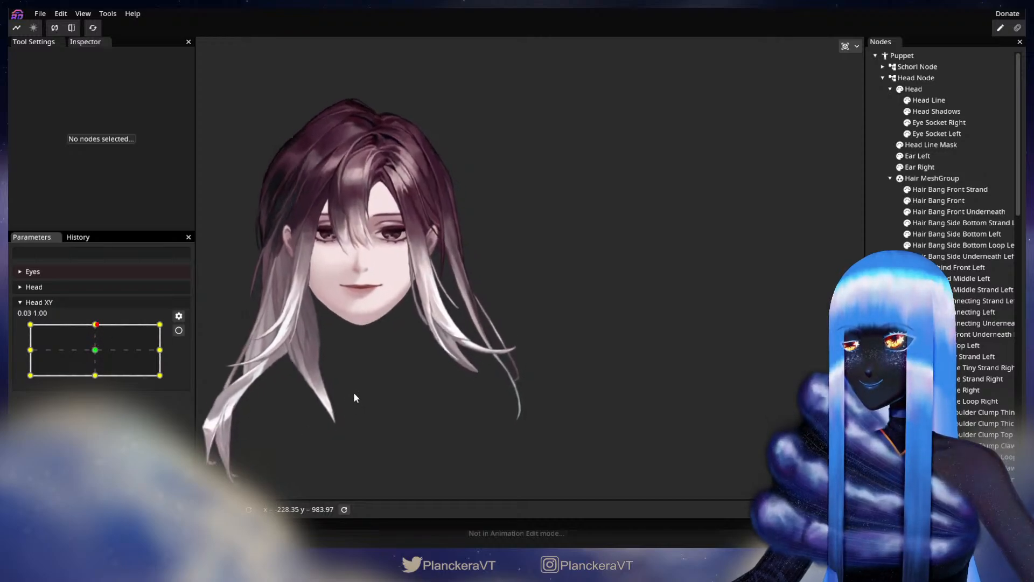
pyautogui.scroll(5, 335, 393)
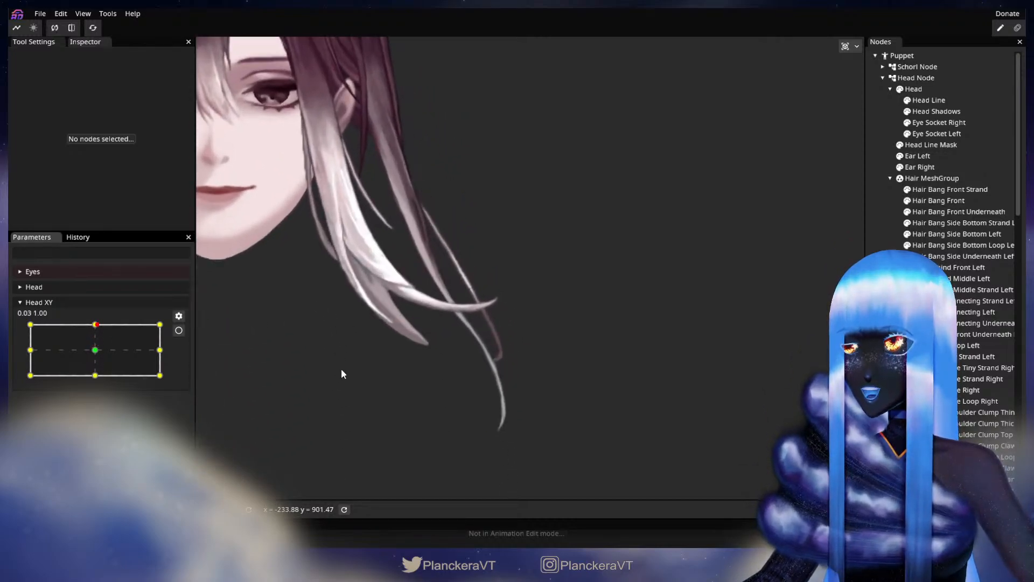
# Step: Re-arm Head XY at 0, 1, reselect the strand, and push its lower outer edge slightly inward with a size 25 Circle Brush
pyautogui.click(179, 330)
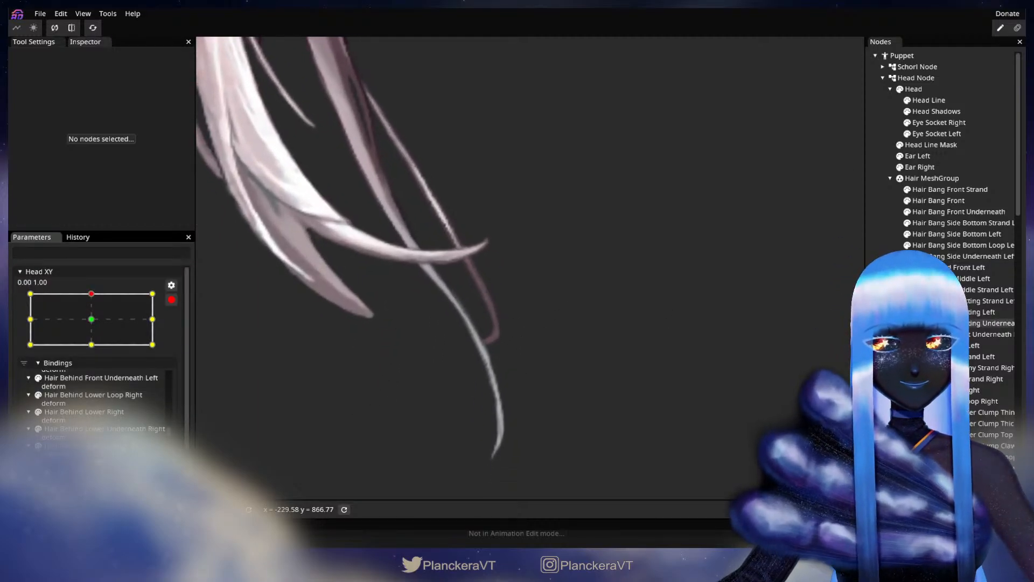
pyautogui.click(956, 290)
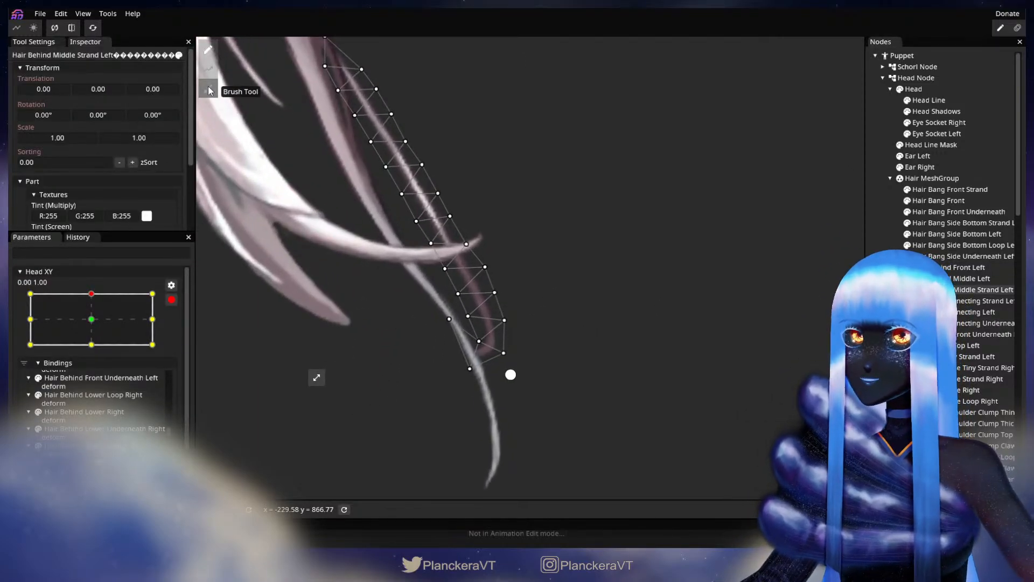
pyautogui.click(208, 89)
pyautogui.moveTo(720, 46); pyautogui.dragTo(729, 50)
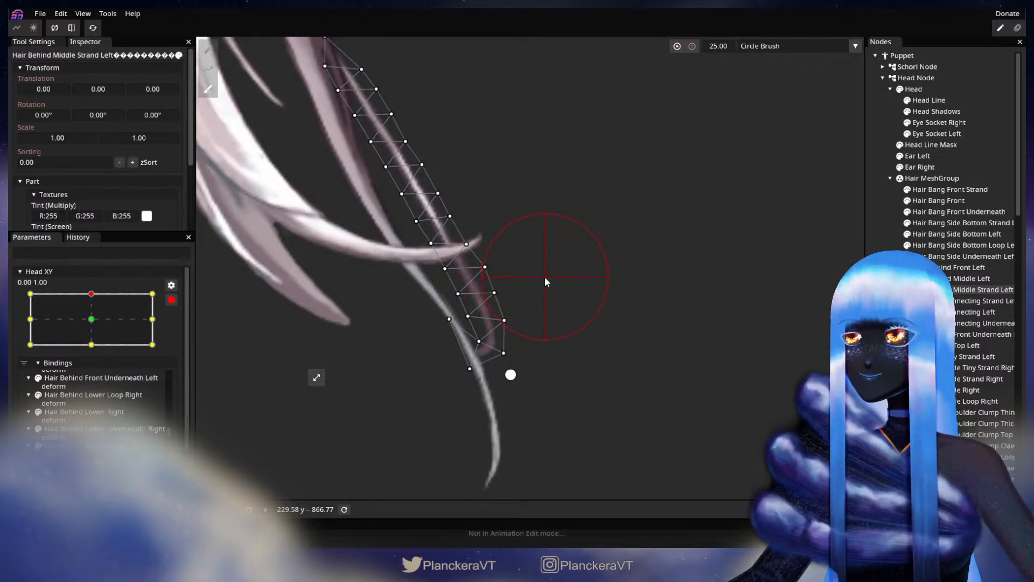
pyautogui.moveTo(543, 300); pyautogui.dragTo(529, 304)
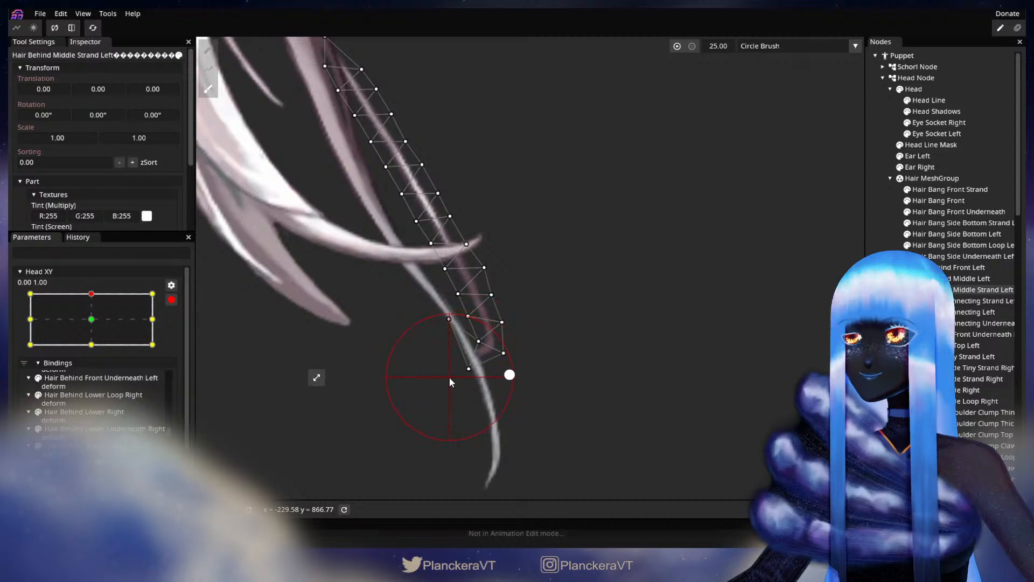
# Step: Deselect the strand, disarm Head XY, and examine the whole hair's motion between the 0, 1 and 0, -1 keypoints
pyautogui.click(896, 217)
pyautogui.scroll(-2, 520, 336)
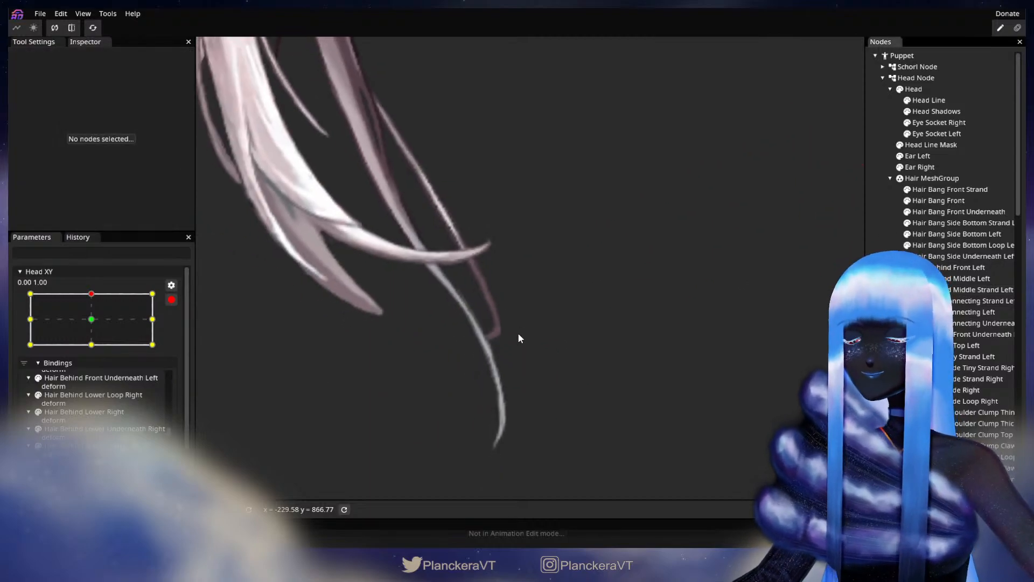
pyautogui.scroll(-5, 518, 340)
pyautogui.scroll(-4, 514, 343)
pyautogui.moveTo(458, 311); pyautogui.dragTo(499, 385)
pyautogui.scroll(-1, 499, 386)
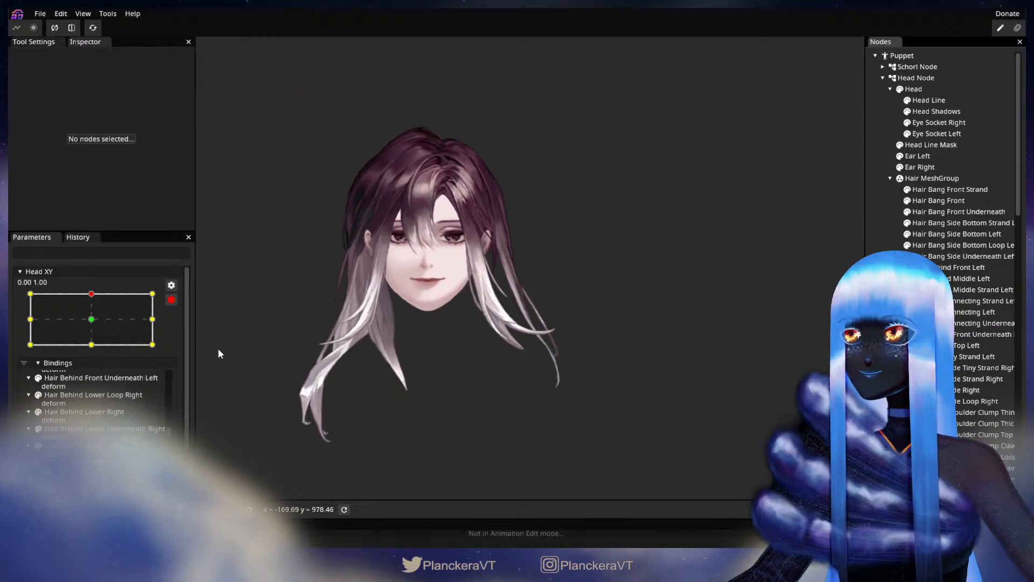
pyautogui.click(172, 300)
pyautogui.moveTo(96, 326); pyautogui.dragTo(92, 380)
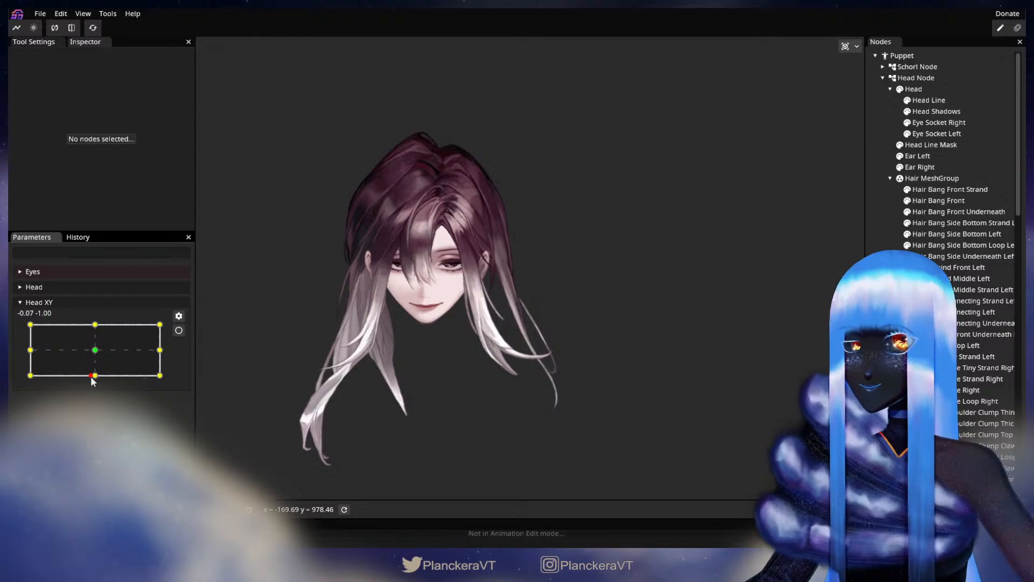
pyautogui.moveTo(93, 380)
pyautogui.mouseDown()
pyautogui.moveTo(93, 349)
pyautogui.moveTo(92, 377)
pyautogui.mouseUp()
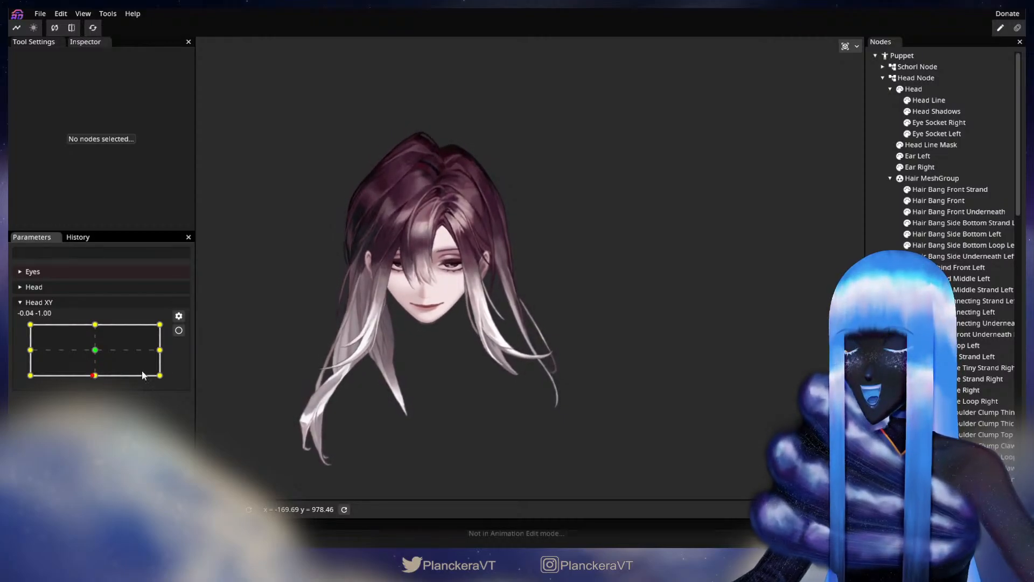
# Step: Arm Head XY at 0, -1, select Hair Behind Middle Strand Left, and nudge its lower half inward with a size 58 Circle Brush
pyautogui.click(180, 331)
pyautogui.scroll(5, 544, 362)
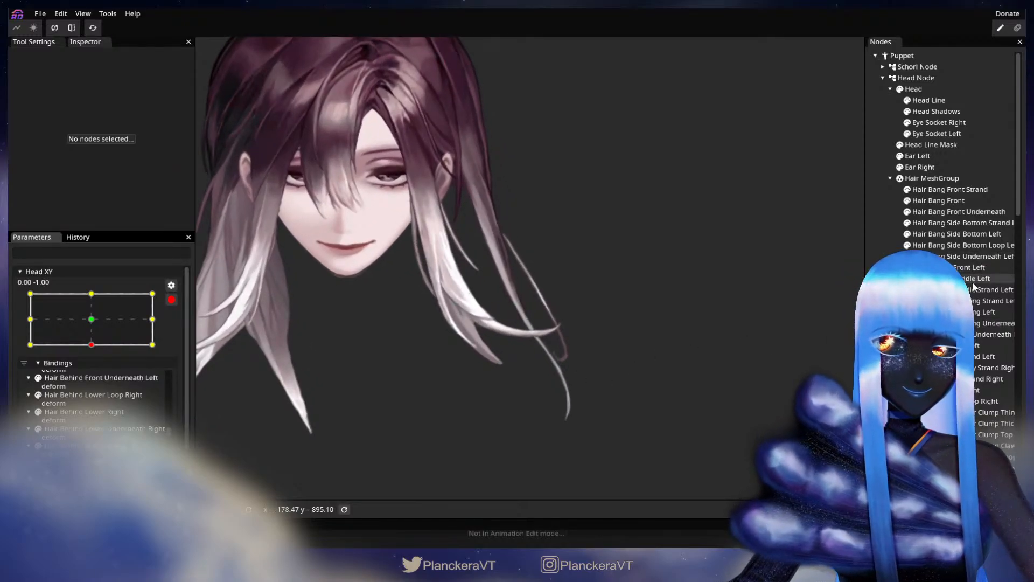
pyautogui.click(972, 287)
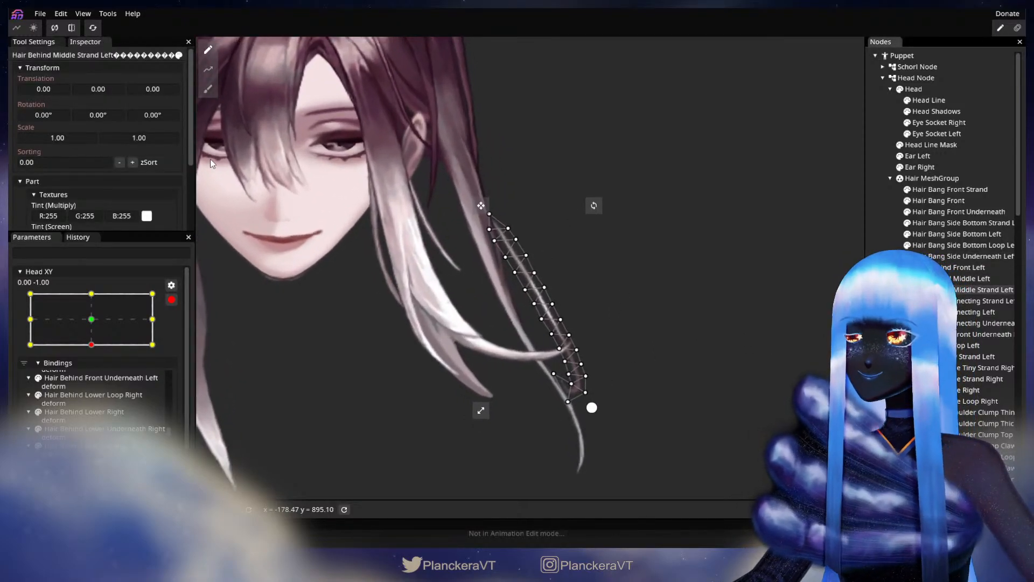
pyautogui.click(207, 89)
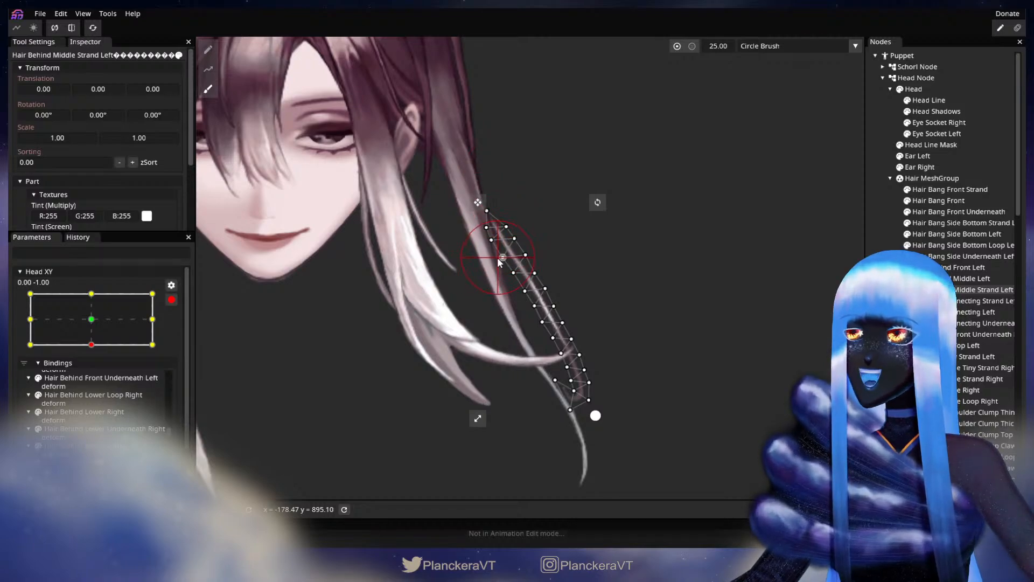
pyautogui.moveTo(535, 272); pyautogui.dragTo(519, 185)
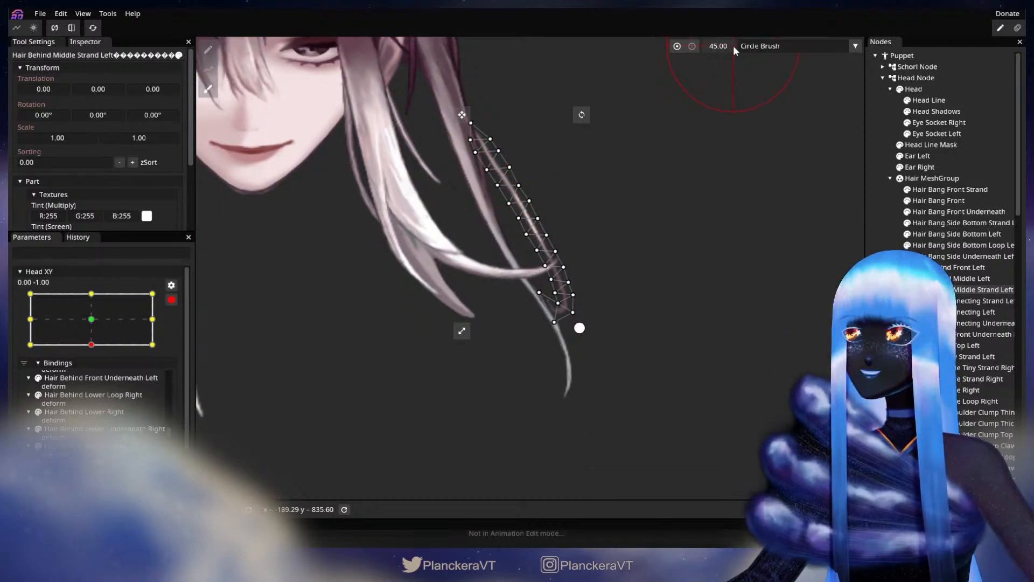
pyautogui.moveTo(559, 330); pyautogui.dragTo(554, 331)
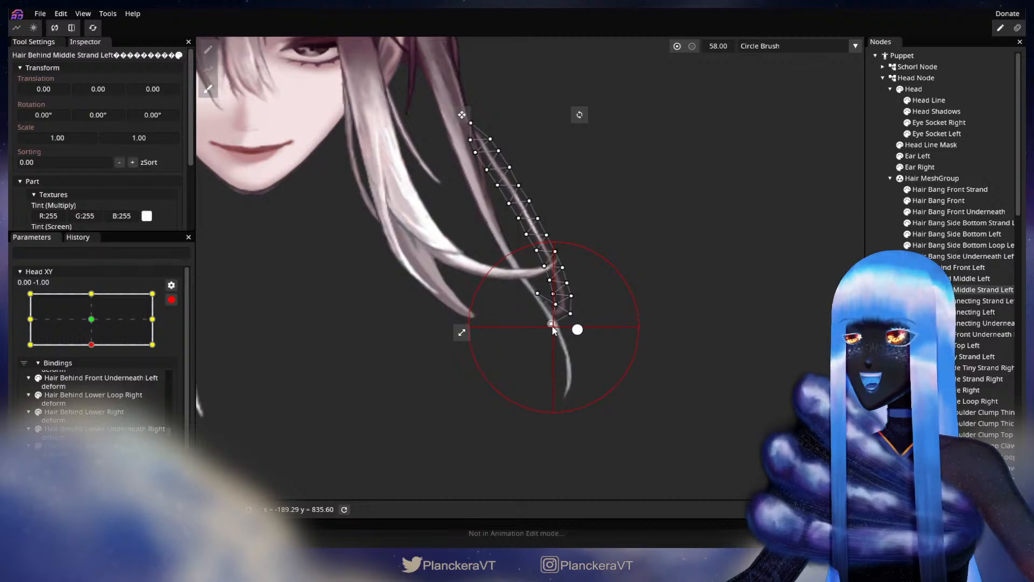
pyautogui.moveTo(534, 252); pyautogui.dragTo(528, 253)
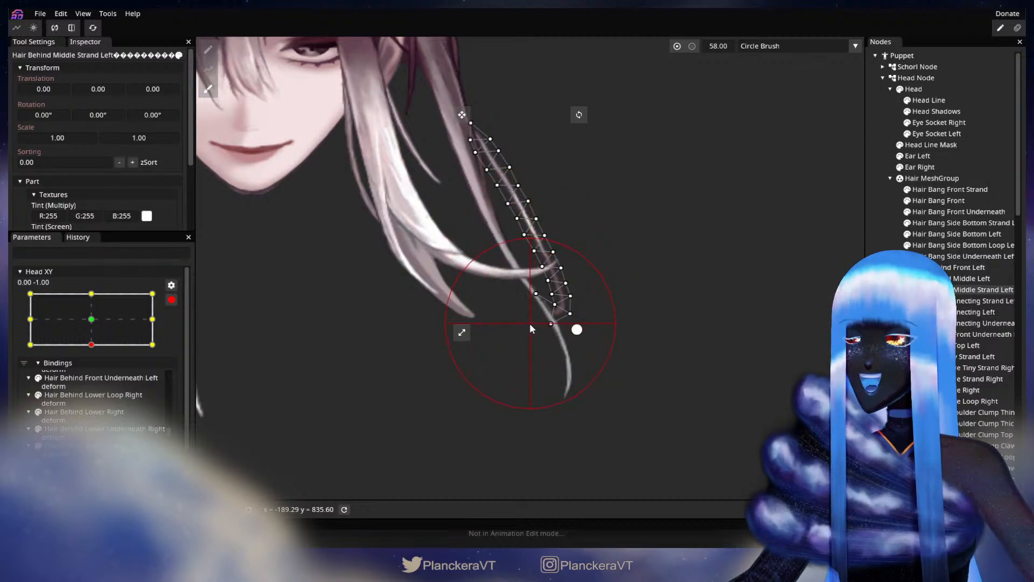
pyautogui.moveTo(525, 216); pyautogui.dragTo(518, 219)
pyautogui.moveTo(532, 326); pyautogui.dragTo(529, 327)
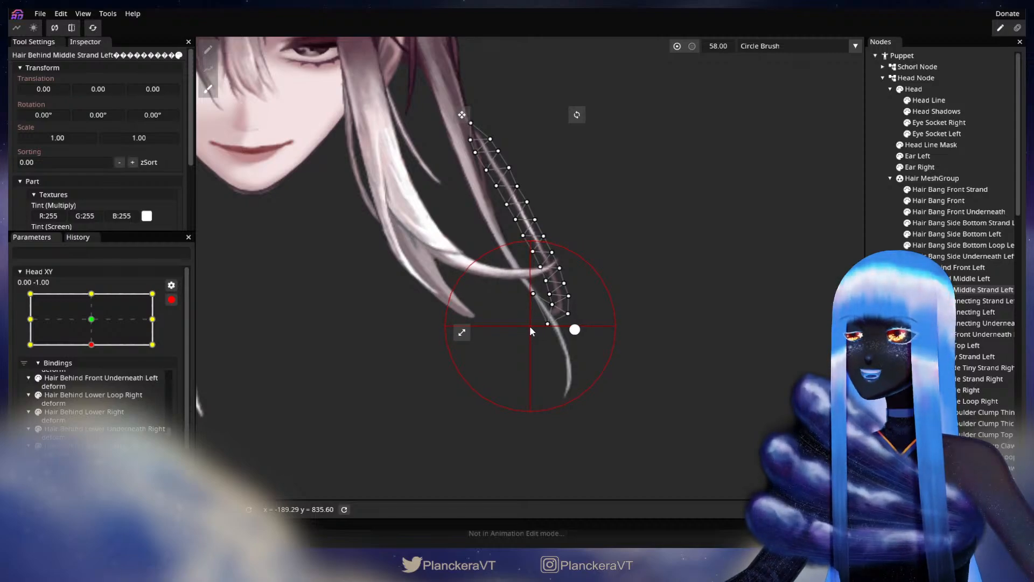
# Step: Clear the strand selection, disarm Head XY, and check the lower strand's motion around 0, -1
pyautogui.click(932, 289)
pyautogui.scroll(-3, 531, 379)
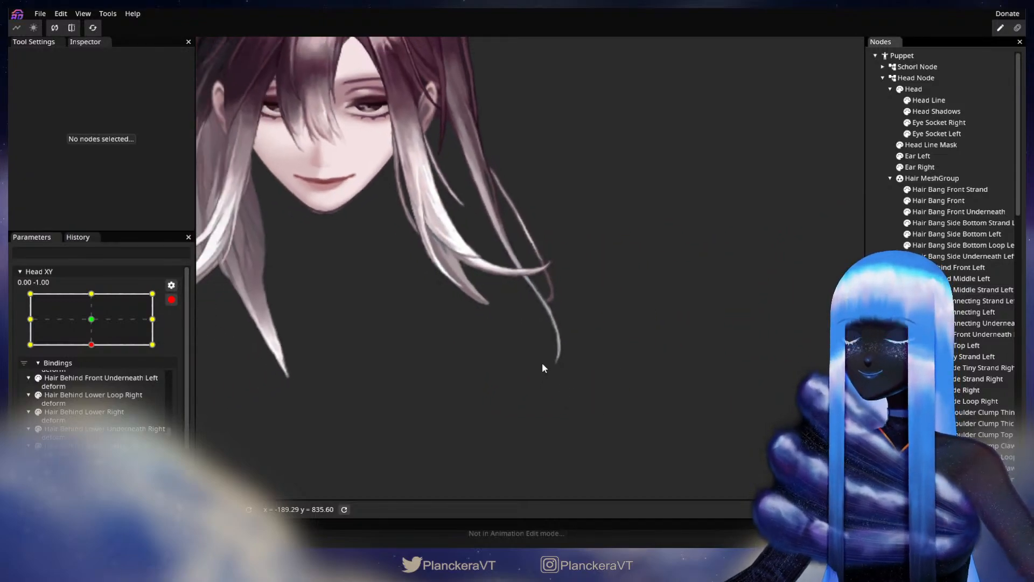
pyautogui.moveTo(580, 393); pyautogui.dragTo(565, 360)
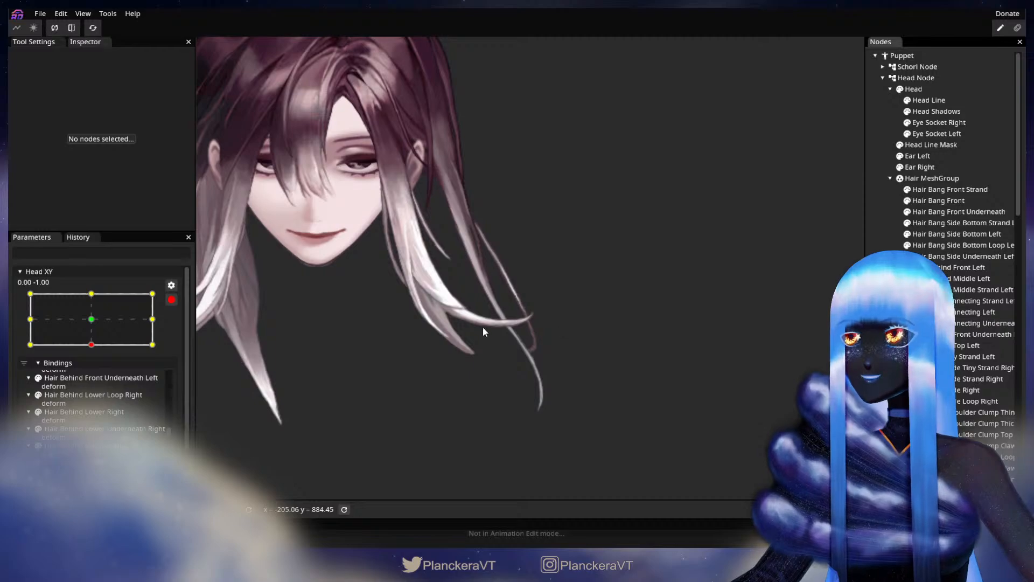
pyautogui.click(171, 299)
pyautogui.moveTo(95, 376)
pyautogui.mouseDown()
pyautogui.moveTo(96, 350)
pyautogui.moveTo(95, 385)
pyautogui.moveTo(98, 349)
pyautogui.moveTo(89, 380)
pyautogui.mouseUp()
# Step: Re-arm Head XY at 0, -1, reselect the strand, and set the Circle Brush size to 42 for its lower end
pyautogui.click(179, 330)
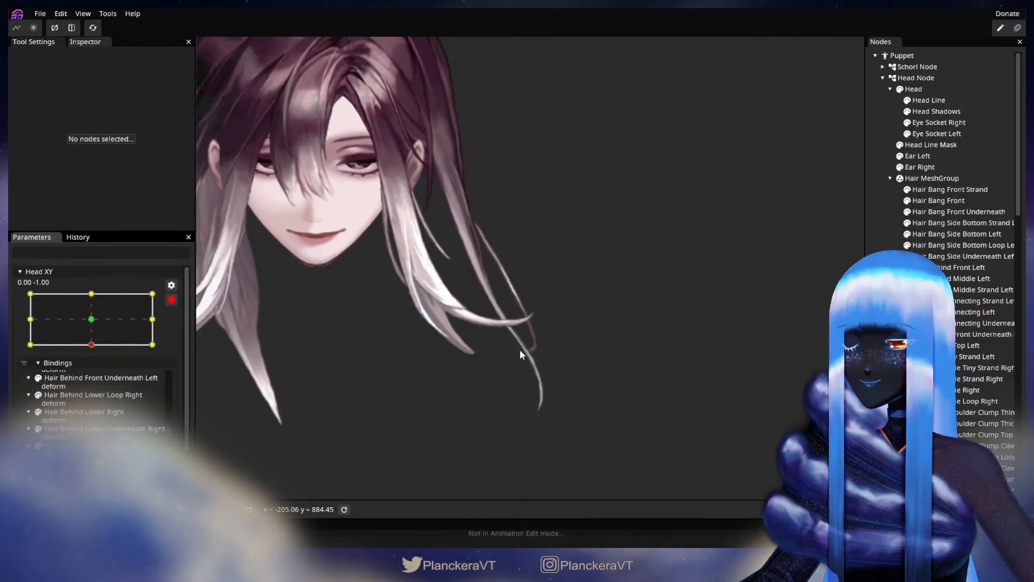
pyautogui.click(958, 286)
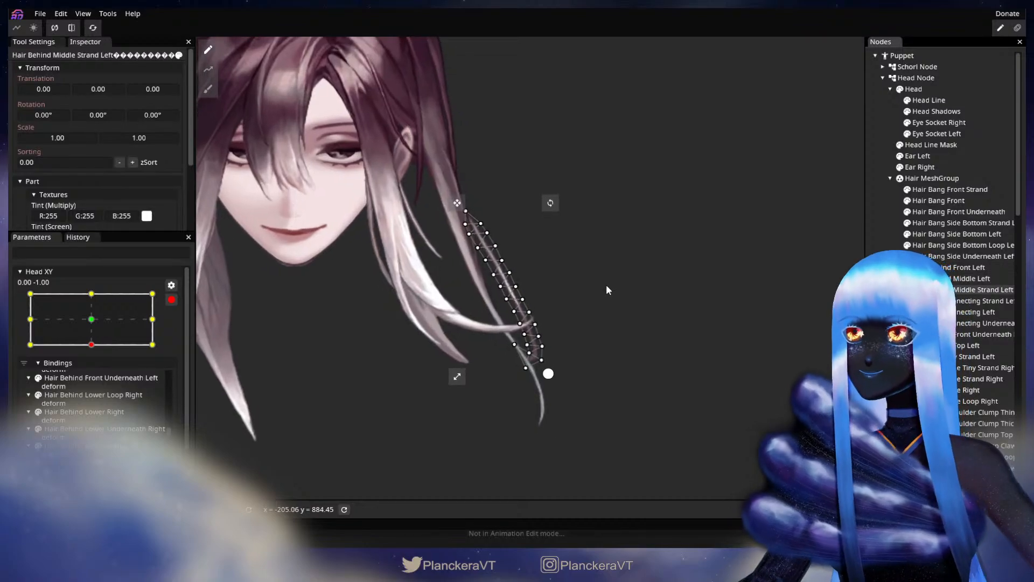
pyautogui.click(208, 89)
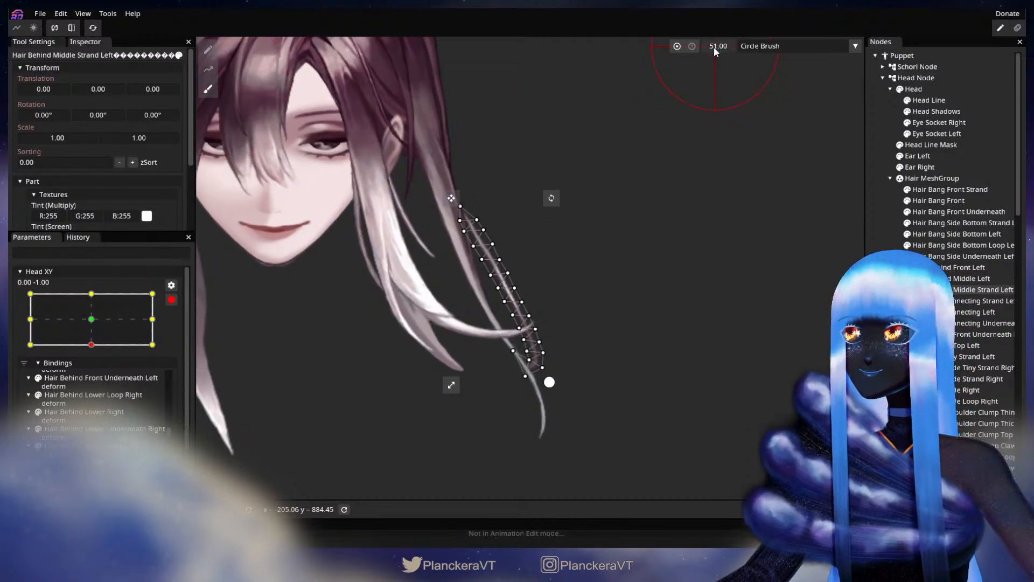
pyautogui.moveTo(714, 46); pyautogui.dragTo(709, 47)
pyautogui.scroll(2, 490, 299)
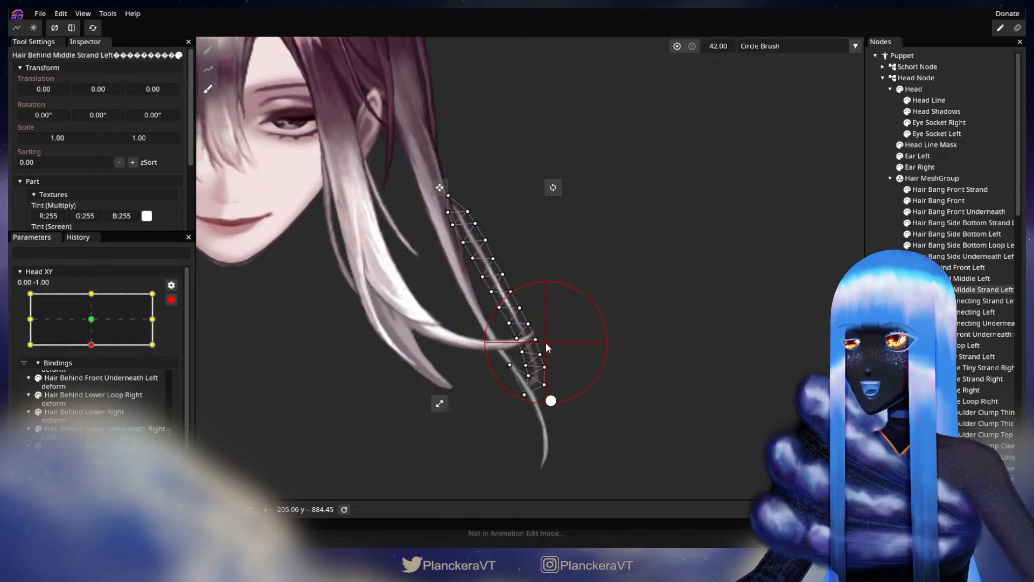
# Step: Deselect the strand, disarm Head XY, and compare it with the surrounding hair while moving the parameter near 0, -1
pyautogui.press('Escape')
pyautogui.scroll(-3, 632, 349)
pyautogui.scroll(-3, 628, 325)
pyautogui.moveTo(409, 328); pyautogui.dragTo(400, 356)
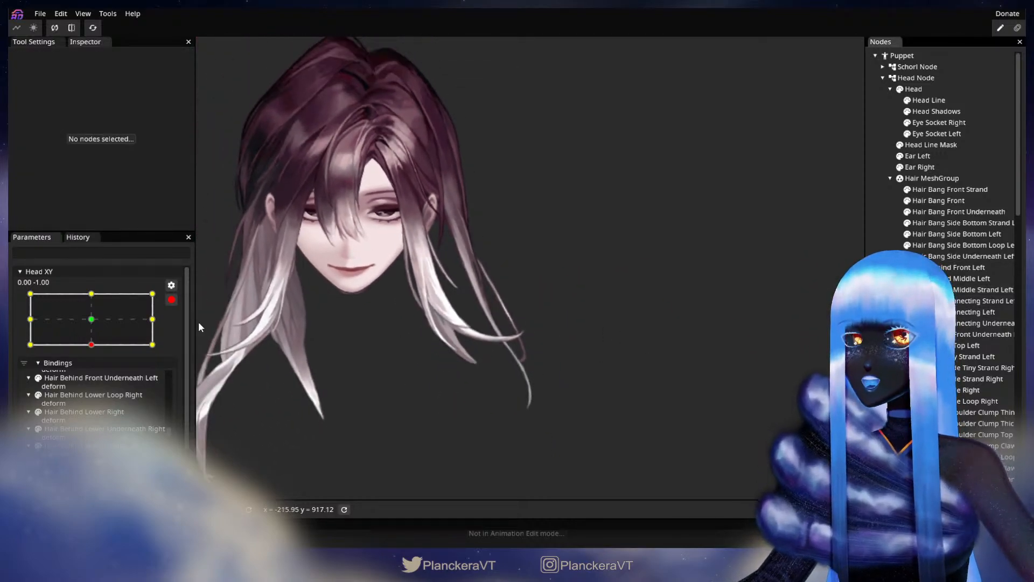
pyautogui.click(172, 300)
pyautogui.moveTo(95, 376)
pyautogui.mouseDown()
pyautogui.moveTo(98, 354)
pyautogui.moveTo(94, 389)
pyautogui.moveTo(95, 350)
pyautogui.moveTo(94, 376)
pyautogui.mouseUp()
# Step: Re-arm Head XY at 0, -1, reselect the strand, and adjust its lower tip with an enlarged Circle Brush
pyautogui.click(178, 330)
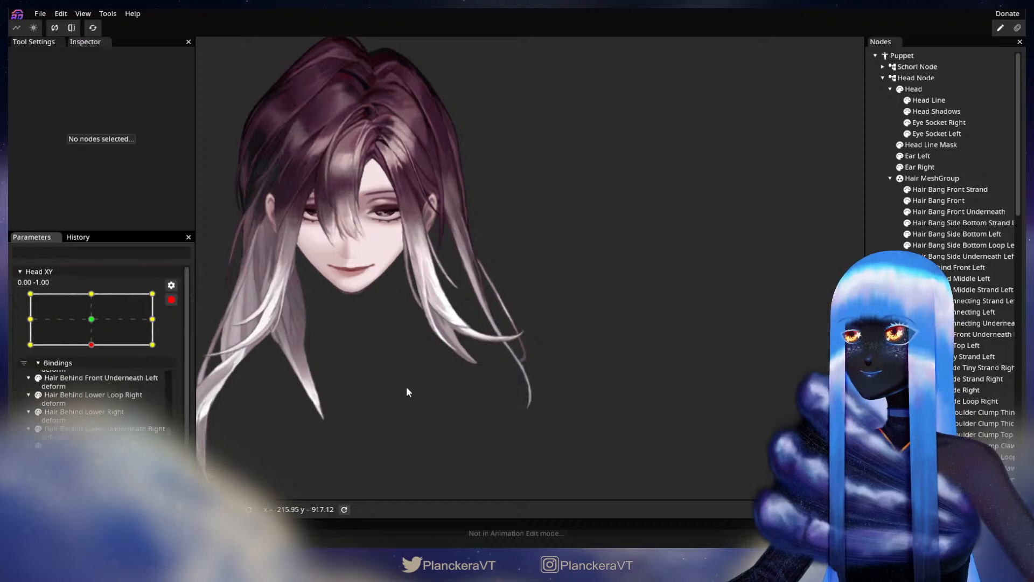
pyautogui.click(988, 289)
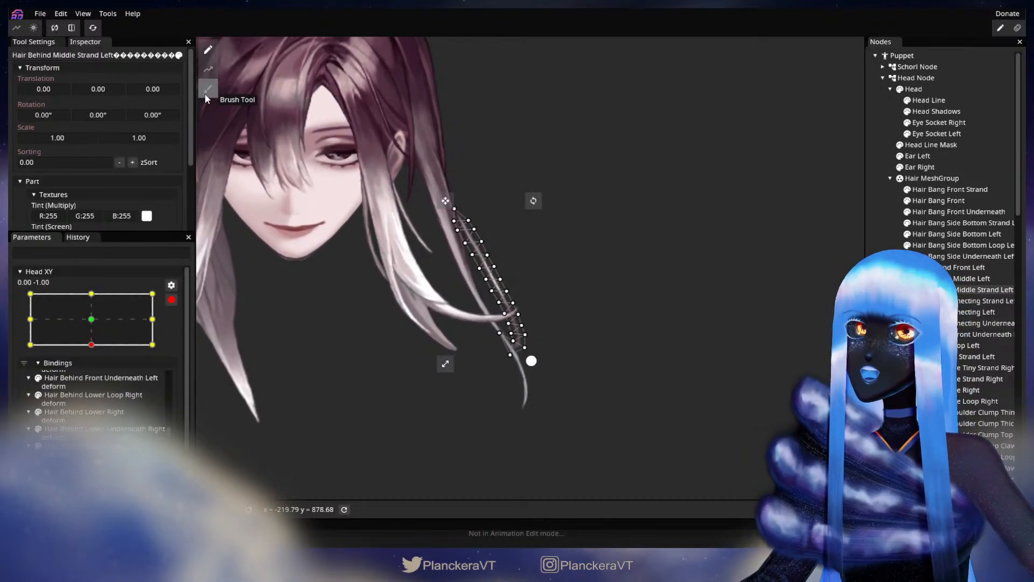
pyautogui.click(208, 88)
pyautogui.moveTo(718, 46); pyautogui.dragTo(726, 47)
pyautogui.moveTo(509, 354); pyautogui.dragTo(526, 387)
# Step: Clear the selection, disarm Head XY, and examine the strand's tip and root at close range around 0, -1
pyautogui.press('Escape')
pyautogui.scroll(-3, 671, 353)
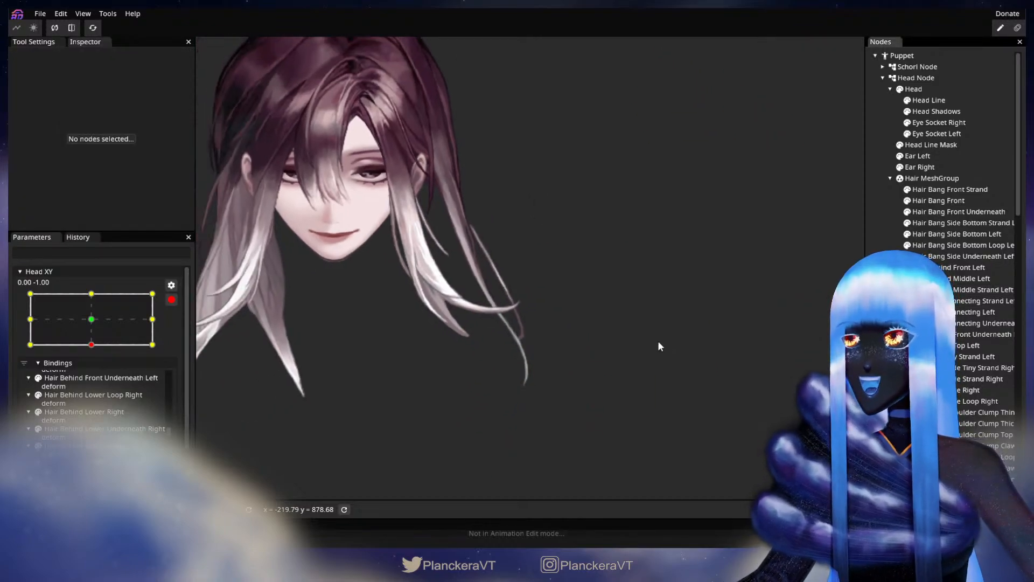
pyautogui.moveTo(661, 338); pyautogui.dragTo(659, 377)
pyautogui.click(171, 300)
pyautogui.moveTo(95, 375)
pyautogui.mouseDown()
pyautogui.moveTo(95, 351)
pyautogui.moveTo(94, 372)
pyautogui.mouseUp()
pyautogui.scroll(3, 426, 372)
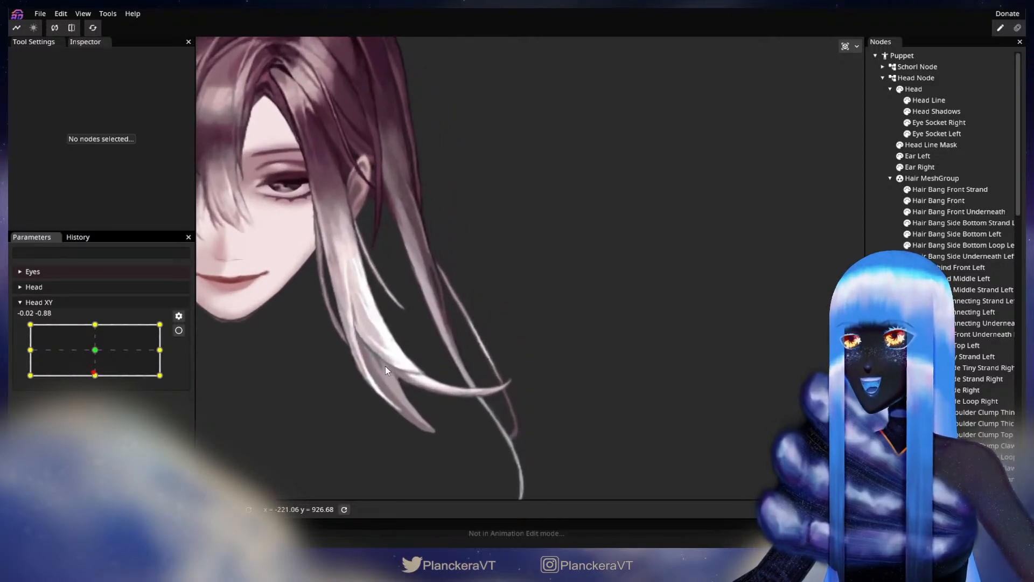
# Step: Select the strand, arm Head XY at 0, -1, and shift individual mesh vertices on both edges near its root
pyautogui.click(978, 289)
pyautogui.scroll(2, 425, 356)
pyautogui.moveTo(424, 353); pyautogui.dragTo(345, 340)
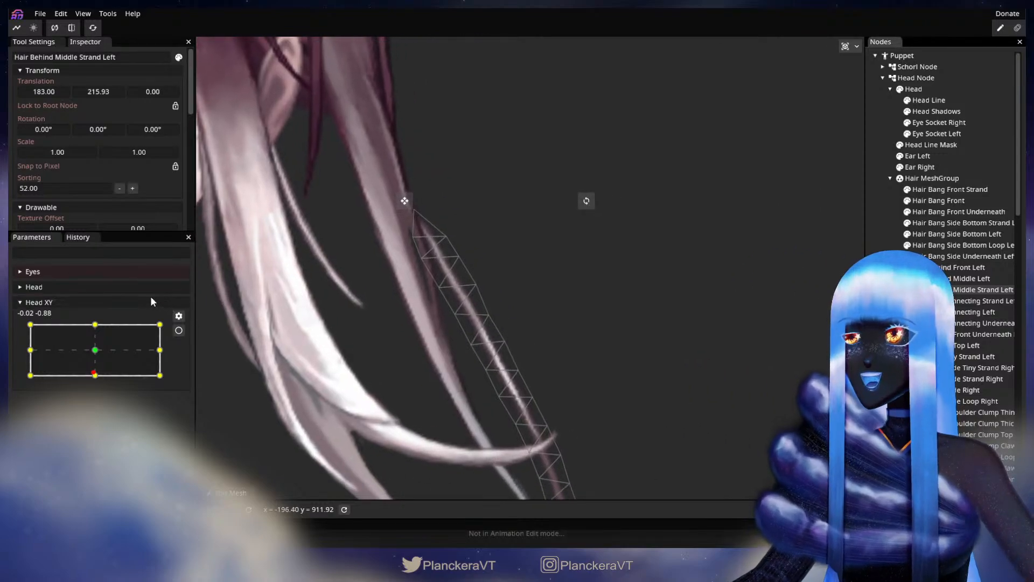
pyautogui.moveTo(94, 372)
pyautogui.mouseDown()
pyautogui.moveTo(90, 347)
pyautogui.moveTo(95, 381)
pyautogui.mouseUp()
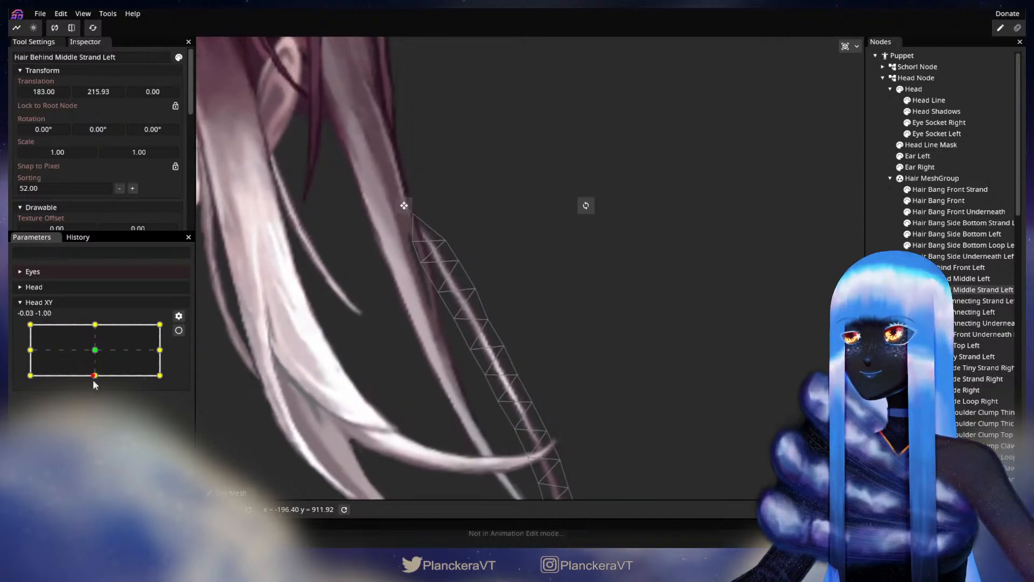
pyautogui.click(178, 330)
pyautogui.click(414, 213)
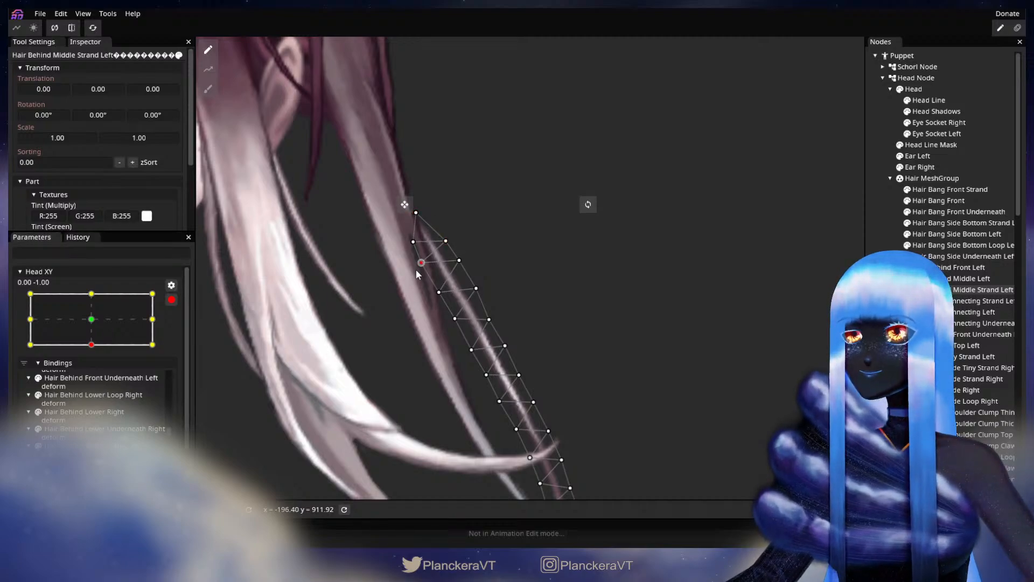
pyautogui.click(459, 261)
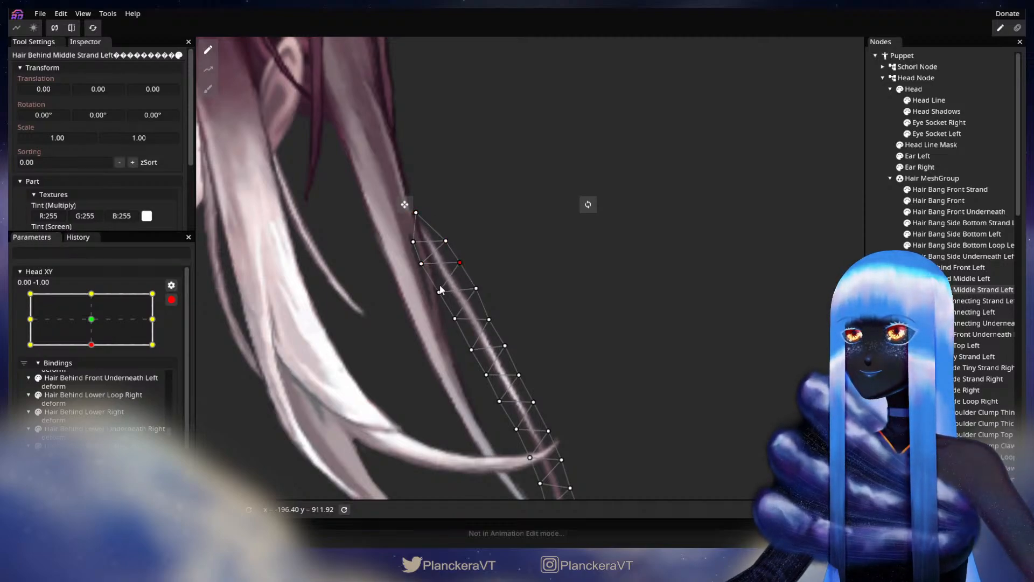
pyautogui.click(412, 249)
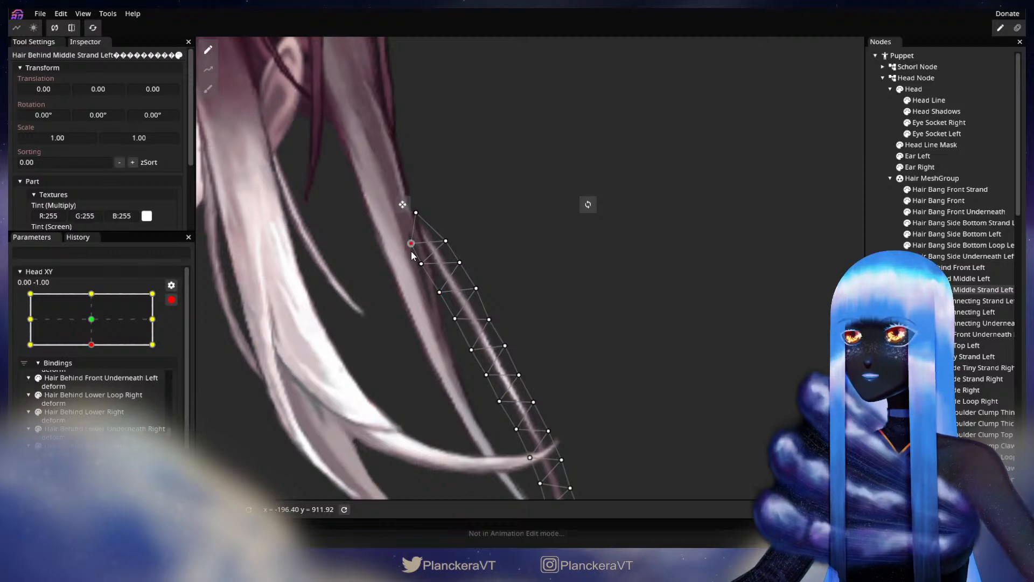
# Step: Check the root's motion with Head XY disarmed, then re-arm it at 0, -1 and fine-tune the strand's upper vertices
pyautogui.click(171, 300)
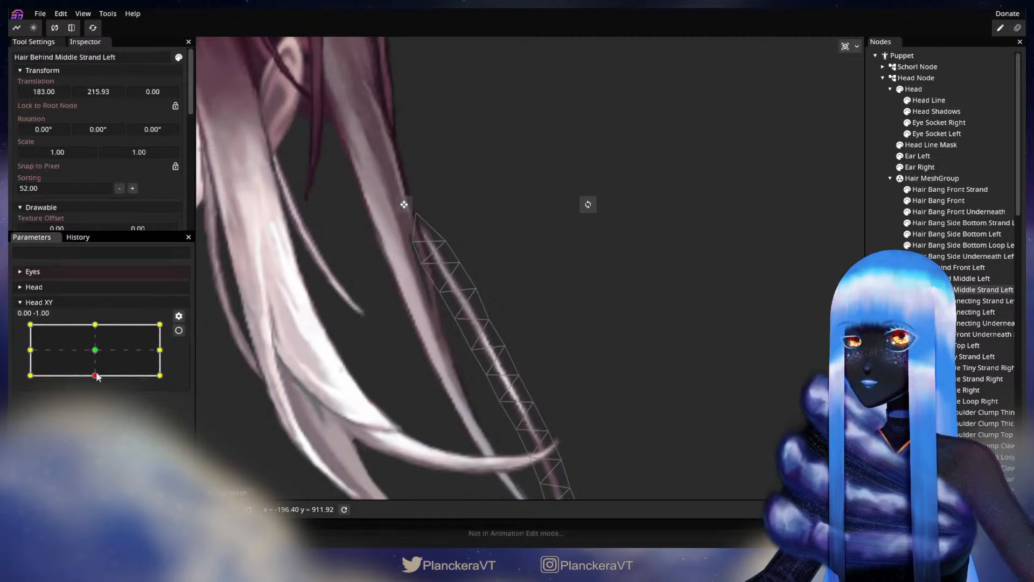
pyautogui.moveTo(92, 380)
pyautogui.mouseDown()
pyautogui.moveTo(95, 352)
pyautogui.moveTo(97, 386)
pyautogui.mouseUp()
pyautogui.click(178, 330)
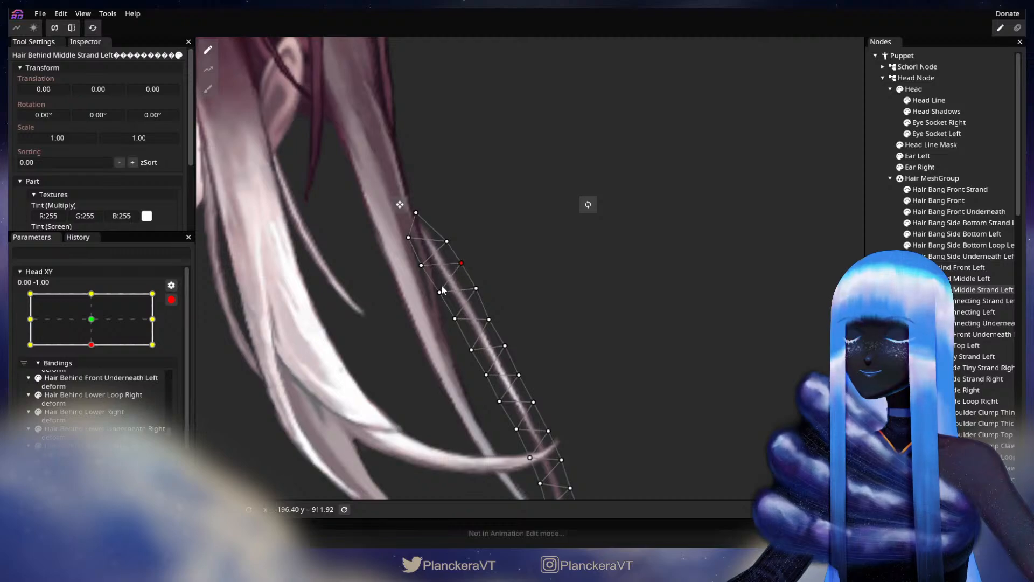
pyautogui.moveTo(438, 299); pyautogui.dragTo(412, 262)
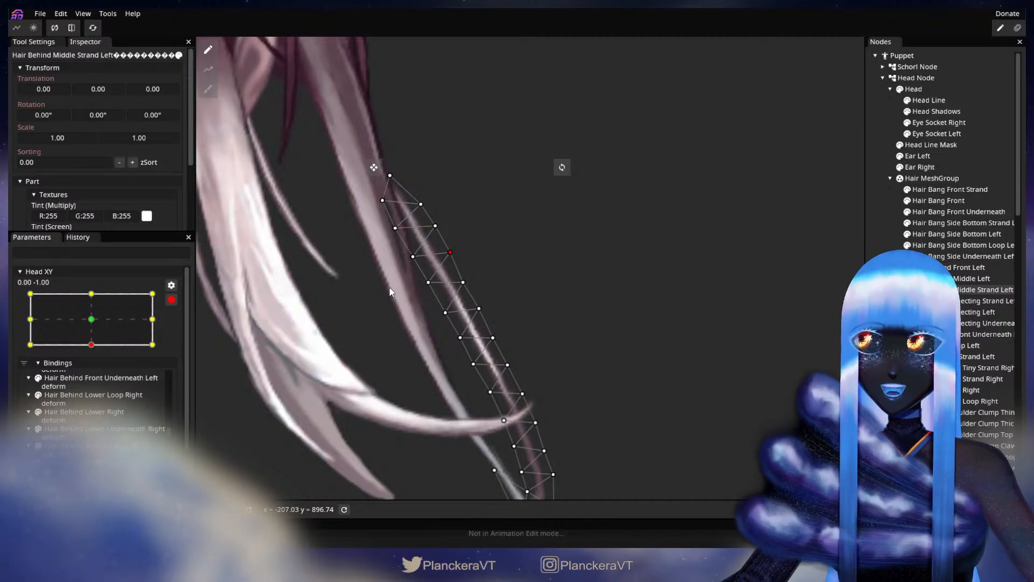
# Step: Test the strand's motion with Head XY disarmed, then re-arm it at 0, -1 and nudge the vertices on both edges just below the root
pyautogui.click(172, 299)
pyautogui.moveTo(95, 375); pyautogui.dragTo(95, 362)
pyautogui.click(179, 330)
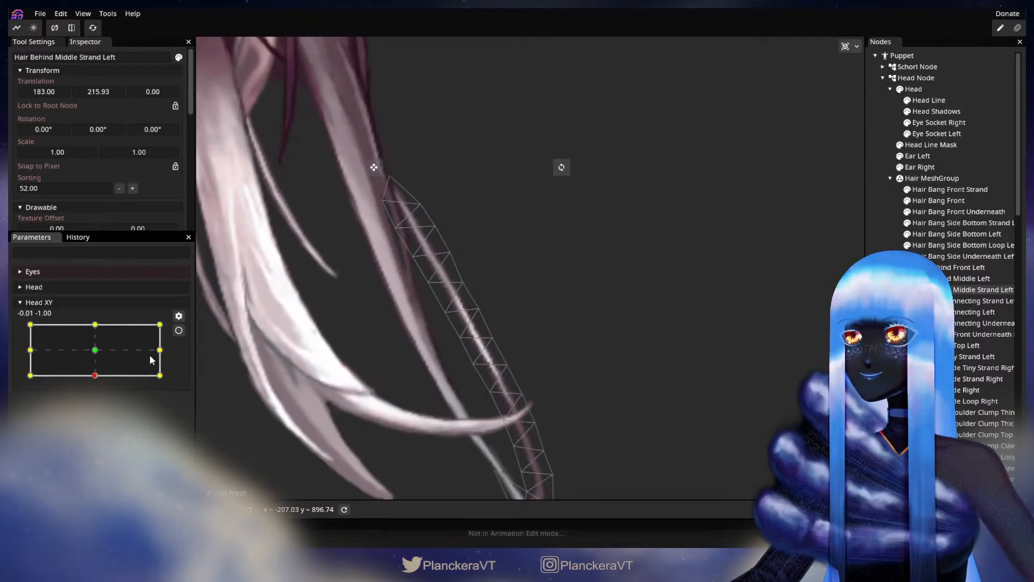
pyautogui.click(435, 223)
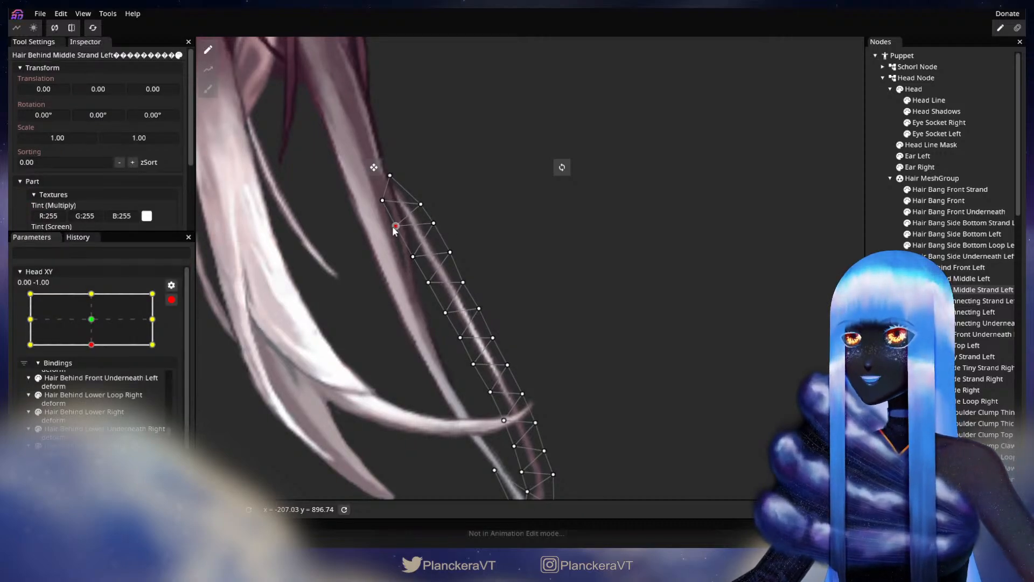
# Step: Recheck the motion, re-arm Head XY at 0, -1, and correct the upper vertices slightly farther down from the strand's root
pyautogui.click(171, 300)
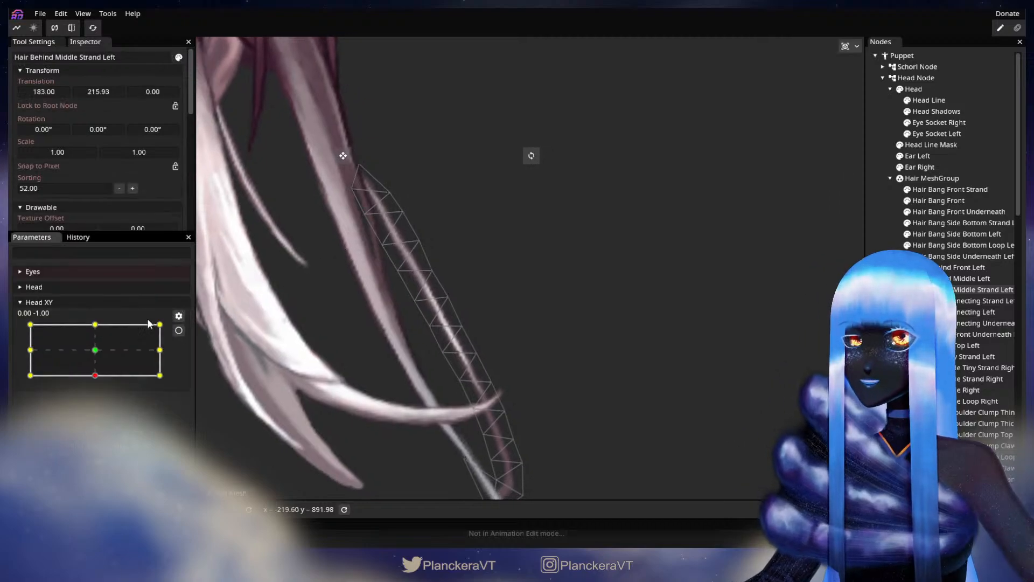
pyautogui.moveTo(95, 375); pyautogui.dragTo(98, 353)
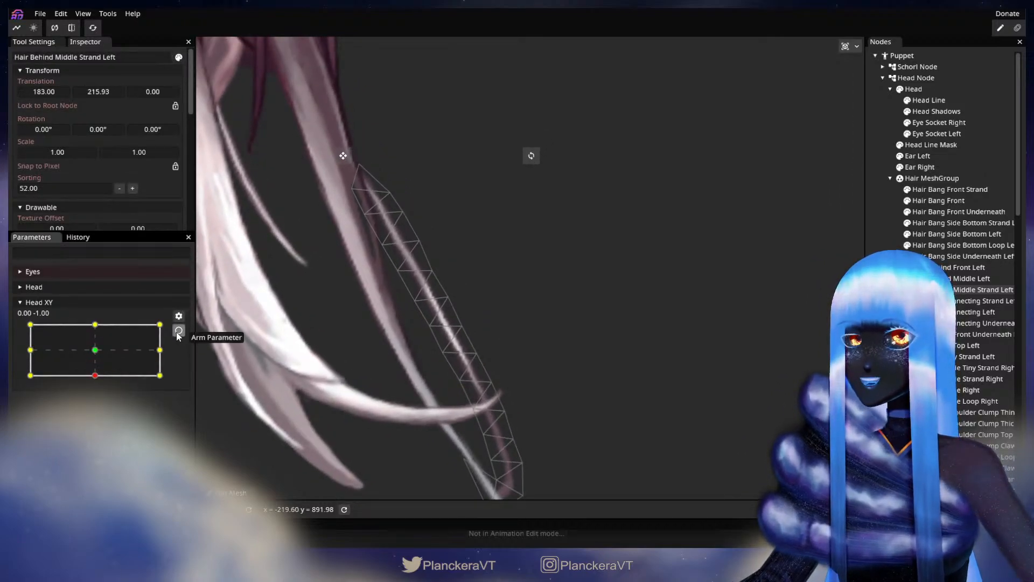
pyautogui.click(179, 330)
pyautogui.click(407, 213)
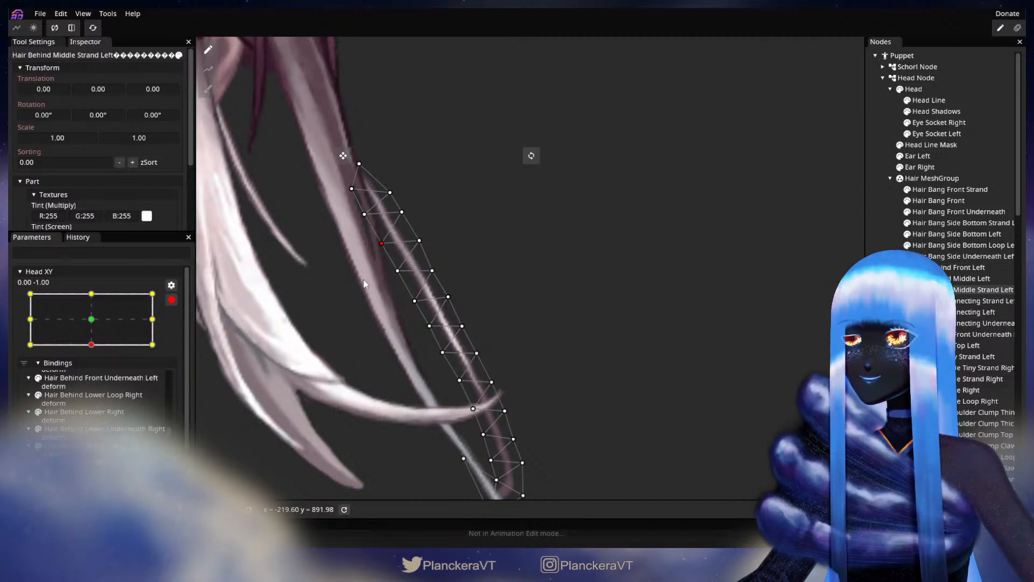
pyautogui.moveTo(364, 286); pyautogui.dragTo(358, 275)
# Step: Alternate Head XY motion tests with small shifts at 0, -1 to the facing vertices on both edges of the strand's upper third
pyautogui.click(171, 299)
pyautogui.moveTo(94, 381)
pyautogui.mouseDown()
pyautogui.moveTo(94, 351)
pyautogui.moveTo(95, 375)
pyautogui.mouseUp()
pyautogui.click(178, 330)
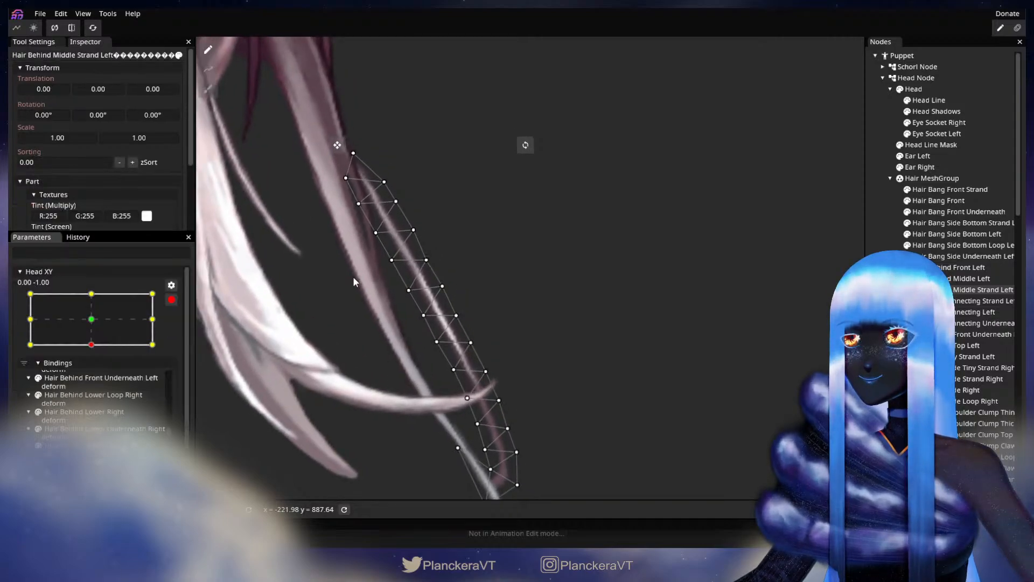
pyautogui.click(376, 233)
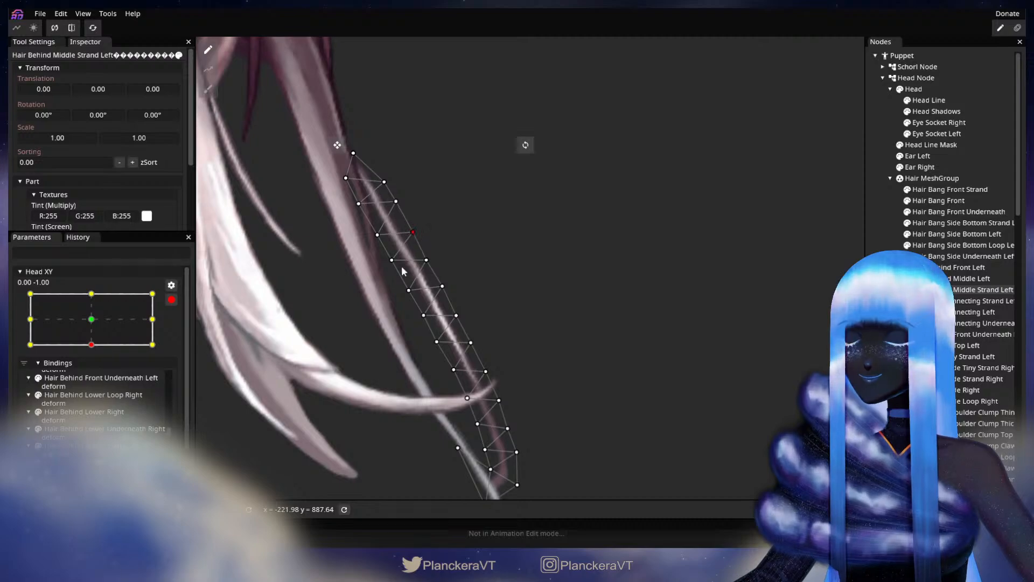
pyautogui.click(171, 300)
pyautogui.moveTo(95, 380)
pyautogui.mouseDown()
pyautogui.moveTo(96, 353)
pyautogui.moveTo(95, 375)
pyautogui.mouseUp()
pyautogui.click(179, 330)
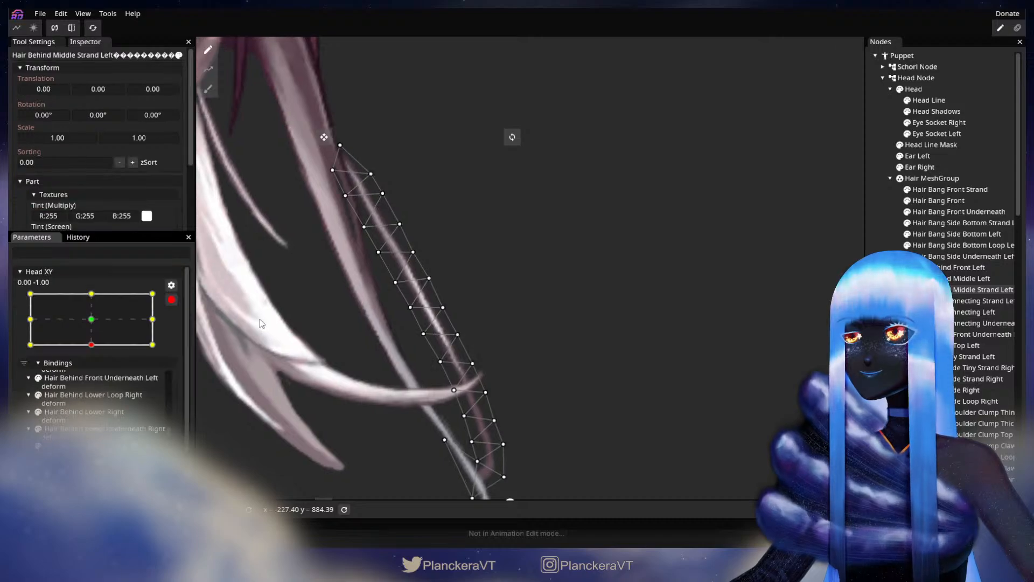
pyautogui.click(401, 223)
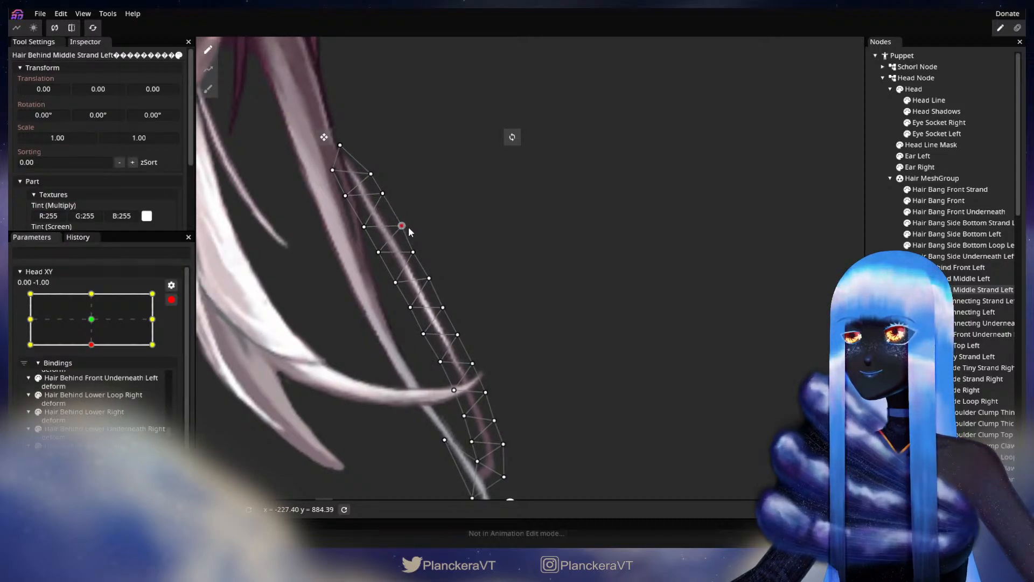
pyautogui.click(362, 227)
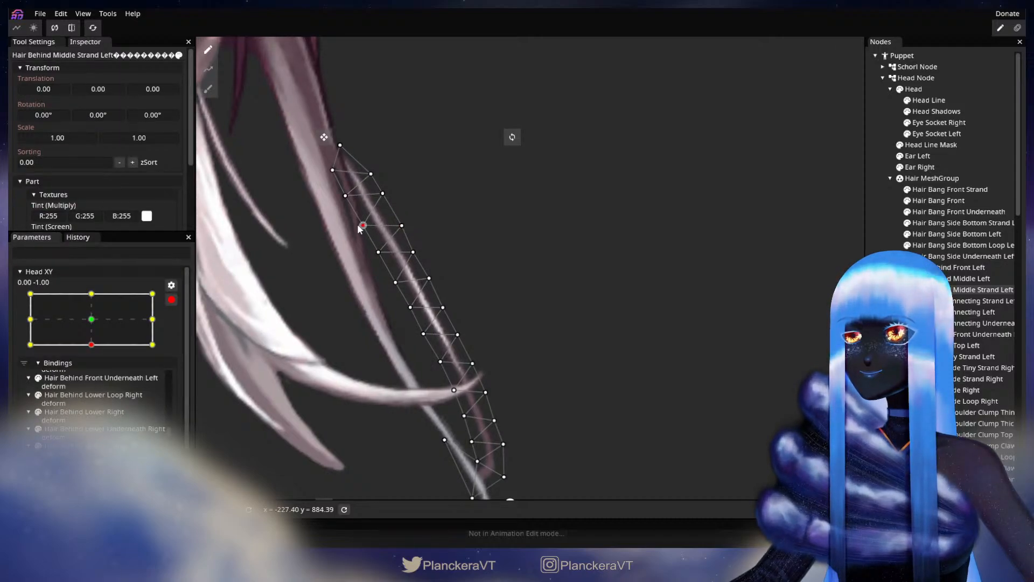
# Step: Continue testing Head XY and refining the strand's upper-middle vertices at 0, -1, and save the puppet file
pyautogui.click(171, 299)
pyautogui.moveTo(95, 375)
pyautogui.mouseDown()
pyautogui.moveTo(97, 352)
pyautogui.moveTo(95, 375)
pyautogui.mouseUp()
pyautogui.click(177, 333)
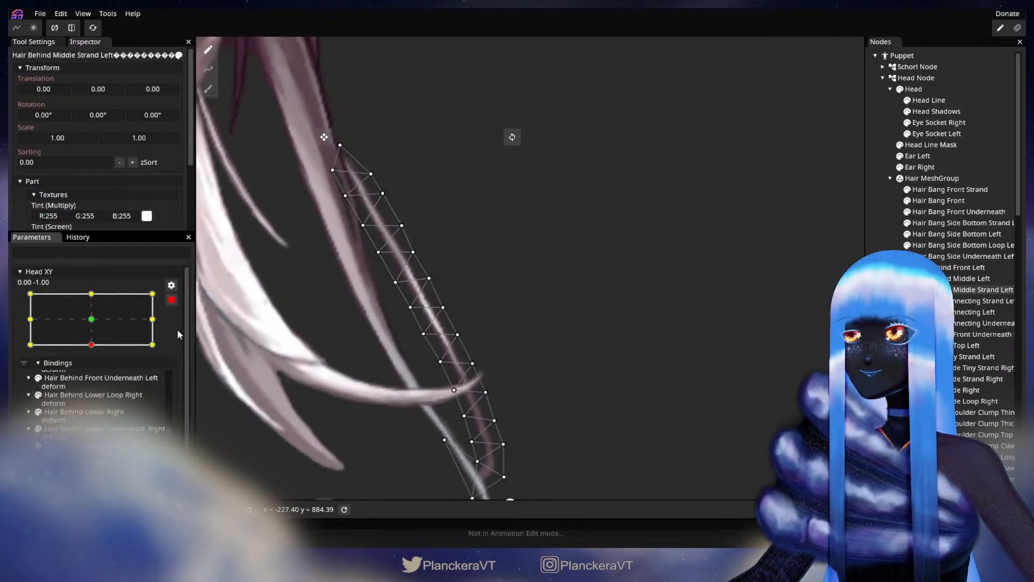
pyautogui.click(402, 226)
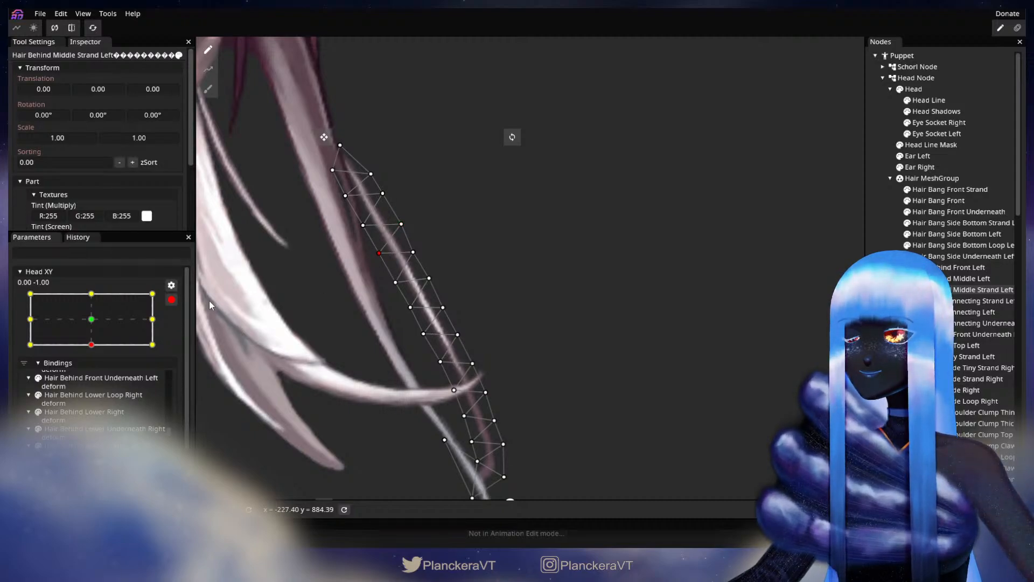
pyautogui.click(171, 300)
pyautogui.moveTo(95, 376)
pyautogui.mouseDown()
pyautogui.moveTo(97, 356)
pyautogui.moveTo(95, 375)
pyautogui.mouseUp()
pyautogui.click(178, 330)
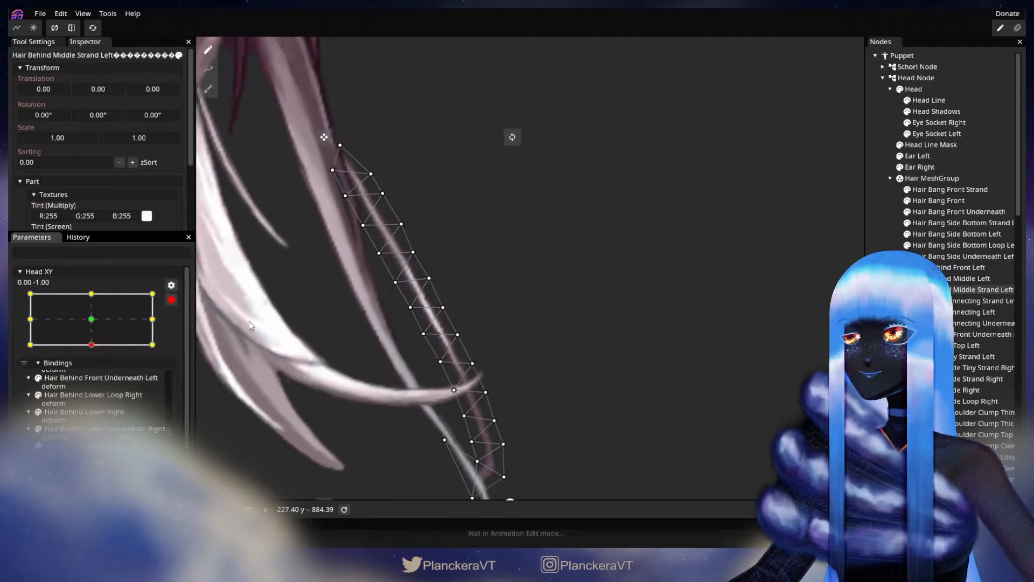
pyautogui.click(396, 283)
pyautogui.hotkey('ctrl', 's')
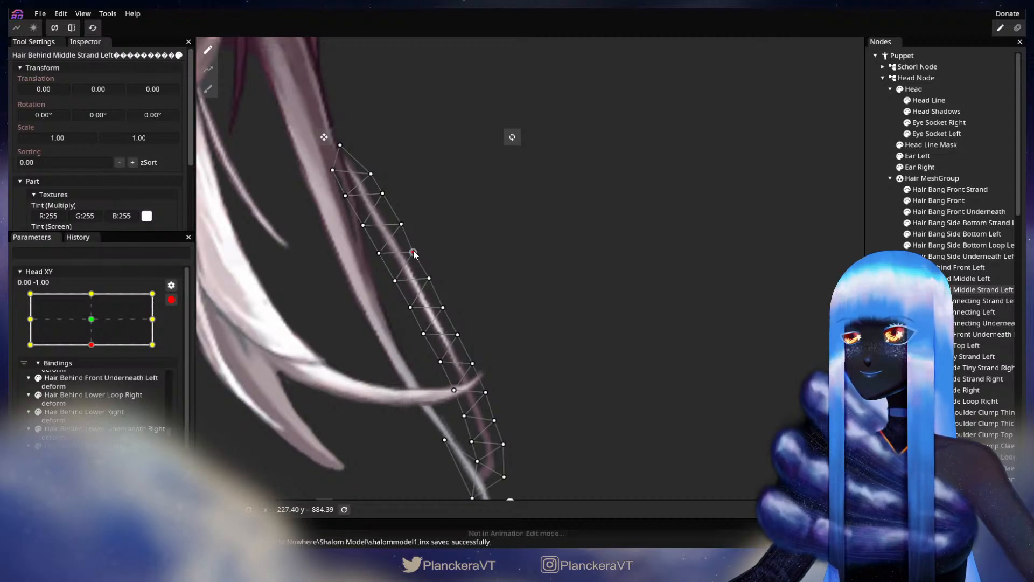
# Step: Check the downward head motion, then re-arm Head XY at 0, -1 and adjust a facing pair of vertices at the strand's middle
pyautogui.click(172, 299)
pyautogui.moveTo(94, 376)
pyautogui.mouseDown()
pyautogui.moveTo(97, 349)
pyautogui.moveTo(95, 380)
pyautogui.mouseUp()
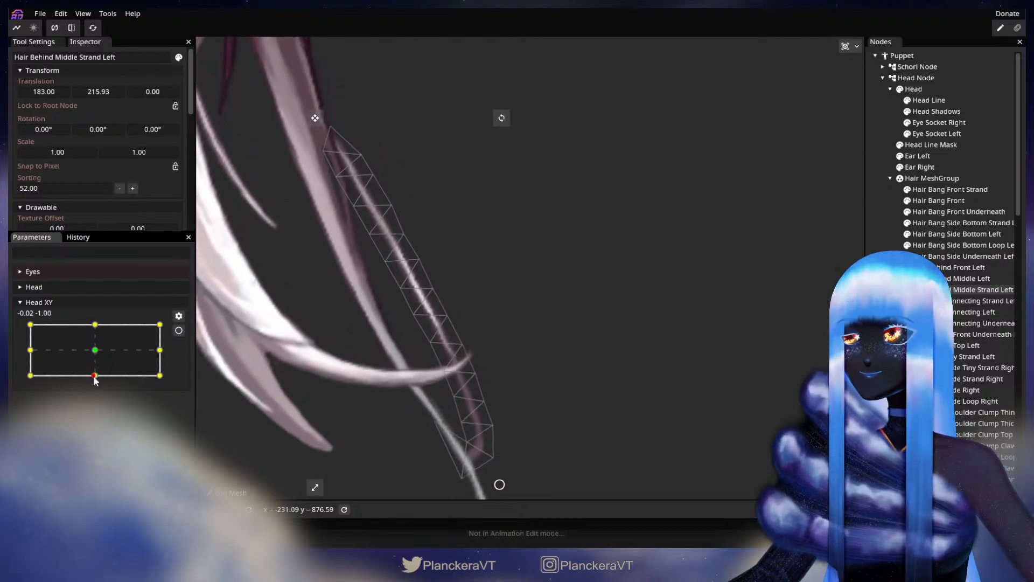
pyautogui.click(178, 330)
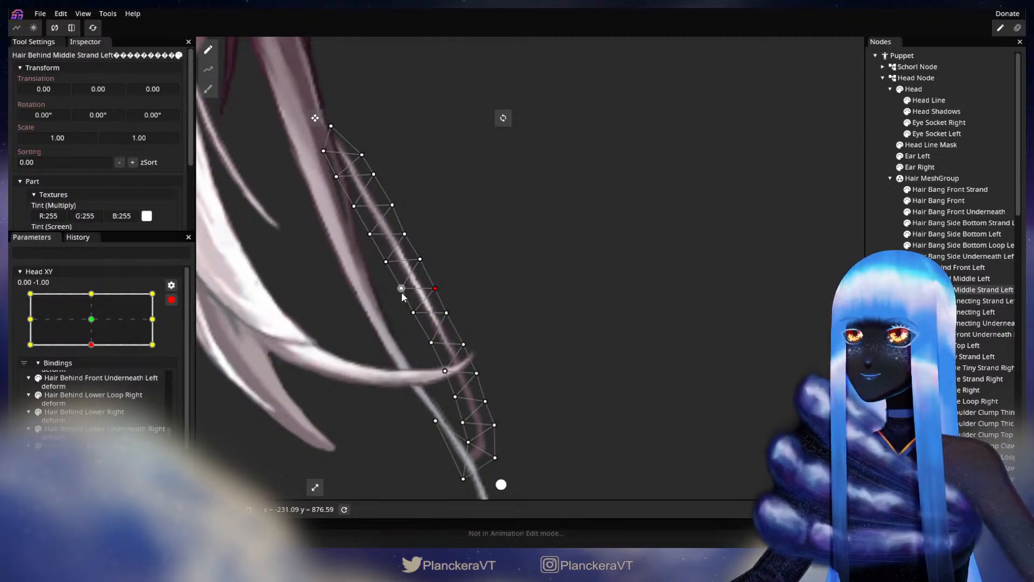
pyautogui.moveTo(490, 335); pyautogui.dragTo(476, 303)
# Step: Preview the motion with Head XY disarmed, then re-arm it at 0, -1 and shift the left-edge vertices below the strand's middle
pyautogui.click(172, 300)
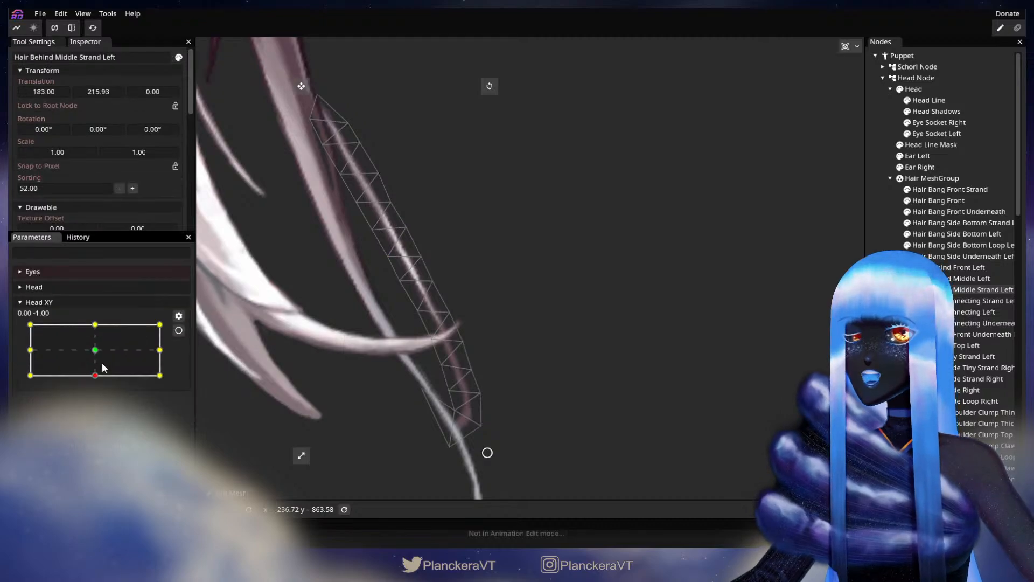
pyautogui.moveTo(95, 379)
pyautogui.mouseDown()
pyautogui.moveTo(92, 351)
pyautogui.moveTo(95, 376)
pyautogui.mouseUp()
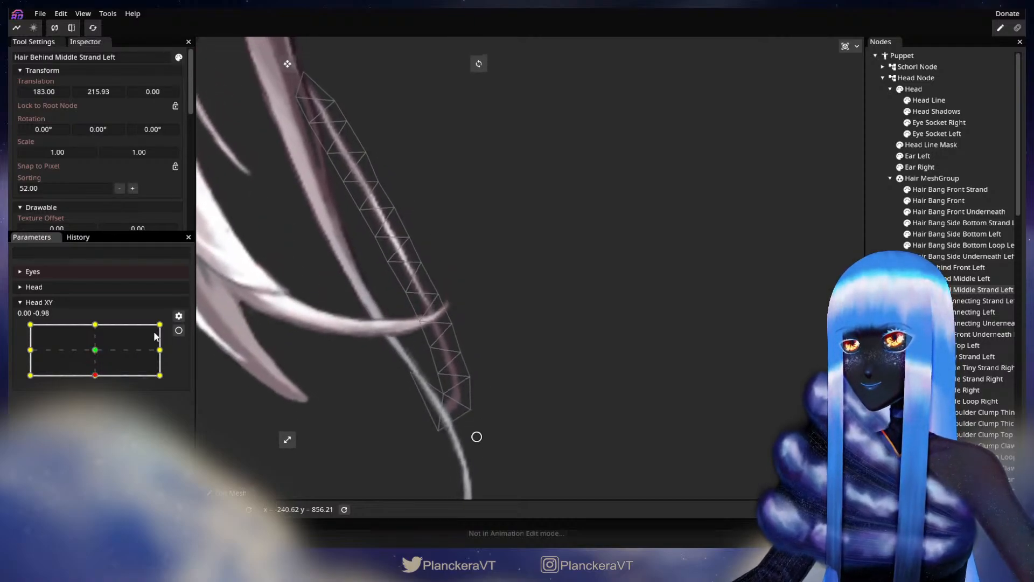
pyautogui.click(178, 330)
pyautogui.moveTo(387, 267); pyautogui.dragTo(392, 271)
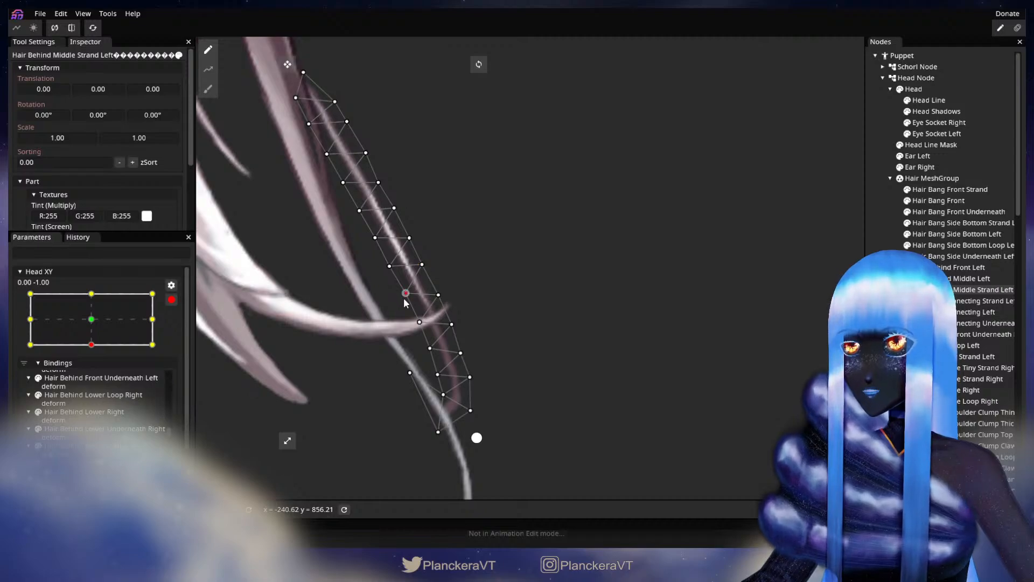
pyautogui.moveTo(404, 302); pyautogui.dragTo(396, 293)
# Step: Reposition the right-edge vertices just above the strand's tip at Head XY 0, -1, testing the parameter's motion between edits
pyautogui.click(172, 300)
pyautogui.moveTo(95, 375)
pyautogui.mouseDown()
pyautogui.moveTo(95, 349)
pyautogui.moveTo(94, 375)
pyautogui.mouseUp()
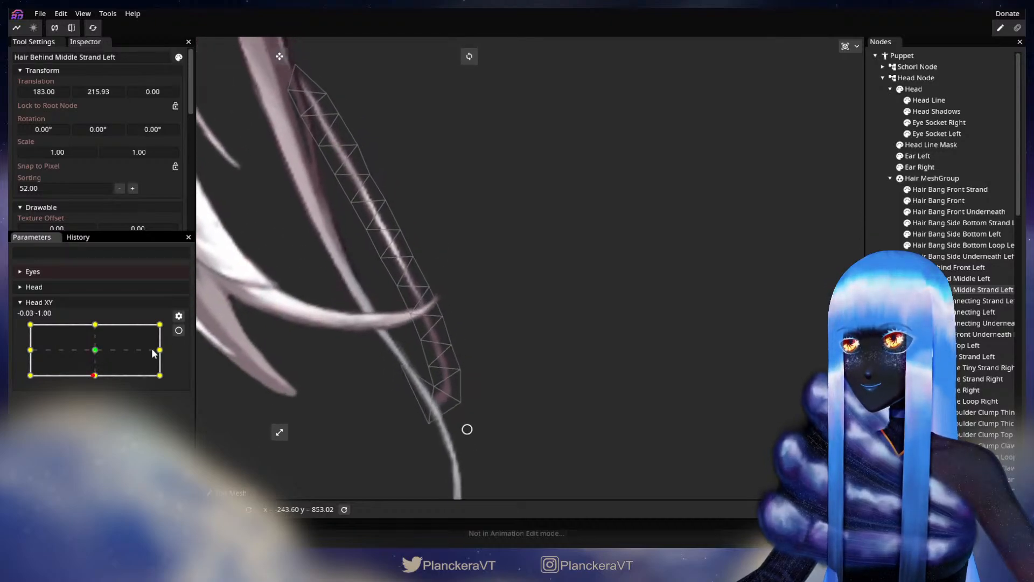
pyautogui.click(180, 331)
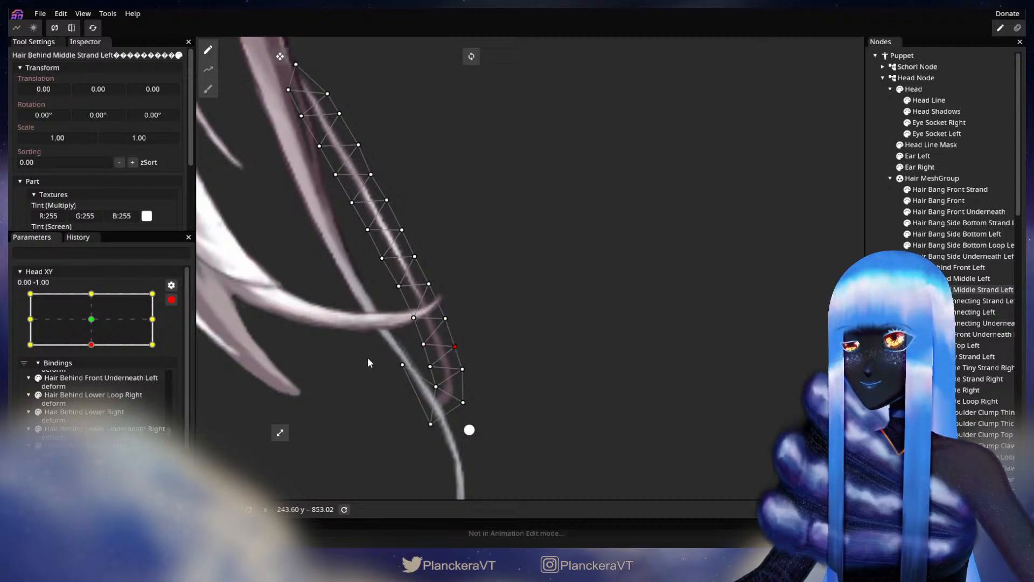
pyautogui.click(171, 300)
pyautogui.moveTo(97, 375)
pyautogui.mouseDown()
pyautogui.moveTo(95, 353)
pyautogui.moveTo(96, 375)
pyautogui.mouseUp()
pyautogui.click(179, 330)
pyautogui.moveTo(463, 368); pyautogui.dragTo(466, 382)
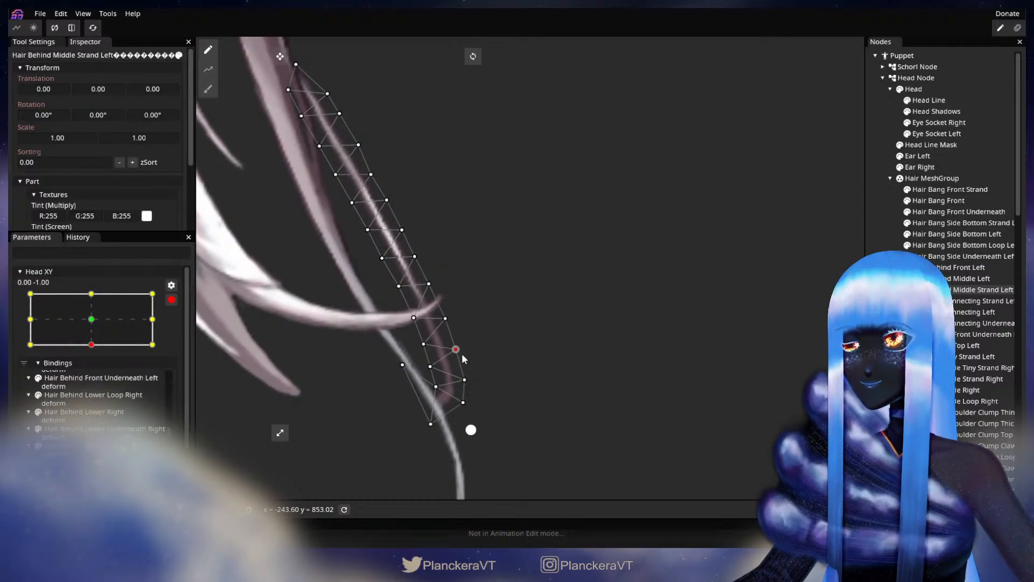
pyautogui.moveTo(474, 359); pyautogui.dragTo(466, 339)
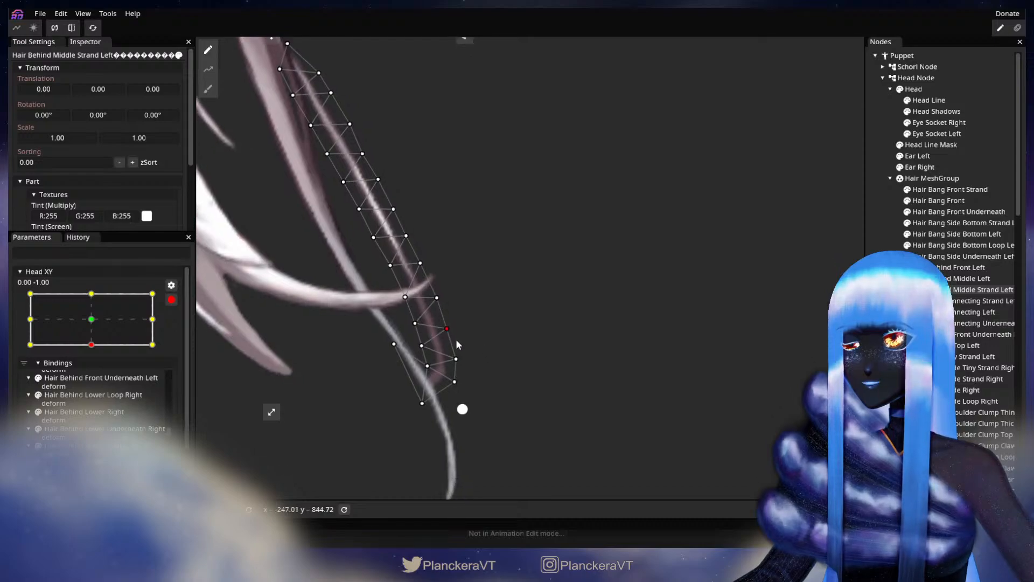
# Step: Test Head XY, re-arm it at 0, -1, and pull the tip's two outer left vertices closer to the strand
pyautogui.click(172, 299)
pyautogui.moveTo(95, 375)
pyautogui.mouseDown()
pyautogui.moveTo(95, 348)
pyautogui.moveTo(94, 375)
pyautogui.mouseUp()
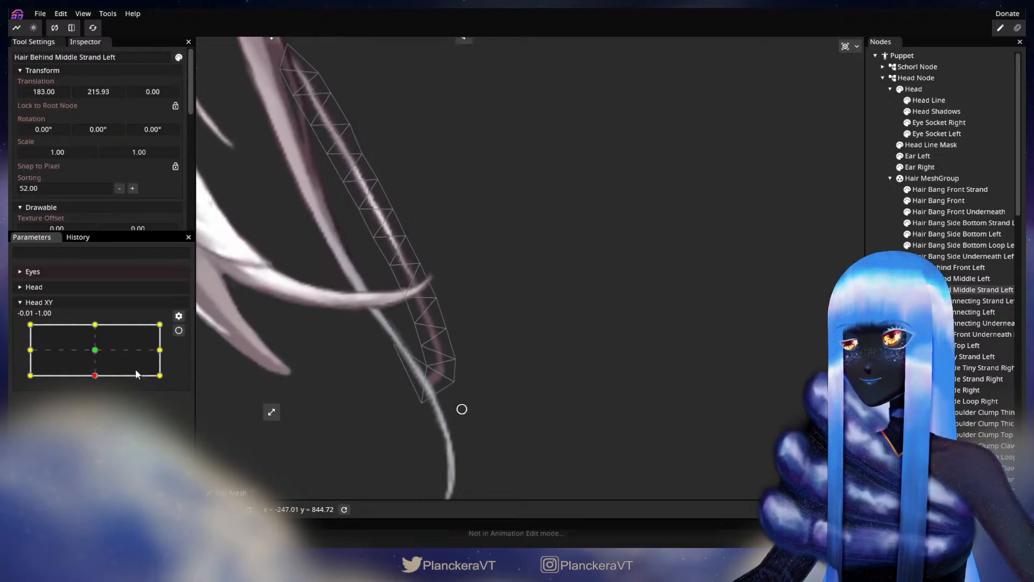
pyautogui.click(183, 334)
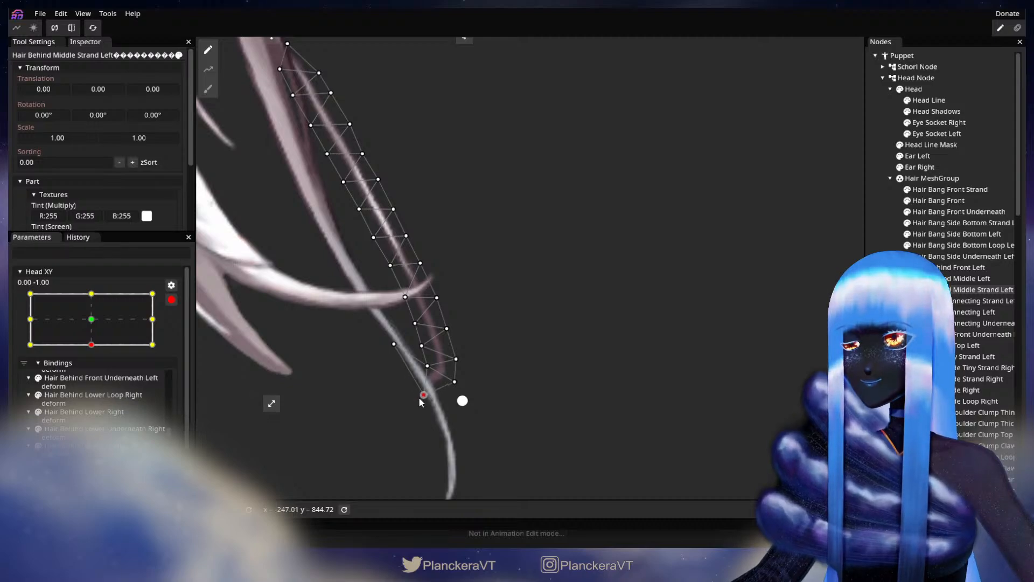
pyautogui.moveTo(394, 343); pyautogui.dragTo(396, 349)
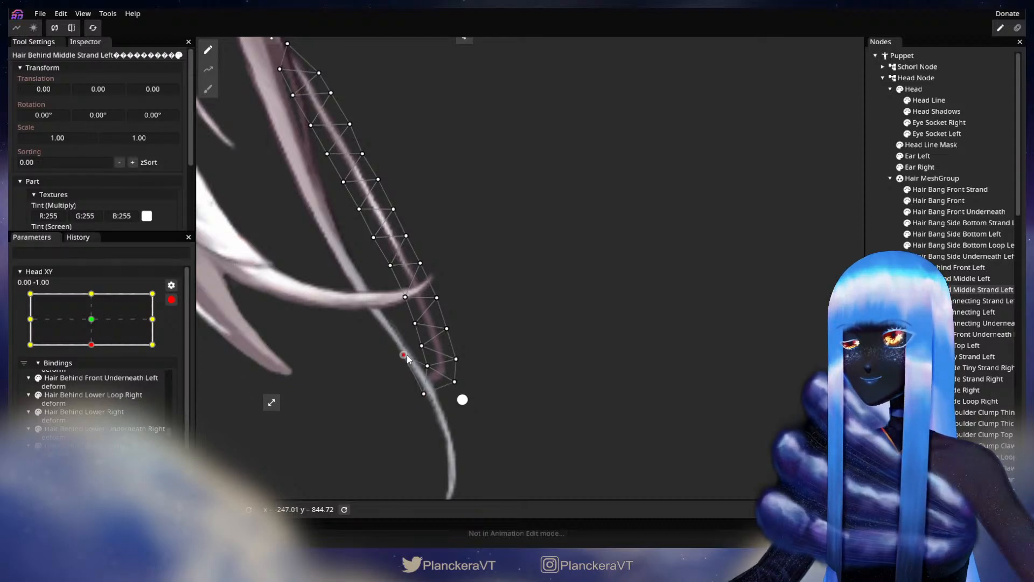
# Step: Fine-tune the inner and right-edge vertices around the strand's tip at Head XY 0, -1, checking the motion between adjustments
pyautogui.click(172, 300)
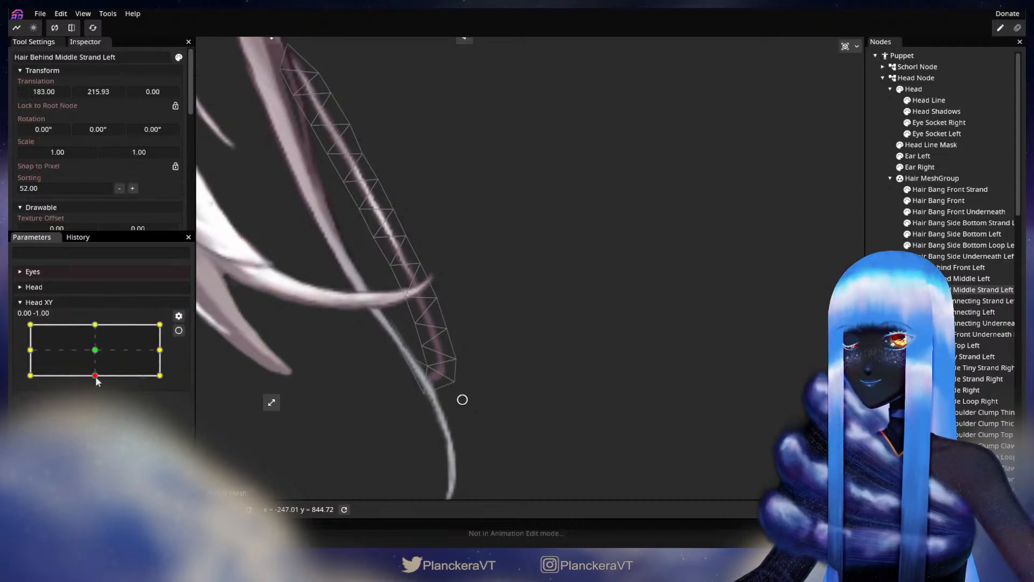
pyautogui.moveTo(95, 377)
pyautogui.mouseDown()
pyautogui.moveTo(97, 353)
pyautogui.moveTo(96, 377)
pyautogui.mouseUp()
pyautogui.click(179, 330)
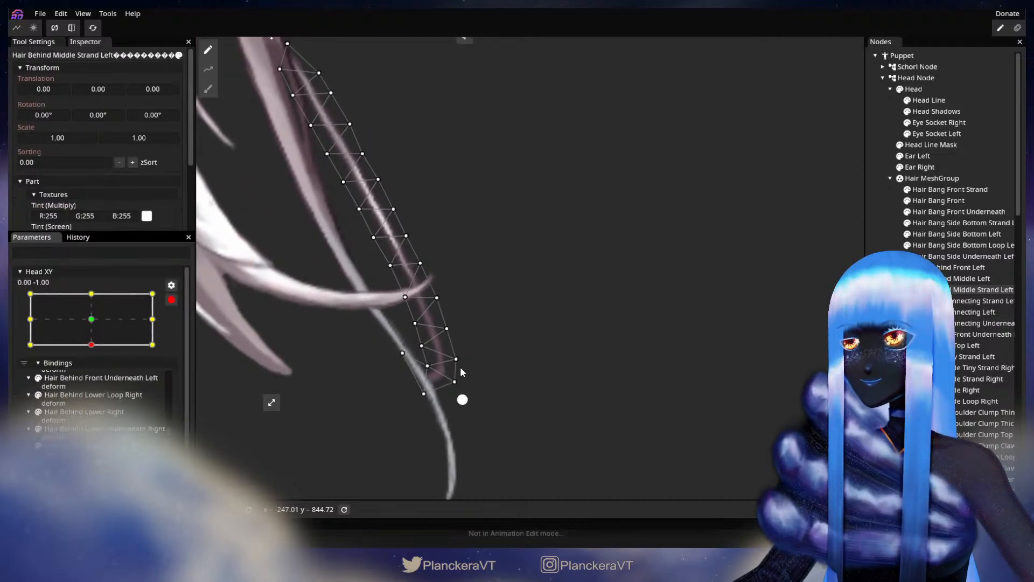
pyautogui.click(428, 367)
pyautogui.click(458, 358)
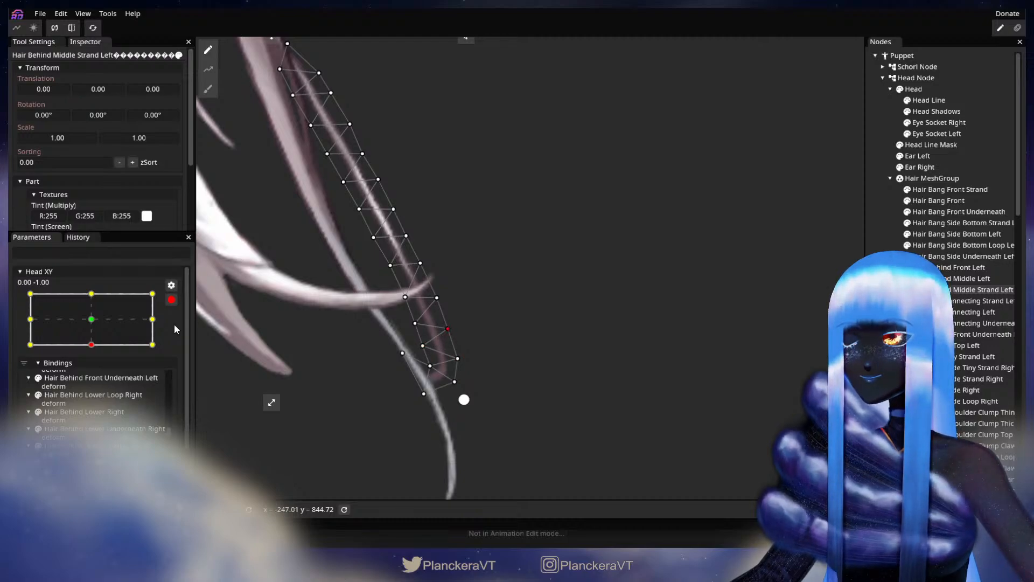
pyautogui.click(171, 300)
pyautogui.moveTo(94, 375)
pyautogui.mouseDown()
pyautogui.moveTo(96, 349)
pyautogui.moveTo(99, 383)
pyautogui.mouseUp()
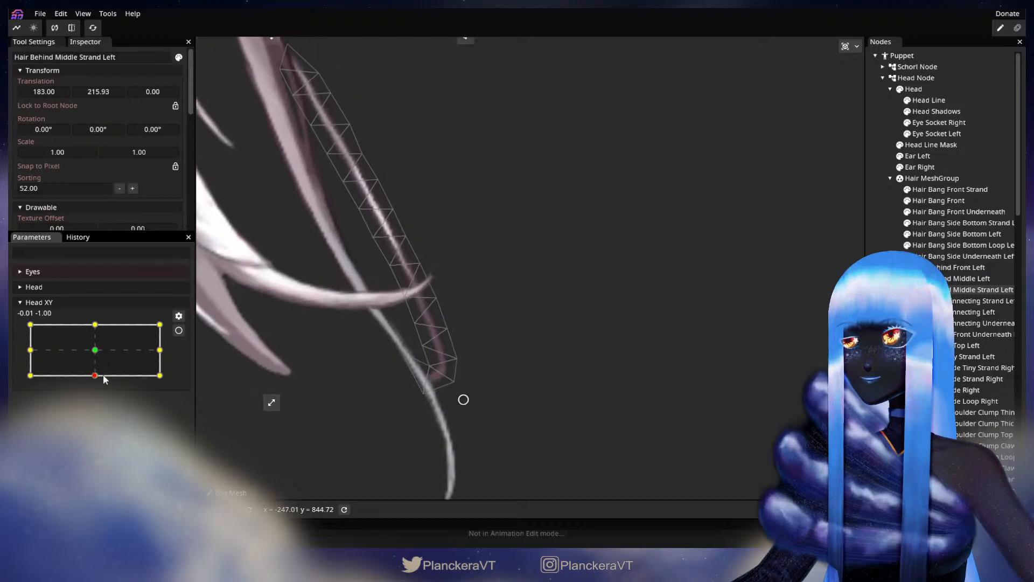
pyautogui.click(178, 330)
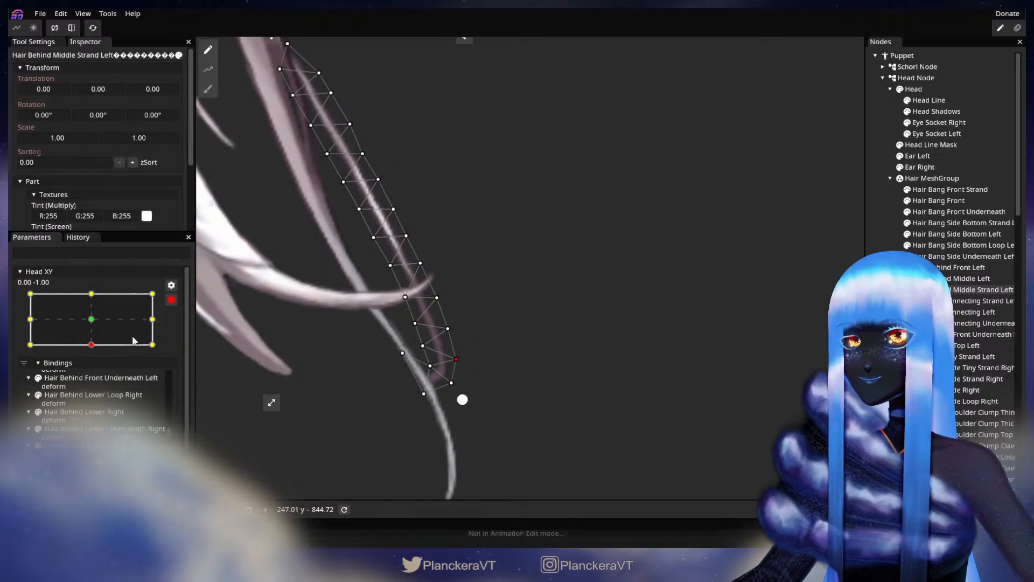
# Step: Adjust the vertices where the curved lock crosses the strand at Head XY 0, -1, and preview the motion with the parameter disarmed
pyautogui.click(171, 299)
pyautogui.moveTo(96, 381)
pyautogui.mouseDown()
pyautogui.moveTo(96, 354)
pyautogui.moveTo(95, 376)
pyautogui.mouseUp()
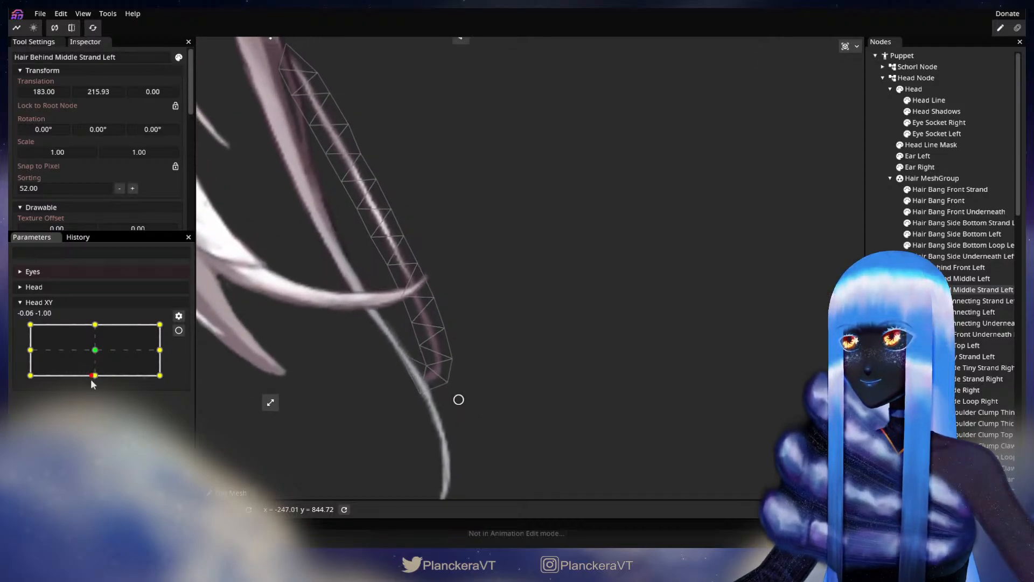
pyautogui.click(178, 330)
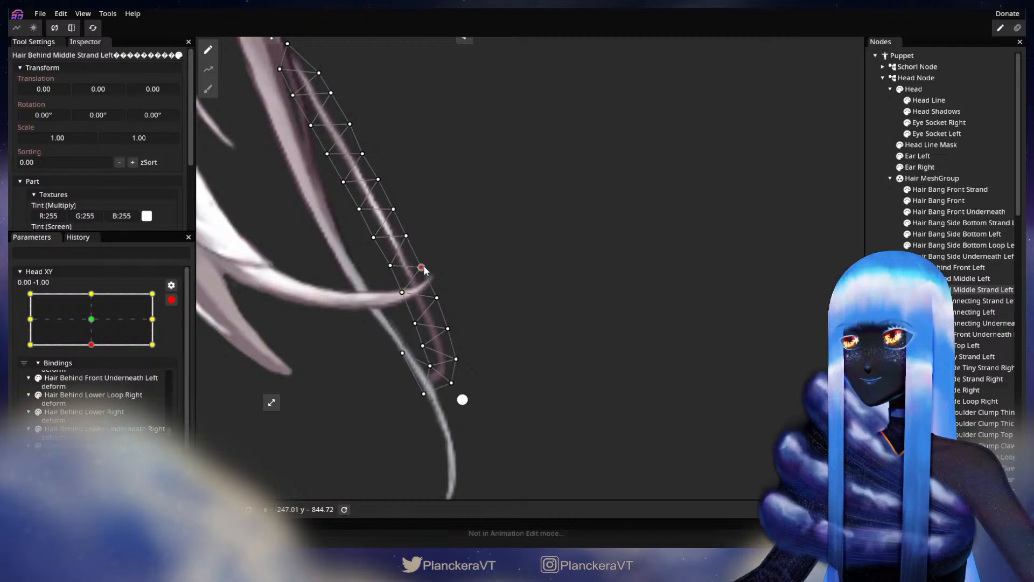
pyautogui.click(171, 299)
pyautogui.moveTo(95, 375)
pyautogui.mouseDown()
pyautogui.moveTo(95, 353)
pyautogui.moveTo(94, 375)
pyautogui.mouseUp()
pyautogui.click(179, 330)
pyautogui.click(401, 294)
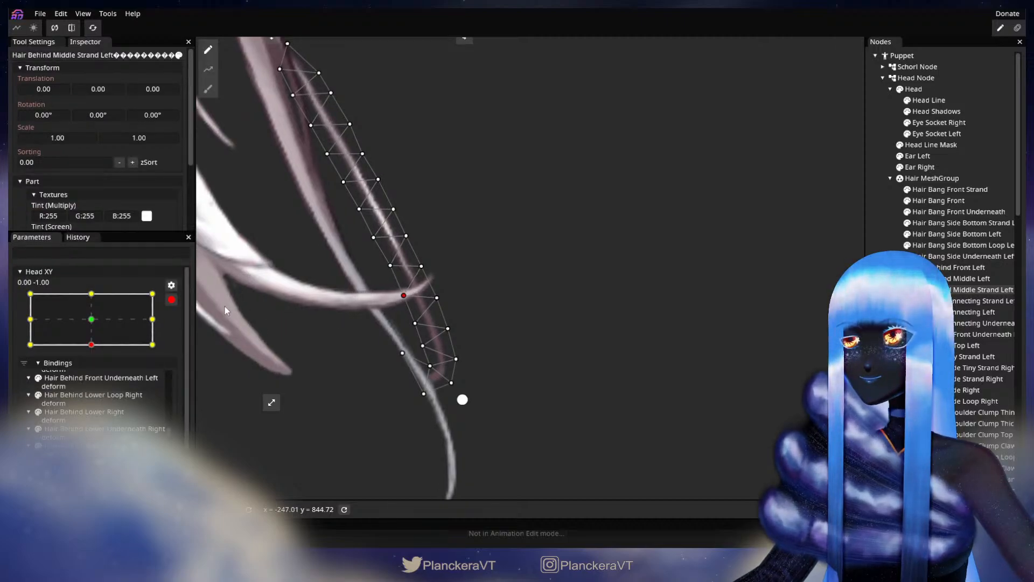
pyautogui.click(171, 300)
pyautogui.moveTo(98, 374)
pyautogui.mouseDown()
pyautogui.moveTo(95, 351)
pyautogui.moveTo(94, 376)
pyautogui.mouseUp()
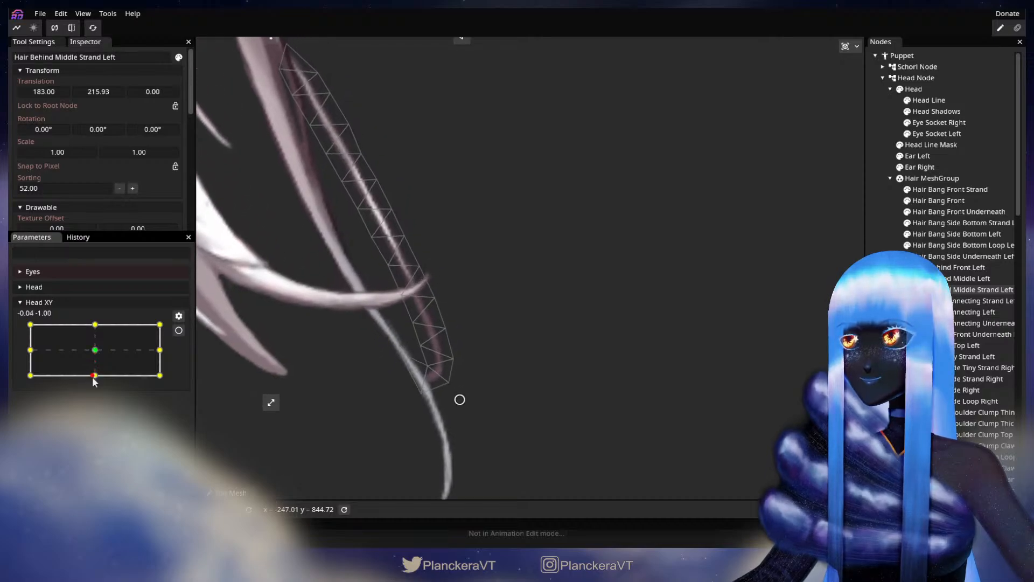
# Step: Arm Head XY at 0, -1, adjust the strand's right-edge vertex beside the curved lock's tip, and preview the motion with the parameter disarmed
pyautogui.click(179, 330)
pyautogui.moveTo(438, 299); pyautogui.dragTo(442, 302)
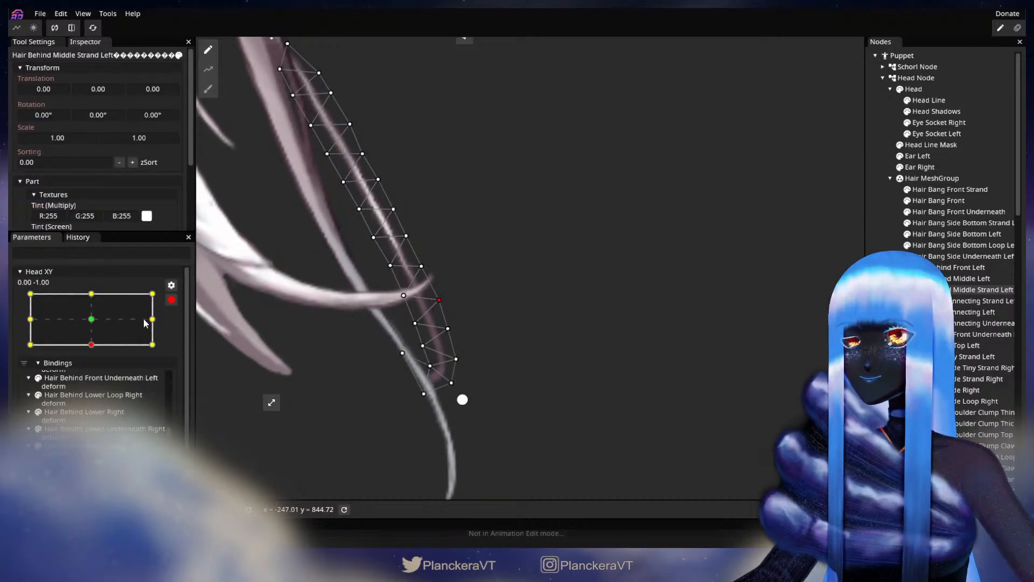
pyautogui.click(171, 300)
pyautogui.moveTo(95, 375)
pyautogui.mouseDown()
pyautogui.moveTo(98, 351)
pyautogui.moveTo(86, 375)
pyautogui.mouseUp()
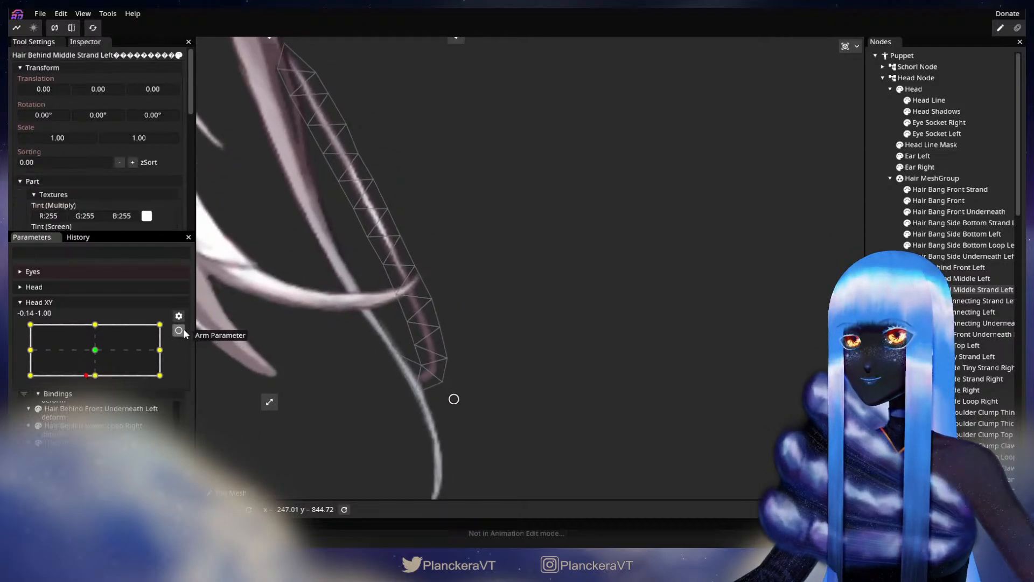
# Step: Nudge the strand's inner vertices below the curved lock and the right-edge vertex near the tip at Head XY 0, -1, previewing between edits
pyautogui.click(179, 330)
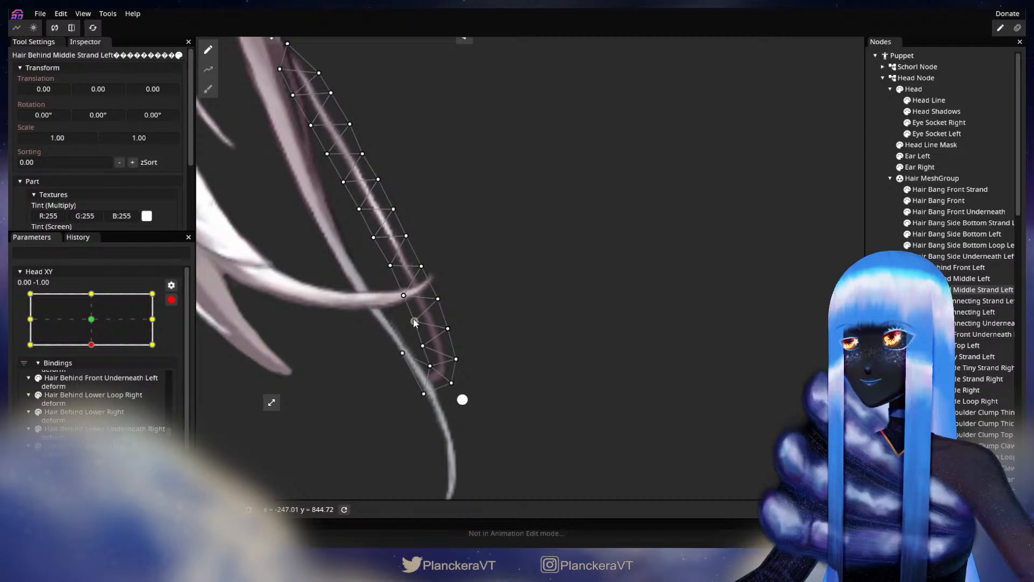
pyautogui.click(171, 300)
pyautogui.moveTo(95, 376)
pyautogui.mouseDown()
pyautogui.moveTo(94, 354)
pyautogui.moveTo(94, 375)
pyautogui.mouseUp()
pyautogui.click(179, 330)
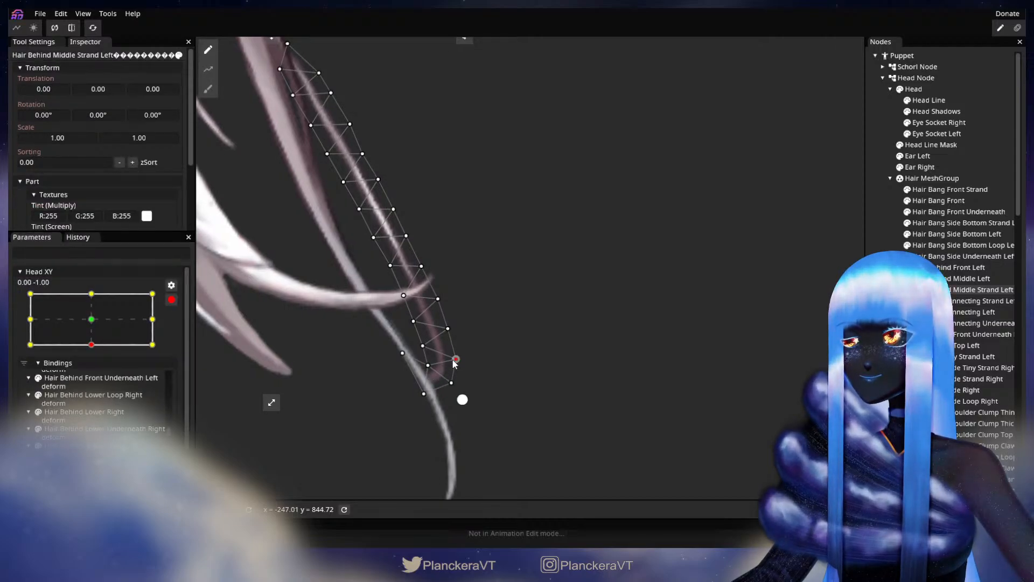
pyautogui.click(171, 300)
pyautogui.moveTo(100, 376)
pyautogui.mouseDown()
pyautogui.moveTo(97, 353)
pyautogui.moveTo(92, 383)
pyautogui.mouseUp()
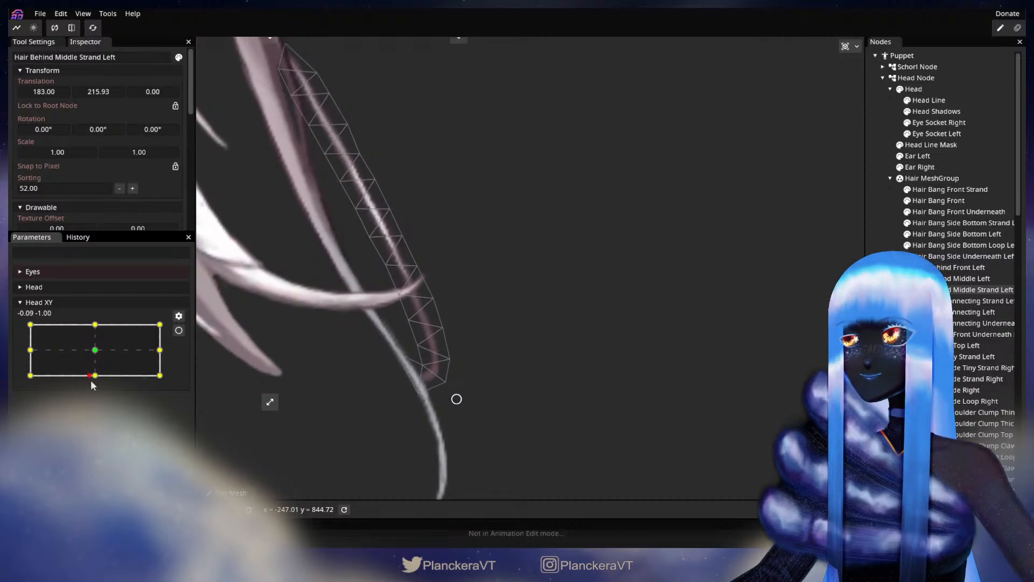
# Step: Adjust the inner vertex near the strand's tip at Head XY 0, -1, deselect the mesh, and preview the motion on the whole head
pyautogui.click(179, 330)
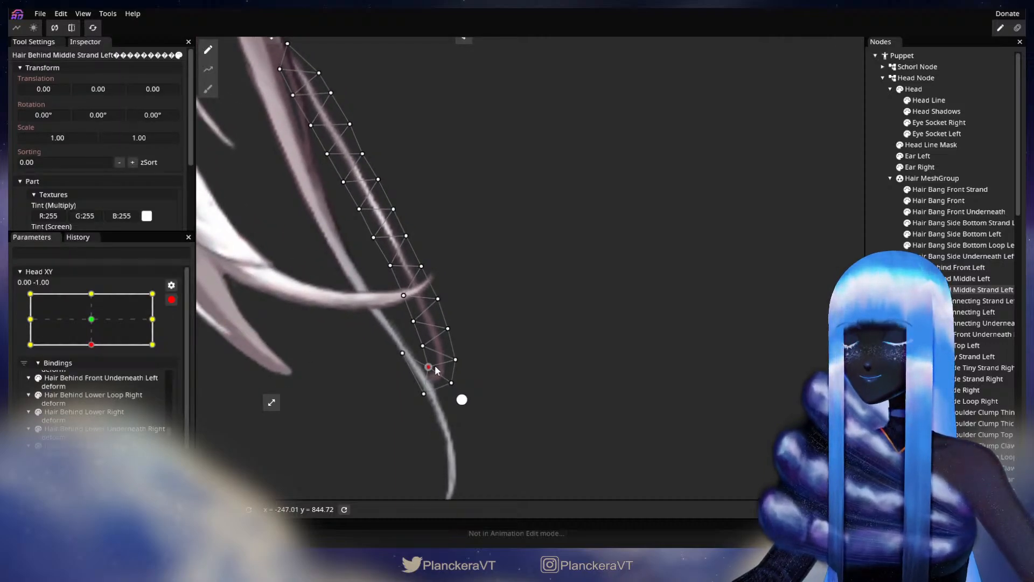
pyautogui.click(952, 289)
pyautogui.scroll(-3, 575, 288)
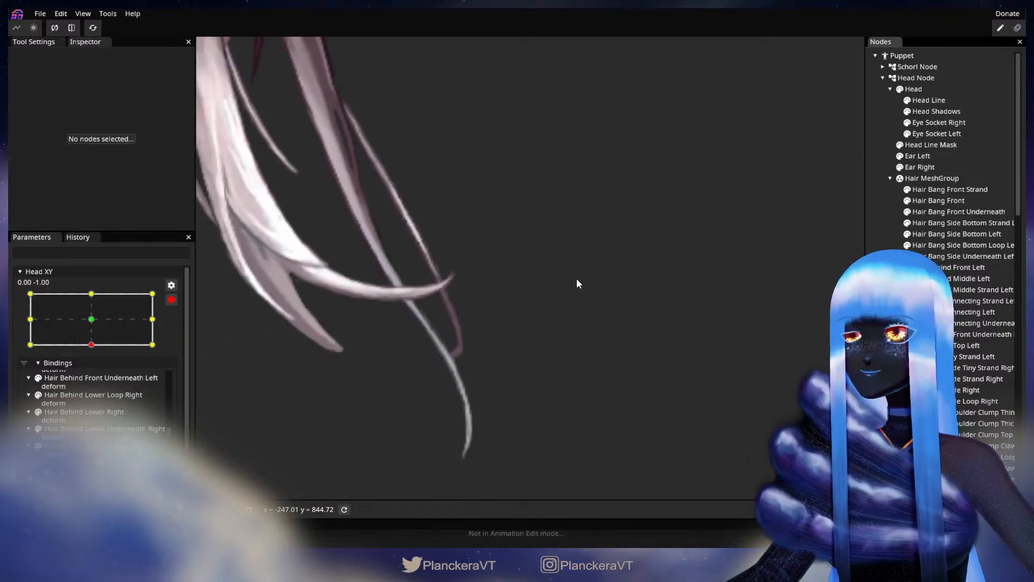
pyautogui.scroll(-5, 590, 260)
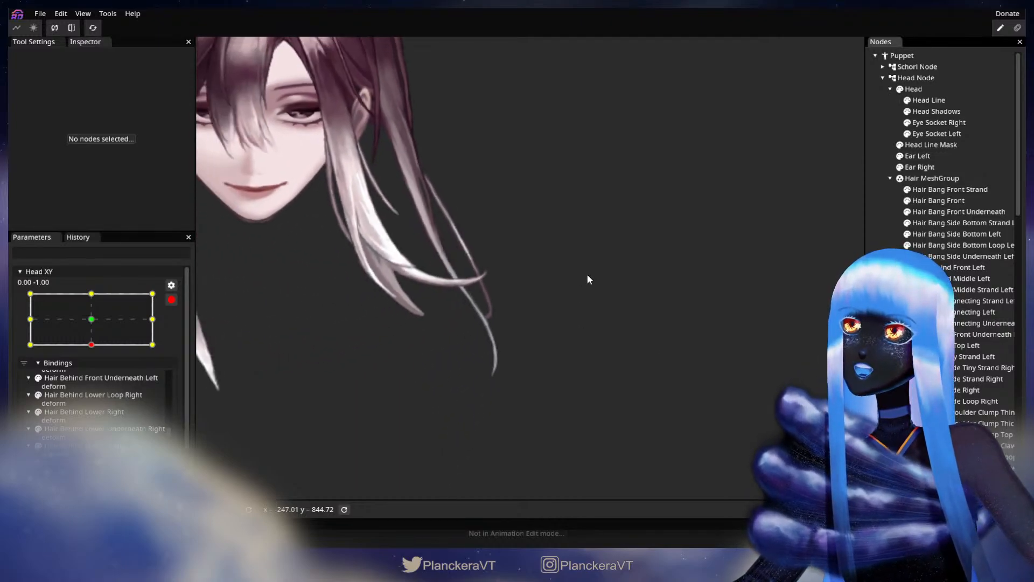
pyautogui.scroll(-4, 570, 274)
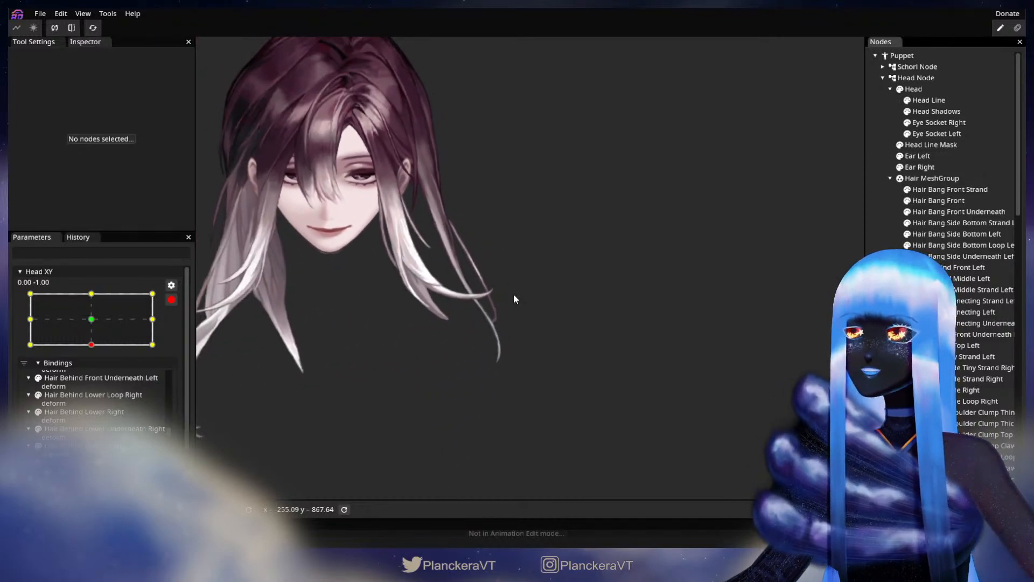
pyautogui.click(171, 300)
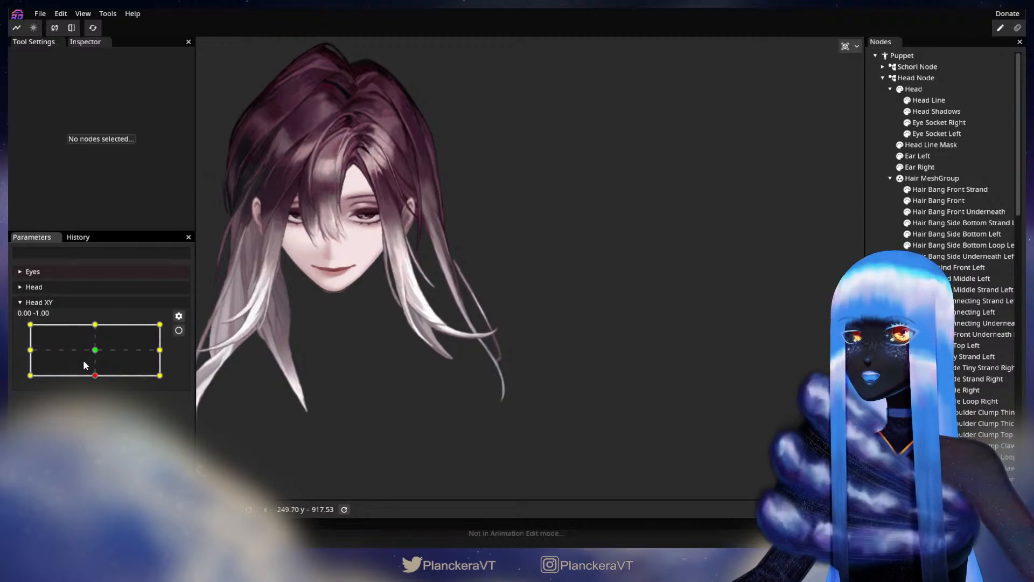
pyautogui.moveTo(97, 377)
pyautogui.mouseDown()
pyautogui.moveTo(96, 351)
pyautogui.moveTo(89, 383)
pyautogui.mouseUp()
# Step: Re-arm Head XY at 0, -1 and reposition the upper vertices of Hair Behind Middle Strand Left where it emerges from the hair
pyautogui.scroll(2, 377, 291)
pyautogui.click(179, 330)
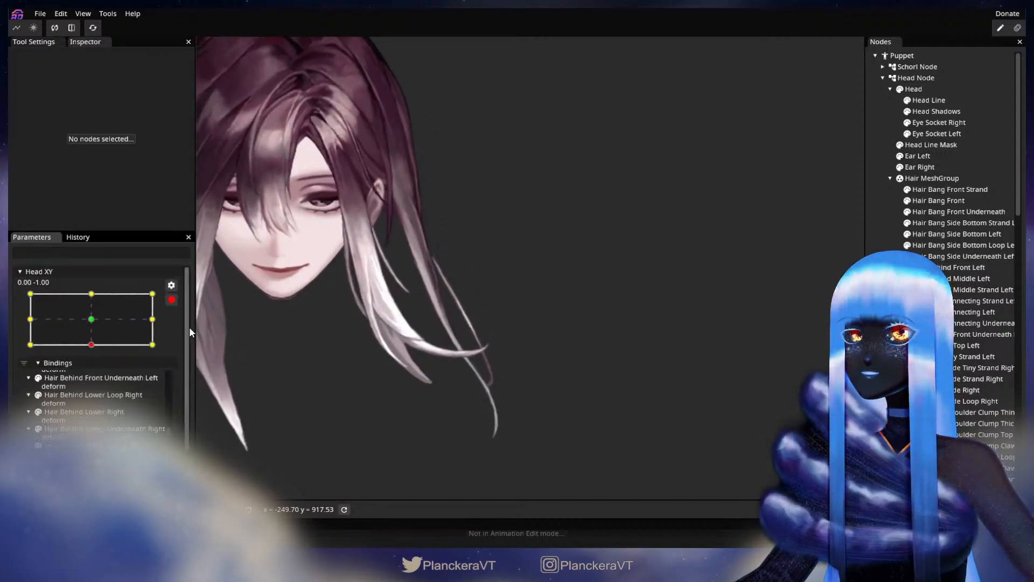
pyautogui.scroll(1, 457, 338)
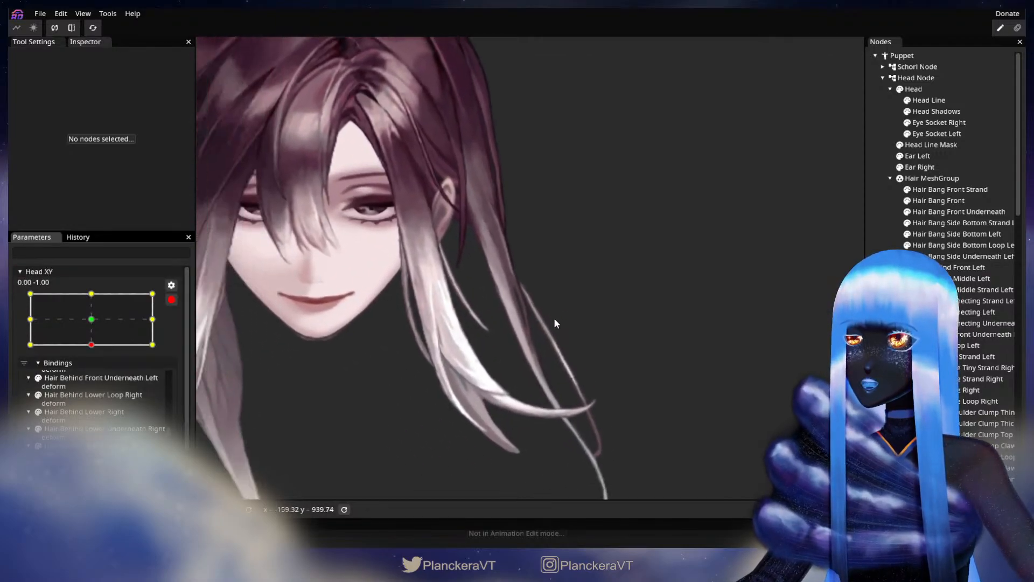
pyautogui.scroll(1, 581, 333)
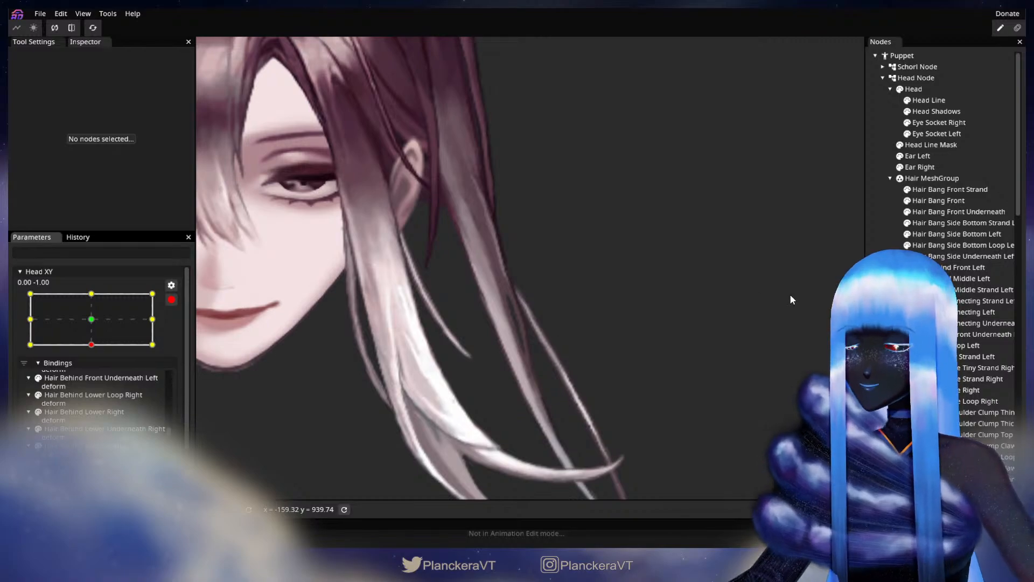
pyautogui.click(964, 279)
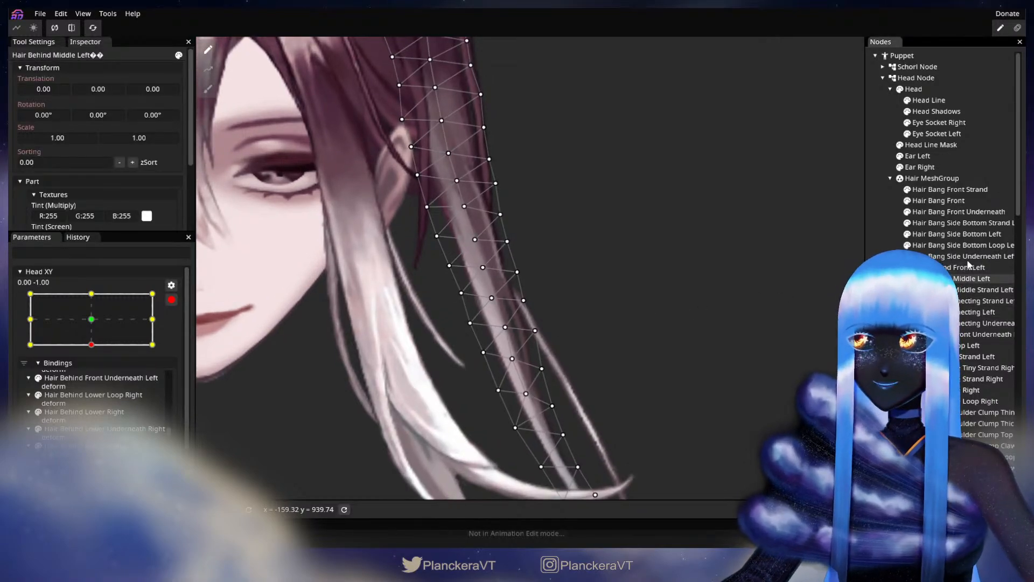
pyautogui.click(965, 292)
pyautogui.moveTo(511, 334); pyautogui.dragTo(501, 287)
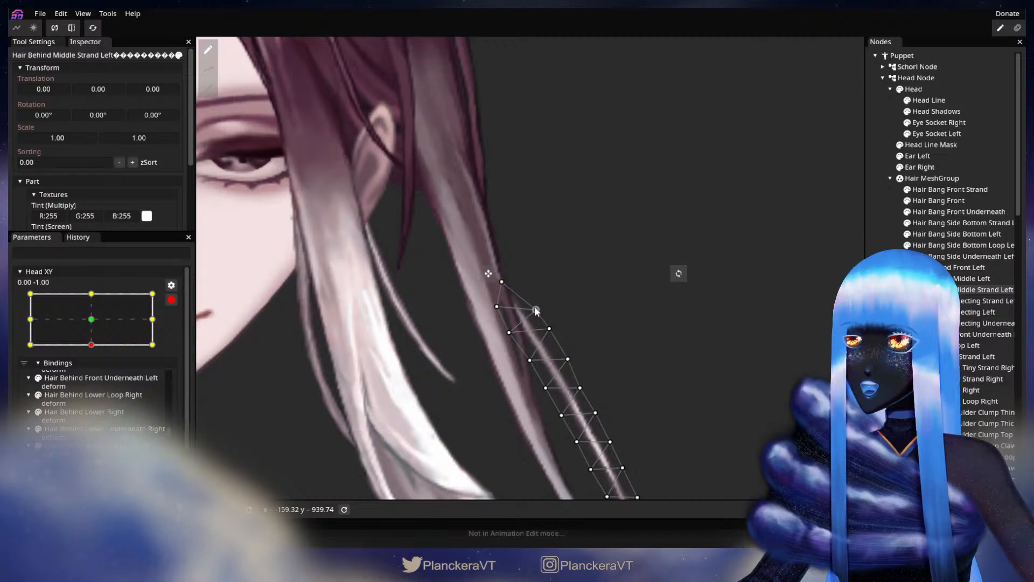
pyautogui.moveTo(526, 363); pyautogui.dragTo(522, 366)
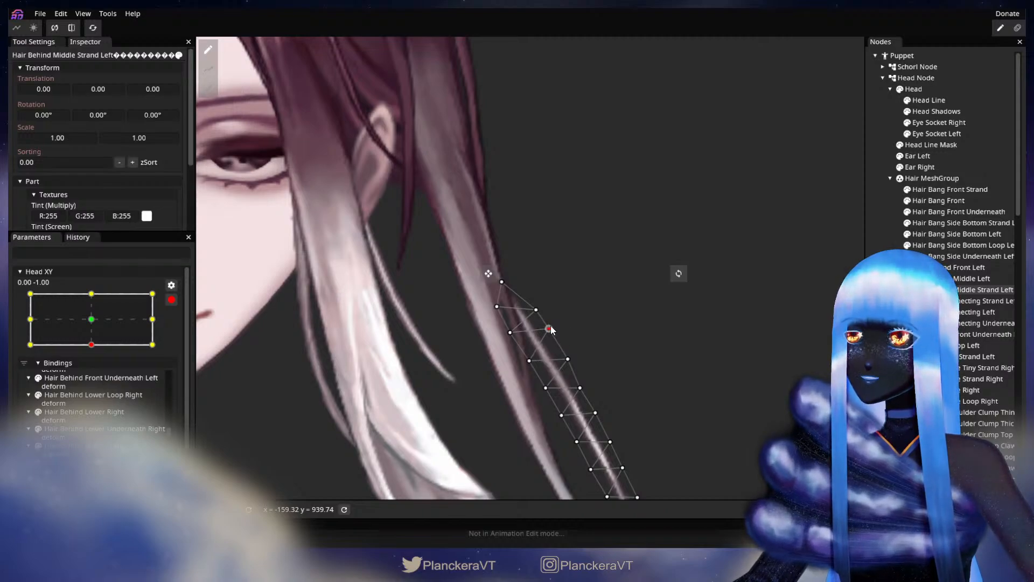
pyautogui.press('Escape')
# Step: Disarm Head XY, preview the motion on the whole head, and set the parameter to 1, 1
pyautogui.scroll(-3, 673, 374)
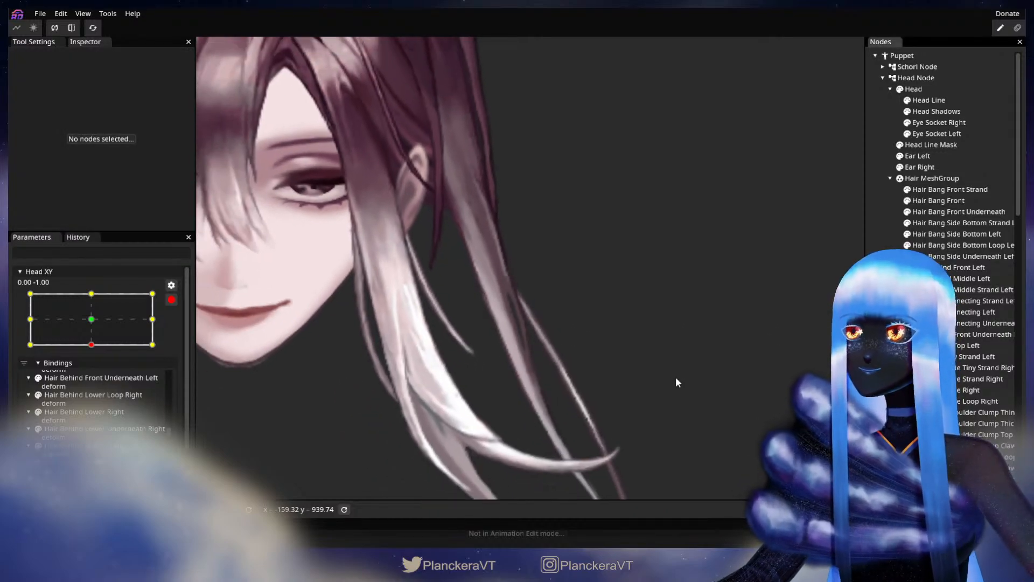
pyautogui.scroll(-5, 678, 376)
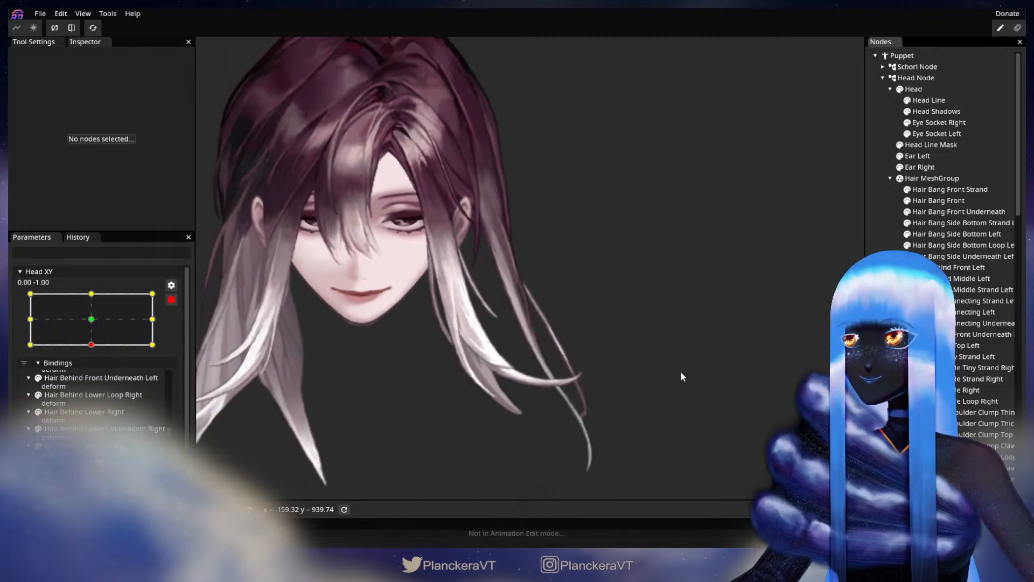
pyautogui.scroll(-2, 679, 377)
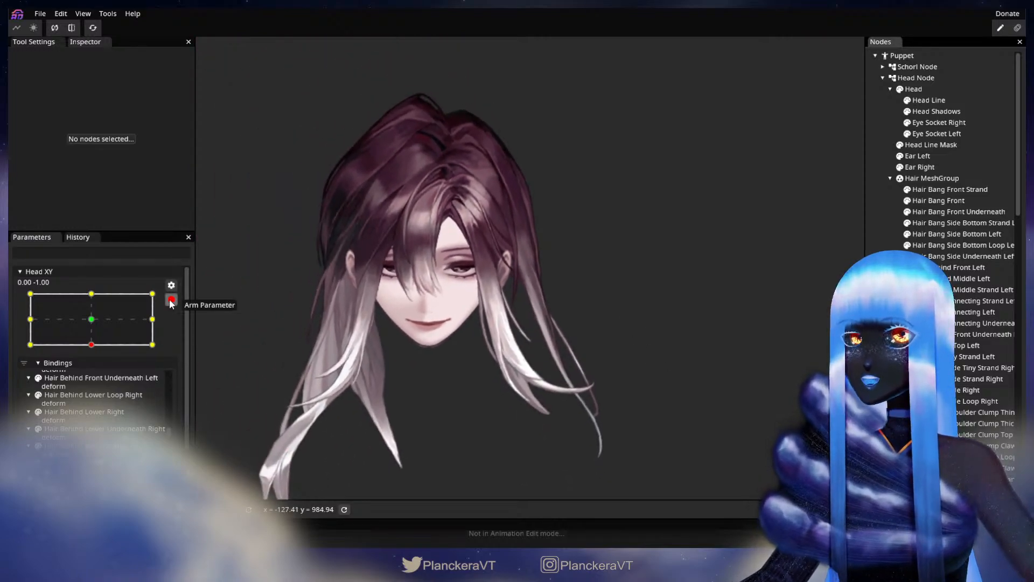
pyautogui.click(172, 300)
pyautogui.moveTo(100, 370); pyautogui.dragTo(168, 319)
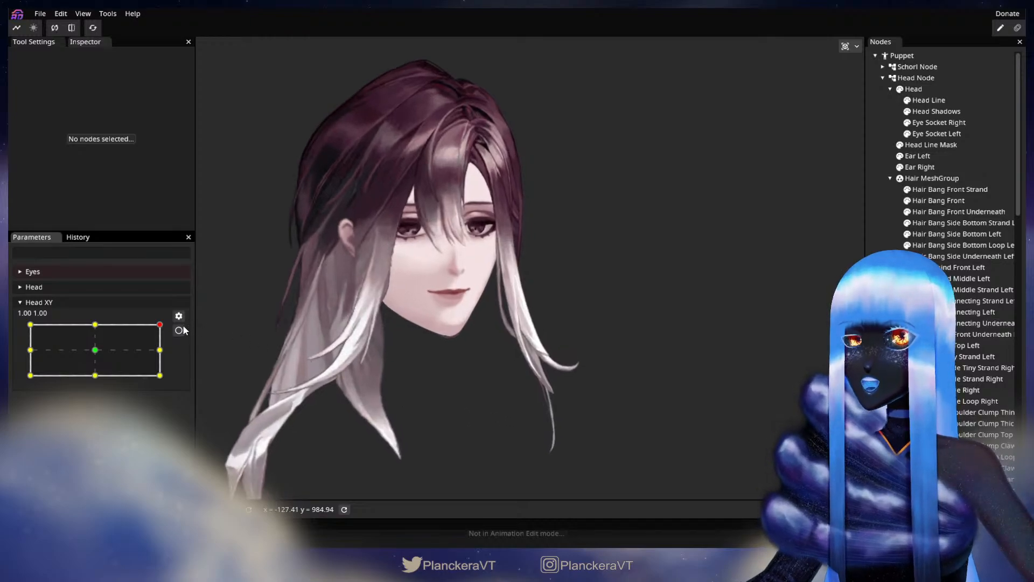
# Step: Arm Head XY at 1, 1 and push the lower part of Hair Behind Middle Strand Left behind the front lock with a size 22 Circle Brush
pyautogui.click(178, 330)
pyautogui.scroll(5, 492, 434)
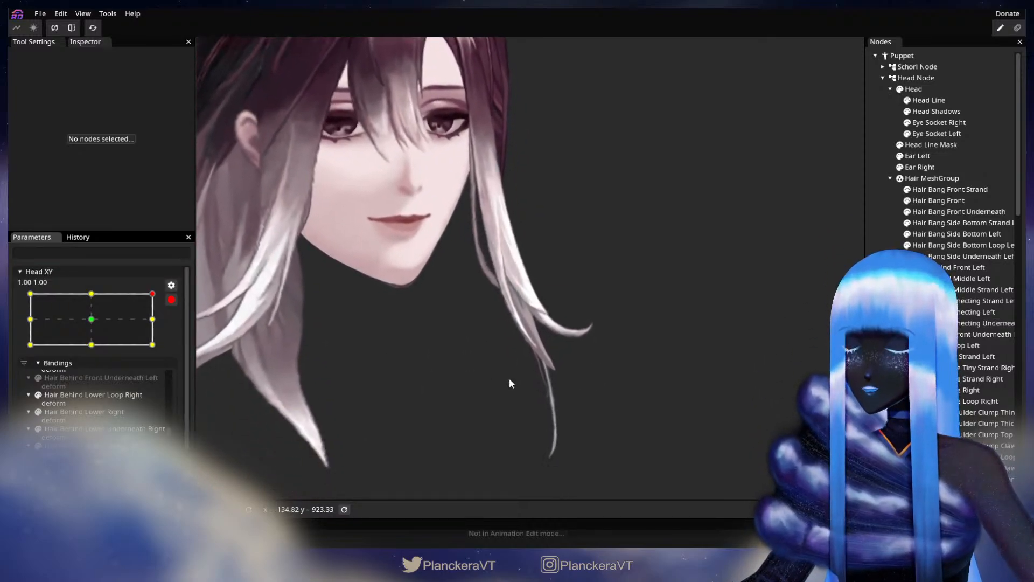
pyautogui.scroll(4, 502, 376)
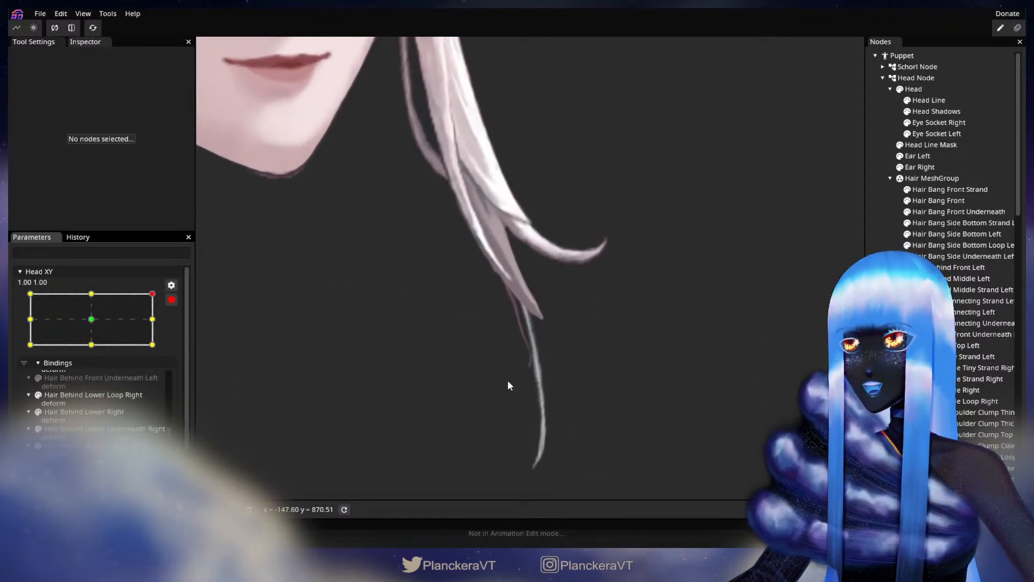
pyautogui.click(985, 334)
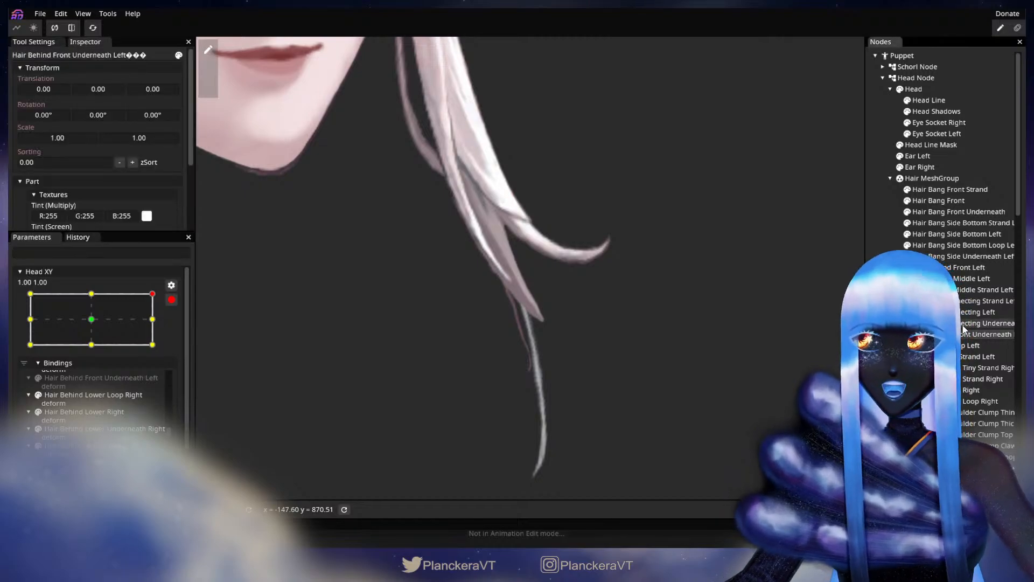
pyautogui.click(962, 300)
pyautogui.click(961, 291)
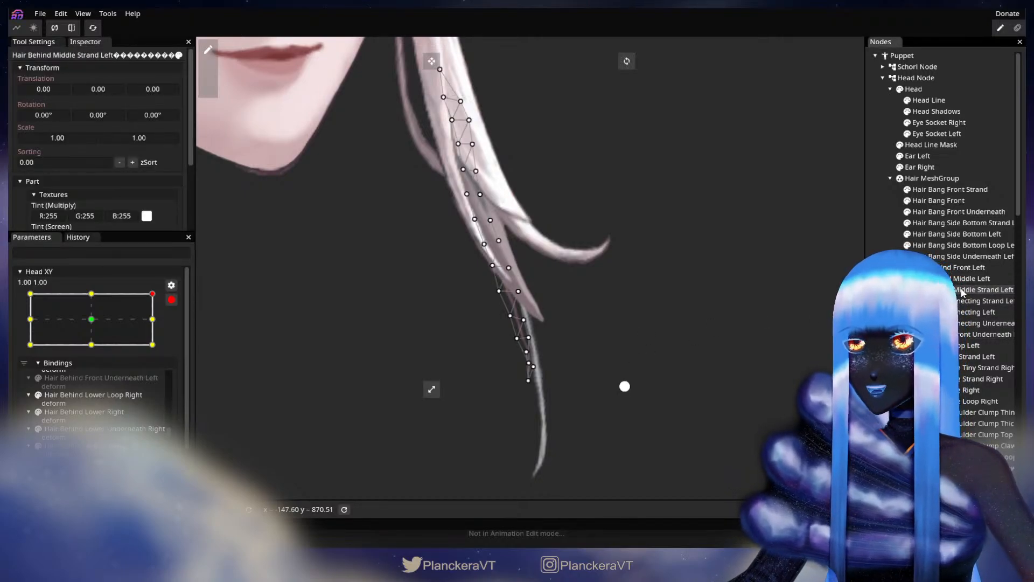
pyautogui.scroll(2, 629, 304)
pyautogui.click(208, 87)
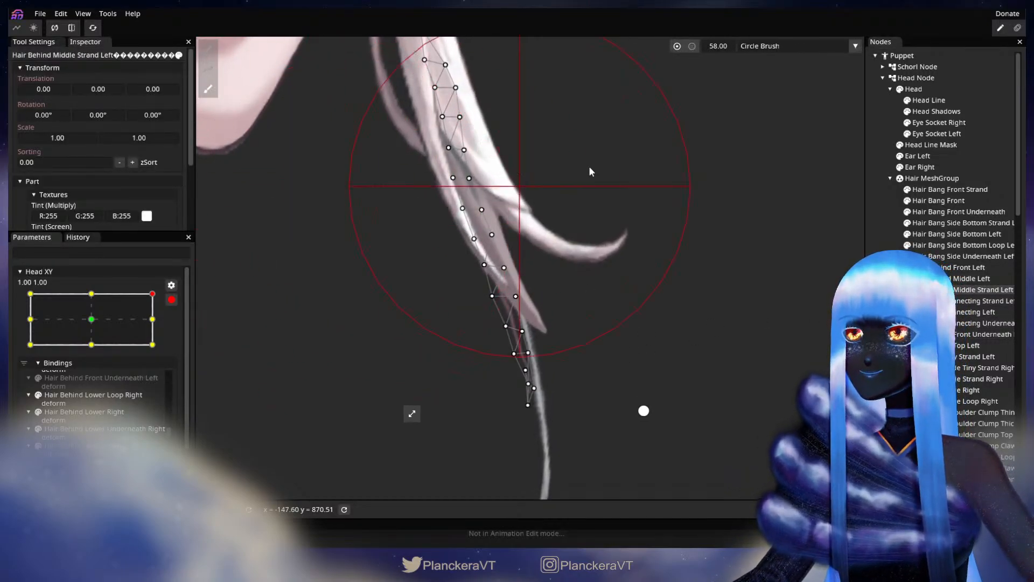
pyautogui.moveTo(496, 324); pyautogui.dragTo(508, 320)
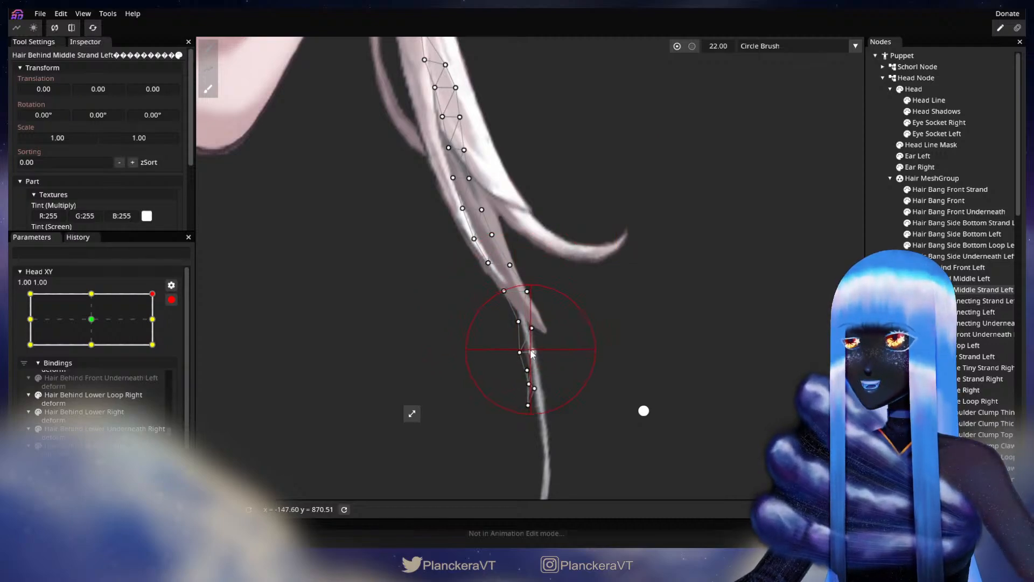
# Step: Align the strand's lowest vertices individually with the thin hair strand below the front lock at Head XY 1, 1, and deselect the mesh
pyautogui.click(208, 50)
pyautogui.scroll(1, 535, 425)
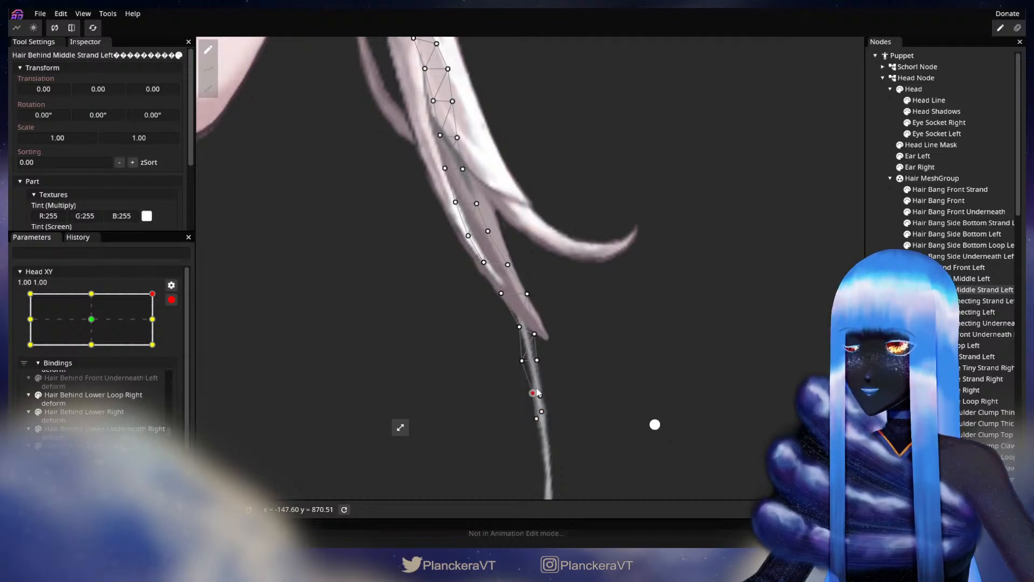
pyautogui.click(537, 360)
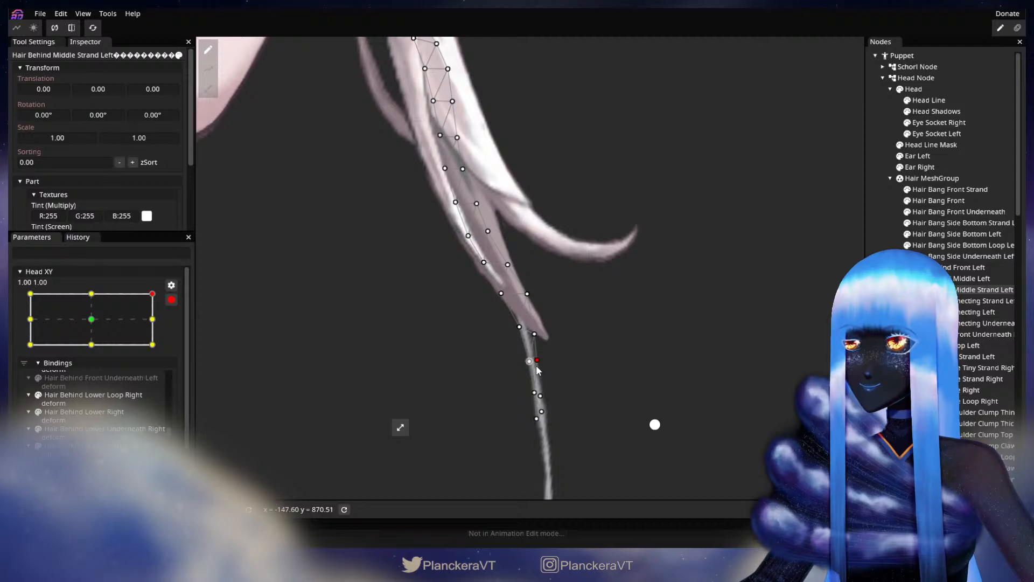
pyautogui.click(521, 327)
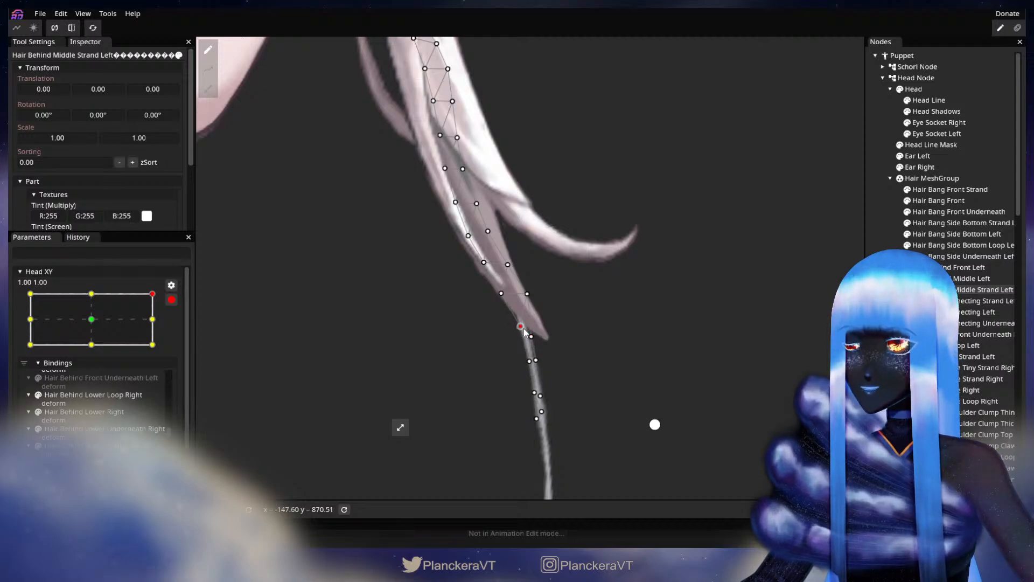
pyautogui.click(877, 339)
# Step: Disarm Head XY and preview the strand's motion around 1, 1
pyautogui.scroll(-3, 593, 363)
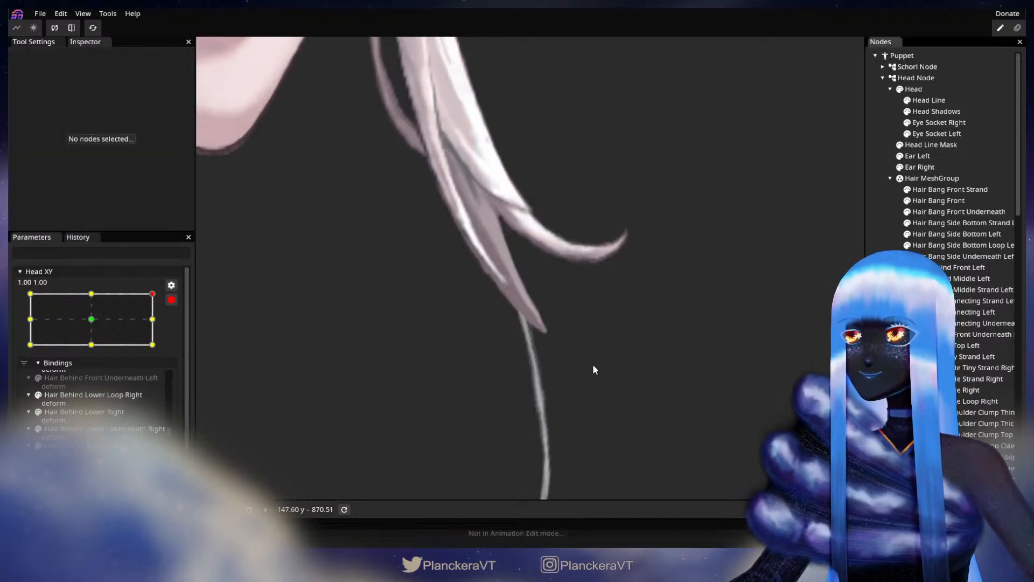
pyautogui.click(172, 299)
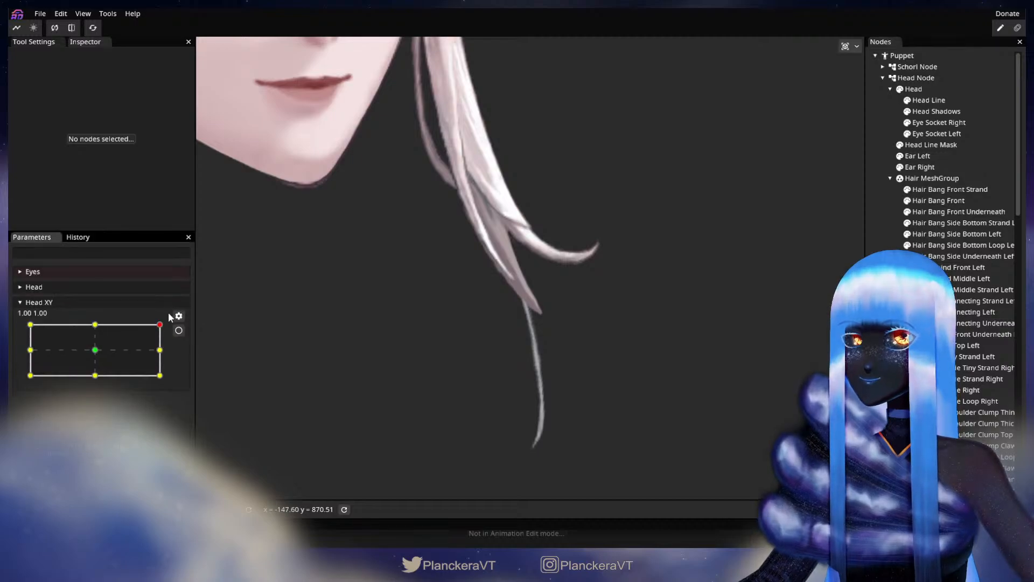
pyautogui.moveTo(160, 324)
pyautogui.mouseDown()
pyautogui.moveTo(96, 322)
pyautogui.moveTo(166, 310)
pyautogui.mouseUp()
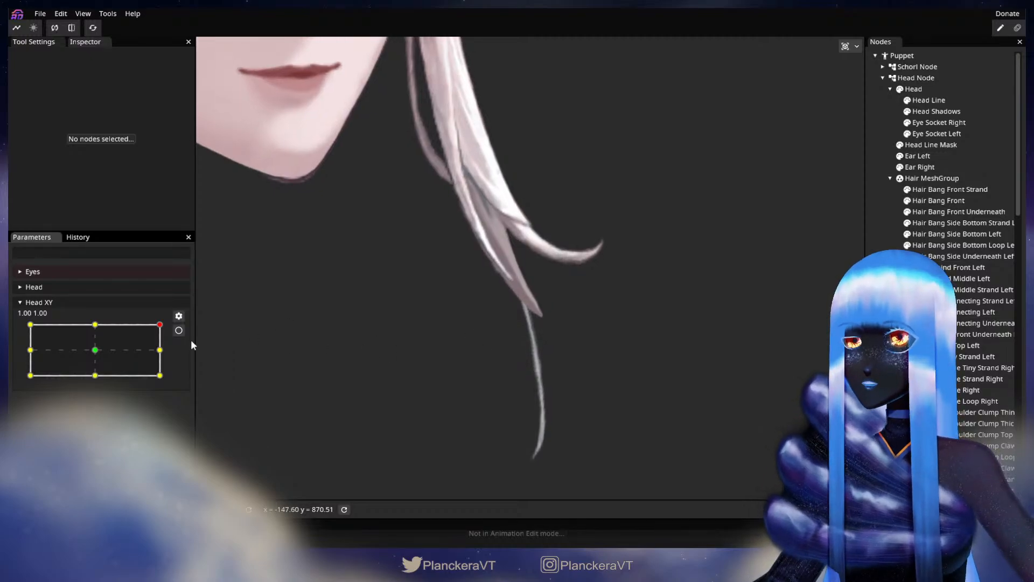
# Step: Arm Head XY at 1, 1, reposition individual vertices in the lower part of Hair Behind Middle Strand Left, and deselect the mesh
pyautogui.click(179, 330)
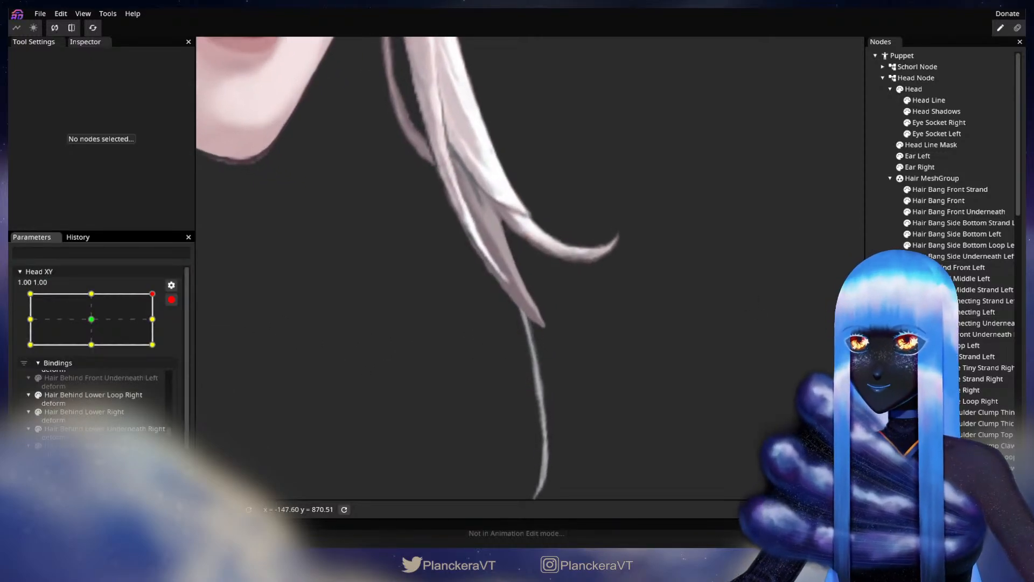
pyautogui.click(974, 301)
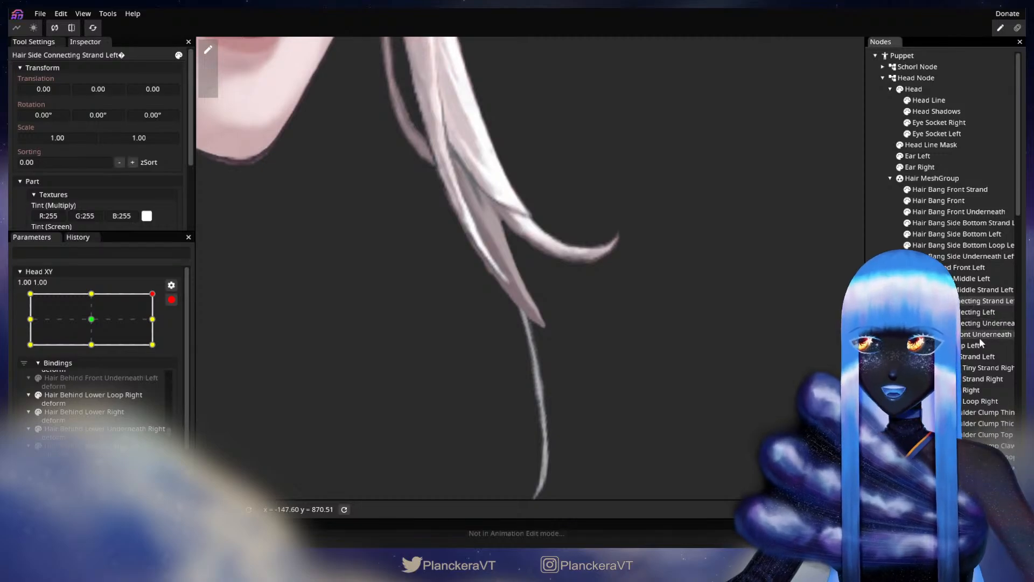
pyautogui.click(972, 289)
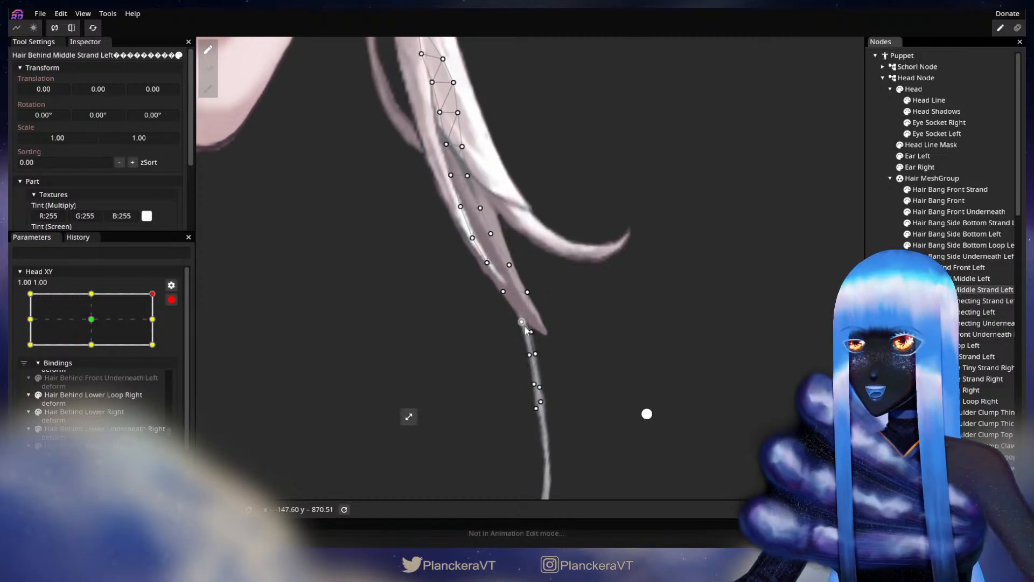
pyautogui.moveTo(526, 300); pyautogui.dragTo(516, 312)
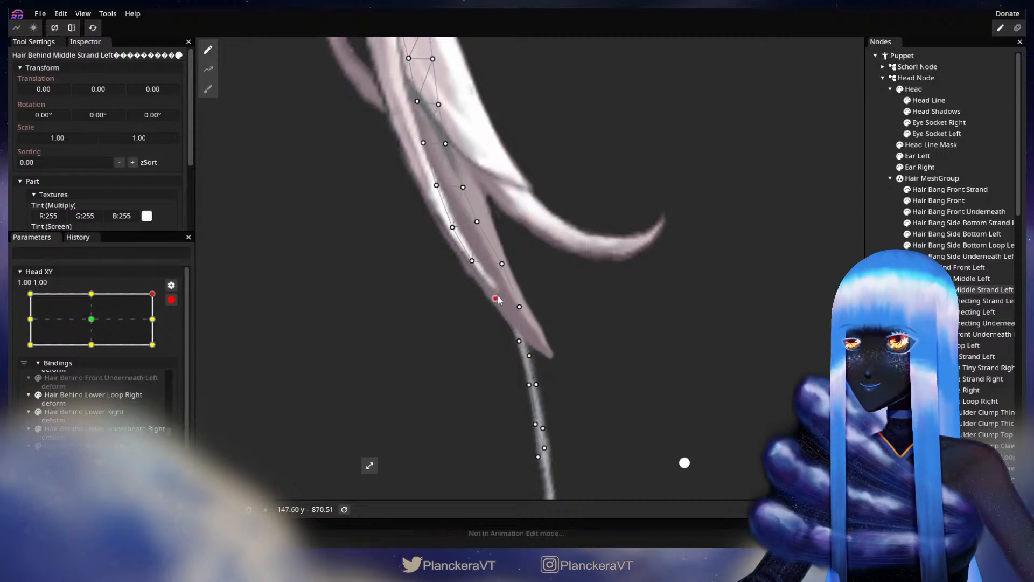
pyautogui.moveTo(501, 274); pyautogui.dragTo(500, 276)
pyautogui.moveTo(478, 217); pyautogui.dragTo(526, 303)
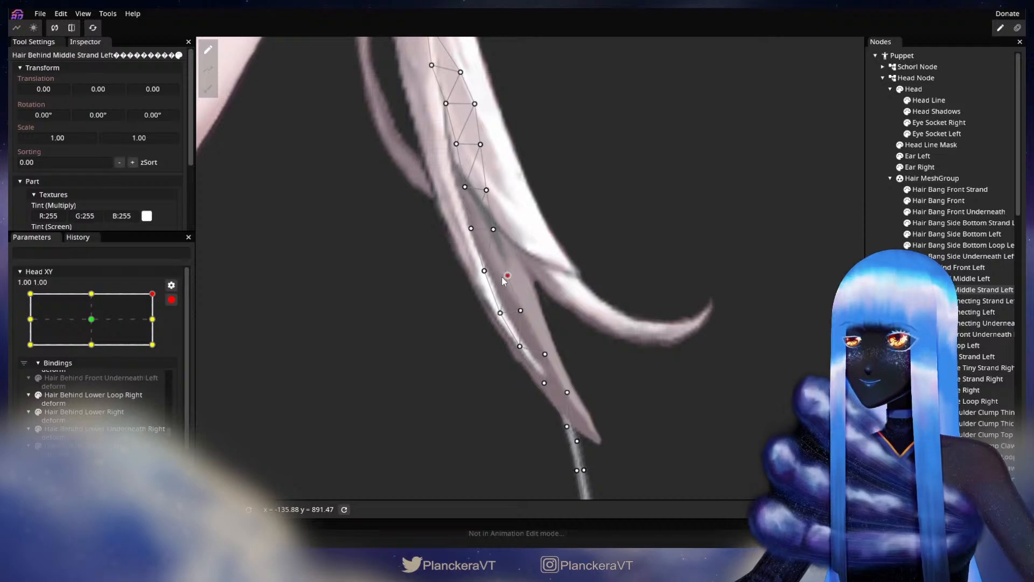
pyautogui.click(484, 271)
pyautogui.moveTo(568, 287); pyautogui.dragTo(563, 266)
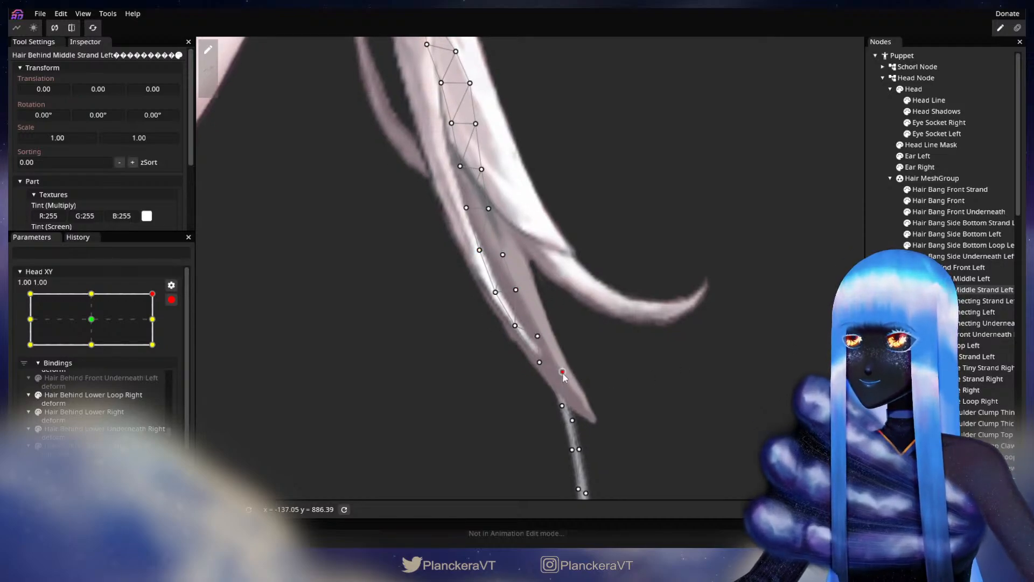
pyautogui.click(671, 435)
pyautogui.scroll(-3, 670, 435)
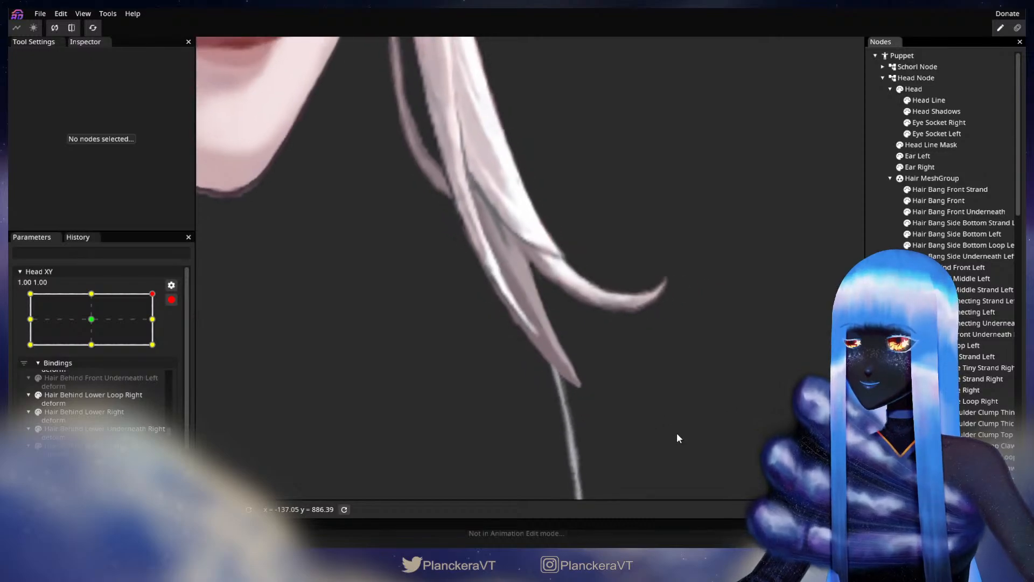
pyautogui.scroll(-3, 684, 432)
pyautogui.moveTo(712, 429); pyautogui.dragTo(674, 396)
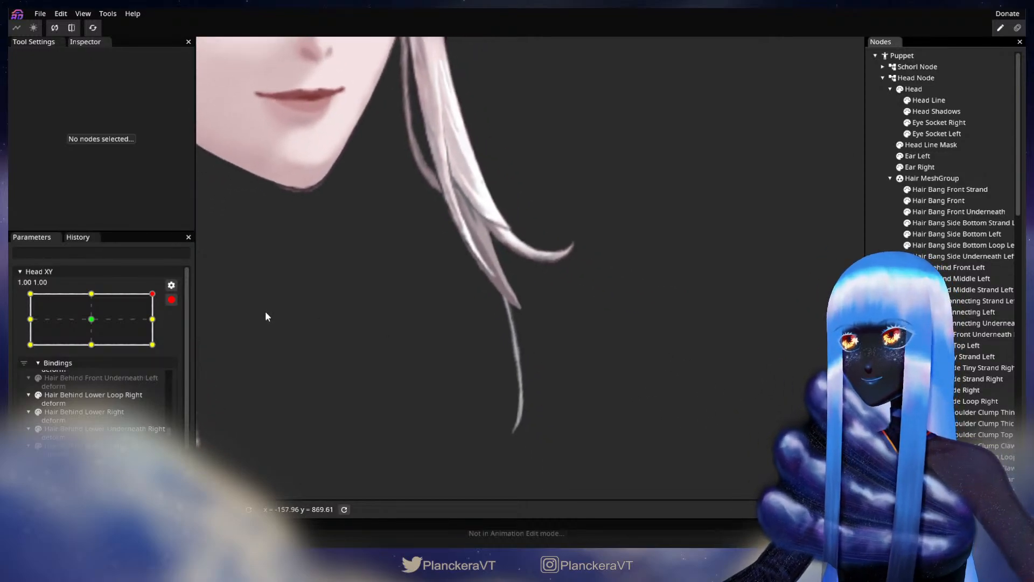
# Step: Disarm Head XY and preview Hair Behind Middle Strand Left between 0, 1 and 1, 1 with its mesh selected
pyautogui.click(172, 300)
pyautogui.moveTo(160, 325); pyautogui.dragTo(98, 325)
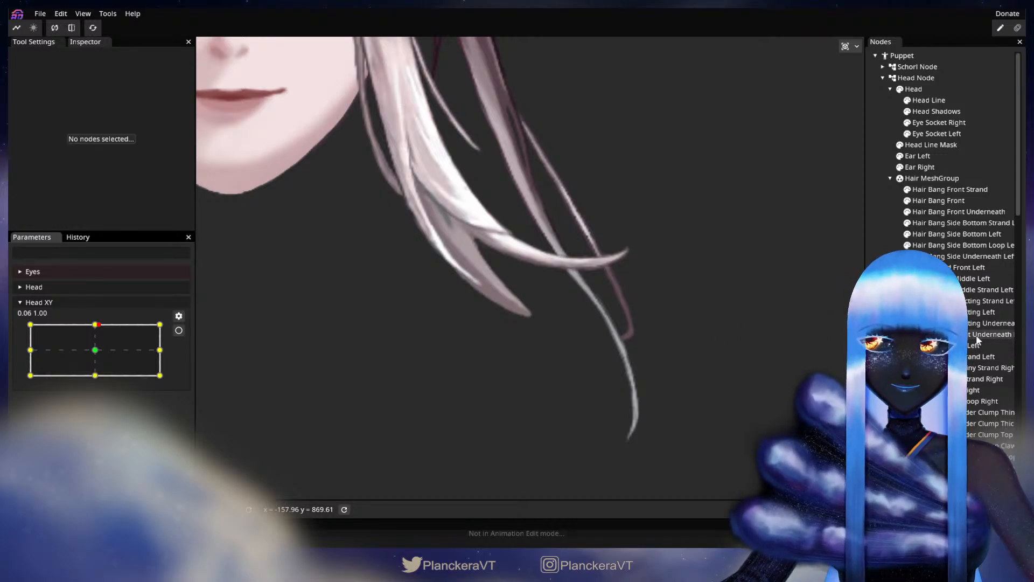
pyautogui.click(958, 291)
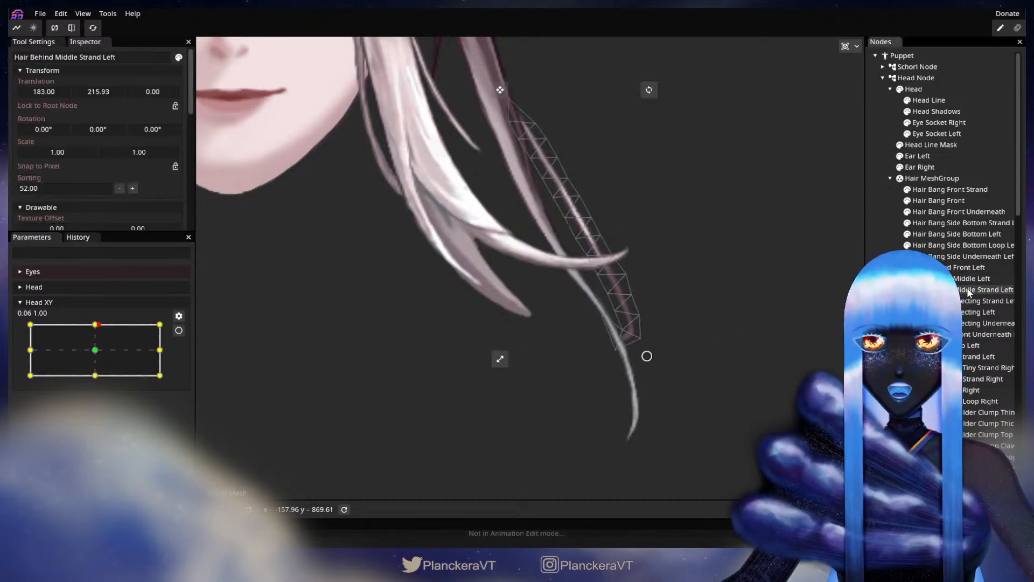
pyautogui.scroll(2, 396, 354)
pyautogui.moveTo(98, 324); pyautogui.dragTo(163, 311)
pyautogui.scroll(-5, 464, 358)
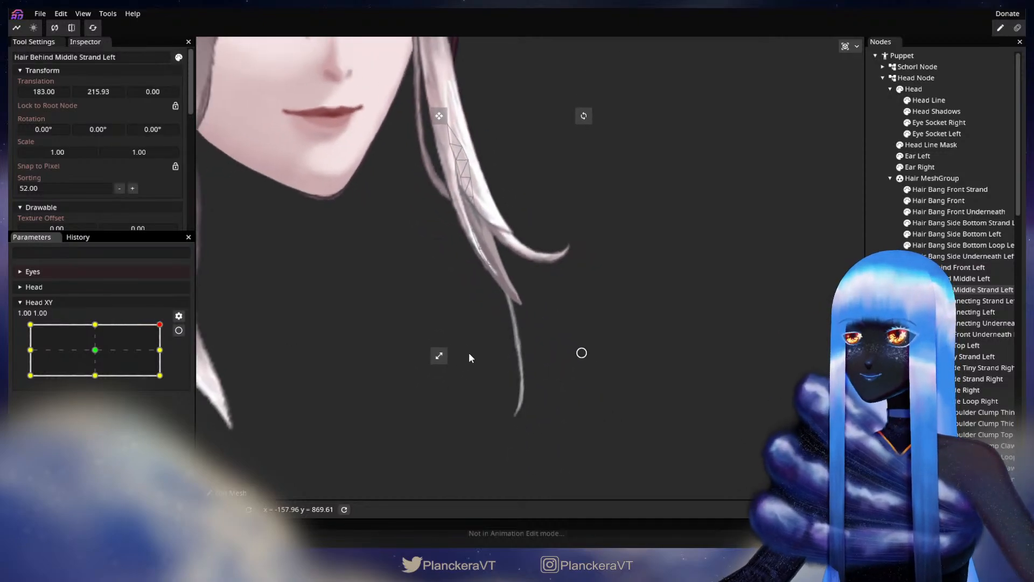
pyautogui.click(570, 333)
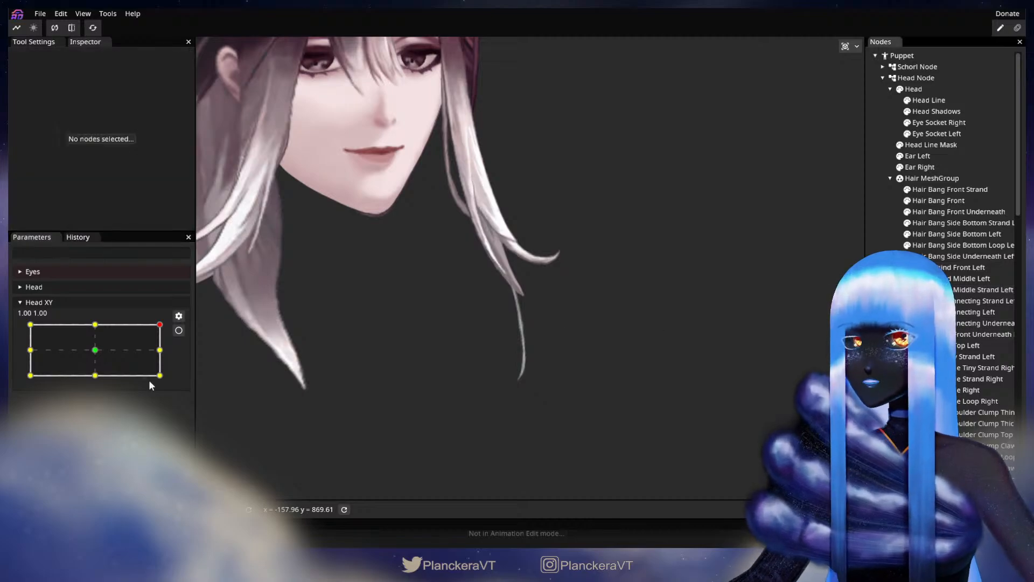
# Step: Arm Head XY at 1, -1 and push Hair Behind Middle Strand Left behind the front lock with a size 22 Circle Brush
pyautogui.moveTo(160, 327); pyautogui.dragTo(160, 375)
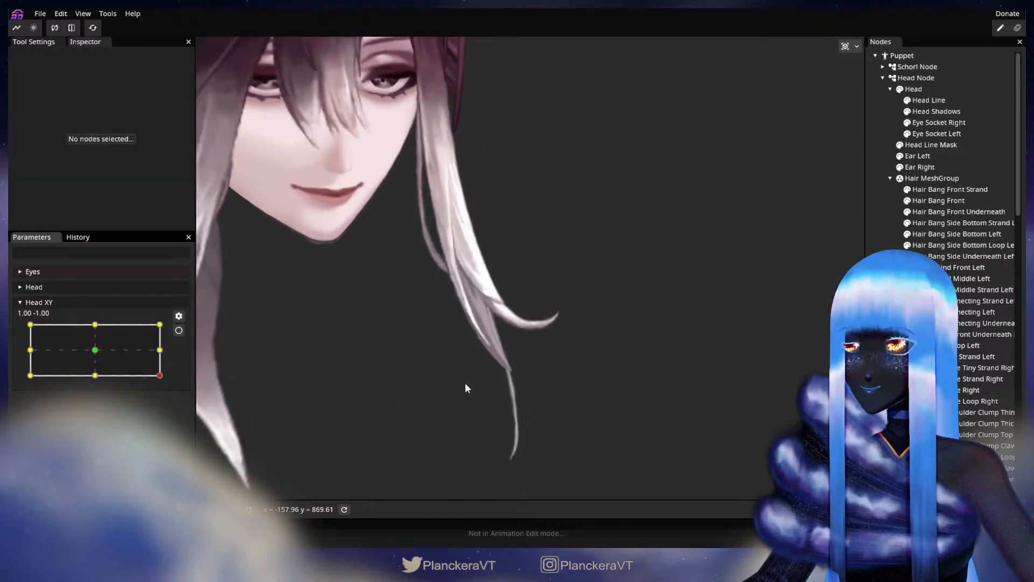
pyautogui.click(179, 331)
pyautogui.scroll(4, 539, 388)
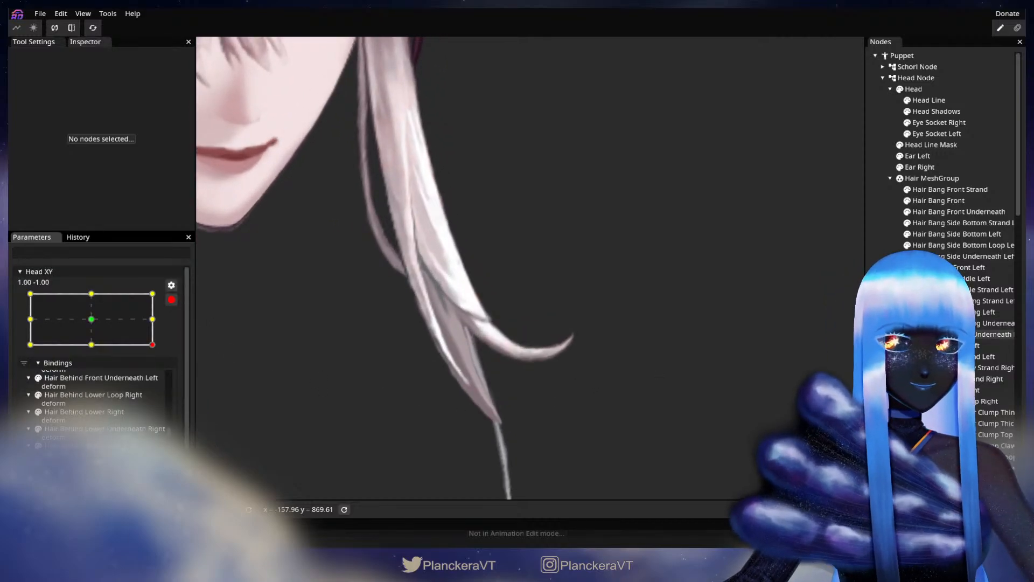
pyautogui.click(971, 279)
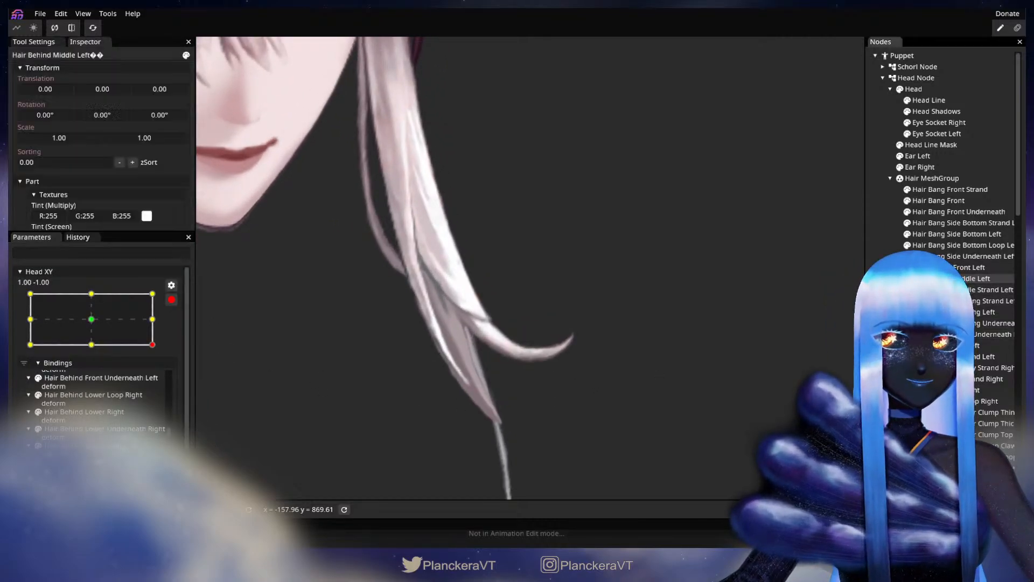
pyautogui.scroll(1, 661, 326)
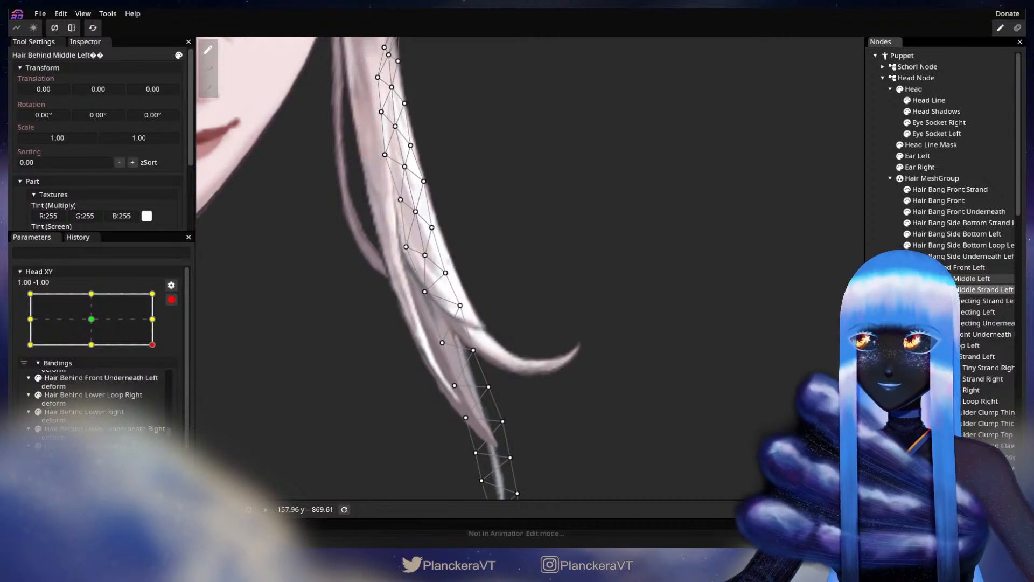
pyautogui.click(953, 290)
pyautogui.scroll(2, 483, 372)
pyautogui.moveTo(484, 373); pyautogui.dragTo(599, 318)
pyautogui.click(208, 89)
pyautogui.moveTo(595, 356); pyautogui.dragTo(592, 358)
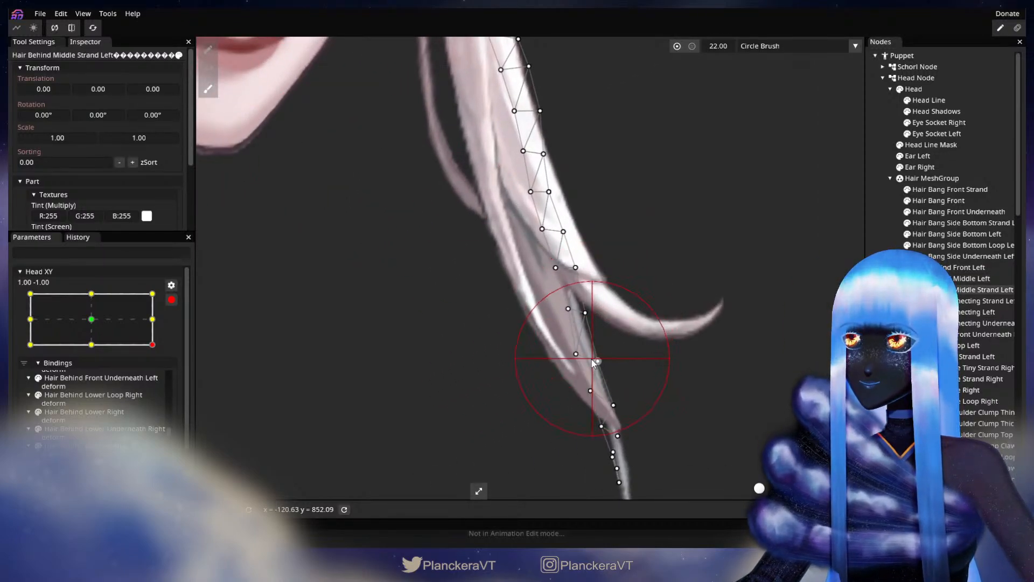
pyautogui.moveTo(572, 255); pyautogui.dragTo(567, 258)
# Step: Brush the strand's lowest vertices onto the thin hair strand below the front lock at Head XY 1, -1, and deselect the mesh
pyautogui.moveTo(640, 319); pyautogui.dragTo(610, 184)
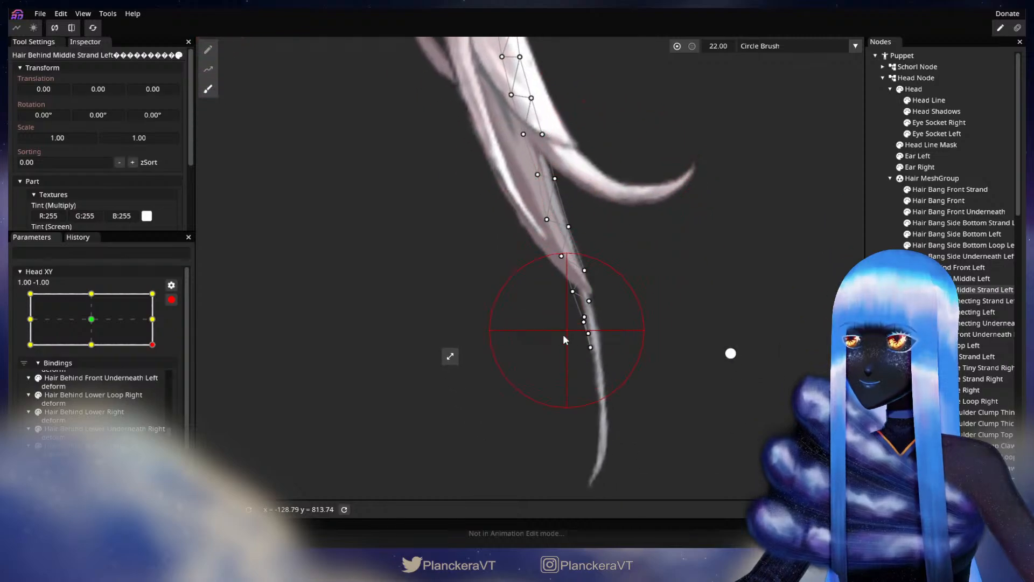
pyautogui.moveTo(574, 340); pyautogui.dragTo(577, 339)
pyautogui.moveTo(554, 305); pyautogui.dragTo(558, 304)
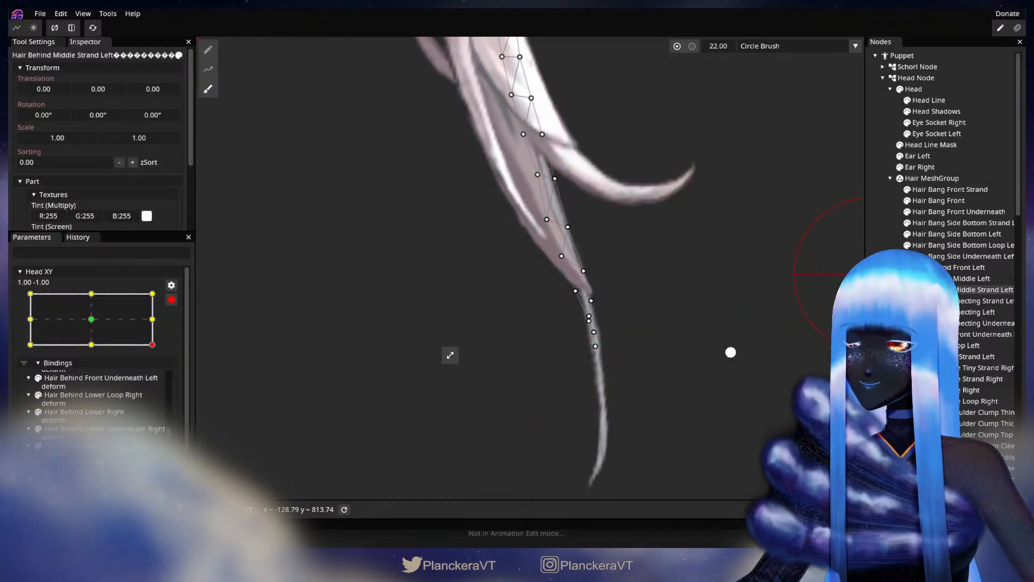
pyautogui.click(894, 289)
pyautogui.scroll(-2, 559, 296)
pyautogui.scroll(-3, 486, 368)
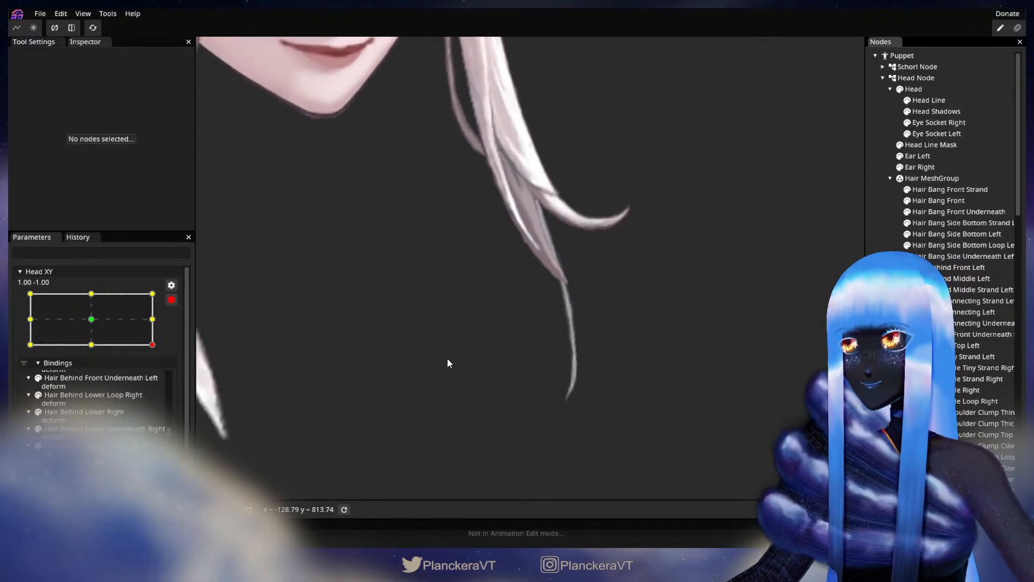
# Step: Disarm Head XY and preview the strand's motion between the 1, -1 and 1, 1 corners
pyautogui.click(171, 299)
pyautogui.moveTo(159, 374); pyautogui.dragTo(133, 381)
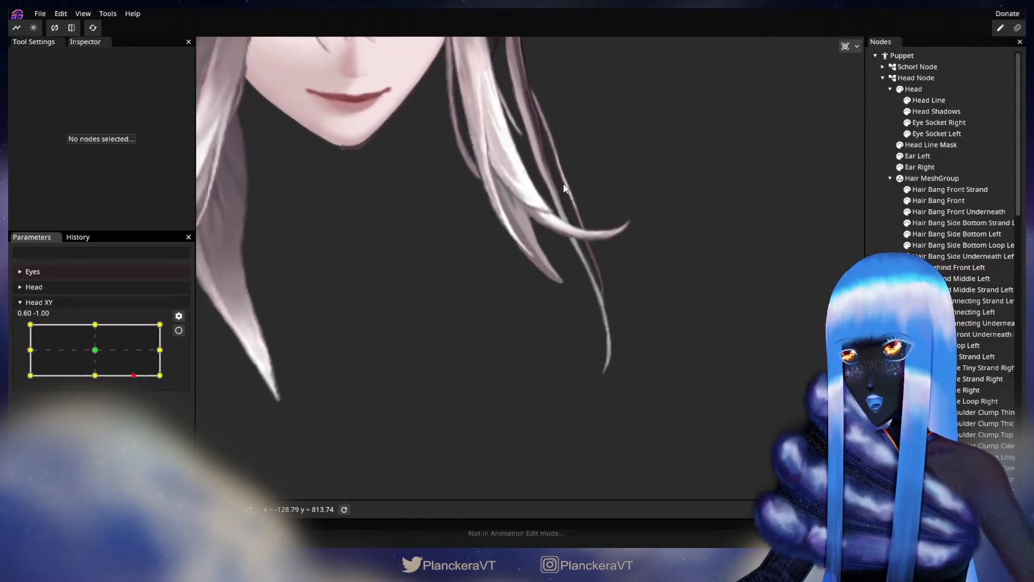
pyautogui.moveTo(135, 375)
pyautogui.mouseDown()
pyautogui.moveTo(160, 375)
pyautogui.moveTo(143, 351)
pyautogui.moveTo(103, 347)
pyautogui.moveTo(134, 353)
pyautogui.moveTo(120, 370)
pyautogui.moveTo(138, 370)
pyautogui.mouseUp()
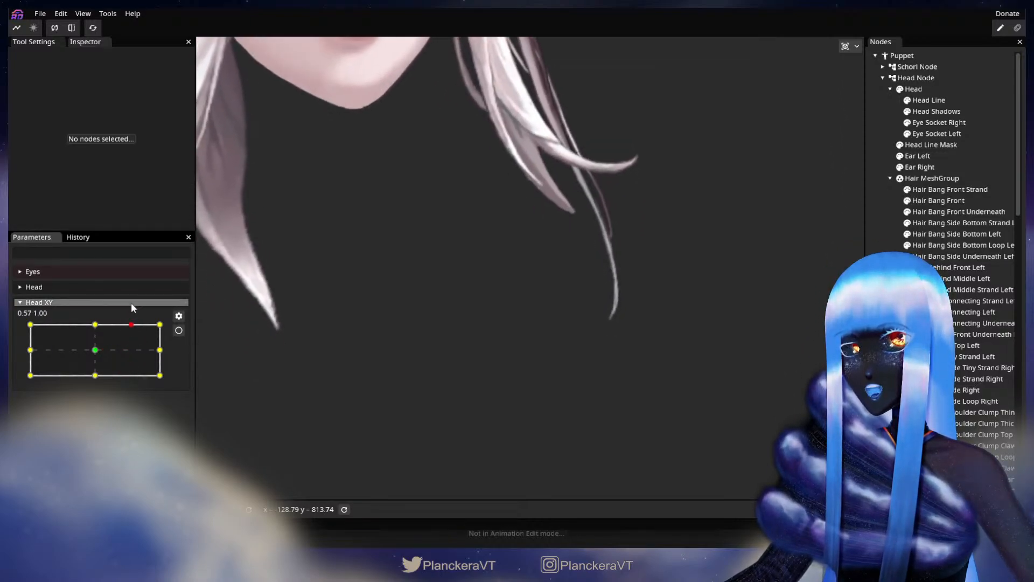
pyautogui.scroll(-2, 498, 327)
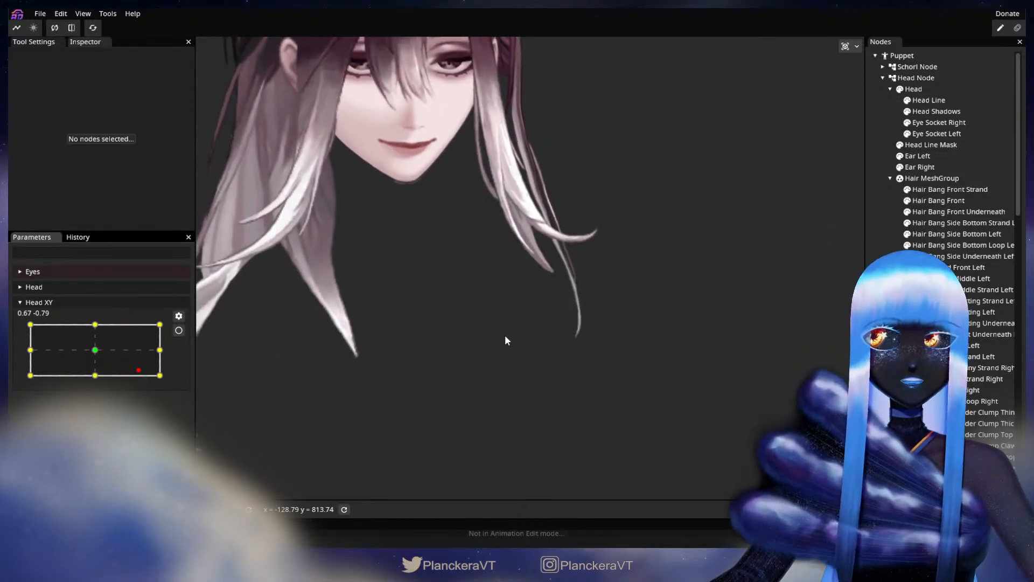
pyautogui.moveTo(525, 284); pyautogui.dragTo(519, 371)
pyautogui.scroll(-1, 506, 366)
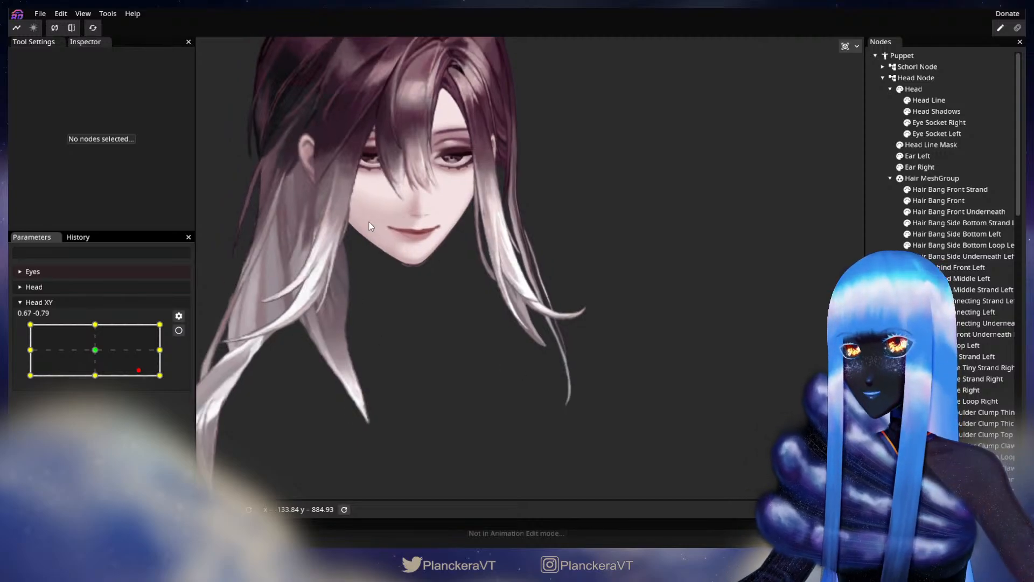
# Step: Preview the hair's motion on the whole head from the centre of Head XY toward its negative X side
pyautogui.moveTo(139, 371); pyautogui.dragTo(95, 352)
pyautogui.moveTo(372, 298); pyautogui.dragTo(350, 360)
pyautogui.moveTo(114, 357); pyautogui.dragTo(10, 395)
pyautogui.moveTo(351, 310); pyautogui.dragTo(280, 311)
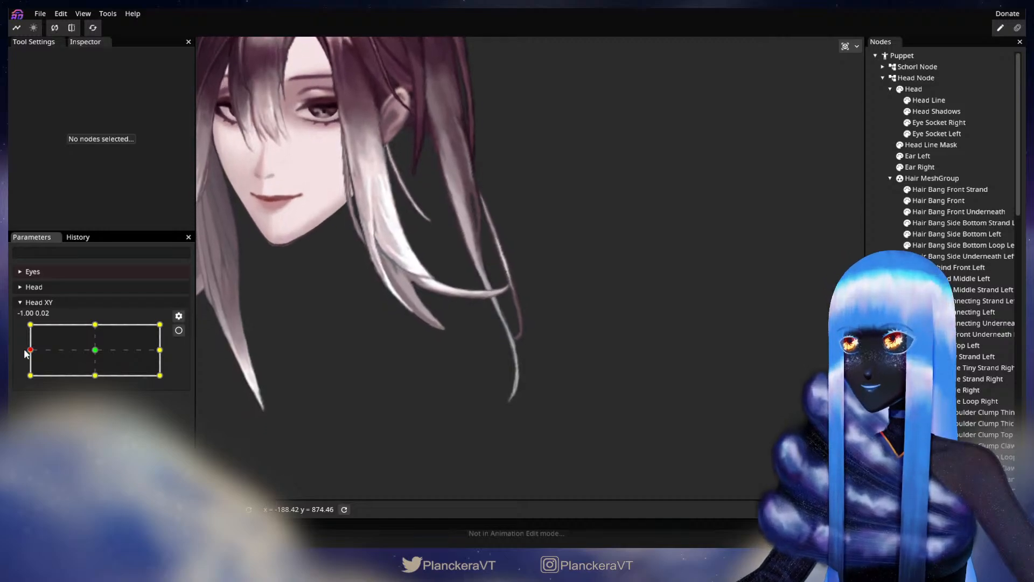
# Step: Arm Head XY at -1, -1 and revise that keypoint in the deform binding of Hair Behind Middle Strand Left
pyautogui.moveTo(24, 380)
pyautogui.mouseDown()
pyautogui.moveTo(102, 381)
pyautogui.moveTo(16, 377)
pyautogui.moveTo(13, 342)
pyautogui.moveTo(11, 379)
pyautogui.mouseUp()
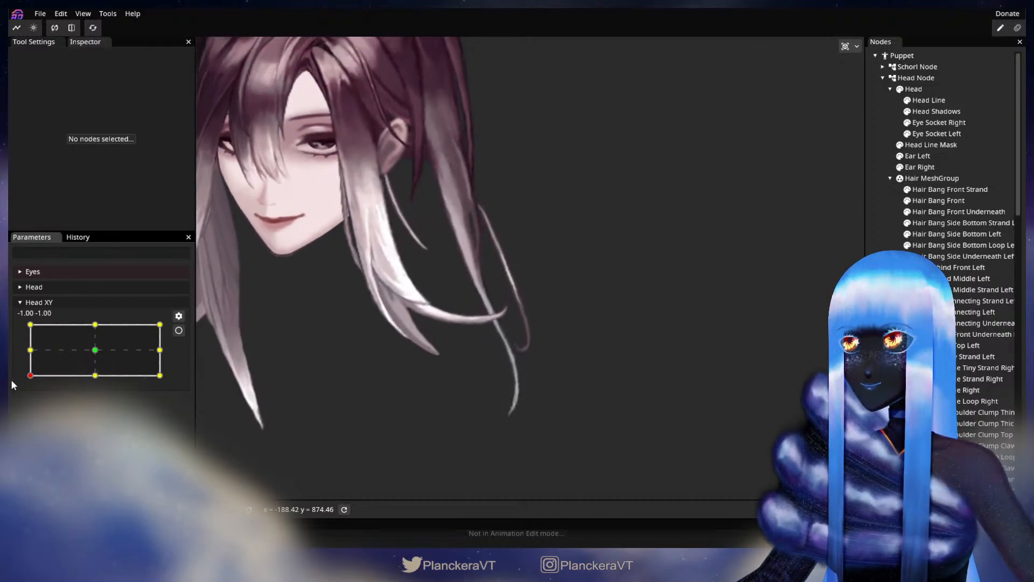
pyautogui.click(179, 330)
pyautogui.scroll(-2, 128, 434)
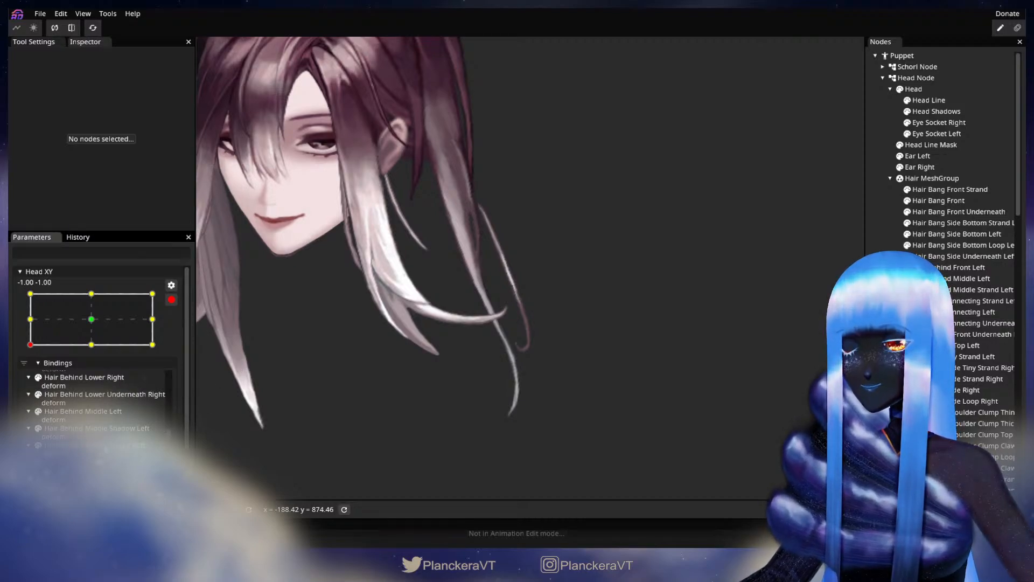
pyautogui.click(95, 445)
pyautogui.scroll(2, 361, 335)
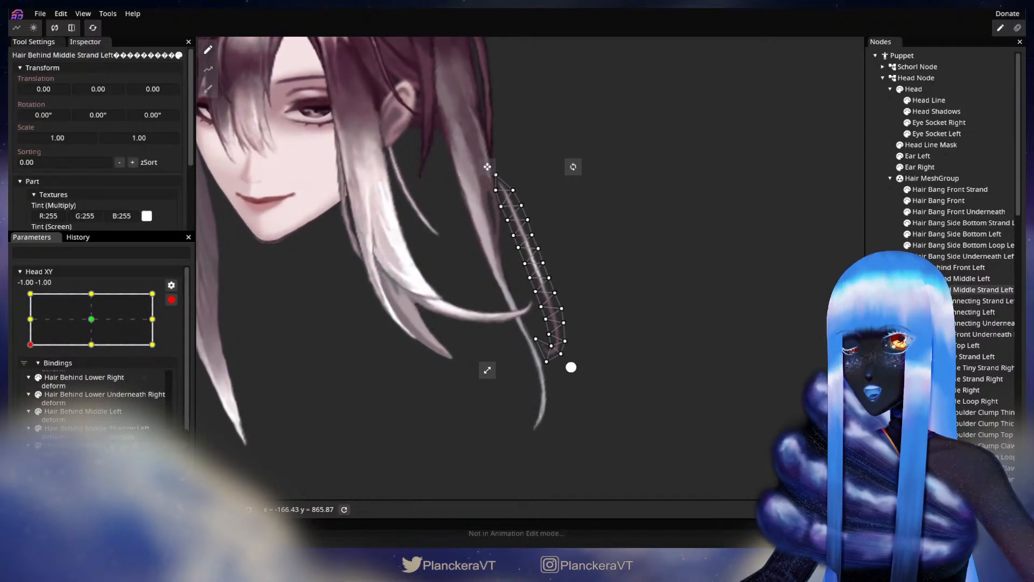
pyautogui.click(137, 446)
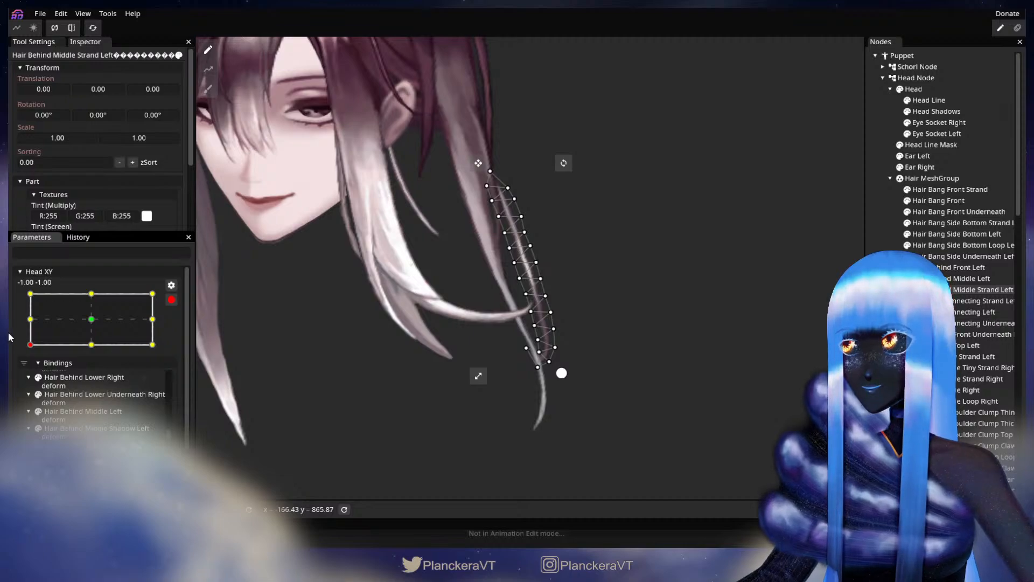
# Step: Revise the same strand's deform binding at Head XY -1, 1, return to -1, -1, and deselect the mesh
pyautogui.click(31, 294)
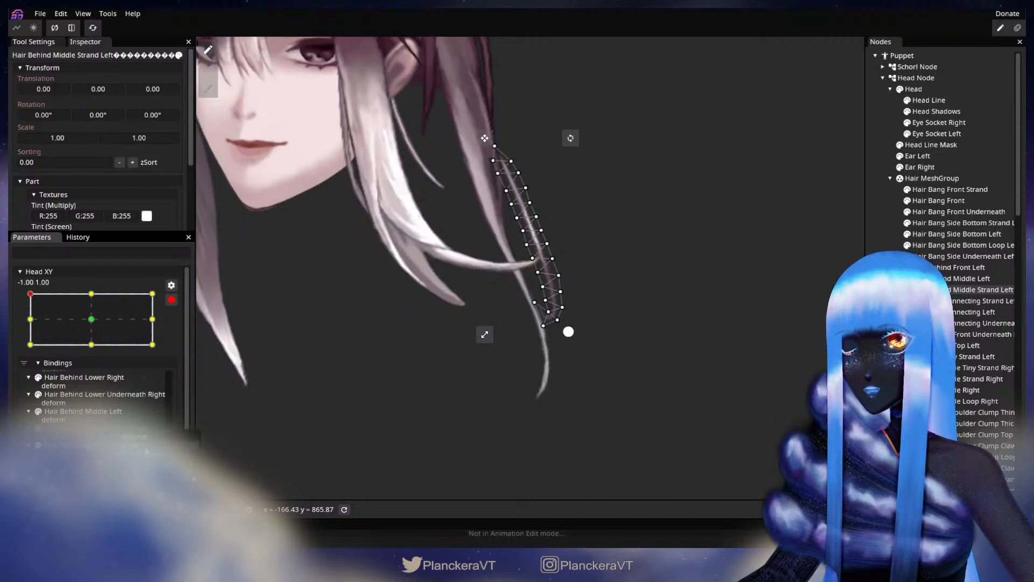
pyautogui.click(145, 450)
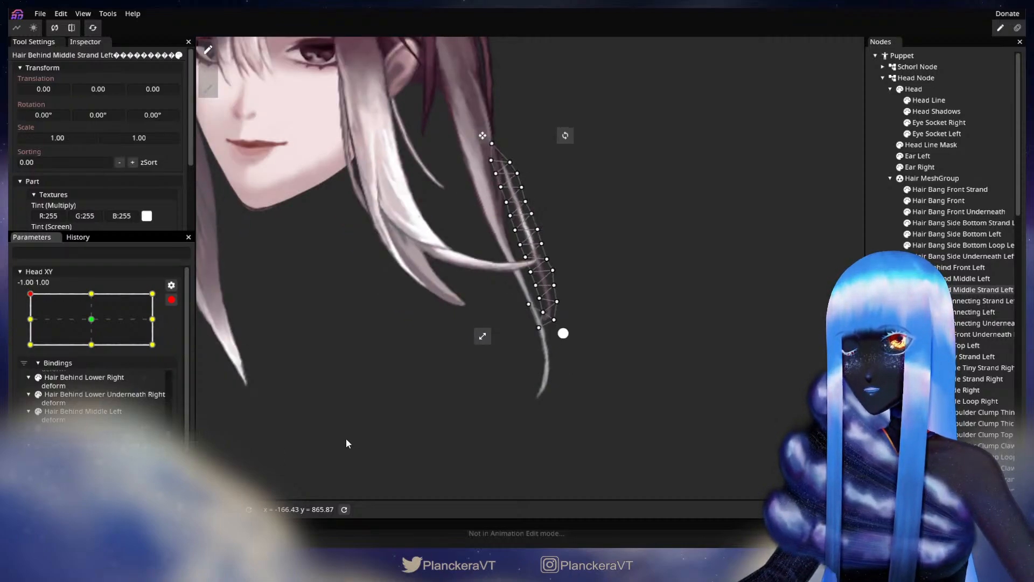
pyautogui.click(31, 345)
pyautogui.click(651, 343)
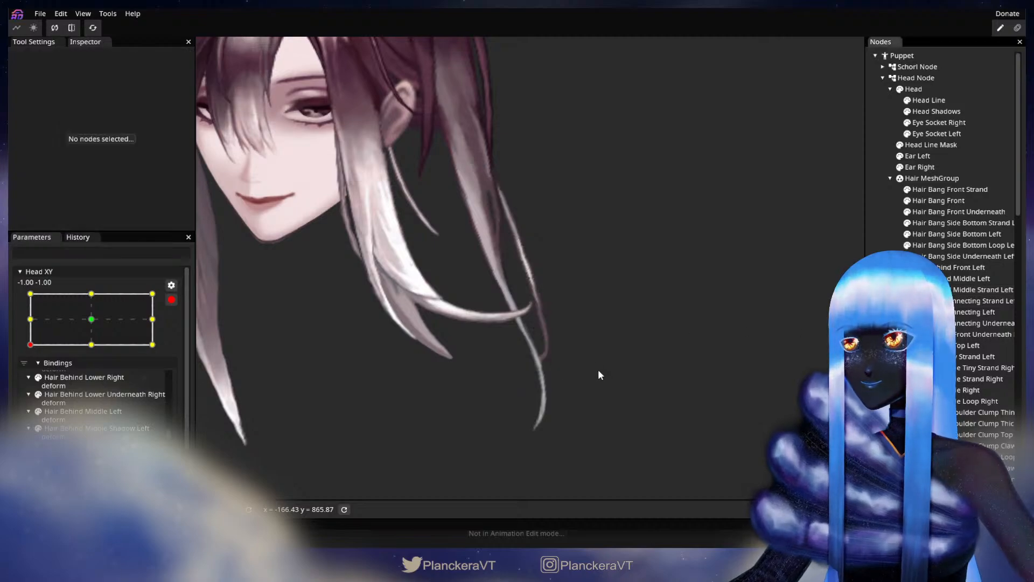
# Step: Disarm Head XY, compare the strand at -1, -1 and -1, 1, and re-arm the parameter at -1, 1
pyautogui.click(171, 299)
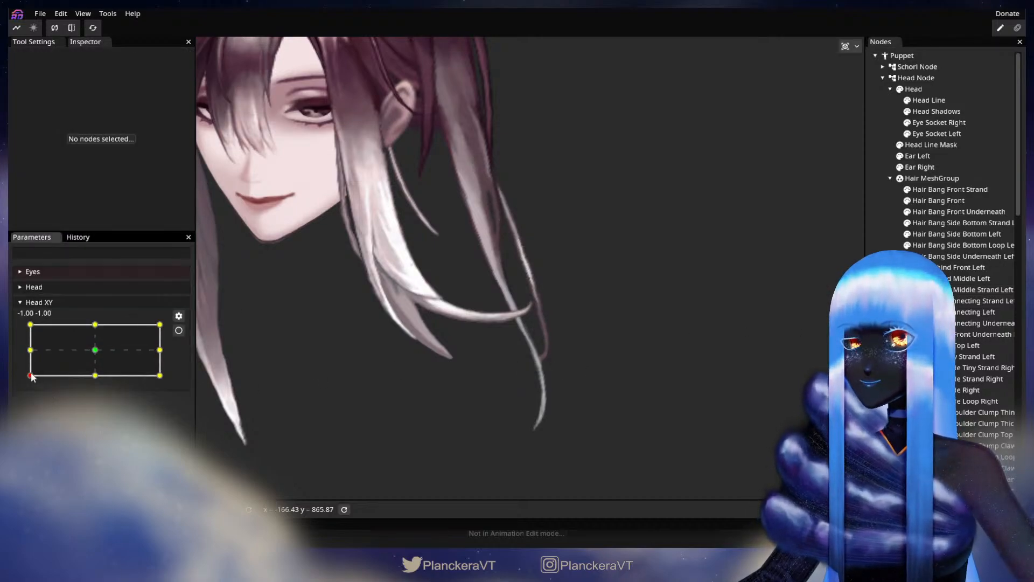
pyautogui.click(30, 324)
pyautogui.moveTo(29, 322)
pyautogui.mouseDown()
pyautogui.moveTo(26, 379)
pyautogui.moveTo(26, 313)
pyautogui.mouseUp()
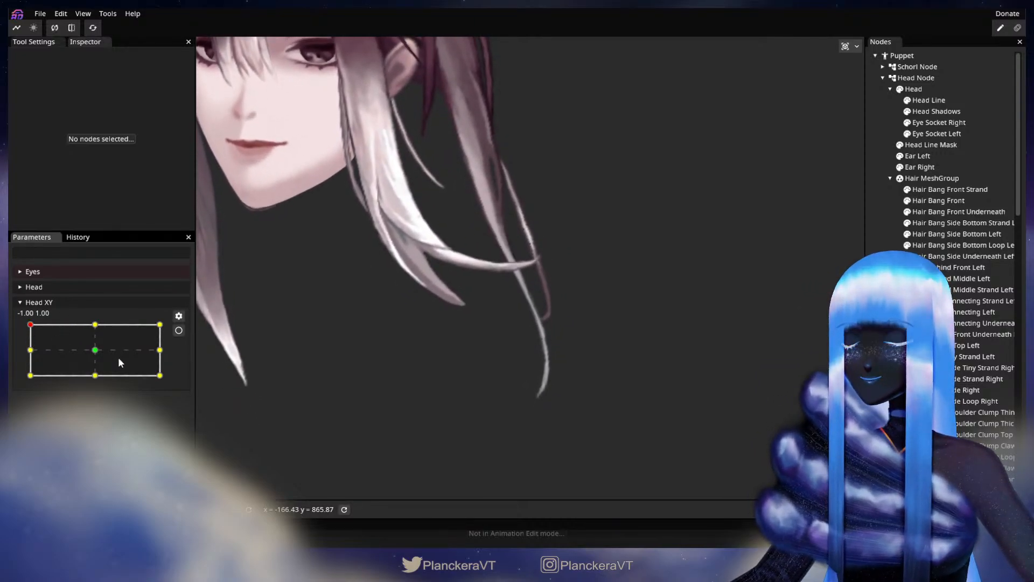
pyautogui.click(179, 330)
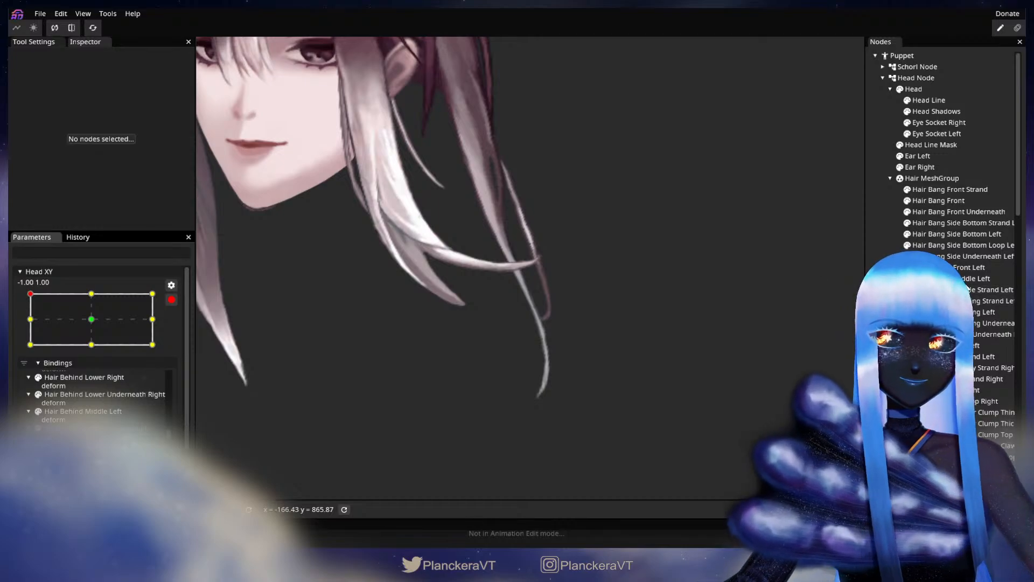
# Step: Brush the tip of Hair Behind Middle Strand Left slightly downward at Head XY -1, 1, then disarm and test the motion
pyautogui.click(969, 290)
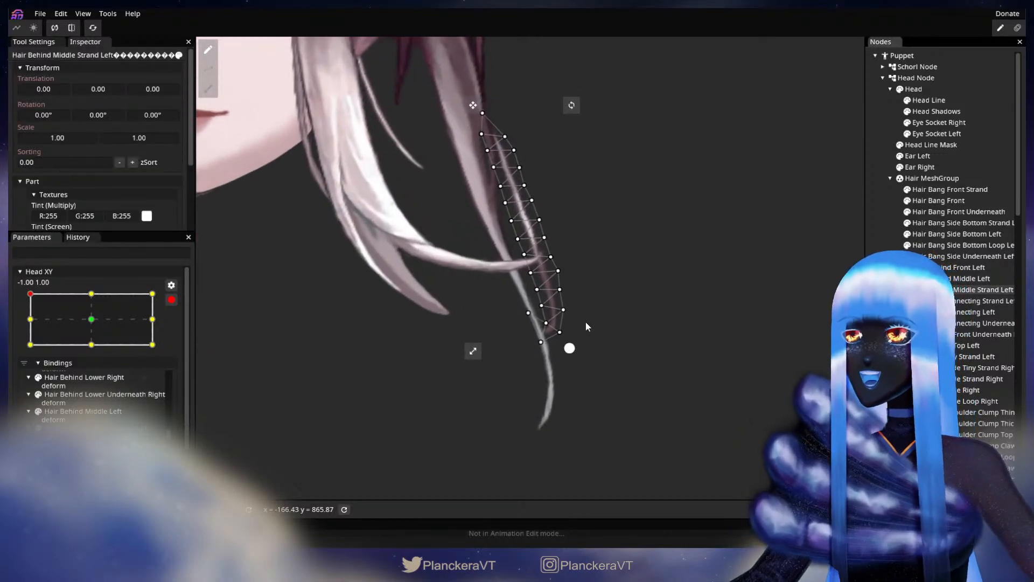
pyautogui.click(208, 88)
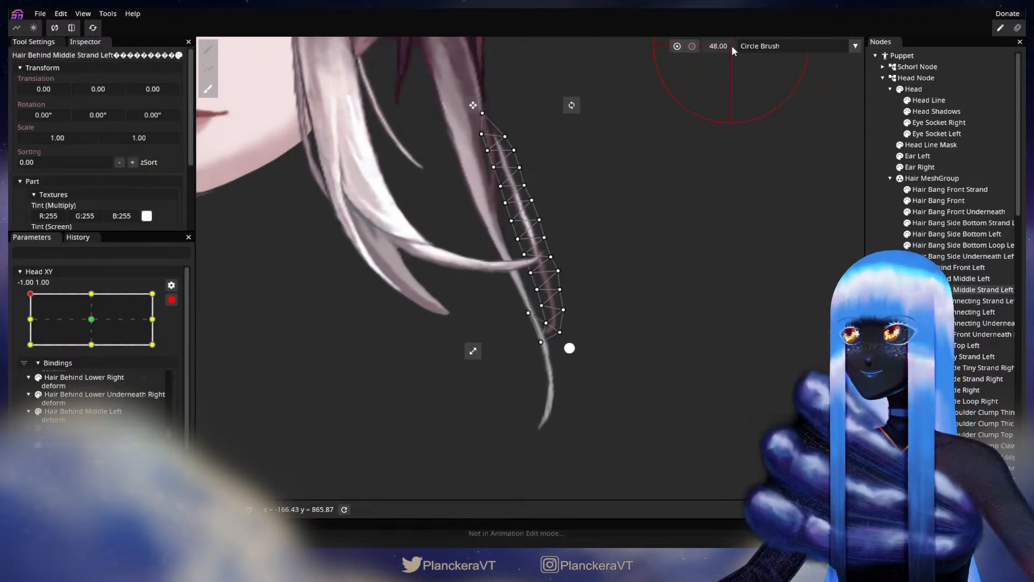
pyautogui.moveTo(550, 330); pyautogui.dragTo(551, 340)
pyautogui.click(915, 289)
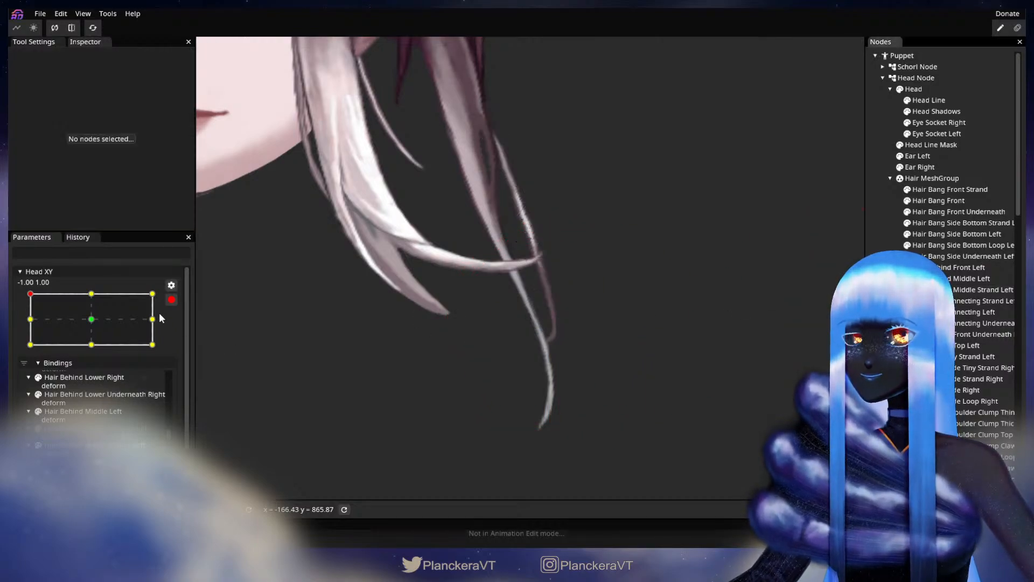
pyautogui.click(171, 299)
pyautogui.moveTo(30, 324)
pyautogui.mouseDown()
pyautogui.moveTo(74, 325)
pyautogui.moveTo(33, 326)
pyautogui.mouseUp()
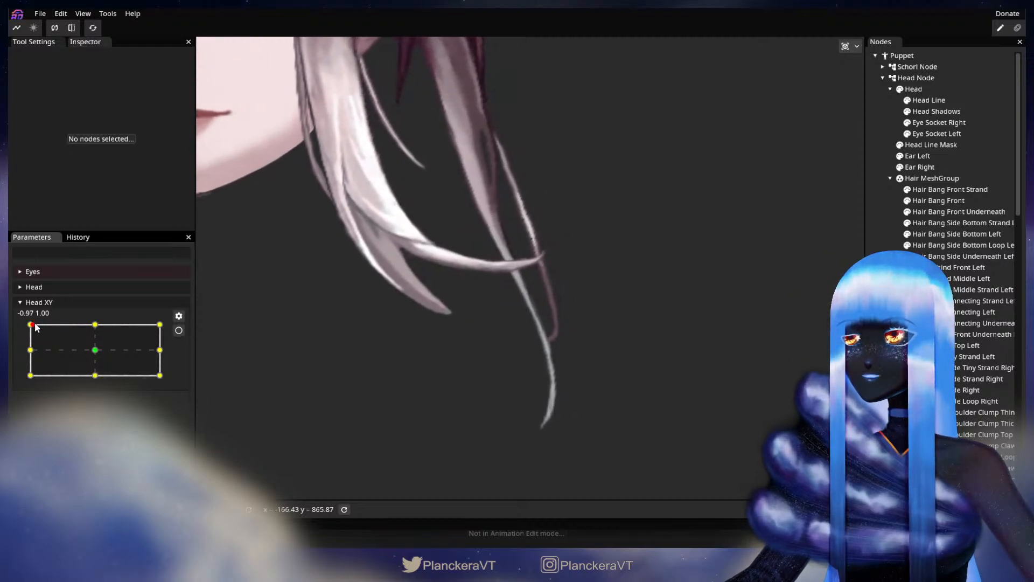
# Step: Re-arm Head XY at -1, 1, raise the same strand's tip slightly with a size 63 Circle Brush, and deselect the mesh
pyautogui.click(178, 332)
pyautogui.click(957, 289)
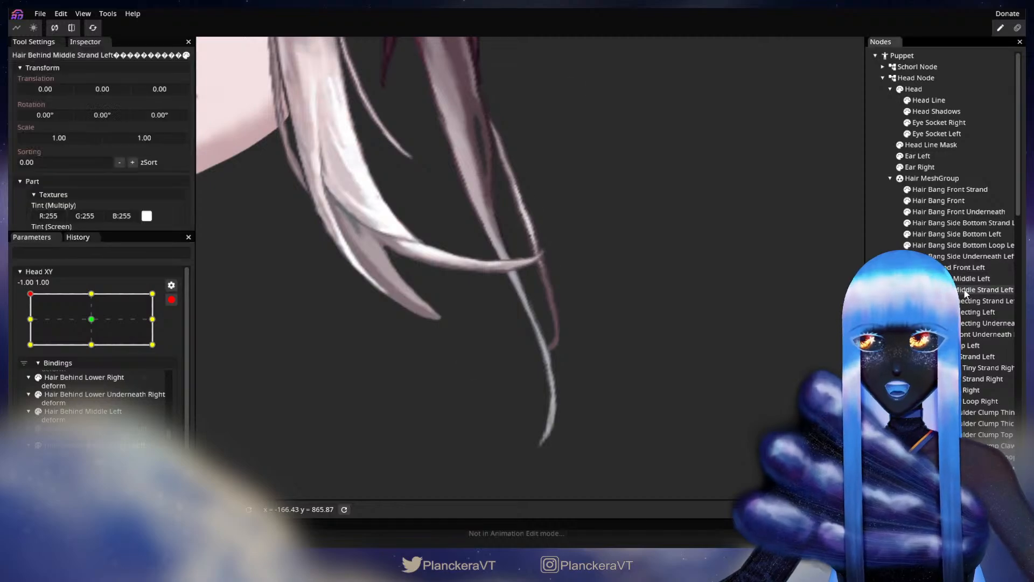
pyautogui.click(208, 89)
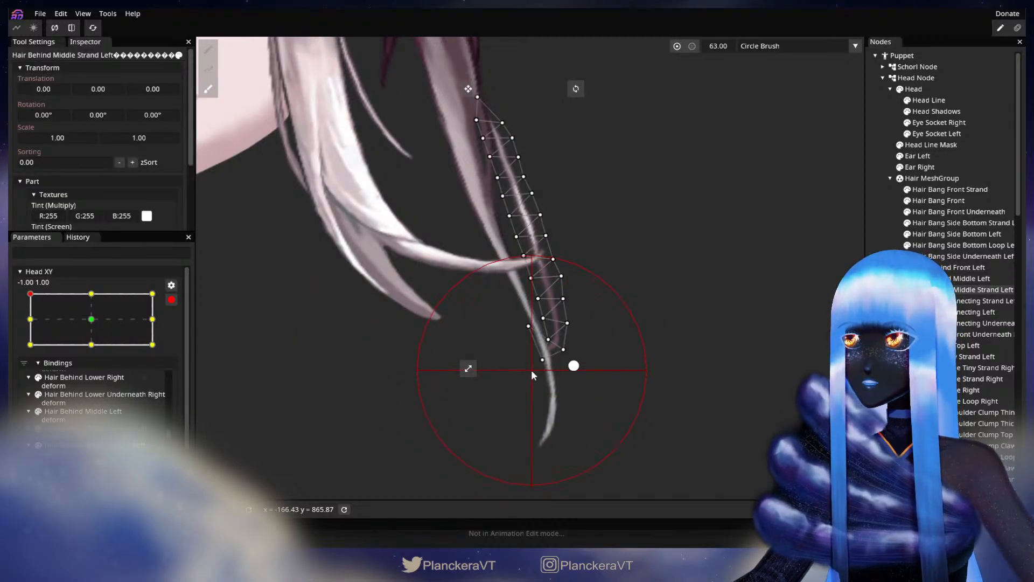
pyautogui.moveTo(622, 351)
pyautogui.mouseDown()
pyautogui.moveTo(639, 320)
pyautogui.moveTo(645, 326)
pyautogui.moveTo(648, 293)
pyautogui.mouseUp()
pyautogui.click(883, 282)
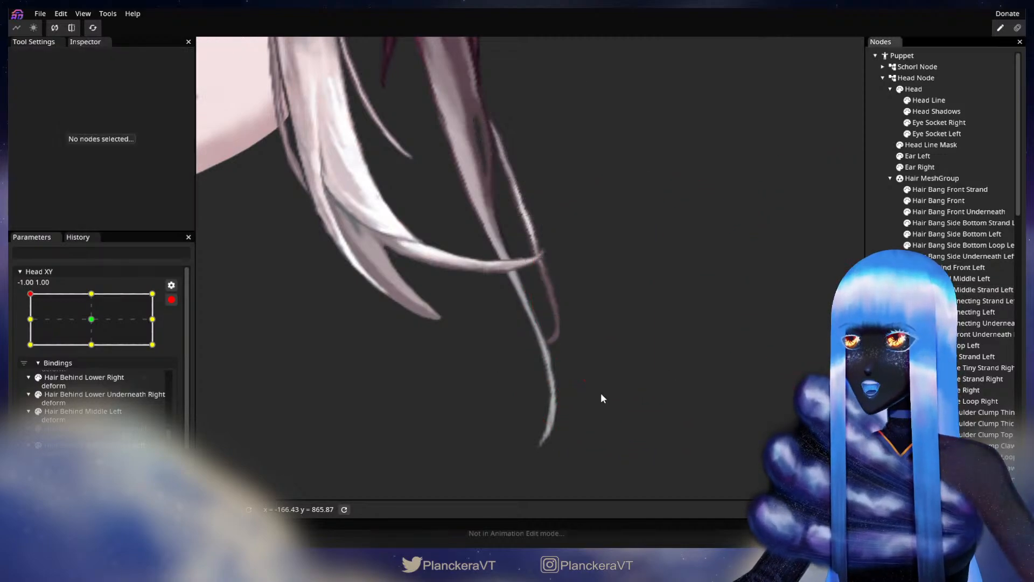
# Step: Disarm Head XY and preview the strand's motion around the -1, 1 keypoint
pyautogui.scroll(-1, 565, 371)
pyautogui.click(171, 299)
pyautogui.click(33, 325)
pyautogui.moveTo(34, 325)
pyautogui.mouseDown()
pyautogui.moveTo(92, 322)
pyautogui.moveTo(43, 314)
pyautogui.moveTo(29, 323)
pyautogui.mouseUp()
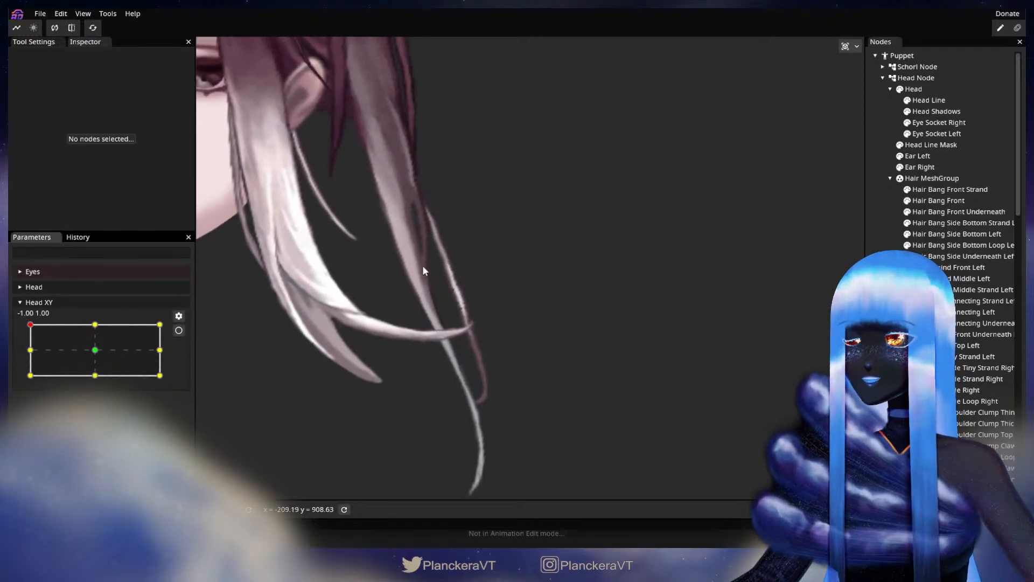
pyautogui.moveTo(30, 324)
pyautogui.mouseDown()
pyautogui.moveTo(31, 336)
pyautogui.moveTo(30, 325)
pyautogui.moveTo(98, 324)
pyautogui.moveTo(30, 322)
pyautogui.mouseUp()
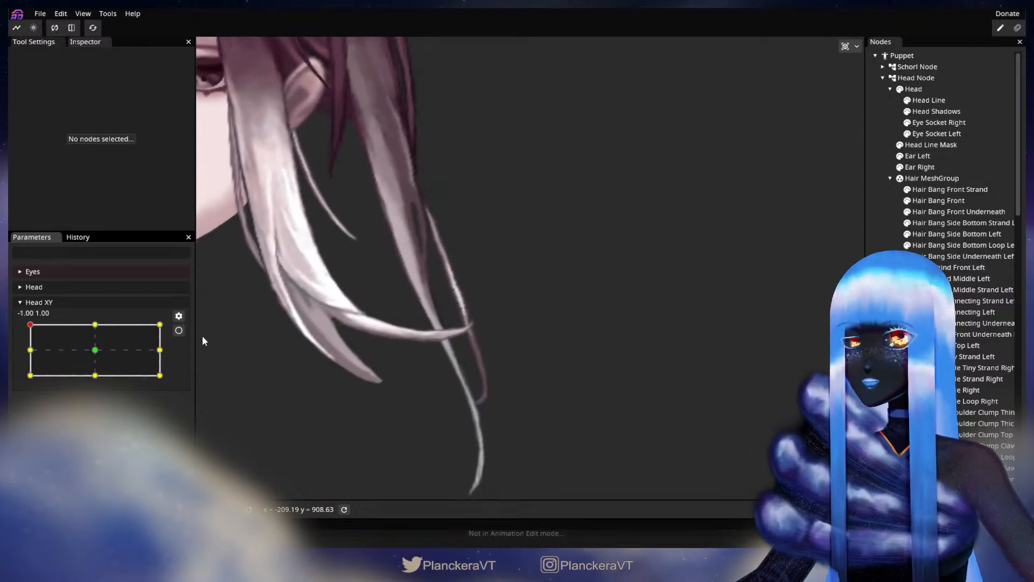
# Step: Nudge the strand's lower middle outward at Head XY -1, 1 with a size 38 Circle Brush, then disarm and preview
pyautogui.click(973, 291)
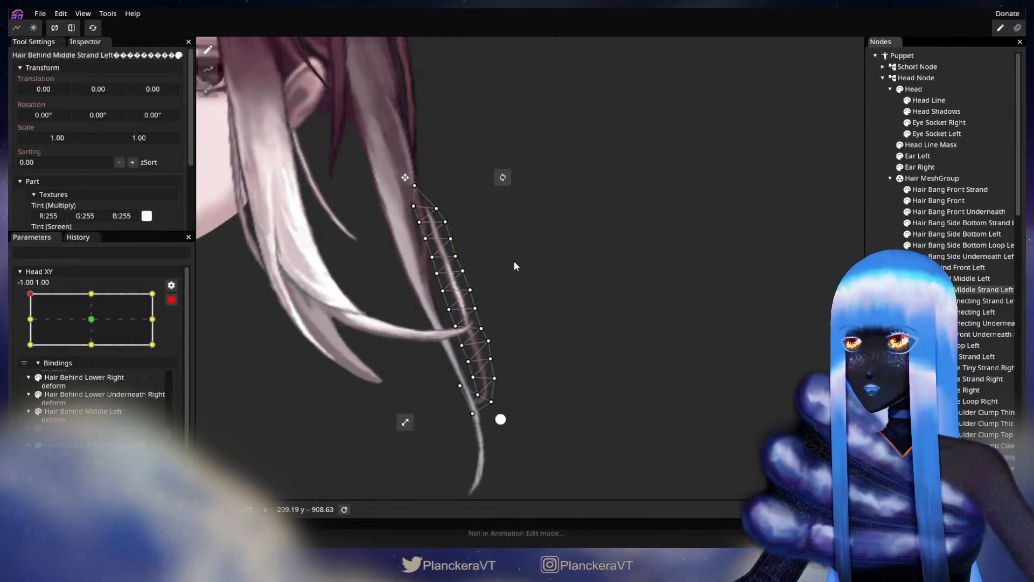
pyautogui.click(208, 89)
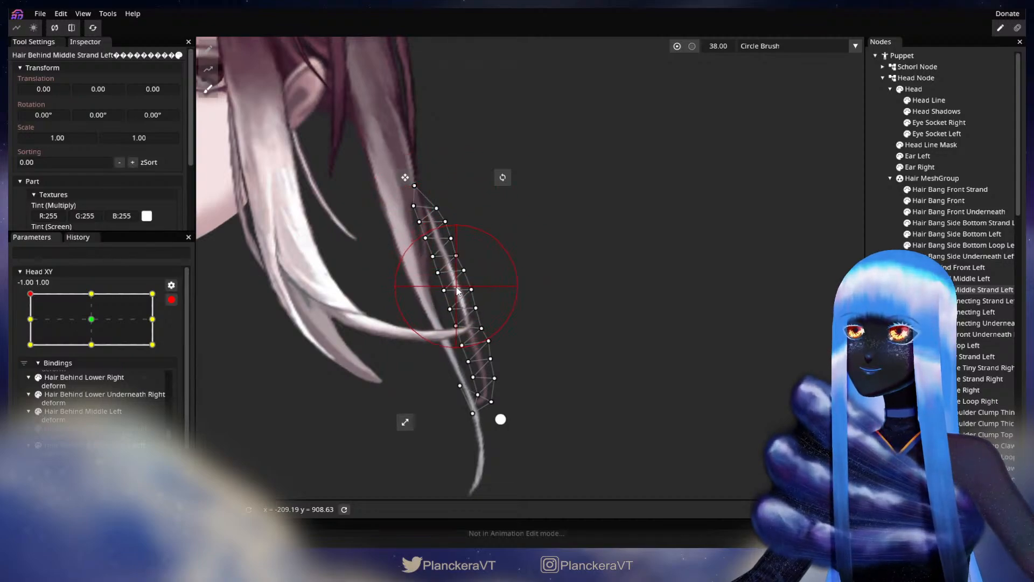
pyautogui.moveTo(475, 340); pyautogui.dragTo(483, 341)
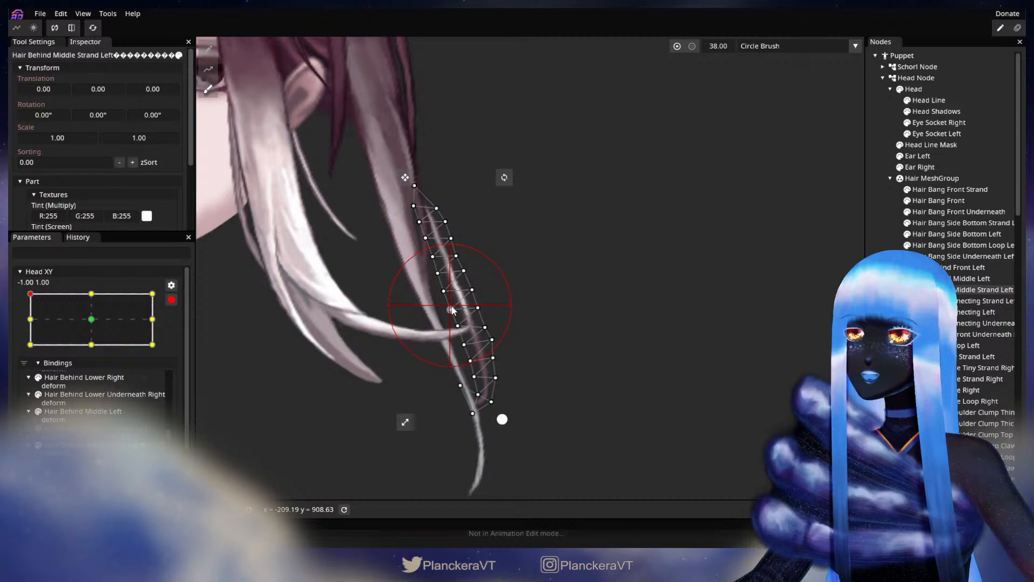
pyautogui.click(953, 289)
pyautogui.scroll(-1, 520, 309)
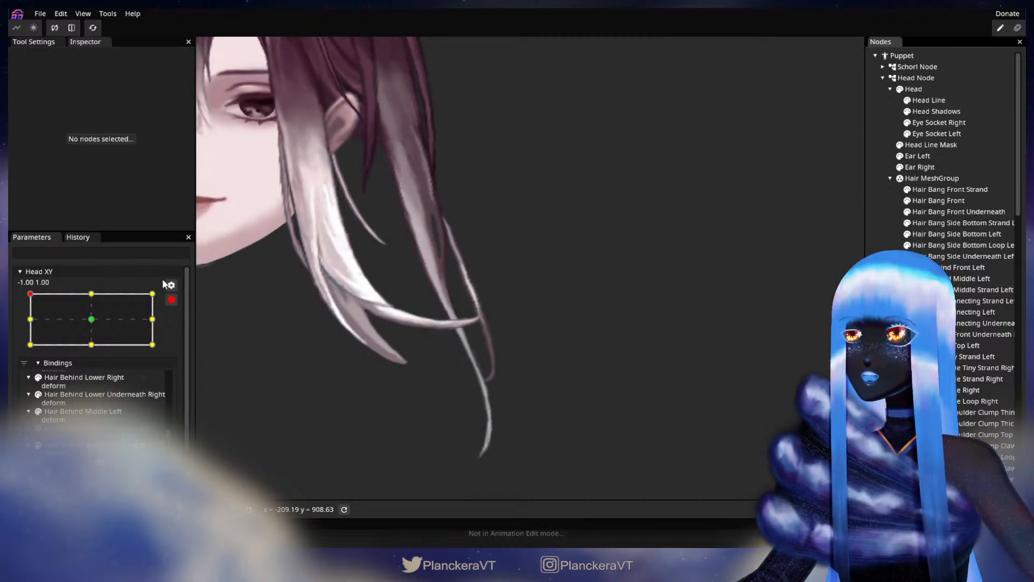
pyautogui.click(172, 299)
pyautogui.click(173, 300)
pyautogui.moveTo(30, 323)
pyautogui.mouseDown()
pyautogui.moveTo(25, 356)
pyautogui.moveTo(29, 327)
pyautogui.moveTo(97, 326)
pyautogui.moveTo(33, 325)
pyautogui.moveTo(25, 344)
pyautogui.moveTo(24, 323)
pyautogui.mouseUp()
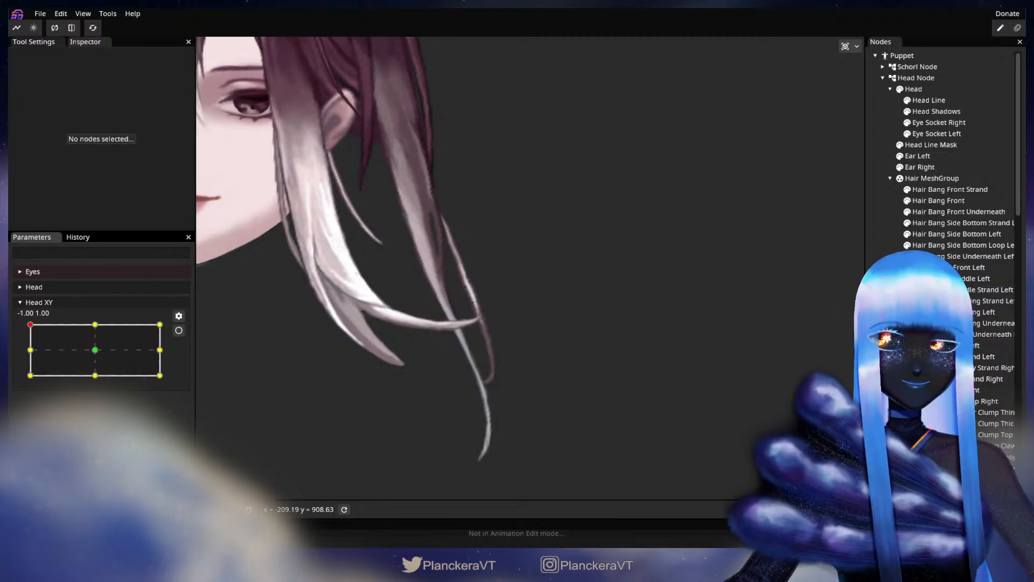
# Step: Select Hair Behind Middle Strand Left and inspect its upper section up close while moving Head XY around -1, 1
pyautogui.click(948, 289)
pyautogui.scroll(5, 444, 273)
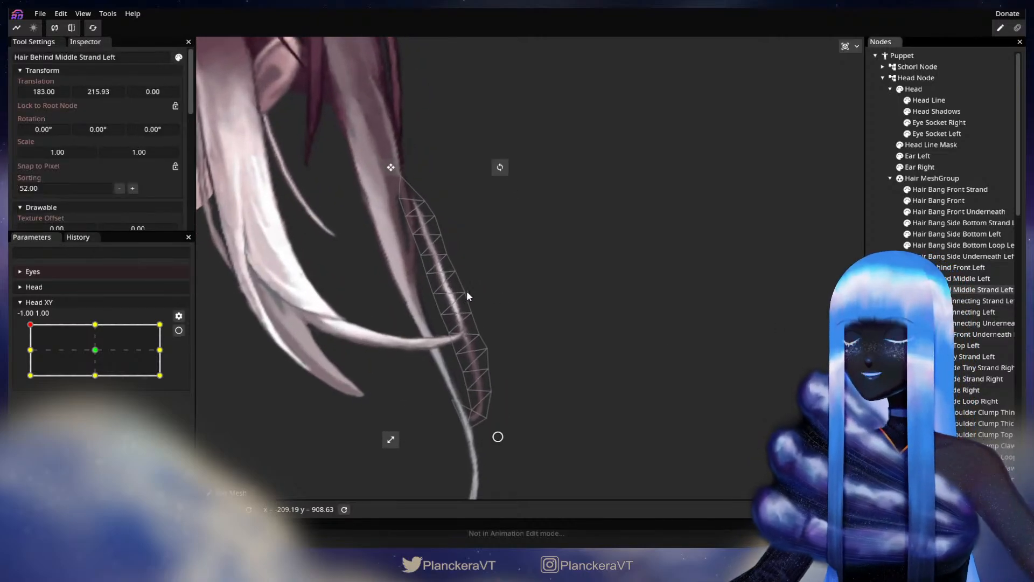
pyautogui.moveTo(377, 291); pyautogui.dragTo(470, 360)
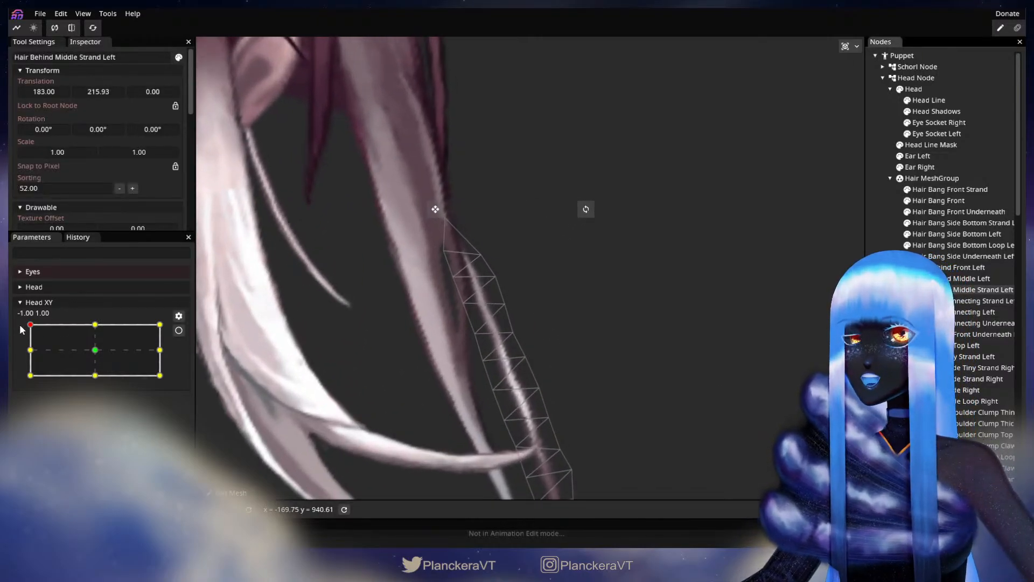
pyautogui.moveTo(21, 327)
pyautogui.mouseDown()
pyautogui.moveTo(24, 351)
pyautogui.moveTo(25, 324)
pyautogui.mouseUp()
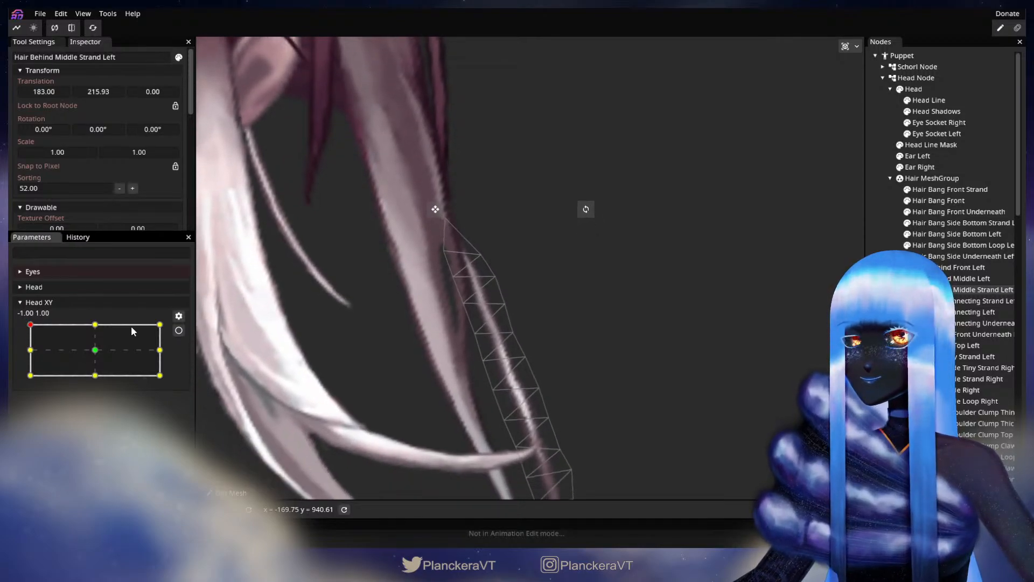
# Step: Arm Head XY at -1, 1, fine-tune the upper outer-edge vertices of the strand's mesh, then disarm and check the motion
pyautogui.click(179, 330)
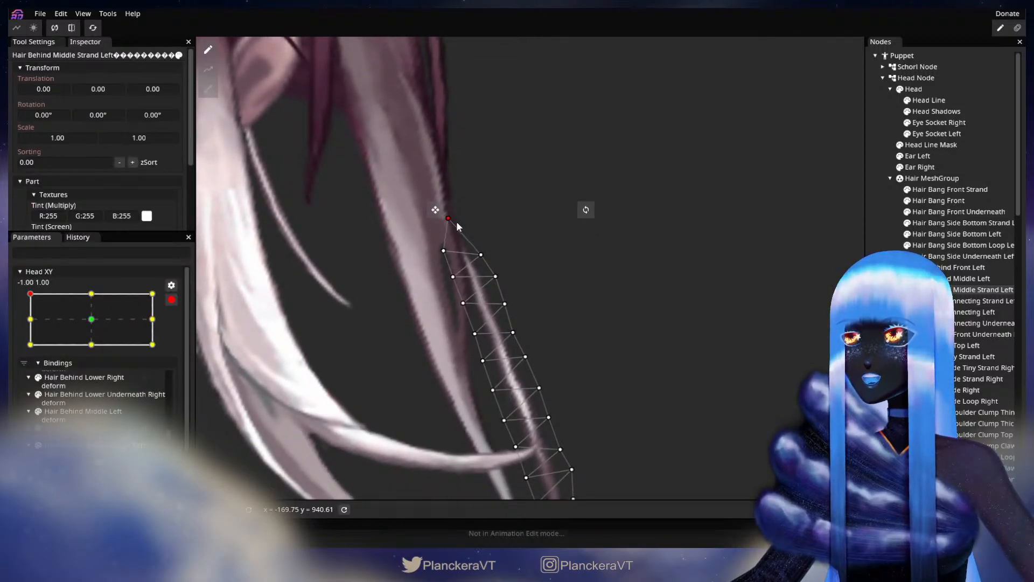
pyautogui.click(480, 255)
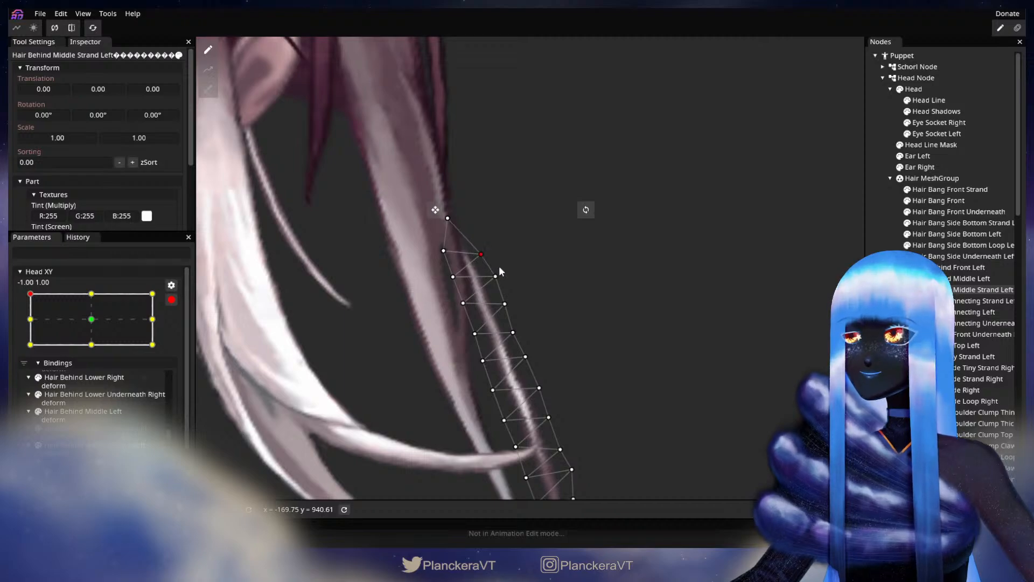
pyautogui.moveTo(493, 278); pyautogui.dragTo(493, 279)
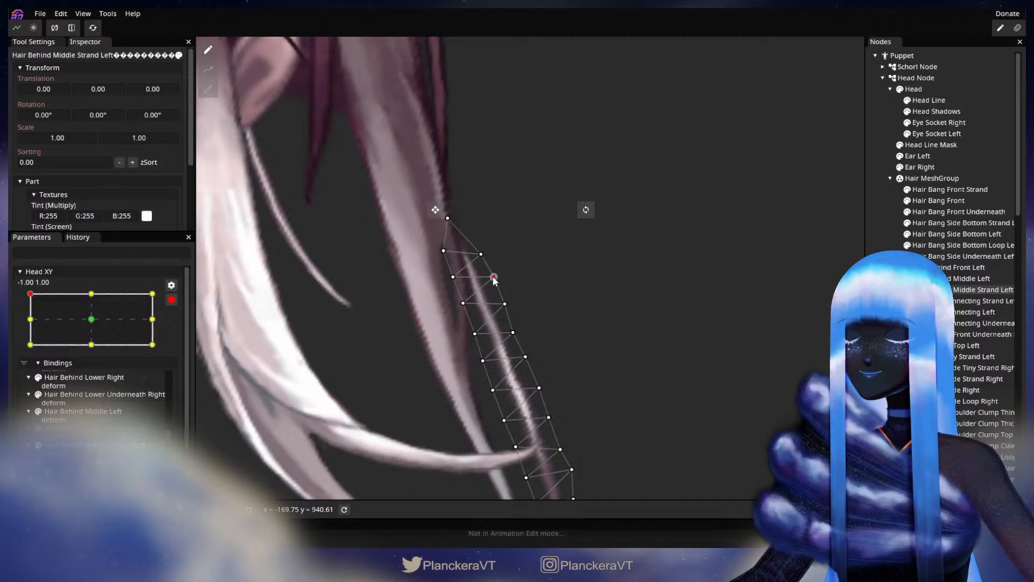
pyautogui.click(171, 299)
pyautogui.moveTo(30, 325)
pyautogui.mouseDown()
pyautogui.moveTo(17, 351)
pyautogui.moveTo(15, 322)
pyautogui.mouseUp()
# Step: Re-arm Head XY at -1, 1, adjust vertices on both edges of the strand's upper middle, then disarm and preview
pyautogui.click(179, 330)
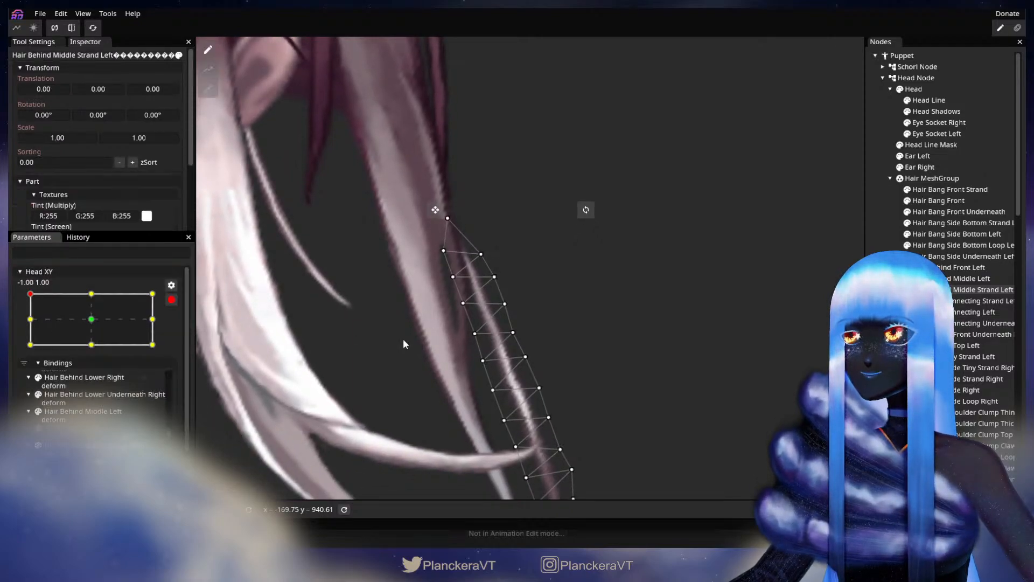
pyautogui.moveTo(459, 308); pyautogui.dragTo(502, 296)
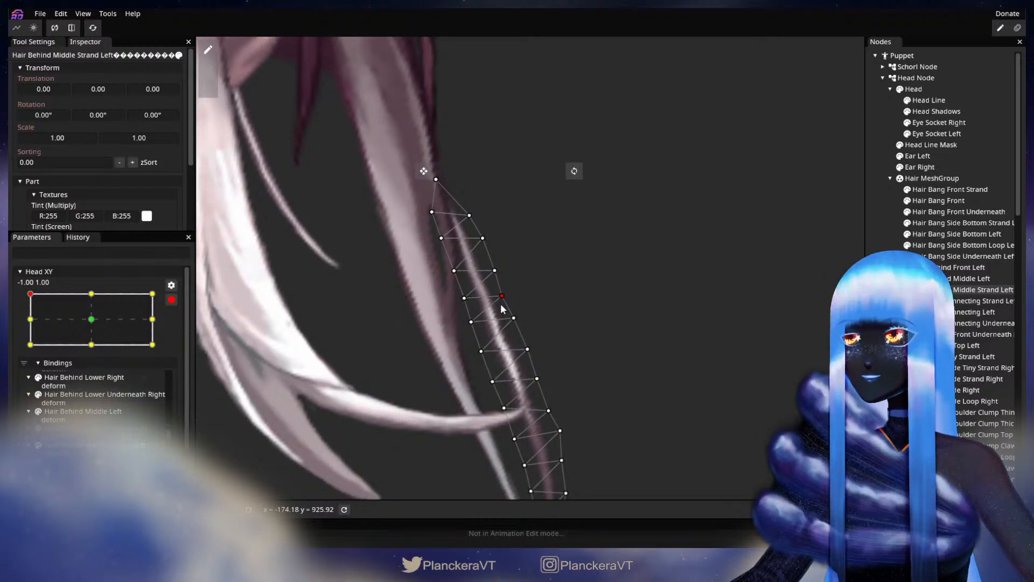
pyautogui.moveTo(561, 316); pyautogui.dragTo(545, 302)
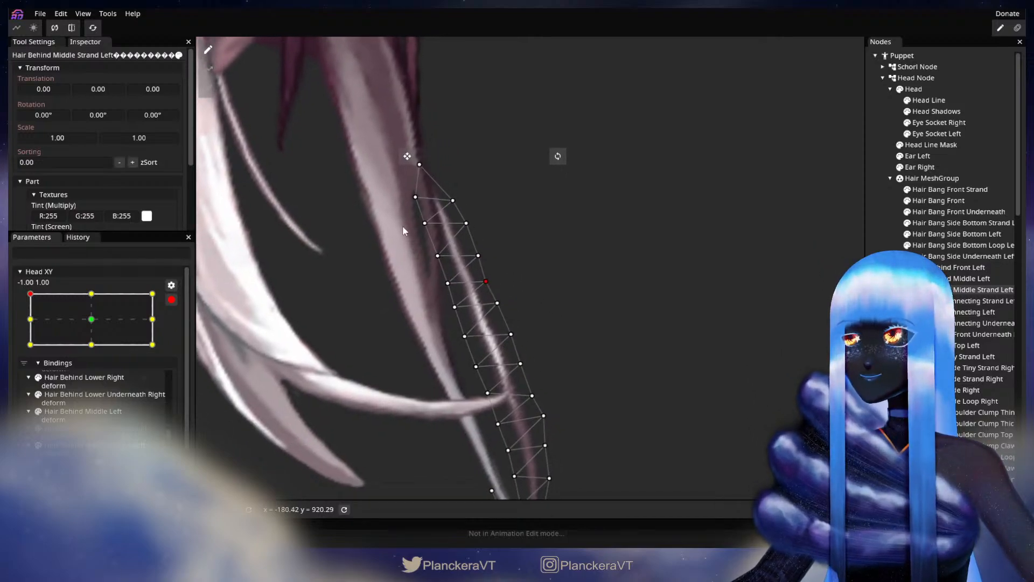
pyautogui.click(171, 300)
pyautogui.moveTo(28, 326)
pyautogui.mouseDown()
pyautogui.moveTo(20, 354)
pyautogui.moveTo(15, 322)
pyautogui.mouseUp()
# Step: Shift the mid-strand vertices slightly downward along both edges at Head XY -1, 1, then disarm and test the deformation
pyautogui.click(178, 330)
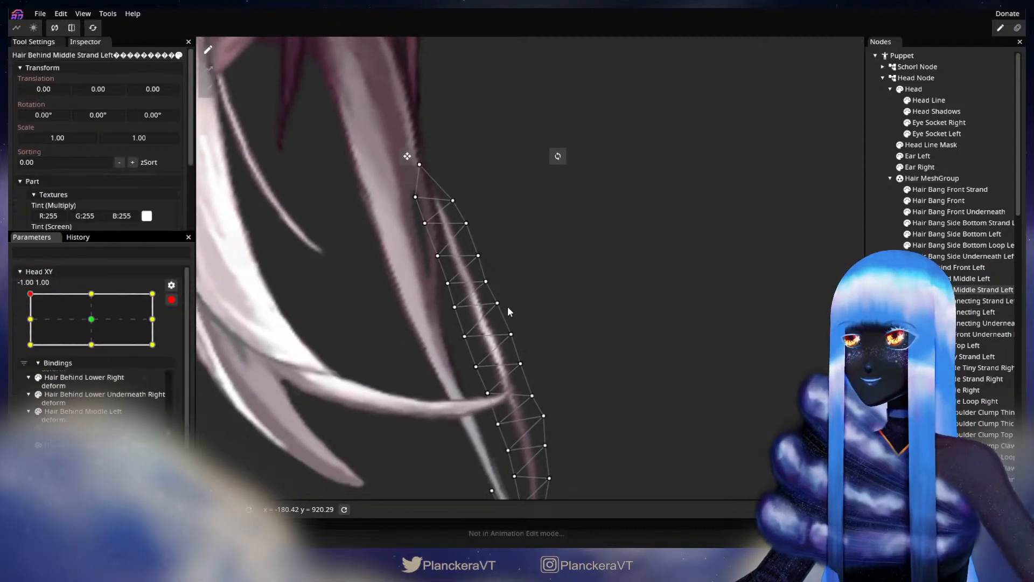
pyautogui.moveTo(501, 310); pyautogui.dragTo(473, 347)
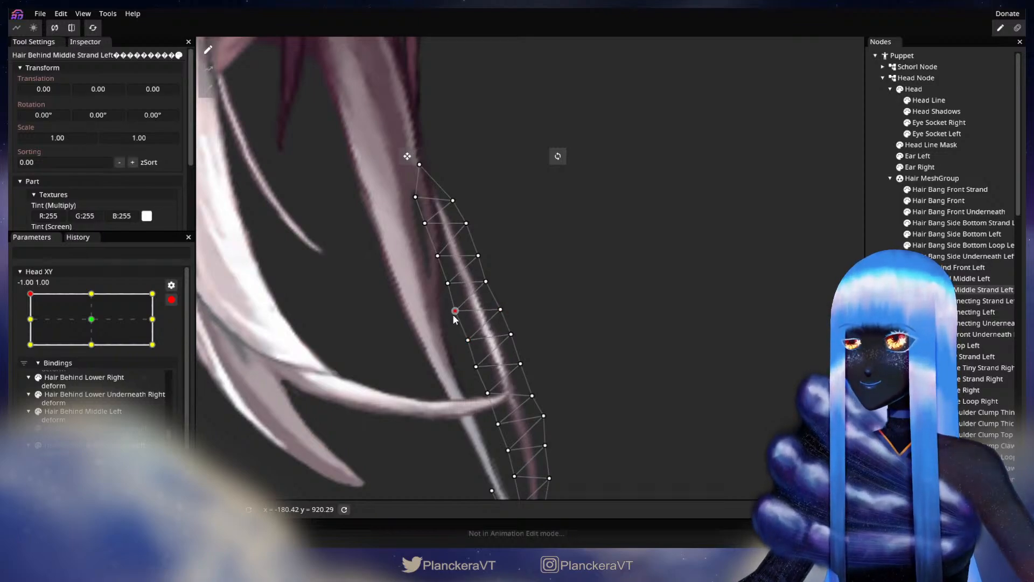
pyautogui.moveTo(486, 284); pyautogui.dragTo(503, 258)
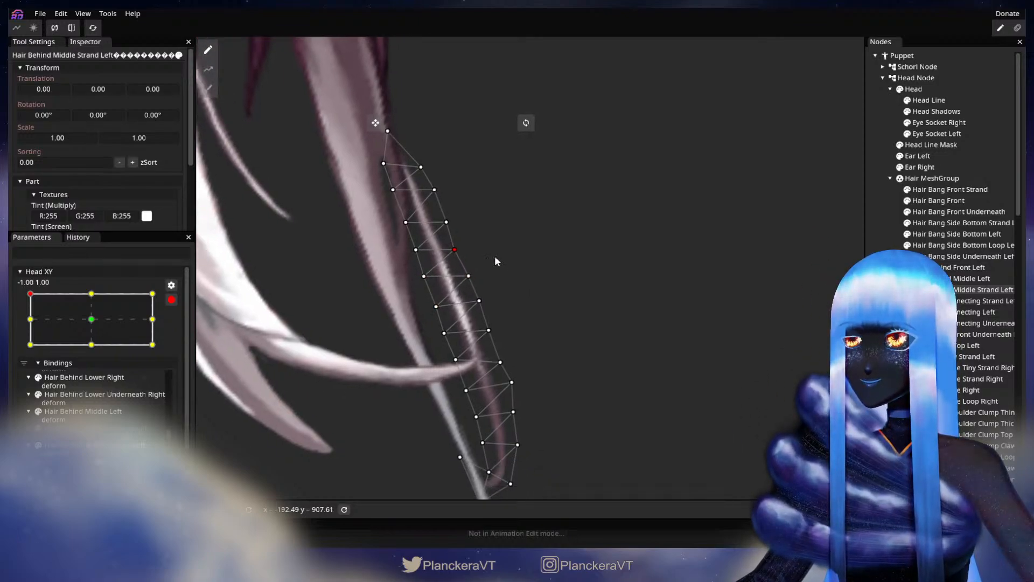
pyautogui.click(172, 302)
pyautogui.moveTo(28, 327)
pyautogui.mouseDown()
pyautogui.moveTo(25, 351)
pyautogui.moveTo(30, 324)
pyautogui.mouseUp()
# Step: Refine the inner-edge vertex near the strand's upper section at Head XY -1, 1, then disarm and preview the change
pyautogui.click(178, 330)
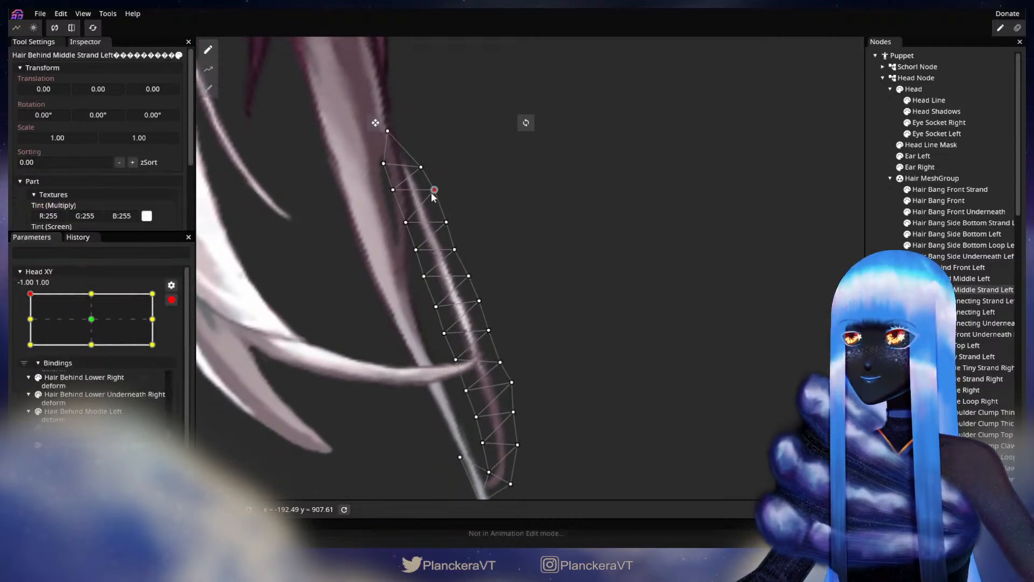
pyautogui.moveTo(407, 222); pyautogui.dragTo(403, 219)
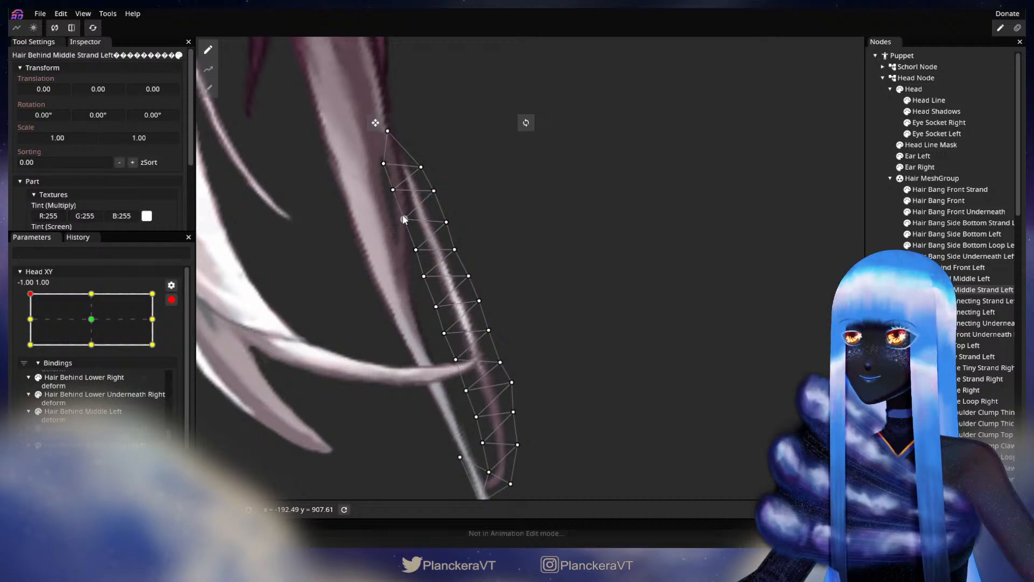
pyautogui.moveTo(384, 255); pyautogui.dragTo(366, 293)
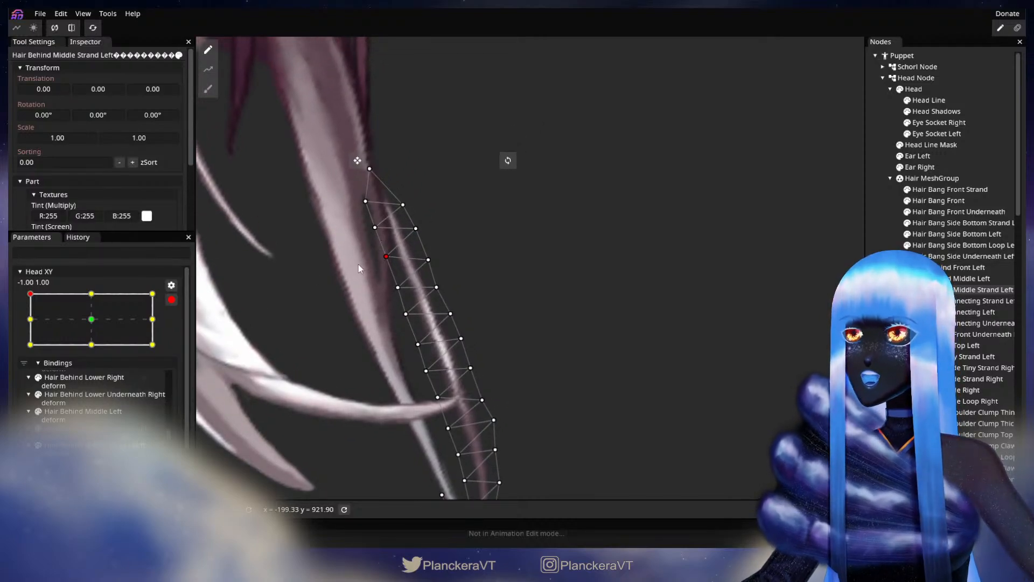
pyautogui.click(171, 300)
pyautogui.moveTo(30, 326)
pyautogui.mouseDown()
pyautogui.moveTo(23, 354)
pyautogui.moveTo(19, 323)
pyautogui.mouseUp()
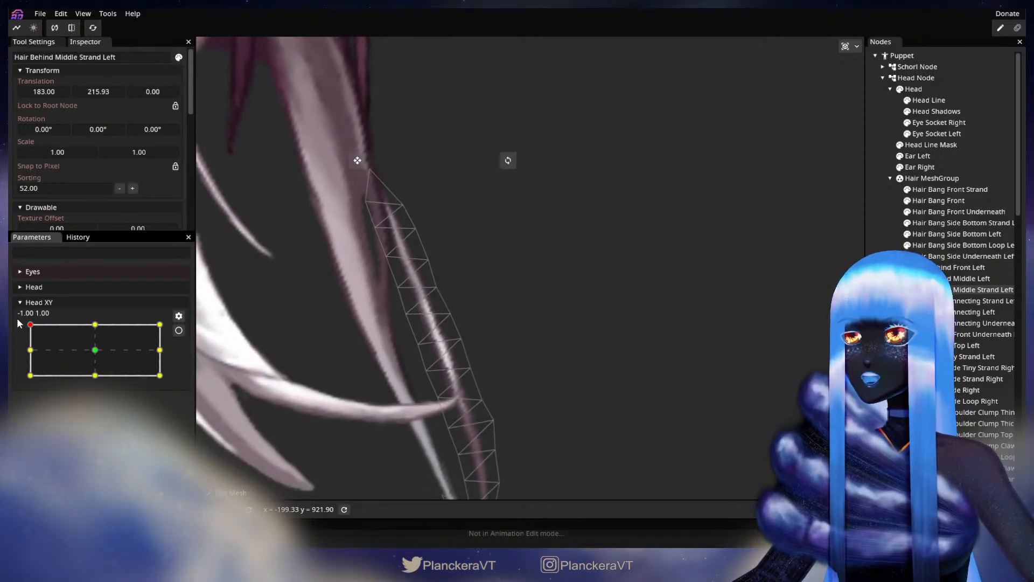
# Step: Touch up the upper outer-edge vertex at Head XY -1, 1, then disarm and recheck the strand
pyautogui.click(179, 330)
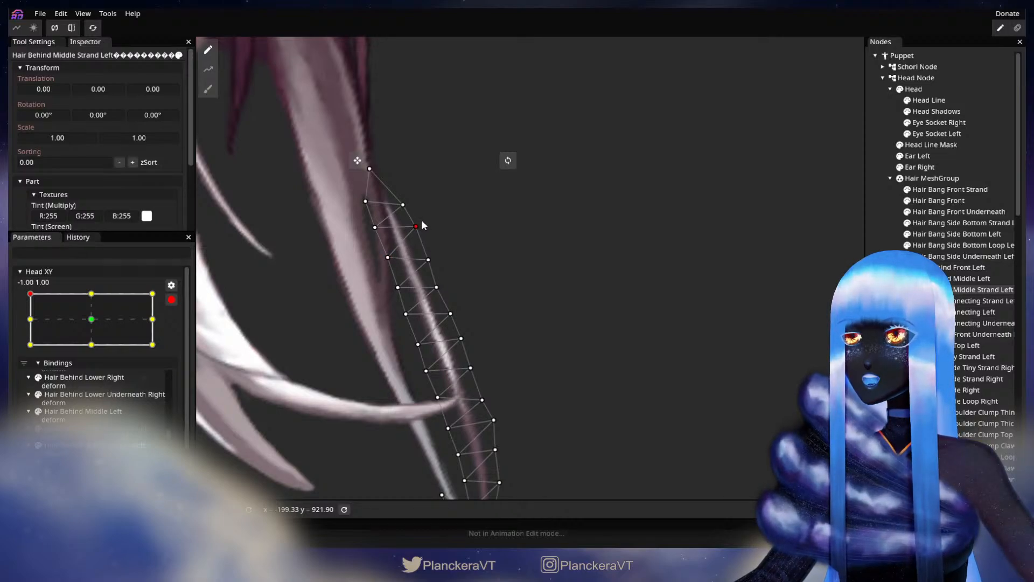
pyautogui.click(171, 299)
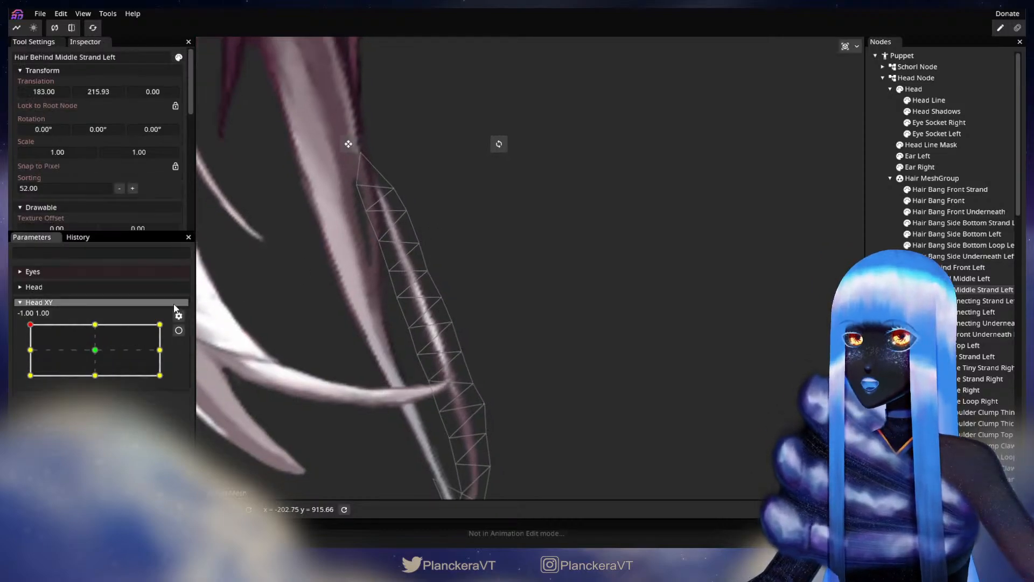
pyautogui.moveTo(30, 326)
pyautogui.mouseDown()
pyautogui.moveTo(30, 354)
pyautogui.moveTo(30, 324)
pyautogui.mouseUp()
# Step: Pull the next outer-edge vertex down the strand slightly outward at Head XY -1, 1, then disarm and preview the motion
pyautogui.click(179, 330)
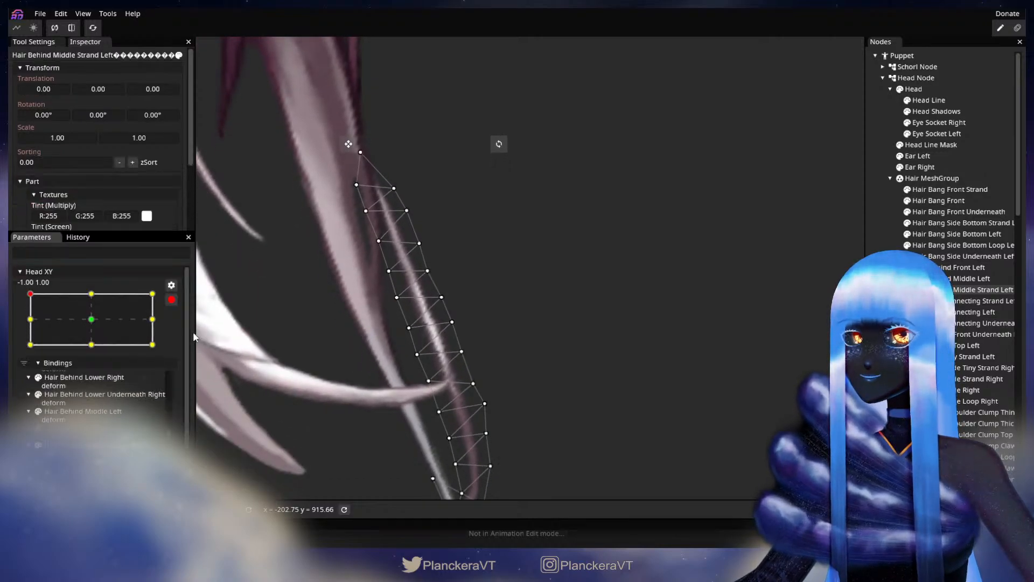
pyautogui.moveTo(420, 244); pyautogui.dragTo(423, 245)
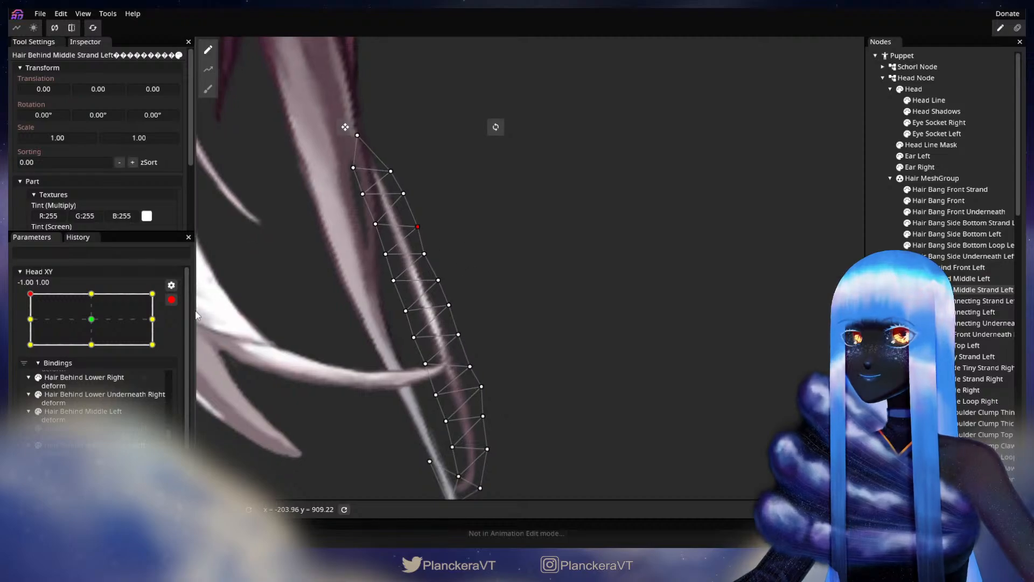
pyautogui.click(171, 300)
pyautogui.moveTo(28, 326); pyautogui.dragTo(24, 355)
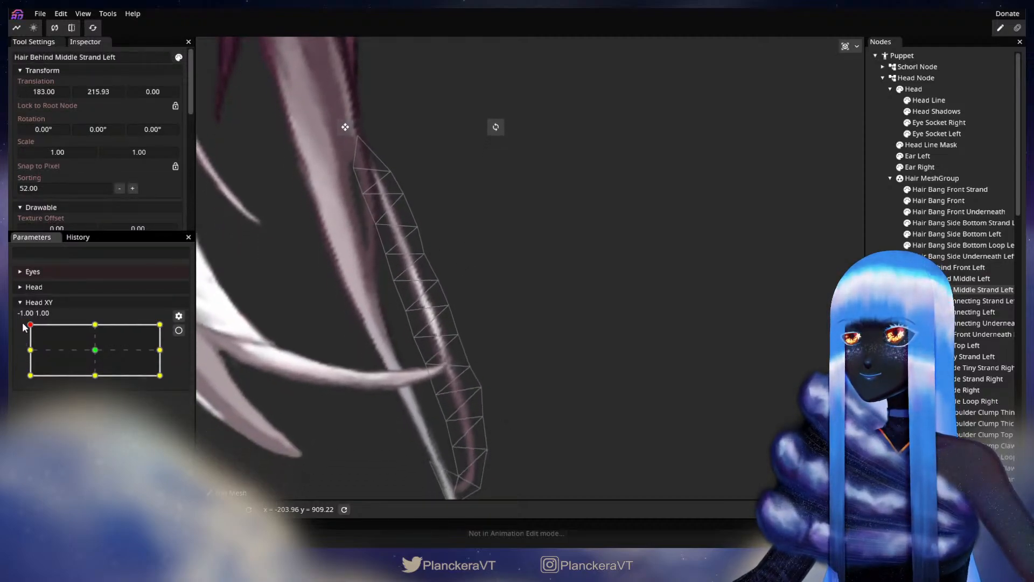
# Step: Nudge the inner- and outer-edge vertices of the strand's middle section slightly downward at Head XY -1, 1, then disarm and preview
pyautogui.click(178, 330)
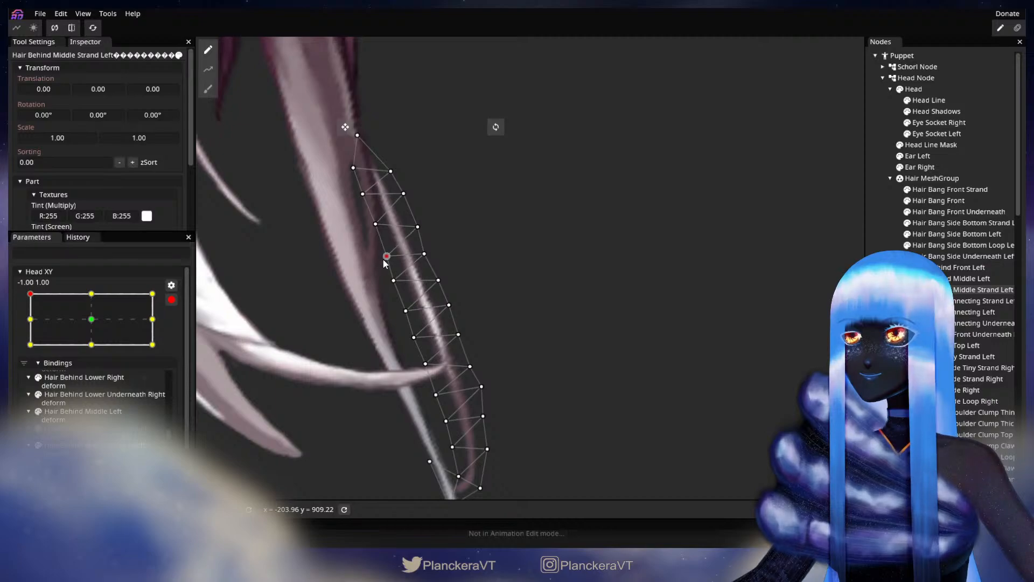
pyautogui.moveTo(388, 287); pyautogui.dragTo(392, 291)
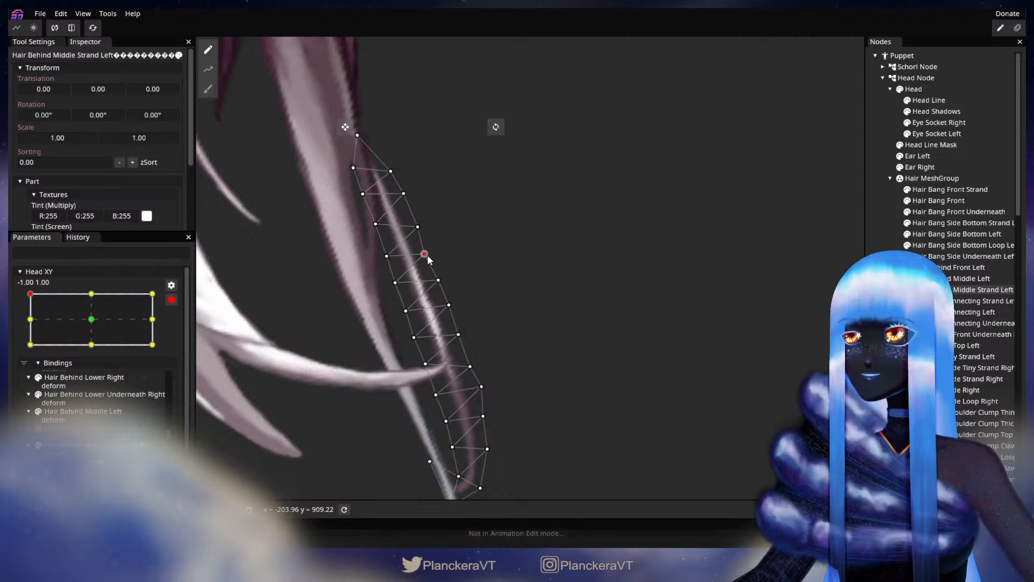
pyautogui.moveTo(463, 270); pyautogui.dragTo(447, 256)
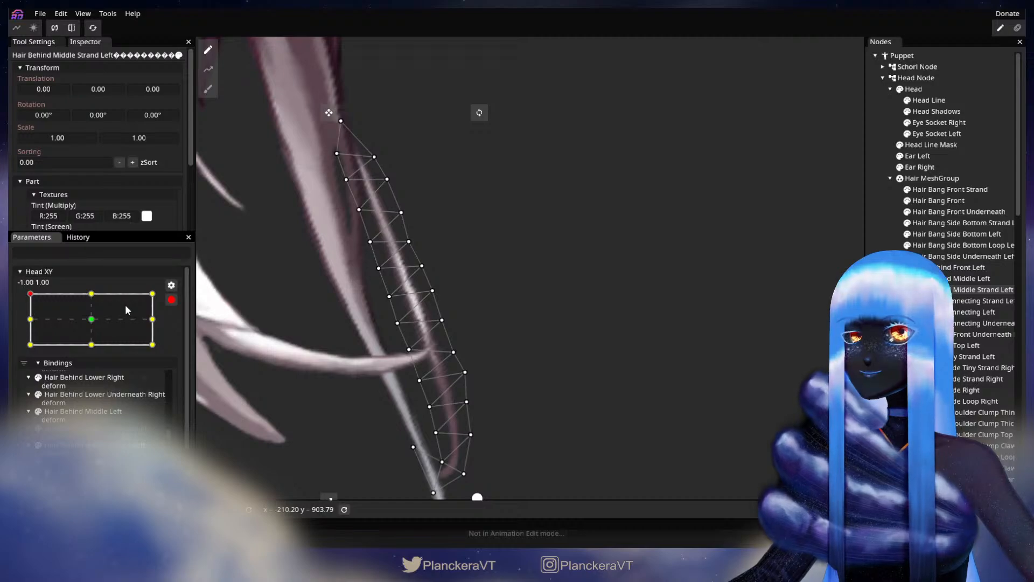
pyautogui.click(172, 300)
pyautogui.moveTo(31, 316)
pyautogui.mouseDown()
pyautogui.moveTo(21, 351)
pyautogui.moveTo(21, 322)
pyautogui.mouseUp()
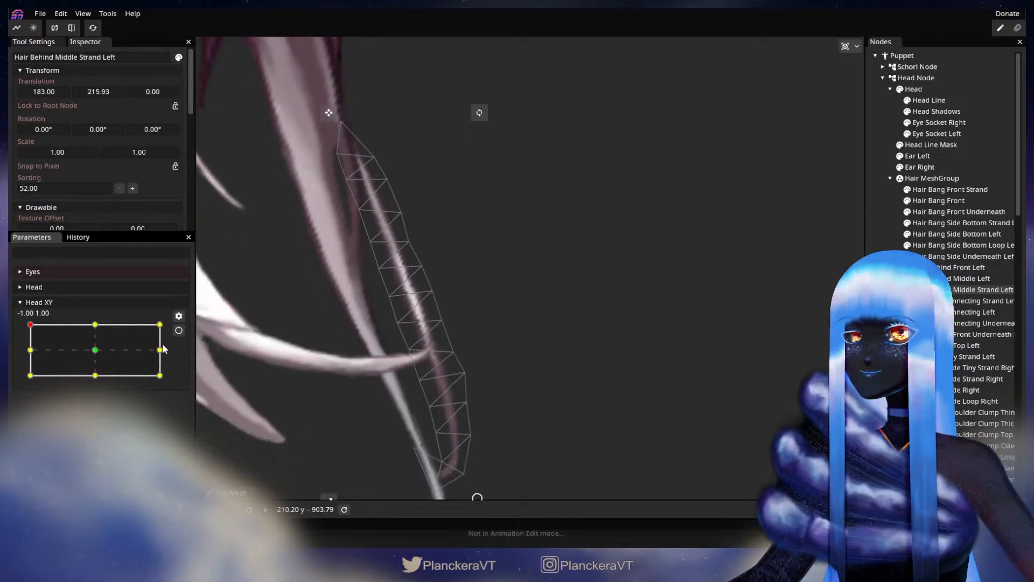
# Step: Lower the next mid-strand vertices on both edges slightly at Head XY -1, 1, then disarm and test the motion
pyautogui.click(179, 330)
pyautogui.moveTo(378, 269); pyautogui.dragTo(436, 298)
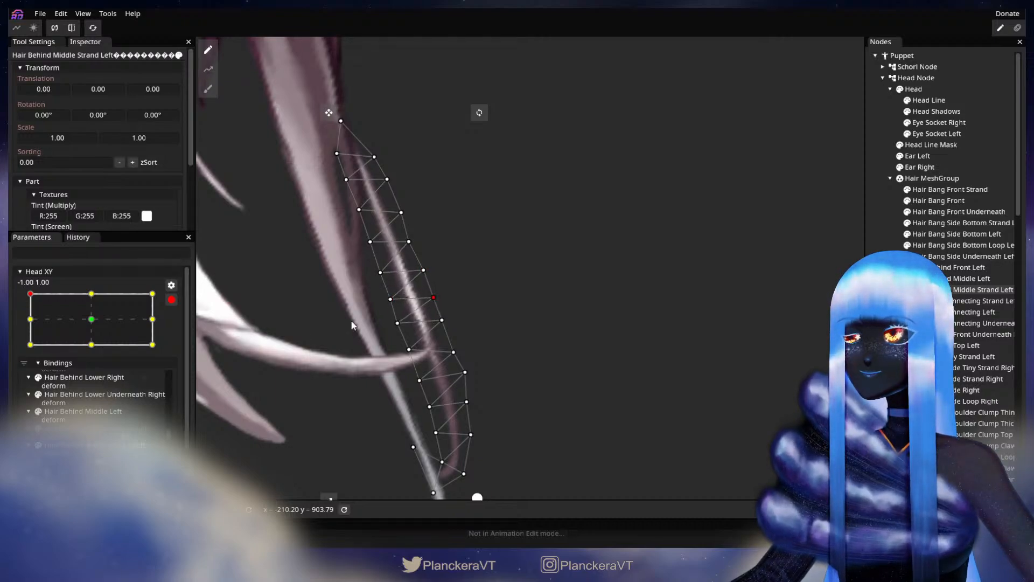
pyautogui.click(171, 300)
pyautogui.moveTo(29, 327); pyautogui.dragTo(67, 330)
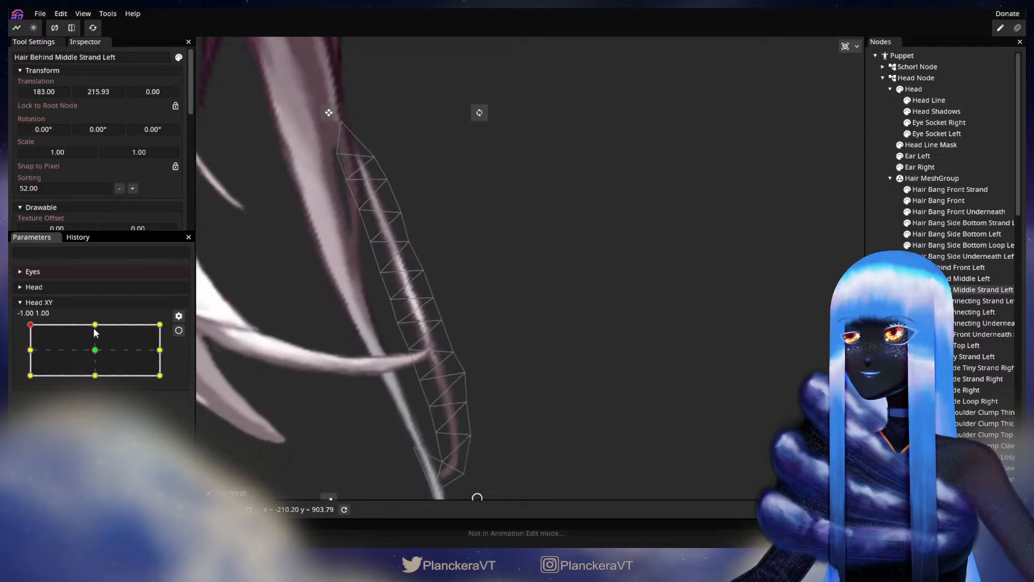
# Step: Pull the mid-strand outer-edge vertex slightly up and inward at Head XY -1, 1, then disarm and sweep the parameter to check it
pyautogui.click(178, 330)
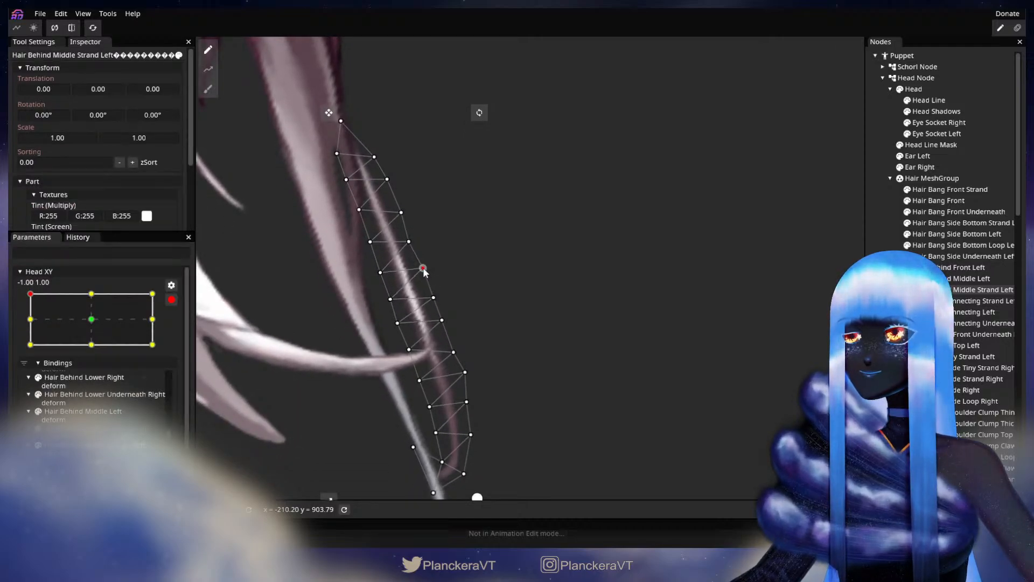
pyautogui.moveTo(422, 267); pyautogui.dragTo(422, 267)
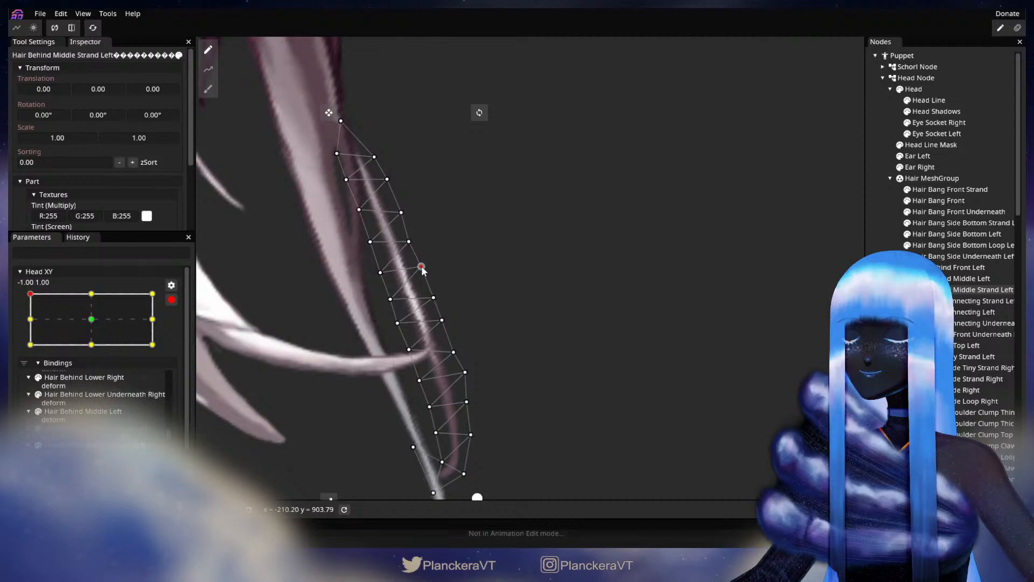
pyautogui.click(171, 299)
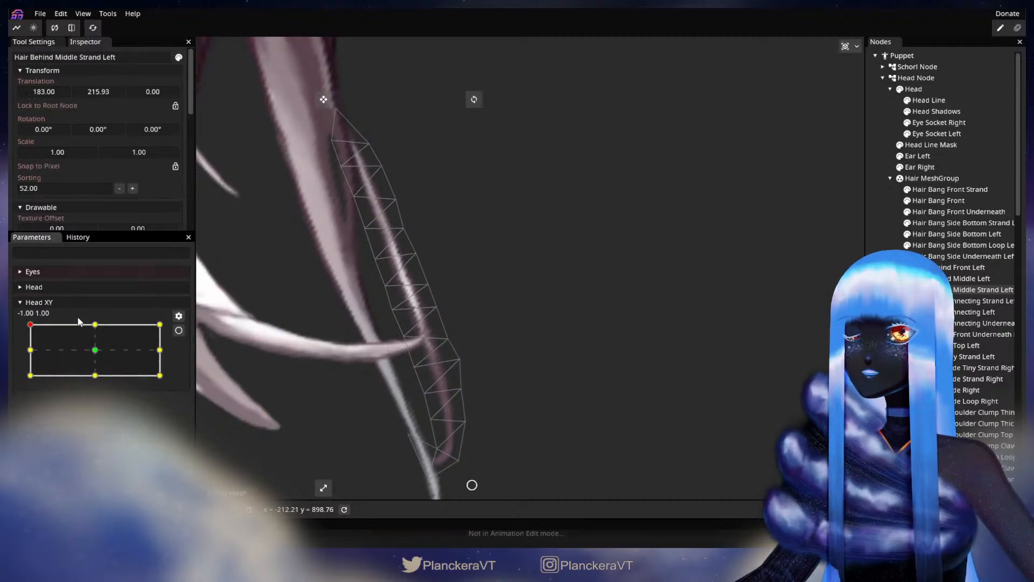
pyautogui.moveTo(27, 326)
pyautogui.mouseDown()
pyautogui.moveTo(18, 354)
pyautogui.moveTo(30, 326)
pyautogui.mouseUp()
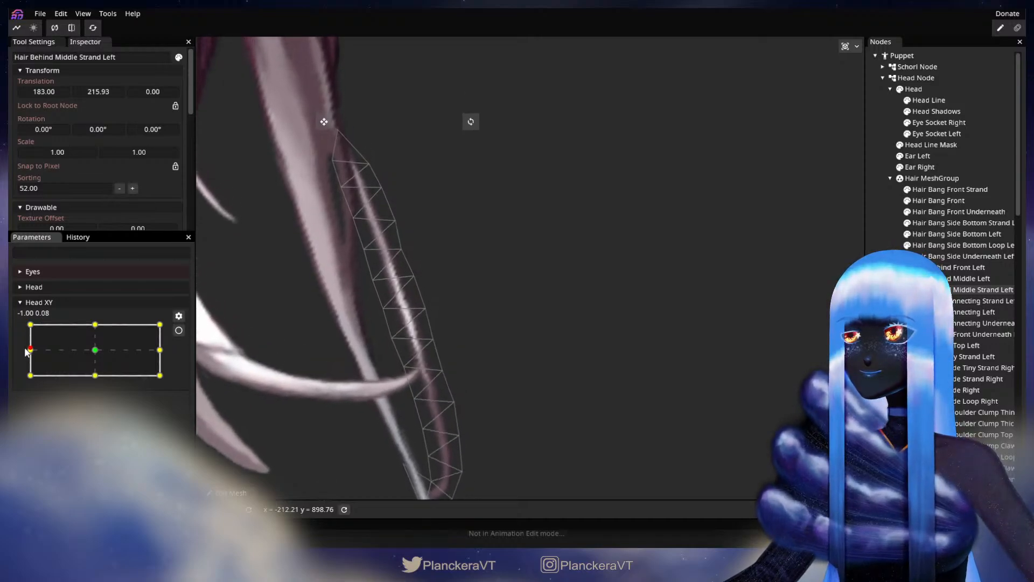
# Step: Shift the vertices just above the crossing hair lock downward on both edges at Head XY -1, 1, then disarm and preview
pyautogui.click(177, 331)
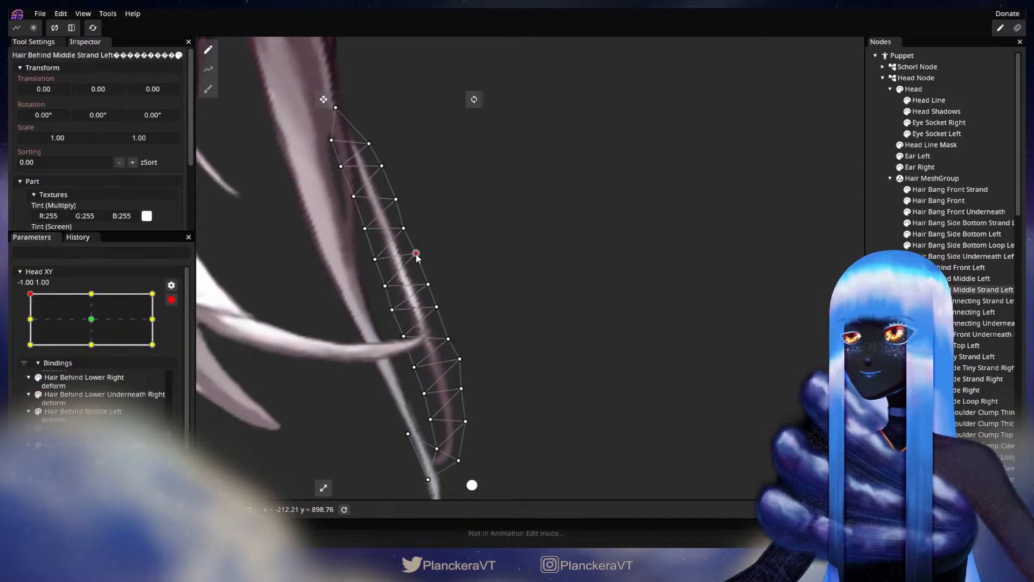
pyautogui.moveTo(428, 285); pyautogui.dragTo(438, 313)
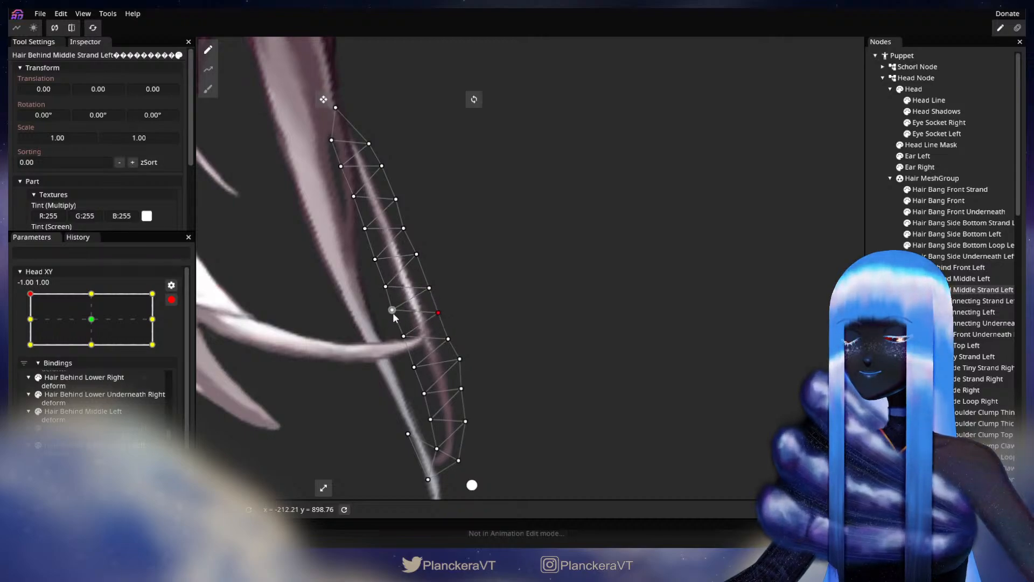
pyautogui.moveTo(395, 321); pyautogui.dragTo(341, 290)
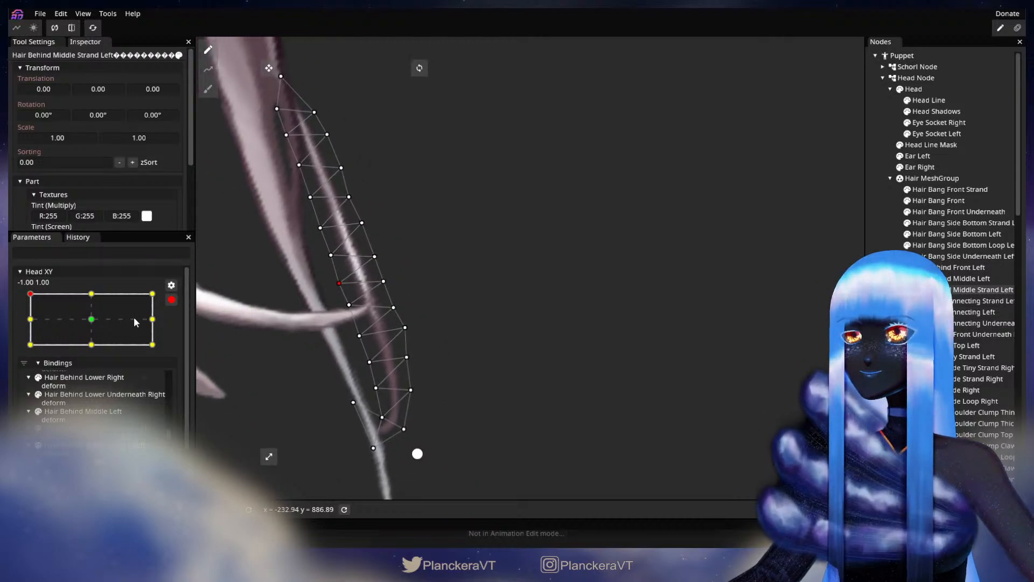
pyautogui.click(173, 302)
pyautogui.moveTo(31, 325)
pyautogui.mouseDown()
pyautogui.moveTo(23, 350)
pyautogui.moveTo(18, 324)
pyautogui.mouseUp()
# Step: Lower the vertices along both edges of the strand's lower half to respace them at Head XY -1, 1, then disarm and test
pyautogui.click(178, 330)
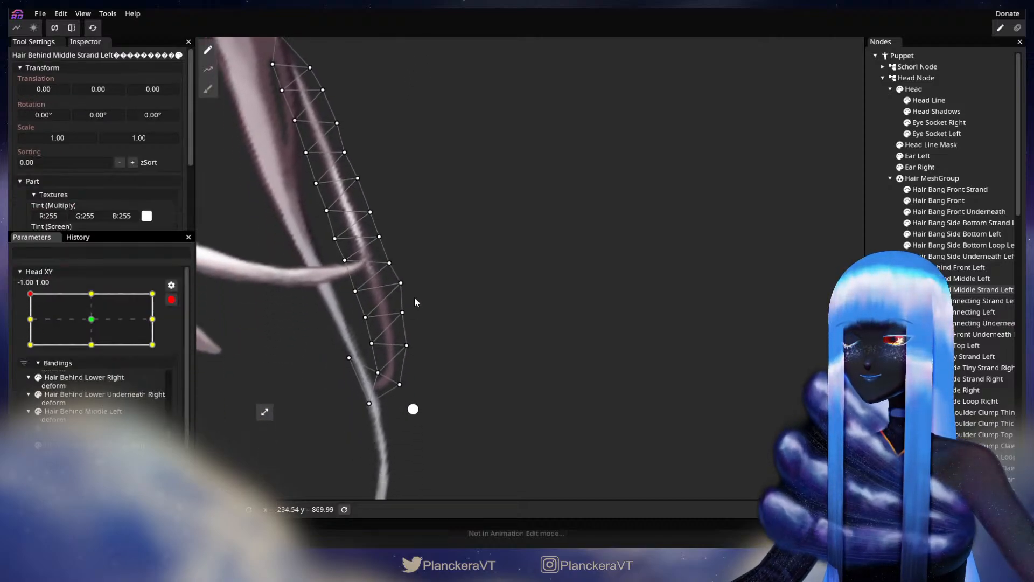
pyautogui.moveTo(399, 311); pyautogui.dragTo(409, 368)
pyautogui.moveTo(401, 295); pyautogui.dragTo(364, 313)
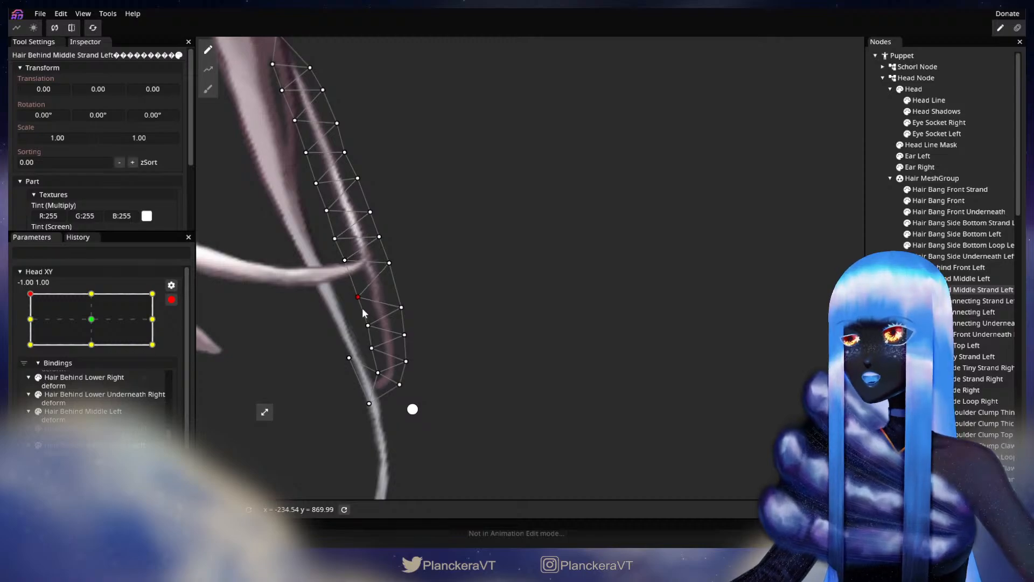
pyautogui.moveTo(388, 267); pyautogui.dragTo(336, 243)
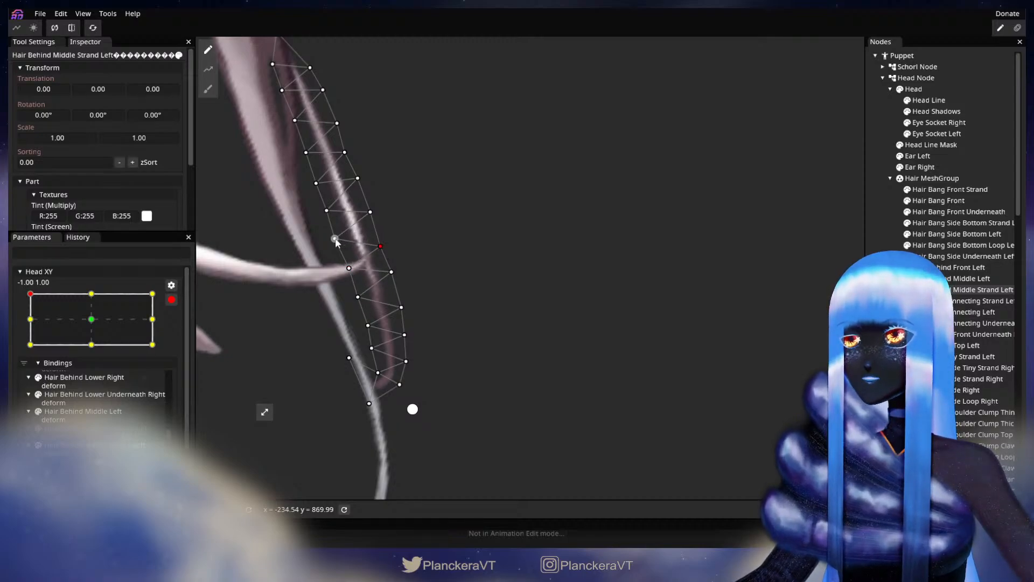
pyautogui.click(171, 300)
pyautogui.moveTo(33, 326)
pyautogui.mouseDown()
pyautogui.moveTo(25, 355)
pyautogui.moveTo(30, 324)
pyautogui.mouseUp()
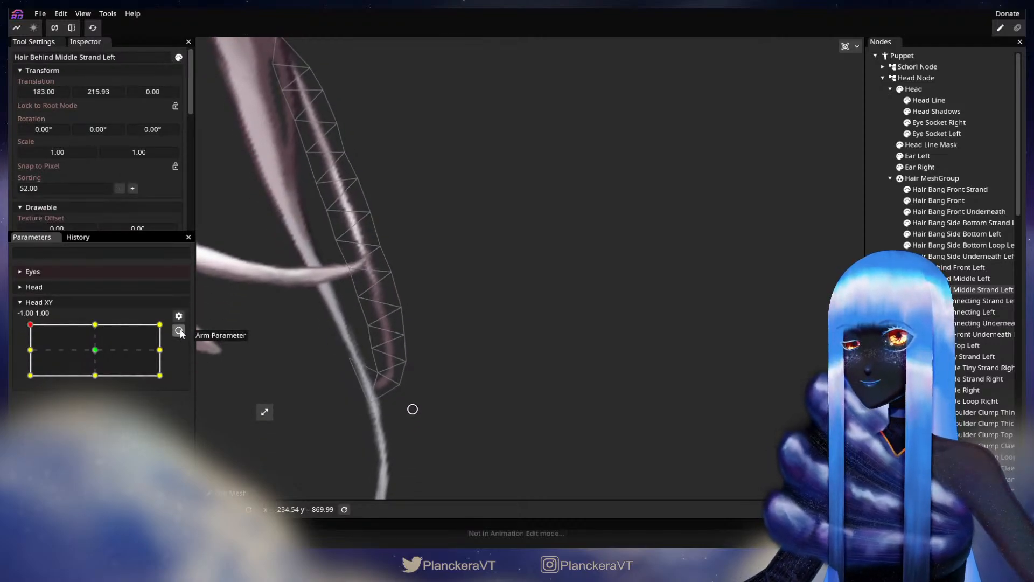
# Step: Raise the outer-edge vertex just above the crossing hair lock slightly at Head XY -1, 1, then disarm and preview the strand
pyautogui.click(179, 330)
pyautogui.moveTo(383, 247); pyautogui.dragTo(383, 242)
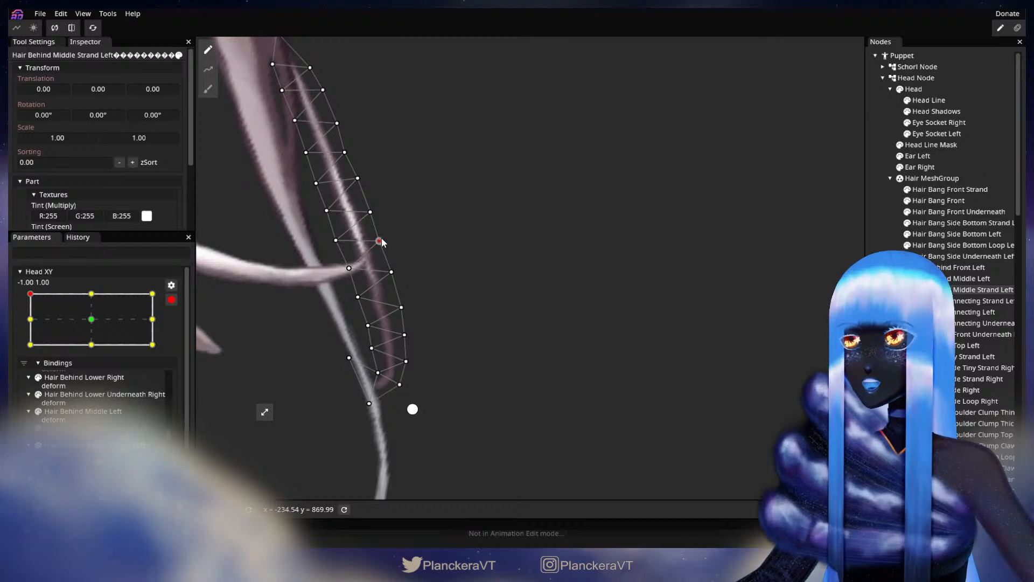
pyautogui.click(171, 300)
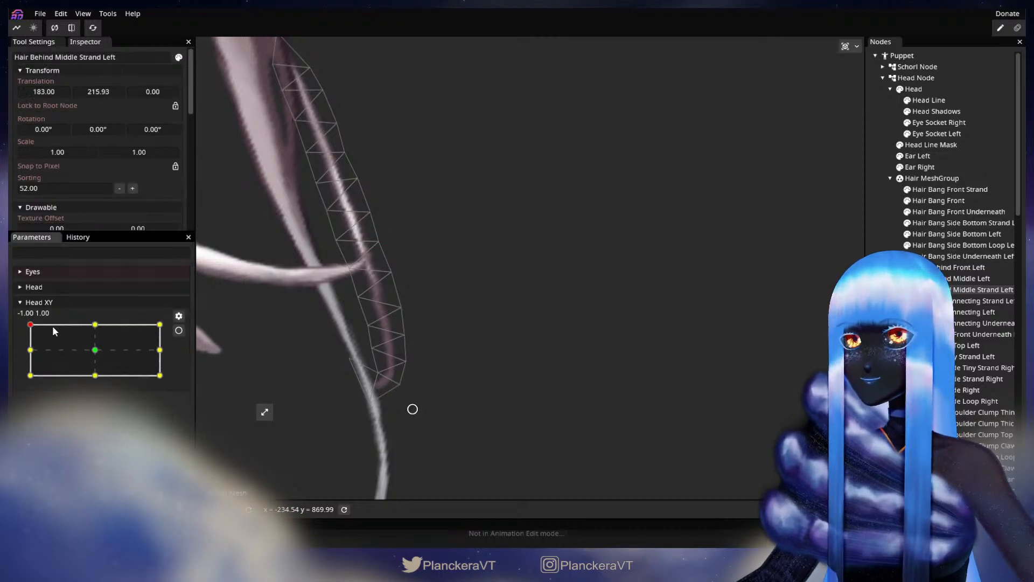
pyautogui.moveTo(31, 326)
pyautogui.mouseDown()
pyautogui.moveTo(28, 347)
pyautogui.moveTo(49, 324)
pyautogui.mouseUp()
# Step: Move the outer-edge vertex beside the crossing lock's tip inward and touch up its neighbours at Head XY -1, 1, then disarm and preview
pyautogui.click(178, 331)
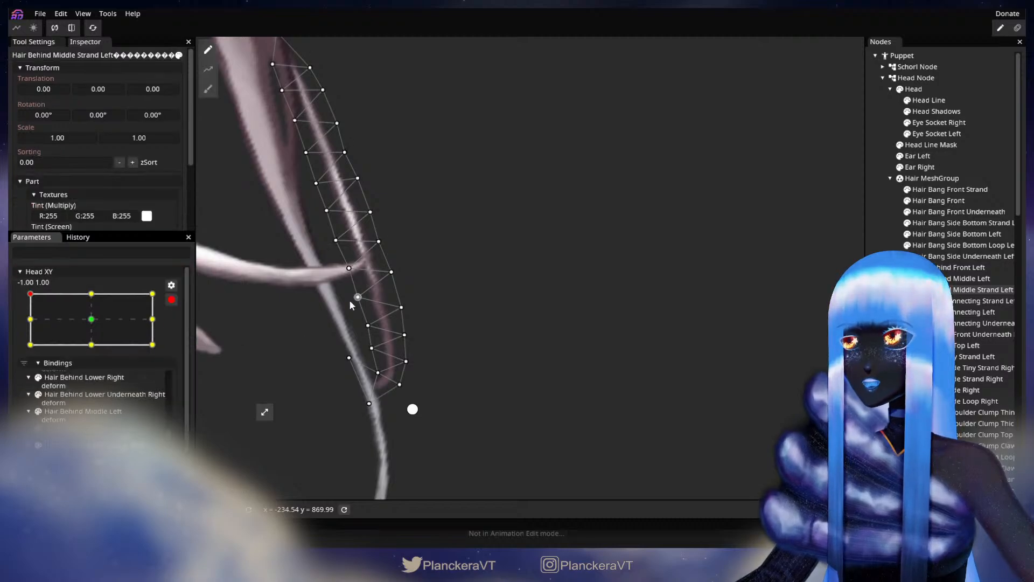
pyautogui.moveTo(393, 272); pyautogui.dragTo(387, 272)
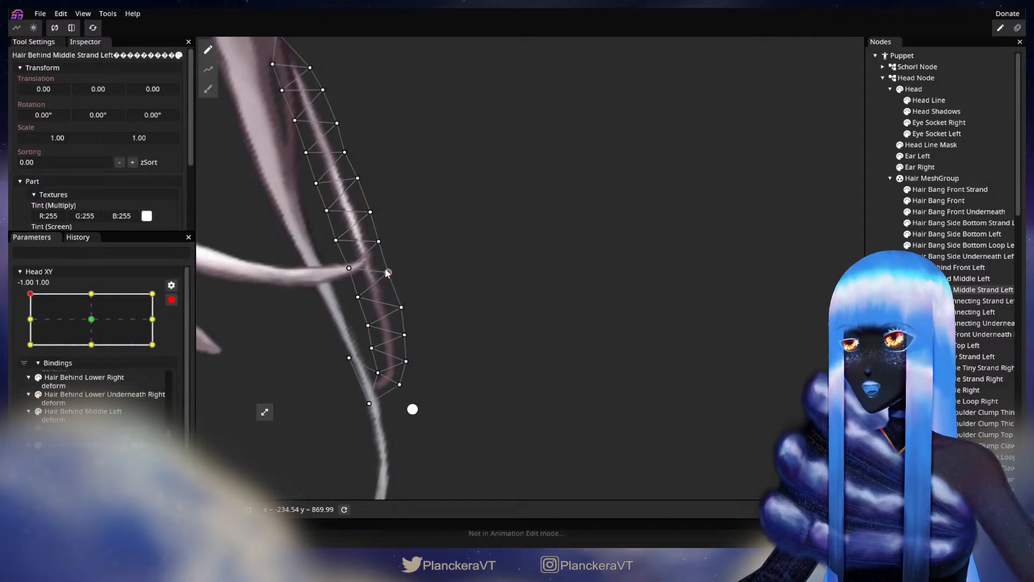
pyautogui.moveTo(349, 267); pyautogui.dragTo(378, 243)
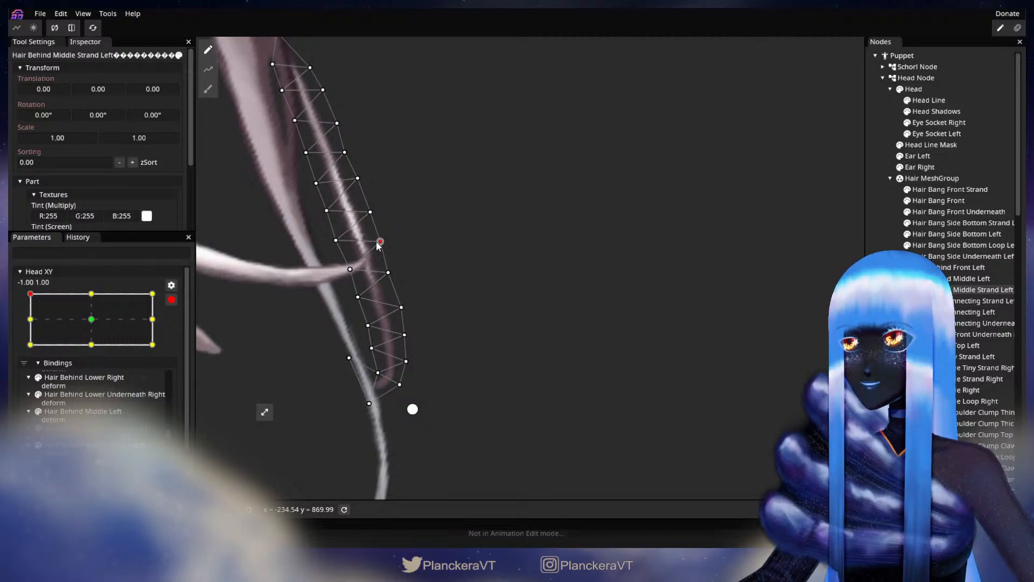
pyautogui.click(171, 299)
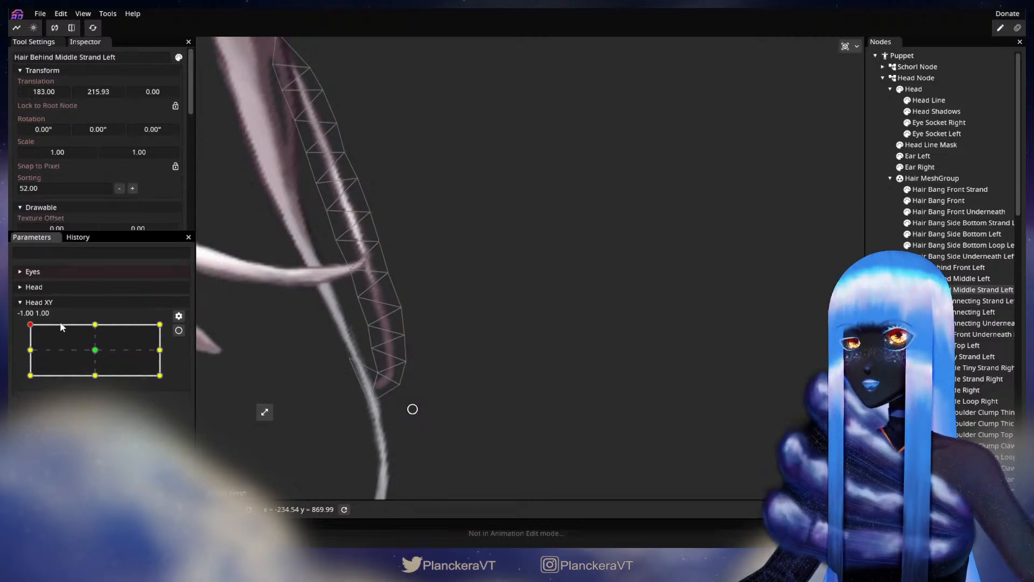
pyautogui.moveTo(32, 325)
pyautogui.mouseDown()
pyautogui.moveTo(27, 349)
pyautogui.moveTo(27, 325)
pyautogui.mouseUp()
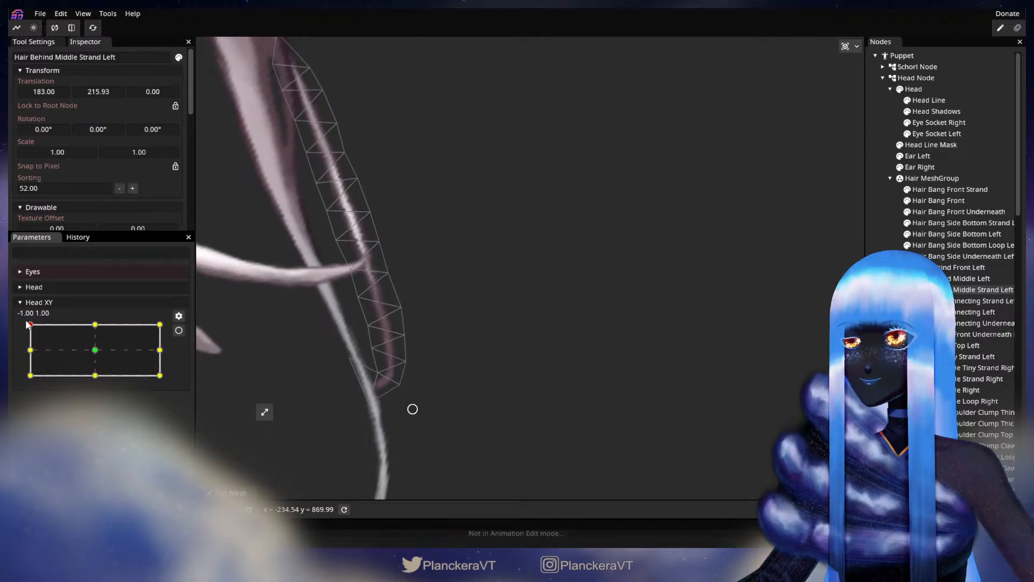
# Step: Nudge the inner-edge vertex lying on the crossing lock slightly up and outward from the strand at Head XY -1, 1, then disarm and recheck
pyautogui.click(178, 329)
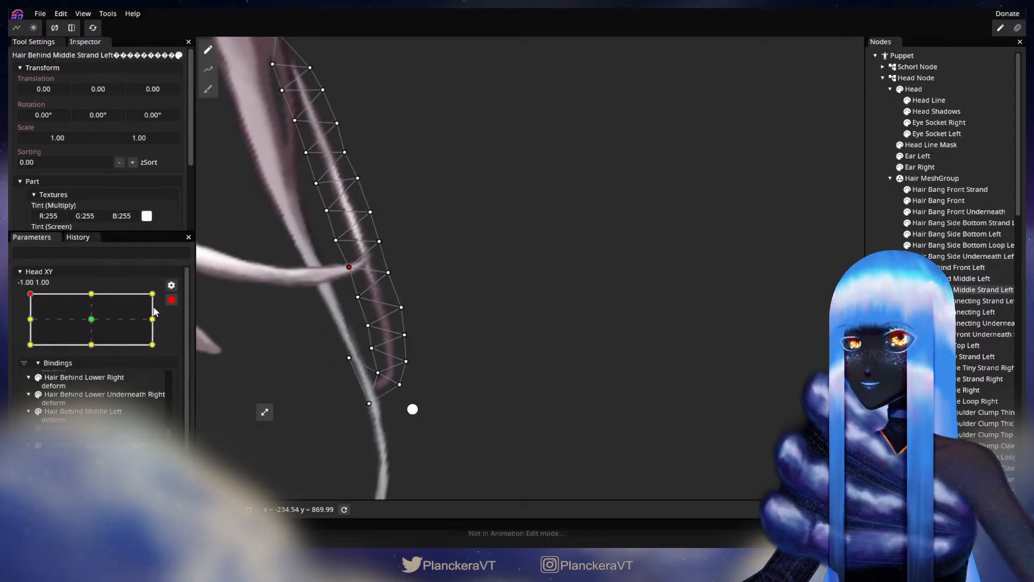
pyautogui.click(171, 300)
pyautogui.moveTo(30, 324)
pyautogui.mouseDown()
pyautogui.moveTo(30, 349)
pyautogui.moveTo(28, 327)
pyautogui.mouseUp()
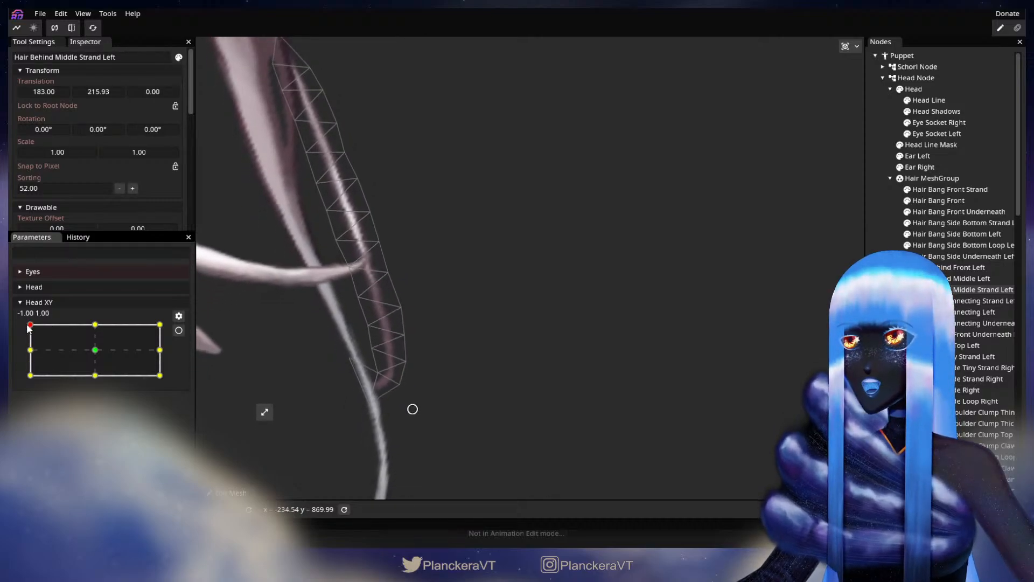
# Step: Pull the outer-edge vertex two rows above the crossing lock slightly up and inward at Head XY -1, 1, then disarm and test
pyautogui.click(177, 331)
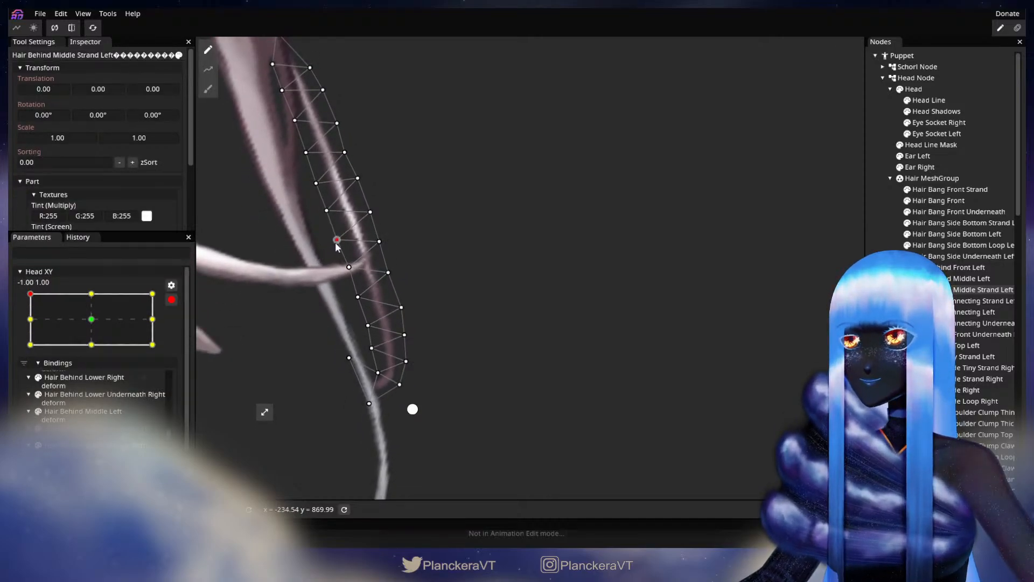
pyautogui.moveTo(377, 212); pyautogui.dragTo(374, 205)
pyautogui.moveTo(396, 251); pyautogui.dragTo(390, 248)
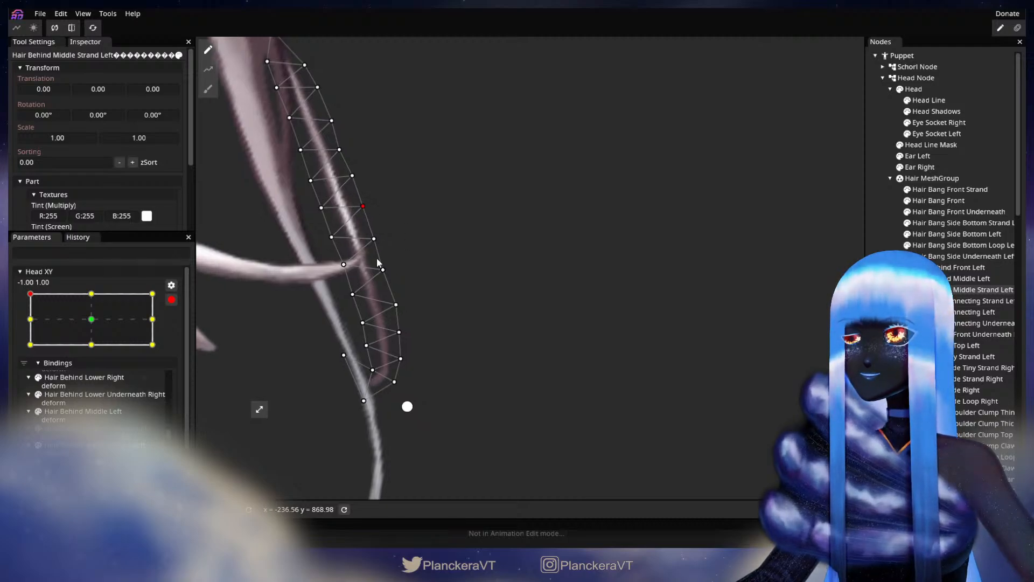
pyautogui.click(171, 299)
pyautogui.moveTo(30, 326)
pyautogui.mouseDown()
pyautogui.moveTo(26, 356)
pyautogui.moveTo(30, 325)
pyautogui.mouseUp()
# Step: Tuck the two outer-edge vertices above the crossing lock slightly inward at Head XY -1, 1, then disarm and preview the deformation
pyautogui.click(179, 330)
pyautogui.moveTo(373, 238); pyautogui.dragTo(370, 237)
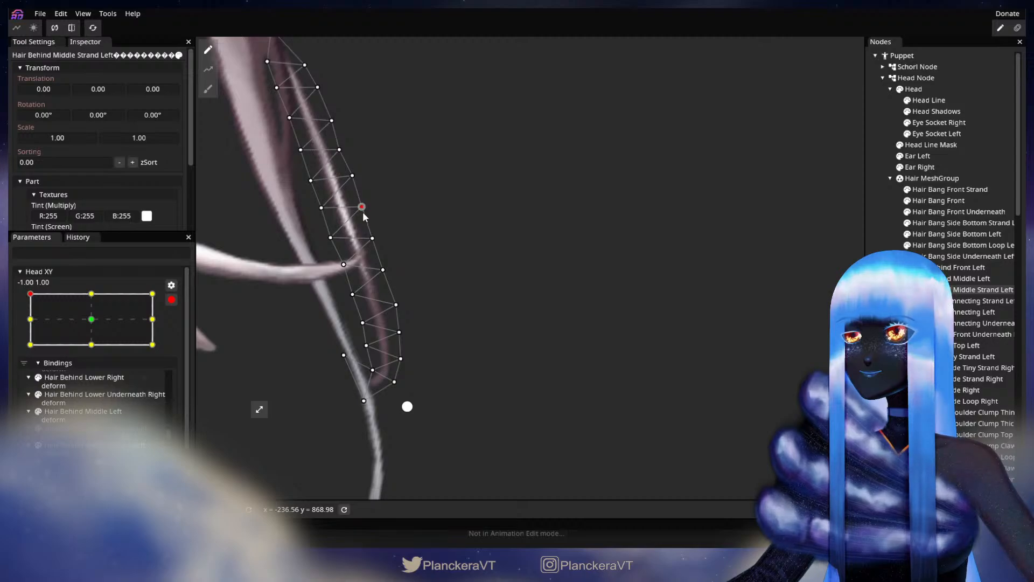
pyautogui.moveTo(409, 239); pyautogui.dragTo(401, 229)
pyautogui.click(171, 299)
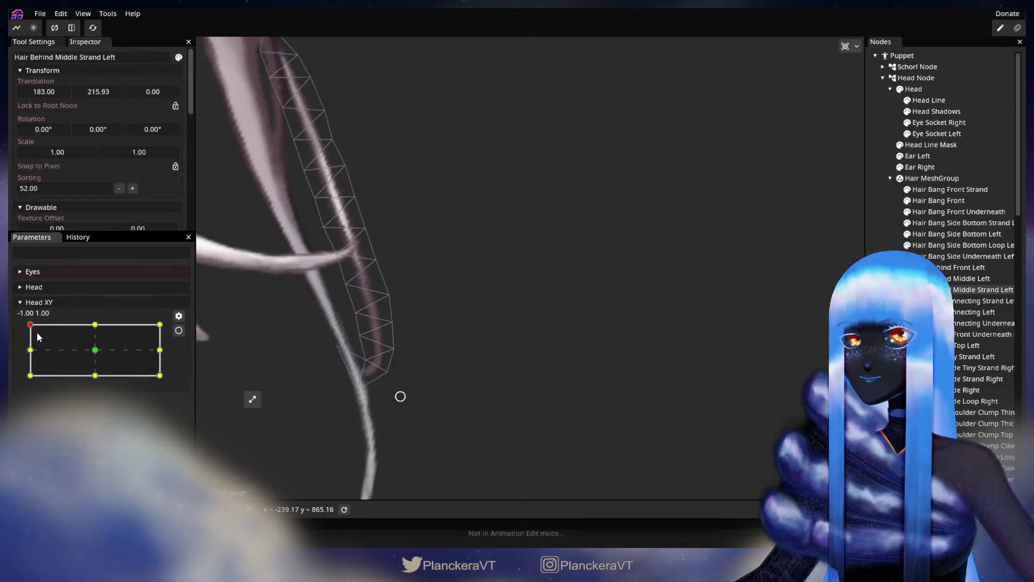
pyautogui.moveTo(31, 325)
pyautogui.mouseDown()
pyautogui.moveTo(23, 355)
pyautogui.moveTo(23, 326)
pyautogui.mouseUp()
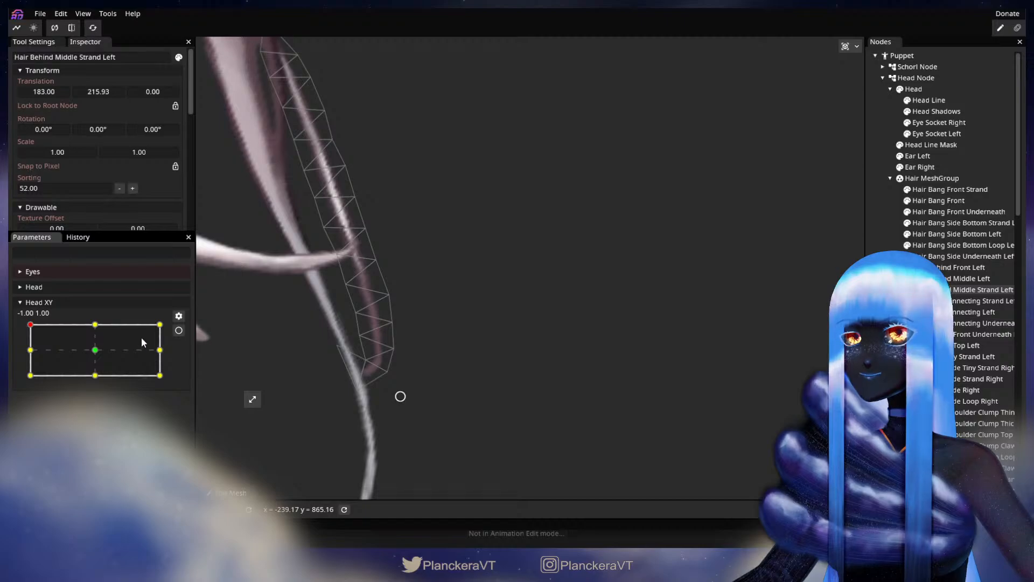
# Step: Nudge the upper of those two outer-edge vertices slightly back outward at Head XY -1, 1, then disarm and recheck the motion
pyautogui.click(178, 330)
pyautogui.moveTo(355, 198); pyautogui.dragTo(357, 199)
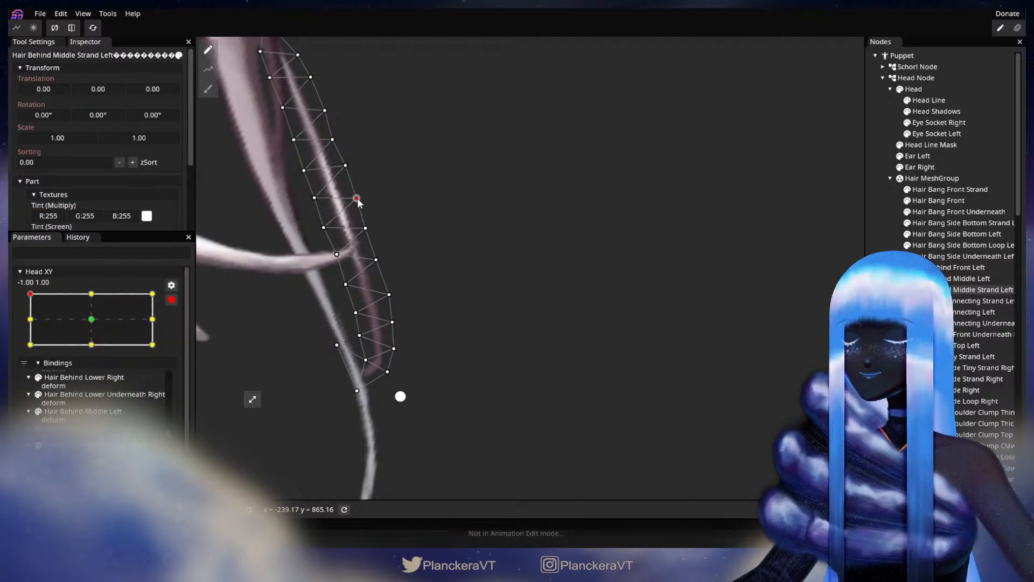
pyautogui.click(171, 299)
pyautogui.moveTo(31, 324)
pyautogui.mouseDown()
pyautogui.moveTo(21, 354)
pyautogui.moveTo(16, 328)
pyautogui.mouseUp()
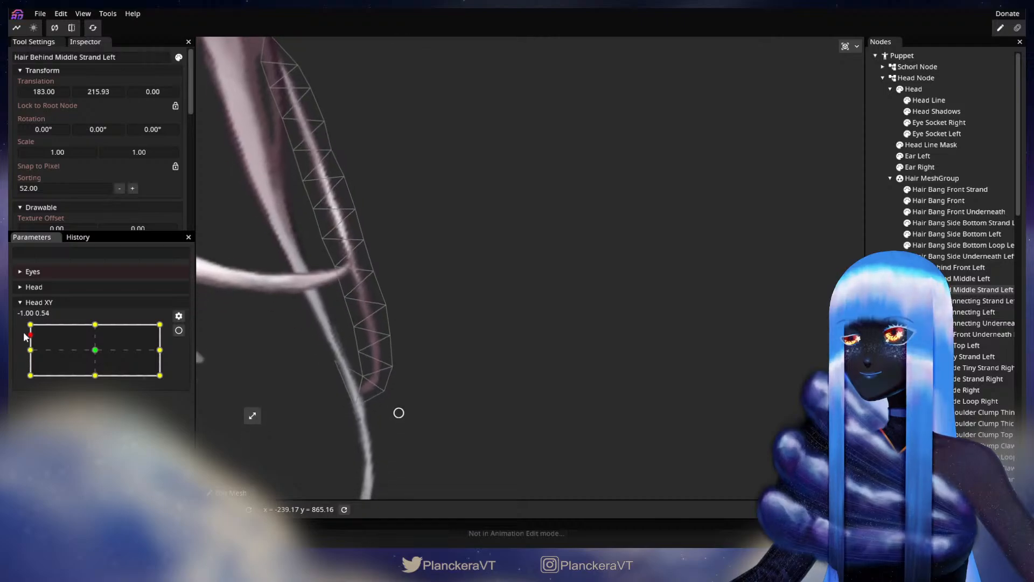
# Step: Nudge the inner-edge vertex just below the crossing lock outward and the outer-edge vertex opposite it slightly up at Head XY -1, 1, then disarm and test
pyautogui.click(178, 330)
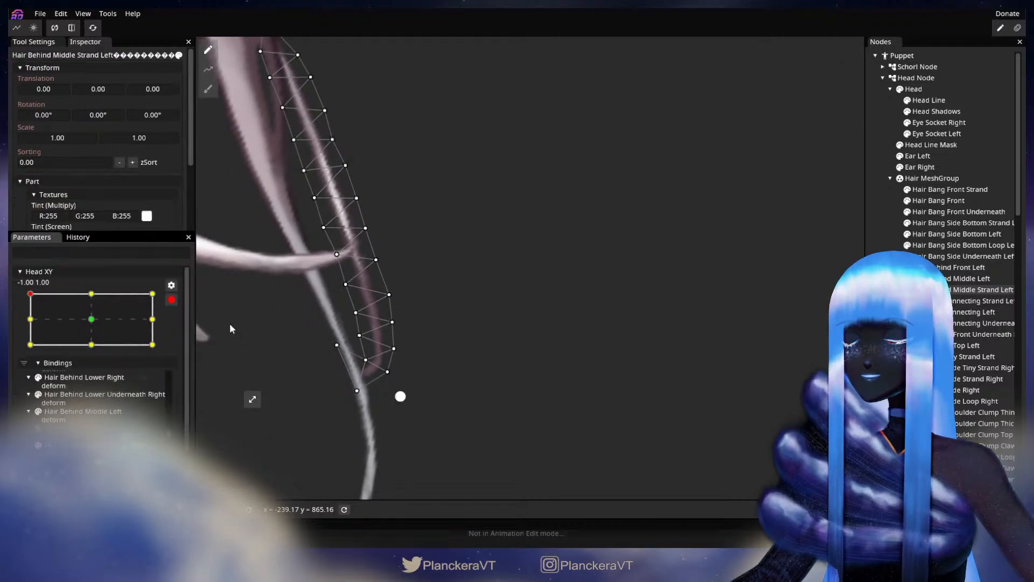
pyautogui.moveTo(343, 288); pyautogui.dragTo(345, 291)
pyautogui.moveTo(376, 259); pyautogui.dragTo(374, 257)
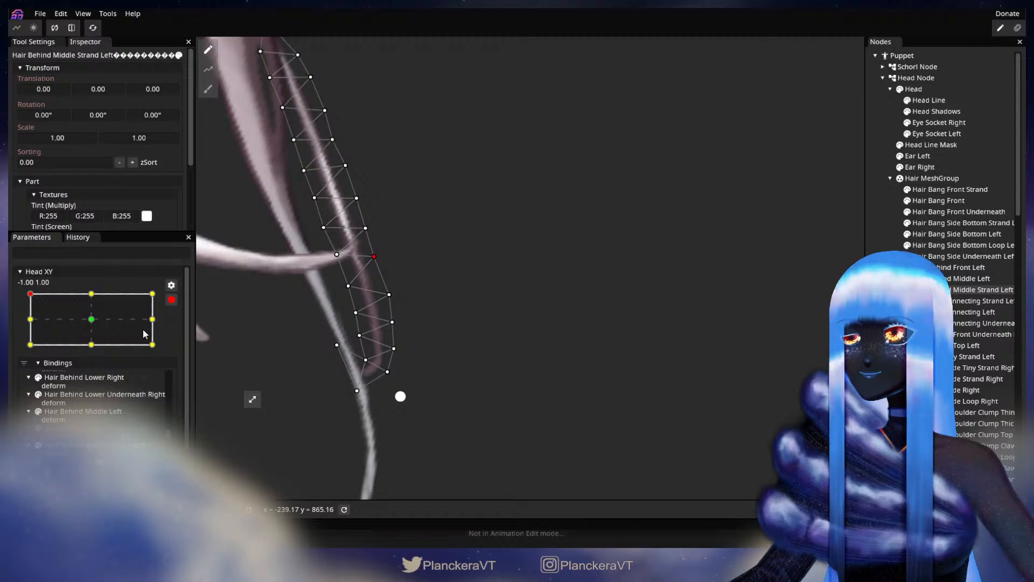
pyautogui.click(171, 300)
pyautogui.moveTo(33, 322)
pyautogui.mouseDown()
pyautogui.moveTo(33, 345)
pyautogui.moveTo(30, 324)
pyautogui.mouseUp()
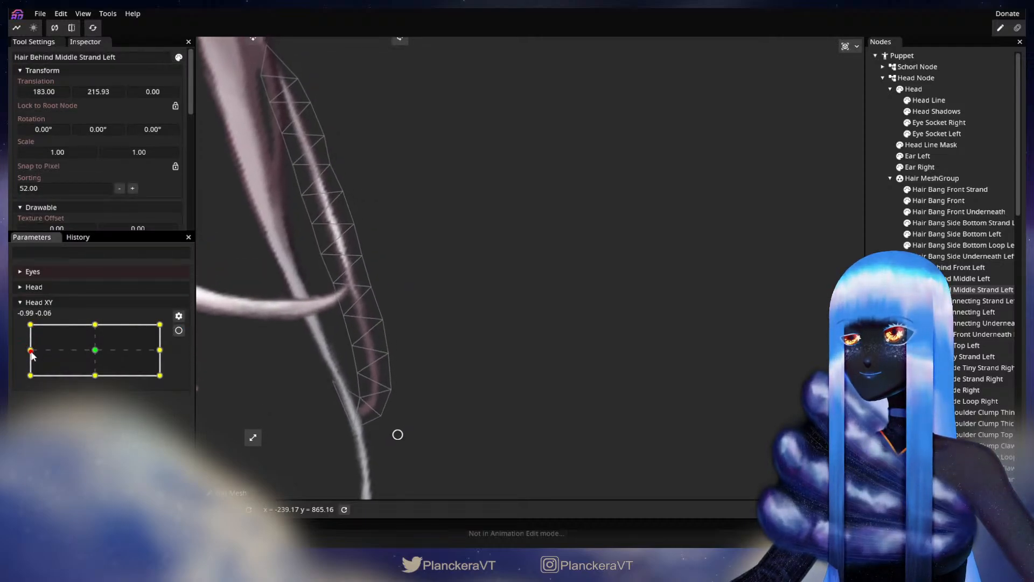
# Step: Move the outer-edge vertex just below the crossing lock slightly down at Head XY -1, 1, then disarm and recheck the motion
pyautogui.click(179, 331)
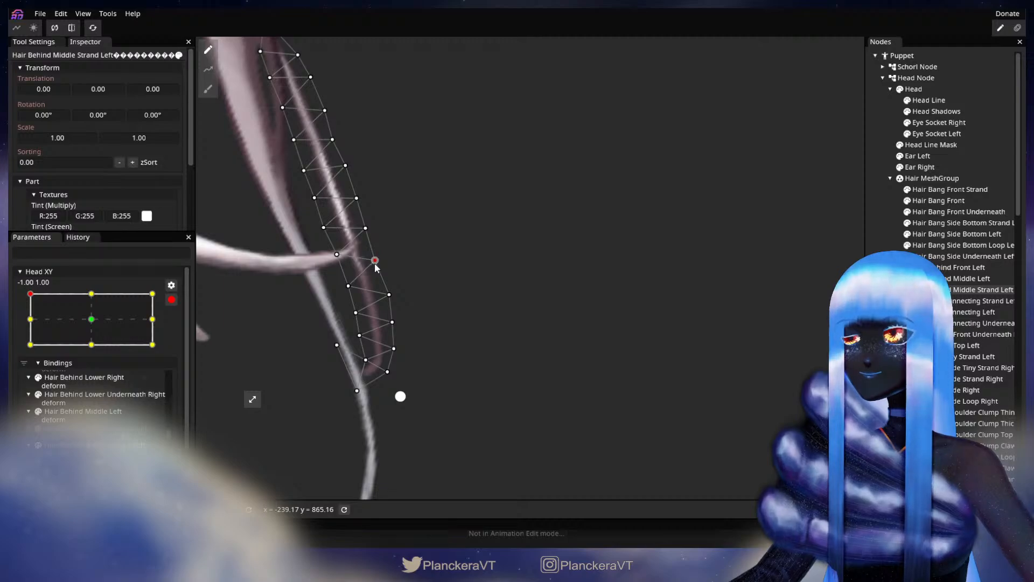
pyautogui.click(171, 300)
pyautogui.moveTo(30, 325)
pyautogui.mouseDown()
pyautogui.moveTo(30, 350)
pyautogui.moveTo(30, 325)
pyautogui.mouseUp()
# Step: Raise the second outer-edge vertex below the crossing lock and fine-tune the inner-edge vertices beside it at Head XY -1, 1, then disarm and preview
pyautogui.click(177, 330)
pyautogui.moveTo(391, 295); pyautogui.dragTo(345, 285)
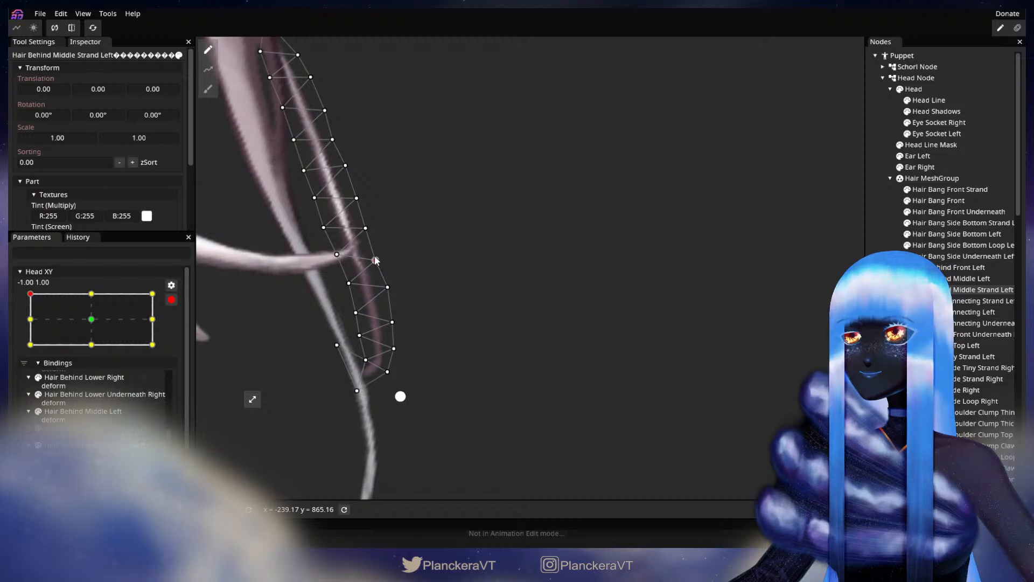
pyautogui.click(337, 255)
pyautogui.moveTo(341, 260); pyautogui.dragTo(338, 261)
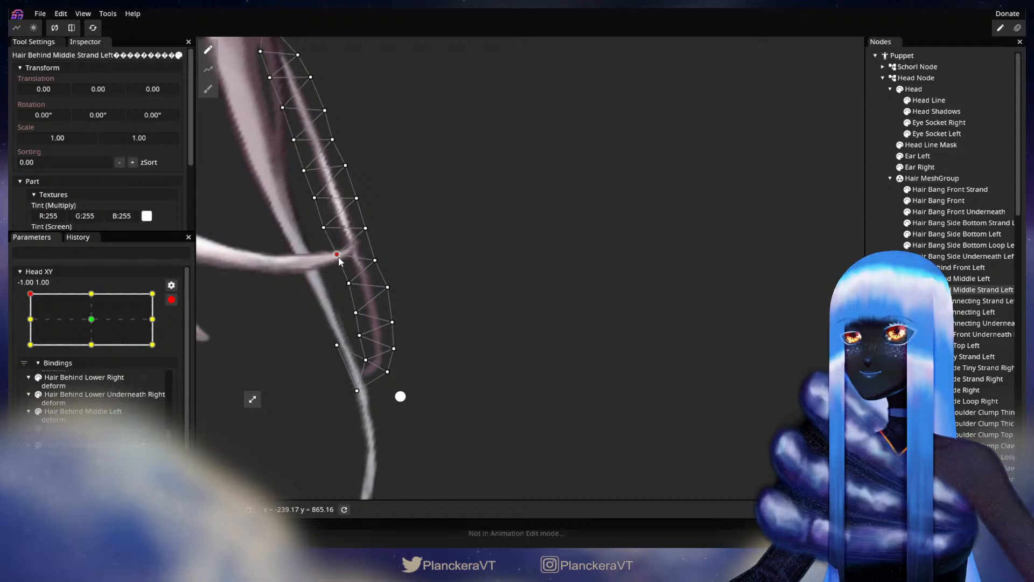
pyautogui.click(171, 299)
pyautogui.click(30, 327)
pyautogui.moveTo(30, 327)
pyautogui.mouseDown()
pyautogui.moveTo(31, 351)
pyautogui.moveTo(28, 323)
pyautogui.mouseUp()
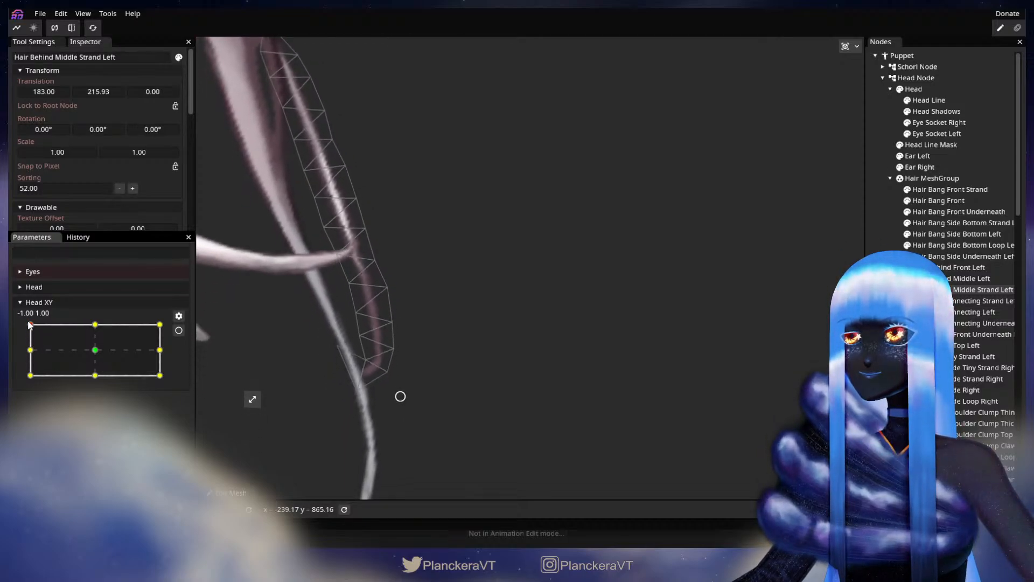
# Step: Lower the inner-edge vertex just below the crossing lock slightly at Head XY -1, 1, then disarm and test the deformation
pyautogui.click(177, 331)
pyautogui.moveTo(349, 282); pyautogui.dragTo(349, 288)
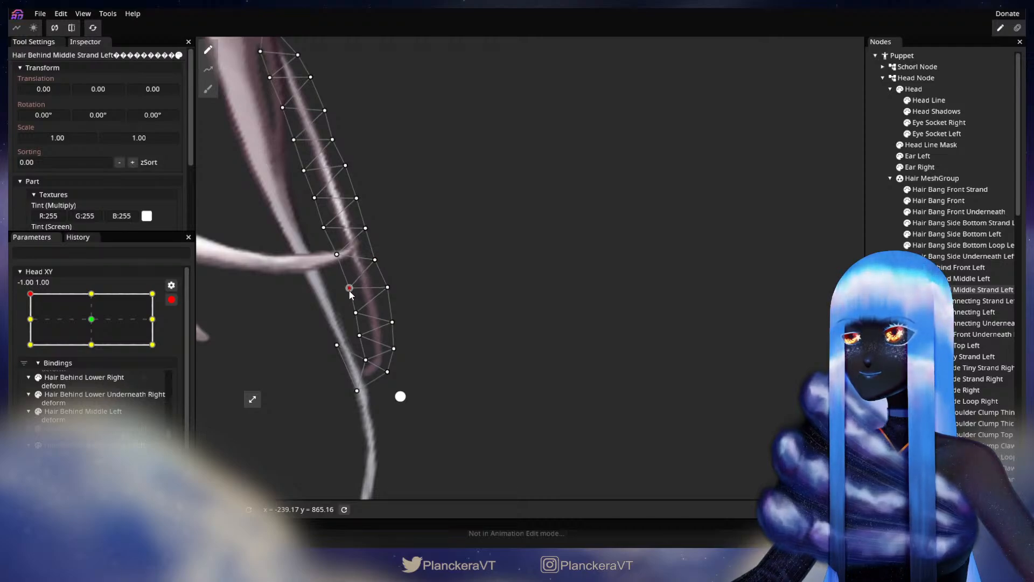
pyautogui.click(172, 299)
pyautogui.moveTo(28, 324)
pyautogui.mouseDown()
pyautogui.moveTo(22, 353)
pyautogui.moveTo(28, 323)
pyautogui.mouseUp()
# Step: Pull the inner-edge vertex just below the crossing lock slightly up and toward the head at Head XY -1, 1, then disarm and recheck
pyautogui.click(177, 330)
pyautogui.click(348, 288)
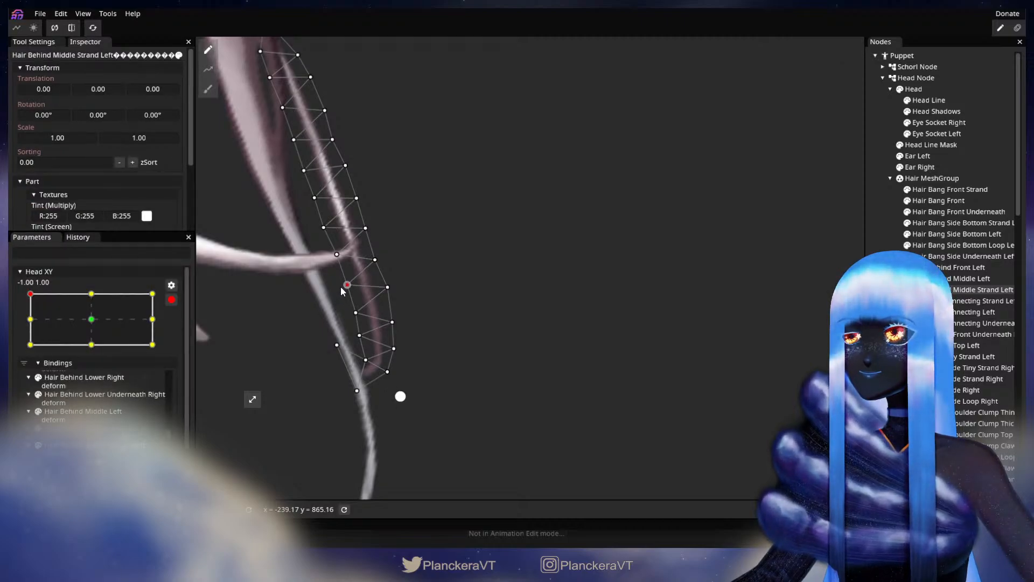
pyautogui.click(171, 300)
pyautogui.moveTo(31, 324)
pyautogui.mouseDown()
pyautogui.moveTo(30, 350)
pyautogui.moveTo(30, 325)
pyautogui.mouseUp()
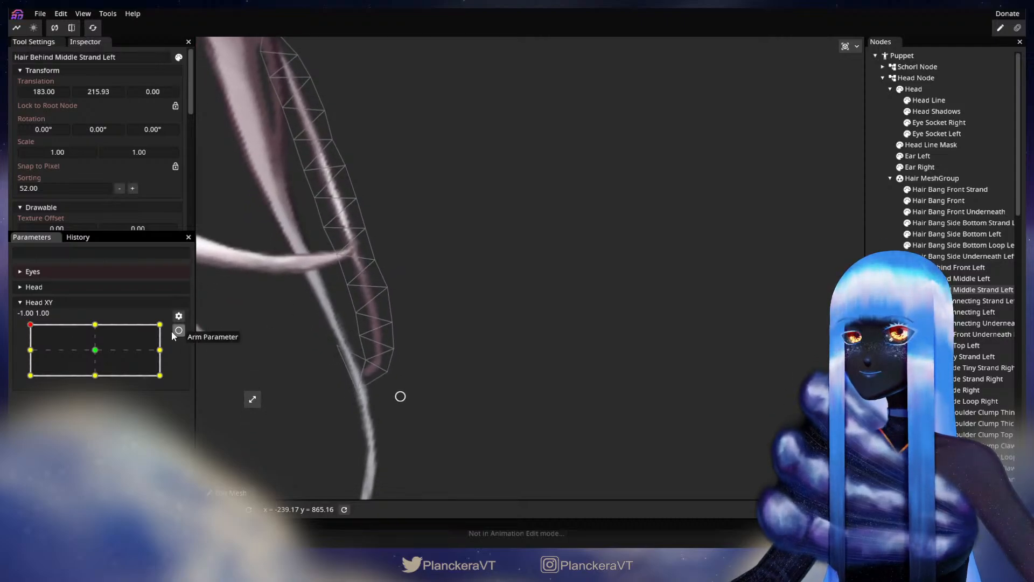
# Step: Nudge the outer-edge vertex just below the crossing lock slightly up at Head XY -1, 1, then disarm and preview the motion
pyautogui.click(178, 331)
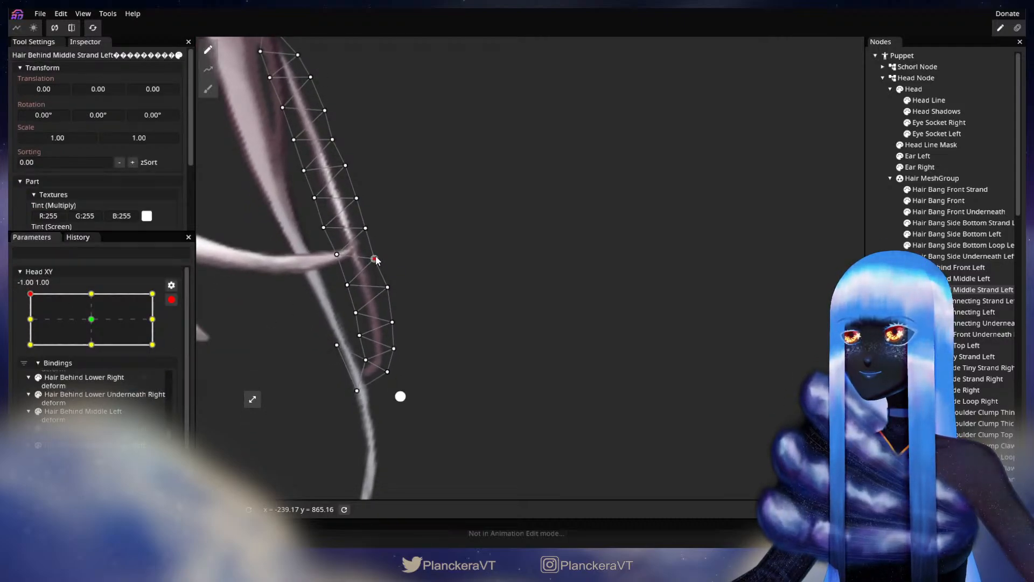
pyautogui.click(171, 299)
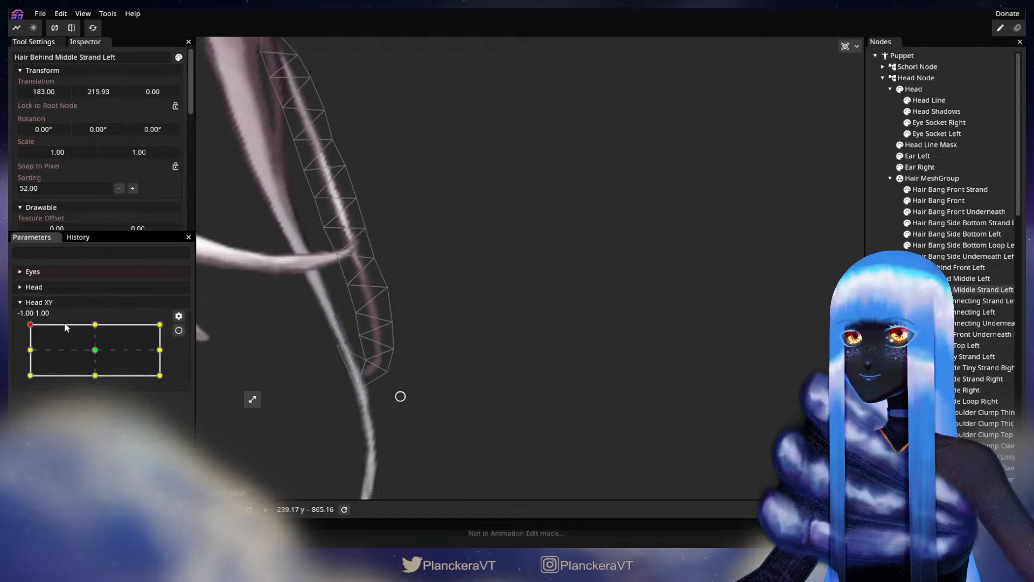
pyautogui.moveTo(31, 322)
pyautogui.mouseDown()
pyautogui.moveTo(28, 354)
pyautogui.moveTo(20, 327)
pyautogui.mouseUp()
# Step: Lower the second outer-edge vertex below the crossing lock and adjust the inner-edge vertices opposite it at Head XY -1, 1, then disarm and test
pyautogui.click(179, 330)
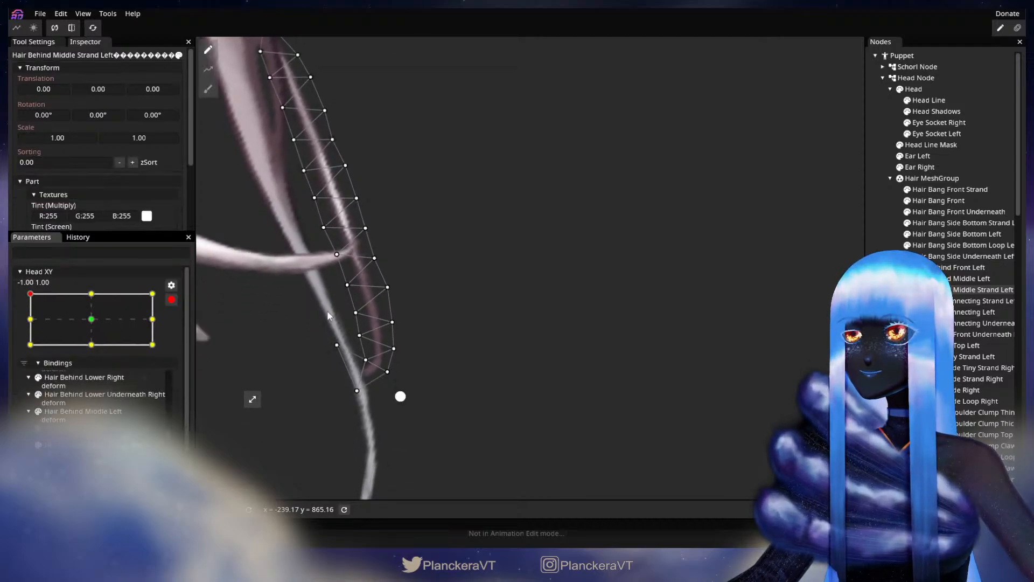
pyautogui.moveTo(394, 288); pyautogui.dragTo(343, 289)
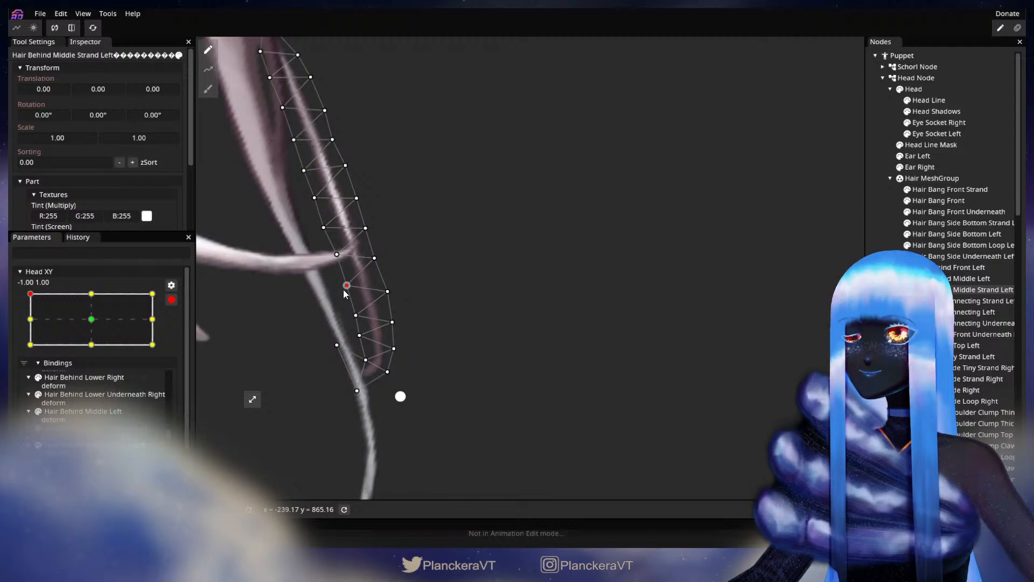
pyautogui.click(171, 300)
pyautogui.moveTo(29, 323)
pyautogui.mouseDown()
pyautogui.moveTo(16, 350)
pyautogui.moveTo(18, 327)
pyautogui.mouseUp()
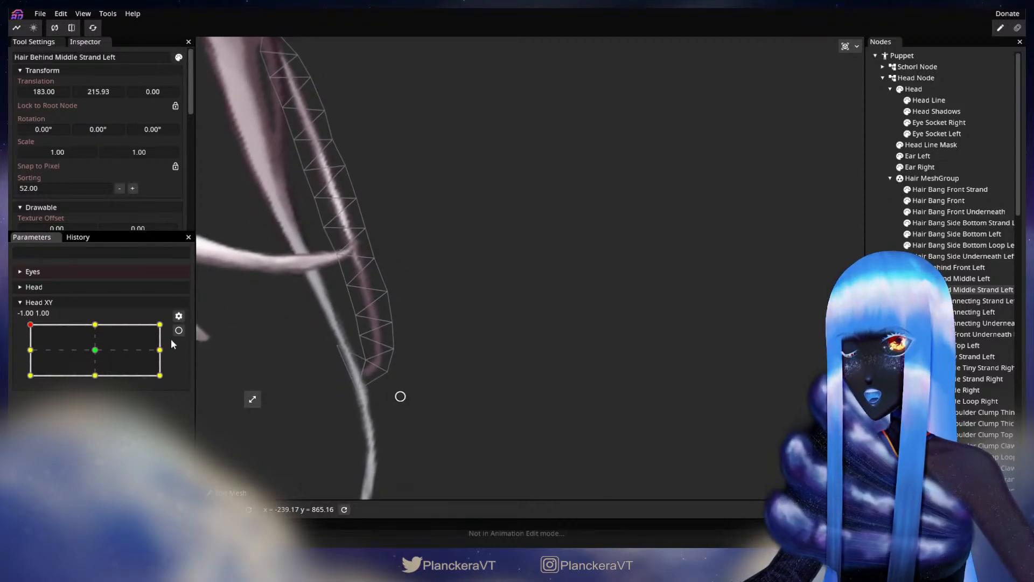
# Step: Raise the inner-edge vertices below the crossing lock and the second outer-edge vertex slightly at Head XY -1, 1, then disarm and recheck
pyautogui.click(178, 330)
pyautogui.moveTo(354, 335); pyautogui.dragTo(347, 283)
pyautogui.click(389, 292)
pyautogui.moveTo(315, 318); pyautogui.dragTo(310, 313)
pyautogui.click(171, 299)
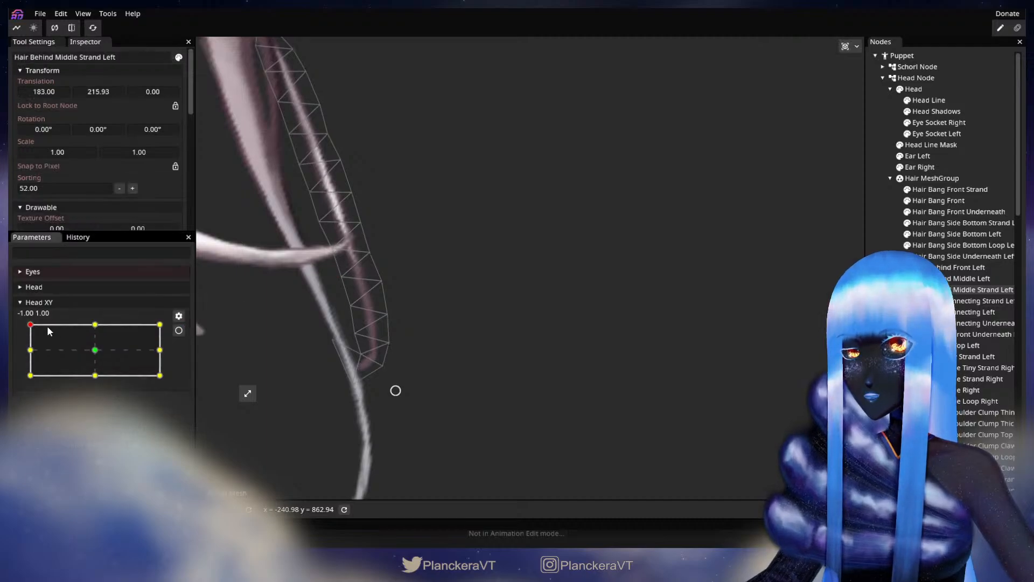
pyautogui.moveTo(29, 324)
pyautogui.mouseDown()
pyautogui.moveTo(21, 353)
pyautogui.moveTo(20, 323)
pyautogui.mouseUp()
# Step: Shift the vertices around the strand's tip down and slightly reshape the lower outer edge at Head XY -1, 1, then disarm and preview
pyautogui.click(178, 330)
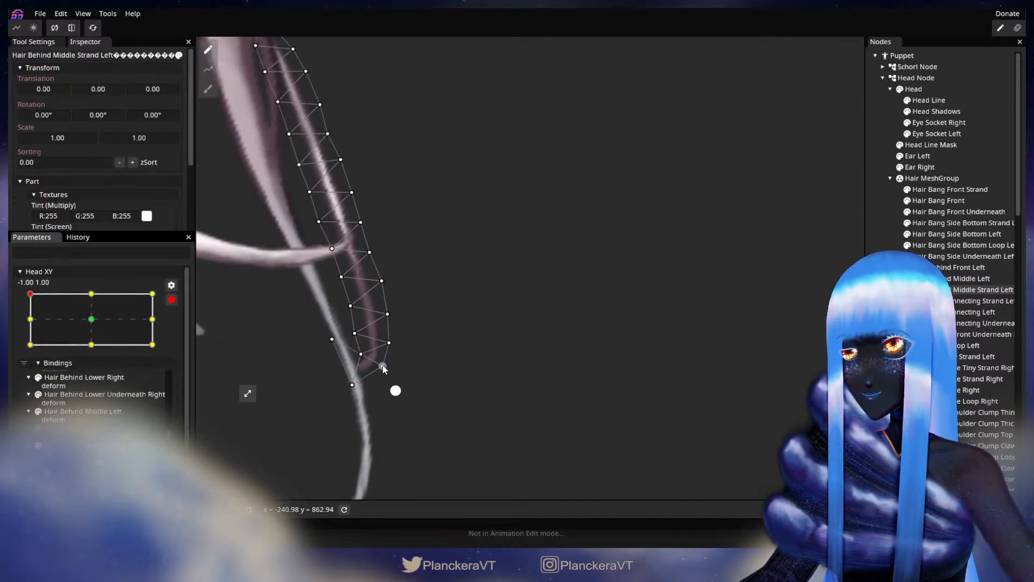
pyautogui.moveTo(385, 376); pyautogui.dragTo(351, 388)
pyautogui.moveTo(331, 339); pyautogui.dragTo(335, 348)
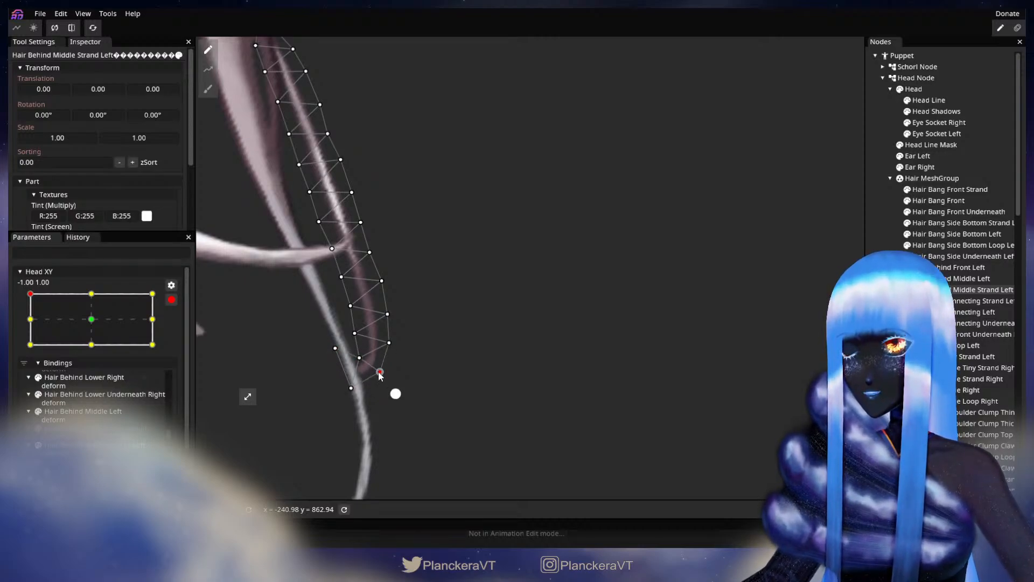
pyautogui.moveTo(386, 316); pyautogui.dragTo(384, 317)
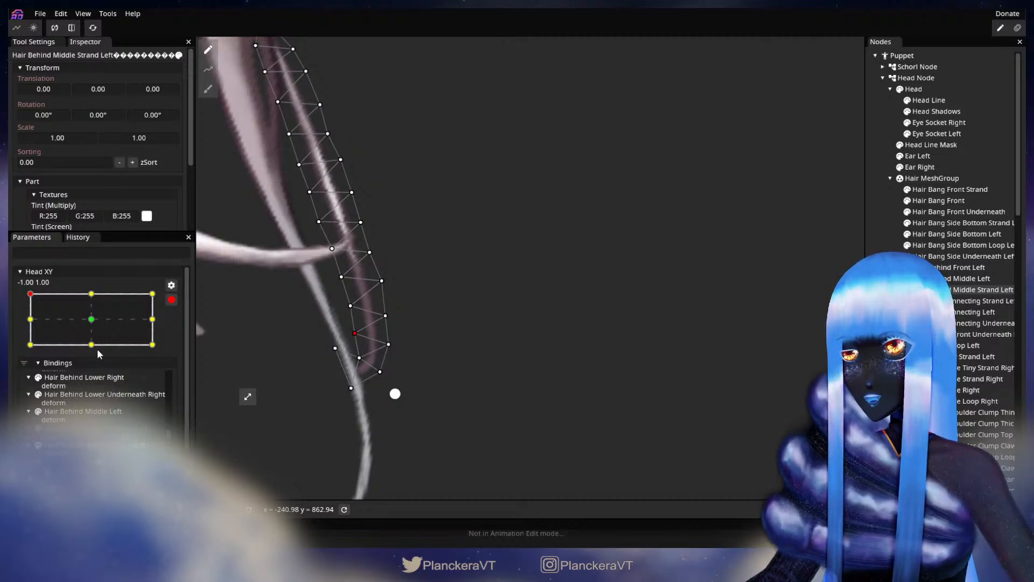
pyautogui.click(171, 300)
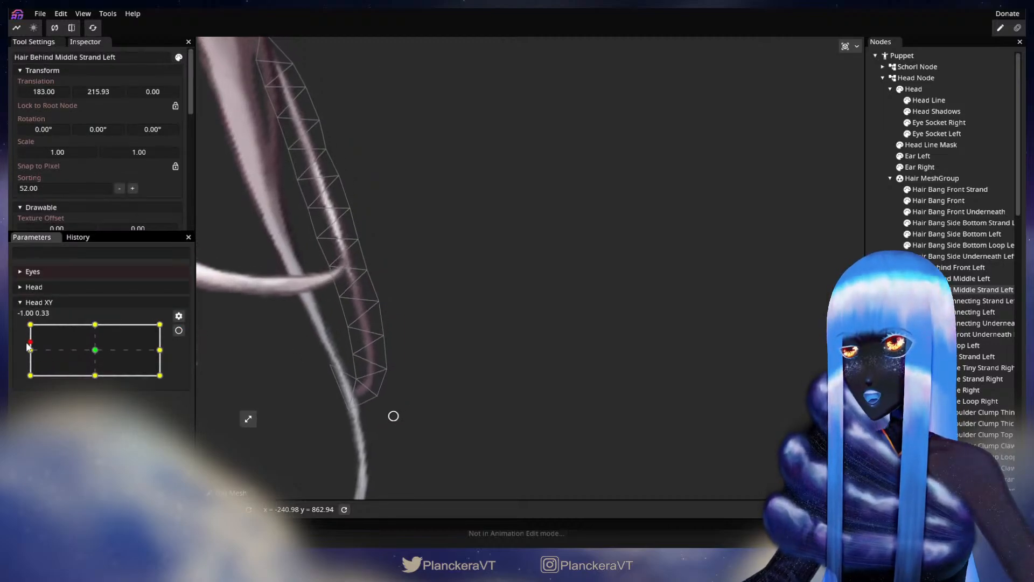
# Step: Move the inner vertex lying on the thin grey strand up and toward the head at Head XY -1, 1, then disarm and test
pyautogui.click(179, 331)
pyautogui.click(332, 341)
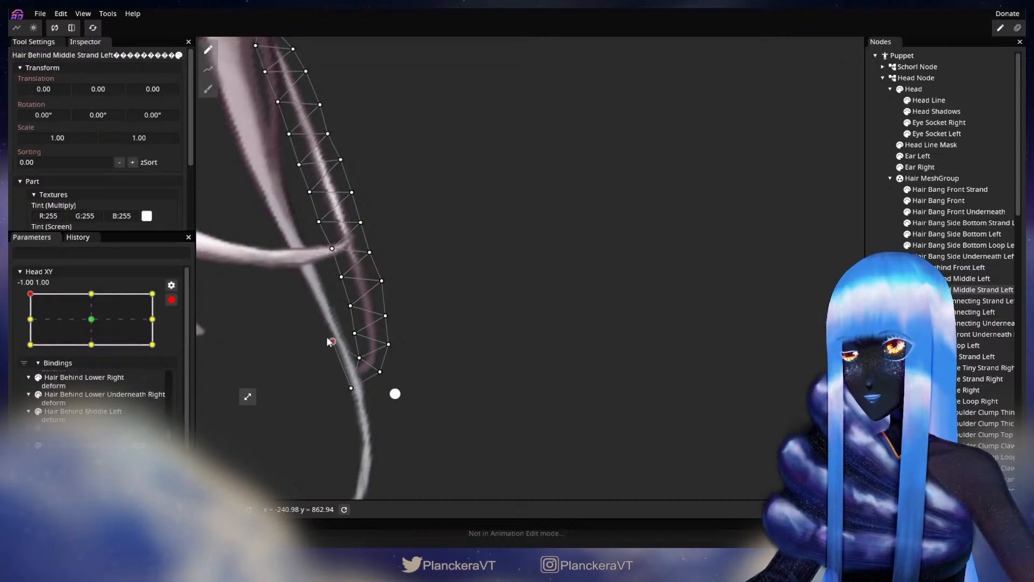
pyautogui.click(171, 300)
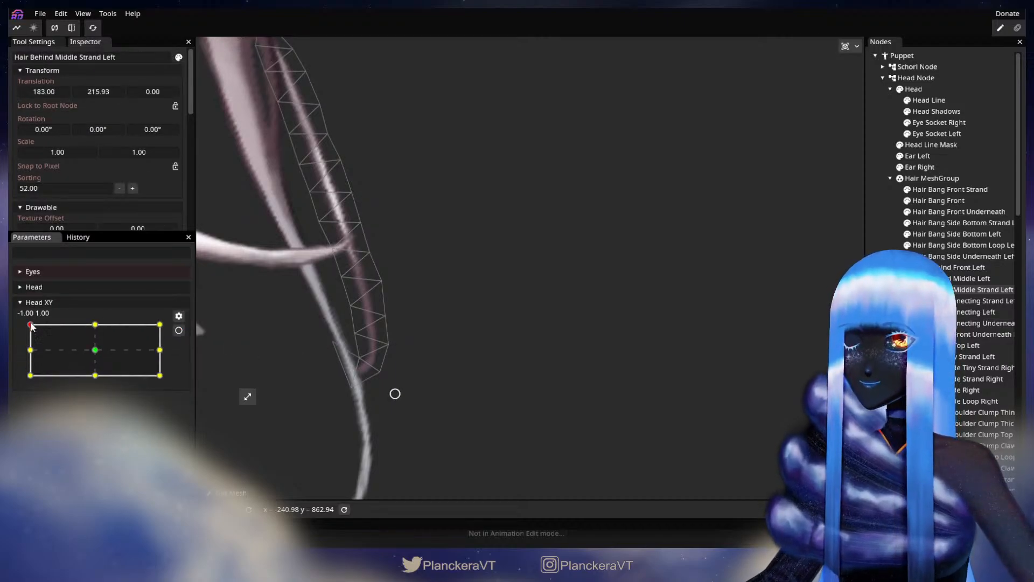
pyautogui.moveTo(31, 324)
pyautogui.mouseDown()
pyautogui.moveTo(18, 355)
pyautogui.moveTo(30, 324)
pyautogui.mouseUp()
# Step: Lower the two bottom outer-edge vertices near the strand's tip at Head XY -1, 1, then disarm and recheck the motion
pyautogui.click(179, 330)
pyautogui.click(389, 343)
pyautogui.moveTo(391, 351); pyautogui.dragTo(391, 354)
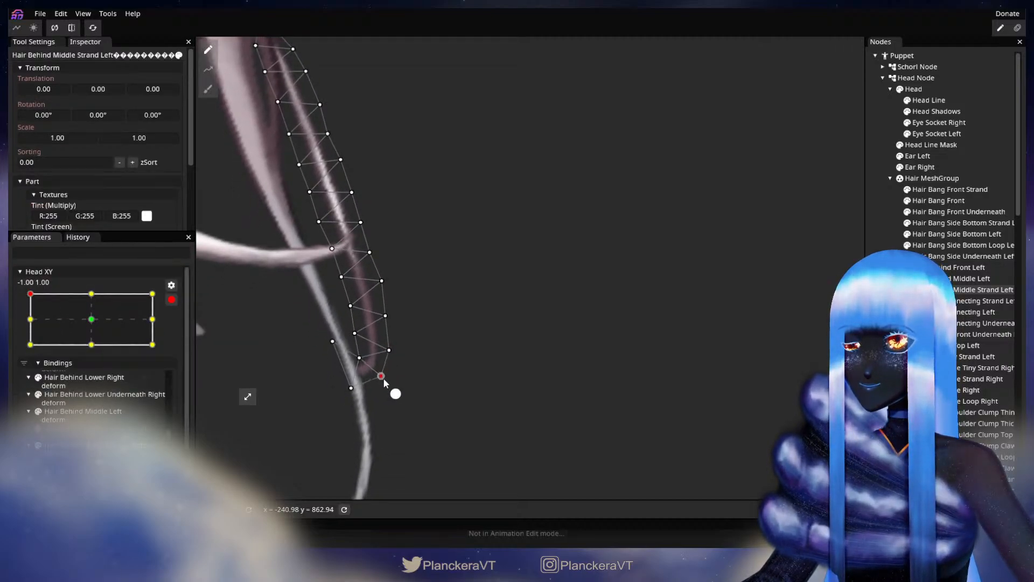
pyautogui.click(171, 300)
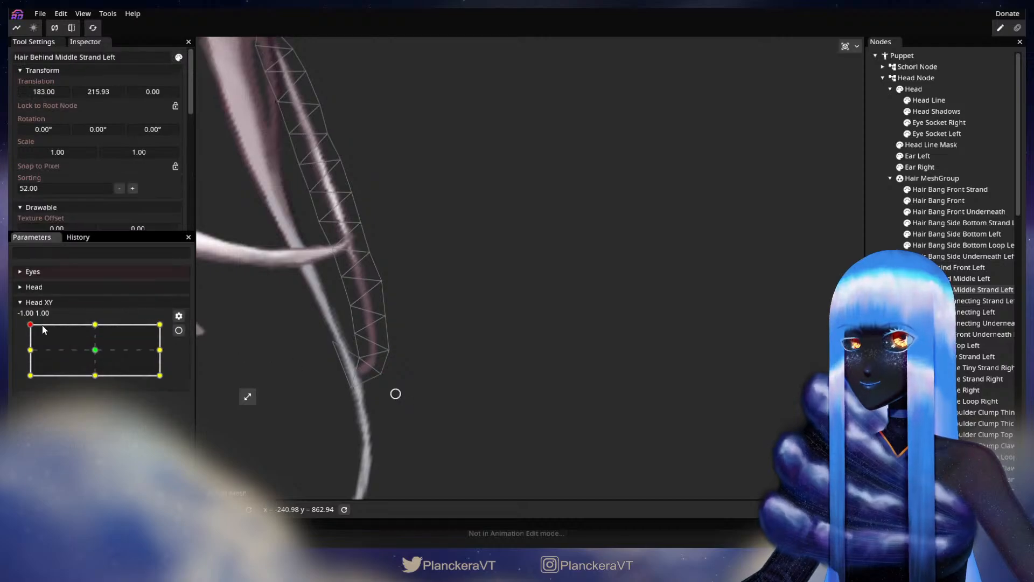
pyautogui.moveTo(31, 325)
pyautogui.mouseDown()
pyautogui.moveTo(25, 343)
pyautogui.moveTo(31, 326)
pyautogui.mouseUp()
# Step: Fine-tune the inner- and outer-edge vertices between the crossing lock and the tip at Head XY -1, 1, then disarm and preview
pyautogui.click(178, 329)
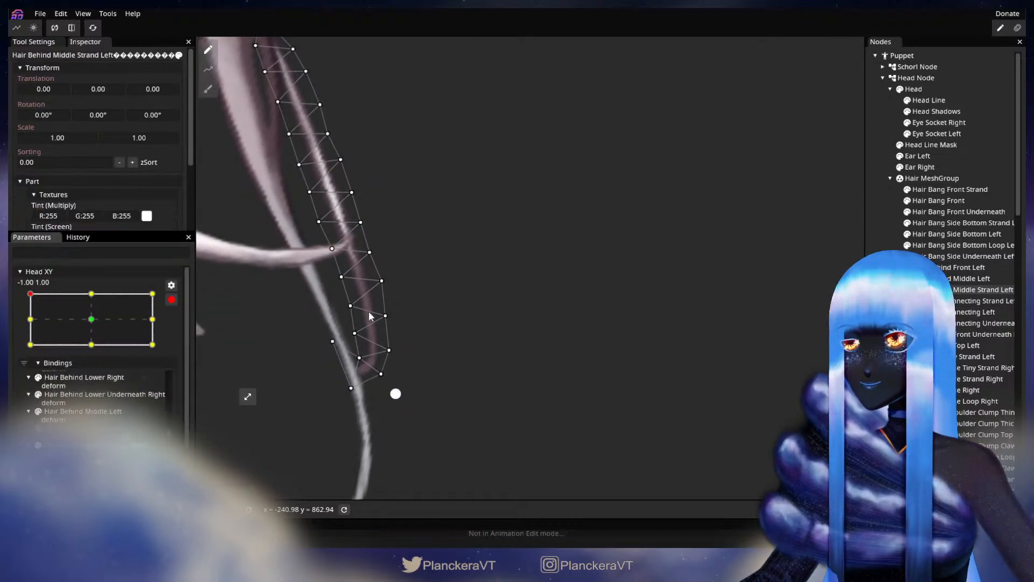
pyautogui.moveTo(386, 316); pyautogui.dragTo(344, 309)
pyautogui.click(355, 332)
pyautogui.moveTo(384, 280); pyautogui.dragTo(385, 276)
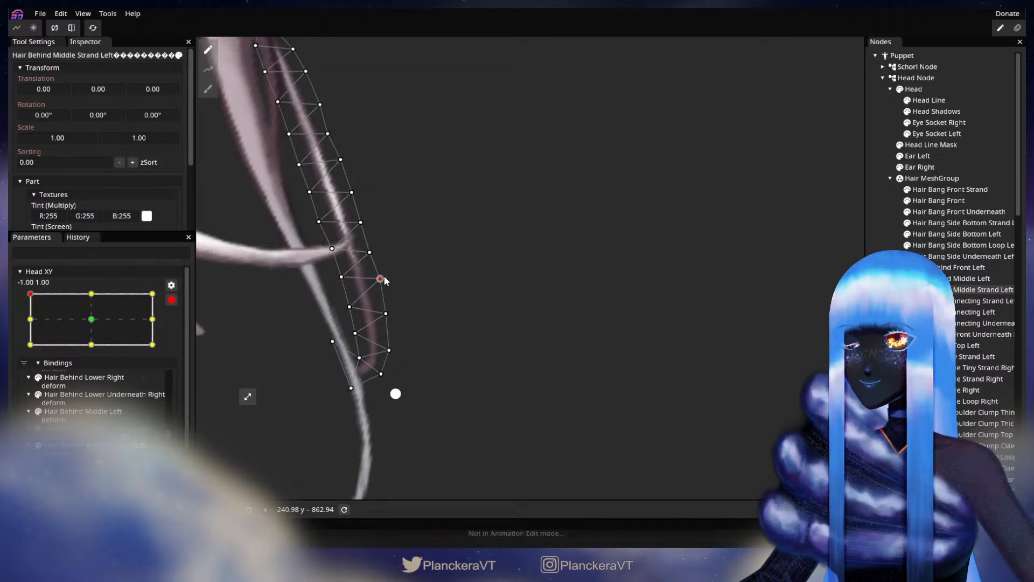
pyautogui.click(369, 253)
pyautogui.click(341, 277)
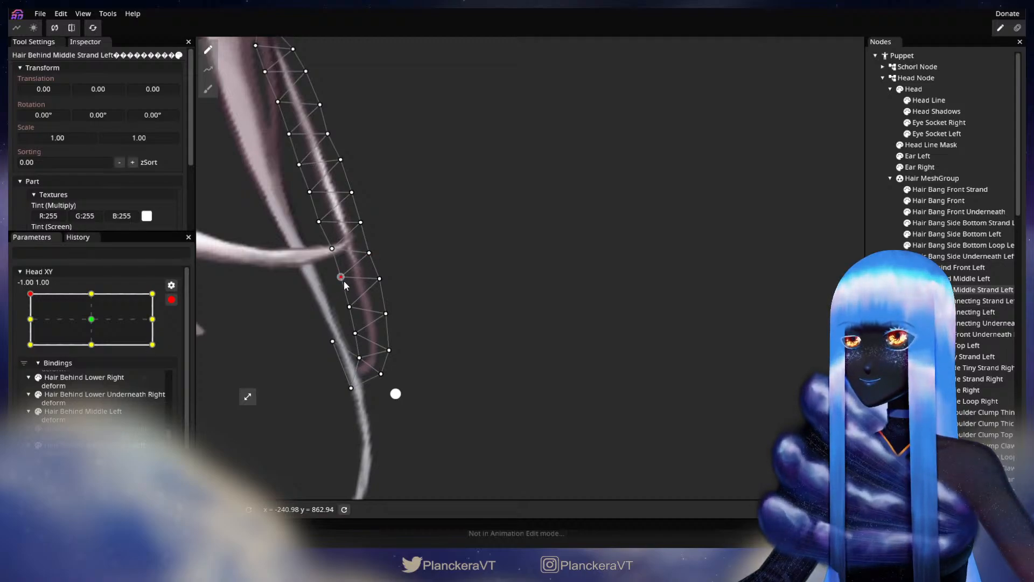
pyautogui.click(172, 300)
pyautogui.moveTo(31, 324)
pyautogui.mouseDown()
pyautogui.moveTo(24, 355)
pyautogui.moveTo(18, 322)
pyautogui.mouseUp()
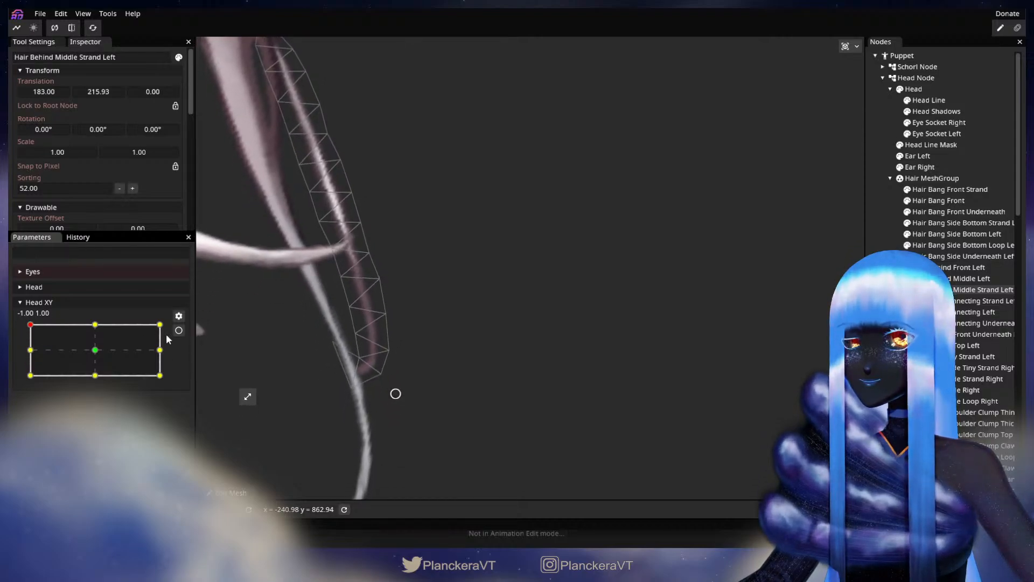
# Step: Nudge the lowest tip vertex slightly outward at Head XY -1, 1, then disarm and test the deformation
pyautogui.click(179, 330)
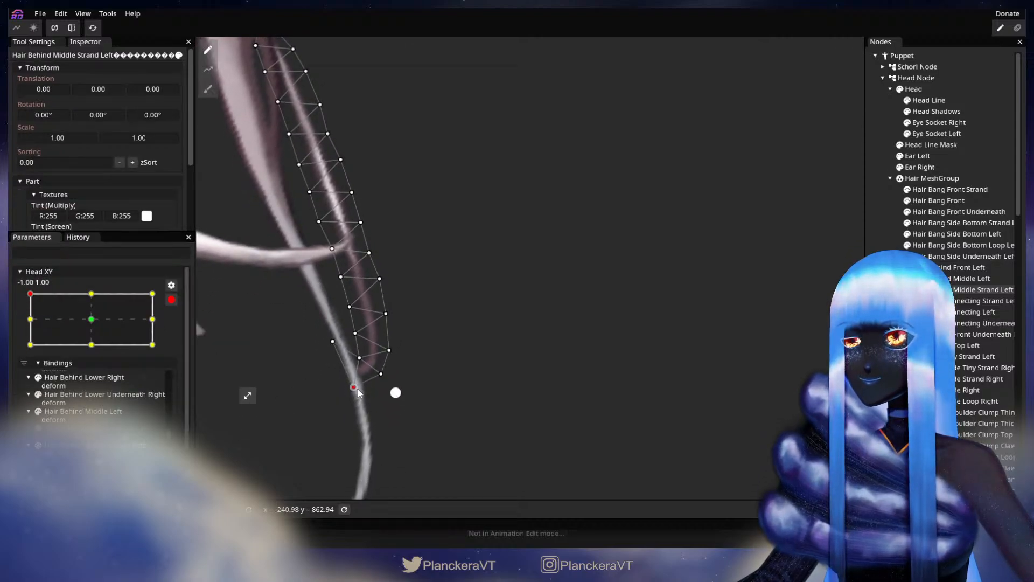
pyautogui.click(171, 299)
pyautogui.moveTo(30, 324)
pyautogui.mouseDown()
pyautogui.moveTo(30, 359)
pyautogui.moveTo(30, 326)
pyautogui.mouseUp()
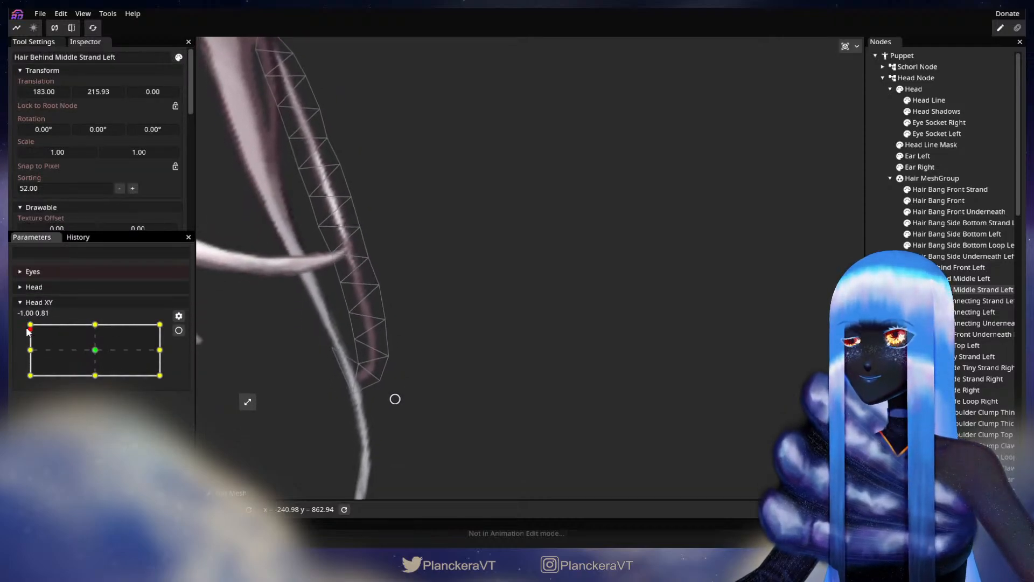
# Step: Lower the second outer-edge vertex and the first two inner-edge vertices below the crossing lock slightly at Head XY -1, 1, then disarm and recheck
pyautogui.moveTo(372, 277); pyautogui.dragTo(339, 283)
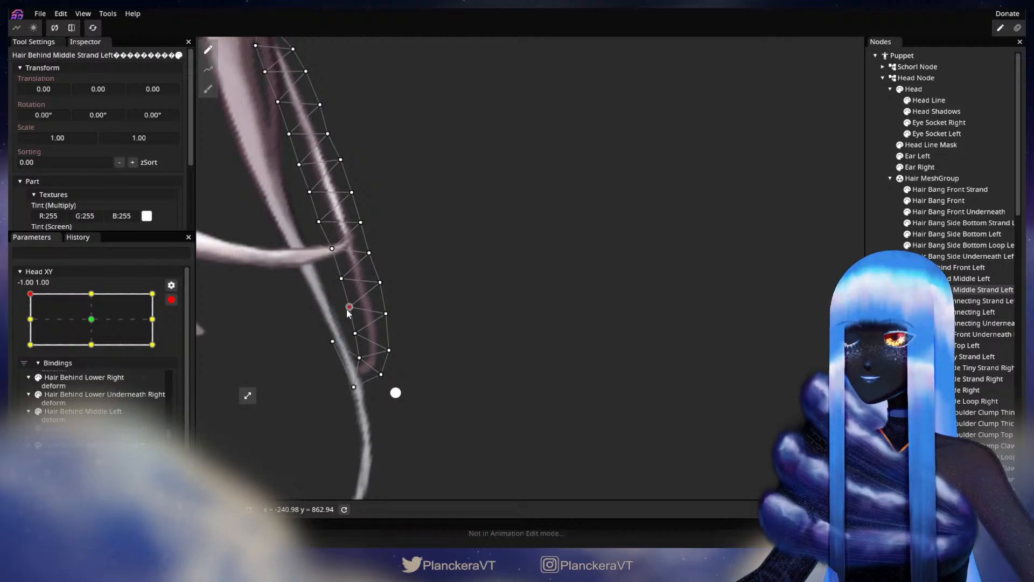
pyautogui.click(350, 307)
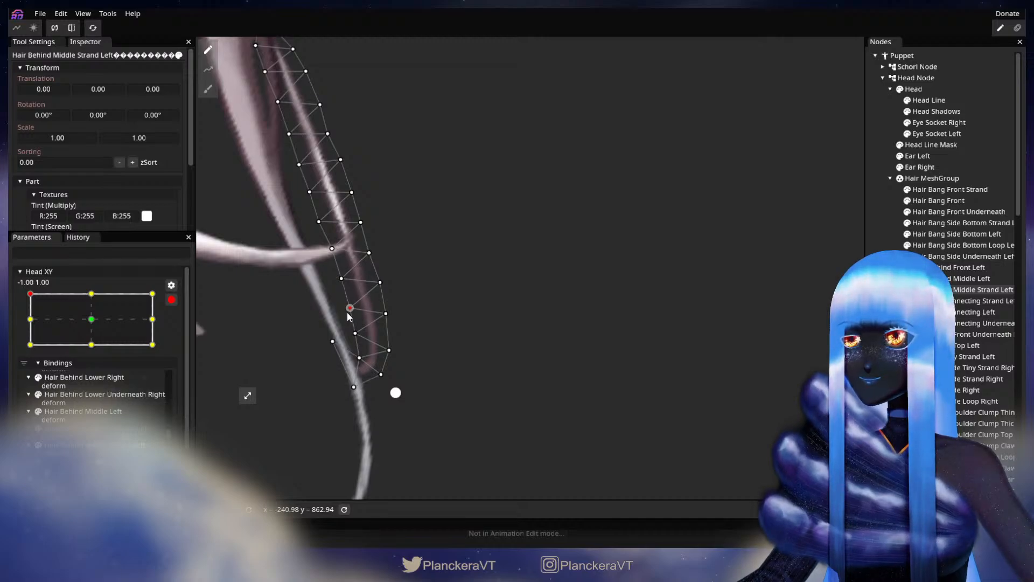
pyautogui.click(171, 300)
pyautogui.moveTo(30, 324)
pyautogui.mouseDown()
pyautogui.moveTo(22, 360)
pyautogui.moveTo(16, 326)
pyautogui.moveTo(12, 351)
pyautogui.moveTo(21, 321)
pyautogui.mouseUp()
# Step: Fine-tune the mesh vertices at the crossing lock at Head XY -1, 1, then deselect the strand to inspect it without its mesh
pyautogui.moveTo(199, 280); pyautogui.dragTo(207, 342)
pyautogui.click(178, 330)
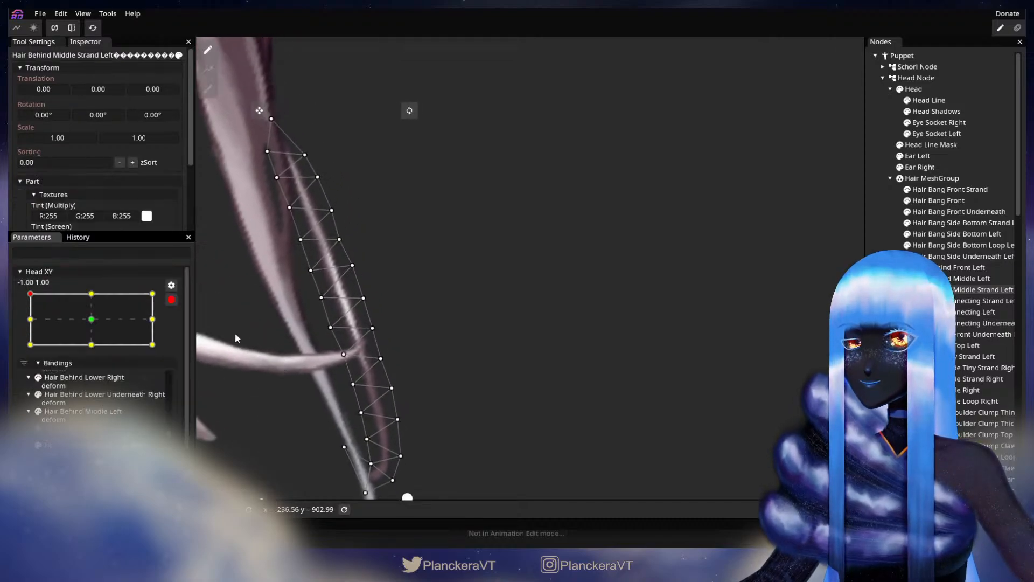
pyautogui.click(343, 354)
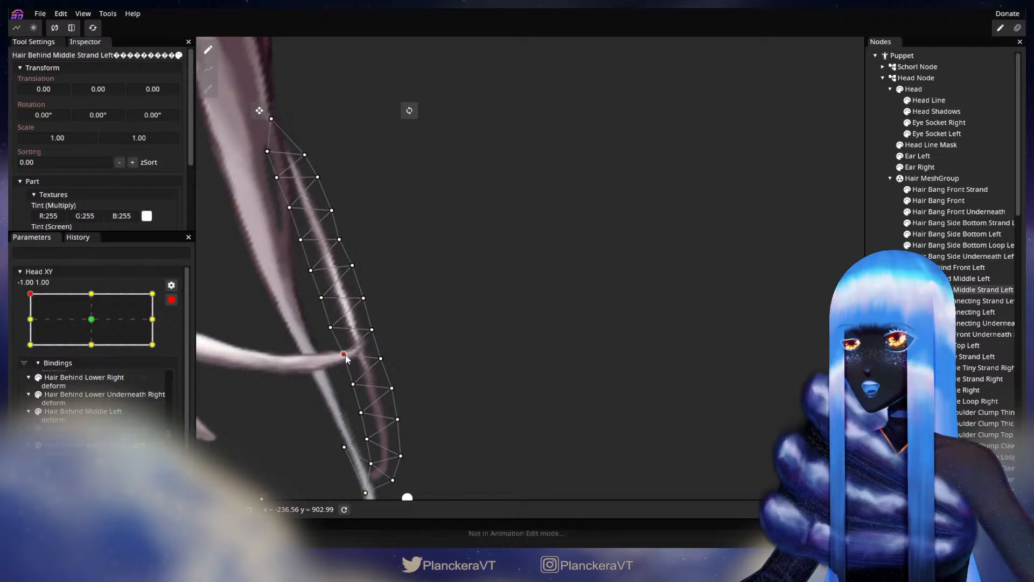
pyautogui.click(793, 331)
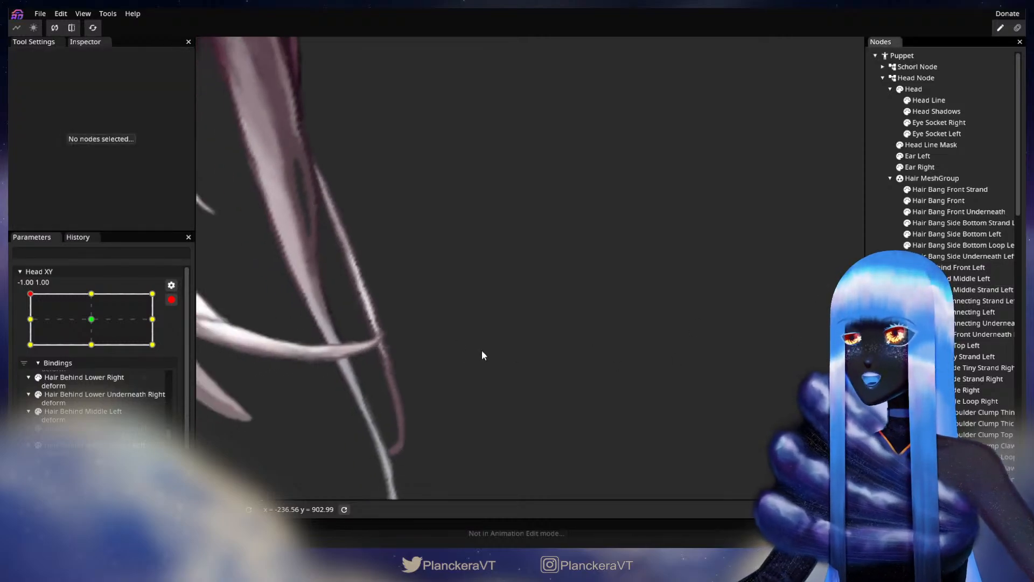
# Step: Disarm Head XY and test the strand's deformation around -1, 1 against the surrounding hair
pyautogui.scroll(-5, 509, 395)
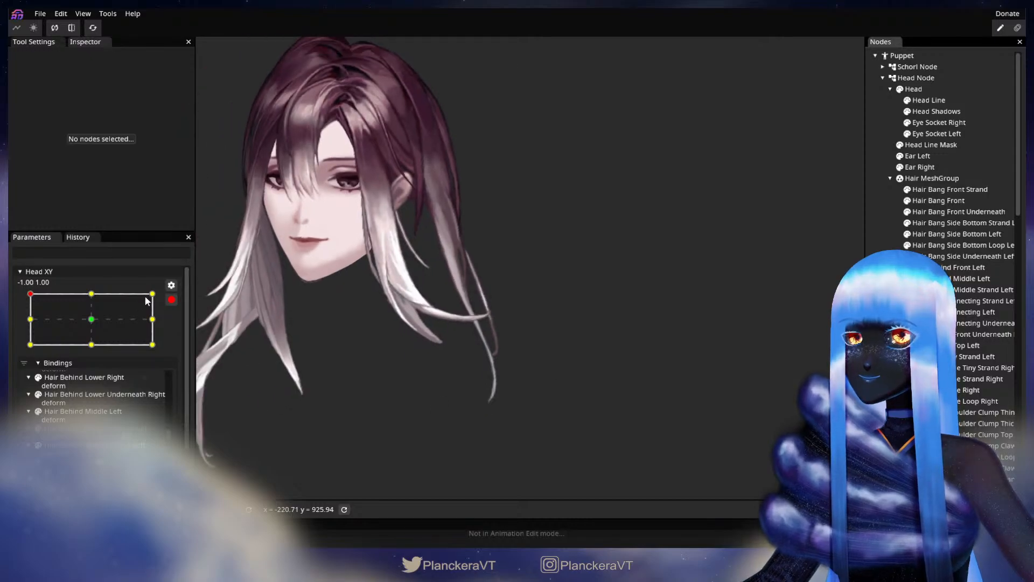
pyautogui.click(171, 299)
pyautogui.moveTo(30, 324)
pyautogui.mouseDown()
pyautogui.moveTo(24, 350)
pyautogui.moveTo(30, 325)
pyautogui.mouseUp()
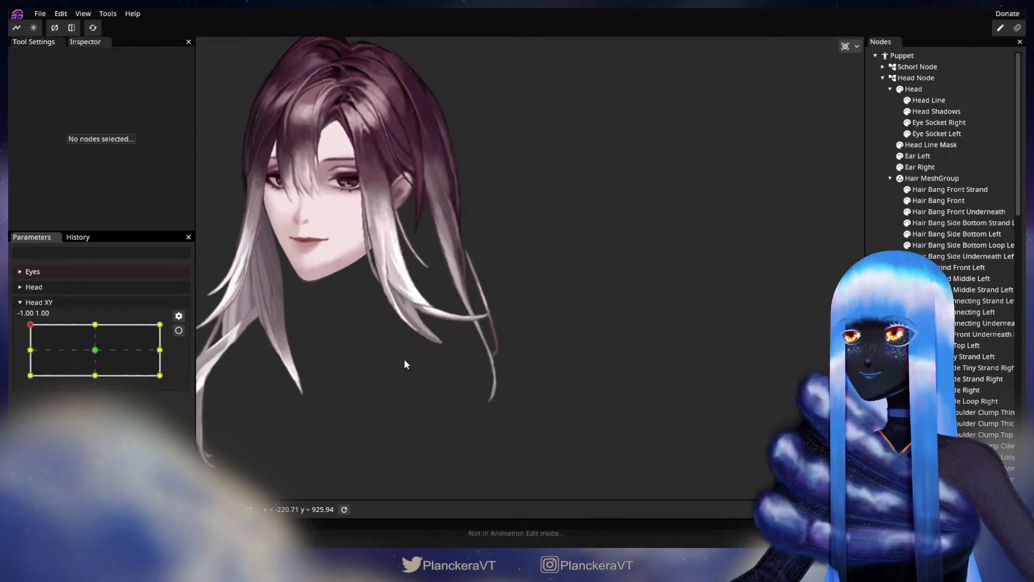
pyautogui.scroll(5, 398, 361)
pyautogui.scroll(5, 329, 387)
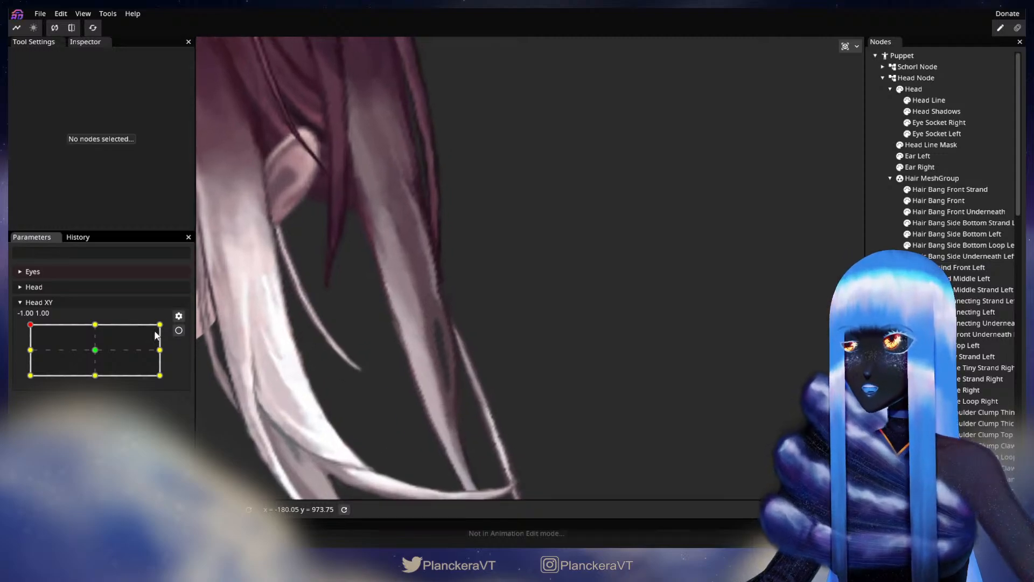
# Step: Rearm Head XY at -1, 1 and fine-tune the upper outer-edge vertices of the Hair Behind Middle Strand Left mesh
pyautogui.click(178, 330)
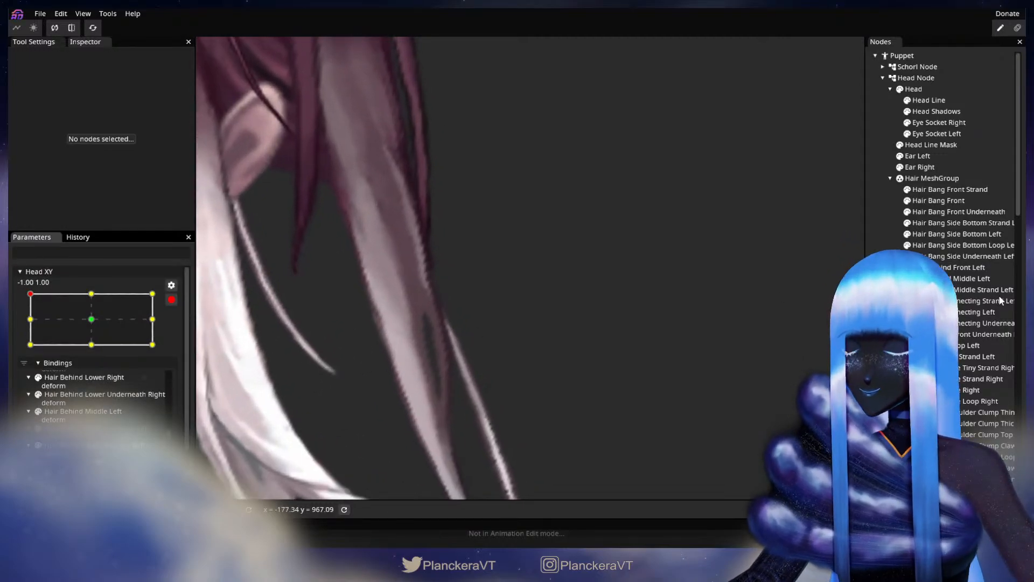
pyautogui.click(963, 291)
pyautogui.scroll(1, 508, 348)
pyautogui.moveTo(509, 349); pyautogui.dragTo(572, 293)
pyautogui.scroll(1, 582, 305)
pyautogui.click(573, 292)
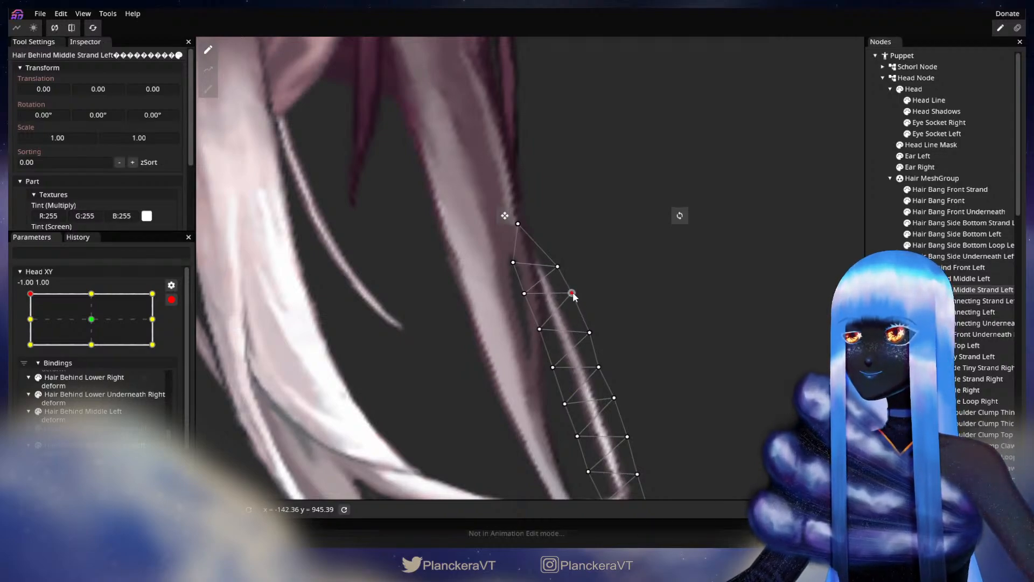
pyautogui.click(590, 333)
# Step: Fine-tune the outer-edge vertices above and around the crossing lock at Head XY -1, 1, then deselect the strand
pyautogui.moveTo(614, 395); pyautogui.dragTo(598, 276)
pyautogui.click(597, 277)
pyautogui.moveTo(659, 294); pyautogui.dragTo(582, 115)
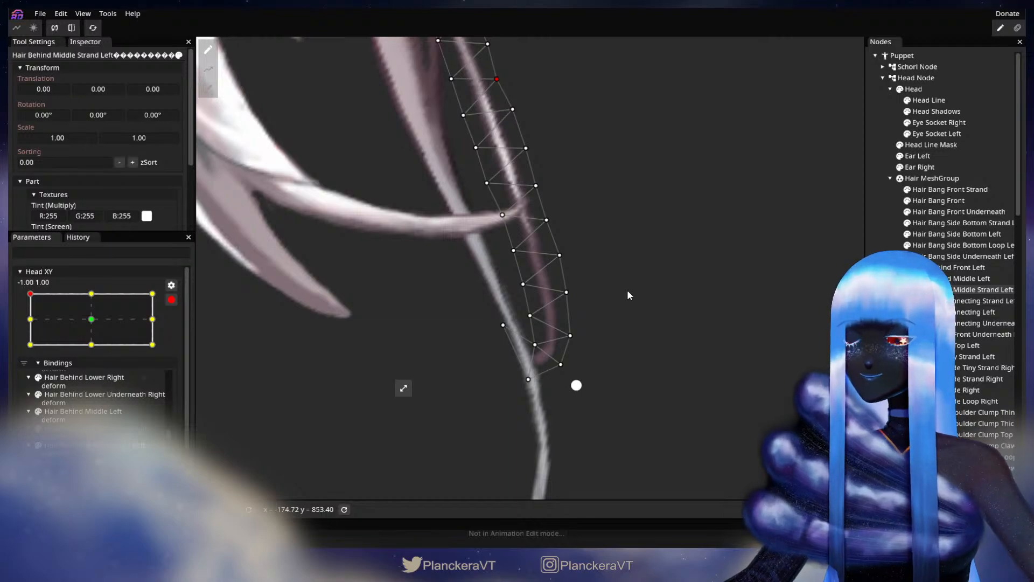
pyautogui.moveTo(627, 292); pyautogui.dragTo(630, 313)
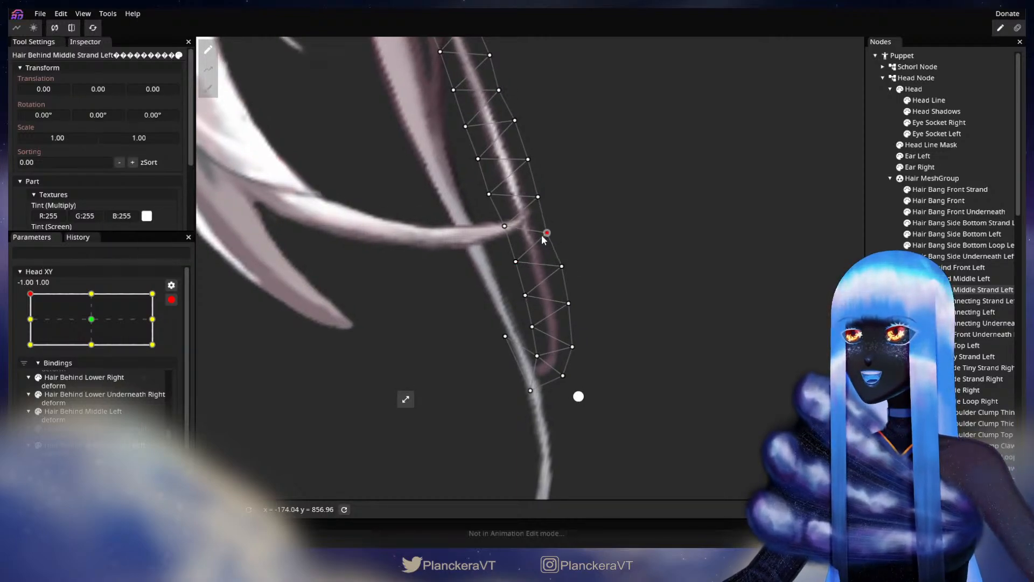
pyautogui.moveTo(542, 238); pyautogui.dragTo(504, 261)
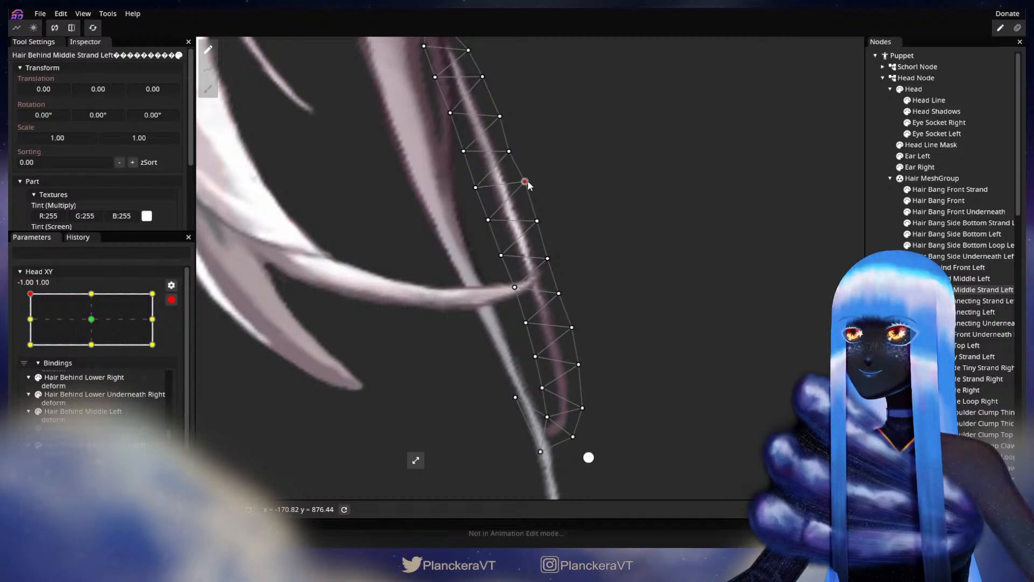
pyautogui.scroll(-3, 613, 222)
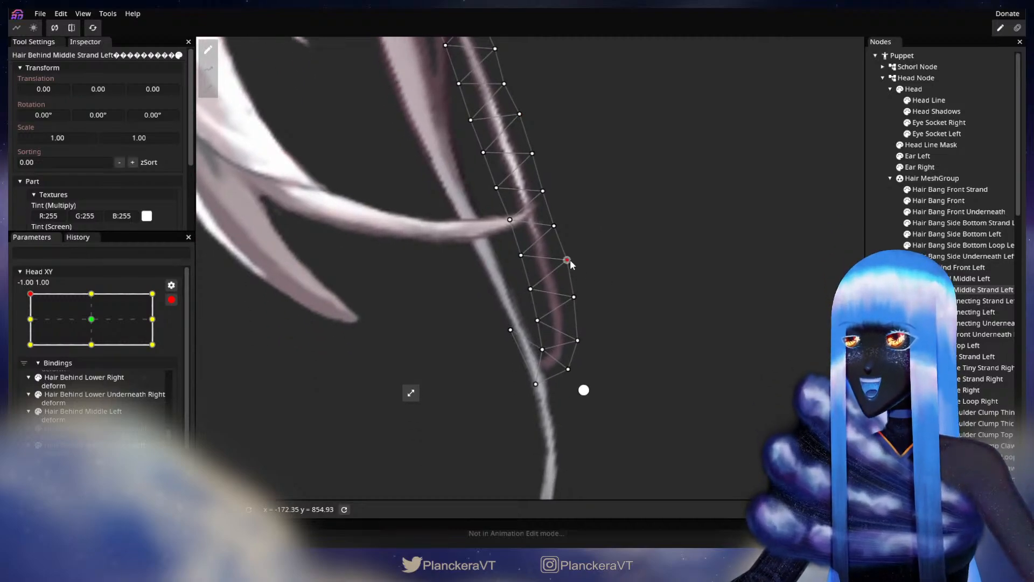
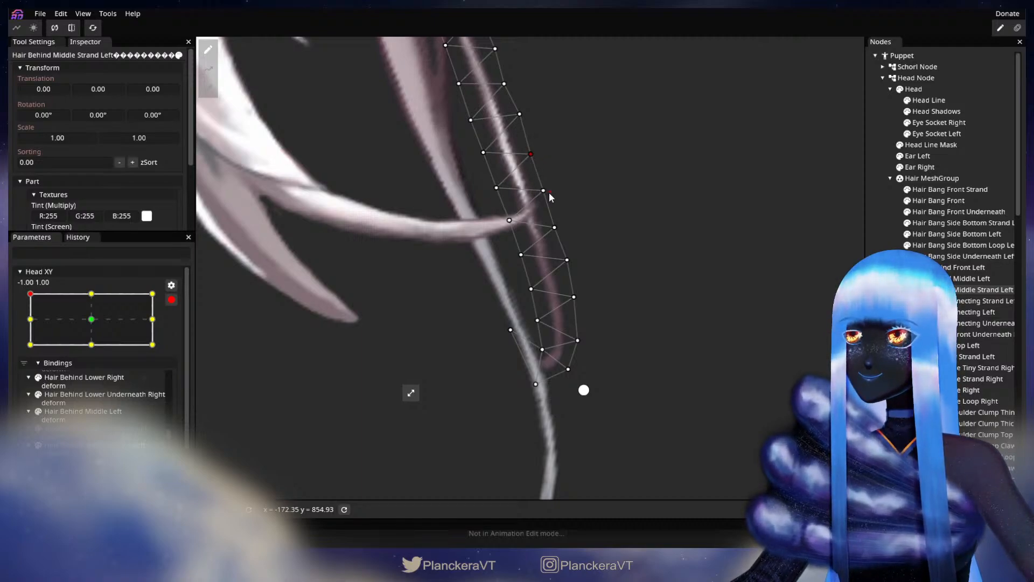
pyautogui.click(584, 390)
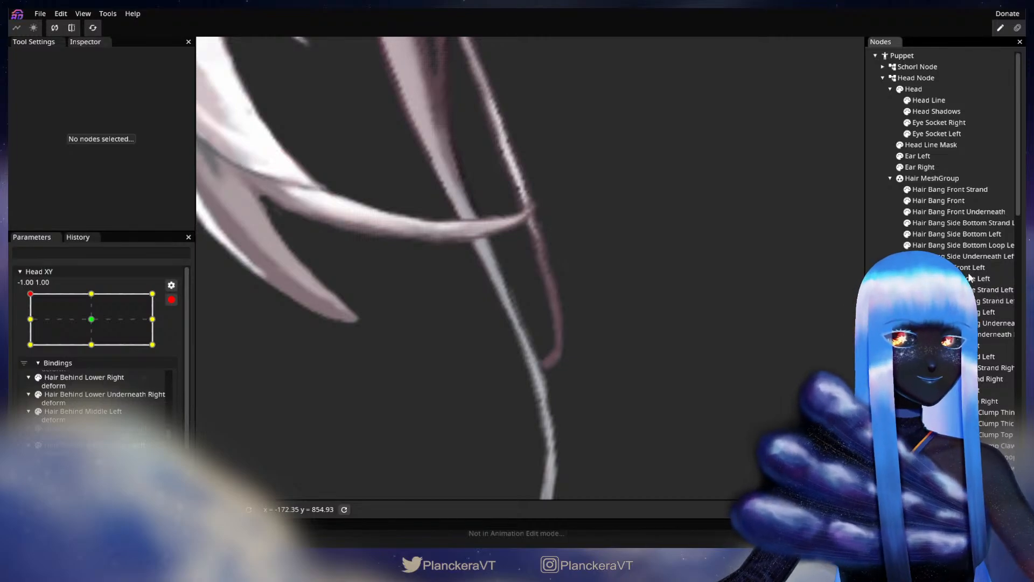
# Step: Reselect the strand, nudge its inner- and outer-edge vertices between the crossing lock and the tip slightly inward, and save the puppet
pyautogui.click(590, 338)
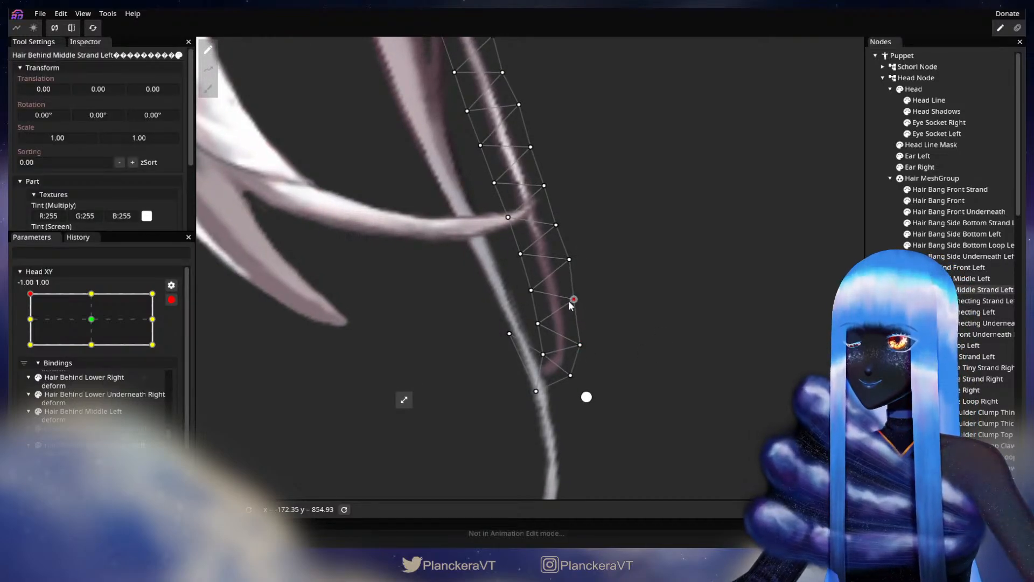
pyautogui.click(536, 325)
pyautogui.moveTo(537, 325); pyautogui.dragTo(539, 324)
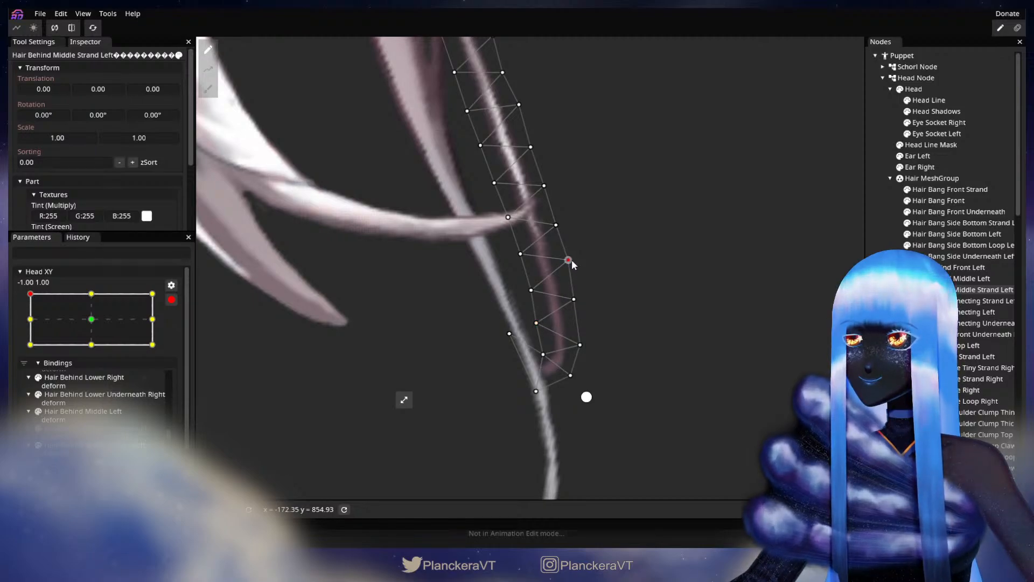
pyautogui.click(530, 290)
pyautogui.hotkey('ctrl', 's')
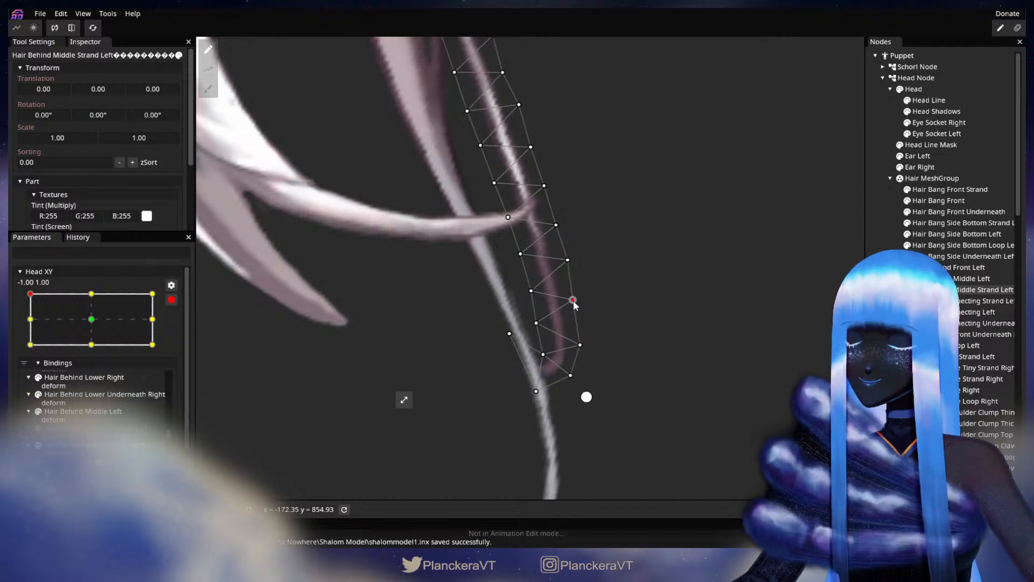
# Step: Refine the inner and outer edges from just below the crossing lock to the tip at Head XY -1, 1, then deselect the strand
pyautogui.click(578, 344)
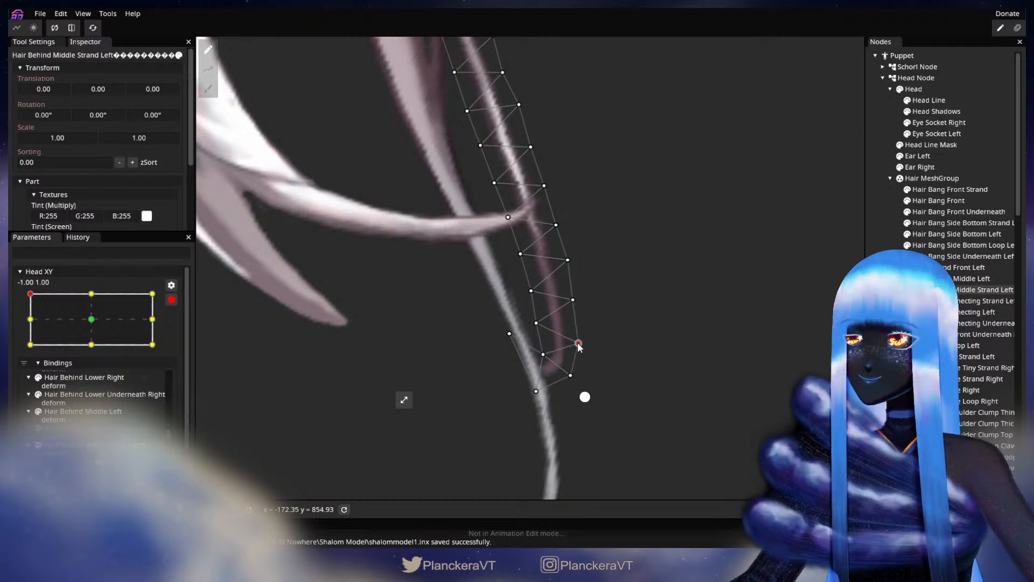
pyautogui.click(536, 323)
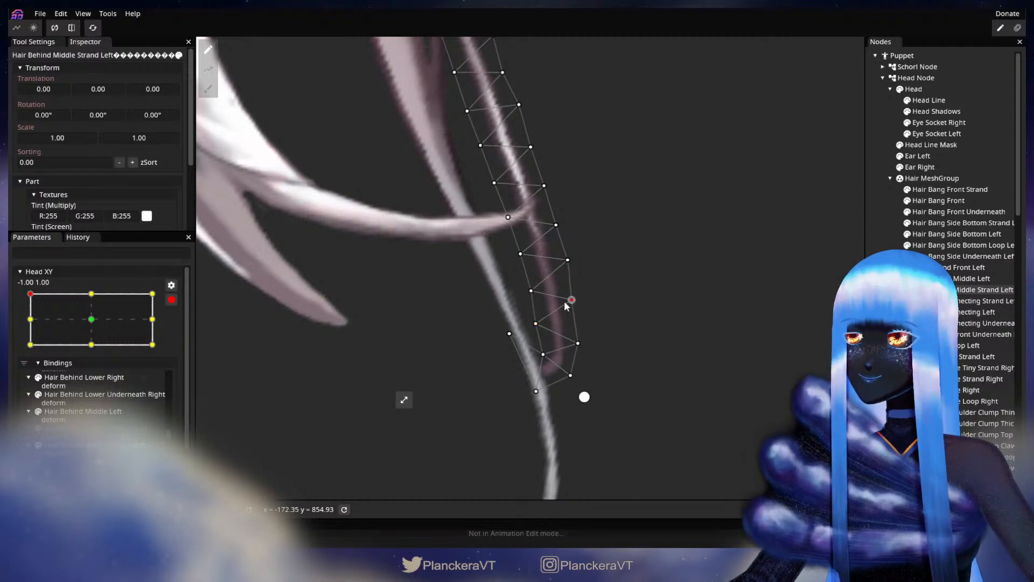
pyautogui.click(530, 291)
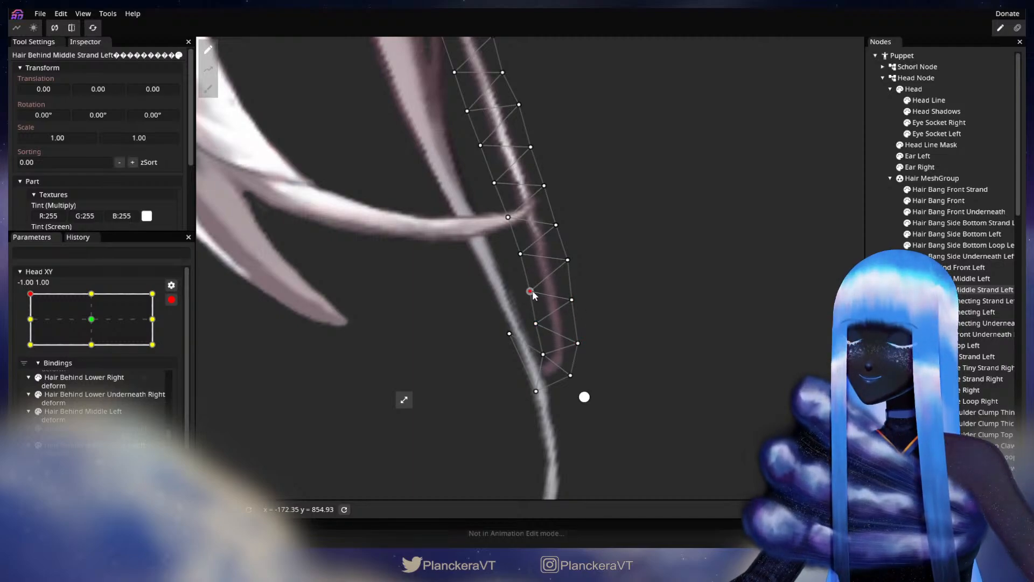
pyautogui.moveTo(519, 254); pyautogui.dragTo(520, 254)
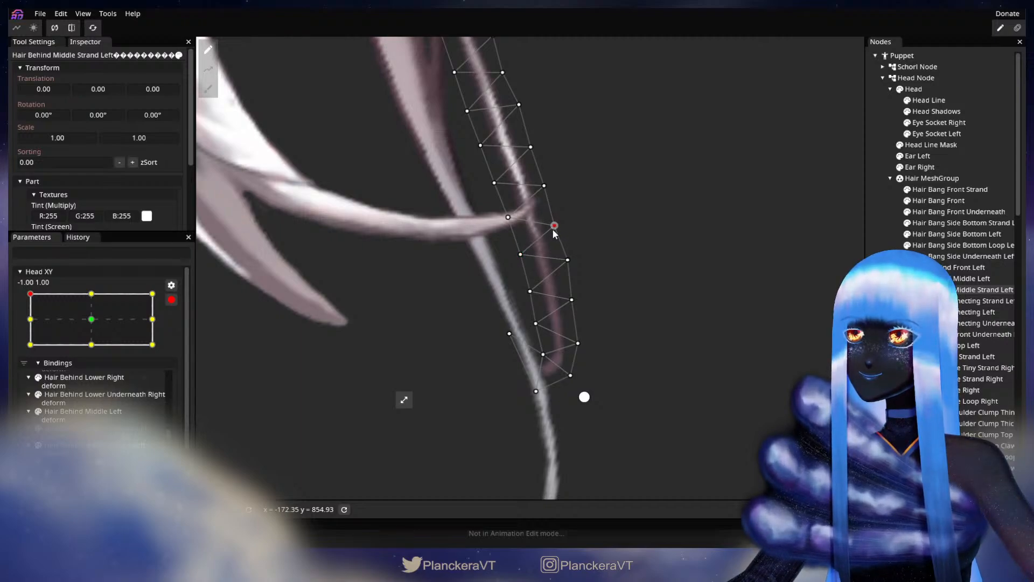
pyautogui.moveTo(567, 259); pyautogui.dragTo(566, 261)
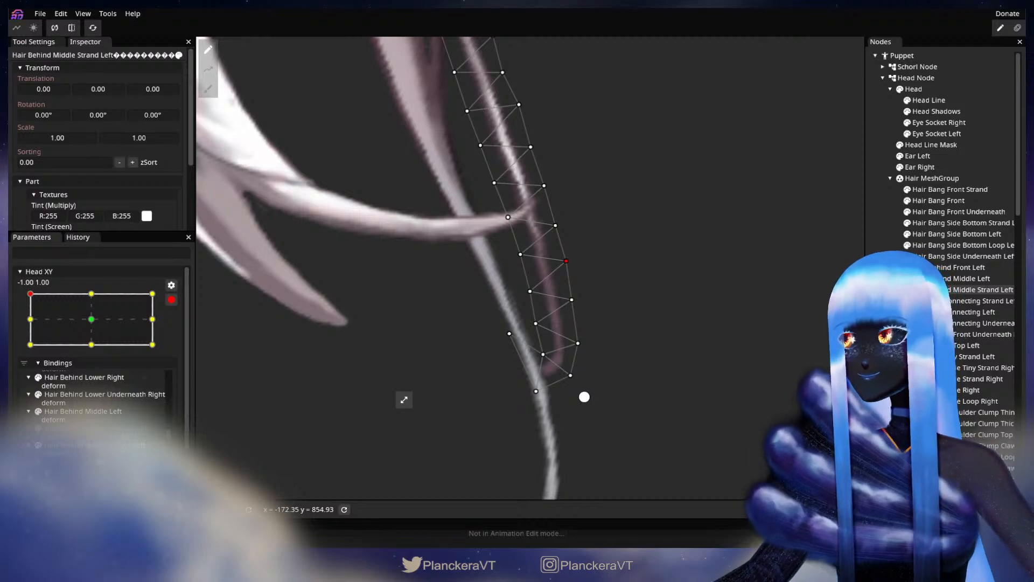
pyautogui.press('Escape')
# Step: Inspect the whole head with the strand in place, then disarm Head XY and test the motion around -1, 1
pyautogui.scroll(-3, 655, 286)
pyautogui.scroll(-5, 644, 350)
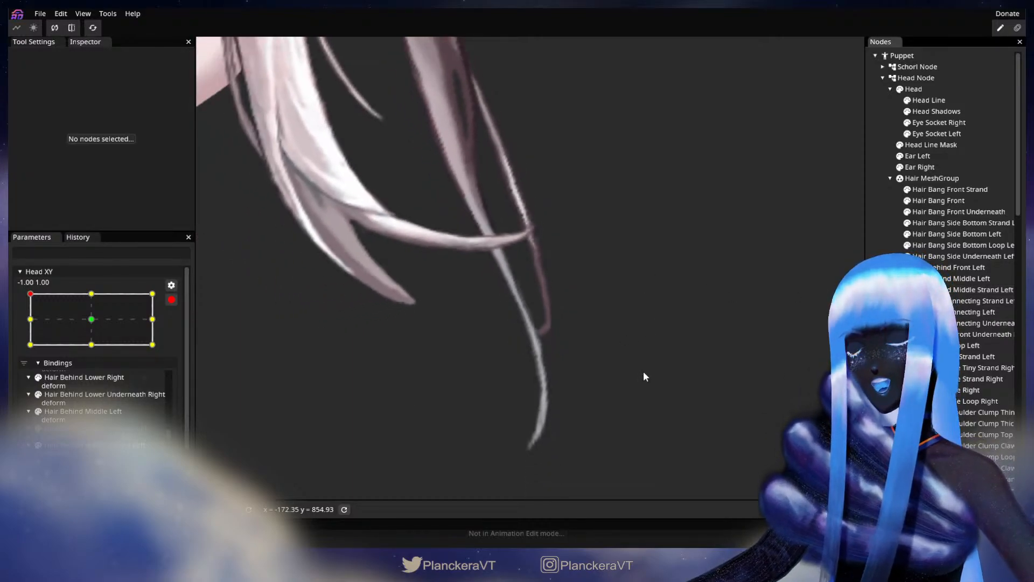
pyautogui.scroll(-5, 668, 371)
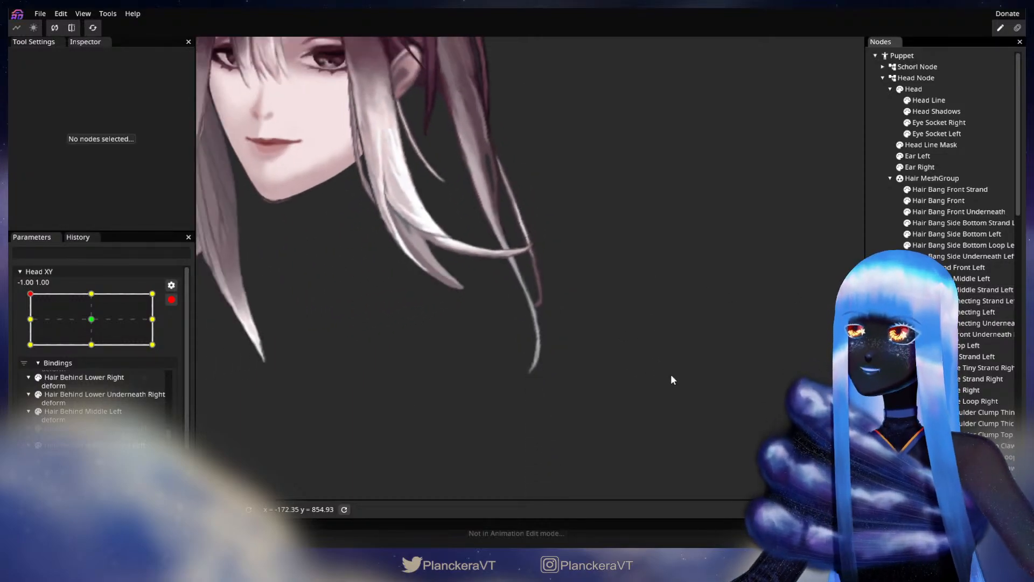
pyautogui.scroll(-3, 646, 363)
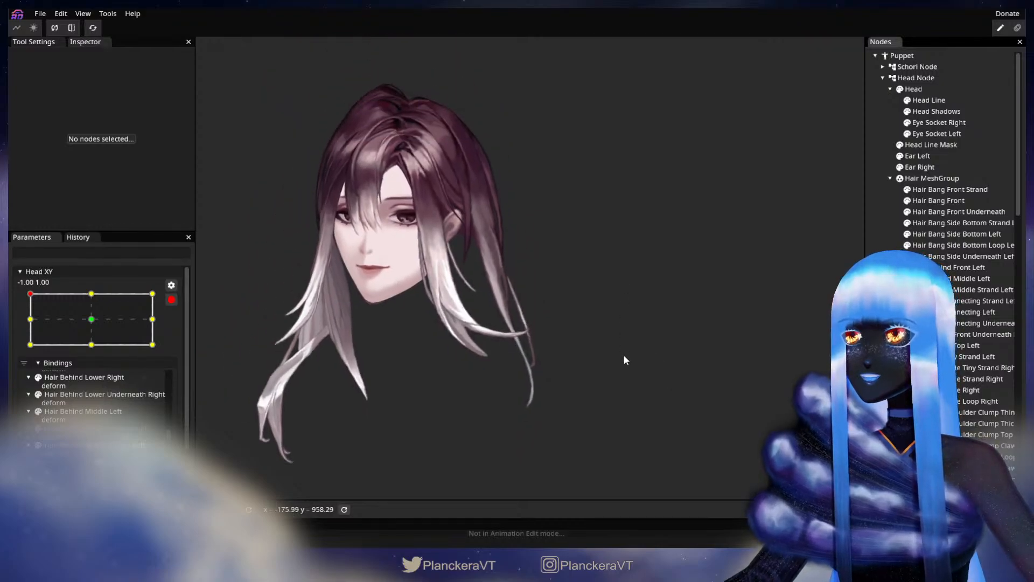
pyautogui.click(171, 299)
pyautogui.moveTo(31, 326)
pyautogui.mouseDown()
pyautogui.moveTo(25, 355)
pyautogui.moveTo(25, 322)
pyautogui.moveTo(23, 355)
pyautogui.moveTo(36, 316)
pyautogui.mouseUp()
pyautogui.moveTo(590, 395); pyautogui.dragTo(569, 341)
pyautogui.scroll(1, 569, 341)
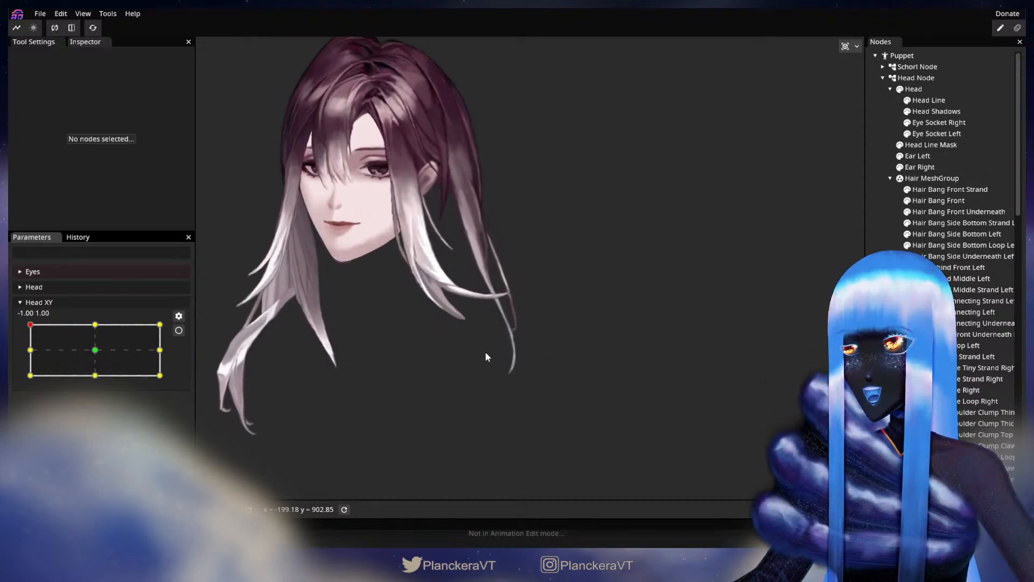
# Step: Push the strand's inner edge below the crossing lock slightly outward with the circle brush at Head XY -1, 1, then disarm and test
pyautogui.click(179, 330)
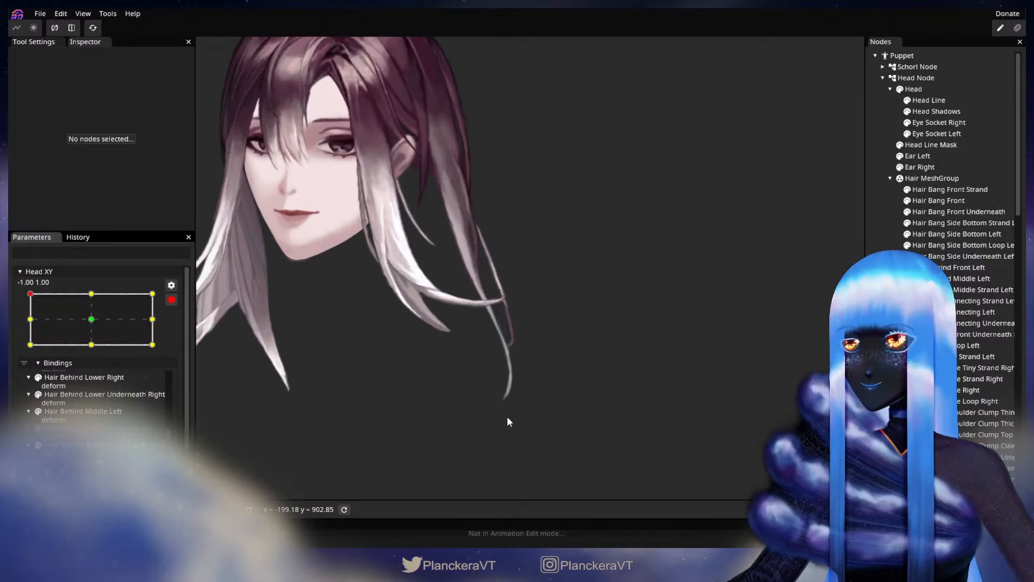
pyautogui.scroll(4, 510, 413)
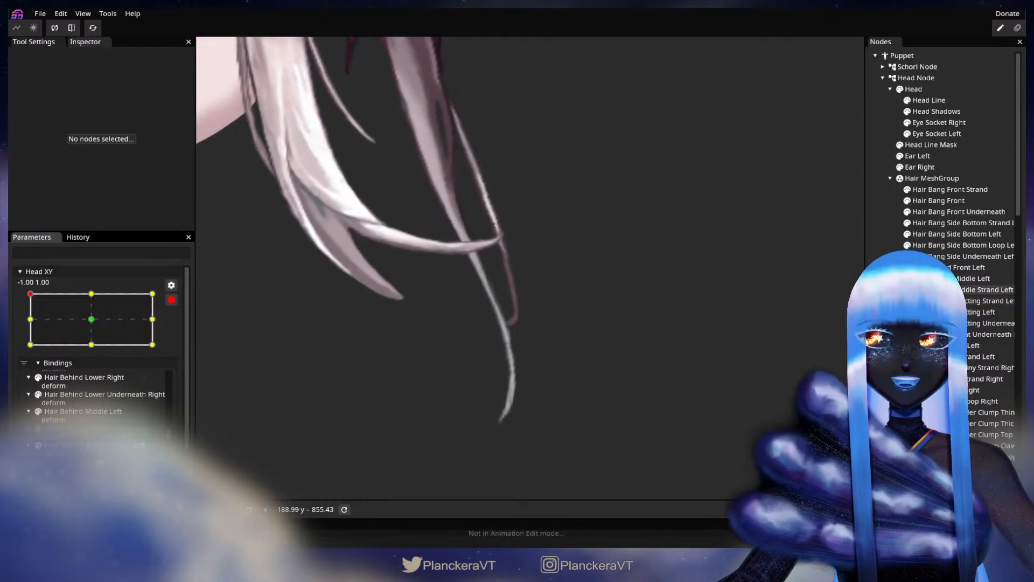
pyautogui.click(953, 290)
pyautogui.scroll(1, 523, 260)
pyautogui.click(208, 89)
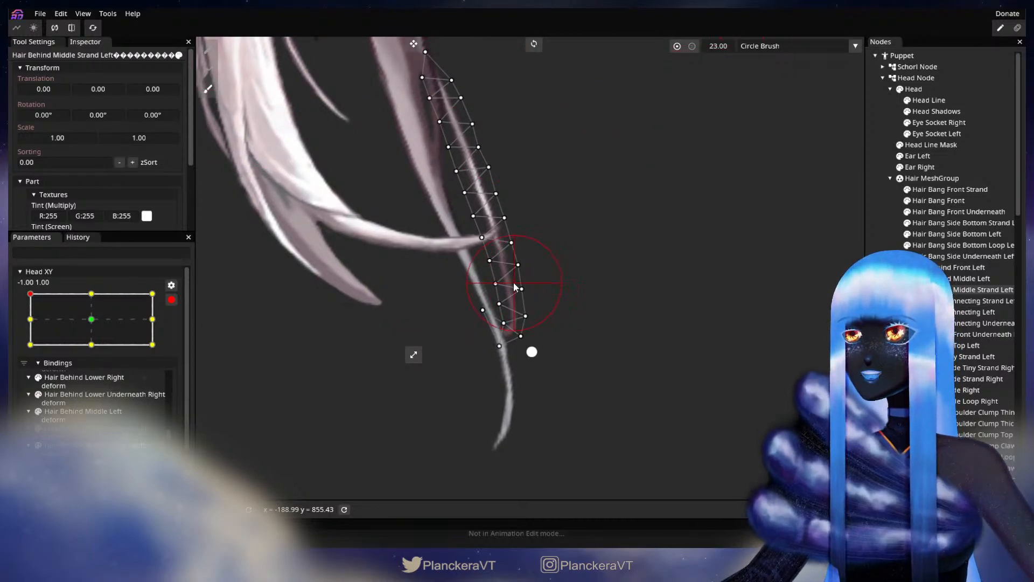
pyautogui.moveTo(506, 289); pyautogui.dragTo(542, 292)
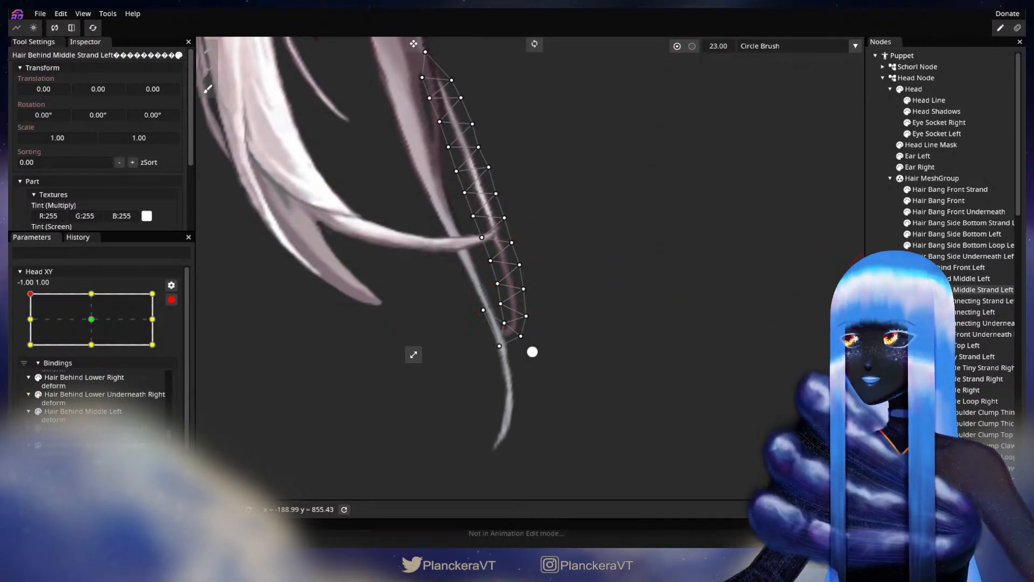
pyautogui.click(407, 354)
pyautogui.click(171, 300)
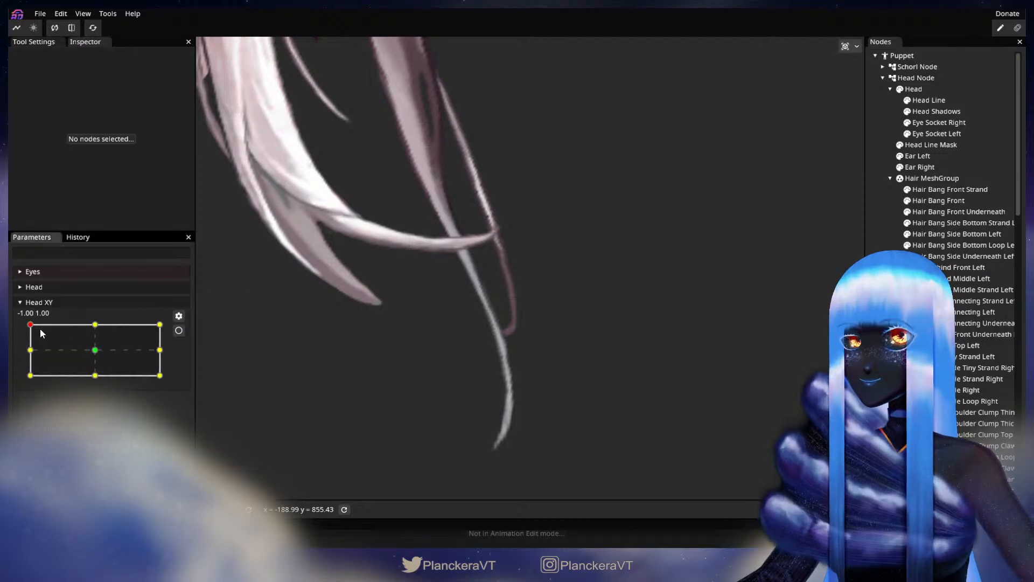
pyautogui.moveTo(31, 326); pyautogui.dragTo(31, 330)
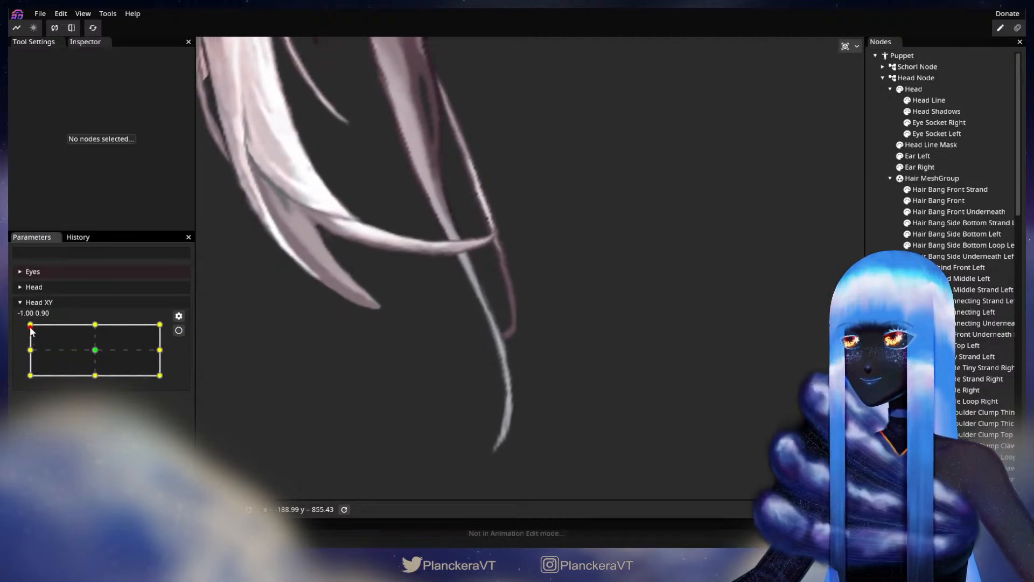
# Step: Nudge the lower outer-edge vertices near the strand's tip slightly outward at Head XY -1, 1, then disarm and preview the motion
pyautogui.click(973, 289)
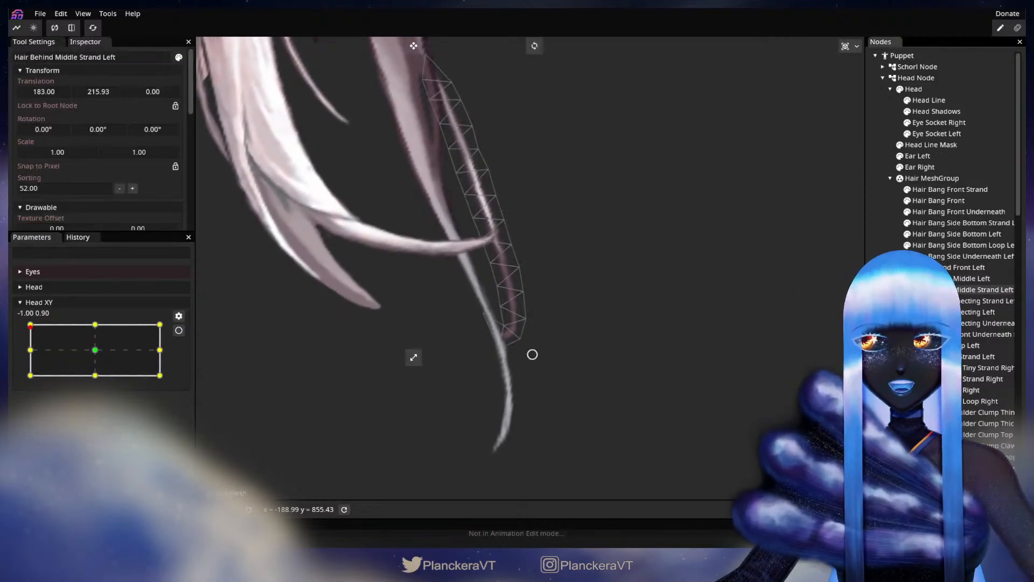
pyautogui.moveTo(31, 326); pyautogui.dragTo(26, 322)
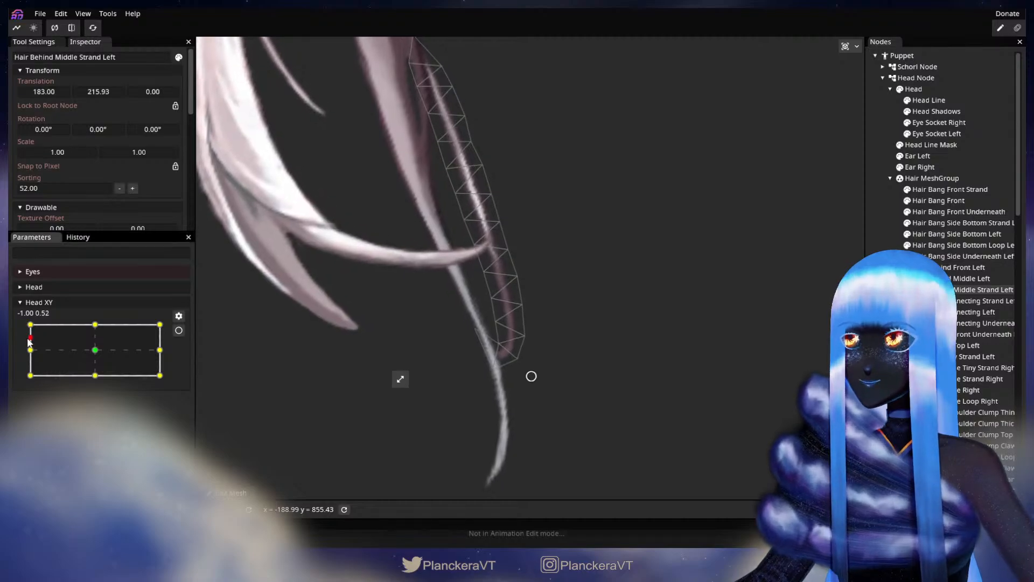
pyautogui.click(179, 330)
pyautogui.click(525, 294)
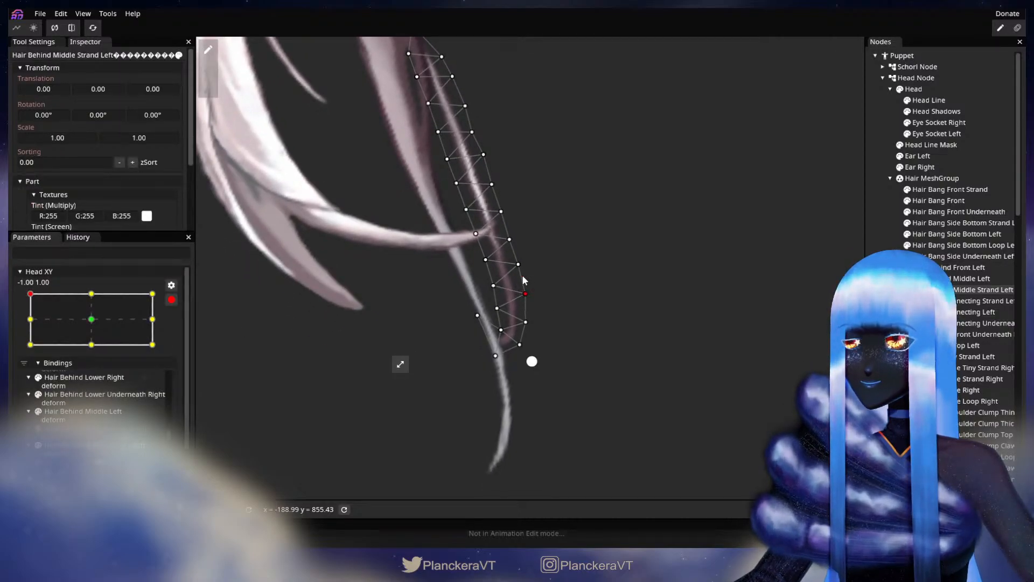
pyautogui.moveTo(532, 320); pyautogui.dragTo(537, 324)
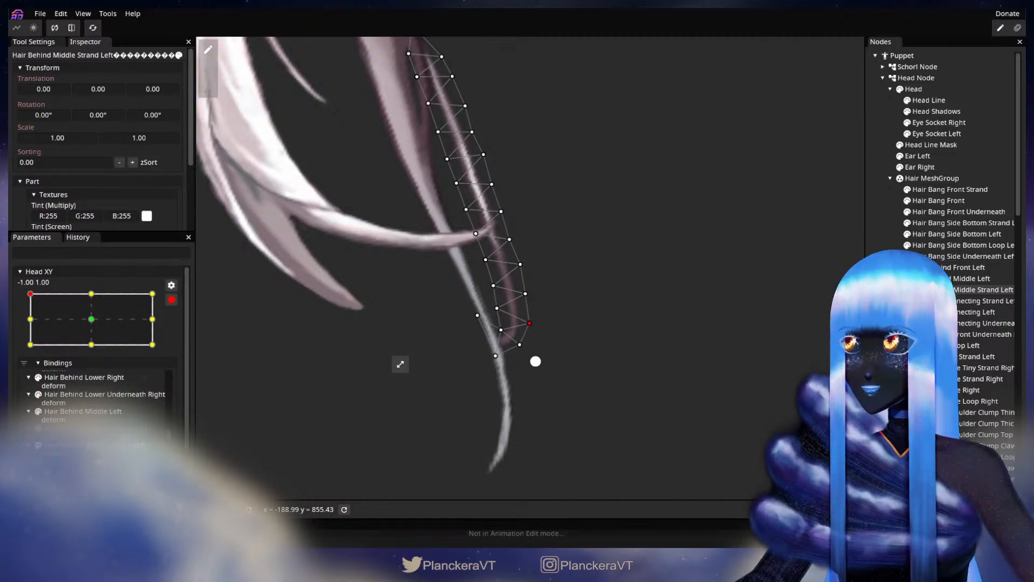
pyautogui.press('Escape')
pyautogui.click(171, 299)
pyautogui.moveTo(30, 324)
pyautogui.mouseDown()
pyautogui.moveTo(26, 351)
pyautogui.moveTo(26, 325)
pyautogui.mouseUp()
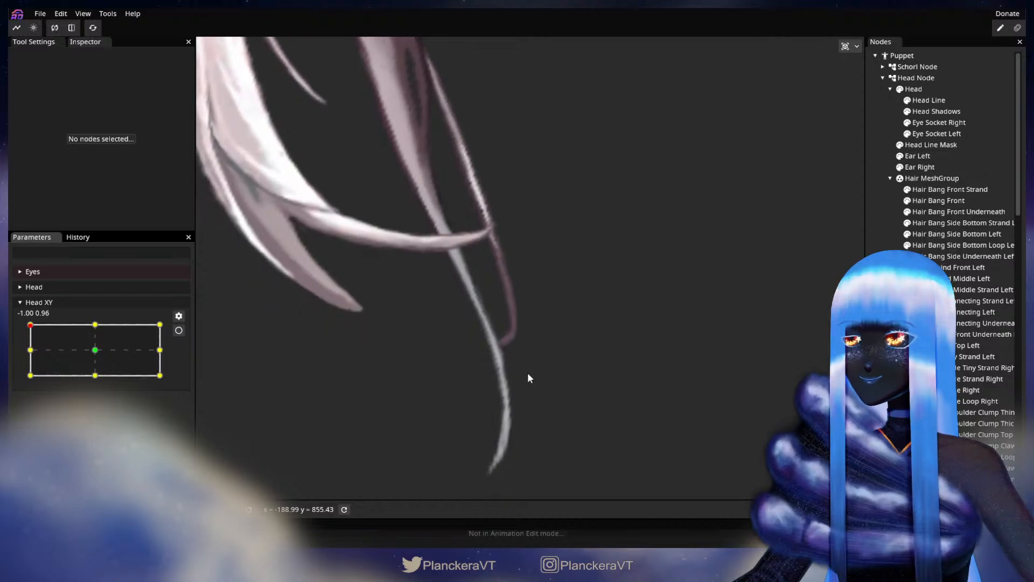
# Step: Adjust the Hair Behind Middle Strand Left vertices on both edges around the crossing lock at Head XY -1, 1, then deselect the strand
pyautogui.click(965, 294)
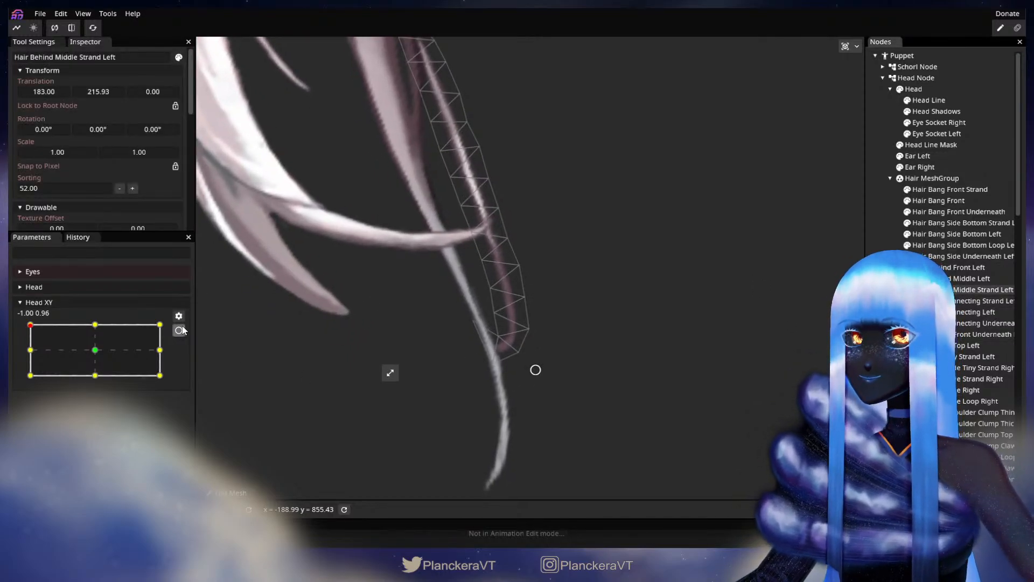
pyautogui.click(178, 330)
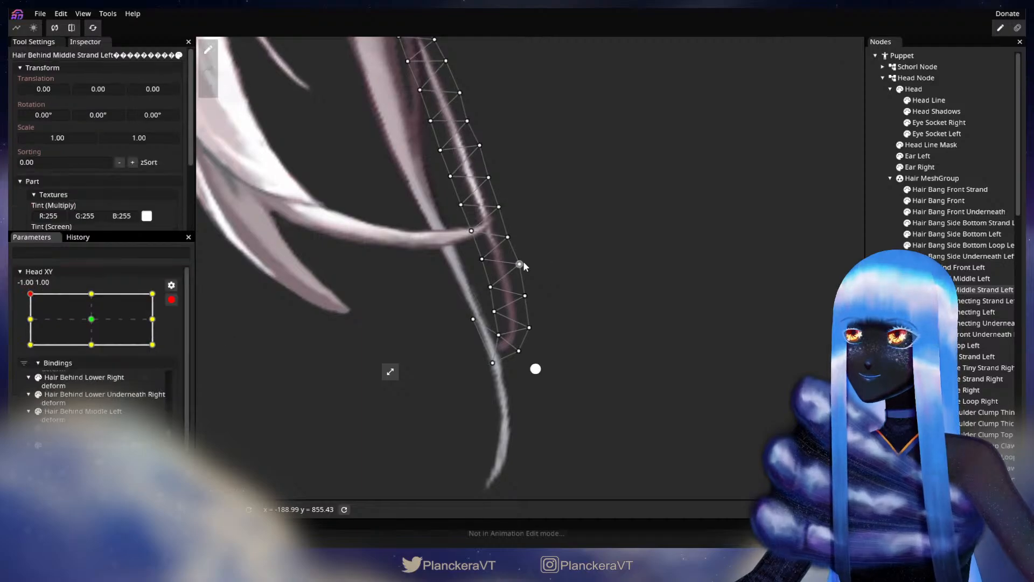
pyautogui.click(481, 261)
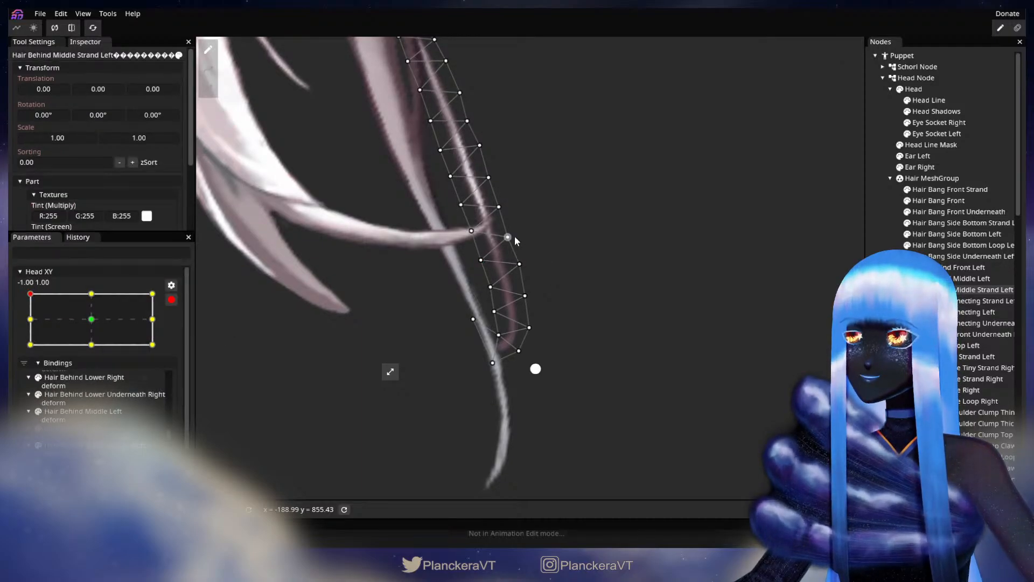
pyautogui.click(519, 264)
pyautogui.moveTo(522, 264); pyautogui.dragTo(519, 266)
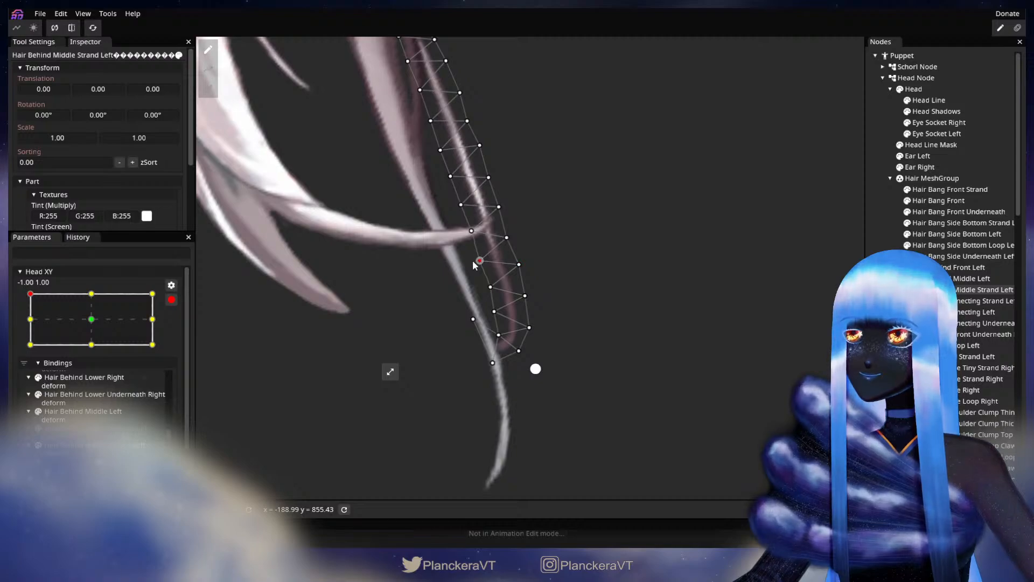
pyautogui.click(472, 231)
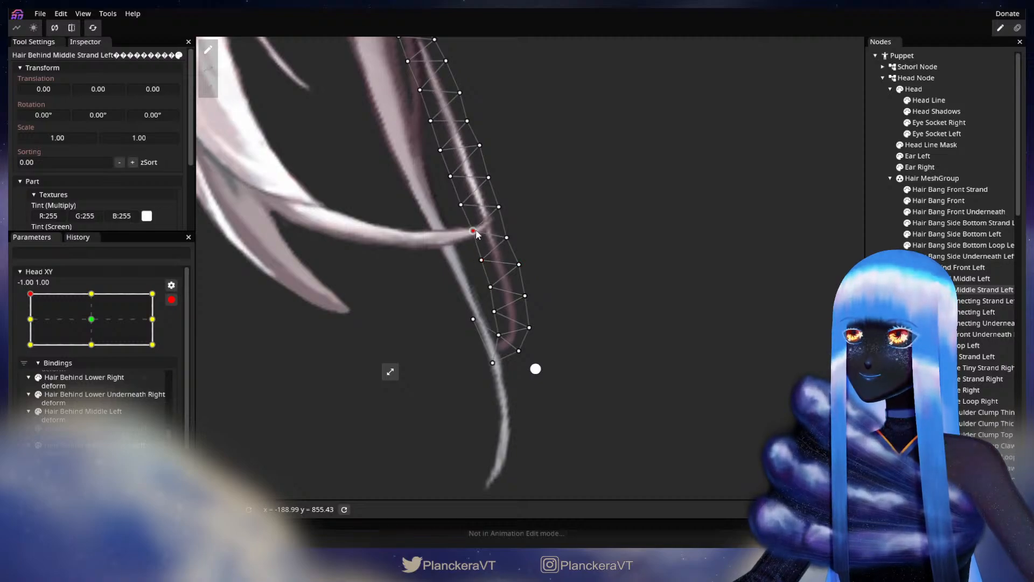
pyautogui.click(507, 237)
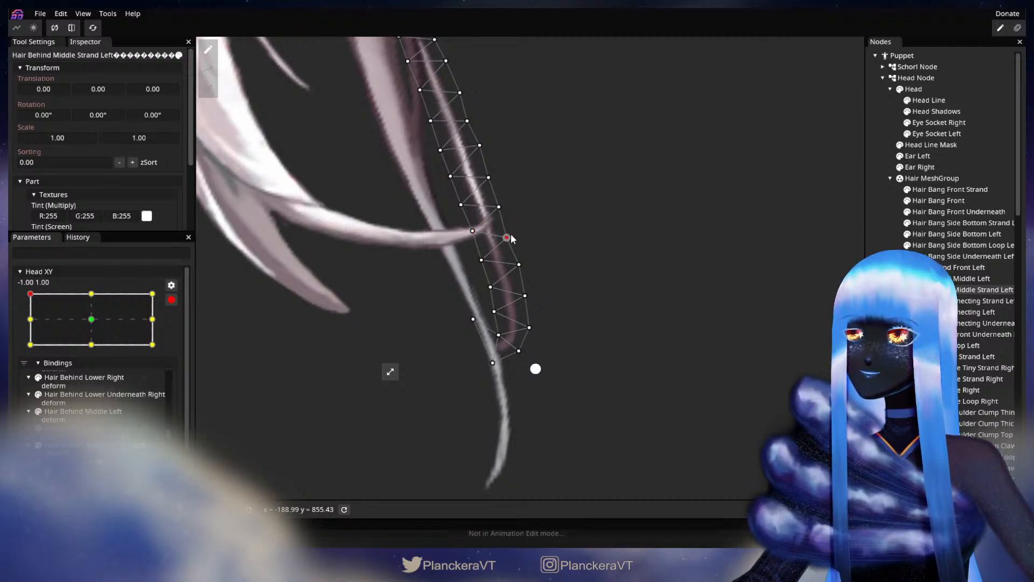
pyautogui.moveTo(508, 237); pyautogui.dragTo(509, 238)
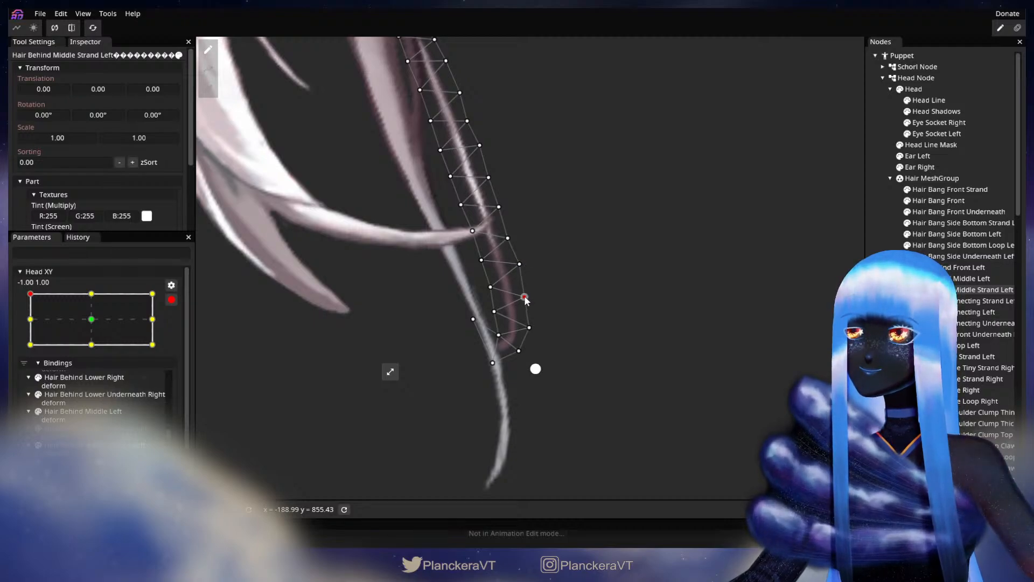
pyautogui.click(962, 289)
pyautogui.scroll(-3, 519, 338)
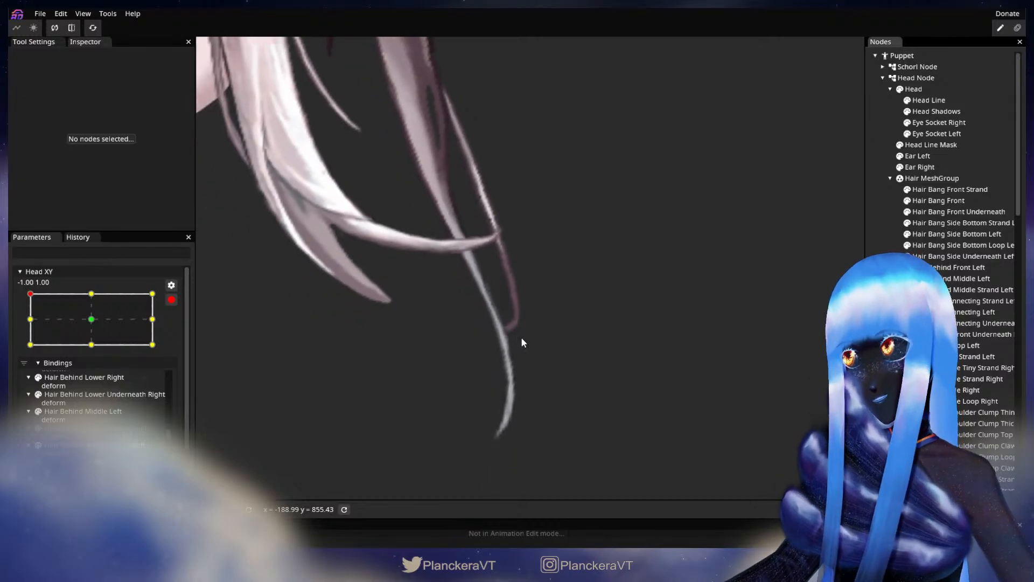
# Step: Stop editing the current Head XY keypoint and move Head XY down to -1.00, -1.00 to check the hair
pyautogui.scroll(-5, 586, 337)
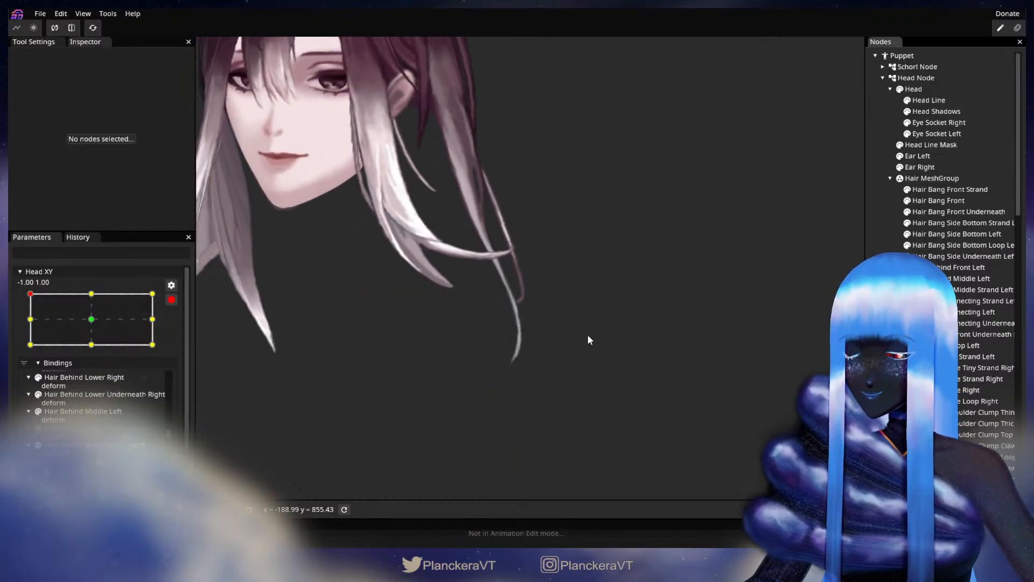
pyautogui.scroll(-4, 589, 334)
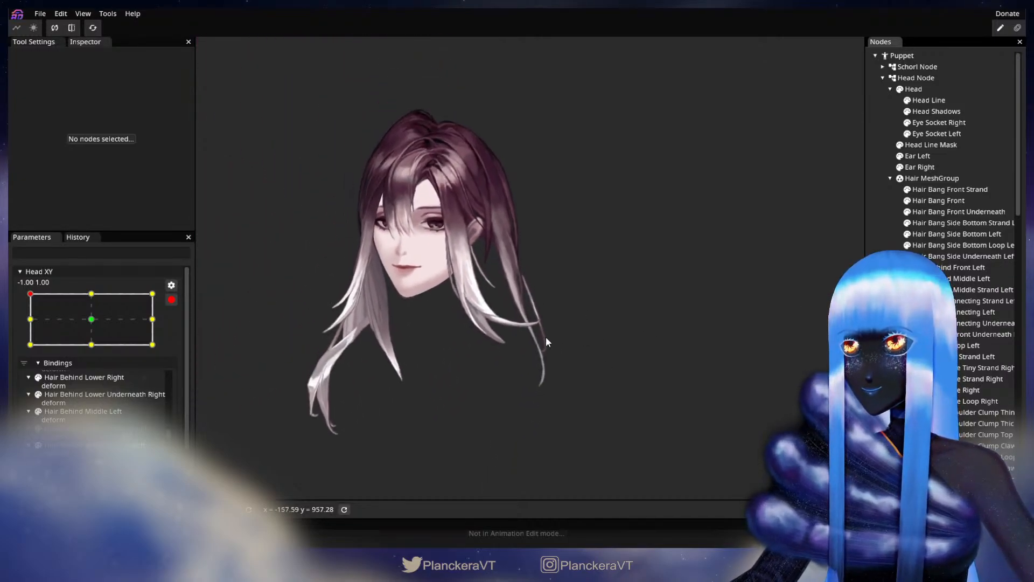
pyautogui.click(171, 299)
pyautogui.moveTo(30, 325); pyautogui.dragTo(16, 347)
pyautogui.moveTo(13, 359); pyautogui.dragTo(11, 380)
pyautogui.moveTo(409, 417); pyautogui.dragTo(392, 382)
pyautogui.scroll(3, 335, 382)
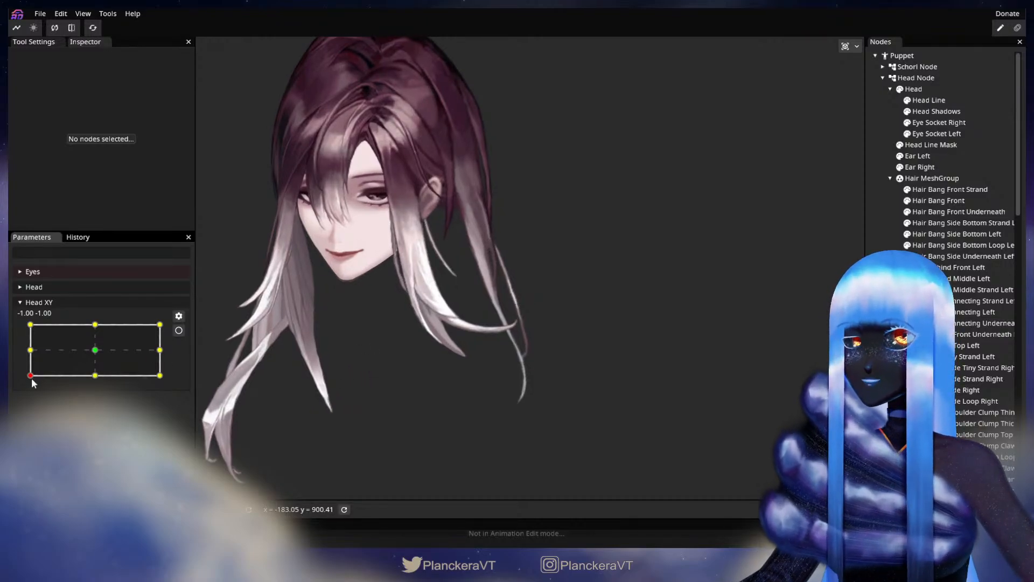
pyautogui.moveTo(30, 379)
pyautogui.mouseDown()
pyautogui.moveTo(31, 349)
pyautogui.moveTo(49, 379)
pyautogui.moveTo(96, 389)
pyautogui.moveTo(21, 388)
pyautogui.mouseUp()
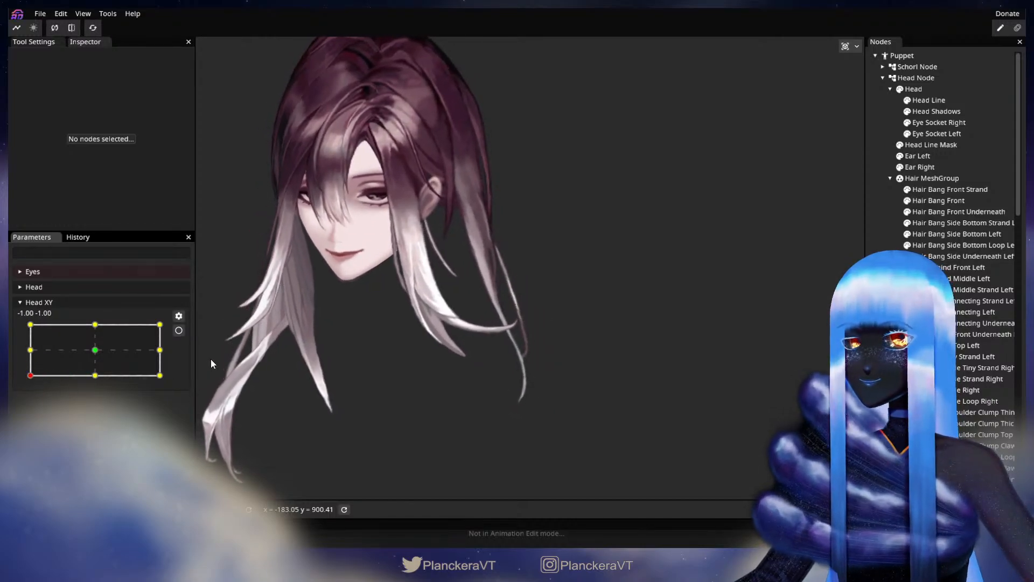
# Step: Edit the Head XY keypoint at -1.00, -1.00 and nudge the upper part of Hair Behind Middle Strand Left with the Circle Brush
pyautogui.click(178, 331)
pyautogui.scroll(3, 520, 299)
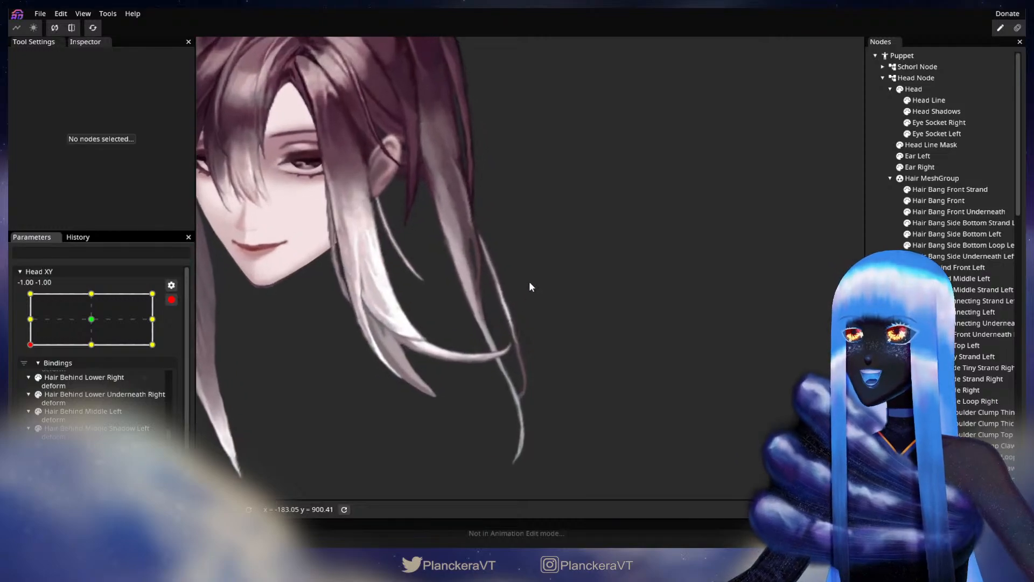
pyautogui.scroll(3, 530, 286)
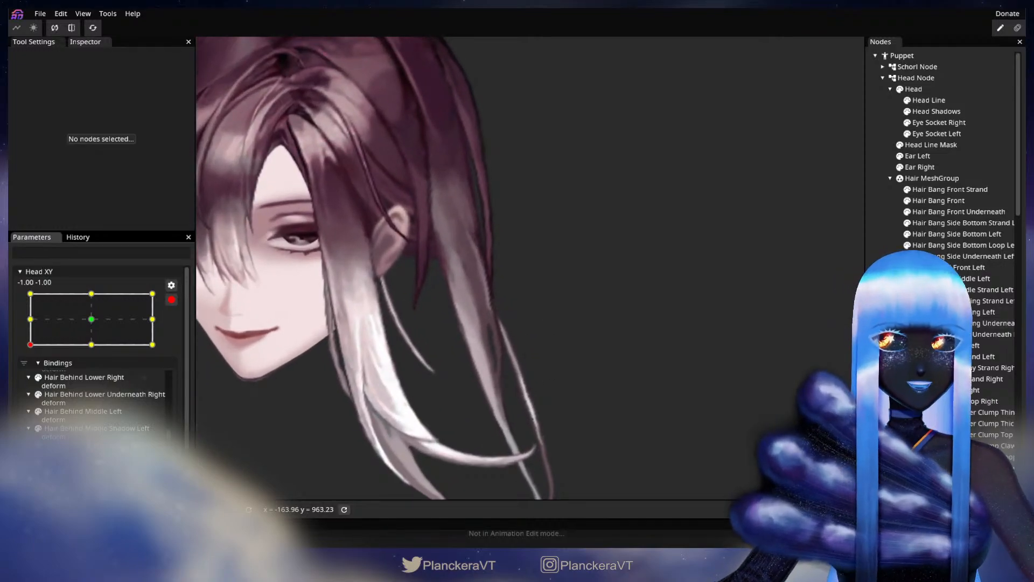
pyautogui.click(986, 289)
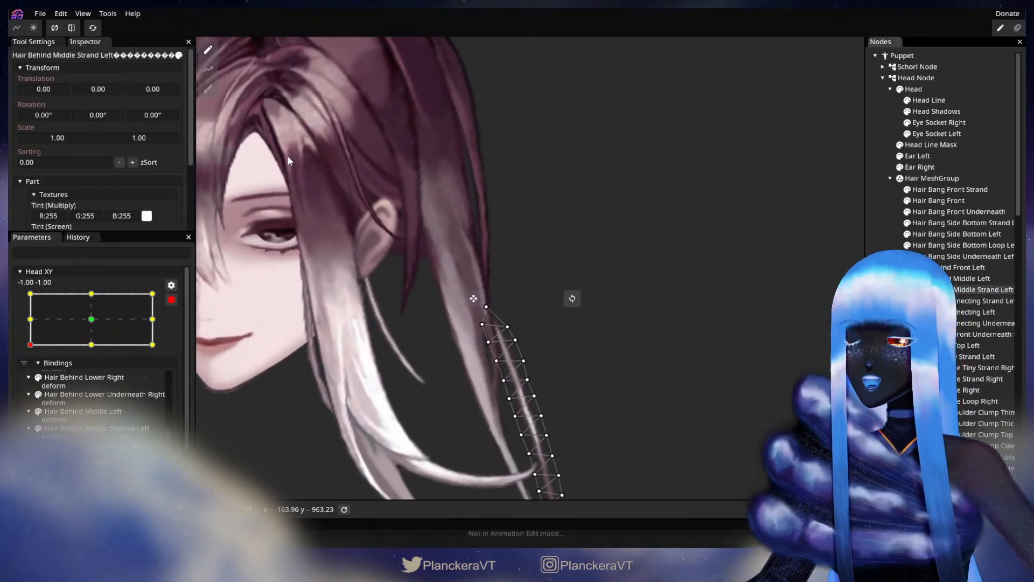
pyautogui.click(206, 91)
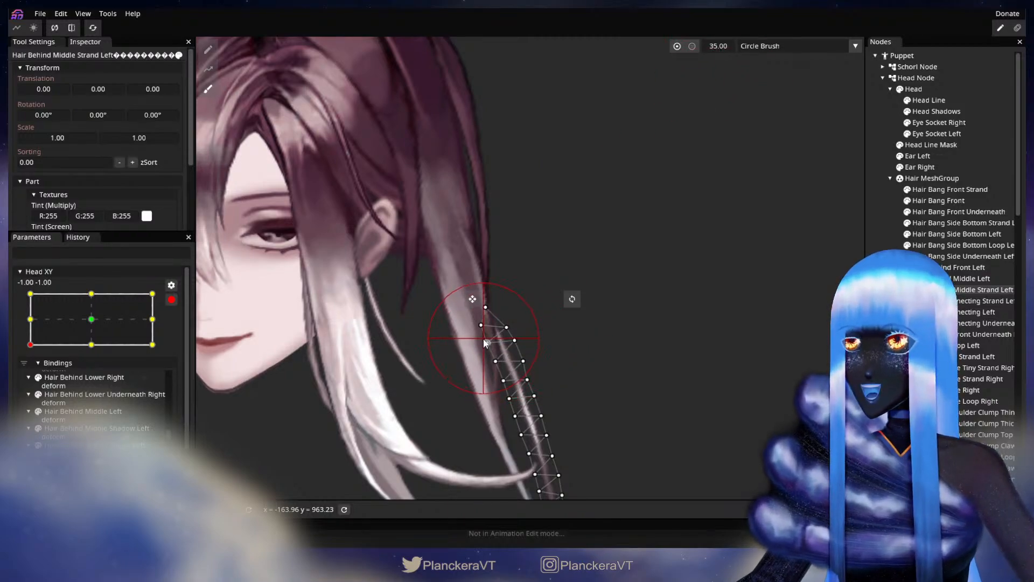
pyautogui.moveTo(597, 330); pyautogui.dragTo(606, 196)
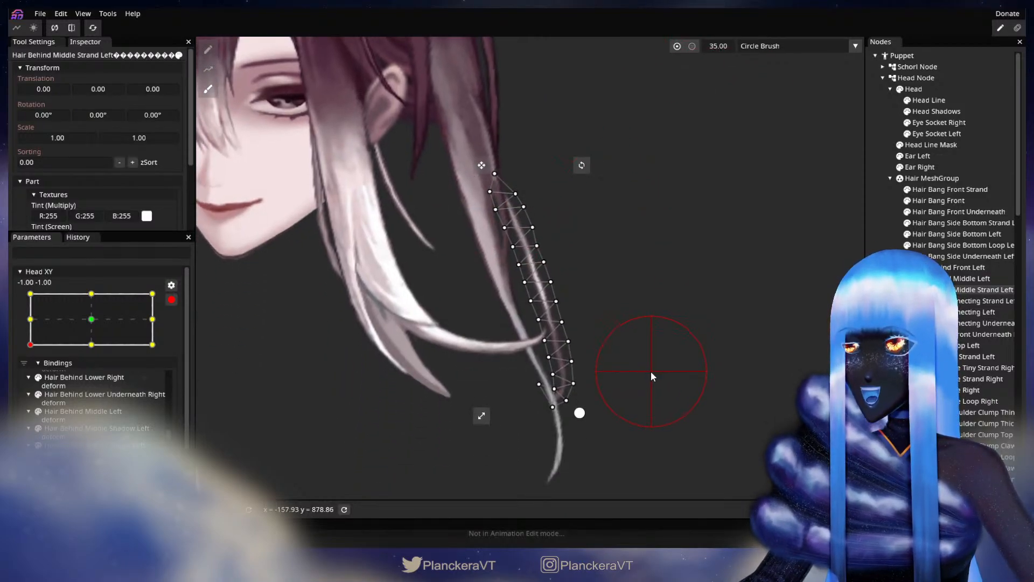
pyautogui.press('Escape')
pyautogui.scroll(-3, 665, 375)
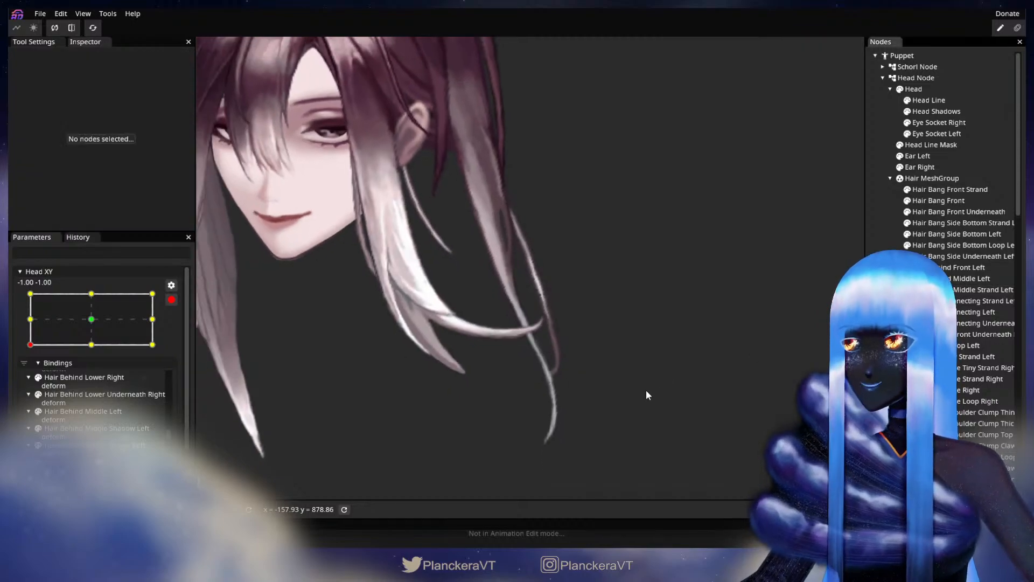
# Step: Preview the strand's motion by sweeping Head XY between the -1.00, -1.00 and -1.00, 0.00 keypoints
pyautogui.click(171, 300)
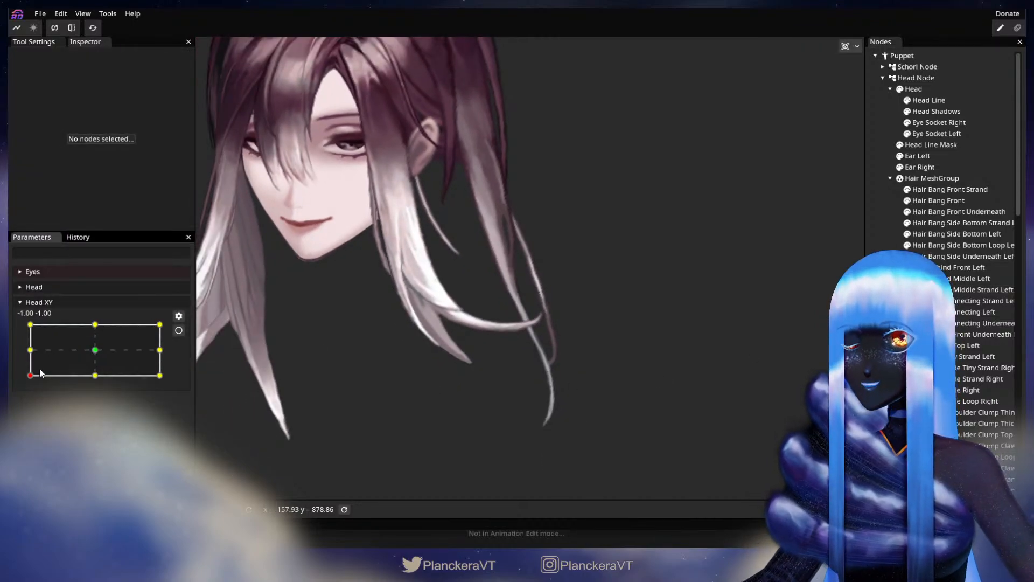
pyautogui.click(28, 372)
pyautogui.moveTo(27, 371); pyautogui.dragTo(27, 352)
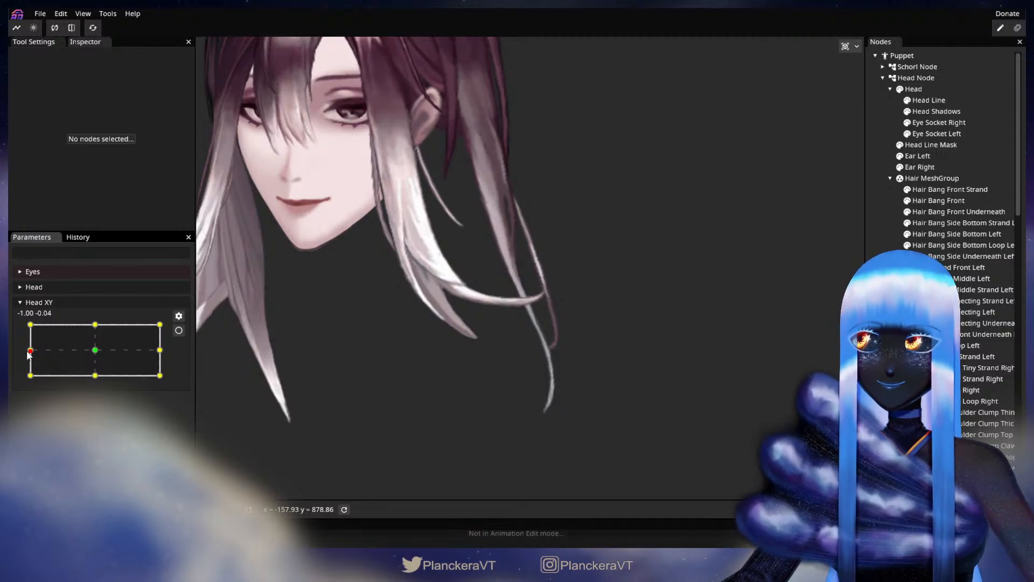
pyautogui.moveTo(29, 354); pyautogui.dragTo(31, 375)
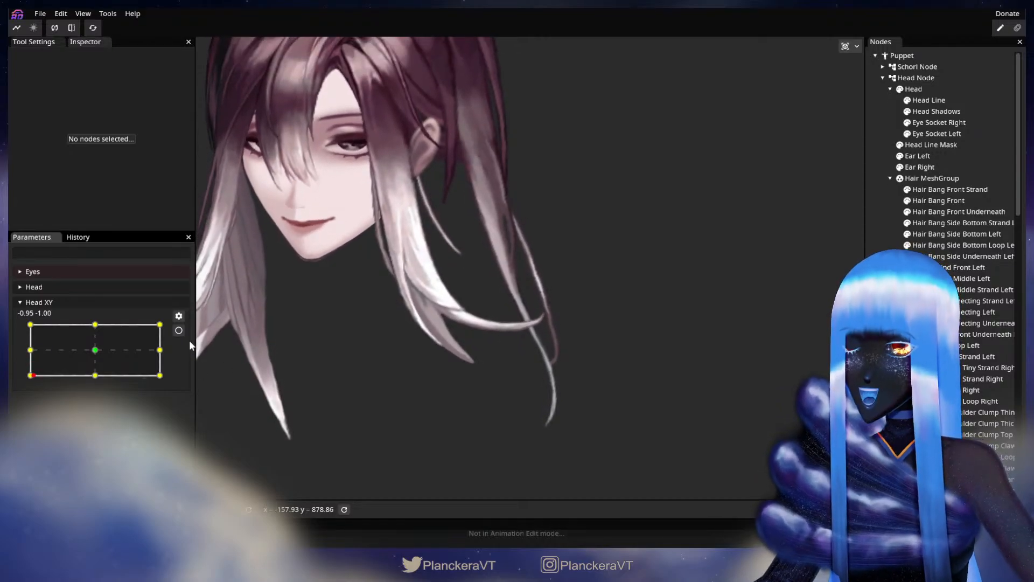
# Step: At Head XY -1.00, -1.00, push the lower half of Hair Behind Middle Strand Left slightly outward using a size 24 Circle Brush
pyautogui.click(178, 330)
pyautogui.moveTo(475, 410); pyautogui.dragTo(445, 407)
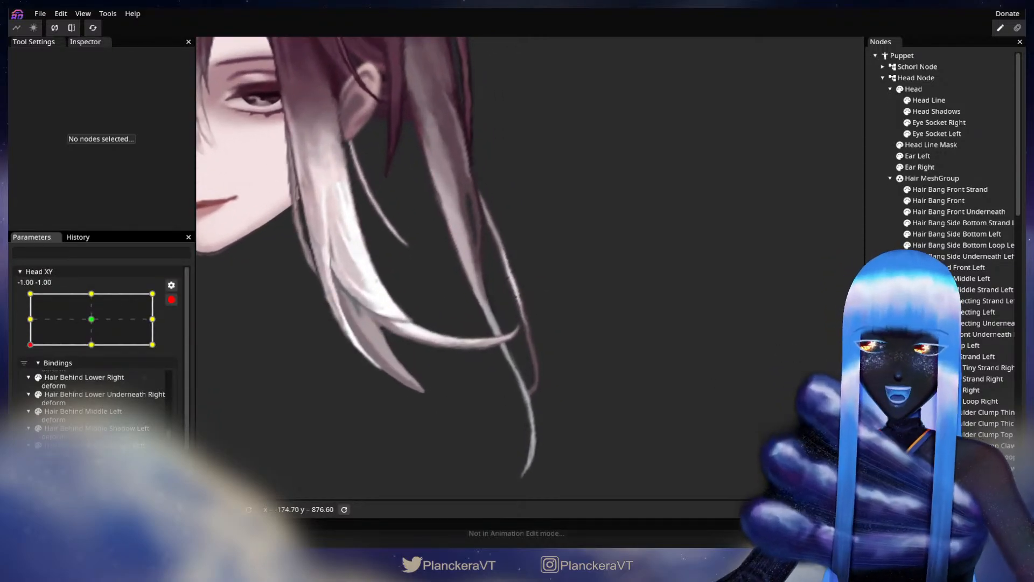
pyautogui.click(975, 290)
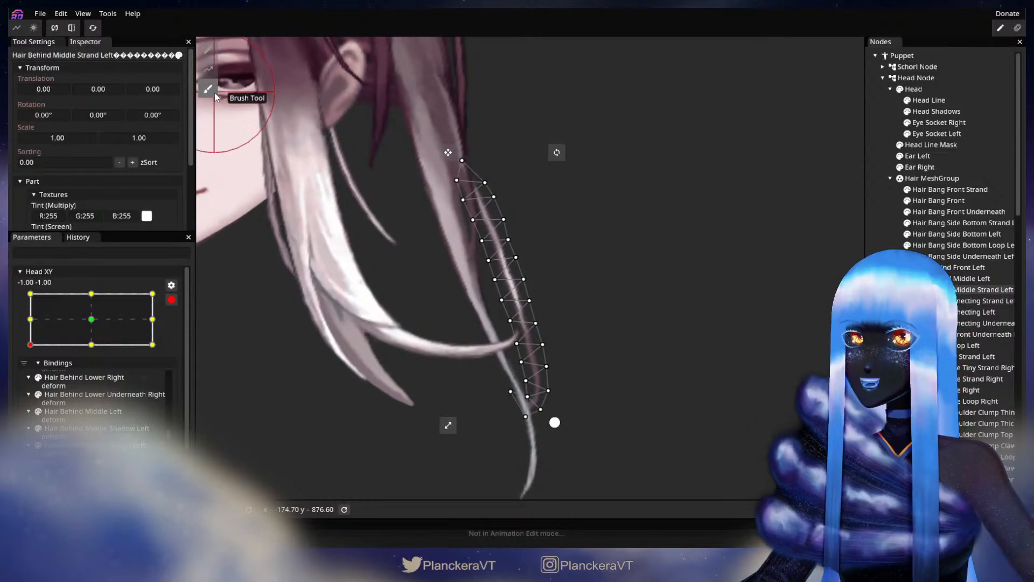
pyautogui.click(208, 88)
pyautogui.moveTo(719, 45); pyautogui.dragTo(711, 46)
pyautogui.scroll(1, 532, 268)
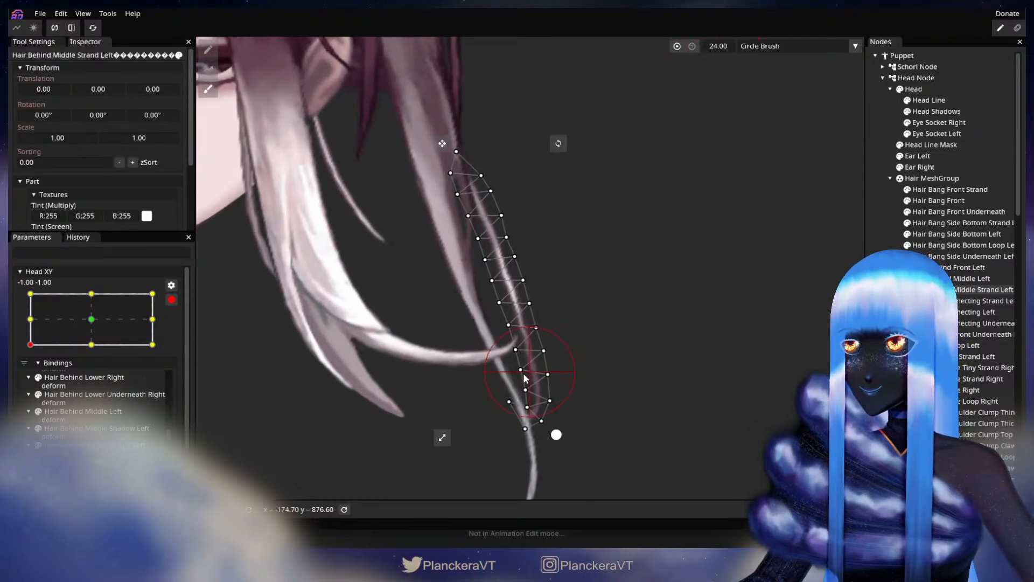
pyautogui.moveTo(521, 364); pyautogui.dragTo(525, 363)
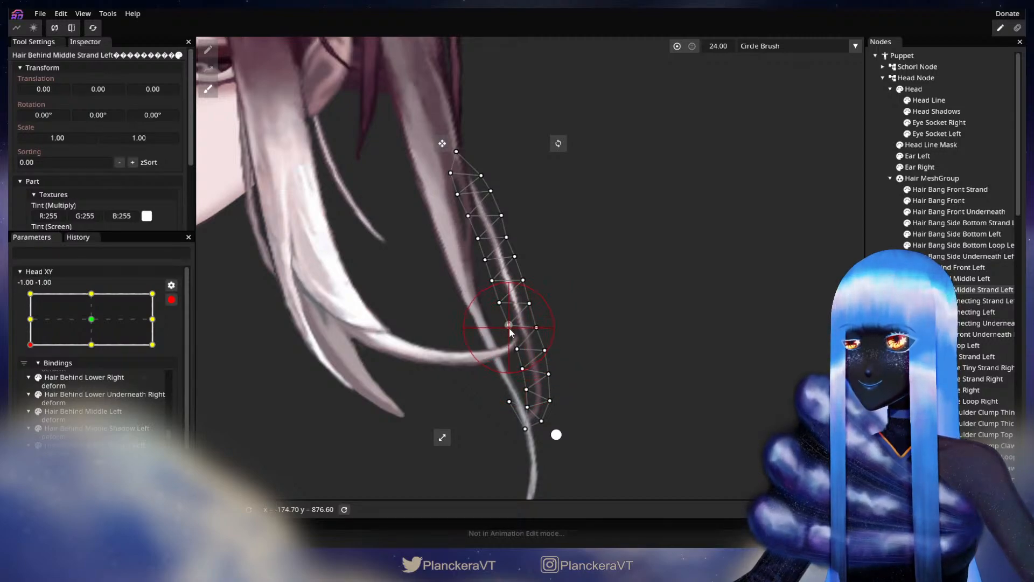
pyautogui.moveTo(511, 327); pyautogui.dragTo(513, 326)
pyautogui.press('Escape')
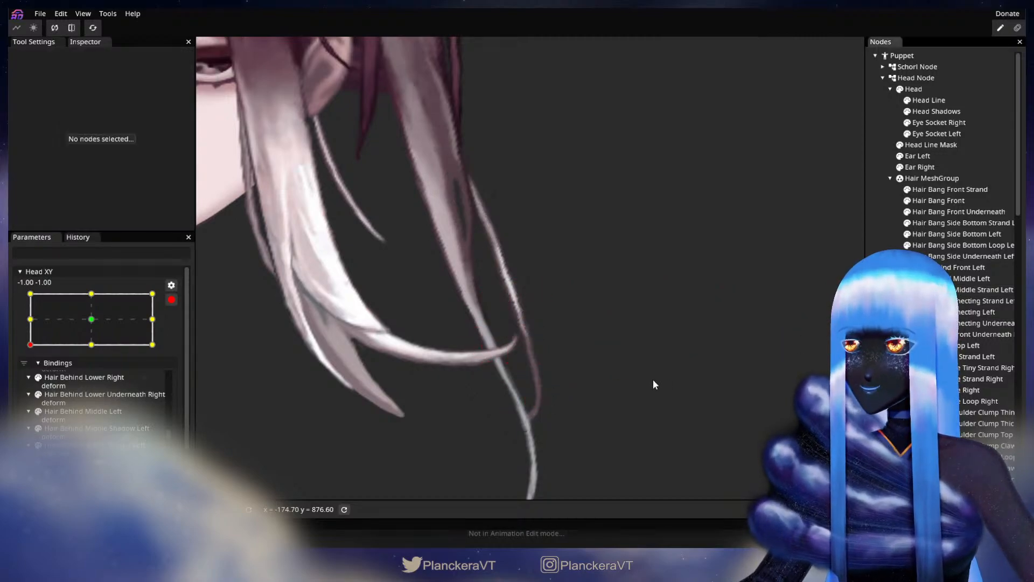
# Step: Stop keypoint editing and sweep Head XY around its -1.00, -1.00 corner to check the lower half of the strand
pyautogui.scroll(-2, 654, 377)
pyautogui.click(172, 299)
pyautogui.moveTo(31, 376)
pyautogui.mouseDown()
pyautogui.moveTo(25, 346)
pyautogui.moveTo(23, 377)
pyautogui.mouseUp()
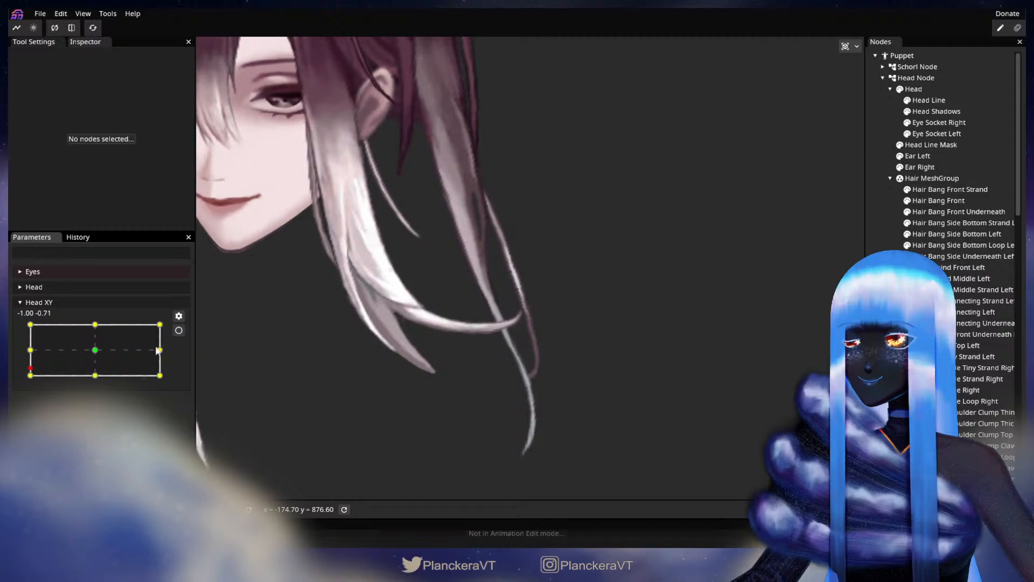
# Step: At Head XY -1.00, -1.00, shift the bottom tip of Hair Behind Middle Strand Left outward using a size 43 Circle Brush
pyautogui.click(179, 330)
pyautogui.moveTo(763, 354); pyautogui.dragTo(741, 320)
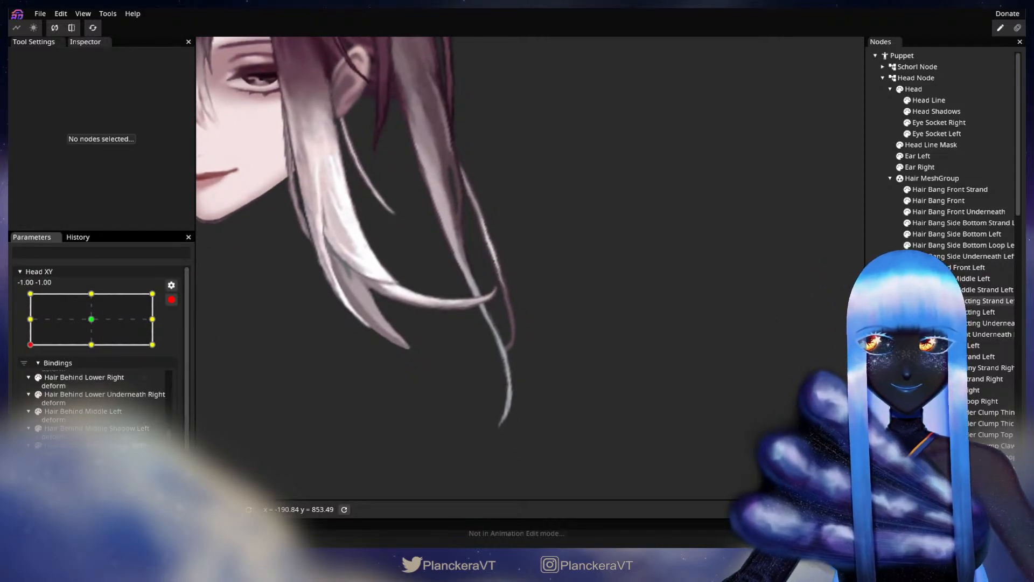
pyautogui.click(959, 289)
pyautogui.scroll(1, 624, 378)
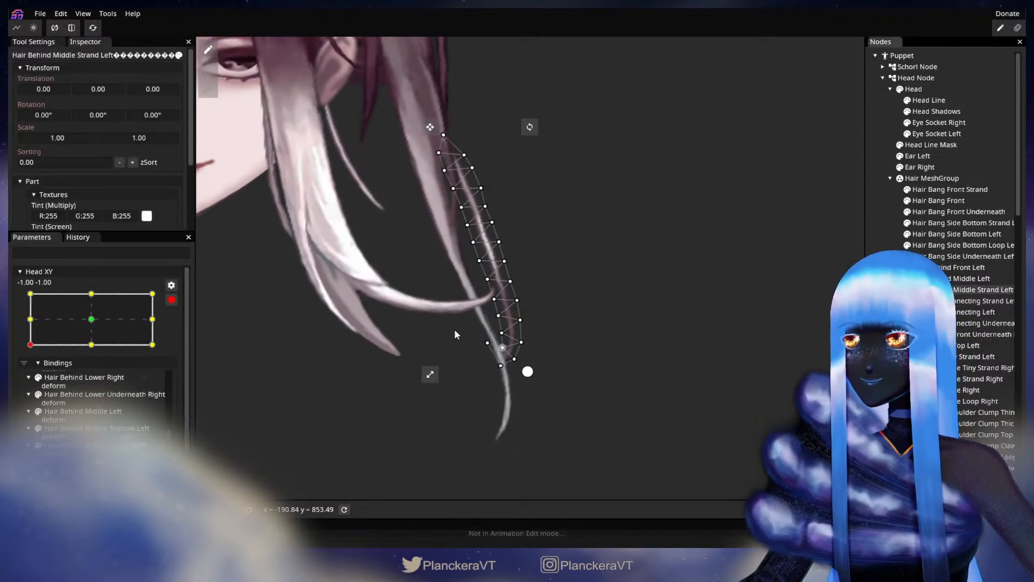
pyautogui.click(208, 88)
pyautogui.moveTo(720, 47); pyautogui.dragTo(730, 53)
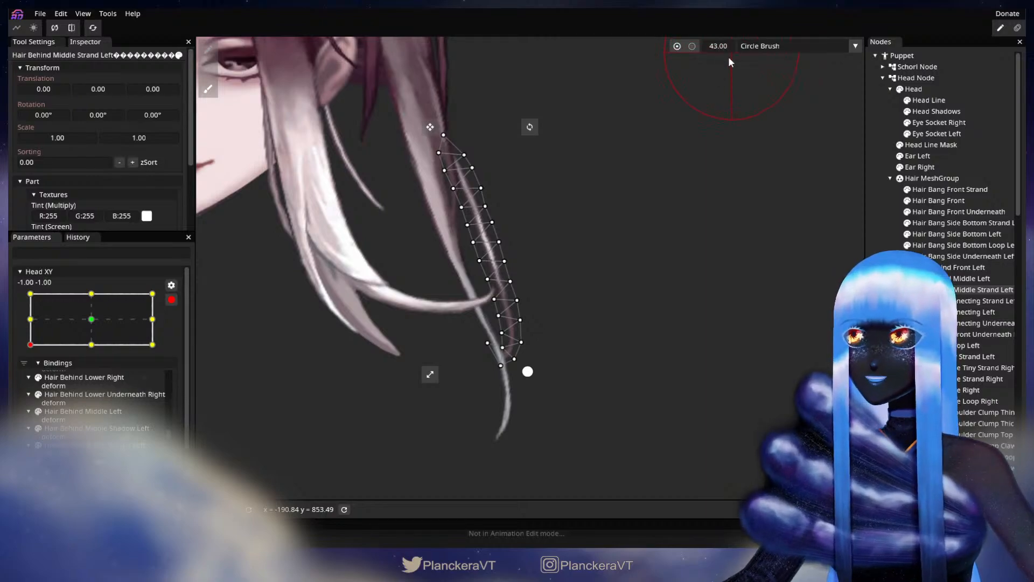
pyautogui.moveTo(500, 401)
pyautogui.mouseDown()
pyautogui.moveTo(503, 379)
pyautogui.moveTo(513, 380)
pyautogui.mouseUp()
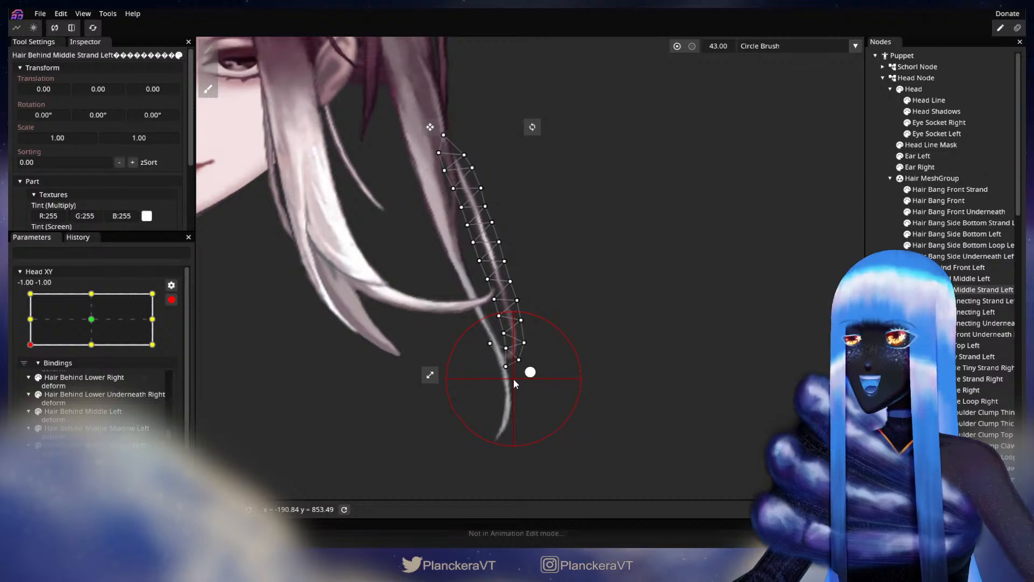
pyautogui.press('Escape')
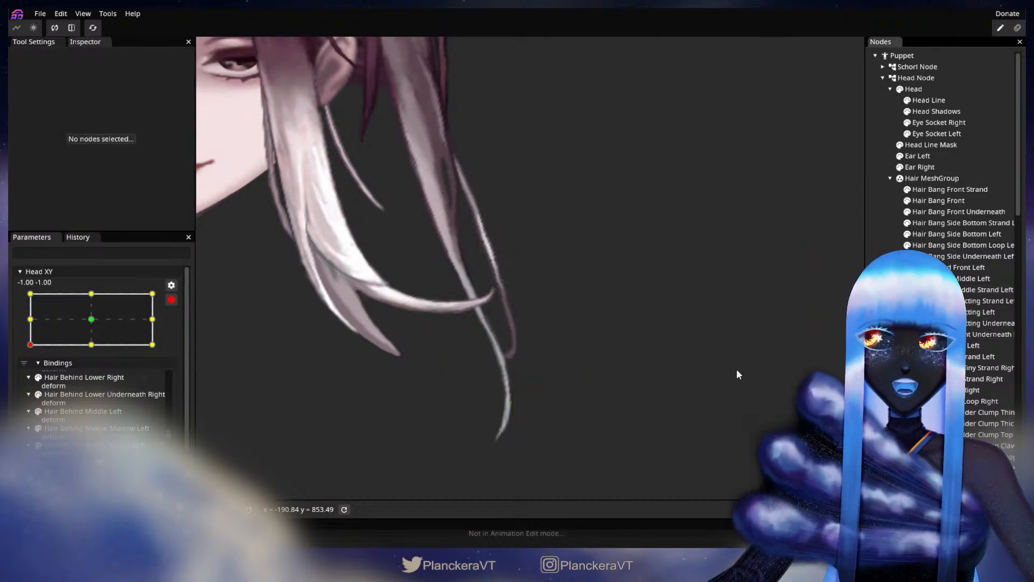
# Step: Leave keypoint editing and preview the reshaped strand tip by sweeping Head XY near -1.00, -1.00
pyautogui.scroll(-1, 608, 353)
pyautogui.scroll(-2, 608, 349)
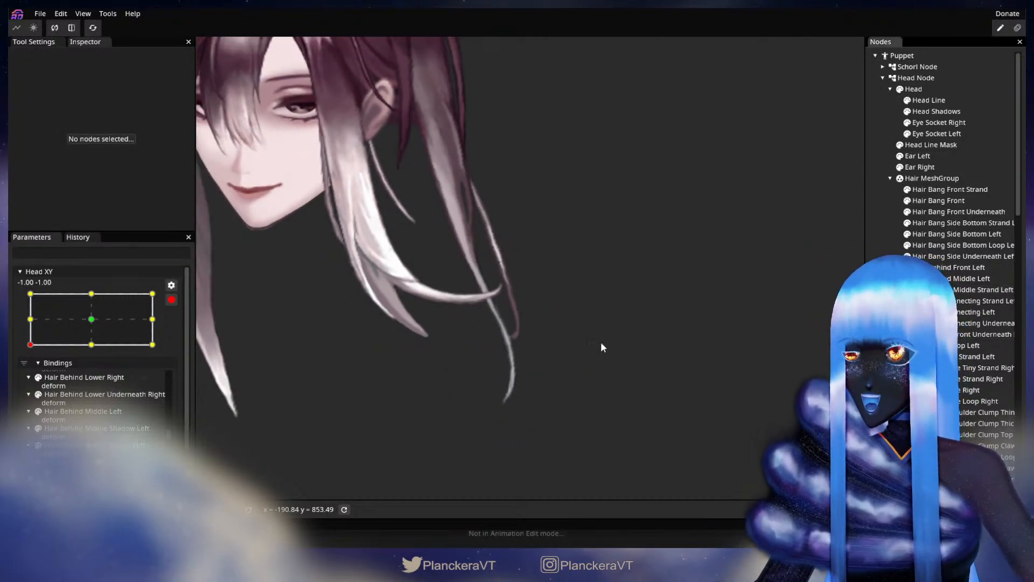
pyautogui.click(171, 299)
pyautogui.moveTo(30, 375)
pyautogui.mouseDown()
pyautogui.moveTo(13, 377)
pyautogui.moveTo(30, 365)
pyautogui.moveTo(28, 379)
pyautogui.moveTo(102, 388)
pyautogui.moveTo(31, 389)
pyautogui.mouseUp()
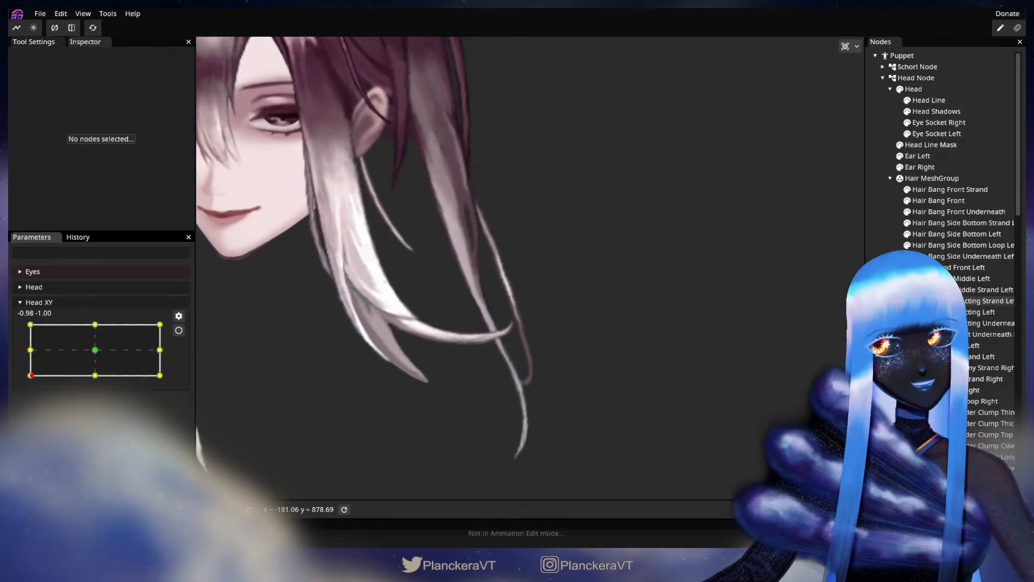
# Step: At Head XY -1.00, -1.00, move individual vertices along both edges of Hair Behind Middle Strand Left to smooth its curve
pyautogui.click(948, 290)
pyautogui.scroll(3, 610, 306)
pyautogui.scroll(3, 597, 304)
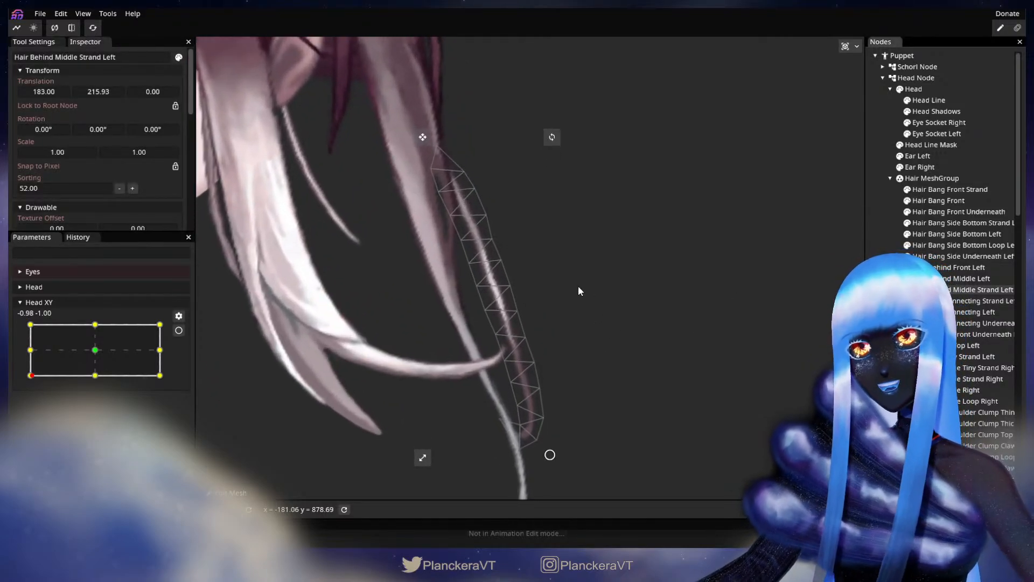
pyautogui.moveTo(525, 278); pyautogui.dragTo(550, 354)
pyautogui.moveTo(31, 376)
pyautogui.mouseDown()
pyautogui.moveTo(26, 349)
pyautogui.moveTo(30, 376)
pyautogui.mouseUp()
pyautogui.click(178, 332)
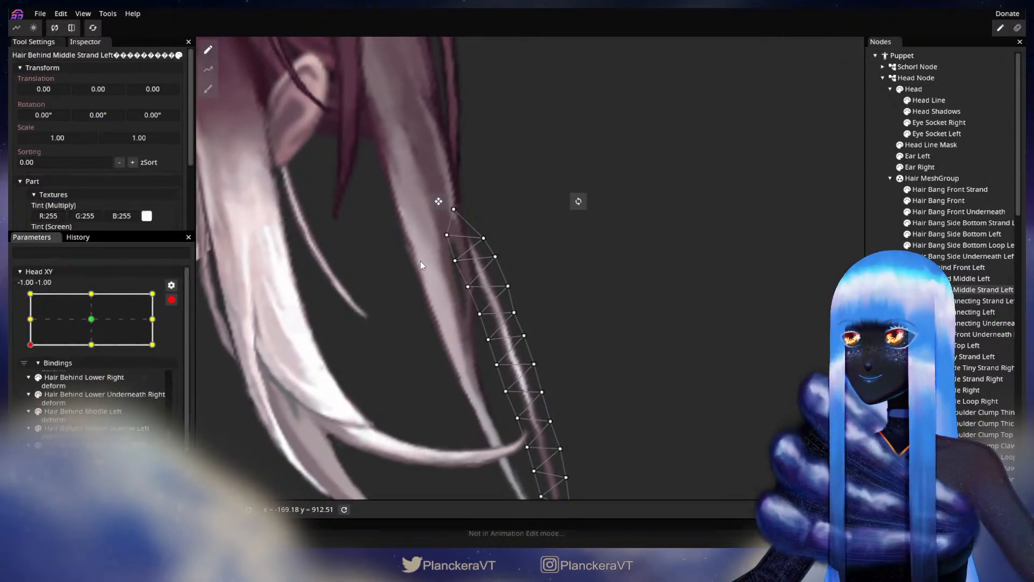
pyautogui.click(456, 261)
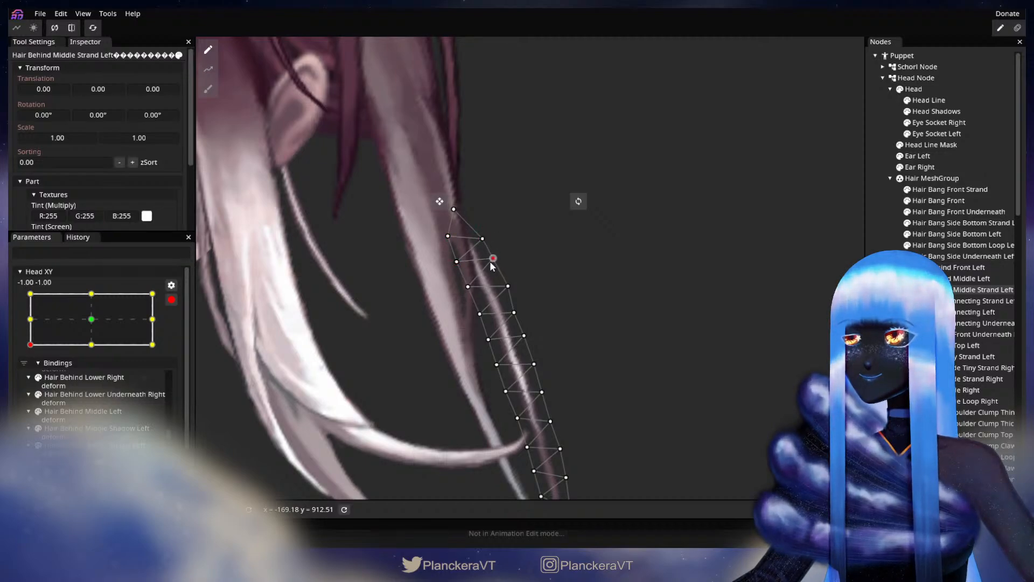
pyautogui.moveTo(500, 289); pyautogui.dragTo(519, 247)
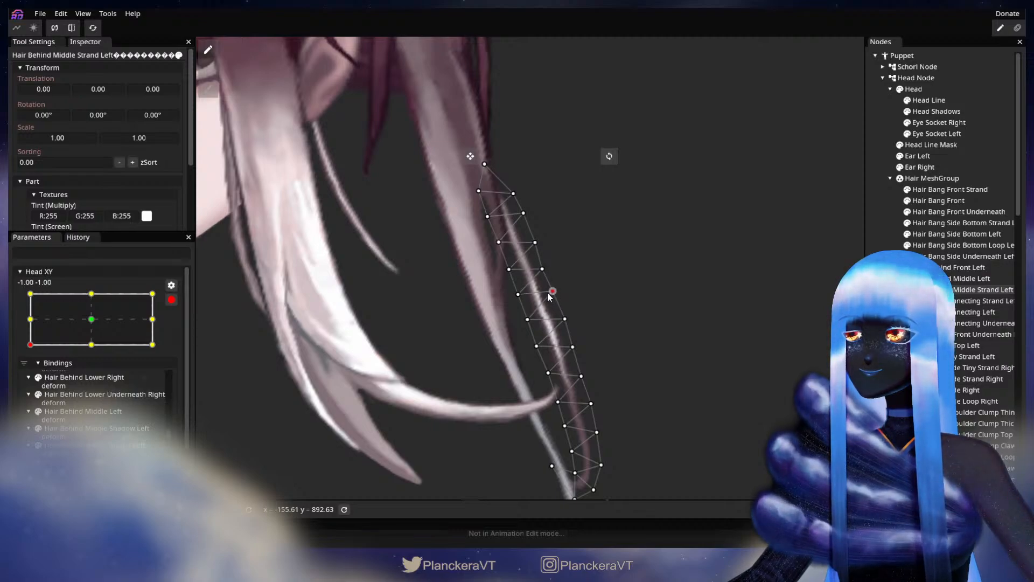
pyautogui.moveTo(547, 294); pyautogui.dragTo(539, 252)
pyautogui.click(556, 277)
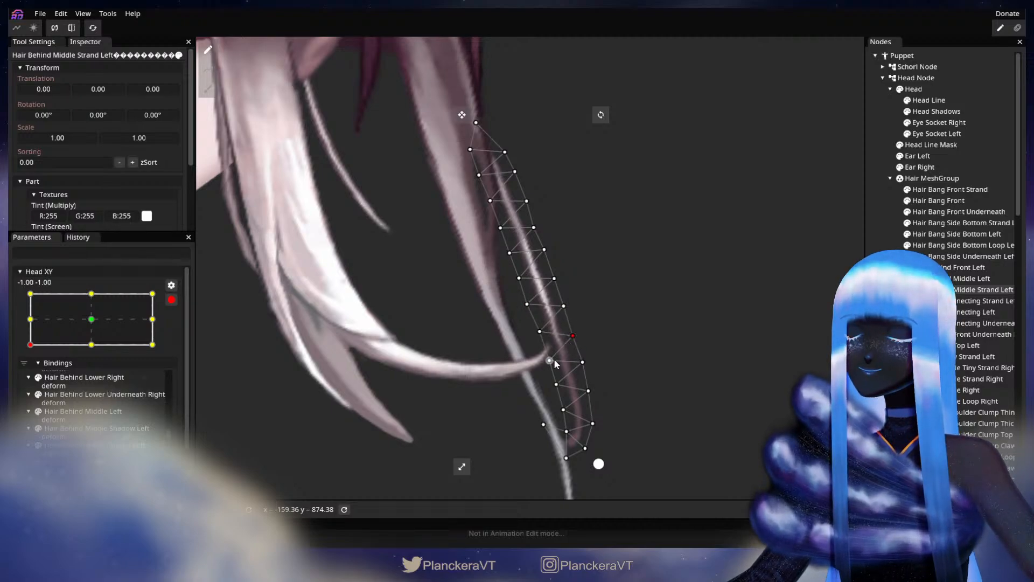
pyautogui.moveTo(636, 389)
pyautogui.mouseDown()
pyautogui.moveTo(623, 350)
pyautogui.moveTo(648, 390)
pyautogui.mouseUp()
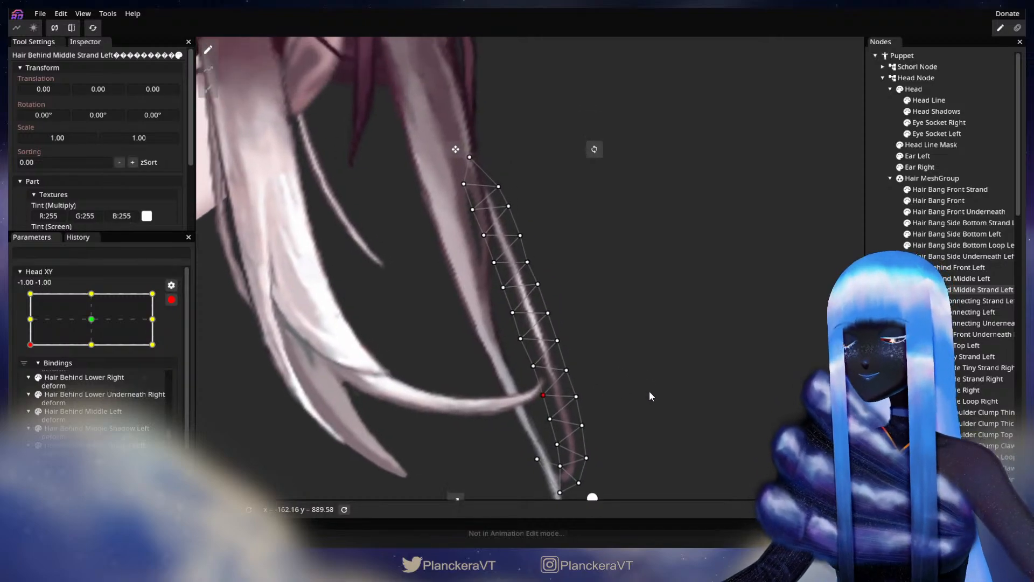
# Step: Sweep Head XY around -1.00, -1.00, then shift the uppermost vertices on both edges of Hair Behind Middle Strand Left at that keypoint
pyautogui.click(171, 300)
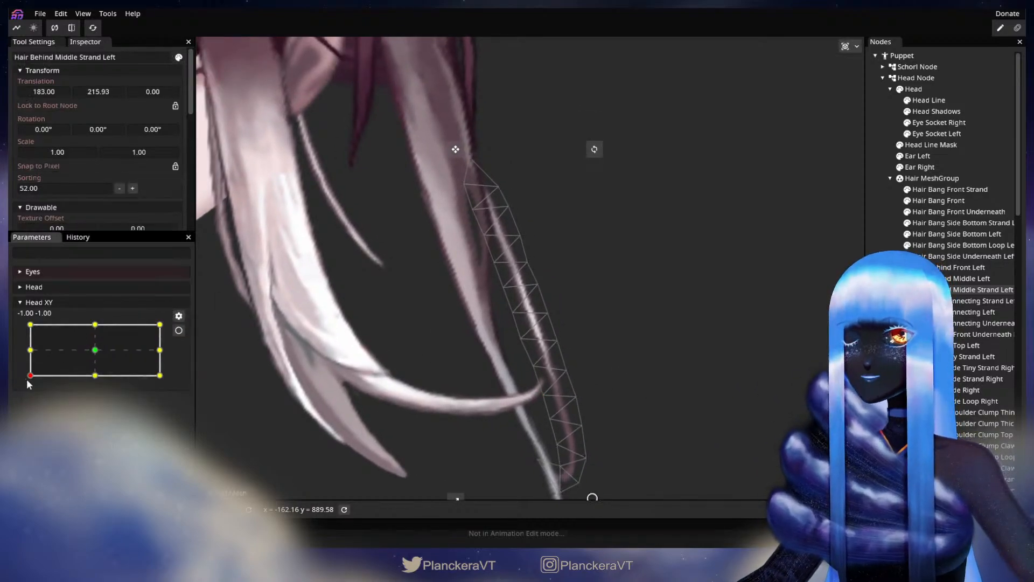
pyautogui.moveTo(28, 375)
pyautogui.mouseDown()
pyautogui.moveTo(27, 351)
pyautogui.moveTo(20, 383)
pyautogui.mouseUp()
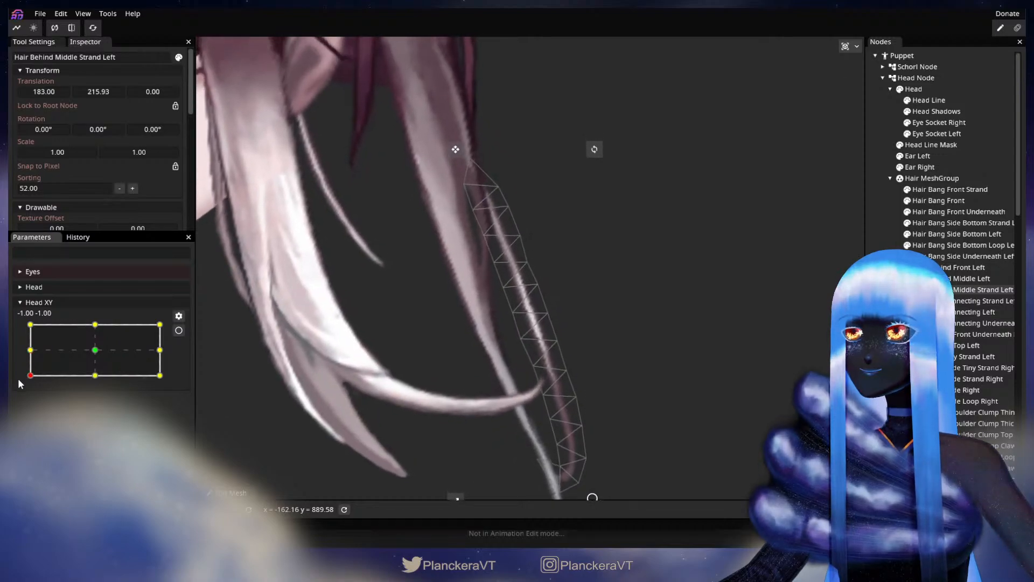
pyautogui.click(179, 330)
pyautogui.click(489, 235)
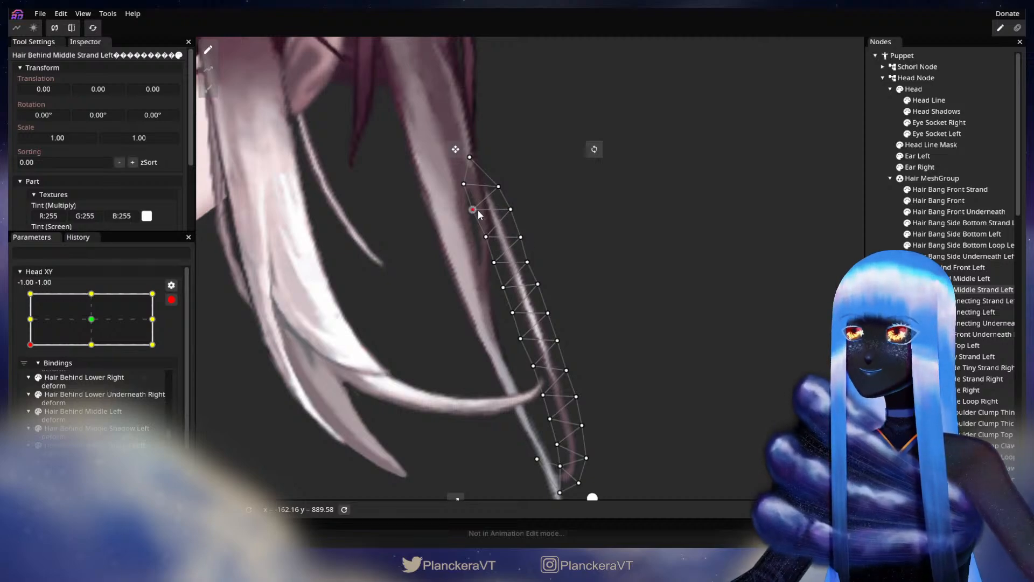
pyautogui.moveTo(478, 210); pyautogui.dragTo(478, 210)
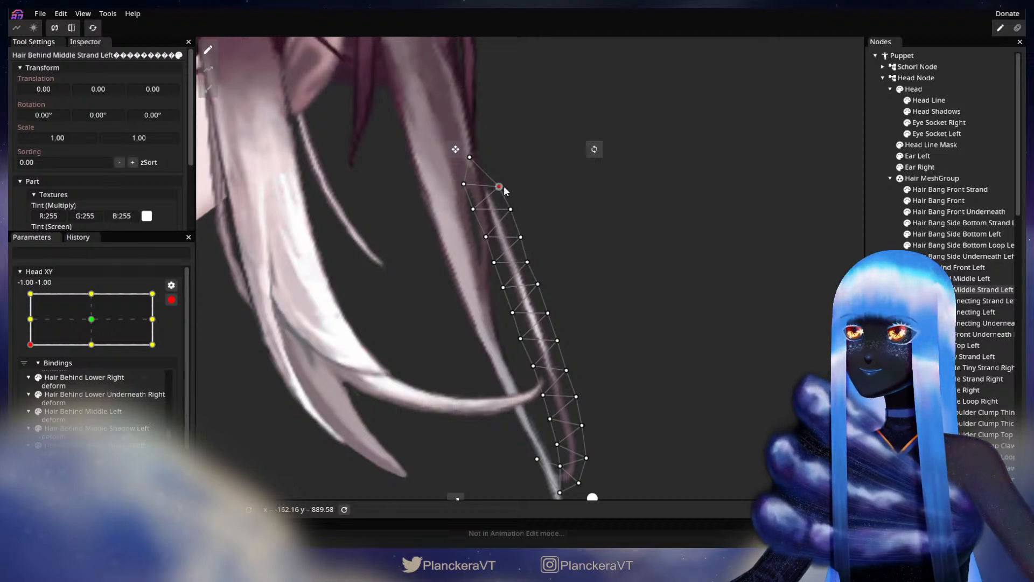
pyautogui.moveTo(342, 306); pyautogui.dragTo(324, 288)
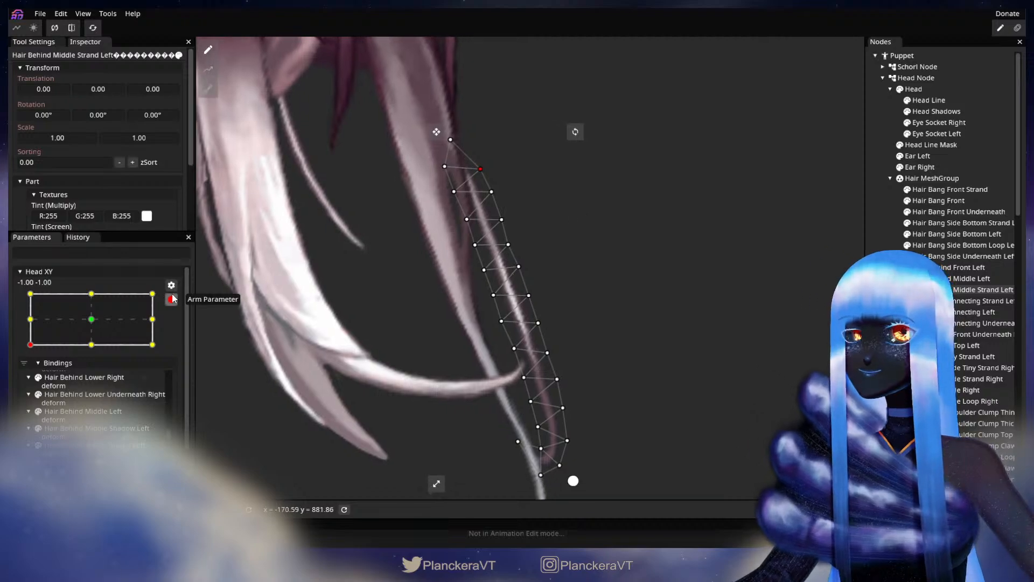
# Step: Alternate Head XY corner previews with small moves of the second inner-edge vertex and the first two outer-edge vertices below the strand's top
pyautogui.click(171, 298)
pyautogui.moveTo(30, 381)
pyautogui.mouseDown()
pyautogui.moveTo(28, 353)
pyautogui.moveTo(31, 376)
pyautogui.mouseUp()
pyautogui.click(178, 331)
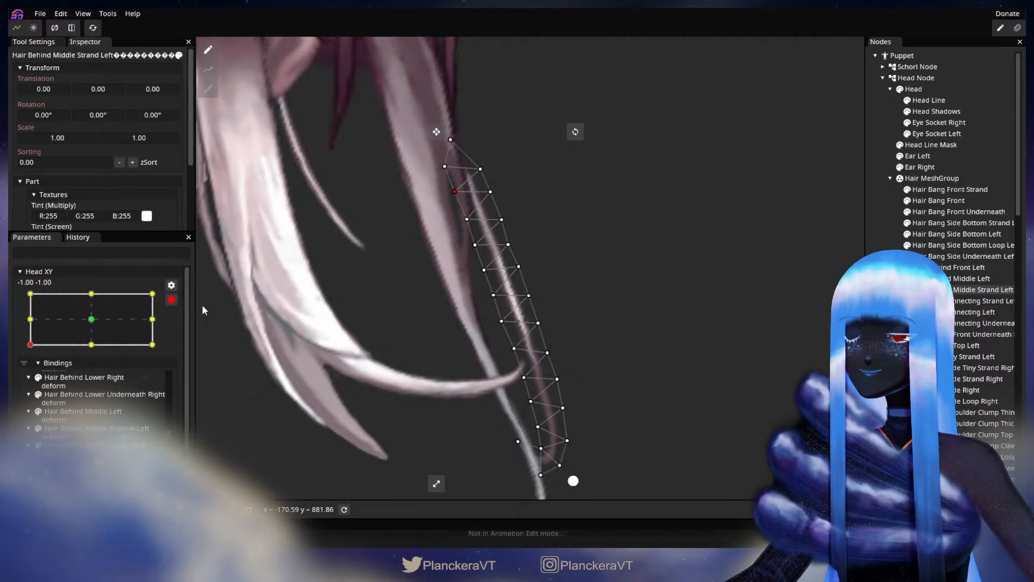
pyautogui.click(170, 301)
pyautogui.moveTo(27, 380)
pyautogui.mouseDown()
pyautogui.moveTo(27, 347)
pyautogui.moveTo(26, 380)
pyautogui.mouseUp()
pyautogui.click(178, 330)
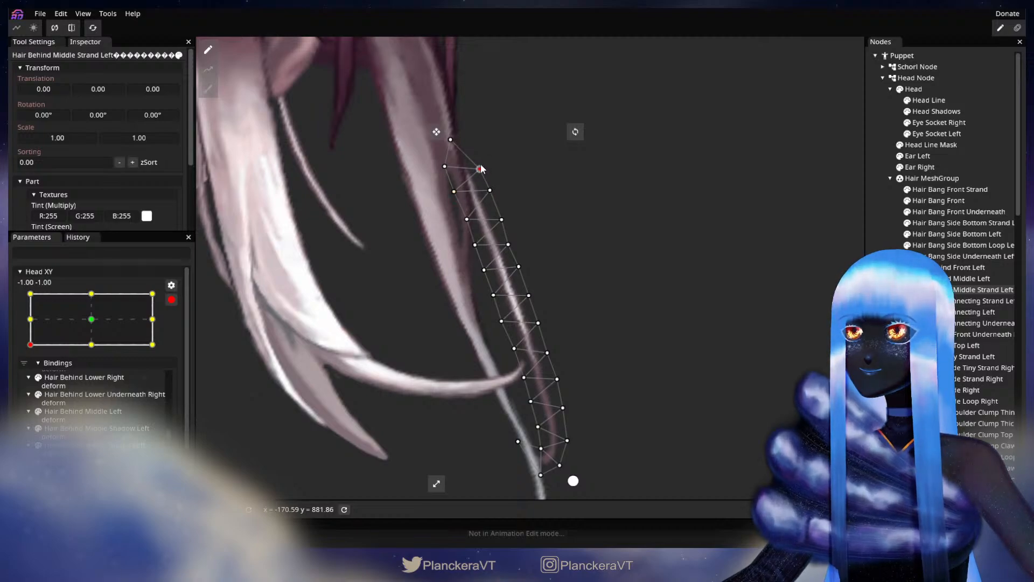
pyautogui.moveTo(551, 203); pyautogui.dragTo(538, 195)
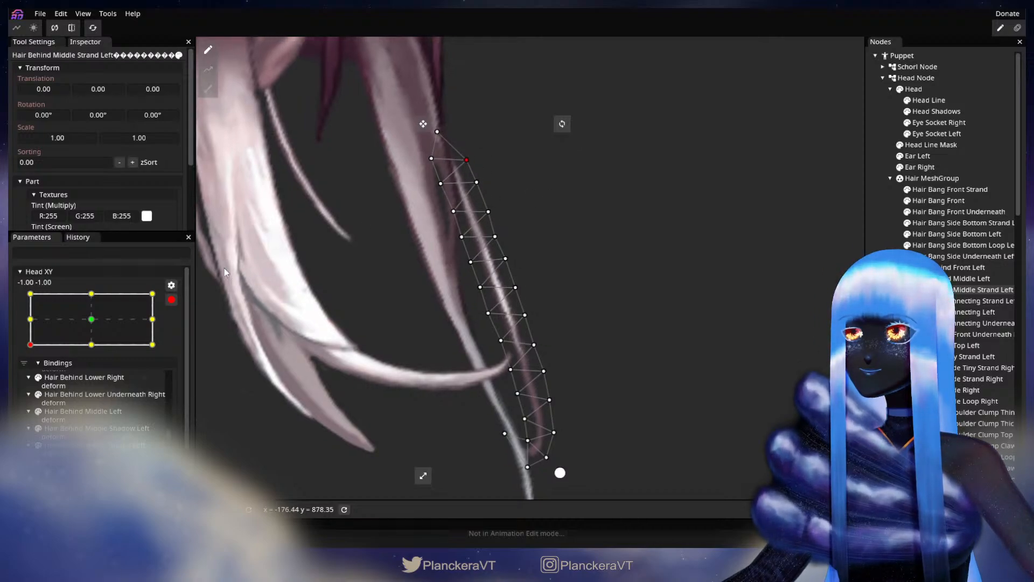
# Step: Preview the -1.00, -1.00 corner of Head XY and nudge the third vertex down the strand's inner edge
pyautogui.click(173, 300)
pyautogui.moveTo(31, 375)
pyautogui.mouseDown()
pyautogui.moveTo(32, 353)
pyautogui.moveTo(26, 379)
pyautogui.mouseUp()
pyautogui.click(178, 330)
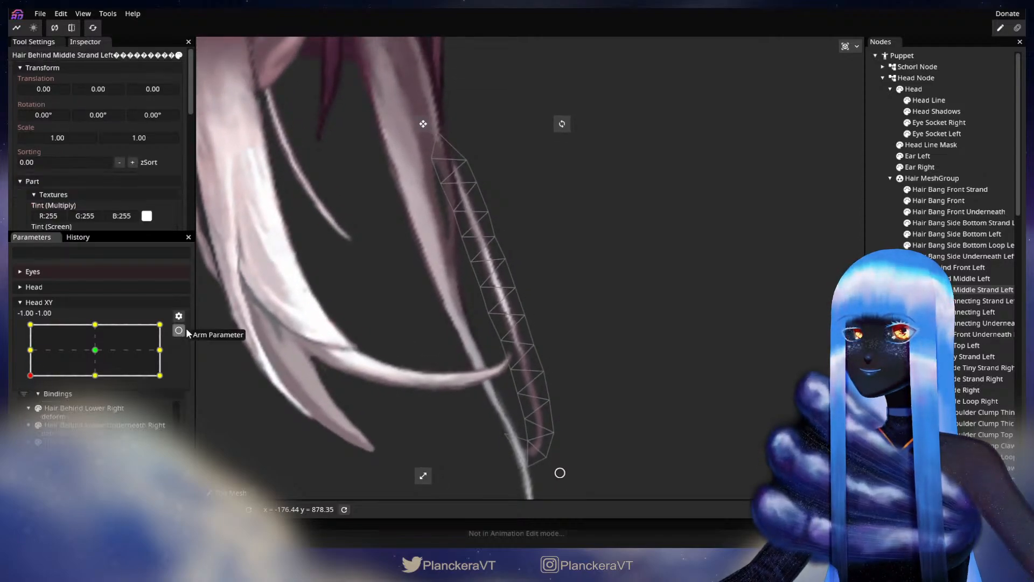
pyautogui.click(451, 209)
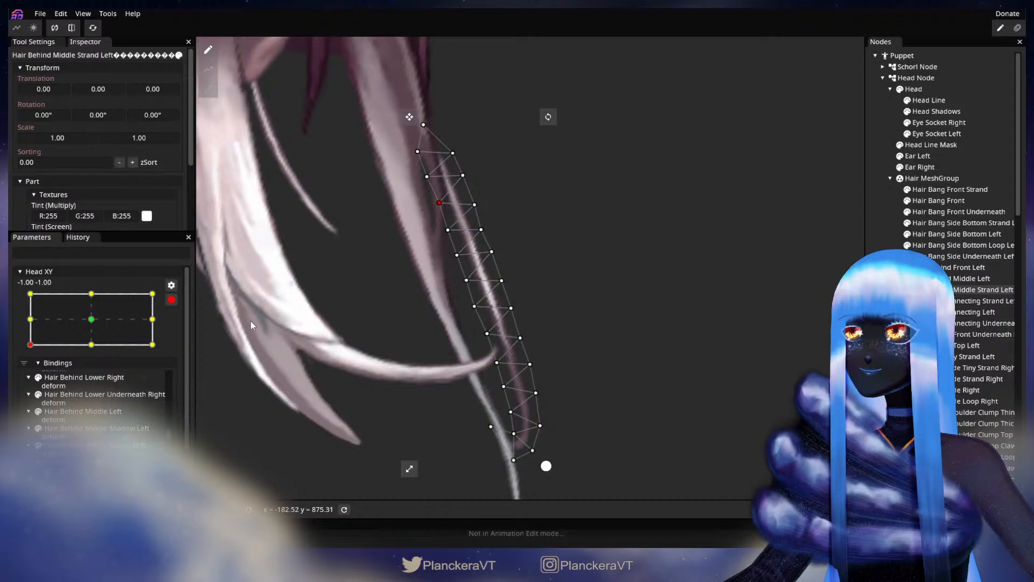
# Step: Recheck the Head XY corner motion and adjust the third and fourth vertices down the strand's outer edge
pyautogui.click(172, 301)
pyautogui.moveTo(29, 382)
pyautogui.mouseDown()
pyautogui.moveTo(26, 352)
pyautogui.moveTo(29, 377)
pyautogui.mouseUp()
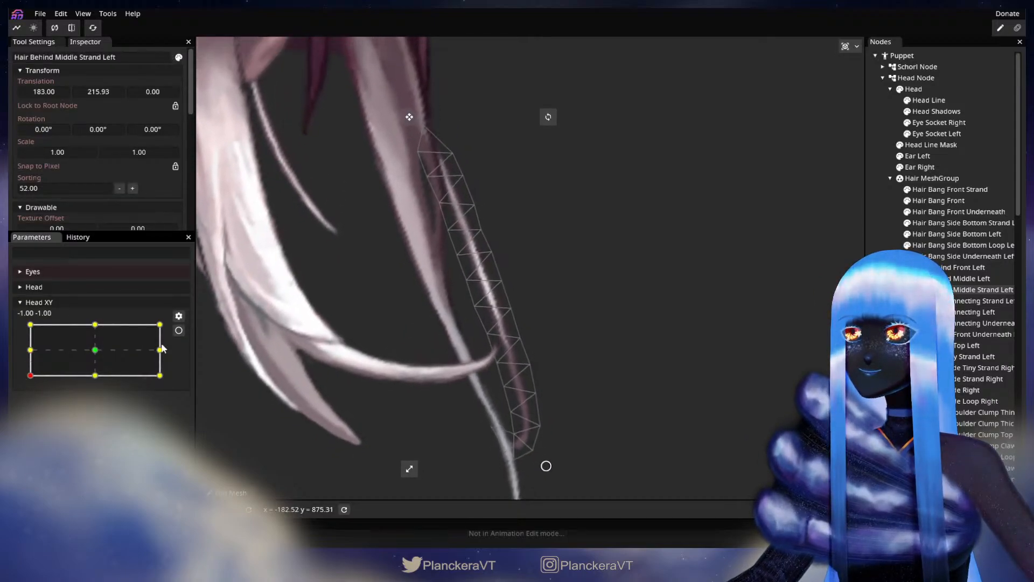
pyautogui.click(179, 330)
pyautogui.moveTo(475, 205); pyautogui.dragTo(477, 202)
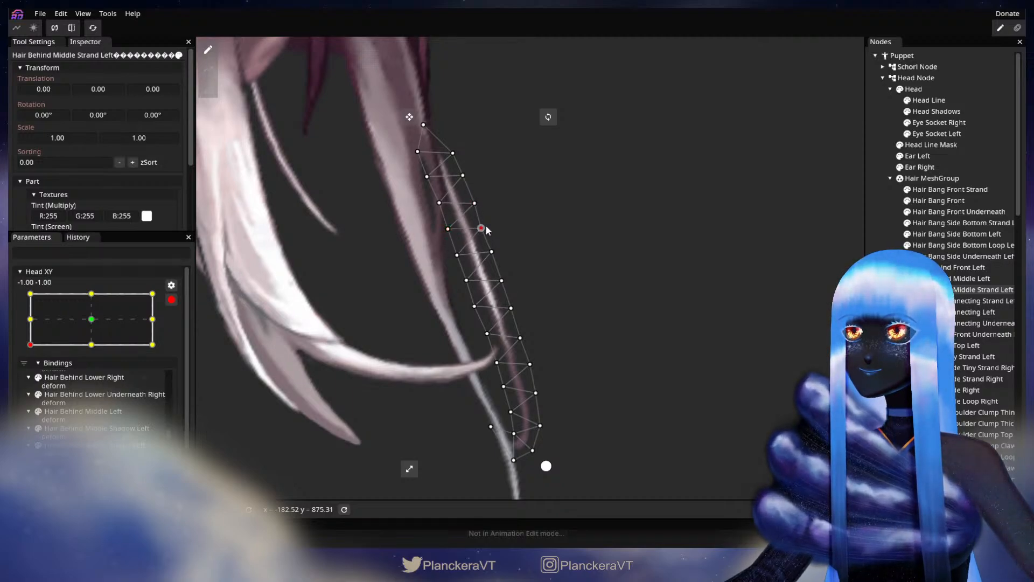
# Step: Preview the Head XY corner again and move the first two inner-edge vertices below the strand's top slightly outward
pyautogui.click(172, 299)
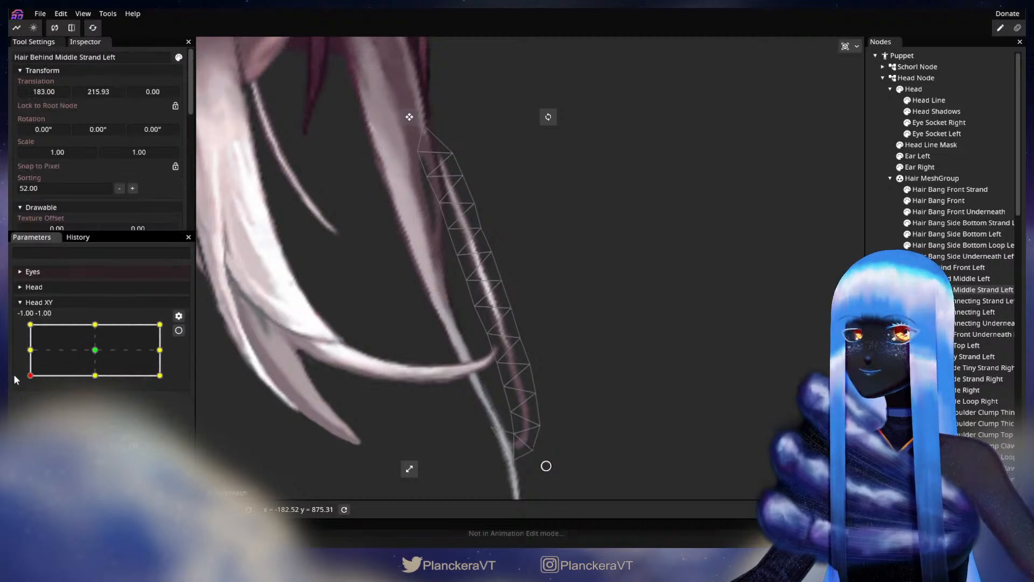
pyautogui.moveTo(31, 380)
pyautogui.mouseDown()
pyautogui.moveTo(26, 348)
pyautogui.moveTo(24, 378)
pyautogui.mouseUp()
pyautogui.click(179, 330)
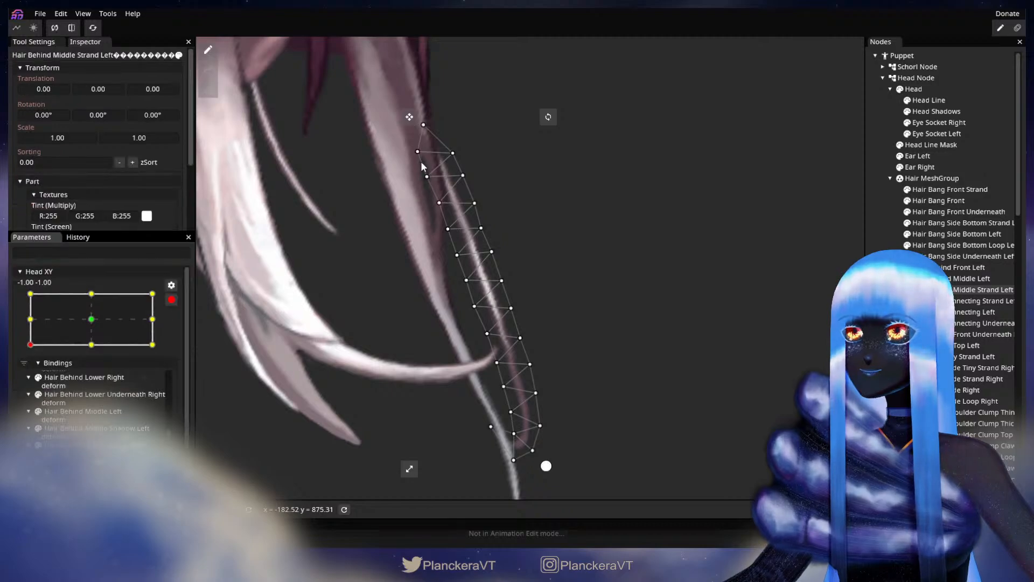
pyautogui.click(429, 179)
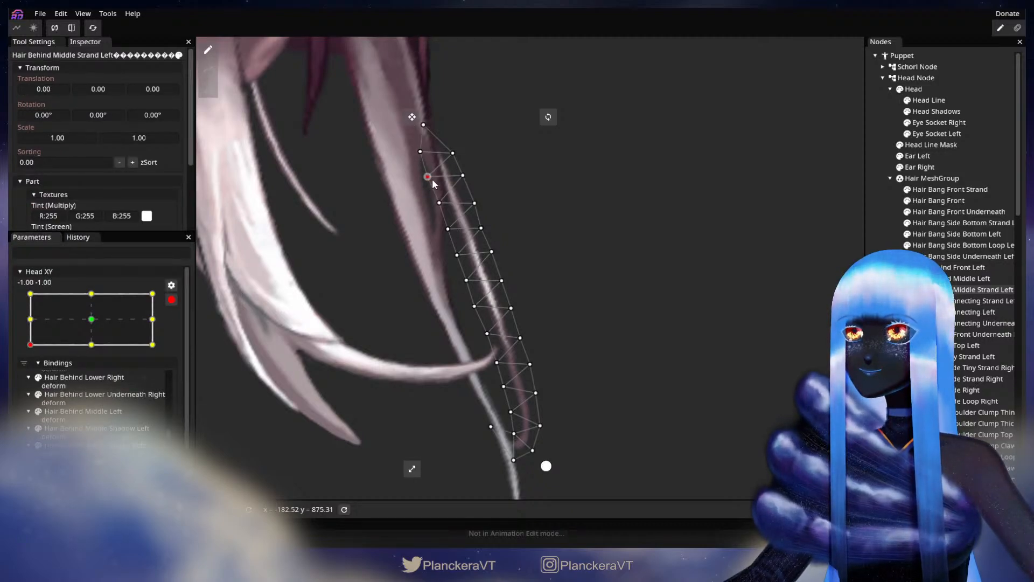
pyautogui.moveTo(433, 179); pyautogui.dragTo(424, 189)
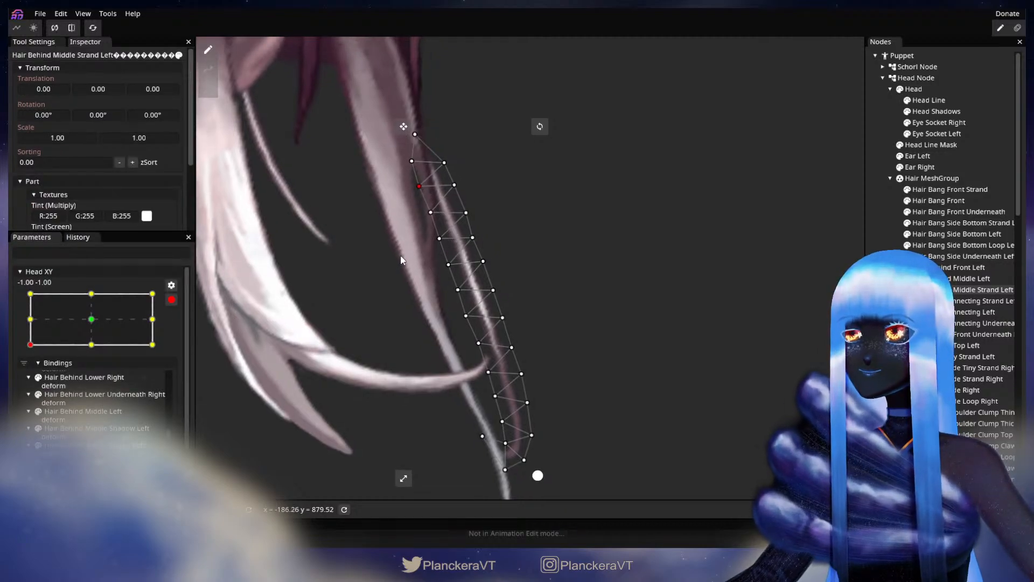
# Step: Sweep Head XY near its corner between edits, refining the uppermost outer-edge vertices and the third inner-edge vertex at -1.00, -1.00
pyautogui.click(171, 300)
pyautogui.moveTo(30, 376)
pyautogui.mouseDown()
pyautogui.moveTo(26, 366)
pyautogui.moveTo(23, 379)
pyautogui.mouseUp()
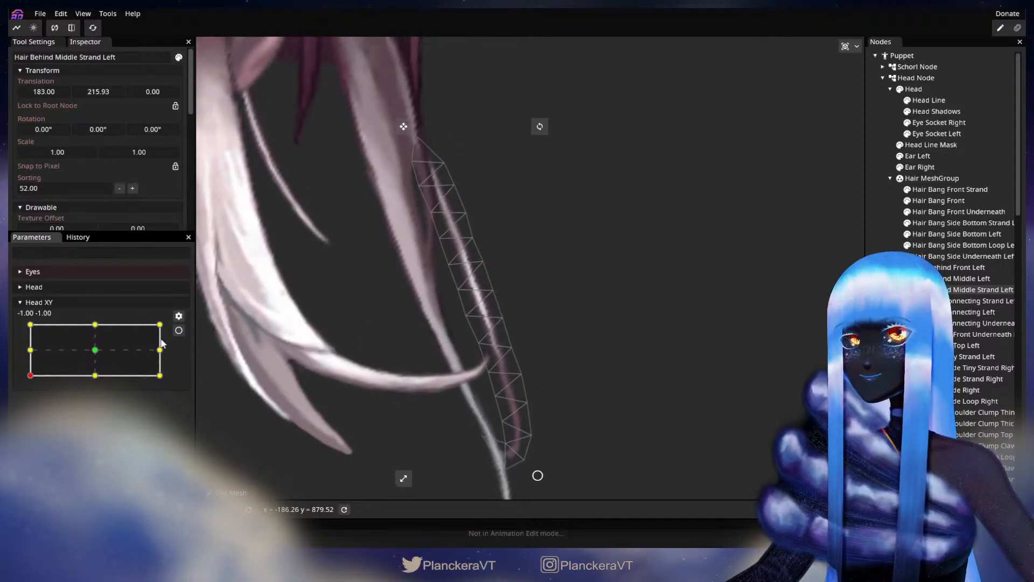
pyautogui.click(179, 330)
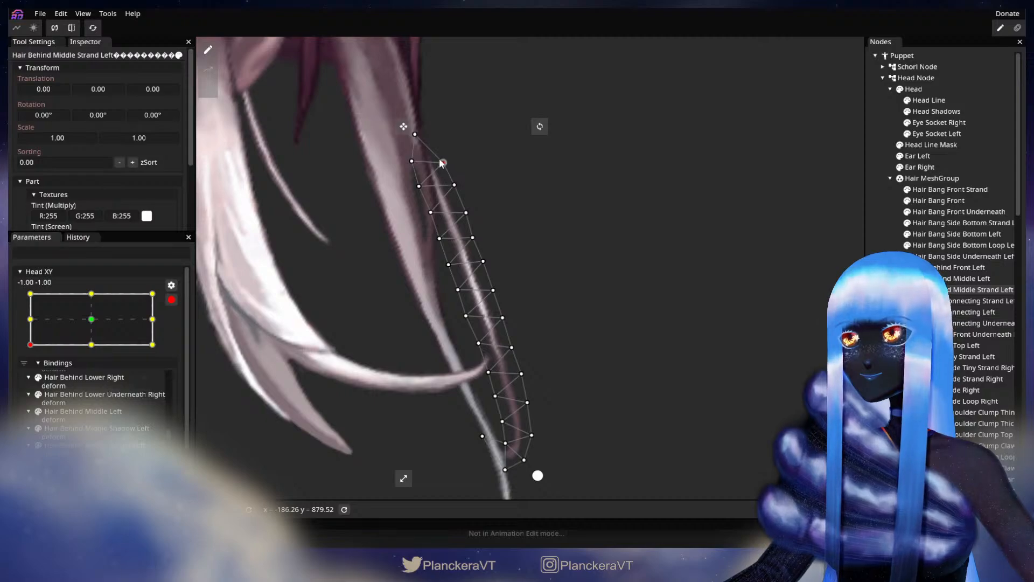
pyautogui.click(171, 299)
pyautogui.moveTo(30, 384)
pyautogui.mouseDown()
pyautogui.moveTo(28, 351)
pyautogui.moveTo(24, 380)
pyautogui.mouseUp()
pyautogui.click(179, 330)
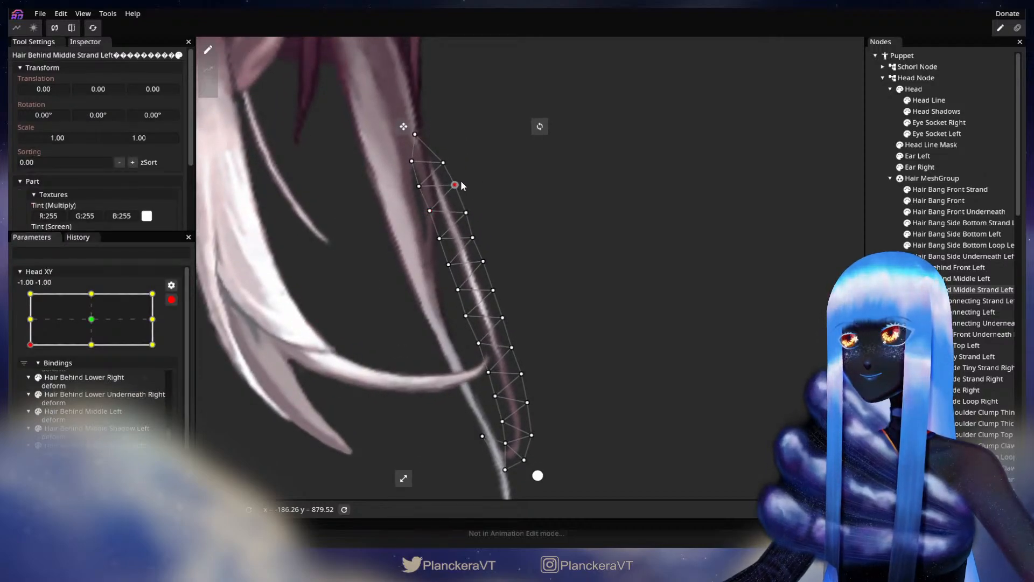
# Step: Test the strand's movement around Head XY -1.00, -1.00 and reposition the third vertex down its outer edge
pyautogui.click(171, 300)
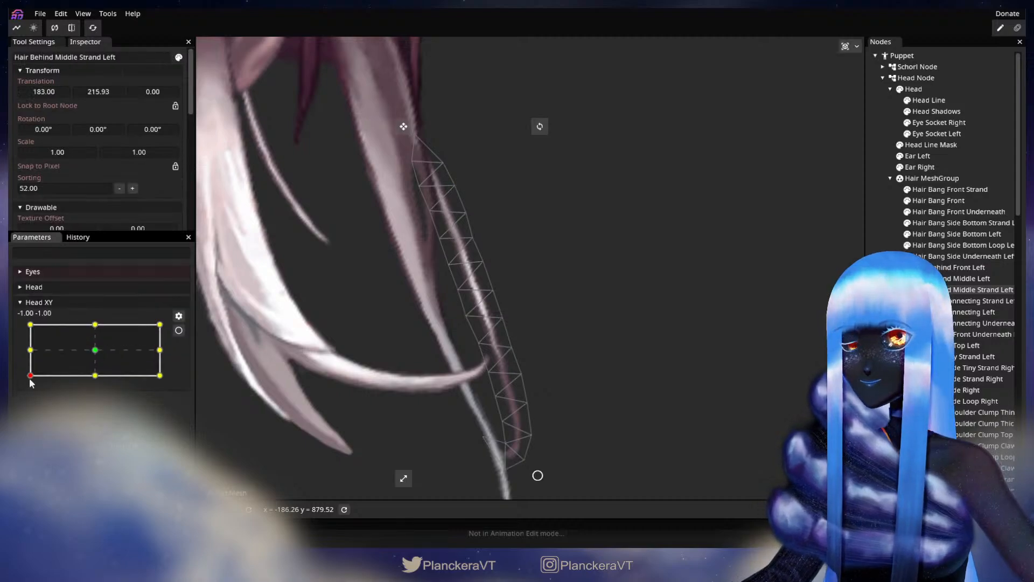
pyautogui.moveTo(30, 378)
pyautogui.mouseDown()
pyautogui.moveTo(29, 352)
pyautogui.moveTo(31, 384)
pyautogui.mouseUp()
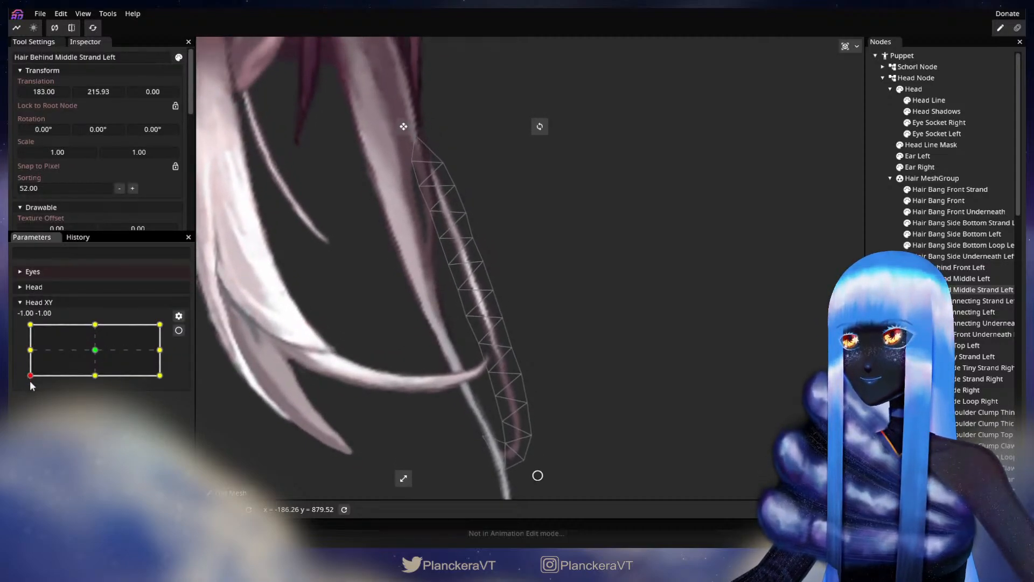
pyautogui.click(178, 330)
pyautogui.click(466, 212)
pyautogui.moveTo(432, 243); pyautogui.dragTo(402, 250)
# Step: Preview the Head XY corner, then even out the fourth and fifth outer-edge vertices and the fifth inner-edge vertex of the strand
pyautogui.click(170, 299)
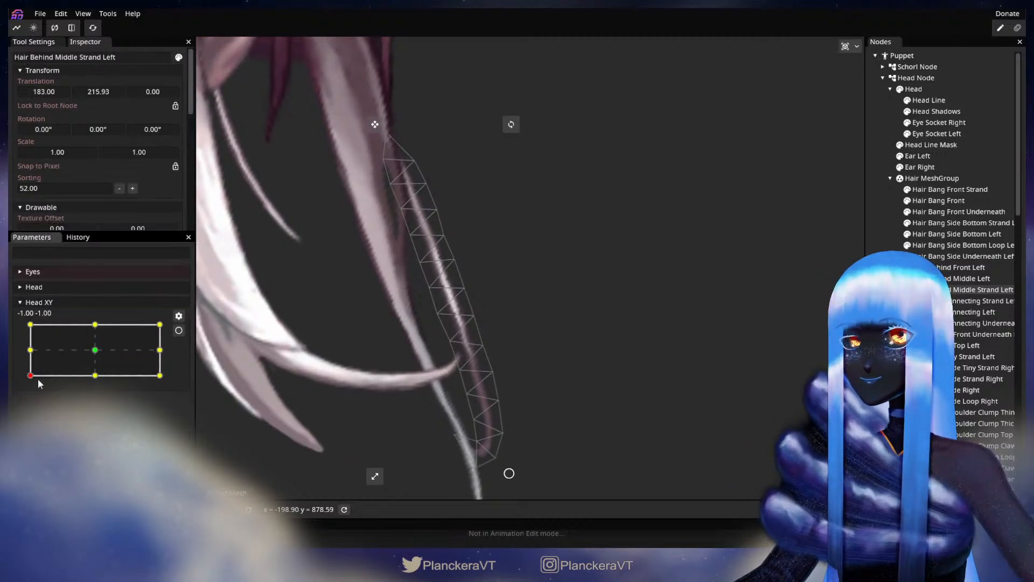
pyautogui.moveTo(30, 380)
pyautogui.mouseDown()
pyautogui.moveTo(30, 351)
pyautogui.moveTo(31, 375)
pyautogui.mouseUp()
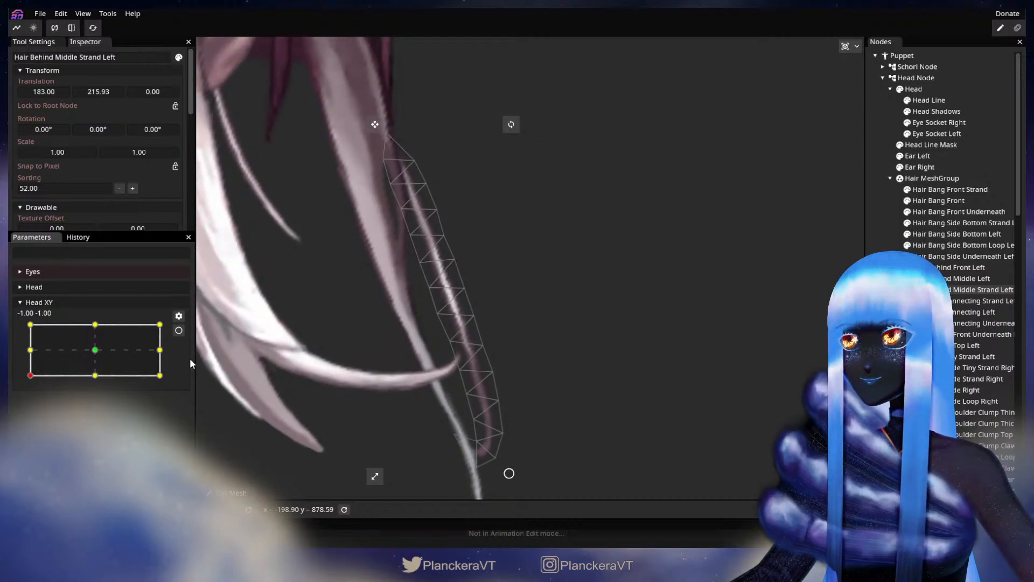
pyautogui.click(179, 330)
pyautogui.click(443, 234)
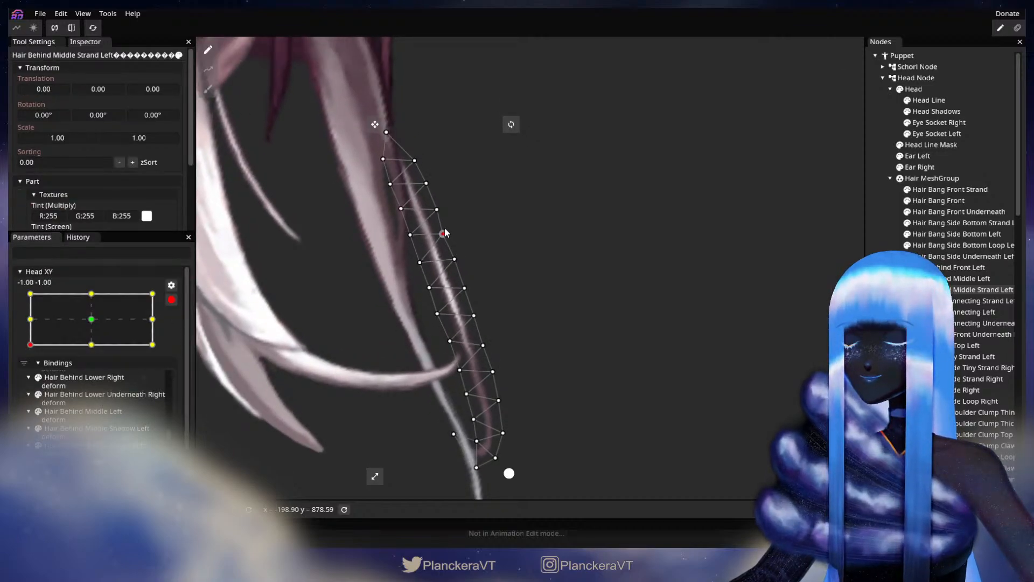
pyautogui.click(419, 262)
pyautogui.click(453, 259)
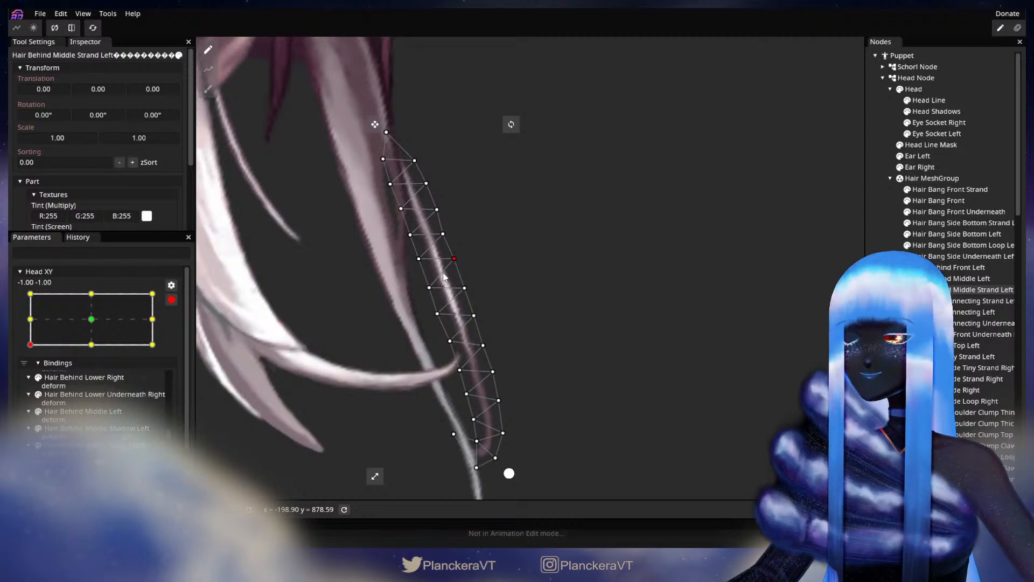
pyautogui.moveTo(447, 267); pyautogui.dragTo(425, 255)
# Step: Recheck the strand with a Head XY corner sweep and fine-tune the third pair of vertices on its inner and outer edges
pyautogui.click(172, 299)
pyautogui.moveTo(30, 377)
pyautogui.mouseDown()
pyautogui.moveTo(30, 351)
pyautogui.moveTo(24, 381)
pyautogui.mouseUp()
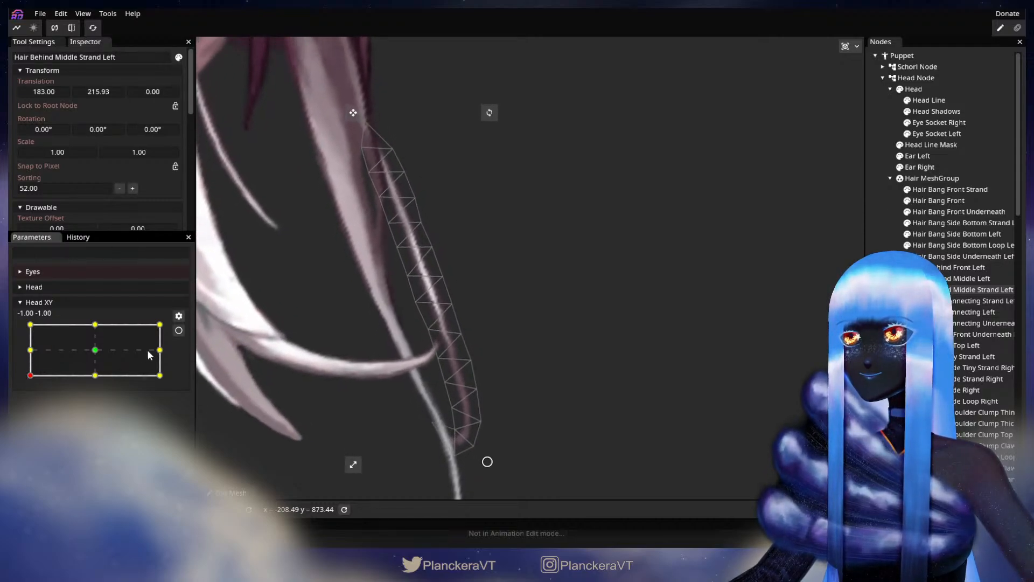
pyautogui.click(179, 330)
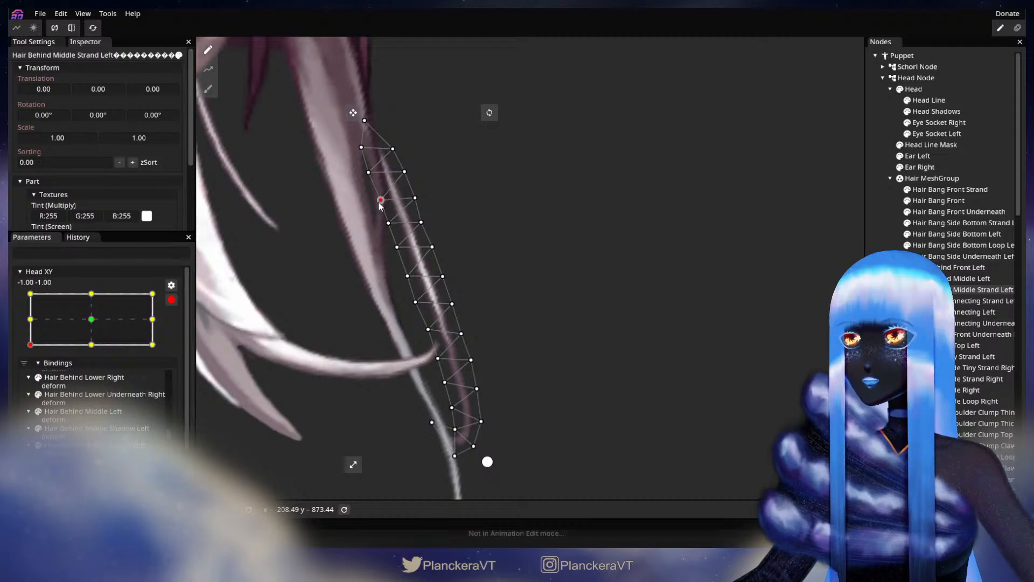
pyautogui.click(415, 199)
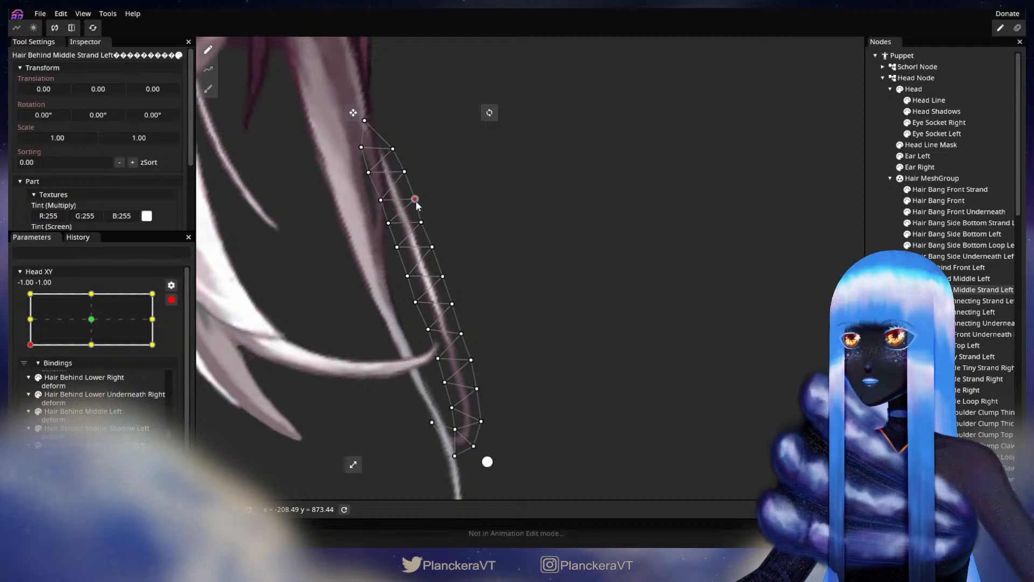
# Step: After another Head XY corner sweep, adjust the fourth pair of edge vertices and the fifth inner-edge vertex at -1.00, -1.00
pyautogui.click(171, 300)
pyautogui.moveTo(27, 376)
pyautogui.mouseDown()
pyautogui.moveTo(24, 352)
pyautogui.moveTo(29, 374)
pyautogui.mouseUp()
pyautogui.click(178, 330)
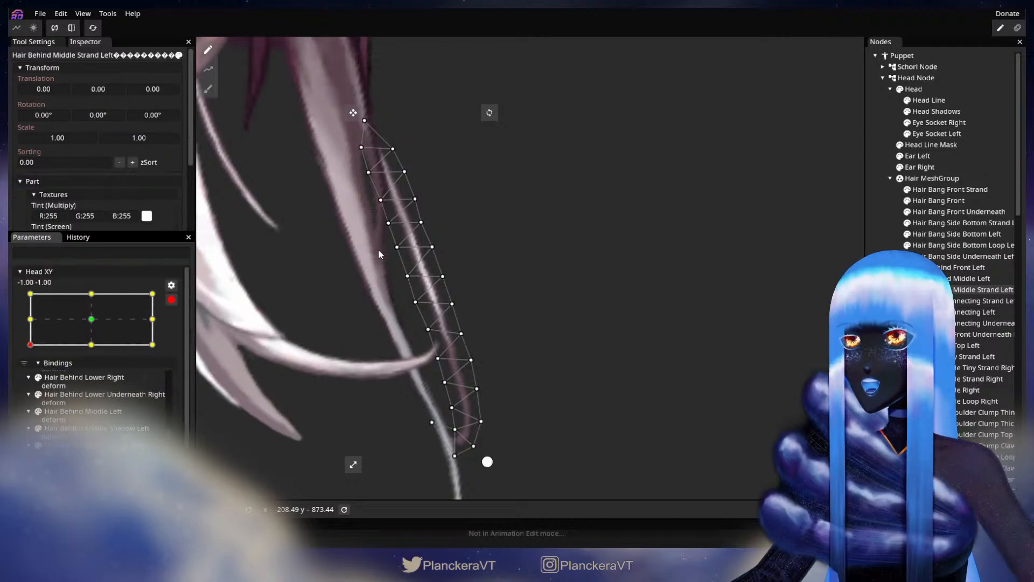
pyautogui.click(396, 249)
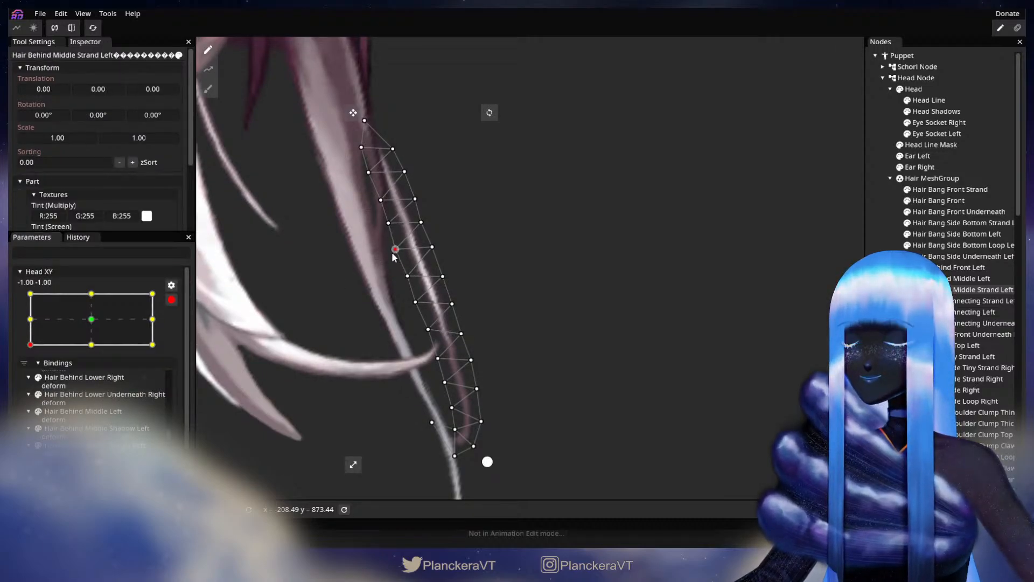
pyautogui.click(421, 223)
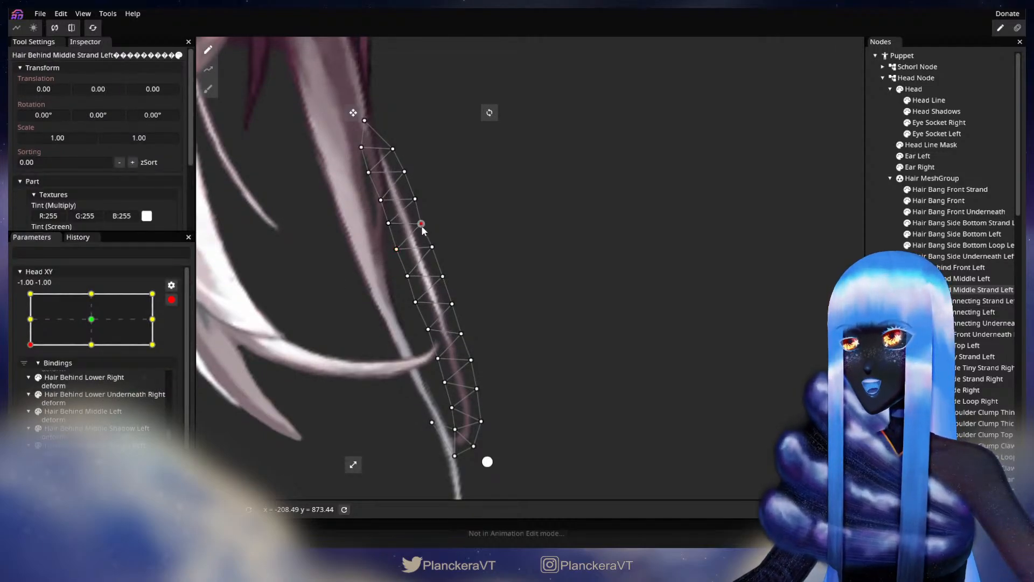
pyautogui.moveTo(421, 226); pyautogui.dragTo(421, 226)
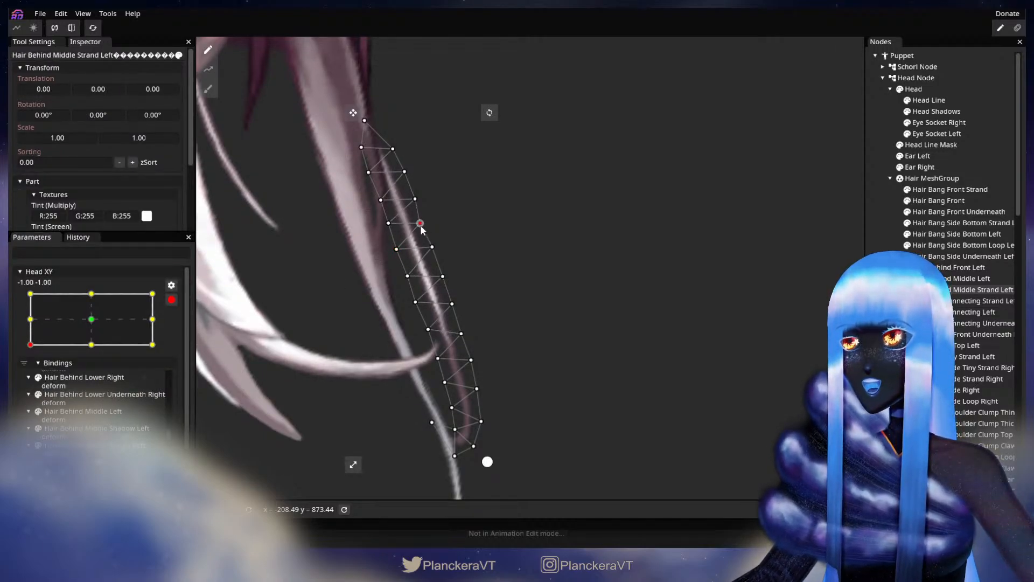
pyautogui.click(389, 223)
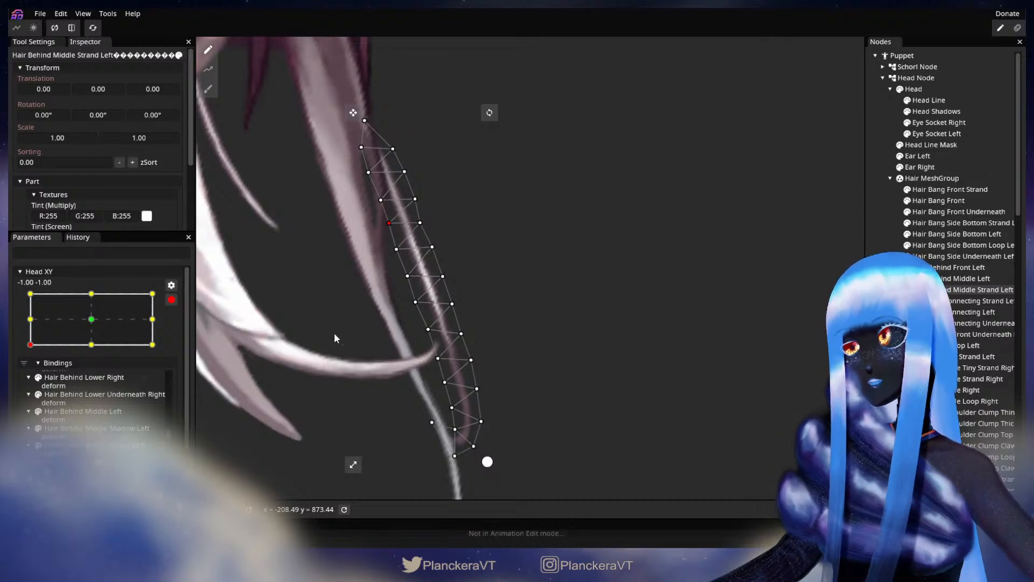
# Step: Preview the strand around the Head XY corner and raise its third inner-edge vertex slightly at the -1.00, -1.00 keypoint
pyautogui.click(171, 300)
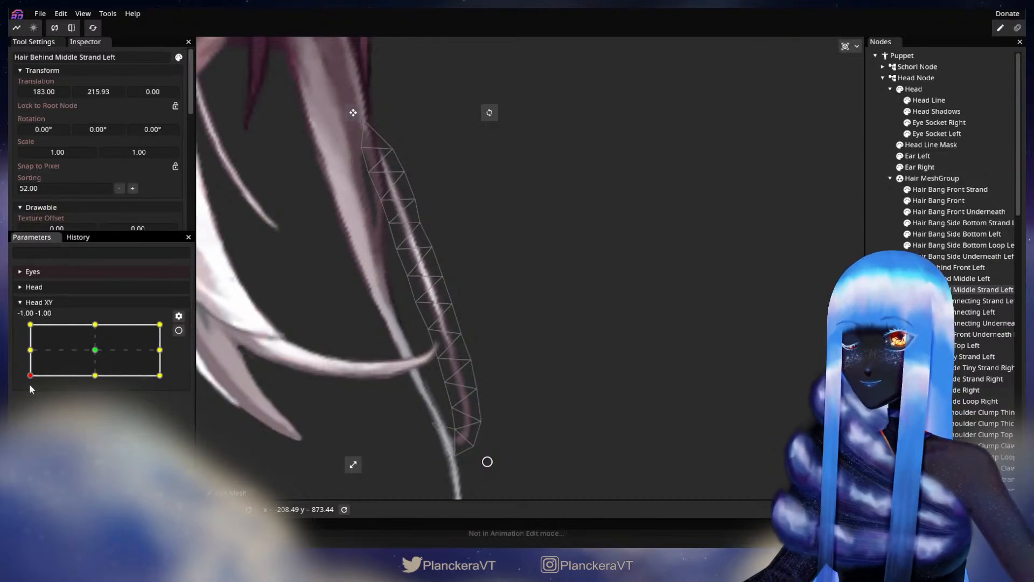
pyautogui.moveTo(26, 380); pyautogui.dragTo(27, 376)
pyautogui.click(179, 330)
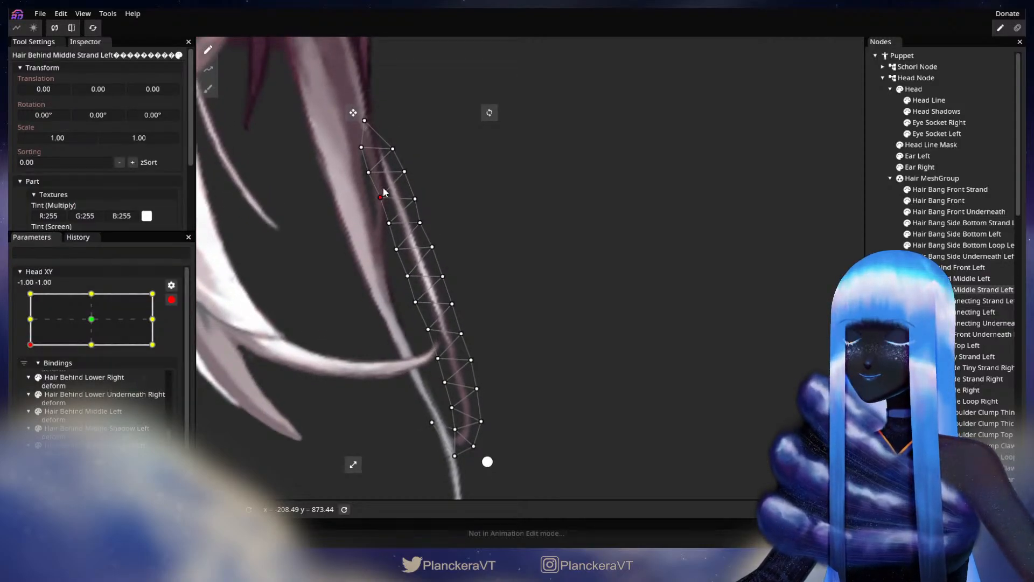
# Step: Nudge the second and third outer-edge vertices of the strand, then preview the deformation around the Head XY -1.00, -1.00 corner
pyautogui.click(404, 172)
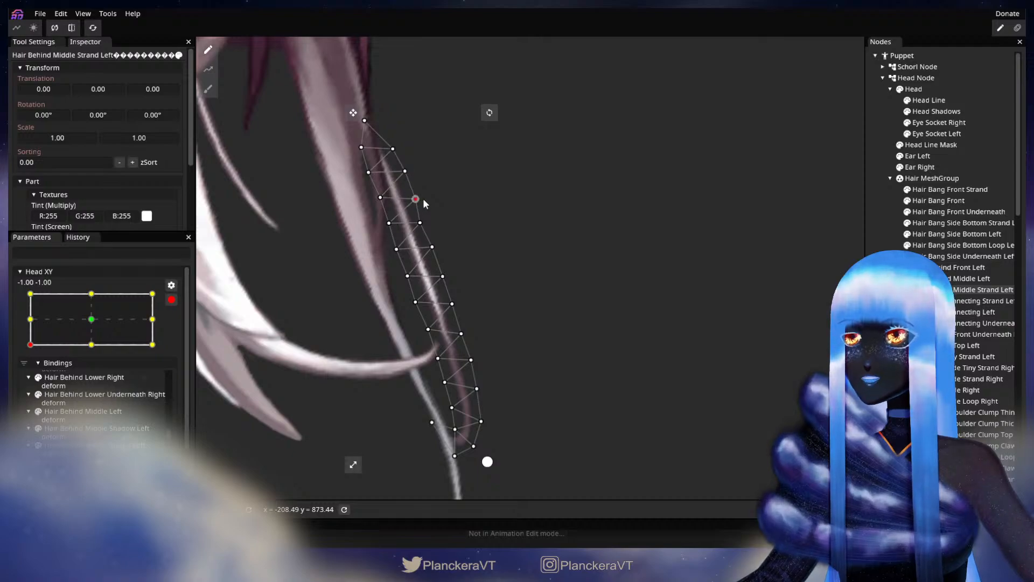
pyautogui.moveTo(384, 268); pyautogui.dragTo(395, 249)
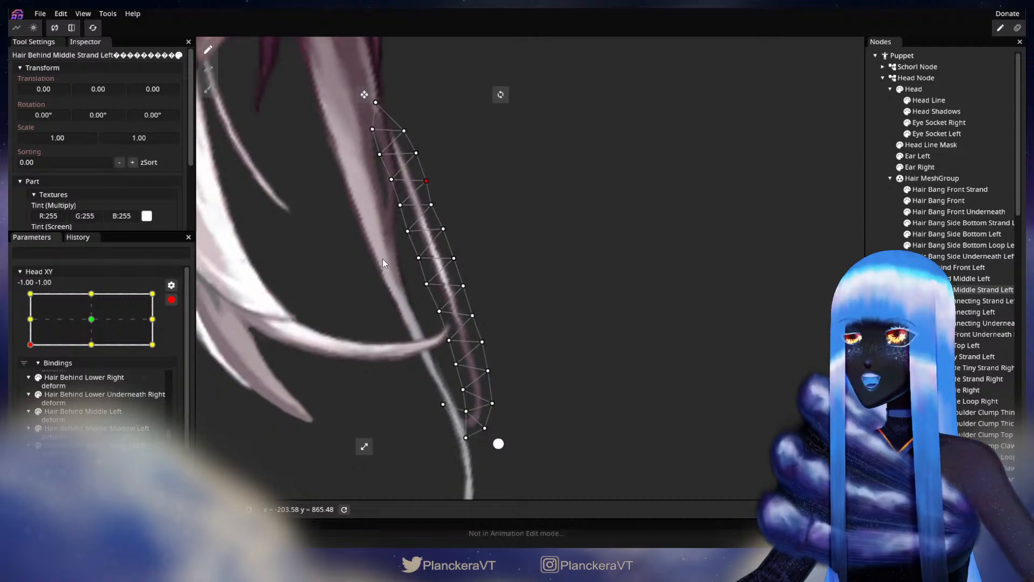
pyautogui.click(172, 300)
pyautogui.moveTo(28, 381)
pyautogui.mouseDown()
pyautogui.moveTo(27, 340)
pyautogui.moveTo(32, 380)
pyautogui.mouseUp()
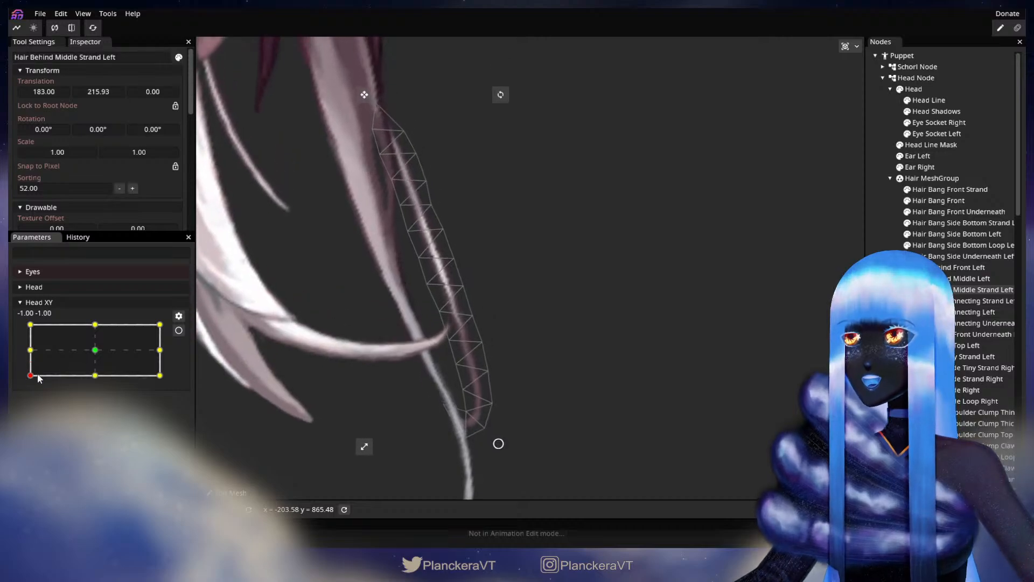
# Step: Adjust the fourth and fifth outer-edge vertices at the -1.00, -1.00 keypoint and sweep Head XY around that corner
pyautogui.click(178, 332)
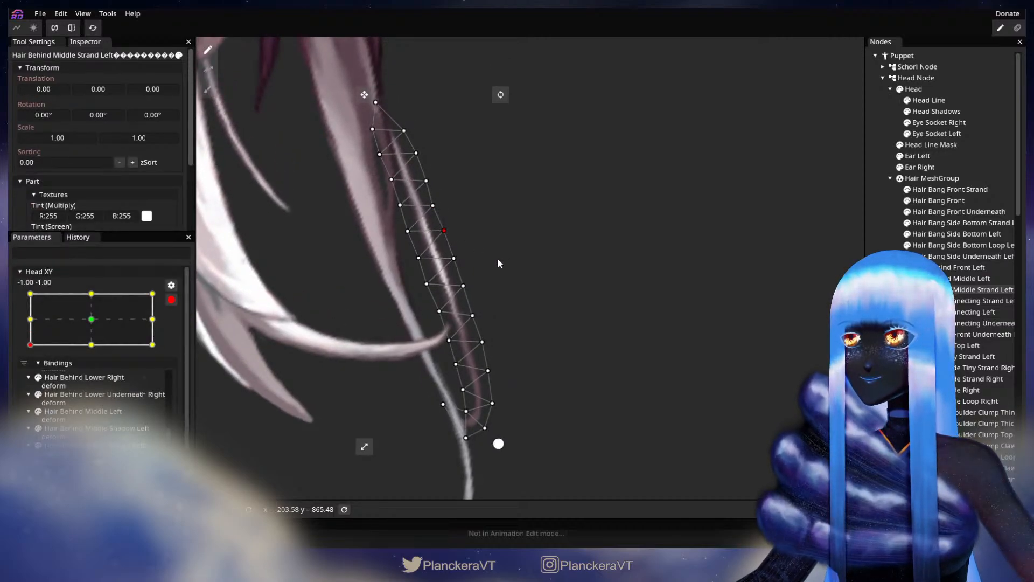
pyautogui.moveTo(502, 257); pyautogui.dragTo(407, 278)
pyautogui.click(171, 299)
pyautogui.moveTo(30, 380)
pyautogui.mouseDown()
pyautogui.moveTo(25, 354)
pyautogui.moveTo(30, 376)
pyautogui.mouseUp()
# Step: Fine-tune the fifth and fourth inner-edge vertices at -1.00, -1.00, then recheck the strand with a Head XY corner sweep
pyautogui.click(178, 330)
pyautogui.click(314, 254)
pyautogui.click(305, 228)
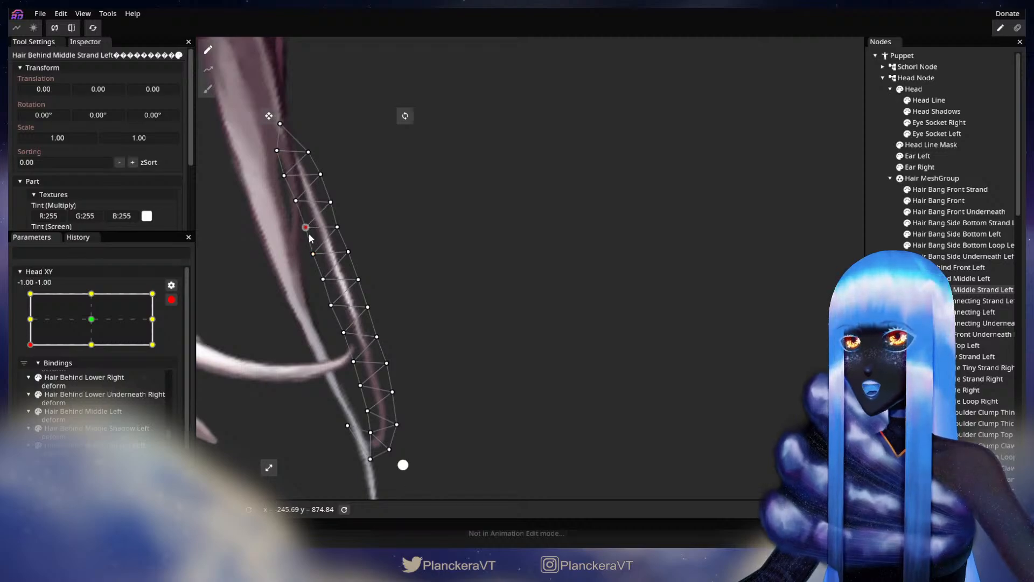
pyautogui.click(171, 299)
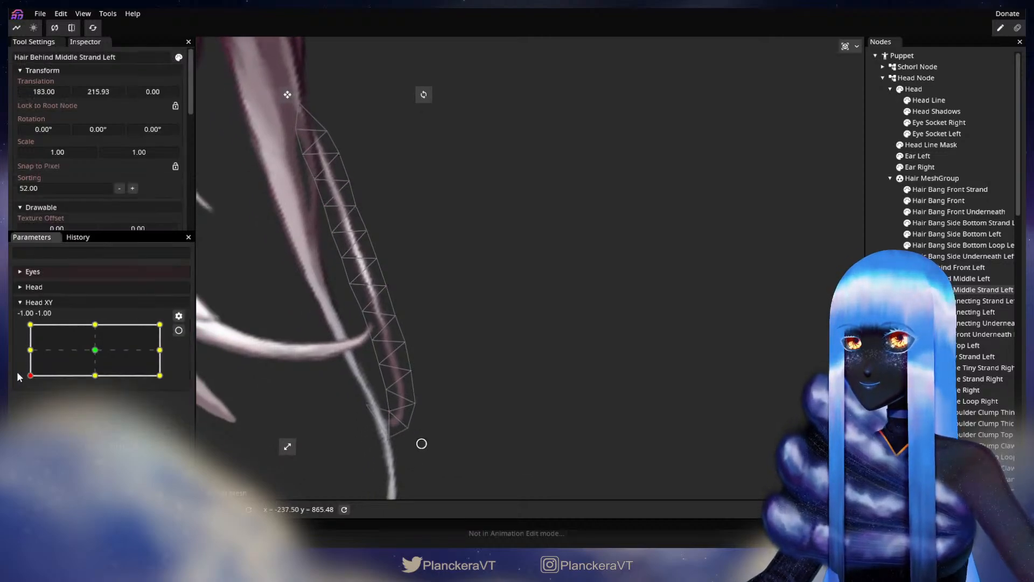
pyautogui.moveTo(30, 376)
pyautogui.mouseDown()
pyautogui.moveTo(31, 353)
pyautogui.moveTo(21, 383)
pyautogui.mouseUp()
# Step: Lower the fifth outer-edge vertex slightly, adjust the sixth vertex pair and the seventh inner-edge vertex, and preview the corner movement
pyautogui.click(178, 330)
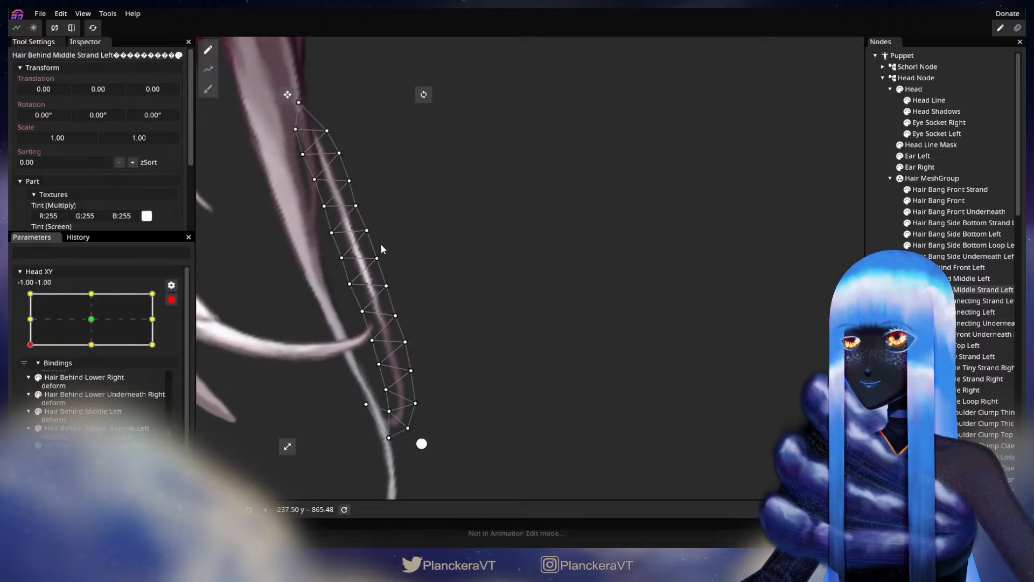
pyautogui.moveTo(370, 234); pyautogui.dragTo(371, 236)
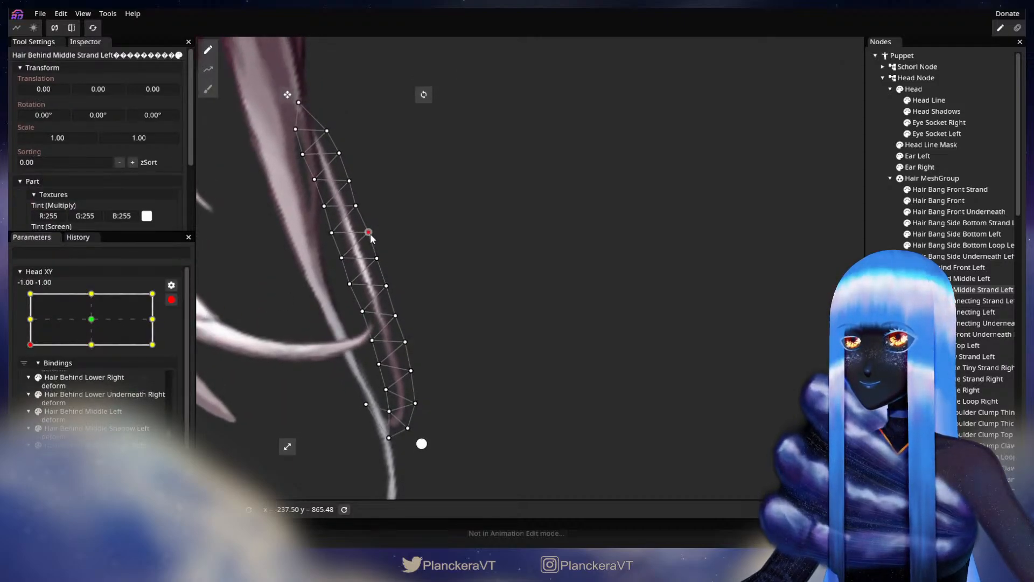
pyautogui.moveTo(340, 266); pyautogui.dragTo(381, 263)
pyautogui.click(348, 285)
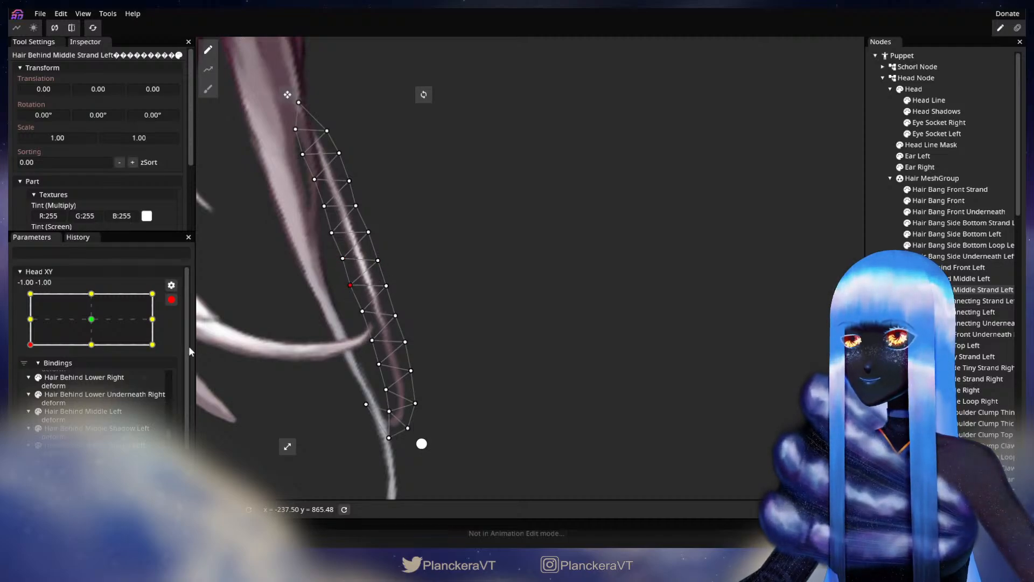
pyautogui.click(171, 299)
pyautogui.moveTo(29, 378)
pyautogui.mouseDown()
pyautogui.moveTo(29, 355)
pyautogui.moveTo(30, 375)
pyautogui.mouseUp()
# Step: Raise the fifth and sixth outer-edge vertices slightly at the -1.00, -1.00 keypoint and test the Head XY corner again
pyautogui.click(179, 330)
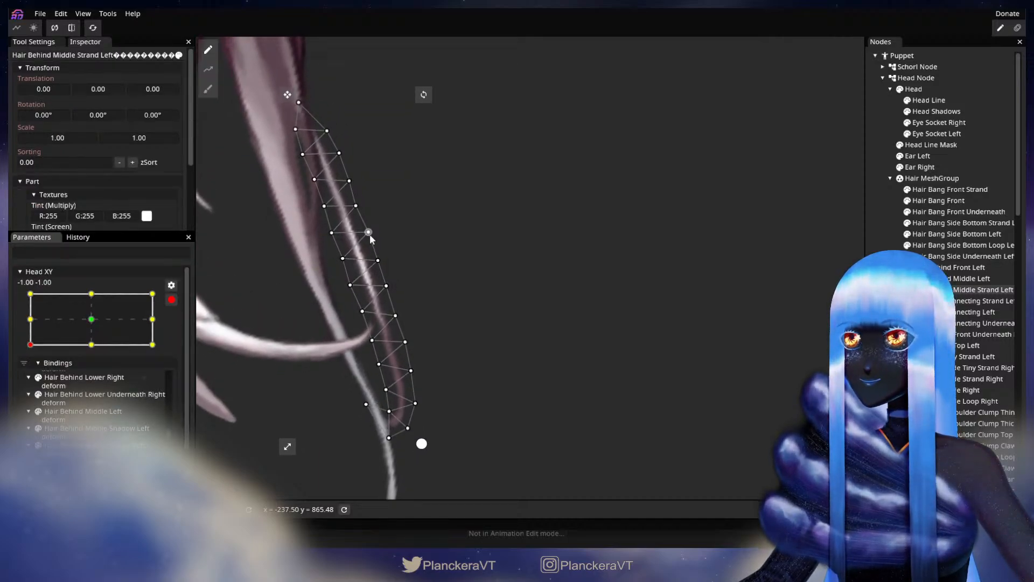
pyautogui.moveTo(370, 236); pyautogui.dragTo(370, 231)
pyautogui.click(378, 261)
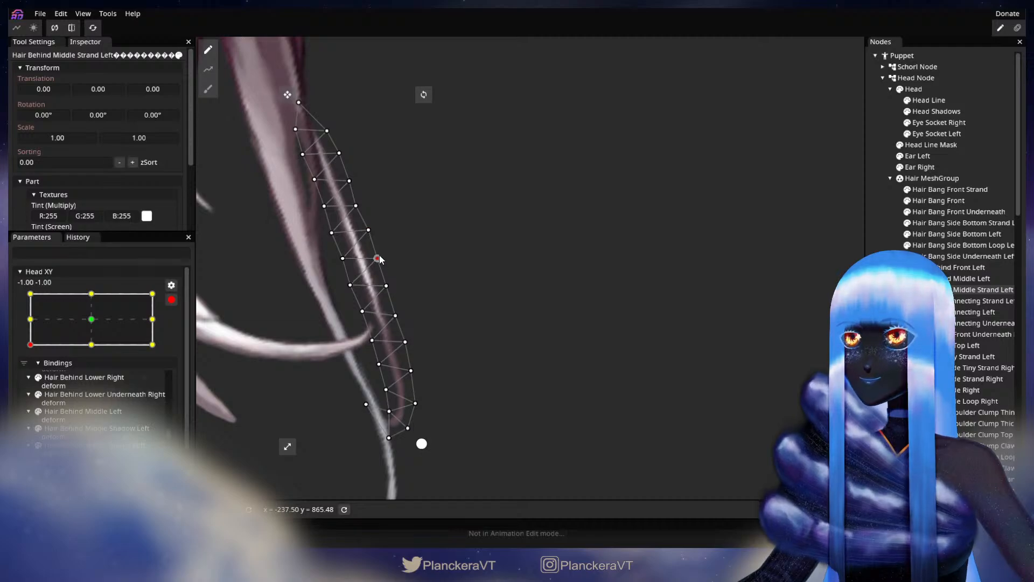
pyautogui.click(171, 301)
pyautogui.moveTo(29, 378)
pyautogui.mouseDown()
pyautogui.moveTo(30, 362)
pyautogui.moveTo(30, 382)
pyautogui.mouseUp()
# Step: Fine-tune the fourth and fifth outer-edge vertices at -1.00, -1.00, previewing the strand around the Head XY corner between adjustments
pyautogui.click(175, 330)
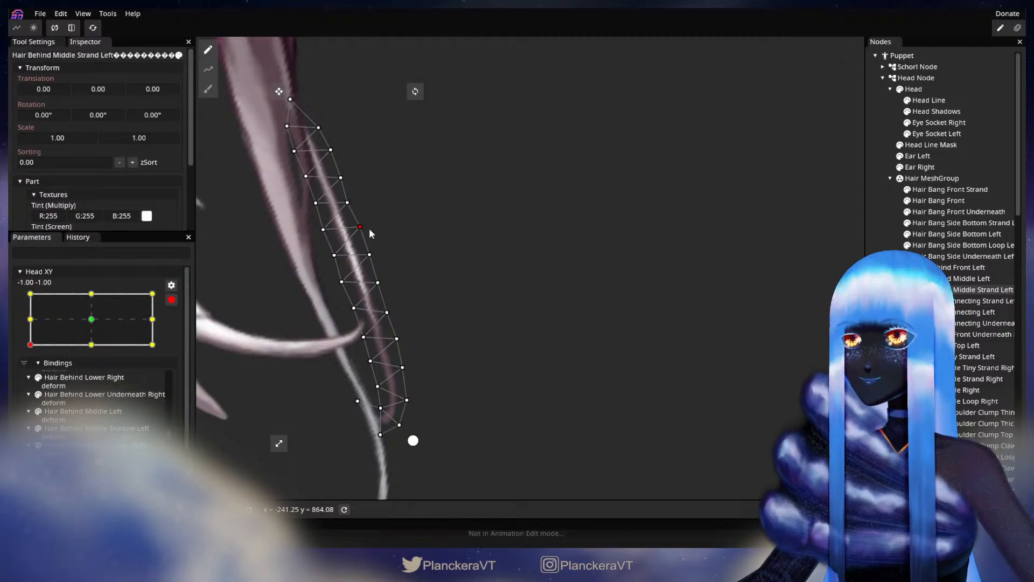
pyautogui.rightClick(399, 308)
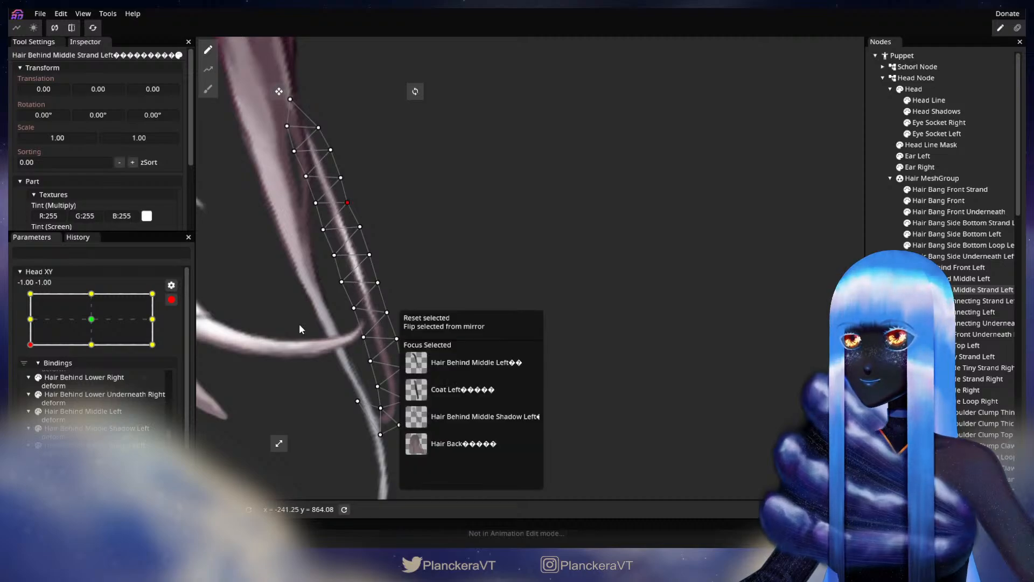
pyautogui.moveTo(321, 256); pyautogui.dragTo(300, 246)
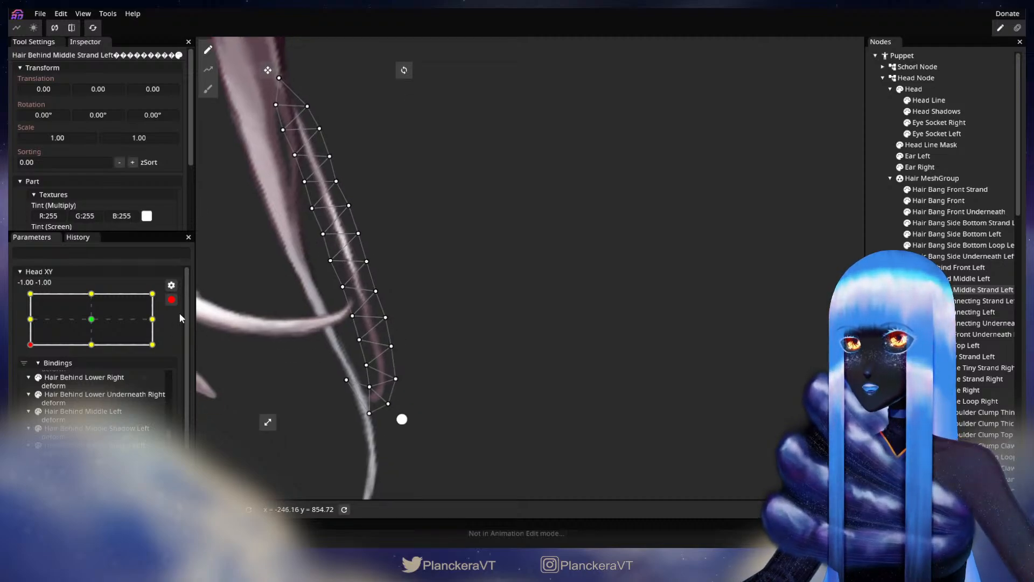
pyautogui.click(171, 299)
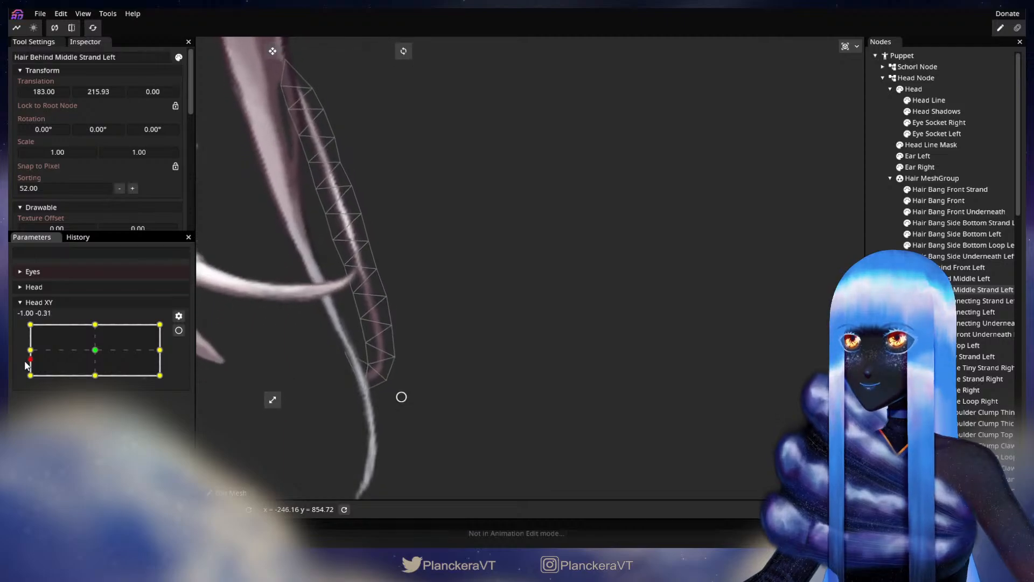
pyautogui.click(179, 332)
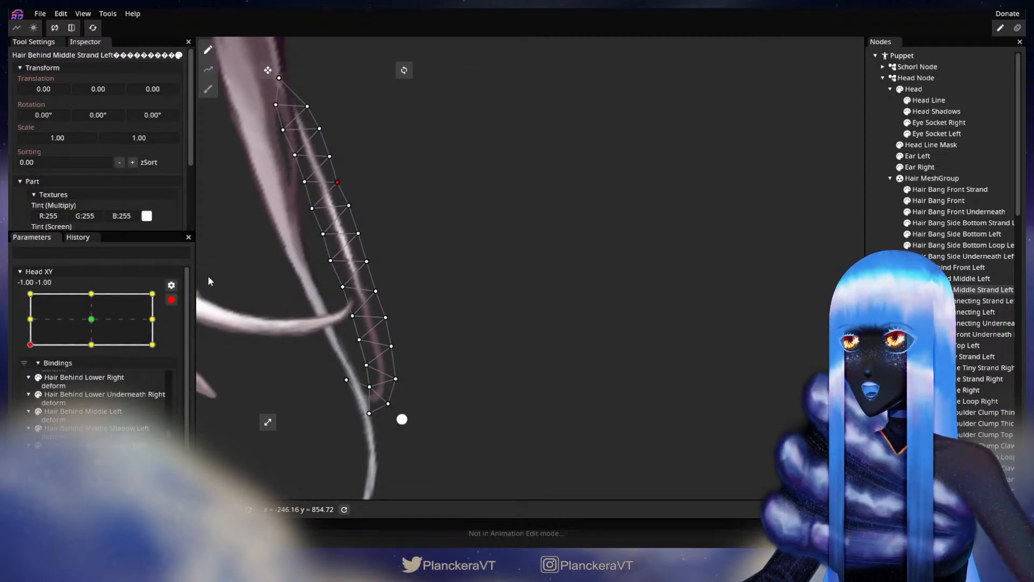
pyautogui.click(171, 300)
pyautogui.moveTo(29, 378)
pyautogui.mouseDown()
pyautogui.moveTo(25, 347)
pyautogui.moveTo(24, 377)
pyautogui.mouseUp()
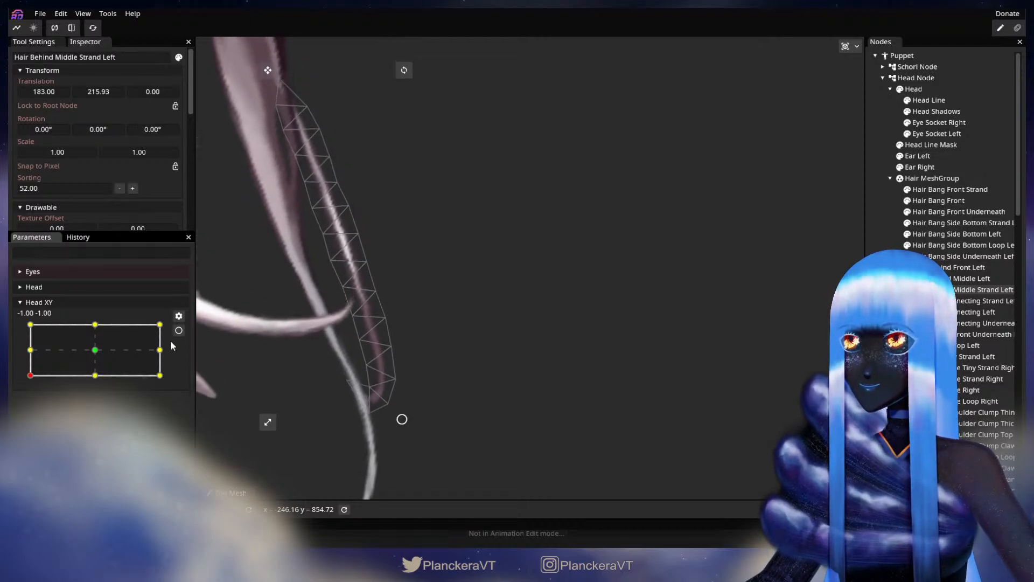
# Step: Raise the eighth inner-edge and outer-edge vertices slightly at -1.00, -1.00 and preview the Head XY corner
pyautogui.click(179, 330)
pyautogui.moveTo(340, 291); pyautogui.dragTo(376, 288)
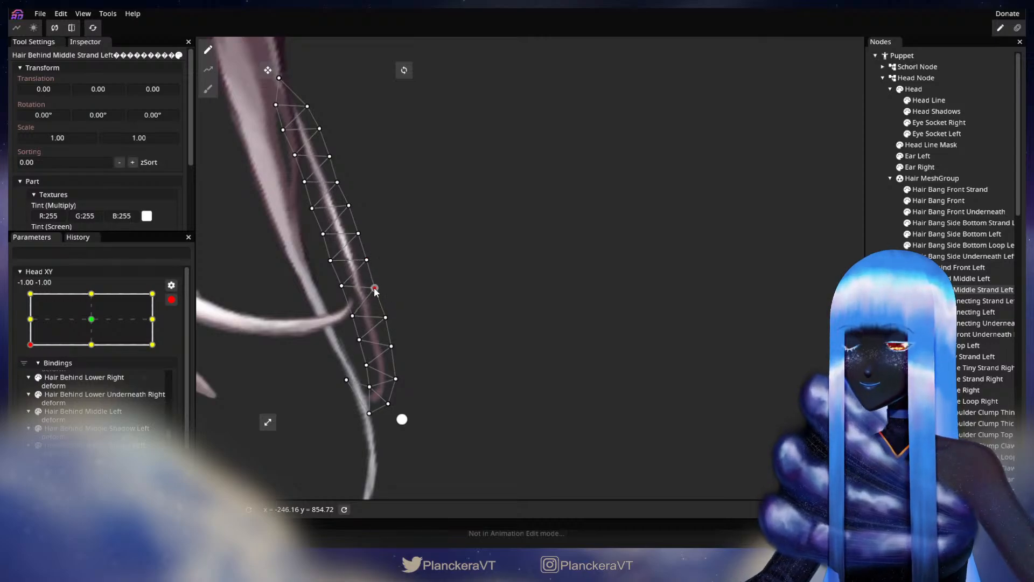
pyautogui.click(171, 299)
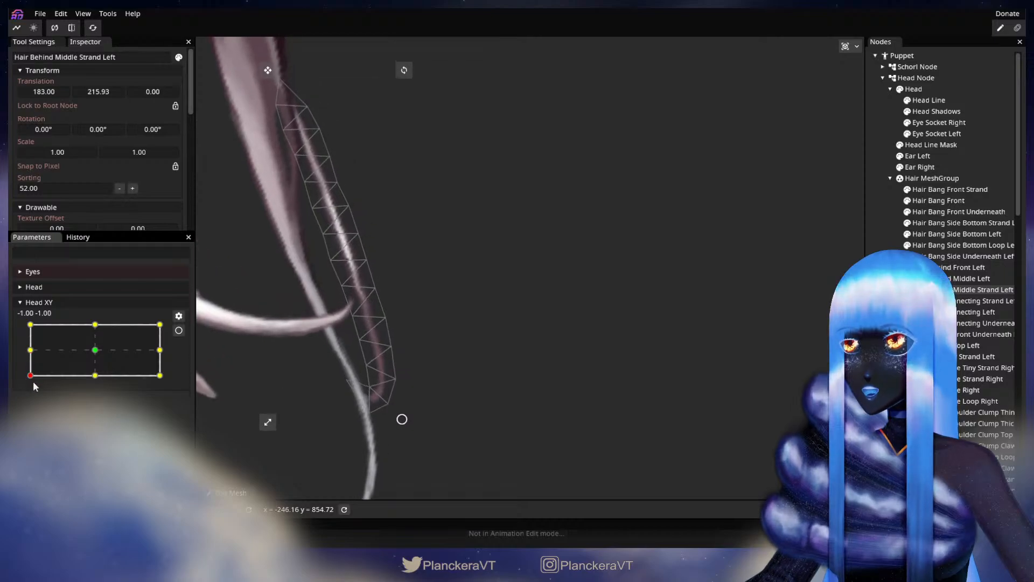
# Step: Shift the ninth pair of edge vertices slightly at the -1.00, -1.00 keypoint, checking the result with Head XY corner sweeps
pyautogui.click(179, 330)
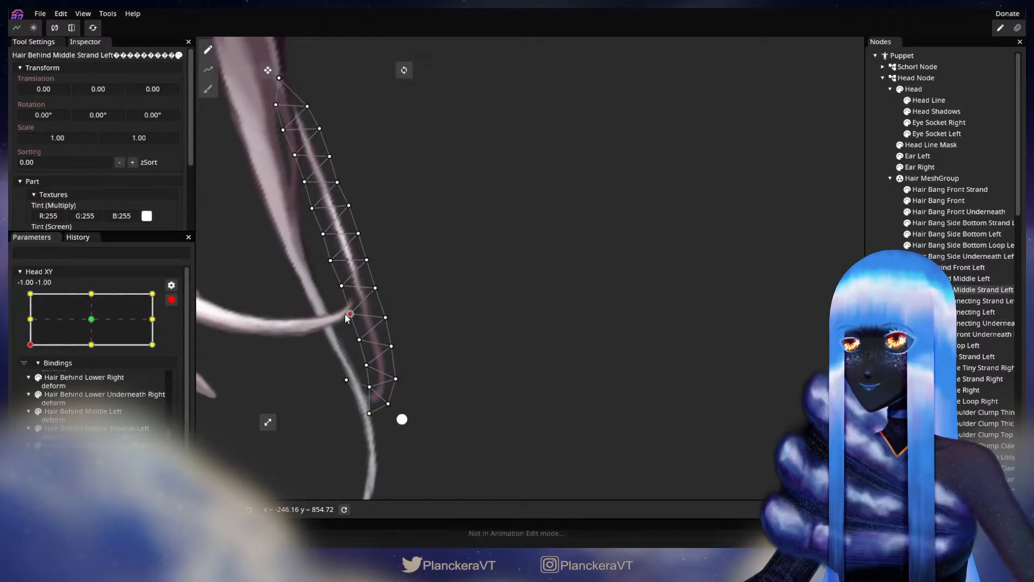
pyautogui.click(385, 318)
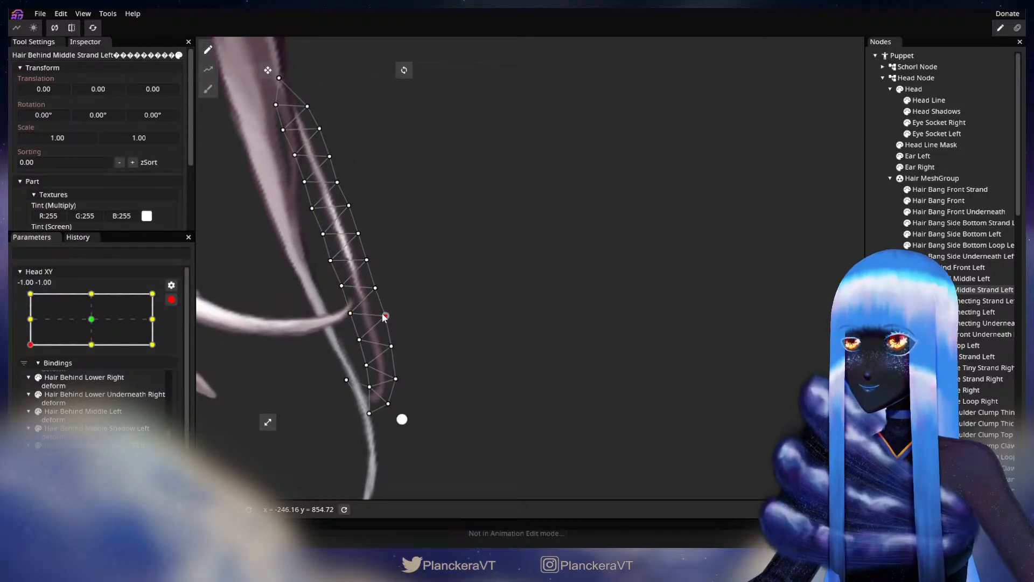
pyautogui.click(171, 300)
pyautogui.moveTo(30, 375)
pyautogui.mouseDown()
pyautogui.moveTo(28, 340)
pyautogui.moveTo(30, 375)
pyautogui.mouseUp()
pyautogui.click(178, 330)
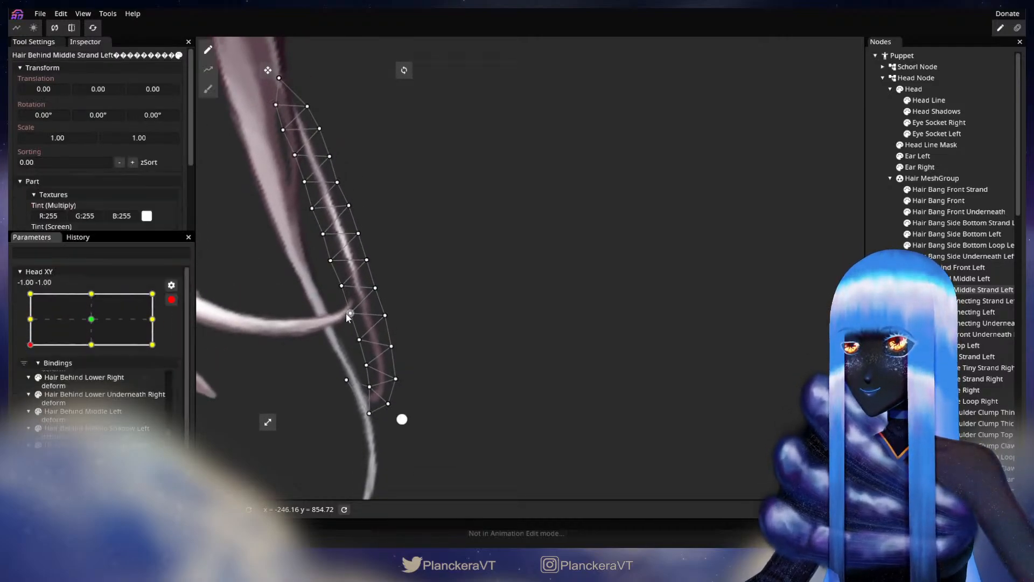
pyautogui.click(171, 300)
pyautogui.moveTo(29, 376)
pyautogui.mouseDown()
pyautogui.moveTo(32, 346)
pyautogui.moveTo(28, 376)
pyautogui.mouseUp()
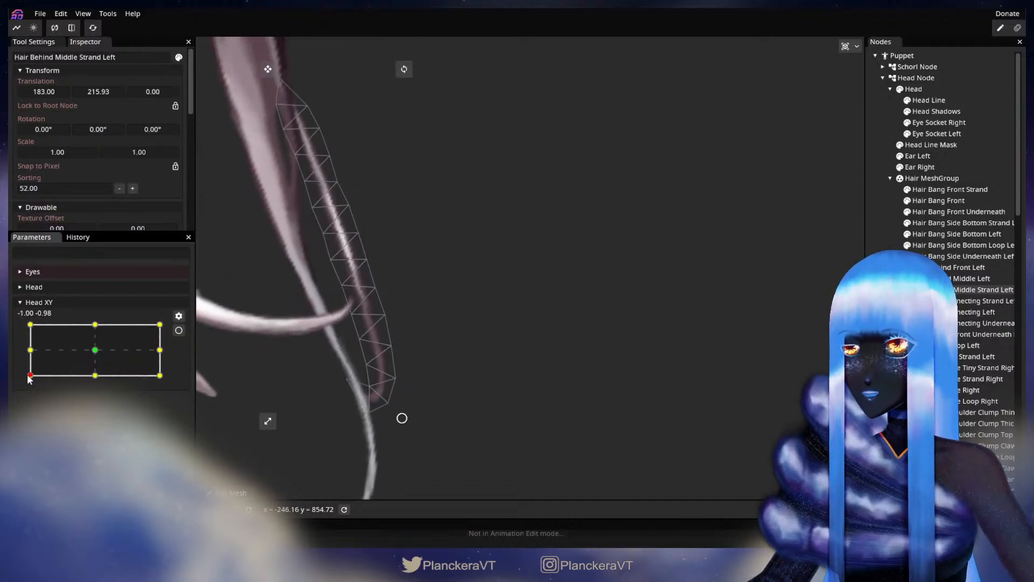
# Step: Even out the eleventh inner-edge and tenth outer-edge vertices at -1.00, -1.00, then preview the strand around the corner
pyautogui.click(179, 330)
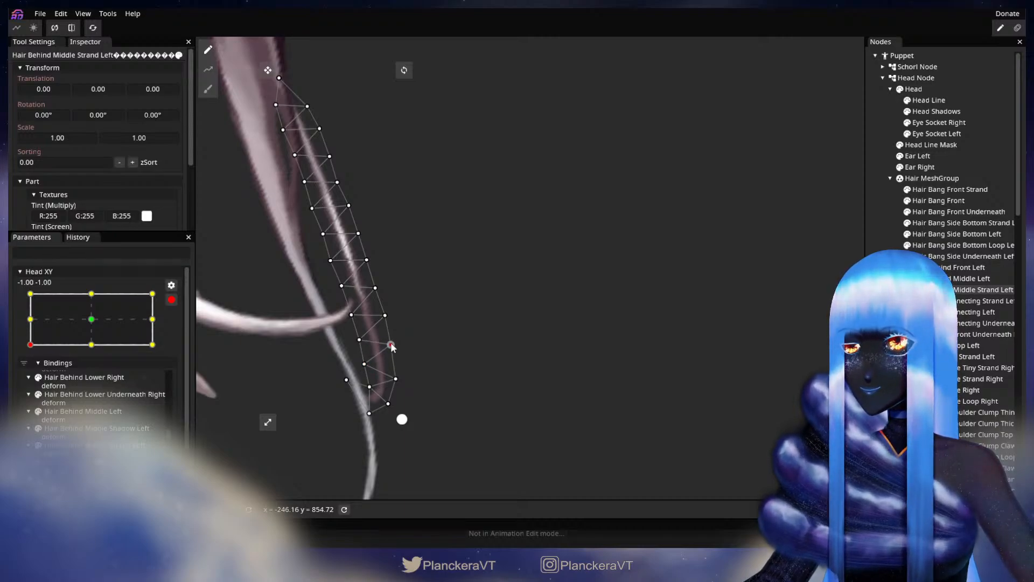
pyautogui.moveTo(412, 353); pyautogui.dragTo(406, 330)
pyautogui.click(171, 300)
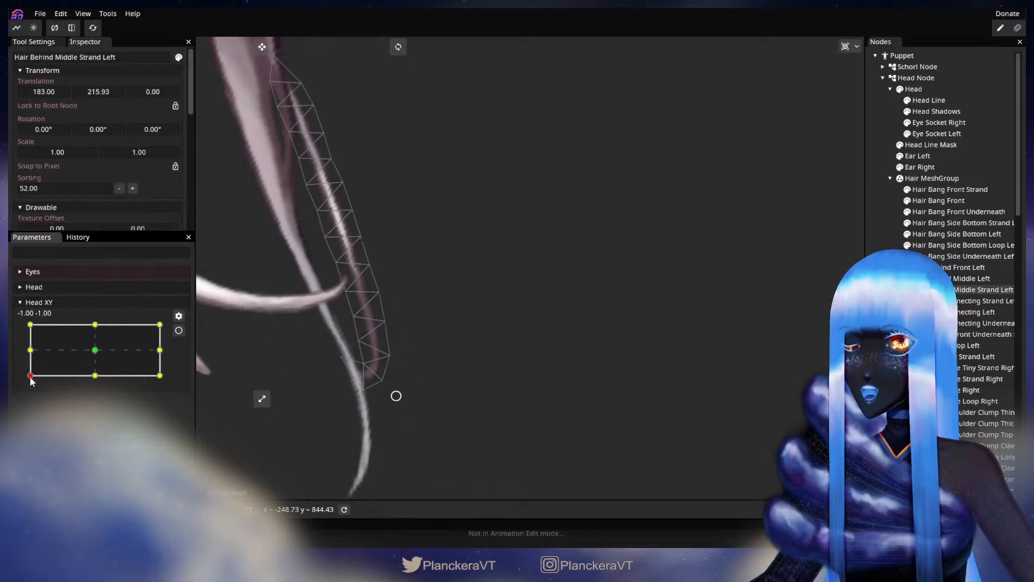
pyautogui.moveTo(33, 379); pyautogui.dragTo(30, 375)
# Step: Shift the strand's lowest tip vertex inward, adjust the two vertices just above it, and sweep the Head XY corner
pyautogui.click(178, 330)
pyautogui.moveTo(364, 388); pyautogui.dragTo(360, 391)
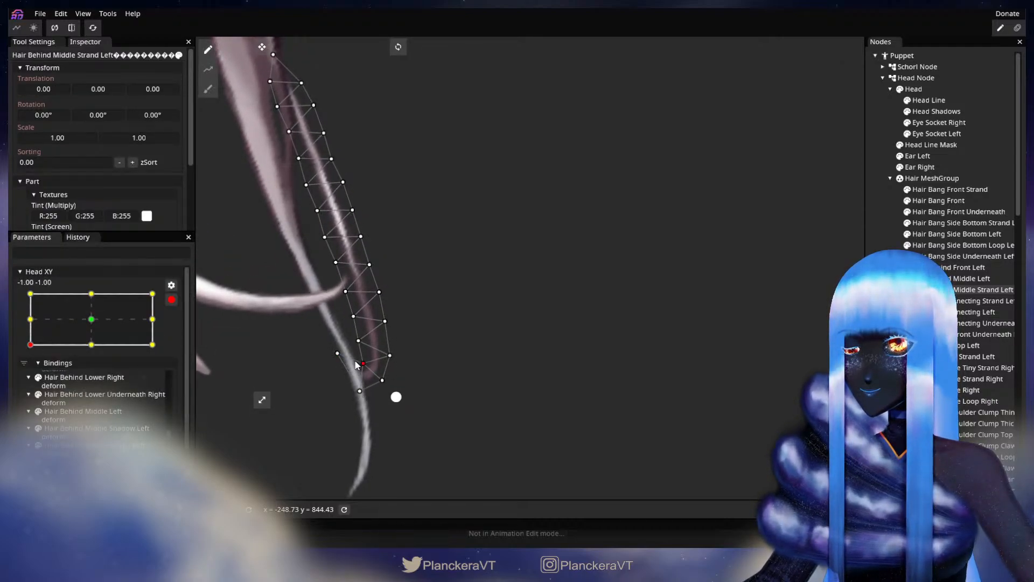
pyautogui.click(382, 380)
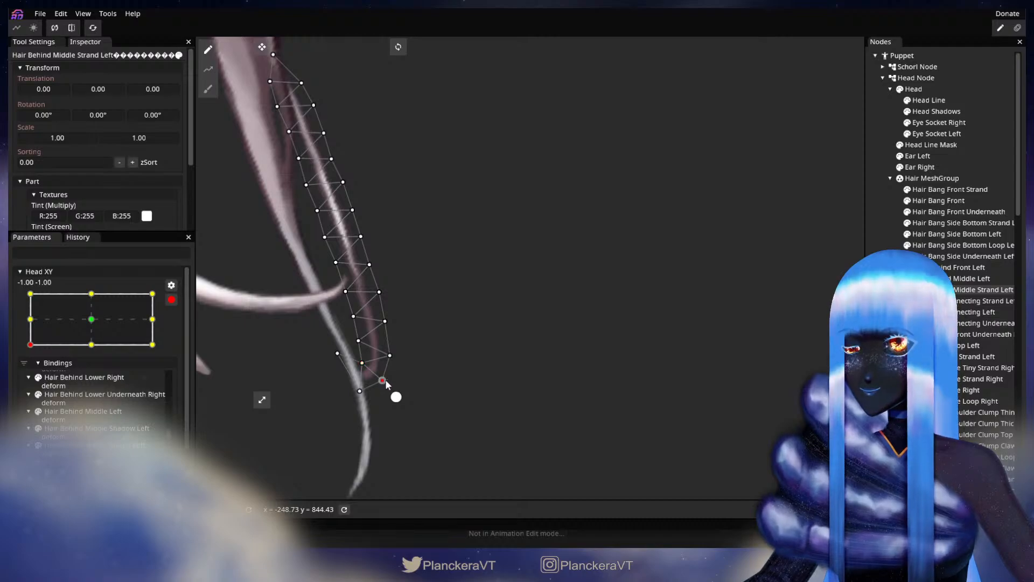
pyautogui.click(171, 299)
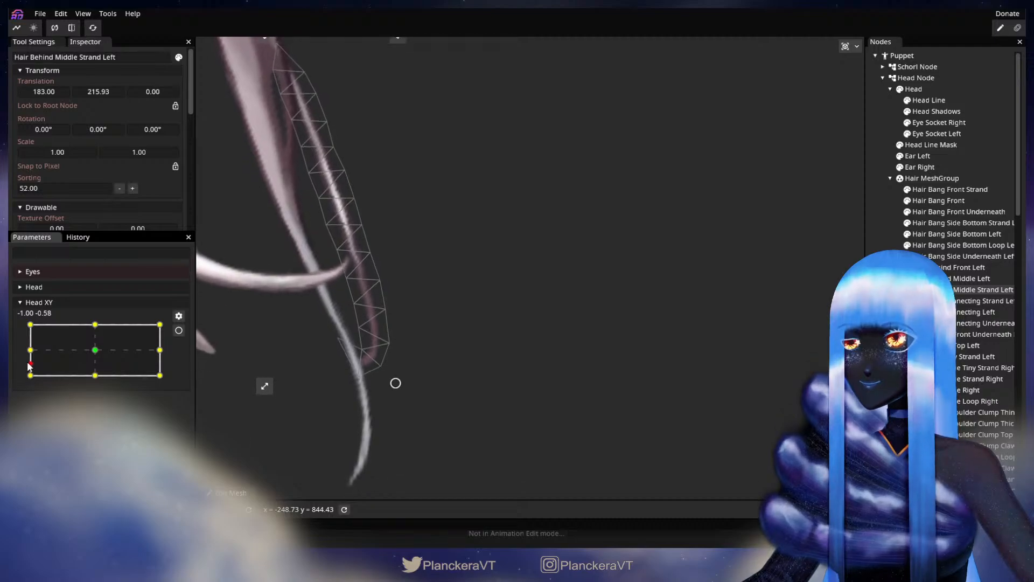
pyautogui.moveTo(27, 379)
pyautogui.mouseDown()
pyautogui.moveTo(89, 386)
pyautogui.moveTo(32, 388)
pyautogui.mouseUp()
# Step: Reposition the last two vertices on each edge near the strand's tip, raise the lowest tip vertex, and preview the corner
pyautogui.click(178, 330)
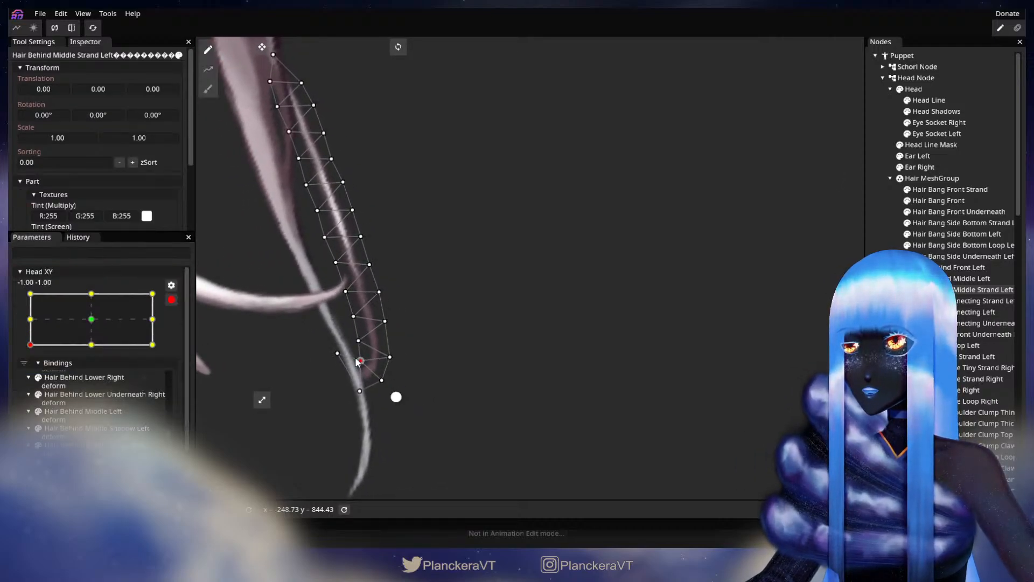
pyautogui.click(360, 361)
pyautogui.click(389, 358)
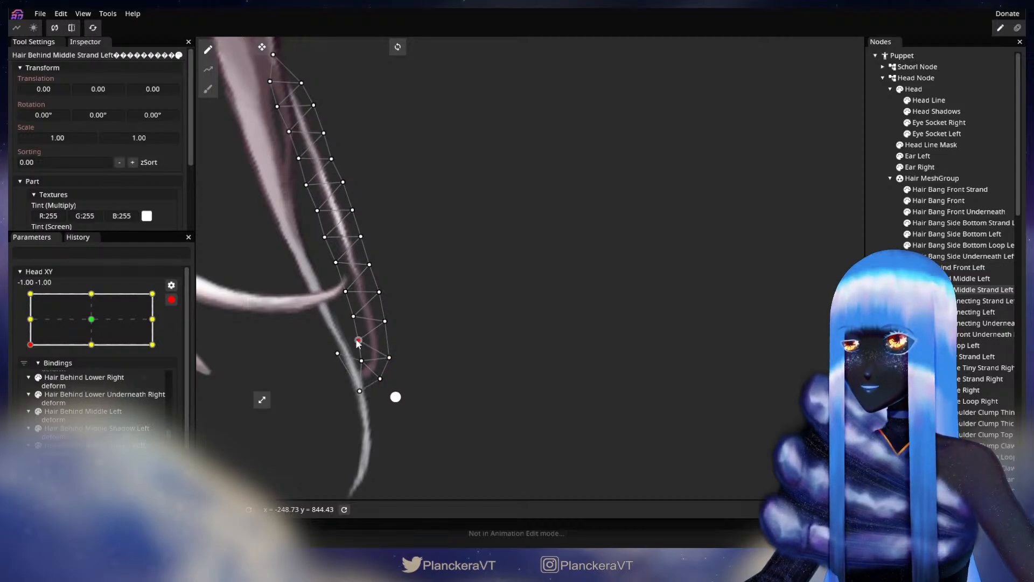
pyautogui.moveTo(359, 391); pyautogui.dragTo(357, 385)
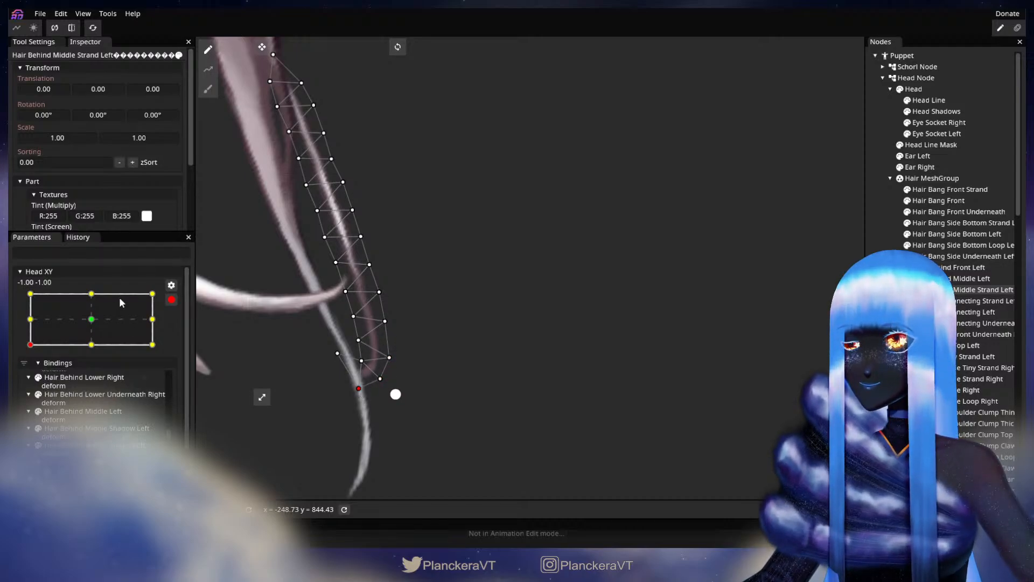
pyautogui.click(172, 299)
pyautogui.moveTo(41, 374); pyautogui.dragTo(18, 381)
# Step: Move the lowest tip vertex further inward, raise the eleventh outer-edge vertex, test the Head XY corner, and deselect the strand
pyautogui.click(179, 331)
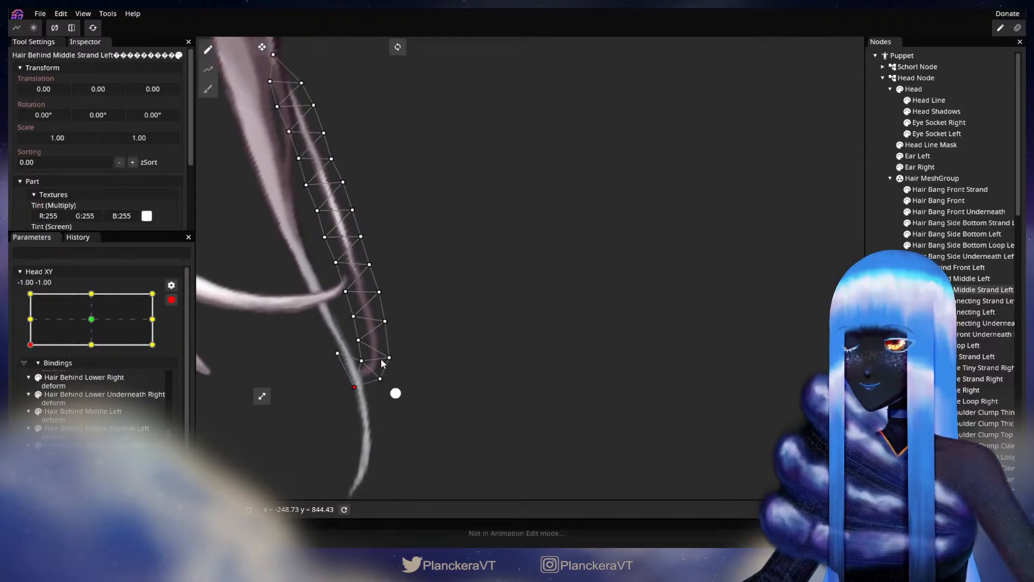
pyautogui.moveTo(388, 359); pyautogui.dragTo(389, 353)
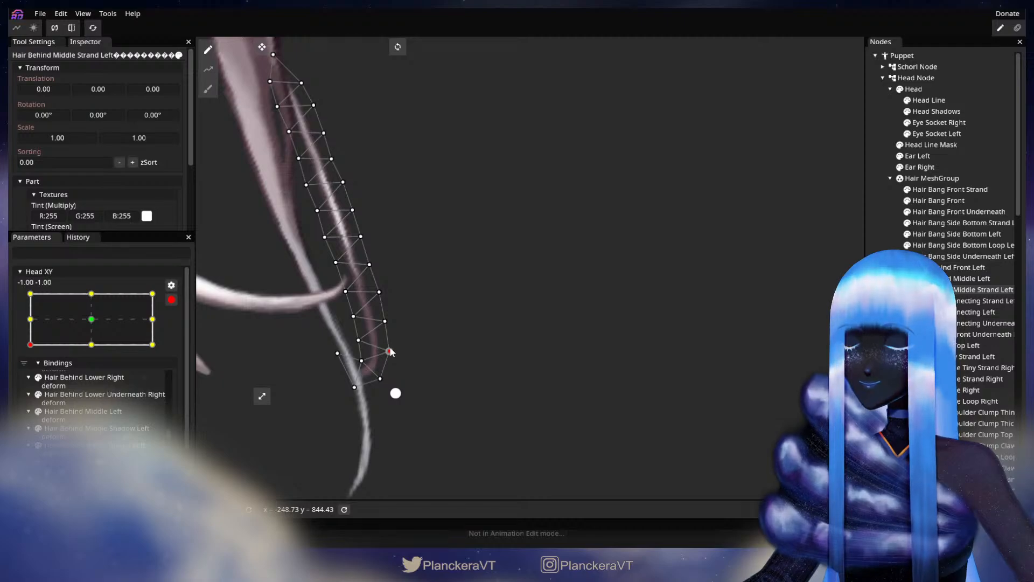
pyautogui.click(171, 299)
pyautogui.moveTo(29, 376)
pyautogui.mouseDown()
pyautogui.moveTo(30, 344)
pyautogui.moveTo(41, 388)
pyautogui.mouseUp()
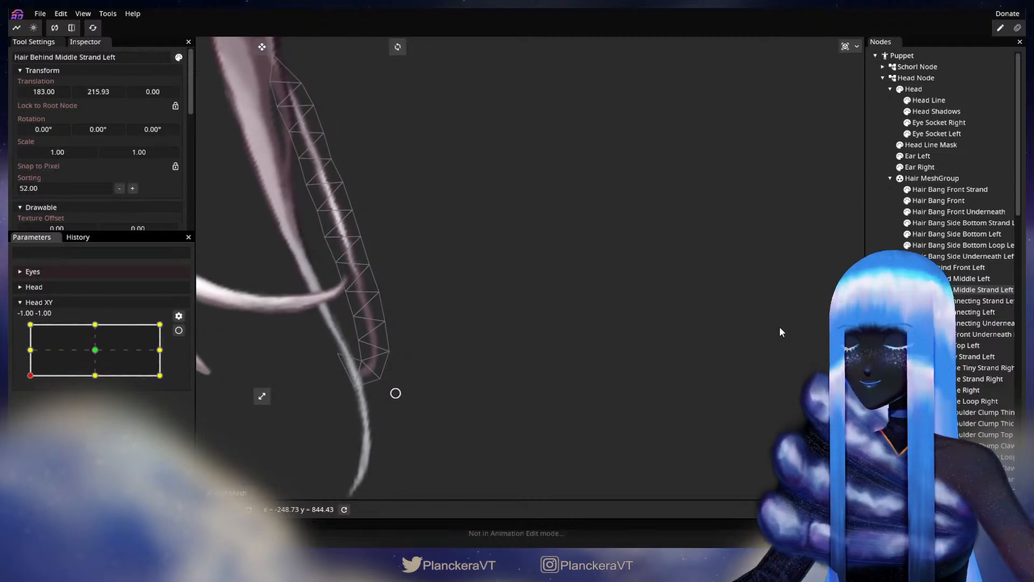
pyautogui.click(937, 289)
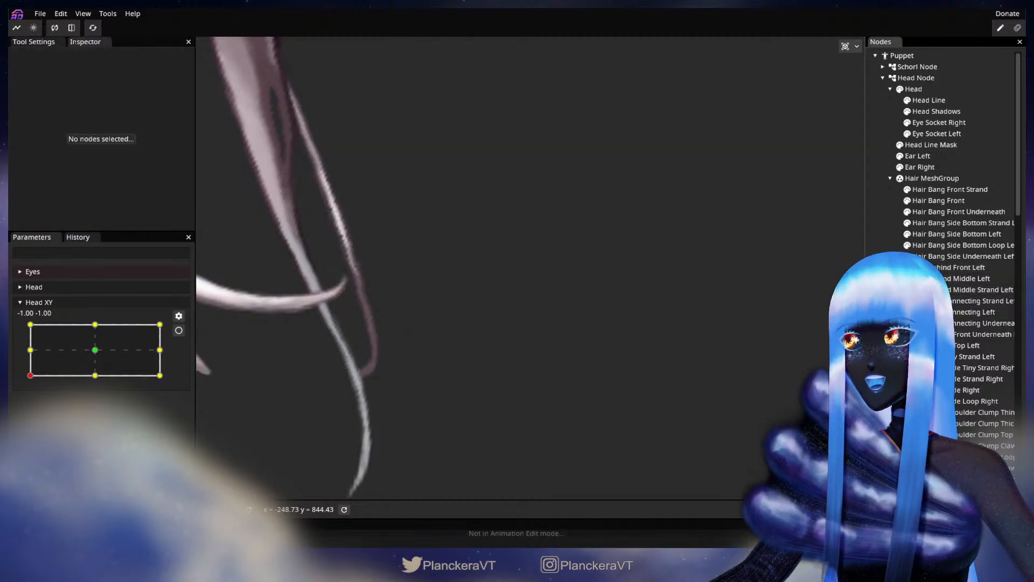
# Step: Sweep Head XY around the -1.00, -1.00 corner and examine how the behind-hair strands follow the head turn
pyautogui.scroll(-5, 419, 321)
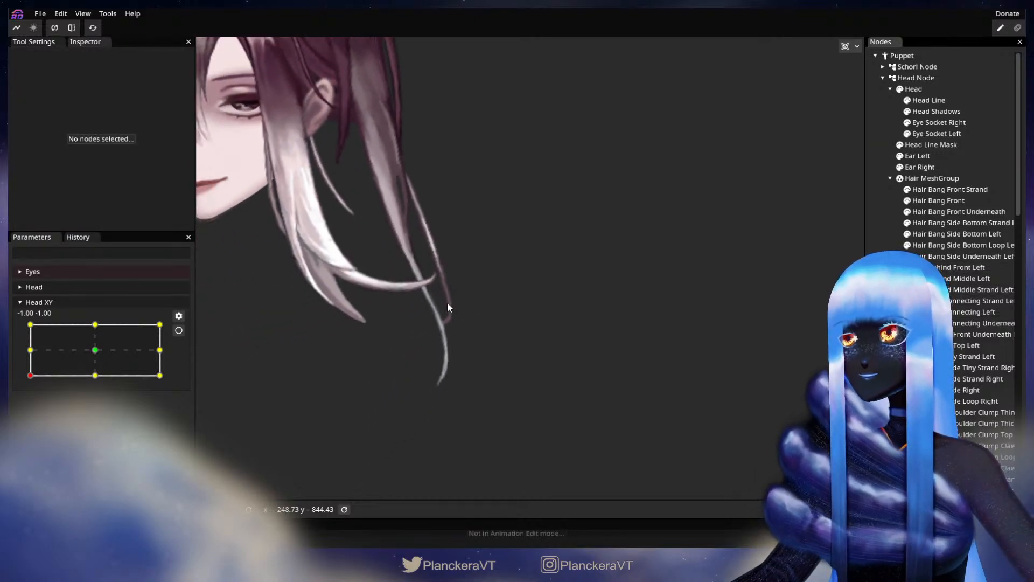
pyautogui.scroll(-6, 447, 305)
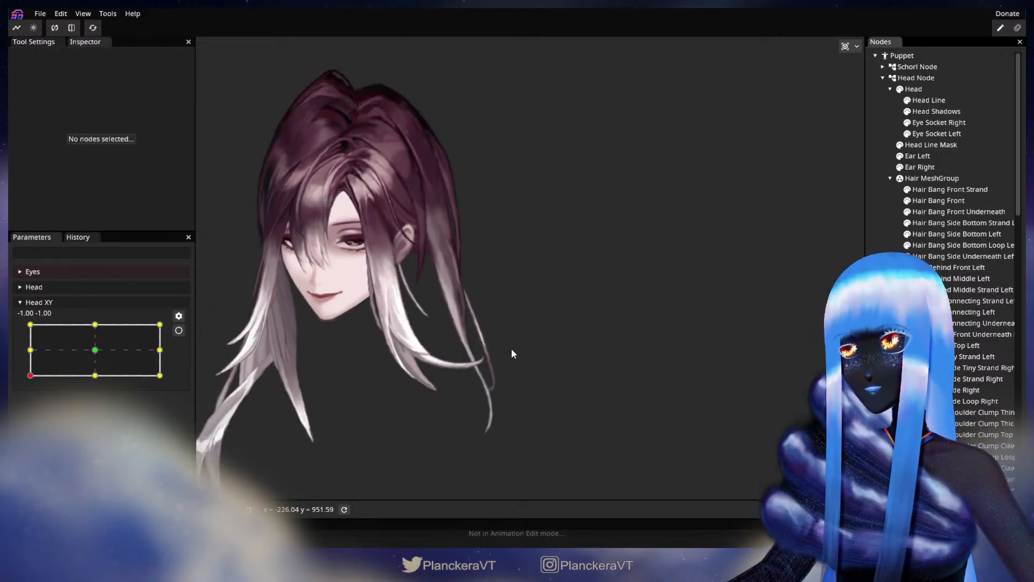
pyautogui.moveTo(30, 382)
pyautogui.mouseDown()
pyautogui.moveTo(16, 361)
pyautogui.moveTo(16, 382)
pyautogui.mouseUp()
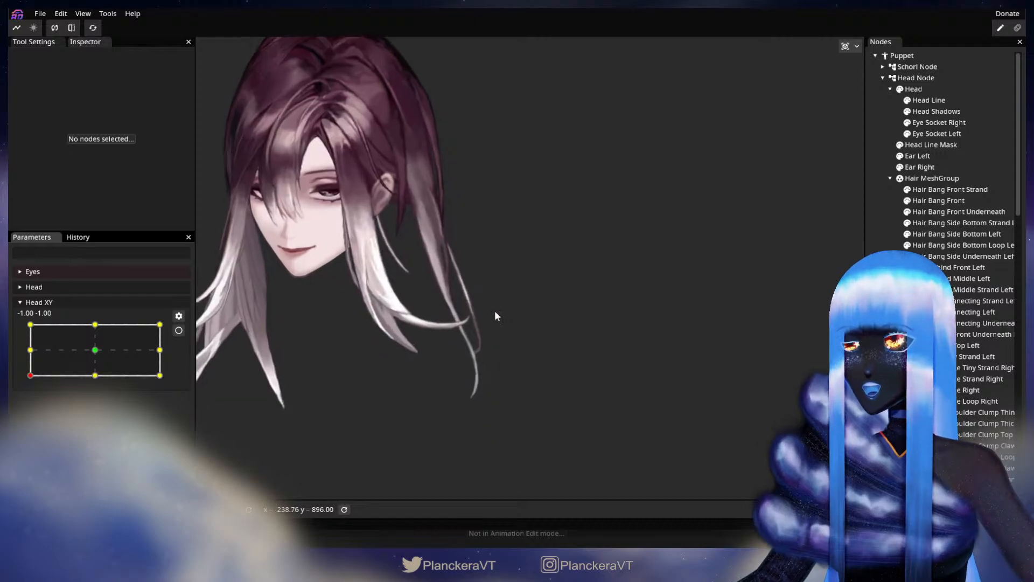
pyautogui.scroll(6, 488, 318)
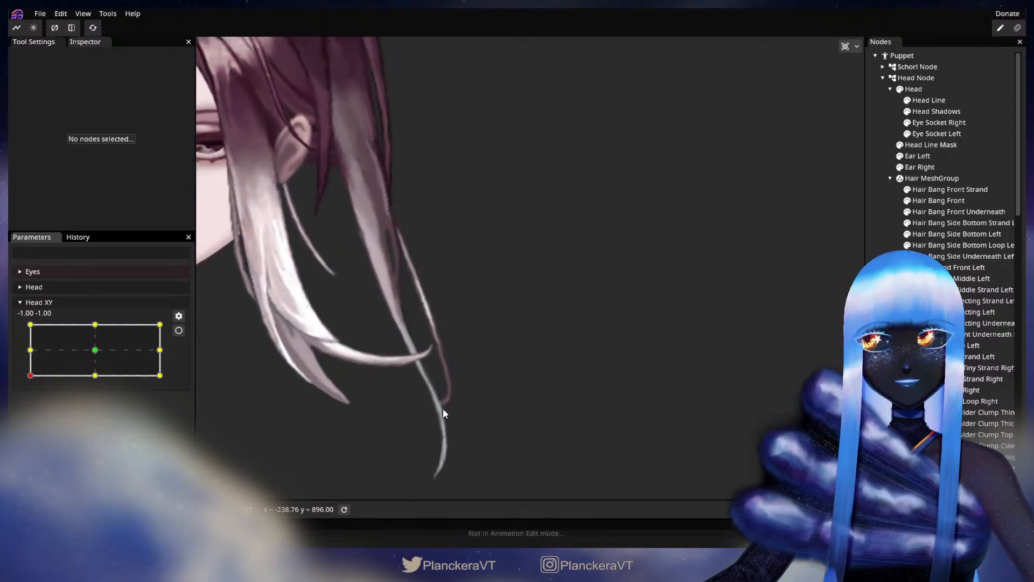
pyautogui.moveTo(451, 392); pyautogui.dragTo(499, 364)
pyautogui.scroll(2, 556, 371)
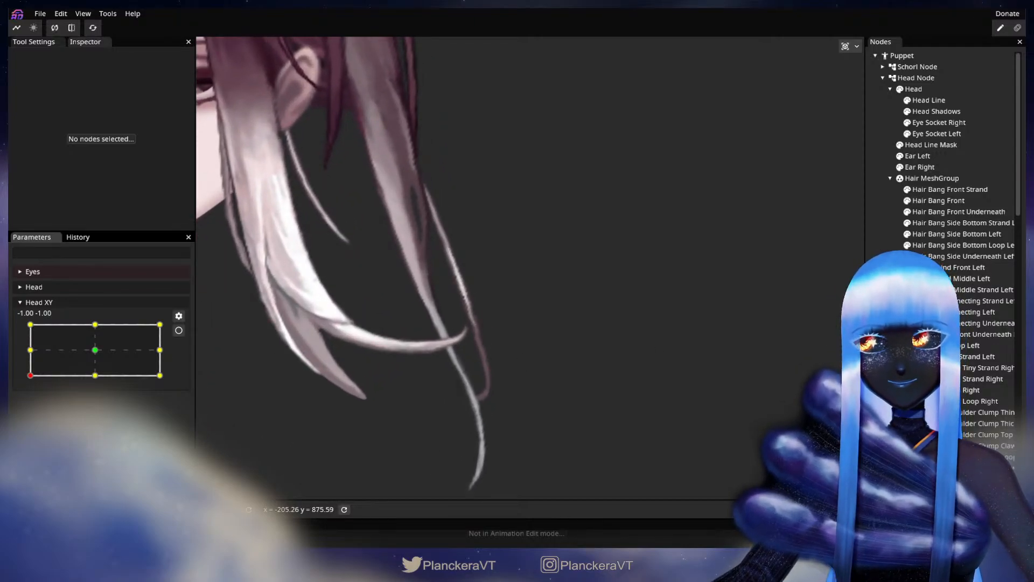
# Step: Select Hair Behind Middle Strand Left and slightly lower its seventh and eighth outer-edge and eighth and ninth inner-edge vertices at Head XY -1.00, -1.00
pyautogui.click(338, 99)
pyautogui.click(983, 290)
pyautogui.scroll(2, 454, 356)
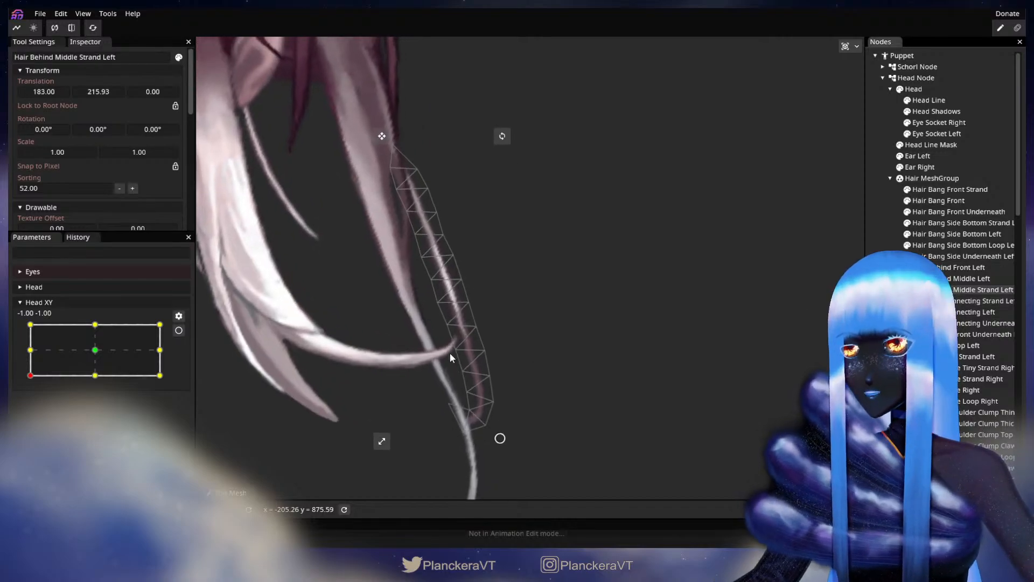
pyautogui.moveTo(440, 400); pyautogui.dragTo(466, 333)
pyautogui.scroll(1, 463, 340)
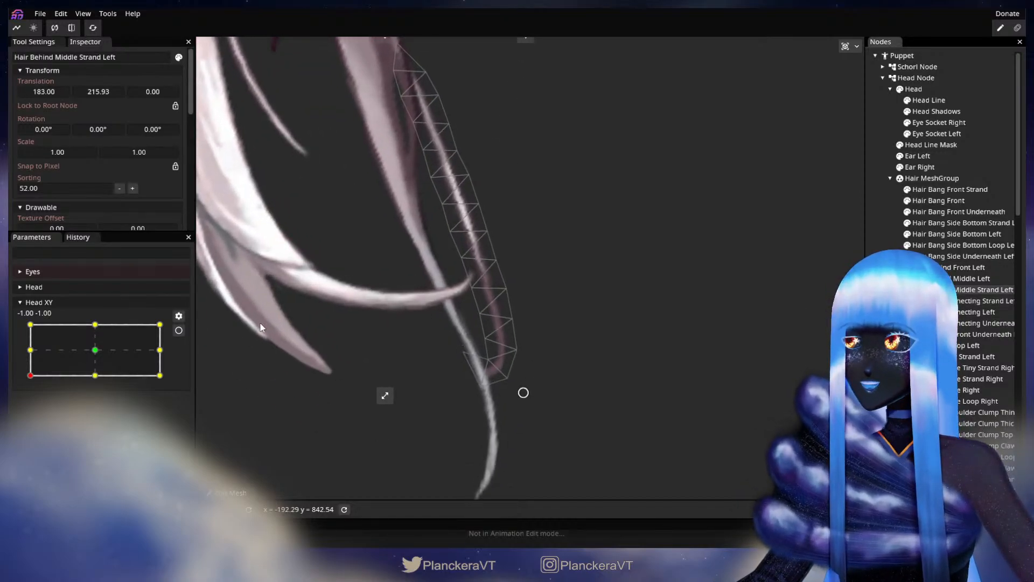
pyautogui.moveTo(31, 377)
pyautogui.mouseDown()
pyautogui.moveTo(29, 348)
pyautogui.moveTo(30, 381)
pyautogui.mouseUp()
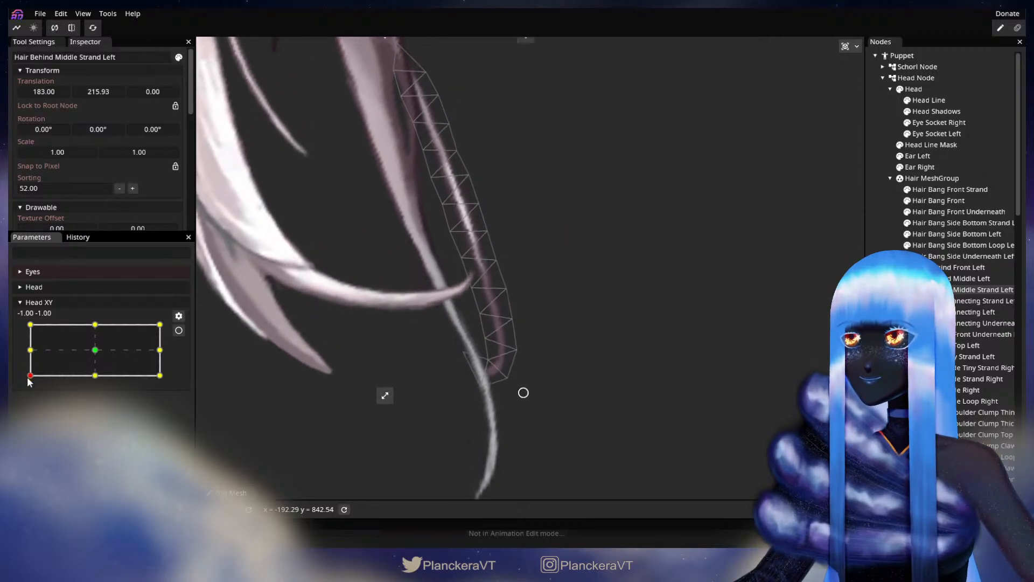
pyautogui.click(178, 330)
pyautogui.click(496, 263)
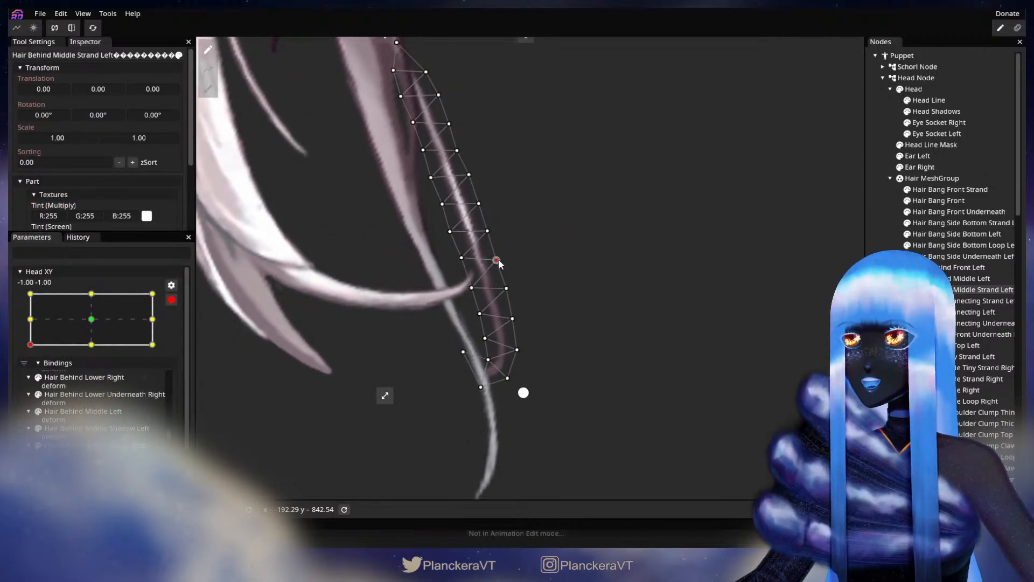
pyautogui.click(471, 288)
pyautogui.click(462, 259)
pyautogui.click(488, 232)
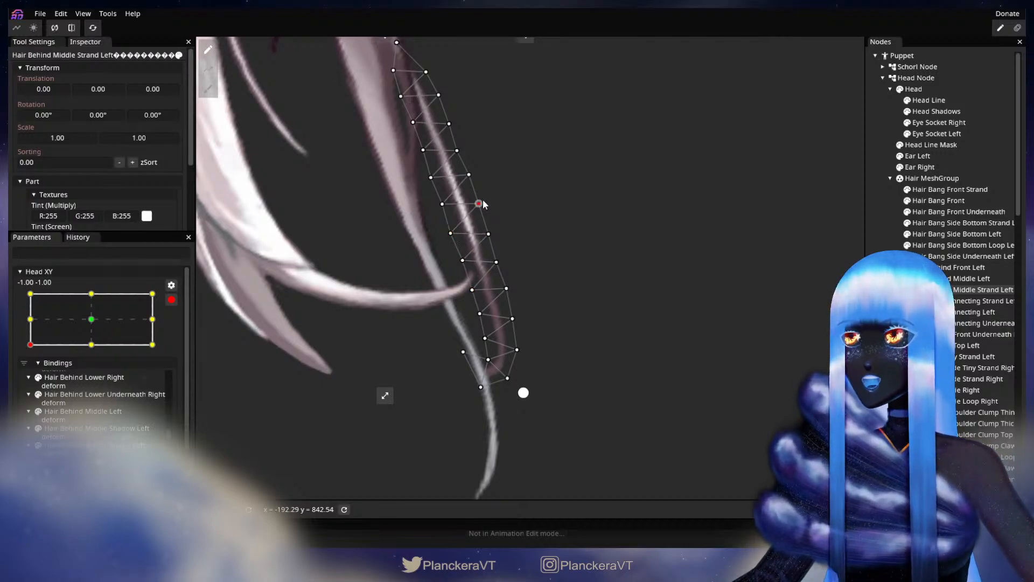
# Step: Test the strand around the Head XY corner and lower its ninth outer-edge vertex slightly at -1.00, -1.00
pyautogui.click(170, 300)
pyautogui.moveTo(30, 376); pyautogui.dragTo(54, 377)
pyautogui.click(179, 330)
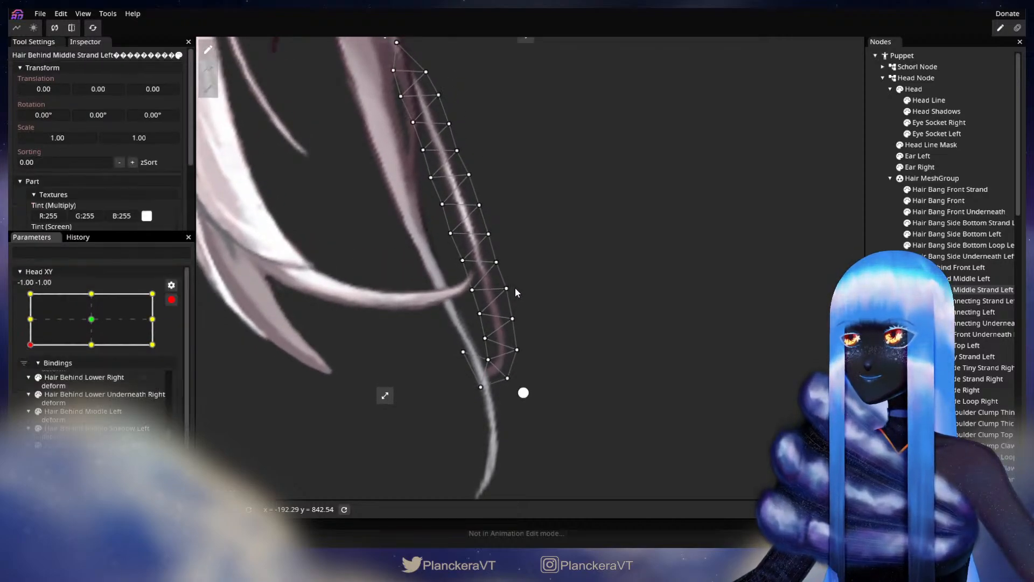
pyautogui.click(507, 289)
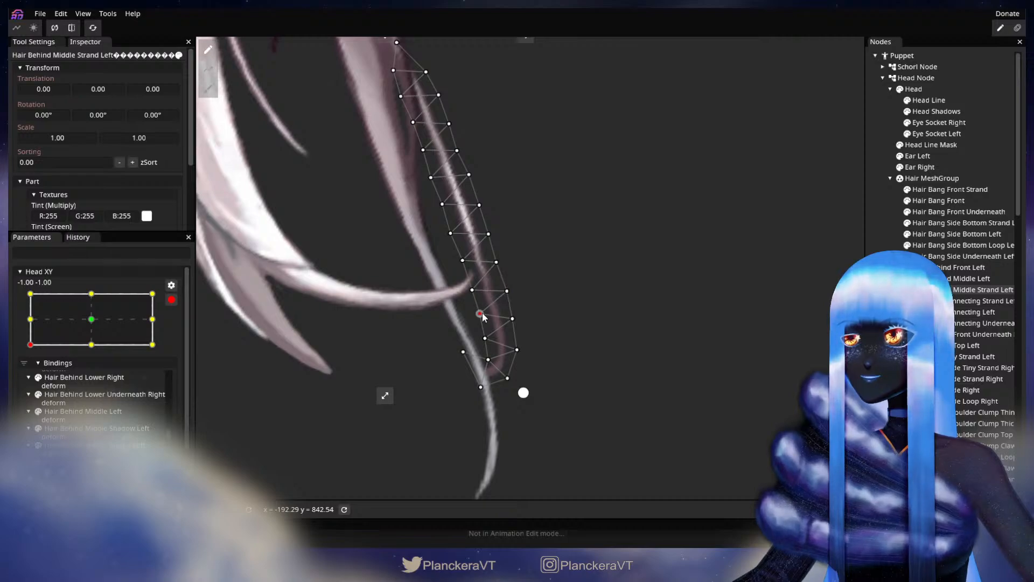
# Step: Deselect the strand and check the whole head's hair while moving Head XY between -1.00, 0.04 and -1.00, -1.00
pyautogui.click(680, 286)
pyautogui.scroll(-2, 680, 286)
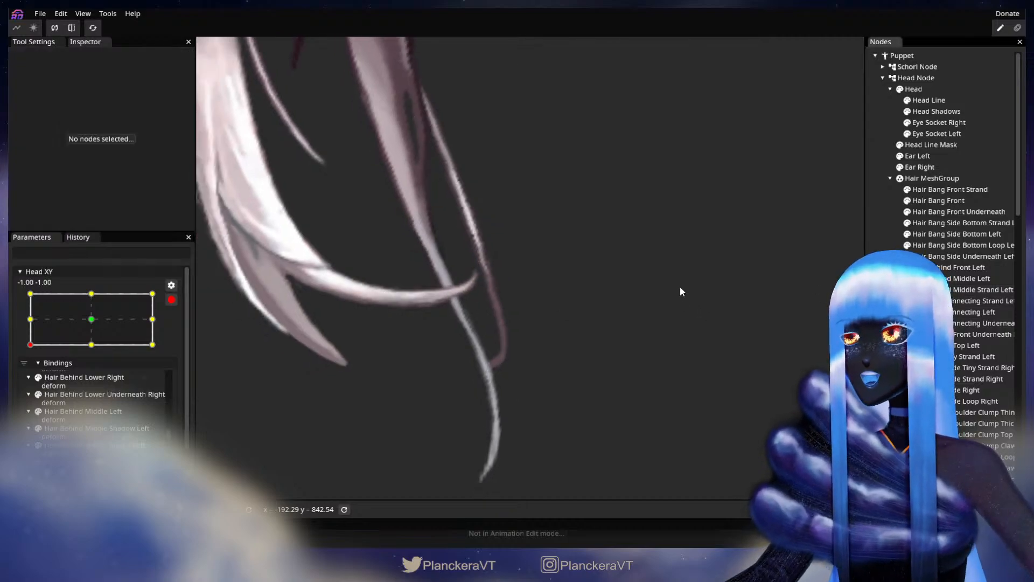
pyautogui.scroll(-5, 625, 331)
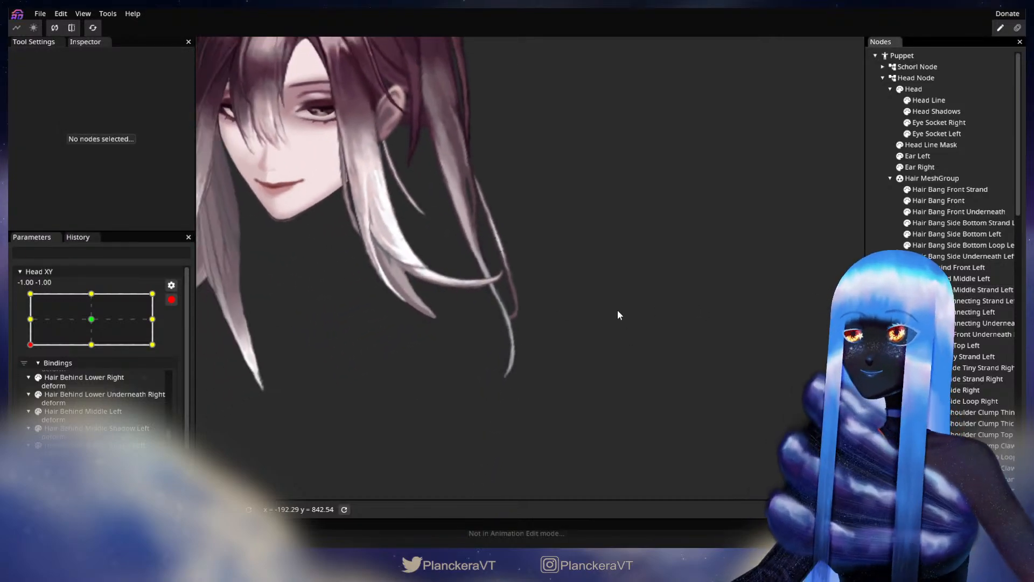
pyautogui.scroll(-3, 600, 326)
pyautogui.click(171, 299)
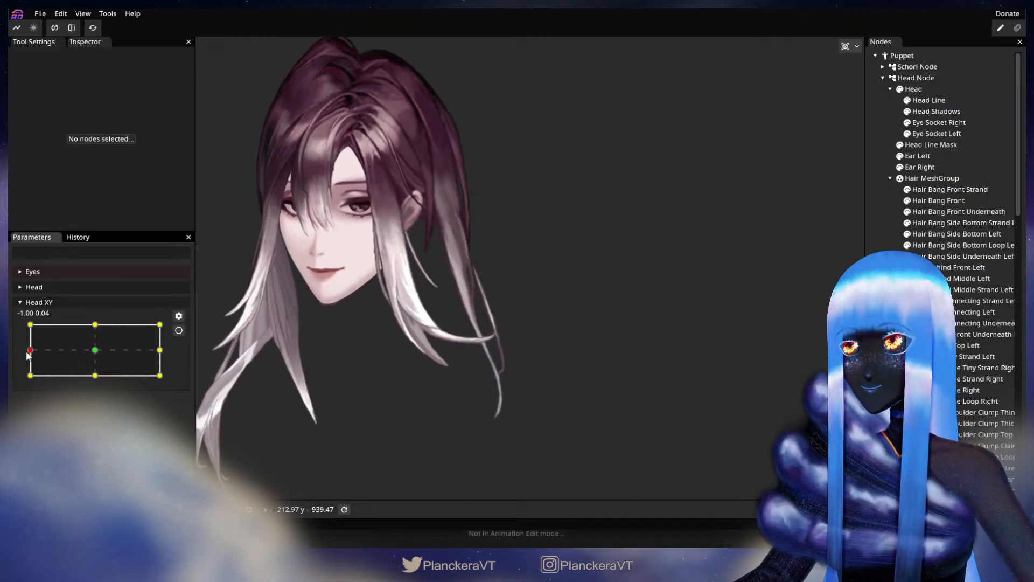
pyautogui.scroll(2, 347, 351)
pyautogui.scroll(4, 345, 358)
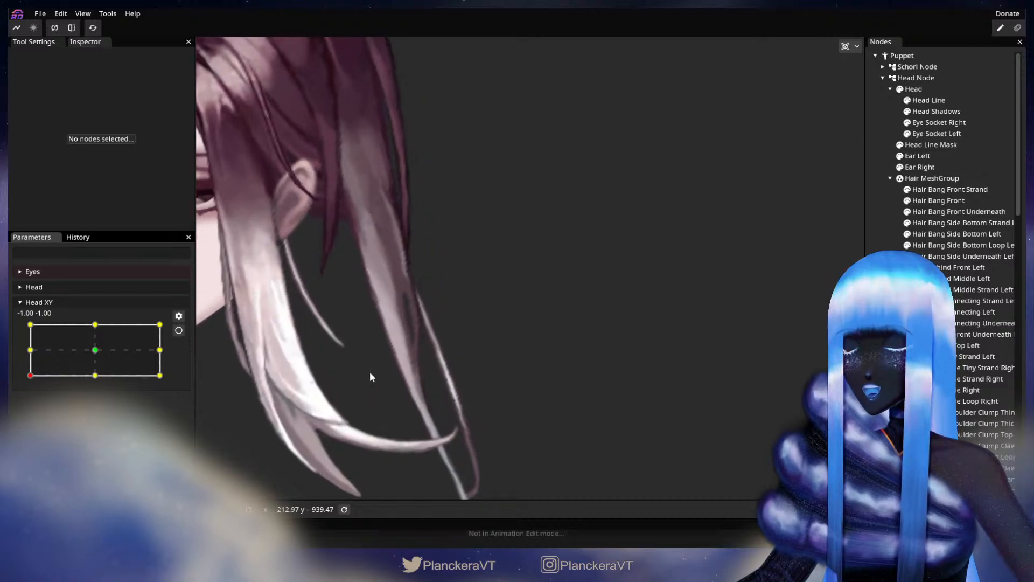
pyautogui.scroll(2, 528, 320)
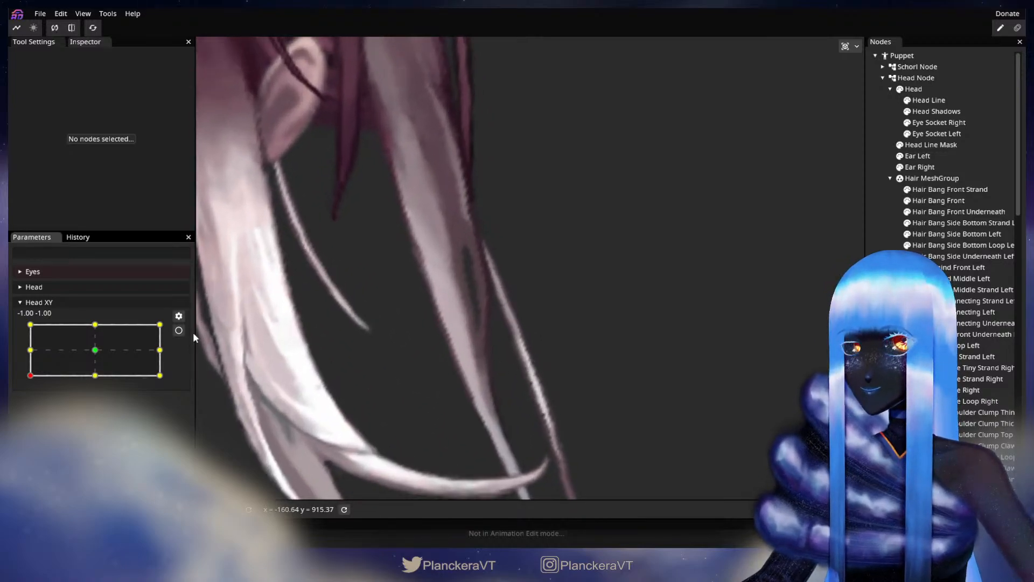
# Step: Reopen Hair Behind Middle Strand Left for deformation at -1.00, -1.00 and nudge its second outer-edge and second and third inner-edge vertices
pyautogui.click(178, 330)
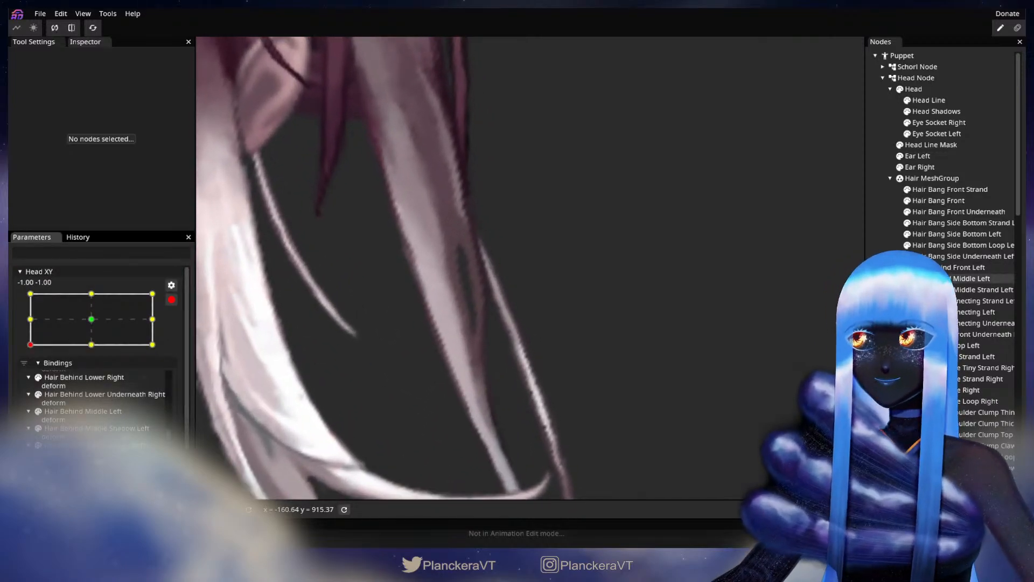
pyautogui.click(986, 289)
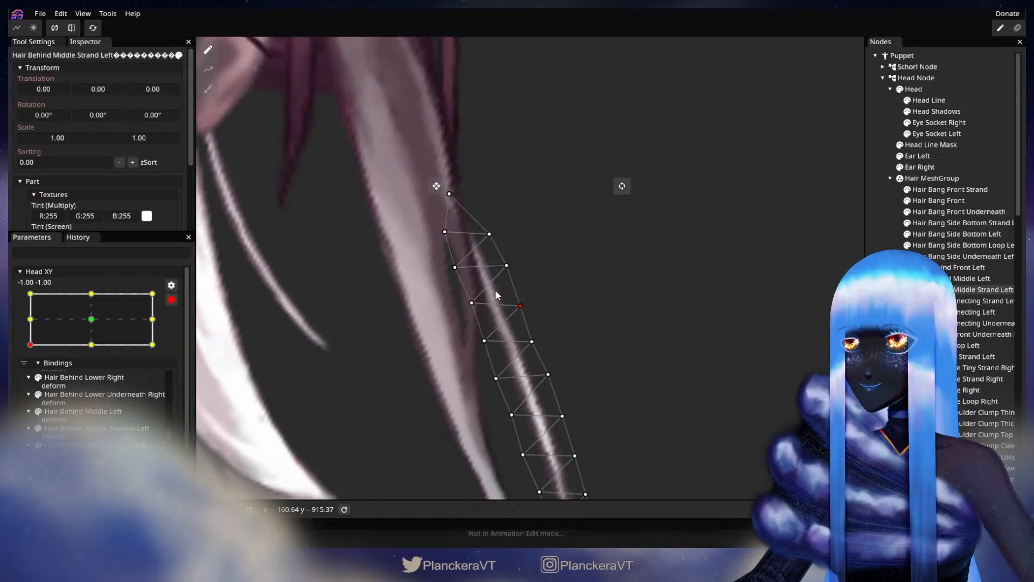
pyautogui.moveTo(507, 266); pyautogui.dragTo(459, 267)
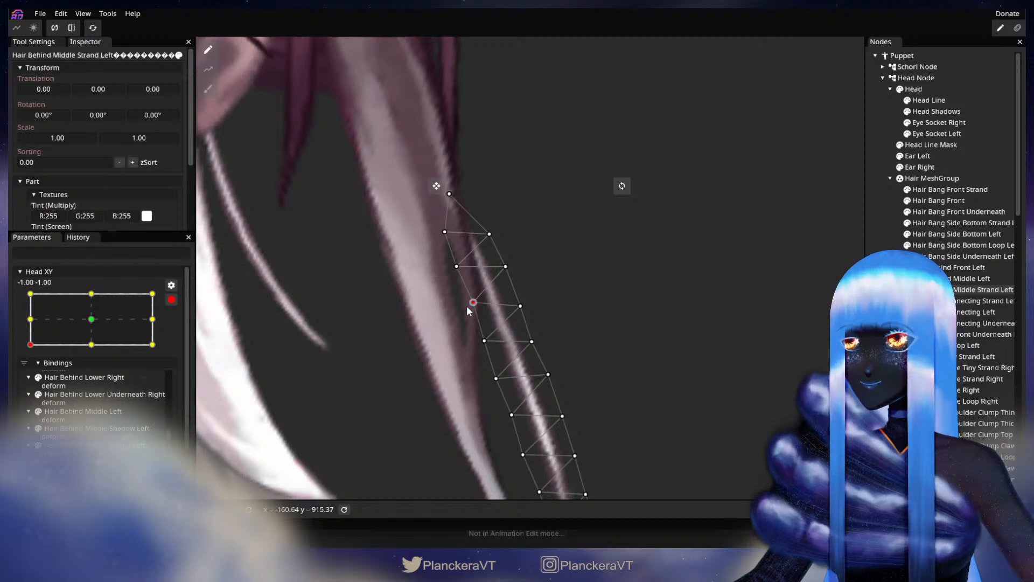
pyautogui.moveTo(484, 341); pyautogui.dragTo(510, 290)
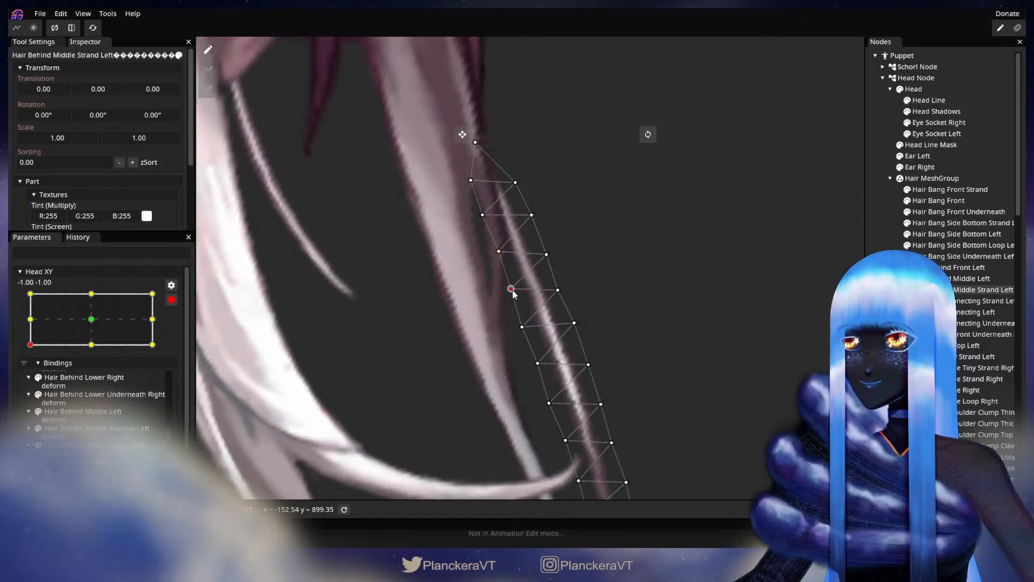
# Step: Realign the third, fourth and fifth inner-edge vertices of the strand into a smooth line at -1.00, -1.00
pyautogui.click(550, 254)
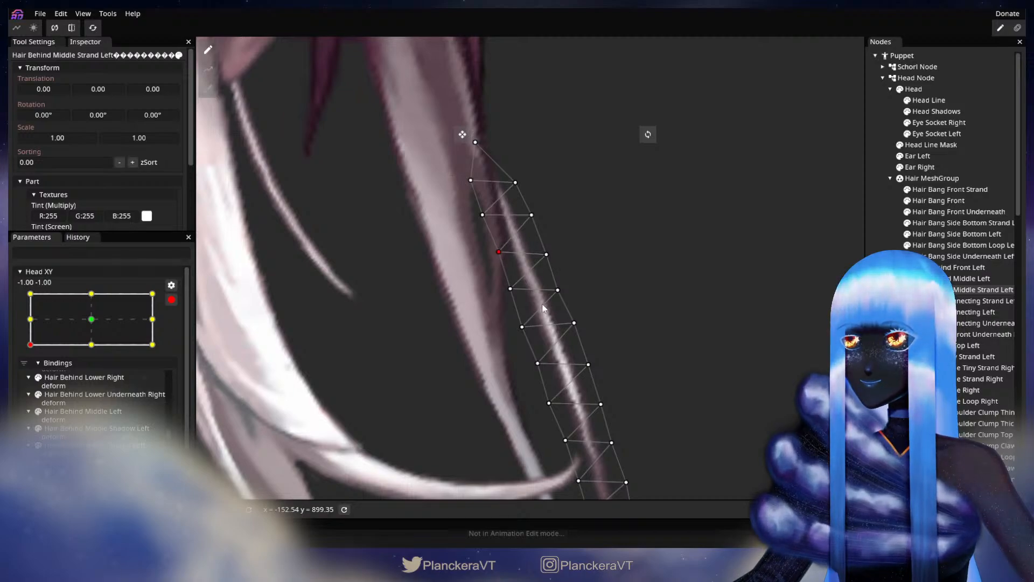
pyautogui.moveTo(553, 269); pyautogui.dragTo(553, 266)
pyautogui.click(510, 285)
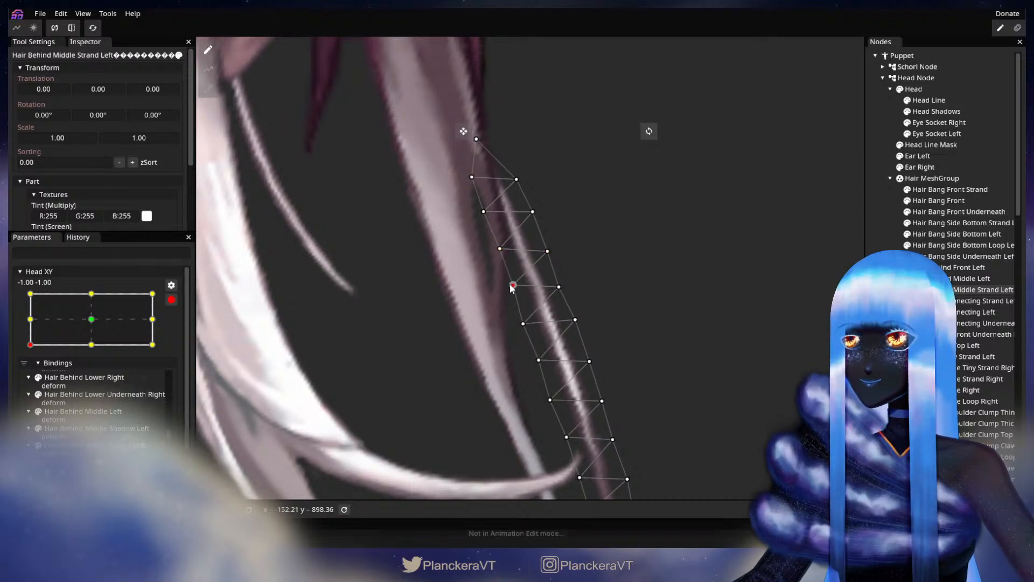
pyautogui.click(525, 323)
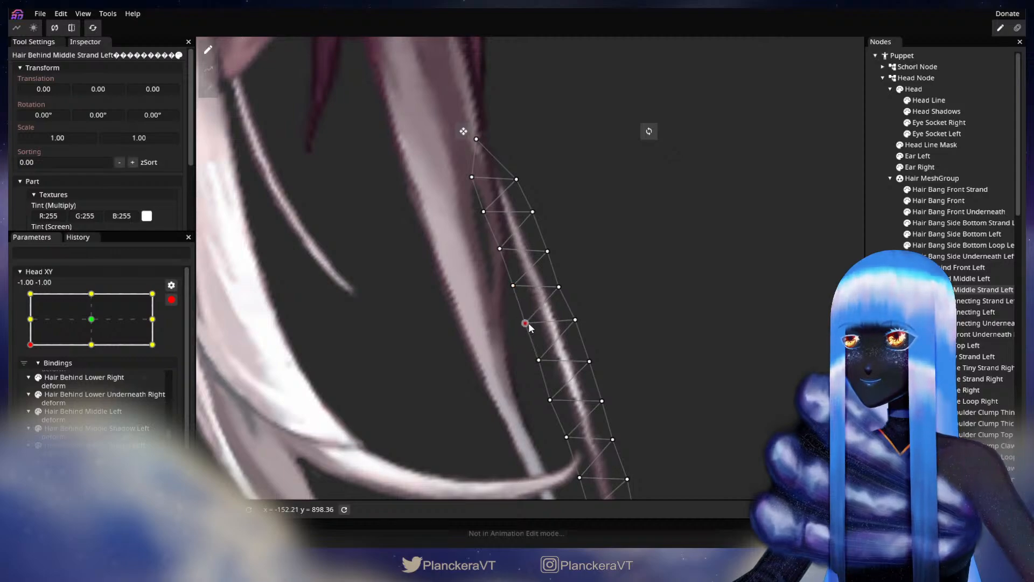
# Step: Even out the fifth to seventh outer-edge vertices and shift the seventh inner-edge vertex slightly outward
pyautogui.click(558, 288)
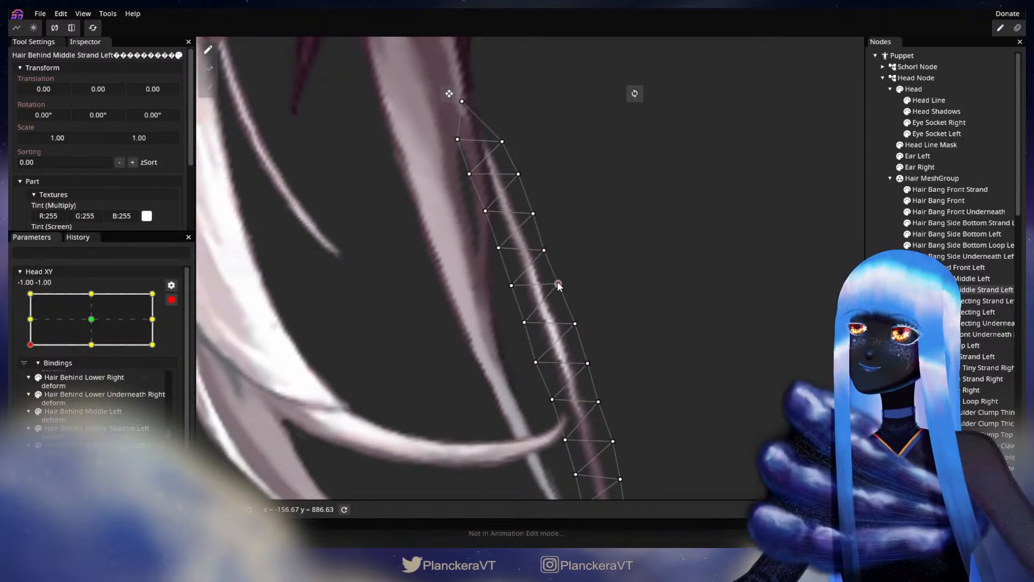
pyautogui.click(561, 283)
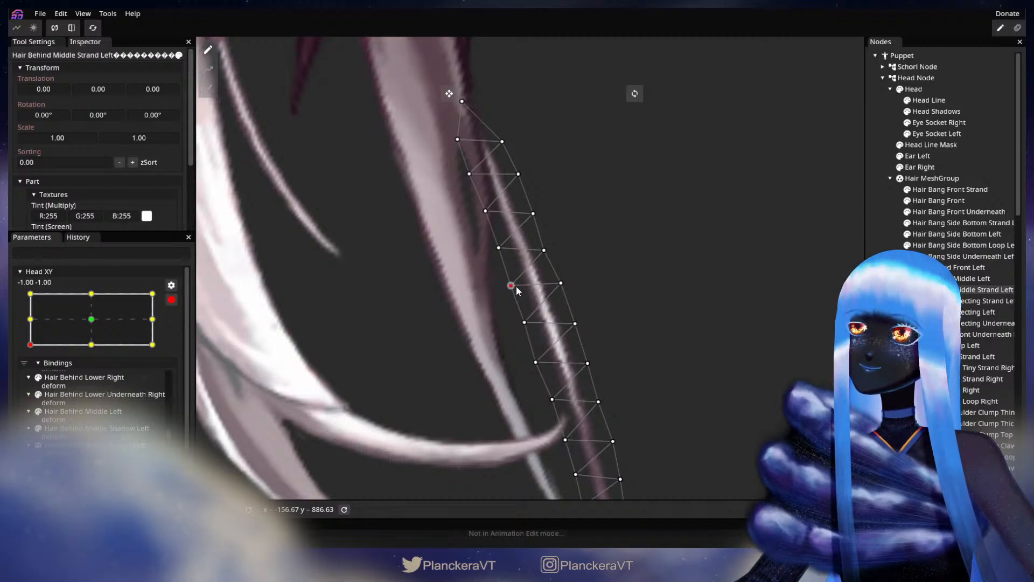
pyautogui.moveTo(580, 328); pyautogui.dragTo(557, 274)
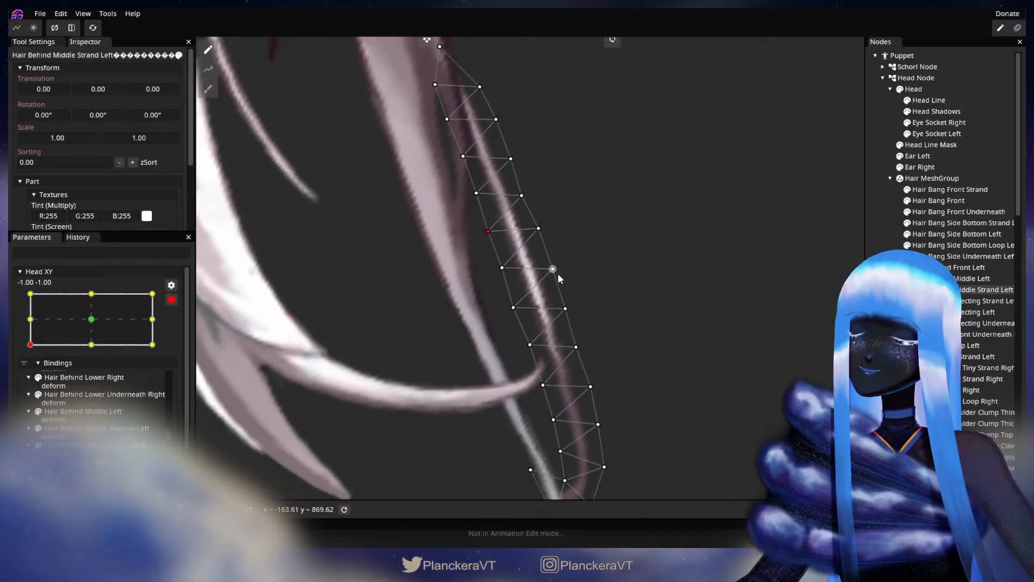
pyautogui.click(514, 306)
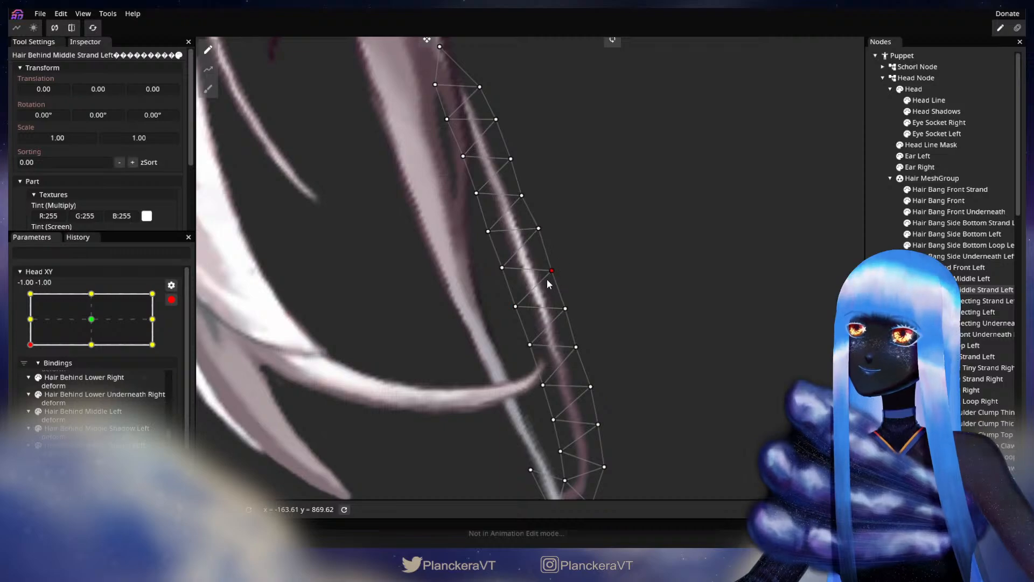
pyautogui.moveTo(569, 313); pyautogui.dragTo(568, 274)
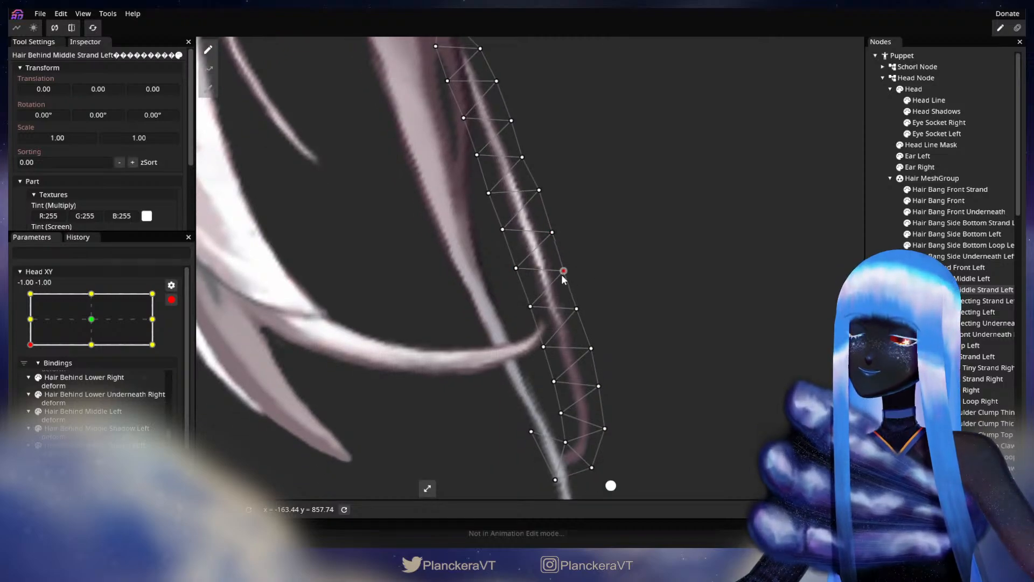
# Step: Fine-tune the eighth and ninth vertices on both edges of the strand, shifting the ninth pair slightly outward
pyautogui.moveTo(530, 307); pyautogui.dragTo(532, 307)
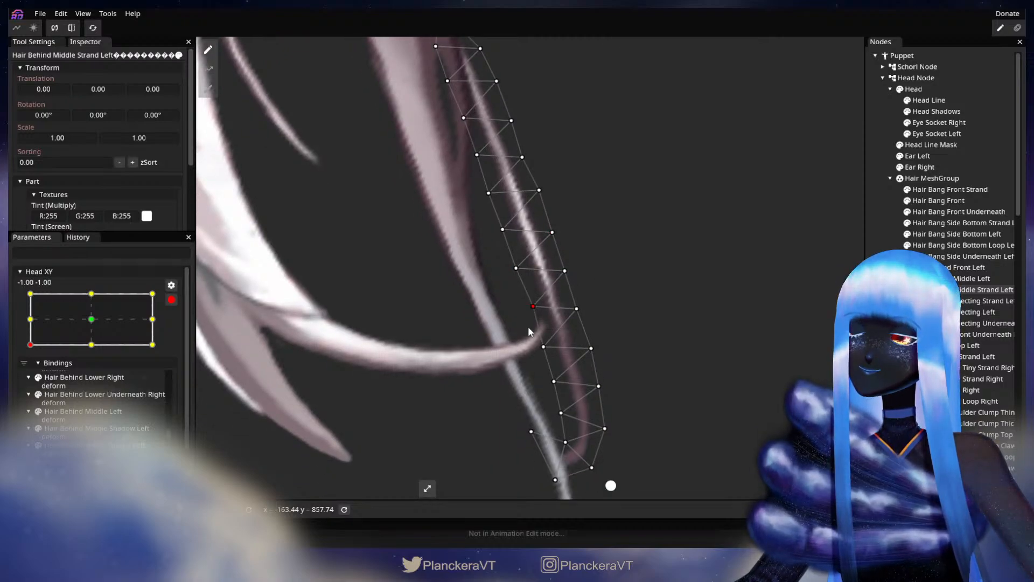
pyautogui.moveTo(548, 345); pyautogui.dragTo(546, 346)
pyautogui.moveTo(579, 309); pyautogui.dragTo(583, 306)
pyautogui.moveTo(589, 352); pyautogui.dragTo(541, 300)
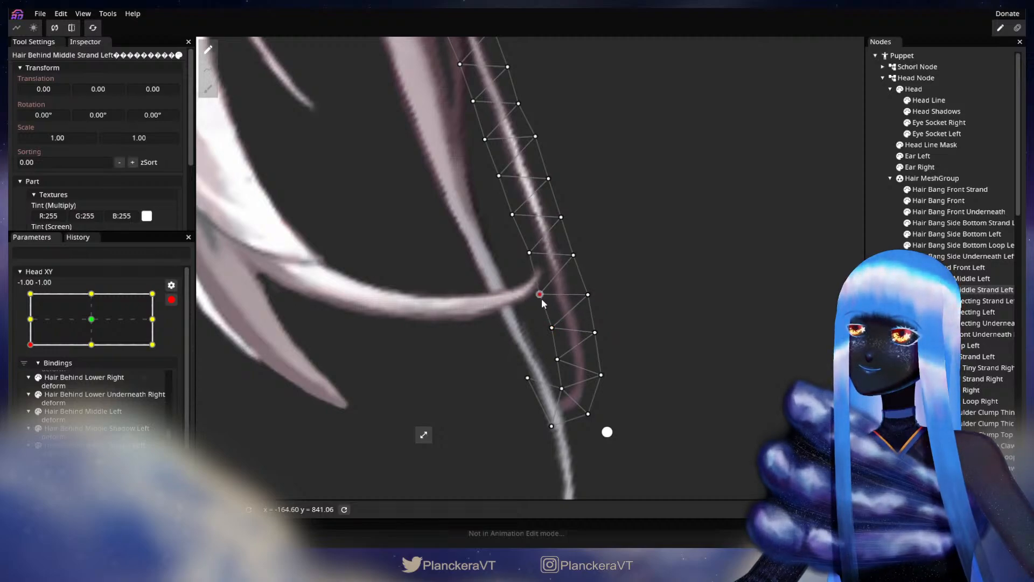
pyautogui.moveTo(574, 257); pyautogui.dragTo(575, 259)
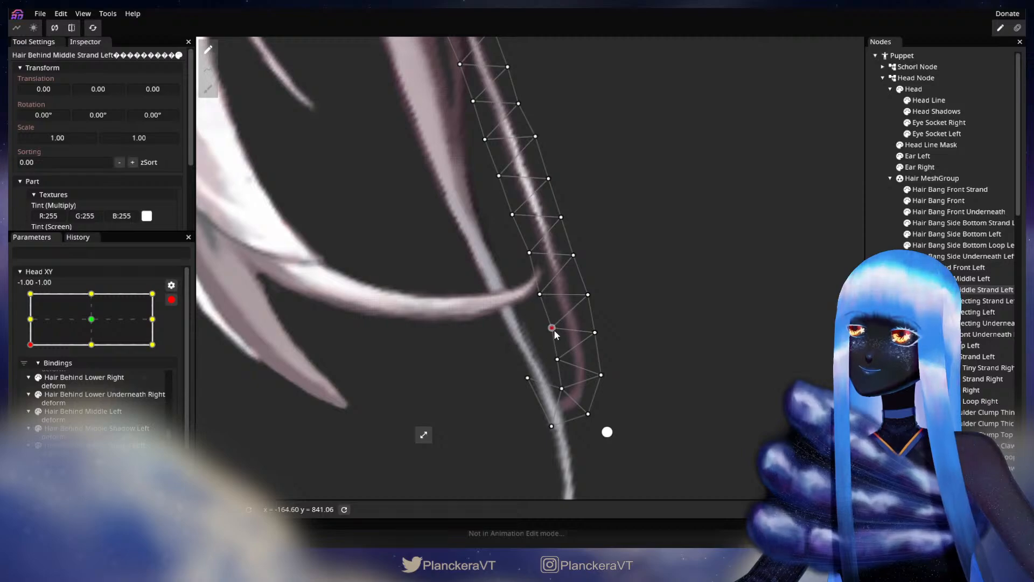
pyautogui.click(543, 292)
pyautogui.moveTo(541, 298); pyautogui.dragTo(543, 299)
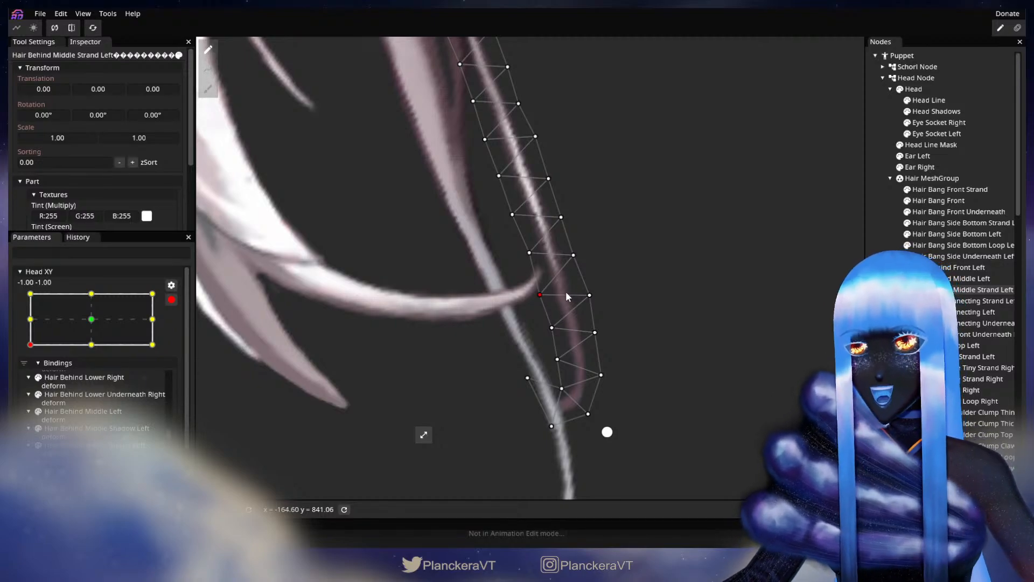
pyautogui.click(573, 255)
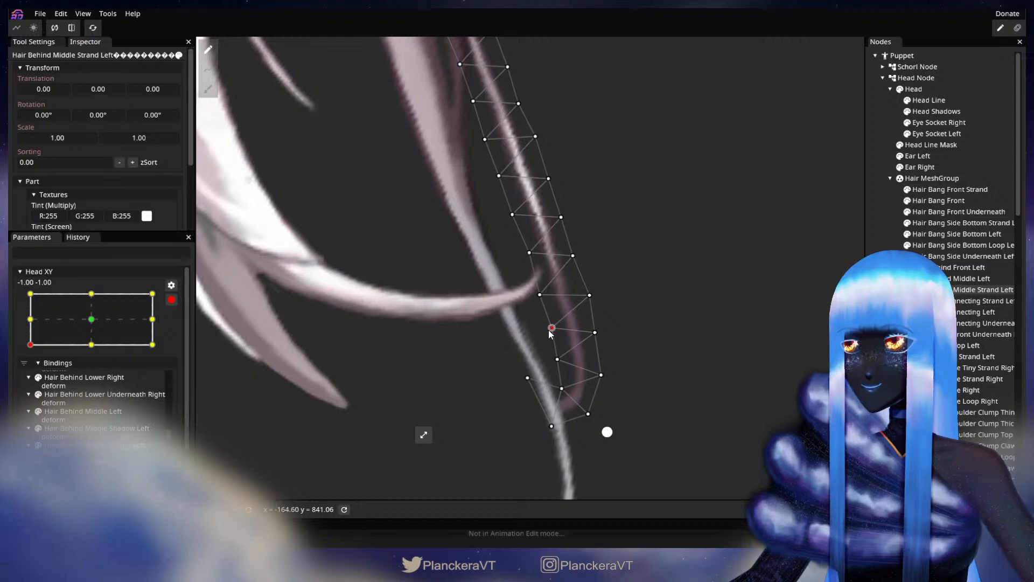
pyautogui.click(590, 296)
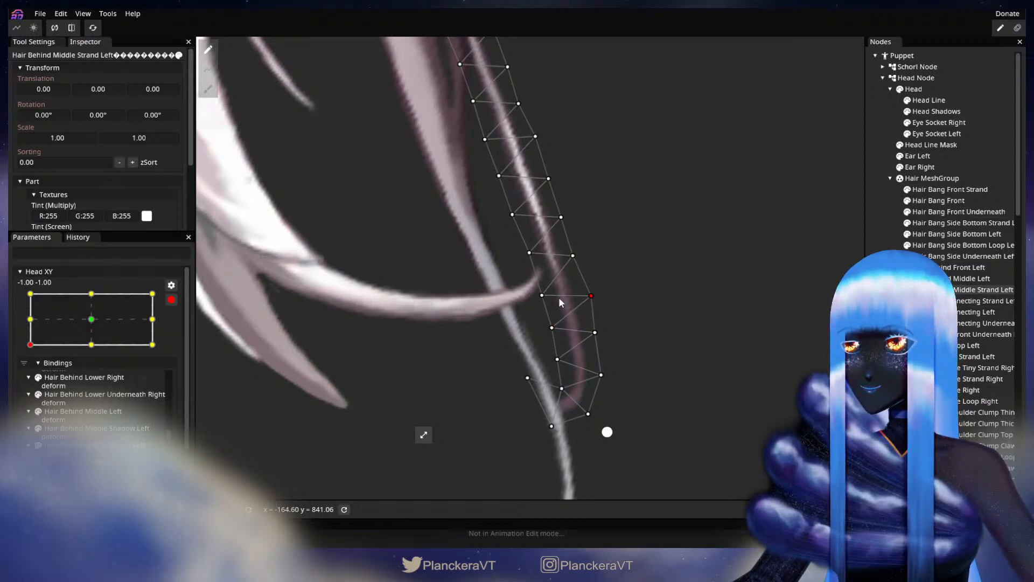
# Step: Nudge the lower vertices on both edges of Hair Behind Middle Strand Left into a smoother curve at -1.00, -1.00 and deselect the strand
pyautogui.click(574, 256)
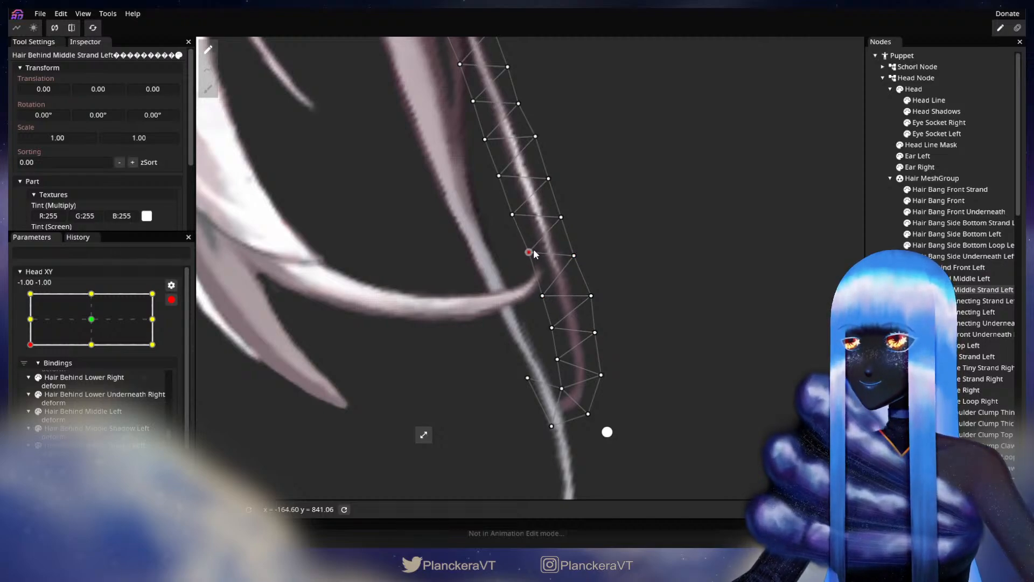
pyautogui.click(560, 218)
pyautogui.scroll(-2, 606, 357)
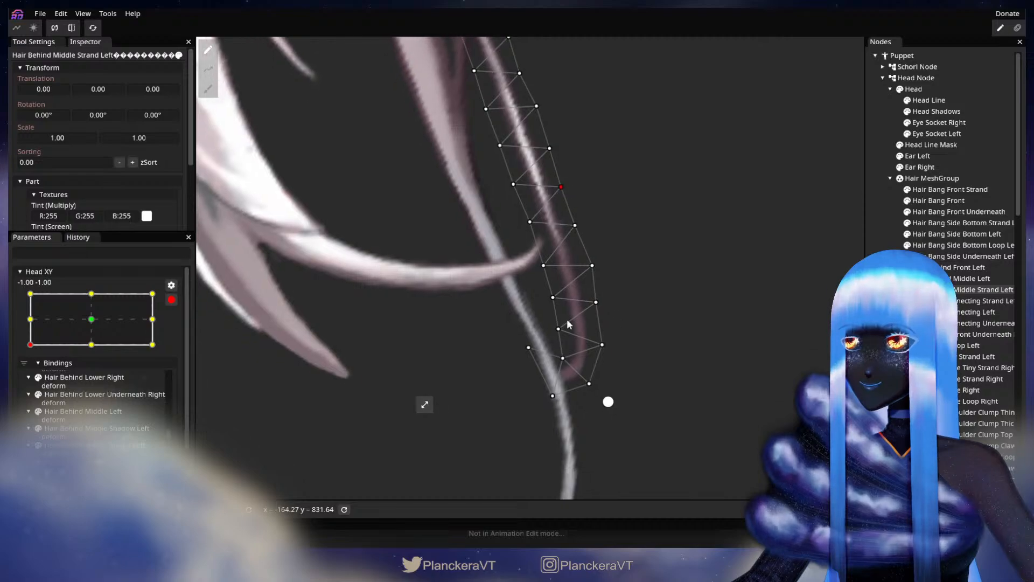
pyautogui.click(596, 303)
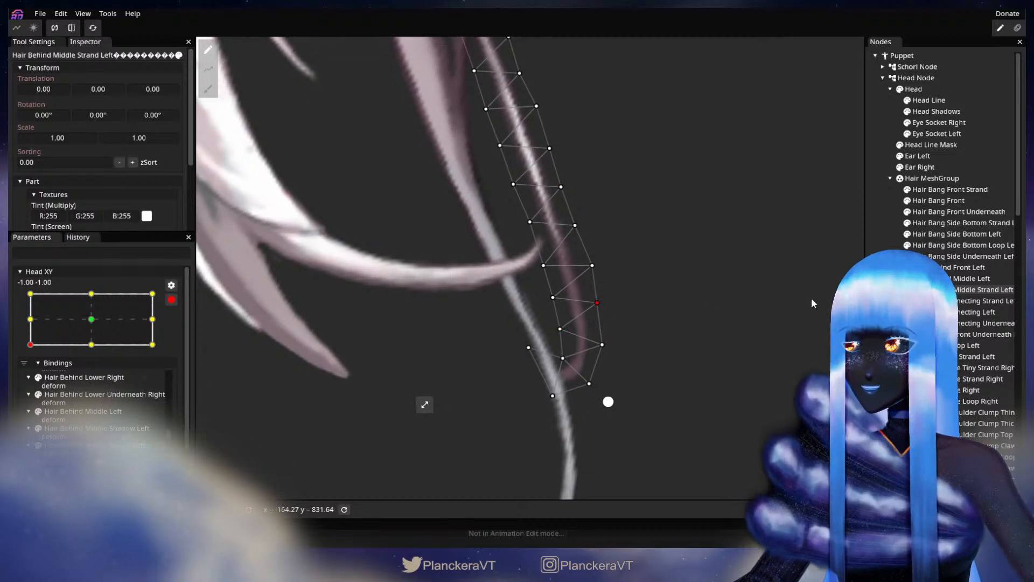
pyautogui.click(603, 345)
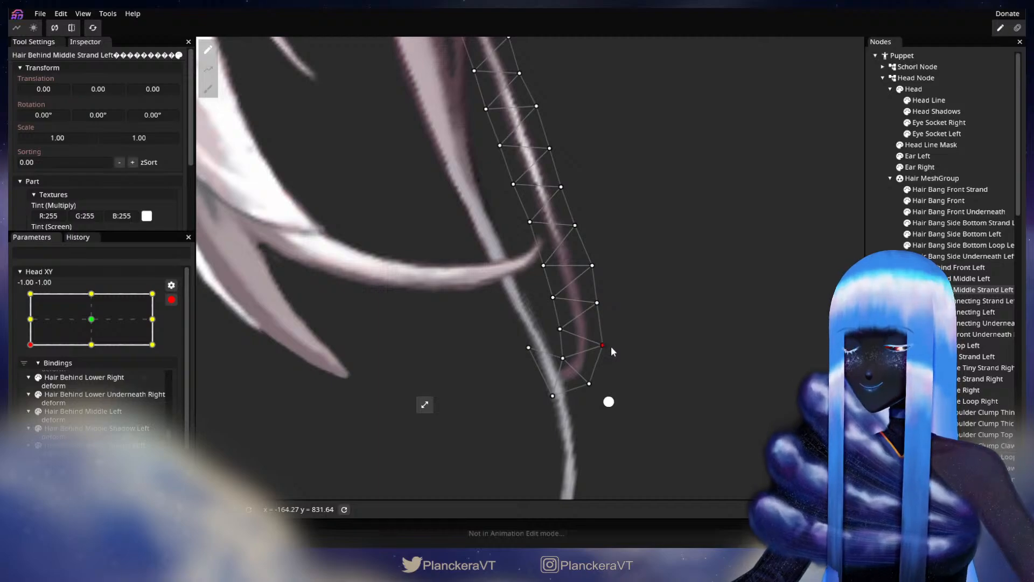
pyautogui.click(875, 293)
# Step: Disarm Head XY and sweep it from -1.00, -1.00 back to centre to check how the hair moves
pyautogui.scroll(-1, 683, 304)
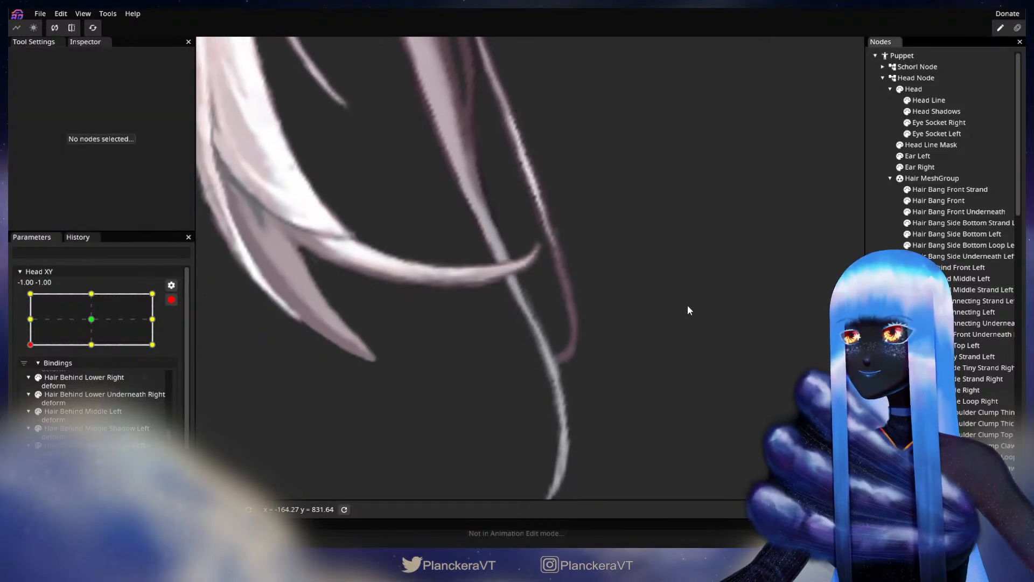
pyautogui.scroll(-3, 683, 304)
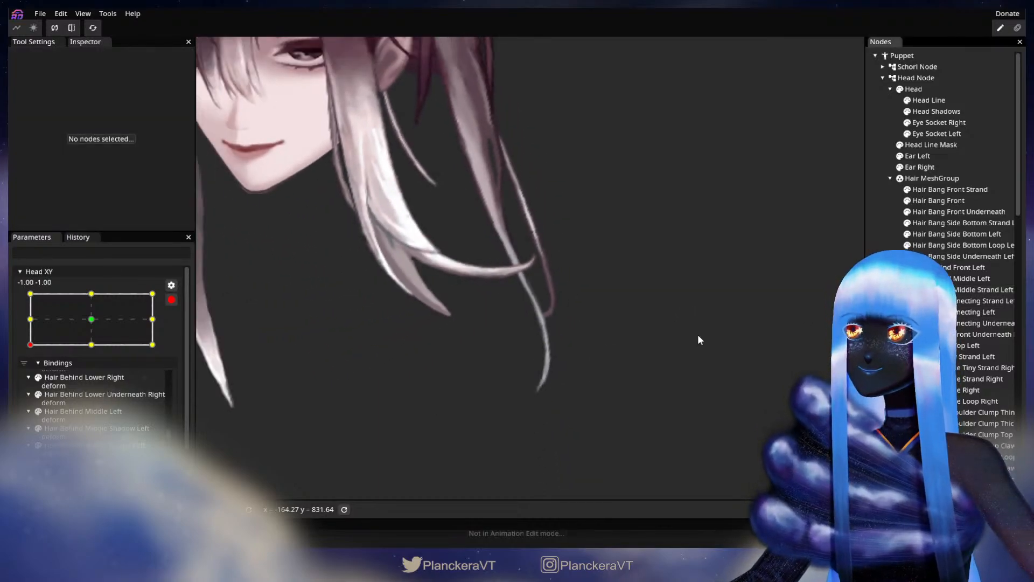
pyautogui.scroll(-5, 696, 338)
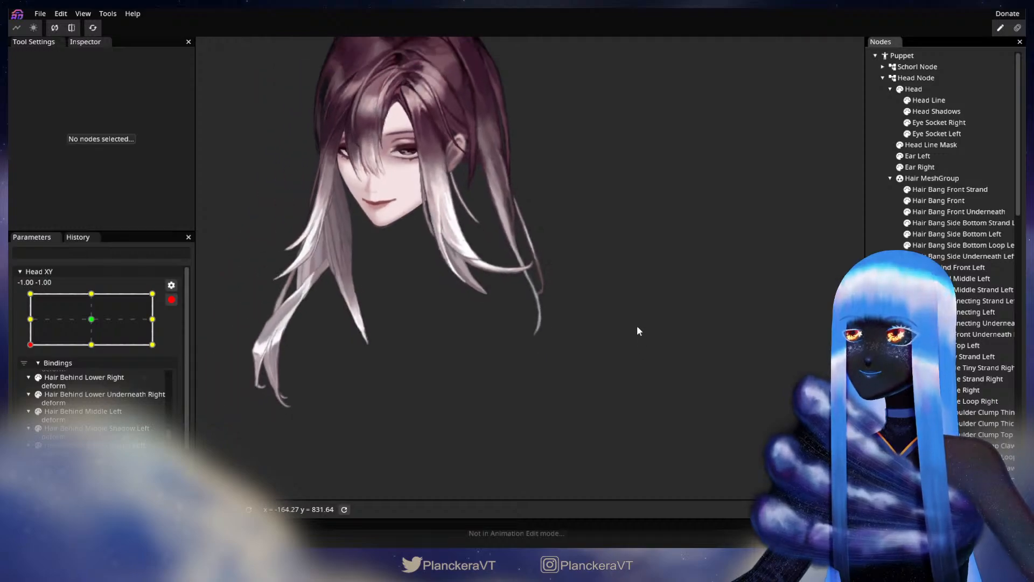
pyautogui.scroll(-2, 635, 347)
pyautogui.click(171, 299)
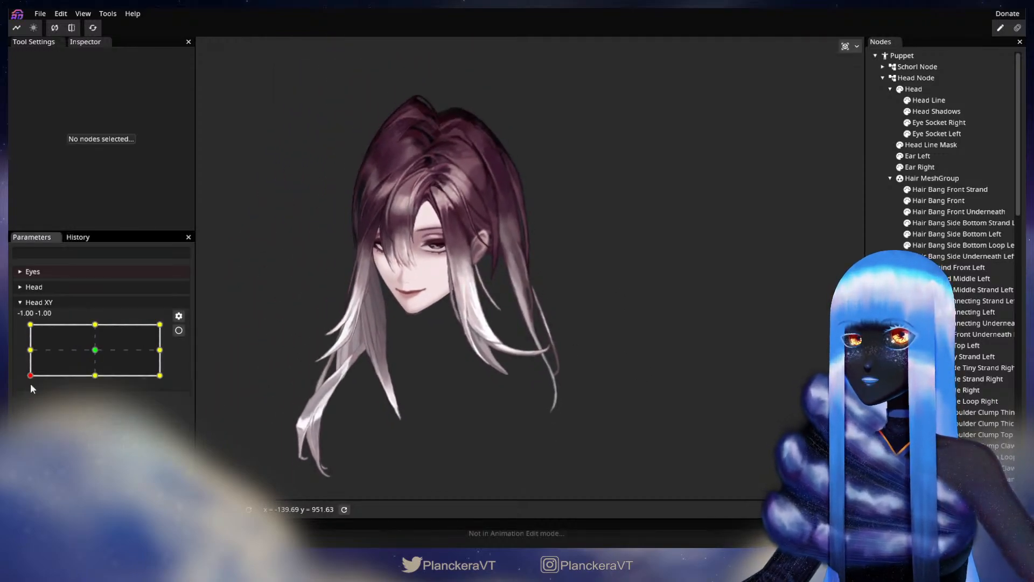
pyautogui.moveTo(30, 375); pyautogui.dragTo(95, 349)
pyautogui.scroll(2, 416, 296)
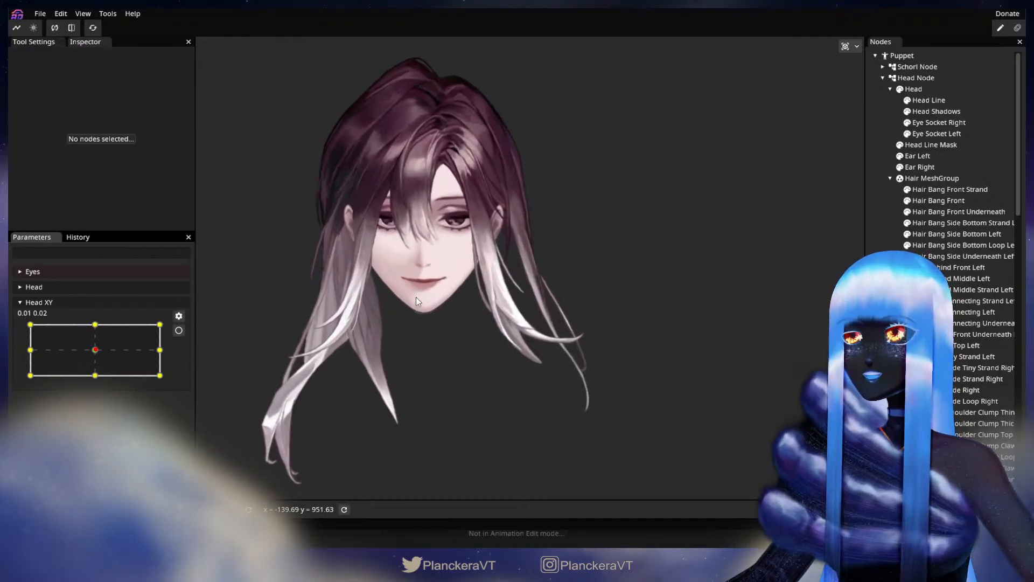
pyautogui.moveTo(377, 161); pyautogui.dragTo(481, 366)
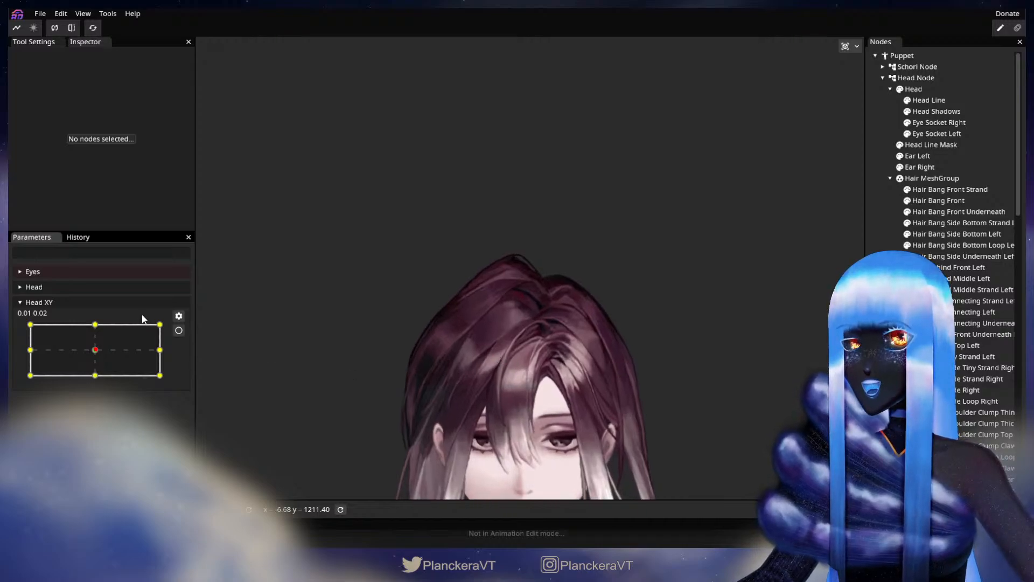
# Step: Set Head XY to 0.00, 1.00, arm the parameter there and select Hair Behind Upper Right for deformation
pyautogui.moveTo(90, 351); pyautogui.dragTo(94, 324)
pyautogui.scroll(-2, 481, 189)
pyautogui.moveTo(374, 325); pyautogui.dragTo(358, 438)
pyautogui.scroll(3, 327, 353)
pyautogui.moveTo(289, 347); pyautogui.dragTo(358, 370)
pyautogui.click(178, 331)
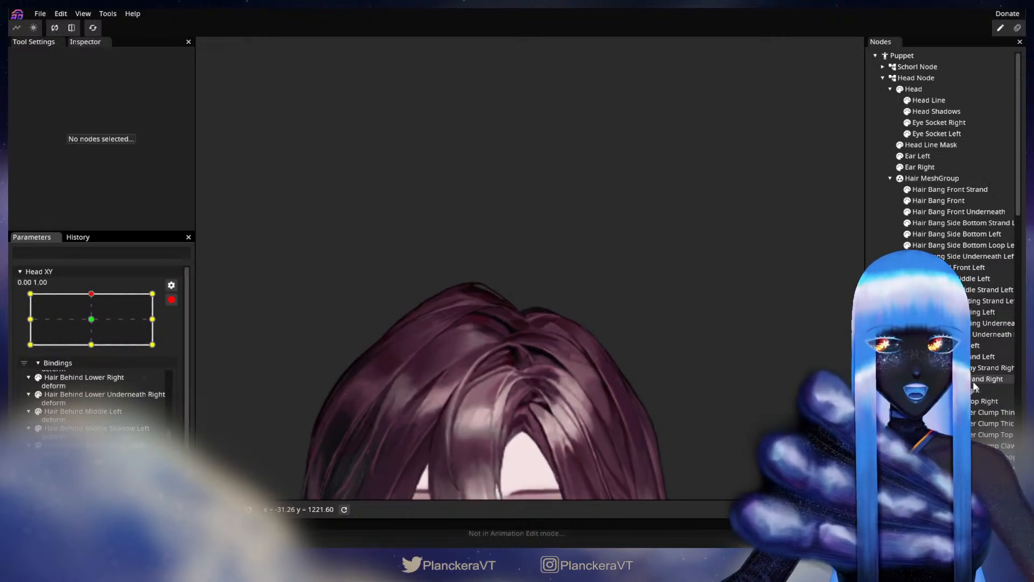
pyautogui.scroll(-5, 978, 389)
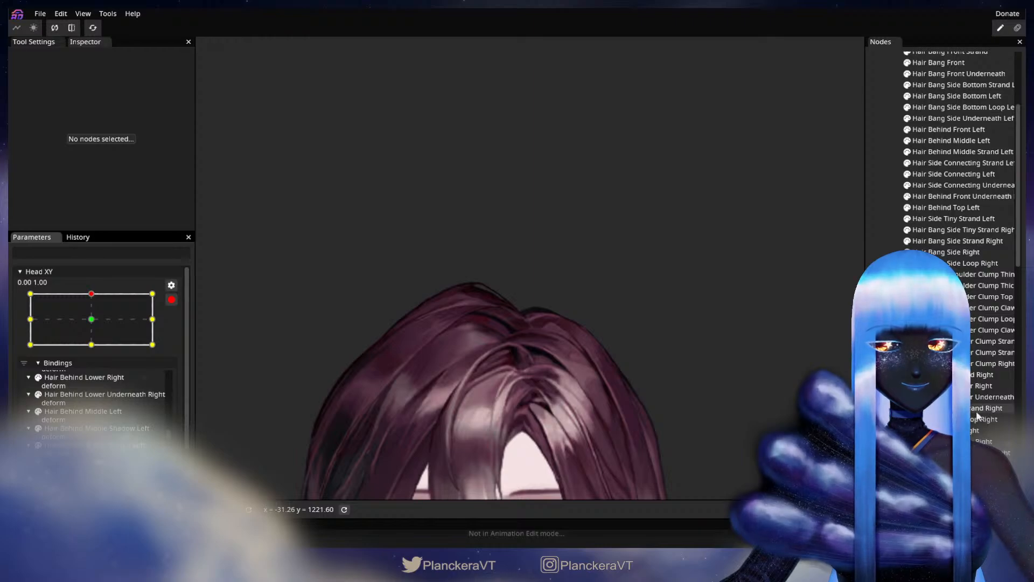
pyautogui.click(991, 441)
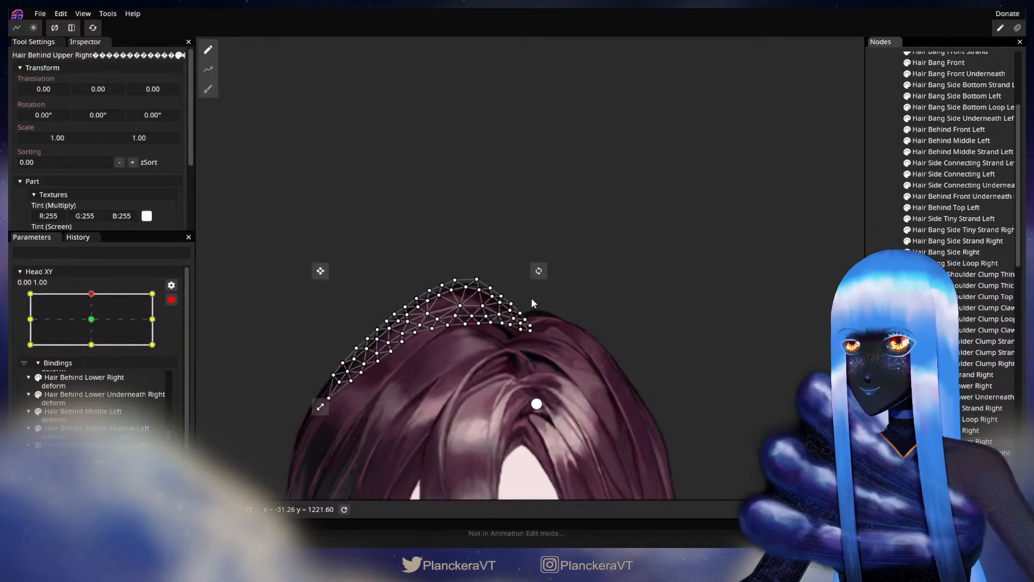
# Step: Push the crown of the Hair Behind Upper Right mesh slightly upward using the Circle Brush at size 95
pyautogui.click(208, 89)
pyautogui.moveTo(715, 44); pyautogui.dragTo(741, 49)
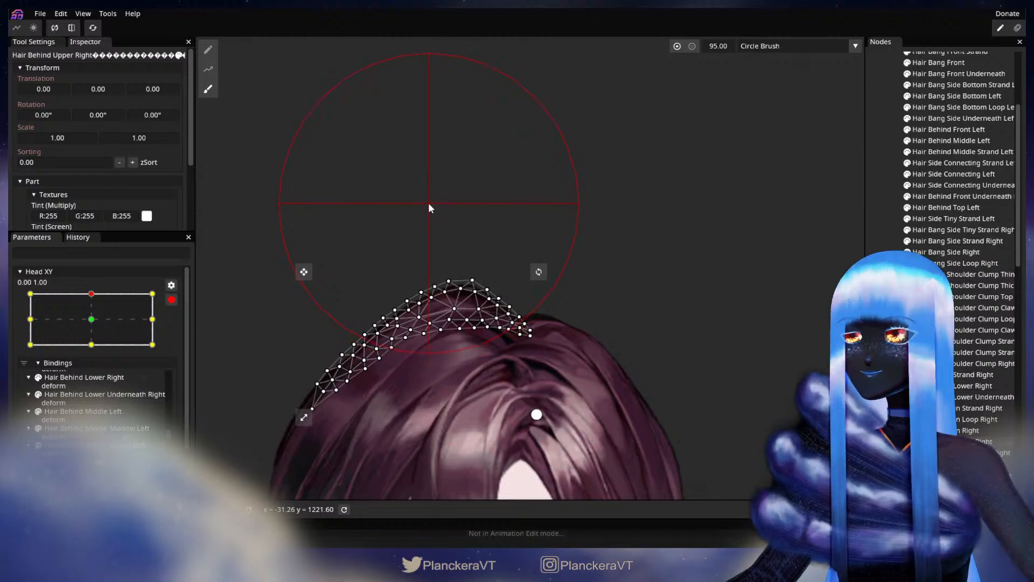
pyautogui.moveTo(429, 183)
pyautogui.mouseDown()
pyautogui.moveTo(430, 170)
pyautogui.moveTo(423, 189)
pyautogui.moveTo(421, 162)
pyautogui.moveTo(454, 175)
pyautogui.mouseUp()
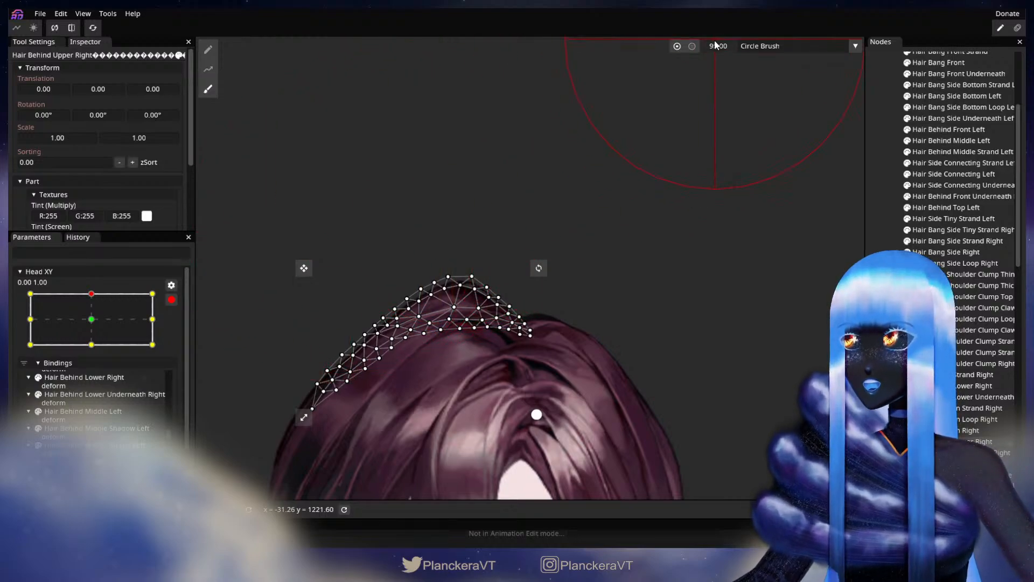
# Step: Reduce the Circle Brush to size 53, push the sloping outer edge of Hair Behind Upper Right outward and deselect the part
pyautogui.moveTo(557, 113); pyautogui.dragTo(725, 63)
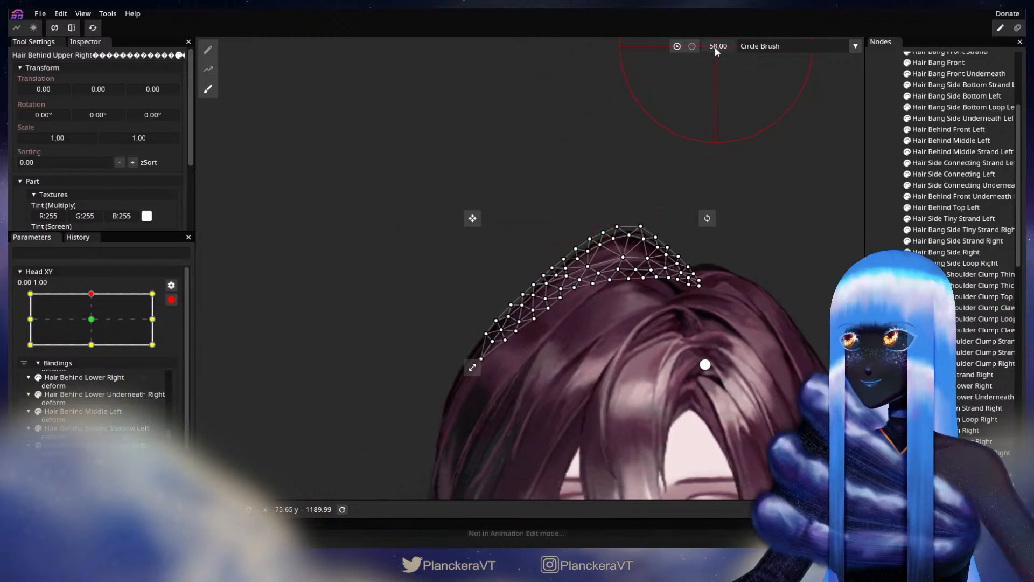
pyautogui.moveTo(502, 253); pyautogui.dragTo(527, 225)
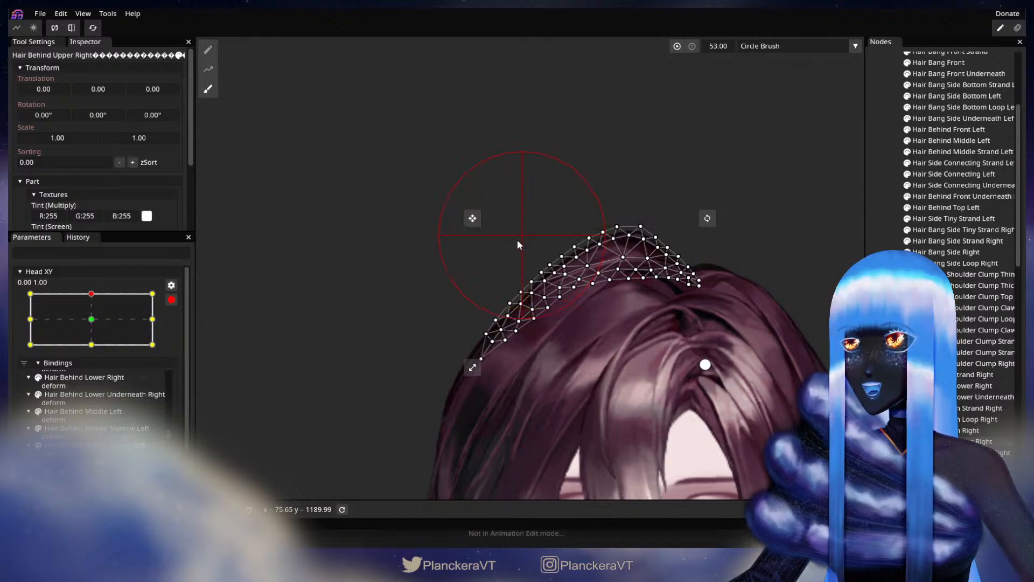
pyautogui.moveTo(478, 265); pyautogui.dragTo(477, 263)
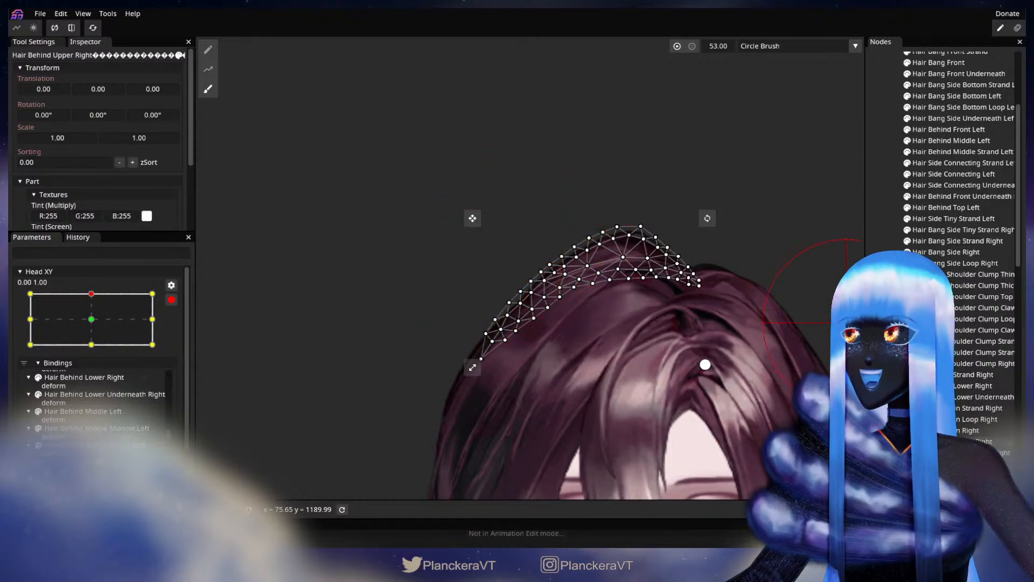
pyautogui.press('Escape')
# Step: Disarm Head XY and move it around 0.00, 1.00 to examine the outline at the top of the hair
pyautogui.scroll(-5, 648, 386)
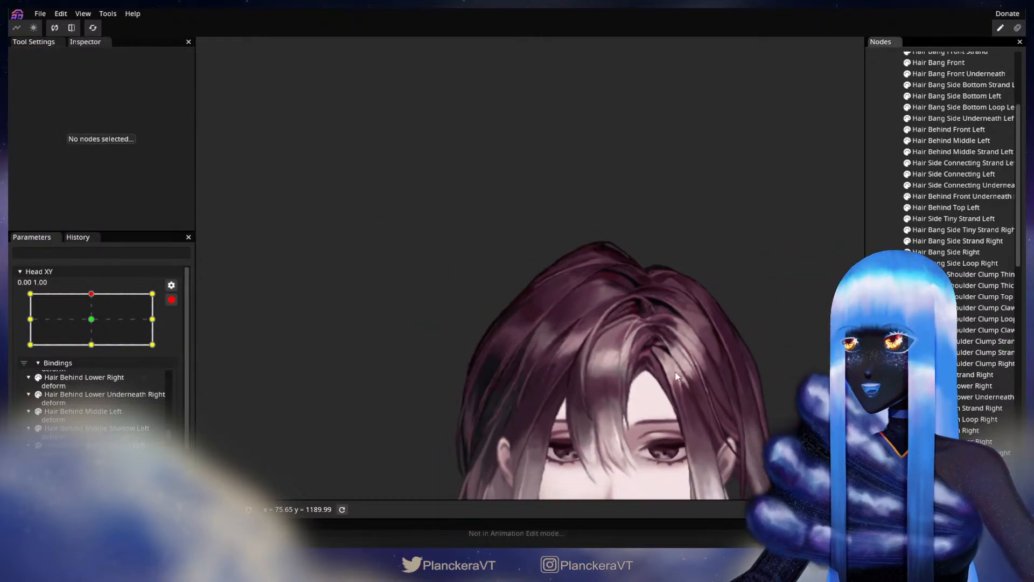
pyautogui.moveTo(530, 309); pyautogui.dragTo(501, 312)
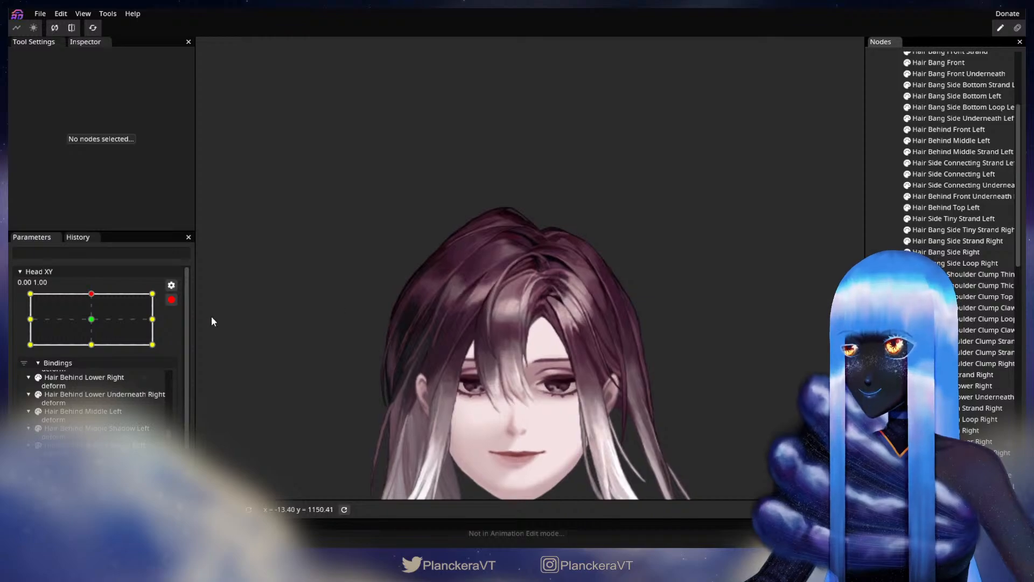
pyautogui.click(172, 300)
pyautogui.moveTo(95, 327)
pyautogui.mouseDown()
pyautogui.moveTo(95, 350)
pyautogui.moveTo(95, 318)
pyautogui.moveTo(96, 358)
pyautogui.moveTo(95, 314)
pyautogui.mouseUp()
pyautogui.scroll(1, 341, 306)
pyautogui.moveTo(329, 287); pyautogui.dragTo(437, 347)
pyautogui.scroll(2, 409, 346)
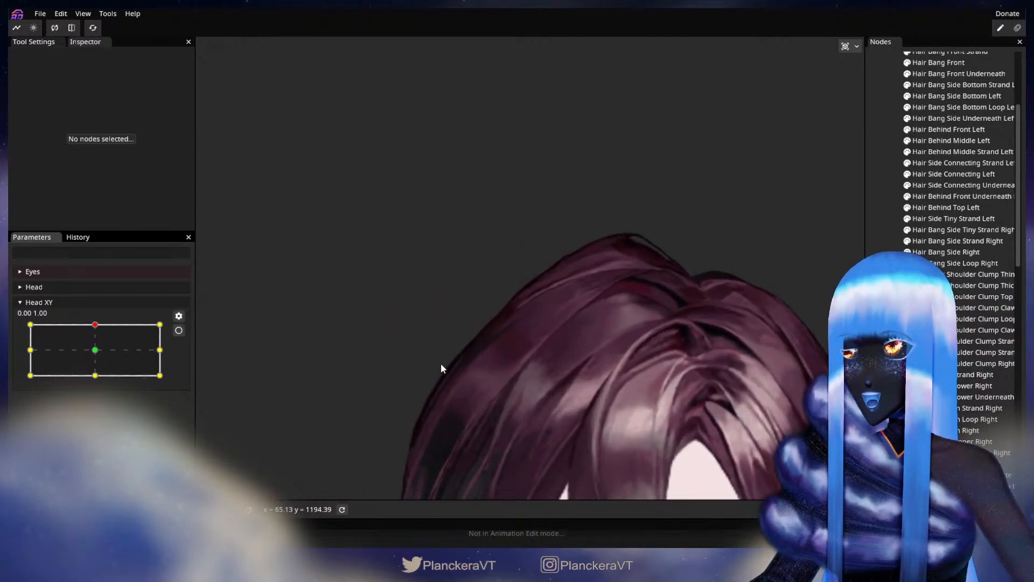
pyautogui.scroll(3, 474, 367)
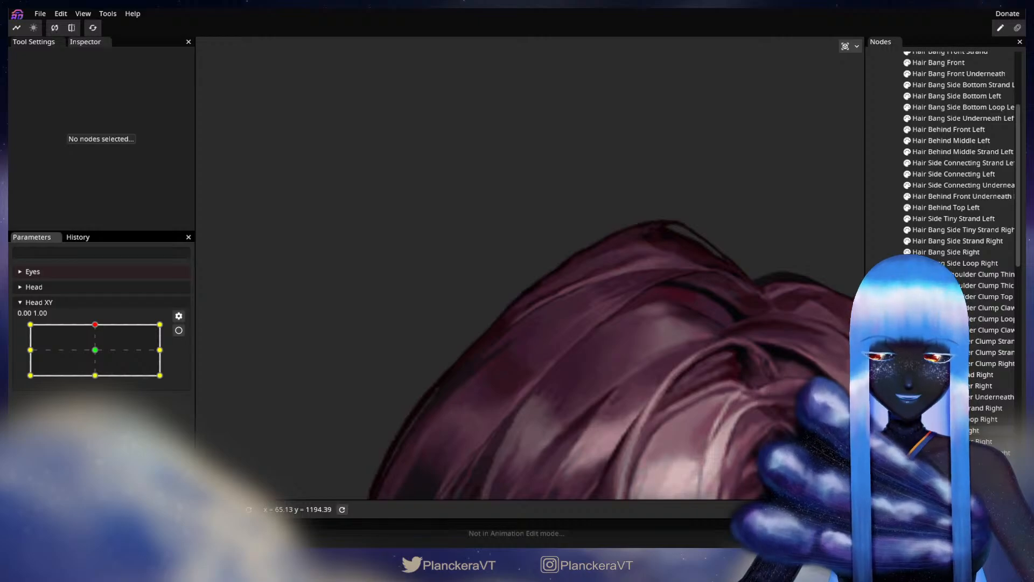
# Step: Reopen Hair Behind Upper Right for deformation at Head XY 0.00, 1.00 and nudge the middle-row vertices near its lower end
pyautogui.click(531, 368)
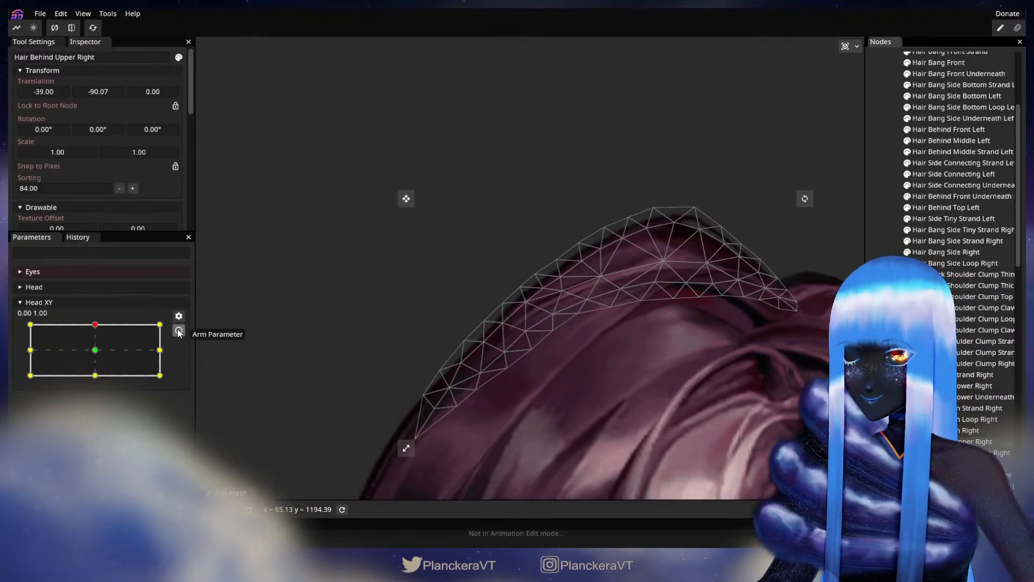
pyautogui.click(179, 330)
pyautogui.scroll(1, 487, 360)
pyautogui.moveTo(474, 358); pyautogui.dragTo(543, 325)
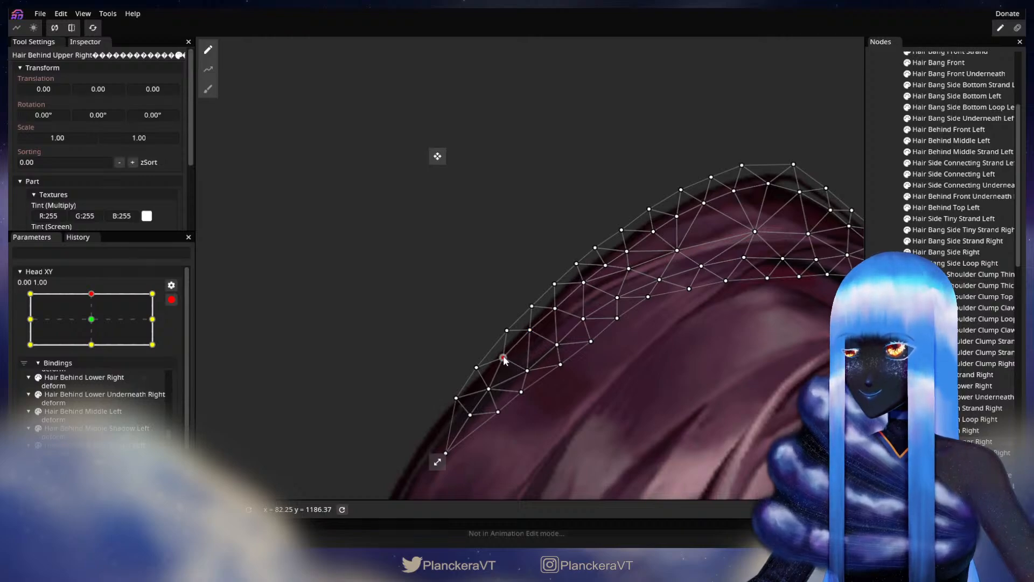
pyautogui.moveTo(481, 393); pyautogui.dragTo(480, 393)
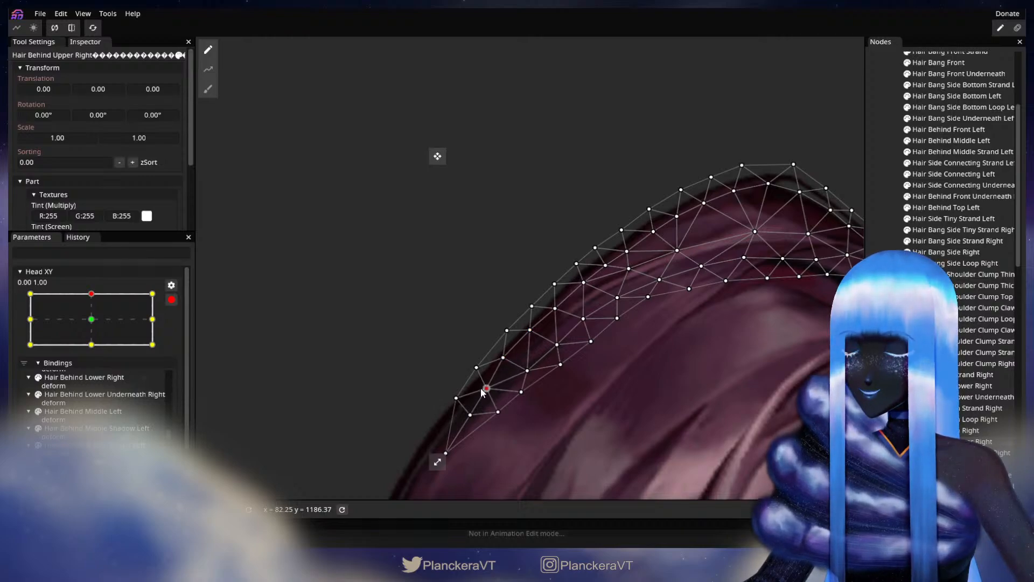
# Step: Realign the vertices halfway up the Hair Behind Upper Right slope, shifting the outer-edge and inner ones slightly
pyautogui.moveTo(559, 303); pyautogui.dragTo(526, 328)
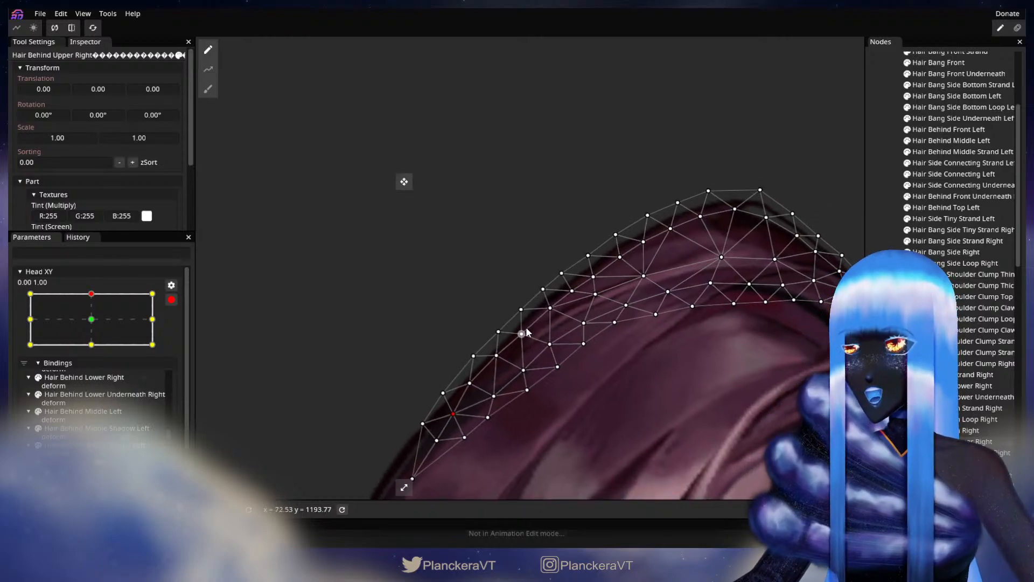
pyautogui.click(562, 271)
pyautogui.click(571, 291)
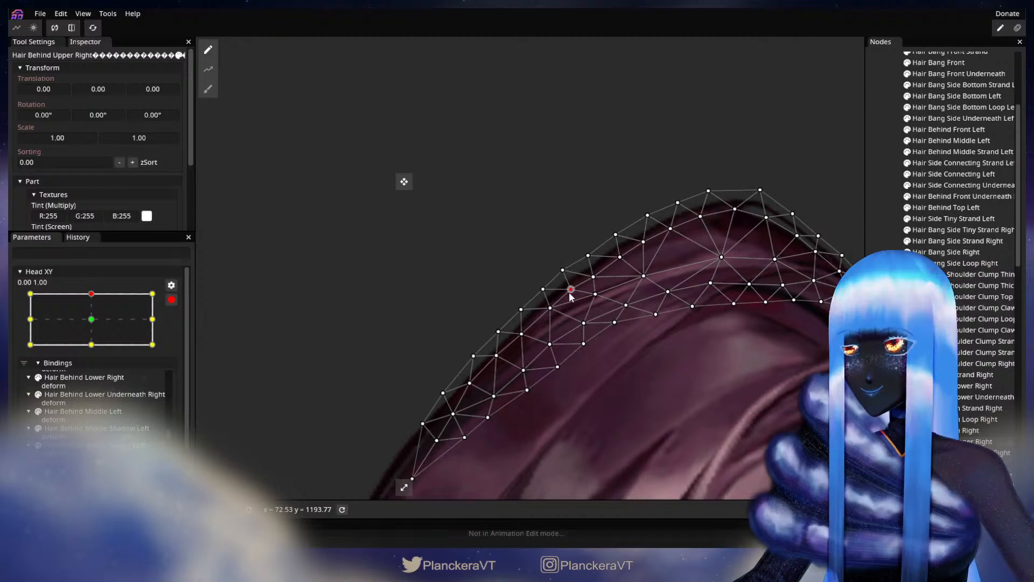
pyautogui.click(594, 277)
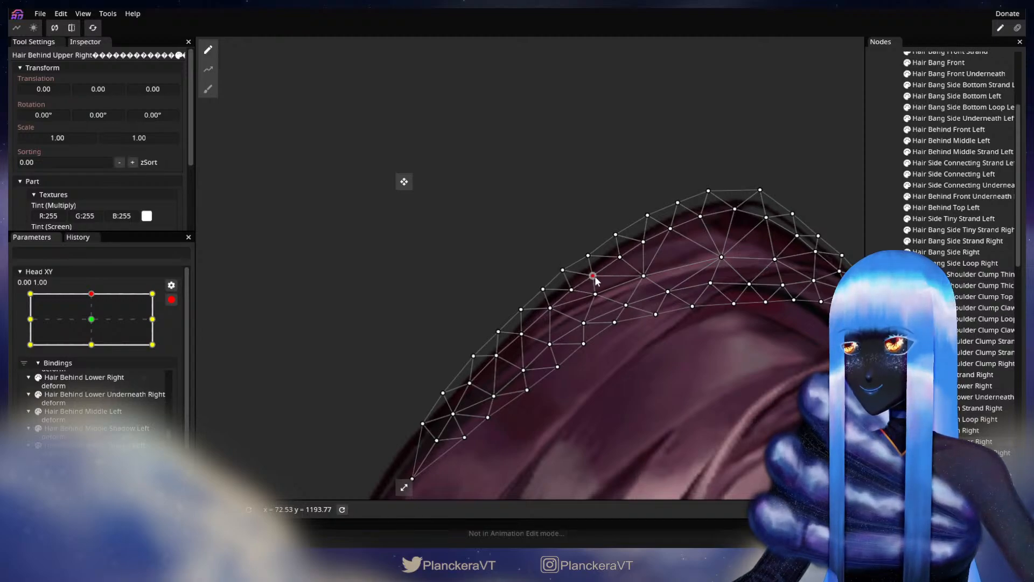
pyautogui.moveTo(649, 278); pyautogui.dragTo(646, 270)
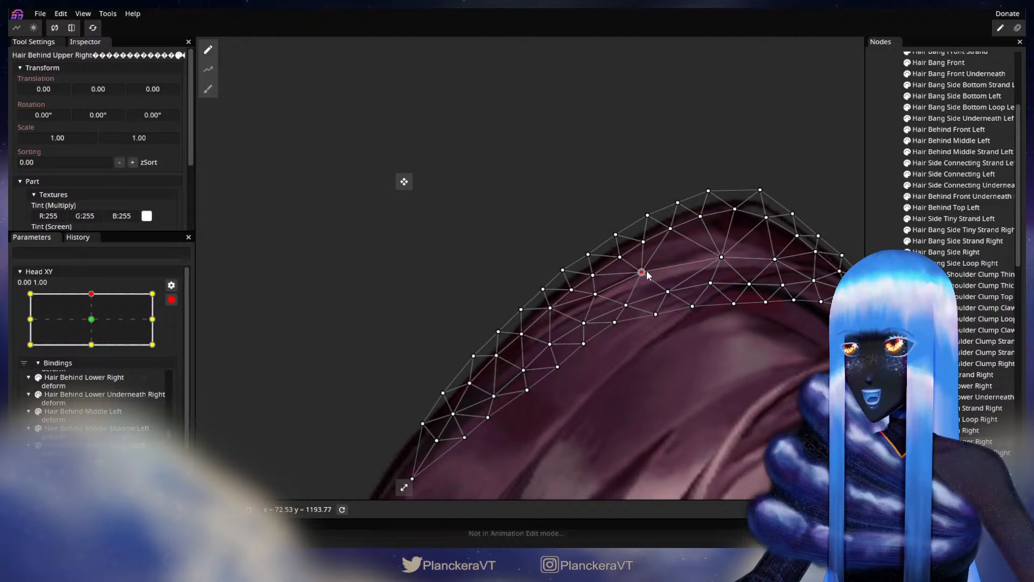
pyautogui.moveTo(597, 295); pyautogui.dragTo(595, 292)
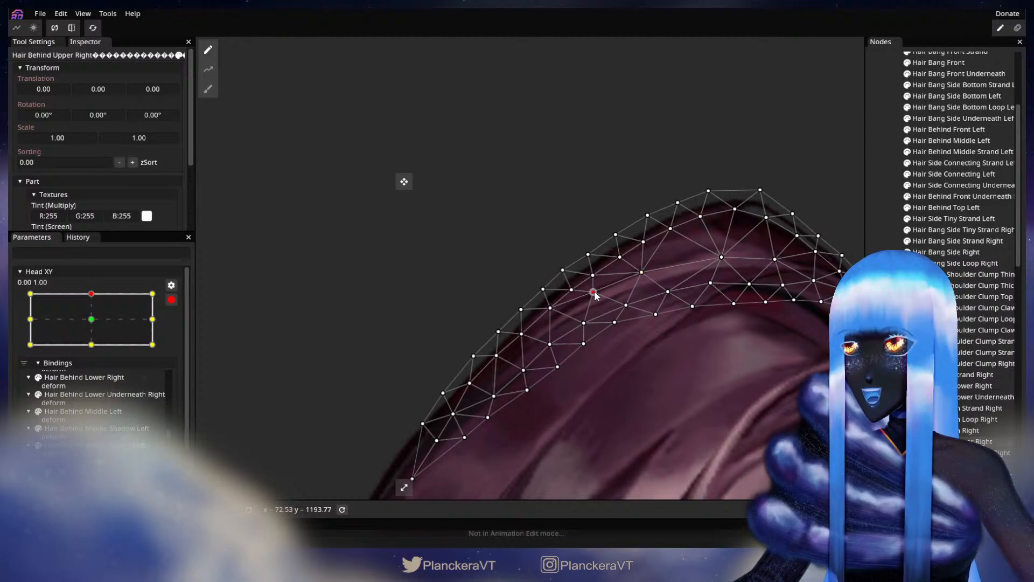
# Step: Adjust the outer-edge vertices on both slopes of the Hair Behind Upper Right peak, then deselect the part
pyautogui.click(577, 274)
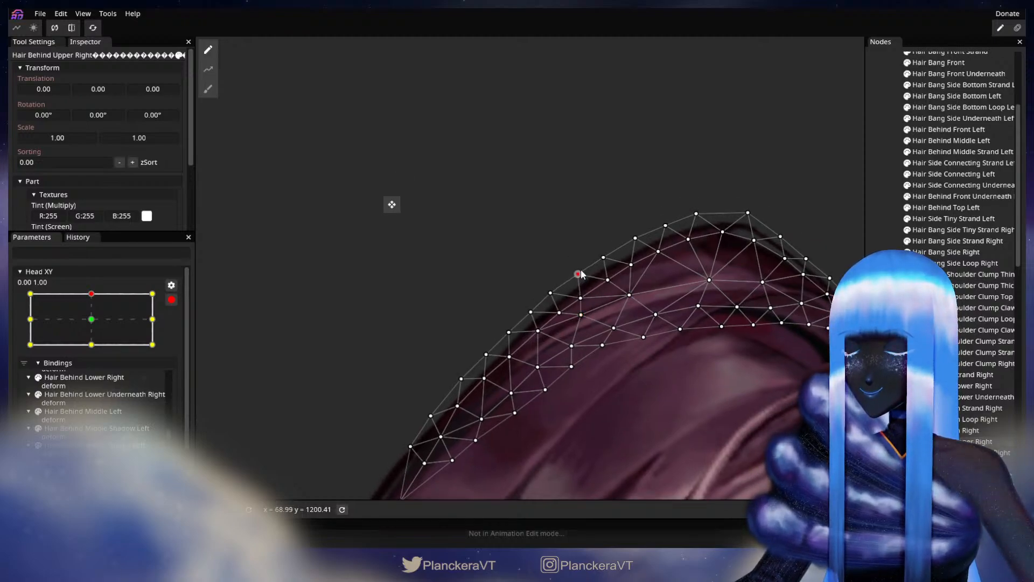
pyautogui.click(608, 280)
pyautogui.moveTo(632, 264); pyautogui.dragTo(475, 269)
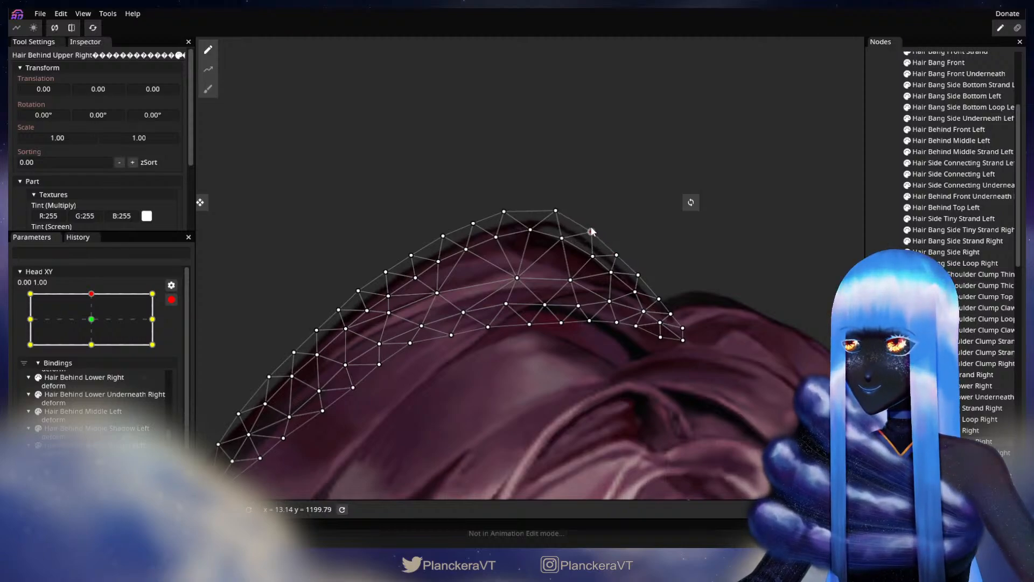
pyautogui.moveTo(591, 233); pyautogui.dragTo(592, 231)
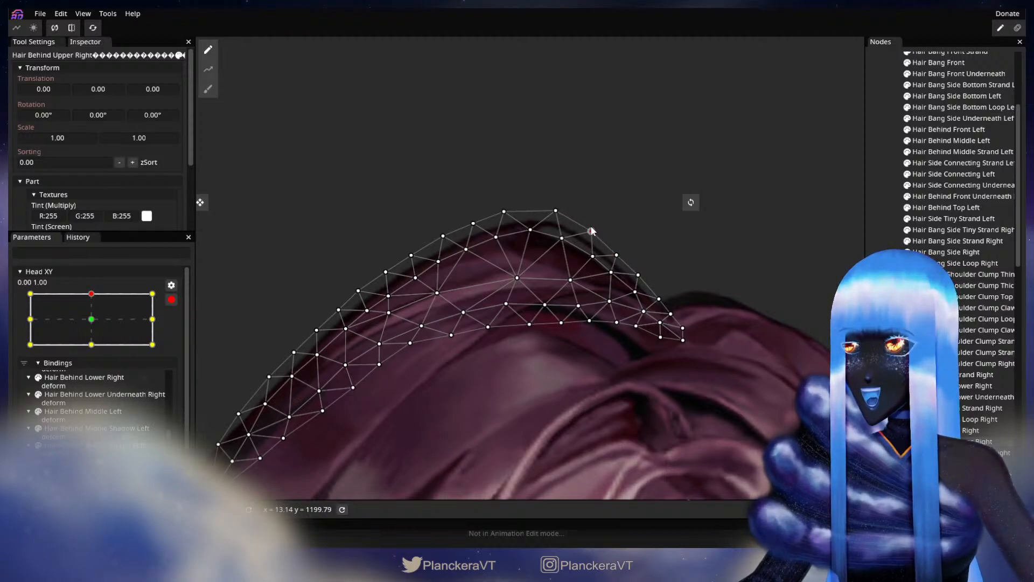
pyautogui.press('Escape')
pyautogui.scroll(-4, 580, 367)
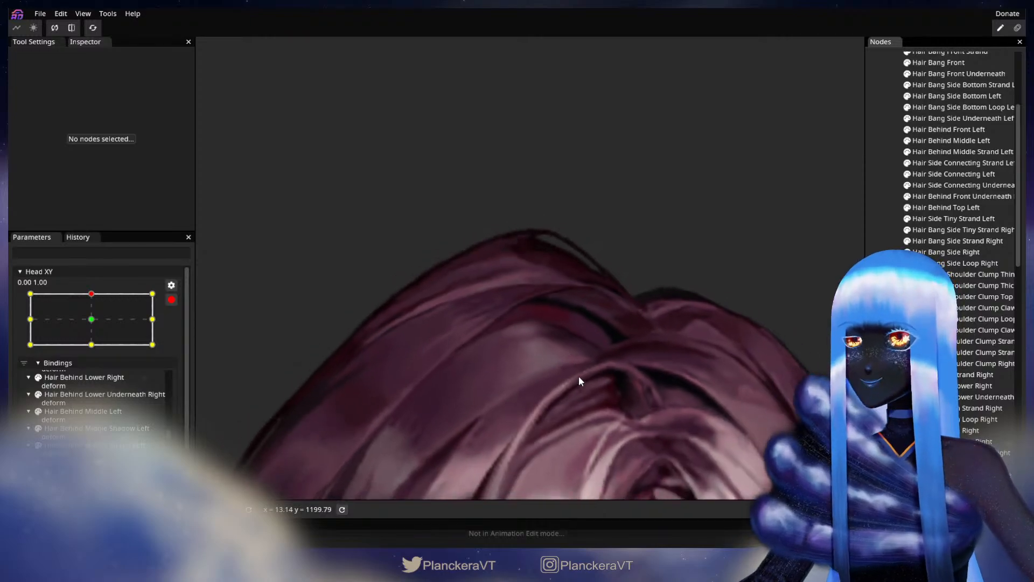
pyautogui.scroll(-5, 580, 383)
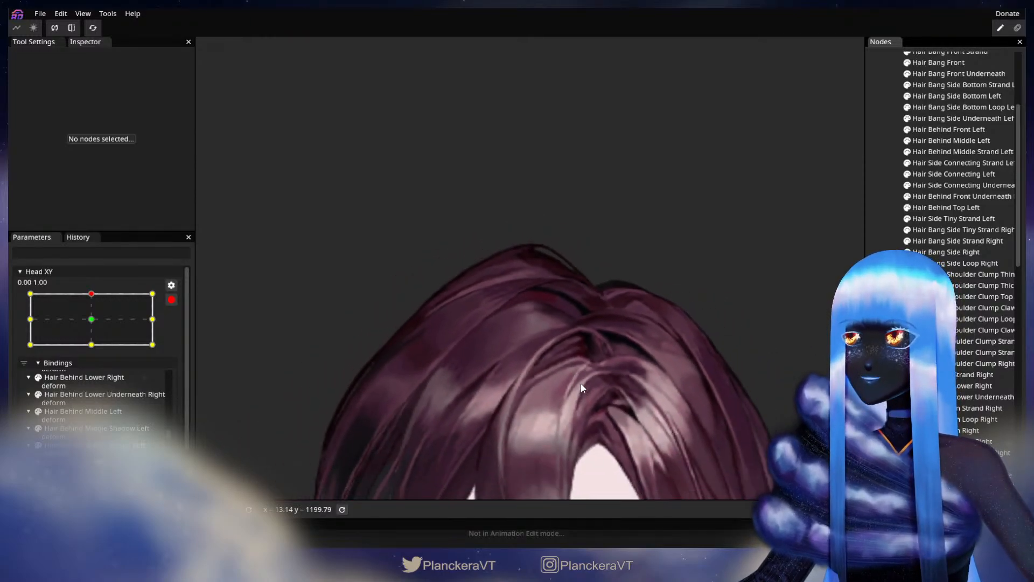
# Step: Disarm Head XY and move it to about 0.02, 0.85 to examine the outline at the top of the hair
pyautogui.scroll(-3, 582, 397)
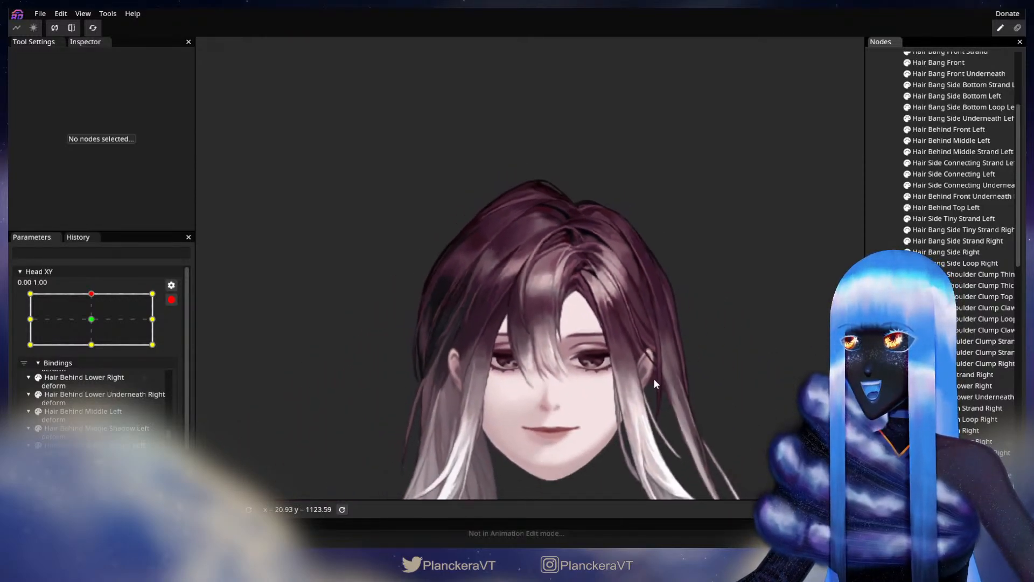
pyautogui.click(171, 300)
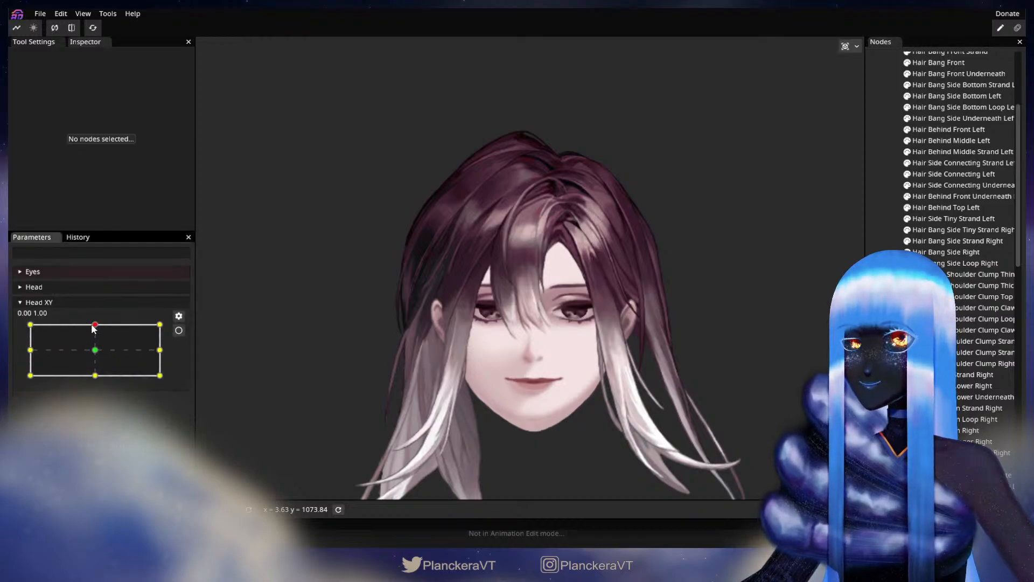
pyautogui.moveTo(94, 326)
pyautogui.mouseDown()
pyautogui.moveTo(95, 351)
pyautogui.moveTo(97, 327)
pyautogui.mouseUp()
pyautogui.scroll(3, 355, 239)
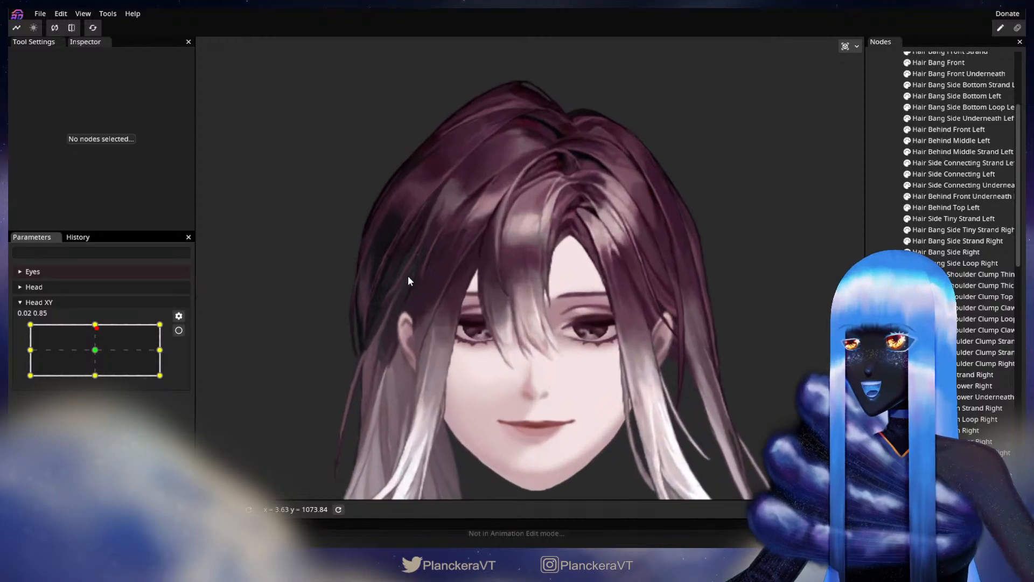
pyautogui.moveTo(453, 226); pyautogui.dragTo(526, 357)
pyautogui.scroll(3, 532, 348)
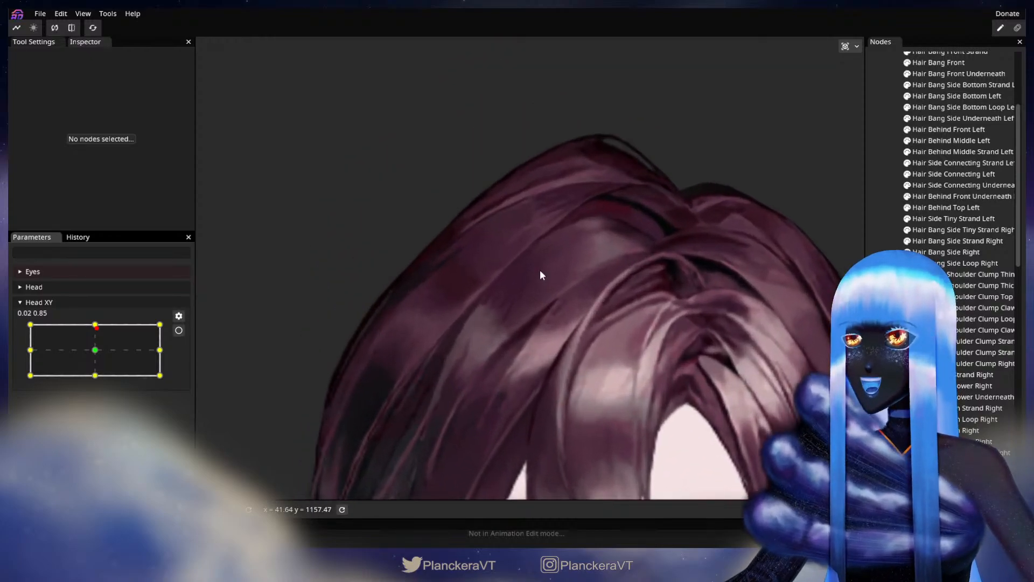
pyautogui.moveTo(539, 253); pyautogui.dragTo(539, 326)
pyautogui.scroll(1, 540, 327)
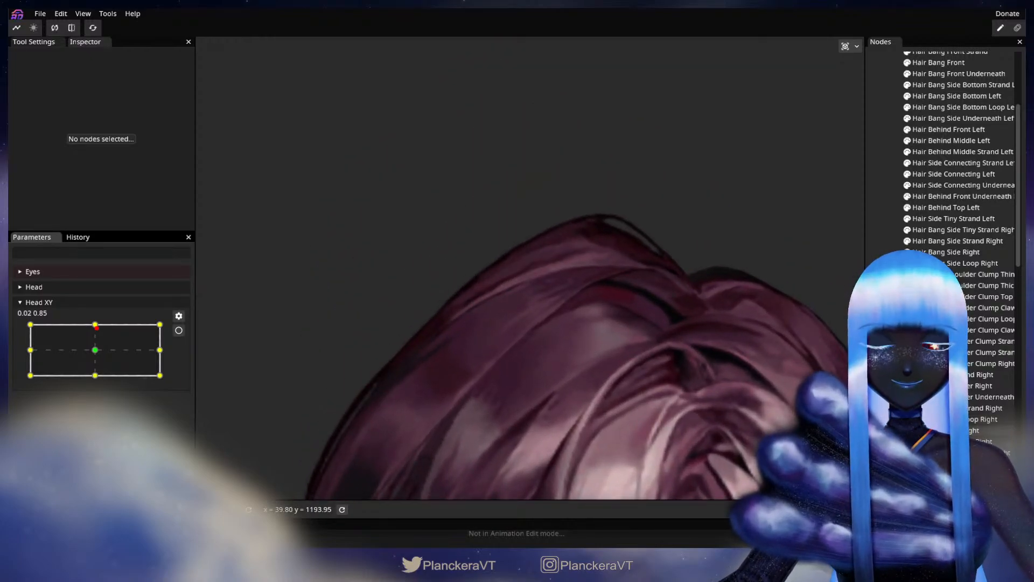
# Step: Deform Hair Behind Upper Right at Head XY 0.00, 1.00 by nudging middle-row and outer-edge vertices along its long slope, then deselect it
pyautogui.click(540, 275)
pyautogui.scroll(3, 515, 357)
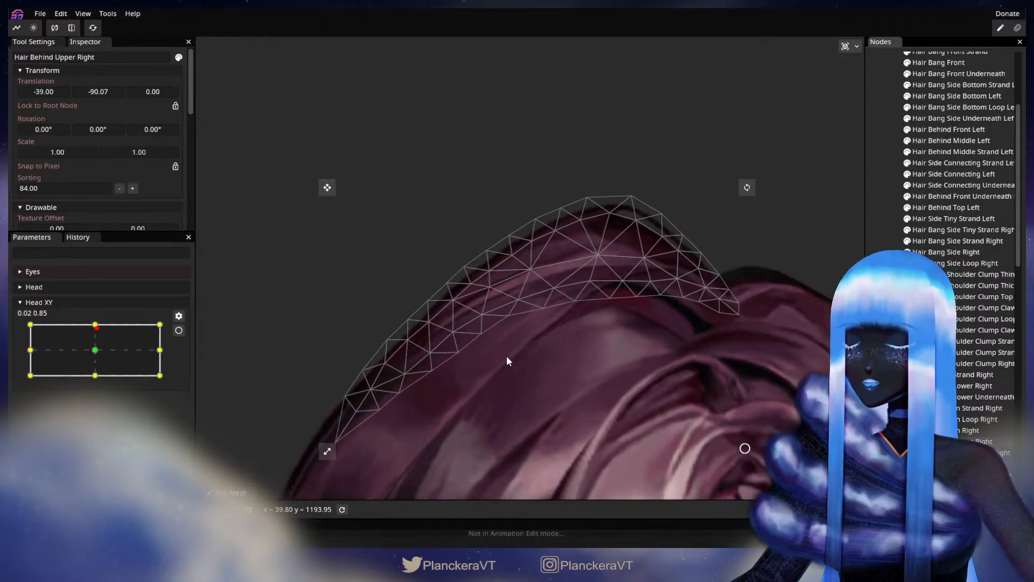
pyautogui.scroll(1, 495, 341)
pyautogui.moveTo(374, 360); pyautogui.dragTo(351, 382)
pyautogui.moveTo(95, 327)
pyautogui.mouseDown()
pyautogui.moveTo(95, 351)
pyautogui.moveTo(95, 324)
pyautogui.mouseUp()
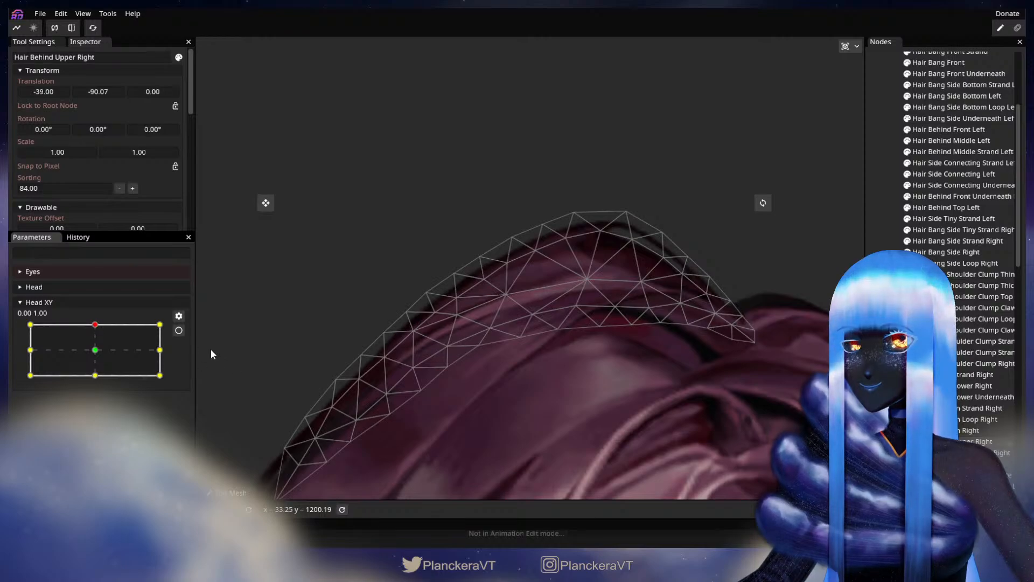
pyautogui.click(179, 330)
pyautogui.moveTo(465, 317); pyautogui.dragTo(469, 319)
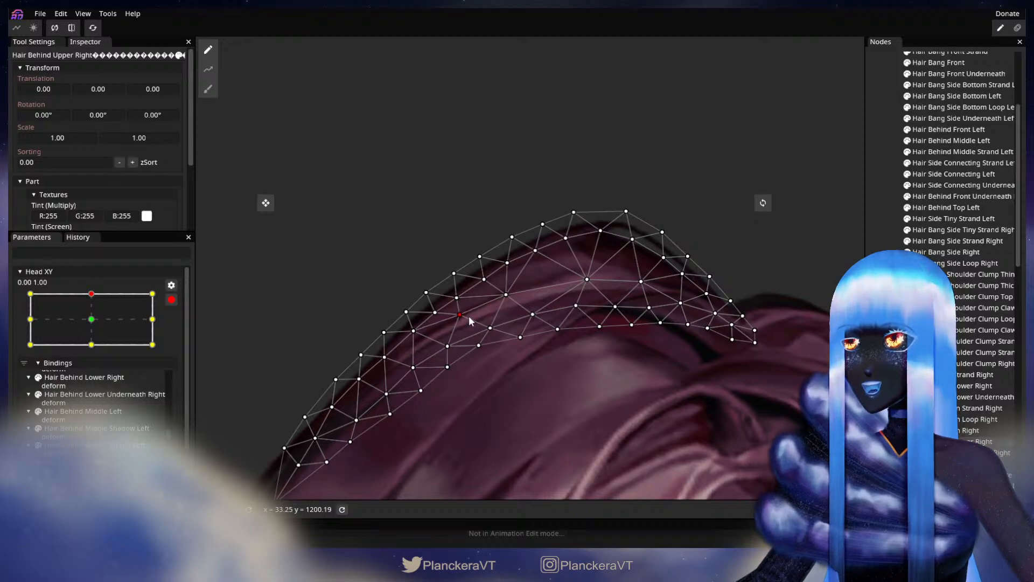
pyautogui.click(414, 332)
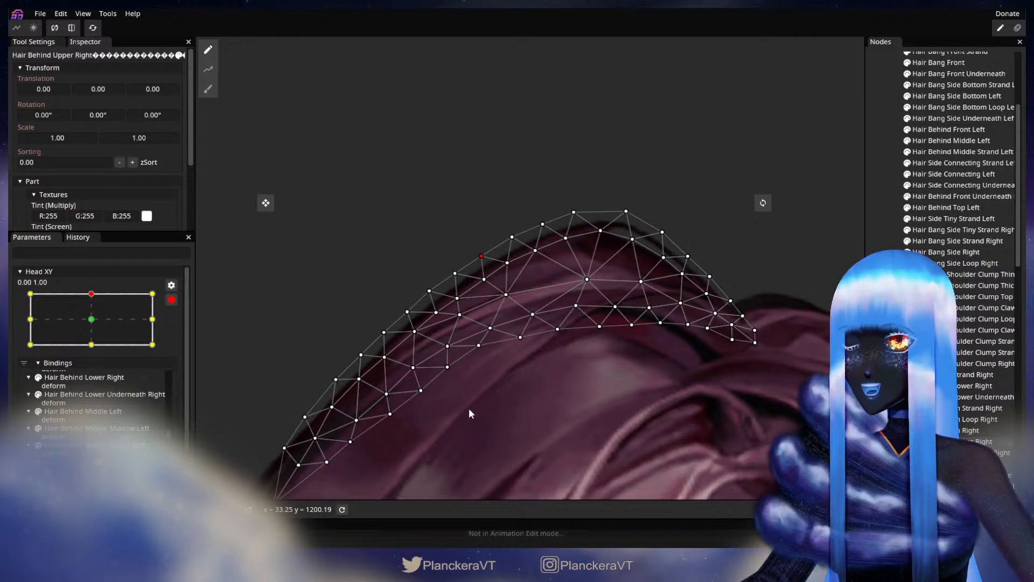
pyautogui.moveTo(468, 405); pyautogui.dragTo(465, 382)
pyautogui.press('Escape')
pyautogui.scroll(-2, 627, 431)
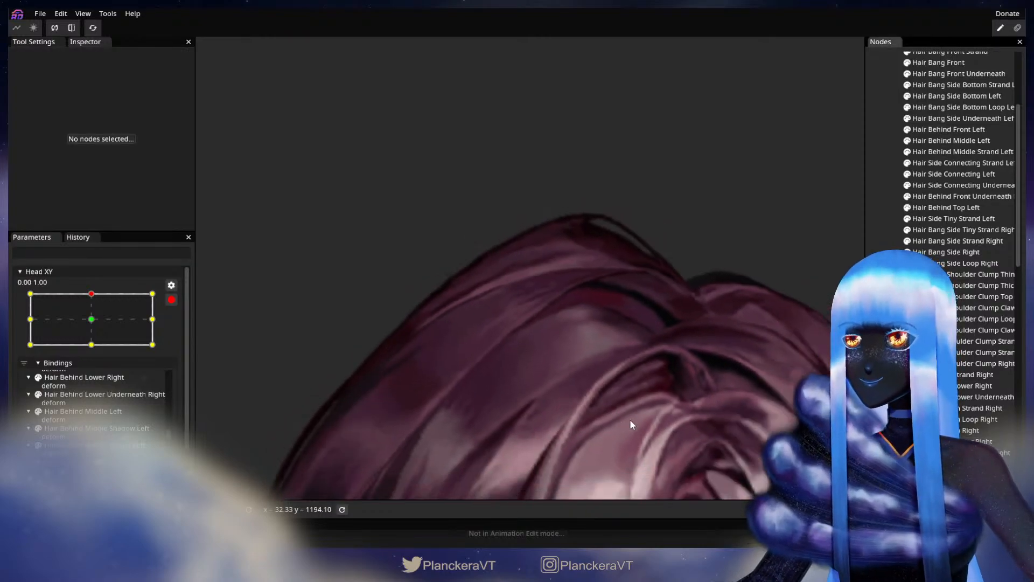
# Step: Reopen Hair Behind Upper Right for deformation and shift one outer-edge and one inner vertex halfway down the long slope slightly inward
pyautogui.scroll(-5, 631, 415)
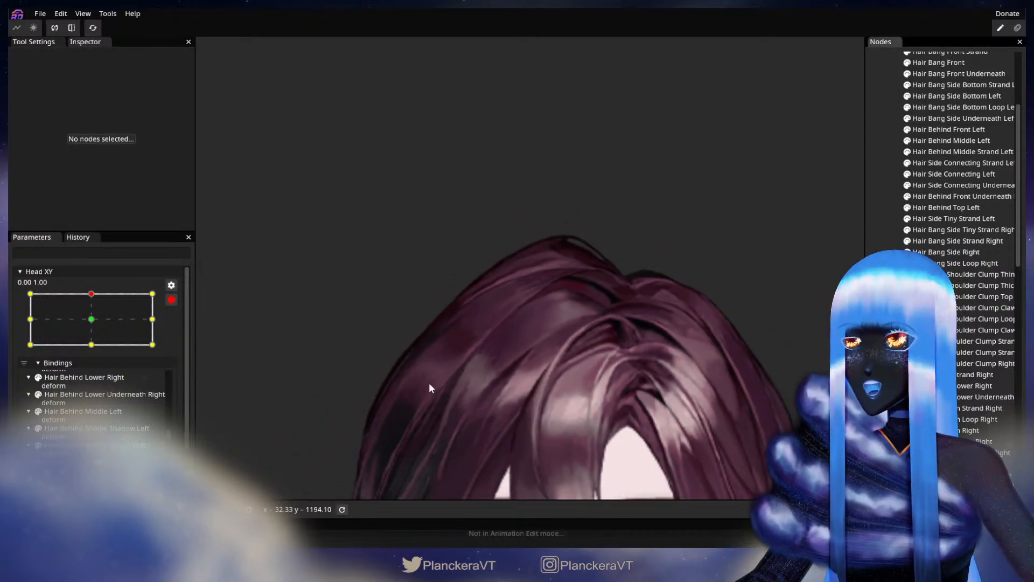
pyautogui.scroll(4, 428, 381)
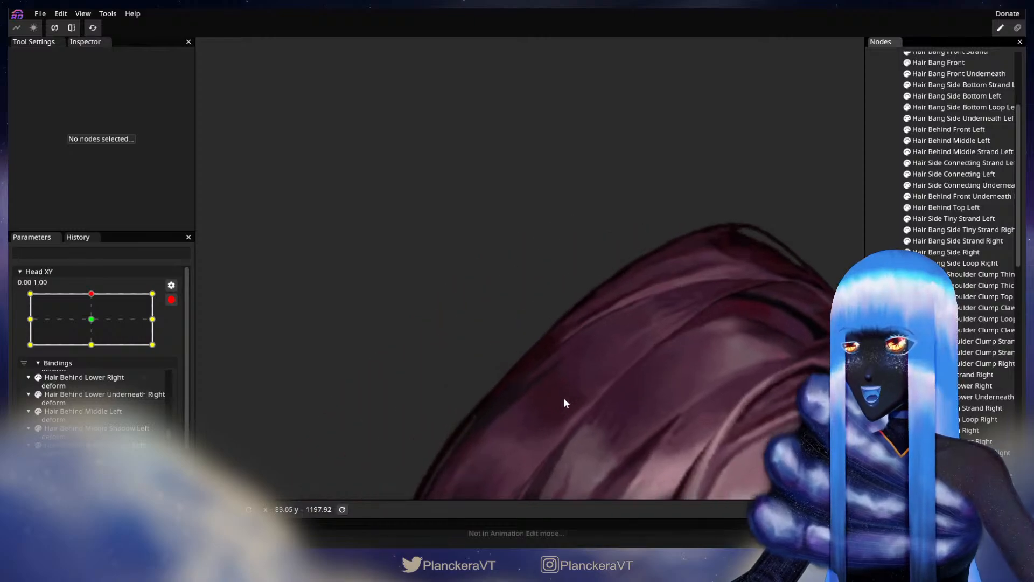
pyautogui.scroll(2, 563, 399)
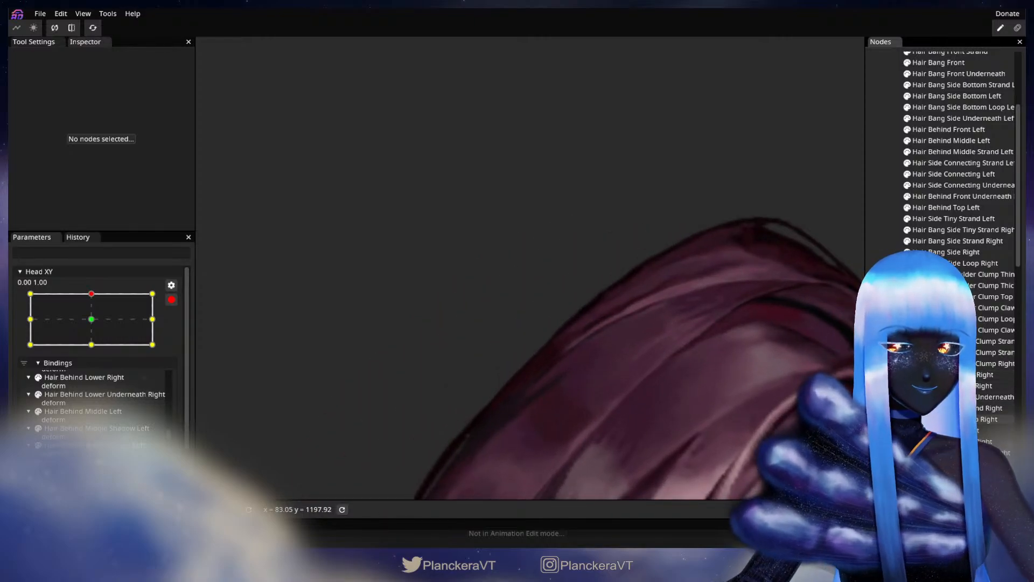
pyautogui.click(946, 430)
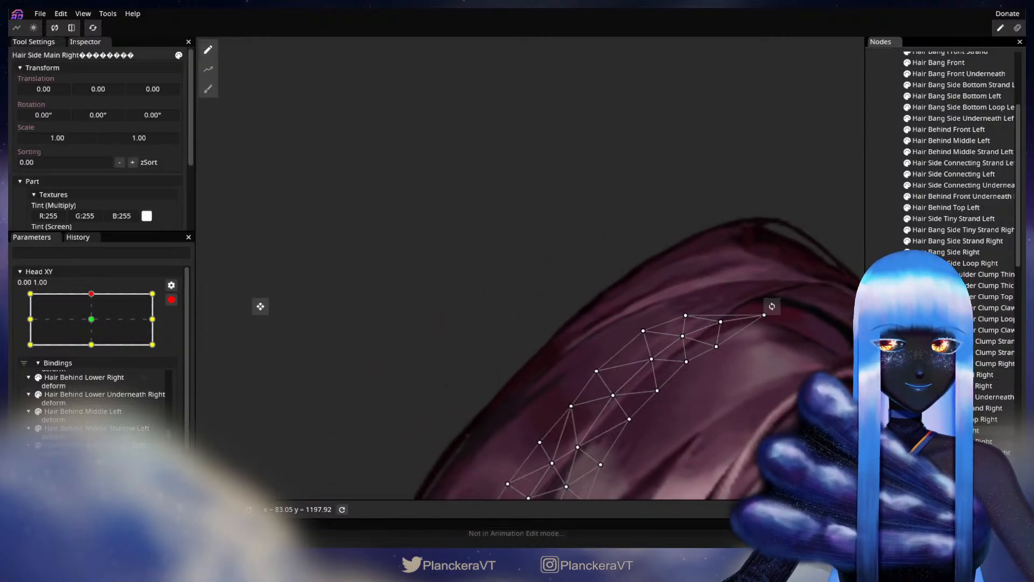
pyautogui.click(965, 420)
pyautogui.click(969, 441)
pyautogui.scroll(2, 521, 362)
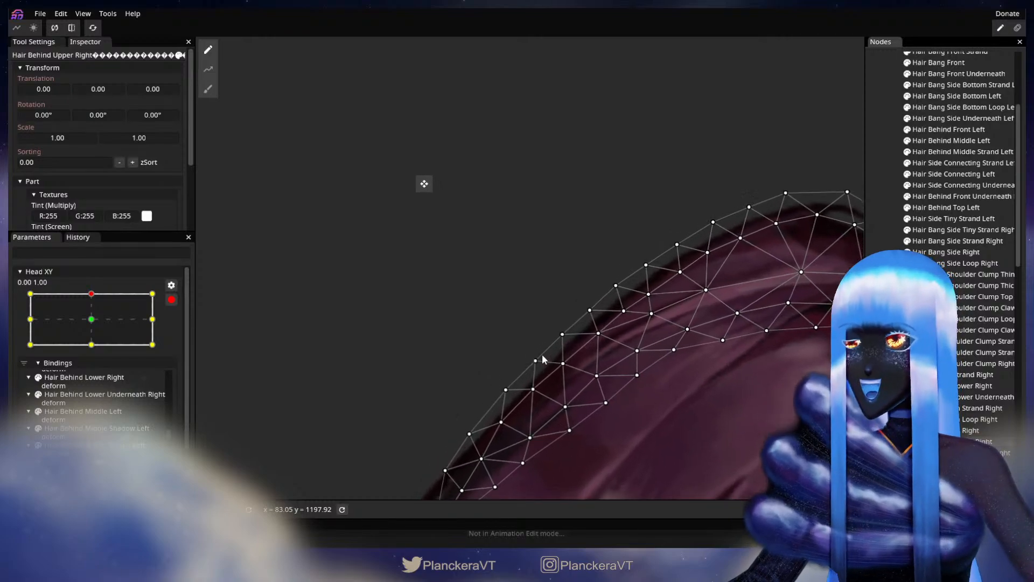
pyautogui.moveTo(562, 333); pyautogui.dragTo(566, 332)
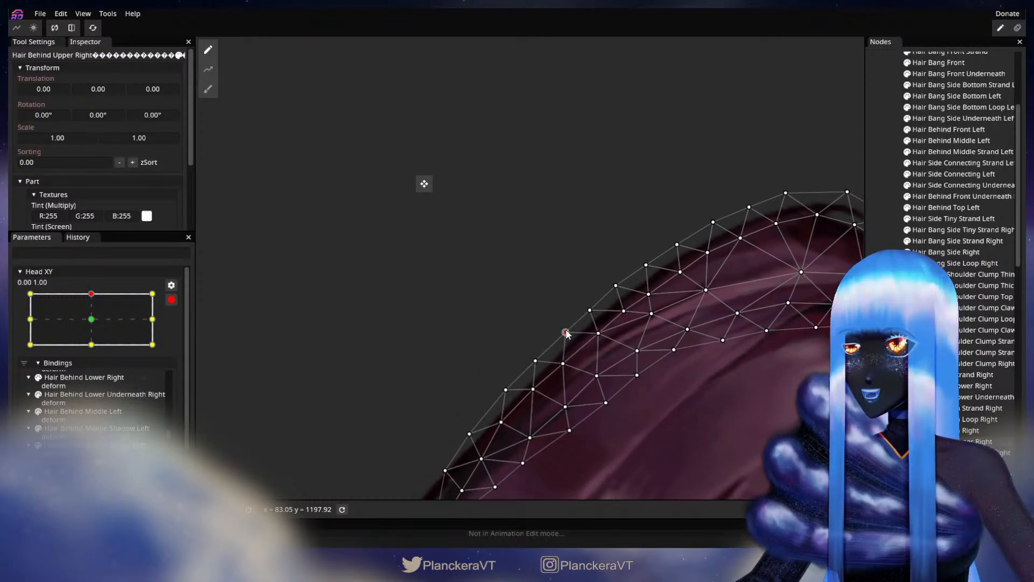
pyautogui.moveTo(532, 388); pyautogui.dragTo(535, 388)
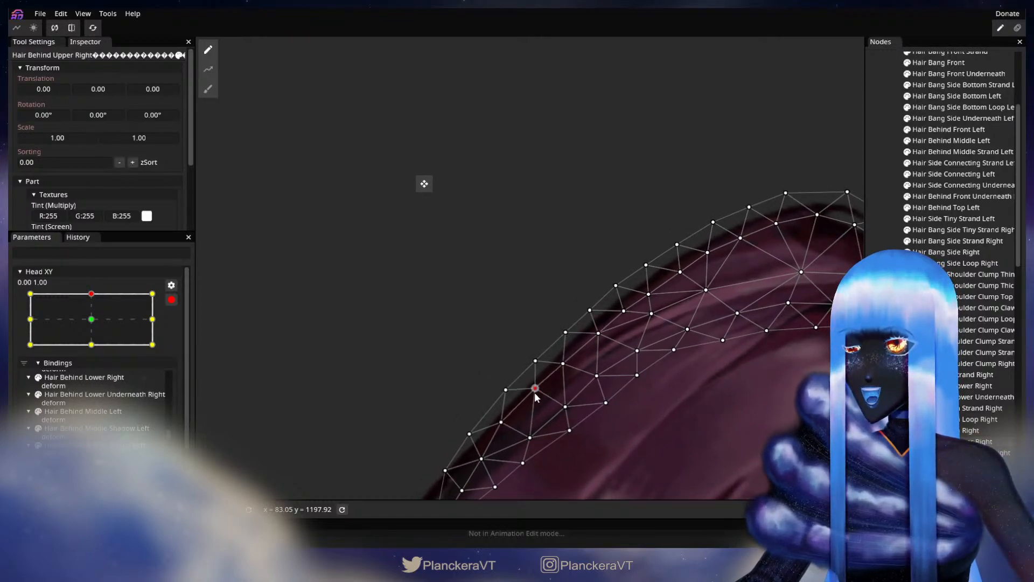
# Step: Fine-tune the neighbouring inner and outer-edge vertices farther up the Hair Behind Upper Right slope, then deselect the part
pyautogui.click(563, 364)
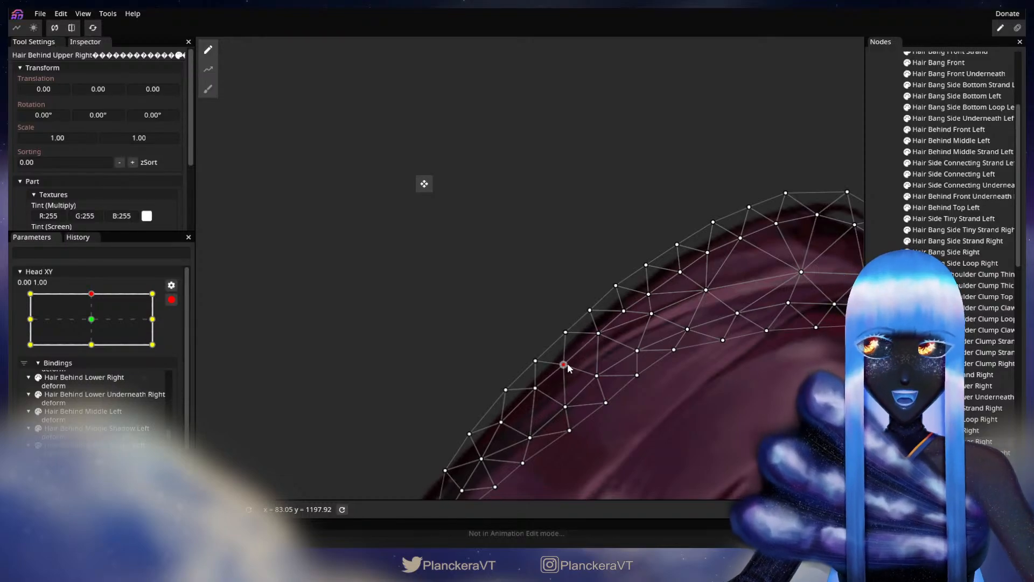
pyautogui.click(591, 309)
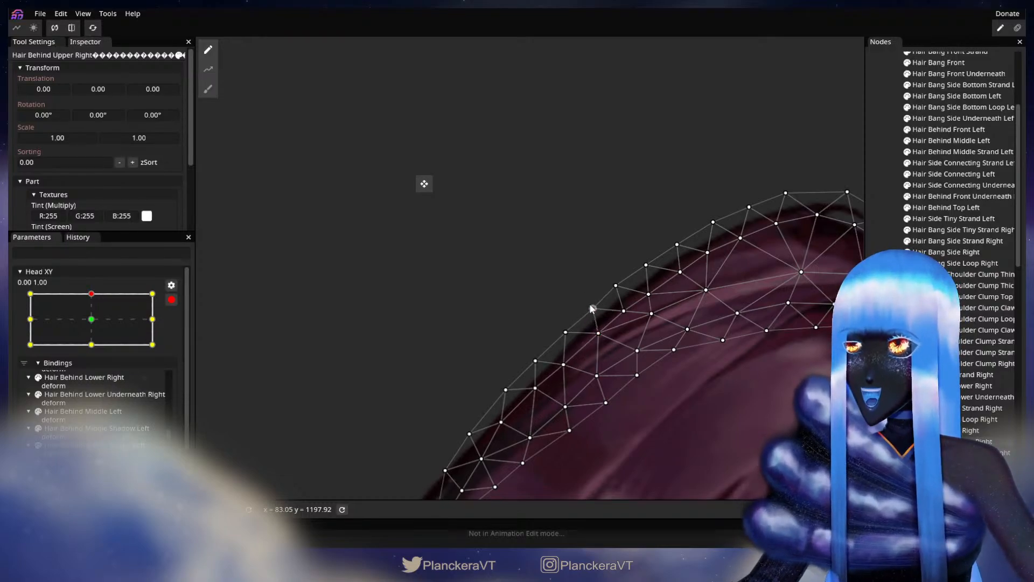
pyautogui.click(598, 333)
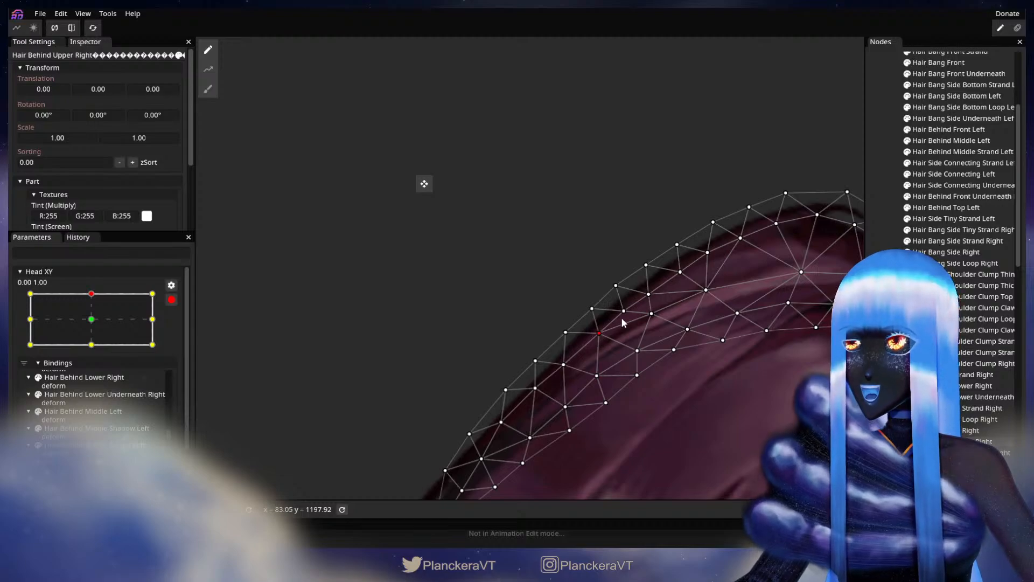
pyautogui.click(875, 358)
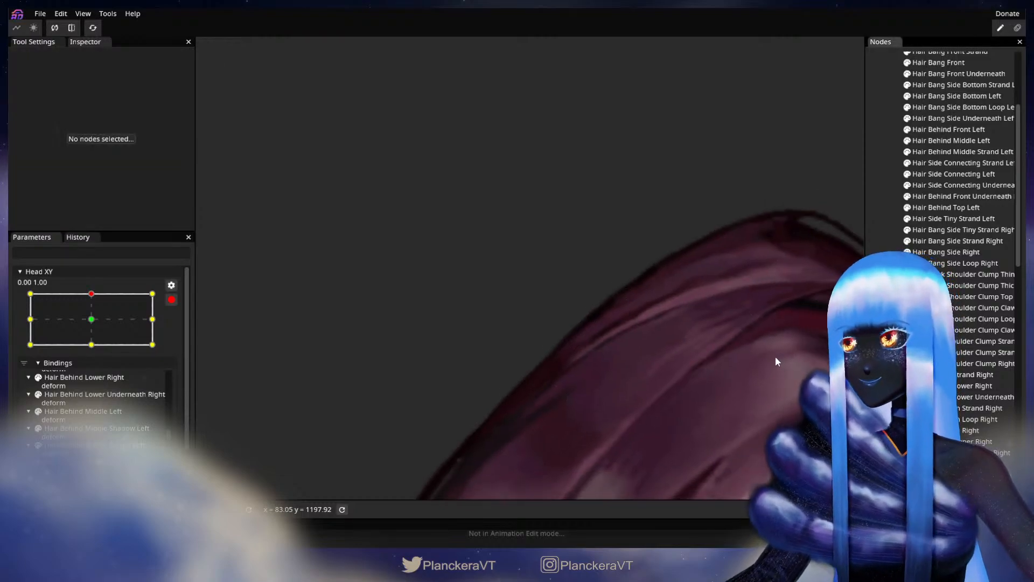
# Step: Disarm Head XY and move it between 0.13, 1.00 and 0.02, 1.00 to examine how the hair outline shifts
pyautogui.scroll(-6, 770, 362)
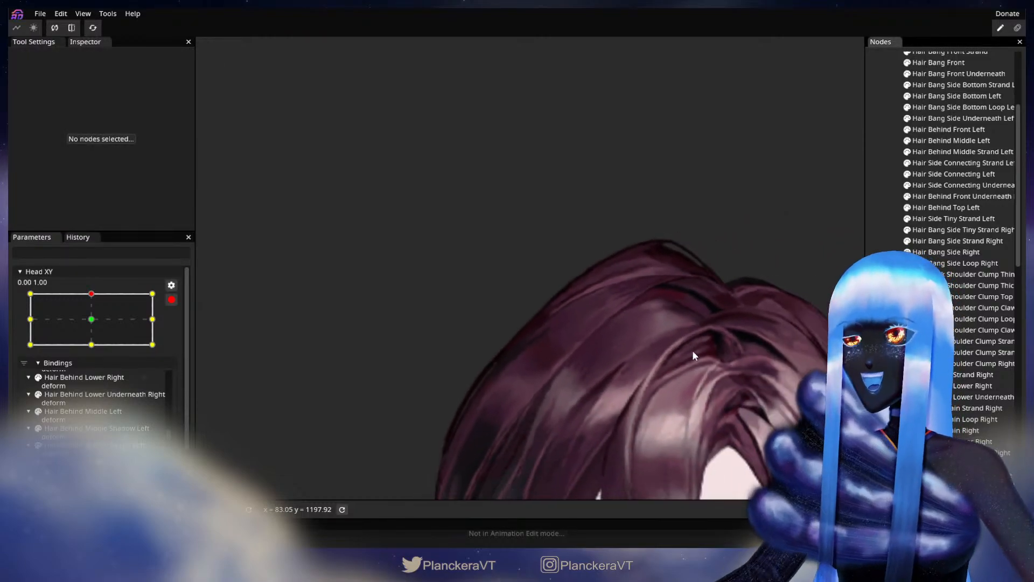
pyautogui.scroll(-6, 696, 347)
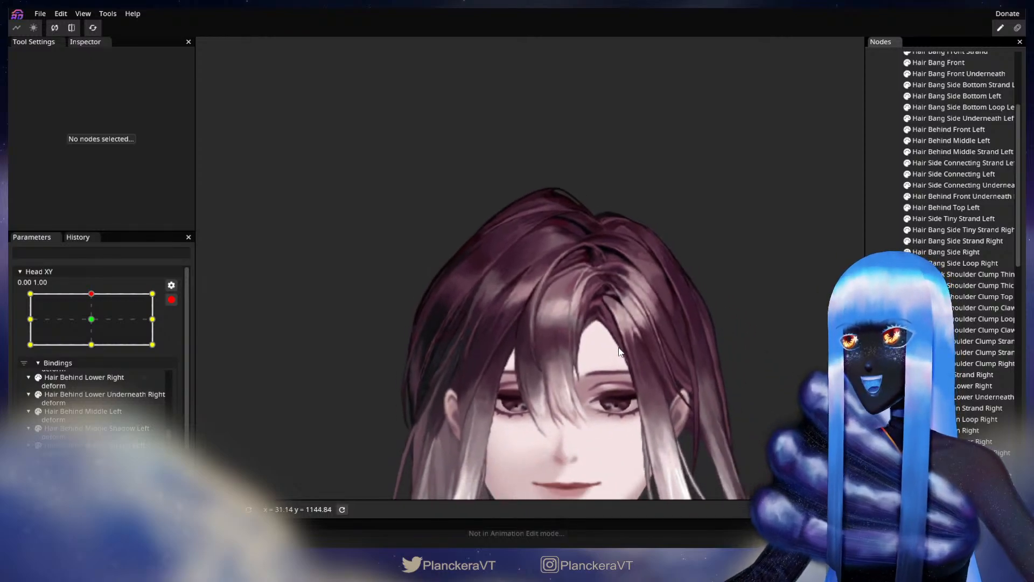
pyautogui.scroll(-3, 592, 347)
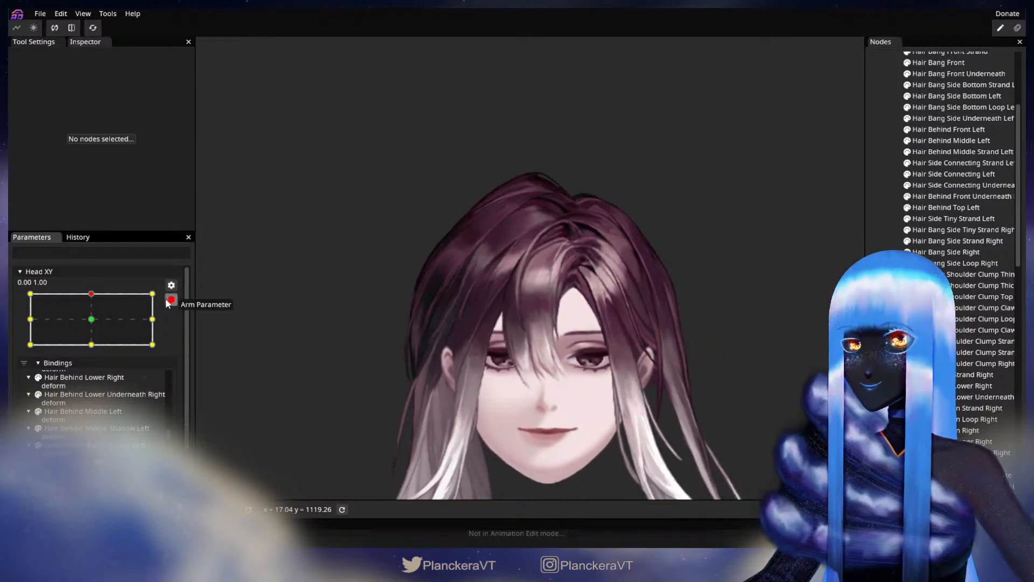
pyautogui.click(171, 300)
pyautogui.moveTo(94, 325)
pyautogui.mouseDown()
pyautogui.moveTo(96, 345)
pyautogui.moveTo(104, 324)
pyautogui.mouseUp()
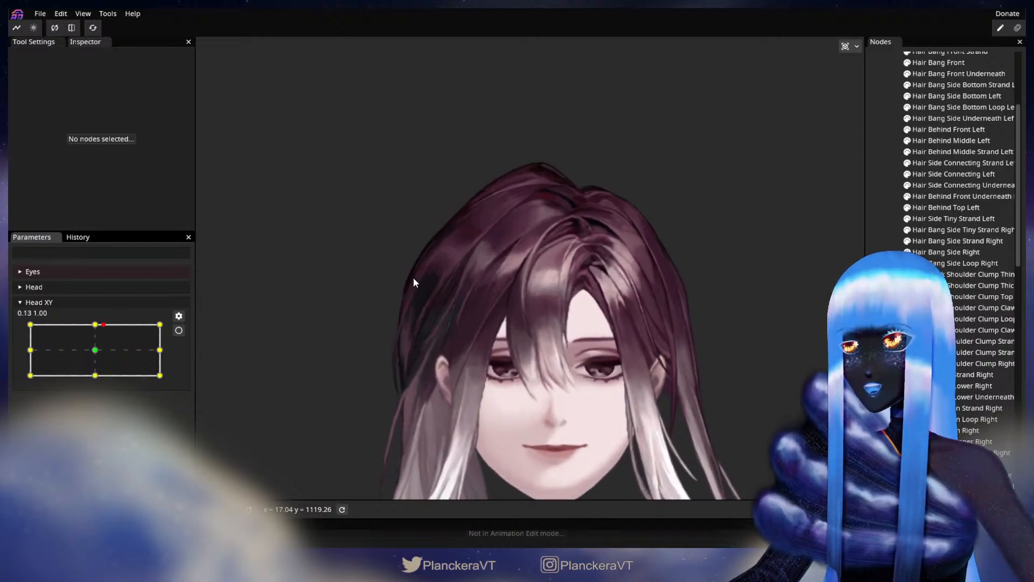
pyautogui.scroll(2, 412, 277)
pyautogui.scroll(2, 464, 329)
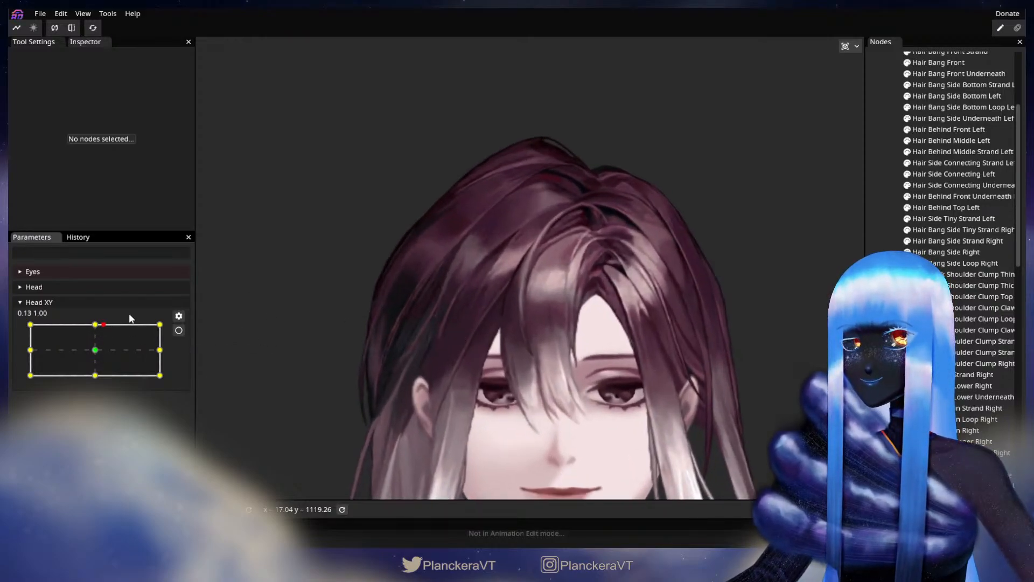
pyautogui.moveTo(103, 324); pyautogui.dragTo(95, 324)
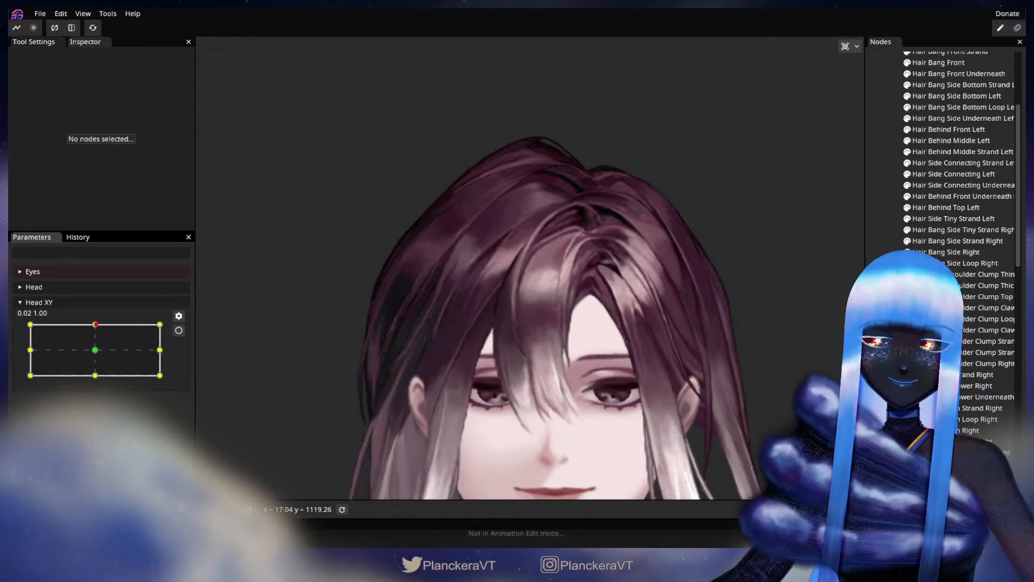
# Step: Select Hair Behind Upper Right, arm Head XY at 0.00, 1.00 and shift the central vertex below the peak slightly outward
pyautogui.click(487, 206)
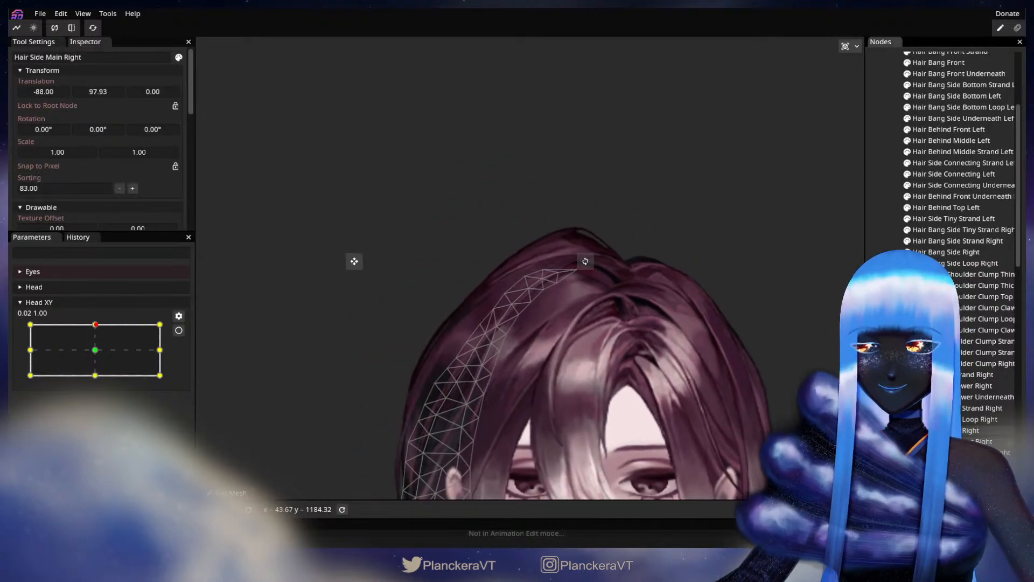
pyautogui.click(517, 376)
pyautogui.scroll(3, 517, 376)
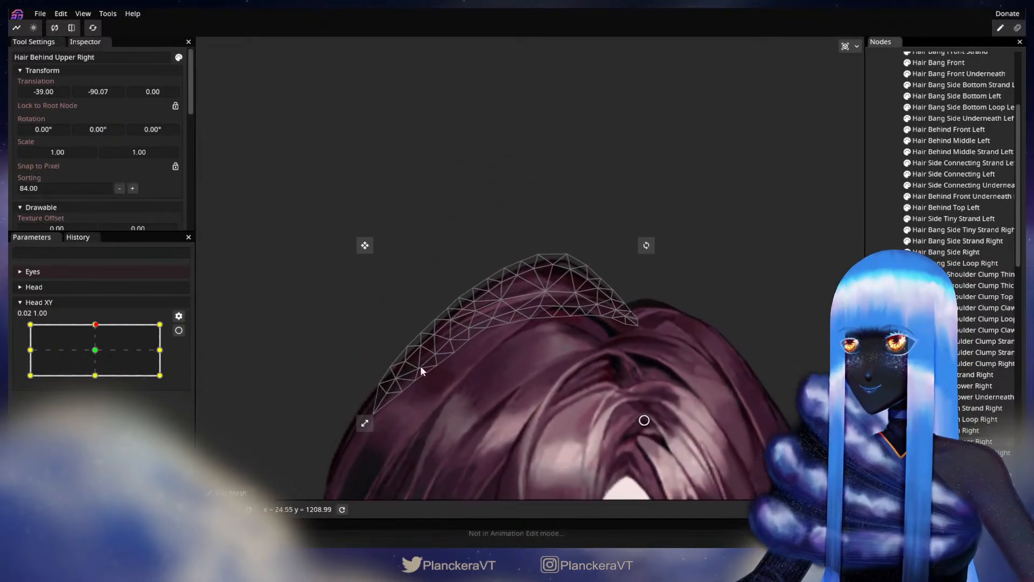
pyautogui.moveTo(96, 325)
pyautogui.mouseDown()
pyautogui.moveTo(97, 351)
pyautogui.moveTo(96, 326)
pyautogui.mouseUp()
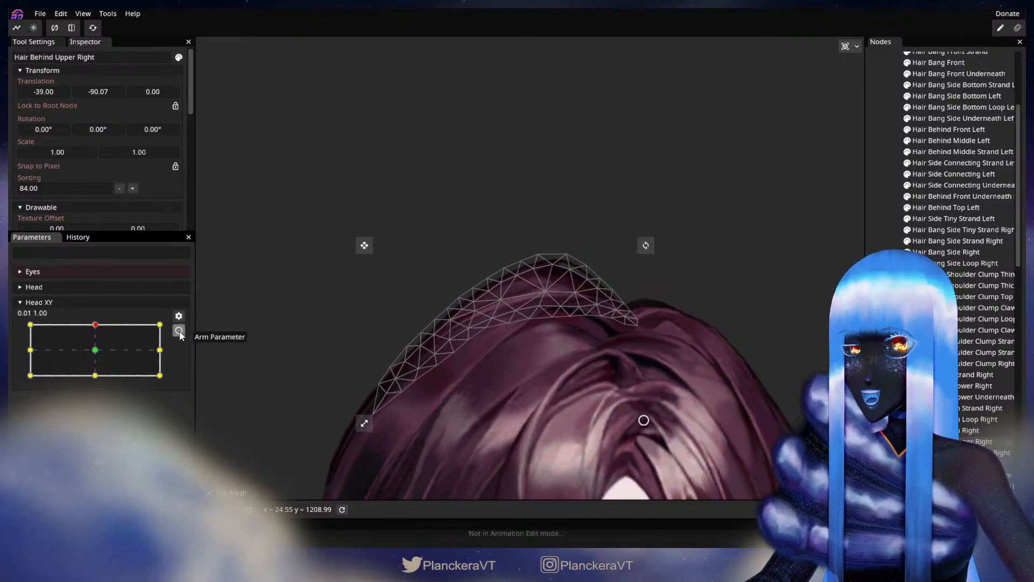
pyautogui.click(178, 331)
pyautogui.moveTo(542, 292); pyautogui.dragTo(536, 291)
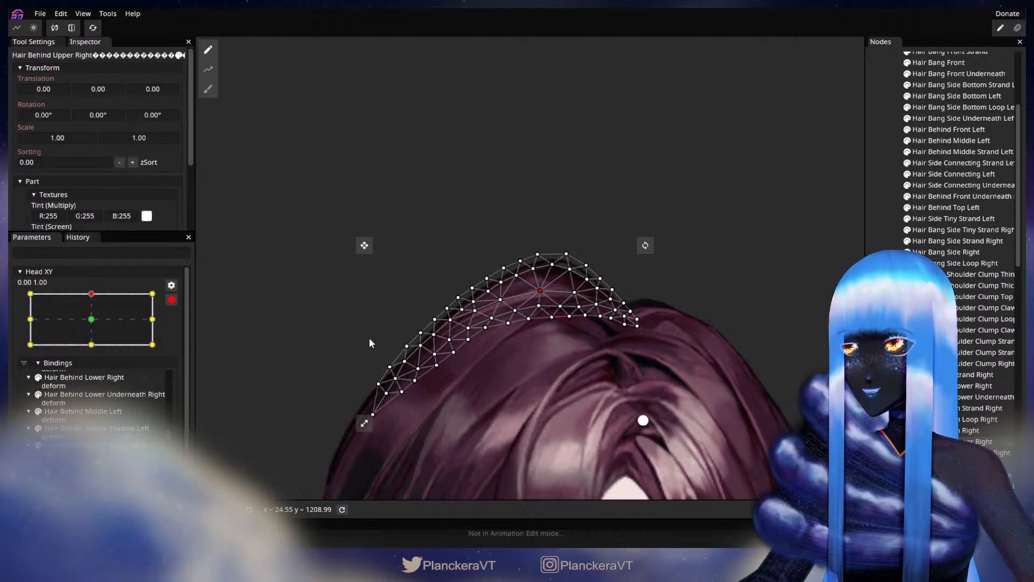
# Step: Disarm Head XY and move it to about 0.08, 1.00 to examine the Hair Behind Upper Right peak
pyautogui.click(171, 299)
pyautogui.moveTo(95, 324)
pyautogui.mouseDown()
pyautogui.moveTo(98, 351)
pyautogui.moveTo(100, 324)
pyautogui.mouseUp()
pyautogui.moveTo(519, 317); pyautogui.dragTo(461, 381)
pyautogui.scroll(1, 461, 381)
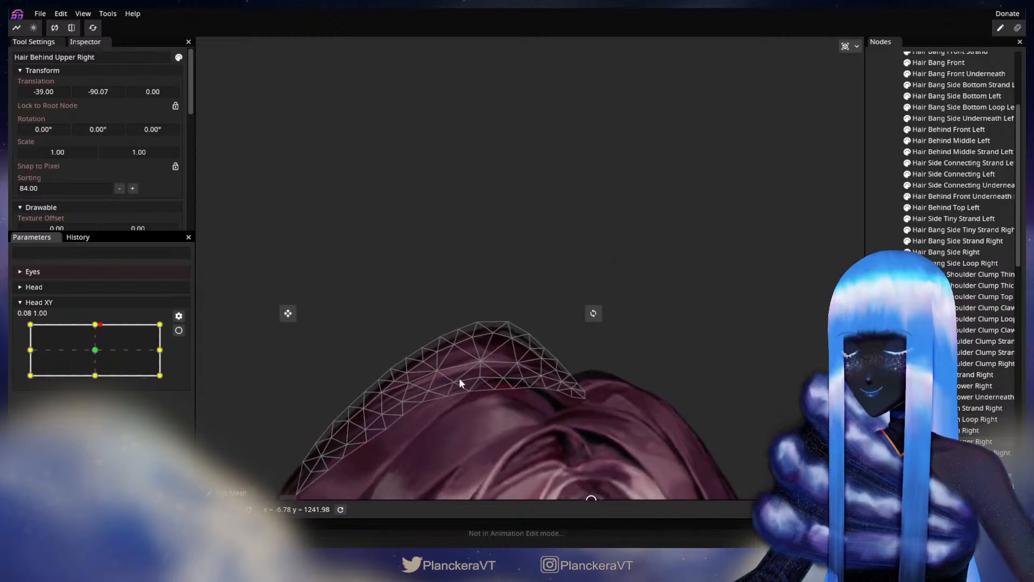
# Step: Rearm Head XY at 0.00, 1.00, nudge the inner vertex just beside the Hair Behind Upper Right peak, and disarm the parameter
pyautogui.click(179, 330)
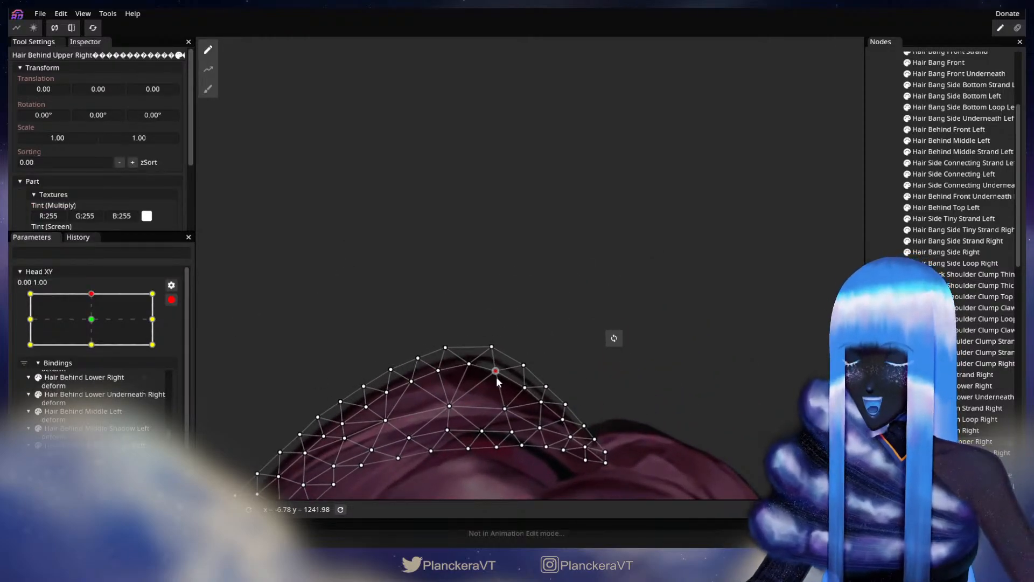
pyautogui.scroll(-3, 496, 377)
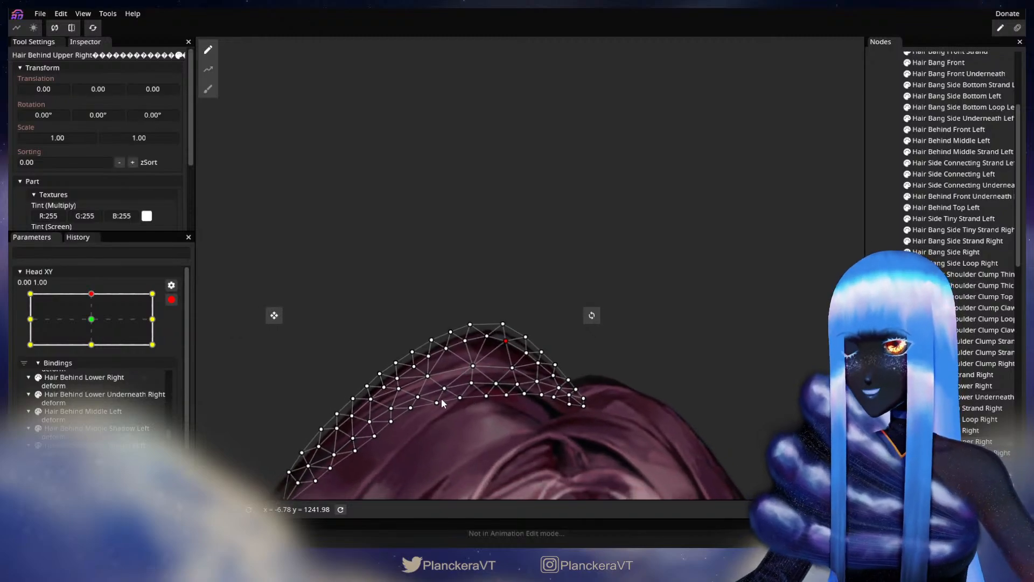
pyautogui.click(172, 300)
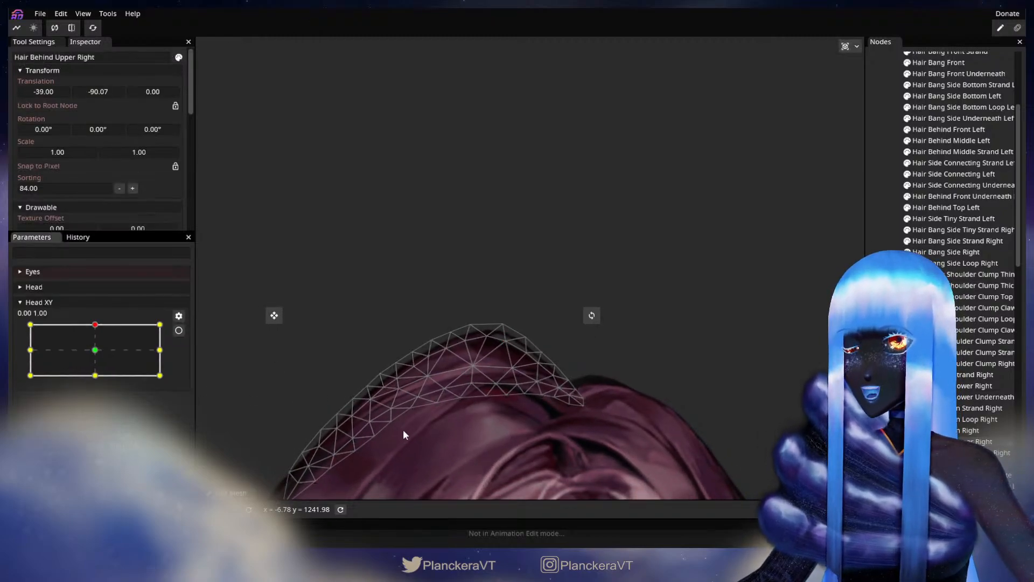
# Step: Rearm Head XY at 0.00, 1.00, adjust an inner vertex on the left slope of Hair Behind Upper Right, and save the model
pyautogui.moveTo(365, 414); pyautogui.dragTo(423, 383)
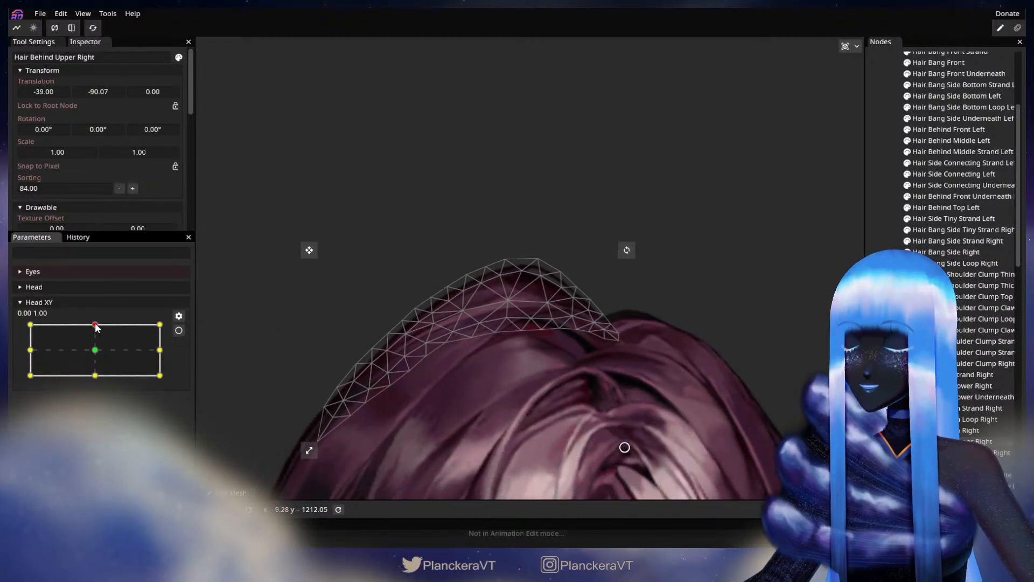
pyautogui.moveTo(97, 330)
pyautogui.mouseDown()
pyautogui.moveTo(98, 352)
pyautogui.moveTo(95, 324)
pyautogui.mouseUp()
pyautogui.click(178, 330)
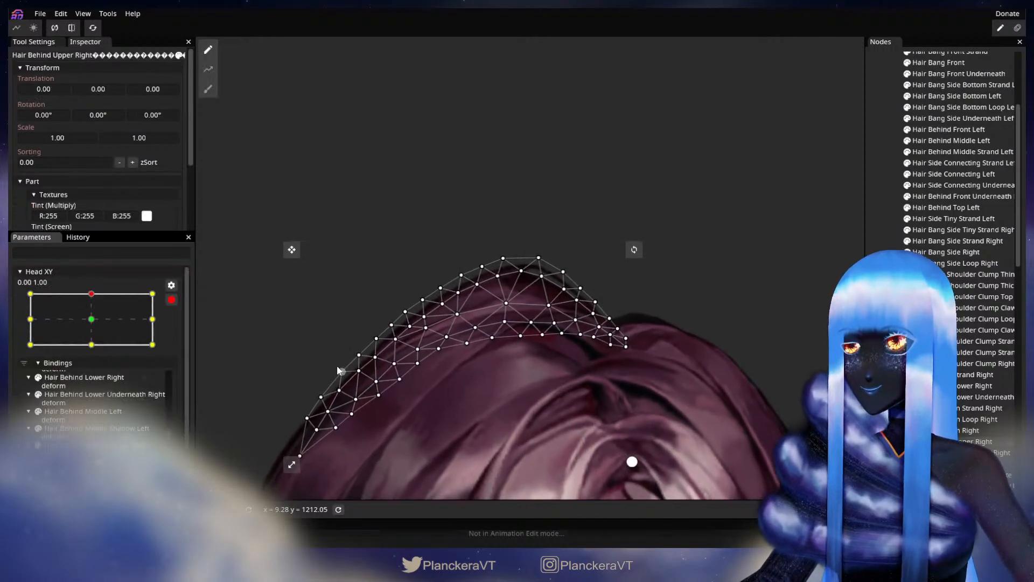
pyautogui.moveTo(345, 348); pyautogui.dragTo(502, 352)
pyautogui.scroll(2, 520, 358)
pyautogui.click(584, 338)
pyautogui.hotkey('ctrl', 's')
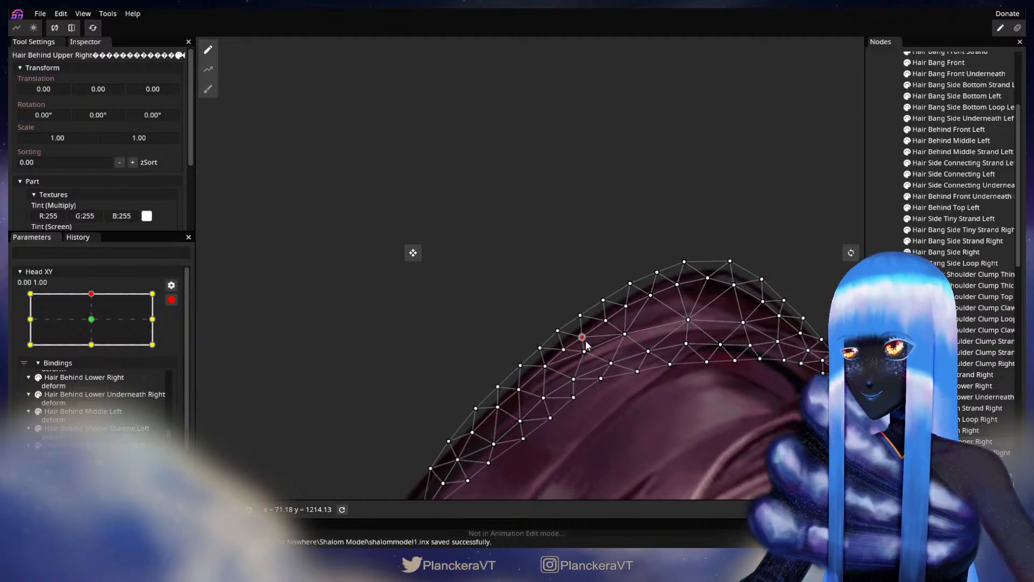
# Step: Nudge the vertices further down the left slope of Hair Behind Upper Right, disarm Head XY and move it slightly to examine the outline
pyautogui.moveTo(588, 343); pyautogui.dragTo(589, 342)
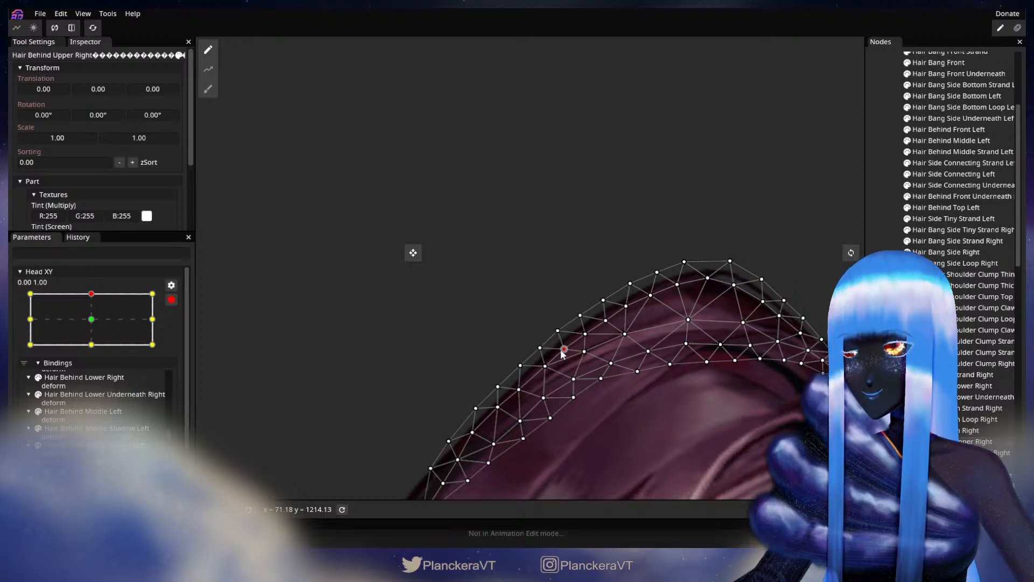
pyautogui.moveTo(582, 365); pyautogui.dragTo(563, 316)
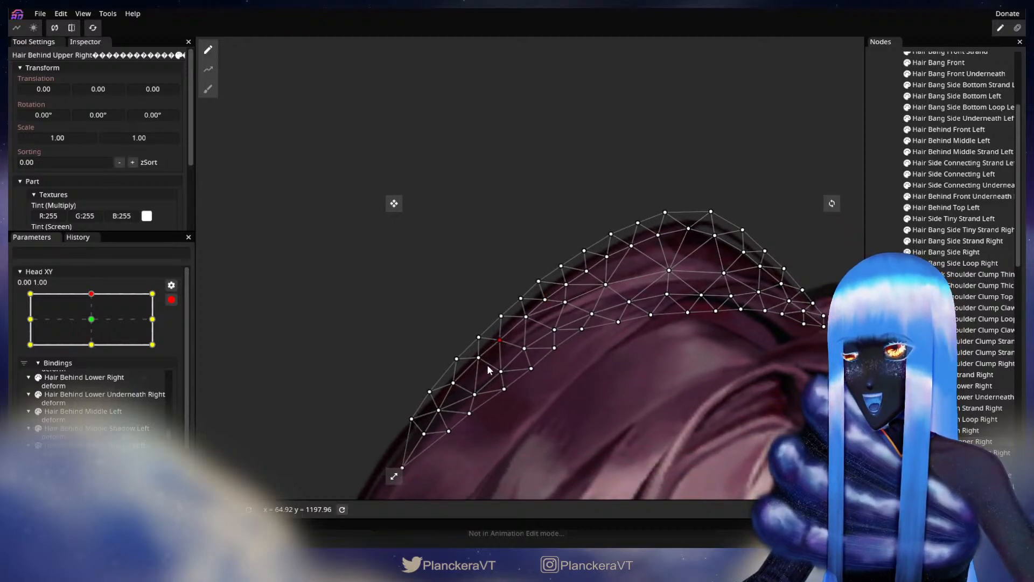
pyautogui.moveTo(491, 366); pyautogui.dragTo(537, 336)
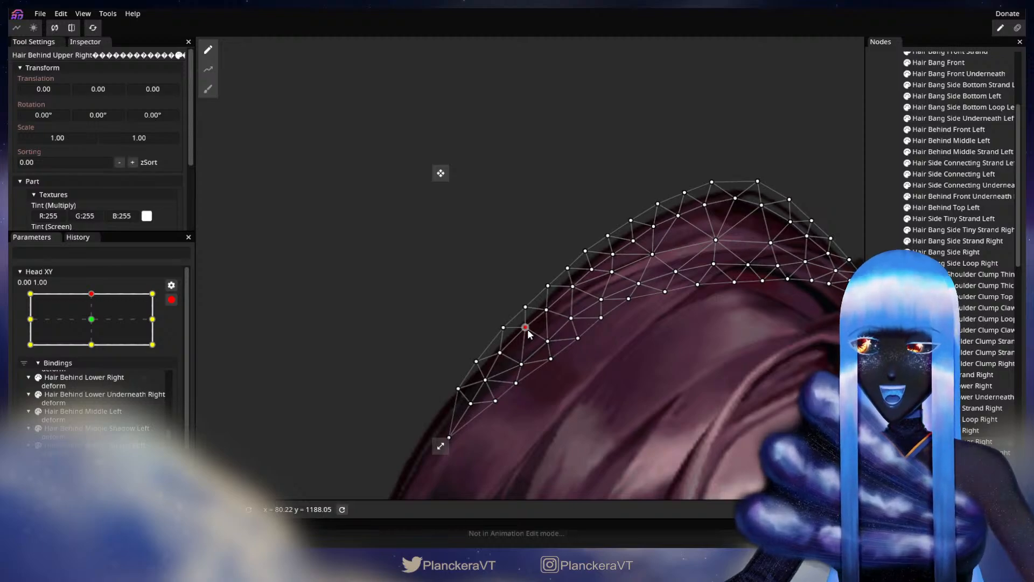
pyautogui.scroll(-5, 521, 331)
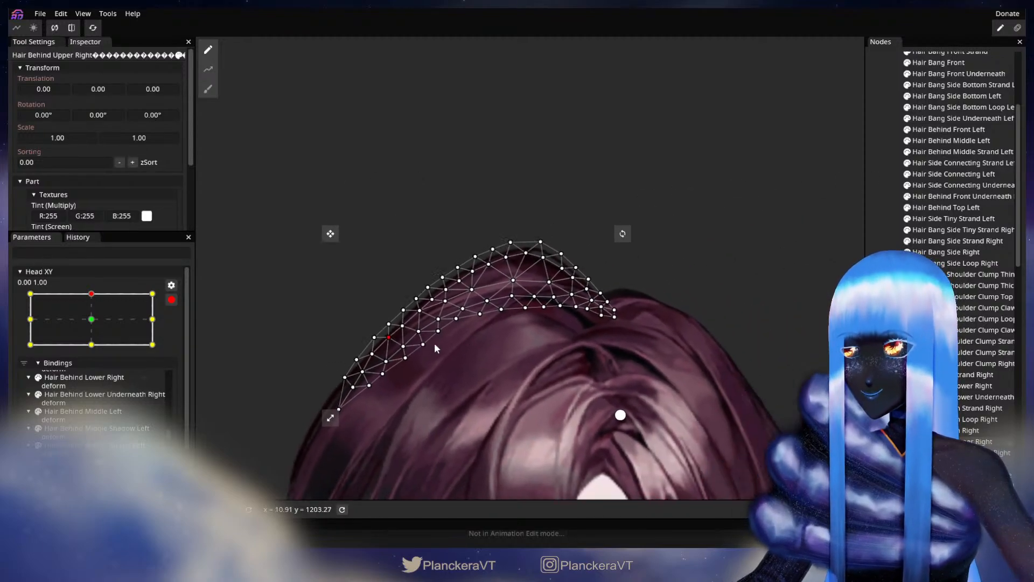
pyautogui.click(171, 300)
pyautogui.moveTo(99, 326)
pyautogui.mouseDown()
pyautogui.moveTo(97, 350)
pyautogui.moveTo(94, 326)
pyautogui.mouseUp()
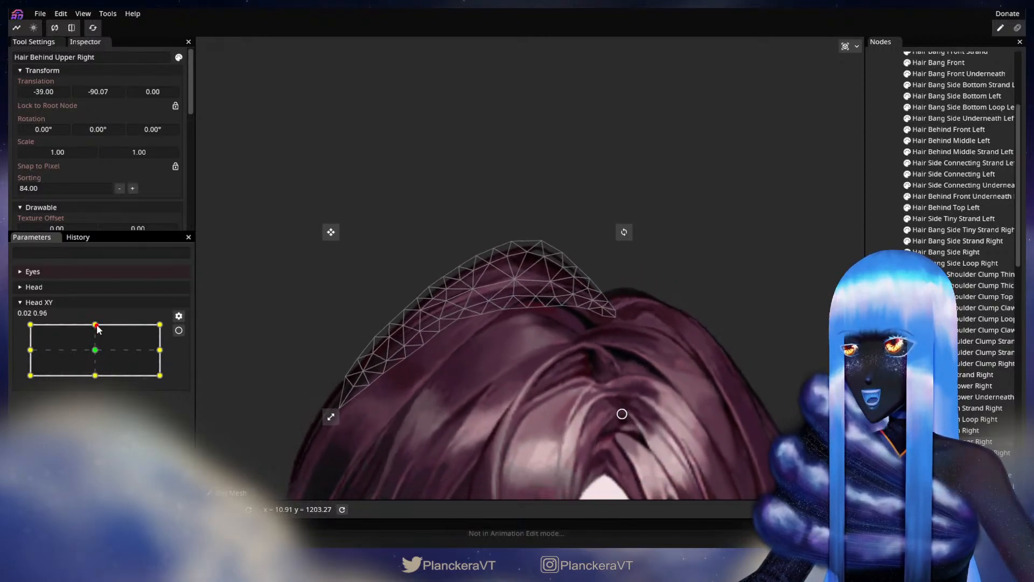
# Step: Rearm Head XY at 0.00, 1.00, adjust the outer vertex just left of the Hair Behind Upper Right peak, and deselect the node
pyautogui.click(178, 330)
pyautogui.scroll(5, 491, 306)
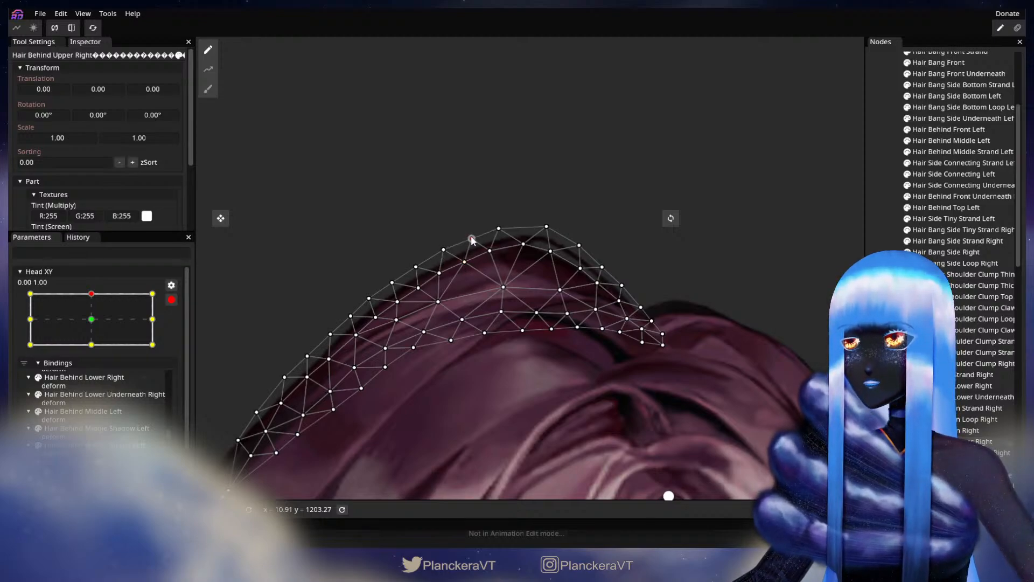
pyautogui.press('Escape')
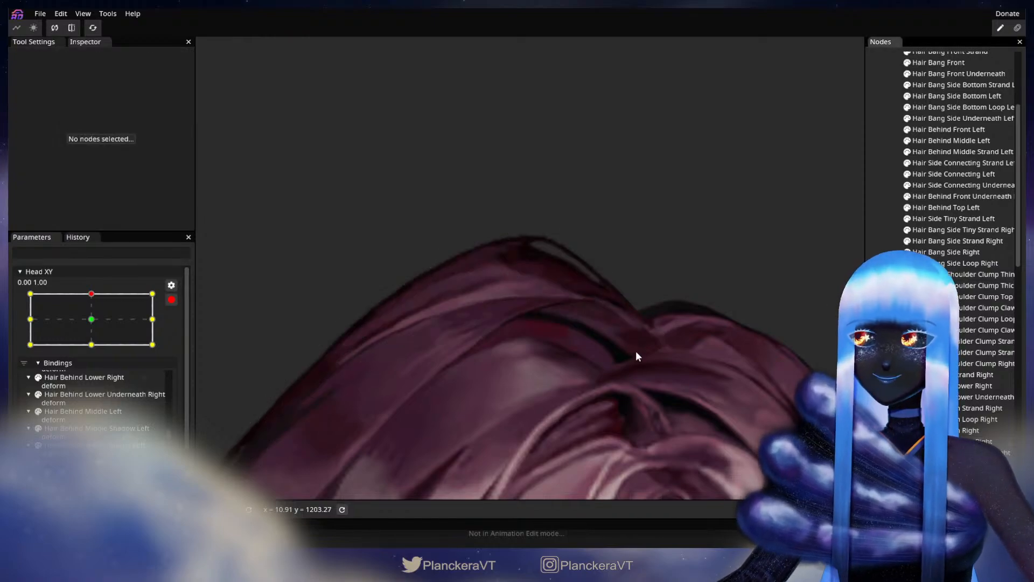
# Step: Disarm Head XY and move it to about 0.04, 1.00 to examine the whole hair outline
pyautogui.scroll(-3, 637, 353)
pyautogui.scroll(-1, 641, 355)
pyautogui.scroll(-2, 643, 354)
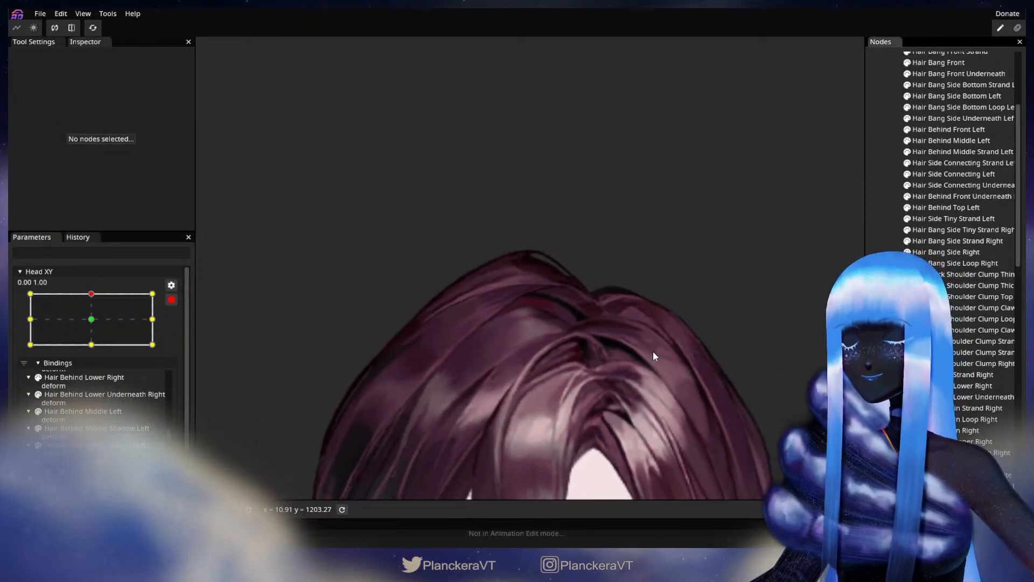
pyautogui.scroll(-5, 653, 354)
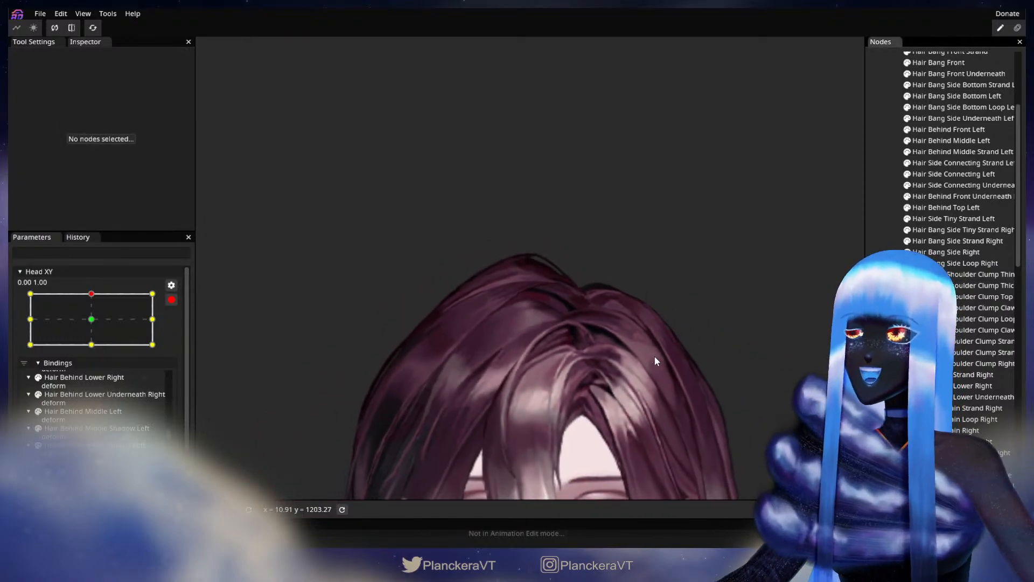
pyautogui.moveTo(633, 329); pyautogui.dragTo(633, 312)
pyautogui.scroll(-2, 634, 313)
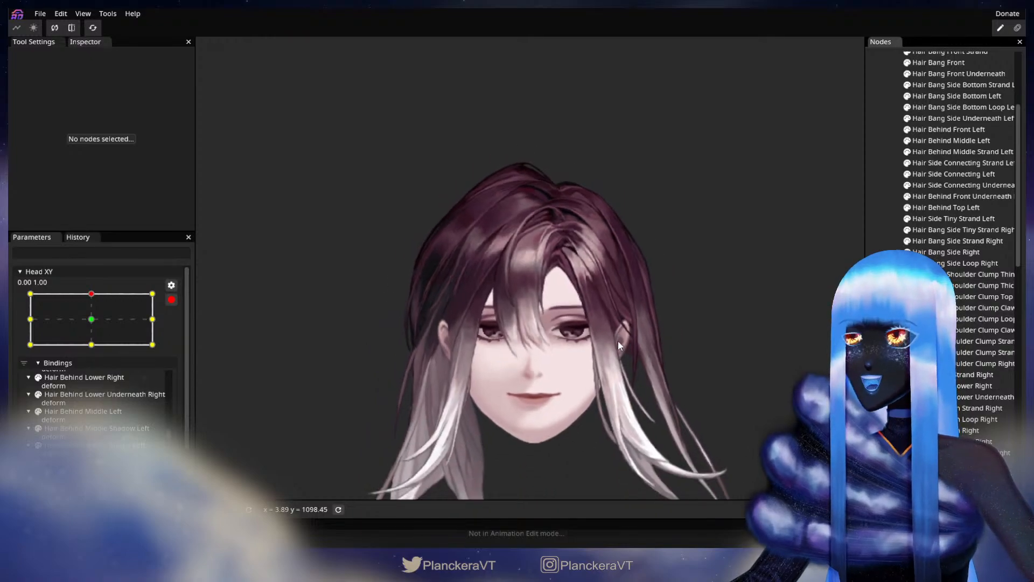
pyautogui.click(171, 301)
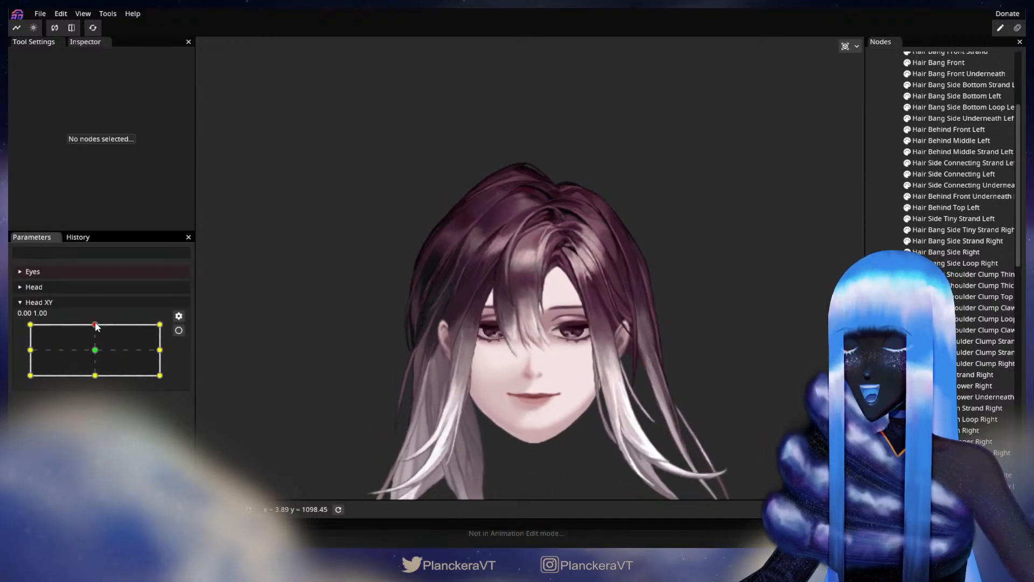
pyautogui.moveTo(96, 327)
pyautogui.mouseDown()
pyautogui.moveTo(96, 351)
pyautogui.moveTo(97, 323)
pyautogui.mouseUp()
# Step: Select Hair Behind Upper Right, rearm Head XY at 0.00, 1.00, nudge the inner vertex left of the peak, and deselect the node
pyautogui.scroll(5, 258, 304)
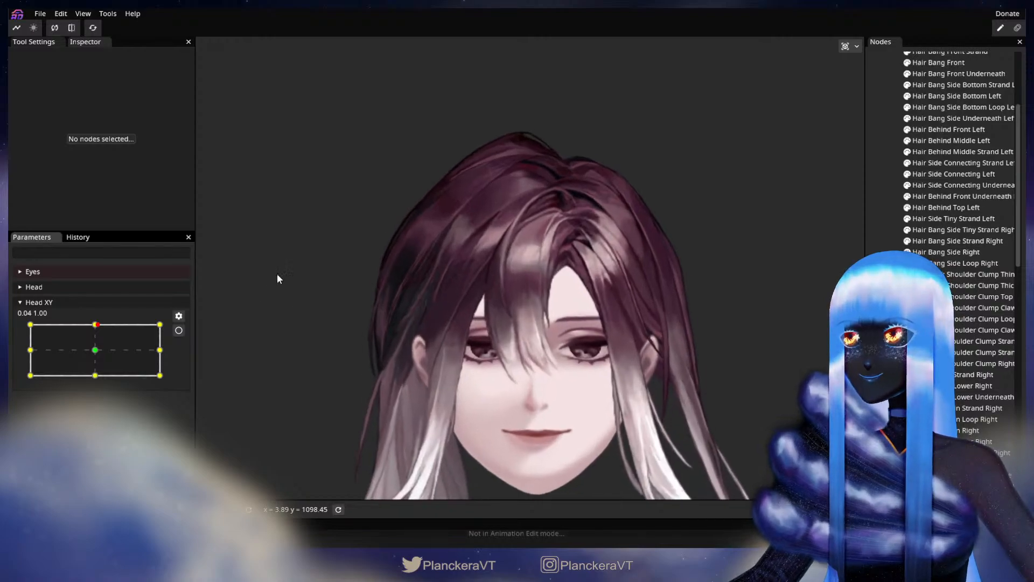
pyautogui.moveTo(415, 256); pyautogui.dragTo(486, 345)
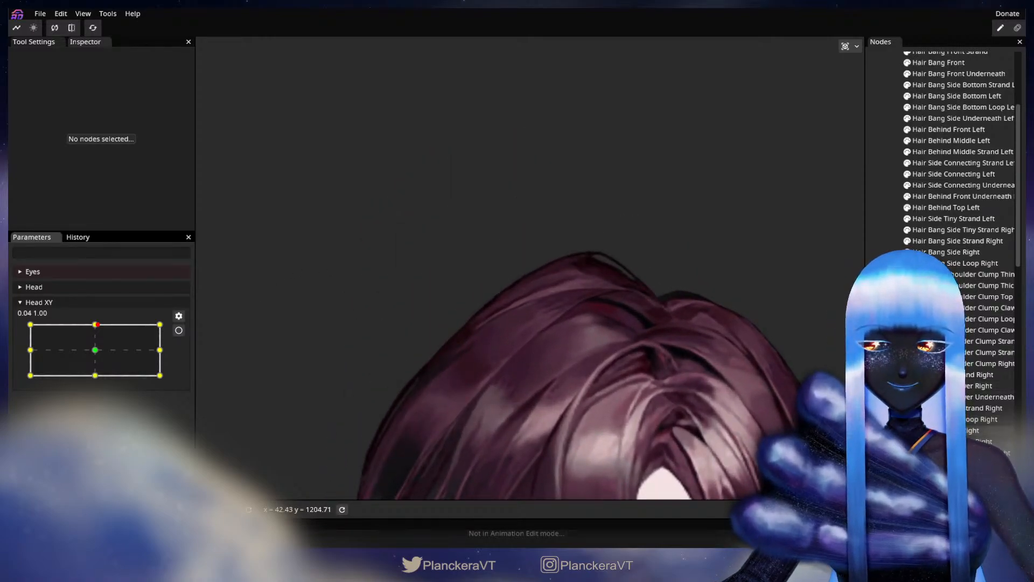
pyautogui.click(514, 337)
pyautogui.click(552, 363)
pyautogui.scroll(4, 512, 344)
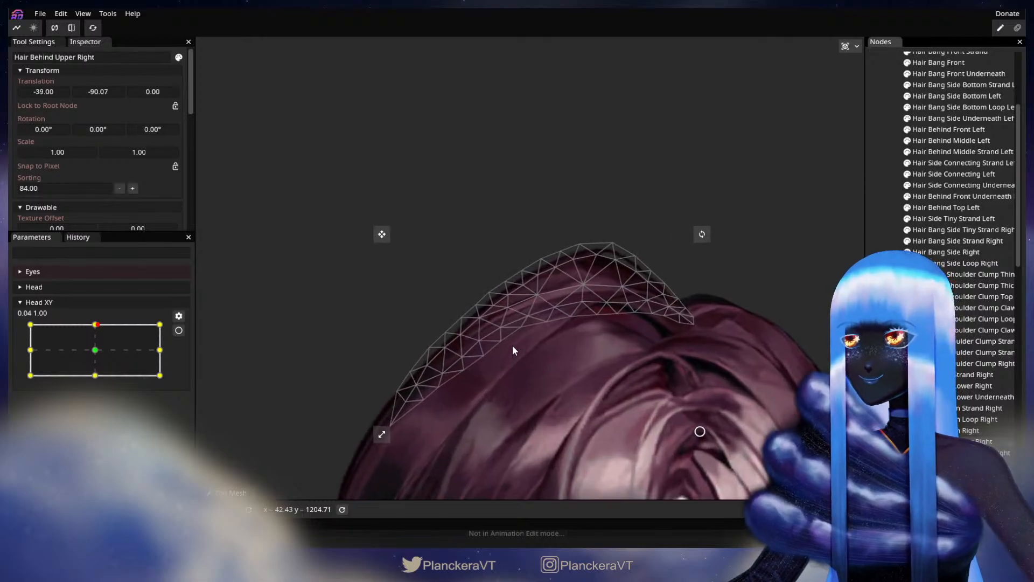
pyautogui.scroll(1, 346, 343)
pyautogui.moveTo(102, 337)
pyautogui.mouseDown()
pyautogui.moveTo(96, 350)
pyautogui.moveTo(100, 330)
pyautogui.mouseUp()
pyautogui.click(178, 330)
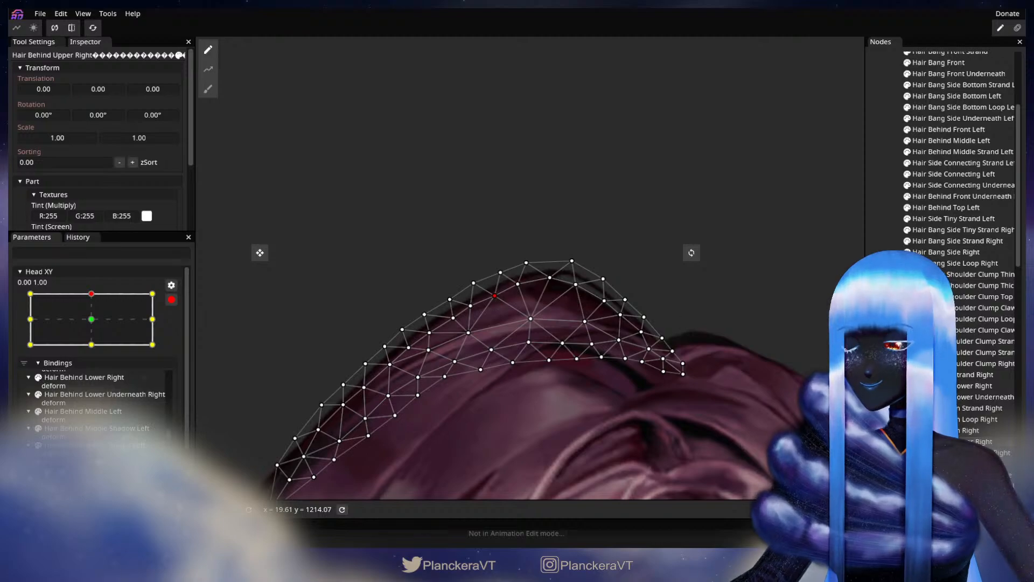
pyautogui.press('Escape')
# Step: Disarm Head XY and move it to about -0.02, 1.00 to examine the hair silhouette around the whole head
pyautogui.scroll(-3, 535, 382)
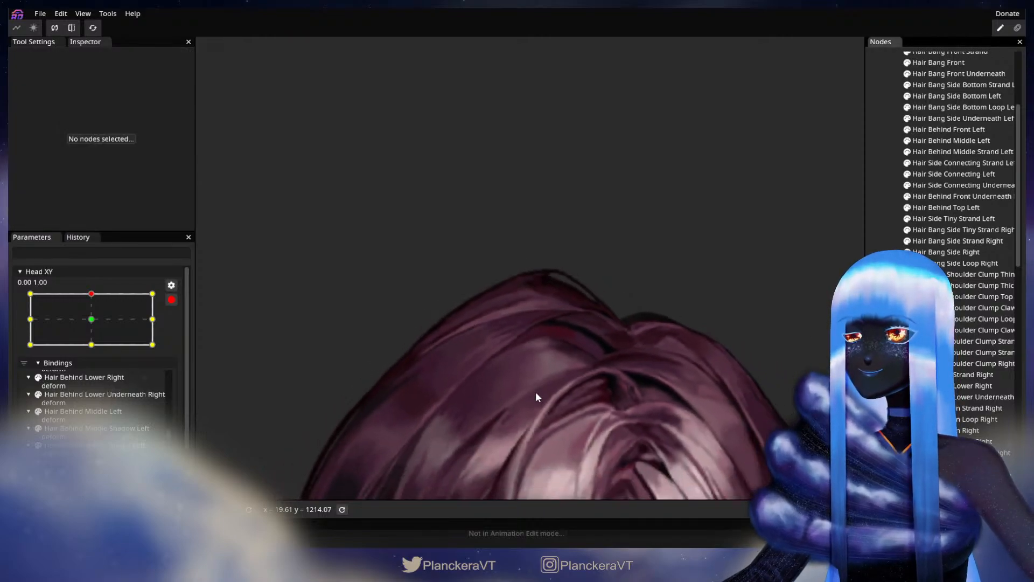
pyautogui.scroll(-5, 536, 393)
pyautogui.moveTo(530, 451); pyautogui.dragTo(518, 341)
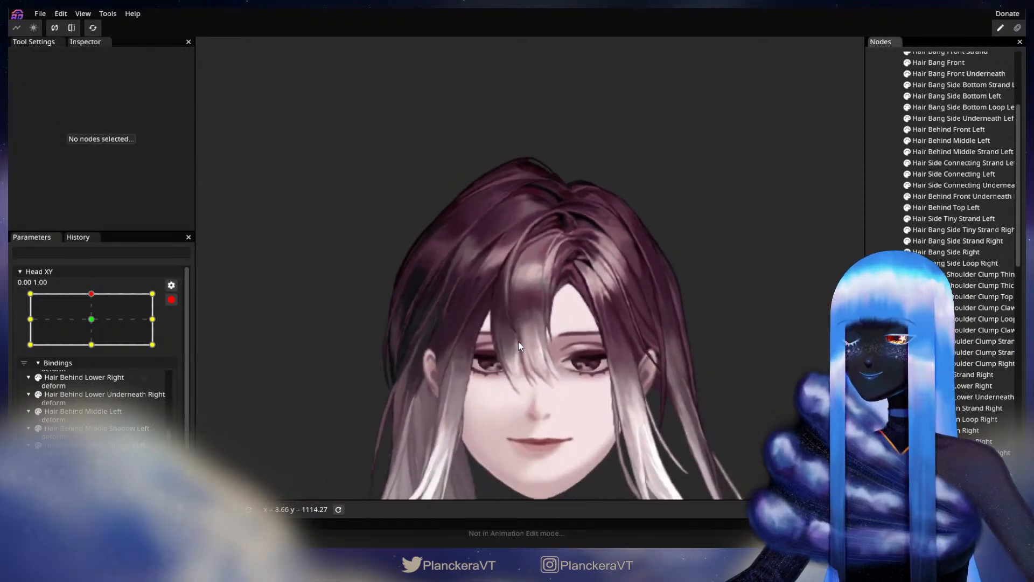
pyautogui.scroll(-2, 520, 346)
pyautogui.click(171, 299)
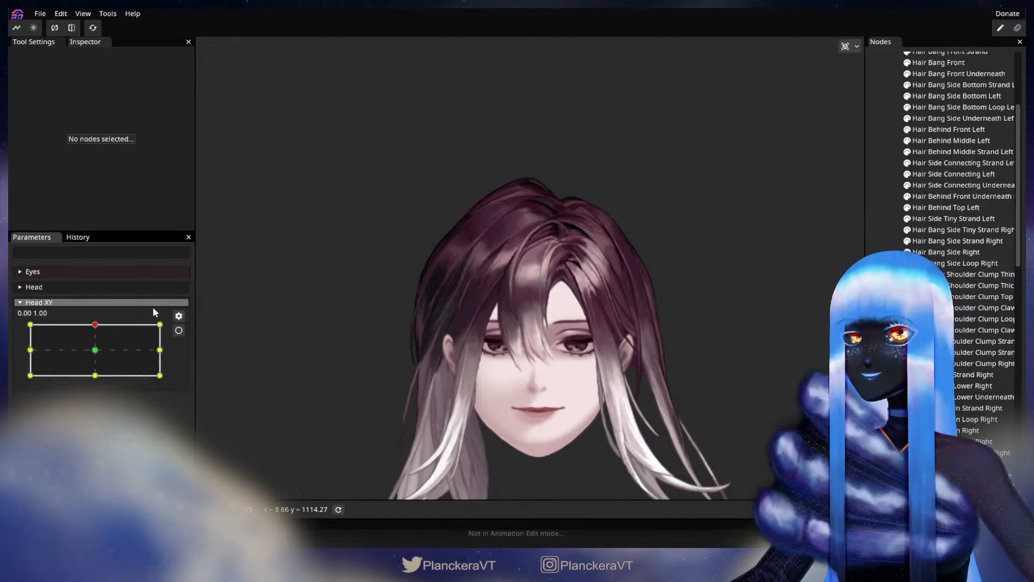
pyautogui.moveTo(96, 328)
pyautogui.mouseDown()
pyautogui.moveTo(94, 356)
pyautogui.moveTo(95, 325)
pyautogui.mouseUp()
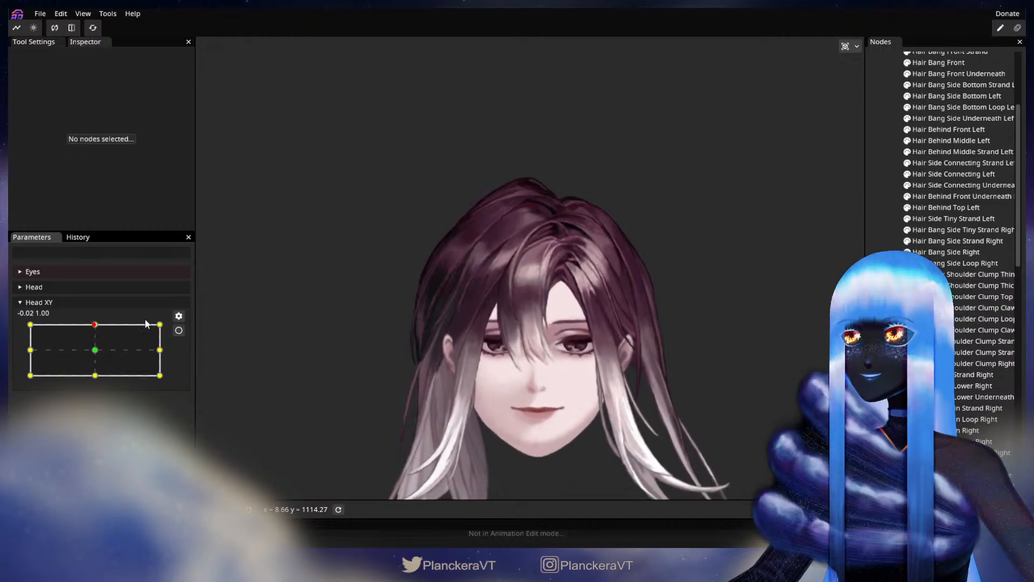
# Step: Rearm Head XY at 0.00, 1.00, adjust the outer vertices along the left slope of Hair Behind Upper Right, and deselect the node
pyautogui.scroll(2, 369, 315)
pyautogui.moveTo(389, 261); pyautogui.dragTo(451, 364)
pyautogui.scroll(2, 434, 384)
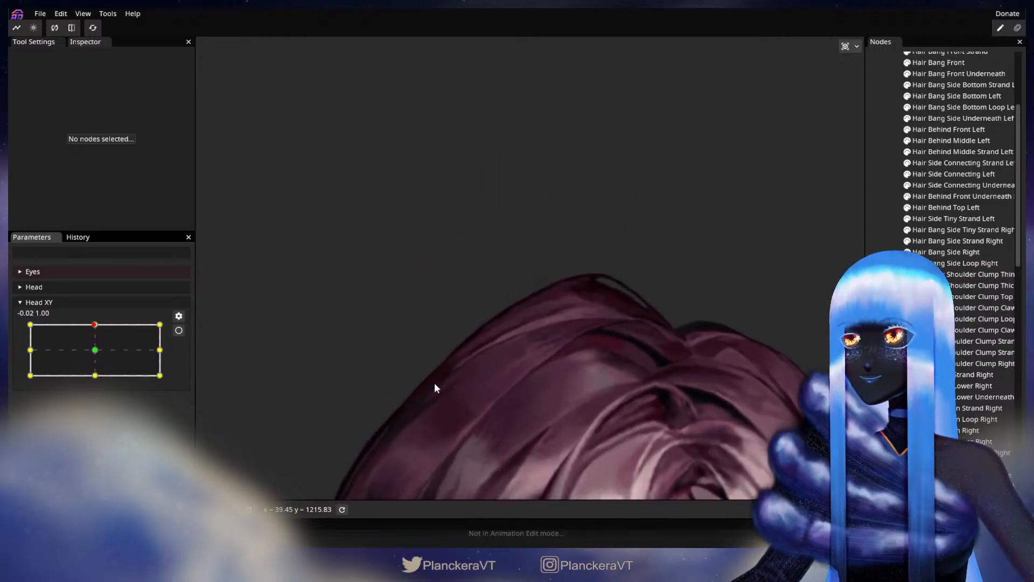
pyautogui.moveTo(398, 390); pyautogui.dragTo(446, 353)
pyautogui.scroll(2, 446, 358)
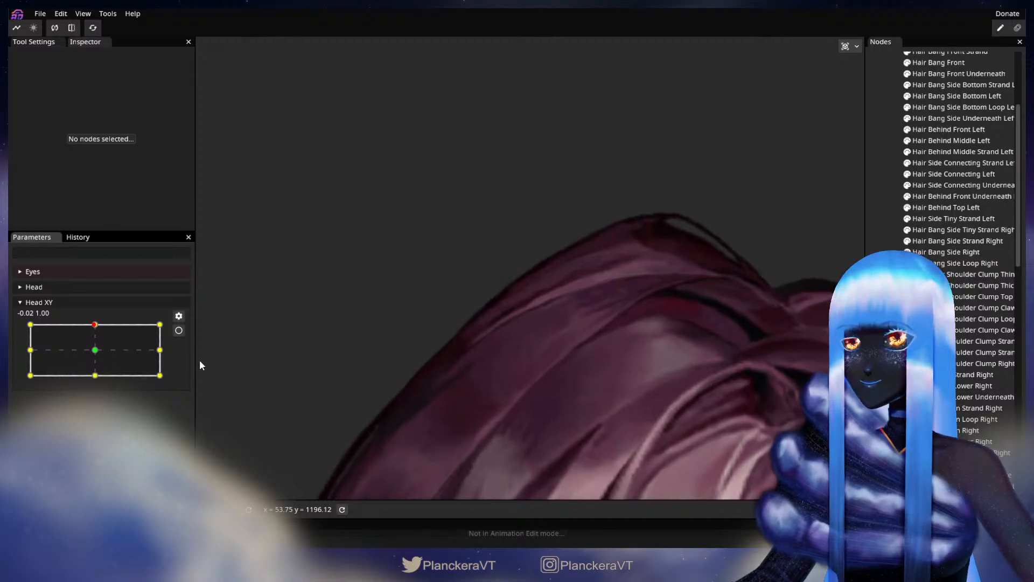
pyautogui.click(178, 330)
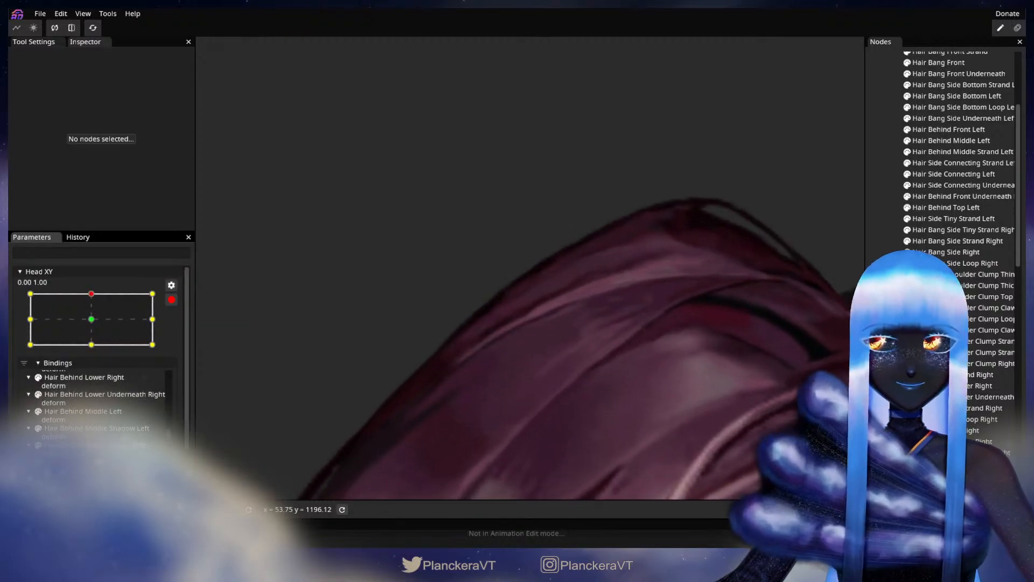
pyautogui.click(503, 317)
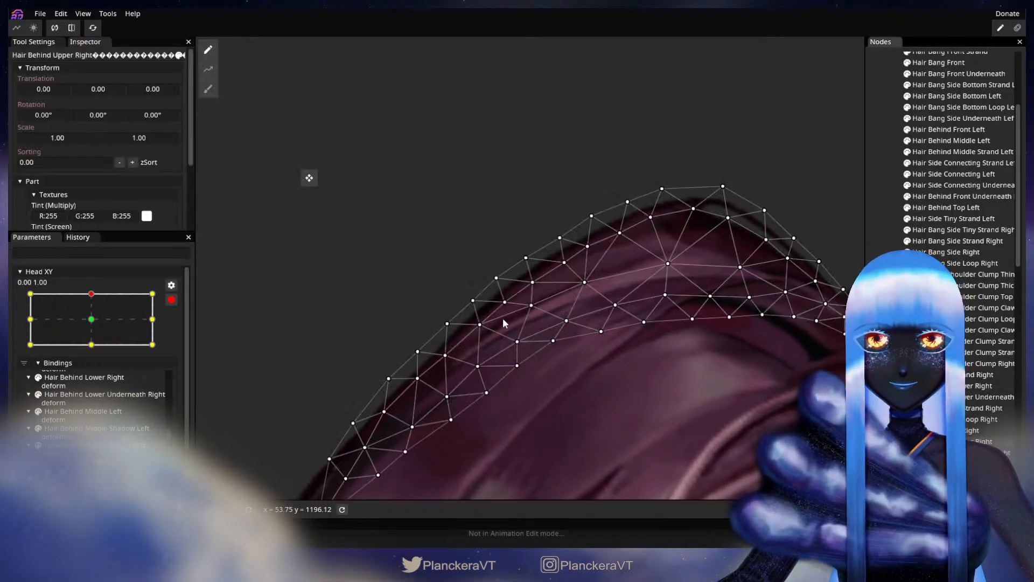
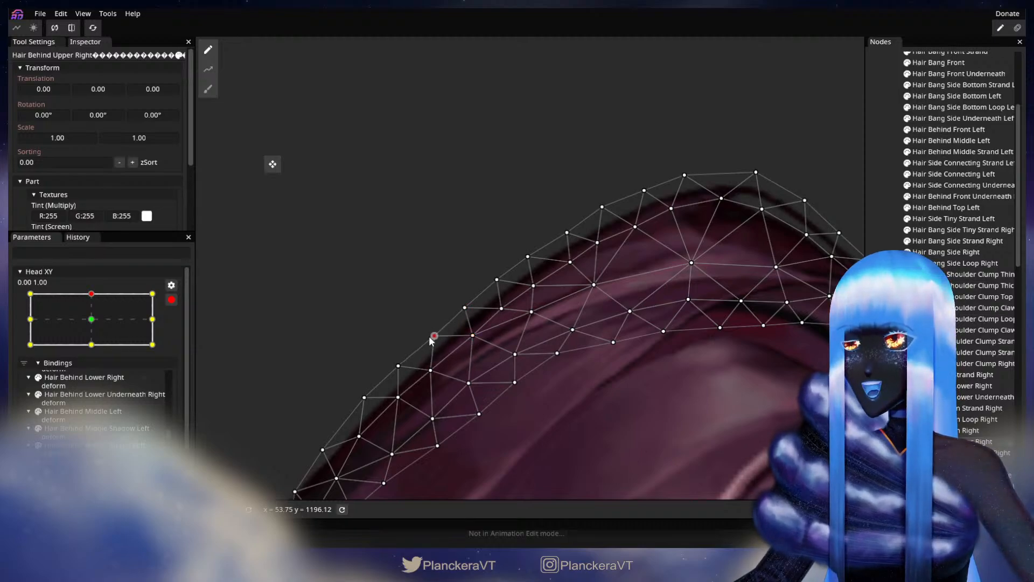
pyautogui.click(875, 337)
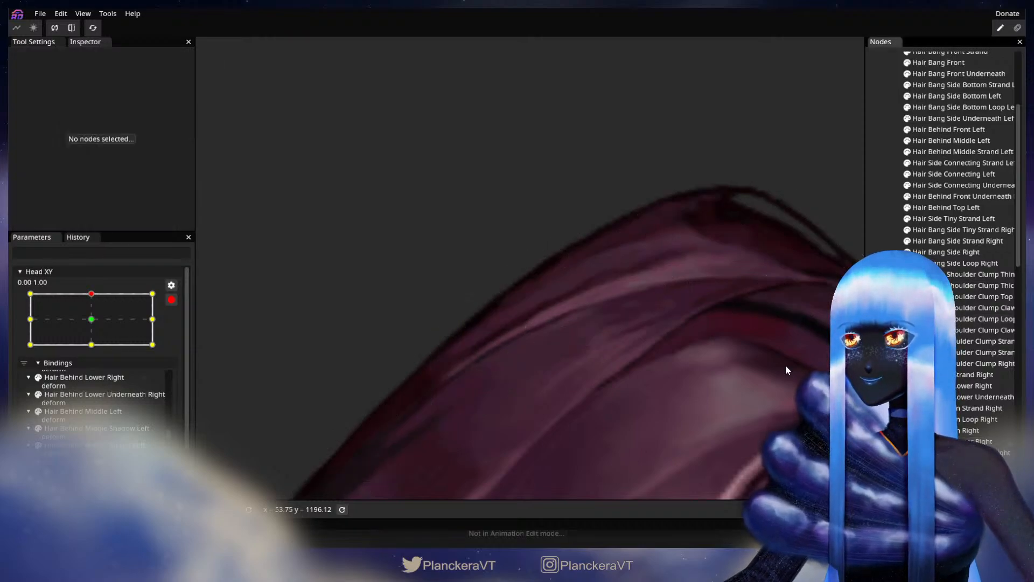
# Step: Disarm Head XY and move it between 0.00, 1.00 and 0.02, 0.08 to examine the hair's vertical movement
pyautogui.scroll(-3, 709, 401)
pyautogui.scroll(-5, 716, 402)
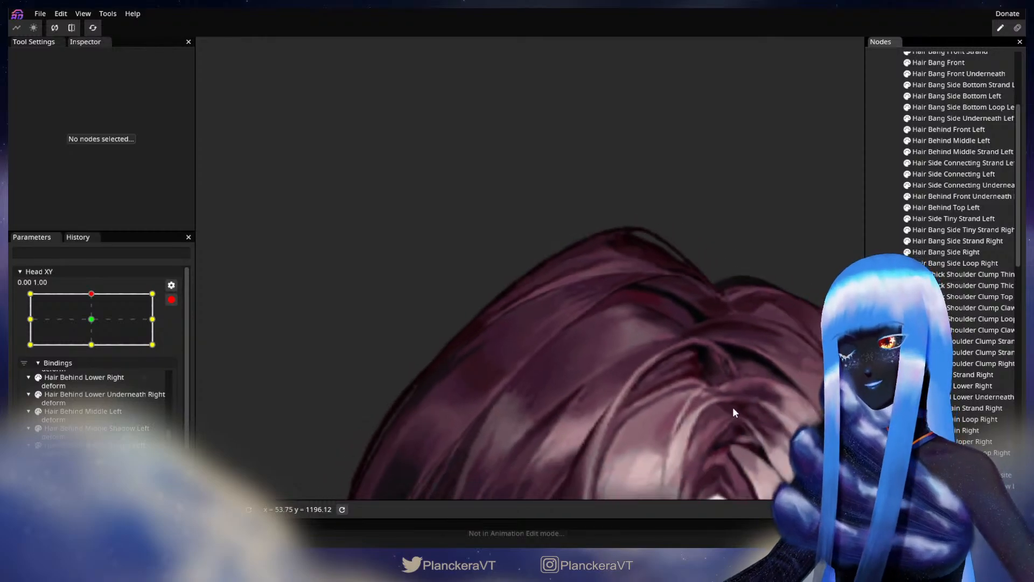
pyautogui.scroll(-6, 719, 404)
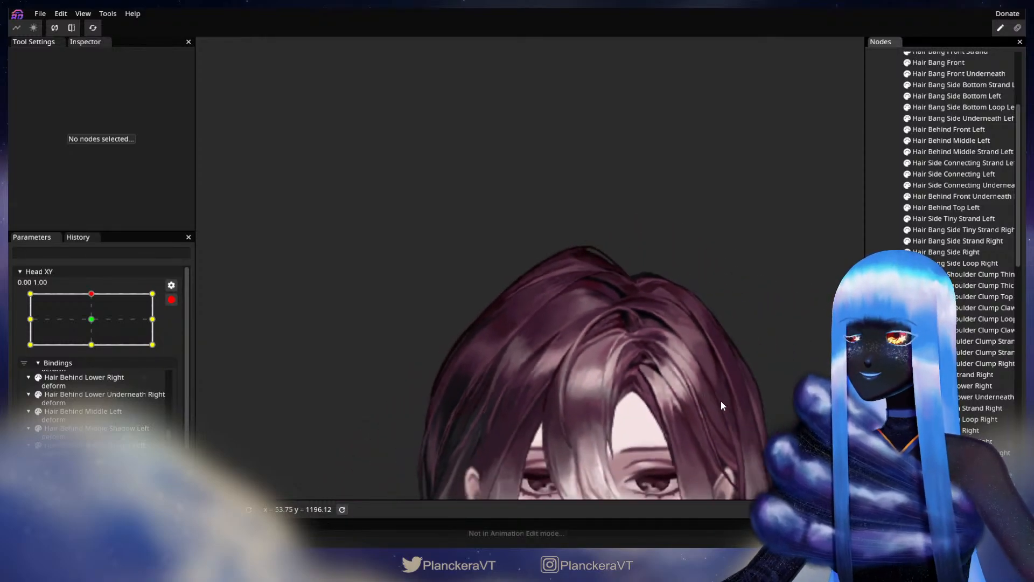
pyautogui.moveTo(703, 337); pyautogui.dragTo(664, 318)
pyautogui.scroll(-1, 599, 323)
pyautogui.click(166, 302)
pyautogui.moveTo(94, 324)
pyautogui.mouseDown()
pyautogui.moveTo(94, 347)
pyautogui.moveTo(99, 326)
pyautogui.mouseUp()
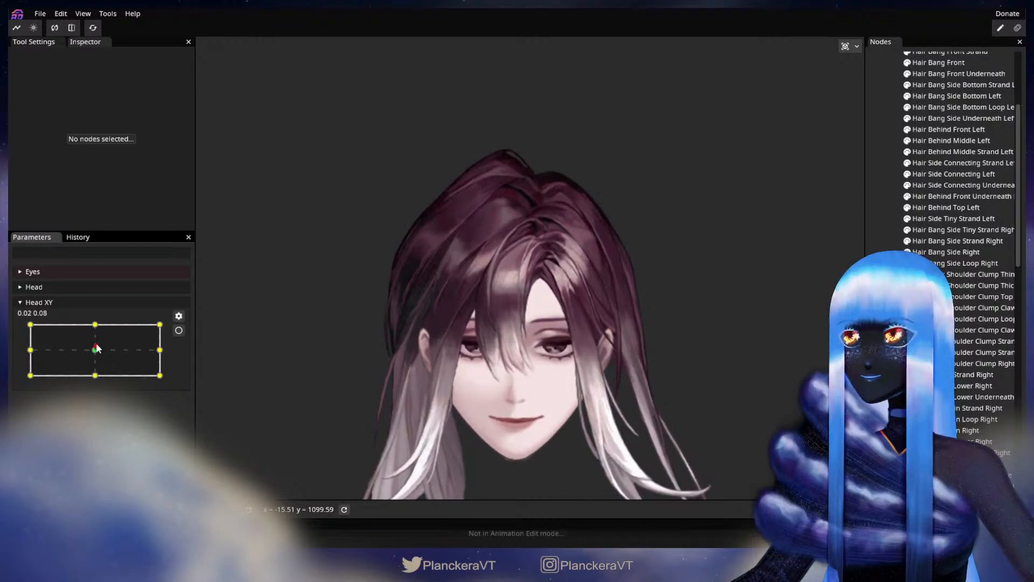
# Step: Rearm Head XY at 0.00, 1.00, nudge the inner vertex right of the Hair Behind Upper Right peak, and deselect the node
pyautogui.click(179, 330)
pyautogui.scroll(1, 447, 247)
pyautogui.moveTo(457, 231); pyautogui.dragTo(479, 367)
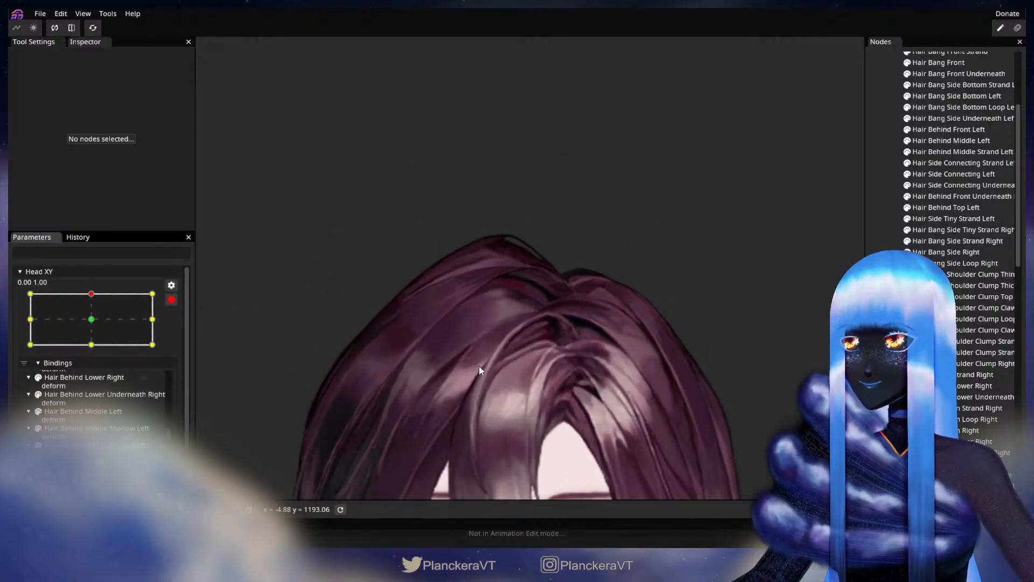
pyautogui.scroll(4, 478, 359)
pyautogui.scroll(3, 479, 357)
pyautogui.moveTo(463, 282); pyautogui.dragTo(501, 375)
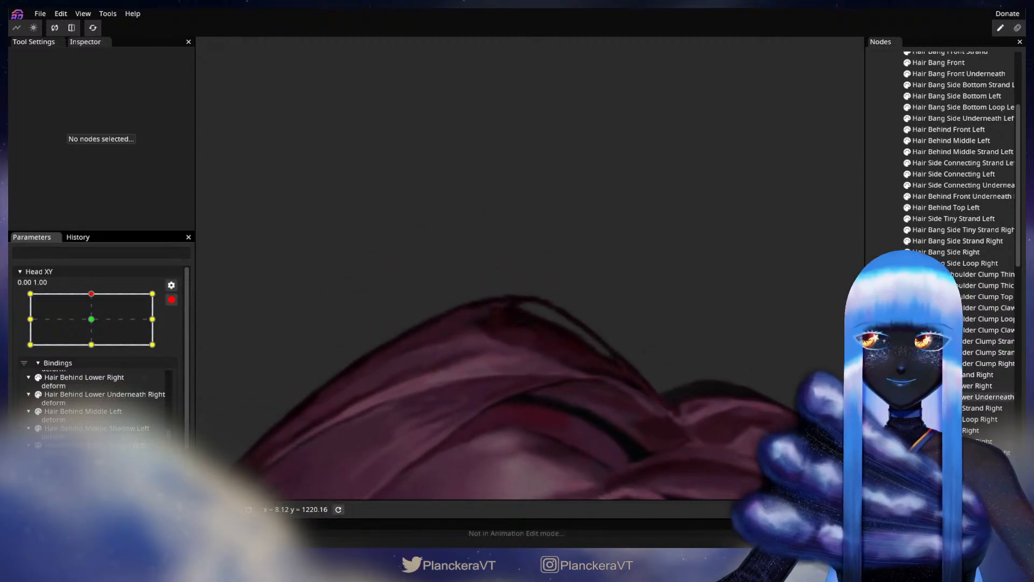
pyautogui.click(497, 403)
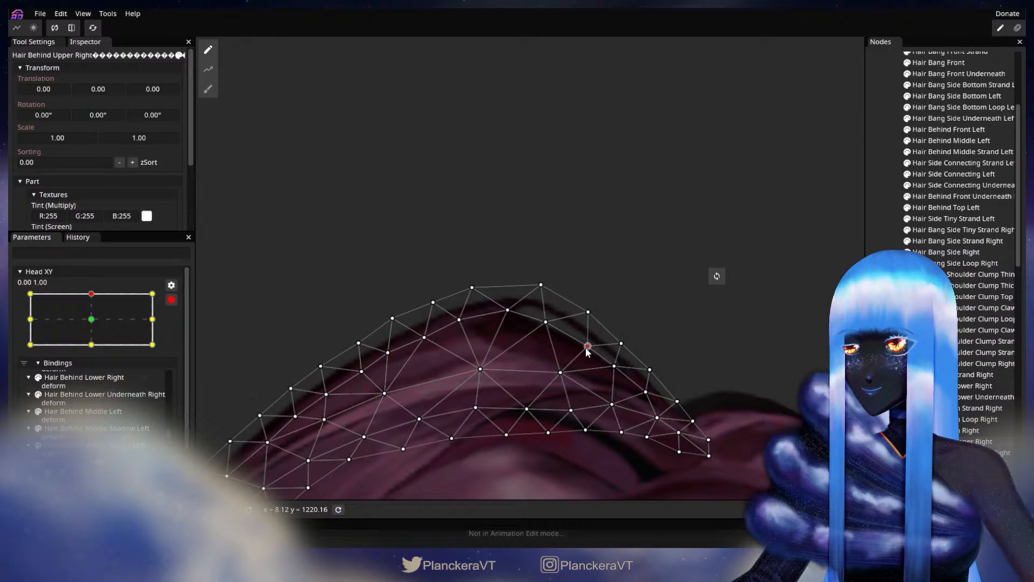
pyautogui.press('Escape')
pyautogui.scroll(-3, 590, 387)
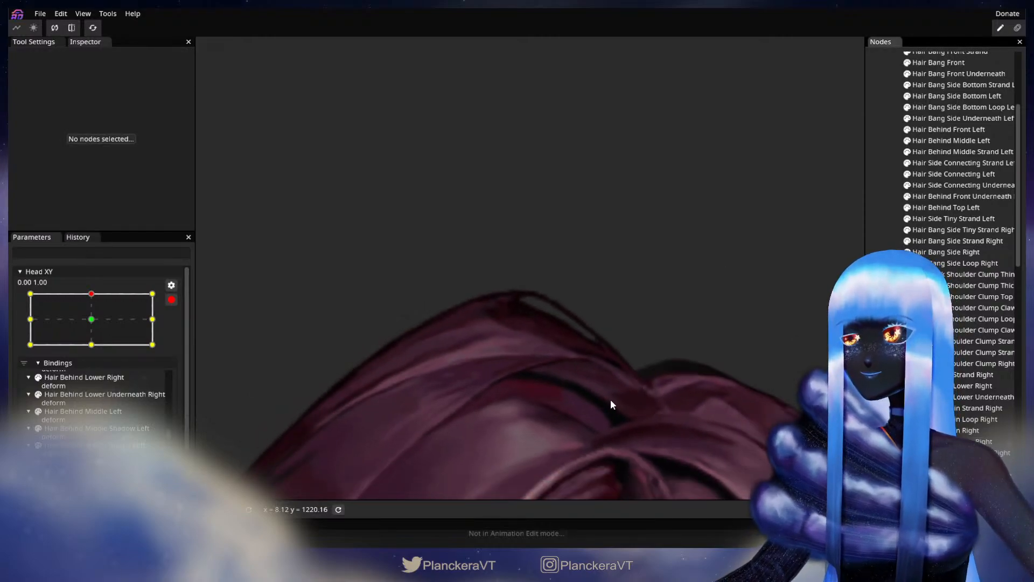
# Step: Disarm Head XY and move it to about 0.02, 1.00 to examine the hair outline around the whole head
pyautogui.scroll(-5, 614, 411)
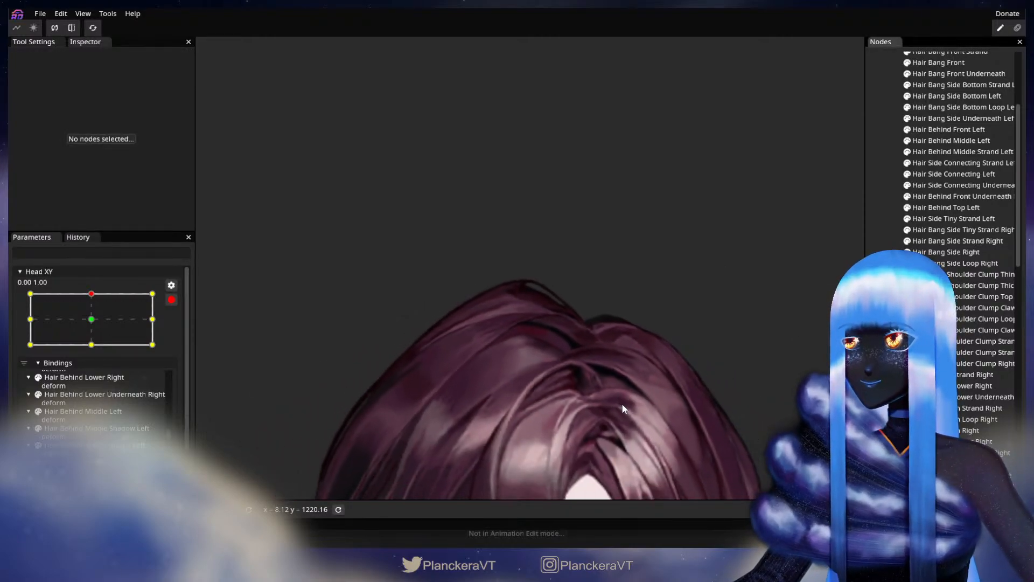
pyautogui.scroll(-5, 626, 410)
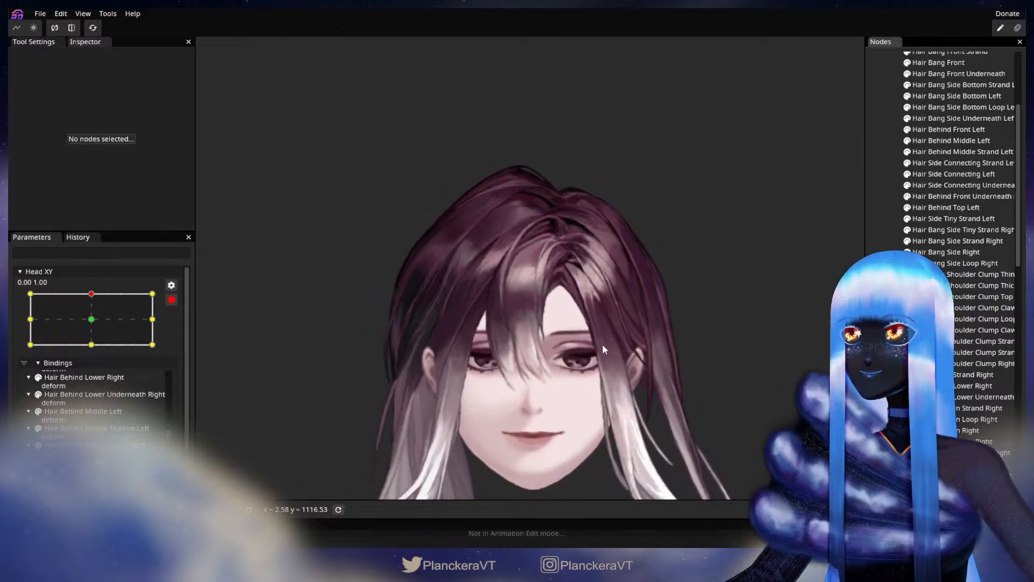
pyautogui.scroll(-2, 592, 360)
pyautogui.click(171, 300)
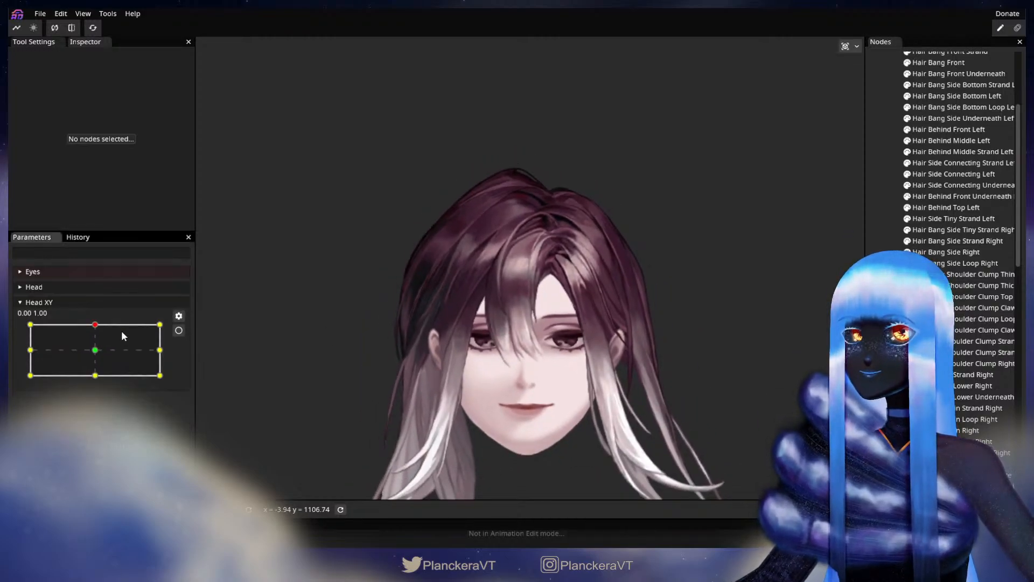
pyautogui.moveTo(95, 331)
pyautogui.mouseDown()
pyautogui.moveTo(95, 354)
pyautogui.moveTo(97, 324)
pyautogui.mouseUp()
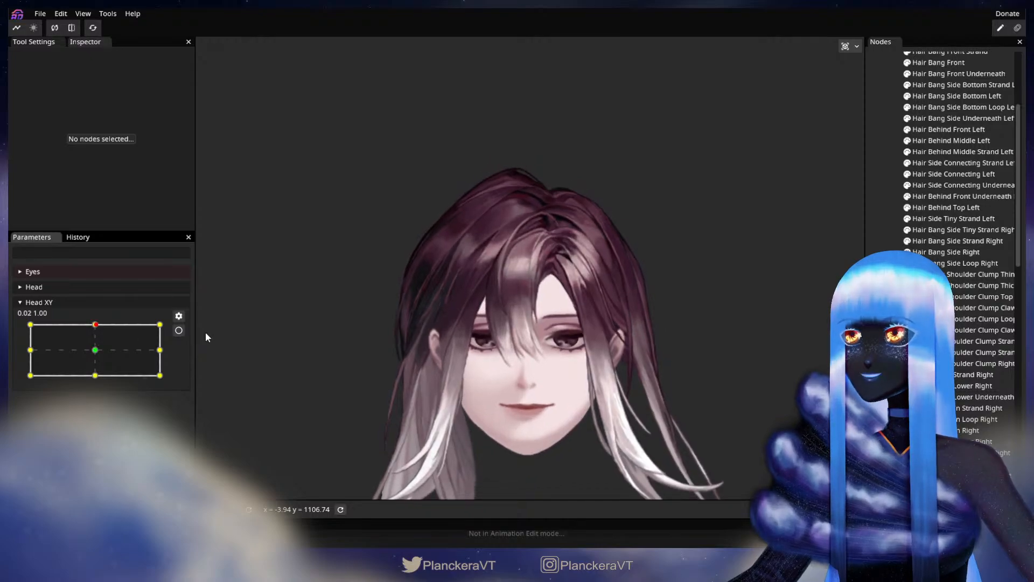
# Step: Rearm Head XY at 0.00, 1.00, nudge the right slope of Hair Behind Upper Right with a 53.00 Circle Brush, and deselect the node
pyautogui.click(179, 331)
pyautogui.scroll(5, 575, 273)
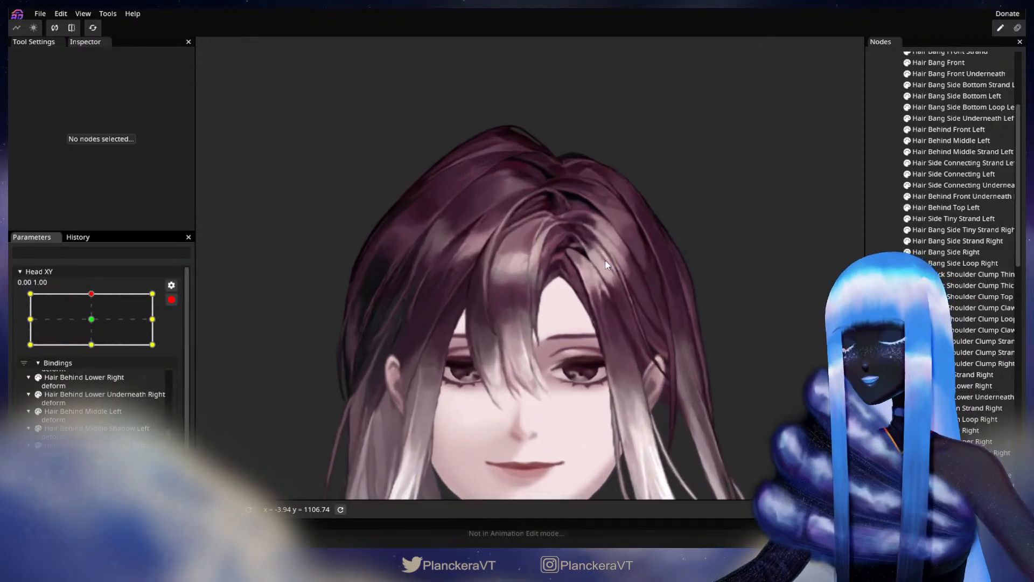
pyautogui.scroll(4, 472, 291)
pyautogui.moveTo(530, 186); pyautogui.dragTo(467, 421)
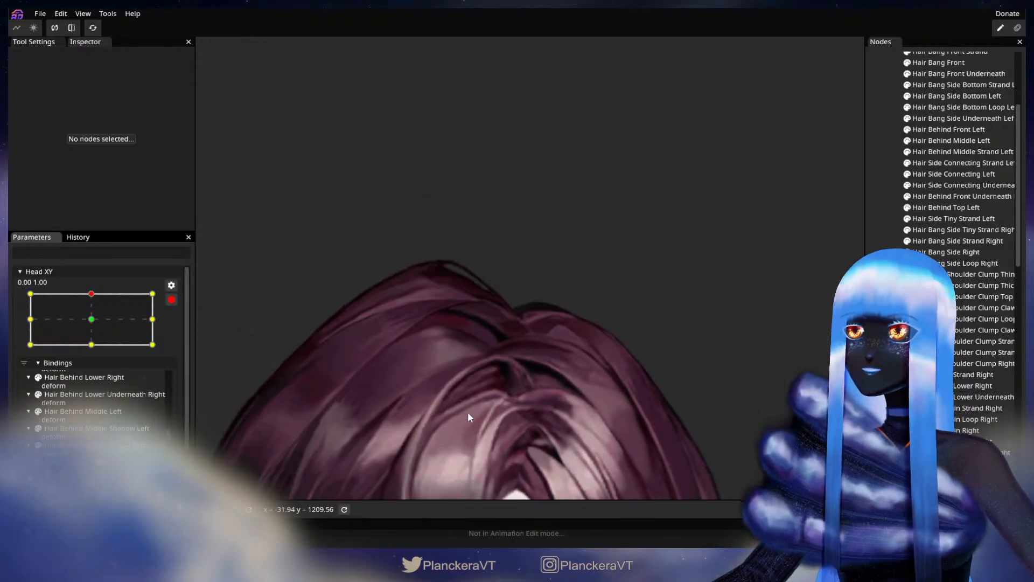
pyautogui.scroll(2, 466, 393)
pyautogui.moveTo(471, 367); pyautogui.dragTo(539, 362)
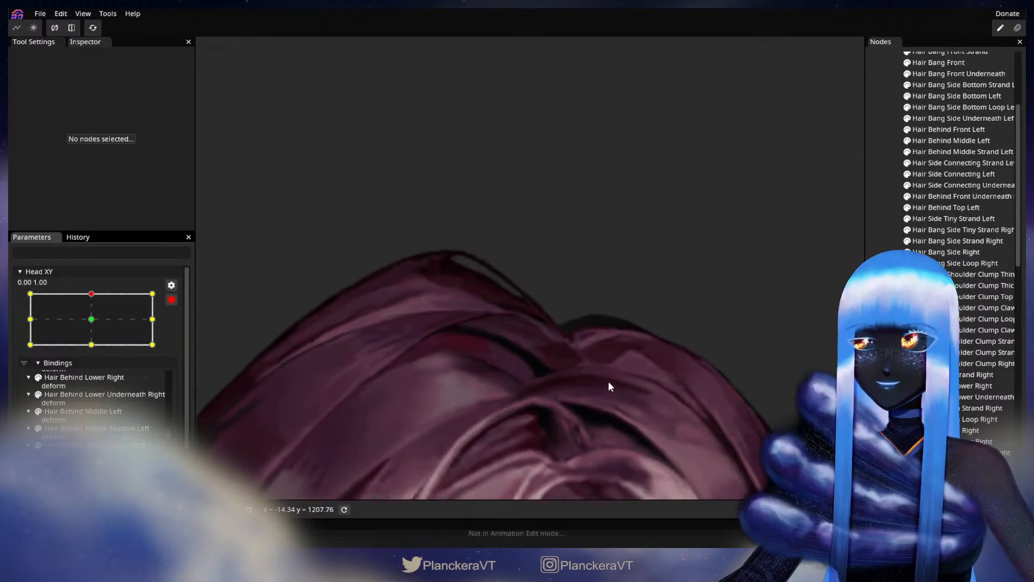
pyautogui.scroll(2, 609, 381)
pyautogui.click(609, 387)
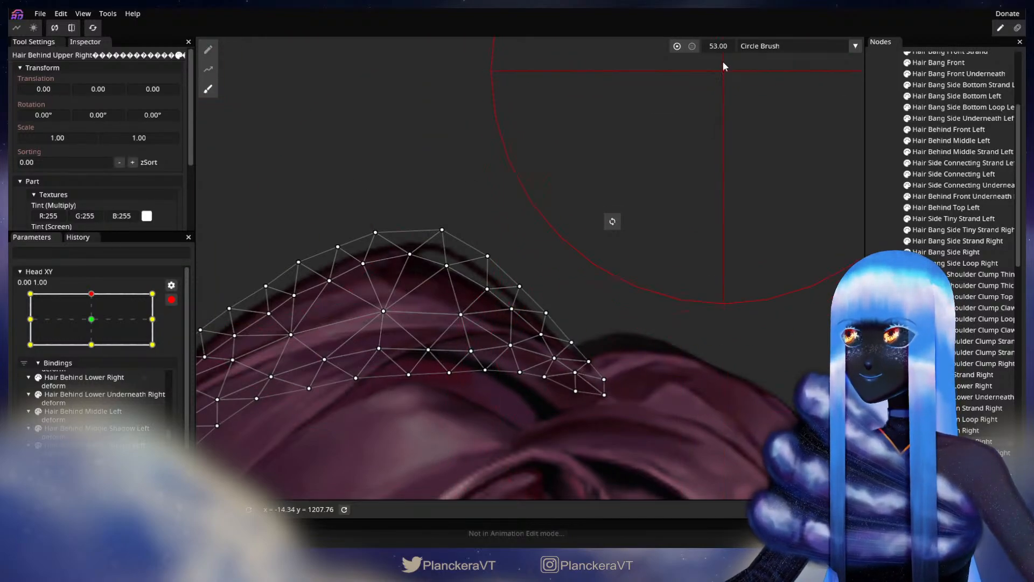
pyautogui.moveTo(677, 395); pyautogui.dragTo(661, 406)
pyautogui.press('Escape')
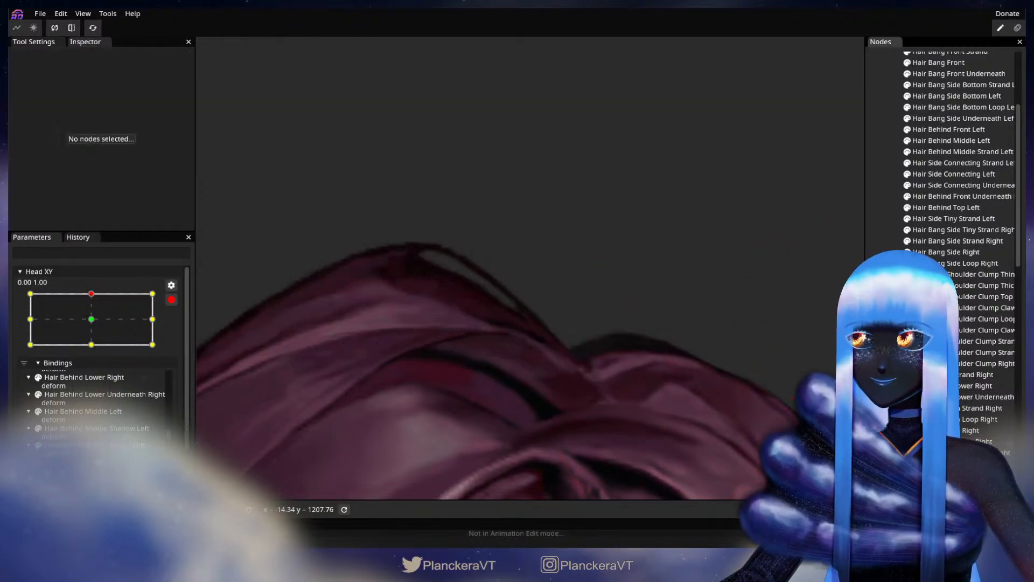
# Step: Disarm Head XY and move it between 0.00, 1.00 and about 0.00, 0.21 to examine the hair's vertical movement
pyautogui.scroll(-3, 670, 416)
pyautogui.scroll(-5, 657, 420)
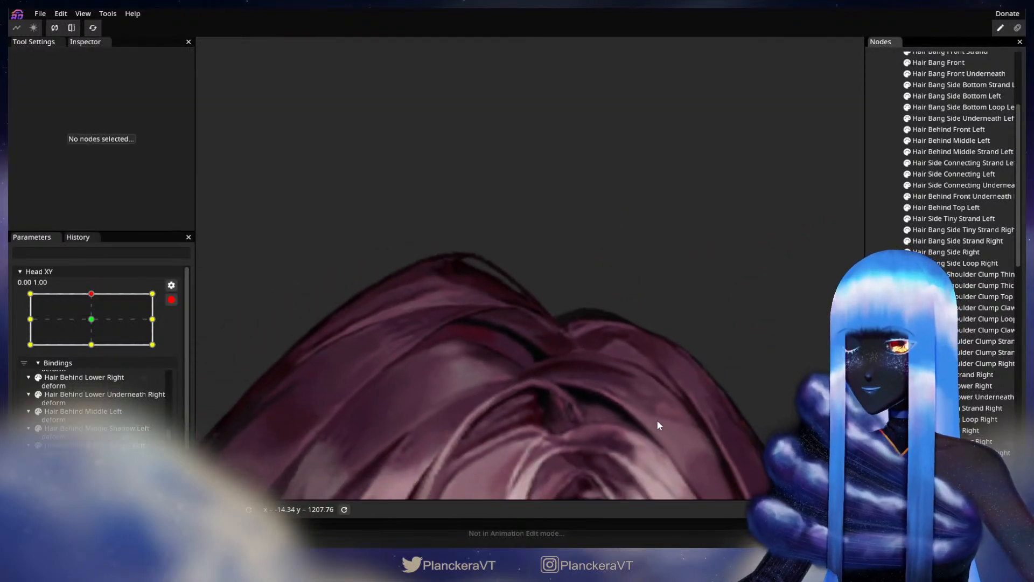
pyautogui.scroll(-5, 654, 422)
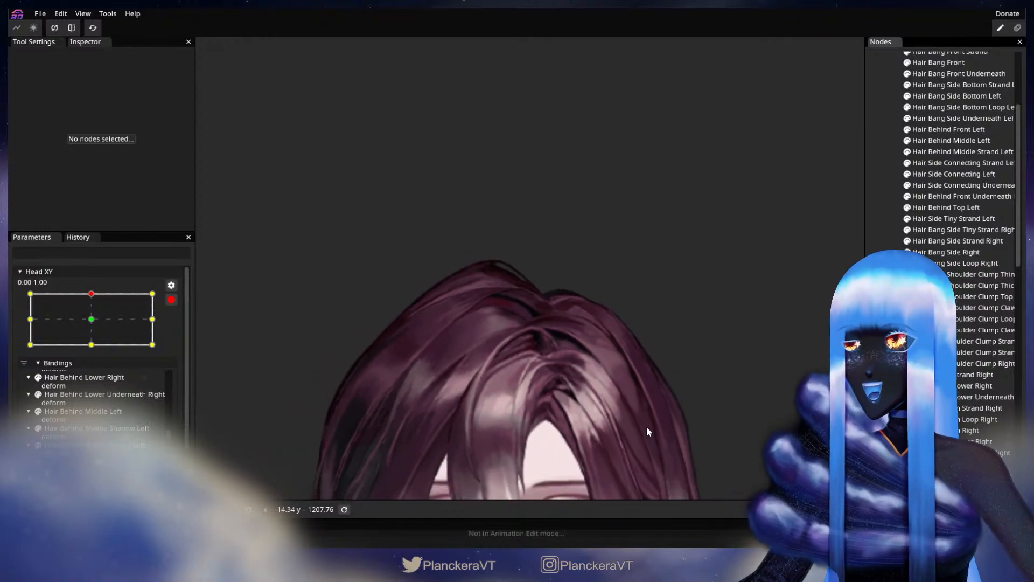
pyautogui.moveTo(620, 388); pyautogui.dragTo(622, 340)
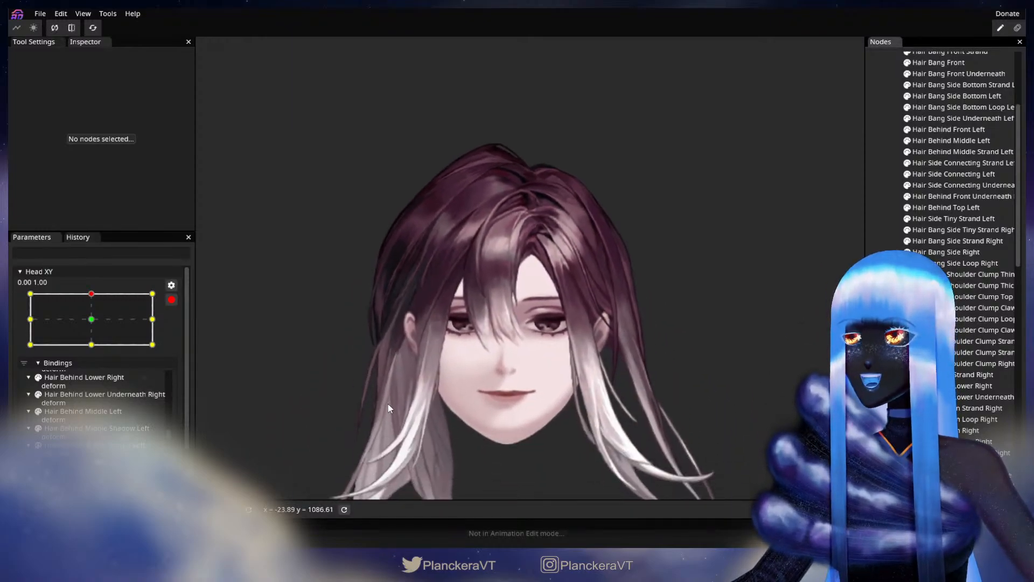
pyautogui.click(171, 299)
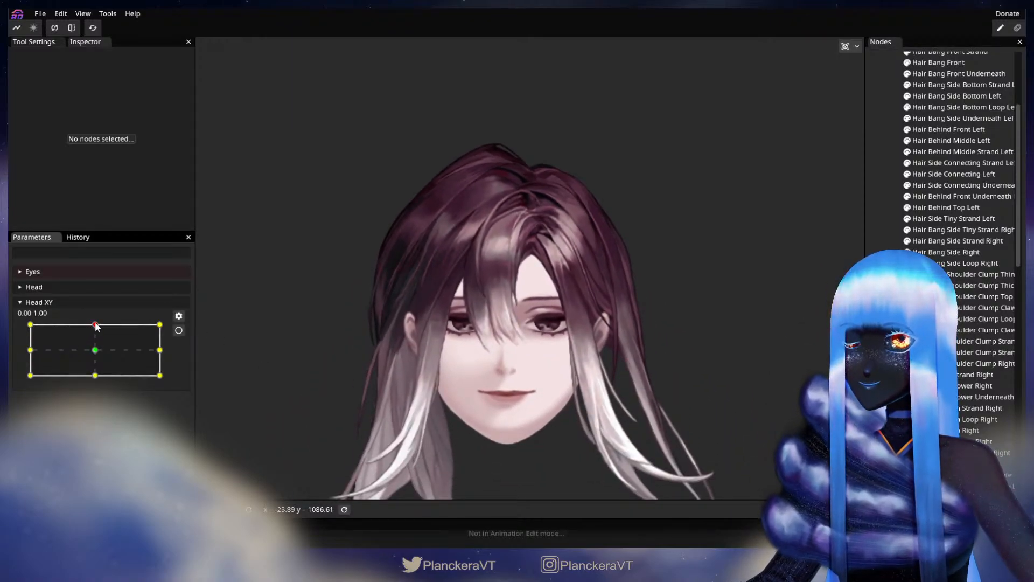
pyautogui.moveTo(97, 327)
pyautogui.mouseDown()
pyautogui.moveTo(97, 353)
pyautogui.moveTo(97, 327)
pyautogui.mouseUp()
pyautogui.moveTo(95, 323)
pyautogui.mouseDown()
pyautogui.moveTo(94, 349)
pyautogui.moveTo(97, 323)
pyautogui.mouseUp()
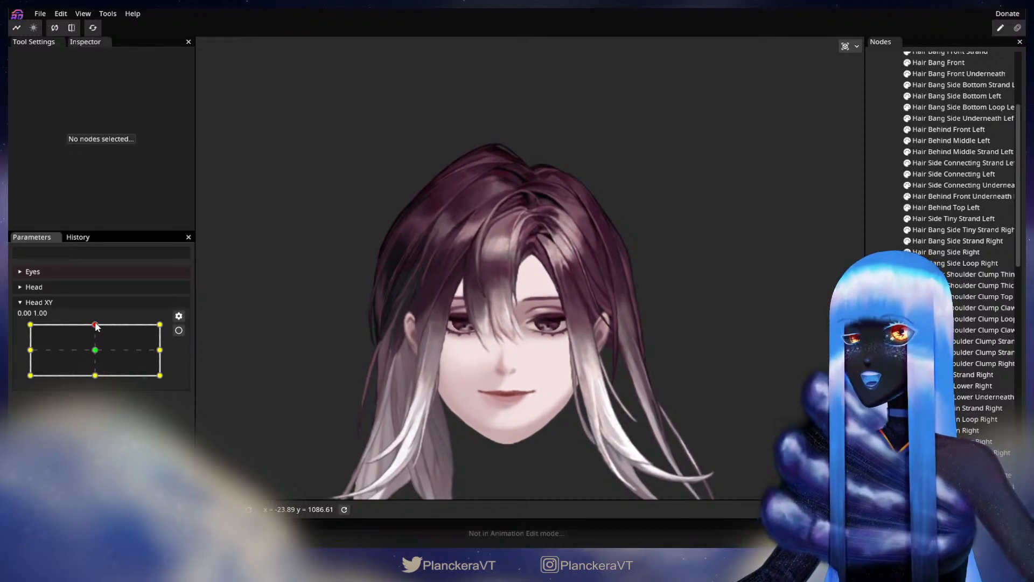
pyautogui.moveTo(97, 329); pyautogui.dragTo(97, 353)
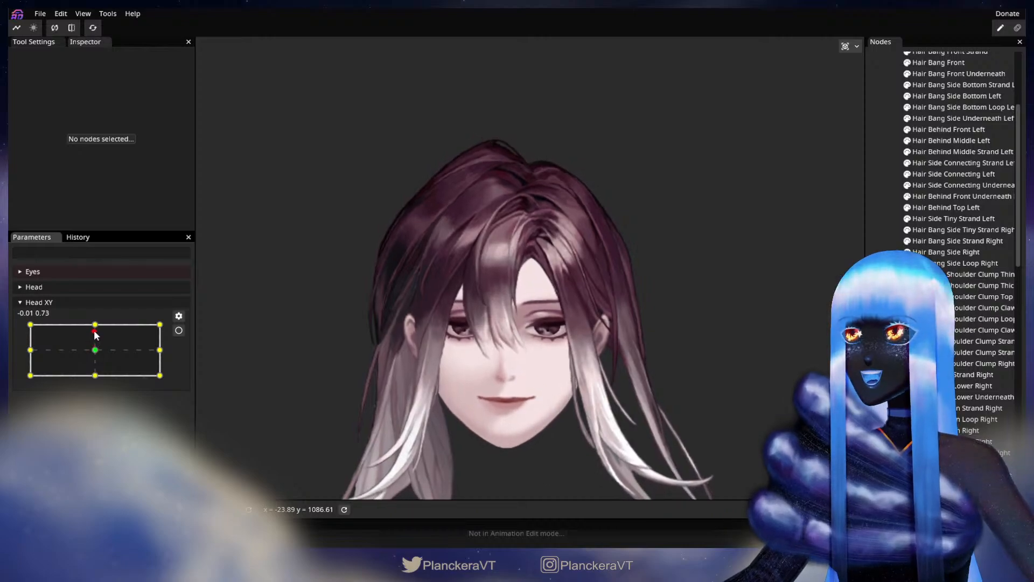
pyautogui.moveTo(97, 350)
pyautogui.mouseDown()
pyautogui.moveTo(97, 325)
pyautogui.moveTo(96, 348)
pyautogui.mouseUp()
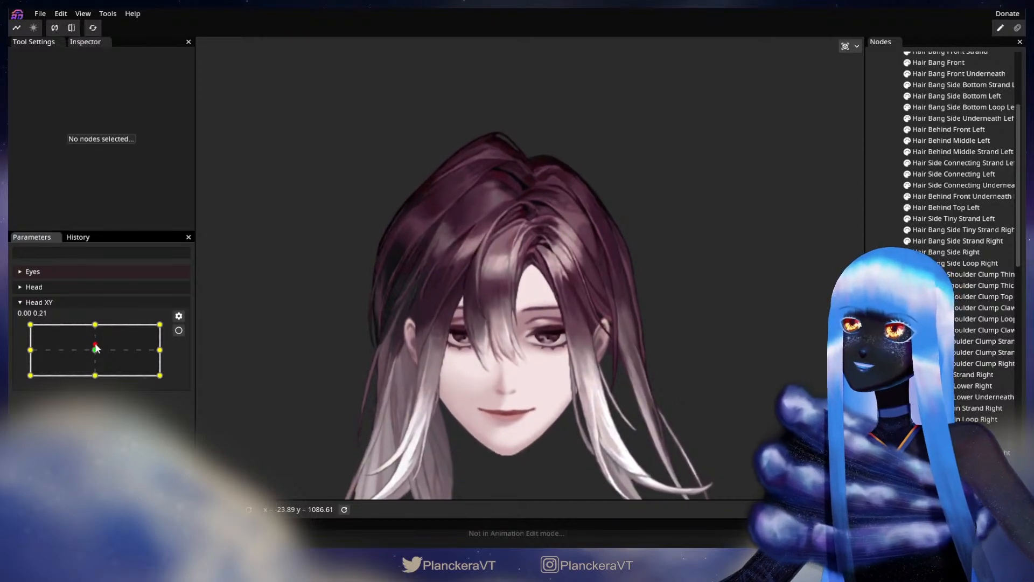
pyautogui.moveTo(99, 350); pyautogui.dragTo(94, 327)
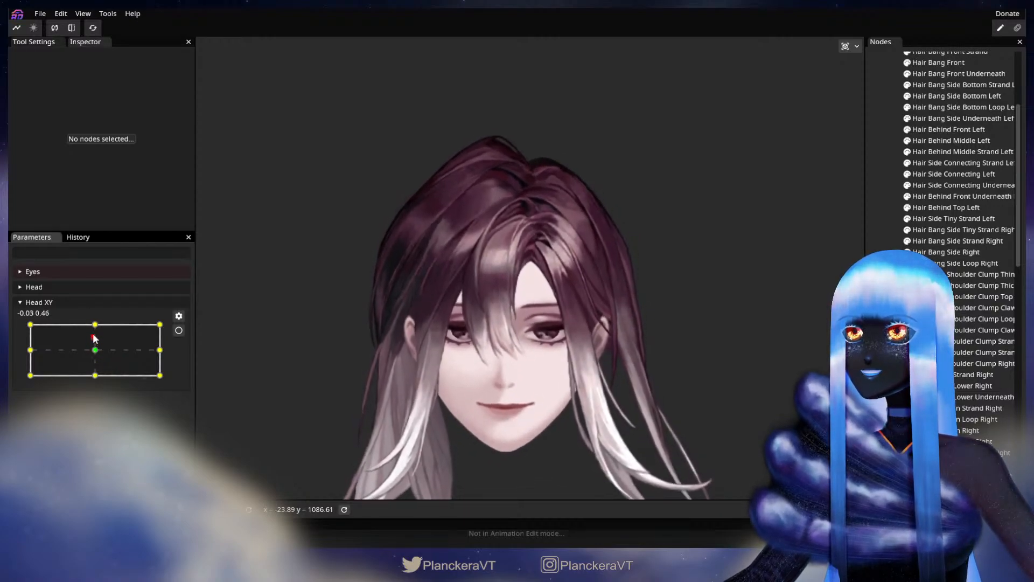
# Step: Rearm Head XY at 0.00, 1.00, reshape the inner left slope of Hair Behind Upper Right with a 26.00 Circle Brush, and deselect the node
pyautogui.click(179, 331)
pyautogui.scroll(3, 335, 289)
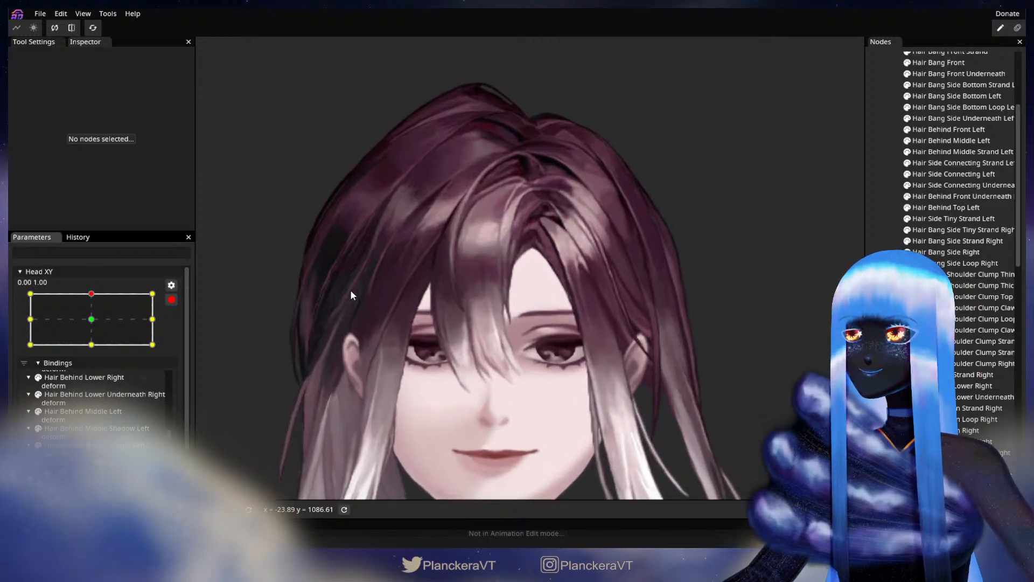
pyautogui.scroll(5, 461, 324)
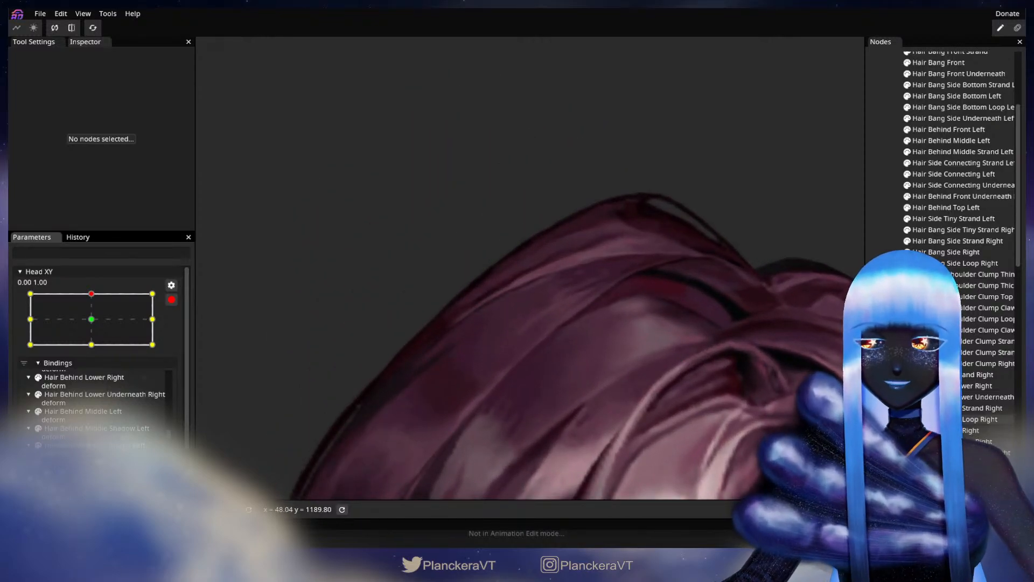
pyautogui.click(505, 332)
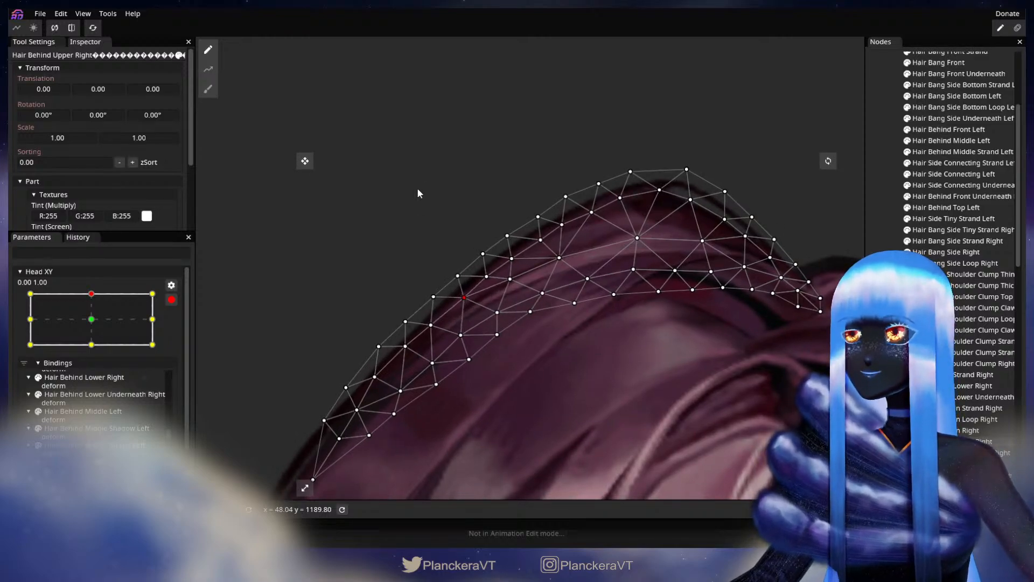
pyautogui.moveTo(507, 372); pyautogui.dragTo(461, 433)
pyautogui.moveTo(516, 363); pyautogui.dragTo(520, 367)
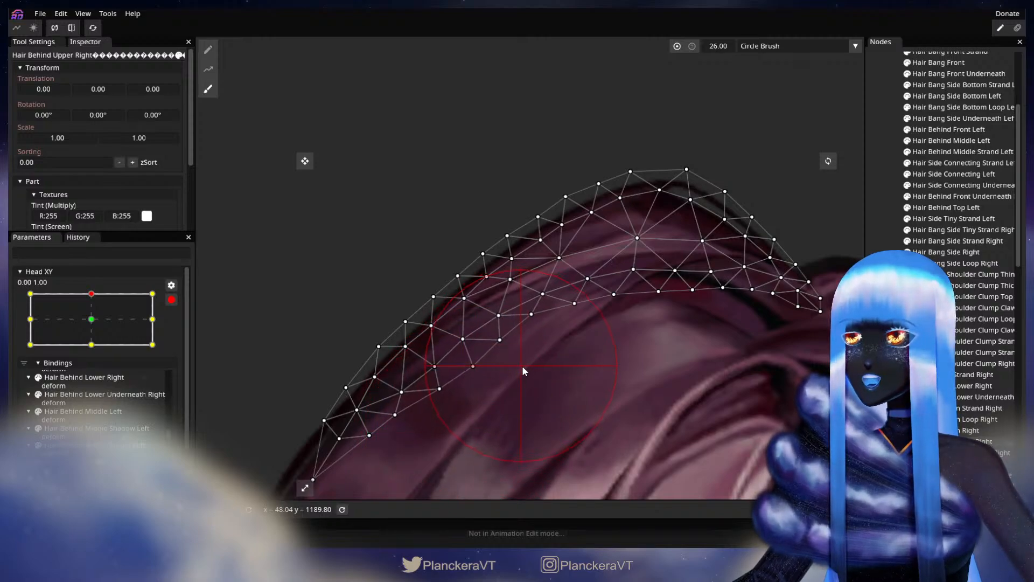
pyautogui.press('Escape')
# Step: Disarm Head XY and move it slightly around the upper middle keypoint to examine the reshaped left hair slope
pyautogui.scroll(-2, 620, 398)
pyautogui.scroll(-3, 592, 403)
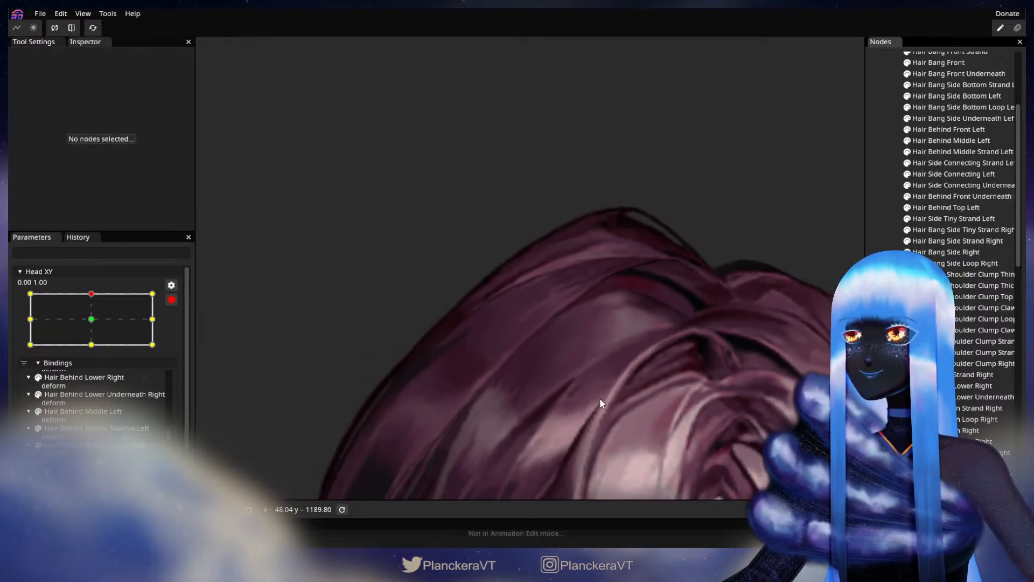
pyautogui.scroll(-4, 684, 423)
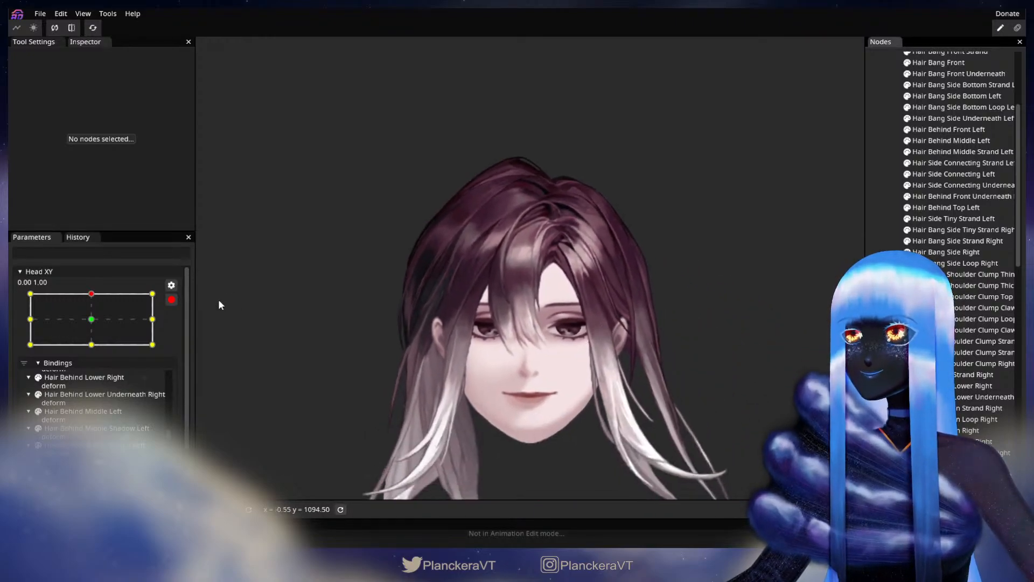
pyautogui.click(171, 300)
pyautogui.moveTo(97, 327)
pyautogui.mouseDown()
pyautogui.moveTo(96, 355)
pyautogui.moveTo(97, 325)
pyautogui.mouseUp()
# Step: Rearm Head XY at 0.00, 1.00, inspect the inner vertices along the left slope of Hair Behind Upper Right, and deselect the node
pyautogui.click(179, 334)
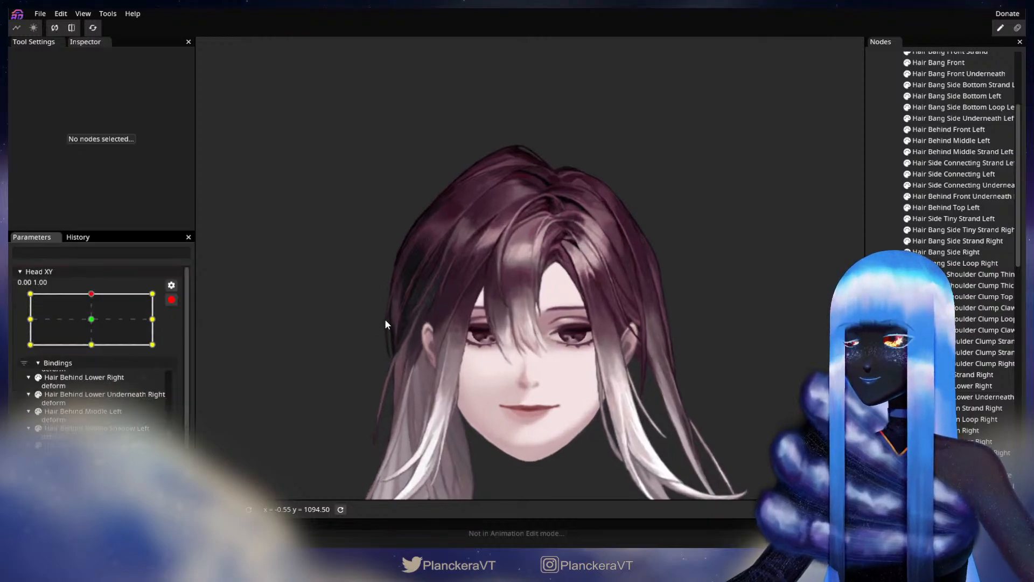
pyautogui.scroll(2, 442, 341)
pyautogui.moveTo(408, 224); pyautogui.dragTo(563, 349)
pyautogui.scroll(3, 444, 372)
pyautogui.scroll(2, 582, 356)
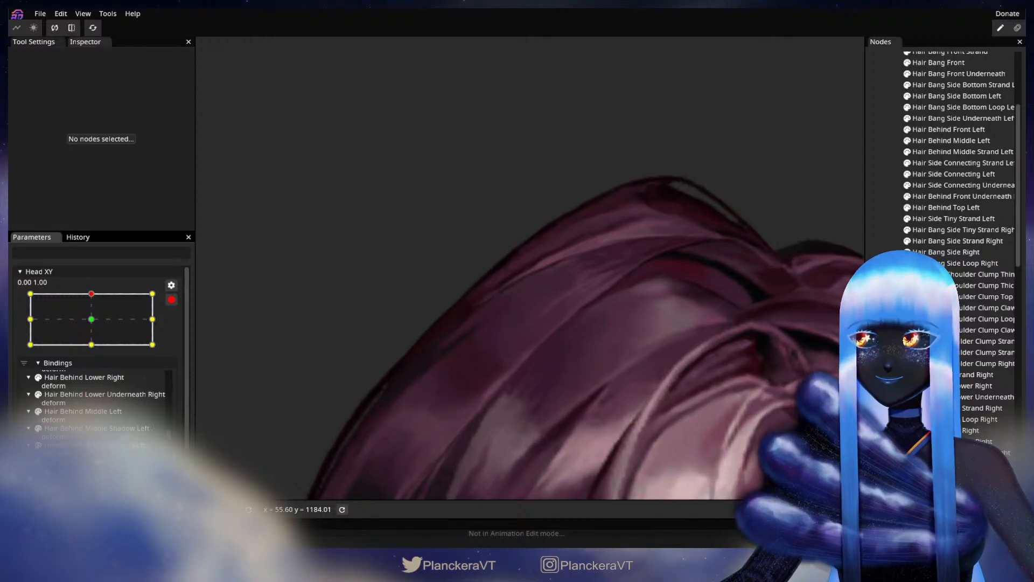
pyautogui.click(498, 291)
pyautogui.scroll(1, 483, 357)
pyautogui.scroll(1, 483, 357)
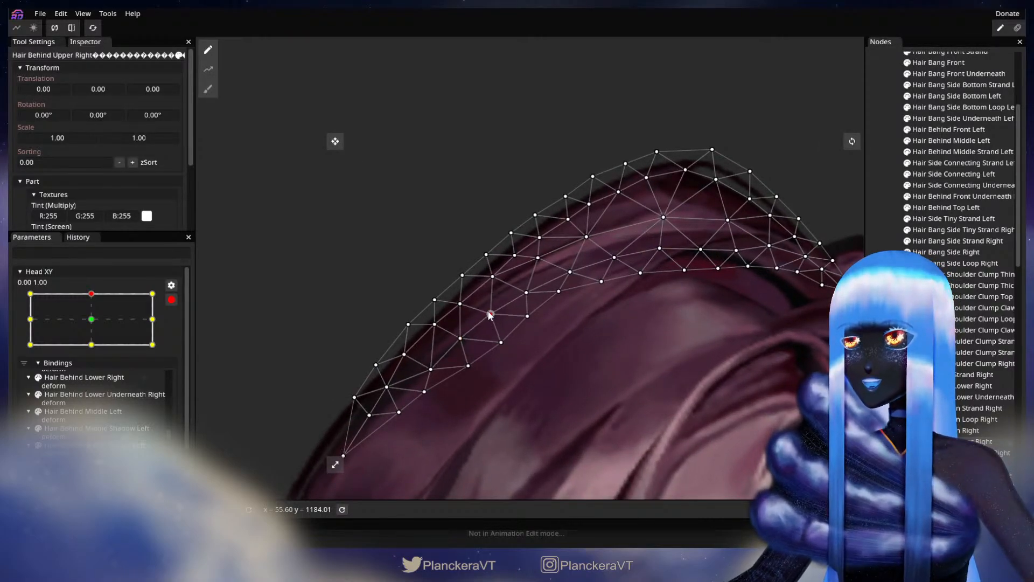
pyautogui.press('Escape')
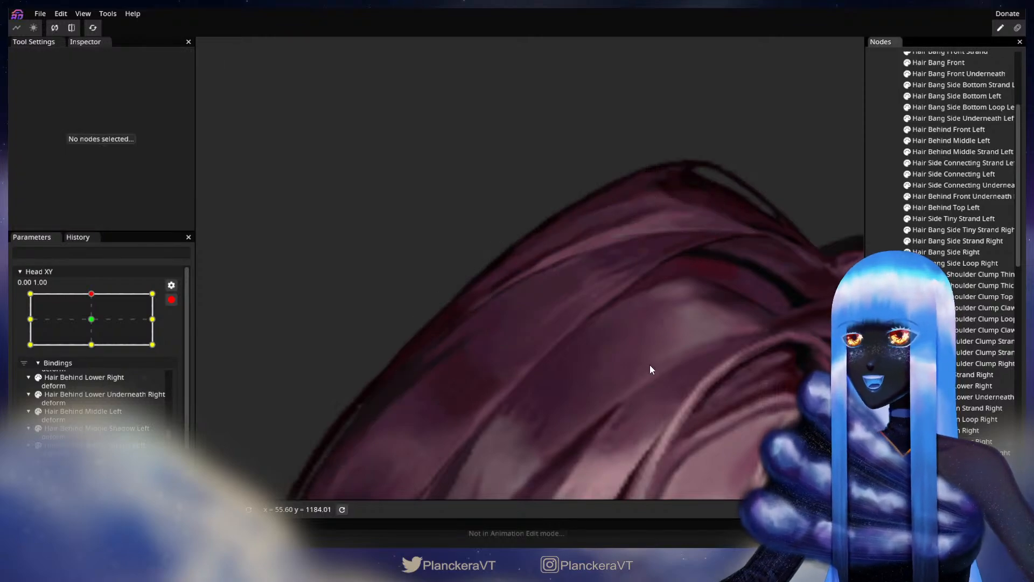
# Step: Disarm Head XY and move it to about 0.02, 1.00 to examine the full head and the crown of the hair up close
pyautogui.scroll(-3, 641, 386)
pyautogui.scroll(-3, 650, 388)
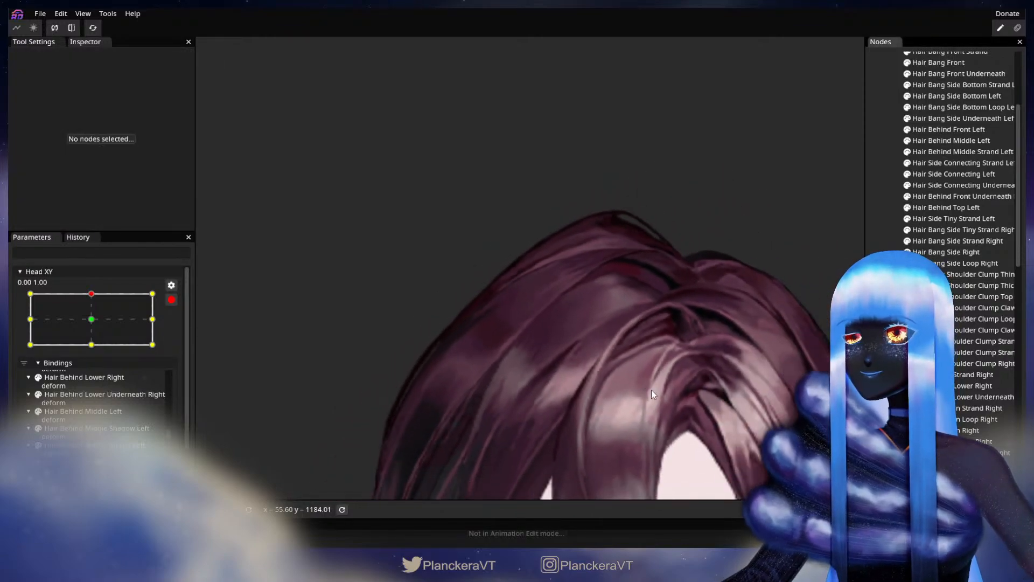
pyautogui.scroll(-3, 689, 393)
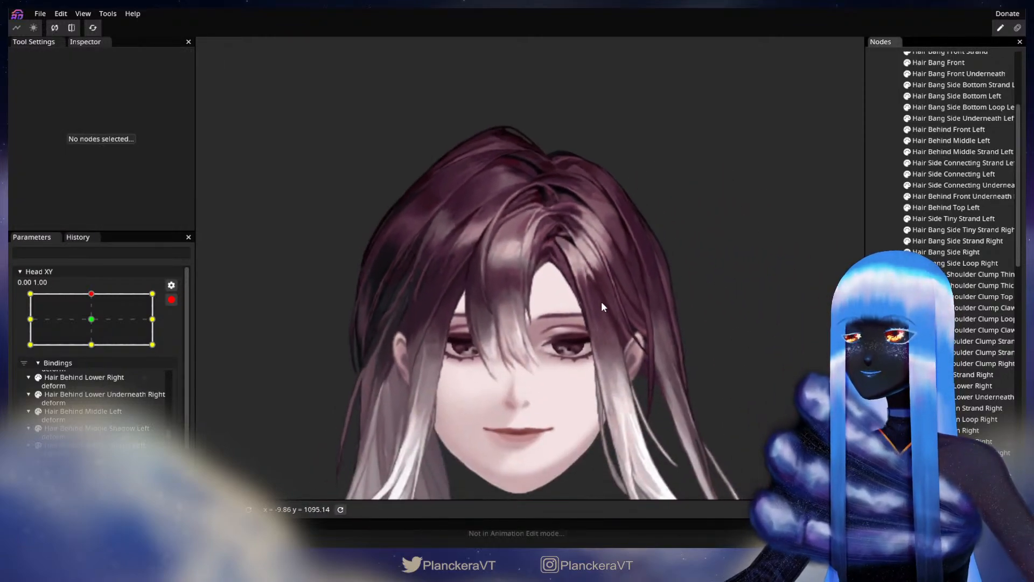
pyautogui.click(170, 301)
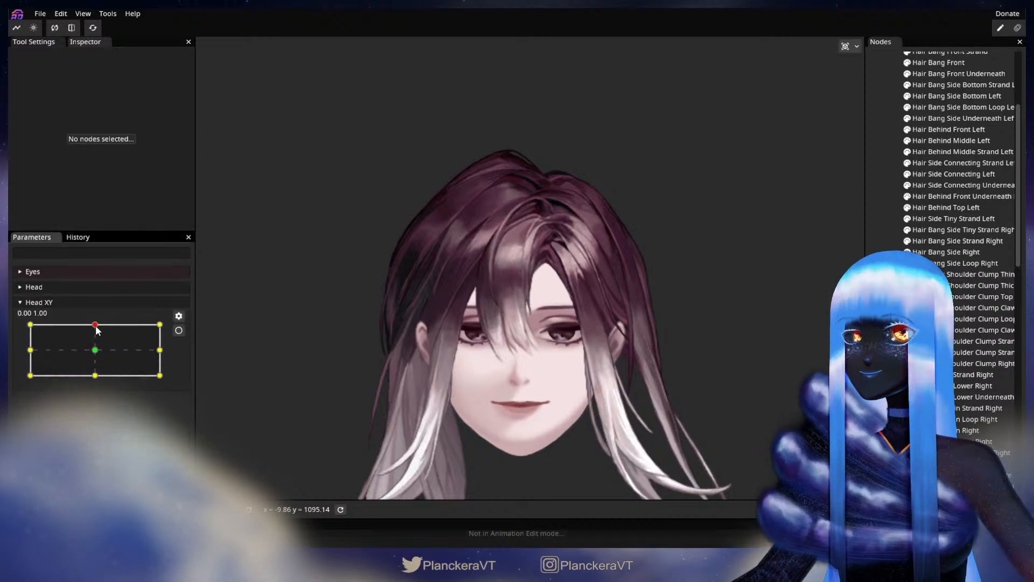
pyautogui.moveTo(98, 327)
pyautogui.mouseDown()
pyautogui.moveTo(96, 358)
pyautogui.moveTo(96, 324)
pyautogui.mouseUp()
pyautogui.scroll(4, 318, 296)
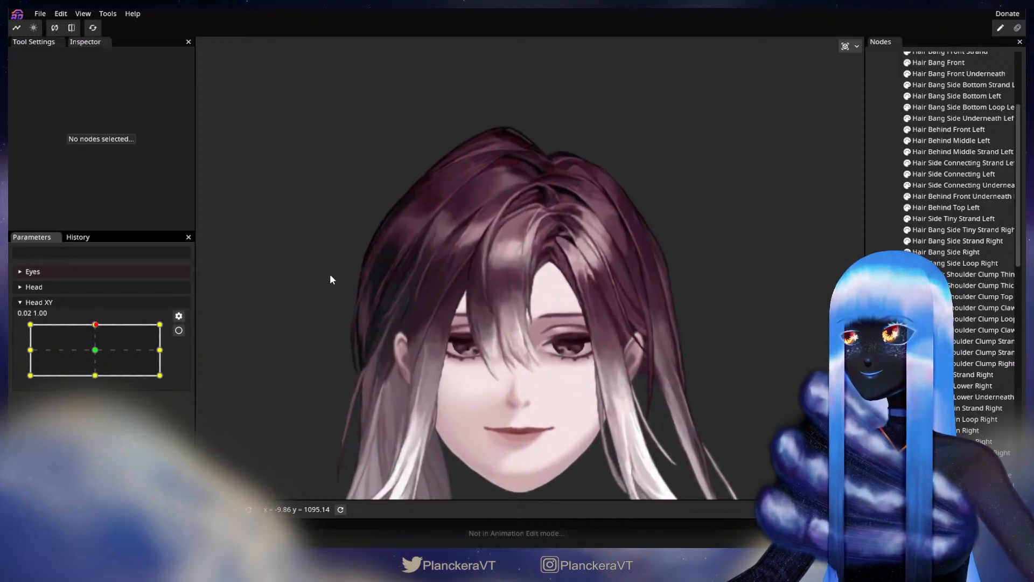
pyautogui.moveTo(353, 231); pyautogui.dragTo(390, 415)
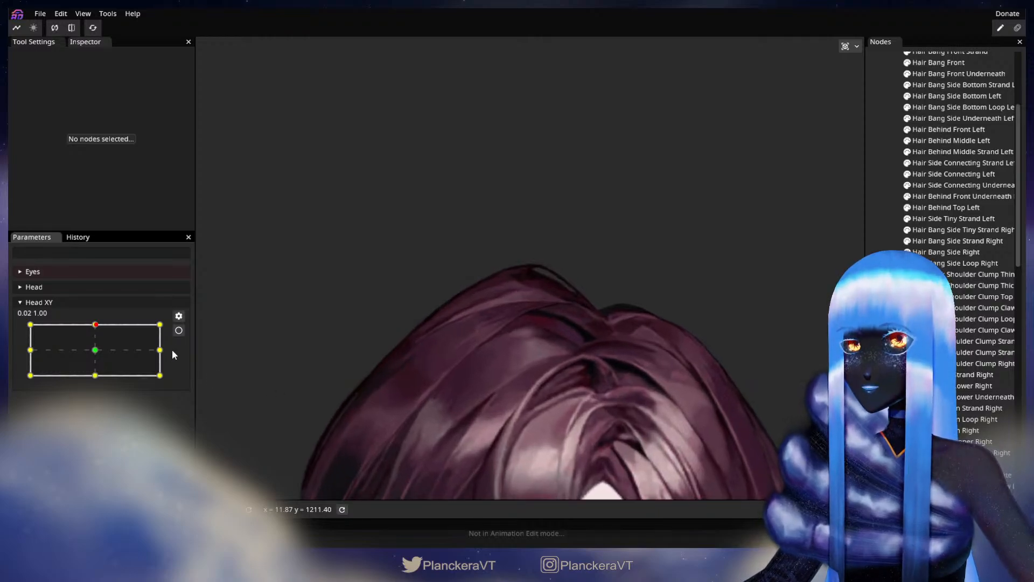
# Step: Rearm Head XY at 0.00, 1.00, inspect the meshes of Hair Side Main Right and Hair Behind Upper Right on the left slope, and deselect
pyautogui.click(178, 330)
pyautogui.moveTo(340, 376); pyautogui.dragTo(614, 318)
pyautogui.click(612, 318)
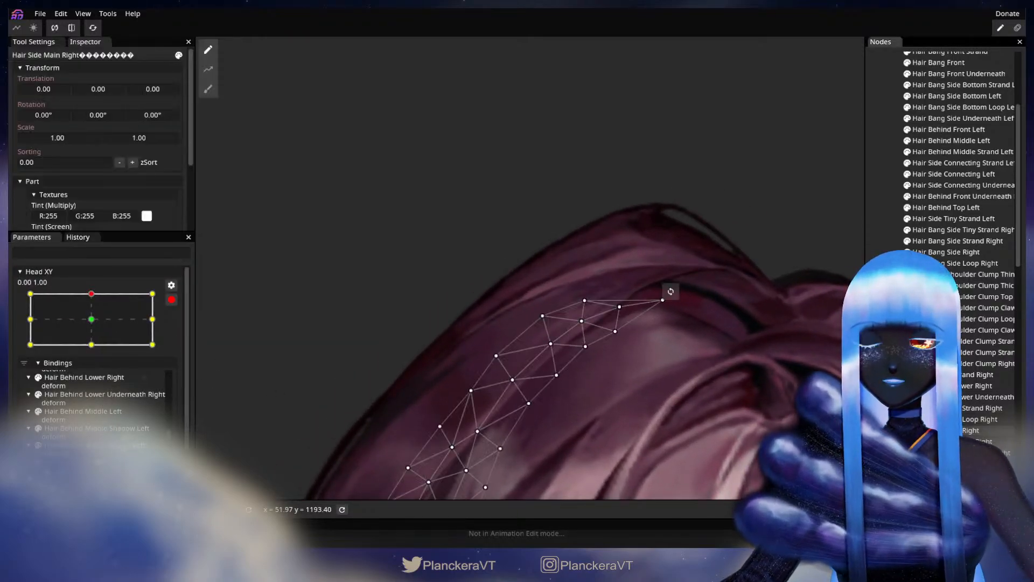
pyautogui.click(970, 420)
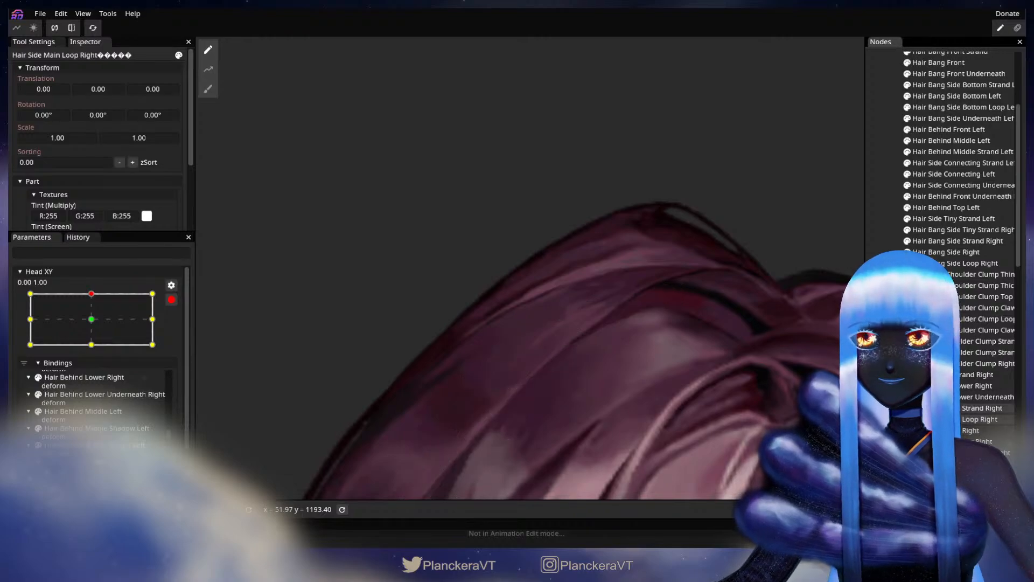
pyautogui.click(570, 335)
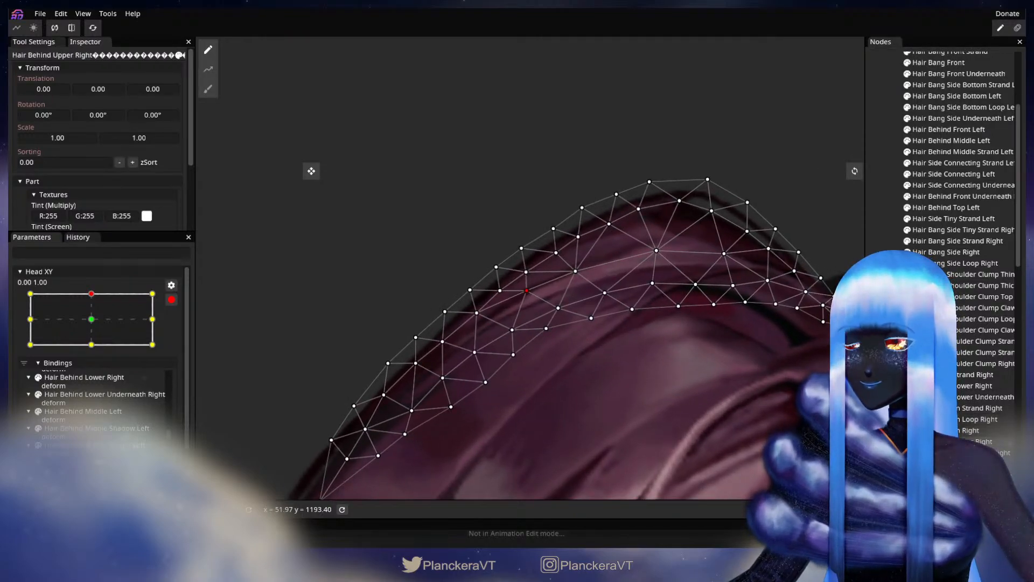
pyautogui.press('Escape')
pyautogui.scroll(-4, 699, 386)
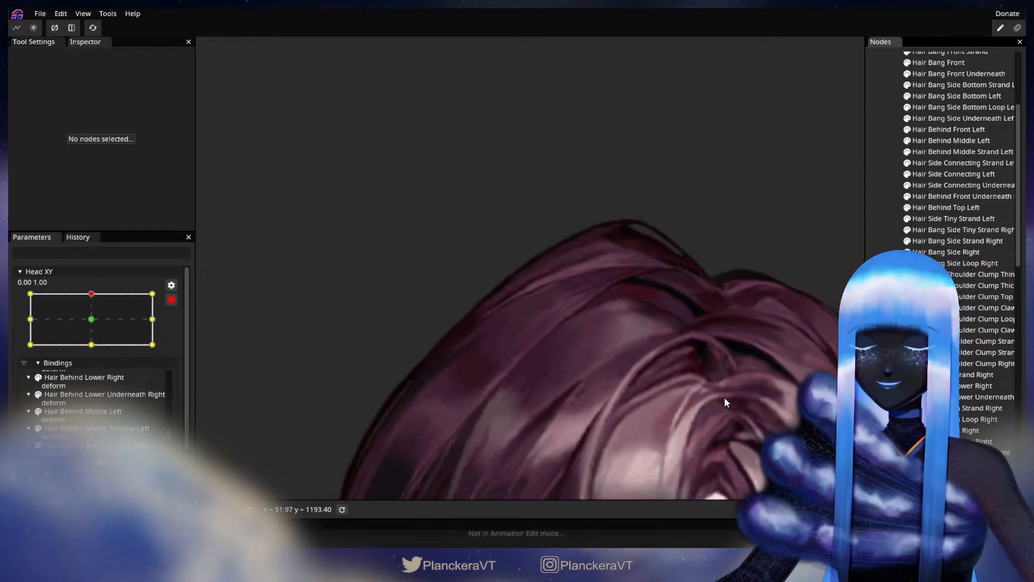
# Step: Disarm Head XY and move it to about -0.05, 1.00 to examine the full head and the left hair slope
pyautogui.scroll(-5, 725, 400)
pyautogui.scroll(-4, 683, 339)
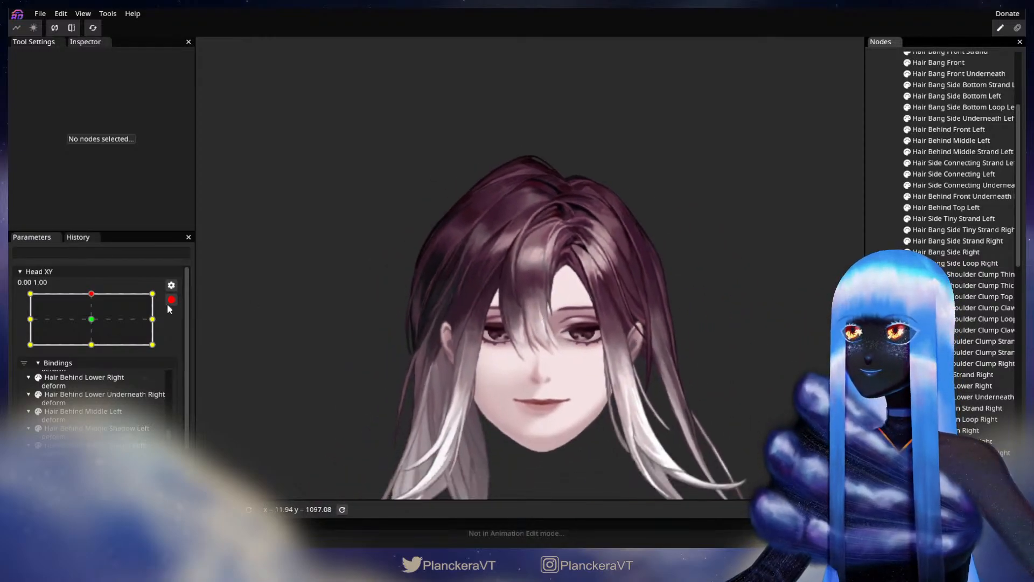
pyautogui.click(171, 299)
pyautogui.moveTo(96, 328)
pyautogui.mouseDown()
pyautogui.moveTo(94, 347)
pyautogui.moveTo(94, 323)
pyautogui.mouseUp()
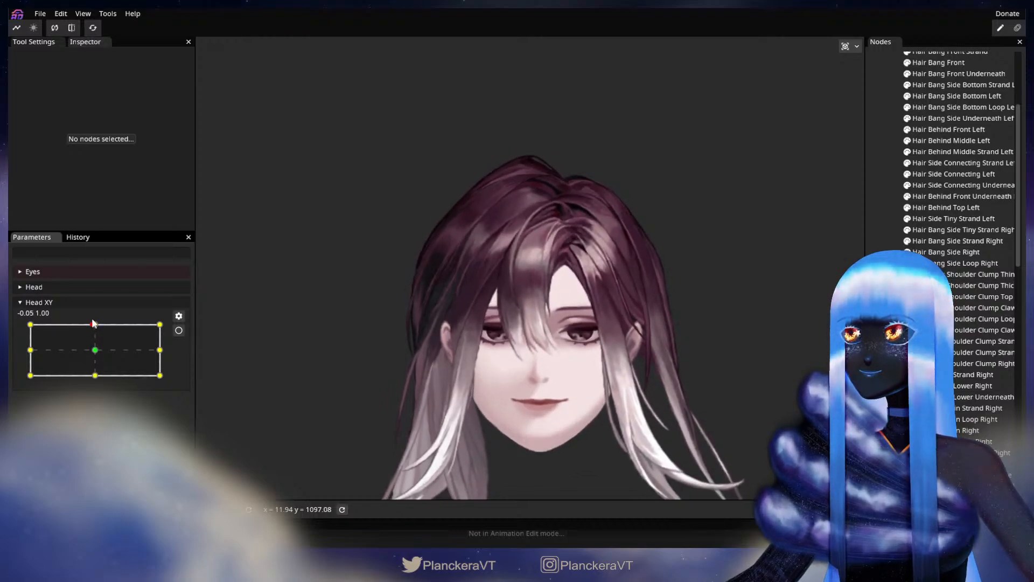
pyautogui.moveTo(293, 261); pyautogui.dragTo(514, 376)
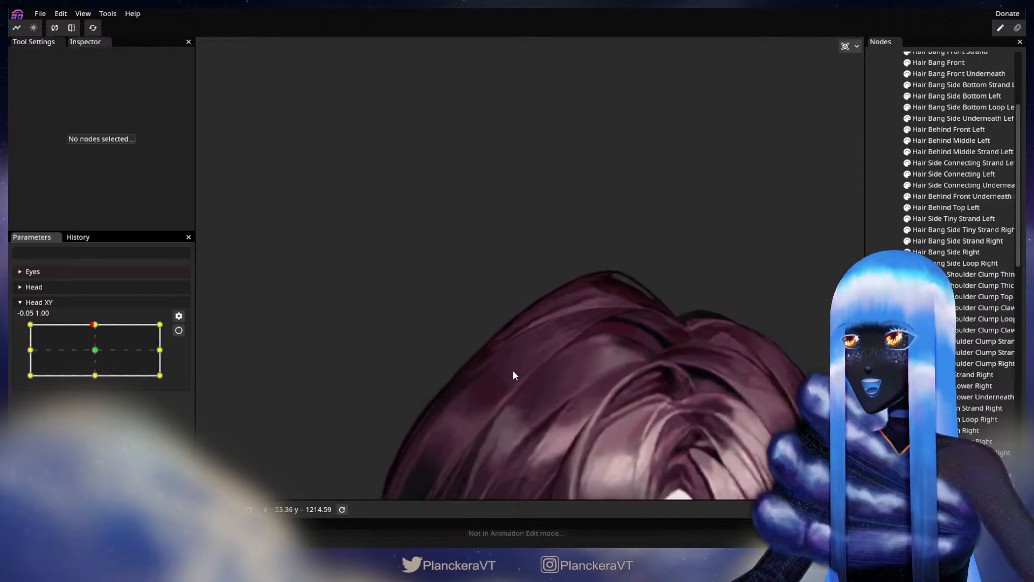
# Step: Rearm Head XY at 0.00, 1.00, slightly nudge an inner vertex on the left slope of Hair Behind Upper Right, and deselect the node
pyautogui.click(178, 330)
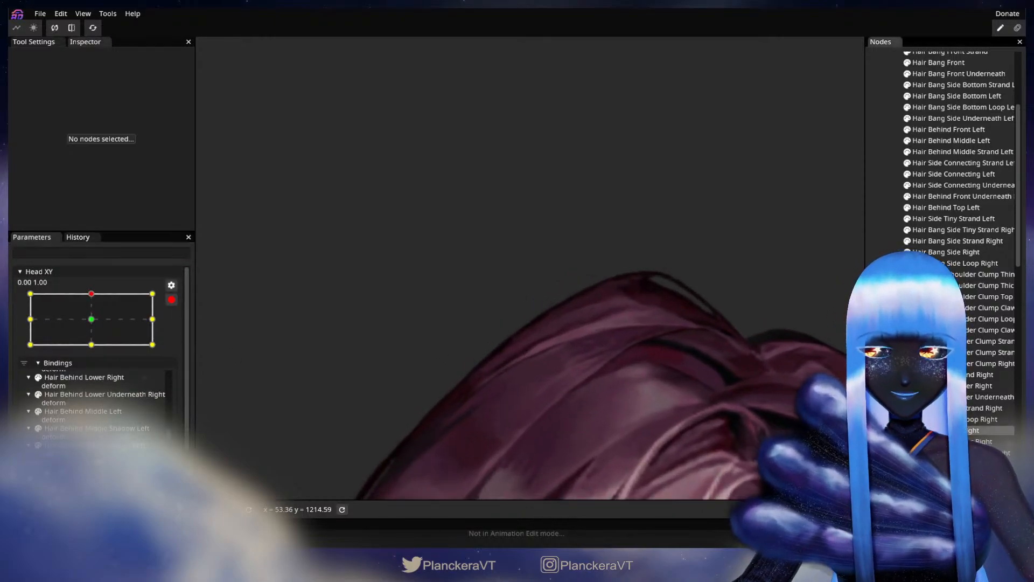
pyautogui.click(624, 412)
pyautogui.click(511, 418)
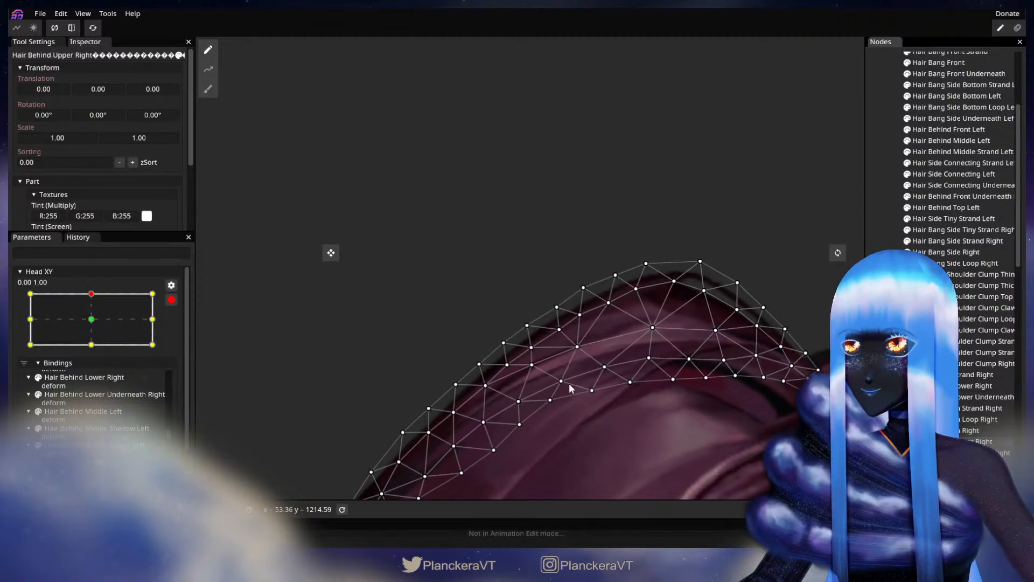
pyautogui.click(539, 364)
pyautogui.moveTo(542, 365); pyautogui.dragTo(544, 367)
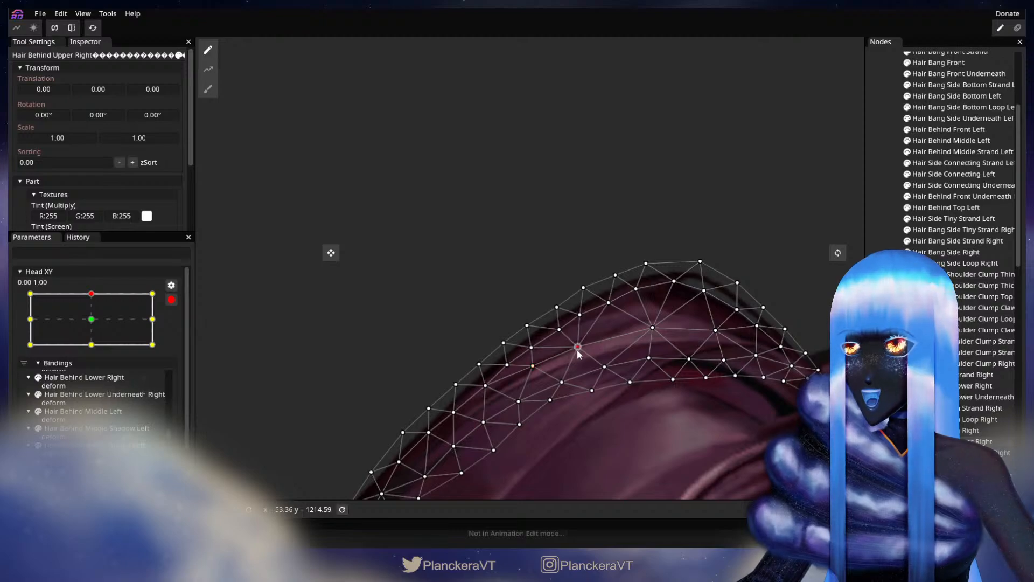
pyautogui.press('Escape')
# Step: Disarm Head XY and move it to about 0.02, 1.00 to examine the whole head and the crown outline
pyautogui.scroll(-3, 680, 409)
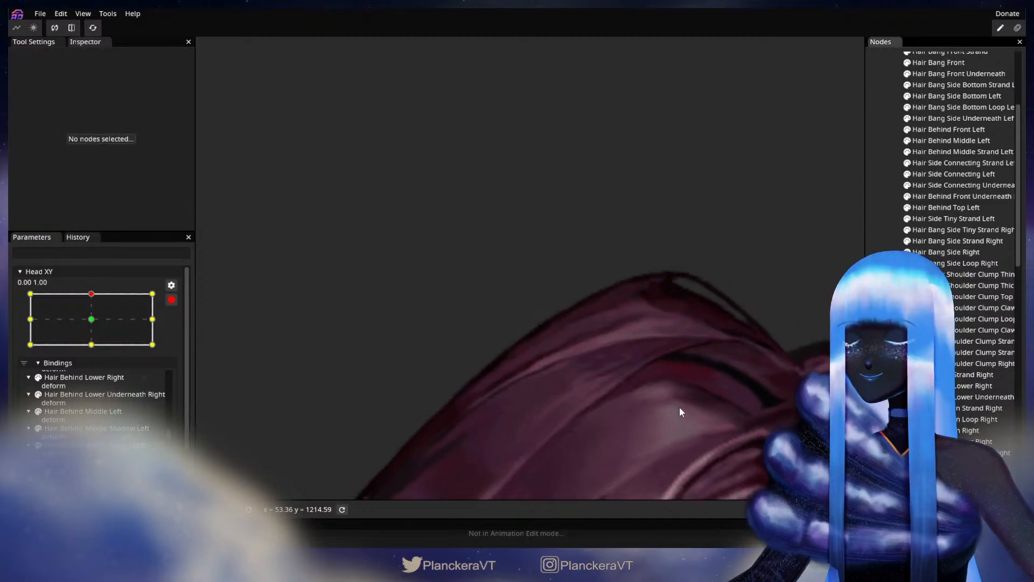
pyautogui.scroll(-3, 680, 426)
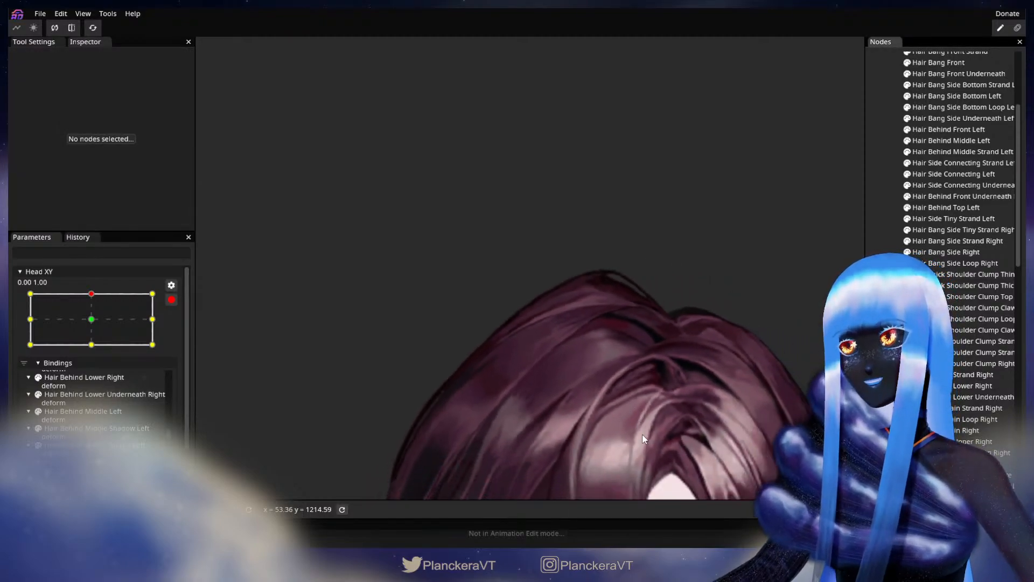
pyautogui.scroll(-3, 640, 435)
pyautogui.moveTo(648, 440); pyautogui.dragTo(639, 345)
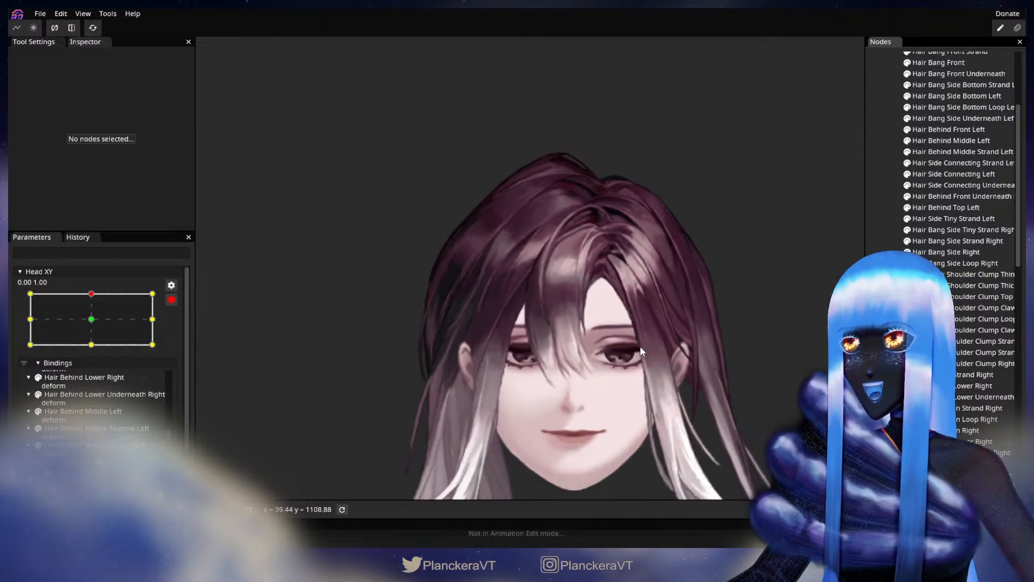
pyautogui.scroll(-2, 643, 347)
pyautogui.moveTo(480, 359); pyautogui.dragTo(463, 369)
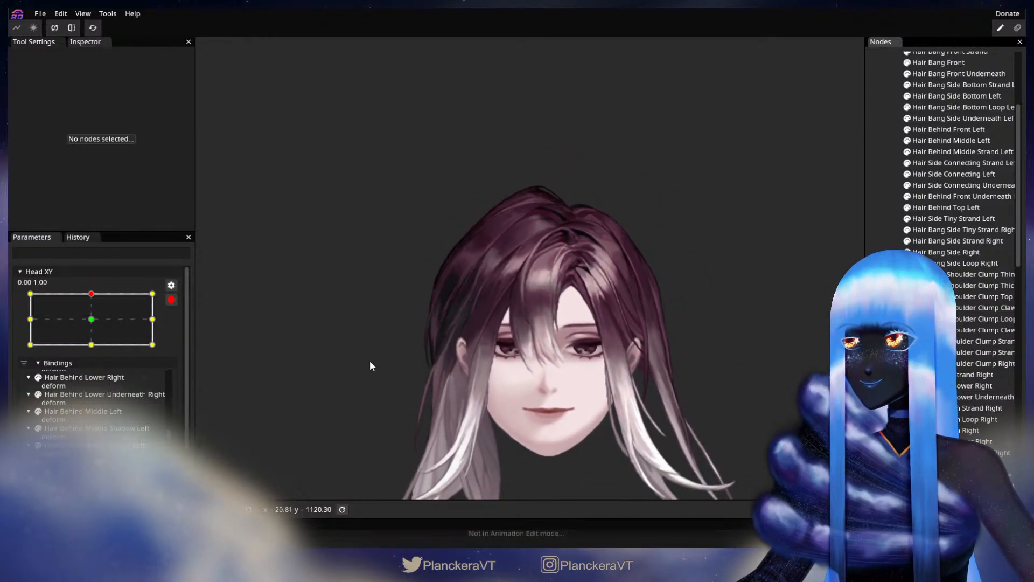
pyautogui.click(170, 300)
pyautogui.moveTo(97, 326)
pyautogui.mouseDown()
pyautogui.moveTo(95, 350)
pyautogui.moveTo(98, 328)
pyautogui.mouseUp()
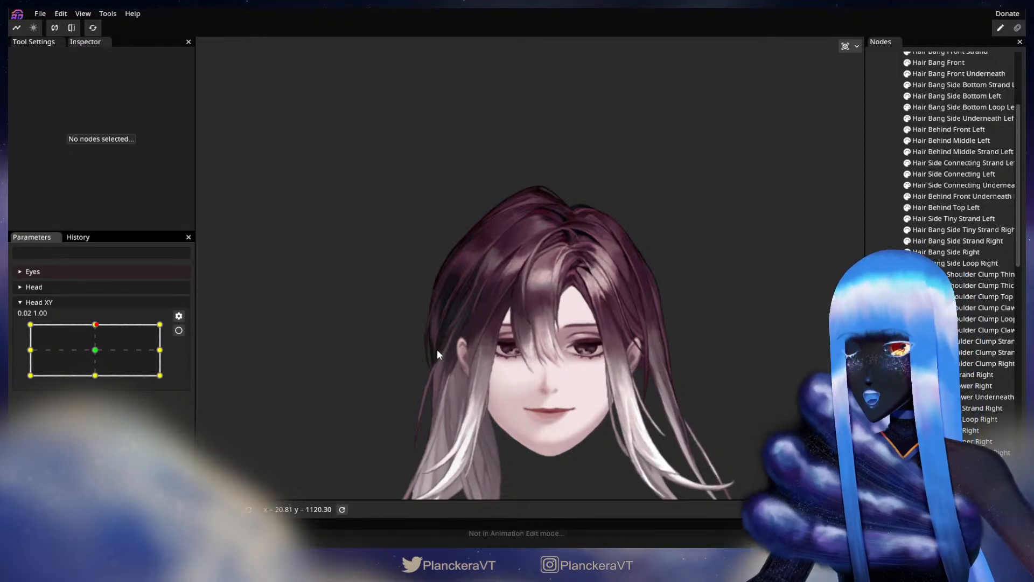
pyautogui.scroll(5, 447, 349)
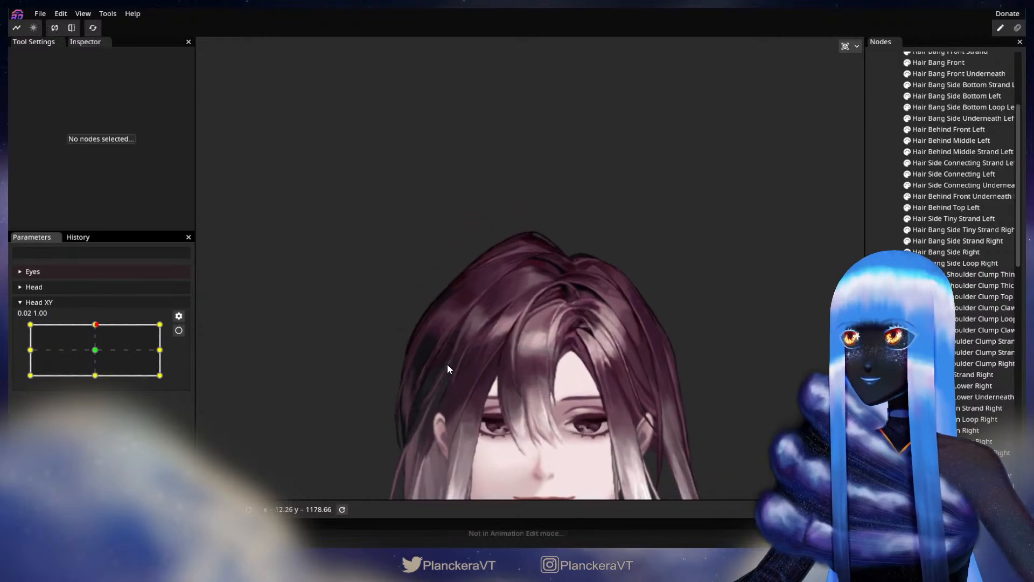
# Step: Arm Head XY at -1.00, 1.00, slightly reshape the crown of Hair Behind Upper Right with a 70.00 Circle Brush, and deselect the node
pyautogui.moveTo(98, 325); pyautogui.dragTo(25, 325)
pyautogui.click(179, 331)
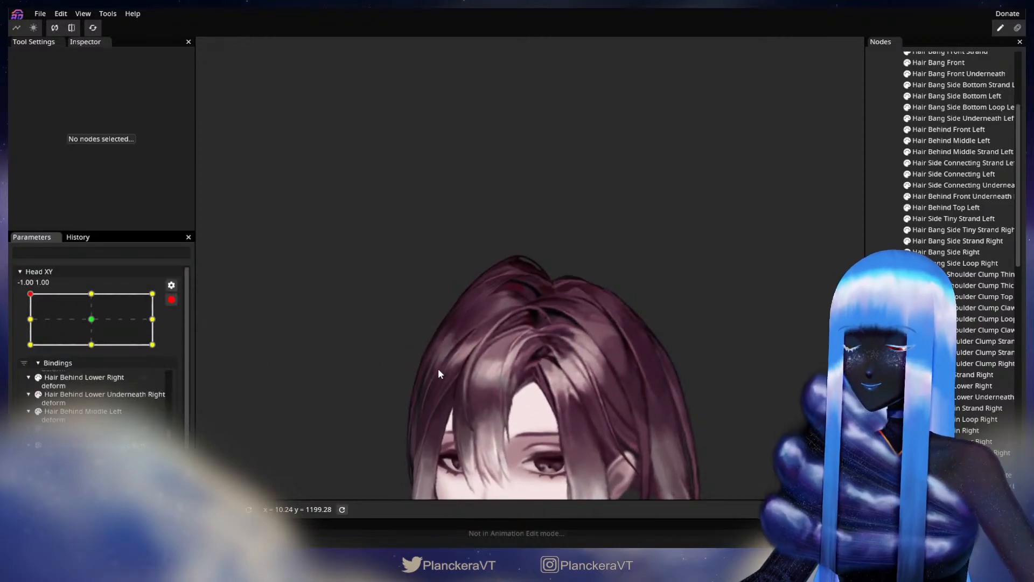
pyautogui.click(528, 284)
pyautogui.scroll(2, 646, 256)
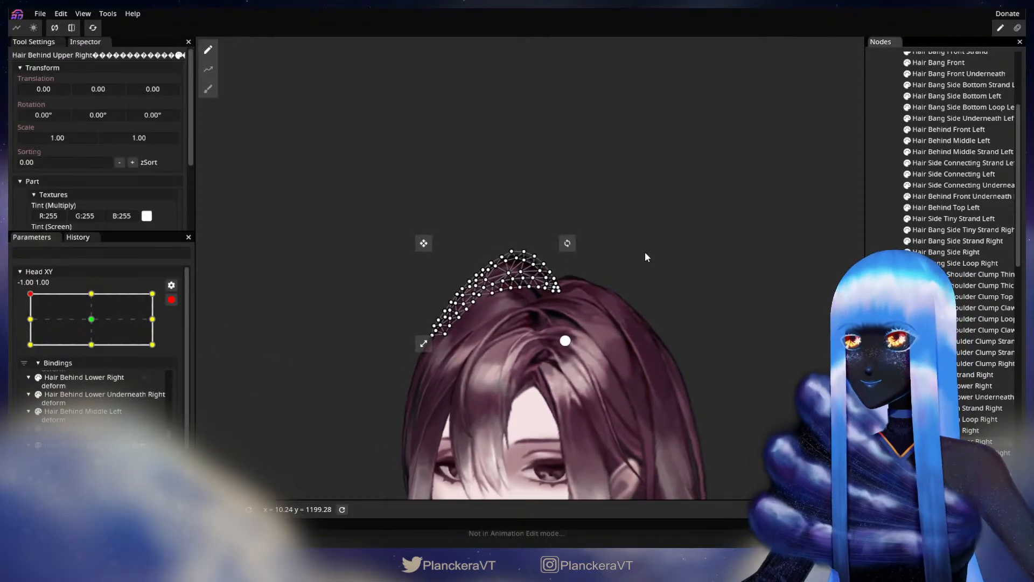
pyautogui.click(209, 86)
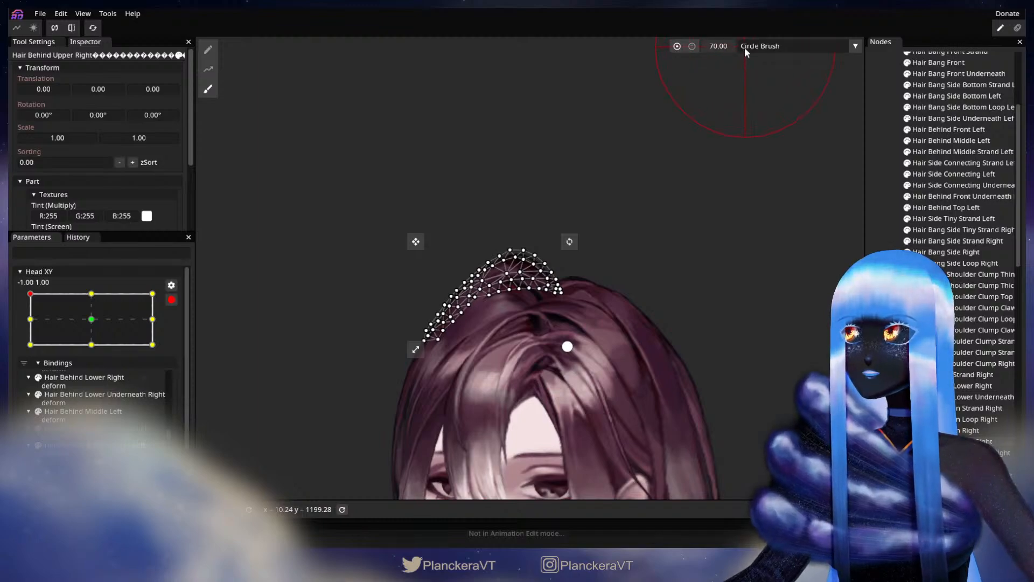
pyautogui.scroll(1, 522, 176)
pyautogui.moveTo(486, 198); pyautogui.dragTo(486, 191)
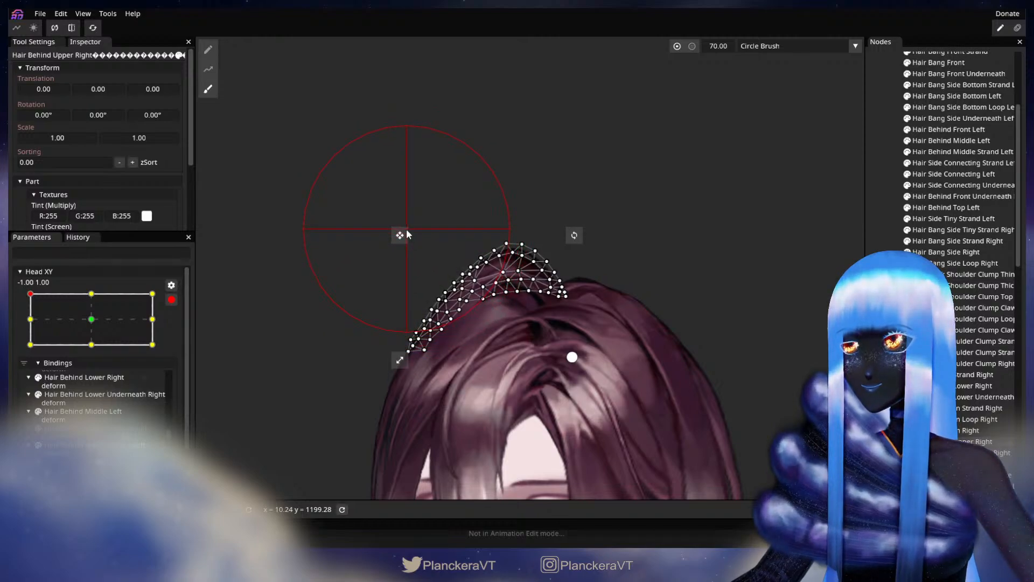
pyautogui.press('Escape')
# Step: Disarm Head XY and sweep it along the upper edge and back to -1.00, 1.00 to examine how the hair outline moves
pyautogui.scroll(-2, 510, 372)
pyautogui.click(172, 300)
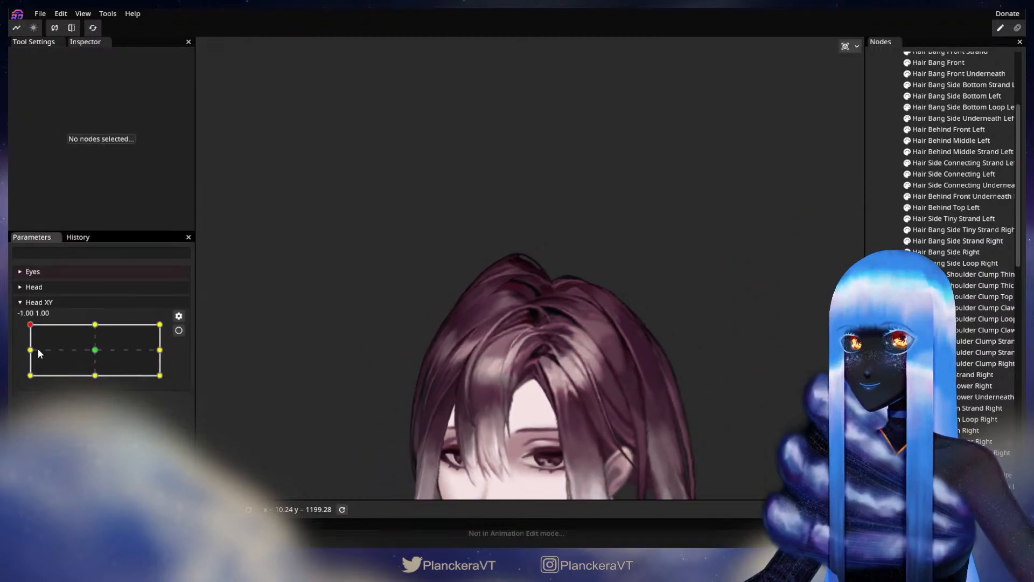
pyautogui.moveTo(31, 326); pyautogui.dragTo(79, 321)
pyautogui.moveTo(40, 318)
pyautogui.mouseDown()
pyautogui.moveTo(25, 316)
pyautogui.moveTo(24, 343)
pyautogui.moveTo(27, 325)
pyautogui.mouseUp()
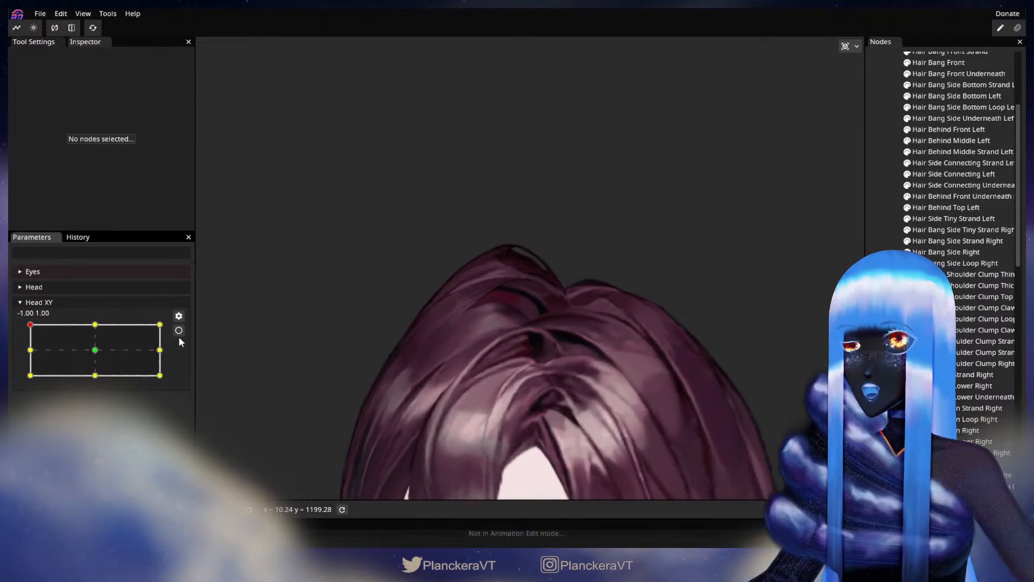
# Step: Rearm Head XY at -1.00, 1.00 and fine-tune the vertices of Hair Behind Upper Right on the left slope just below the crown
pyautogui.click(179, 332)
pyautogui.moveTo(483, 355); pyautogui.dragTo(505, 367)
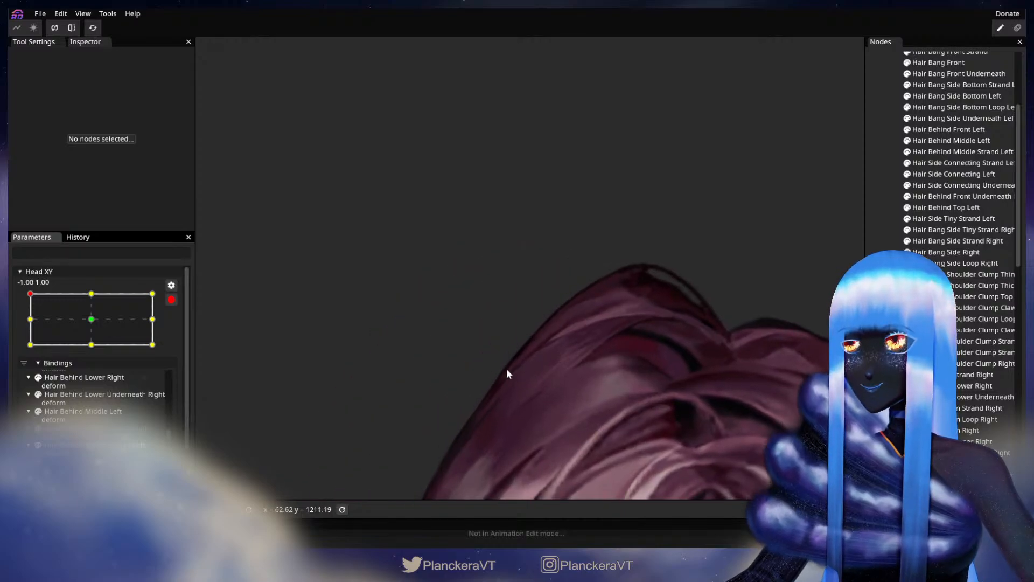
pyautogui.scroll(2, 595, 383)
pyautogui.click(581, 360)
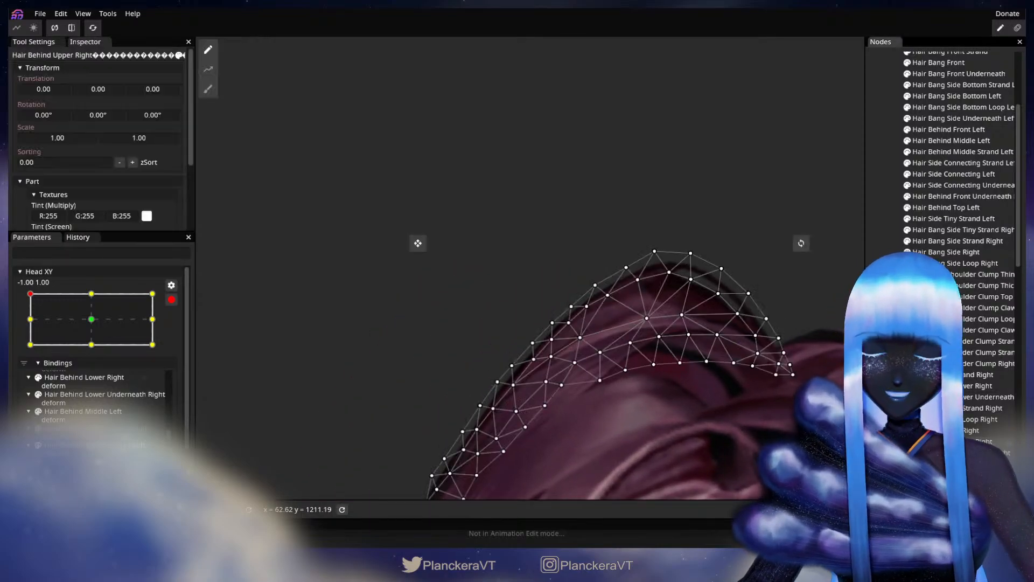
pyautogui.scroll(1, 581, 360)
pyautogui.click(599, 316)
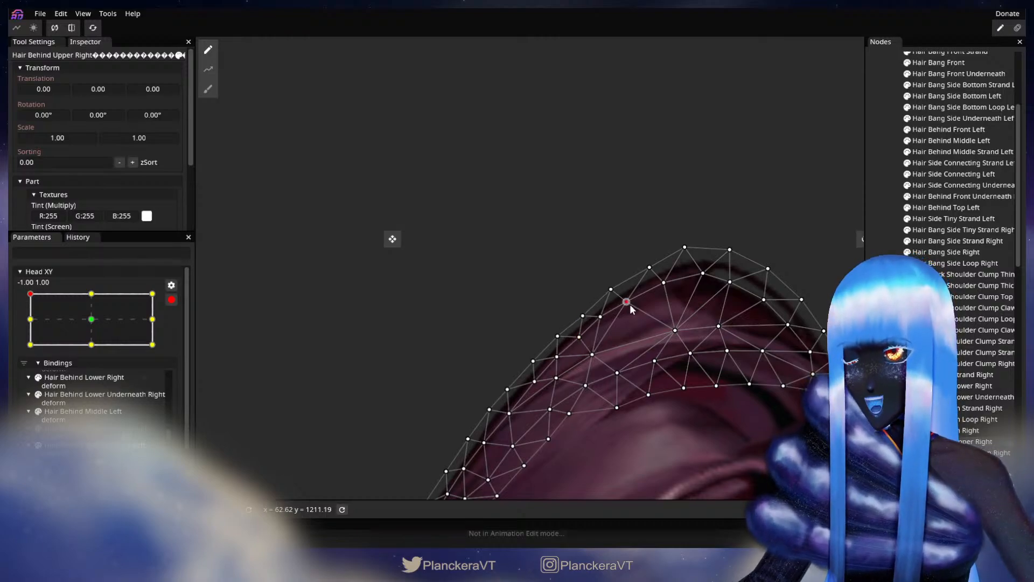
pyautogui.click(601, 317)
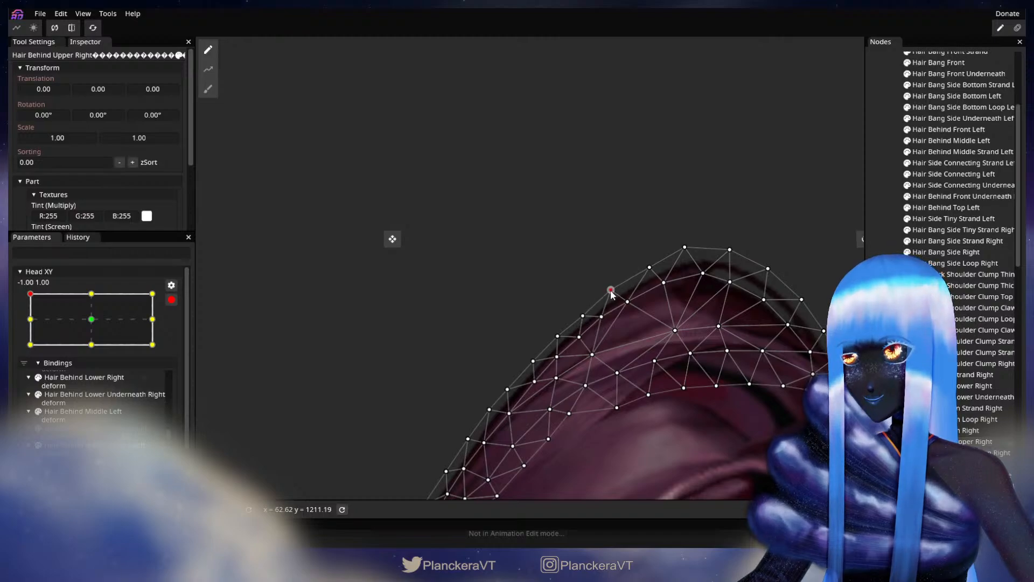
pyautogui.moveTo(632, 303); pyautogui.dragTo(663, 269)
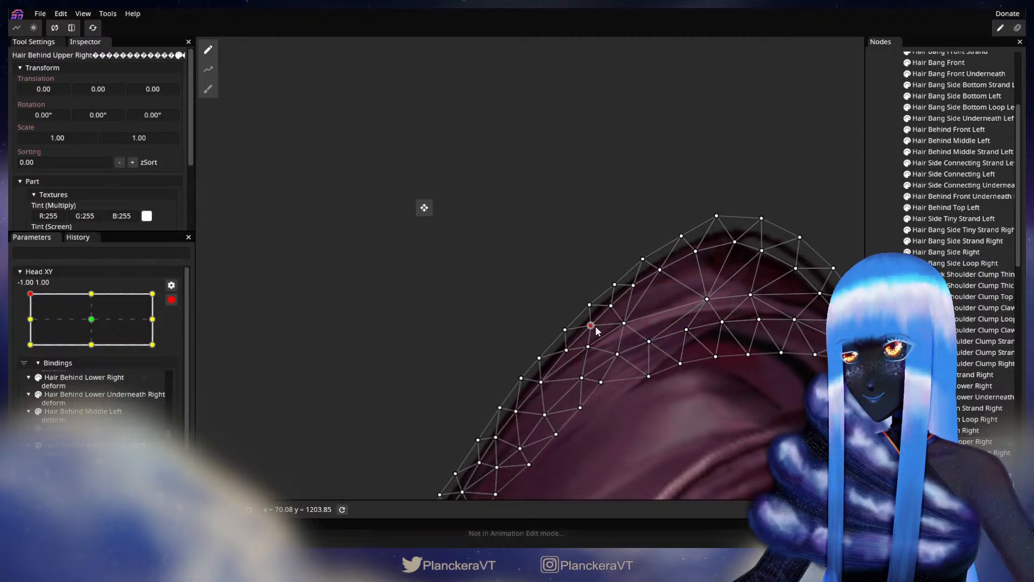
# Step: Fine-tune the outer and inner vertices farther down the left slope of Hair Behind Upper Right, and deselect the node
pyautogui.click(610, 314)
pyautogui.click(590, 305)
pyautogui.moveTo(571, 333); pyautogui.dragTo(609, 294)
pyautogui.click(603, 312)
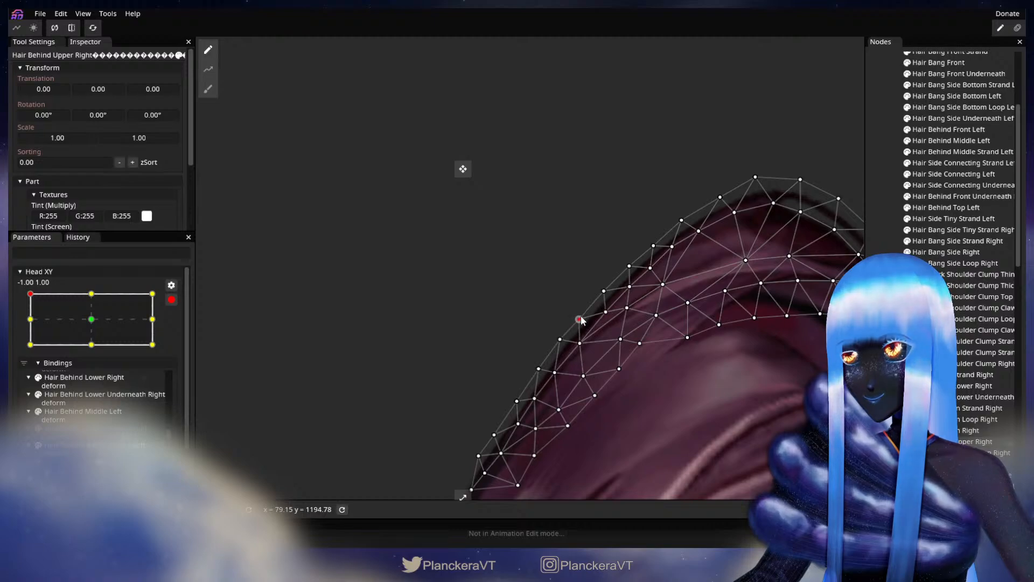
pyautogui.click(579, 343)
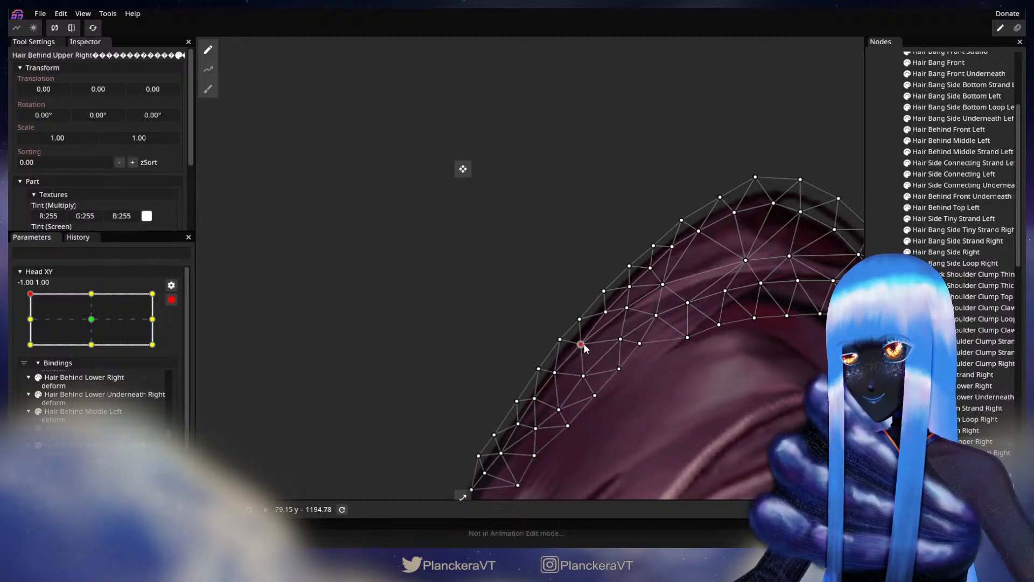
pyautogui.moveTo(585, 348); pyautogui.dragTo(583, 295)
pyautogui.click(582, 287)
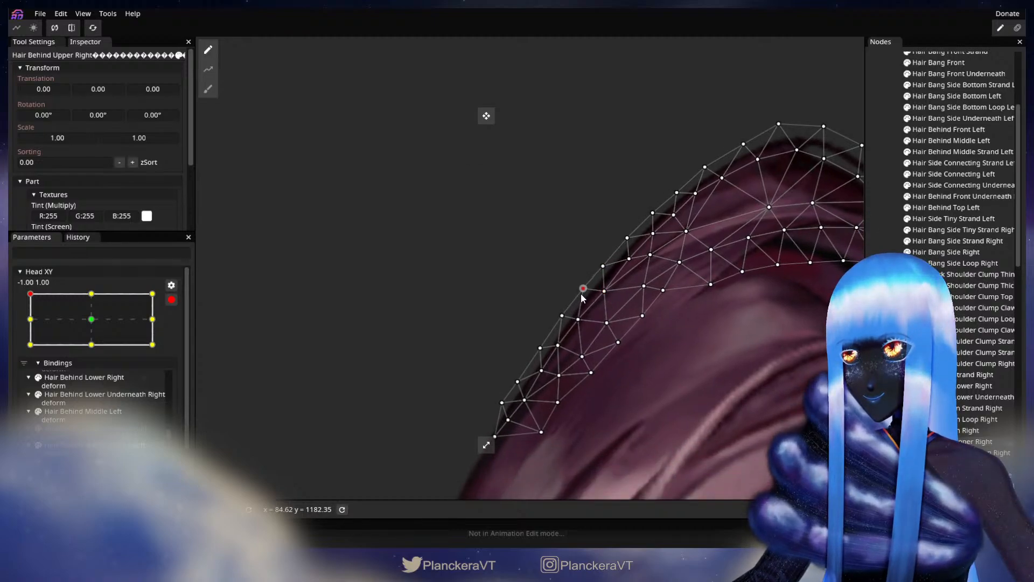
pyautogui.click(579, 321)
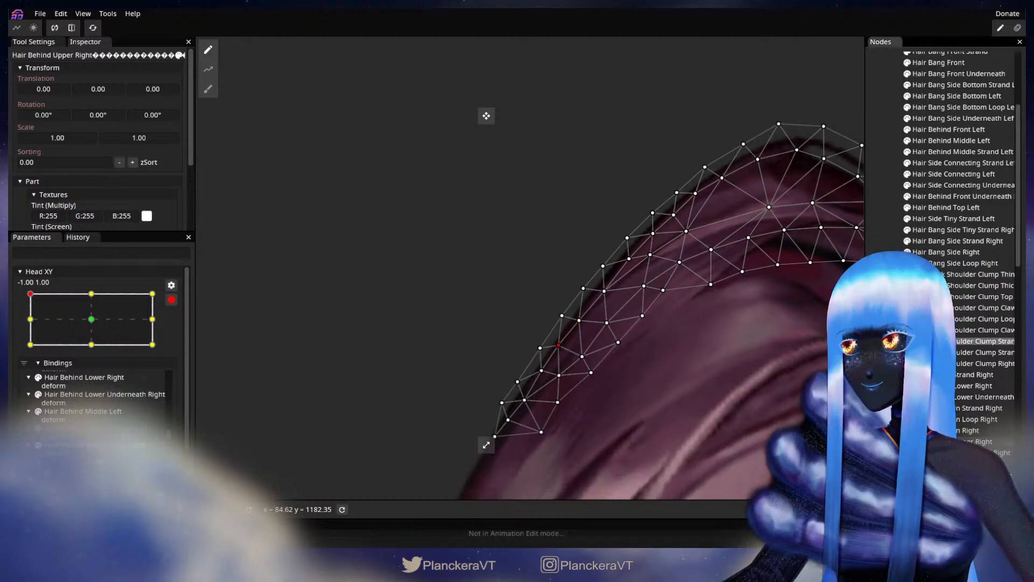
pyautogui.press('Escape')
# Step: Disarm Head XY and move it around the -1.00, 1.00 keypoint to examine the left hair outline
pyautogui.scroll(-4, 749, 368)
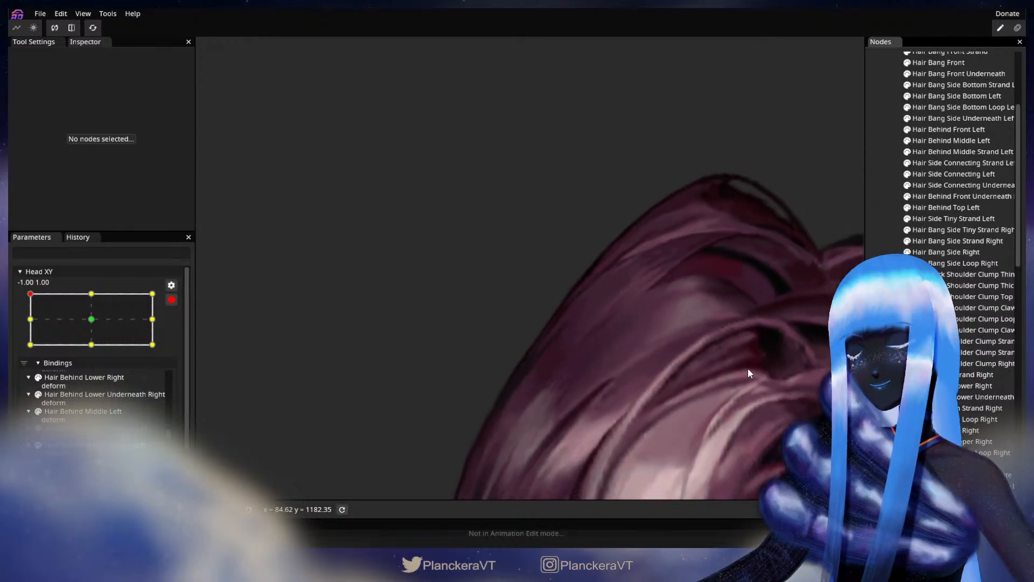
pyautogui.scroll(-4, 751, 369)
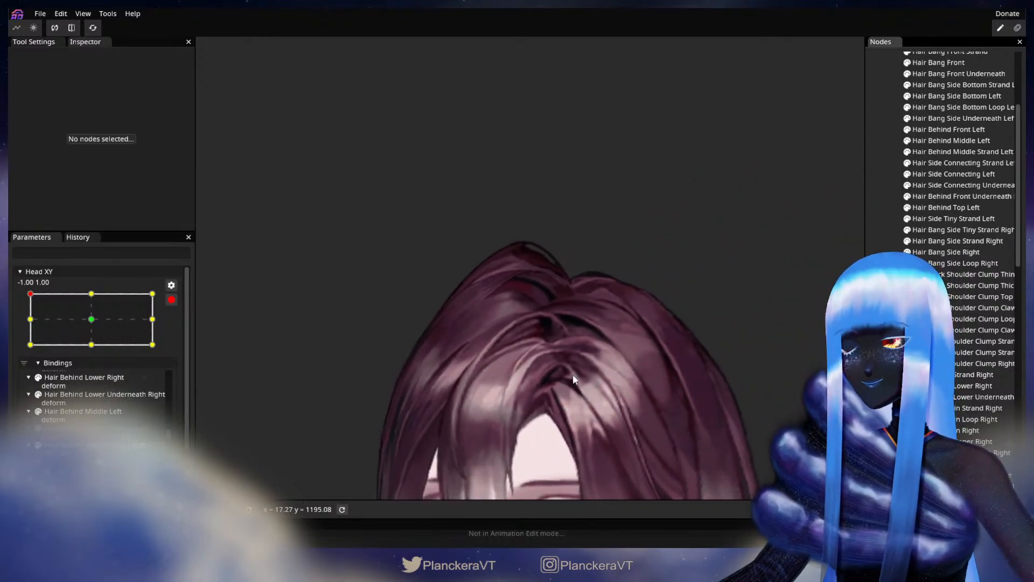
pyautogui.click(171, 299)
pyautogui.moveTo(30, 324)
pyautogui.mouseDown()
pyautogui.moveTo(96, 323)
pyautogui.moveTo(24, 318)
pyautogui.mouseUp()
# Step: Rearm Head XY at -1.00, 1.00, shift an inner vertex of Hair Behind Upper Right outward on the left slope, adjust the neighbouring edge vertices, and deselect
pyautogui.click(179, 330)
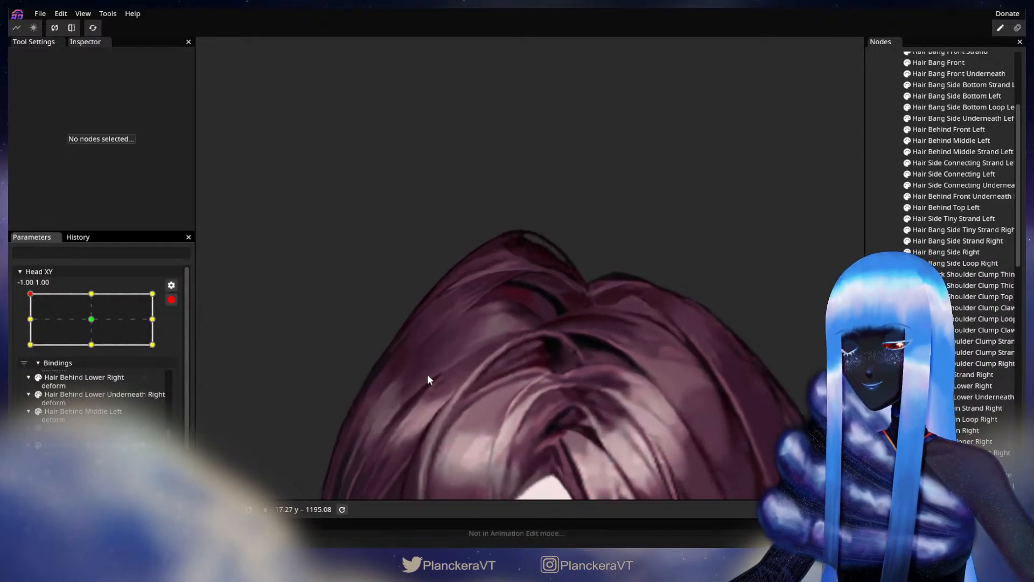
pyautogui.moveTo(427, 373); pyautogui.dragTo(608, 340)
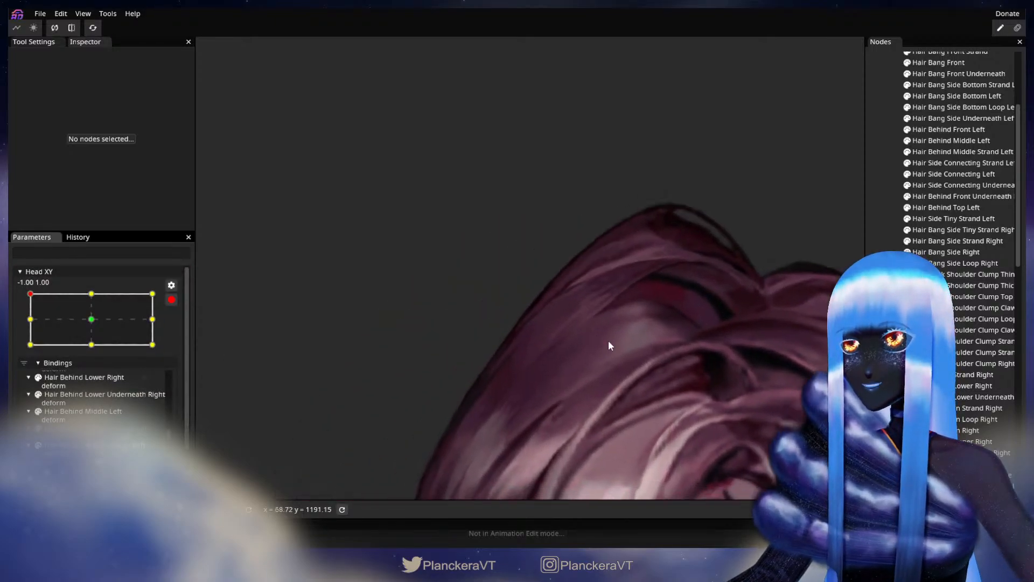
pyautogui.scroll(4, 609, 340)
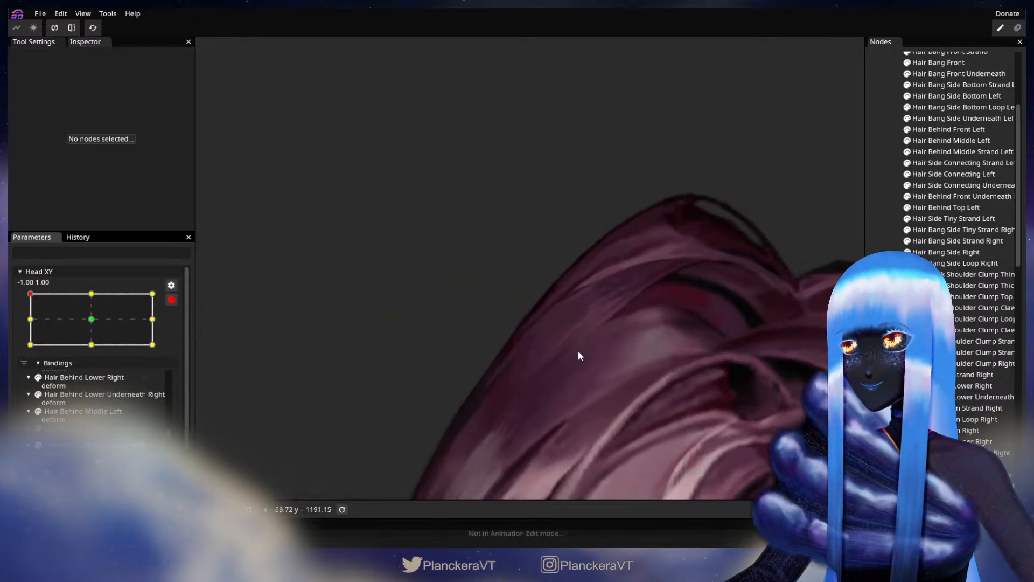
pyautogui.click(801, 418)
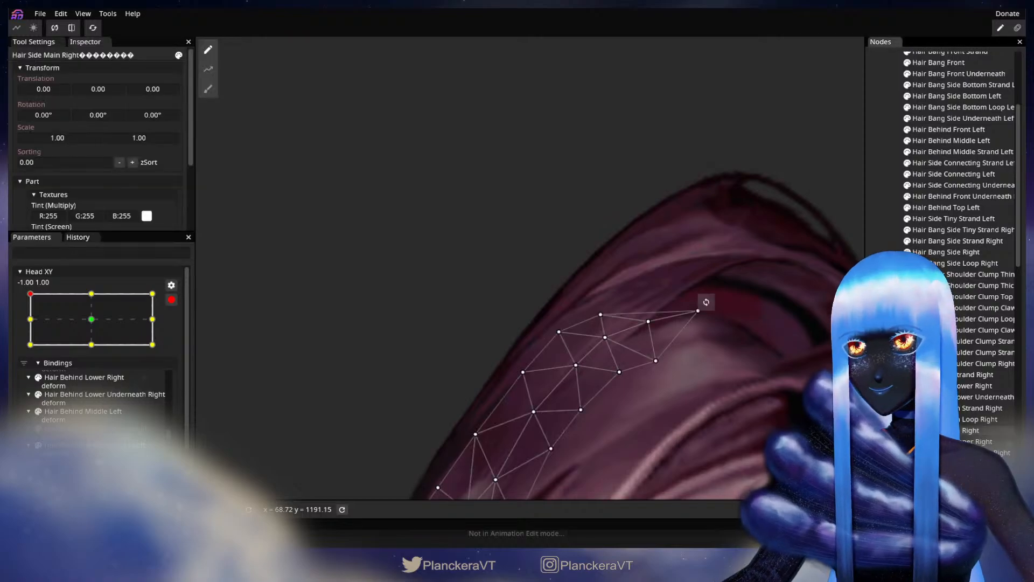
pyautogui.click(561, 363)
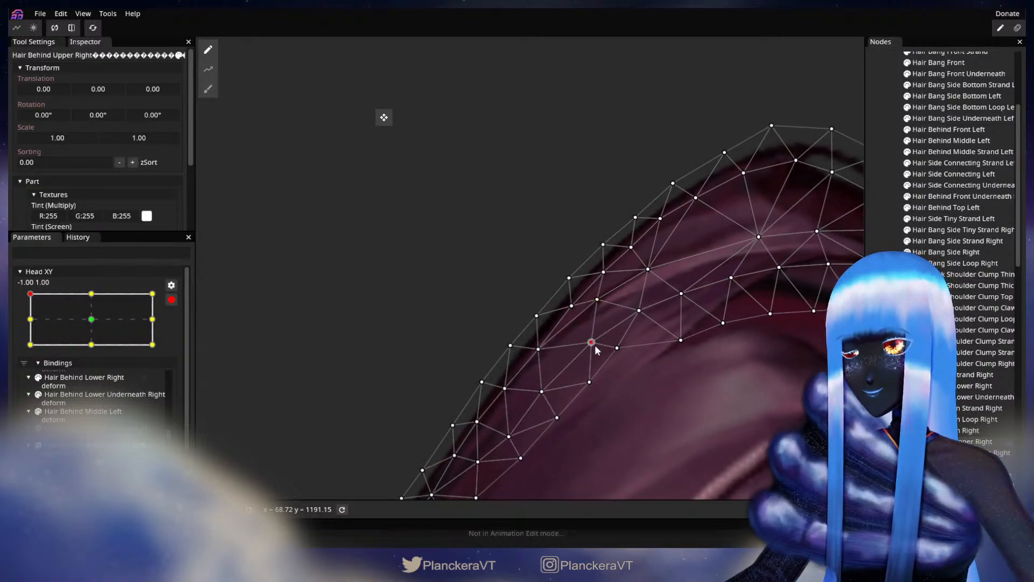
pyautogui.moveTo(592, 341); pyautogui.dragTo(584, 332)
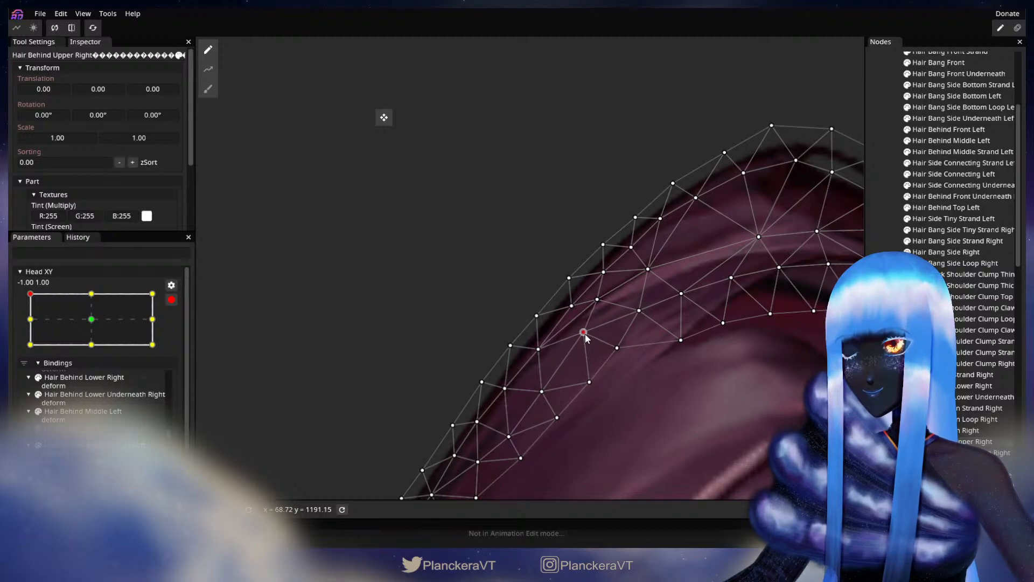
pyautogui.click(537, 350)
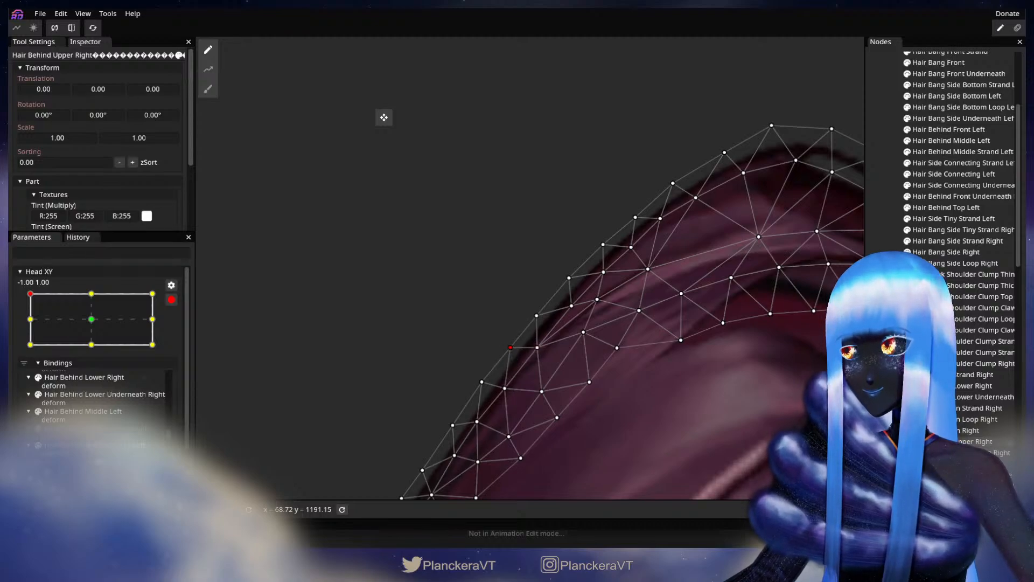
pyautogui.press('Escape')
# Step: Disarm Head XY and move it around the -1.00, 1.00 keypoint to examine how the whole head's hair outline moves
pyautogui.scroll(-2, 710, 375)
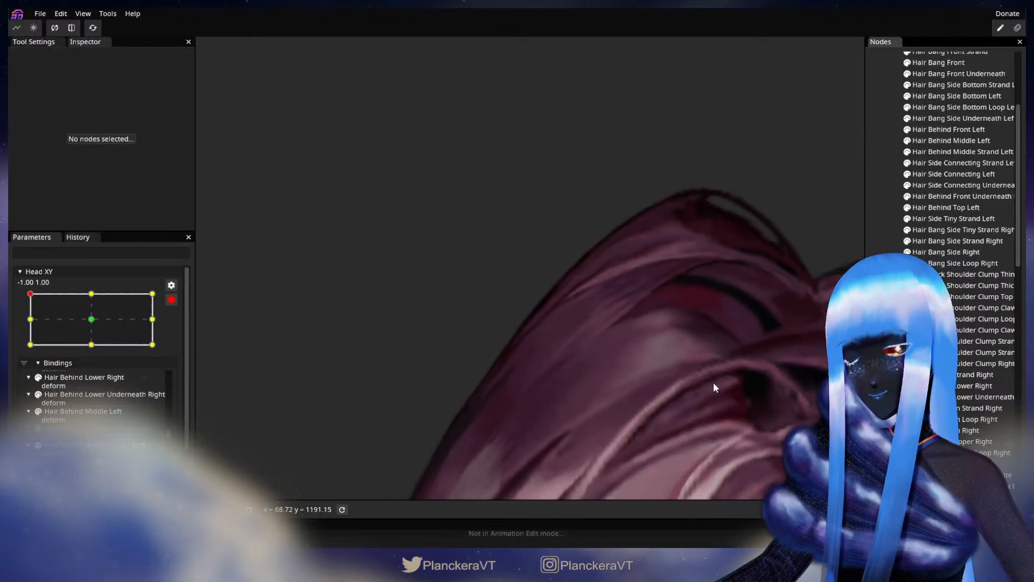
pyautogui.scroll(-3, 713, 381)
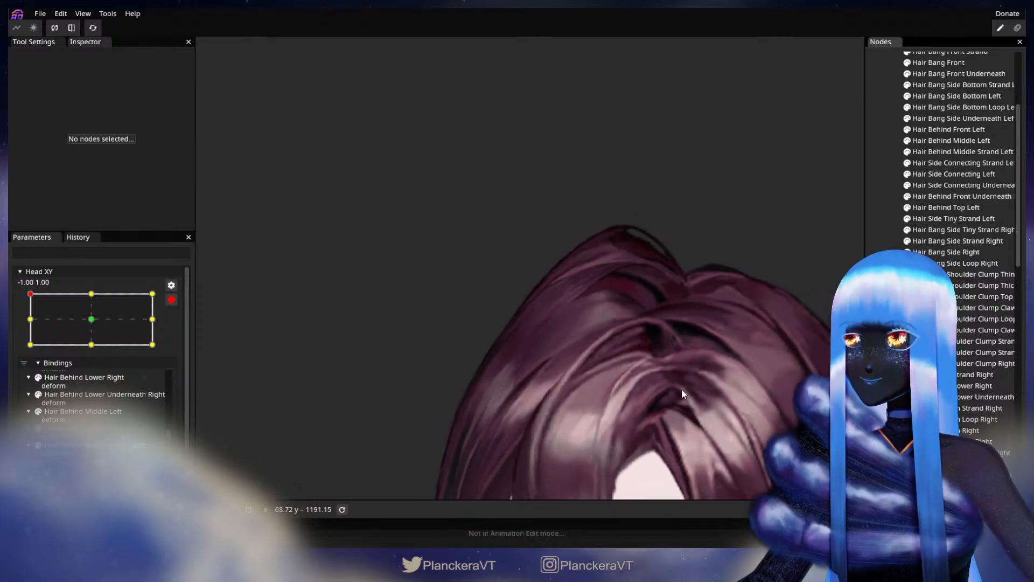
pyautogui.scroll(-2, 681, 394)
pyautogui.moveTo(678, 388); pyautogui.dragTo(526, 310)
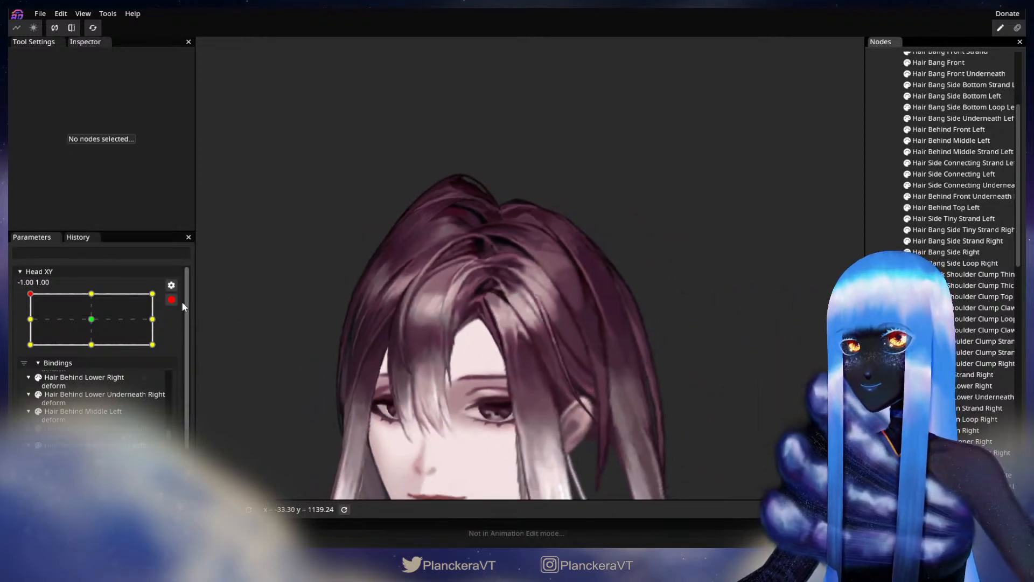
pyautogui.click(171, 300)
pyautogui.moveTo(26, 325)
pyautogui.mouseDown()
pyautogui.moveTo(97, 323)
pyautogui.moveTo(27, 325)
pyautogui.moveTo(21, 350)
pyautogui.moveTo(15, 328)
pyautogui.moveTo(9, 349)
pyautogui.moveTo(9, 325)
pyautogui.mouseUp()
# Step: Rearm Head XY at -1.00, 1.00, fine-tune two adjacent inner vertices midway down the left slope of Hair Behind Upper Right, and deselect the node
pyautogui.scroll(3, 416, 277)
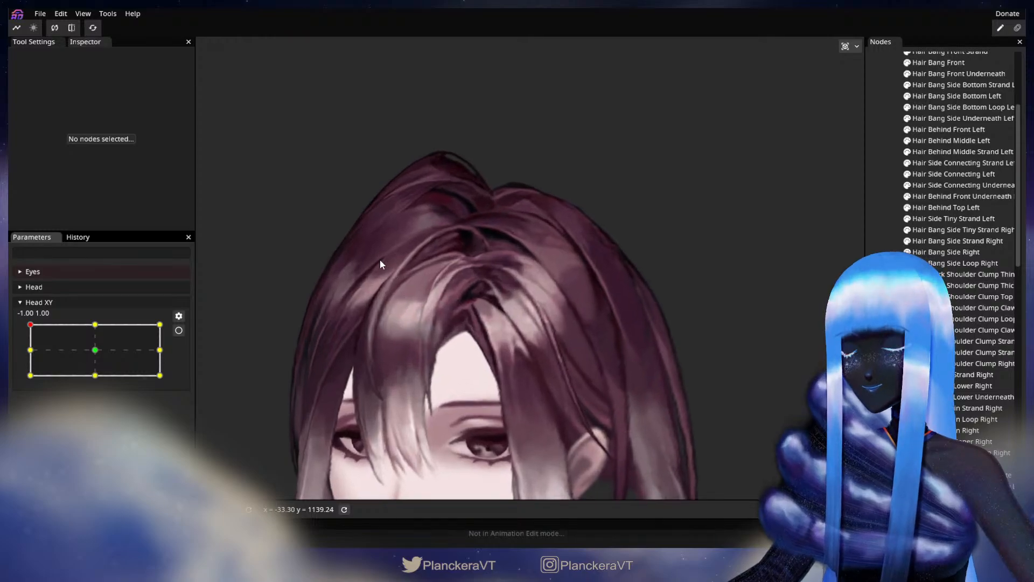
pyautogui.moveTo(379, 259); pyautogui.dragTo(492, 367)
pyautogui.scroll(1, 423, 377)
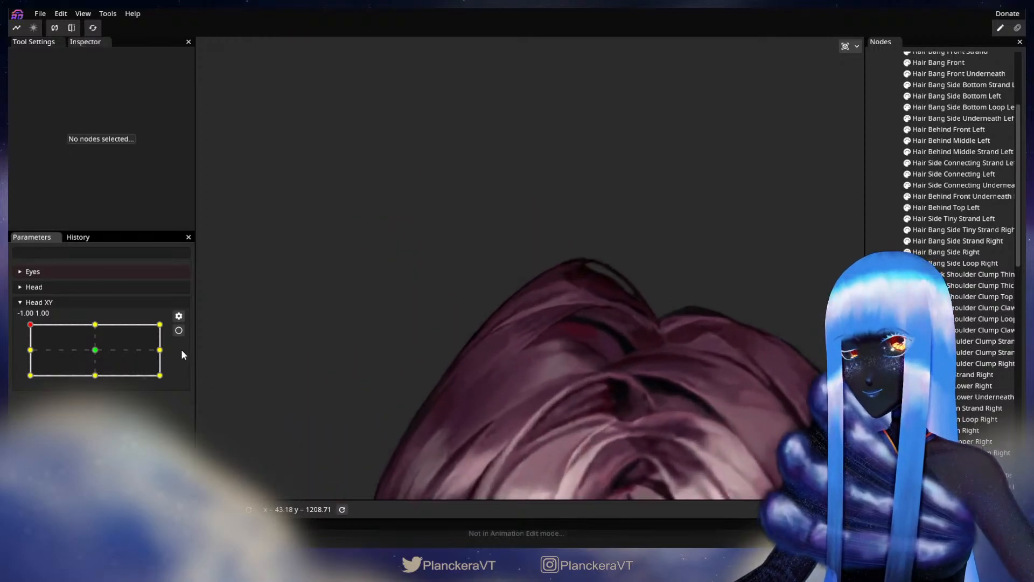
pyautogui.click(179, 330)
pyautogui.moveTo(520, 381); pyautogui.dragTo(564, 353)
pyautogui.scroll(3, 680, 387)
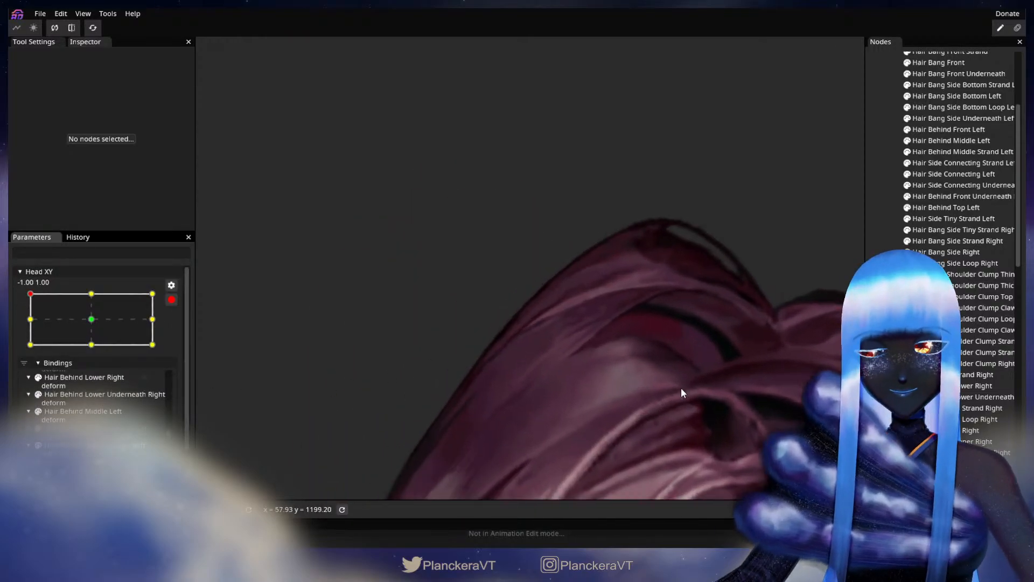
pyautogui.click(937, 441)
pyautogui.scroll(1, 506, 376)
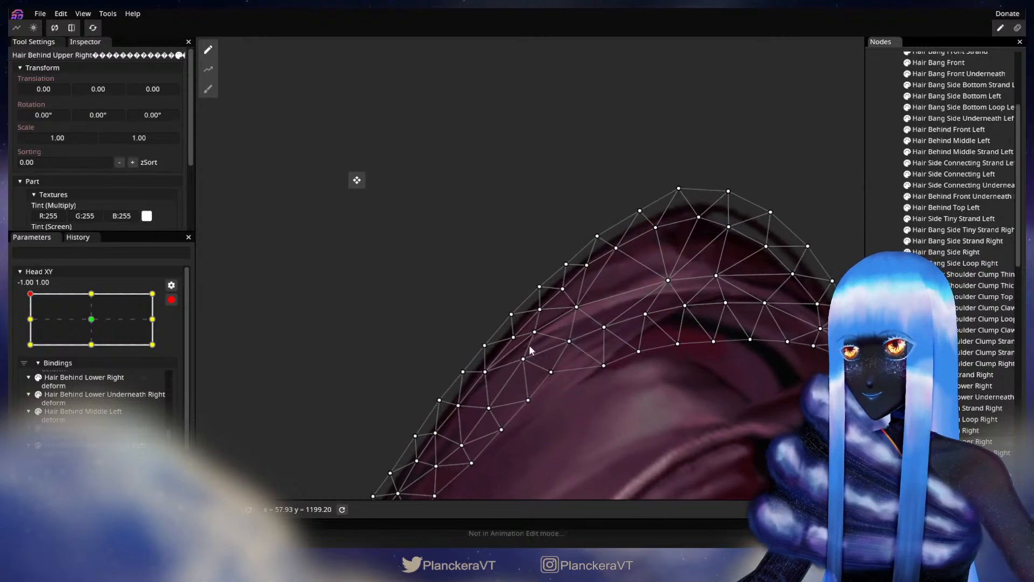
pyautogui.click(535, 335)
pyautogui.moveTo(524, 359); pyautogui.dragTo(528, 363)
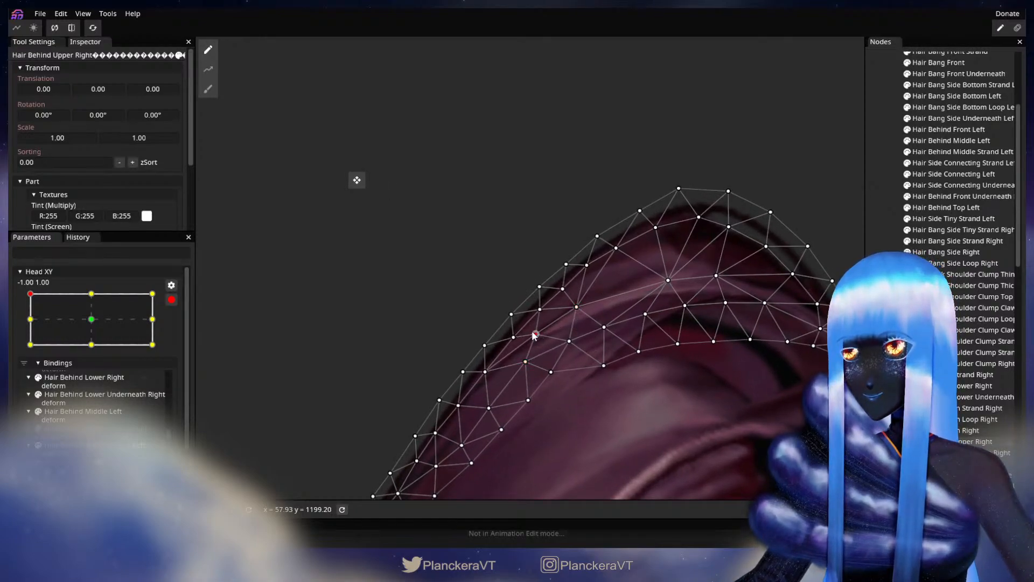
pyautogui.press('Escape')
# Step: Disarm Head XY and move it away from and back to -1.00, 1.00 to check the left slope of the hair
pyautogui.scroll(-5, 690, 353)
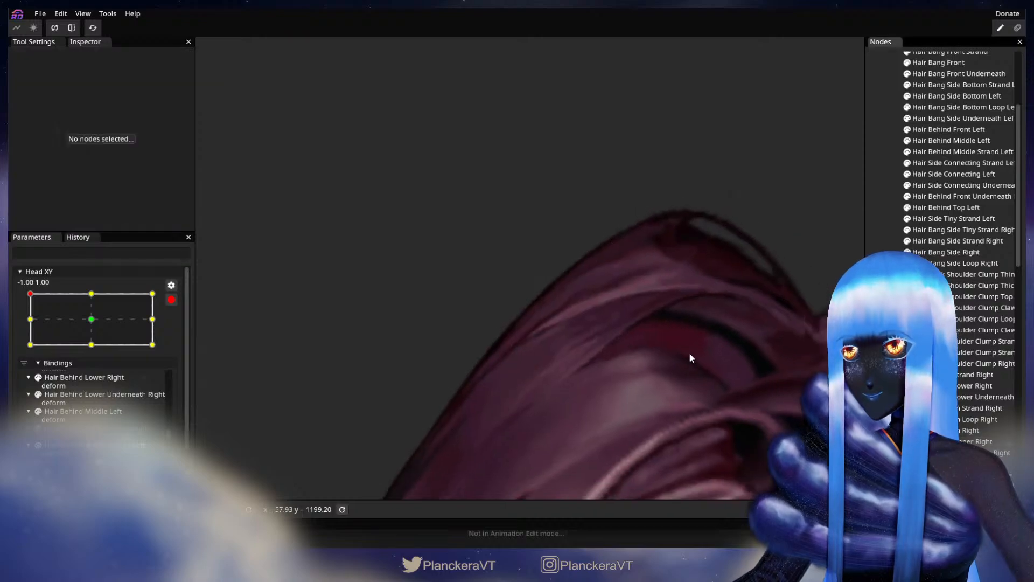
pyautogui.scroll(-3, 678, 361)
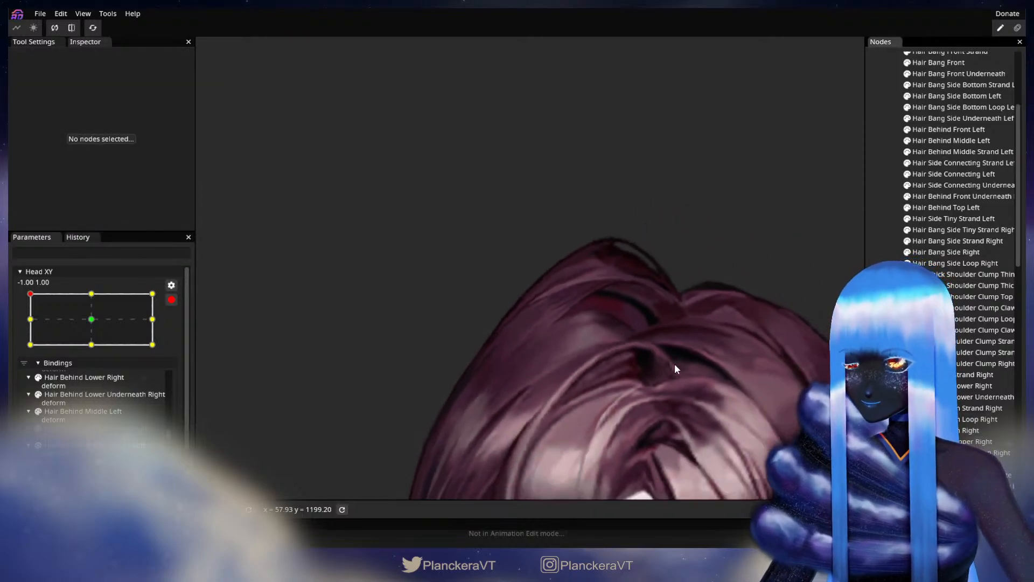
pyautogui.moveTo(671, 361); pyautogui.dragTo(626, 322)
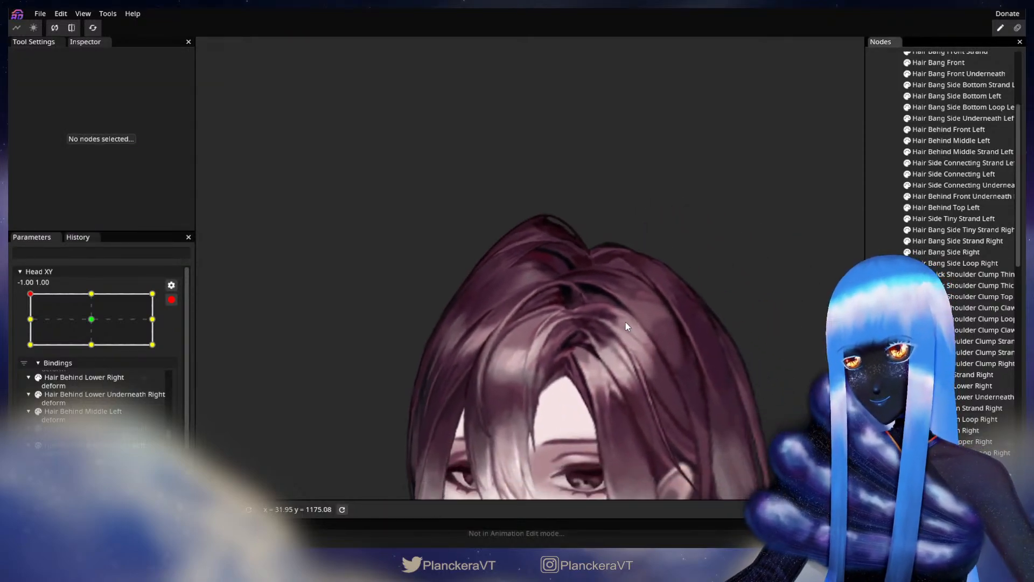
pyautogui.scroll(-2, 626, 323)
pyautogui.moveTo(615, 368); pyautogui.dragTo(550, 289)
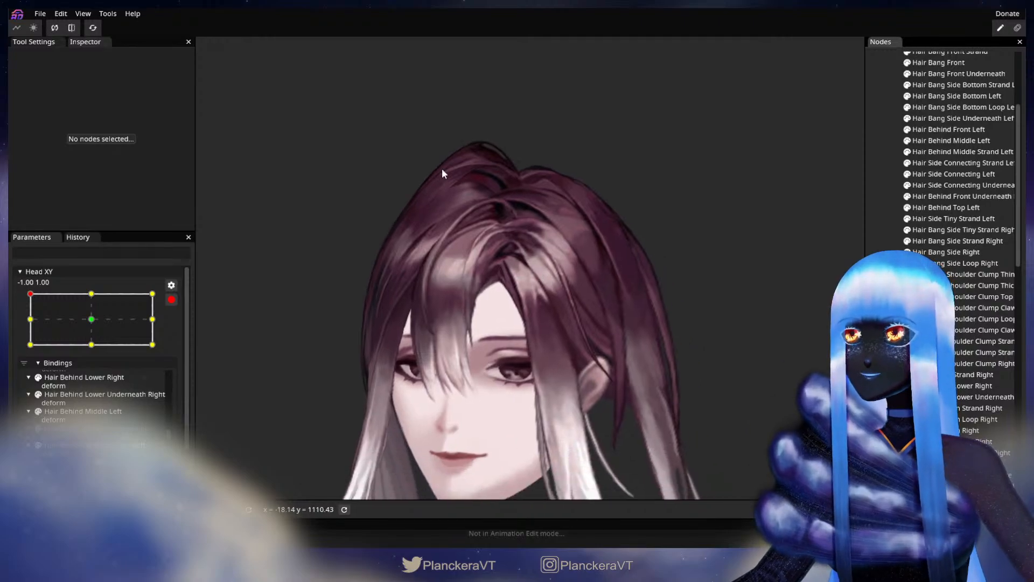
pyautogui.click(171, 300)
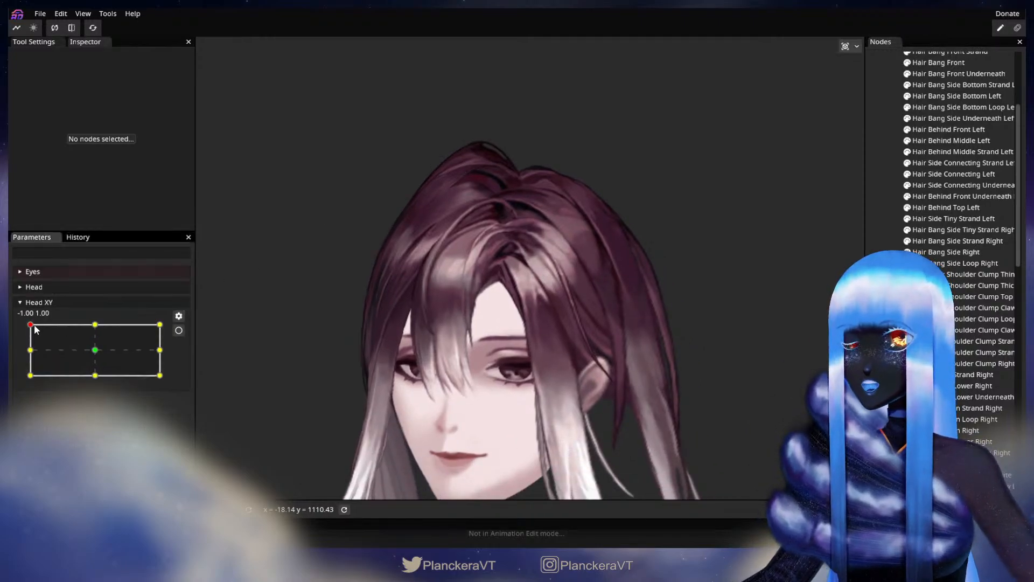
pyautogui.moveTo(29, 328)
pyautogui.mouseDown()
pyautogui.moveTo(19, 328)
pyautogui.moveTo(62, 325)
pyautogui.moveTo(19, 321)
pyautogui.mouseUp()
# Step: Rearm Head XY at -1.00, 1.00, nudge an inner vertex on the upper left slope of Hair Behind Upper Right, and deselect the node
pyautogui.moveTo(348, 228); pyautogui.dragTo(497, 360)
pyautogui.scroll(2, 497, 356)
pyautogui.moveTo(557, 349); pyautogui.dragTo(445, 359)
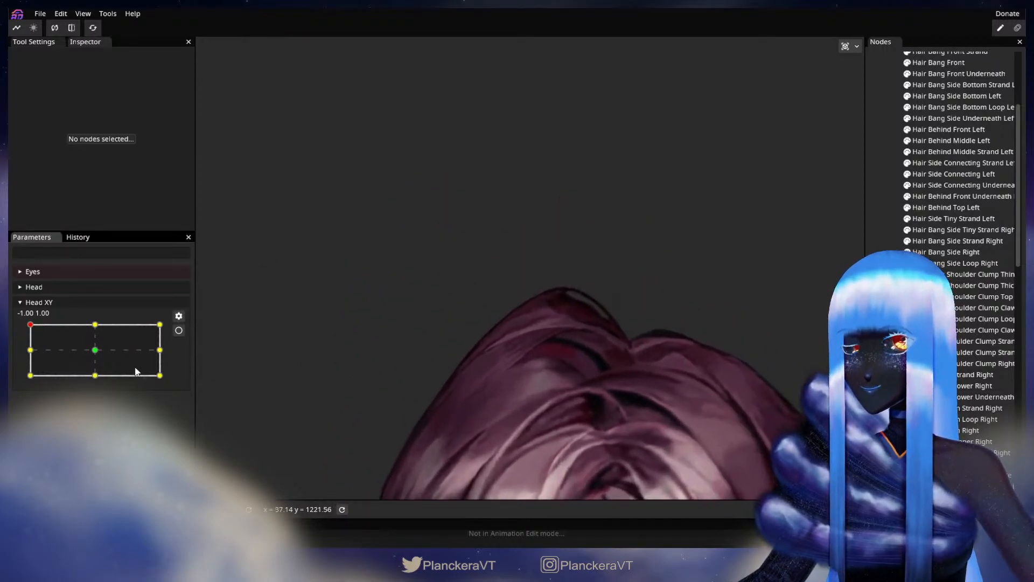
pyautogui.click(179, 330)
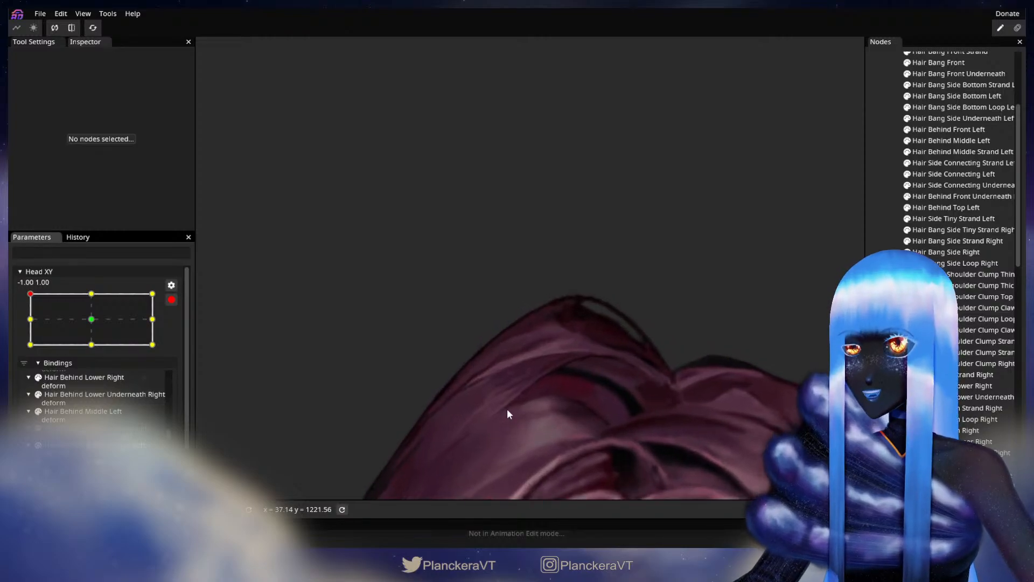
pyautogui.click(507, 390)
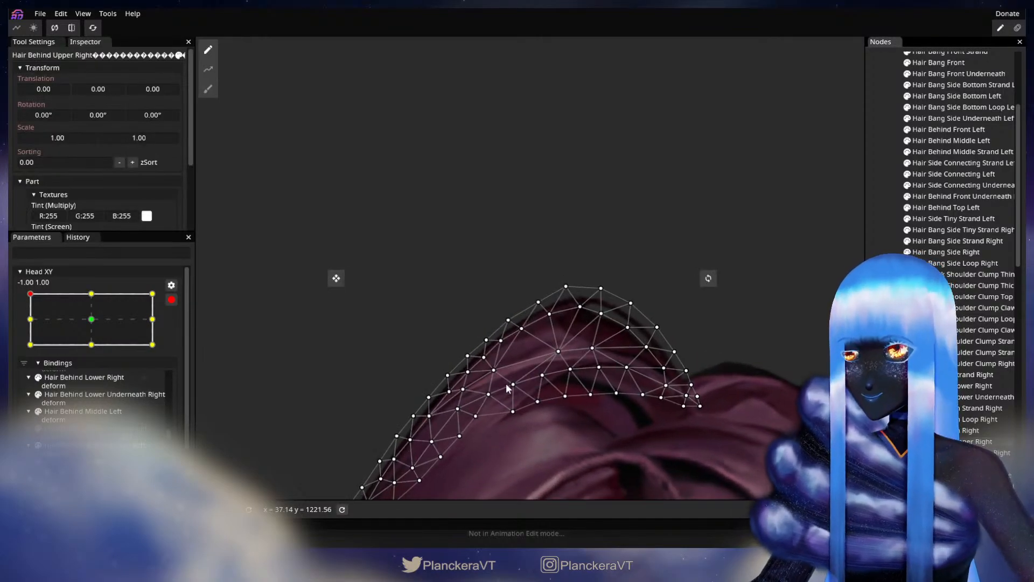
pyautogui.moveTo(498, 372); pyautogui.dragTo(503, 372)
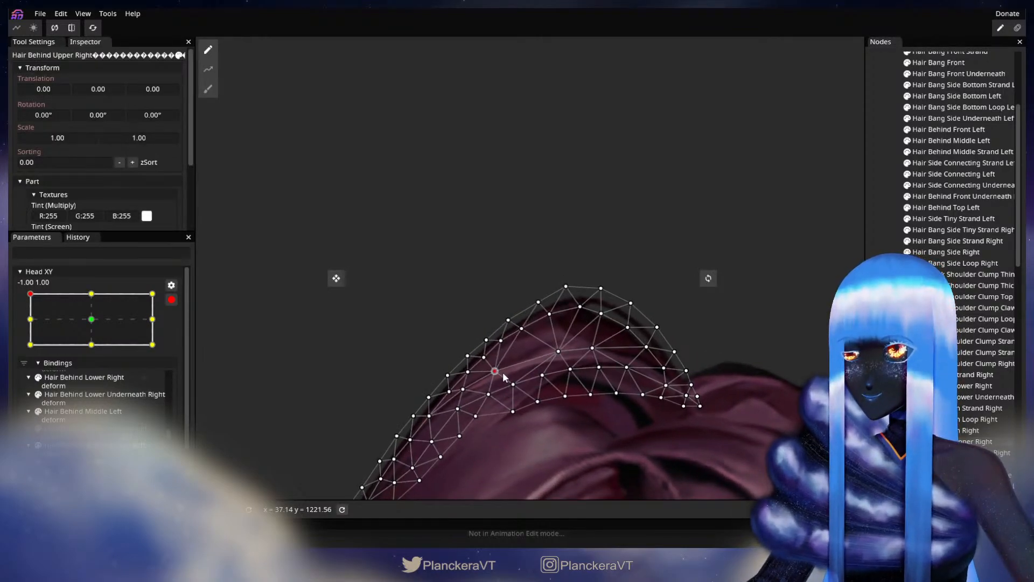
pyautogui.press('Escape')
# Step: Disarm Head XY and sweep it near the -1.00, 1.00 keypoint to examine the motion of the upper hair strands
pyautogui.scroll(-5, 596, 404)
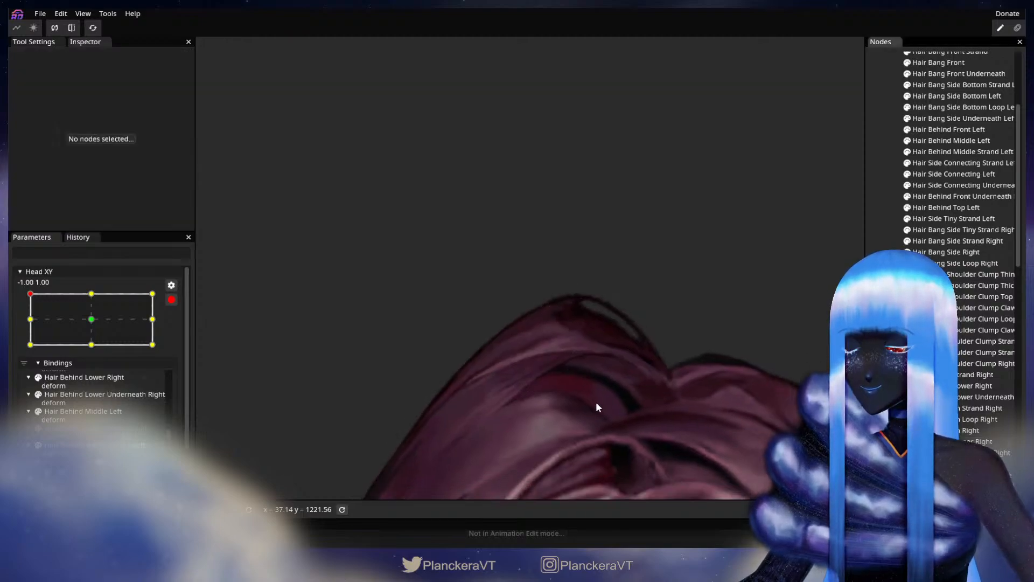
pyautogui.scroll(-5, 596, 405)
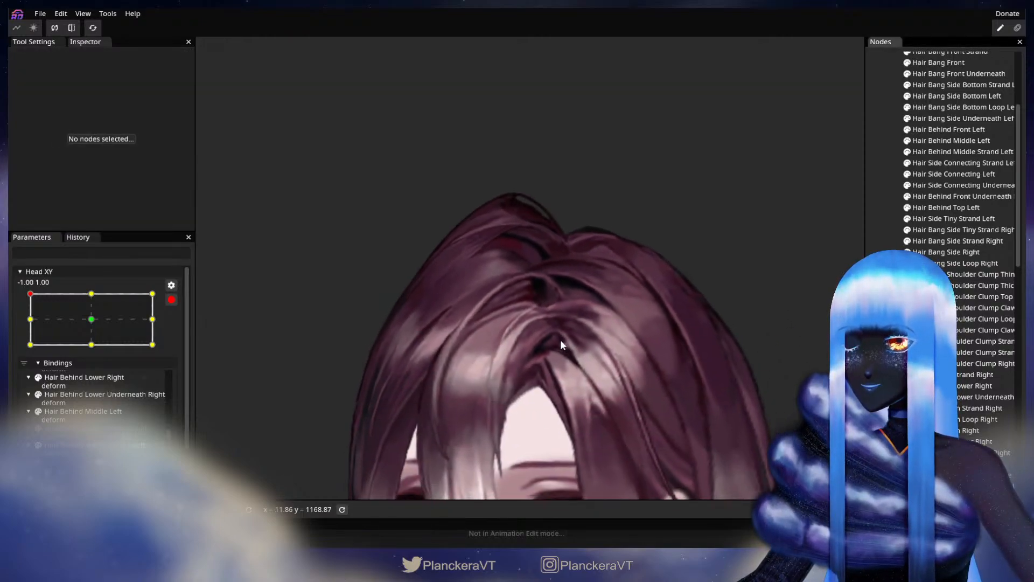
pyautogui.moveTo(541, 339); pyautogui.dragTo(506, 277)
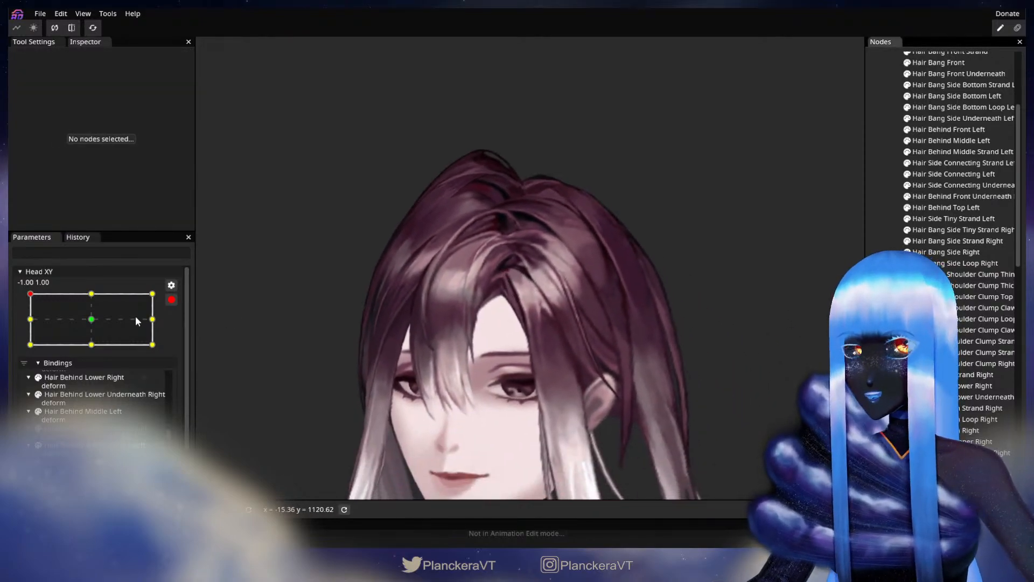
pyautogui.click(171, 300)
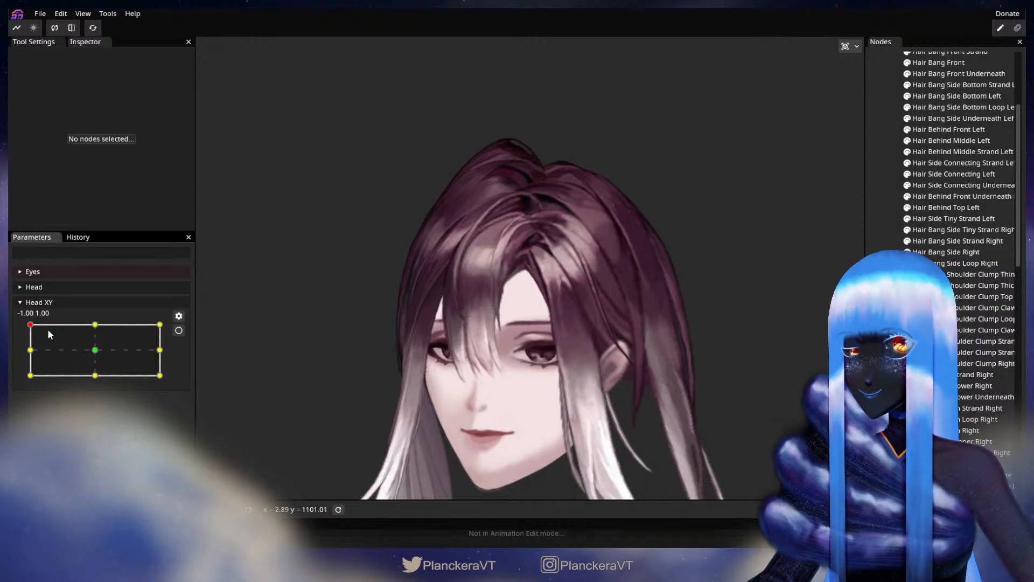
pyautogui.moveTo(30, 325)
pyautogui.mouseDown()
pyautogui.moveTo(28, 351)
pyautogui.moveTo(24, 328)
pyautogui.moveTo(89, 324)
pyautogui.moveTo(23, 321)
pyautogui.mouseUp()
# Step: Rearm Head XY at -1.00, 1.00, move the central inner vertex below the crown of Hair Behind Upper Right slightly upward, and deselect the node
pyautogui.click(179, 330)
pyautogui.scroll(5, 474, 224)
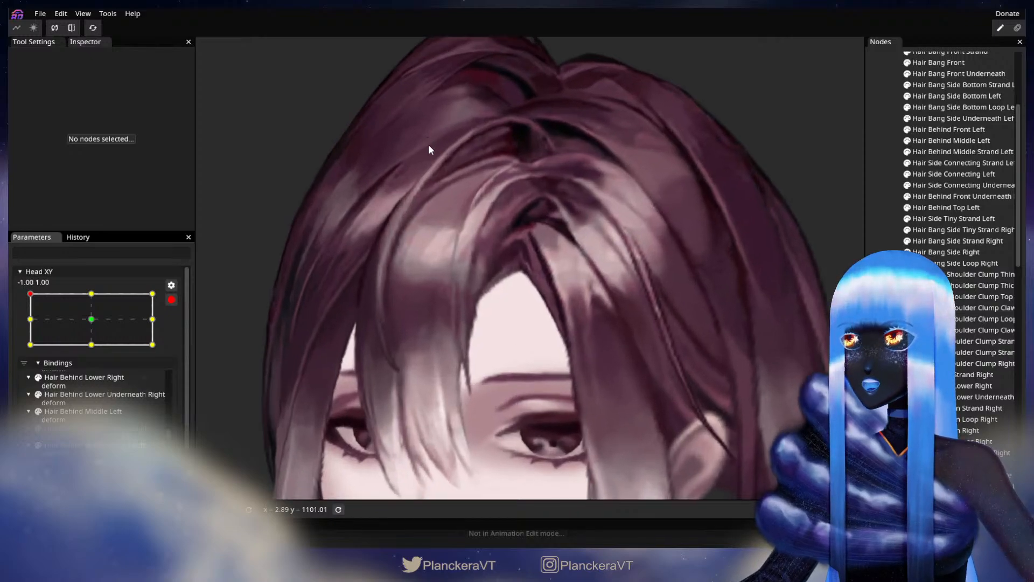
pyautogui.moveTo(426, 138); pyautogui.dragTo(526, 367)
pyautogui.moveTo(540, 287); pyautogui.dragTo(537, 375)
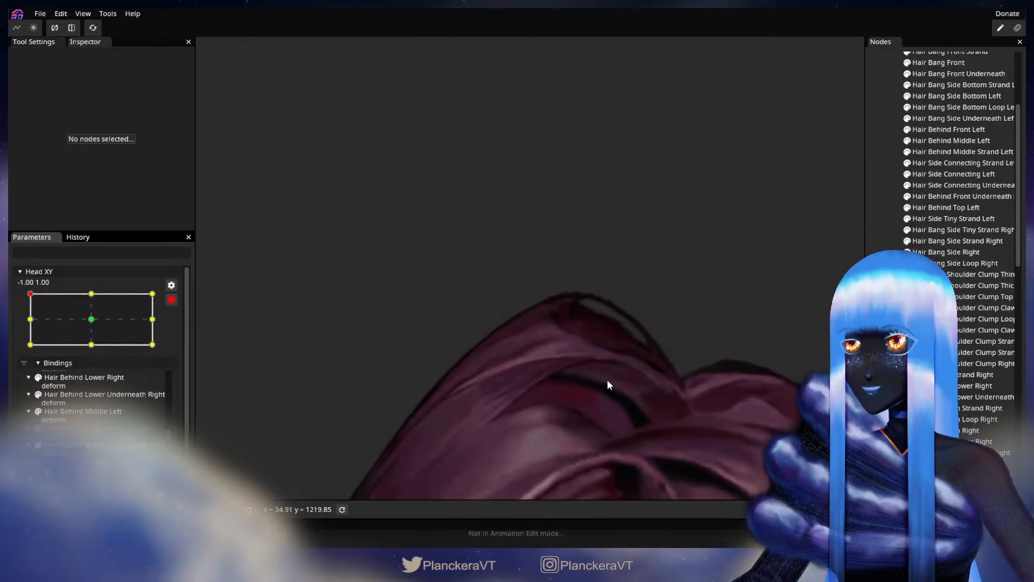
pyautogui.click(464, 412)
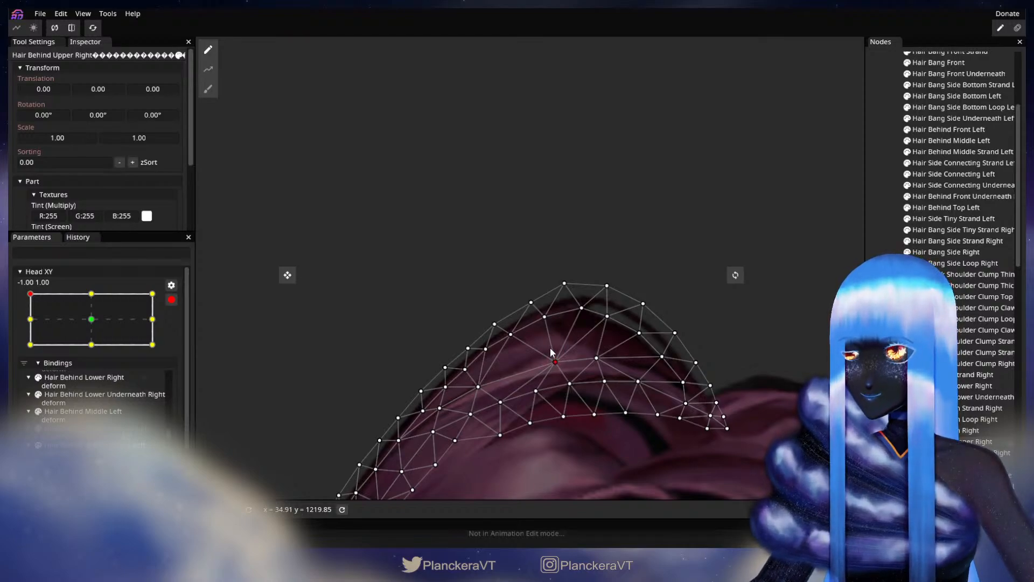
pyautogui.moveTo(550, 340); pyautogui.dragTo(549, 338)
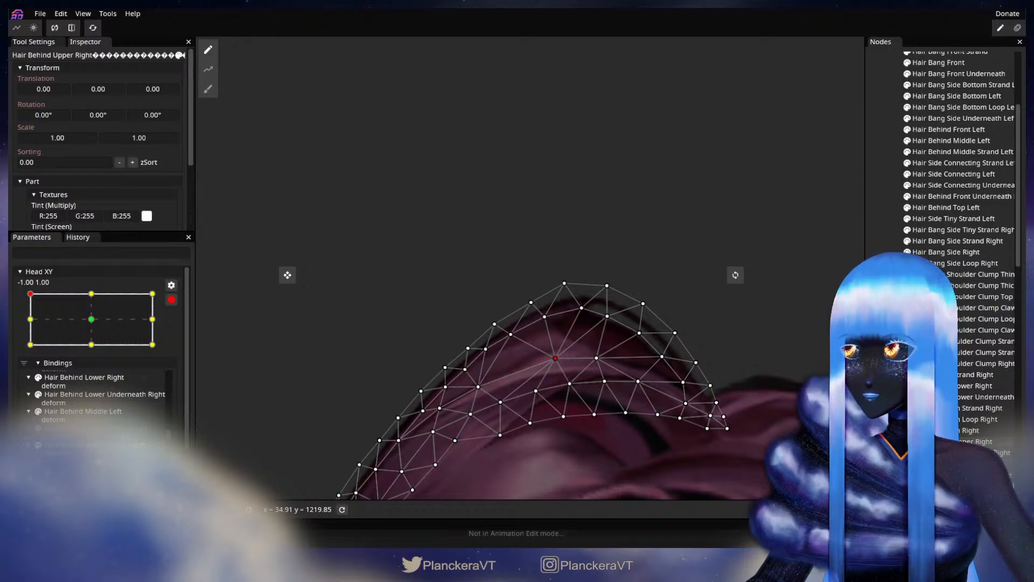
pyautogui.press('Escape')
# Step: Disarm Head XY, move it around -1.00, 1.00 to examine the crown up close, and rearm it at that keypoint
pyautogui.click(173, 300)
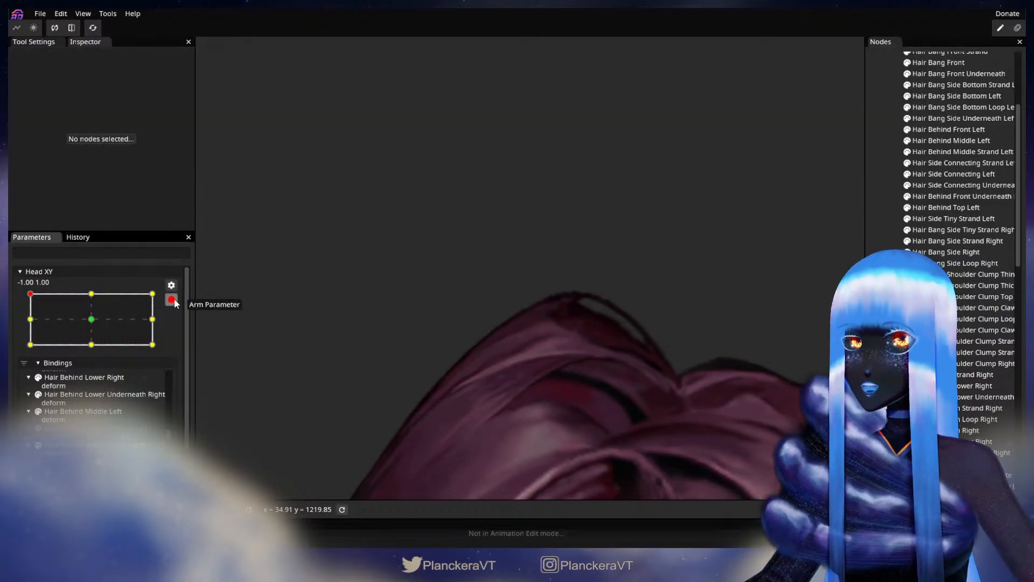
pyautogui.moveTo(30, 324)
pyautogui.mouseDown()
pyautogui.moveTo(71, 325)
pyautogui.moveTo(25, 316)
pyautogui.moveTo(111, 315)
pyautogui.moveTo(25, 319)
pyautogui.mouseUp()
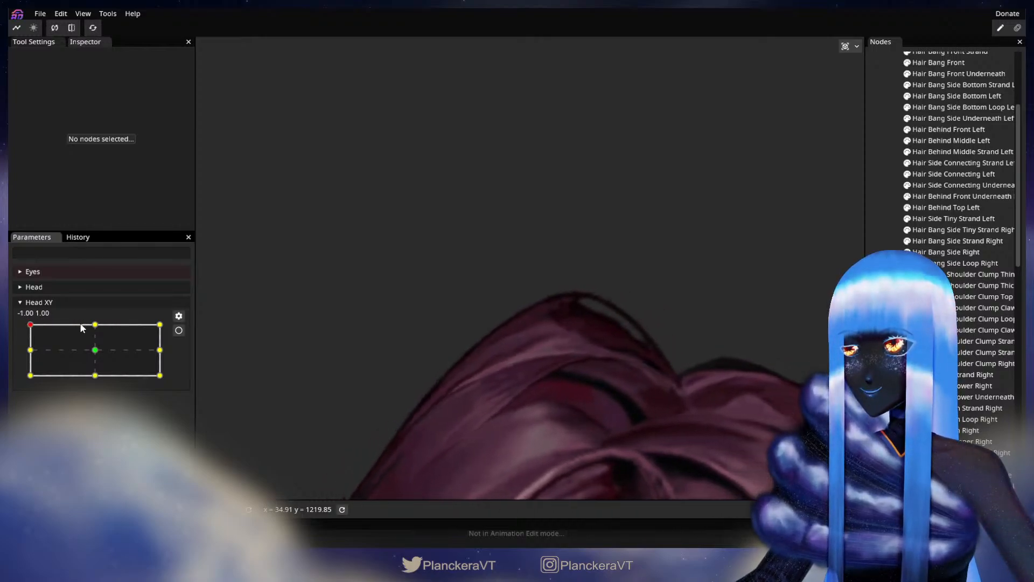
pyautogui.click(179, 330)
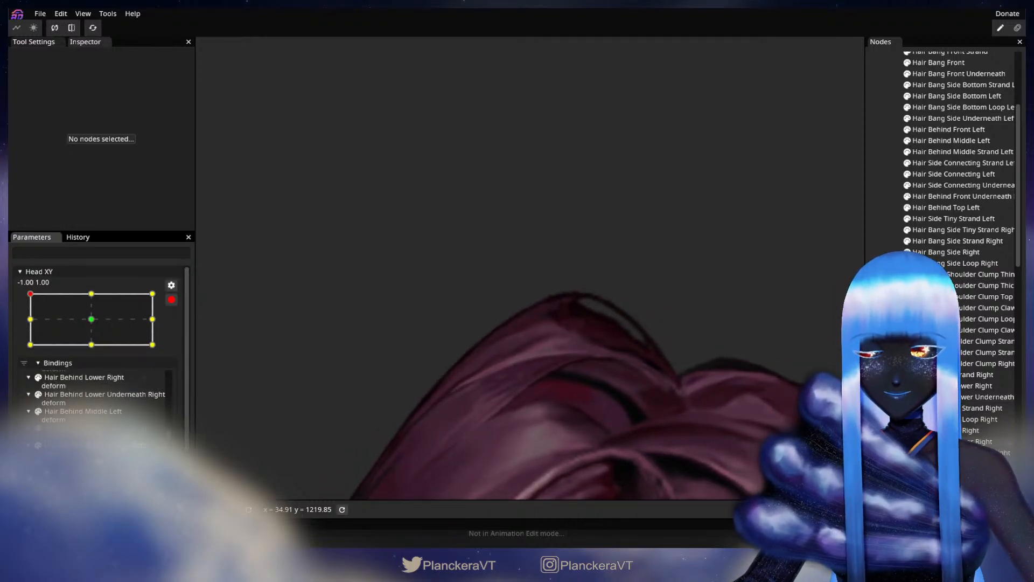
# Step: Nudge the central and upper left inner vertices below the crown of Hair Behind Upper Right at Head XY -1.00, 1.00, and deselect the node
pyautogui.click(457, 396)
pyautogui.click(547, 346)
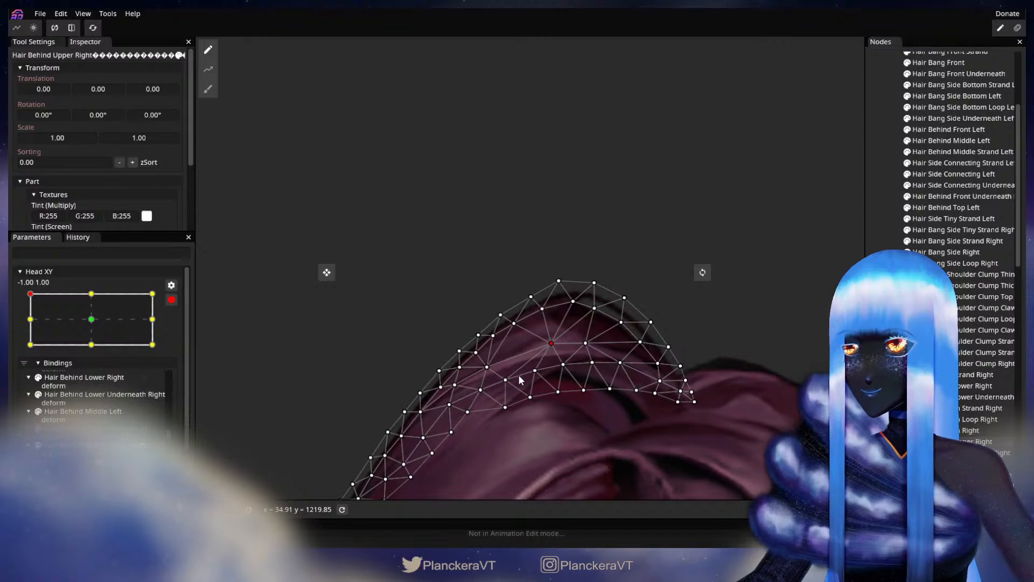
pyautogui.click(487, 365)
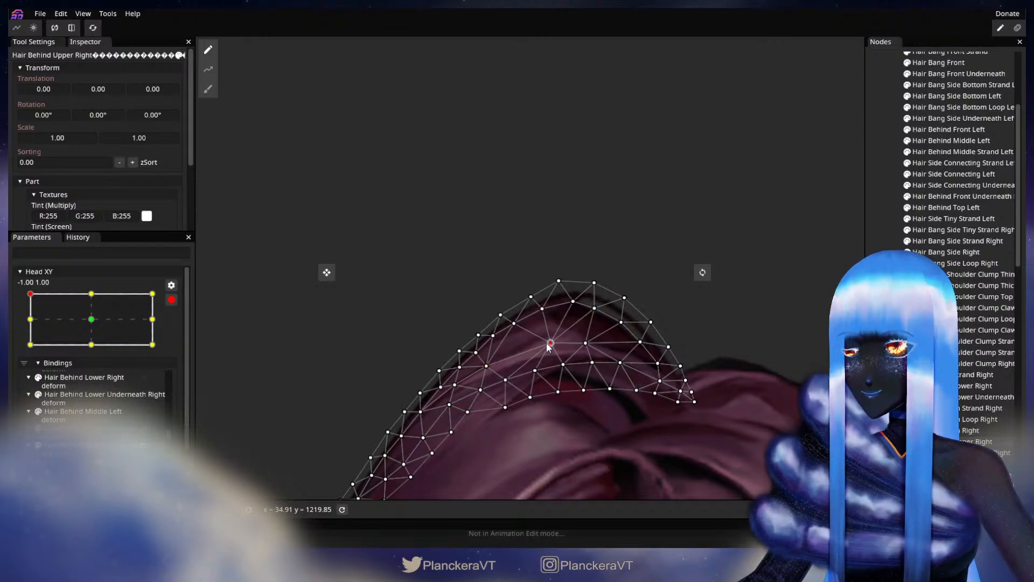
pyautogui.click(819, 343)
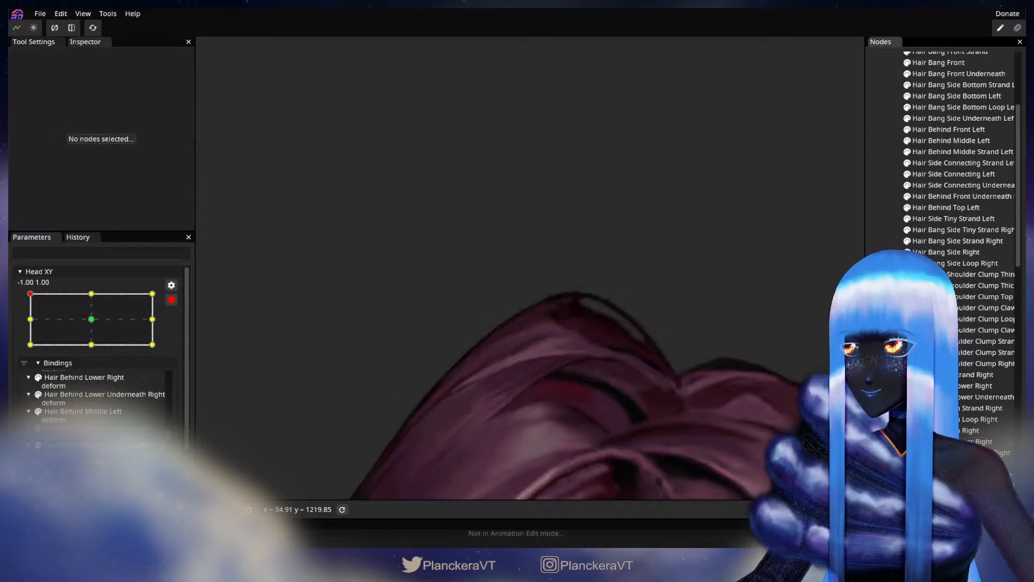
# Step: Disarm Head XY, move it slightly around -1.00, 1.00 to examine the crown outline, and rearm it at that keypoint
pyautogui.click(171, 299)
pyautogui.moveTo(29, 325)
pyautogui.mouseDown()
pyautogui.moveTo(108, 324)
pyautogui.moveTo(23, 326)
pyautogui.moveTo(92, 327)
pyautogui.moveTo(31, 329)
pyautogui.moveTo(29, 351)
pyautogui.moveTo(27, 325)
pyautogui.mouseUp()
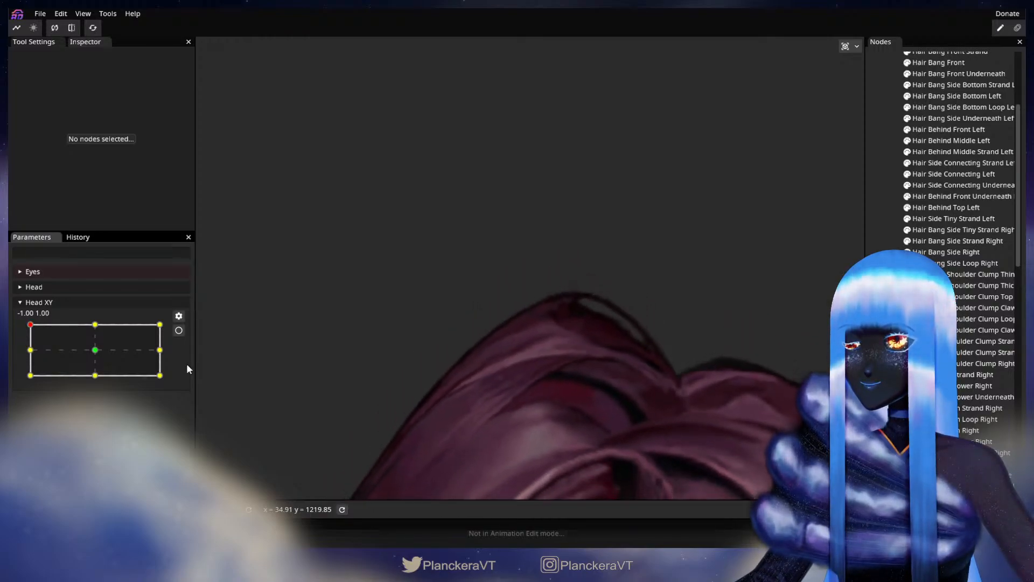
pyautogui.click(178, 329)
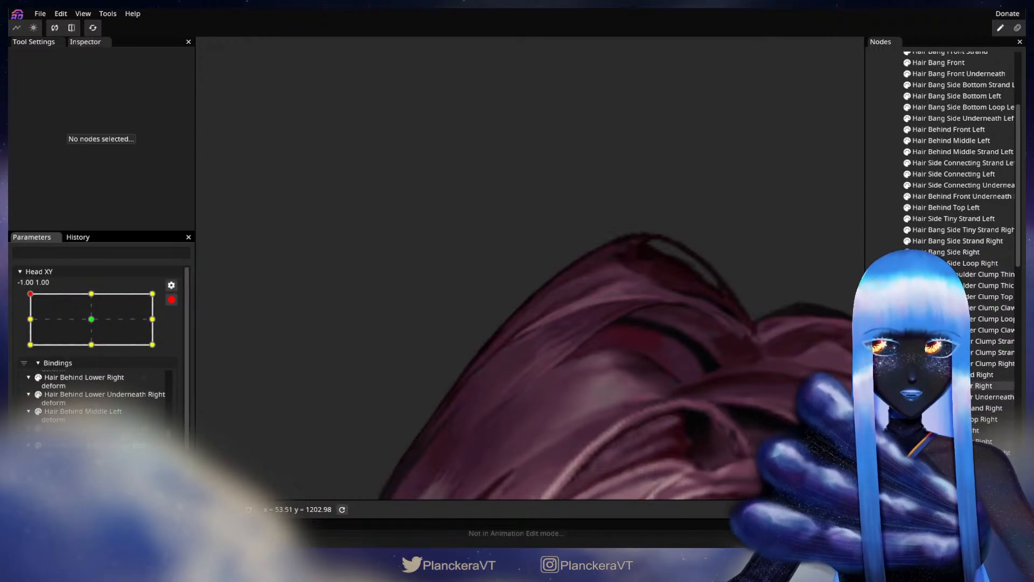
# Step: Adjust the inner vertices on the upper left slope of Hair Behind Lower Right at Head XY -1.00, 1.00, and deselect the node
pyautogui.click(948, 385)
pyautogui.scroll(2, 496, 383)
pyautogui.click(507, 360)
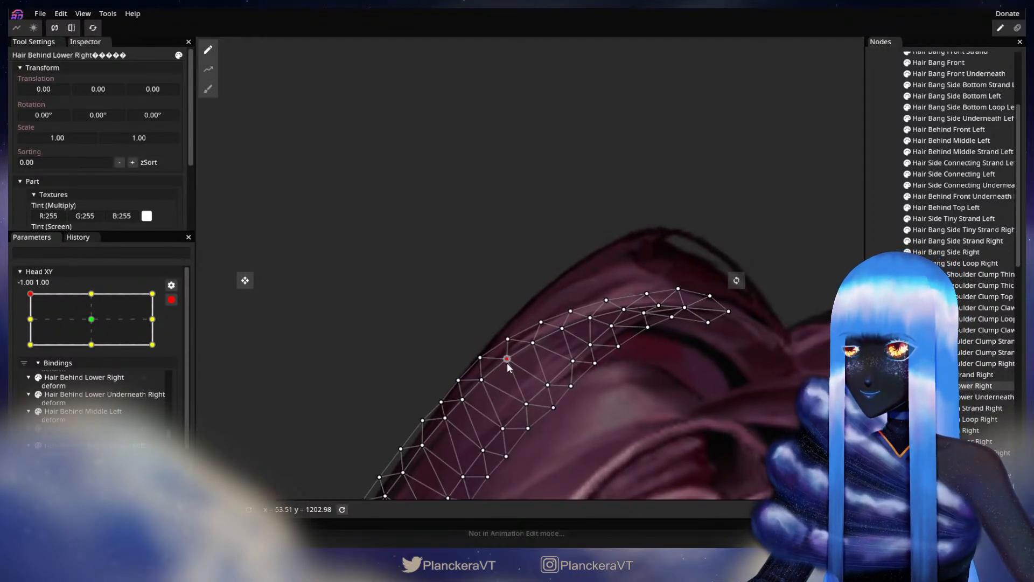
pyautogui.click(484, 381)
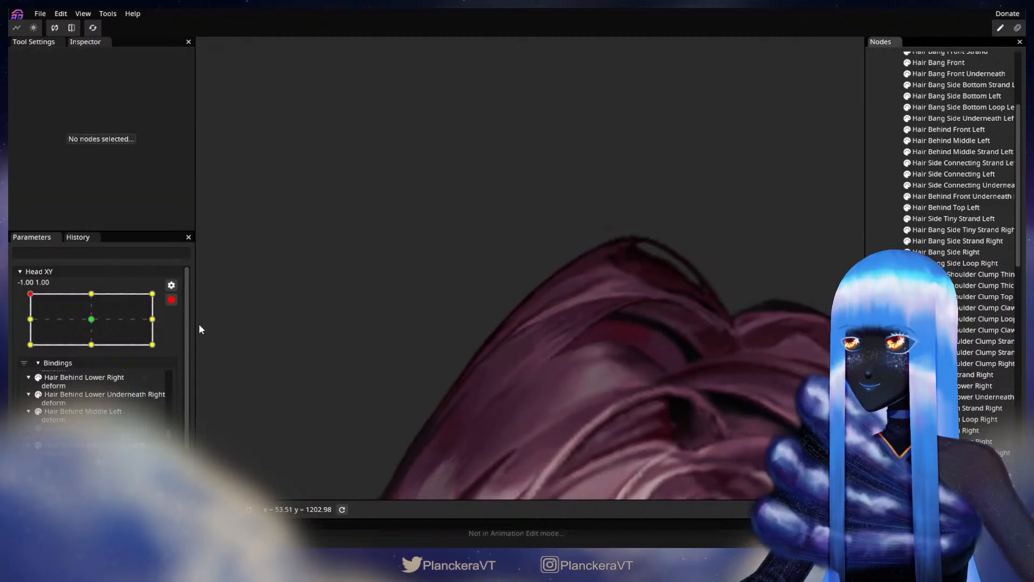
# Step: Disarm Head XY and sweep it near -1.00, 1.00 to examine the hair motion up close and across the whole head
pyautogui.click(168, 301)
pyautogui.moveTo(30, 324); pyautogui.dragTo(21, 326)
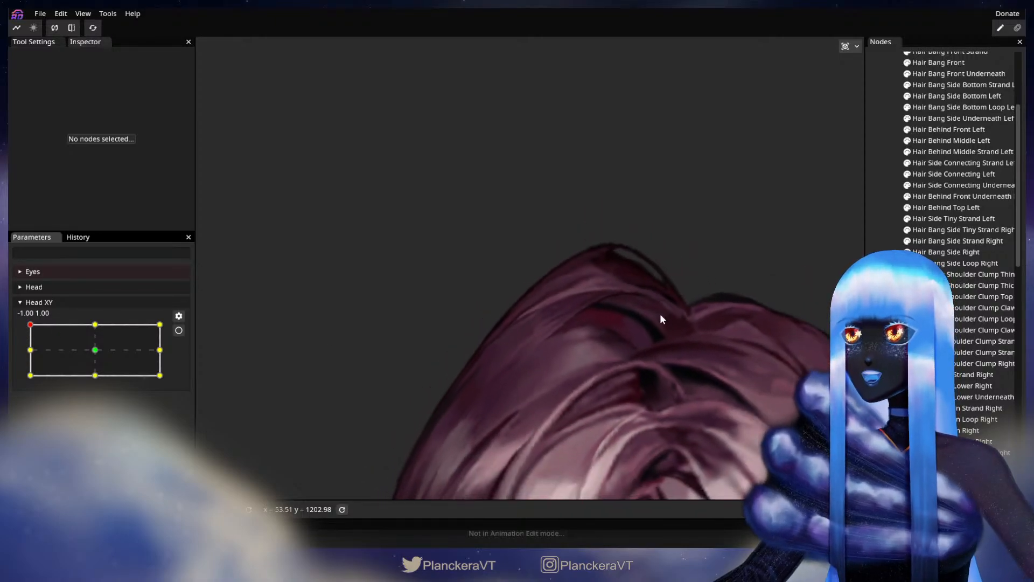
pyautogui.scroll(-6, 629, 446)
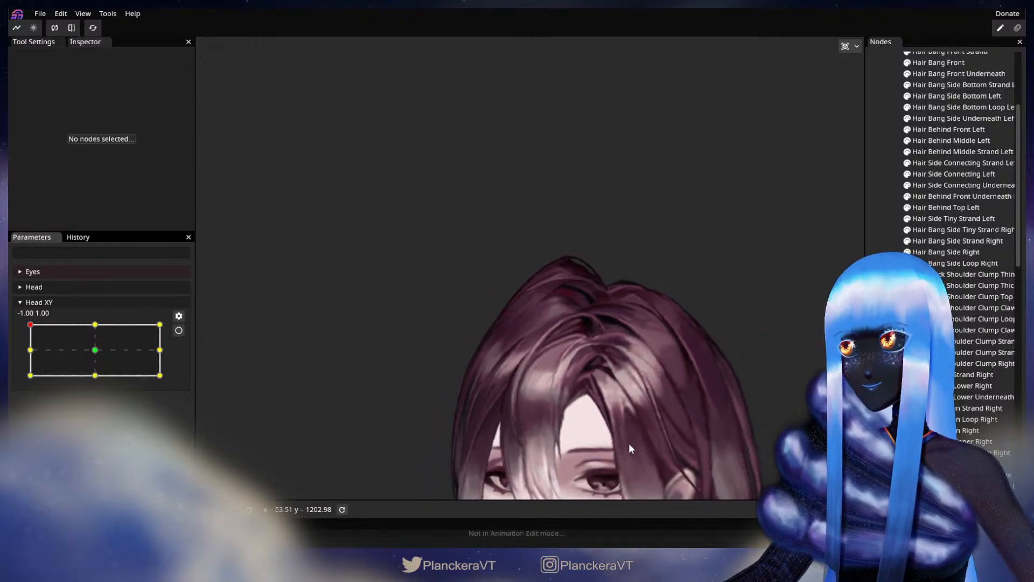
pyautogui.moveTo(647, 417); pyautogui.dragTo(612, 317)
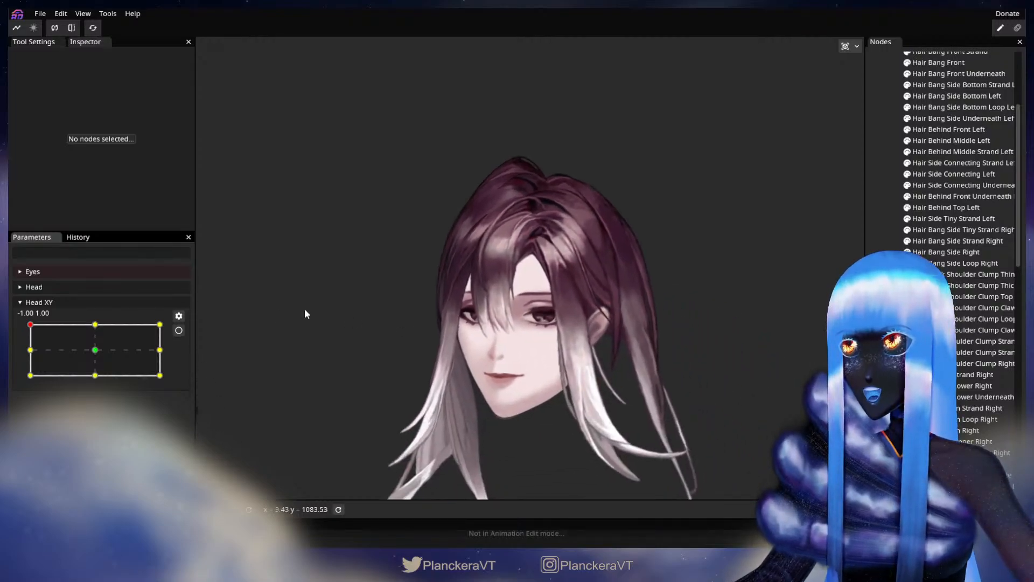
# Step: Set Head XY to the 1.00, 1.00 keypoint and arm the parameter for editing
pyautogui.moveTo(30, 324); pyautogui.dragTo(232, 314)
pyautogui.click(178, 330)
pyautogui.moveTo(418, 284); pyautogui.dragTo(420, 364)
pyautogui.scroll(2, 489, 351)
pyautogui.scroll(2, 645, 349)
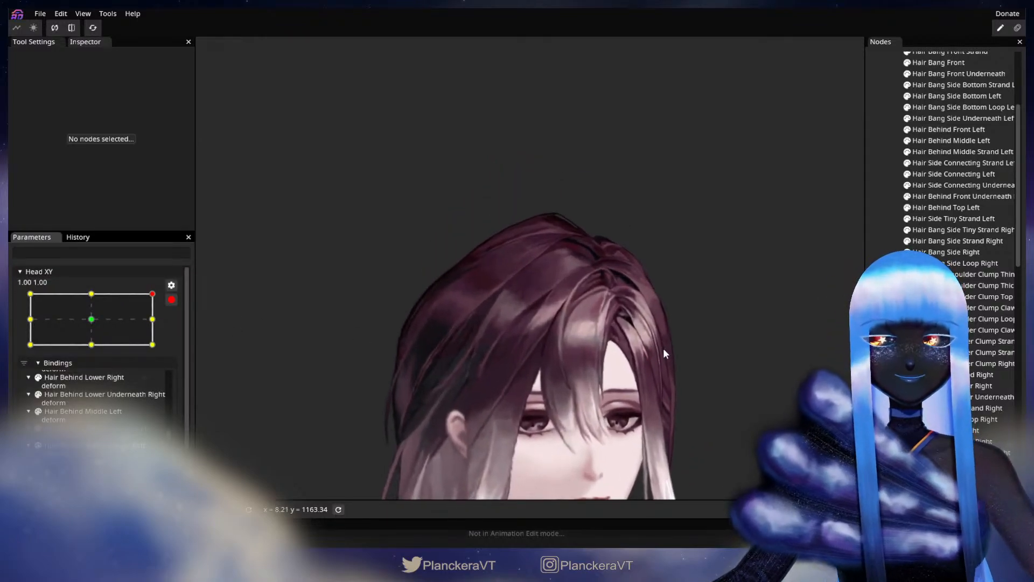
# Step: Push the top and upper left outline of Hair Behind Upper Right slightly upward with the 70.00 Circle Brush at Head XY 1.00, 1.00
pyautogui.click(947, 441)
pyautogui.scroll(2, 646, 301)
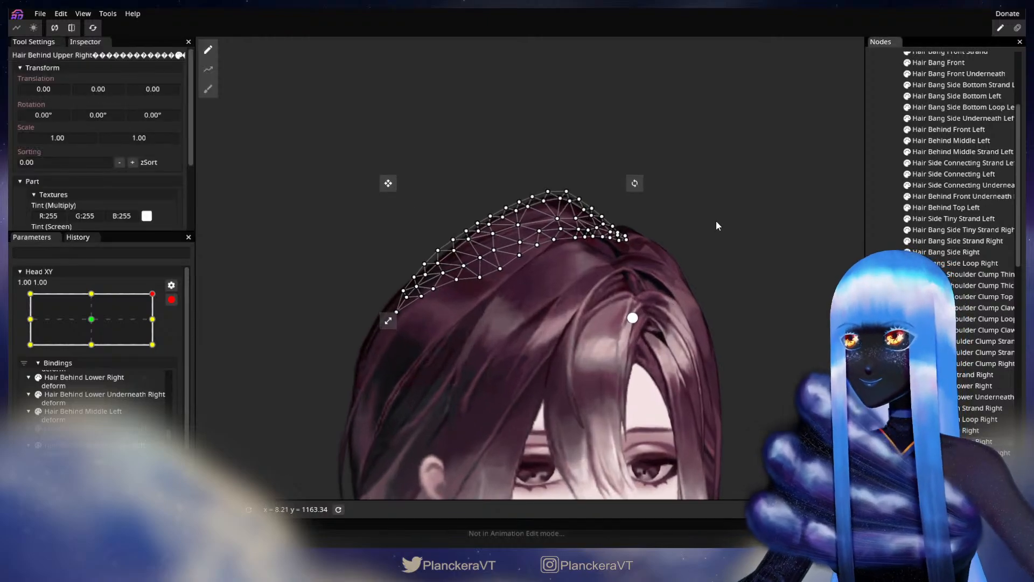
pyautogui.moveTo(550, 130); pyautogui.dragTo(526, 247)
pyautogui.click(203, 89)
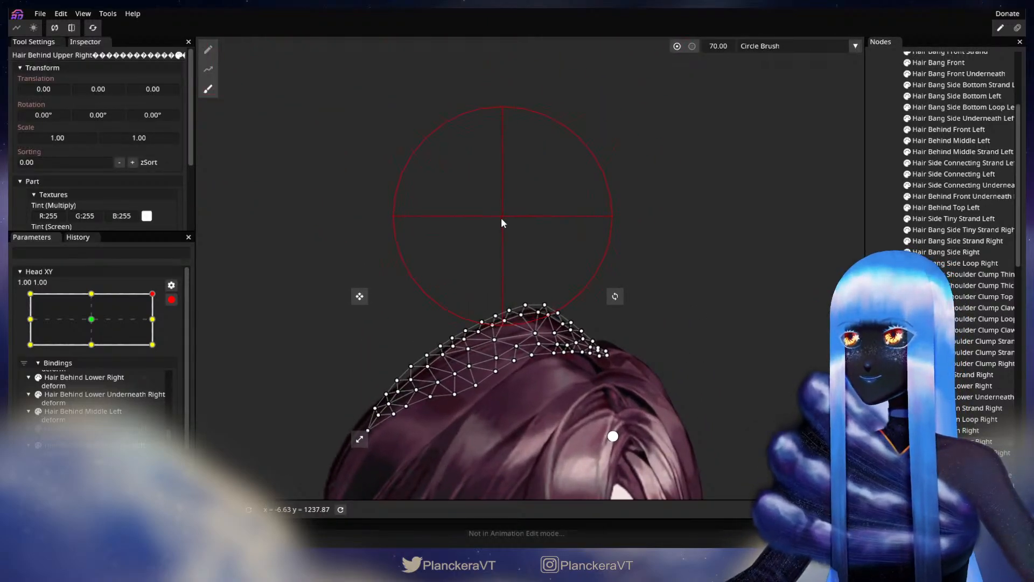
pyautogui.moveTo(500, 251); pyautogui.dragTo(500, 242)
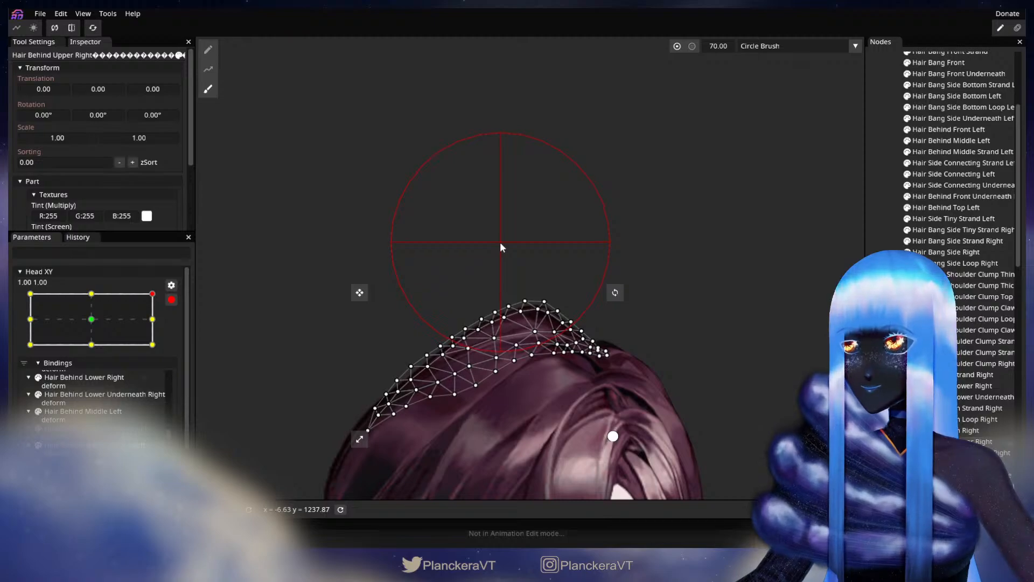
pyautogui.moveTo(408, 292); pyautogui.dragTo(403, 285)
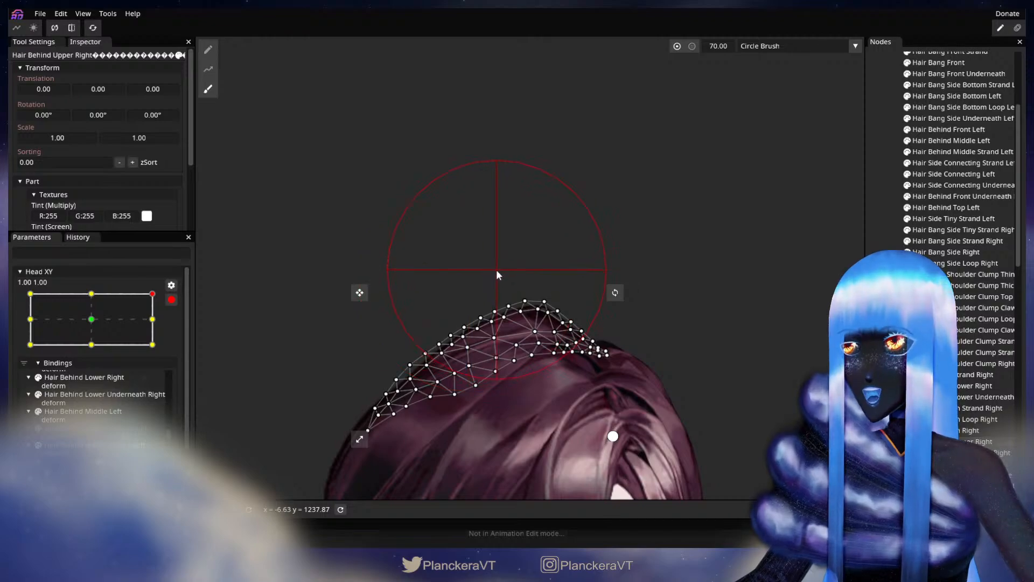
# Step: Deselect the node, disarm Head XY, and sweep it around 1.00, 1.00 to examine the crown up close
pyautogui.press('Escape')
pyautogui.moveTo(580, 361); pyautogui.dragTo(524, 315)
pyautogui.click(171, 299)
pyautogui.moveTo(160, 323); pyautogui.dragTo(340, 318)
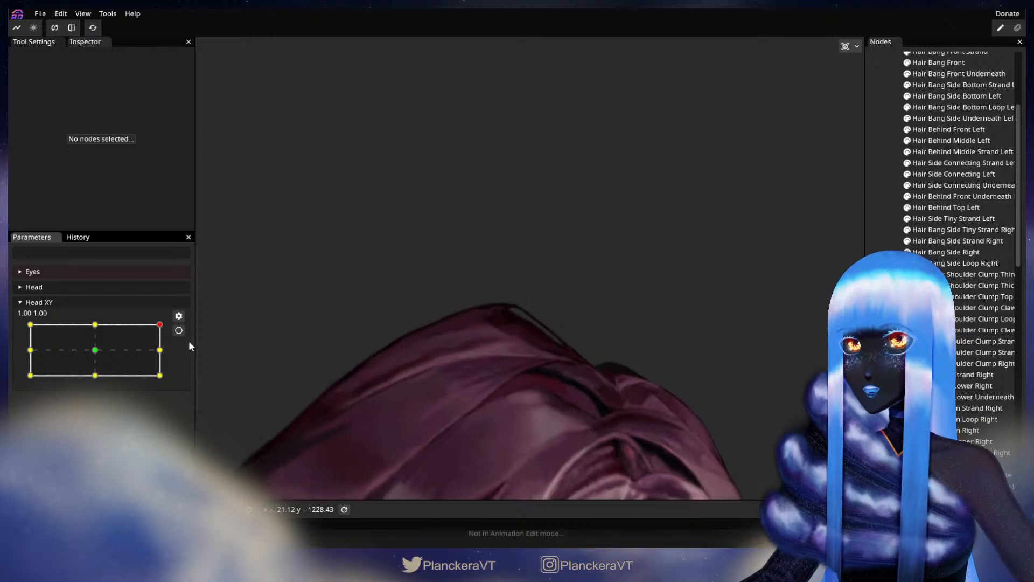
# Step: Rearm Head XY at 1.00, 1.00 and nudge the vertices along the peak and right slope of Hair Behind Upper Right
pyautogui.click(178, 330)
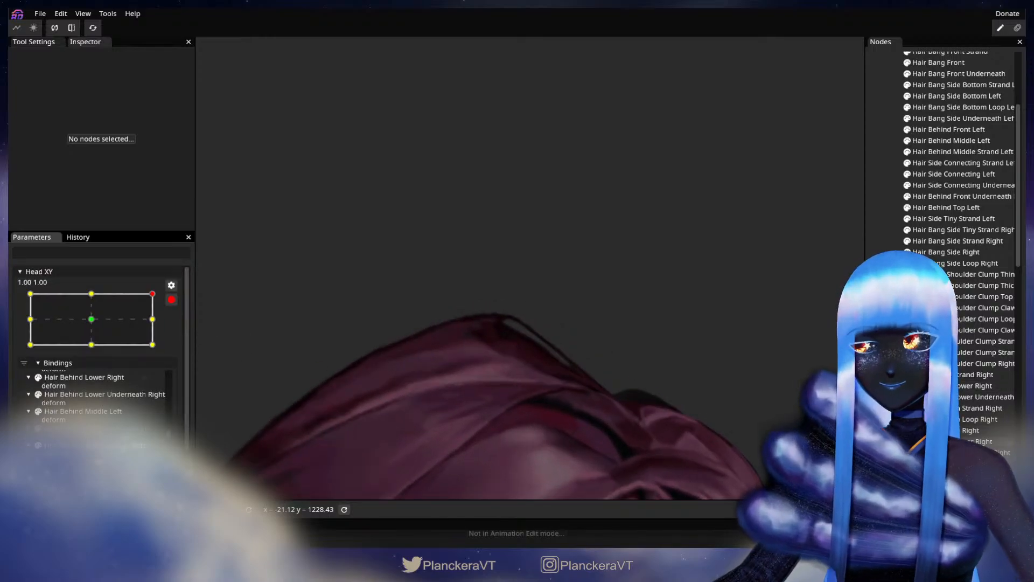
pyautogui.click(455, 411)
pyautogui.click(448, 338)
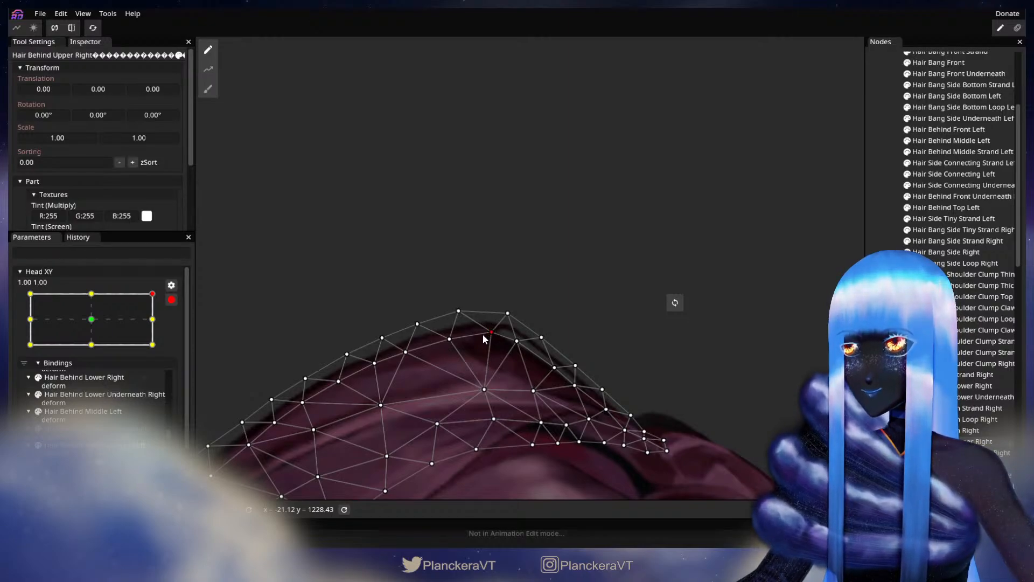
pyautogui.click(458, 312)
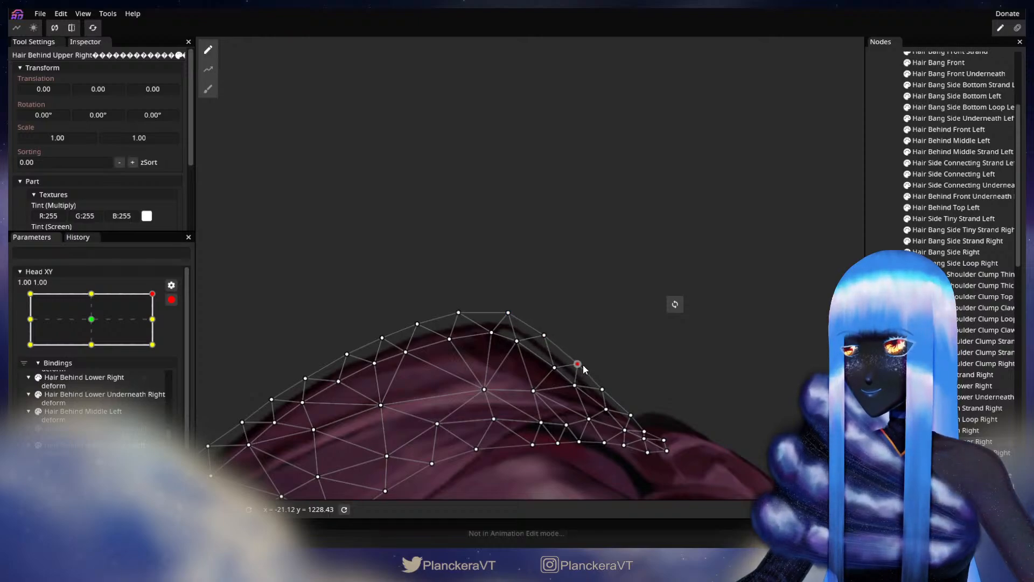
# Step: Fine-tune the outer and inner vertices down the left slope of Hair Behind Upper Right, and deselect the node
pyautogui.moveTo(583, 365); pyautogui.dragTo(739, 301)
pyautogui.scroll(1, 529, 325)
pyautogui.click(564, 289)
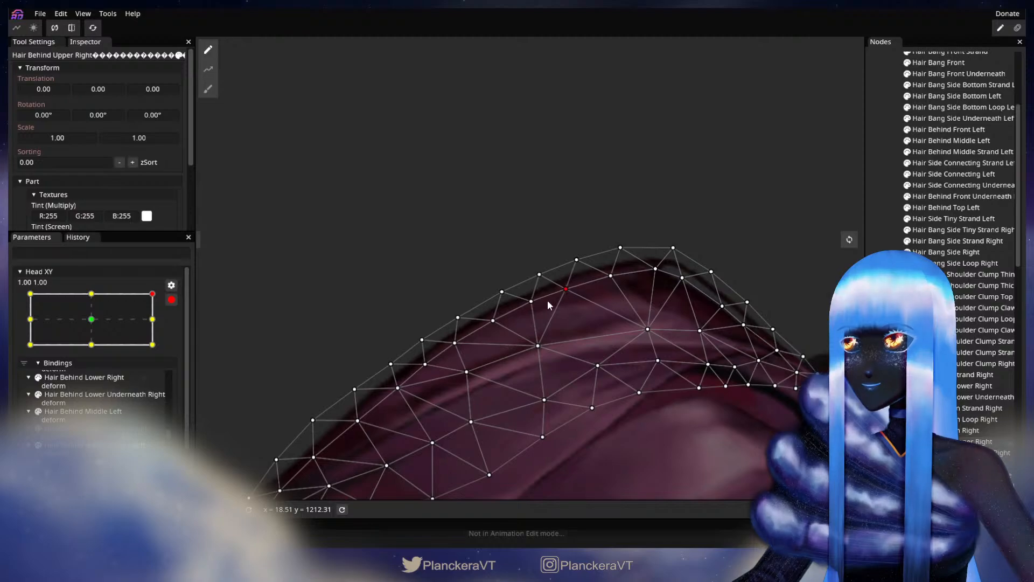
pyautogui.click(492, 320)
pyautogui.moveTo(492, 323); pyautogui.dragTo(514, 303)
pyautogui.click(516, 303)
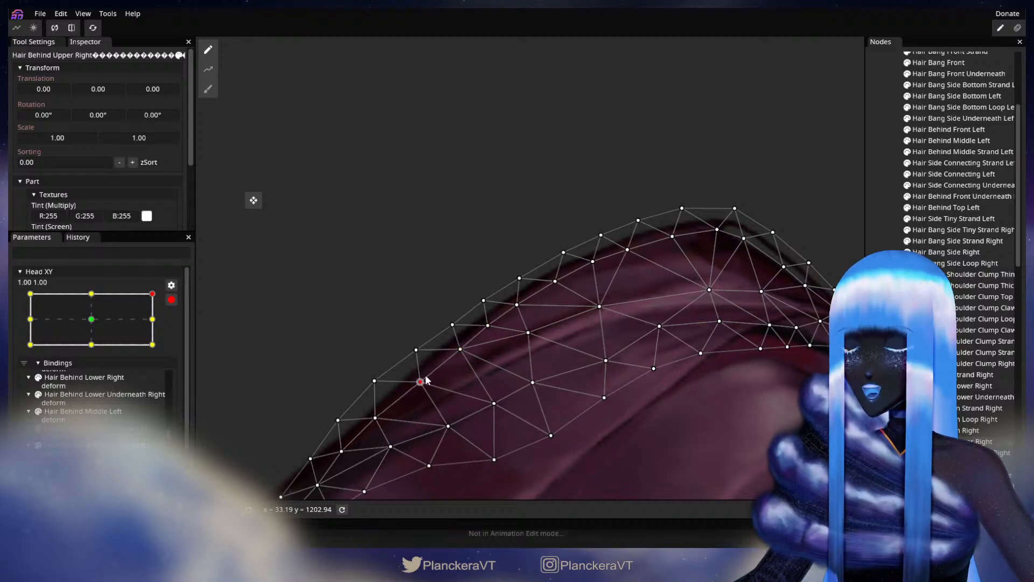
pyautogui.press('Escape')
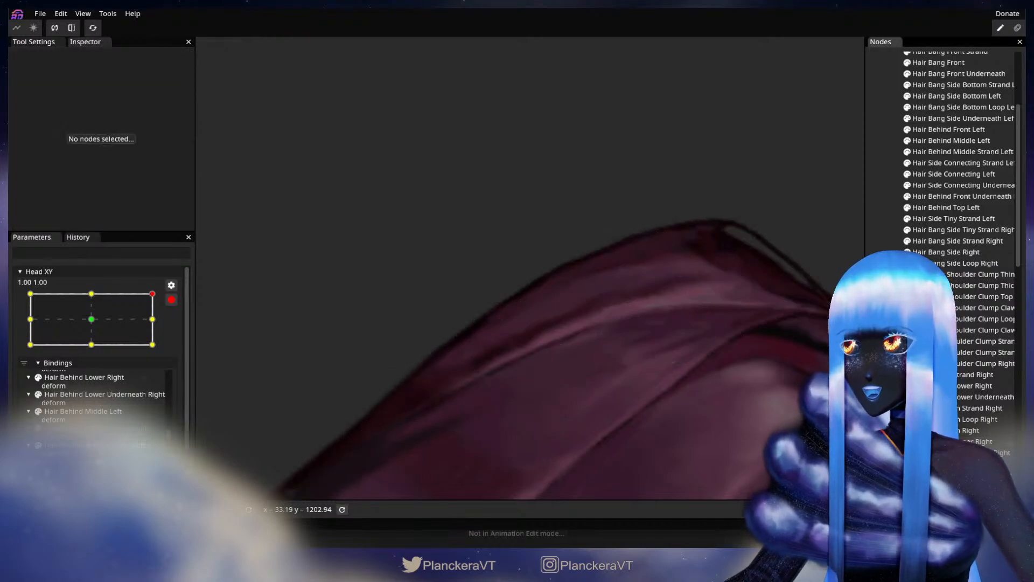
# Step: Disarm Head XY, move it around 1.00, 1.00 to examine the smoothness of the upper hair outline, and rearm it at that keypoint
pyautogui.scroll(-4, 580, 378)
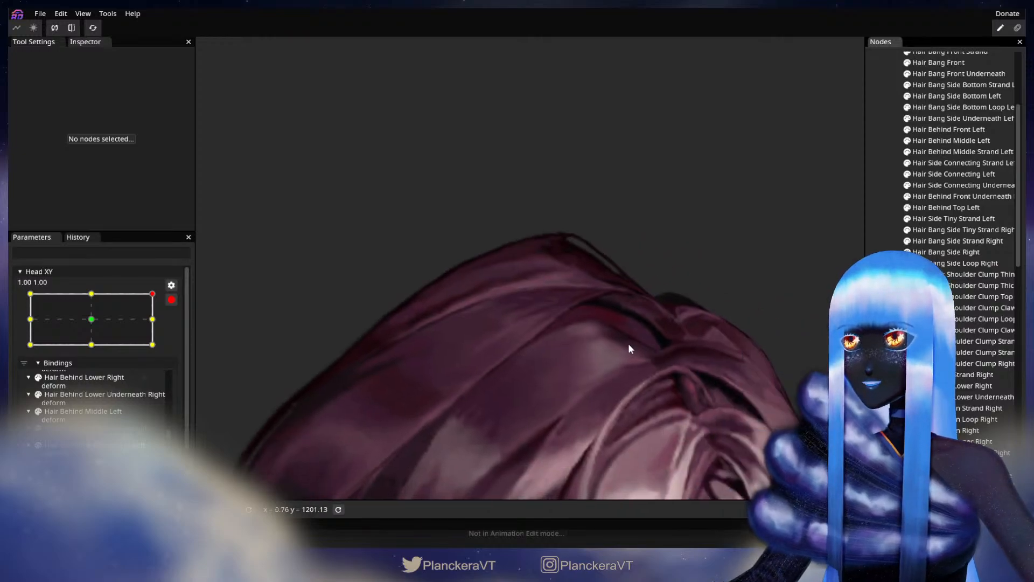
pyautogui.click(171, 299)
pyautogui.moveTo(161, 325)
pyautogui.mouseDown()
pyautogui.moveTo(96, 324)
pyautogui.moveTo(159, 324)
pyautogui.mouseUp()
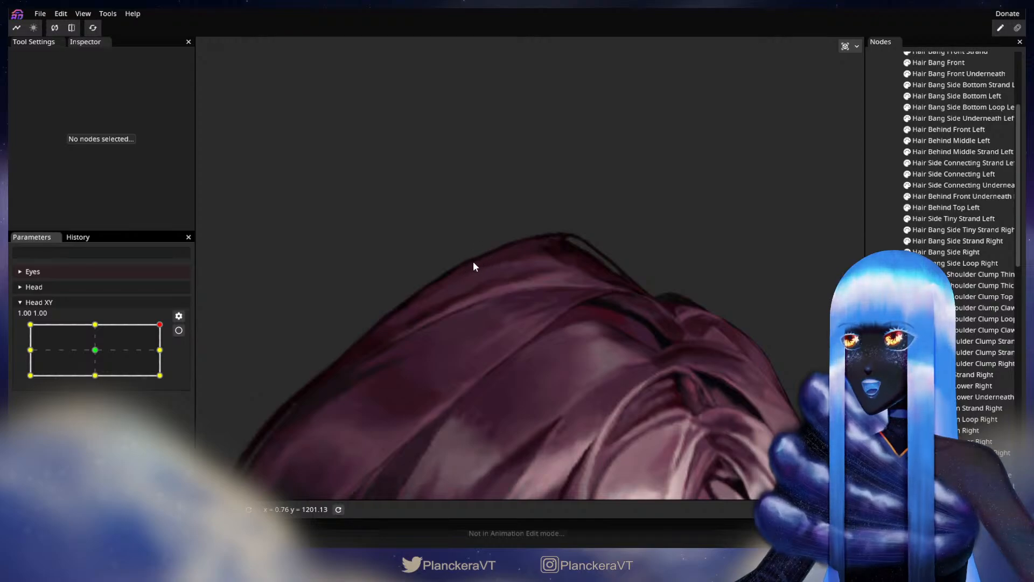
pyautogui.moveTo(157, 328); pyautogui.dragTo(160, 324)
pyautogui.click(179, 330)
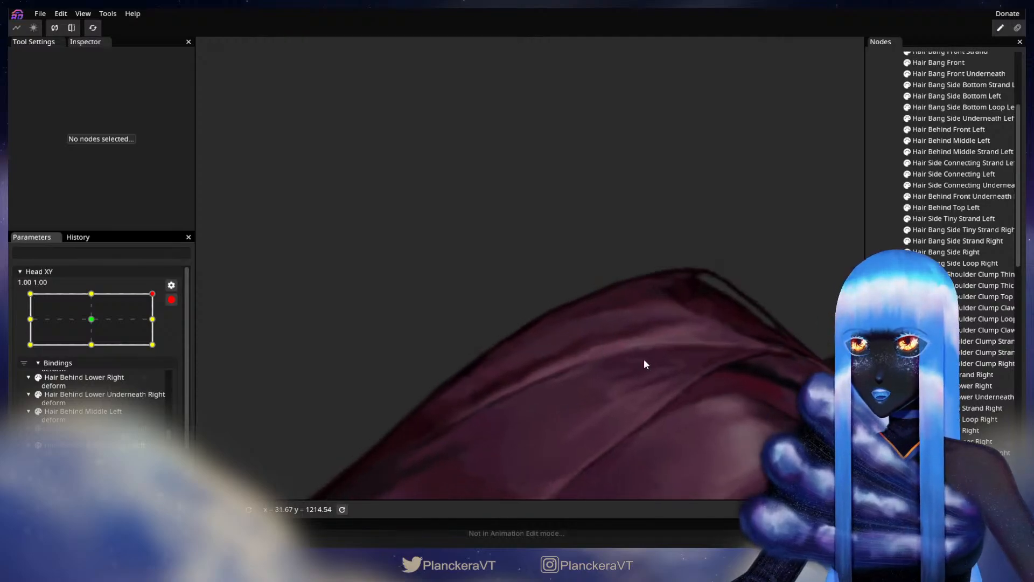
# Step: Reselect Hair Behind Upper Right and nudge the outline and adjacent inner vertices along its upper left slope toward the peak
pyautogui.click(525, 334)
pyautogui.click(580, 312)
pyautogui.moveTo(581, 318); pyautogui.dragTo(551, 304)
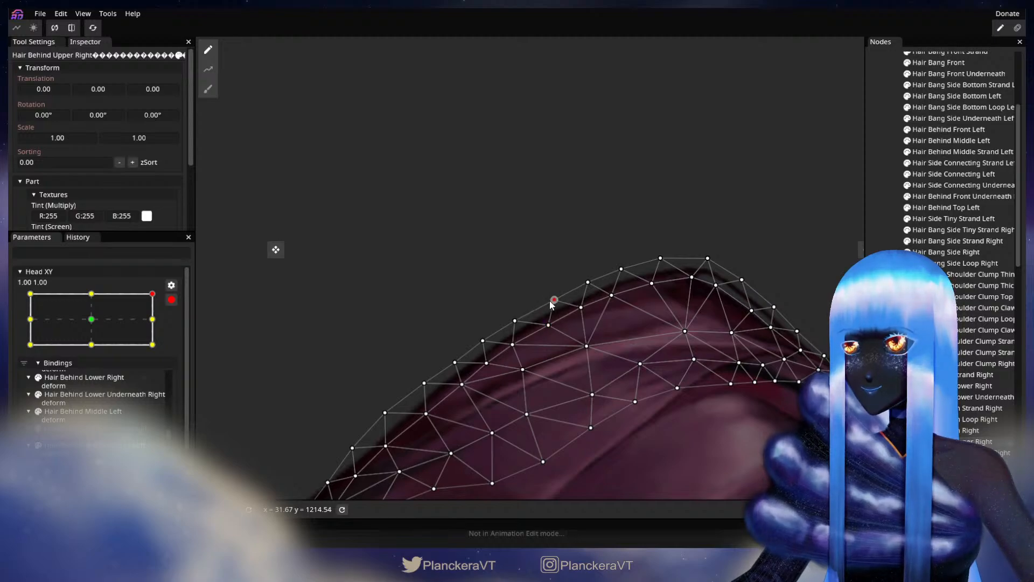
pyautogui.moveTo(515, 349); pyautogui.dragTo(516, 351)
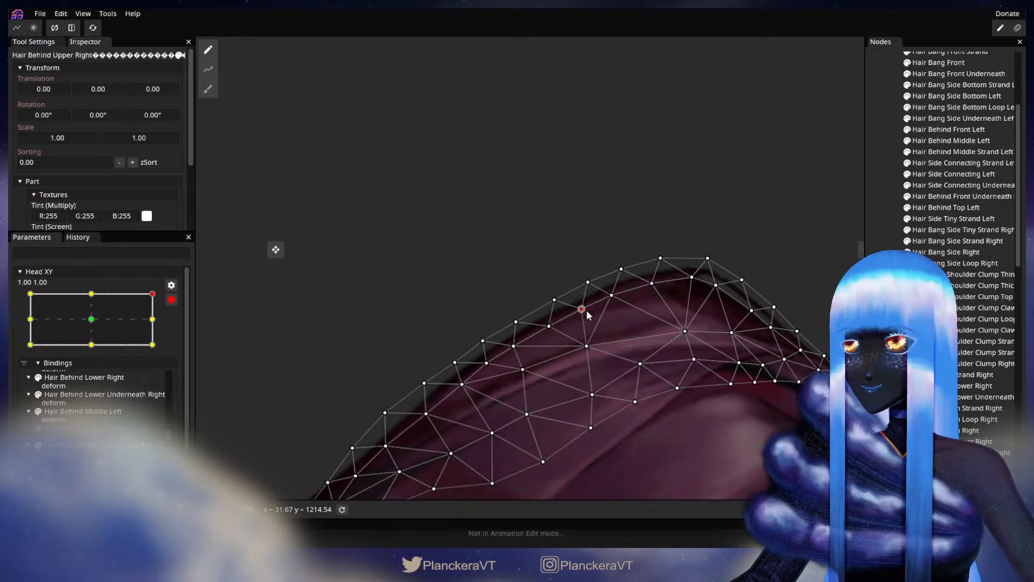
pyautogui.click(613, 295)
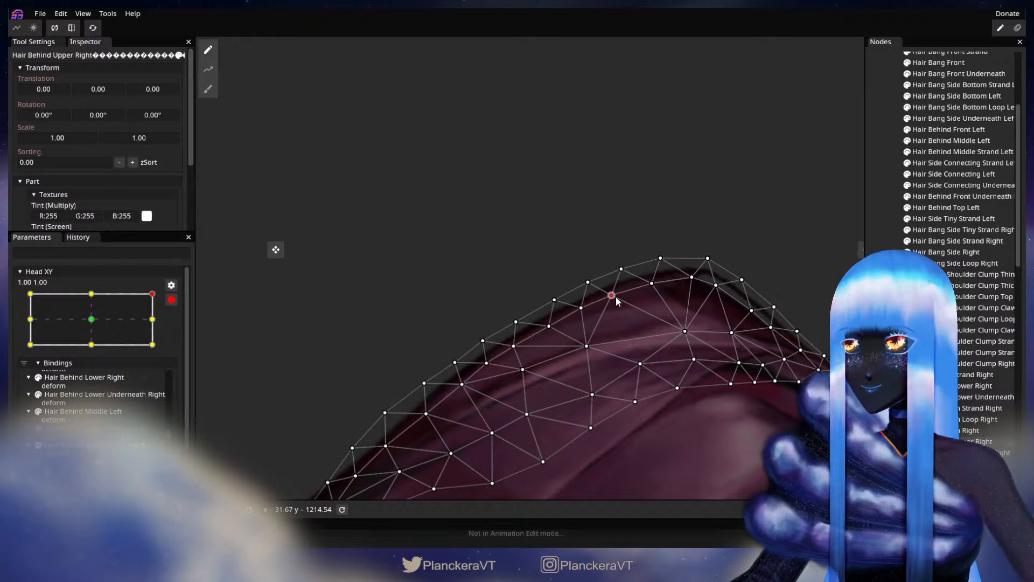
pyautogui.moveTo(616, 297); pyautogui.dragTo(626, 268)
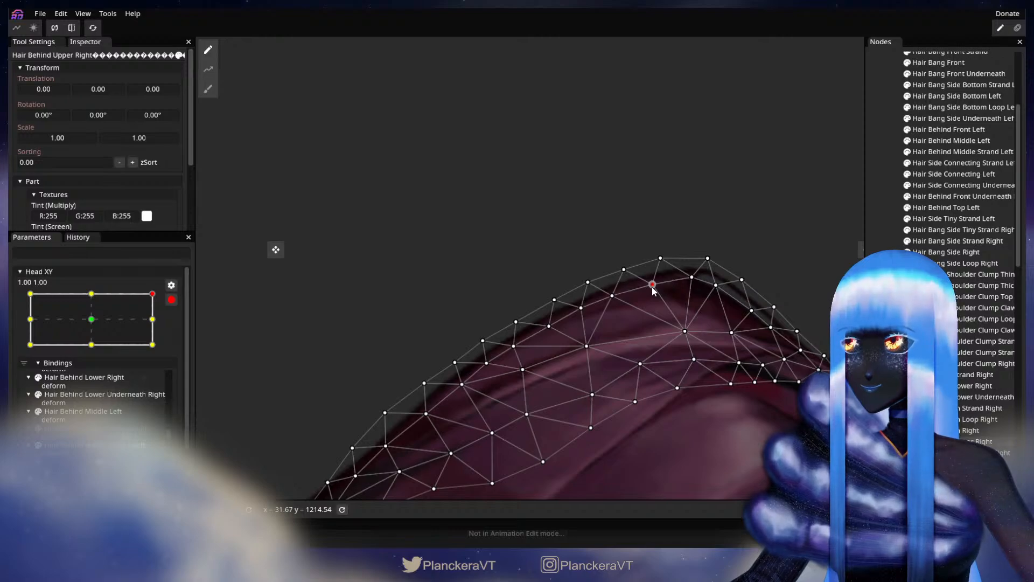
# Step: Adjust the outline and adjacent inner vertices midway along the left slope of Hair Behind Upper Right at Head XY 1.00, 1.00
pyautogui.moveTo(600, 308); pyautogui.dragTo(656, 277)
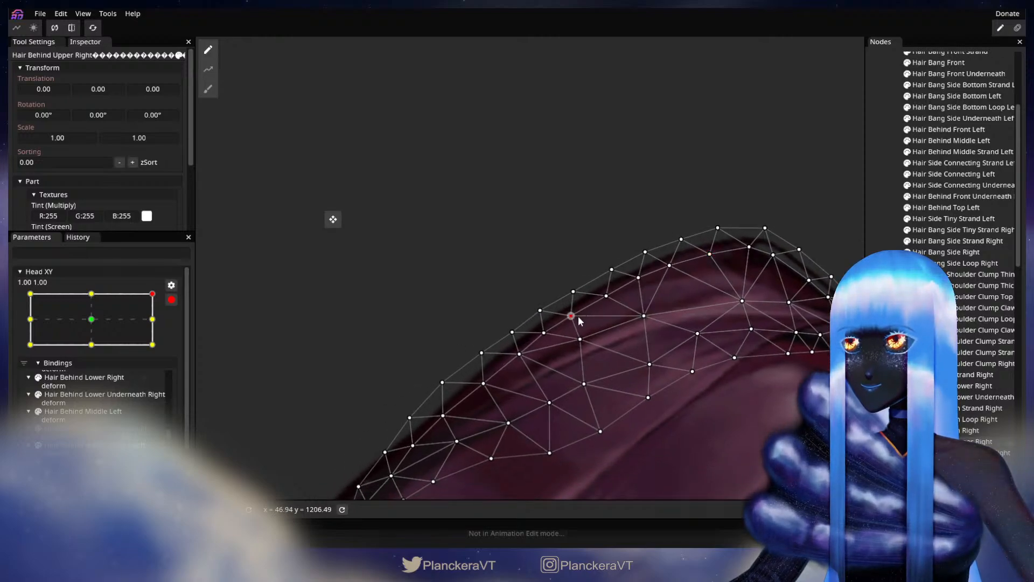
pyautogui.click(607, 296)
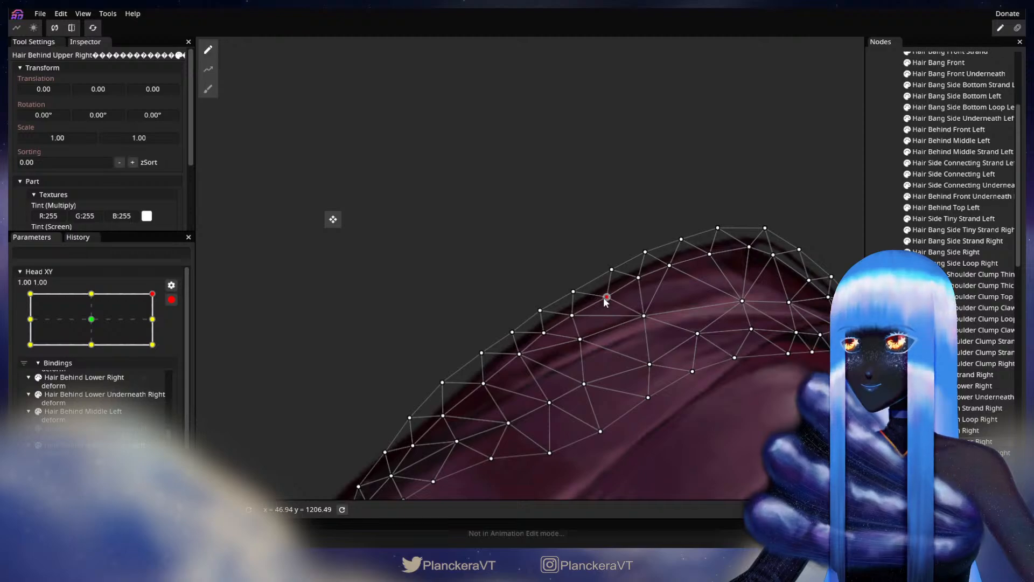
pyautogui.click(541, 309)
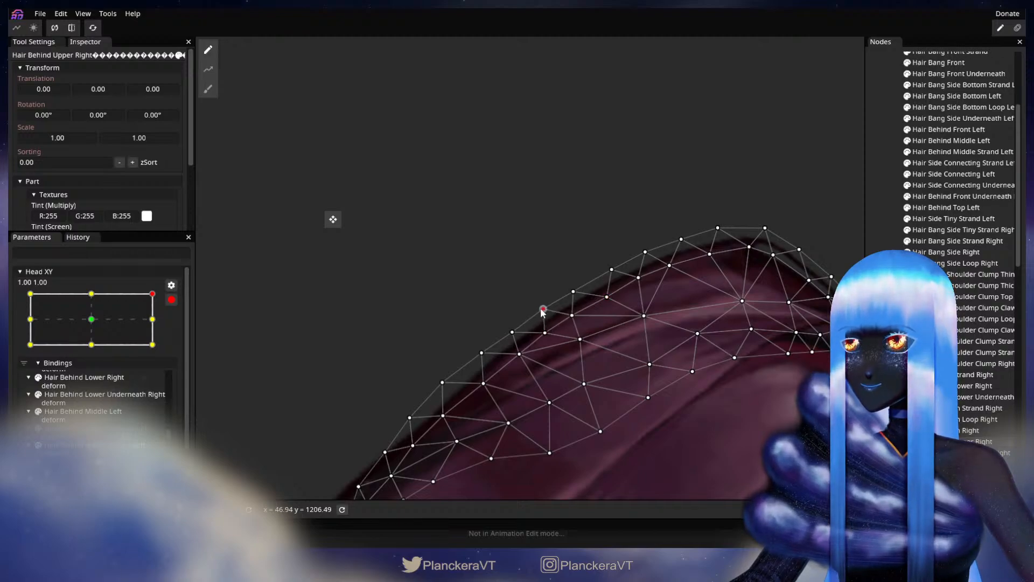
pyautogui.moveTo(575, 325); pyautogui.dragTo(574, 323)
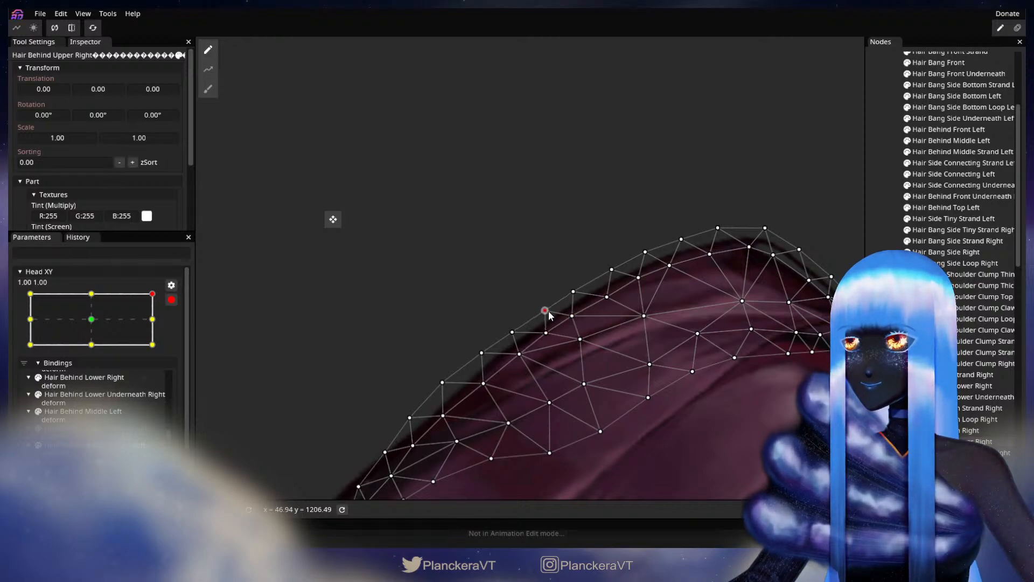
pyautogui.click(547, 334)
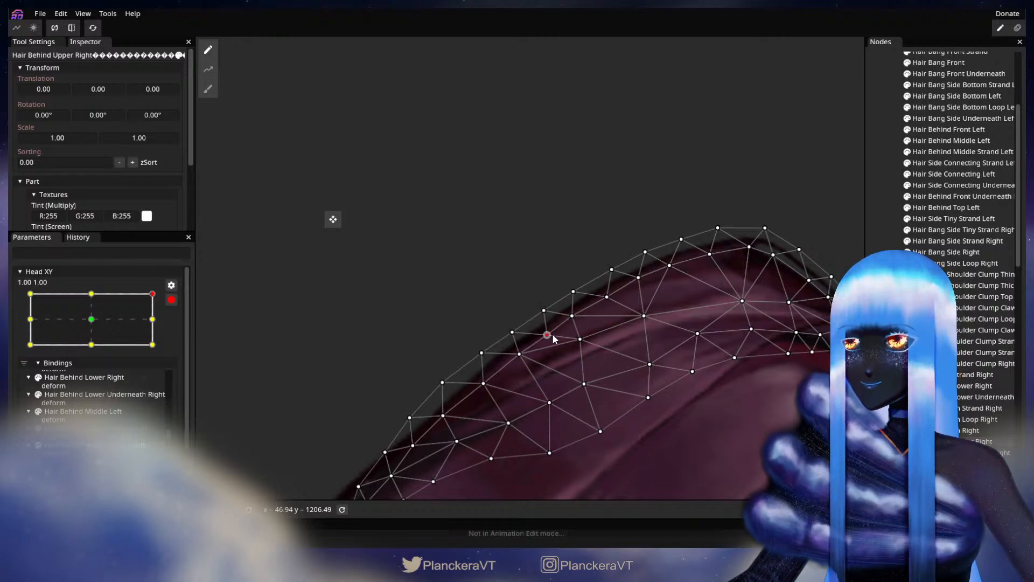
pyautogui.moveTo(552, 334)
pyautogui.mouseDown()
pyautogui.moveTo(589, 311)
pyautogui.moveTo(559, 334)
pyautogui.mouseUp()
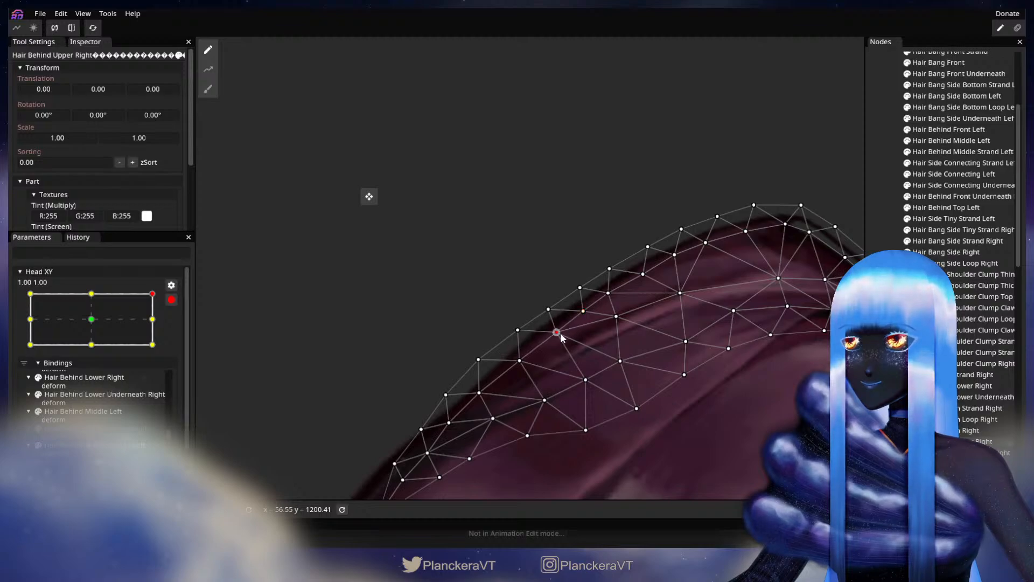
# Step: Nudge the outline vertices toward the lower end of the left slope of Hair Behind Upper Right, and deselect the node
pyautogui.click(519, 339)
pyautogui.moveTo(520, 343); pyautogui.dragTo(534, 290)
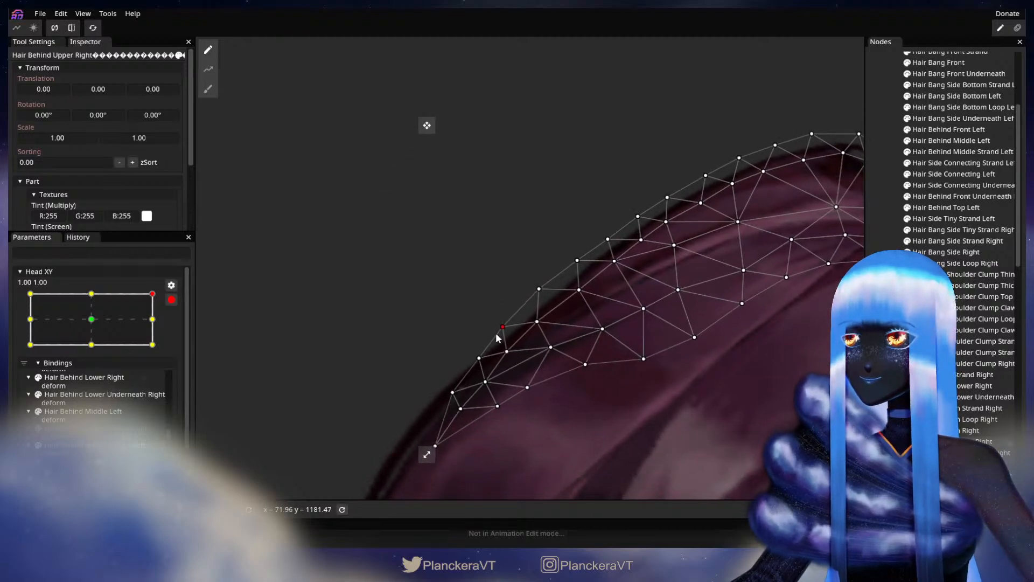
pyautogui.click(479, 358)
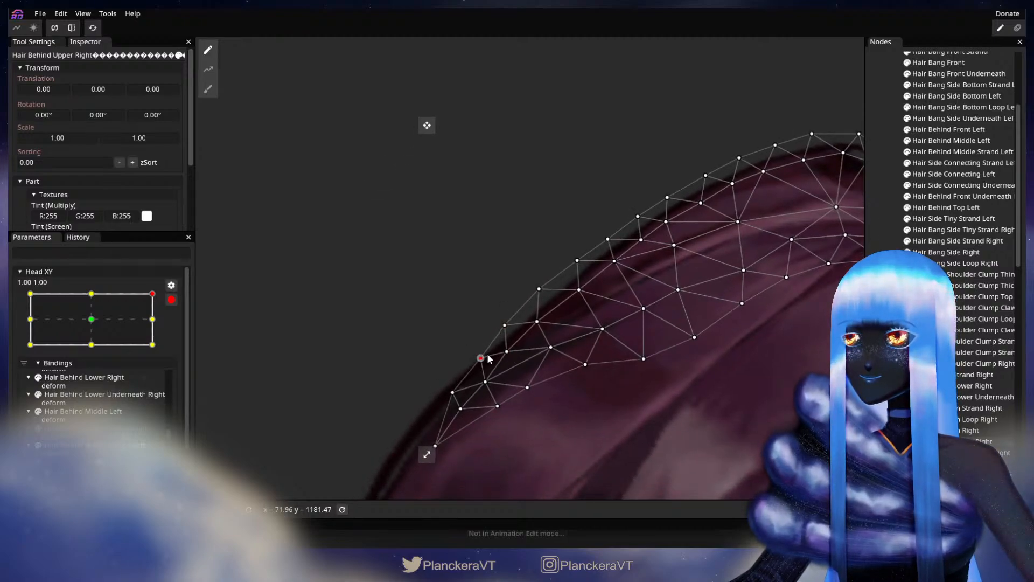
pyautogui.press('Escape')
# Step: Disarm Head XY and move it around 1.00, 1.00 to examine the whole head and the upper hair outline
pyautogui.scroll(-5, 682, 397)
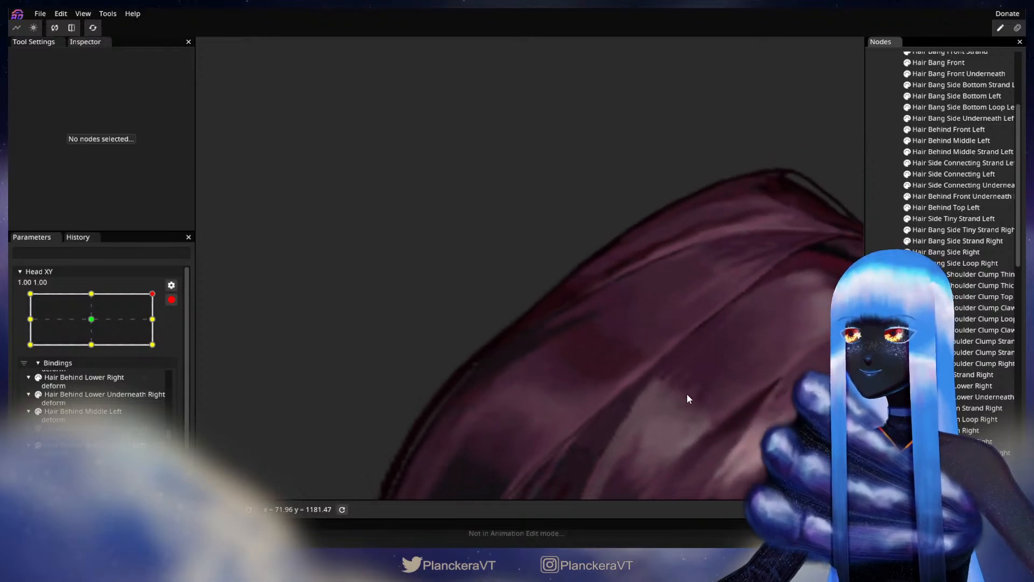
pyautogui.scroll(-6, 678, 335)
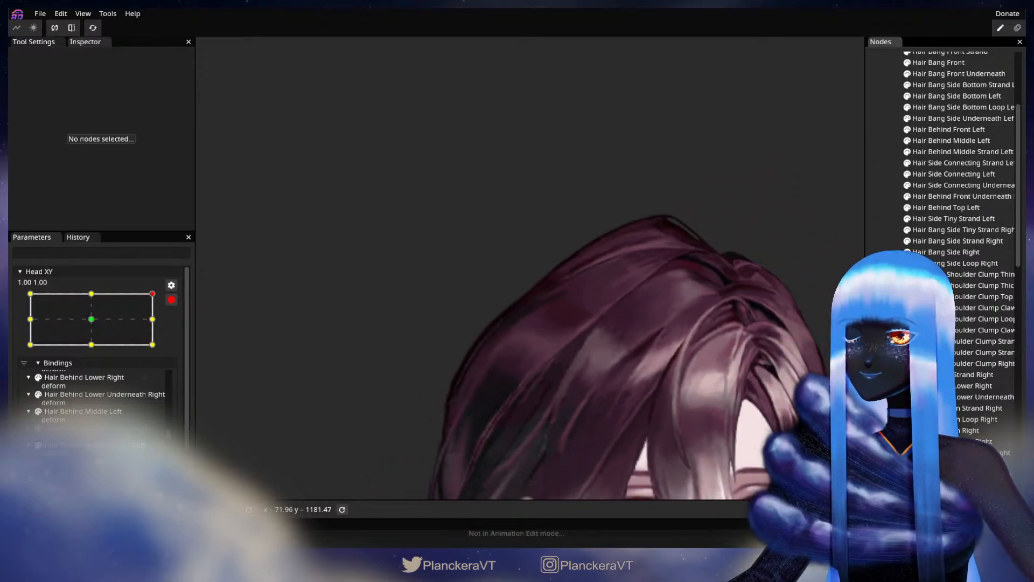
pyautogui.scroll(-1, 642, 338)
pyautogui.moveTo(642, 338); pyautogui.dragTo(597, 277)
pyautogui.click(171, 300)
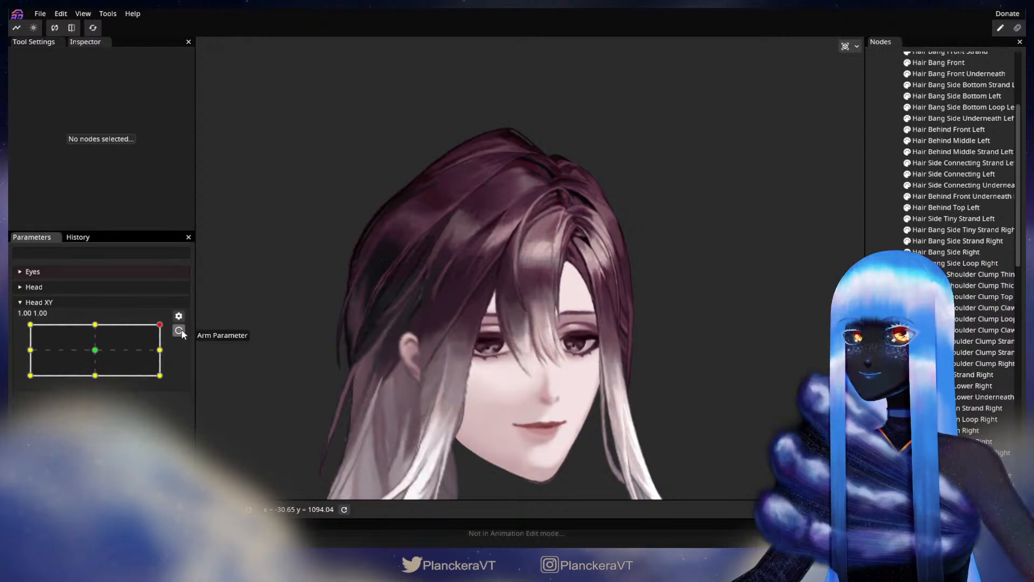
pyautogui.click(159, 324)
pyautogui.moveTo(159, 324); pyautogui.dragTo(273, 314)
pyautogui.scroll(2, 309, 270)
pyautogui.moveTo(389, 198); pyautogui.dragTo(461, 354)
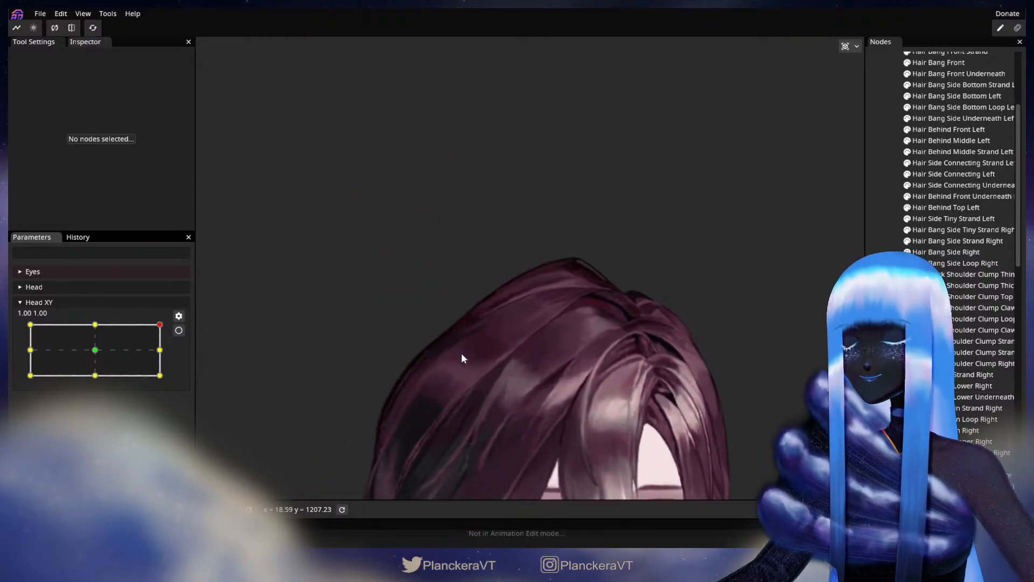
pyautogui.scroll(2, 530, 340)
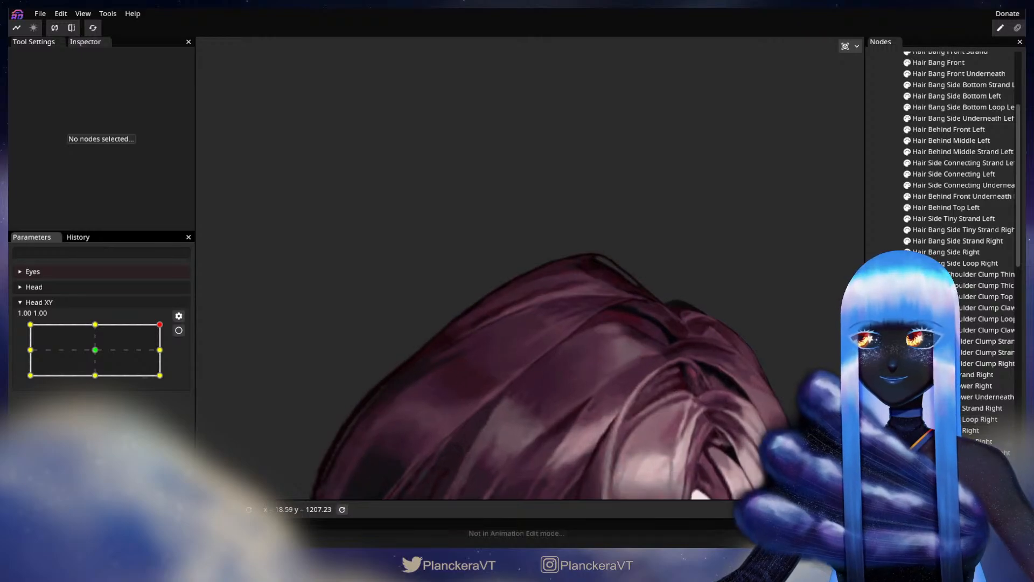
# Step: Select Hair Behind Upper Right on the model again for further mesh adjustment at Head XY 1.00, 1.00
pyautogui.click(550, 380)
pyautogui.scroll(2, 503, 341)
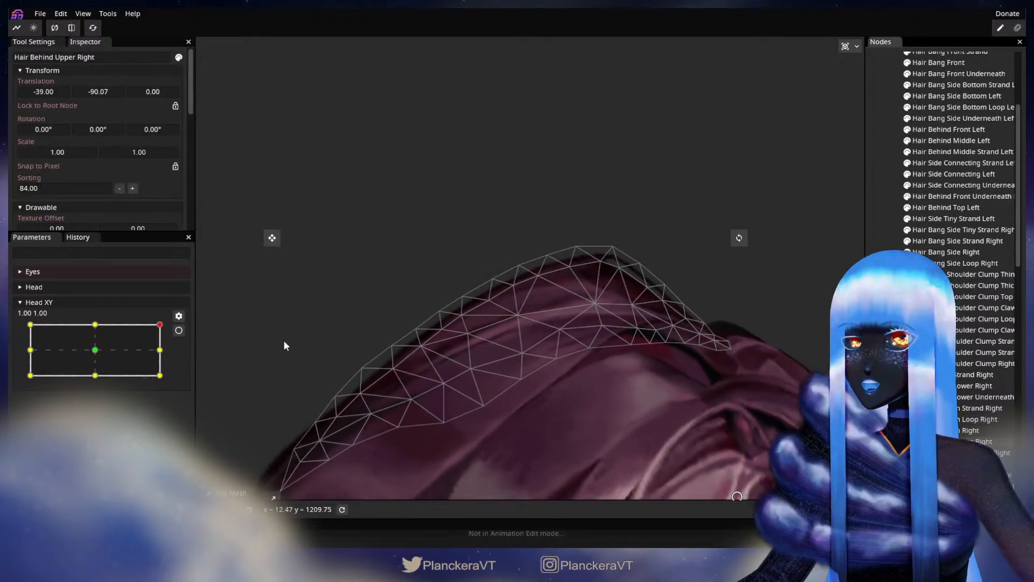
# Step: At the Head XY keypoint 1.00, 1.00, record adjustments to the vertices along the outer slope of the Hair Behind Upper Right mesh
pyautogui.moveTo(159, 326); pyautogui.dragTo(195, 330)
pyautogui.click(178, 331)
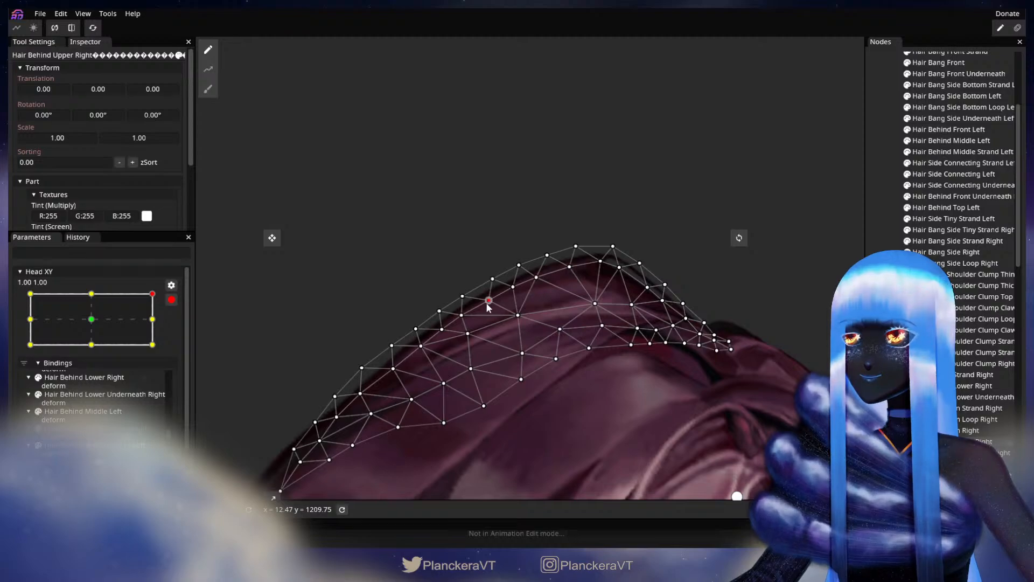
pyautogui.moveTo(485, 305); pyautogui.dragTo(484, 306)
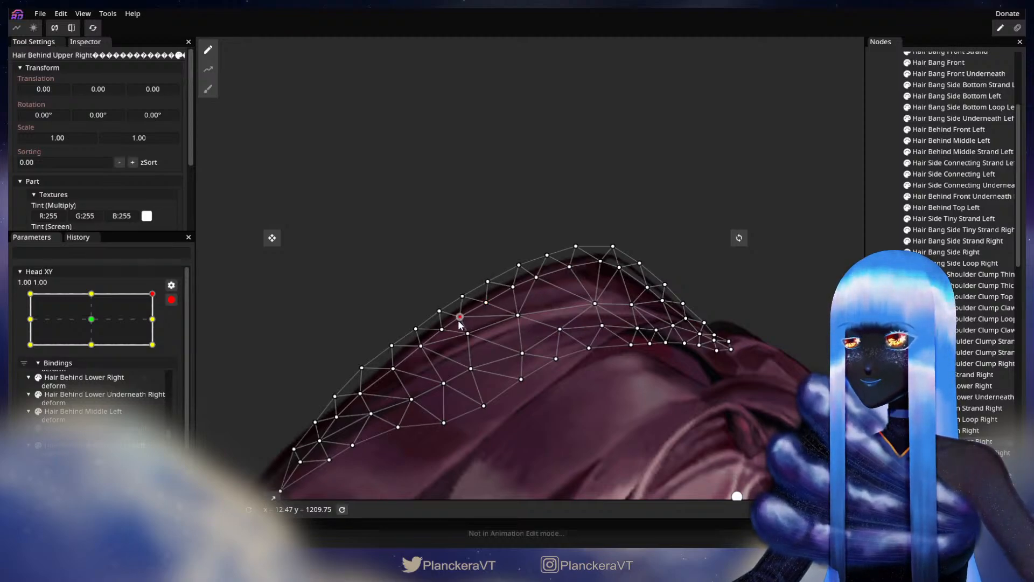
pyautogui.moveTo(422, 348); pyautogui.dragTo(420, 350)
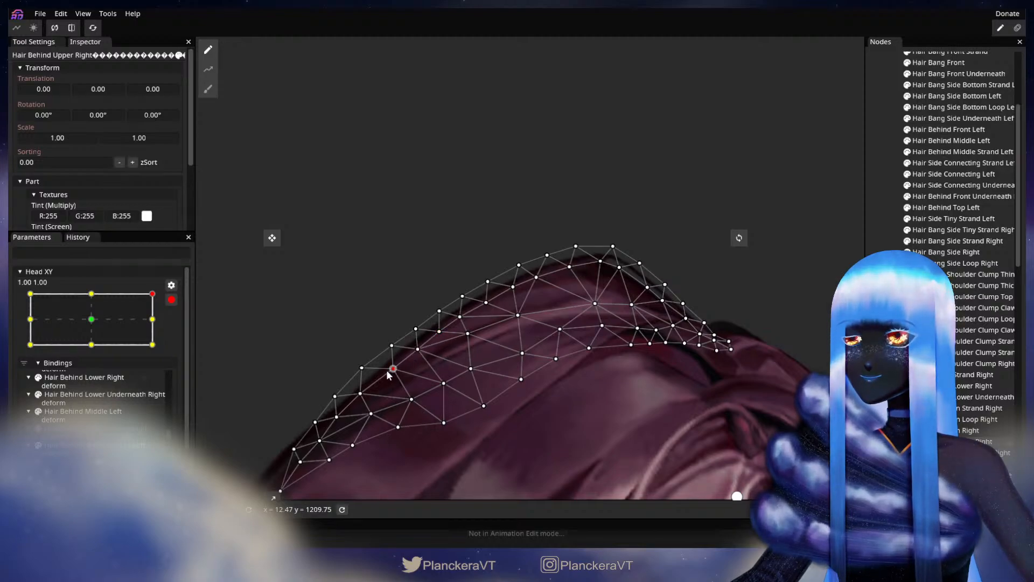
pyautogui.click(171, 299)
# Step: Check the head turn and refine the lower-end vertices of Hair Behind Upper Right at Head XY 1.00, 1.00
pyautogui.moveTo(160, 325)
pyautogui.mouseDown()
pyautogui.moveTo(99, 327)
pyautogui.moveTo(178, 327)
pyautogui.mouseUp()
pyautogui.click(173, 332)
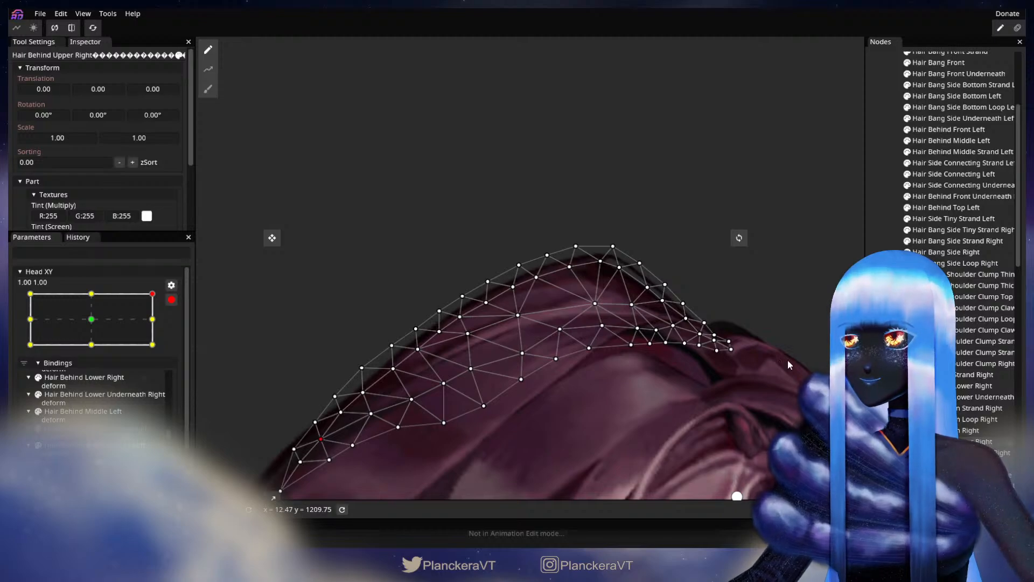
pyautogui.click(619, 387)
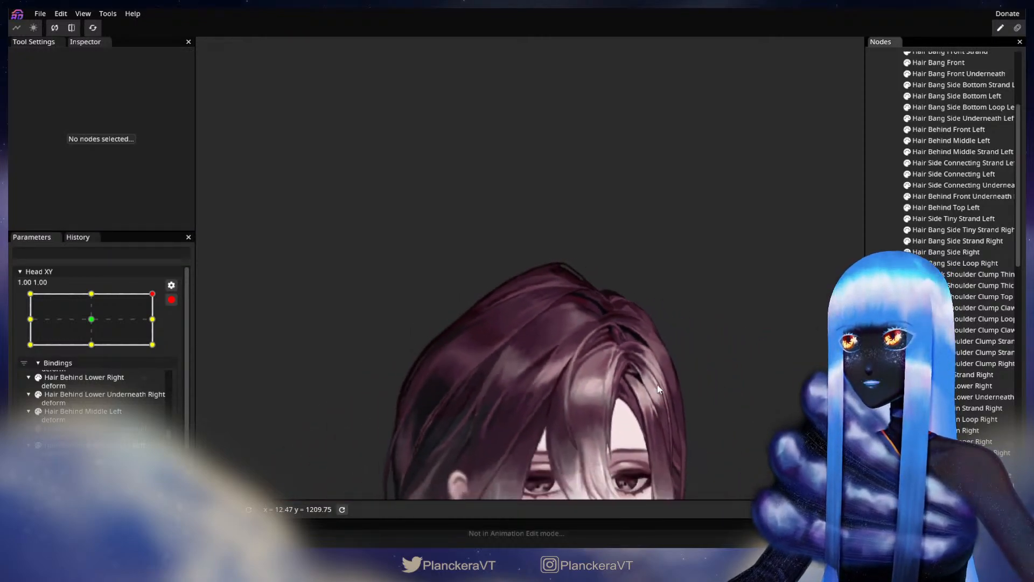
pyautogui.click(171, 299)
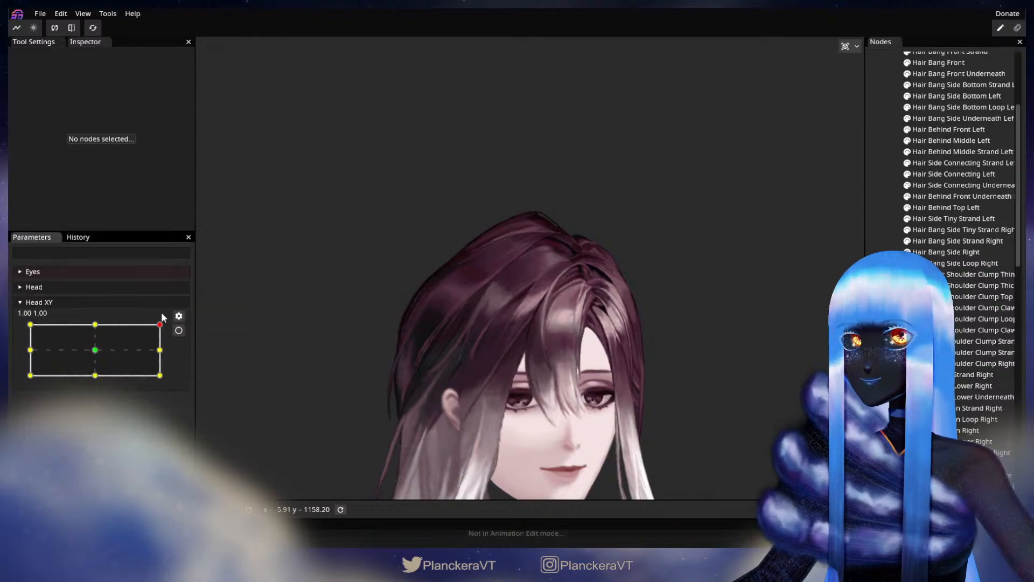
# Step: Preview the Head XY motion and adjust the vertices near the crown of Hair Behind Upper Right at keypoint 1.00, 1.00
pyautogui.moveTo(160, 325); pyautogui.dragTo(97, 326)
pyautogui.moveTo(139, 329); pyautogui.dragTo(160, 325)
pyautogui.click(178, 330)
pyautogui.scroll(6, 580, 283)
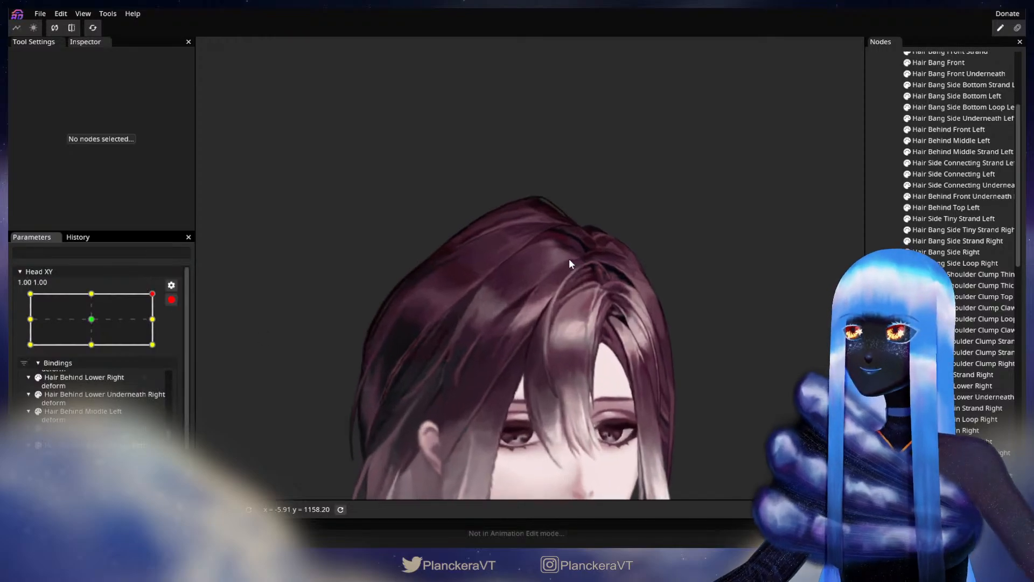
pyautogui.moveTo(547, 235); pyautogui.dragTo(592, 357)
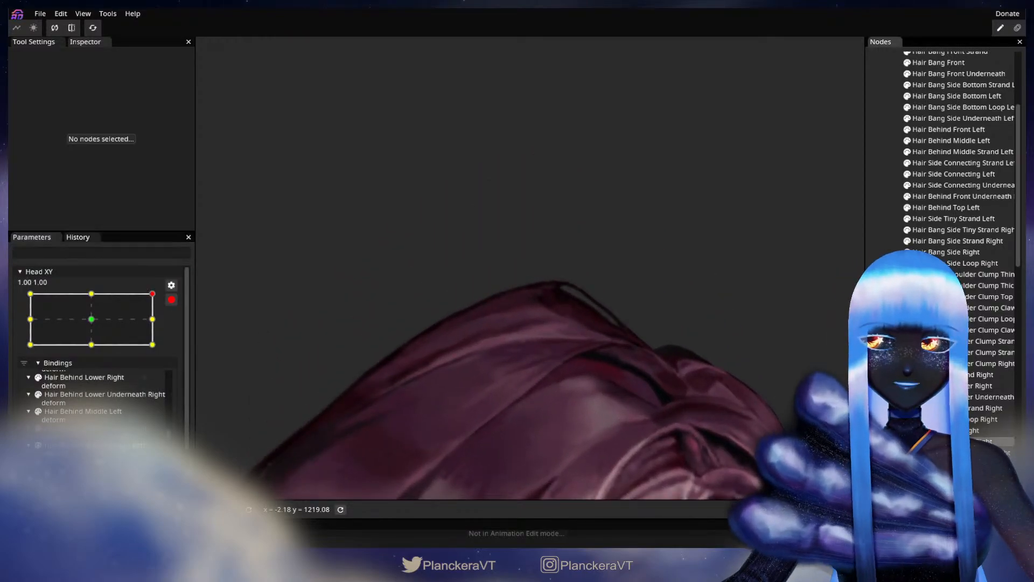
pyautogui.click(564, 297)
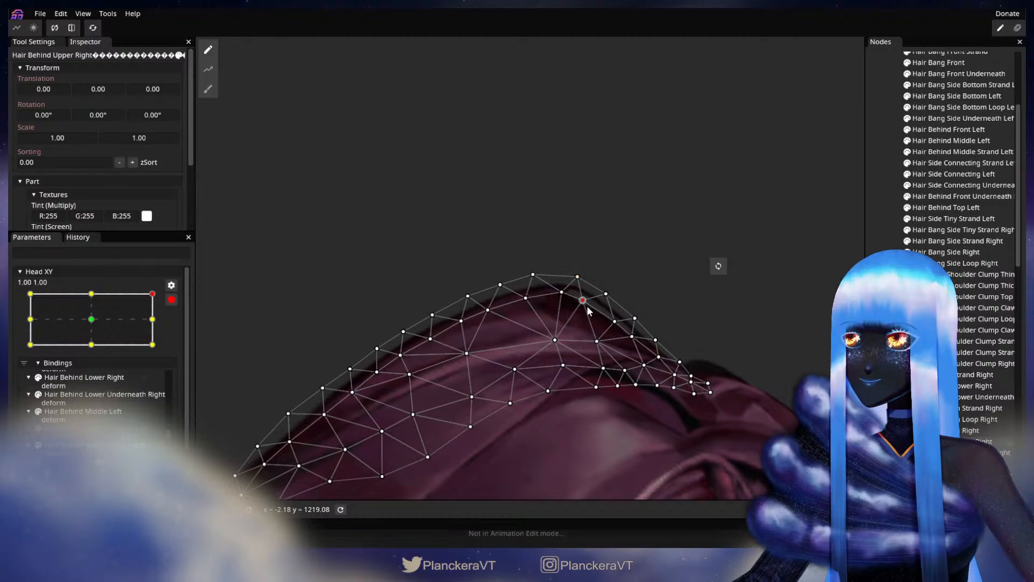
pyautogui.moveTo(567, 330); pyautogui.dragTo(587, 301)
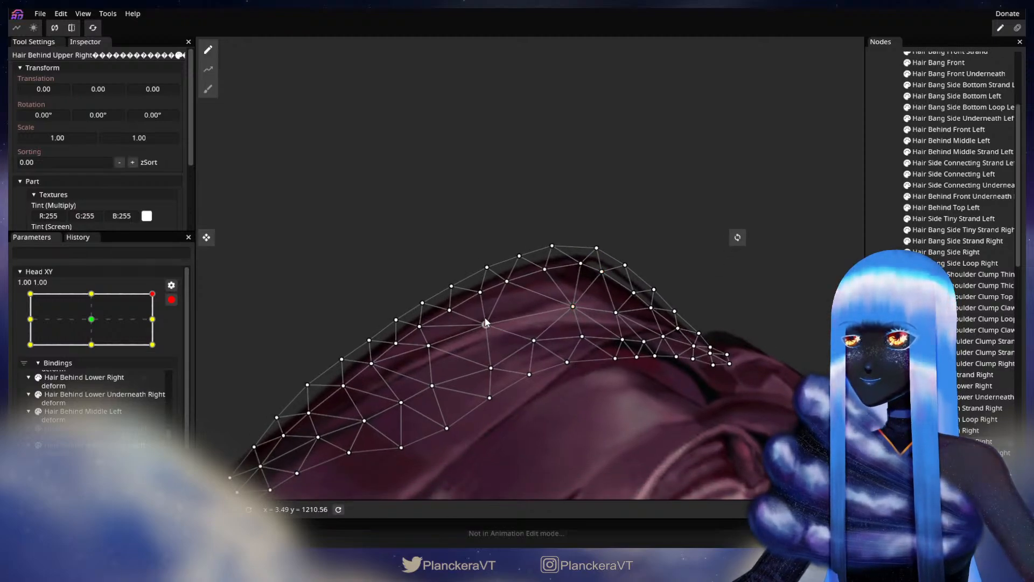
pyautogui.click(485, 321)
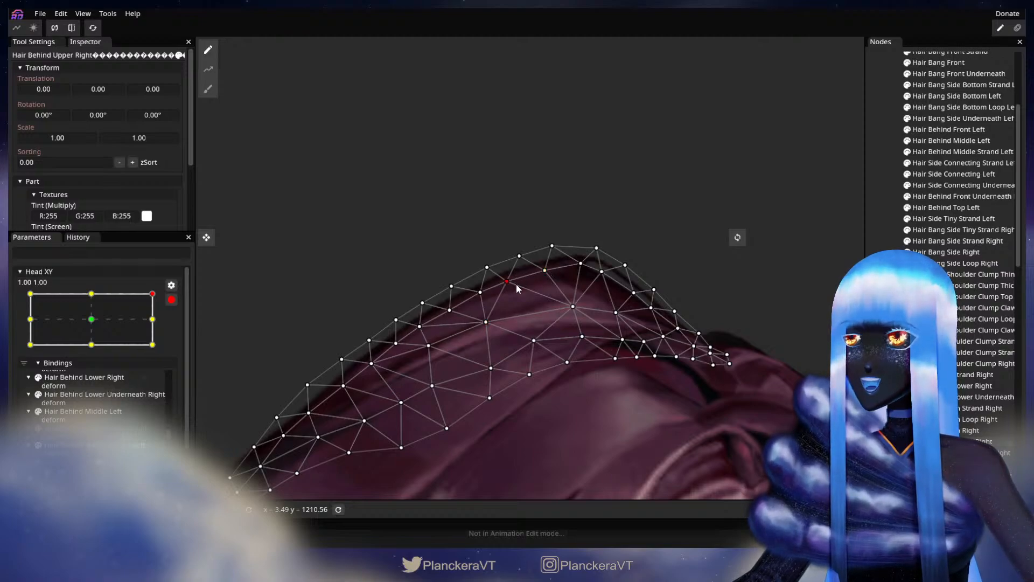
pyautogui.press('Escape')
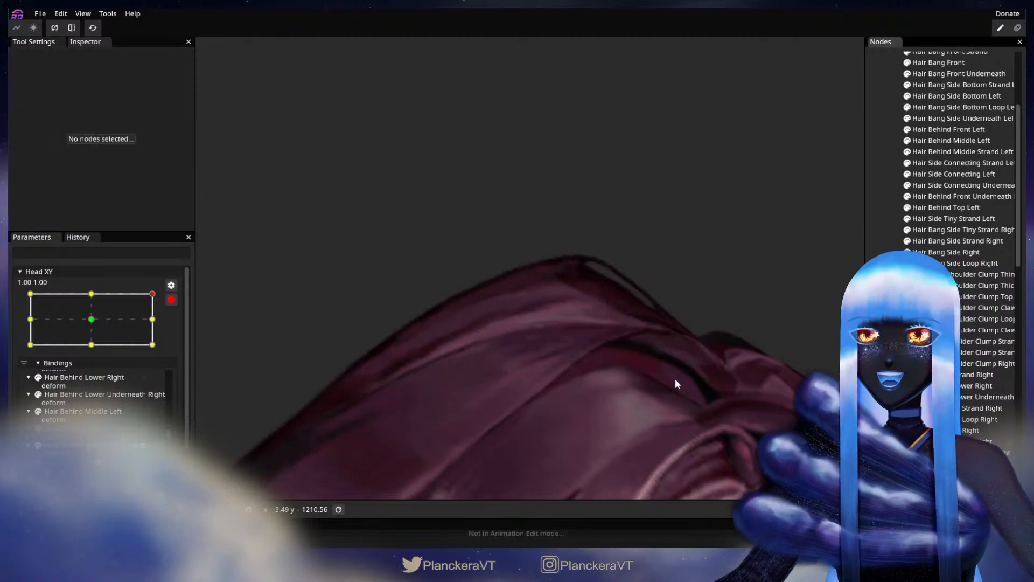
pyautogui.scroll(-2, 678, 387)
pyautogui.scroll(-3, 684, 398)
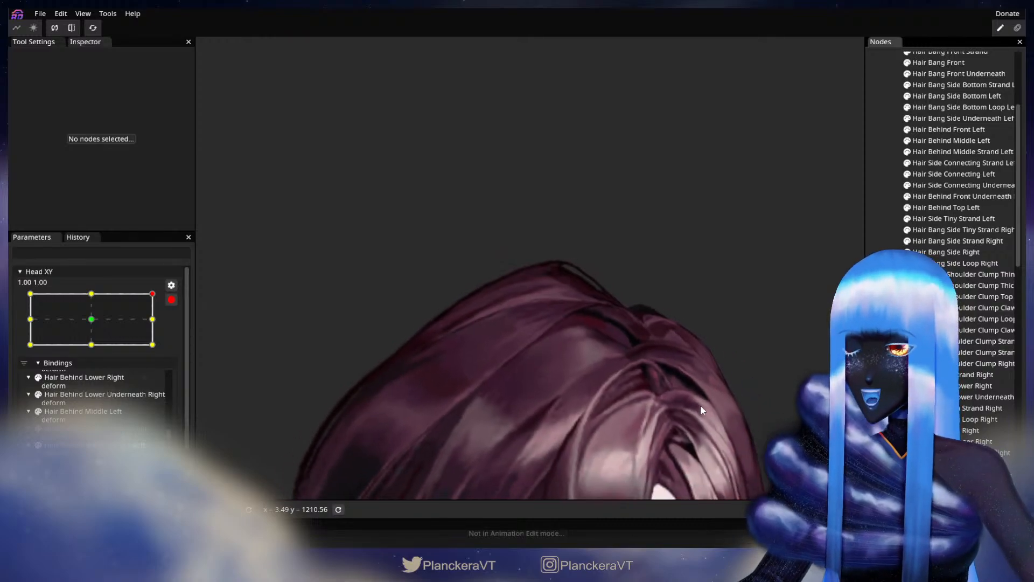
pyautogui.scroll(-4, 701, 410)
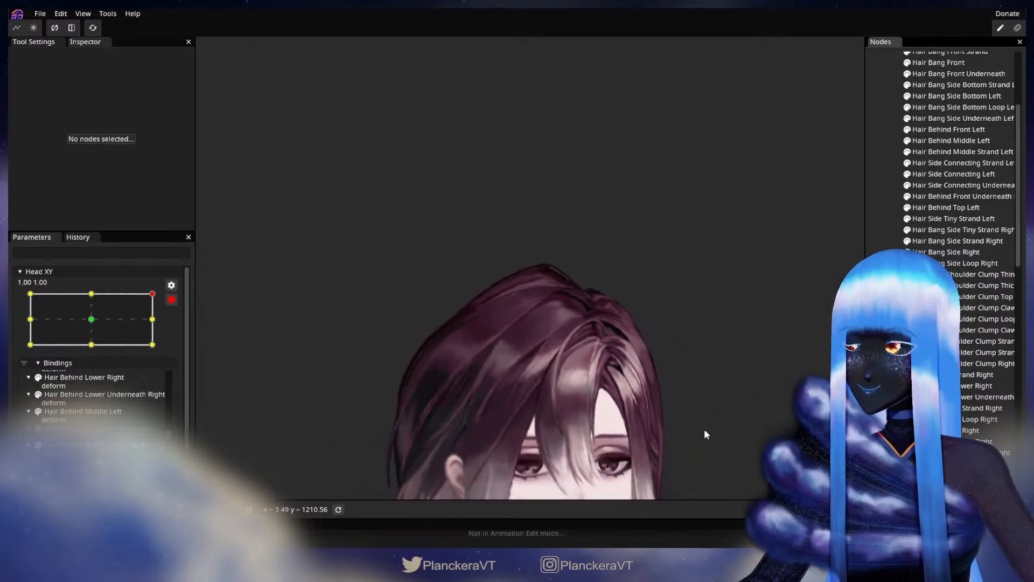
pyautogui.scroll(-2, 672, 323)
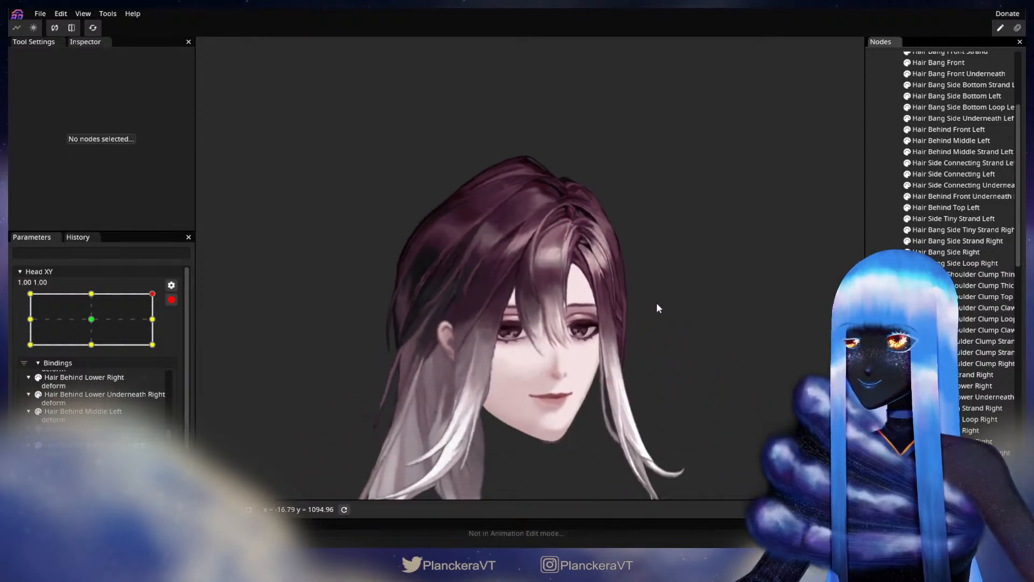
pyautogui.click(172, 301)
# Step: Test the head turn again and fine-tune the inner vertices of Hair Behind Upper Right below the crown at Head XY 1.00, 1.00
pyautogui.moveTo(160, 325); pyautogui.dragTo(246, 326)
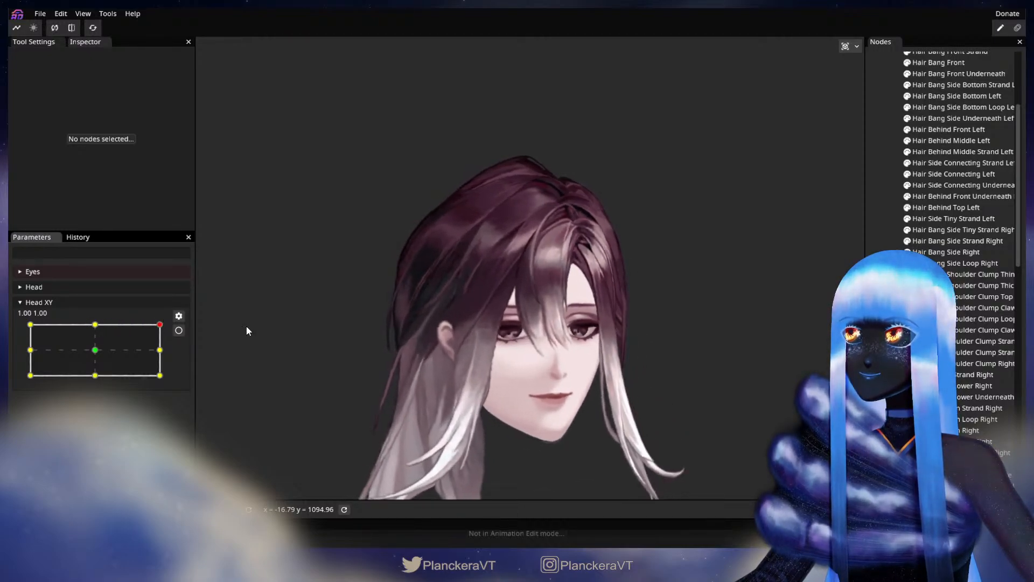
pyautogui.scroll(3, 457, 363)
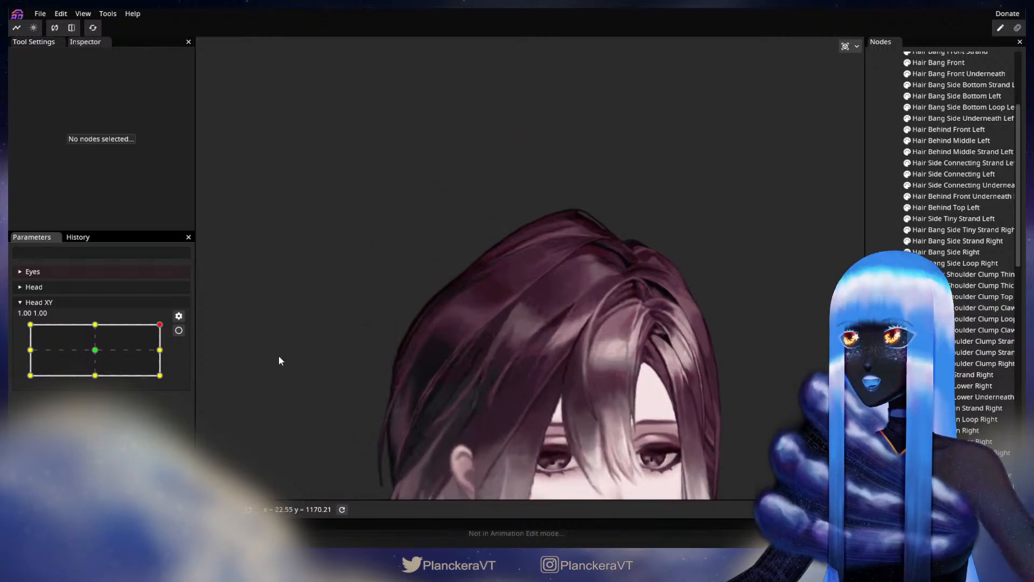
pyautogui.click(178, 330)
pyautogui.scroll(2, 516, 311)
pyautogui.moveTo(516, 312); pyautogui.dragTo(551, 349)
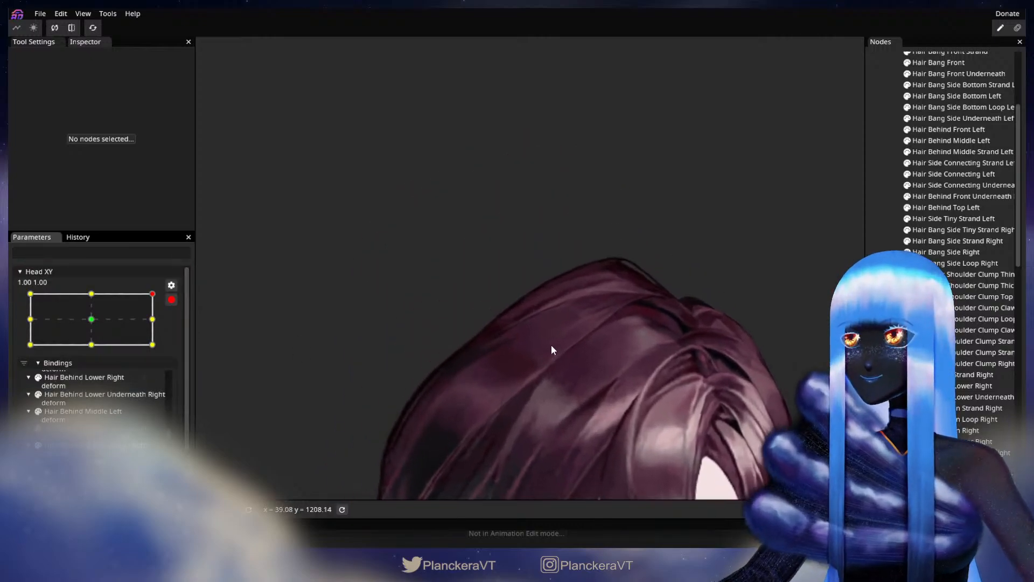
pyautogui.scroll(1, 676, 375)
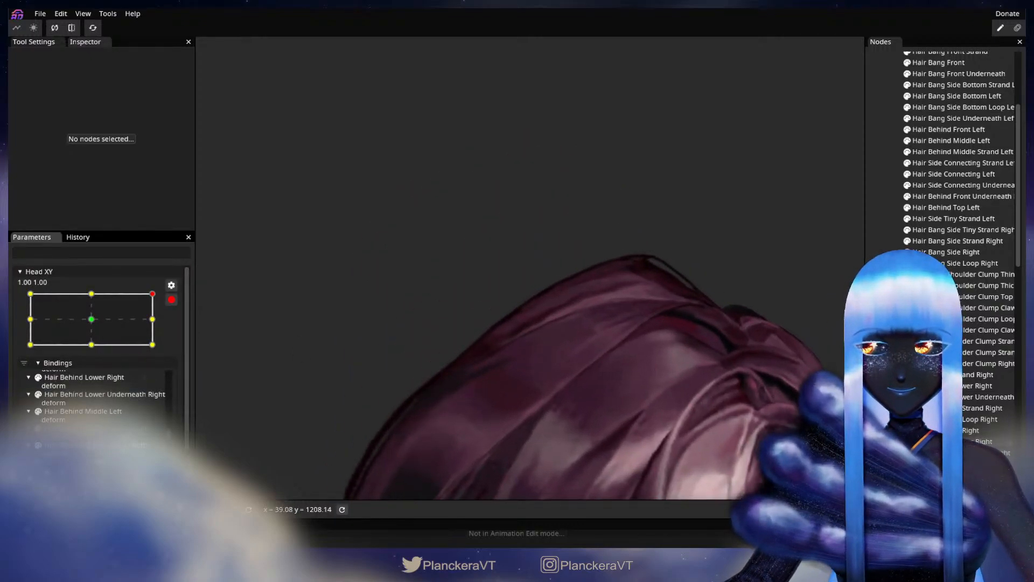
pyautogui.click(548, 335)
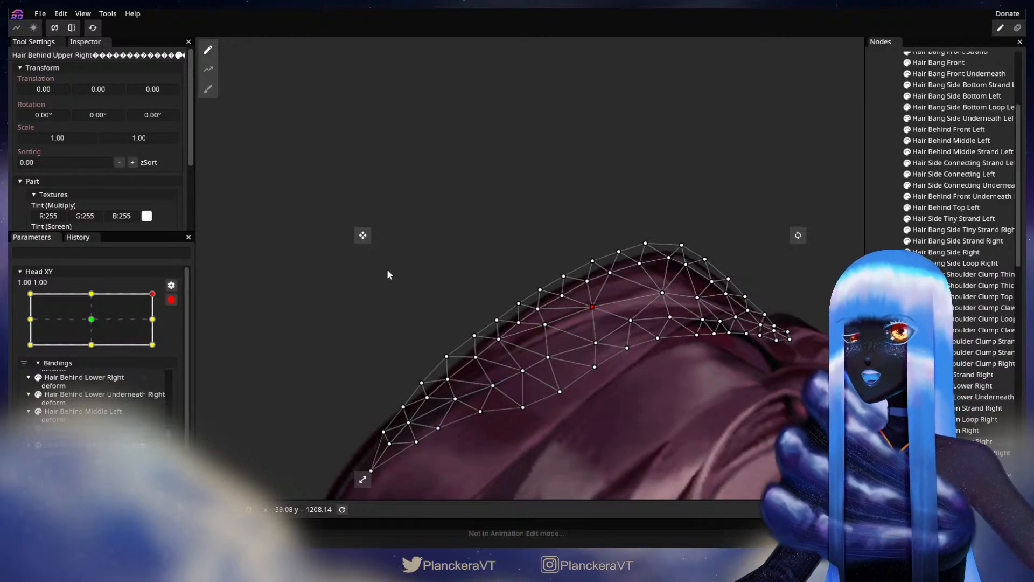
pyautogui.press('Escape')
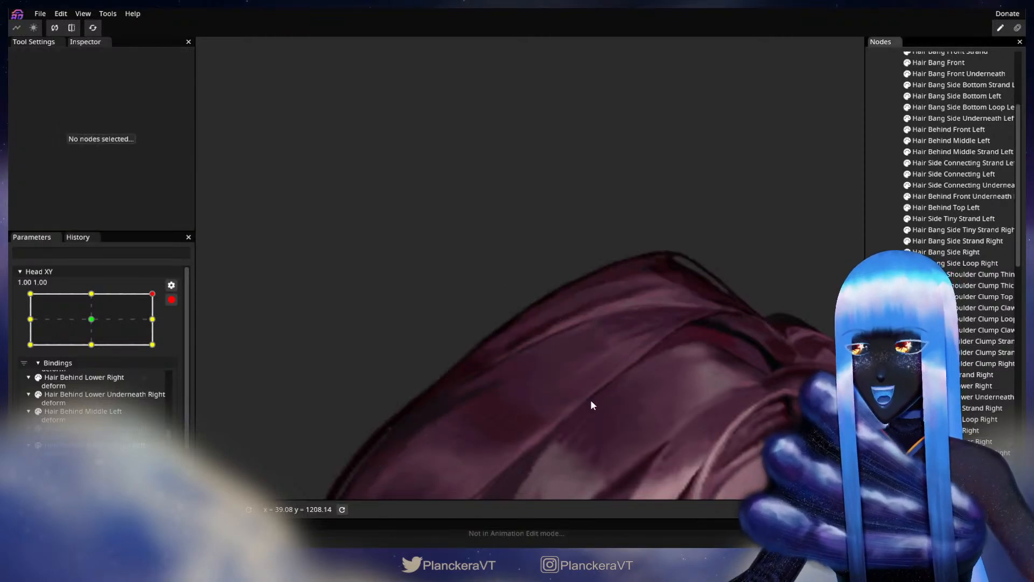
pyautogui.click(171, 299)
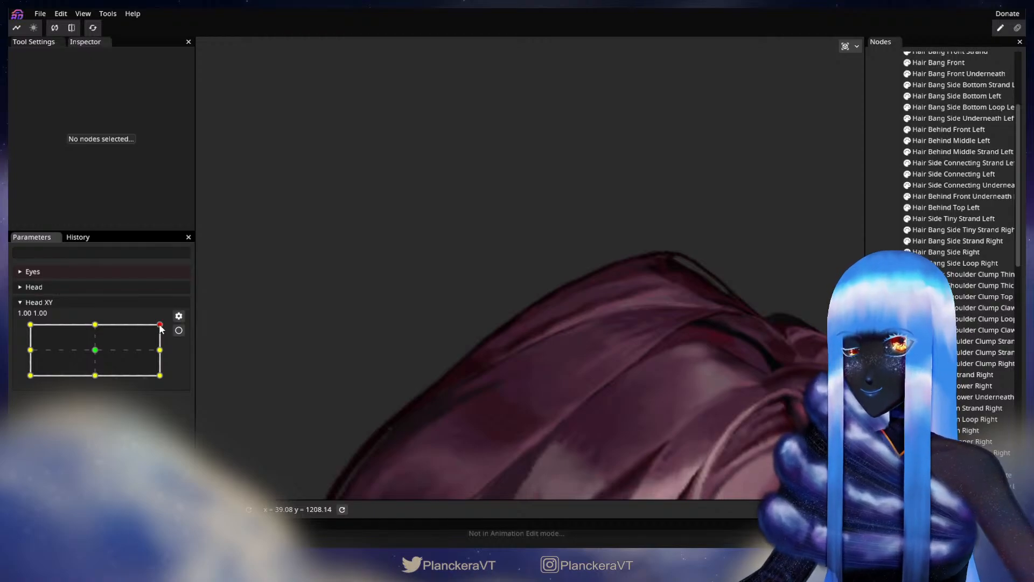
# Step: Recheck the deformation and smooth the mid-slope edge vertices of Hair Behind Upper Right at Head XY 1.00, 1.00
pyautogui.moveTo(160, 324)
pyautogui.mouseDown()
pyautogui.moveTo(95, 324)
pyautogui.moveTo(162, 325)
pyautogui.mouseUp()
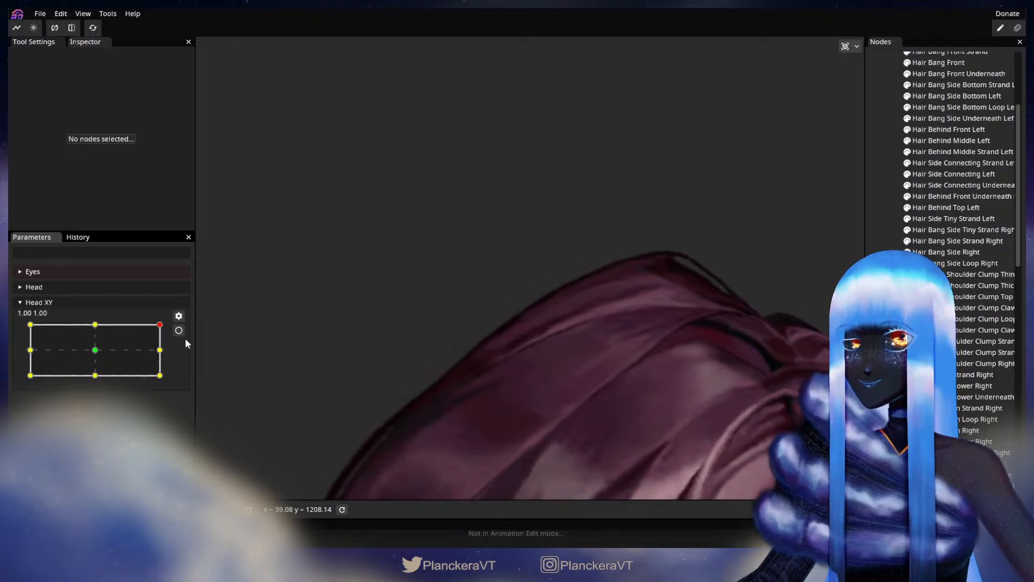
pyautogui.click(179, 330)
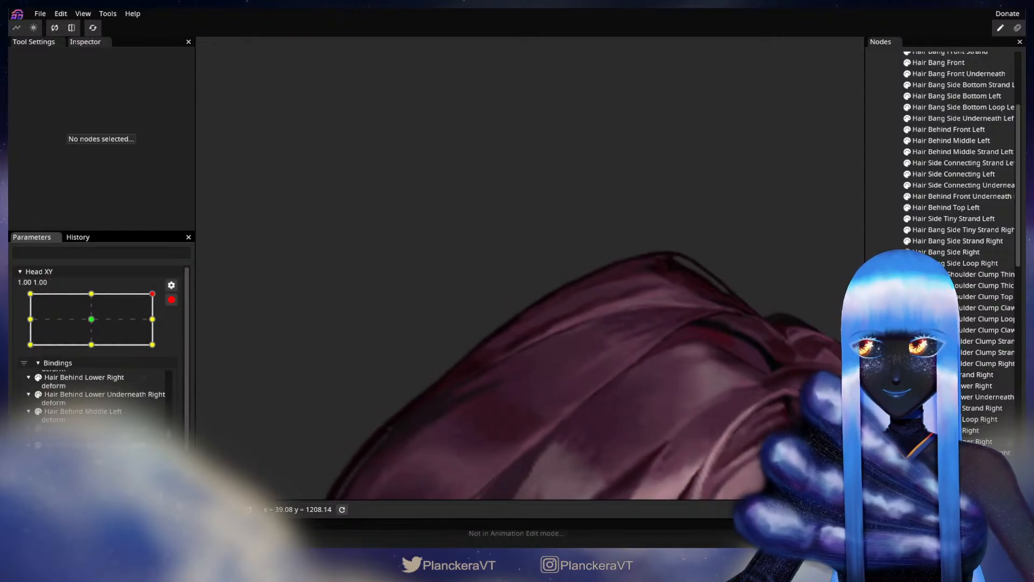
pyautogui.click(512, 364)
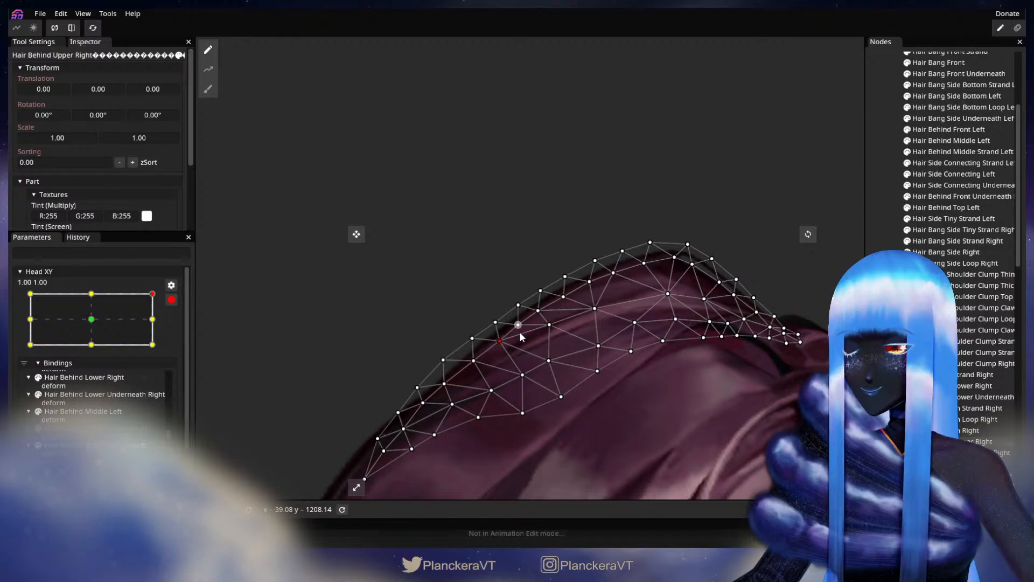
pyautogui.click(257, 333)
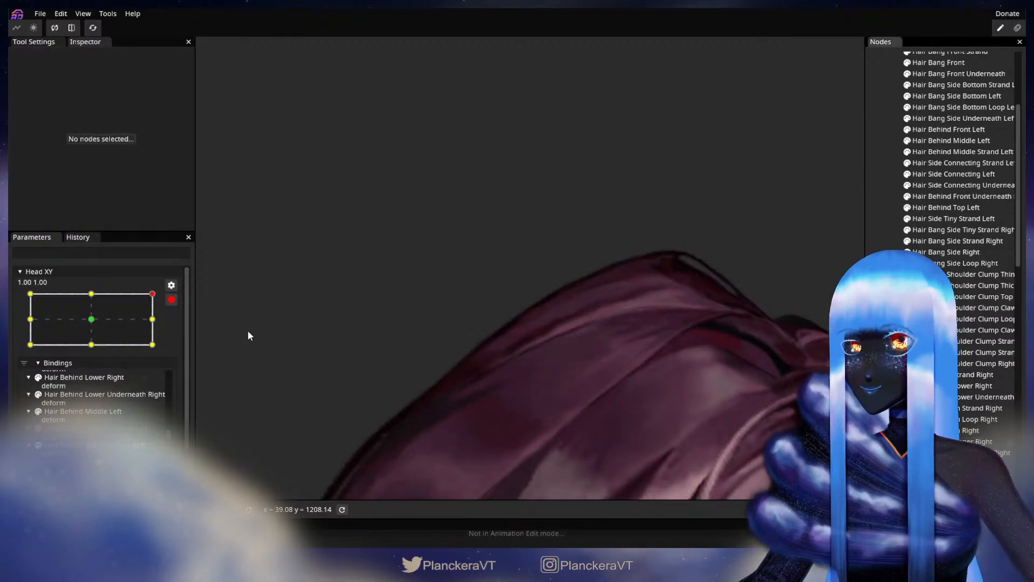
pyautogui.click(171, 300)
# Step: Sweep Head XY between the 1.00, 1.00 keypoint and the centre to check the hair deformation on the whole head
pyautogui.moveTo(159, 325)
pyautogui.mouseDown()
pyautogui.moveTo(89, 321)
pyautogui.moveTo(159, 324)
pyautogui.mouseUp()
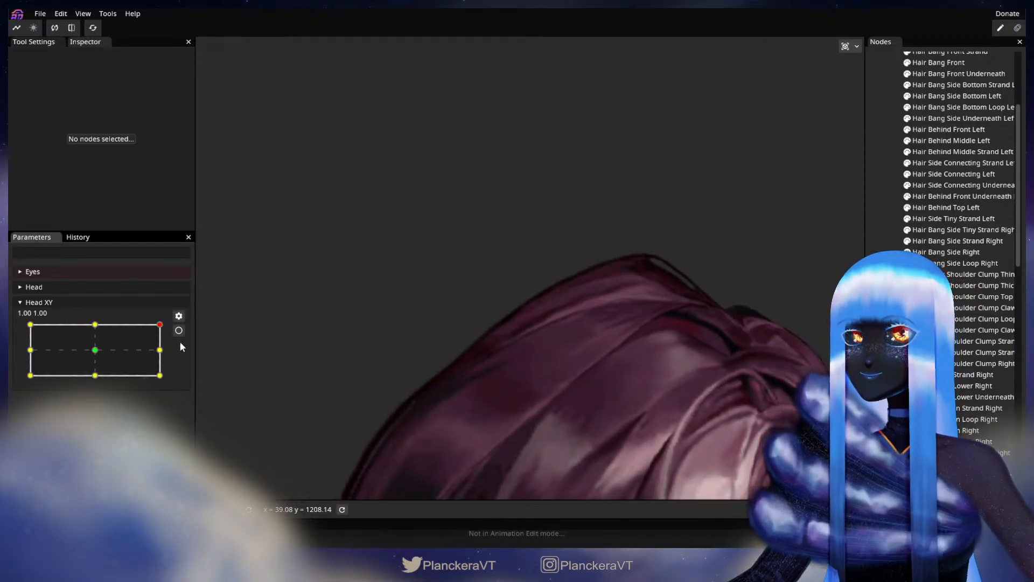
pyautogui.moveTo(160, 325)
pyautogui.mouseDown()
pyautogui.moveTo(161, 343)
pyautogui.moveTo(160, 325)
pyautogui.mouseUp()
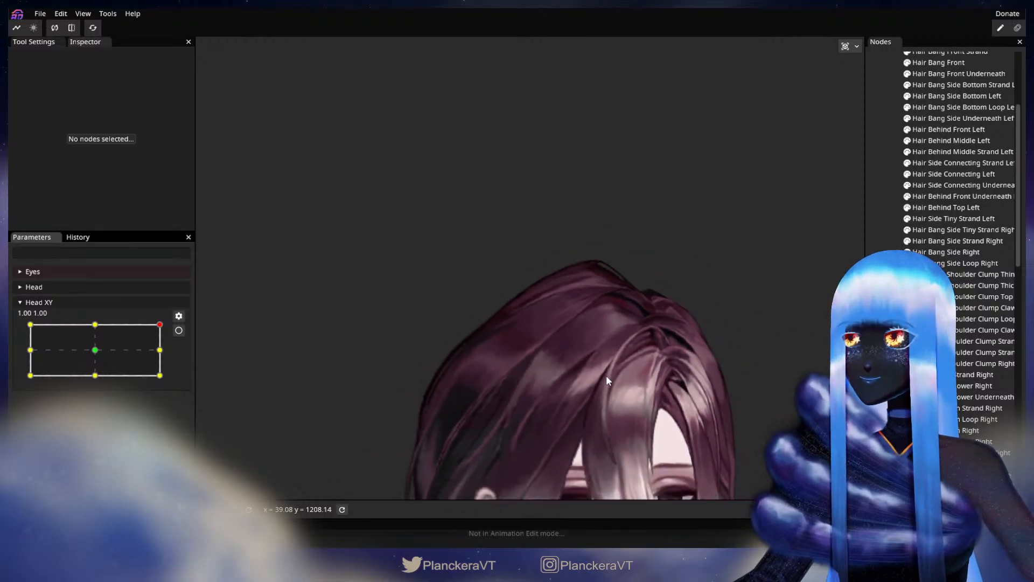
pyautogui.moveTo(604, 382); pyautogui.dragTo(573, 300)
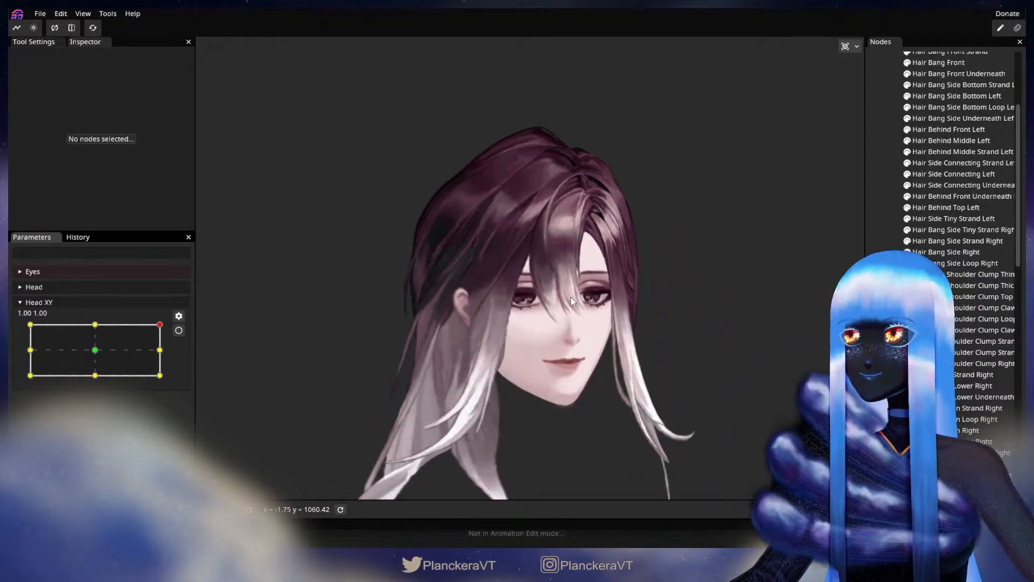
pyautogui.moveTo(155, 326); pyautogui.dragTo(93, 342)
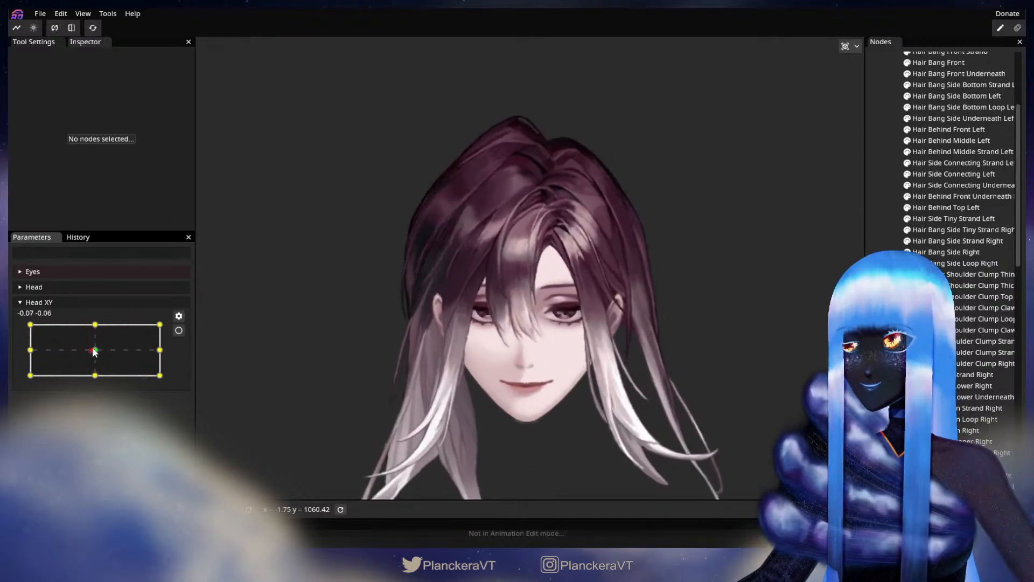
# Step: Find the hidden body group at the end of the node tree and make it visible beneath the head
pyautogui.scroll(-5, 959, 248)
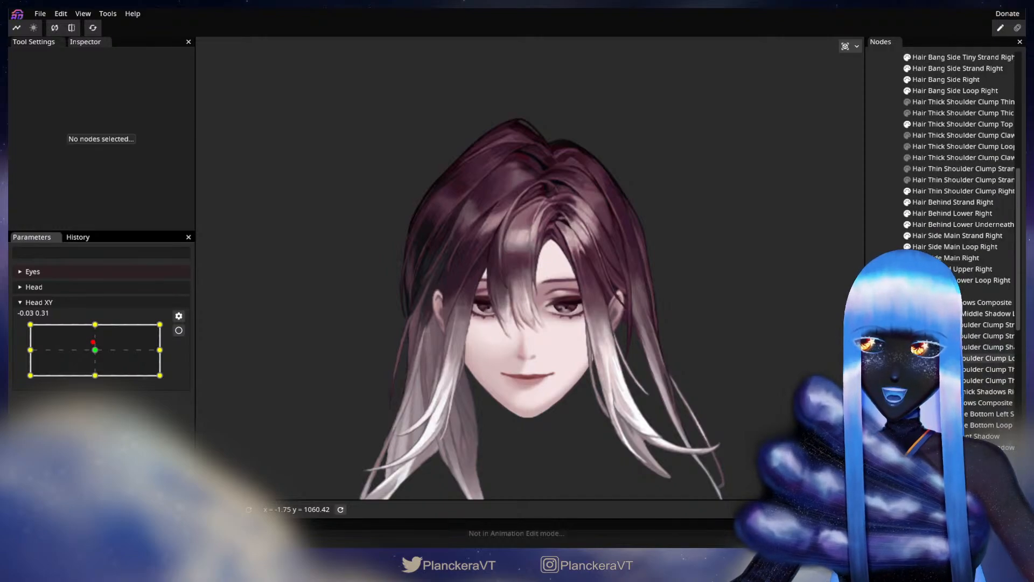
pyautogui.scroll(-15, 958, 247)
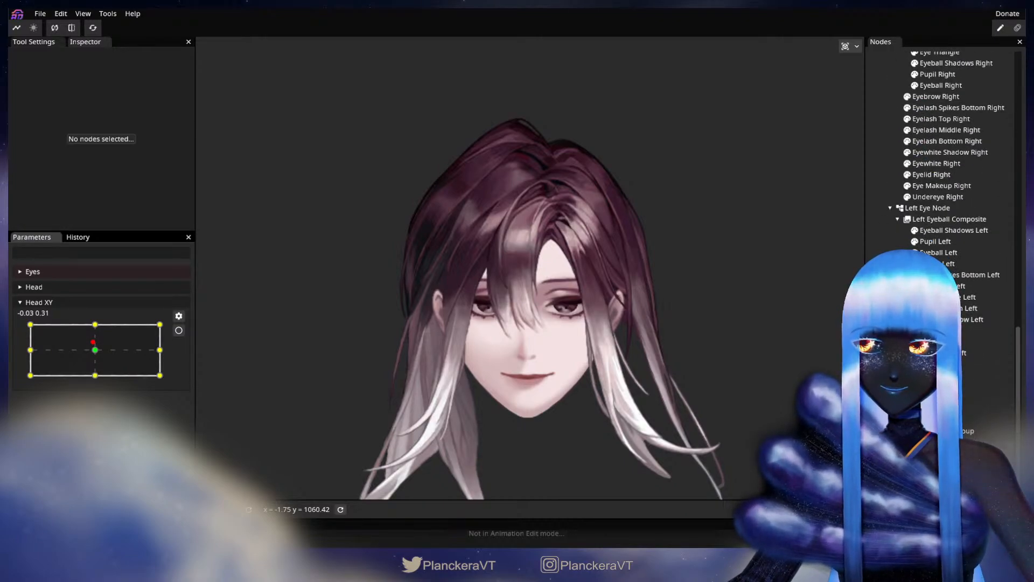
pyautogui.click(892, 430)
pyautogui.scroll(-3, 660, 362)
pyautogui.scroll(4, 937, 213)
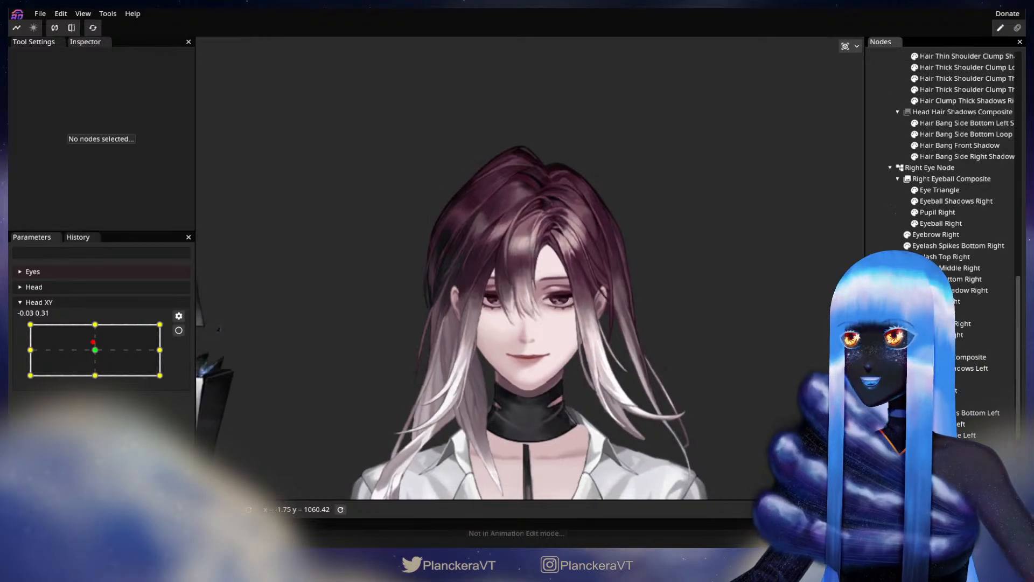
# Step: Move Head XY around and back near the centre to examine the head and hair motion together with the body
pyautogui.scroll(-2, 683, 363)
pyautogui.moveTo(694, 385); pyautogui.dragTo(657, 345)
pyautogui.moveTo(58, 355); pyautogui.dragTo(113, 347)
pyautogui.scroll(10, 926, 277)
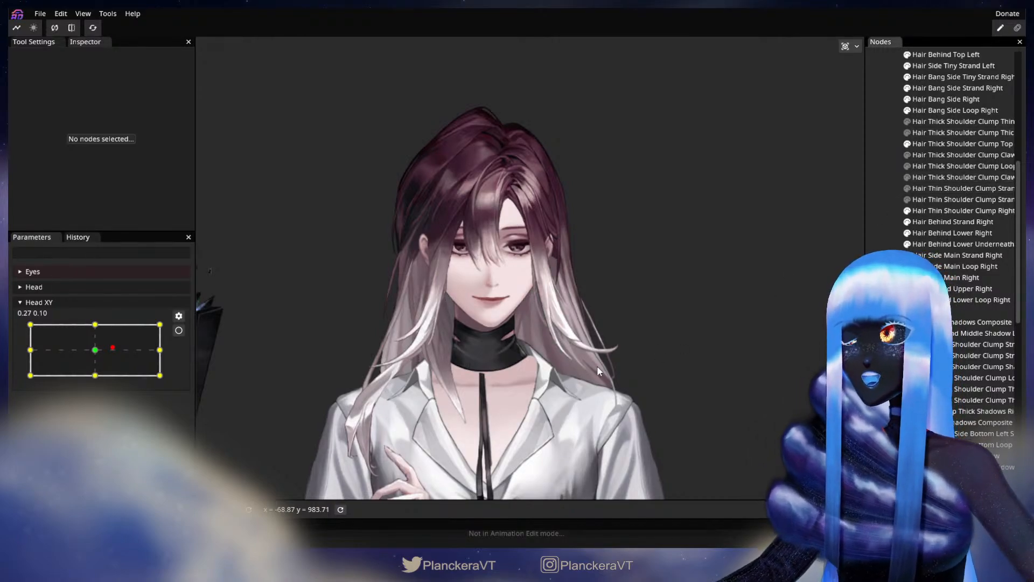
pyautogui.scroll(1, 593, 362)
pyautogui.click(97, 352)
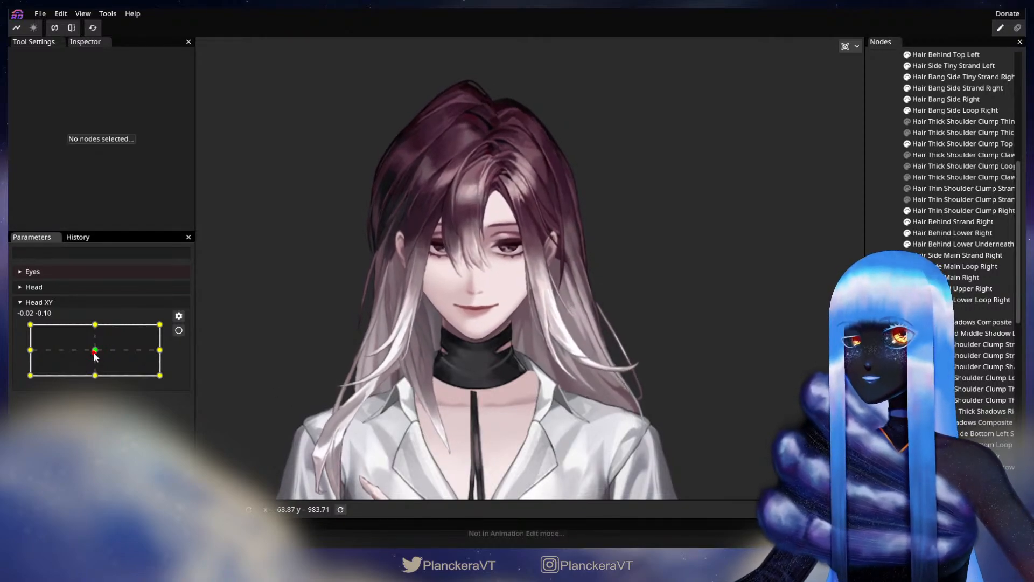
# Step: Take Head XY to the -1.00, 0.00 keypoint and examine the Hair Back mesh and the head's deformation around it
pyautogui.moveTo(97, 351); pyautogui.dragTo(30, 351)
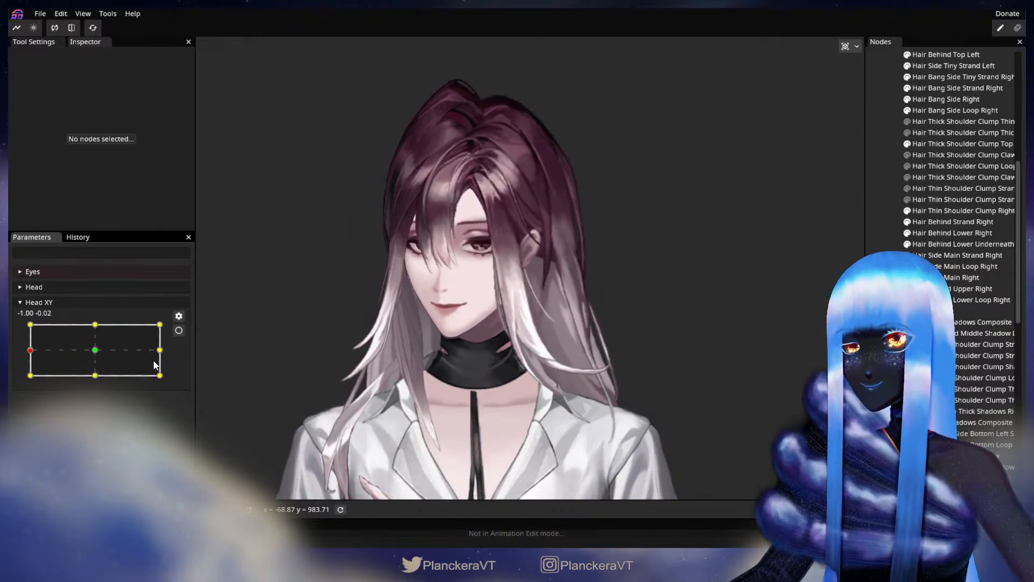
pyautogui.click(178, 330)
pyautogui.scroll(5, 485, 380)
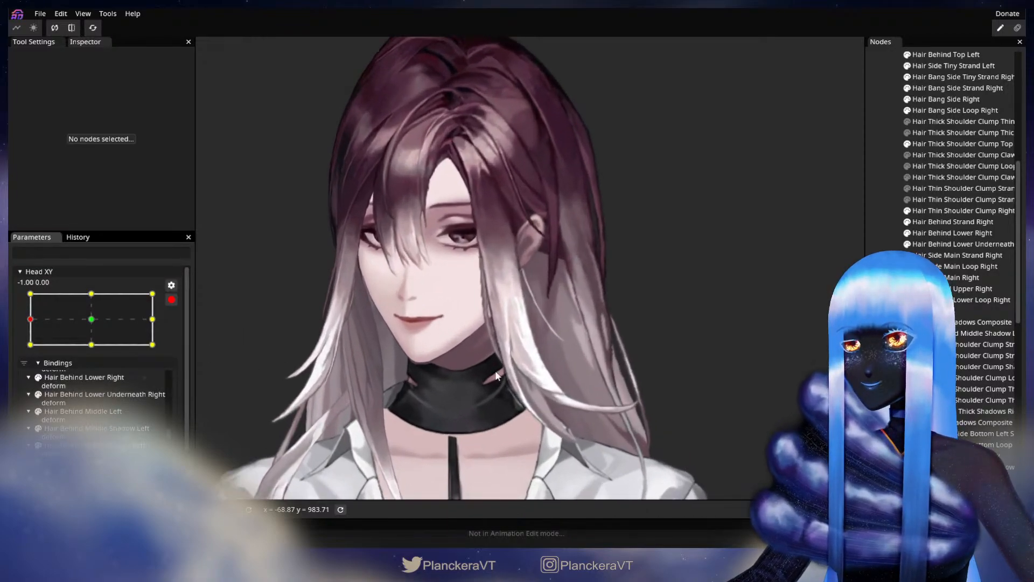
pyautogui.click(506, 387)
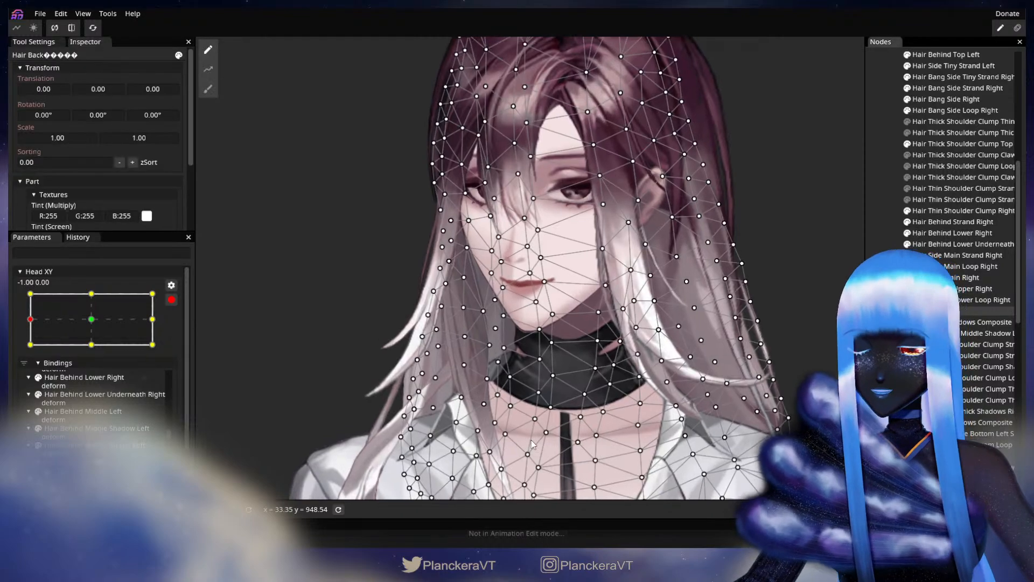
pyautogui.scroll(3, 507, 387)
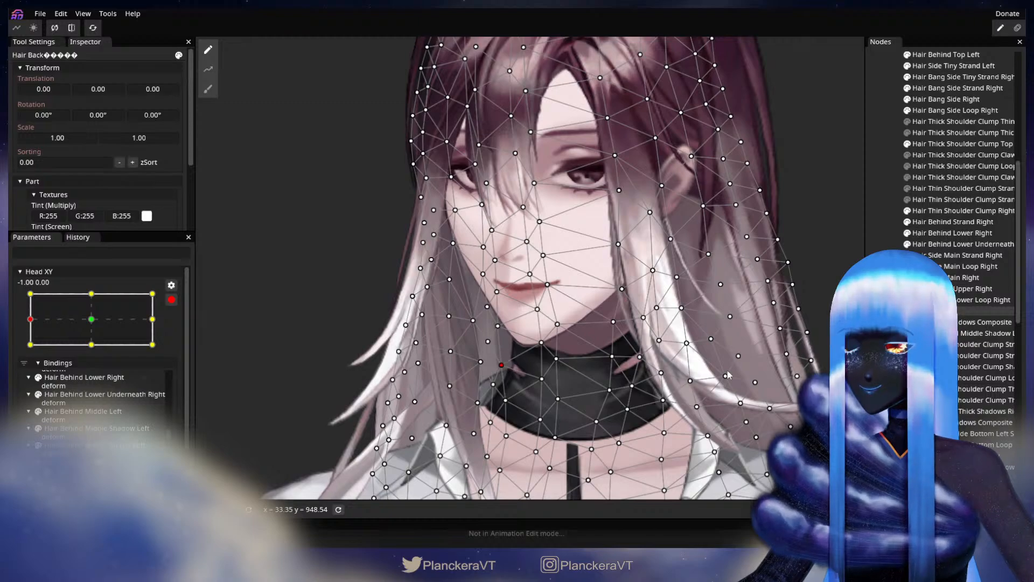
pyautogui.press('Escape')
pyautogui.scroll(-4, 653, 401)
pyautogui.moveTo(619, 400); pyautogui.dragTo(513, 423)
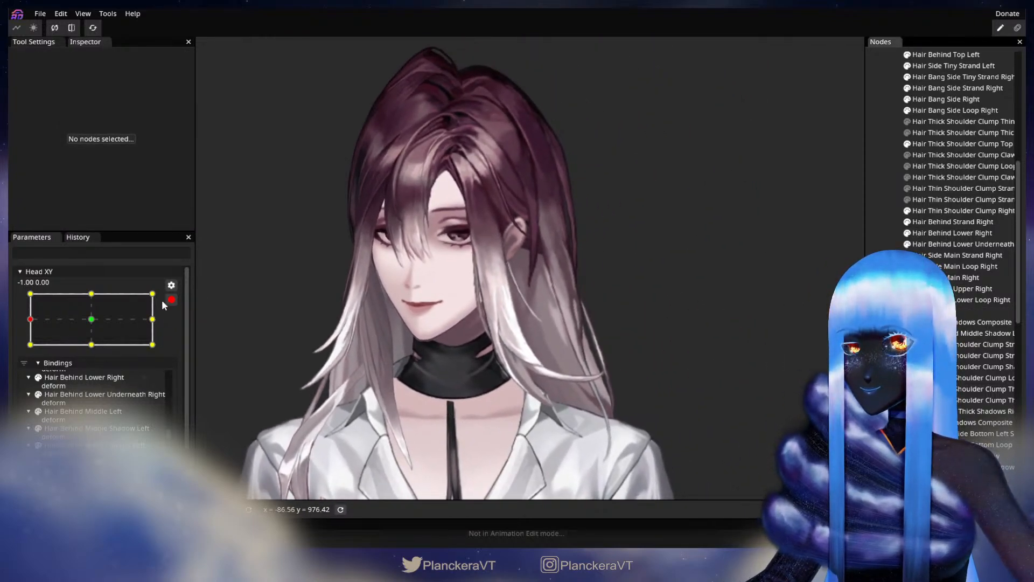
pyautogui.click(171, 300)
pyautogui.moveTo(30, 349)
pyautogui.mouseDown()
pyautogui.moveTo(93, 350)
pyautogui.moveTo(25, 356)
pyautogui.moveTo(97, 349)
pyautogui.moveTo(27, 357)
pyautogui.mouseUp()
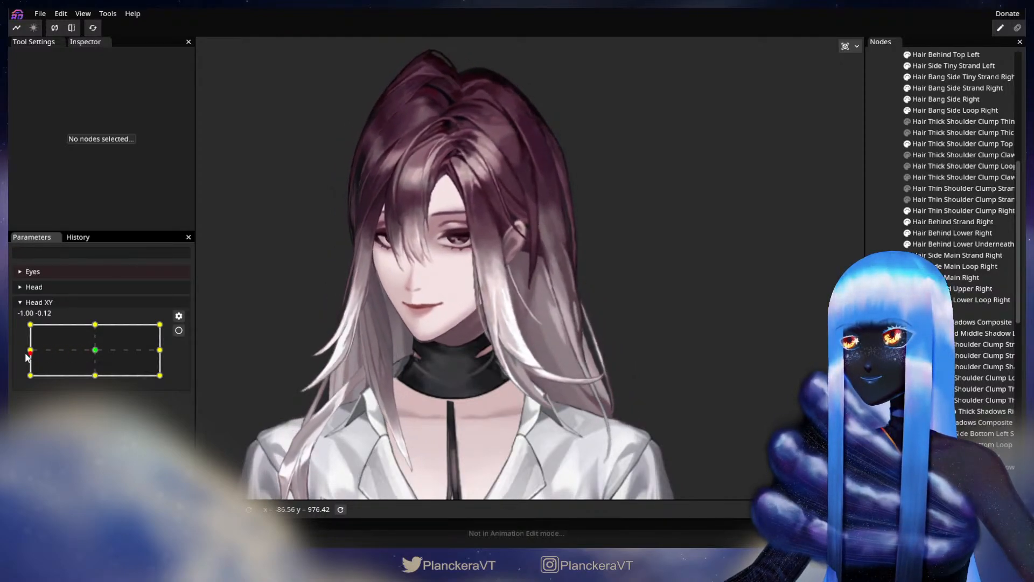
# Step: Open the -1.00, 0.00 keypoint of Head XY for editing and nudge the inner vertices of Hair Back below the ear
pyautogui.click(179, 330)
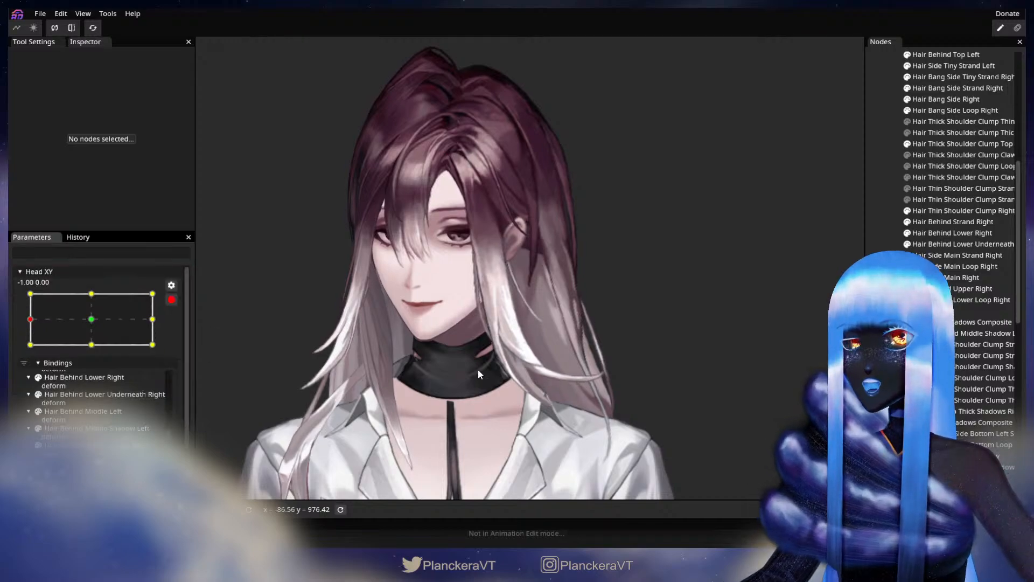
pyautogui.scroll(5, 478, 372)
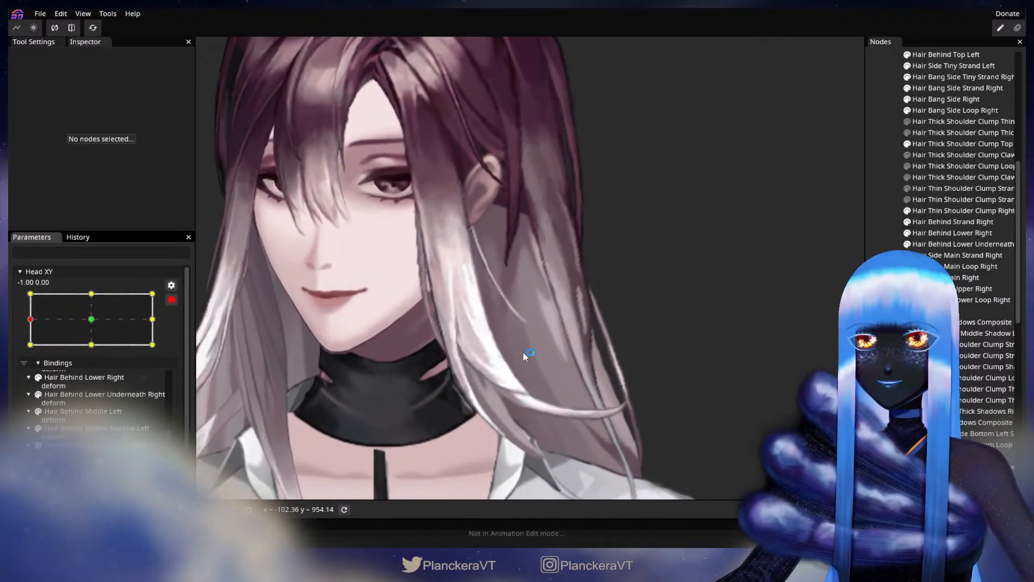
pyautogui.scroll(3, 524, 356)
pyautogui.click(522, 368)
pyautogui.scroll(2, 522, 368)
pyautogui.scroll(2, 521, 368)
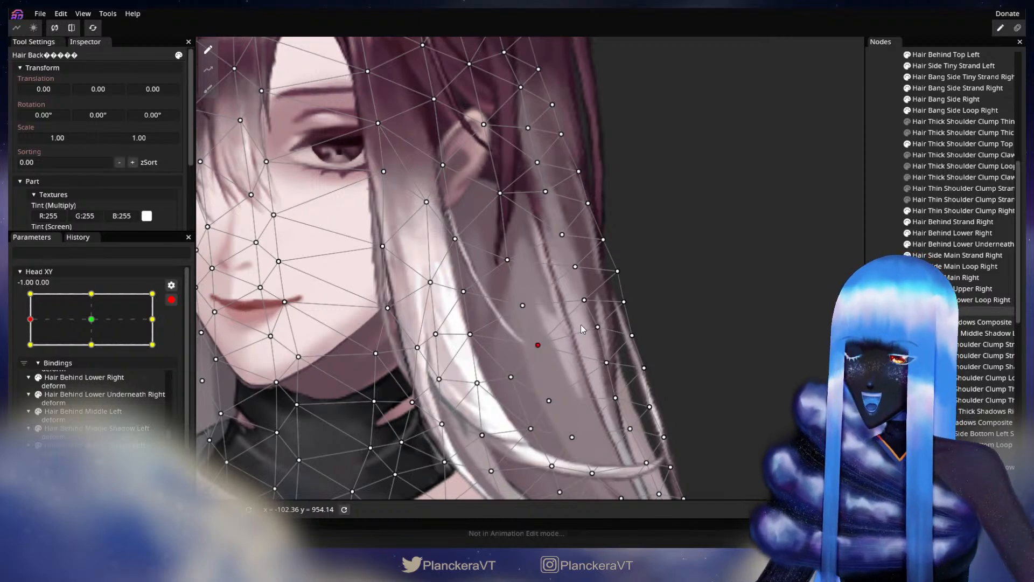
pyautogui.click(550, 400)
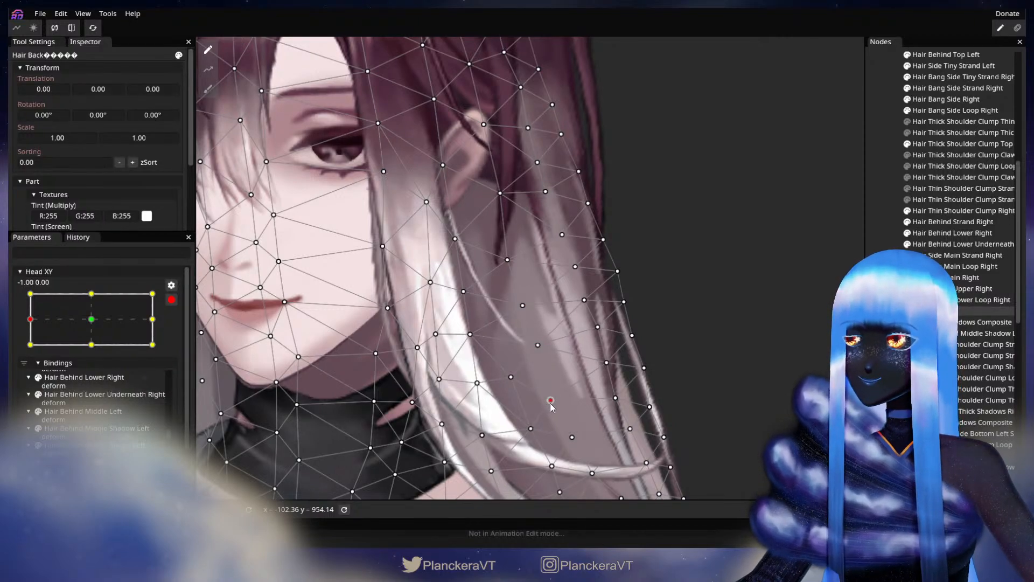
pyautogui.moveTo(551, 401); pyautogui.dragTo(552, 400)
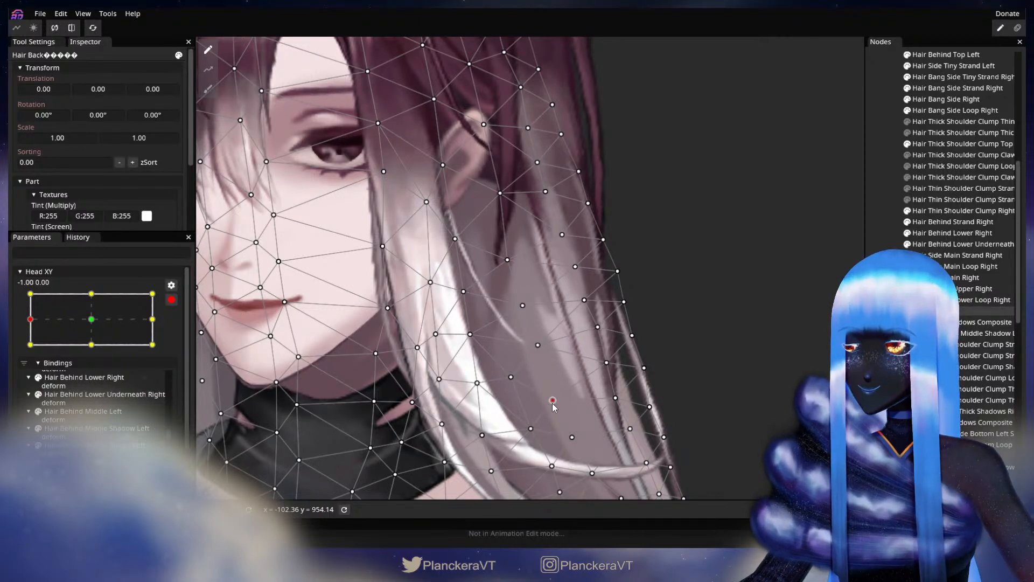
pyautogui.click(523, 305)
pyautogui.moveTo(526, 304); pyautogui.dragTo(586, 301)
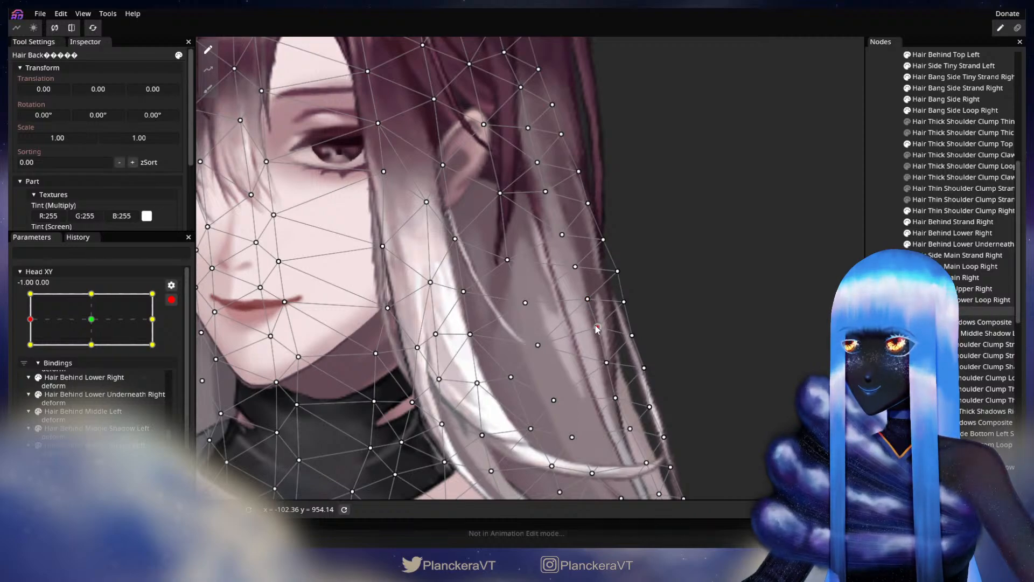
# Step: Fine-tune the Hair Back vertices just inside the outer edge, from ear height down to the thin lower strands
pyautogui.moveTo(602, 328); pyautogui.dragTo(599, 329)
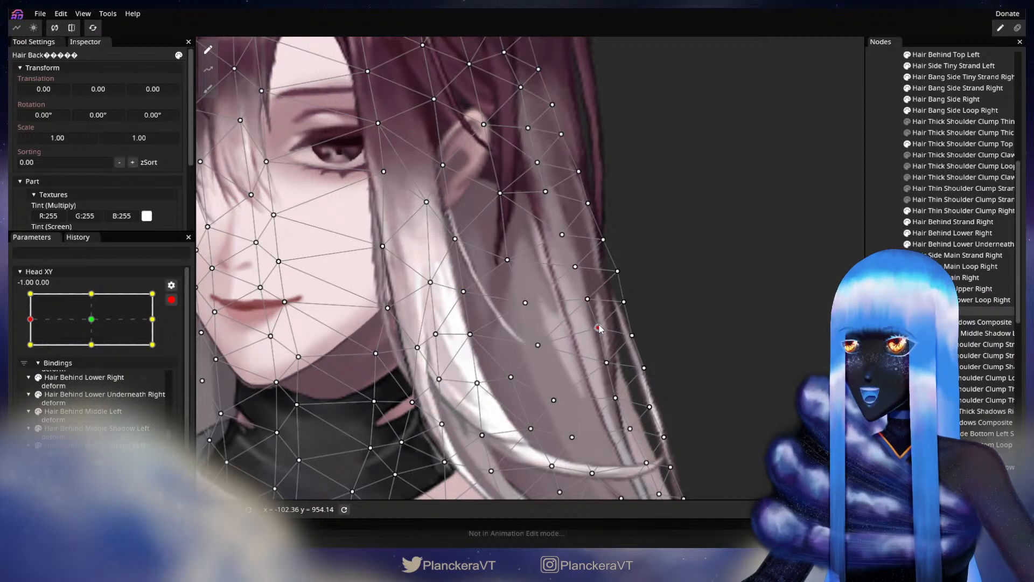
pyautogui.click(509, 263)
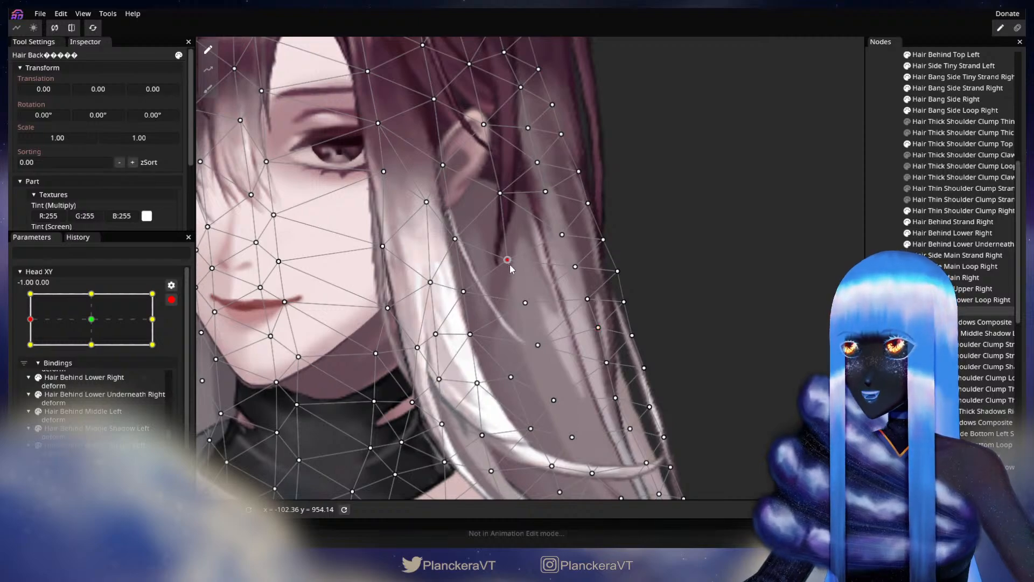
pyautogui.moveTo(573, 270); pyautogui.dragTo(569, 269)
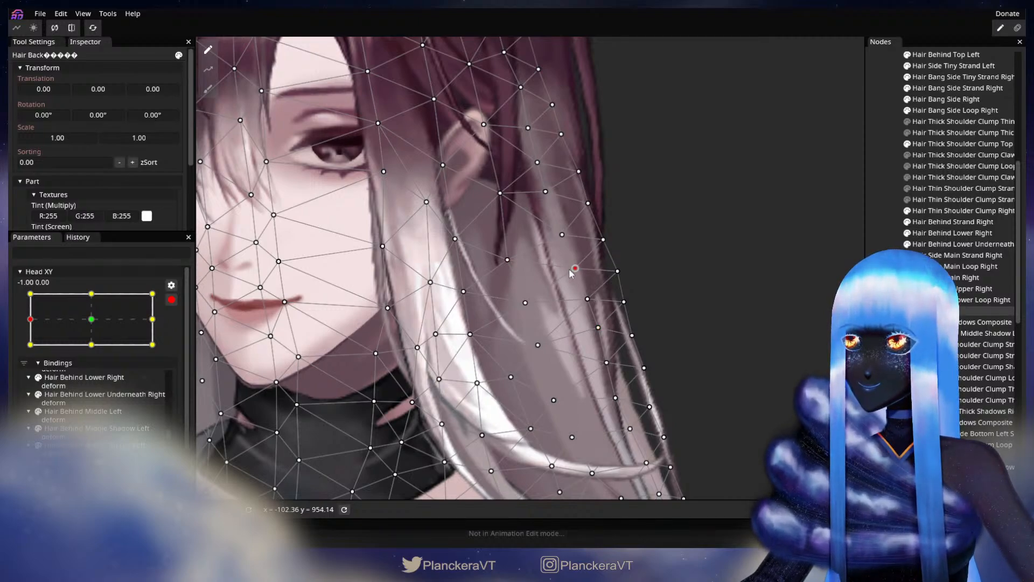
pyautogui.click(563, 235)
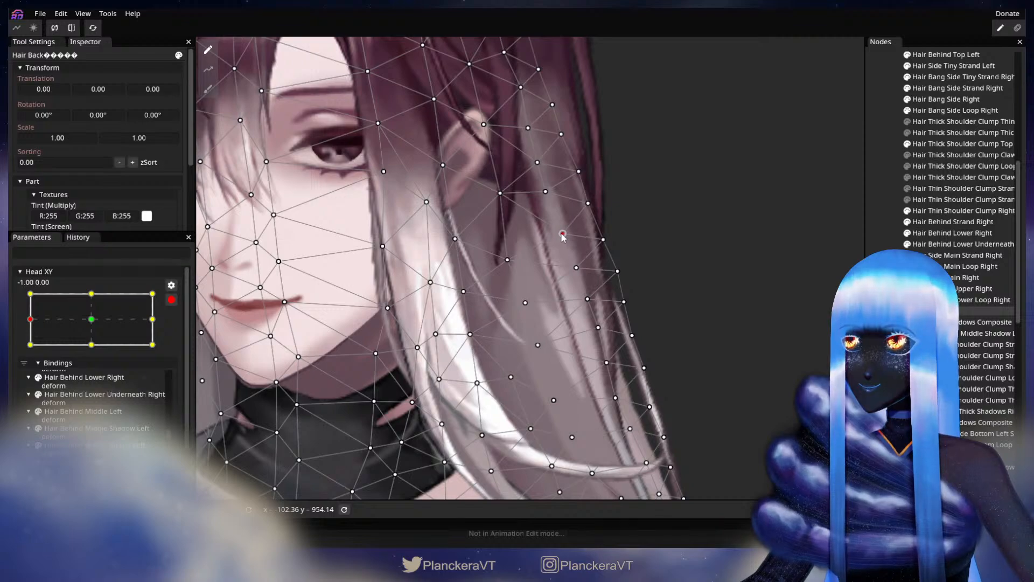
pyautogui.click(543, 193)
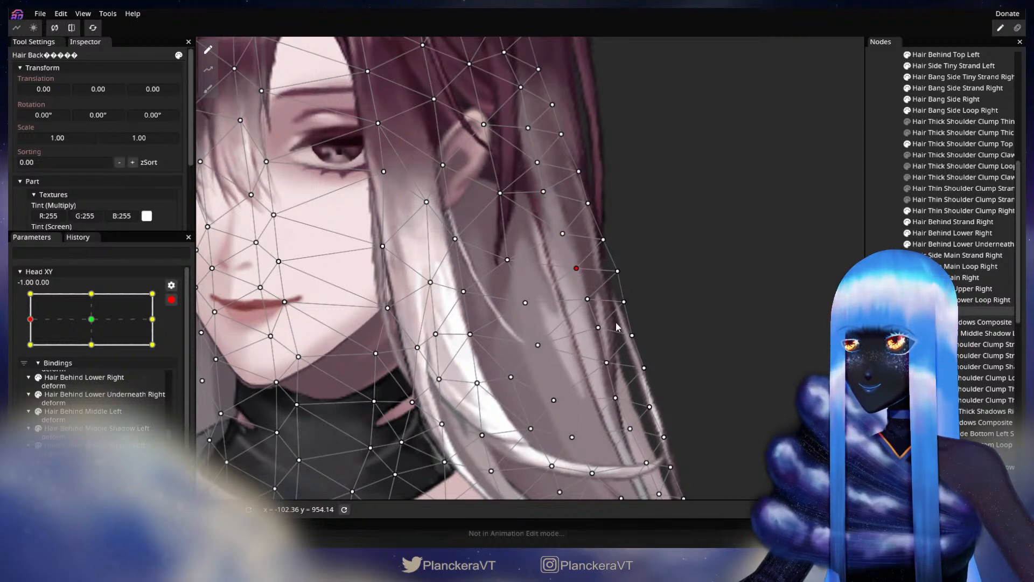
pyautogui.moveTo(623, 382); pyautogui.dragTo(560, 341)
pyautogui.moveTo(592, 370); pyautogui.dragTo(595, 371)
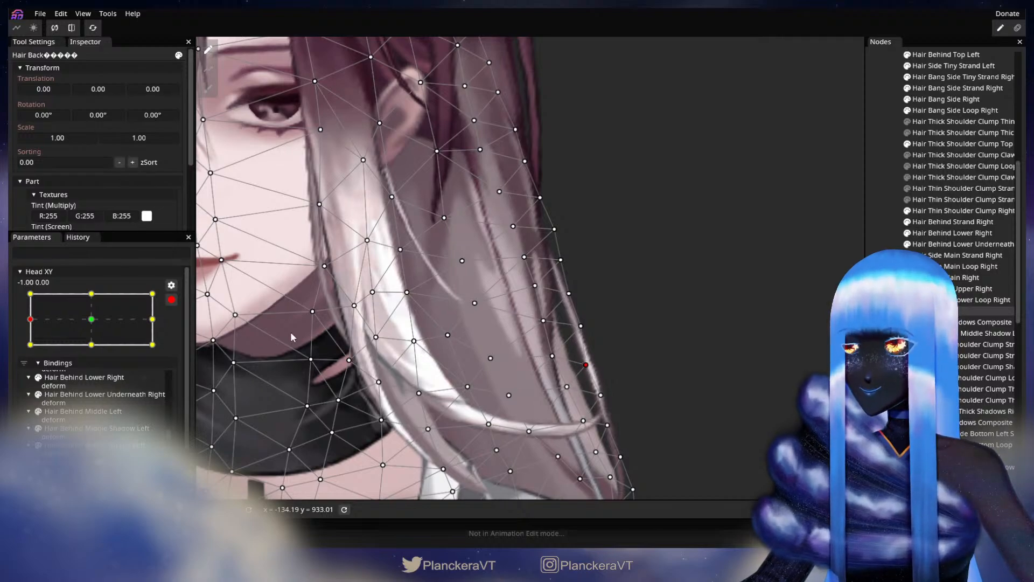
# Step: Recheck the motion near -1.00, 0.00 and respace the Hair Back edge vertices along the thin outer strand at that keypoint
pyautogui.click(171, 299)
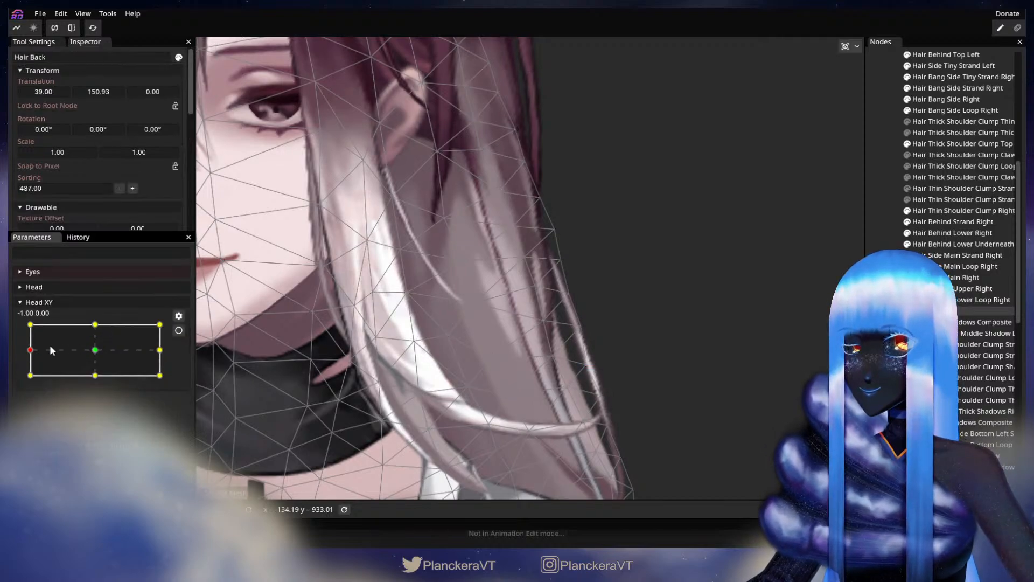
pyautogui.moveTo(31, 353)
pyautogui.mouseDown()
pyautogui.moveTo(84, 353)
pyautogui.moveTo(18, 345)
pyautogui.mouseUp()
pyautogui.click(179, 330)
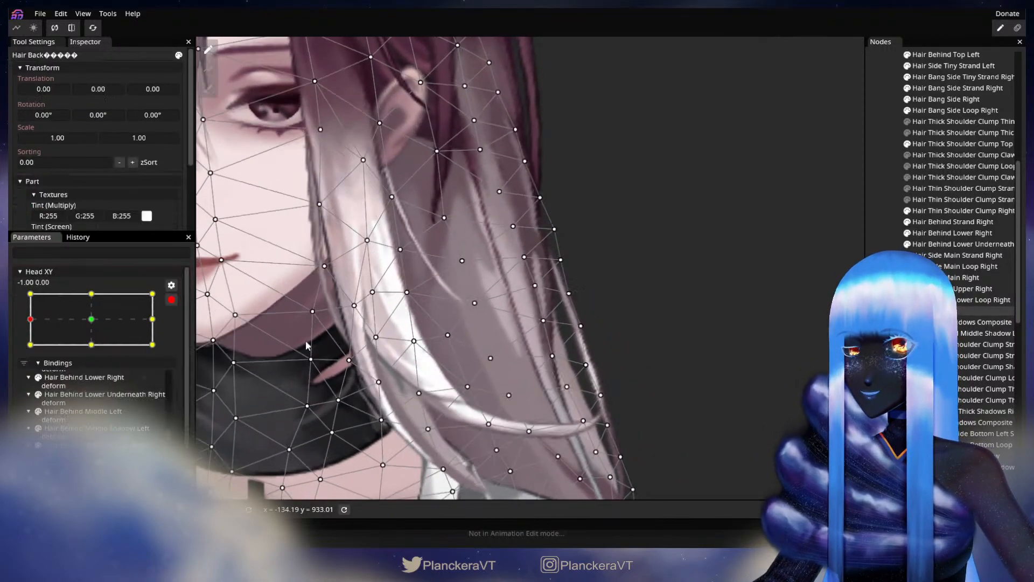
pyautogui.moveTo(587, 366); pyautogui.dragTo(573, 318)
pyautogui.moveTo(551, 356); pyautogui.dragTo(555, 355)
pyautogui.moveTo(568, 293); pyautogui.dragTo(564, 289)
pyautogui.click(544, 320)
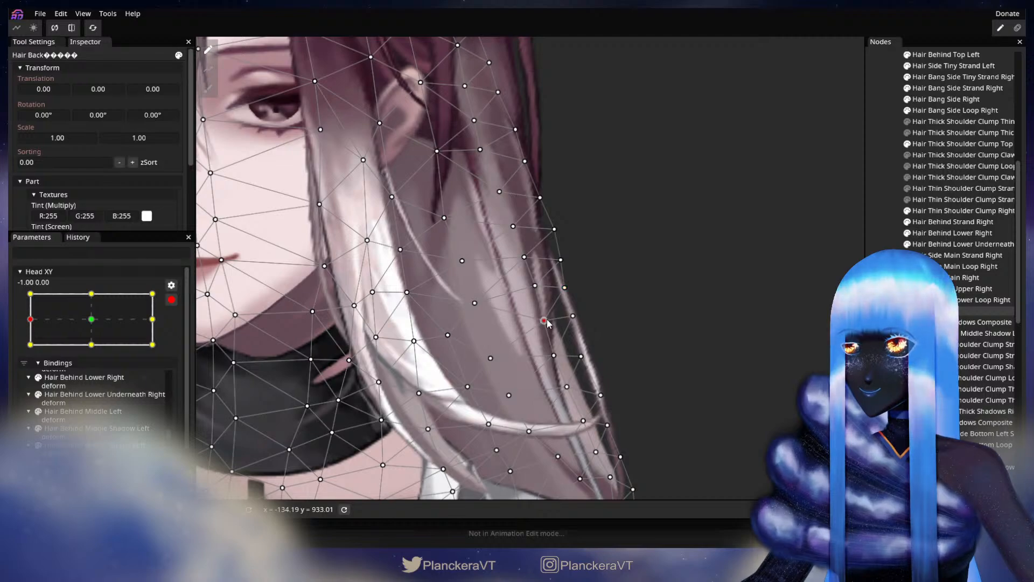
pyautogui.moveTo(573, 316); pyautogui.dragTo(572, 318)
pyautogui.click(581, 355)
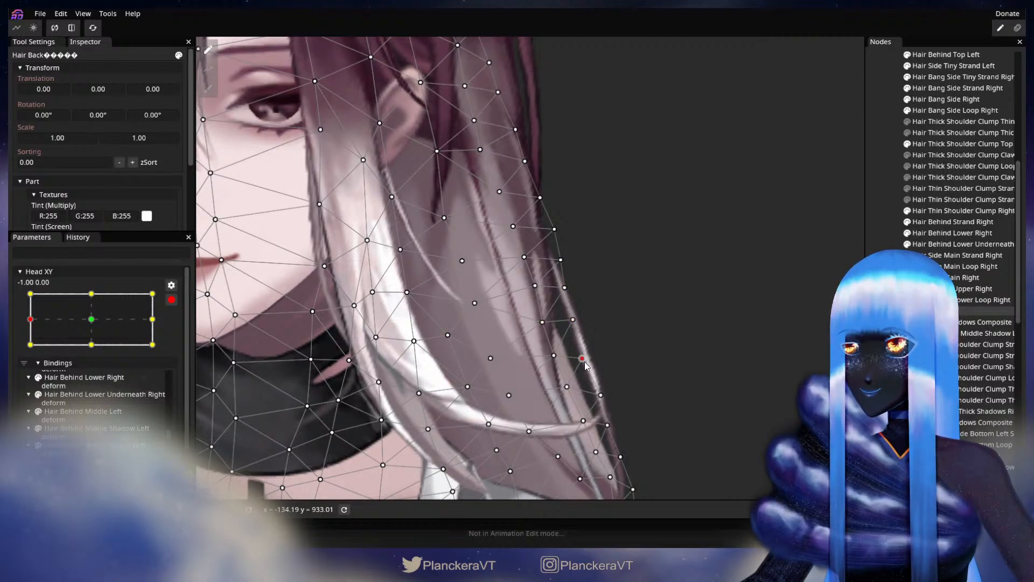
# Step: Adjust the Hair Back vertices around the strand tips just above the shoulder at Head XY -1.00, 0.00
pyautogui.moveTo(602, 371); pyautogui.dragTo(593, 312)
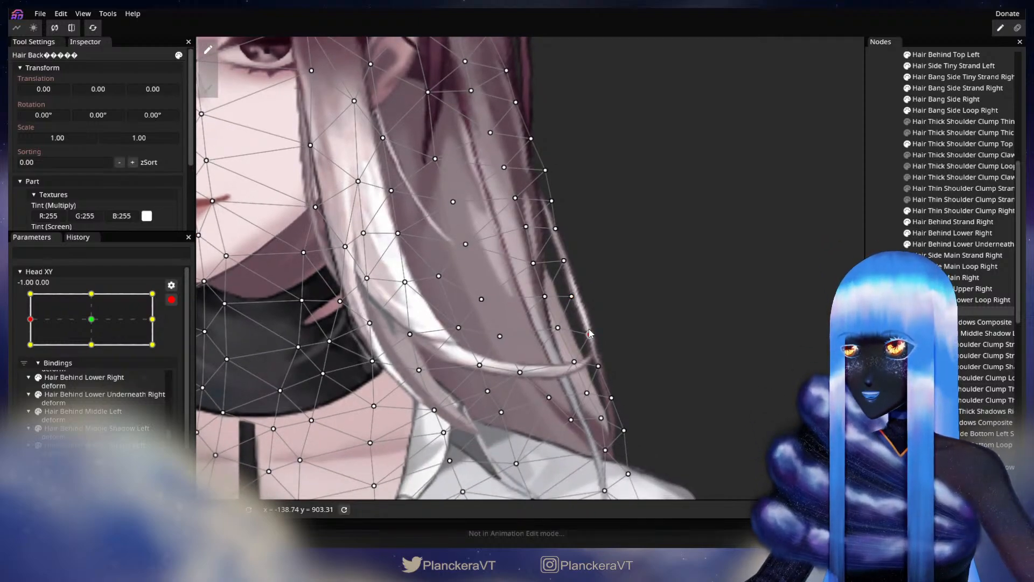
pyautogui.click(587, 392)
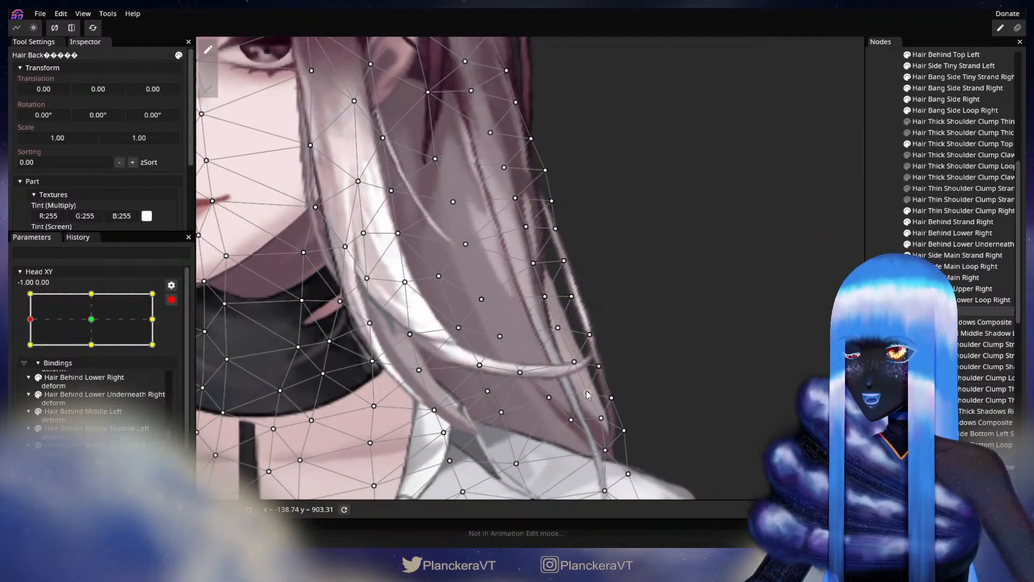
pyautogui.moveTo(602, 368); pyautogui.dragTo(589, 398)
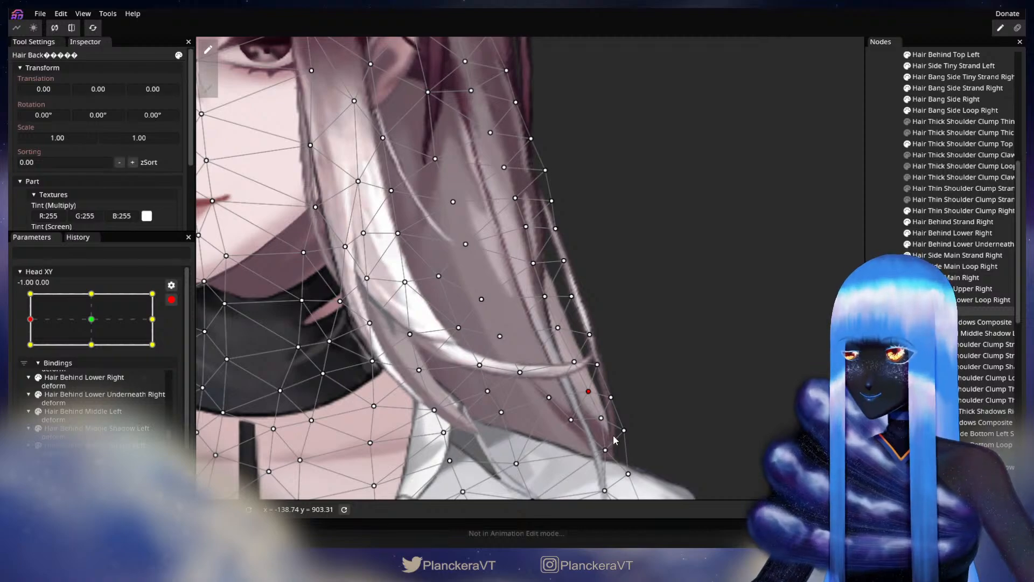
pyautogui.moveTo(624, 431); pyautogui.dragTo(626, 432)
pyautogui.moveTo(554, 317); pyautogui.dragTo(565, 345)
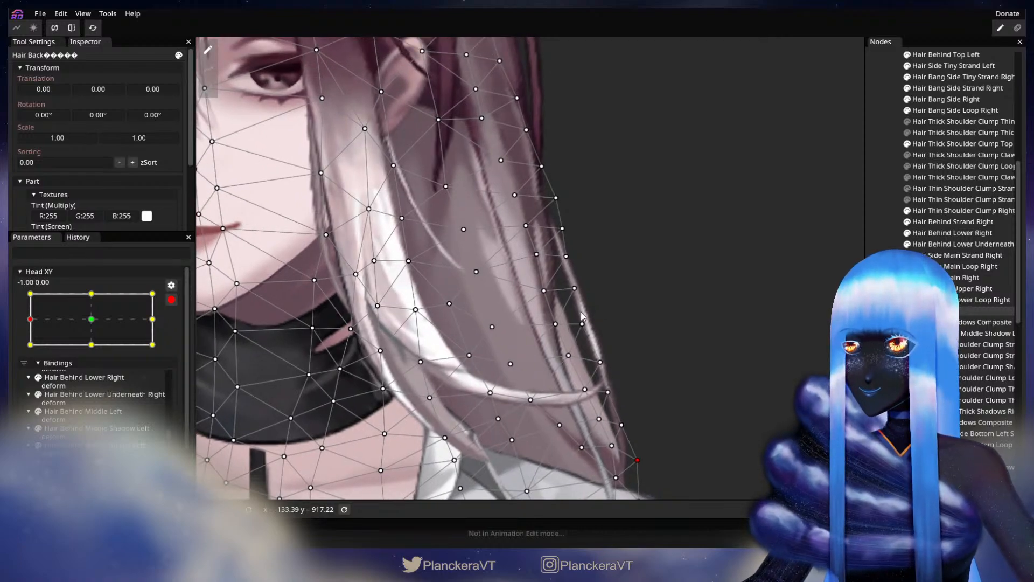
# Step: Retest the -1.00, 0.00 pose and shift the Hair Back vertices down along the upper part of the thin outer strand
pyautogui.click(171, 300)
pyautogui.moveTo(30, 352)
pyautogui.mouseDown()
pyautogui.moveTo(86, 358)
pyautogui.moveTo(30, 350)
pyautogui.mouseUp()
pyautogui.click(179, 330)
pyautogui.moveTo(576, 289); pyautogui.dragTo(591, 334)
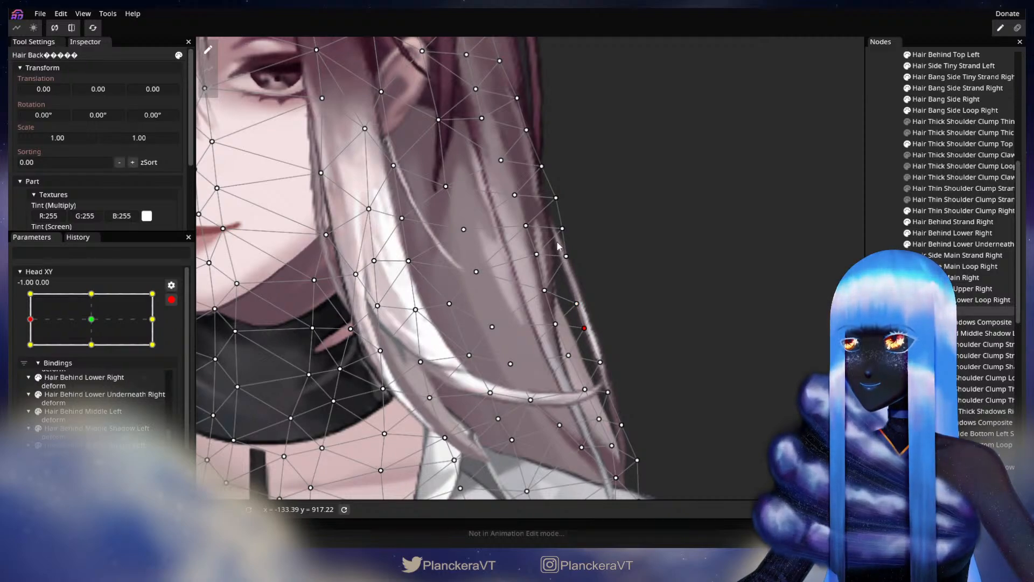
pyautogui.moveTo(572, 265); pyautogui.dragTo(572, 277)
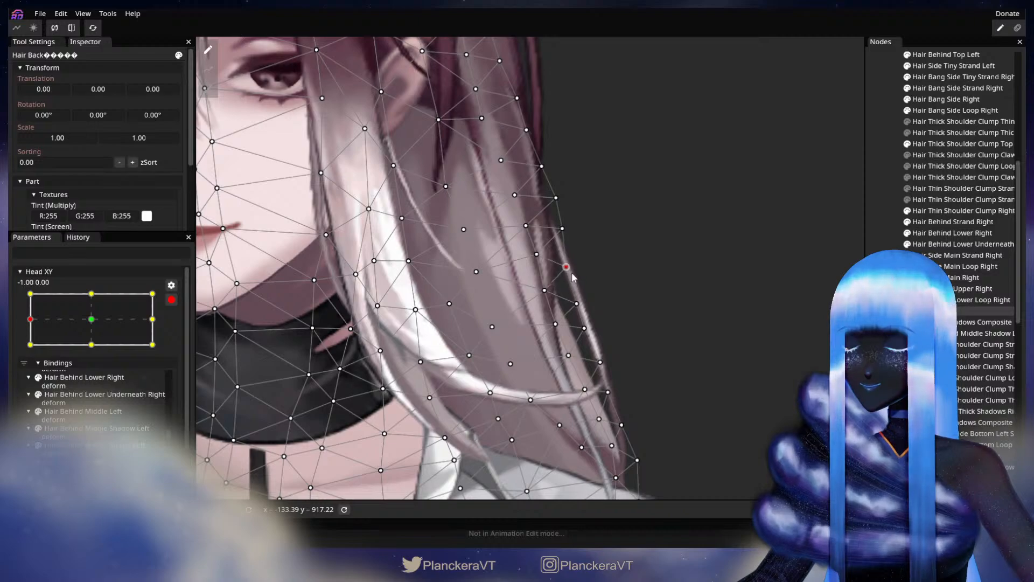
# Step: Test Head XY around -1.00, 0.00 once more and nudge the outer Hair Back vertex beside the thin strand slightly upward
pyautogui.click(171, 299)
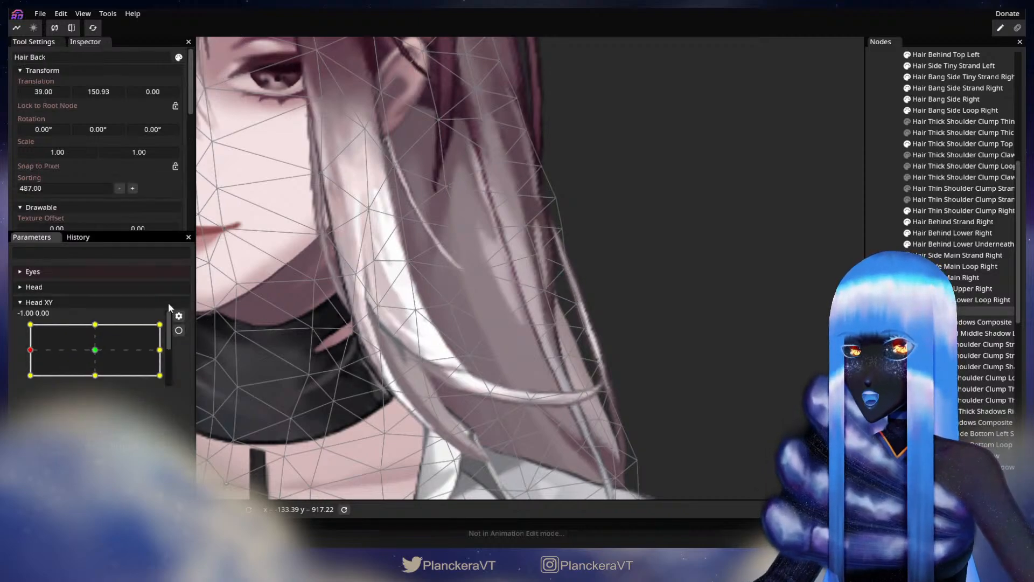
pyautogui.moveTo(29, 357)
pyautogui.mouseDown()
pyautogui.moveTo(100, 360)
pyautogui.moveTo(28, 351)
pyautogui.mouseUp()
pyautogui.click(179, 330)
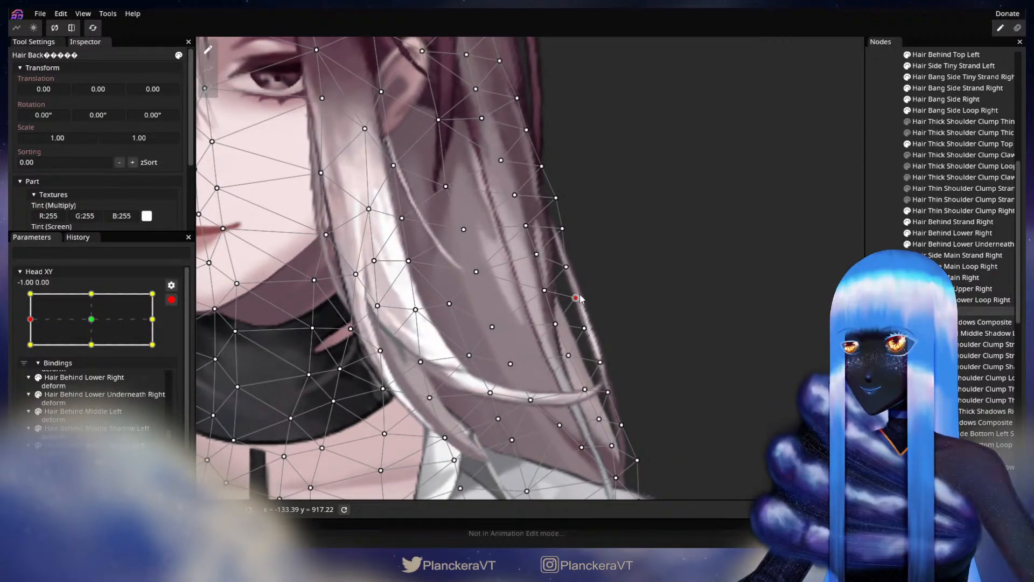
# Step: Deselect Hair Back and sweep Head XY from -1.00 through the centre to the far side and downward to check the whole figure
pyautogui.press('Escape')
pyautogui.scroll(-5, 703, 295)
pyautogui.scroll(-5, 677, 331)
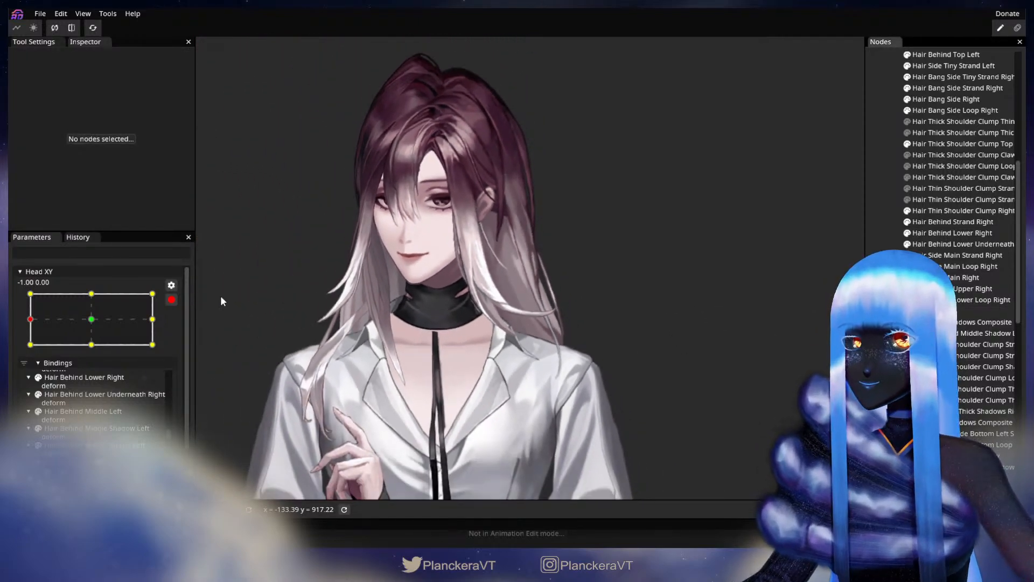
pyautogui.click(171, 299)
pyautogui.moveTo(31, 353); pyautogui.dragTo(101, 355)
pyautogui.moveTo(168, 354); pyautogui.dragTo(95, 375)
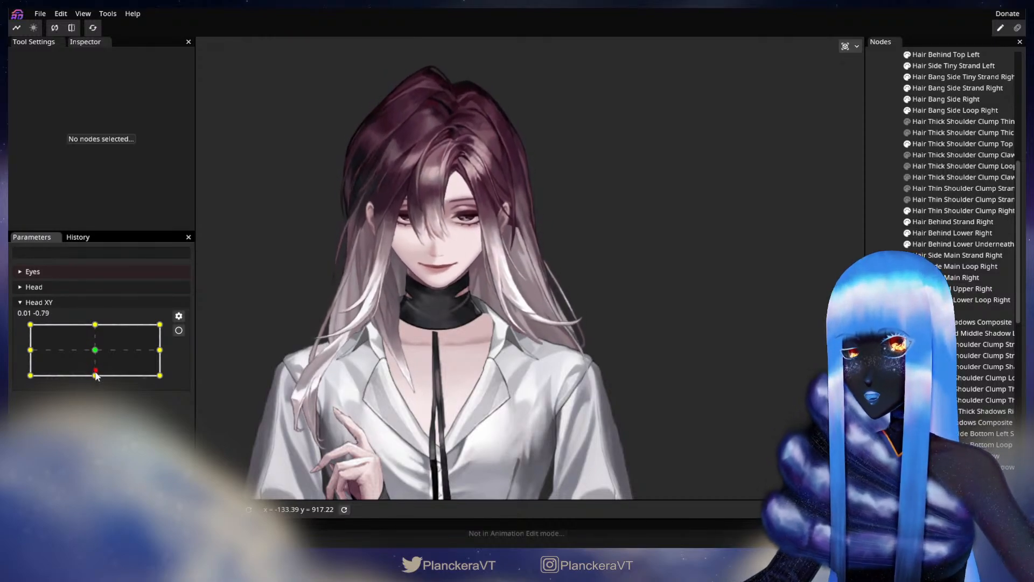
# Step: Inspect the hair above the shoulder by moving Head XY slightly around 0.00, -1.00, with Hair Back selected
pyautogui.click(178, 330)
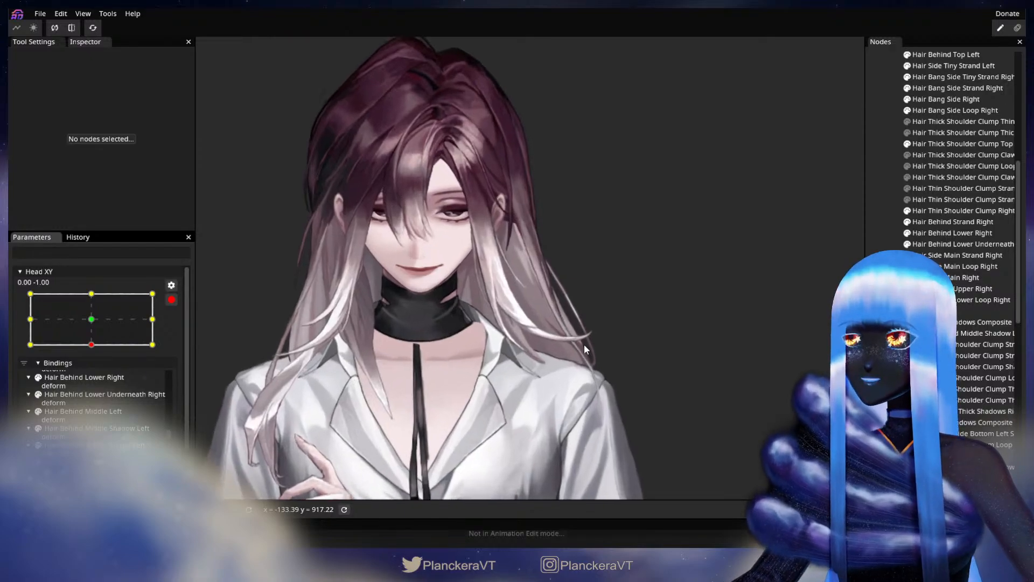
pyautogui.scroll(3, 584, 344)
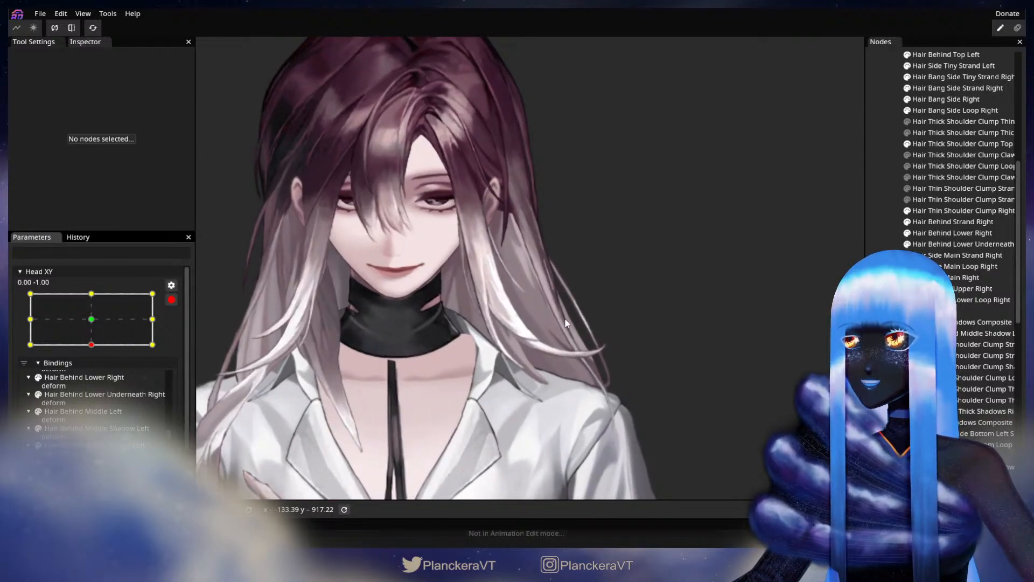
pyautogui.scroll(2, 560, 314)
pyautogui.click(172, 299)
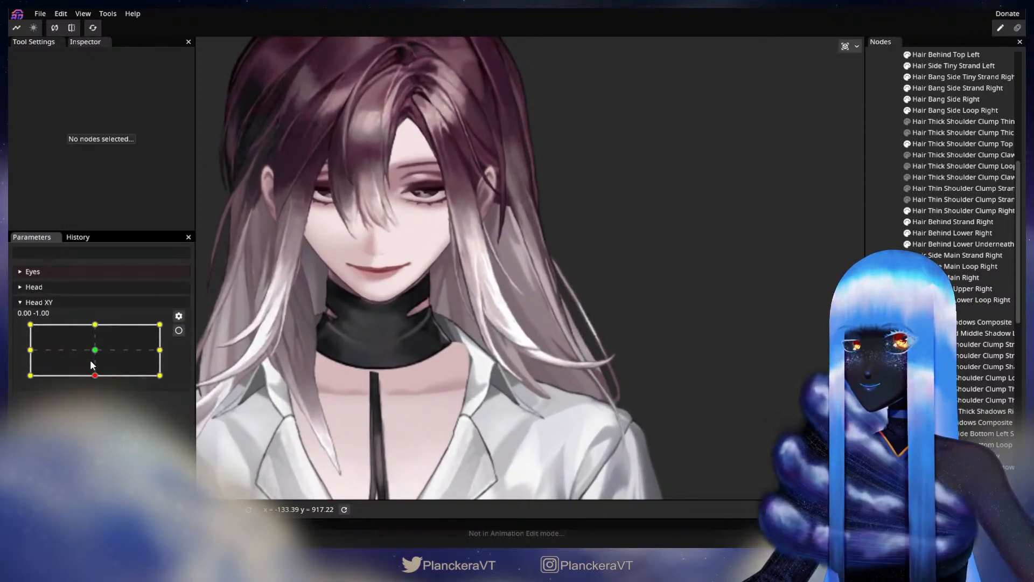
pyautogui.moveTo(95, 375)
pyautogui.mouseDown()
pyautogui.moveTo(95, 350)
pyautogui.moveTo(99, 374)
pyautogui.mouseUp()
pyautogui.moveTo(327, 406); pyautogui.dragTo(289, 350)
pyautogui.scroll(1, 653, 364)
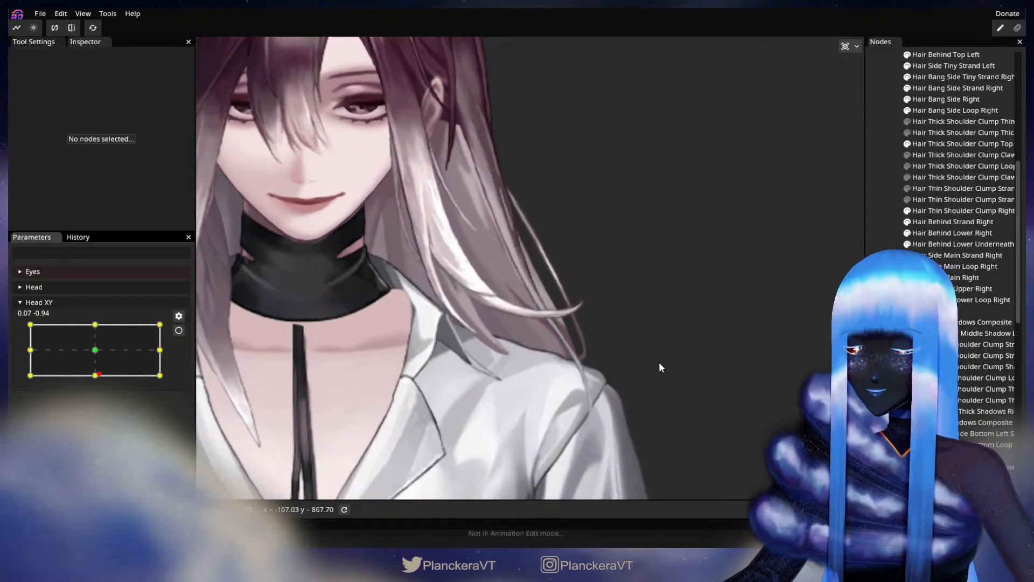
pyautogui.click(457, 408)
pyautogui.scroll(3, 457, 401)
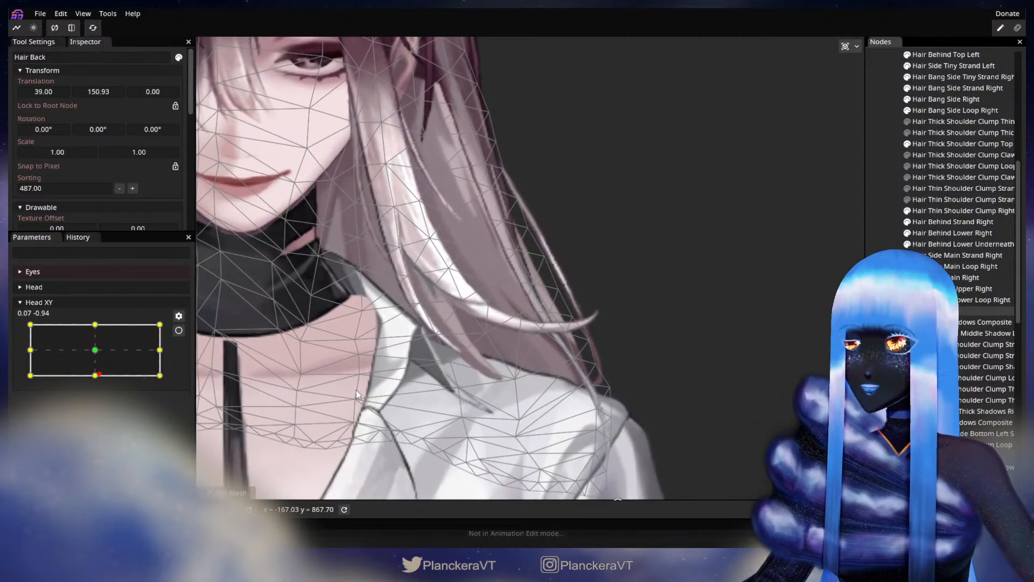
pyautogui.moveTo(88, 377); pyautogui.dragTo(97, 375)
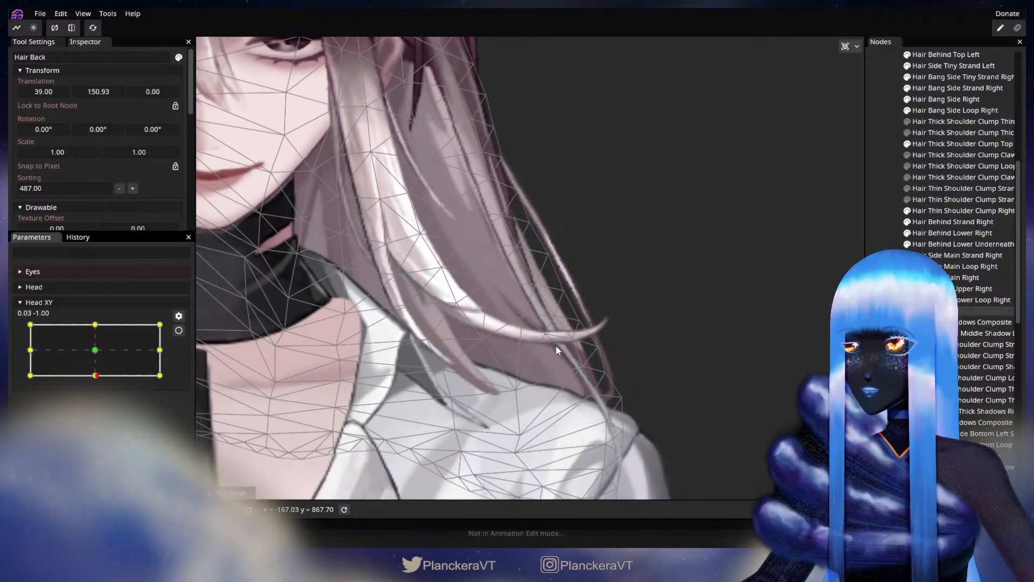
pyautogui.moveTo(96, 376)
pyautogui.mouseDown()
pyautogui.moveTo(96, 347)
pyautogui.moveTo(95, 375)
pyautogui.mouseUp()
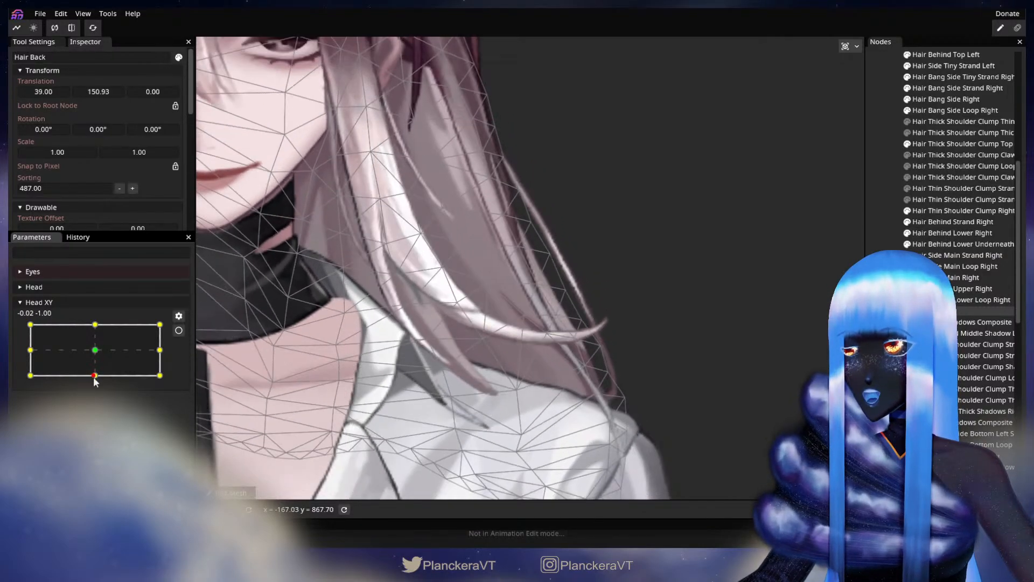
# Step: Shift the Hair Back vertices near the curled strand tip slightly down at Head XY 0.00, -1.00 and test the pose
pyautogui.click(179, 330)
pyautogui.moveTo(586, 366)
pyautogui.mouseDown()
pyautogui.moveTo(600, 411)
pyautogui.moveTo(613, 384)
pyautogui.moveTo(592, 376)
pyautogui.mouseUp()
pyautogui.moveTo(575, 339); pyautogui.dragTo(578, 344)
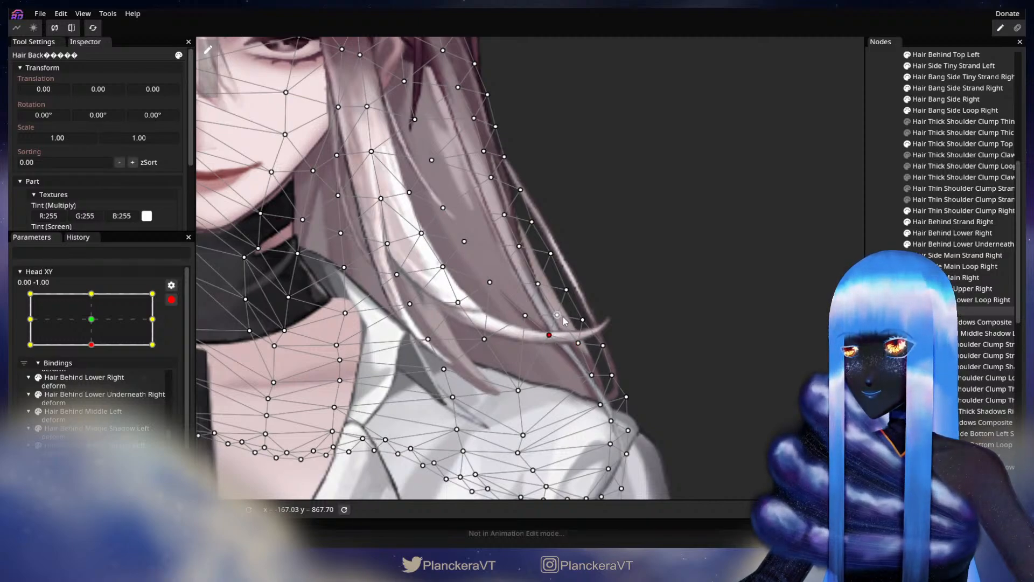
pyautogui.click(747, 333)
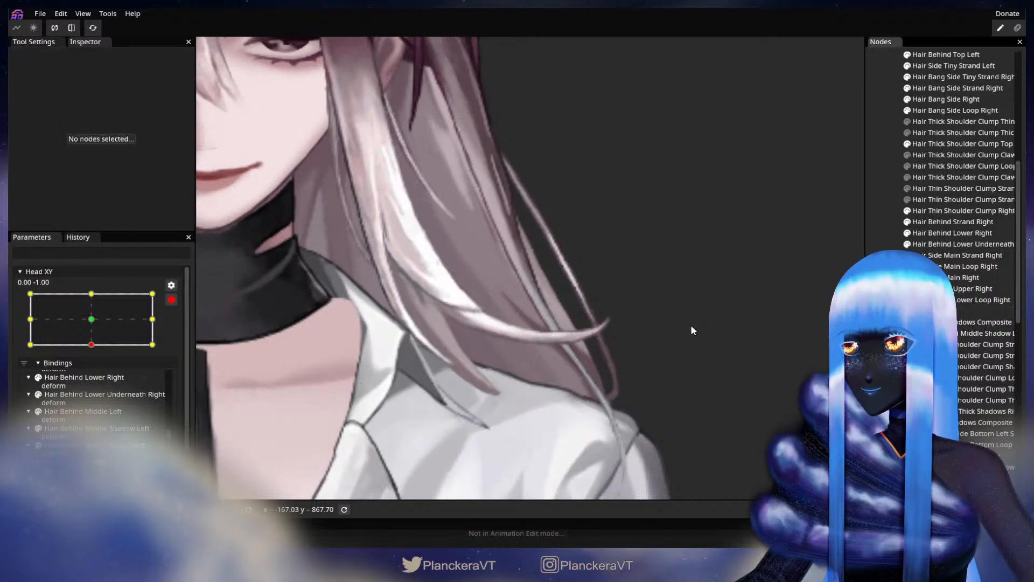
pyautogui.click(171, 299)
pyautogui.moveTo(96, 376)
pyautogui.mouseDown()
pyautogui.moveTo(95, 355)
pyautogui.moveTo(94, 371)
pyautogui.mouseUp()
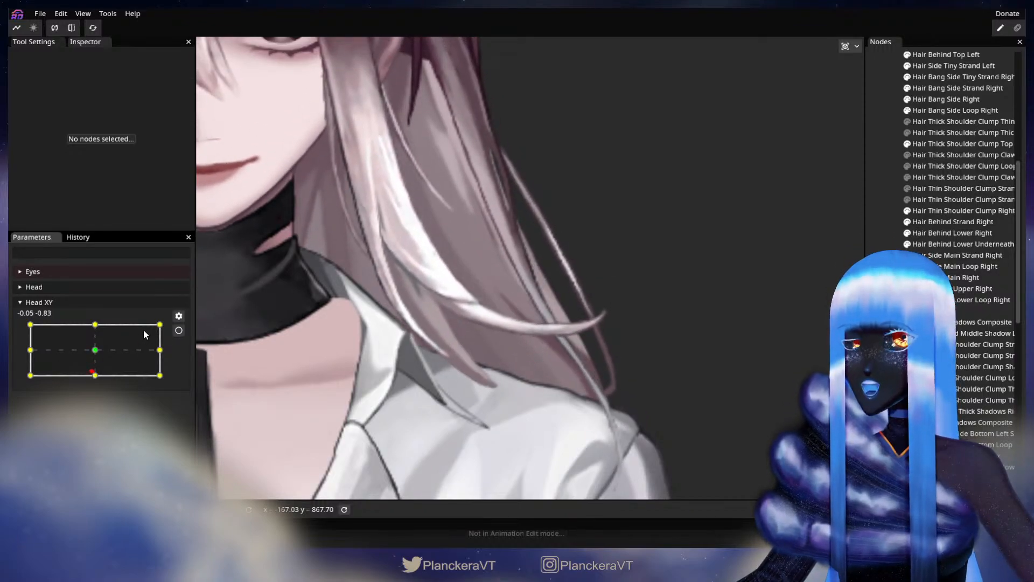
# Step: Move the Hair Back vertices below and inside the curled strand slightly down and outward at Head XY 0.00, -1.00, then retest the pose
pyautogui.click(178, 330)
pyautogui.click(533, 374)
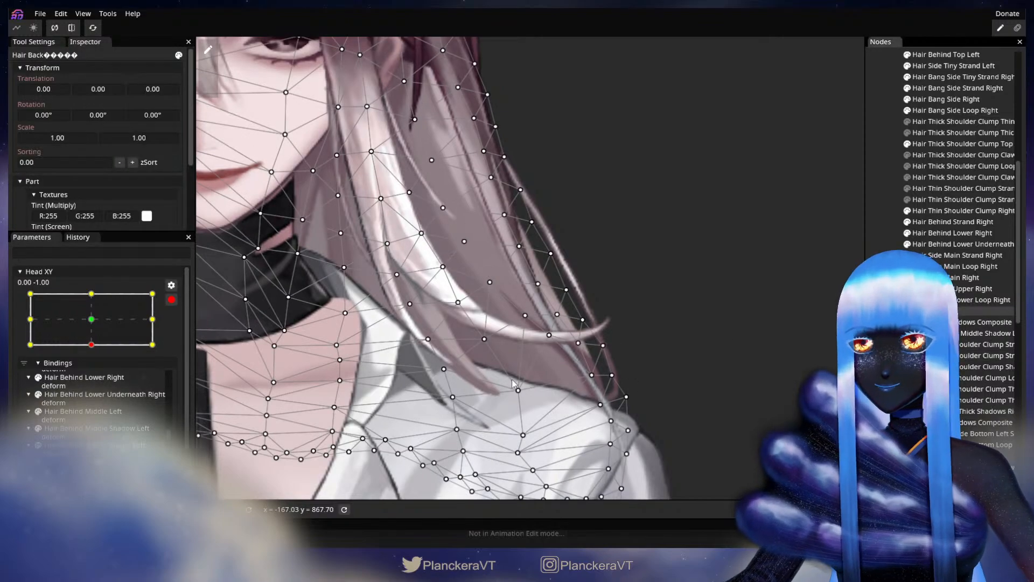
pyautogui.moveTo(557, 346); pyautogui.dragTo(559, 353)
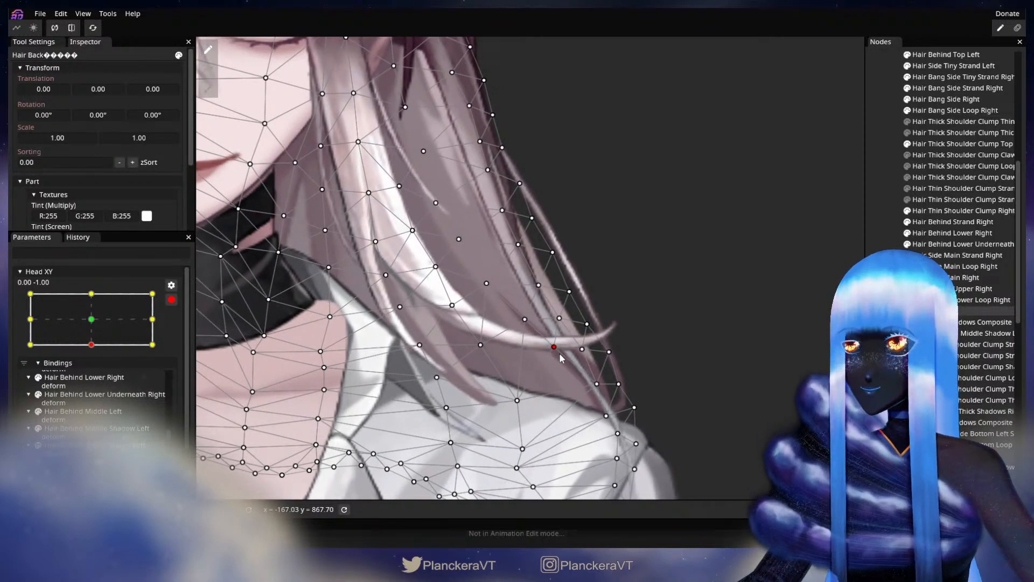
pyautogui.moveTo(595, 391); pyautogui.dragTo(594, 392)
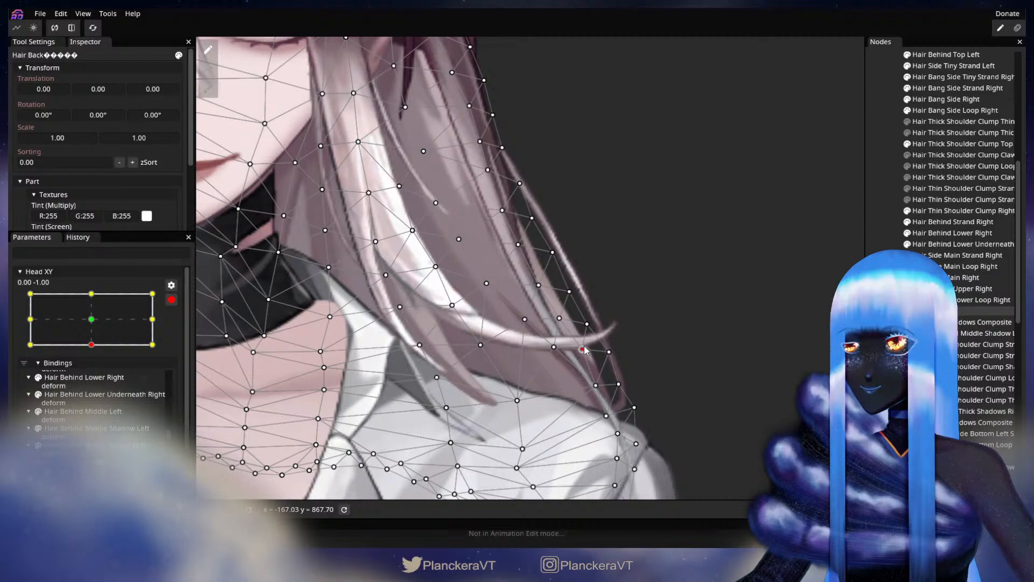
pyautogui.moveTo(537, 325); pyautogui.dragTo(540, 329)
pyautogui.click(559, 352)
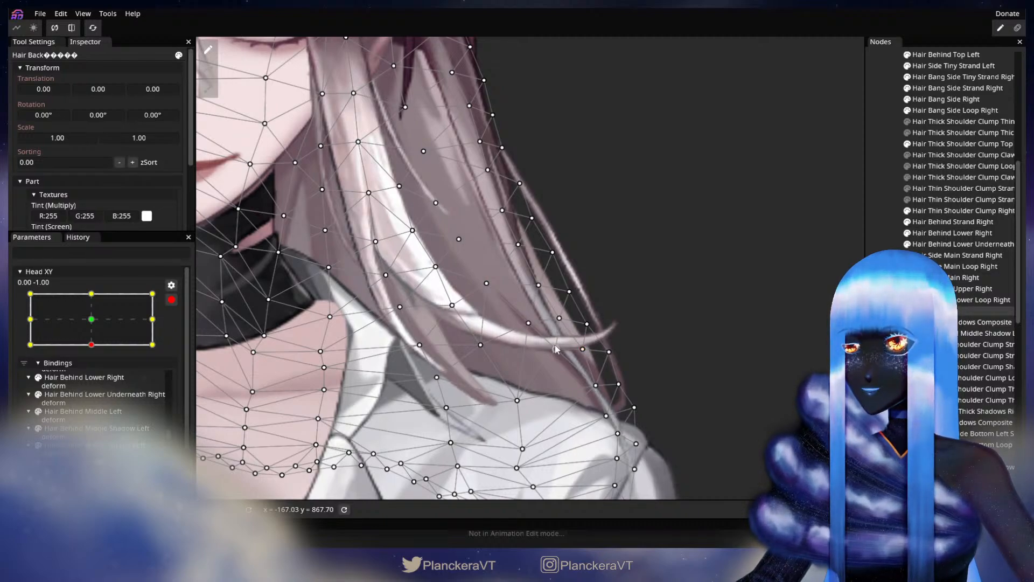
pyautogui.moveTo(492, 286); pyautogui.dragTo(499, 293)
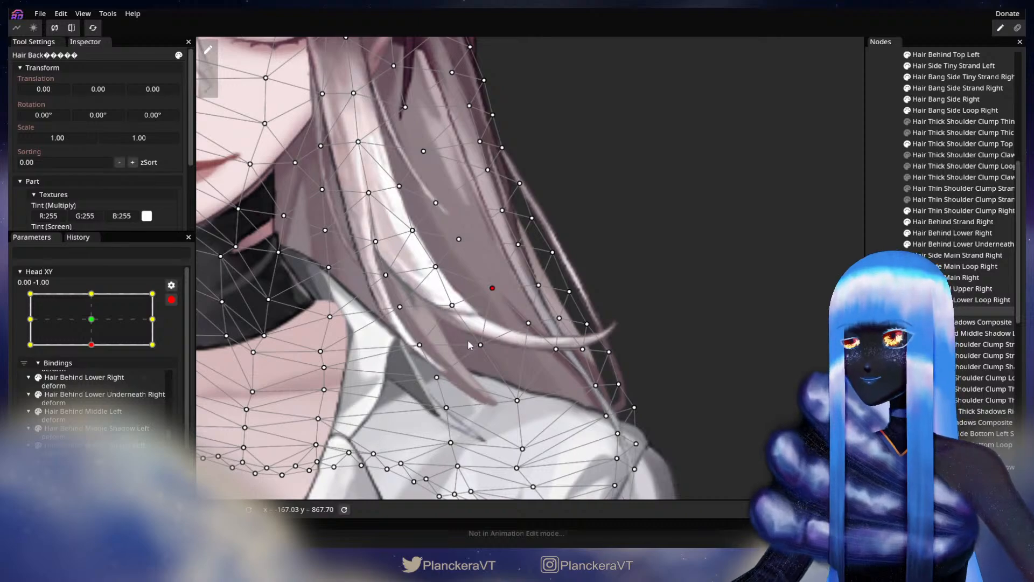
pyautogui.click(171, 300)
pyautogui.click(319, 399)
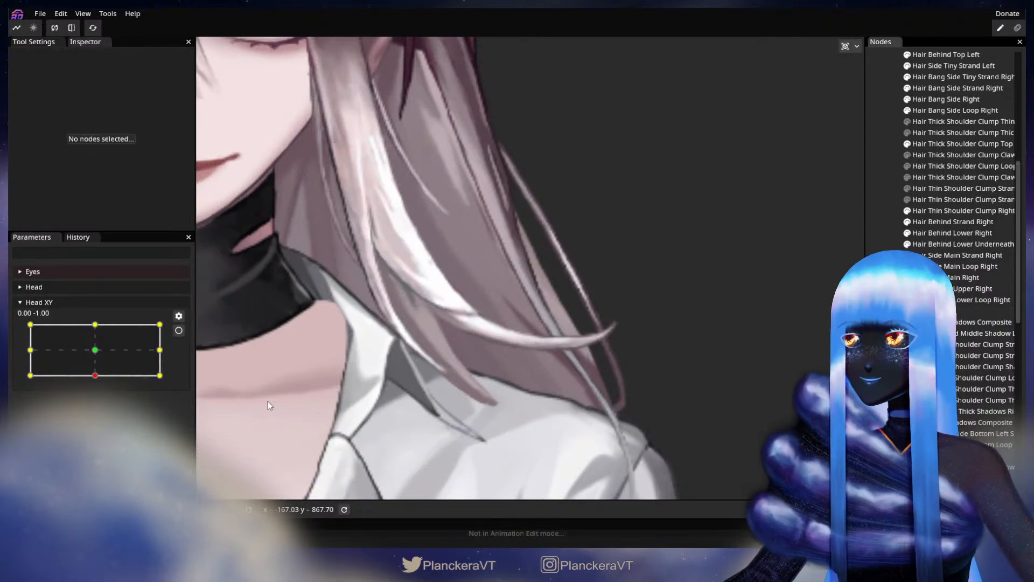
pyautogui.moveTo(94, 375)
pyautogui.mouseDown()
pyautogui.moveTo(95, 348)
pyautogui.moveTo(95, 376)
pyautogui.mouseUp()
# Step: Nudge the inner and outer Hair Back vertices above the curled strand slightly downward at Head XY 0.00, -1.00
pyautogui.click(179, 330)
pyautogui.moveTo(449, 334); pyautogui.dragTo(489, 384)
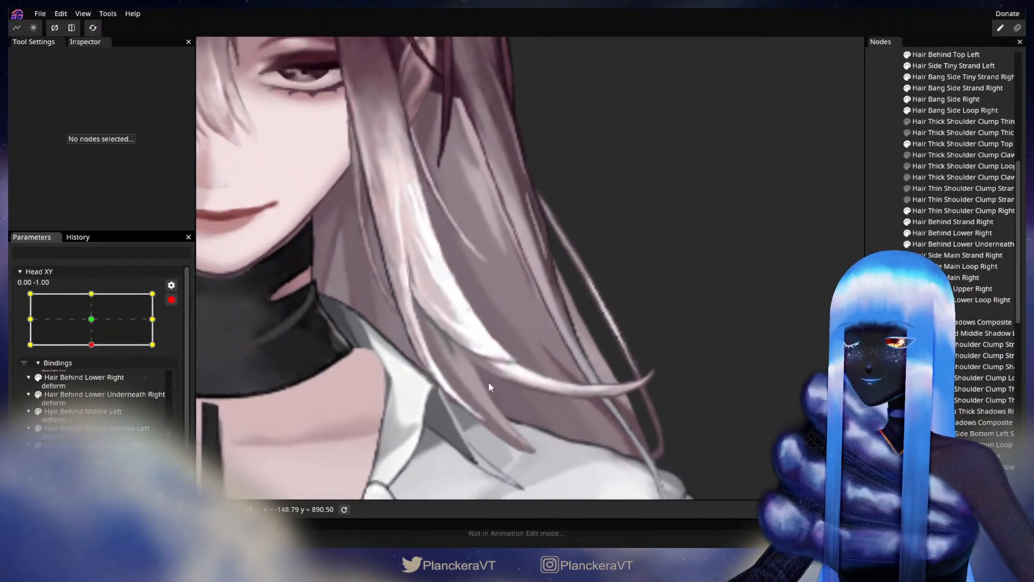
pyautogui.scroll(1, 489, 383)
pyautogui.click(937, 311)
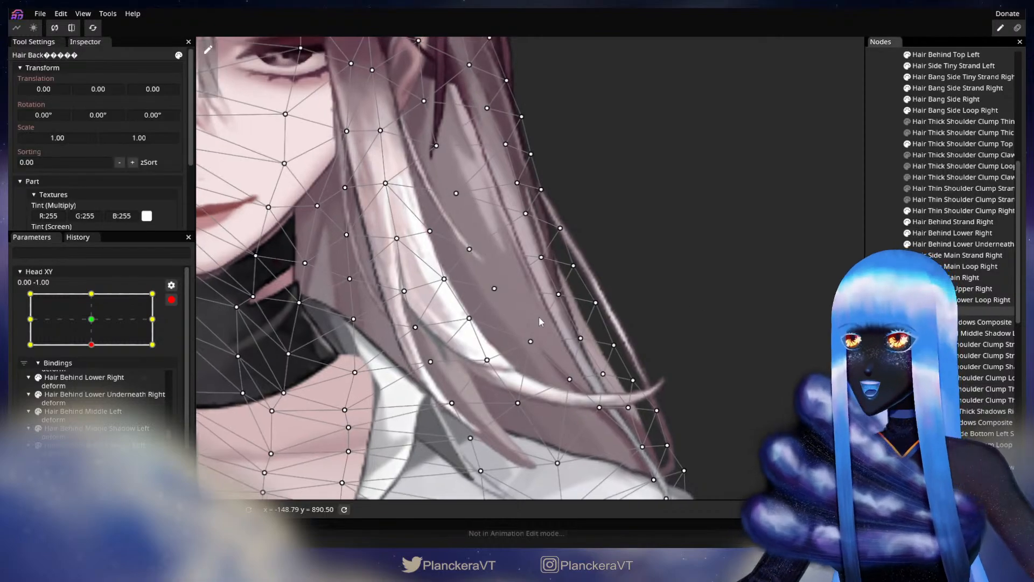
pyautogui.click(558, 299)
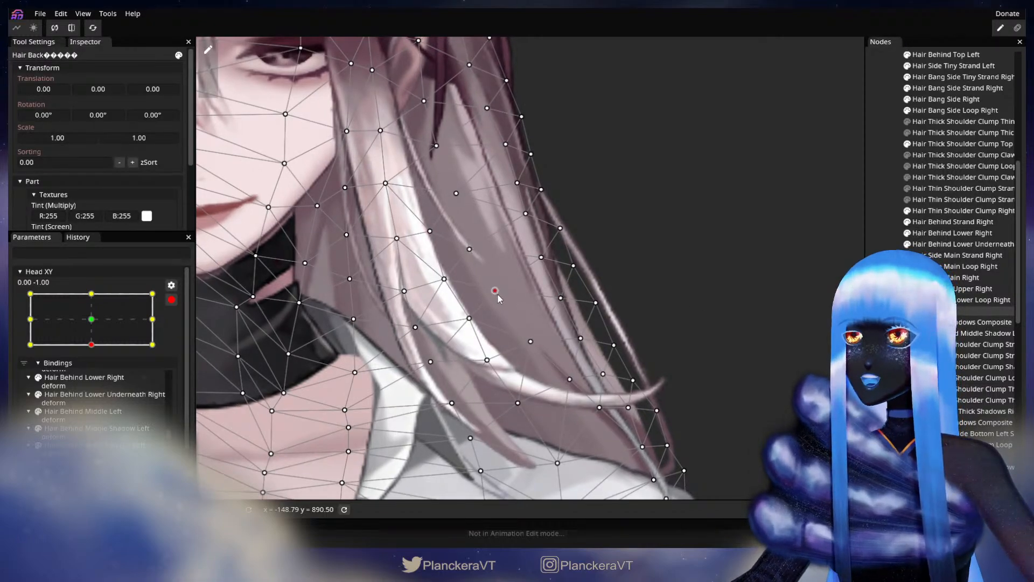
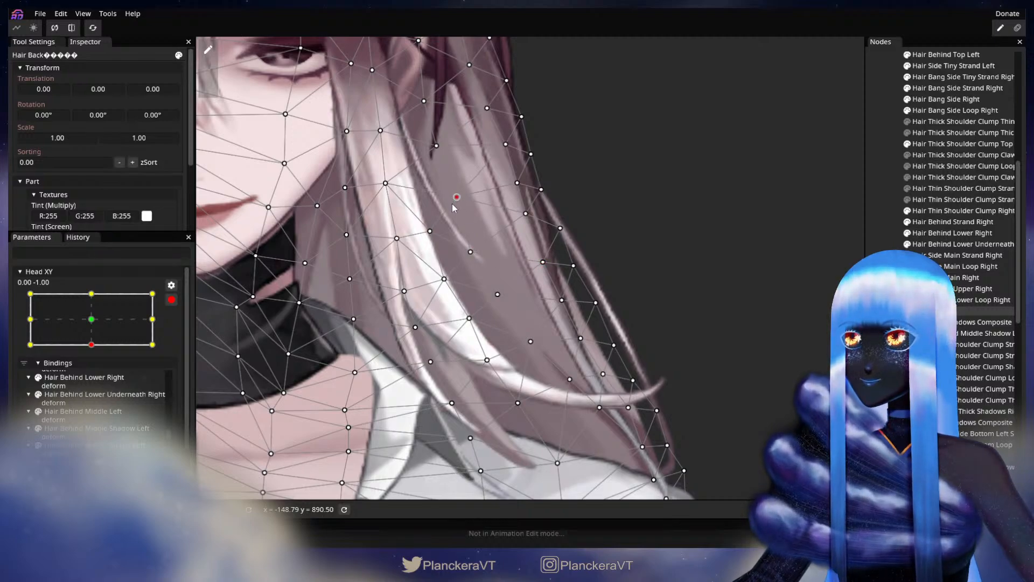
pyautogui.moveTo(577, 267); pyautogui.dragTo(581, 275)
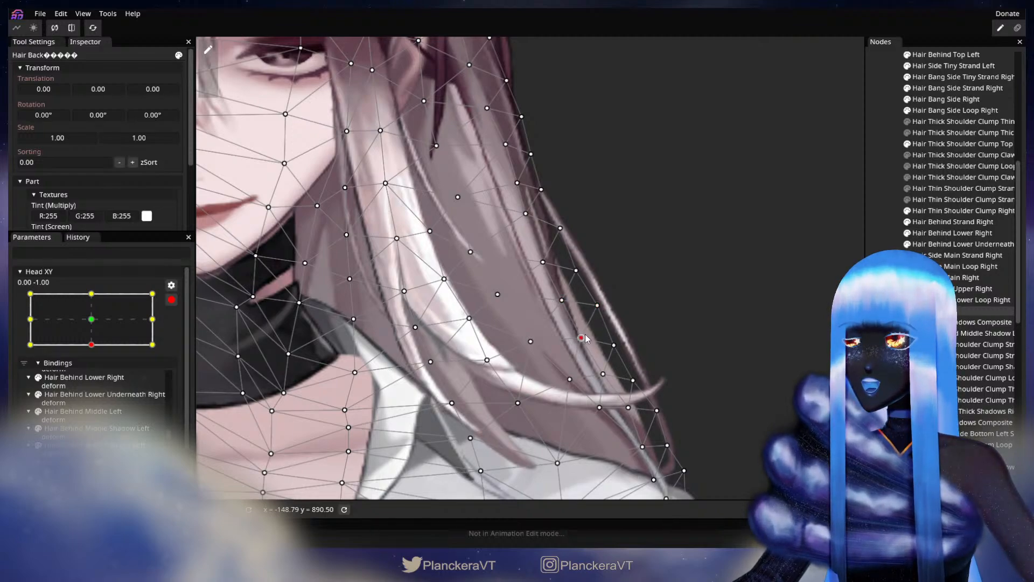
pyautogui.click(684, 354)
# Step: Adjust the outermost Hair Back vertices between the curled strand tip and the shoulder at Head XY 0.00, -1.00
pyautogui.scroll(-3, 683, 354)
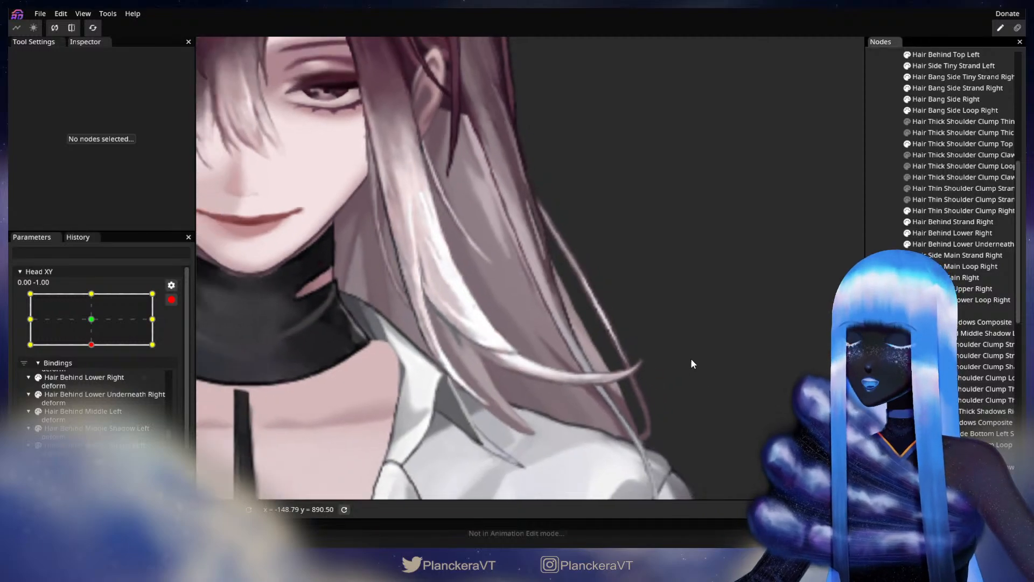
pyautogui.scroll(4, 653, 392)
pyautogui.scroll(-2, 552, 380)
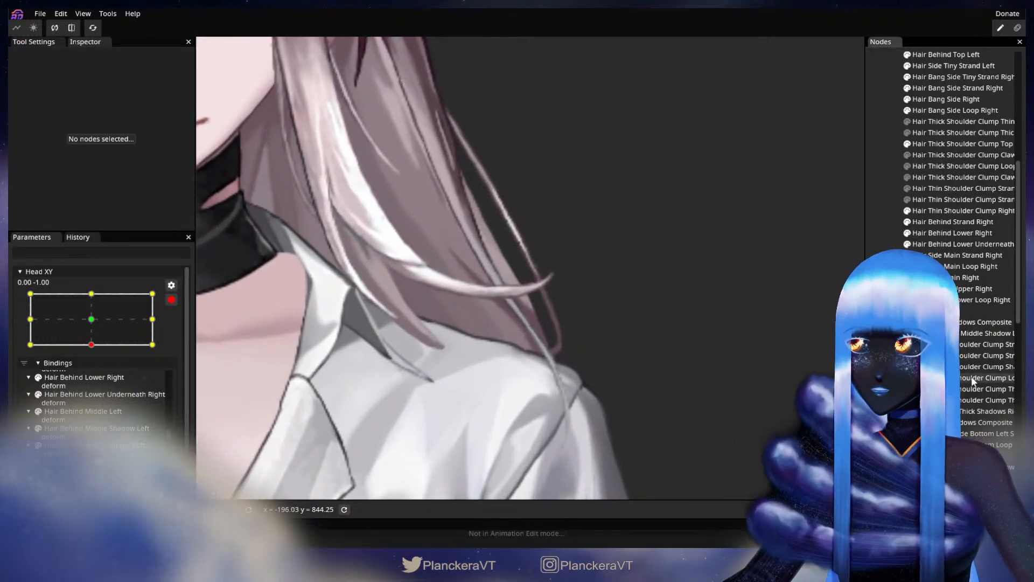
pyautogui.click(629, 339)
pyautogui.scroll(2, 542, 350)
pyautogui.click(543, 348)
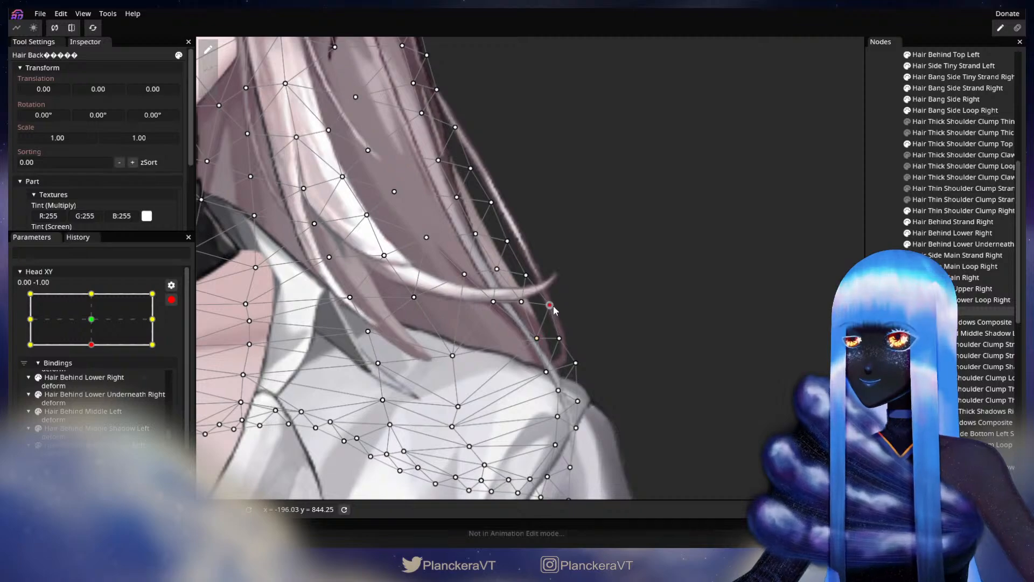
pyautogui.moveTo(559, 338); pyautogui.dragTo(561, 343)
pyautogui.click(604, 384)
# Step: Check the whole figure while sweeping Head XY from 0.00, -1.00 up to the 1.00 edge
pyautogui.scroll(-3, 604, 386)
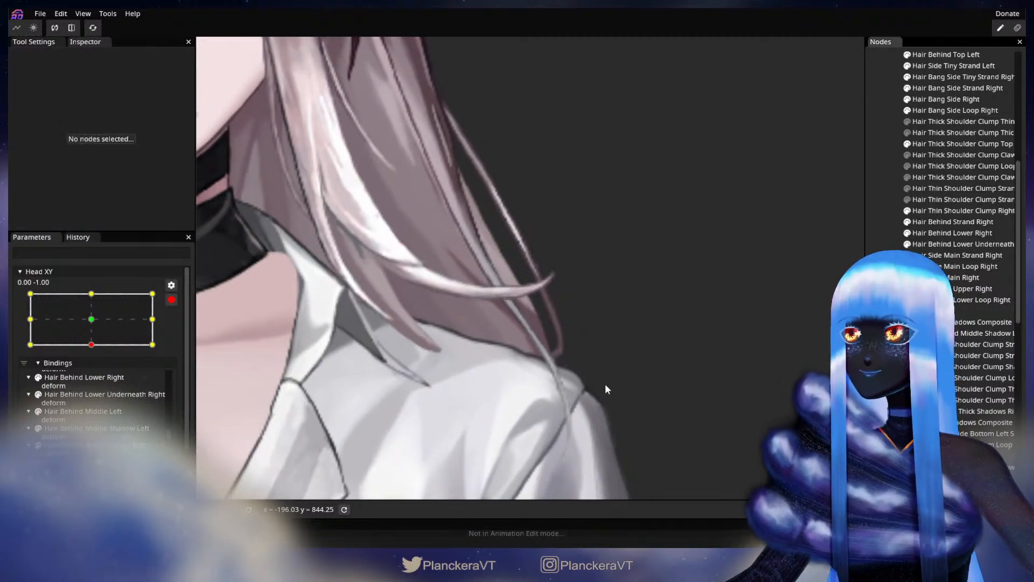
pyautogui.scroll(-5, 613, 386)
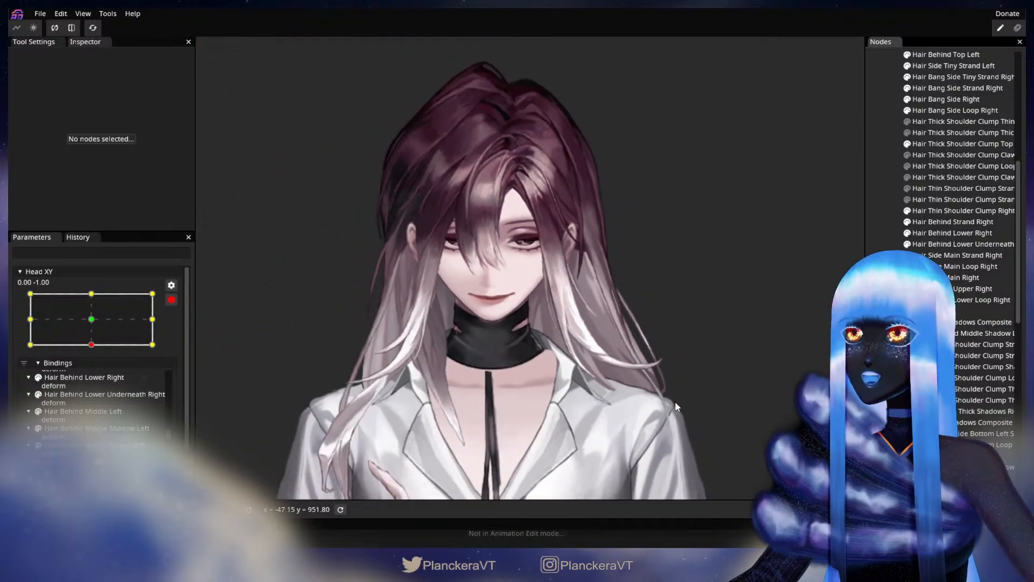
pyautogui.scroll(-2, 675, 402)
pyautogui.moveTo(504, 364); pyautogui.dragTo(483, 354)
pyautogui.click(171, 301)
pyautogui.moveTo(96, 377); pyautogui.dragTo(102, 325)
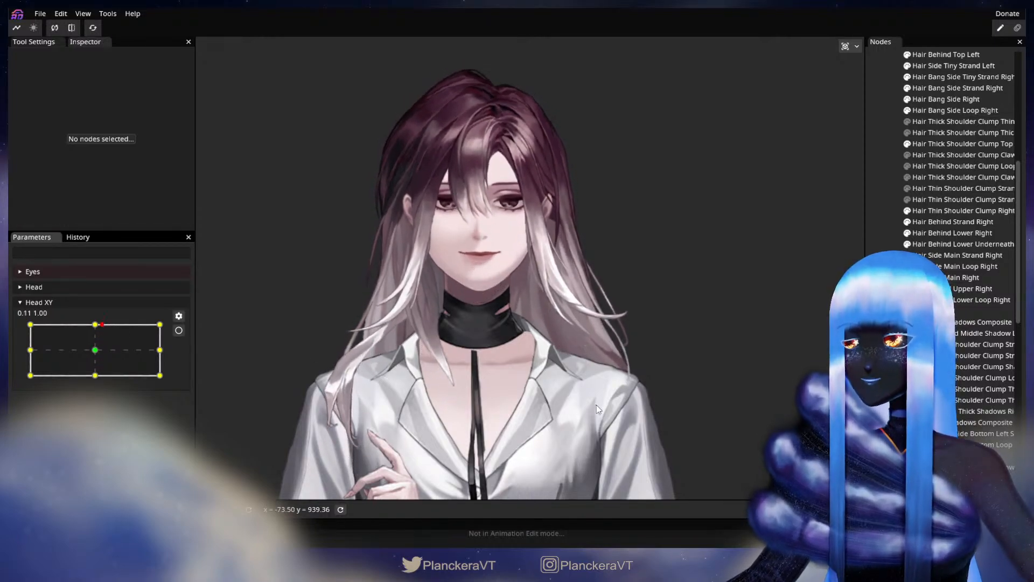
# Step: Pull the Hair Back vertices near the shoulder tip slightly up and inward at the Head XY 0.00, 1.00 keypoint
pyautogui.scroll(2, 560, 377)
pyautogui.moveTo(505, 381); pyautogui.dragTo(394, 332)
pyautogui.moveTo(98, 325); pyautogui.dragTo(98, 324)
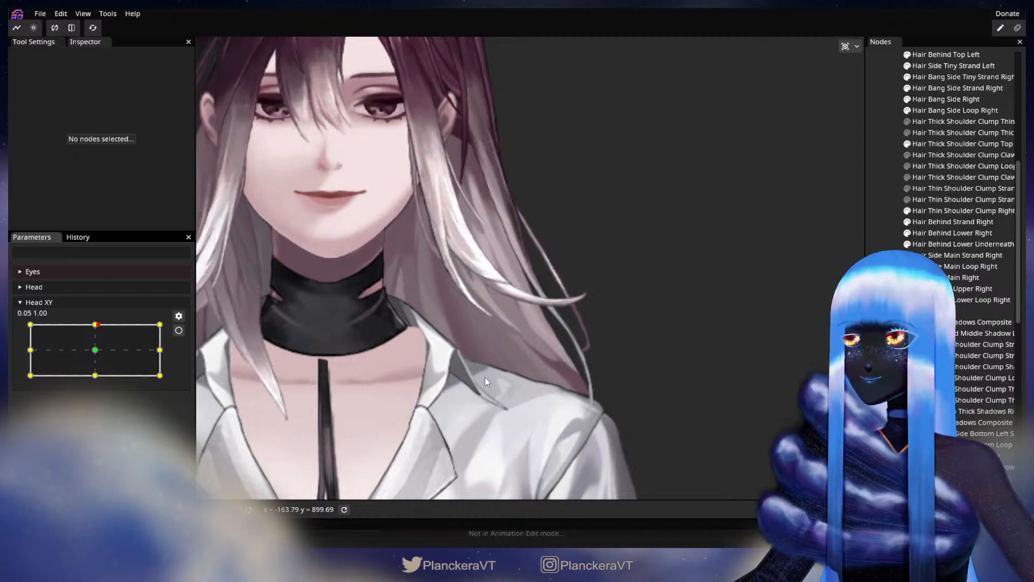
pyautogui.click(179, 332)
pyautogui.scroll(5, 570, 403)
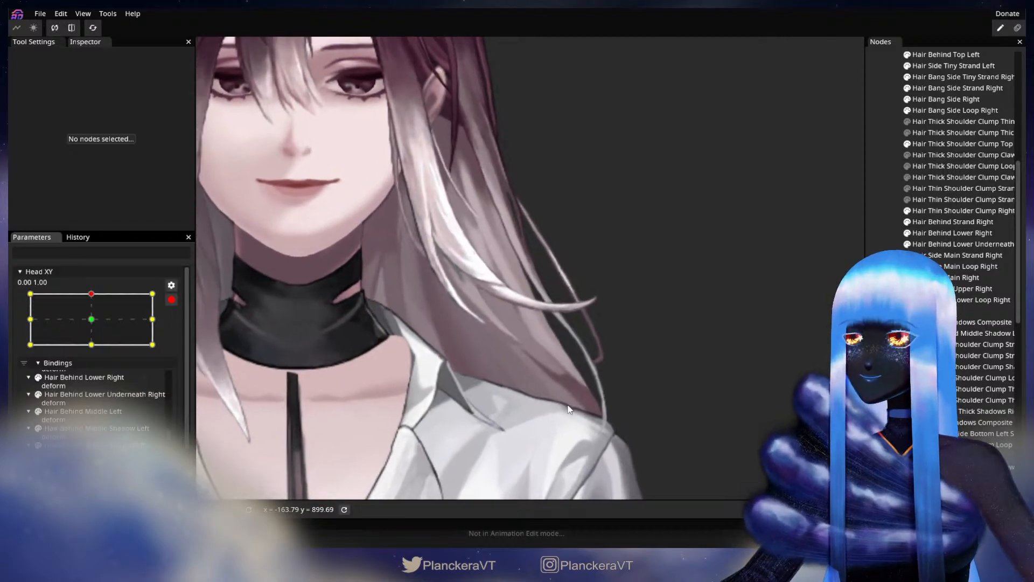
pyautogui.scroll(-3, 587, 398)
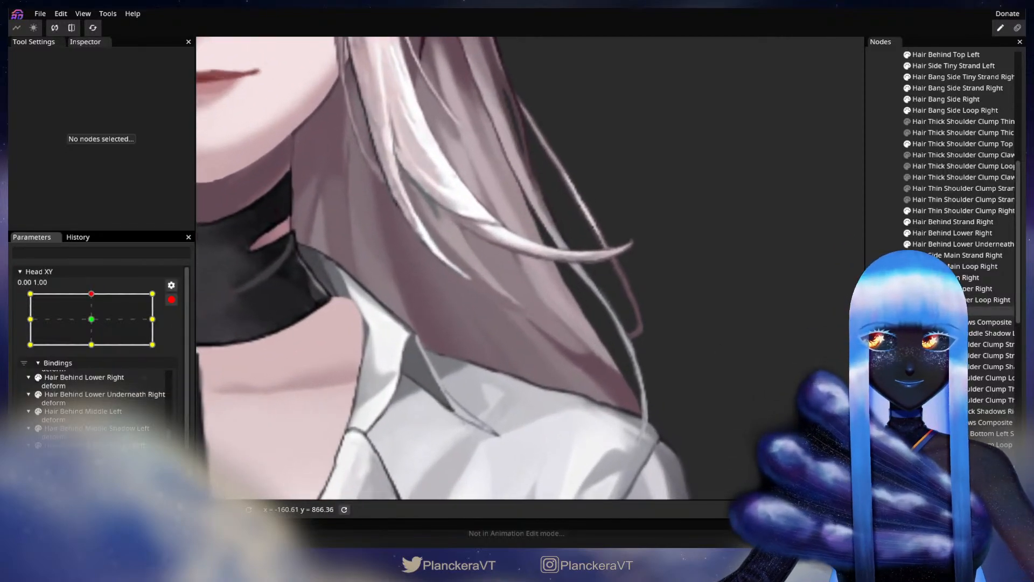
pyautogui.click(528, 331)
pyautogui.scroll(5, 527, 331)
pyautogui.click(515, 324)
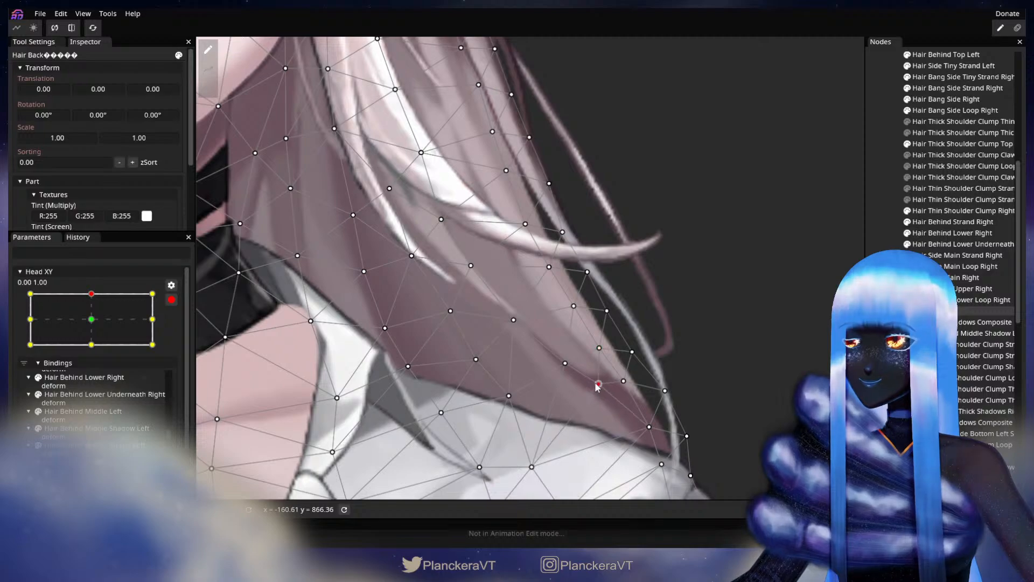
pyautogui.moveTo(648, 428); pyautogui.dragTo(643, 415)
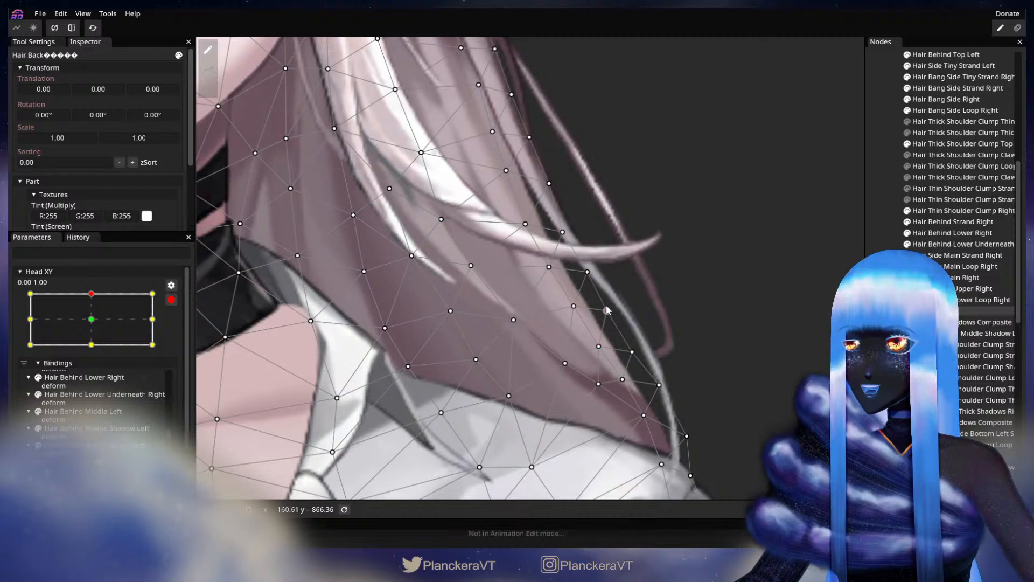
# Step: Adjust the outer-edge Hair Back vertices from the curled strand down to the shoulder tip at Head XY 0.00, 1.00
pyautogui.moveTo(615, 304); pyautogui.dragTo(611, 333)
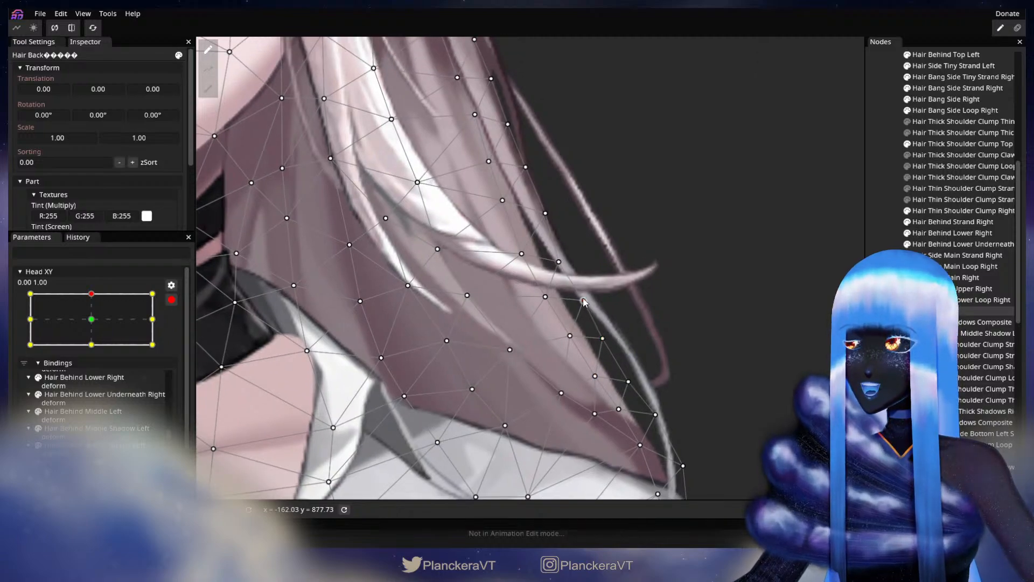
pyautogui.click(583, 301)
pyautogui.moveTo(584, 302); pyautogui.dragTo(586, 336)
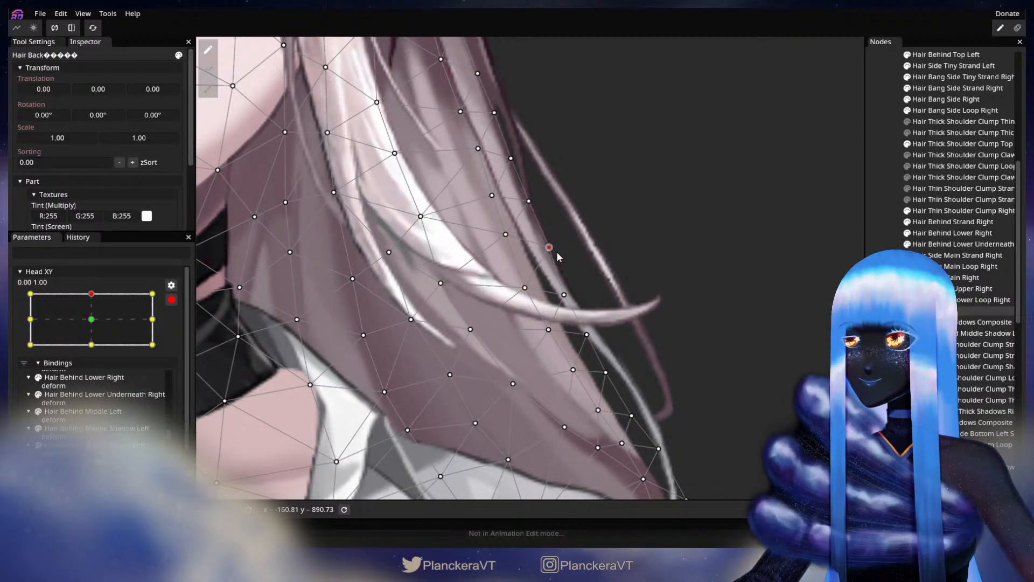
pyautogui.moveTo(656, 386); pyautogui.dragTo(643, 323)
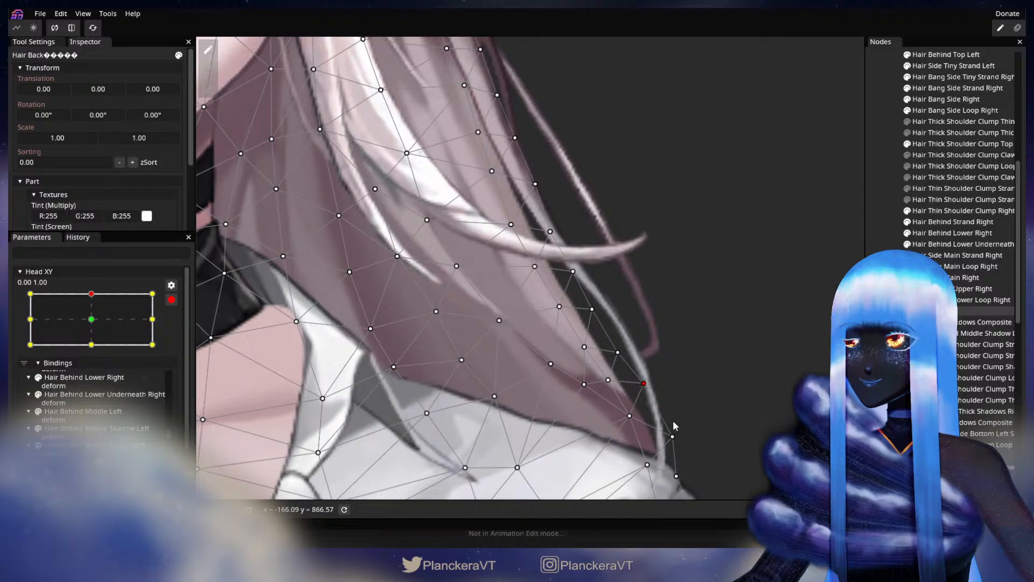
pyautogui.moveTo(672, 422); pyautogui.dragTo(671, 393)
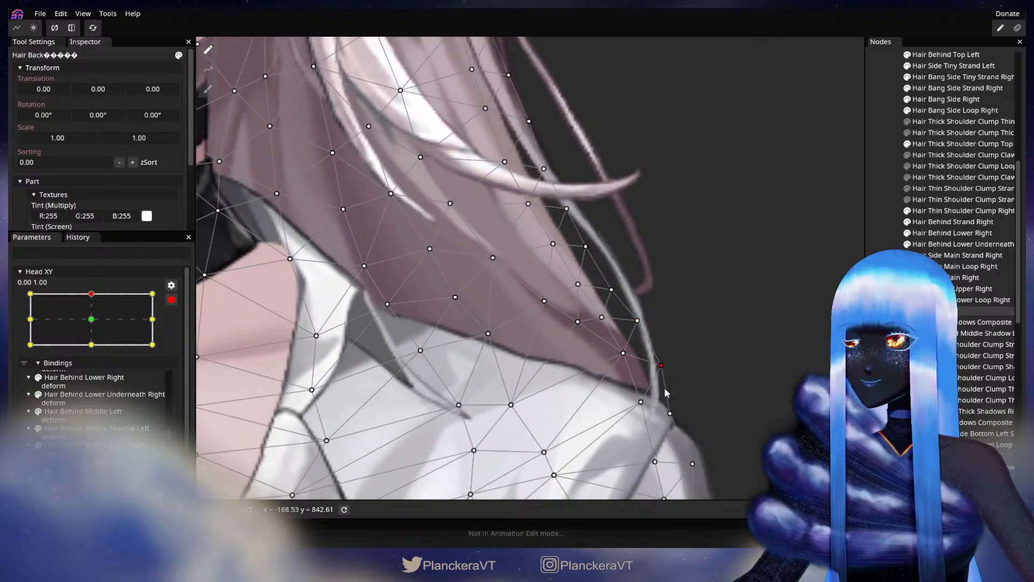
pyautogui.click(640, 400)
pyautogui.moveTo(609, 322); pyautogui.dragTo(619, 365)
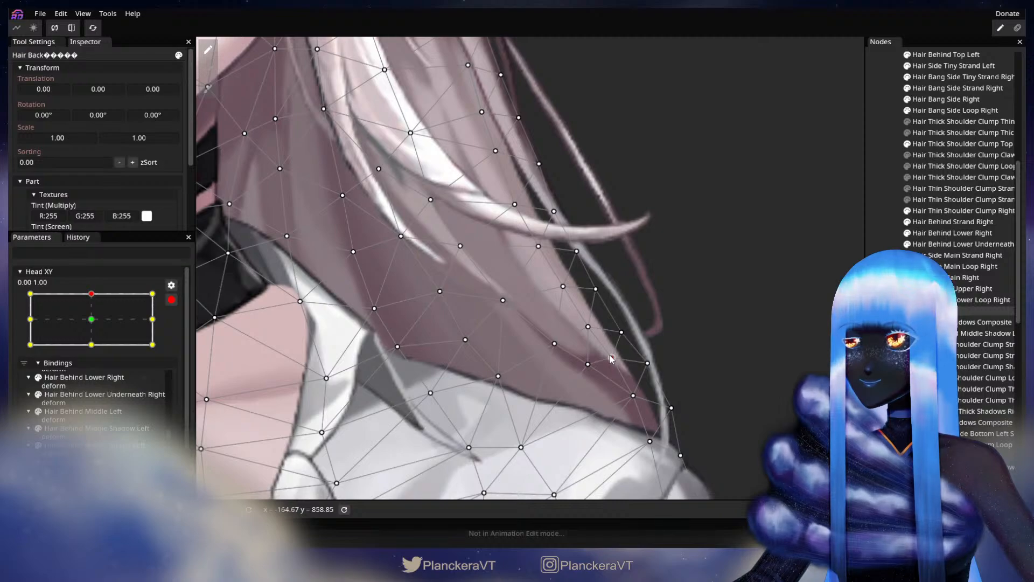
pyautogui.moveTo(619, 323); pyautogui.dragTo(620, 325)
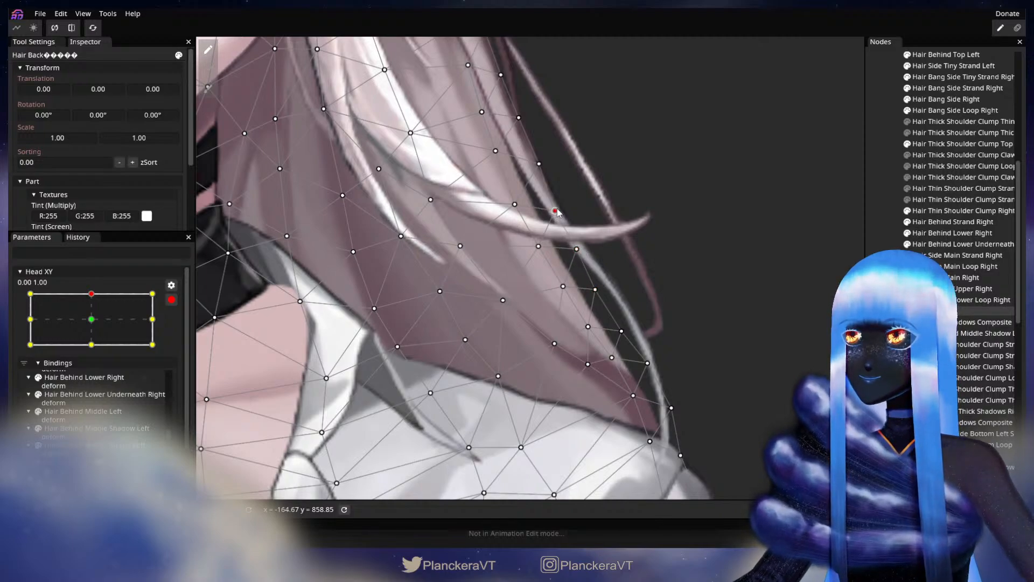
# Step: Check the Hair Back outline near the shoulder while moving Head XY between 0.00, 1.00 and the centre
pyautogui.press('Escape')
pyautogui.scroll(-2, 470, 352)
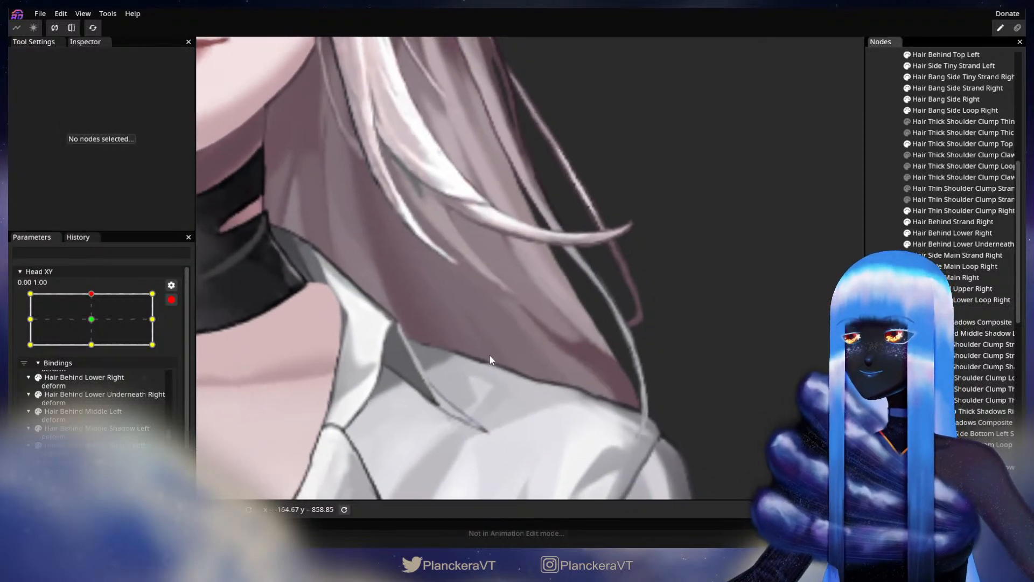
pyautogui.scroll(1, 494, 359)
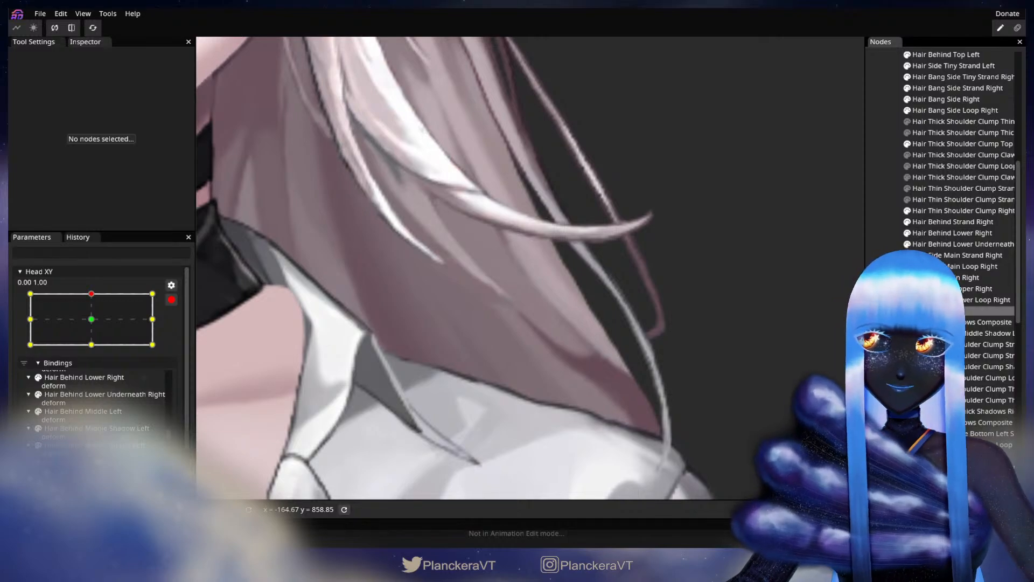
pyautogui.click(301, 326)
pyautogui.click(171, 300)
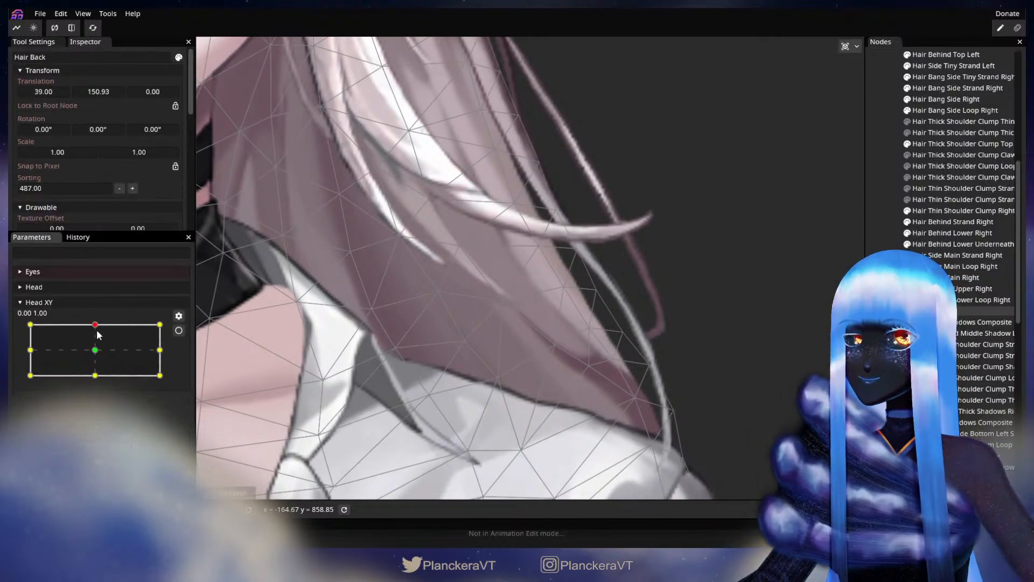
pyautogui.moveTo(95, 324); pyautogui.dragTo(96, 351)
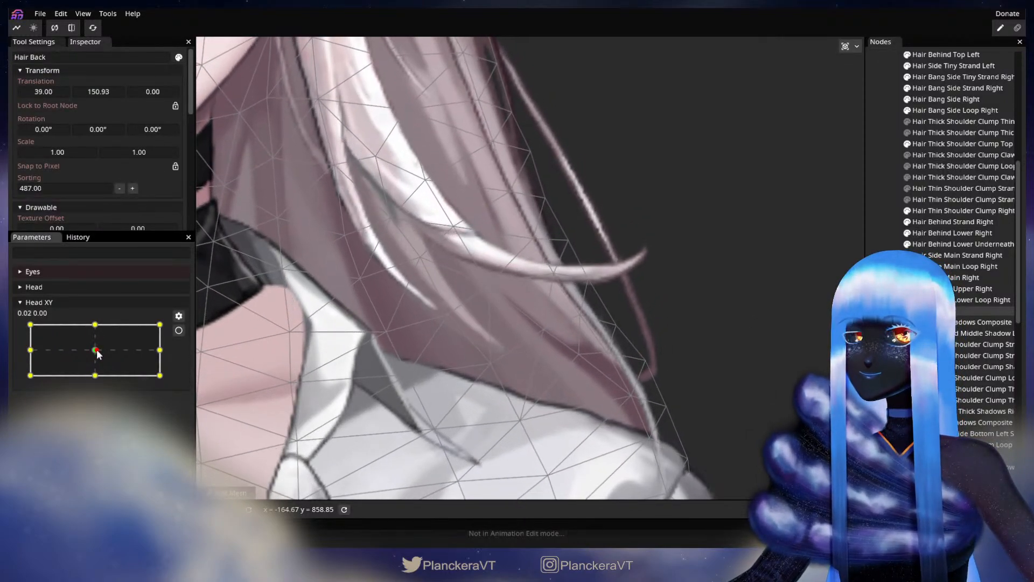
pyautogui.click(179, 330)
# Step: Fine-tune the Hair Back vertices around the curled strand and beside the shoulder at Head XY 0.00, 1.00, previewing the head motion between edits
pyautogui.click(582, 326)
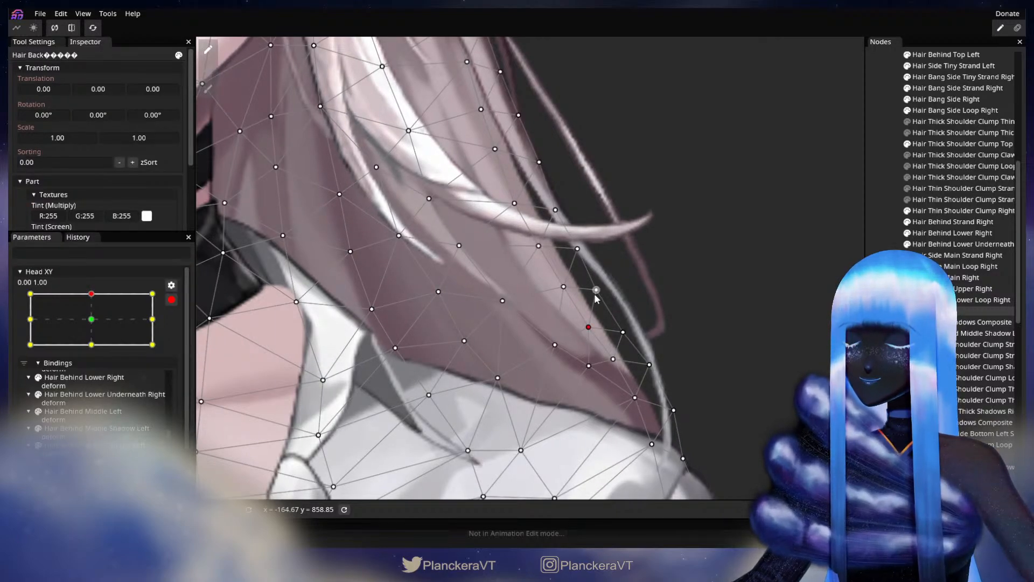
pyautogui.click(171, 299)
pyautogui.moveTo(97, 325); pyautogui.dragTo(93, 353)
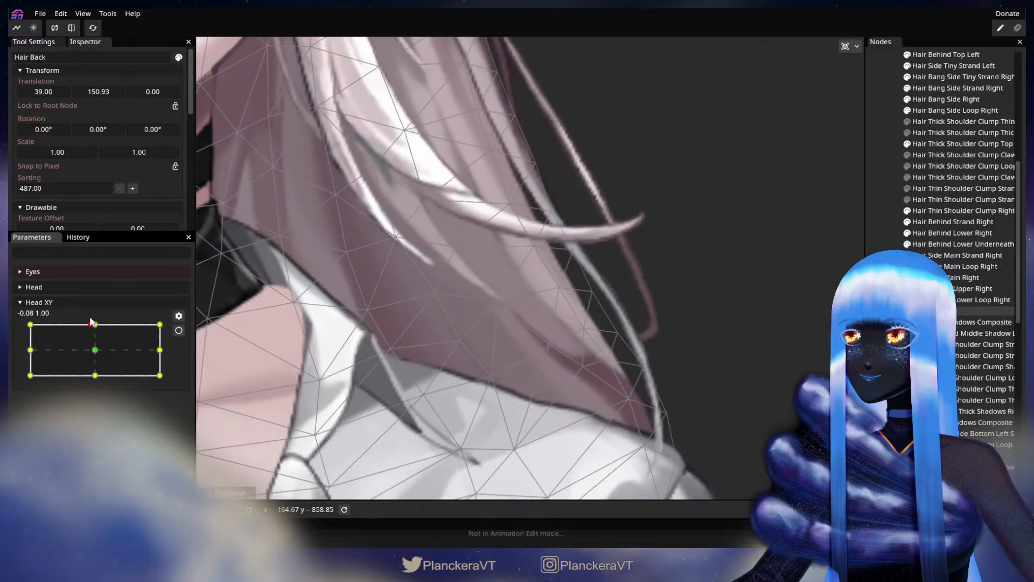
pyautogui.click(179, 330)
pyautogui.click(563, 287)
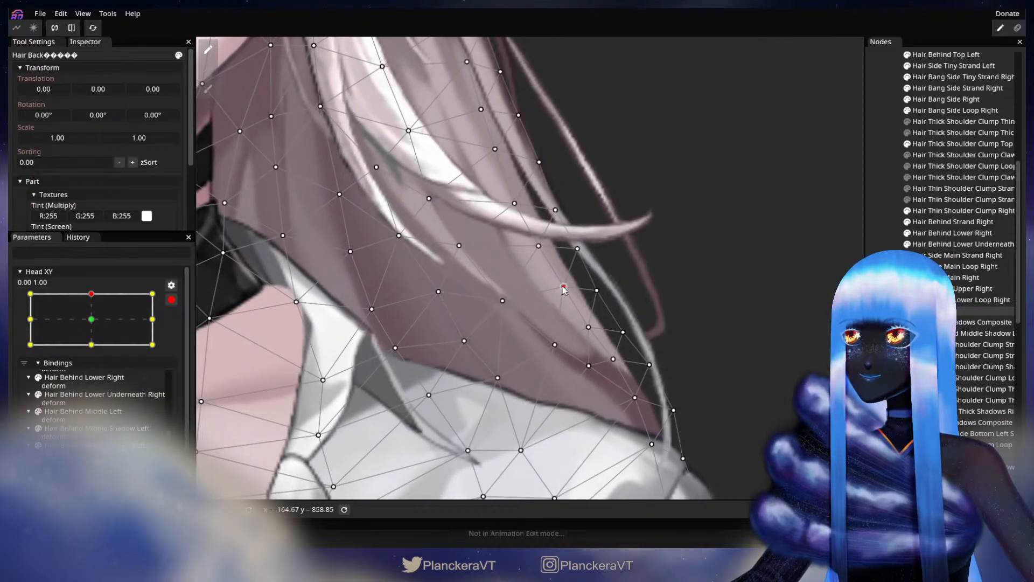
pyautogui.click(578, 249)
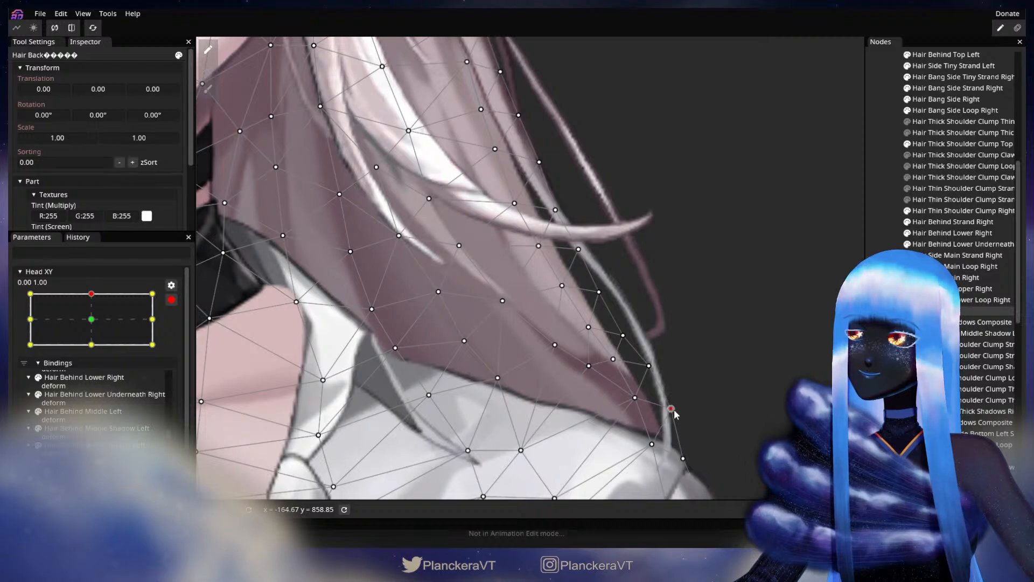
pyautogui.moveTo(677, 347); pyautogui.dragTo(724, 423)
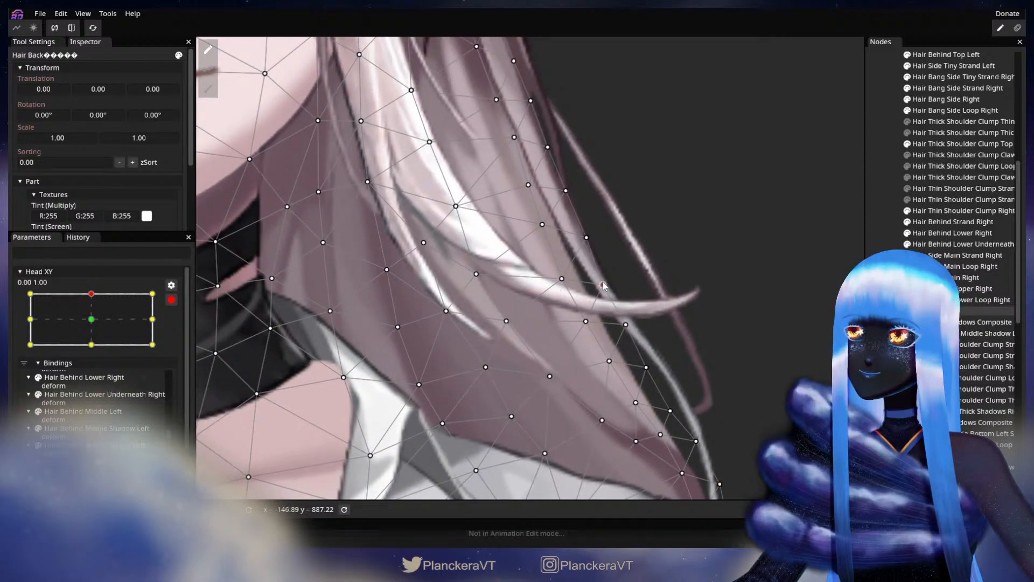
pyautogui.moveTo(598, 240); pyautogui.dragTo(601, 239)
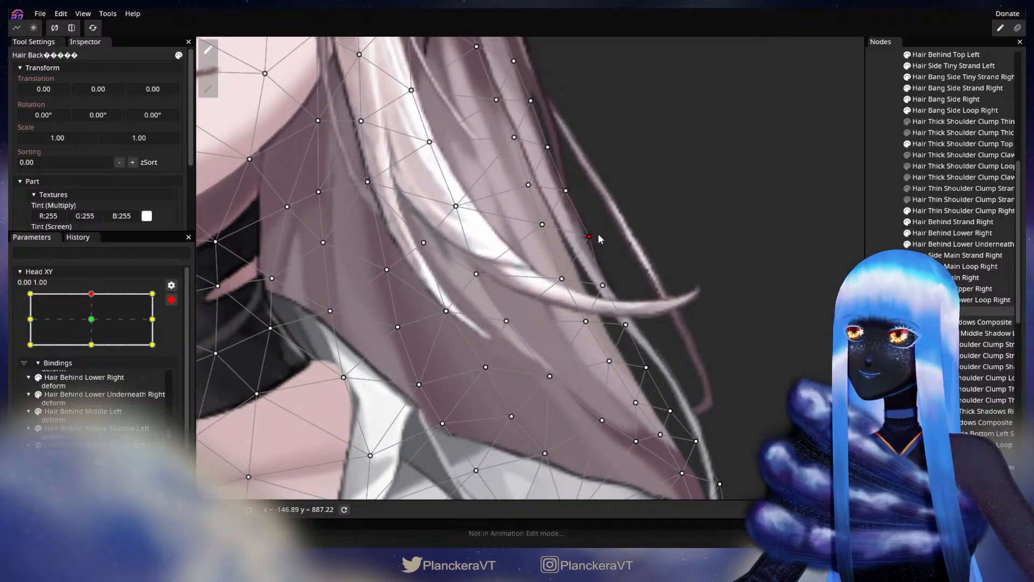
# Step: Check the whole head and hair while sweeping Head XY from 0.00, 1.00 to 1.00, 1.00
pyautogui.press('Escape')
pyautogui.scroll(-2, 598, 260)
pyautogui.scroll(-5, 570, 295)
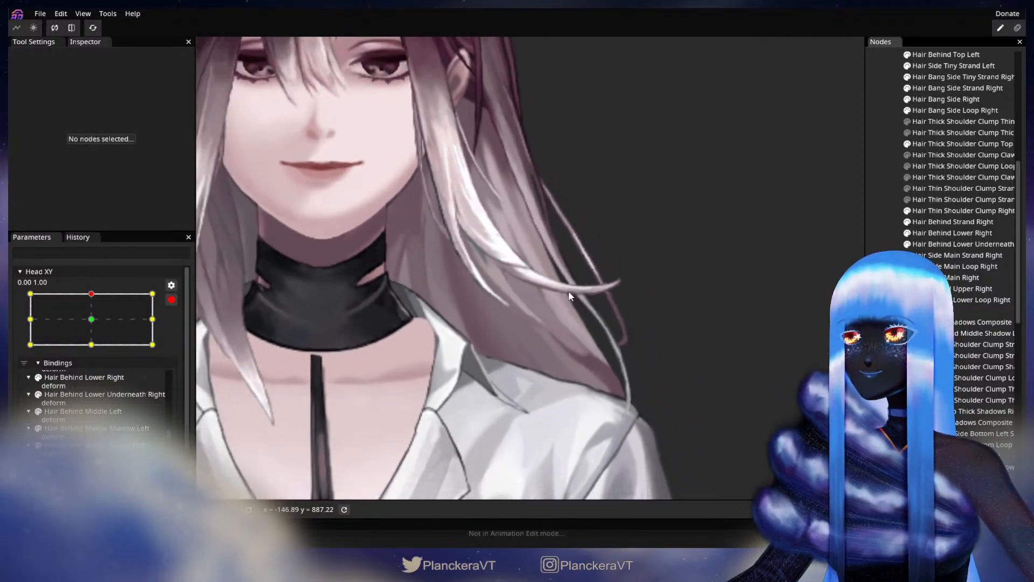
pyautogui.moveTo(486, 241); pyautogui.dragTo(684, 319)
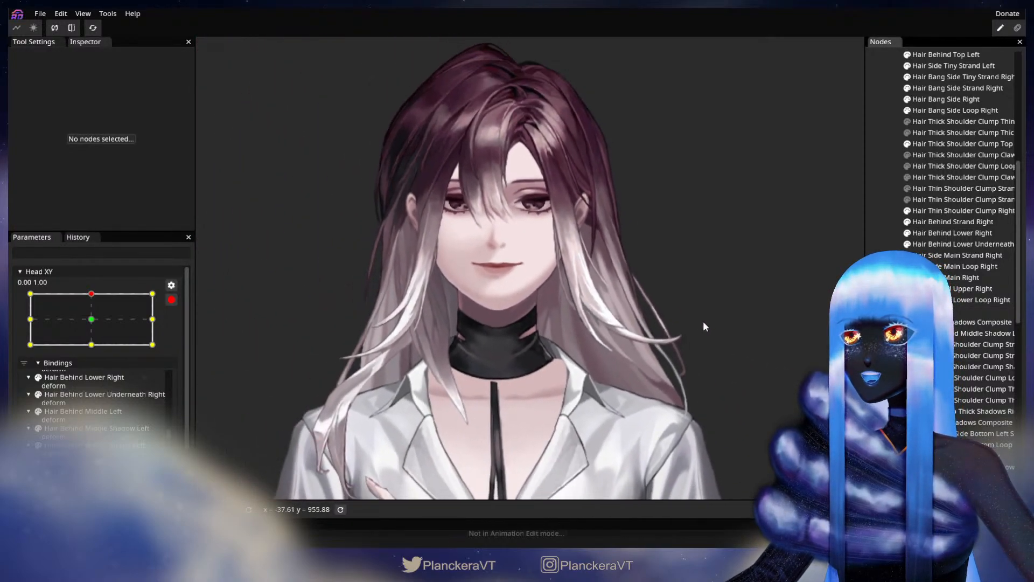
pyautogui.click(171, 300)
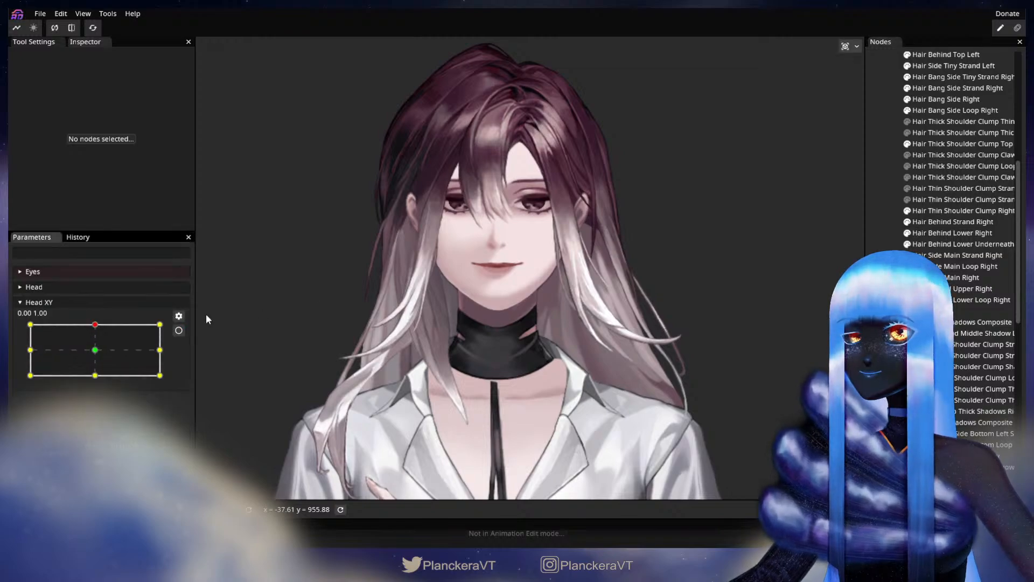
pyautogui.moveTo(99, 327); pyautogui.dragTo(161, 311)
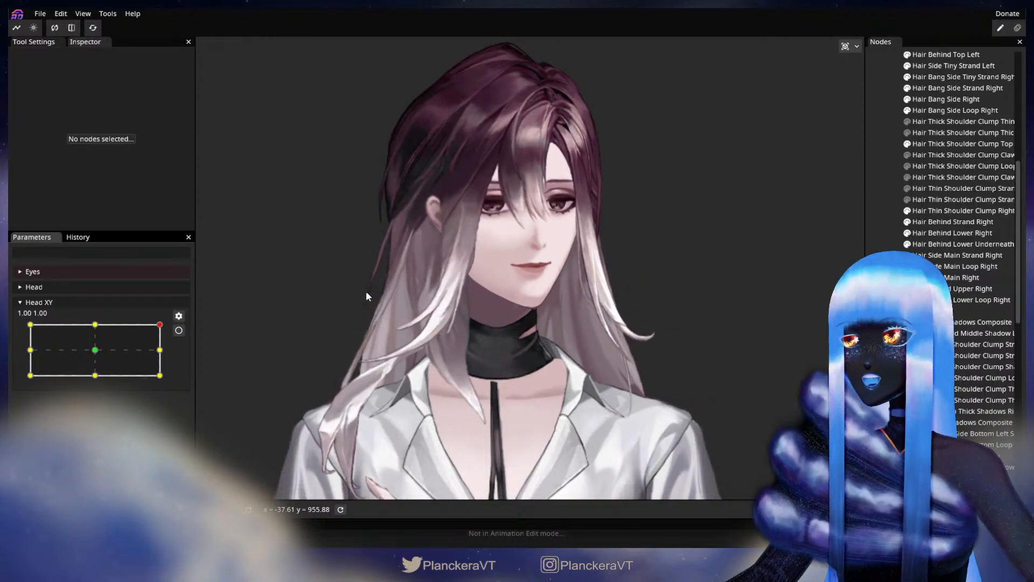
# Step: Reshape the outer Hair Back edge down to the shoulder at Head XY 1.00, 1.00 using the Circle Brush at size 73
pyautogui.moveTo(375, 290); pyautogui.dragTo(334, 299)
pyautogui.scroll(2, 334, 300)
pyautogui.click(179, 330)
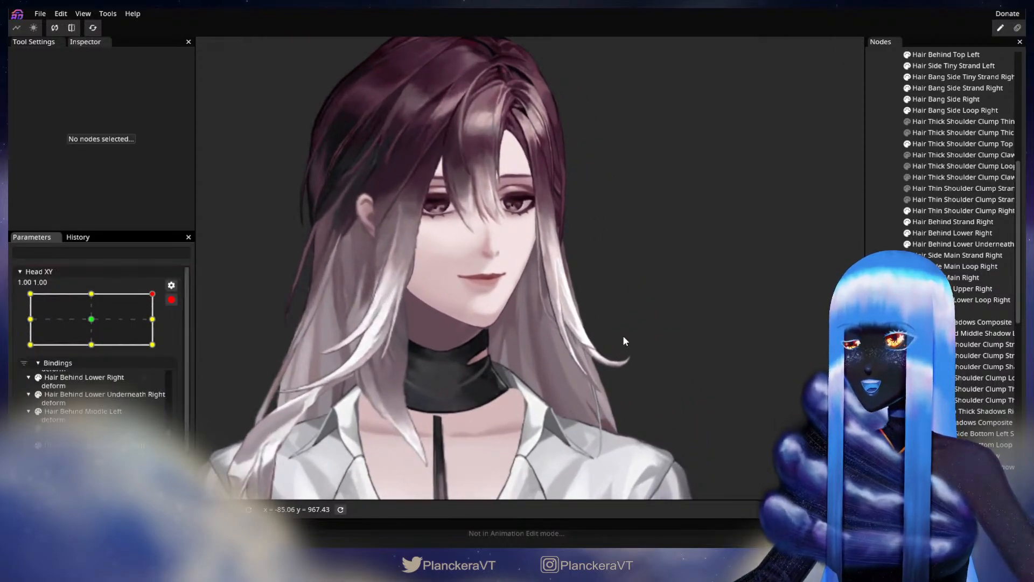
pyautogui.scroll(4, 624, 329)
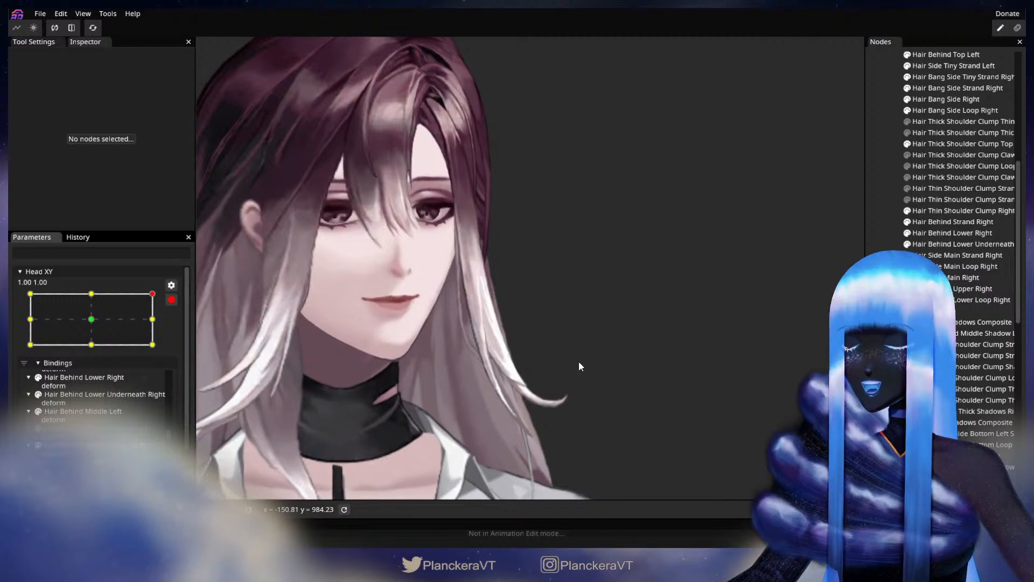
pyautogui.click(937, 311)
pyautogui.scroll(2, 652, 312)
pyautogui.click(208, 88)
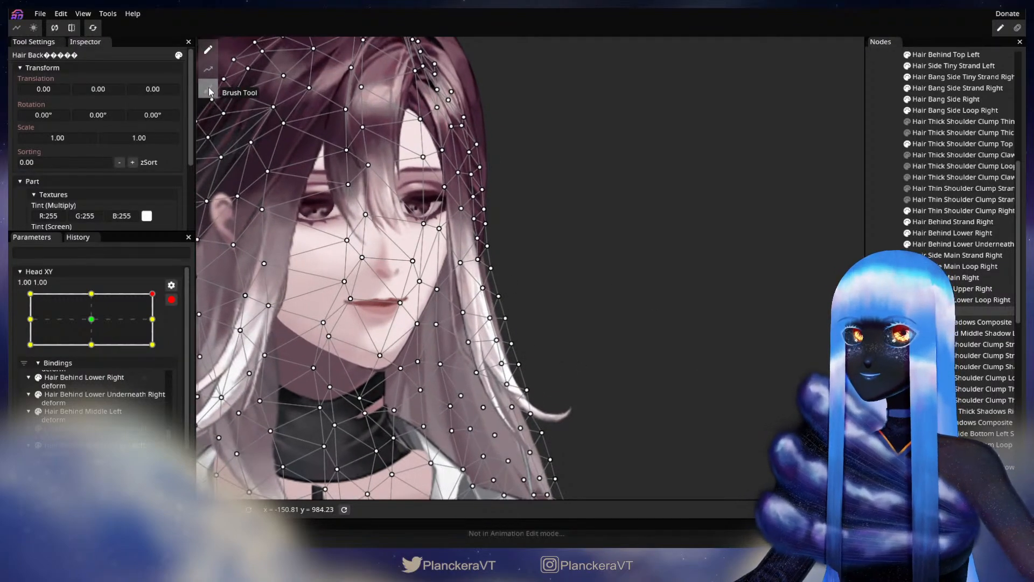
pyautogui.moveTo(721, 44); pyautogui.dragTo(727, 44)
pyautogui.moveTo(528, 259); pyautogui.dragTo(522, 261)
pyautogui.moveTo(542, 303)
pyautogui.mouseDown()
pyautogui.moveTo(571, 320)
pyautogui.moveTo(606, 241)
pyautogui.mouseUp()
pyautogui.moveTo(594, 318); pyautogui.dragTo(590, 318)
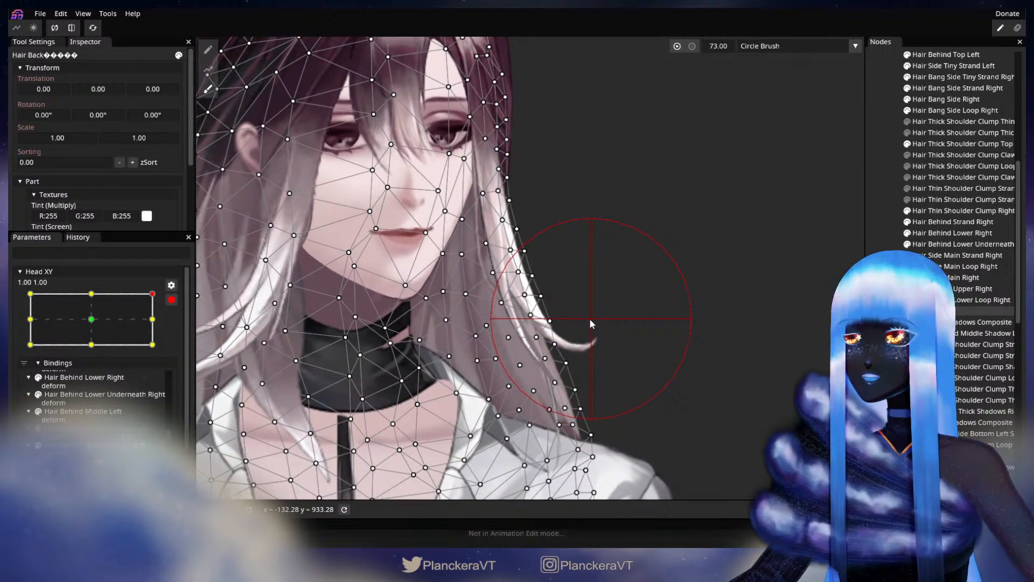
pyautogui.moveTo(634, 402); pyautogui.dragTo(633, 411)
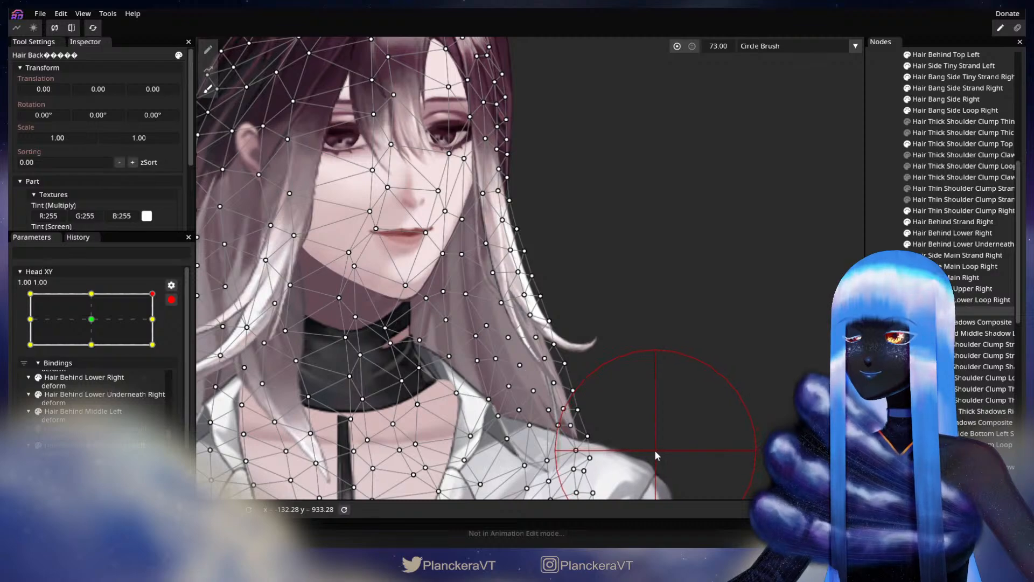
pyautogui.click(884, 311)
pyautogui.scroll(2, 423, 370)
pyautogui.scroll(-1, 425, 349)
pyautogui.scroll(-1, 425, 349)
# Step: Nudge the lower outer Hair Back edge above the shoulder with the Circle Brush at Head XY 1.00, 0.00
pyautogui.click(153, 319)
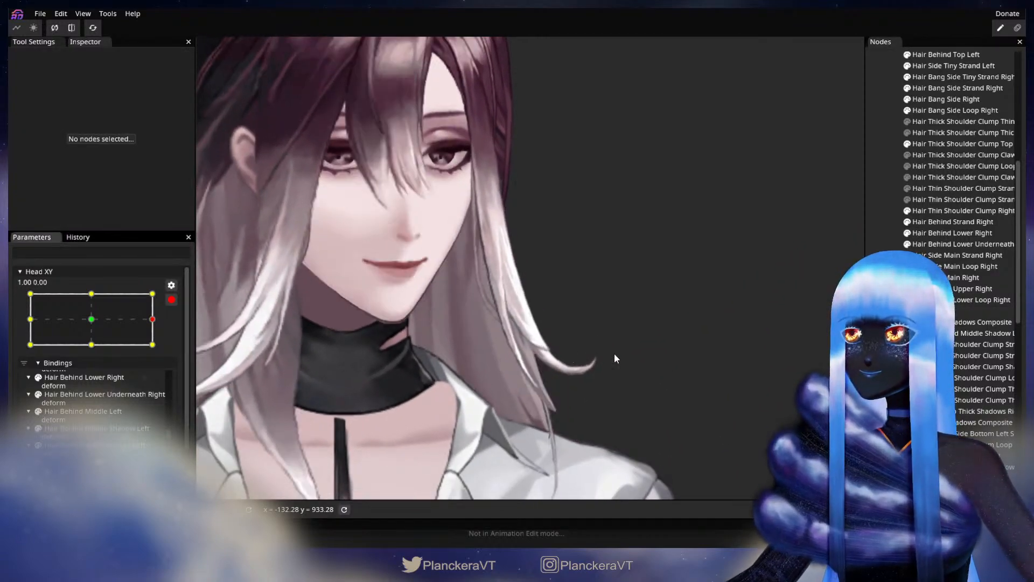
pyautogui.click(883, 311)
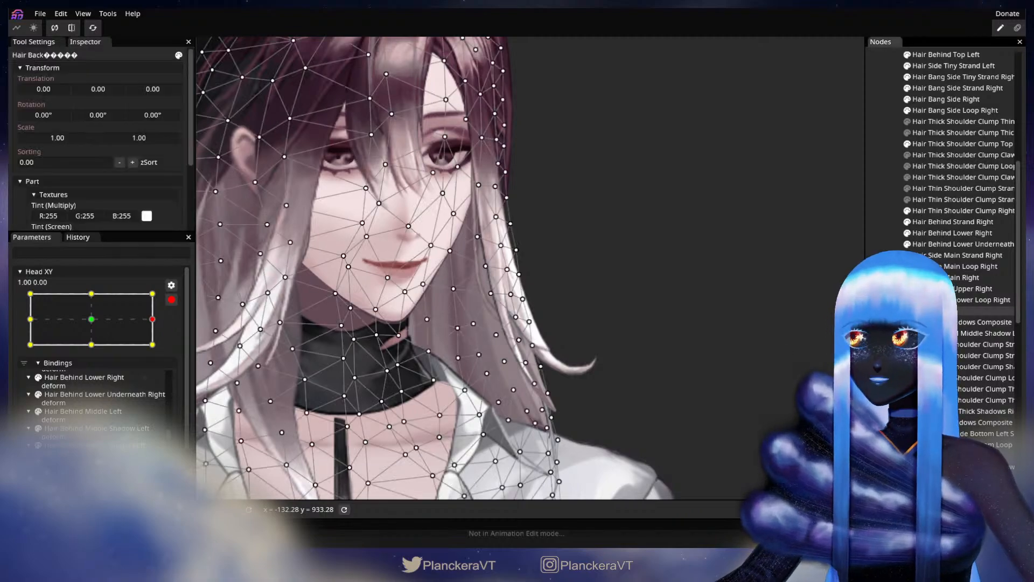
pyautogui.click(207, 88)
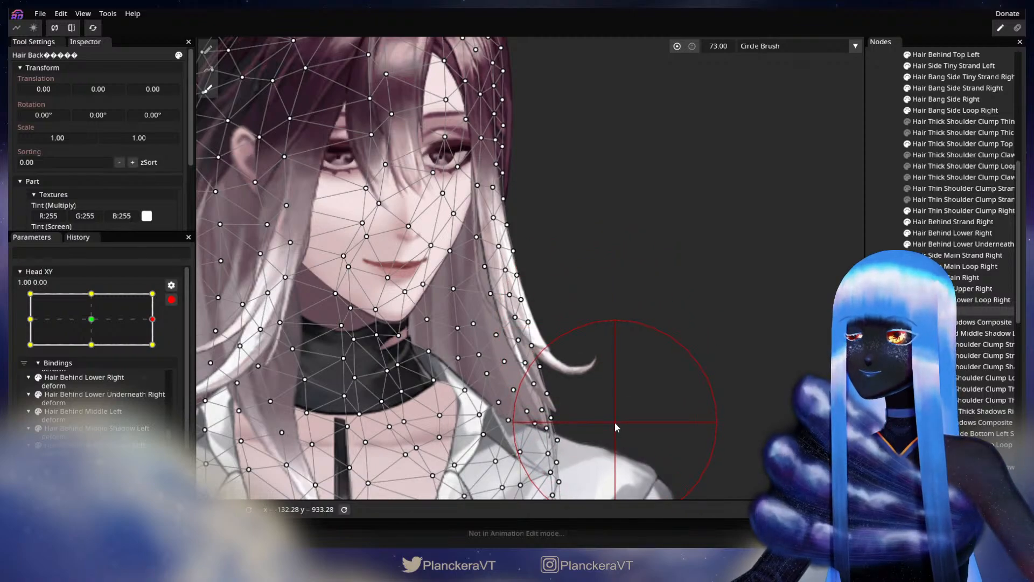
pyautogui.press('Escape')
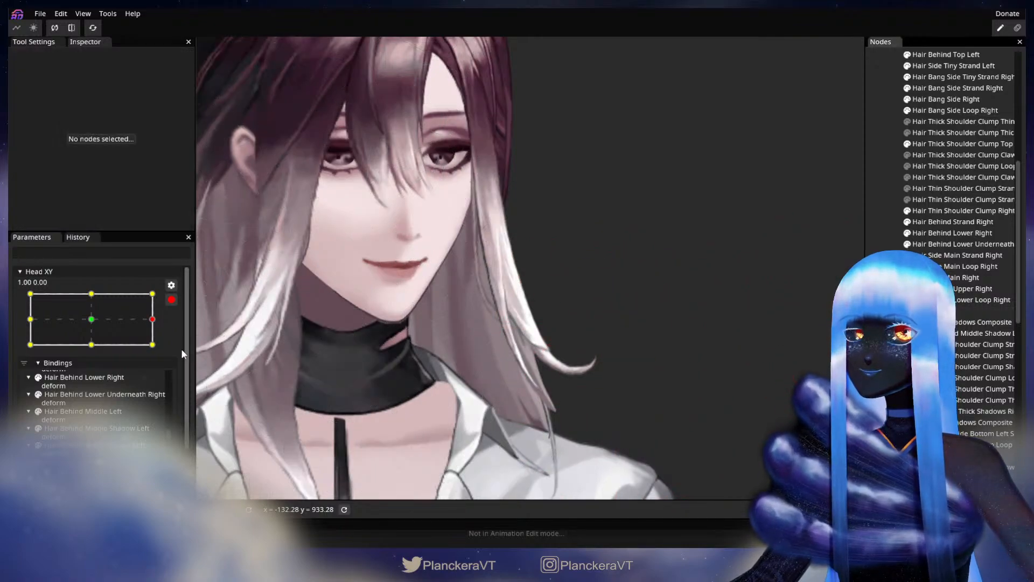
# Step: Brush the outer Hair Back edge beside the curled strand into shape at Head XY 1.00, -1.00
pyautogui.click(152, 344)
pyautogui.moveTo(451, 369); pyautogui.dragTo(445, 317)
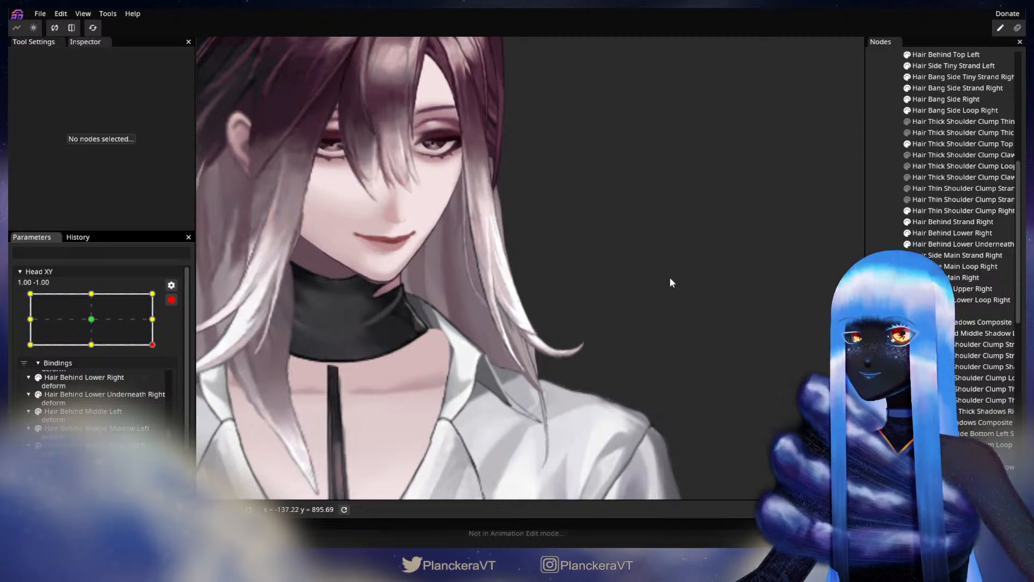
pyautogui.click(985, 311)
pyautogui.moveTo(662, 199); pyautogui.dragTo(683, 238)
pyautogui.click(205, 90)
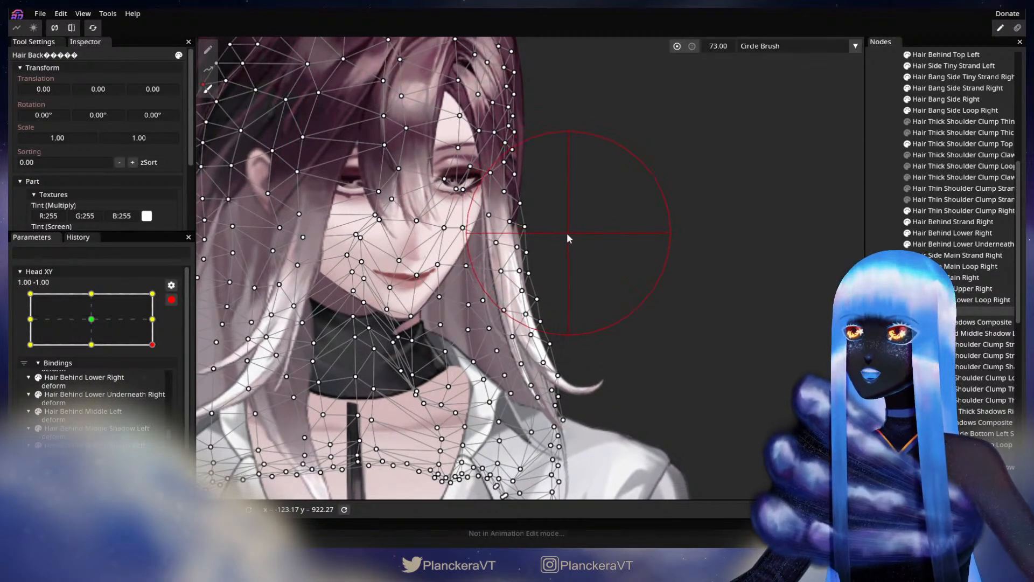
pyautogui.click(208, 49)
pyautogui.click(209, 96)
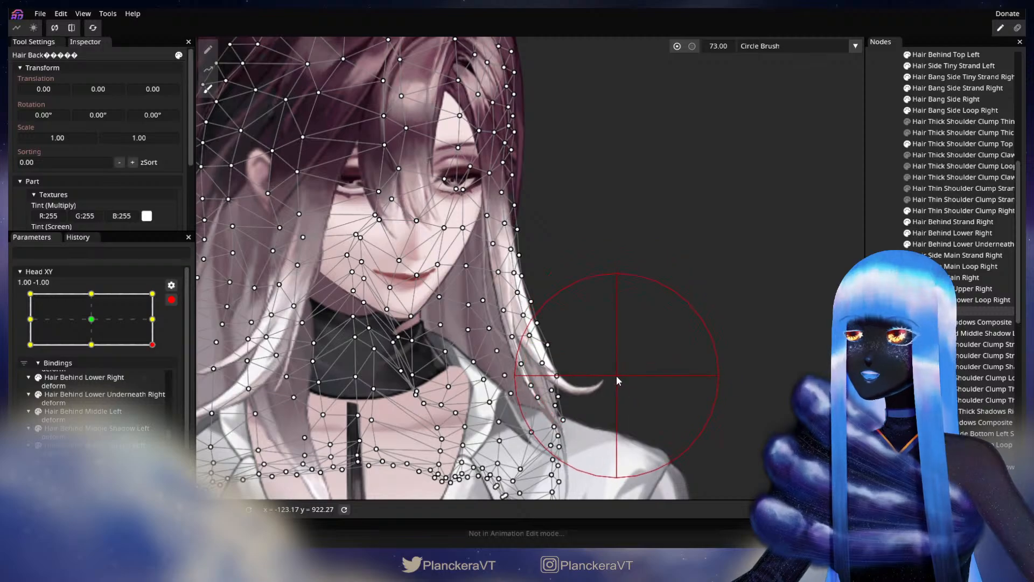
pyautogui.click(874, 318)
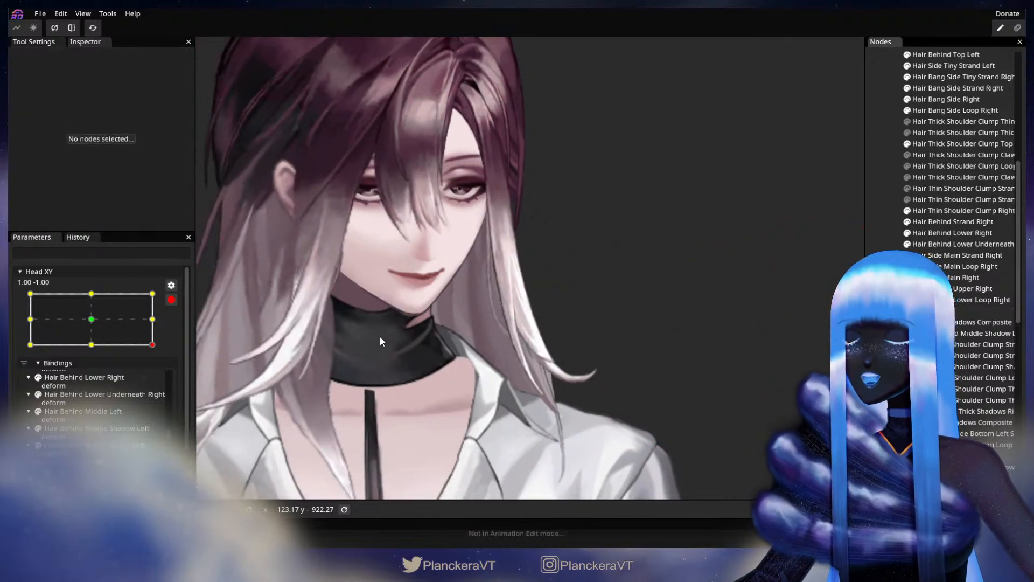
# Step: Preview the hair while sweeping Head XY from 1.00, -1.00 to 1.00, 1.00, and reopen the 1.00, 1.00 keypoint for editing
pyautogui.click(176, 301)
pyautogui.moveTo(157, 377); pyautogui.dragTo(181, 325)
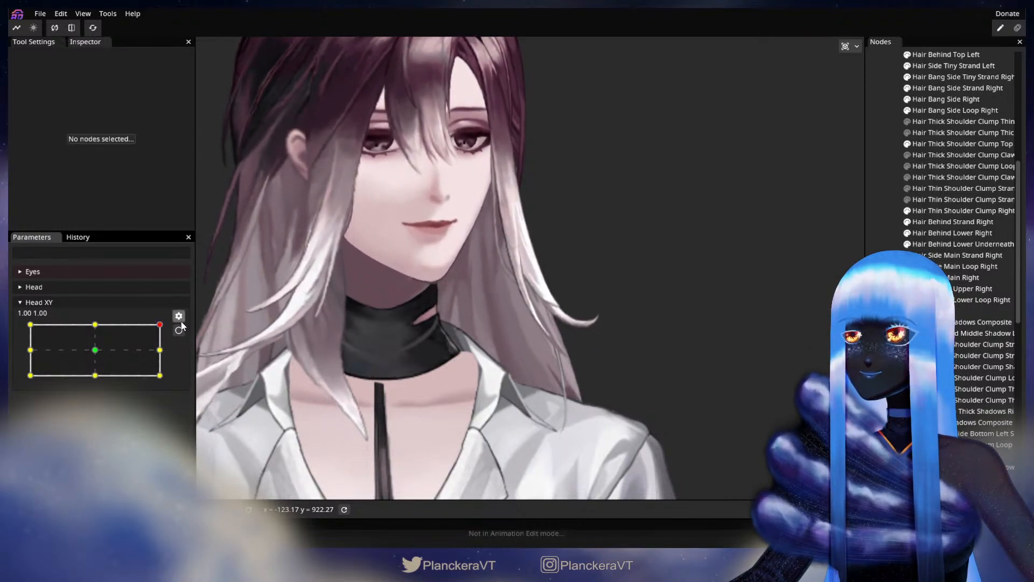
pyautogui.click(179, 330)
pyautogui.scroll(-1, 102, 350)
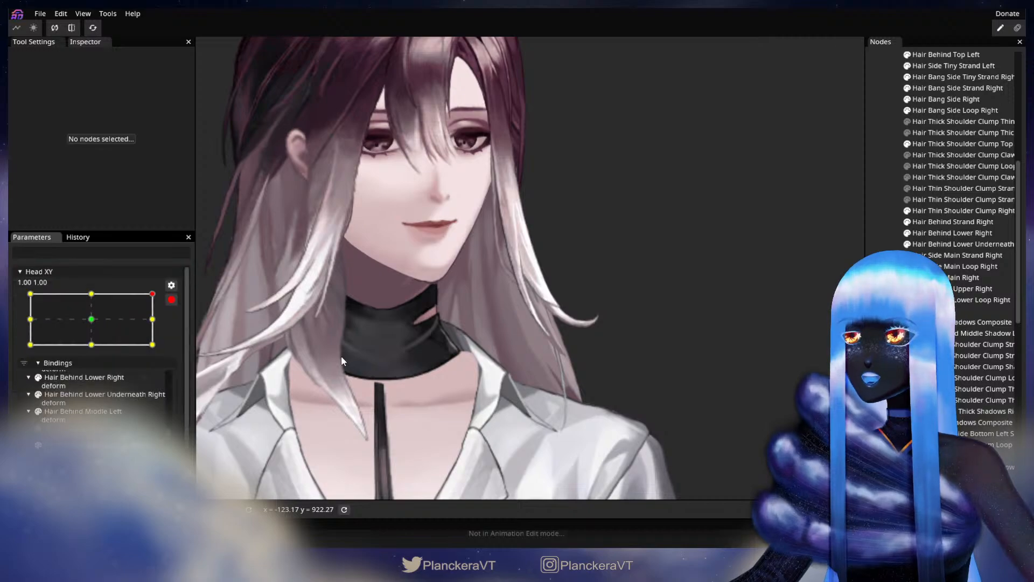
# Step: Move Head XY from 1.00, 1.00 to 1.00, -1.00 and open that keypoint for editing
pyautogui.scroll(3, 107, 393)
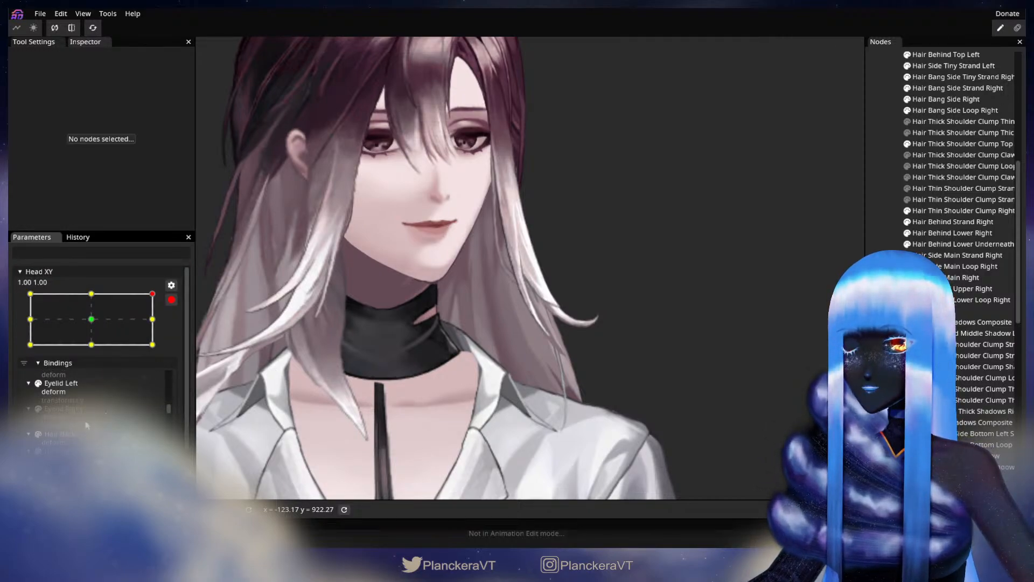
pyautogui.hotkey('ctrl', 'z')
pyautogui.moveTo(267, 352); pyautogui.dragTo(245, 388)
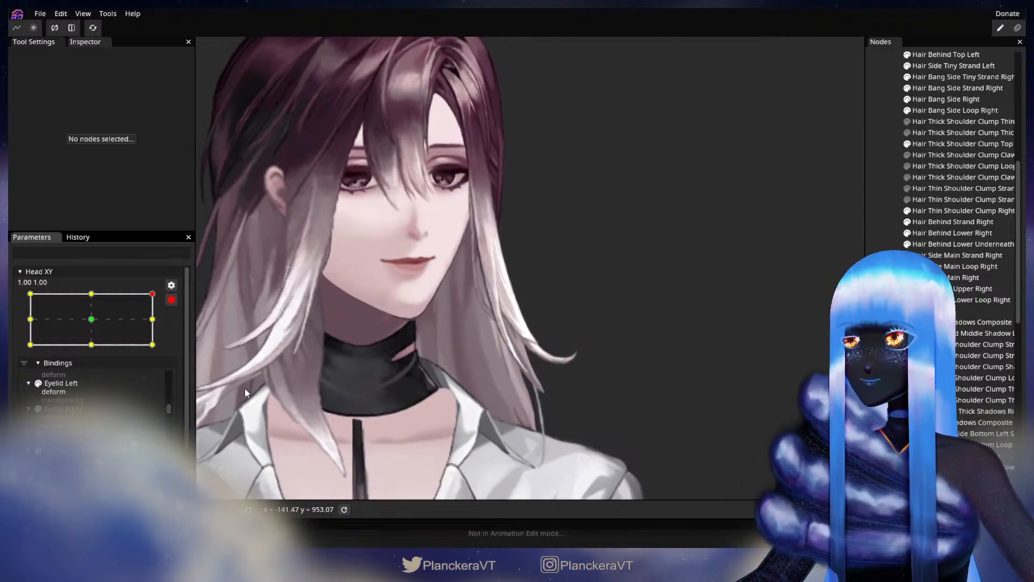
pyautogui.click(171, 299)
pyautogui.moveTo(161, 328); pyautogui.dragTo(171, 379)
pyautogui.click(179, 330)
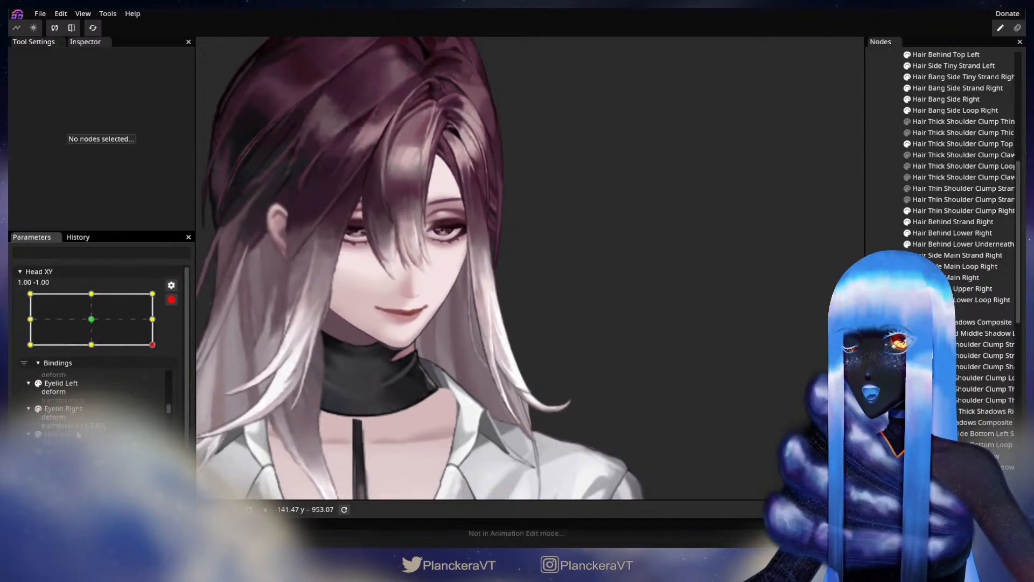
# Step: Preview the head motion around Head XY 1.00, -1.00, examine the hair edge above the shoulder, and reopen the keypoint for editing
pyautogui.click(172, 300)
pyautogui.moveTo(160, 376)
pyautogui.mouseDown()
pyautogui.moveTo(162, 347)
pyautogui.moveTo(167, 376)
pyautogui.mouseUp()
pyautogui.click(178, 330)
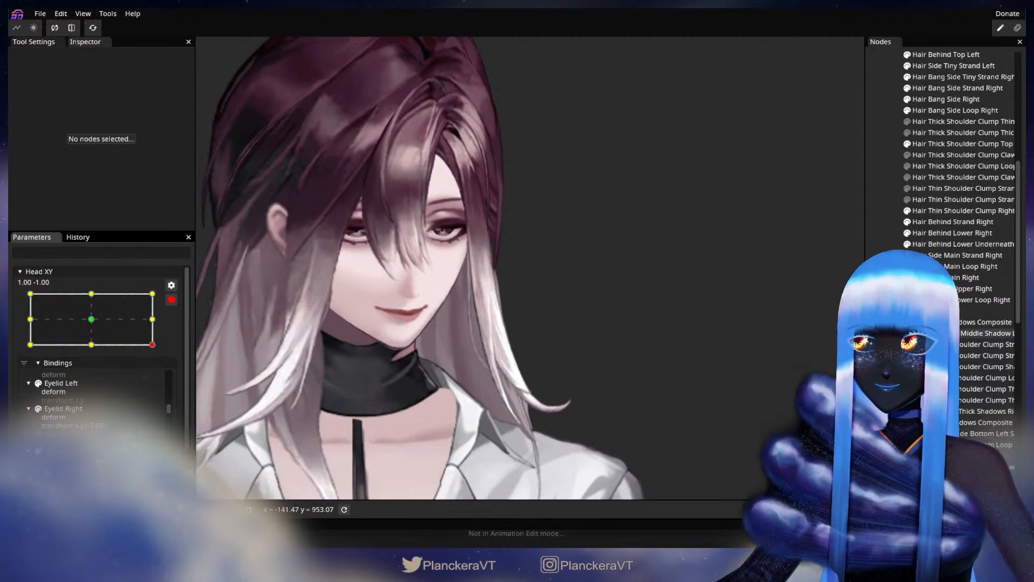
pyautogui.click(794, 311)
pyautogui.click(208, 88)
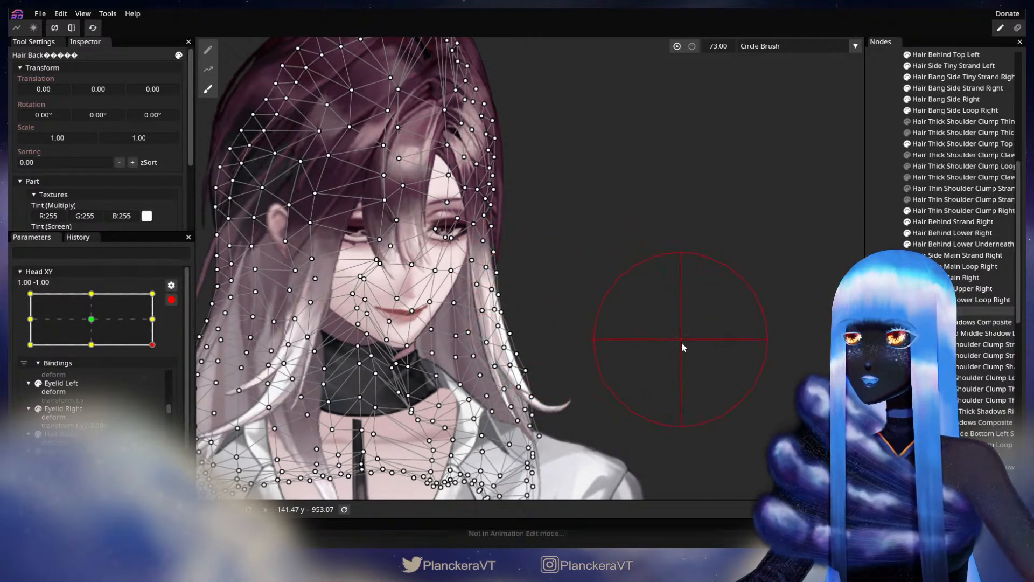
pyautogui.click(561, 360)
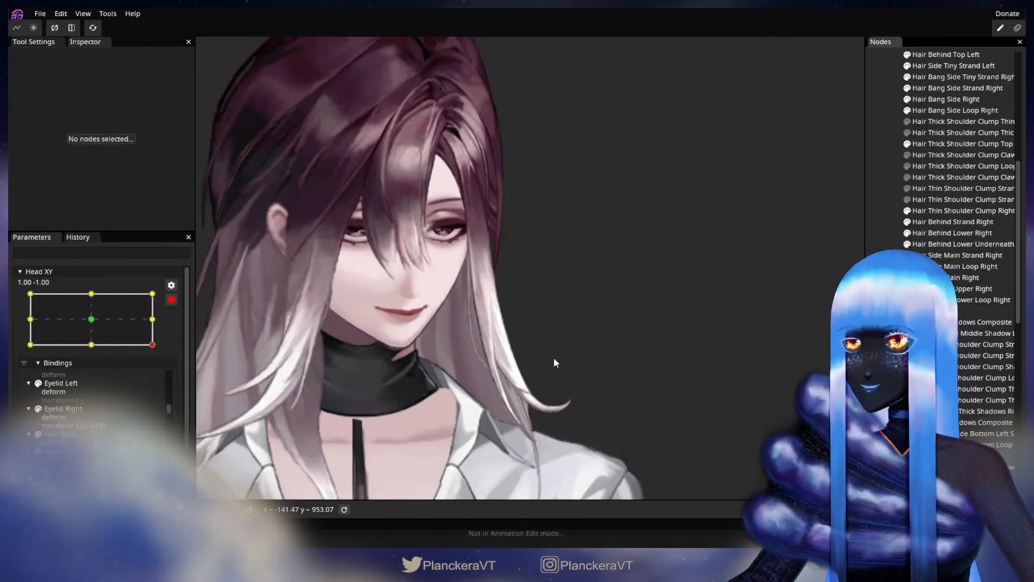
pyautogui.scroll(3, 551, 356)
pyautogui.moveTo(496, 400); pyautogui.dragTo(553, 338)
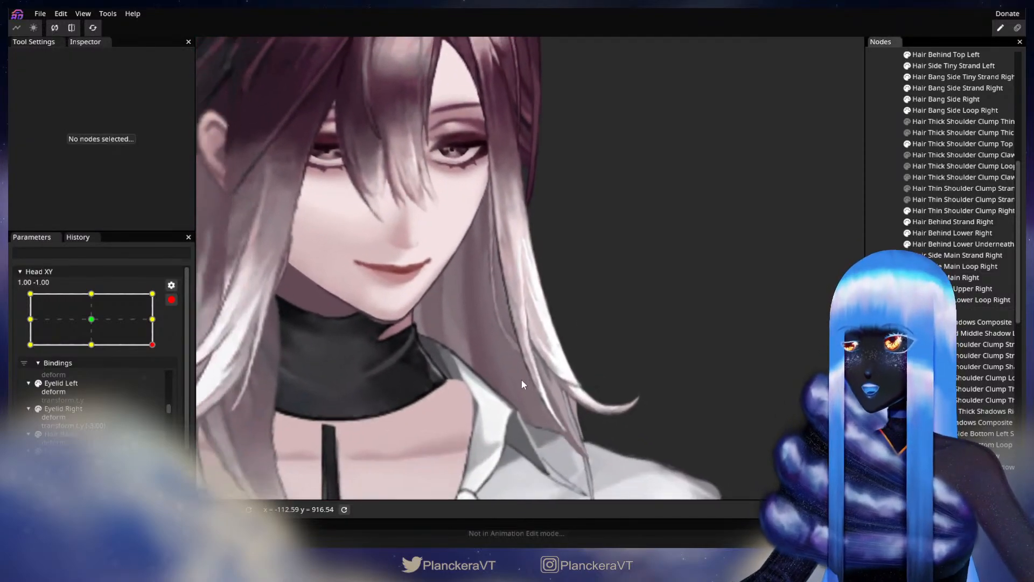
pyautogui.click(171, 299)
pyautogui.click(159, 374)
pyautogui.moveTo(159, 376); pyautogui.dragTo(180, 376)
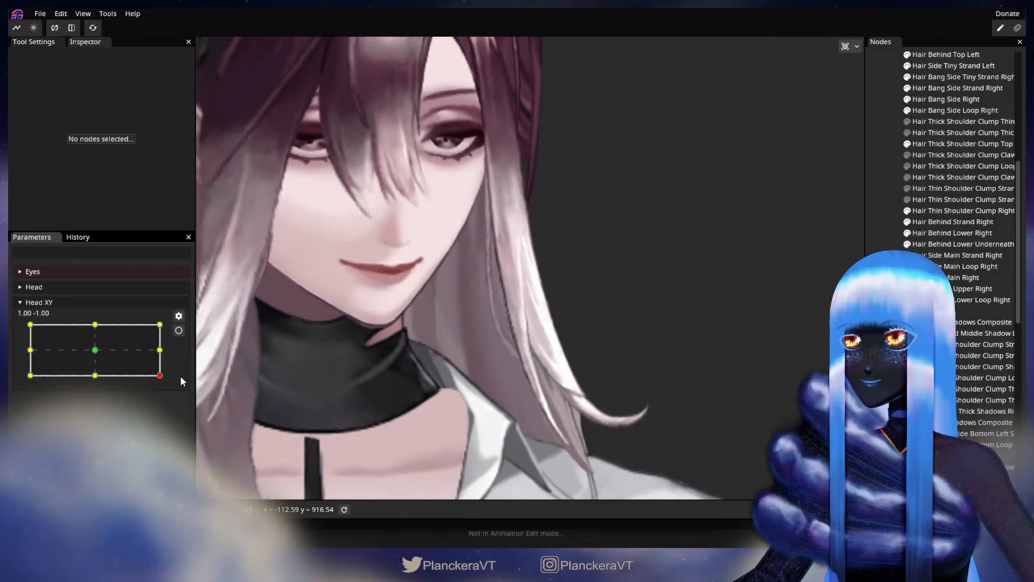
pyautogui.click(178, 330)
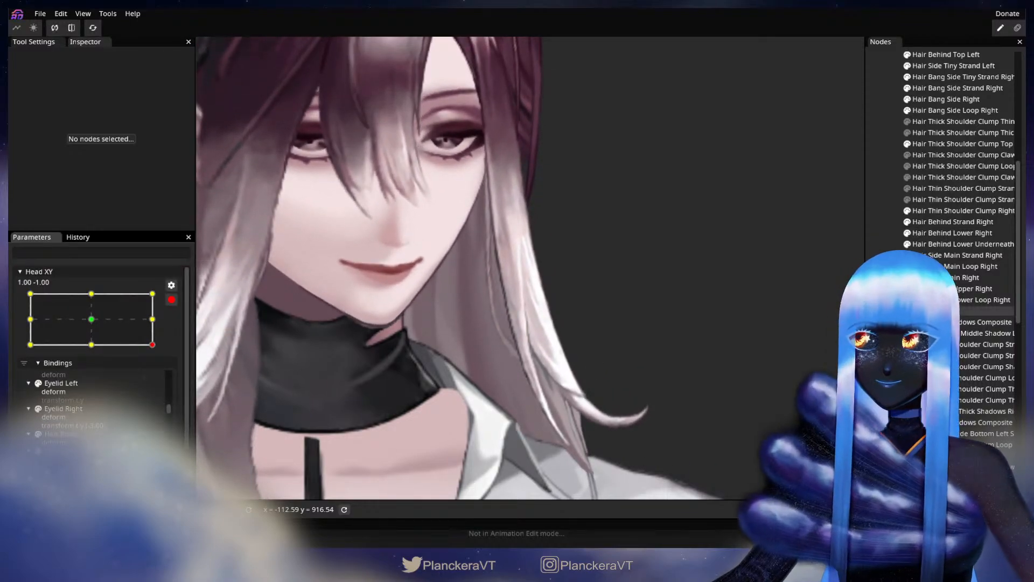
# Step: Shift individual Hair Back mesh vertices beside the cheek and along the inner hair strand at Head XY 1.00, -1.00
pyautogui.click(508, 283)
pyautogui.scroll(3, 510, 283)
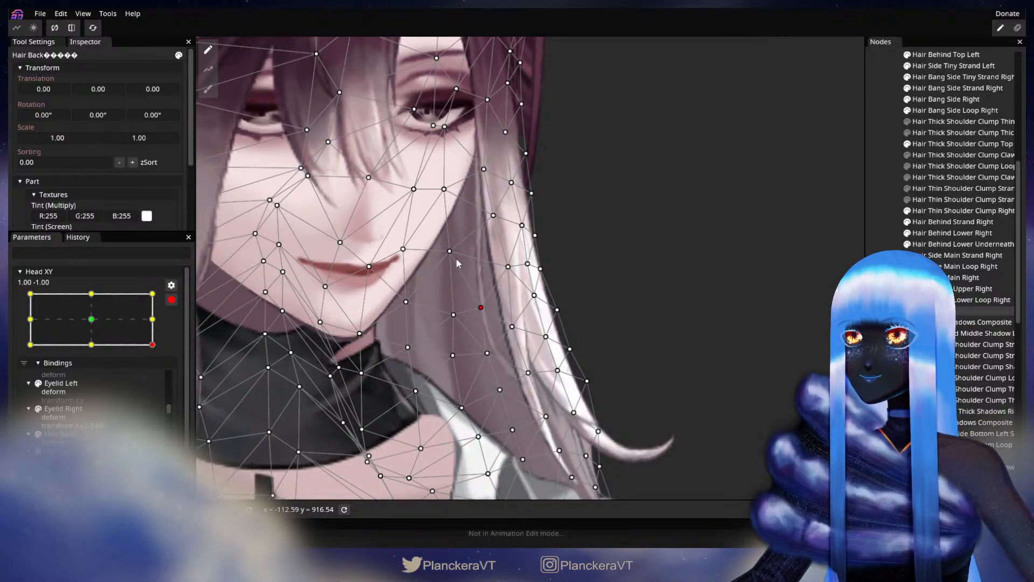
pyautogui.moveTo(456, 257); pyautogui.dragTo(458, 257)
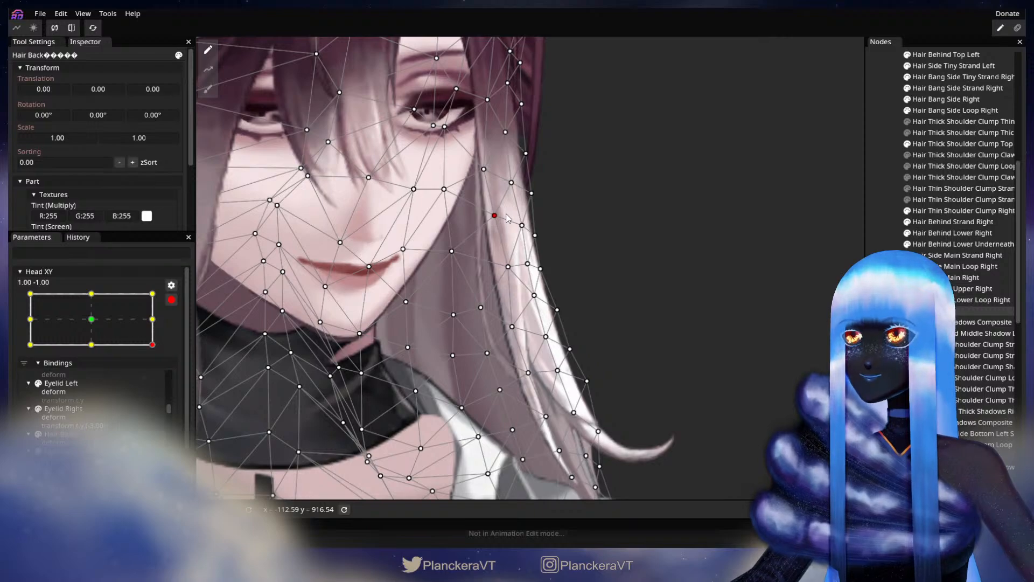
pyautogui.moveTo(493, 169); pyautogui.dragTo(489, 170)
pyautogui.moveTo(582, 305); pyautogui.dragTo(581, 255)
pyautogui.moveTo(505, 340); pyautogui.dragTo(507, 341)
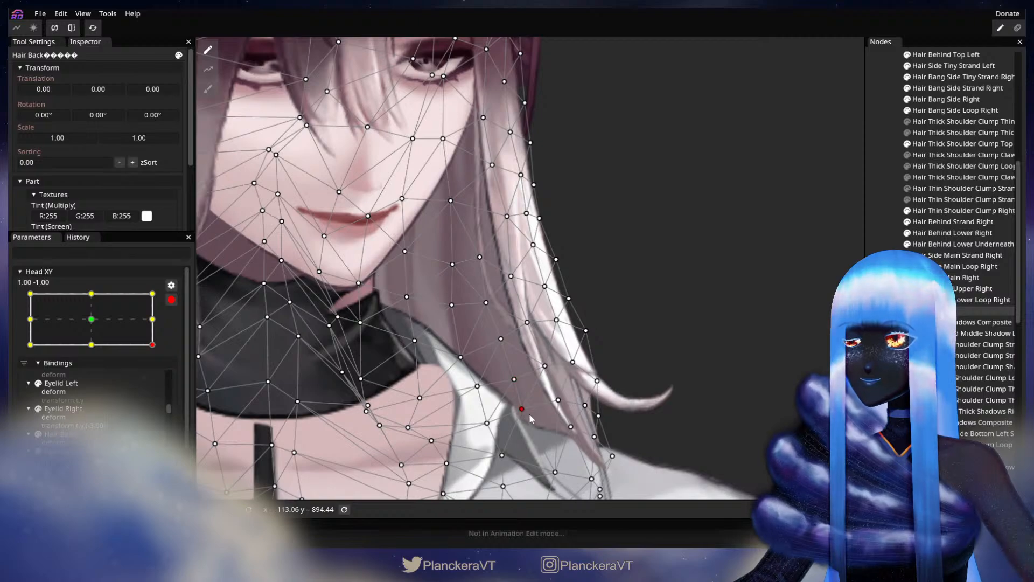
# Step: Move the Hair Back vertices around the curled strand tip slightly outward above the shoulder at Head XY 1.00, -1.00
pyautogui.moveTo(603, 419); pyautogui.dragTo(611, 418)
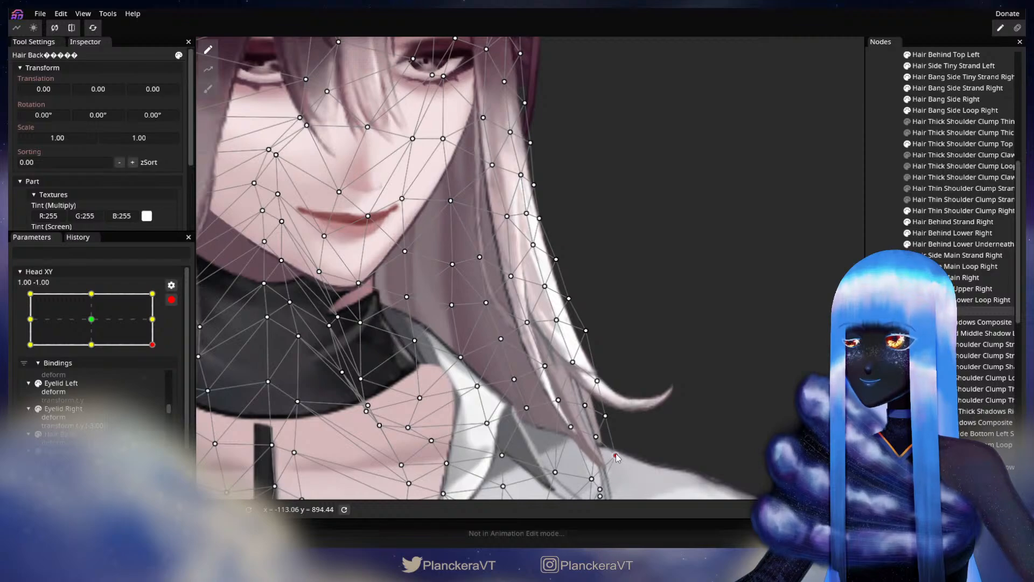
pyautogui.click(597, 380)
pyautogui.moveTo(604, 381); pyautogui.dragTo(601, 381)
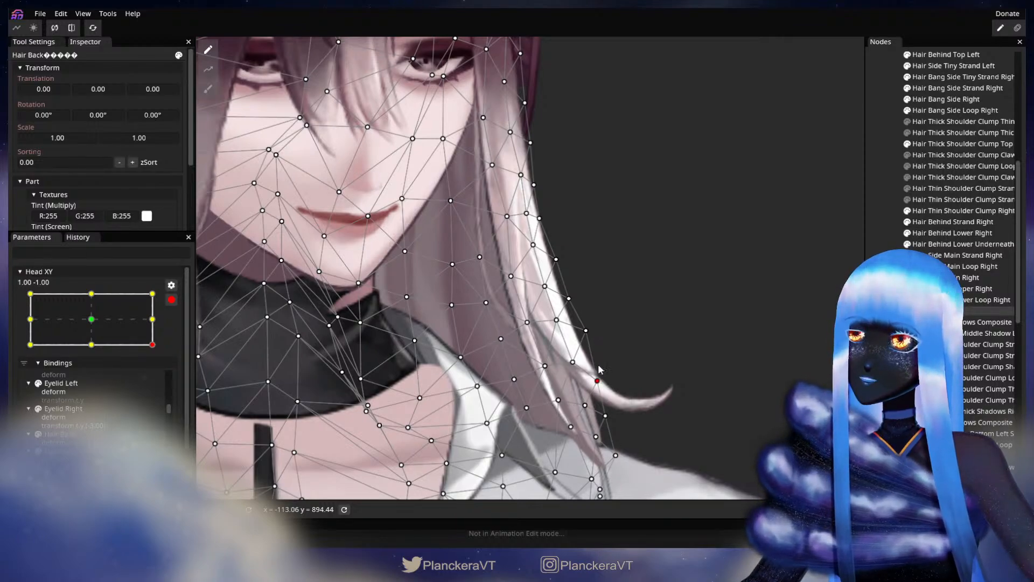
pyautogui.scroll(-2, 593, 356)
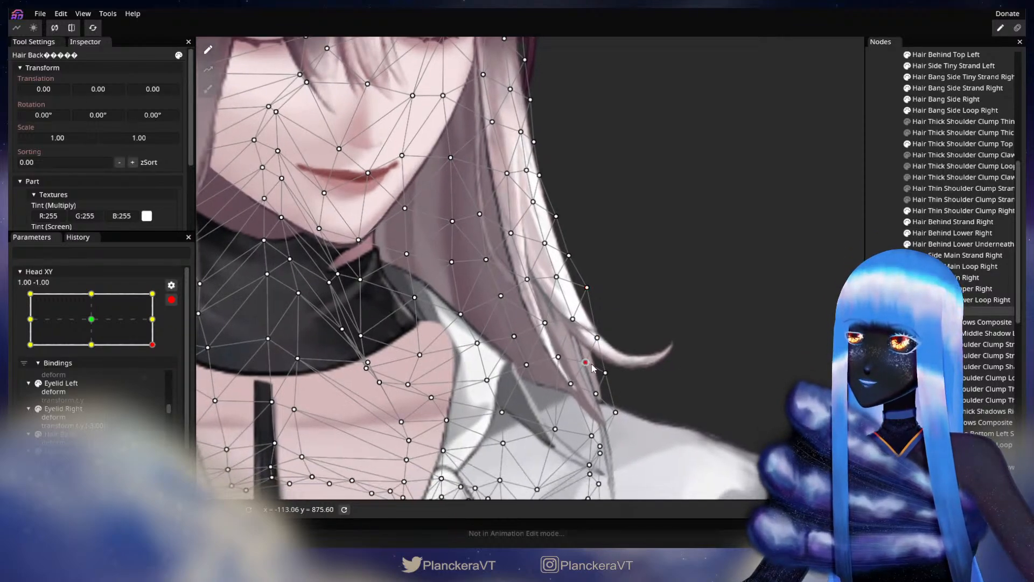
pyautogui.moveTo(606, 377); pyautogui.dragTo(611, 377)
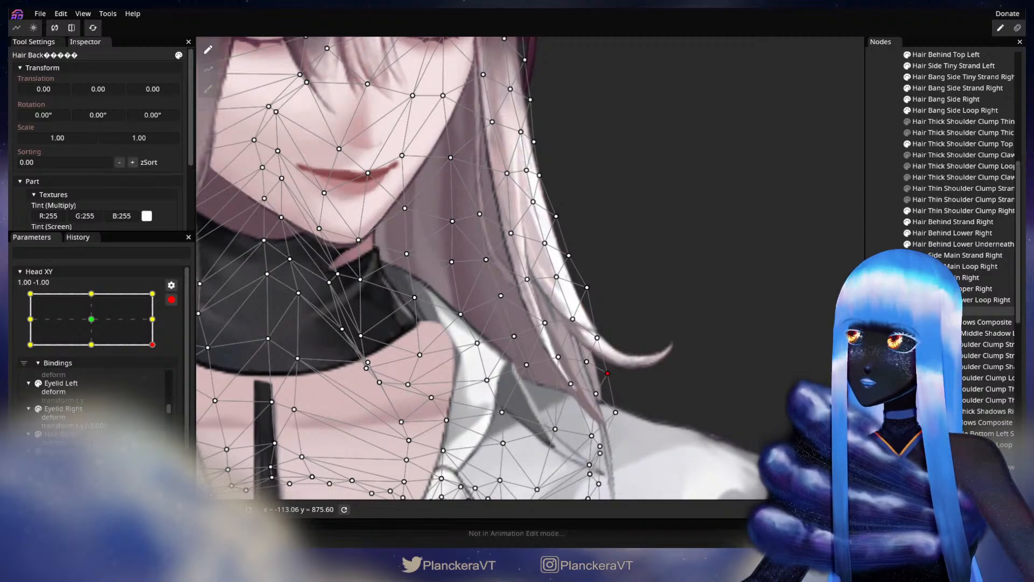
pyautogui.press('Escape')
# Step: Preview the adjusted hair by moving Head XY around 1.00, -1.00 outside keypoint editing
pyautogui.scroll(-3, 514, 377)
pyautogui.moveTo(498, 360); pyautogui.dragTo(480, 416)
pyautogui.scroll(-2, 480, 416)
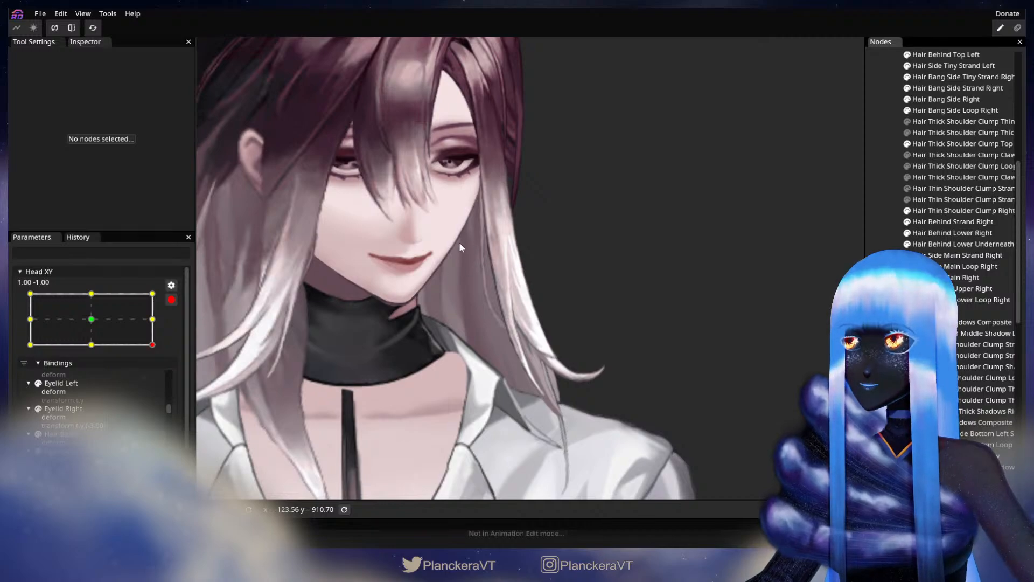
pyautogui.click(171, 299)
pyautogui.moveTo(164, 372)
pyautogui.mouseDown()
pyautogui.moveTo(162, 345)
pyautogui.moveTo(165, 381)
pyautogui.mouseUp()
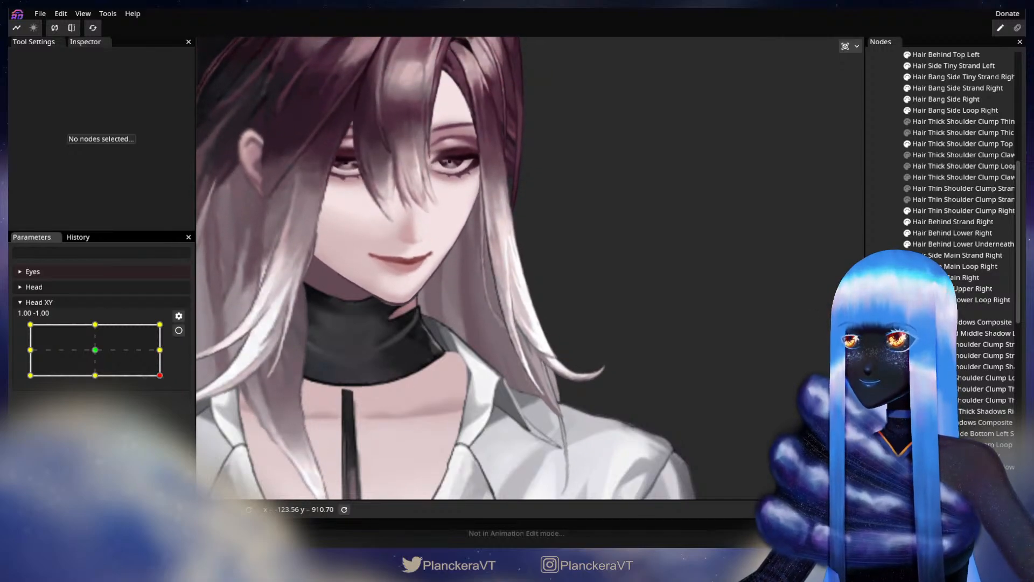
# Step: Hide the left Hair Bang Side Bottom Strand, Bottom, Bottom Loop and Underneath parts, plus Hair Behind Middle Left and Hair Behind Middle Strand Left
pyautogui.scroll(6, 914, 183)
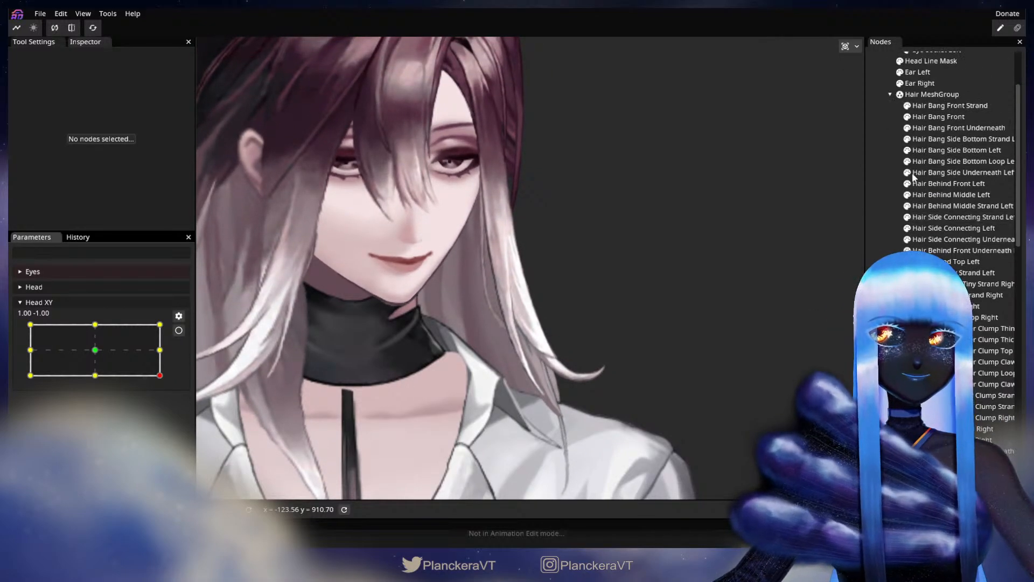
pyautogui.click(907, 150)
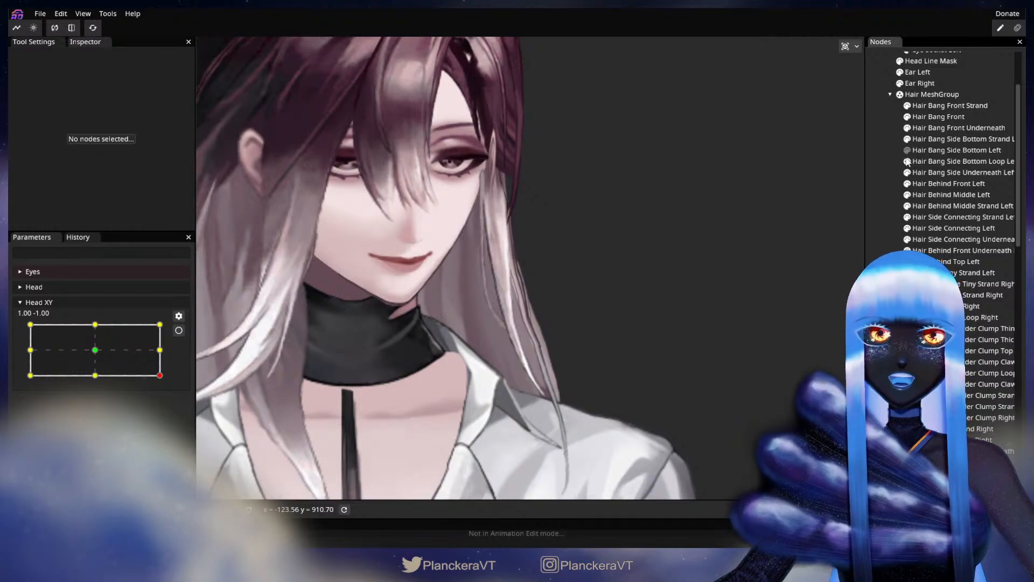
pyautogui.click(907, 161)
pyautogui.click(907, 173)
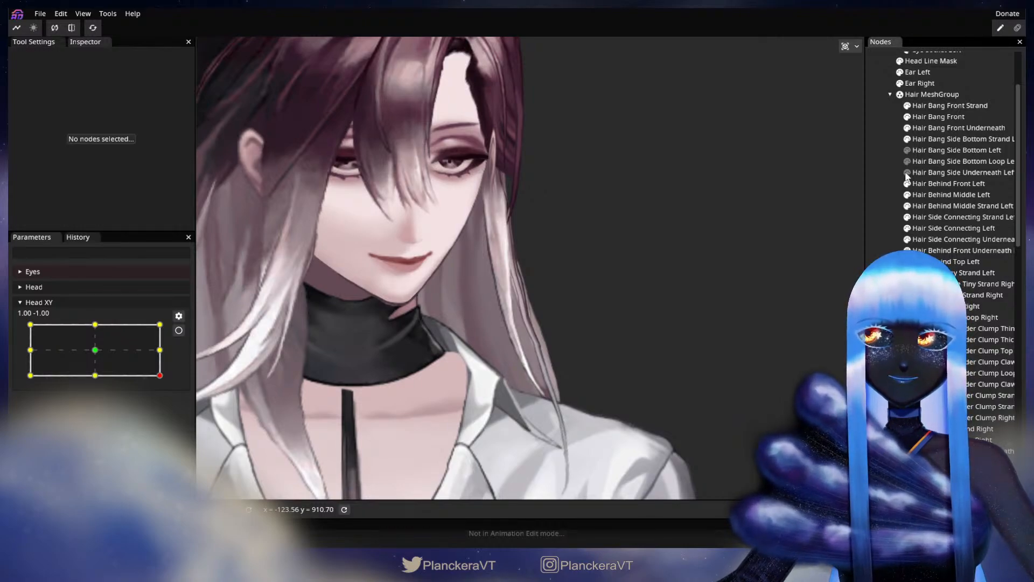
pyautogui.click(907, 139)
pyautogui.scroll(2, 599, 347)
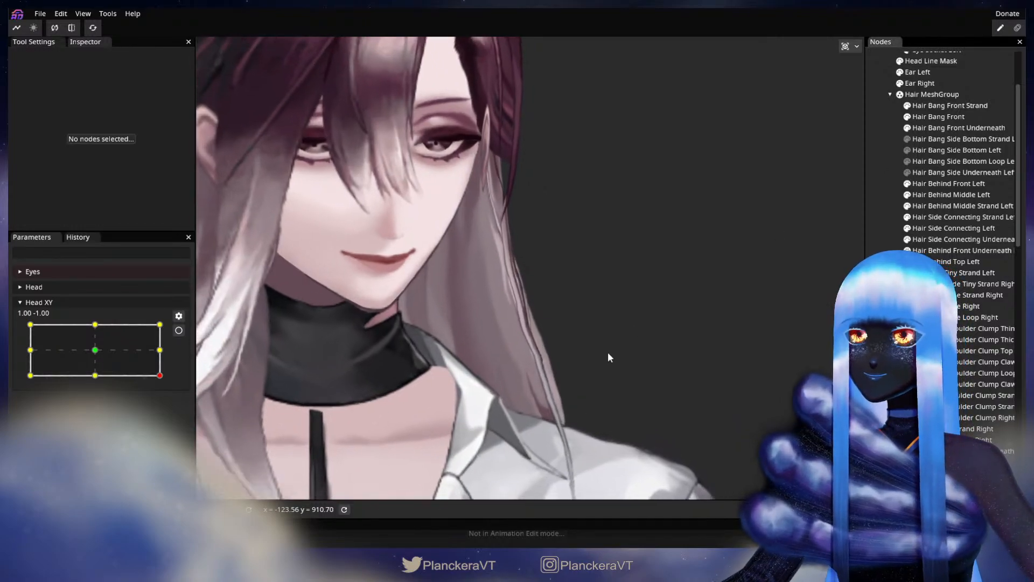
pyautogui.click(907, 194)
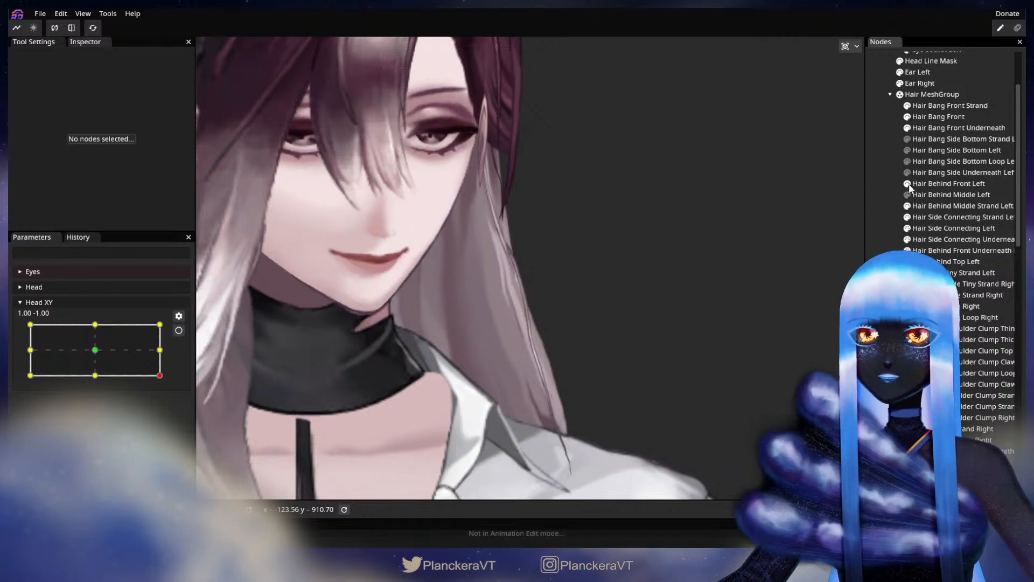
pyautogui.click(907, 206)
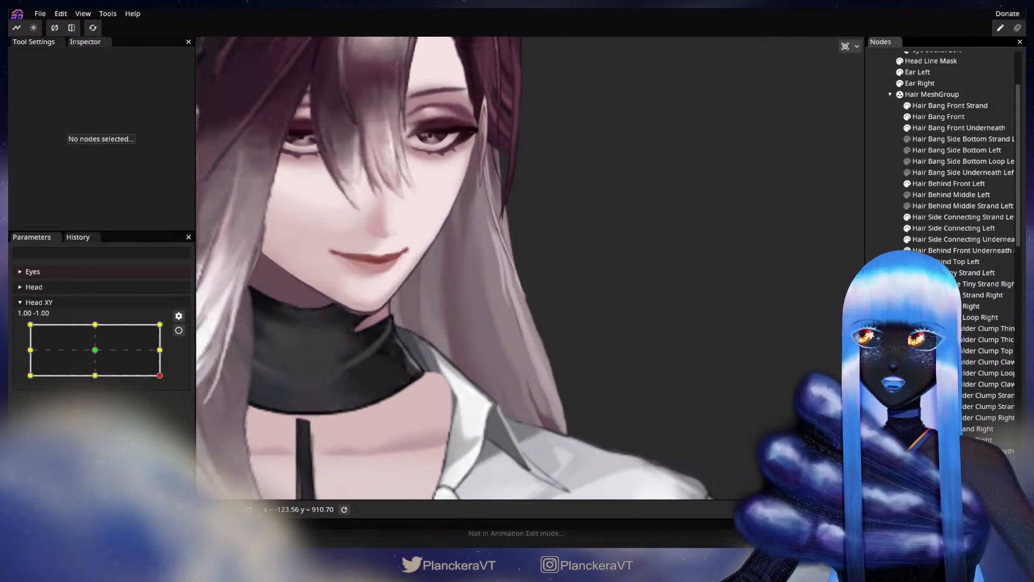
pyautogui.scroll(2, 573, 394)
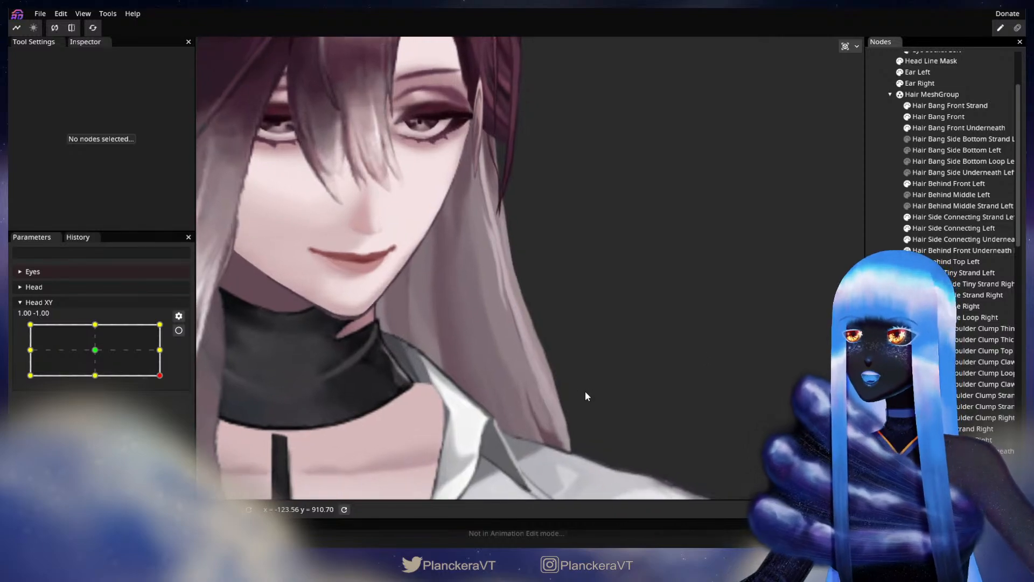
# Step: Preview the exposed Hair Back edge between Head XY 1.00, -1.00 and 1.00, 0.12, and reopen the 1.00, -1.00 keypoint for editing
pyautogui.click(178, 330)
pyautogui.click(170, 300)
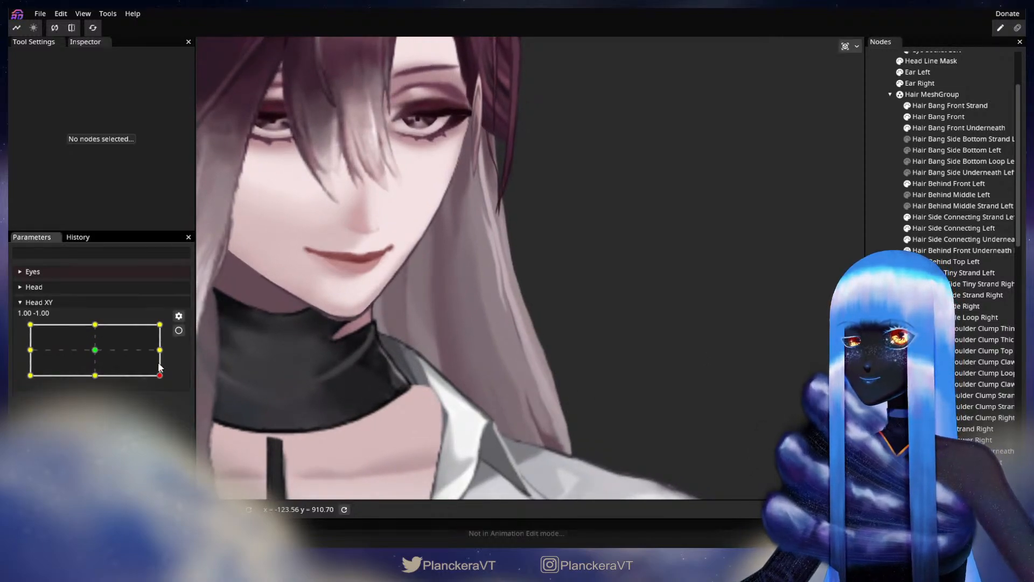
pyautogui.moveTo(161, 377); pyautogui.dragTo(171, 346)
pyautogui.scroll(1, 481, 437)
pyautogui.moveTo(480, 441); pyautogui.dragTo(445, 425)
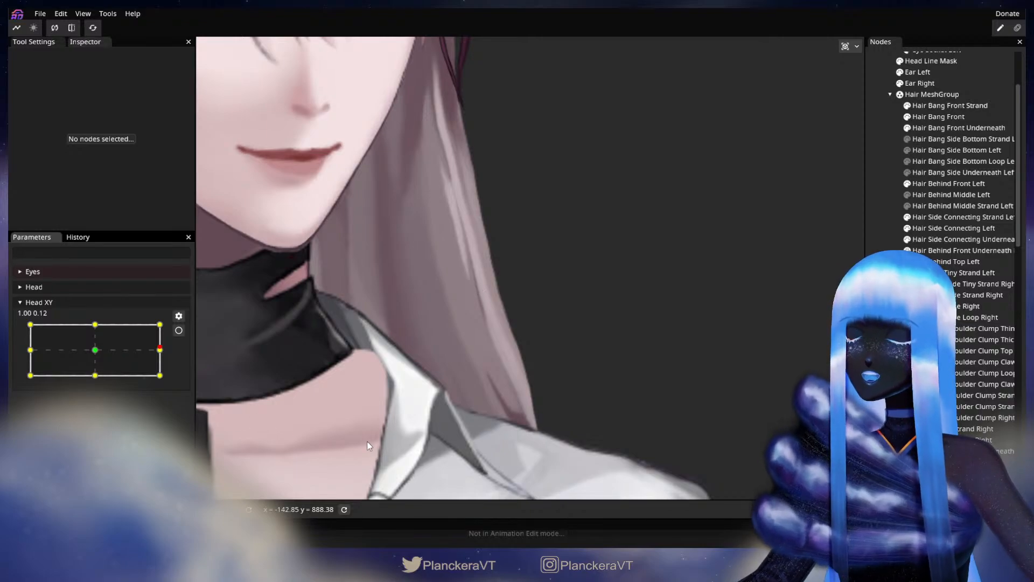
pyautogui.scroll(1, 363, 442)
pyautogui.moveTo(229, 442); pyautogui.dragTo(224, 434)
pyautogui.moveTo(161, 349); pyautogui.dragTo(172, 377)
pyautogui.click(178, 330)
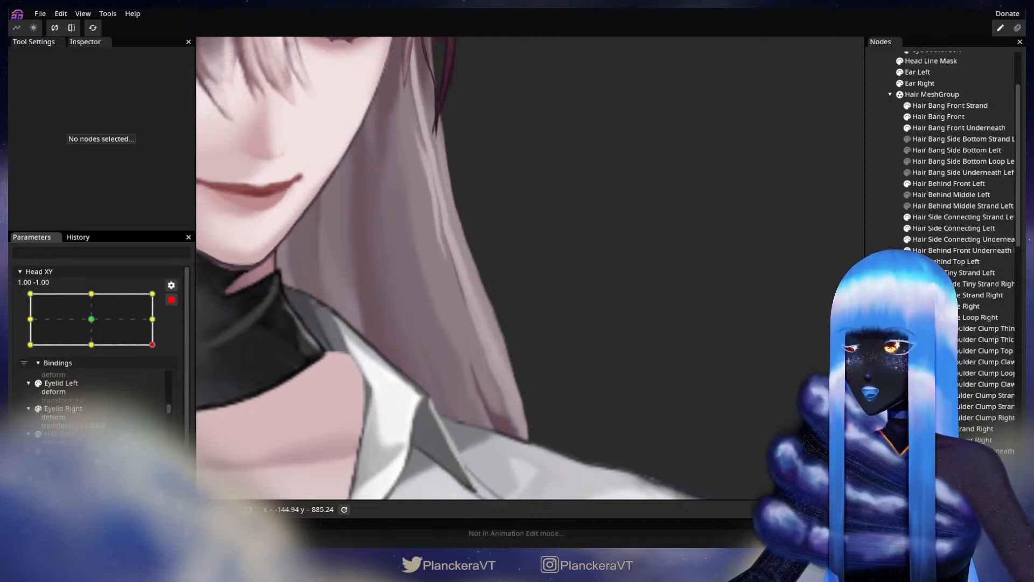
# Step: Adjust individual Hair Back vertices along the lower outer edge and over the shoulder at Head XY 1.00, -1.00 to smooth the outline
pyautogui.scroll(-4, 948, 216)
pyautogui.click(466, 370)
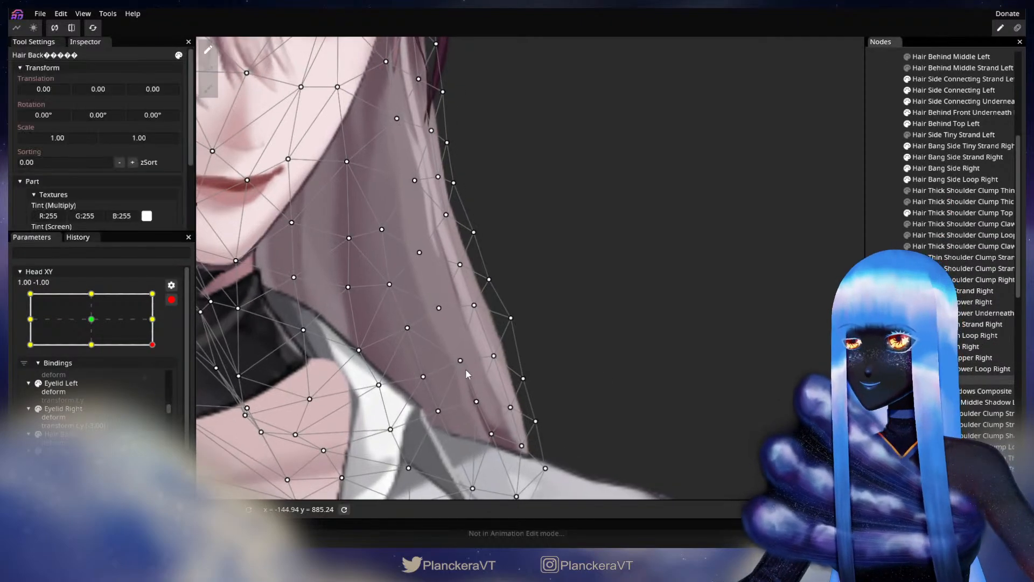
pyautogui.moveTo(465, 368); pyautogui.dragTo(553, 302)
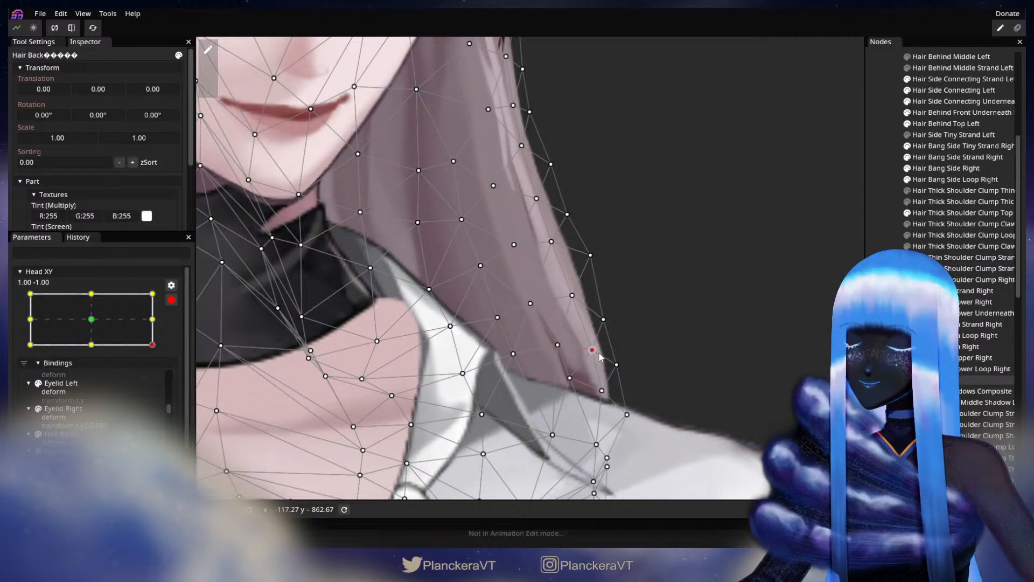
pyautogui.moveTo(574, 299); pyautogui.dragTo(580, 297)
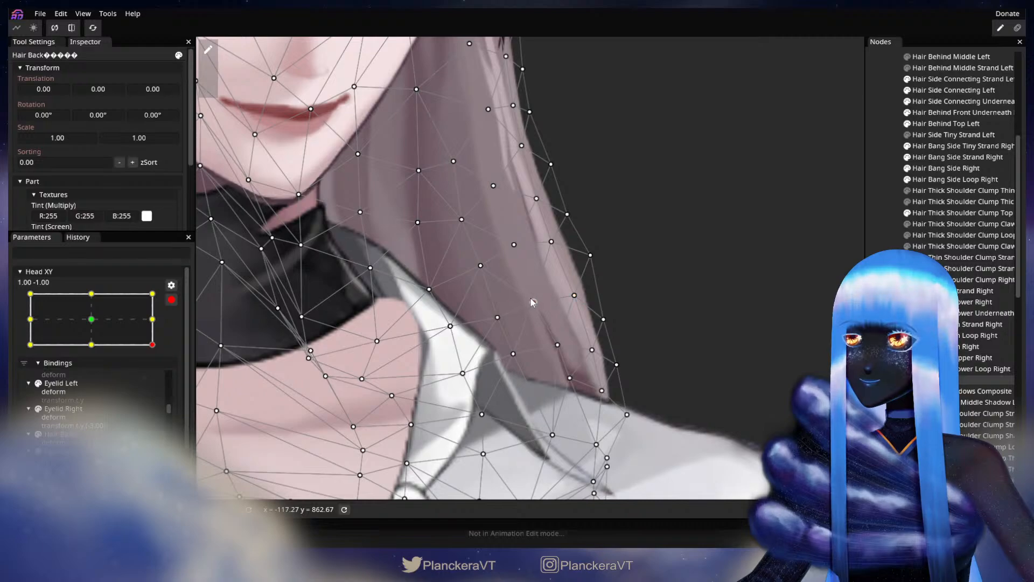
pyautogui.moveTo(590, 256); pyautogui.dragTo(593, 262)
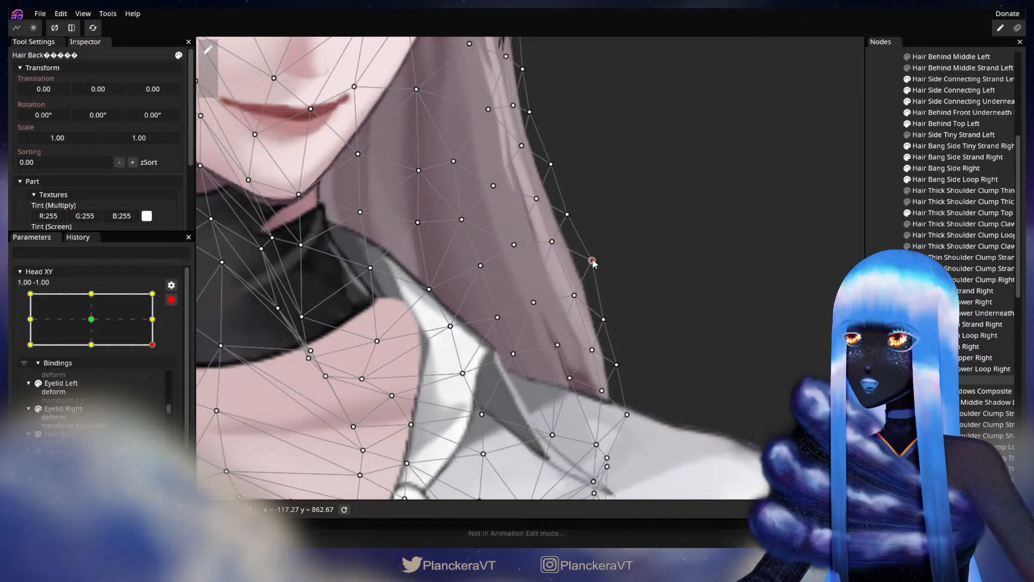
pyautogui.moveTo(609, 327); pyautogui.dragTo(573, 381)
pyautogui.moveTo(551, 441); pyautogui.dragTo(549, 443)
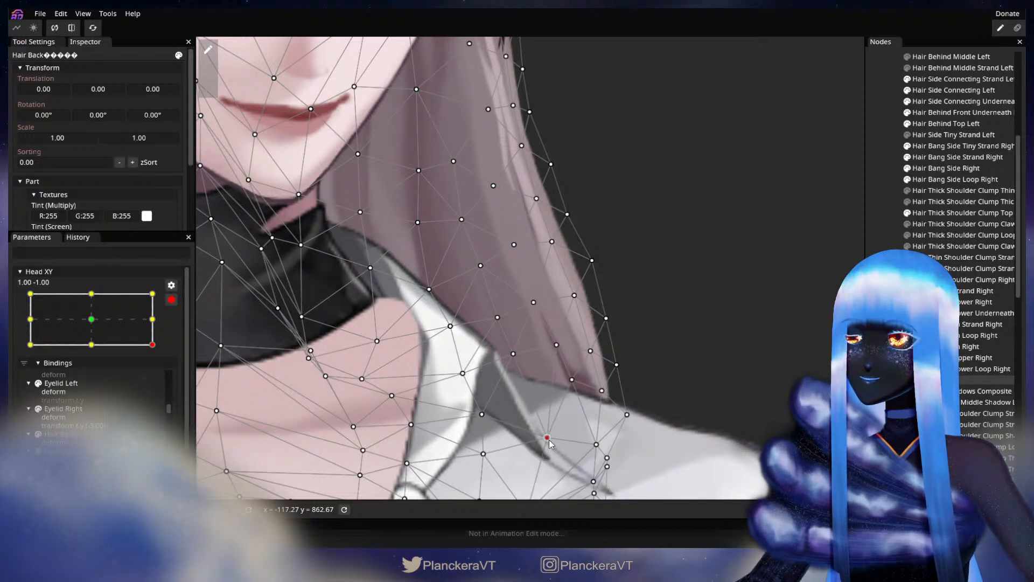
# Step: Preview the smoothed Hair Back edge while moving Head XY around 1.00, -1.00, and reopen the keypoint for editing
pyautogui.click(172, 299)
pyautogui.moveTo(161, 375)
pyautogui.mouseDown()
pyautogui.moveTo(170, 354)
pyautogui.moveTo(172, 371)
pyautogui.moveTo(176, 347)
pyautogui.moveTo(175, 377)
pyautogui.mouseUp()
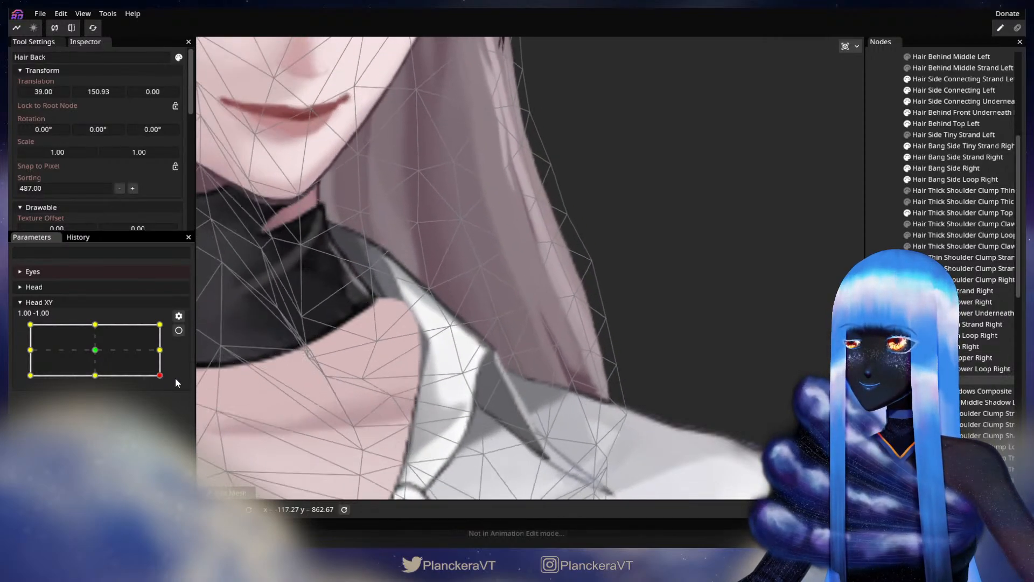
pyautogui.click(179, 330)
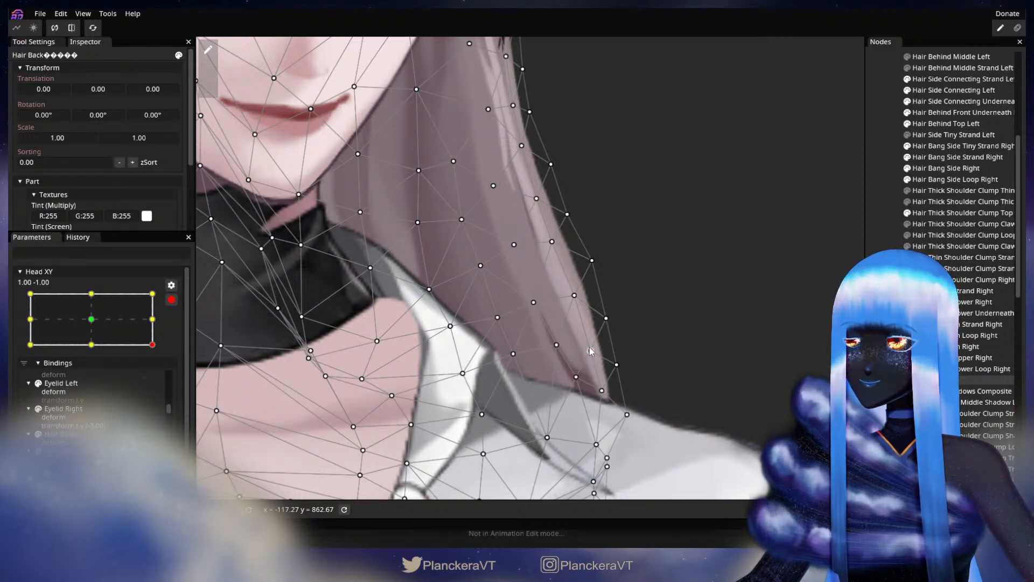
# Step: Adjust the Hair Back vertices at the tip above the shoulder and along the adjoining outer edge at Head XY 1.00, -1.00
pyautogui.click(607, 396)
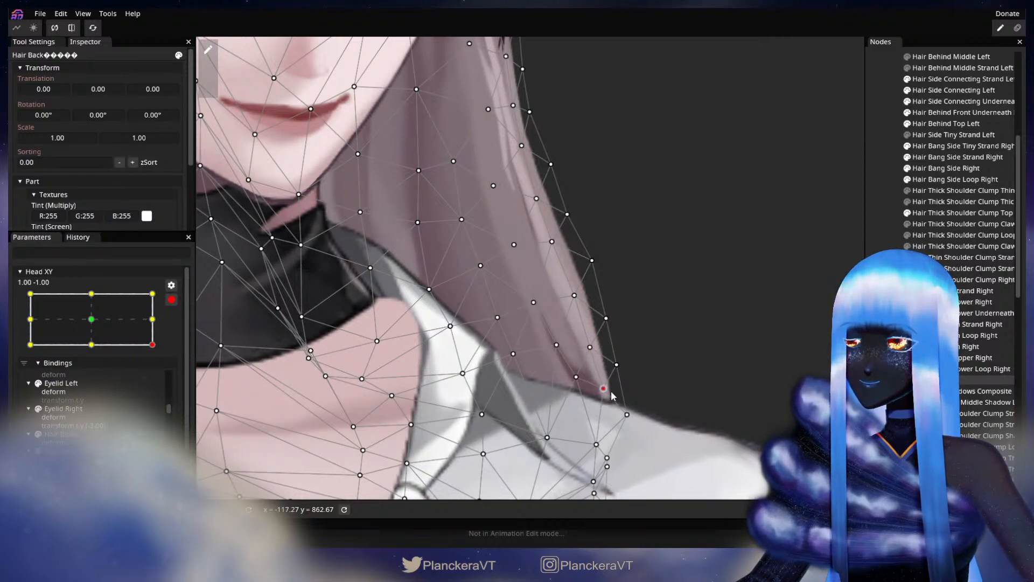
pyautogui.click(617, 365)
pyautogui.moveTo(607, 315); pyautogui.dragTo(608, 317)
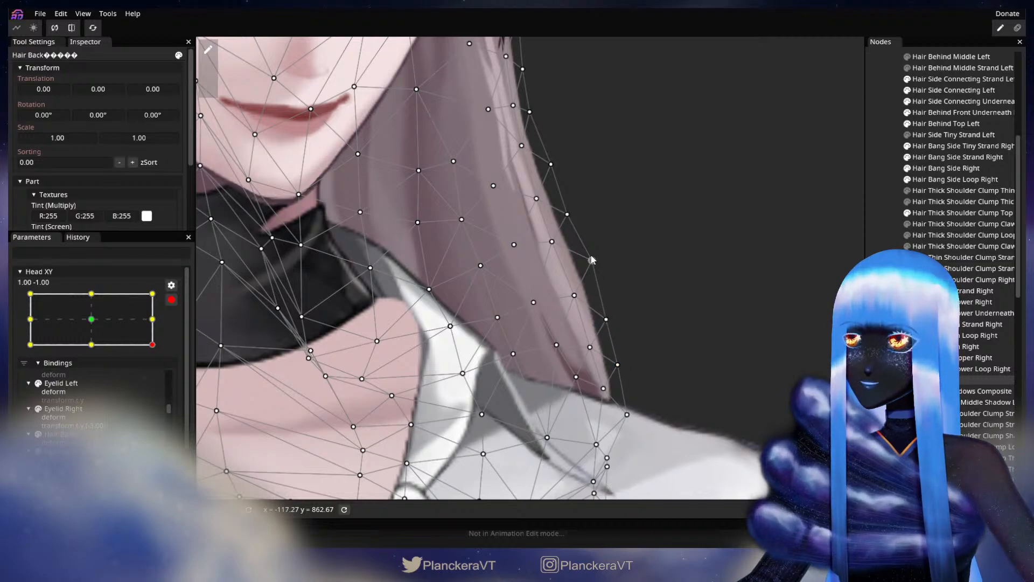
pyautogui.moveTo(558, 244)
pyautogui.mouseDown()
pyautogui.moveTo(569, 214)
pyautogui.moveTo(570, 274)
pyautogui.moveTo(567, 232)
pyautogui.mouseUp()
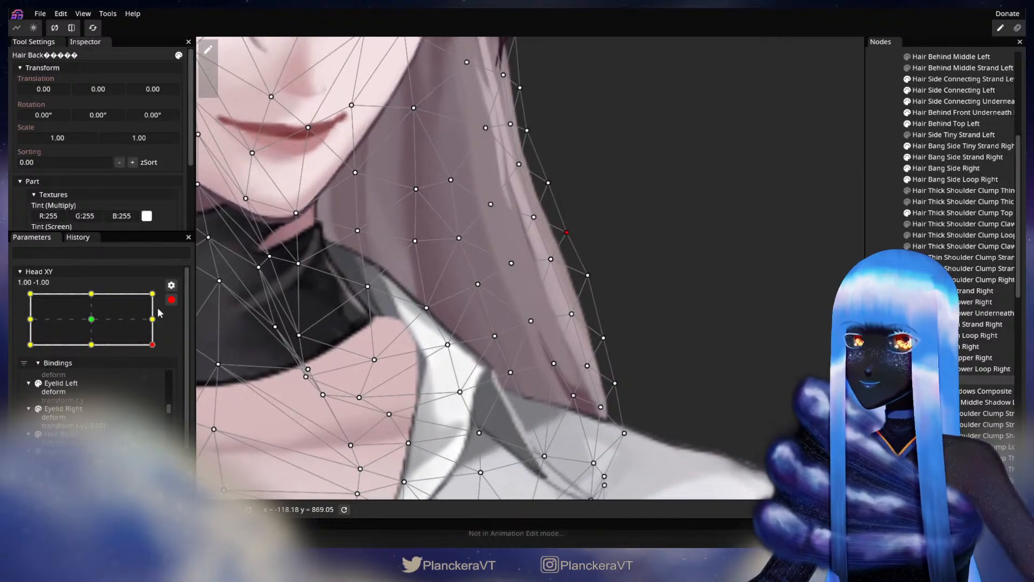
# Step: Preview the Hair Back shape around Head XY 1.00, -1.00 and reopen that keypoint for editing
pyautogui.click(172, 299)
pyautogui.moveTo(161, 375)
pyautogui.mouseDown()
pyautogui.moveTo(166, 351)
pyautogui.moveTo(172, 375)
pyautogui.mouseUp()
pyautogui.click(179, 330)
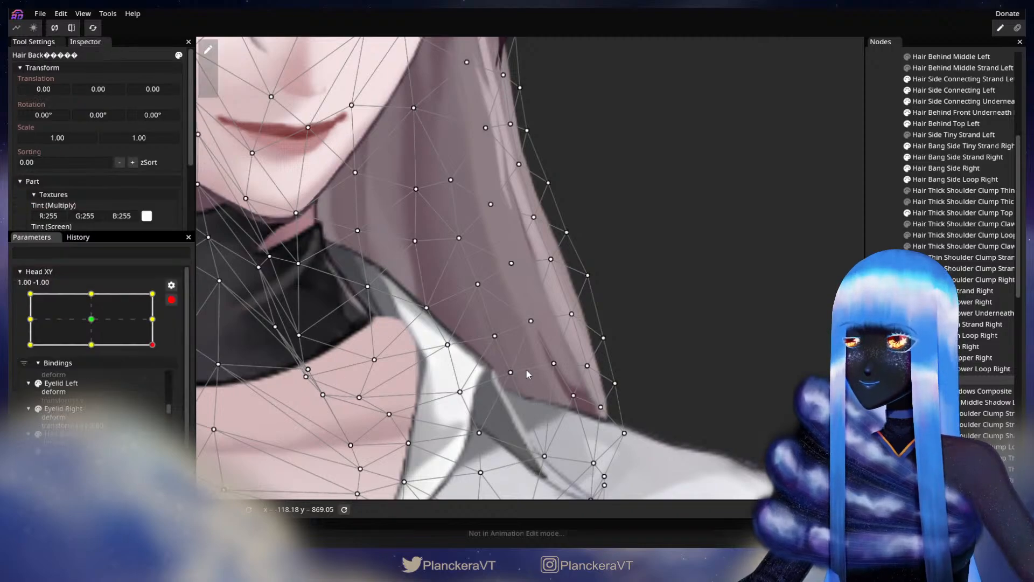
# Step: Nudge the inner Hair Back vertices from above the shoulder up towards the cheek at Head XY 1.00, -1.00
pyautogui.click(553, 364)
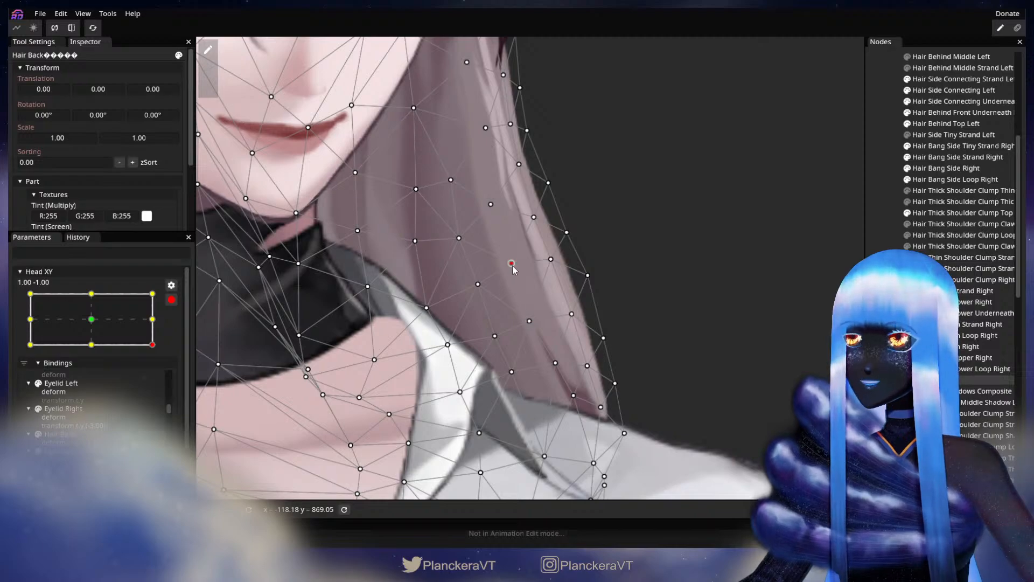
pyautogui.moveTo(517, 266); pyautogui.dragTo(548, 273)
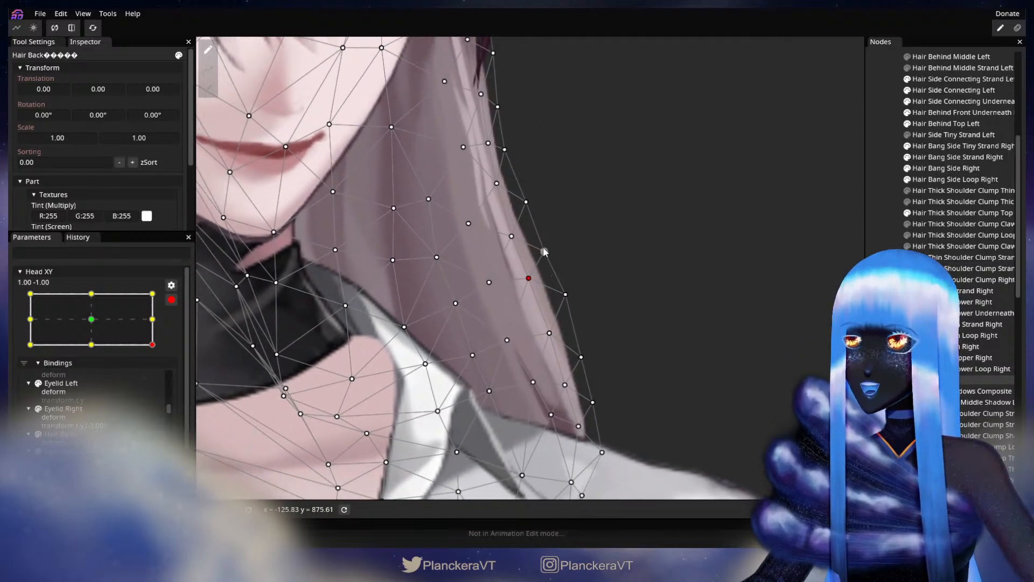
pyautogui.click(469, 223)
pyautogui.moveTo(500, 185); pyautogui.dragTo(503, 184)
pyautogui.moveTo(488, 147); pyautogui.dragTo(490, 278)
pyautogui.moveTo(477, 218); pyautogui.dragTo(478, 222)
pyautogui.moveTo(469, 168); pyautogui.dragTo(473, 166)
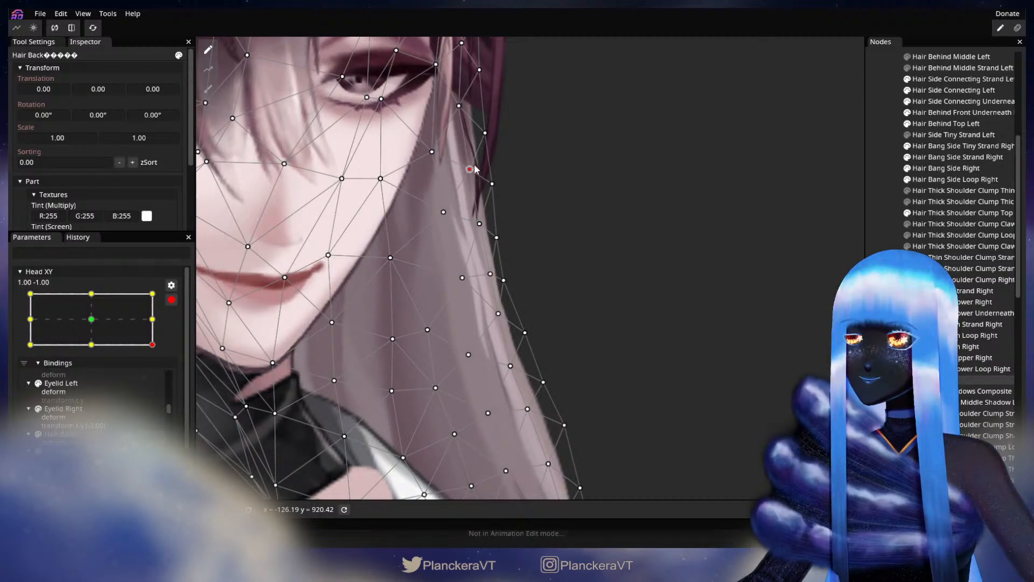
# Step: Fine-tune the upper inner Hair Back vertices between the jaw and the outer edge to even out the light strand at Head XY 1.00, -1.00
pyautogui.moveTo(443, 211); pyautogui.dragTo(444, 210)
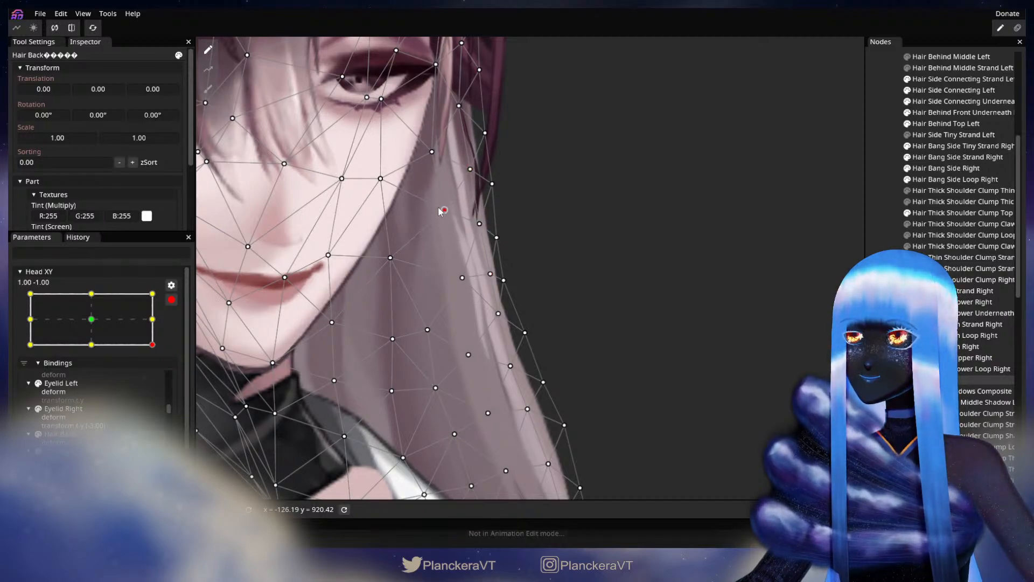
pyautogui.moveTo(461, 283); pyautogui.dragTo(457, 285)
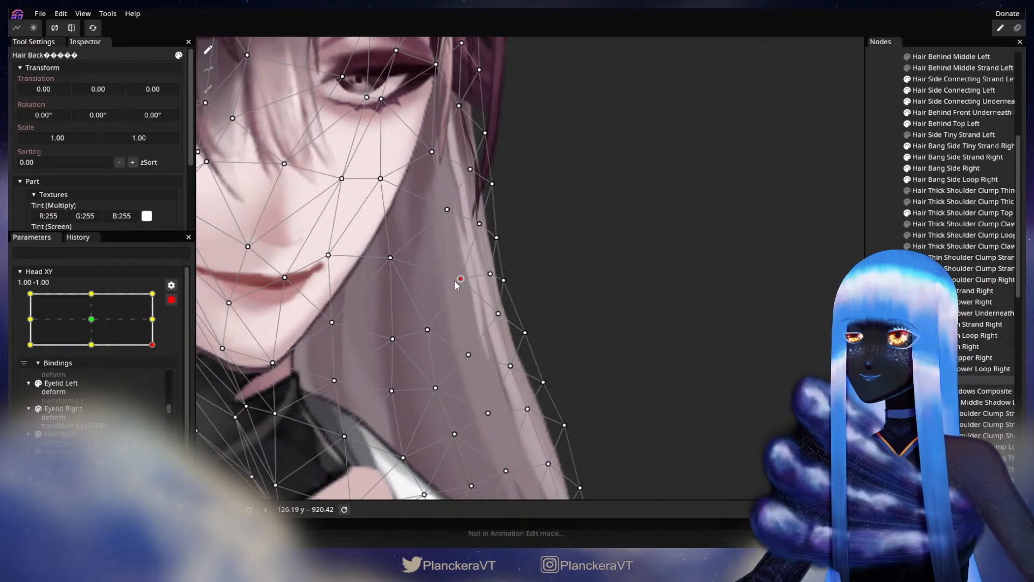
pyautogui.click(467, 355)
pyautogui.moveTo(466, 358); pyautogui.dragTo(476, 323)
pyautogui.moveTo(456, 174); pyautogui.dragTo(453, 175)
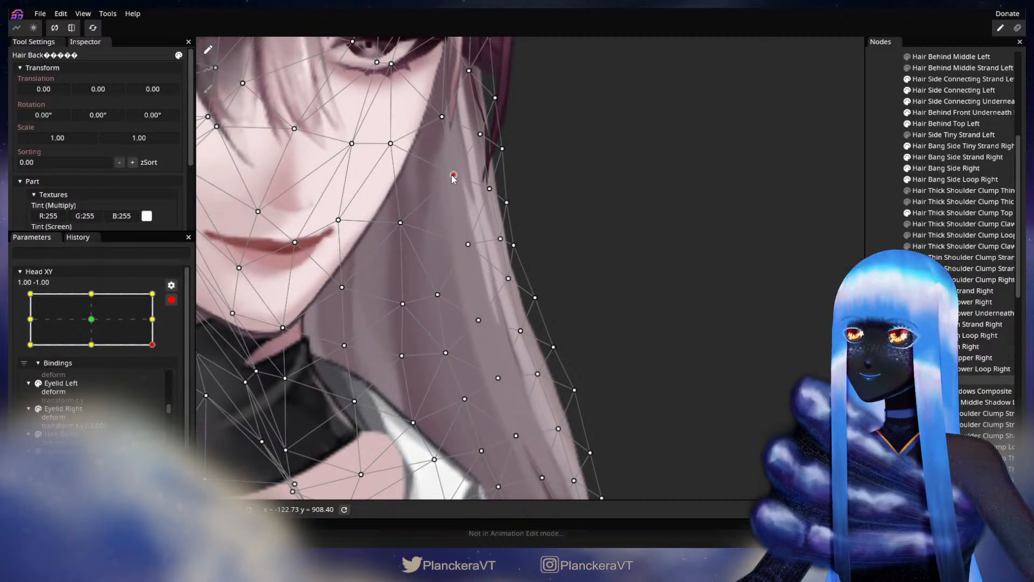
pyautogui.click(471, 71)
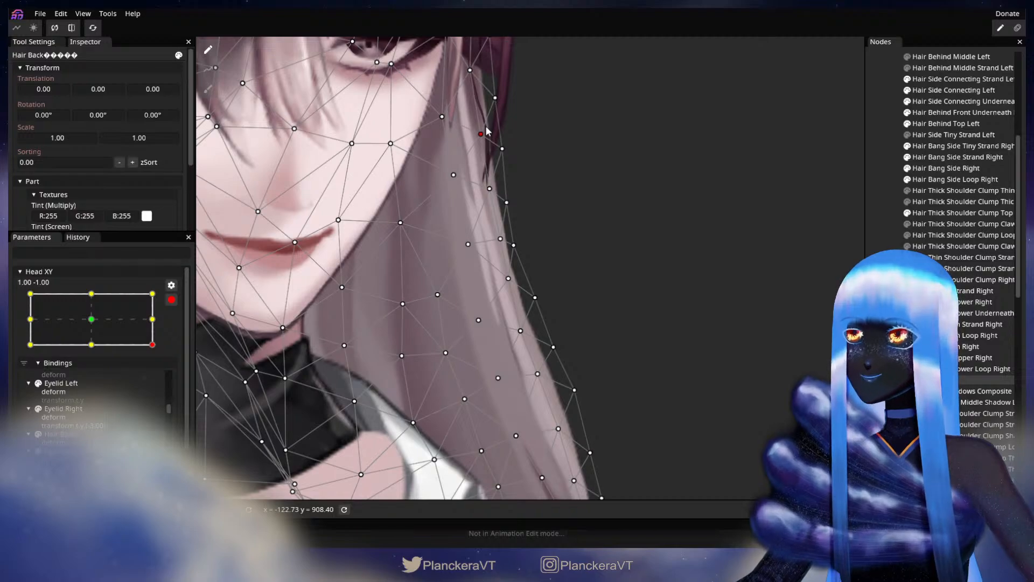
# Step: Shift the Hair Back vertices along the middle of the outer edge outward to smooth its curve at Head XY 1.00, -1.00
pyautogui.scroll(-2, 499, 215)
pyautogui.moveTo(505, 230); pyautogui.dragTo(507, 229)
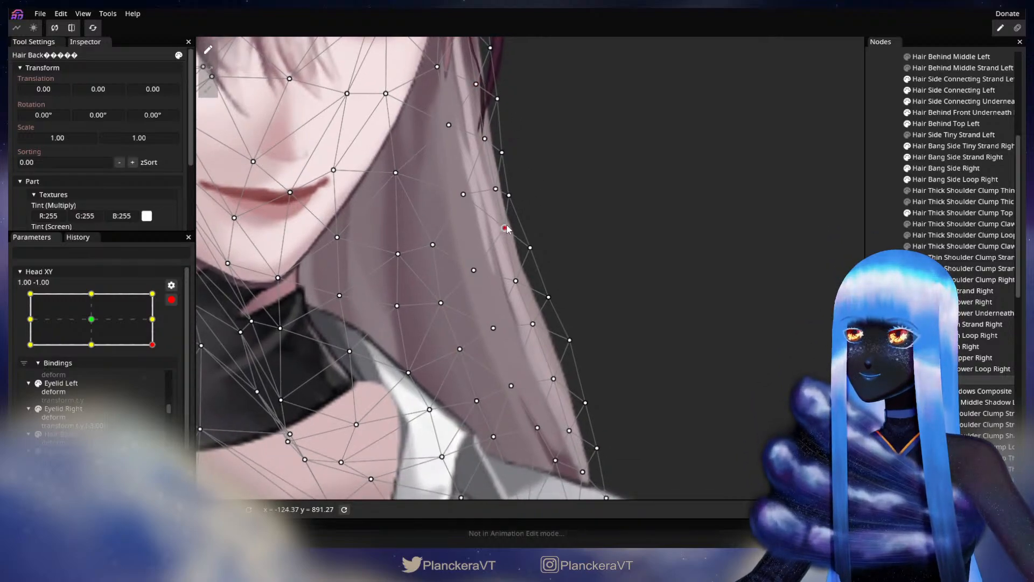
pyautogui.moveTo(522, 281); pyautogui.dragTo(531, 253)
pyautogui.moveTo(514, 201); pyautogui.dragTo(518, 202)
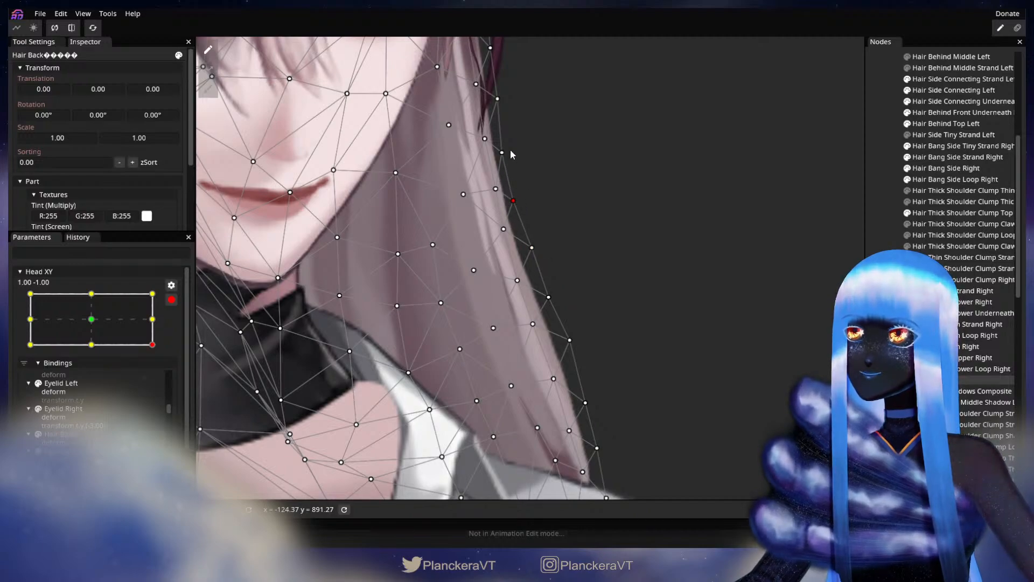
pyautogui.moveTo(520, 387); pyautogui.dragTo(505, 303)
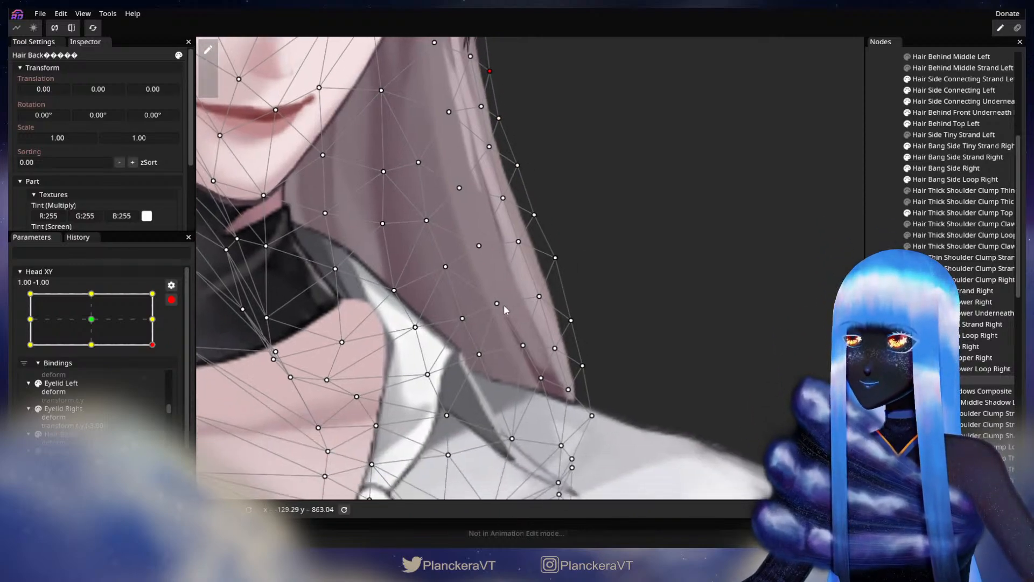
# Step: Preview the motion near Head XY 1.00, -1.00, reopen the keypoint and nudge one Hair Back vertex inside the lower outer edge
pyautogui.click(171, 300)
pyautogui.moveTo(160, 380); pyautogui.dragTo(184, 380)
pyautogui.click(179, 330)
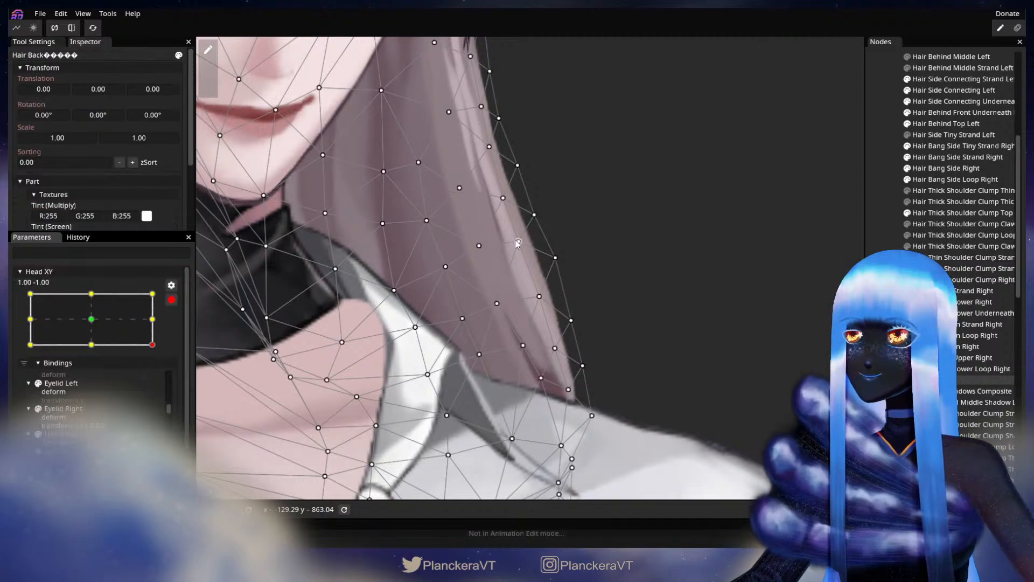
pyautogui.moveTo(518, 242); pyautogui.dragTo(520, 246)
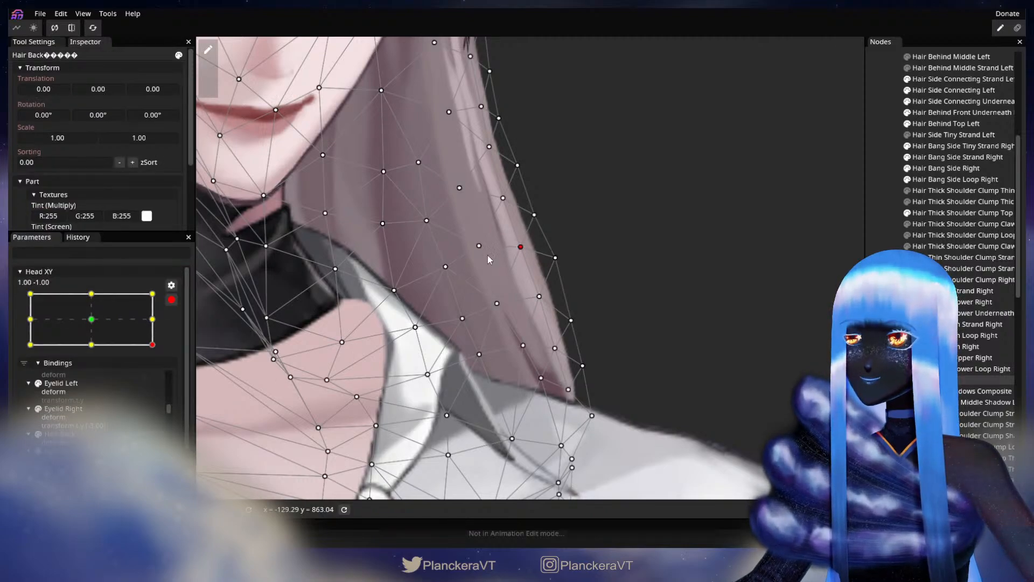
# Step: Stop editing the keypoint and compare the Hair Back mesh at Head XY 1.00, -1.00, 1.00, 1.00 and 1.00, 0.02
pyautogui.click(171, 299)
pyautogui.moveTo(167, 375); pyautogui.dragTo(262, 431)
pyautogui.moveTo(512, 270); pyautogui.dragTo(511, 398)
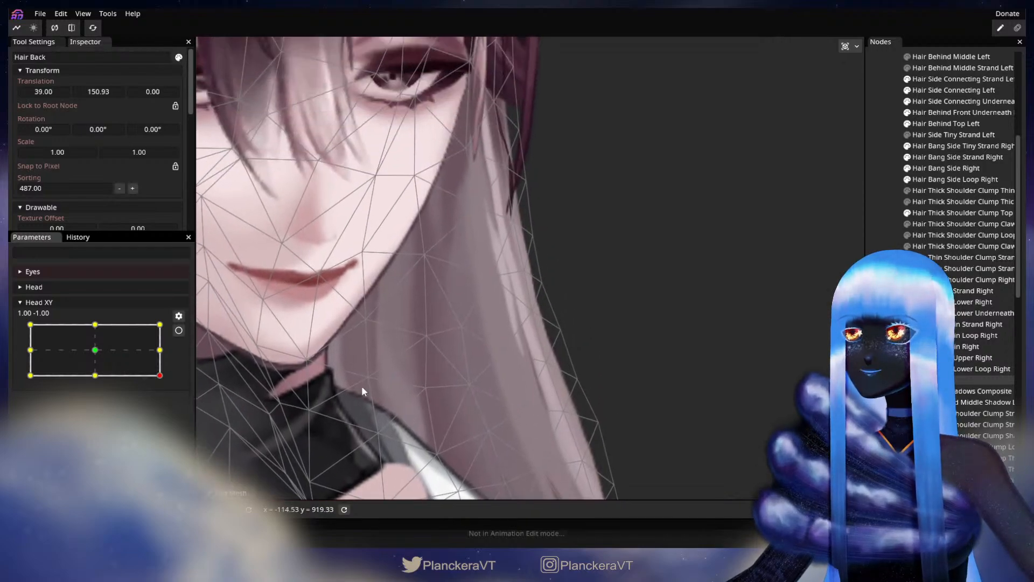
pyautogui.moveTo(160, 375); pyautogui.dragTo(161, 323)
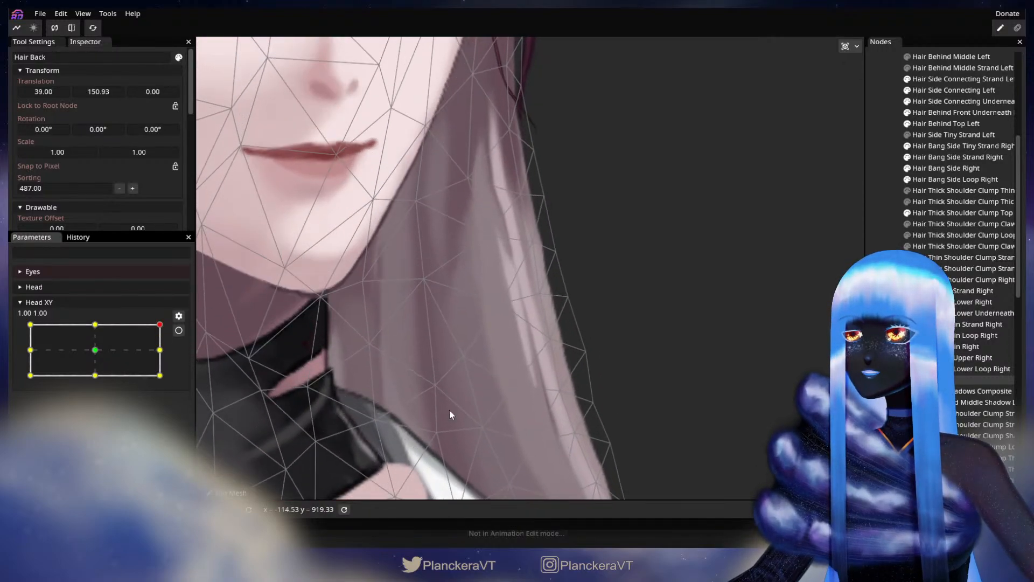
pyautogui.moveTo(440, 410); pyautogui.dragTo(450, 287)
pyautogui.moveTo(160, 325); pyautogui.dragTo(166, 351)
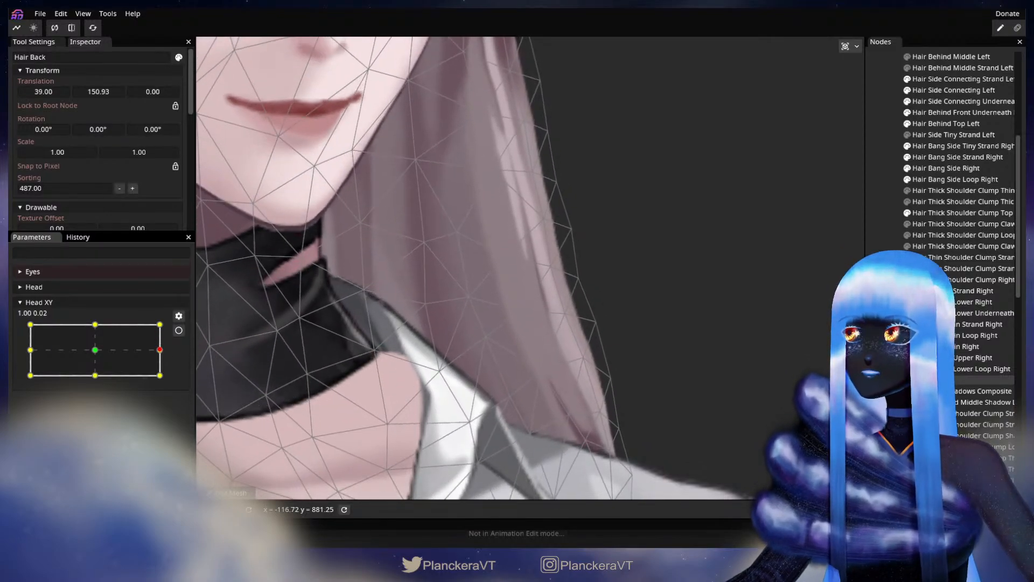
# Step: Deselect Hair Back and inspect its outline over the shoulder without the mesh while moving Head XY to 1.00, 1.00
pyautogui.click(537, 318)
pyautogui.scroll(-3, 521, 313)
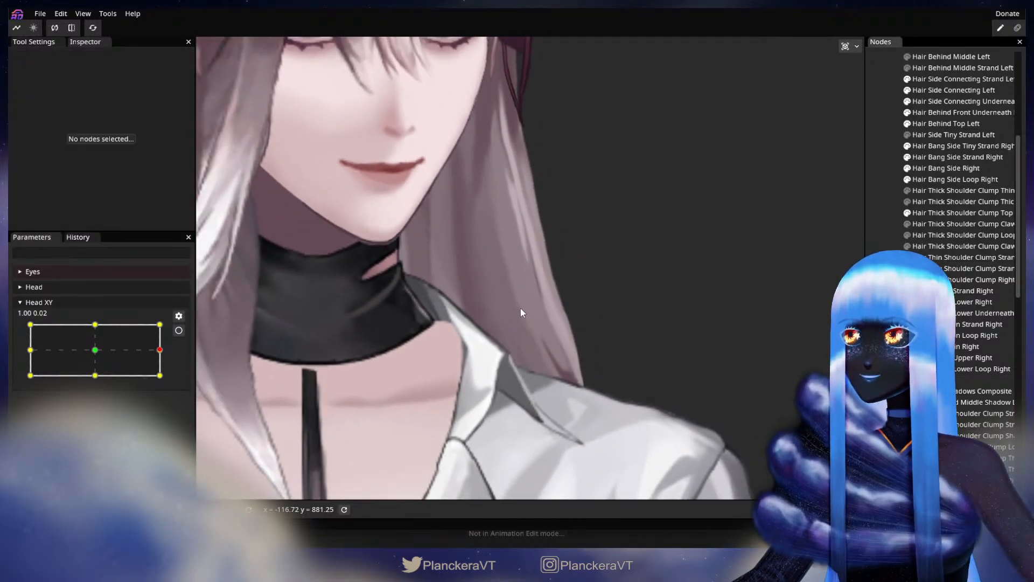
pyautogui.moveTo(167, 352); pyautogui.dragTo(161, 325)
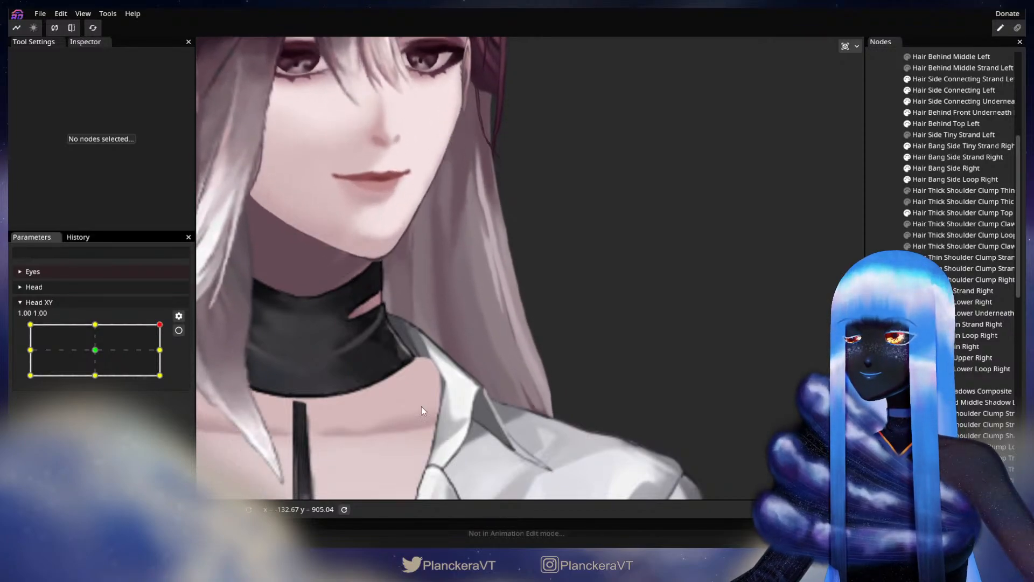
pyautogui.moveTo(577, 370); pyautogui.dragTo(574, 316)
pyautogui.scroll(1, 573, 315)
pyautogui.scroll(1, 491, 352)
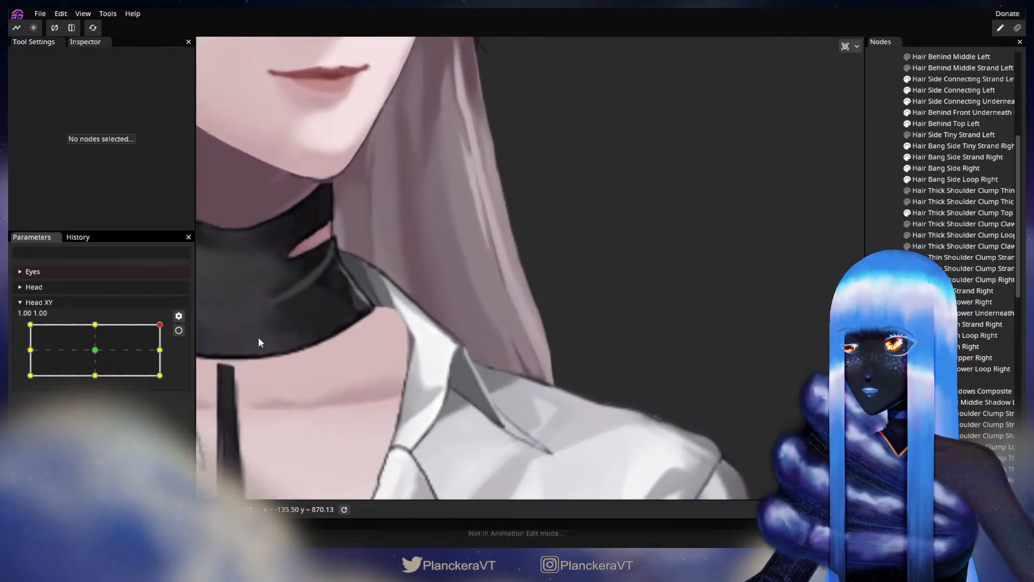
# Step: Open the Head XY 1.00, 1.00 keypoint for editing and adjust the inner Hair Back vertices just above the shoulder
pyautogui.click(179, 330)
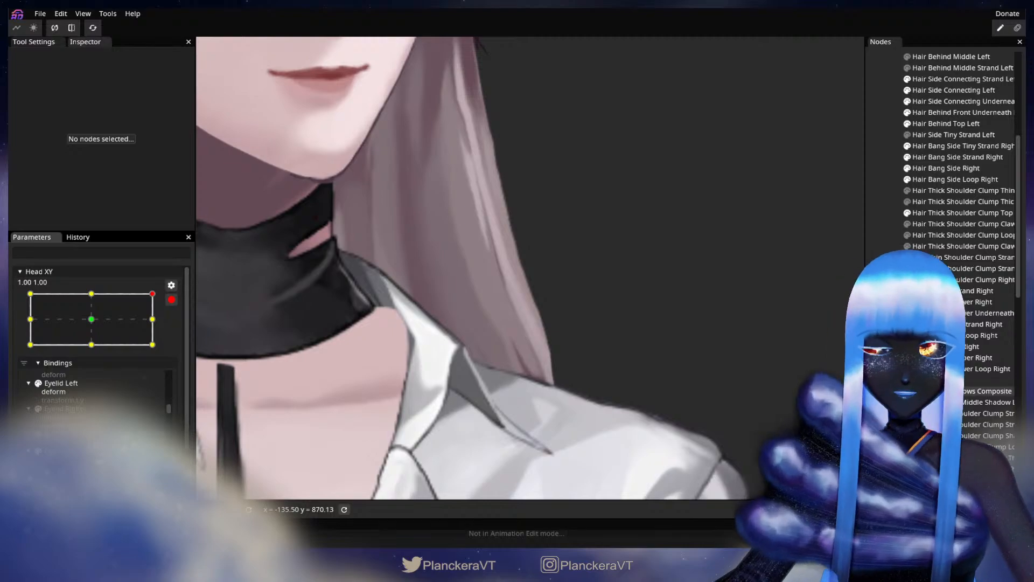
pyautogui.click(506, 366)
pyautogui.scroll(2, 490, 374)
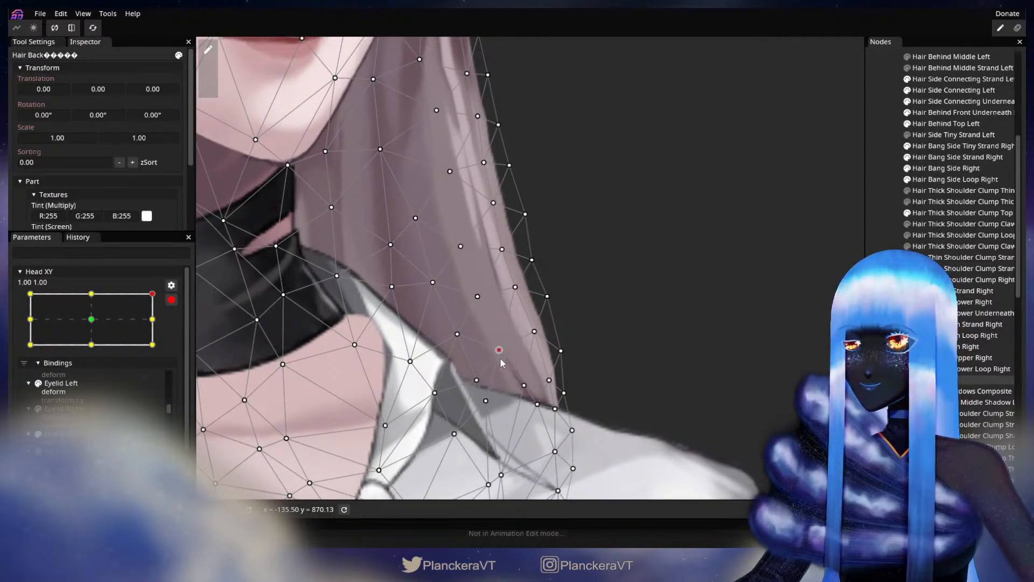
pyautogui.moveTo(528, 390); pyautogui.dragTo(521, 395)
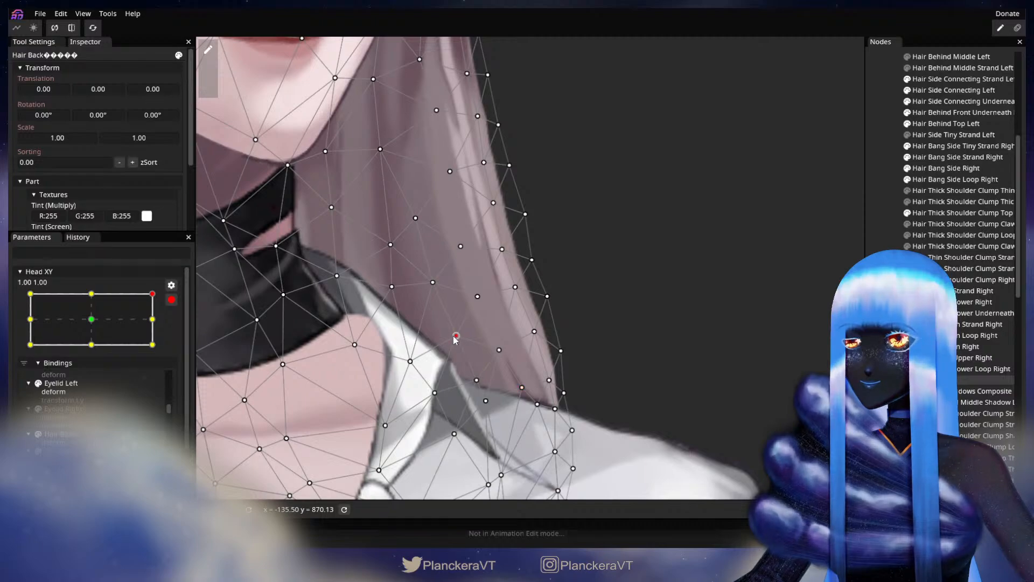
pyautogui.moveTo(476, 320); pyautogui.dragTo(563, 376)
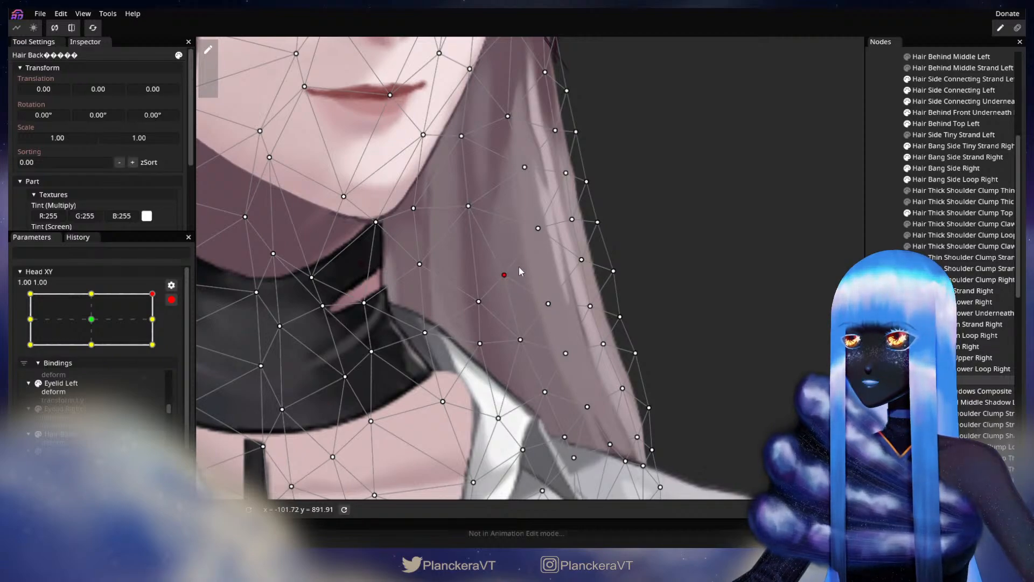
# Step: Adjust the upper Hair Back vertices beside the cheek and along the upper outer edge at Head XY 1.00, 1.00
pyautogui.moveTo(538, 228); pyautogui.dragTo(524, 385)
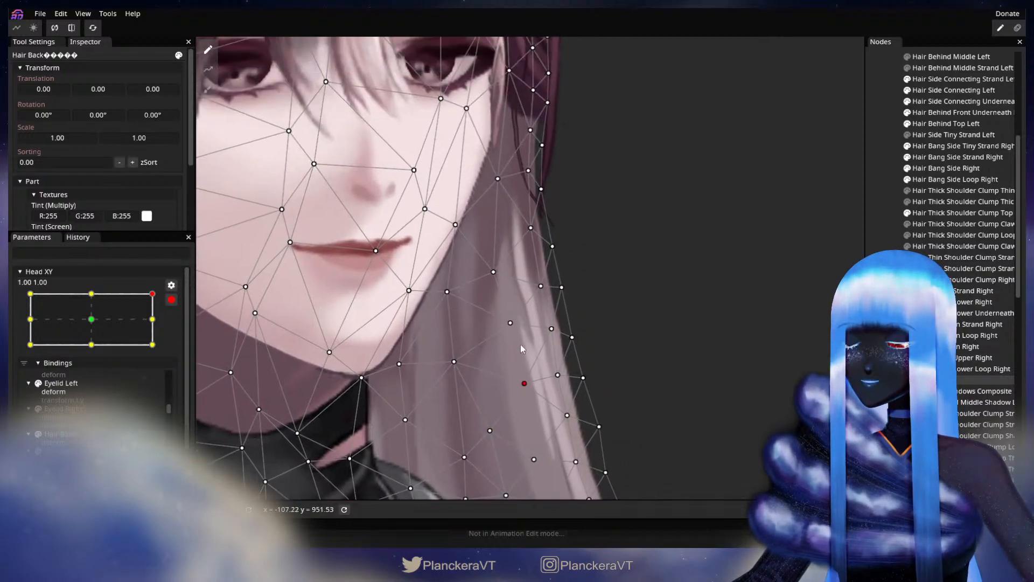
pyautogui.click(507, 324)
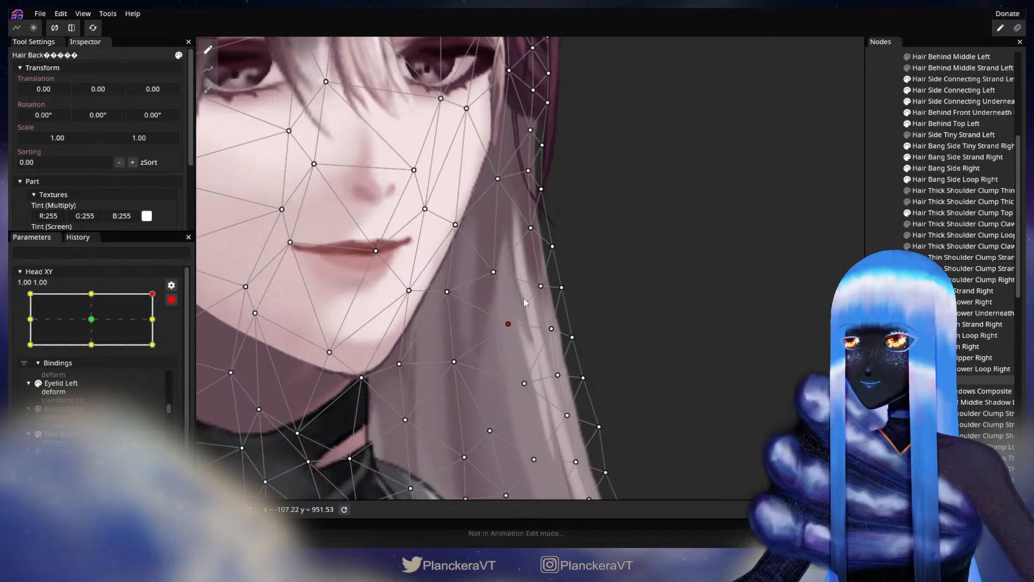
pyautogui.click(541, 286)
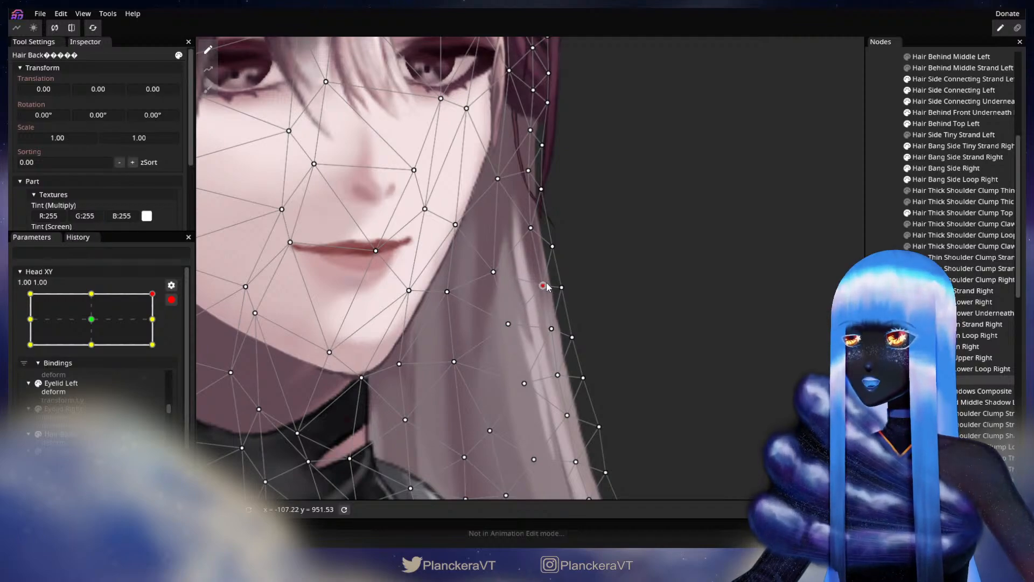
pyautogui.click(494, 272)
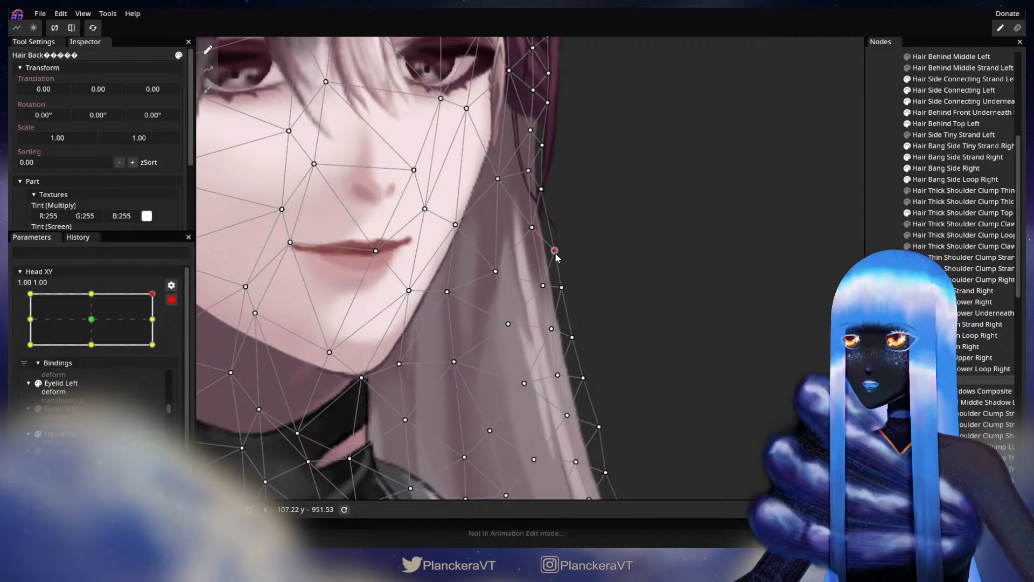
pyautogui.moveTo(543, 192); pyautogui.dragTo(545, 197)
# Step: Smooth the Hair Back outer edge from the cheek down to the shoulder by repositioning its vertices at Head XY 1.00, 1.00
pyautogui.moveTo(579, 259); pyautogui.dragTo(543, 252)
pyautogui.click(540, 243)
pyautogui.moveTo(552, 293); pyautogui.dragTo(559, 252)
pyautogui.click(539, 330)
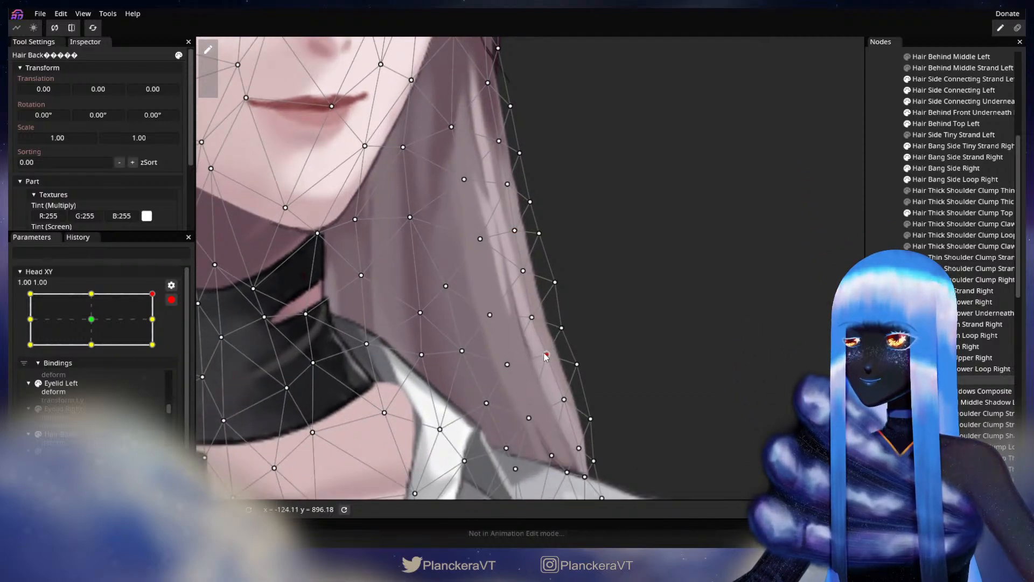
pyautogui.moveTo(561, 328); pyautogui.dragTo(562, 332)
pyautogui.moveTo(598, 458); pyautogui.dragTo(598, 385)
pyautogui.click(590, 381)
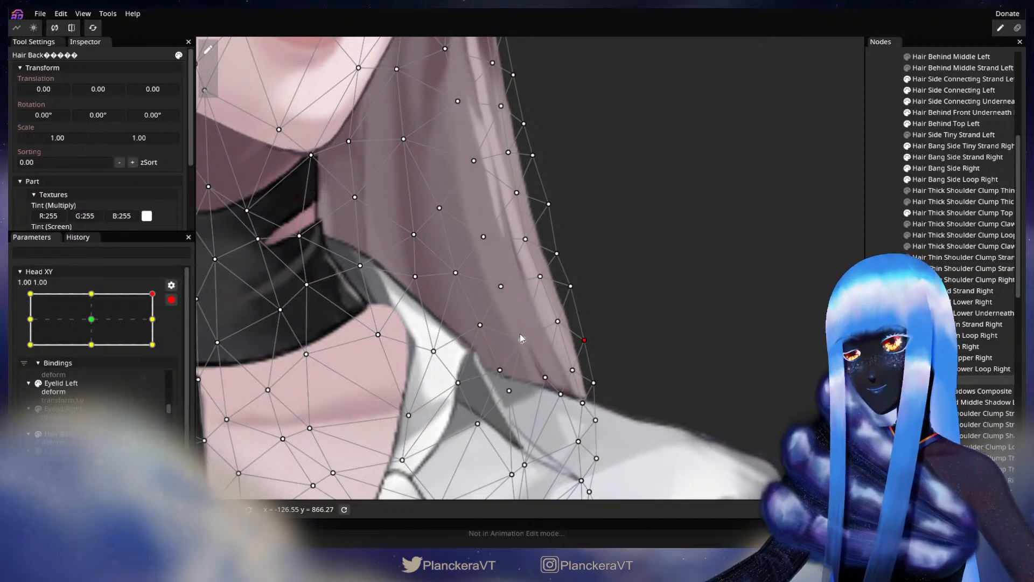
# Step: Nudge three inner Hair Back vertices near the shirt collar and lower strands at Head XY 1.00, 1.00
pyautogui.click(500, 370)
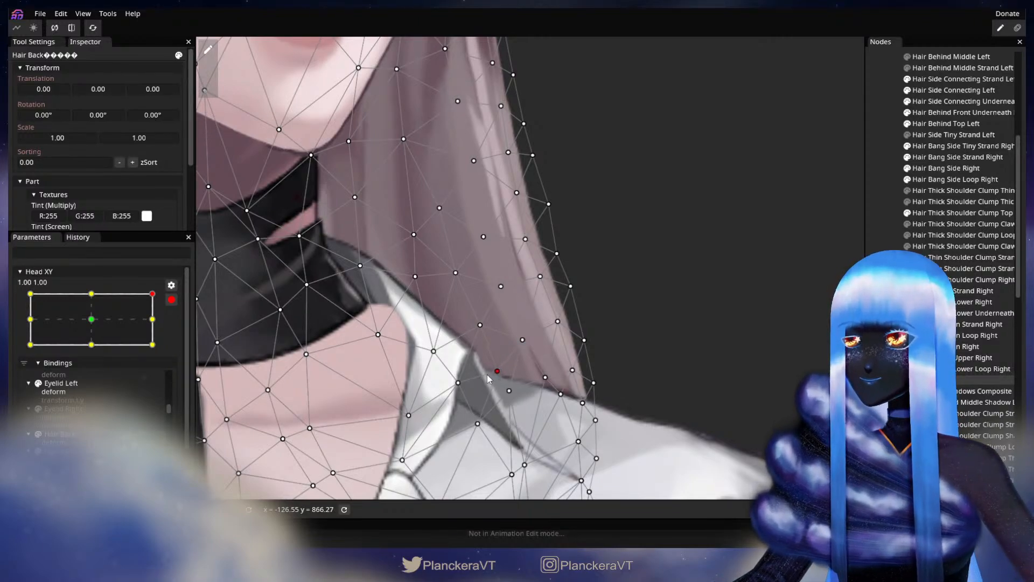
pyautogui.click(521, 340)
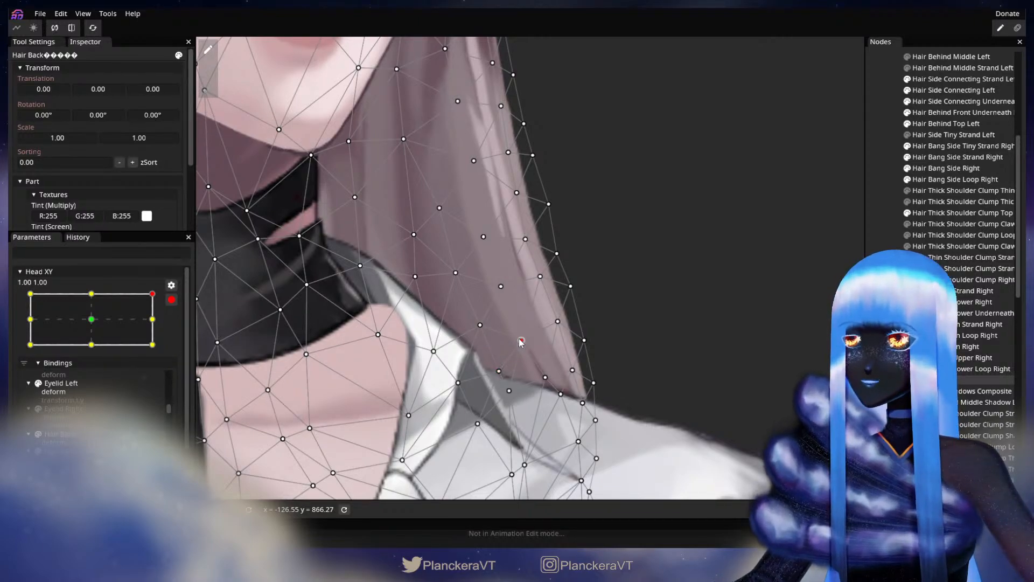
pyautogui.click(501, 286)
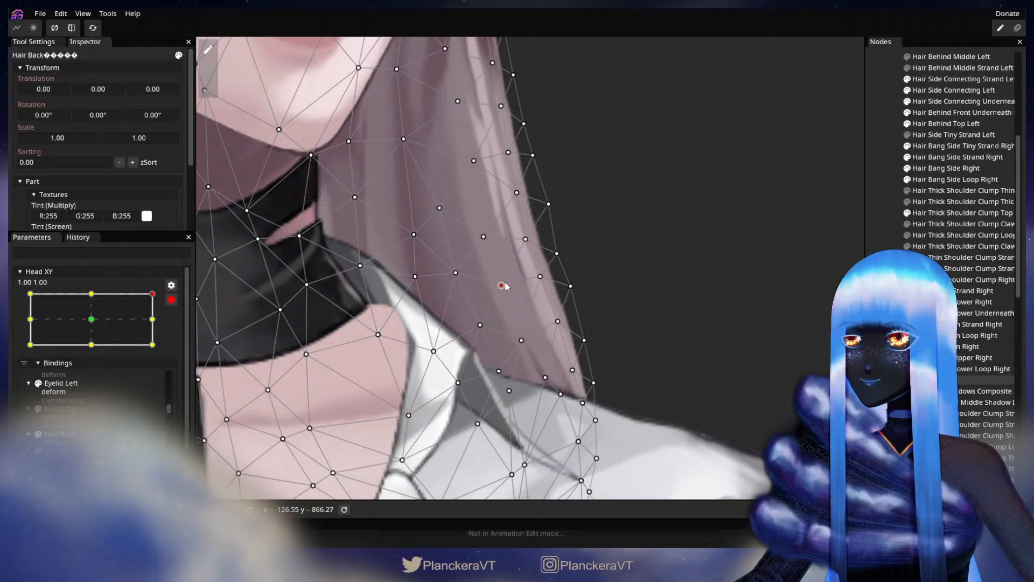
# Step: Exit editing of the Head XY 1.00, 1.00 keypoint and preview the back hair while moving the head around that pose
pyautogui.click(770, 305)
pyautogui.scroll(-3, 612, 308)
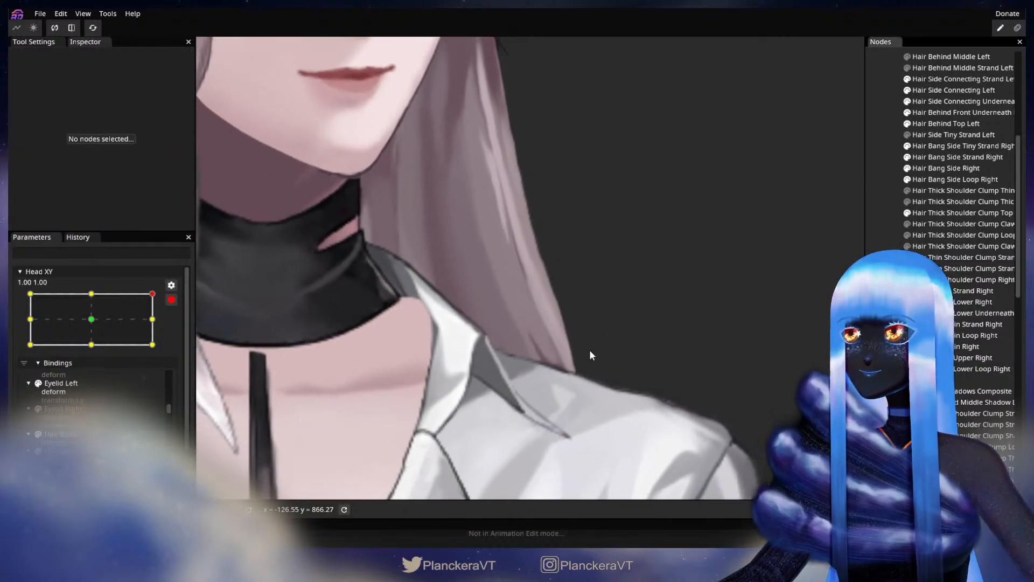
pyautogui.moveTo(569, 308); pyautogui.dragTo(564, 376)
pyautogui.scroll(-2, 565, 376)
pyautogui.click(171, 299)
pyautogui.moveTo(160, 324)
pyautogui.mouseDown()
pyautogui.moveTo(161, 354)
pyautogui.moveTo(171, 315)
pyautogui.mouseUp()
pyautogui.scroll(3, 922, 213)
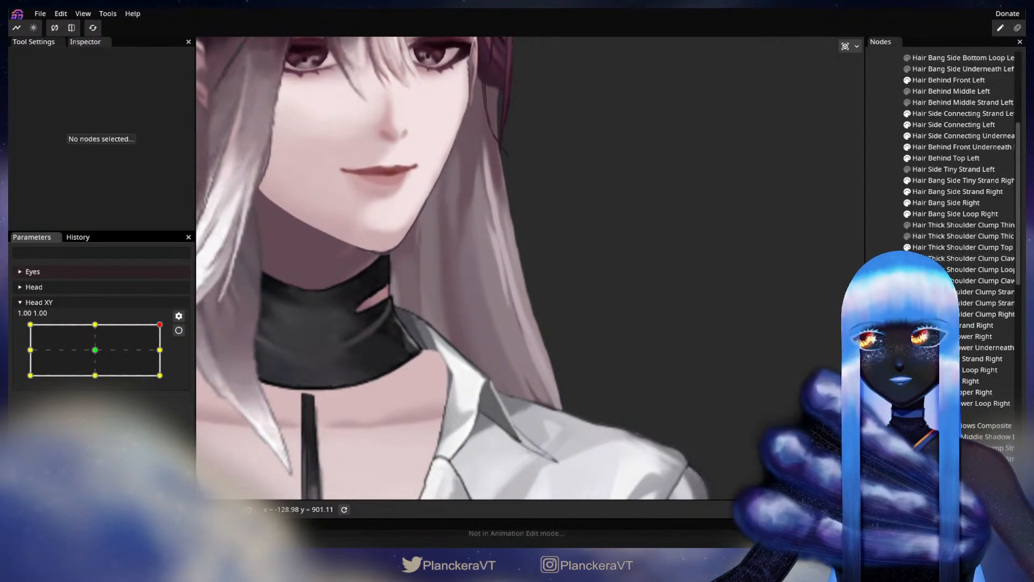
# Step: Unhide the left hair pieces in Hair MeshGroup: the Bang Side Bottom and Underneath parts, Behind Middle parts and Side Tiny Strand
pyautogui.scroll(-3, 934, 207)
pyautogui.scroll(3, 933, 202)
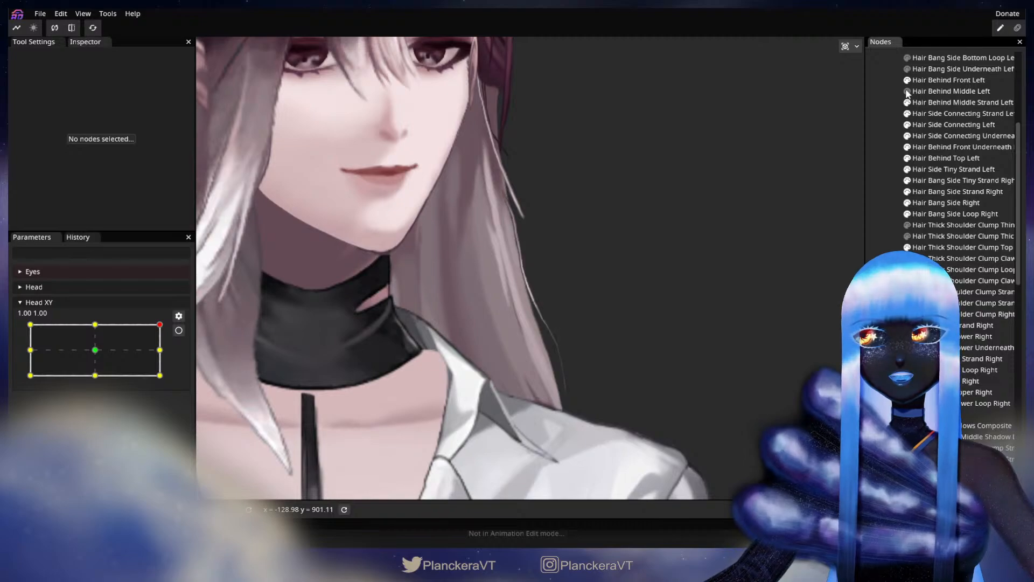
pyautogui.scroll(3, 958, 194)
pyautogui.scroll(9, 958, 191)
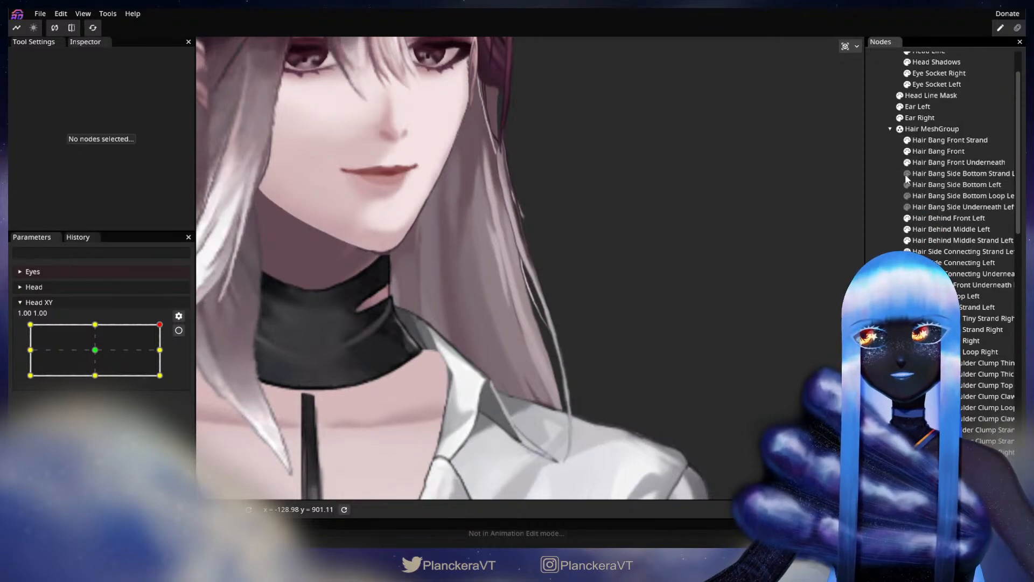
pyautogui.click(906, 195)
pyautogui.click(907, 207)
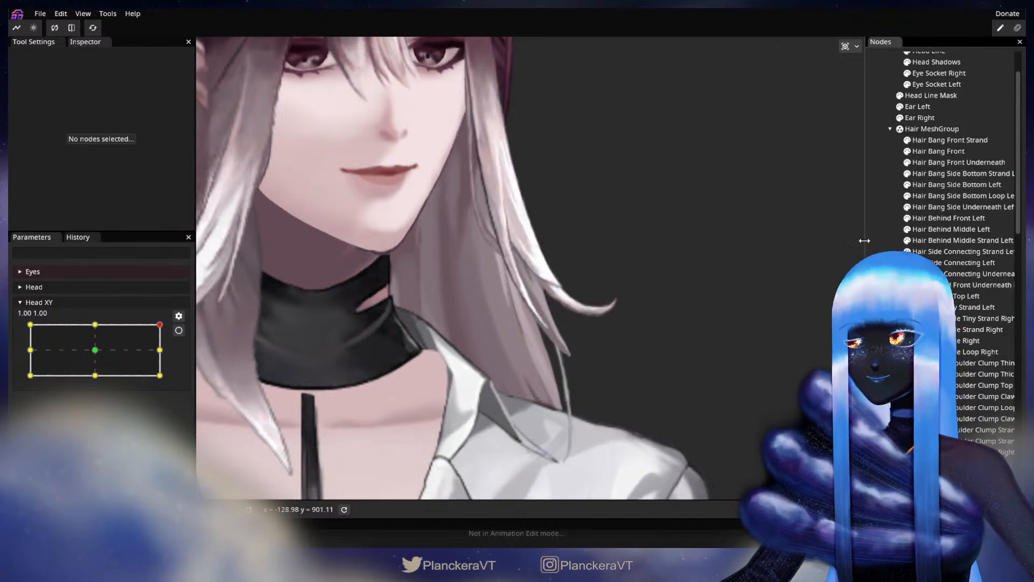
# Step: Preview the head movement near Head XY 1.00, 1.00 with the left side strands shown over the back hair
pyautogui.scroll(-1, 664, 344)
pyautogui.scroll(-2, 664, 345)
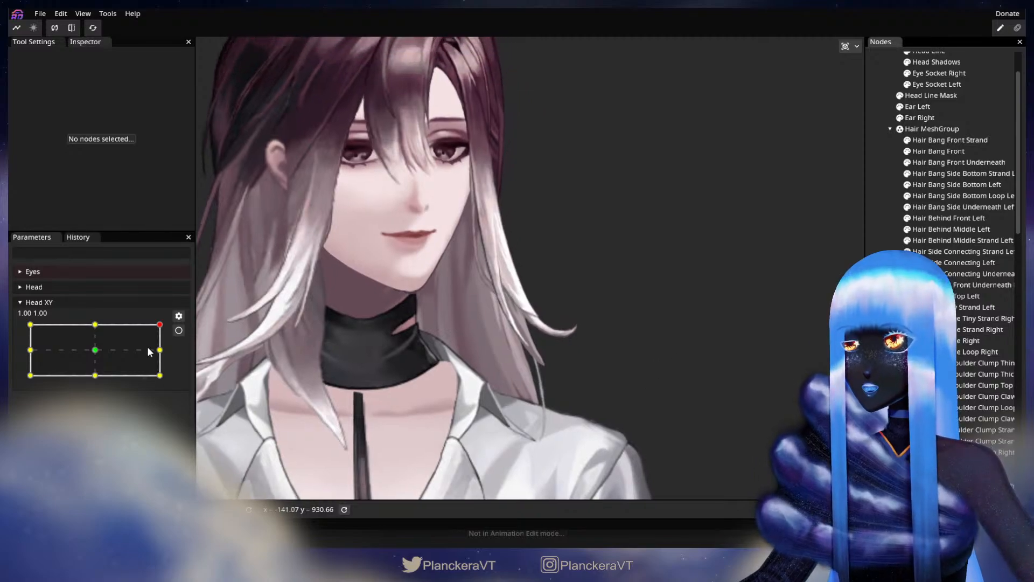
pyautogui.moveTo(167, 339)
pyautogui.mouseDown()
pyautogui.moveTo(169, 349)
pyautogui.moveTo(168, 322)
pyautogui.mouseUp()
pyautogui.scroll(4, 337, 392)
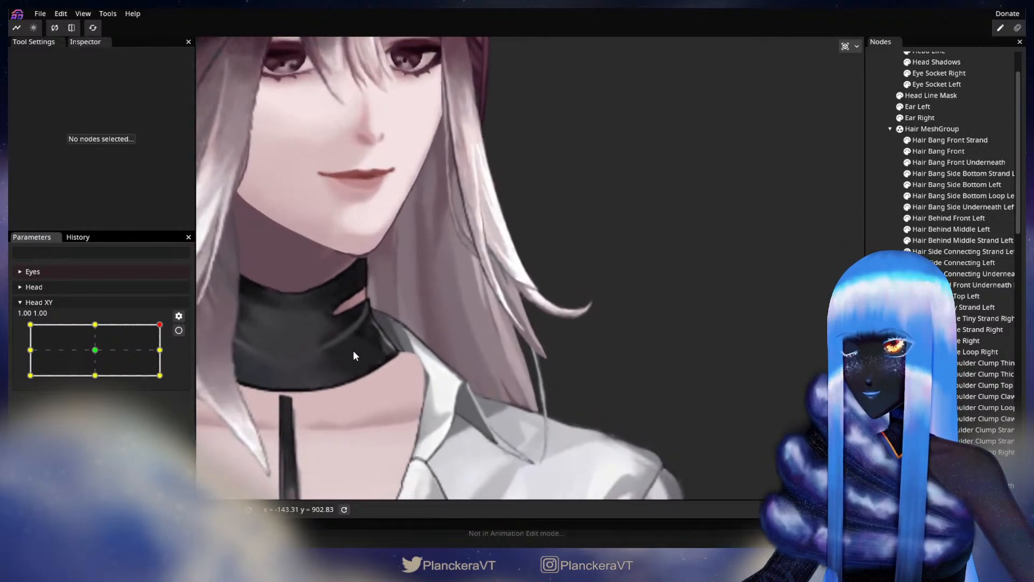
pyautogui.moveTo(165, 322)
pyautogui.mouseDown()
pyautogui.moveTo(165, 349)
pyautogui.moveTo(174, 318)
pyautogui.mouseUp()
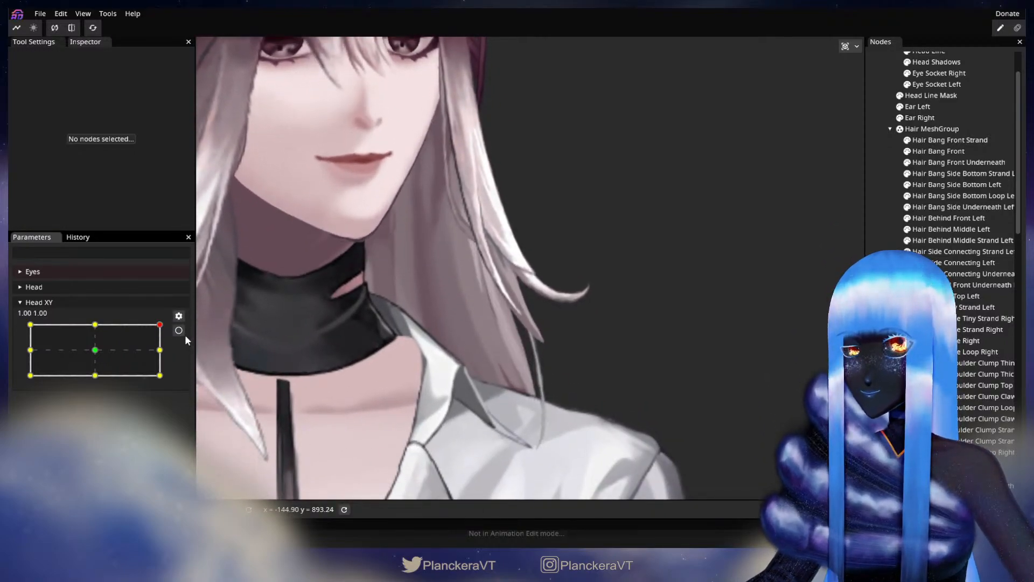
# Step: Reopen the Head XY 1.00, 1.00 keypoint for editing and shift the inner Hair Back vertices between cheek and shoulder
pyautogui.click(178, 329)
pyautogui.scroll(1, 493, 357)
pyautogui.moveTo(493, 356); pyautogui.dragTo(522, 330)
pyautogui.scroll(1, 693, 323)
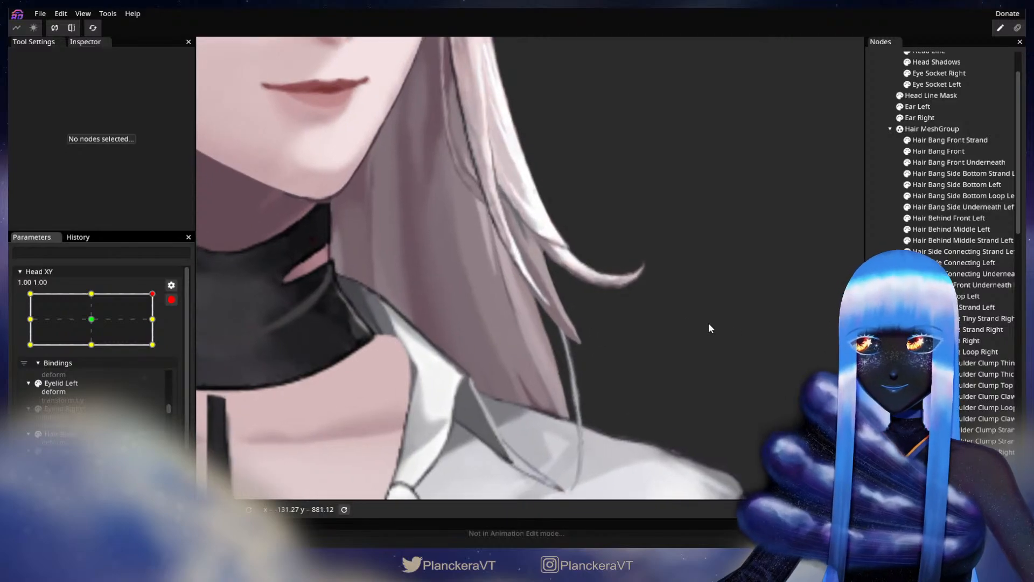
pyautogui.scroll(-3, 916, 358)
pyautogui.scroll(-1, 916, 358)
pyautogui.click(916, 380)
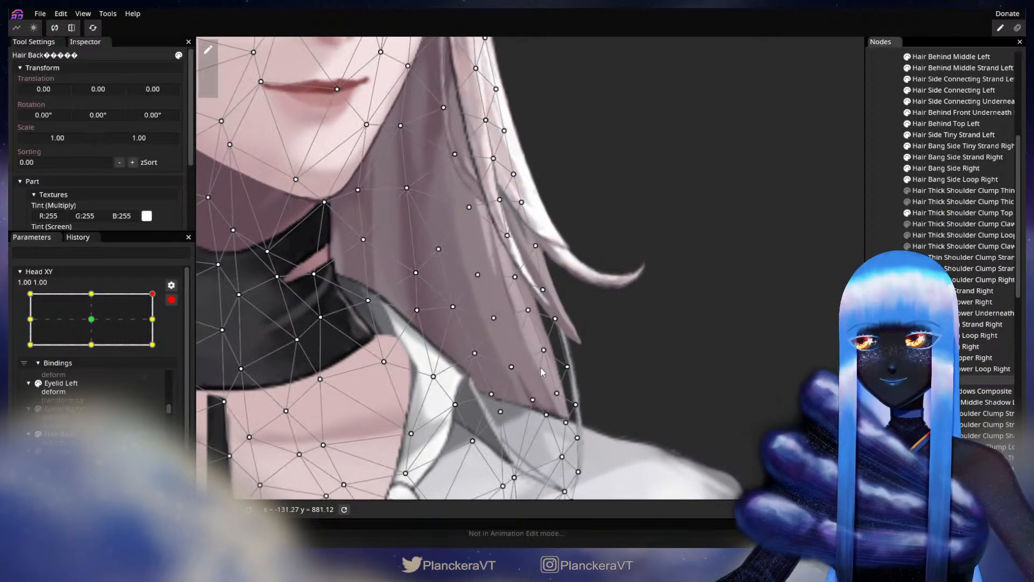
pyautogui.scroll(2, 542, 371)
pyautogui.click(477, 334)
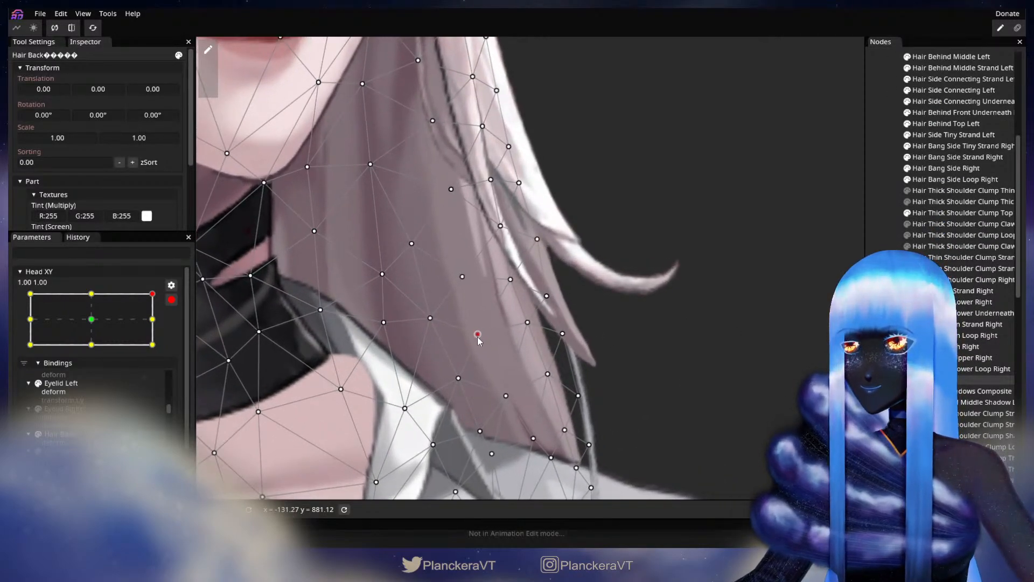
pyautogui.moveTo(505, 284); pyautogui.dragTo(460, 282)
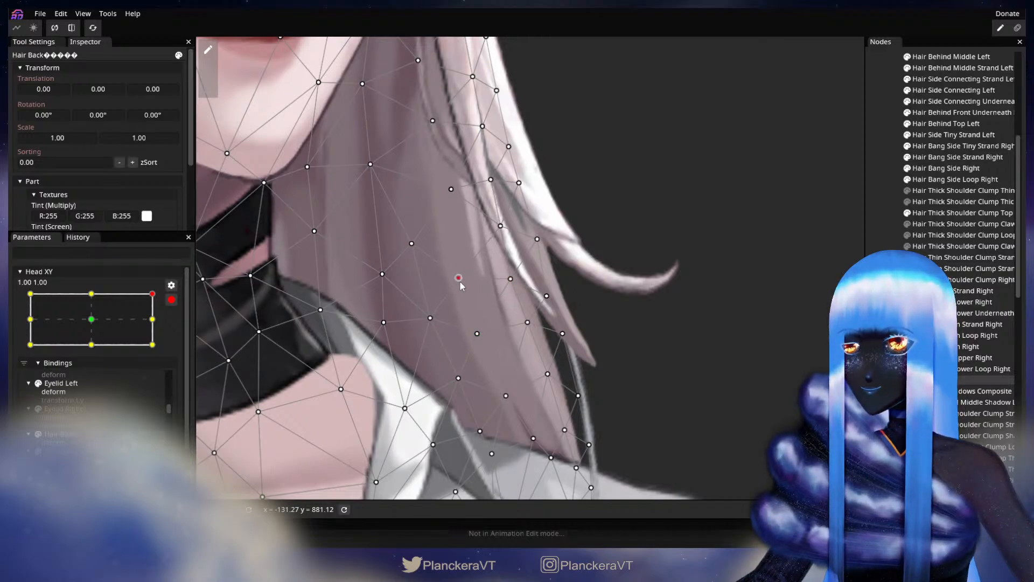
pyautogui.moveTo(451, 190); pyautogui.dragTo(442, 195)
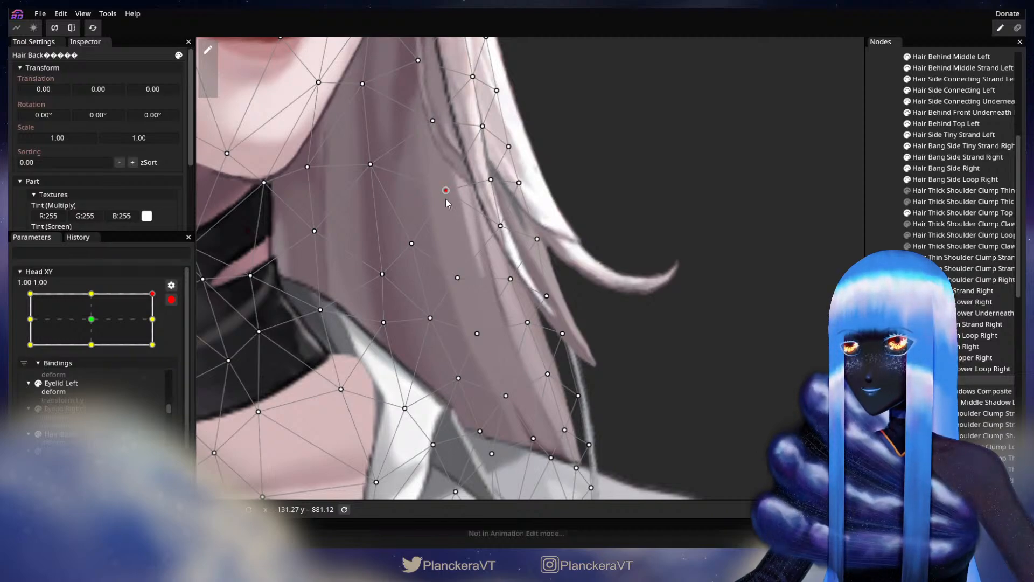
# Step: Adjust the Hair Back vertices along the lower outer strands just above the shoulder at Head XY 1.00, 1.00
pyautogui.moveTo(533, 328); pyautogui.dragTo(535, 329)
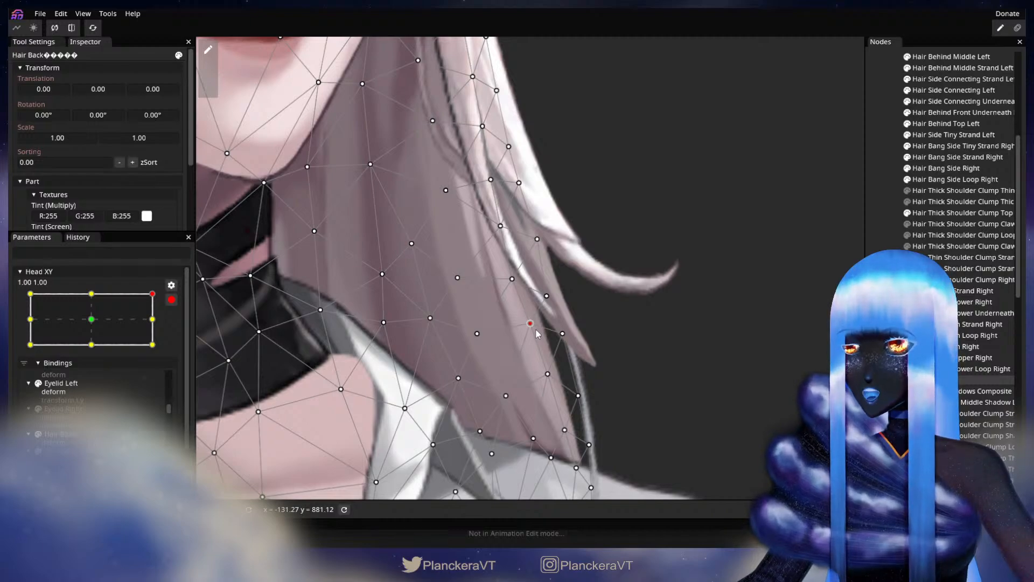
pyautogui.moveTo(548, 375); pyautogui.dragTo(572, 301)
pyautogui.click(574, 358)
pyautogui.moveTo(575, 353); pyautogui.dragTo(557, 389)
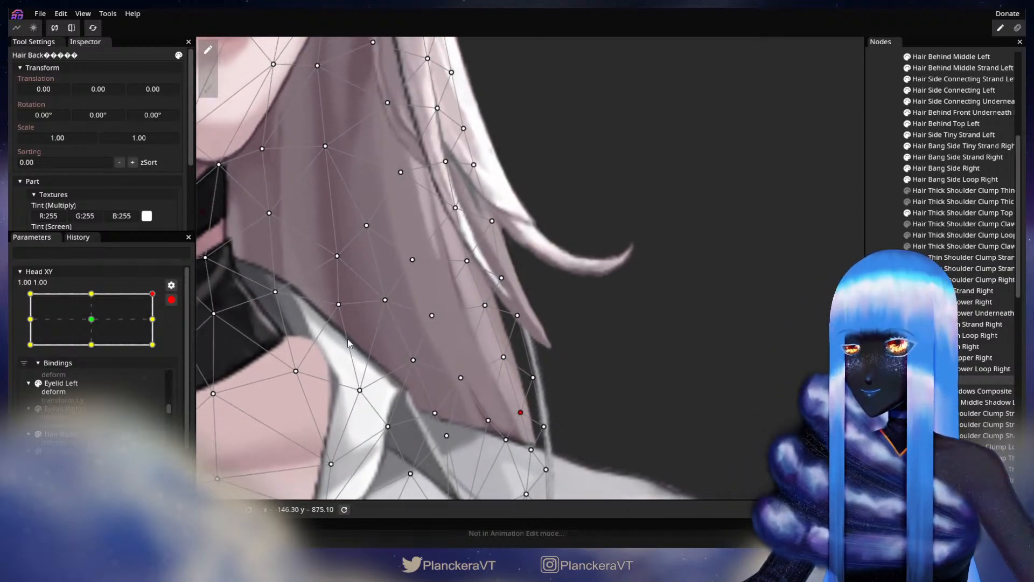
# Step: Exit keypoint editing and check the reshaped back hair by moving Head XY around 1.00, 1.00
pyautogui.press('Escape')
pyautogui.scroll(-1, 625, 333)
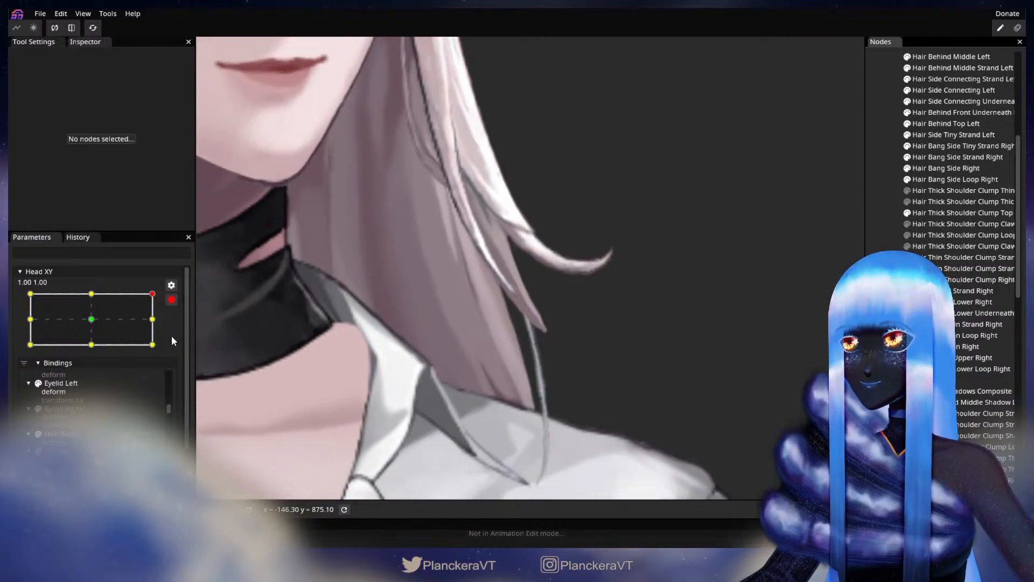
pyautogui.scroll(-2, 180, 335)
pyautogui.scroll(4, 167, 315)
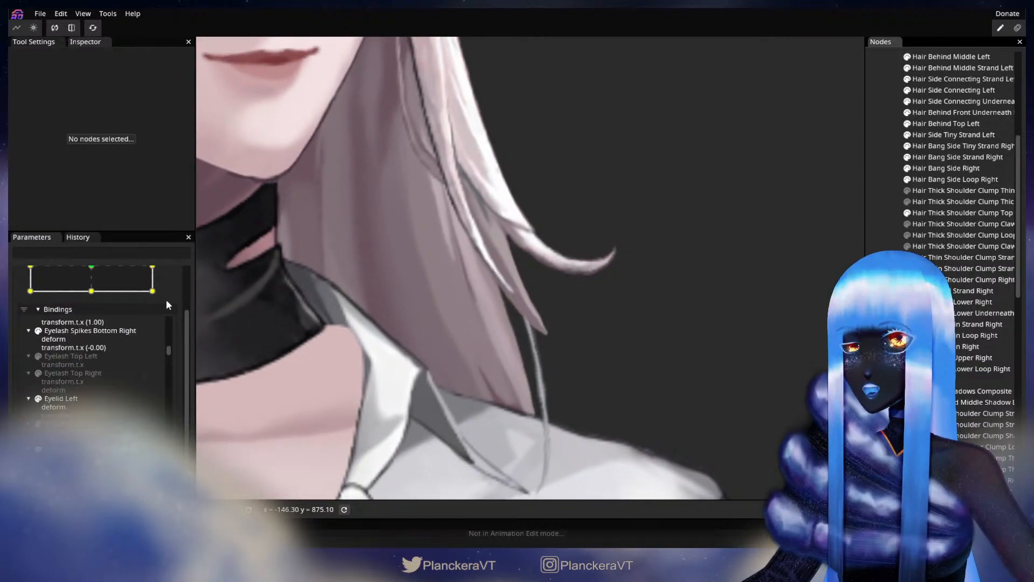
pyautogui.click(171, 300)
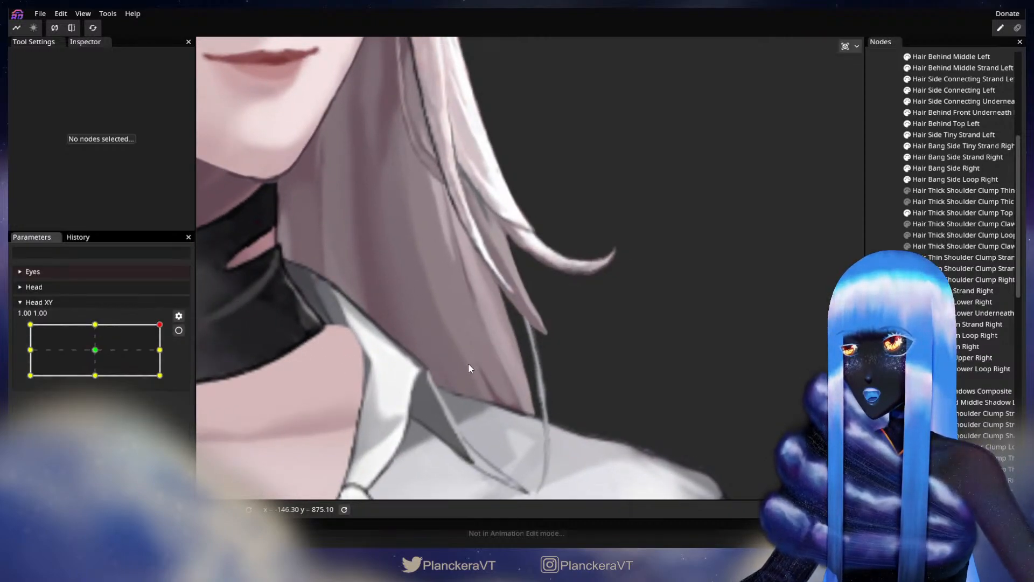
pyautogui.moveTo(160, 325)
pyautogui.mouseDown()
pyautogui.moveTo(161, 352)
pyautogui.moveTo(160, 325)
pyautogui.mouseUp()
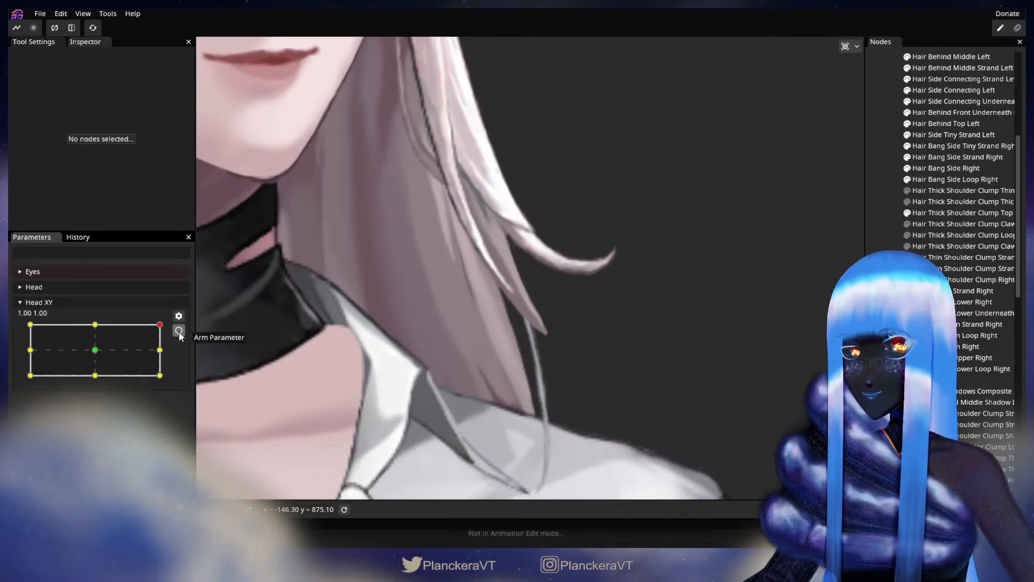
# Step: Resume editing Hair Back at Head XY 1.00, 1.00 and nudge the inner vertices down the middle of the strands
pyautogui.click(179, 332)
pyautogui.click(510, 335)
pyautogui.scroll(1, 507, 331)
pyautogui.moveTo(475, 314); pyautogui.dragTo(482, 313)
pyautogui.moveTo(509, 262); pyautogui.dragTo(511, 261)
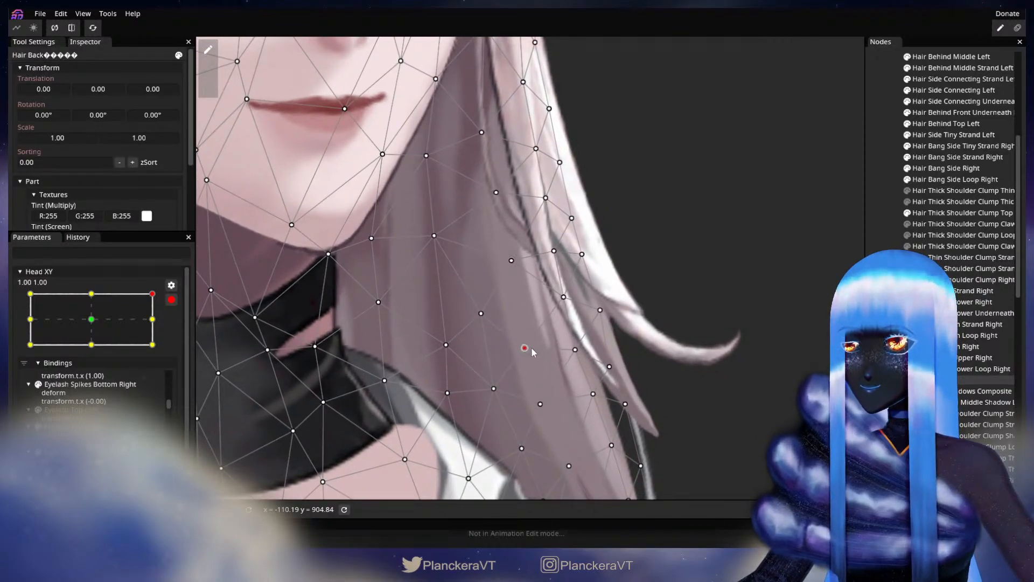
pyautogui.moveTo(535, 397); pyautogui.dragTo(503, 275)
pyautogui.click(524, 333)
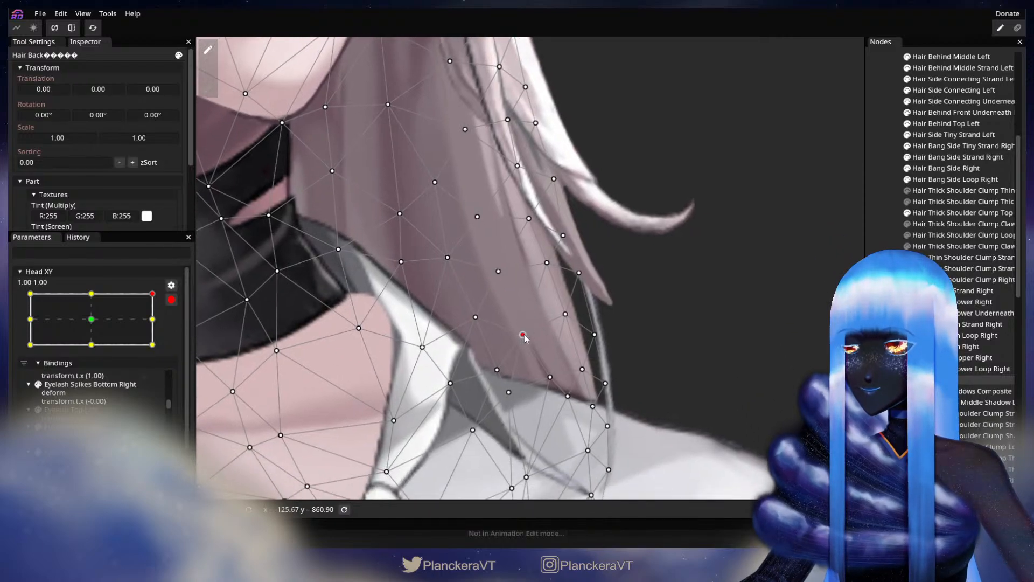
# Step: Reposition the Hair Back vertices around the lower strands over the shoulder at Head XY 1.00, 1.00, and save the project
pyautogui.click(550, 376)
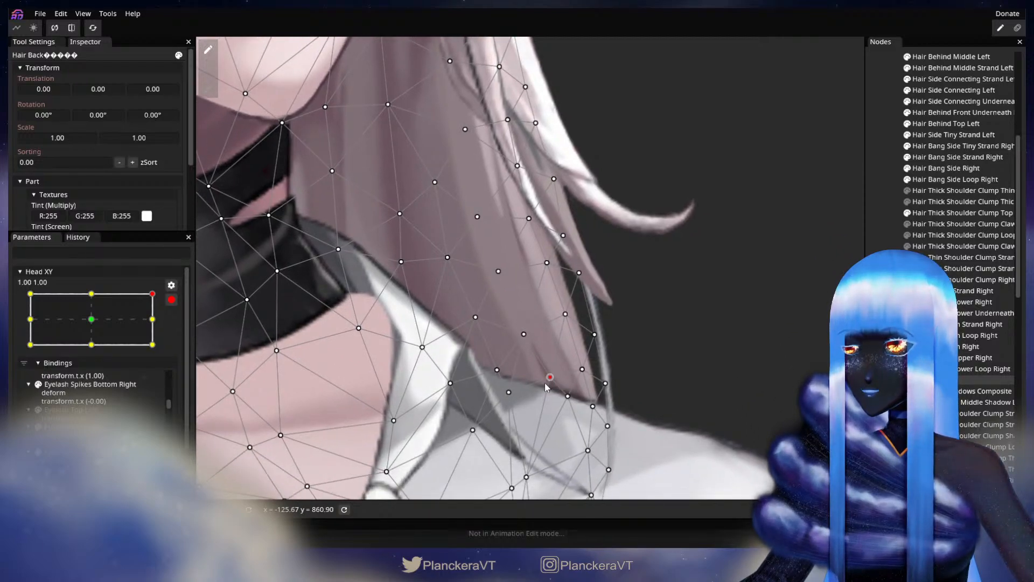
pyautogui.click(552, 454)
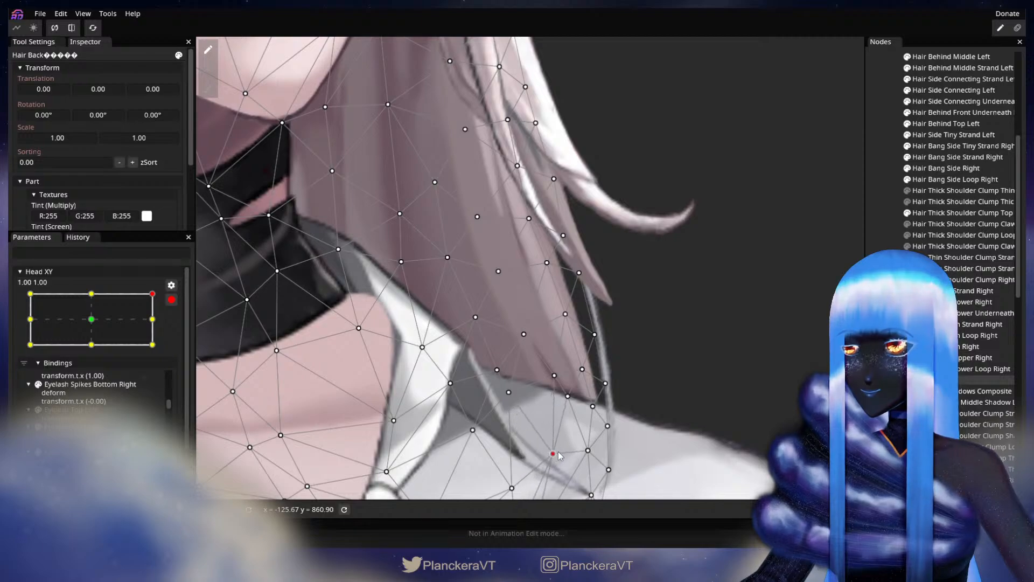
pyautogui.click(570, 396)
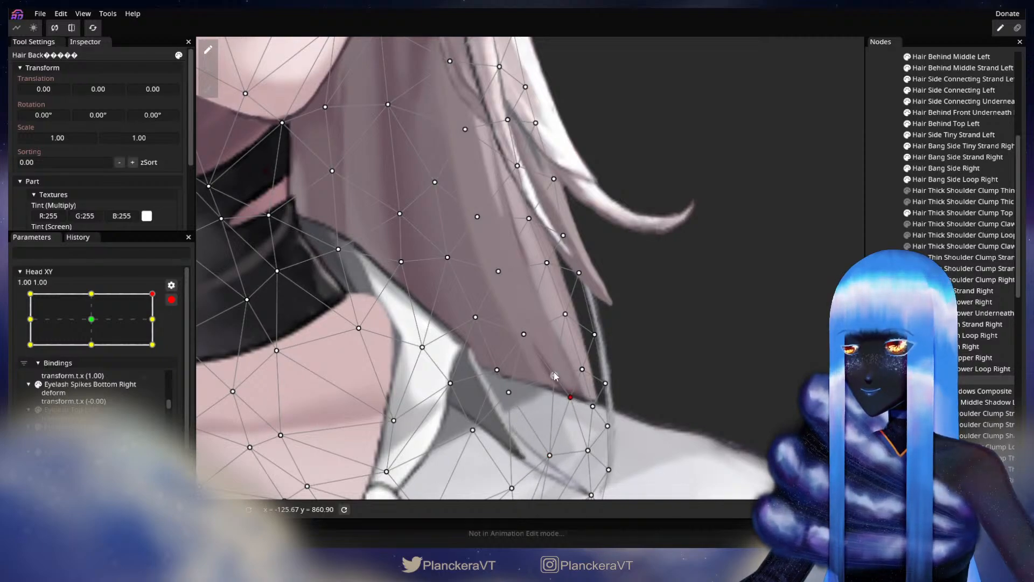
pyautogui.moveTo(526, 335); pyautogui.dragTo(530, 335)
pyautogui.hotkey('ctrl', 's')
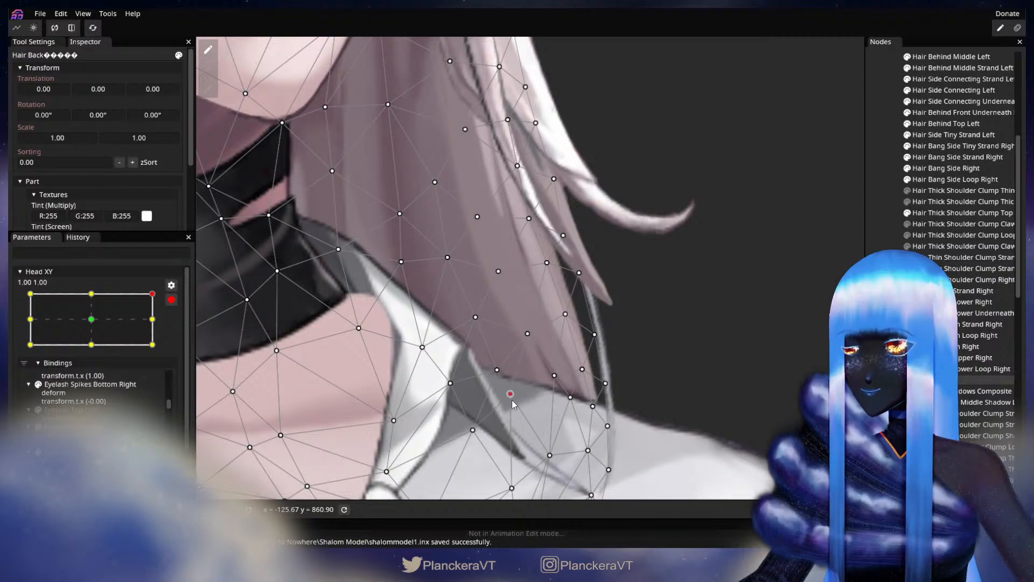
# Step: Fine-tune the Hair Back vertices over the shirt shoulder and beside the collar at Head XY 1.00, 1.00
pyautogui.click(565, 444)
pyautogui.moveTo(565, 446); pyautogui.dragTo(547, 451)
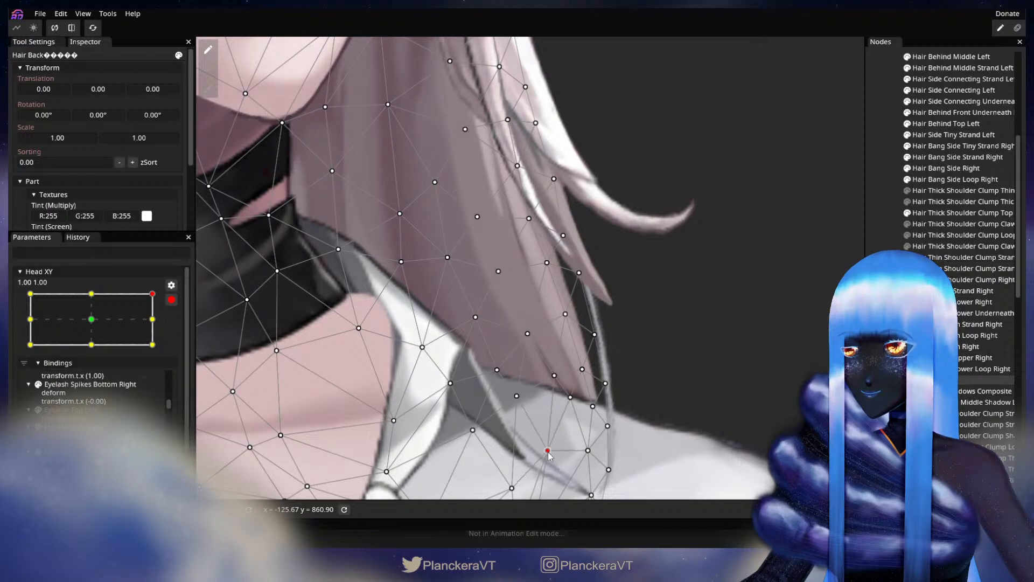
pyautogui.click(515, 402)
pyautogui.moveTo(518, 402); pyautogui.dragTo(524, 400)
pyautogui.click(469, 318)
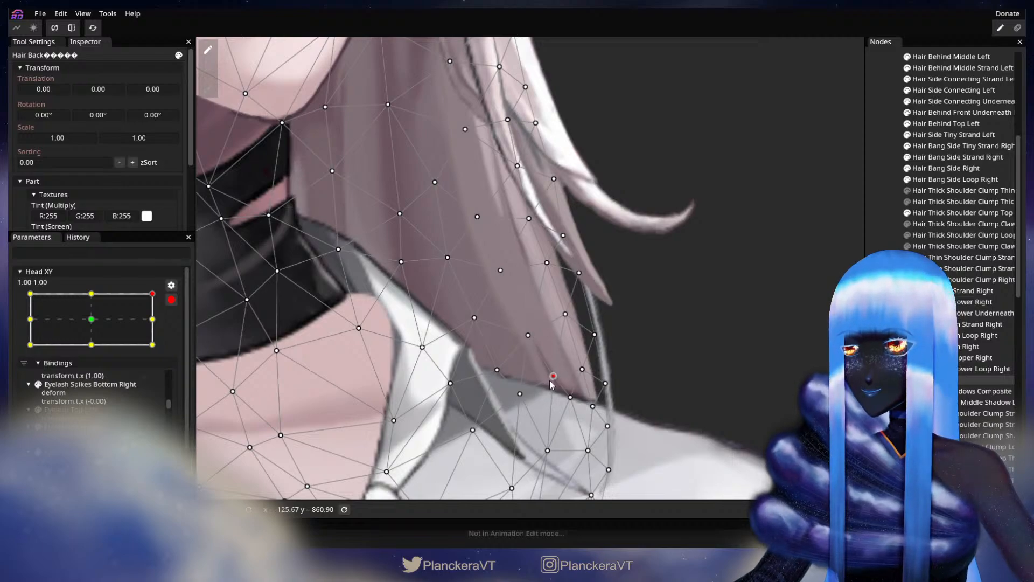
# Step: Inspect the back hair without its mesh and preview head movement around Head XY 1.00, 1.00, returning to keypoint editing
pyautogui.click(782, 315)
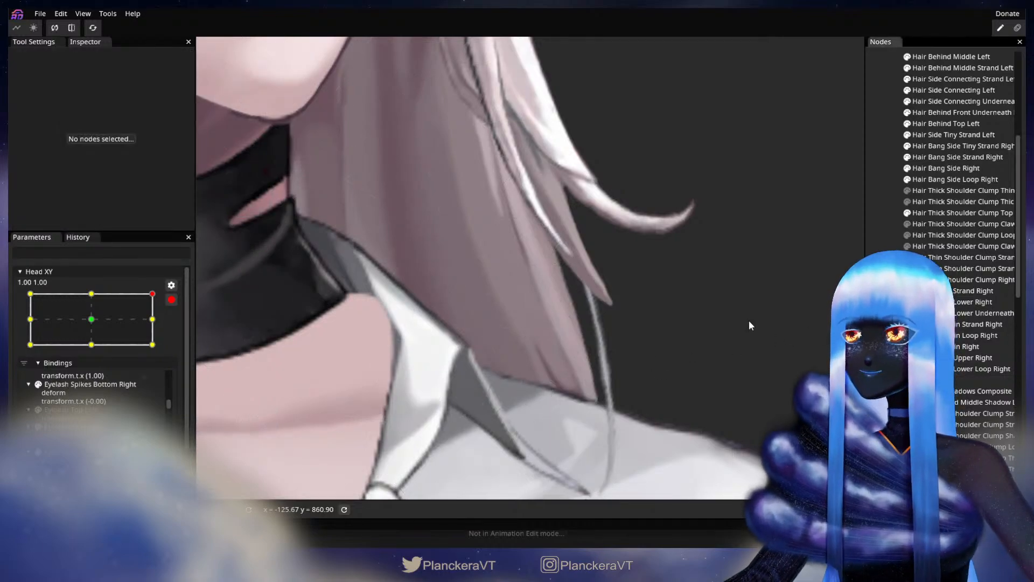
pyautogui.scroll(-3, 638, 342)
pyautogui.scroll(3, 638, 365)
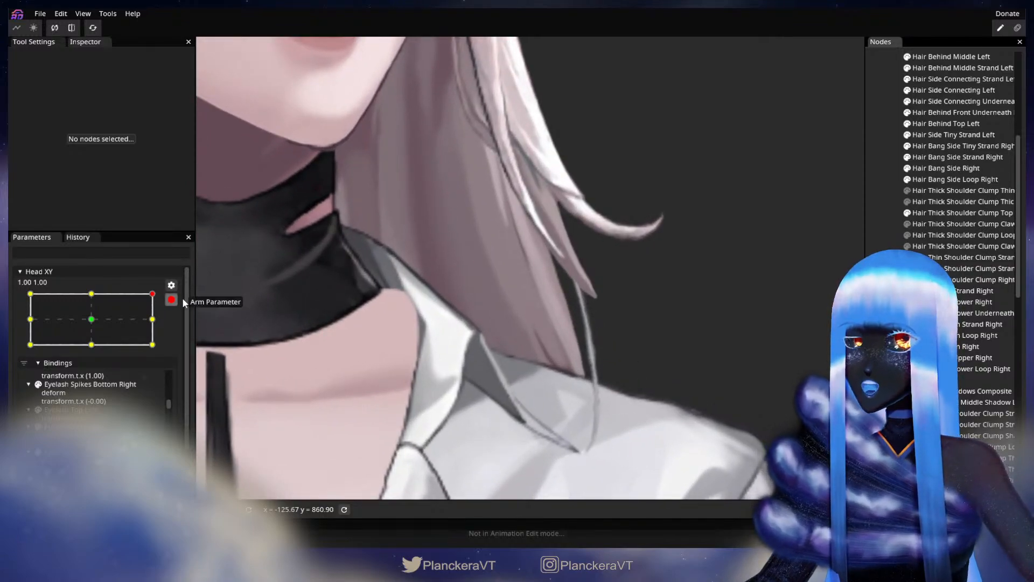
pyautogui.click(915, 379)
pyautogui.scroll(2, 489, 357)
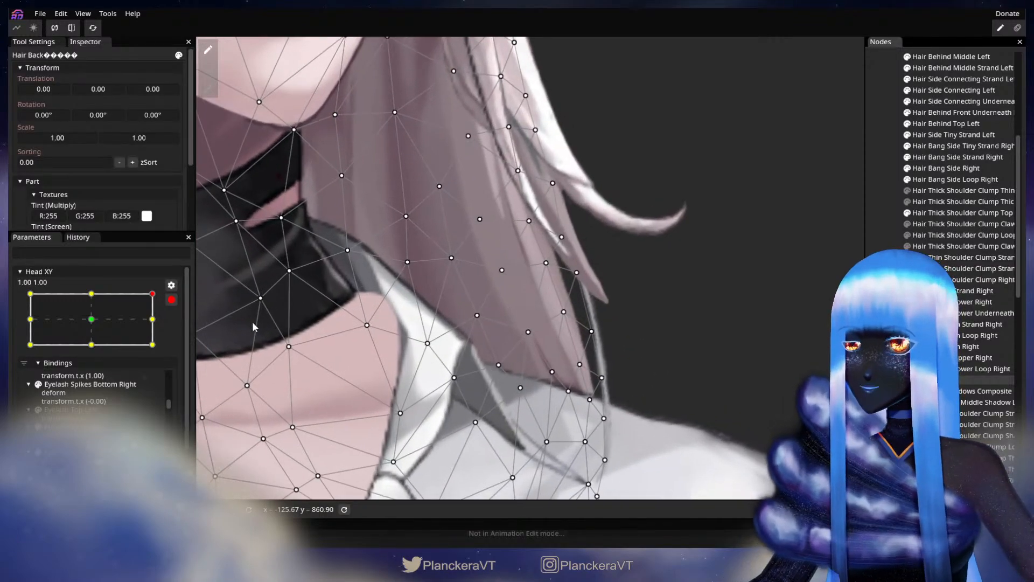
pyautogui.click(154, 299)
pyautogui.click(172, 300)
pyautogui.moveTo(159, 325)
pyautogui.mouseDown()
pyautogui.moveTo(165, 346)
pyautogui.moveTo(172, 316)
pyautogui.mouseUp()
pyautogui.click(178, 330)
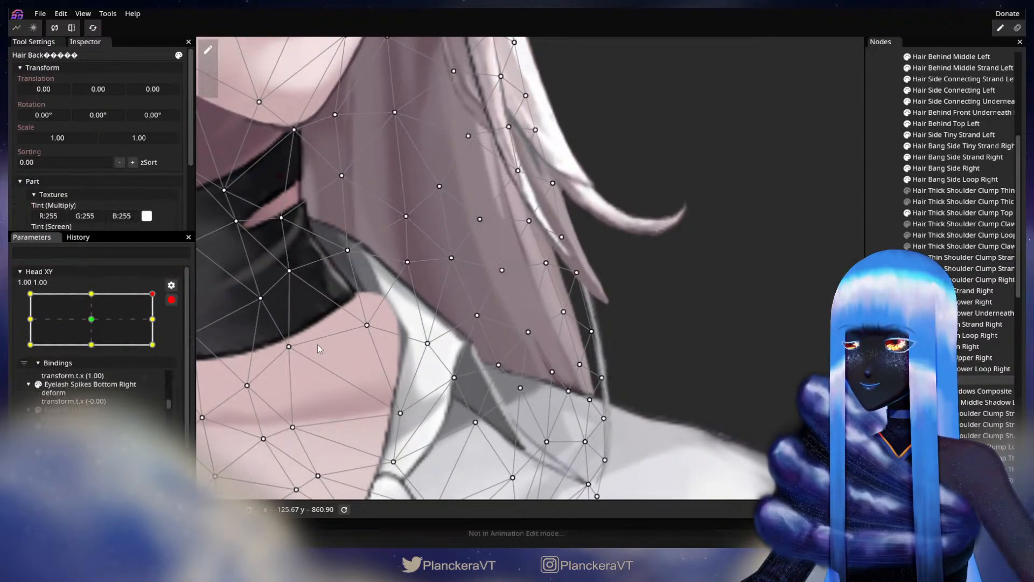
# Step: Nudge two inner Hair Back vertices near the collar tip at Head XY 1.00, 1.00 and review the whole head
pyautogui.click(526, 332)
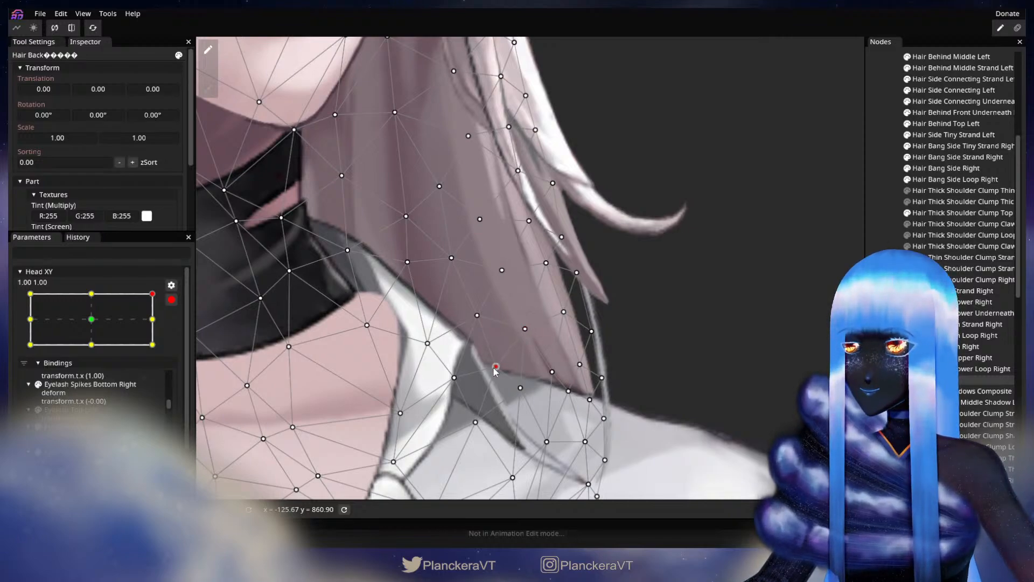
pyautogui.click(668, 357)
pyautogui.scroll(-5, 545, 370)
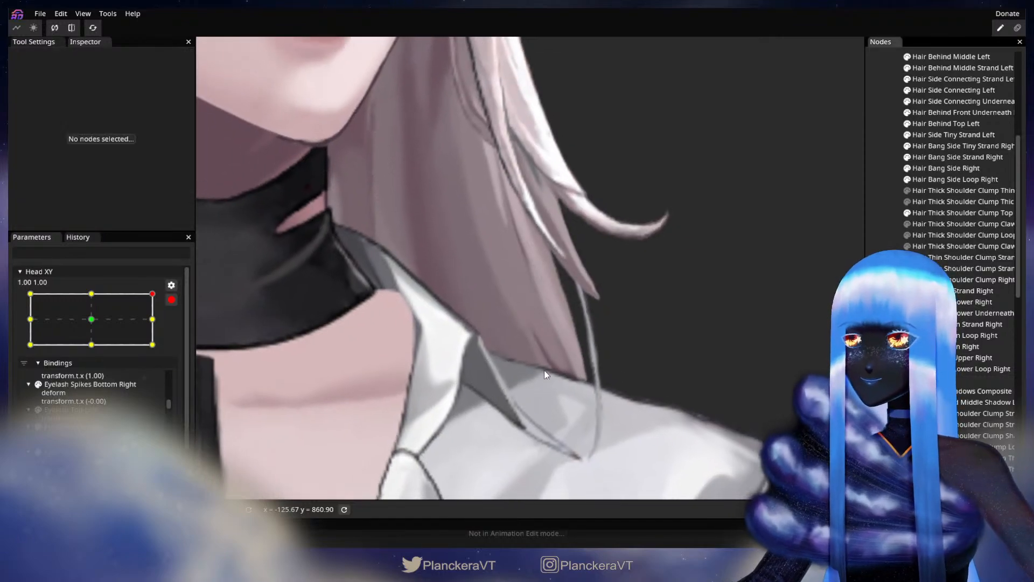
pyautogui.scroll(-6, 546, 371)
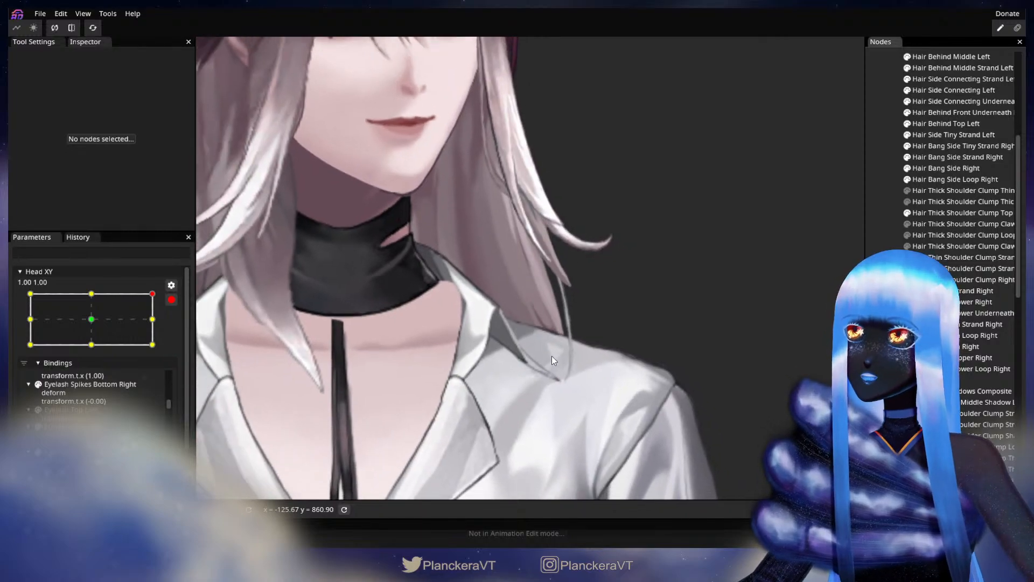
pyautogui.scroll(-3, 551, 345)
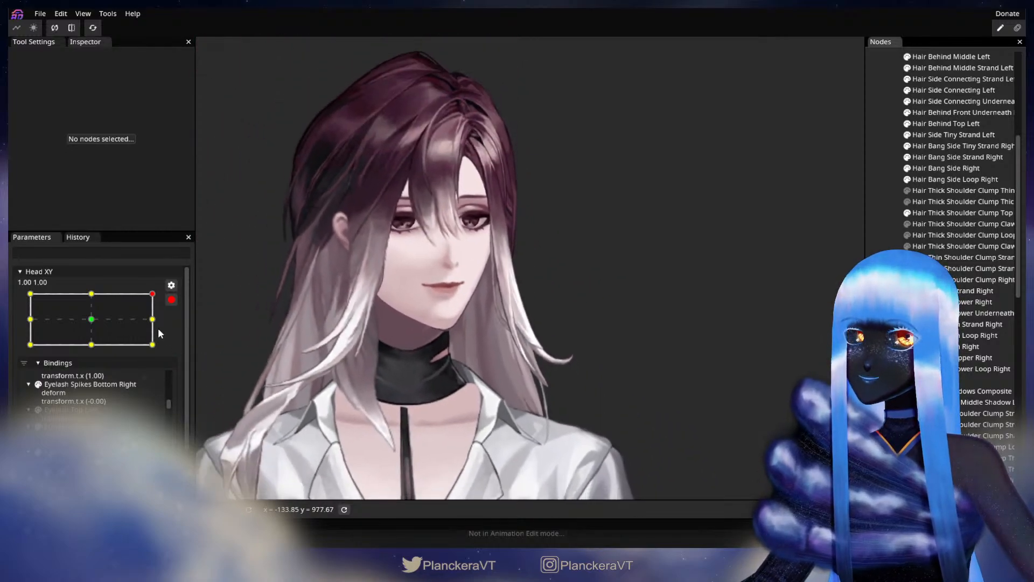
# Step: Tilt the head to Head XY 1.00, -1.00 and nudge the Hair Back vertices between the jaw and the neck collar at that keypoint
pyautogui.click(172, 299)
pyautogui.moveTo(159, 323); pyautogui.dragTo(163, 378)
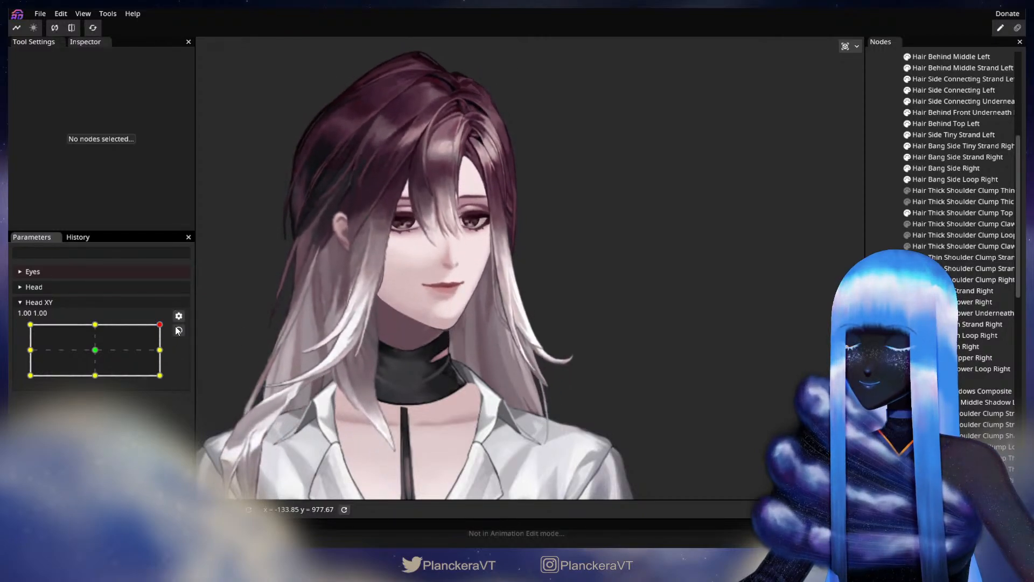
pyautogui.scroll(5, 372, 403)
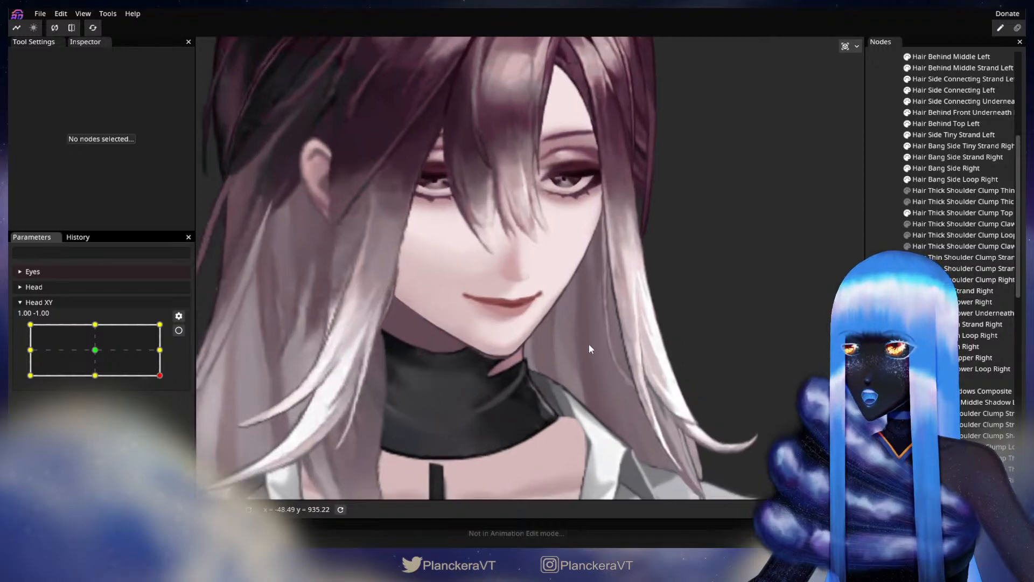
pyautogui.scroll(3, 589, 343)
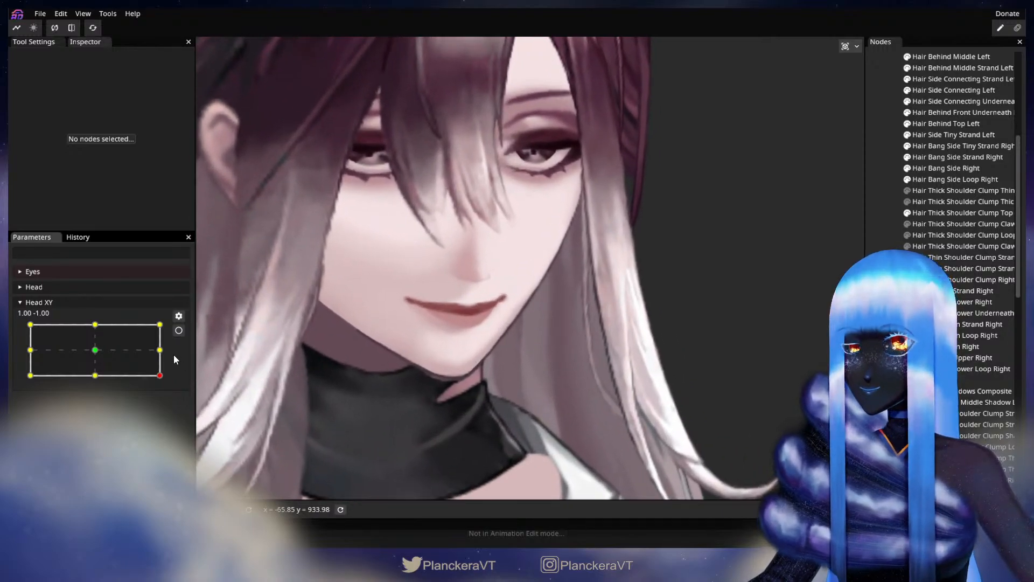
pyautogui.click(178, 330)
pyautogui.click(454, 382)
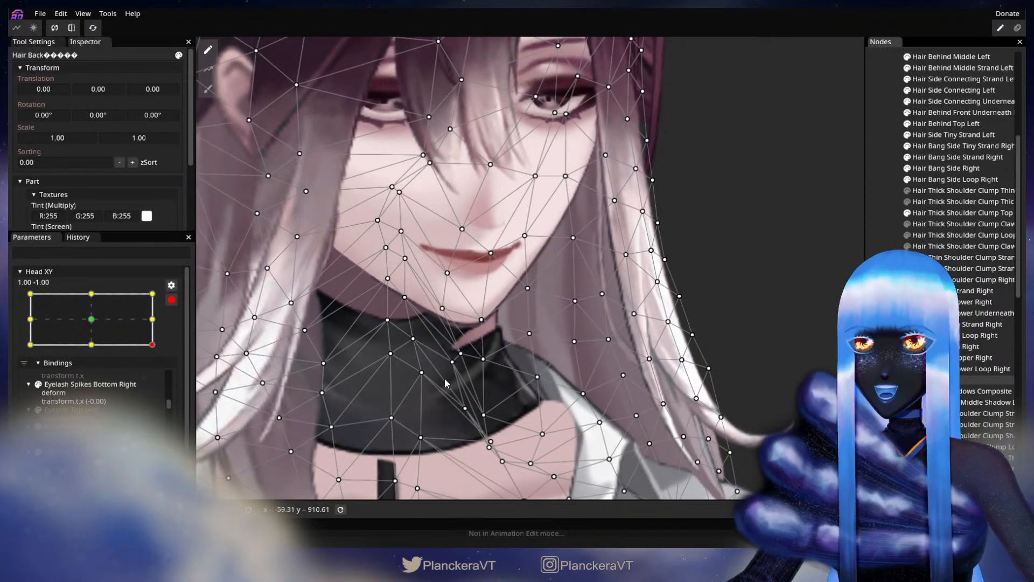
pyautogui.scroll(2, 518, 380)
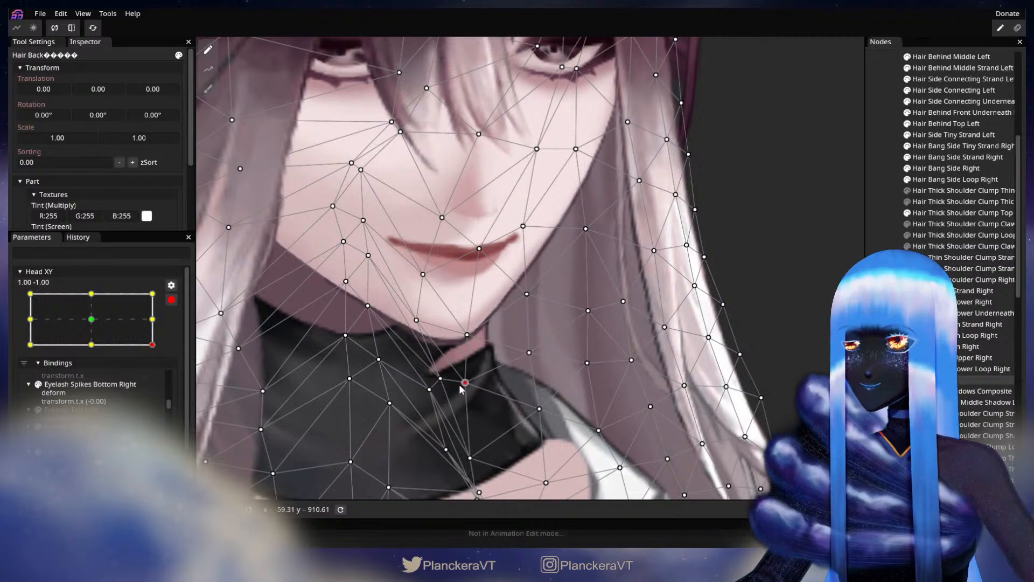
pyautogui.moveTo(538, 411); pyautogui.dragTo(528, 418)
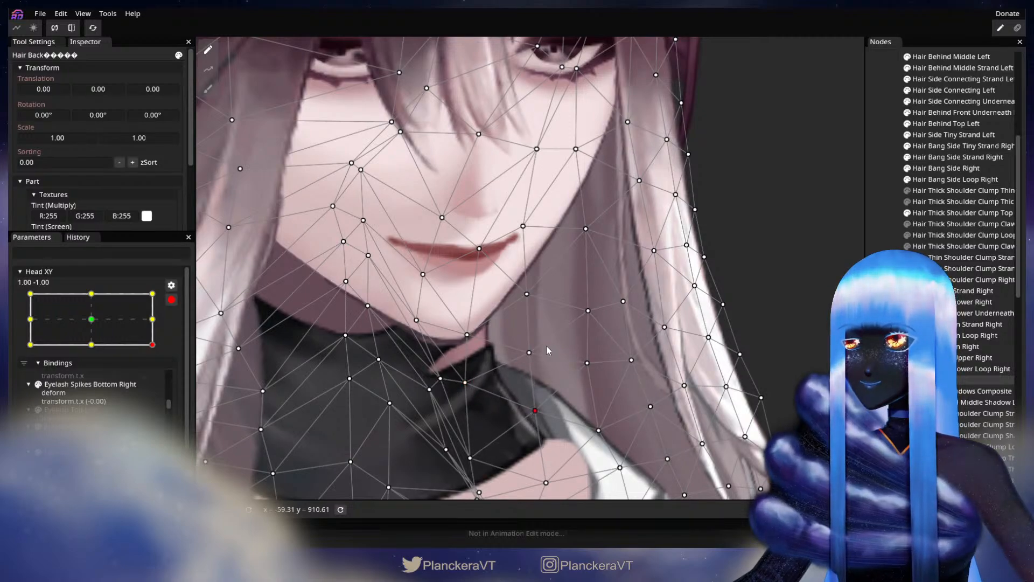
pyautogui.moveTo(520, 229); pyautogui.dragTo(565, 231)
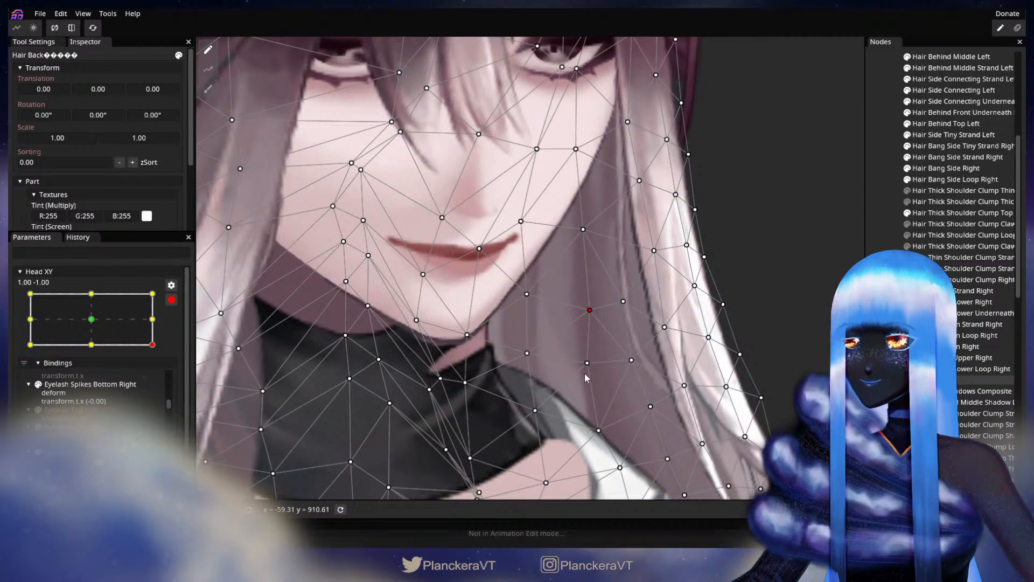
# Step: Check slight head movement around Head XY 1.00, -1.00 and readjust the inner Hair Back vertices just above the shirt collar
pyautogui.click(171, 300)
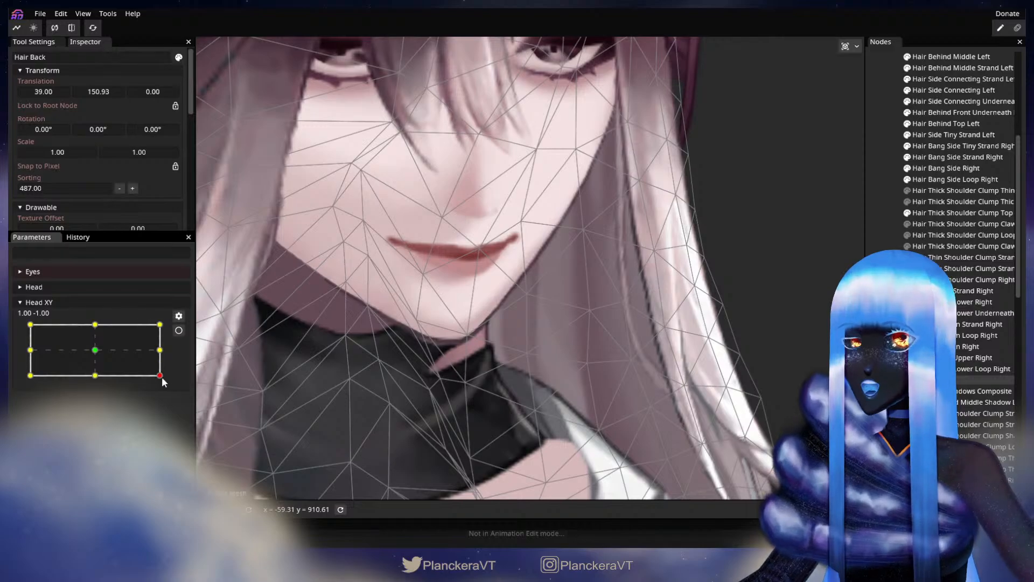
pyautogui.moveTo(161, 377)
pyautogui.mouseDown()
pyautogui.moveTo(164, 358)
pyautogui.moveTo(170, 376)
pyautogui.mouseUp()
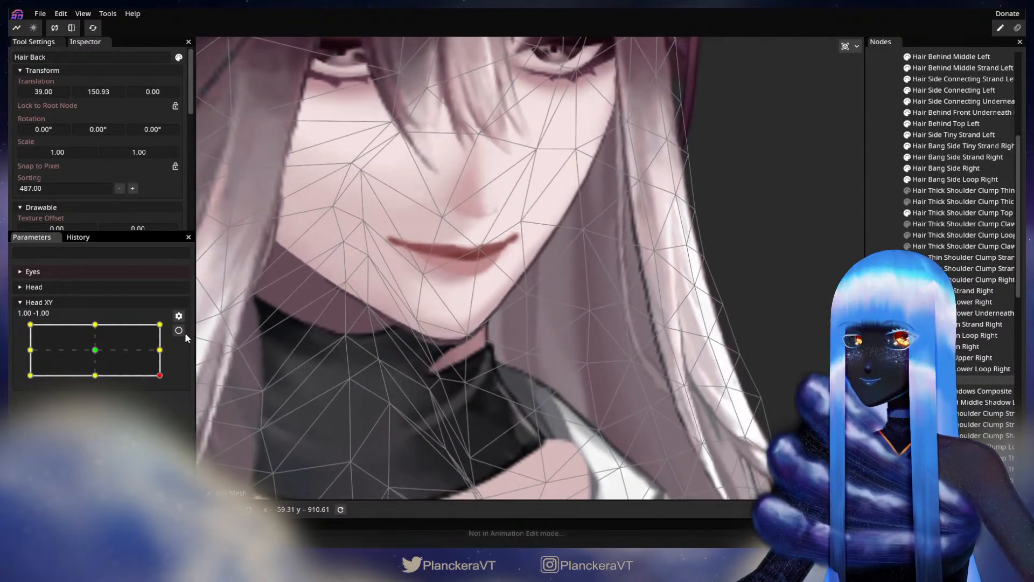
pyautogui.click(178, 330)
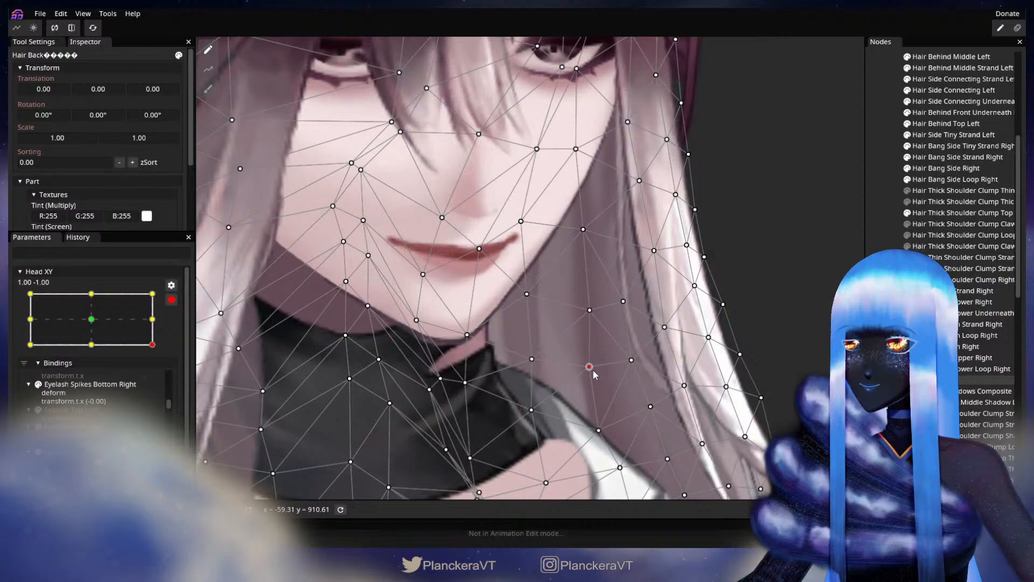
# Step: Recheck the movement and lower the column of inner Hair Back vertices from the cheek to the shirt collar at Head XY 1.00, -1.00
pyautogui.click(171, 299)
pyautogui.moveTo(159, 375)
pyautogui.mouseDown()
pyautogui.moveTo(159, 351)
pyautogui.moveTo(160, 376)
pyautogui.mouseUp()
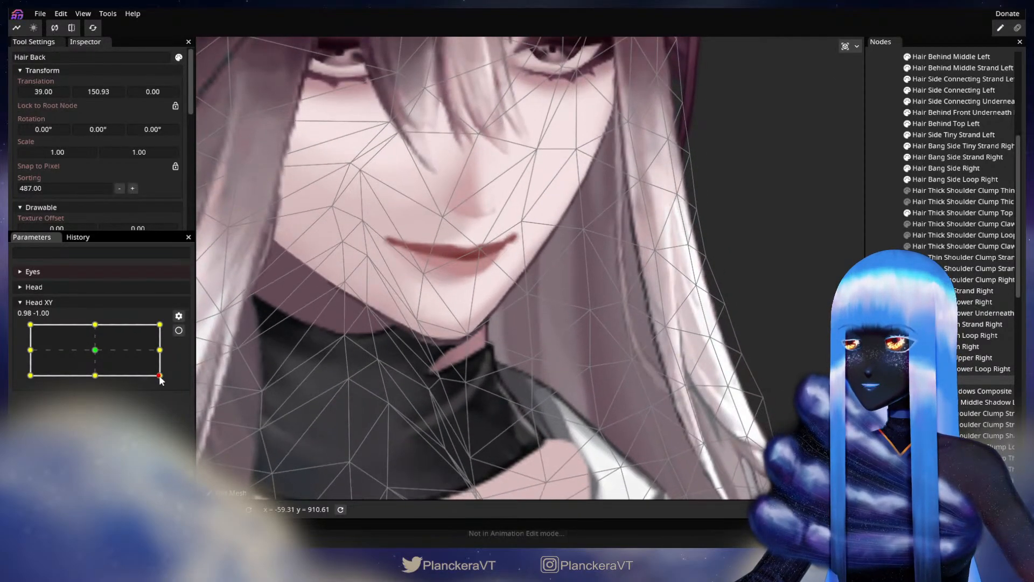
pyautogui.click(179, 331)
pyautogui.moveTo(598, 430); pyautogui.dragTo(601, 442)
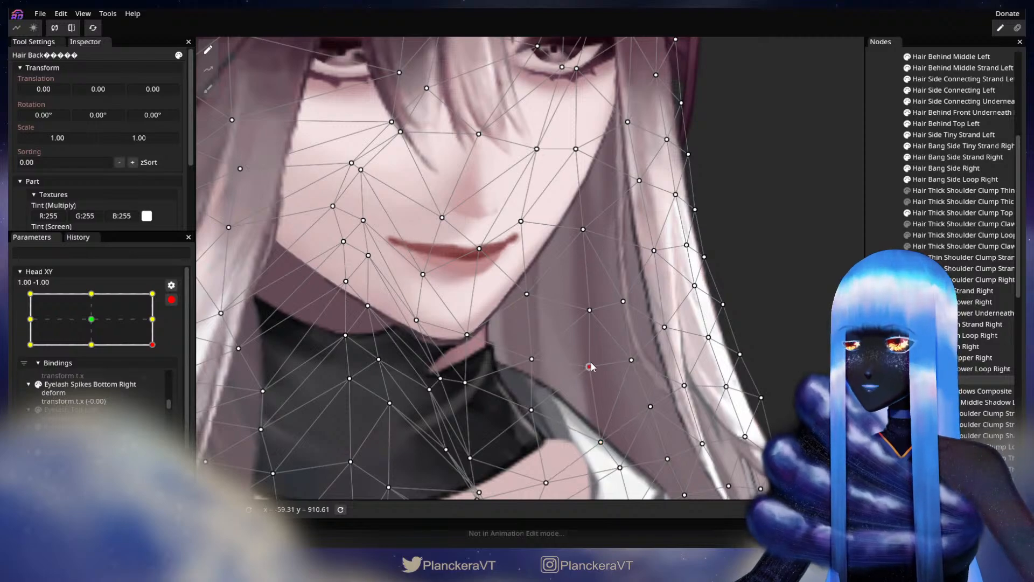
pyautogui.moveTo(592, 311); pyautogui.dragTo(589, 323)
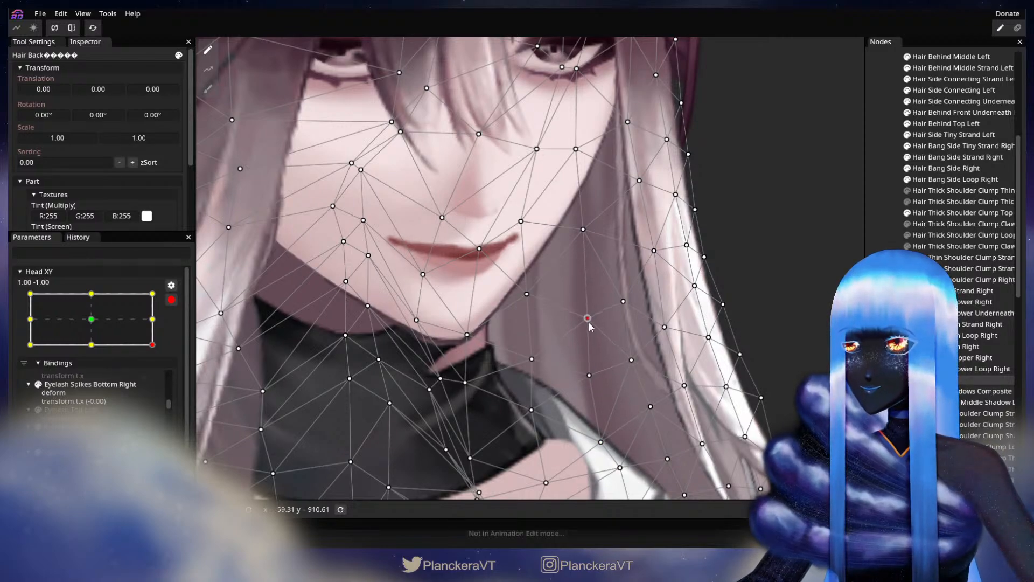
pyautogui.moveTo(582, 230); pyautogui.dragTo(582, 235)
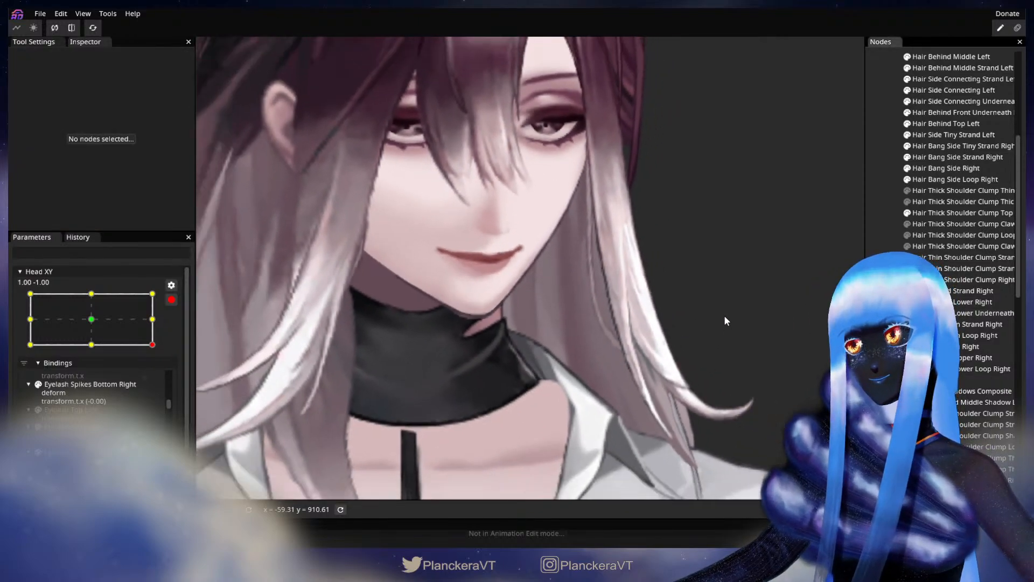
# Step: Review the whole head and preview the tilt between Head XY 1.00, -1.00 and 1.00, 1.00, returning to editing the 1.00, -1.00 keypoint
pyautogui.scroll(-5, 724, 315)
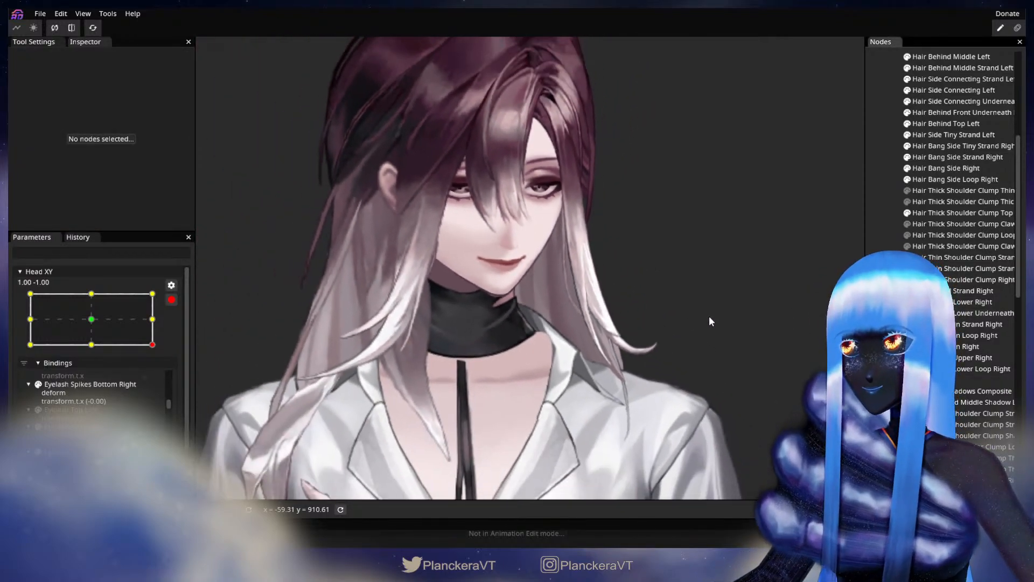
pyautogui.click(172, 302)
pyautogui.moveTo(159, 376)
pyautogui.mouseDown()
pyautogui.moveTo(160, 317)
pyautogui.moveTo(166, 382)
pyautogui.mouseUp()
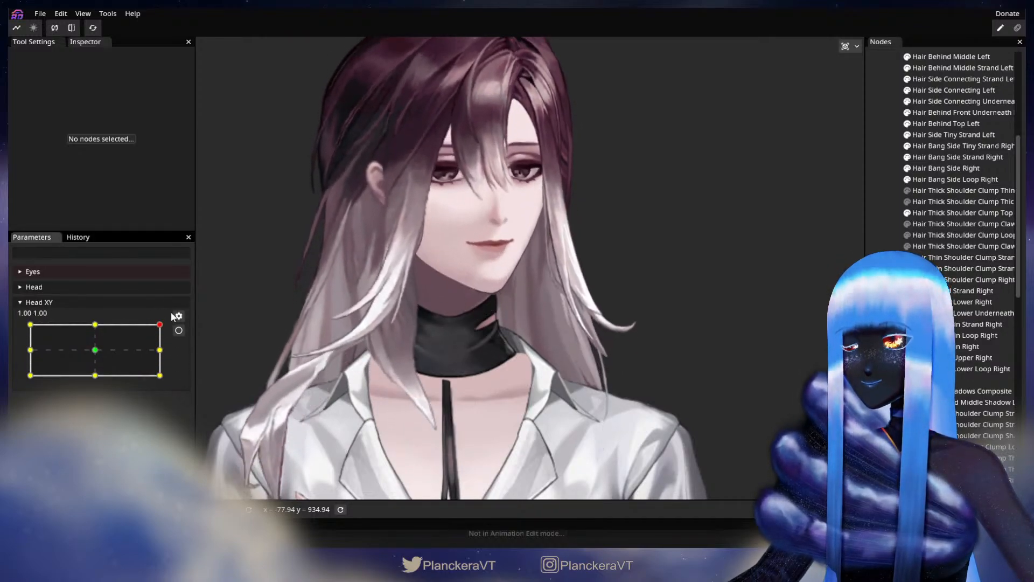
pyautogui.click(179, 330)
# Step: Fine-tune the Hair Back vertices along the shirt collar edge at Head XY 1.00, -1.00 and review the result without the mesh
pyautogui.scroll(5, 479, 417)
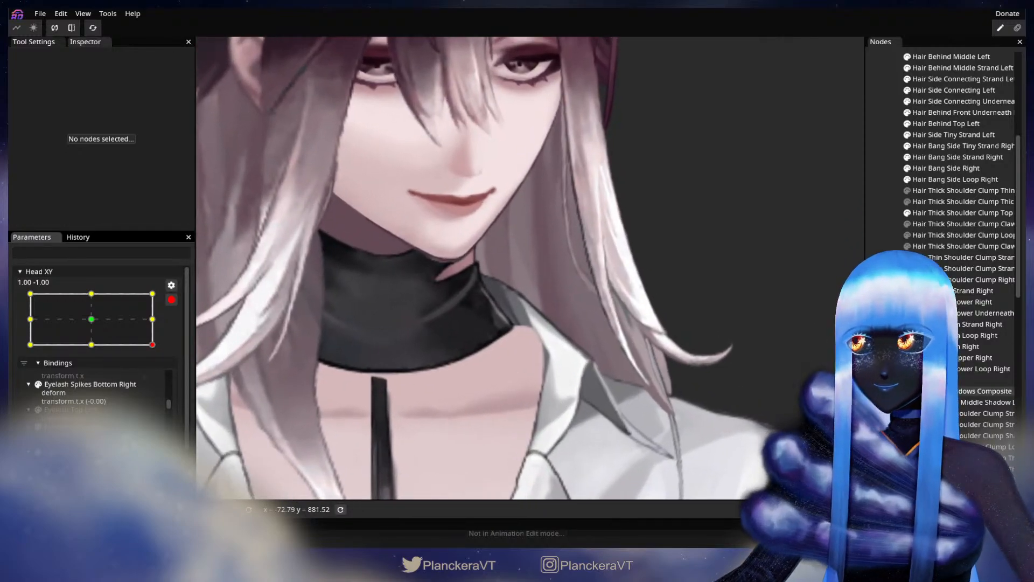
pyautogui.click(926, 380)
pyautogui.scroll(2, 548, 404)
pyautogui.moveTo(555, 338); pyautogui.dragTo(558, 341)
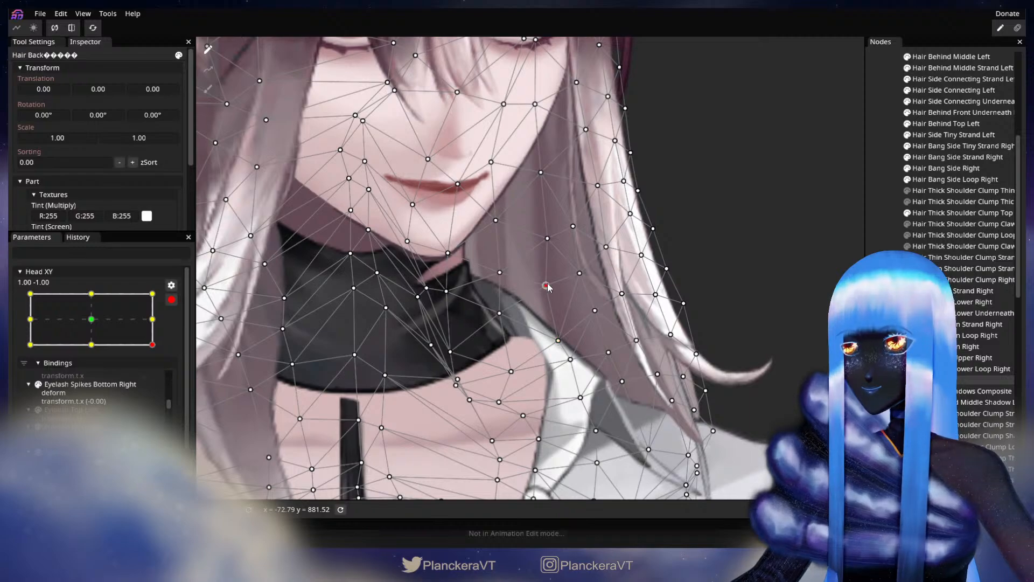
pyautogui.moveTo(570, 365); pyautogui.dragTo(572, 368)
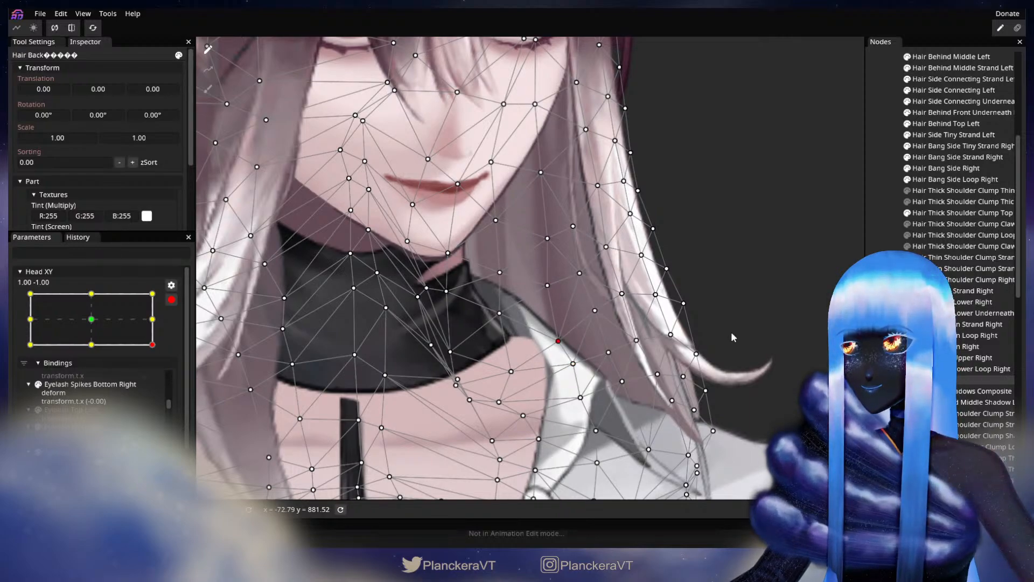
pyautogui.click(636, 361)
pyautogui.scroll(-3, 634, 366)
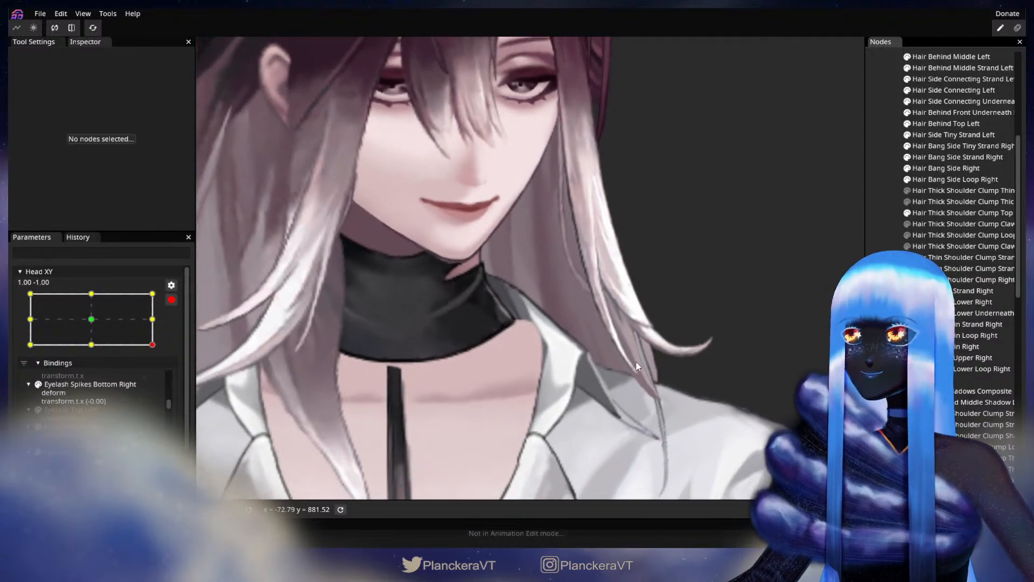
pyautogui.scroll(-4, 631, 370)
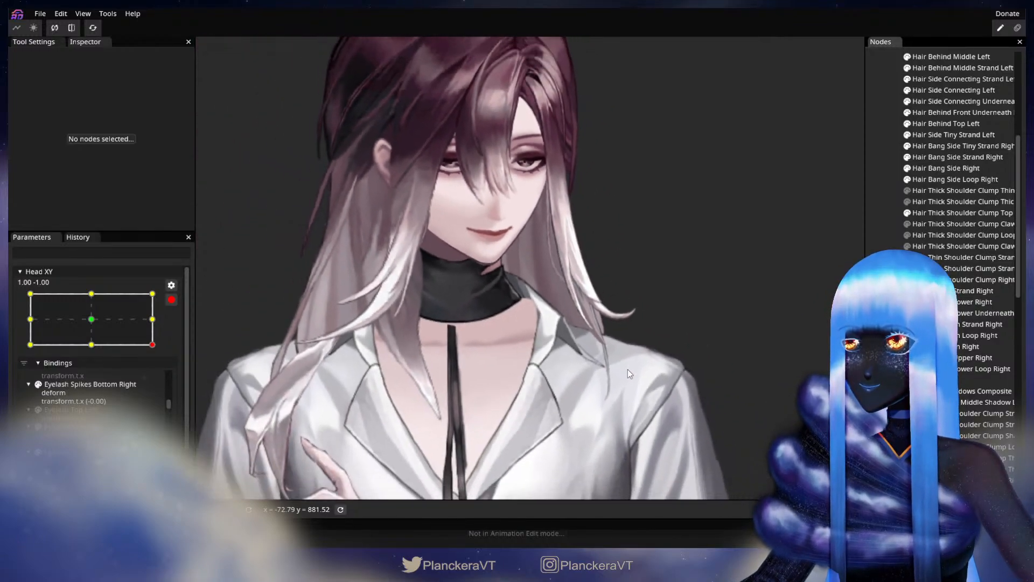
# Step: Tilt the head to Head XY 1.00, 1.00 and adjust the Hair Back vertices along the shirt collar and lower hair edge at that keypoint
pyautogui.click(172, 299)
pyautogui.moveTo(158, 379); pyautogui.dragTo(189, 318)
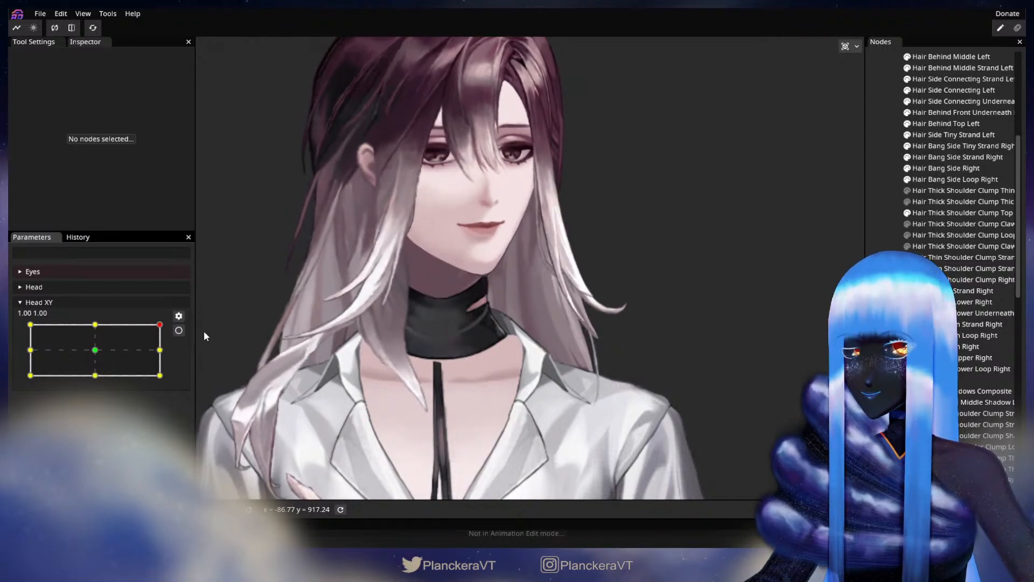
pyautogui.click(179, 331)
pyautogui.scroll(5, 467, 386)
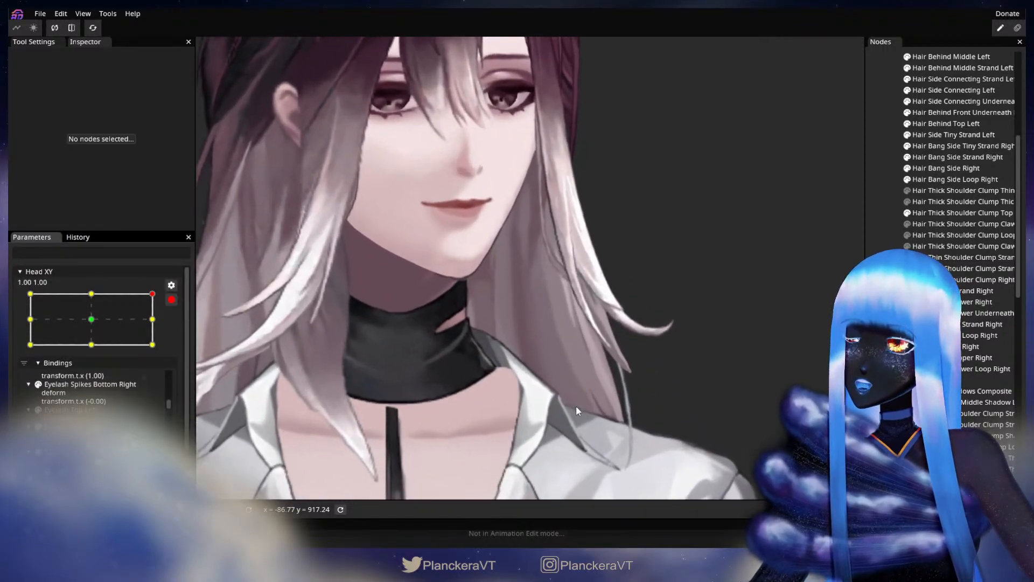
pyautogui.scroll(4, 577, 411)
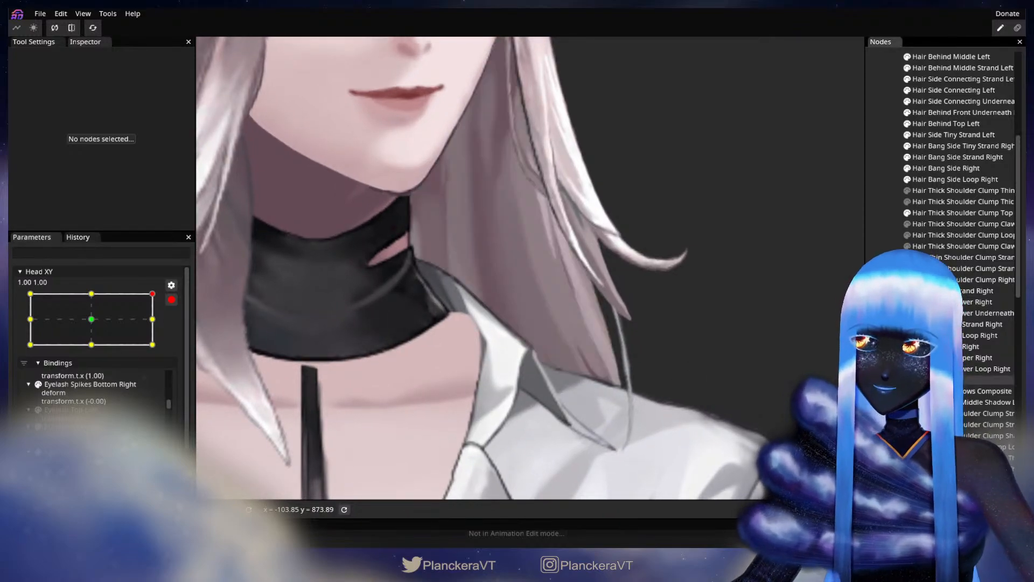
pyautogui.click(937, 380)
pyautogui.scroll(1, 567, 406)
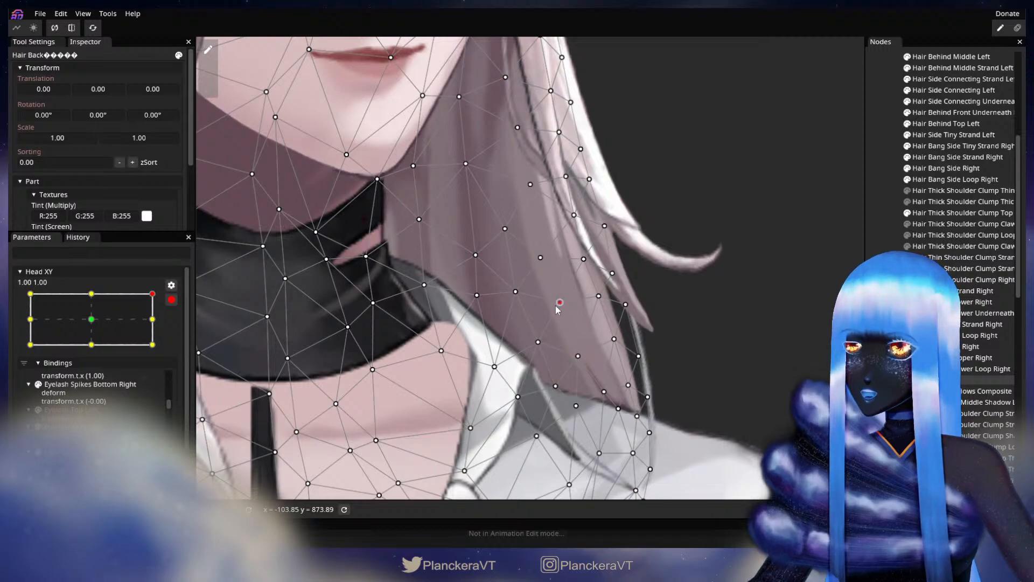
pyautogui.moveTo(600, 394); pyautogui.dragTo(552, 398)
pyautogui.moveTo(507, 336); pyautogui.dragTo(511, 383)
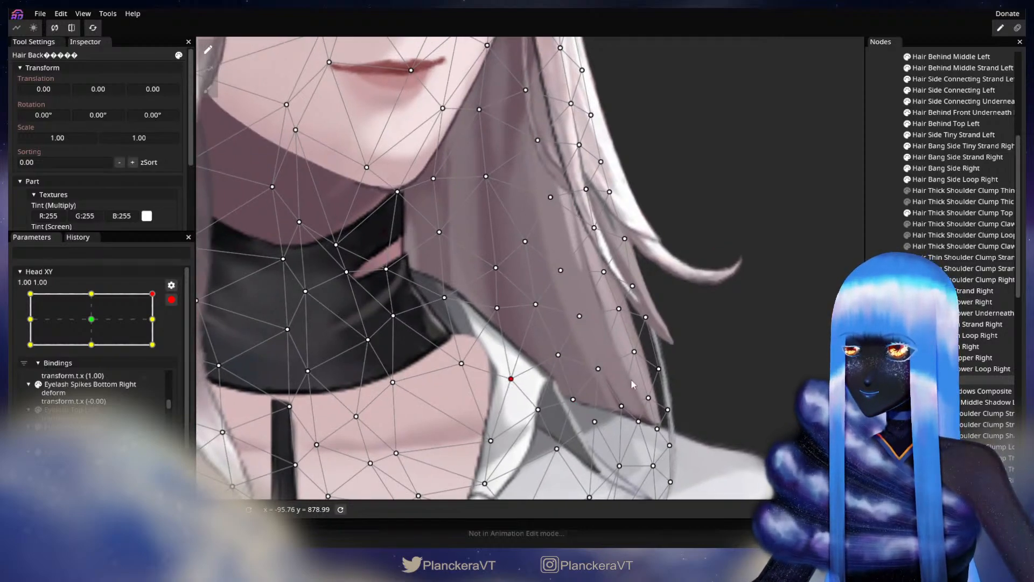
# Step: Inspect the back hair without its mesh and preview the vertical head tilt near Head XY 1.00, 1.00, returning to keypoint editing
pyautogui.click(915, 380)
pyautogui.scroll(-2, 550, 406)
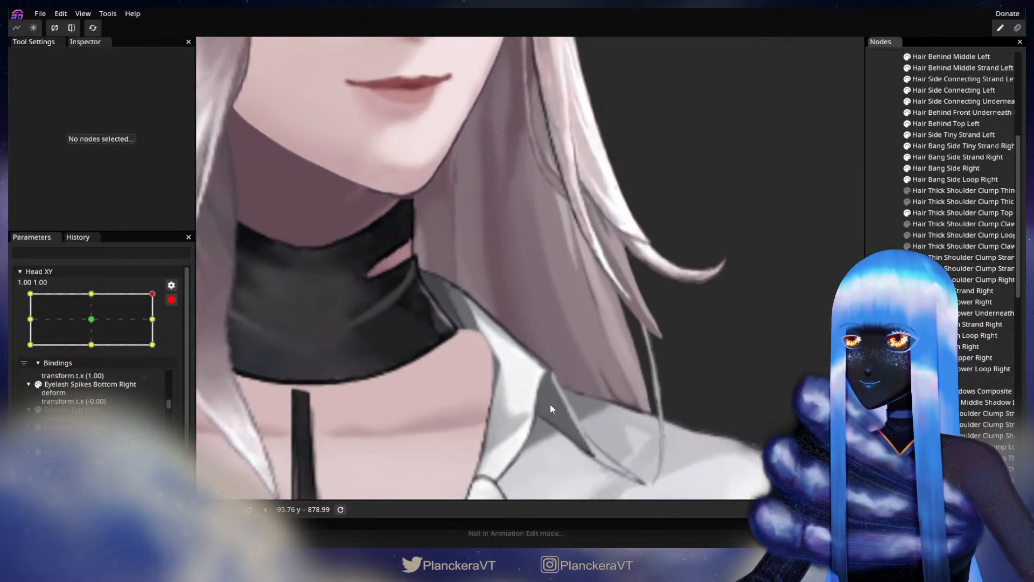
pyautogui.scroll(-6, 550, 406)
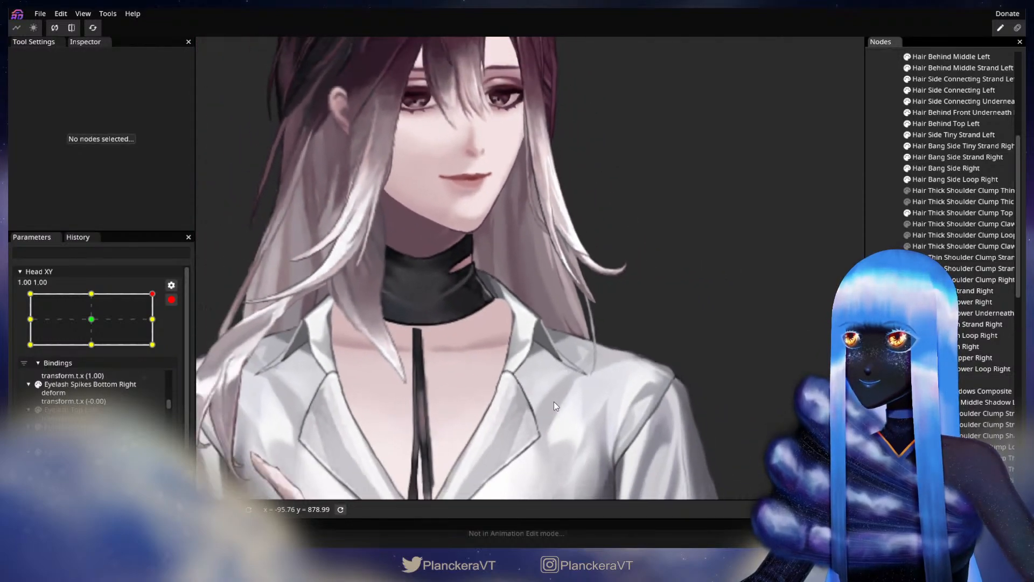
pyautogui.click(171, 300)
pyautogui.moveTo(162, 325); pyautogui.dragTo(169, 357)
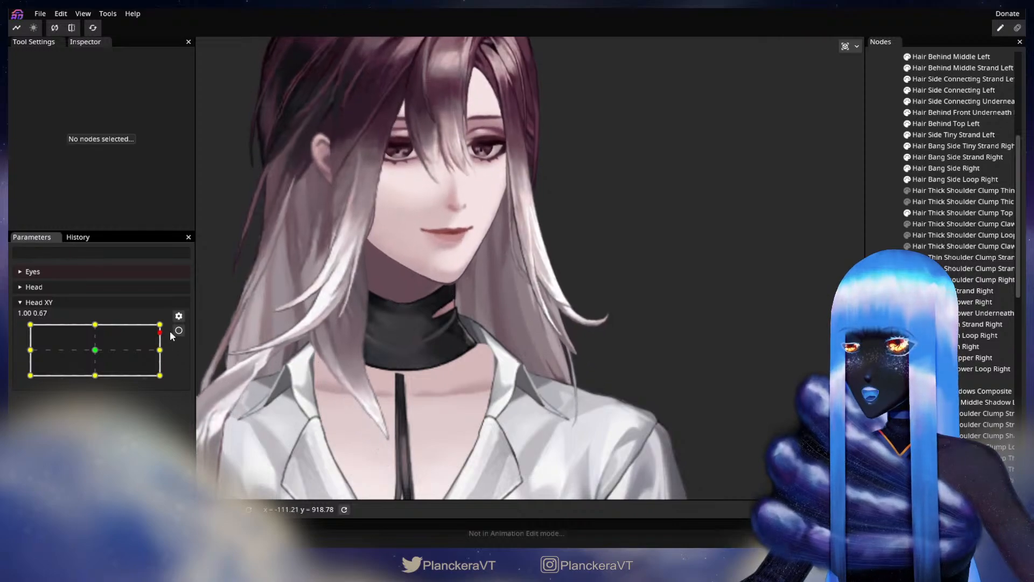
pyautogui.click(178, 330)
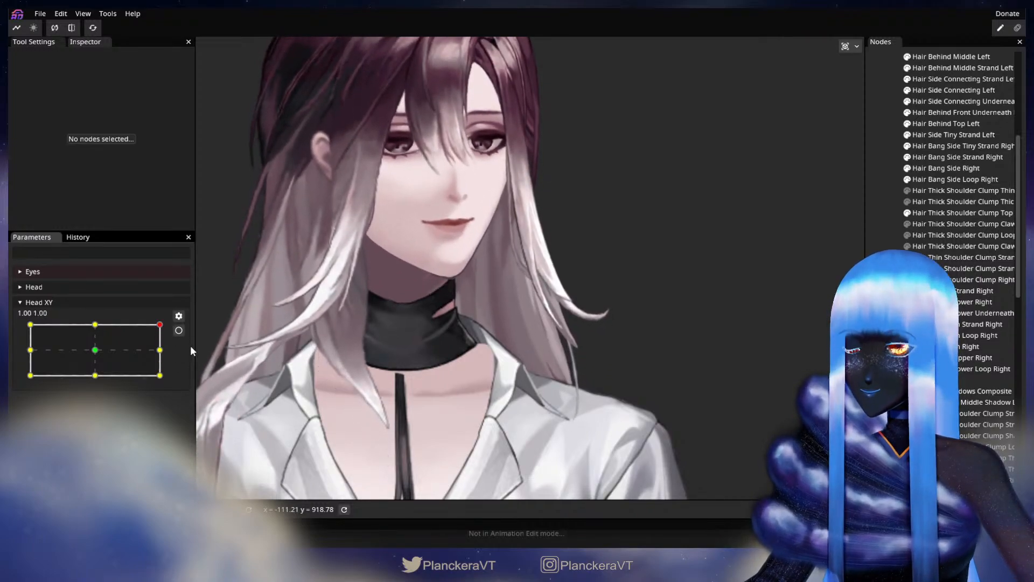
# Step: Nudge the Hair Back vertices along the lower hair edge beside the shirt collar at Head XY 1.00, 1.00 and check the hair without its mesh
pyautogui.scroll(3, 528, 423)
pyautogui.scroll(3, 529, 423)
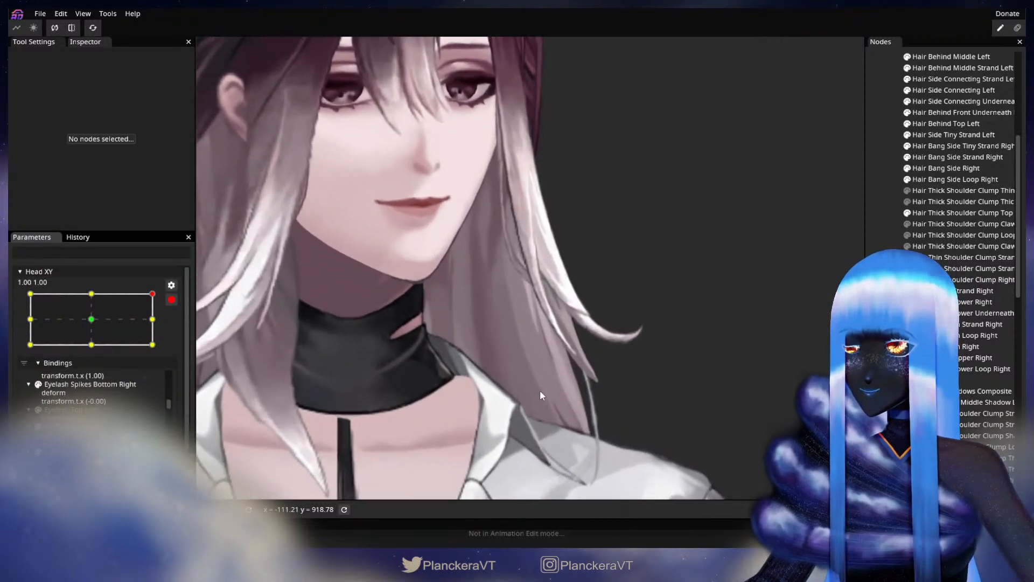
pyautogui.scroll(2, 574, 336)
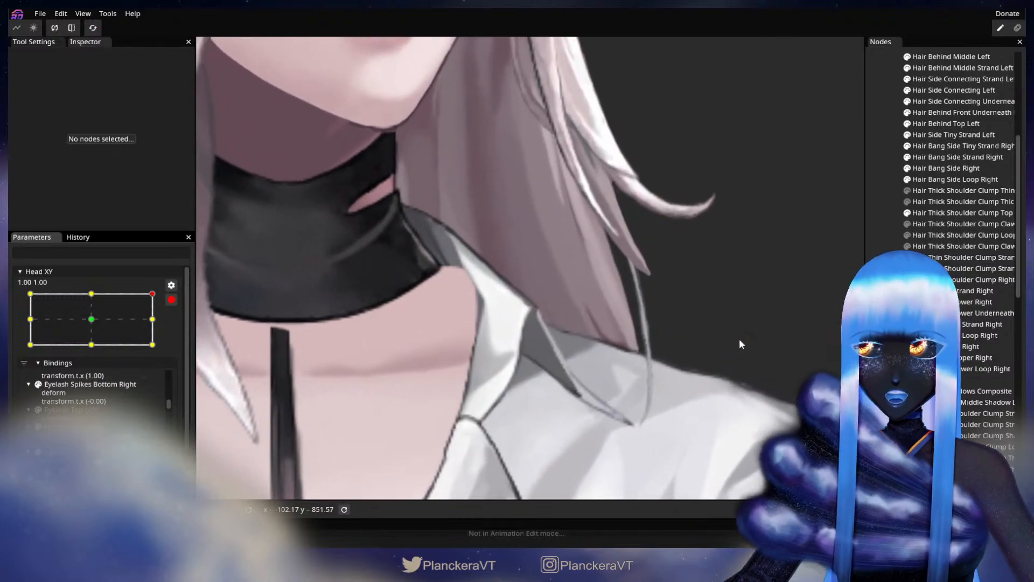
pyautogui.click(591, 311)
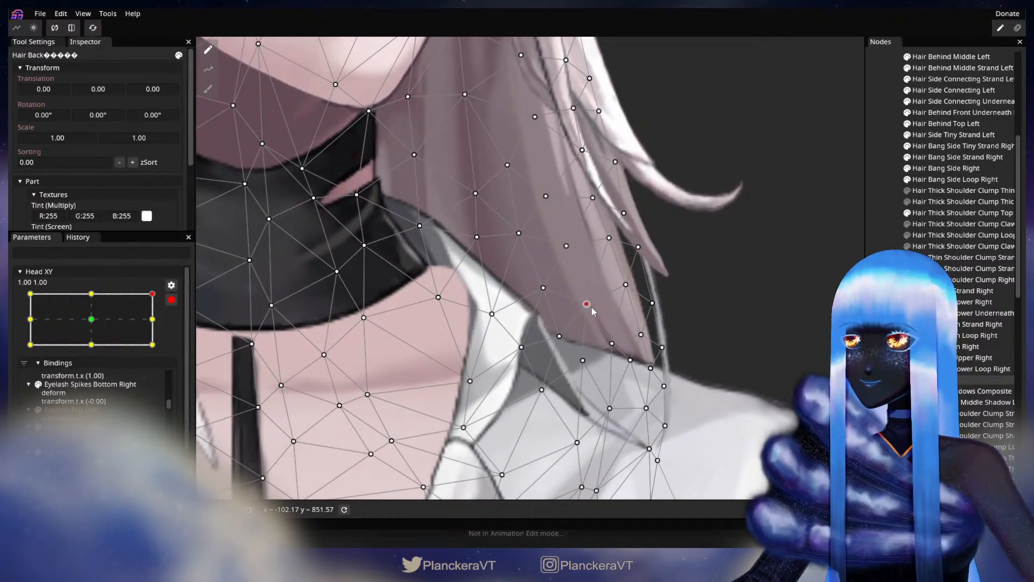
pyautogui.moveTo(624, 290); pyautogui.dragTo(622, 293)
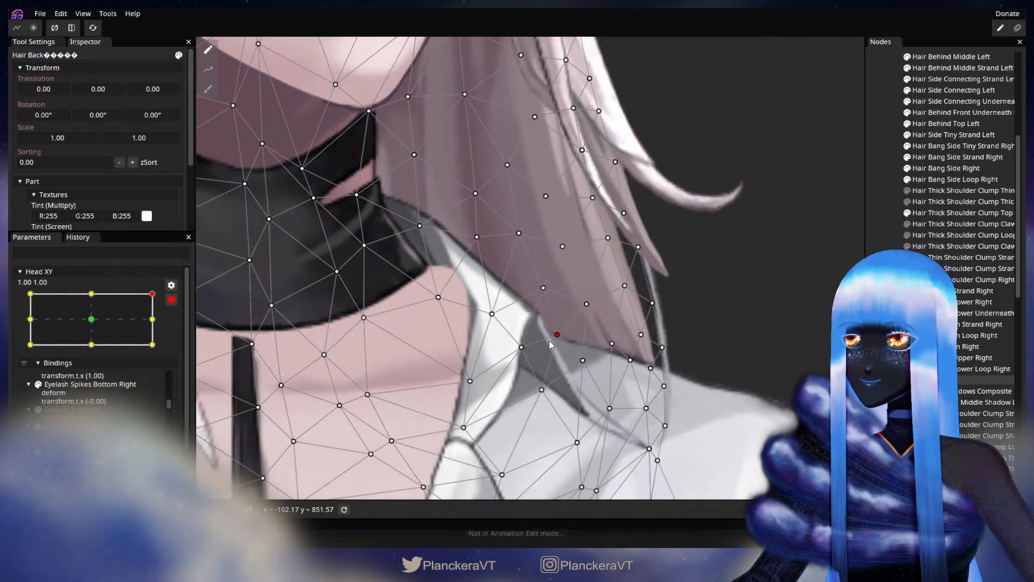
pyautogui.moveTo(577, 361); pyautogui.dragTo(584, 360)
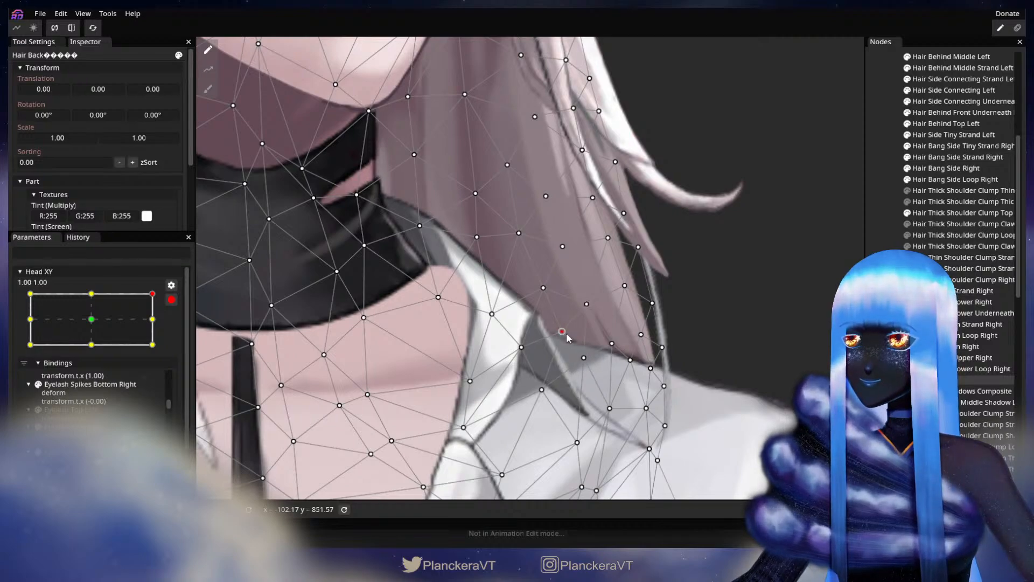
pyautogui.press('Escape')
pyautogui.scroll(-2, 554, 400)
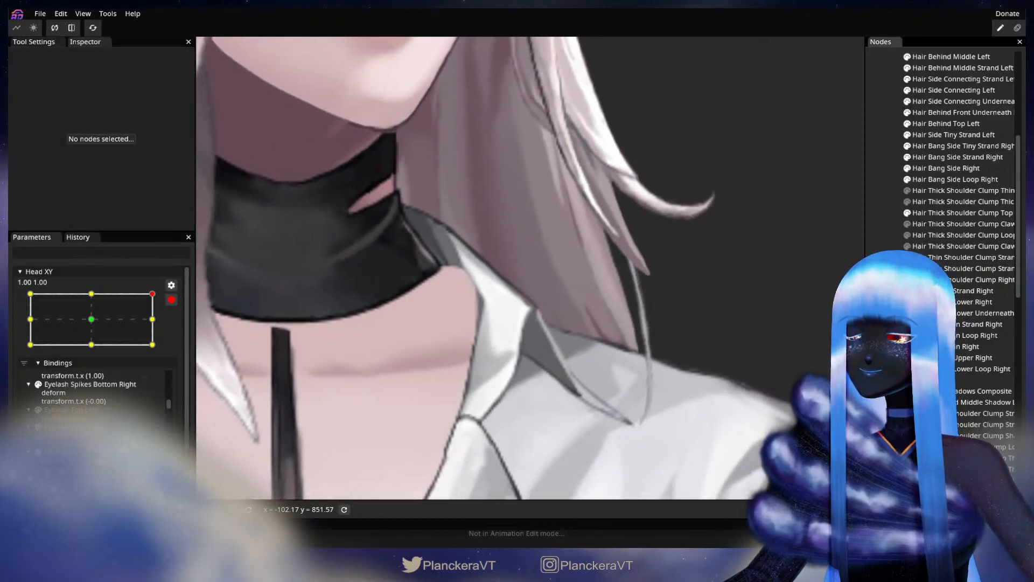
# Step: Shift the Hair Back vertex just below the lower hair edge and preview the motion near Head XY 1.00, 1.00, returning to keypoint editing
pyautogui.click(926, 380)
pyautogui.scroll(2, 592, 411)
pyautogui.moveTo(614, 416); pyautogui.dragTo(626, 407)
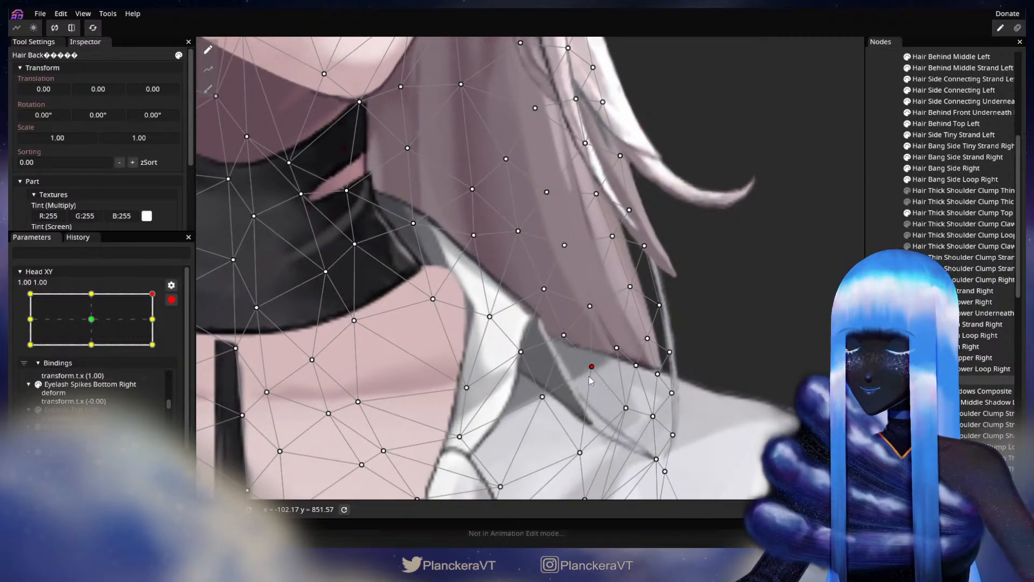
pyautogui.click(171, 299)
pyautogui.moveTo(160, 324)
pyautogui.mouseDown()
pyautogui.moveTo(167, 349)
pyautogui.moveTo(169, 323)
pyautogui.mouseUp()
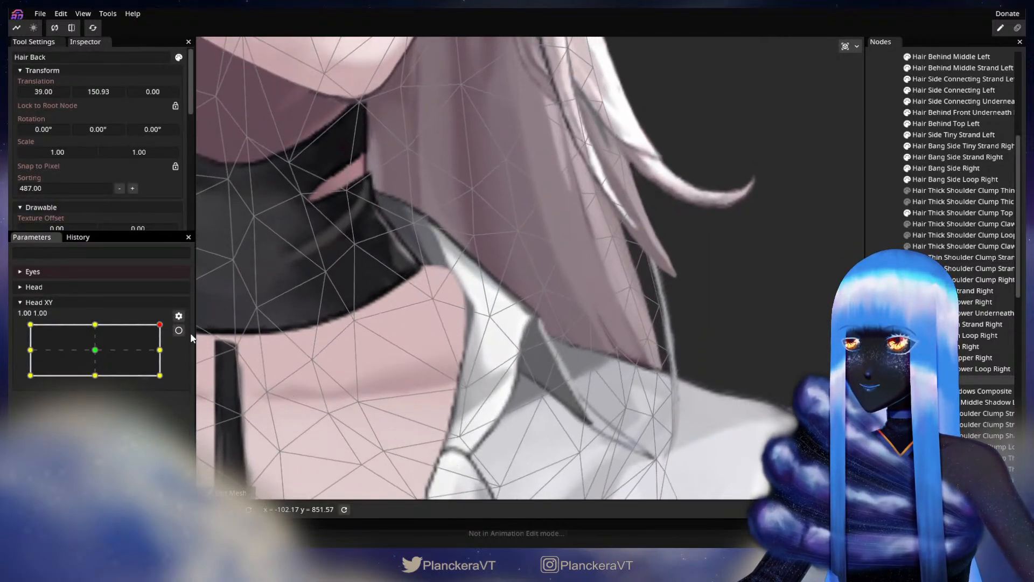
pyautogui.click(178, 330)
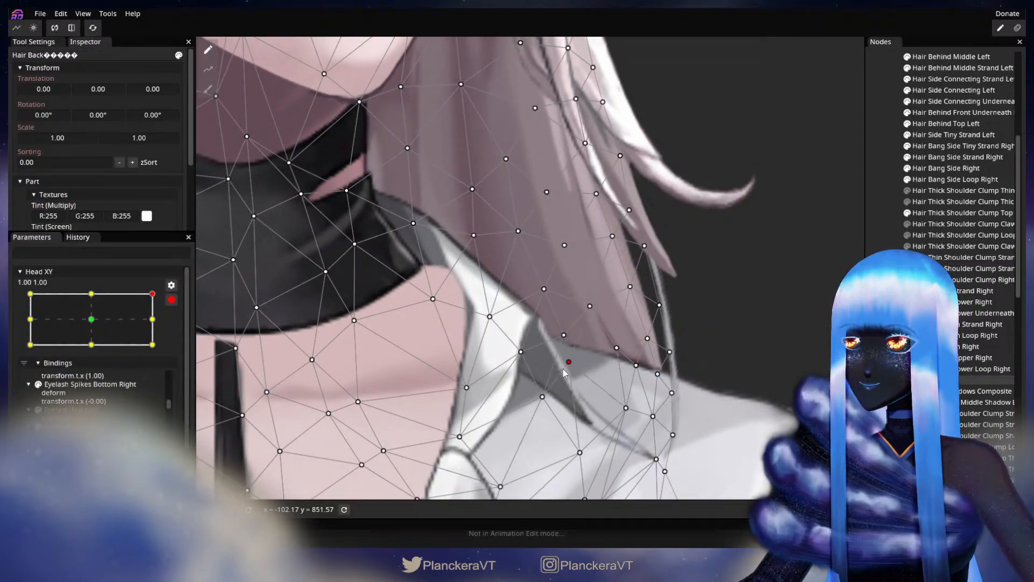
# Step: Reposition the Hair Back vertices where the lower hair edge meets the collar tip at Head XY 1.00, 1.00 and inspect the unmeshed result
pyautogui.moveTo(565, 369); pyautogui.dragTo(556, 338)
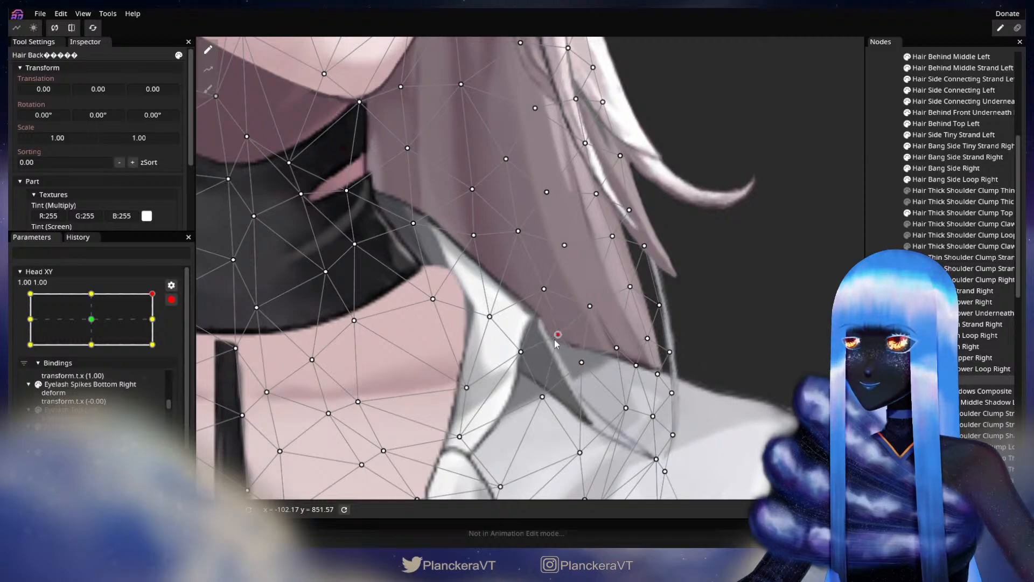
pyautogui.click(583, 318)
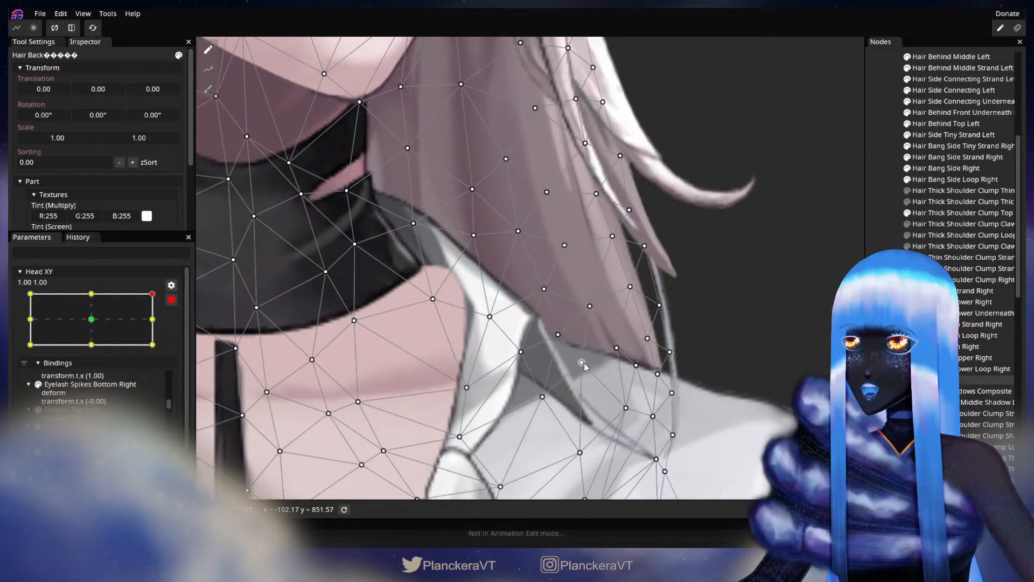
pyautogui.moveTo(576, 364); pyautogui.dragTo(580, 365)
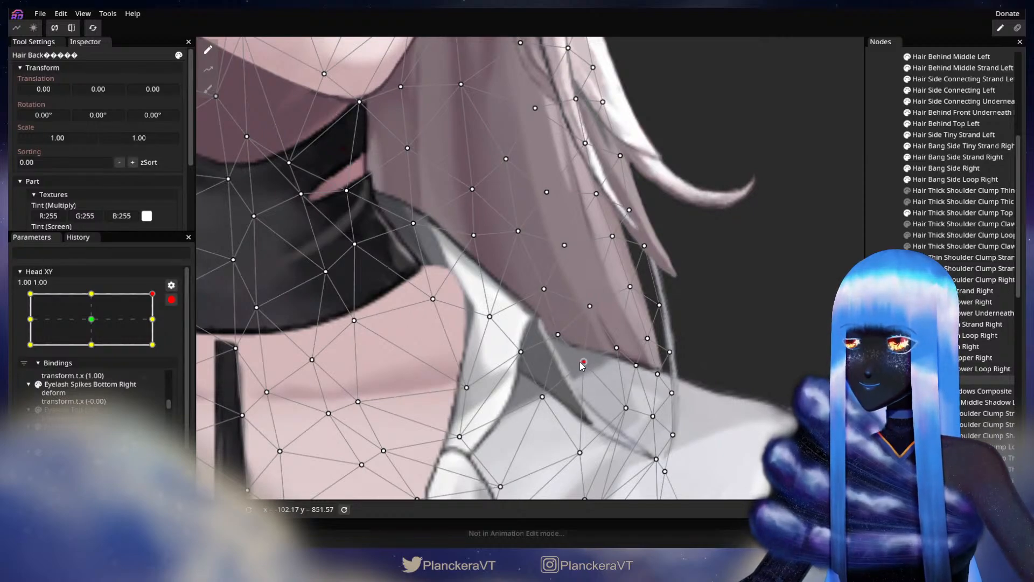
pyautogui.click(172, 299)
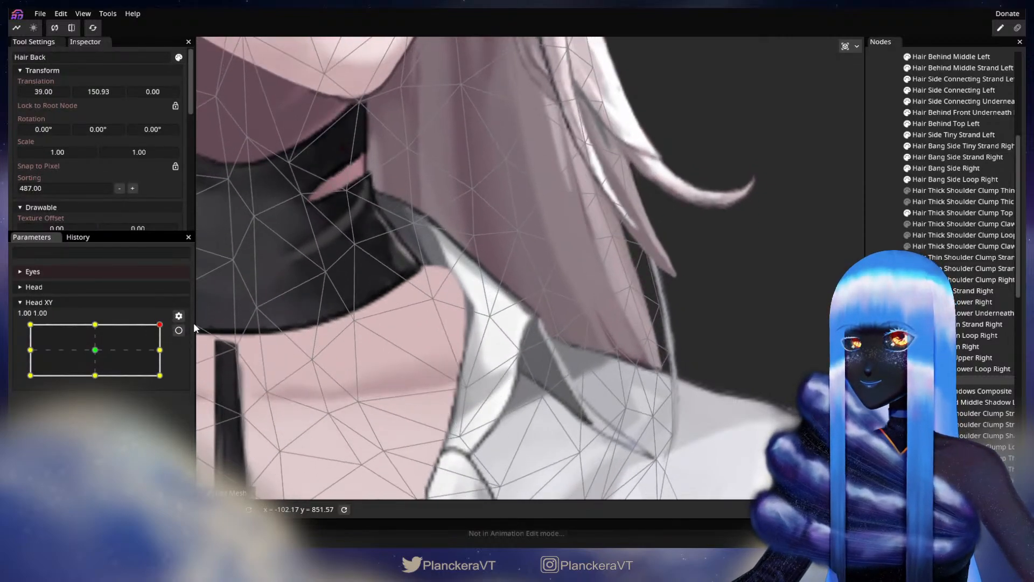
pyautogui.click(178, 329)
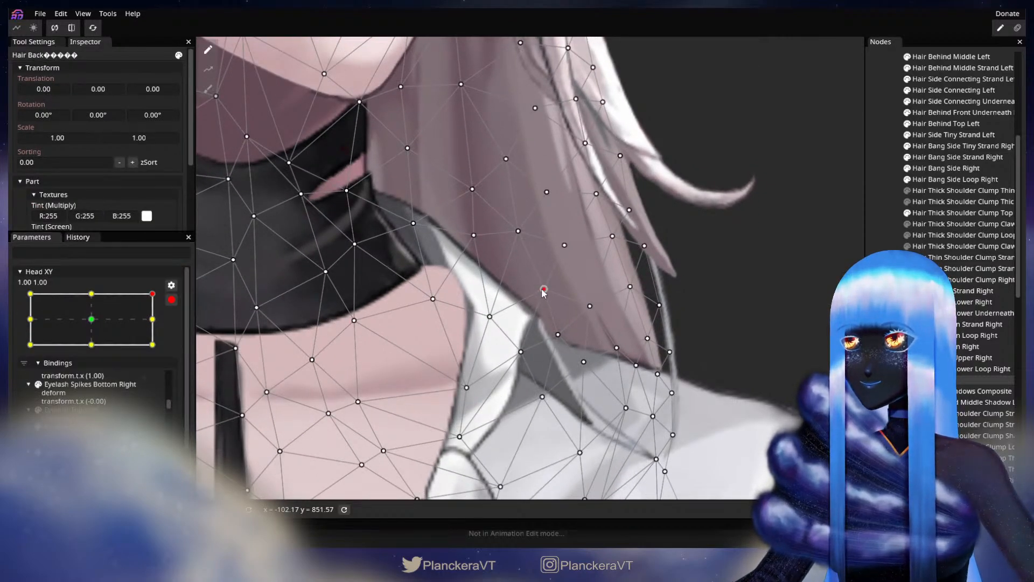
pyautogui.press('Escape')
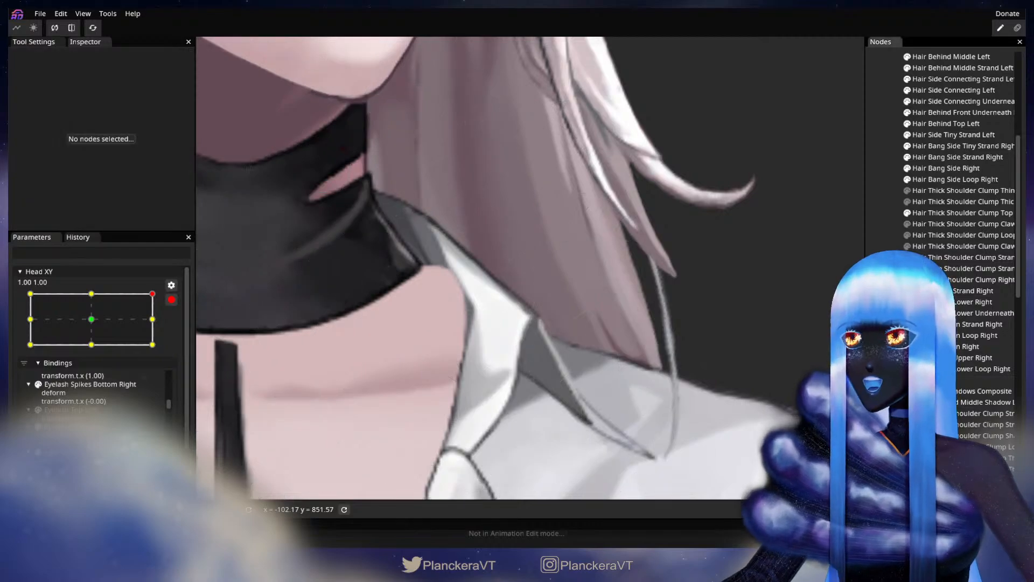
# Step: Review the whole head and preview the head movement around Head XY 1.00, 1.00, returning to editing that keypoint
pyautogui.scroll(-3, 615, 337)
pyautogui.scroll(-5, 651, 378)
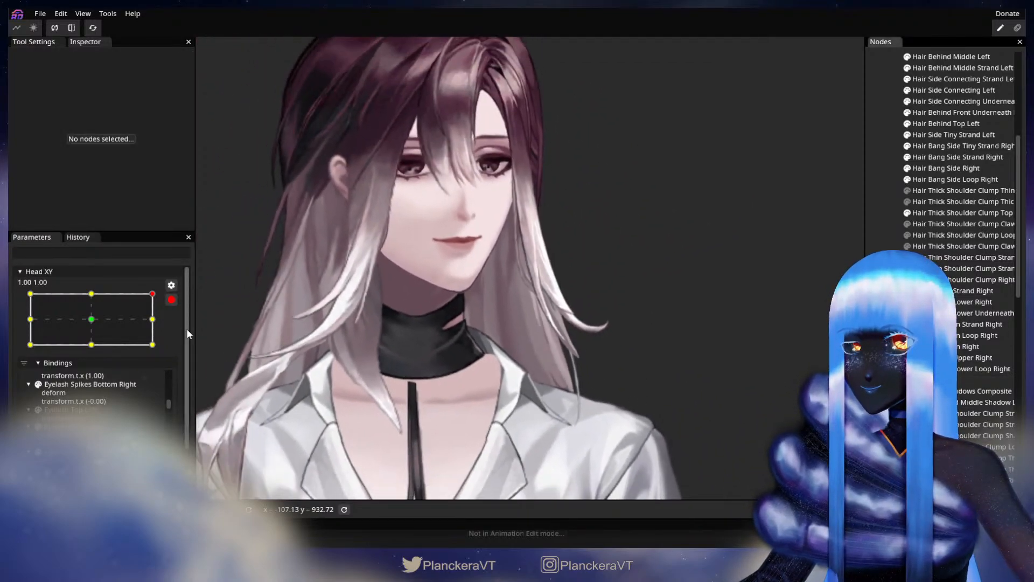
pyautogui.click(171, 300)
pyautogui.moveTo(160, 325)
pyautogui.mouseDown()
pyautogui.moveTo(163, 375)
pyautogui.moveTo(171, 318)
pyautogui.mouseUp()
pyautogui.click(179, 331)
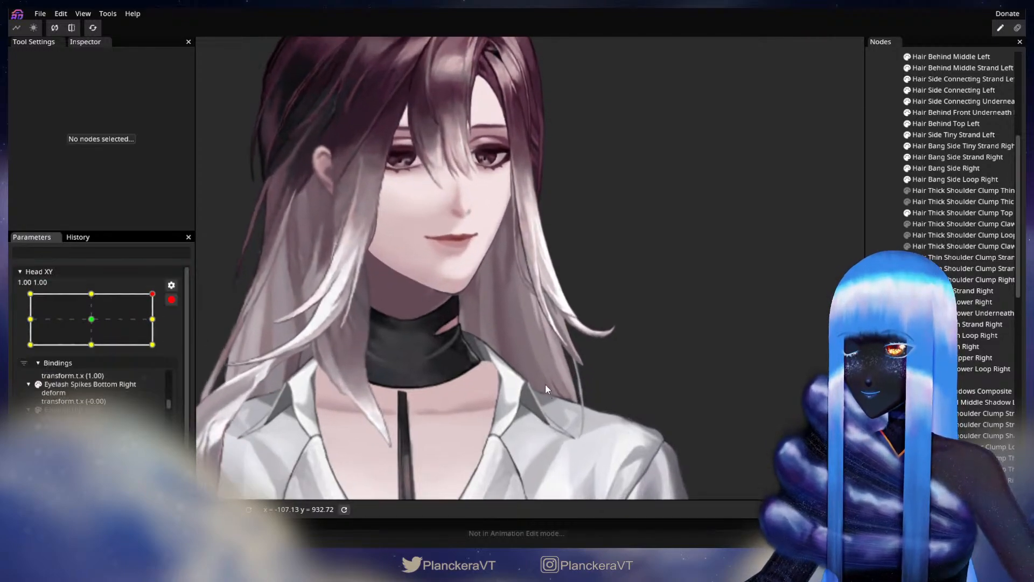
# Step: Adjust the Hair Back vertices at the hair tip over the shoulder at Head XY 1.00, 1.00 and hide the mesh again
pyautogui.scroll(5, 557, 390)
pyautogui.scroll(2, 593, 350)
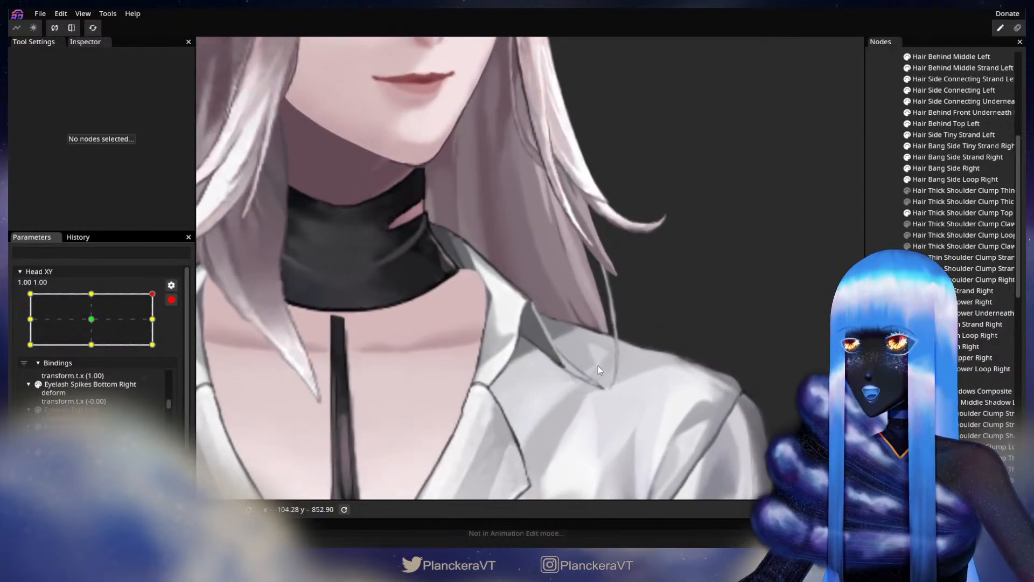
pyautogui.click(587, 378)
pyautogui.scroll(3, 586, 375)
pyautogui.moveTo(599, 379); pyautogui.dragTo(581, 375)
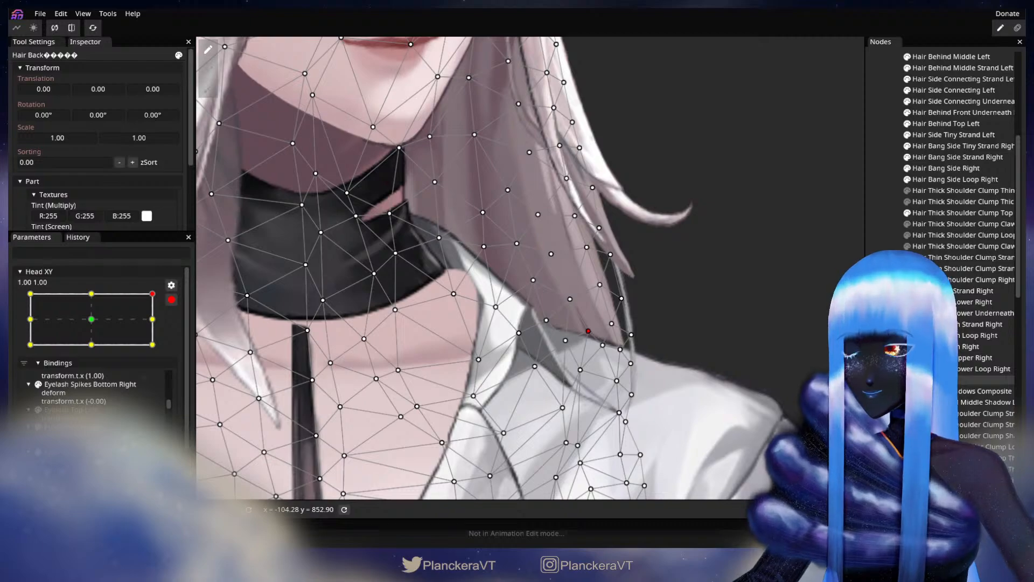
pyautogui.click(665, 357)
pyautogui.scroll(-5, 666, 357)
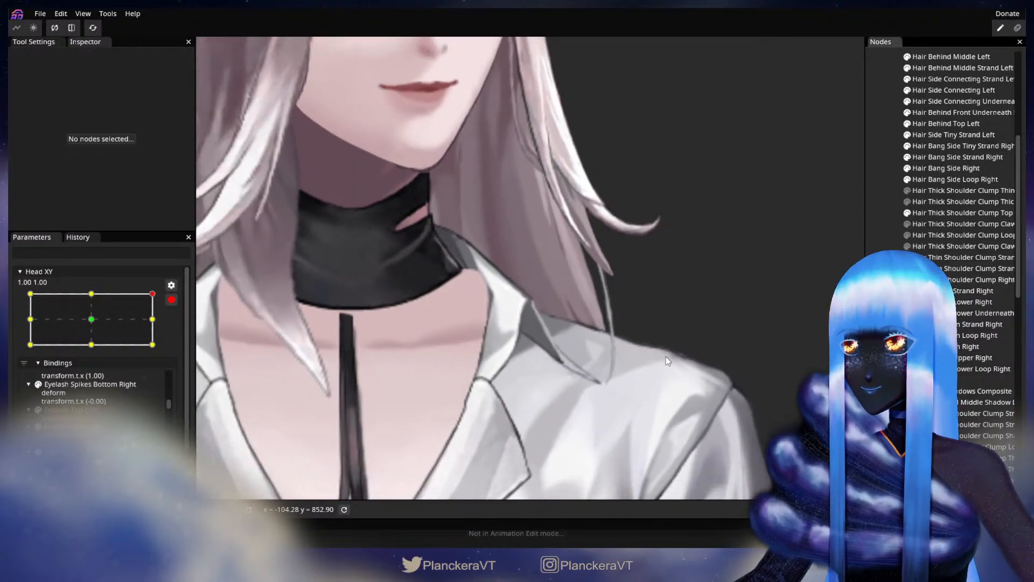
# Step: Preview the head tilt near Head XY 1.00, 1.00 with the head and shoulders in view, resuming editing at that keypoint
pyautogui.scroll(-5, 626, 373)
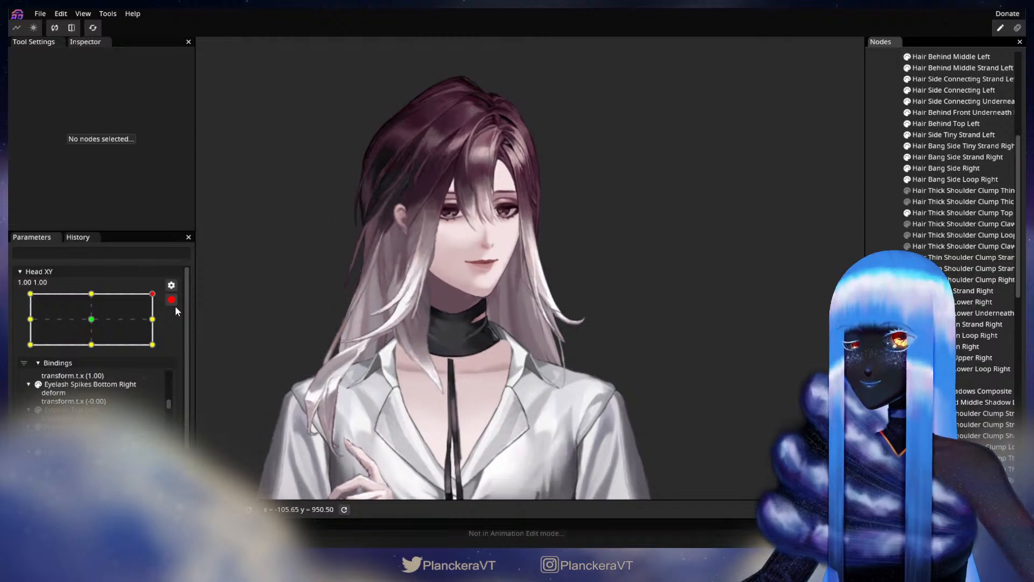
pyautogui.click(172, 300)
pyautogui.moveTo(160, 325)
pyautogui.mouseDown()
pyautogui.moveTo(165, 380)
pyautogui.moveTo(166, 315)
pyautogui.moveTo(167, 382)
pyautogui.moveTo(166, 310)
pyautogui.moveTo(21, 306)
pyautogui.moveTo(178, 312)
pyautogui.moveTo(40, 316)
pyautogui.moveTo(153, 311)
pyautogui.moveTo(106, 318)
pyautogui.moveTo(160, 324)
pyautogui.mouseUp()
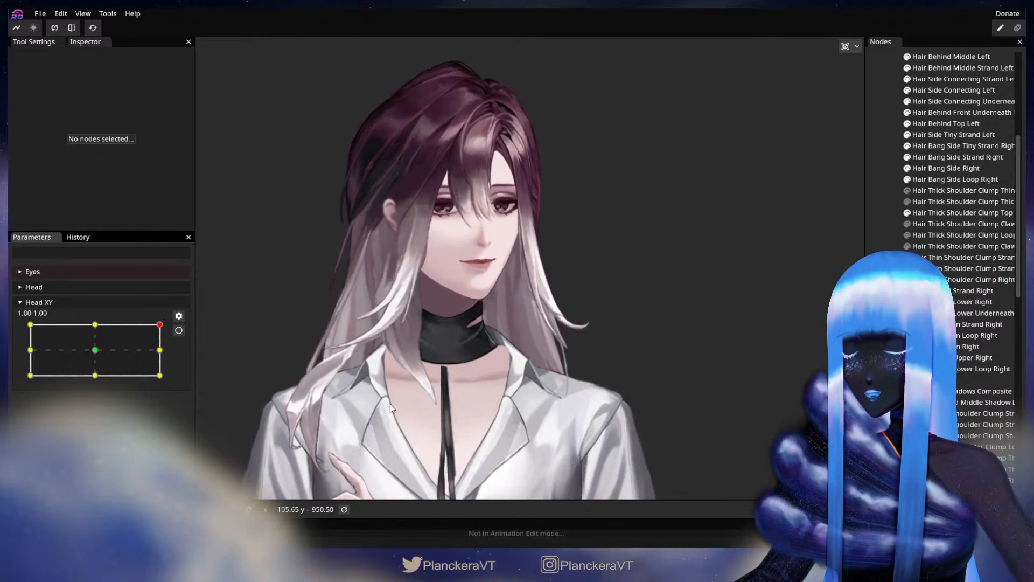
pyautogui.click(178, 330)
# Step: Straighten the lower Hair Back edge at Head XY 1.00, 1.00 by fine-tuning its vertices between the collar and the outer hair strand
pyautogui.scroll(5, 593, 420)
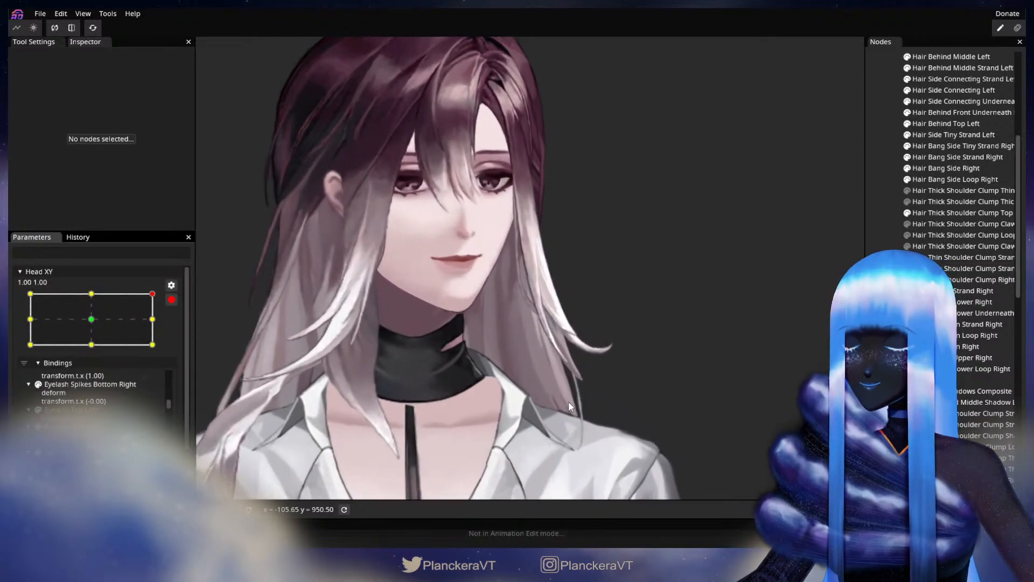
pyautogui.scroll(3, 544, 375)
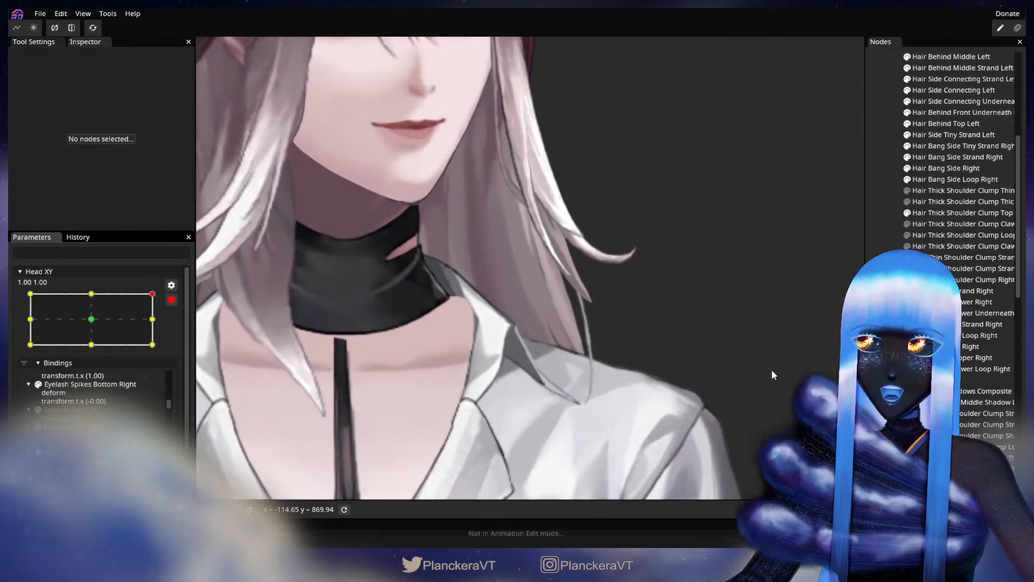
pyautogui.click(578, 381)
pyautogui.scroll(1, 578, 382)
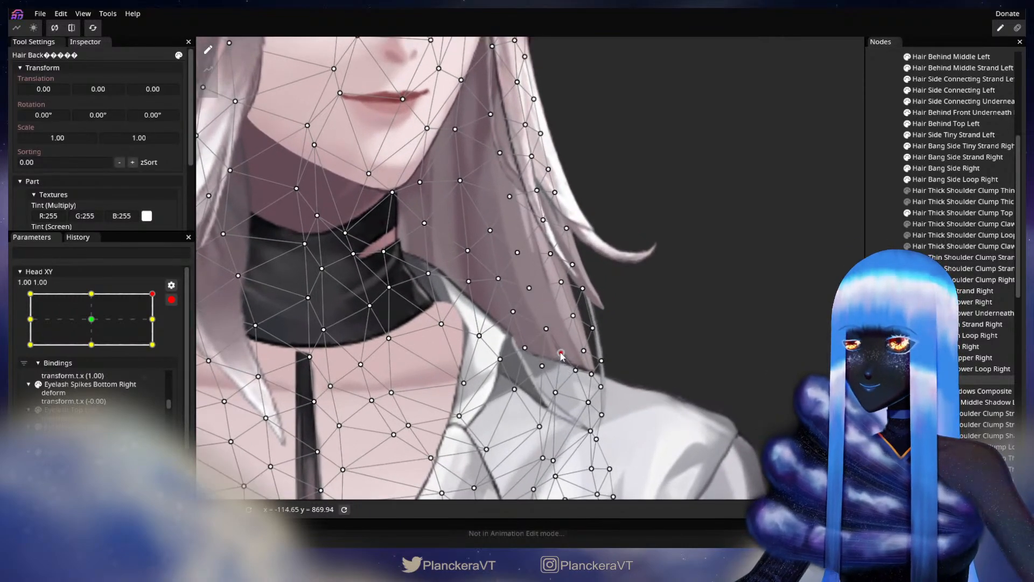
pyautogui.moveTo(575, 370); pyautogui.dragTo(574, 363)
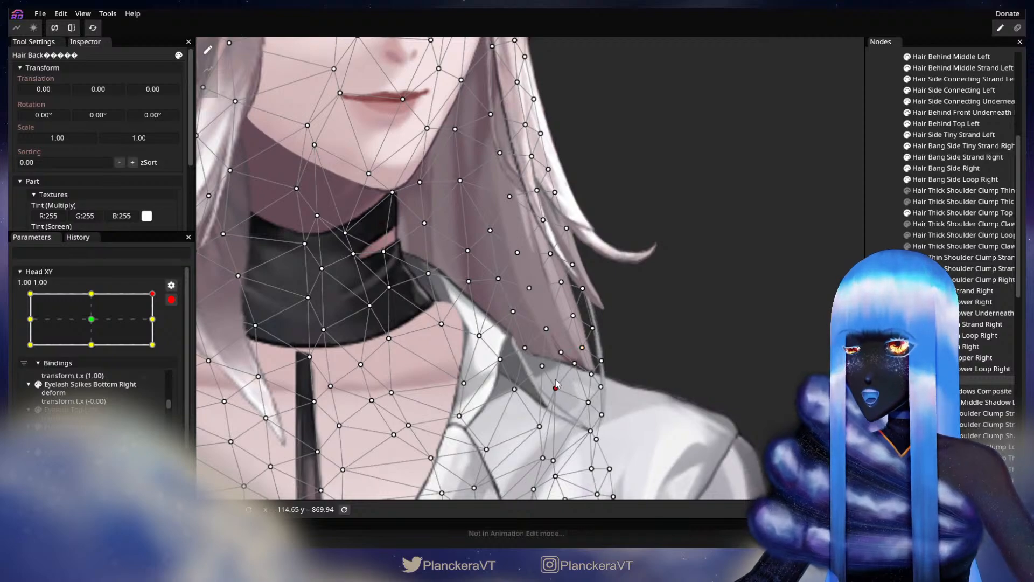
pyautogui.click(561, 352)
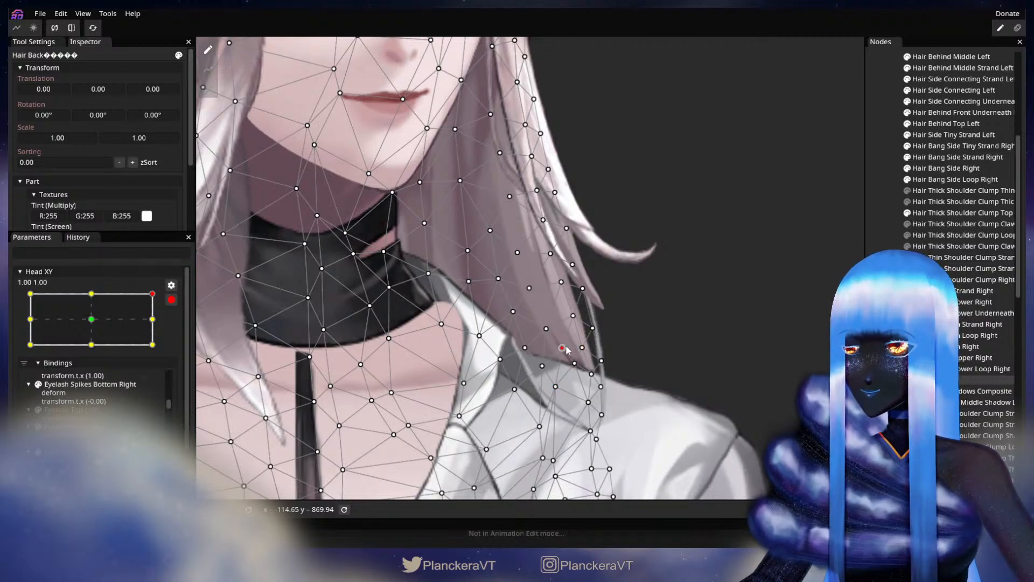
pyautogui.moveTo(591, 374); pyautogui.dragTo(581, 345)
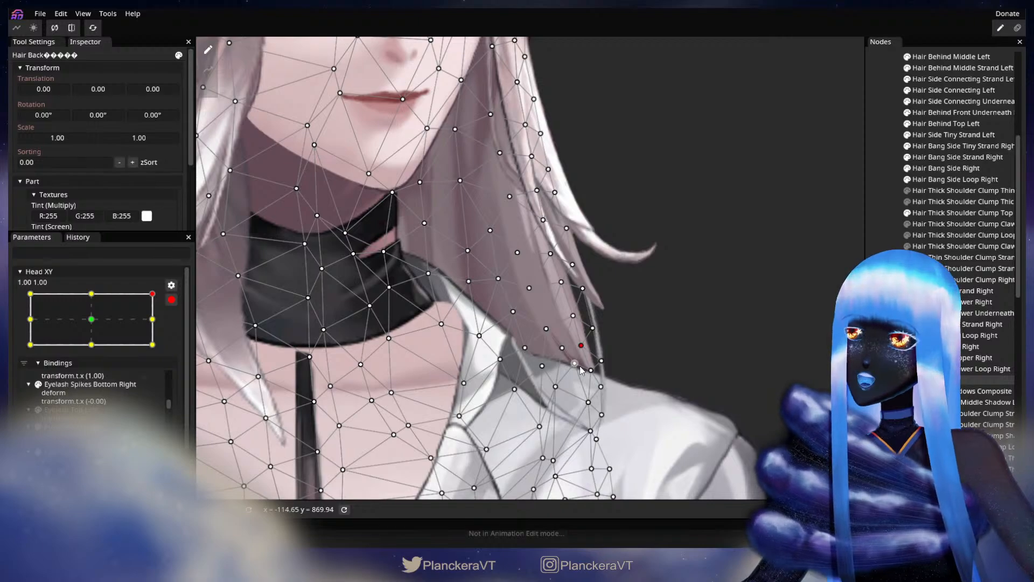
pyautogui.click(562, 348)
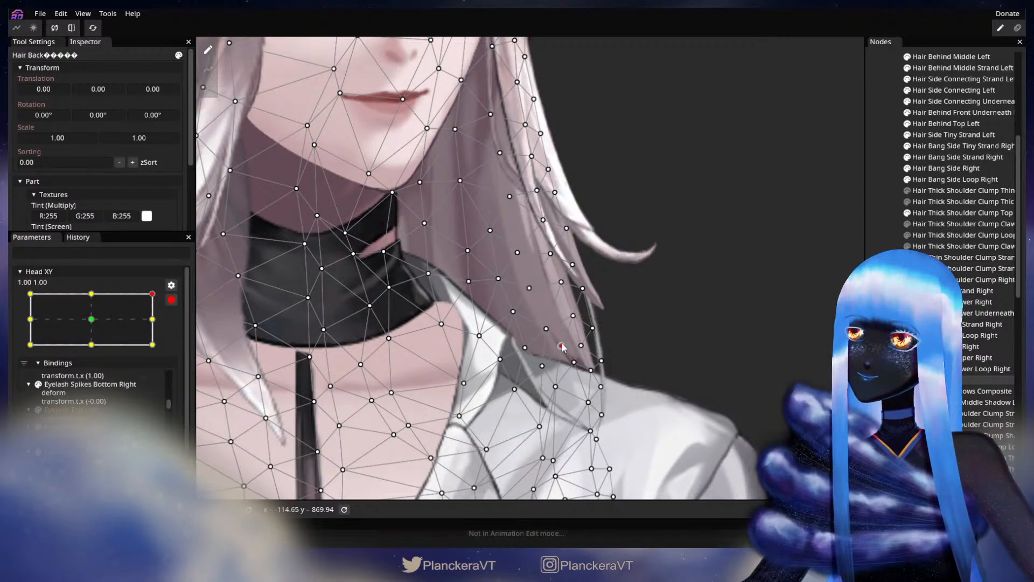
pyautogui.press('Escape')
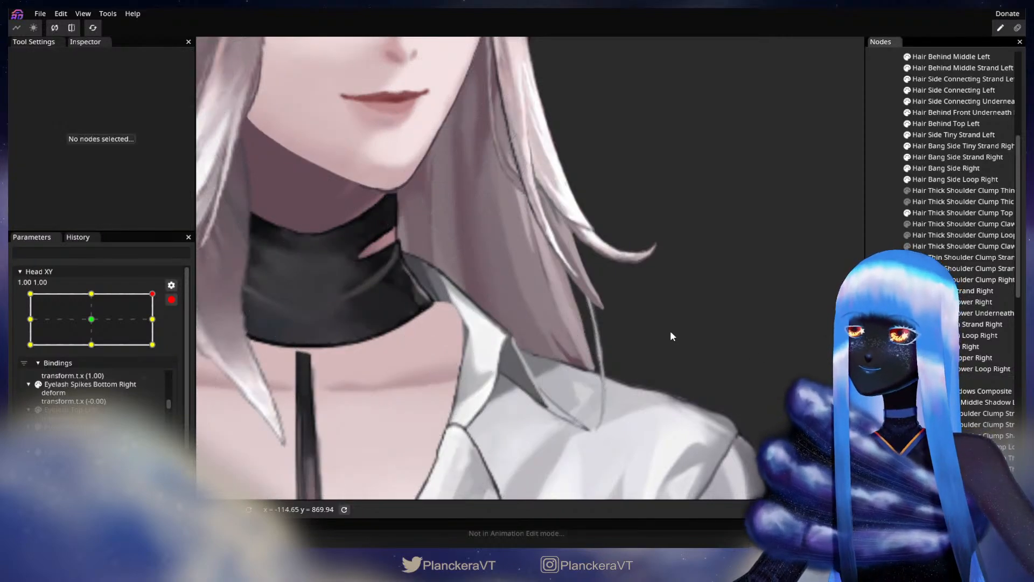
# Step: Turn the head through Head XY -1.00, 1.00 to -1.00, 0.00 while reviewing the hair, and start editing the -1.00, 0.00 keypoint
pyautogui.scroll(-4, 671, 331)
pyautogui.scroll(-6, 627, 379)
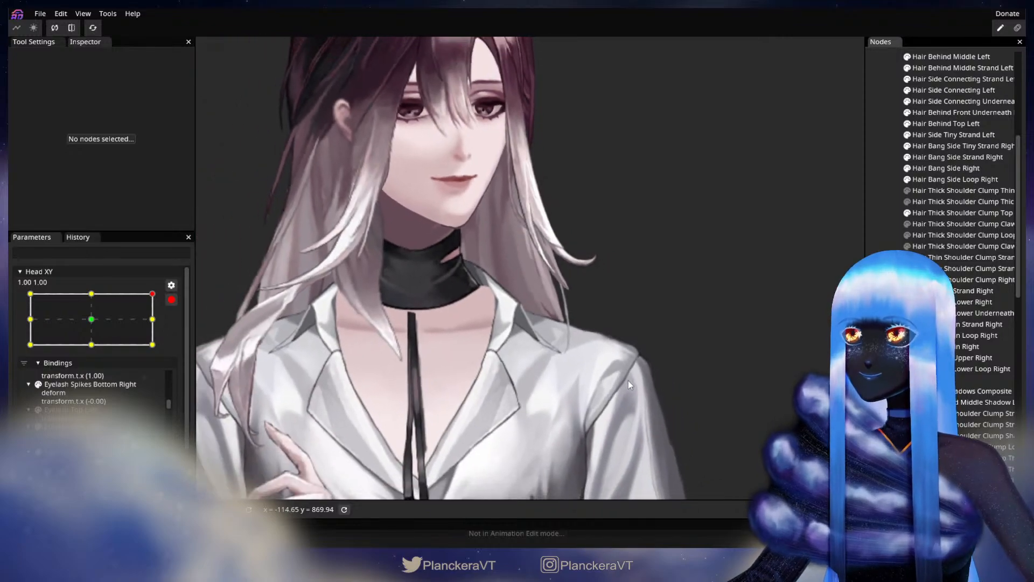
pyautogui.moveTo(573, 325); pyautogui.dragTo(583, 373)
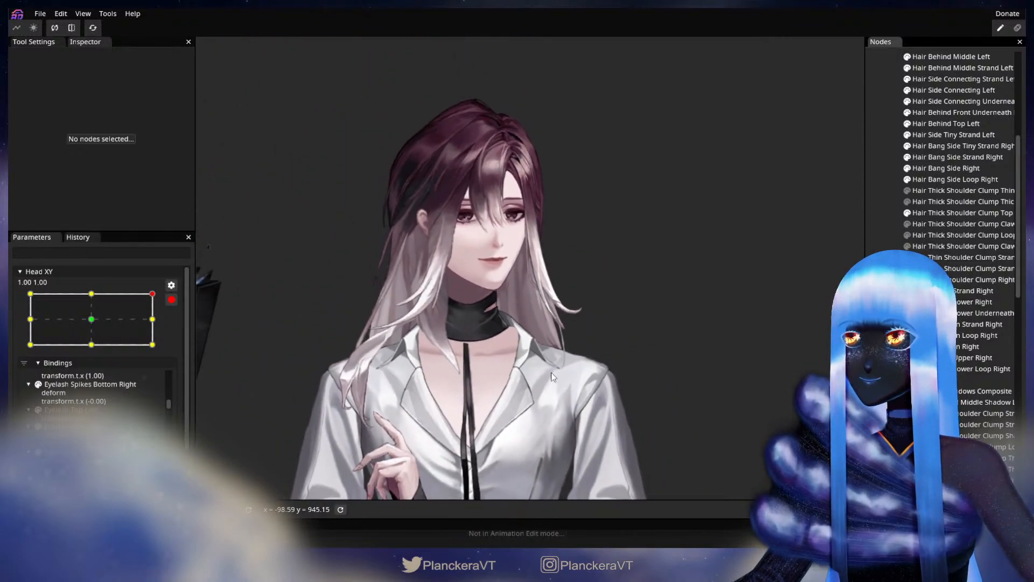
pyautogui.click(173, 299)
pyautogui.moveTo(159, 324)
pyautogui.mouseDown()
pyautogui.moveTo(9, 315)
pyautogui.moveTo(186, 301)
pyautogui.moveTo(25, 317)
pyautogui.mouseUp()
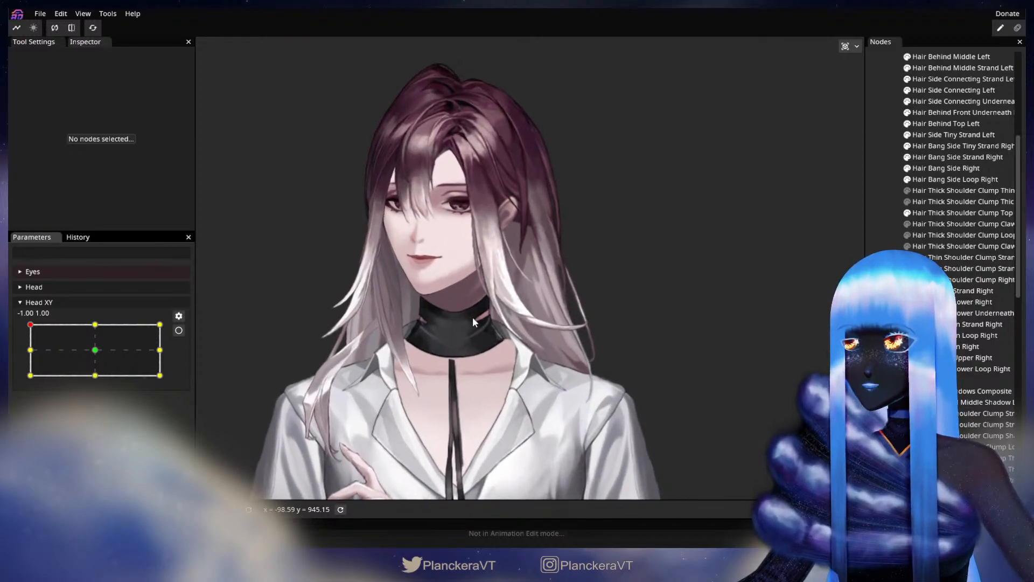
pyautogui.moveTo(30, 324); pyautogui.dragTo(28, 351)
pyautogui.click(179, 330)
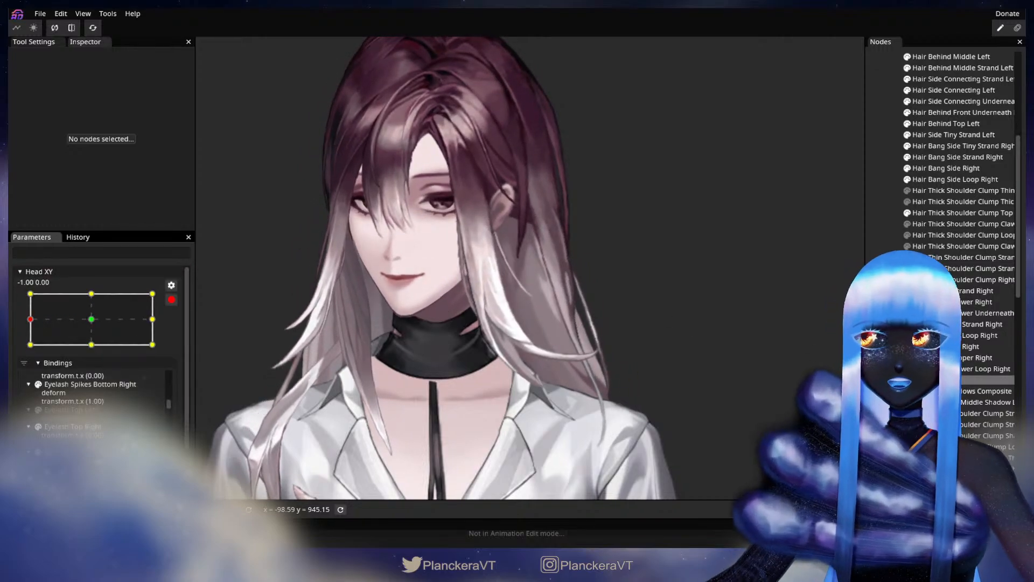
# Step: Reshape the outer Hair Back edge beside the neck at Head XY -1.00, 0.00 with a circle brush of size 88
pyautogui.click(654, 341)
pyautogui.click(208, 89)
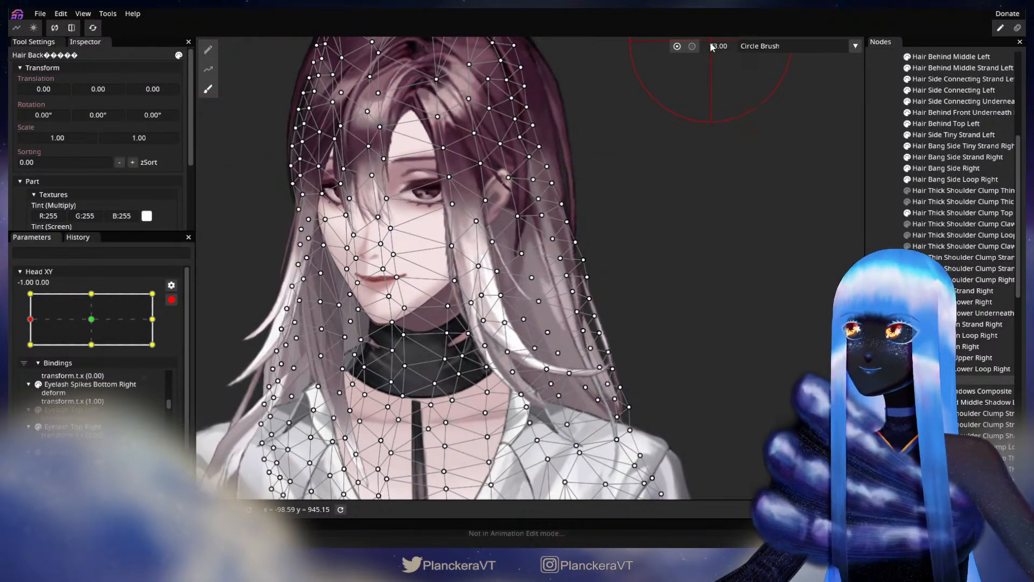
pyautogui.moveTo(632, 232)
pyautogui.mouseDown()
pyautogui.moveTo(609, 262)
pyautogui.moveTo(604, 220)
pyautogui.moveTo(634, 299)
pyautogui.moveTo(611, 295)
pyautogui.mouseUp()
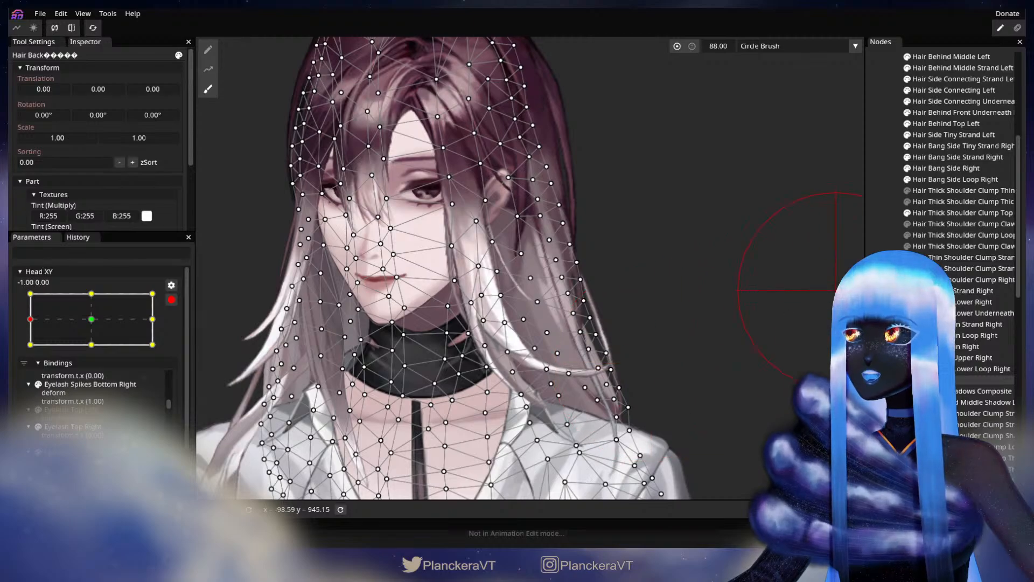
pyautogui.press('Escape')
pyautogui.scroll(-1, 463, 339)
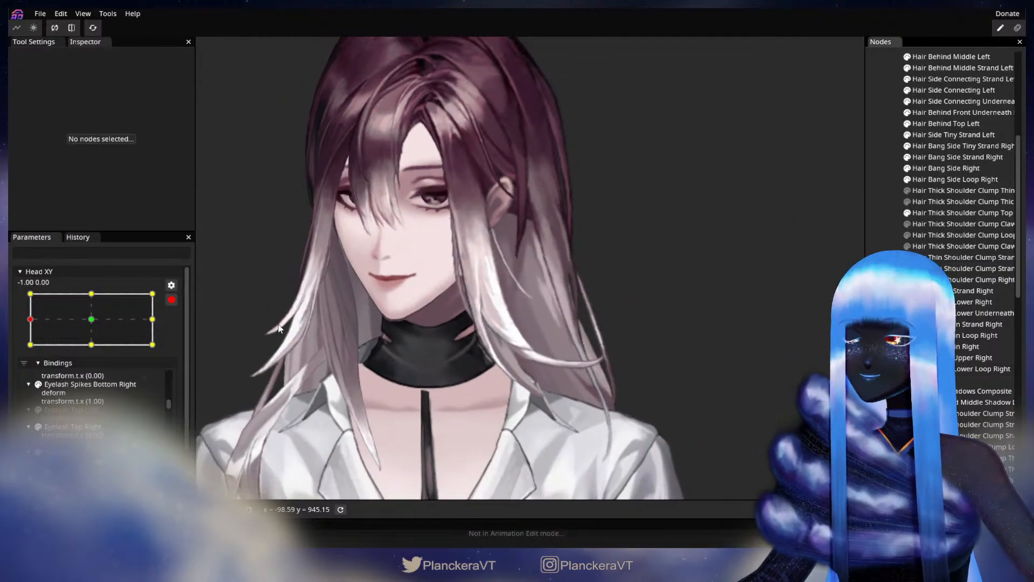
# Step: Preview small head tilts around Head XY -1.00, 0.00 and resume editing at that keypoint
pyautogui.click(171, 300)
pyautogui.moveTo(52, 347); pyautogui.dragTo(28, 350)
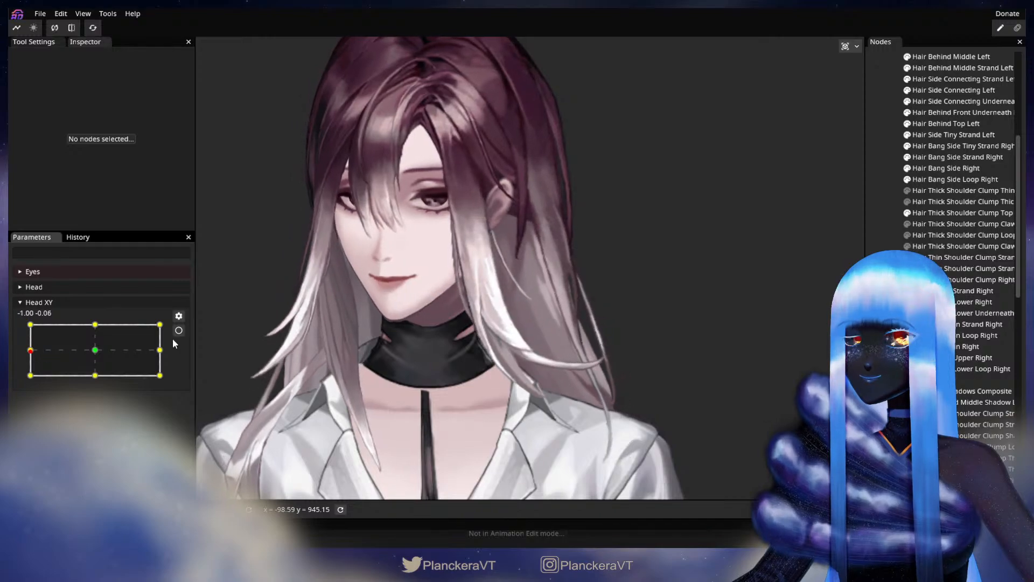
pyautogui.click(178, 330)
# Step: Smooth the Hair Back mesh around the outer strand at Head XY -1.00, 0.00 with the circle brush and hide the mesh
pyautogui.click(961, 379)
pyautogui.moveTo(613, 345); pyautogui.dragTo(606, 324)
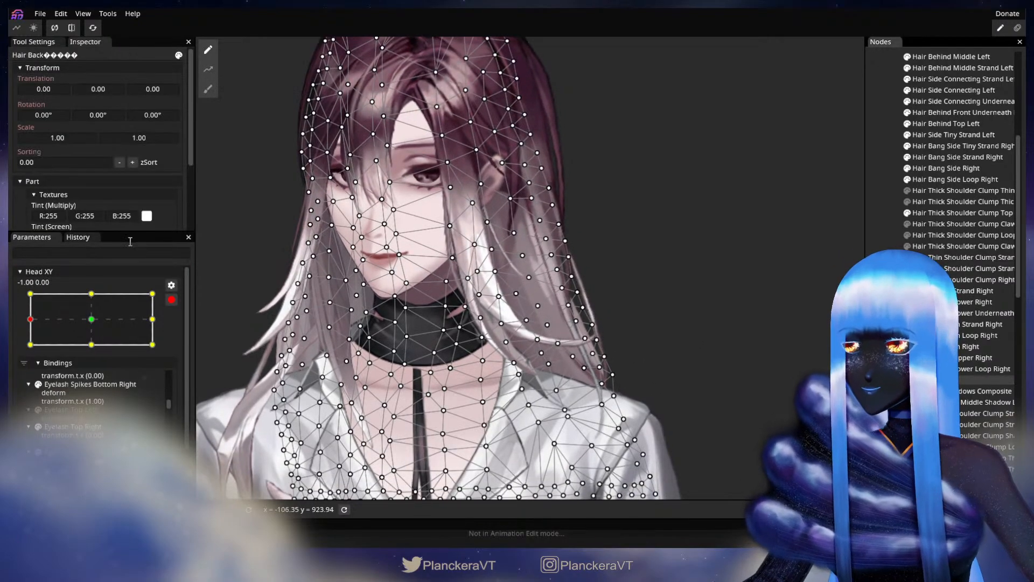
pyautogui.click(208, 89)
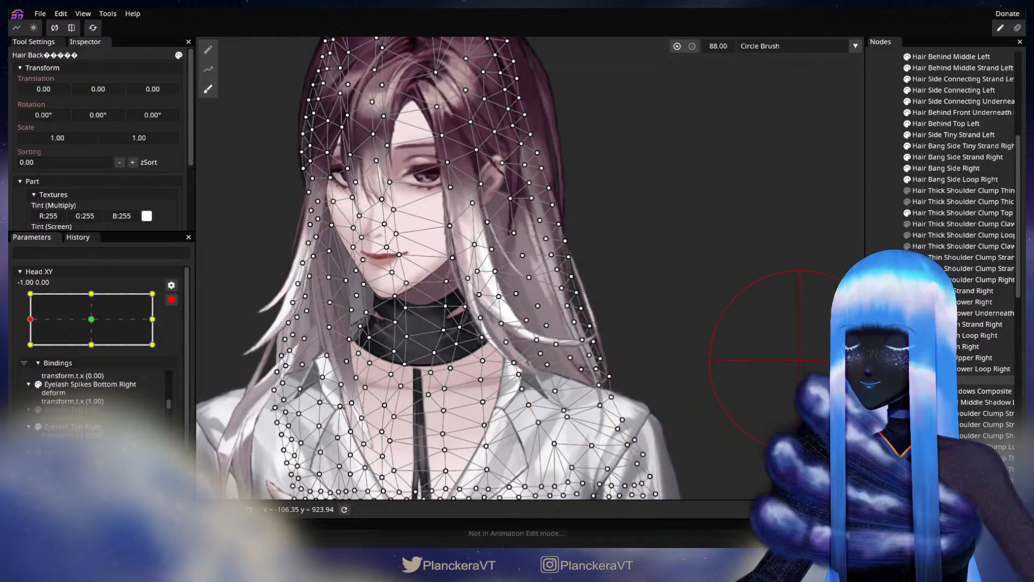
pyautogui.click(948, 380)
pyautogui.moveTo(408, 345); pyautogui.dragTo(416, 376)
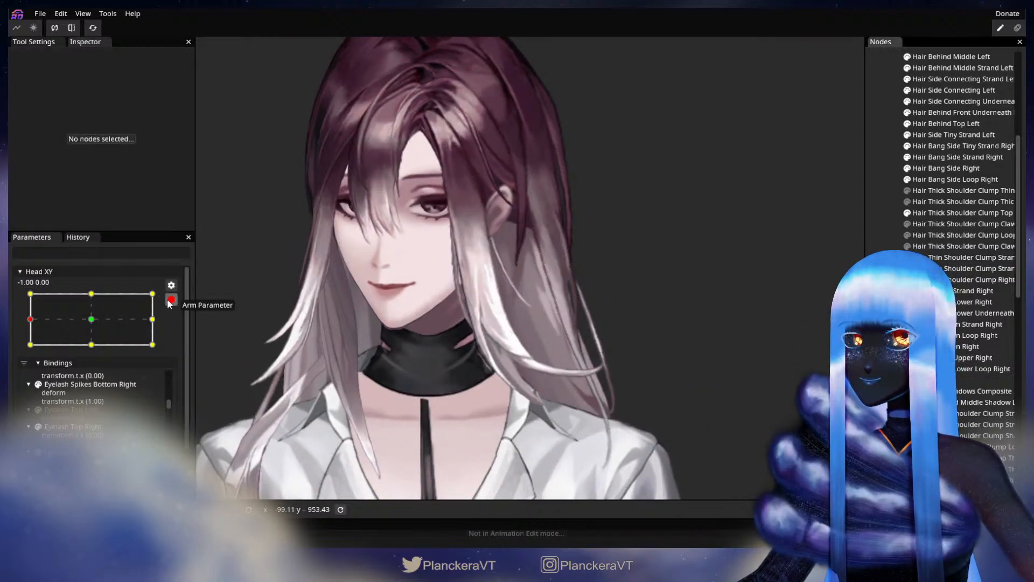
# Step: Preview the head tilt near Head XY -1.00, 0.00, inspect the hair above the shoulder, and resume editing at the keypoint
pyautogui.click(170, 300)
pyautogui.moveTo(31, 350)
pyautogui.mouseDown()
pyautogui.moveTo(95, 350)
pyautogui.moveTo(30, 350)
pyautogui.moveTo(81, 350)
pyautogui.moveTo(52, 351)
pyautogui.moveTo(24, 317)
pyautogui.moveTo(22, 351)
pyautogui.moveTo(92, 350)
pyautogui.moveTo(26, 350)
pyautogui.mouseUp()
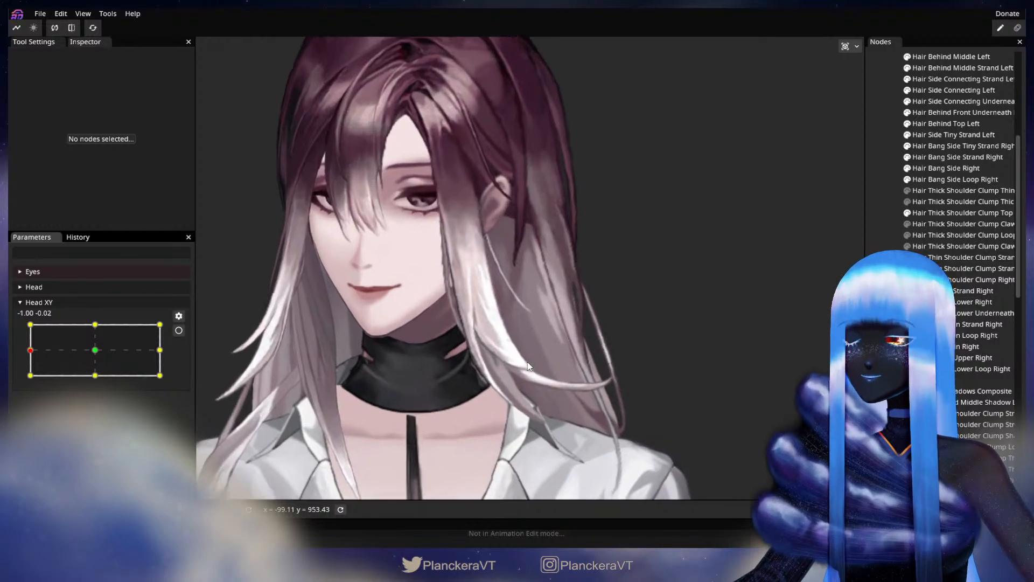
pyautogui.scroll(5, 528, 366)
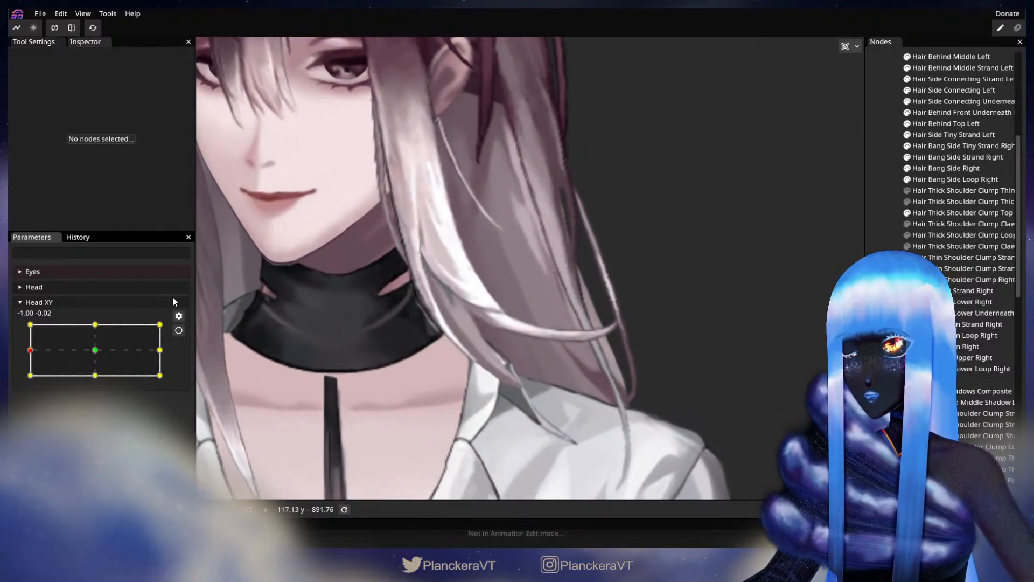
pyautogui.click(179, 330)
# Step: Fine-tune individual Hair Back vertices from the hair tip up along the outer strand at Head XY -1.00, 0.00
pyautogui.scroll(5, 634, 366)
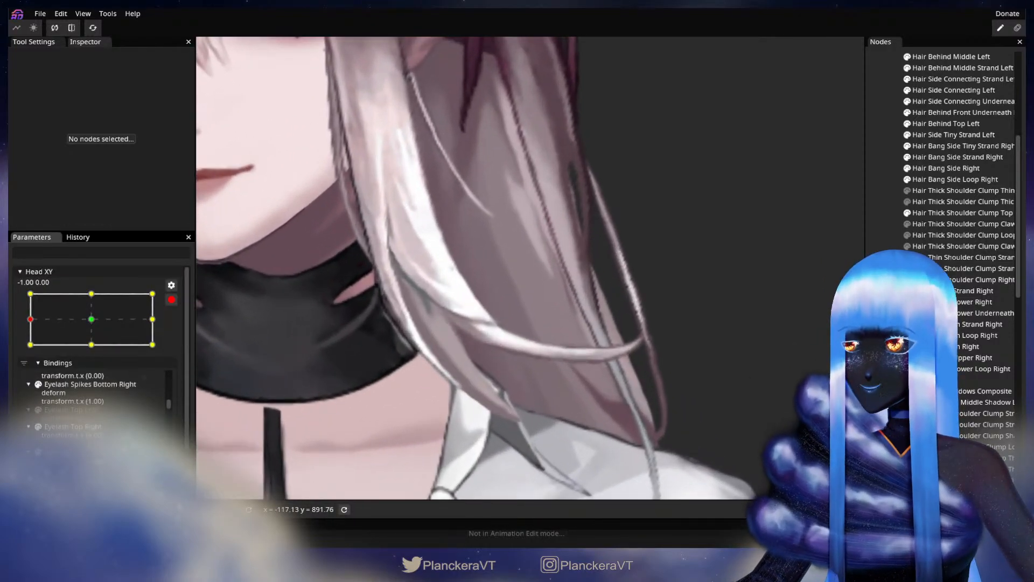
pyautogui.click(573, 338)
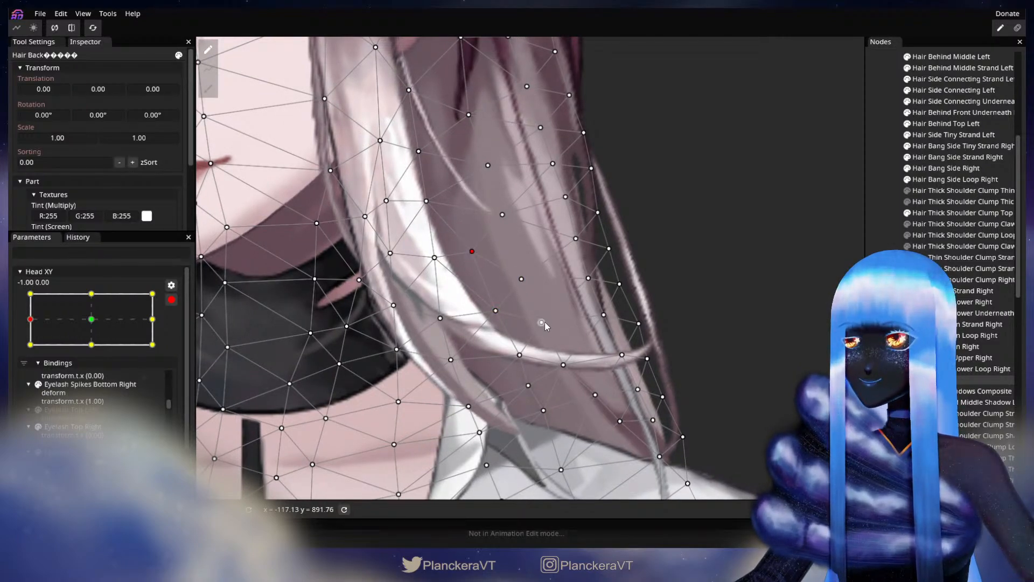
pyautogui.moveTo(594, 343); pyautogui.dragTo(596, 311)
pyautogui.click(566, 333)
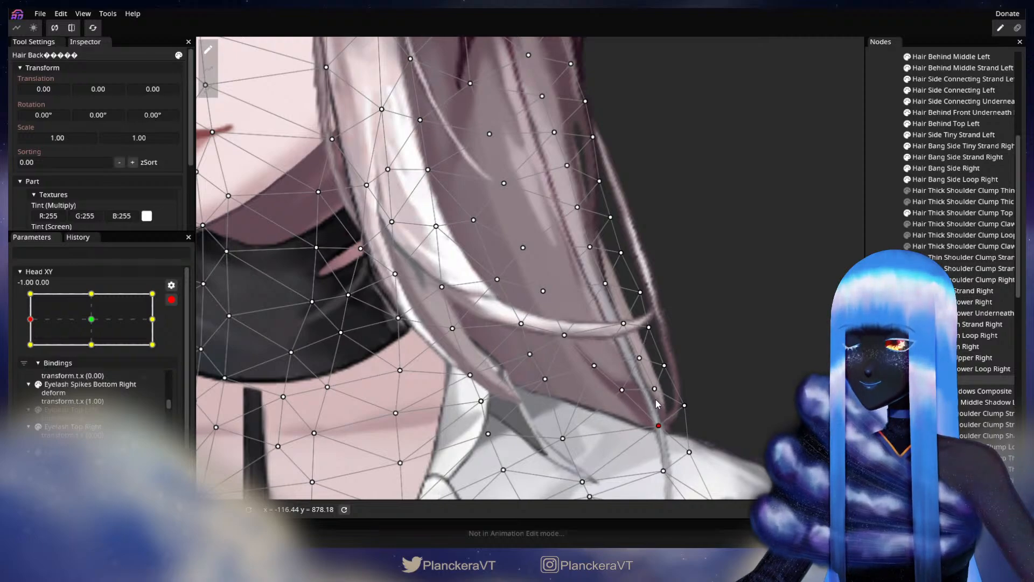
pyautogui.moveTo(634, 363); pyautogui.dragTo(636, 363)
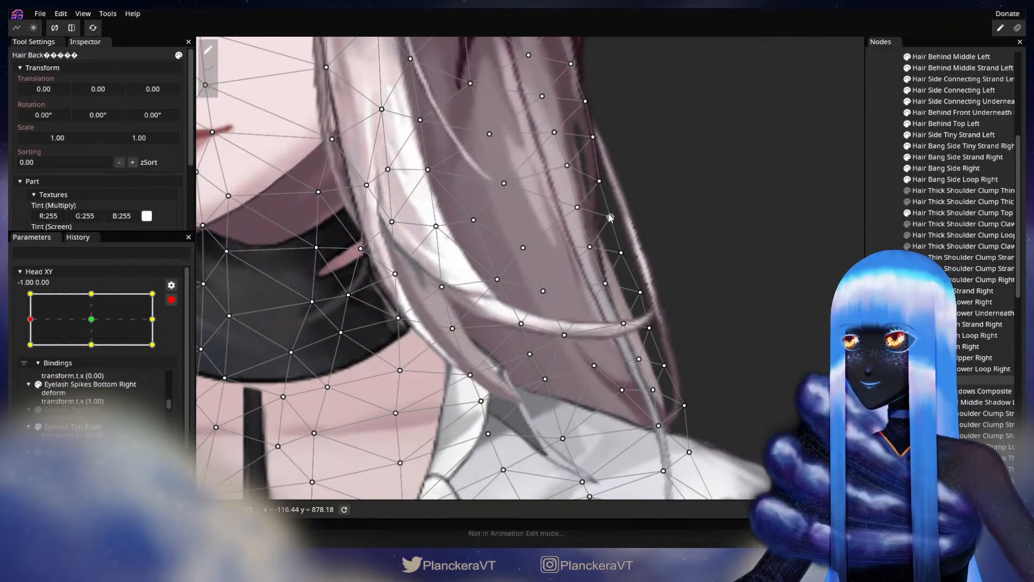
pyautogui.click(604, 289)
pyautogui.moveTo(629, 259); pyautogui.dragTo(626, 258)
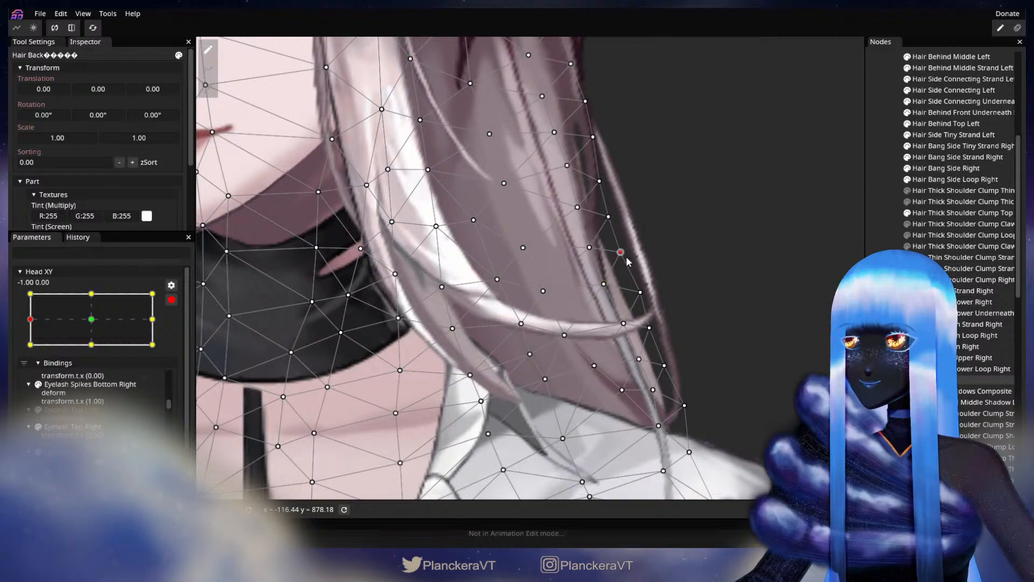
# Step: Adjust the Hair Back vertices at the tip and inside the hair up to below the ear, and hide the mesh
pyautogui.moveTo(677, 396); pyautogui.dragTo(657, 360)
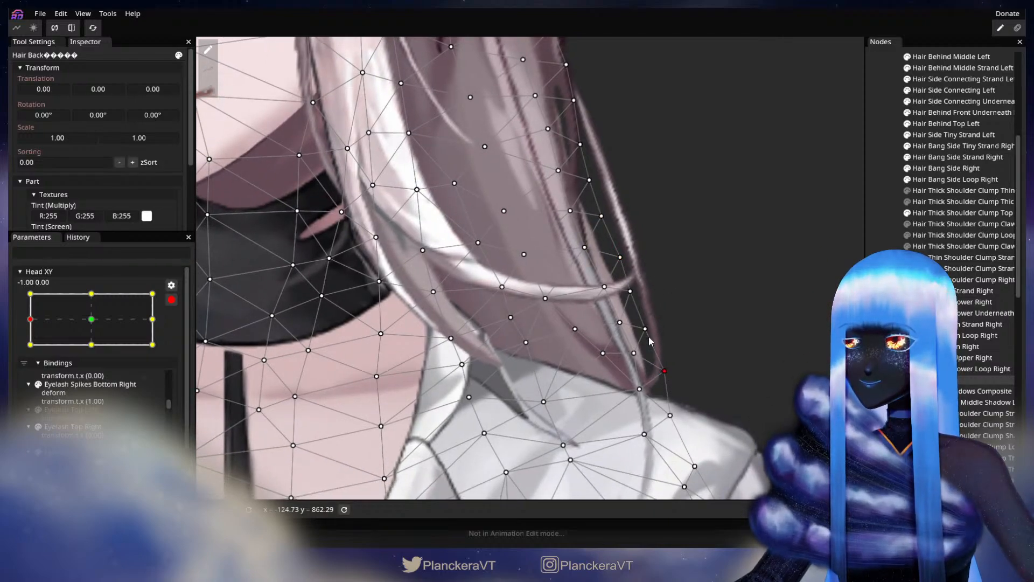
pyautogui.moveTo(671, 290); pyautogui.dragTo(668, 360)
pyautogui.scroll(-2, 668, 360)
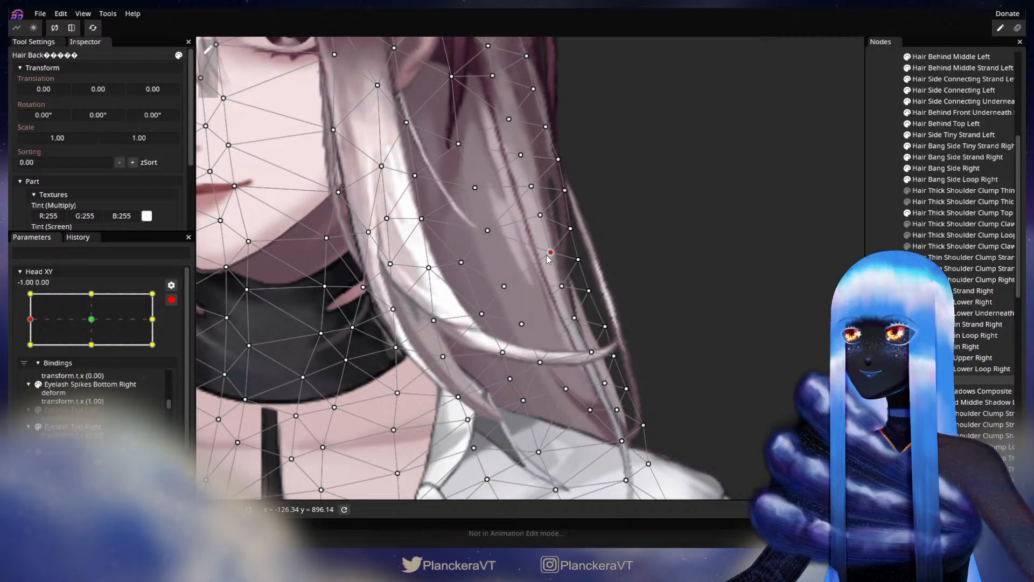
pyautogui.moveTo(562, 286); pyautogui.dragTo(559, 287)
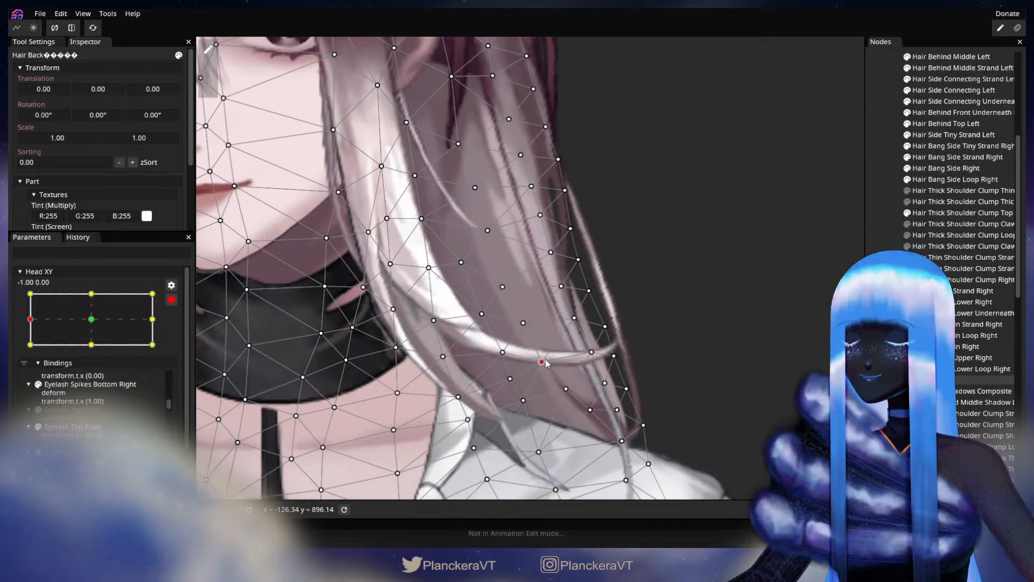
pyautogui.moveTo(465, 263); pyautogui.dragTo(478, 305)
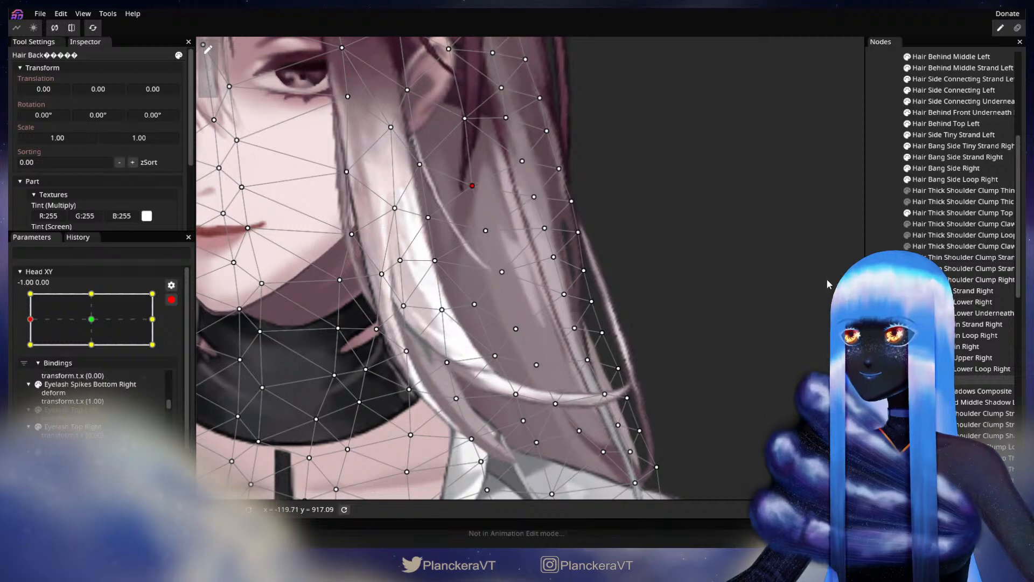
pyautogui.click(716, 335)
pyautogui.scroll(-4, 707, 335)
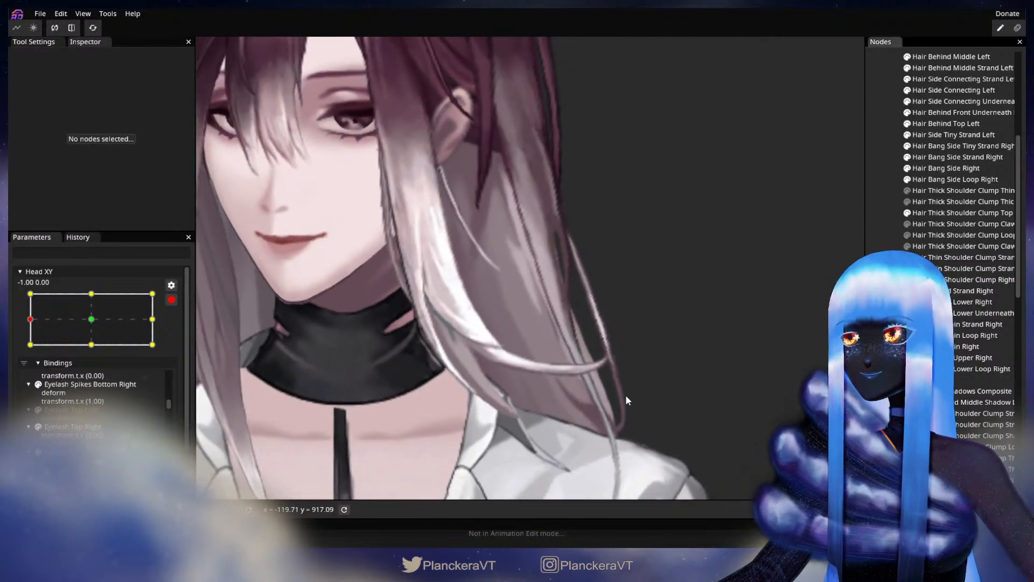
# Step: Check the hair with slight head tilts around Head XY -1.00, 0.00 and return to editing that keypoint
pyautogui.click(172, 299)
pyautogui.click(31, 348)
pyautogui.moveTo(32, 351)
pyautogui.mouseDown()
pyautogui.moveTo(92, 349)
pyautogui.moveTo(32, 351)
pyautogui.mouseUp()
pyautogui.click(179, 330)
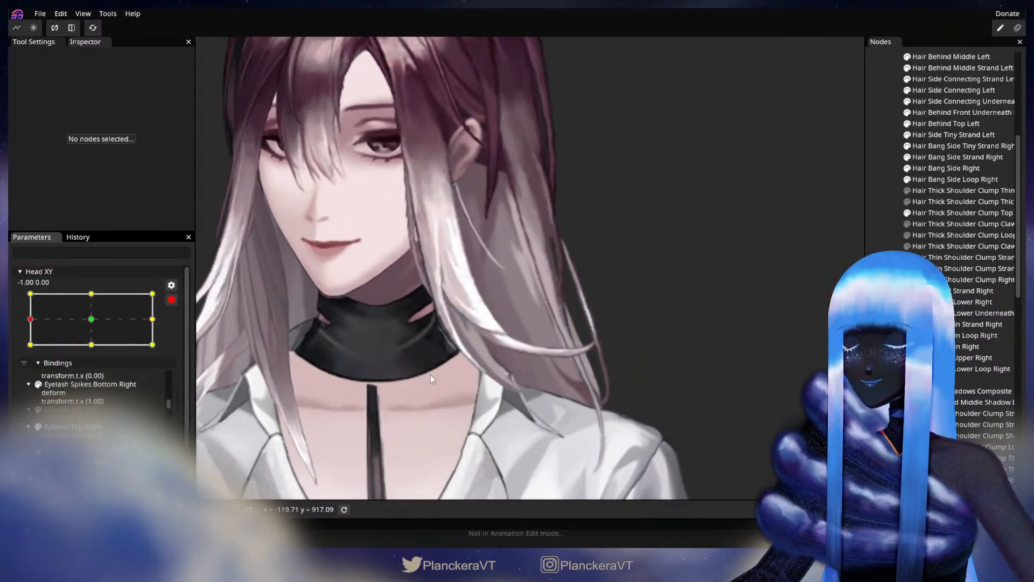
# Step: Refine the inner and lower-edge Hair Back vertices above the shoulder at Head XY -1.00, 0.00 and hide the mesh
pyautogui.scroll(5, 505, 373)
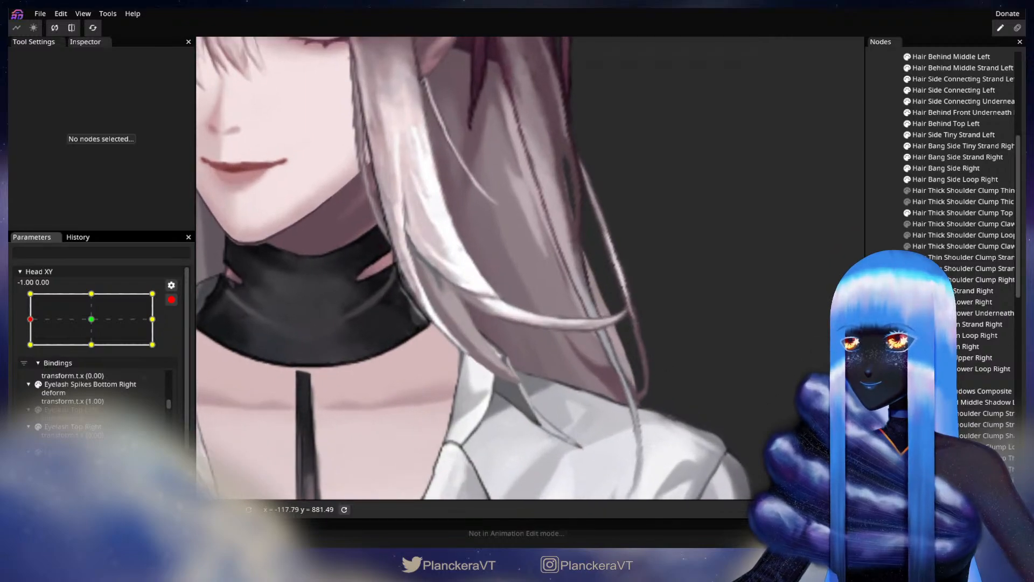
pyautogui.click(560, 338)
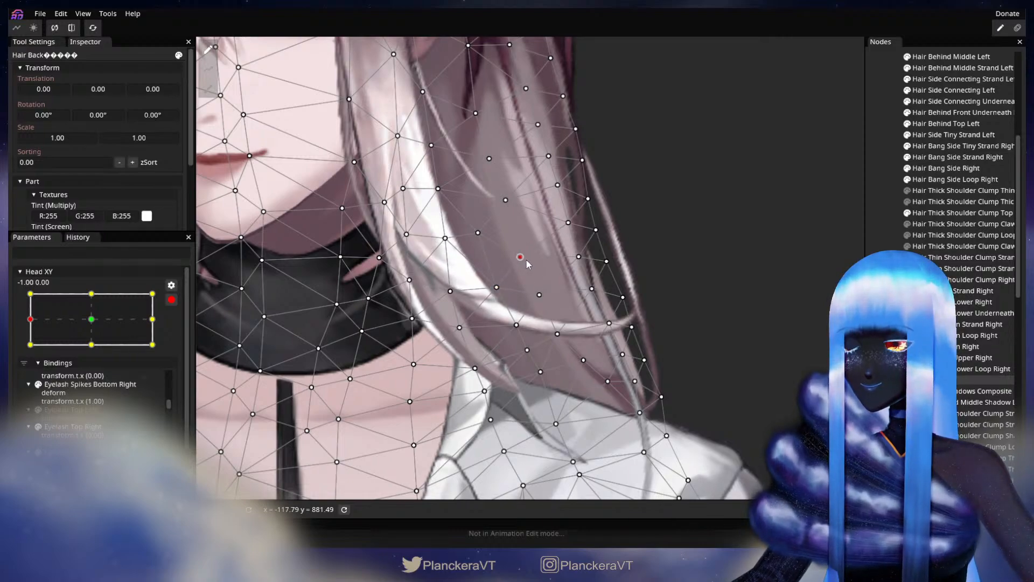
pyautogui.moveTo(587, 363); pyautogui.dragTo(593, 335)
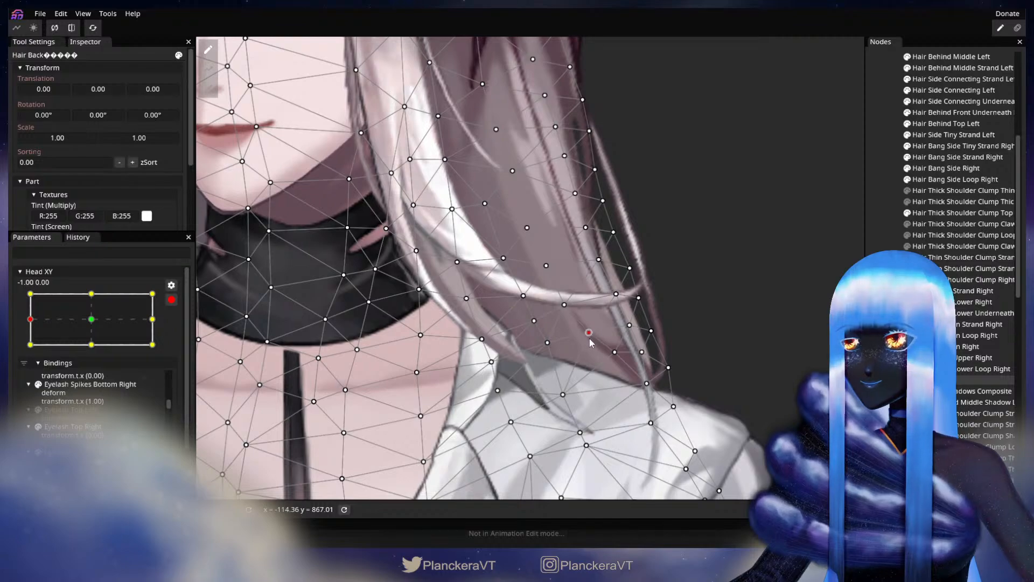
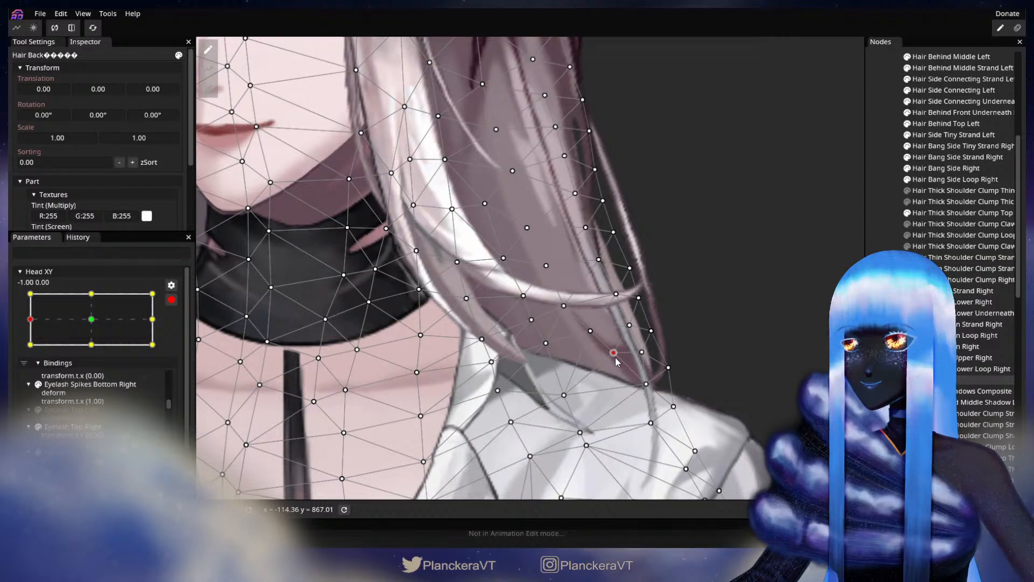
pyautogui.click(817, 290)
pyautogui.scroll(-3, 643, 351)
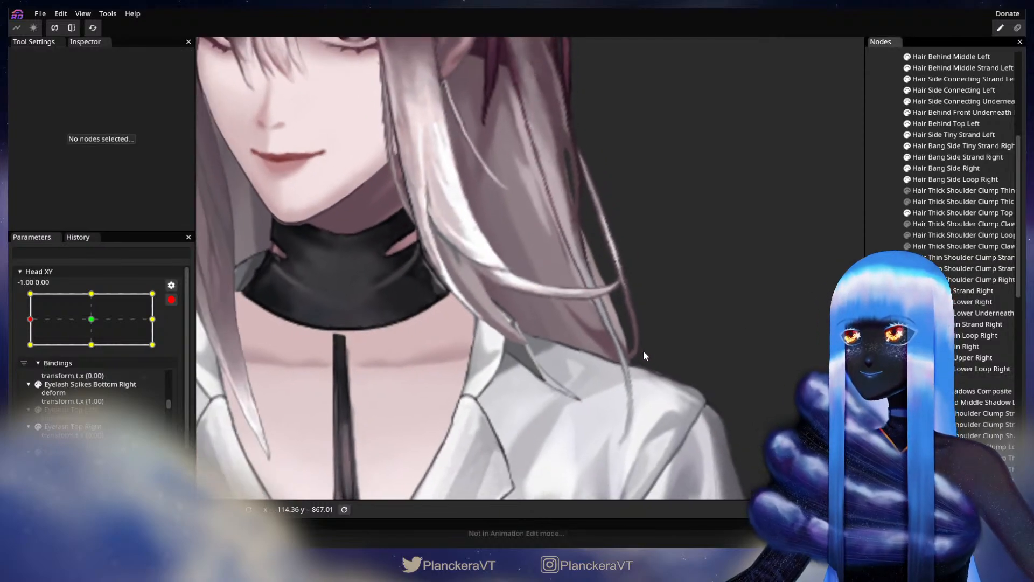
pyautogui.scroll(-5, 643, 348)
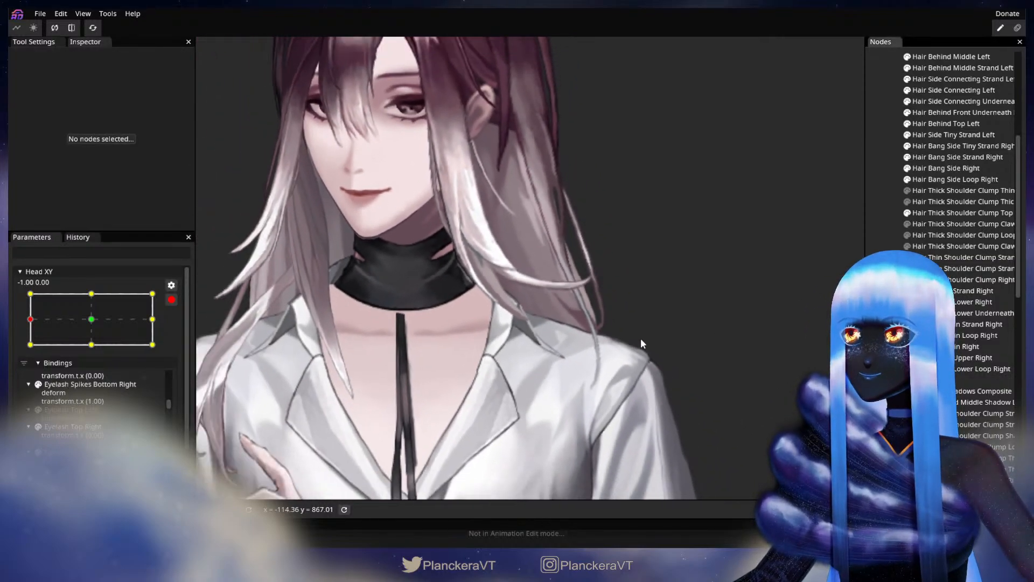
pyautogui.moveTo(639, 318); pyautogui.dragTo(641, 356)
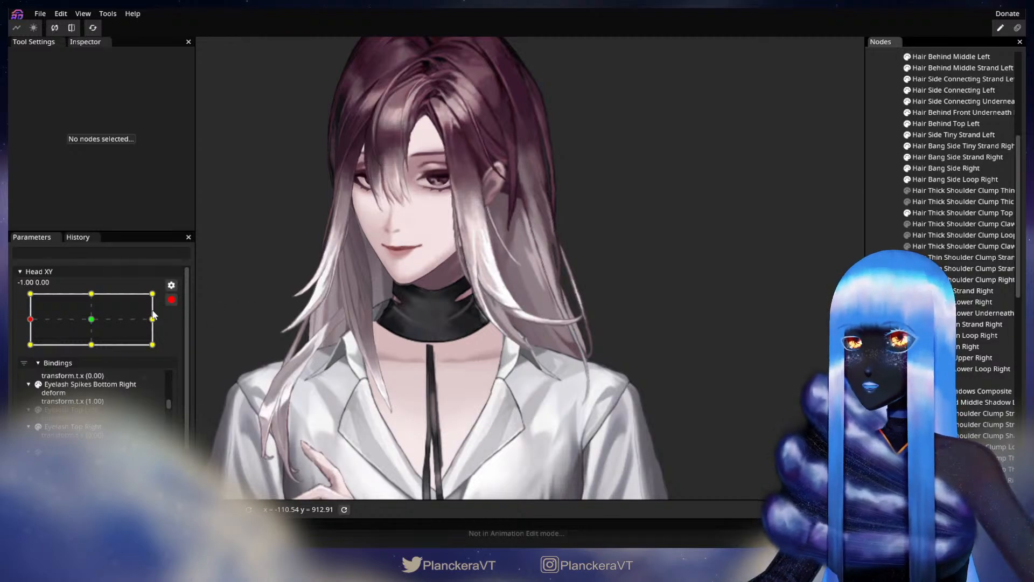
# Step: Preview the hair movement near Head XY -1.00, 0.00 with the head and shoulders in view, resuming editing at the keypoint
pyautogui.click(171, 300)
pyautogui.moveTo(30, 351)
pyautogui.mouseDown()
pyautogui.moveTo(98, 353)
pyautogui.moveTo(30, 353)
pyautogui.mouseUp()
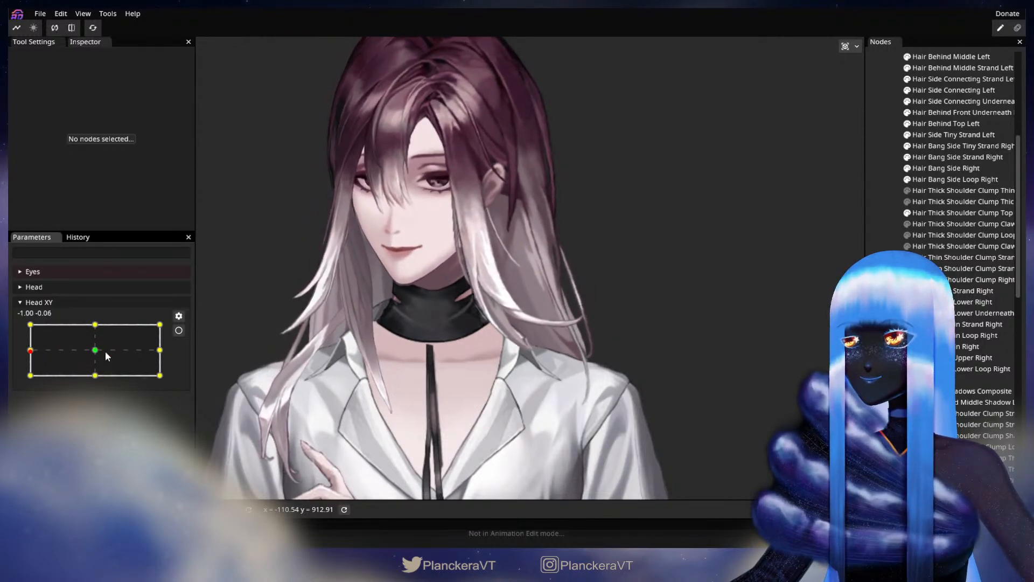
pyautogui.click(179, 330)
pyautogui.scroll(2, 567, 369)
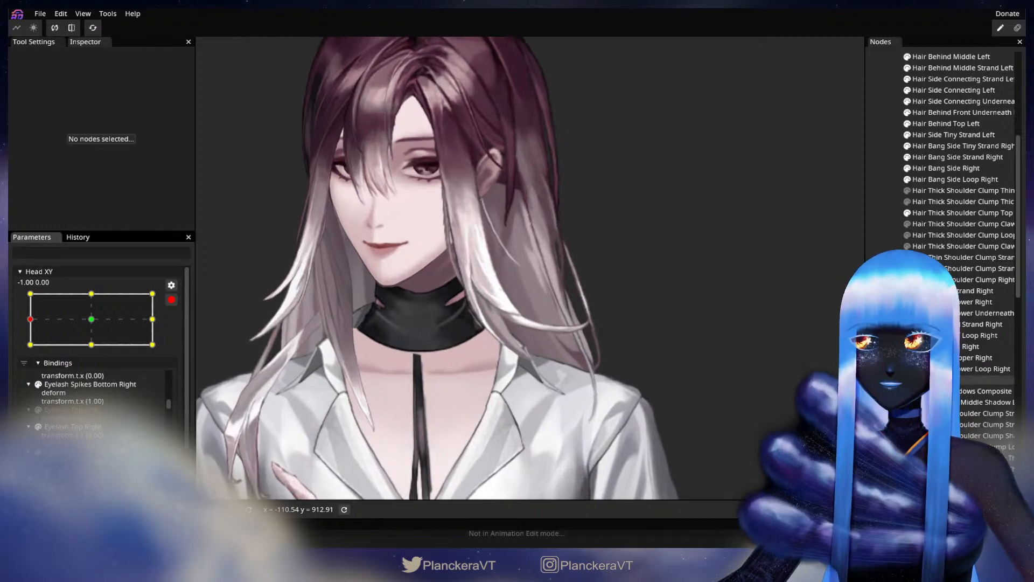
# Step: Nudge the outer Hair Back edge above the shoulder with the size 88 circle brush and hide the mesh
pyautogui.click(606, 361)
pyautogui.scroll(2, 605, 361)
pyautogui.click(208, 89)
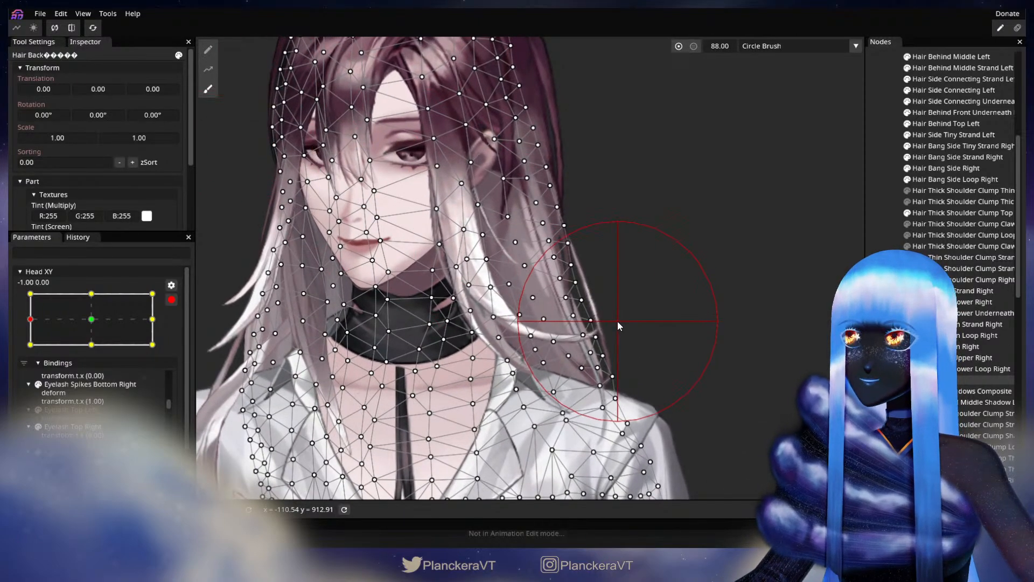
pyautogui.moveTo(614, 328); pyautogui.dragTo(631, 363)
pyautogui.press('Escape')
pyautogui.scroll(-2, 431, 377)
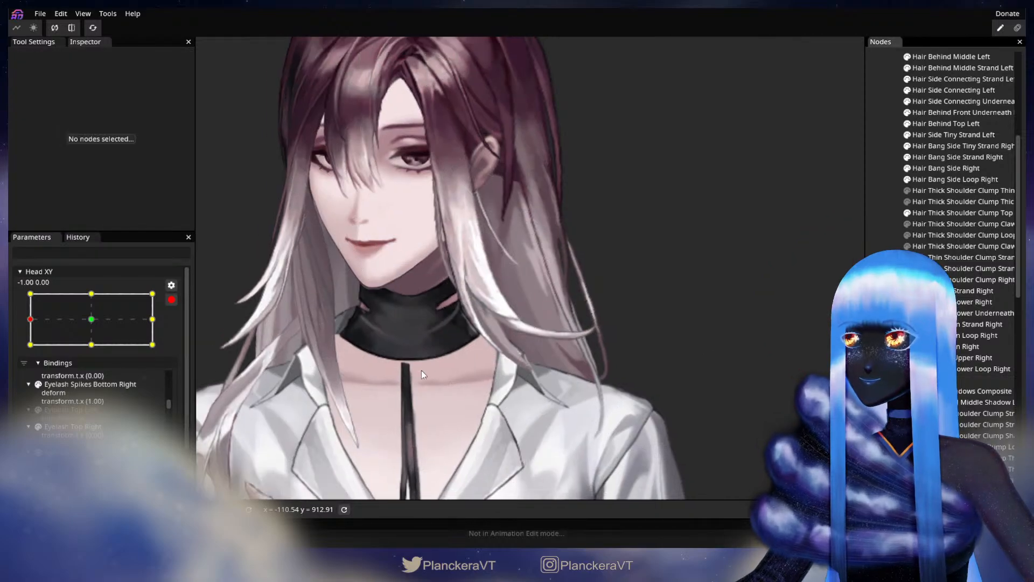
# Step: Preview the adjusted outer hair edge around Head XY -1.00, 0.00 and resume editing at the keypoint
pyautogui.click(171, 299)
pyautogui.moveTo(30, 350)
pyautogui.mouseDown()
pyautogui.moveTo(99, 349)
pyautogui.moveTo(30, 350)
pyautogui.mouseUp()
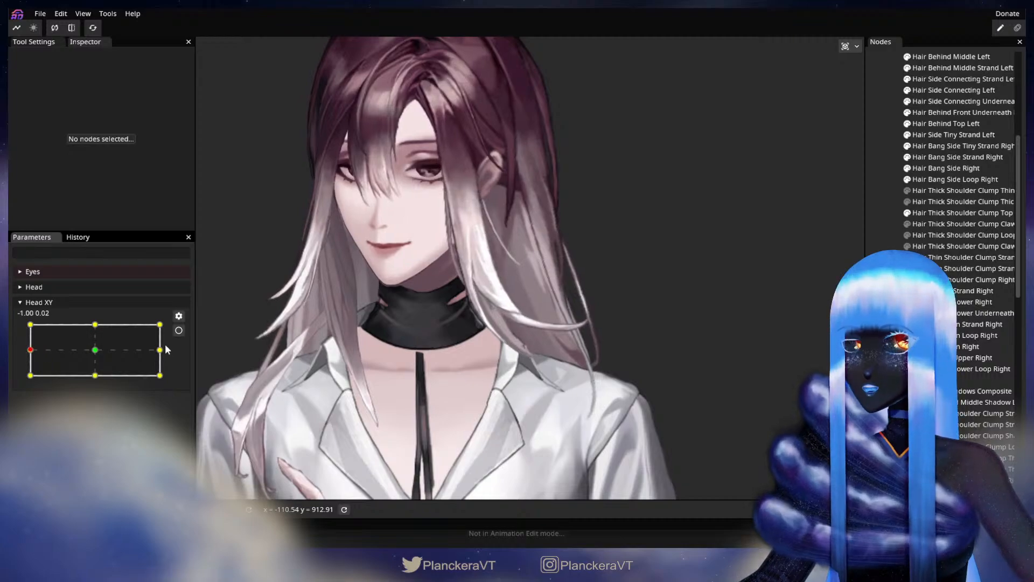
pyautogui.click(179, 330)
# Step: Brush the Hair Back mesh between the collar and outer strand at Head XY -1.00, 0.00 and hide the mesh
pyautogui.click(970, 380)
pyautogui.scroll(1, 776, 365)
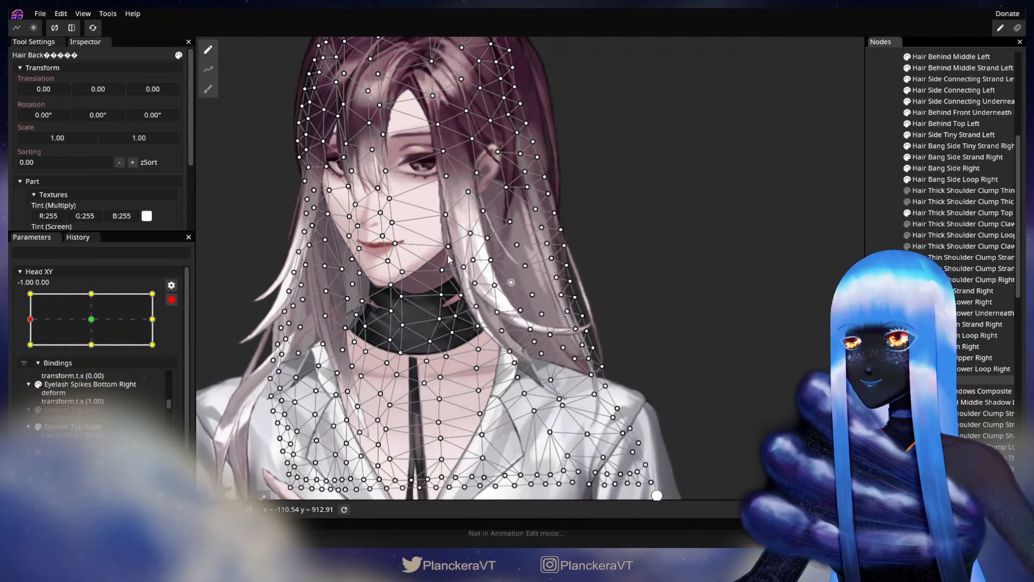
pyautogui.click(207, 89)
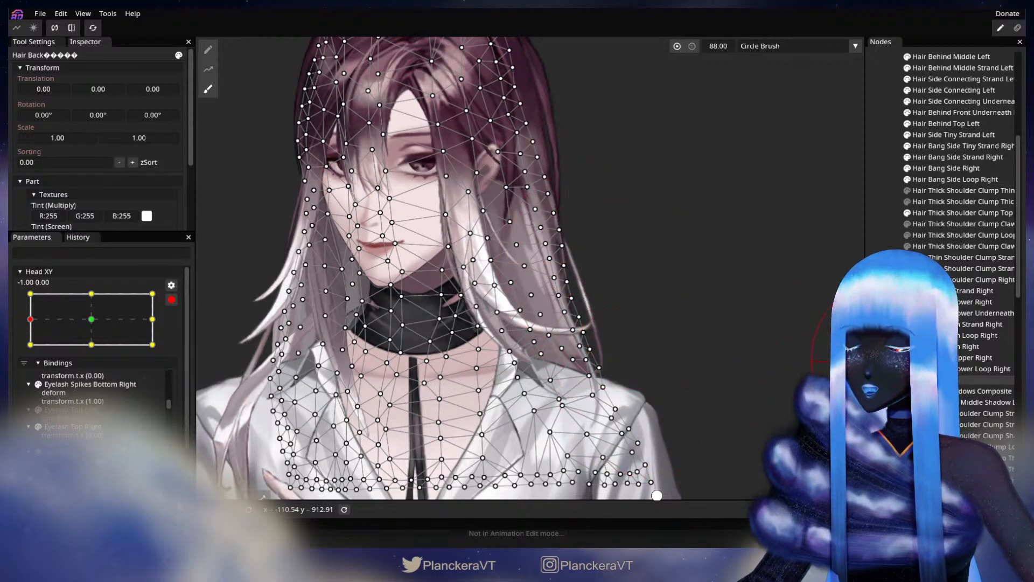
pyautogui.click(982, 380)
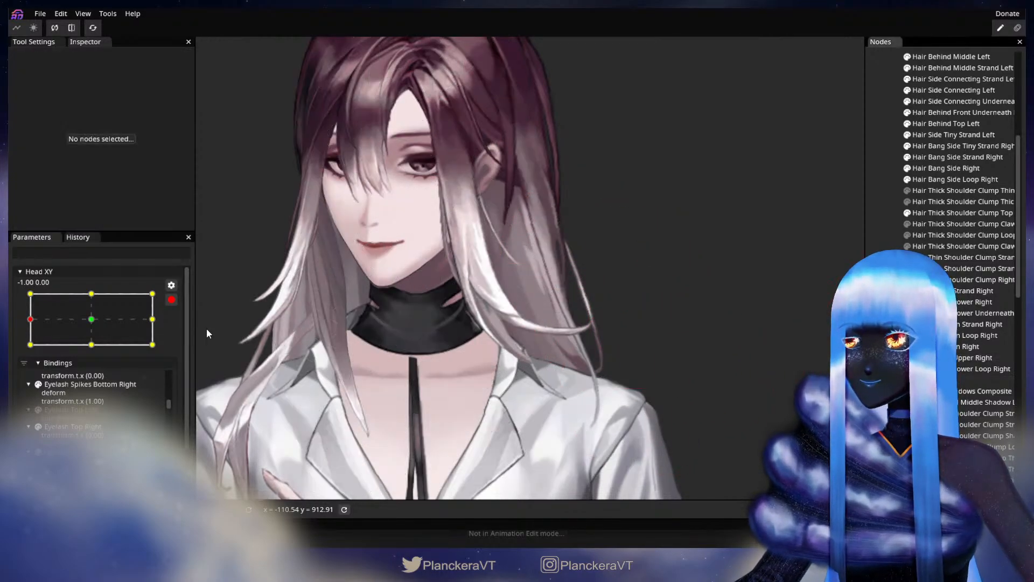
# Step: Preview the hair movement around Head XY -1.00, 0.00 with a close view of the back hair and resume editing the keypoint
pyautogui.click(171, 299)
pyautogui.moveTo(31, 350)
pyautogui.mouseDown()
pyautogui.moveTo(89, 353)
pyautogui.moveTo(30, 349)
pyautogui.mouseUp()
pyautogui.scroll(2, 382, 289)
pyautogui.scroll(3, 510, 377)
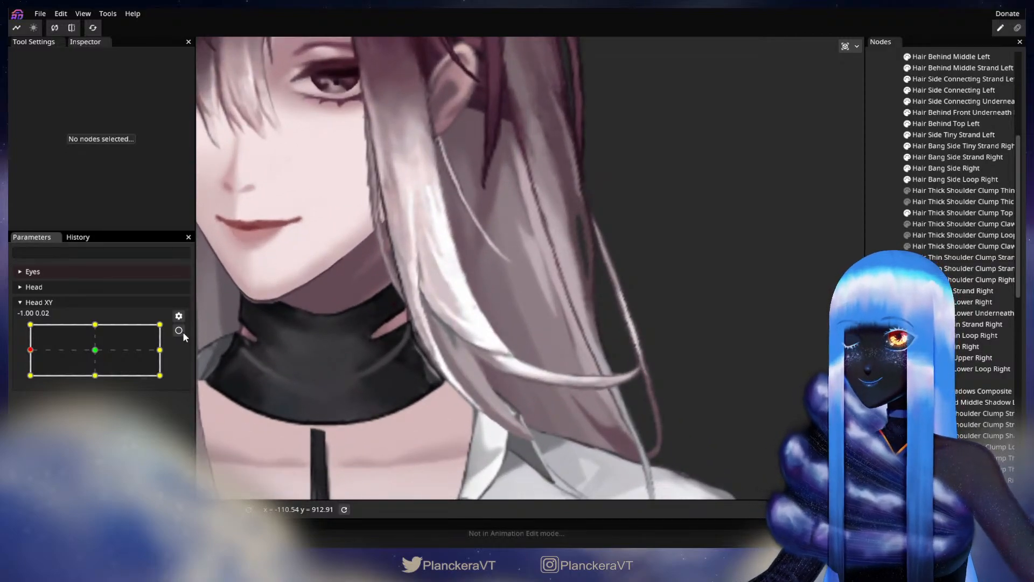
pyautogui.click(178, 330)
# Step: Select the Hair Back mesh and nudge its inner vertices between the ear and the curved strand at Head XY -1.00, 0.00
pyautogui.scroll(3, 519, 249)
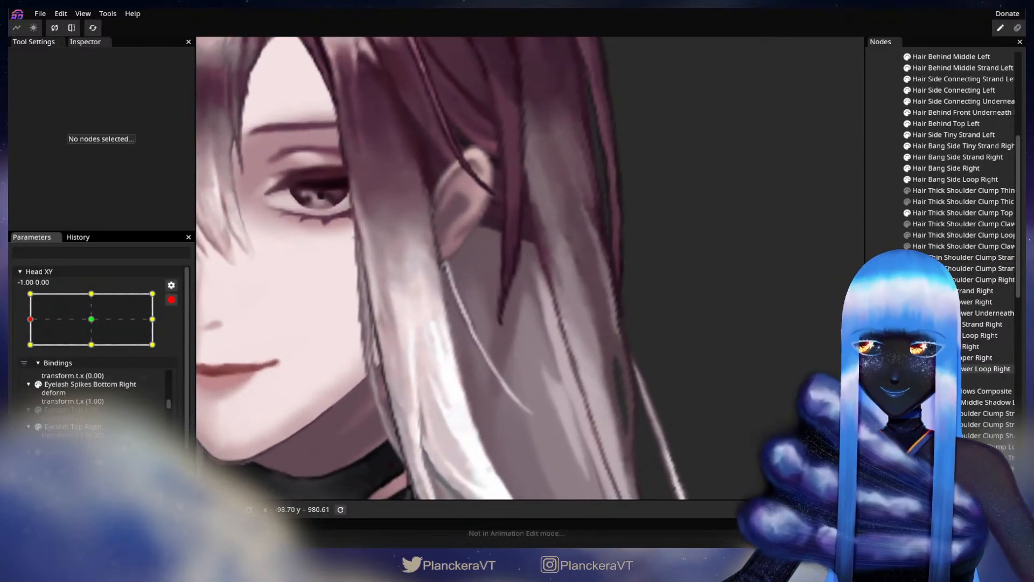
pyautogui.click(937, 380)
pyautogui.scroll(1, 547, 282)
pyautogui.click(569, 293)
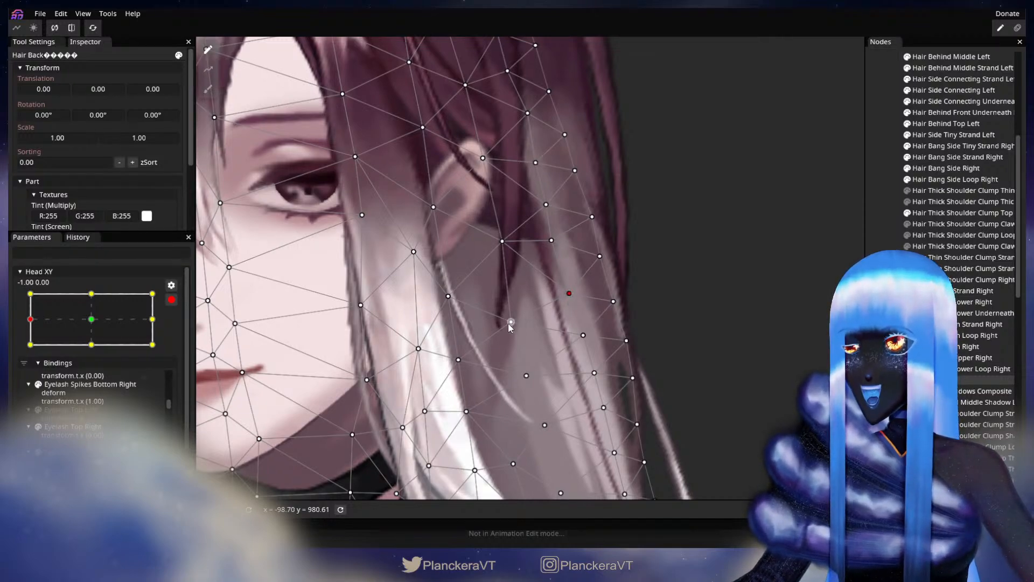
pyautogui.moveTo(503, 324); pyautogui.dragTo(512, 245)
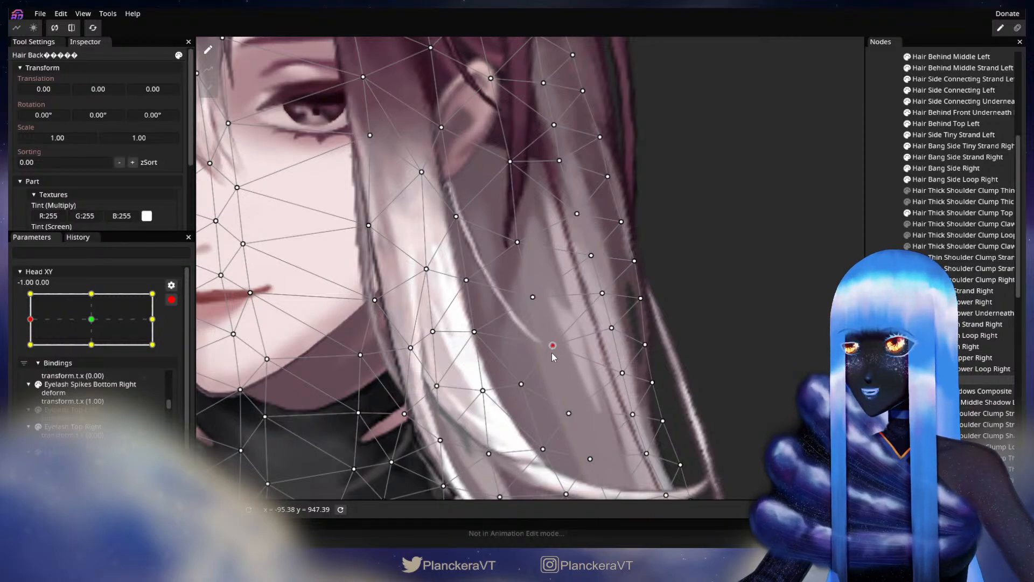
pyautogui.moveTo(550, 358); pyautogui.dragTo(590, 297)
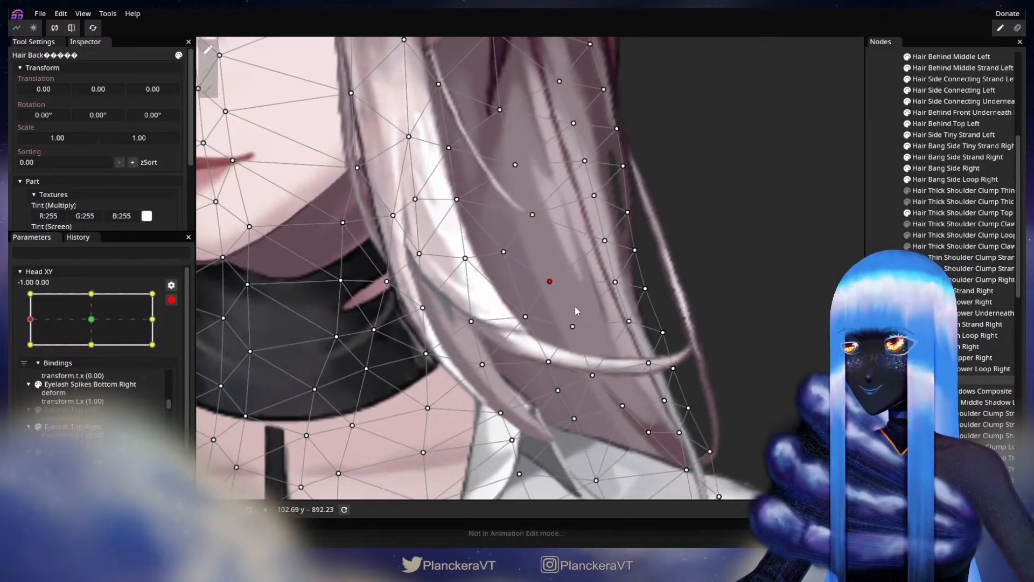
pyautogui.click(572, 327)
pyautogui.moveTo(579, 325); pyautogui.dragTo(575, 326)
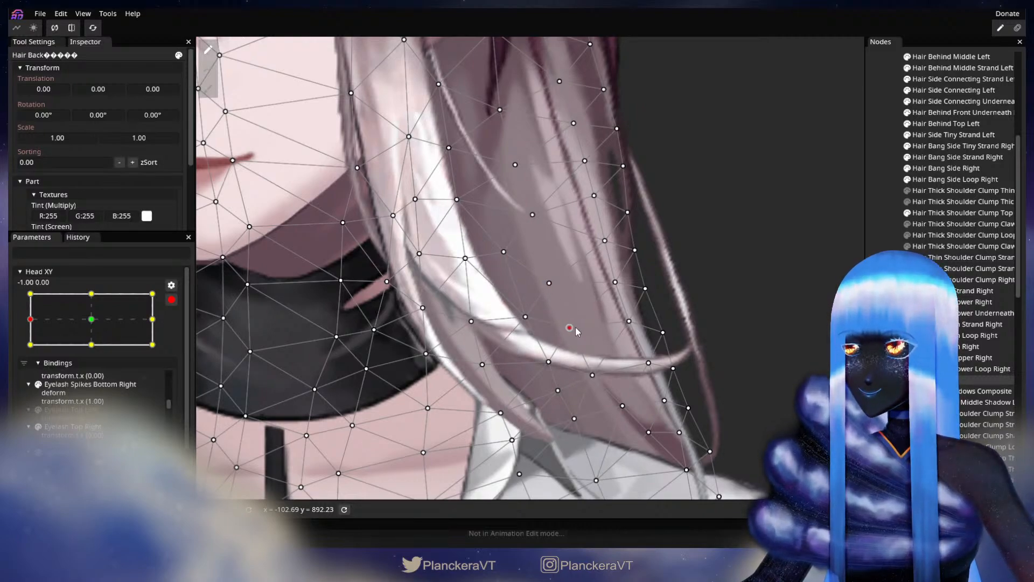
# Step: Adjust the lower Hair Back vertices around the curved strand above the shirt shoulder and leave mesh editing
pyautogui.click(523, 320)
pyautogui.scroll(-3, 580, 328)
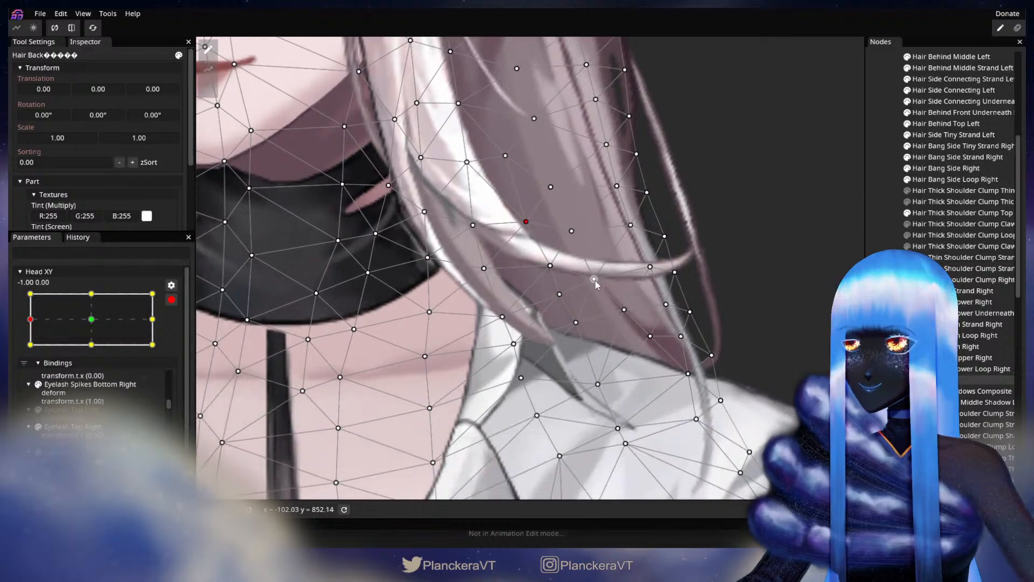
pyautogui.click(592, 280)
pyautogui.moveTo(631, 294); pyautogui.dragTo(562, 330)
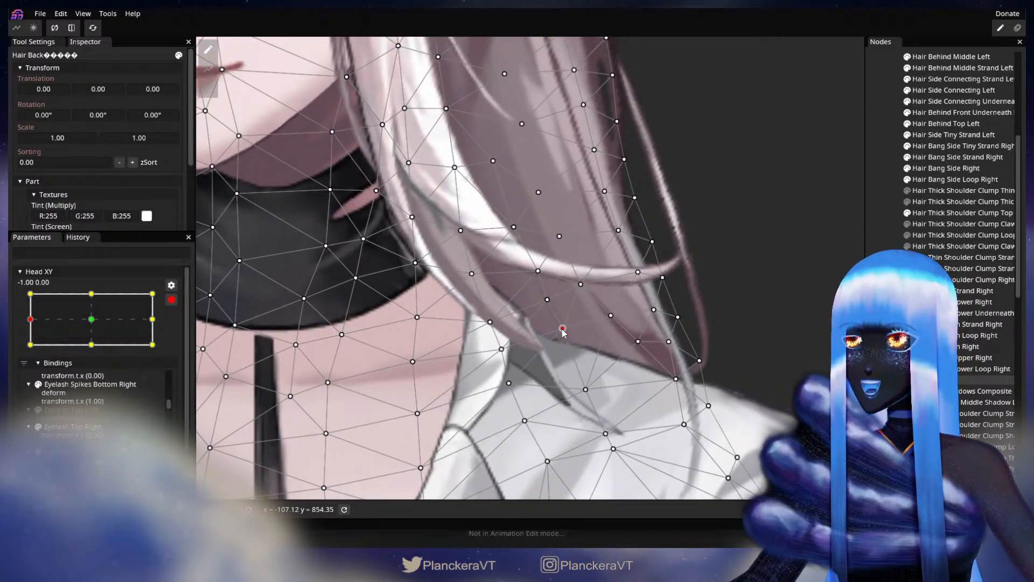
pyautogui.click(638, 342)
pyautogui.moveTo(638, 343); pyautogui.dragTo(631, 337)
pyautogui.press('Escape')
# Step: Preview the reshaped lower back hair around Head XY -1.00, 0.00 with the whole head visible and resume editing the keypoint
pyautogui.scroll(-2, 555, 375)
pyautogui.scroll(-10, 555, 377)
pyautogui.scroll(-8, 557, 382)
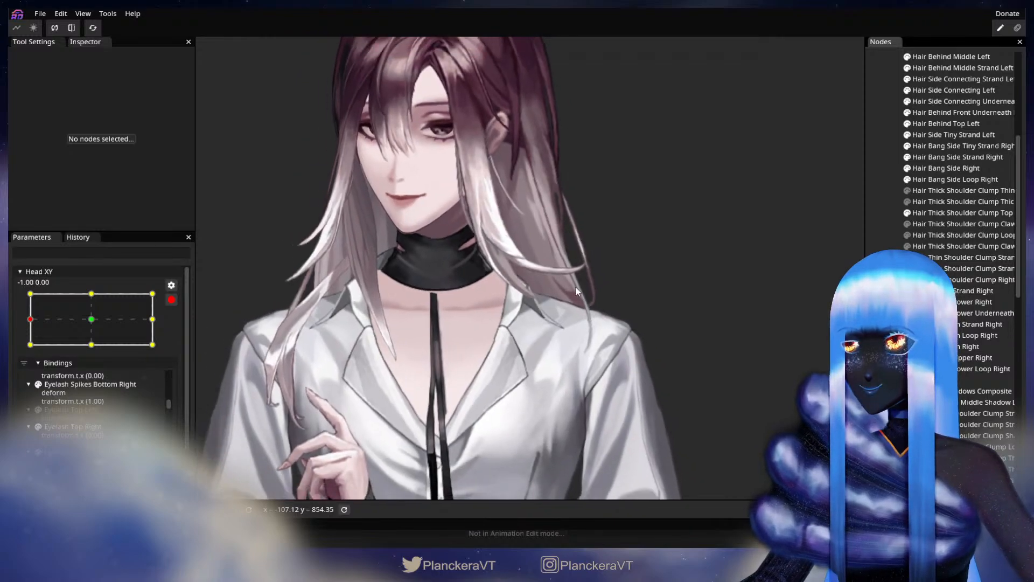
pyautogui.scroll(-5, 579, 377)
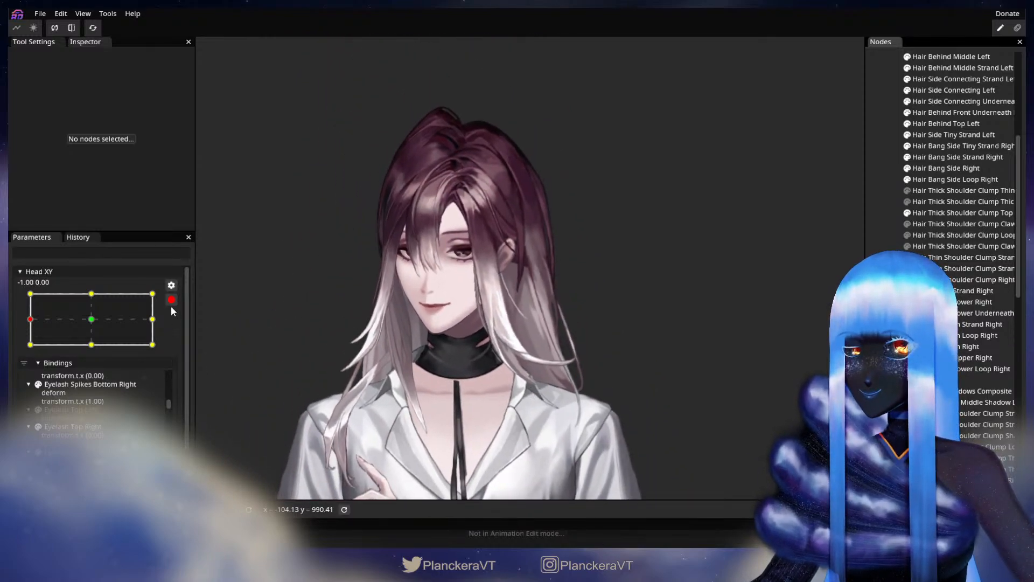
pyautogui.click(171, 300)
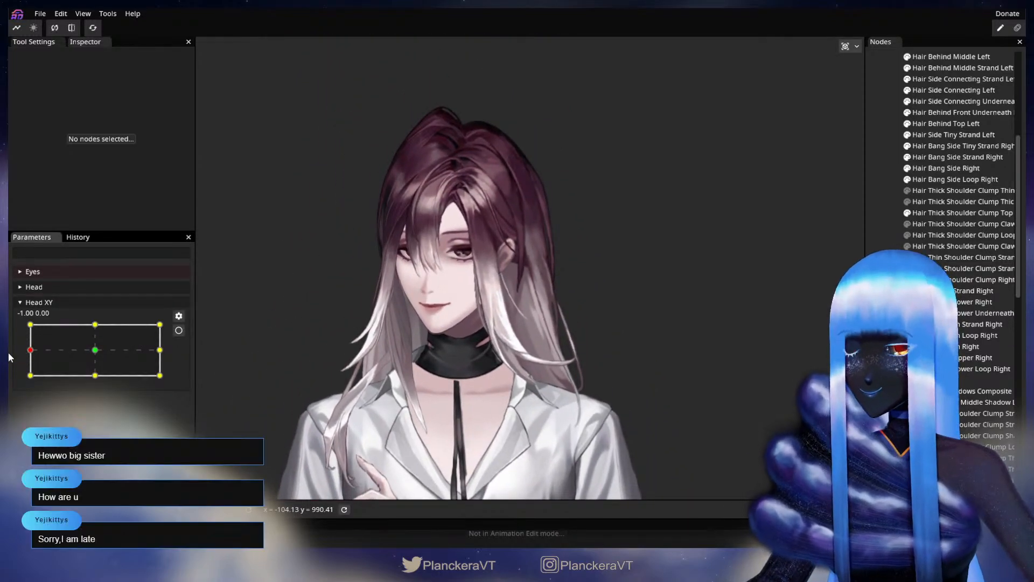
pyautogui.click(31, 351)
pyautogui.moveTo(31, 351)
pyautogui.mouseDown()
pyautogui.moveTo(178, 352)
pyautogui.moveTo(23, 351)
pyautogui.mouseUp()
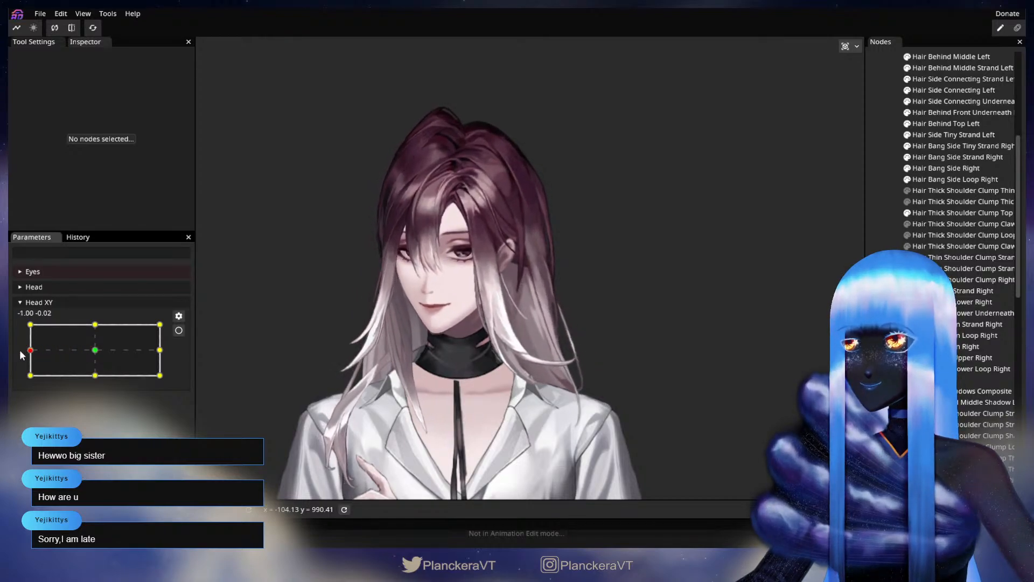
pyautogui.click(178, 330)
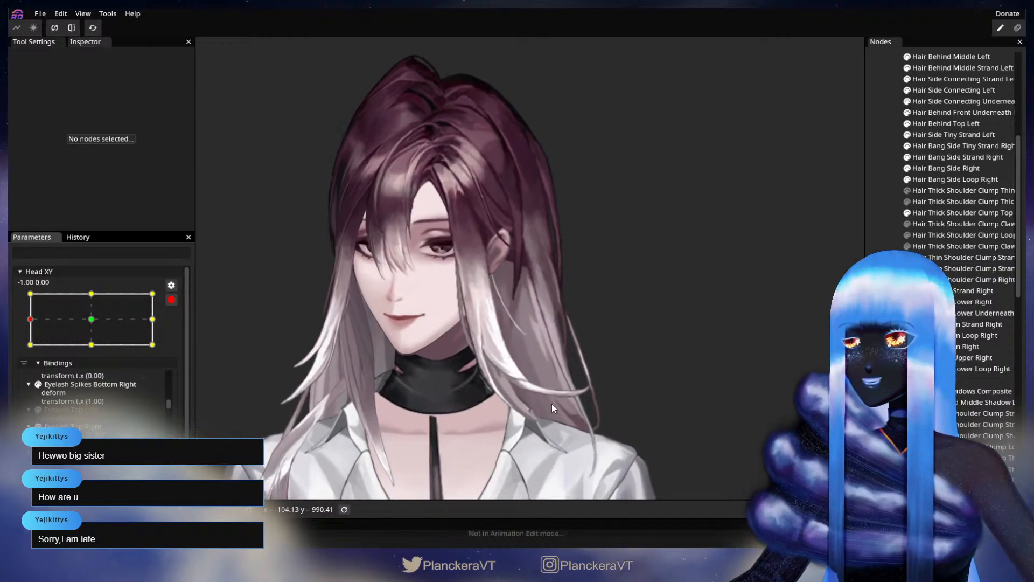
# Step: Nudge the single Hair Back vertex below the pointed dark strand beside the ear slightly upward and leave mesh editing
pyautogui.scroll(2, 551, 403)
pyautogui.scroll(2, 519, 399)
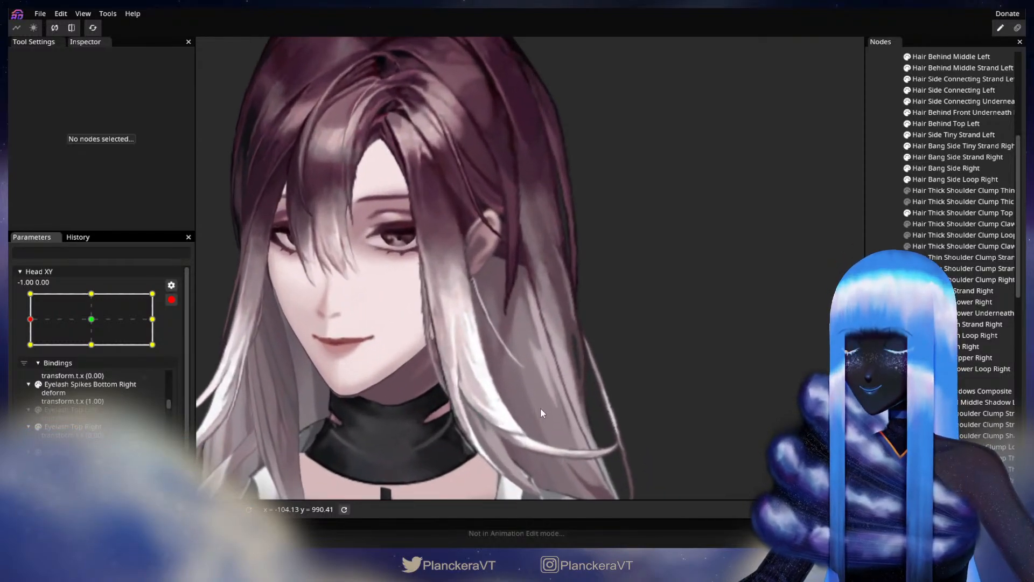
pyautogui.scroll(3, 541, 413)
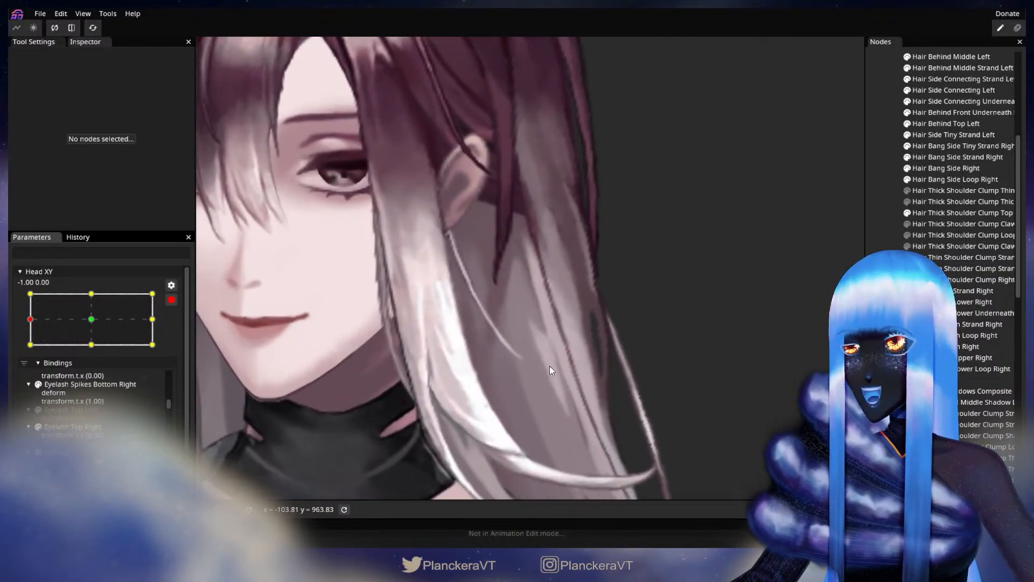
pyautogui.scroll(2, 552, 366)
pyautogui.click(522, 335)
pyautogui.scroll(2, 518, 345)
pyautogui.click(510, 346)
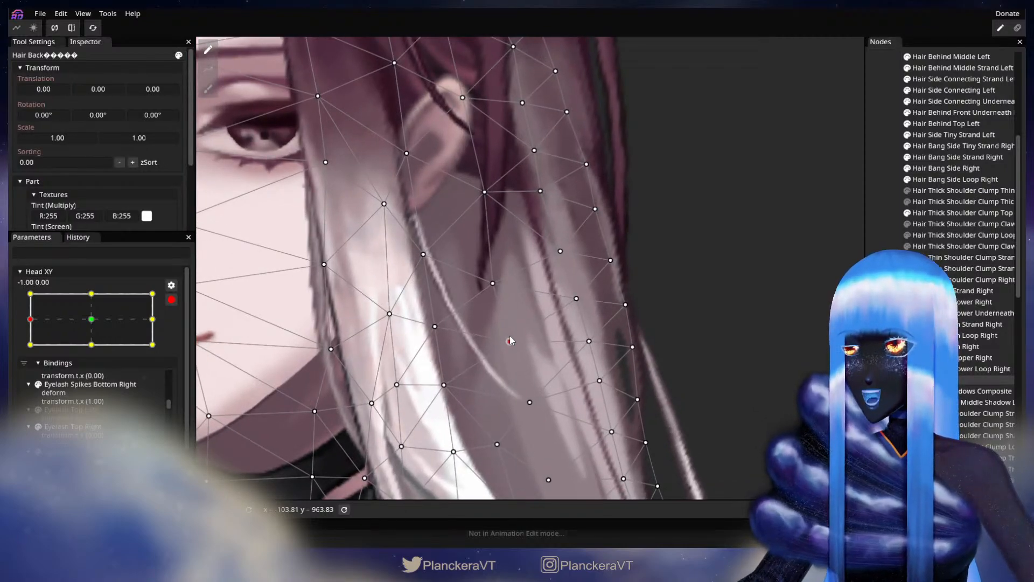
pyautogui.moveTo(508, 333); pyautogui.dragTo(509, 331)
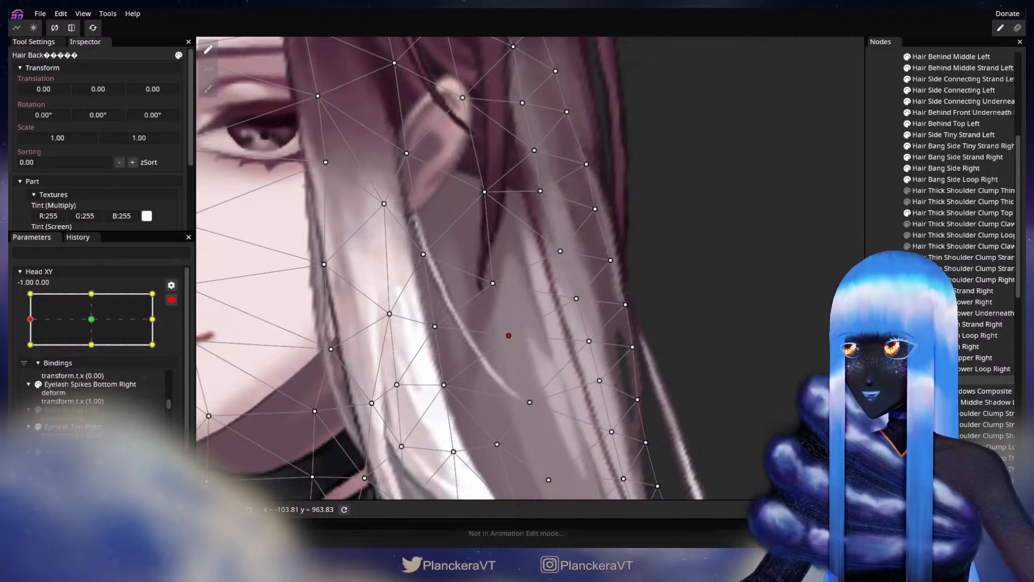
pyautogui.press('Escape')
# Step: Preview the hair below the ear with small head turns around Head XY -1.00, 0.00 and resume editing the keypoint
pyautogui.scroll(-4, 544, 377)
pyautogui.scroll(-5, 577, 377)
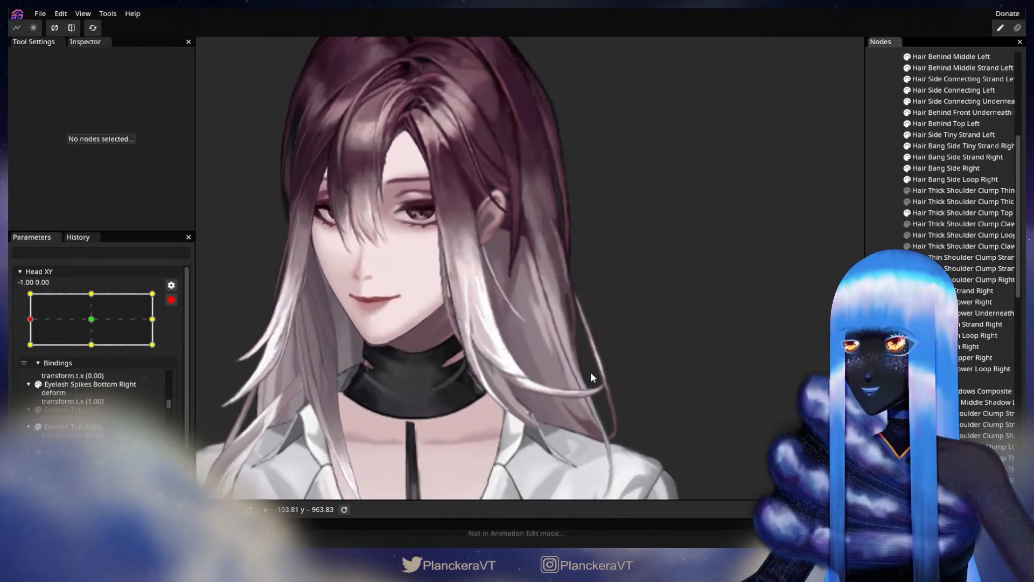
pyautogui.scroll(-2, 592, 373)
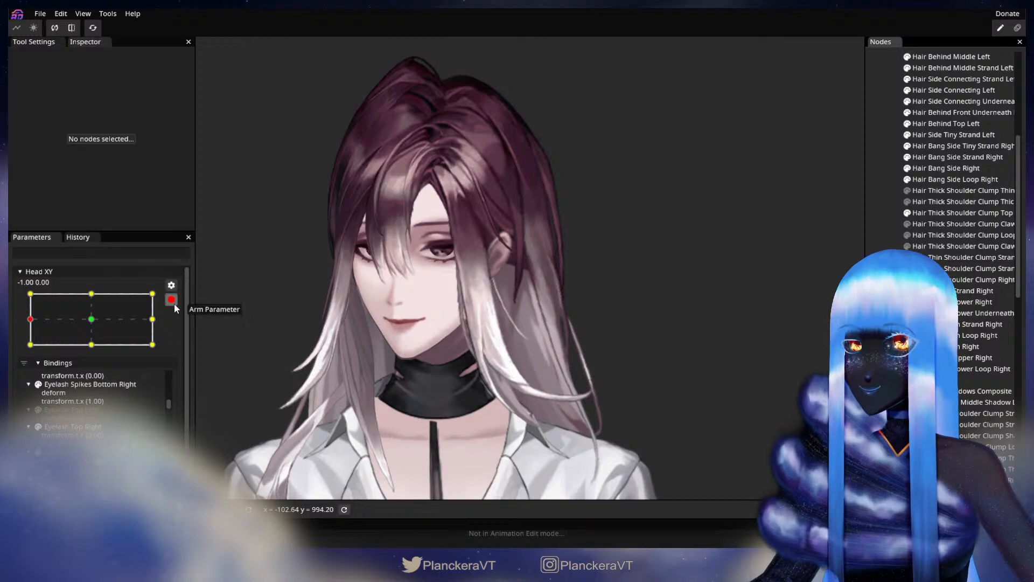
pyautogui.click(174, 303)
pyautogui.moveTo(30, 350)
pyautogui.mouseDown()
pyautogui.moveTo(96, 351)
pyautogui.moveTo(30, 350)
pyautogui.mouseUp()
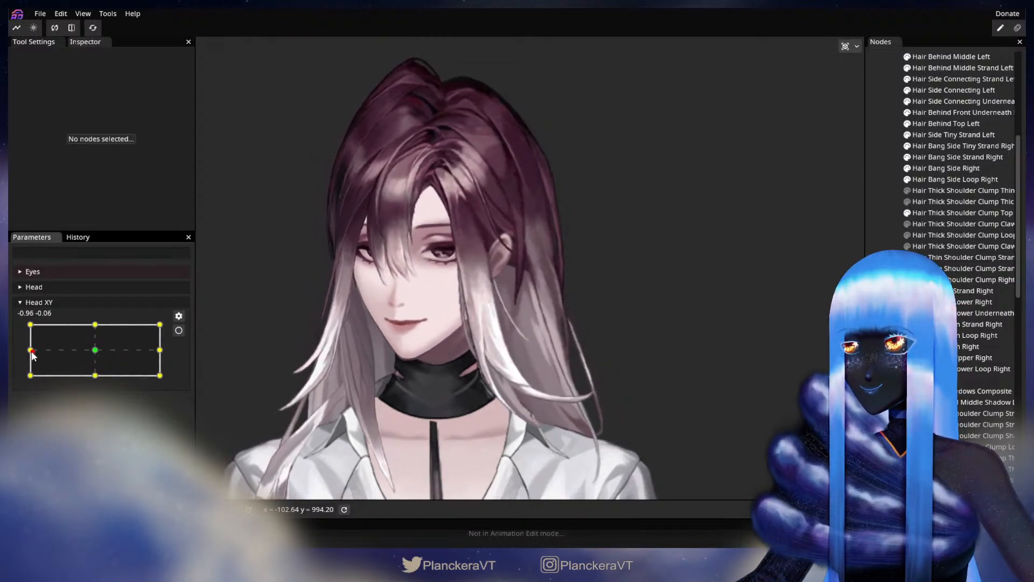
pyautogui.click(177, 331)
# Step: Select the Hair Back mesh and fine-tune the vertices just below the pointed dark strand at Head XY -1.00, 0.00
pyautogui.scroll(5, 539, 369)
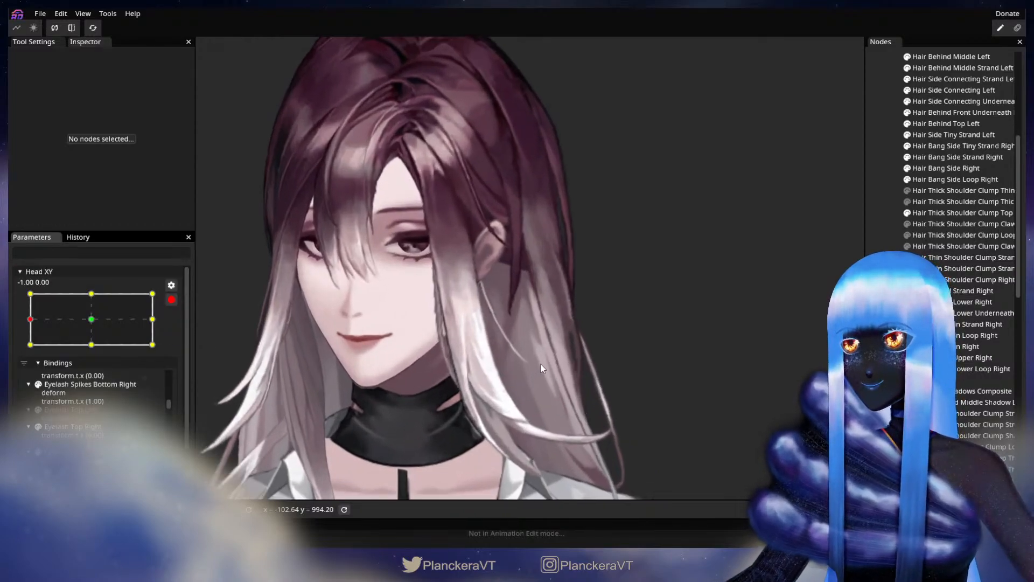
pyautogui.scroll(8, 541, 364)
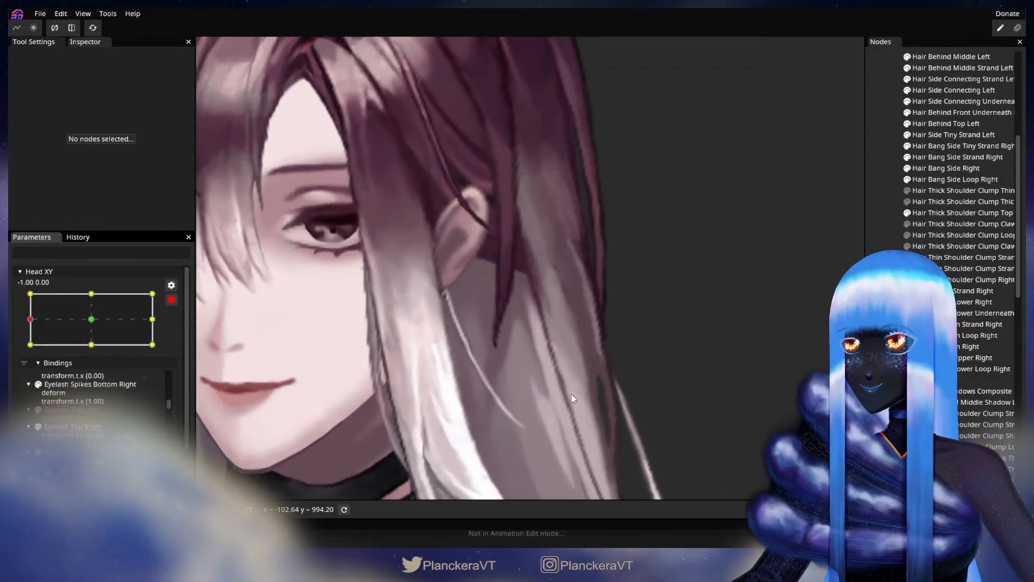
pyautogui.moveTo(571, 395); pyautogui.dragTo(583, 367)
pyautogui.click(582, 370)
pyautogui.scroll(2, 581, 369)
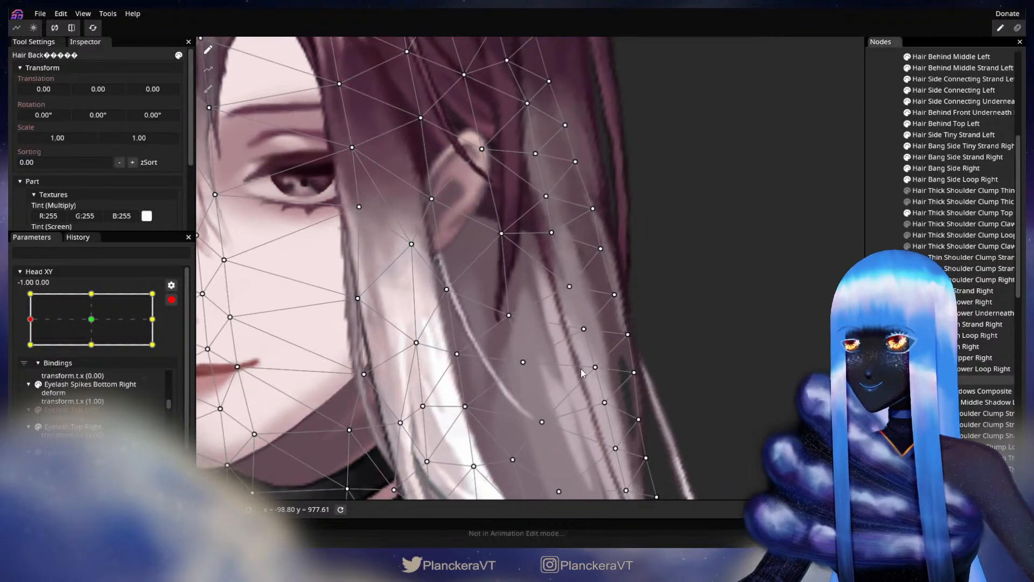
pyautogui.moveTo(522, 367); pyautogui.dragTo(519, 368)
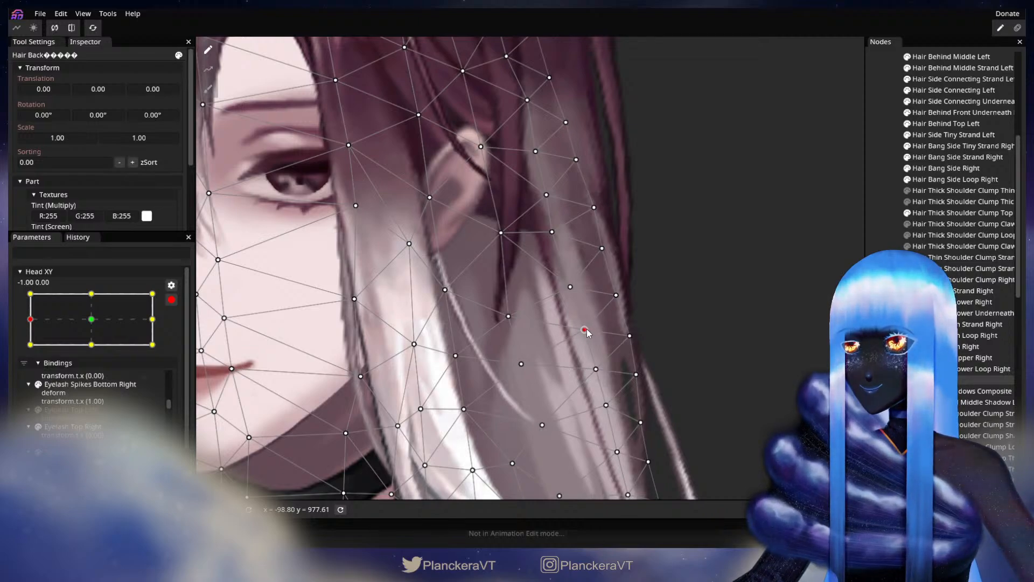
pyautogui.click(510, 314)
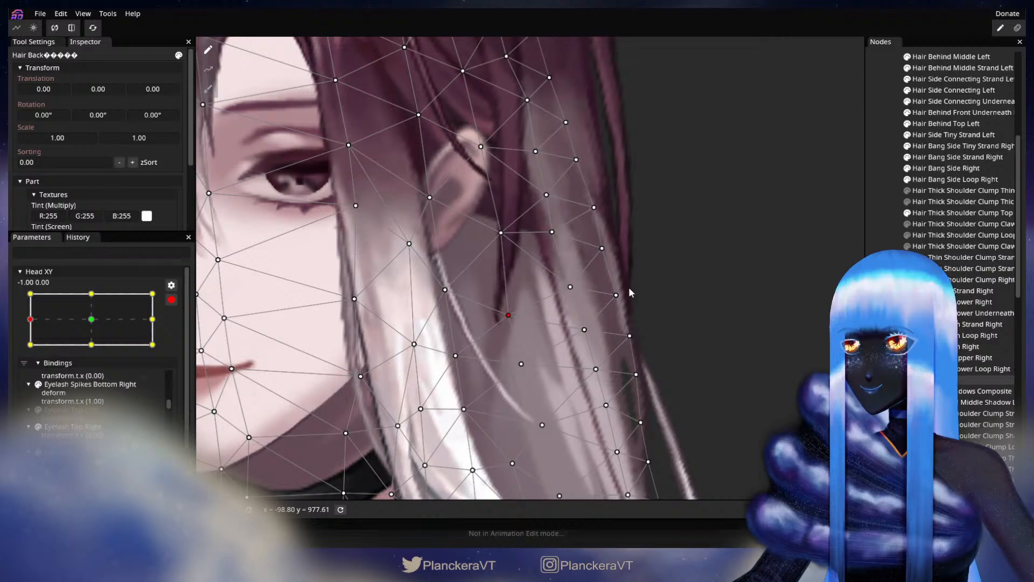
# Step: Shift the Hair Back vertices along the long dark outer strand slightly toward the face and leave mesh editing
pyautogui.moveTo(524, 417); pyautogui.dragTo(545, 362)
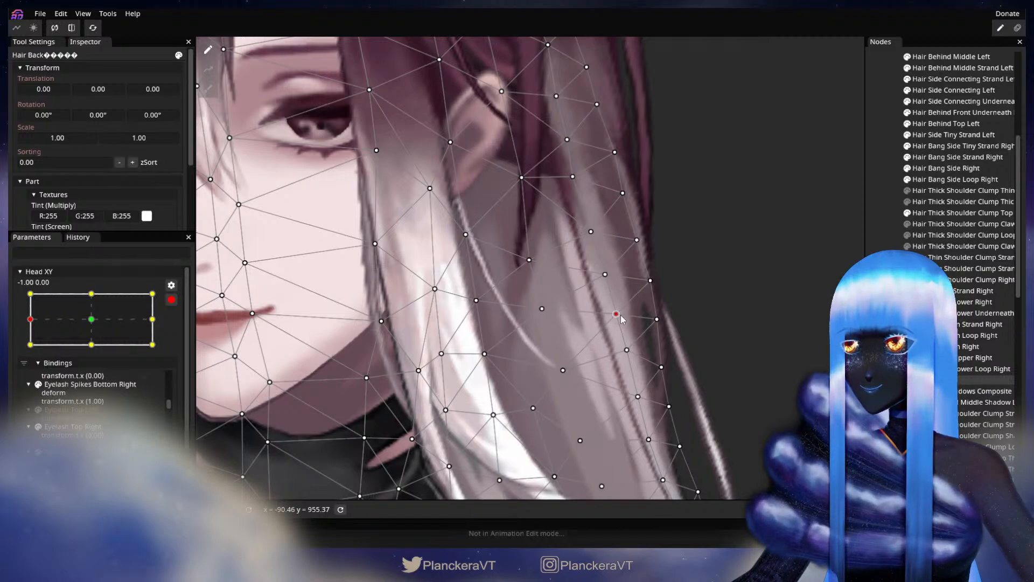
pyautogui.moveTo(632, 311); pyautogui.dragTo(632, 301)
pyautogui.click(637, 386)
pyautogui.moveTo(626, 342); pyautogui.dragTo(619, 343)
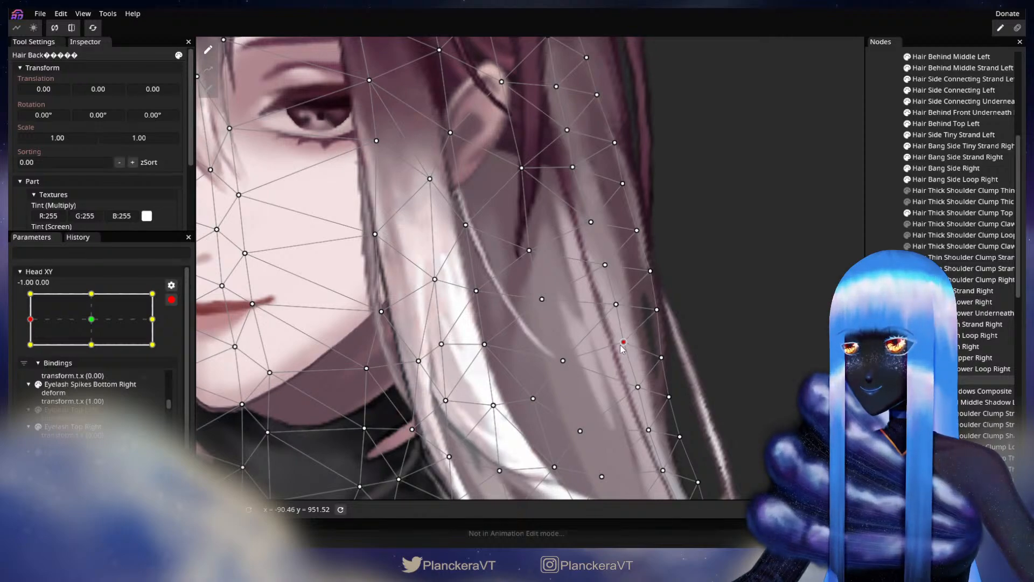
pyautogui.moveTo(633, 378); pyautogui.dragTo(633, 332)
pyautogui.click(638, 341)
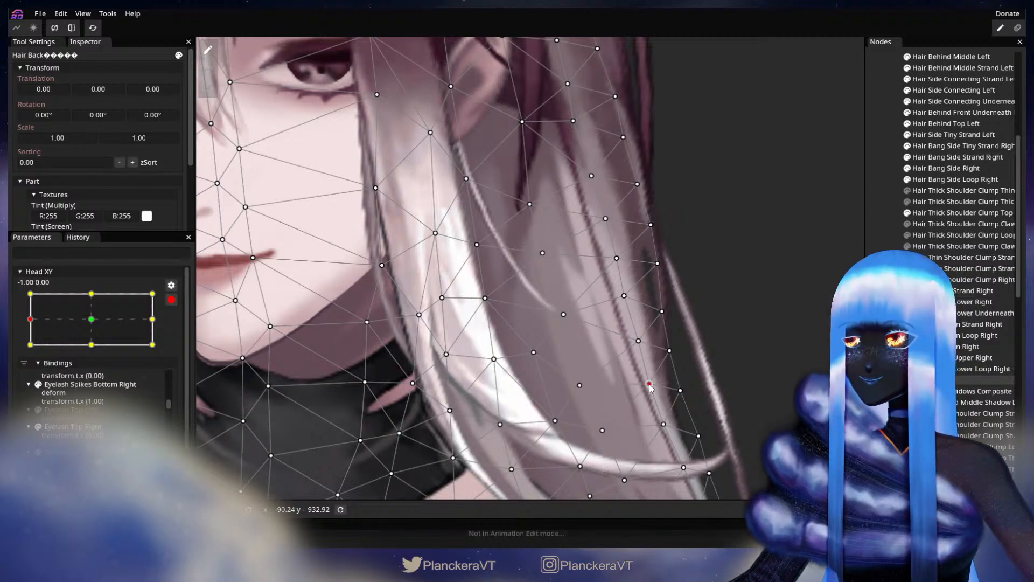
pyautogui.moveTo(651, 385); pyautogui.dragTo(650, 387)
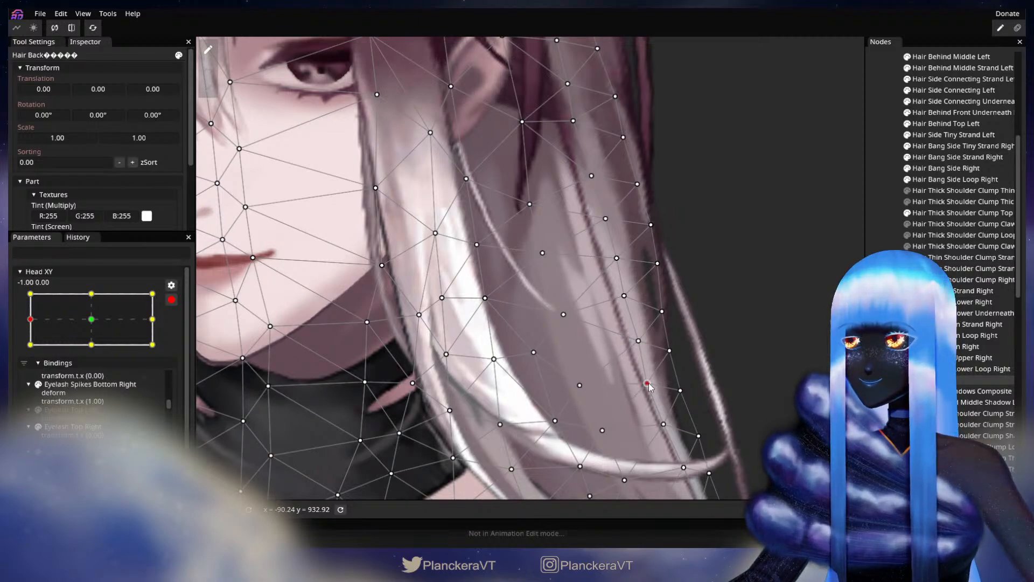
pyautogui.moveTo(638, 343); pyautogui.dragTo(635, 345)
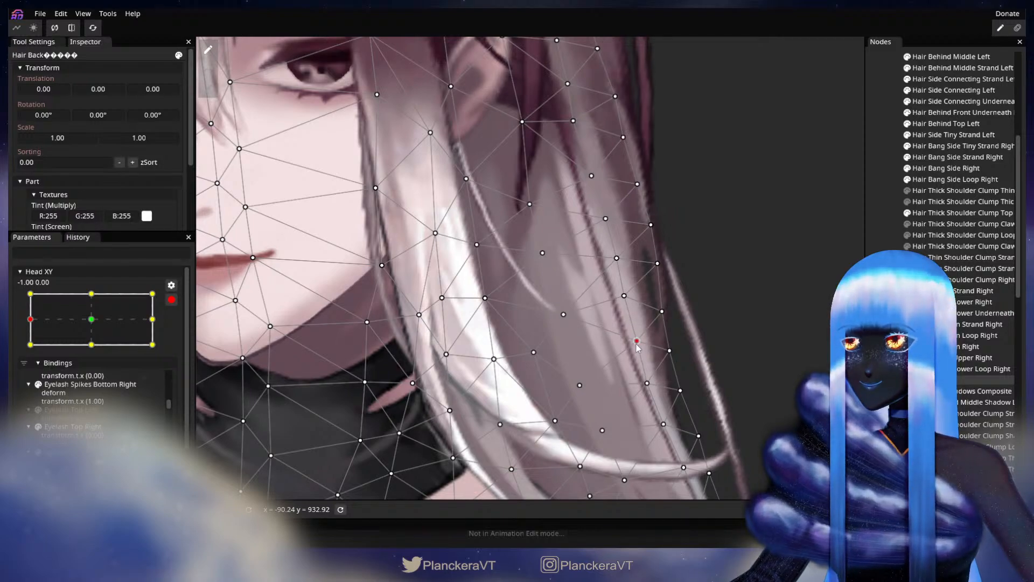
pyautogui.press('Escape')
# Step: Preview the adjusted outer strand around Head XY -1.00, 0.00 with the head and shoulders in view
pyautogui.scroll(-3, 587, 391)
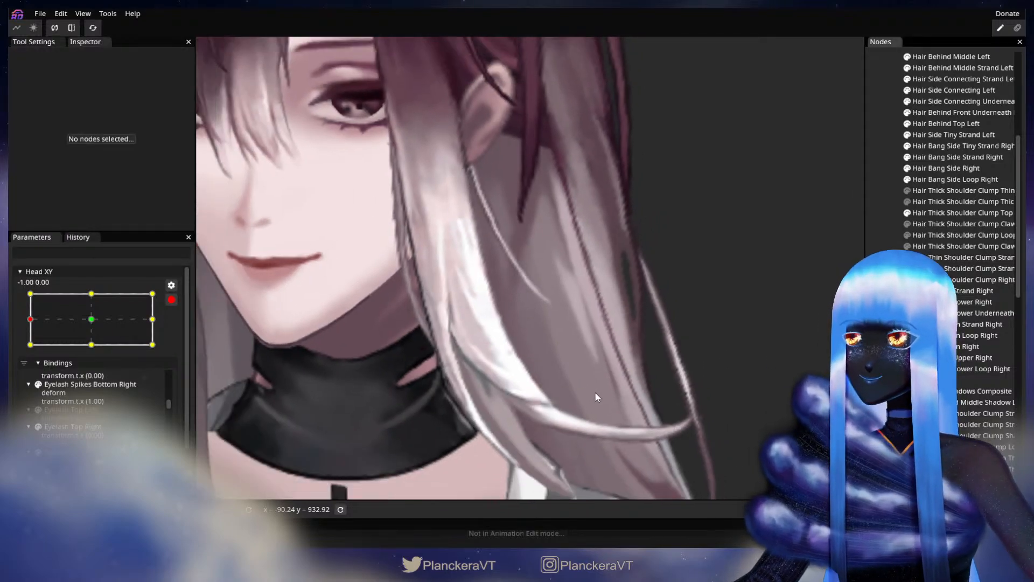
pyautogui.scroll(-5, 602, 391)
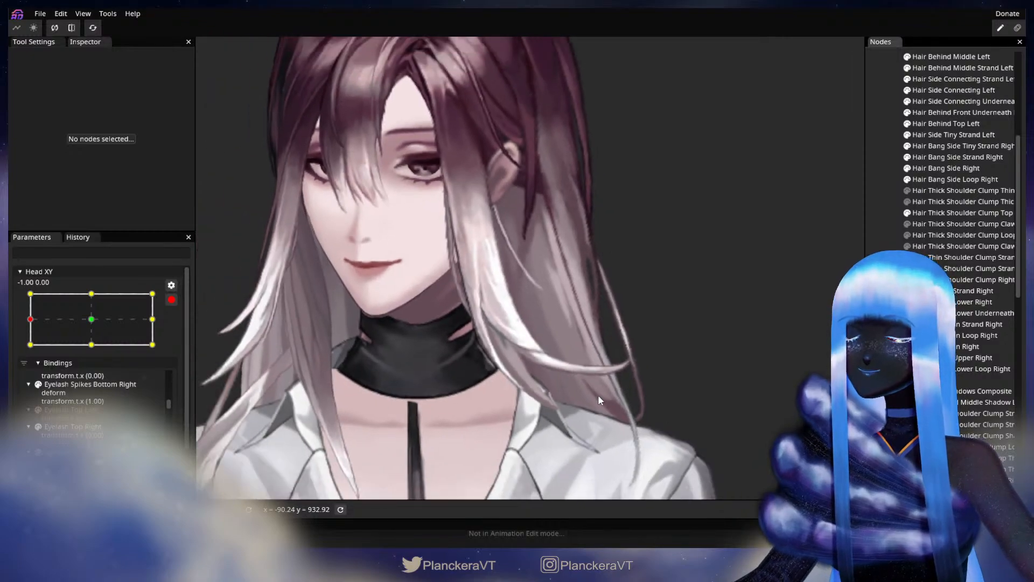
pyautogui.scroll(-4, 602, 393)
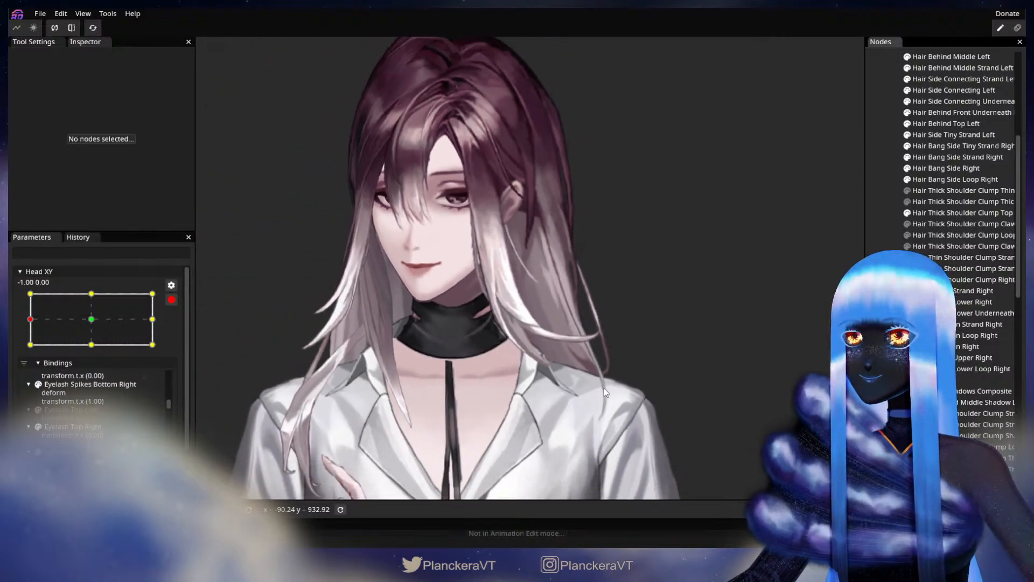
pyautogui.scroll(-3, 624, 372)
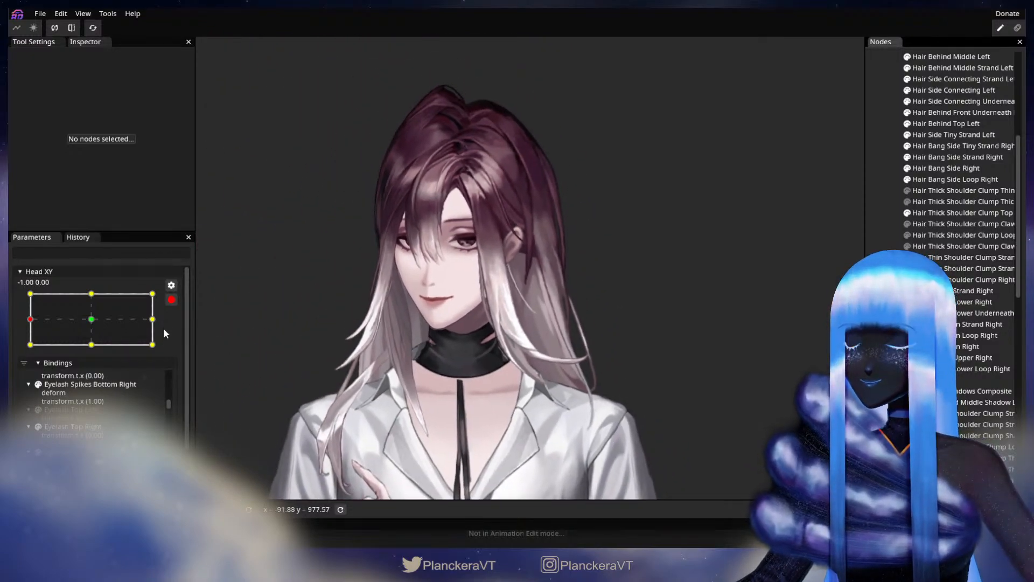
pyautogui.click(170, 300)
pyautogui.moveTo(30, 353)
pyautogui.mouseDown()
pyautogui.moveTo(98, 354)
pyautogui.moveTo(19, 357)
pyautogui.moveTo(95, 351)
pyautogui.moveTo(41, 353)
pyautogui.mouseUp()
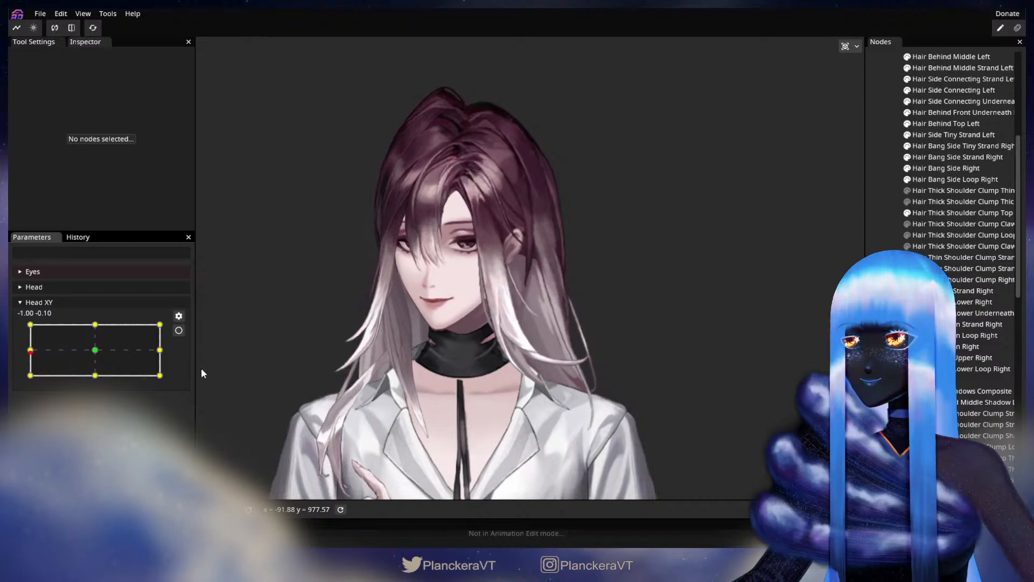
# Step: Resume editing Head XY at -1.00, 0.00 and nudge the inner Hair Back vertices between the ear and the curved white strand
pyautogui.click(179, 330)
pyautogui.scroll(3, 602, 279)
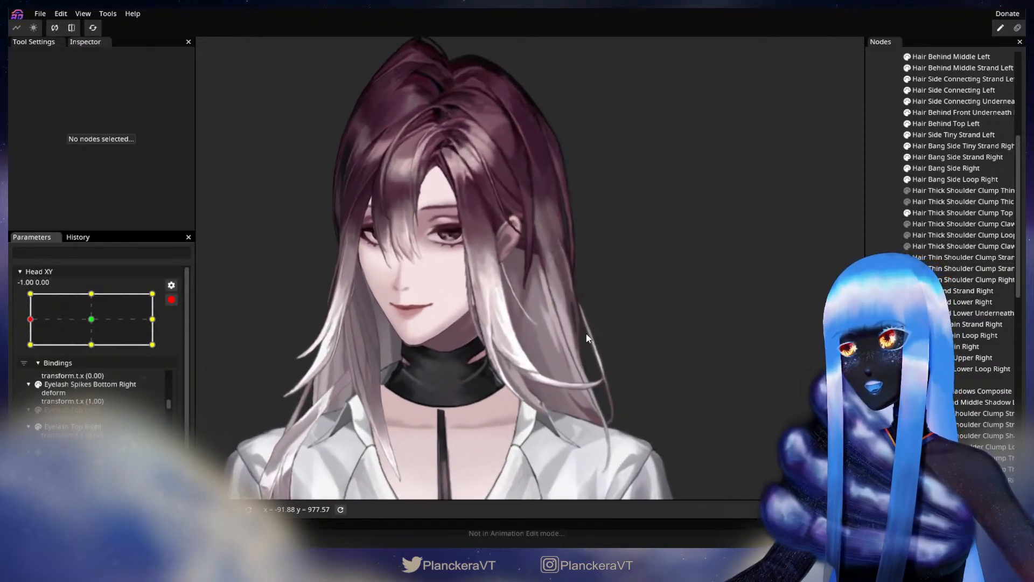
pyautogui.scroll(4, 565, 396)
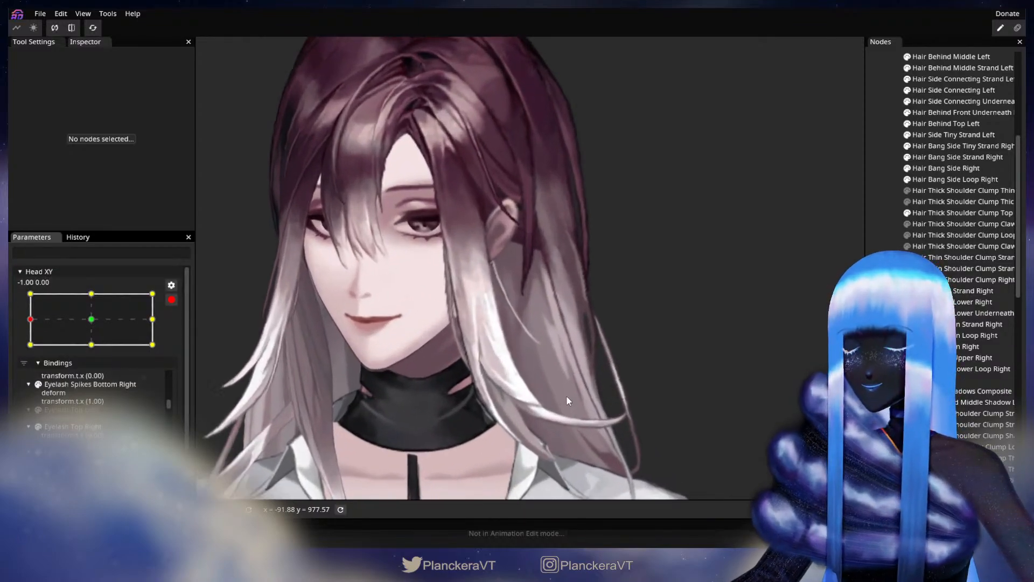
pyautogui.scroll(2, 563, 372)
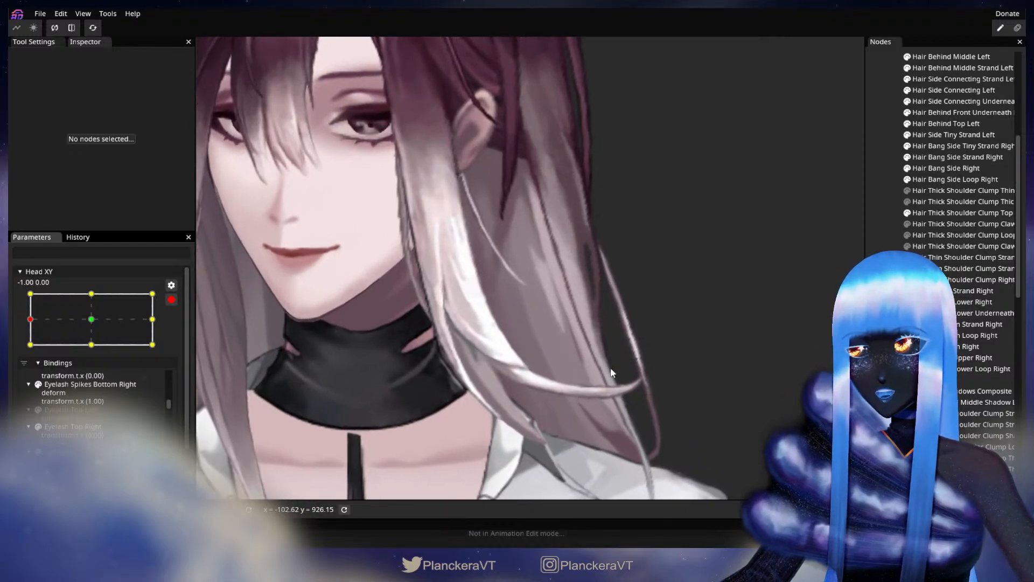
pyautogui.click(563, 360)
pyautogui.scroll(2, 580, 356)
pyautogui.click(599, 349)
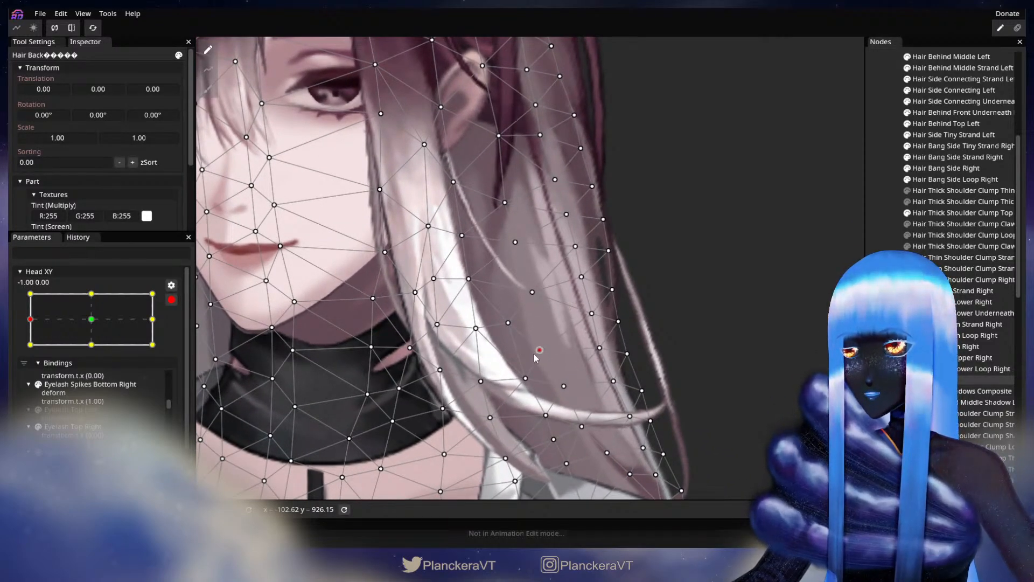
pyautogui.click(529, 294)
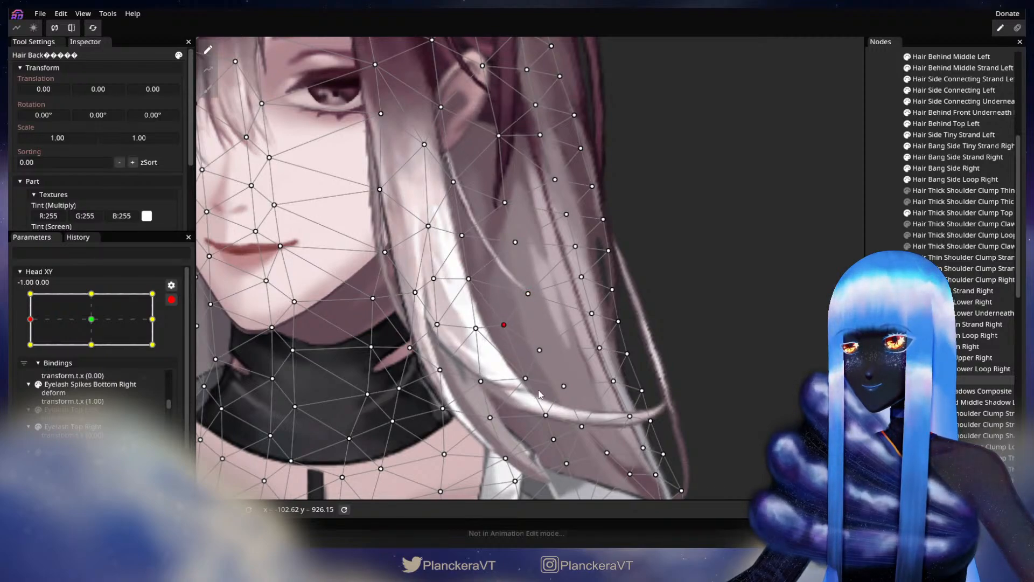
pyautogui.click(526, 379)
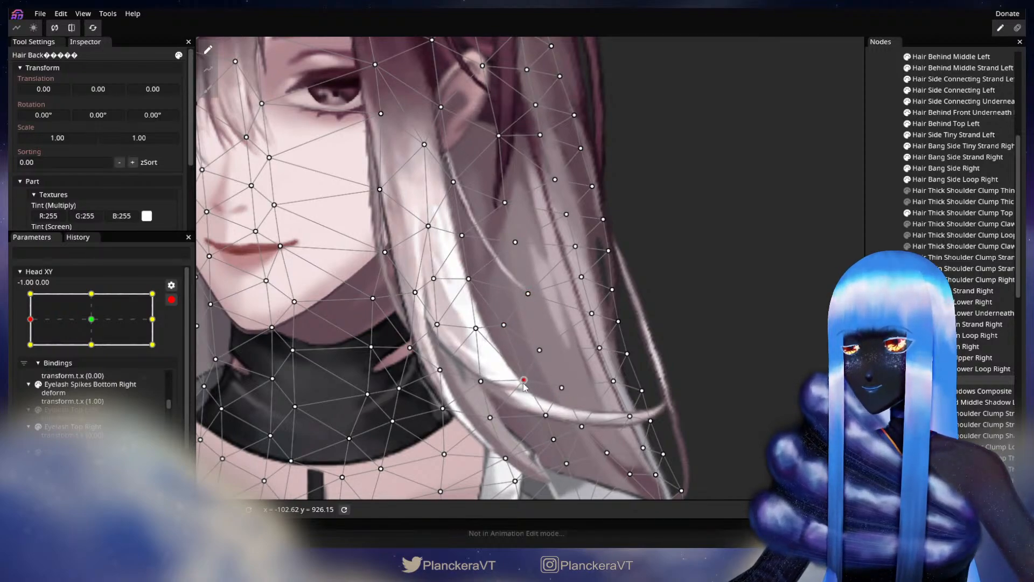
# Step: Fine-tune the lower Hair Back vertices around the curved white strand just above the shoulder and leave mesh editing
pyautogui.moveTo(539, 398); pyautogui.dragTo(576, 367)
pyautogui.click(595, 337)
pyautogui.click(615, 374)
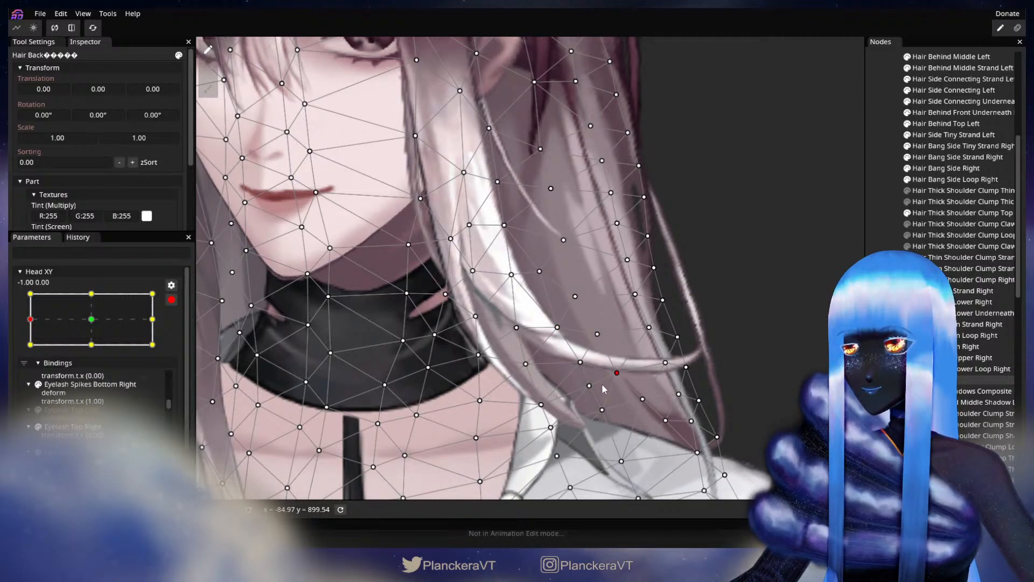
pyautogui.moveTo(580, 365); pyautogui.dragTo(577, 371)
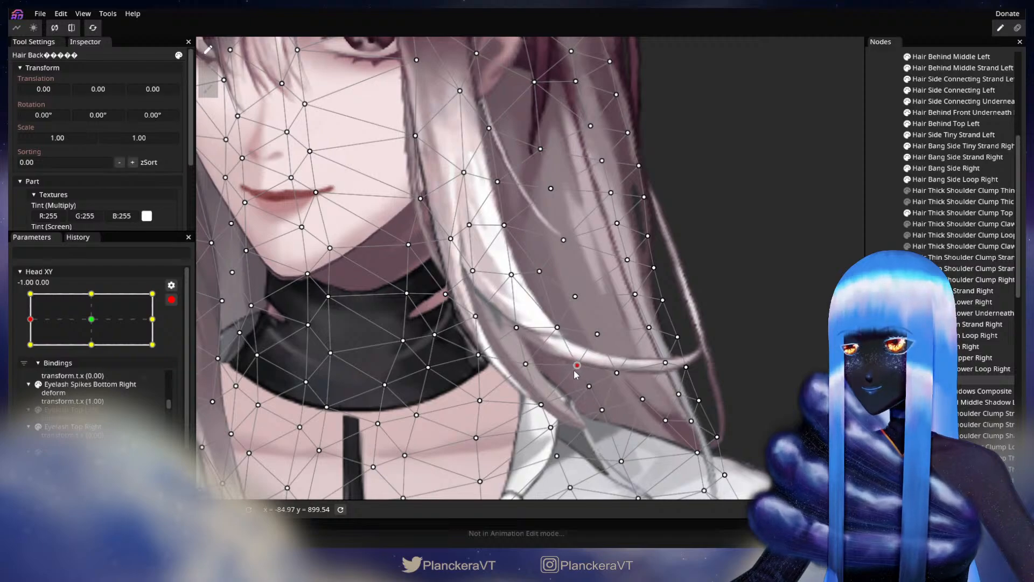
pyautogui.click(926, 380)
pyautogui.scroll(-1, 686, 330)
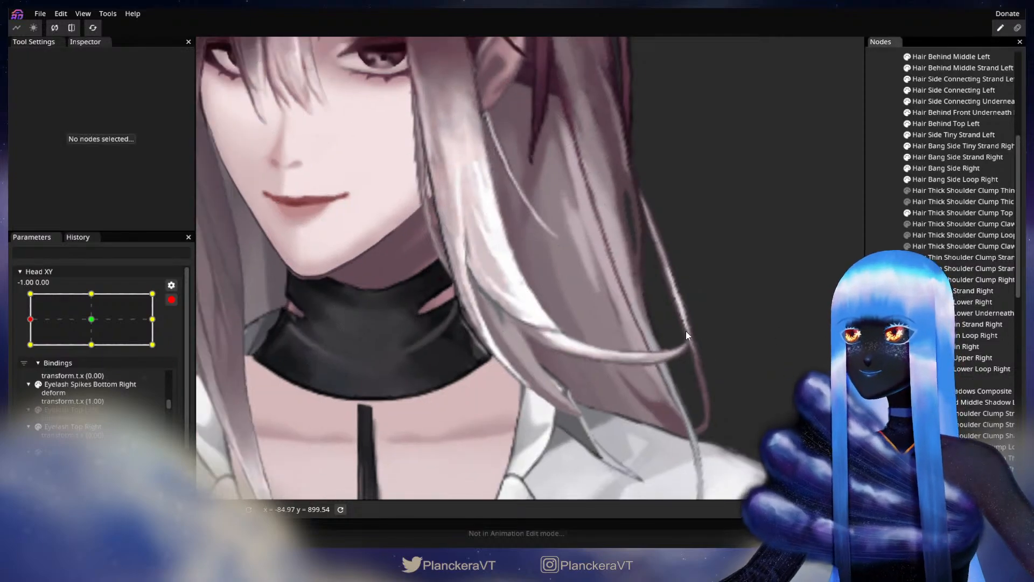
pyautogui.scroll(-3, 655, 410)
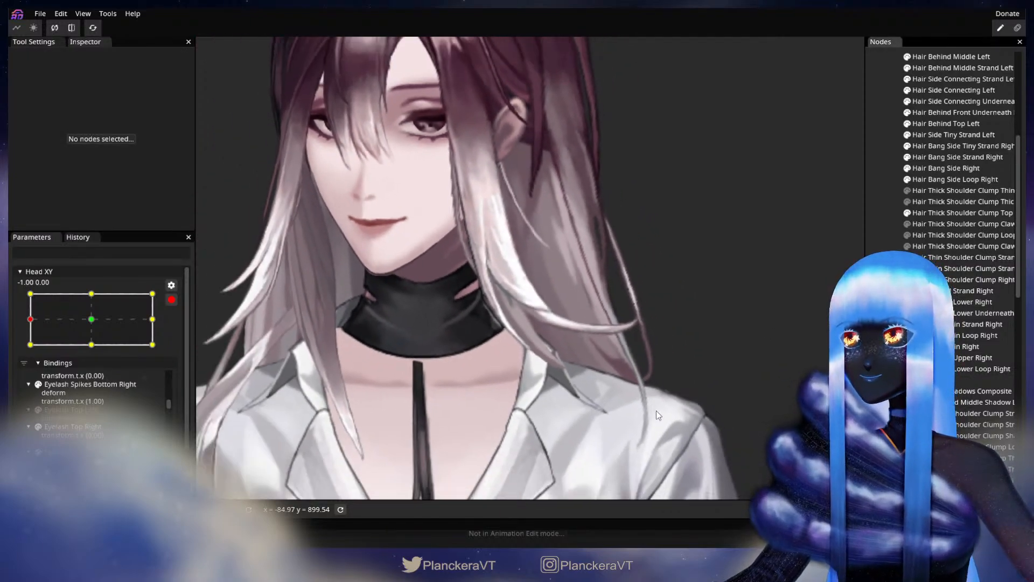
pyautogui.scroll(-3, 656, 410)
pyautogui.moveTo(656, 328); pyautogui.dragTo(667, 364)
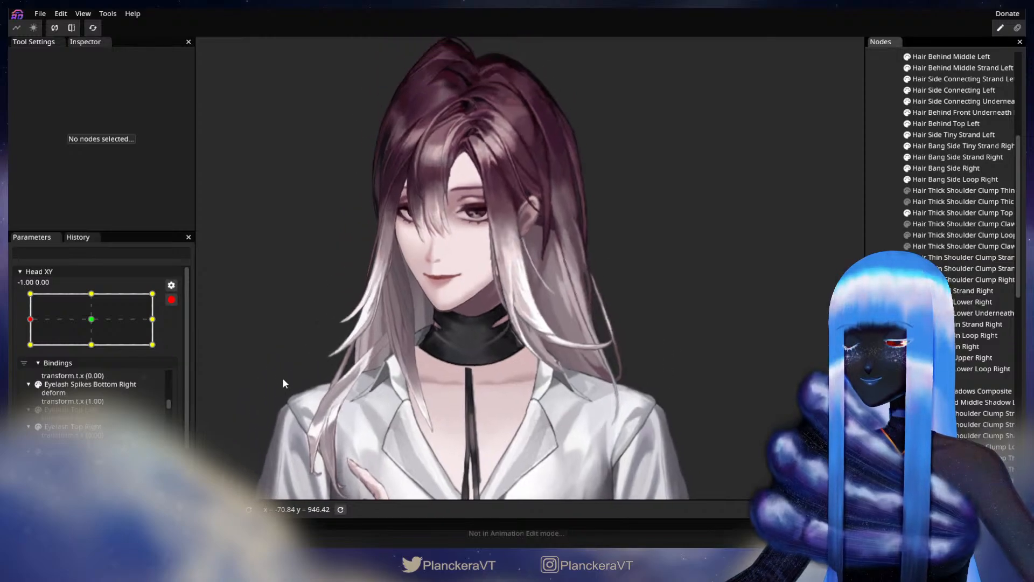
# Step: Preview the Head XY parameter around its full-turn pose, then resume keypoint editing at -1.00, 0.00
pyautogui.click(170, 301)
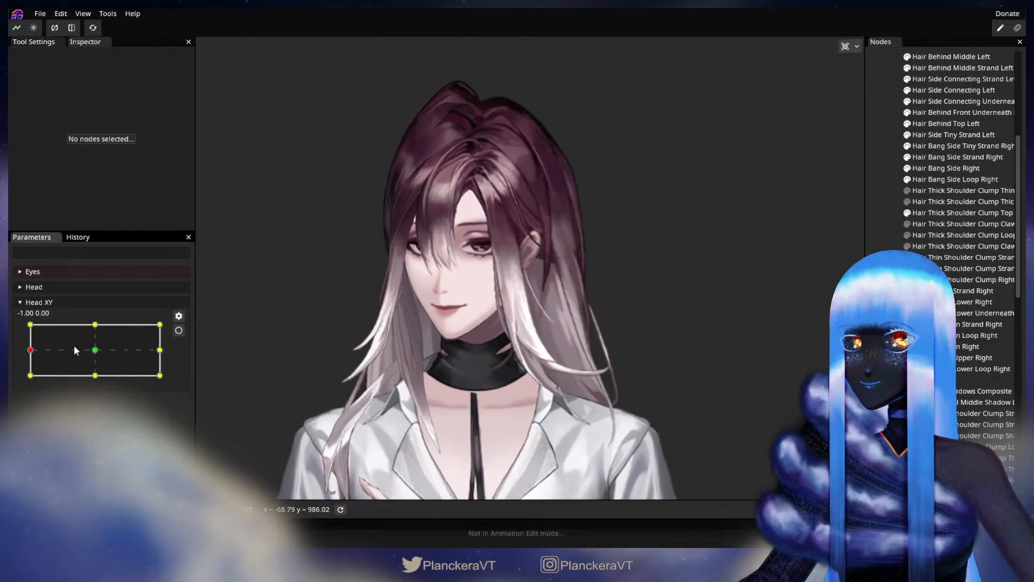
pyautogui.click(30, 350)
pyautogui.moveTo(31, 350)
pyautogui.mouseDown()
pyautogui.moveTo(95, 353)
pyautogui.moveTo(30, 351)
pyautogui.mouseUp()
pyautogui.click(178, 331)
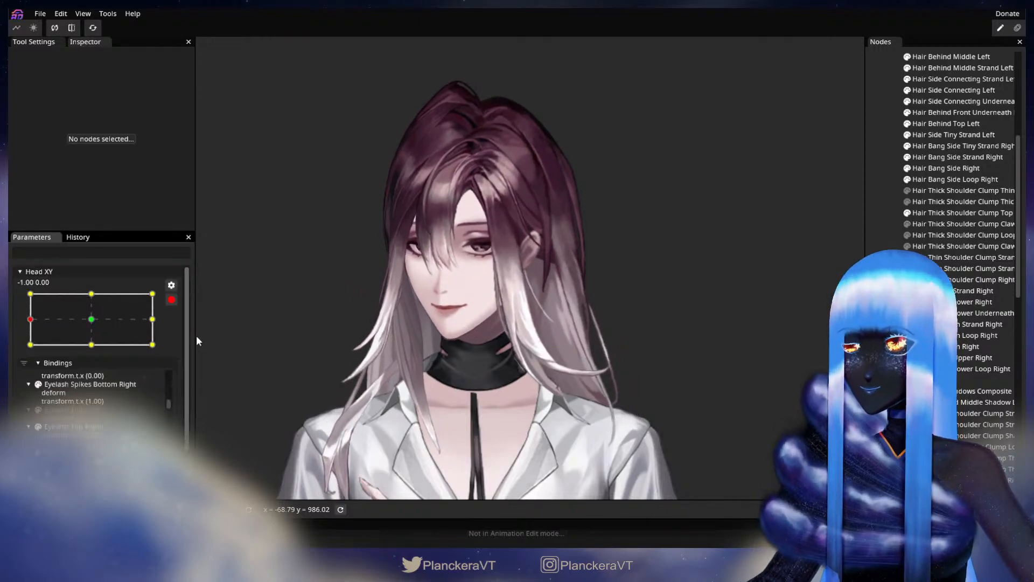
# Step: Nudge the Hair Back mesh vertices in the loose hair below the visible ear at Head XY -1.00, 0.00
pyautogui.scroll(5, 607, 251)
pyautogui.scroll(5, 582, 408)
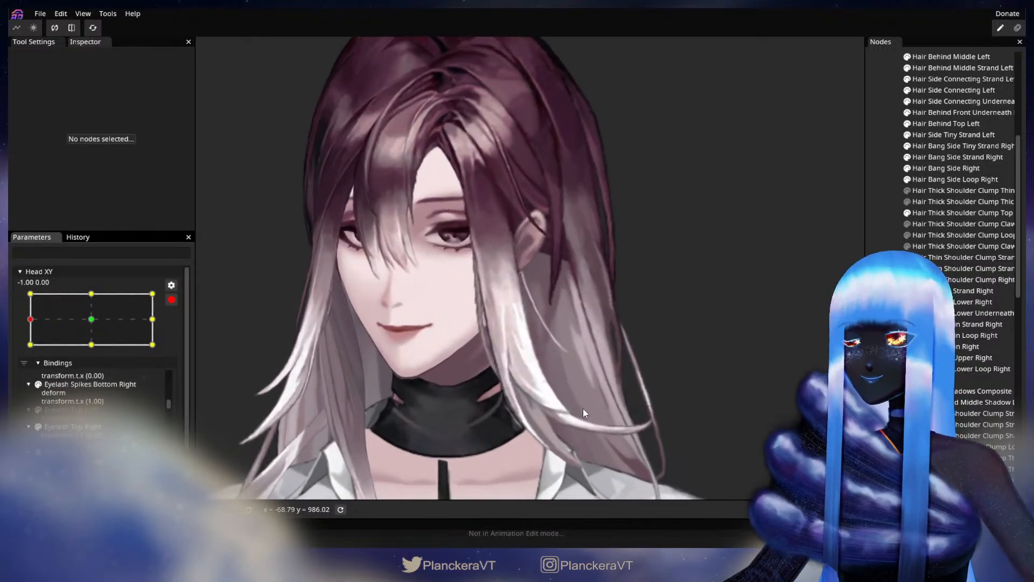
pyautogui.scroll(3, 582, 413)
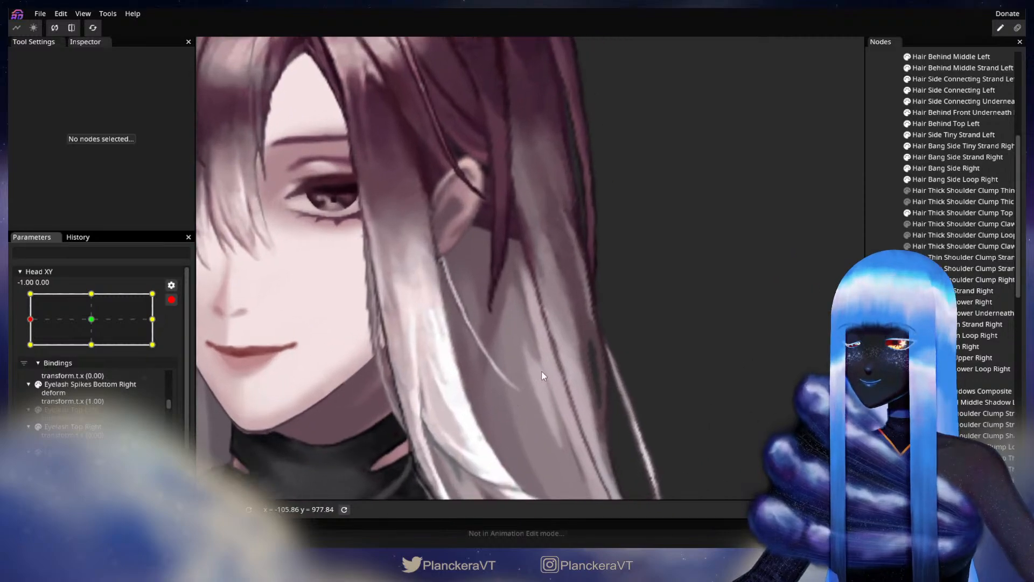
pyautogui.click(543, 412)
pyautogui.scroll(1, 543, 411)
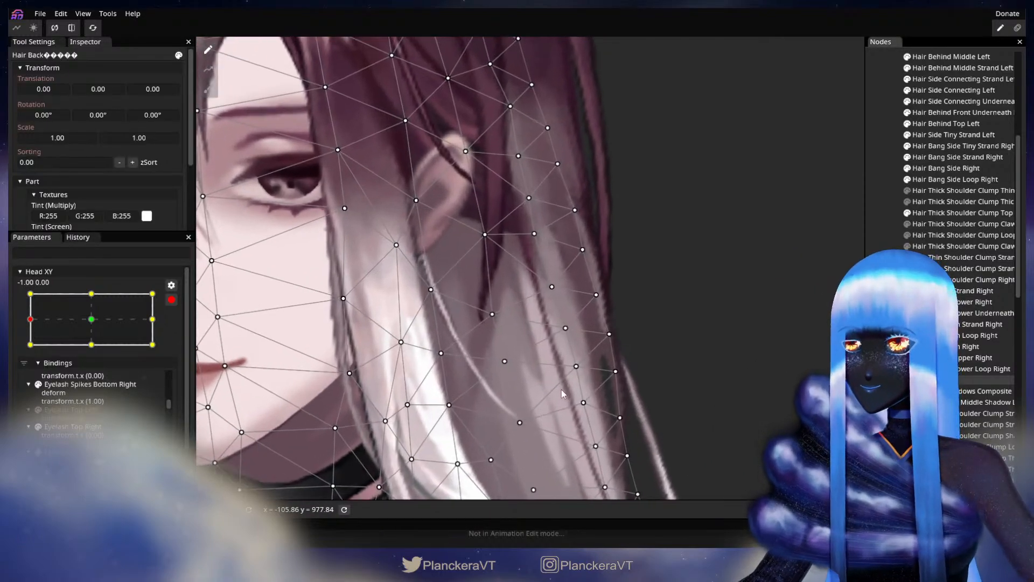
pyautogui.moveTo(571, 372); pyautogui.dragTo(574, 372)
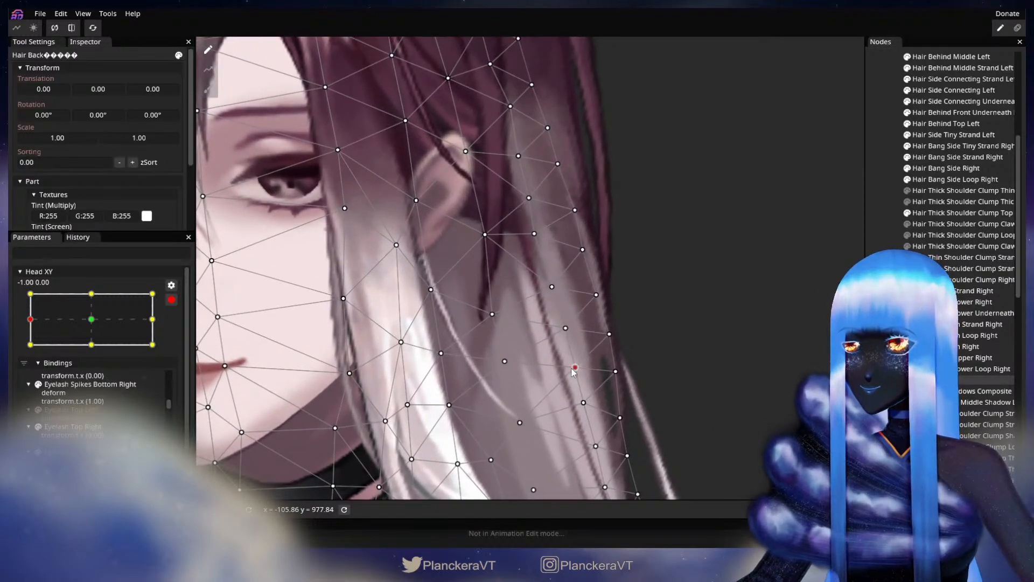
pyautogui.moveTo(504, 365); pyautogui.dragTo(502, 366)
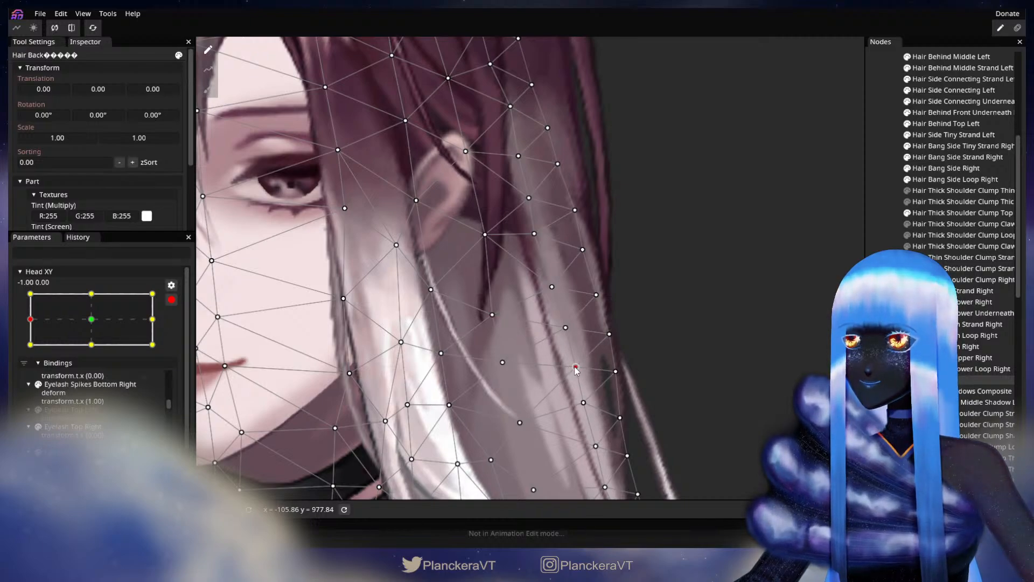
pyautogui.press('Escape')
# Step: Sweep the Head XY parameter through its turned and raised positions to examine how the back hair moves
pyautogui.scroll(-3, 613, 378)
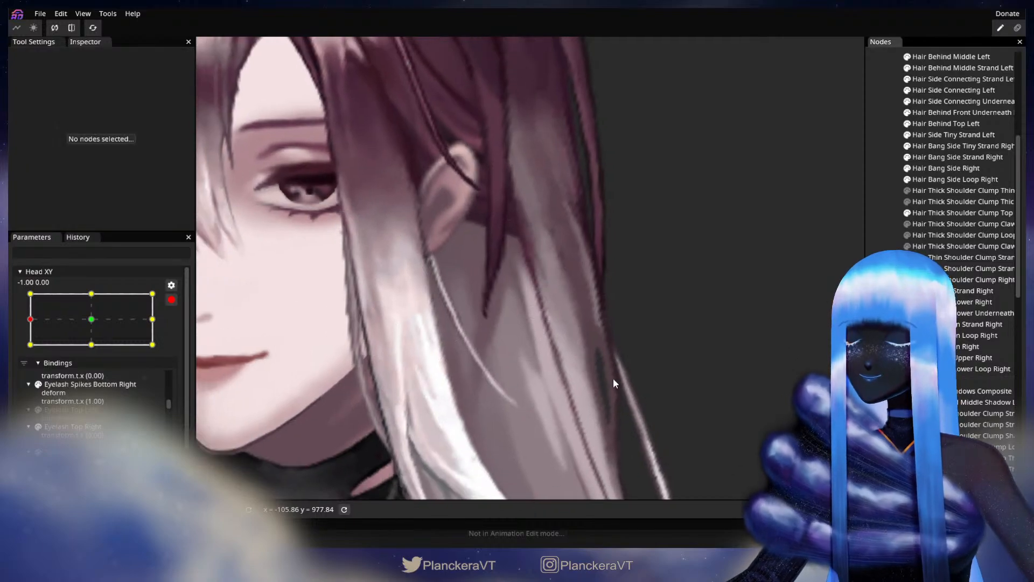
pyautogui.scroll(-5, 601, 381)
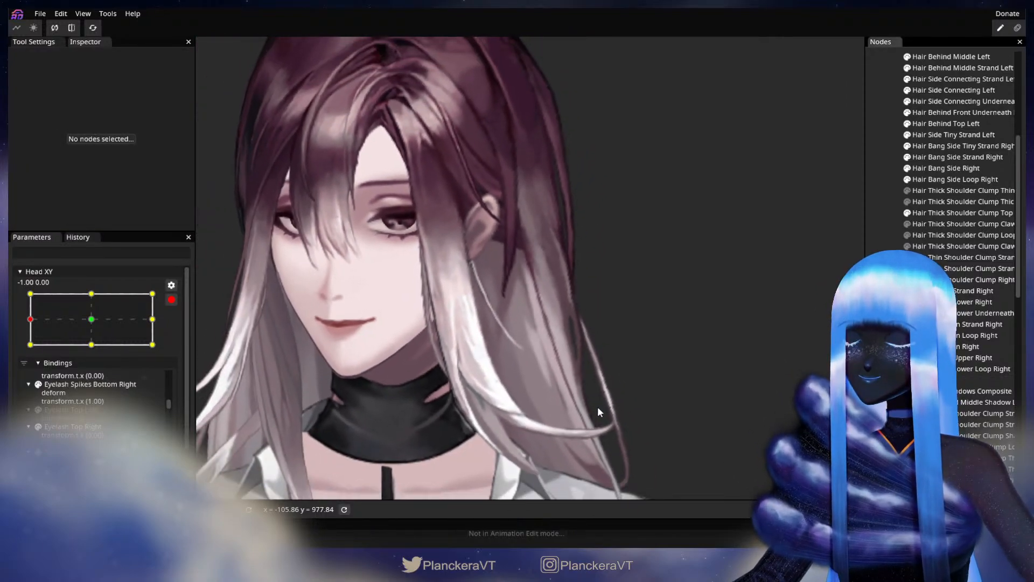
pyautogui.scroll(-3, 599, 422)
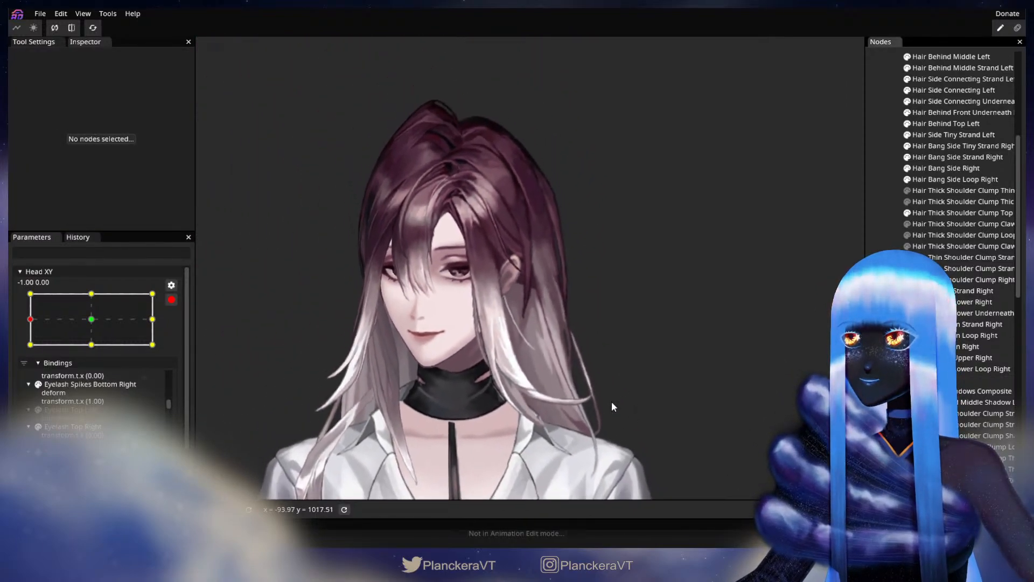
pyautogui.click(171, 300)
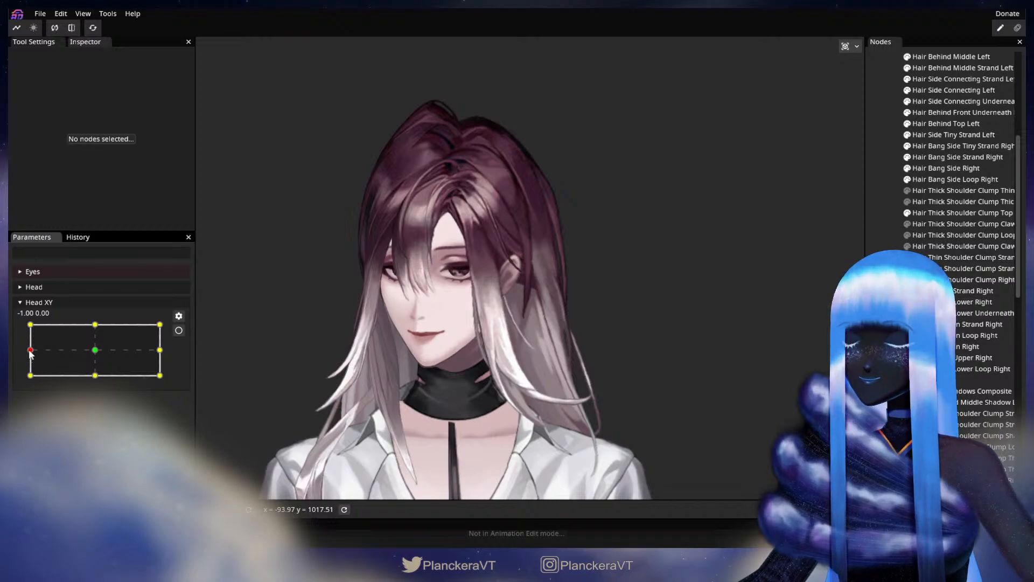
pyautogui.moveTo(30, 351); pyautogui.dragTo(16, 319)
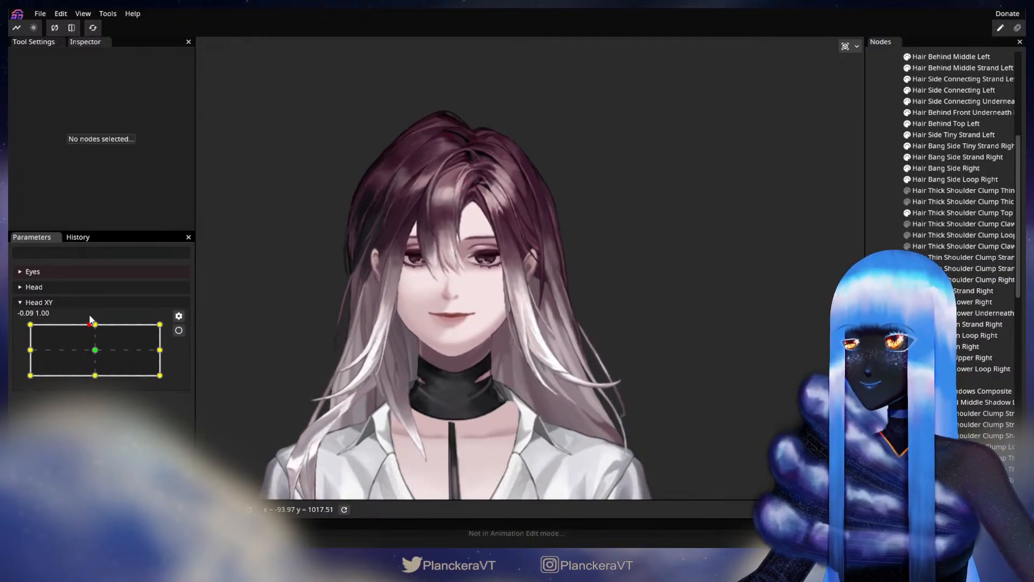
# Step: Unset the Hair Back deform binding at Head XY keypoint -1.00, 1.00
pyautogui.click(177, 331)
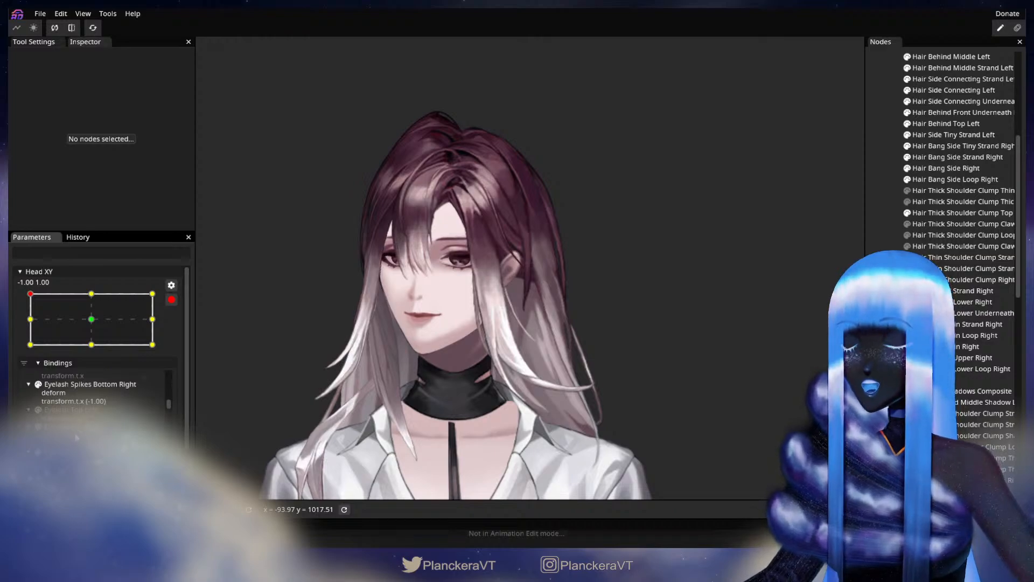
pyautogui.scroll(-3, 77, 437)
pyautogui.rightClick(68, 402)
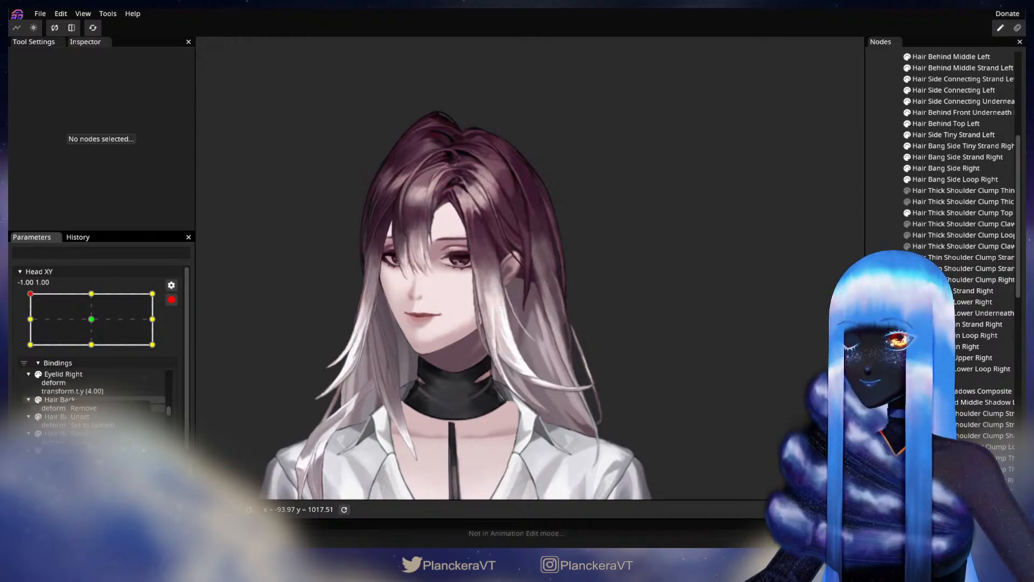
pyautogui.click(90, 419)
# Step: Unset the Hair Back deform binding at Head XY keypoint -1.00, -1.00
pyautogui.click(35, 346)
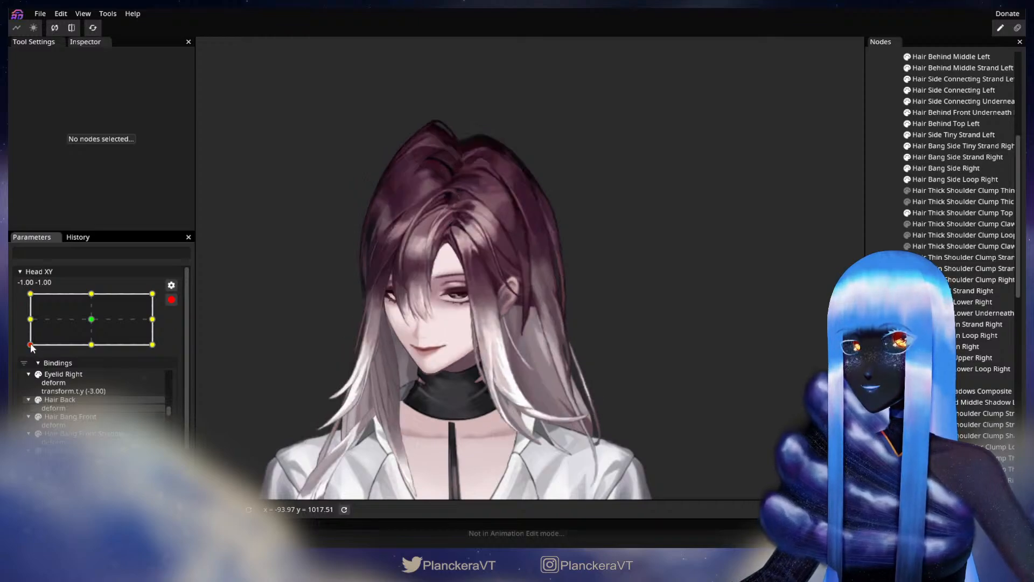
pyautogui.rightClick(58, 405)
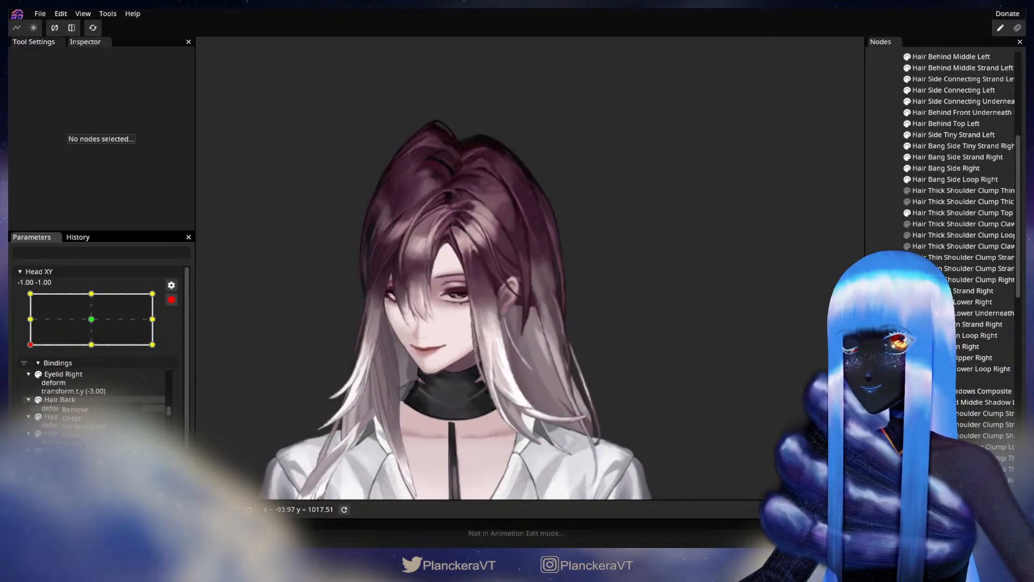
pyautogui.click(79, 418)
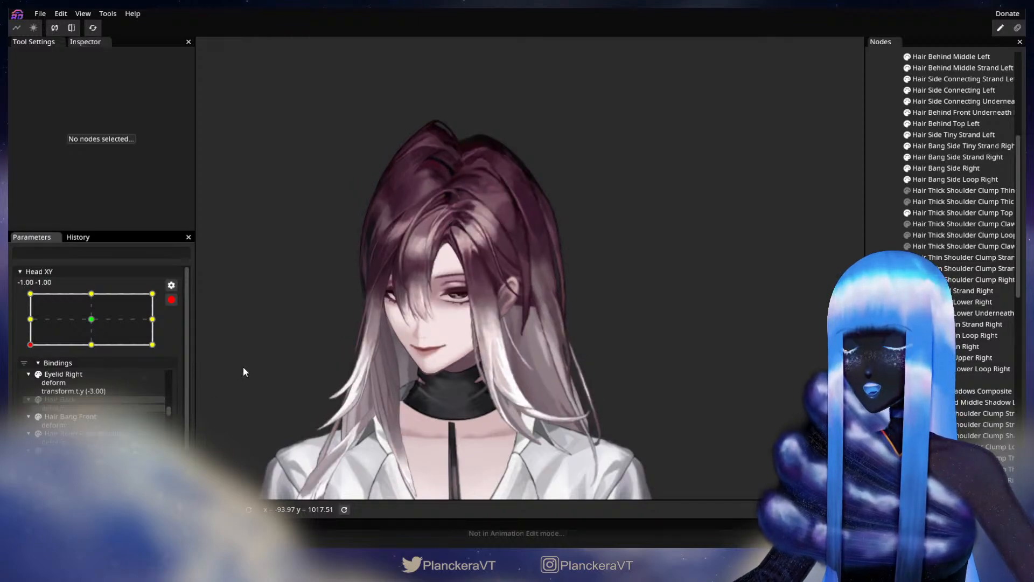
# Step: Preview the Head XY motion around the raised turned pose, then resume keypoint editing at -1.00, 1.00
pyautogui.click(31, 293)
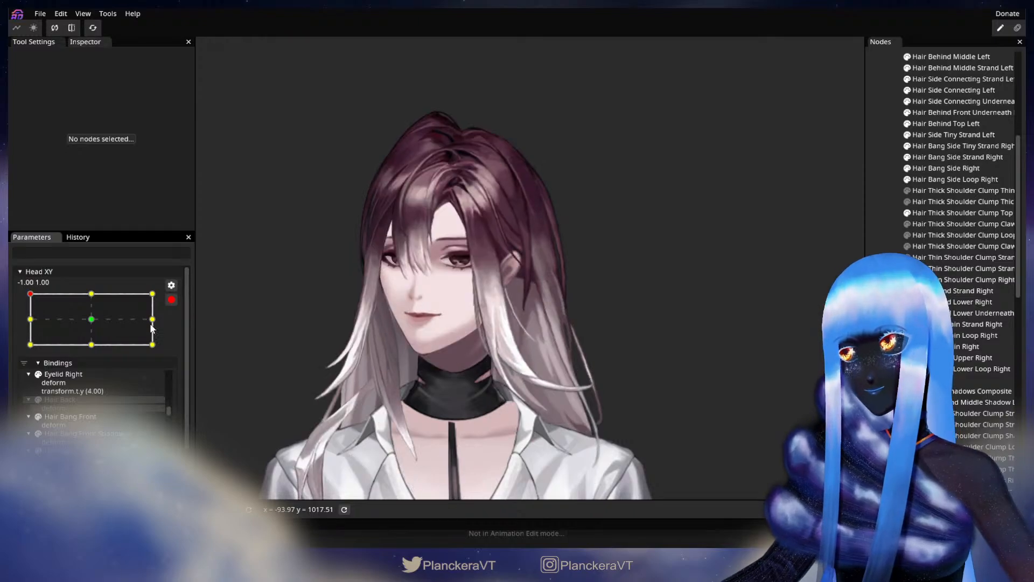
pyautogui.click(171, 300)
pyautogui.click(24, 328)
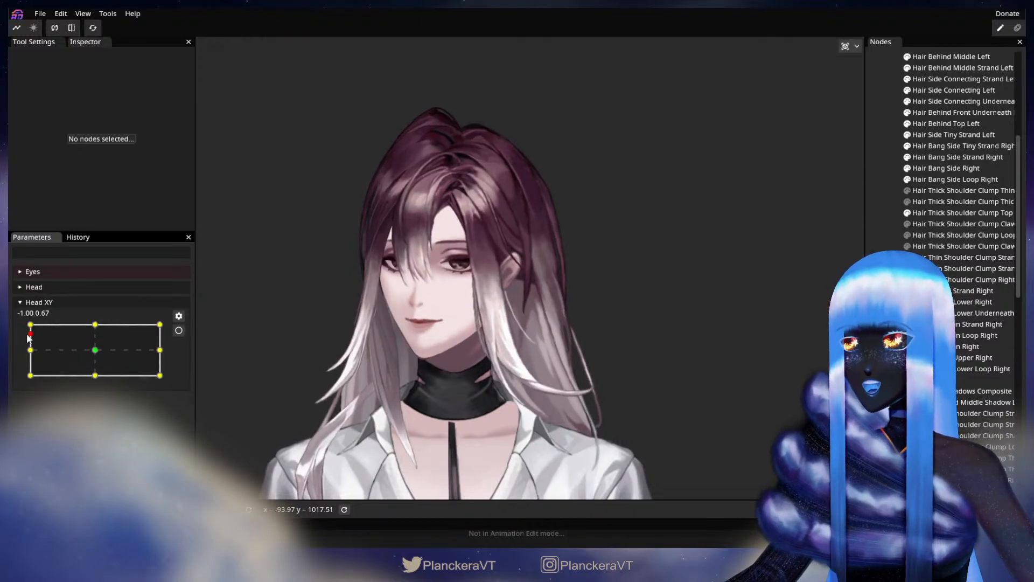
pyautogui.moveTo(25, 328)
pyautogui.mouseDown()
pyautogui.moveTo(43, 315)
pyautogui.moveTo(95, 313)
pyautogui.moveTo(17, 313)
pyautogui.mouseUp()
pyautogui.scroll(3, 450, 389)
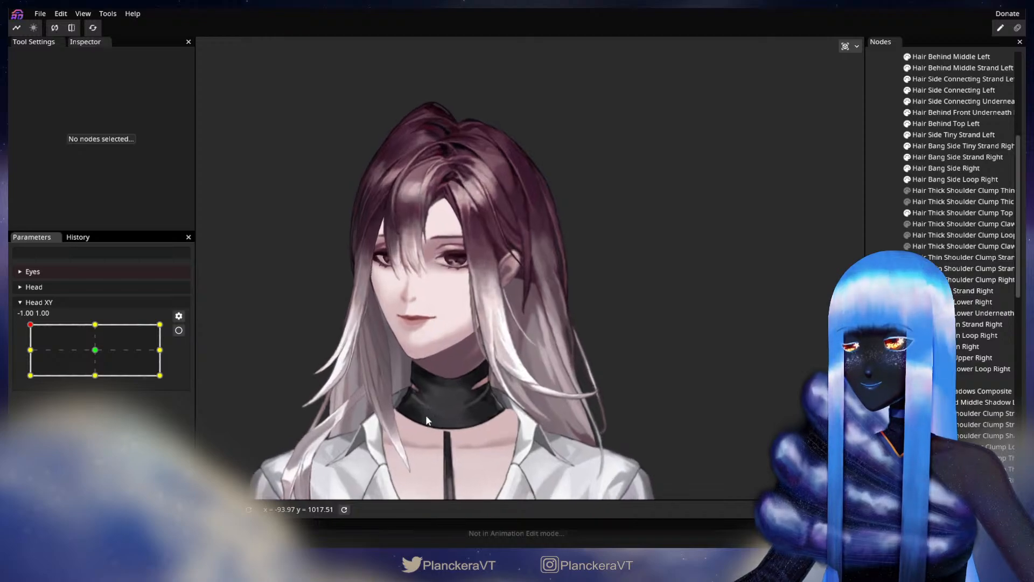
pyautogui.moveTo(38, 325)
pyautogui.mouseDown()
pyautogui.moveTo(25, 355)
pyautogui.moveTo(21, 321)
pyautogui.moveTo(100, 327)
pyautogui.moveTo(95, 347)
pyautogui.moveTo(81, 322)
pyautogui.moveTo(23, 322)
pyautogui.moveTo(21, 353)
pyautogui.moveTo(20, 323)
pyautogui.mouseUp()
pyautogui.click(179, 330)
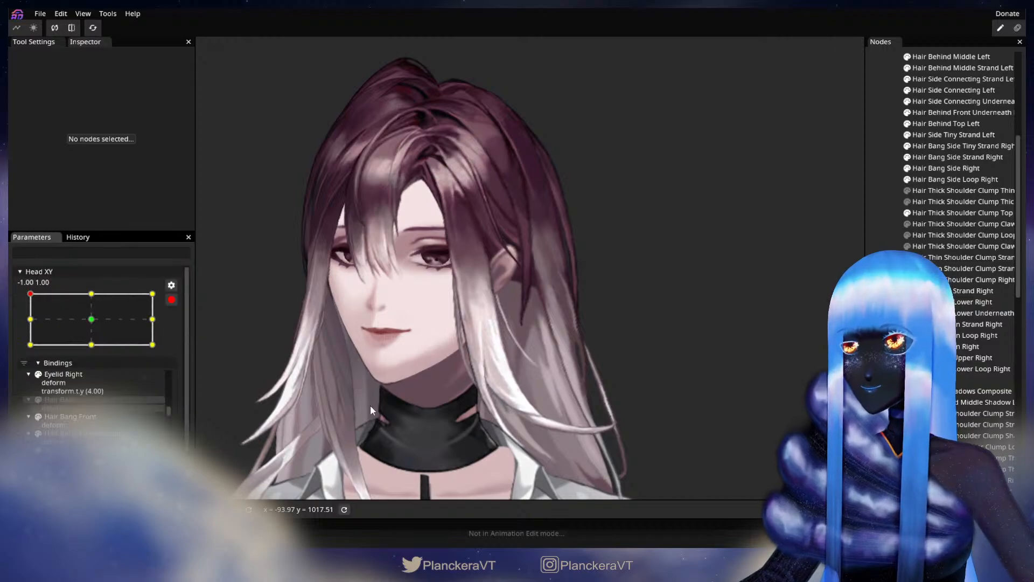
# Step: Select the Hair Back part and nudge its mesh vertices beside the far side of the black collar at Head XY -1.00, 1.00
pyautogui.scroll(5, 513, 408)
pyautogui.click(985, 379)
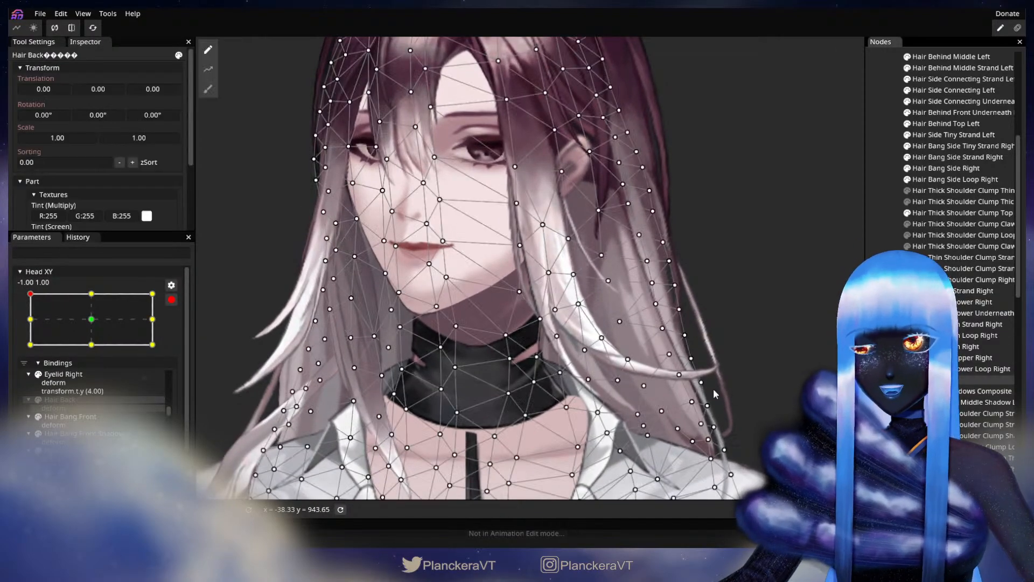
pyautogui.moveTo(400, 377); pyautogui.dragTo(408, 378)
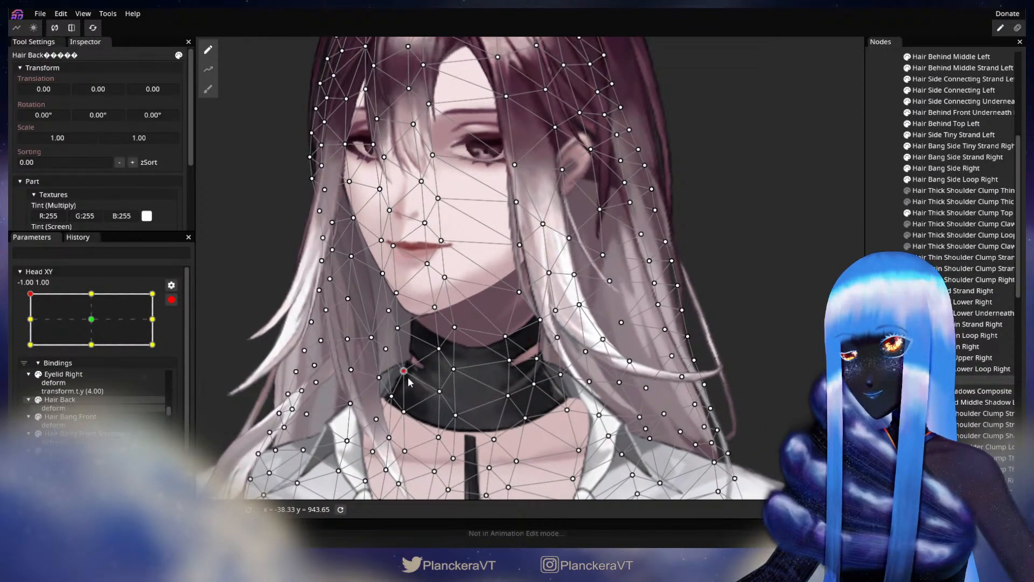
pyautogui.moveTo(398, 328); pyautogui.dragTo(399, 328)
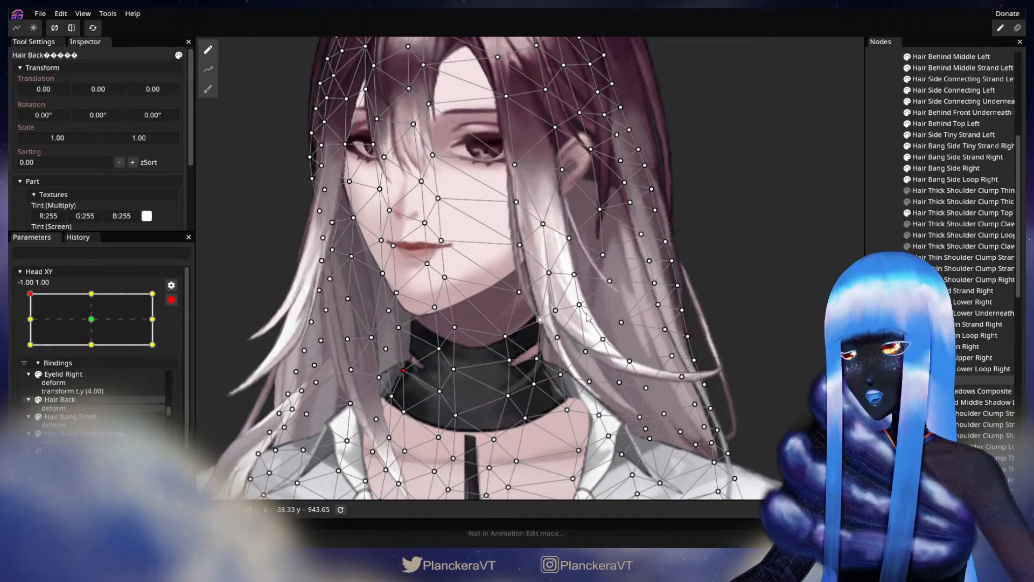
# Step: Adjust the Hair Back vertices along the dark strand line below the visible ear for the raised turned pose
pyautogui.scroll(5, 579, 377)
pyautogui.scroll(2, 578, 376)
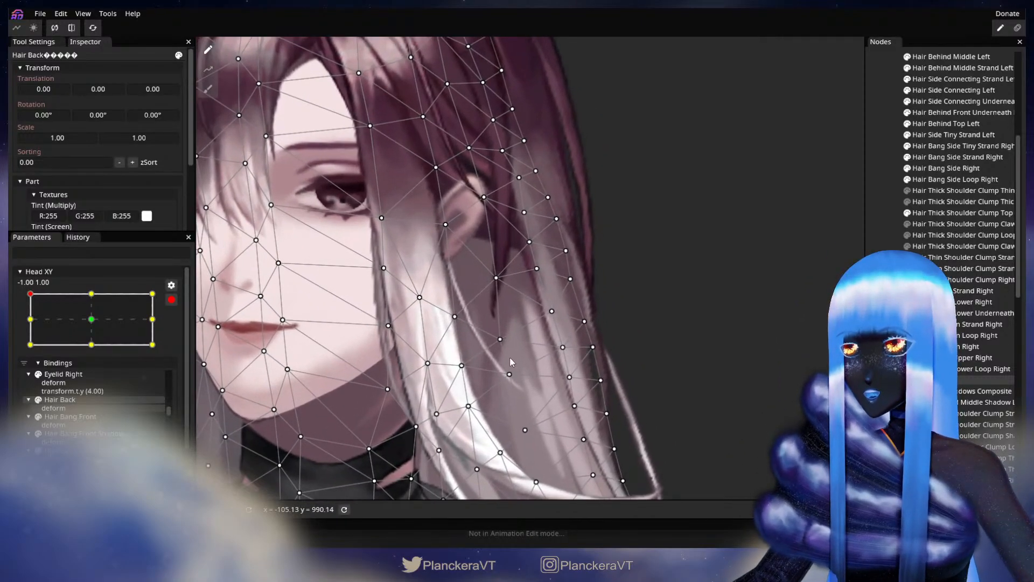
pyautogui.moveTo(578, 353); pyautogui.dragTo(585, 323)
pyautogui.click(584, 351)
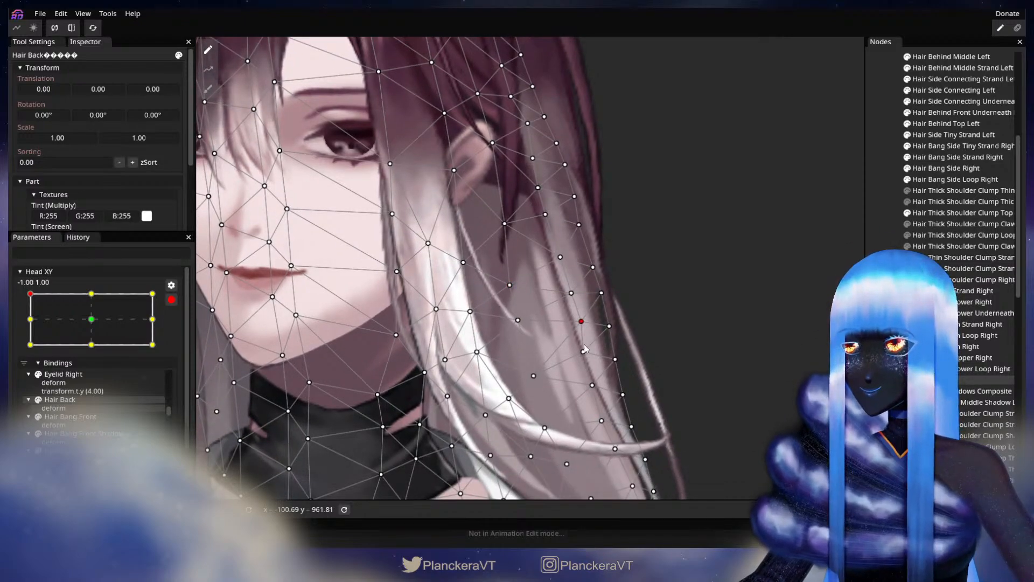
pyautogui.moveTo(592, 360); pyautogui.dragTo(594, 362)
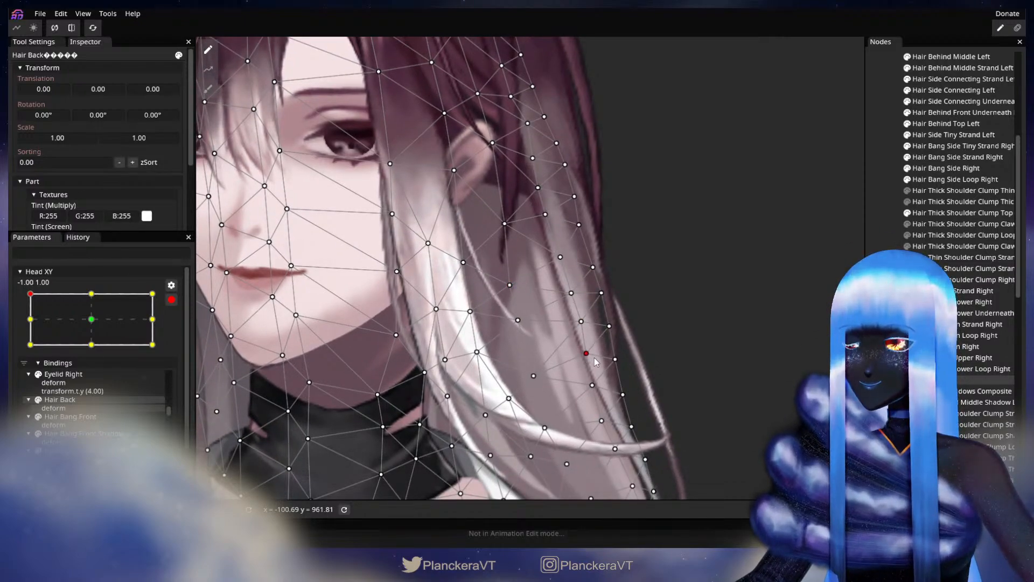
pyautogui.click(593, 324)
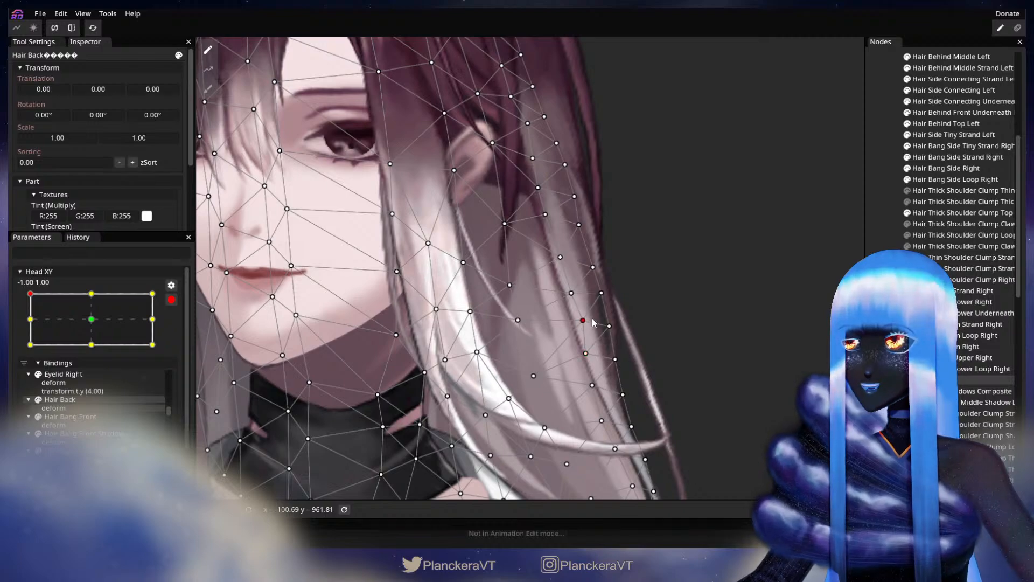
# Step: Check the hair on the far side of the face, then nudge the Hair Back vertices further down the strand line below the ear
pyautogui.moveTo(353, 346); pyautogui.dragTo(530, 325)
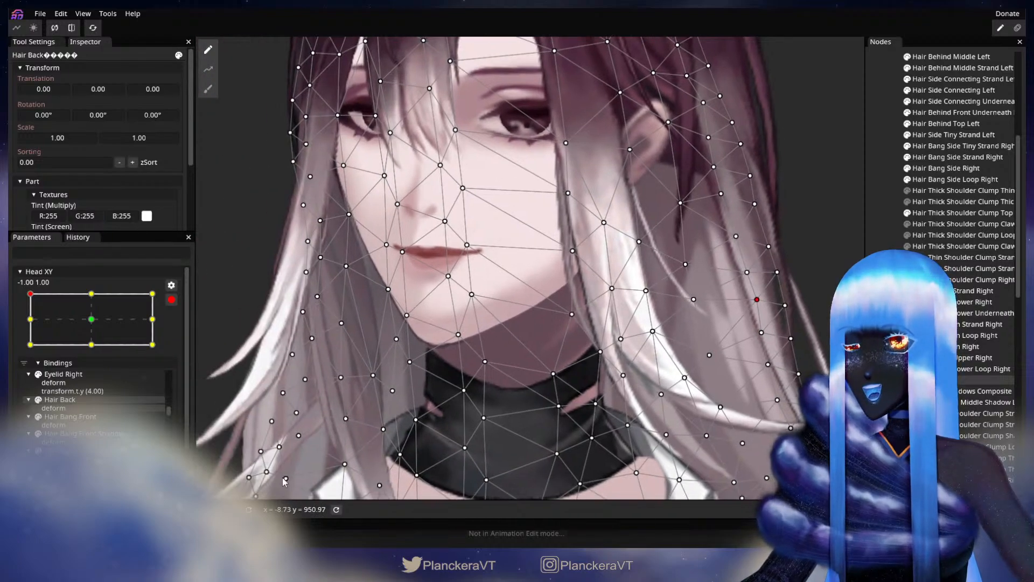
pyautogui.moveTo(648, 360); pyautogui.dragTo(464, 365)
pyautogui.scroll(1, 658, 378)
pyautogui.moveTo(598, 380); pyautogui.dragTo(600, 380)
pyautogui.click(599, 417)
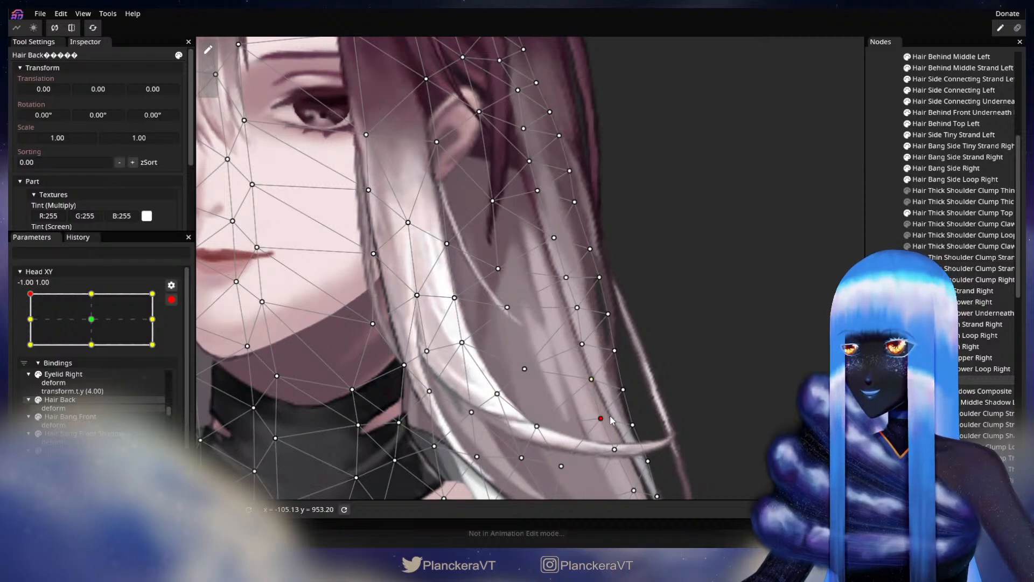
# Step: Nudge the Hair Back vertices down the inner strand lines between the curved white strand and the shoulder at Head XY -1.00, 1.00
pyautogui.moveTo(619, 426); pyautogui.dragTo(581, 373)
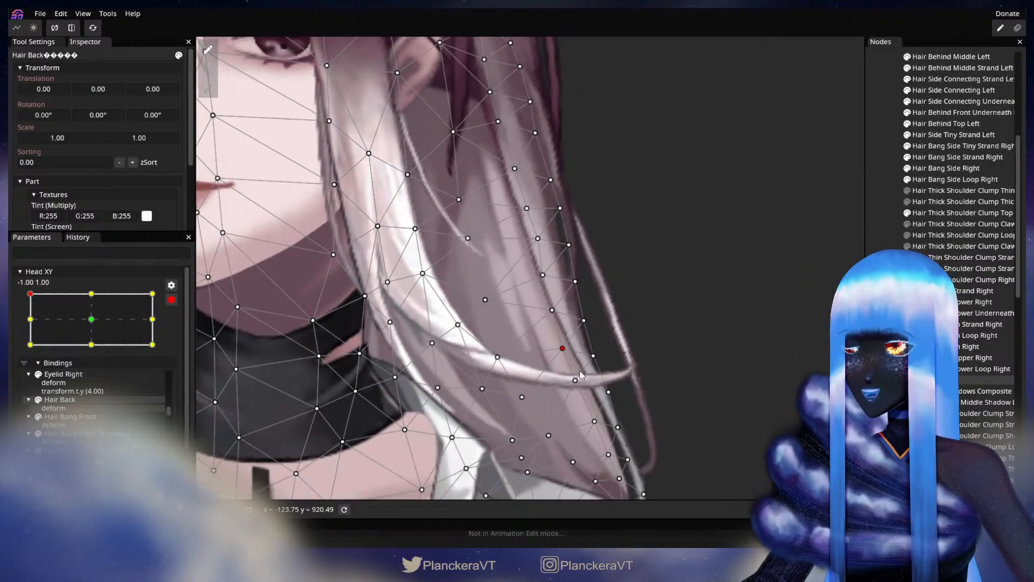
pyautogui.moveTo(601, 425); pyautogui.dragTo(564, 392)
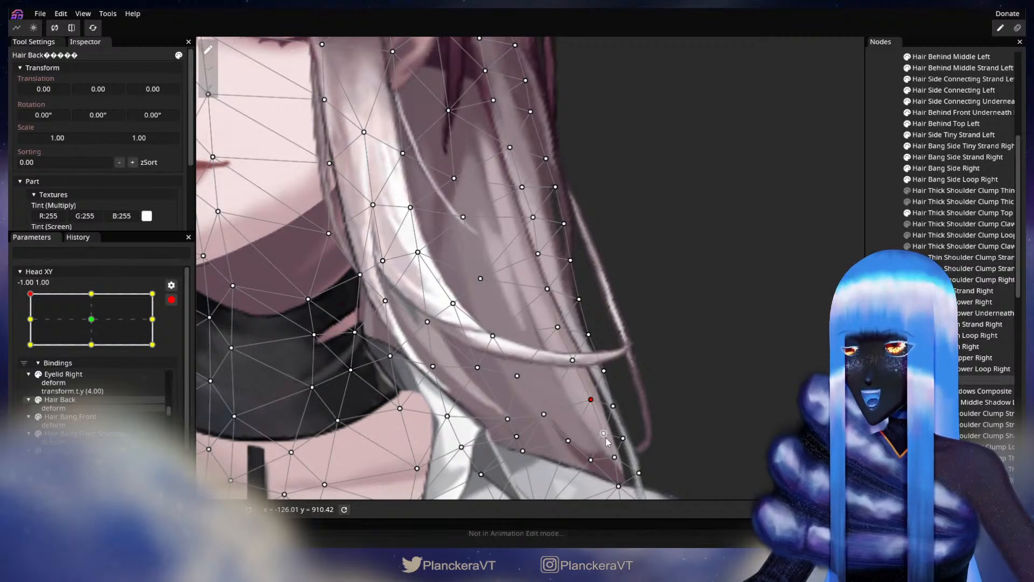
pyautogui.moveTo(608, 441); pyautogui.dragTo(603, 408)
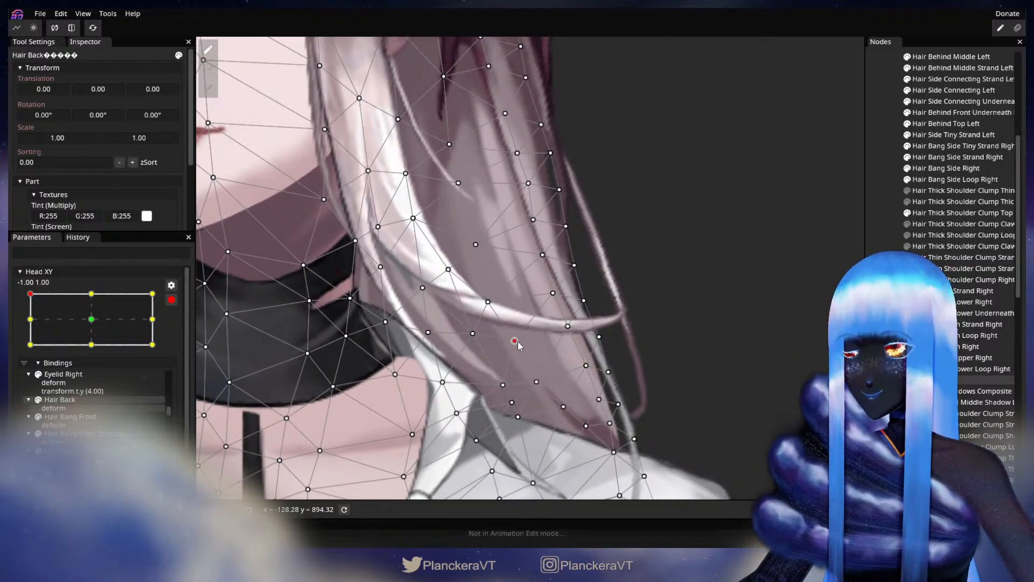
pyautogui.moveTo(489, 286); pyautogui.dragTo(538, 396)
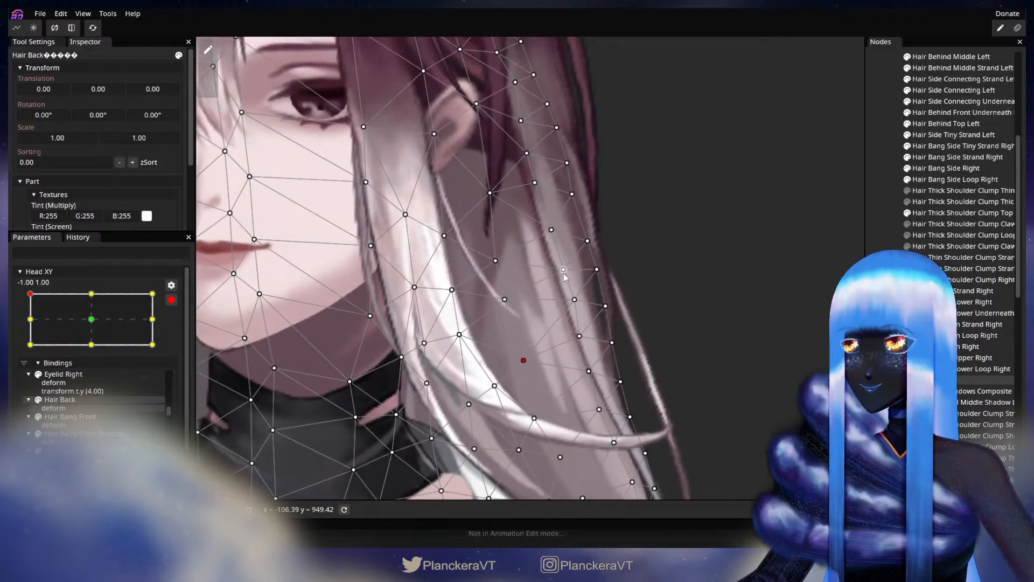
# Step: Fine-tune the Hair Back vertices at the dark strand tip below the ear and along the strand line beneath it
pyautogui.click(550, 230)
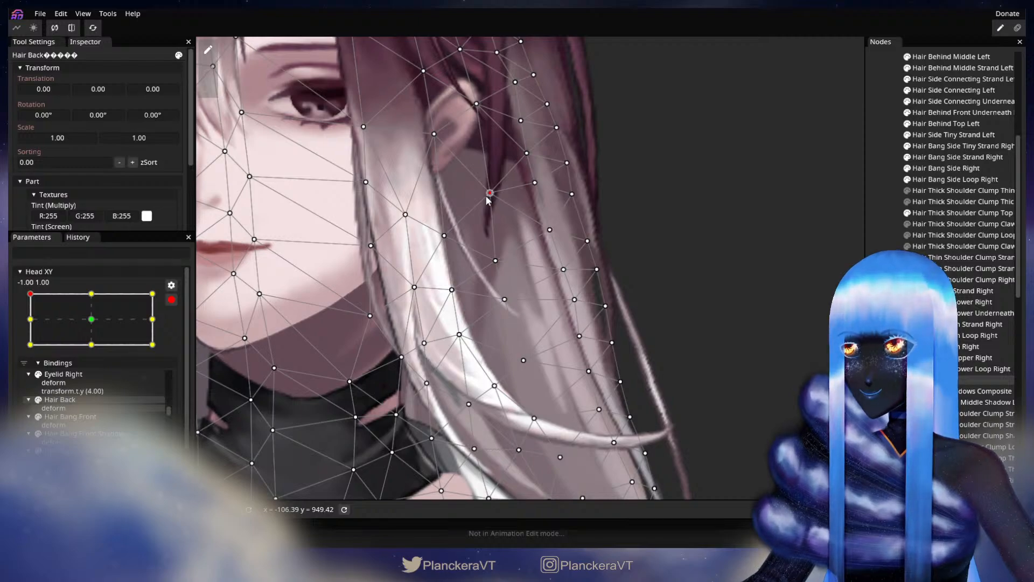
pyautogui.moveTo(490, 197); pyautogui.dragTo(493, 197)
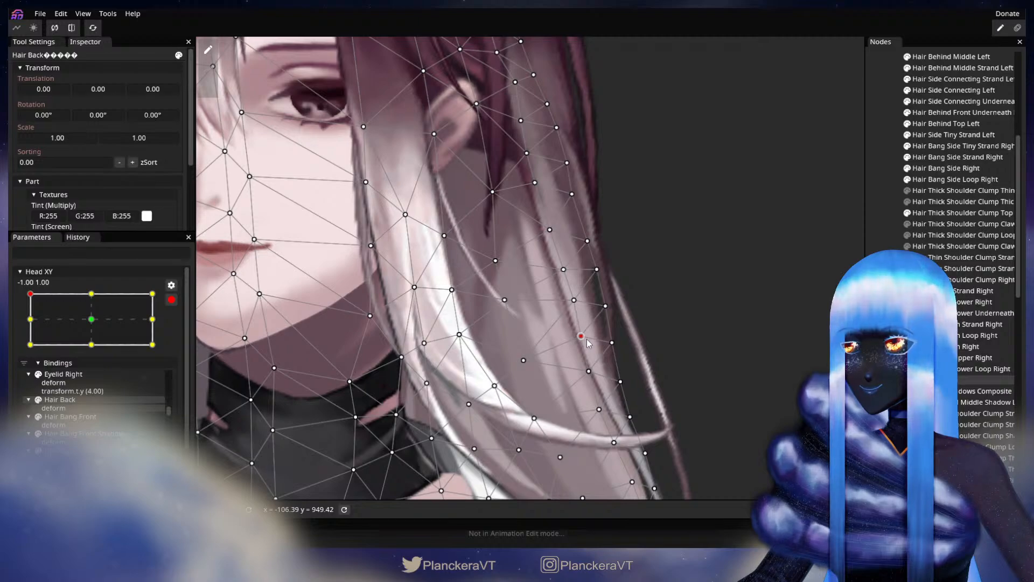
pyautogui.scroll(-2, 581, 338)
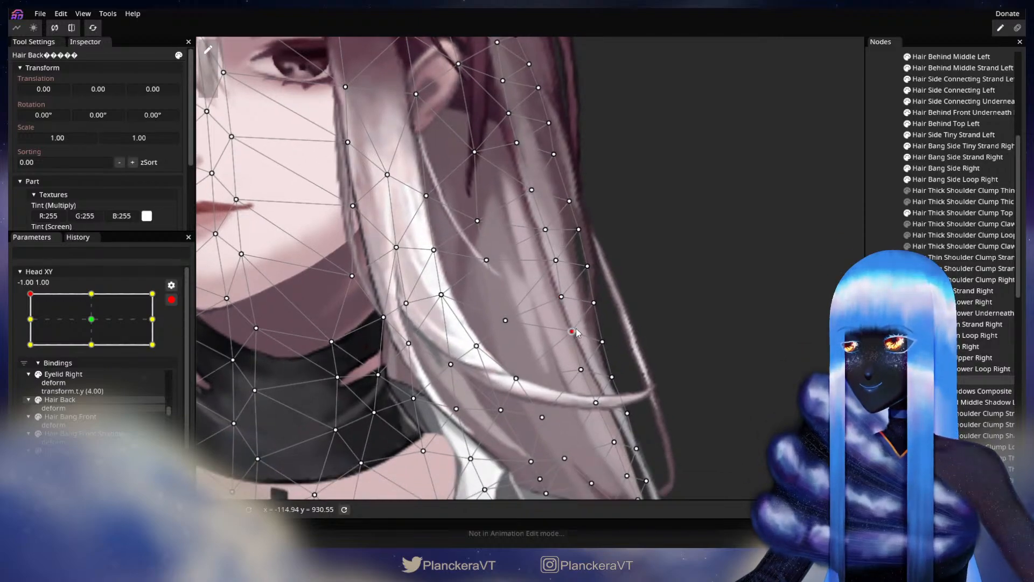
pyautogui.scroll(2, 576, 333)
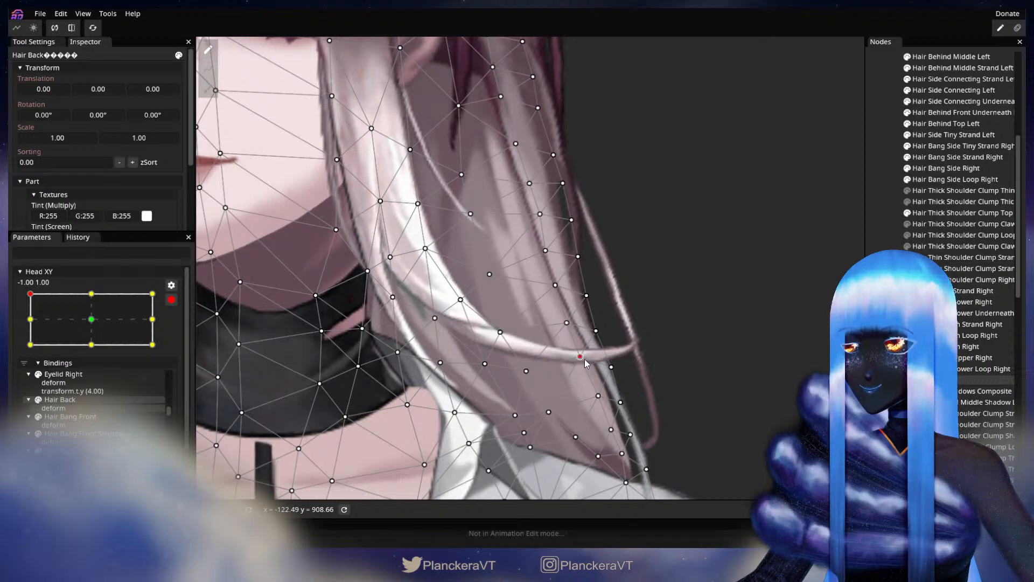
# Step: Adjust the Hair Back vertices along the outer hair edge from the curved white strand down to the tip at the shoulder
pyautogui.moveTo(600, 399); pyautogui.dragTo(575, 323)
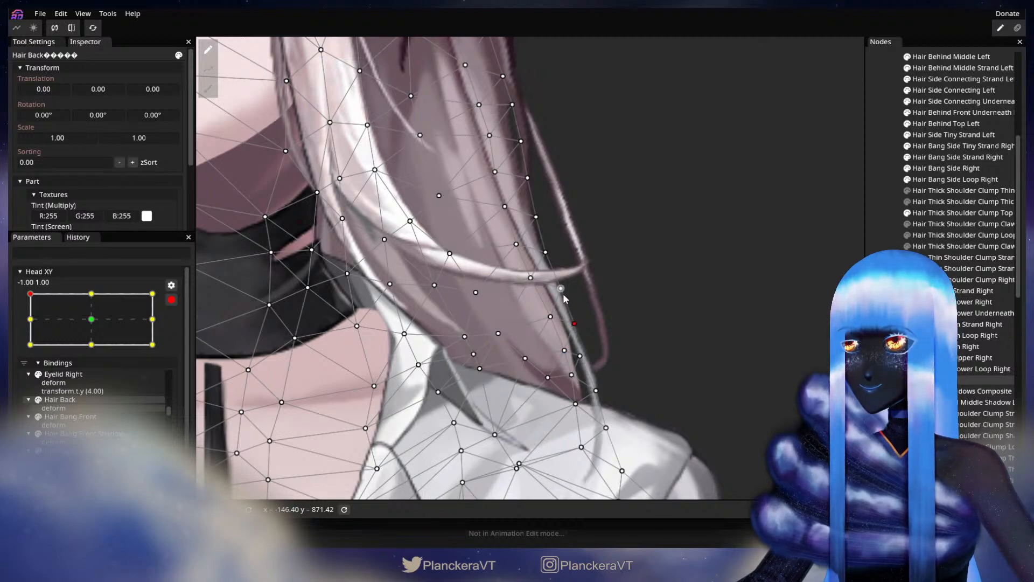
pyautogui.moveTo(570, 291); pyautogui.dragTo(568, 292)
pyautogui.moveTo(582, 357); pyautogui.dragTo(586, 357)
pyautogui.click(572, 375)
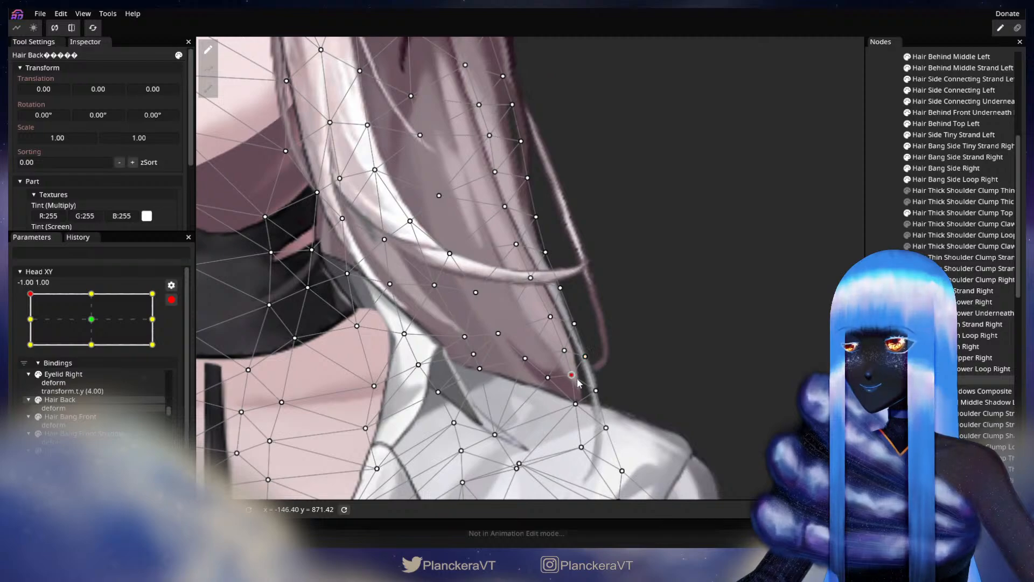
pyautogui.click(576, 405)
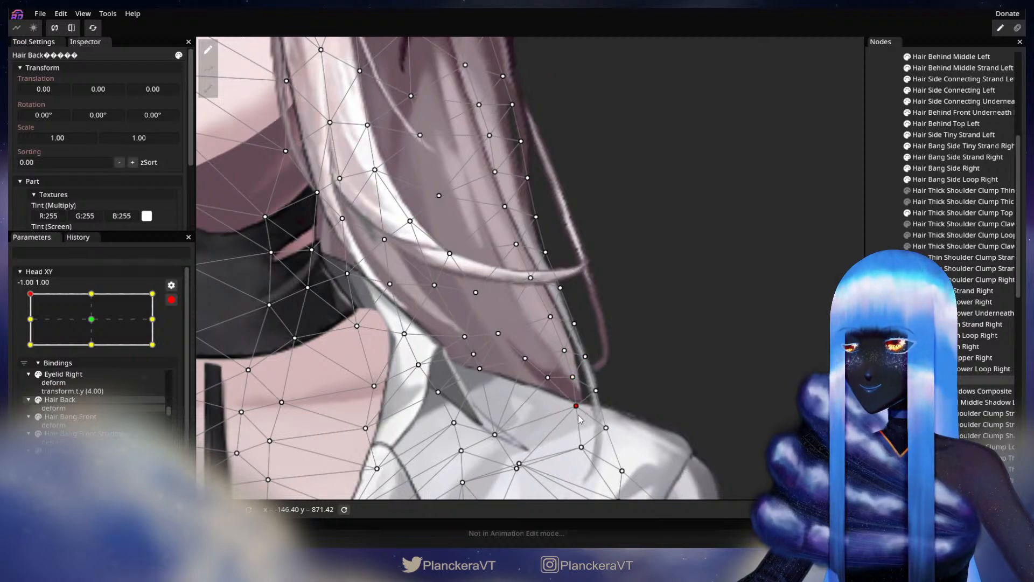
pyautogui.click(597, 391)
# Step: Deselect Hair Back, preview the Head XY motion around -1.00, 1.00, and examine the back hair above the shoulder
pyautogui.moveTo(622, 356); pyautogui.dragTo(646, 414)
pyautogui.scroll(-3, 693, 373)
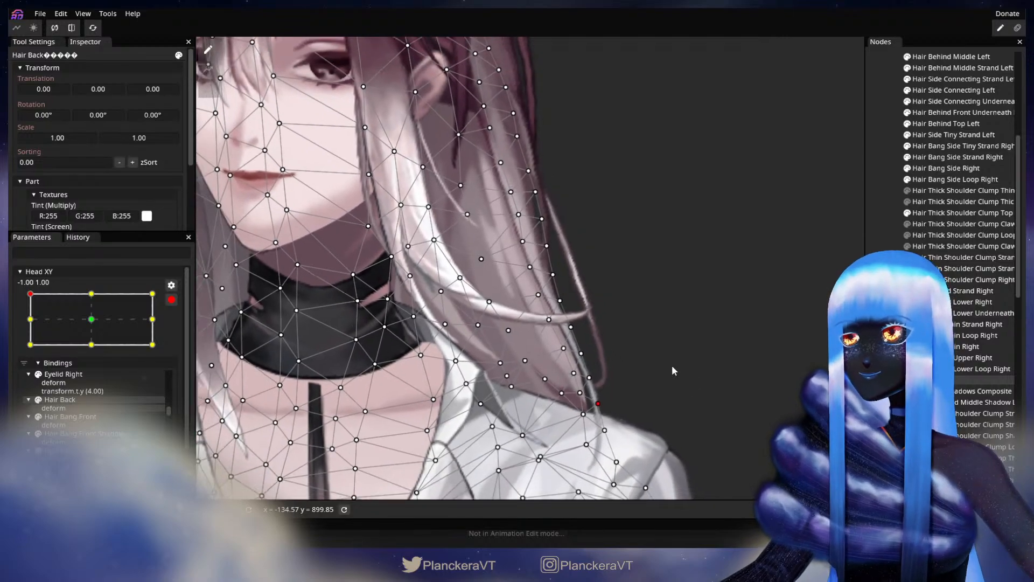
pyautogui.click(640, 325)
pyautogui.scroll(-1, 599, 324)
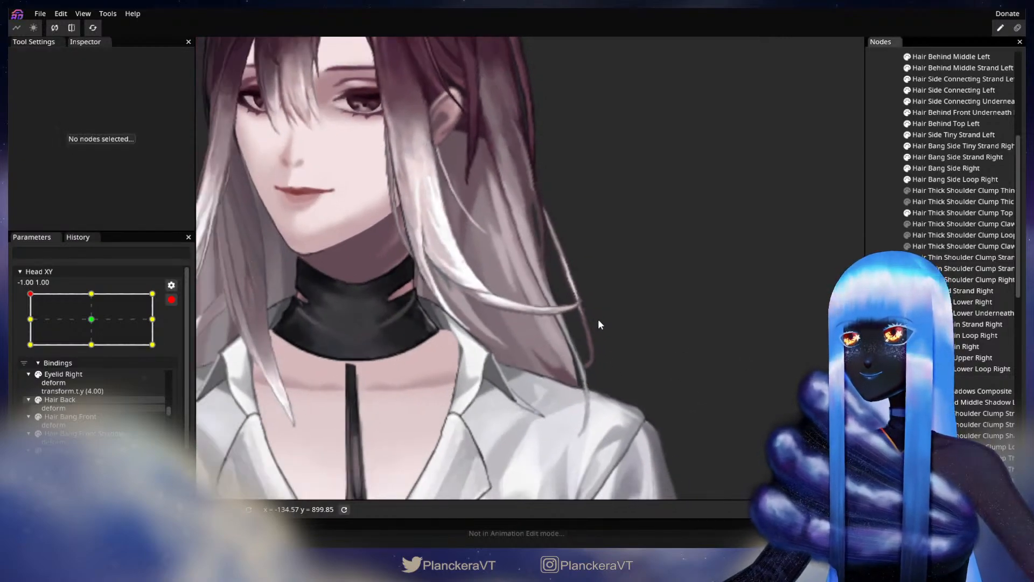
pyautogui.scroll(-1, 598, 320)
pyautogui.moveTo(614, 297); pyautogui.dragTo(655, 352)
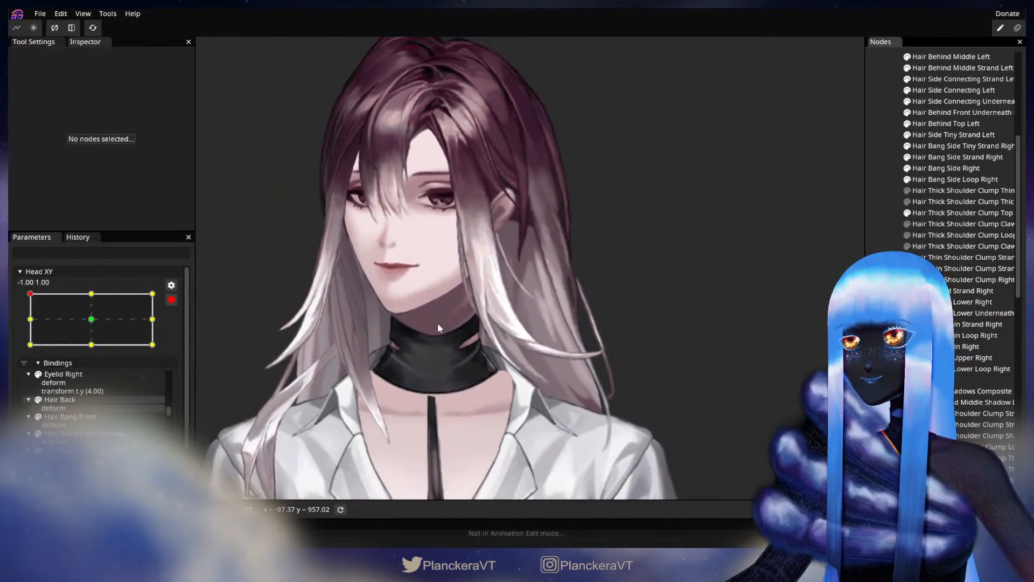
pyautogui.moveTo(616, 301); pyautogui.dragTo(610, 322)
pyautogui.click(171, 300)
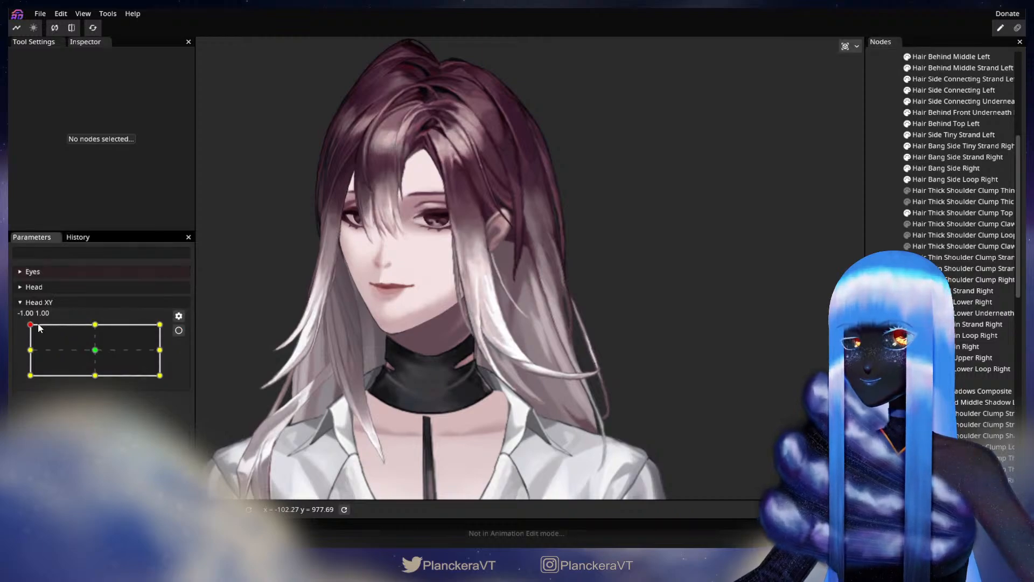
pyautogui.moveTo(30, 324)
pyautogui.mouseDown()
pyautogui.moveTo(26, 358)
pyautogui.moveTo(18, 324)
pyautogui.moveTo(14, 352)
pyautogui.moveTo(16, 319)
pyautogui.mouseUp()
pyautogui.moveTo(516, 430); pyautogui.dragTo(473, 346)
pyautogui.scroll(5, 490, 310)
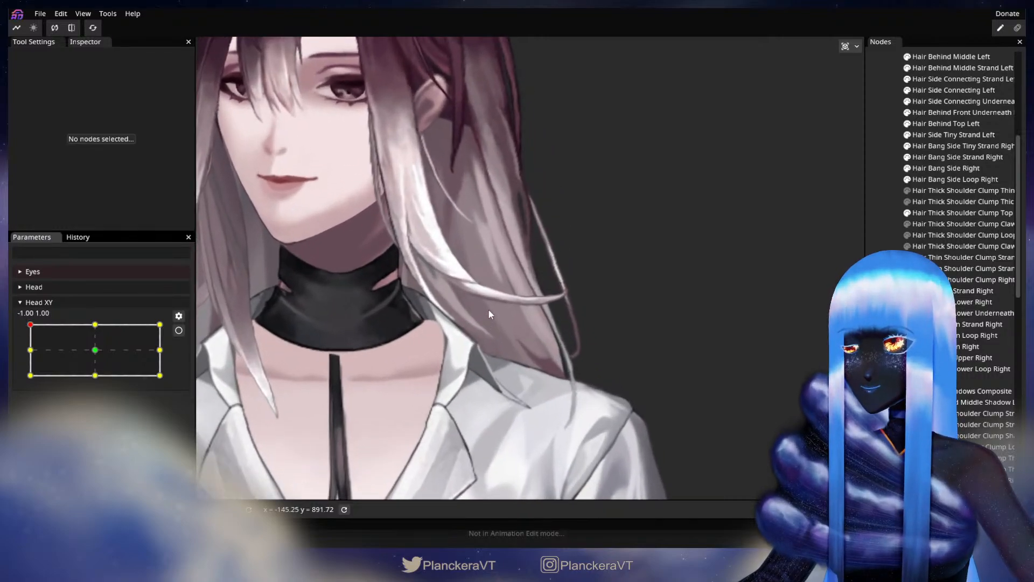
pyautogui.scroll(2, 483, 292)
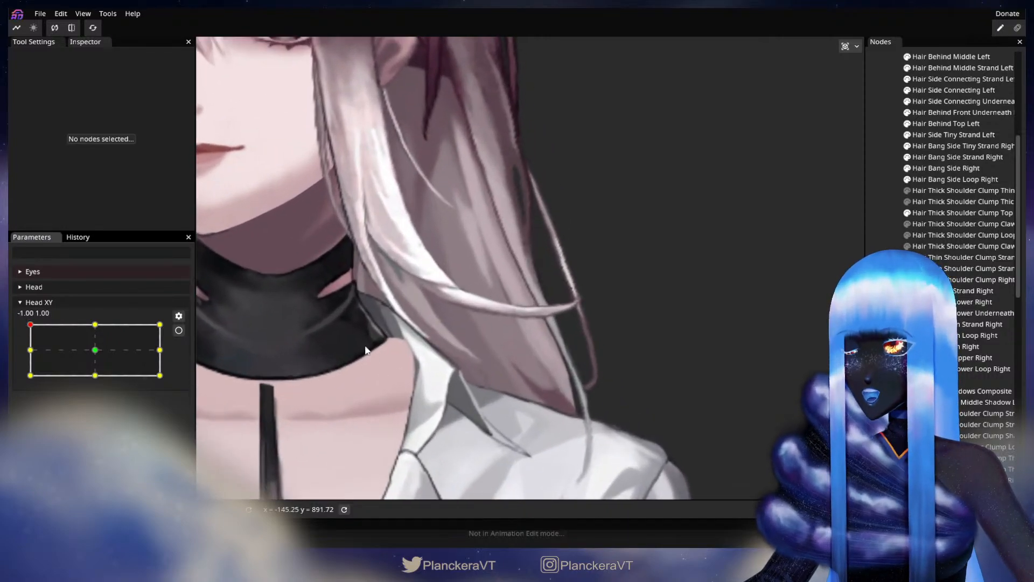
# Step: Reselect Hair Back, resume keypoint editing at Head XY -1.00, 1.00, and nudge its inner vertices above the shoulder
pyautogui.click(614, 409)
pyautogui.moveTo(614, 409); pyautogui.dragTo(597, 391)
pyautogui.scroll(3, 448, 335)
pyautogui.moveTo(33, 327)
pyautogui.mouseDown()
pyautogui.moveTo(21, 344)
pyautogui.moveTo(15, 321)
pyautogui.mouseUp()
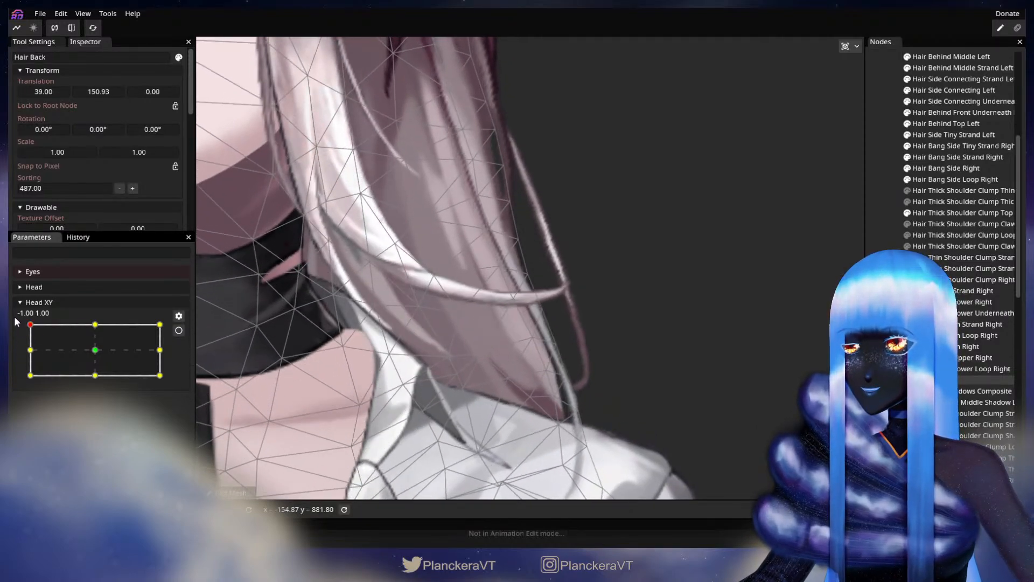
pyautogui.click(179, 330)
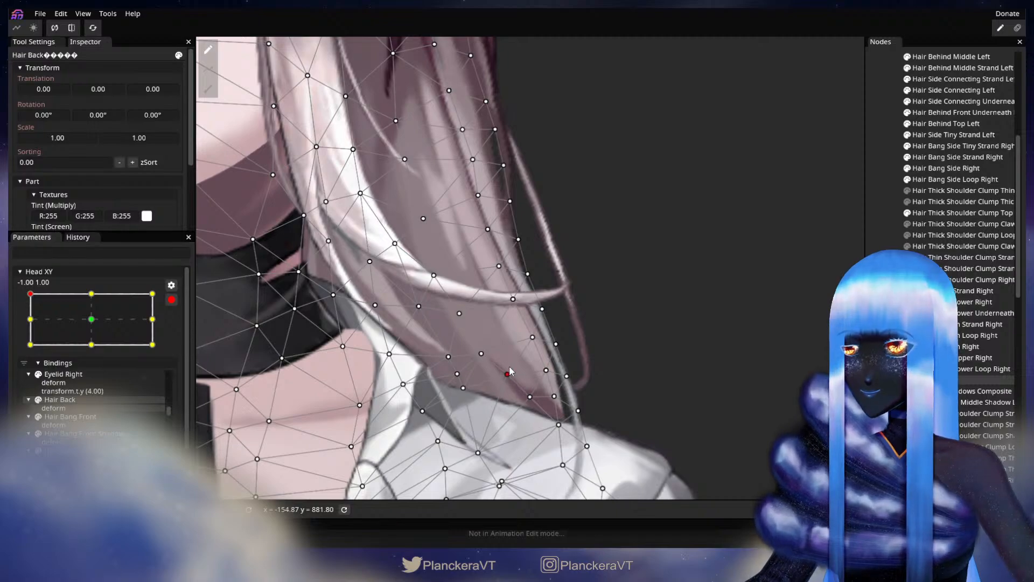
pyautogui.click(484, 351)
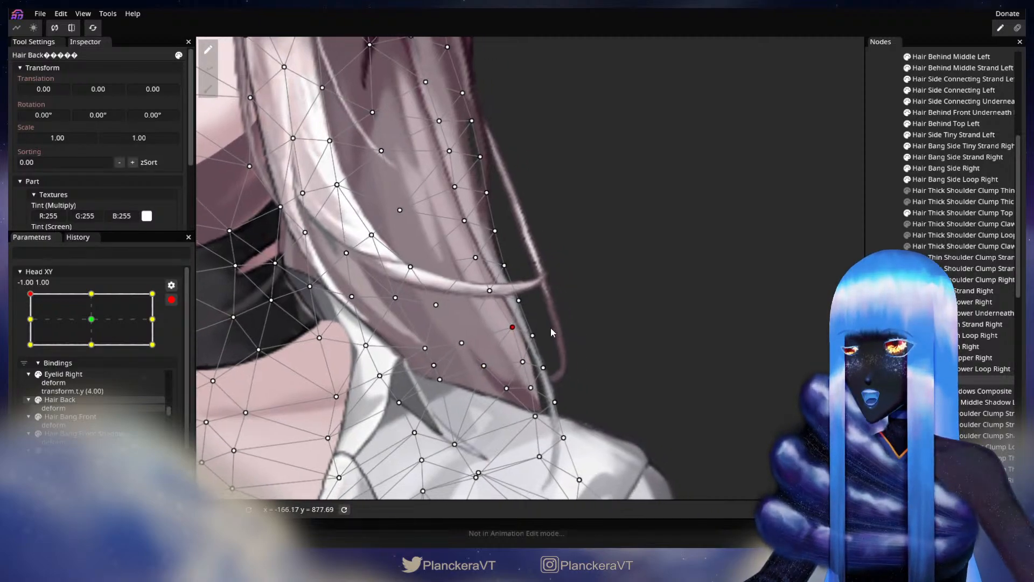
# Step: Preview the head lowering along the turned side, then nudge the Hair Back vertices between the curved white strand and the lower tip
pyautogui.click(172, 299)
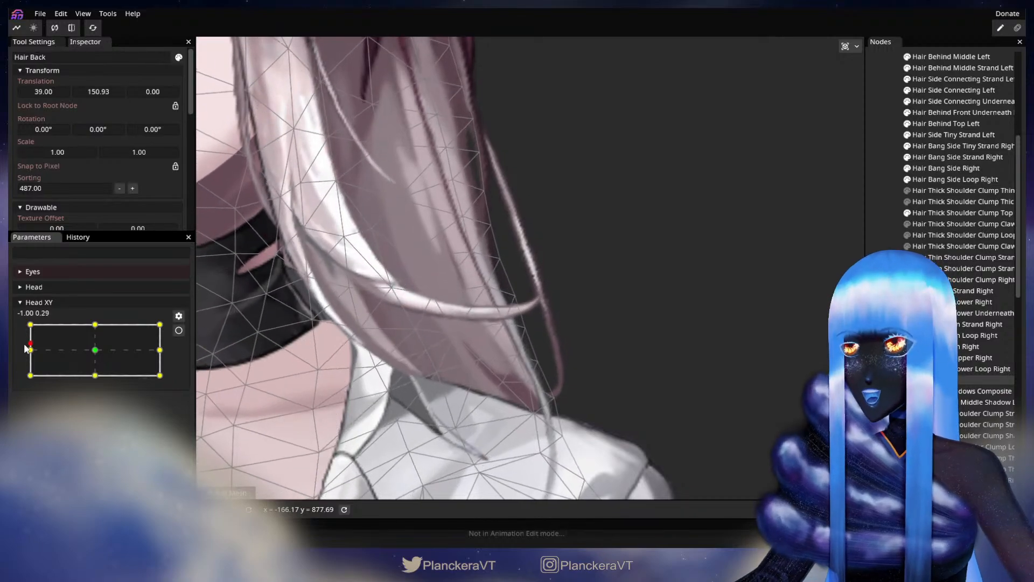
pyautogui.click(179, 330)
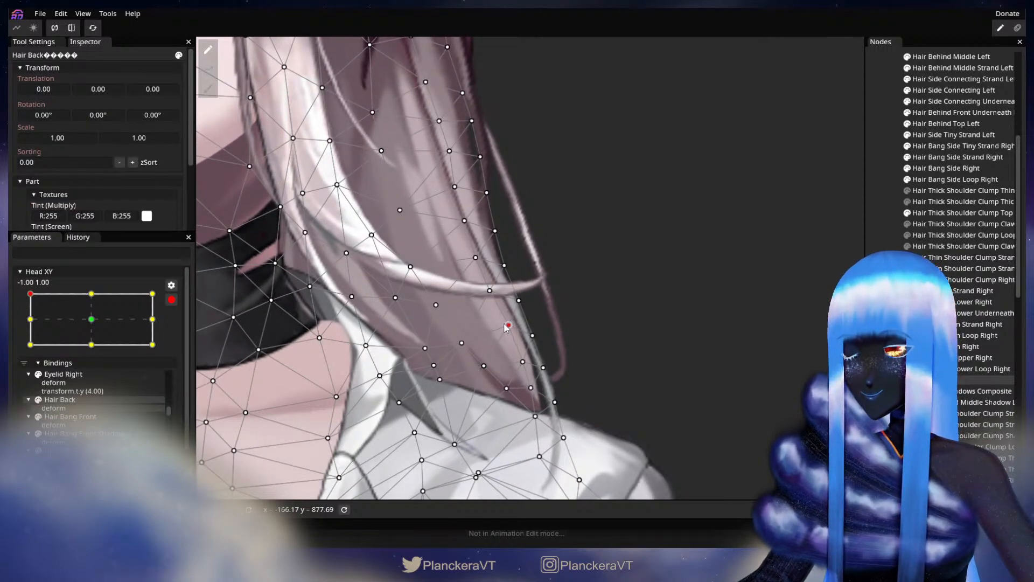
pyautogui.moveTo(508, 326); pyautogui.dragTo(465, 296)
pyautogui.click(488, 357)
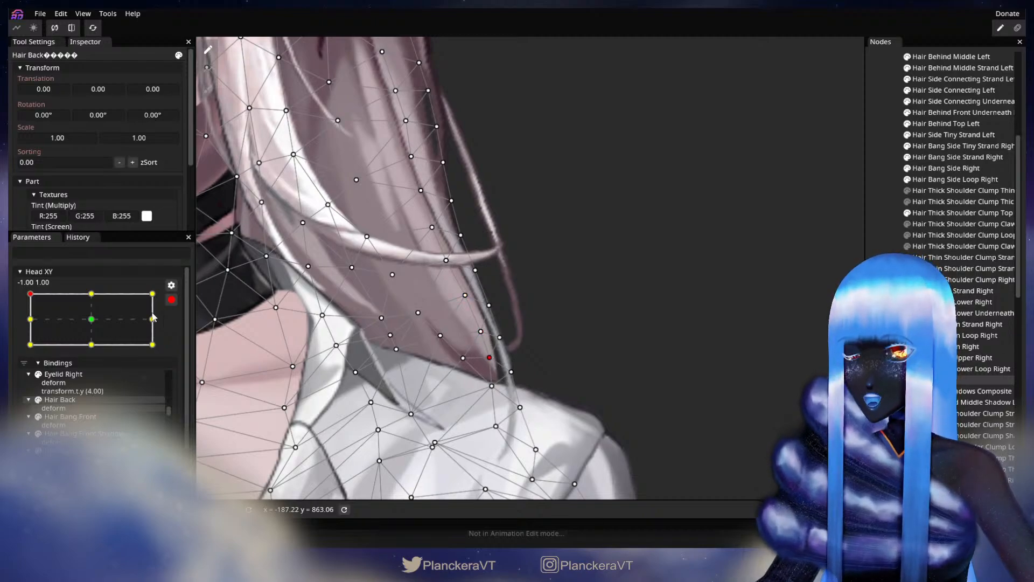
# Step: Recheck the turned-side motion, then refine the Hair Back vertices along the outer edge just above the shoulder tip at -1.00, 1.00
pyautogui.click(171, 300)
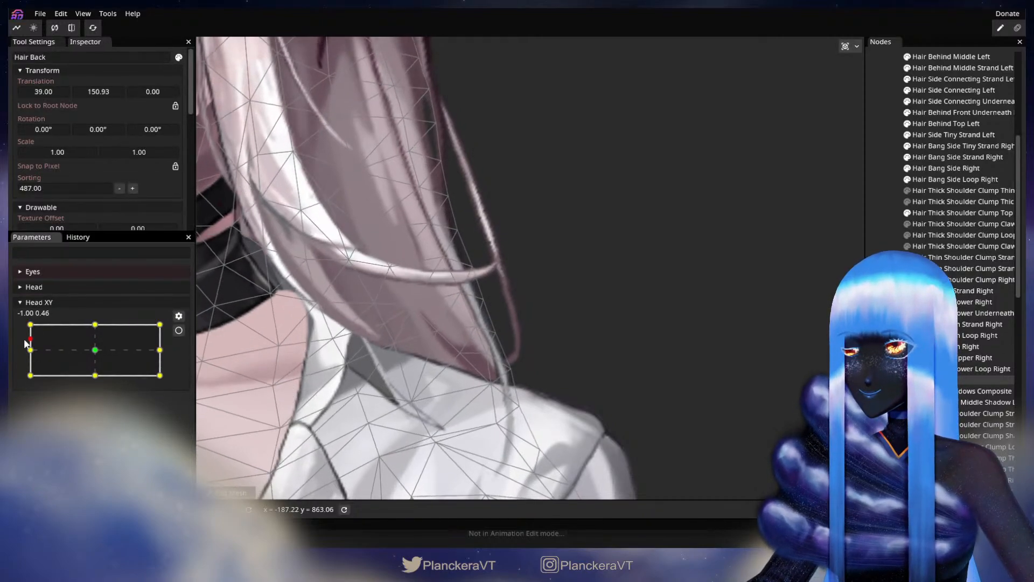
pyautogui.click(178, 330)
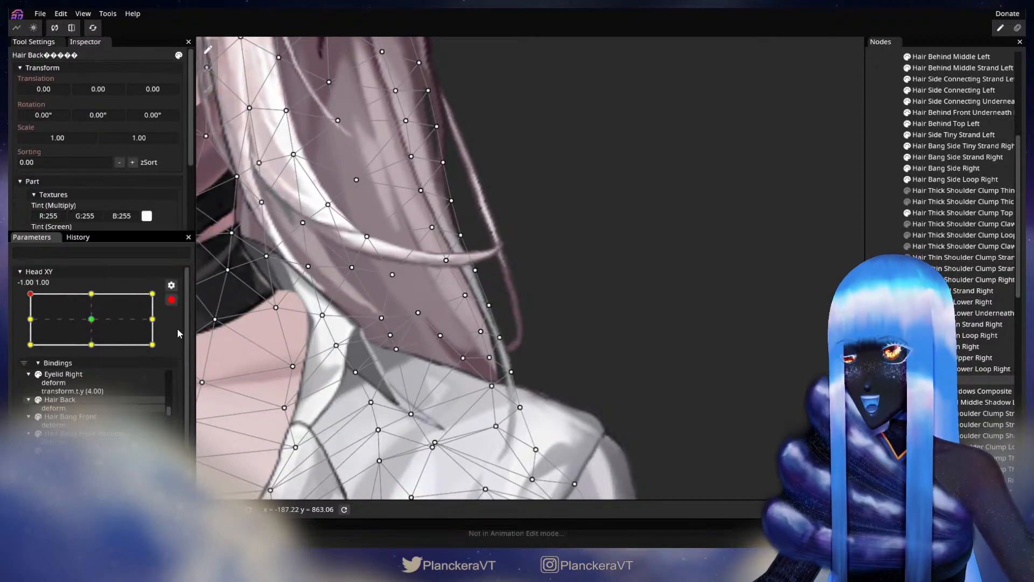
pyautogui.click(478, 332)
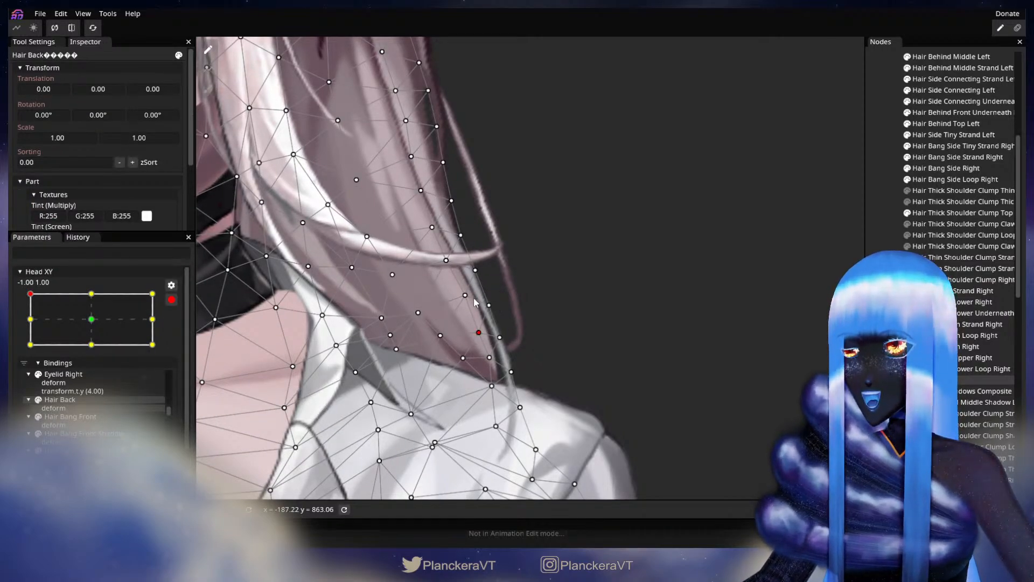
pyautogui.click(489, 304)
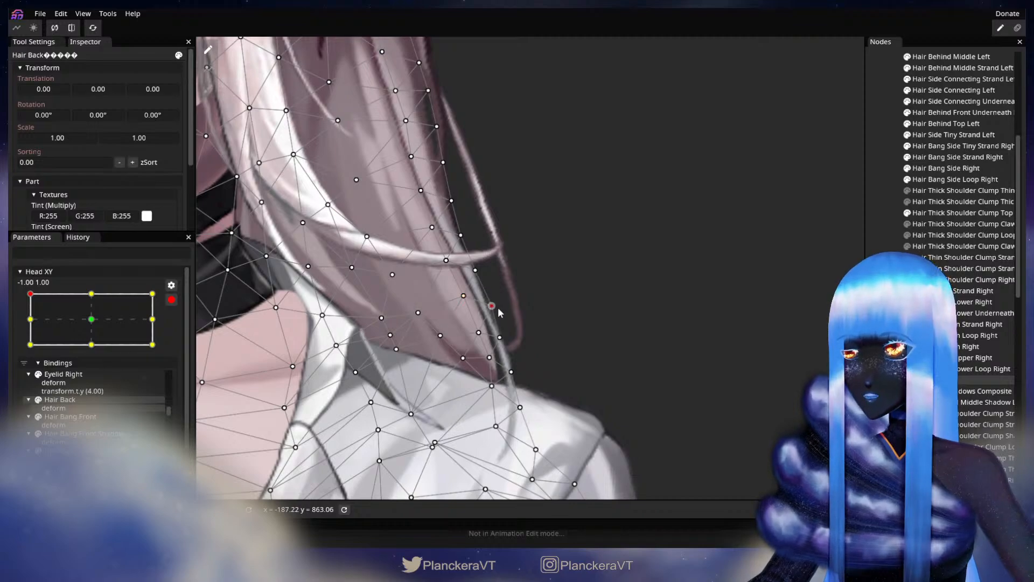
pyautogui.moveTo(509, 340); pyautogui.dragTo(513, 339)
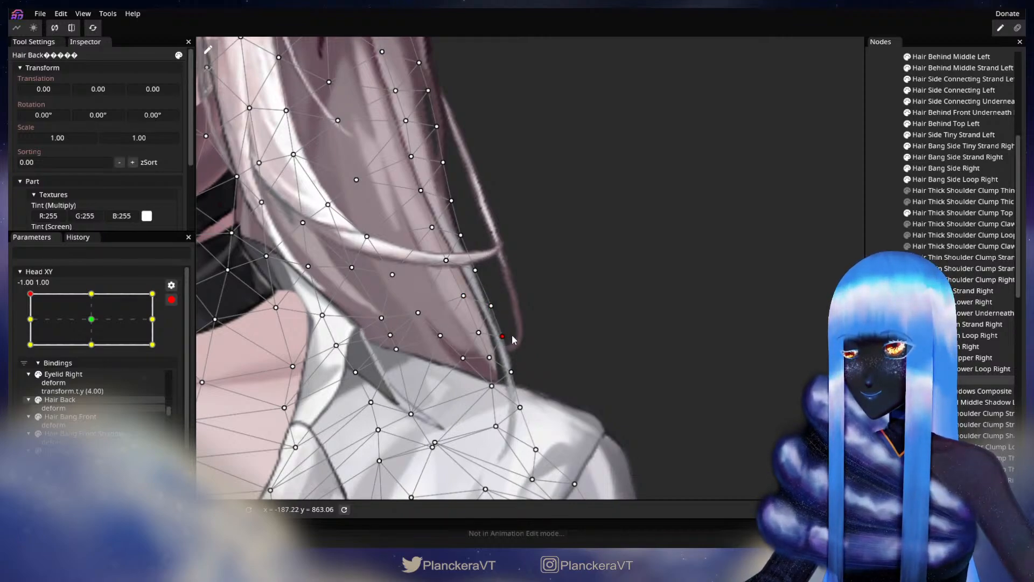
# Step: Preview the Head XY motion at the raised turned pose, then resume keypoint editing at -1.00, 1.00 and save the model
pyautogui.click(172, 299)
pyautogui.moveTo(30, 324)
pyautogui.mouseDown()
pyautogui.moveTo(30, 356)
pyautogui.moveTo(30, 324)
pyautogui.mouseUp()
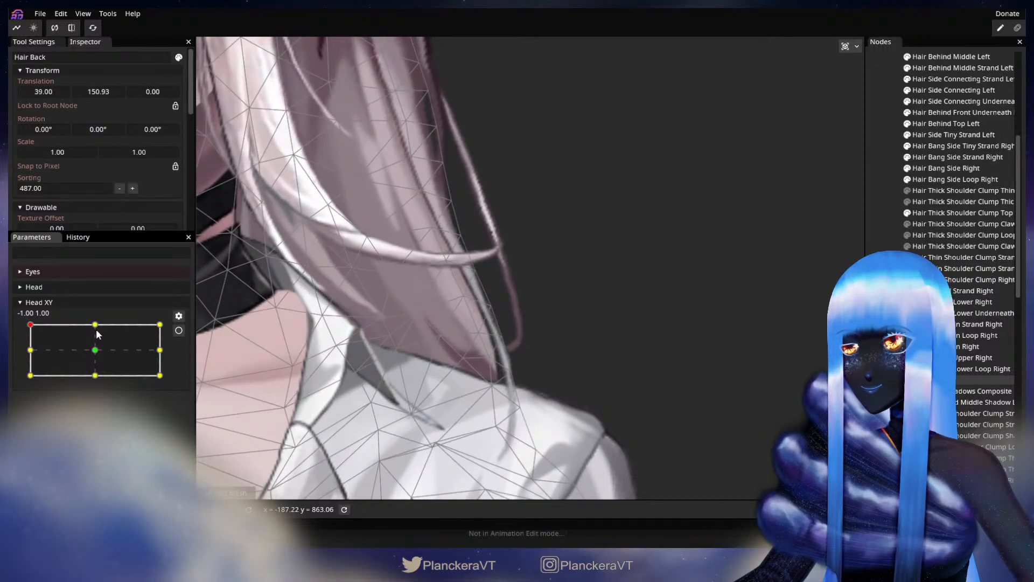
pyautogui.click(179, 330)
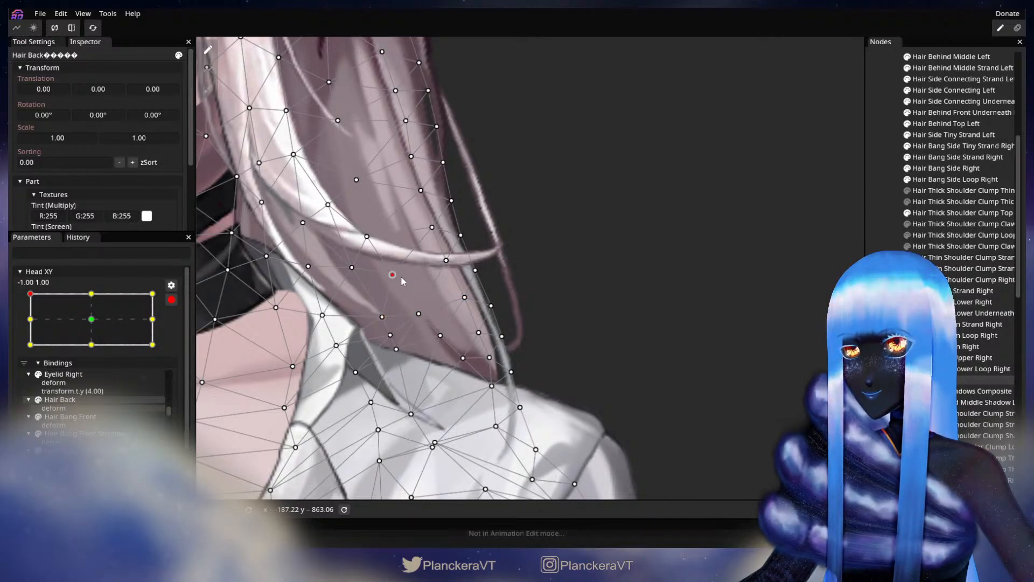
pyautogui.hotkey('ctrl', 's')
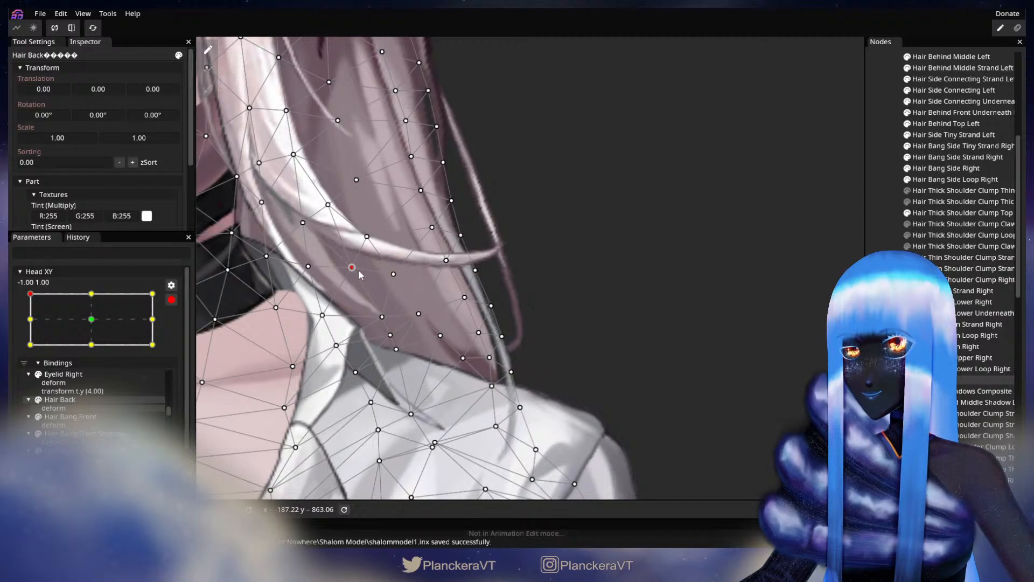
# Step: Nudge the Hair Back vertices over the white collar and along the lower hair edge where it meets the shoulder
pyautogui.moveTo(411, 414); pyautogui.dragTo(423, 408)
pyautogui.click(390, 335)
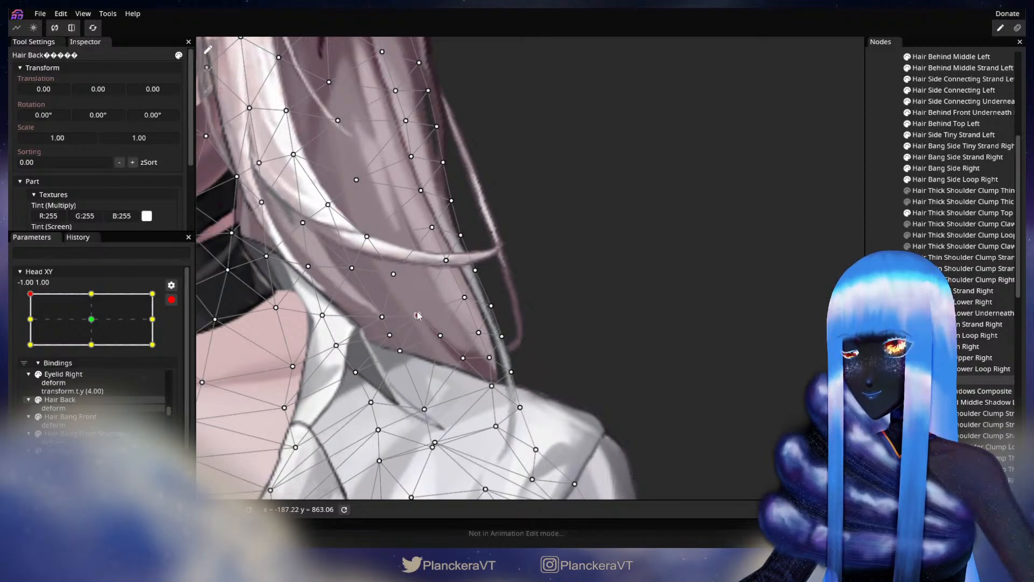
pyautogui.moveTo(440, 335); pyautogui.dragTo(440, 336)
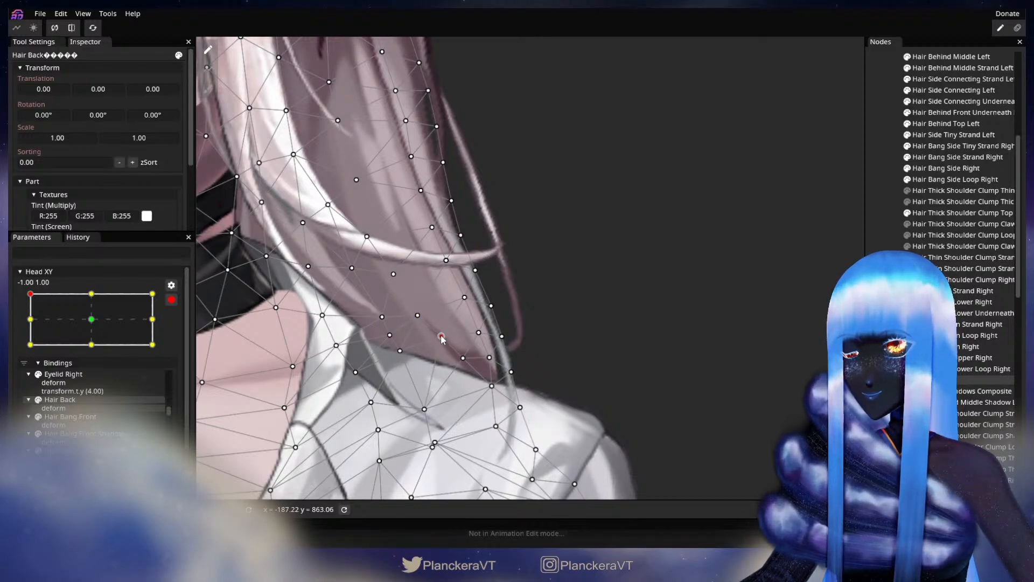
pyautogui.click(463, 358)
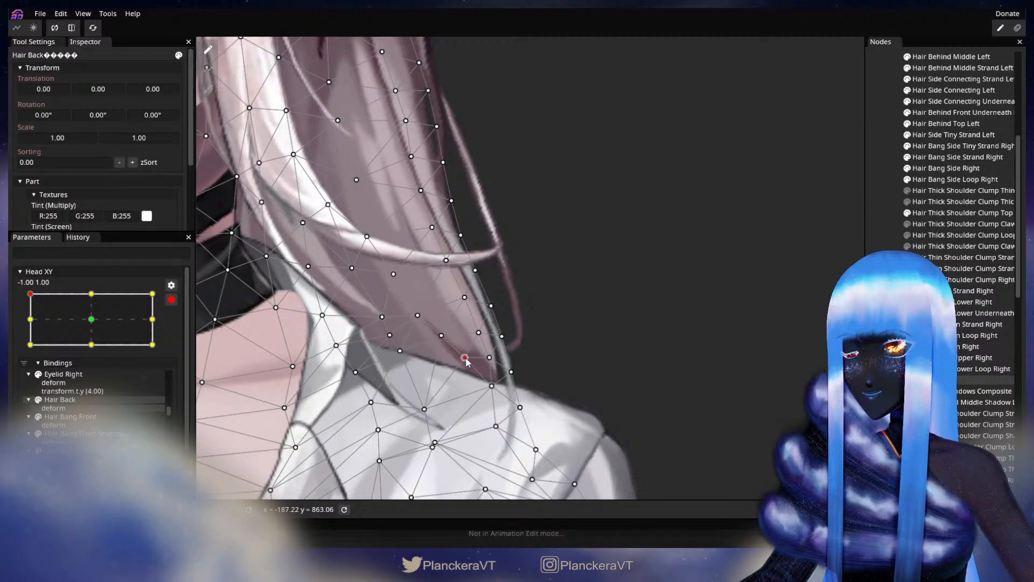
pyautogui.moveTo(465, 358); pyautogui.dragTo(463, 358)
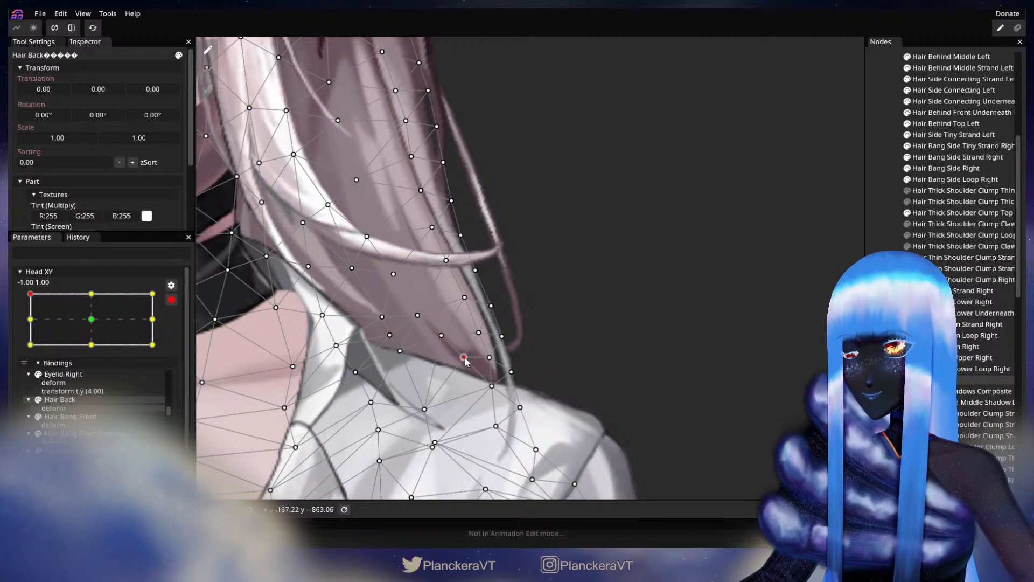
# Step: Preview the Head XY motion around the raised turned pose, then resume keypoint editing at -1.00, 1.00
pyautogui.press('Escape')
pyautogui.scroll(-2, 502, 312)
pyautogui.scroll(-3, 509, 357)
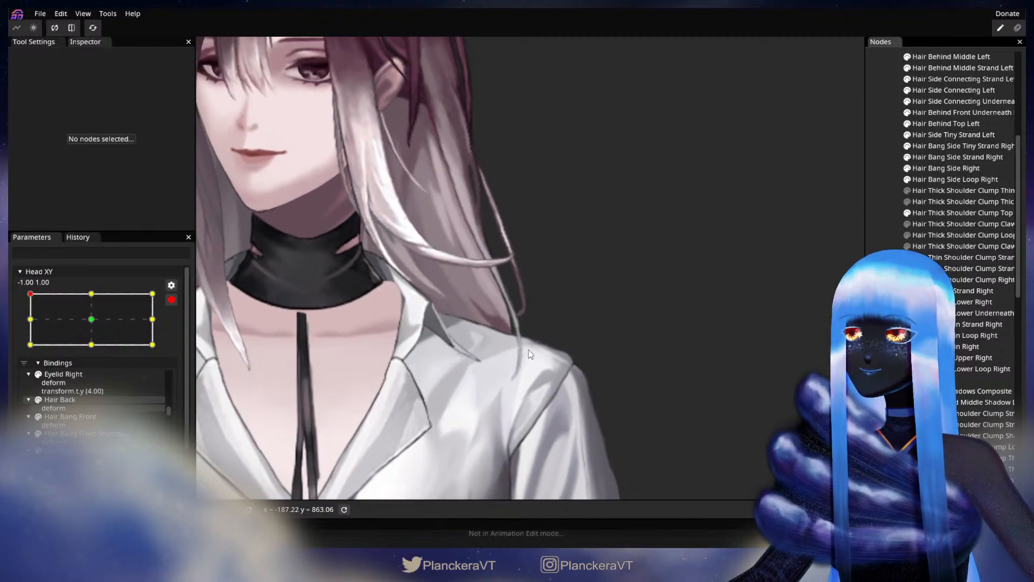
pyautogui.scroll(-2, 542, 305)
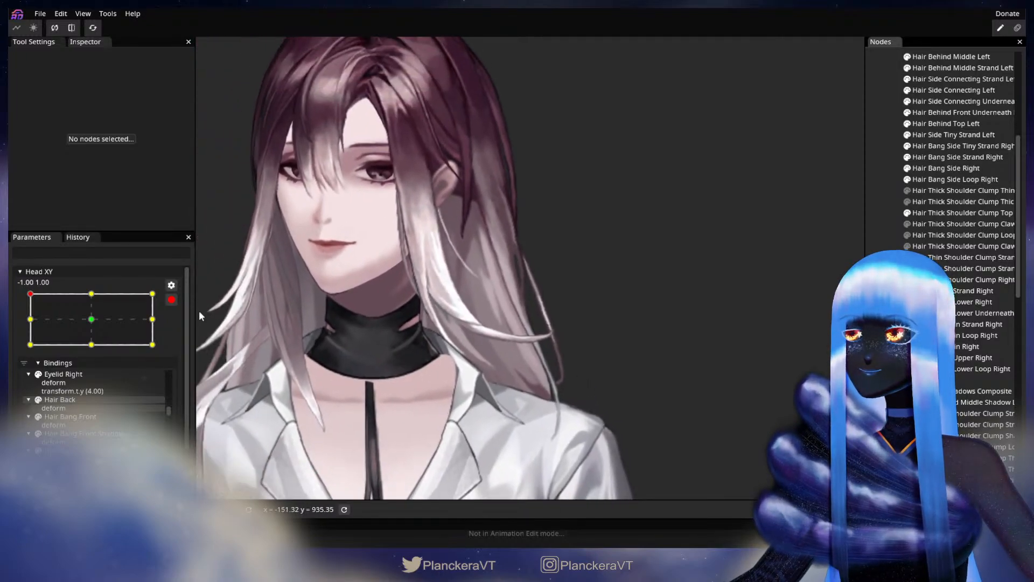
pyautogui.click(171, 299)
pyautogui.moveTo(29, 320)
pyautogui.mouseDown()
pyautogui.moveTo(29, 350)
pyautogui.moveTo(28, 322)
pyautogui.mouseUp()
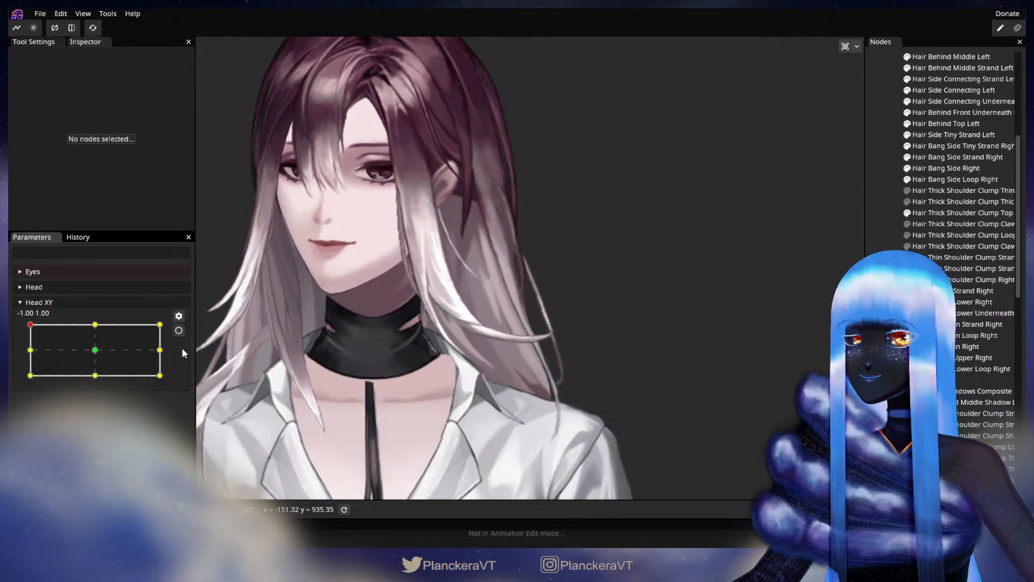
pyautogui.click(179, 331)
# Step: Nudge the Hair Back vertices inside and along the outer edge of the lower tip, just above the shoulder
pyautogui.scroll(3, 513, 412)
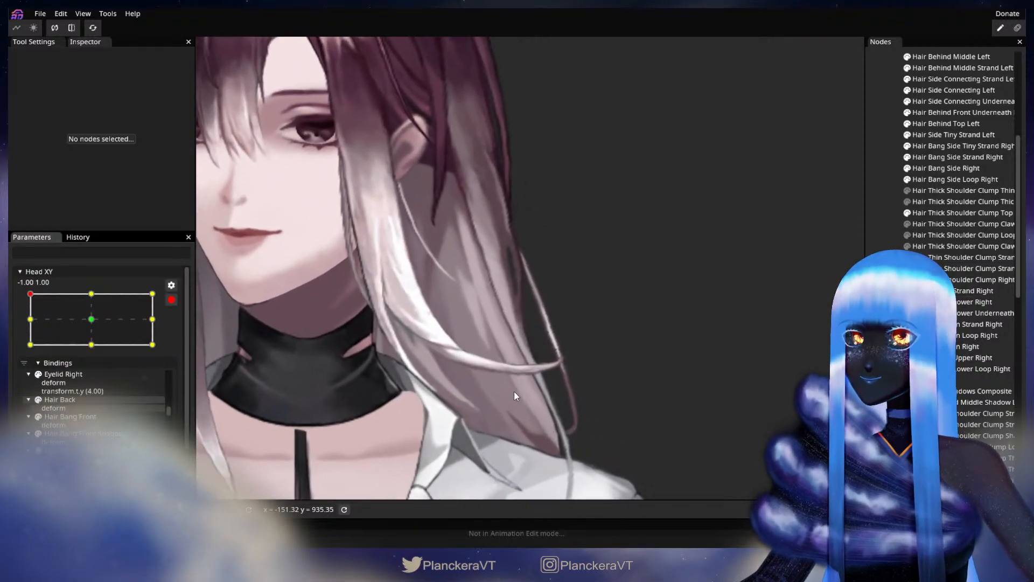
pyautogui.moveTo(515, 392); pyautogui.dragTo(504, 308)
pyautogui.scroll(3, 508, 350)
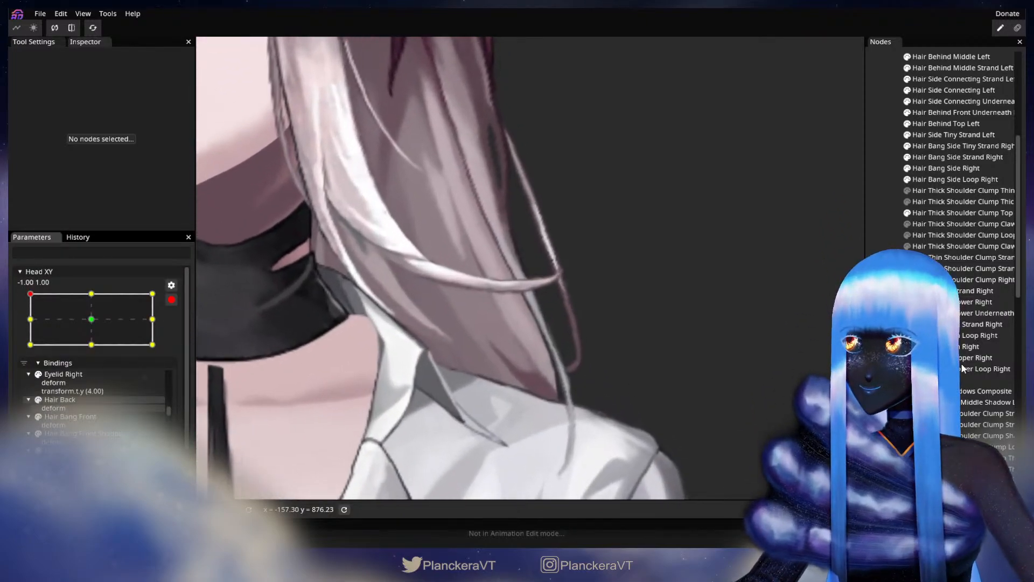
pyautogui.click(533, 372)
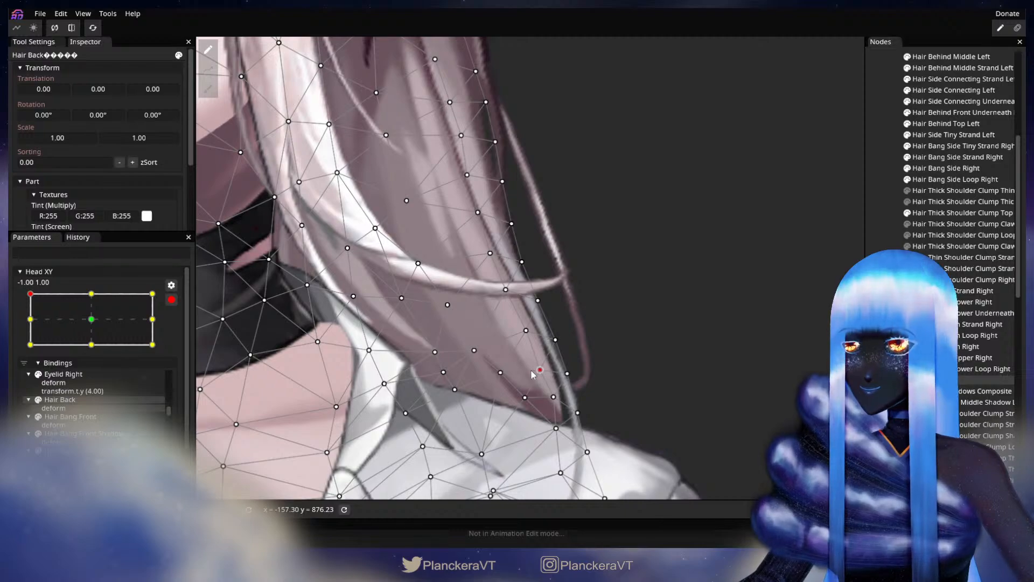
pyautogui.moveTo(505, 377); pyautogui.dragTo(501, 379)
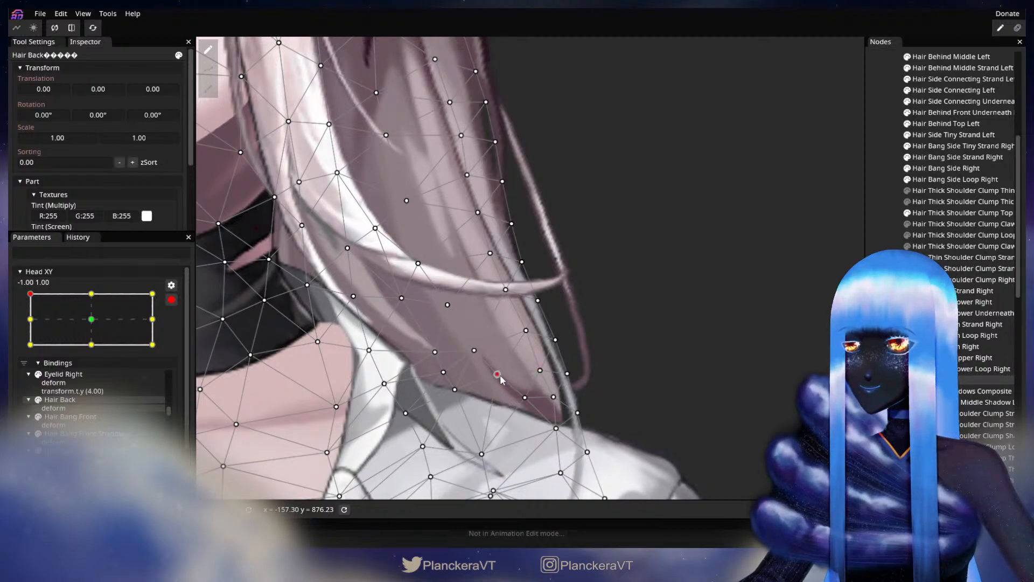
pyautogui.moveTo(528, 337); pyautogui.dragTo(526, 338)
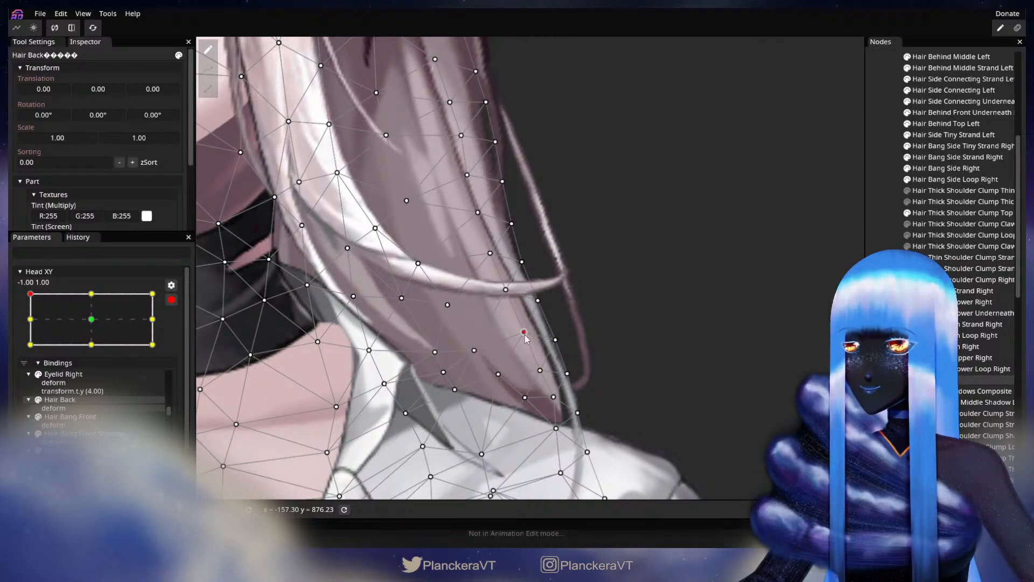
pyautogui.click(527, 334)
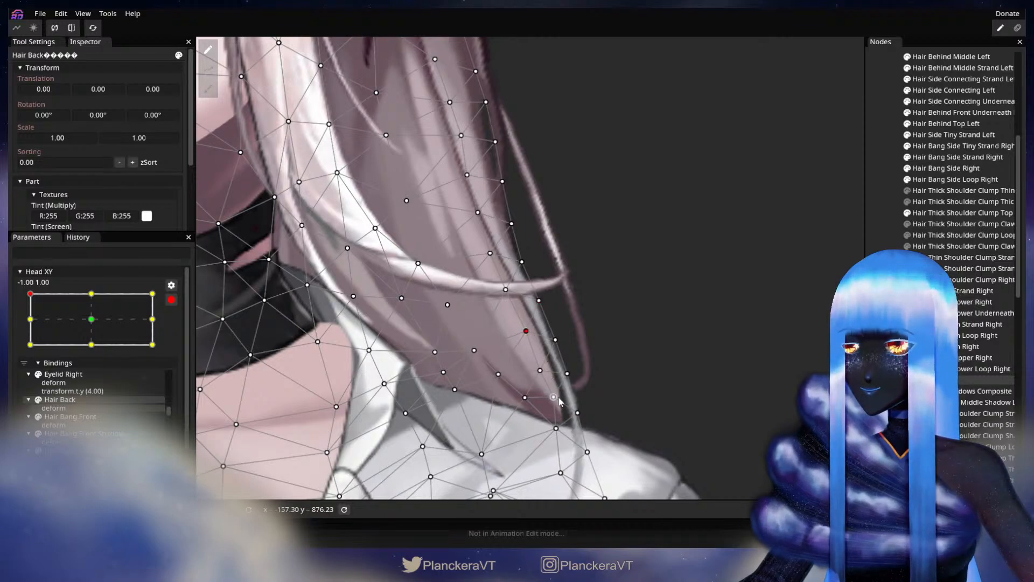
pyautogui.moveTo(570, 383); pyautogui.dragTo(572, 383)
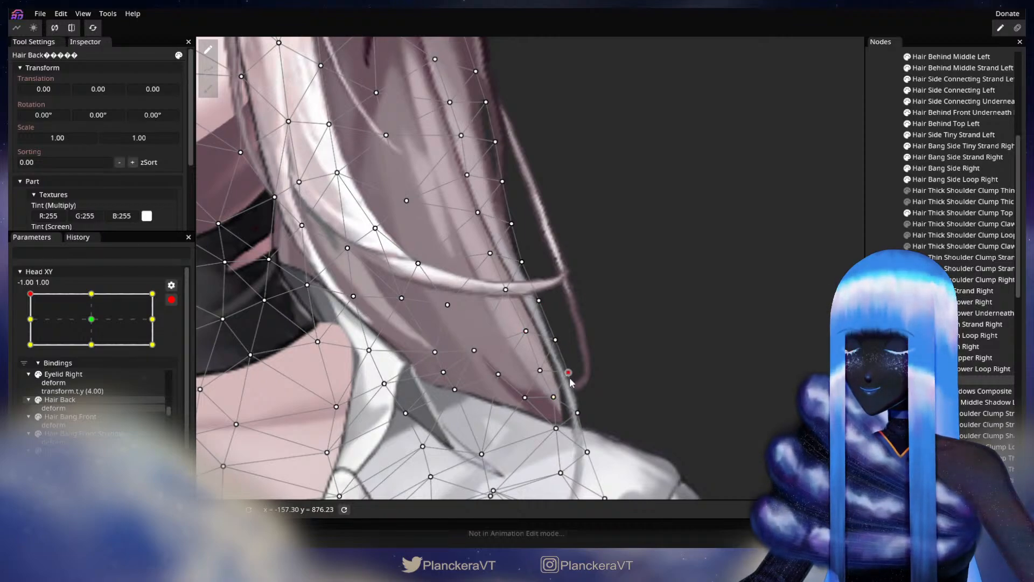
pyautogui.click(559, 403)
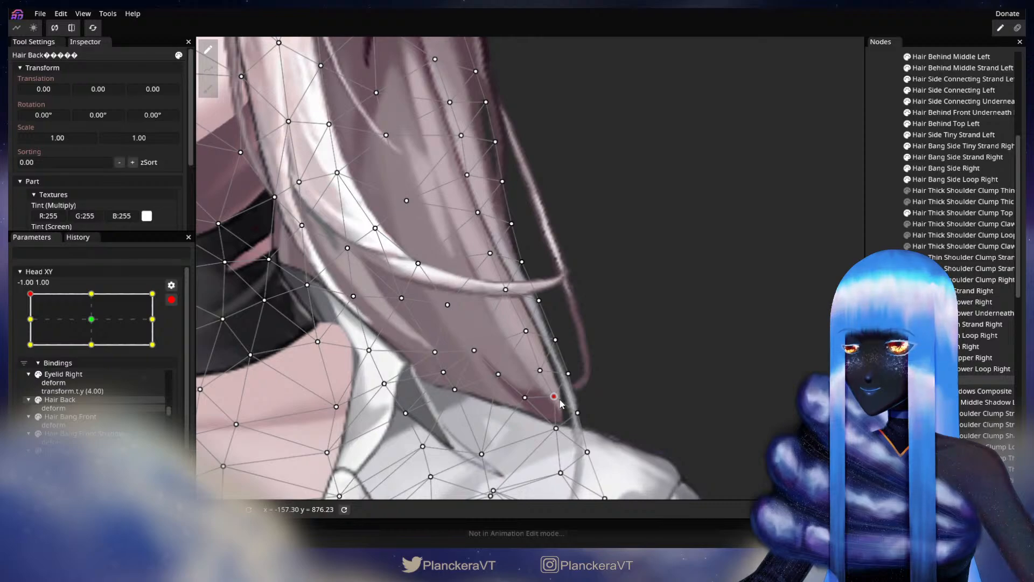
pyautogui.press('Escape')
# Step: Recheck the whole head at the raised turned pose with keypoint editing off, then resume editing at -1.00, 1.00
pyautogui.scroll(-3, 609, 349)
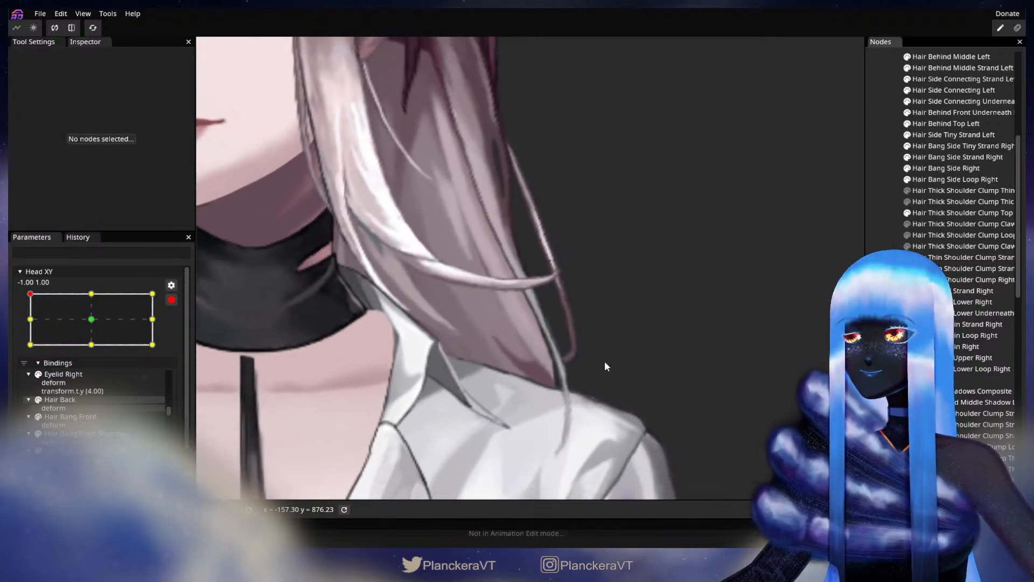
pyautogui.scroll(-5, 604, 370)
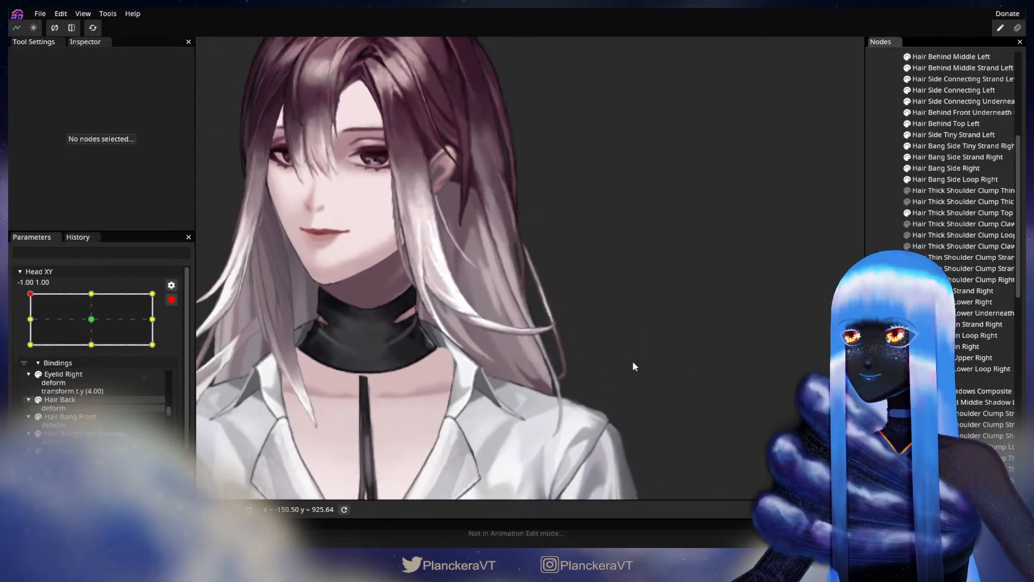
pyautogui.click(171, 300)
pyautogui.moveTo(31, 325)
pyautogui.mouseDown()
pyautogui.moveTo(75, 327)
pyautogui.moveTo(29, 336)
pyautogui.moveTo(28, 323)
pyautogui.moveTo(22, 353)
pyautogui.moveTo(22, 318)
pyautogui.mouseUp()
pyautogui.moveTo(330, 370); pyautogui.dragTo(322, 346)
pyautogui.scroll(1, 322, 346)
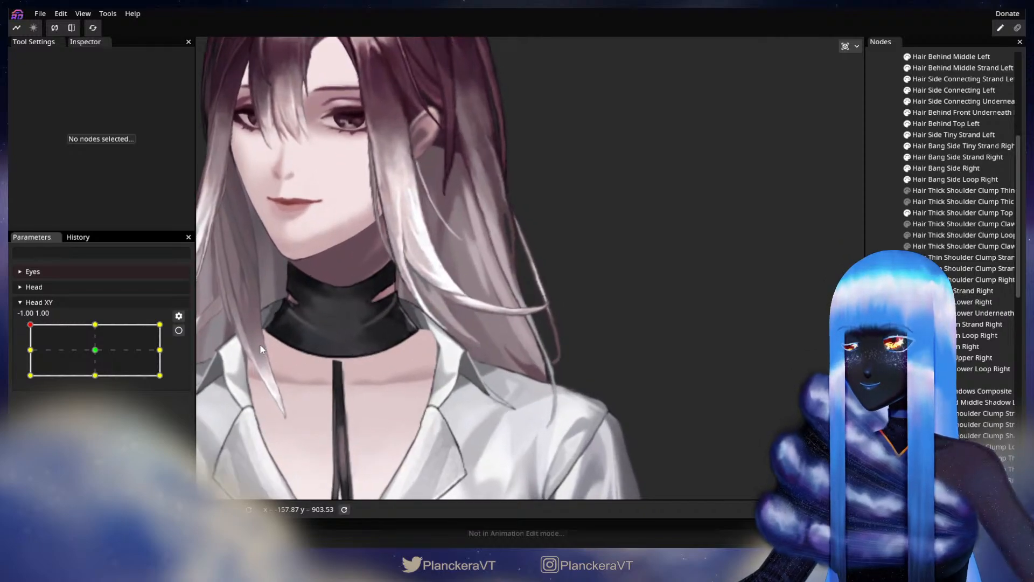
pyautogui.click(180, 334)
# Step: Refine the Hair Back vertices just below the curved white strand and down the outer hair edge
pyautogui.scroll(3, 377, 390)
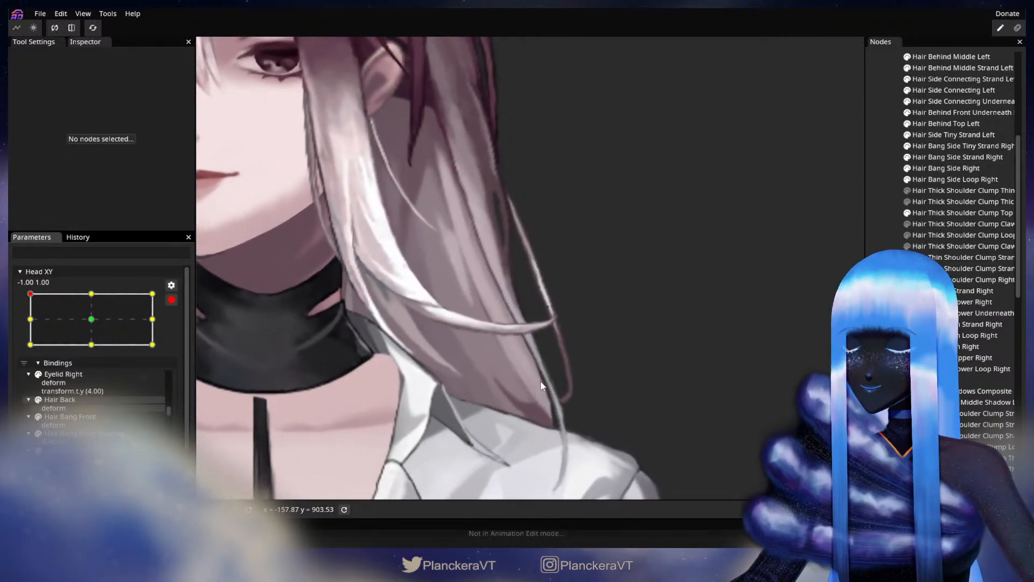
pyautogui.click(927, 380)
pyautogui.scroll(2, 504, 360)
pyautogui.click(507, 340)
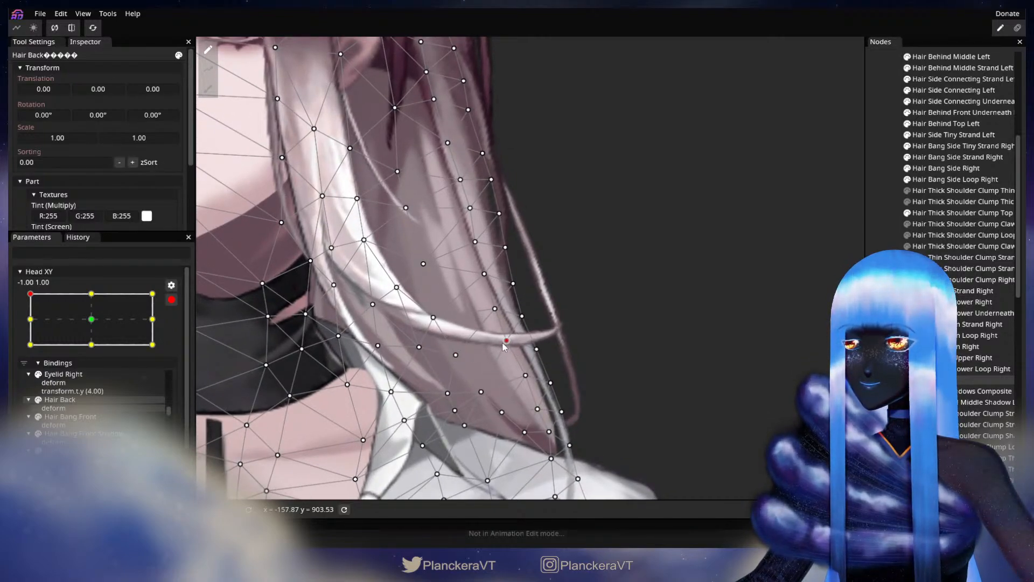
pyautogui.moveTo(536, 349); pyautogui.dragTo(533, 351)
pyautogui.click(525, 375)
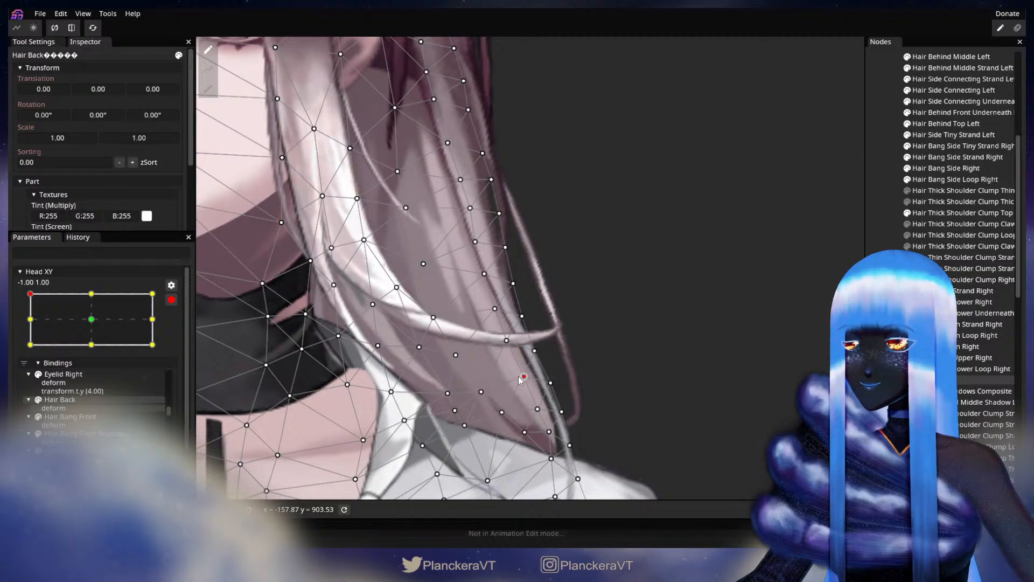
pyautogui.click(550, 383)
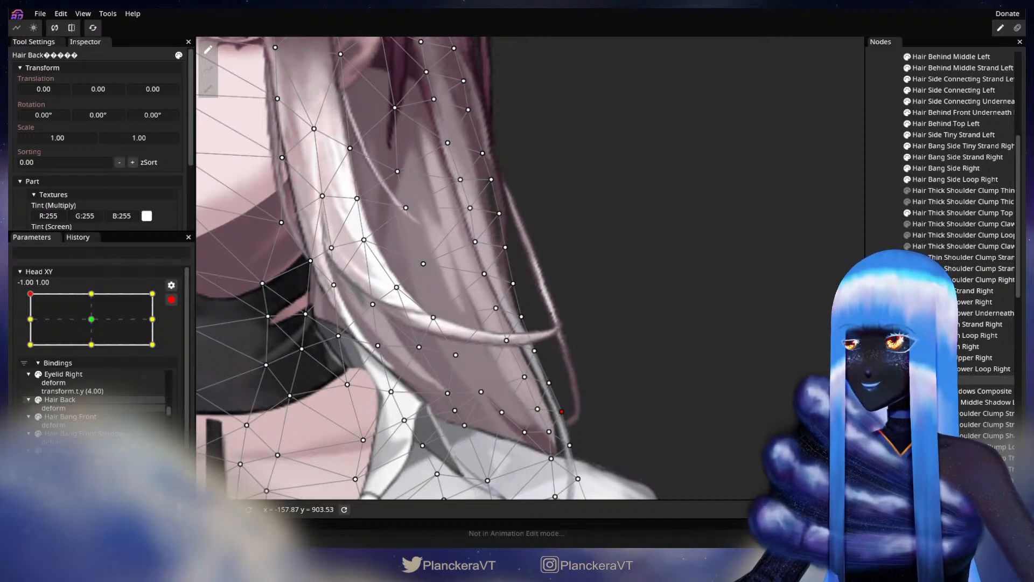
pyautogui.click(418, 370)
# Step: Preview the head lowering and rising along the turned side, then pull in the outer-edge Hair Back vertices below the white strand at -1.00, 1.00
pyautogui.click(172, 299)
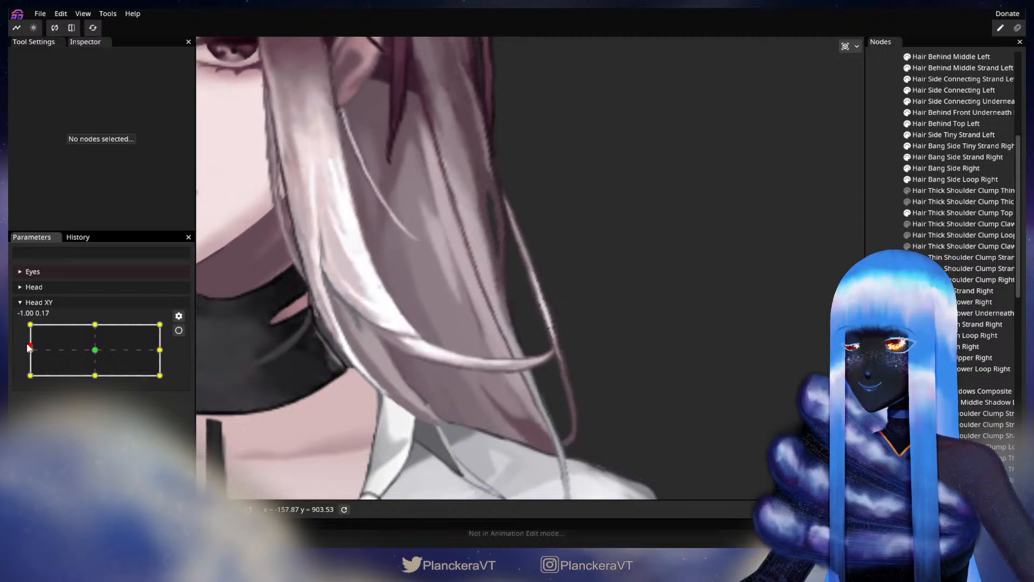
pyautogui.moveTo(28, 321); pyautogui.dragTo(29, 325)
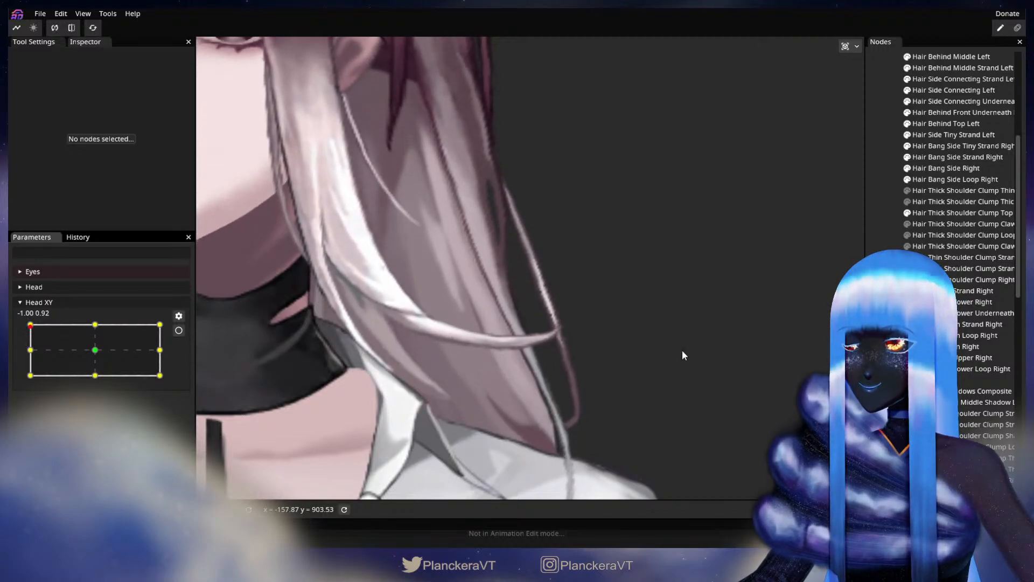
pyautogui.click(258, 357)
pyautogui.moveTo(30, 325); pyautogui.dragTo(28, 345)
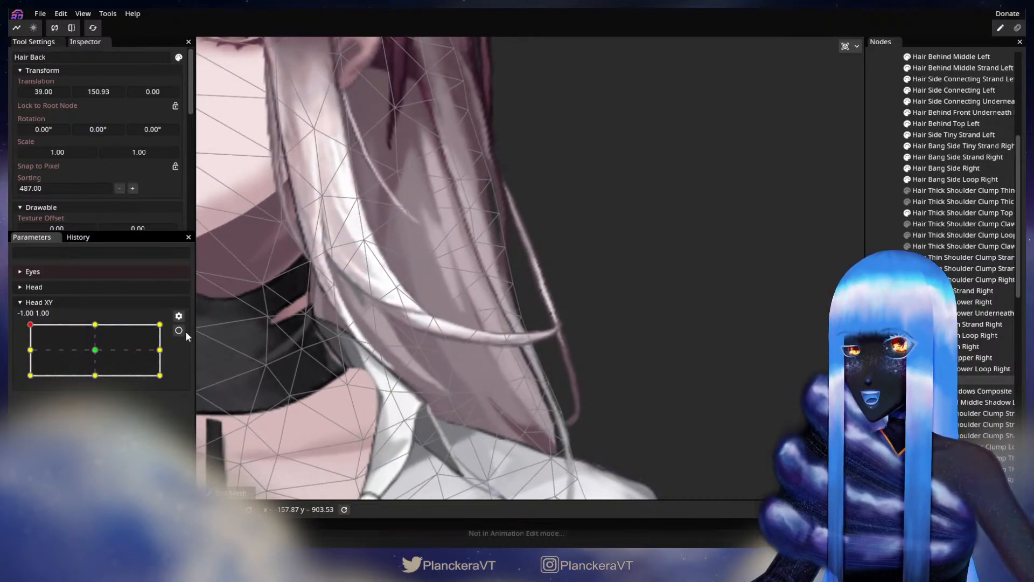
pyautogui.click(179, 330)
pyautogui.moveTo(564, 412); pyautogui.dragTo(532, 350)
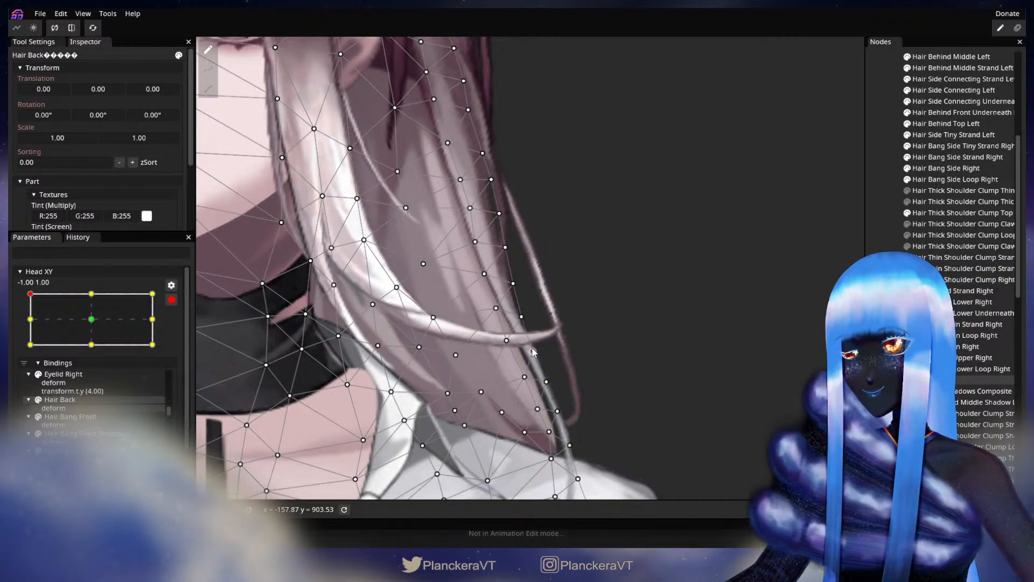
# Step: Replay the turned-side motion, then adjust the interior Hair Back vertices between the curved white strand and the collar at -1.00, 1.00
pyautogui.click(172, 299)
pyautogui.moveTo(31, 325); pyautogui.dragTo(30, 356)
pyautogui.moveTo(30, 342); pyautogui.dragTo(31, 324)
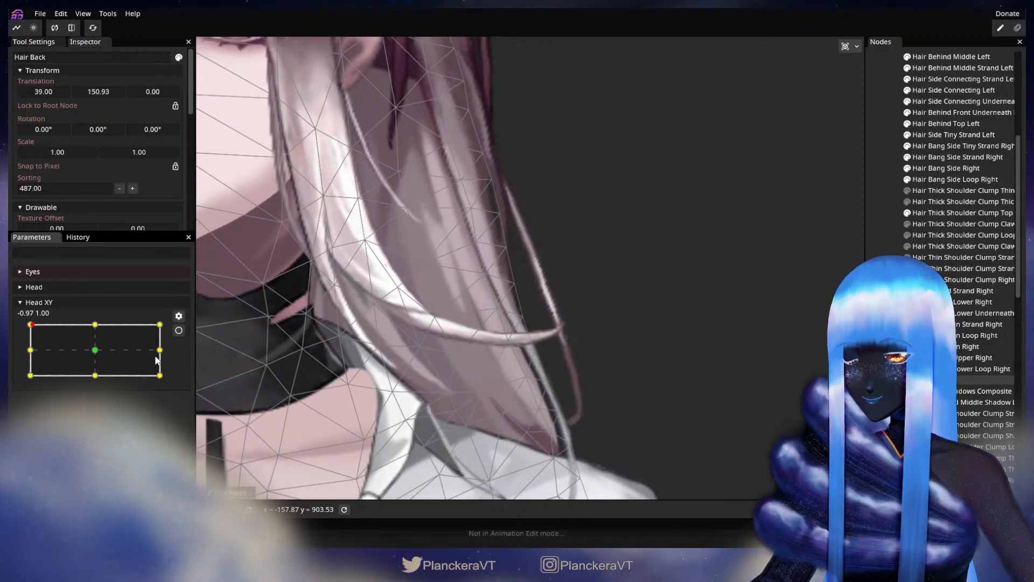
pyautogui.click(179, 329)
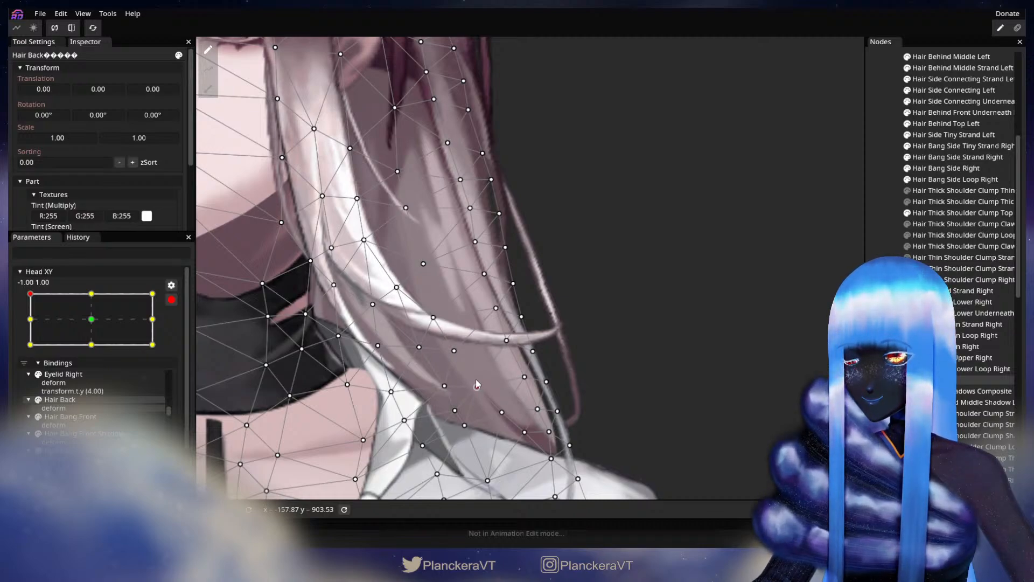
# Step: Recheck the raised turned pose, then nudge the Hair Back vertices along the lower hair edge beside the white collar
pyautogui.click(171, 299)
pyautogui.moveTo(23, 325)
pyautogui.mouseDown()
pyautogui.moveTo(29, 345)
pyautogui.moveTo(29, 328)
pyautogui.mouseUp()
pyautogui.click(178, 330)
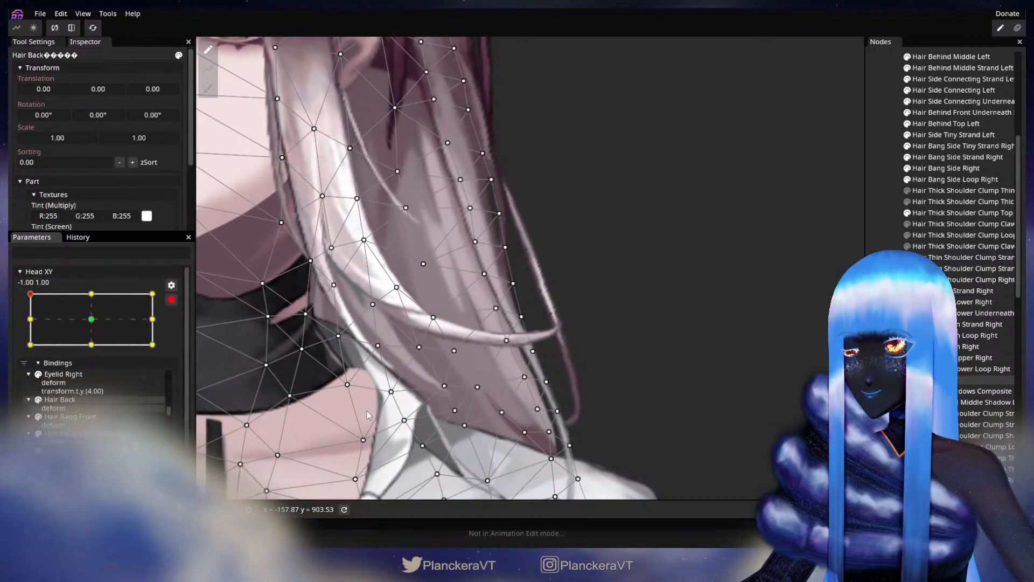
pyautogui.click(442, 387)
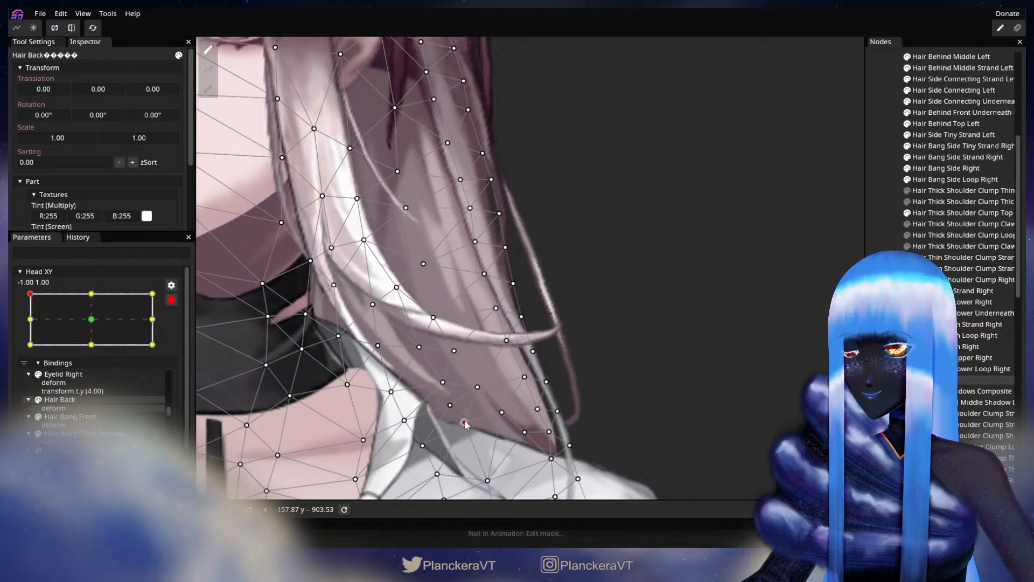
pyautogui.moveTo(488, 484); pyautogui.dragTo(435, 385)
# Step: Preview the motion near the raised turned pose, then fine-tune the Hair Back vertices inside the shoulder tip at -1.00, 1.00
pyautogui.click(171, 299)
pyautogui.moveTo(26, 326)
pyautogui.mouseDown()
pyautogui.moveTo(24, 353)
pyautogui.moveTo(23, 322)
pyautogui.mouseUp()
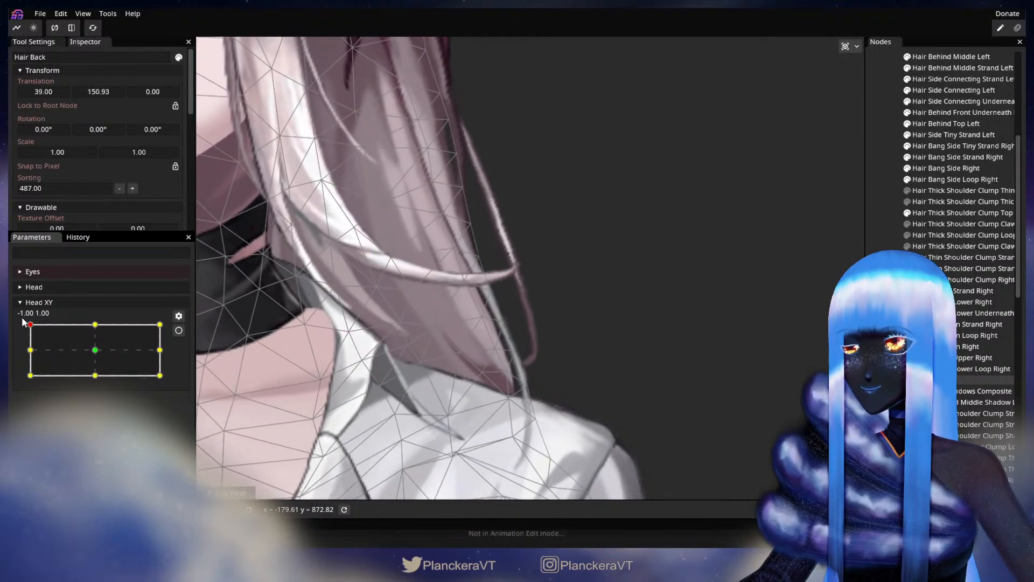
pyautogui.click(178, 331)
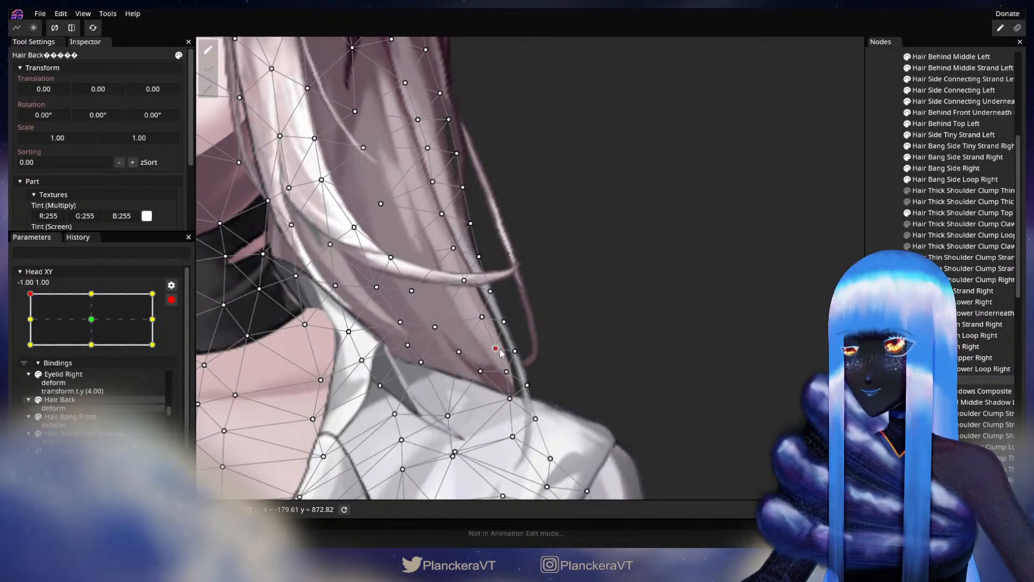
pyautogui.click(586, 375)
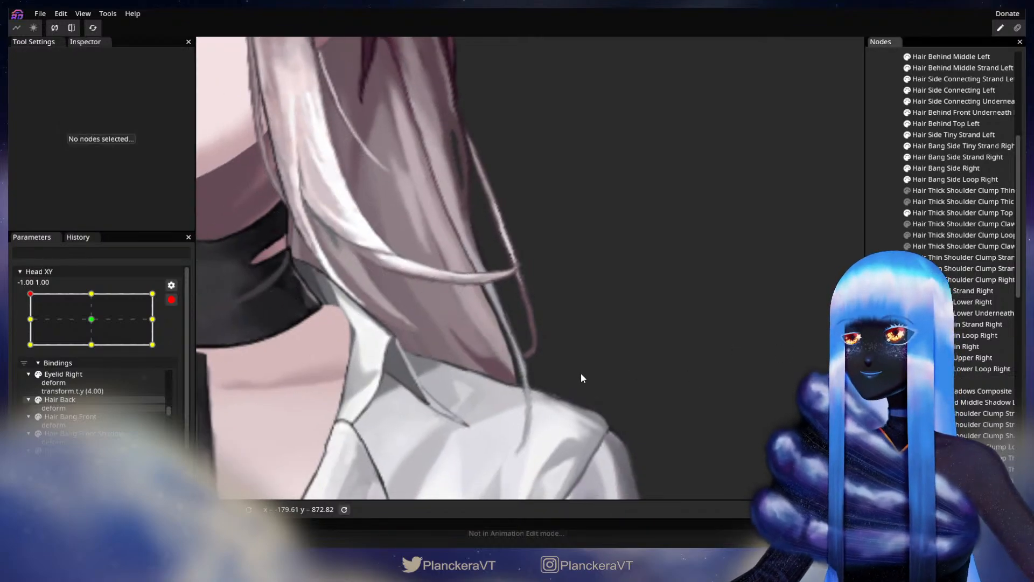
# Step: Preview the head moving down the turned side to -1.00, -1.00 and across to the centre, then start keypoint editing at 0.00, -1.00
pyautogui.scroll(-3, 580, 391)
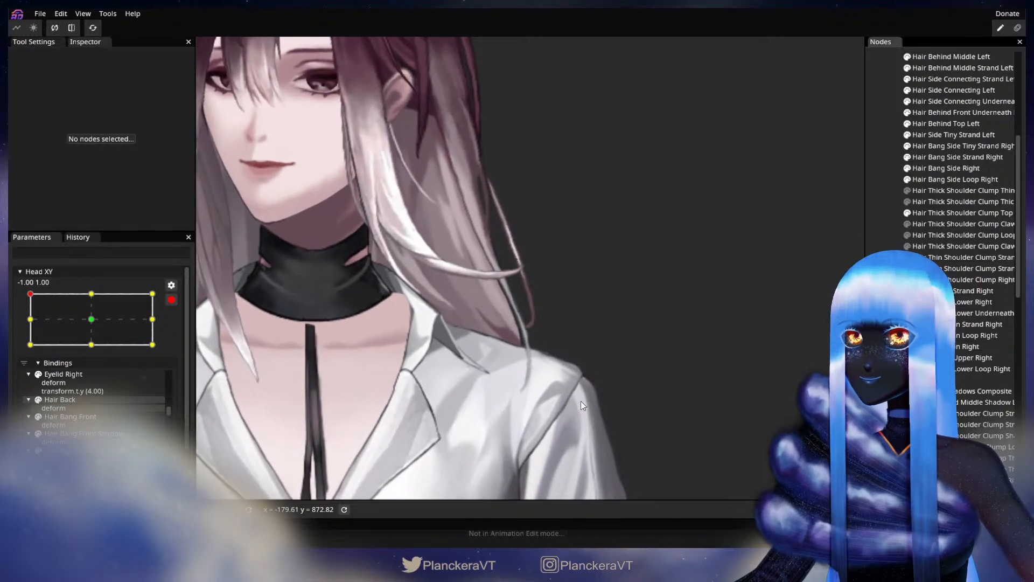
pyautogui.moveTo(545, 319); pyautogui.dragTo(596, 370)
pyautogui.click(171, 300)
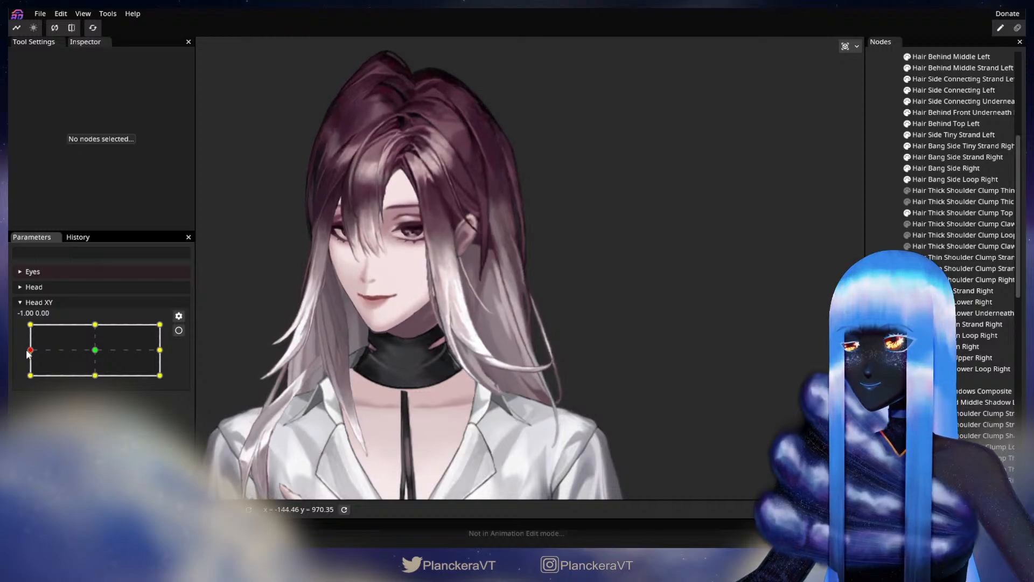
pyautogui.moveTo(24, 322); pyautogui.dragTo(9, 383)
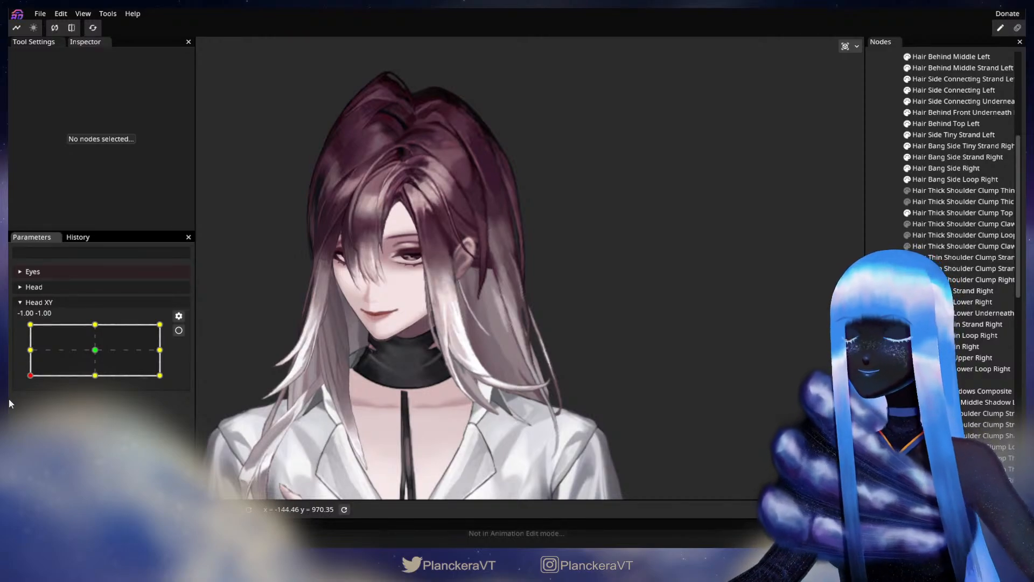
pyautogui.moveTo(31, 376); pyautogui.dragTo(75, 383)
pyautogui.click(178, 330)
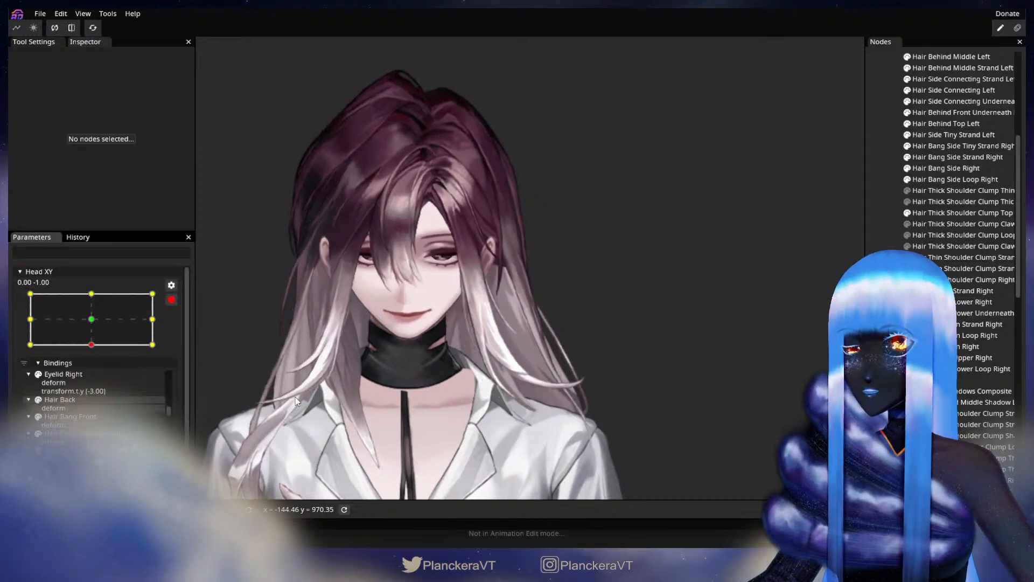
# Step: Fine-tune the Hair Back mesh vertex beside the collar at the lowered Head XY keypoint 0.00, -1.00
pyautogui.scroll(3, 279, 389)
pyautogui.moveTo(278, 389); pyautogui.dragTo(520, 359)
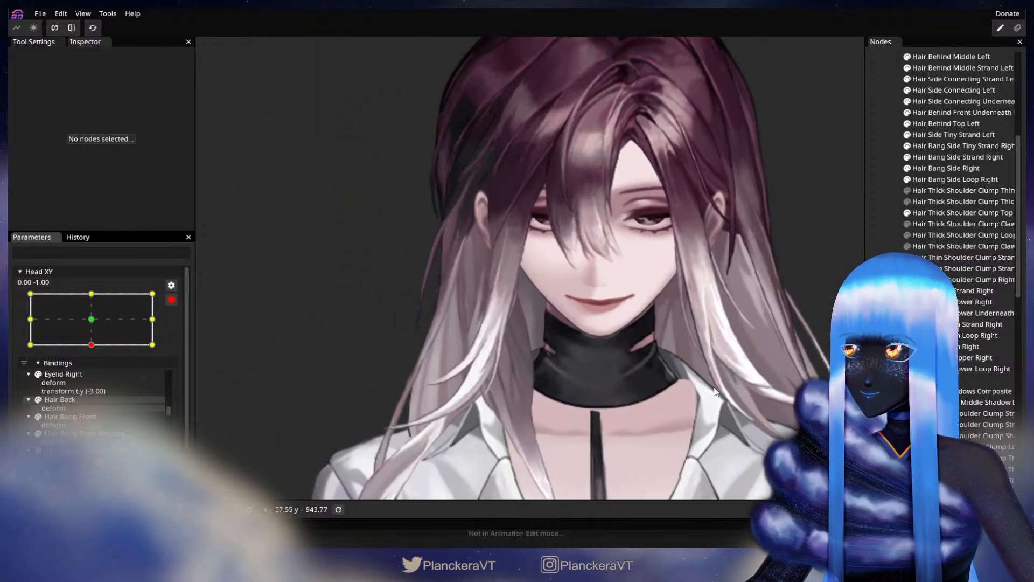
pyautogui.click(525, 379)
pyautogui.scroll(-1, 527, 383)
pyautogui.click(542, 353)
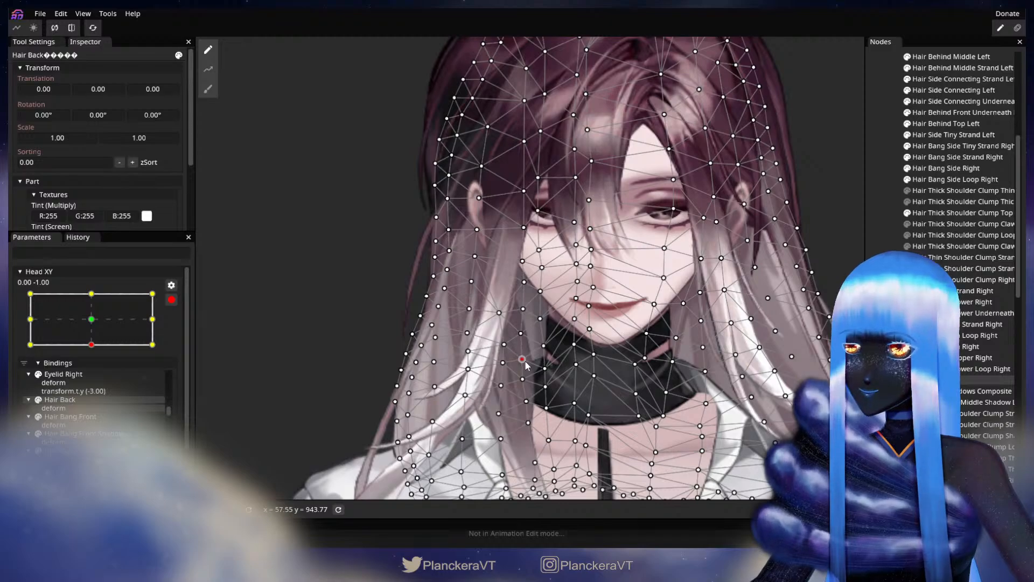
pyautogui.press('Escape')
pyautogui.scroll(-3, 714, 382)
pyautogui.moveTo(695, 380); pyautogui.dragTo(646, 387)
pyautogui.scroll(-3, 699, 379)
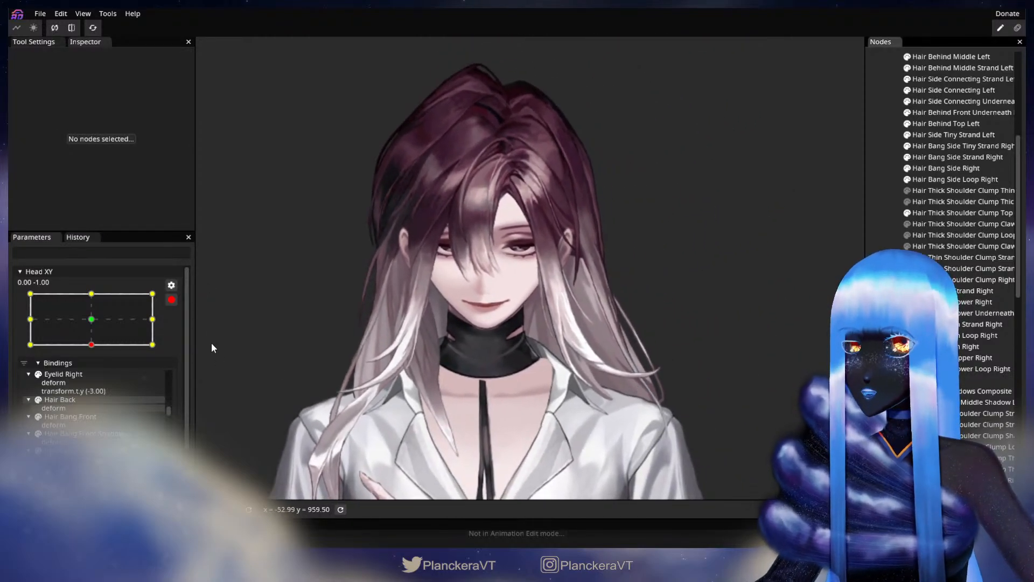
# Step: End keypoint editing and preview the head moving to 1.00, 1.00 and down that turned side, checking the hair beside the collar
pyautogui.click(171, 300)
pyautogui.moveTo(95, 375); pyautogui.dragTo(169, 330)
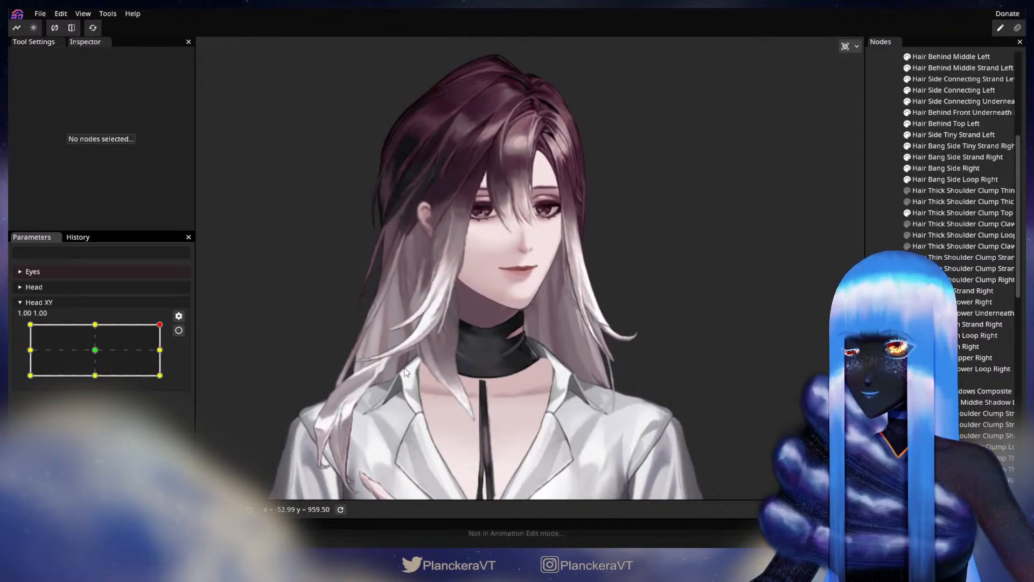
pyautogui.scroll(5, 407, 372)
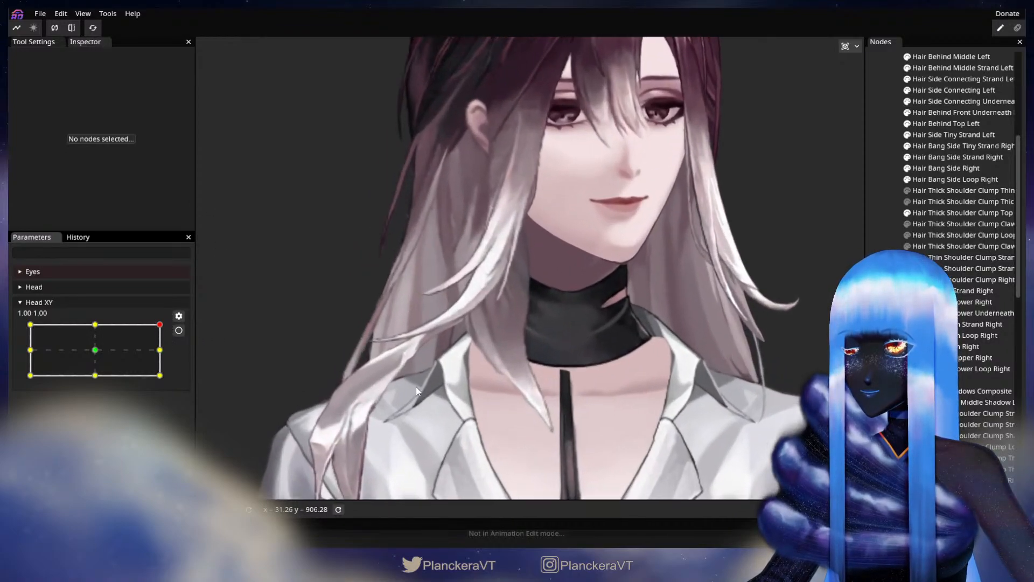
pyautogui.scroll(2, 423, 388)
pyautogui.moveTo(159, 325); pyautogui.dragTo(174, 351)
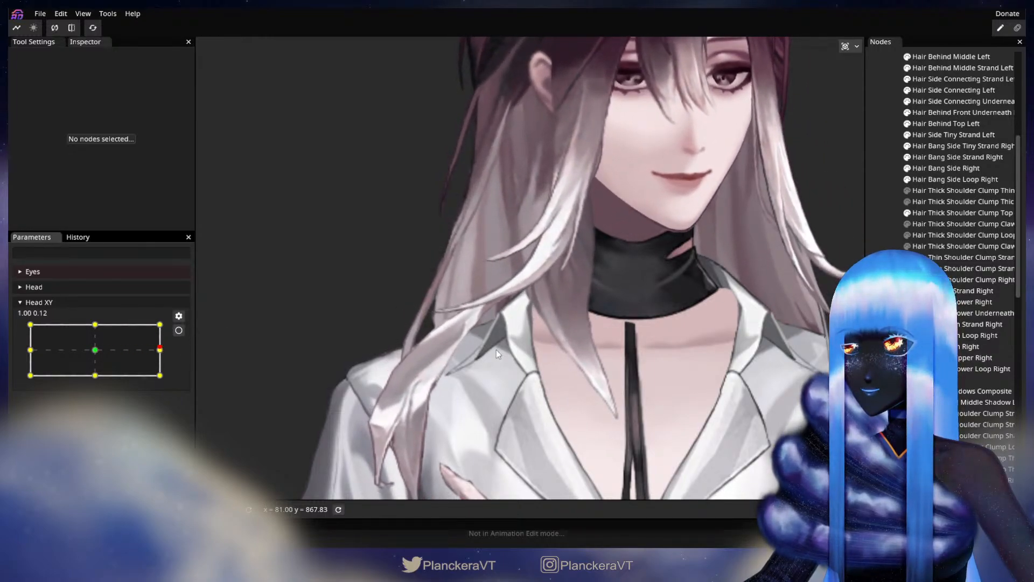
# Step: Edit Head XY keypoint 1.00, 0.00 and shift the Hair Back vertices over the collar tip towards the neck
pyautogui.scroll(2, 694, 343)
pyautogui.click(926, 379)
pyautogui.scroll(2, 515, 376)
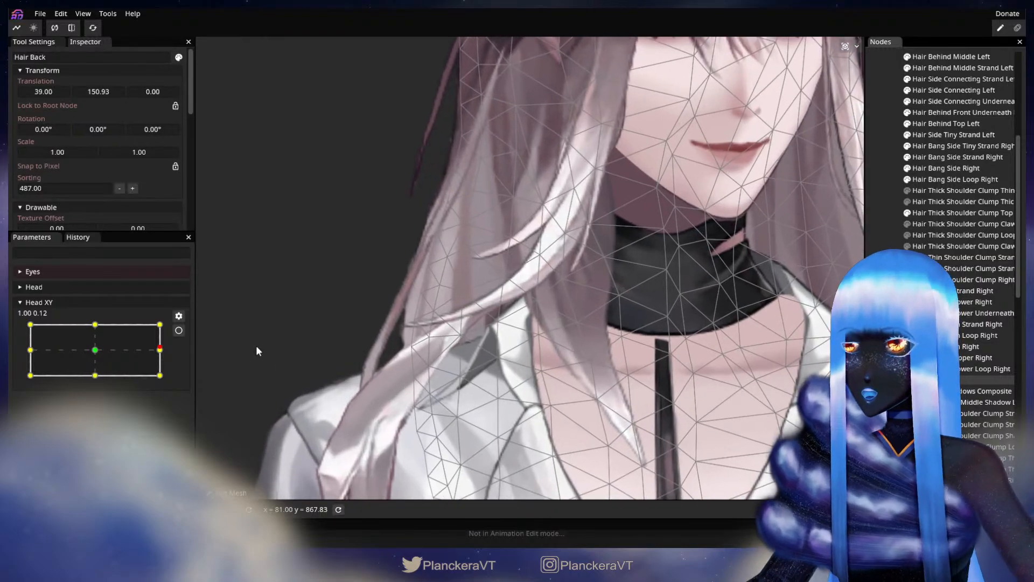
pyautogui.click(179, 330)
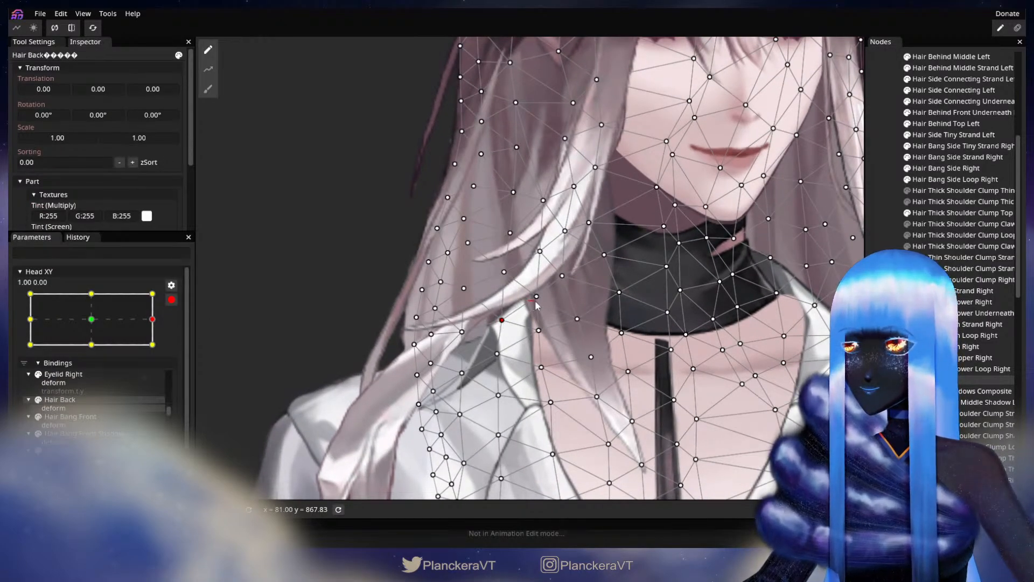
pyautogui.moveTo(498, 357); pyautogui.dragTo(509, 359)
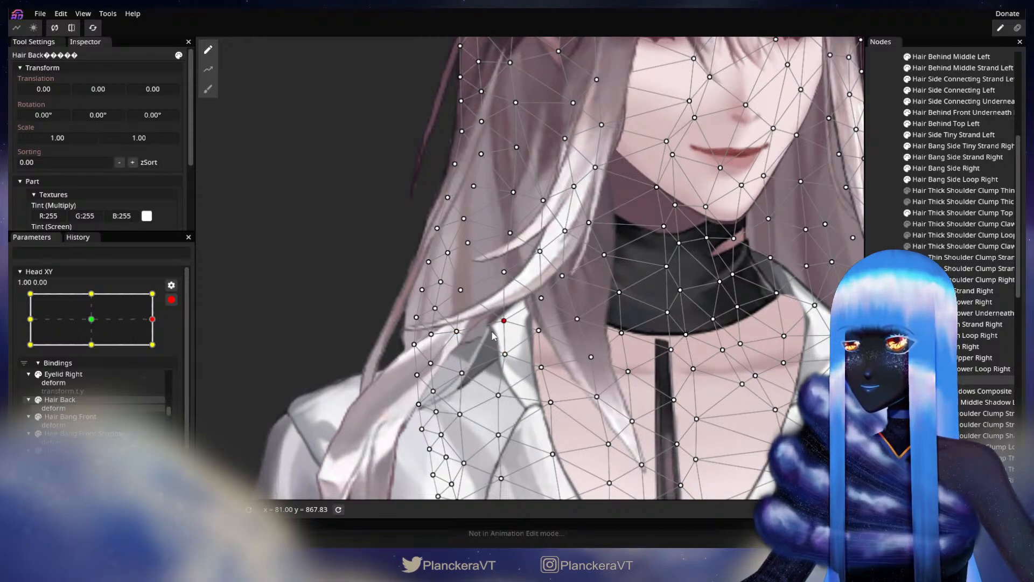
# Step: Preview the head turning between the centre and the 1.00, 0.00 side to check the back hair
pyautogui.click(171, 300)
pyautogui.moveTo(159, 353); pyautogui.dragTo(89, 359)
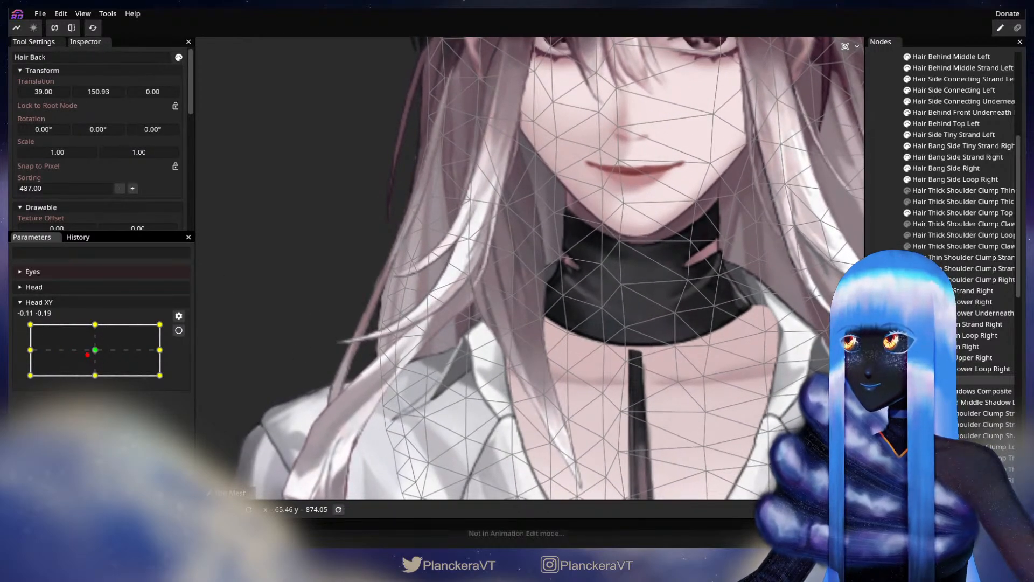
pyautogui.click(705, 328)
pyautogui.moveTo(95, 357); pyautogui.dragTo(156, 354)
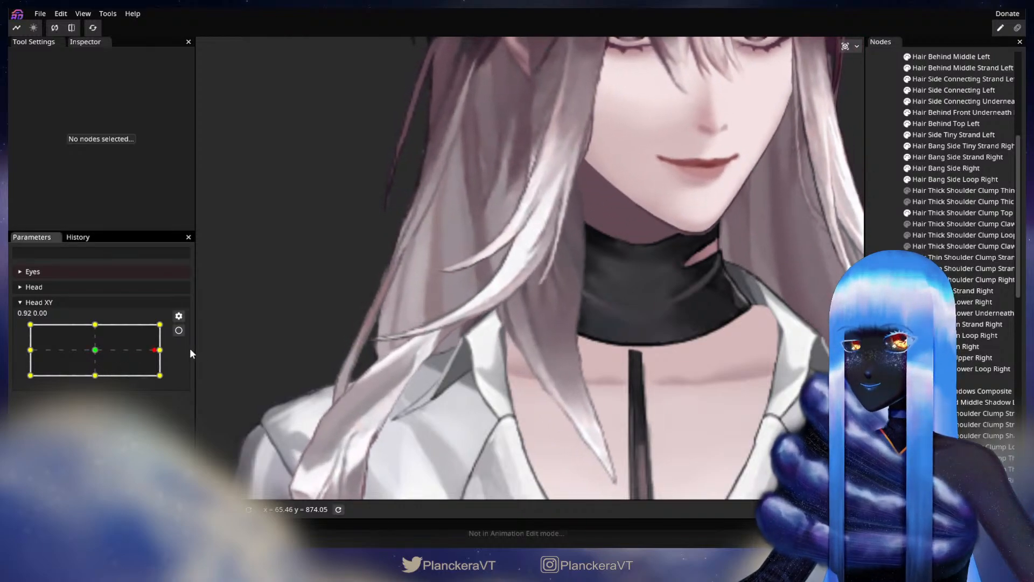
# Step: Reopen keypoint 1.00, 0.00 and nudge the Hair Back vertices along the collar and the grey collar shadow inward
pyautogui.click(179, 330)
pyautogui.moveTo(479, 342); pyautogui.dragTo(466, 323)
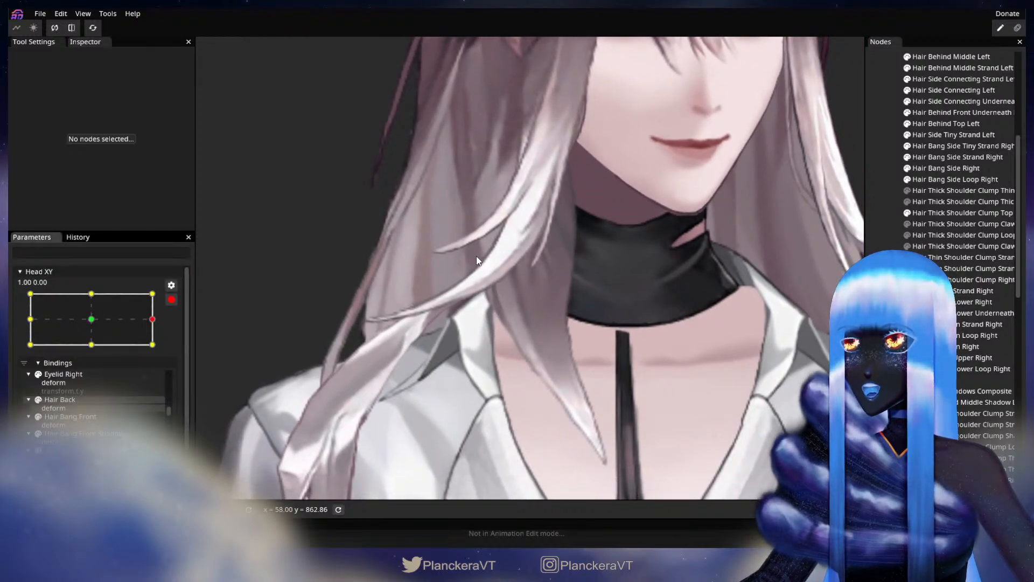
pyautogui.click(929, 379)
pyautogui.scroll(1, 530, 267)
pyautogui.moveTo(470, 323); pyautogui.dragTo(466, 322)
pyautogui.moveTo(460, 358); pyautogui.dragTo(474, 361)
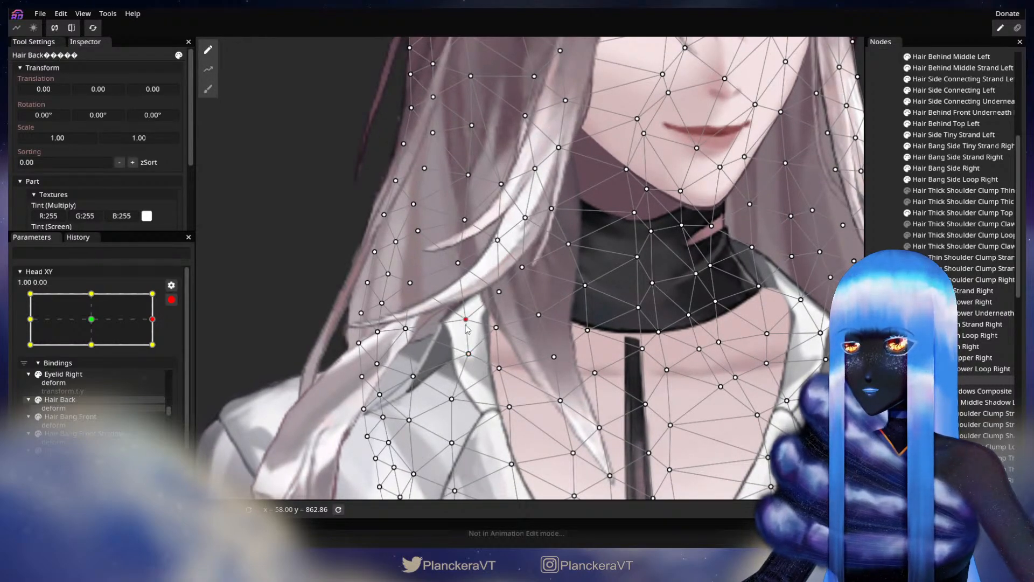
pyautogui.moveTo(413, 377); pyautogui.dragTo(421, 378)
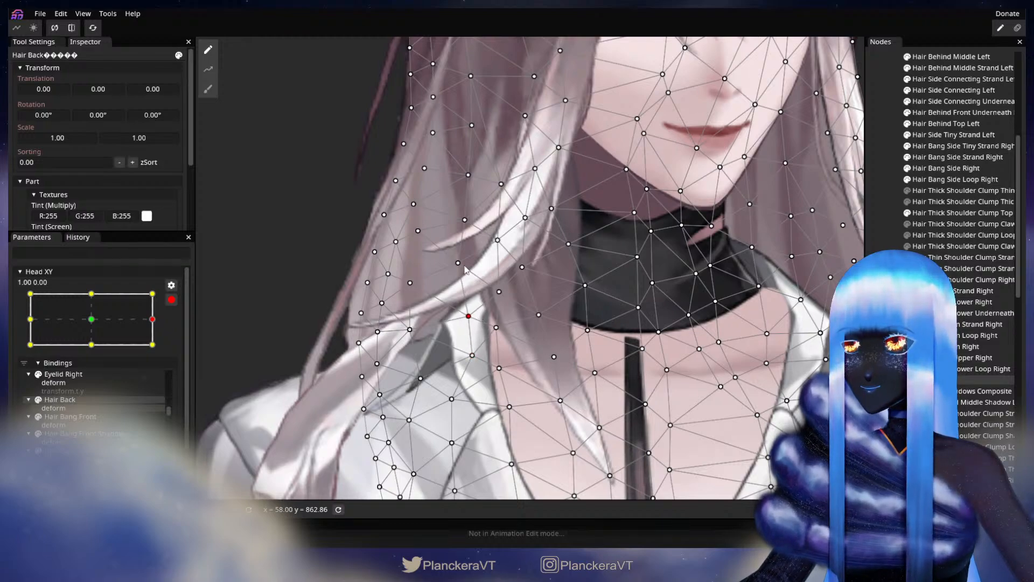
pyautogui.moveTo(529, 288); pyautogui.dragTo(516, 323)
pyautogui.press('Escape')
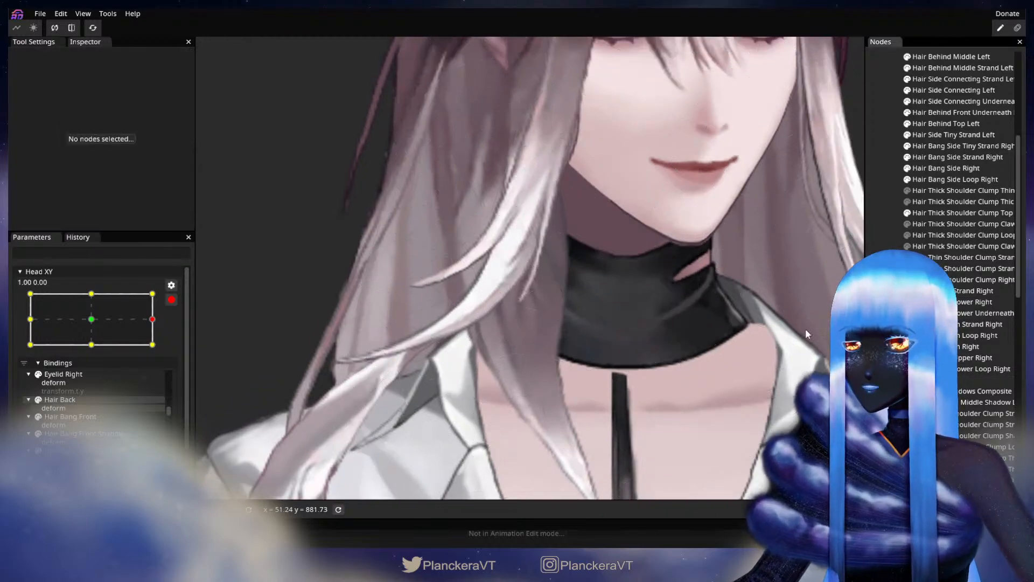
# Step: Preview the head rising along the turned side from 1.00, 0.00 to 1.00, 1.00
pyautogui.scroll(-3, 377, 366)
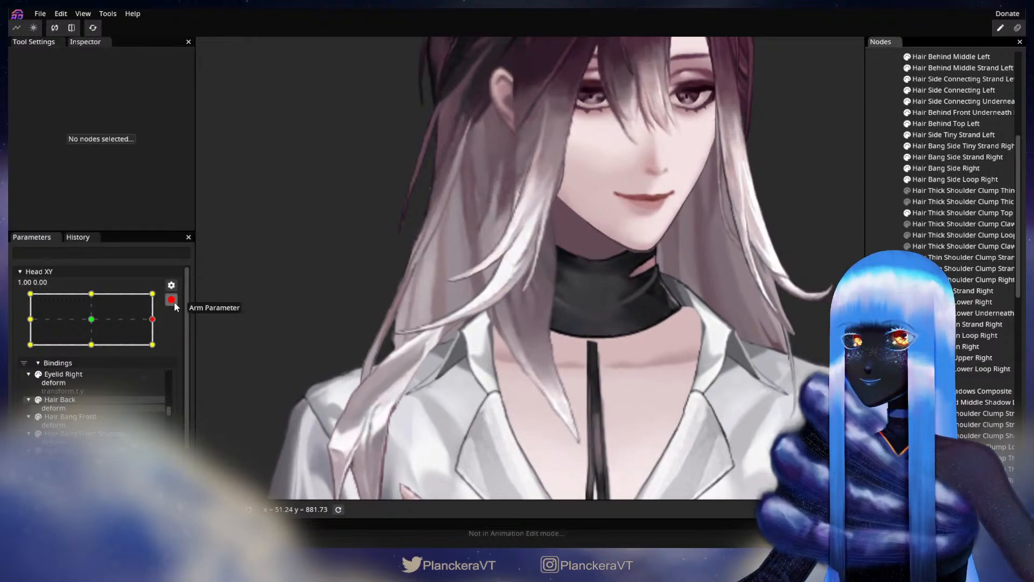
pyautogui.click(172, 300)
pyautogui.moveTo(159, 350); pyautogui.dragTo(179, 319)
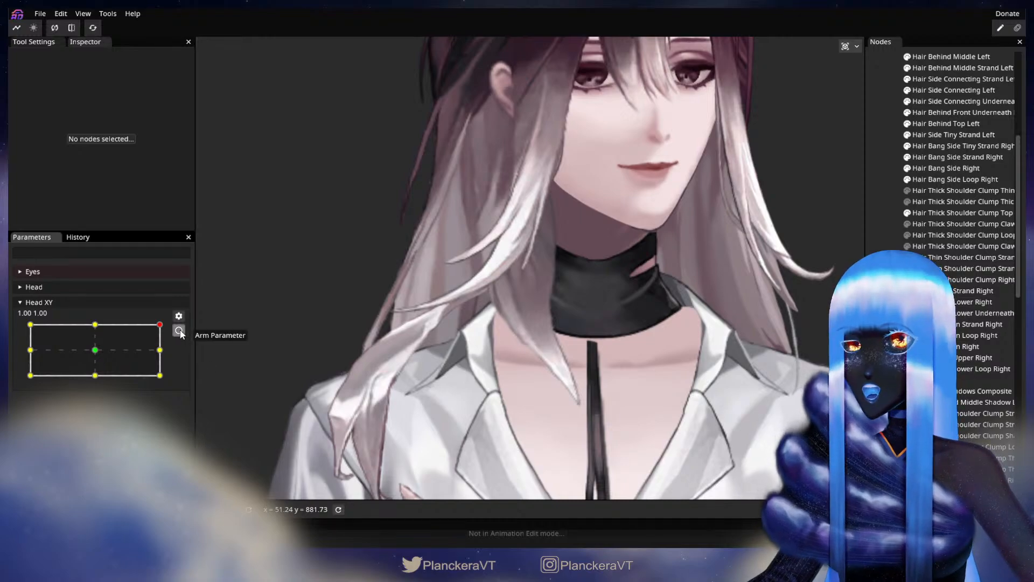
# Step: Edit Head XY keypoint 1.00, 1.00 and shift the Hair Back vertices around the collar tip and under the white strand towards the neck
pyautogui.click(179, 330)
pyautogui.scroll(2, 442, 368)
pyautogui.scroll(2, 542, 373)
pyautogui.click(984, 379)
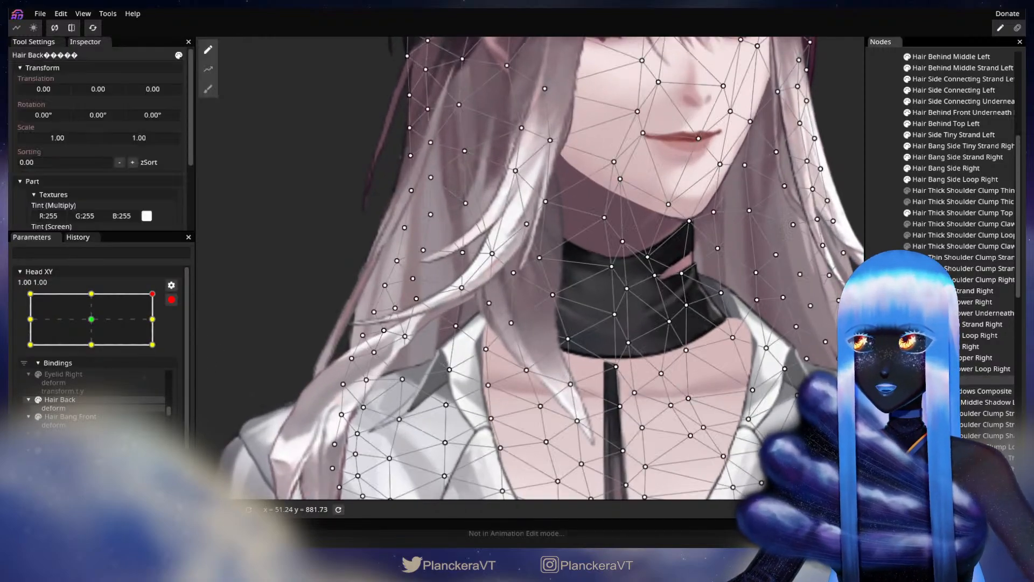
pyautogui.scroll(2, 440, 346)
pyautogui.moveTo(443, 335); pyautogui.dragTo(457, 336)
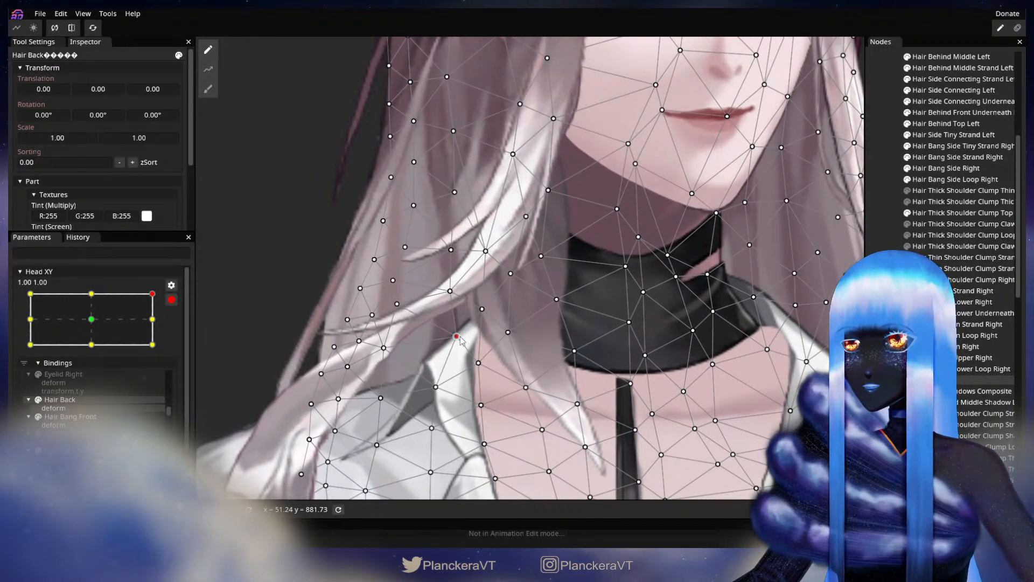
pyautogui.moveTo(449, 291); pyautogui.dragTo(464, 290)
pyautogui.moveTo(443, 388); pyautogui.dragTo(465, 396)
pyautogui.moveTo(462, 343); pyautogui.dragTo(485, 311)
pyautogui.click(483, 311)
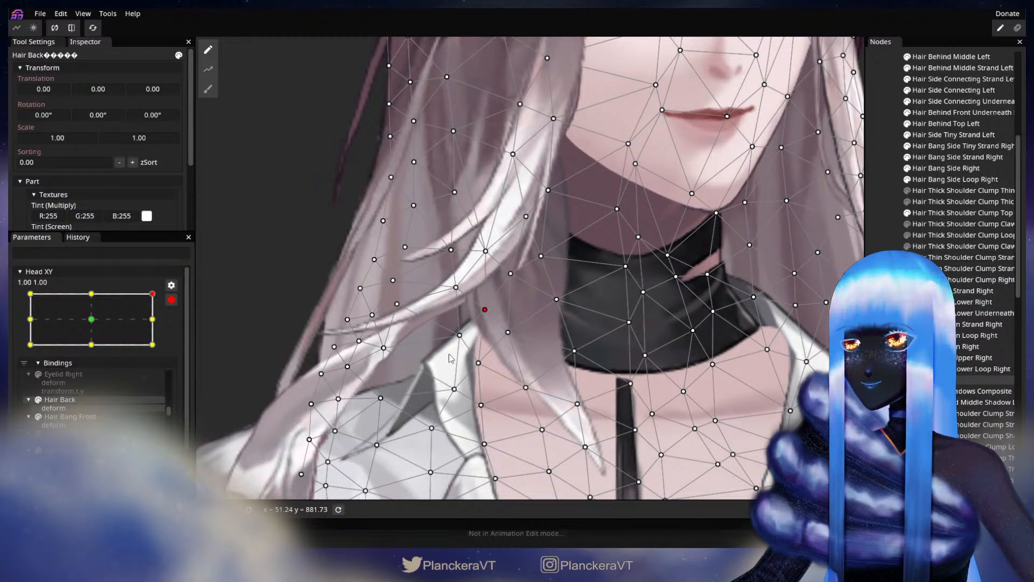
# Step: Refine the Hair Back vertices over the shoulder hair, collar shadow and neckline edge at keypoint 1.00, 1.00
pyautogui.moveTo(386, 349); pyautogui.dragTo(398, 350)
pyautogui.moveTo(381, 398); pyautogui.dragTo(387, 399)
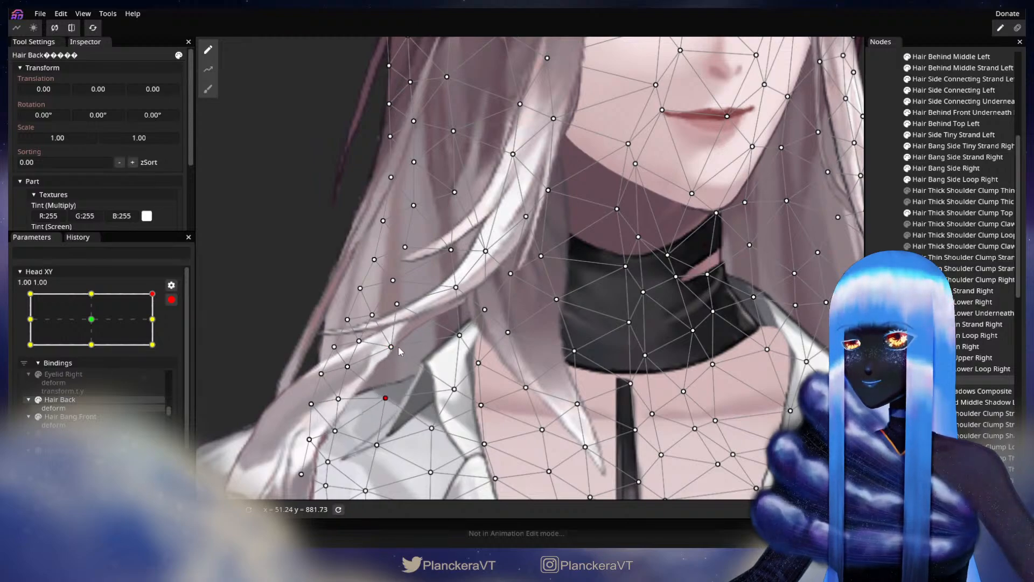
pyautogui.moveTo(395, 351); pyautogui.dragTo(396, 354)
pyautogui.moveTo(461, 345); pyautogui.dragTo(472, 341)
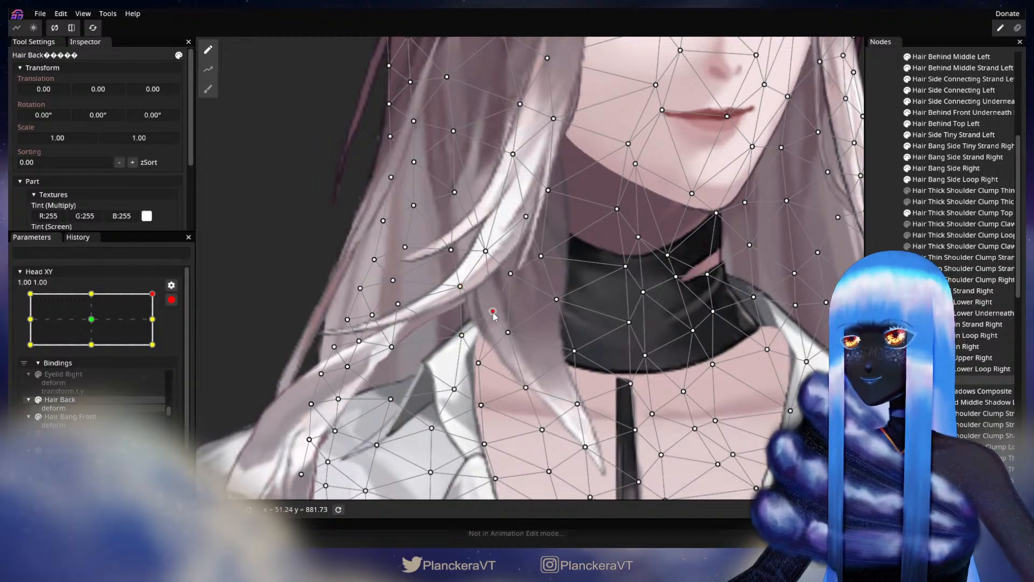
pyautogui.moveTo(475, 371); pyautogui.dragTo(486, 374)
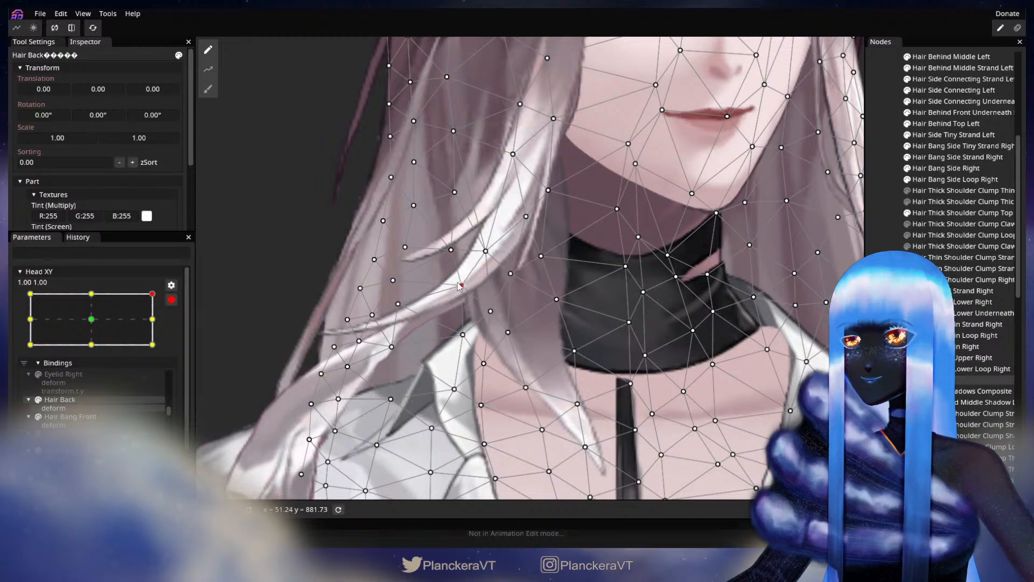
pyautogui.moveTo(491, 317); pyautogui.dragTo(496, 319)
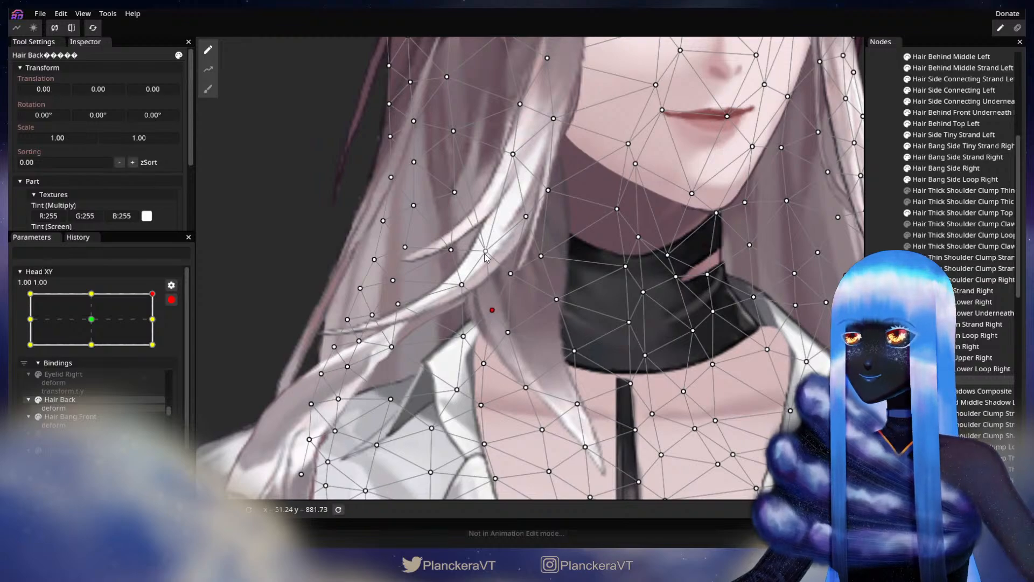
pyautogui.press('Escape')
# Step: View the whole head at 1.00, 1.00, then preview it moving down the turned side to 1.00, 0.00
pyautogui.scroll(-3, 599, 407)
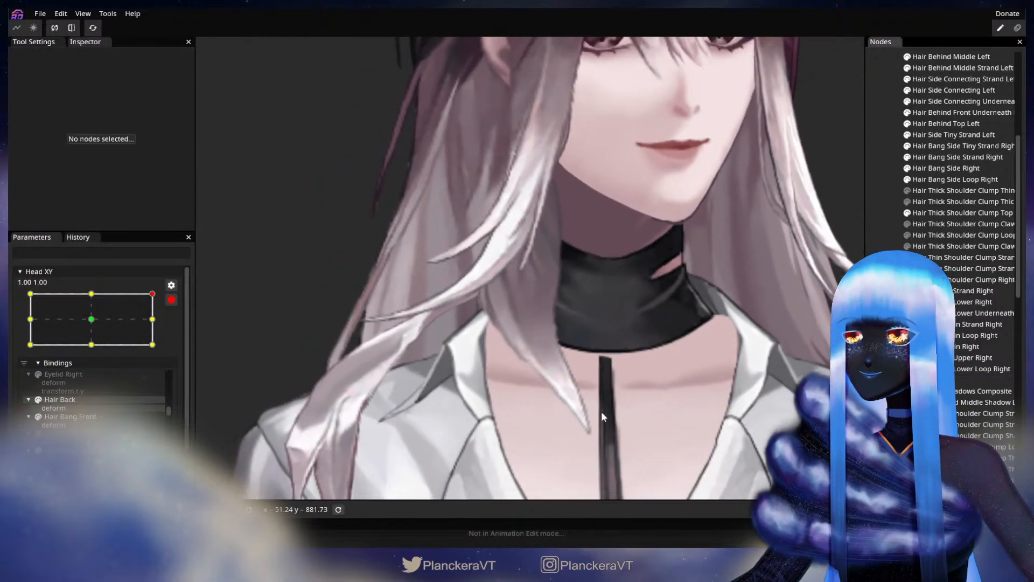
pyautogui.scroll(-5, 602, 416)
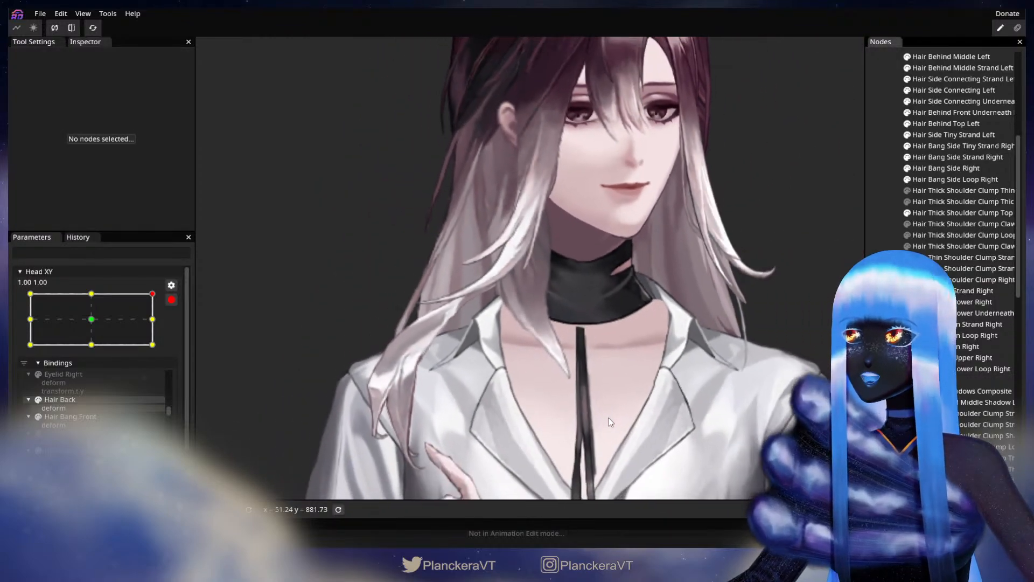
pyautogui.scroll(-2, 477, 352)
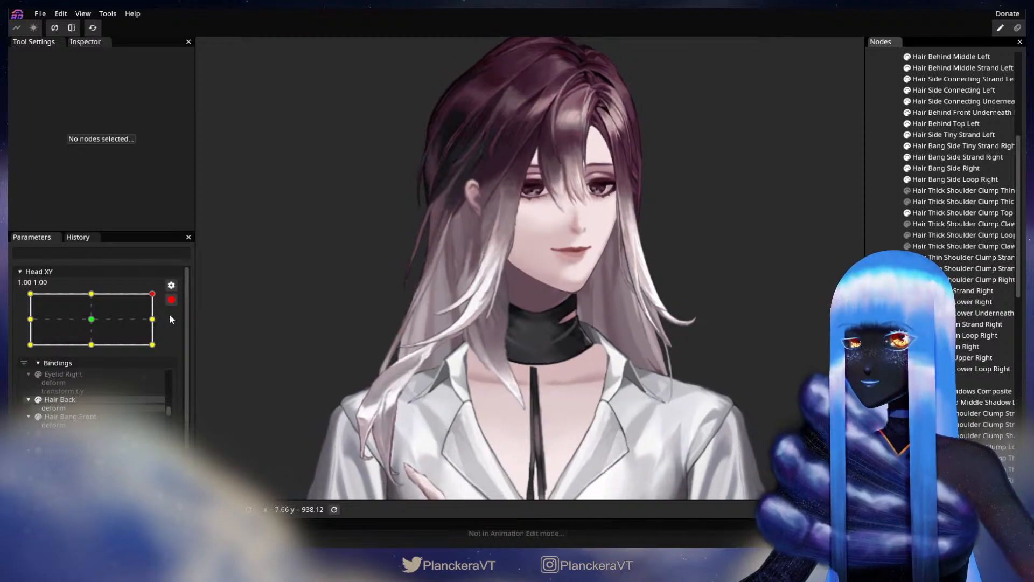
pyautogui.click(171, 300)
pyautogui.moveTo(165, 344); pyautogui.dragTo(161, 352)
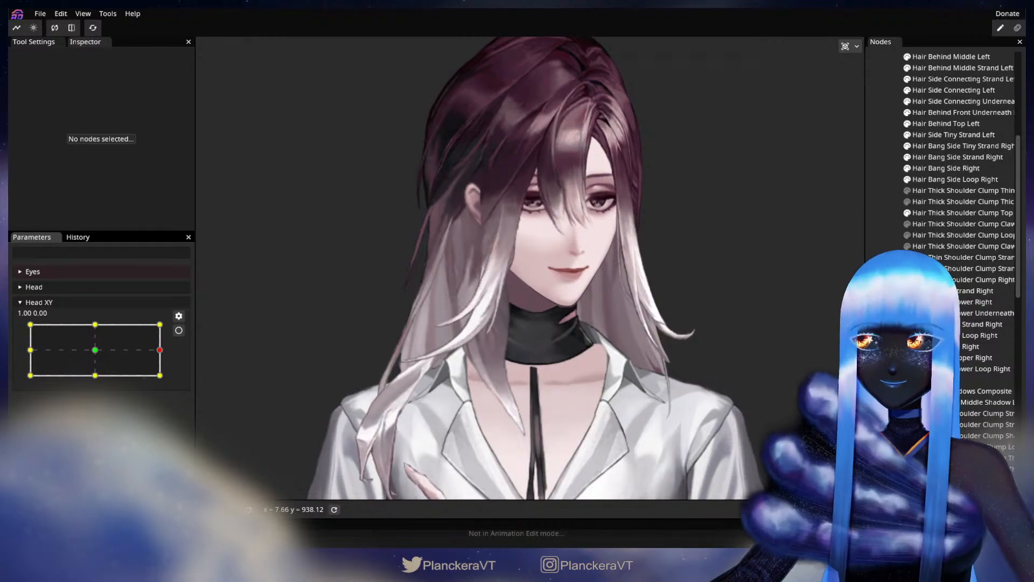
# Step: Examine the hair beside the collar closely while moving the head from 1.00, 0.00 towards the centre and up to 1.00, 1.00
pyautogui.scroll(2, 425, 400)
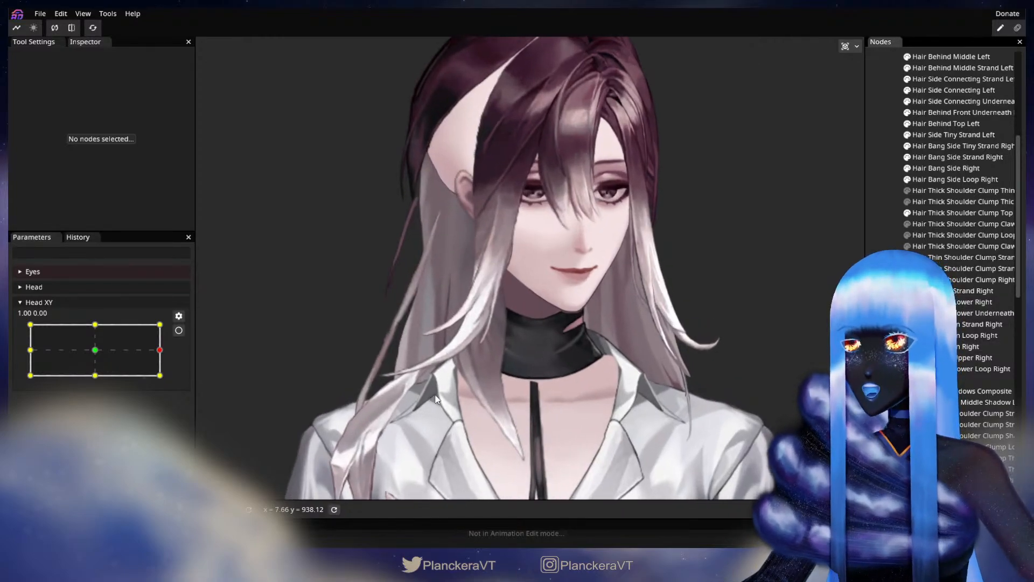
pyautogui.moveTo(436, 399); pyautogui.dragTo(558, 360)
pyautogui.scroll(3, 560, 302)
pyautogui.moveTo(594, 329); pyautogui.dragTo(526, 354)
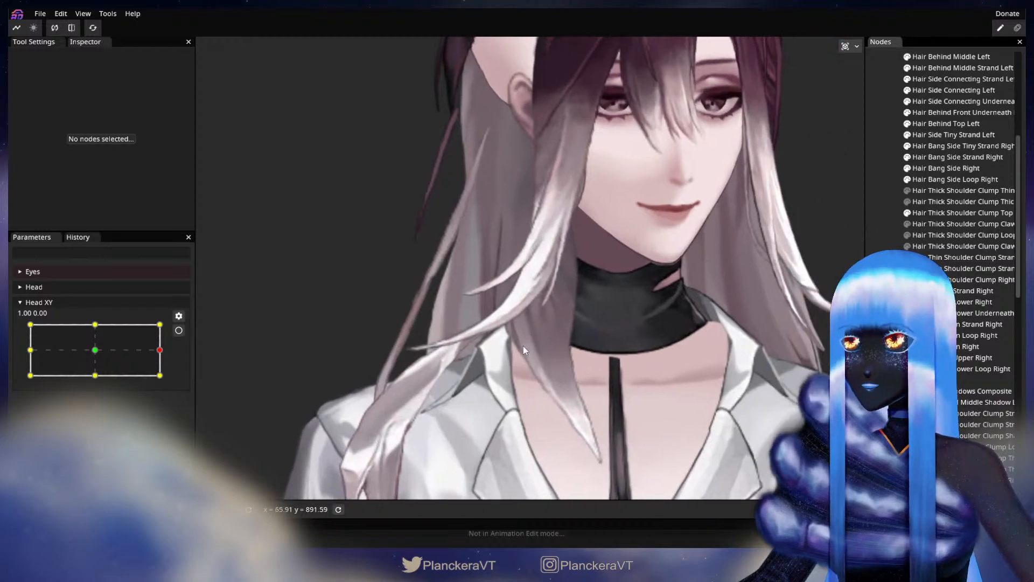
pyautogui.moveTo(155, 352); pyautogui.dragTo(118, 355)
pyautogui.moveTo(94, 354); pyautogui.dragTo(172, 326)
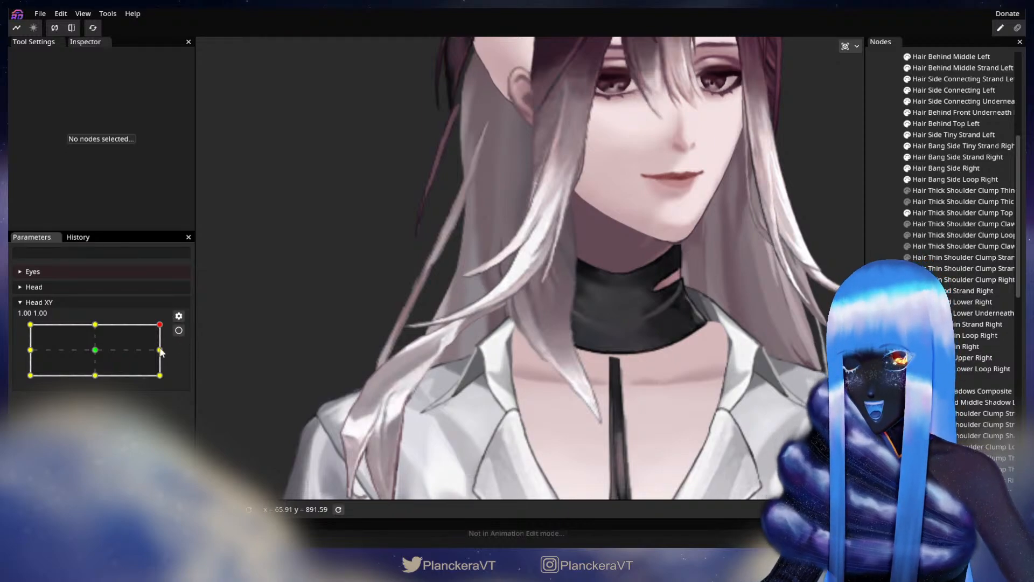
# Step: Return to keypoint 1.00, 0.00 and nudge the column of Hair Back vertices behind the white strand down to the collar tip
pyautogui.click(161, 350)
pyautogui.click(179, 330)
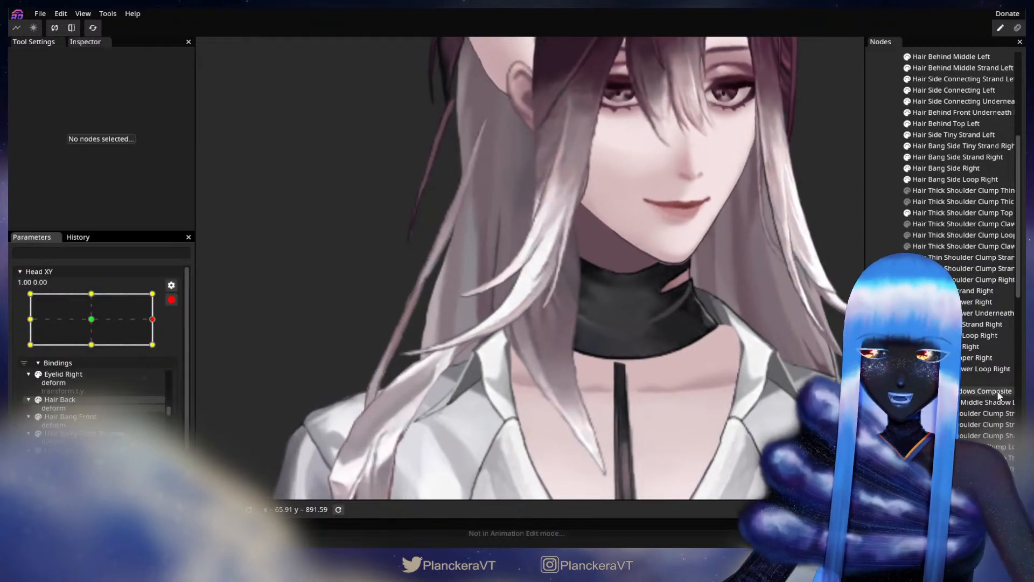
pyautogui.click(544, 325)
pyautogui.moveTo(486, 311); pyautogui.dragTo(491, 311)
pyautogui.moveTo(486, 273); pyautogui.dragTo(490, 272)
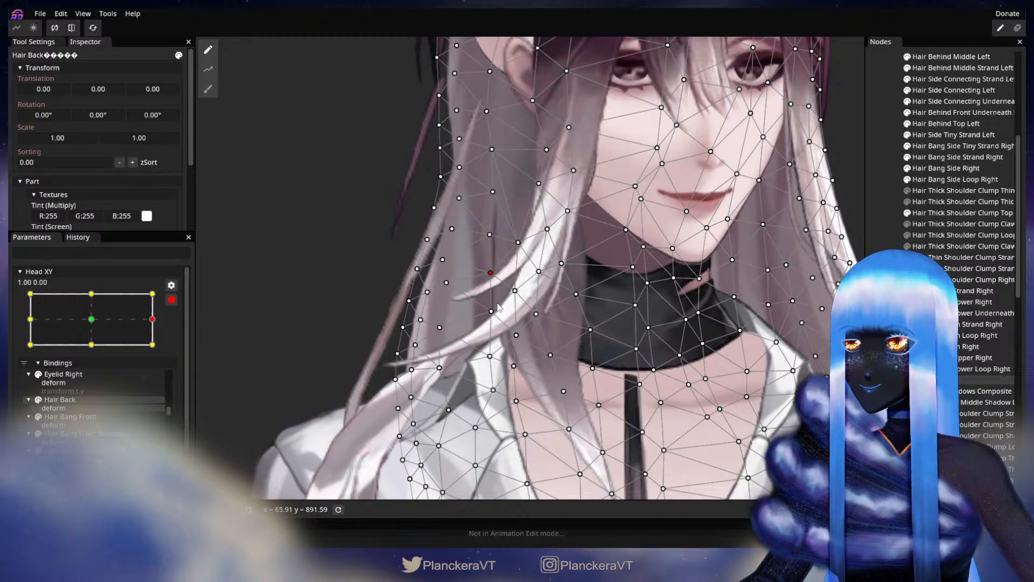
pyautogui.moveTo(491, 311); pyautogui.dragTo(494, 310)
pyautogui.moveTo(490, 356); pyautogui.dragTo(495, 357)
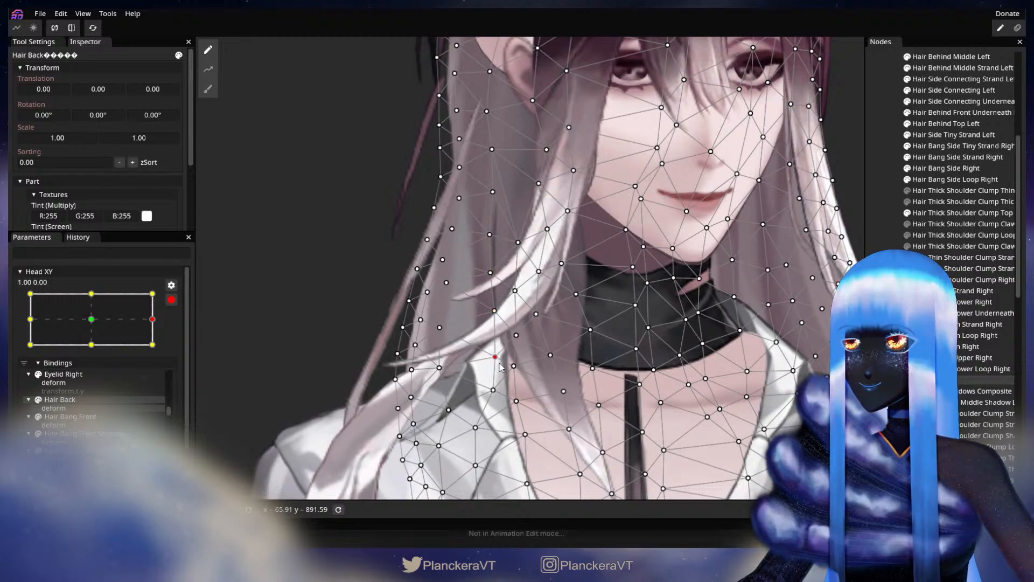
pyautogui.press('Escape')
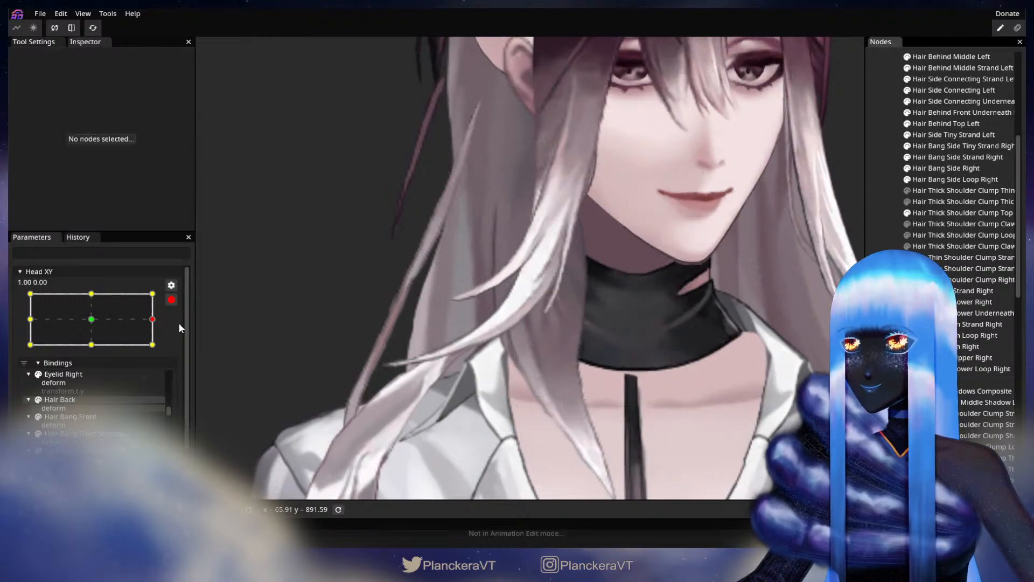
# Step: Preview the head moving up and down the turned side from 1.00, 0.00, then return to that keypoint for editing
pyautogui.click(171, 299)
pyautogui.moveTo(160, 350); pyautogui.dragTo(162, 330)
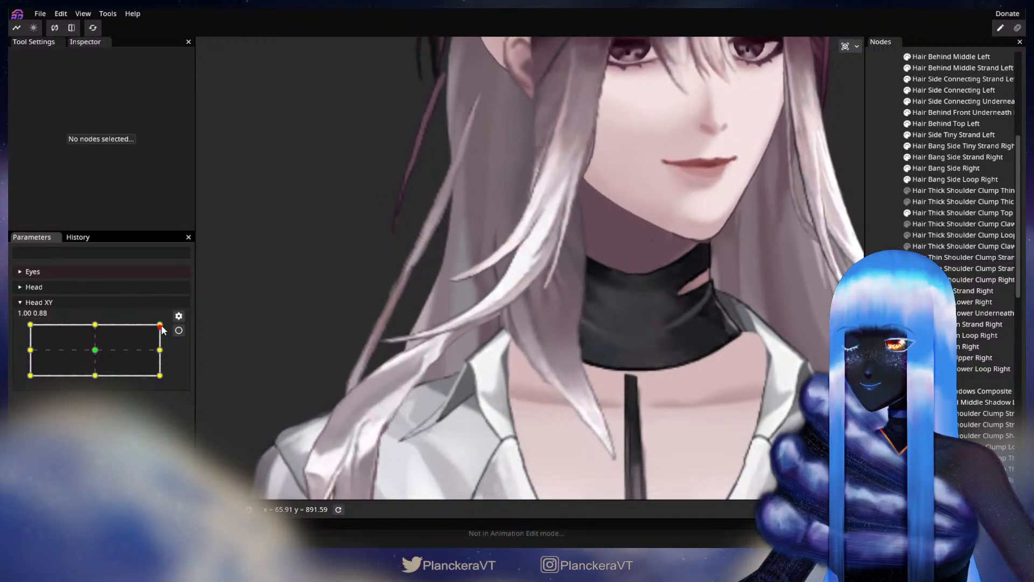
pyautogui.click(178, 330)
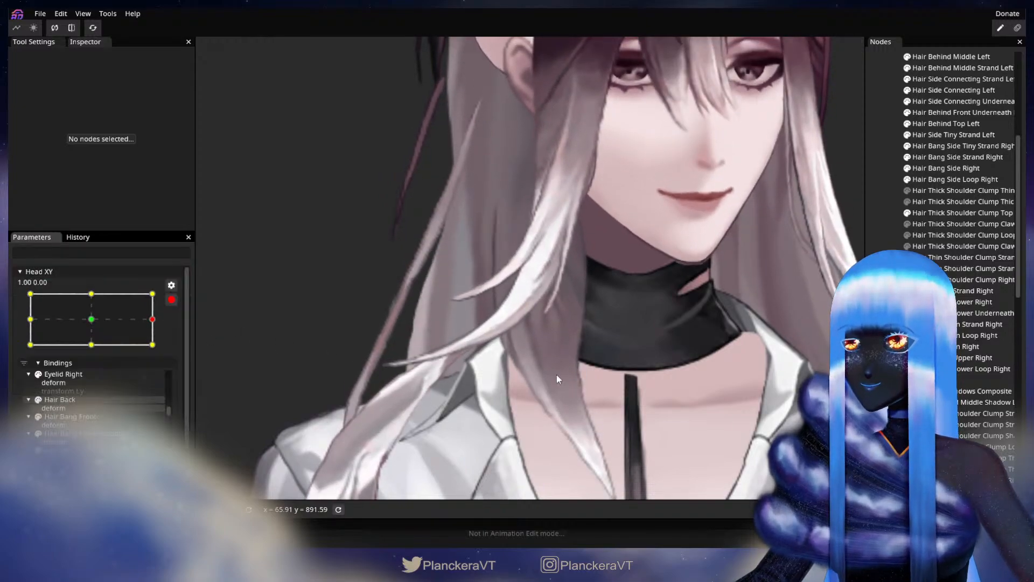
# Step: Nudge the Hair Back vertices behind the white strand and at the collar tip at keypoint 1.00, 0.00
pyautogui.click(494, 374)
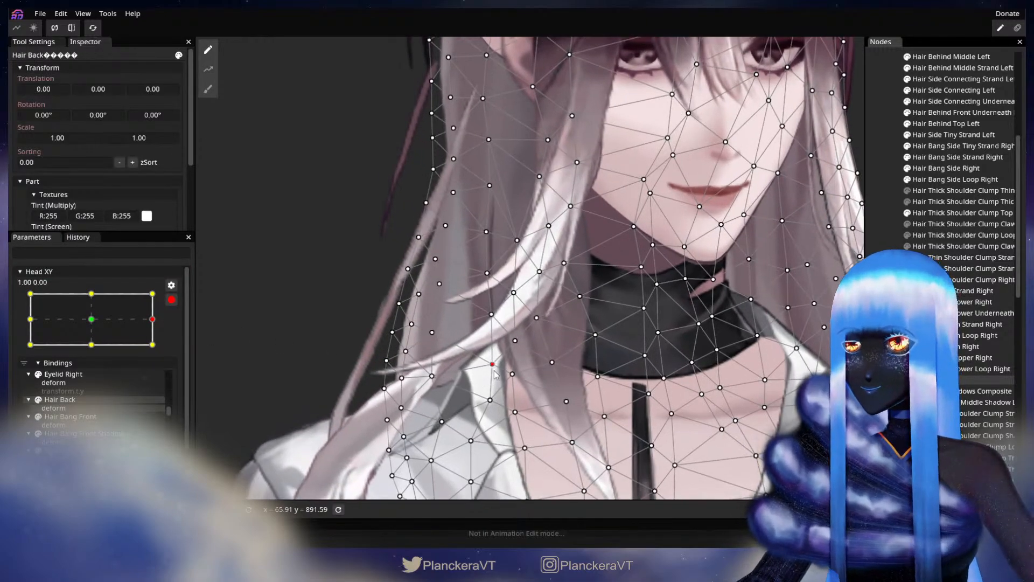
pyautogui.click(493, 313)
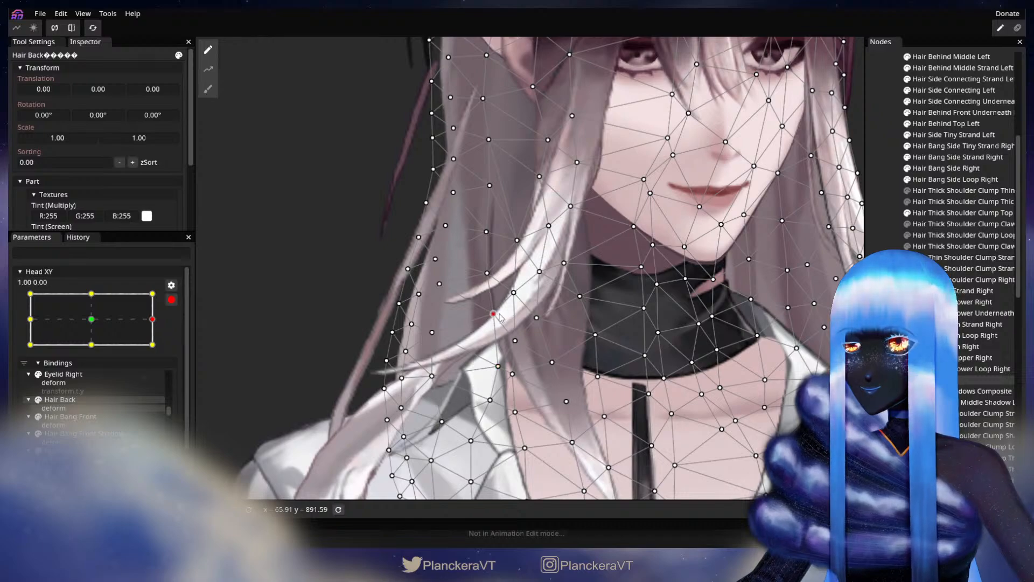
pyautogui.moveTo(487, 273); pyautogui.dragTo(489, 271)
pyautogui.moveTo(493, 313); pyautogui.dragTo(495, 312)
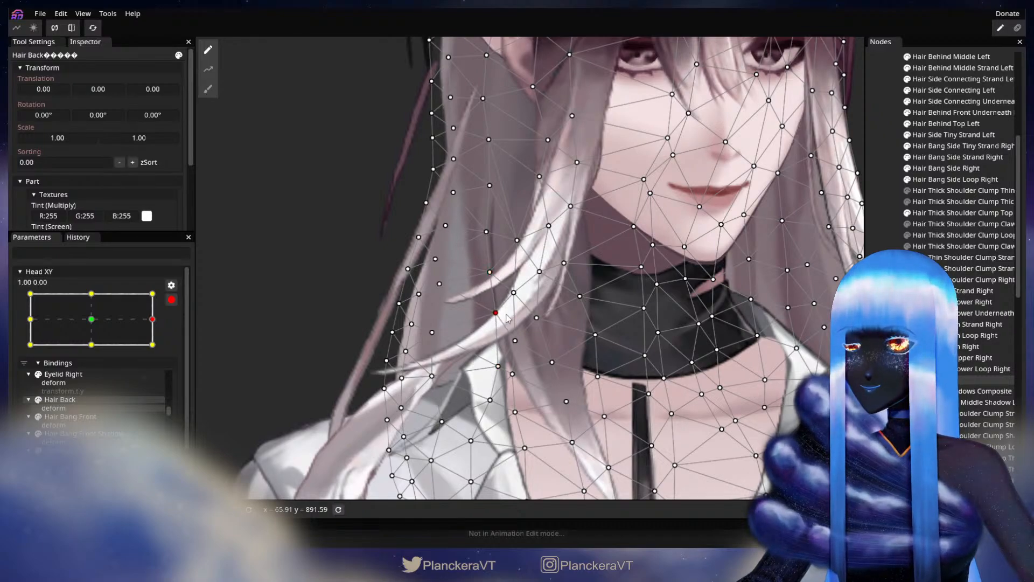
pyautogui.click(498, 366)
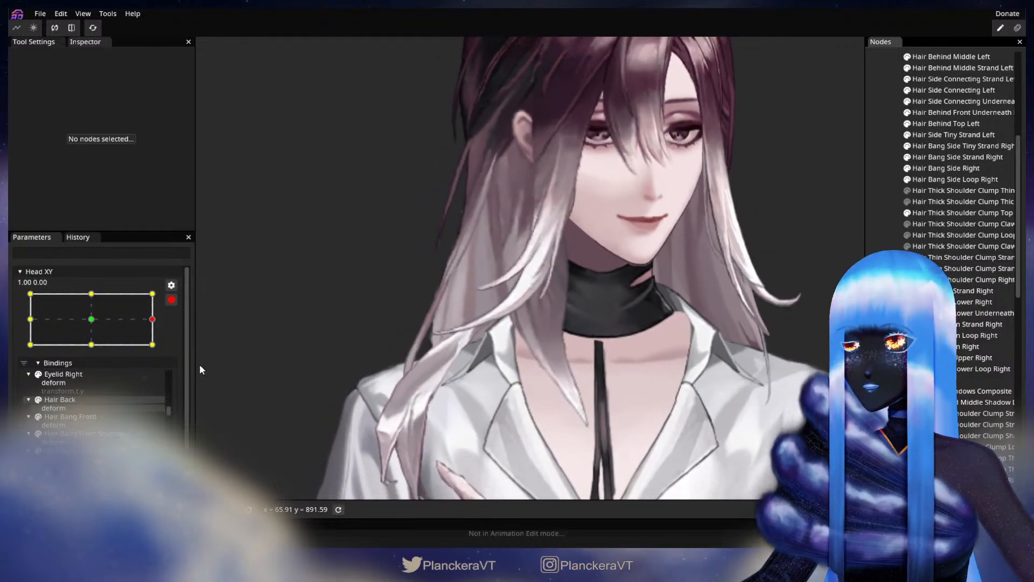
# Step: Preview the head moving from the turned side to the raised centre and examine the hair around the collar
pyautogui.click(173, 301)
pyautogui.moveTo(163, 353); pyautogui.dragTo(100, 325)
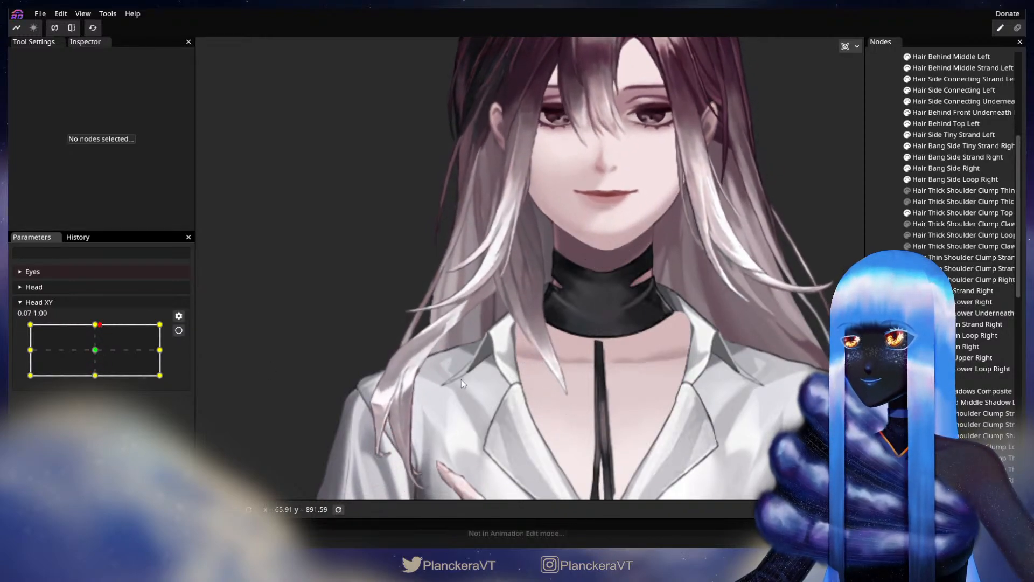
pyautogui.scroll(3, 423, 358)
pyautogui.scroll(-1, 446, 373)
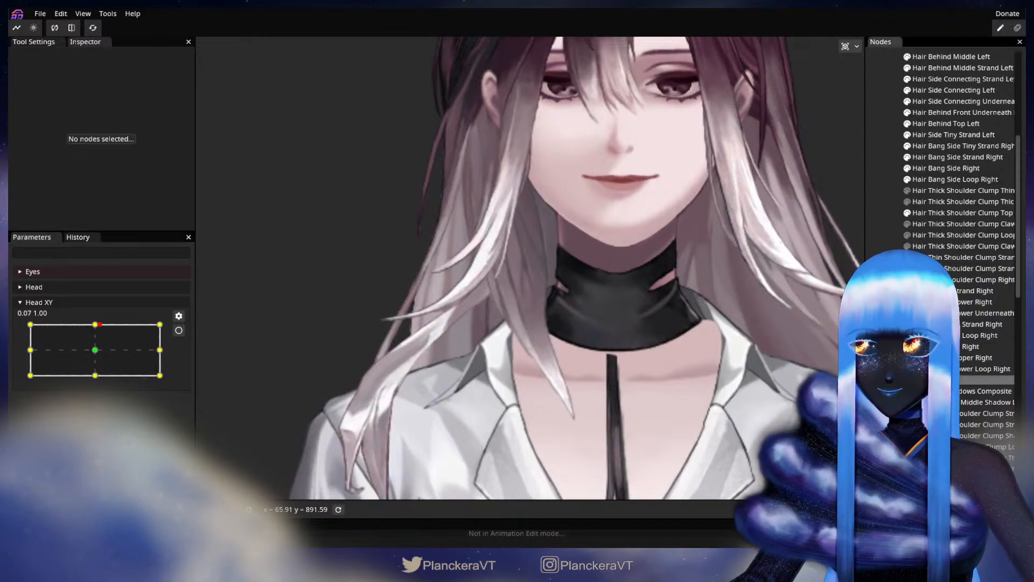
# Step: Adjust the Hair Back vertices at the collar tip, under the white strand and along the shoulder at keypoint 0.00, 1.00
pyautogui.click(924, 380)
pyautogui.moveTo(441, 367); pyautogui.dragTo(490, 351)
pyautogui.scroll(3, 516, 364)
pyautogui.moveTo(99, 324)
pyautogui.mouseDown()
pyautogui.moveTo(97, 353)
pyautogui.moveTo(96, 324)
pyautogui.mouseUp()
pyautogui.click(178, 330)
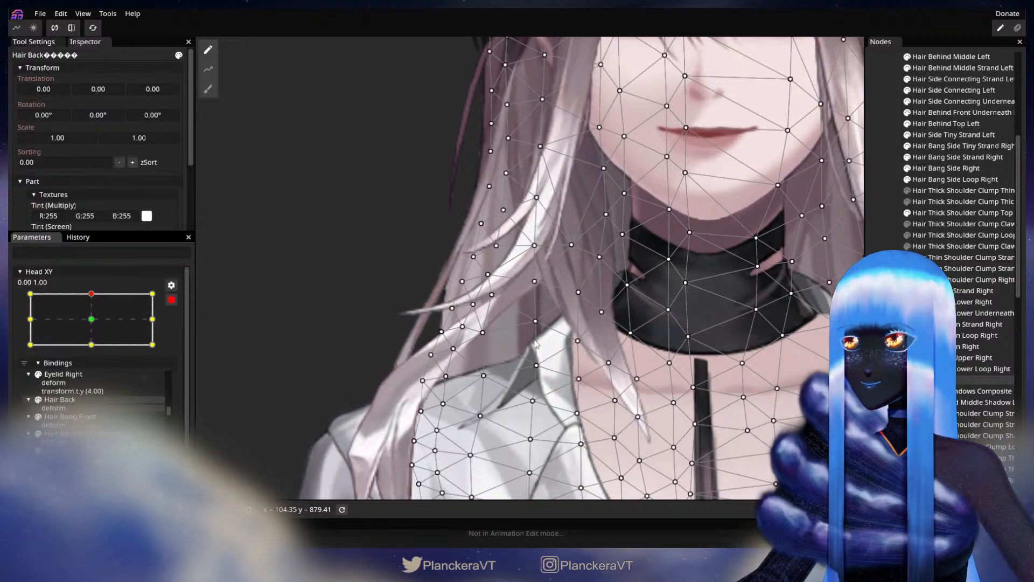
pyautogui.moveTo(536, 366); pyautogui.dragTo(538, 351)
pyautogui.moveTo(483, 330); pyautogui.dragTo(487, 322)
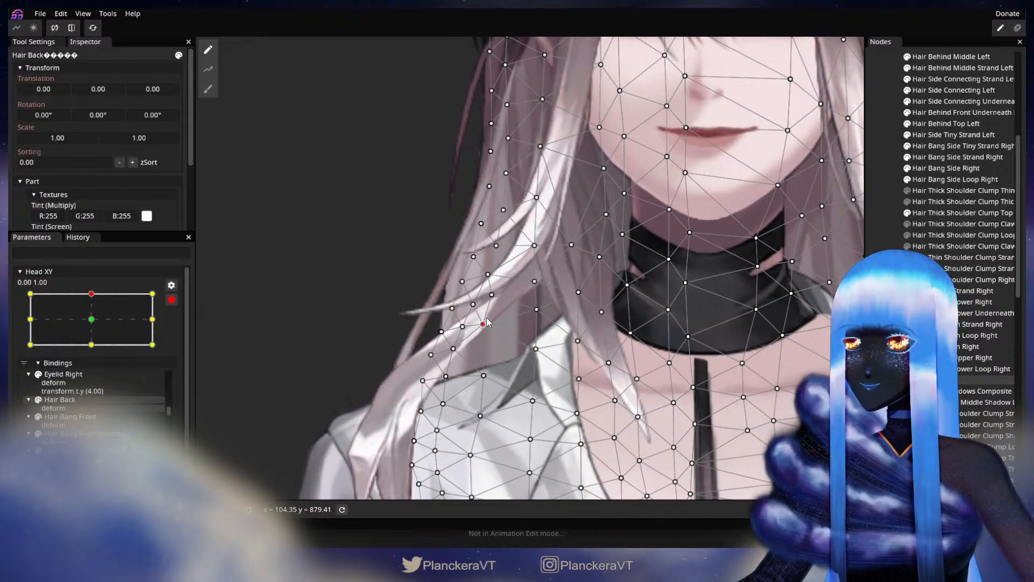
pyautogui.moveTo(457, 353); pyautogui.dragTo(448, 402)
pyautogui.click(484, 373)
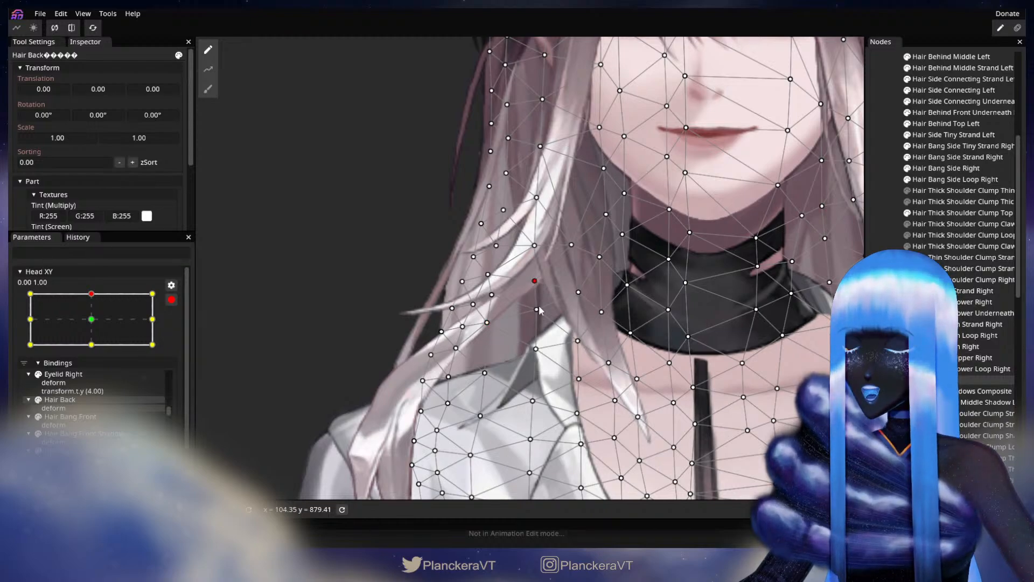
# Step: Fine-tune the Hair Back vertices above the collar tip, along the shoulder seam and at the shoulder hair's inner edge
pyautogui.moveTo(537, 350); pyautogui.dragTo(537, 347)
pyautogui.moveTo(538, 310); pyautogui.dragTo(541, 310)
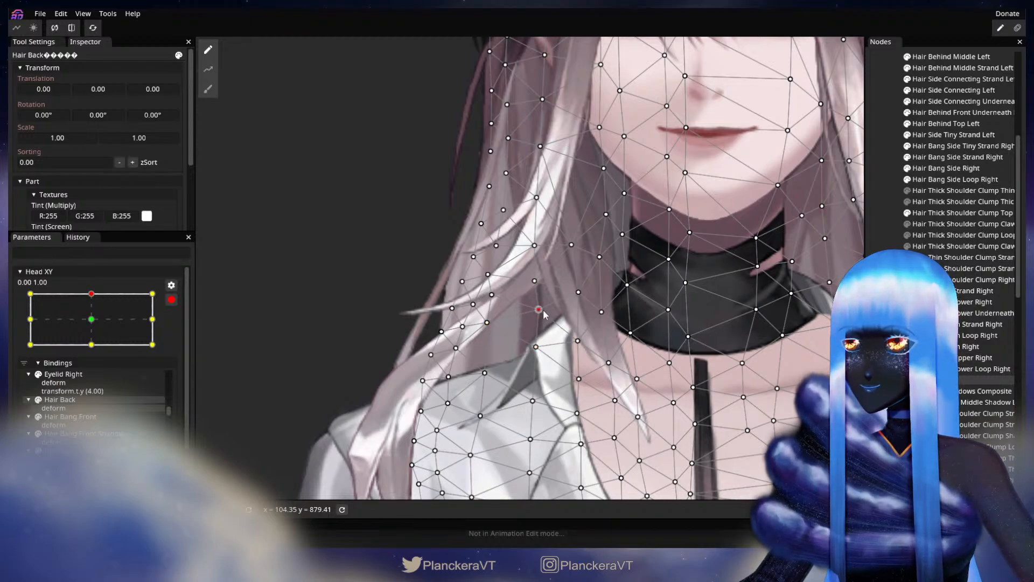
pyautogui.click(488, 323)
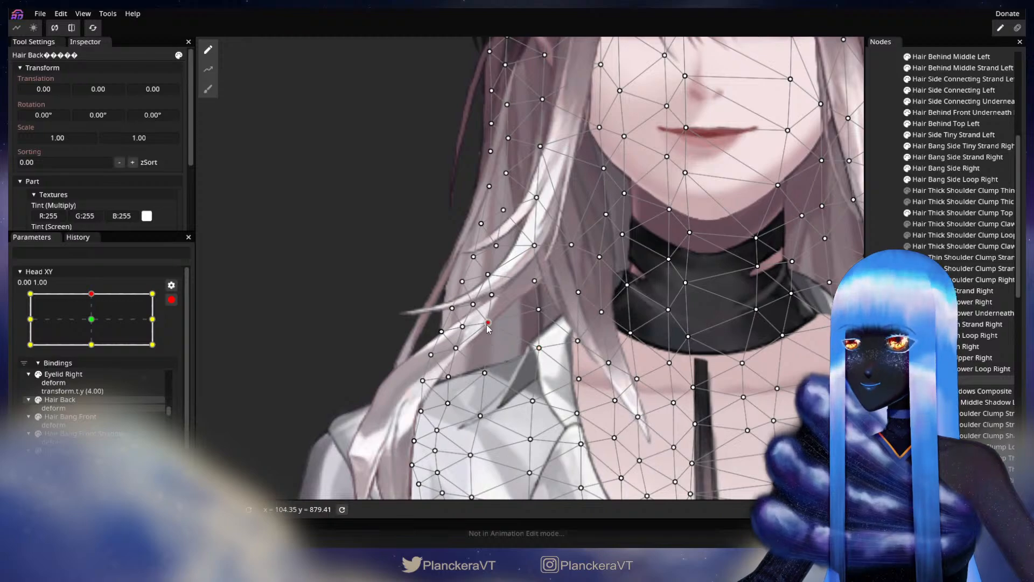
pyautogui.moveTo(484, 373); pyautogui.dragTo(488, 375)
pyautogui.moveTo(448, 403); pyautogui.dragTo(420, 379)
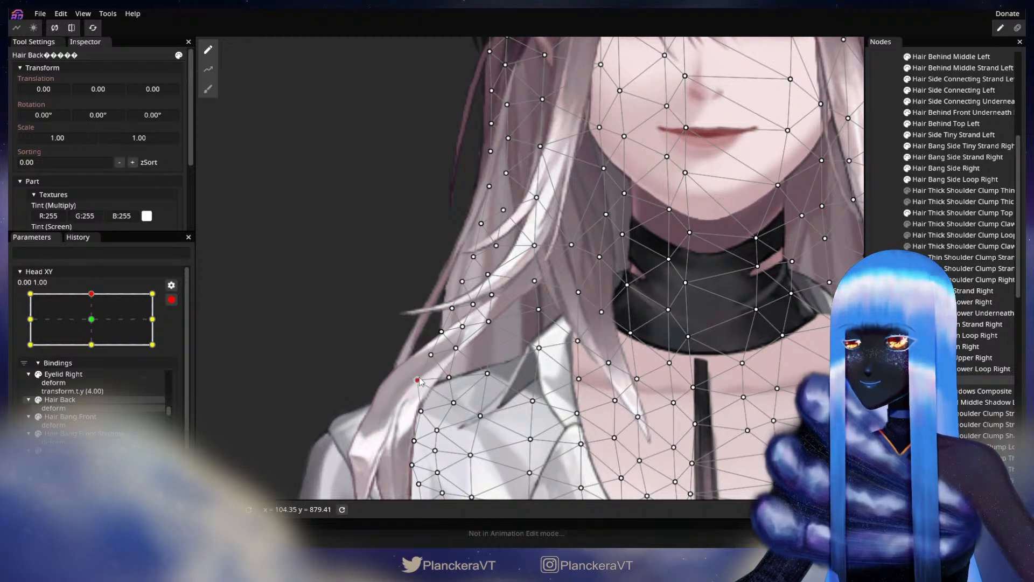
pyautogui.press('Escape')
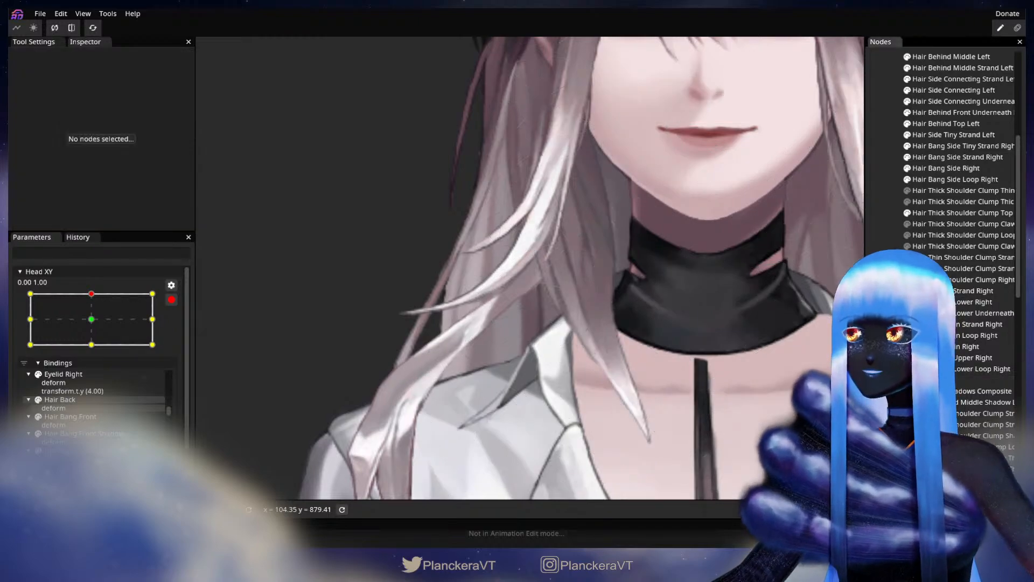
# Step: Preview the head swinging slightly around 0.00, 1.00, then return to that keypoint for editing
pyautogui.scroll(-2, 398, 382)
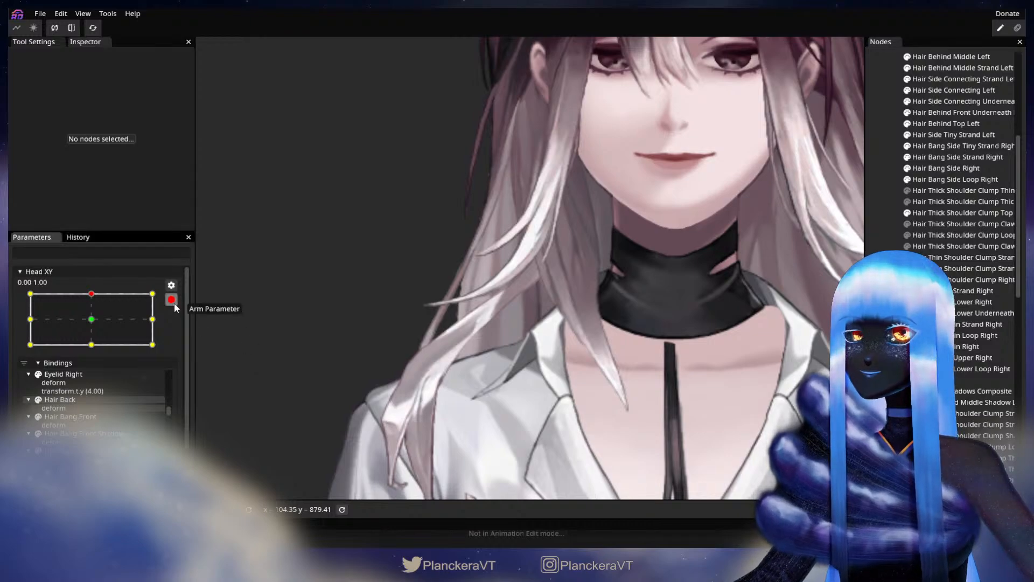
pyautogui.click(171, 299)
pyautogui.moveTo(99, 327)
pyautogui.mouseDown()
pyautogui.moveTo(86, 352)
pyautogui.moveTo(86, 324)
pyautogui.mouseUp()
pyautogui.click(178, 331)
# Step: Reposition the Hair Back vertices along the shirt's shoulder seam and beneath the lower white strand at keypoint 0.00, 1.00
pyautogui.scroll(3, 409, 392)
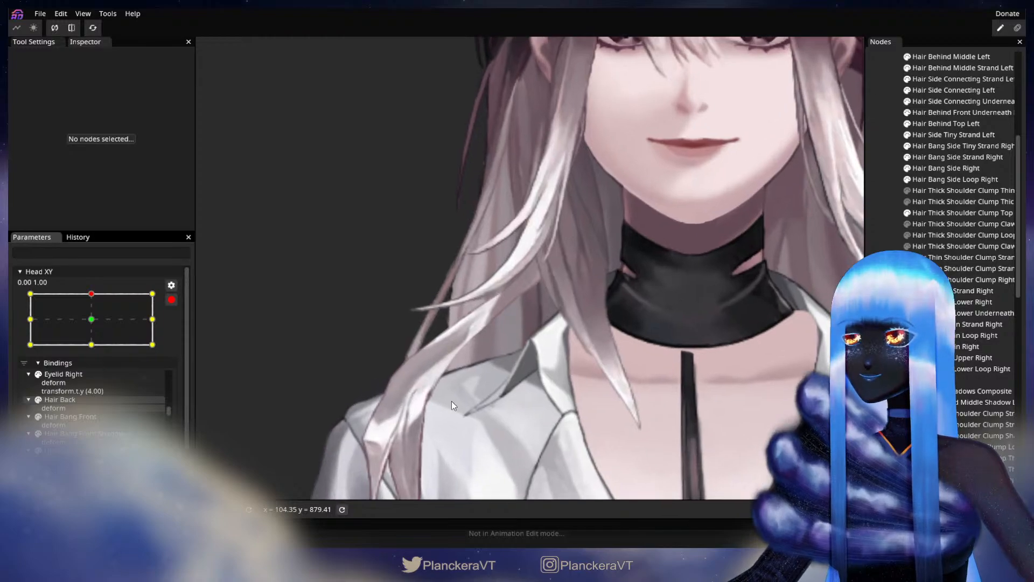
pyautogui.click(926, 380)
pyautogui.scroll(1, 530, 267)
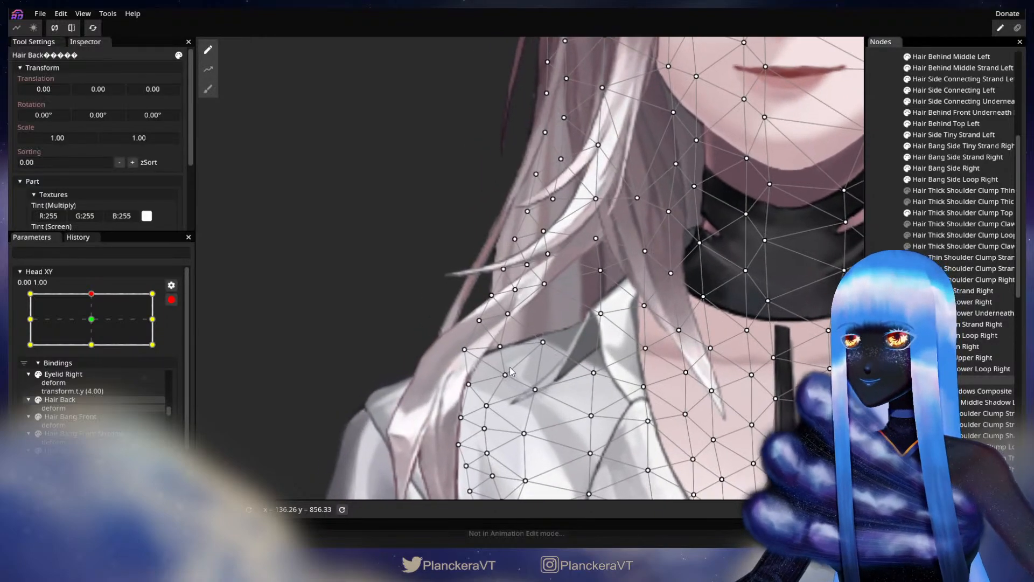
pyautogui.click(550, 350)
pyautogui.moveTo(501, 347)
pyautogui.mouseDown()
pyautogui.moveTo(511, 352)
pyautogui.moveTo(476, 357)
pyautogui.moveTo(514, 356)
pyautogui.mouseUp()
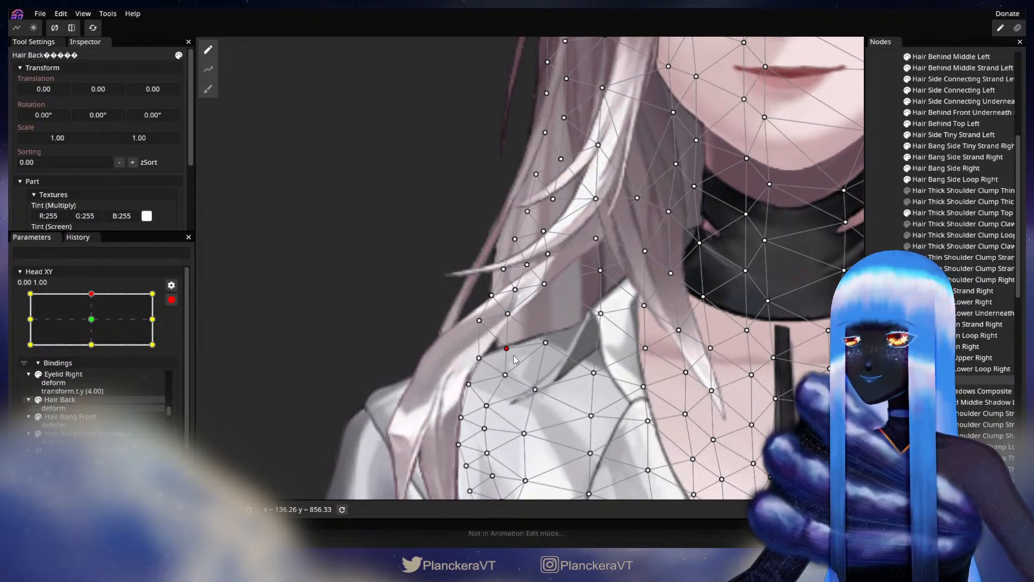
pyautogui.moveTo(546, 343); pyautogui.dragTo(548, 341)
pyautogui.moveTo(545, 284); pyautogui.dragTo(519, 288)
pyautogui.click(528, 265)
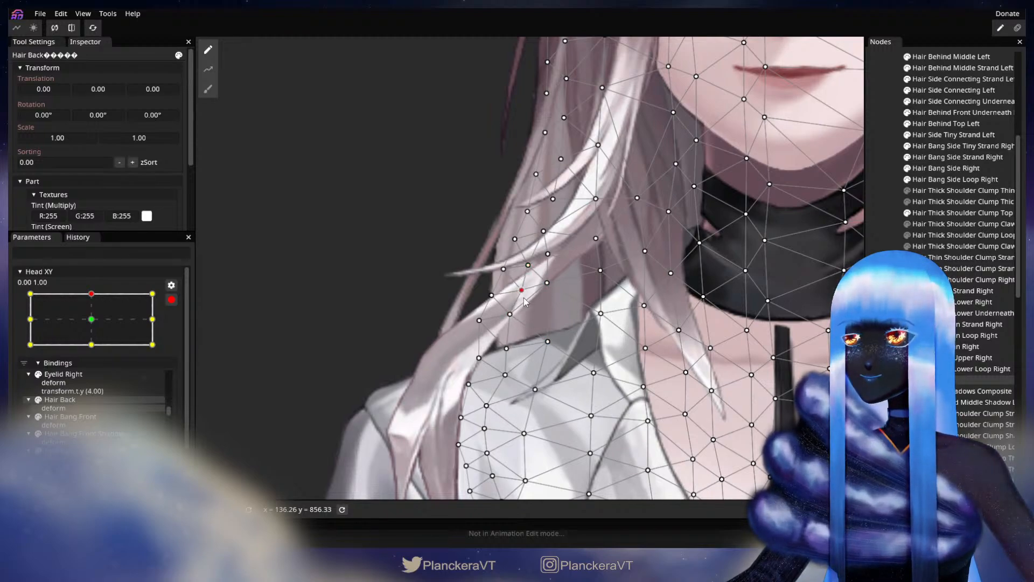
pyautogui.moveTo(505, 354); pyautogui.dragTo(486, 368)
pyautogui.click(981, 379)
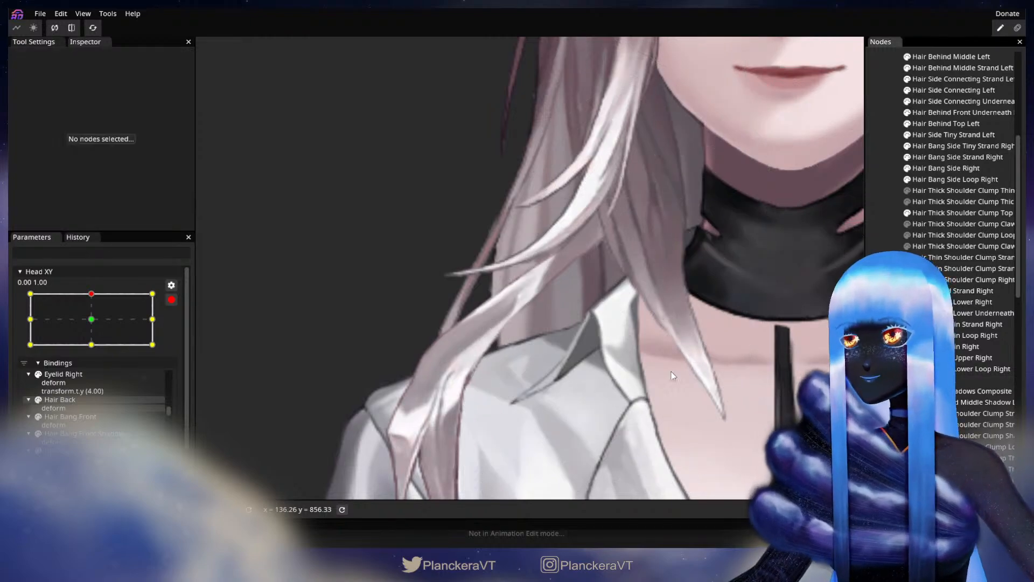
# Step: Shift the Hair Back vertices just above the shoulder seam and on the outer shoulder hair at keypoint 0.00, 1.00
pyautogui.scroll(-1, 677, 371)
pyautogui.click(982, 380)
pyautogui.scroll(1, 532, 350)
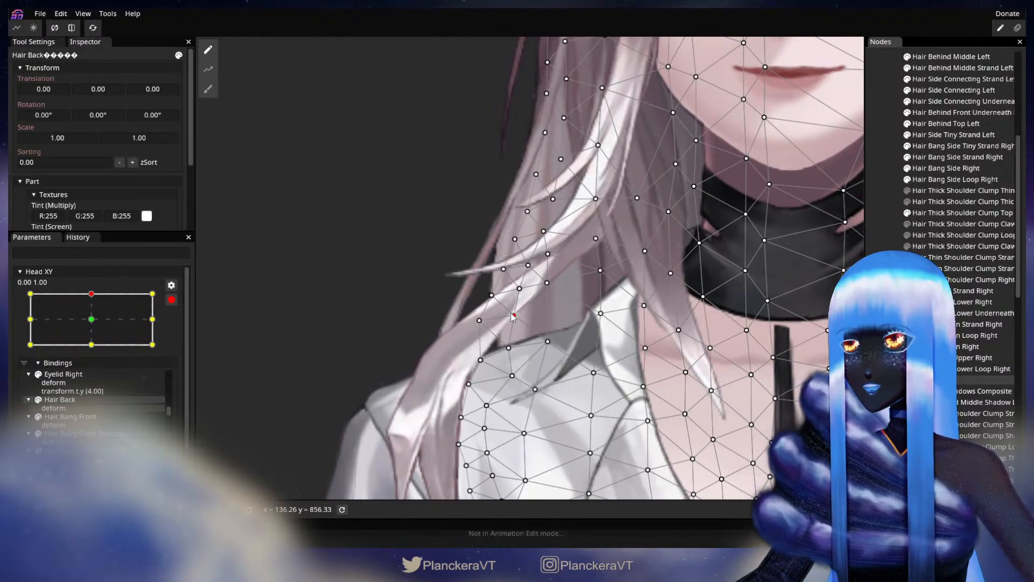
pyautogui.click(510, 316)
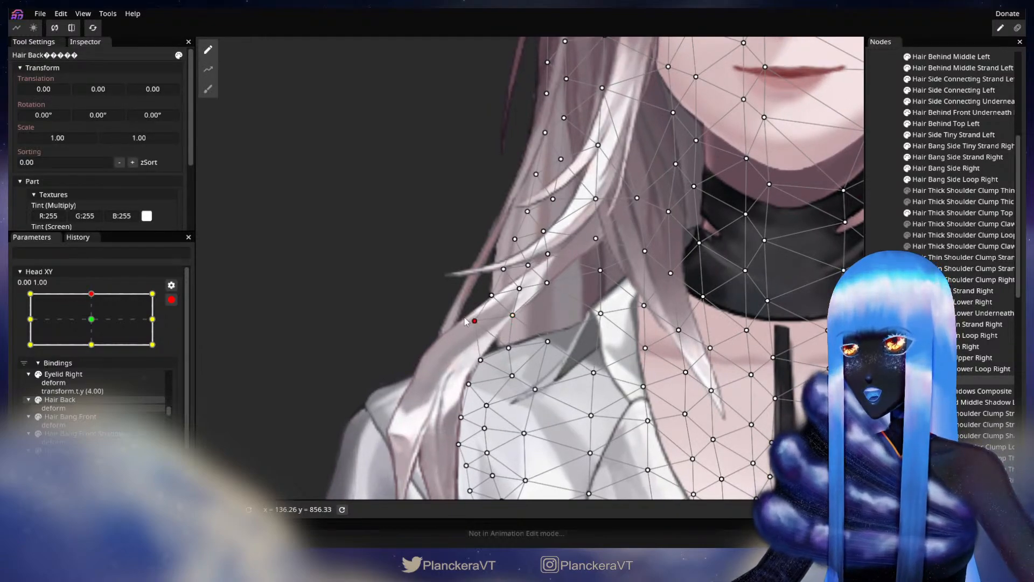
pyautogui.click(981, 379)
pyautogui.scroll(-1, 510, 241)
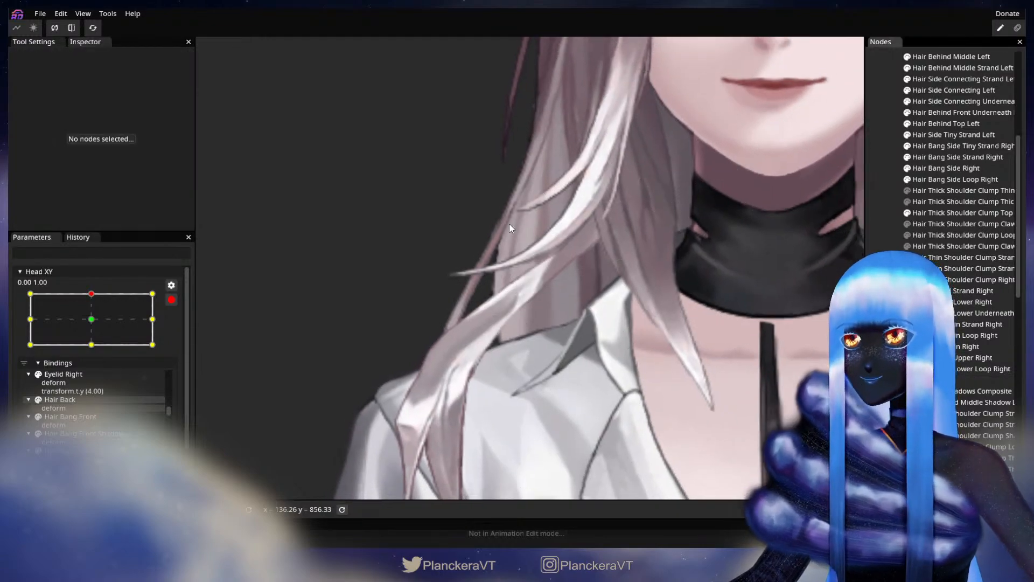
# Step: View the whole head at the raised centre, preview a slight sideways movement, and inspect the hair beside the collar
pyautogui.scroll(-3, 527, 361)
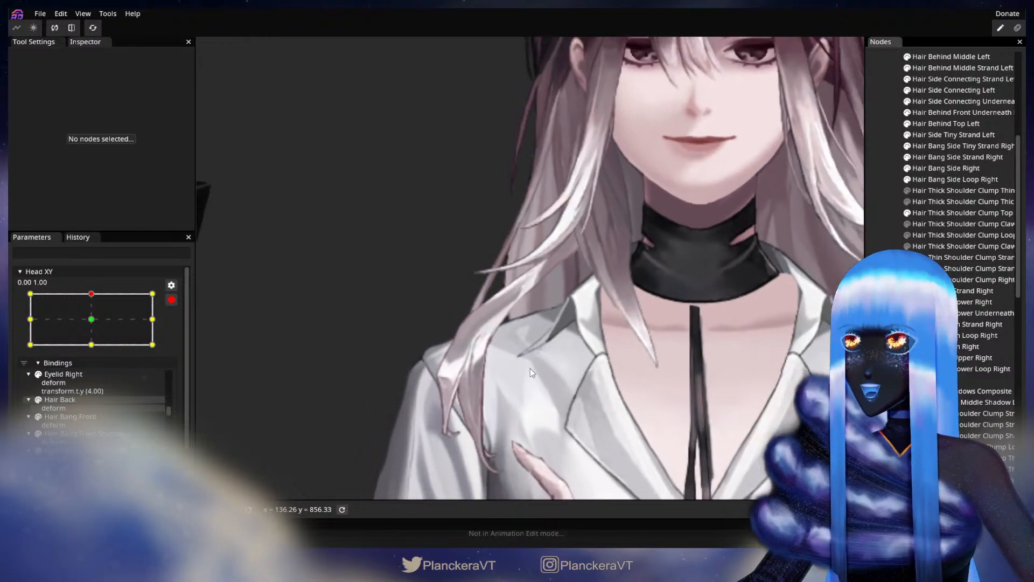
pyautogui.scroll(-4, 614, 295)
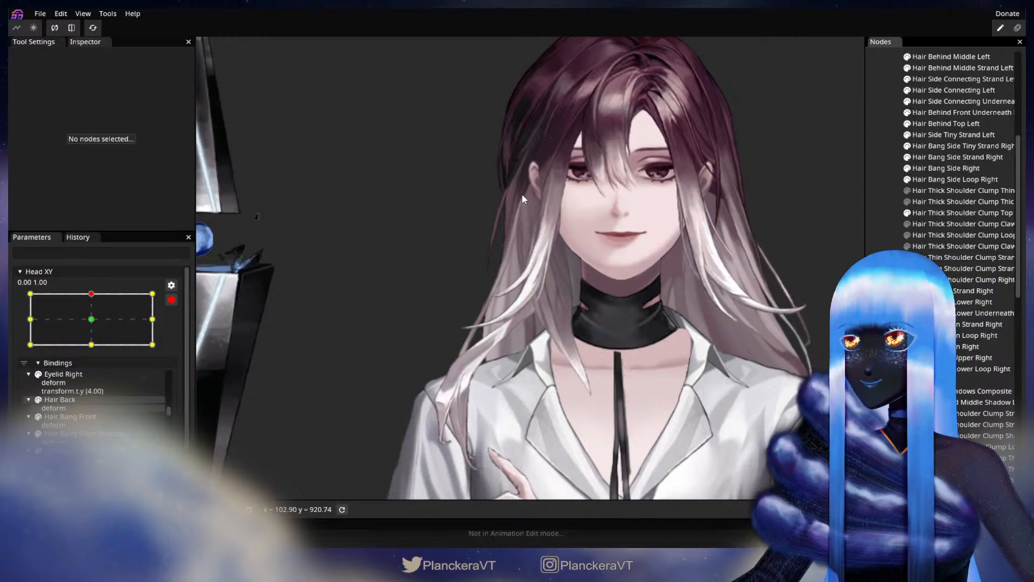
pyautogui.moveTo(629, 307); pyautogui.dragTo(606, 330)
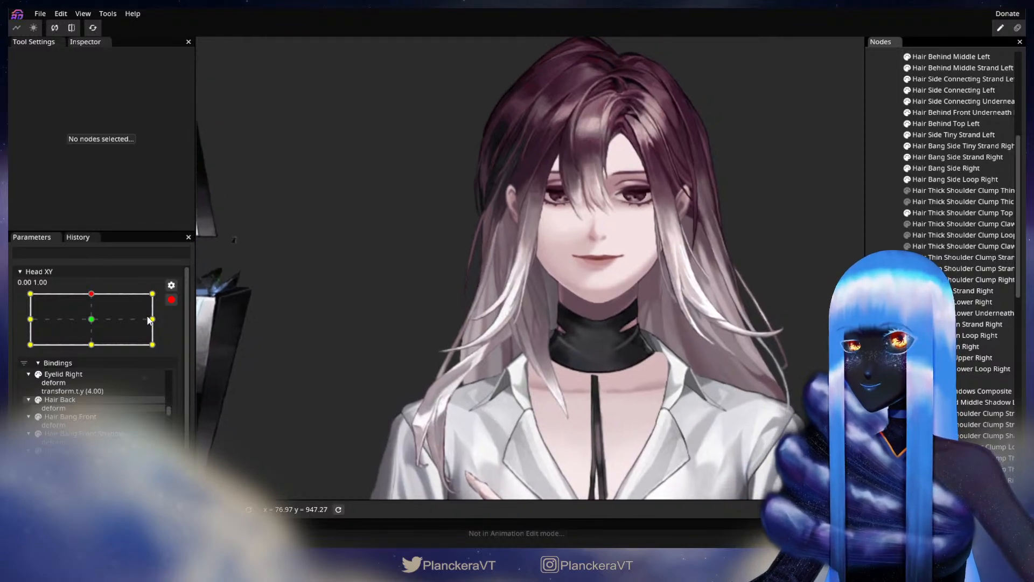
pyautogui.click(171, 300)
pyautogui.moveTo(95, 326)
pyautogui.mouseDown()
pyautogui.moveTo(97, 349)
pyautogui.moveTo(99, 312)
pyautogui.mouseUp()
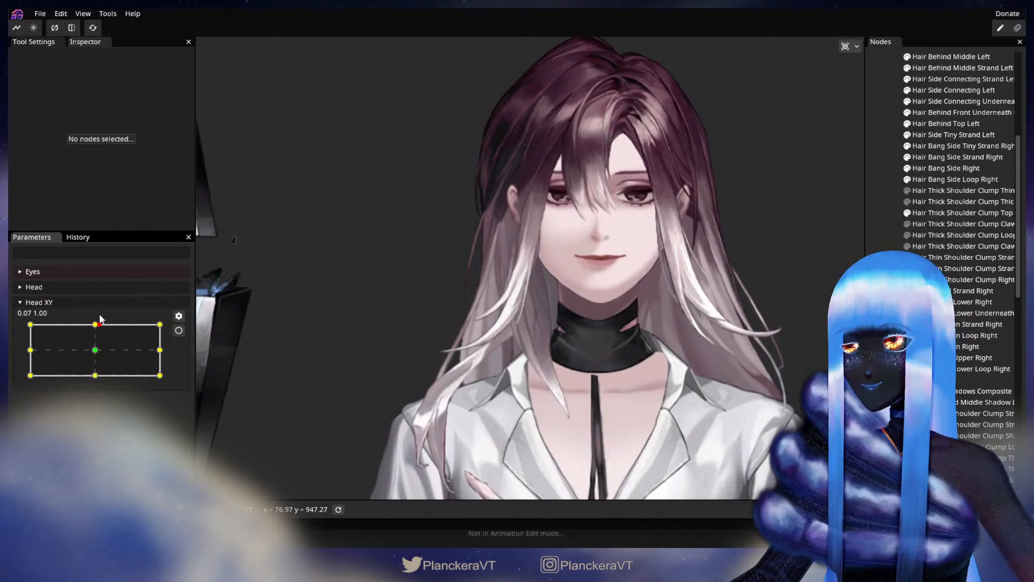
pyautogui.scroll(5, 353, 240)
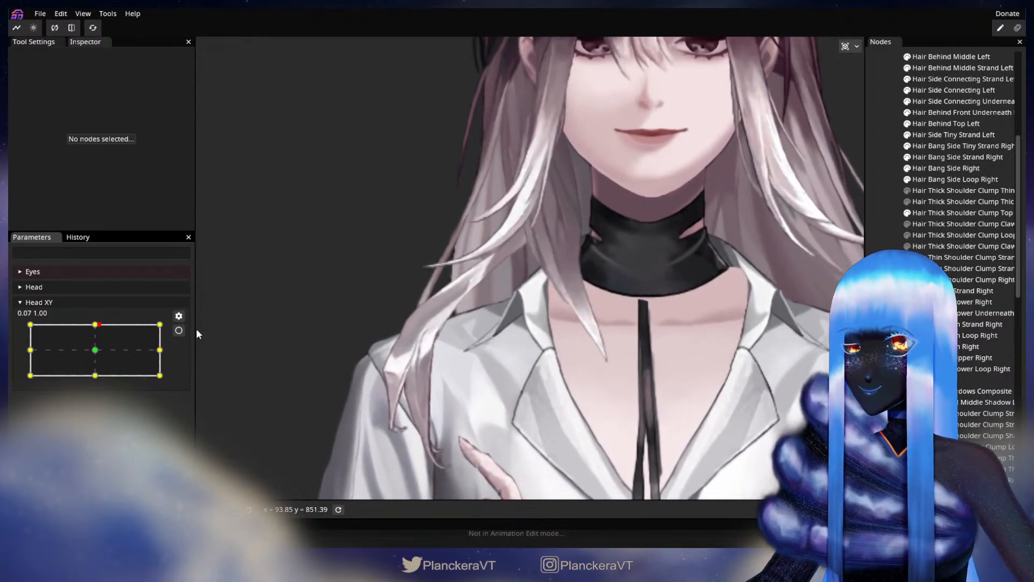
# Step: Realign the Hair Back vertices from behind the white strand down past the collar tip at keypoint 0.00, 1.00
pyautogui.click(178, 330)
pyautogui.scroll(3, 582, 312)
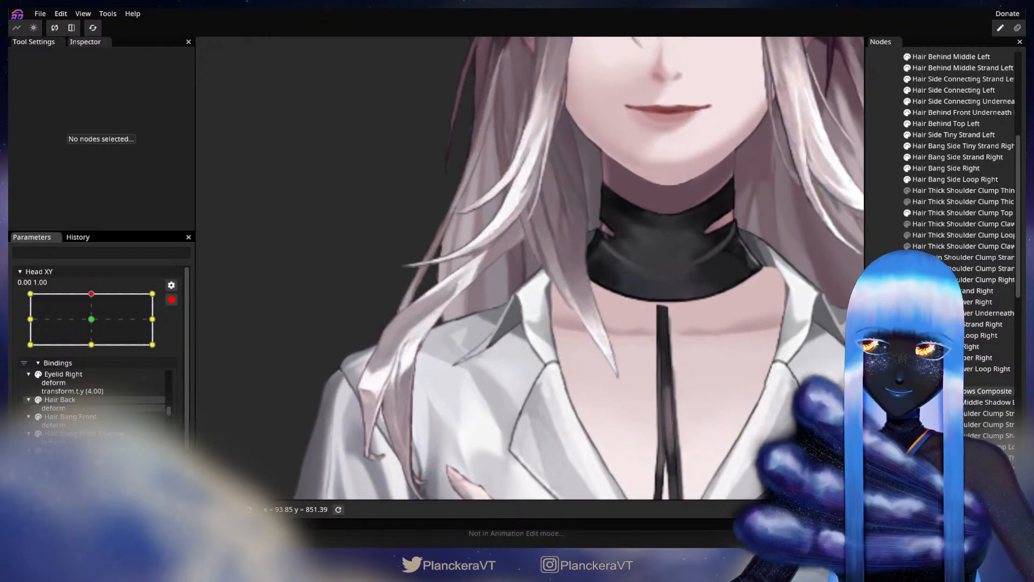
pyautogui.click(547, 314)
pyautogui.scroll(1, 547, 315)
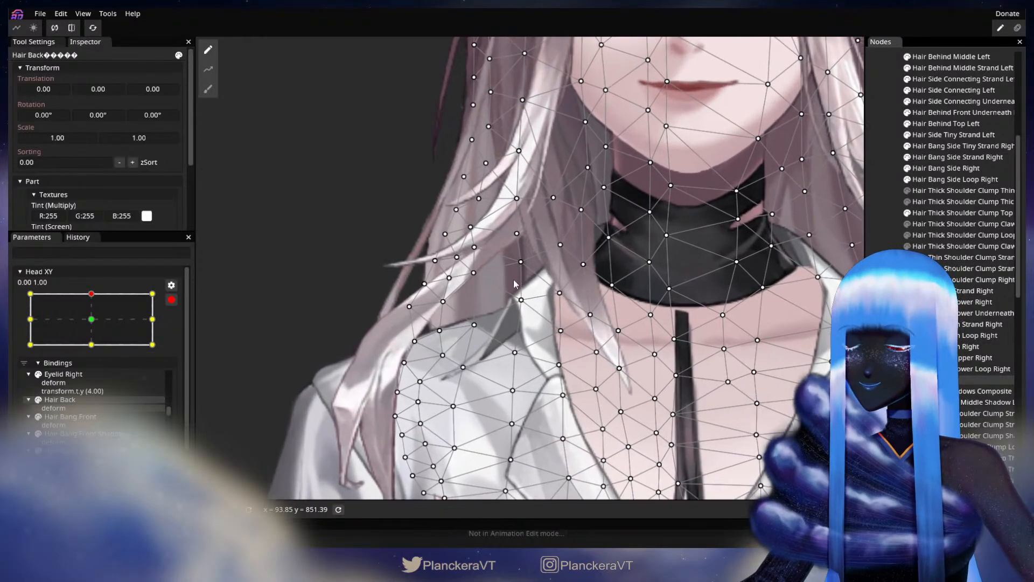
pyautogui.moveTo(521, 311); pyautogui.dragTo(515, 303)
pyautogui.moveTo(518, 355); pyautogui.dragTo(517, 340)
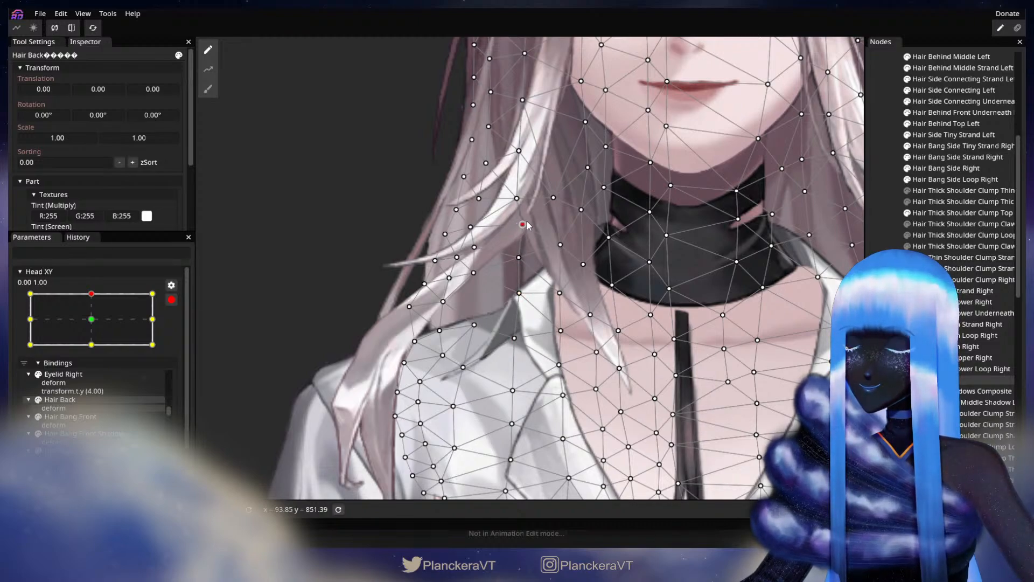
pyautogui.moveTo(560, 293); pyautogui.dragTo(522, 294)
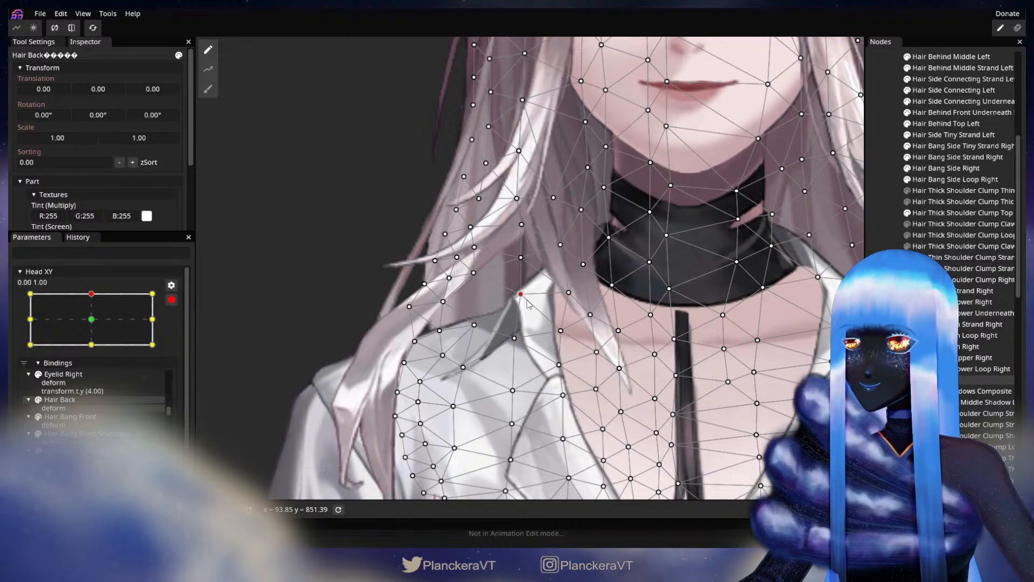
pyautogui.press('Escape')
# Step: Preview the refined hair beside the collar around the raised centre, then return to keypoint 0.00, 1.00
pyautogui.scroll(-1, 521, 347)
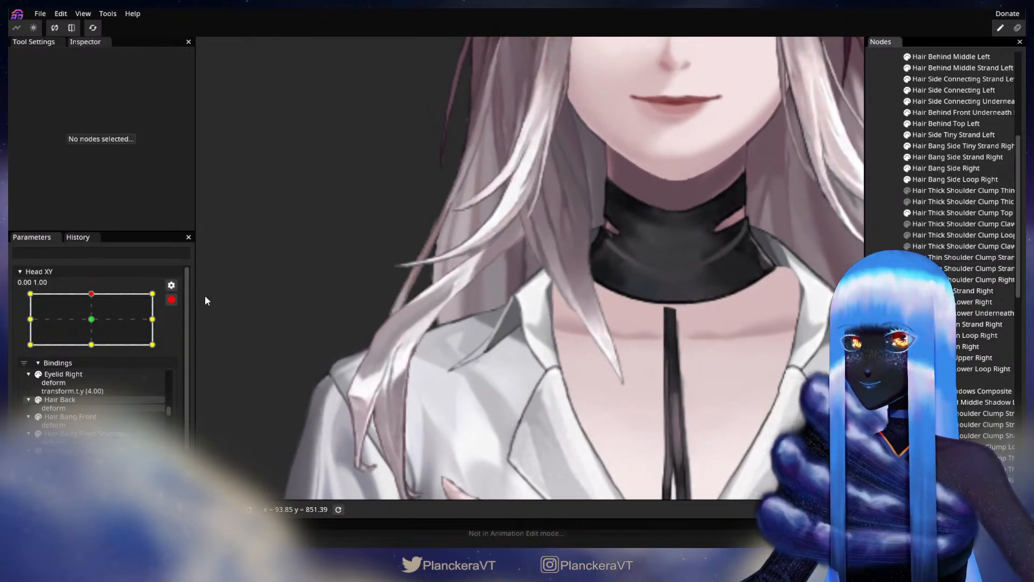
pyautogui.click(172, 299)
pyautogui.moveTo(95, 324)
pyautogui.mouseDown()
pyautogui.moveTo(96, 345)
pyautogui.moveTo(95, 324)
pyautogui.mouseUp()
pyautogui.click(179, 330)
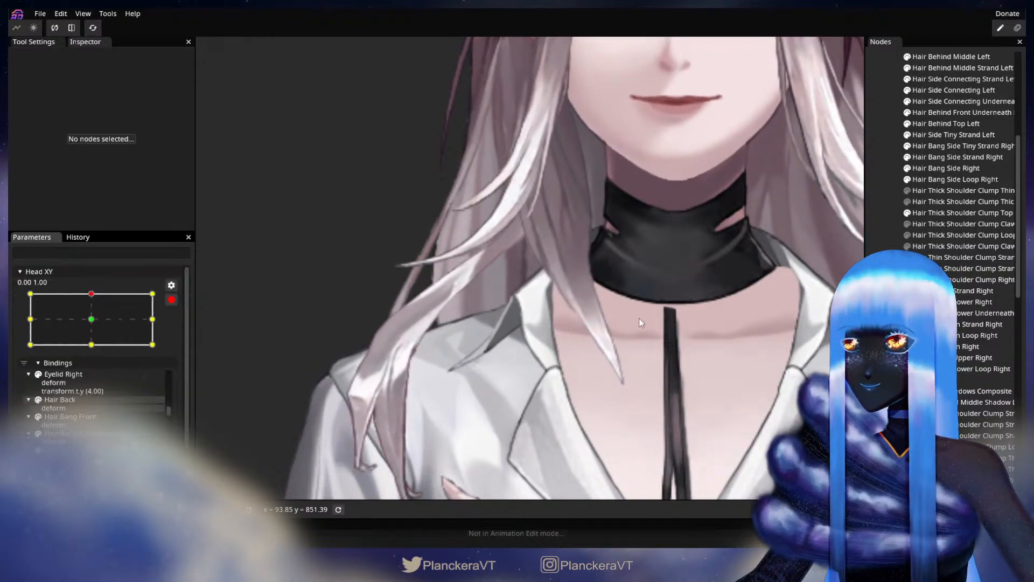
# Step: Fine-tune the Hair Back vertices around the collar tip and just above it at keypoint 0.00, 1.00
pyautogui.click(623, 302)
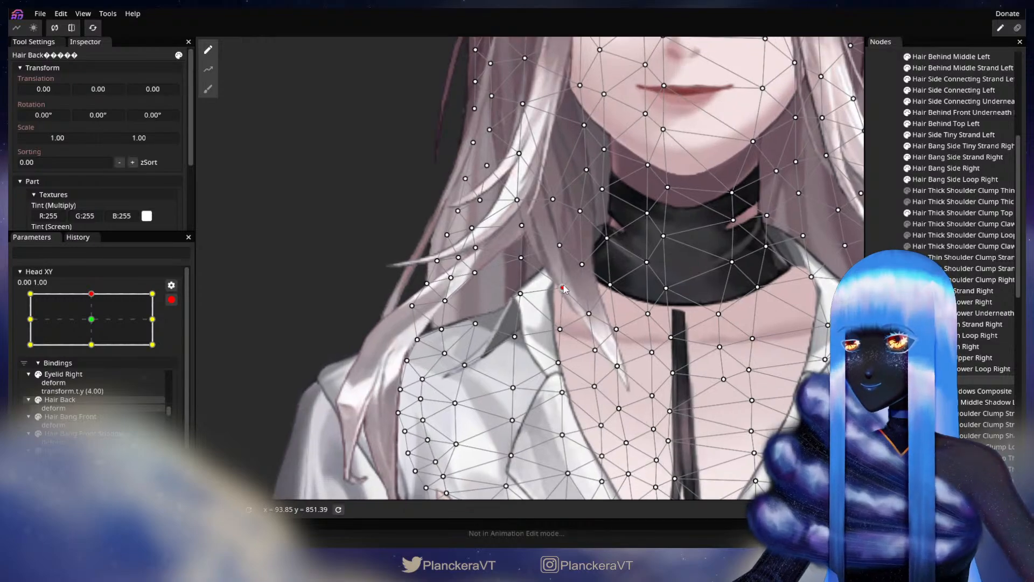
pyautogui.click(554, 246)
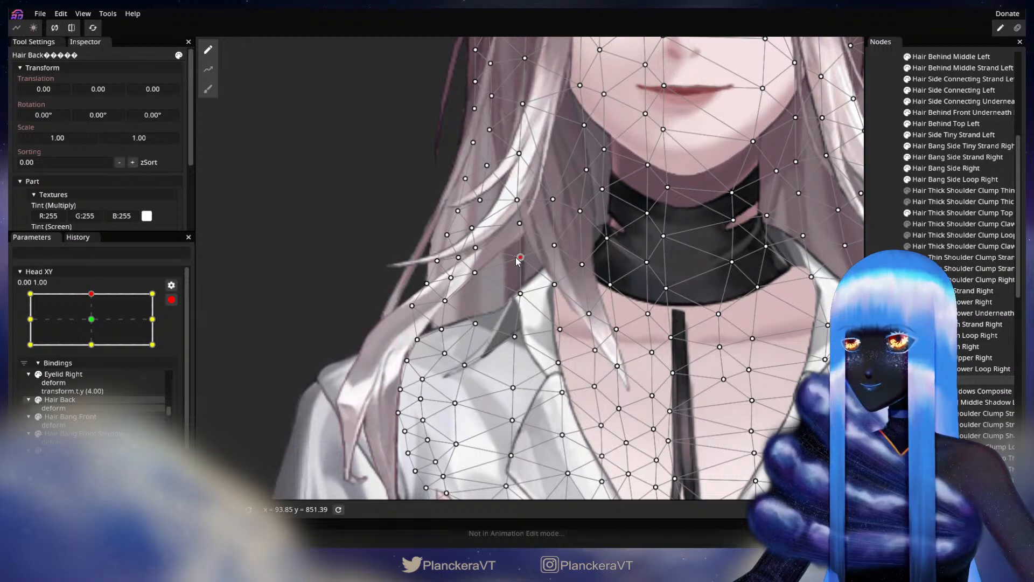
pyautogui.click(518, 294)
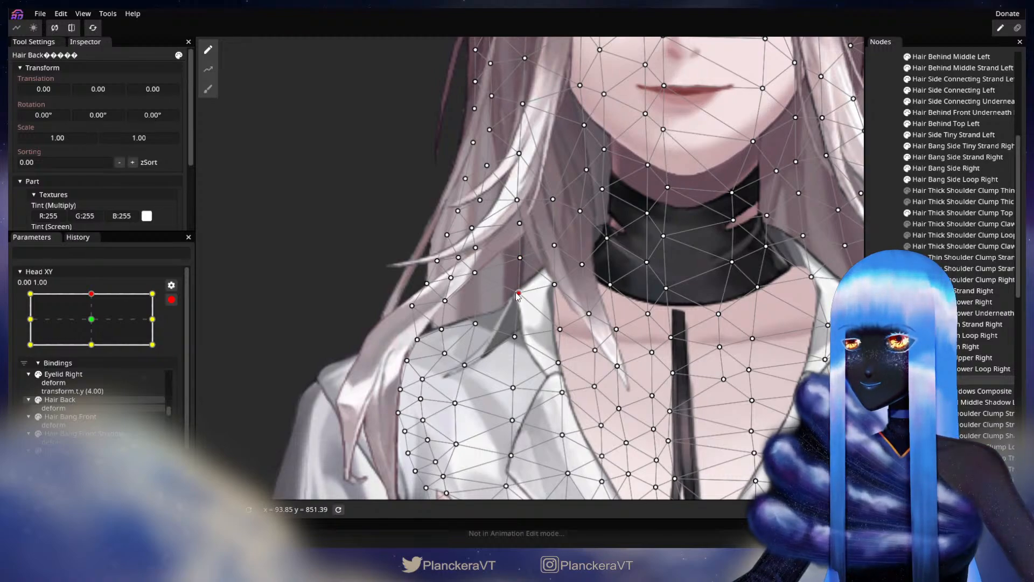
pyautogui.moveTo(510, 338); pyautogui.dragTo(513, 336)
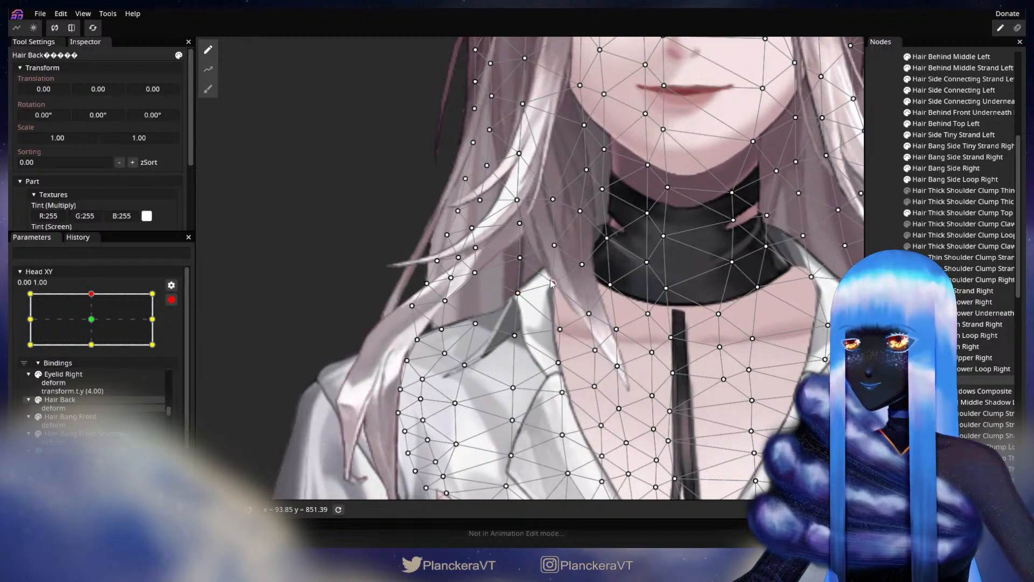
pyautogui.click(553, 244)
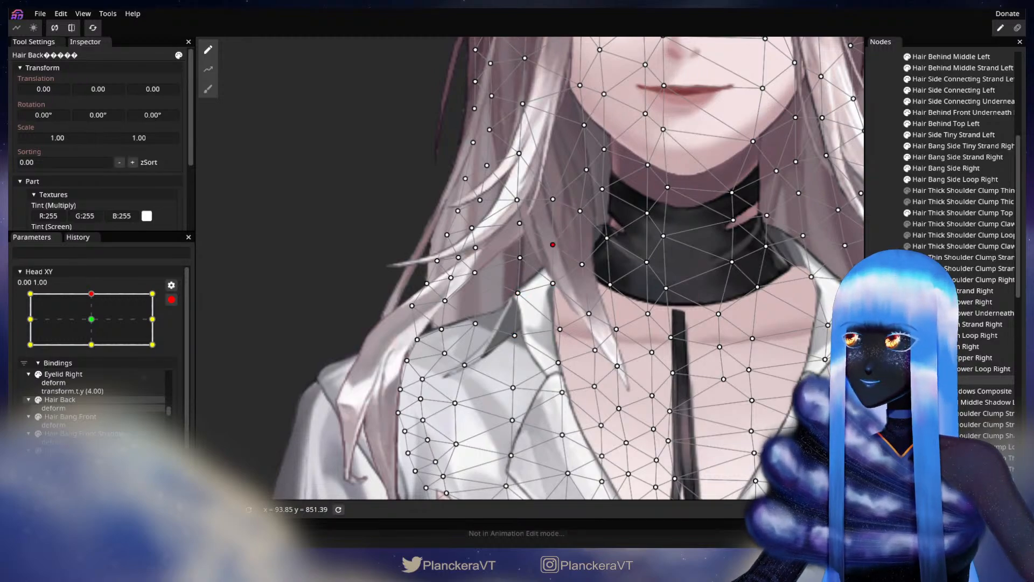
pyautogui.press('Escape')
# Step: Preview the head moving between the centre and raised positions, then return to editing keypoint 0.00, 1.00
pyautogui.scroll(-2, 500, 293)
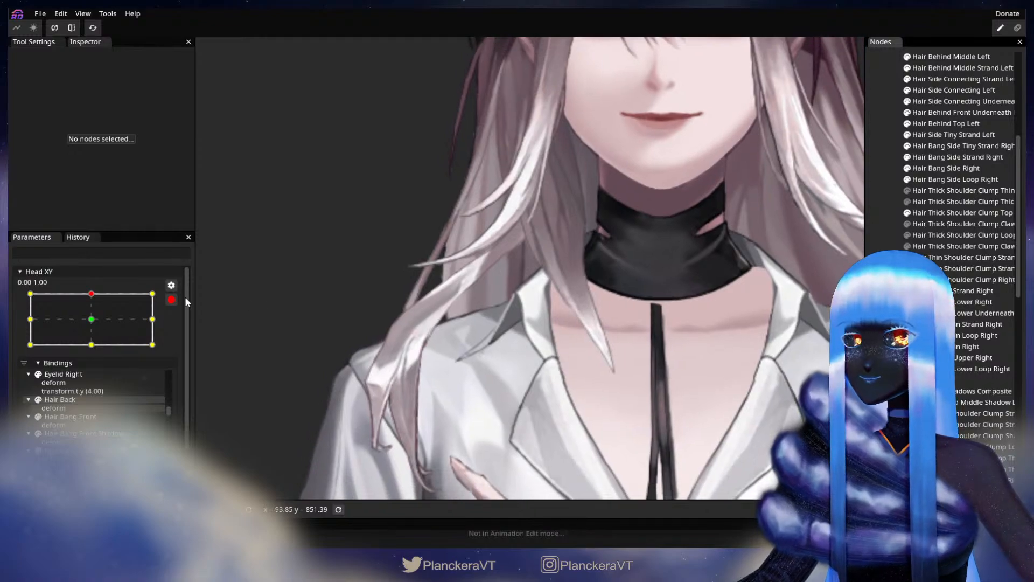
pyautogui.click(171, 299)
pyautogui.moveTo(94, 323)
pyautogui.mouseDown()
pyautogui.moveTo(95, 351)
pyautogui.moveTo(95, 323)
pyautogui.mouseUp()
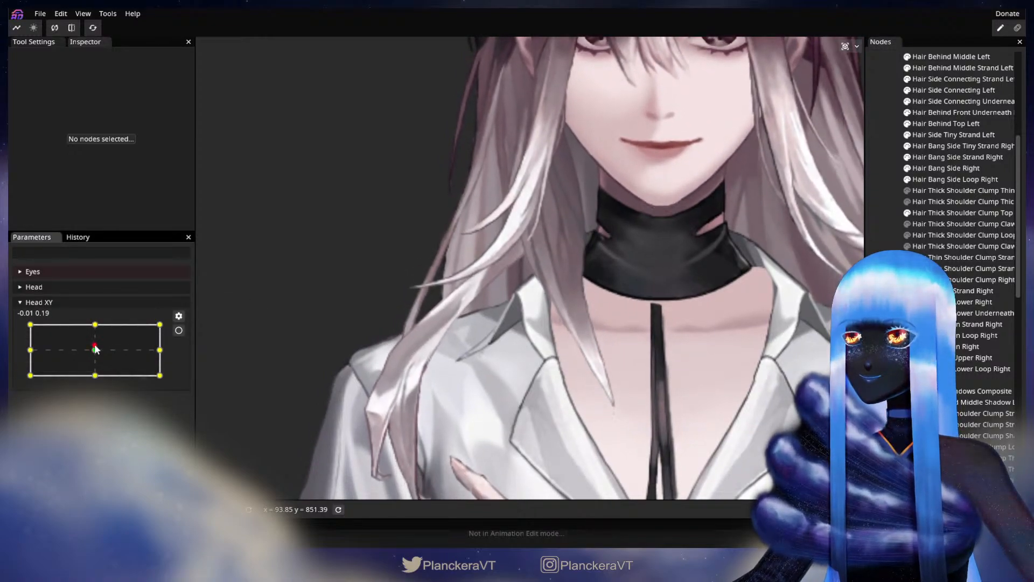
pyautogui.click(179, 330)
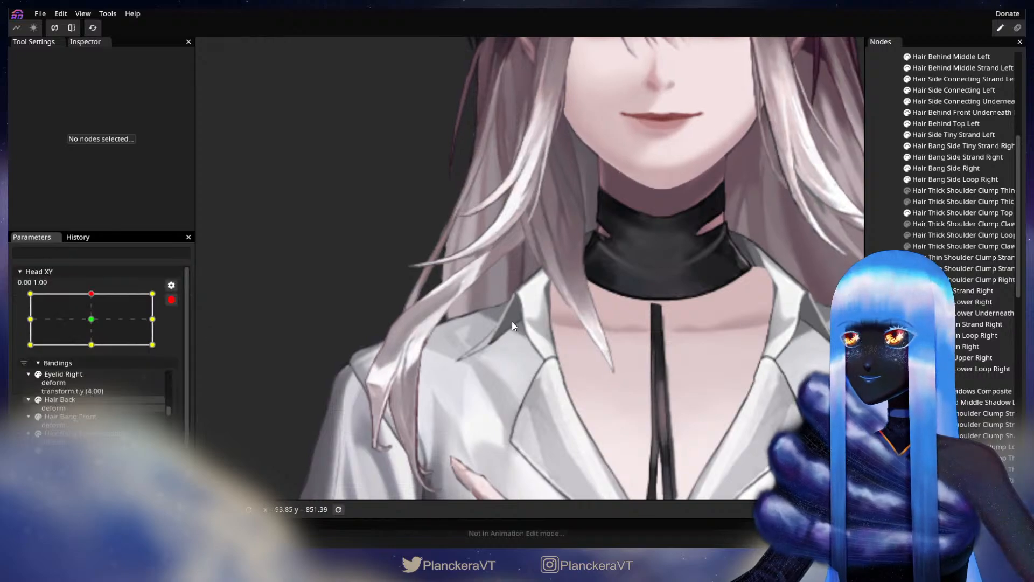
# Step: Nudge the Hair Back vertices behind the white strand directly above the collar tip at keypoint 0.00, 1.00
pyautogui.click(948, 379)
pyautogui.scroll(2, 530, 267)
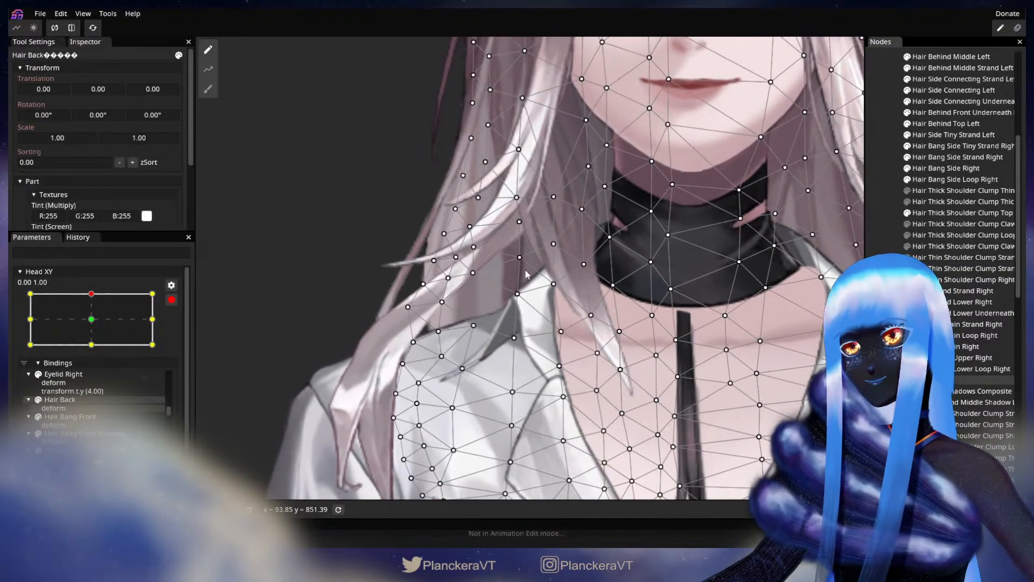
pyautogui.moveTo(519, 257); pyautogui.dragTo(512, 258)
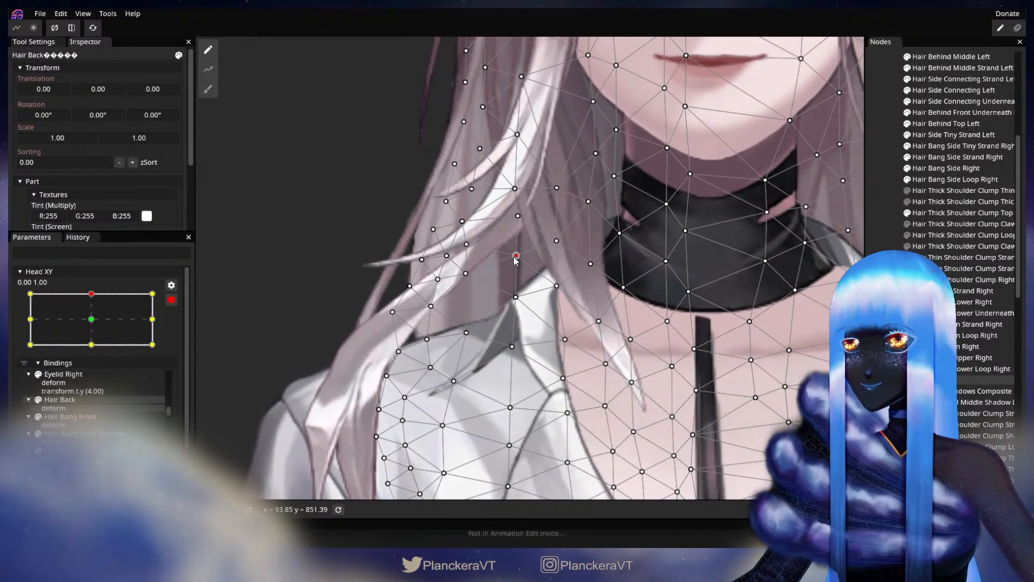
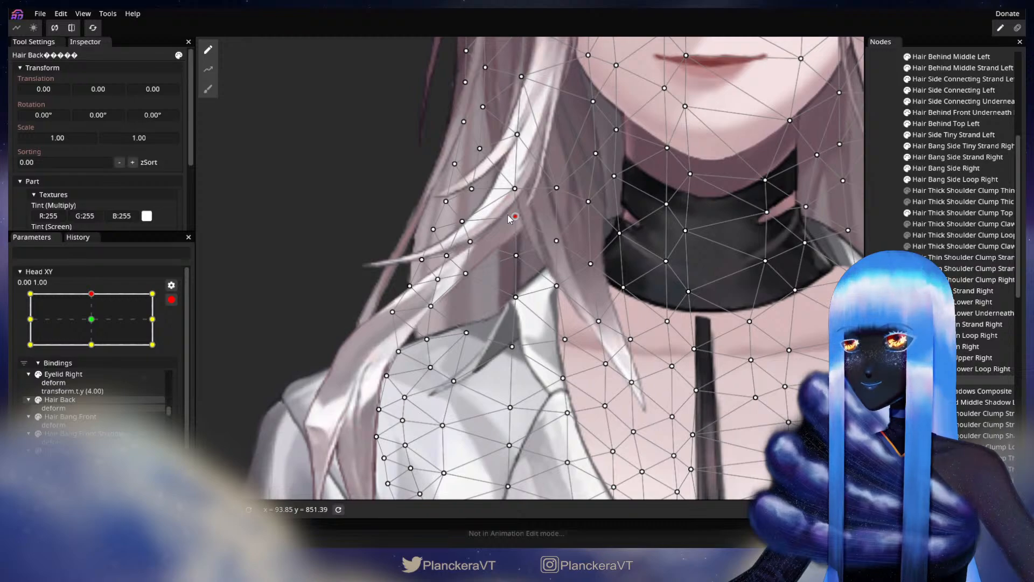
pyautogui.press('Escape')
# Step: Preview the head turned to Head XY -1.00, 1.00 and inspect the back hair beside the collar and shoulder
pyautogui.scroll(-4, 619, 339)
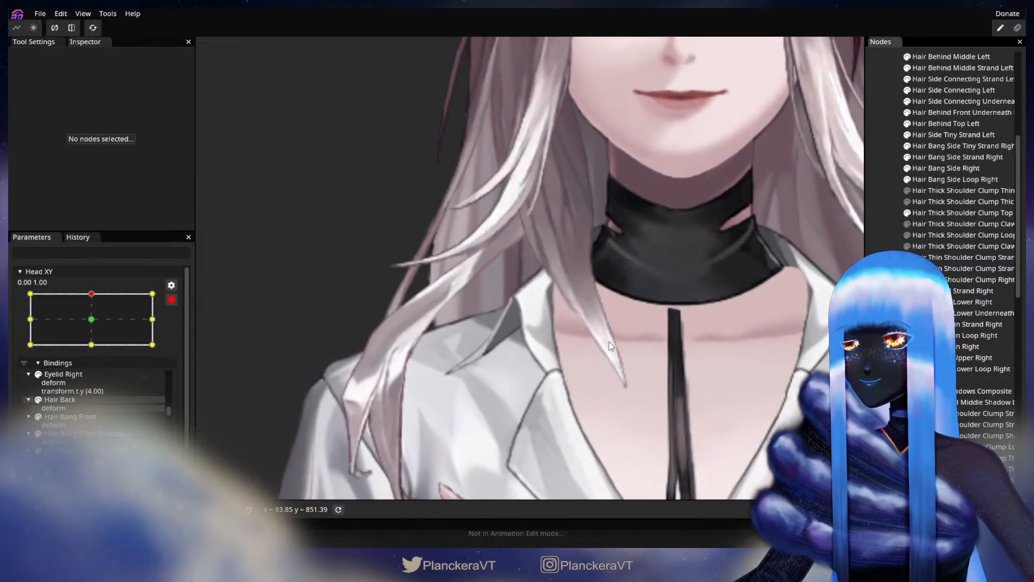
pyautogui.scroll(-3, 610, 333)
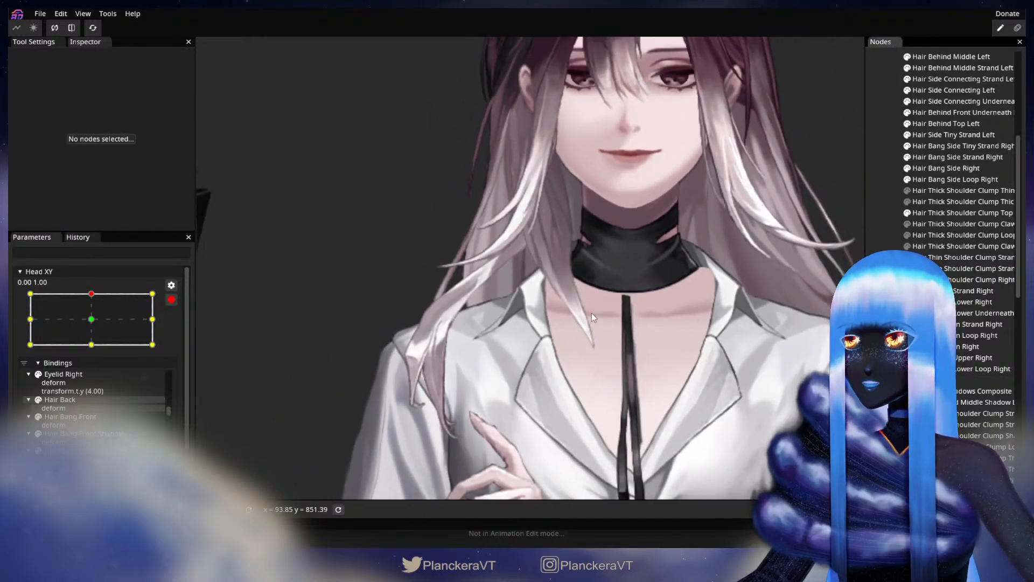
pyautogui.click(171, 300)
pyautogui.moveTo(95, 324); pyautogui.dragTo(12, 324)
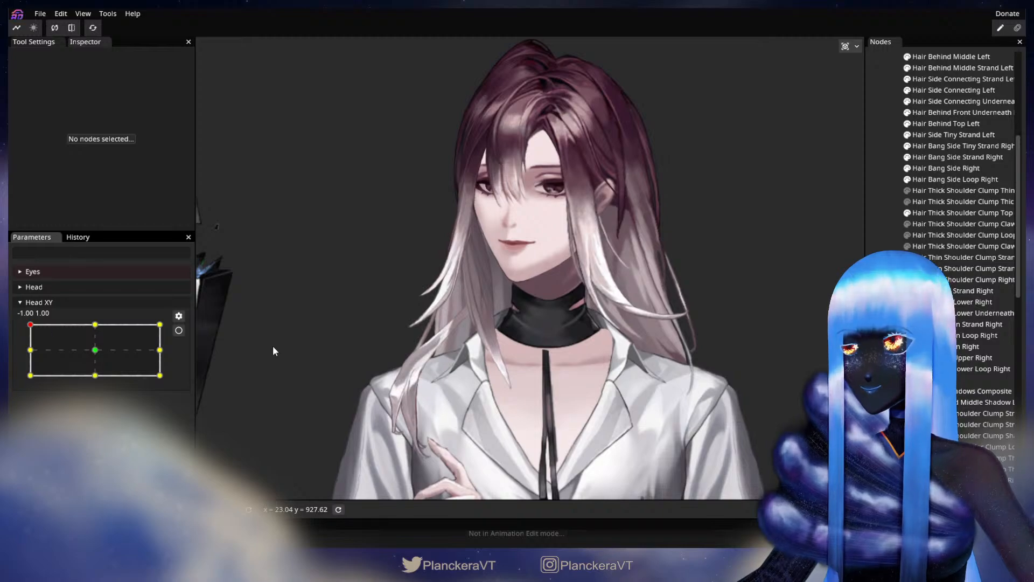
pyautogui.scroll(2, 276, 341)
pyautogui.moveTo(282, 340); pyautogui.dragTo(538, 305)
pyautogui.scroll(1, 536, 297)
pyautogui.scroll(3, 535, 295)
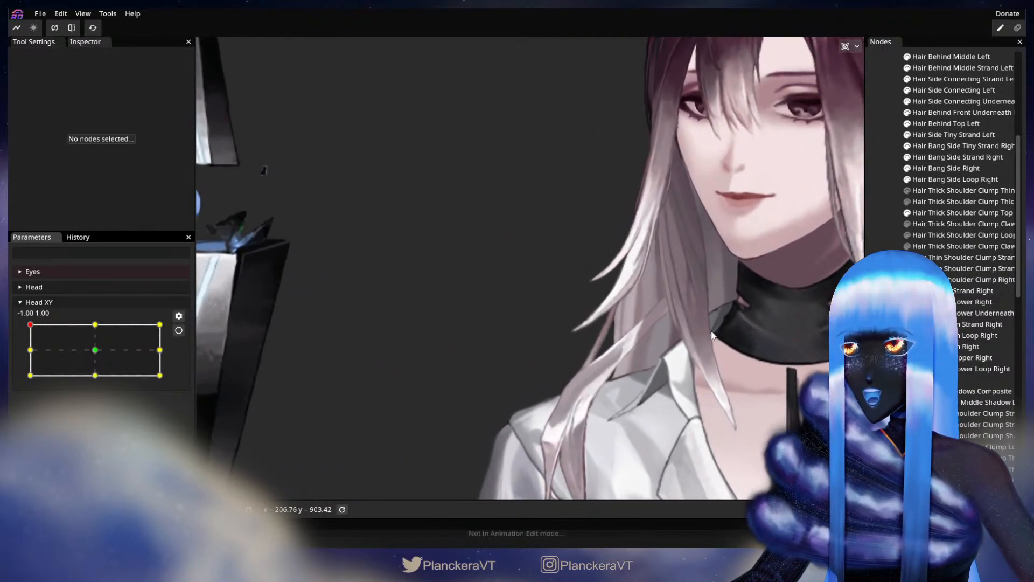
pyautogui.moveTo(699, 335); pyautogui.dragTo(554, 327)
# Step: Edit keypoint -1.00, 1.00 and shift the Hair Back vertices above the collar tip outward, away from the neck
pyautogui.click(178, 330)
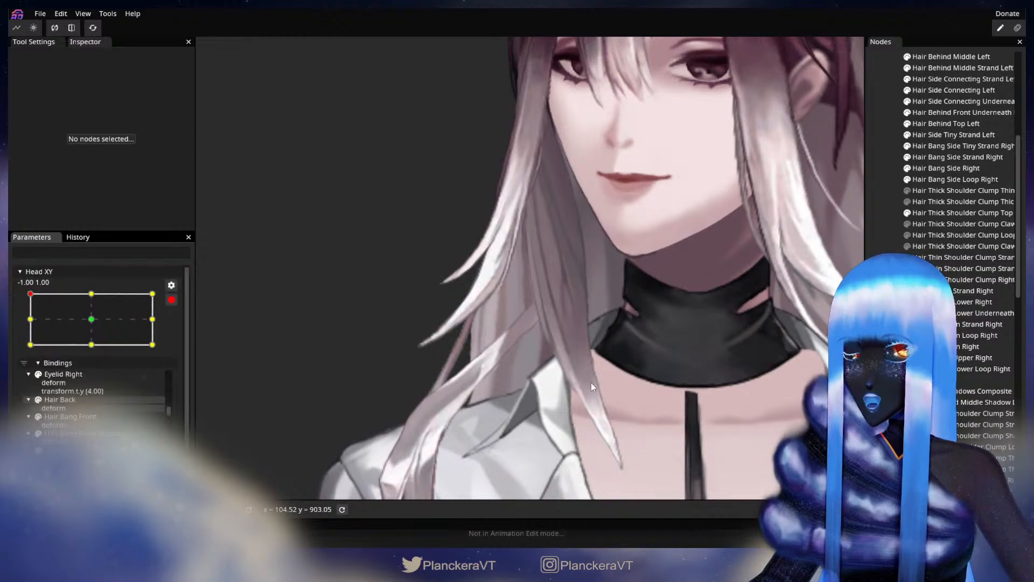
pyautogui.scroll(1, 590, 386)
pyautogui.click(962, 379)
pyautogui.scroll(1, 552, 333)
pyautogui.click(553, 323)
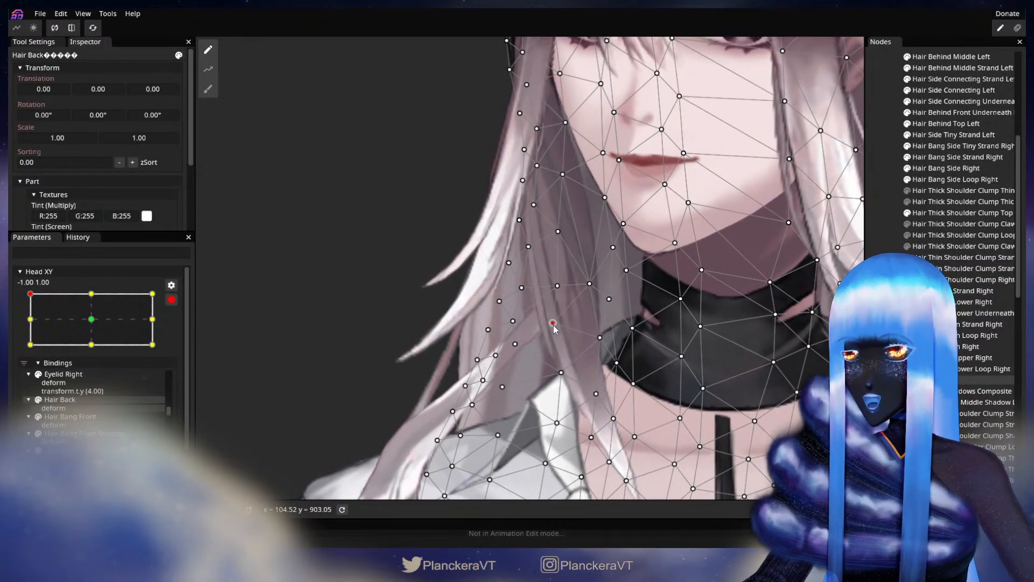
pyautogui.moveTo(560, 372); pyautogui.dragTo(551, 370)
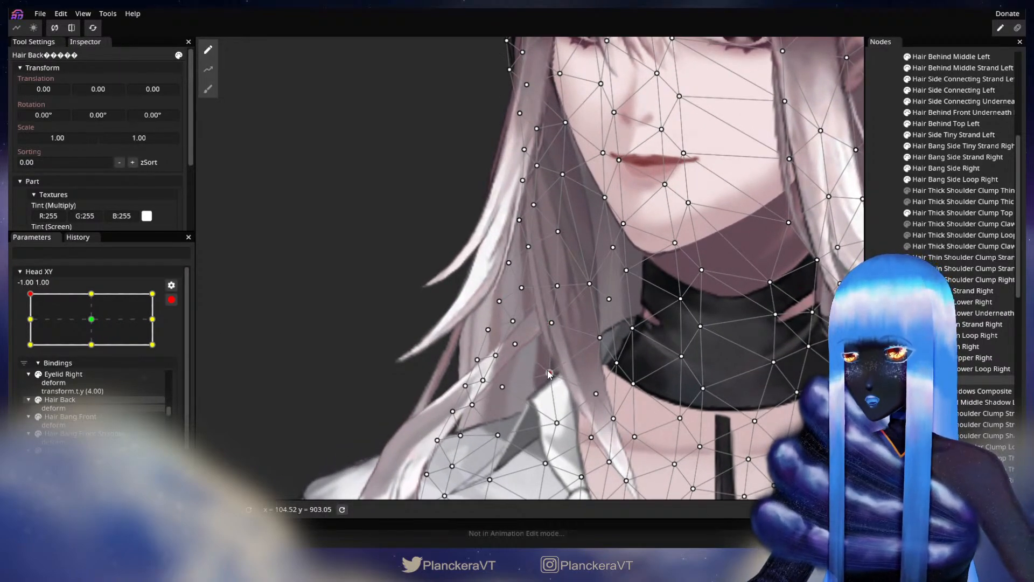
pyautogui.moveTo(551, 323); pyautogui.dragTo(544, 324)
pyautogui.moveTo(551, 372); pyautogui.dragTo(548, 373)
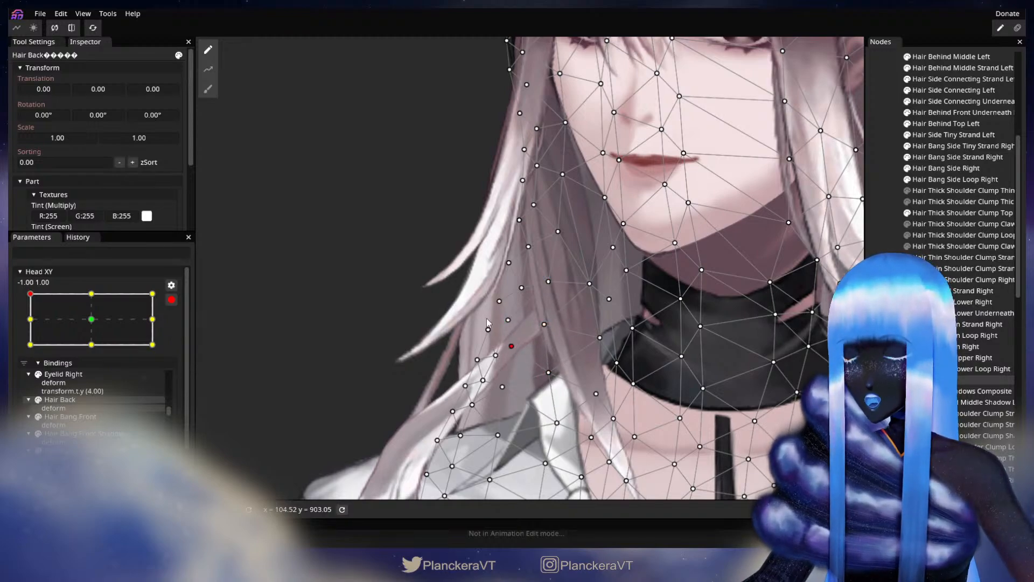
# Step: Push the outer Hair Back vertices above the shoulder outward with the Circle Brush at keypoint -1.00, 1.00
pyautogui.click(208, 89)
pyautogui.moveTo(385, 340)
pyautogui.mouseDown()
pyautogui.moveTo(374, 343)
pyautogui.moveTo(412, 344)
pyautogui.moveTo(396, 345)
pyautogui.mouseUp()
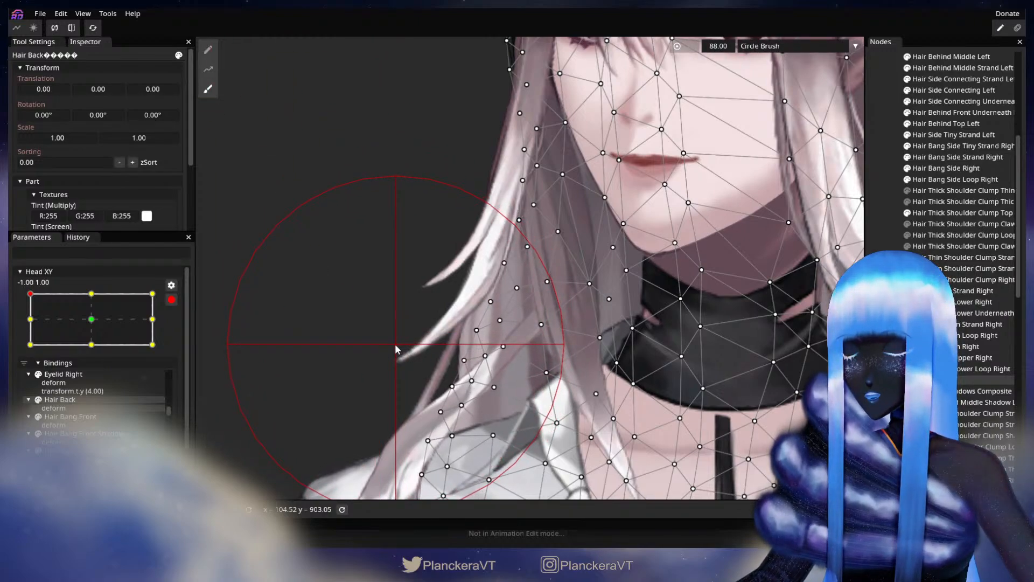
pyautogui.click(208, 50)
# Step: Reposition the Hair Back vertices along the shoulder strand, from its upper part to the shoulder seam, at keypoint -1.00, 1.00
pyautogui.scroll(1, 496, 393)
pyautogui.moveTo(474, 427); pyautogui.dragTo(493, 358)
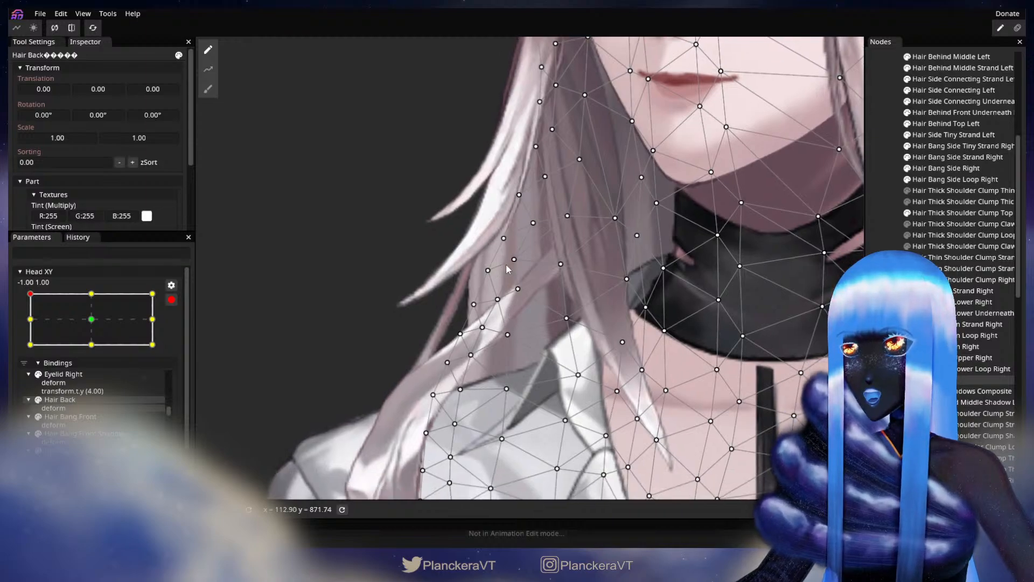
pyautogui.click(482, 329)
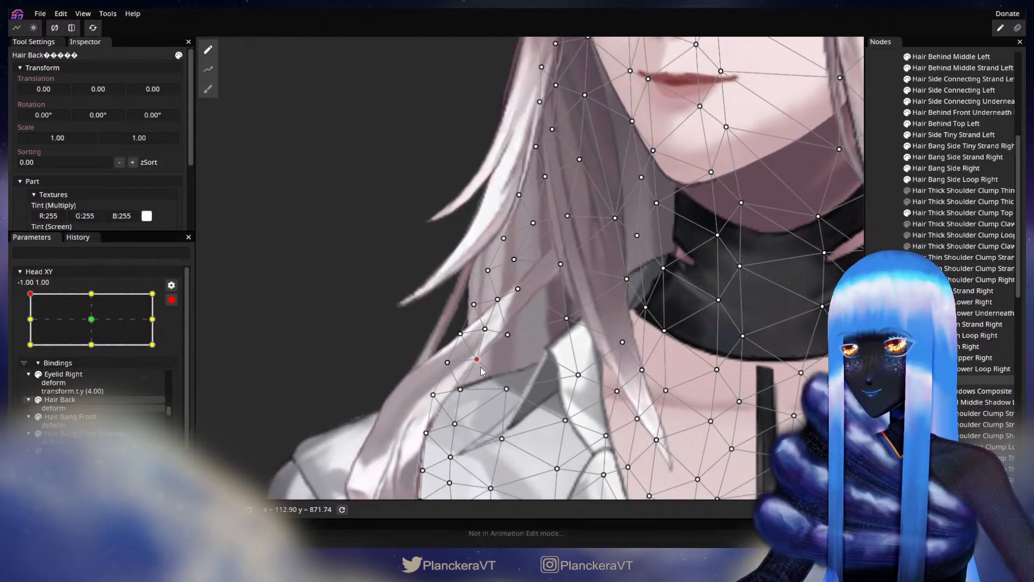
pyautogui.moveTo(518, 289); pyautogui.dragTo(492, 298)
pyautogui.click(497, 299)
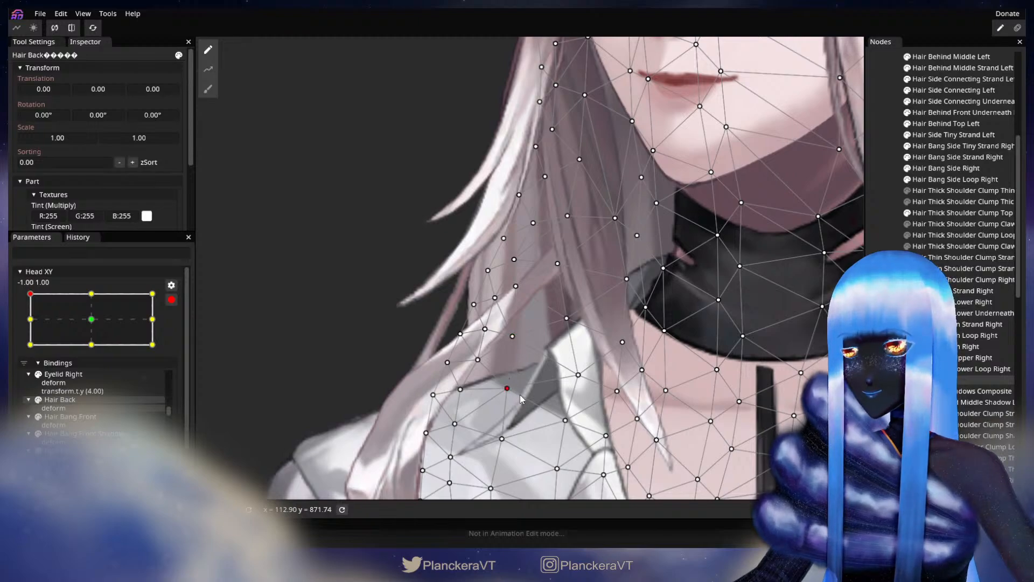
# Step: Adjust the Hair Back vertices on the shirt seam, around the collar tip and beside the neck at keypoint -1.00, 1.00
pyautogui.moveTo(525, 392); pyautogui.dragTo(522, 393)
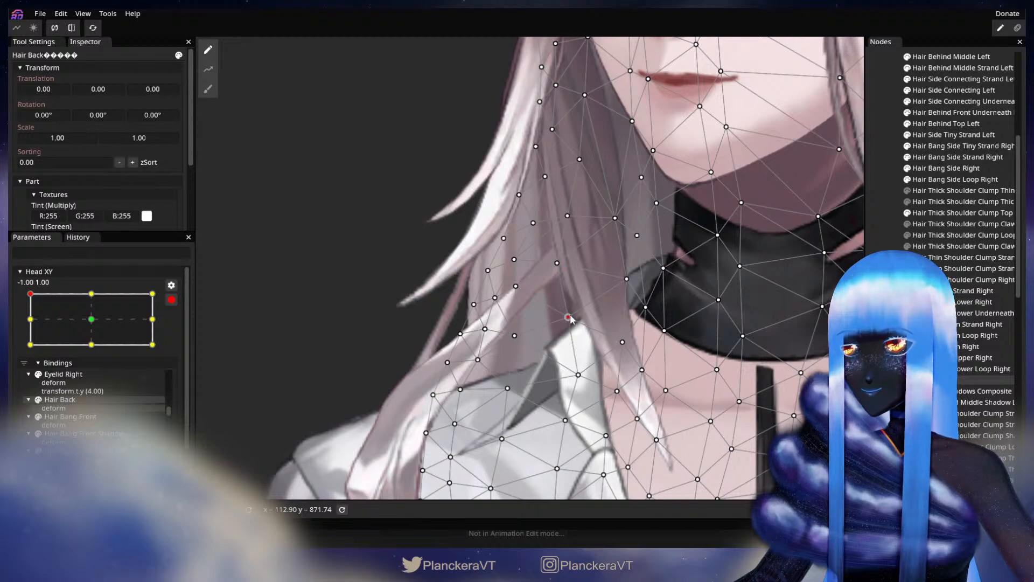
pyautogui.moveTo(620, 283); pyautogui.dragTo(592, 292)
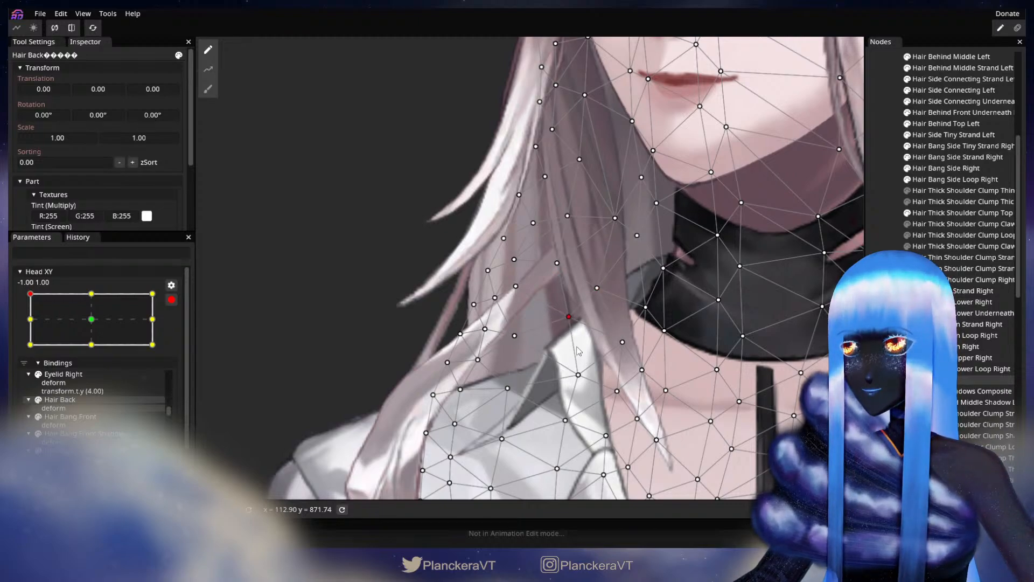
pyautogui.moveTo(578, 374); pyautogui.dragTo(574, 376)
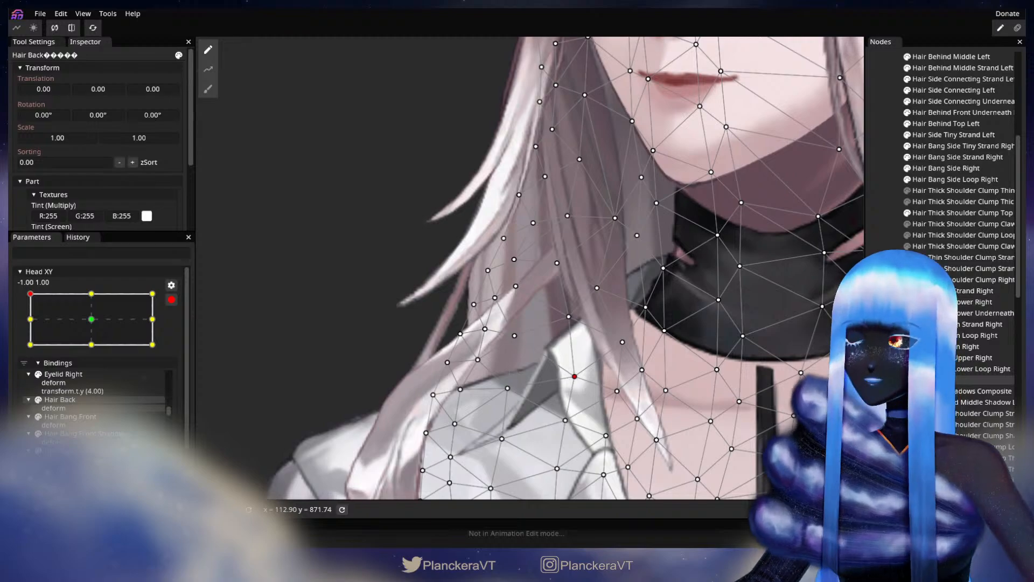
pyautogui.press('Escape')
# Step: View the whole head and preview its movement from the raised side position down to the level side position
pyautogui.scroll(-2, 674, 434)
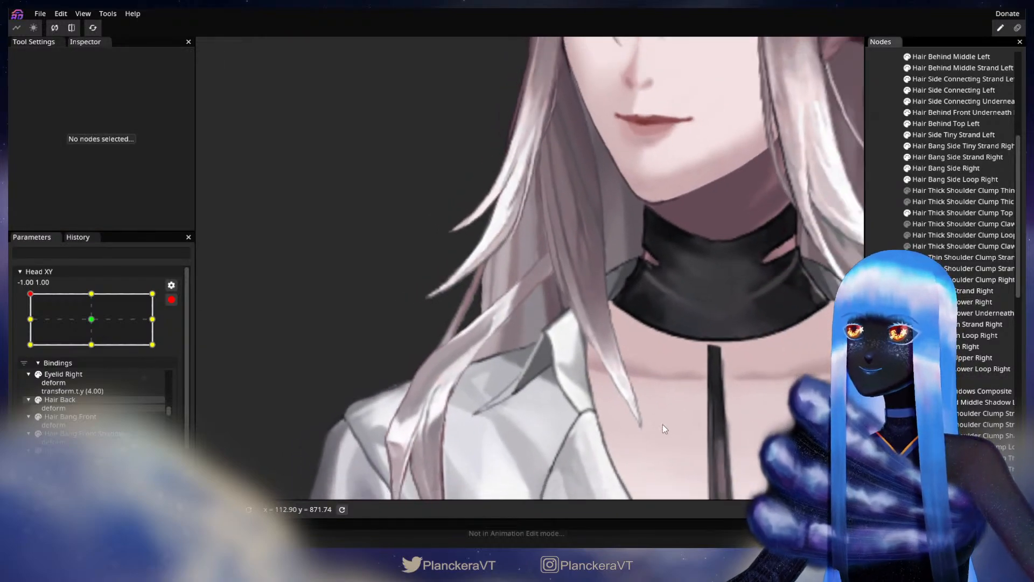
pyautogui.scroll(-3, 662, 425)
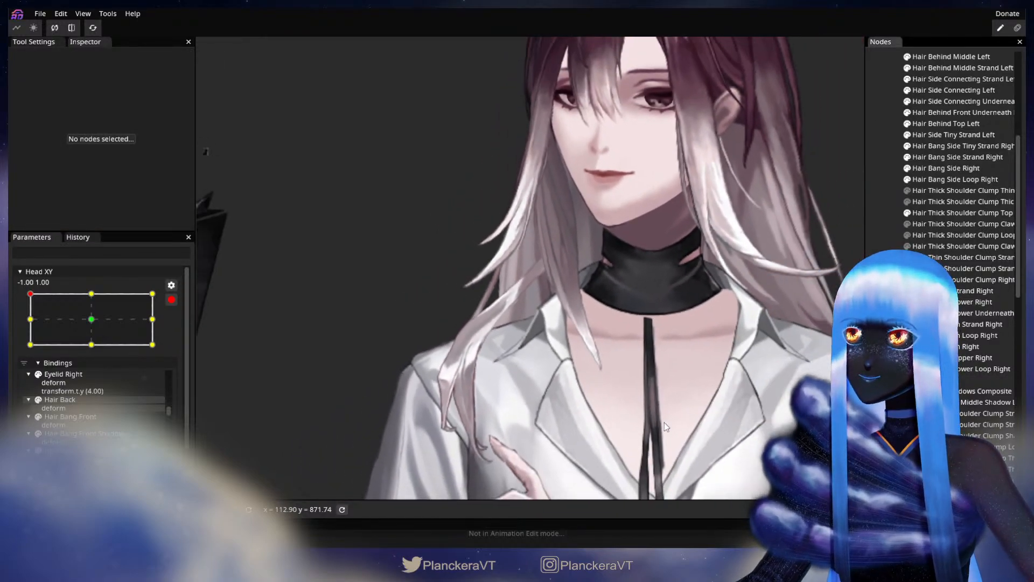
pyautogui.scroll(-3, 666, 427)
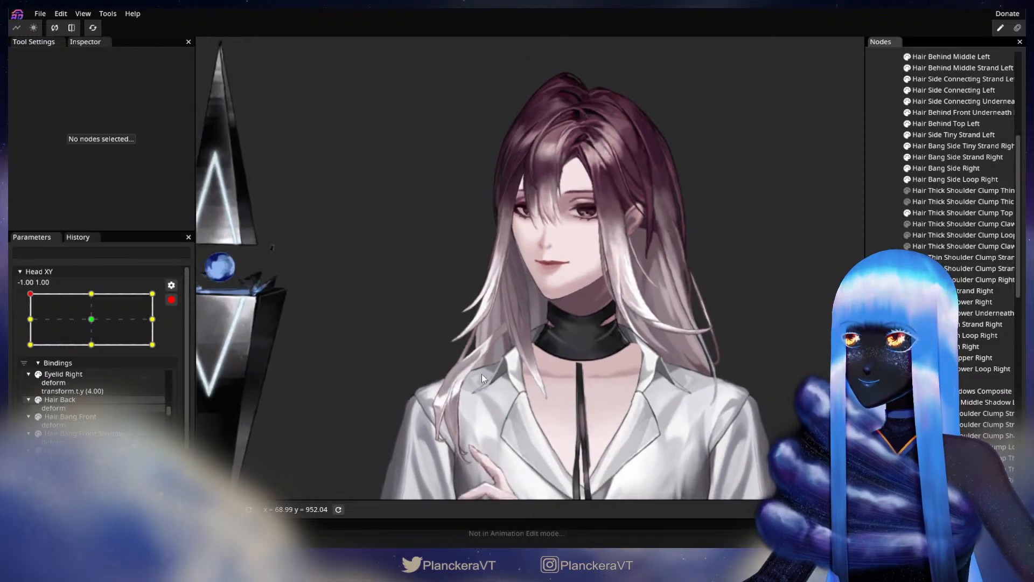
pyautogui.click(171, 300)
pyautogui.moveTo(29, 326); pyautogui.dragTo(22, 355)
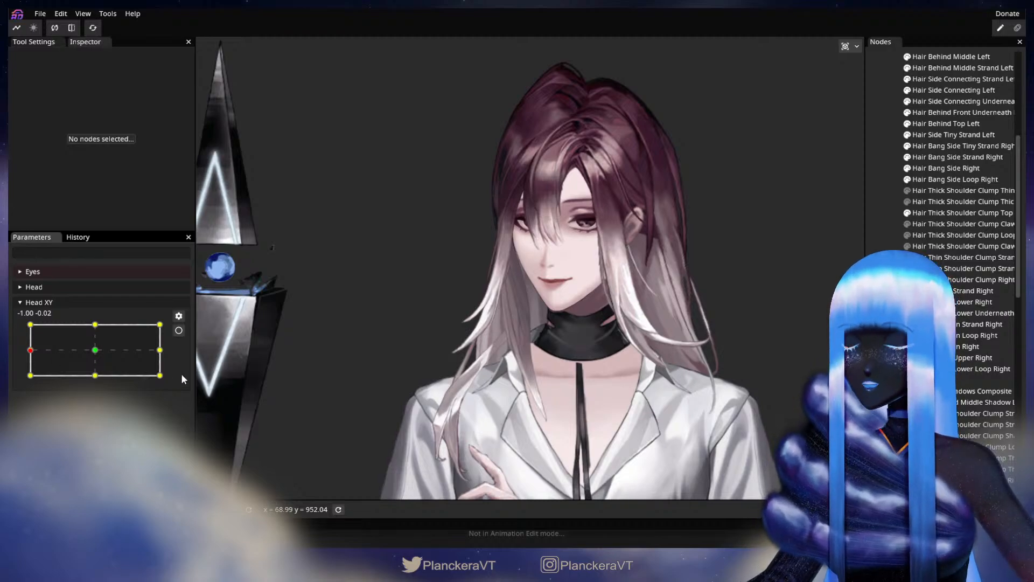
# Step: Reposition the Hair Back vertices above the collar tip and along the shoulder strand at Head XY keypoint -1.00, 0.00
pyautogui.click(179, 330)
pyautogui.scroll(5, 522, 326)
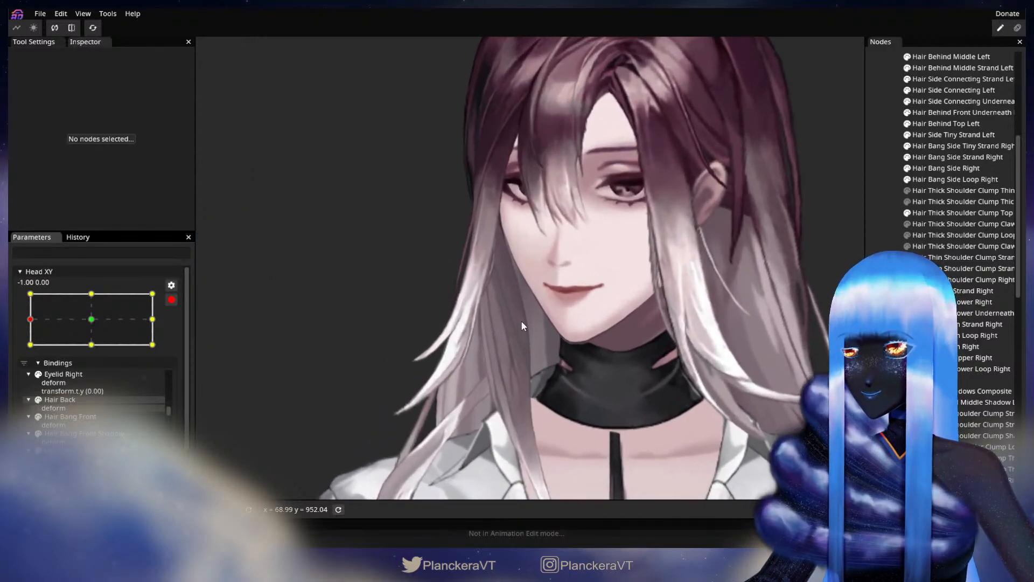
pyautogui.scroll(5, 522, 326)
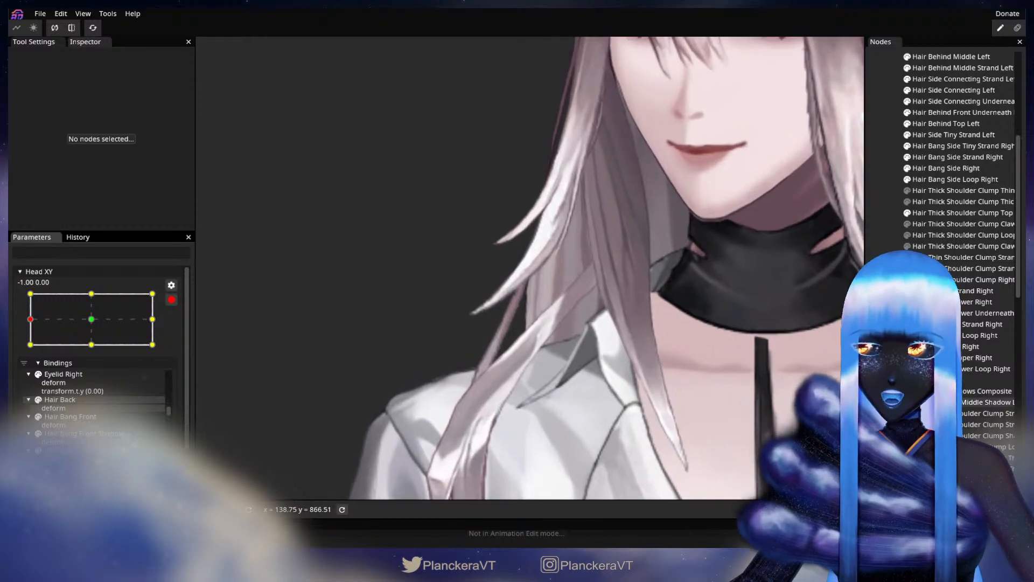
pyautogui.click(943, 379)
pyautogui.scroll(1, 651, 291)
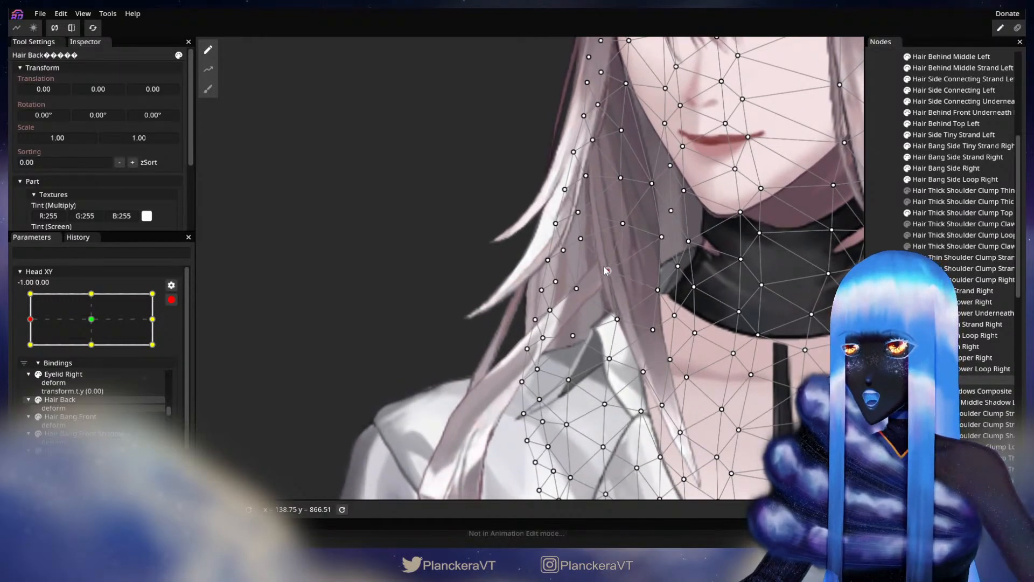
pyautogui.moveTo(610, 319); pyautogui.dragTo(603, 322)
pyautogui.moveTo(607, 271); pyautogui.dragTo(594, 269)
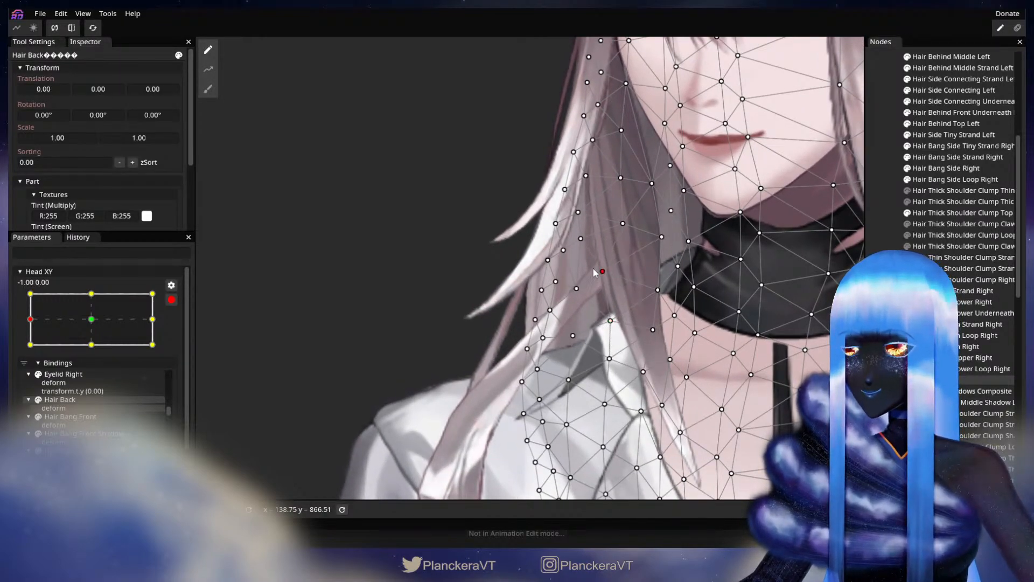
pyautogui.moveTo(611, 323); pyautogui.dragTo(566, 337)
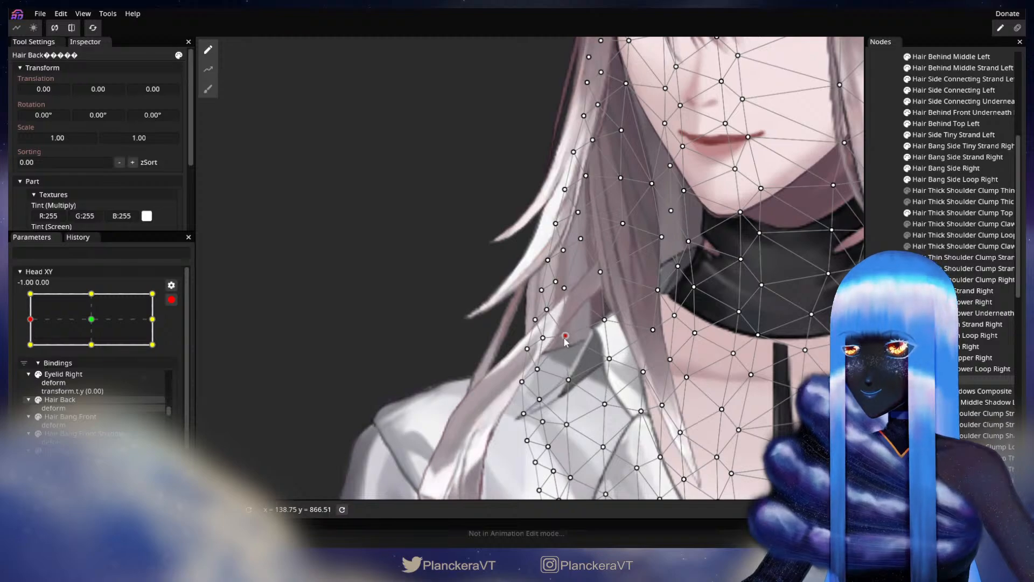
pyautogui.moveTo(569, 380); pyautogui.dragTo(567, 379)
pyautogui.moveTo(604, 336); pyautogui.dragTo(581, 358)
# Step: Move the Hair Back vertices between the neck and the long front strand outward, away from the neck, at keypoint -1.00, 0.00
pyautogui.scroll(1, 581, 357)
pyautogui.scroll(1, 580, 300)
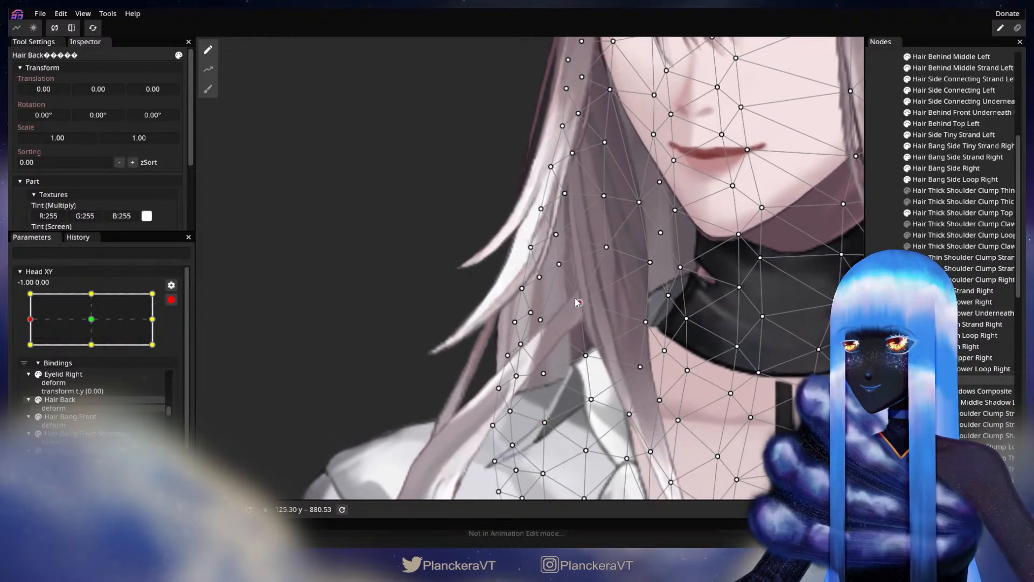
pyautogui.click(579, 302)
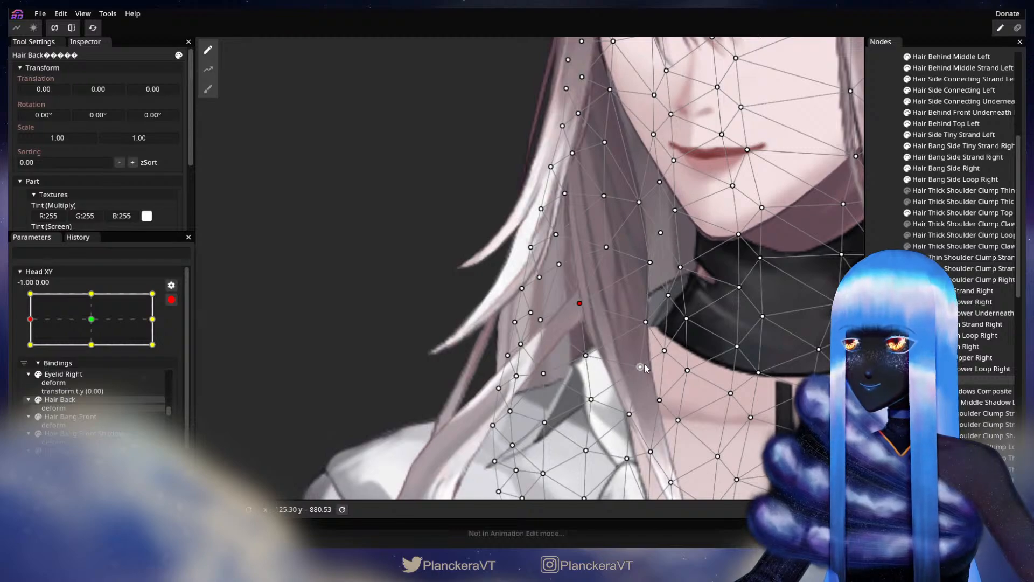
pyautogui.moveTo(645, 325); pyautogui.dragTo(617, 330)
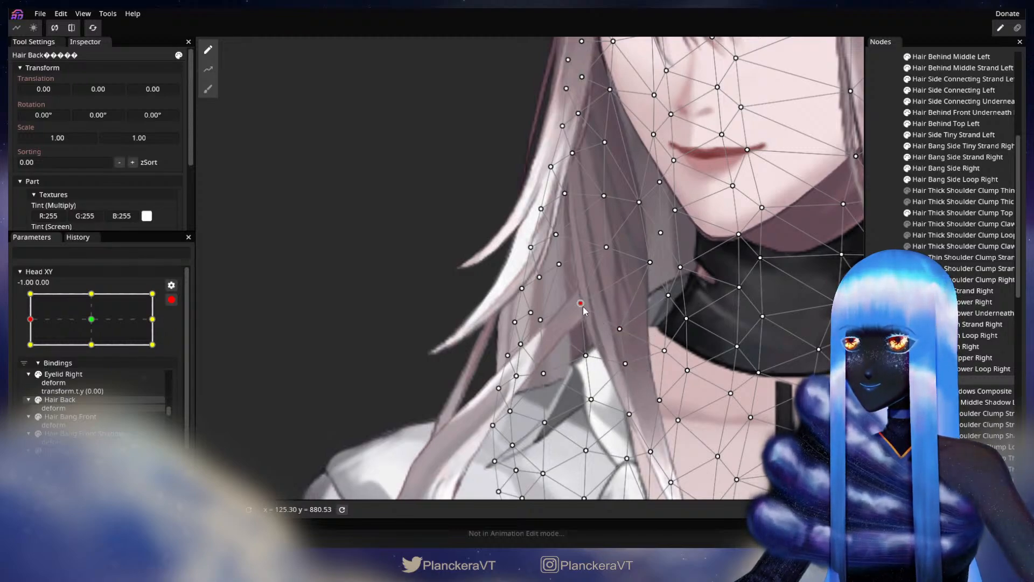
pyautogui.moveTo(606, 246); pyautogui.dragTo(602, 250)
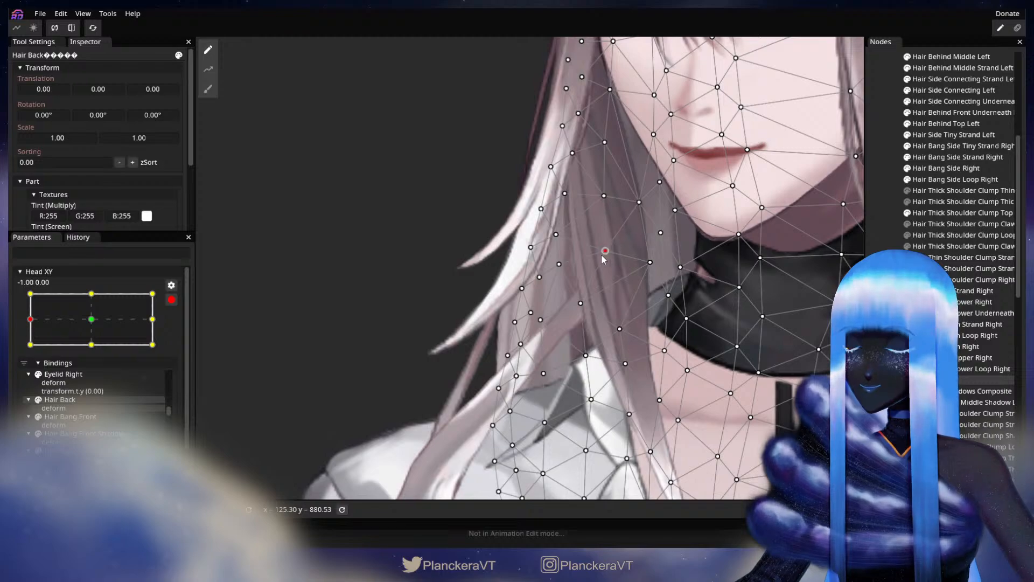
pyautogui.press('Escape')
# Step: View the whole head and preview its movement around the level side position of Head XY
pyautogui.scroll(-3, 719, 324)
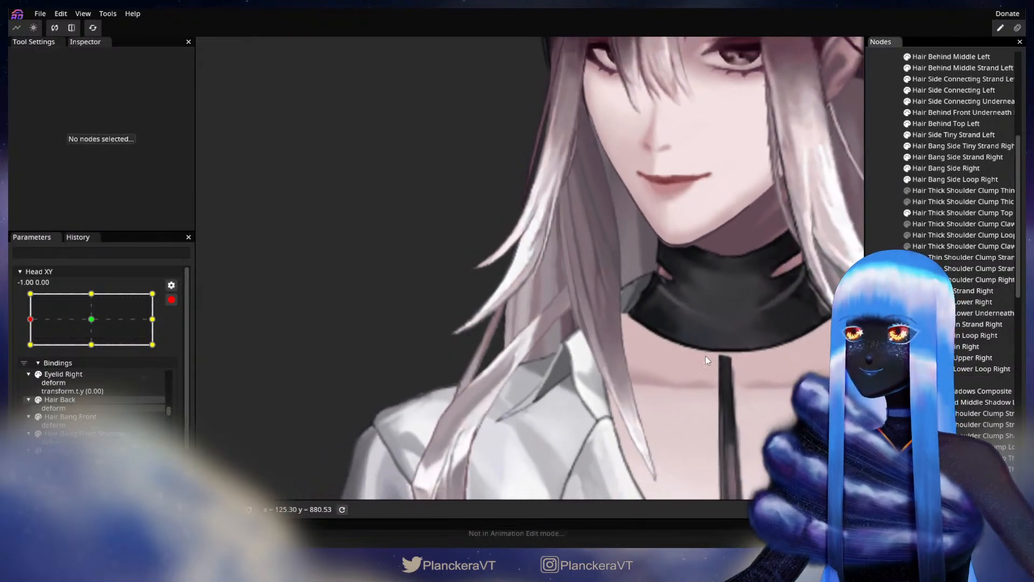
pyautogui.scroll(-2, 691, 373)
pyautogui.scroll(-3, 689, 378)
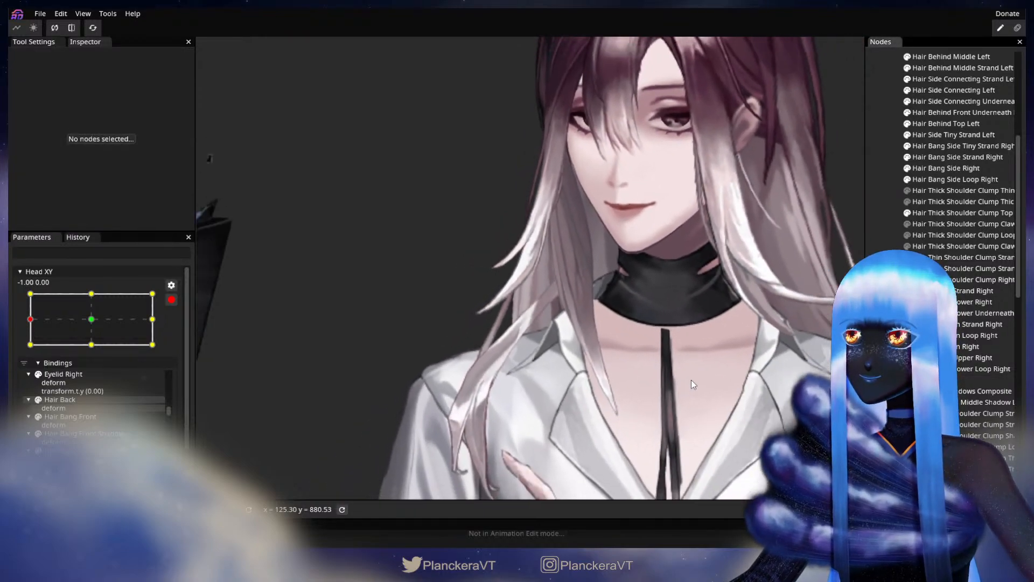
pyautogui.scroll(-1, 704, 331)
pyautogui.moveTo(704, 330); pyautogui.dragTo(633, 383)
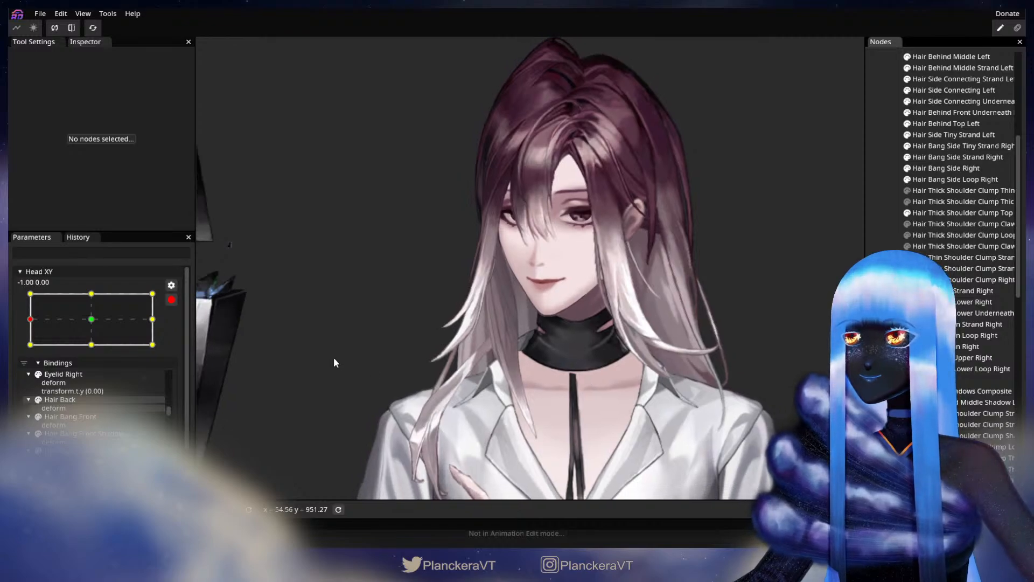
pyautogui.moveTo(331, 356); pyautogui.dragTo(328, 321)
pyautogui.click(170, 300)
pyautogui.moveTo(31, 350)
pyautogui.mouseDown()
pyautogui.moveTo(29, 324)
pyautogui.moveTo(18, 369)
pyautogui.moveTo(10, 324)
pyautogui.moveTo(12, 350)
pyautogui.mouseUp()
# Step: Set Head XY to -1.00, 1.00 for editing and raise the Hair Back vertices around the collar tip
pyautogui.scroll(3, 406, 390)
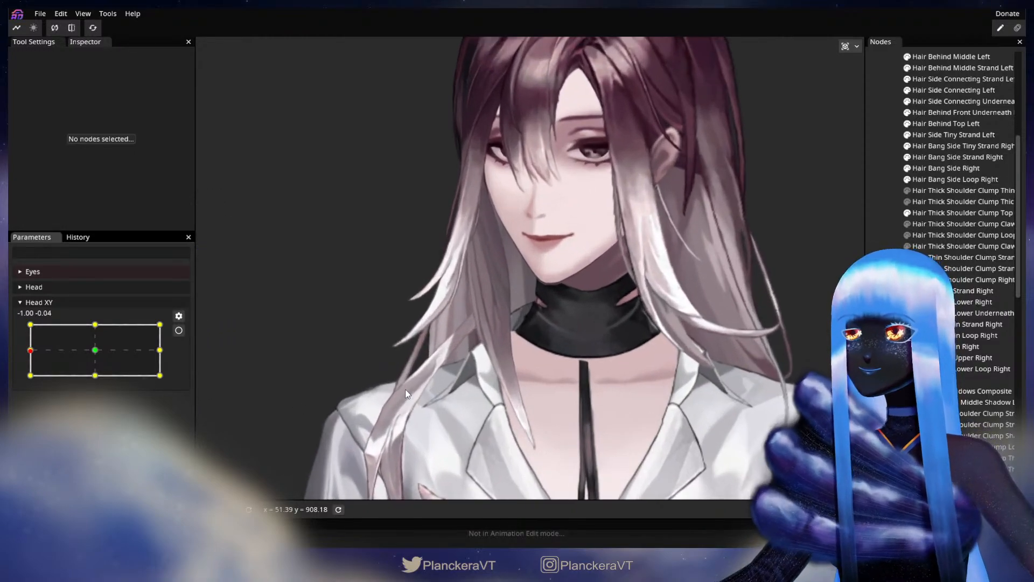
pyautogui.moveTo(427, 389); pyautogui.dragTo(540, 341)
pyautogui.click(927, 379)
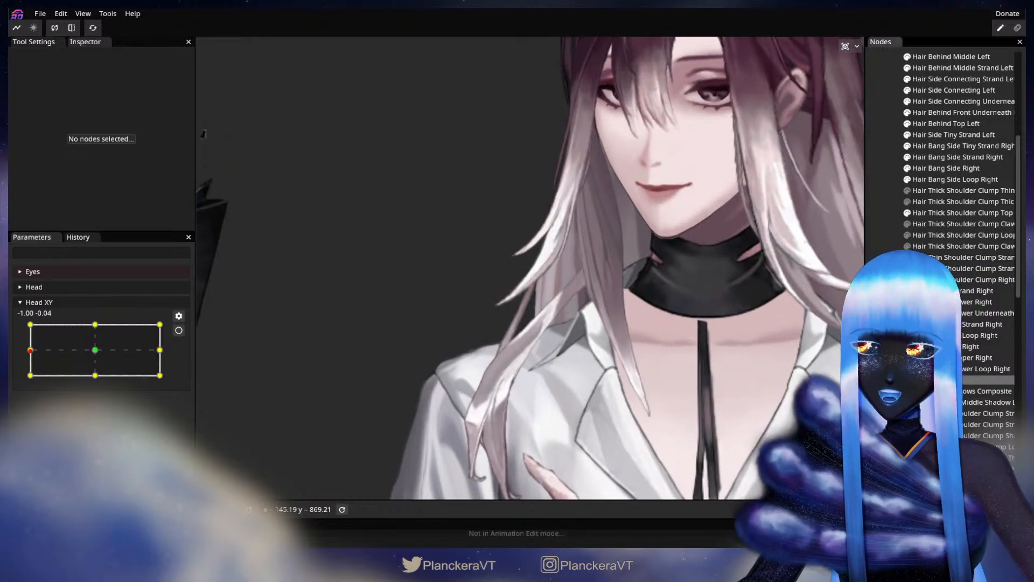
pyautogui.scroll(2, 608, 316)
pyautogui.moveTo(609, 316); pyautogui.dragTo(553, 347)
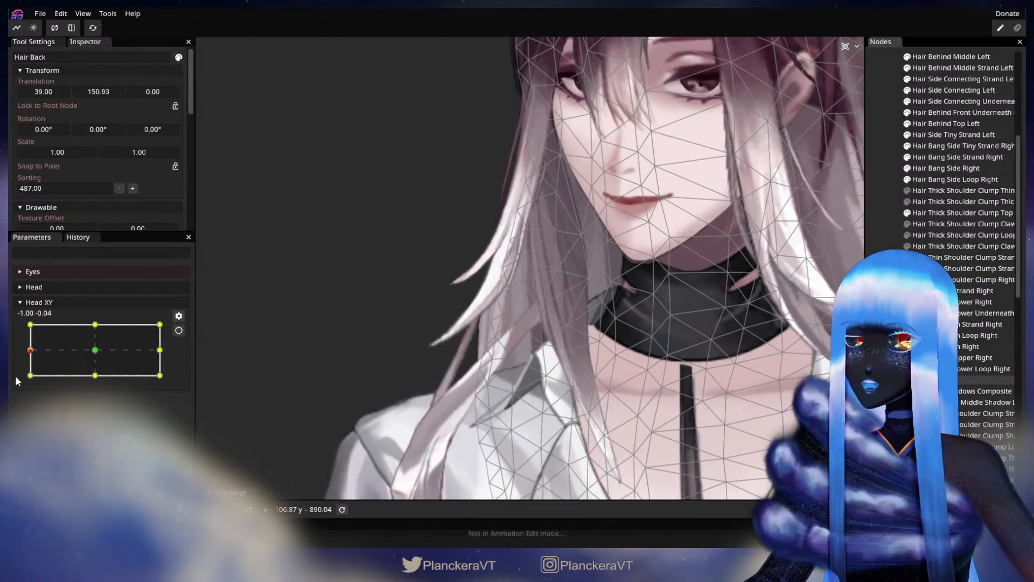
pyautogui.moveTo(30, 351); pyautogui.dragTo(16, 322)
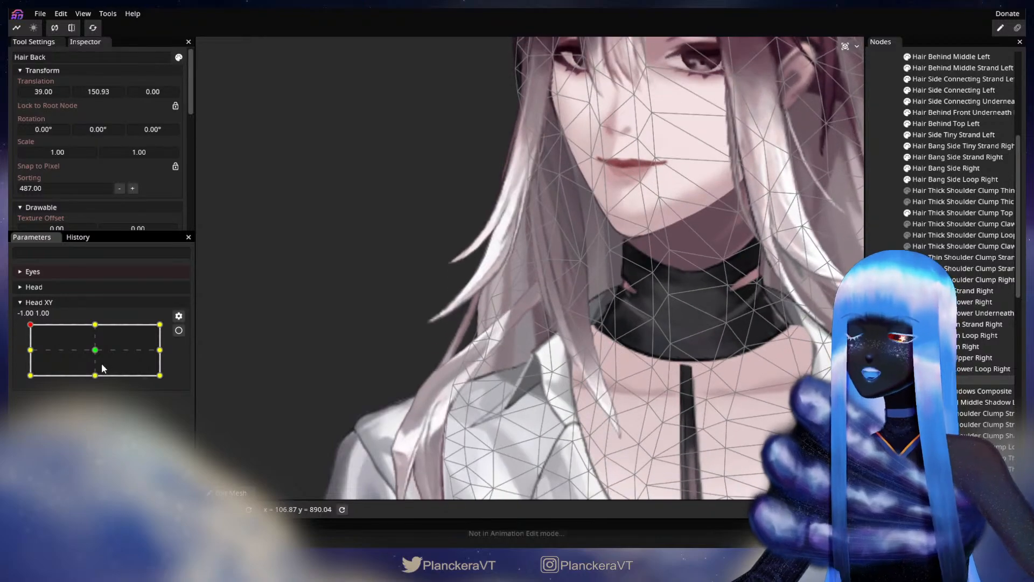
pyautogui.click(178, 330)
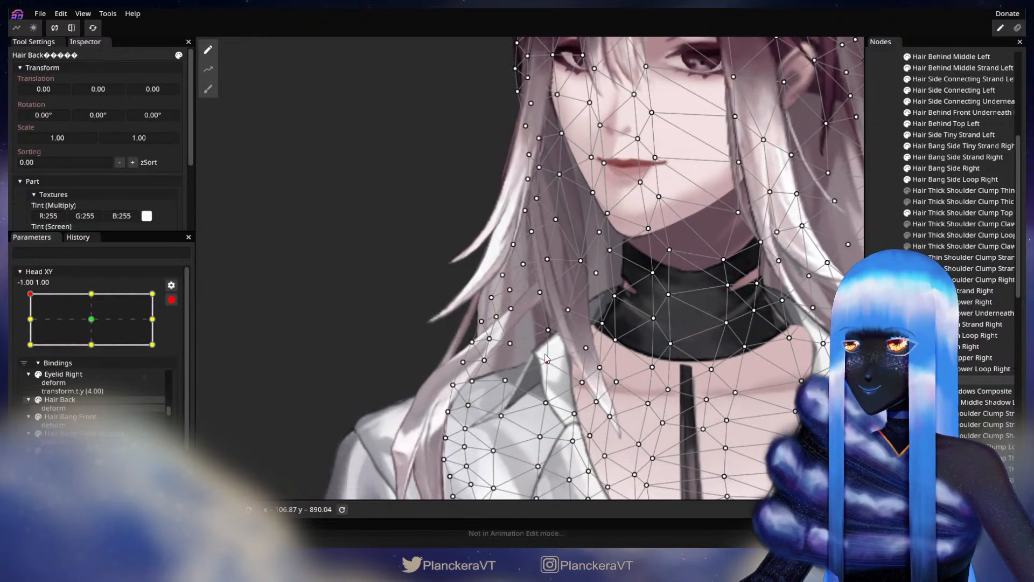
pyautogui.click(548, 350)
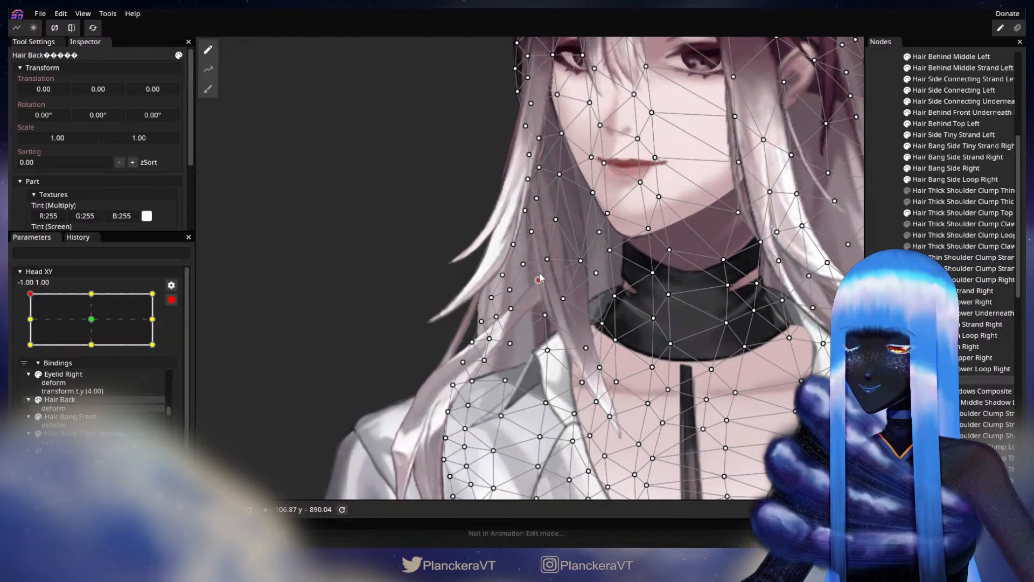
pyautogui.click(547, 348)
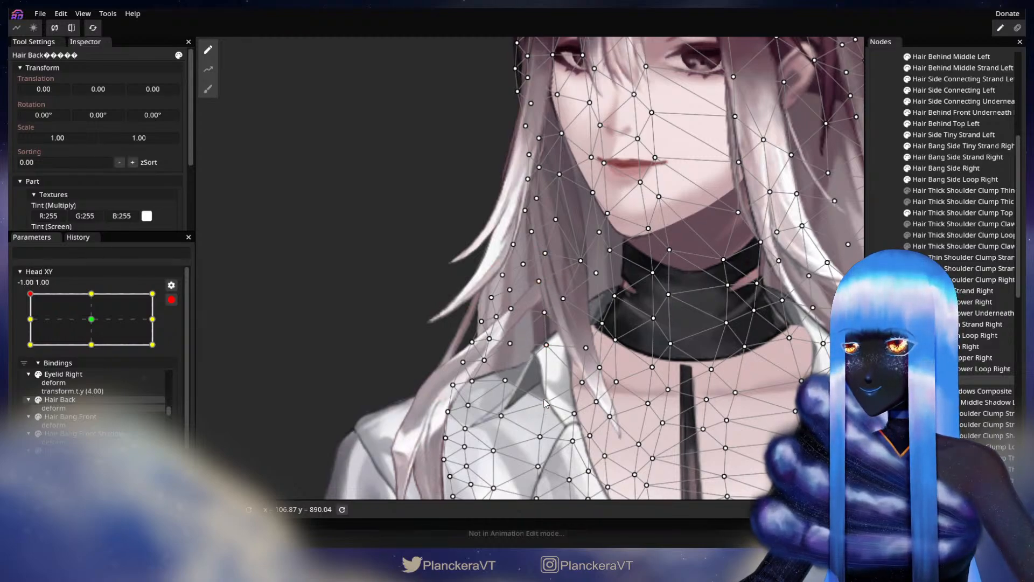
# Step: Shift the Hair Back vertices behind the long front strand beside the neck at keypoint -1.00, 1.00
pyautogui.click(586, 347)
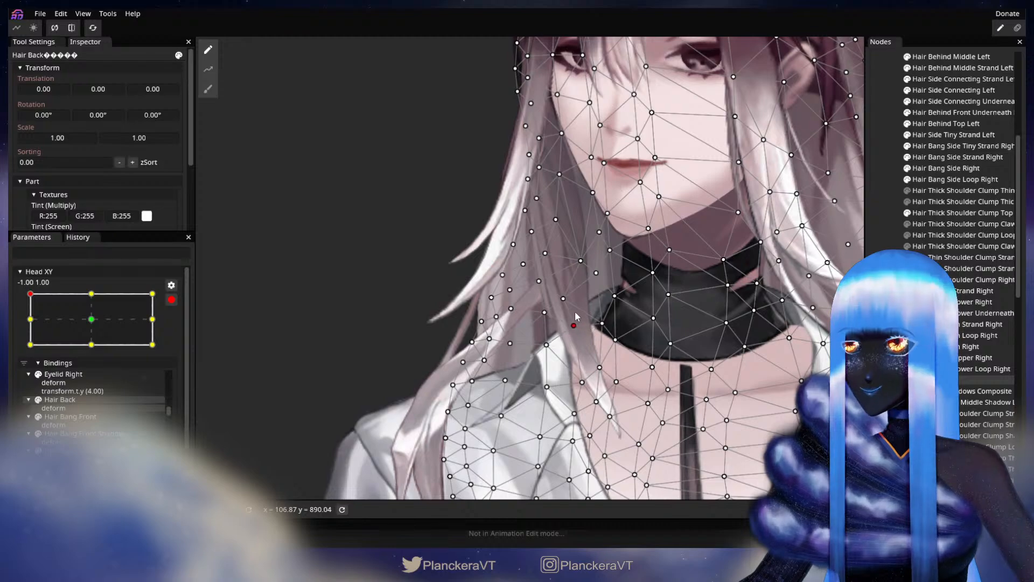
pyautogui.click(564, 288)
pyautogui.click(575, 328)
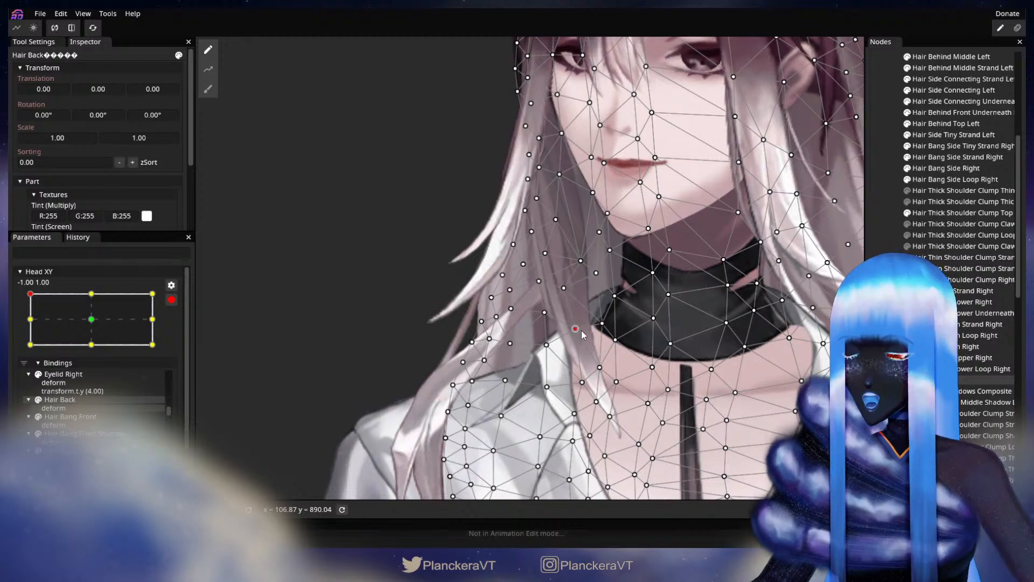
pyautogui.moveTo(584, 326); pyautogui.dragTo(559, 343)
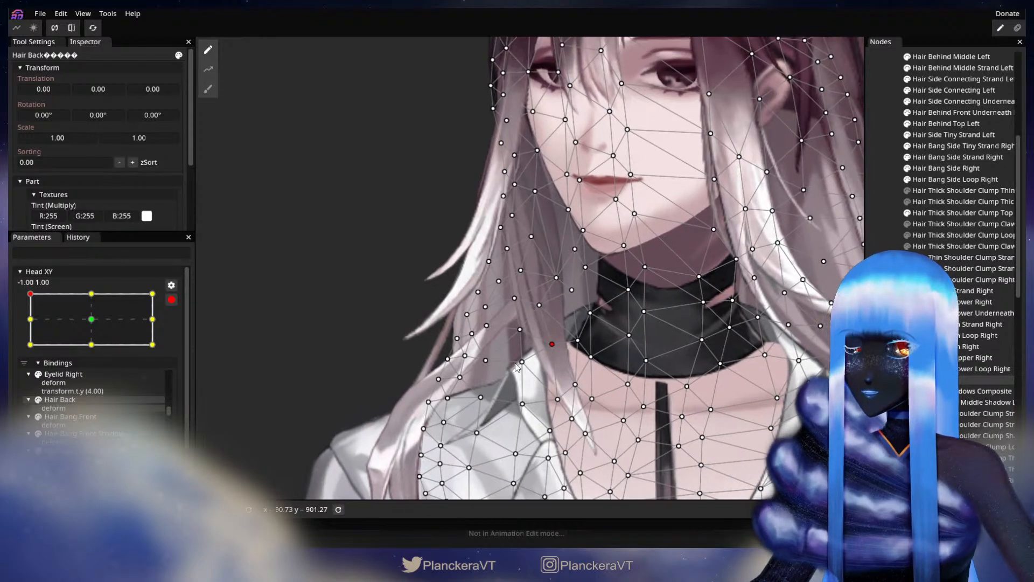
# Step: Preview the head movement near -1.00, 1.00 and check the Hair Back vertex above the collar tip at that keypoint
pyautogui.click(171, 299)
pyautogui.moveTo(30, 325); pyautogui.dragTo(21, 328)
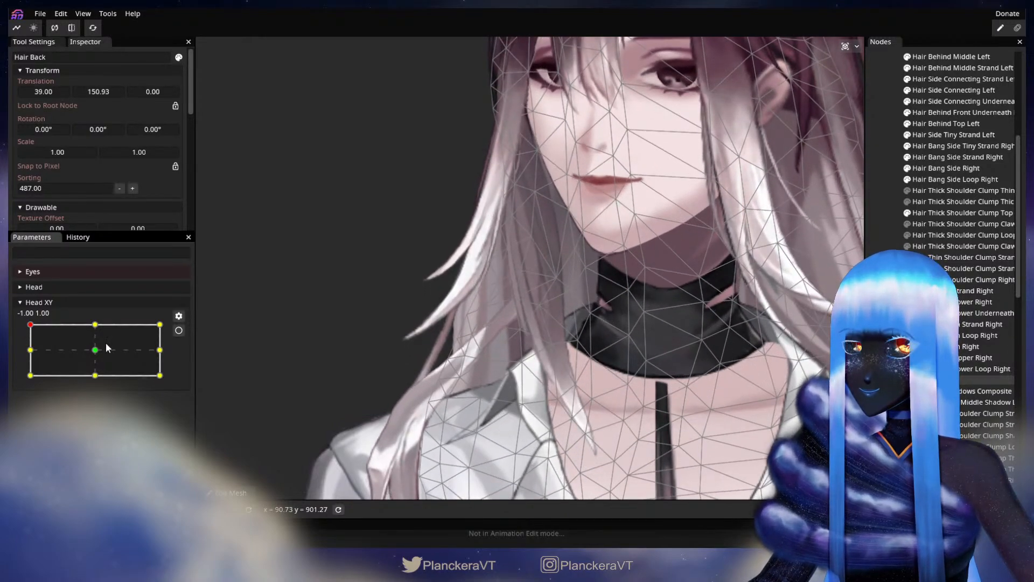
pyautogui.click(179, 330)
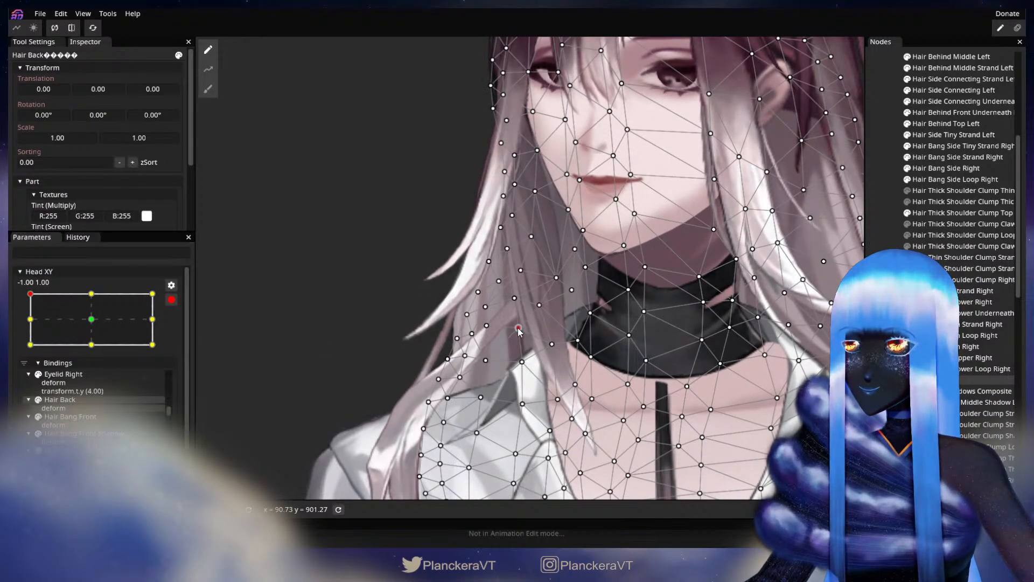
pyautogui.click(171, 299)
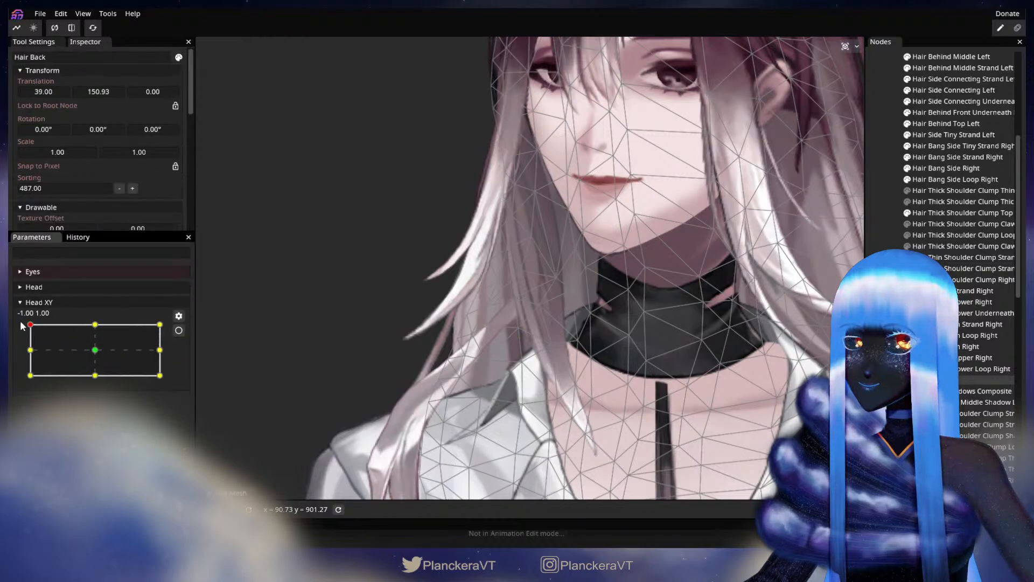
# Step: Set Head XY to 1.00, 1.00 and adjust the Hair Back vertices above the collar at that keypoint
pyautogui.moveTo(28, 330); pyautogui.dragTo(175, 319)
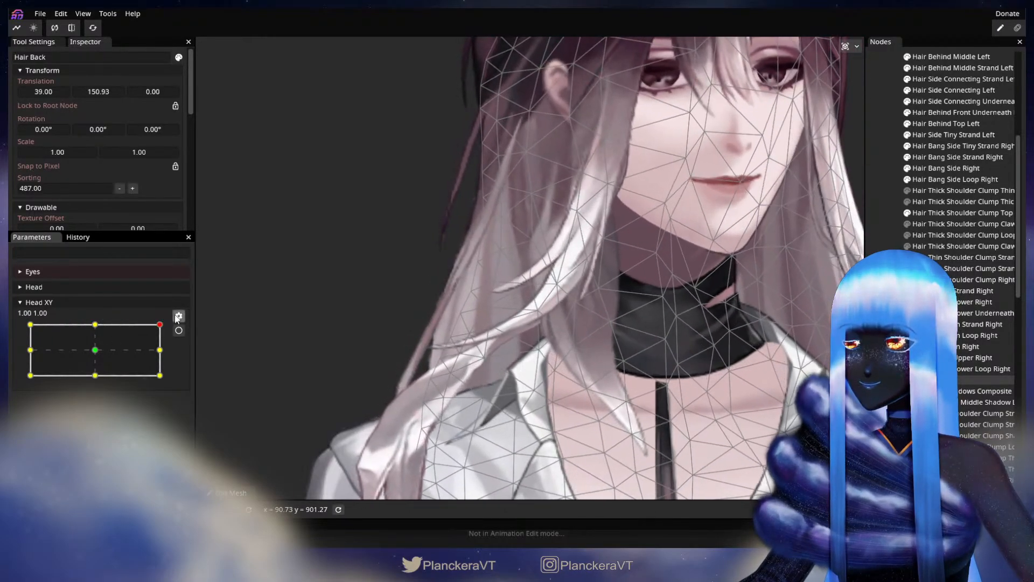
pyautogui.click(178, 331)
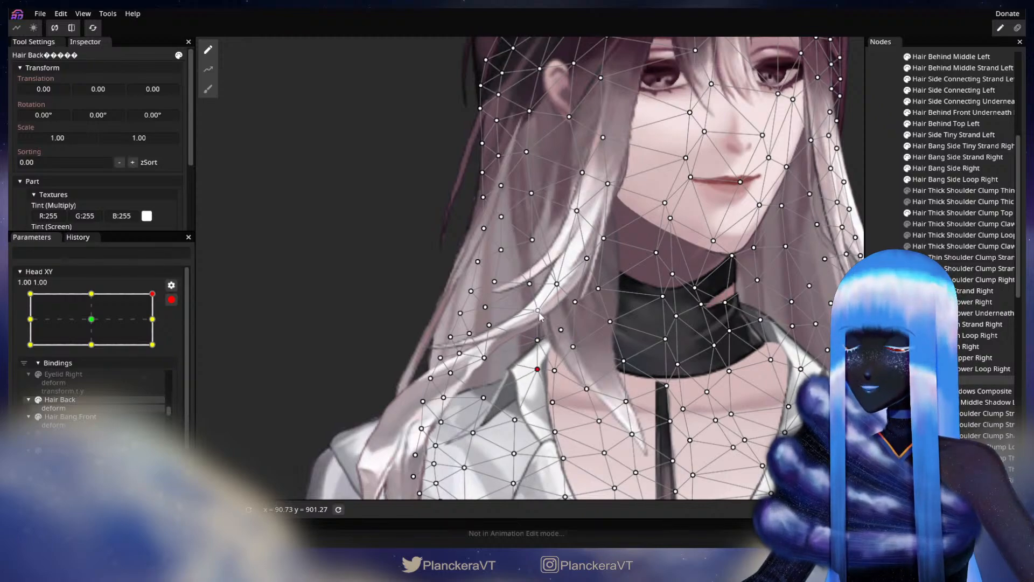
pyautogui.moveTo(559, 364); pyautogui.dragTo(556, 356)
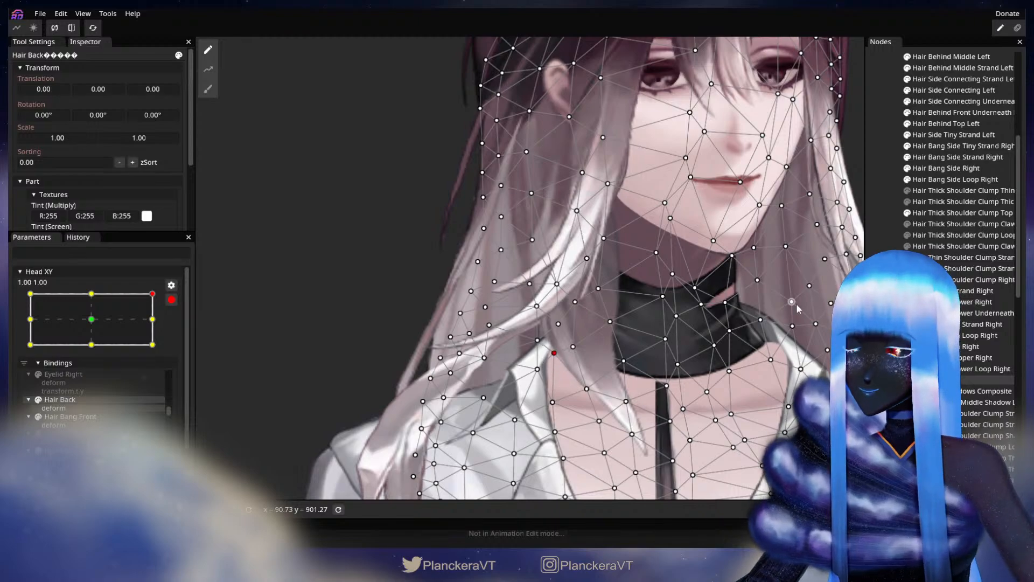
pyautogui.press('Escape')
# Step: Preview the head sweeping from 1.00, 1.00 to -1.00, 1.00, then down towards the level side position
pyautogui.scroll(-3, 602, 394)
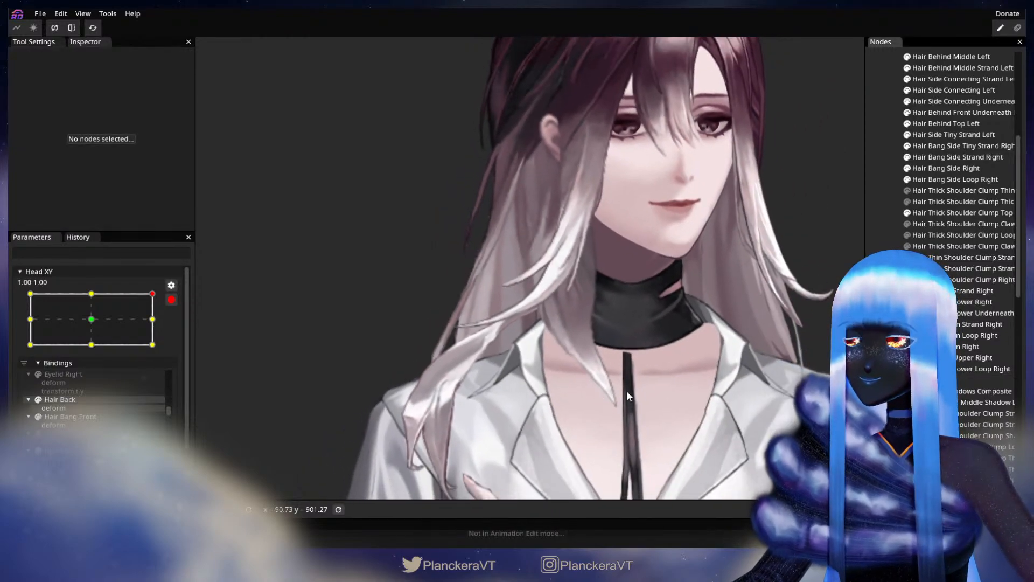
pyautogui.moveTo(626, 393); pyautogui.dragTo(568, 436)
pyautogui.click(170, 301)
pyautogui.moveTo(159, 324); pyautogui.dragTo(17, 323)
pyautogui.scroll(5, 417, 366)
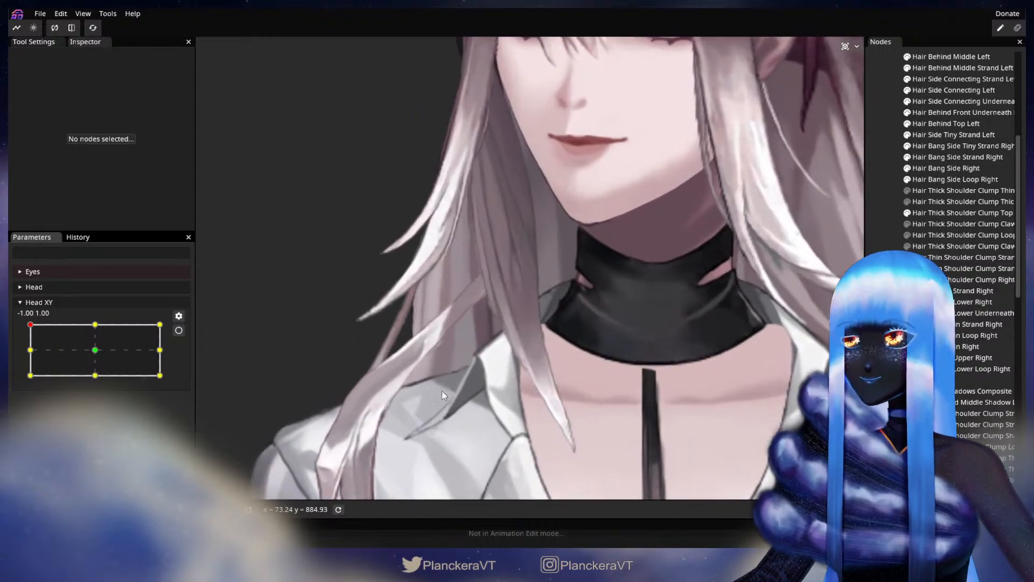
pyautogui.moveTo(31, 325); pyautogui.dragTo(28, 350)
# Step: Select Hair Back and adjust its vertex just above the collar tip at keypoint -1.00, 1.00
pyautogui.click(473, 384)
pyautogui.moveTo(29, 337); pyautogui.dragTo(30, 323)
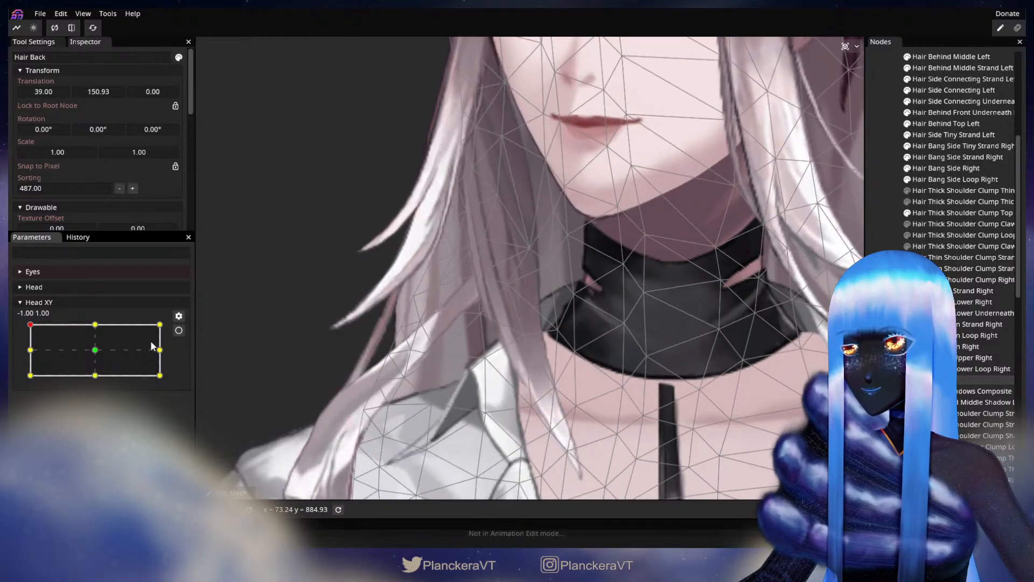
pyautogui.click(179, 330)
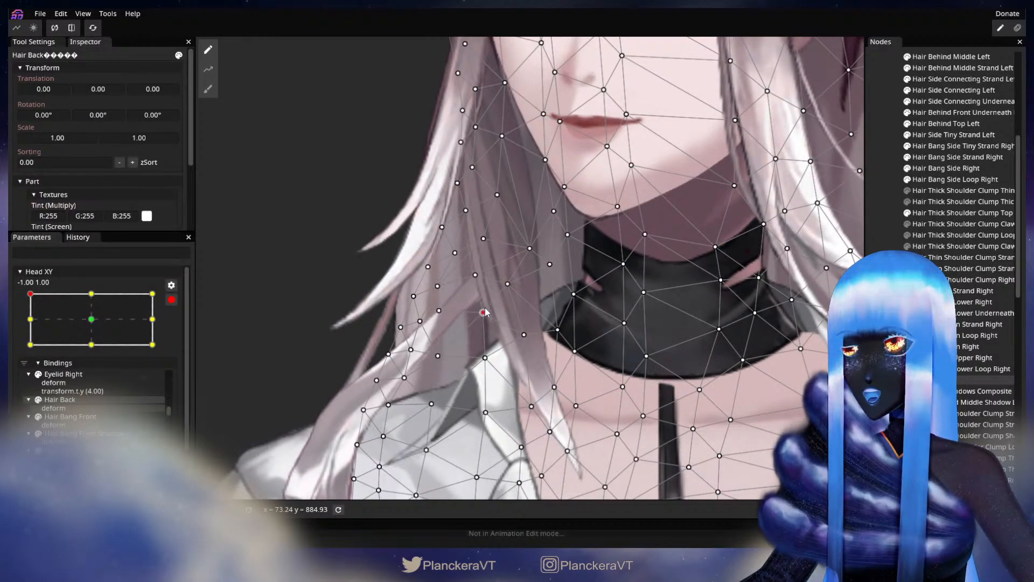
pyautogui.click(171, 300)
# Step: Reposition the Hair Back vertices at the collar tip and beside the neck at keypoint -1.00, 1.00, and preview the movement
pyautogui.moveTo(31, 325)
pyautogui.mouseDown()
pyautogui.moveTo(30, 350)
pyautogui.moveTo(30, 324)
pyautogui.mouseUp()
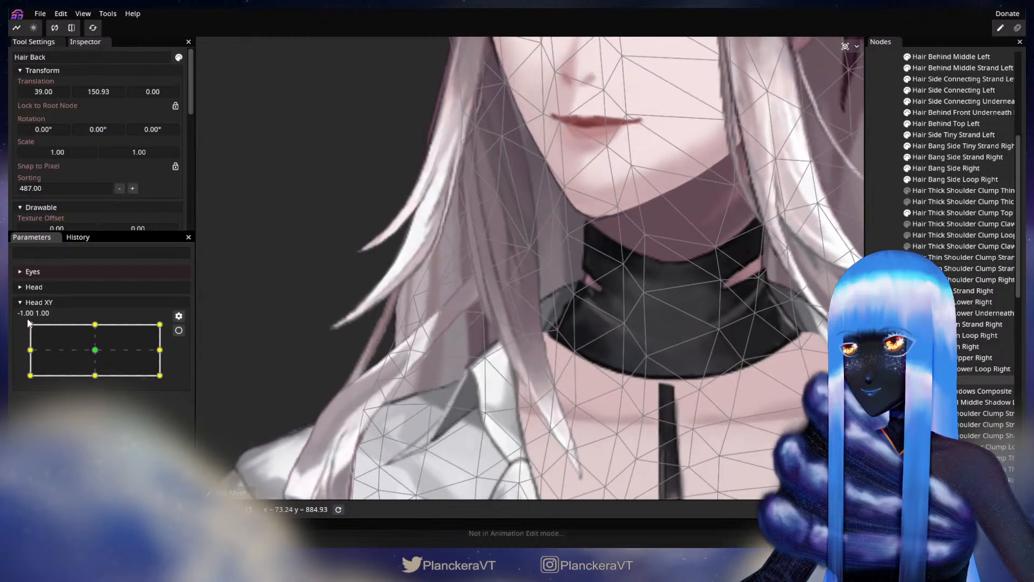
pyautogui.click(178, 330)
pyautogui.moveTo(484, 357); pyautogui.dragTo(529, 331)
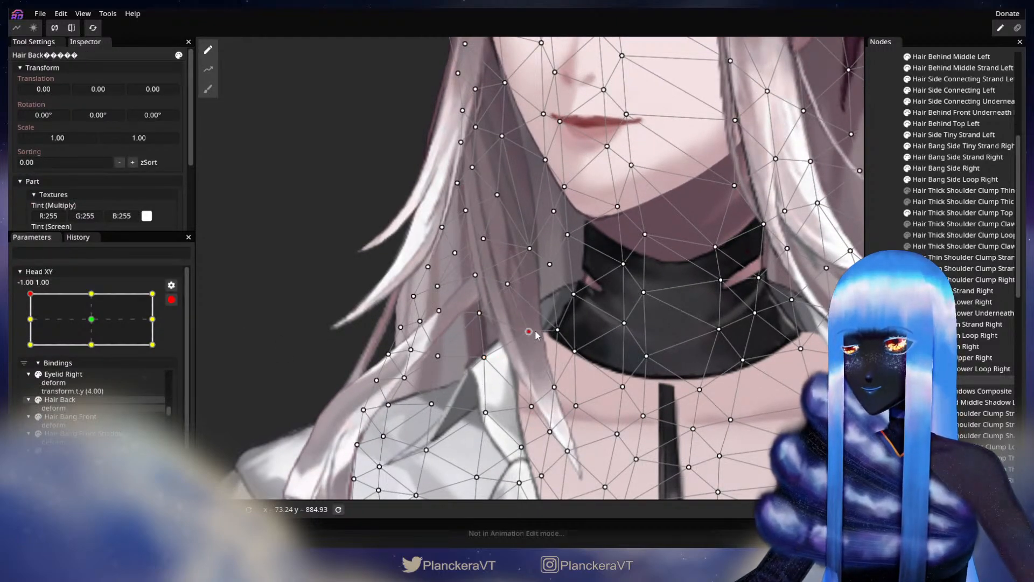
pyautogui.moveTo(513, 290); pyautogui.dragTo(476, 320)
pyautogui.click(170, 300)
pyautogui.moveTo(31, 327)
pyautogui.mouseDown()
pyautogui.moveTo(31, 349)
pyautogui.moveTo(31, 325)
pyautogui.mouseUp()
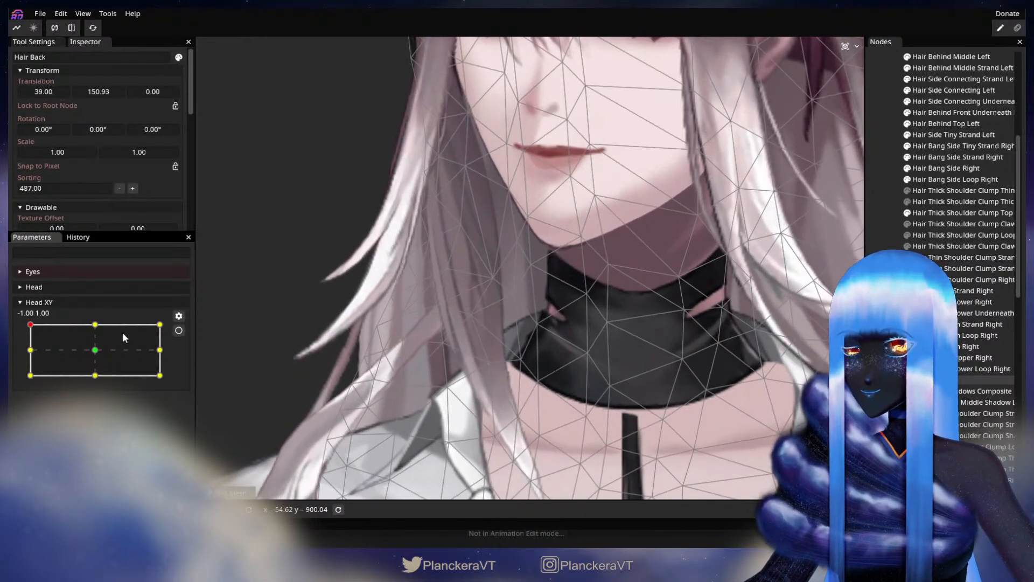
# Step: Adjust the Hair Back vertices beside the loose strand next to the collar at Head XY -1.00, 1.00, and preview the movement
pyautogui.click(179, 330)
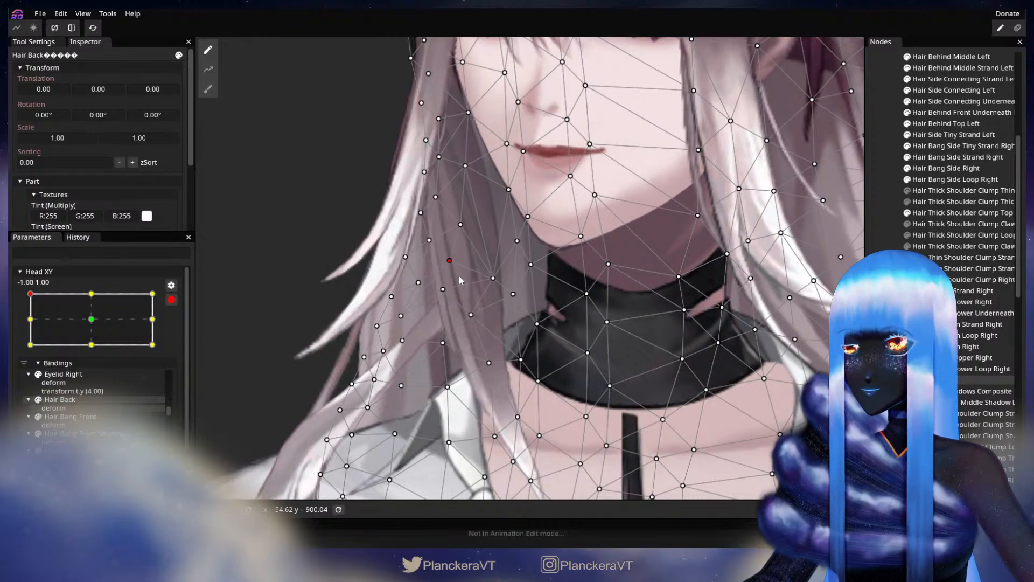
pyautogui.click(921, 379)
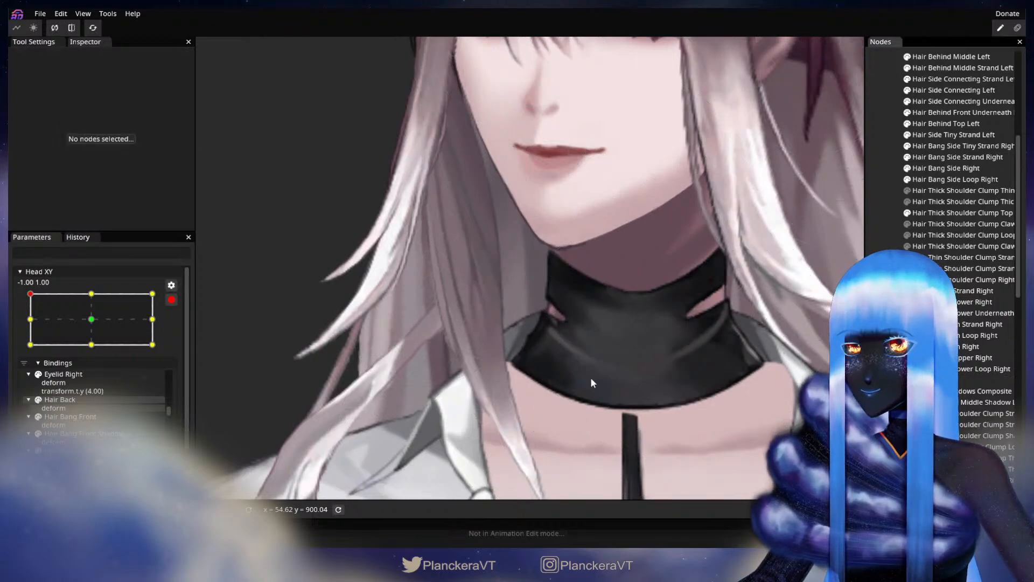
pyautogui.scroll(-3, 475, 380)
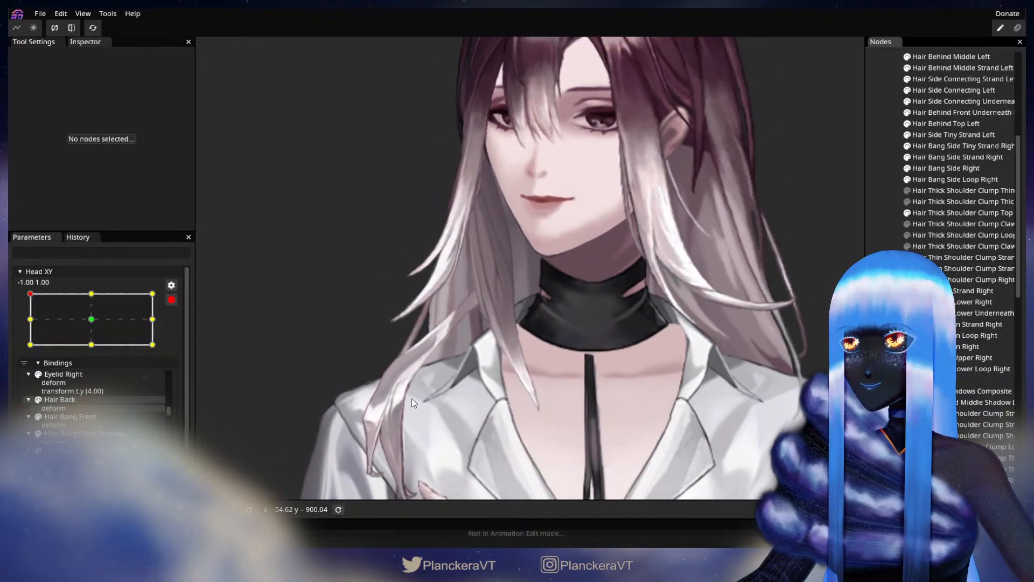
pyautogui.click(171, 300)
pyautogui.moveTo(29, 325)
pyautogui.mouseDown()
pyautogui.moveTo(14, 374)
pyautogui.moveTo(8, 322)
pyautogui.mouseUp()
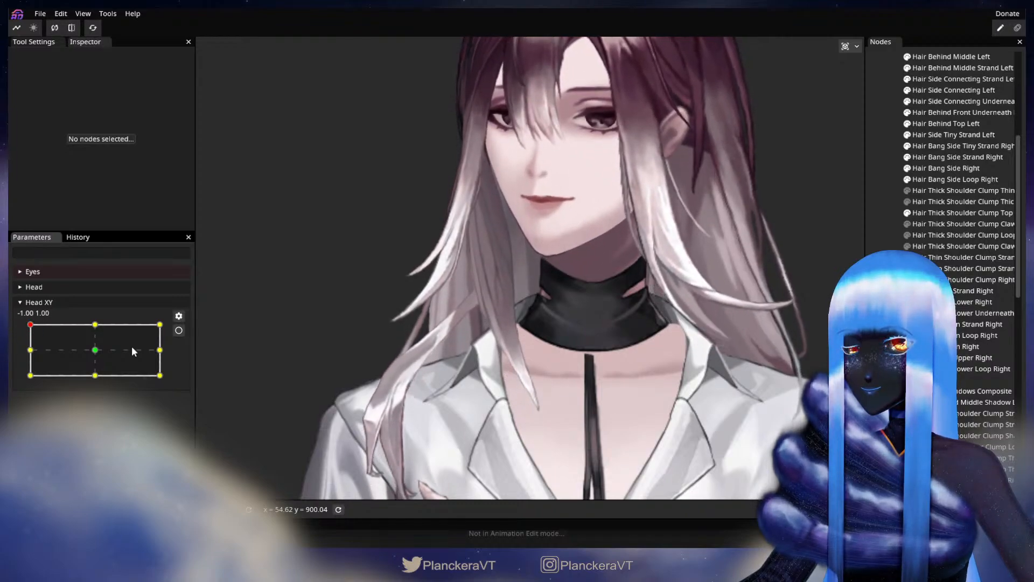
# Step: Select Hair Back and adjust its vertices just above the shirt collar and shoulder at keypoint -1.00, 1.00
pyautogui.click(178, 330)
pyautogui.scroll(3, 489, 360)
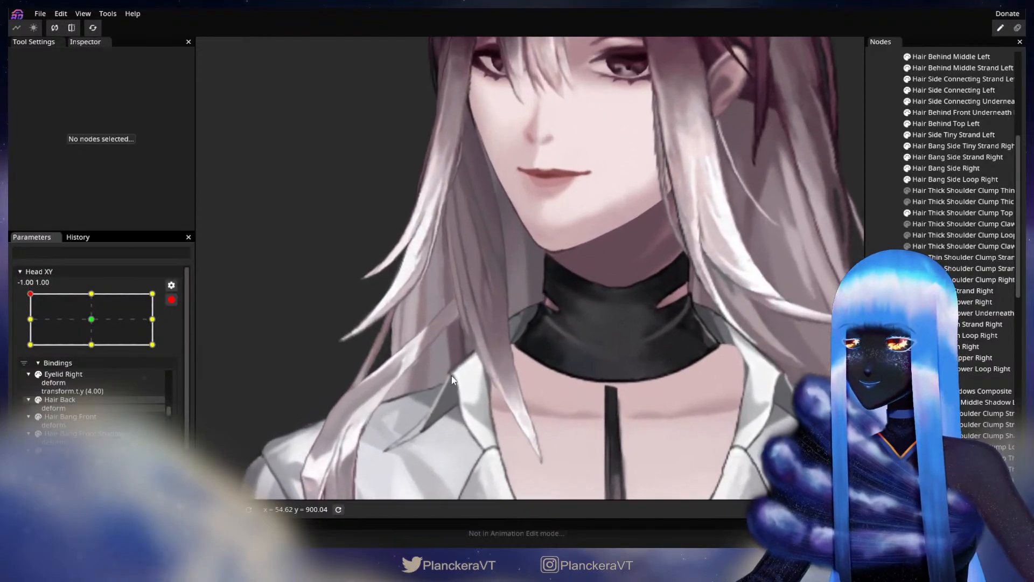
pyautogui.scroll(5, 485, 361)
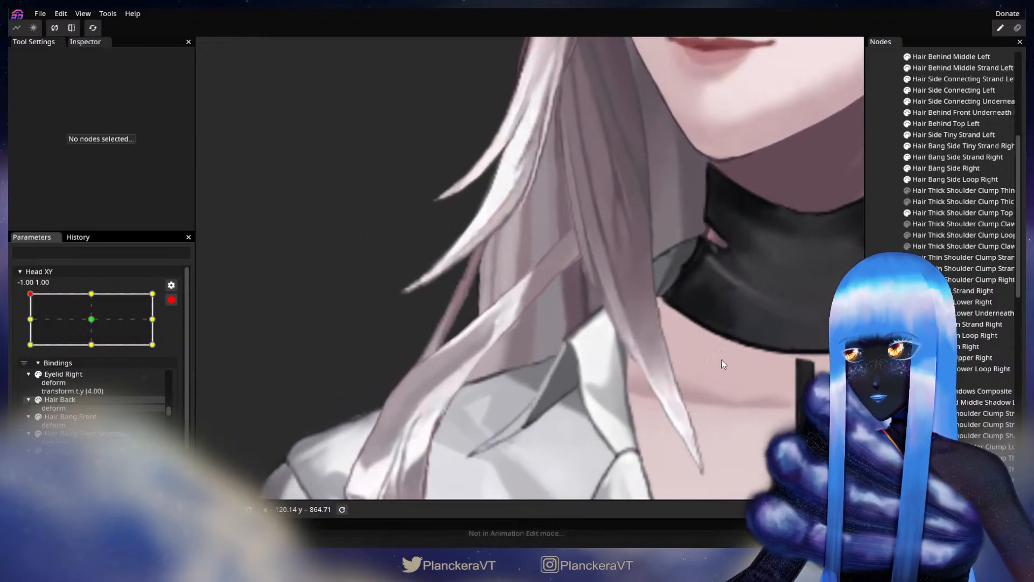
pyautogui.click(584, 331)
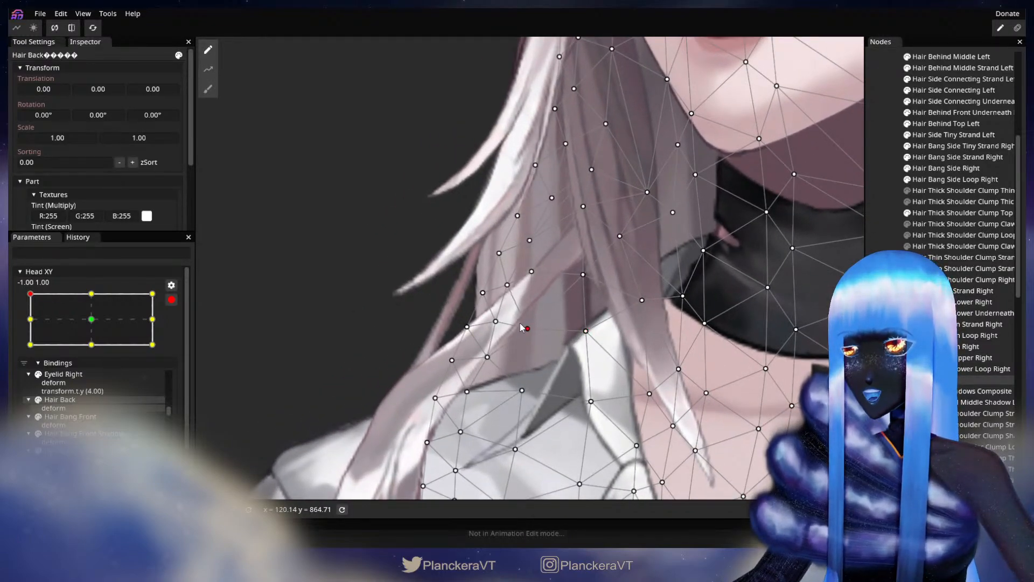
pyautogui.click(618, 387)
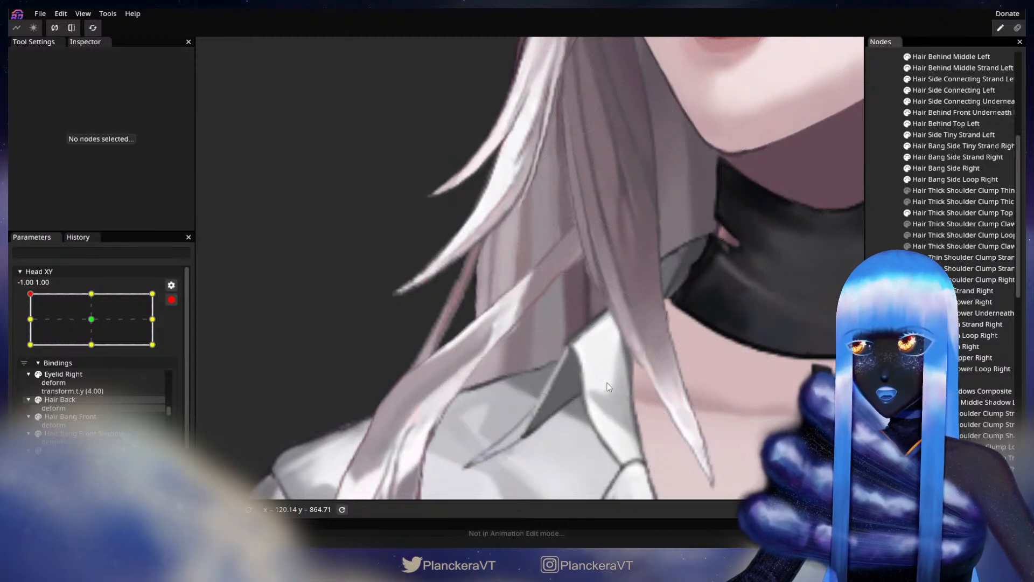
pyautogui.scroll(-2, 581, 354)
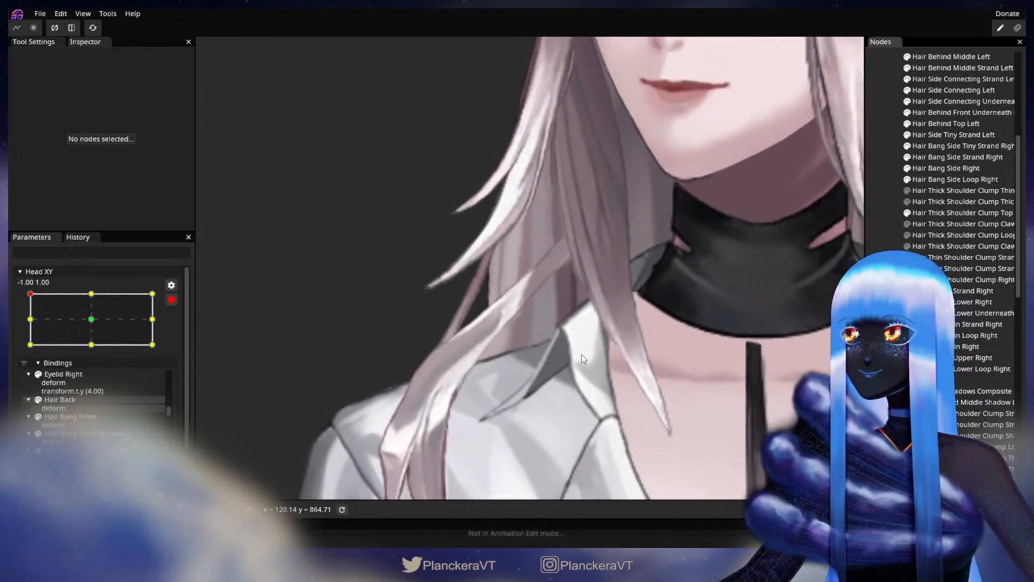
pyautogui.scroll(-2, 571, 316)
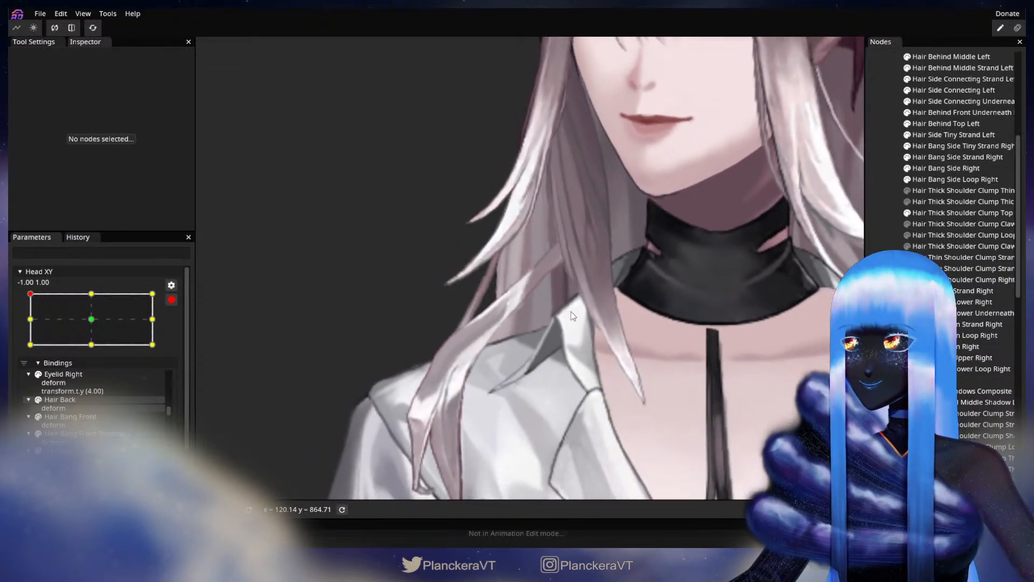
pyautogui.scroll(-4, 571, 316)
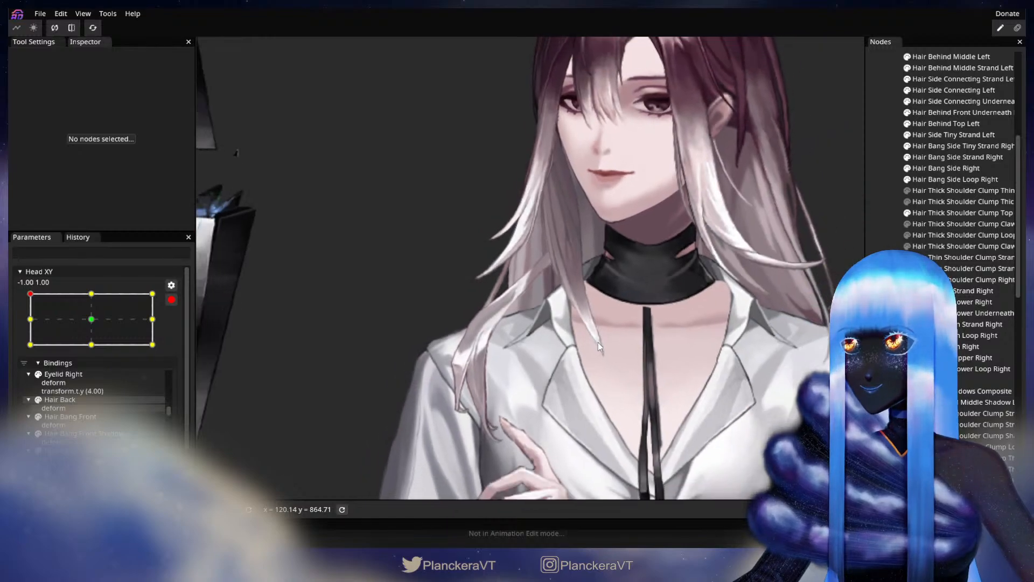
pyautogui.scroll(-3, 598, 344)
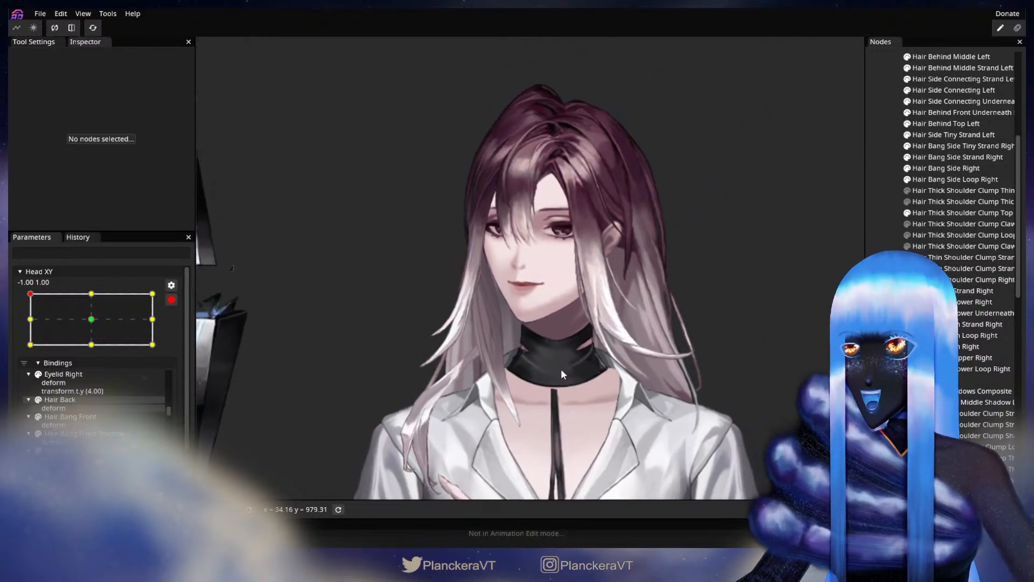
# Step: Set Head XY to -1.00, -1.00 and adjust the Hair Back vertices beside the chin and black collar at that keypoint
pyautogui.click(171, 300)
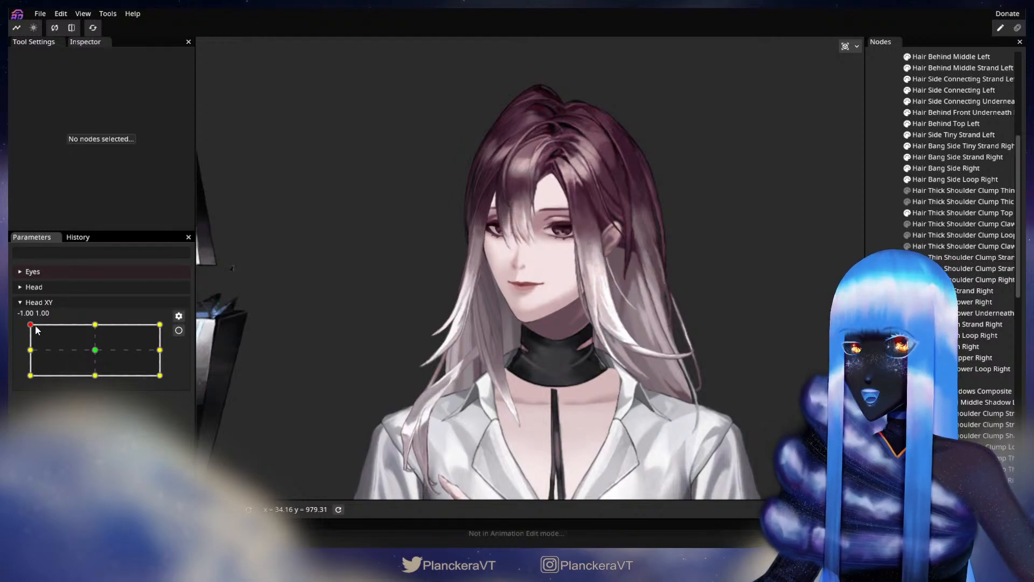
pyautogui.moveTo(36, 325); pyautogui.dragTo(10, 382)
pyautogui.moveTo(618, 366); pyautogui.dragTo(537, 330)
pyautogui.scroll(1, 390, 358)
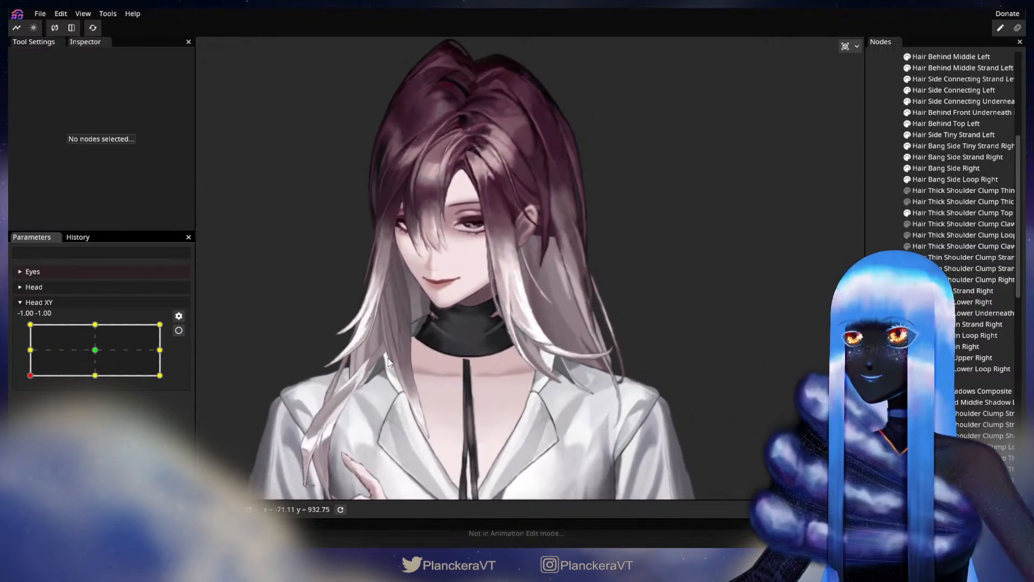
pyautogui.click(179, 329)
pyautogui.scroll(1, 350, 366)
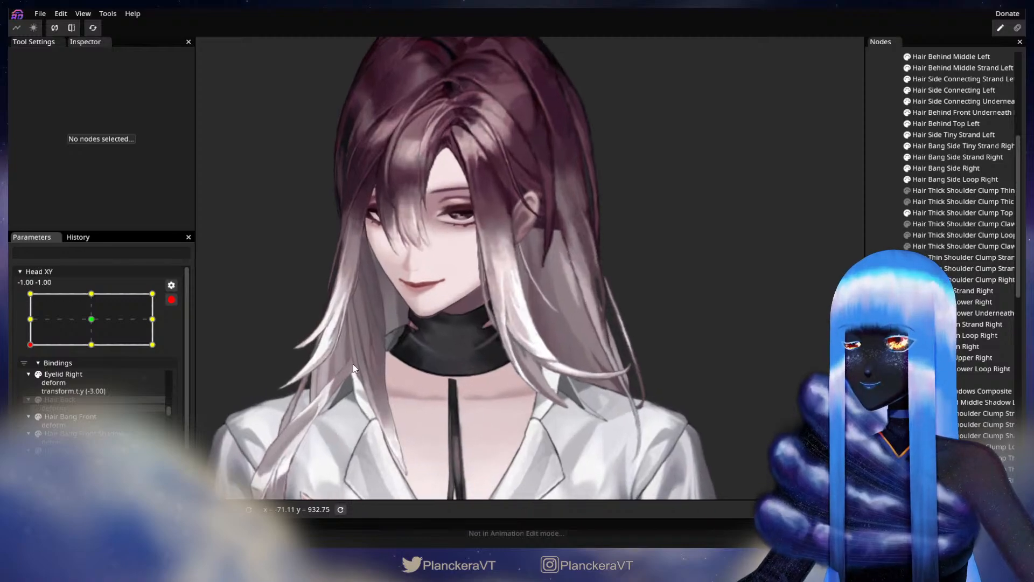
pyautogui.moveTo(350, 364); pyautogui.dragTo(528, 347)
pyautogui.scroll(3, 529, 347)
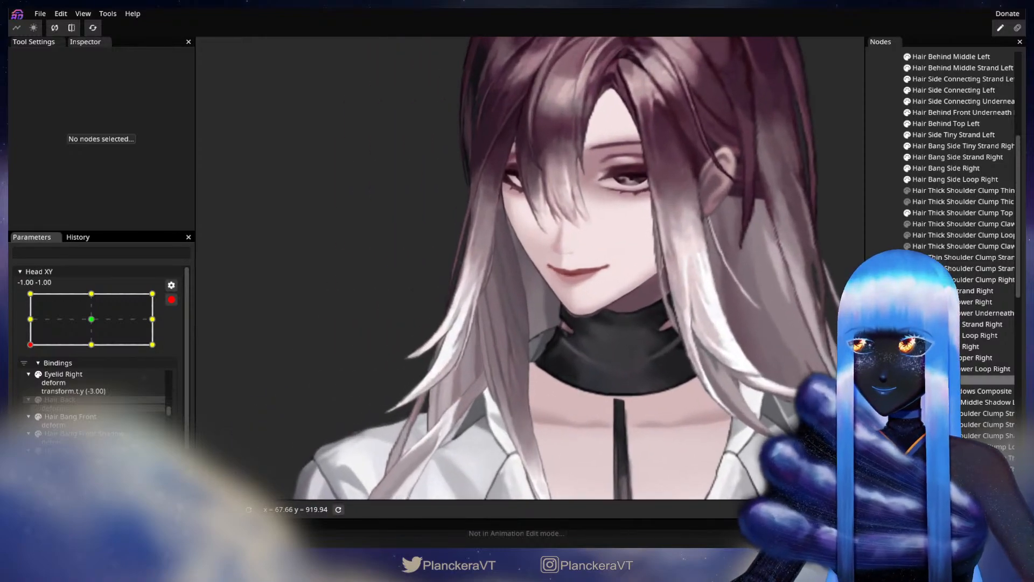
pyautogui.click(557, 320)
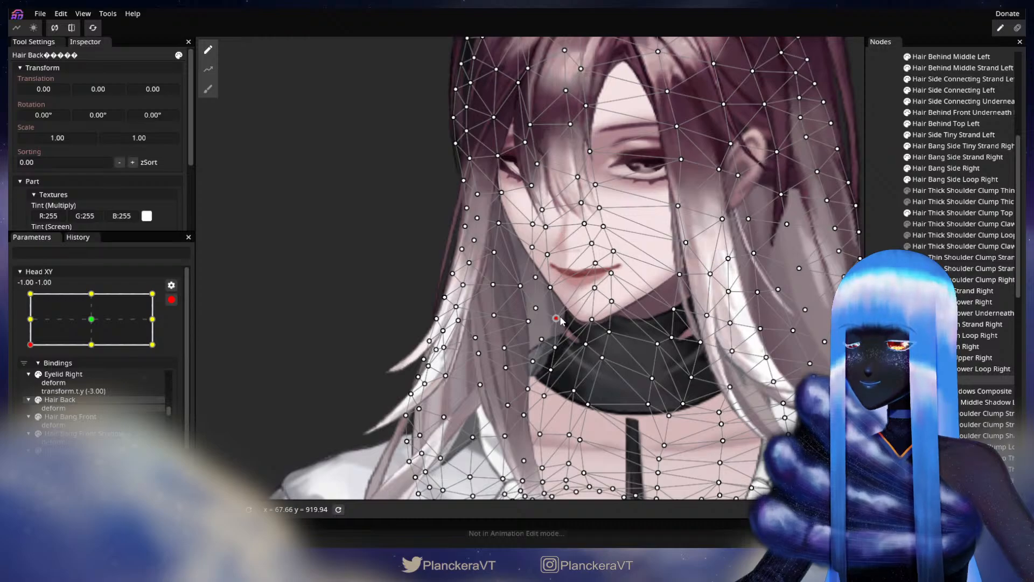
pyautogui.click(845, 326)
pyautogui.scroll(-2, 609, 374)
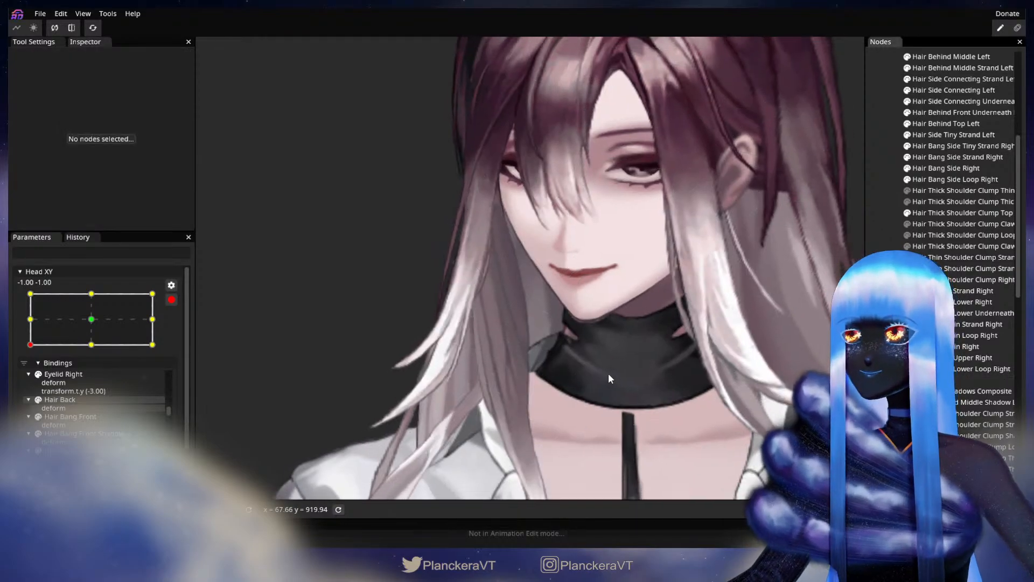
pyautogui.scroll(-3, 606, 383)
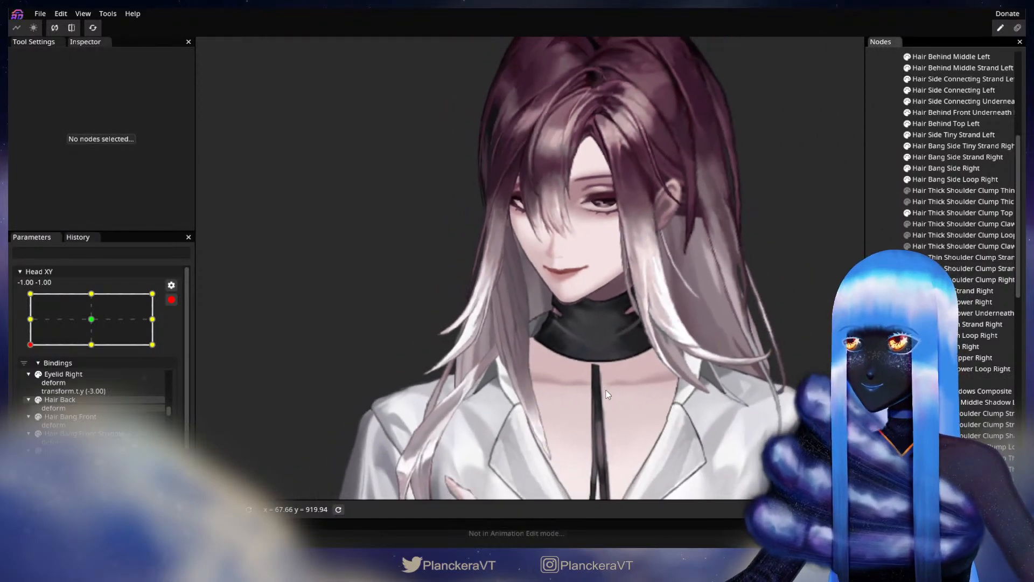
# Step: Preview the head moving from Head XY -1.00, -1.00 back up to -1.00, 1.00
pyautogui.moveTo(703, 316); pyautogui.dragTo(553, 349)
pyautogui.scroll(-2, 566, 374)
pyautogui.click(170, 300)
pyautogui.moveTo(30, 380); pyautogui.dragTo(20, 320)
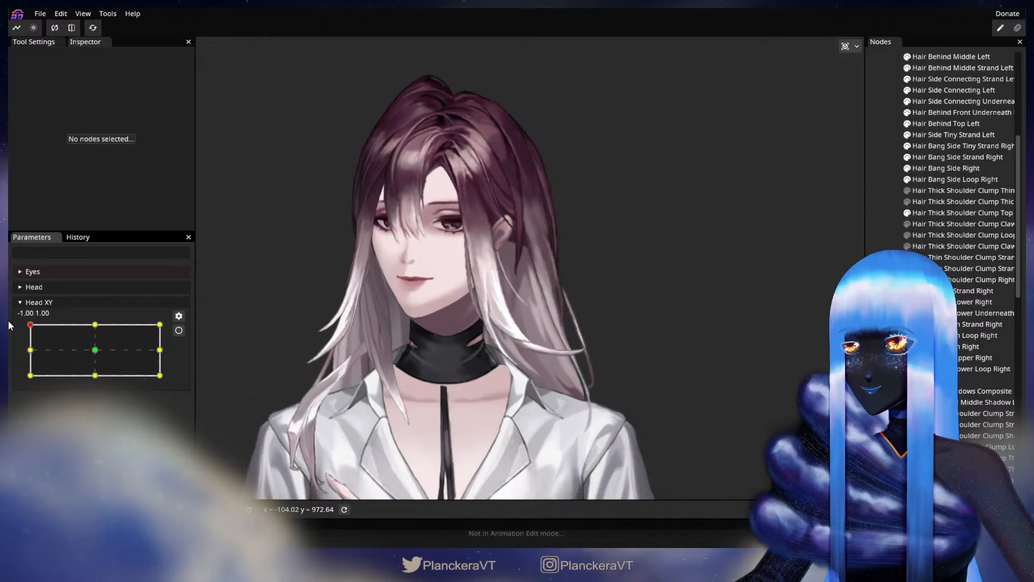
# Step: Select Hair Back and reposition its vertices along the outer strands from below the ear to the hair ends at keypoint -1.00, 1.00
pyautogui.click(179, 330)
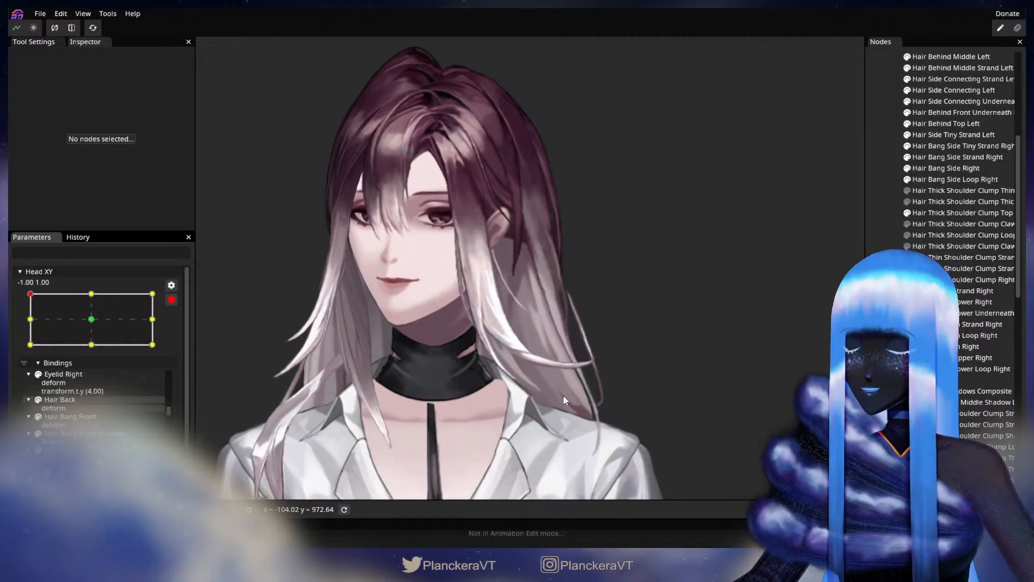
pyautogui.scroll(5, 586, 411)
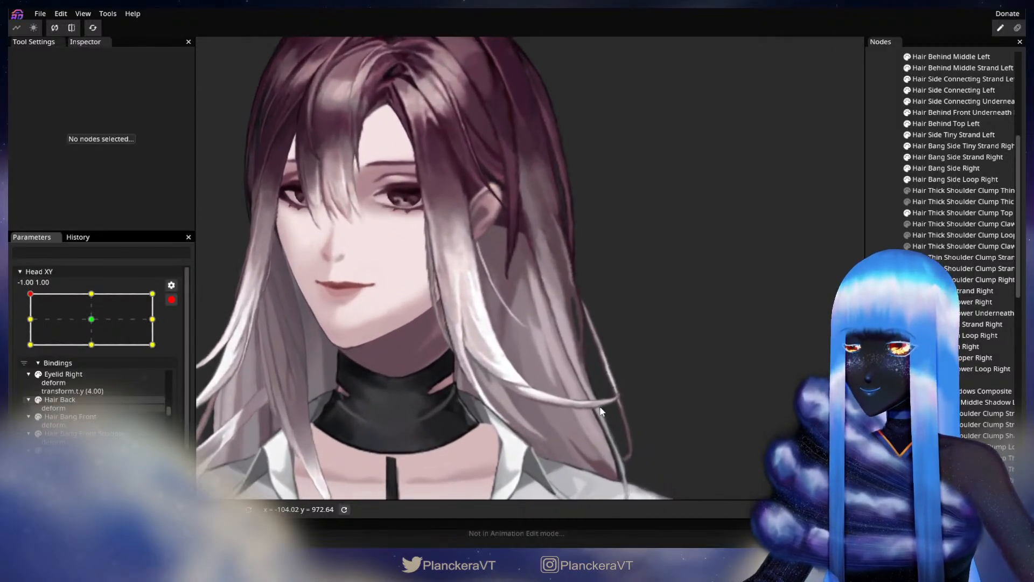
pyautogui.scroll(3, 581, 443)
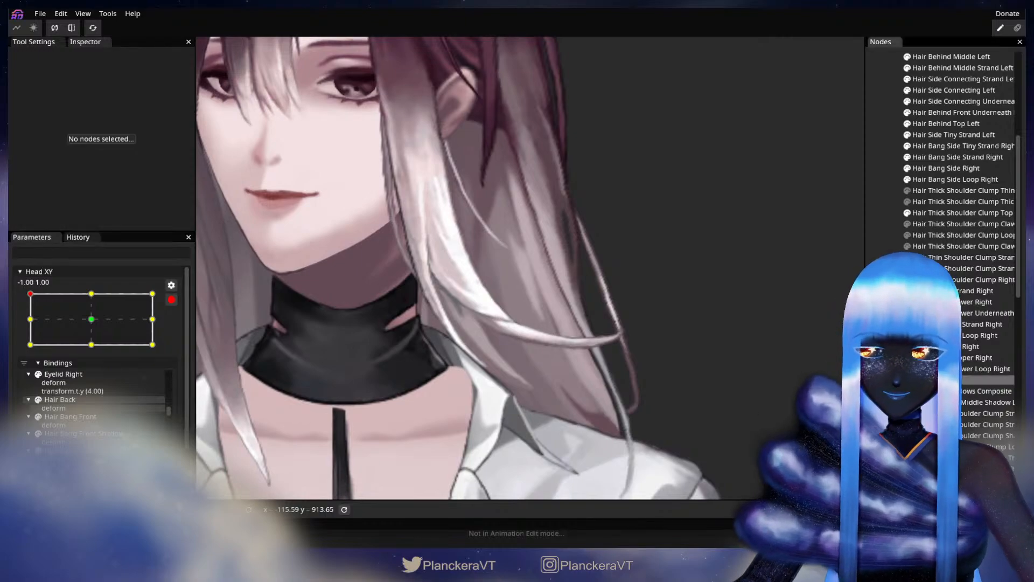
pyautogui.click(628, 352)
pyautogui.scroll(1, 628, 352)
pyautogui.click(592, 359)
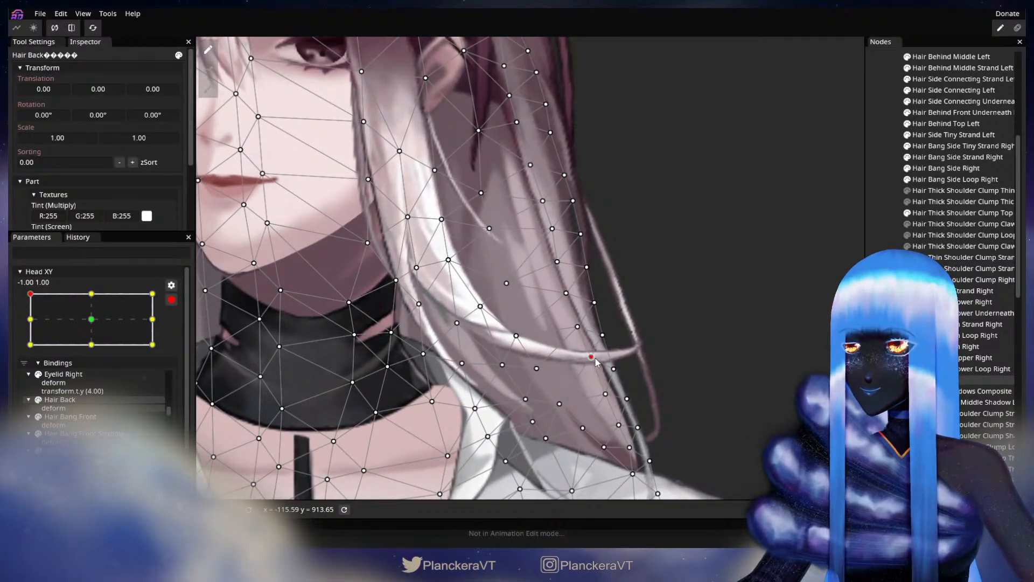
pyautogui.moveTo(609, 398); pyautogui.dragTo(621, 424)
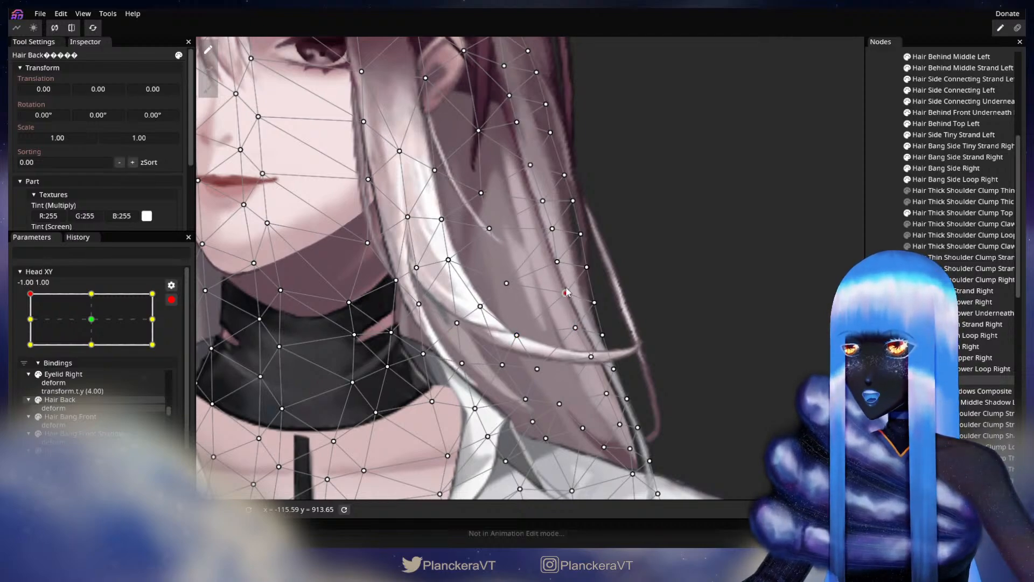
pyautogui.moveTo(570, 294); pyautogui.dragTo(576, 317)
pyautogui.click(558, 252)
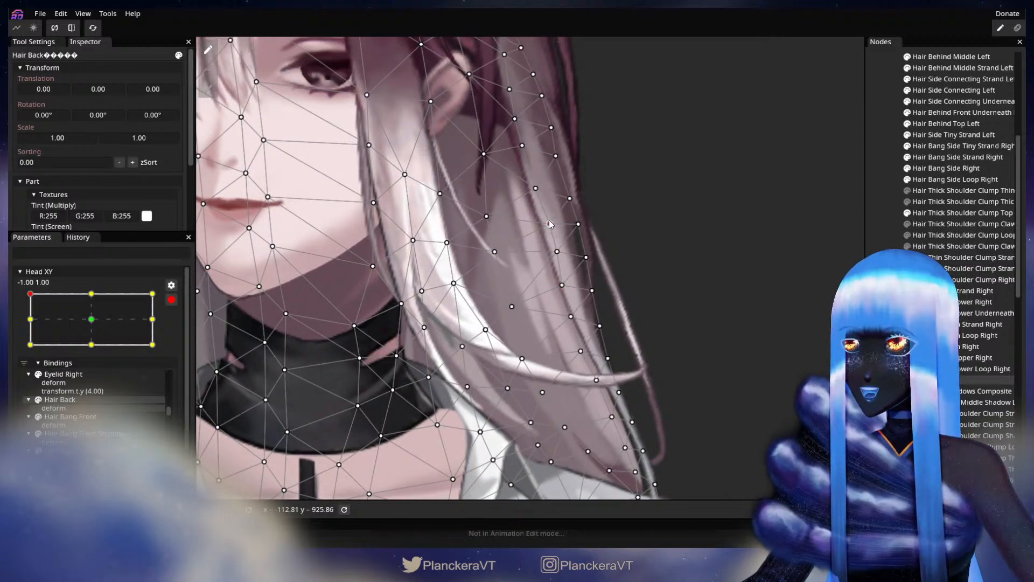
pyautogui.moveTo(533, 251); pyautogui.dragTo(542, 303)
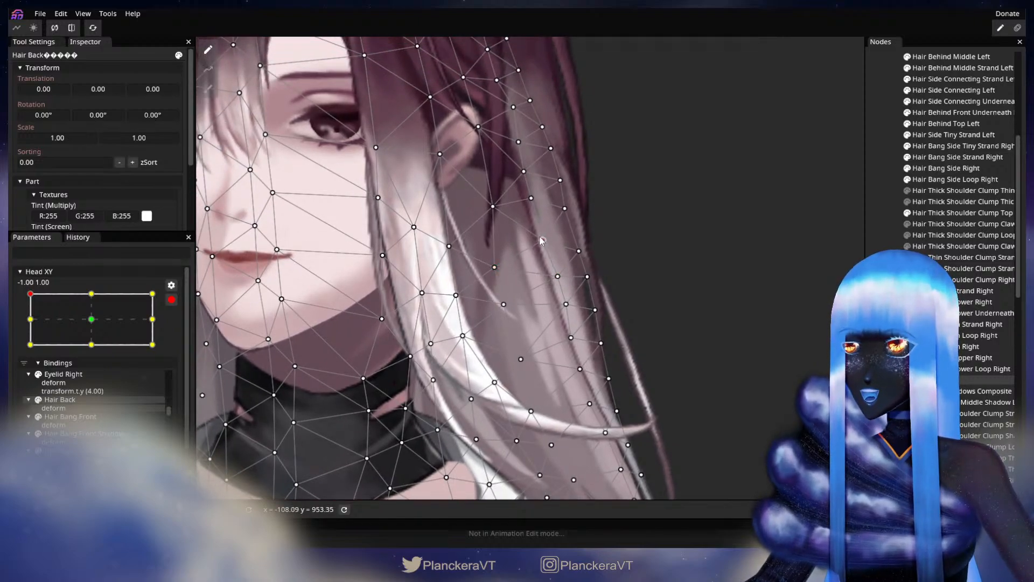
# Step: Adjust the Hair Back vertices at the hair ends over the shoulder at keypoint -1.00, 1.00, and preview the head movement
pyautogui.moveTo(594, 443); pyautogui.dragTo(572, 274)
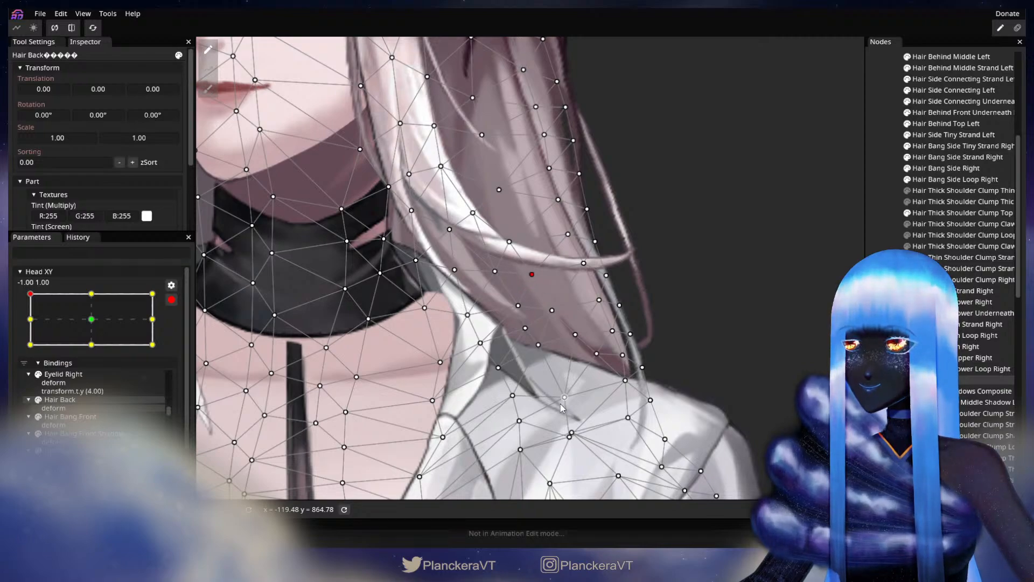
pyautogui.moveTo(563, 405); pyautogui.dragTo(572, 399)
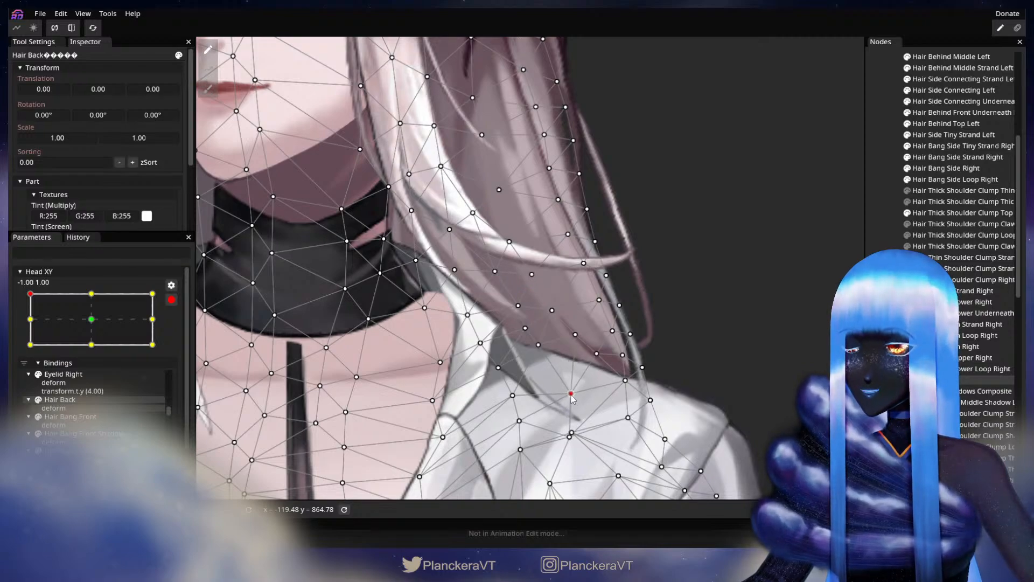
pyautogui.moveTo(575, 335); pyautogui.dragTo(578, 335)
pyautogui.scroll(1, 576, 337)
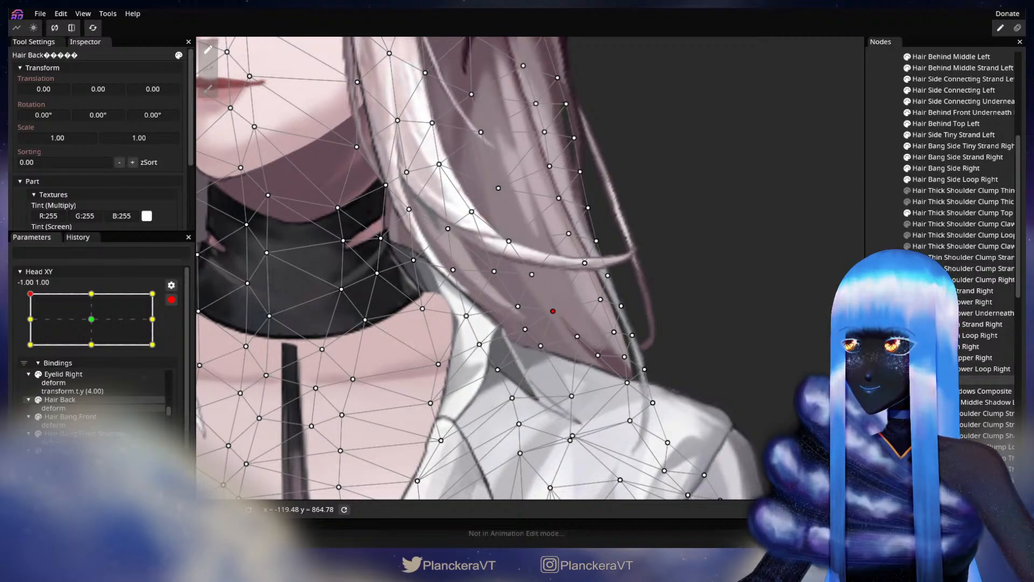
pyautogui.press('Escape')
pyautogui.scroll(-3, 590, 385)
pyautogui.scroll(-5, 695, 370)
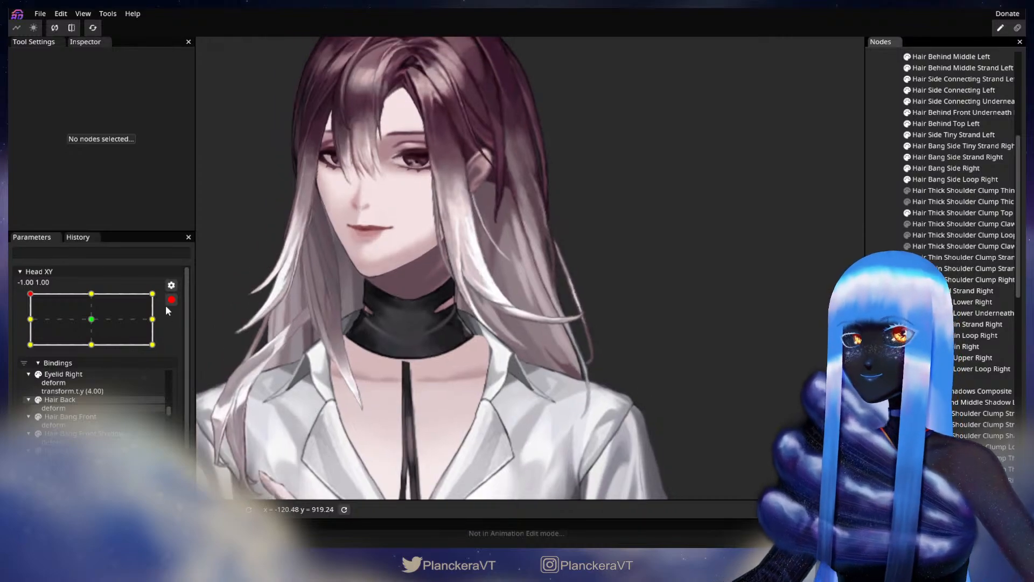
pyautogui.click(171, 299)
pyautogui.moveTo(30, 325)
pyautogui.mouseDown()
pyautogui.moveTo(91, 326)
pyautogui.moveTo(19, 347)
pyautogui.moveTo(26, 315)
pyautogui.mouseUp()
# Step: Adjust the Hair Back vertices at the hair ends above the shoulder at Head XY -1.00, 1.00, and preview the head movement
pyautogui.click(179, 331)
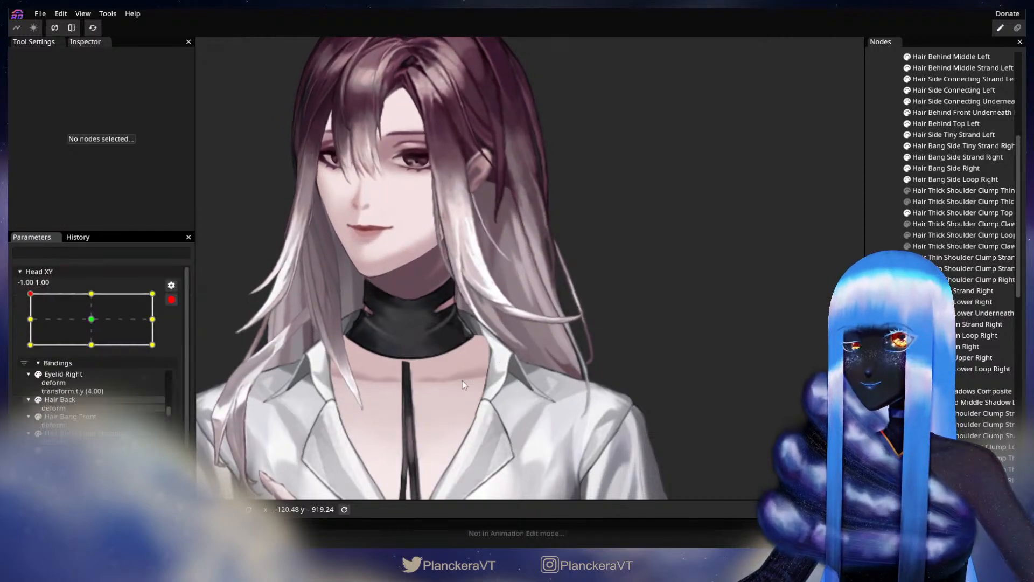
pyautogui.scroll(4, 463, 377)
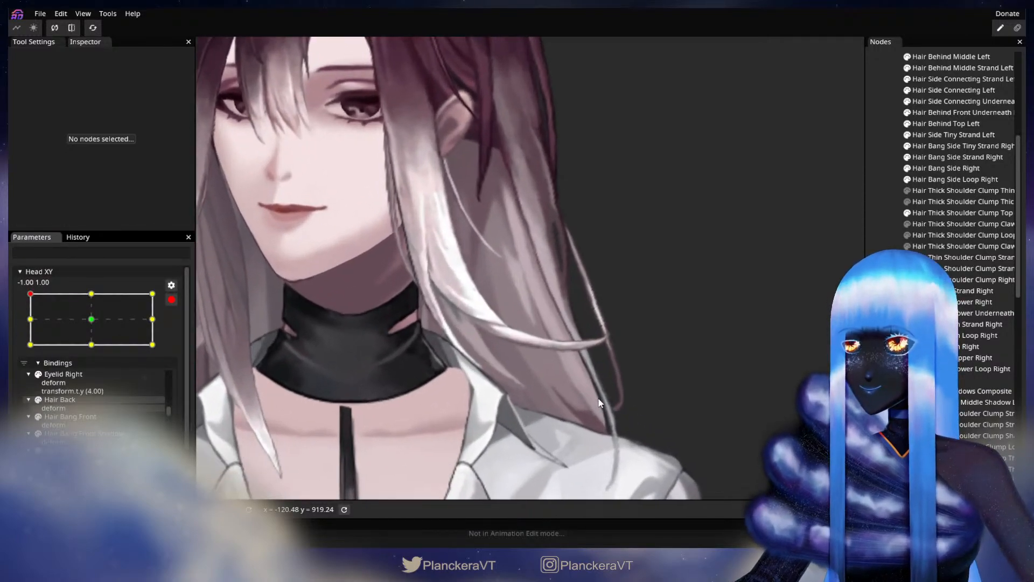
pyautogui.scroll(3, 600, 393)
pyautogui.click(612, 367)
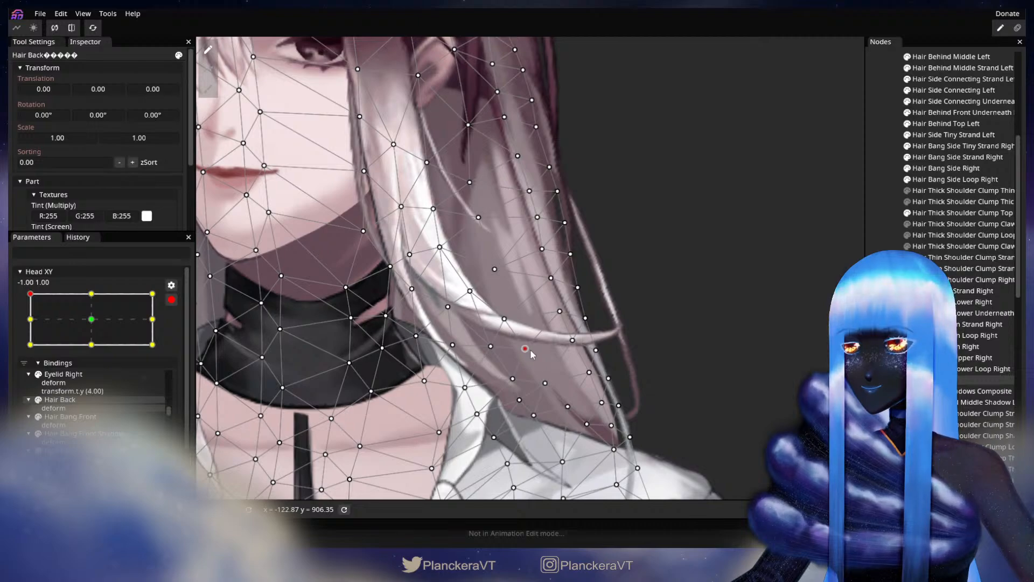
pyautogui.click(545, 383)
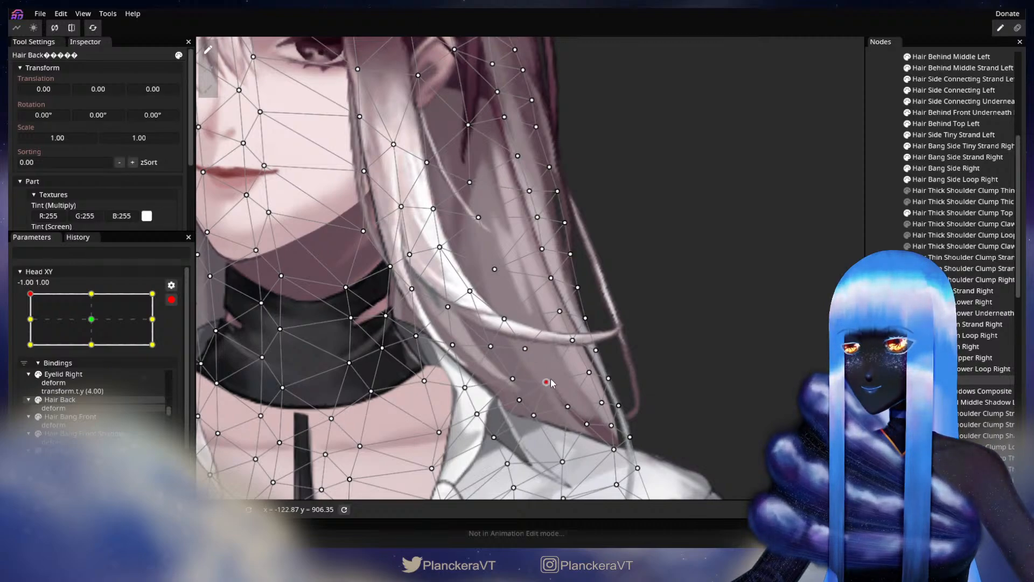
pyautogui.scroll(-1, 551, 382)
pyautogui.click(583, 398)
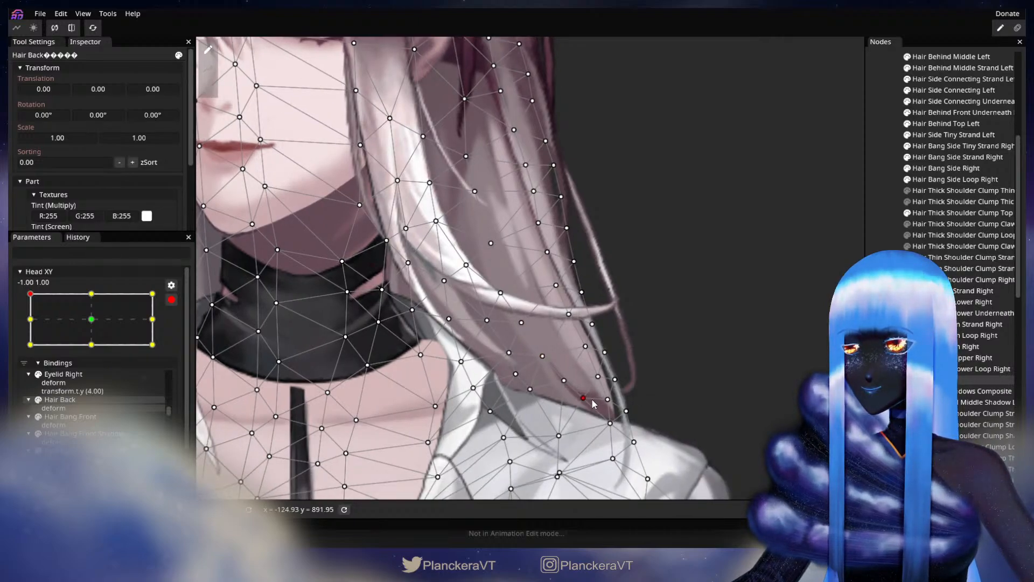
pyautogui.click(609, 398)
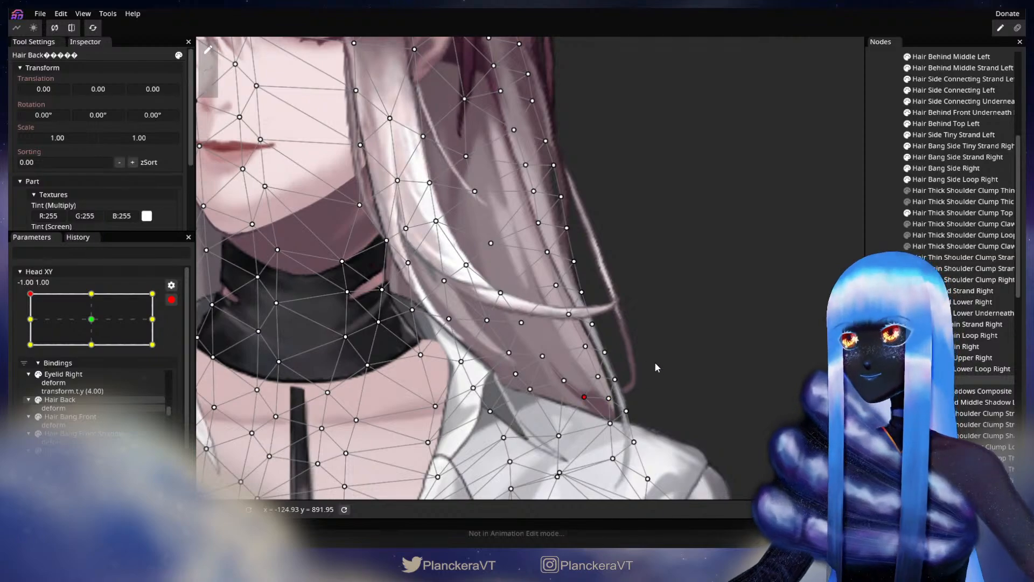
pyautogui.scroll(2, 708, 386)
pyautogui.press('Escape')
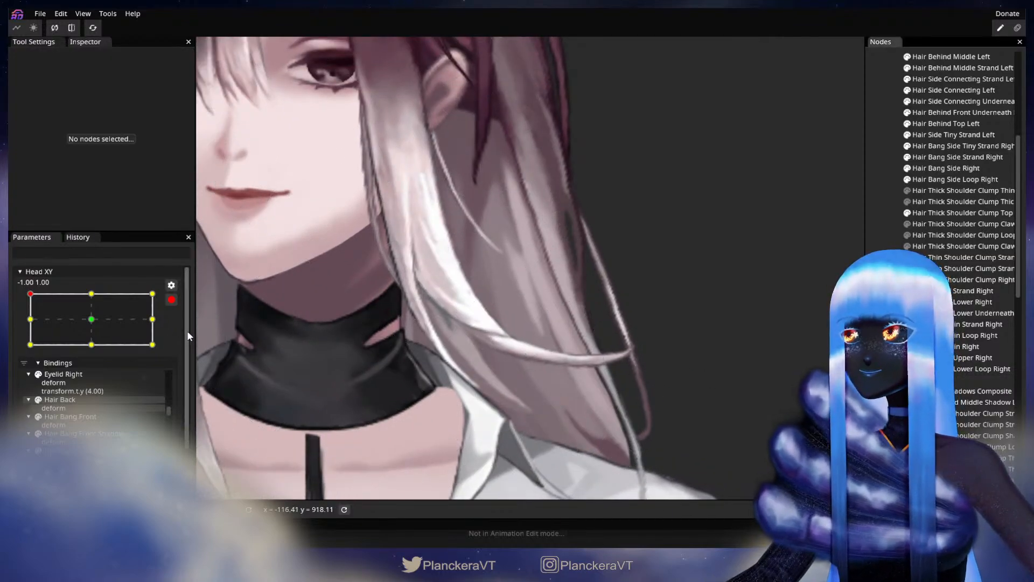
pyautogui.click(172, 300)
pyautogui.moveTo(30, 324); pyautogui.dragTo(8, 321)
# Step: Shift the Hair Back vertices along the outer strand below the ear at keypoint -1.00, 1.00, and save the model
pyautogui.click(179, 330)
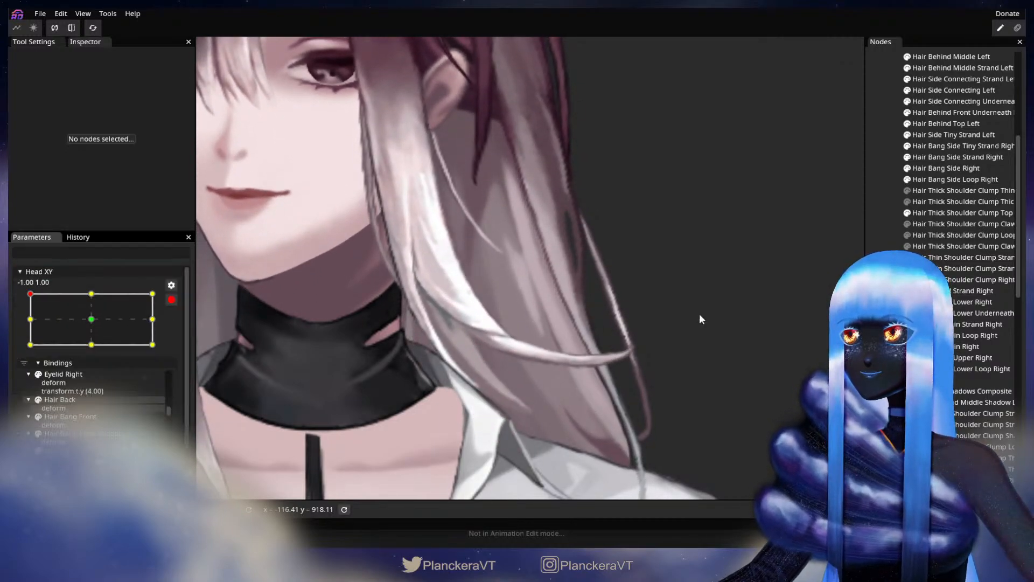
pyautogui.click(926, 380)
pyautogui.scroll(1, 601, 278)
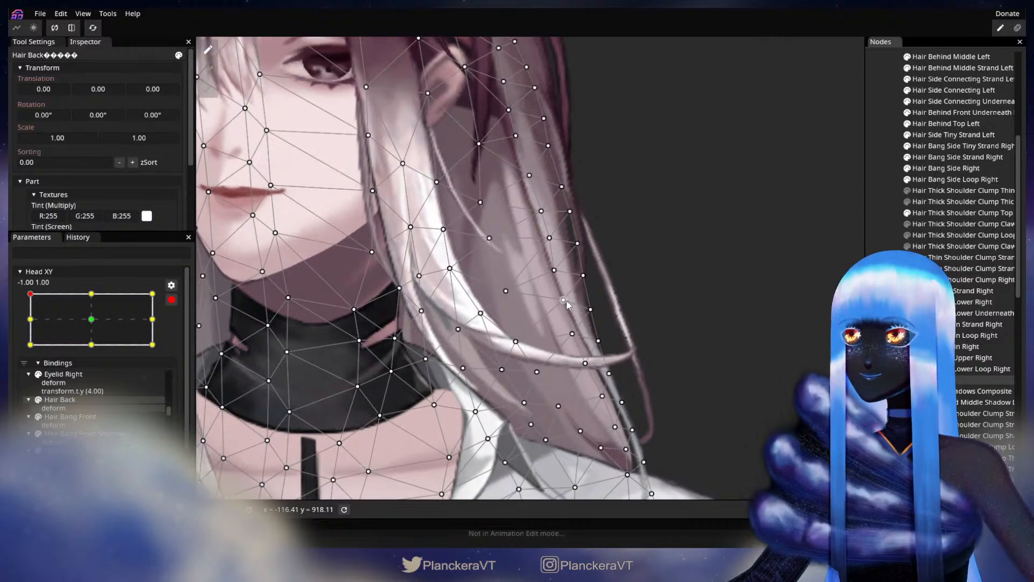
pyautogui.click(563, 299)
pyautogui.click(557, 269)
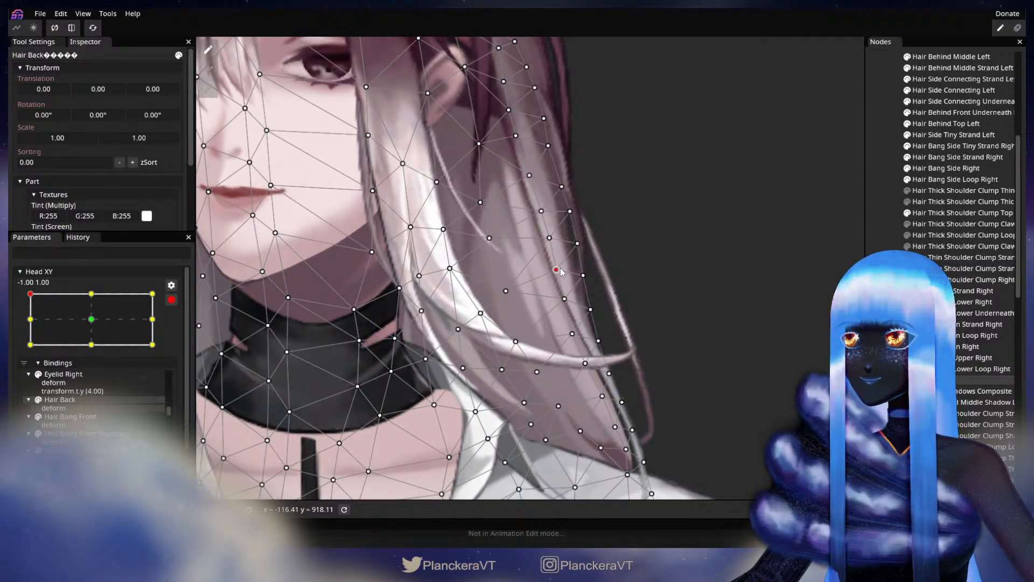
pyautogui.click(559, 237)
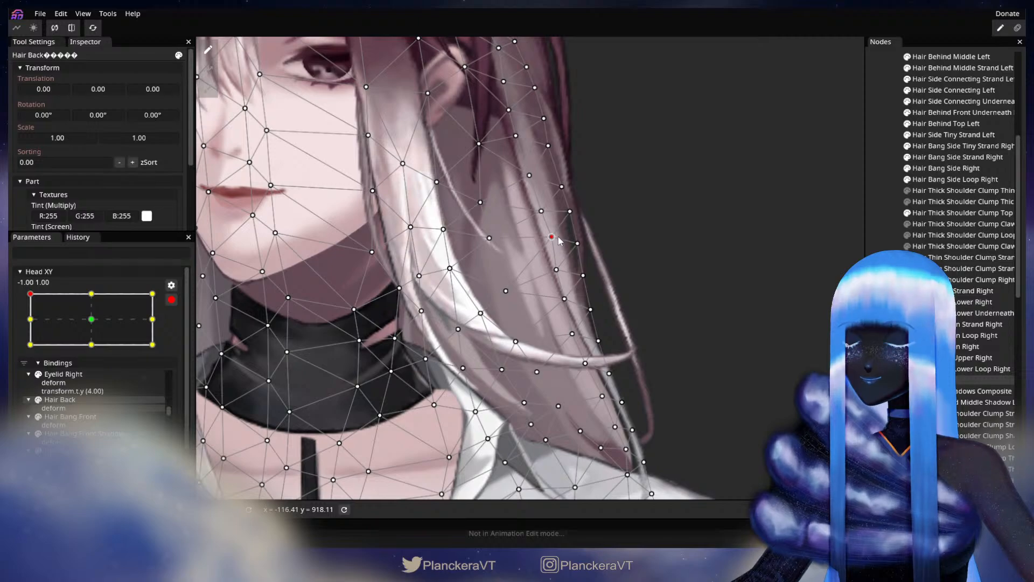
pyautogui.hotkey('ctrl', 's')
# Step: Preview the head movement around Head XY -1.00, 1.00 to check the back hair
pyautogui.scroll(-3, 686, 318)
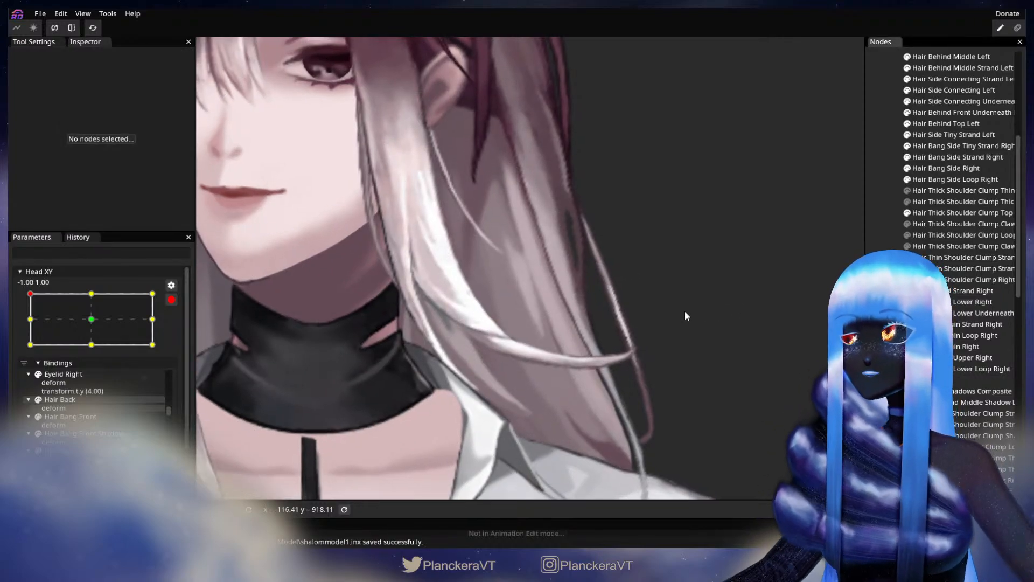
pyautogui.click(171, 300)
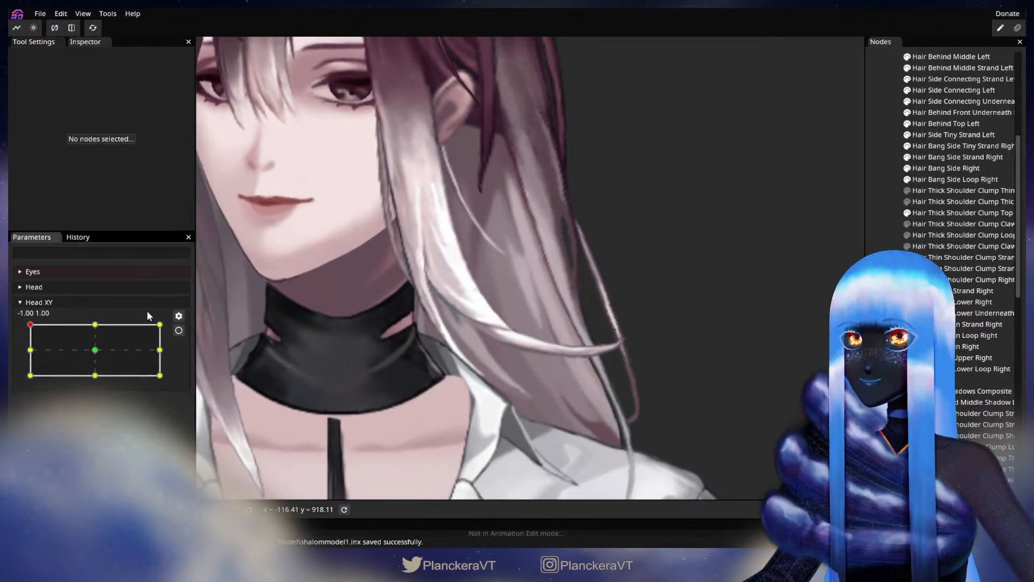
pyautogui.moveTo(28, 322)
pyautogui.mouseDown()
pyautogui.moveTo(23, 354)
pyautogui.moveTo(23, 325)
pyautogui.mouseUp()
# Step: Reposition the Hair Back vertices inside the hair mass beside the collar at keypoint -1.00, 1.00
pyautogui.click(178, 330)
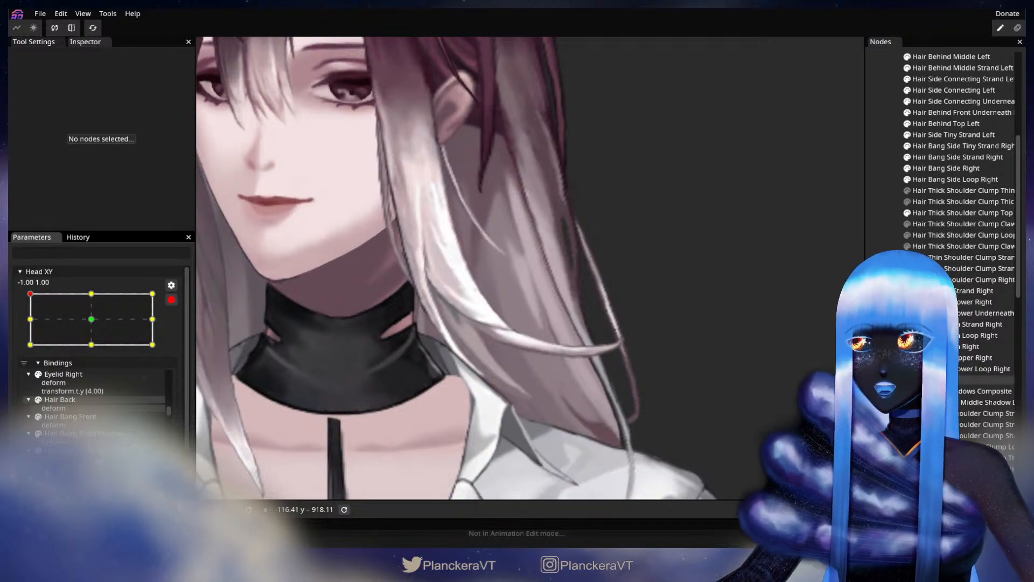
pyautogui.click(943, 380)
pyautogui.click(518, 333)
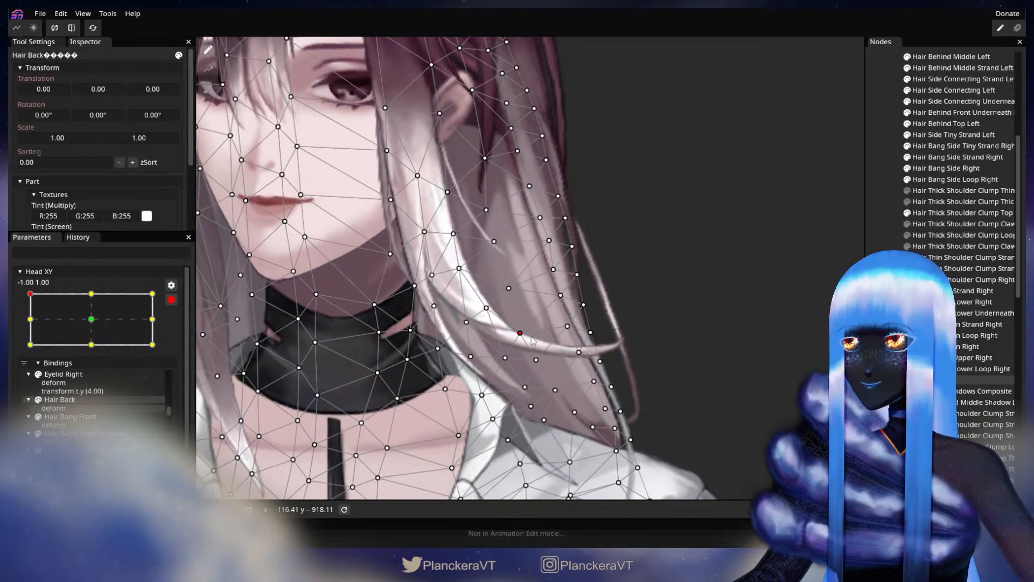
pyautogui.click(516, 290)
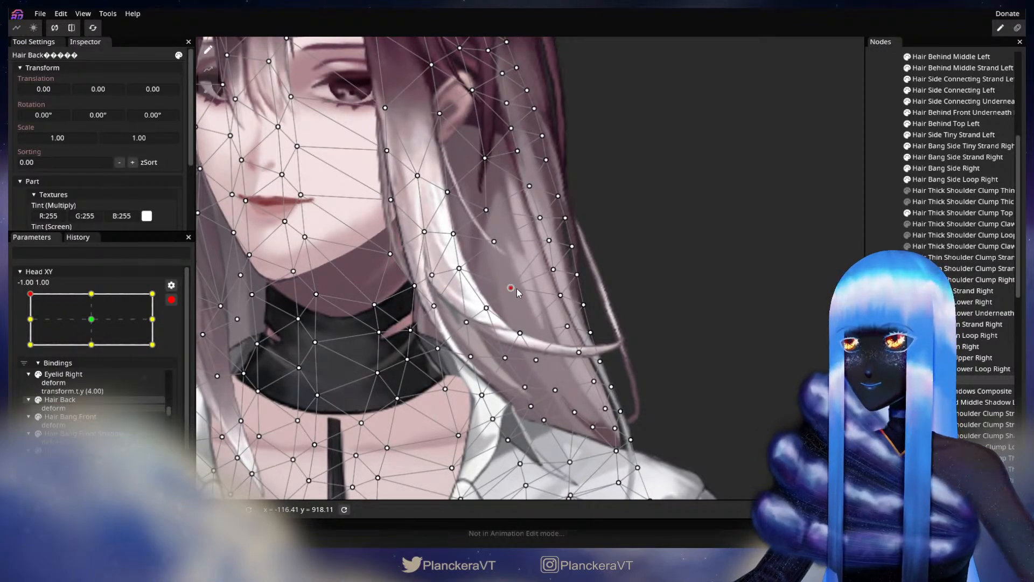
pyautogui.moveTo(553, 342); pyautogui.dragTo(551, 320)
# Step: Refine the Hair Back vertices along the lower hair edge over the shoulder at keypoint -1.00, 1.00, and preview the movement
pyautogui.click(559, 367)
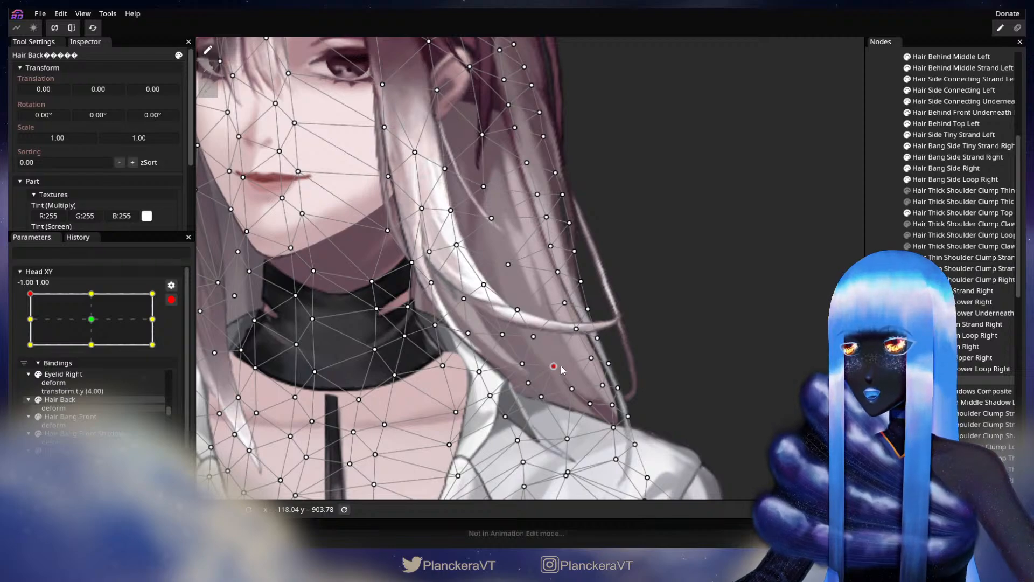
pyautogui.click(543, 396)
pyautogui.moveTo(573, 389); pyautogui.dragTo(577, 386)
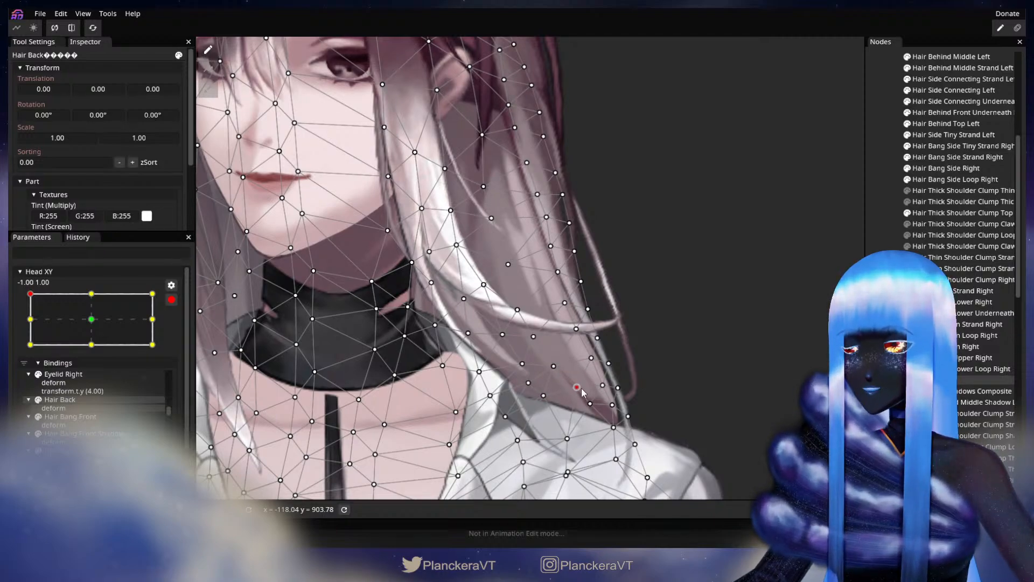
pyautogui.click(590, 358)
pyautogui.click(567, 437)
pyautogui.press('Escape')
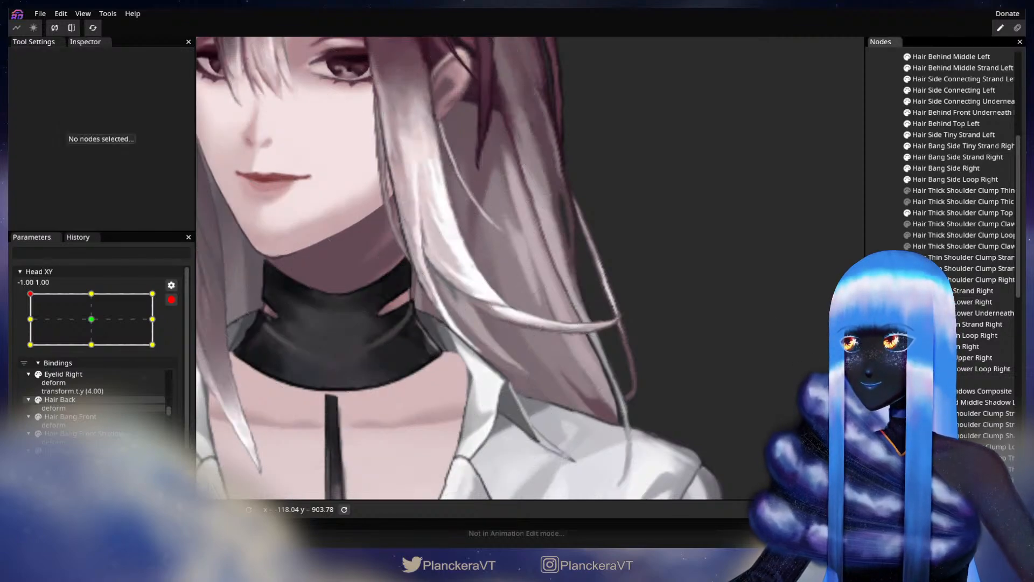
pyautogui.scroll(-1, 536, 338)
pyautogui.click(172, 299)
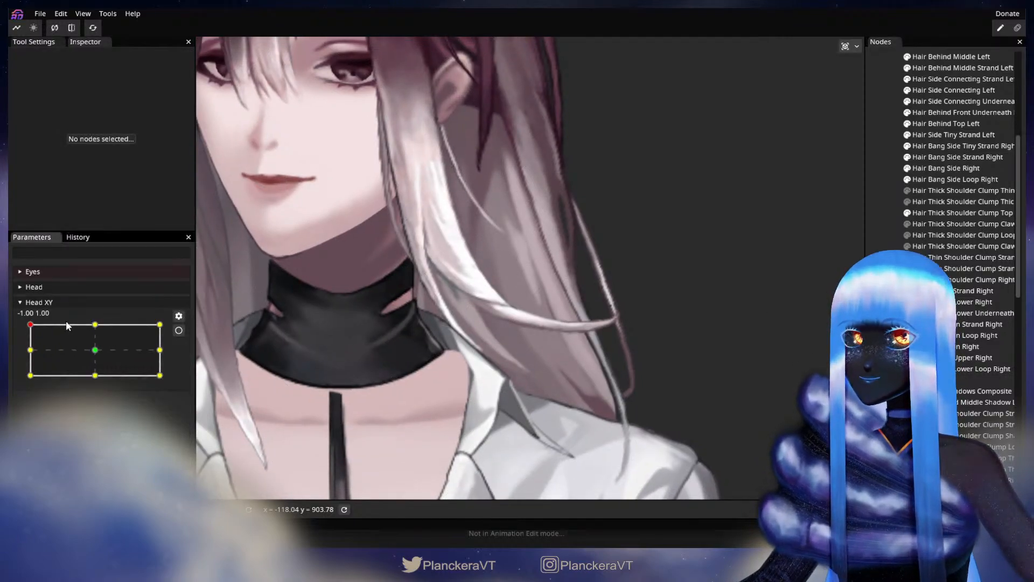
pyautogui.moveTo(28, 320)
pyautogui.mouseDown()
pyautogui.moveTo(11, 351)
pyautogui.moveTo(17, 323)
pyautogui.mouseUp()
# Step: Nudge the Hair Back vertices beside the front side strand and below the ear at keypoint -1.00, 1.00, and preview the movement
pyautogui.click(178, 330)
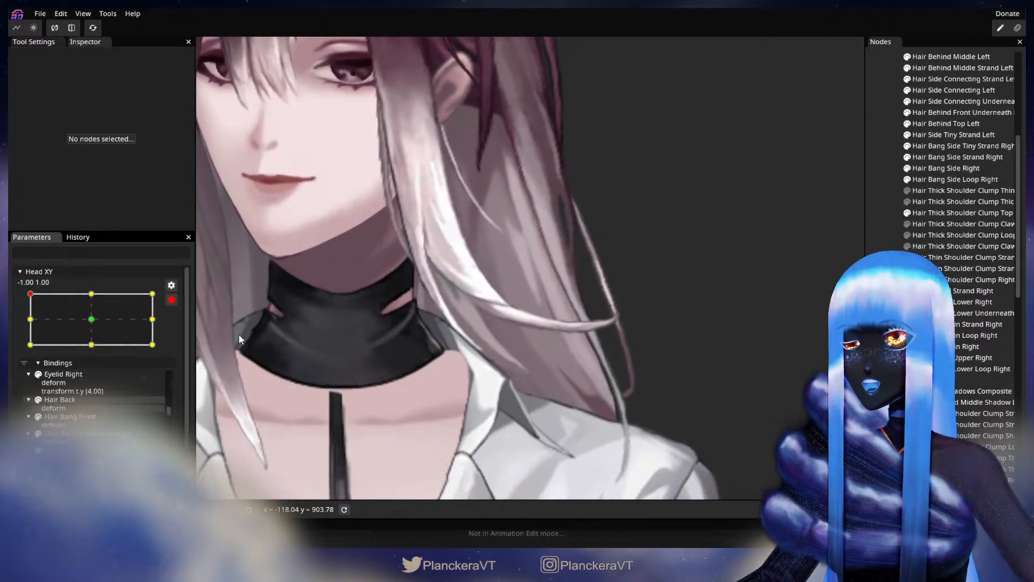
pyautogui.click(926, 379)
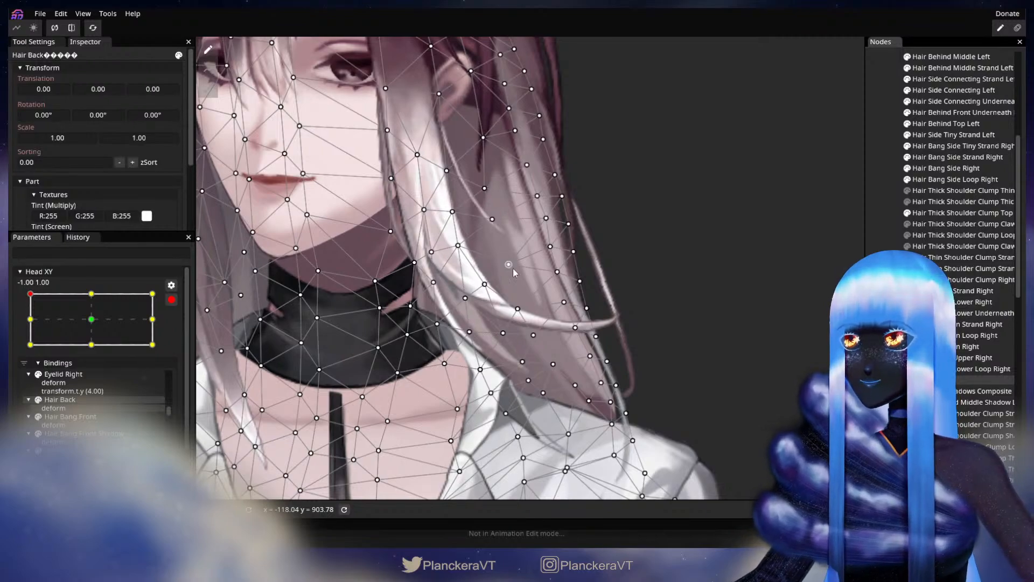
pyautogui.click(458, 246)
pyautogui.moveTo(459, 249); pyautogui.dragTo(454, 250)
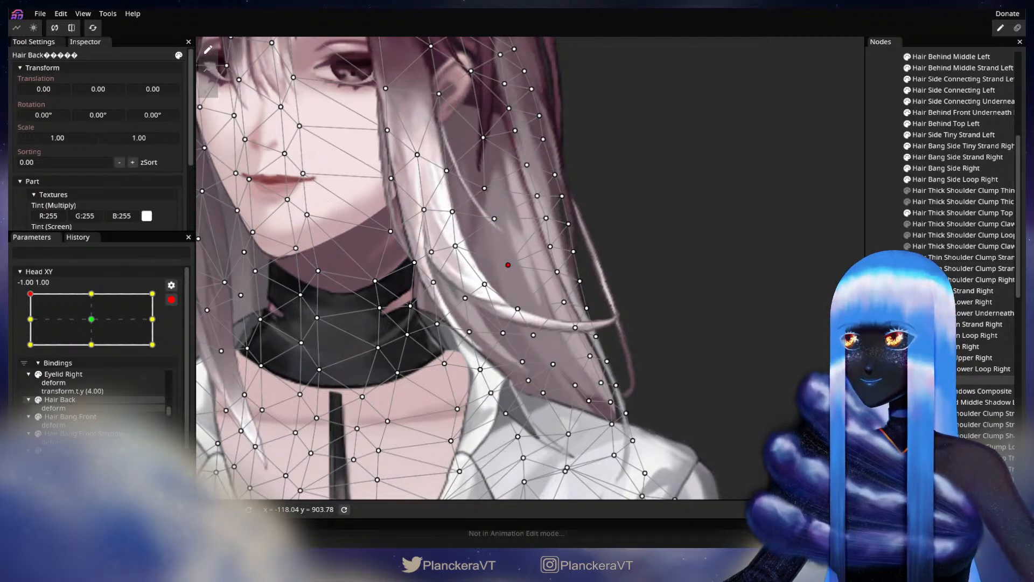
pyautogui.click(737, 254)
pyautogui.click(931, 379)
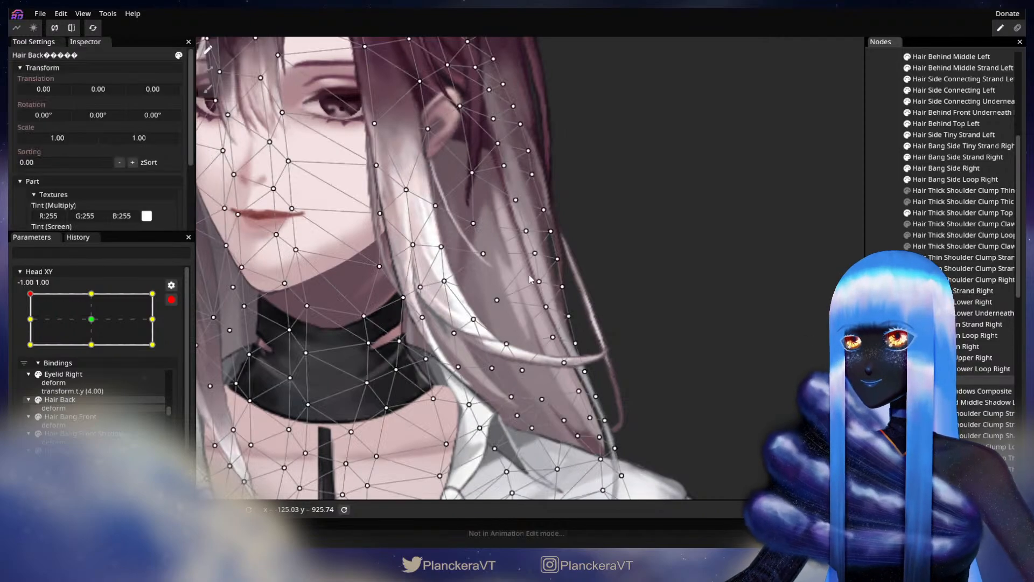
pyautogui.click(473, 223)
pyautogui.moveTo(473, 223); pyautogui.dragTo(474, 224)
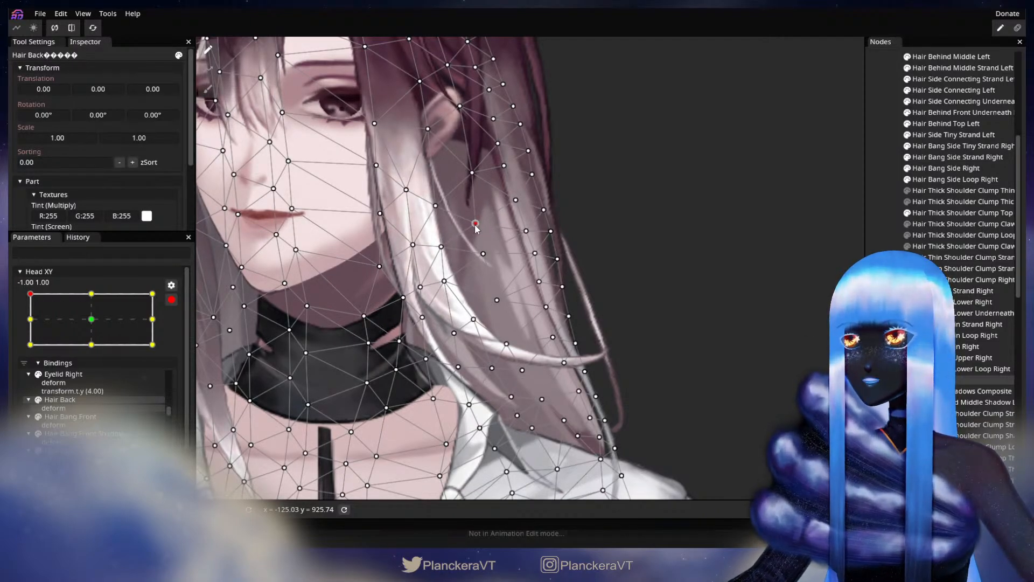
pyautogui.click(589, 341)
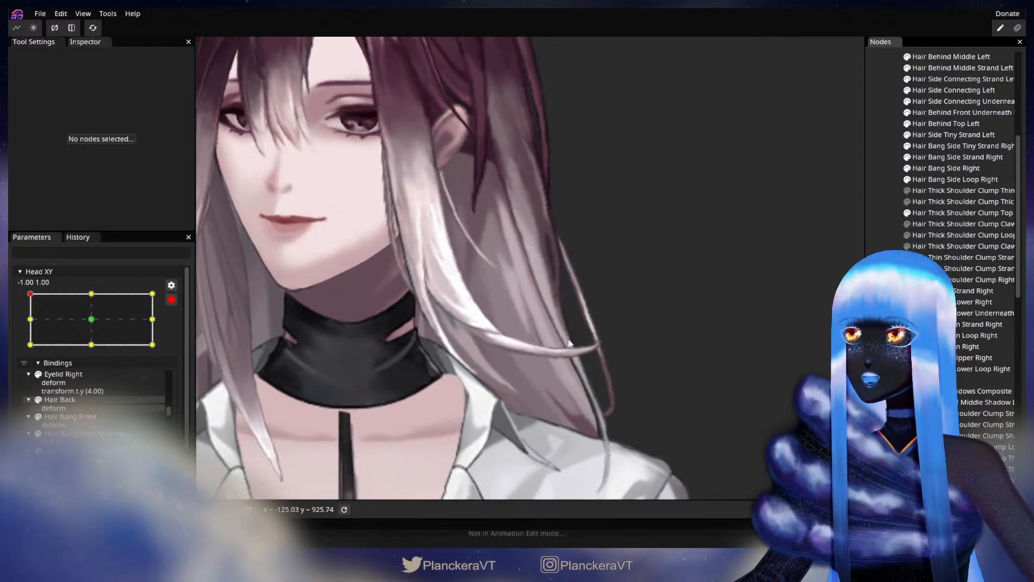
pyautogui.click(171, 299)
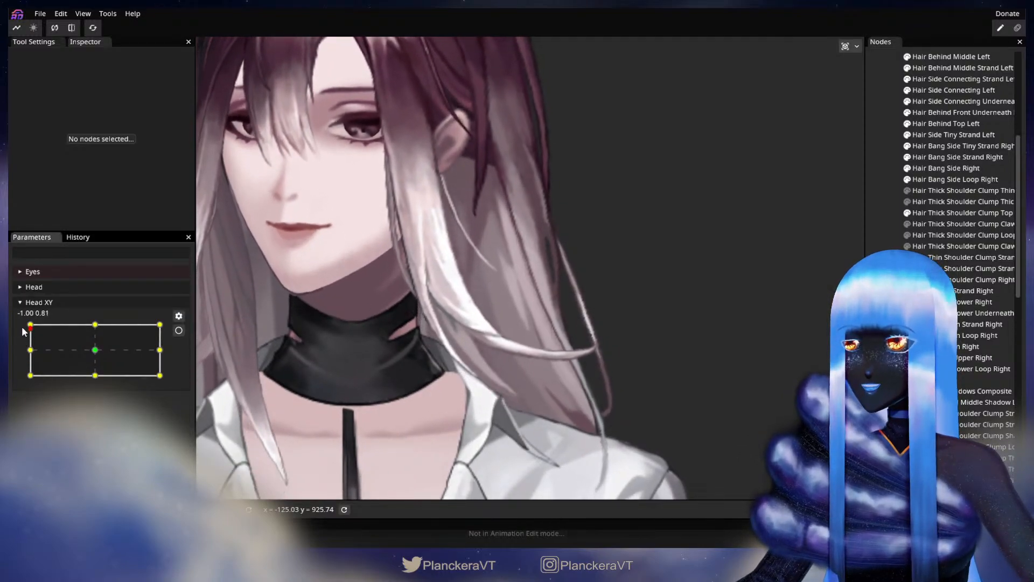
pyautogui.moveTo(21, 316)
pyautogui.mouseDown()
pyautogui.moveTo(17, 377)
pyautogui.moveTo(18, 324)
pyautogui.mouseUp()
# Step: Adjust the Hair Back vertices just above the shirt collar at keypoint -1.00, 1.00, and check the head movement
pyautogui.moveTo(353, 383); pyautogui.dragTo(300, 303)
pyautogui.scroll(2, 300, 303)
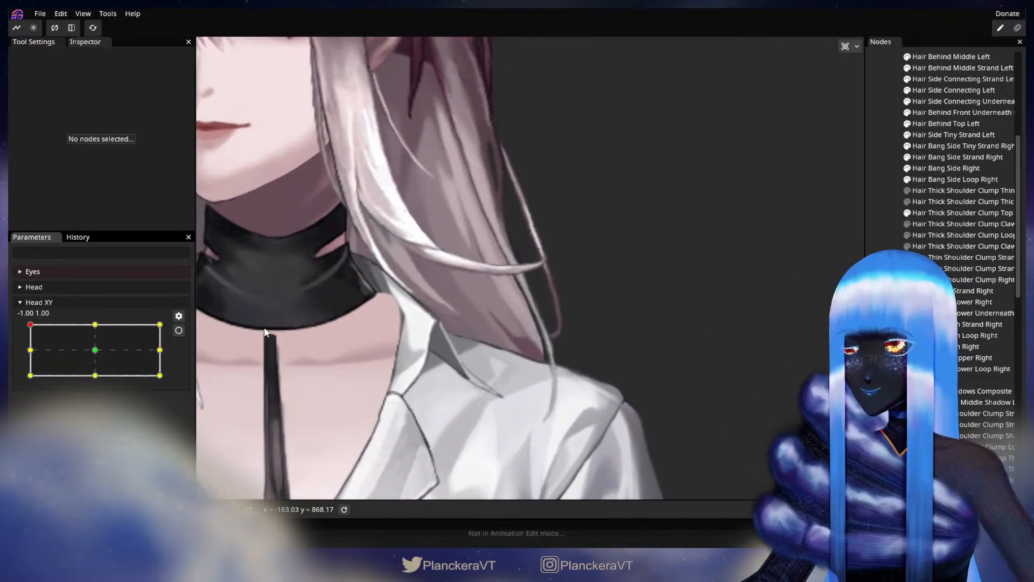
pyautogui.click(179, 330)
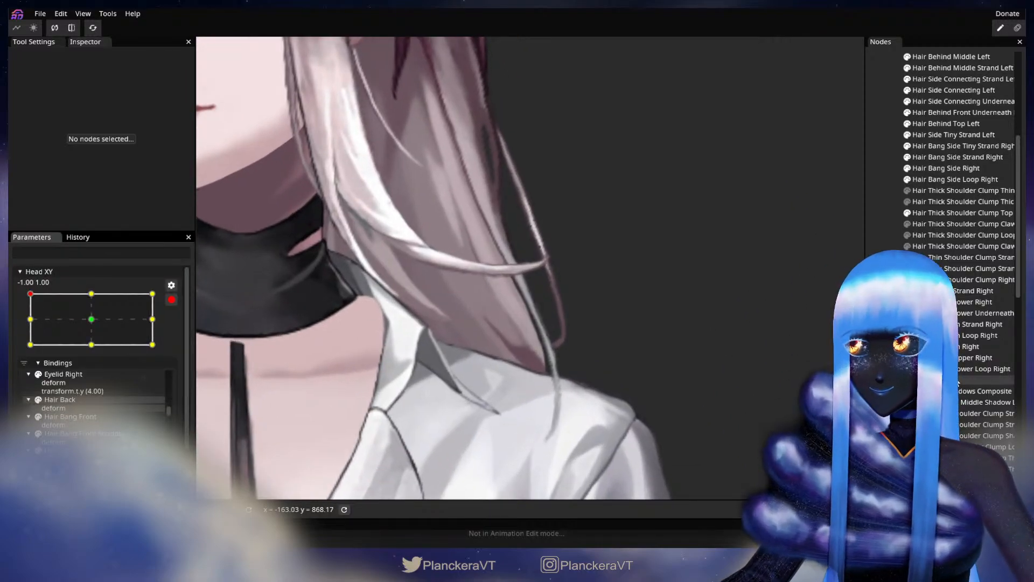
pyautogui.click(480, 351)
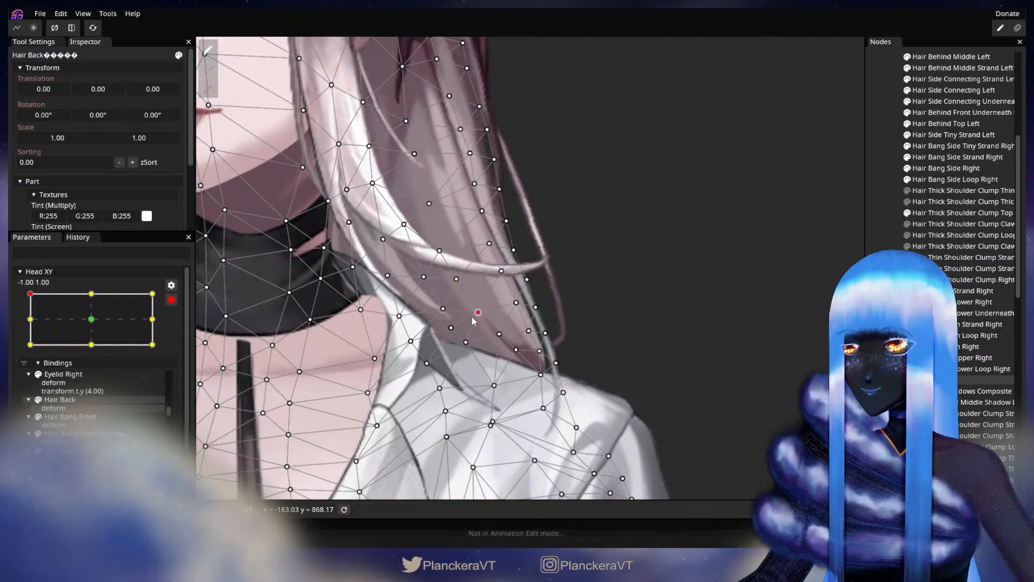
pyautogui.press('Escape')
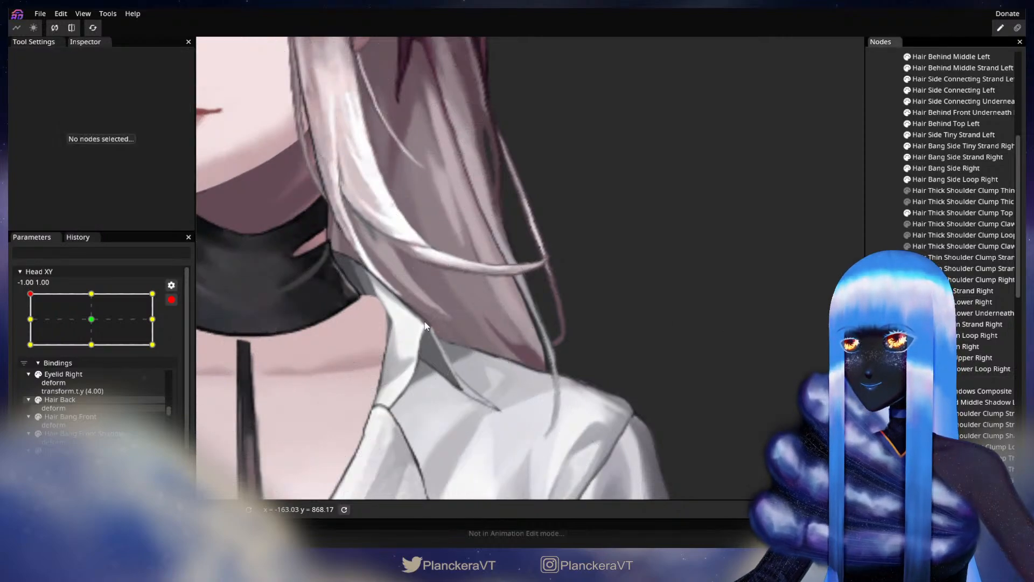
pyautogui.click(171, 300)
pyautogui.moveTo(30, 324)
pyautogui.mouseDown()
pyautogui.moveTo(28, 356)
pyautogui.moveTo(24, 321)
pyautogui.mouseUp()
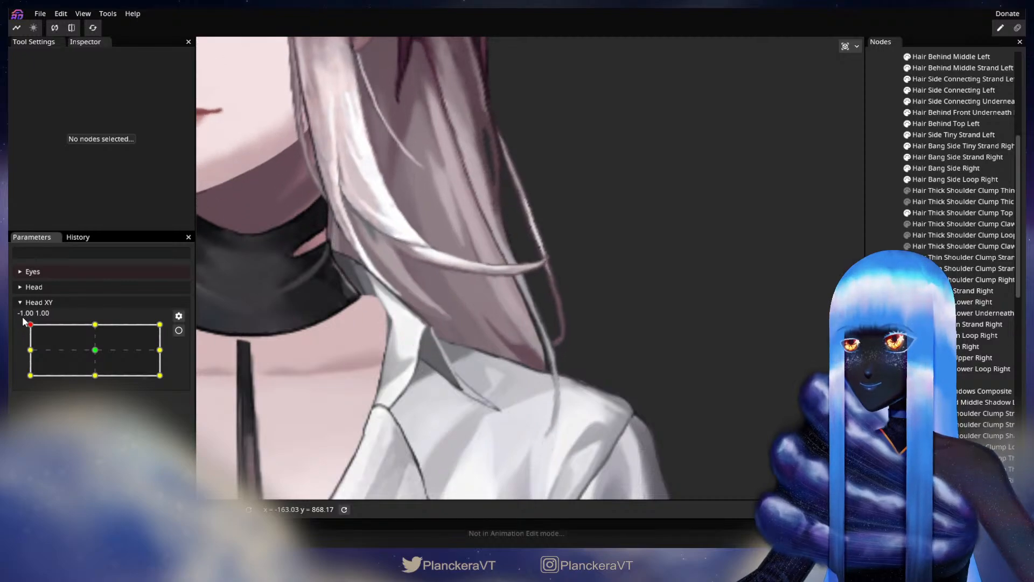
# Step: Fine-tune the Hair Back vertices from the mid-length strands down to the lower edge near the collar at keypoint -1.00, 1.00
pyautogui.click(179, 330)
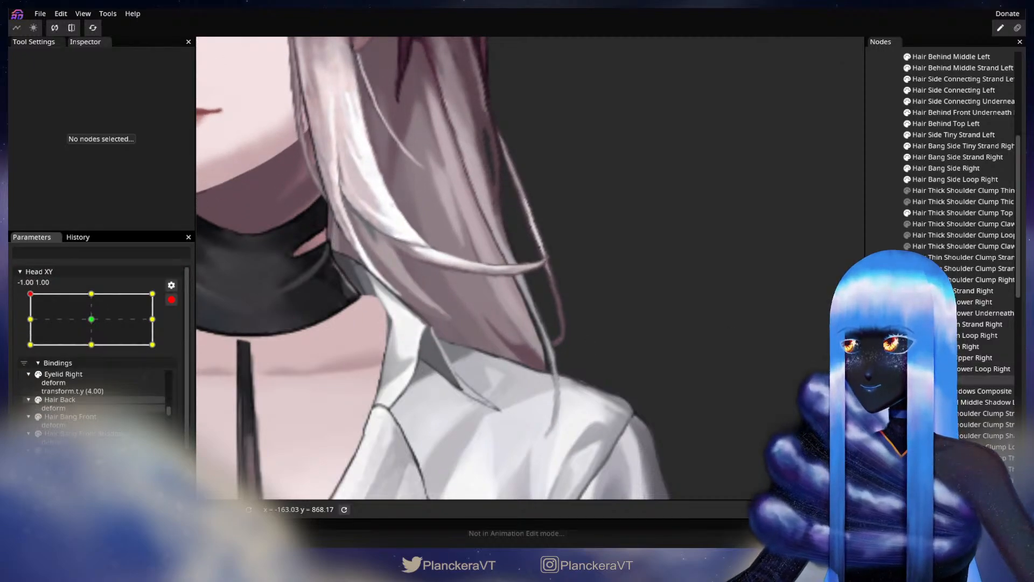
pyautogui.click(432, 307)
pyautogui.click(458, 277)
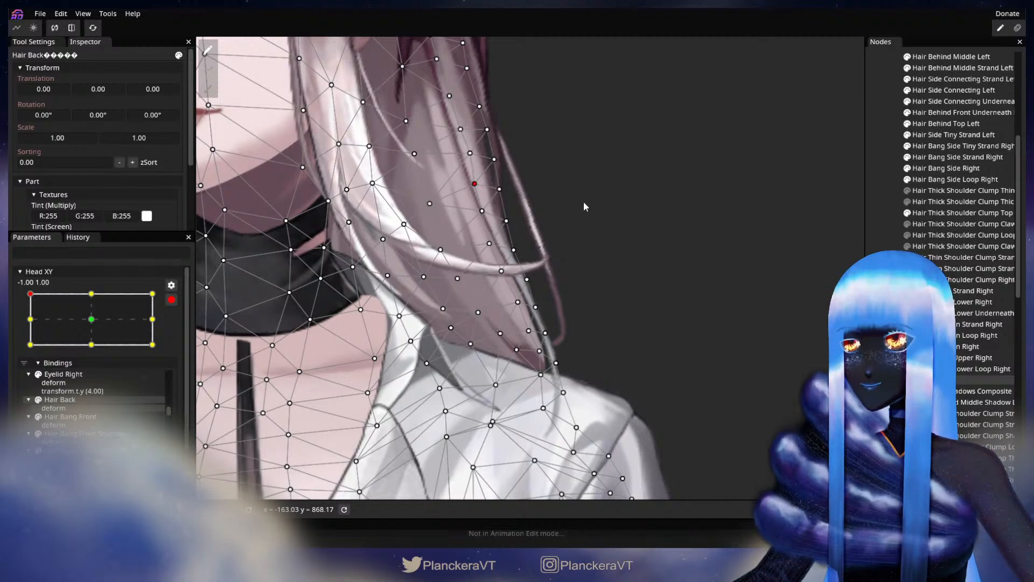
pyautogui.press('Escape')
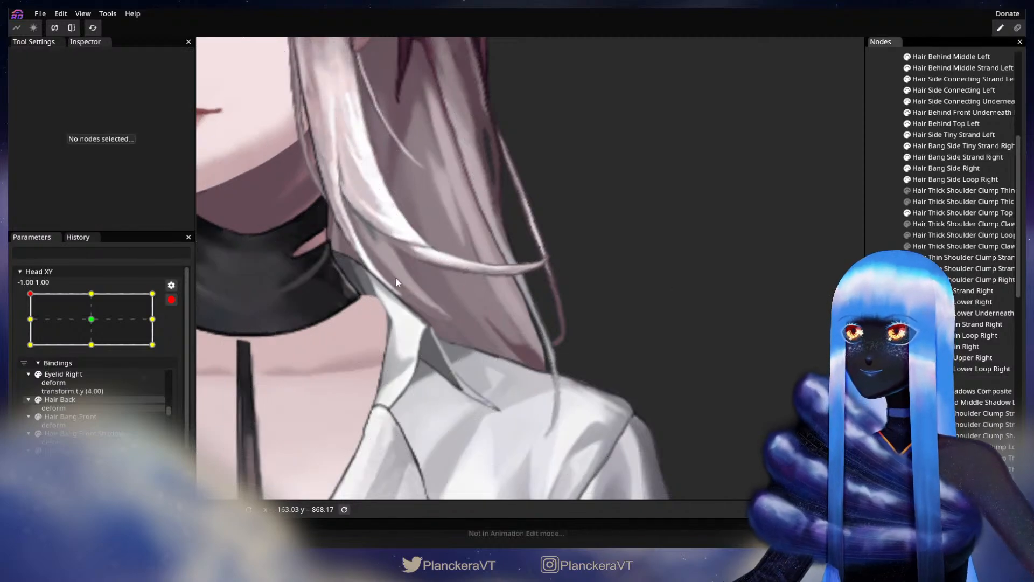
# Step: Nudge the Hair Back vertices in the middle of the outer back strands at keypoint -1.00, 1.00, and preview the head movement
pyautogui.click(172, 299)
pyautogui.moveTo(29, 323)
pyautogui.mouseDown()
pyautogui.moveTo(29, 353)
pyautogui.moveTo(34, 322)
pyautogui.mouseUp()
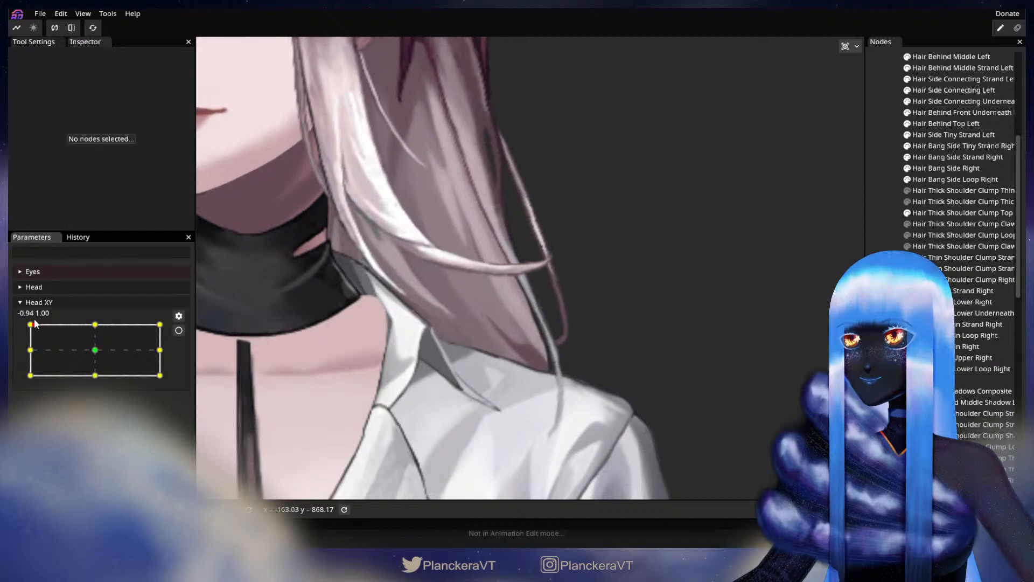
pyautogui.click(179, 331)
pyautogui.click(442, 213)
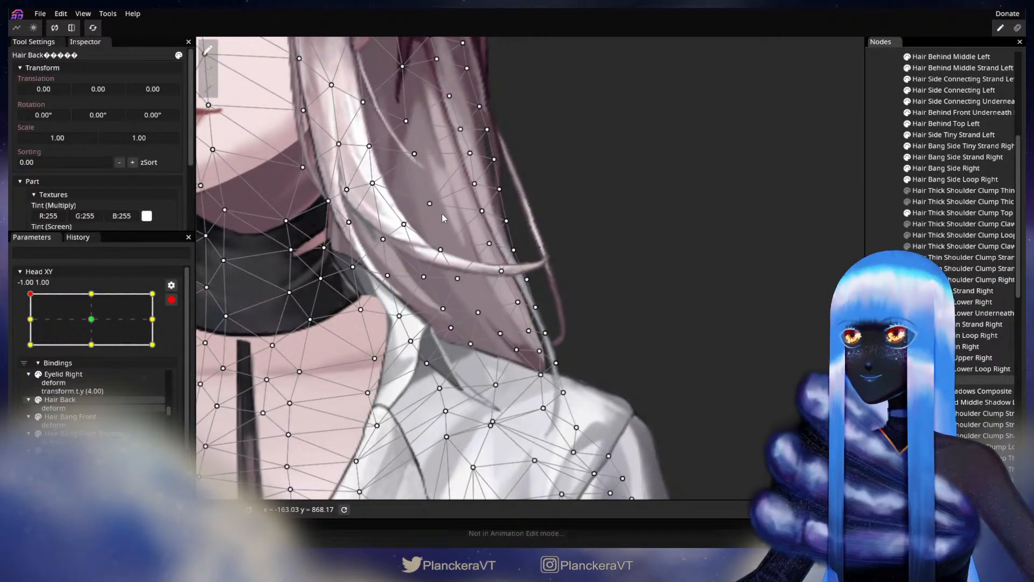
pyautogui.click(468, 155)
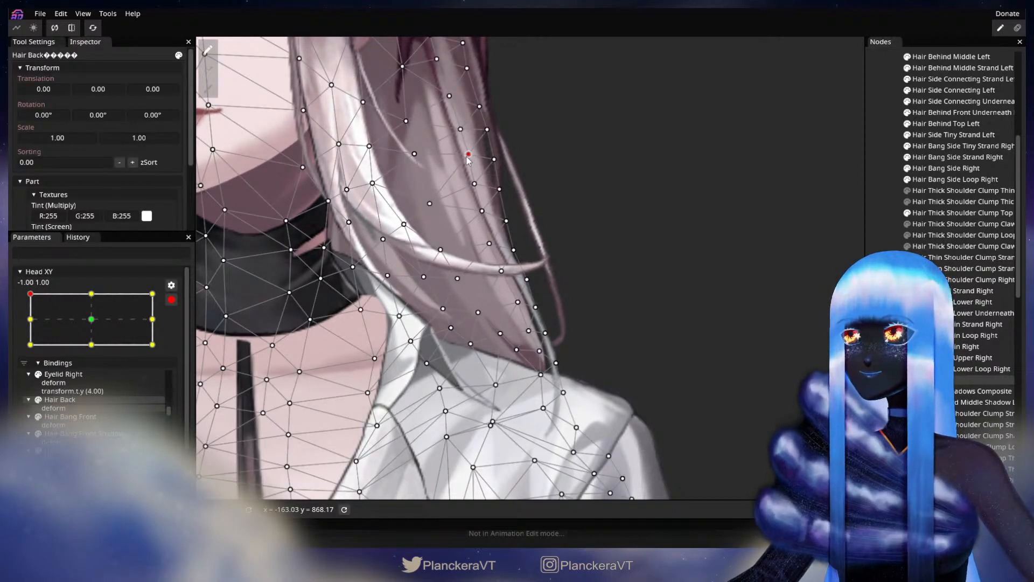
pyautogui.press('Escape')
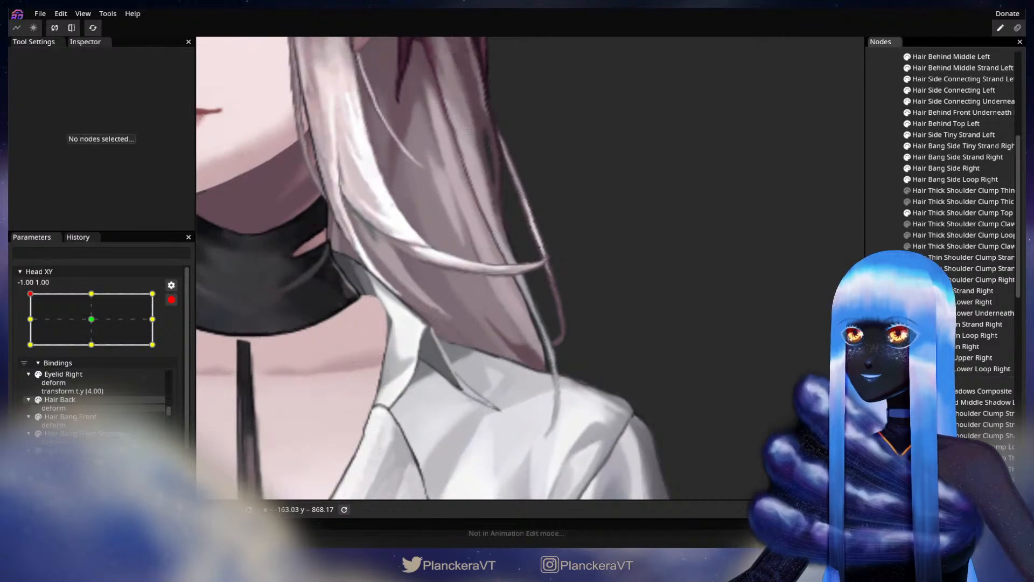
pyautogui.click(171, 300)
pyautogui.moveTo(30, 324)
pyautogui.mouseDown()
pyautogui.moveTo(16, 362)
pyautogui.moveTo(11, 320)
pyautogui.mouseUp()
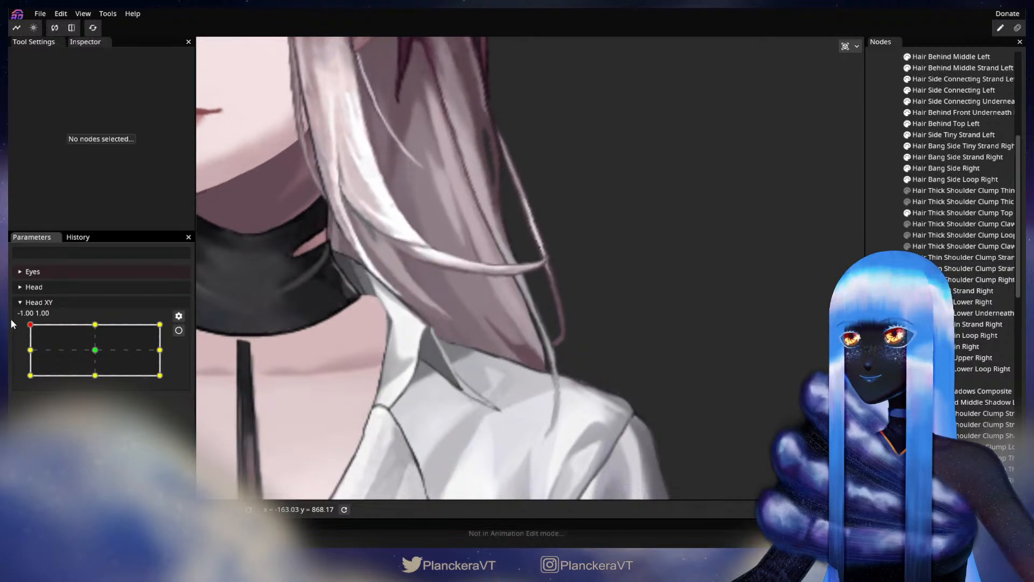
# Step: Adjust the Hair Back vertices along the inner strands beside the front lock at keypoint -1.00, 1.00, and check the movement
pyautogui.click(178, 330)
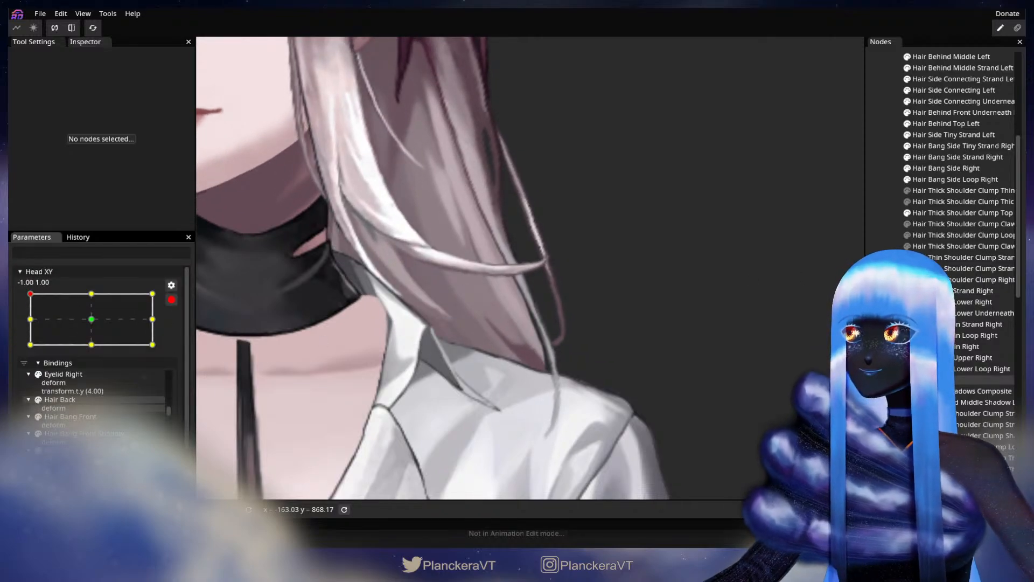
pyautogui.click(432, 211)
pyautogui.click(408, 158)
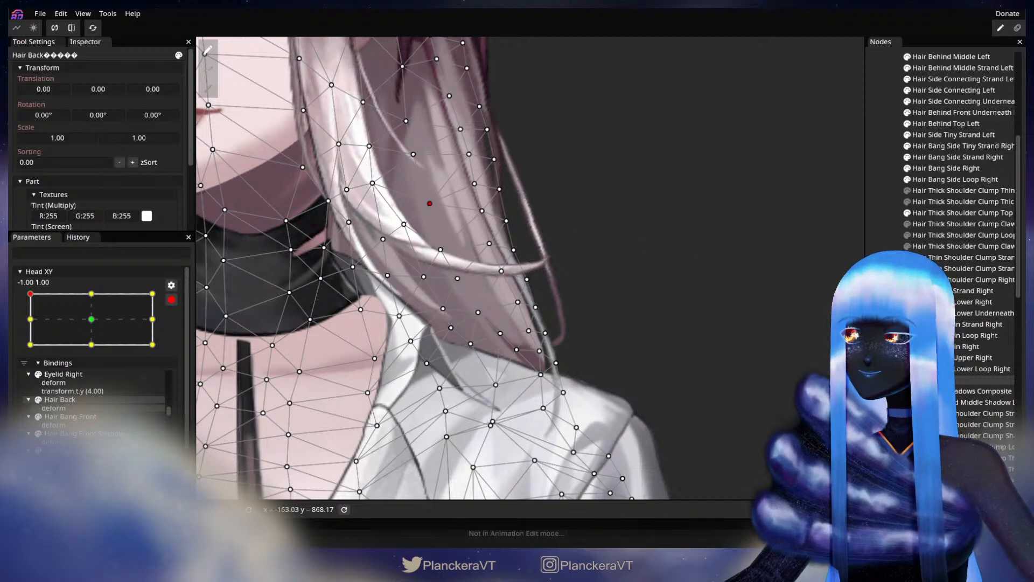
pyautogui.press('Escape')
pyautogui.click(171, 299)
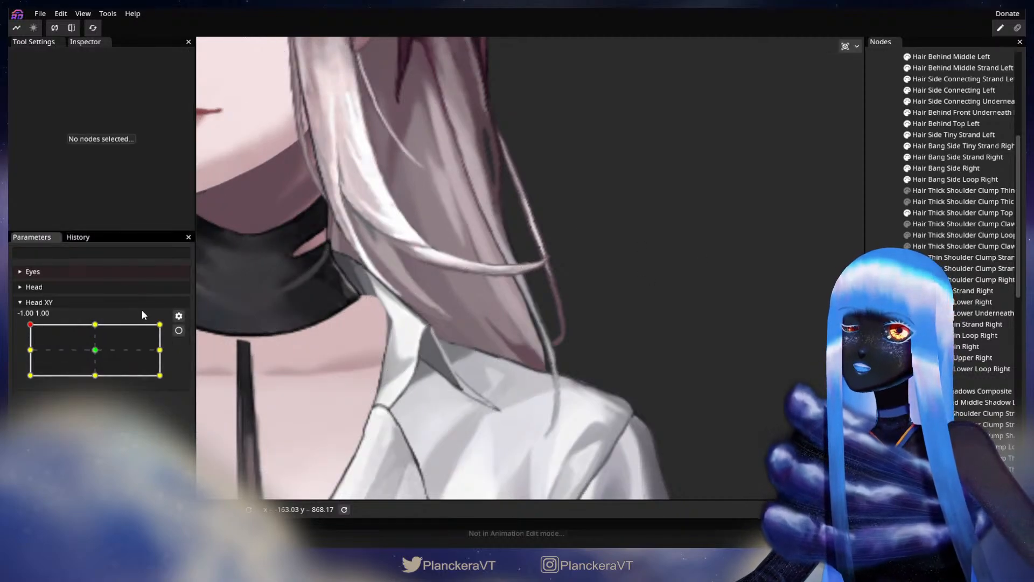
pyautogui.moveTo(28, 324)
pyautogui.mouseDown()
pyautogui.moveTo(23, 352)
pyautogui.moveTo(24, 325)
pyautogui.mouseUp()
# Step: Fine-tune the Hair Back vertices near the lower outer edge above the shoulder at keypoint -1.00, 1.00, and end keypoint editing
pyautogui.click(178, 330)
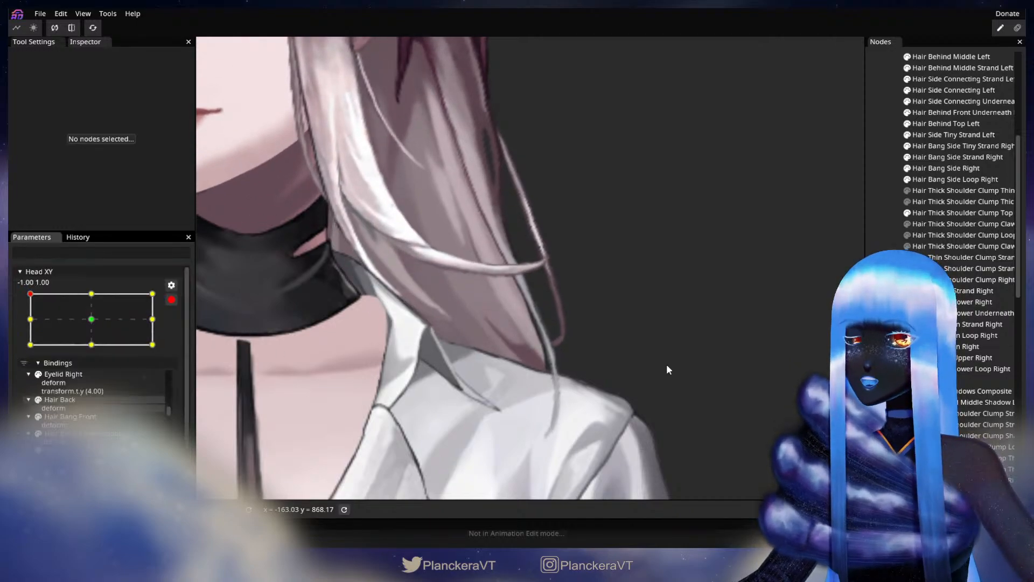
pyautogui.click(465, 365)
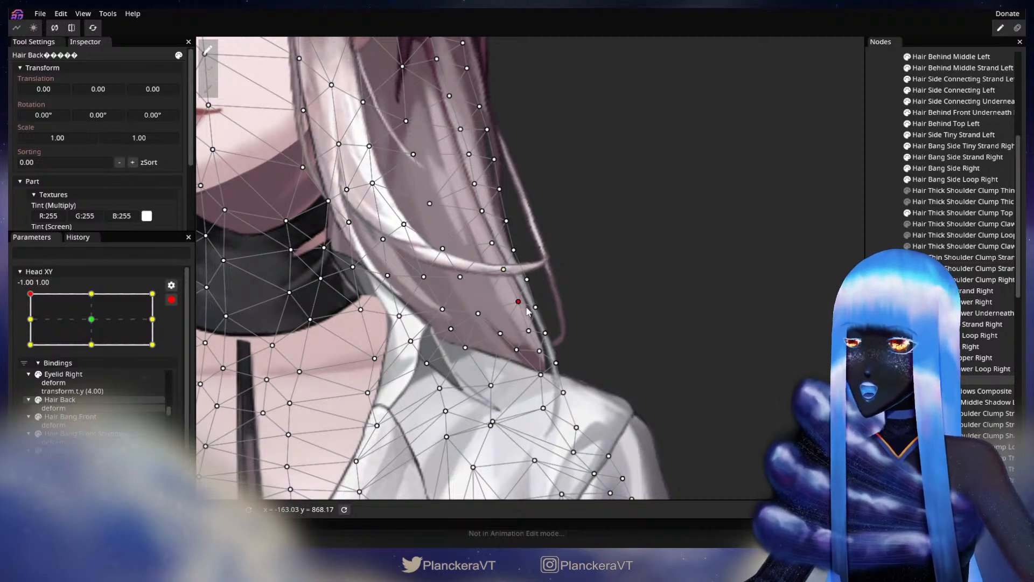
pyautogui.click(678, 313)
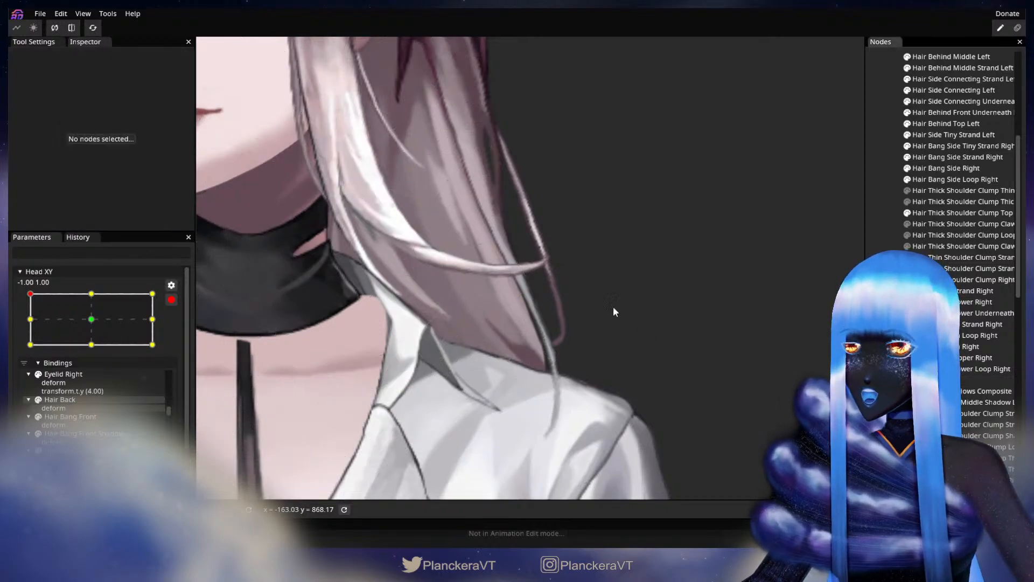
pyautogui.click(171, 300)
# Step: Edit Head XY keypoint -1.00, -1.00, nudge the Hair Back vertices in the inner strands and outer edge, and preview the movement
pyautogui.moveTo(25, 326); pyautogui.dragTo(27, 381)
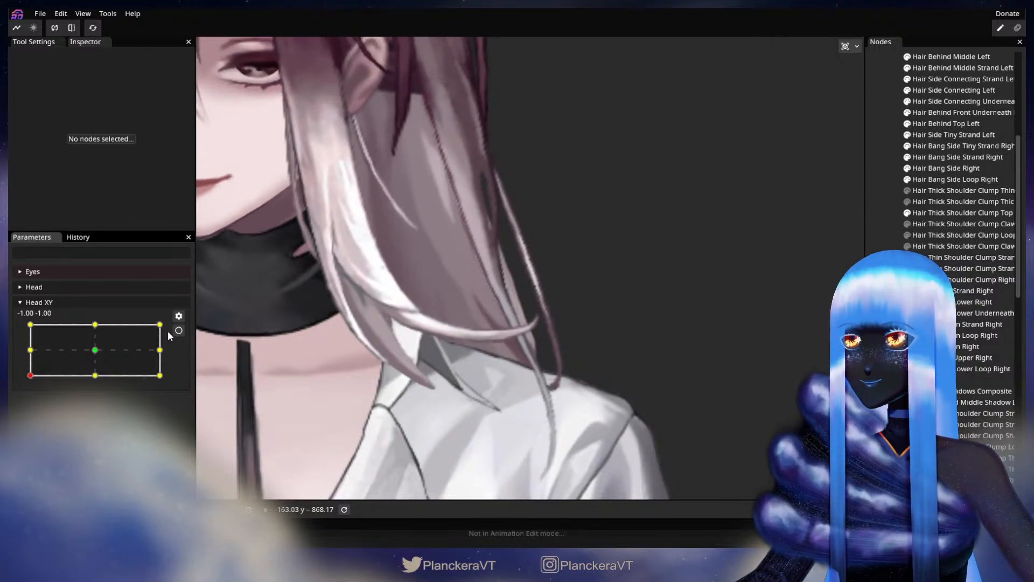
pyautogui.click(179, 330)
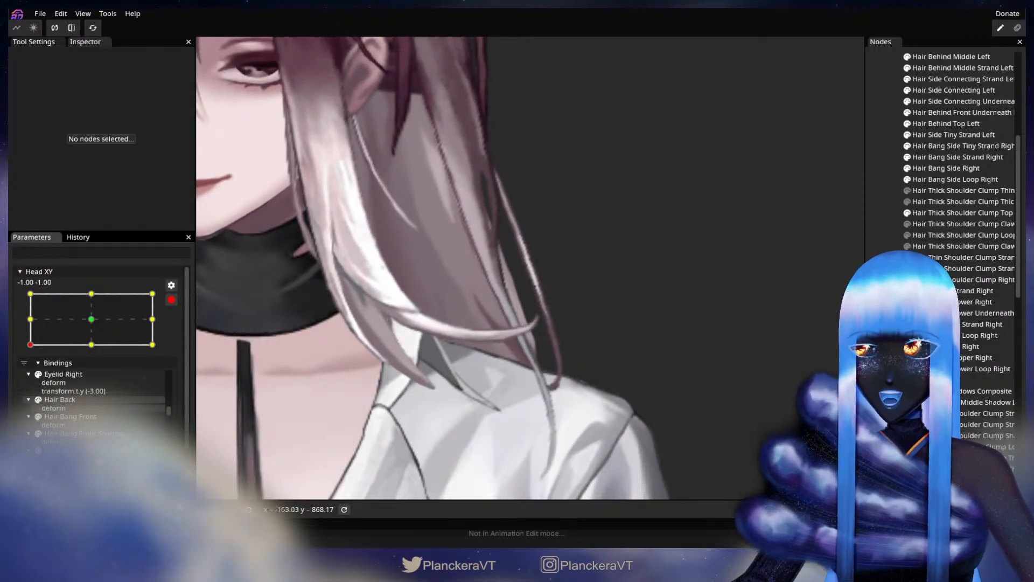
pyautogui.click(927, 379)
pyautogui.scroll(1, 461, 320)
pyautogui.click(464, 291)
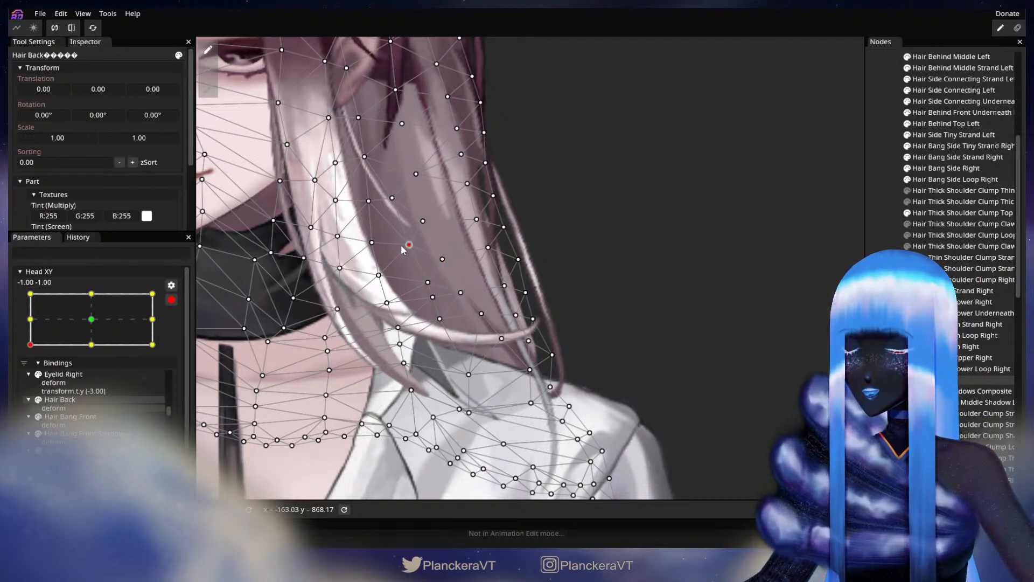
pyautogui.moveTo(402, 245); pyautogui.dragTo(395, 251)
pyautogui.click(393, 197)
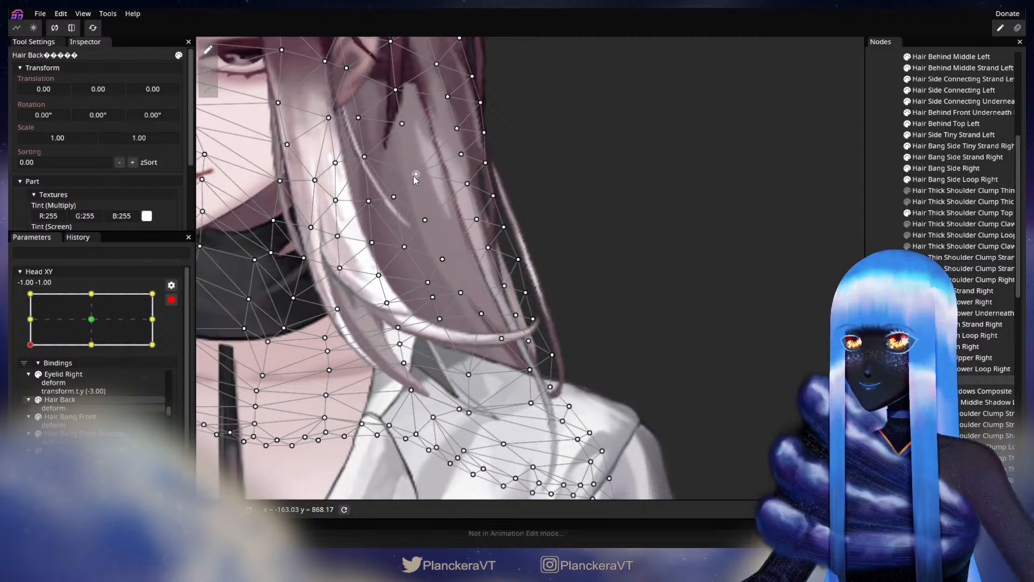
pyautogui.moveTo(420, 171); pyautogui.dragTo(418, 173)
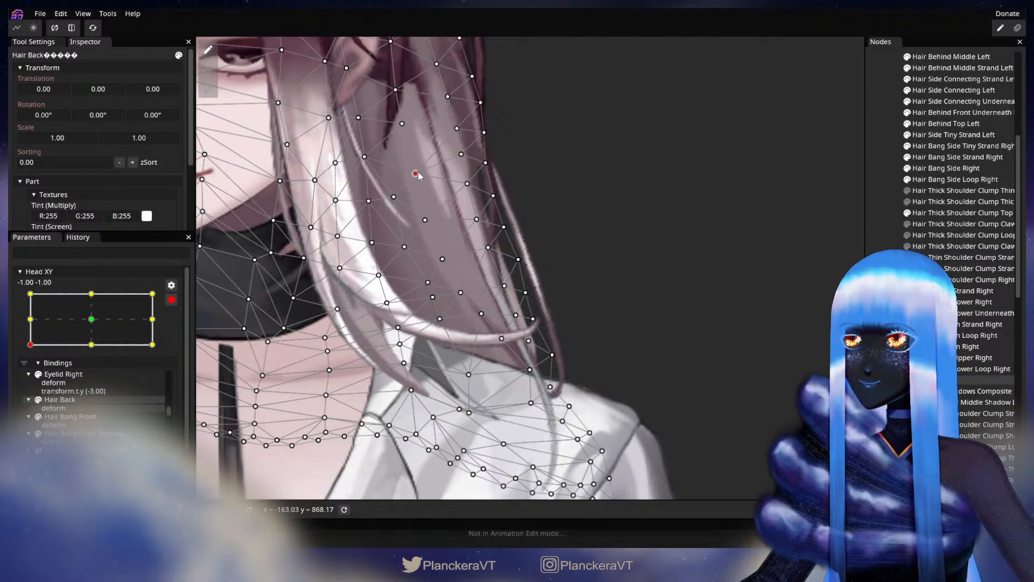
pyautogui.click(518, 260)
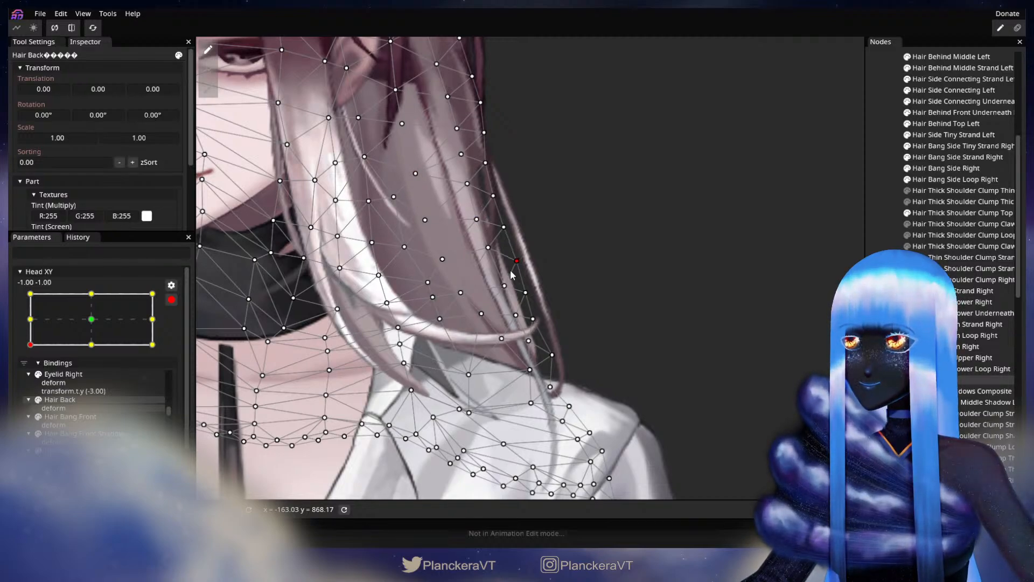
pyautogui.press('Escape')
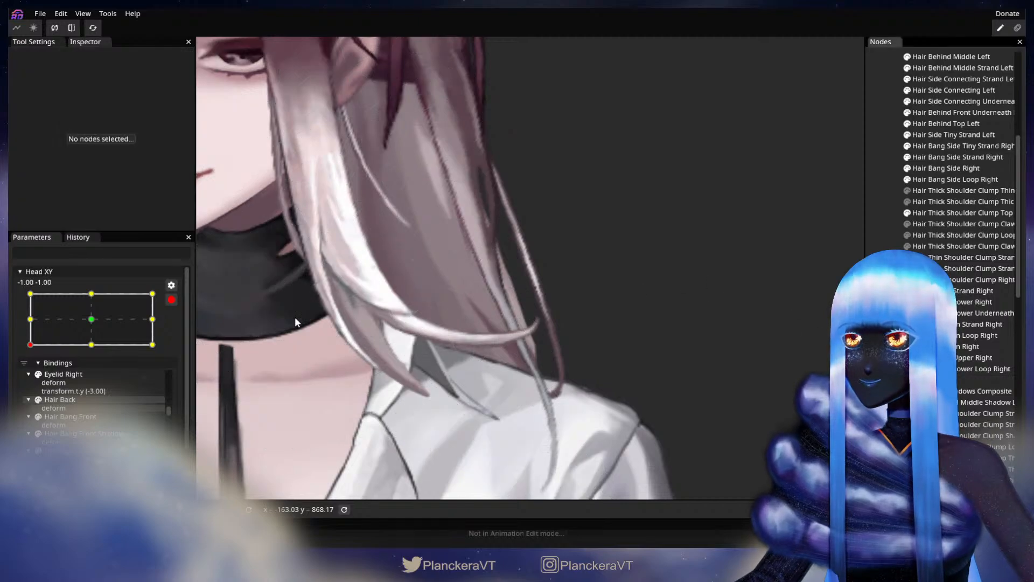
pyautogui.click(173, 300)
pyautogui.moveTo(31, 374)
pyautogui.mouseDown()
pyautogui.moveTo(31, 349)
pyautogui.moveTo(28, 388)
pyautogui.mouseUp()
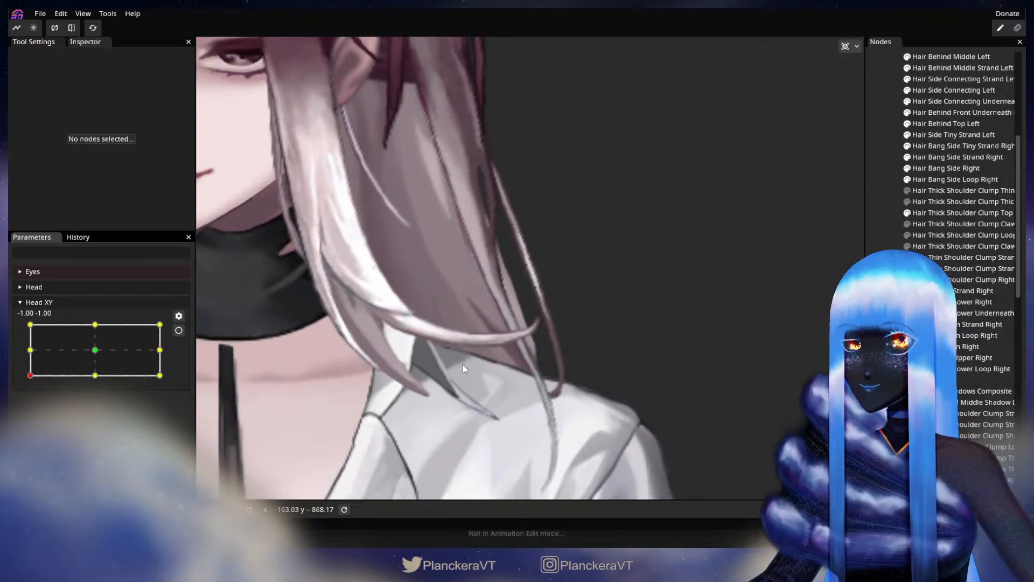
# Step: Adjust the Hair Back vertices in the lower strands and over the shirt collar at keypoint -1.00, -1.00
pyautogui.click(178, 330)
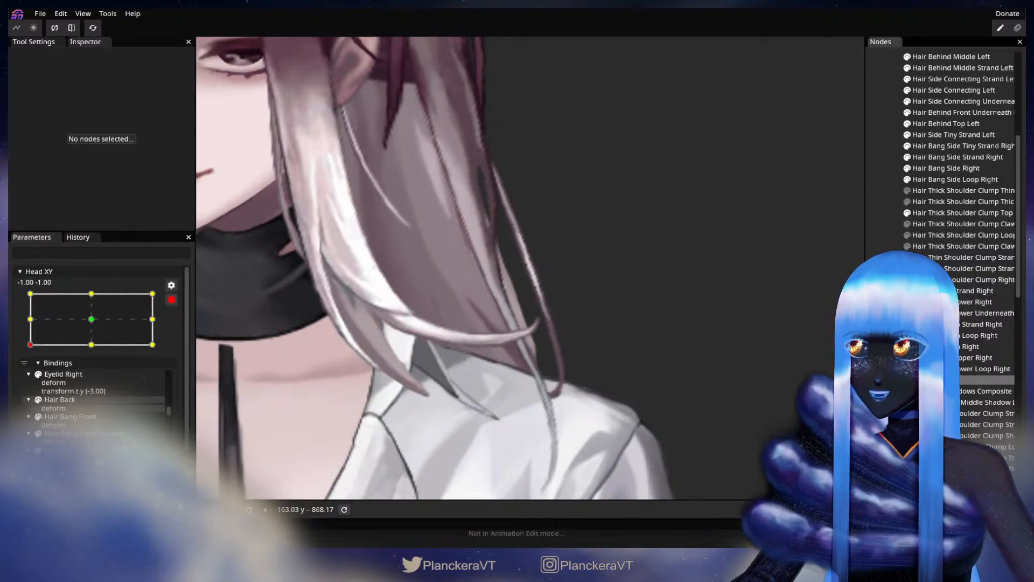
pyautogui.click(462, 295)
pyautogui.moveTo(461, 292); pyautogui.dragTo(477, 316)
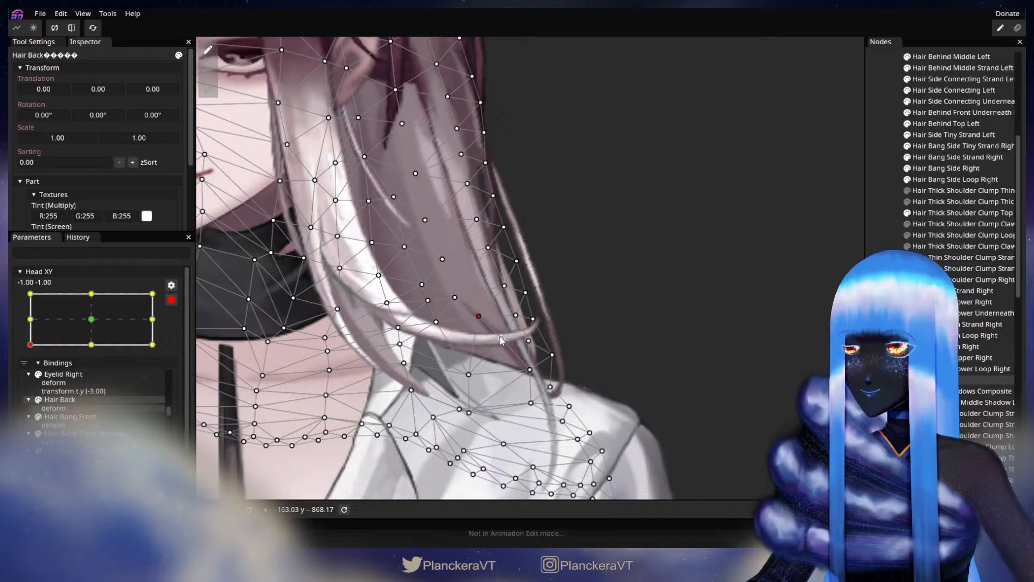
pyautogui.moveTo(468, 378); pyautogui.dragTo(467, 382)
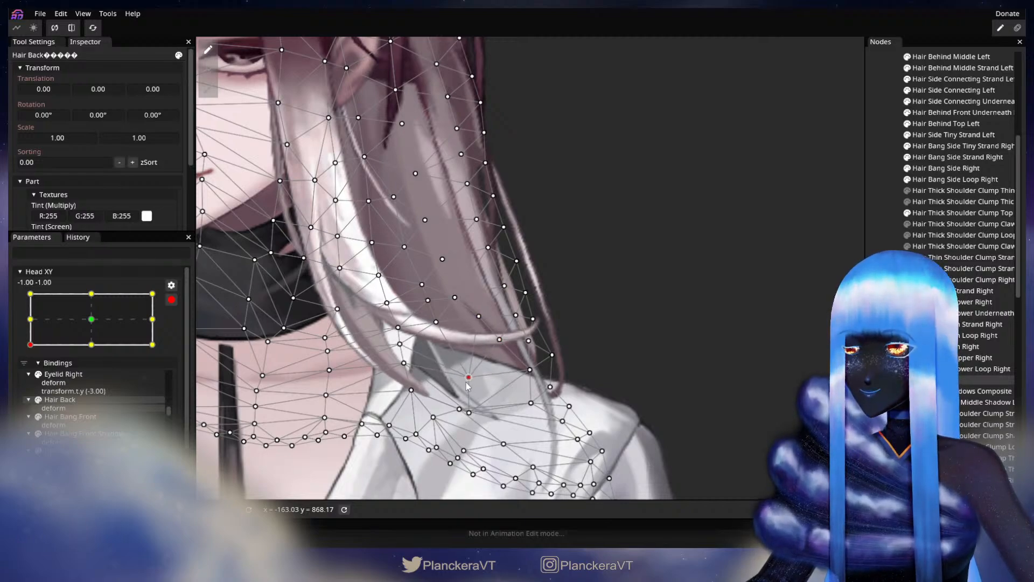
pyautogui.moveTo(478, 316); pyautogui.dragTo(475, 319)
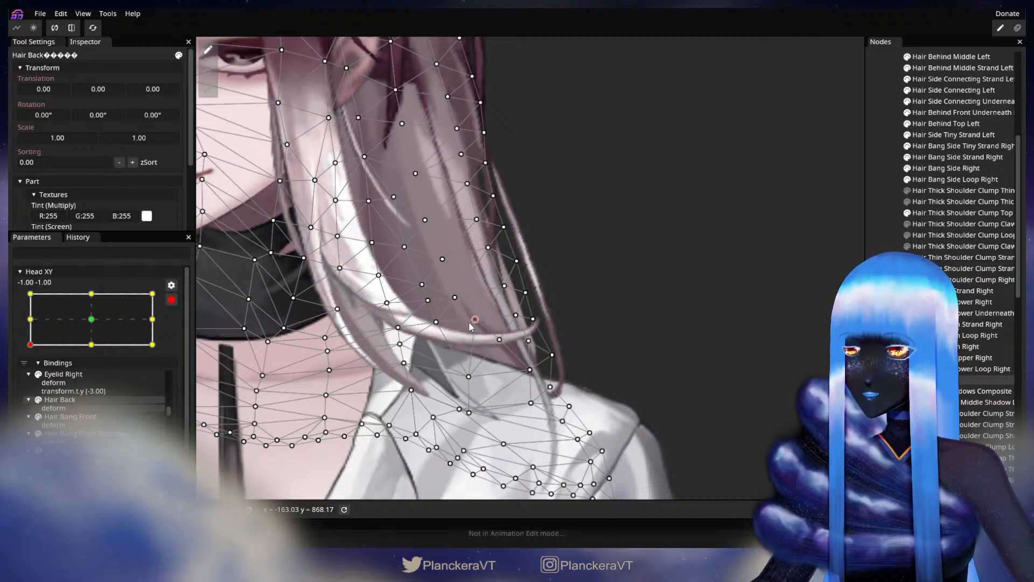
# Step: Nudge the Hair Back vertices from the mid-length strands out to the lower outer edge at keypoint -1.00, -1.00
pyautogui.click(455, 298)
pyautogui.click(423, 285)
pyautogui.click(440, 269)
pyautogui.click(463, 186)
pyautogui.moveTo(475, 218); pyautogui.dragTo(469, 219)
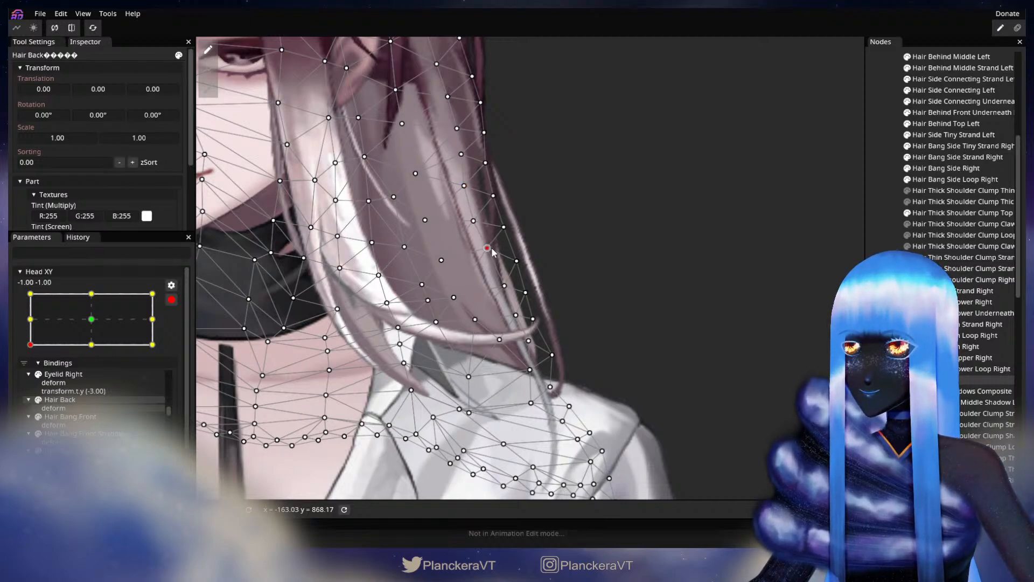
pyautogui.click(503, 286)
pyautogui.click(514, 315)
pyautogui.moveTo(526, 292); pyautogui.dragTo(524, 295)
# Step: Adjust the Hair Back vertices in the upper outer strands and just below the ear at keypoint -1.00, -1.00
pyautogui.moveTo(469, 130); pyautogui.dragTo(477, 229)
pyautogui.click(465, 165)
pyautogui.click(476, 225)
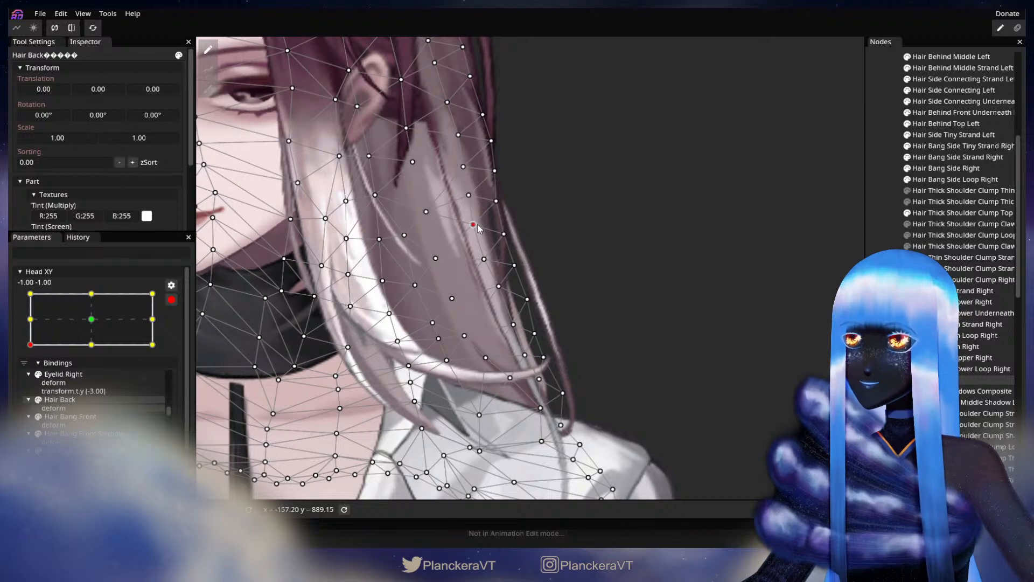
pyautogui.moveTo(412, 161); pyautogui.dragTo(407, 165)
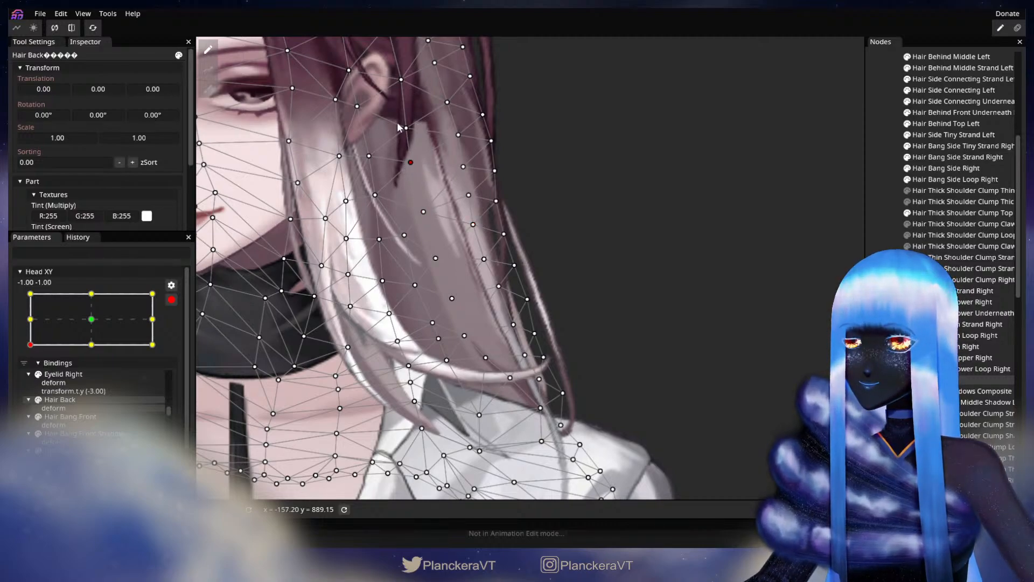
pyautogui.moveTo(406, 127); pyautogui.dragTo(402, 128)
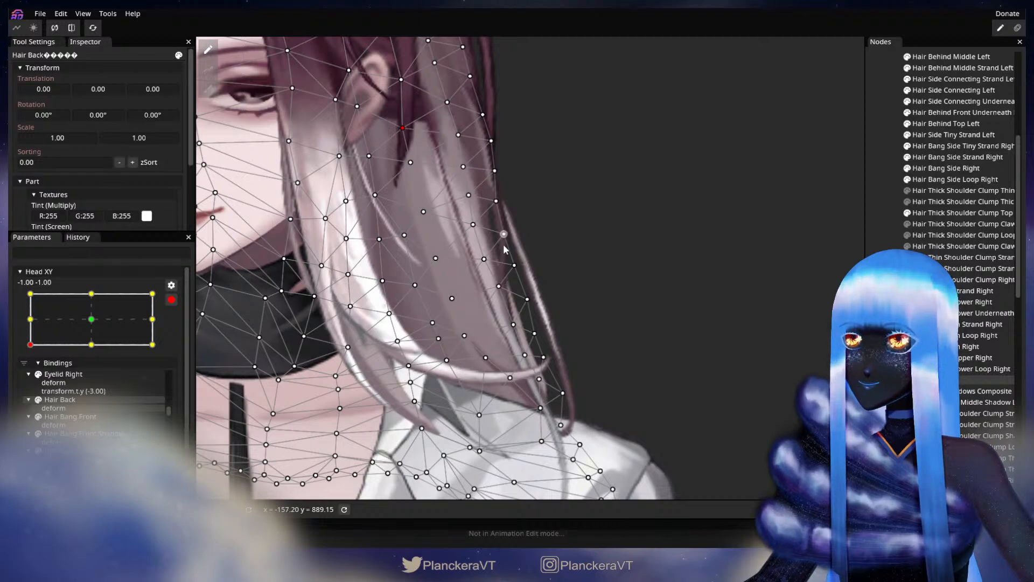
# Step: Refine the Hair Back vertices across the central and outer mid-length strands at keypoint -1.00, -1.00
pyautogui.moveTo(477, 262); pyautogui.dragTo(478, 261)
pyautogui.click(452, 299)
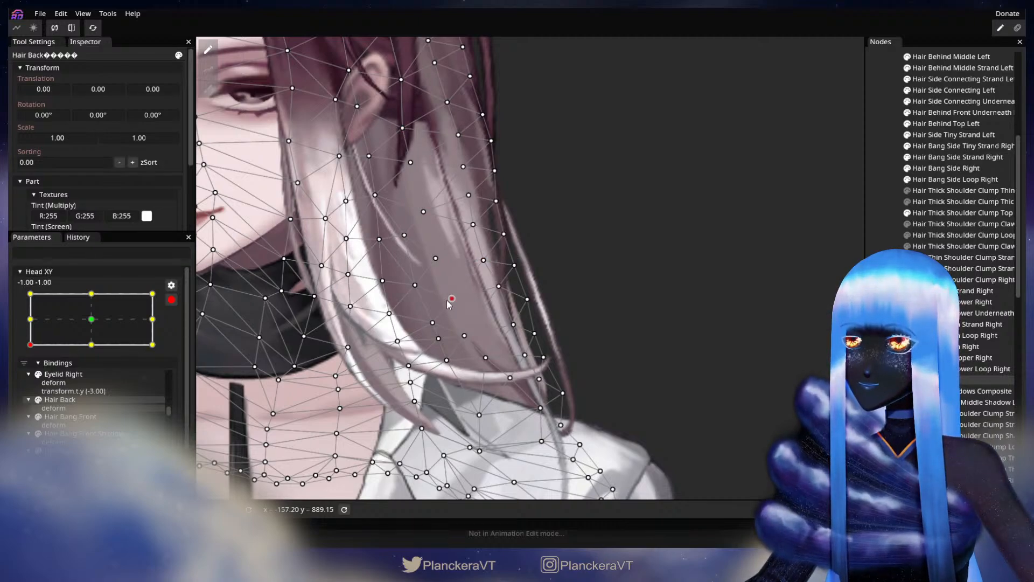
pyautogui.click(499, 287)
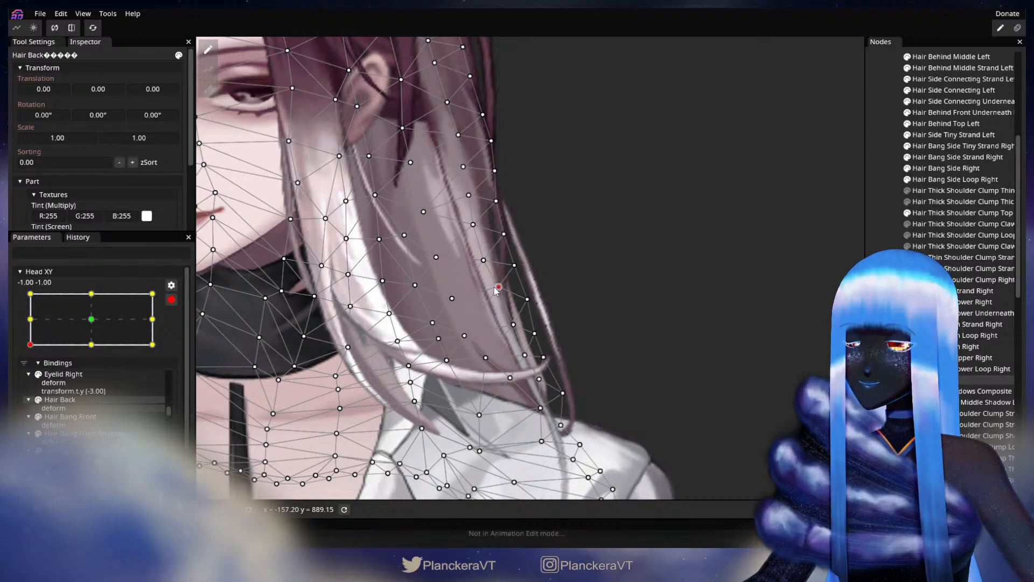
pyautogui.click(485, 260)
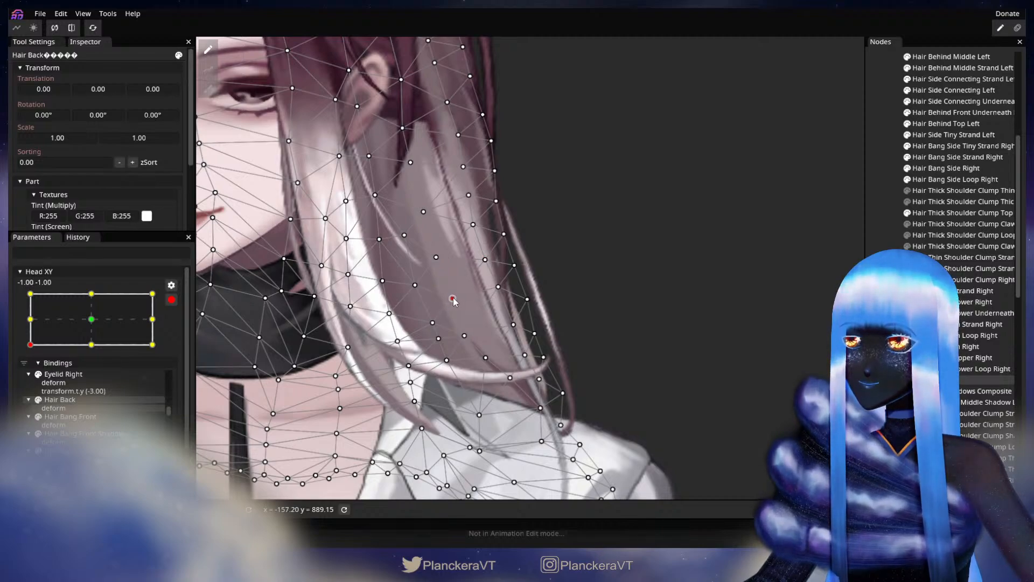
pyautogui.moveTo(455, 298); pyautogui.dragTo(452, 297)
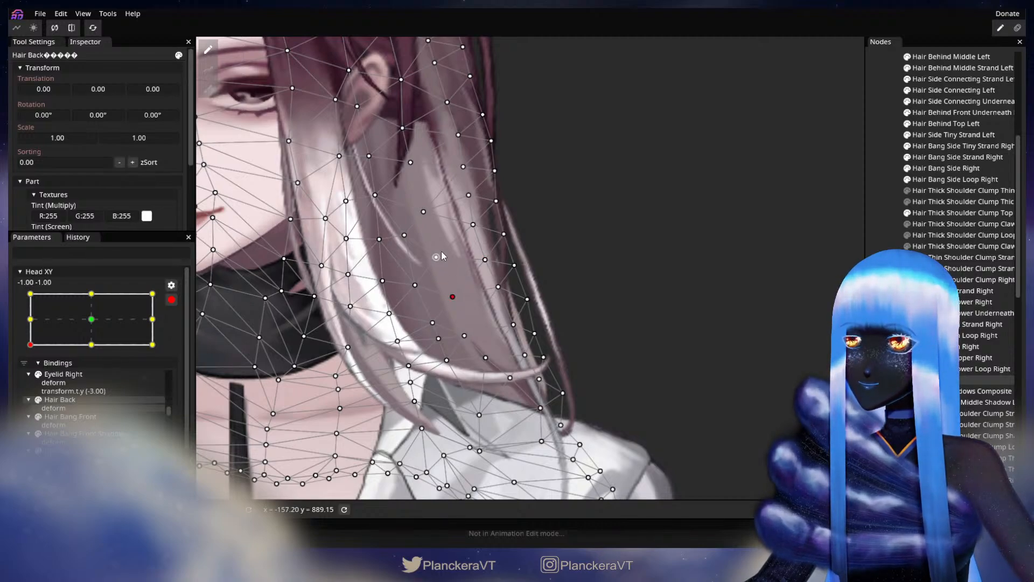
pyautogui.moveTo(439, 257); pyautogui.dragTo(437, 258)
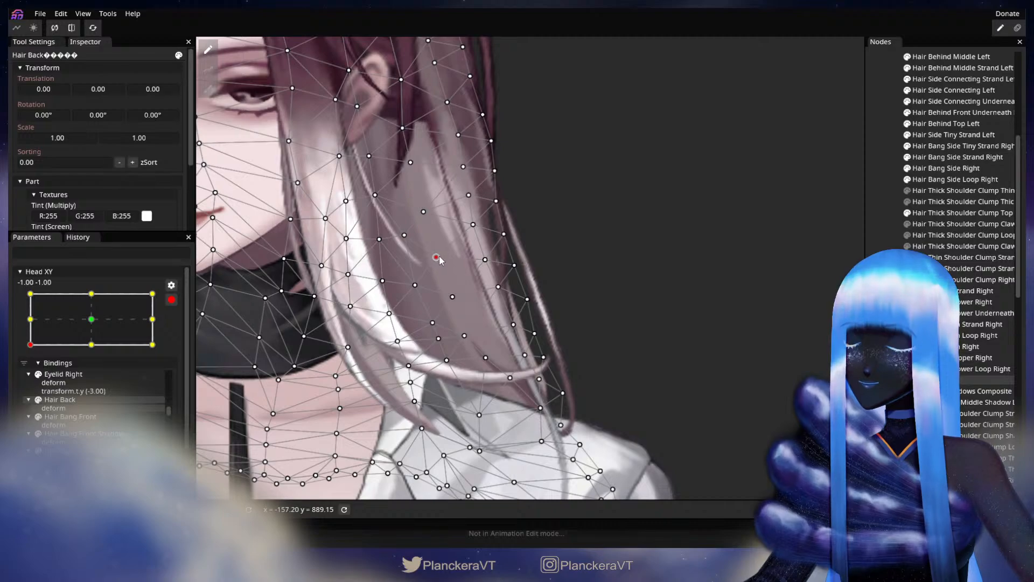
# Step: Adjust the Hair Back vertices just inside the outer edge, from below the ear down to the curled lock's tip, at keypoint -1.00, -1.00
pyautogui.click(474, 224)
pyautogui.moveTo(476, 226); pyautogui.dragTo(476, 227)
pyautogui.click(471, 198)
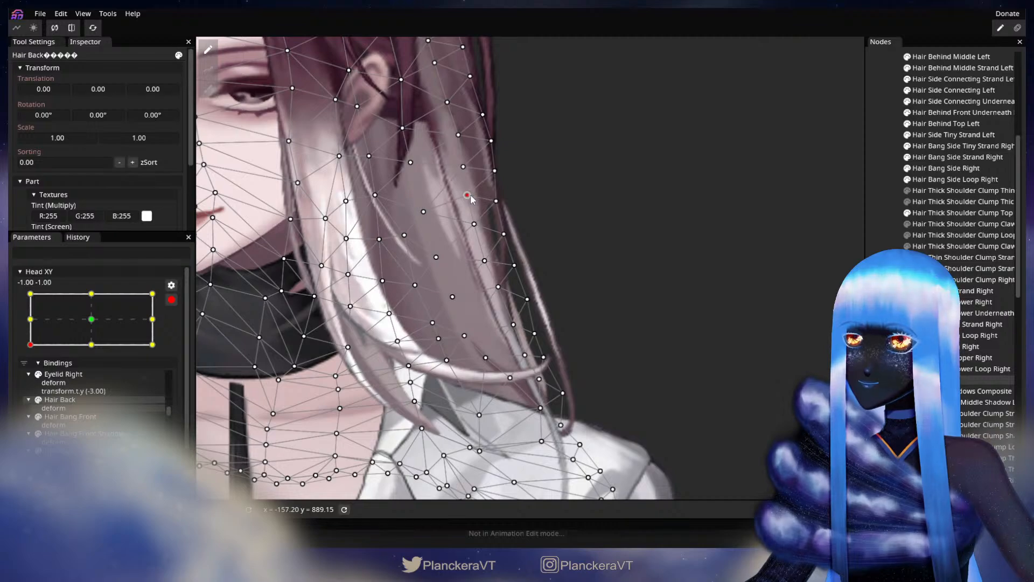
pyautogui.click(464, 166)
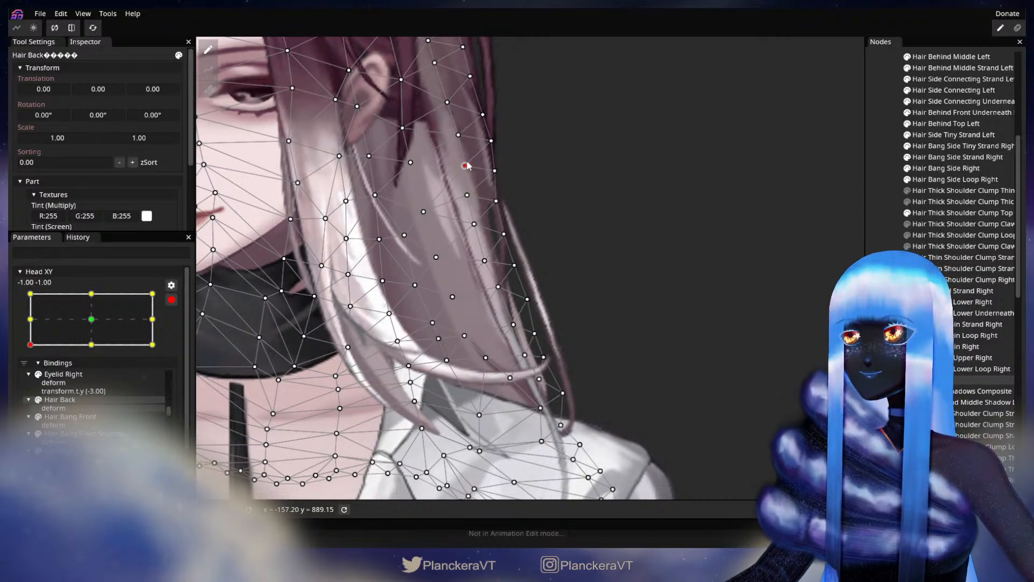
pyautogui.moveTo(498, 265); pyautogui.dragTo(497, 231)
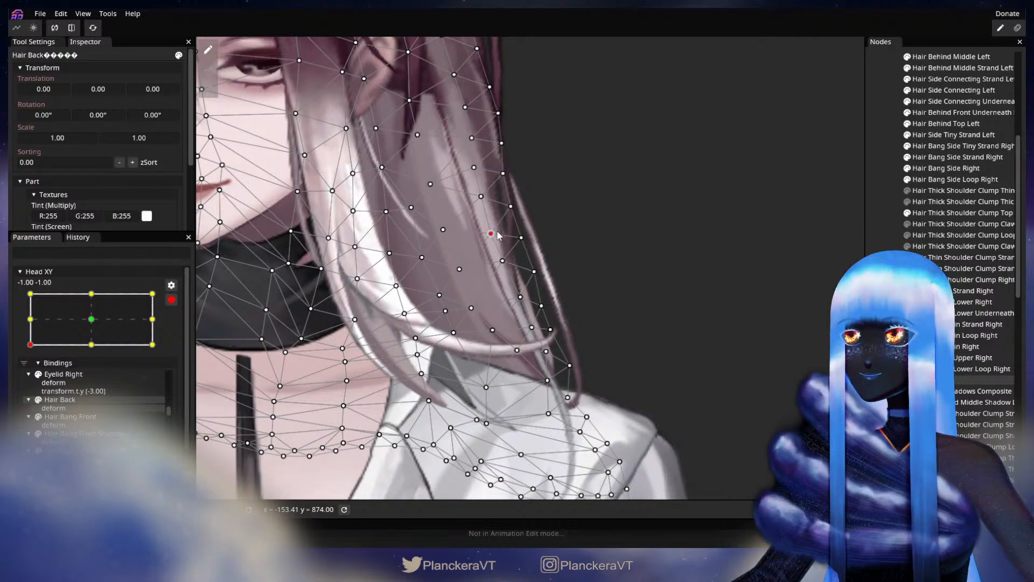
pyautogui.click(521, 298)
pyautogui.click(532, 327)
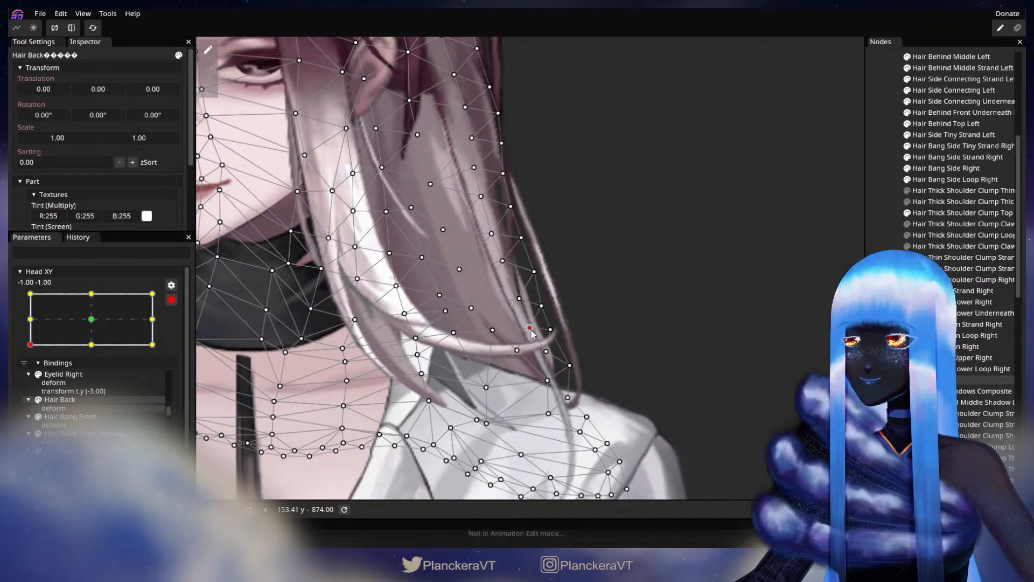
# Step: Nudge the Hair Back vertices along the lower outer edge, past the curled lock's tip to the shoulder, at keypoint -1.00, -1.00
pyautogui.click(534, 271)
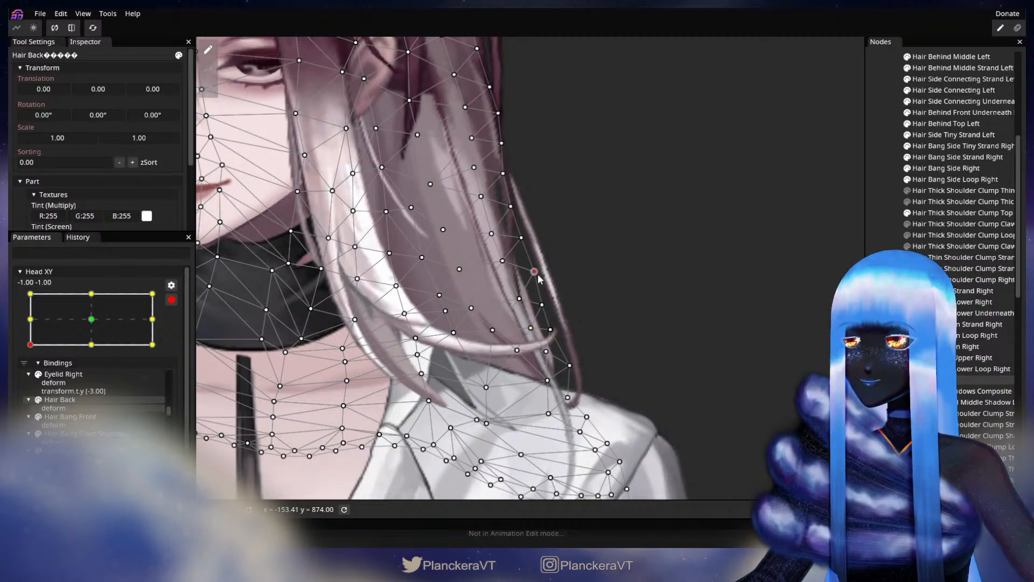
pyautogui.click(550, 329)
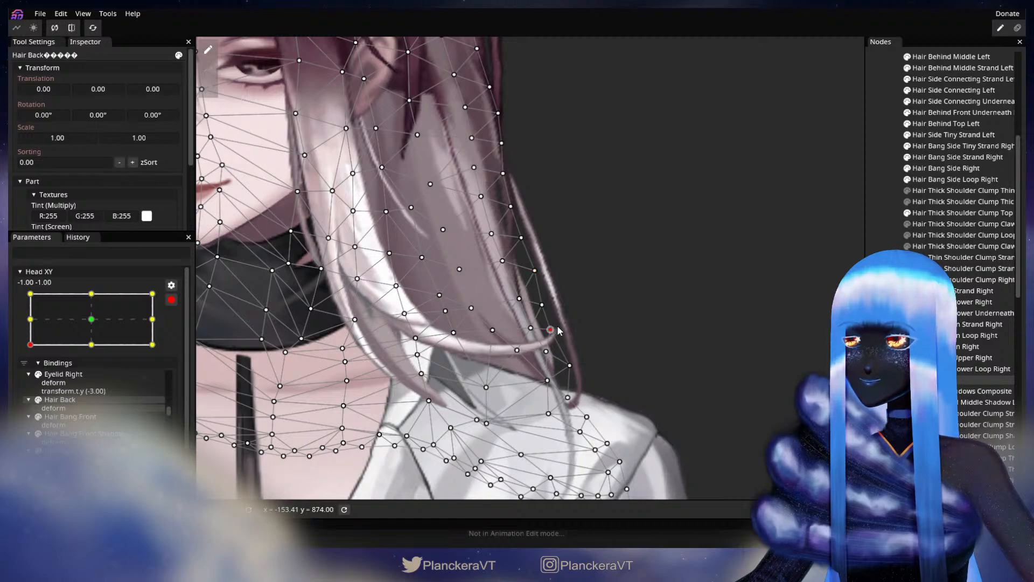
pyautogui.moveTo(569, 365); pyautogui.dragTo(572, 373)
pyautogui.click(556, 328)
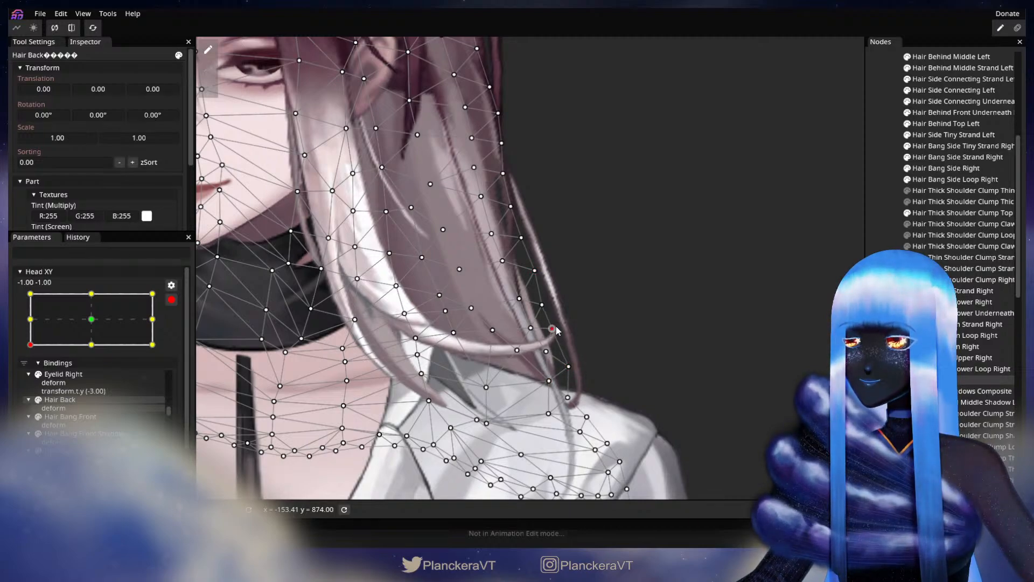
pyautogui.moveTo(557, 330); pyautogui.dragTo(555, 332)
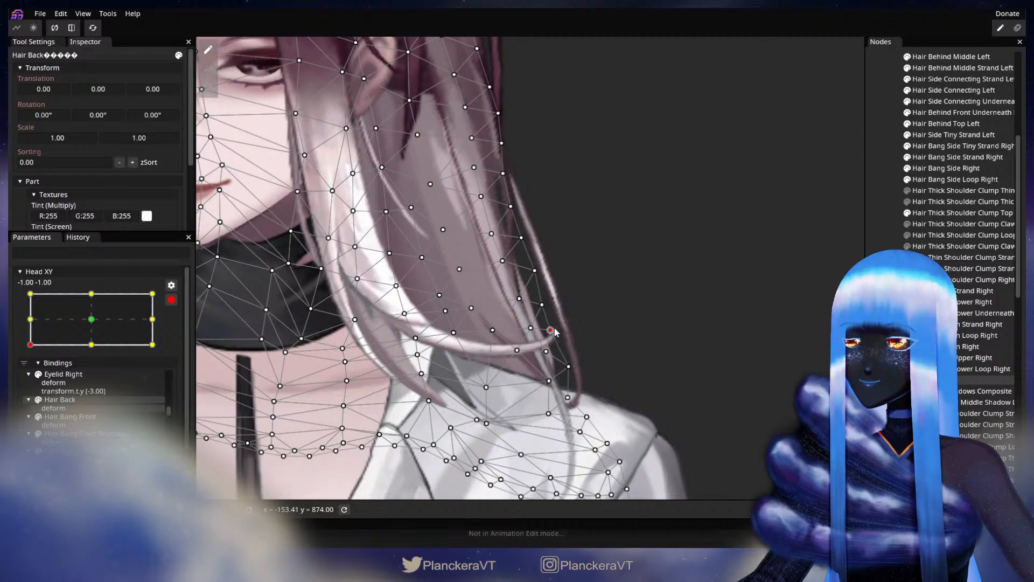
pyautogui.click(554, 416)
pyautogui.moveTo(554, 416); pyautogui.dragTo(569, 396)
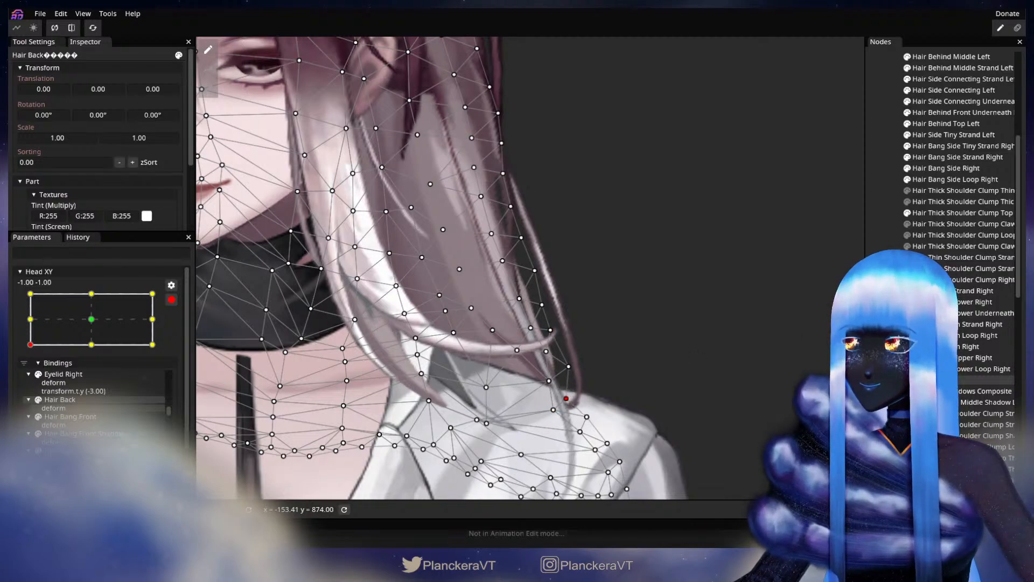
# Step: Deselect the mesh, preview the head movement between Head XY -1.00, -0.81 and -1.00, -1.00, and resume editing keypoint -1.00, -1.00
pyautogui.press('Escape')
pyautogui.scroll(-2, 668, 348)
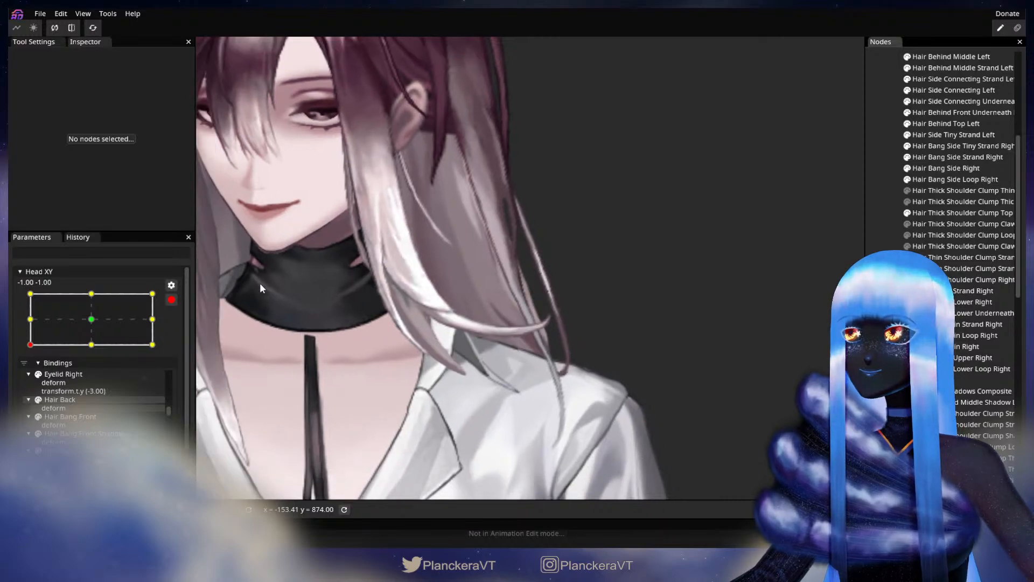
pyautogui.click(171, 300)
pyautogui.moveTo(28, 379)
pyautogui.mouseDown()
pyautogui.moveTo(21, 345)
pyautogui.moveTo(19, 371)
pyautogui.mouseUp()
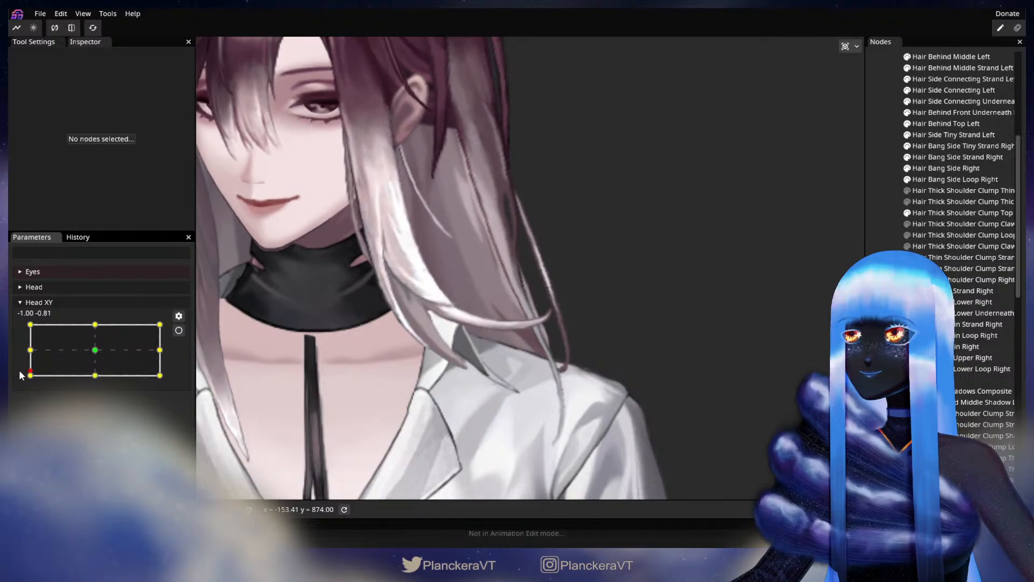
pyautogui.click(179, 329)
pyautogui.scroll(3, 415, 305)
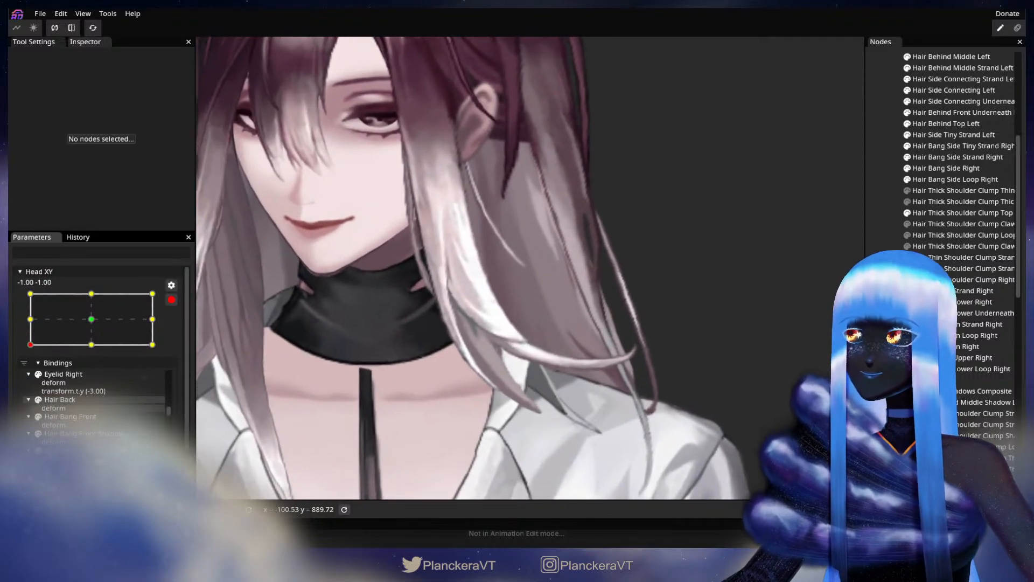
# Step: Reselect Hair Back and adjust its inner vertices beside the white front lock below the ear at keypoint -1.00, -1.00
pyautogui.click(926, 379)
pyautogui.scroll(1, 508, 289)
pyautogui.click(514, 287)
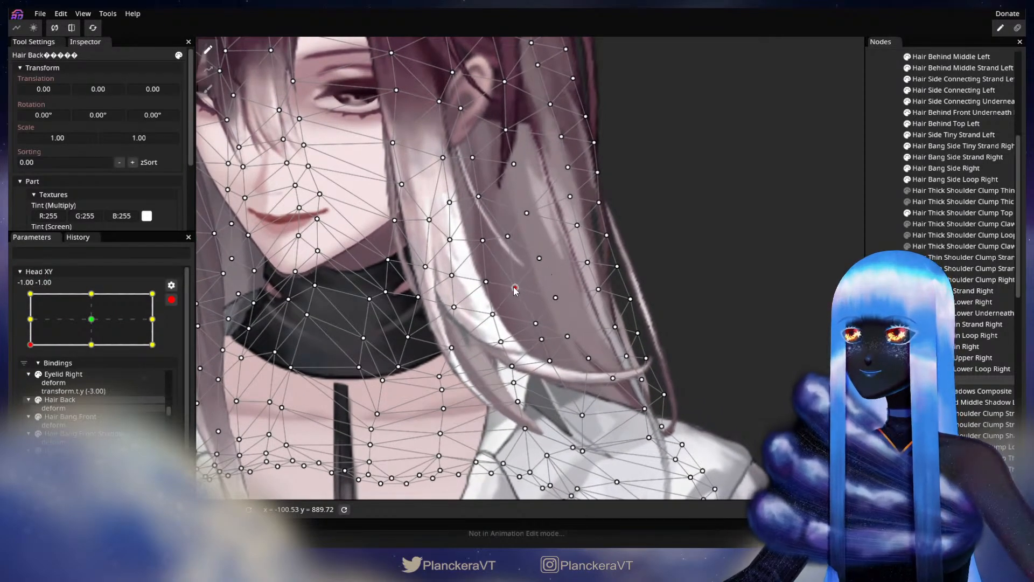
pyautogui.moveTo(512, 287); pyautogui.dragTo(515, 287)
pyautogui.moveTo(505, 239); pyautogui.dragTo(528, 213)
pyautogui.click(478, 197)
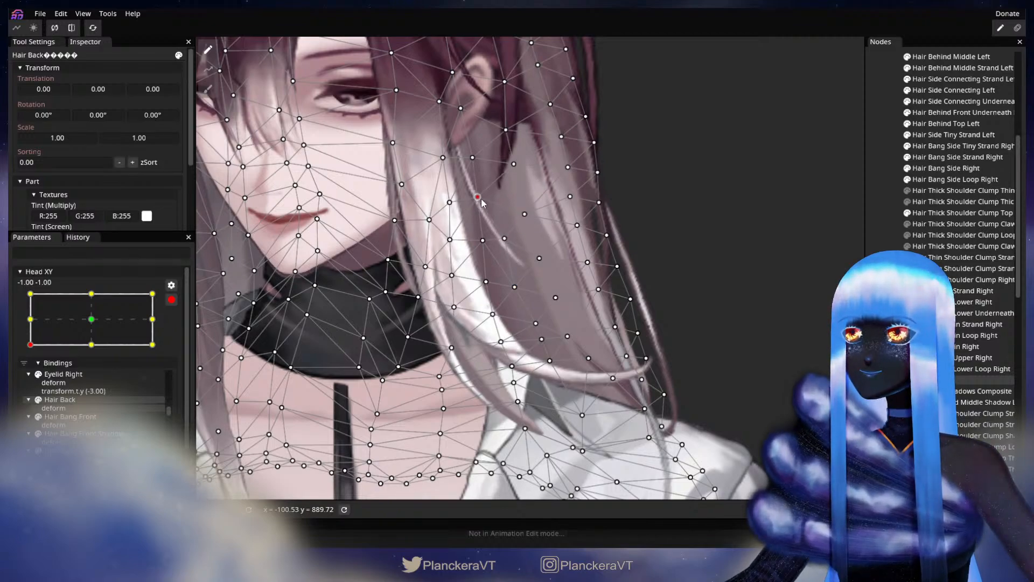
# Step: Shift the Hair Back vertices from the central strands down to just above the curled white lock at keypoint -1.00, -1.00
pyautogui.moveTo(539, 258); pyautogui.dragTo(536, 263)
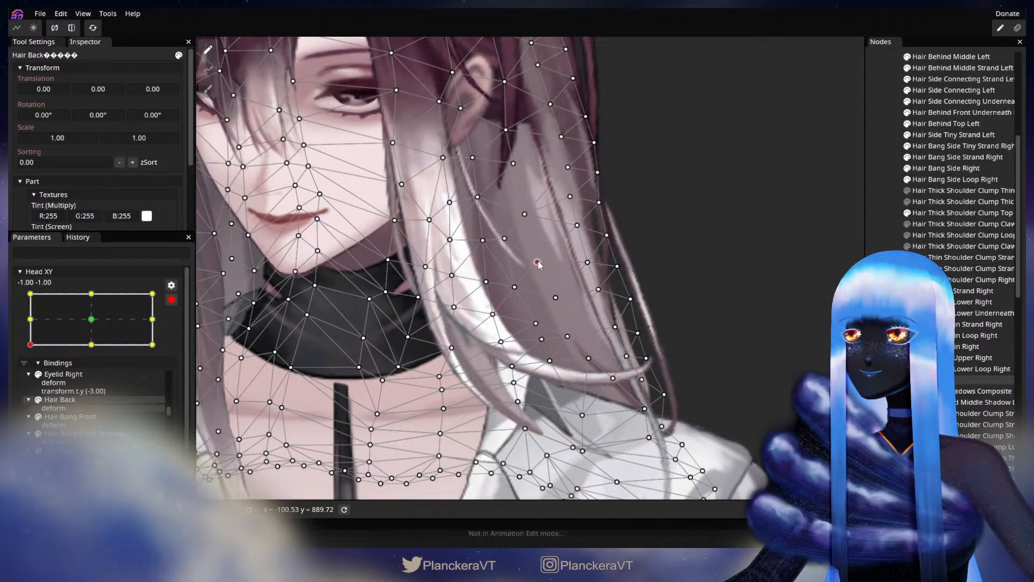
pyautogui.moveTo(556, 297); pyautogui.dragTo(553, 298)
pyautogui.scroll(-1, 560, 300)
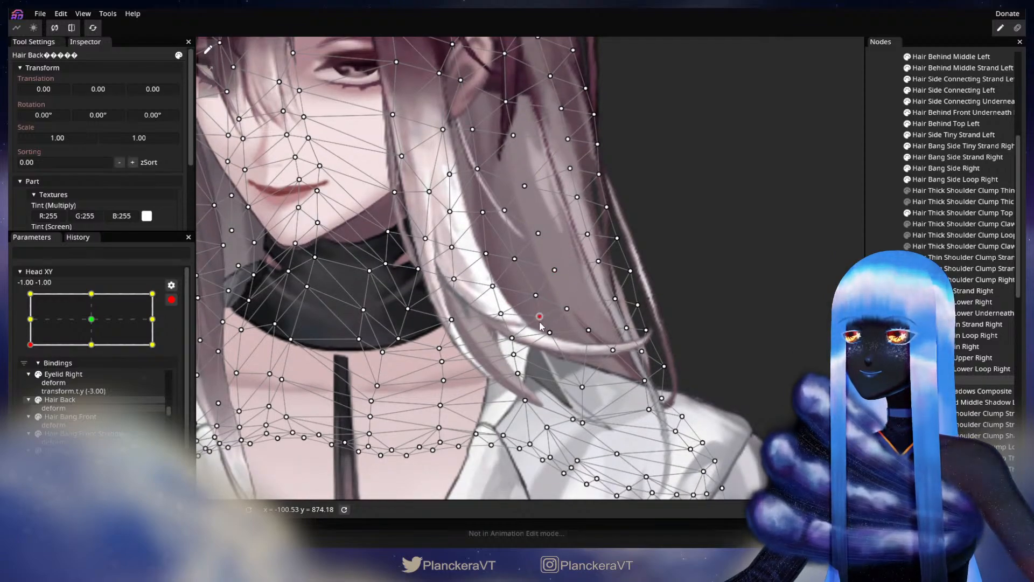
pyautogui.moveTo(536, 295); pyautogui.dragTo(529, 306)
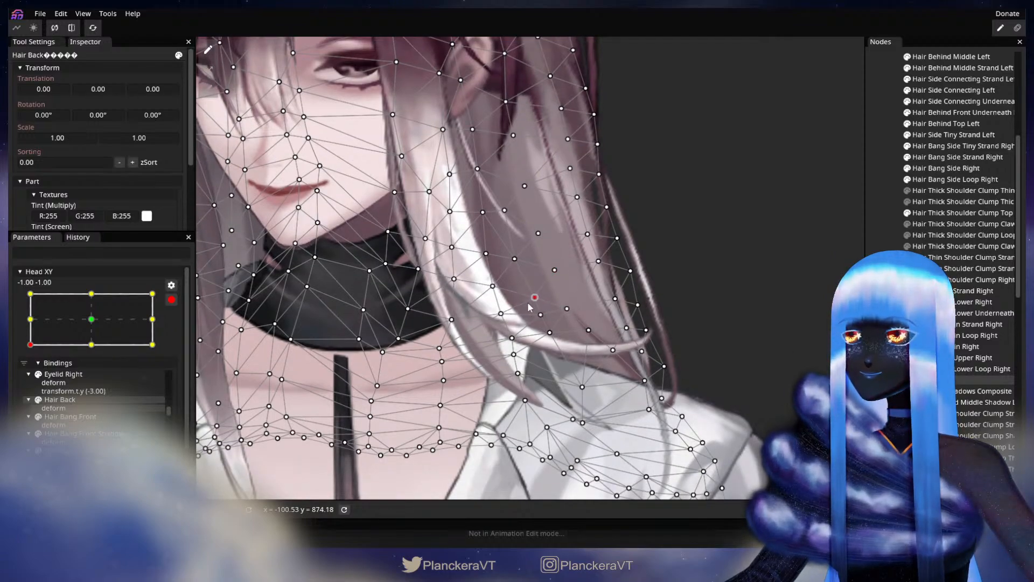
pyautogui.scroll(-1, 554, 292)
pyautogui.click(563, 315)
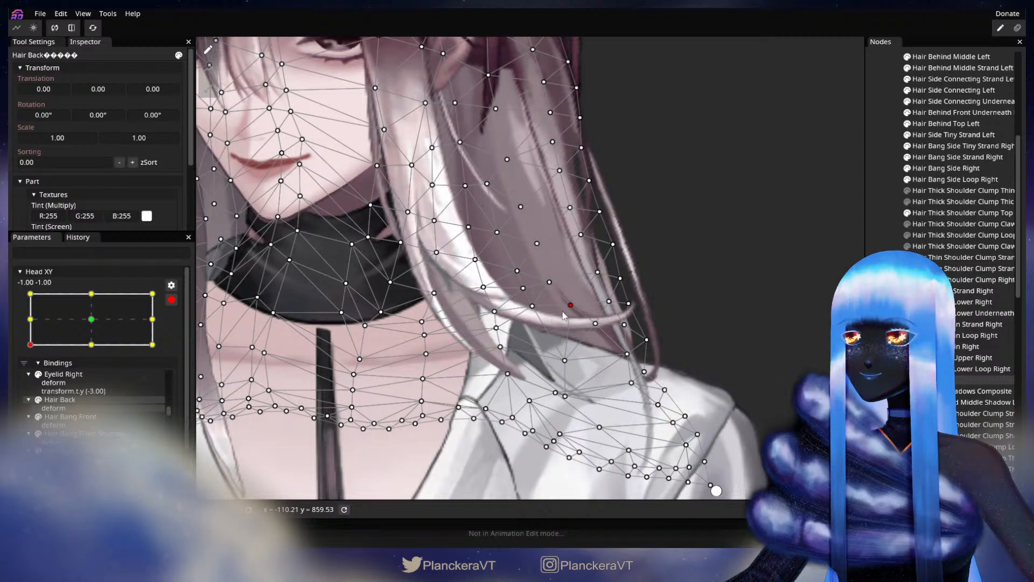
# Step: Fine-tune the Hair Back vertices up the central strands and along the darker strand line beside them at keypoint -1.00, -1.00
pyautogui.click(551, 281)
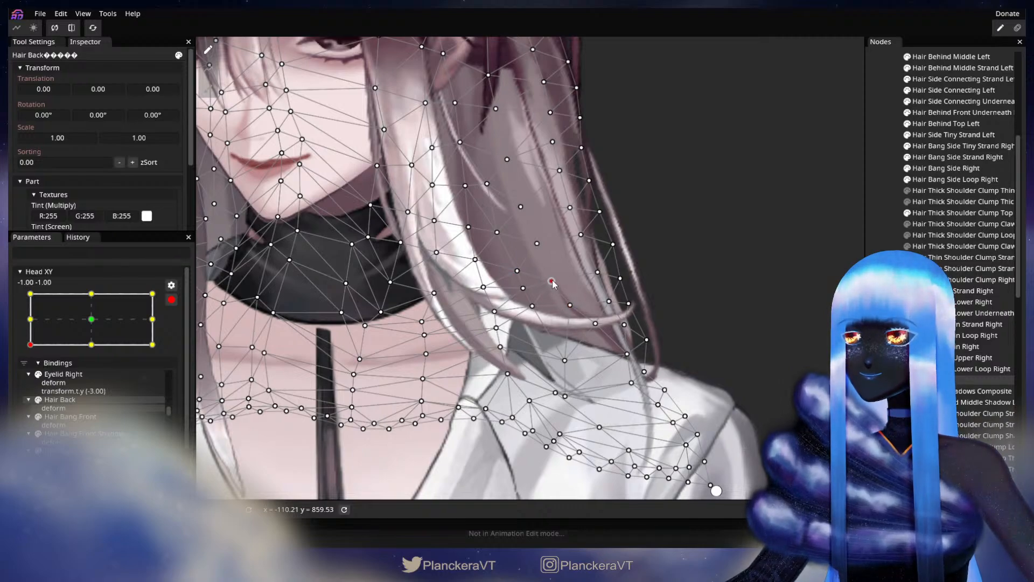
pyautogui.click(539, 243)
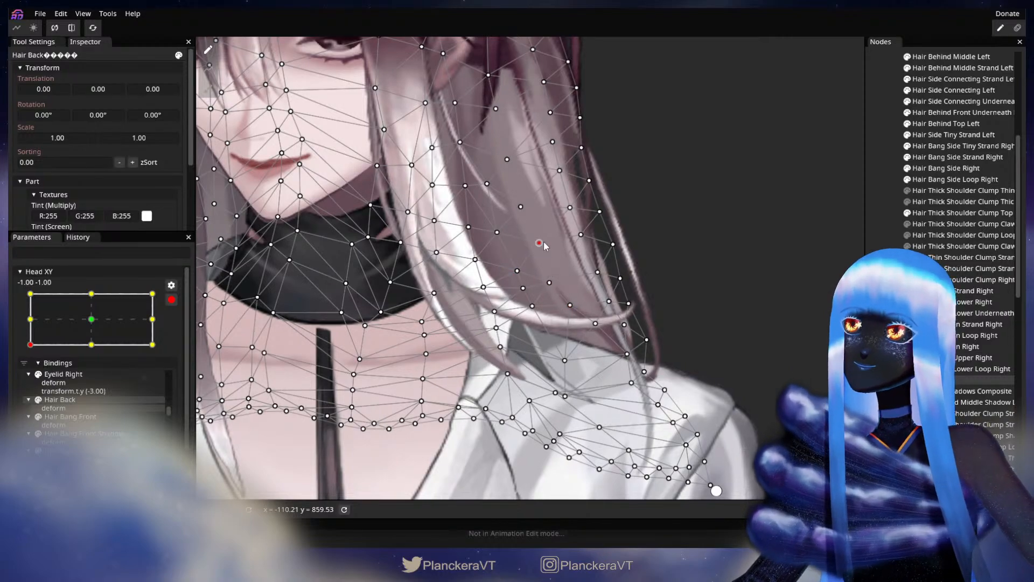
pyautogui.click(521, 206)
pyautogui.moveTo(523, 209); pyautogui.dragTo(521, 215)
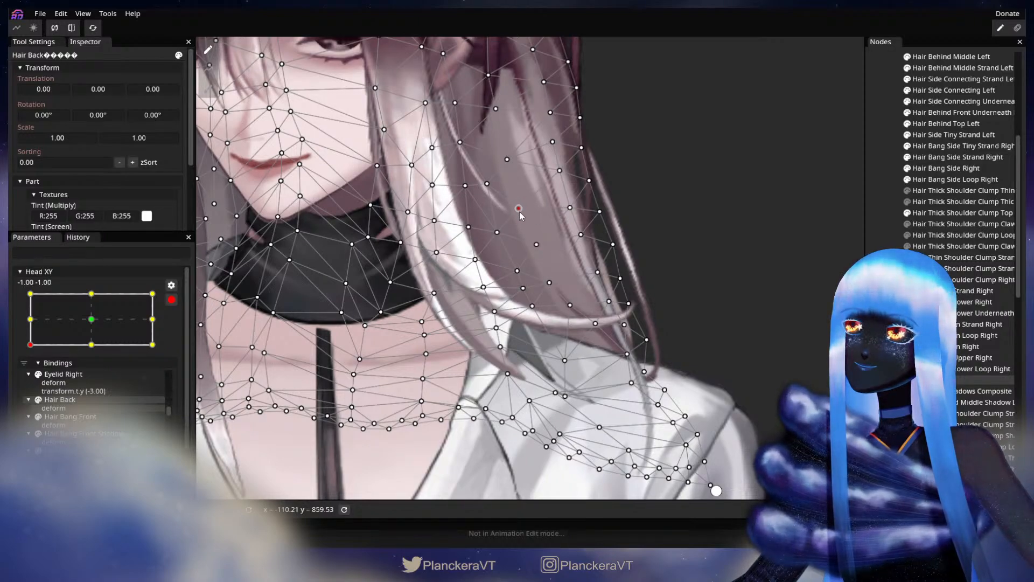
pyautogui.click(570, 207)
pyautogui.moveTo(559, 171); pyautogui.dragTo(561, 171)
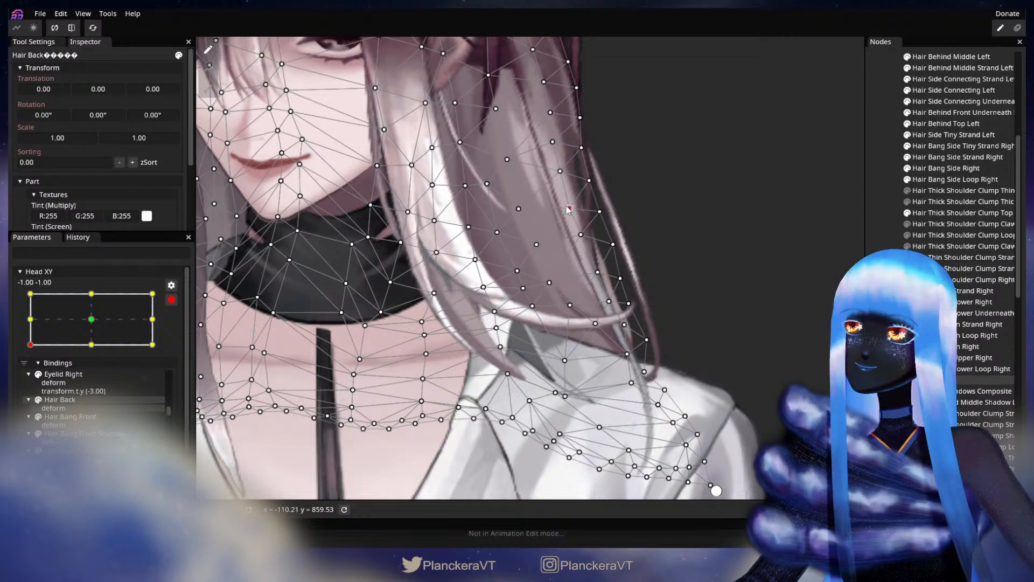
pyautogui.click(582, 234)
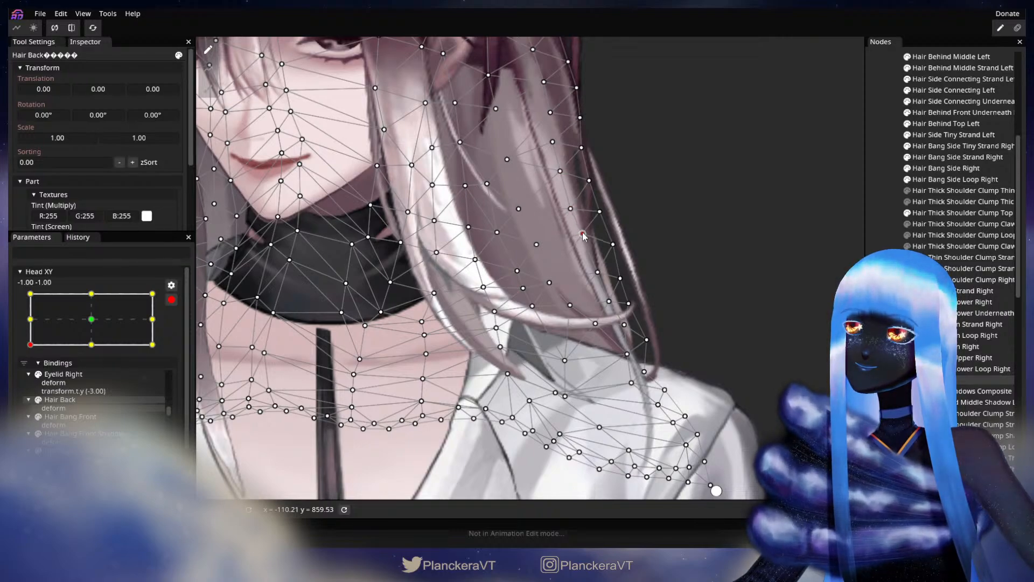
pyautogui.moveTo(583, 236); pyautogui.dragTo(581, 237)
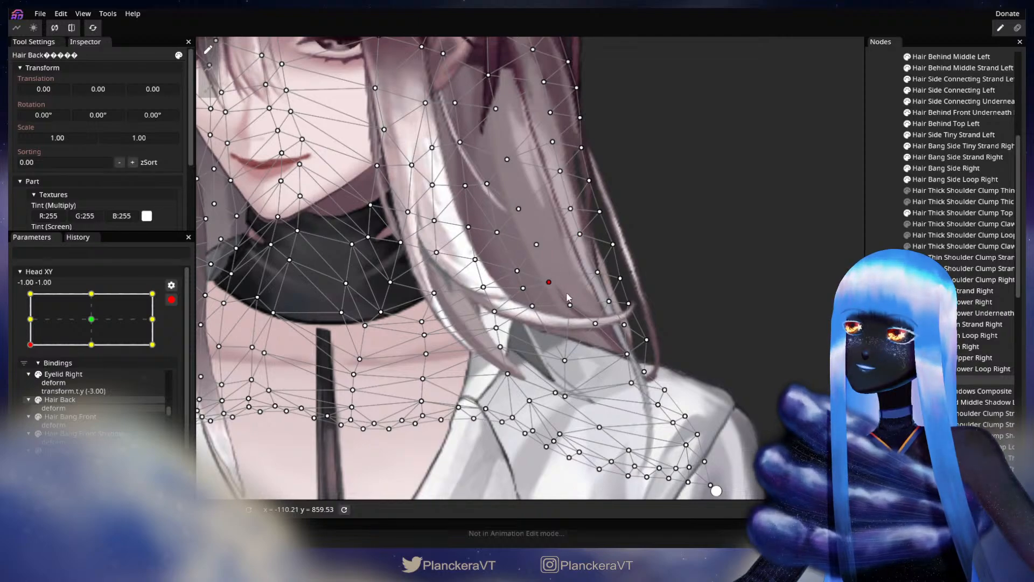
# Step: Reposition the Hair Back vertices along the outer edge and around the curled white lock's tip at keypoint -1.00, -1.00
pyautogui.click(609, 302)
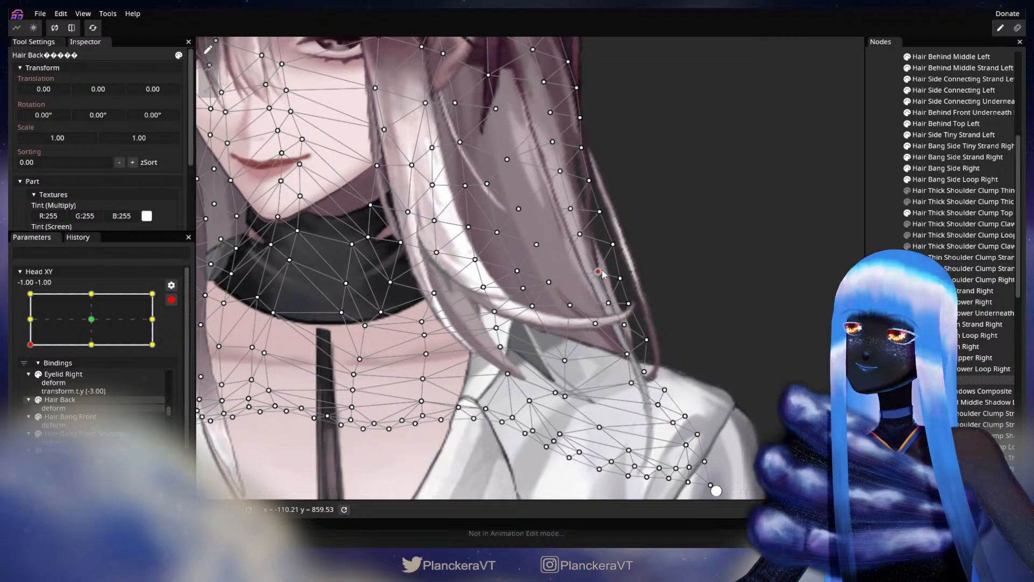
pyautogui.click(598, 213)
pyautogui.click(622, 274)
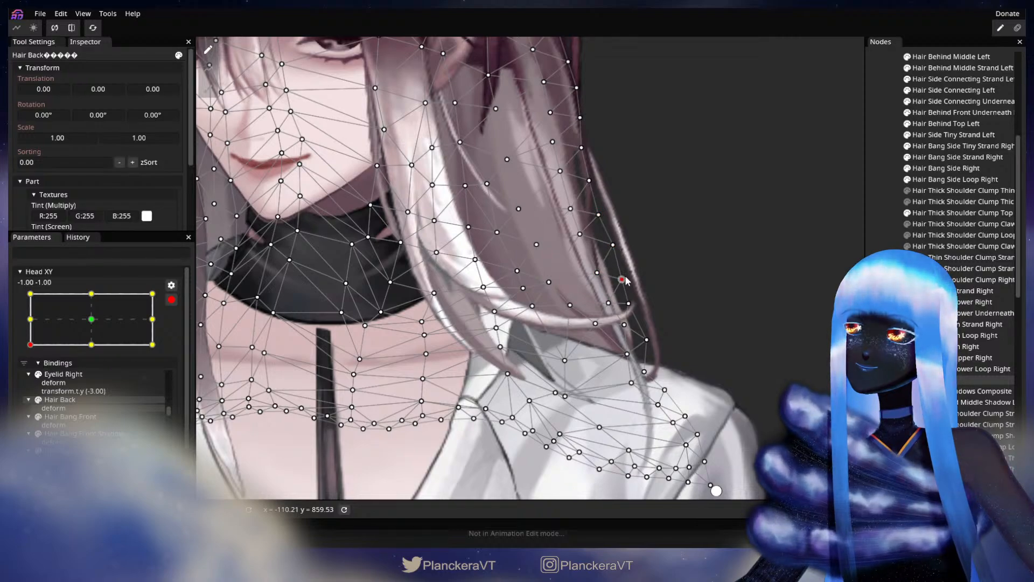
pyautogui.click(629, 305)
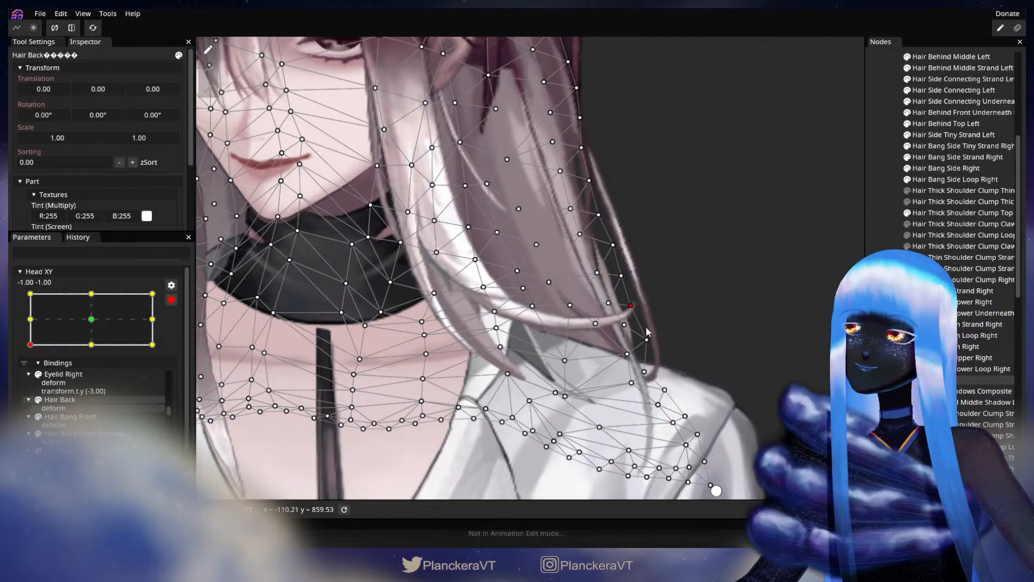
pyautogui.click(622, 326)
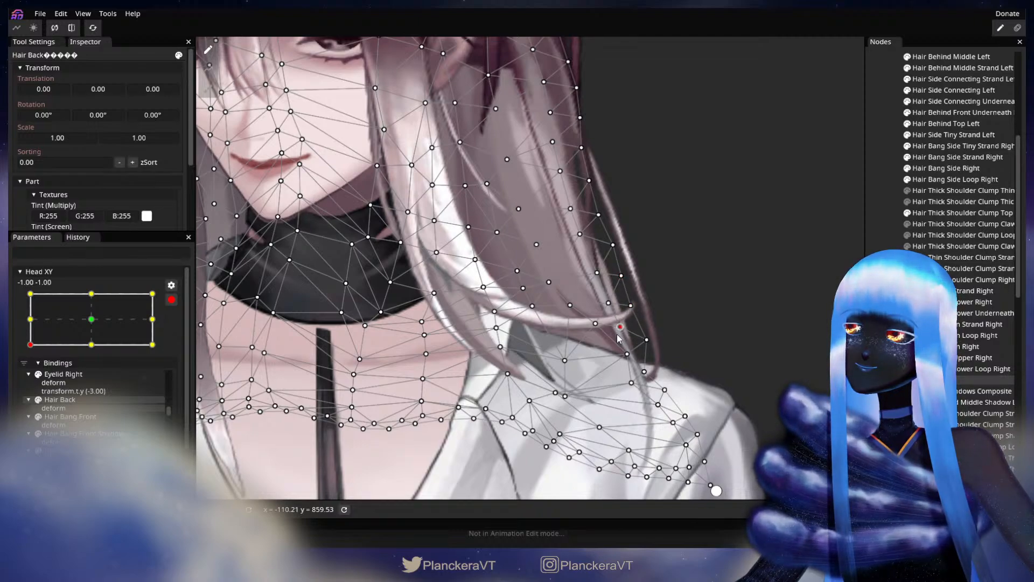
# Step: Deselect Hair Back, check the hair in preview at Head XY -1.00, -1.00, and resume editing that keypoint
pyautogui.click(720, 314)
pyautogui.scroll(-5, 702, 318)
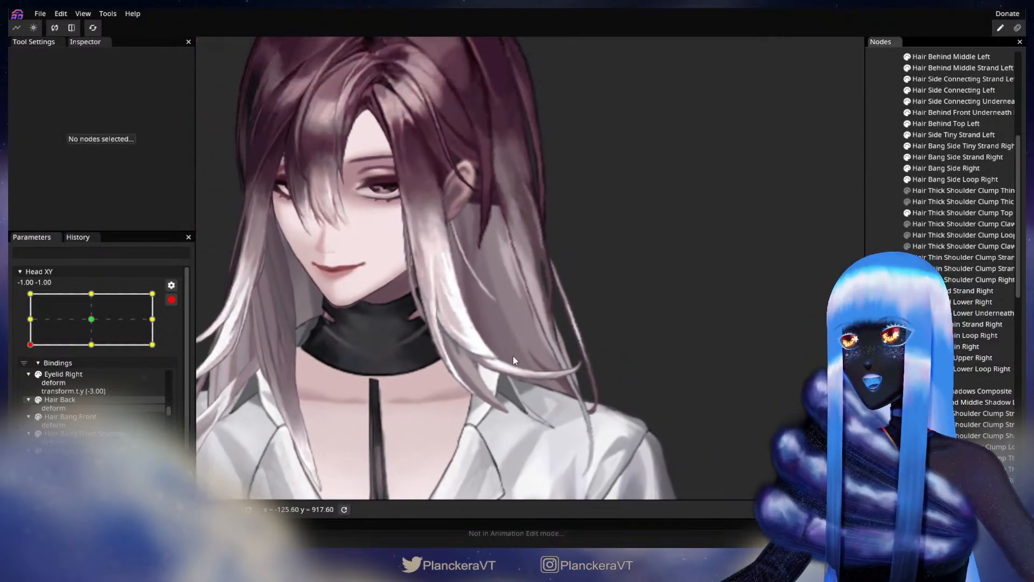
pyautogui.click(171, 299)
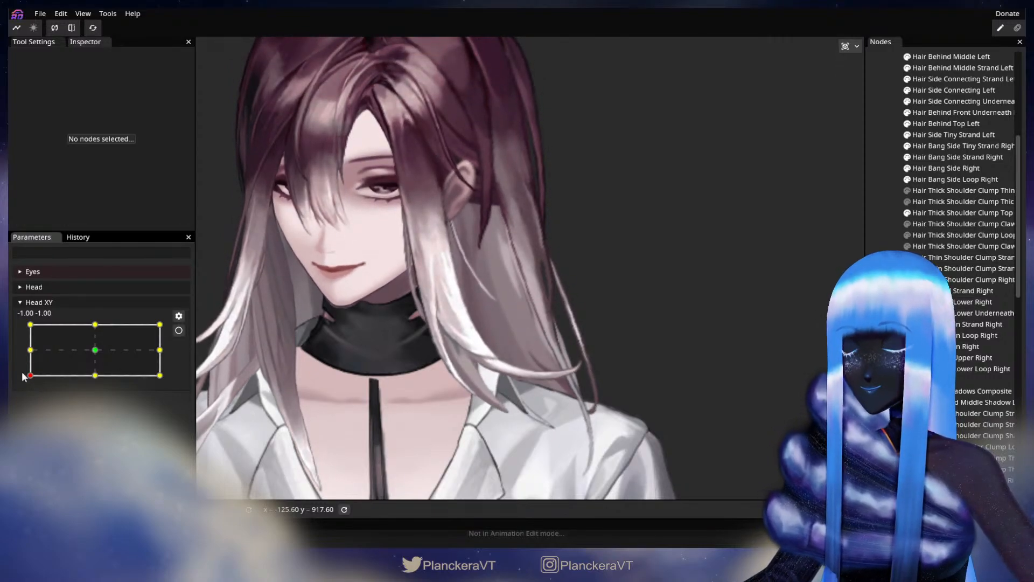
pyautogui.click(30, 375)
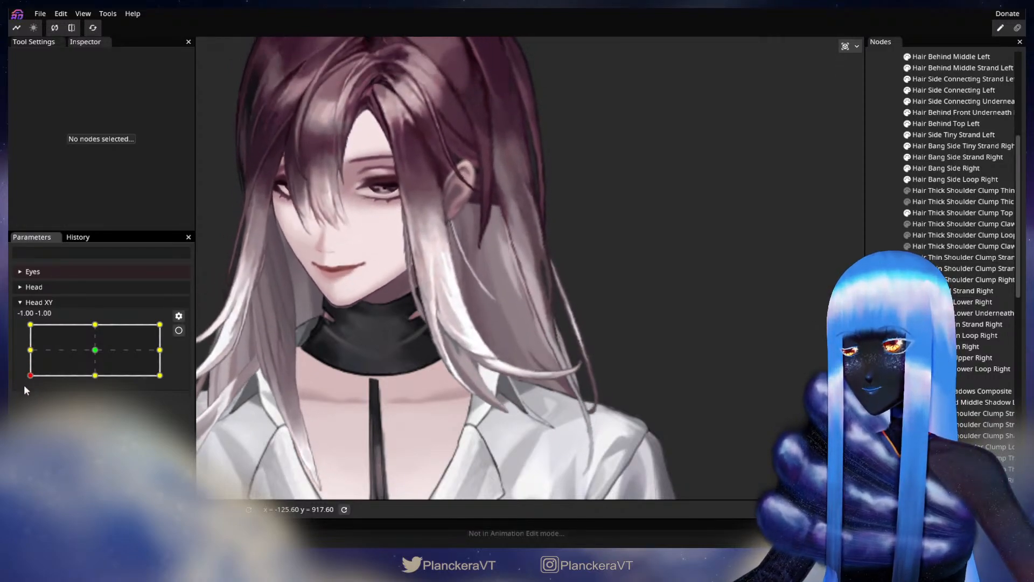
pyautogui.click(178, 330)
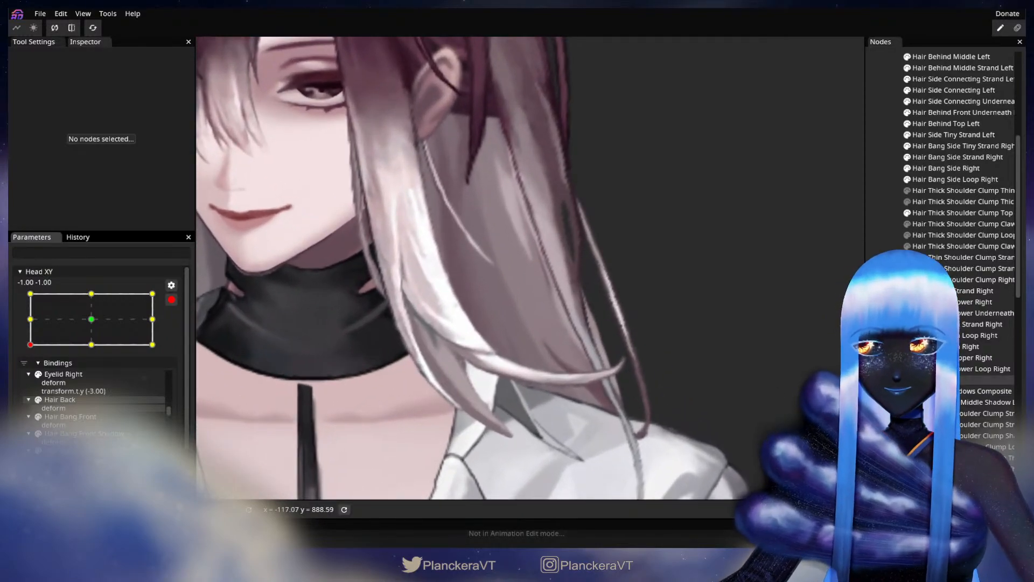
# Step: Select Hair Back and shift its vertices in the central strands just above the curled white lock at keypoint -1.00, -1.00
pyautogui.click(580, 367)
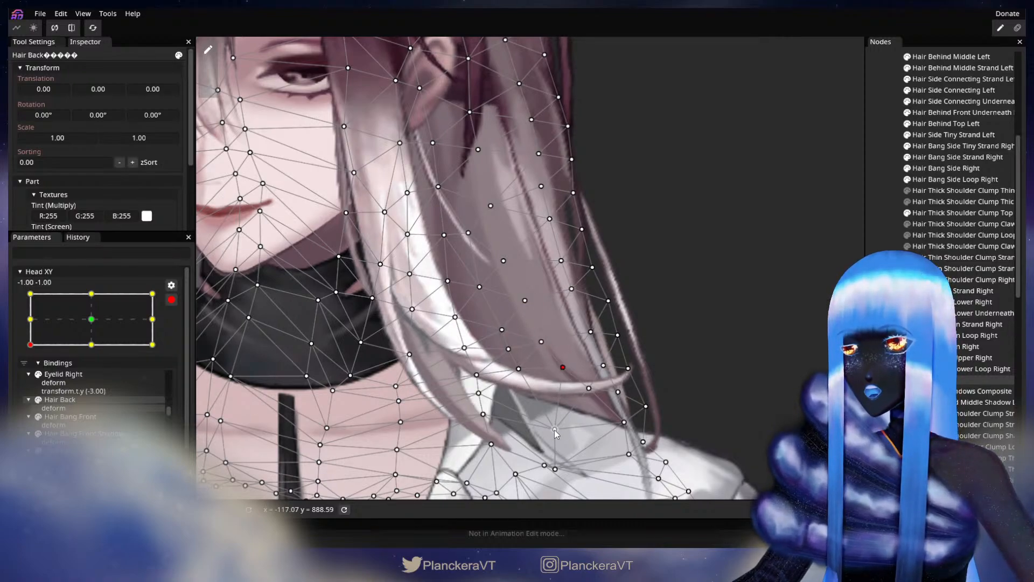
pyautogui.moveTo(521, 371); pyautogui.dragTo(513, 356)
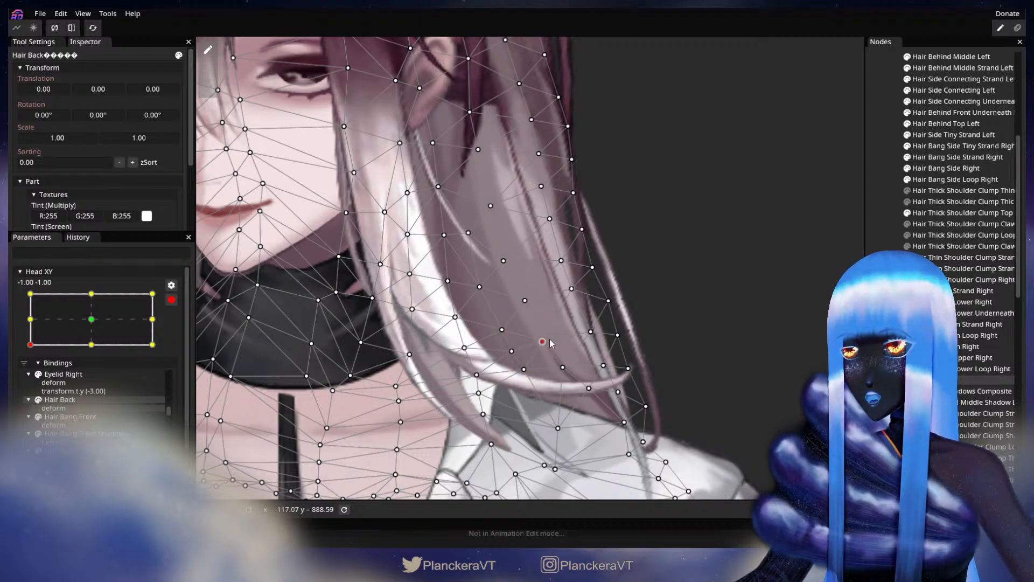
pyautogui.click(526, 300)
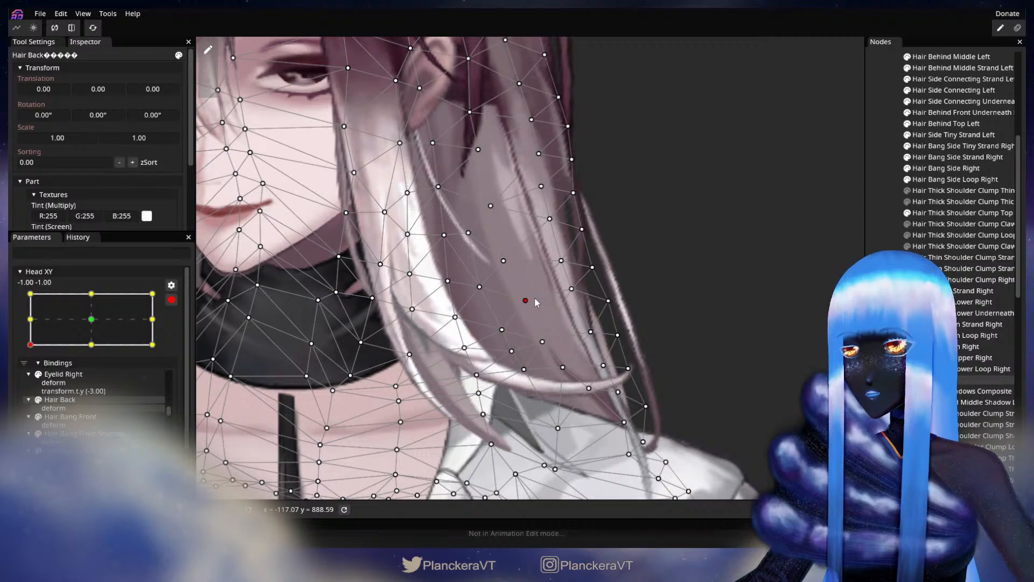
pyautogui.click(715, 366)
# Step: Check the reshaped hair in preview at Head XY -1.00, -1.00, and resume editing that keypoint
pyautogui.scroll(-2, 621, 373)
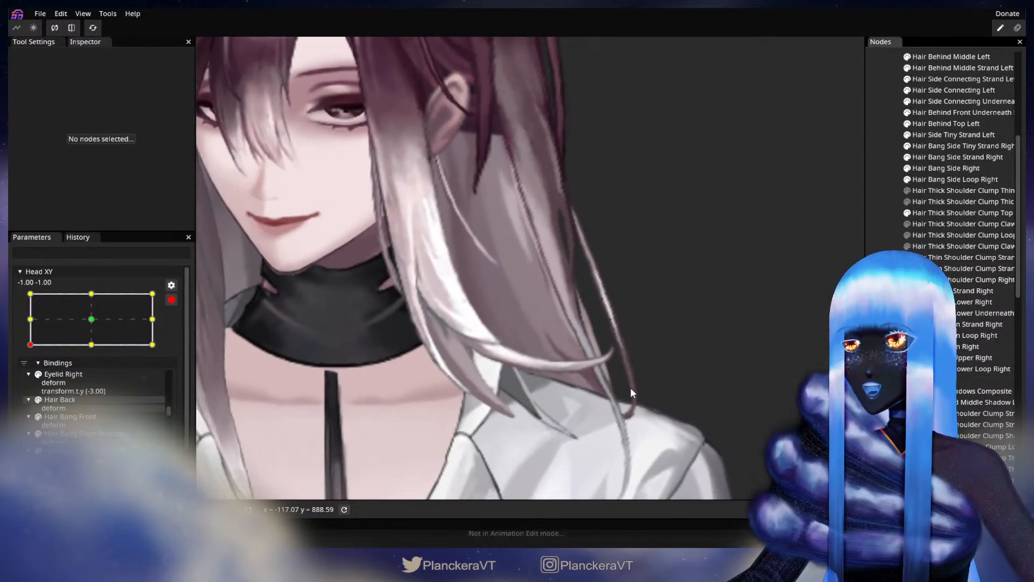
pyautogui.moveTo(630, 386); pyautogui.dragTo(609, 407)
pyautogui.scroll(-3, 610, 411)
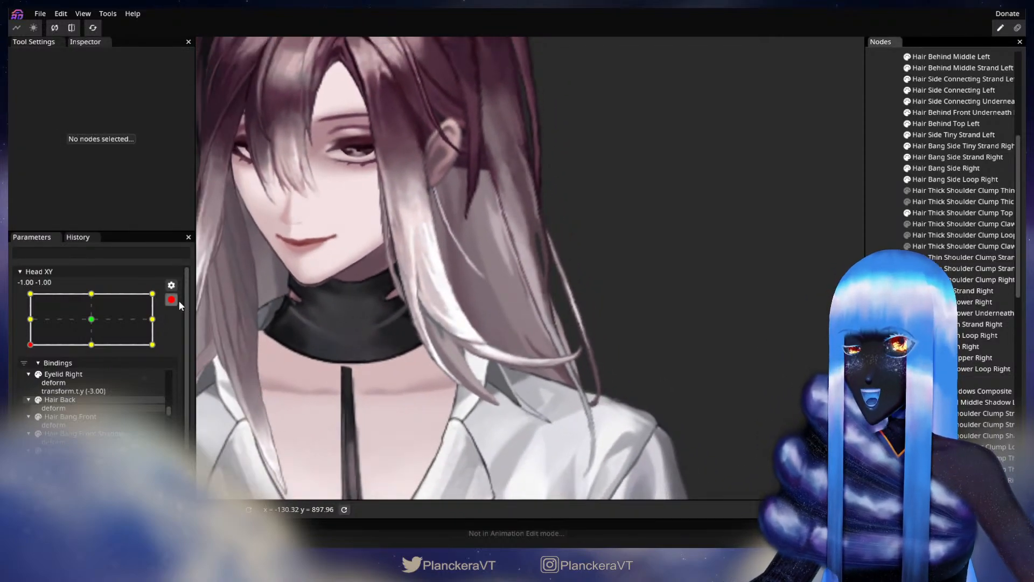
pyautogui.click(171, 300)
pyautogui.moveTo(28, 379); pyautogui.dragTo(29, 376)
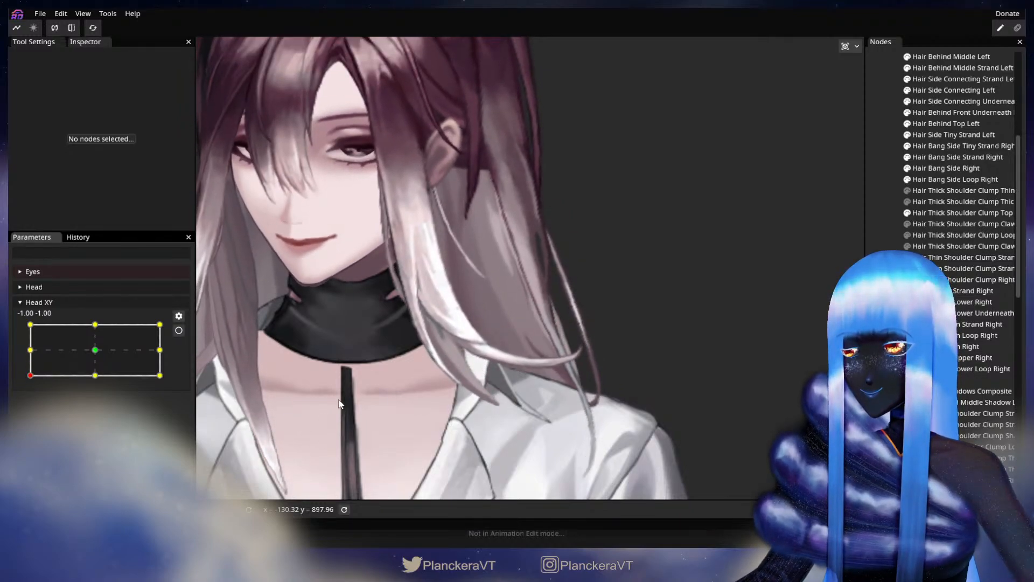
pyautogui.scroll(2, 331, 417)
pyautogui.click(179, 330)
# Step: Nudge the Hair Back vertices on the shoulder below the curled white lock and along the lock's outer half at keypoint -1.00, -1.00
pyautogui.scroll(1, 354, 376)
pyautogui.scroll(1, 526, 380)
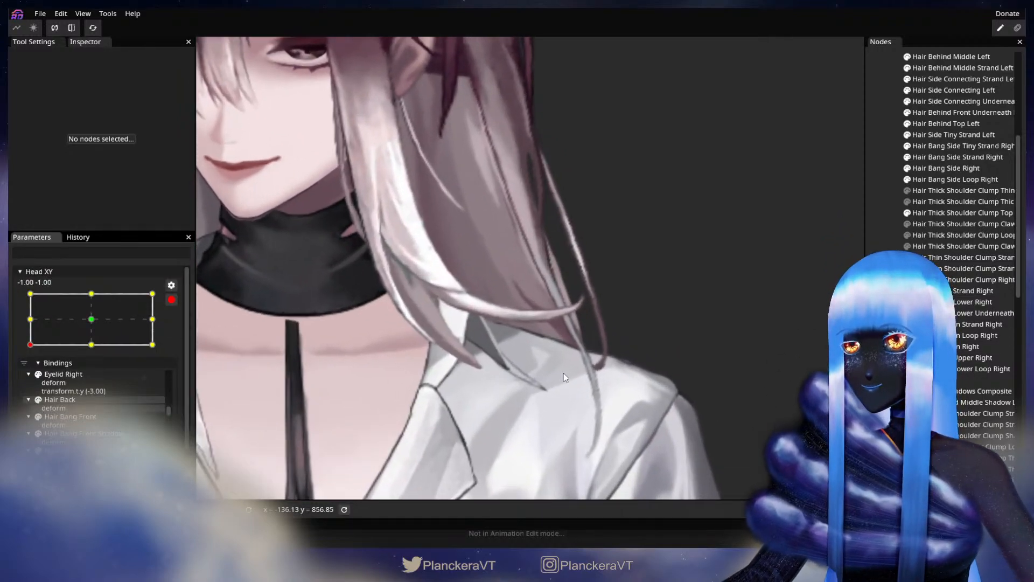
pyautogui.click(515, 331)
pyautogui.click(525, 365)
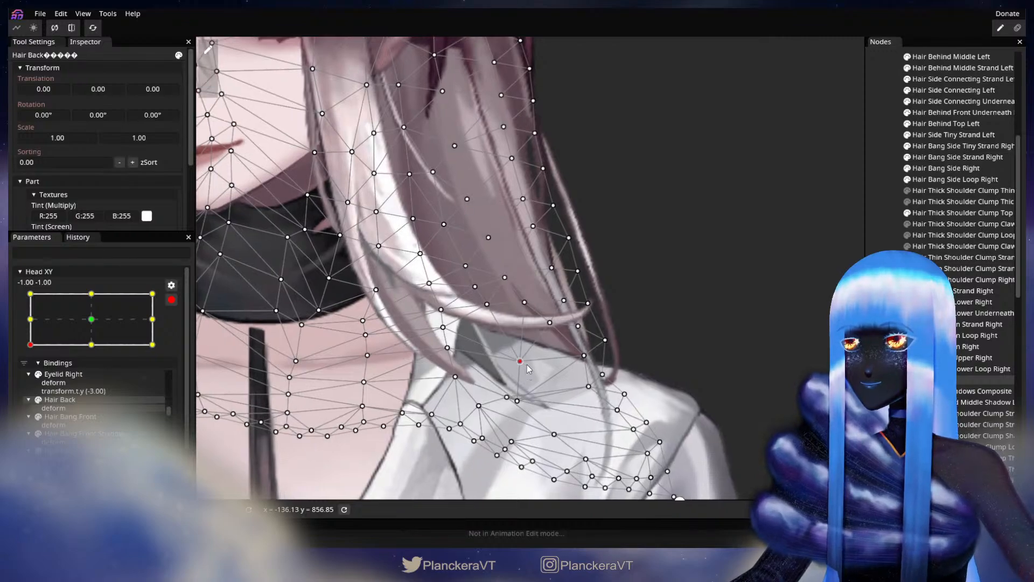
pyautogui.moveTo(537, 366); pyautogui.dragTo(534, 367)
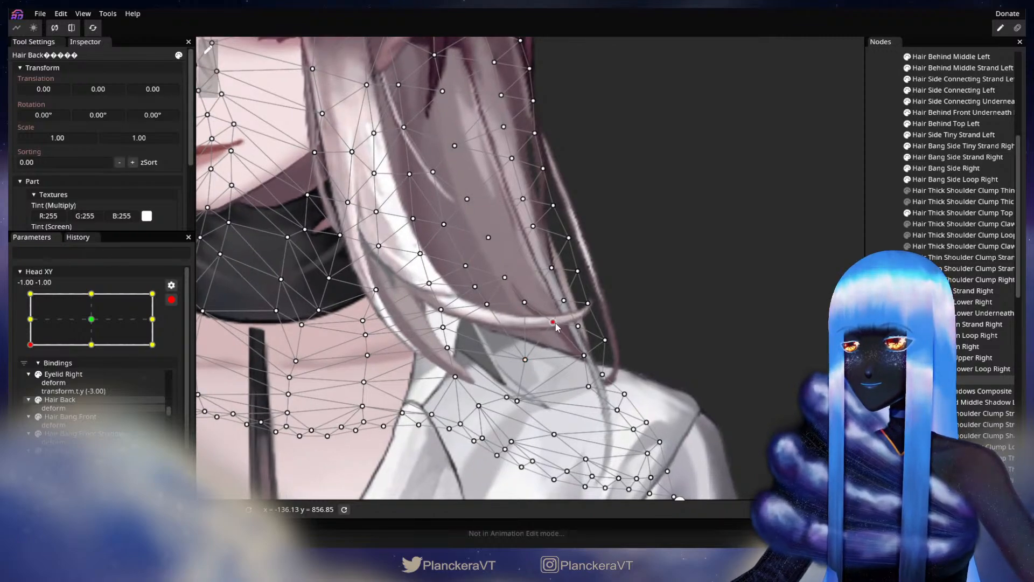
pyautogui.moveTo(526, 305); pyautogui.dragTo(535, 304)
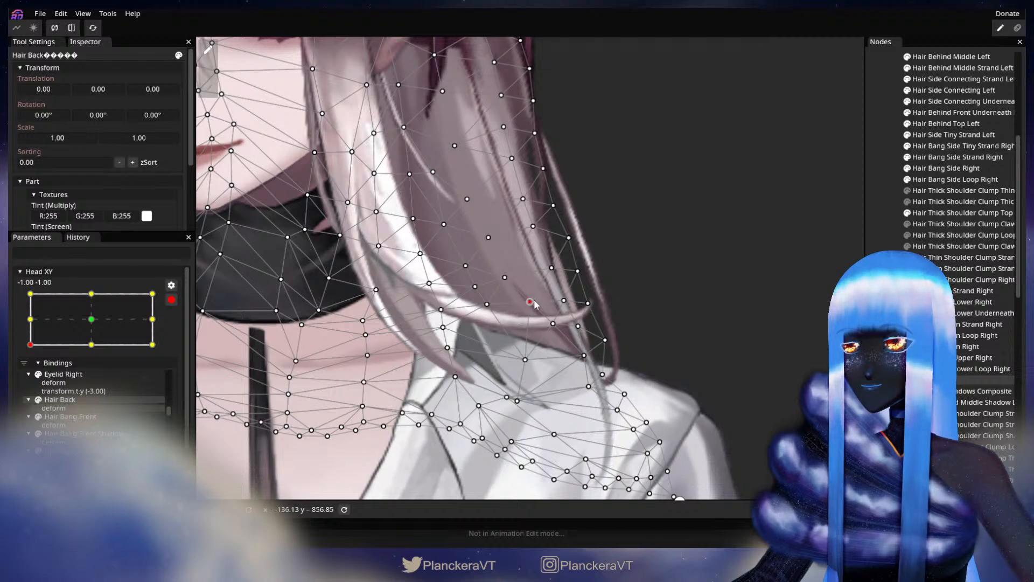
pyautogui.moveTo(505, 280); pyautogui.dragTo(504, 284)
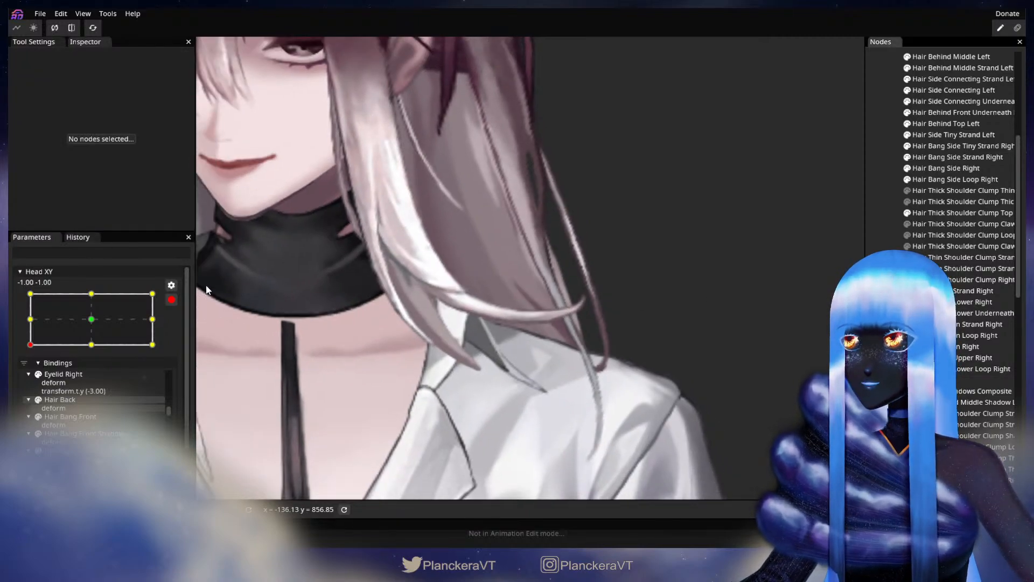
# Step: Preview the strands over the shoulder with Head XY held at -1.00, -1.00, and return to editing the keypoint
pyautogui.click(171, 300)
pyautogui.moveTo(31, 375); pyautogui.dragTo(8, 380)
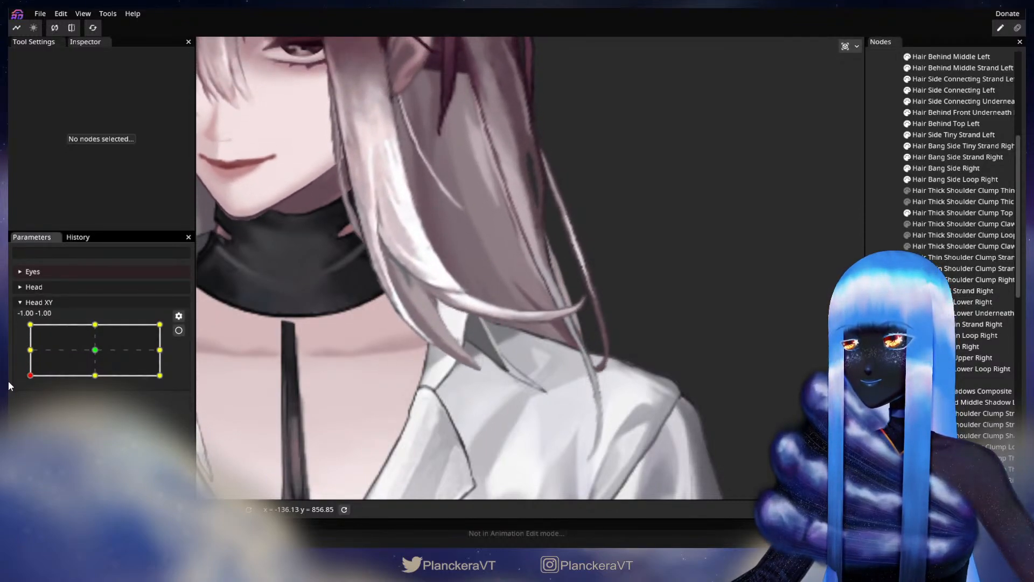
pyautogui.click(178, 330)
# Step: Adjust the Hair Back vertices around the inner curve of the curled white lock at keypoint -1.00, -1.00, and deselect the mesh
pyautogui.click(474, 308)
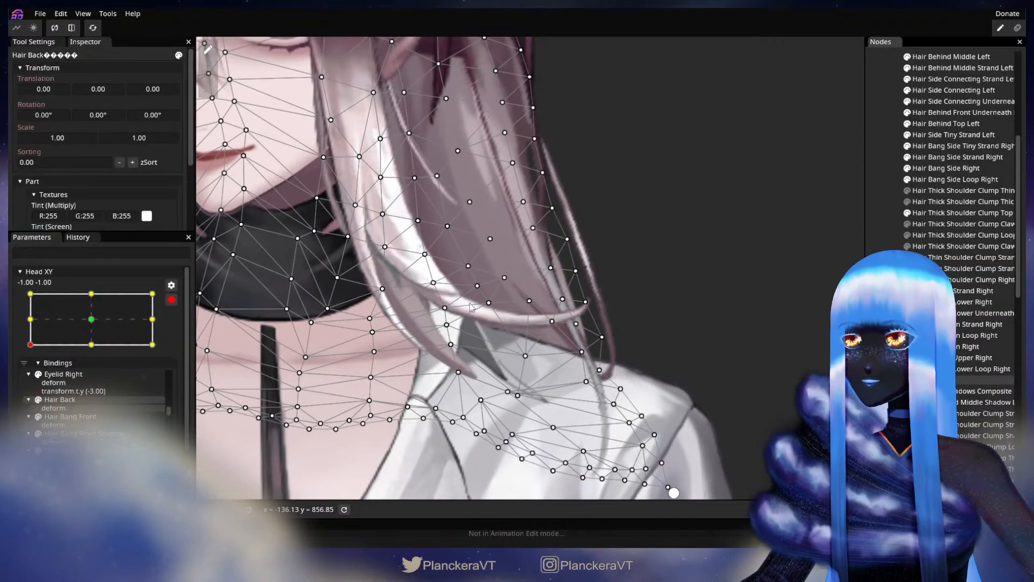
pyautogui.click(440, 311)
pyautogui.moveTo(440, 314); pyautogui.dragTo(447, 349)
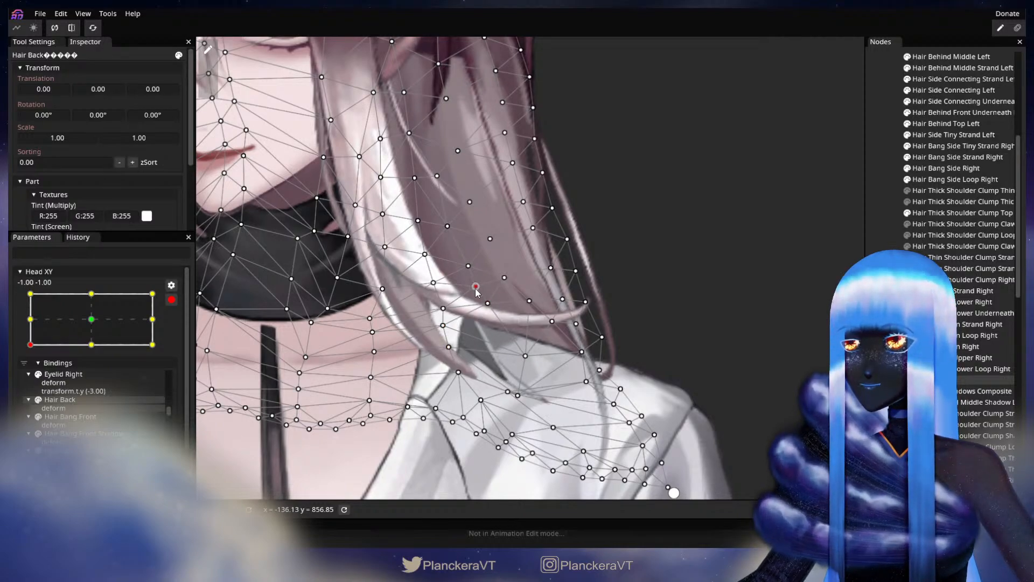
pyautogui.press('Escape')
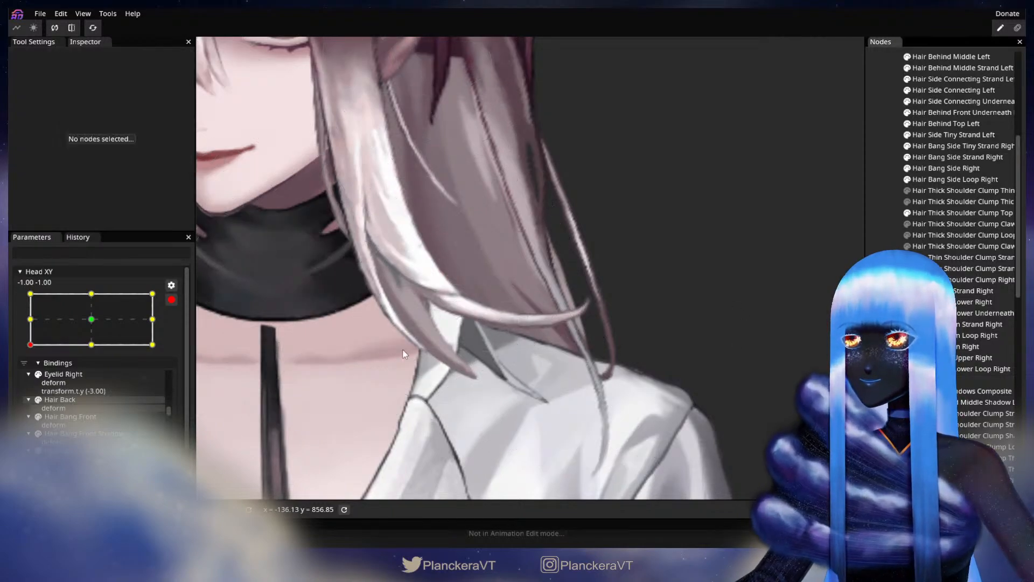
# Step: Leave keypoint editing and examine the hair movement by sweeping Head XY from -1.00, -1.00 across its range and back to about the centre
pyautogui.scroll(-3, 475, 315)
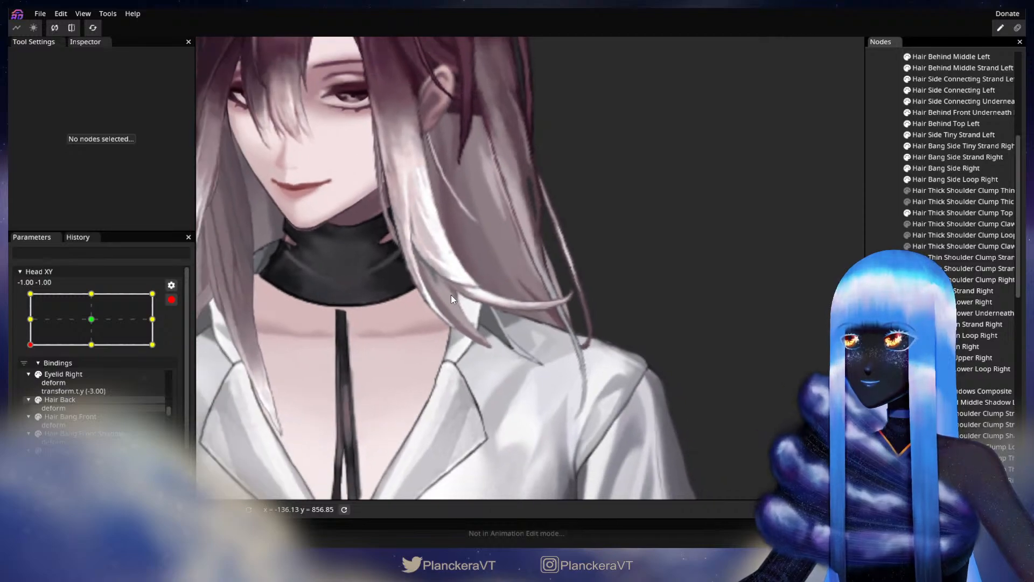
pyautogui.scroll(-4, 457, 300)
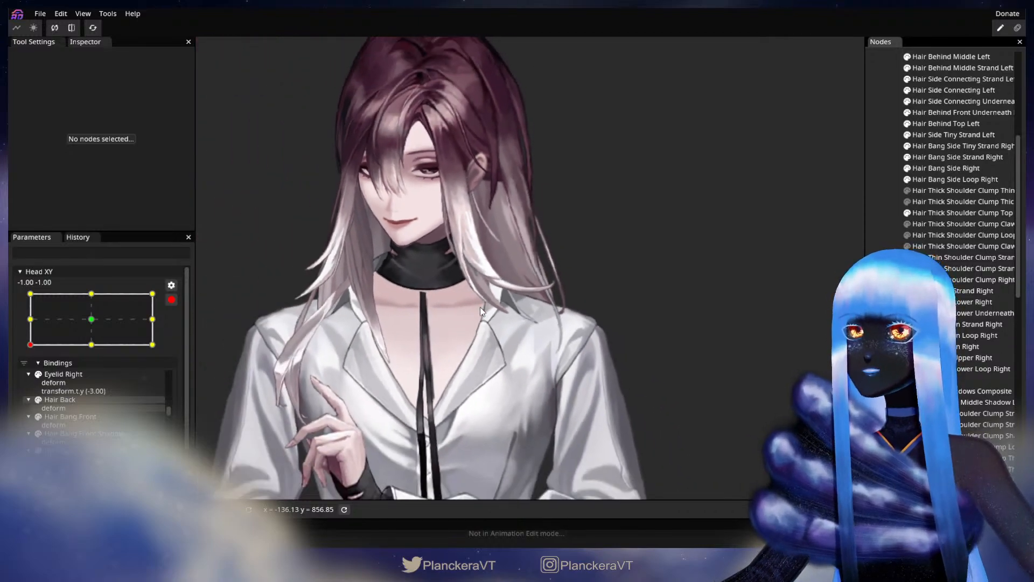
pyautogui.scroll(-1, 495, 357)
pyautogui.click(172, 300)
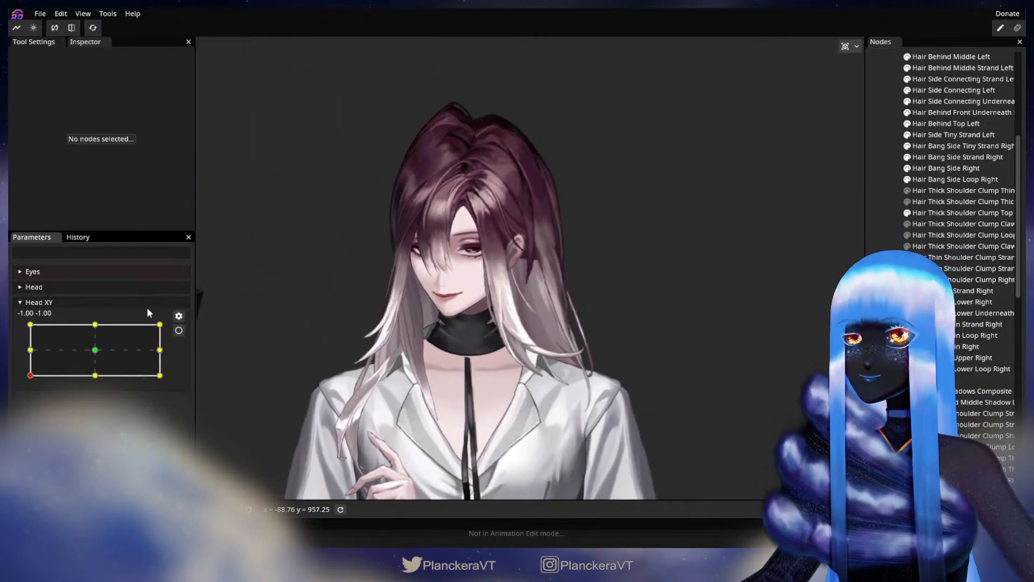
pyautogui.moveTo(30, 375); pyautogui.dragTo(120, 349)
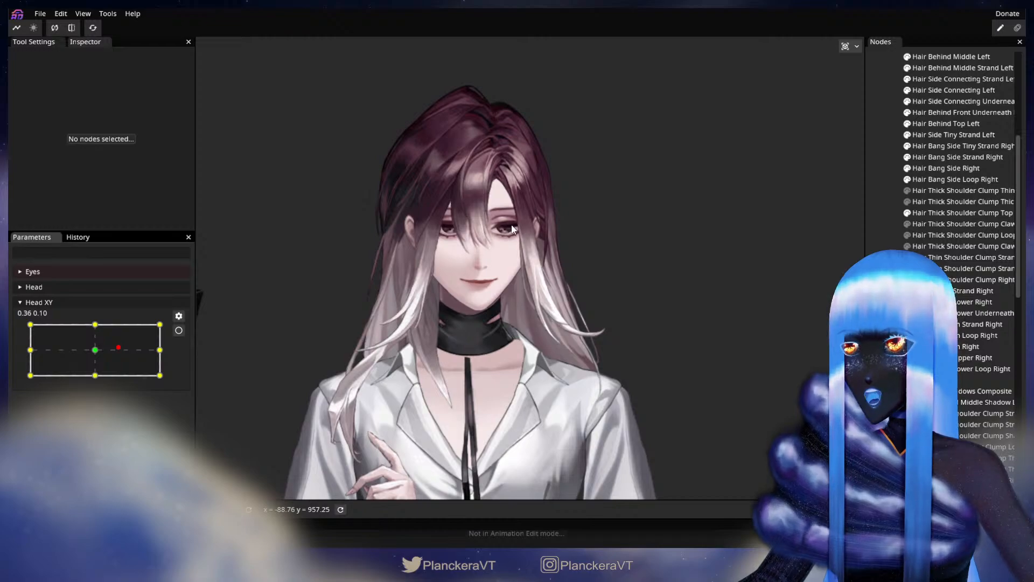
pyautogui.moveTo(519, 227); pyautogui.dragTo(494, 259)
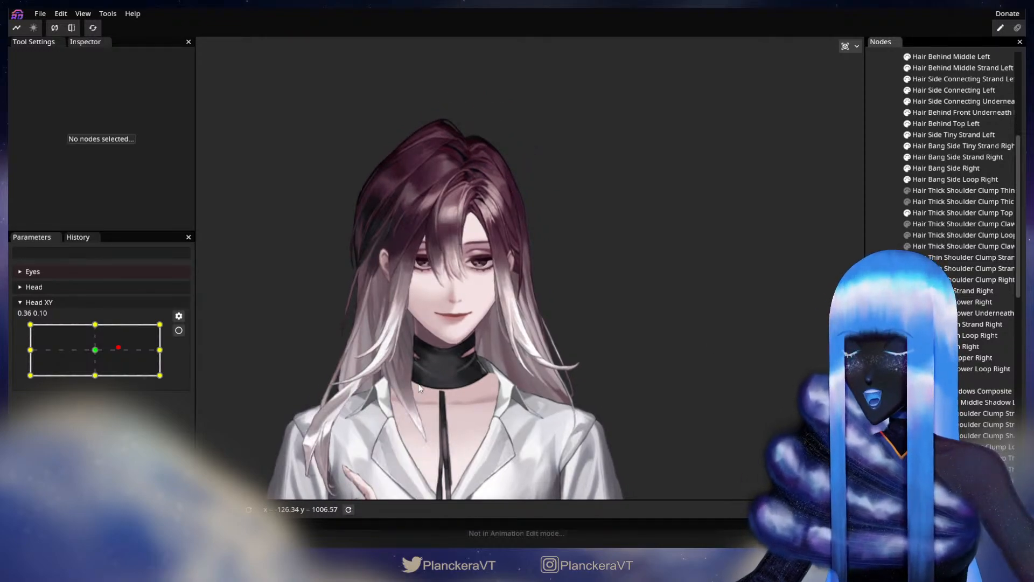
pyautogui.moveTo(118, 347); pyautogui.dragTo(96, 352)
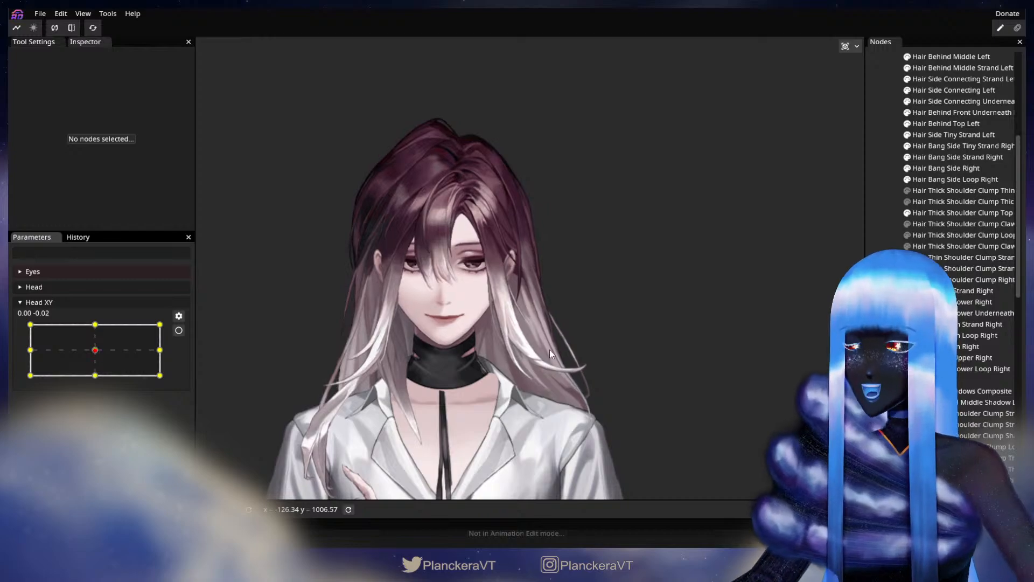
# Step: Save the project with the refined hair deformation
pyautogui.click(43, 13)
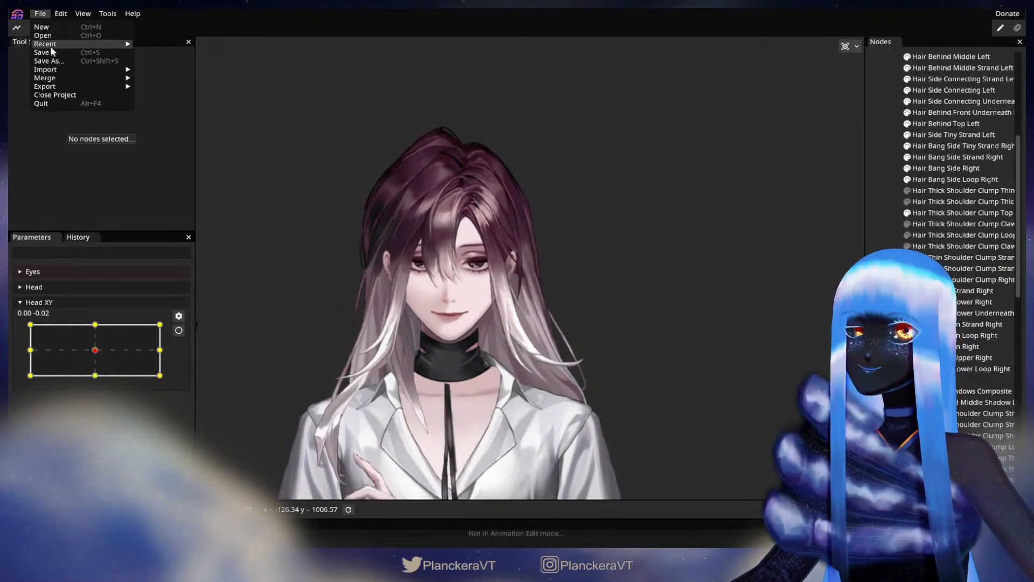